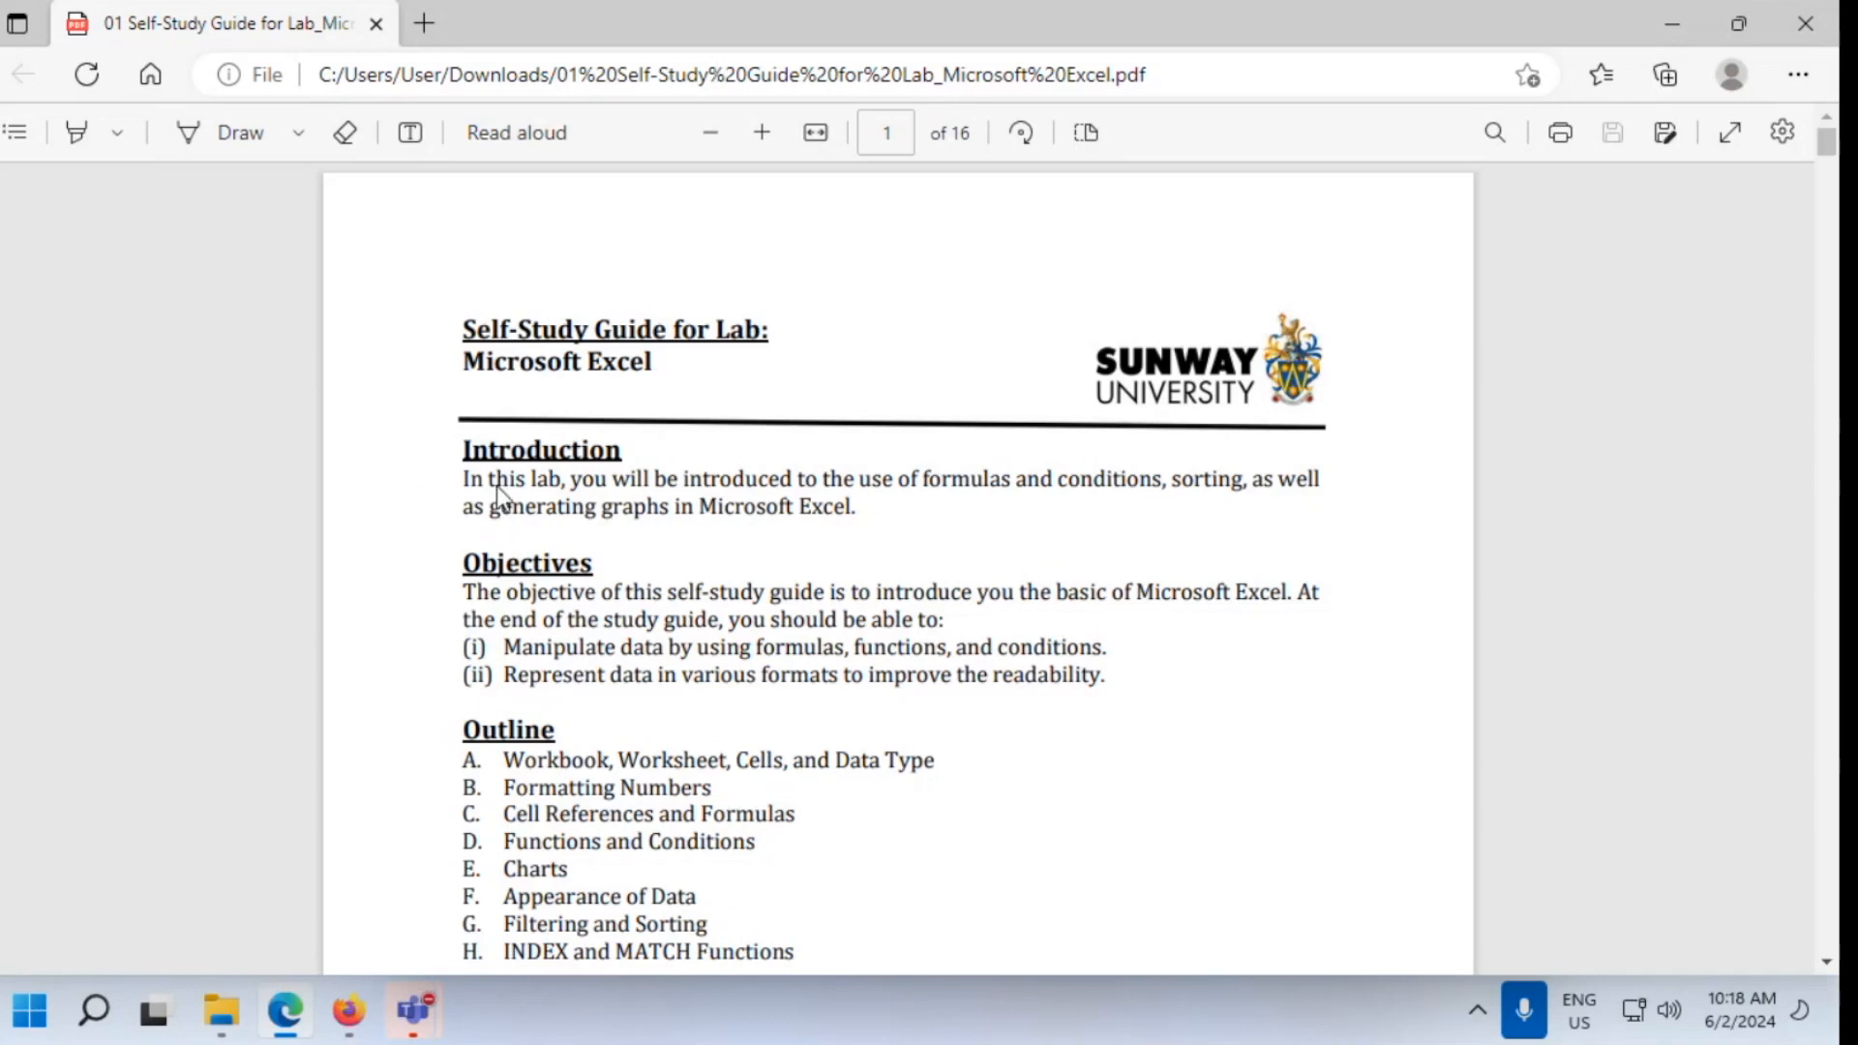
Switch from the self-study guide PDF to Excel and create a blank workbook
{"action": "scroll", "coordinate": [1438, 594], "scroll_direction": "down", "scroll_amount": 1}
{"action": "scroll", "coordinate": [1443, 597], "scroll_direction": "down", "scroll_amount": 2}
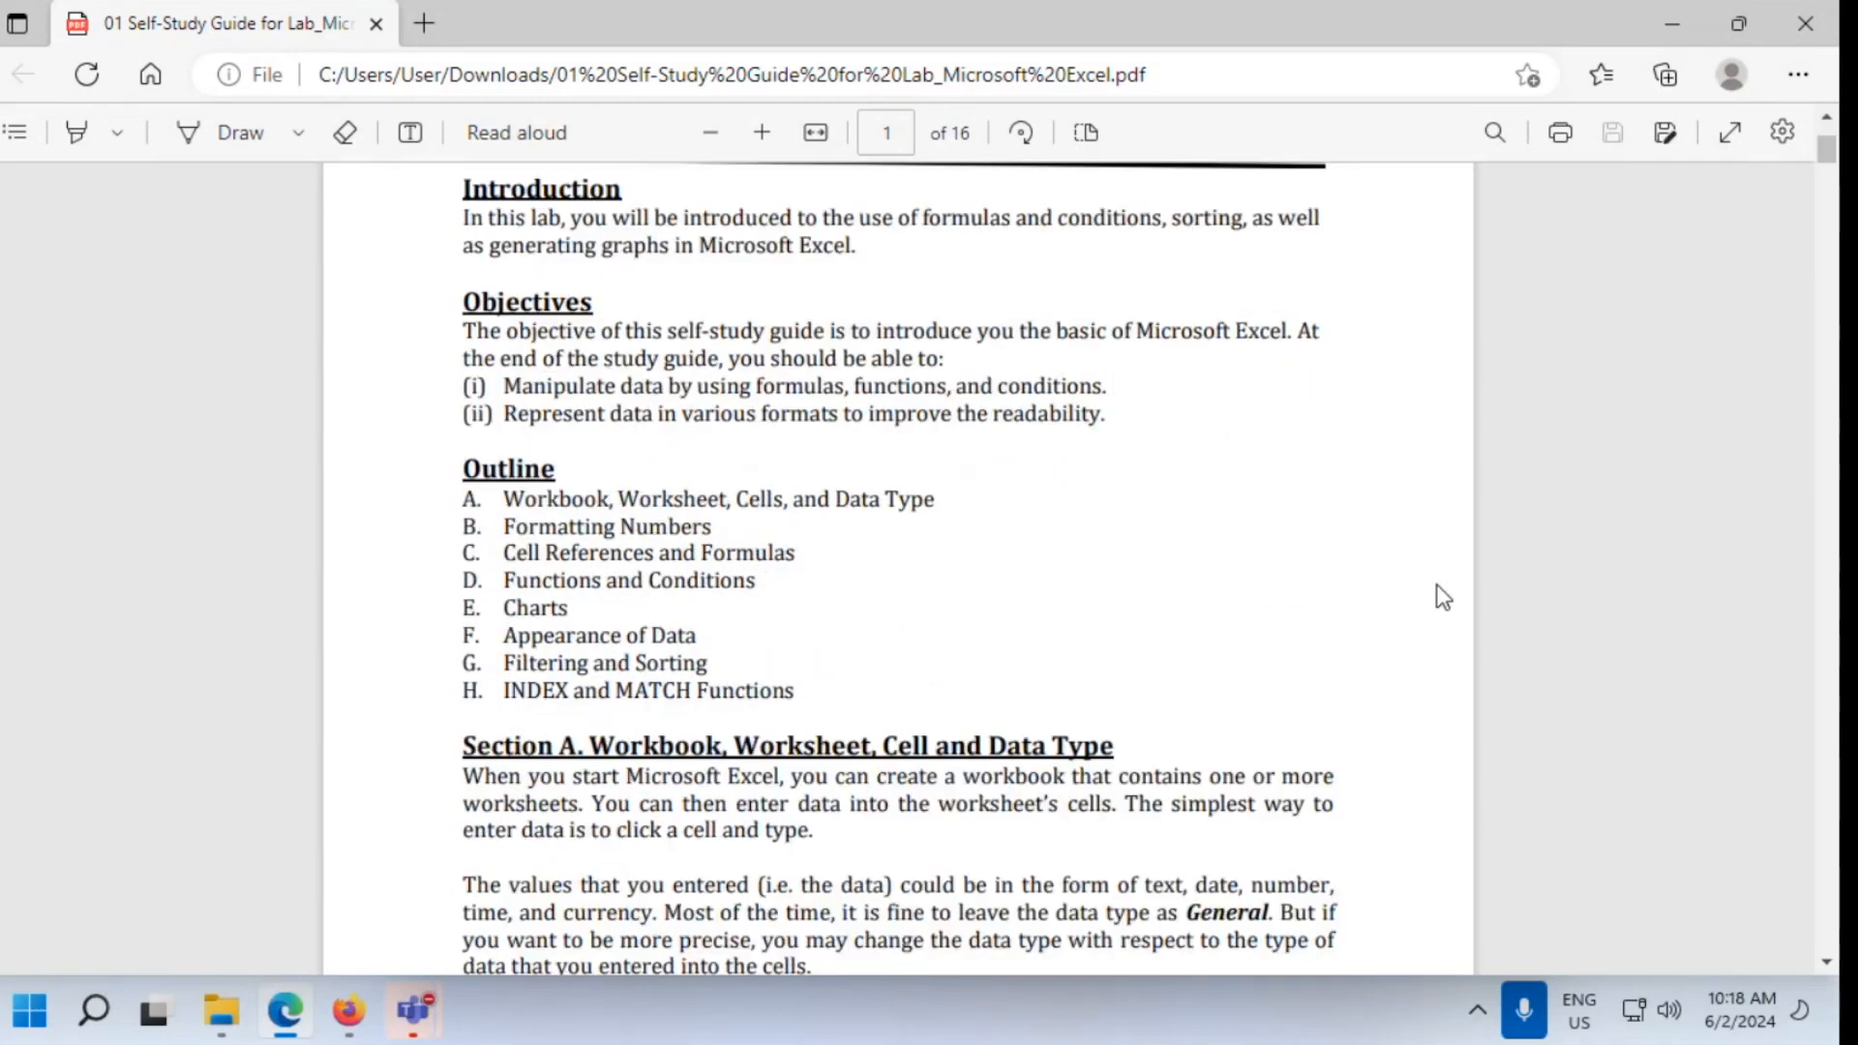
{"action": "scroll", "coordinate": [1444, 596], "scroll_direction": "down", "scroll_amount": 4}
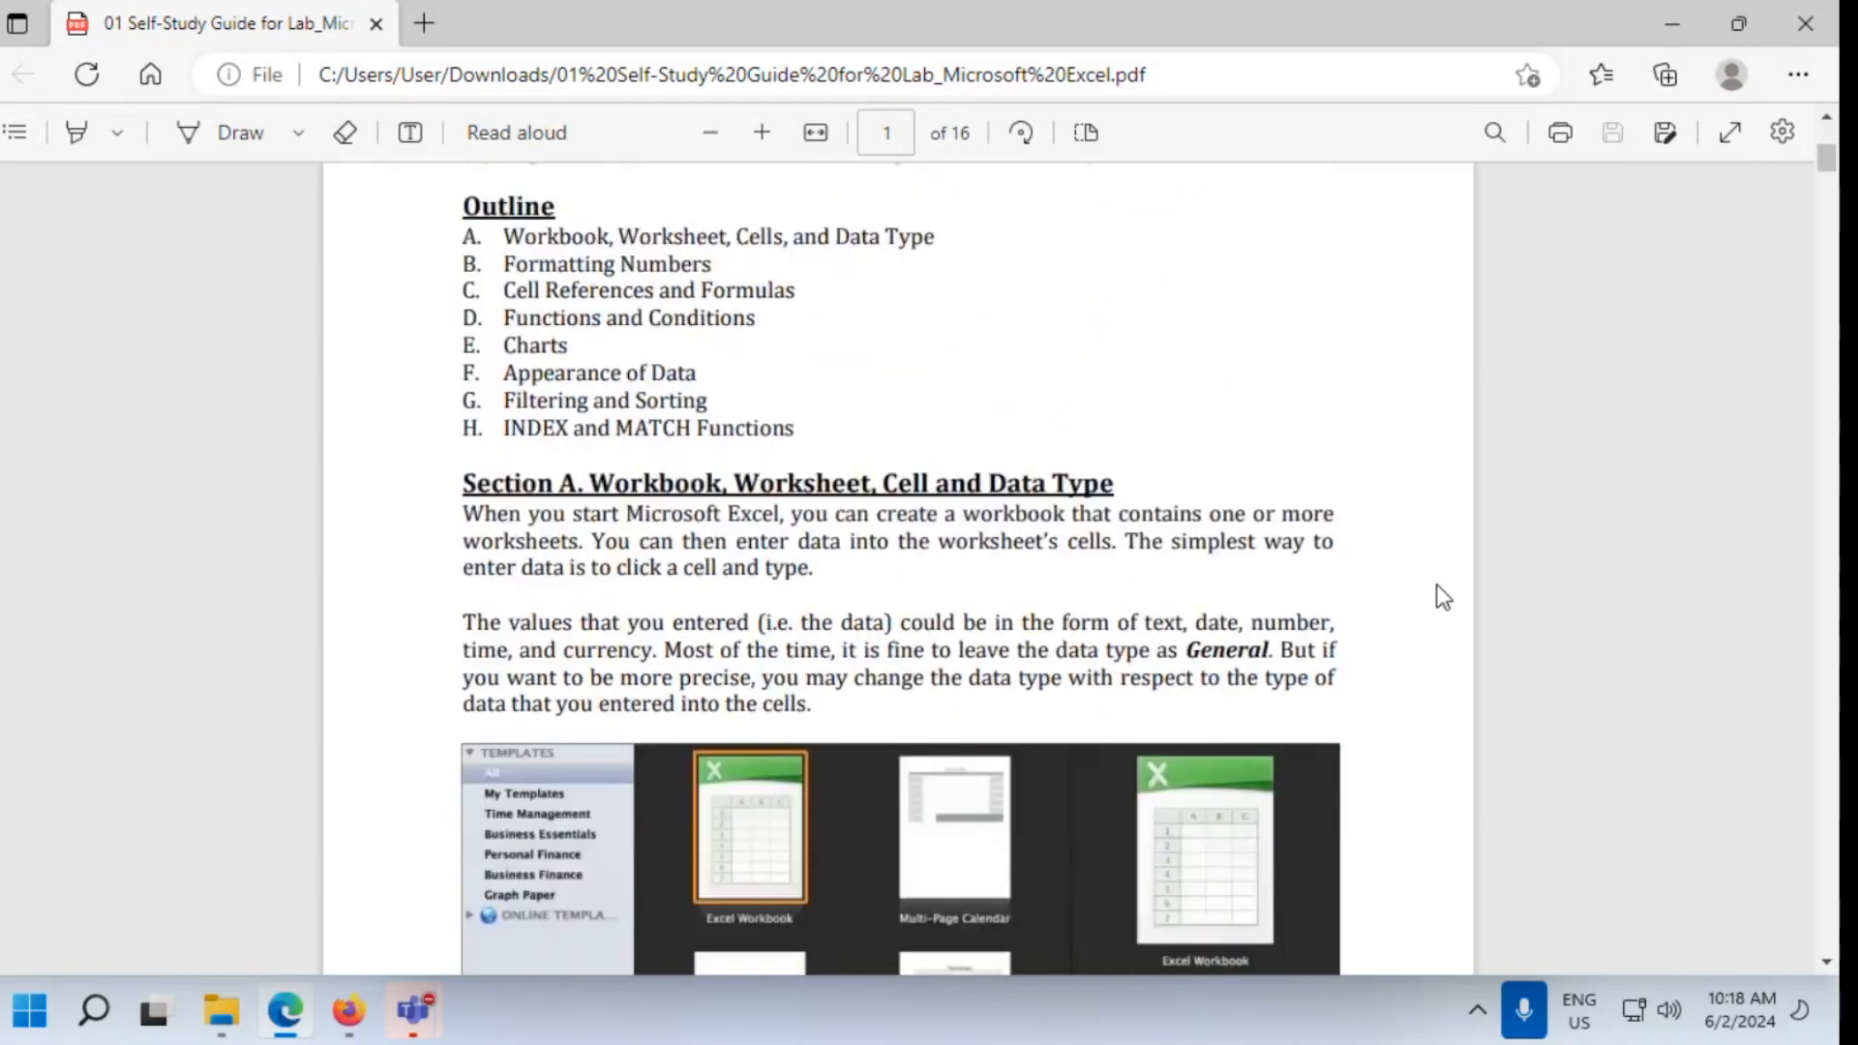
{"action": "scroll", "coordinate": [1444, 596], "scroll_direction": "down", "scroll_amount": 1}
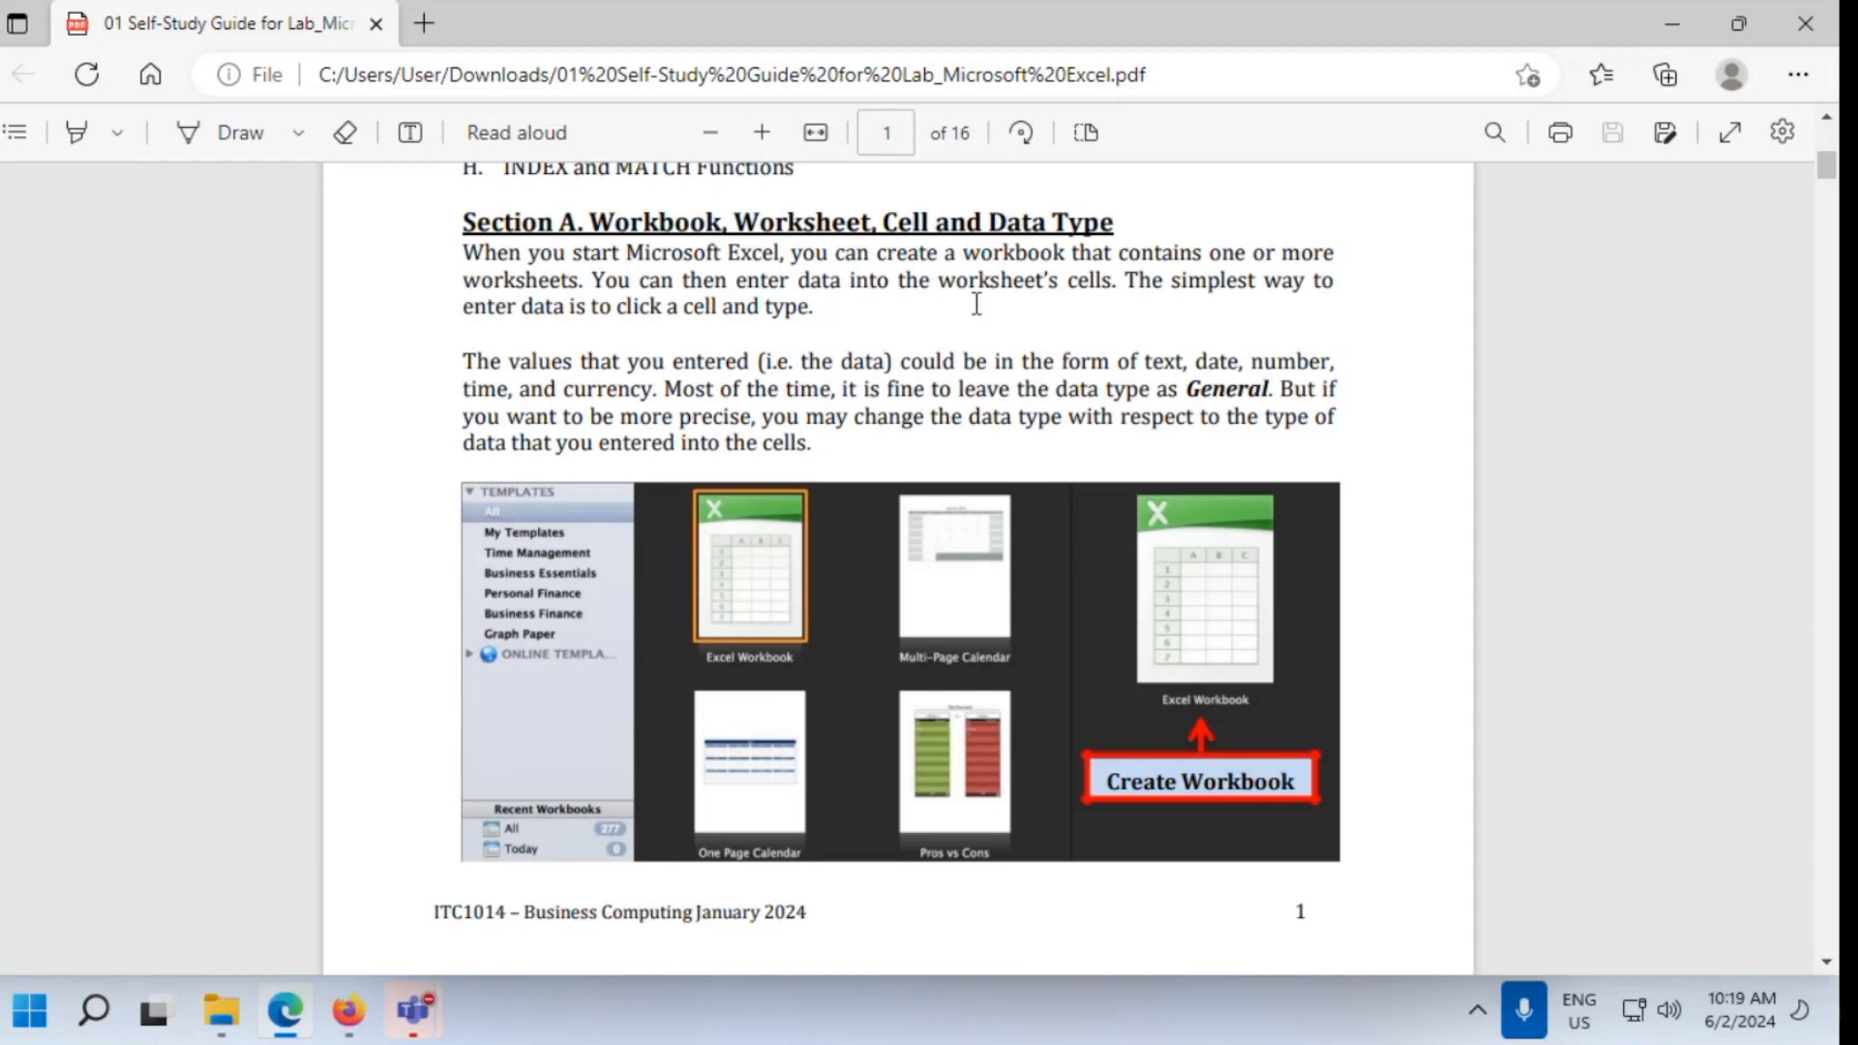
{"action": "left_click", "coordinate": [10, 1024]}
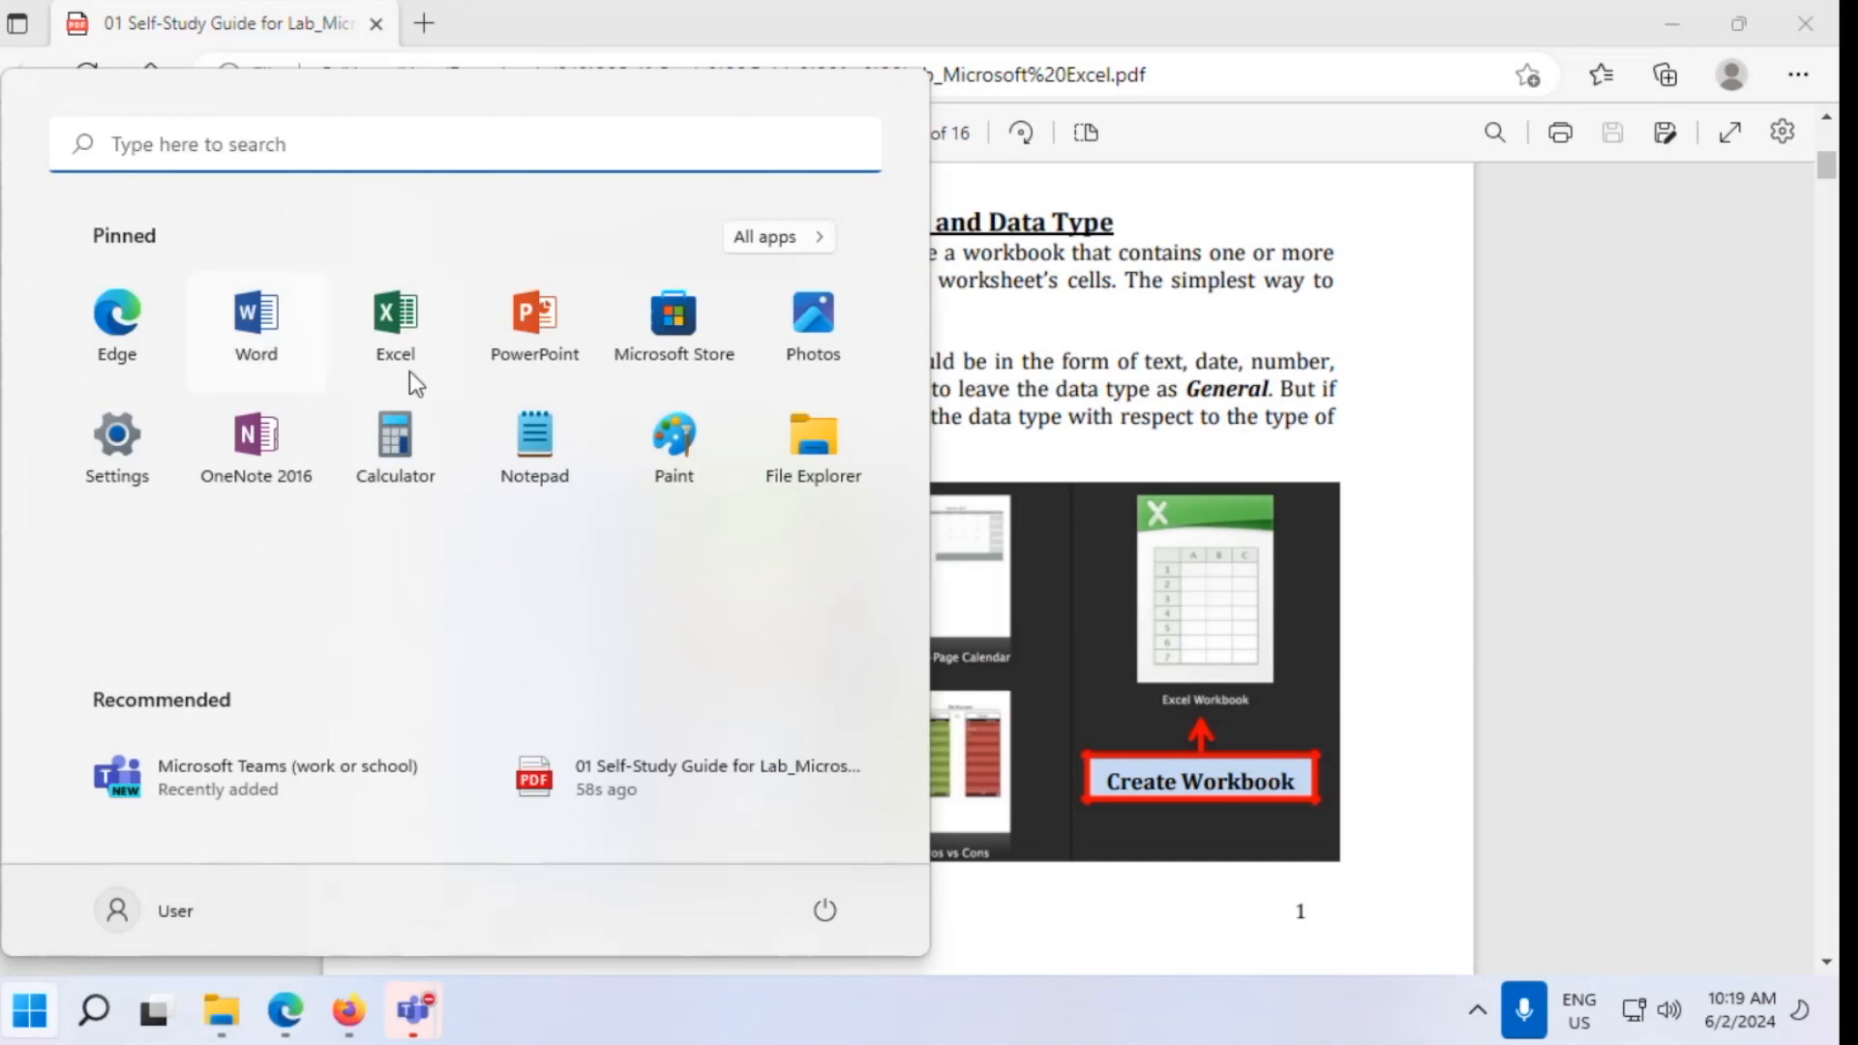
{"action": "left_click", "coordinate": [395, 317]}
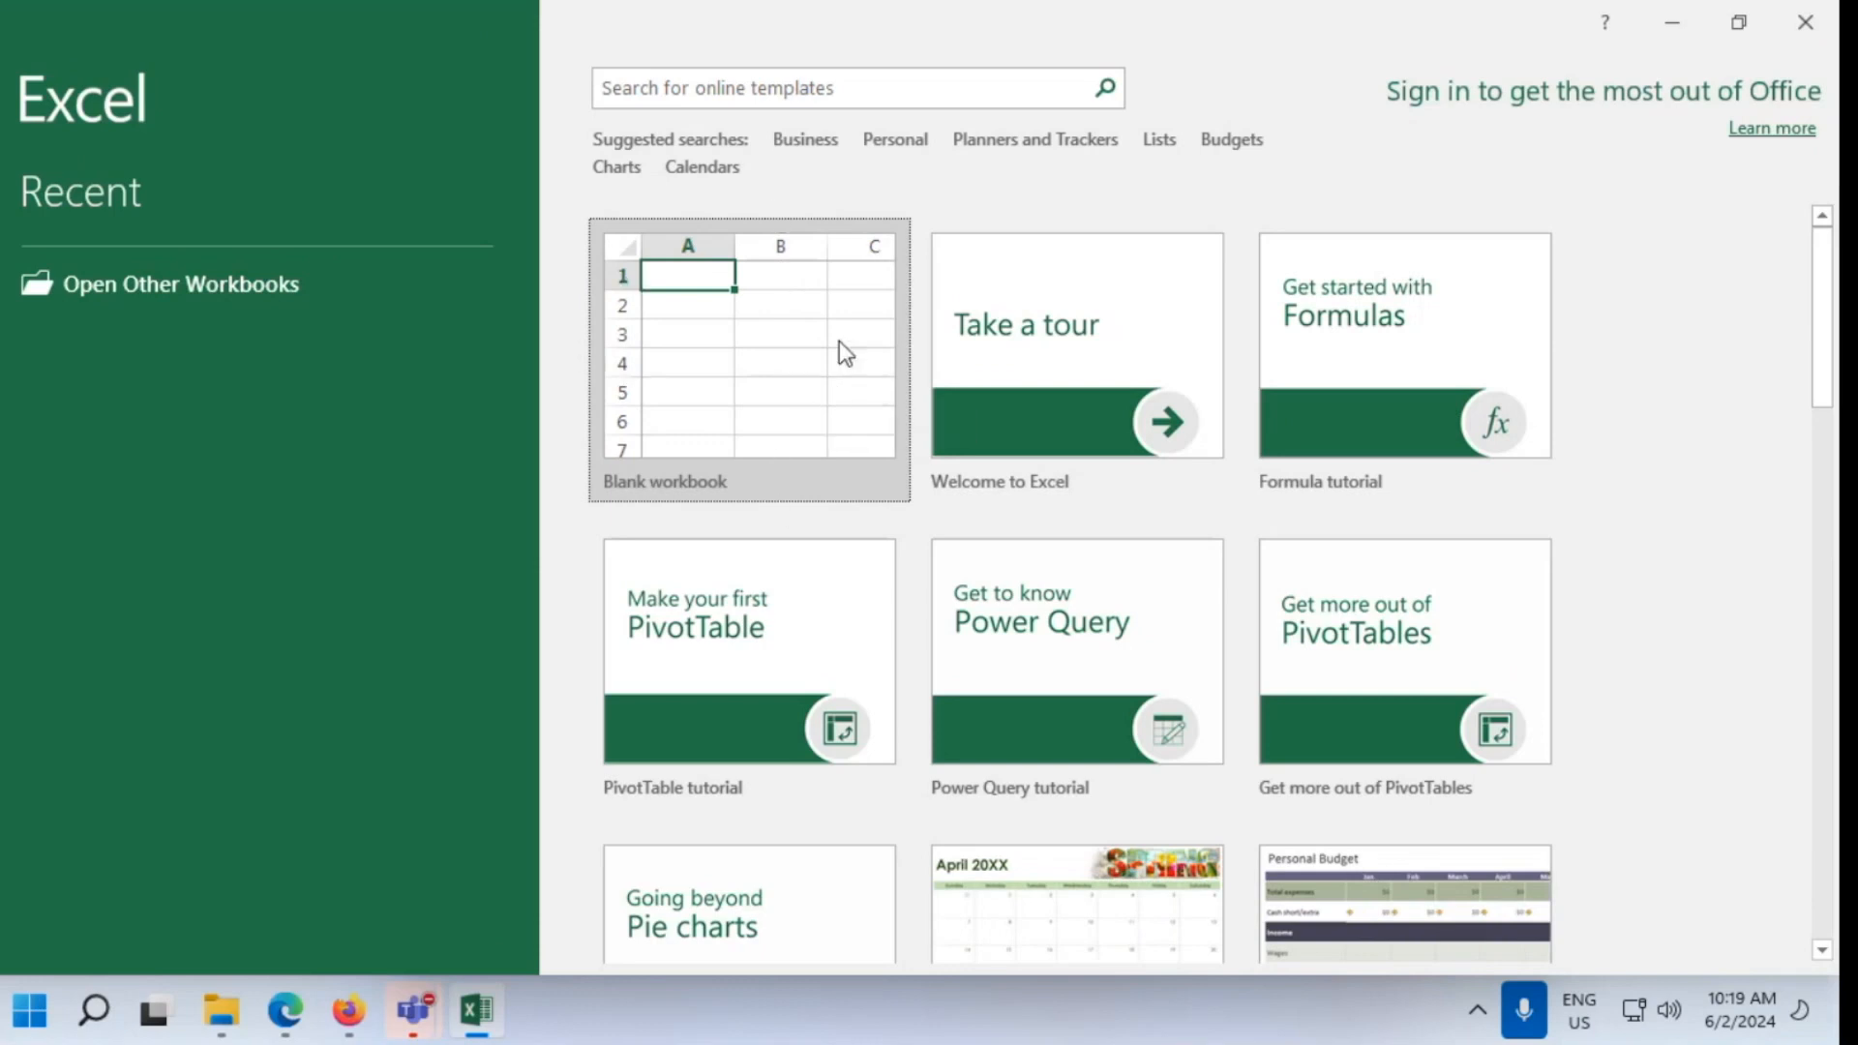
{"action": "left_click", "coordinate": [781, 451]}
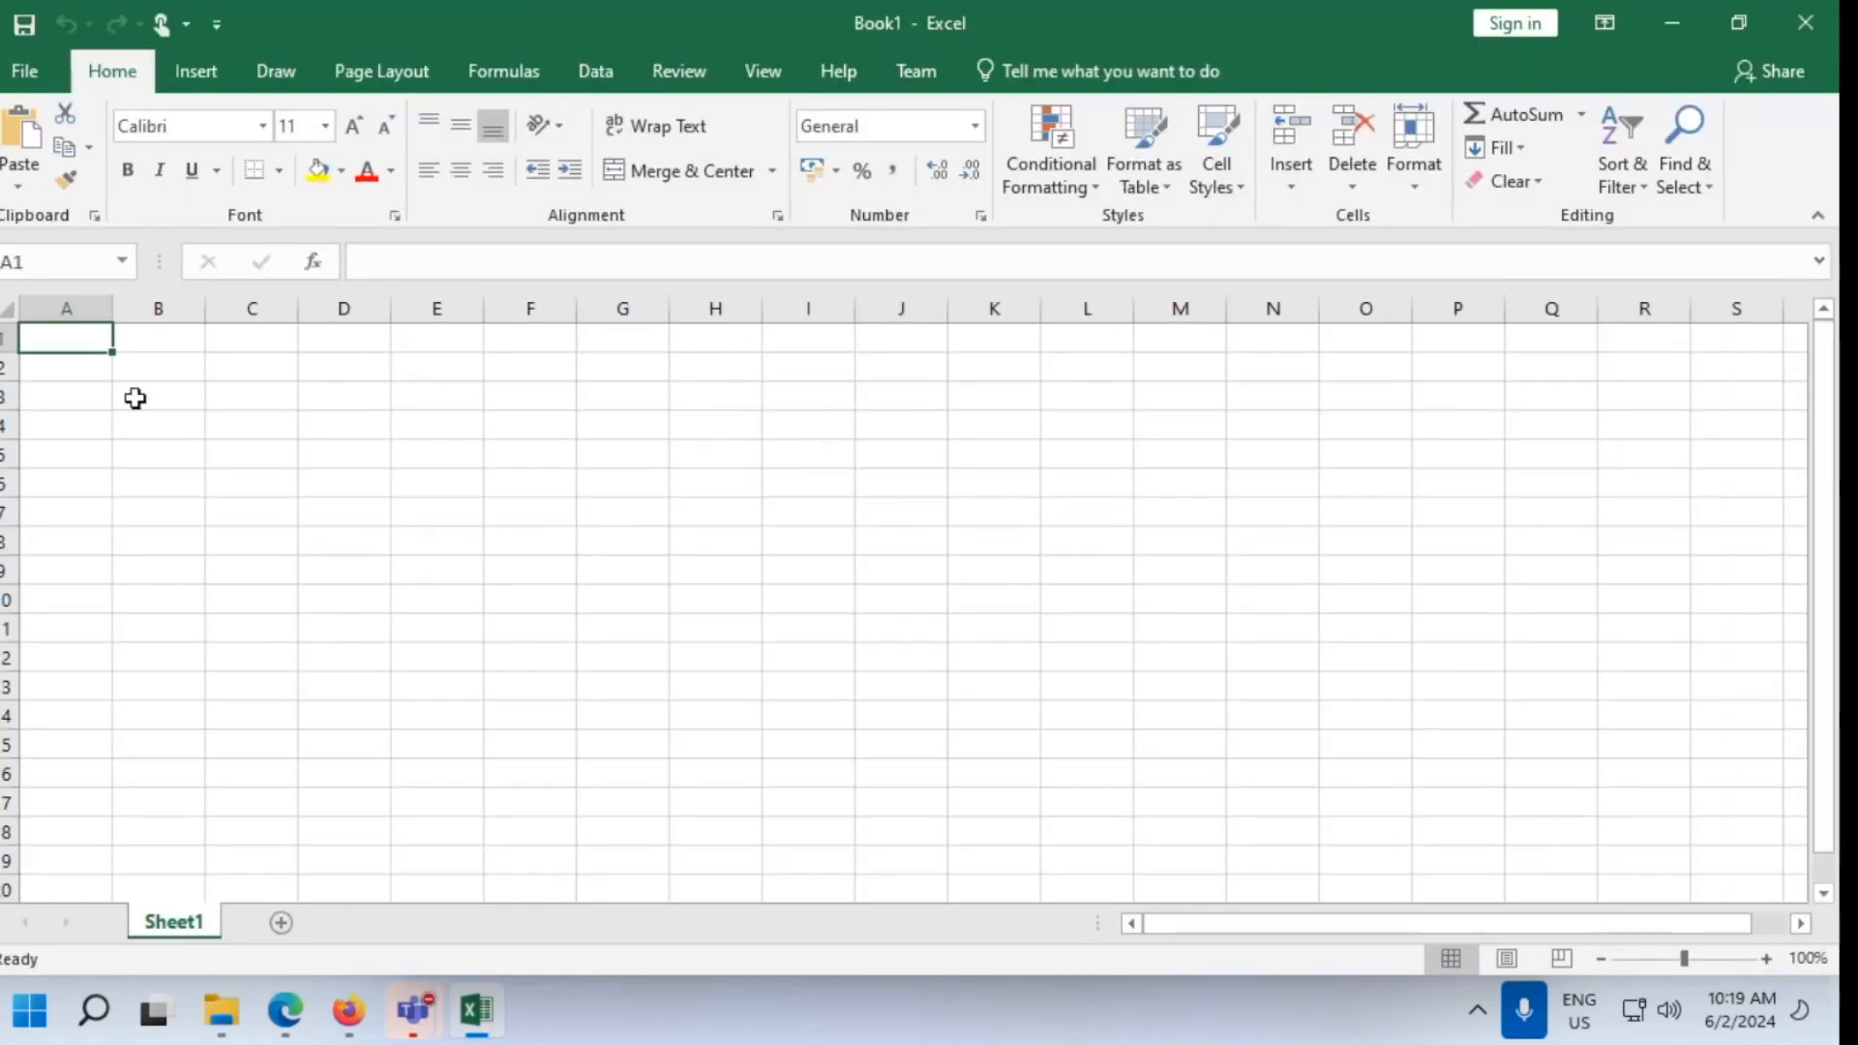
Point out individual cells across the empty Sheet1, finishing on cell A1
{"action": "left_click", "coordinate": [67, 367]}
{"action": "left_click", "coordinate": [230, 430]}
{"action": "left_click", "coordinate": [946, 488]}
{"action": "left_click", "coordinate": [241, 418]}
{"action": "left_click", "coordinate": [62, 341]}
{"action": "left_click", "coordinate": [65, 391]}
{"action": "left_click", "coordinate": [91, 503]}
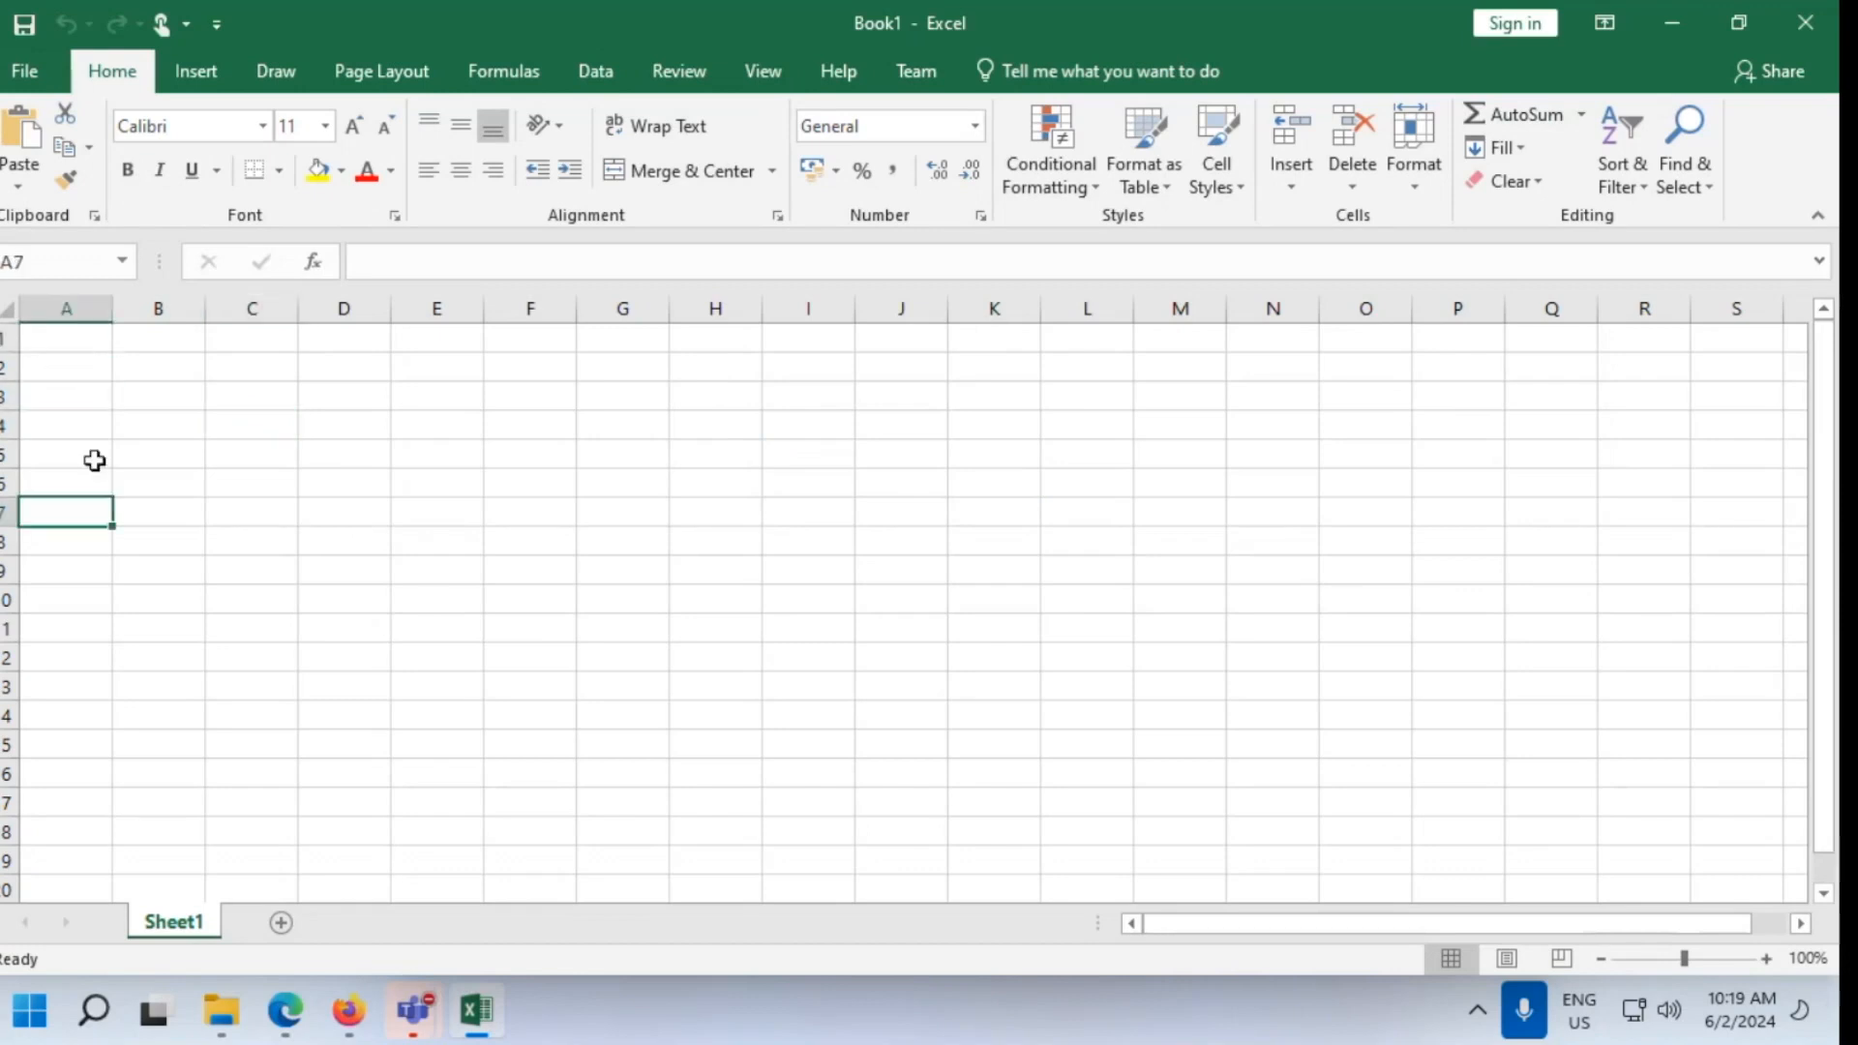
{"action": "left_click", "coordinate": [87, 349]}
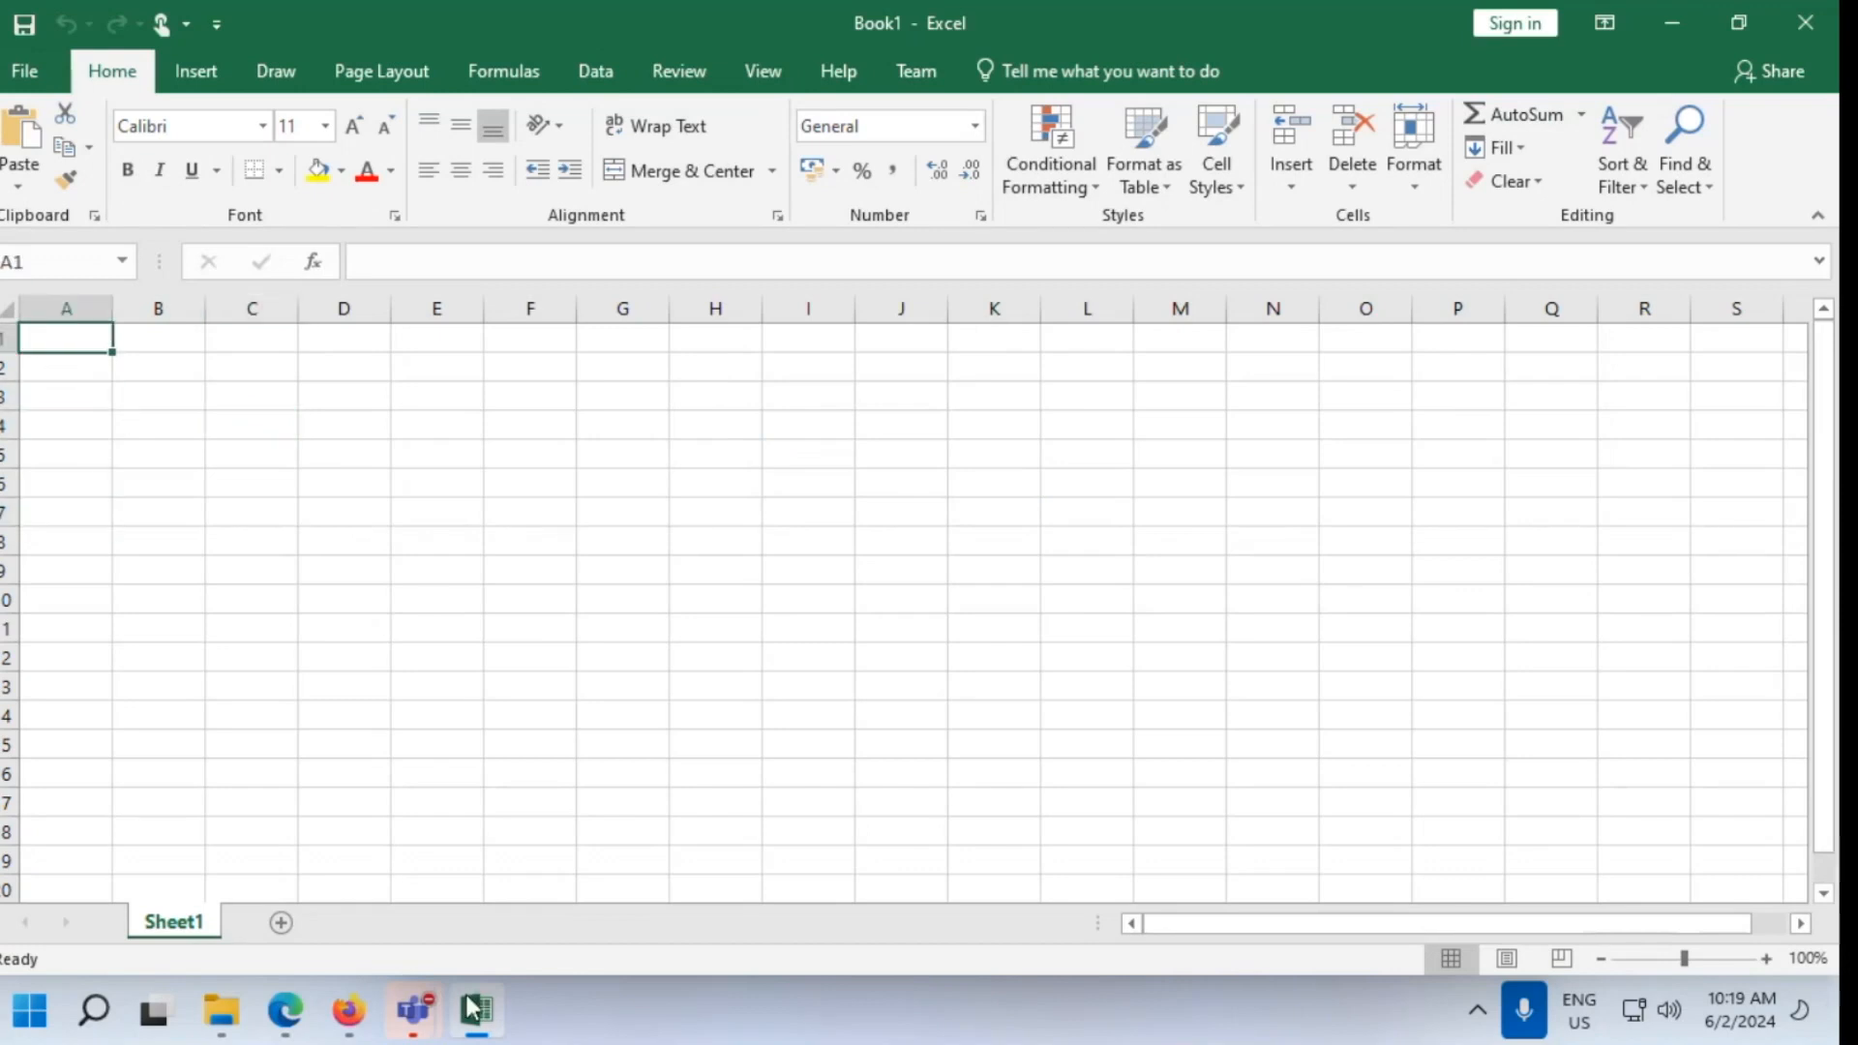
Add a second worksheet to the workbook and return to Sheet1
{"action": "left_click", "coordinate": [416, 1015]}
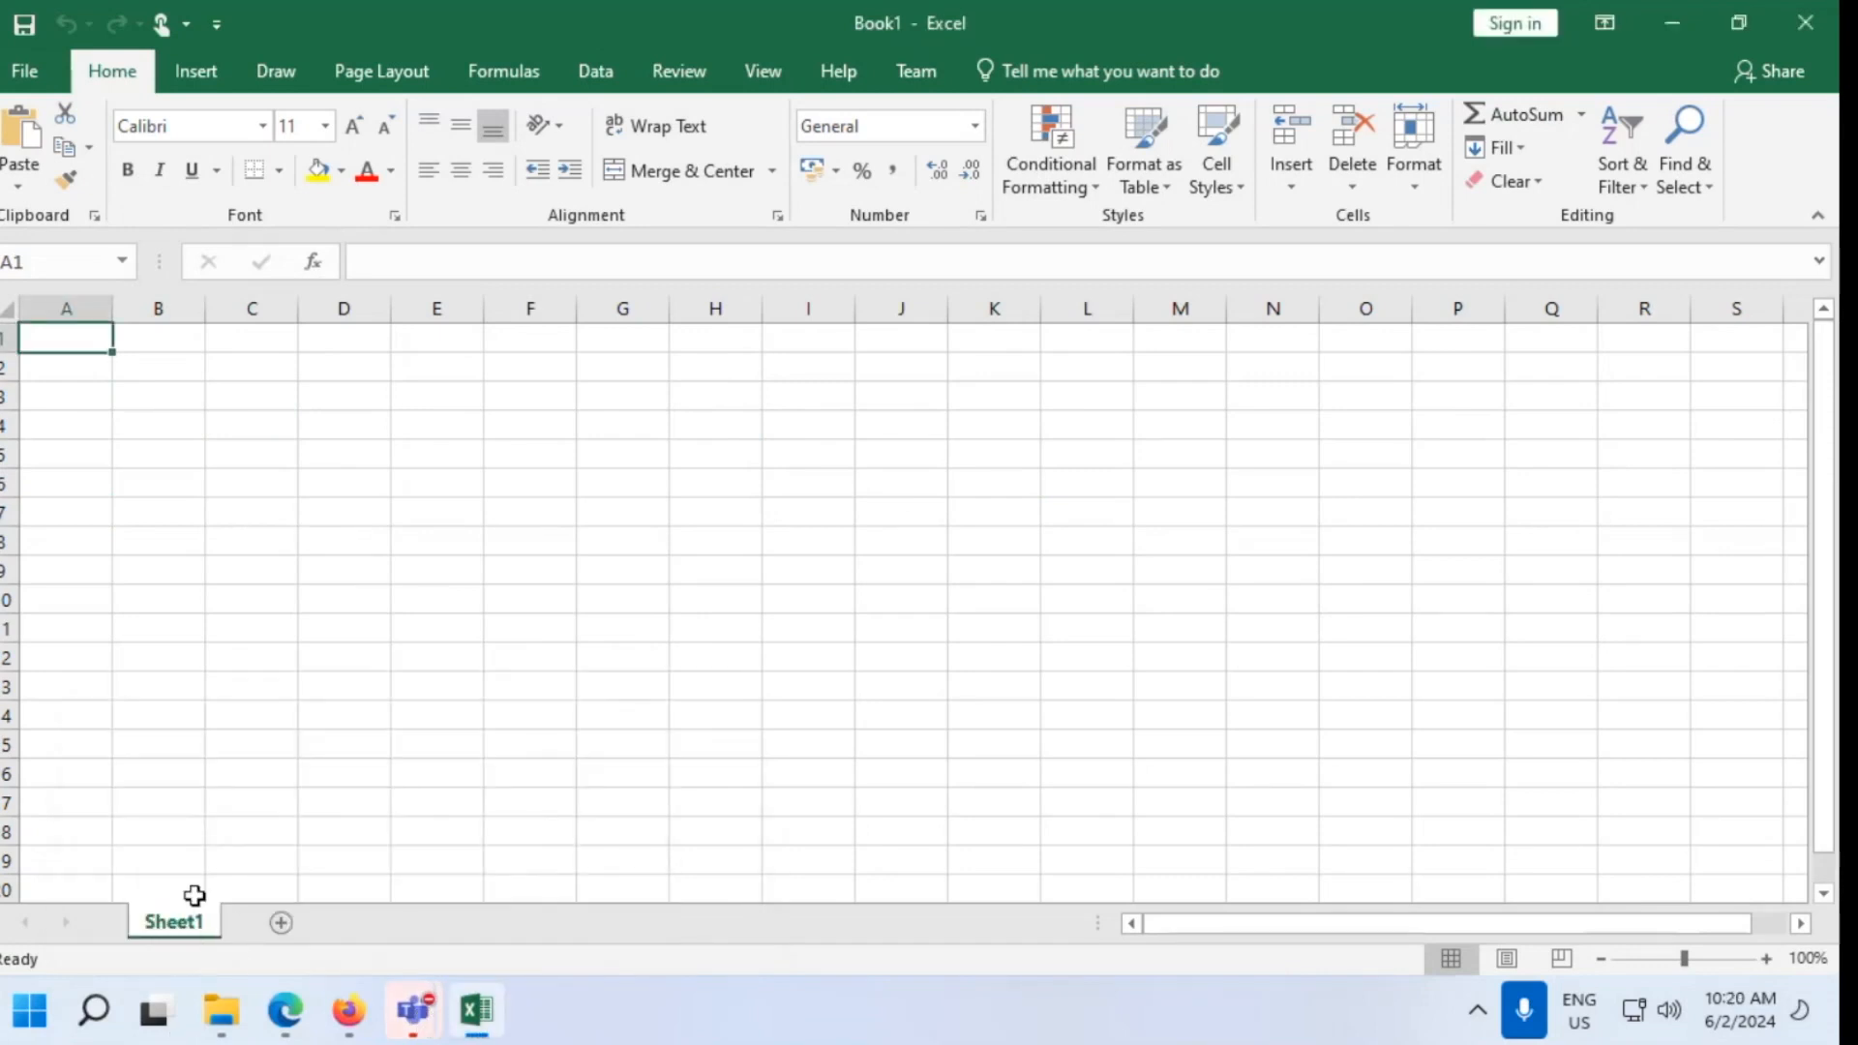
{"action": "left_click", "coordinate": [281, 924]}
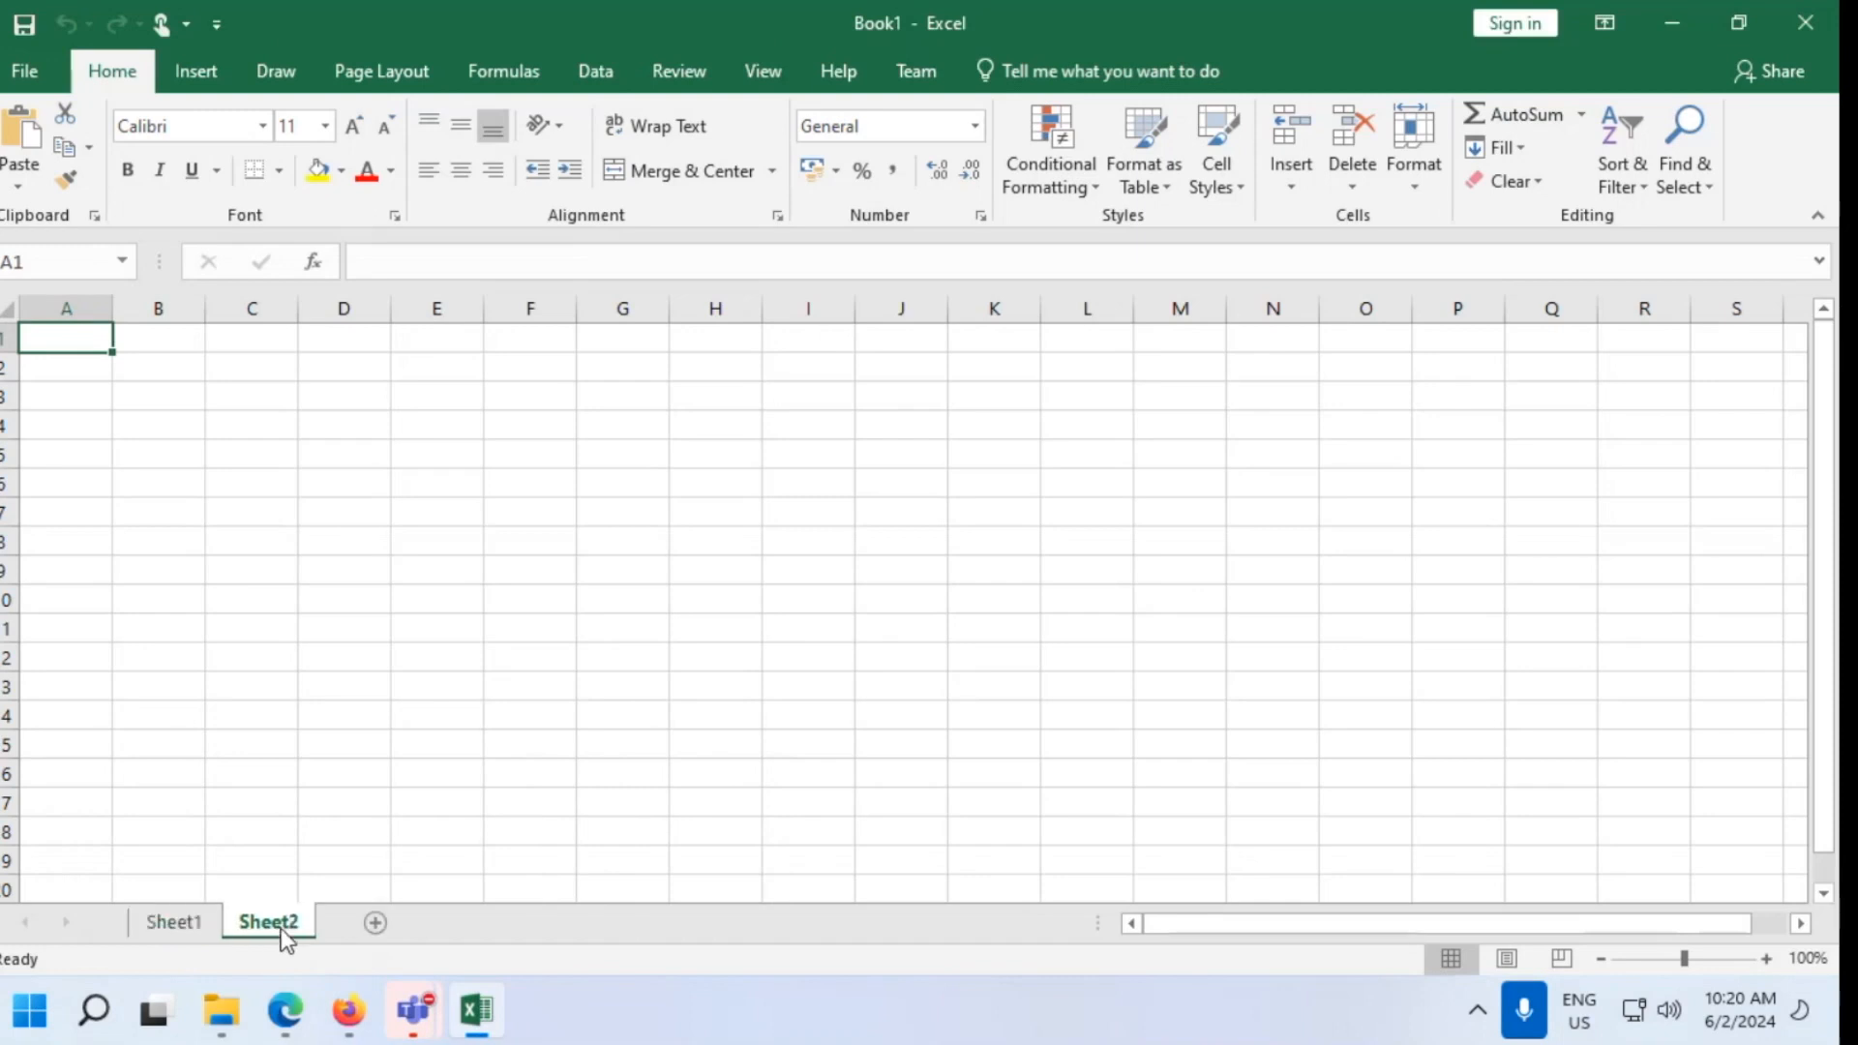
{"action": "left_click", "coordinate": [174, 924]}
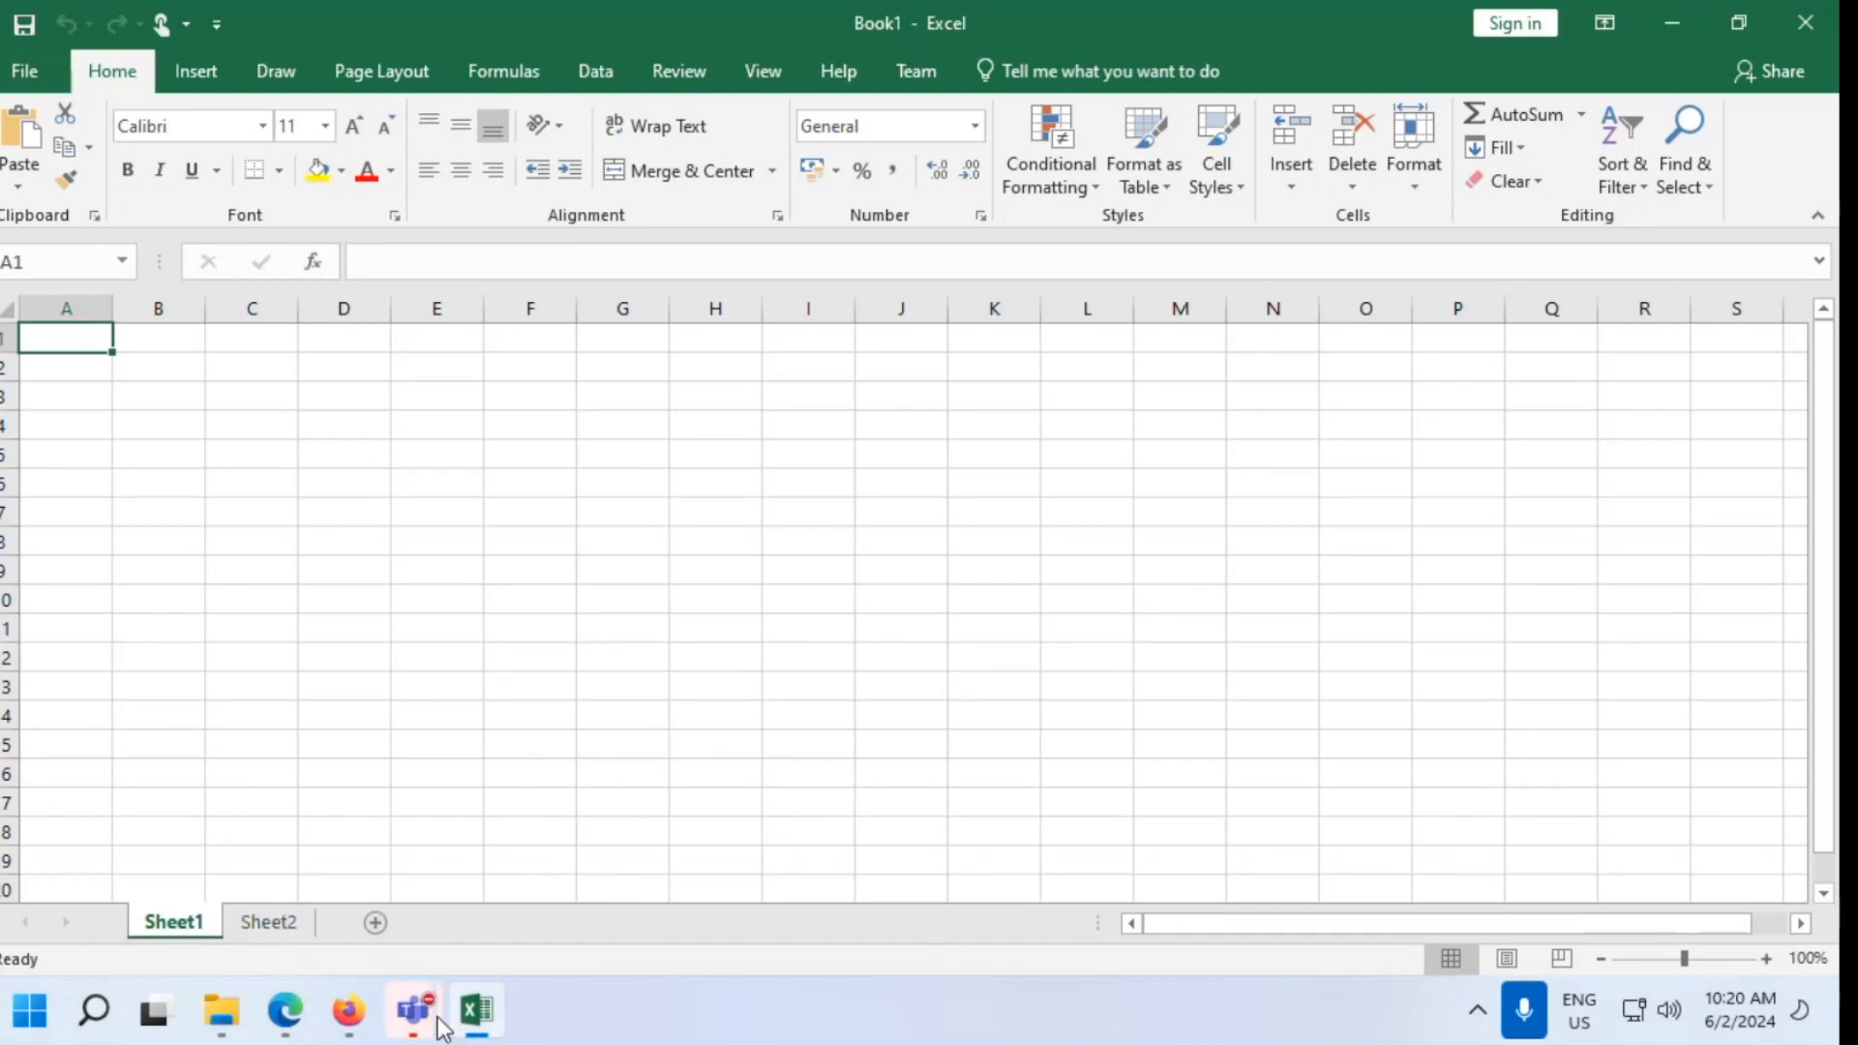
{"action": "mouse_move", "coordinate": [440, 1026]}
{"action": "left_click", "coordinate": [617, 854]}
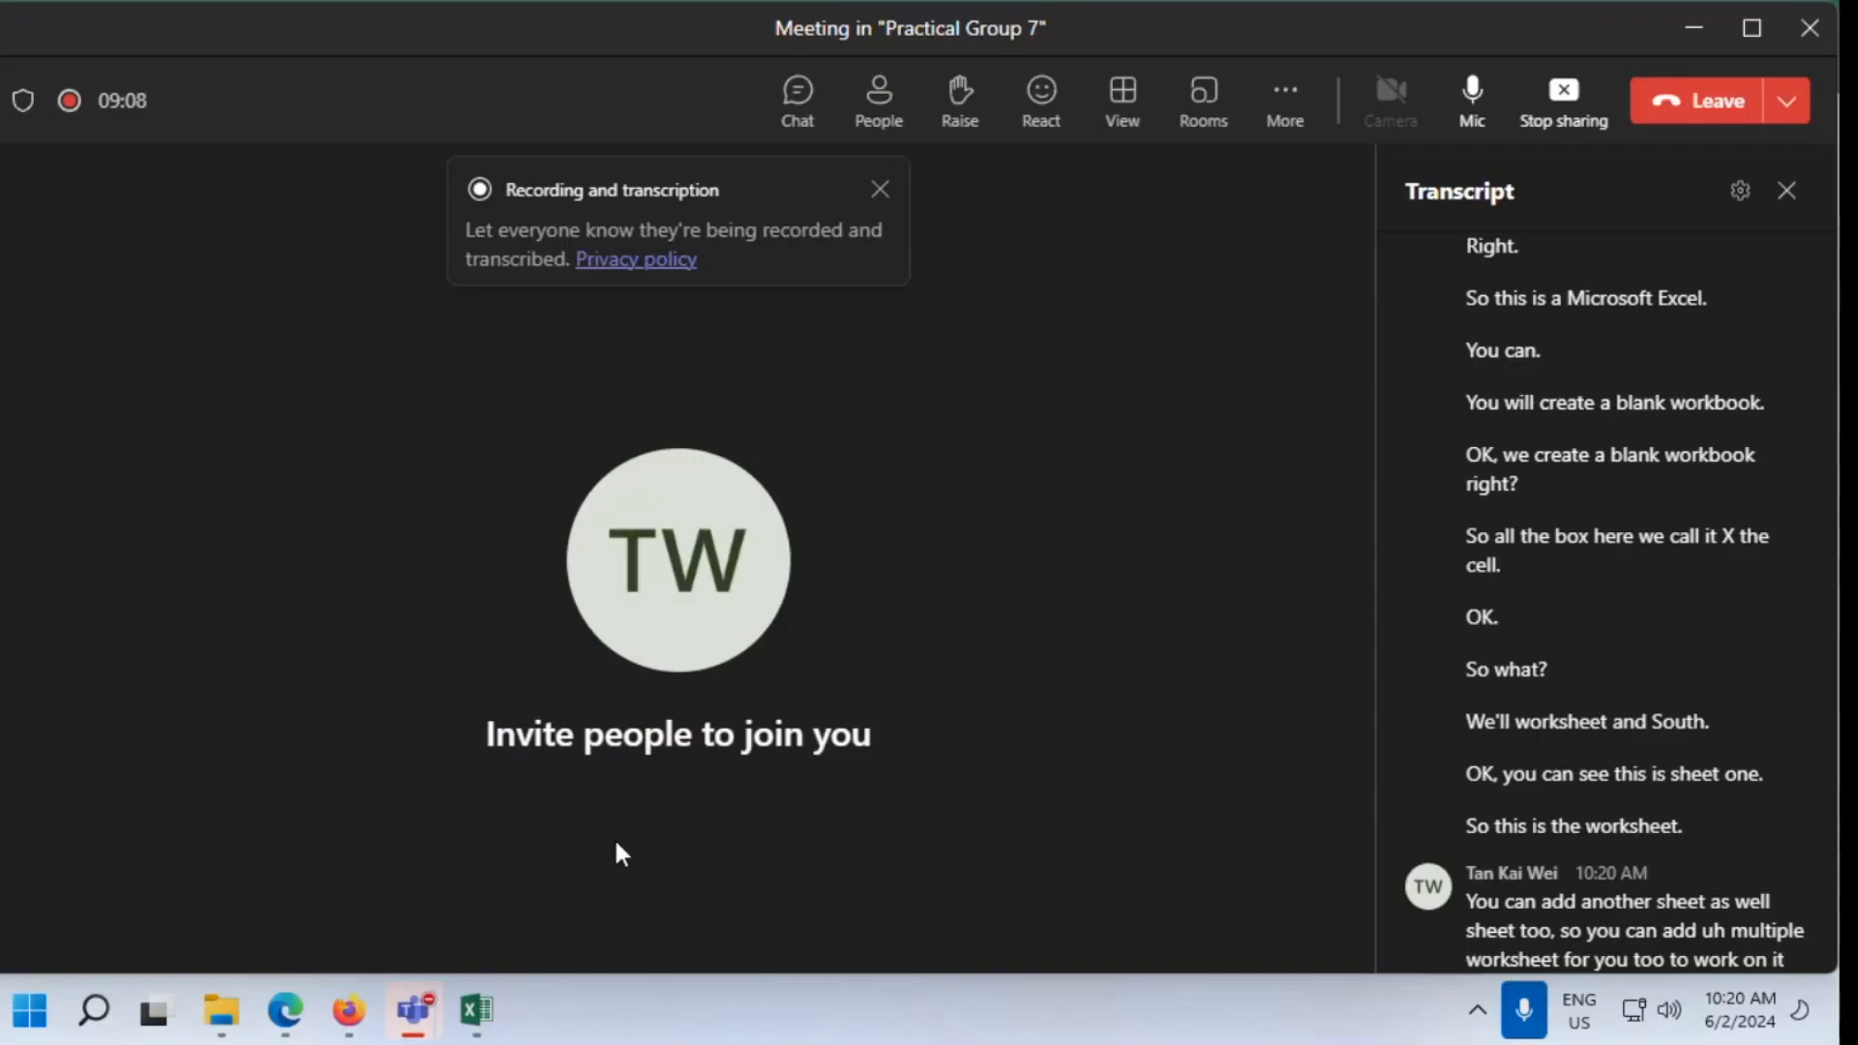
{"action": "left_click", "coordinate": [1694, 27]}
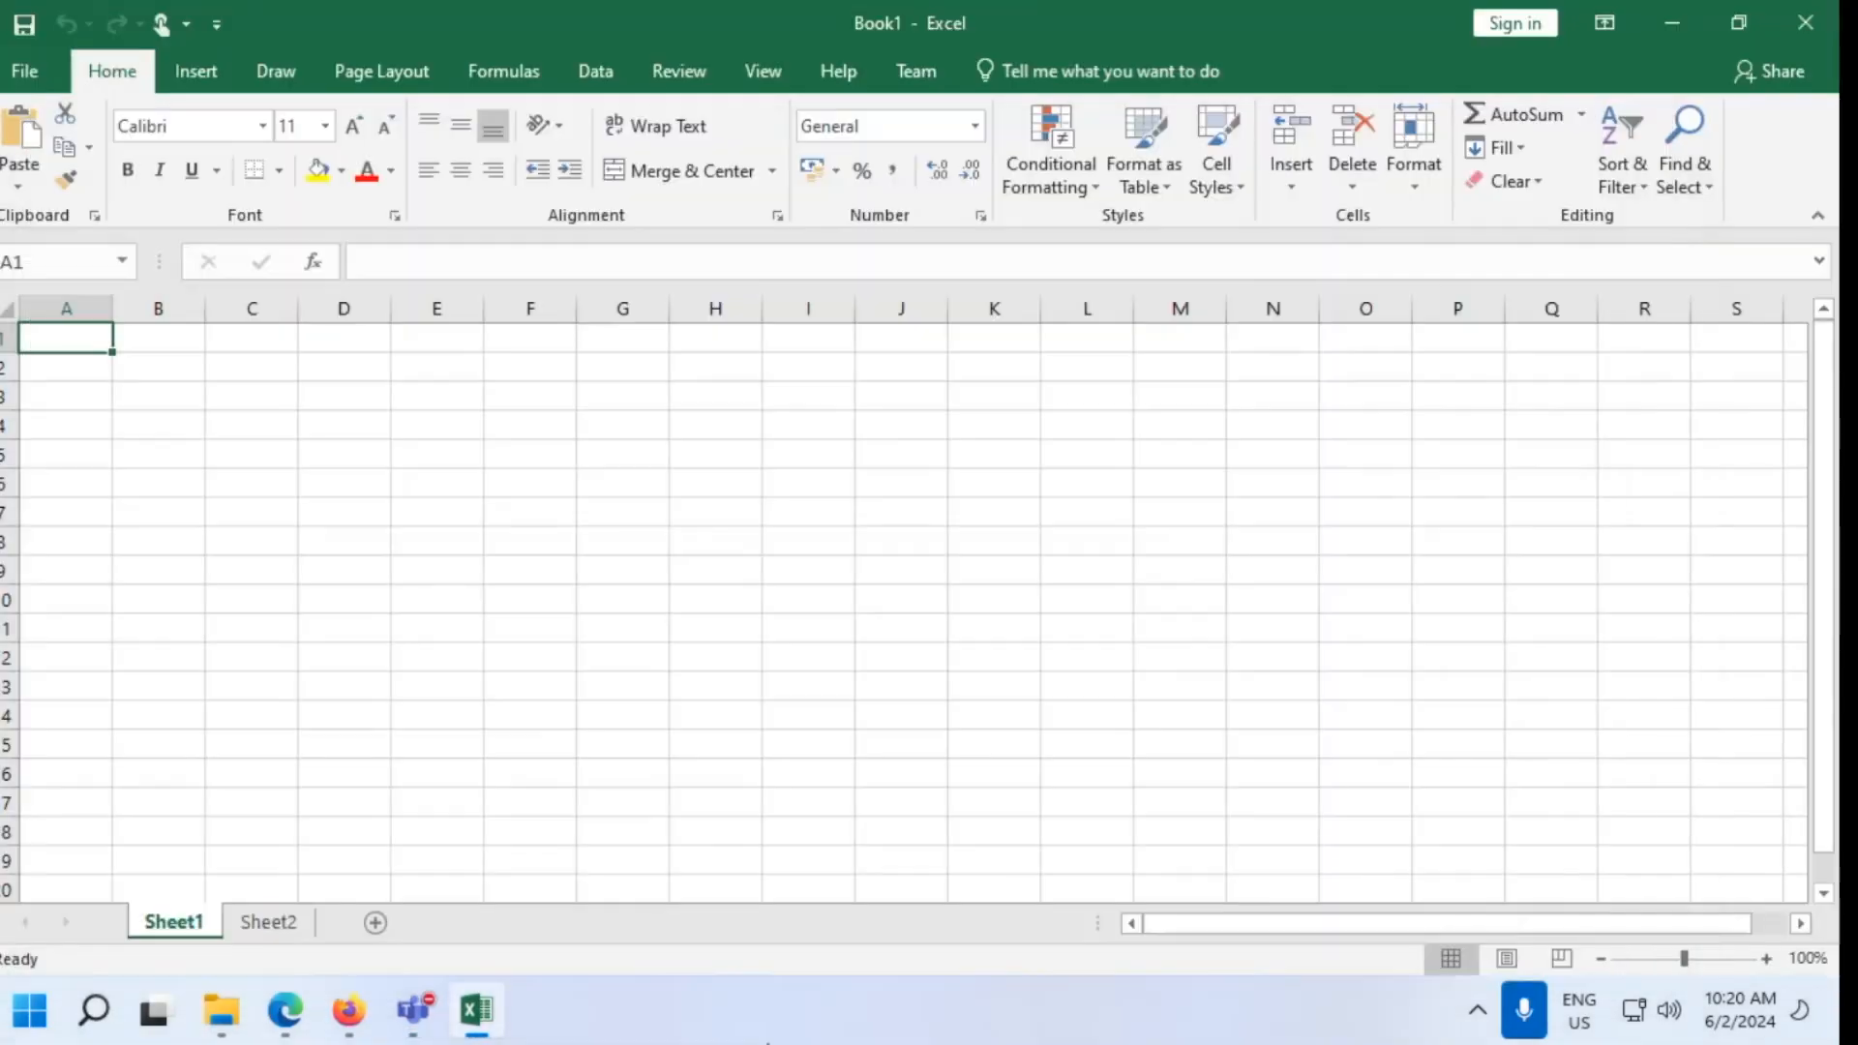
{"action": "left_click", "coordinate": [345, 1014]}
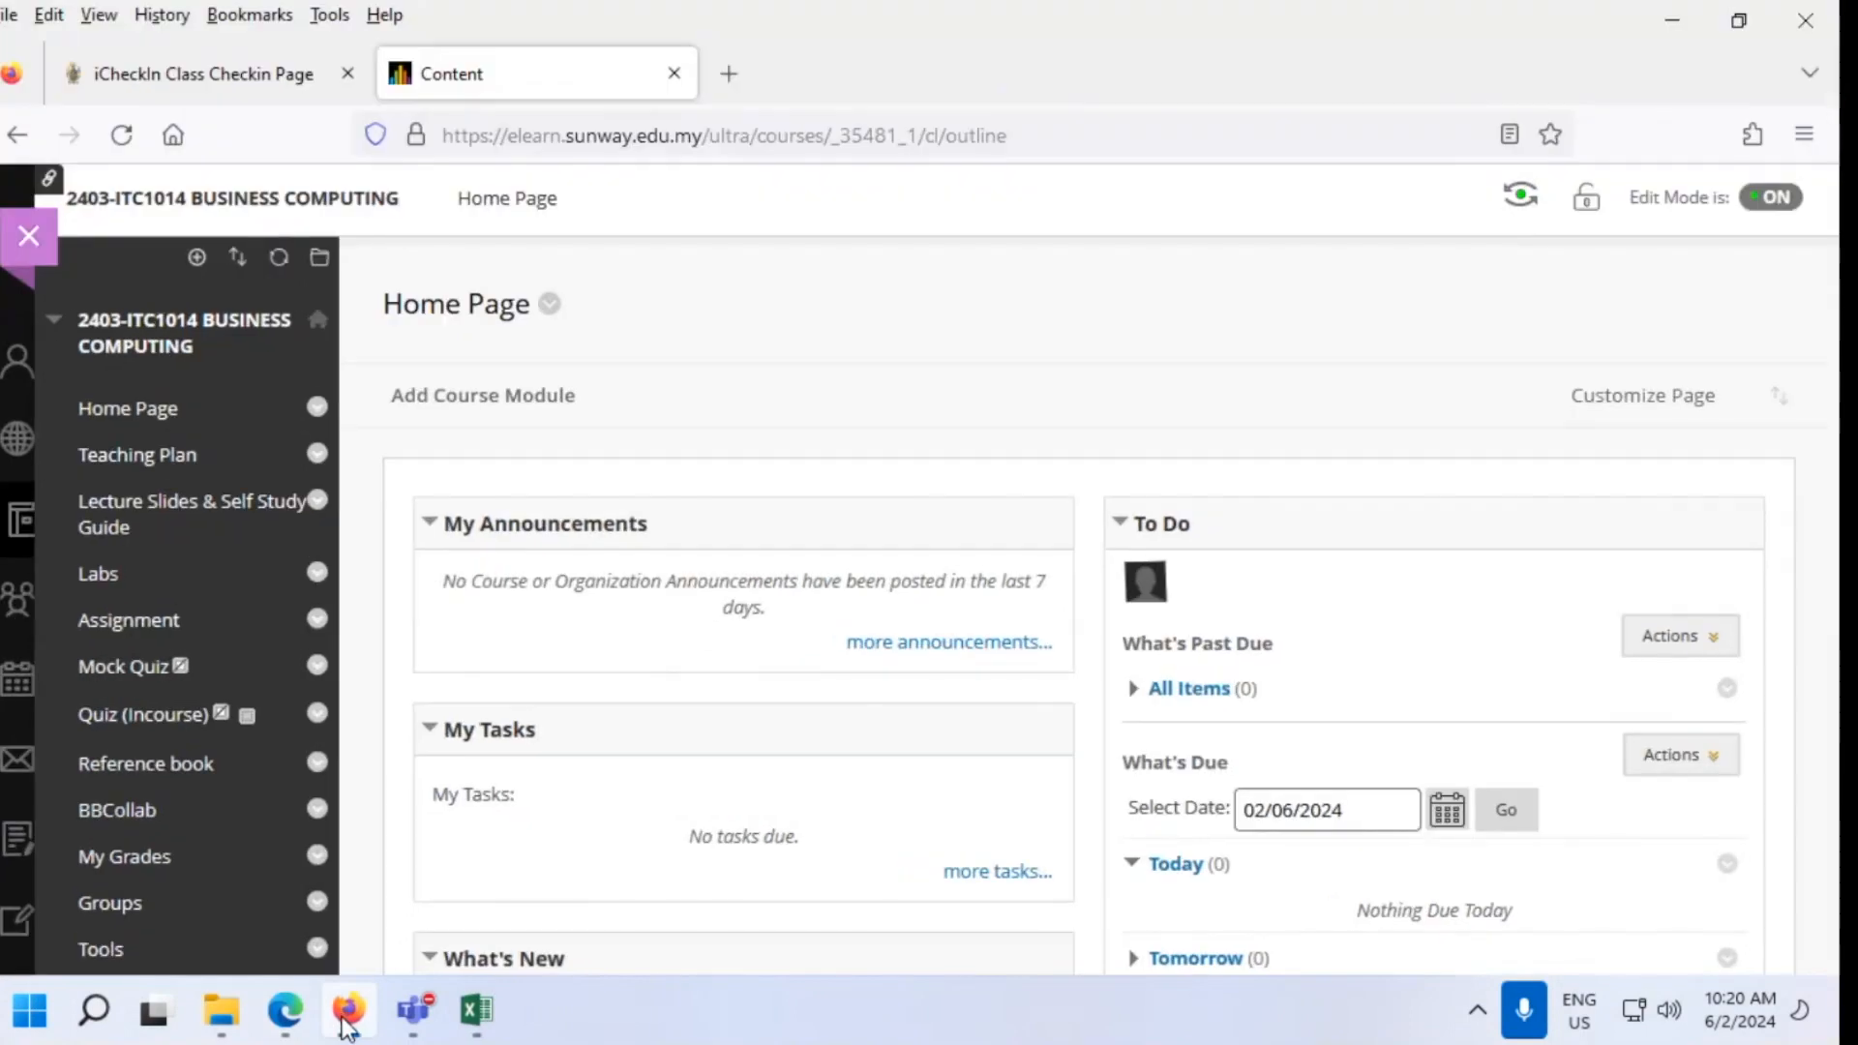
{"action": "left_click", "coordinate": [345, 1013]}
Check Section A of the PDF guide in Edge, and examine the data types available for cell A1 in Excel
{"action": "left_click", "coordinate": [286, 1011]}
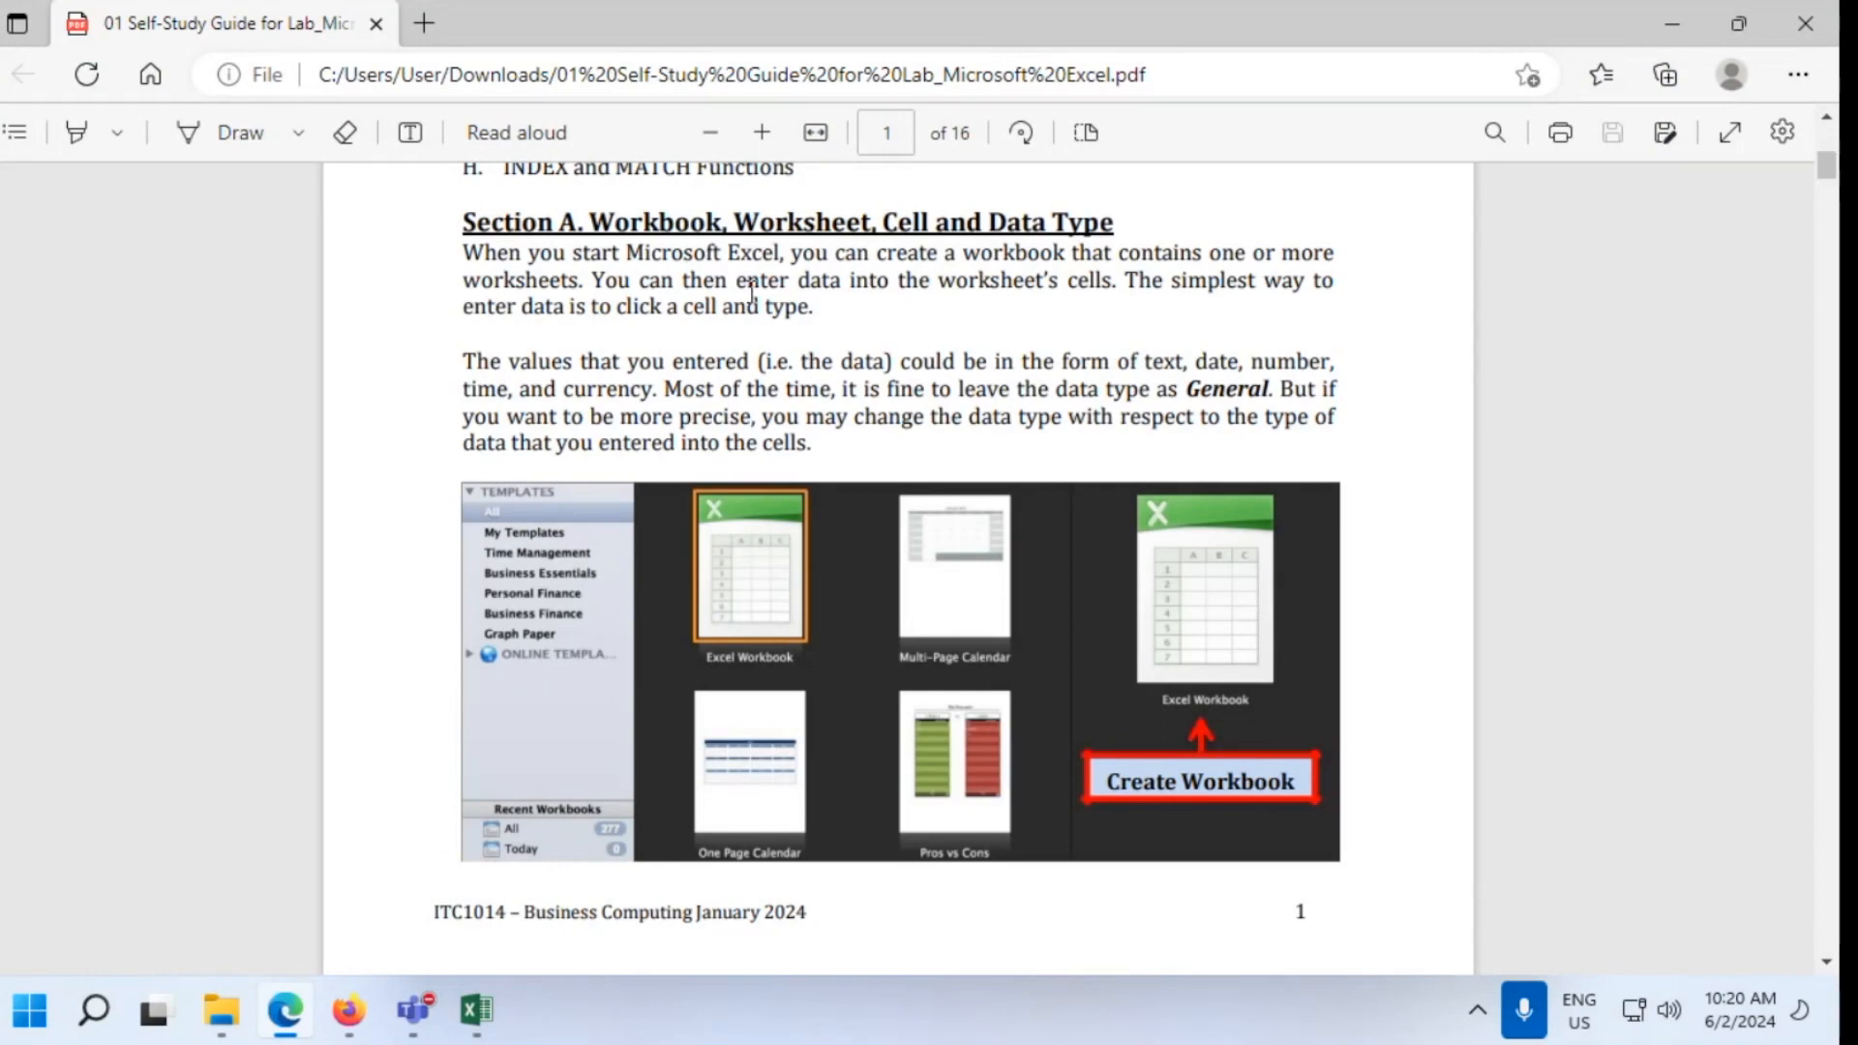
{"action": "left_click", "coordinate": [476, 1009]}
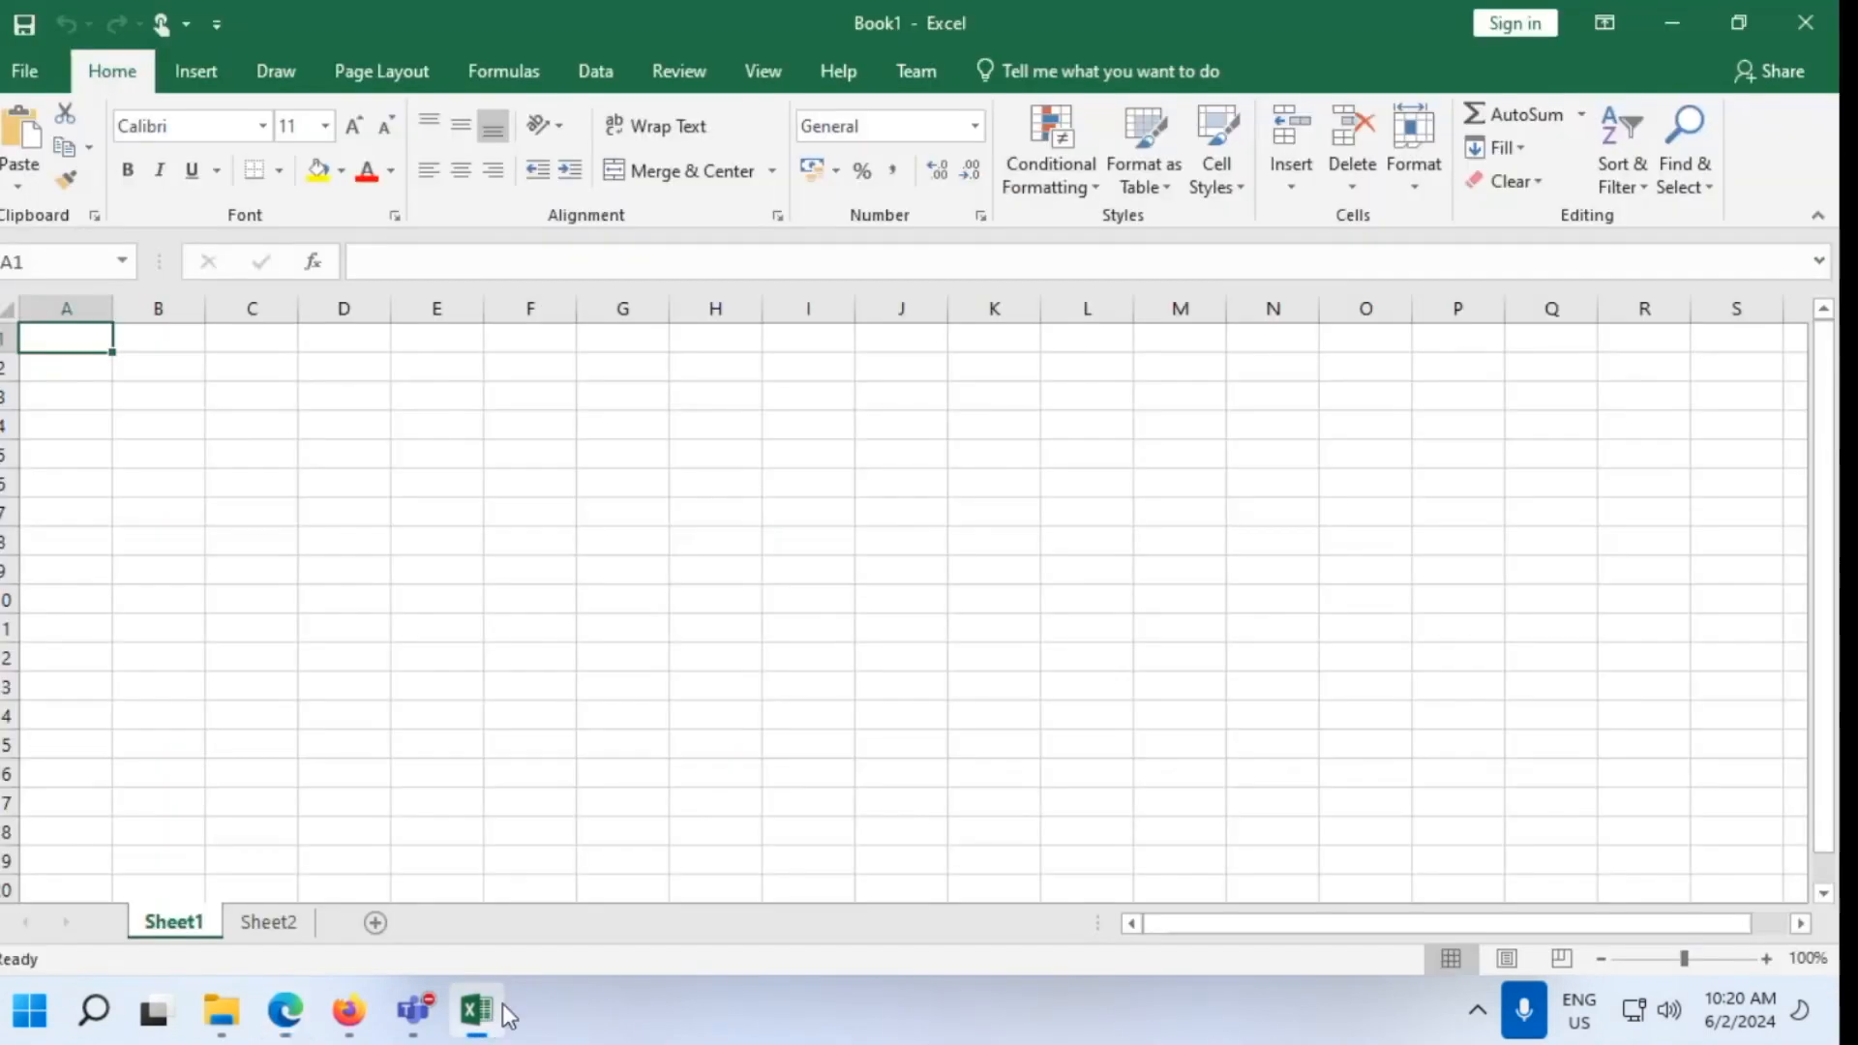
{"action": "left_click", "coordinate": [975, 124]}
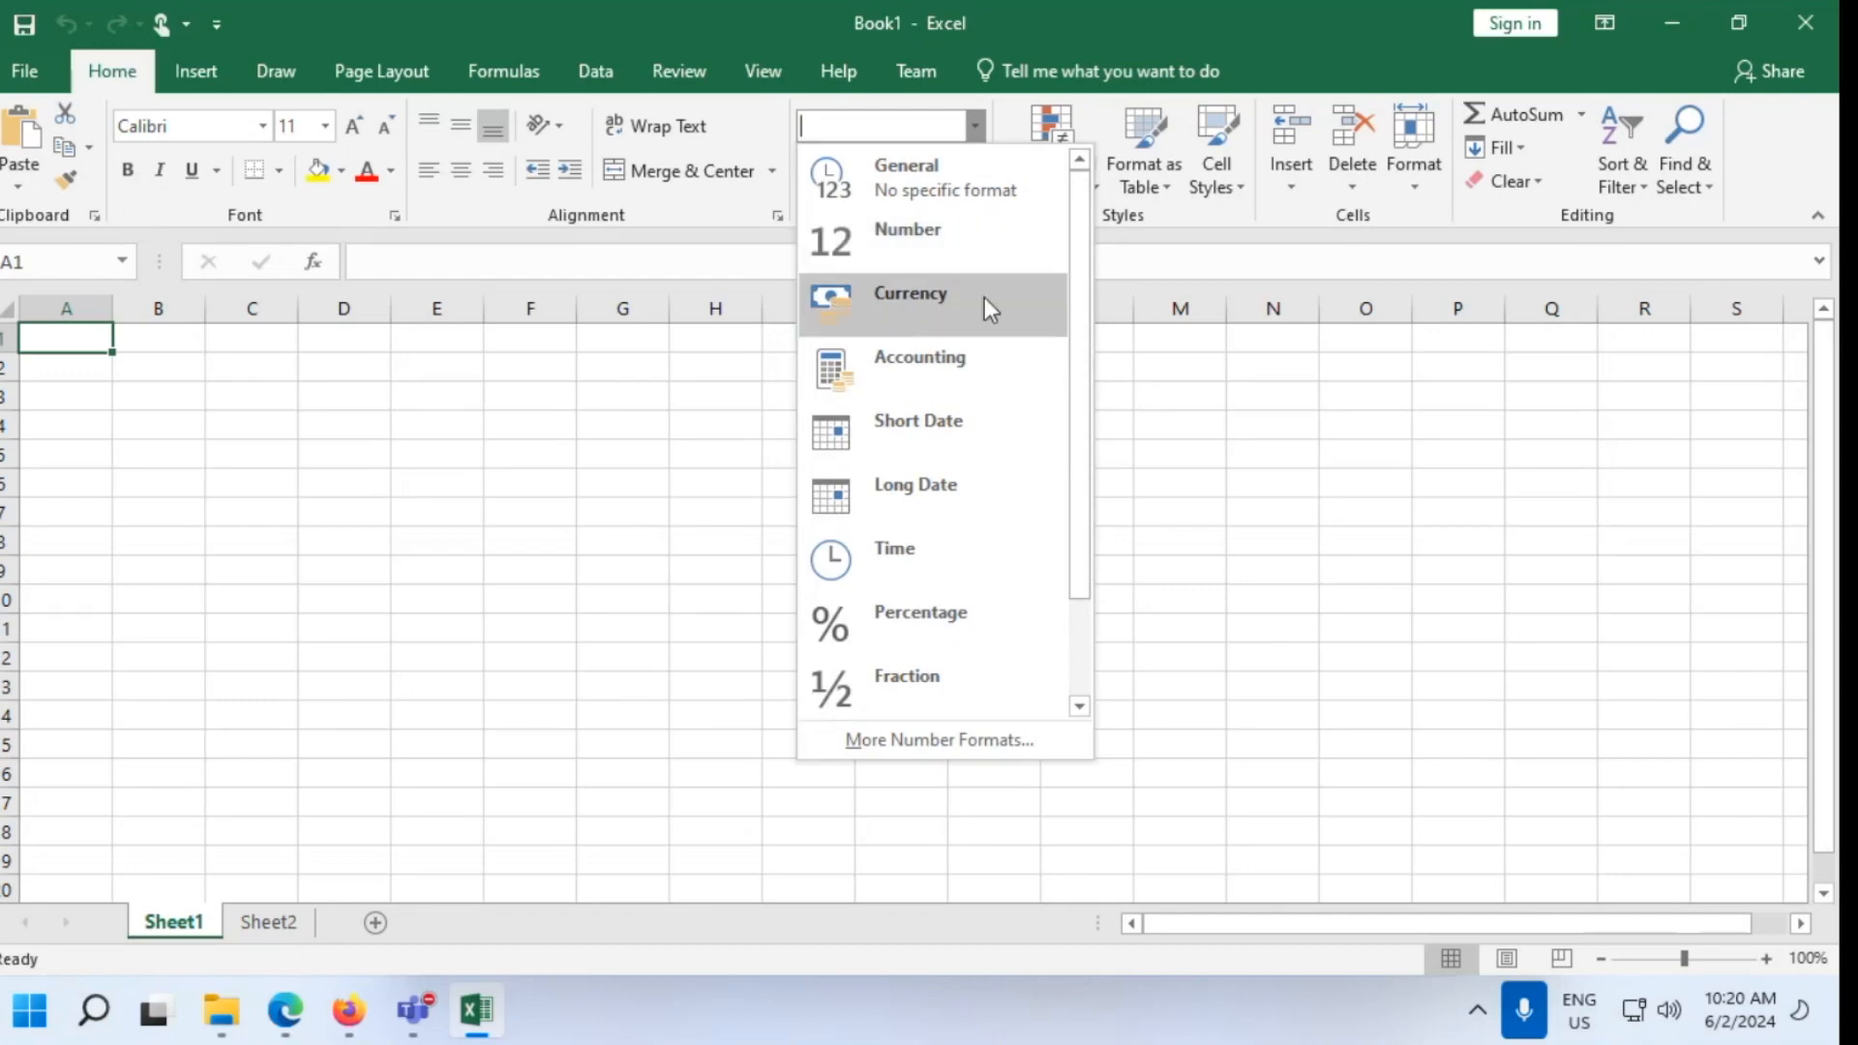
{"action": "scroll", "coordinate": [1038, 426], "scroll_direction": "down", "scroll_amount": 1}
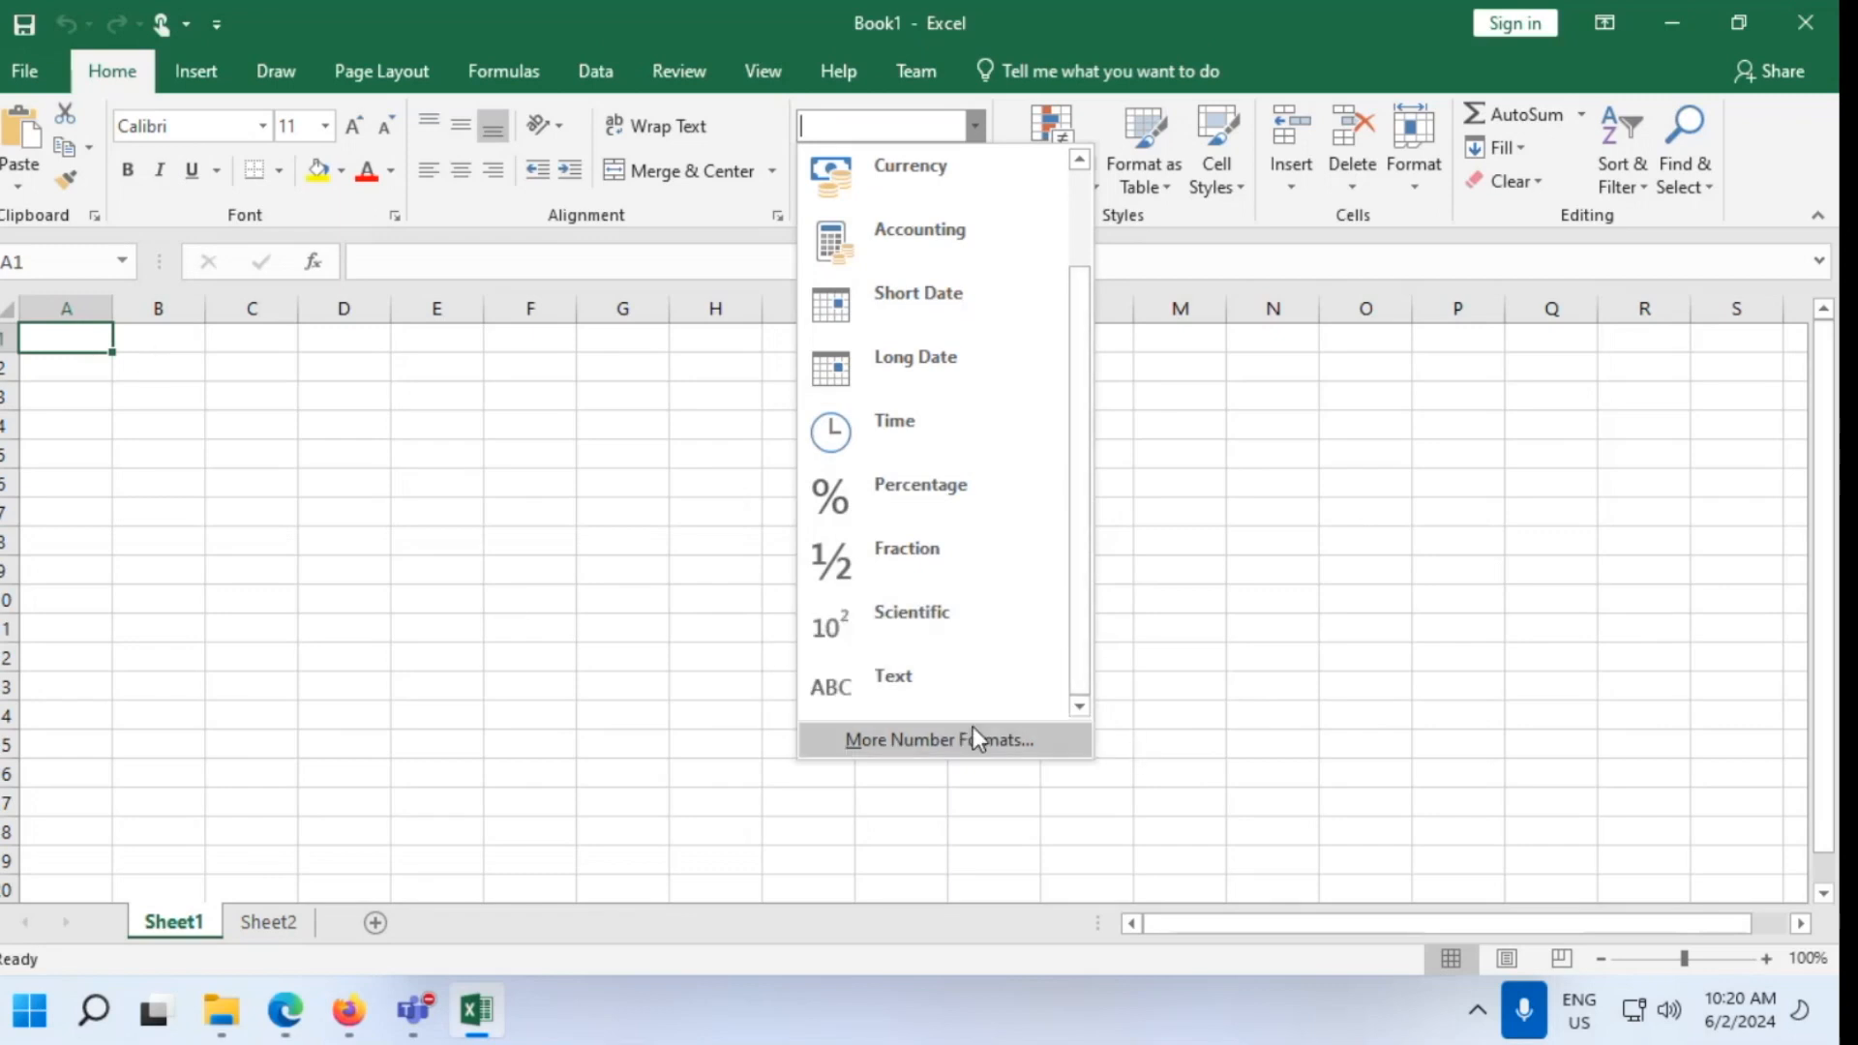
{"action": "left_click", "coordinate": [108, 360]}
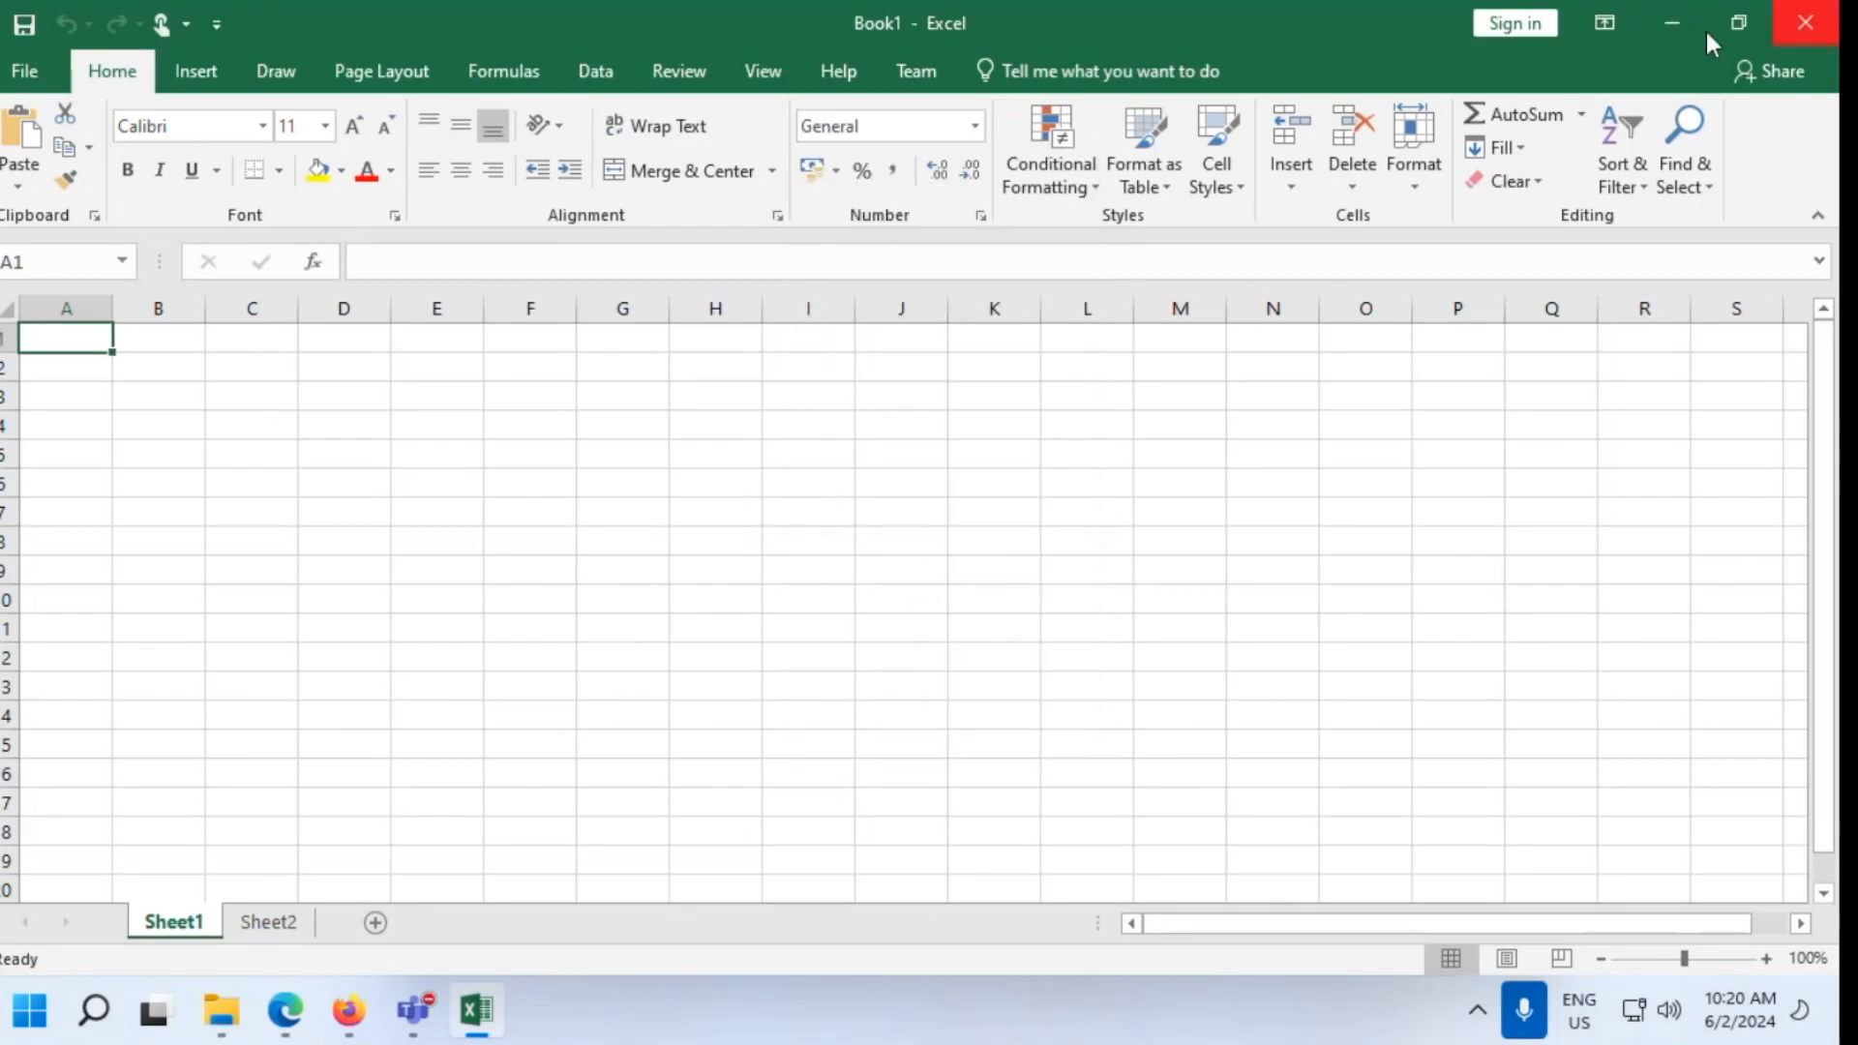
Switch to the PDF guide in Edge and read from Section A to the [TRY THIS] exercise on page 2
{"action": "left_click", "coordinate": [350, 1014]}
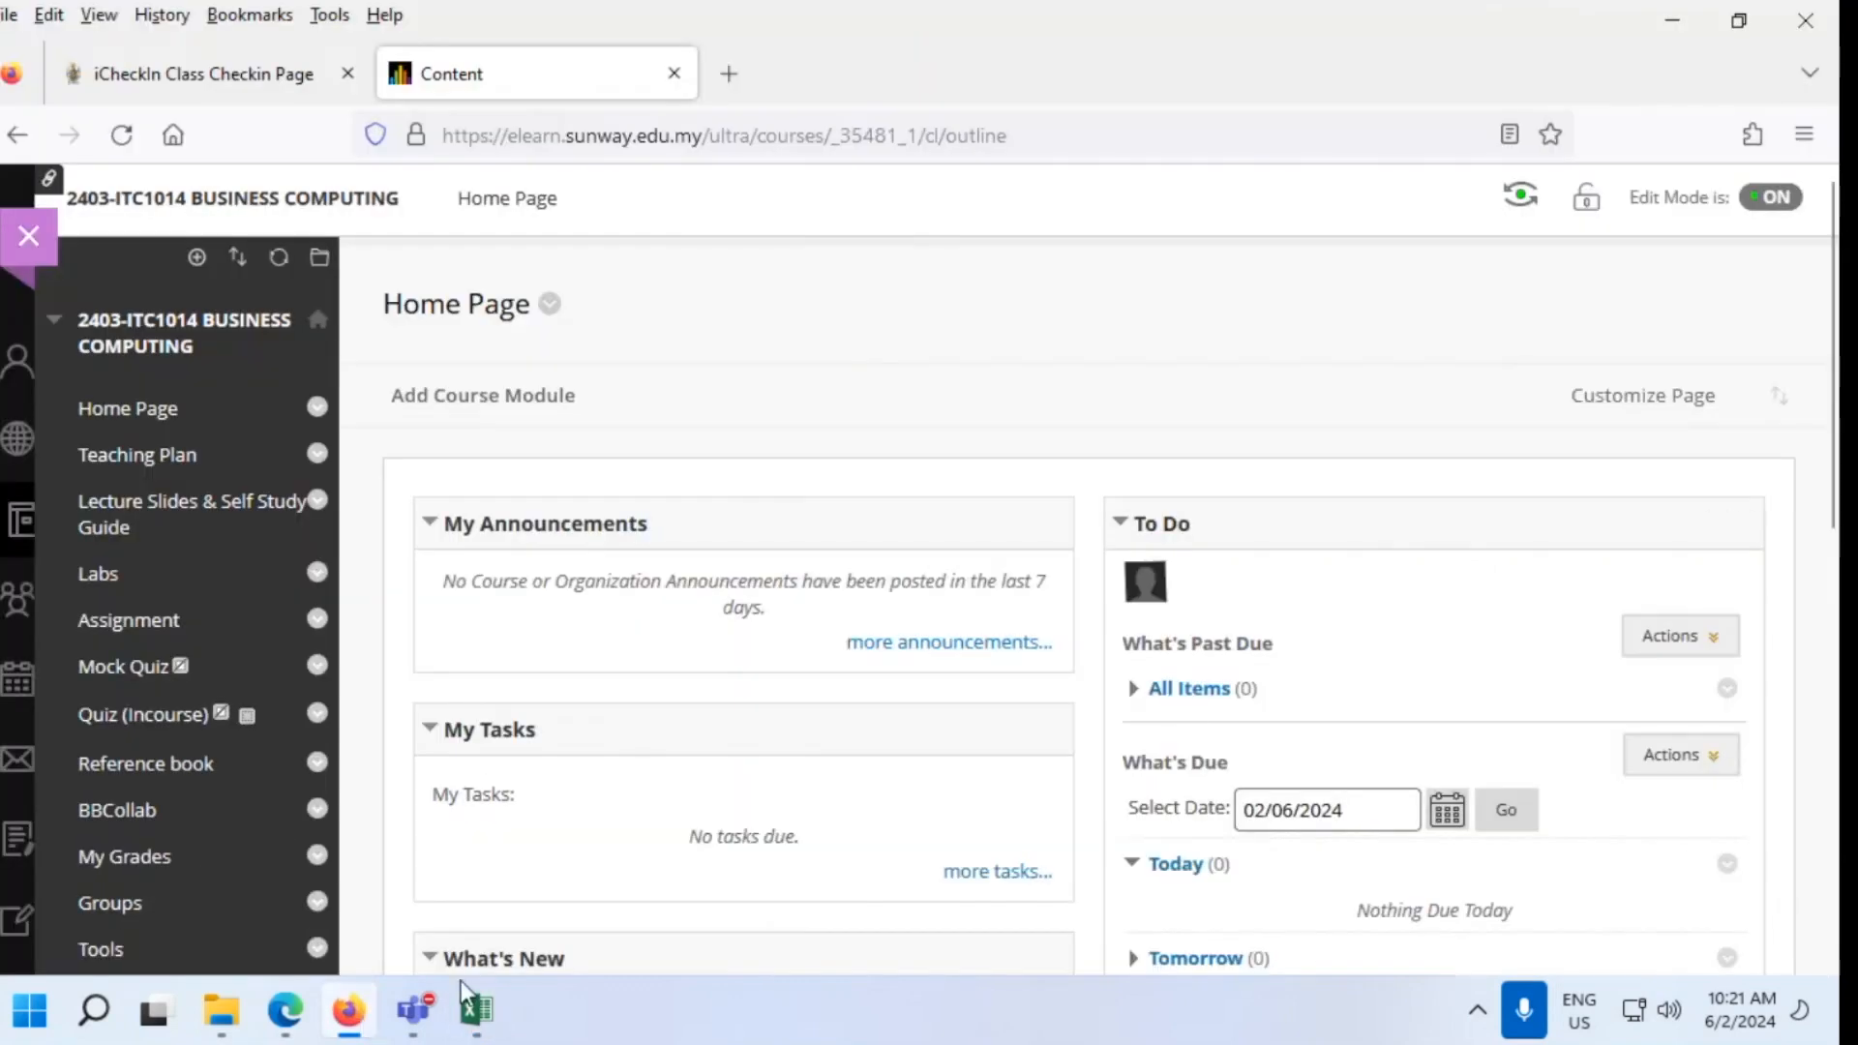
{"action": "left_click", "coordinate": [286, 1012]}
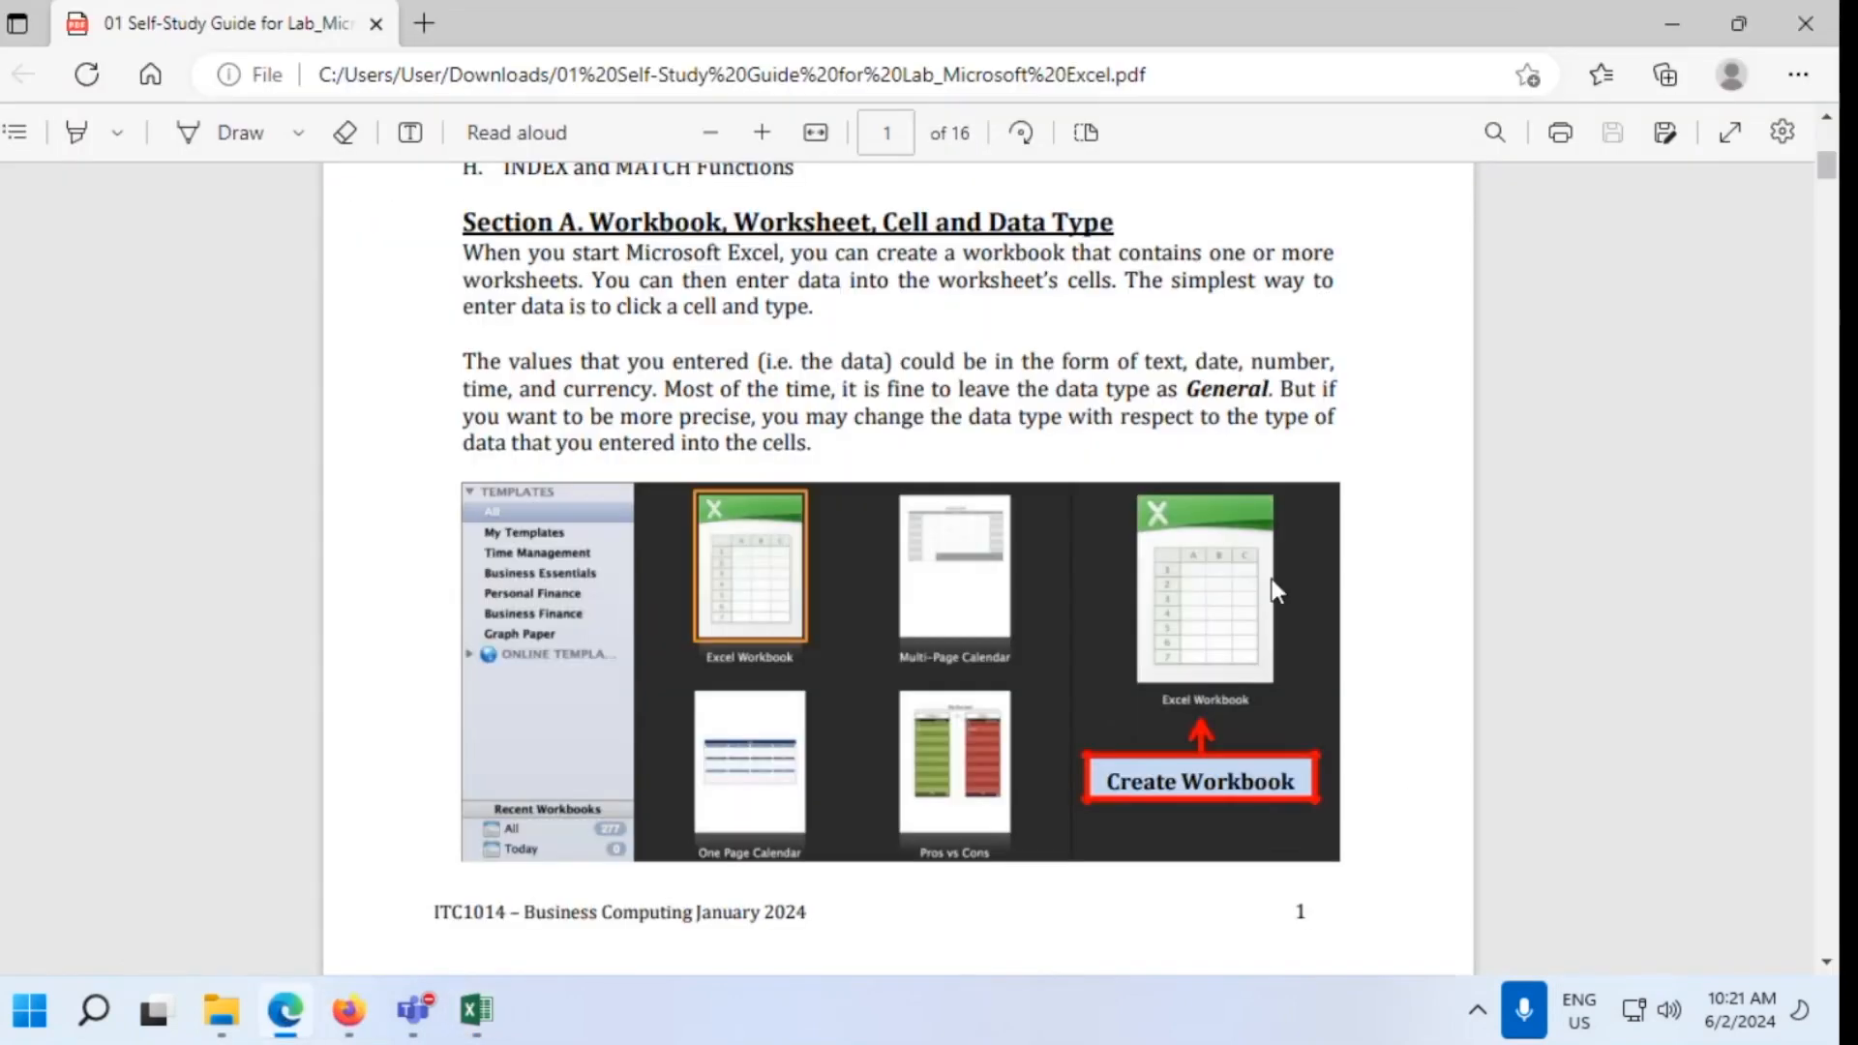
{"action": "left_click", "coordinate": [1729, 132]}
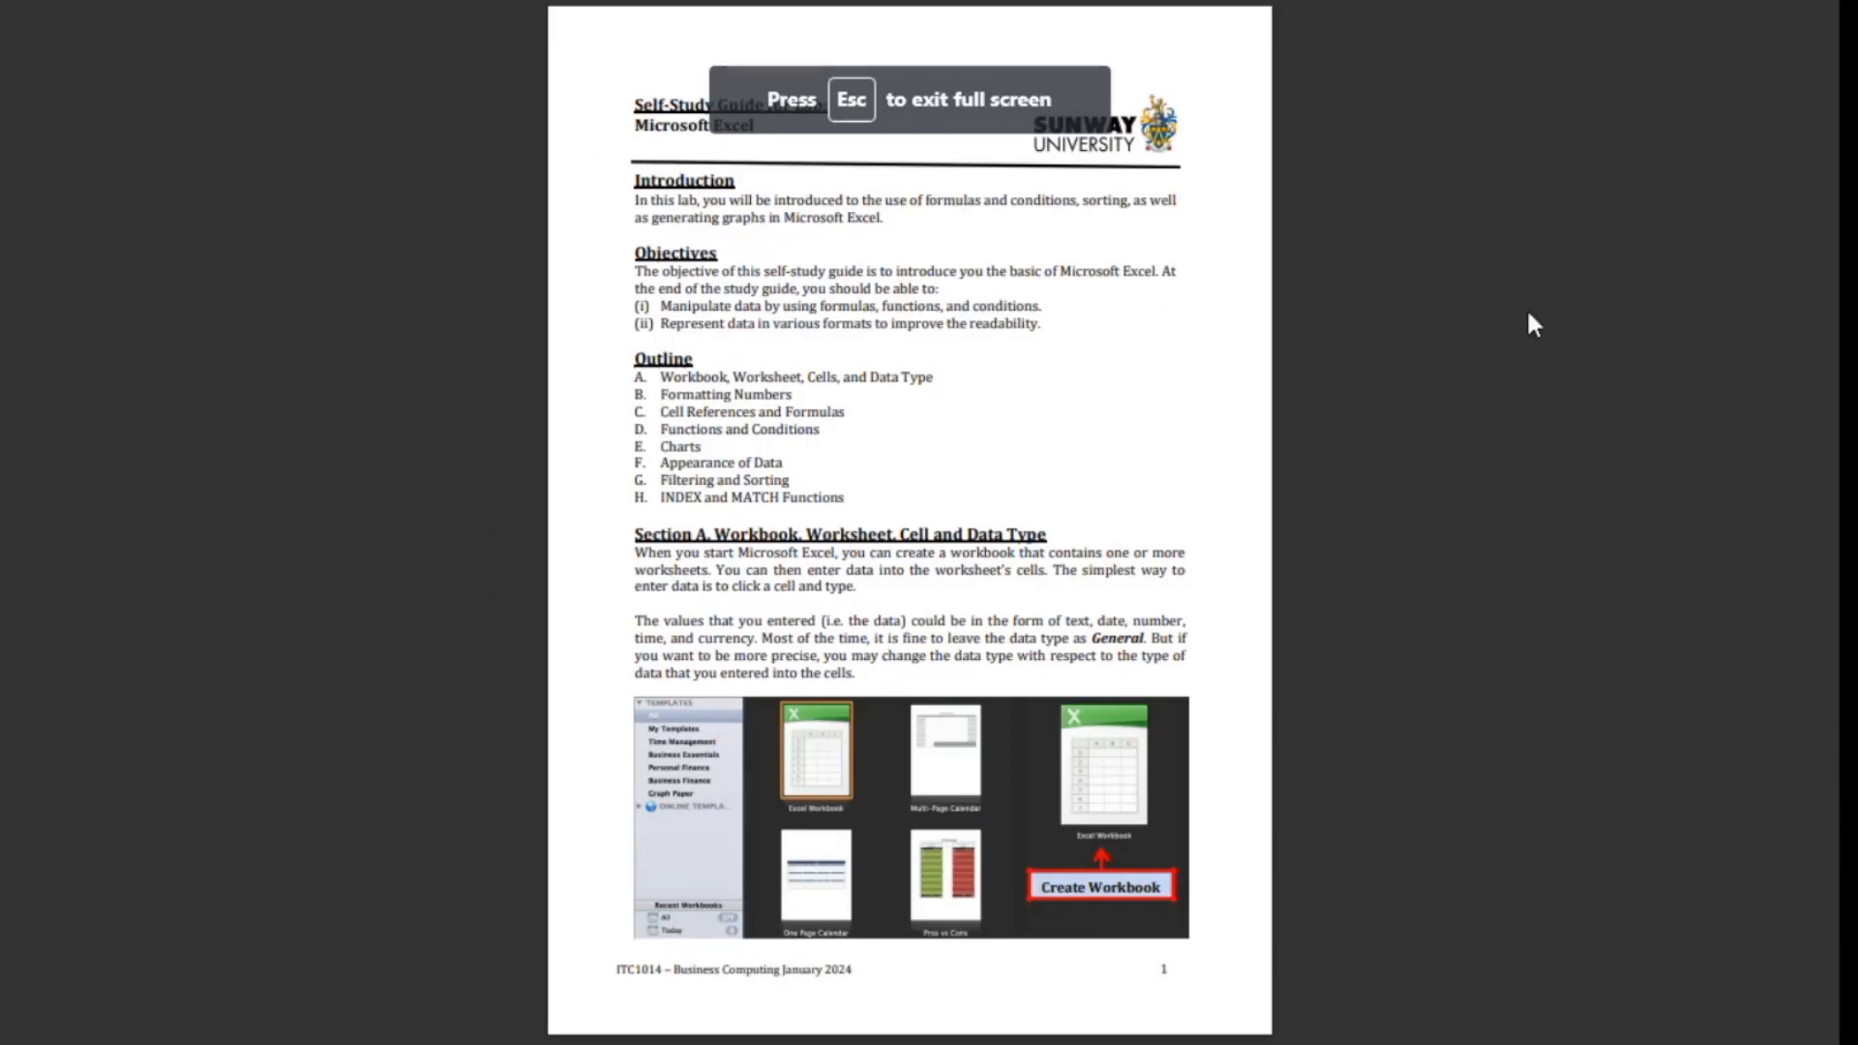
{"action": "key", "text": "Escape"}
{"action": "left_click", "coordinate": [763, 133]}
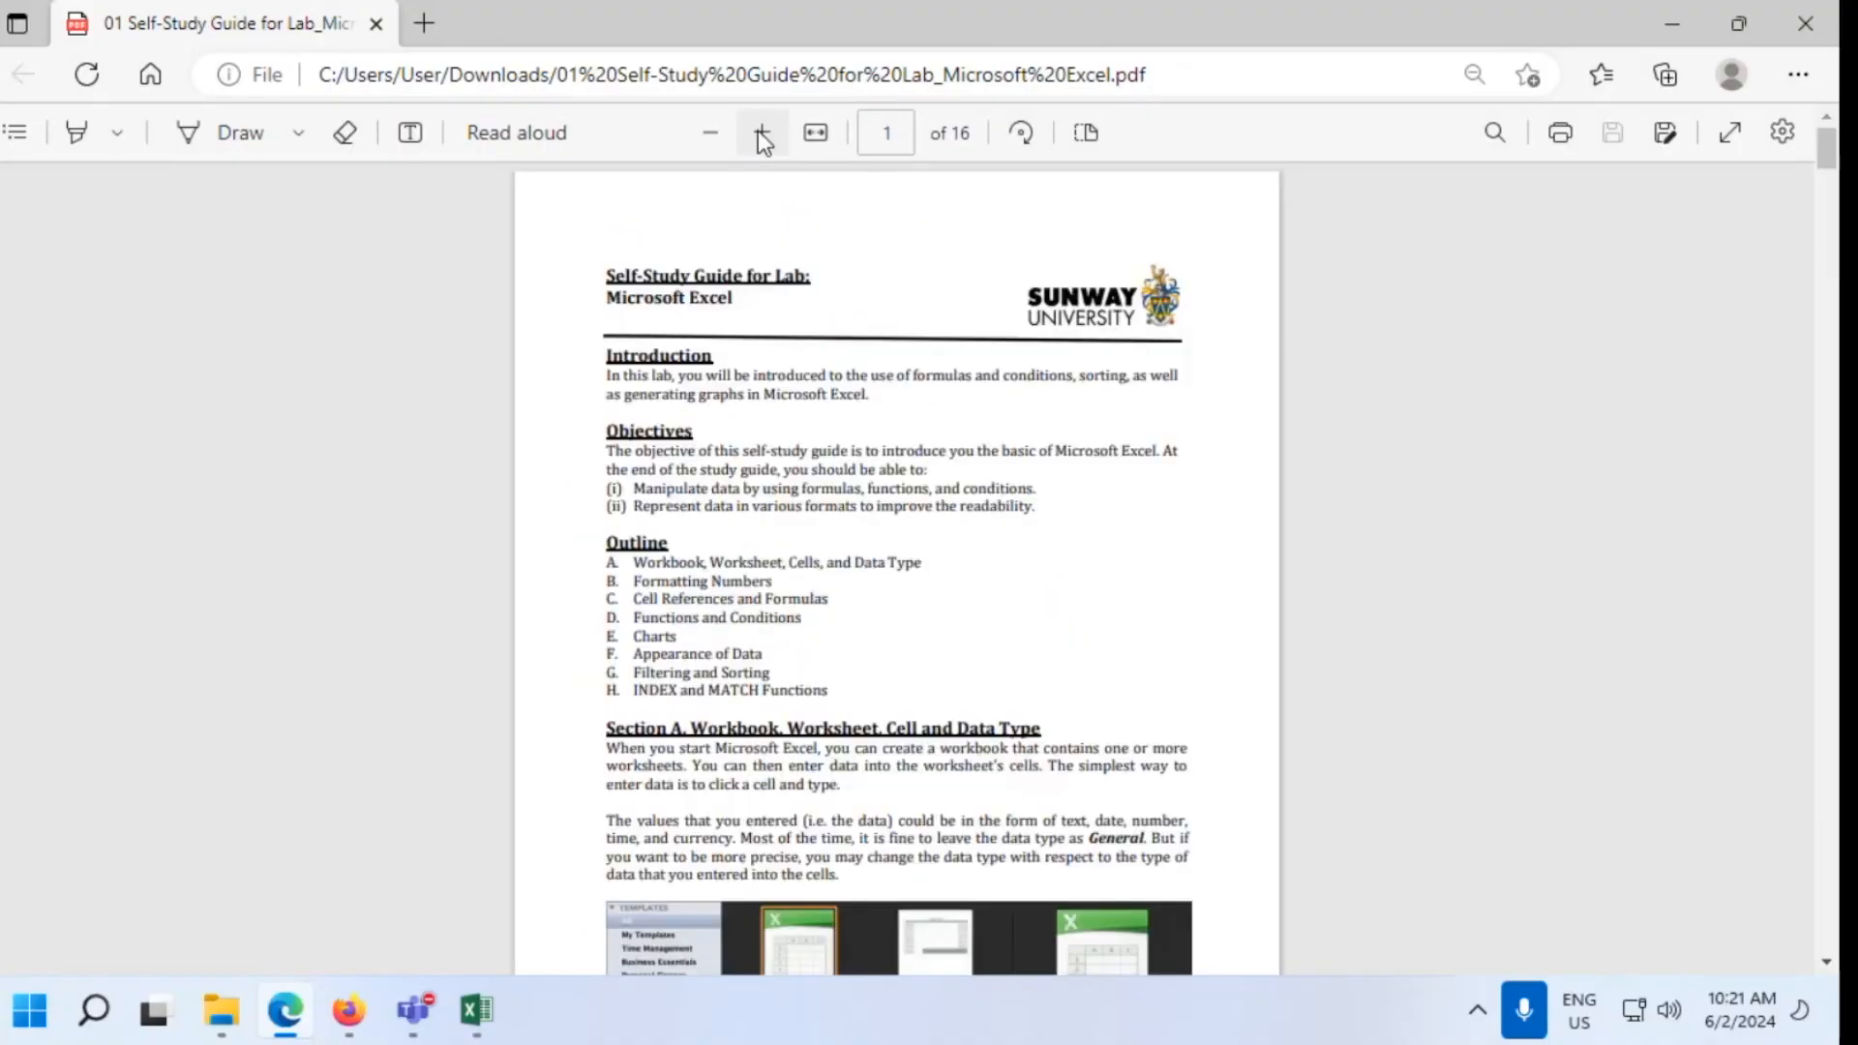
{"action": "left_click", "coordinate": [763, 133]}
{"action": "left_click", "coordinate": [763, 133]}
{"action": "scroll", "coordinate": [1087, 671], "scroll_direction": "down", "scroll_amount": 4}
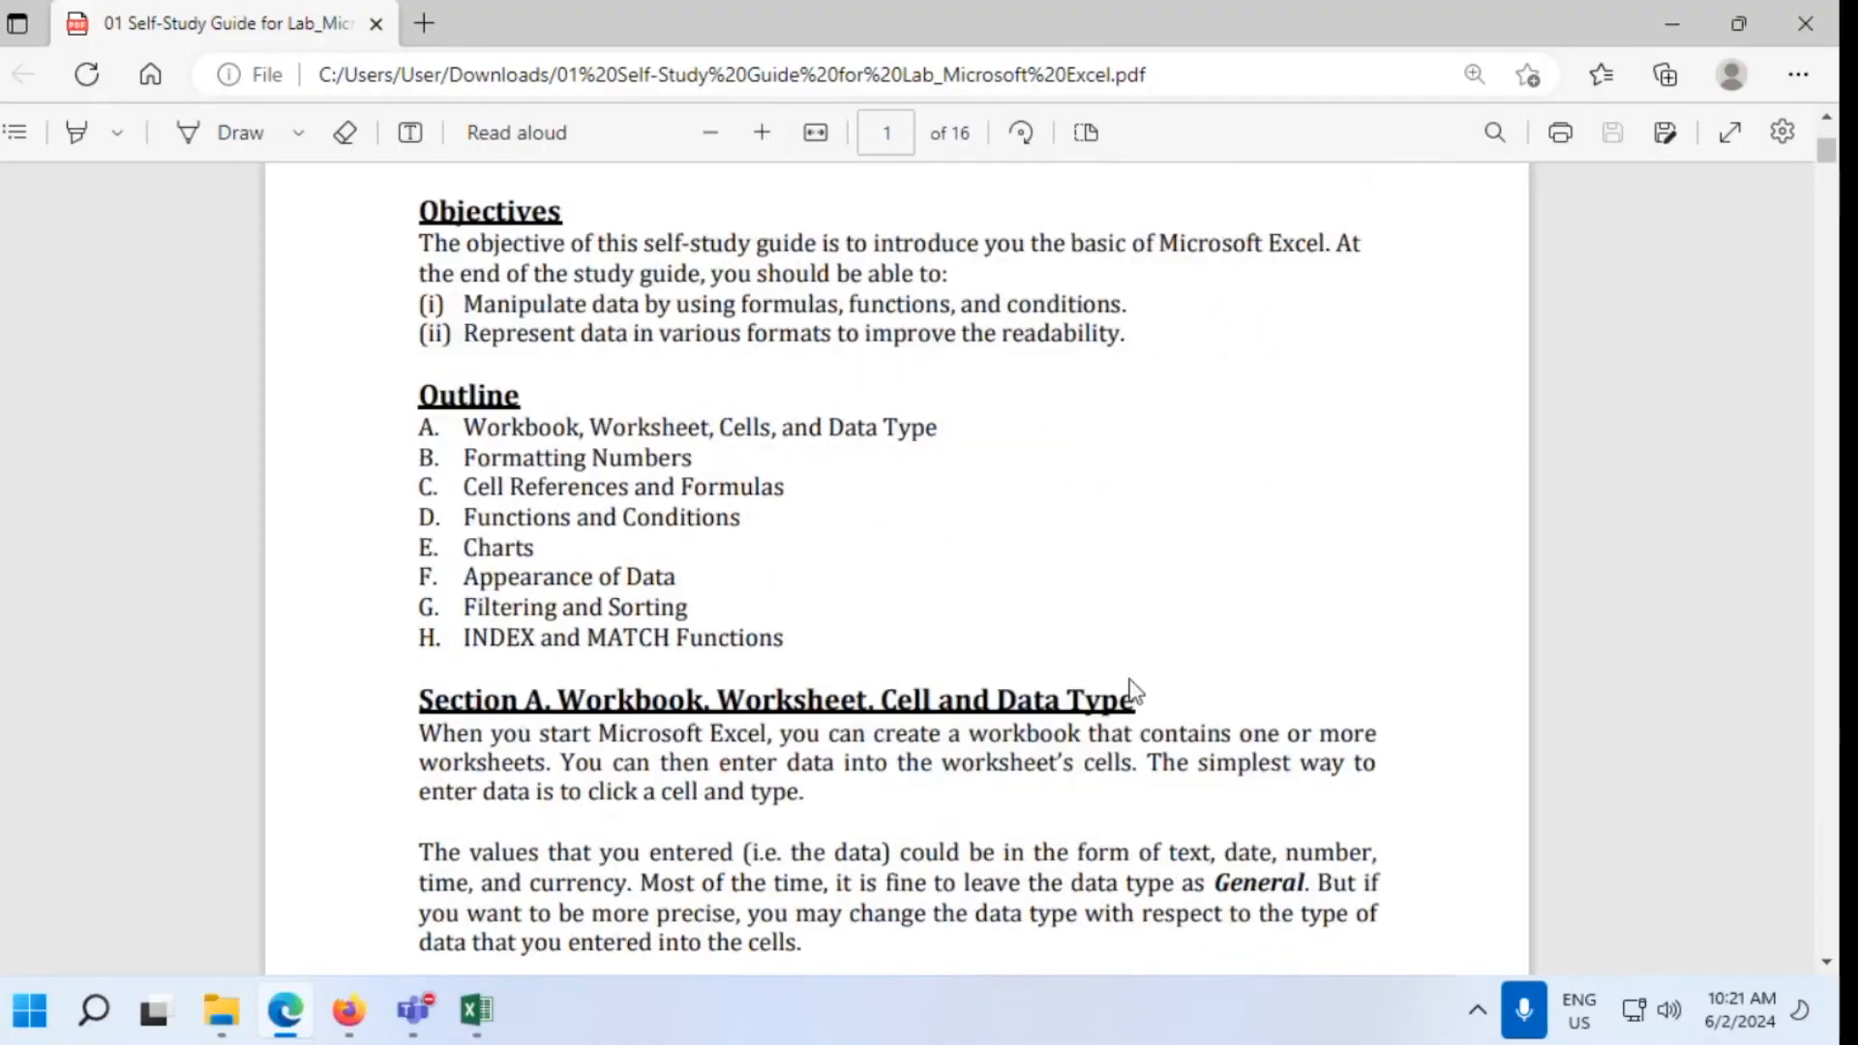
{"action": "scroll", "coordinate": [1128, 682], "scroll_direction": "down", "scroll_amount": 3}
{"action": "scroll", "coordinate": [1129, 687], "scroll_direction": "down", "scroll_amount": 1}
{"action": "scroll", "coordinate": [1131, 682], "scroll_direction": "down", "scroll_amount": 1}
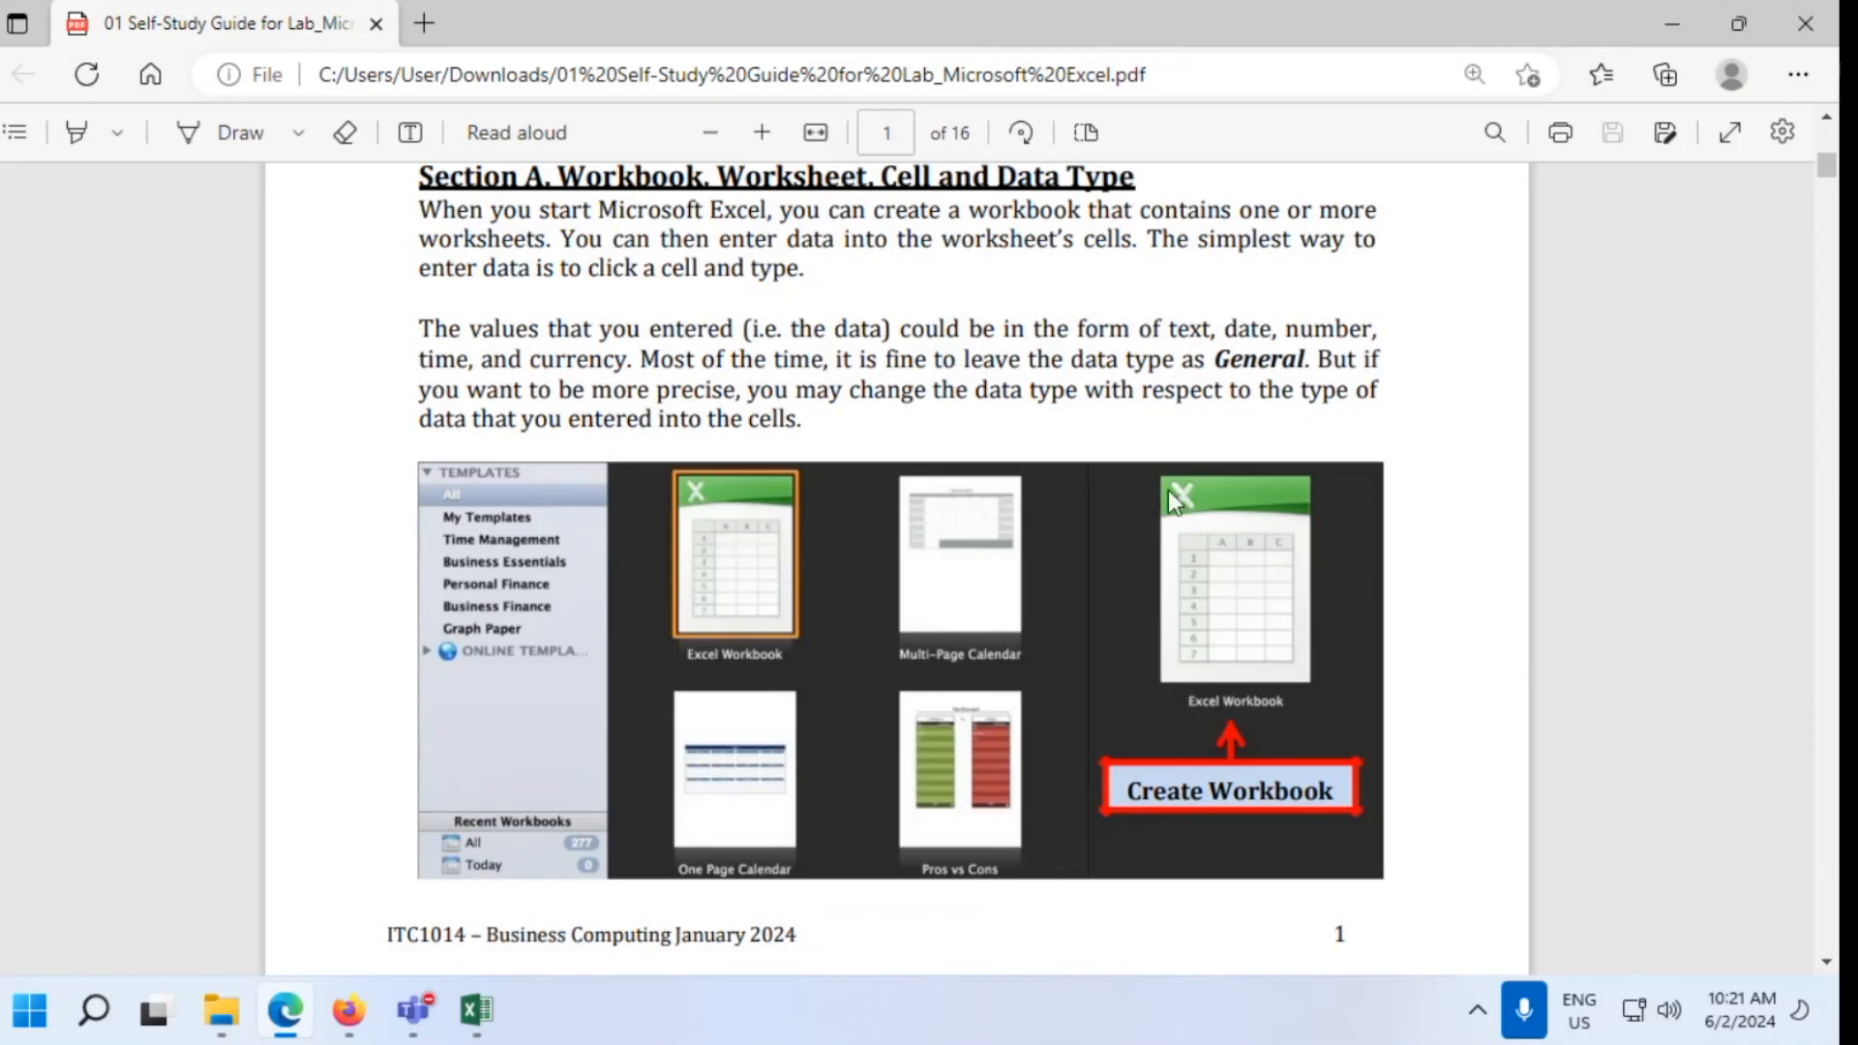
{"action": "scroll", "coordinate": [1169, 492], "scroll_direction": "down", "scroll_amount": 9}
{"action": "scroll", "coordinate": [1171, 502], "scroll_direction": "down", "scroll_amount": 1}
{"action": "scroll", "coordinate": [1176, 503], "scroll_direction": "up", "scroll_amount": 1}
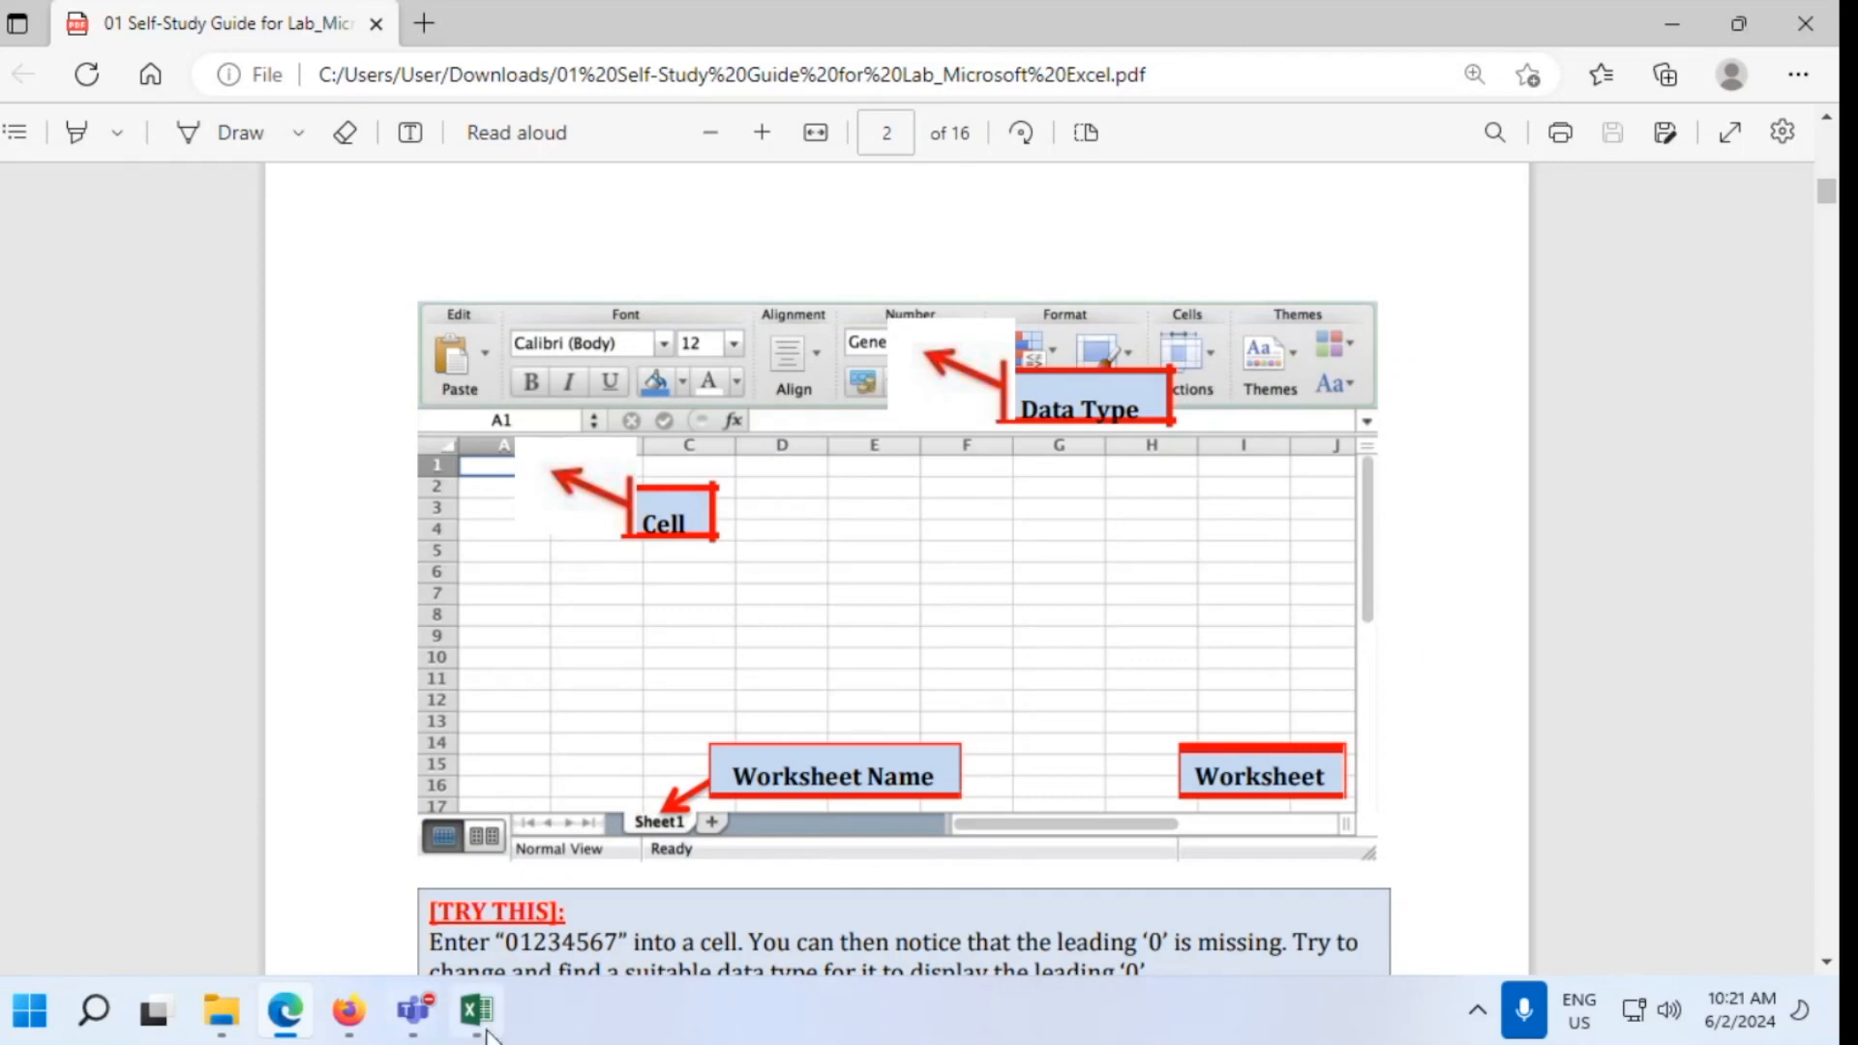
{"action": "scroll", "coordinate": [636, 848], "scroll_direction": "down", "scroll_amount": 3}
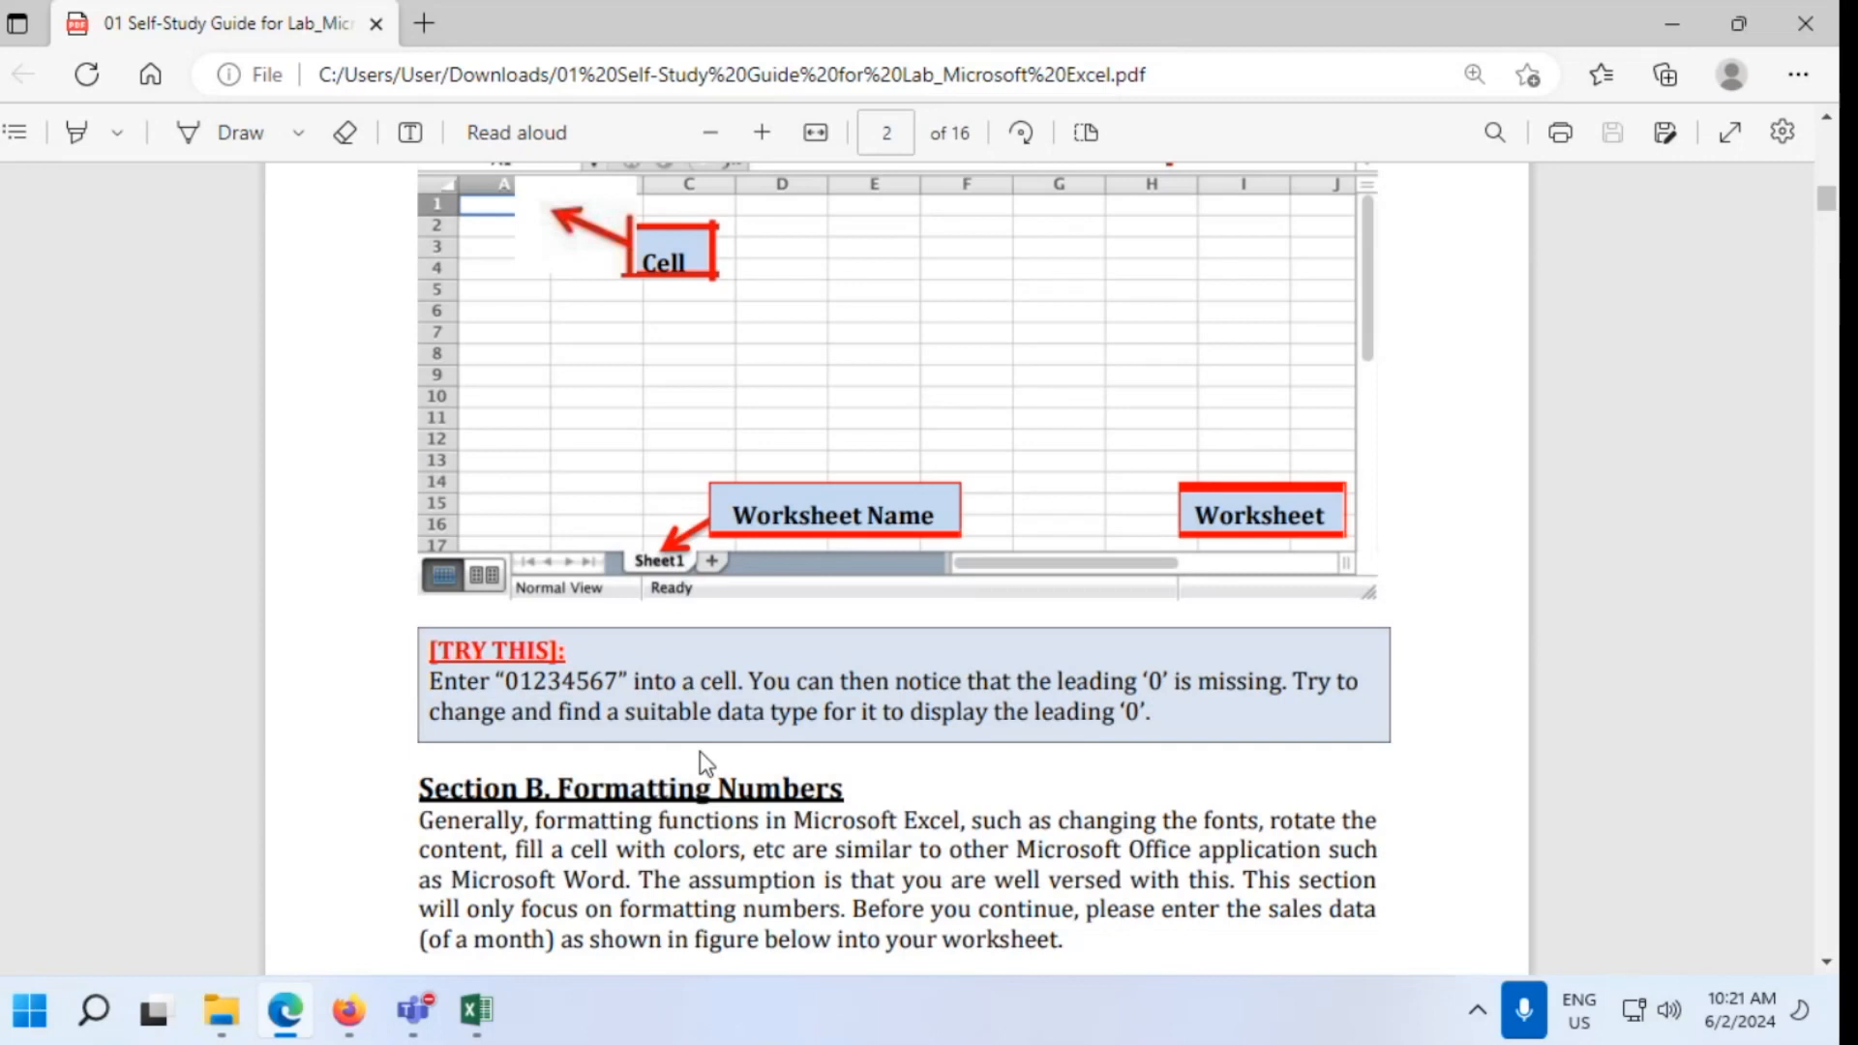
Switch to Excel and enter 01234567 in cell A1 of Sheet1
{"action": "left_click", "coordinate": [478, 1016]}
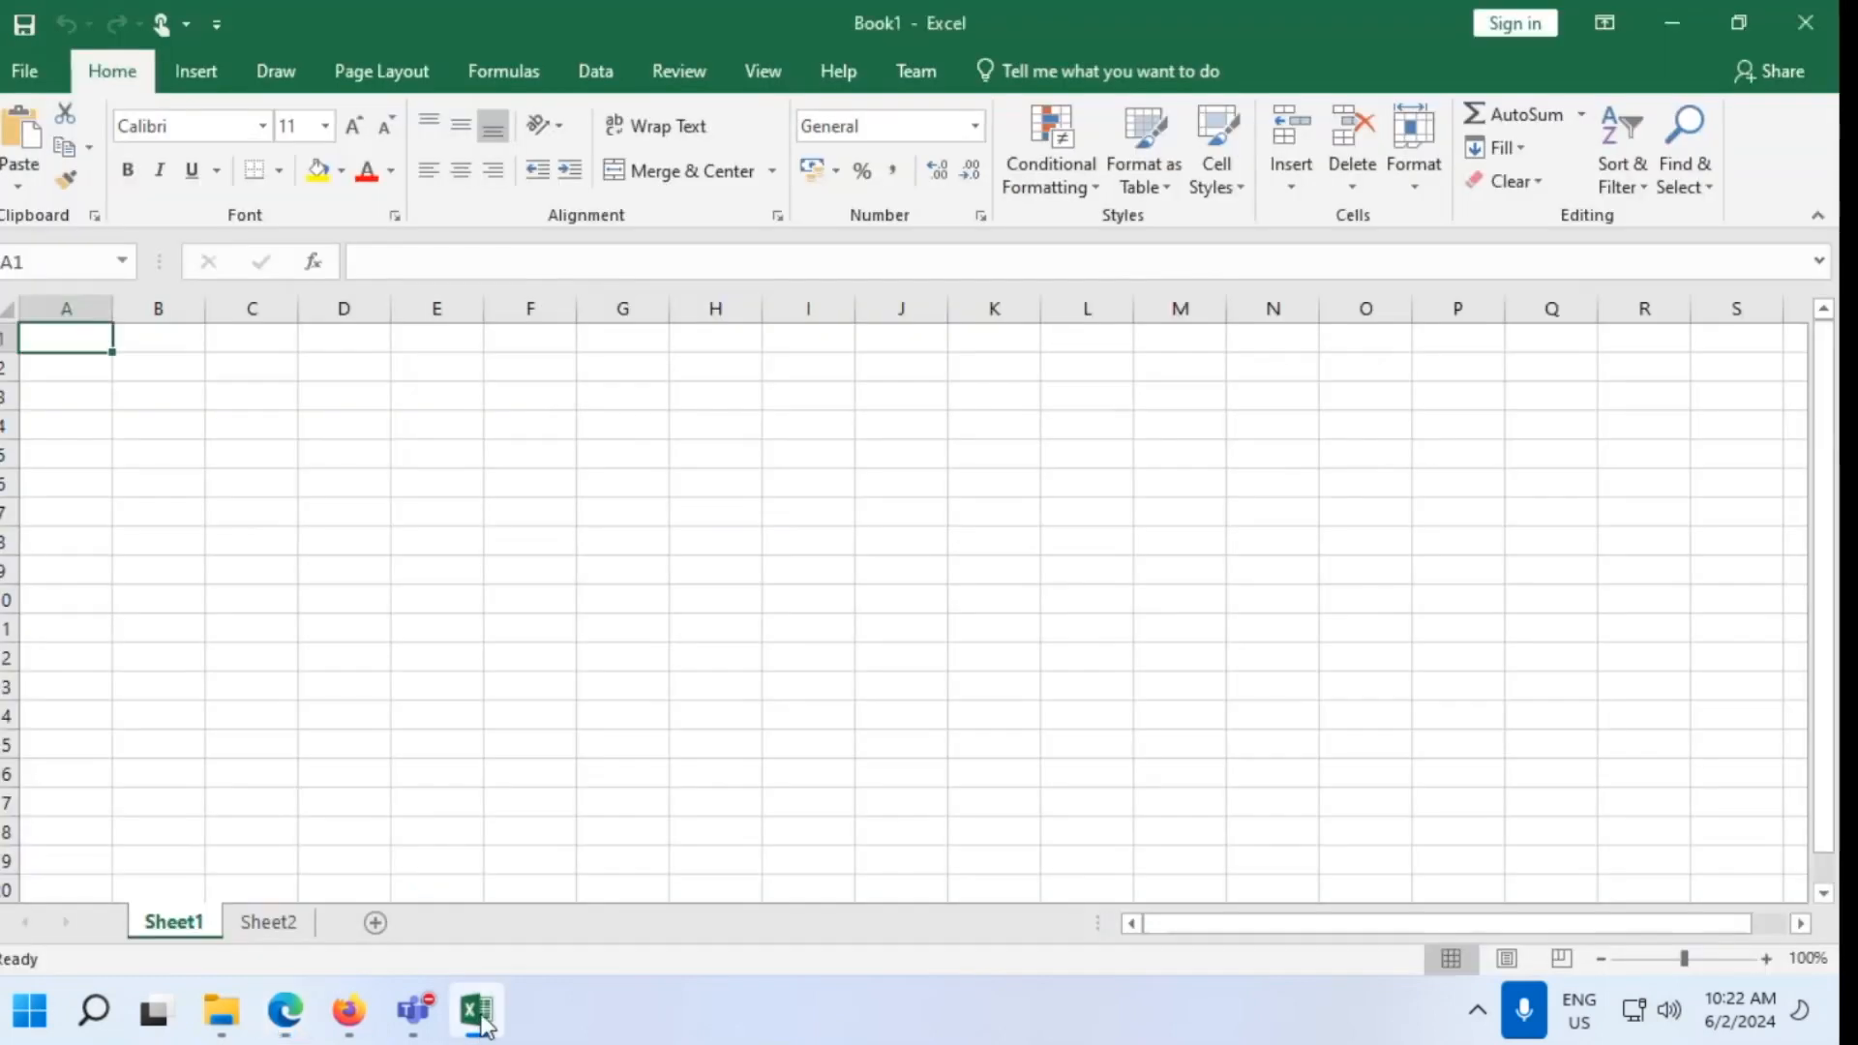
{"action": "type", "text": "01234567"}
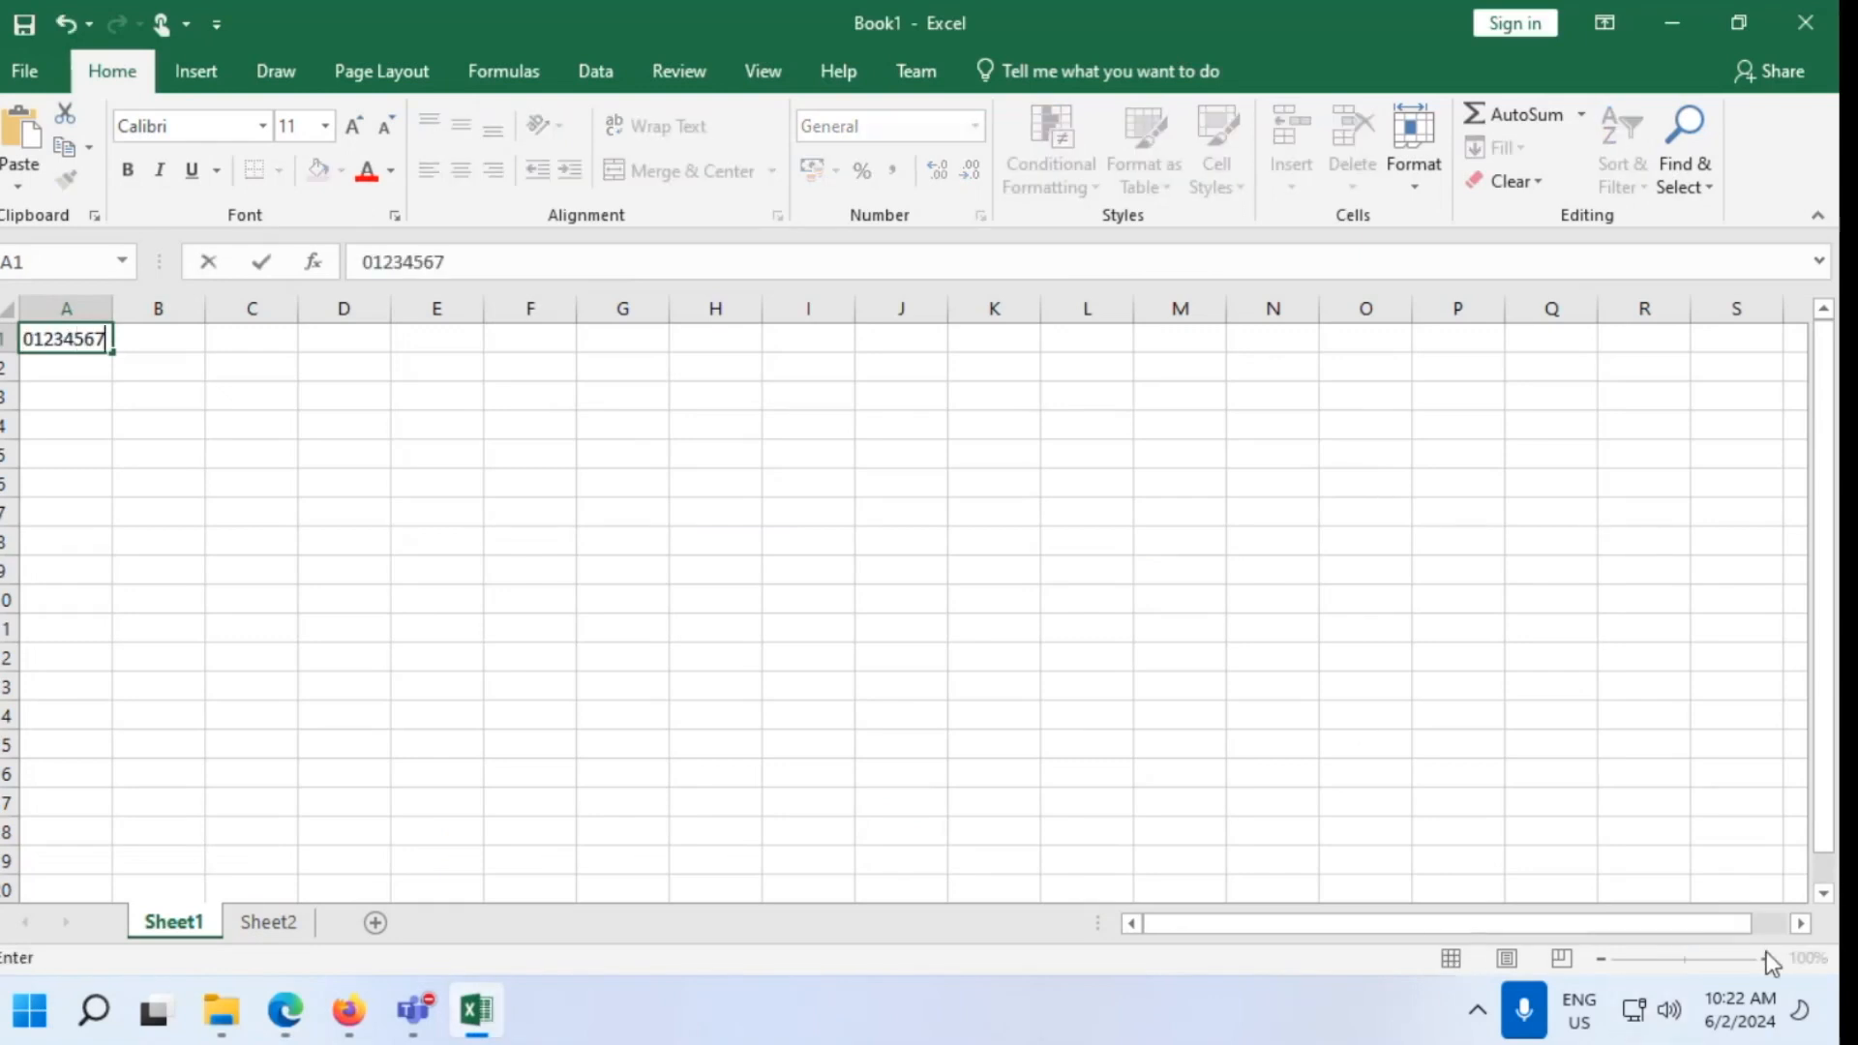
{"action": "left_click", "coordinate": [1316, 725]}
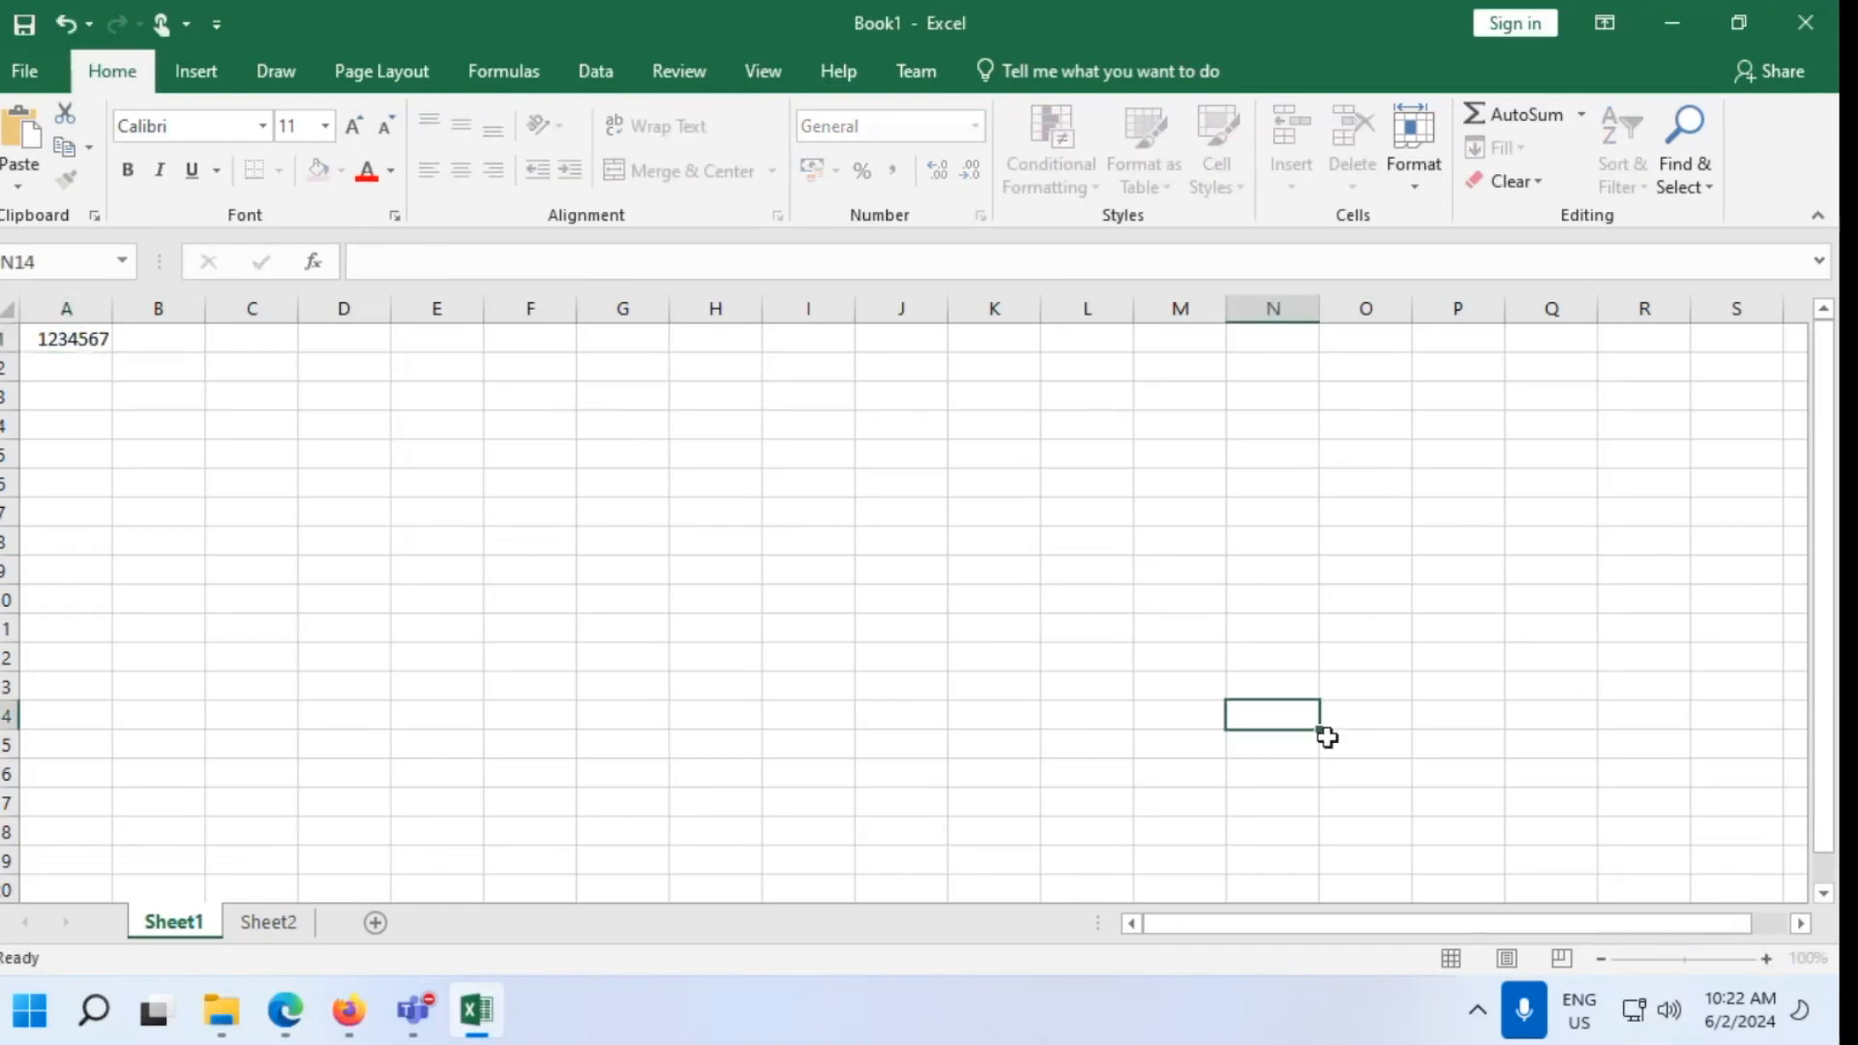
Set the number format of cell A1 on Sheet1 to Text
{"action": "left_click", "coordinate": [102, 340]}
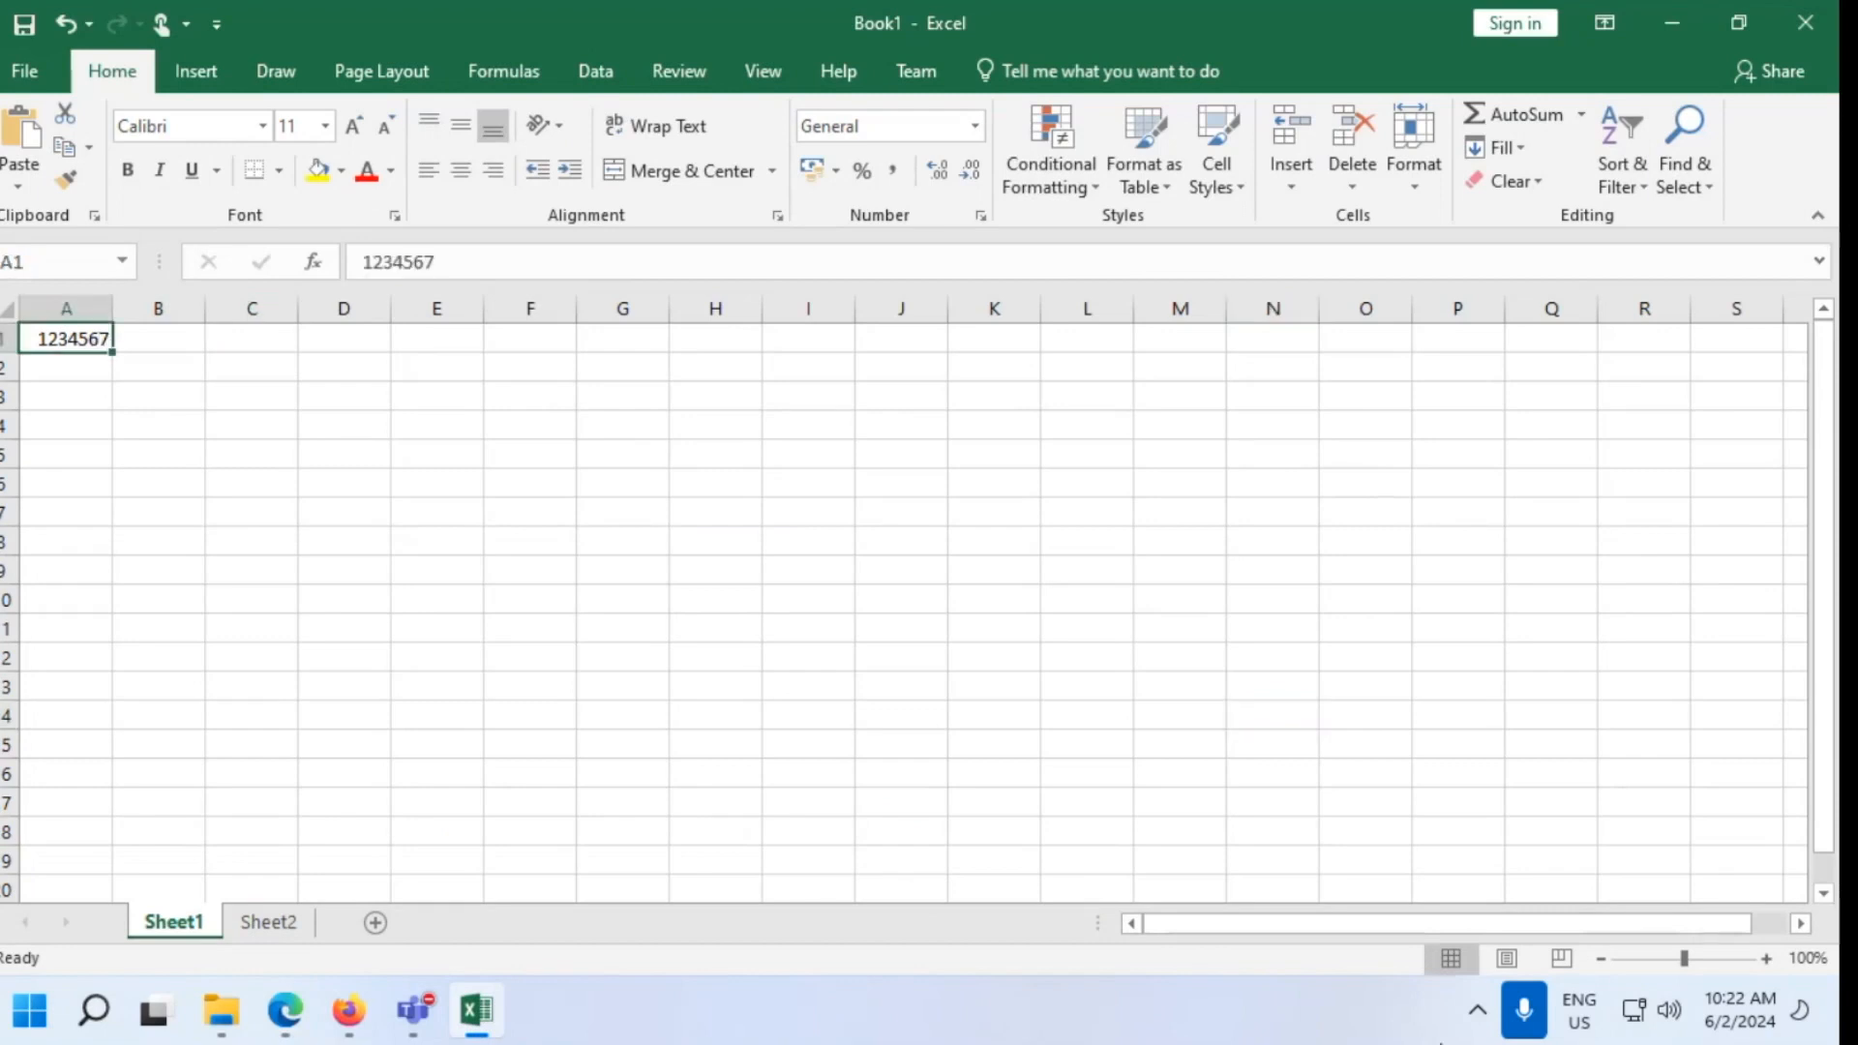
{"action": "left_click", "coordinate": [1764, 959]}
{"action": "left_click", "coordinate": [1763, 960]}
{"action": "left_click", "coordinate": [1764, 959]}
{"action": "left_click", "coordinate": [1763, 959]}
{"action": "left_click", "coordinate": [1765, 959]}
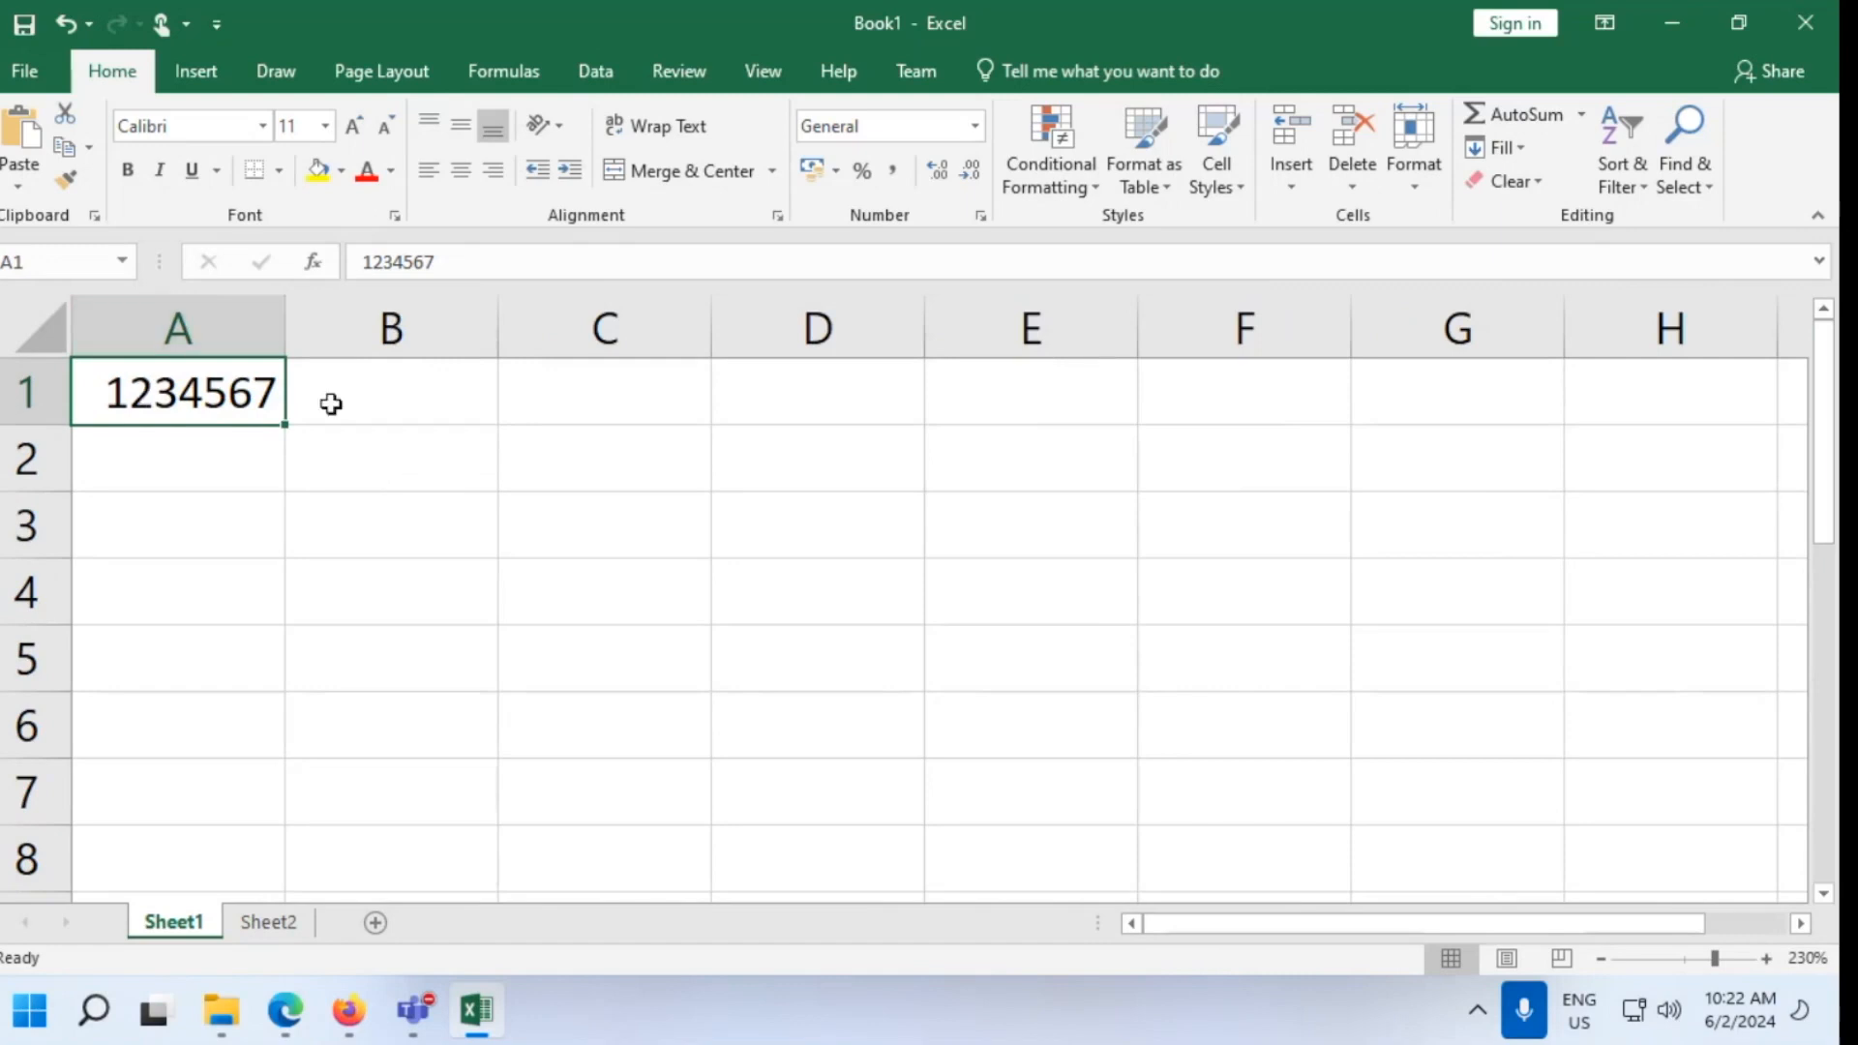
{"action": "left_click", "coordinate": [974, 126]}
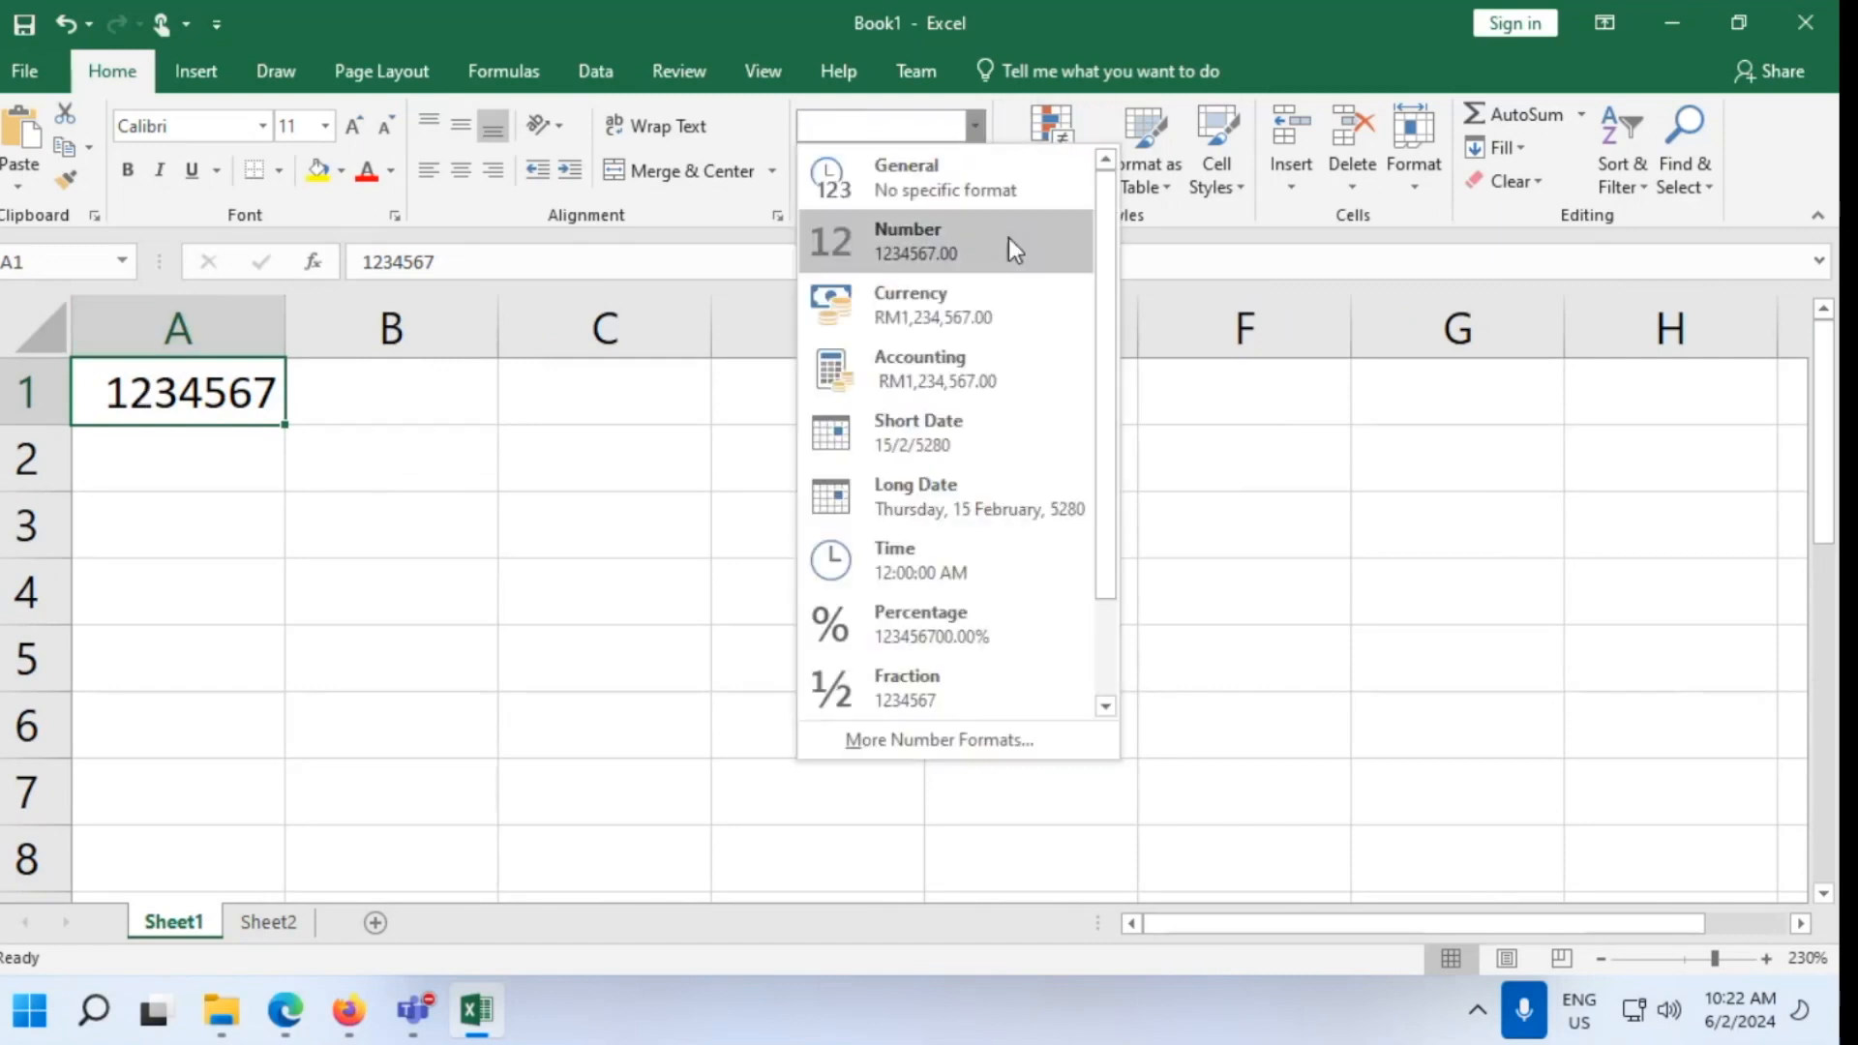
{"action": "scroll", "coordinate": [1006, 281], "scroll_direction": "down", "scroll_amount": 1}
{"action": "scroll", "coordinate": [1065, 678], "scroll_direction": "up", "scroll_amount": 1}
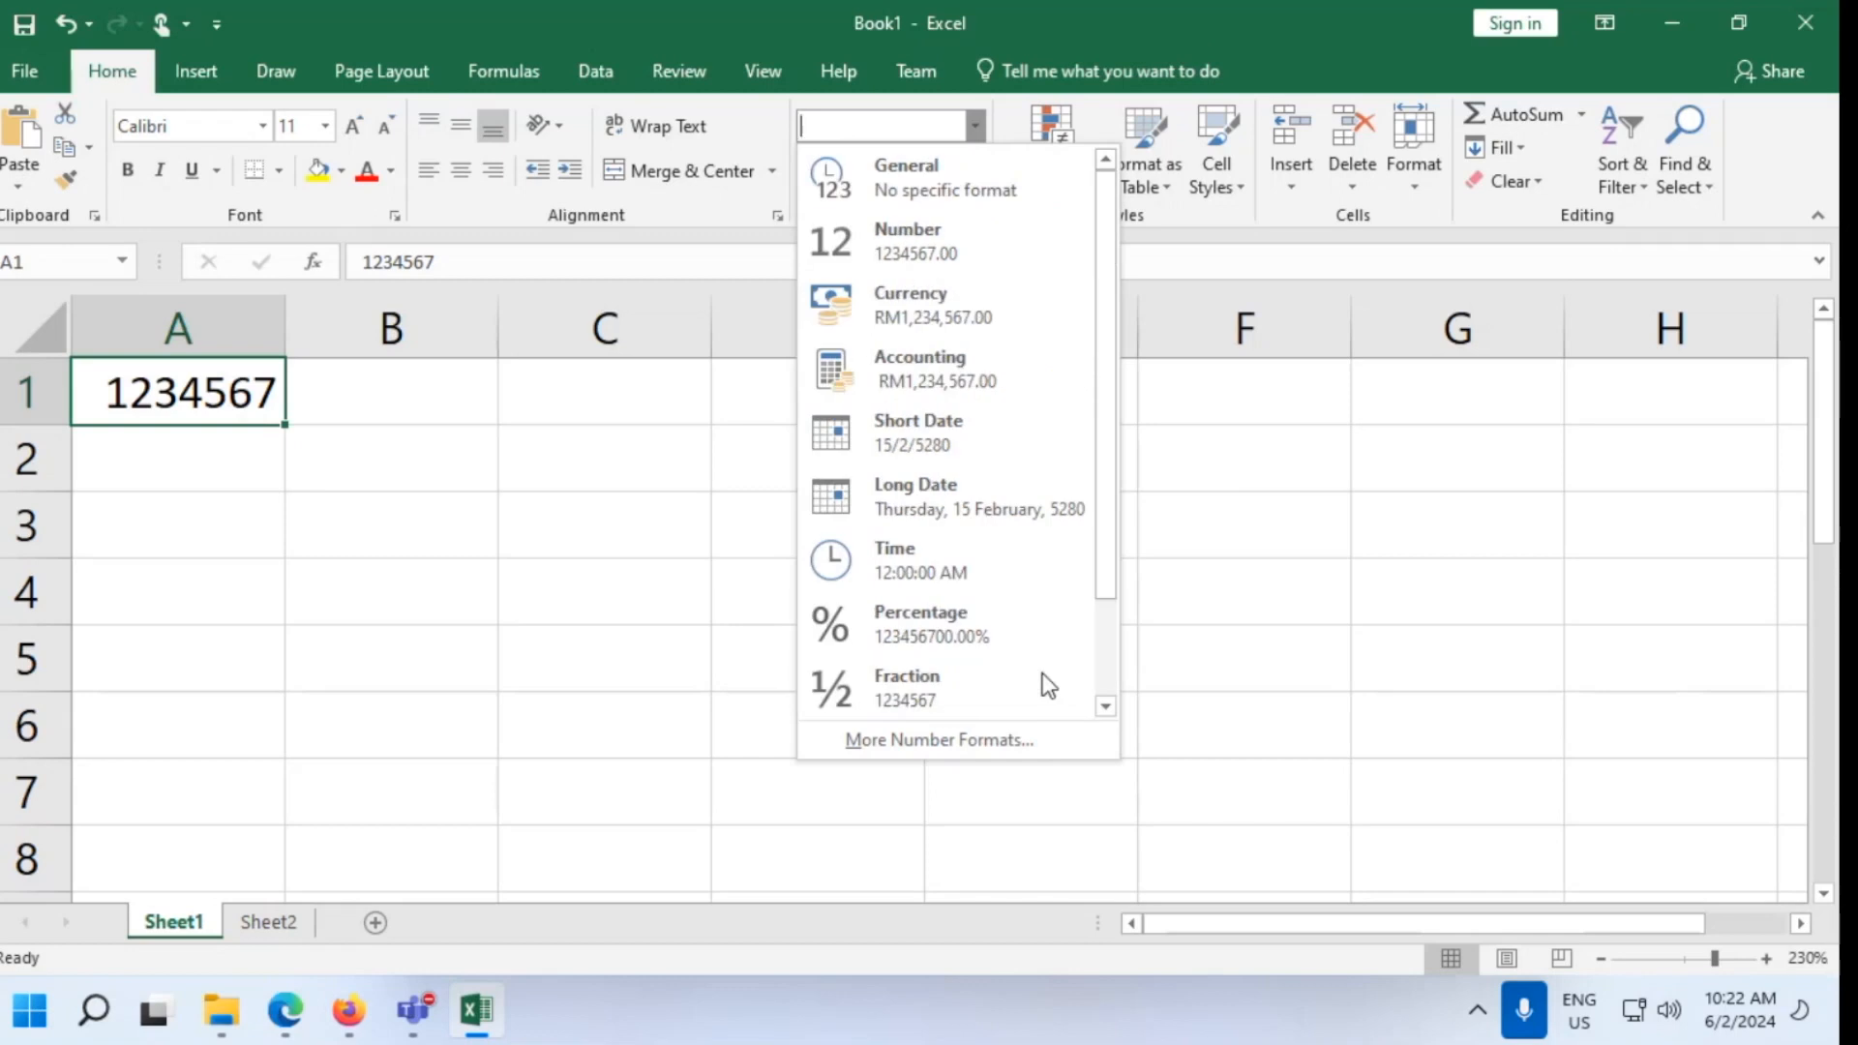
{"action": "scroll", "coordinate": [1048, 685], "scroll_direction": "down", "scroll_amount": 1}
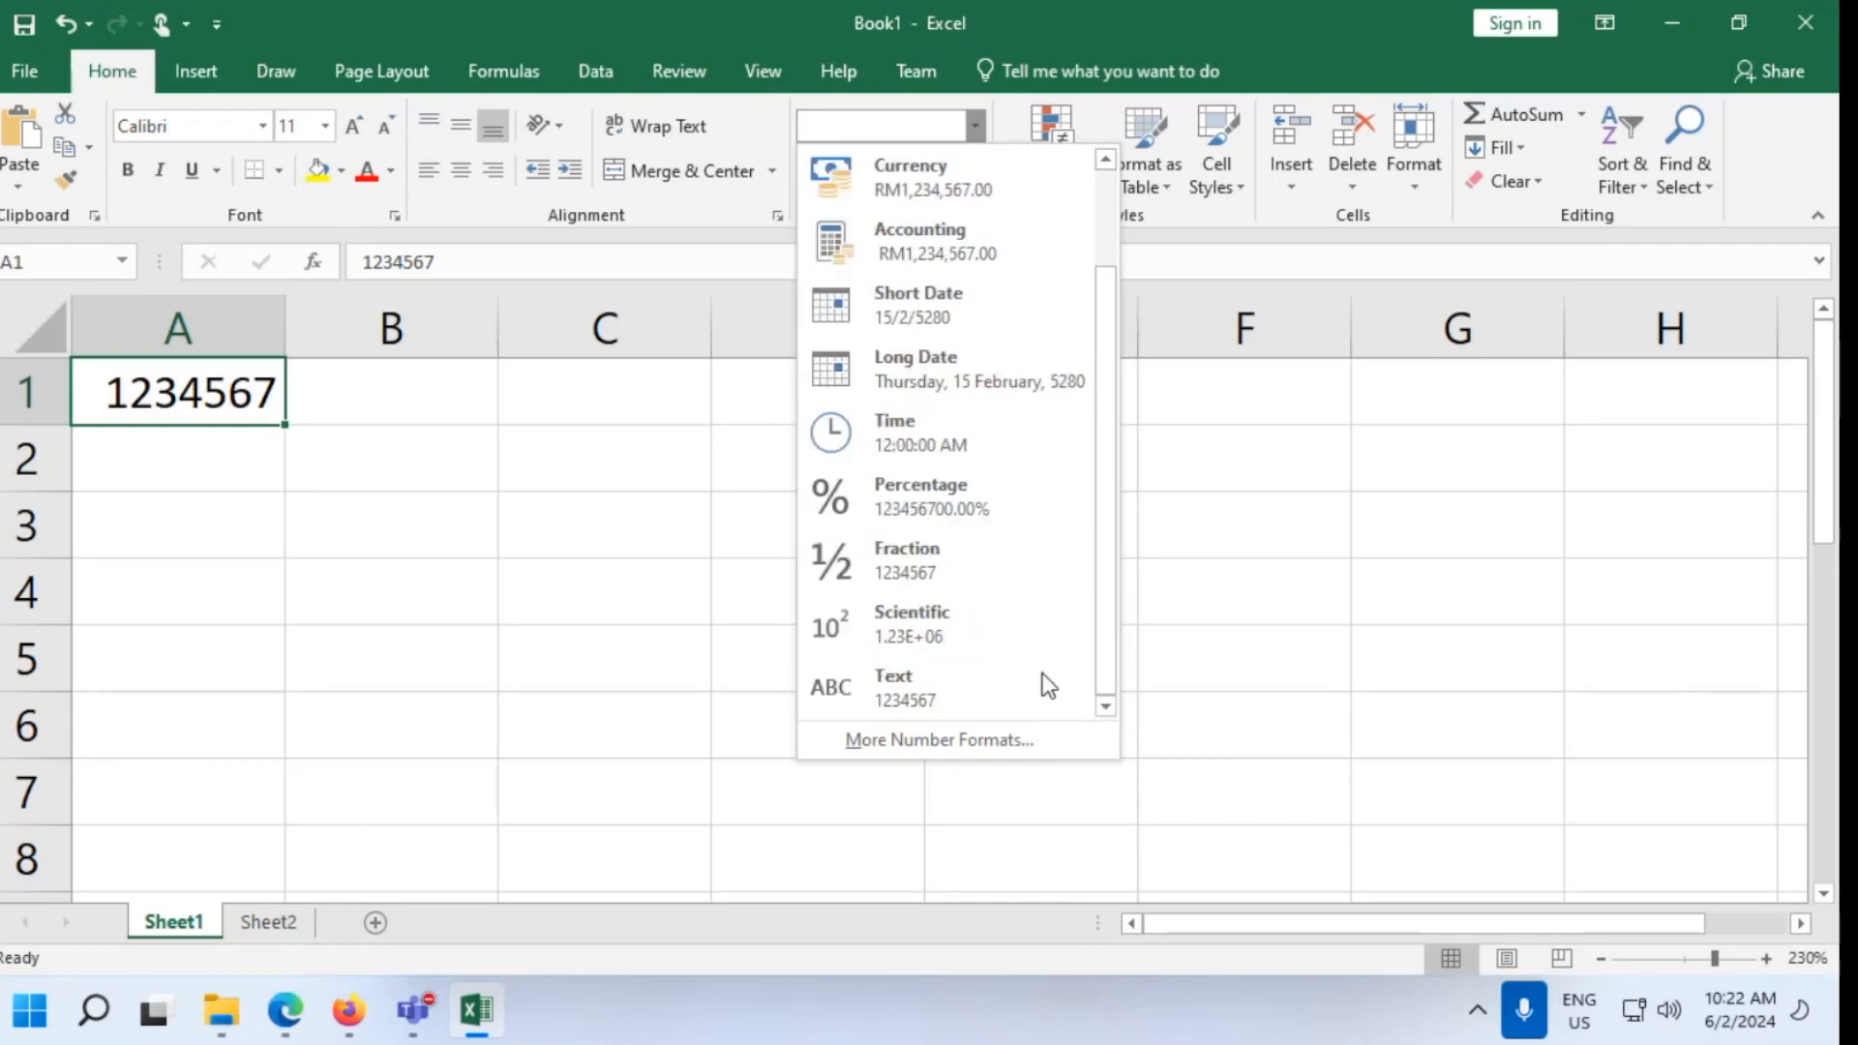
{"action": "left_click", "coordinate": [957, 702]}
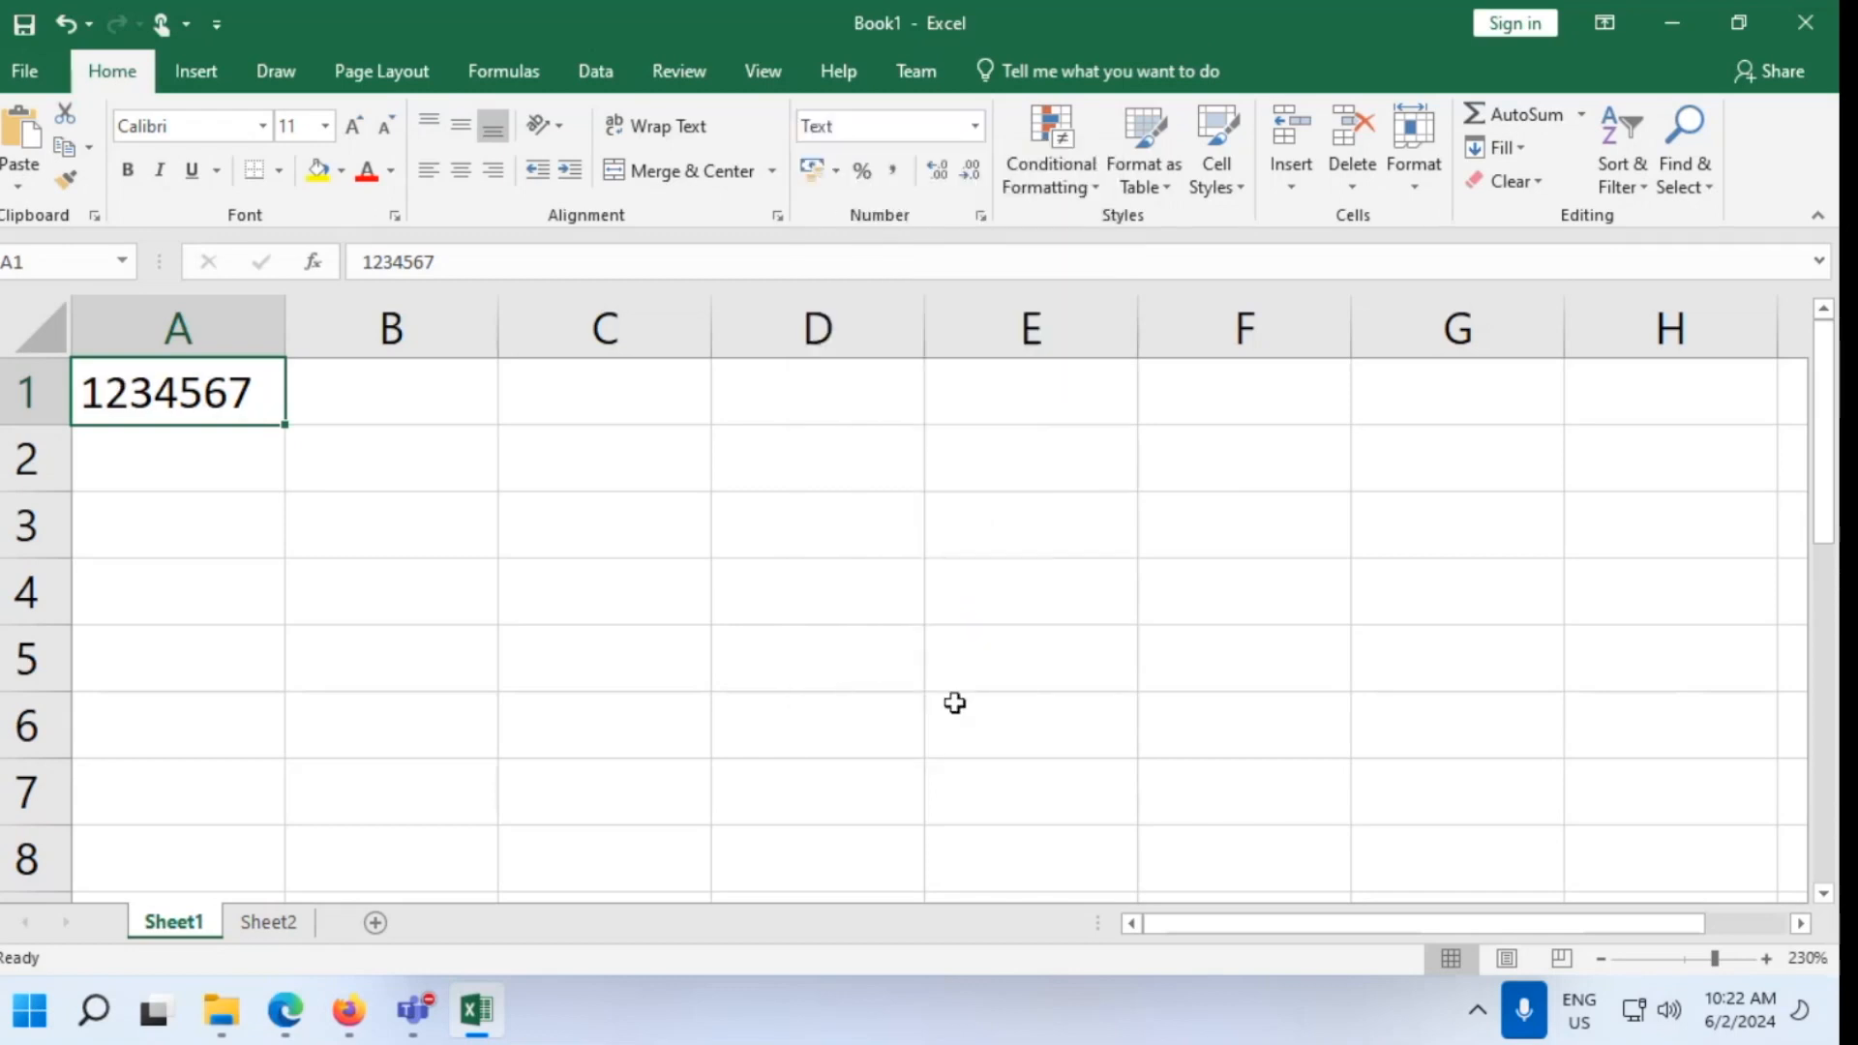
Add the leading 0 to the number in cell A1 so that it reads 01234567
{"action": "double_click", "coordinate": [85, 392]}
{"action": "type", "text": "0"}
{"action": "left_click", "coordinate": [190, 456]}
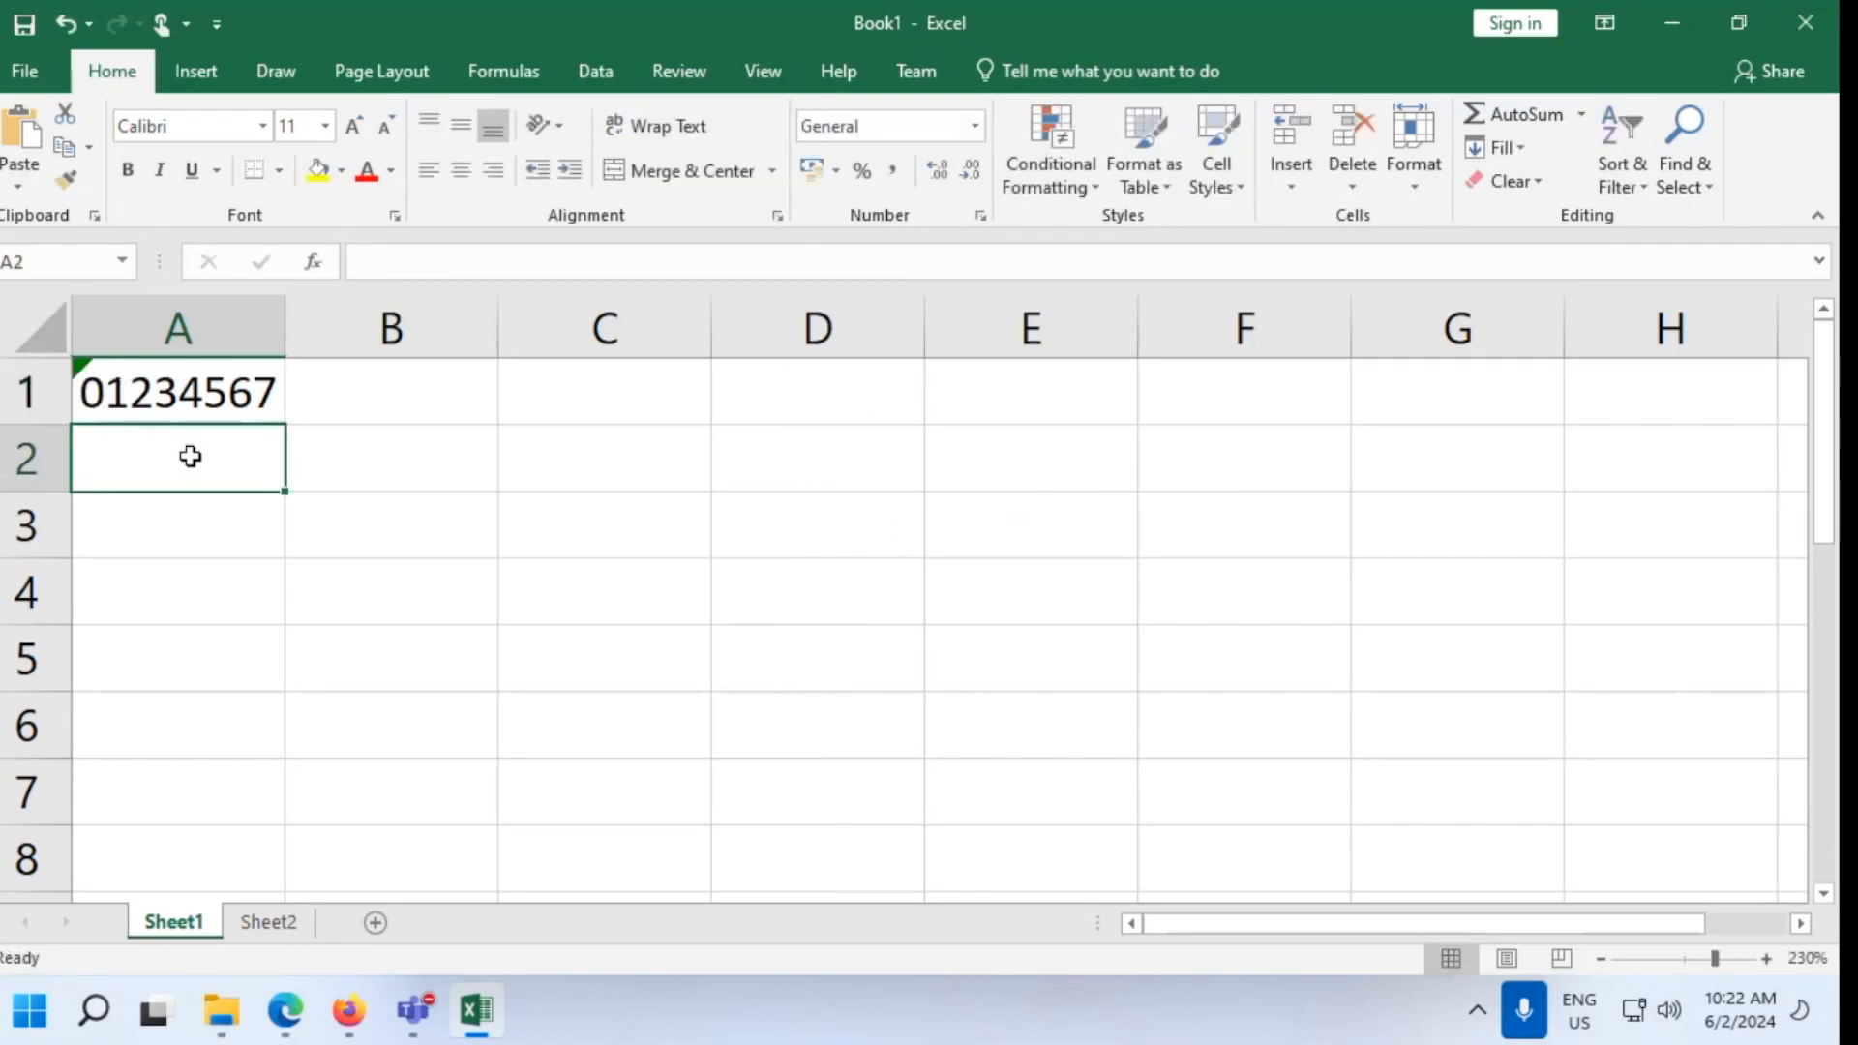
{"action": "left_click", "coordinate": [184, 414]}
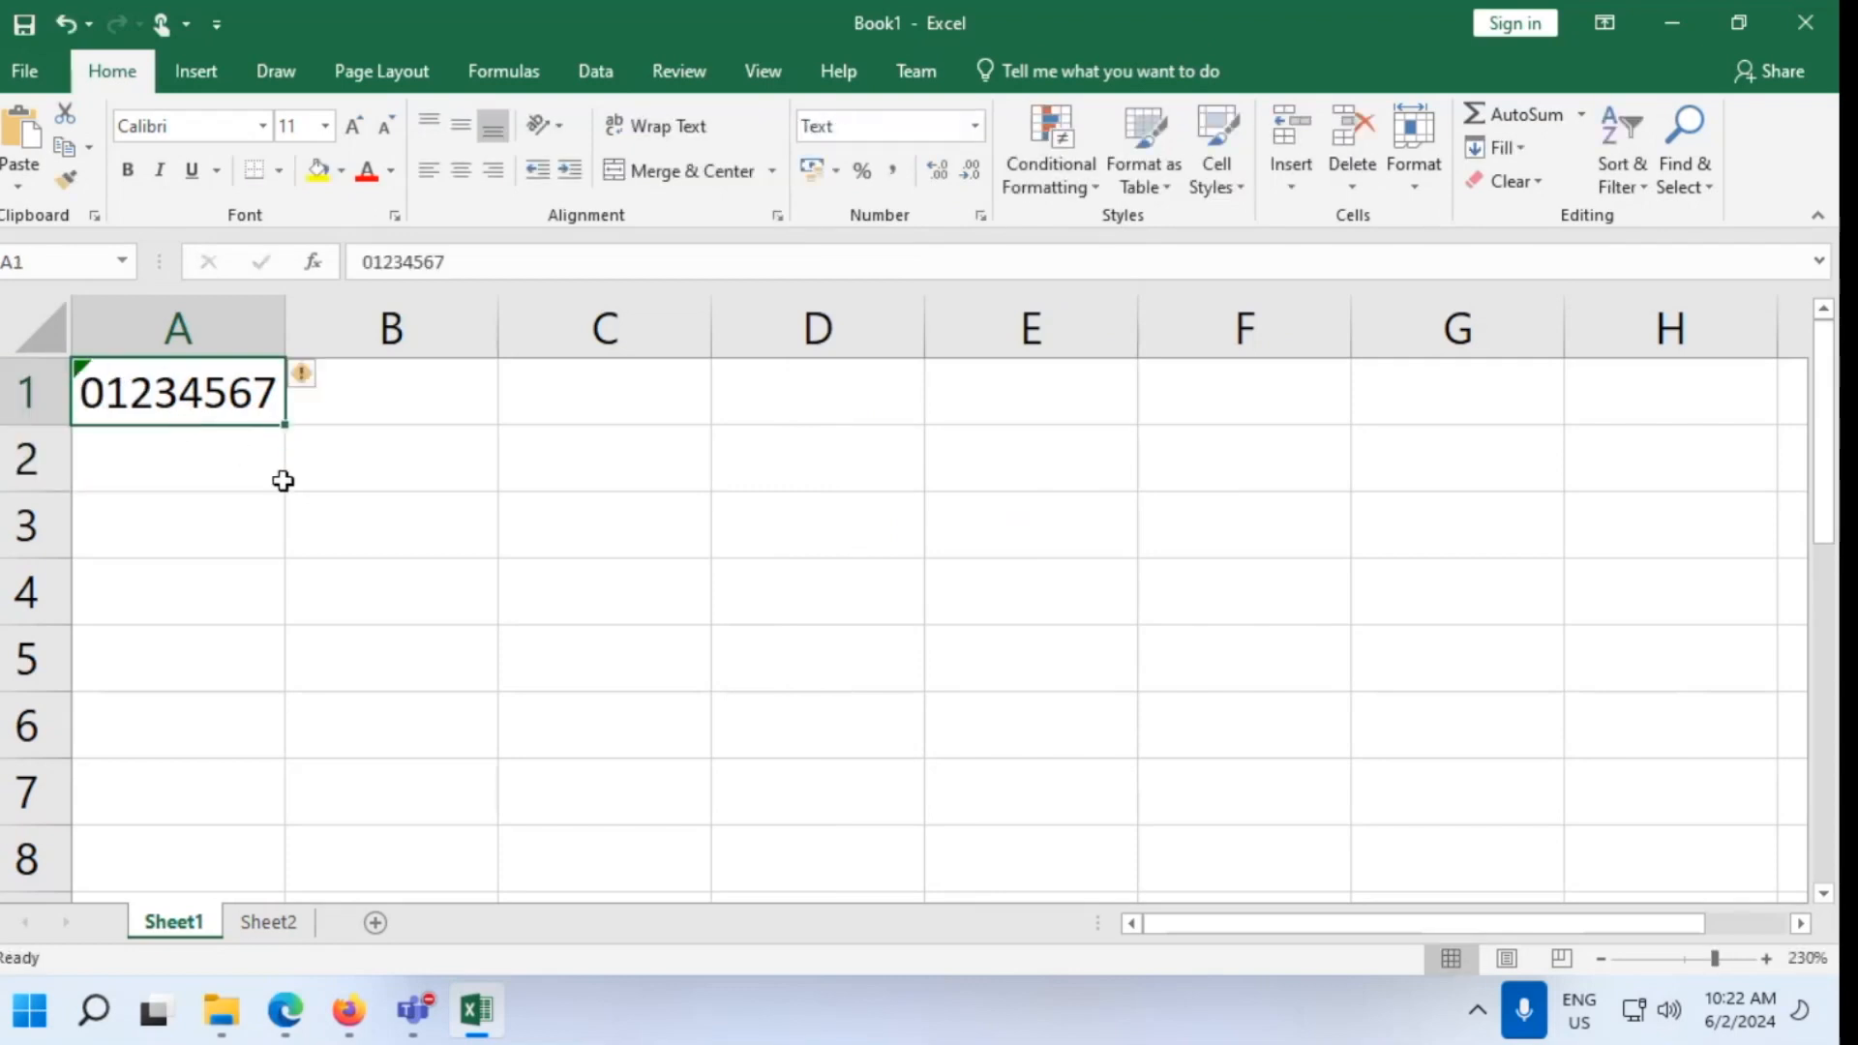
Enter '01234567 with a leading apostrophe in cell A2 to store it as text
{"action": "left_click", "coordinate": [226, 474]}
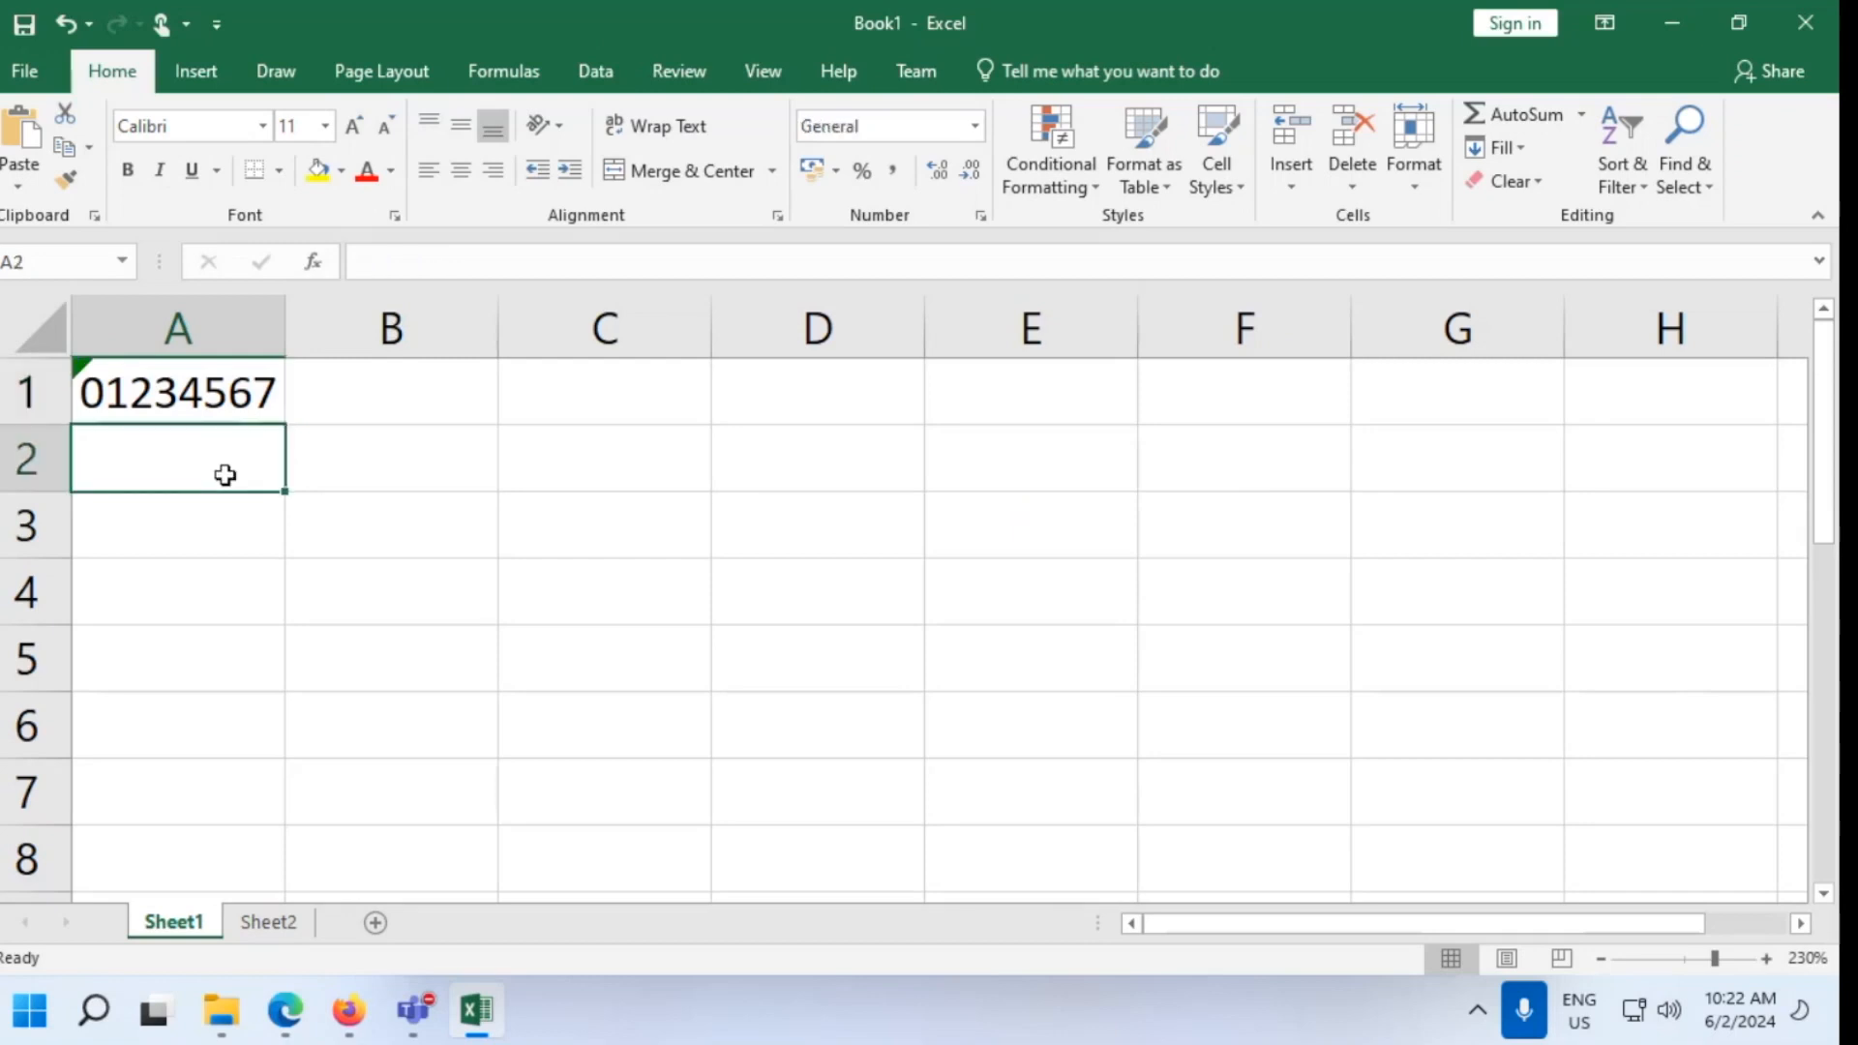
{"action": "type", "text": "'"}
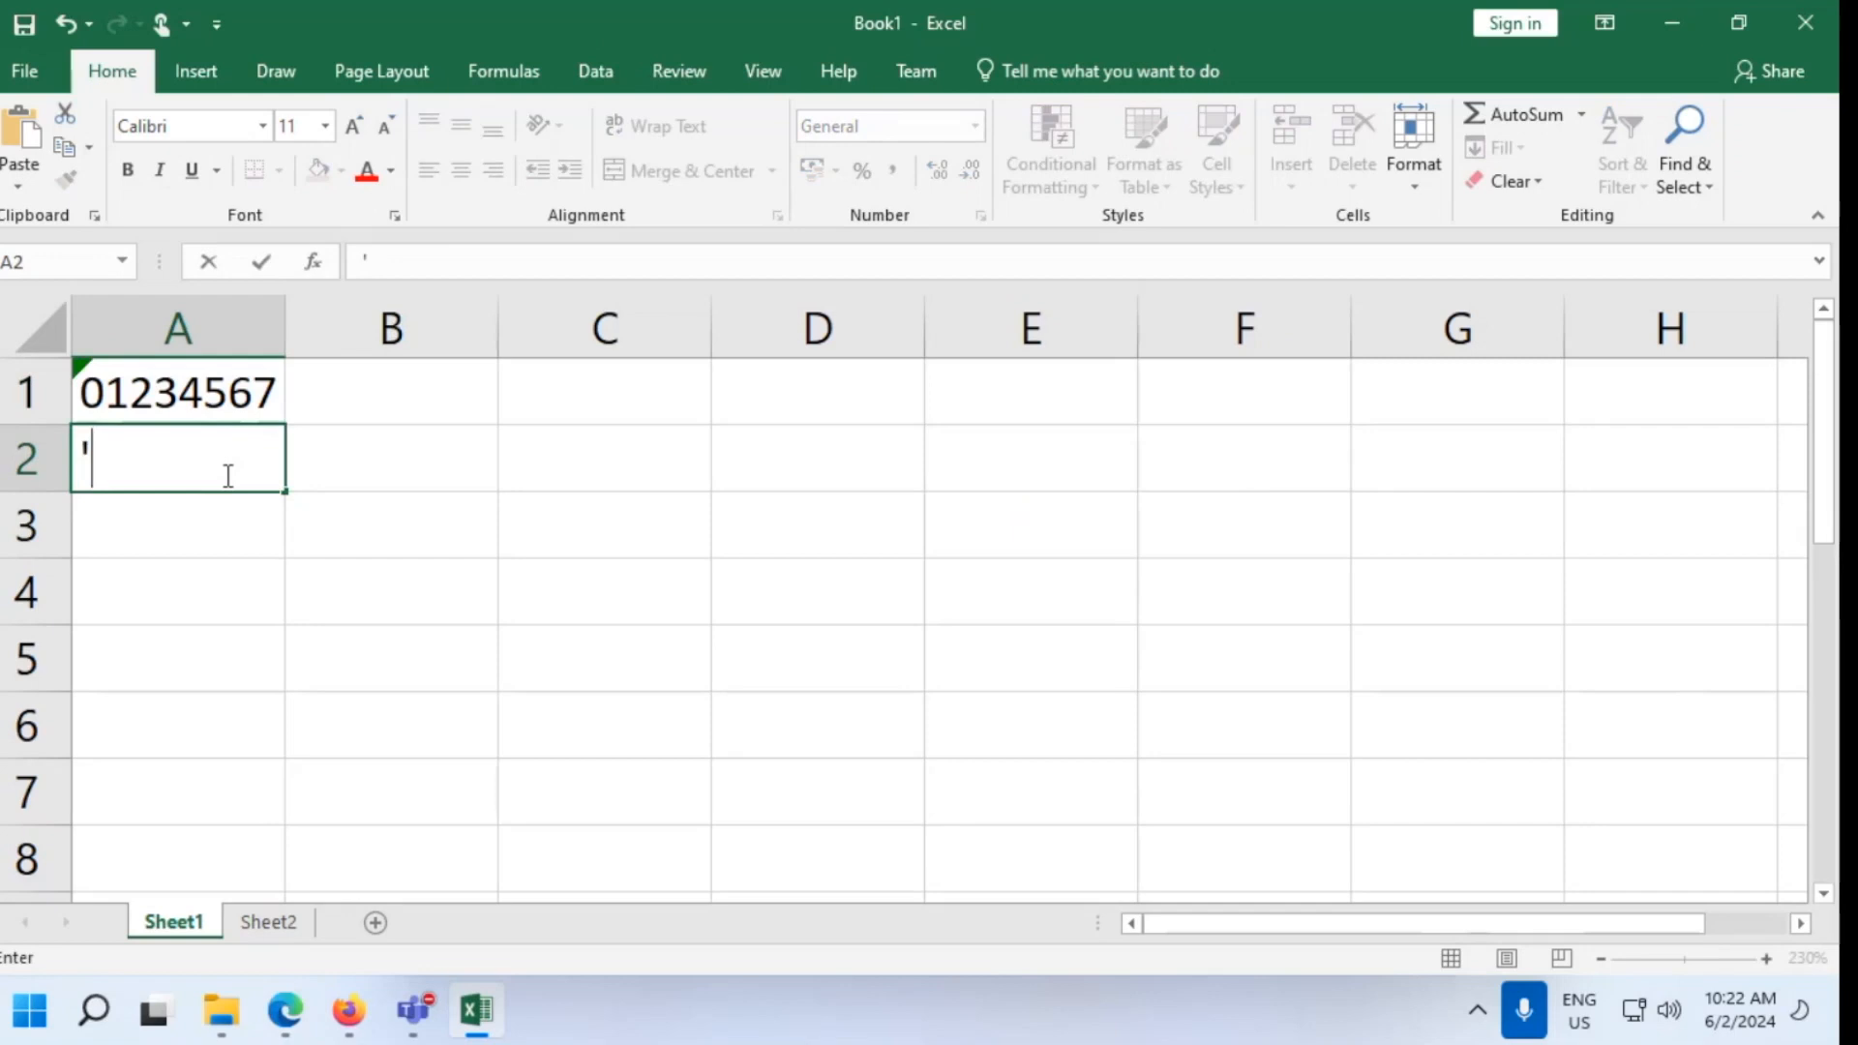
{"action": "key", "text": "BackSpace"}
{"action": "type", "text": "'0124"}
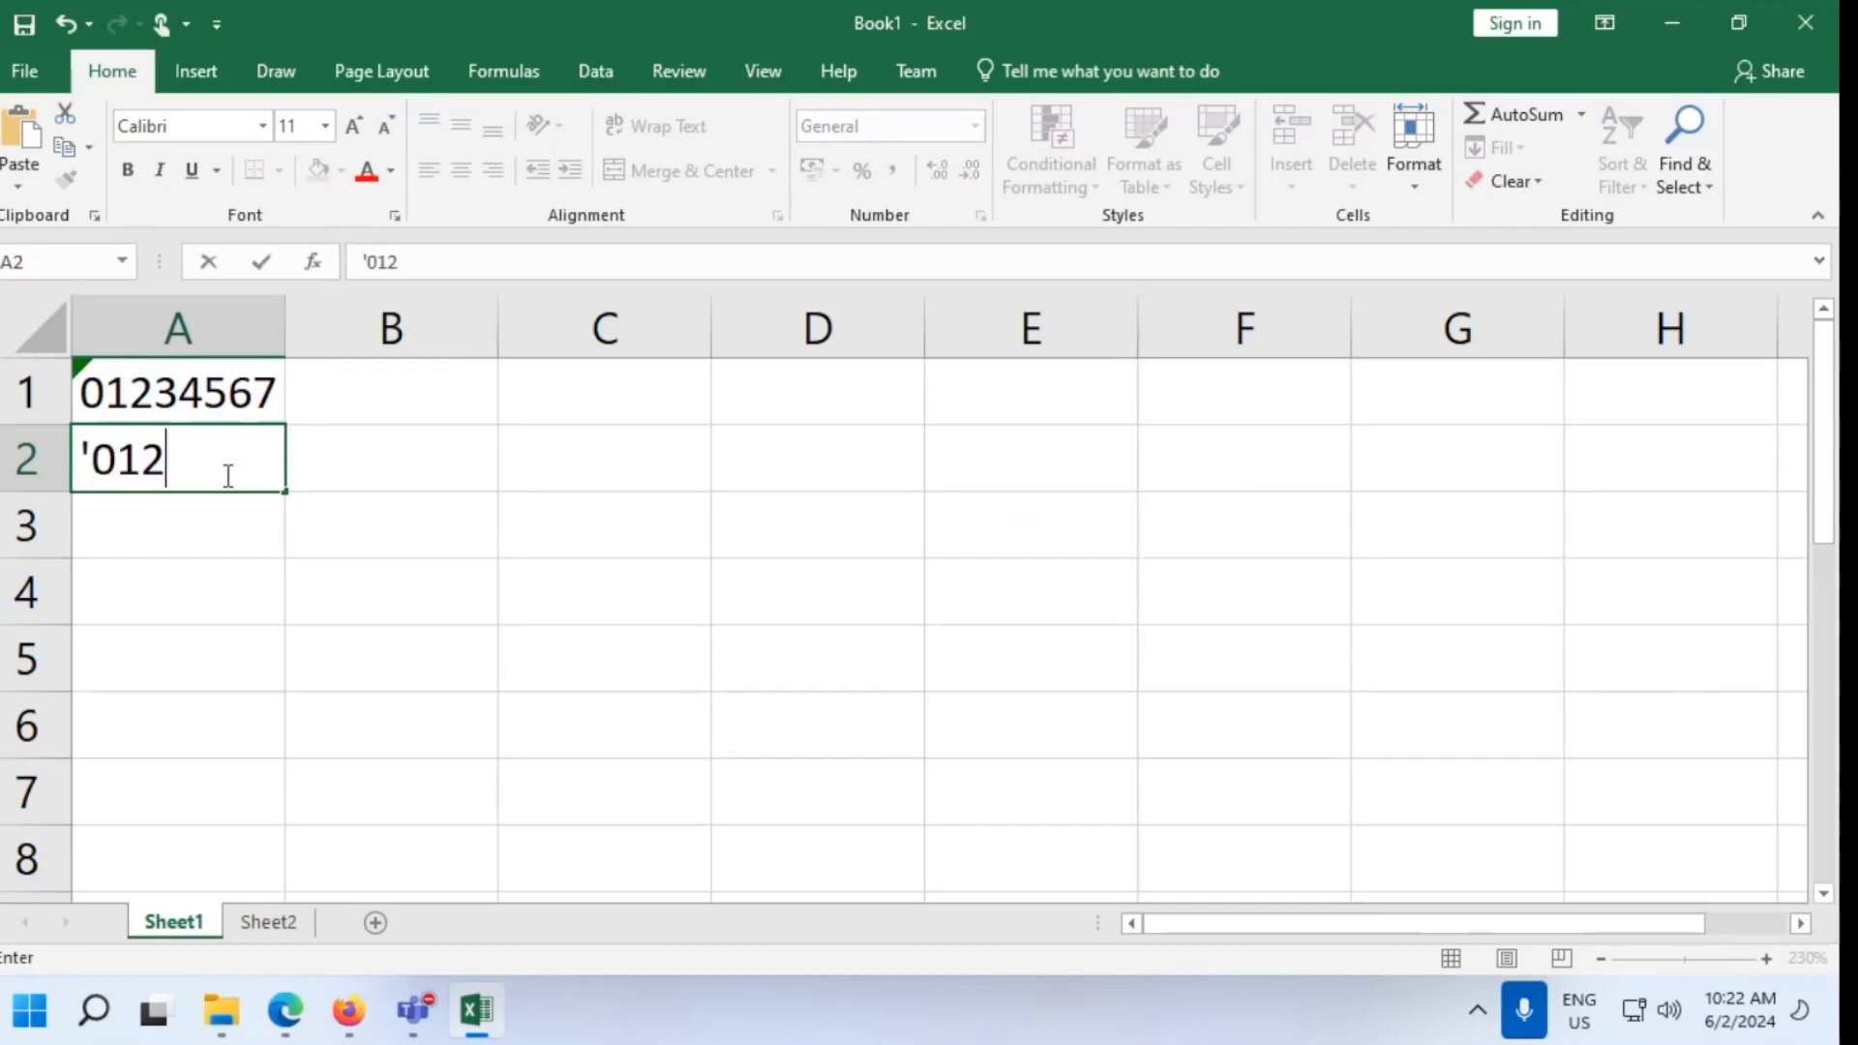
{"action": "key", "text": "BackSpace"}
{"action": "type", "text": "34567"}
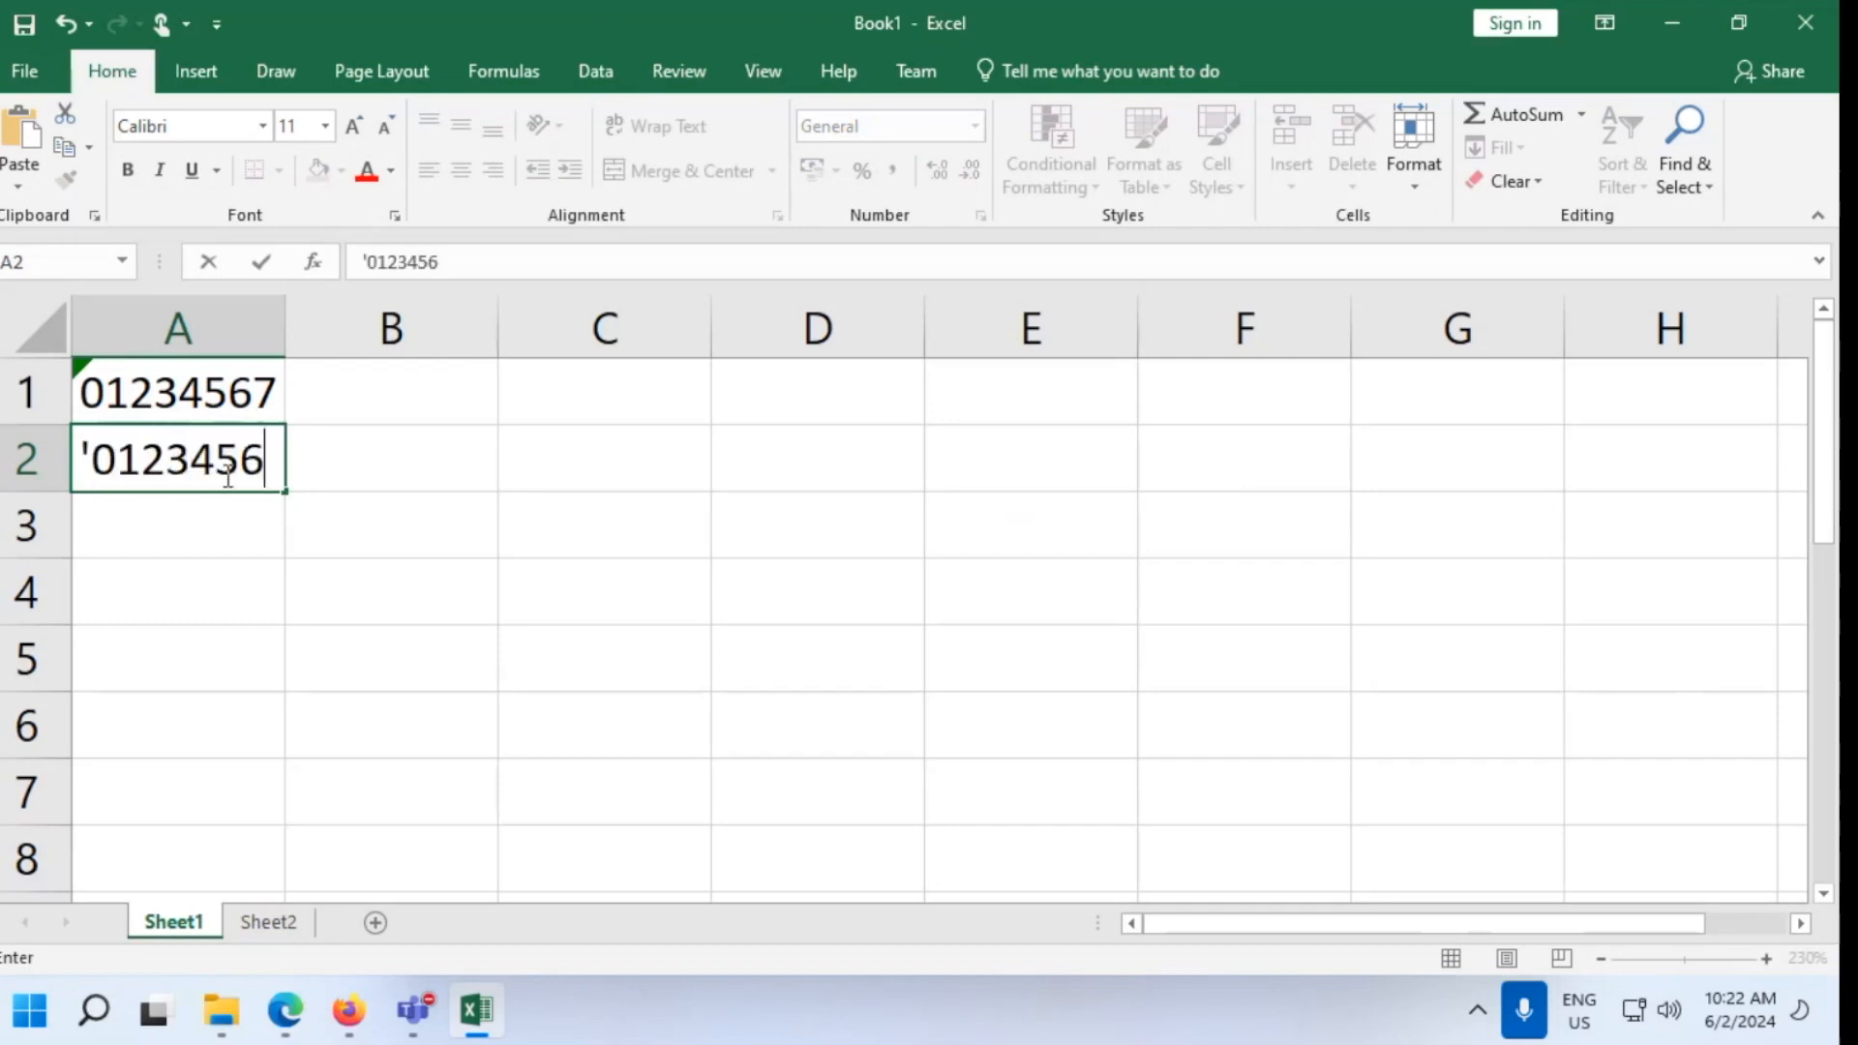
{"action": "key", "text": "Return"}
Compare the contents and number formats of cells A1 and A2
{"action": "left_click", "coordinate": [194, 469]}
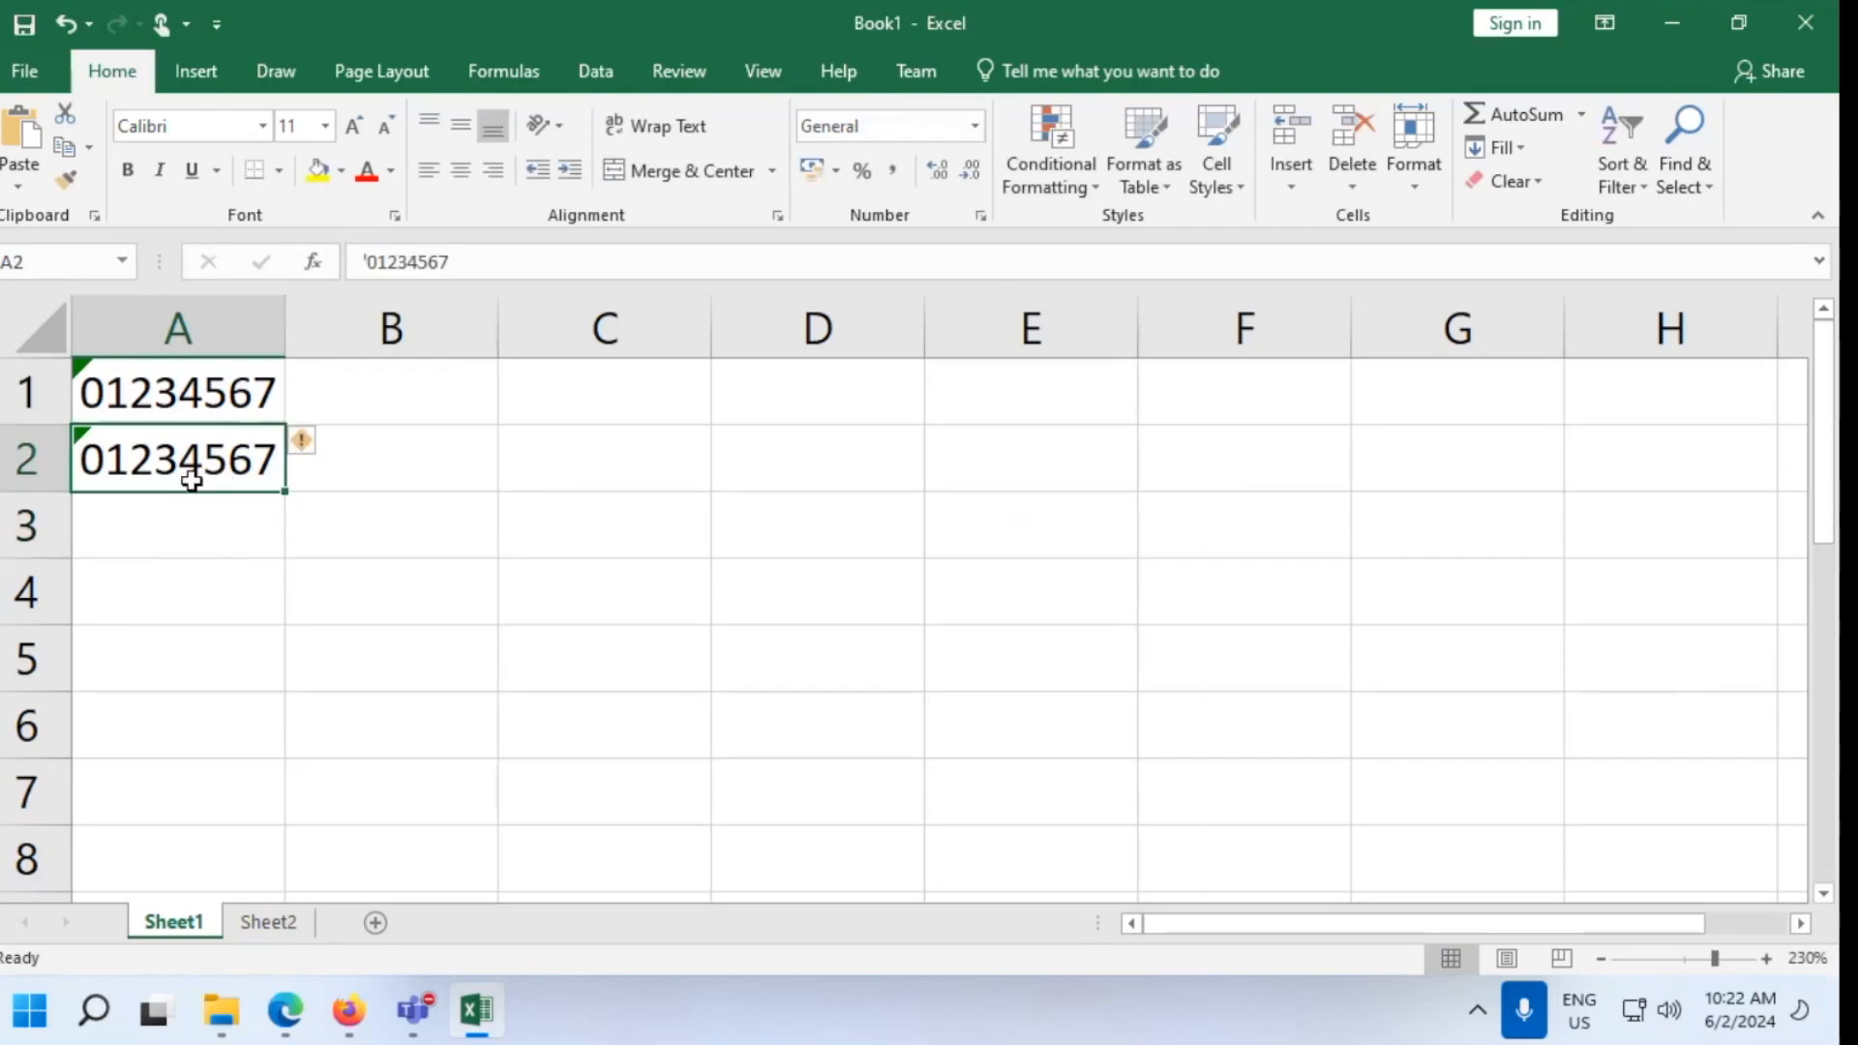
{"action": "left_click", "coordinate": [186, 419]}
{"action": "left_click", "coordinate": [174, 481]}
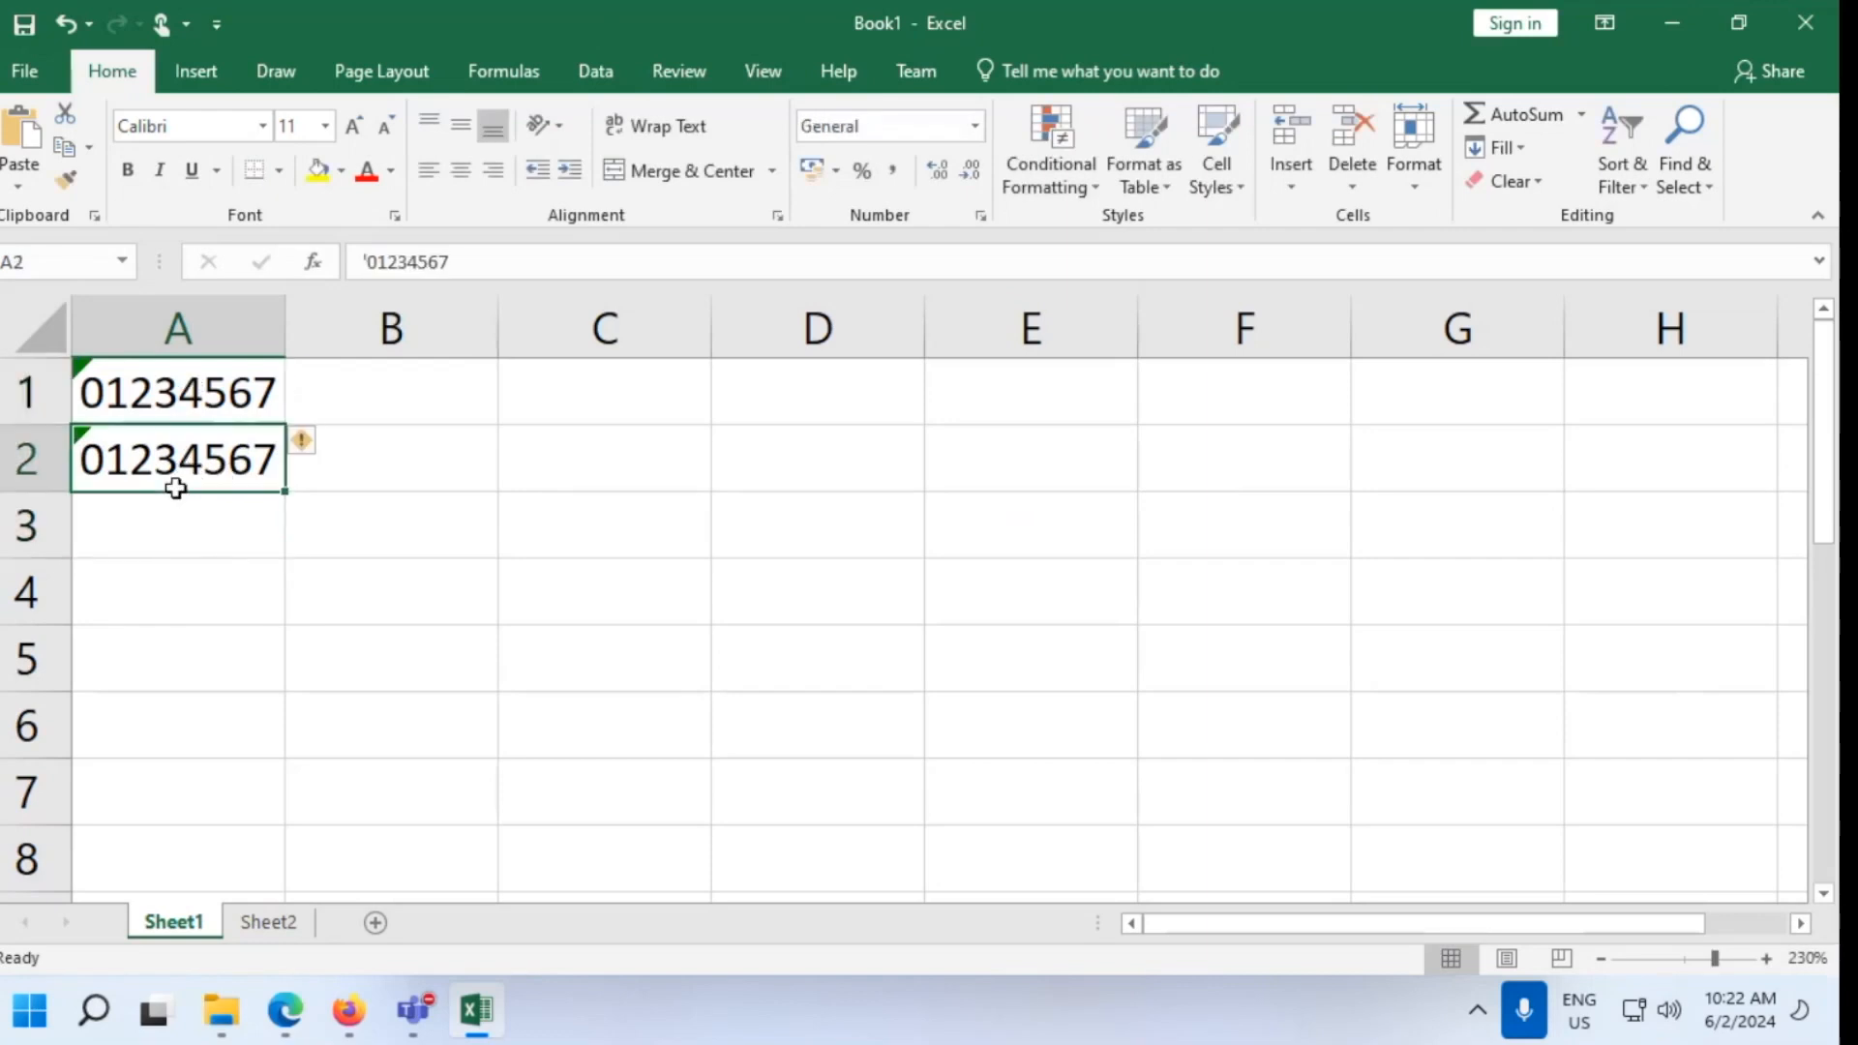
{"action": "left_click", "coordinate": [139, 534]}
{"action": "left_click", "coordinate": [183, 382]}
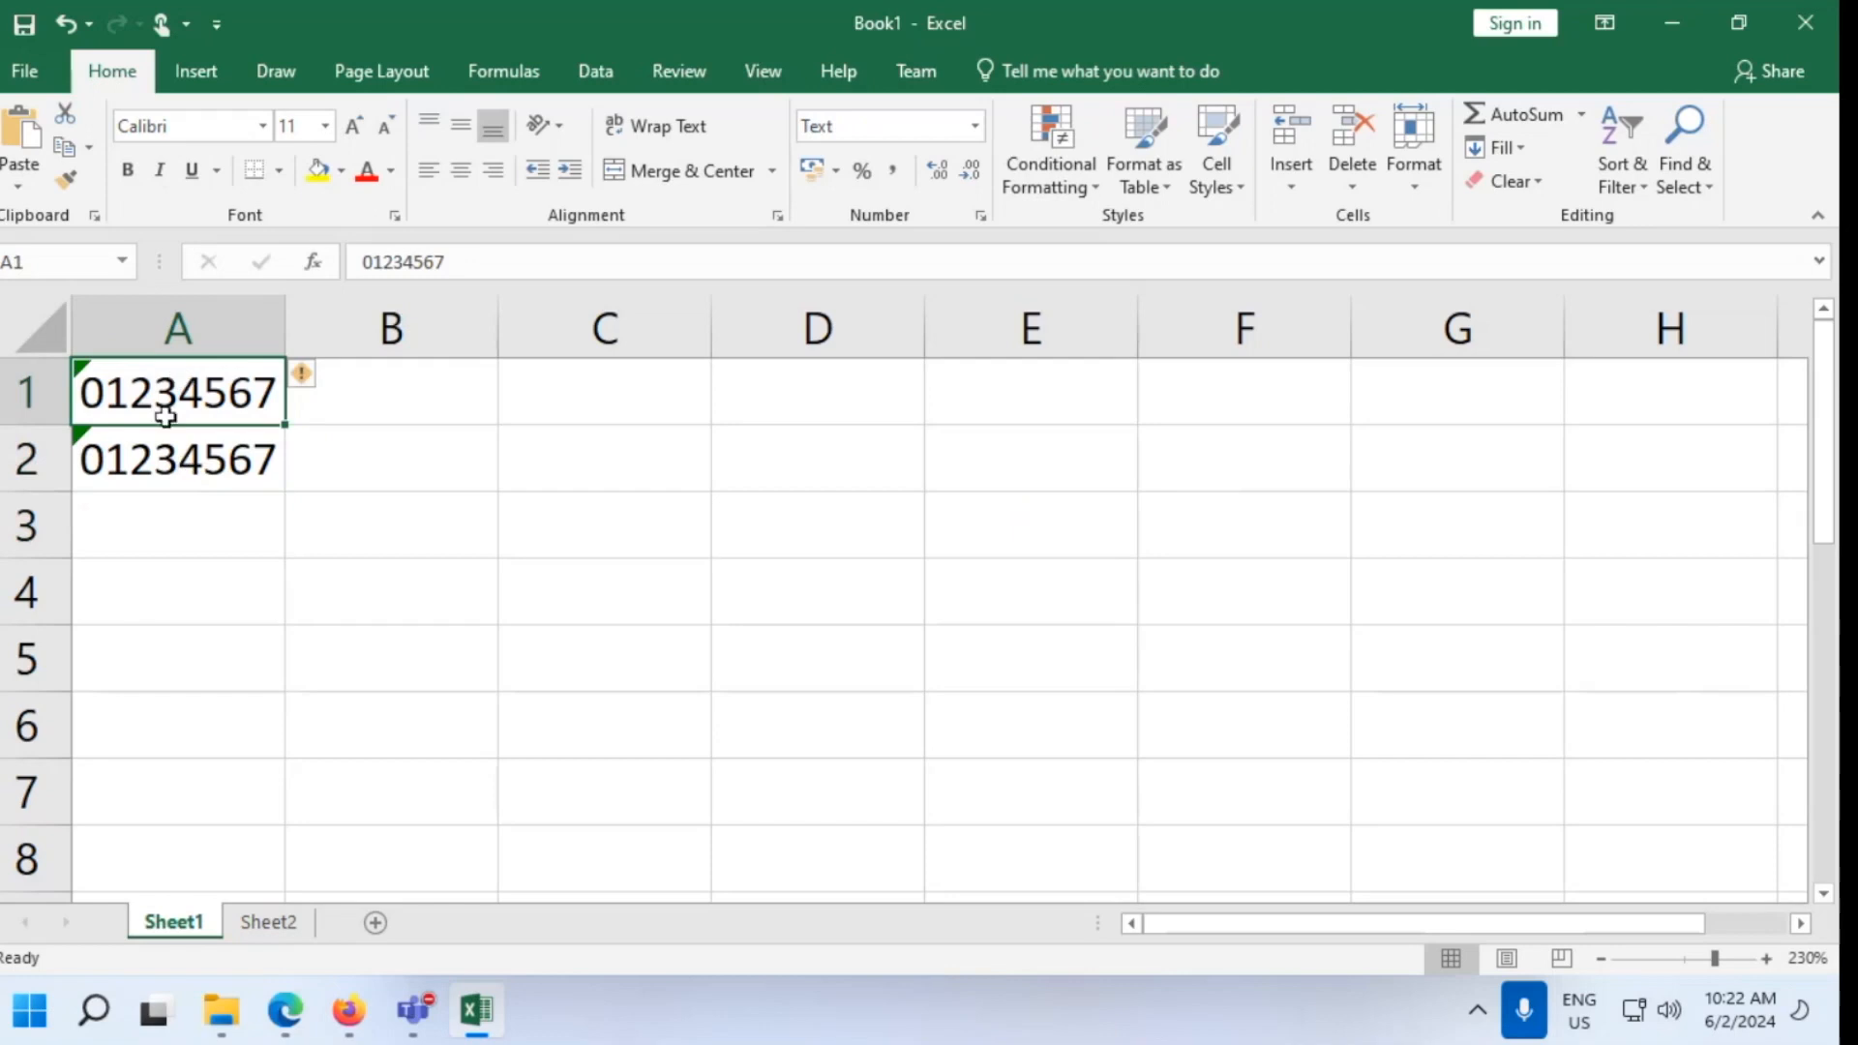
{"action": "left_click", "coordinate": [188, 545]}
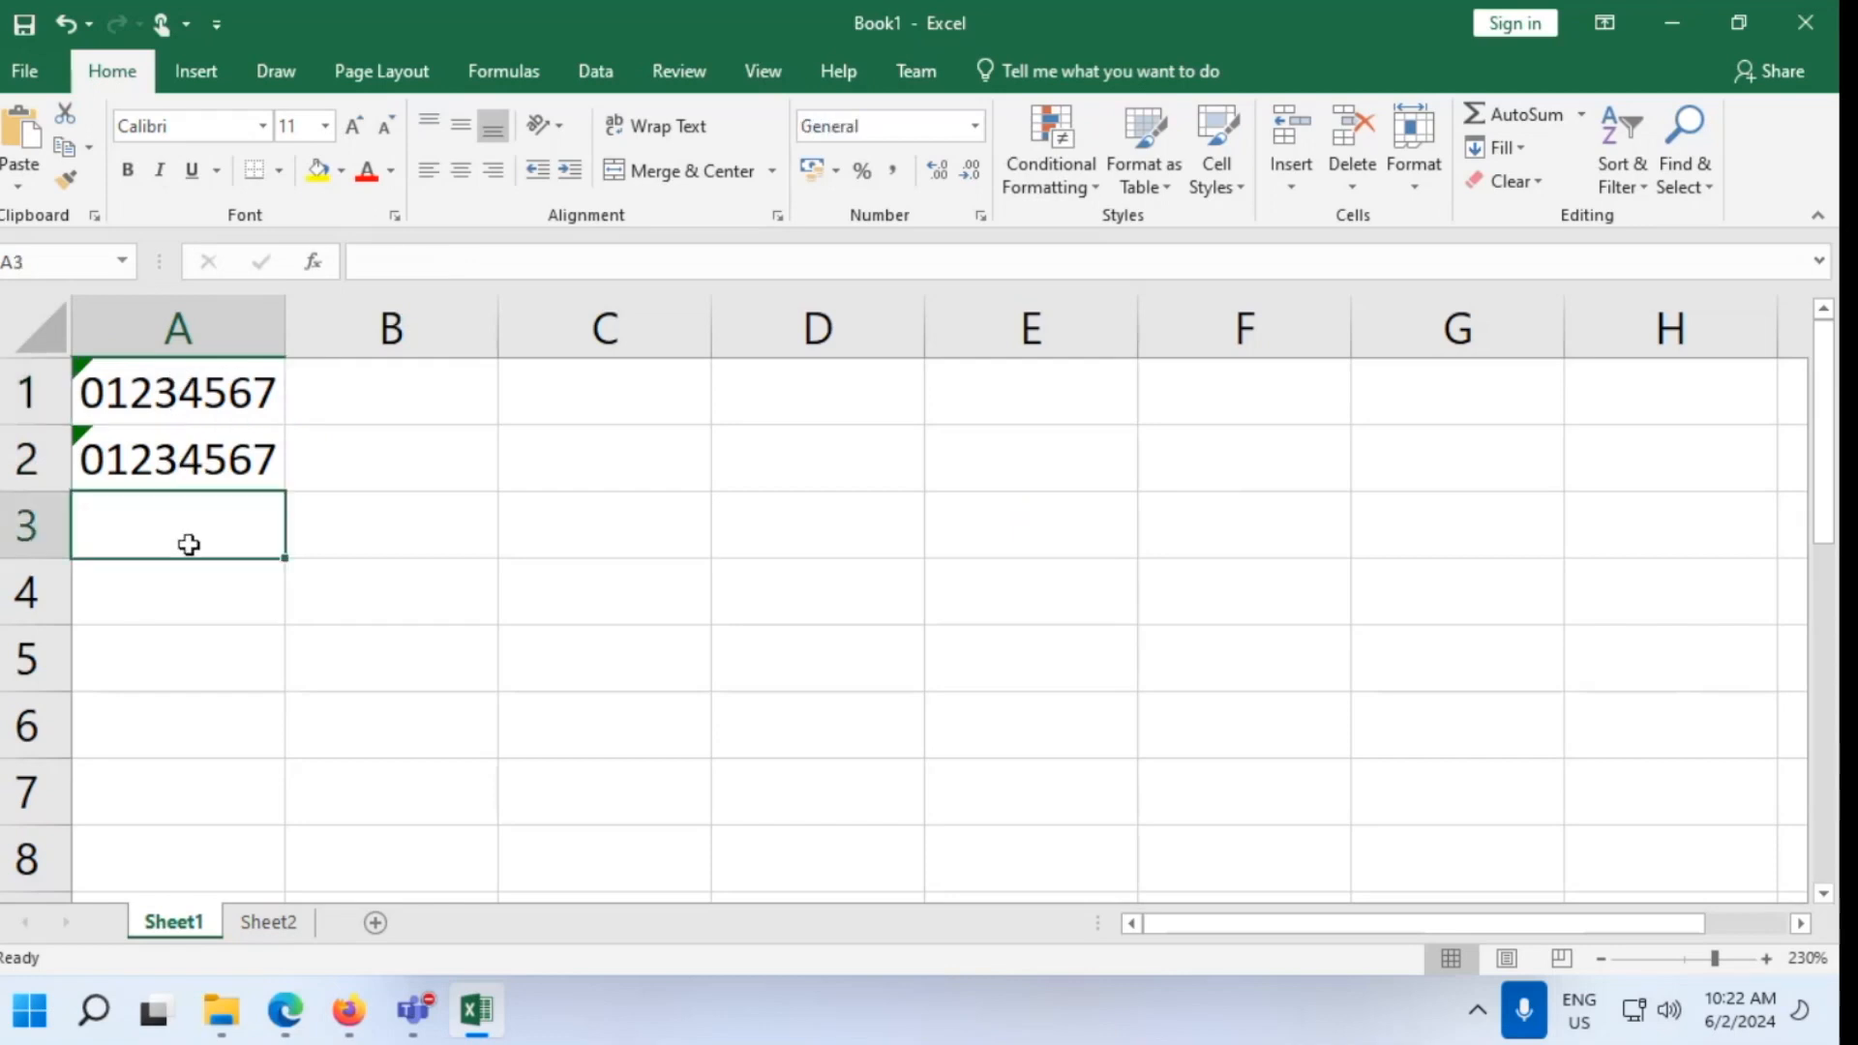
{"action": "type", "text": "'"}
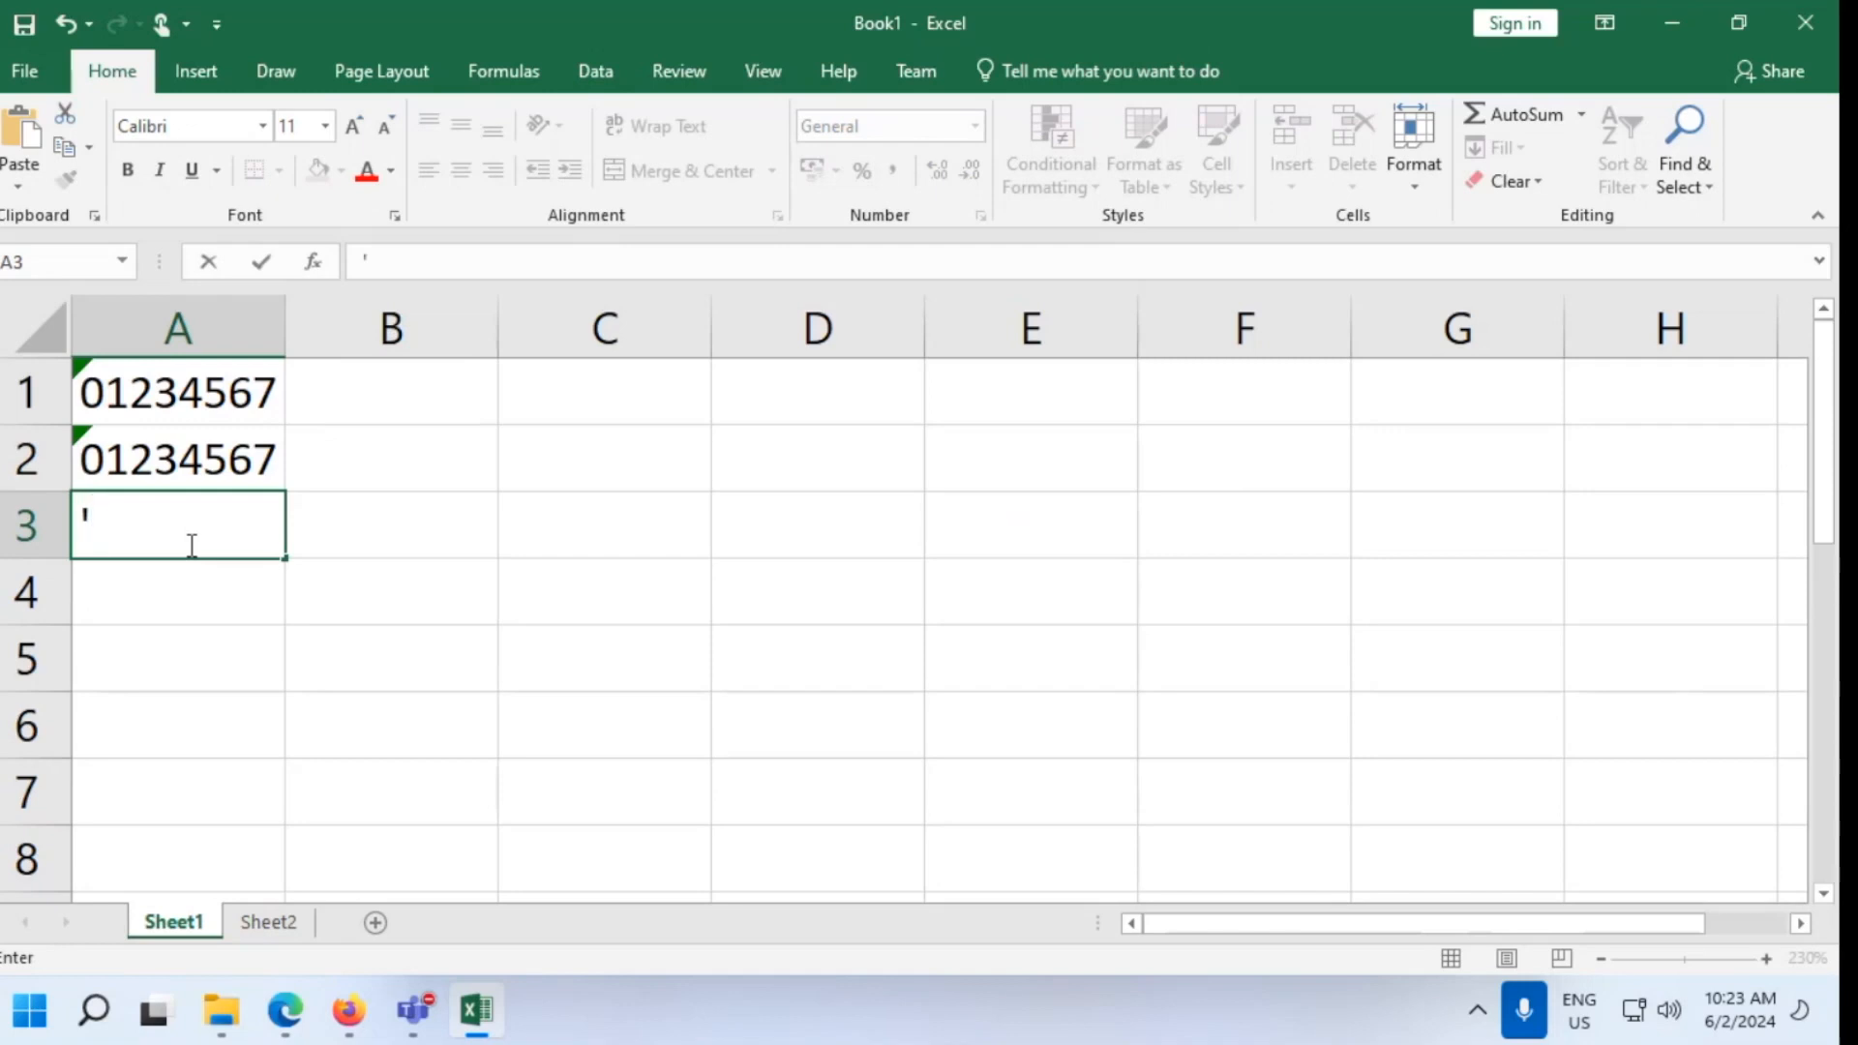
{"action": "key", "text": "BackSpace"}
{"action": "left_click", "coordinate": [444, 581]}
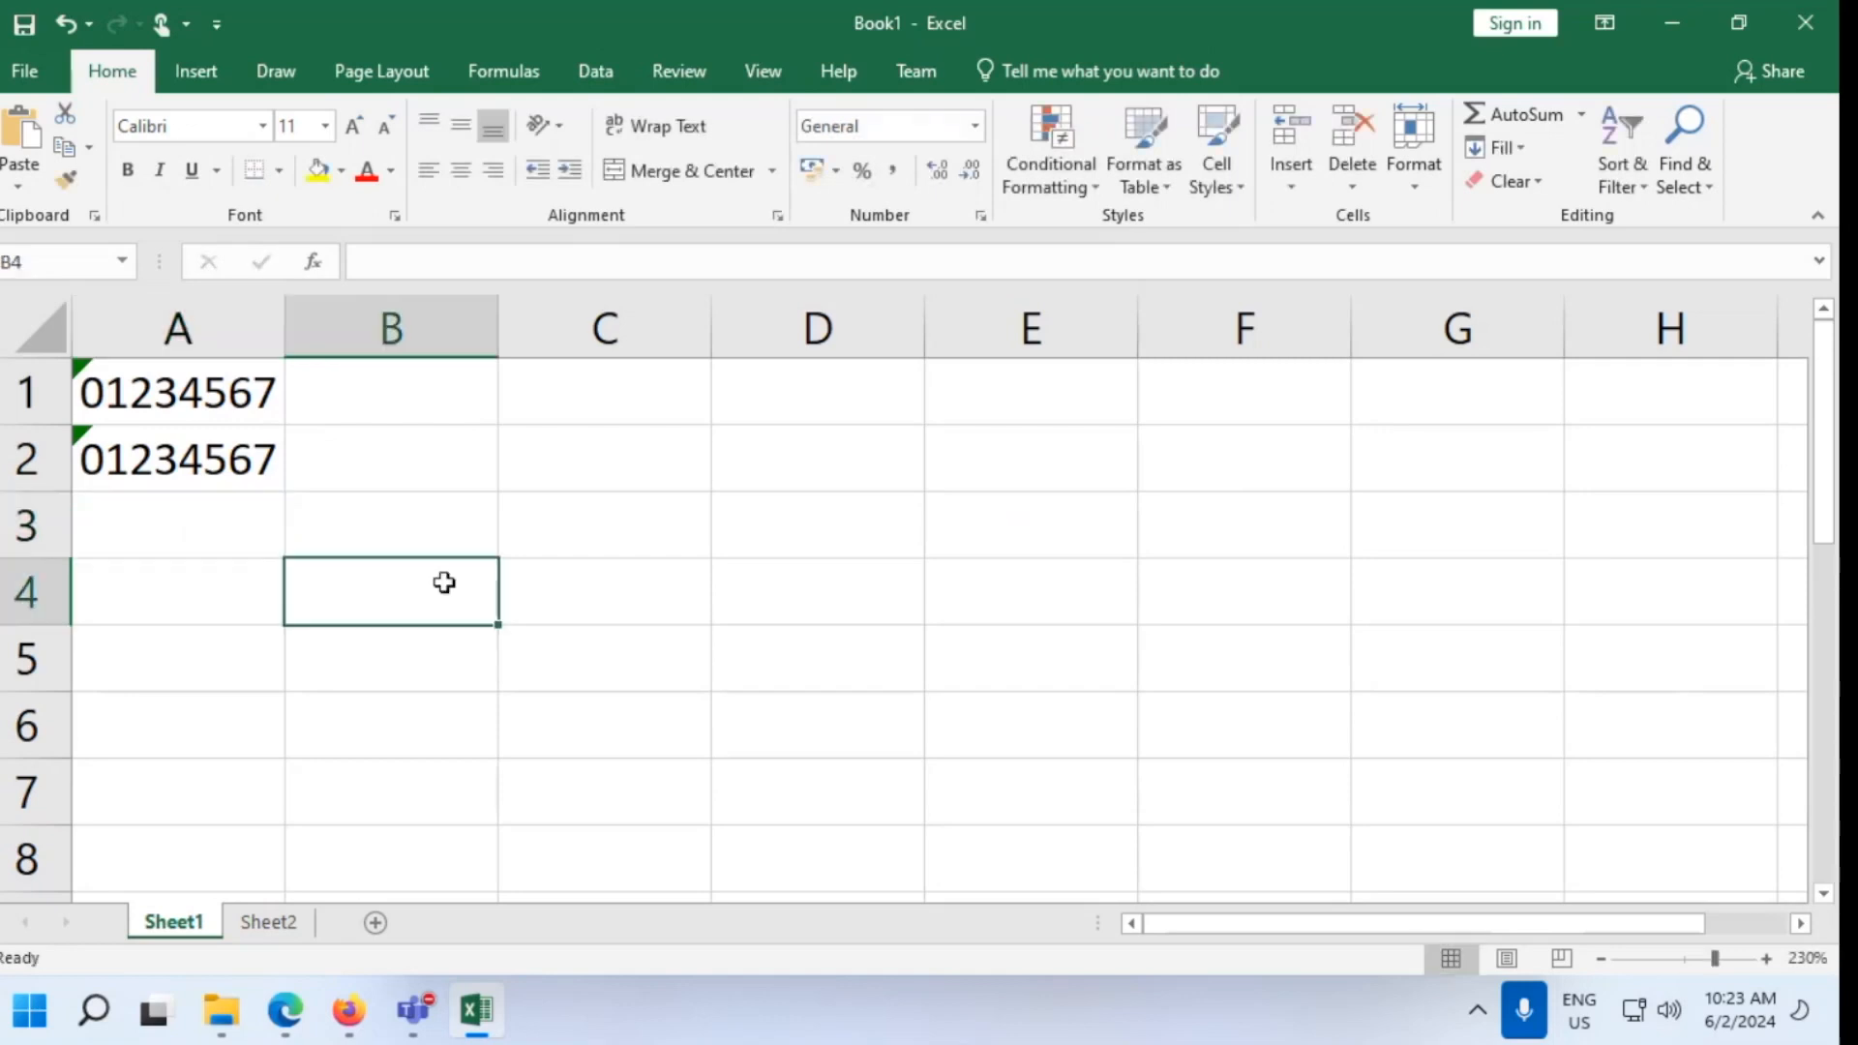
Check again how cells A1 and A2 each keep the leading zero
{"action": "left_click", "coordinate": [257, 527]}
{"action": "left_click", "coordinate": [228, 460]}
{"action": "left_click", "coordinate": [197, 373]}
{"action": "left_click", "coordinate": [174, 474]}
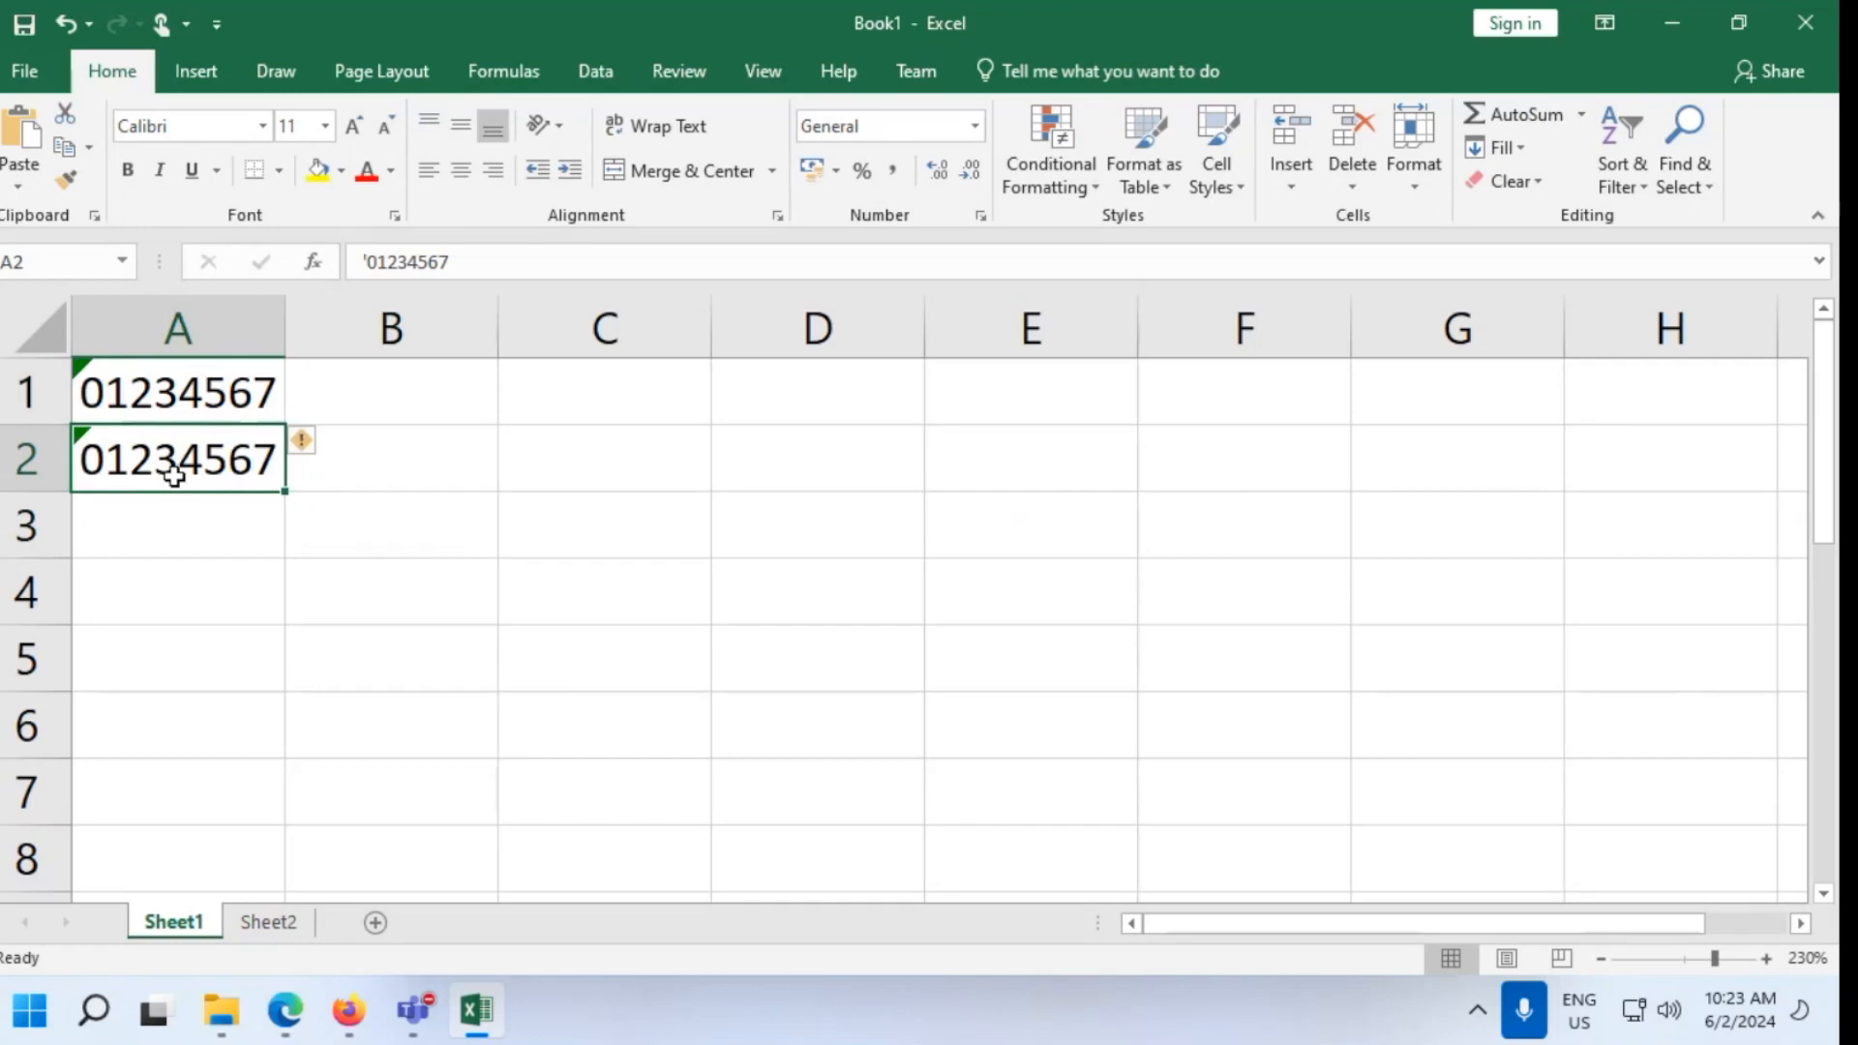
{"action": "left_click", "coordinate": [170, 402]}
{"action": "left_click", "coordinate": [168, 463]}
{"action": "left_click", "coordinate": [194, 543]}
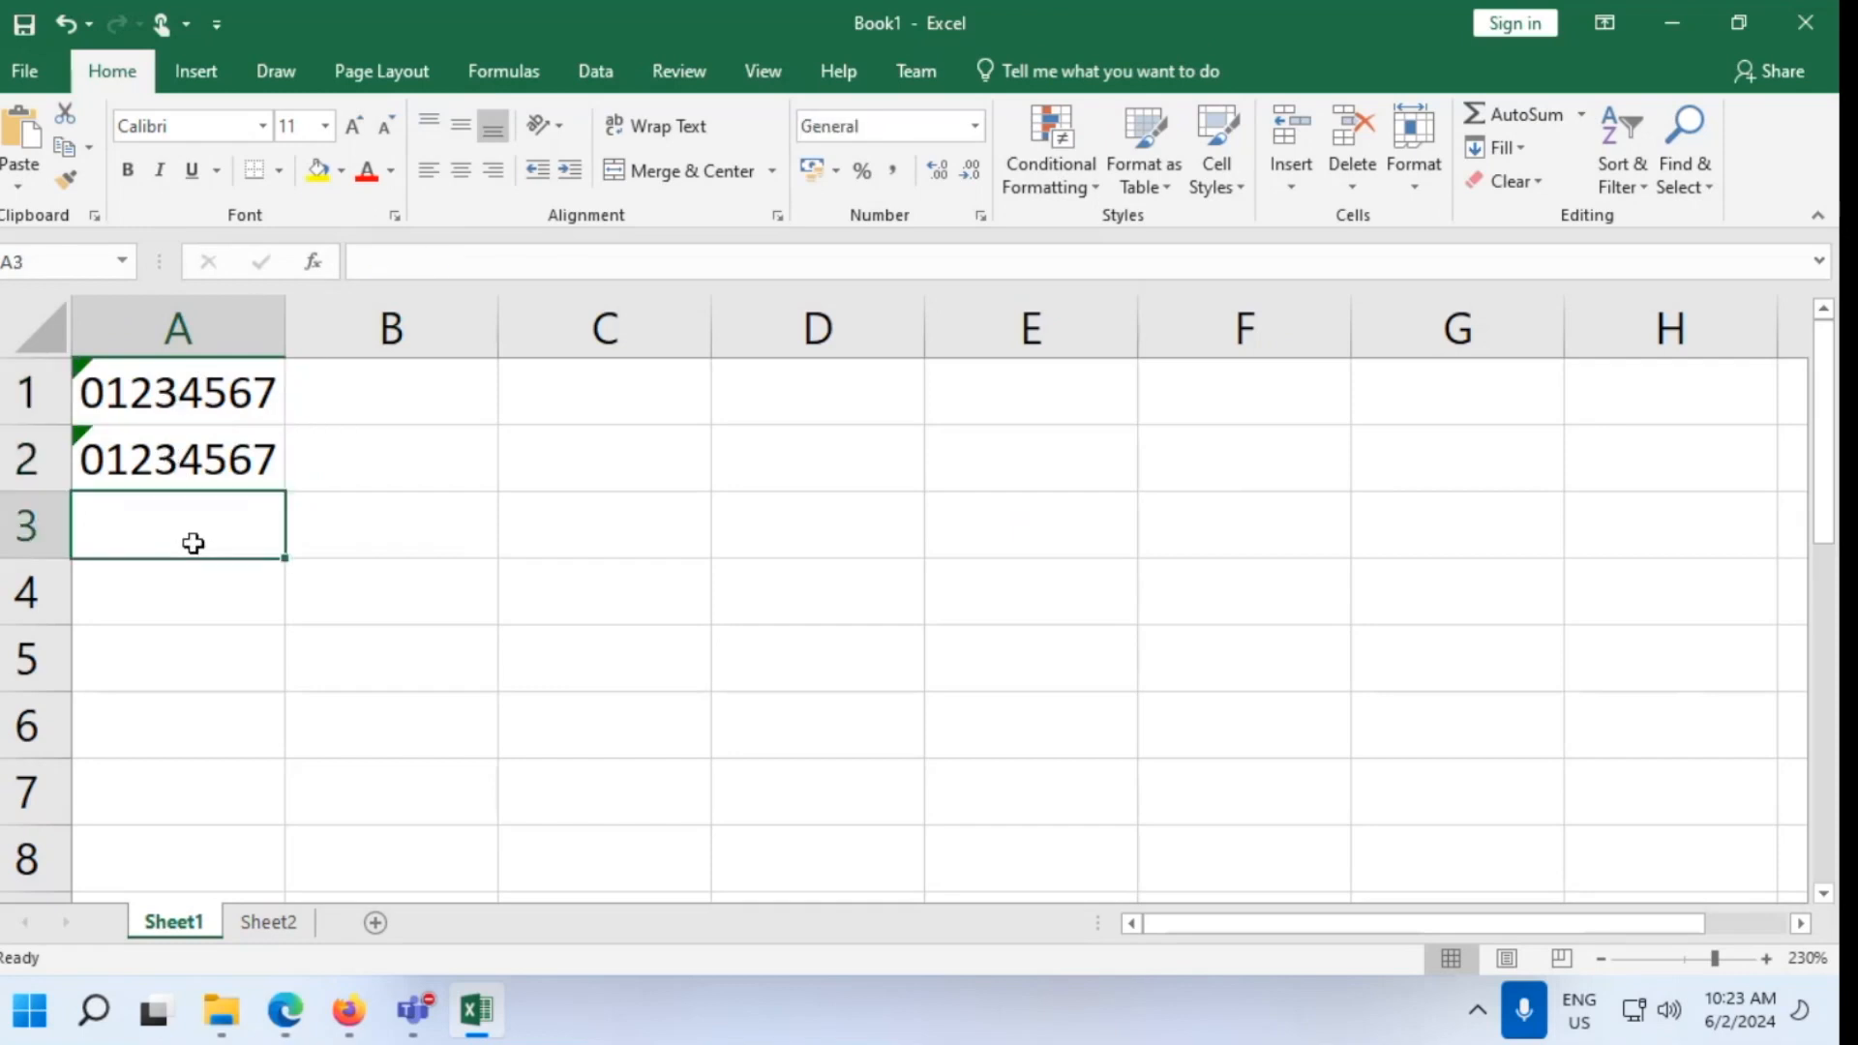
{"action": "type", "text": "'"}
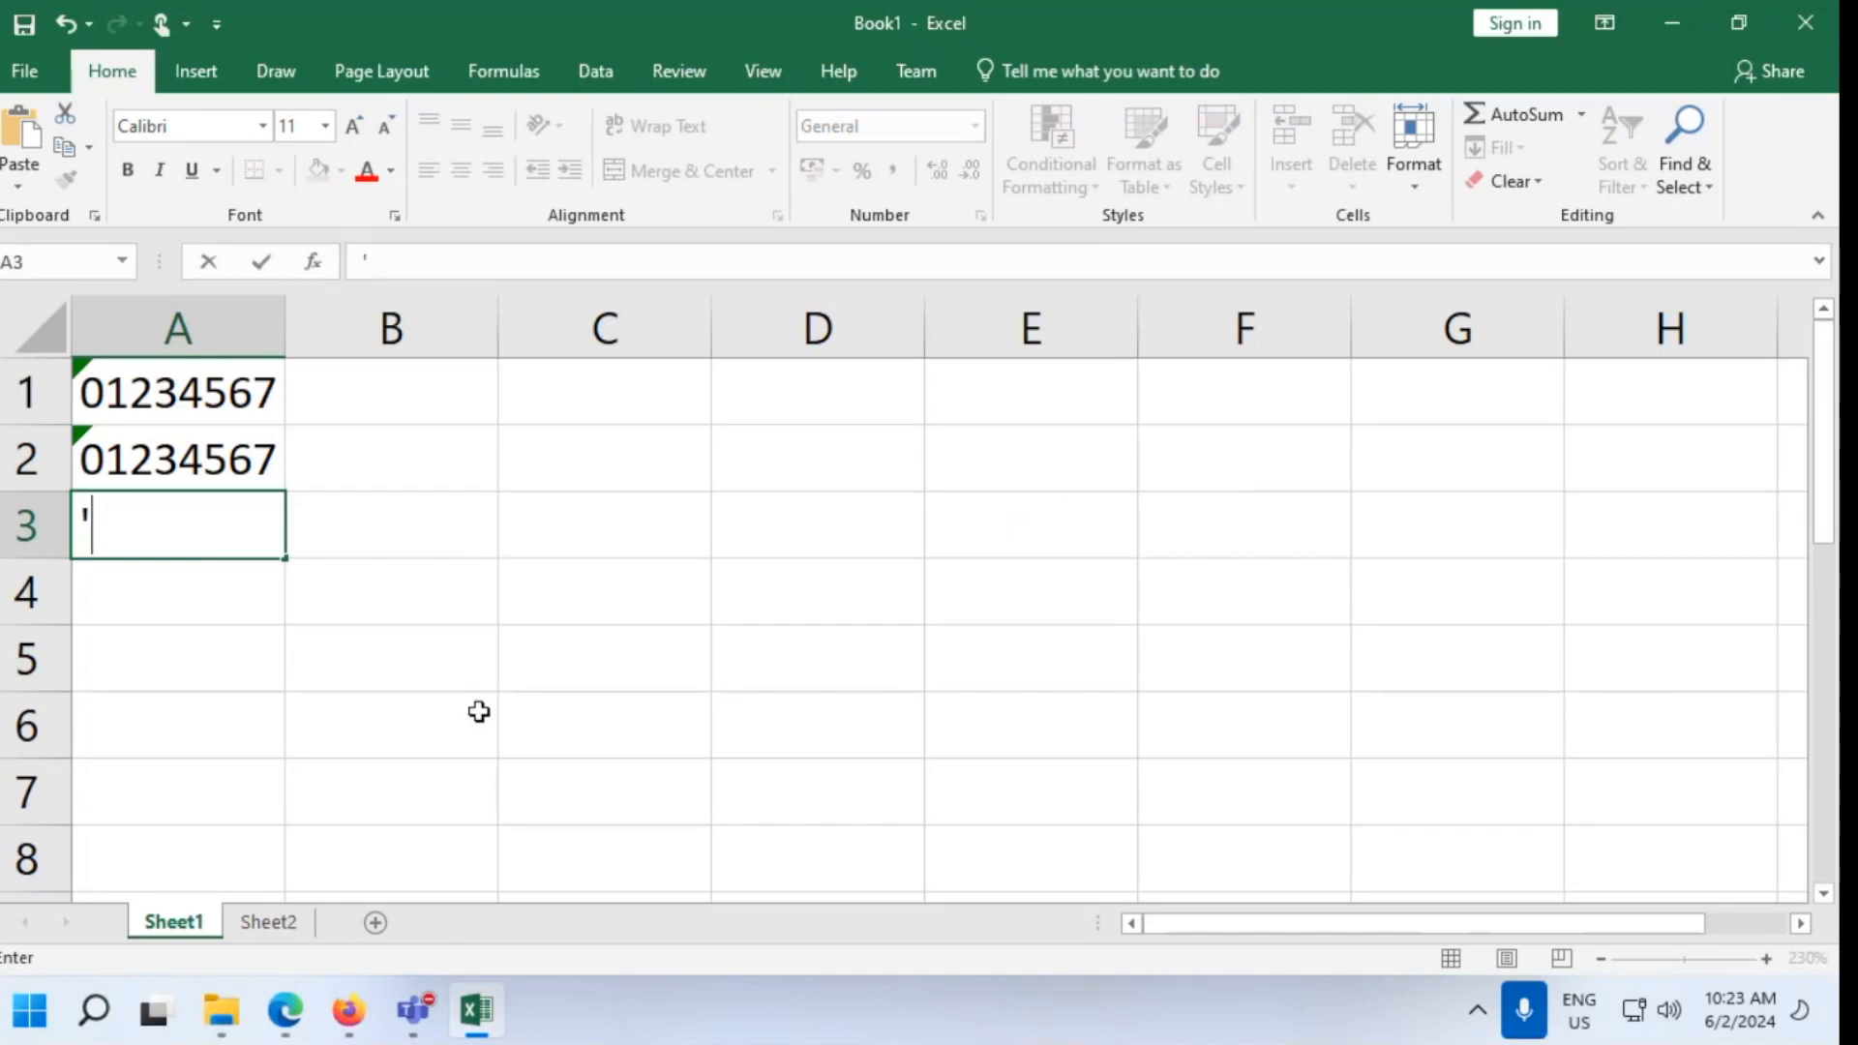
{"action": "key", "text": "BackSpace"}
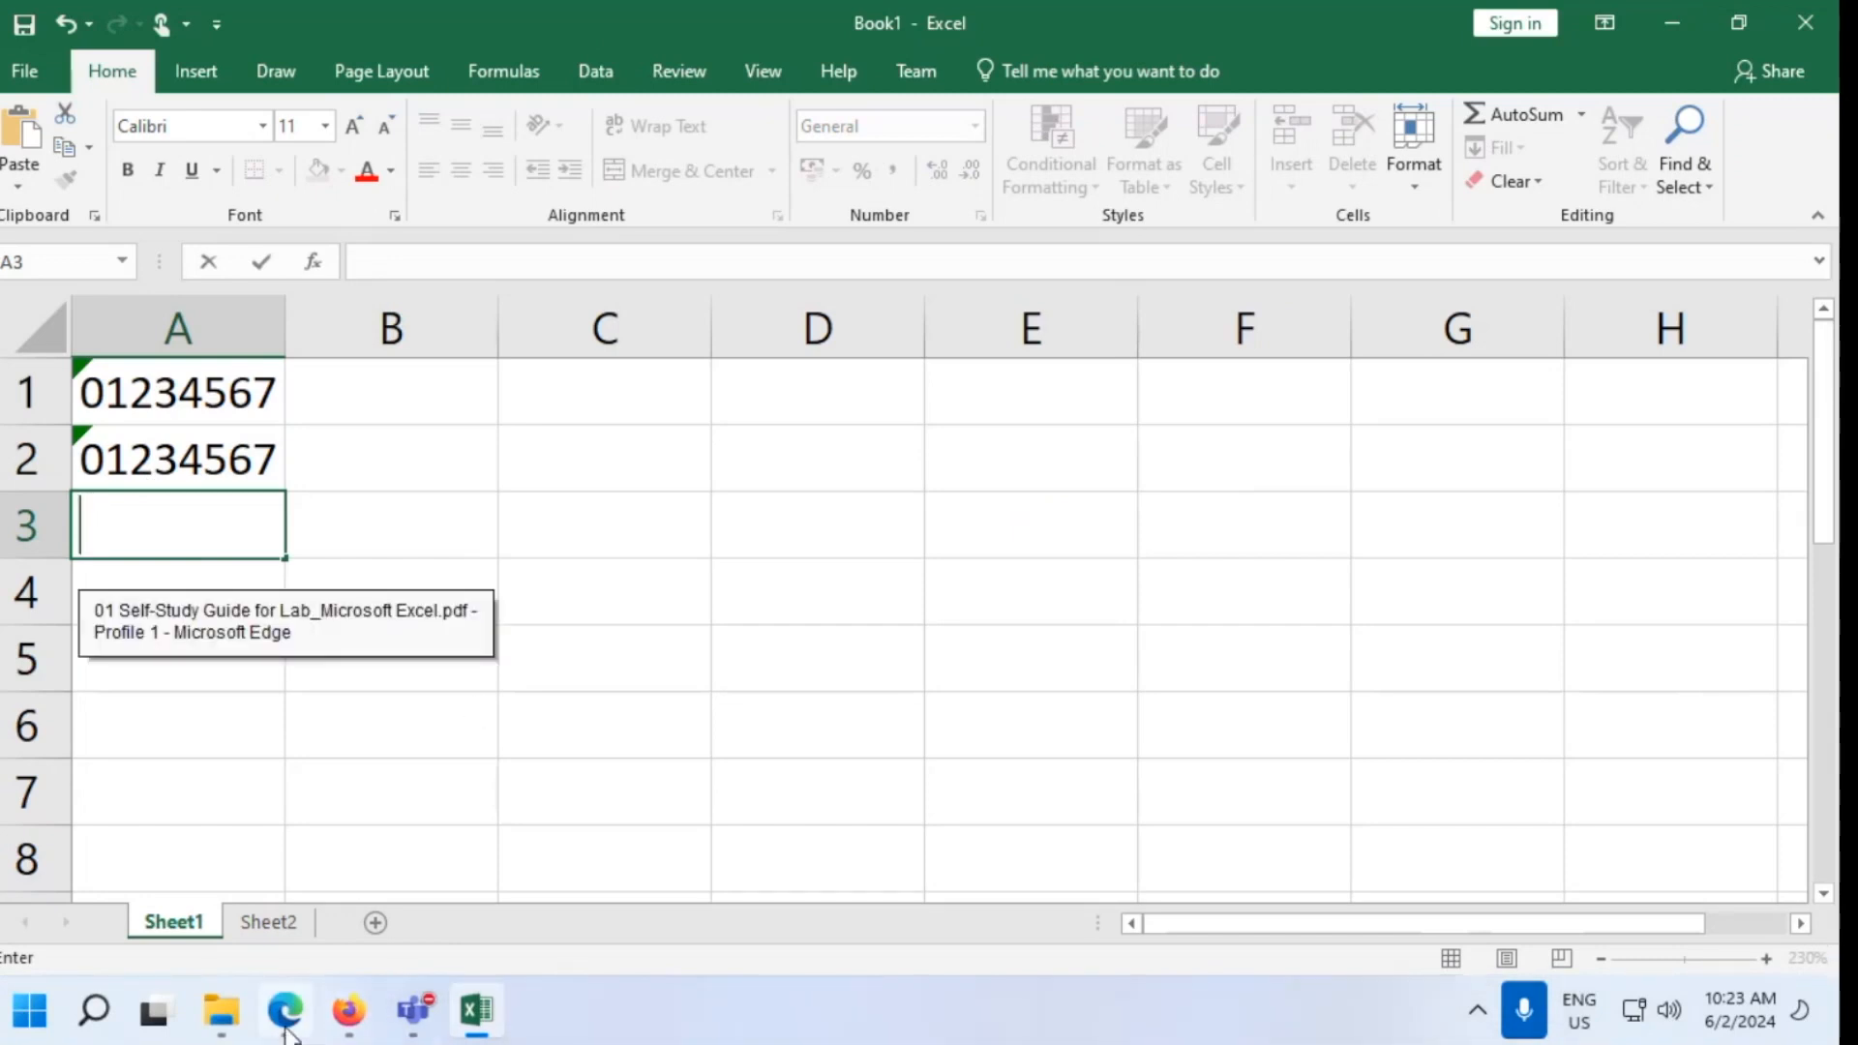
Switch to the PDF guide in Edge and read Section B, Formatting Numbers, including the sales data figure and the currency notes on page 3
{"action": "left_click", "coordinate": [286, 1029]}
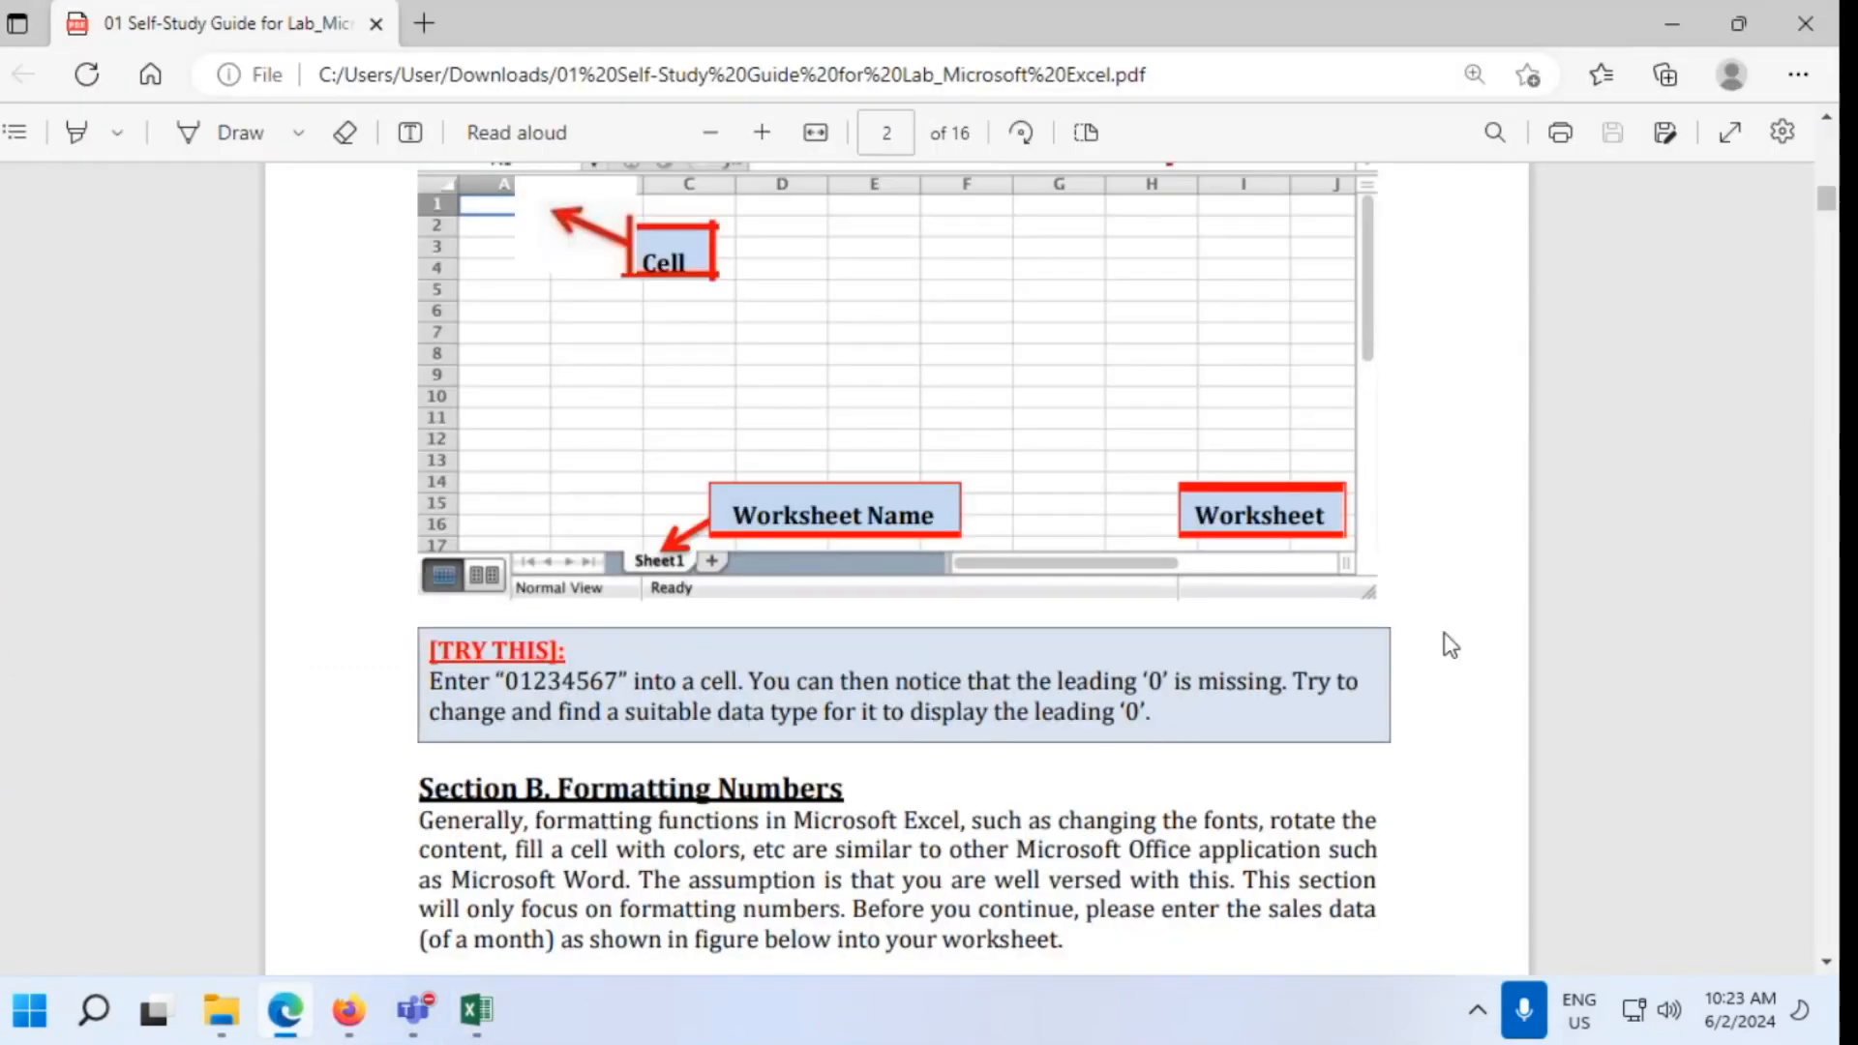
{"action": "scroll", "coordinate": [1176, 701], "scroll_direction": "down", "scroll_amount": 1}
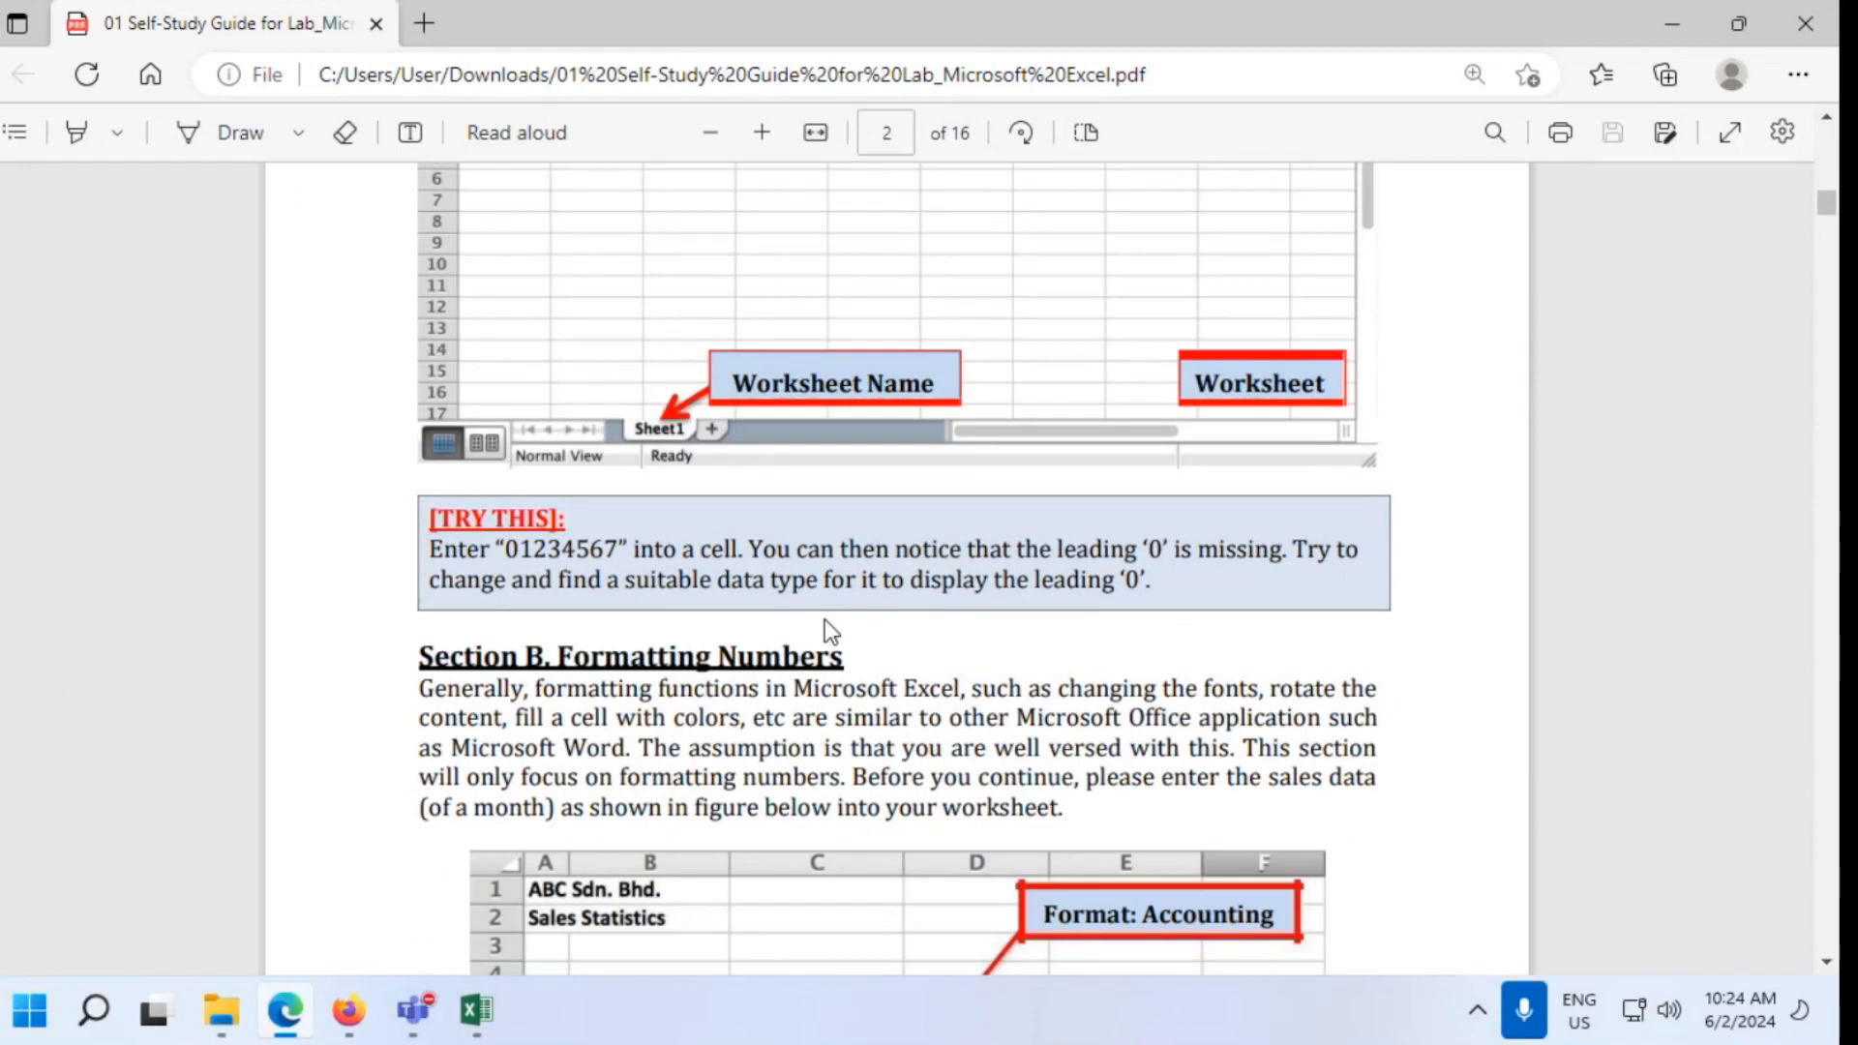
{"action": "scroll", "coordinate": [825, 625], "scroll_direction": "down", "scroll_amount": 3}
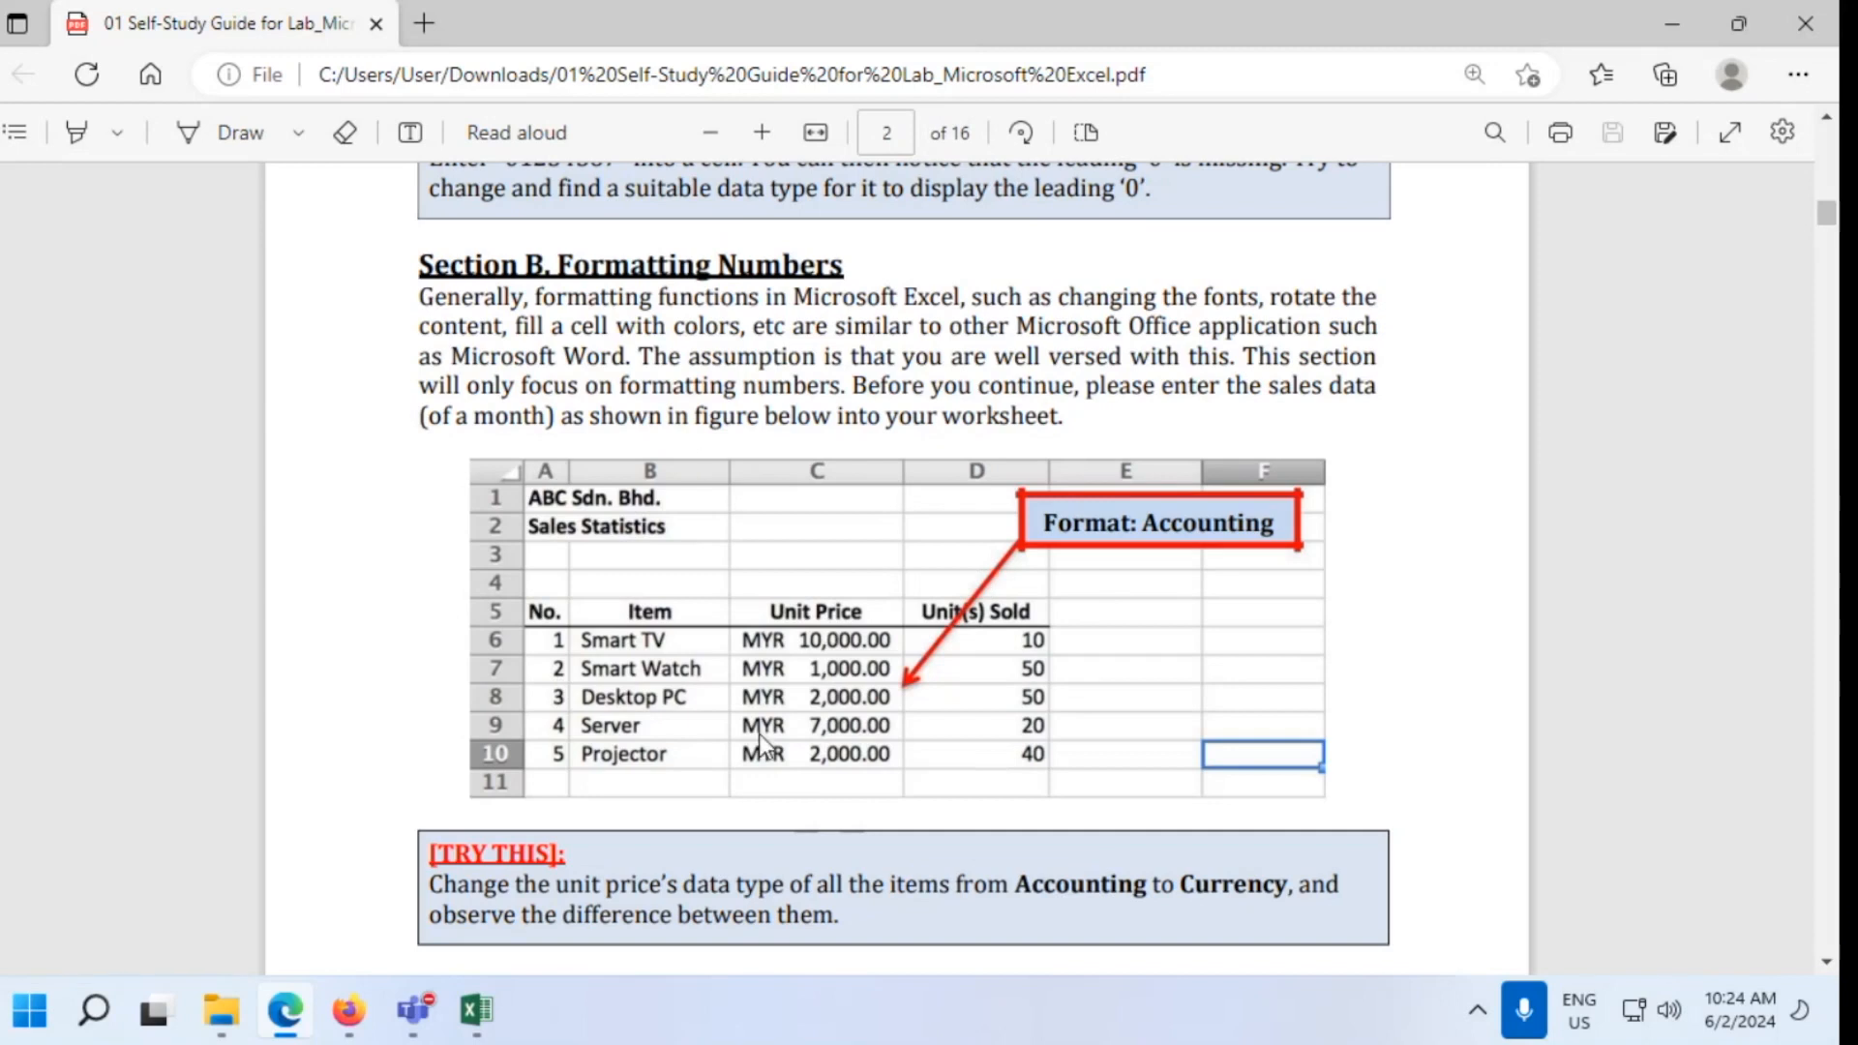
{"action": "scroll", "coordinate": [803, 514], "scroll_direction": "down", "scroll_amount": 1}
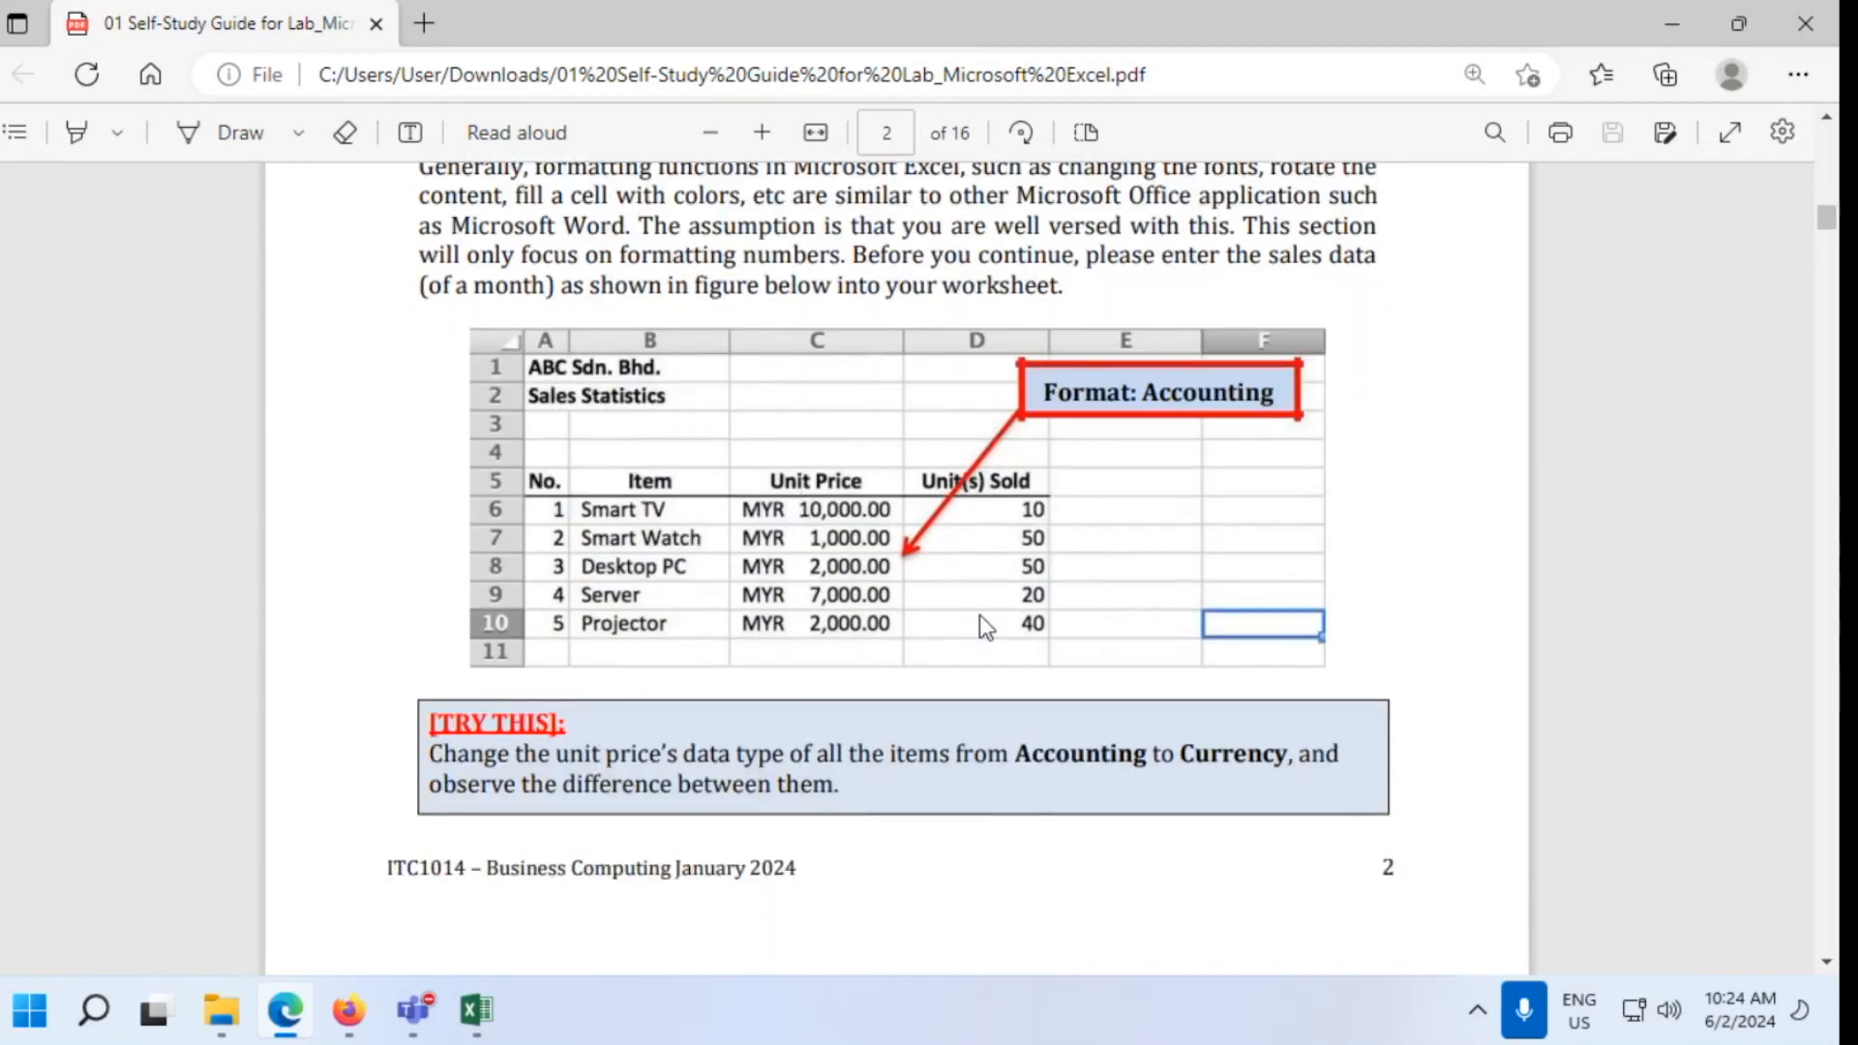
{"action": "scroll", "coordinate": [590, 567], "scroll_direction": "down", "scroll_amount": 6}
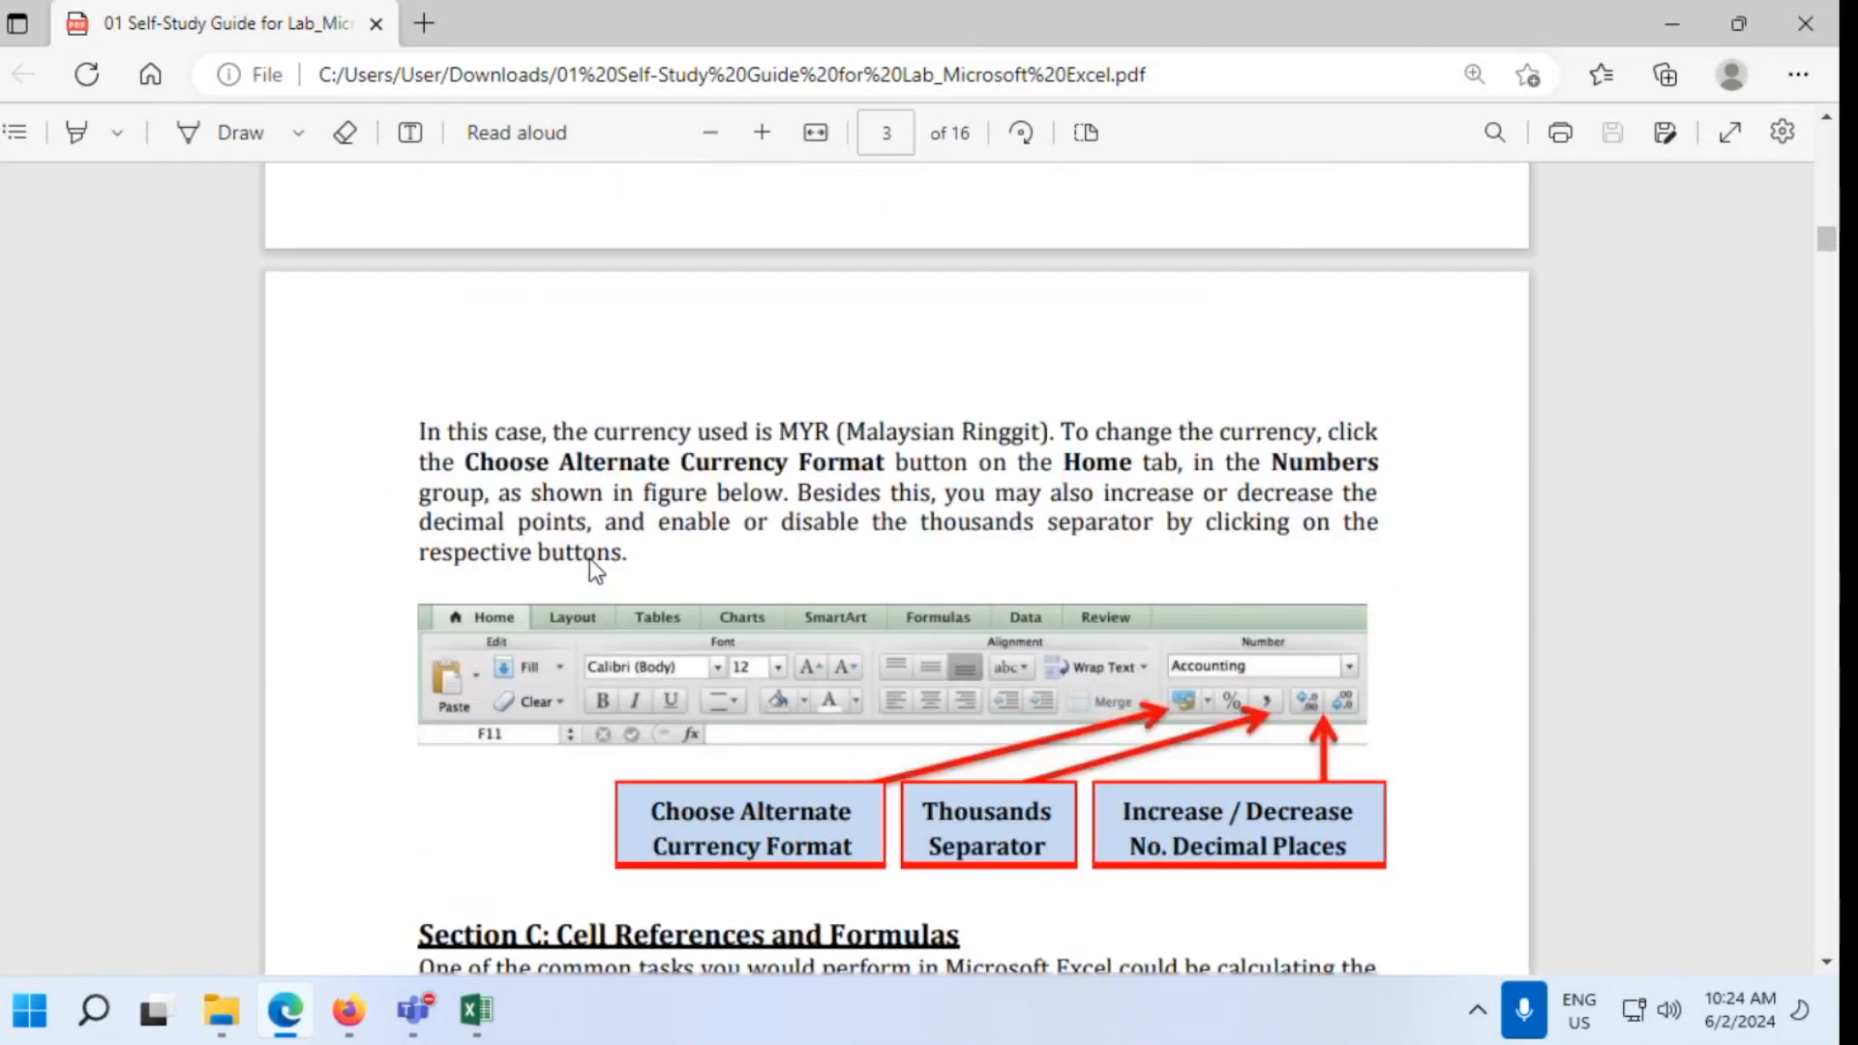
{"action": "scroll", "coordinate": [591, 561], "scroll_direction": "up", "scroll_amount": 6}
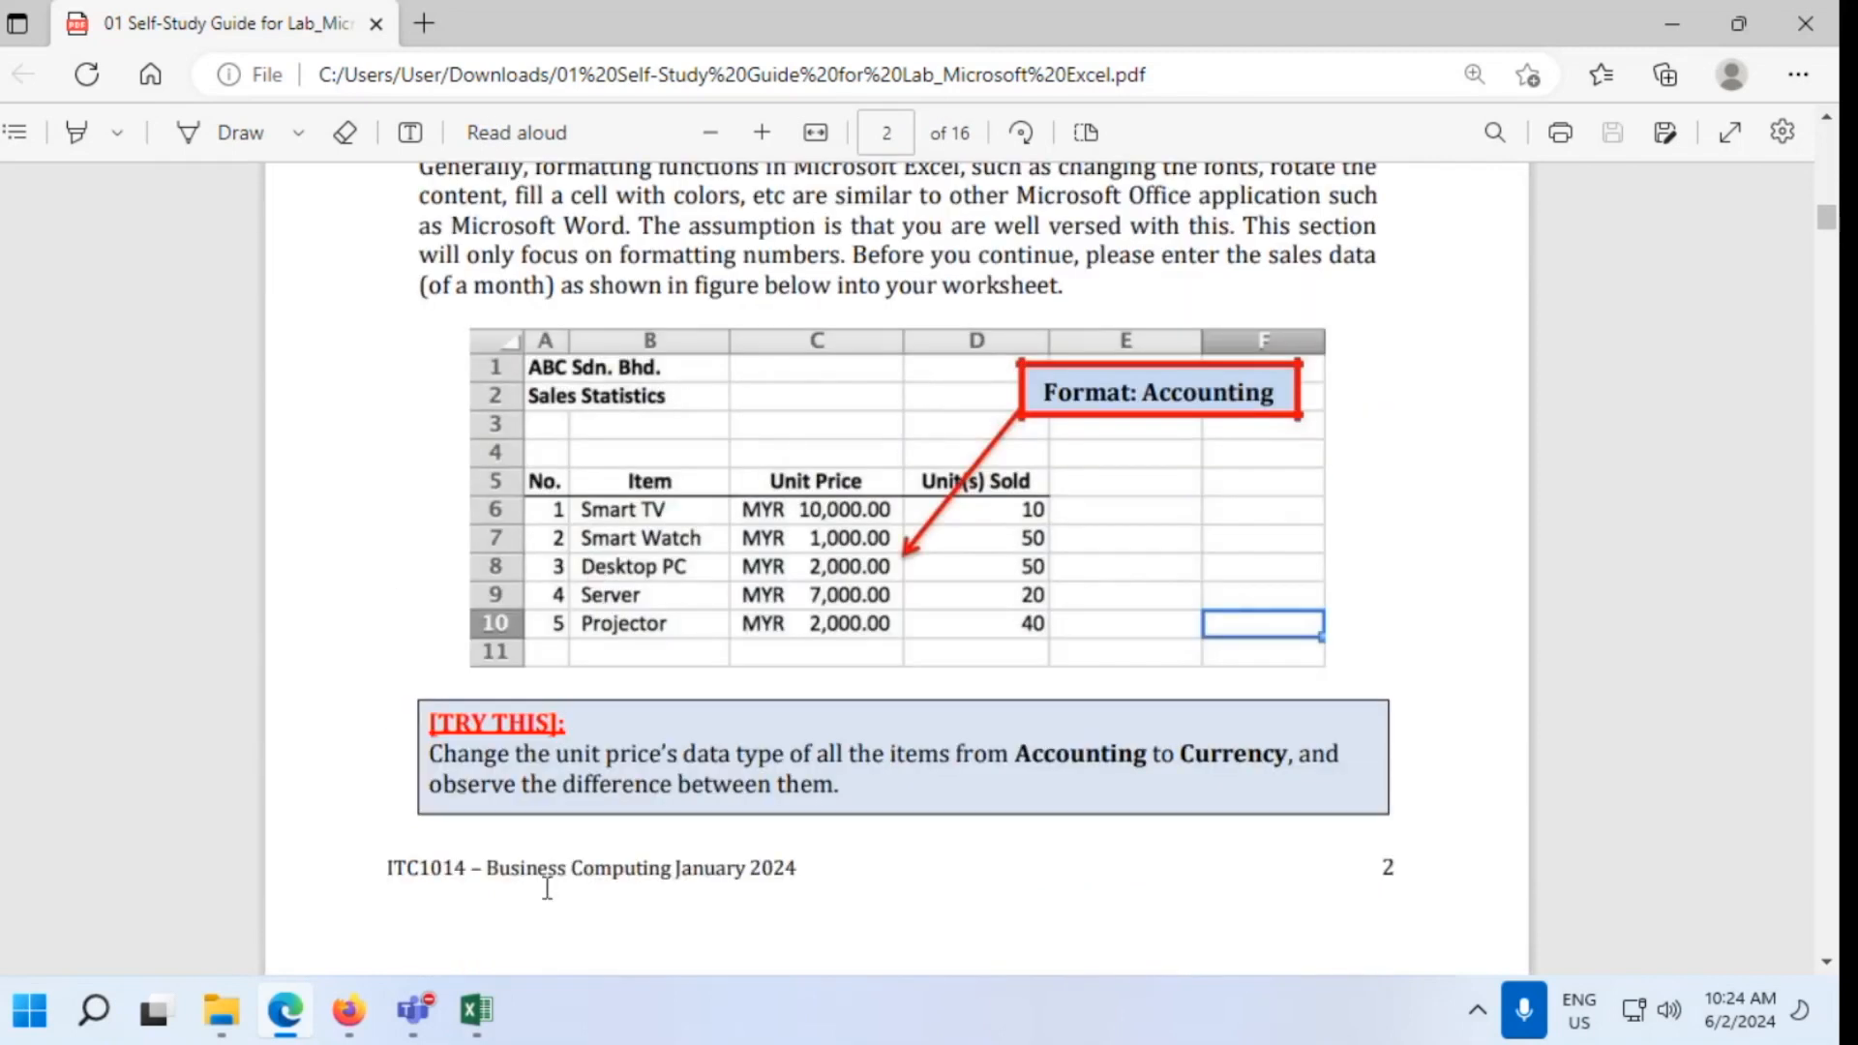
{"action": "scroll", "coordinate": [717, 792], "scroll_direction": "up", "scroll_amount": 2}
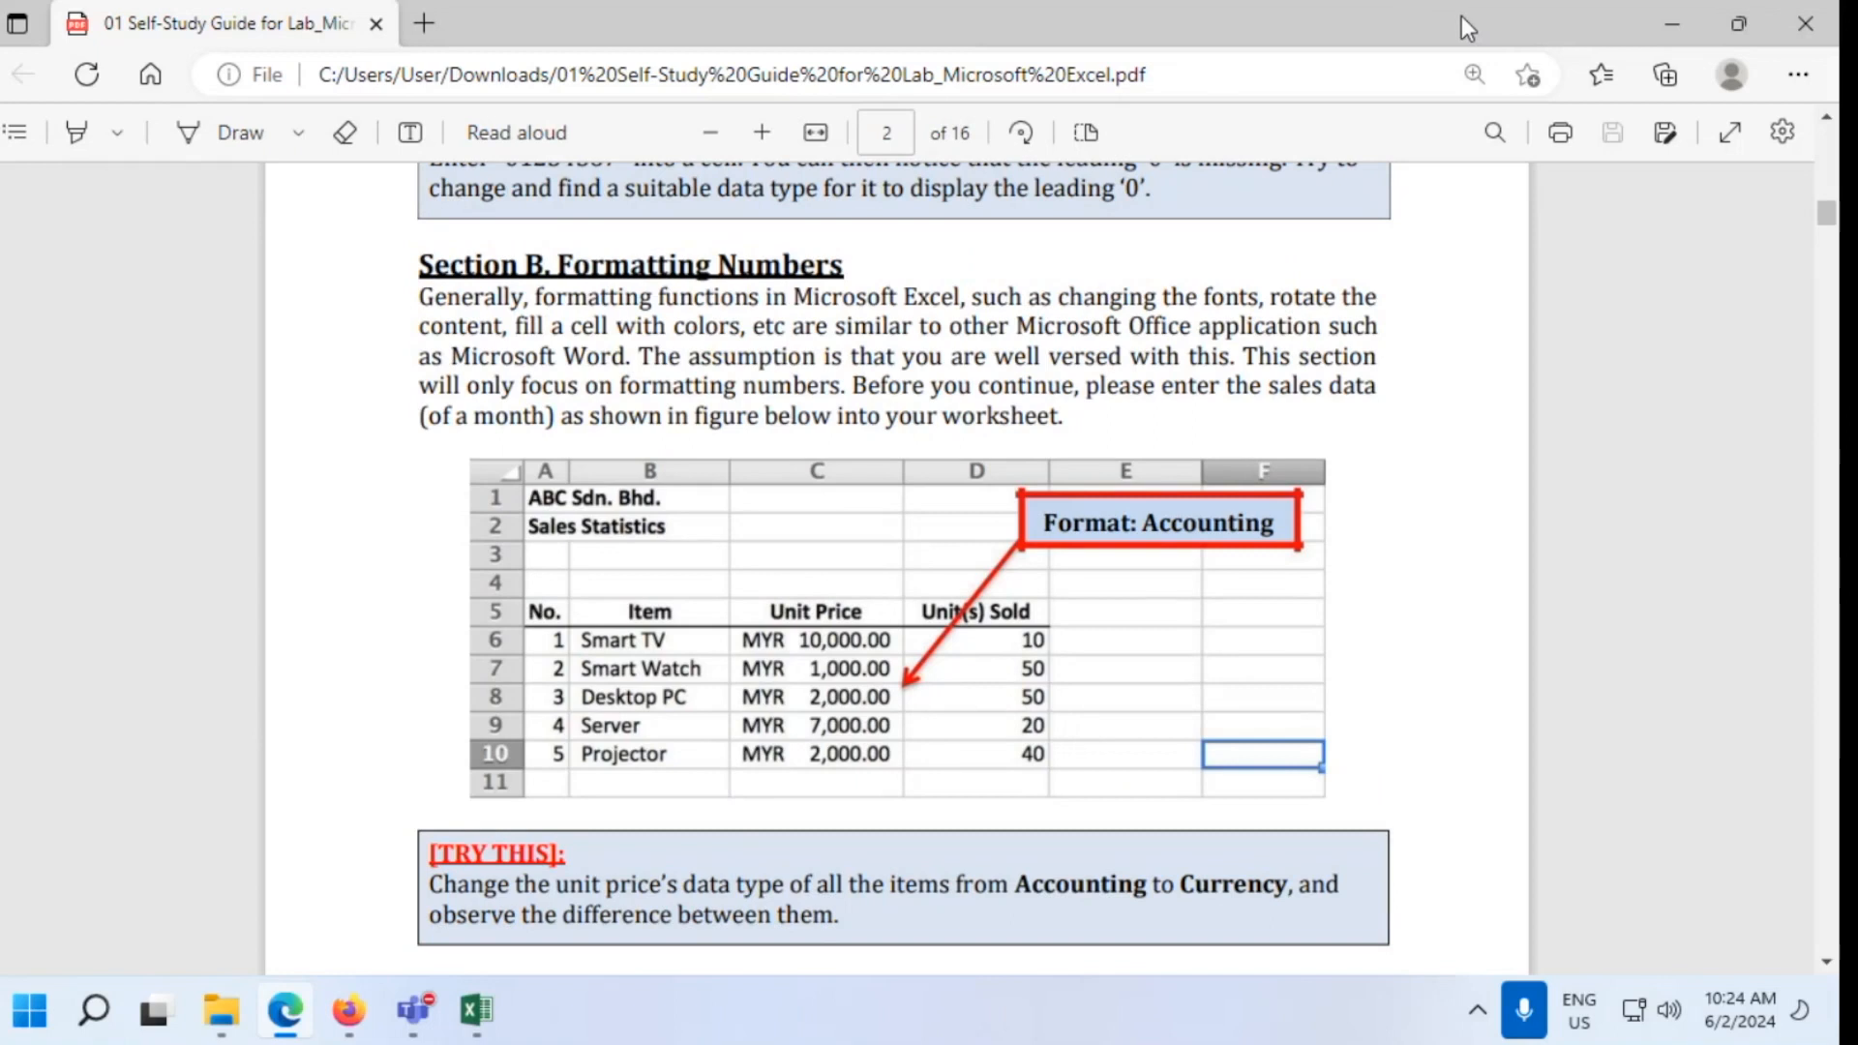
Return to Excel, open Sheet2 and arrange the workbook side by side with the PDF guide
{"action": "left_click_drag", "start_coordinate": [1461, 16], "coordinate": [1692, 27]}
{"action": "left_click", "coordinate": [377, 815]}
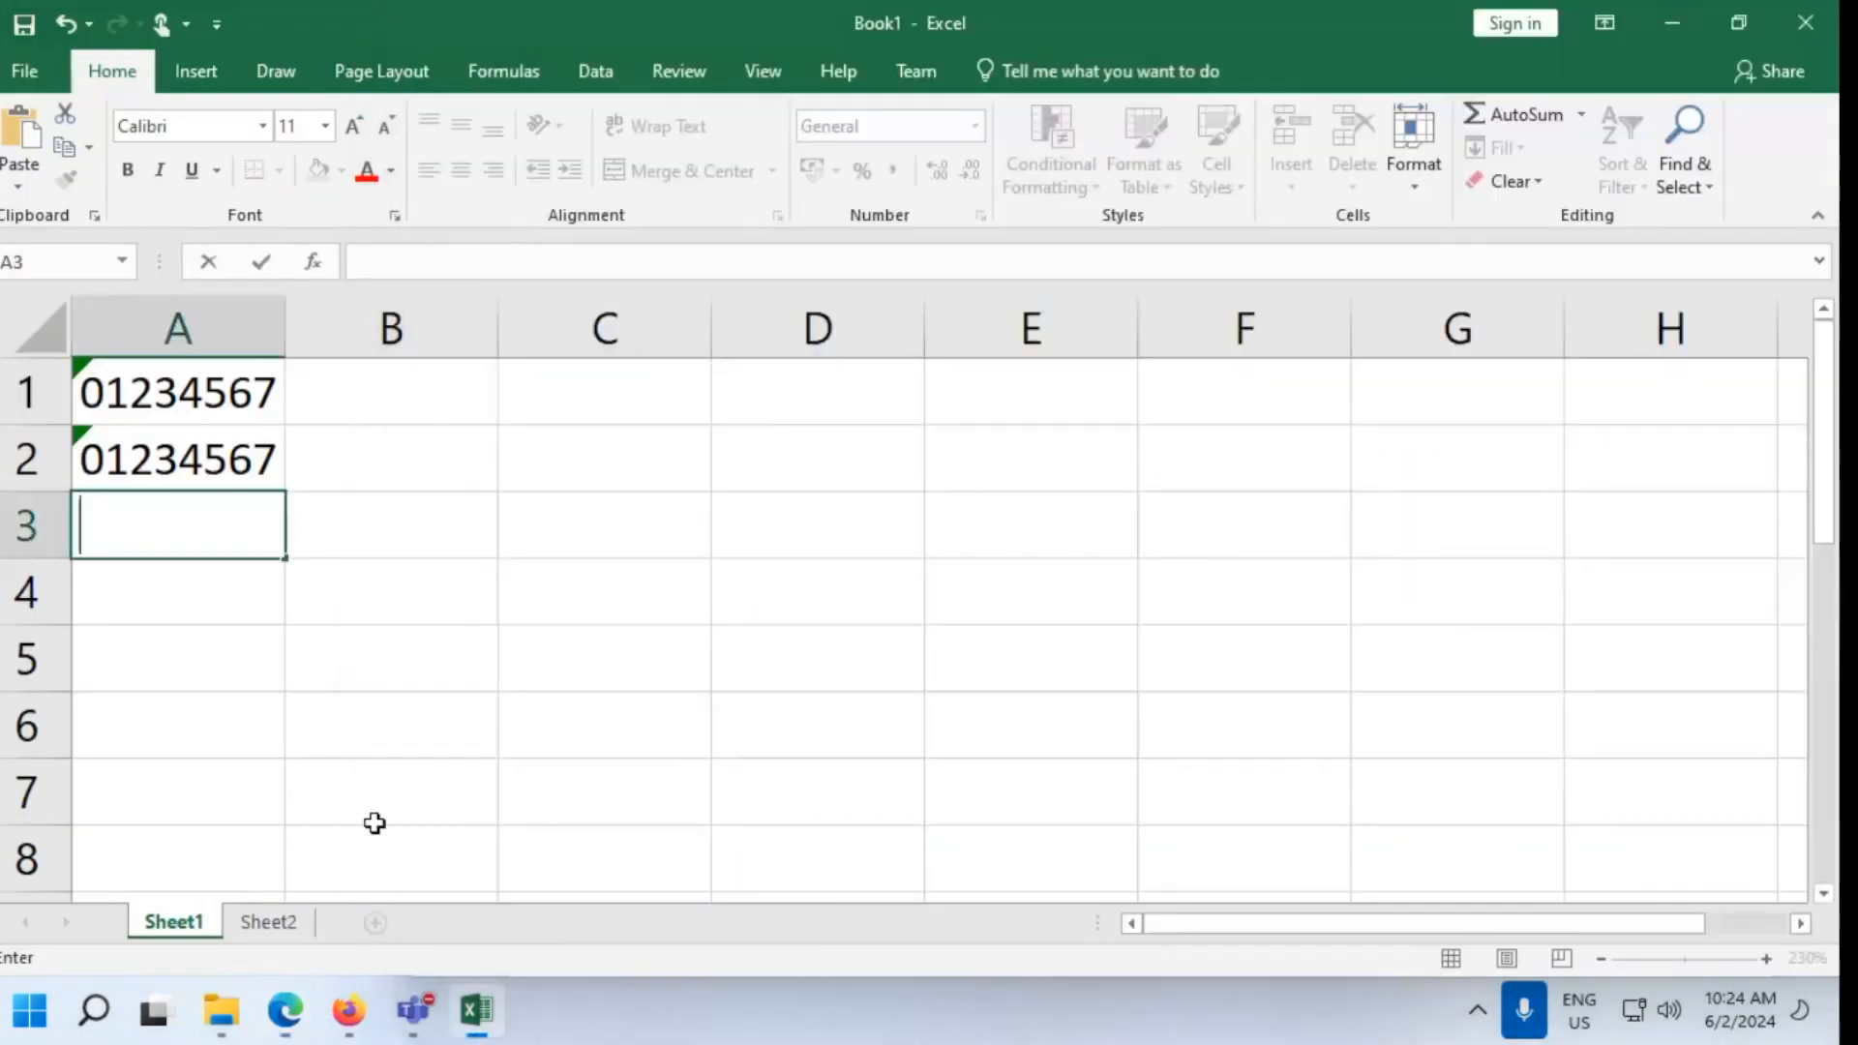
{"action": "left_click", "coordinate": [298, 922]}
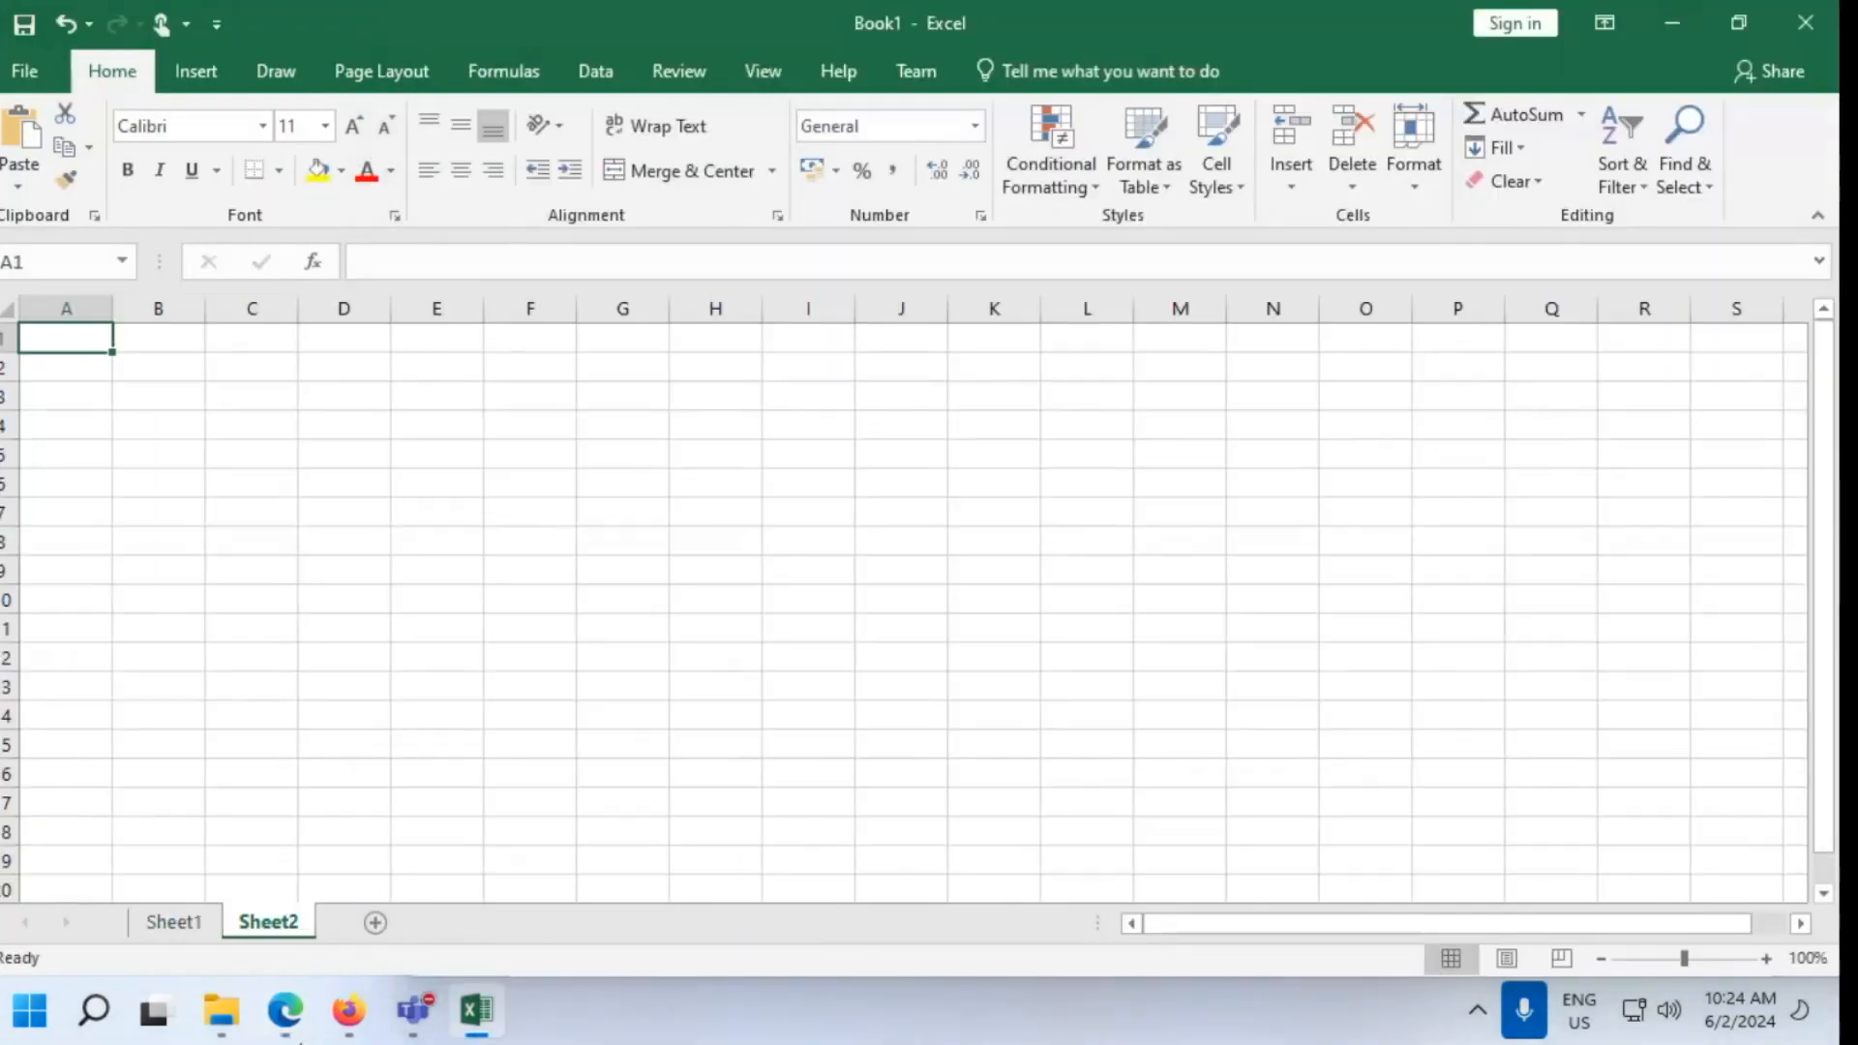
{"action": "left_click_drag", "start_coordinate": [669, 34], "coordinate": [890, 402]}
{"action": "left_click_drag", "start_coordinate": [968, 48], "coordinate": [1853, 382]}
Enter the company name ABC Sdn. Bhd in cell A1 of Sheet2
{"action": "left_click", "coordinate": [174, 290]}
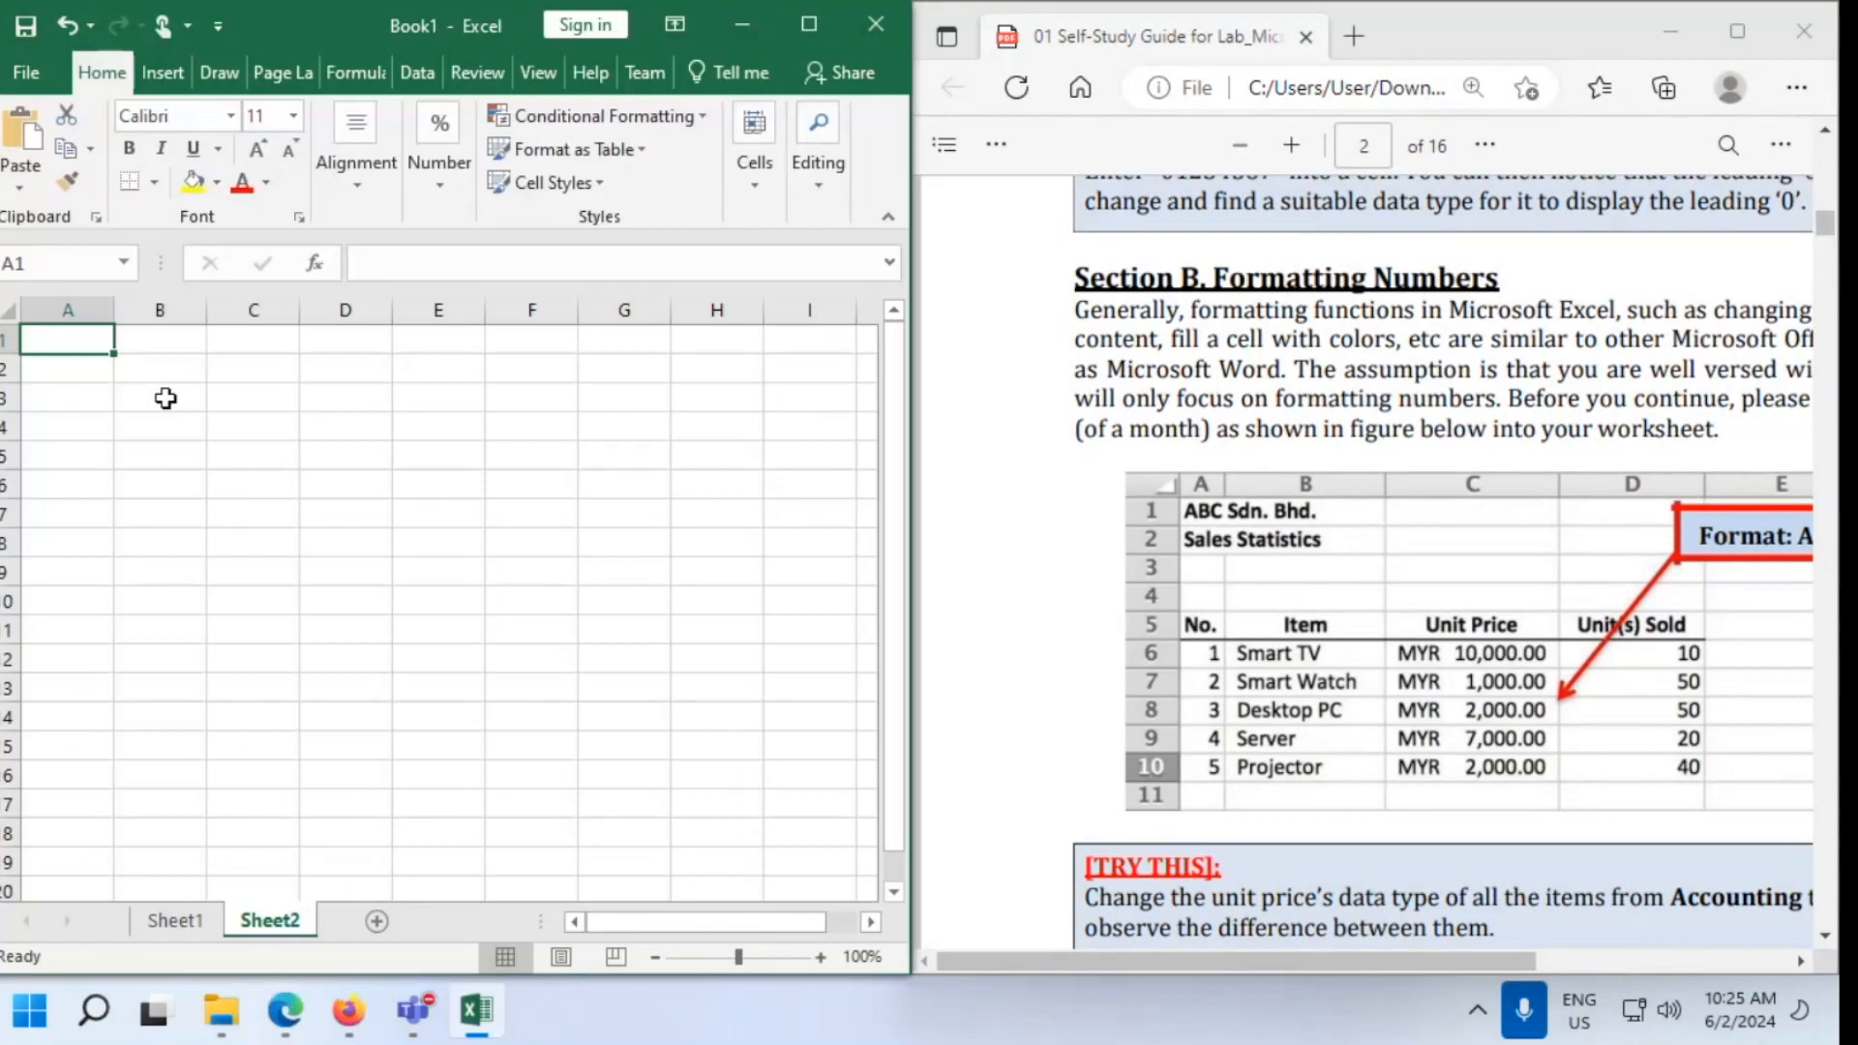
{"action": "type", "text": "ABC Sdn. Bhd"}
{"action": "key", "text": "BackSpace"}
{"action": "key", "text": "BackSpace"}
{"action": "key", "text": "BackSpace"}
{"action": "key", "text": "BackSpace"}
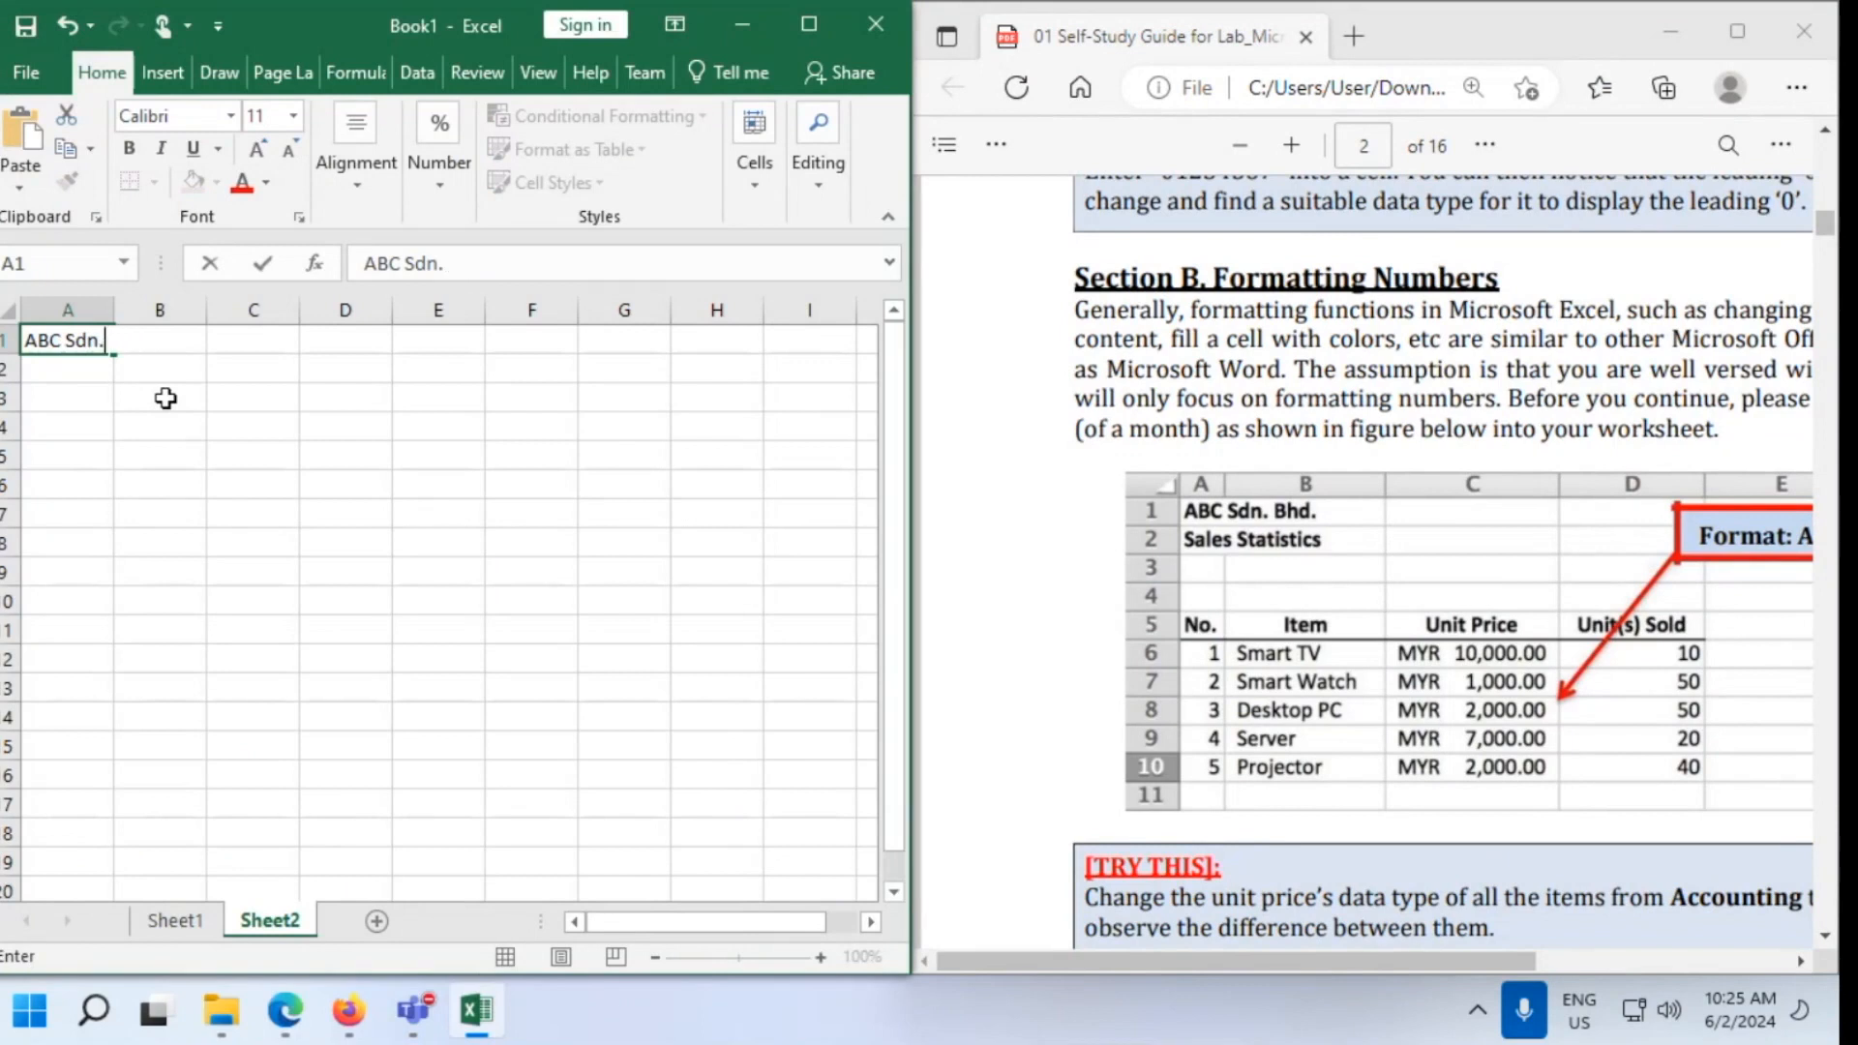
{"action": "type", "text": "bh"}
{"action": "key", "text": "BackSpace"}
{"action": "key", "text": "BackSpace"}
{"action": "type", "text": "Bhd"}
{"action": "key", "text": "Return"}
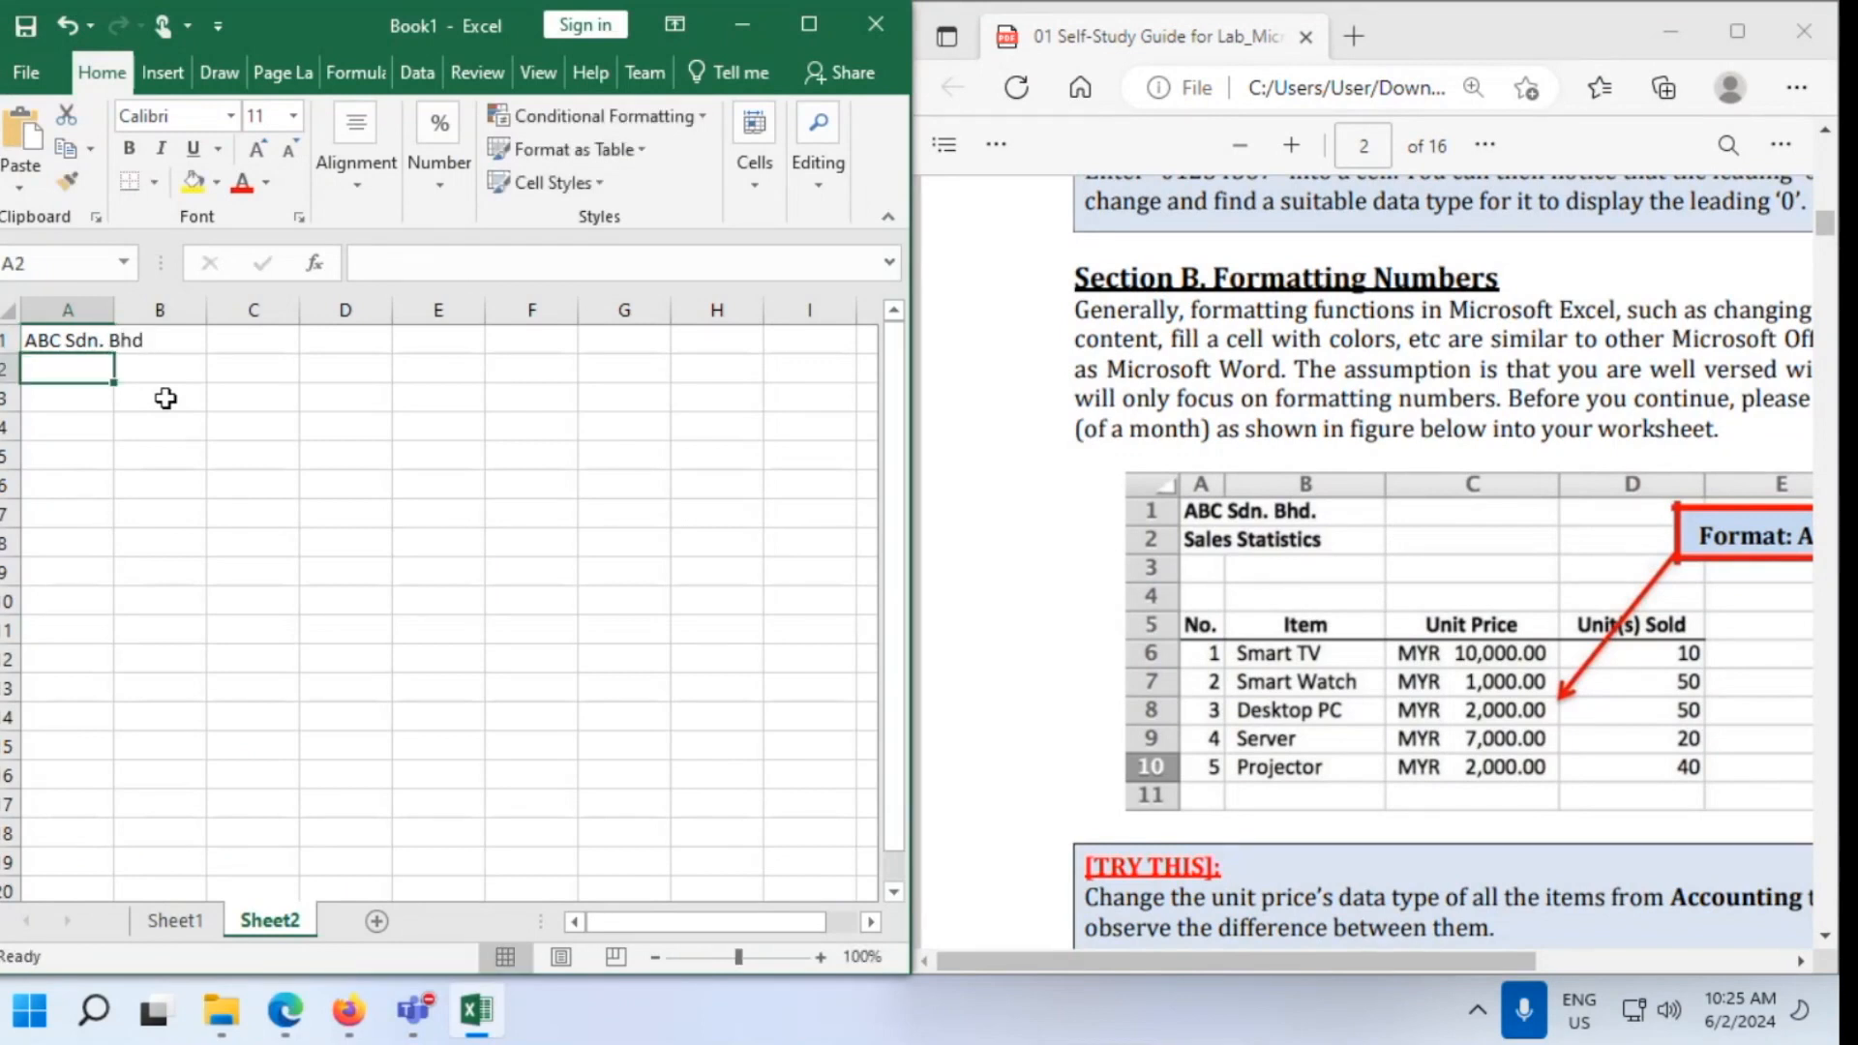
Enter the subtitle Sales Statistics in cell A2 below the company name
{"action": "type", "text": "Sales "}
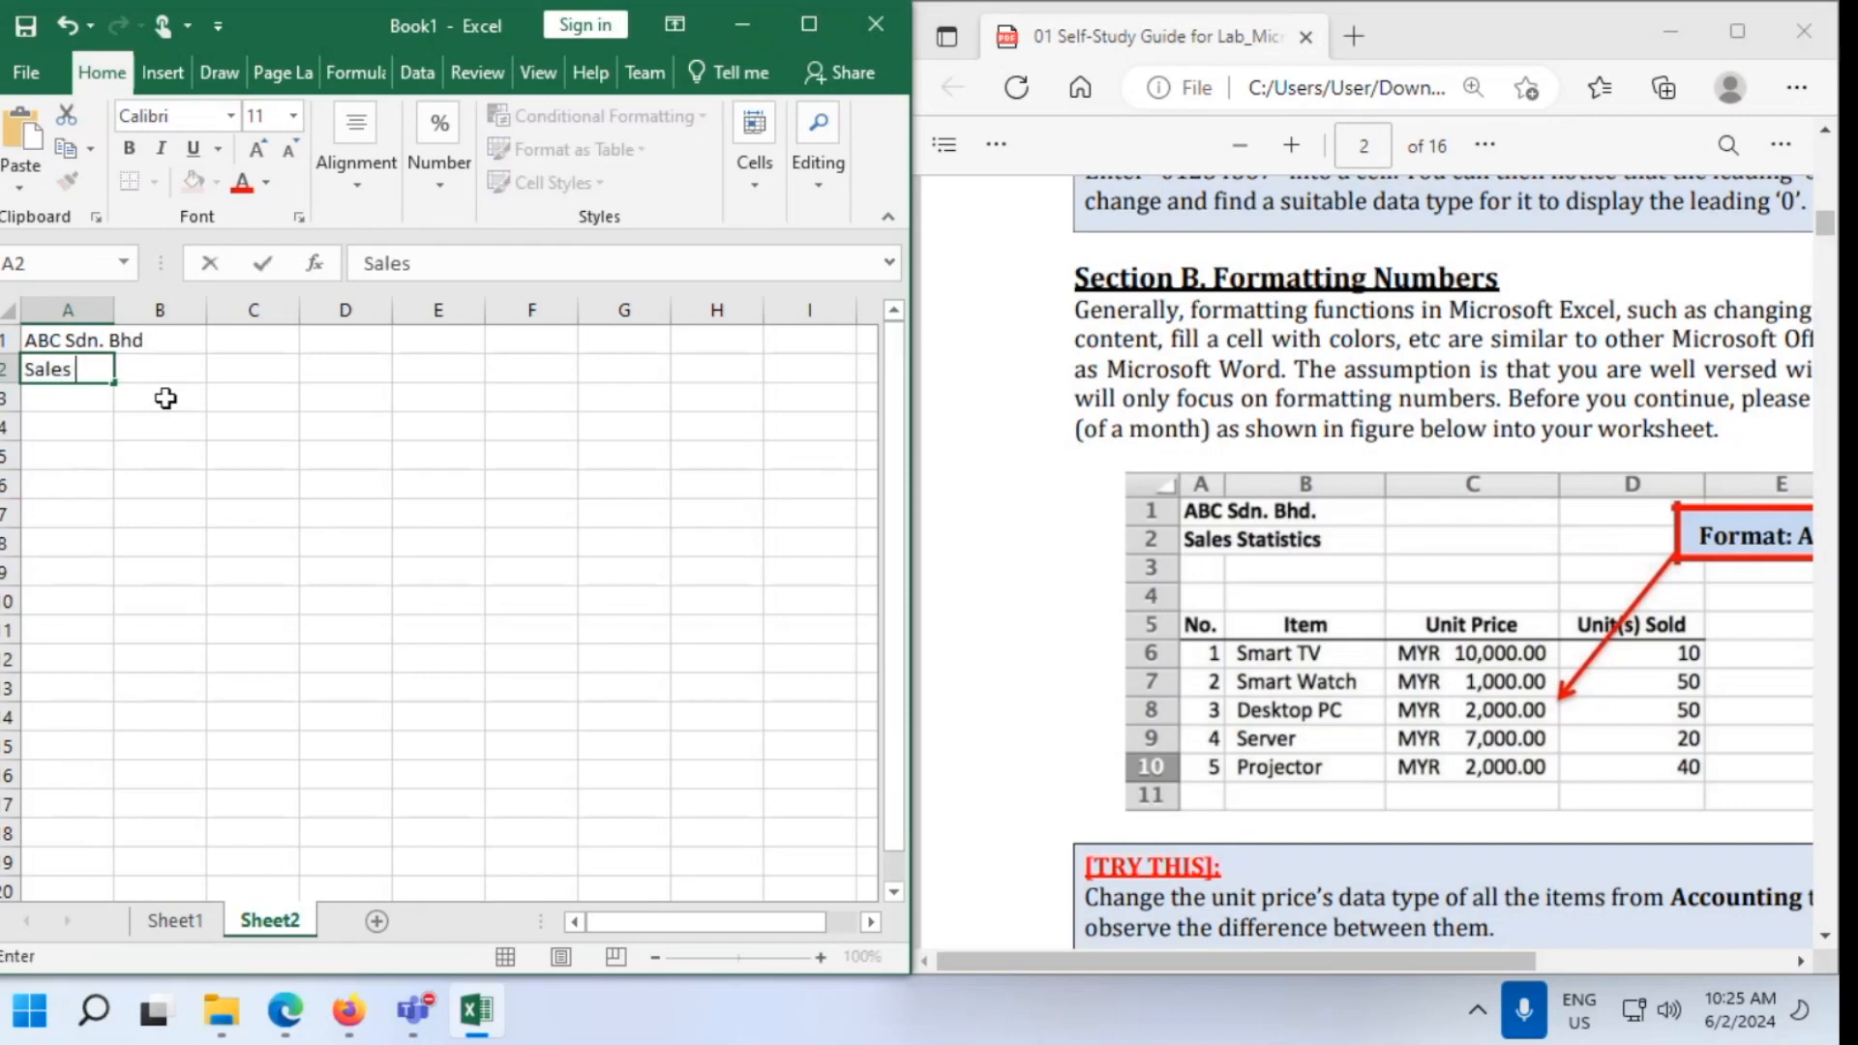
{"action": "type", "text": "Statistics"}
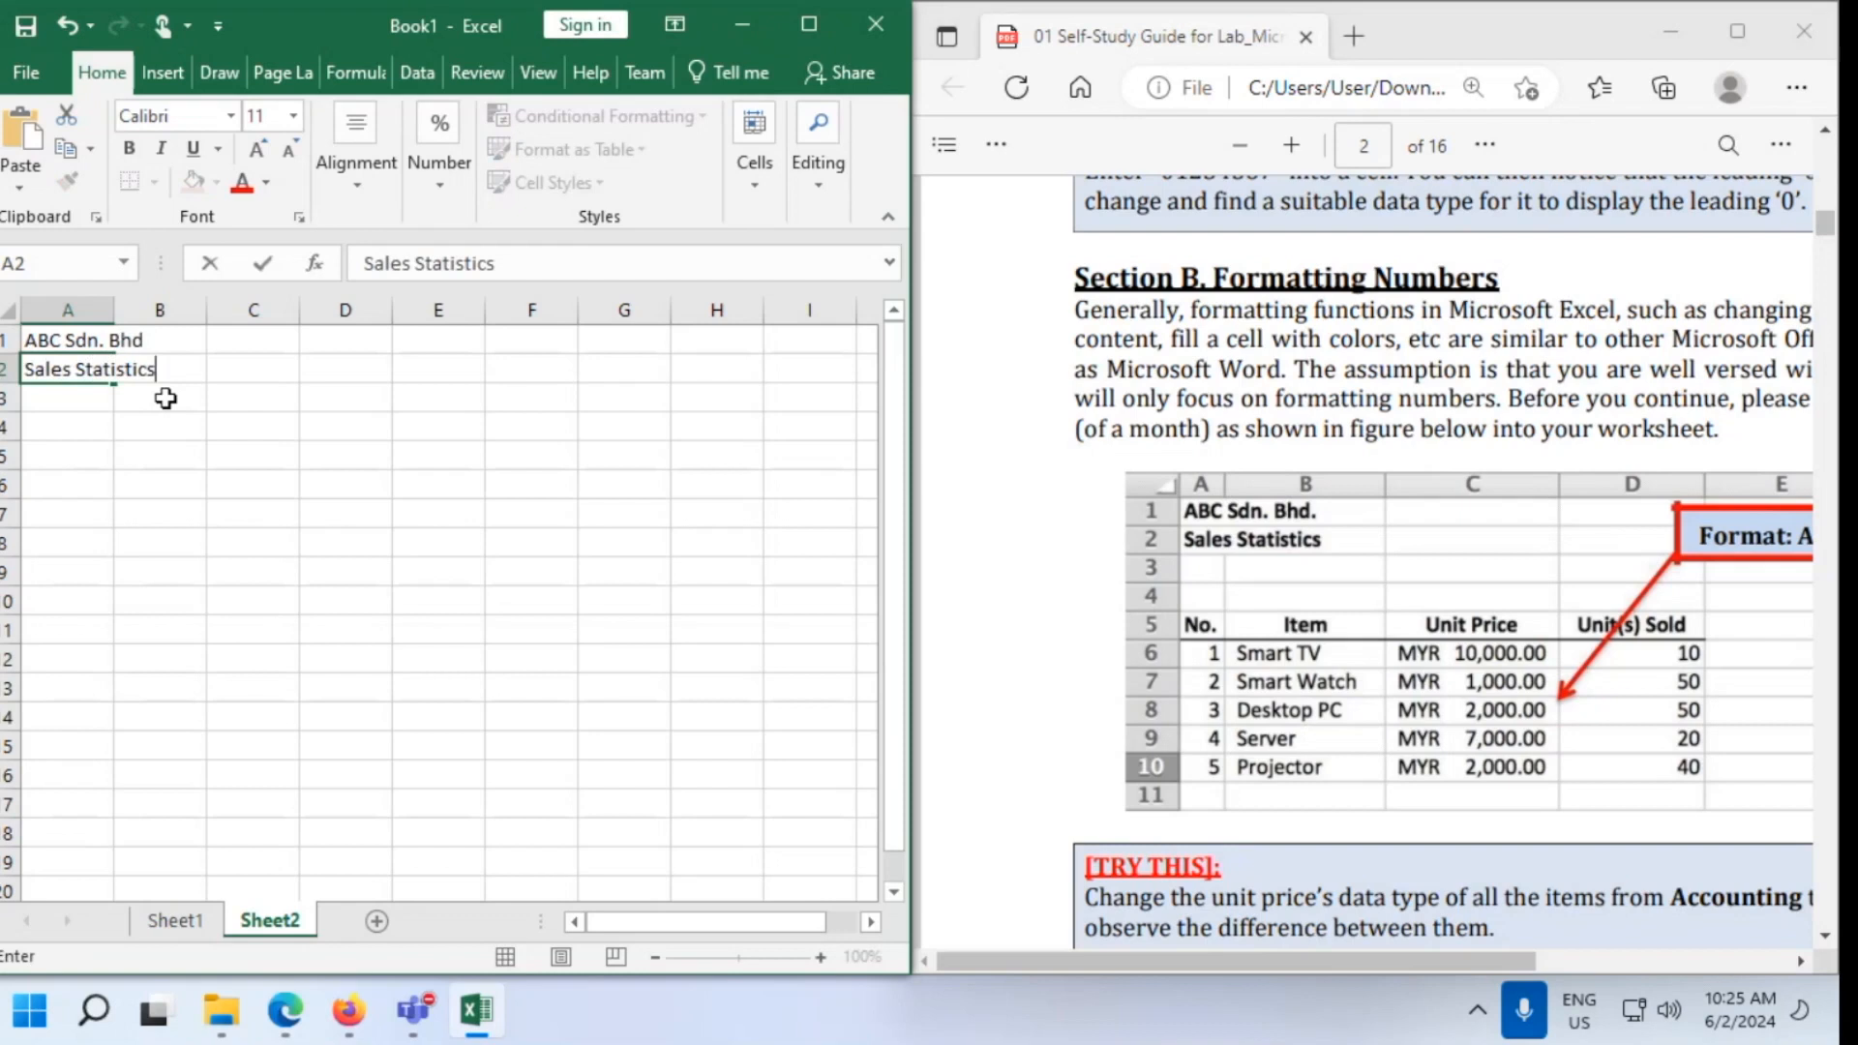
{"action": "key", "text": "Return"}
{"action": "key", "text": "Return"}
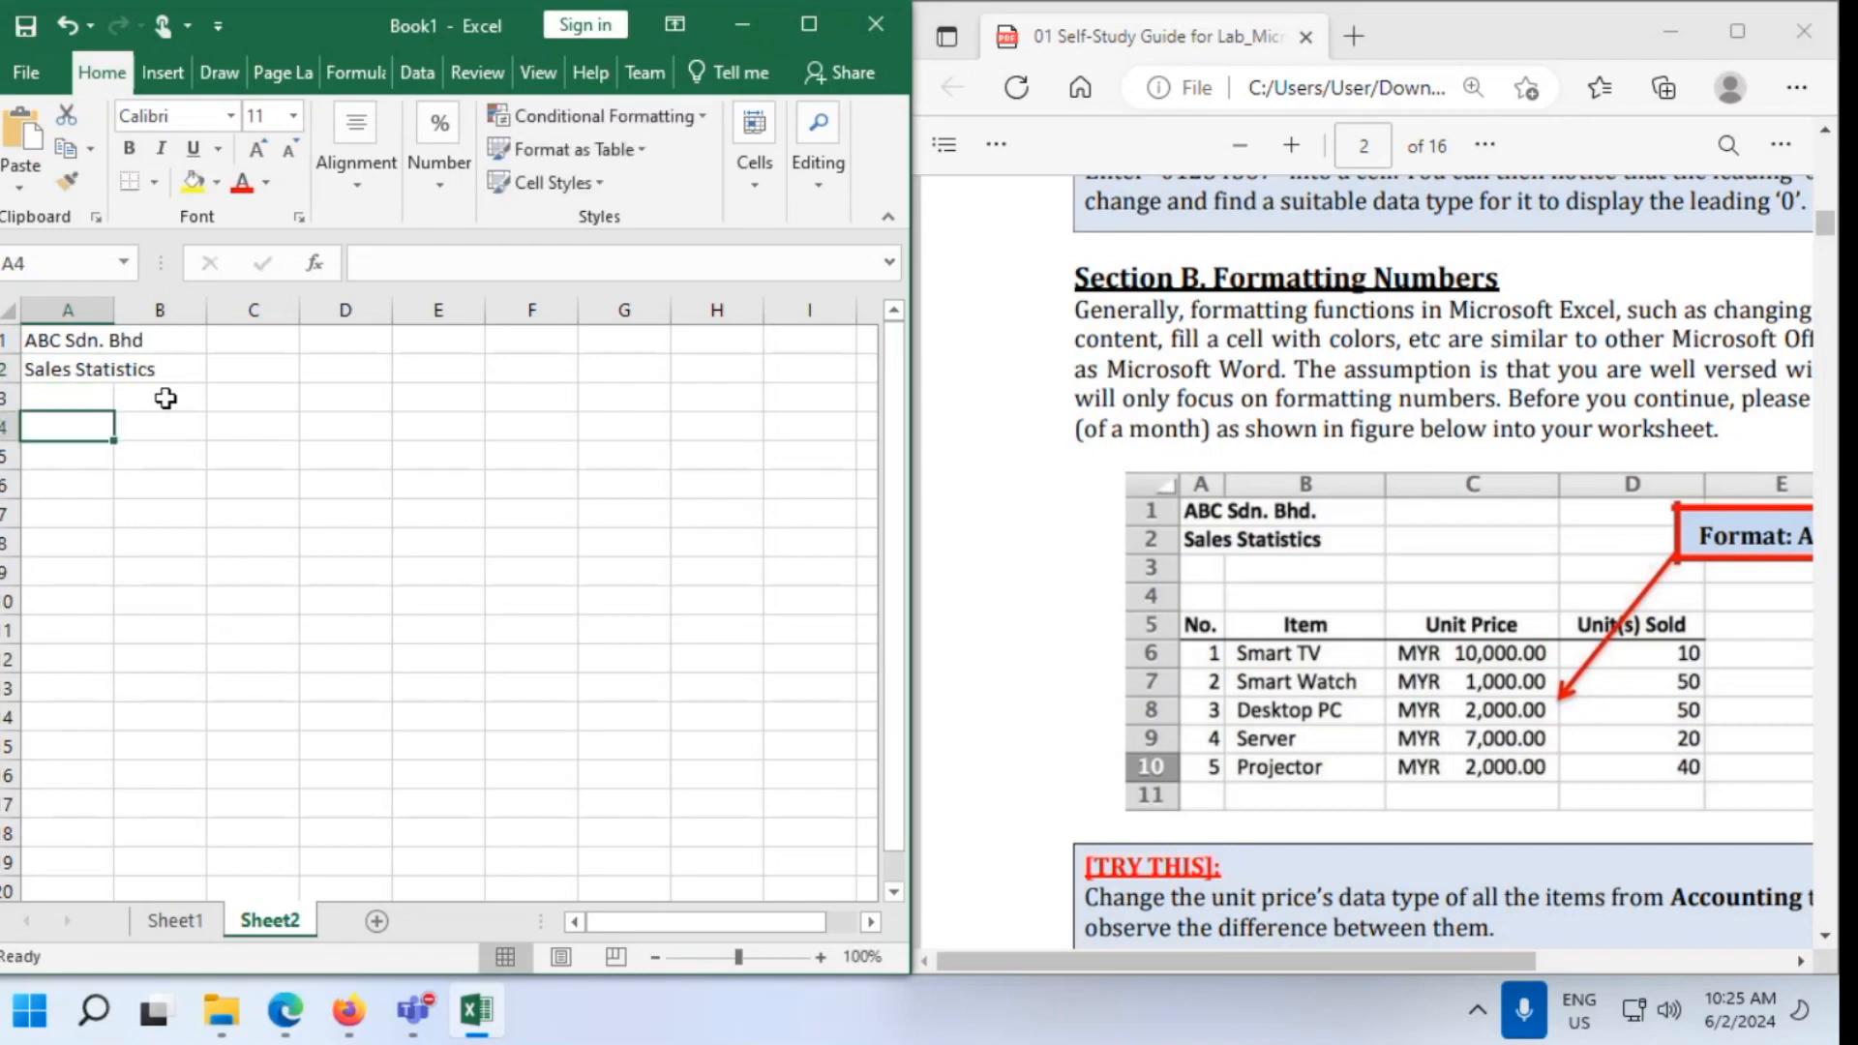
Enter the headers No., Item, Unit Price and Unit(s) sold in A4:D4 and fit column D to its content
{"action": "type", "text": "No."}
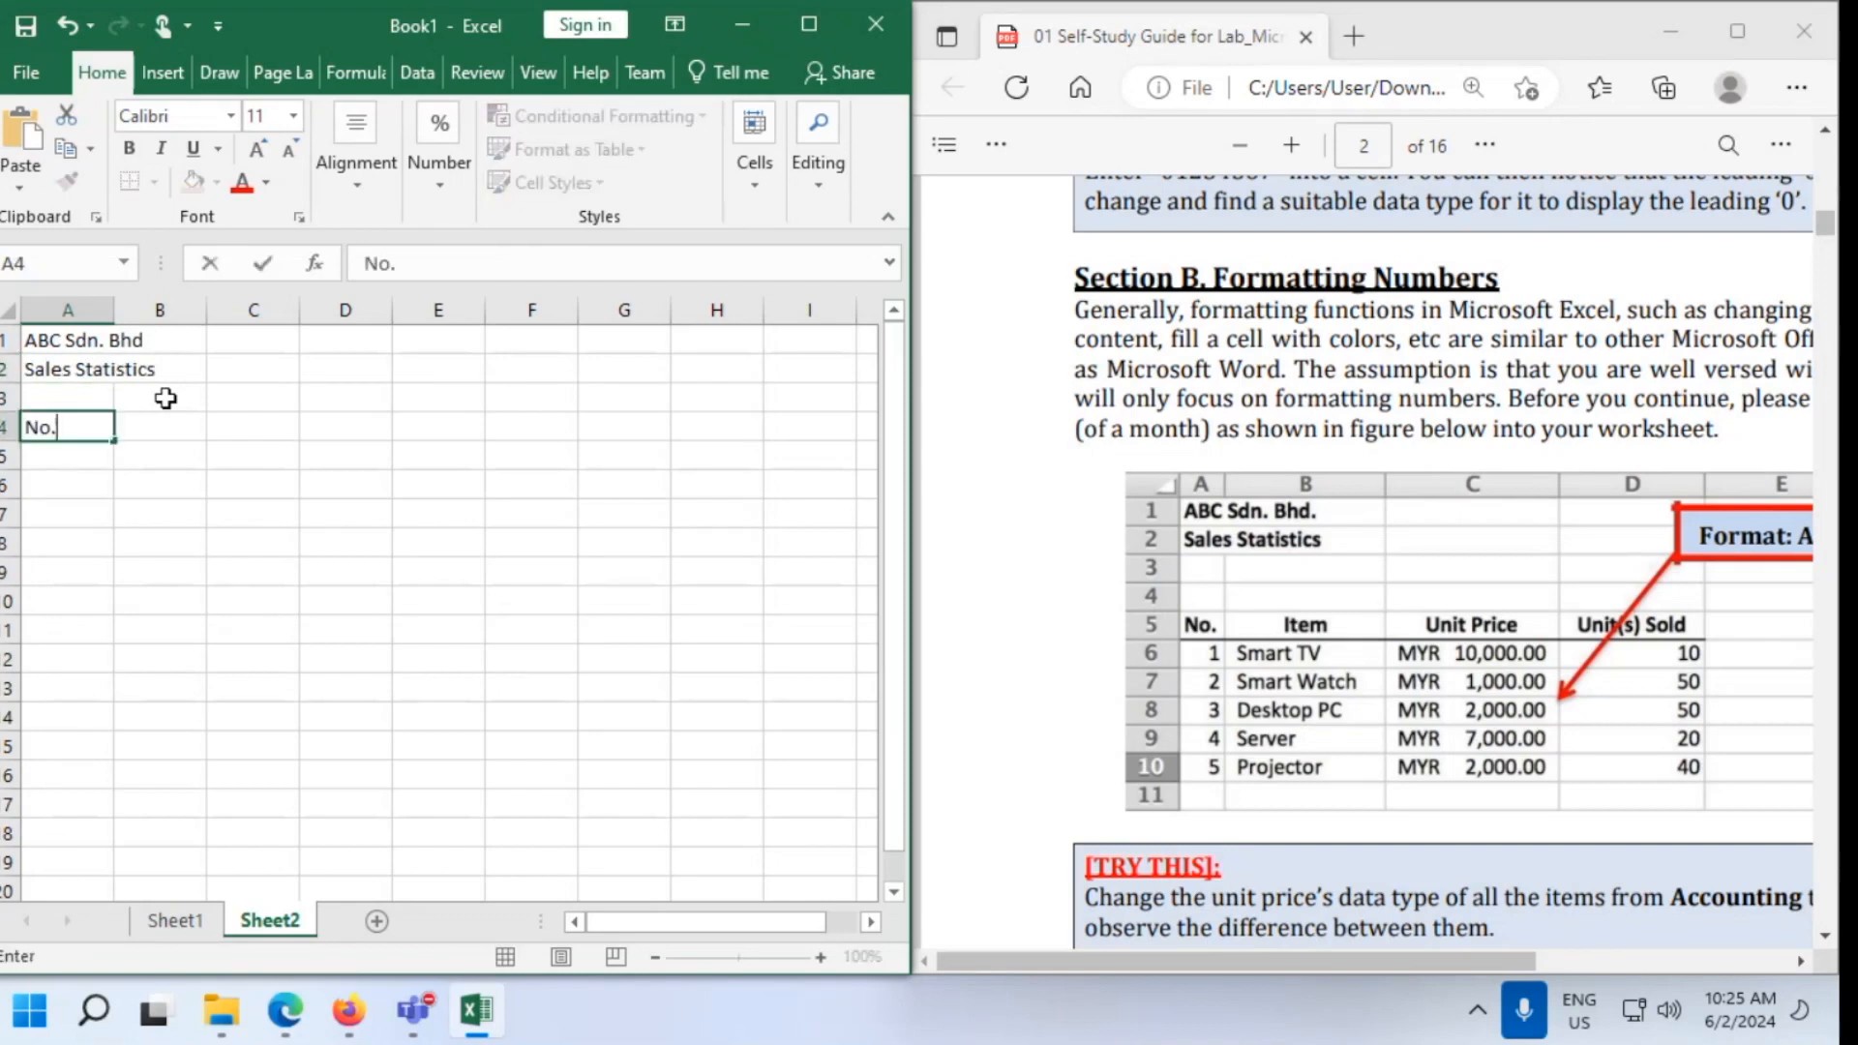
{"action": "key", "text": "Tab"}
{"action": "type", "text": "Item"}
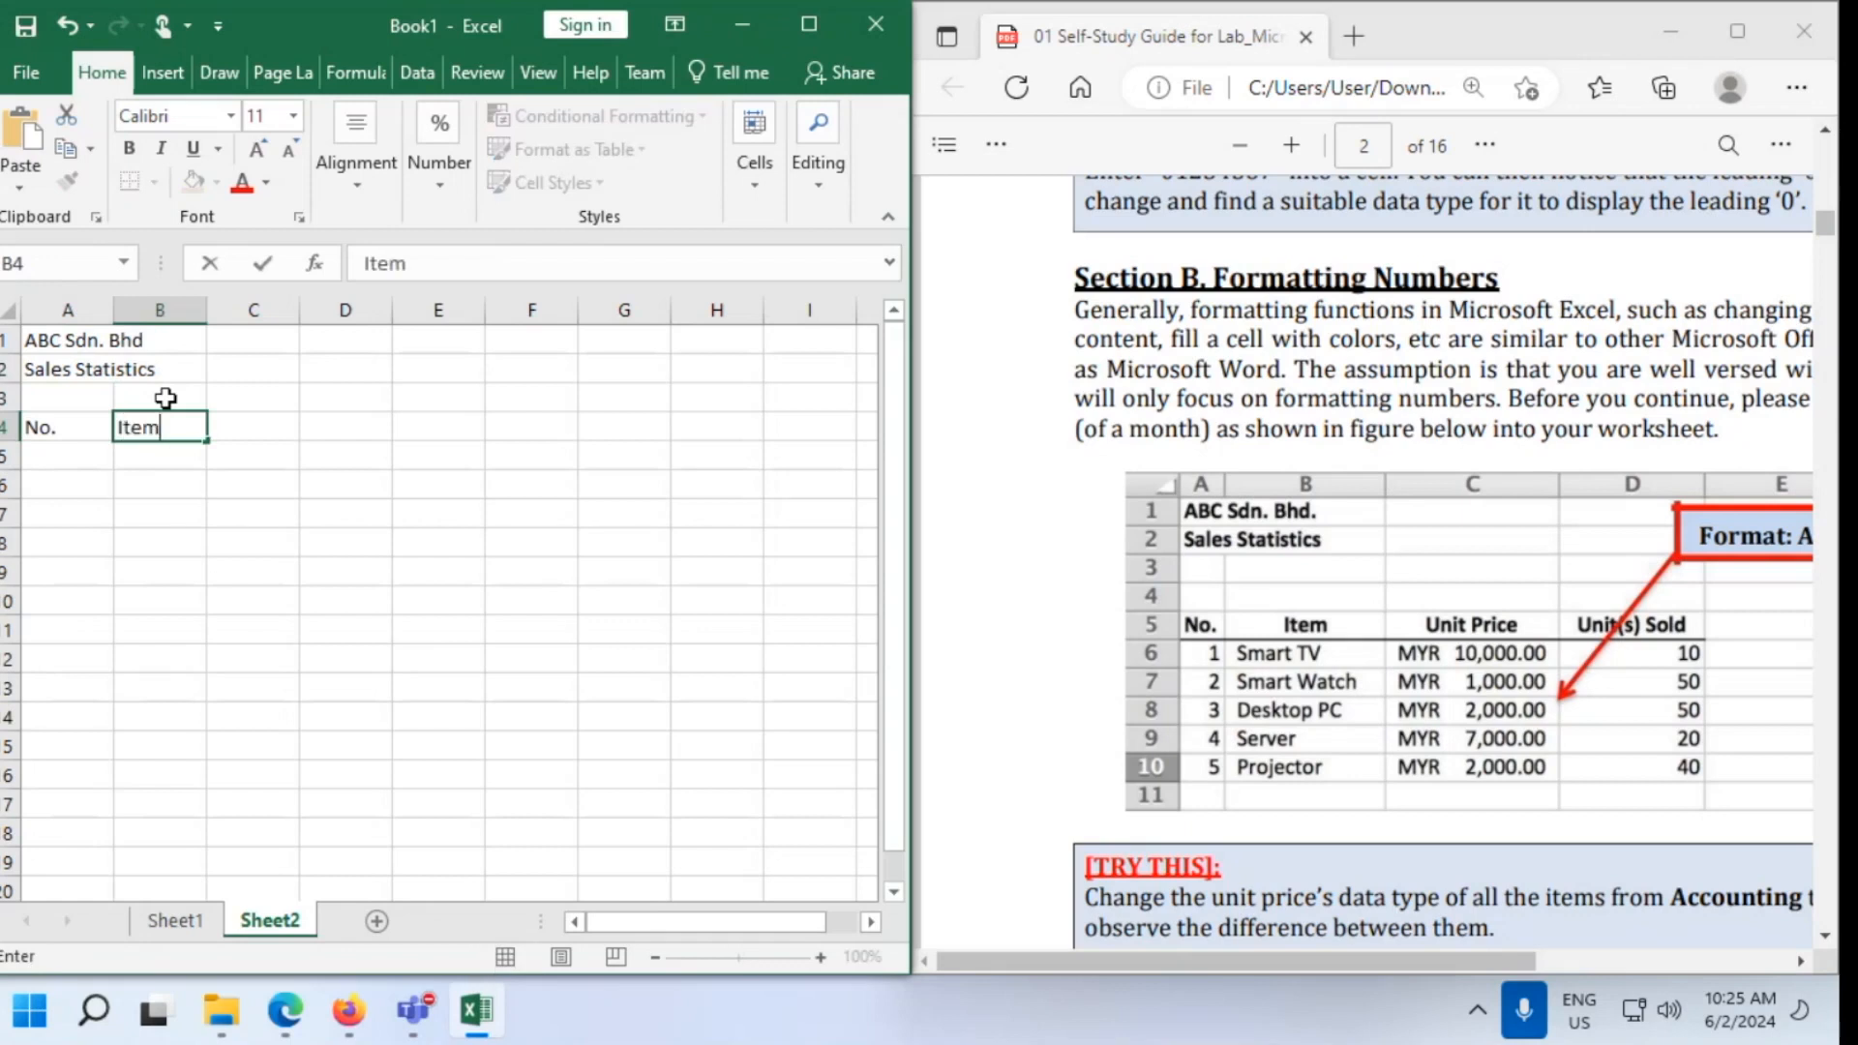
{"action": "key", "text": "Tab"}
{"action": "type", "text": "Un"}
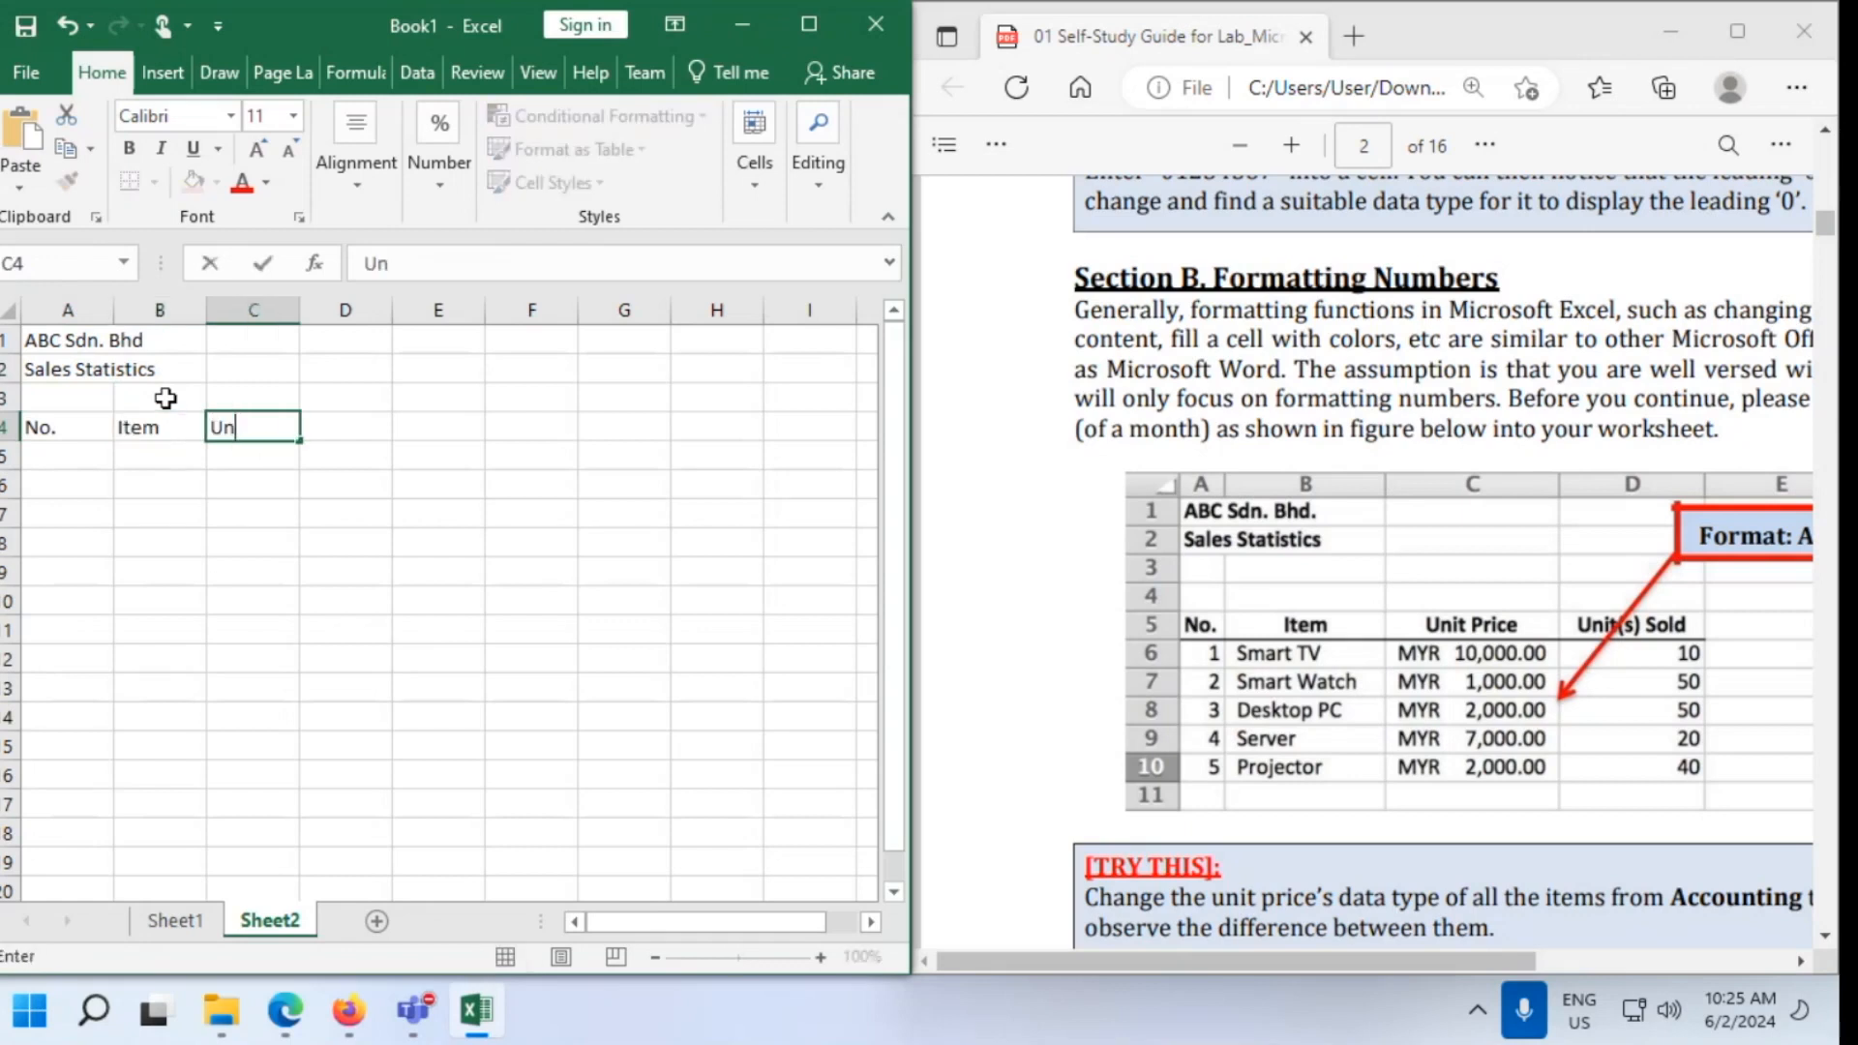
{"action": "type", "text": "it Price"}
{"action": "key", "text": "Tab"}
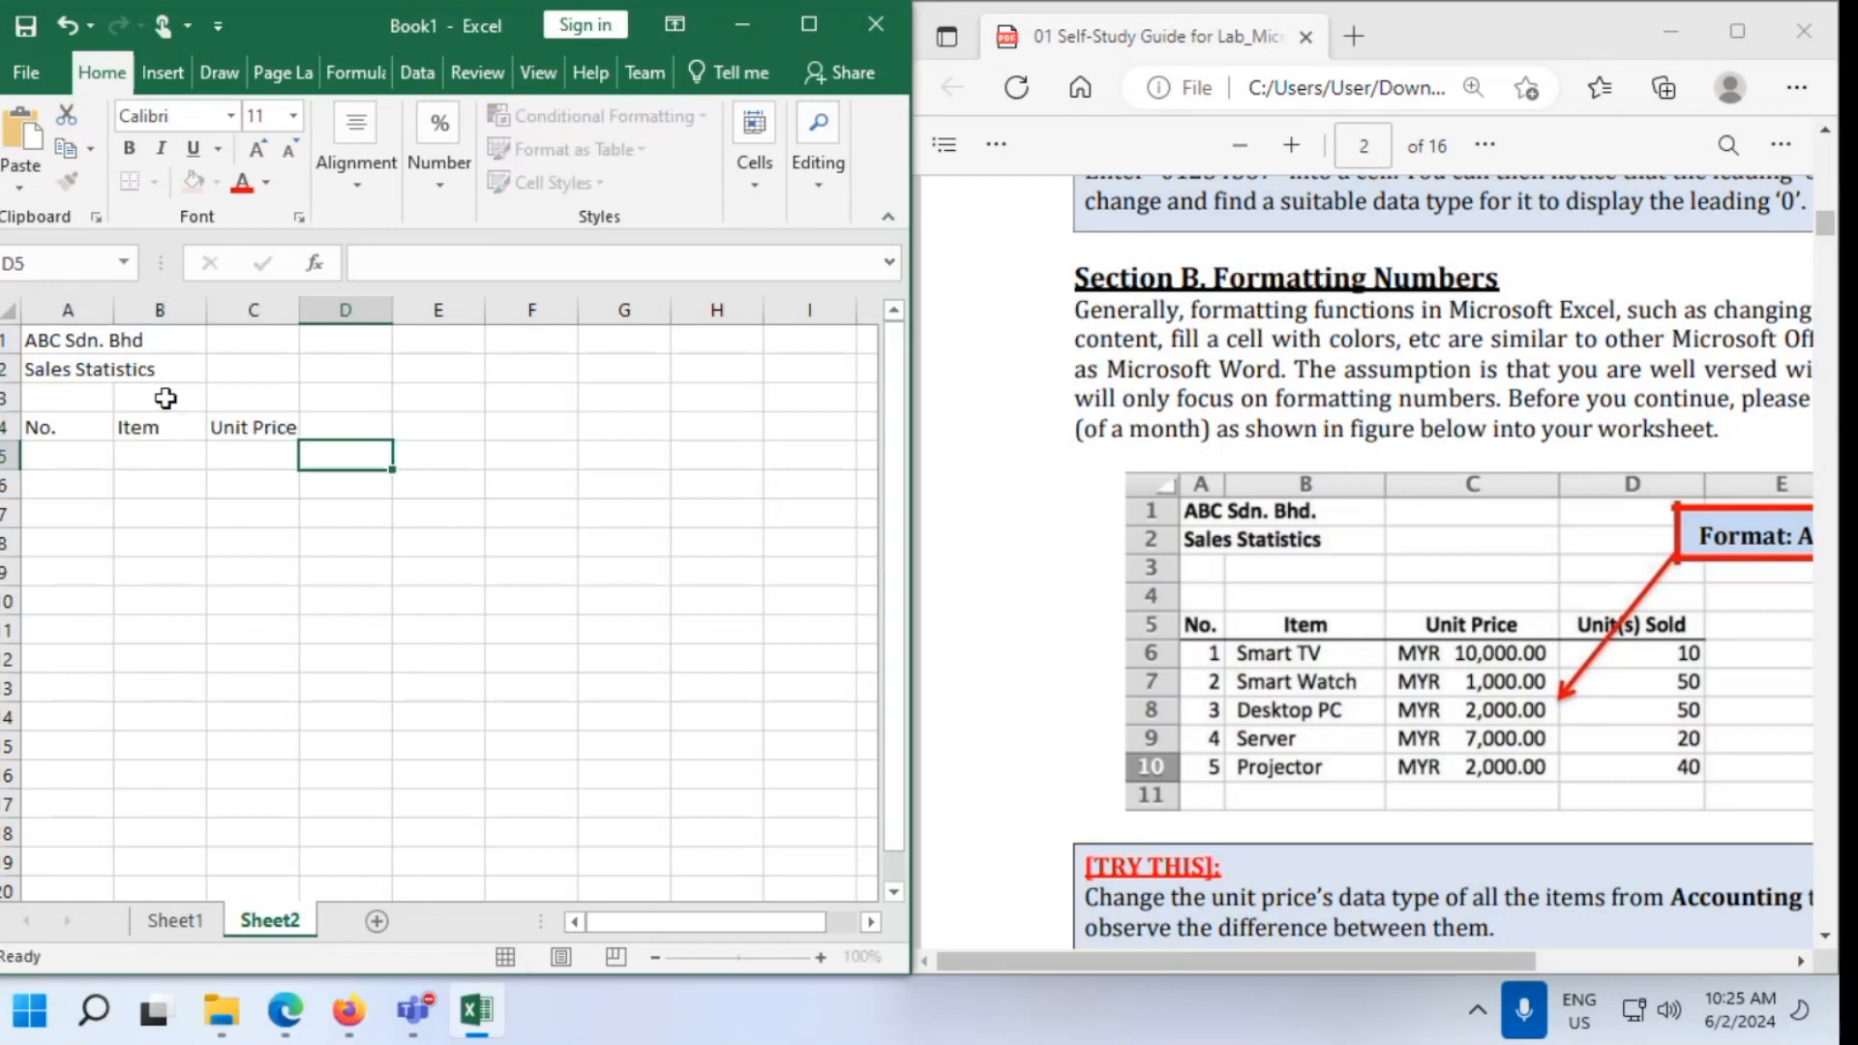
{"action": "type", "text": "U"}
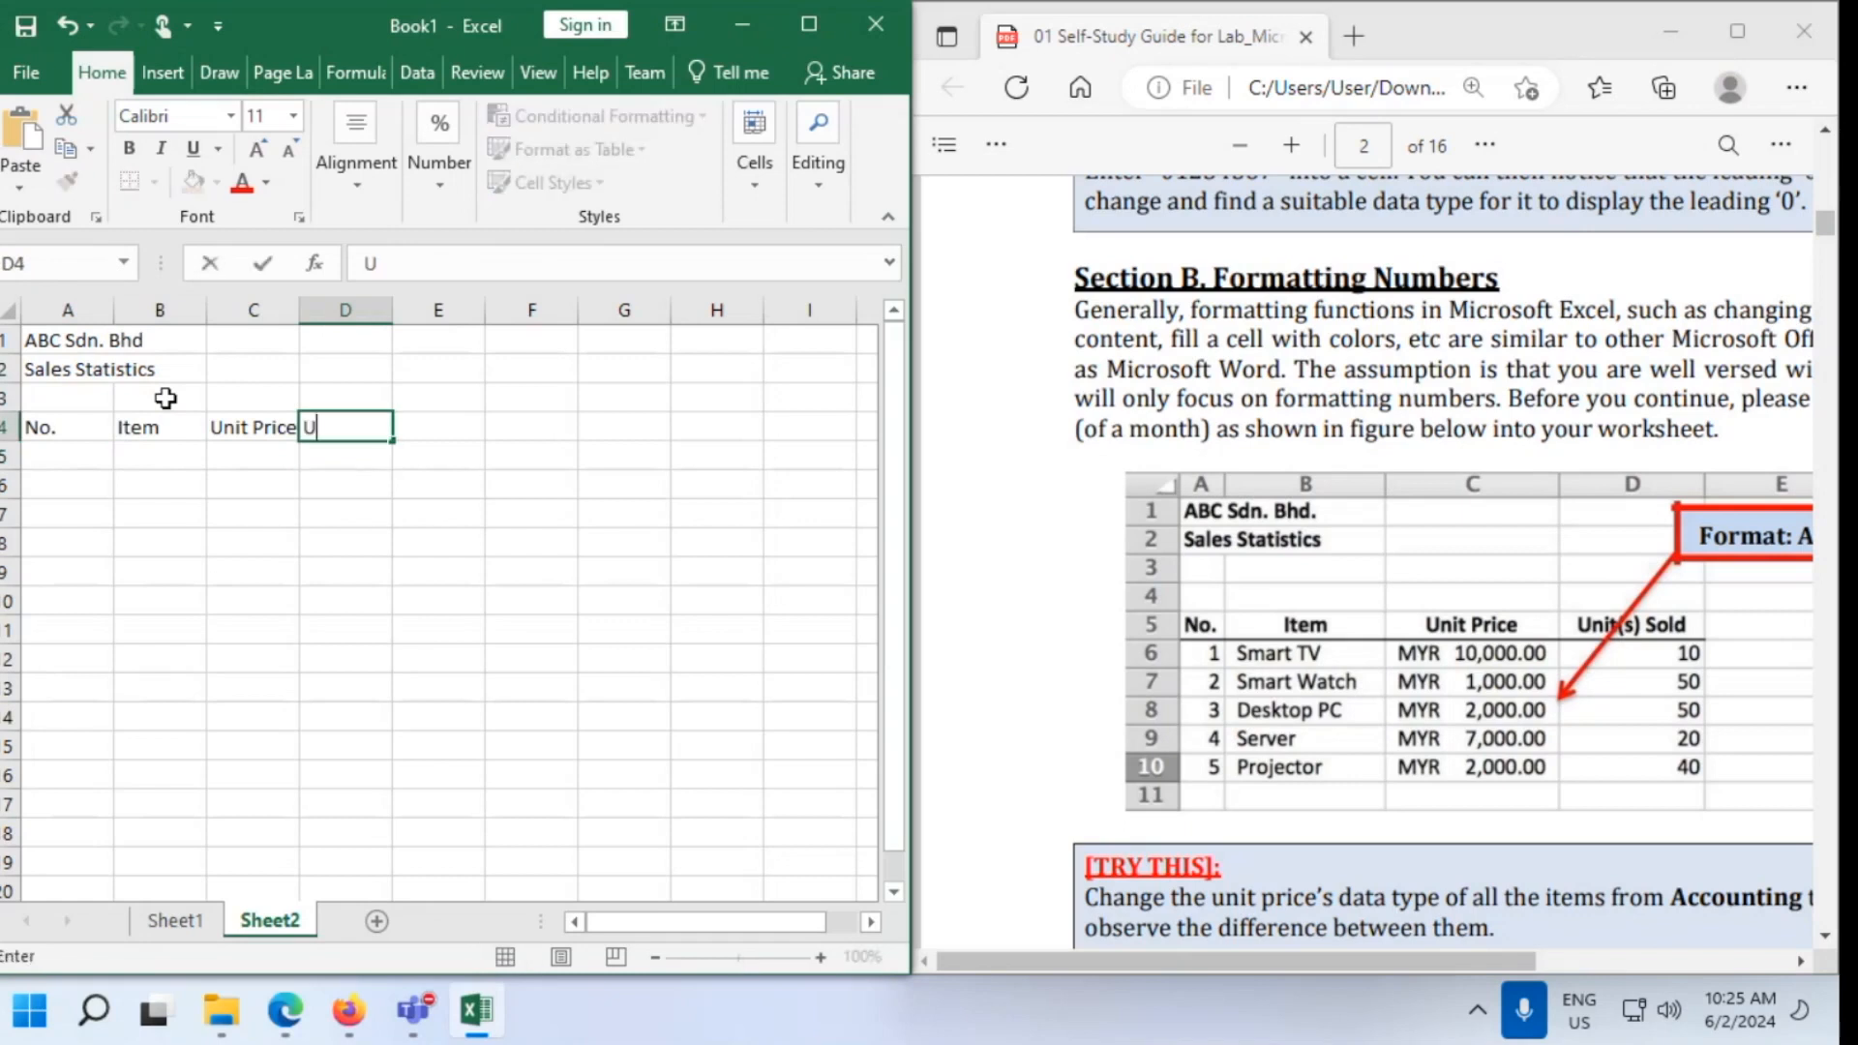
{"action": "type", "text": "nit(s) sold"}
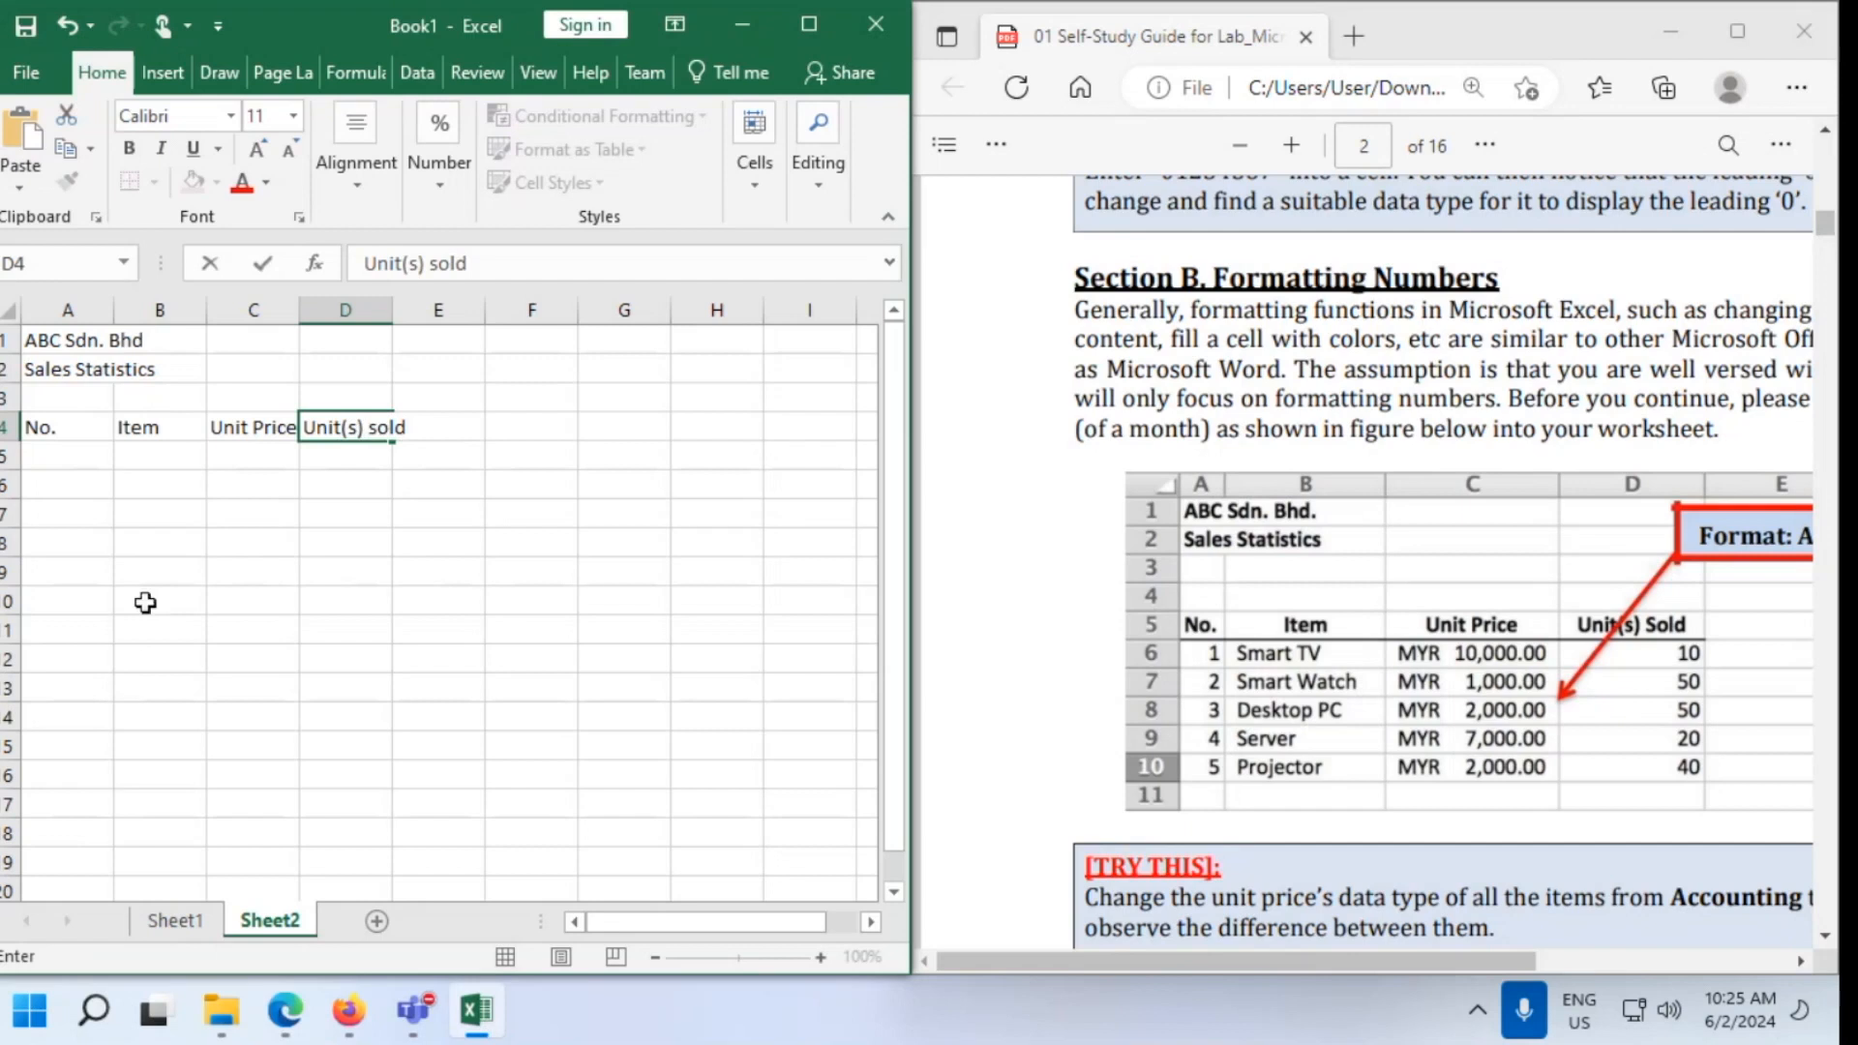
{"action": "left_click", "coordinate": [146, 661]}
{"action": "double_click", "coordinate": [391, 307]}
Number the rows 1 to 5 in A5:A9 and narrow column A to suit the numbers
{"action": "left_click", "coordinate": [65, 456]}
{"action": "type", "text": "1"}
{"action": "key", "text": "Return"}
{"action": "type", "text": "2"}
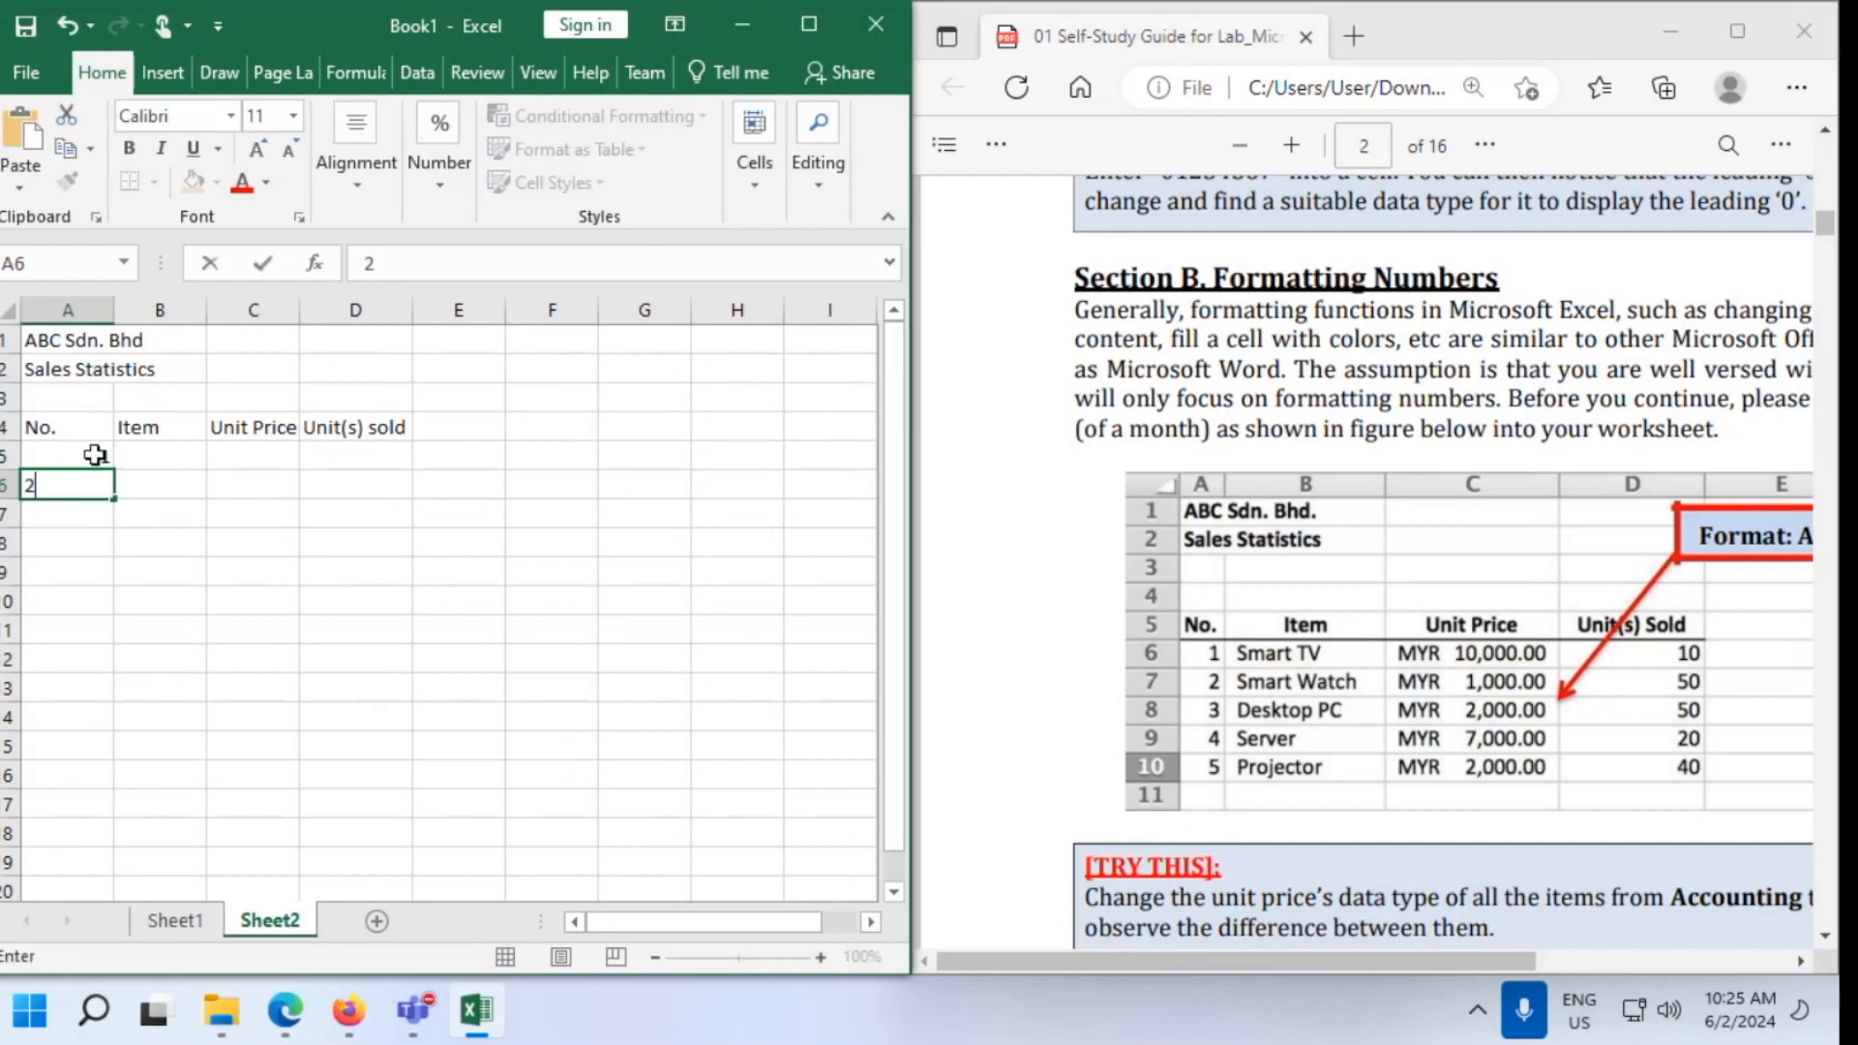
{"action": "left_click", "coordinate": [145, 455]}
{"action": "double_click", "coordinate": [112, 298]}
{"action": "left_click_drag", "start_coordinate": [153, 309], "coordinate": [70, 310]}
{"action": "left_click_drag", "start_coordinate": [52, 457], "coordinate": [66, 577]}
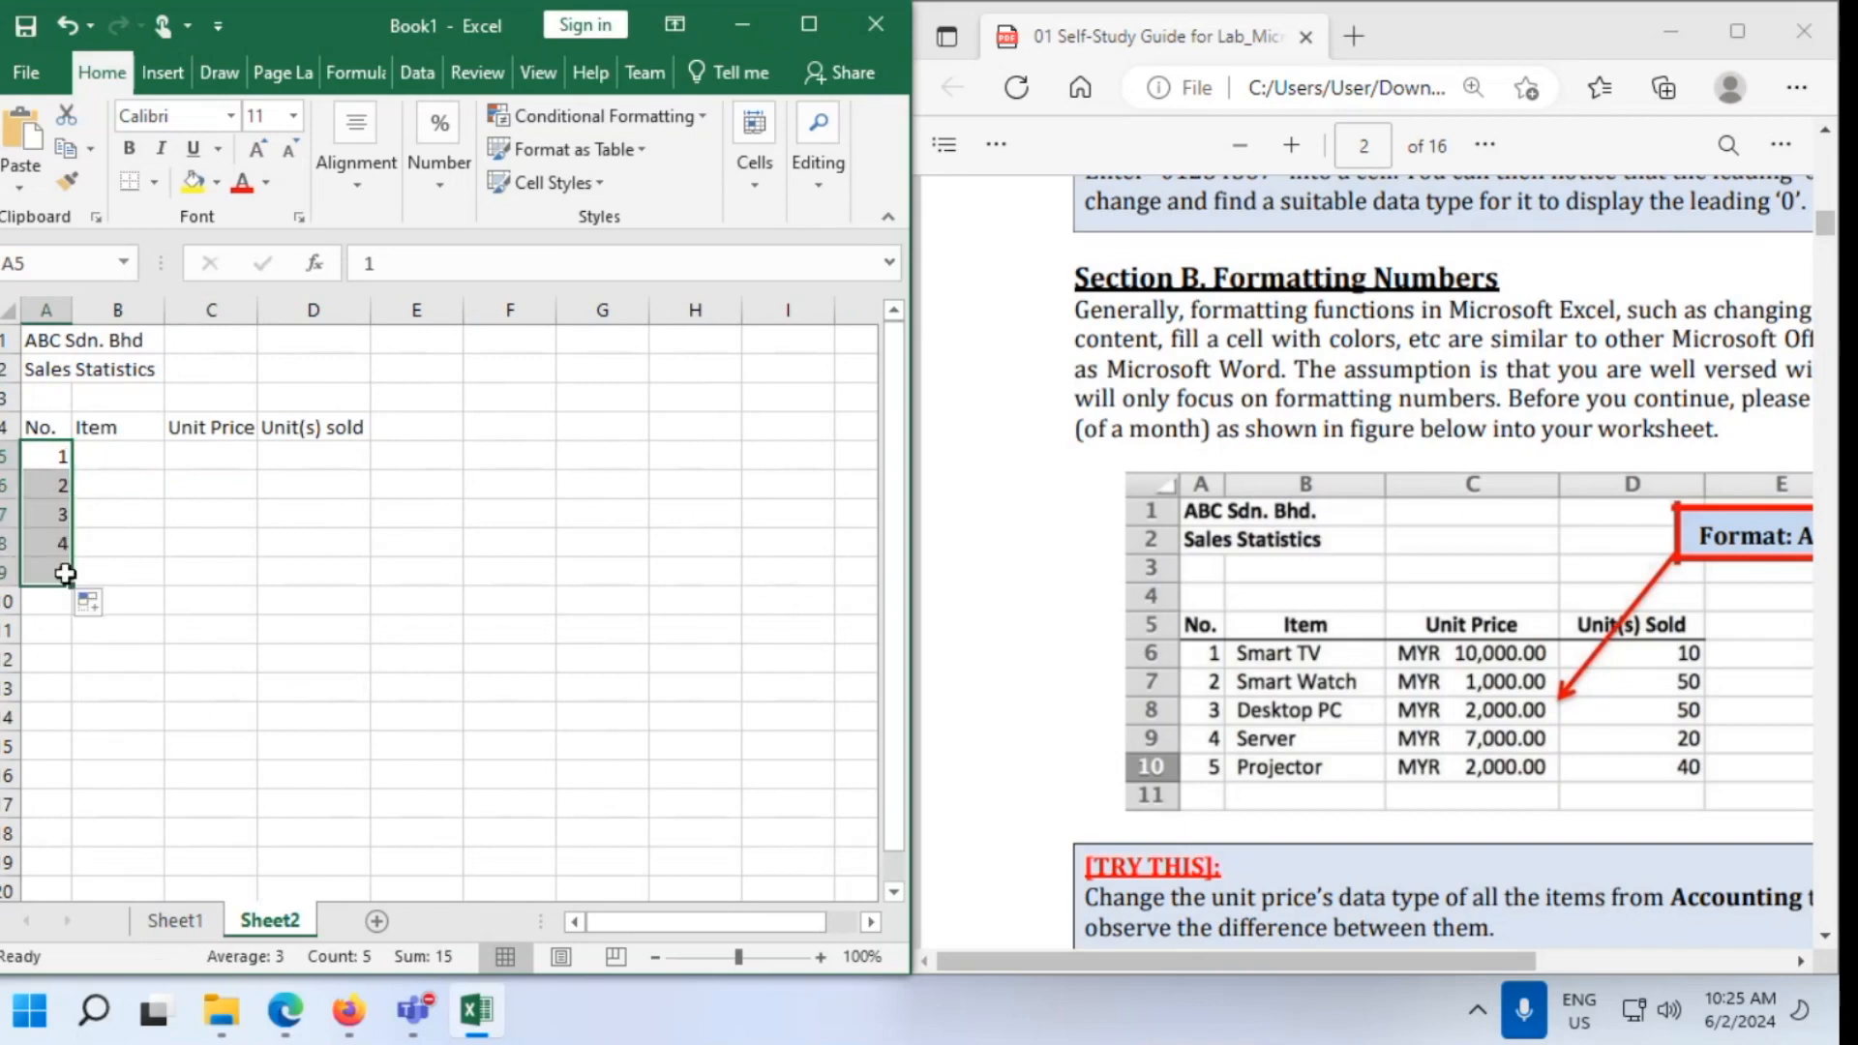
{"action": "left_click", "coordinate": [120, 457]}
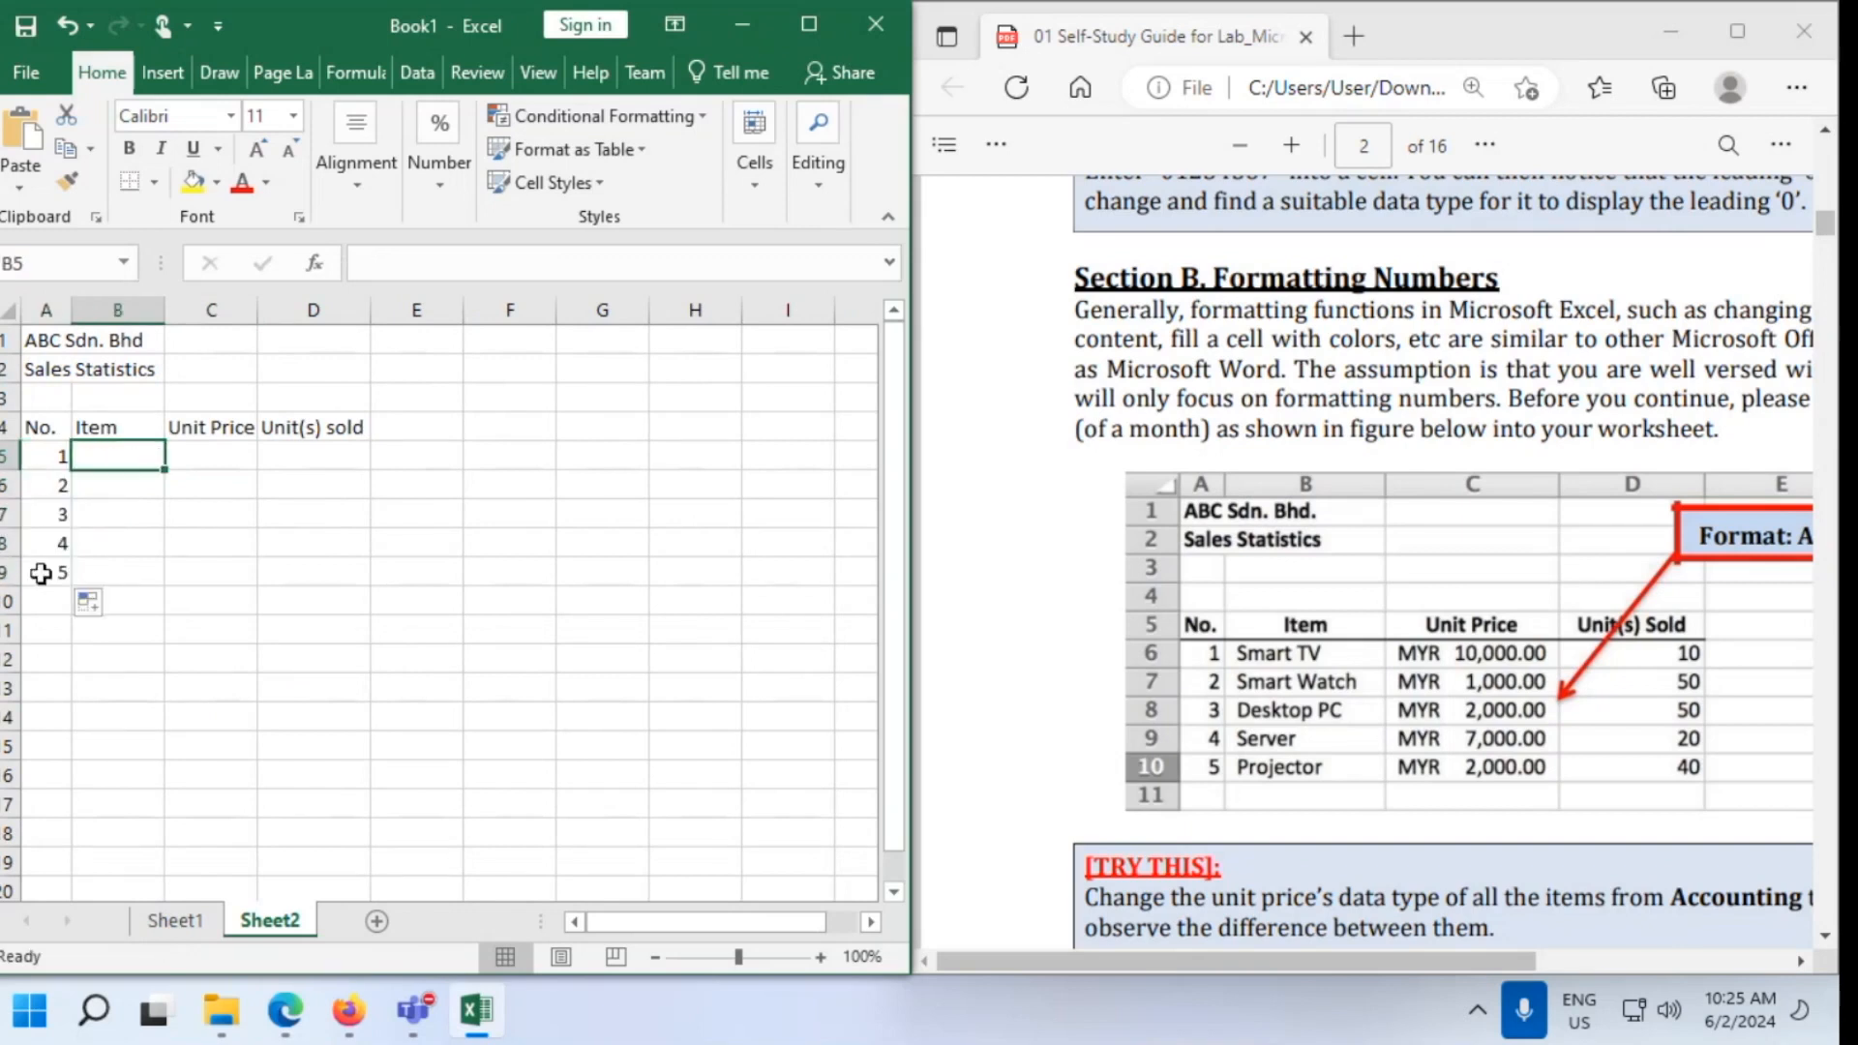
{"action": "left_click_drag", "start_coordinate": [47, 461], "coordinate": [72, 582]}
List Smart Tv, Smart Watch, Desktop Pc, Server and Projector in B5:B9 and fit column B to its content
{"action": "left_click", "coordinate": [111, 456]}
{"action": "type", "text": "Smart Tv"}
{"action": "key", "text": "Return"}
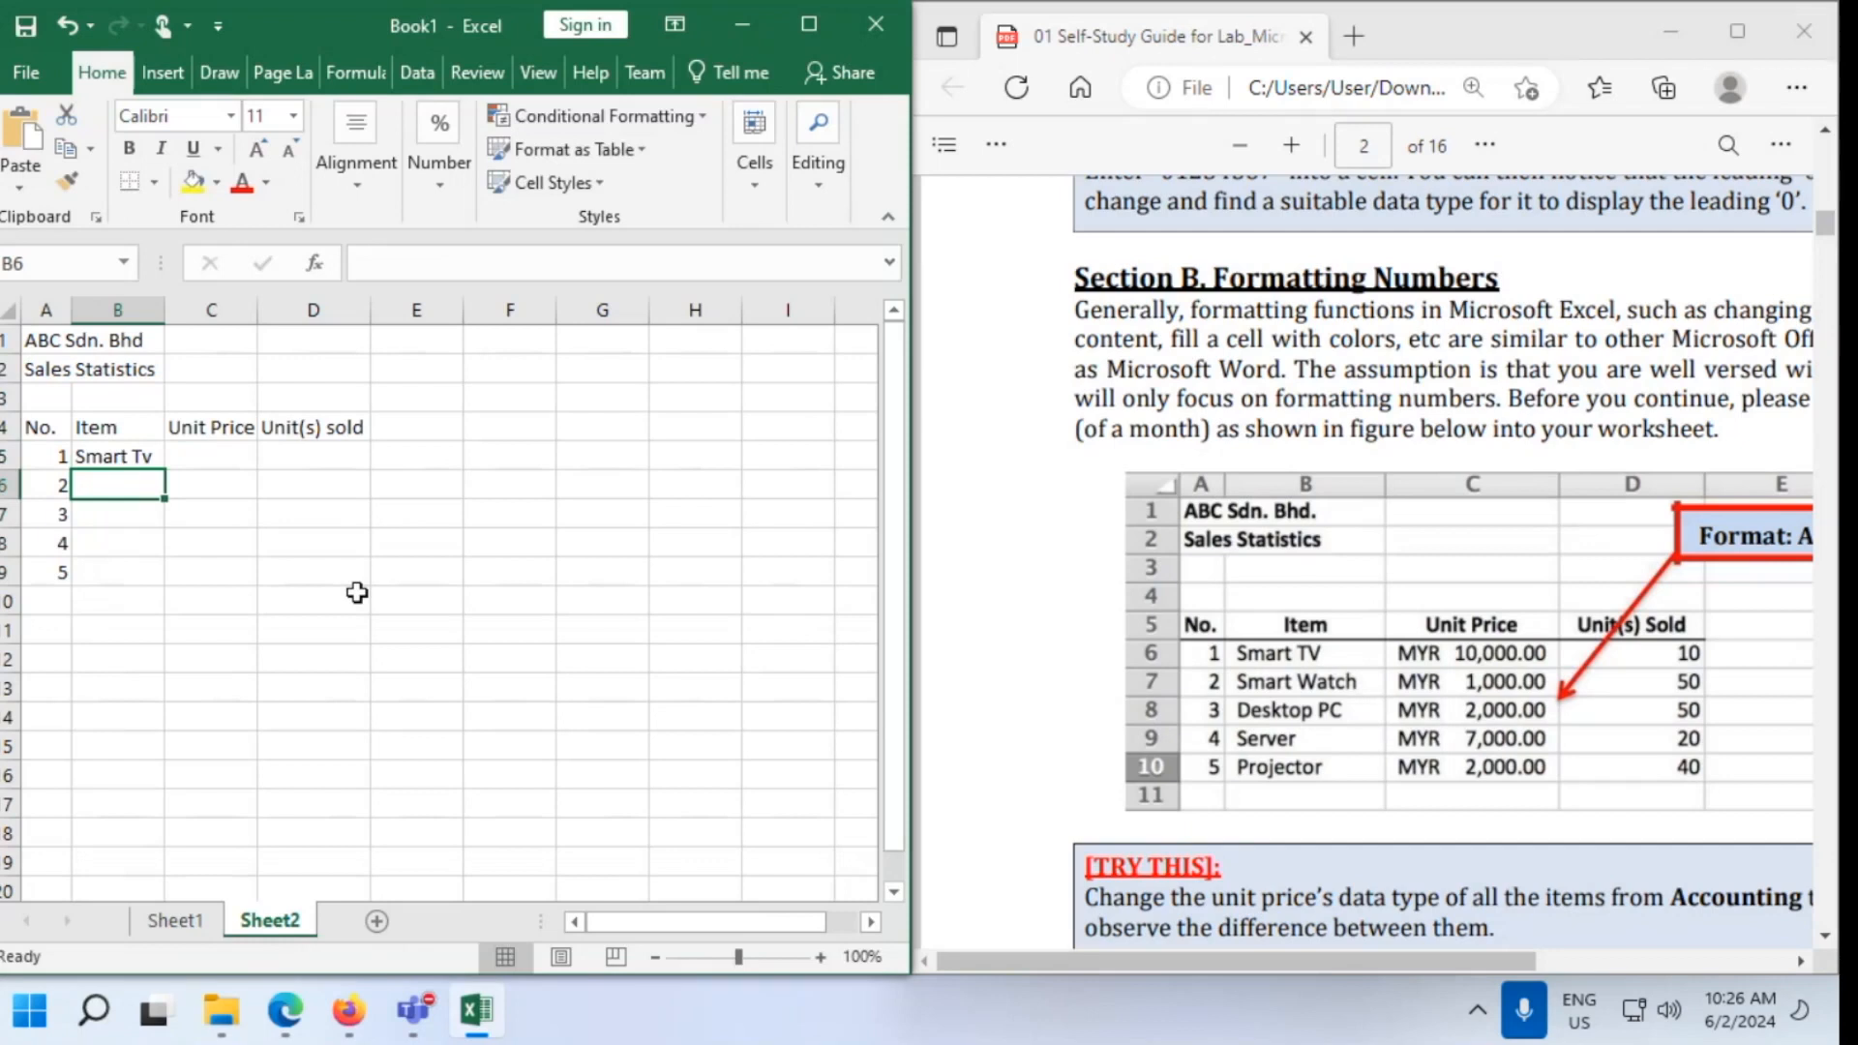
{"action": "type", "text": "Smart Watch"}
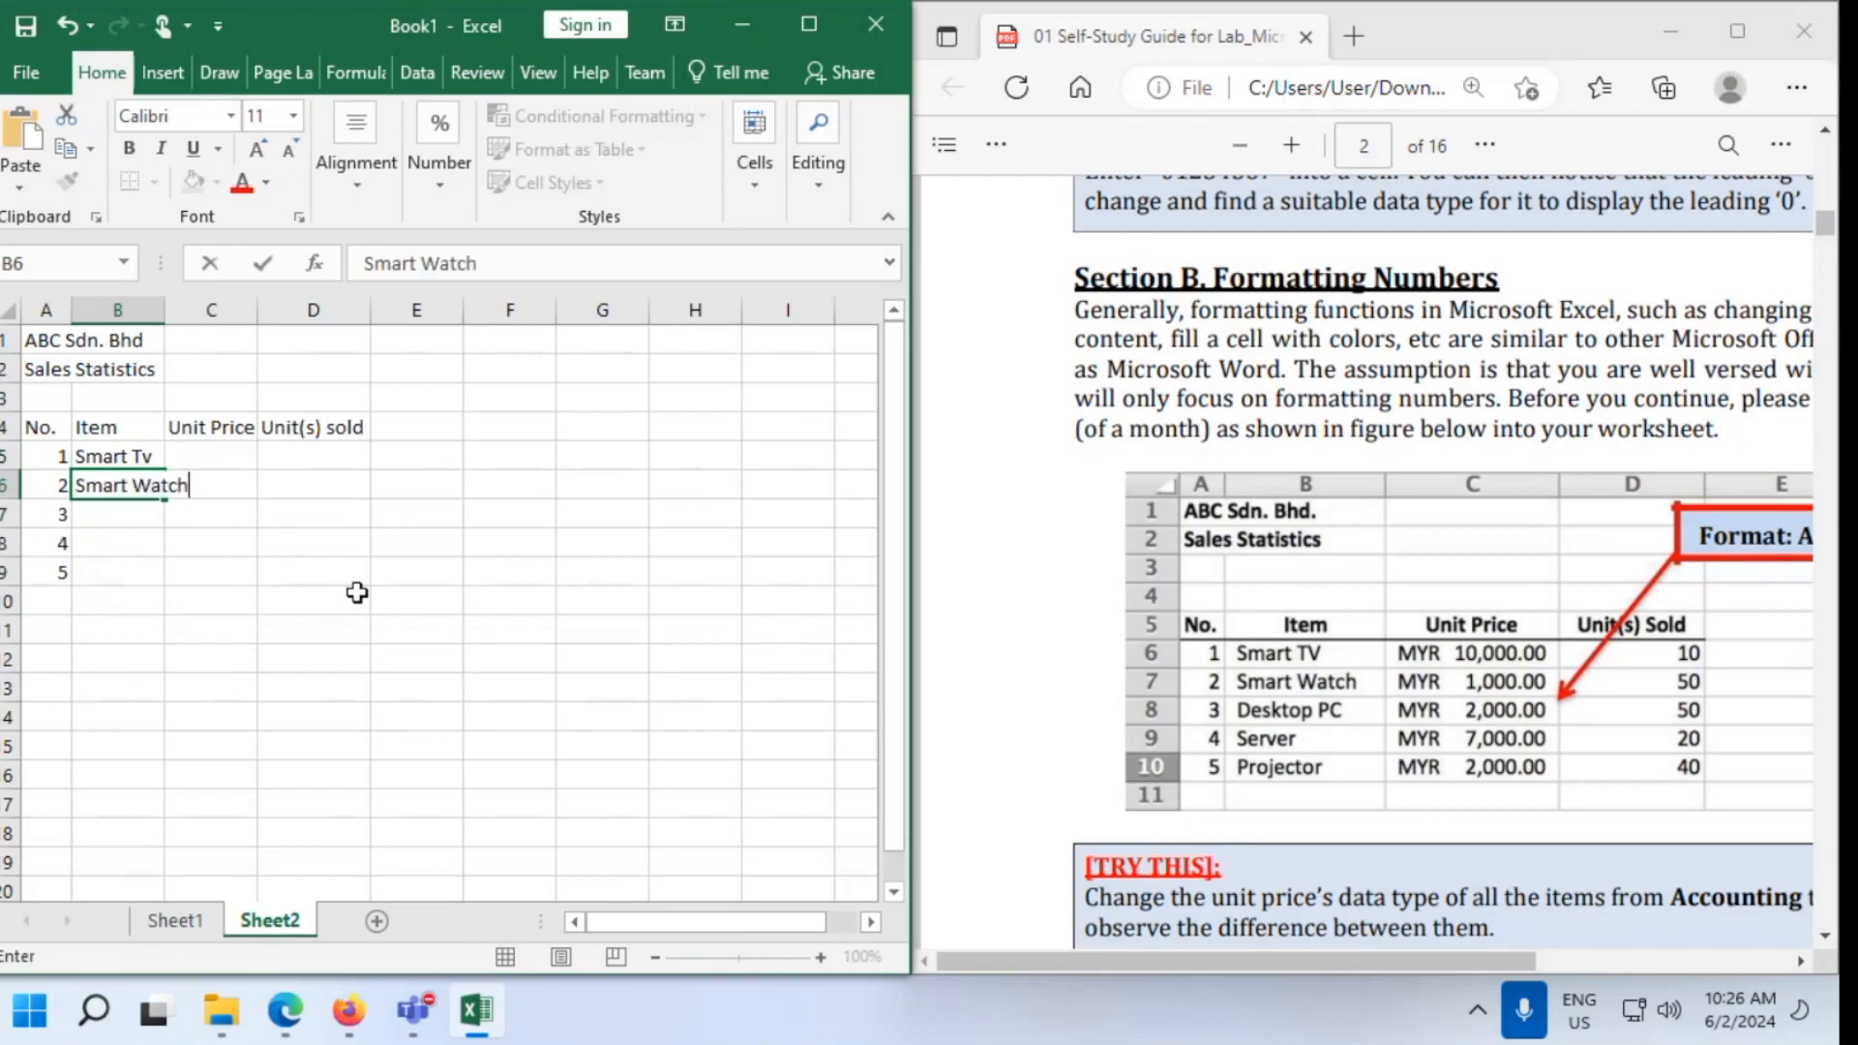
{"action": "key", "text": "Left"}
{"action": "key", "text": "Tab"}
{"action": "key", "text": "Return"}
{"action": "key", "text": "Tab"}
{"action": "type", "text": "De"}
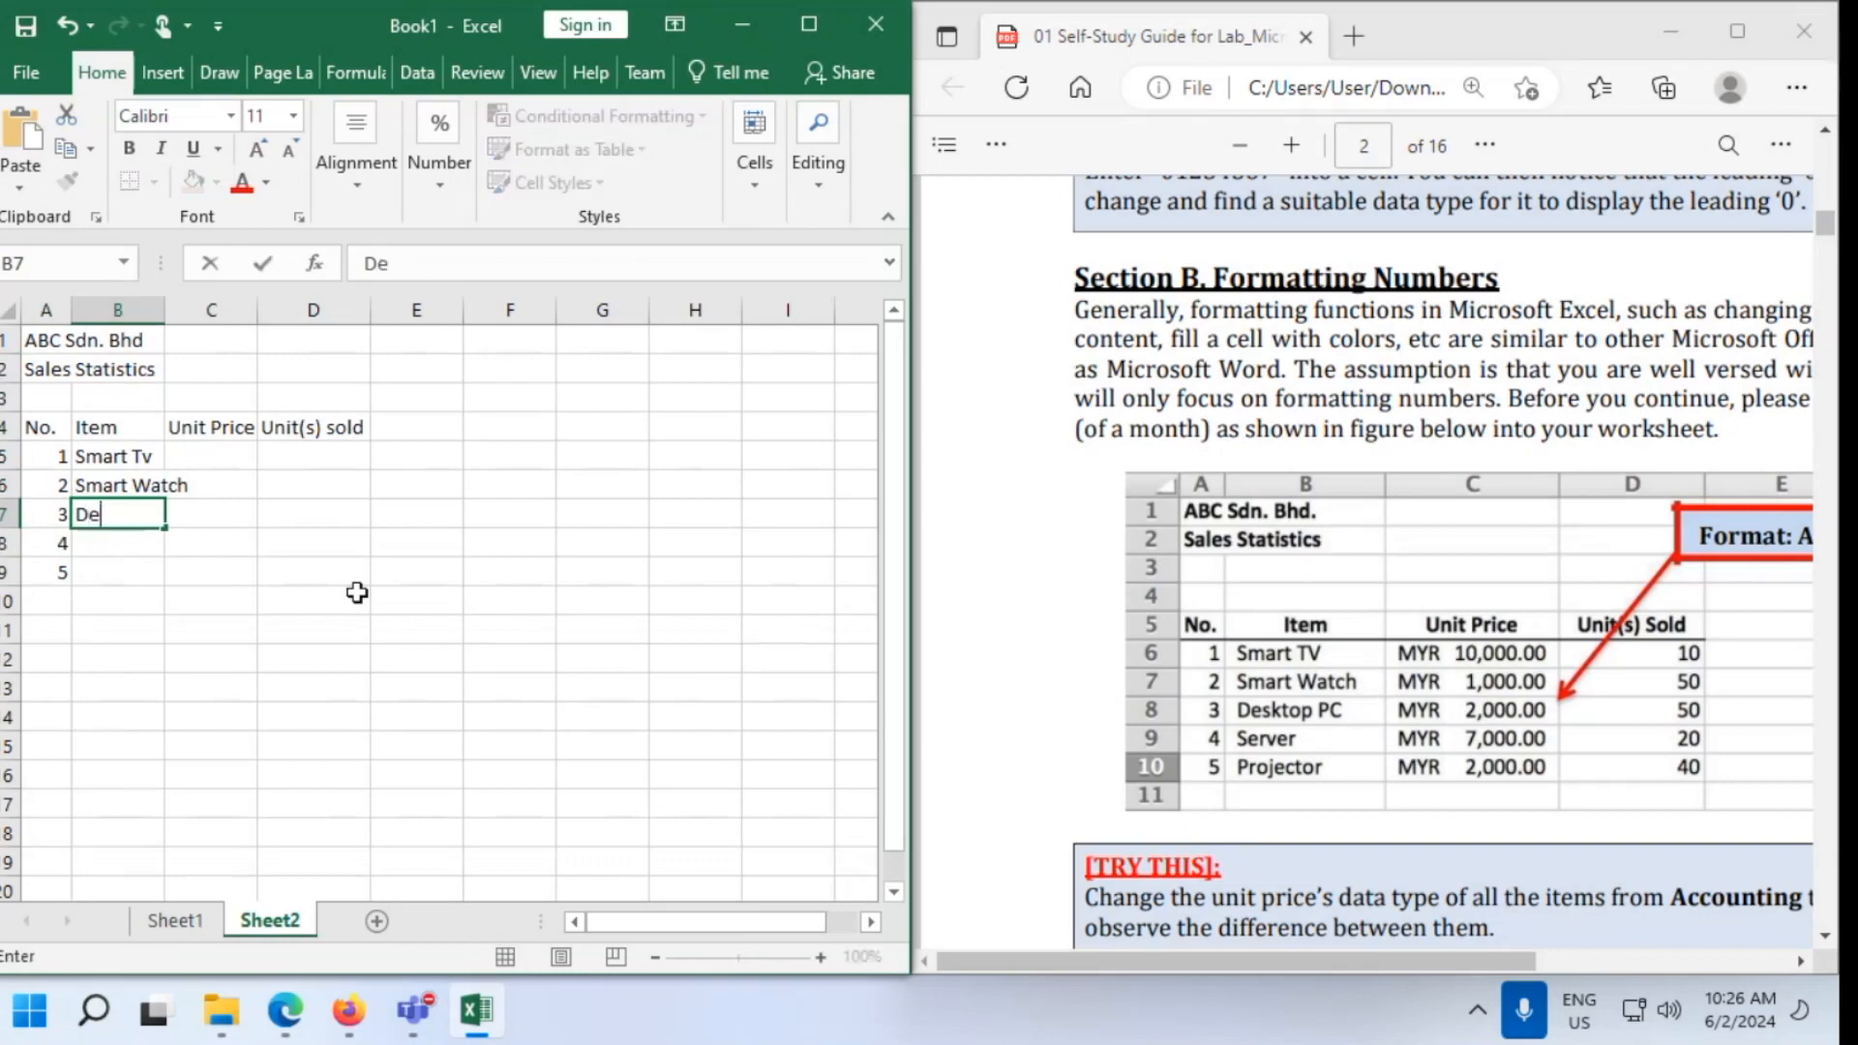
{"action": "type", "text": "sktop Pc"}
{"action": "key", "text": "Return"}
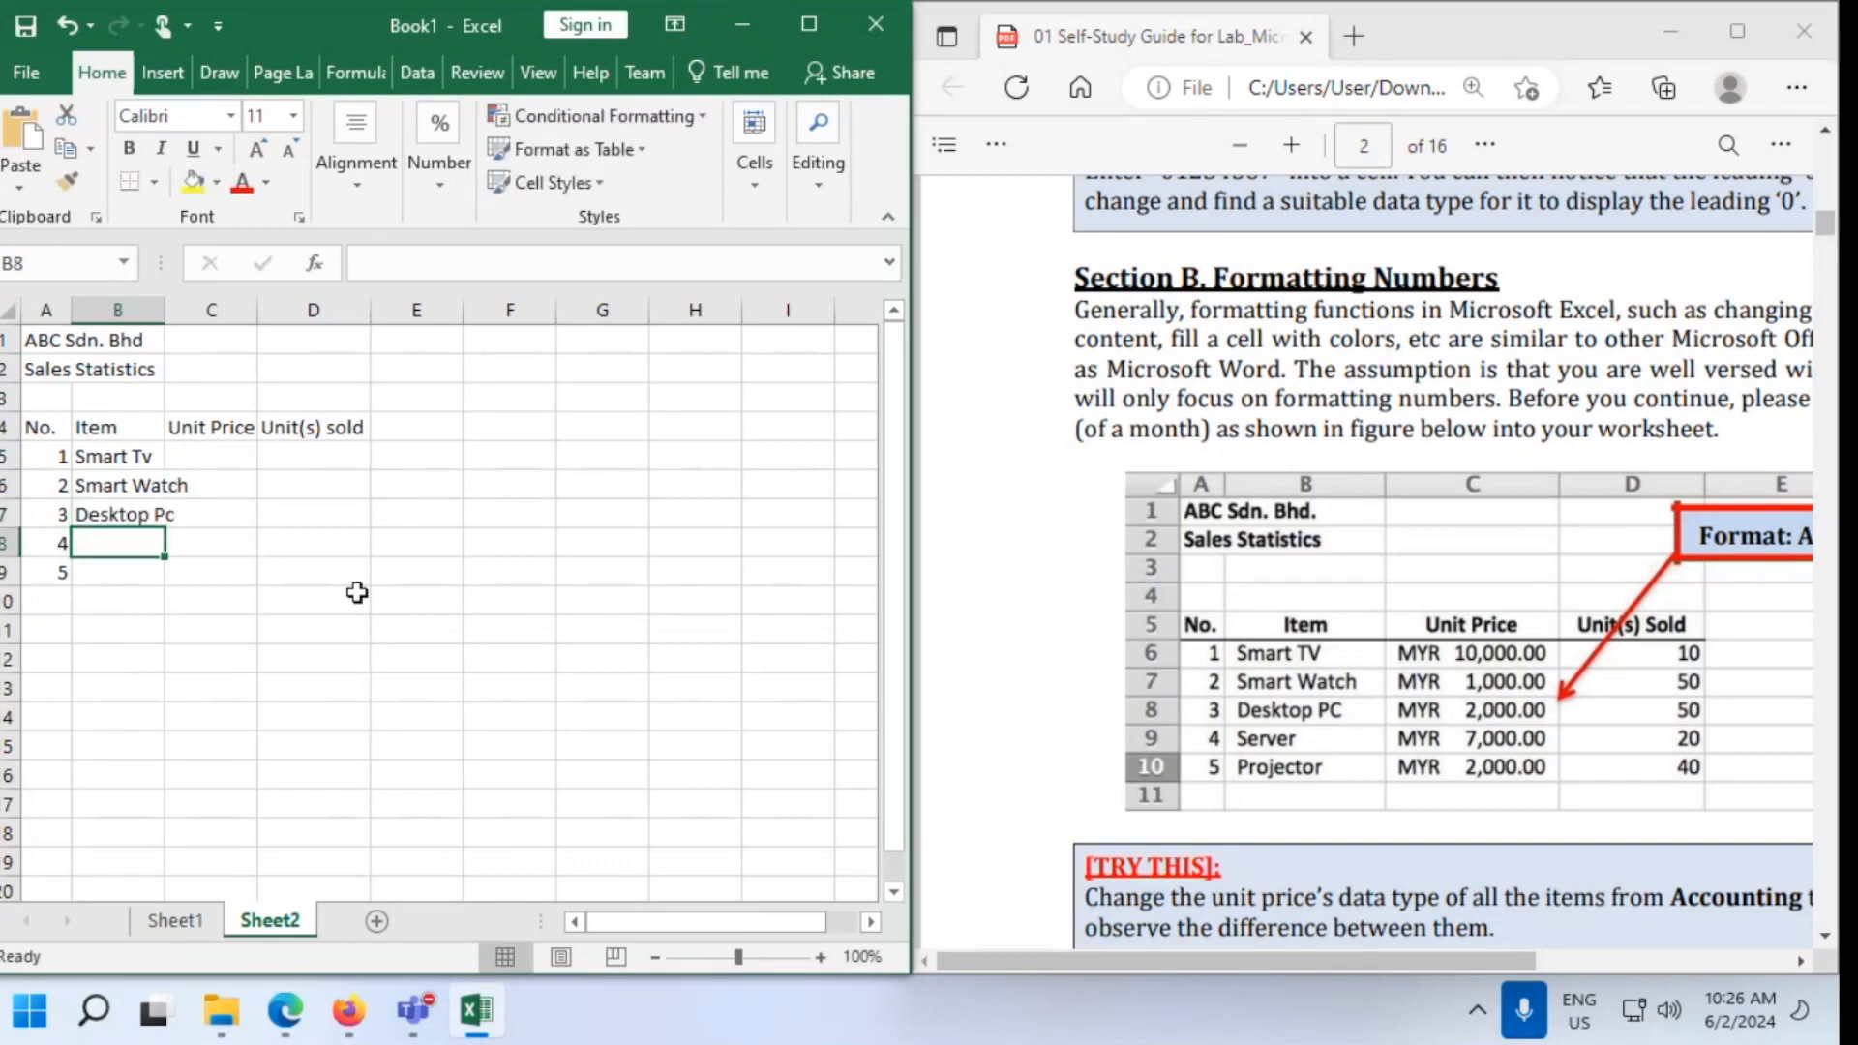
{"action": "type", "text": "Server"}
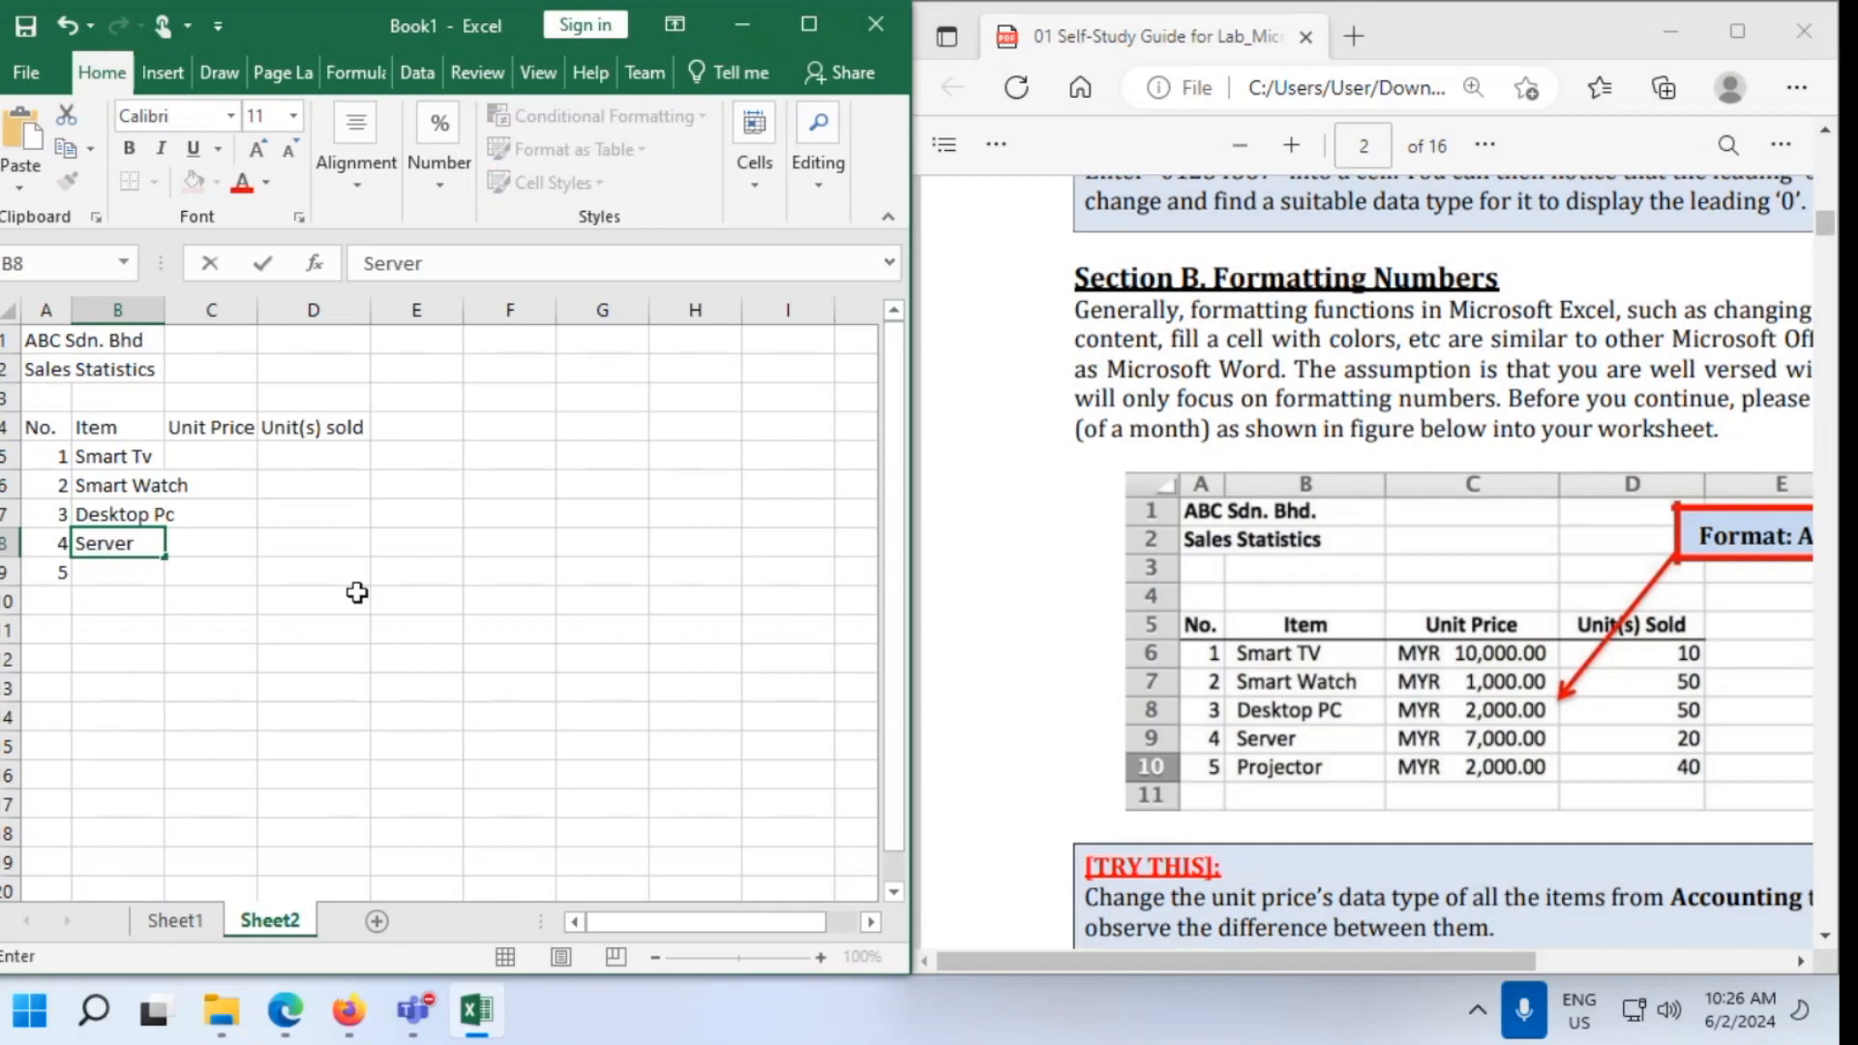
{"action": "key", "text": "Return"}
{"action": "type", "text": "Projector"}
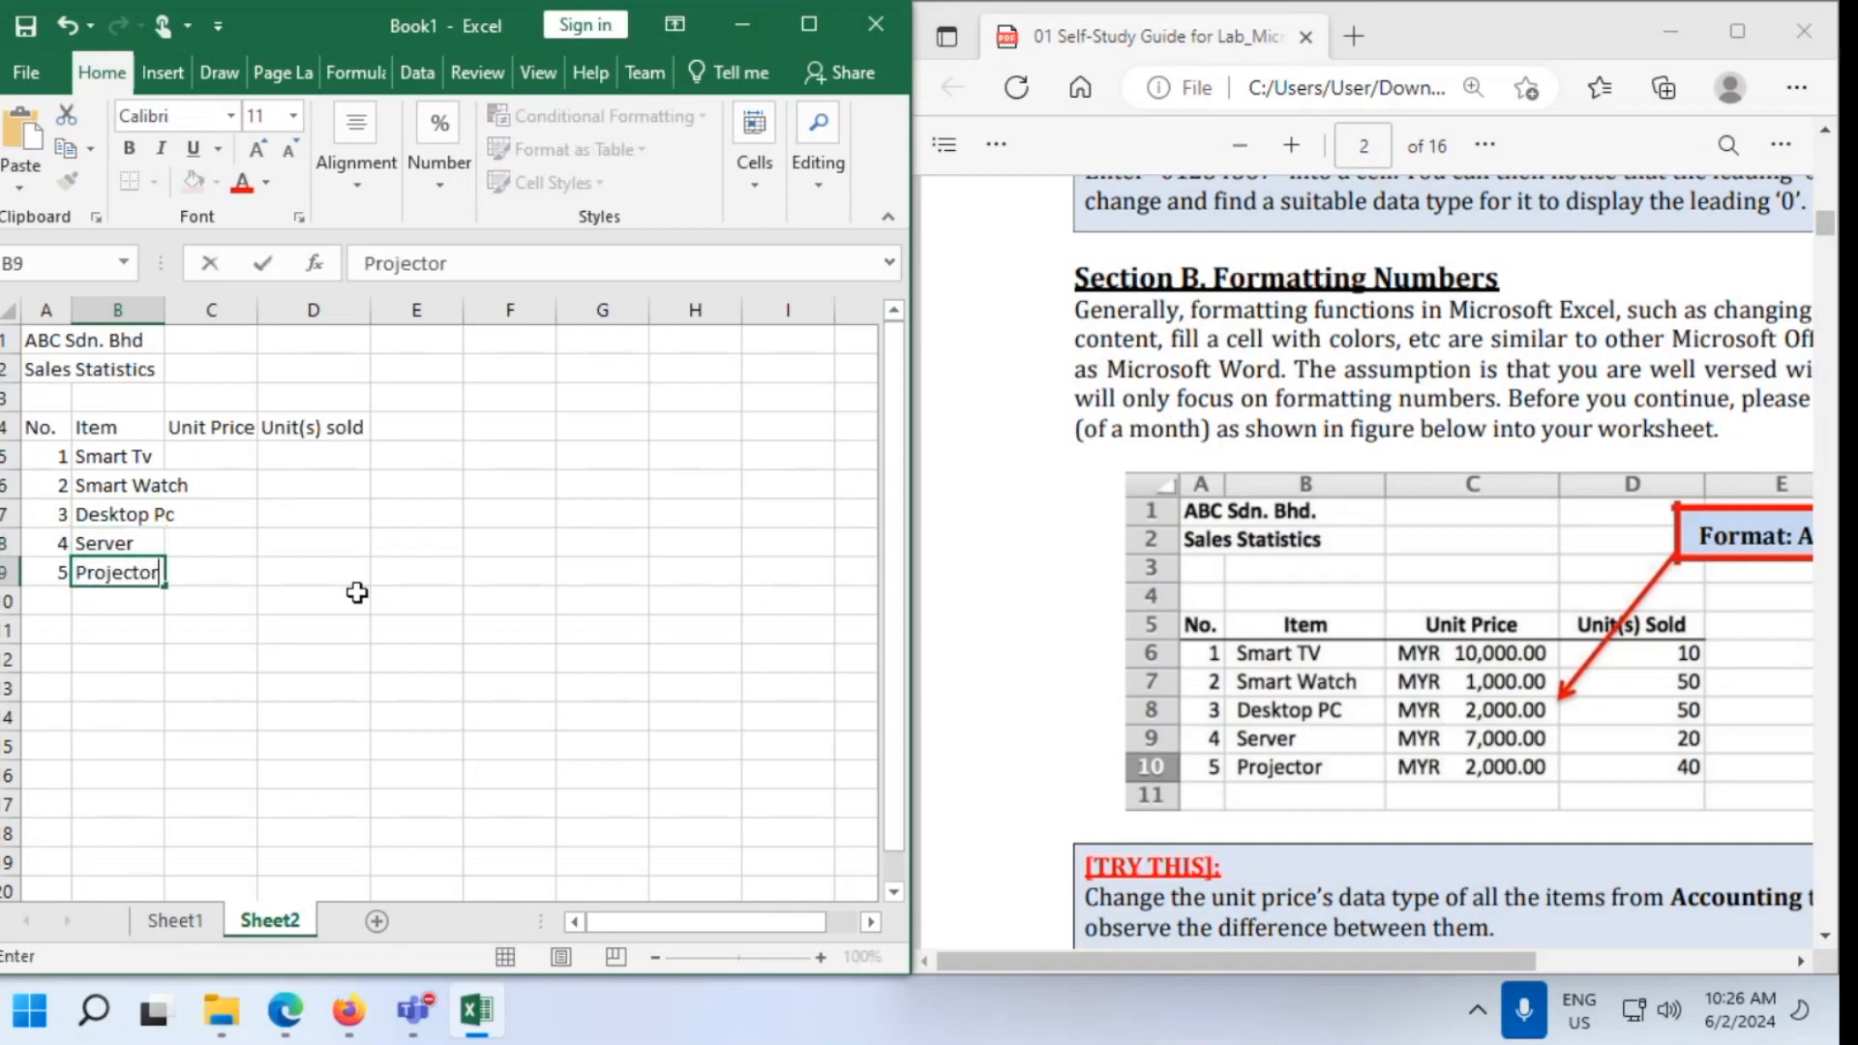
{"action": "left_click", "coordinate": [150, 310]}
{"action": "double_click", "coordinate": [164, 309]}
Enter the unit prices 10000, 1000, 2000, 7000 and 2000 in C5:C9
{"action": "left_click", "coordinate": [257, 426]}
{"action": "left_click", "coordinate": [258, 469]}
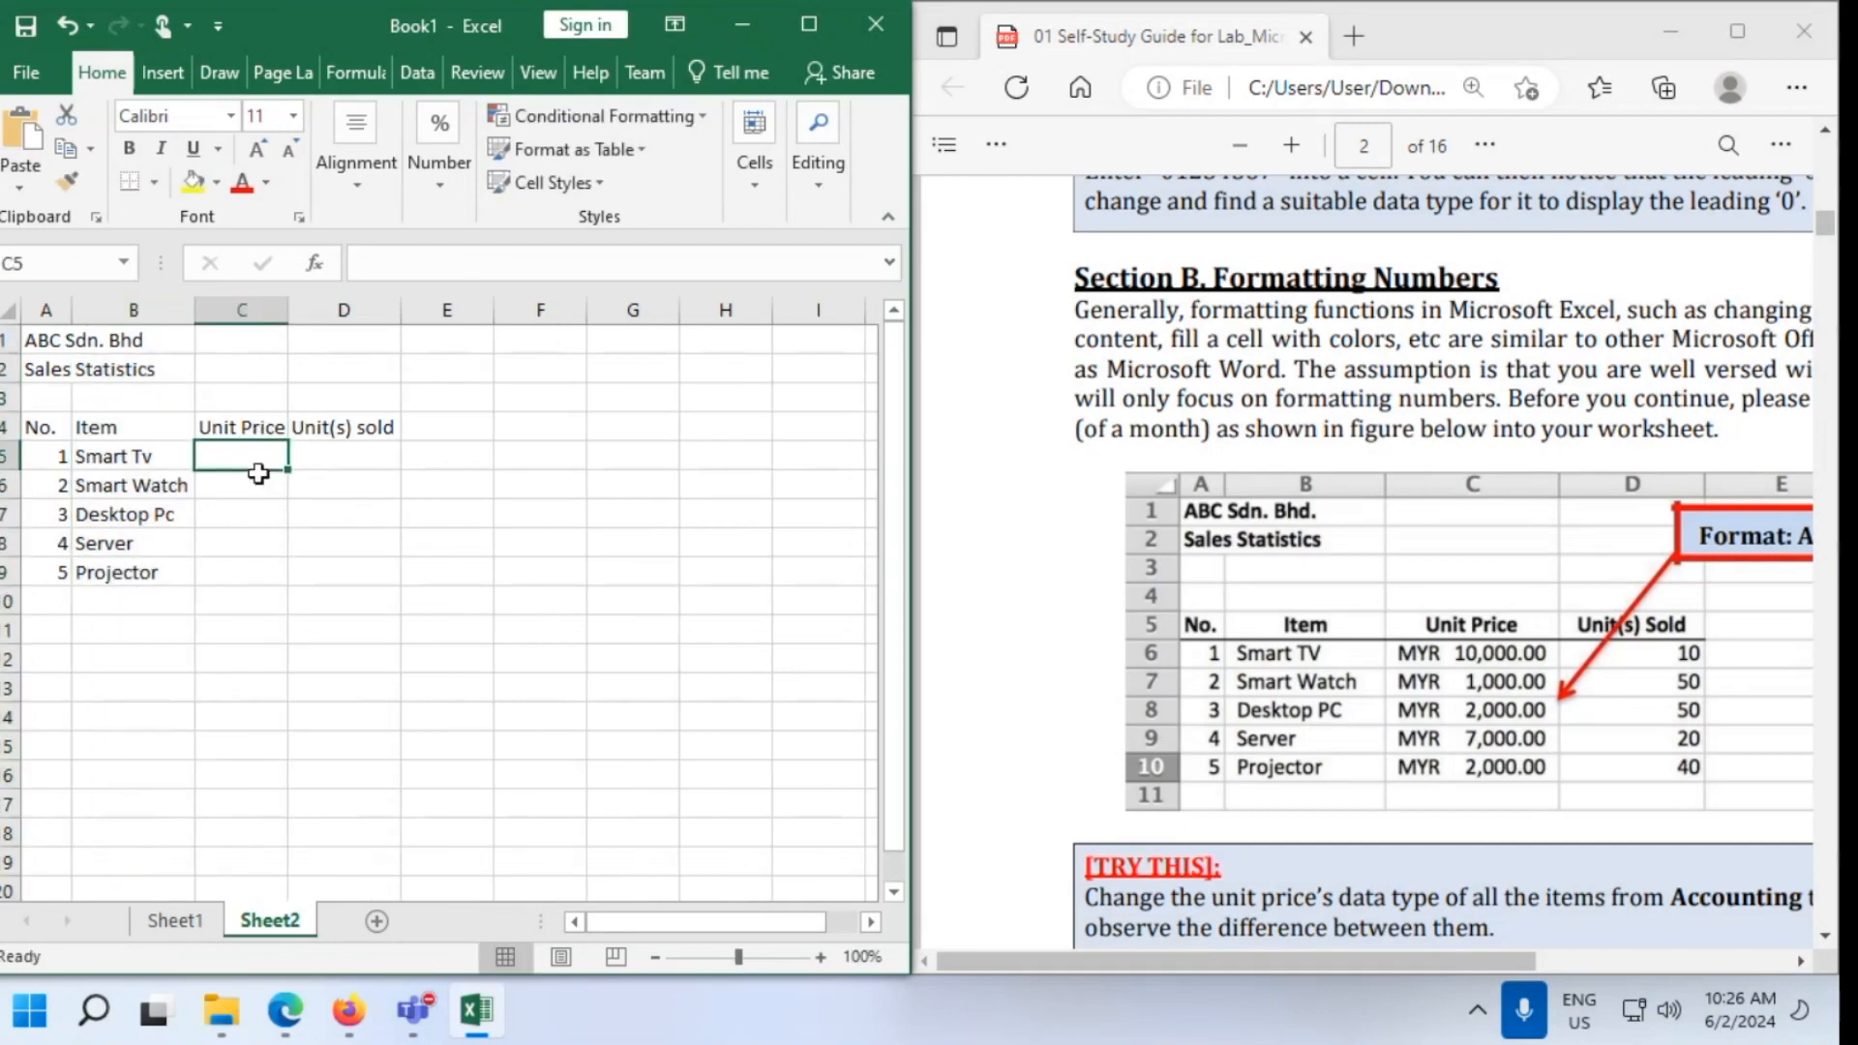
{"action": "type", "text": "10000"}
{"action": "key", "text": "Return"}
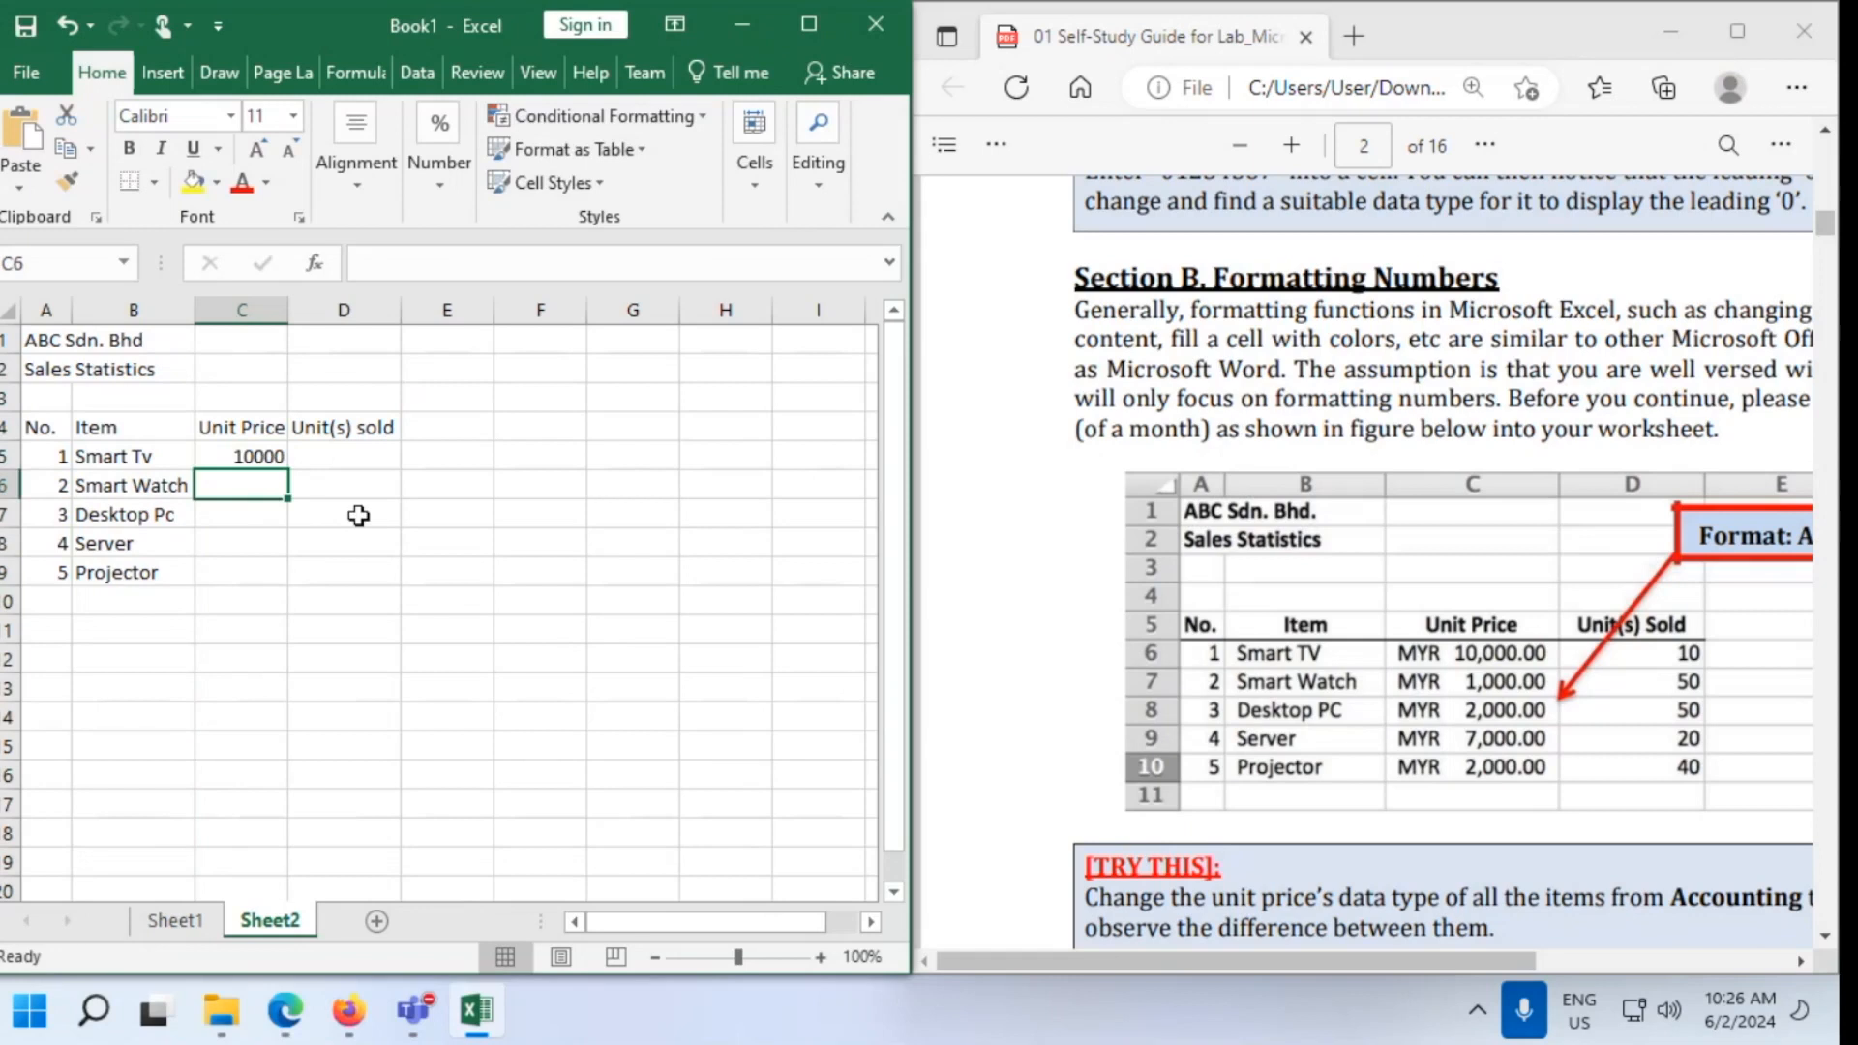
{"action": "type", "text": "1000"}
{"action": "key", "text": "Return"}
{"action": "type", "text": "2000"}
{"action": "key", "text": "Return"}
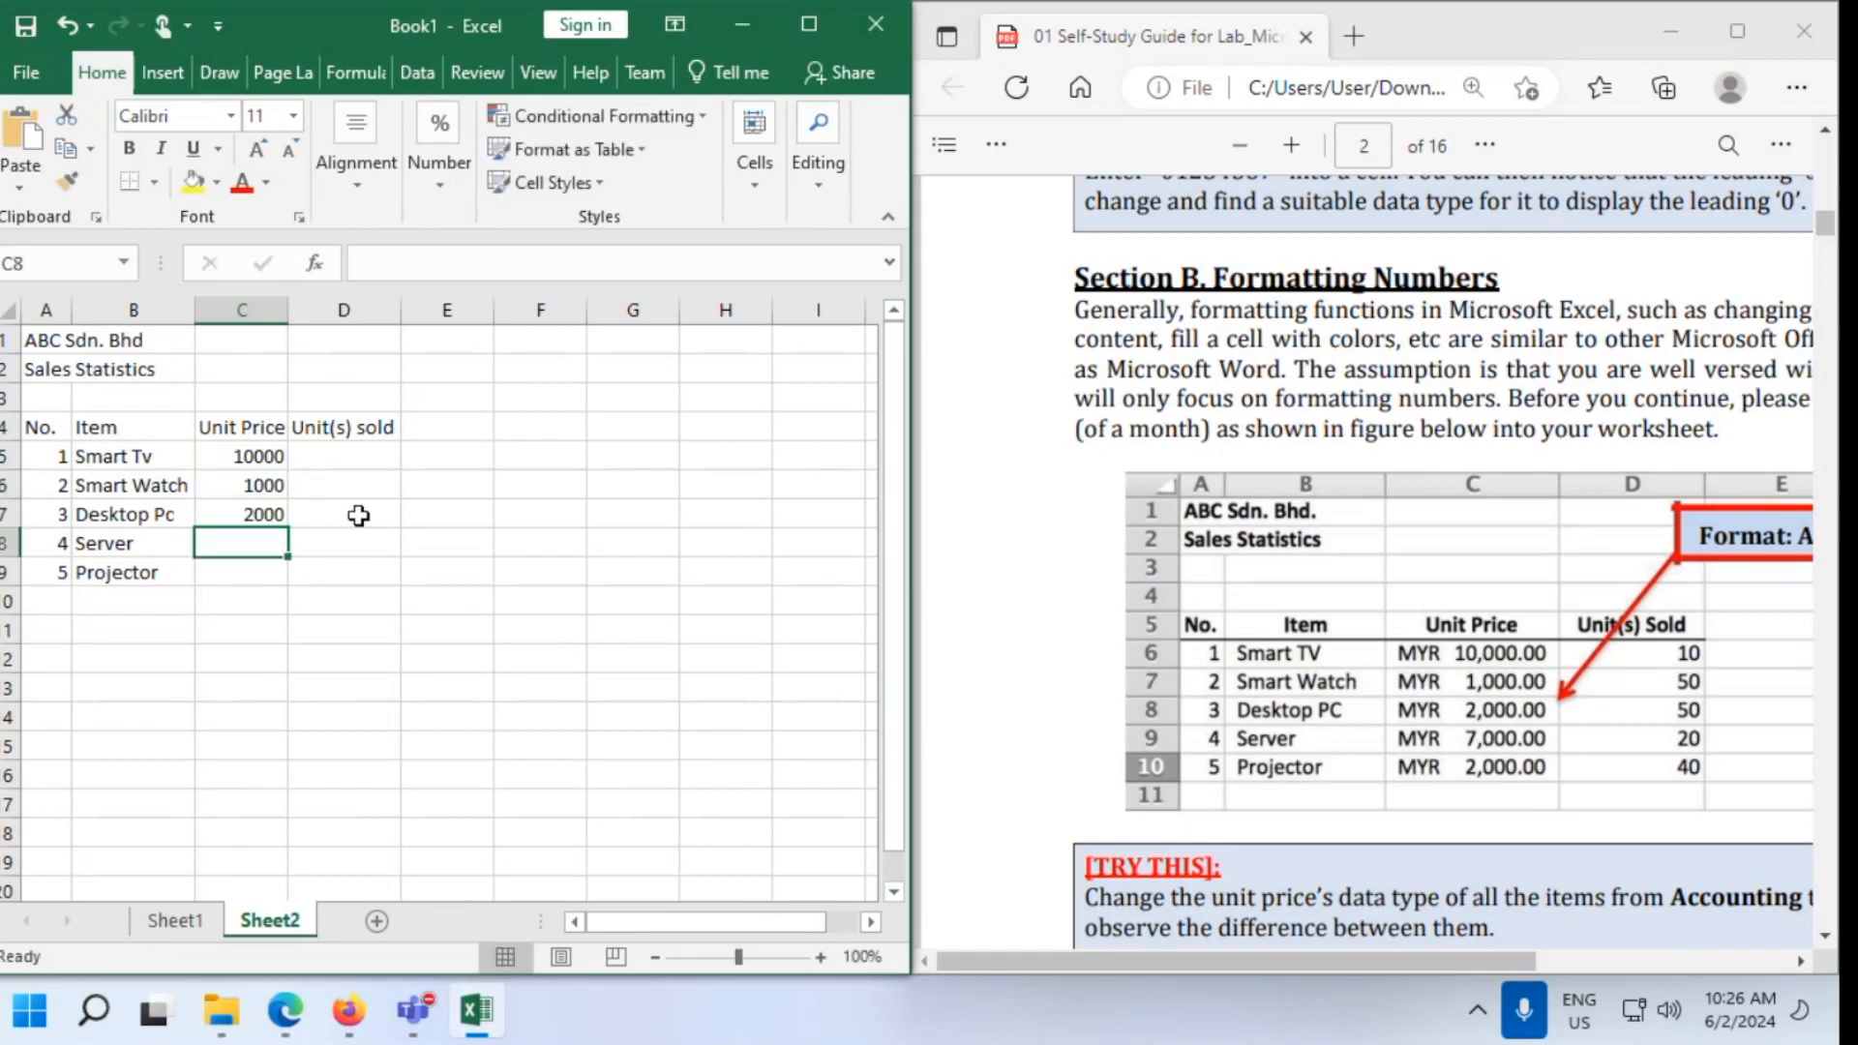
{"action": "type", "text": "7000"}
{"action": "key", "text": "Return"}
{"action": "type", "text": "20"}
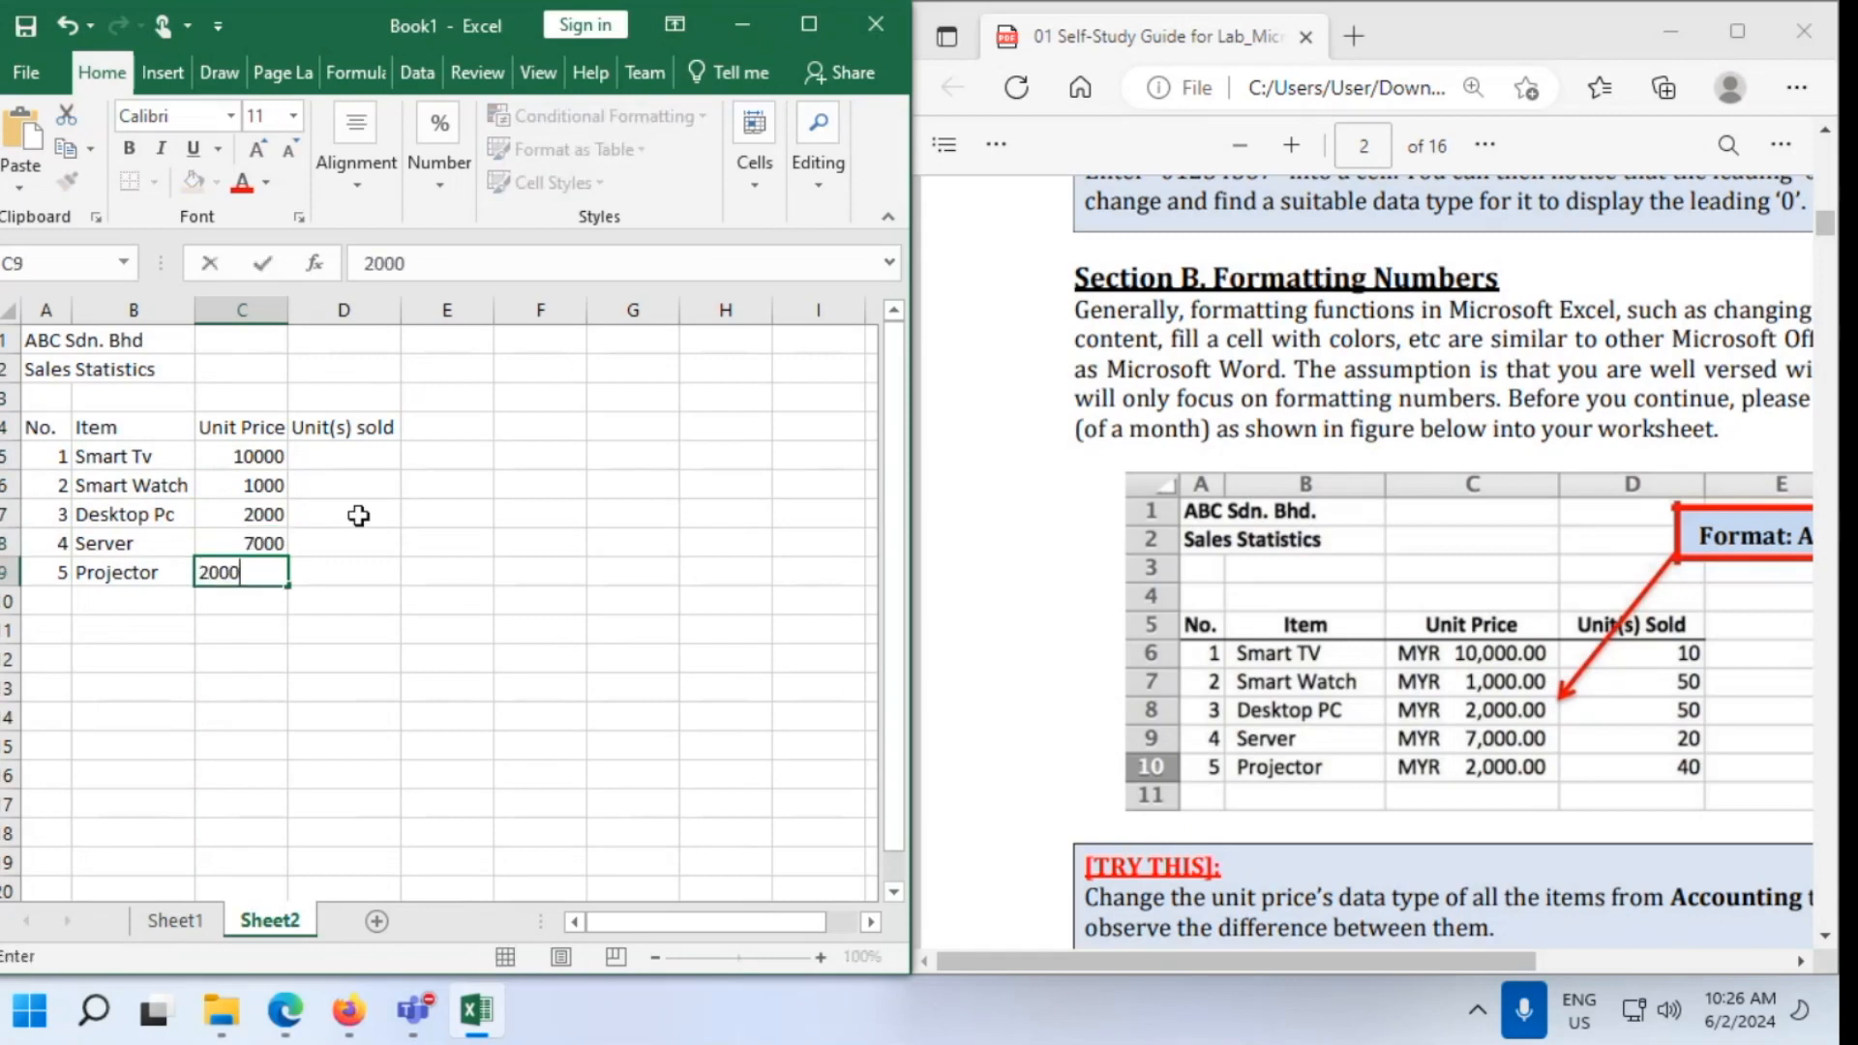
{"action": "type", "text": "00"}
{"action": "key", "text": "Return"}
Enter the units sold 10, 50, 50, 20 and 40 in D5:D9
{"action": "left_click", "coordinate": [373, 455]}
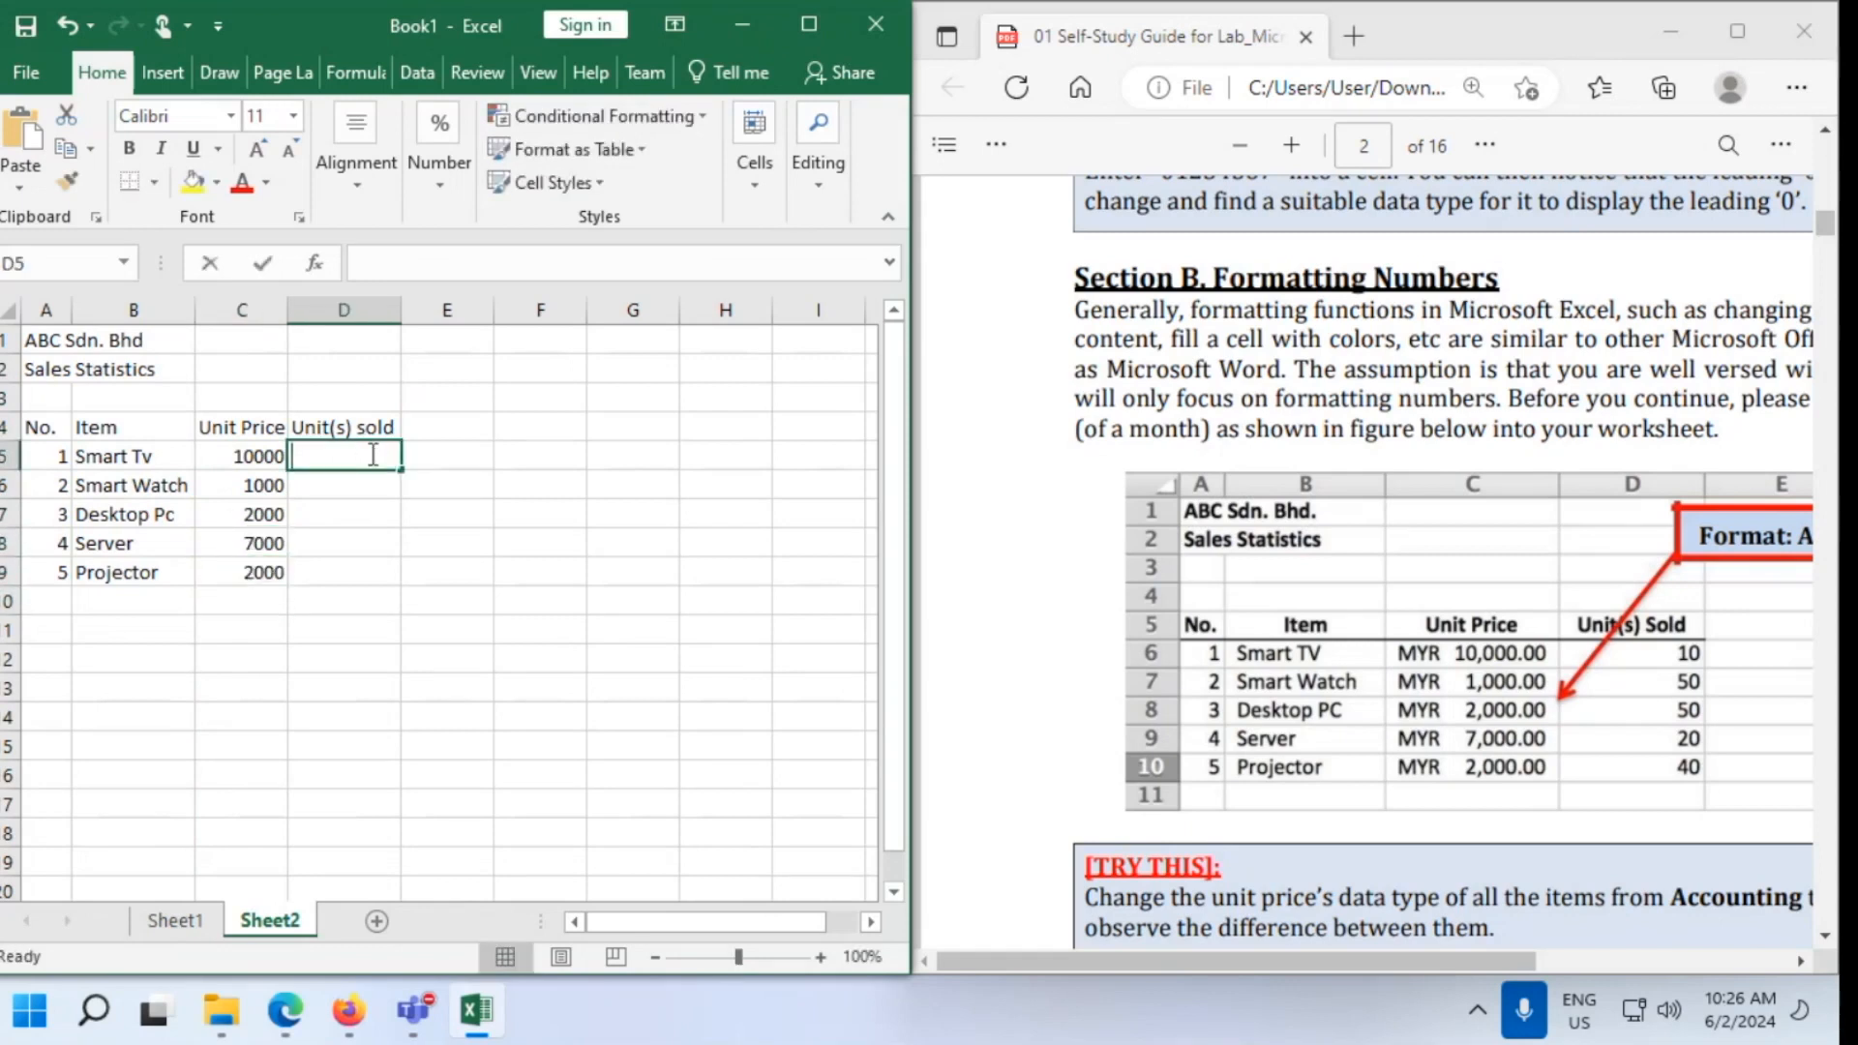
{"action": "type", "text": "10"}
{"action": "key", "text": "Return"}
{"action": "type", "text": "50"}
{"action": "key", "text": "Return"}
{"action": "type", "text": "50"}
{"action": "key", "text": "Return"}
{"action": "type", "text": "20"}
{"action": "key", "text": "Return"}
{"action": "type", "text": "40"}
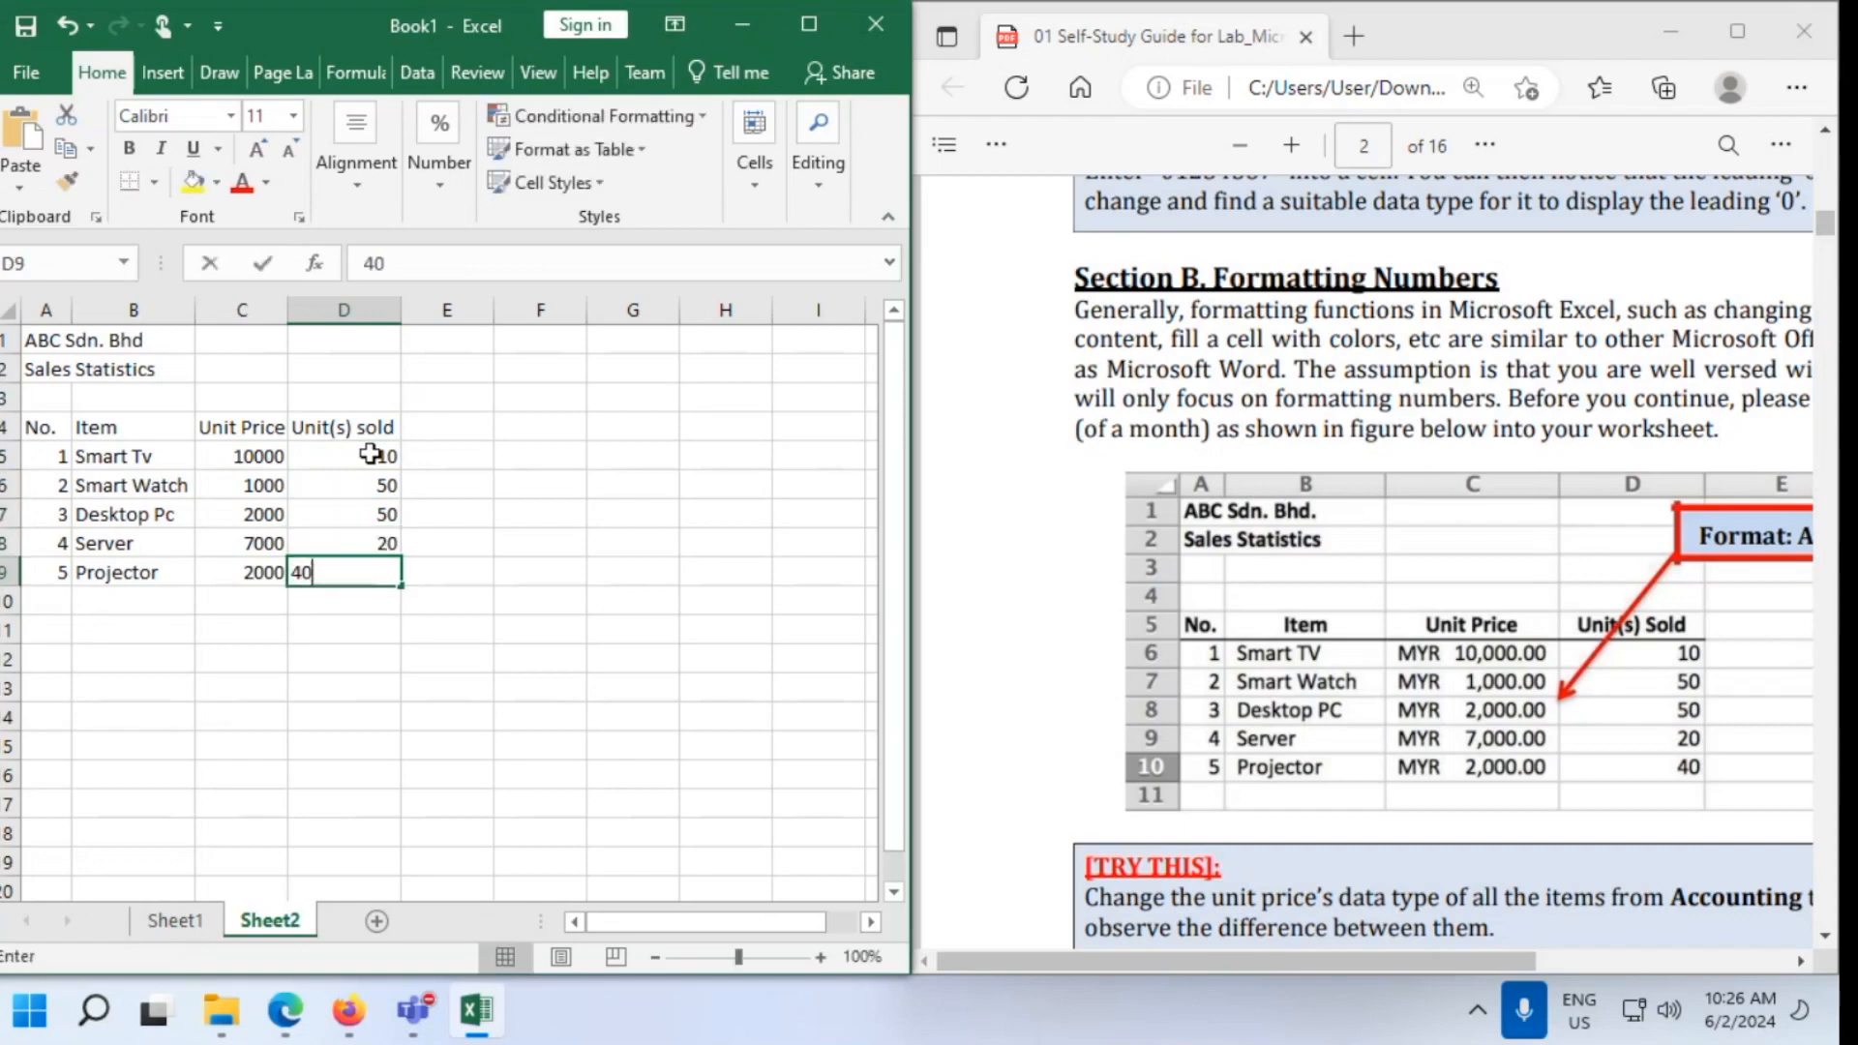
{"action": "left_click", "coordinate": [390, 631]}
Make the header row A4:D4 bold and center the Item, Unit Price and Unit(s) sold headers
{"action": "left_click_drag", "start_coordinate": [51, 423], "coordinate": [352, 435]}
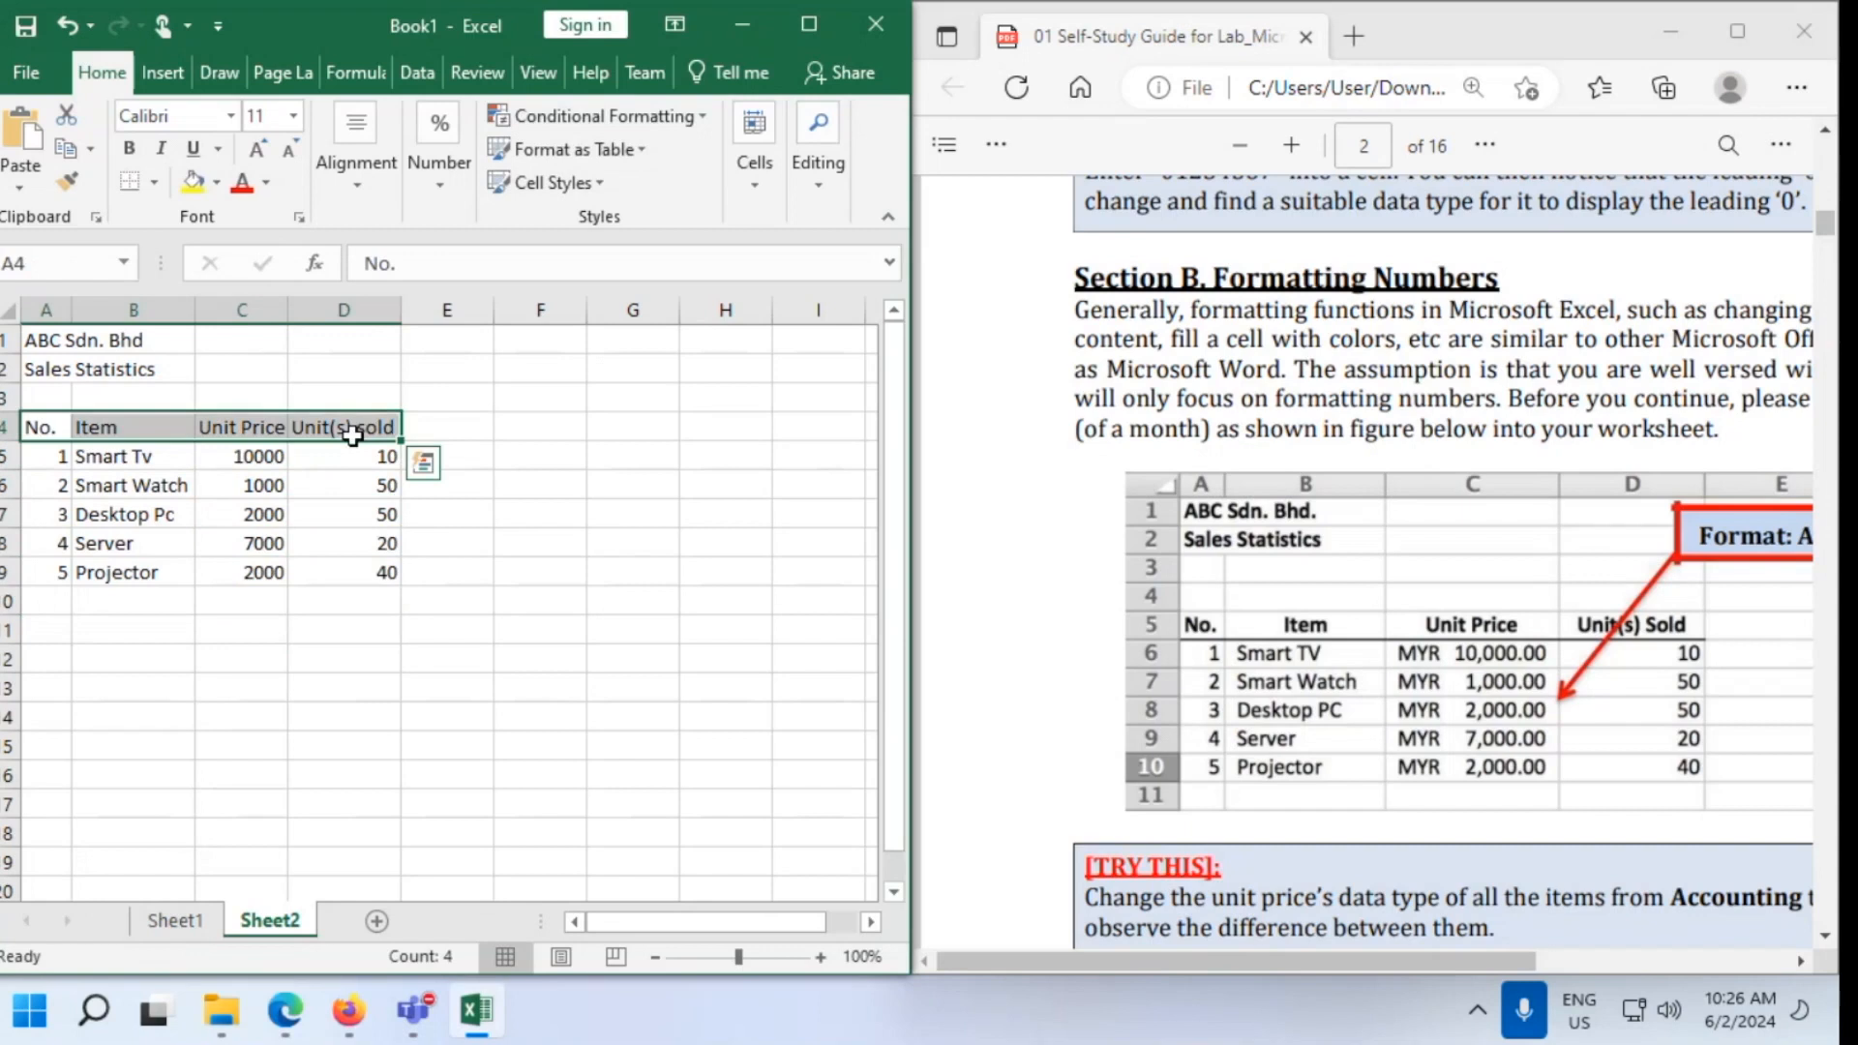
{"action": "key", "text": "ctrl+b"}
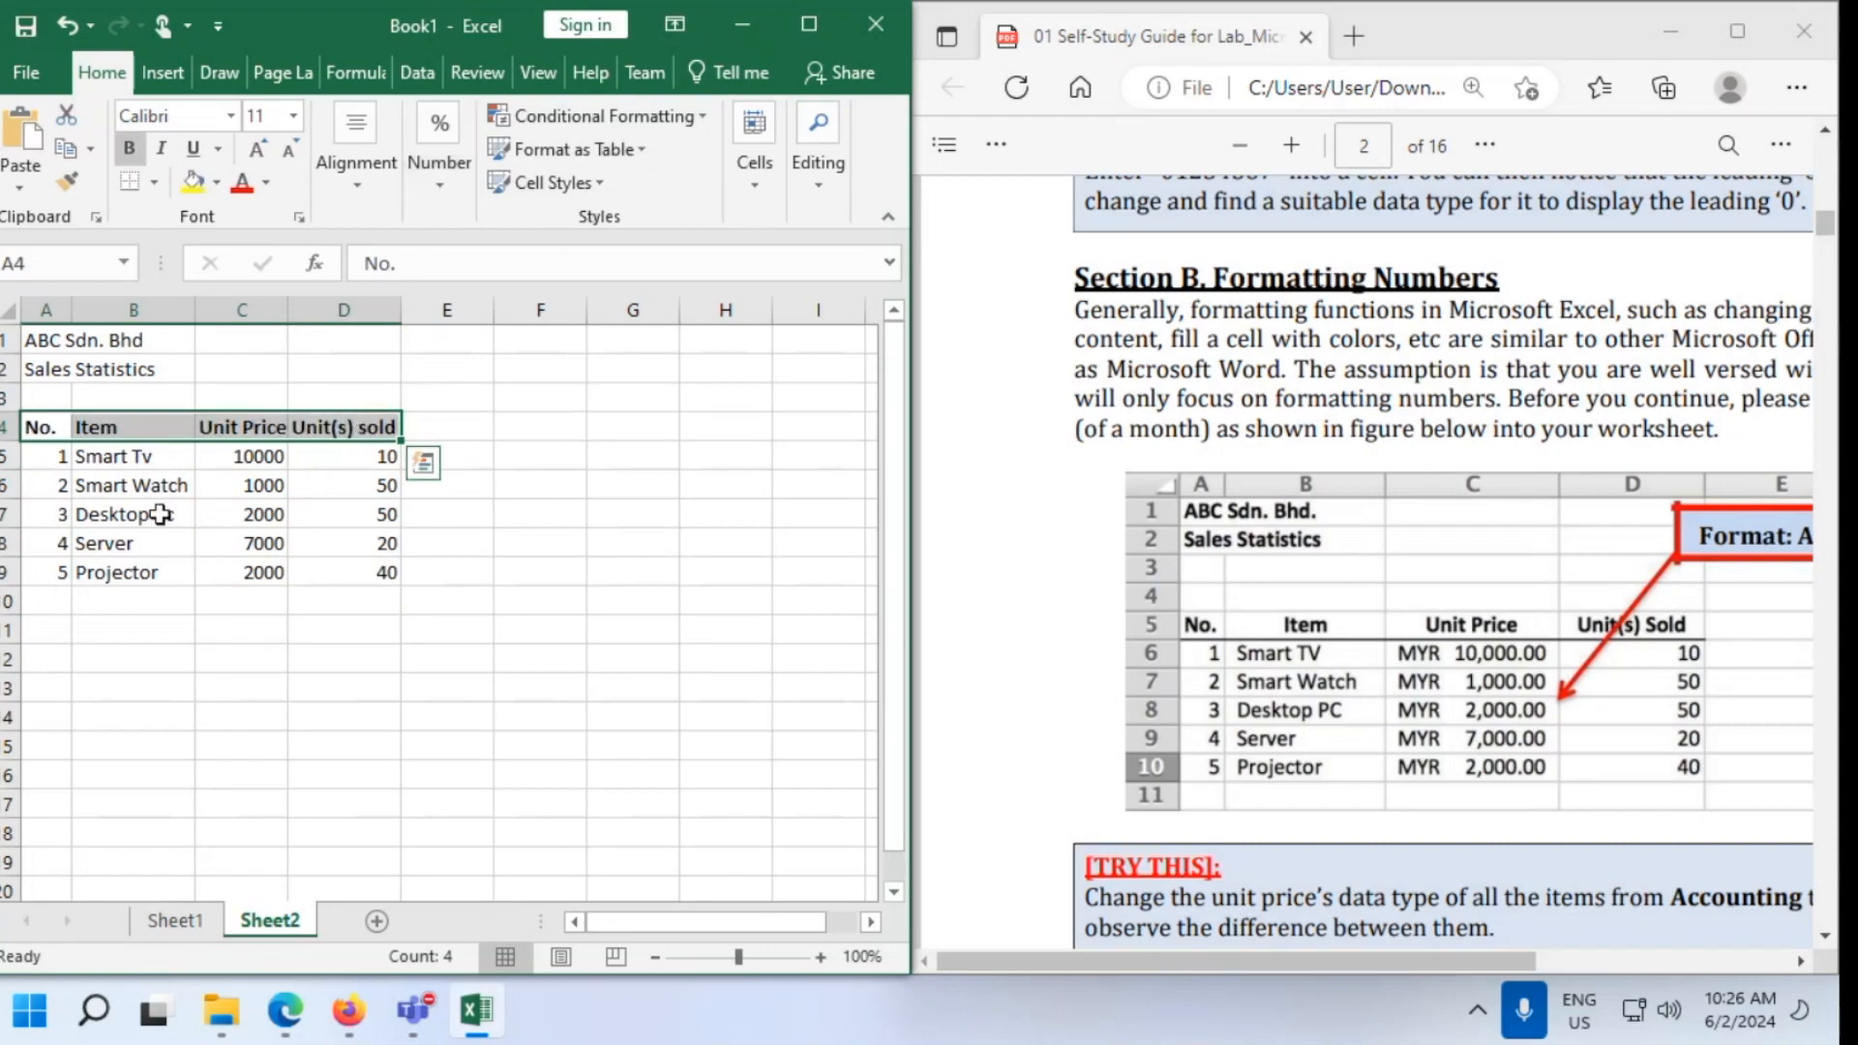
{"action": "left_click_drag", "start_coordinate": [141, 426], "coordinate": [409, 426]}
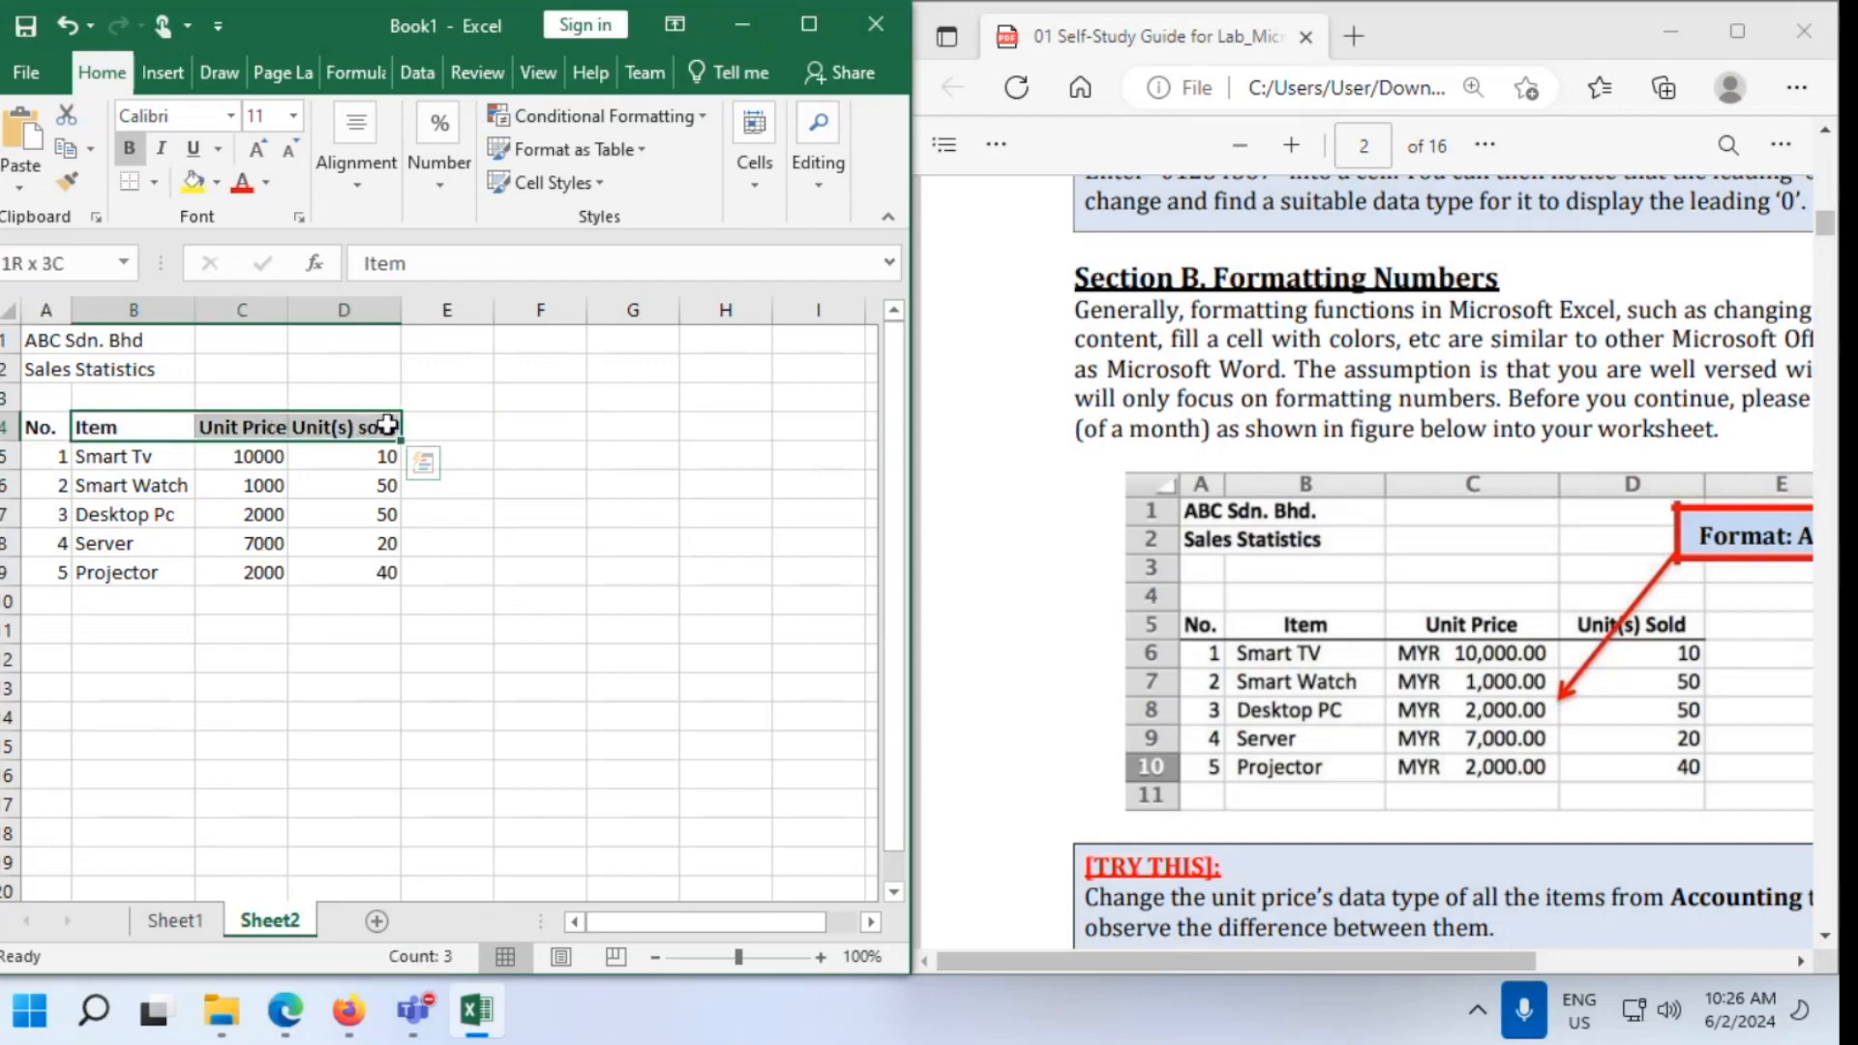
{"action": "left_click", "coordinate": [358, 198]}
{"action": "left_click", "coordinate": [366, 300]}
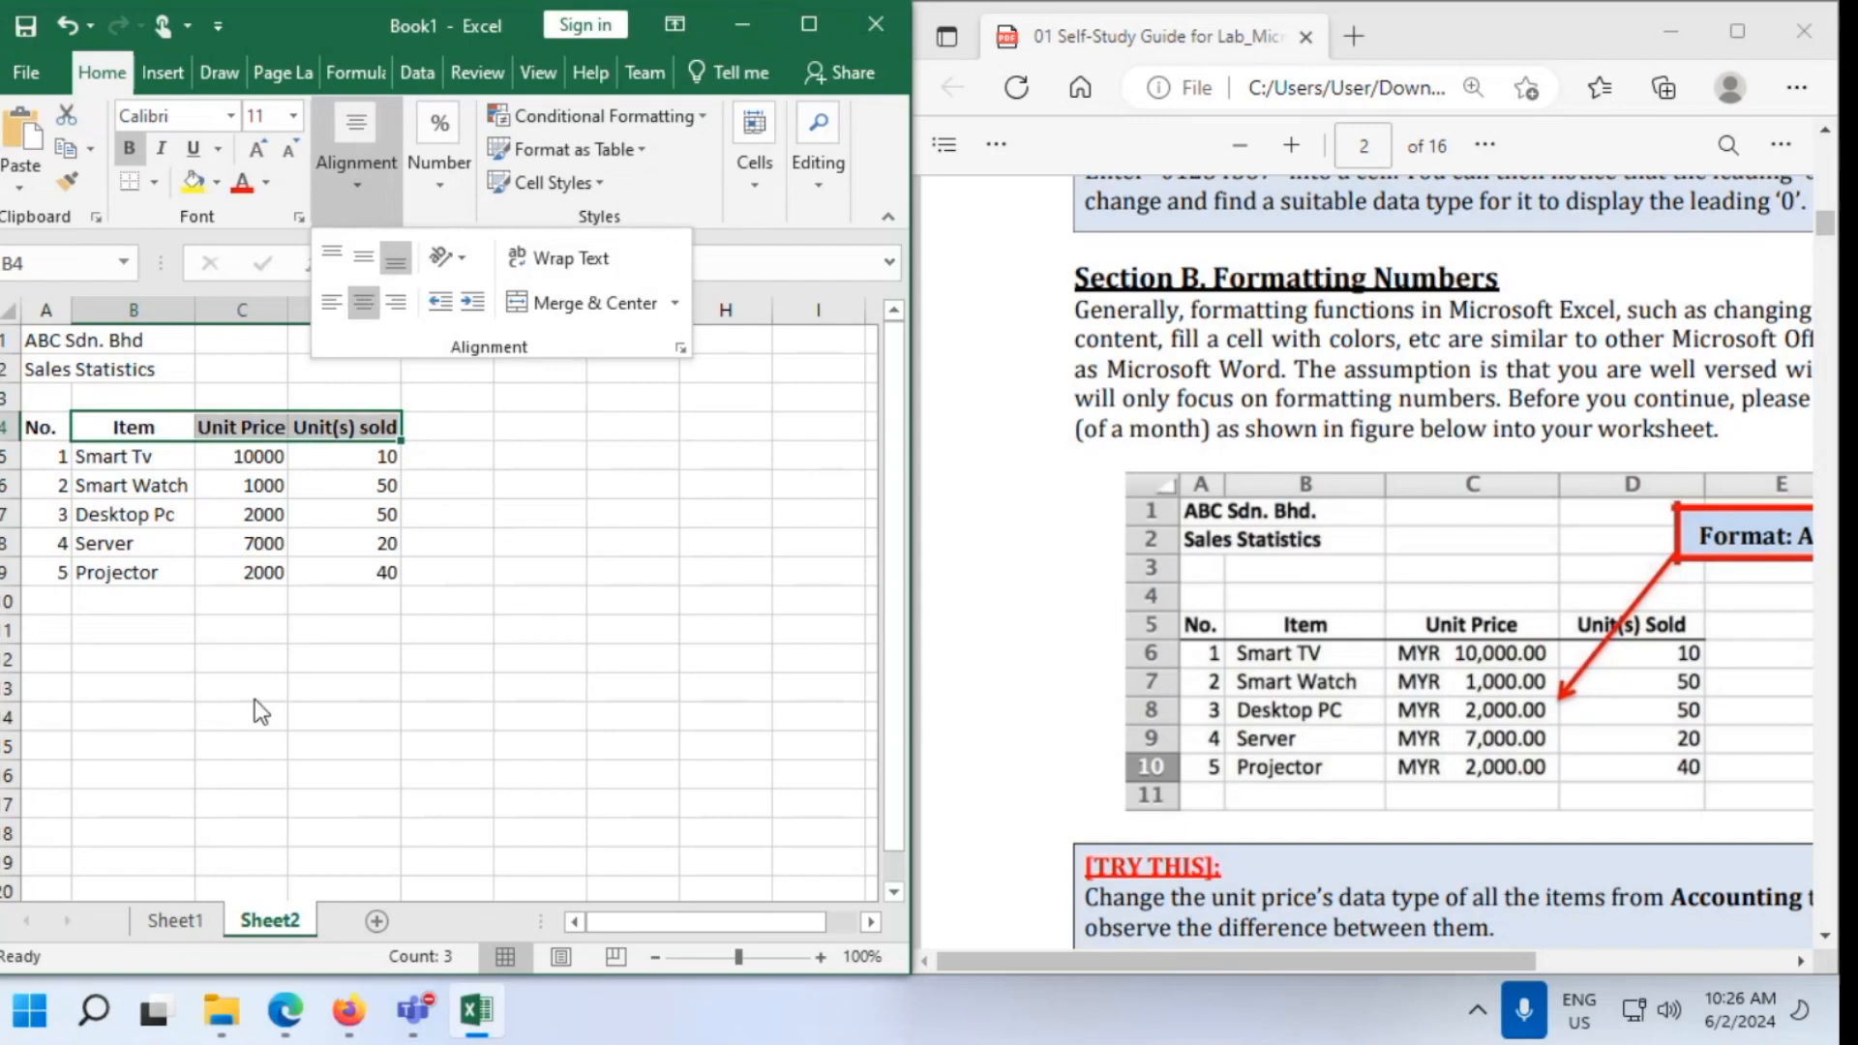
Widen the Unit Price, Unit(s) sold and Item columns
{"action": "left_click_drag", "start_coordinate": [287, 308], "coordinate": [377, 318]}
{"action": "left_click_drag", "start_coordinate": [491, 320], "coordinate": [546, 326]}
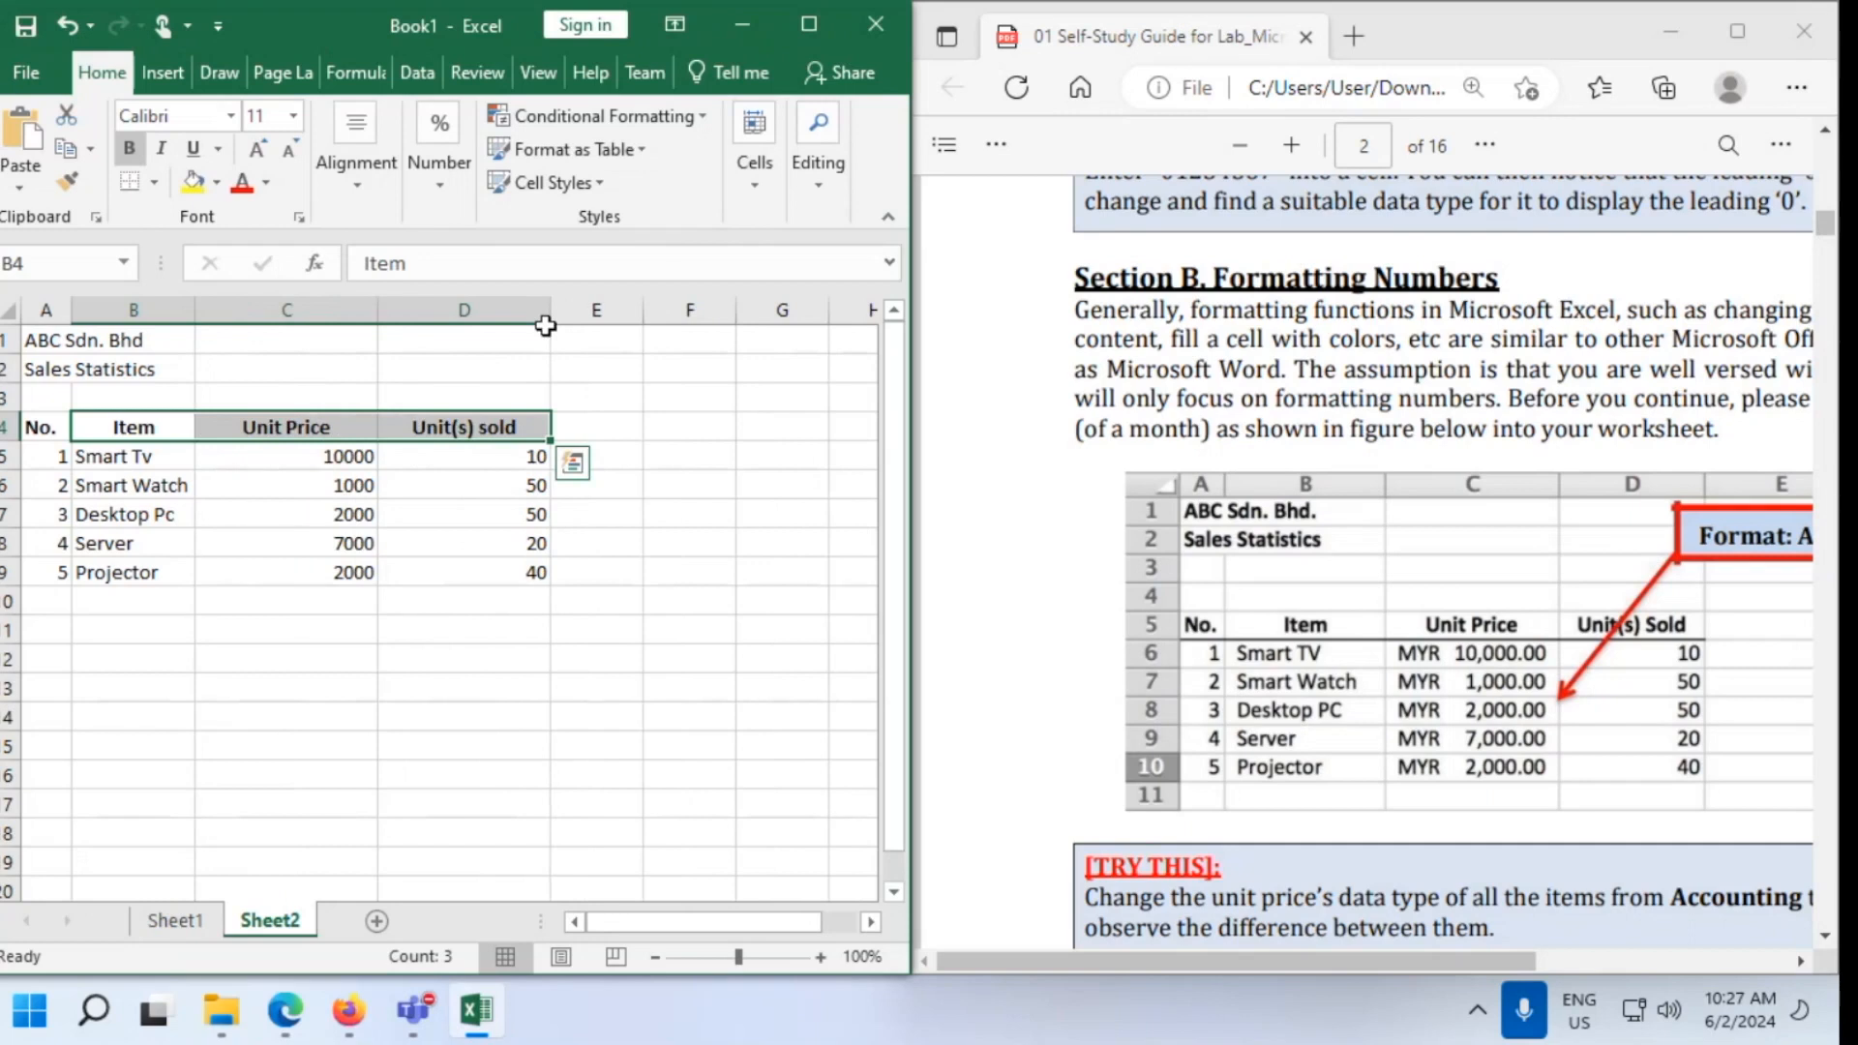
{"action": "mouse_move", "coordinate": [193, 309]}
{"action": "left_mouse_down"}
{"action": "mouse_move", "coordinate": [245, 320]}
{"action": "mouse_move", "coordinate": [227, 320]}
{"action": "left_mouse_up"}
Add a bottom border under the header row A4:D4
{"action": "left_click_drag", "start_coordinate": [35, 426], "coordinate": [581, 428]}
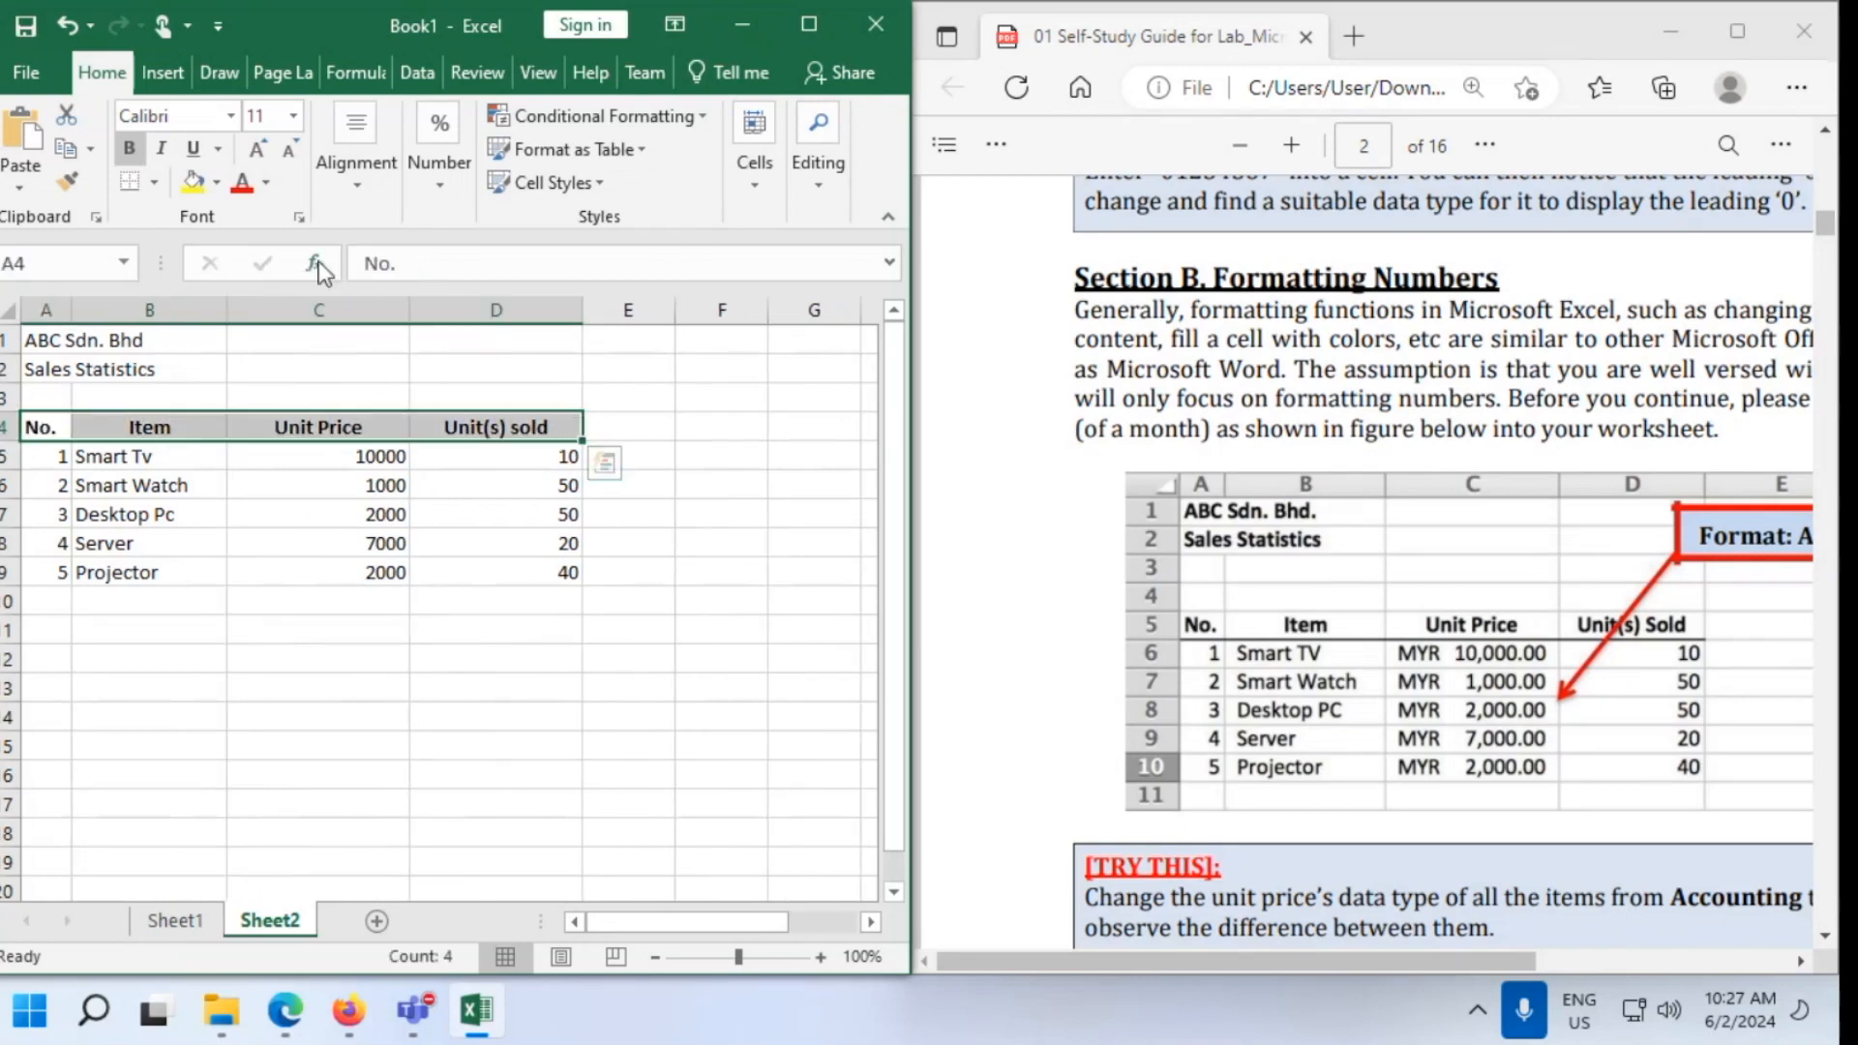
{"action": "left_click", "coordinate": [130, 182]}
{"action": "left_click", "coordinate": [344, 690]}
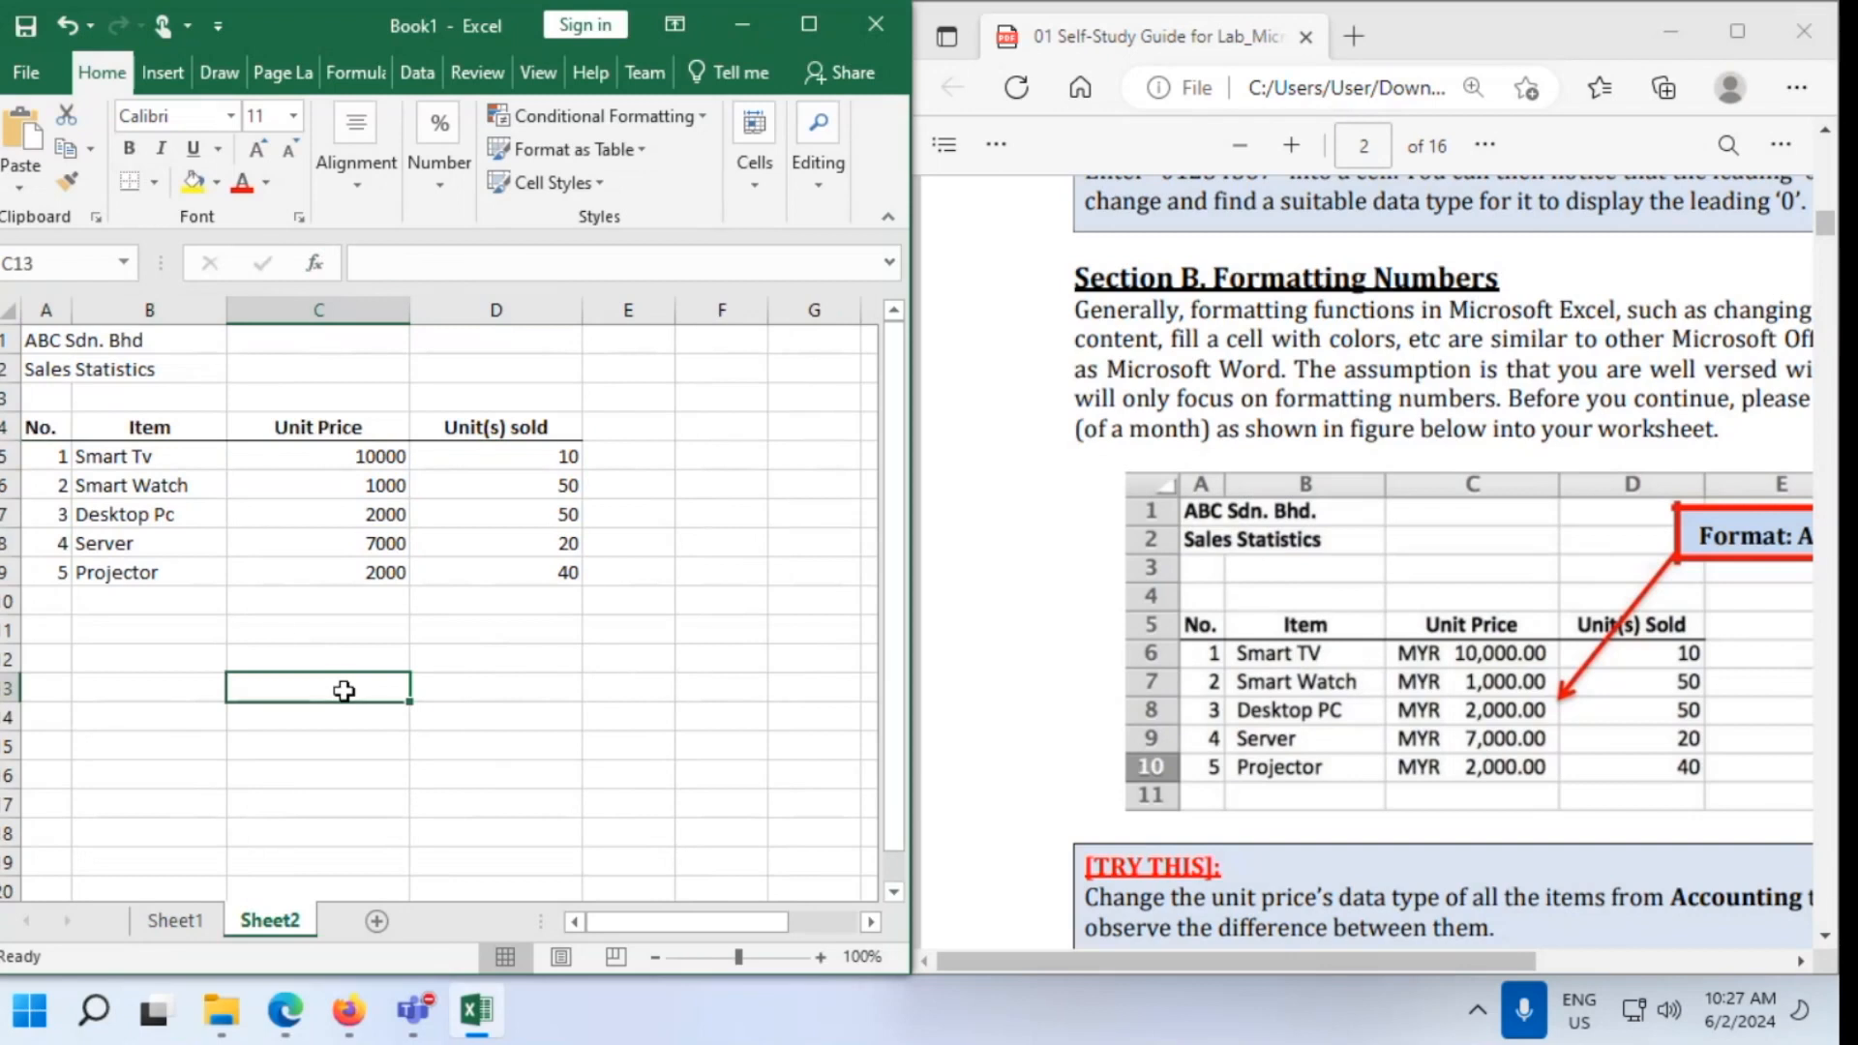
{"action": "left_click_drag", "start_coordinate": [46, 426], "coordinate": [538, 433]}
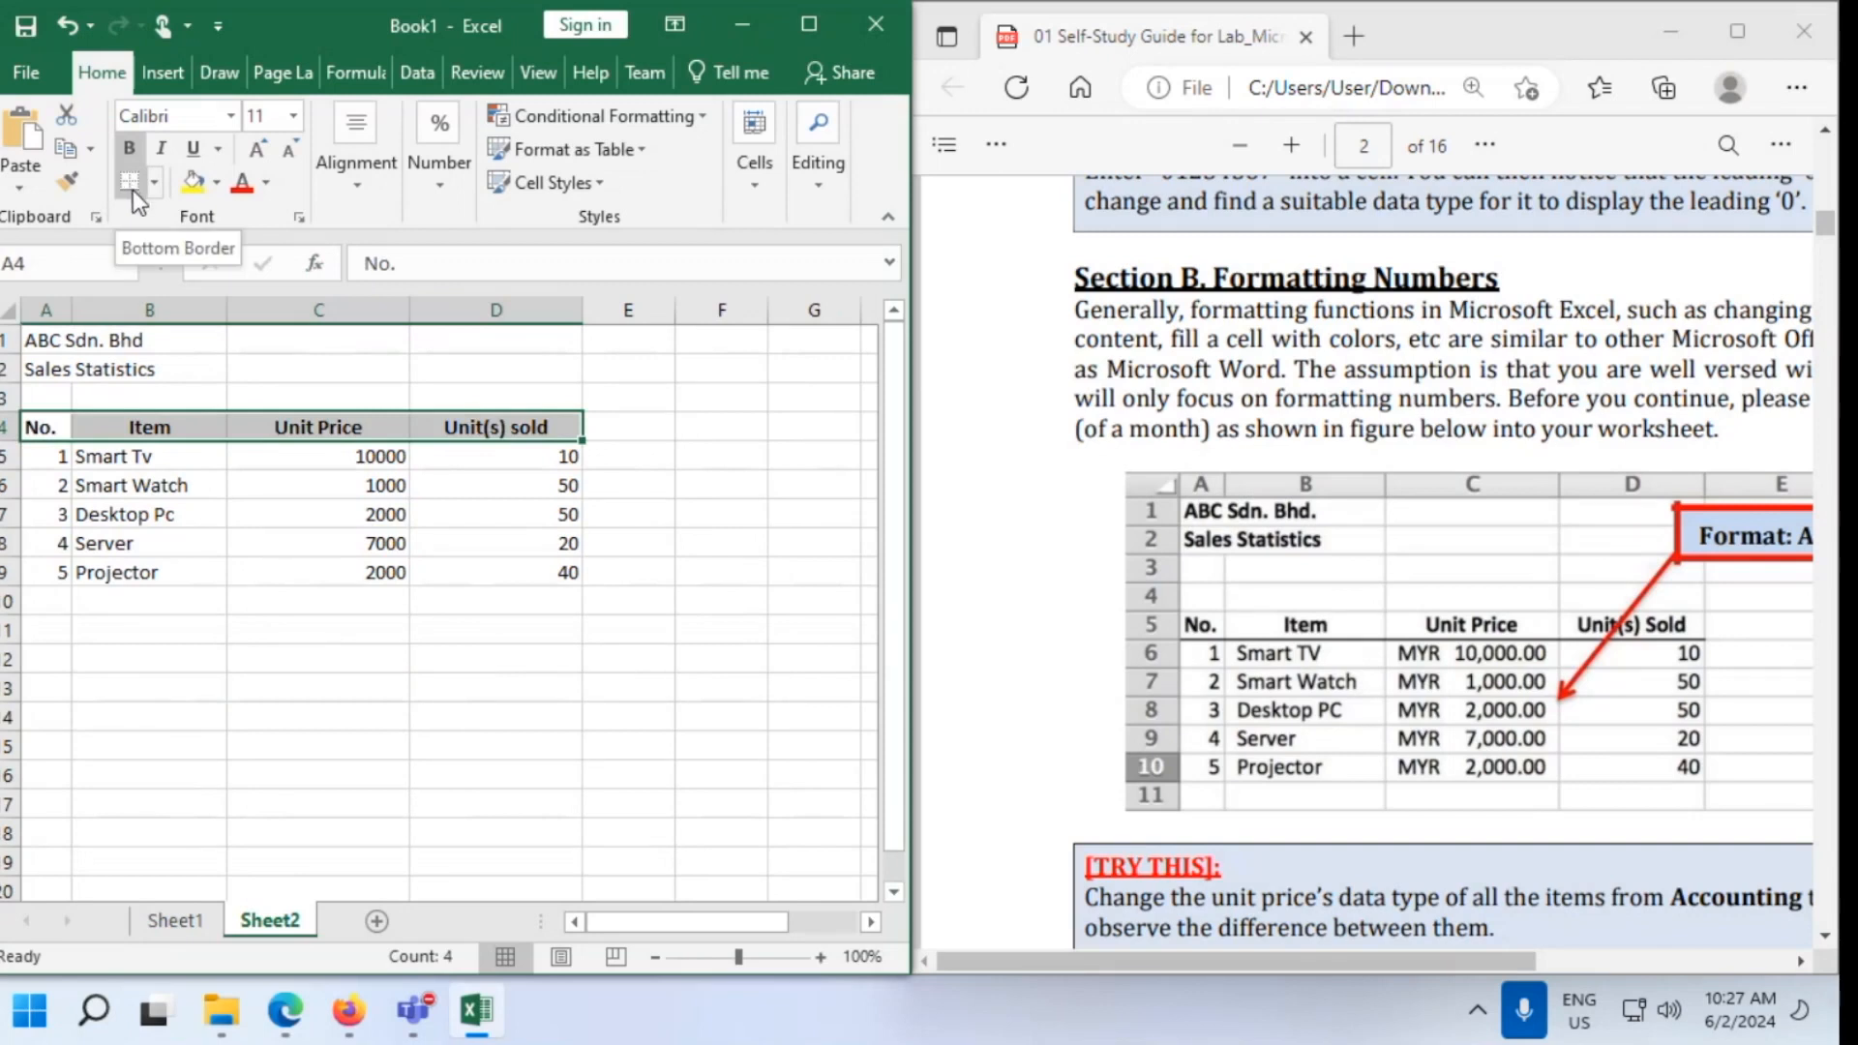
{"action": "left_click", "coordinate": [244, 542]}
{"action": "left_click_drag", "start_coordinate": [41, 426], "coordinate": [661, 426]}
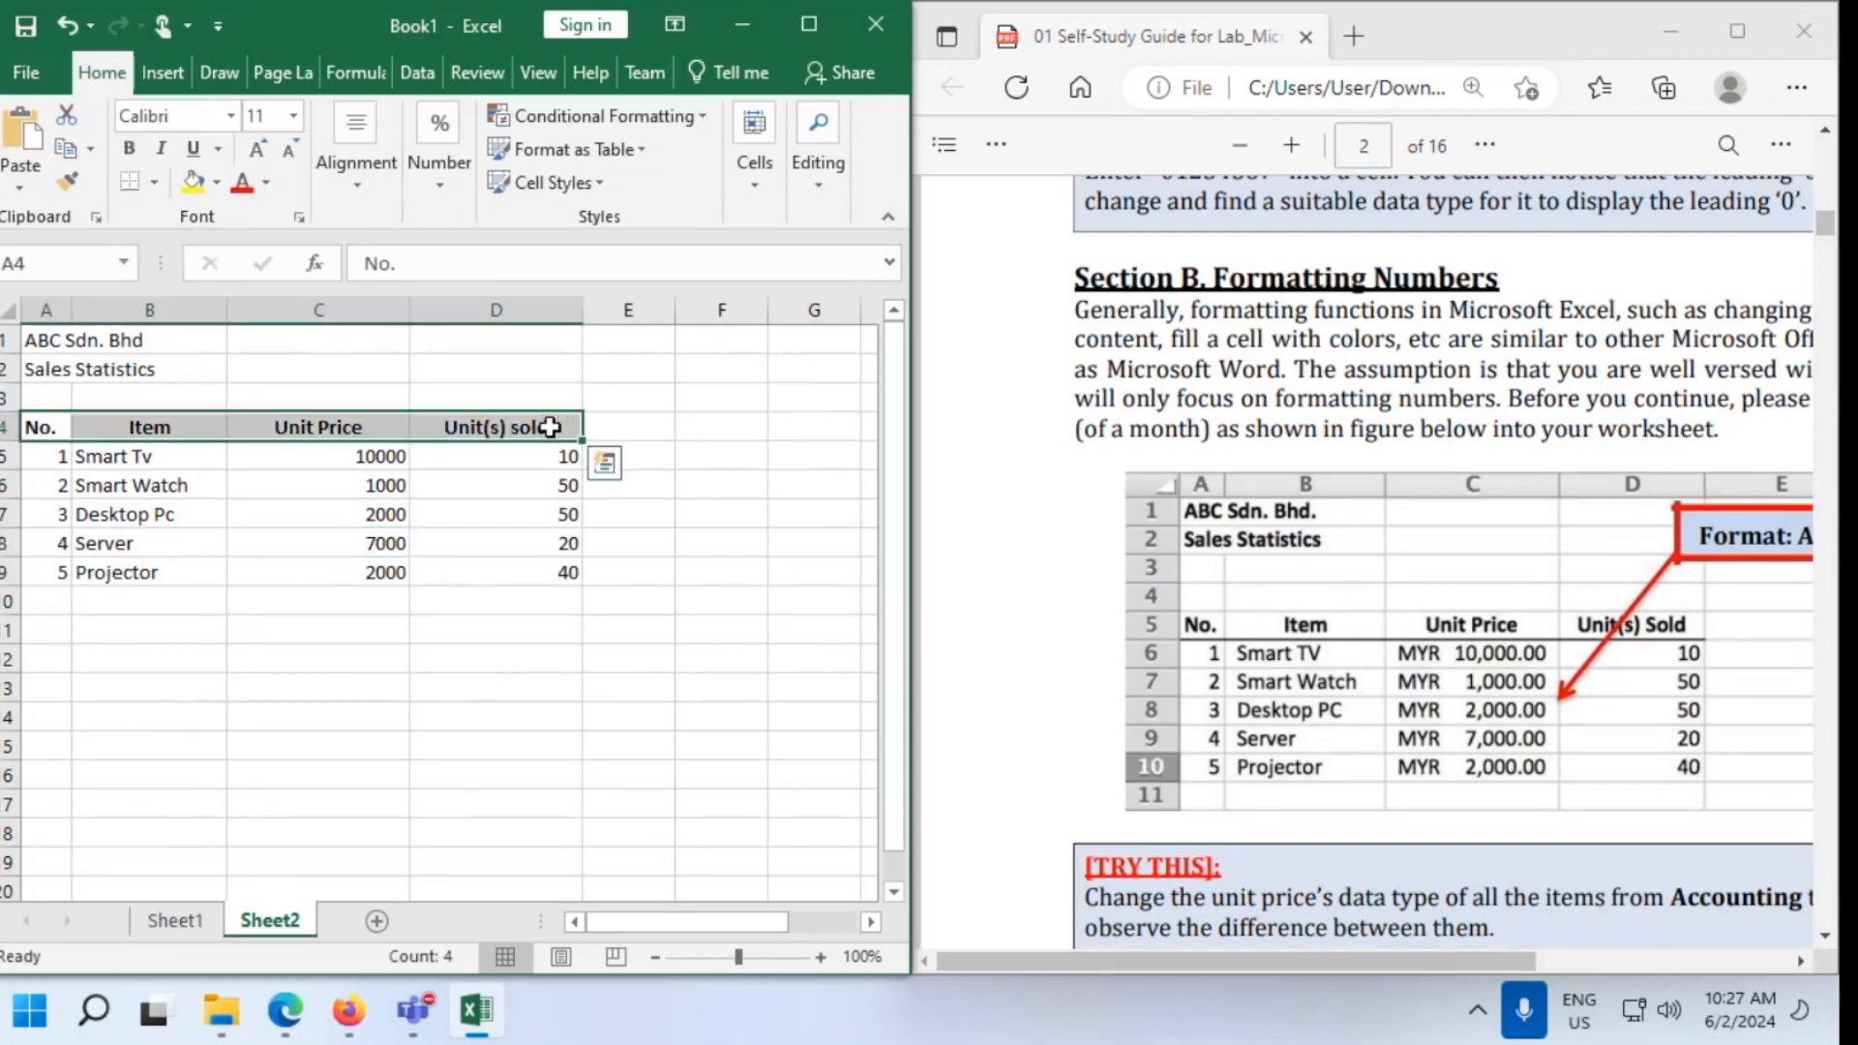
{"action": "left_click", "coordinate": [319, 688]}
Make the titles ABC Sdn. Bhd and Sales Statistics in A1:A2 bold
{"action": "left_click_drag", "start_coordinate": [42, 342], "coordinate": [120, 366]}
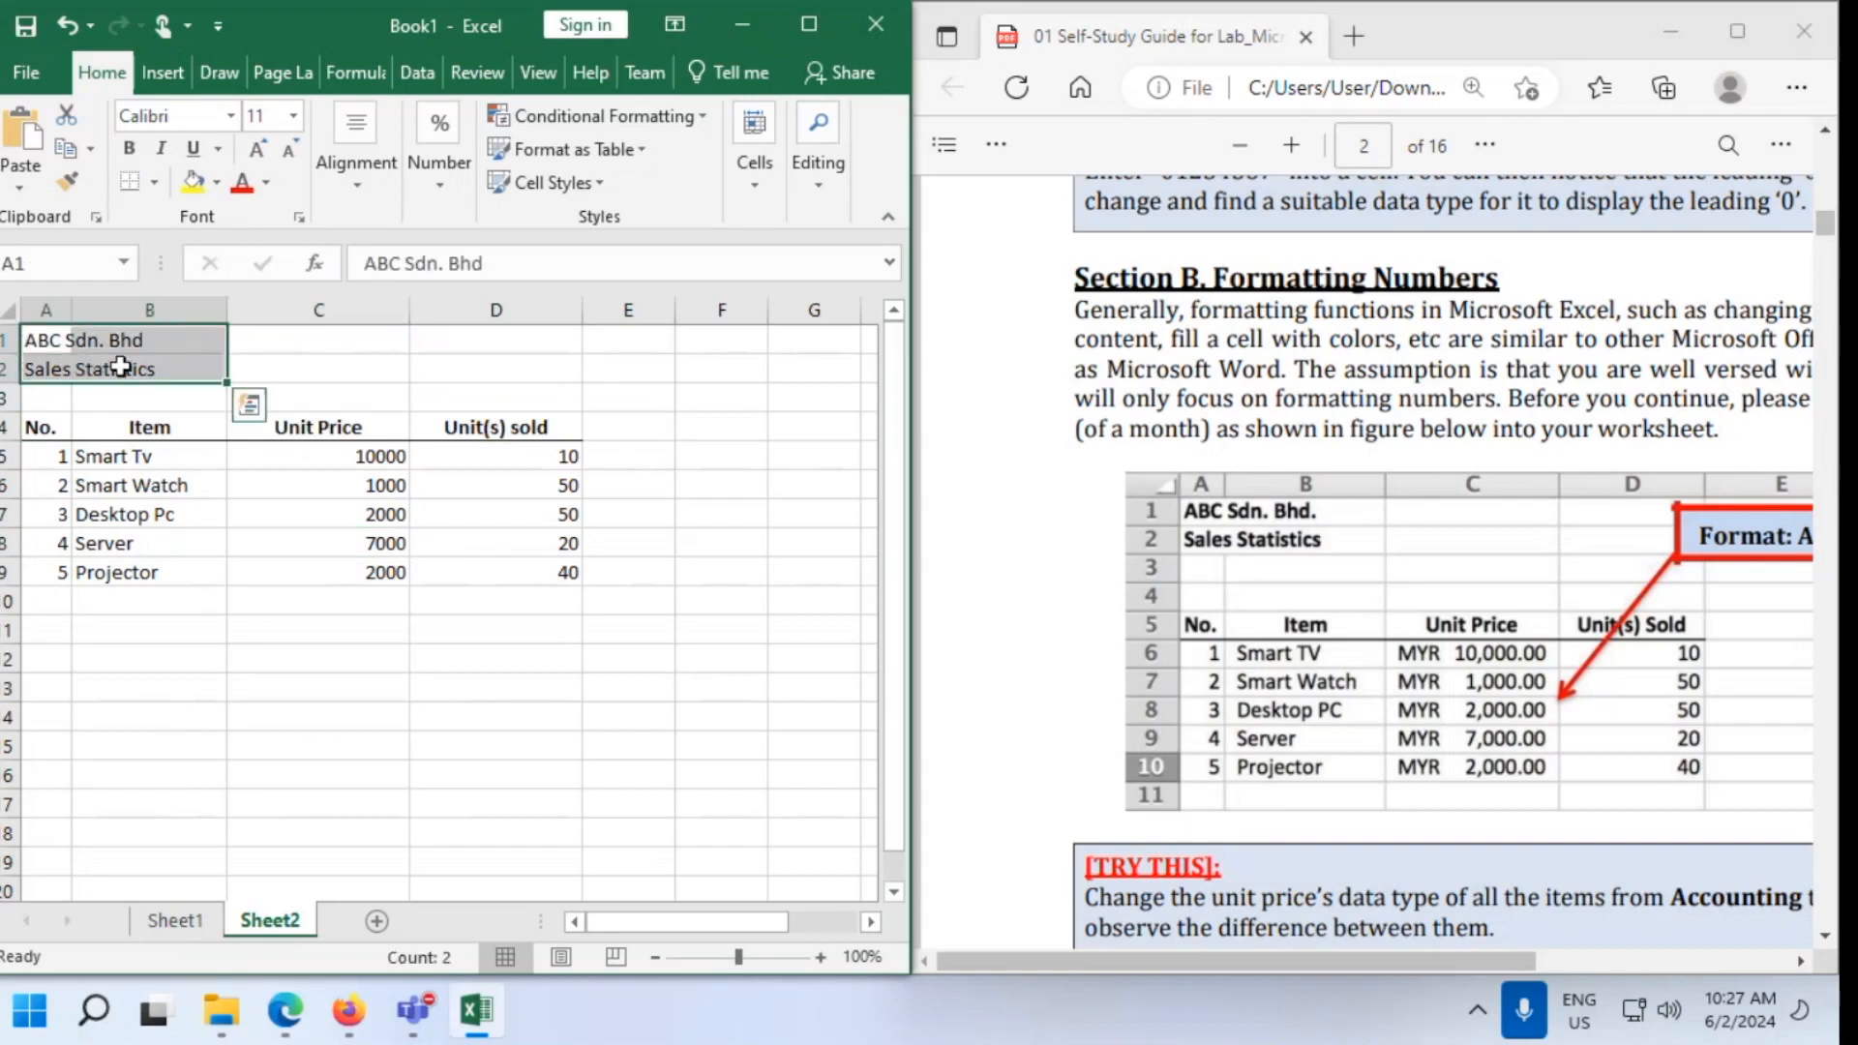
{"action": "key", "text": "ctrl+q"}
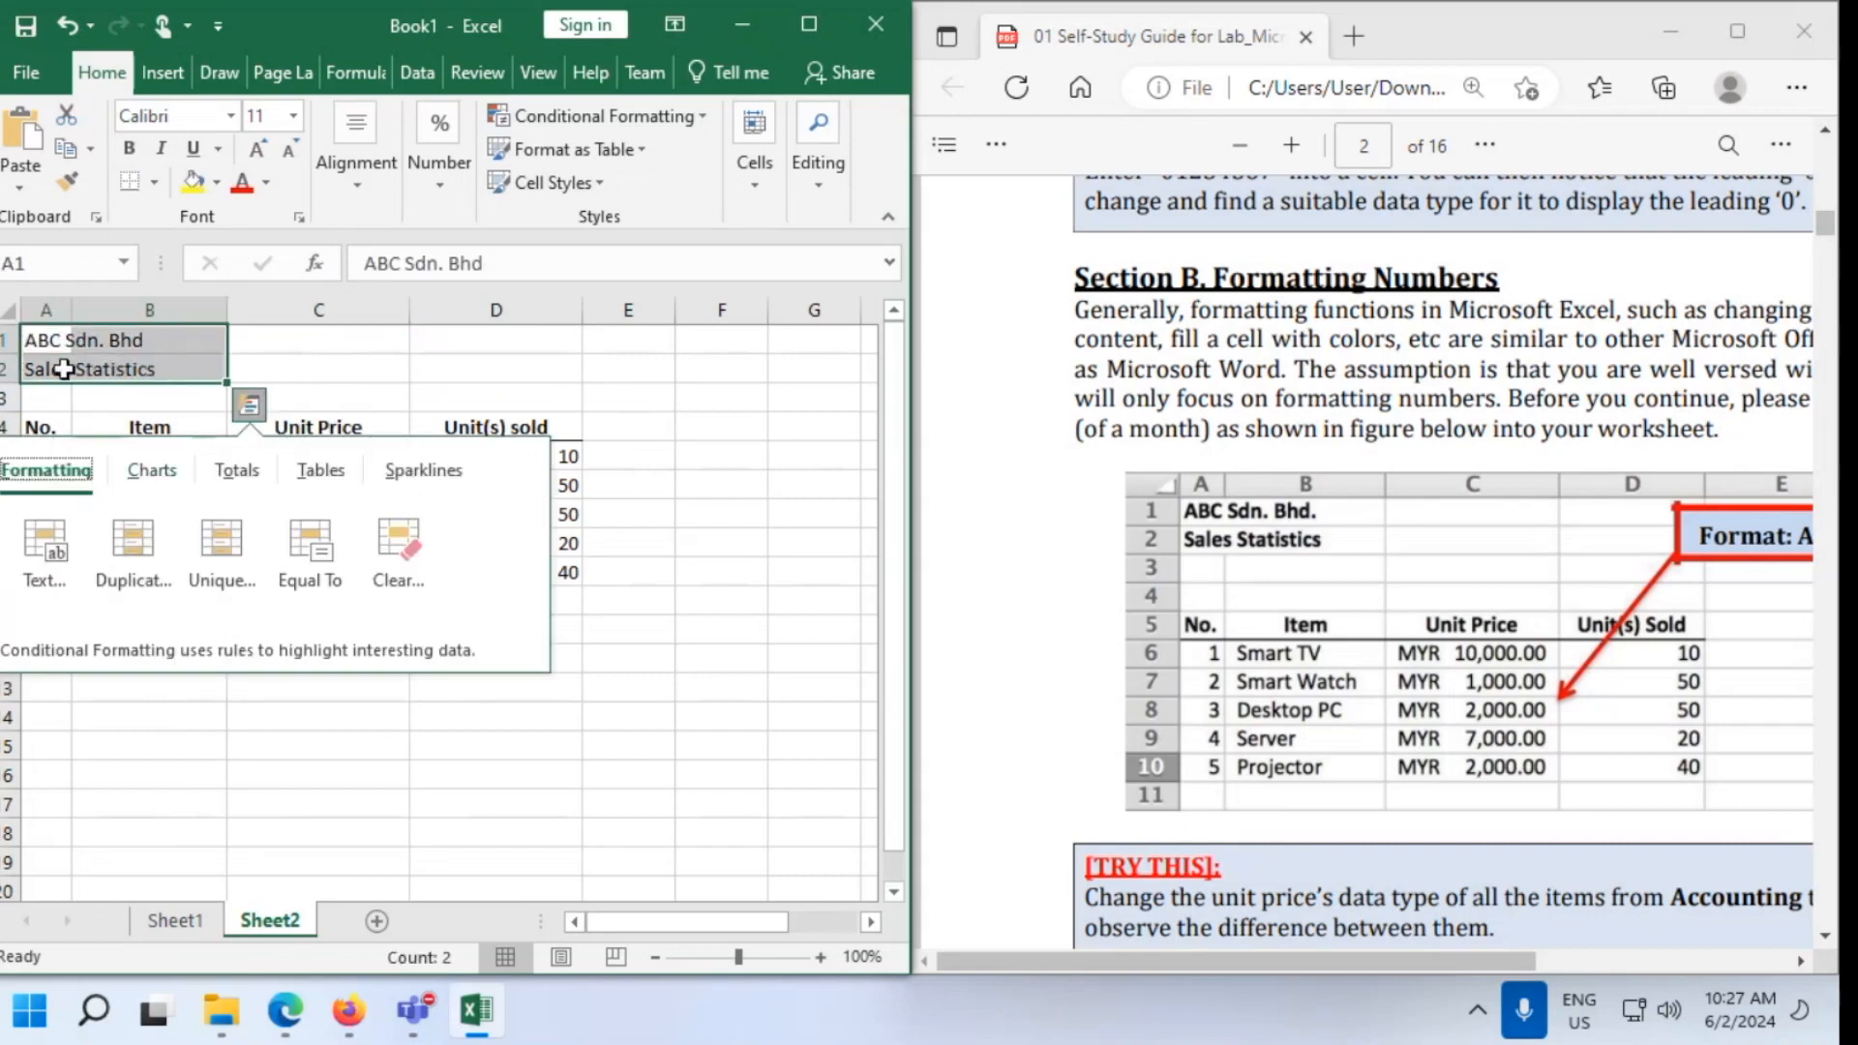
{"action": "left_click", "coordinate": [112, 765]}
{"action": "left_click_drag", "start_coordinate": [85, 341], "coordinate": [42, 368]}
{"action": "key", "text": "ctrl+b"}
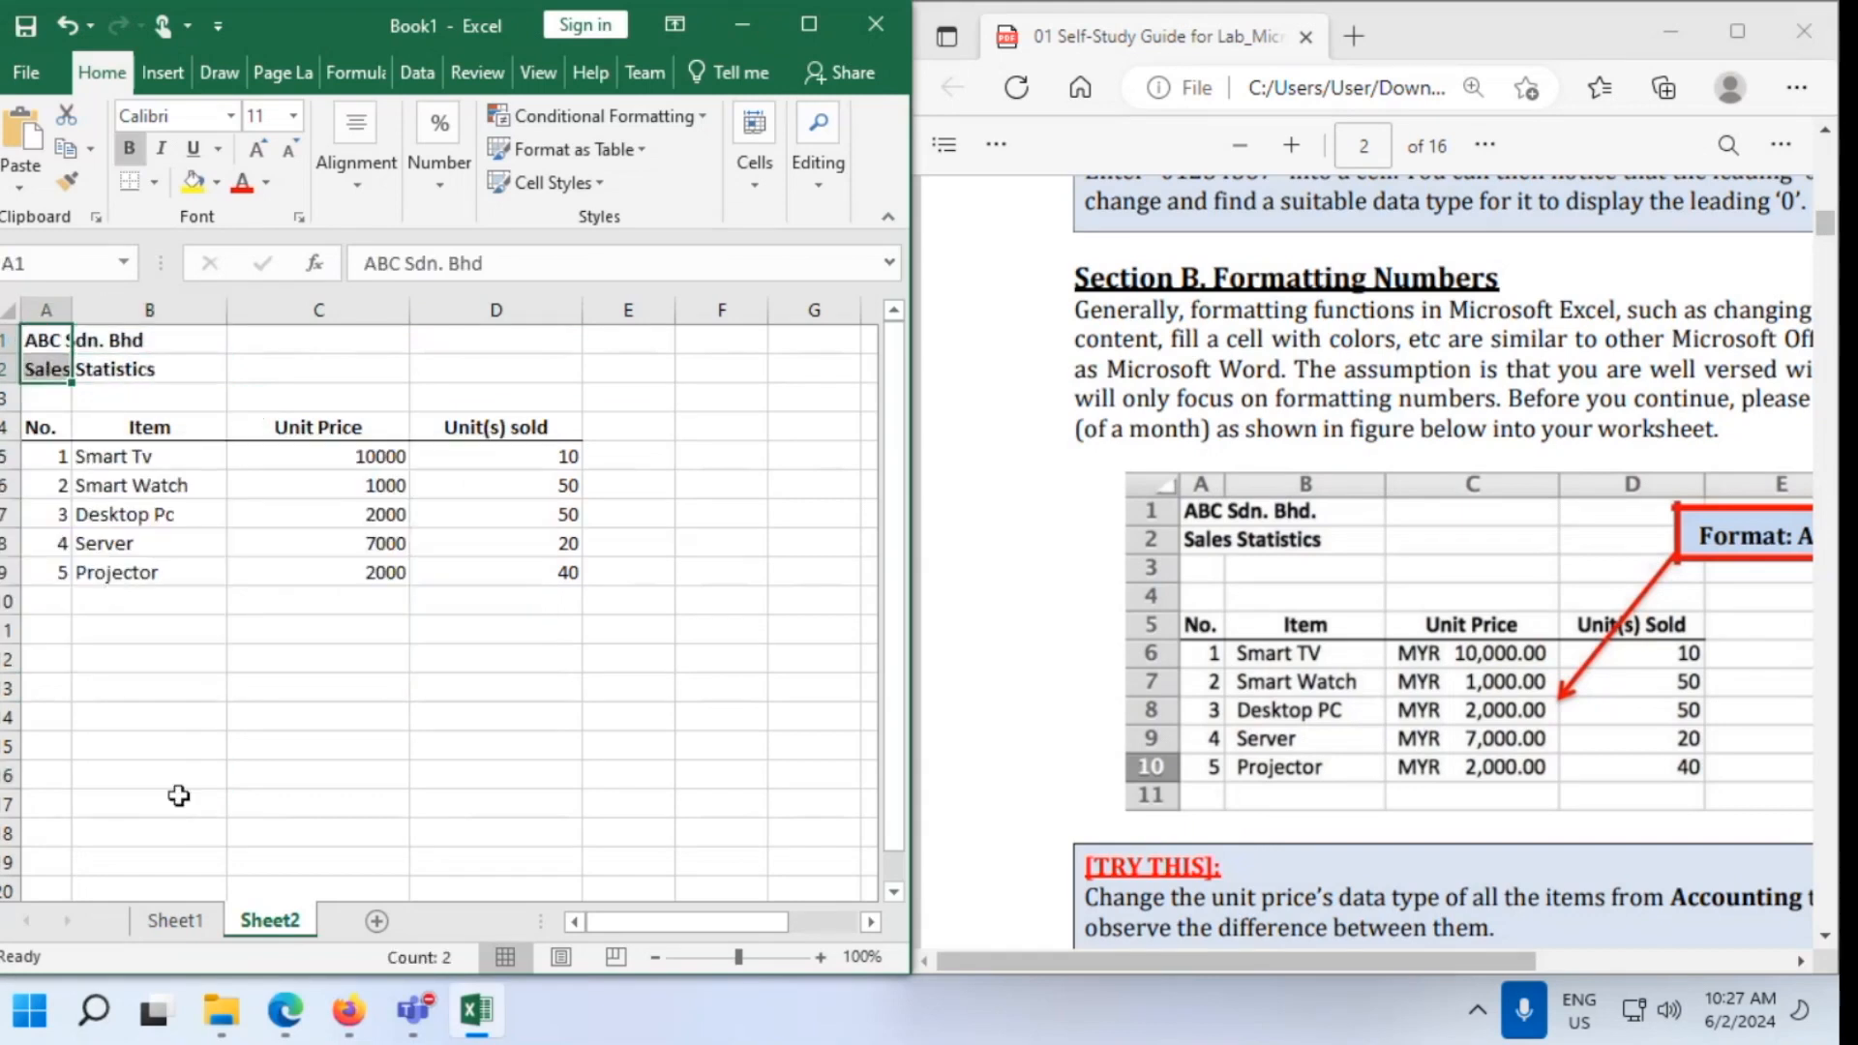
{"action": "left_click", "coordinate": [179, 796]}
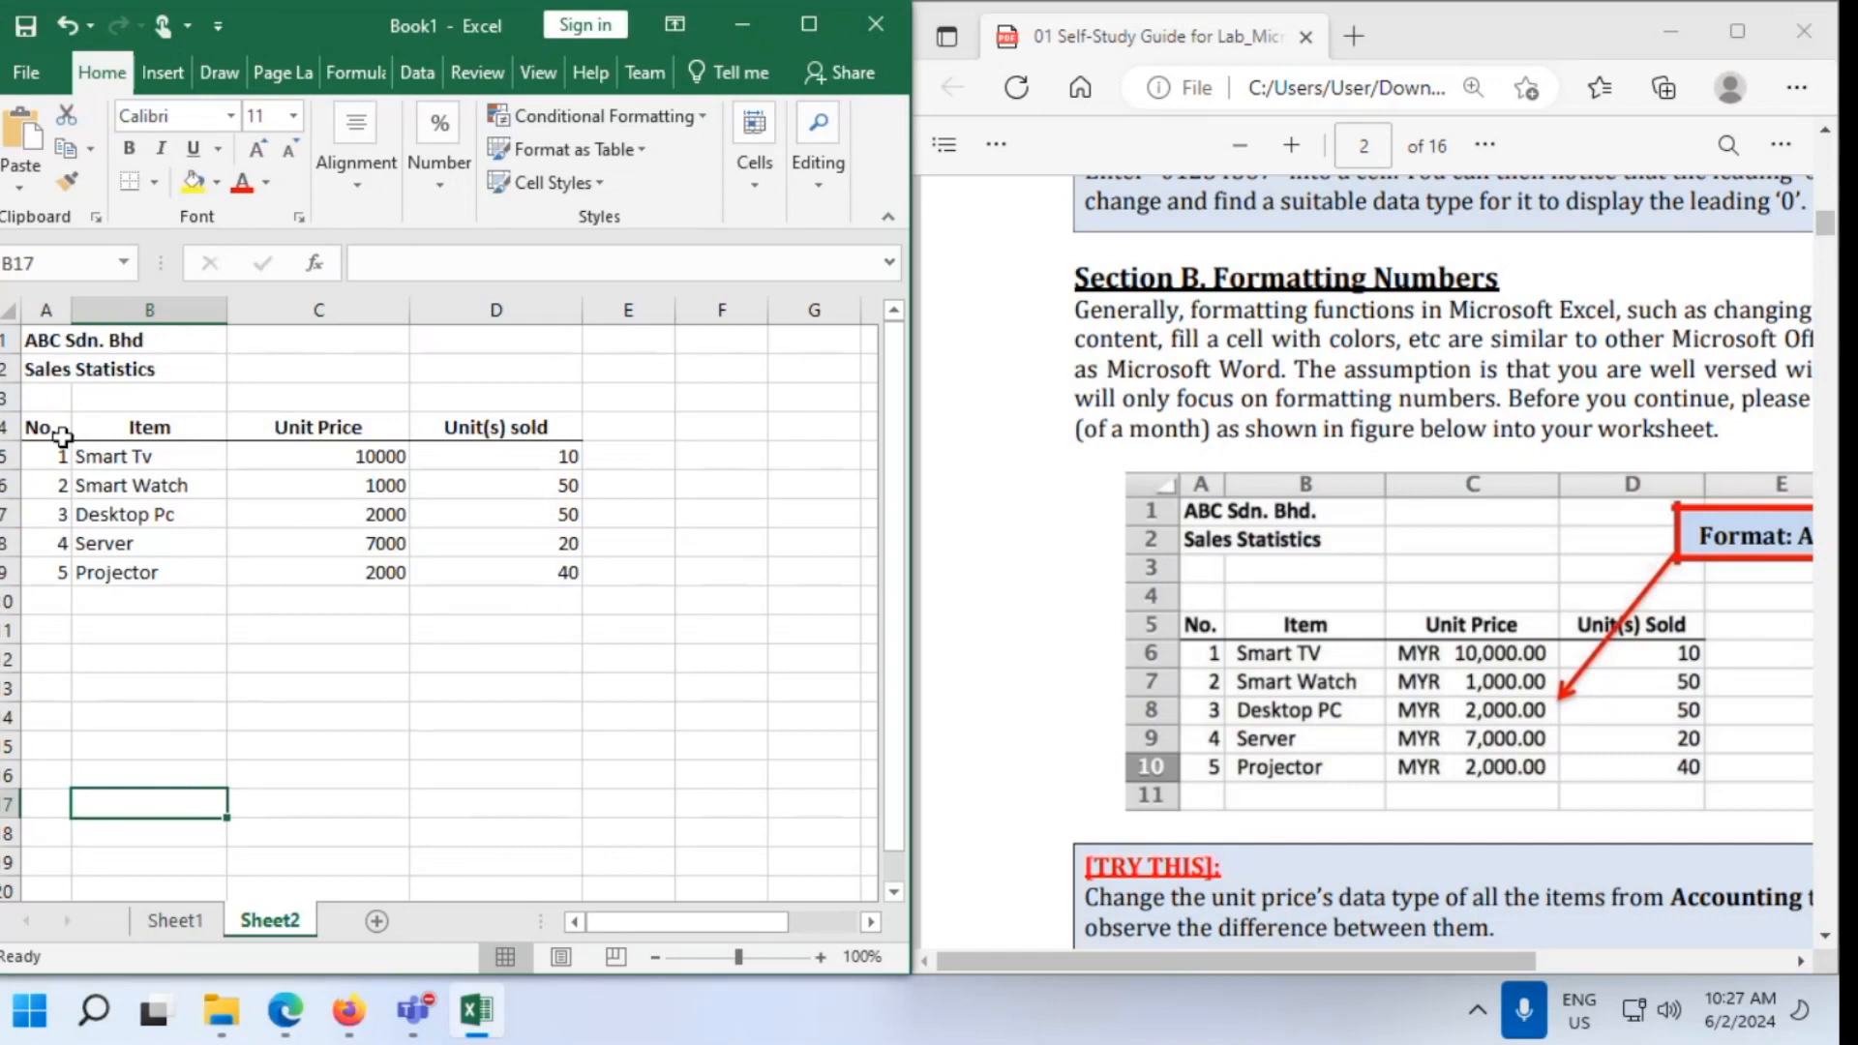
Set the font size of the whole sales table A1:D9 to 12
{"action": "left_click_drag", "start_coordinate": [33, 346], "coordinate": [557, 576]}
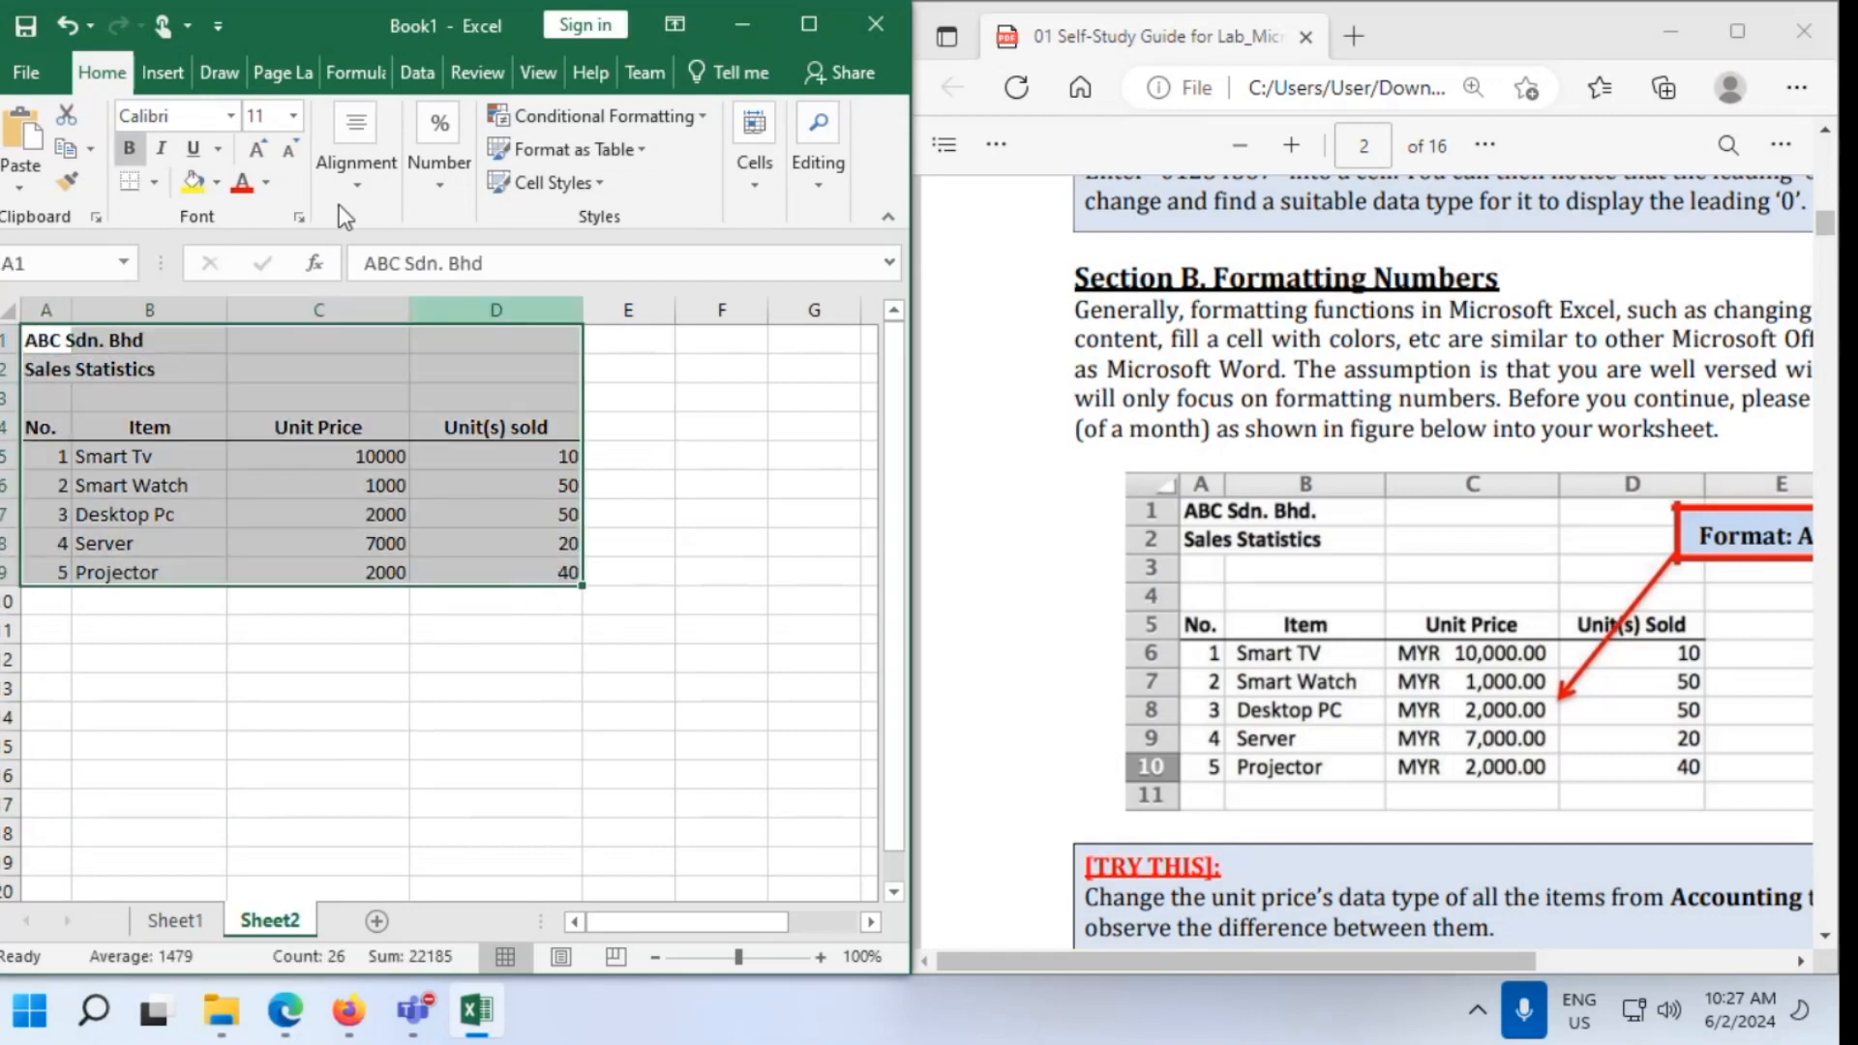
{"action": "left_click", "coordinate": [292, 115]}
{"action": "left_click", "coordinate": [270, 260]}
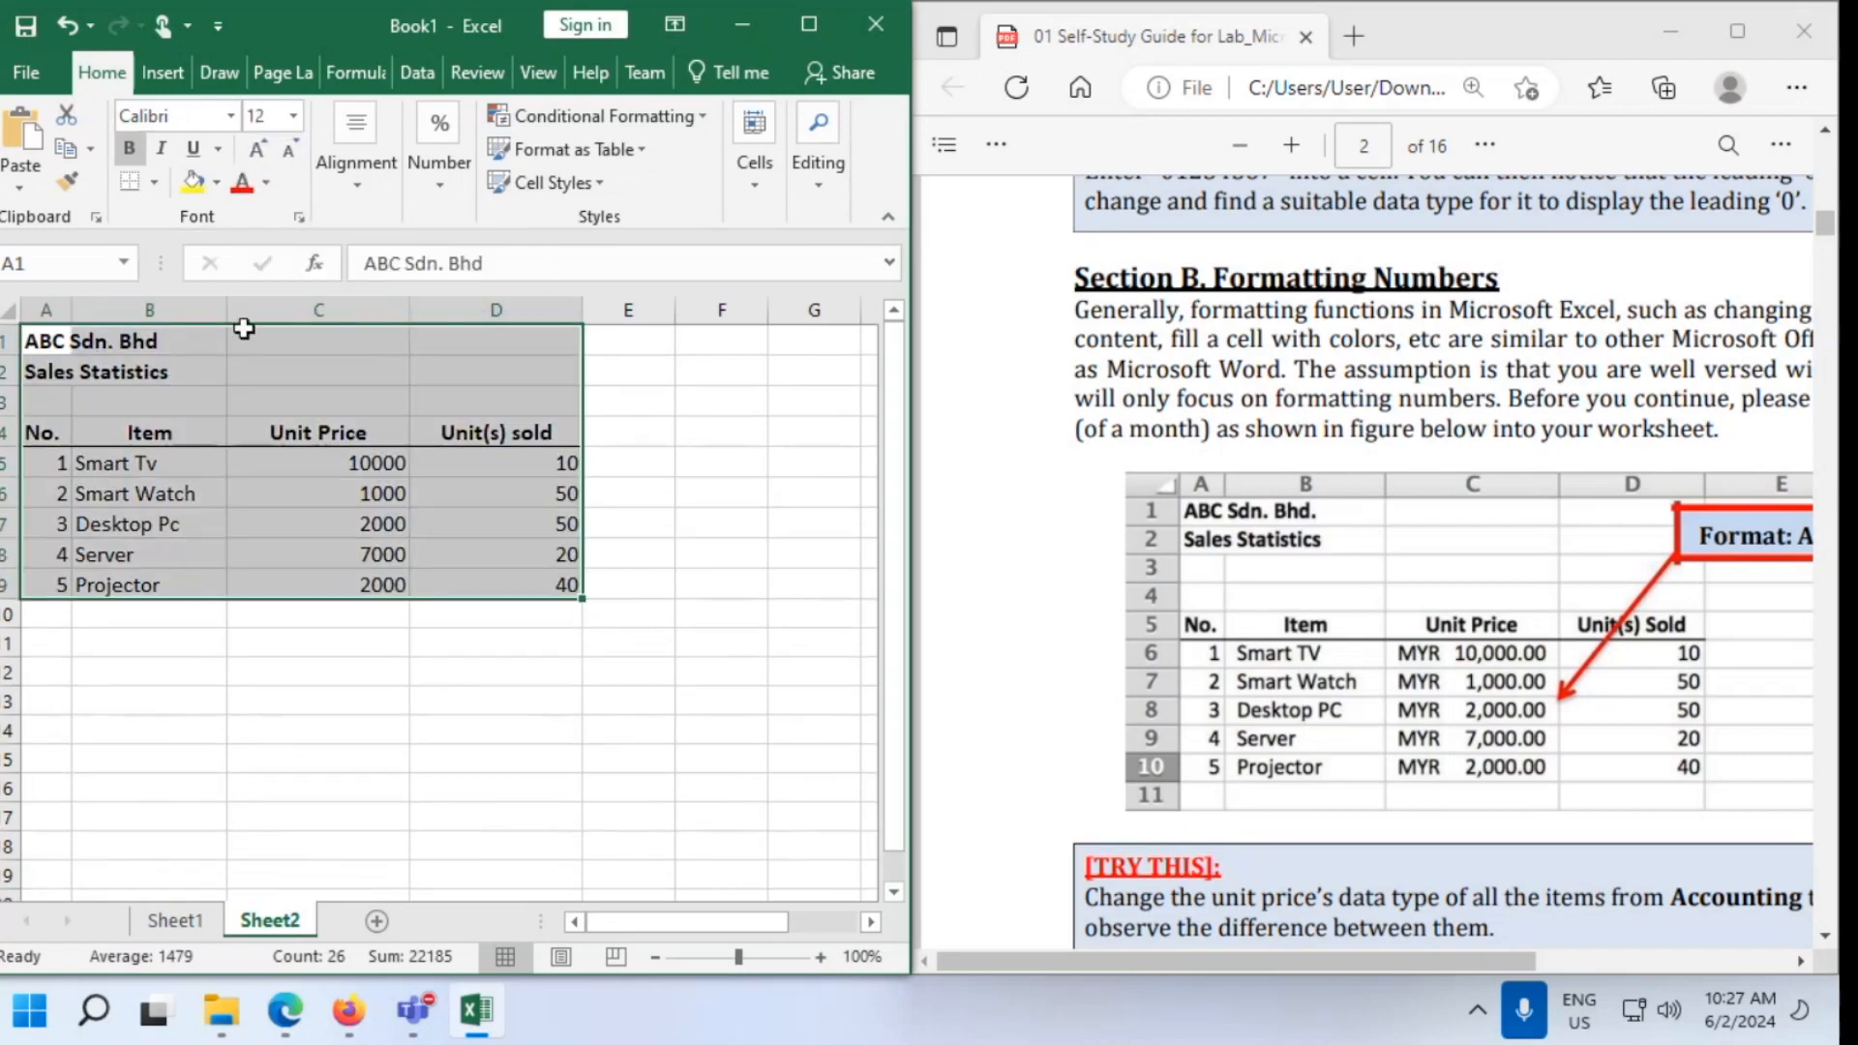
Change the font of the sales table A1:D9 to Segoe UI Historic
{"action": "left_click", "coordinate": [228, 118]}
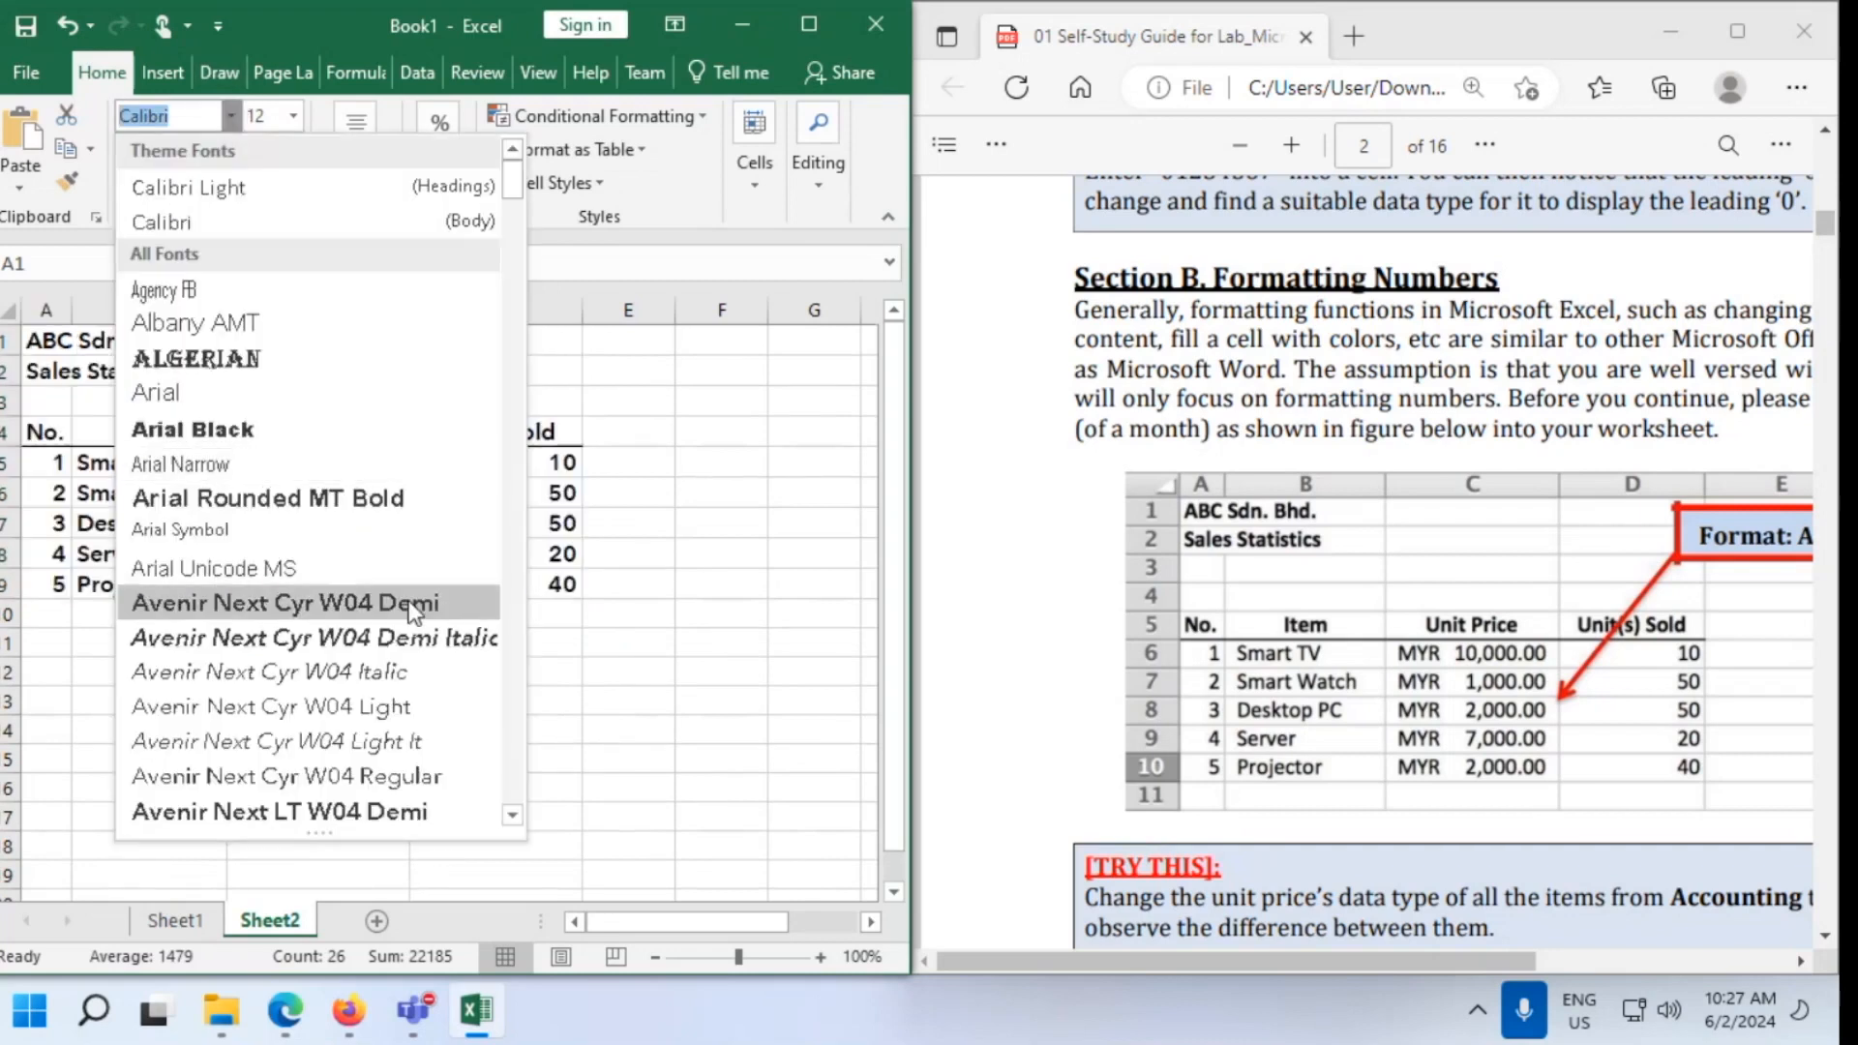
{"action": "scroll", "coordinate": [404, 606], "scroll_direction": "down", "scroll_amount": 6}
{"action": "scroll", "coordinate": [404, 606], "scroll_direction": "down", "scroll_amount": 20}
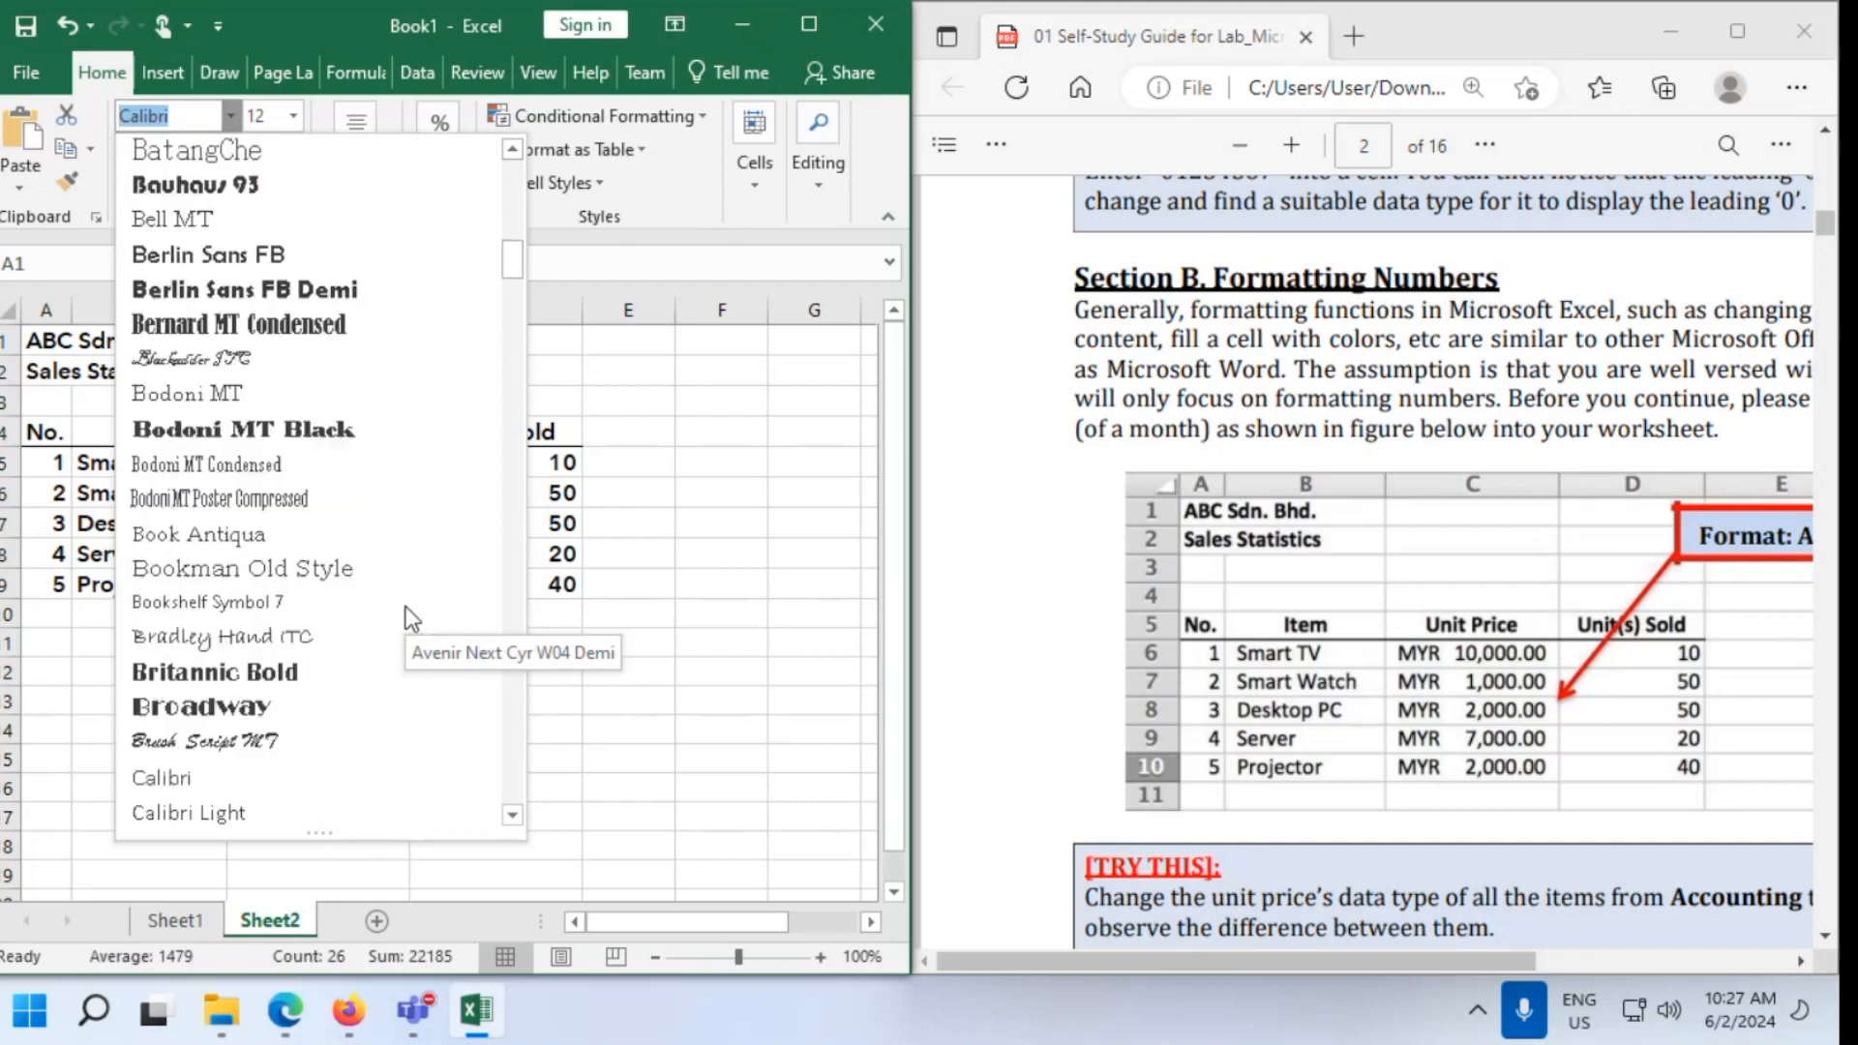
{"action": "scroll", "coordinate": [404, 606], "scroll_direction": "down", "scroll_amount": 20}
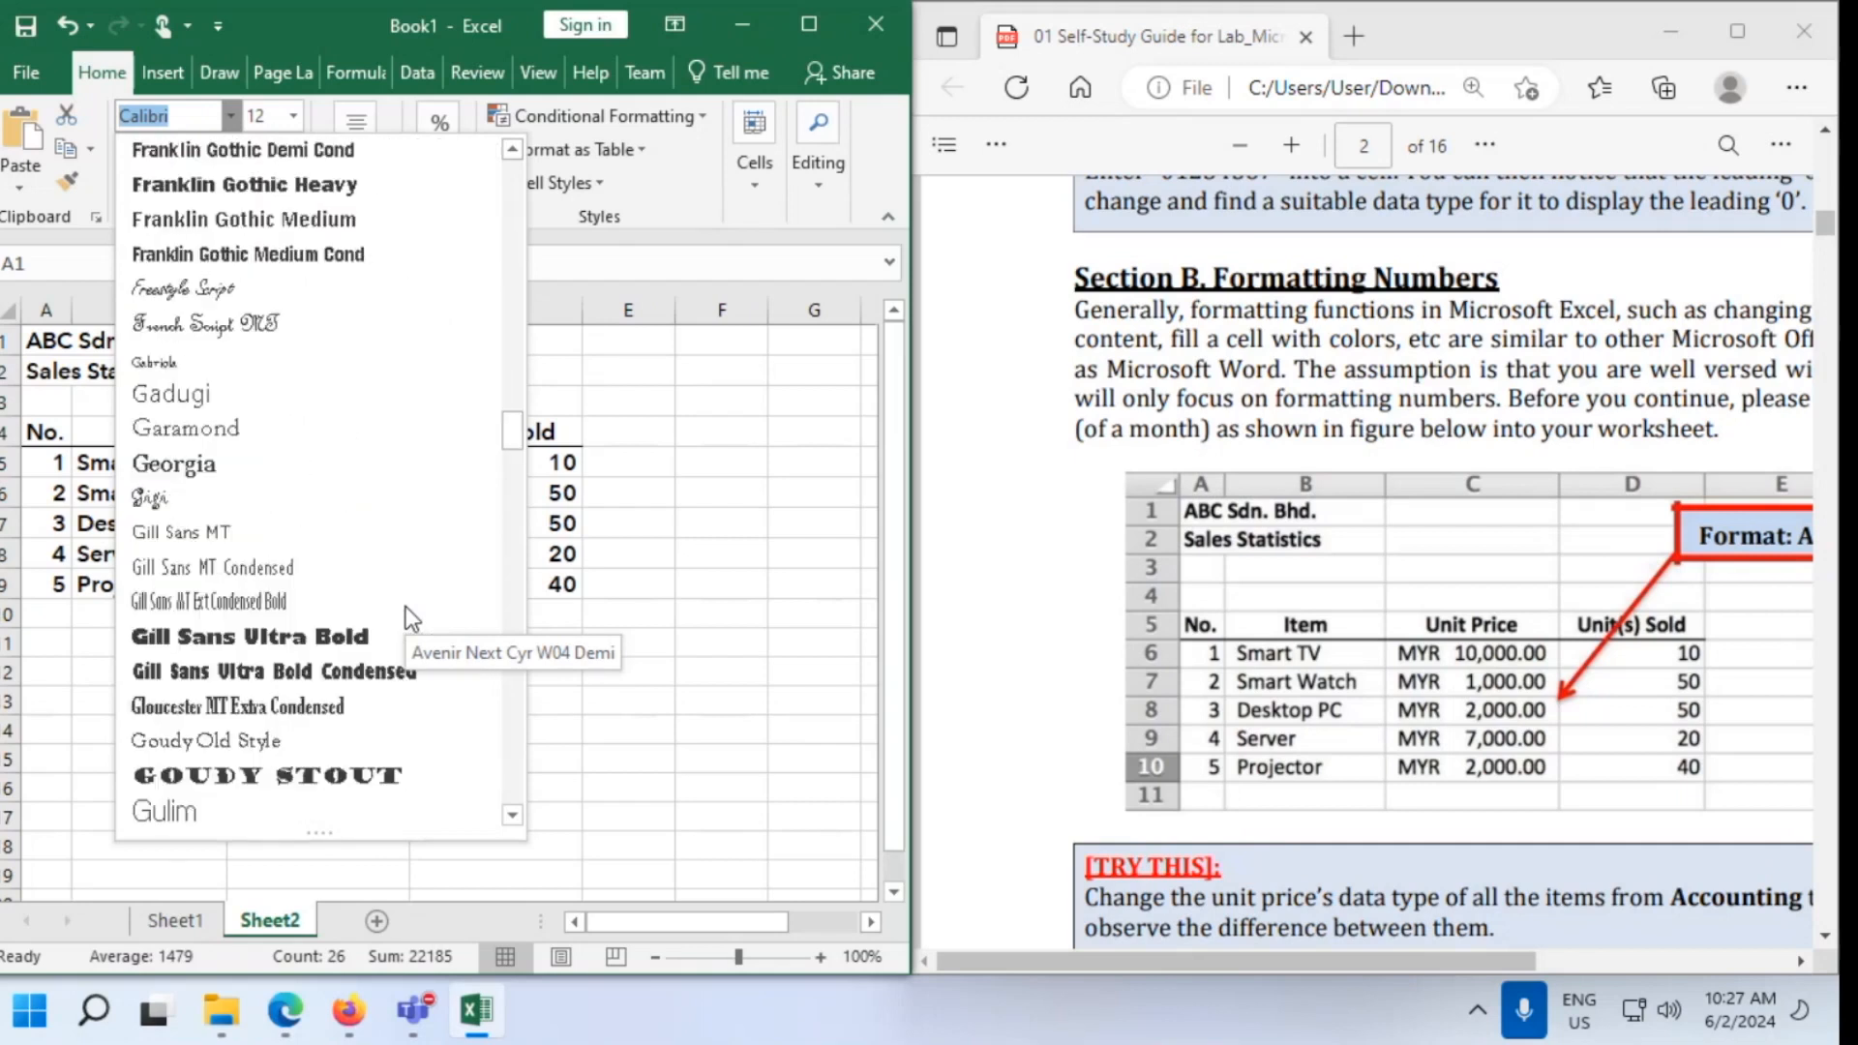
{"action": "scroll", "coordinate": [405, 606], "scroll_direction": "down", "scroll_amount": 20}
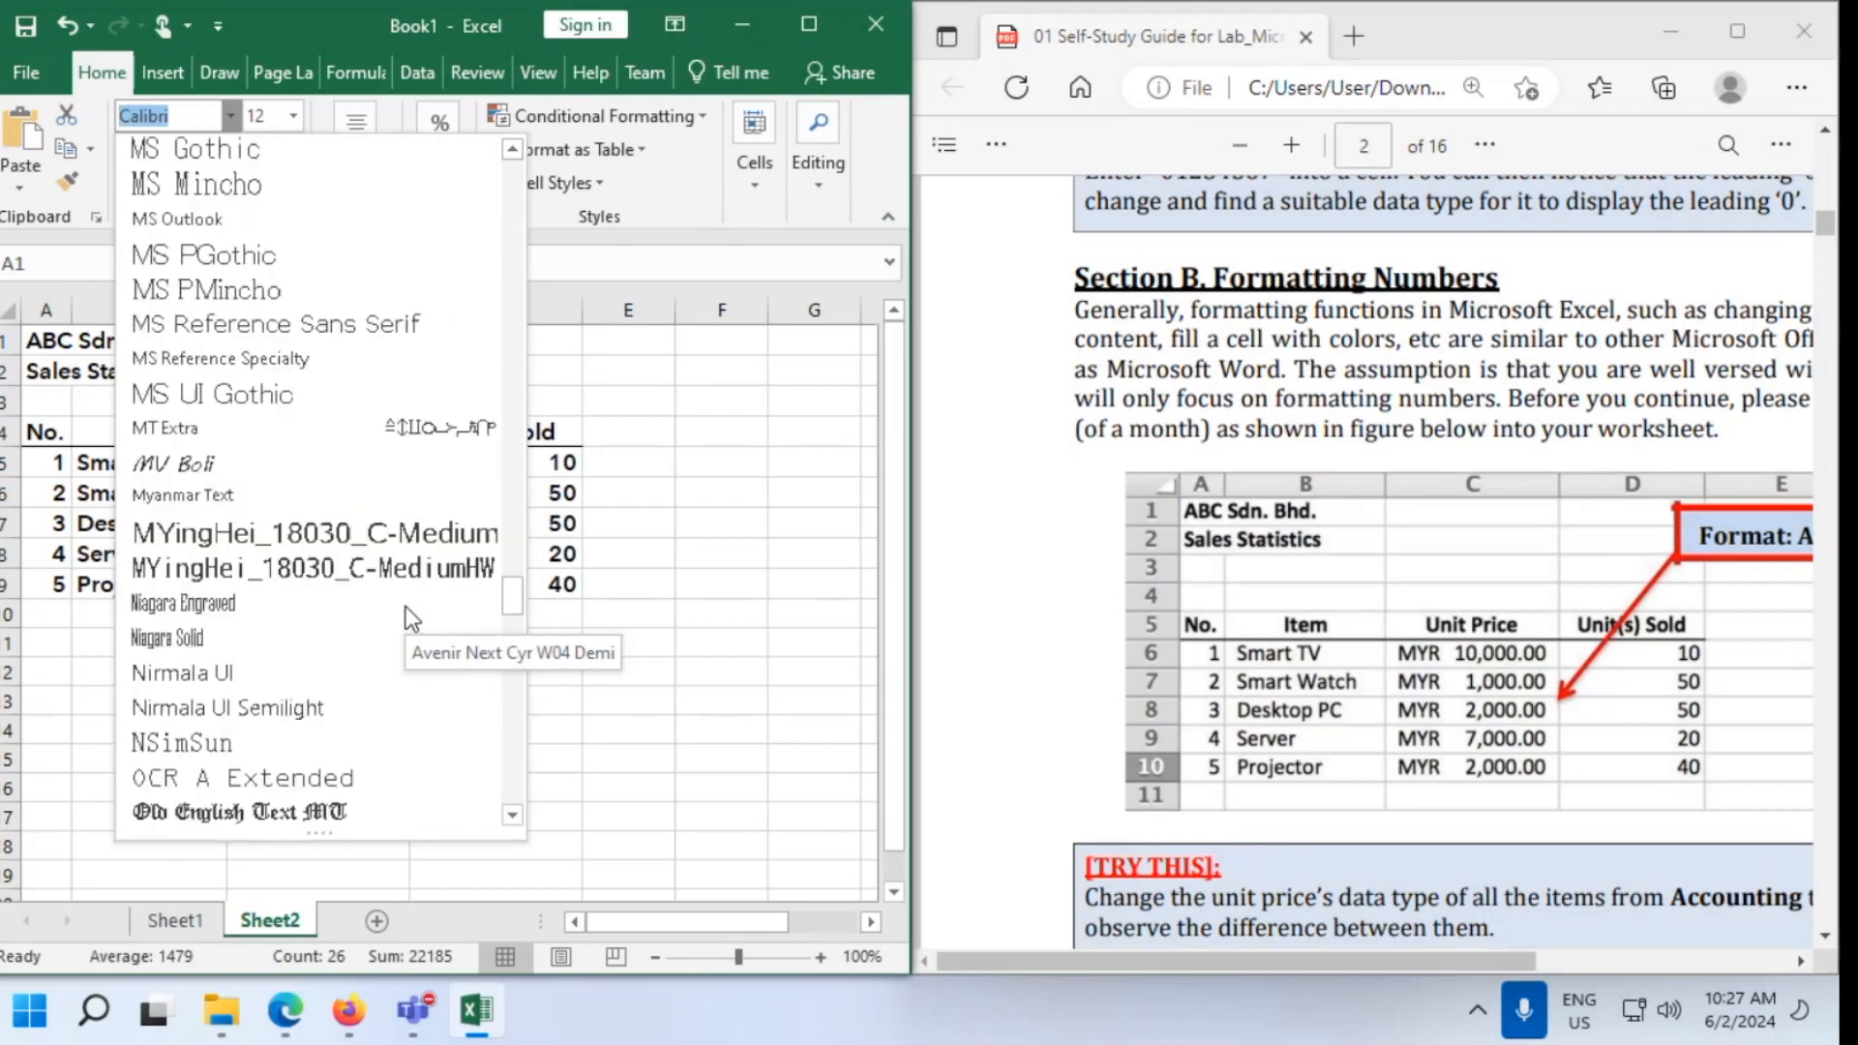
{"action": "scroll", "coordinate": [405, 606], "scroll_direction": "down", "scroll_amount": 2}
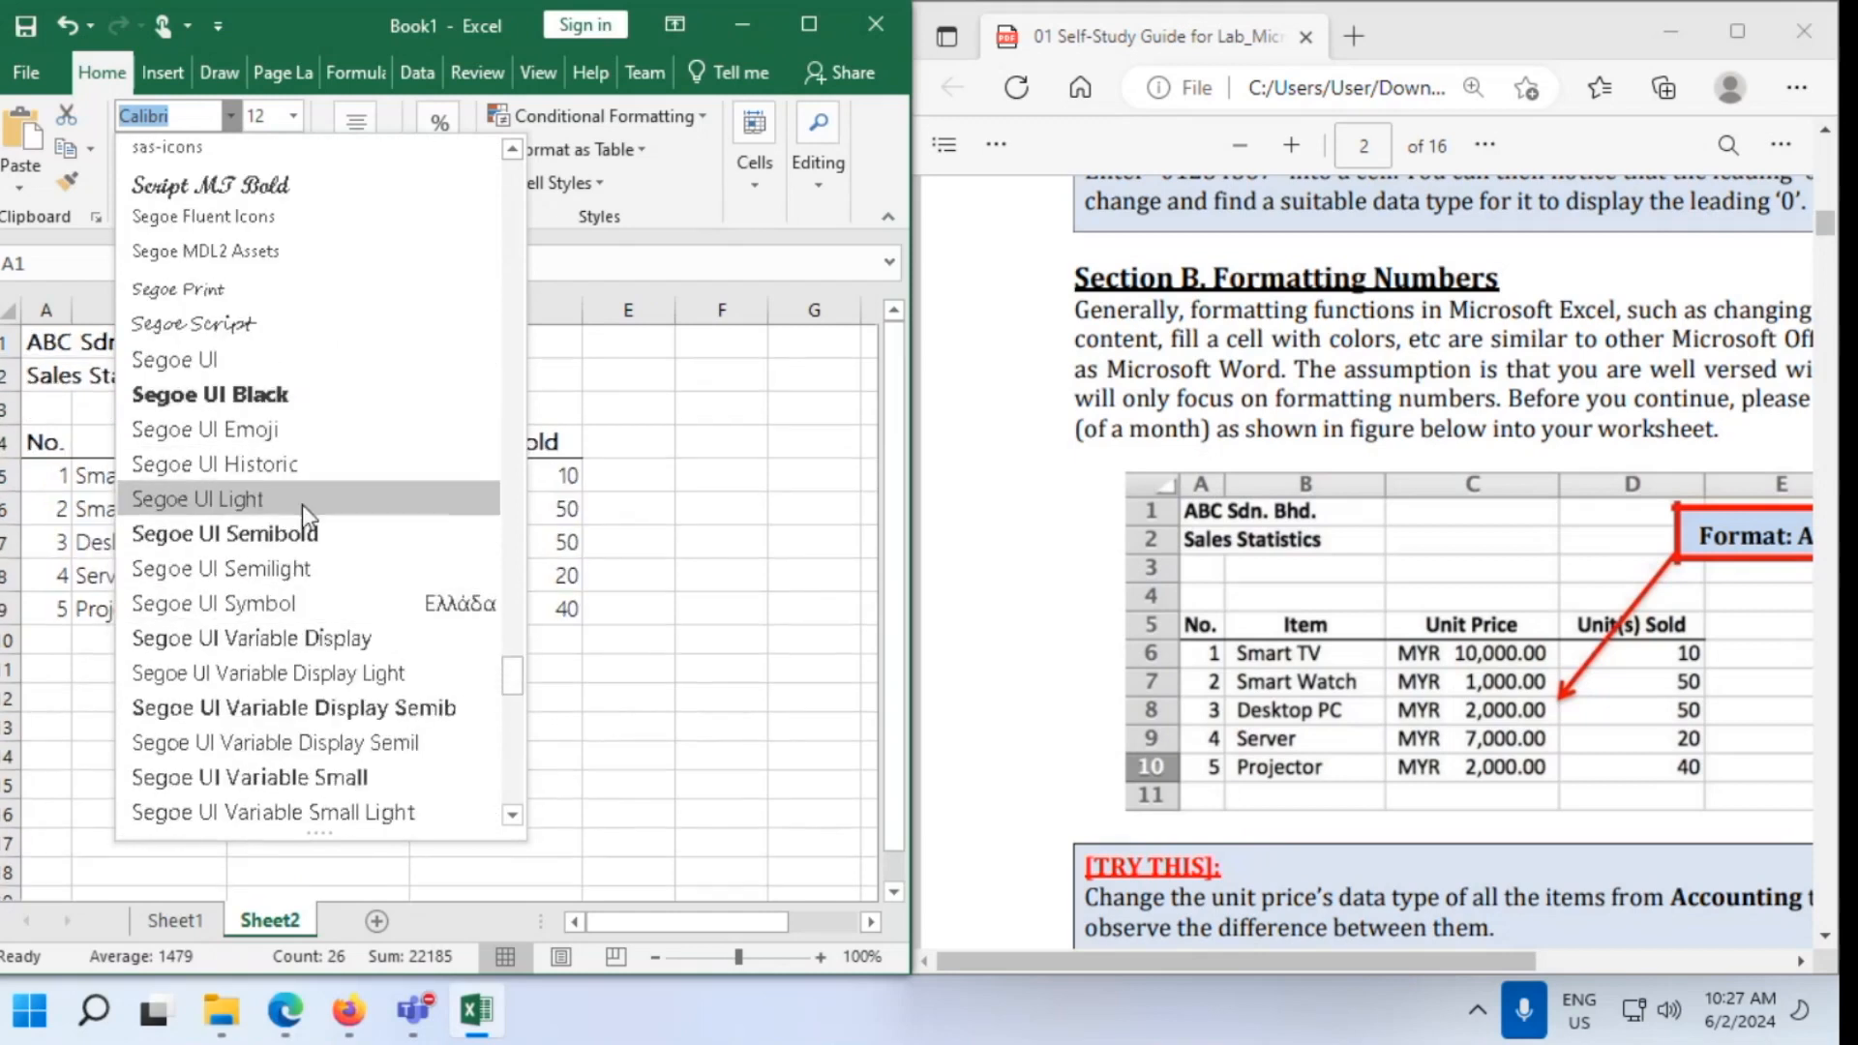
{"action": "key", "text": "Escape"}
{"action": "left_click", "coordinate": [357, 751]}
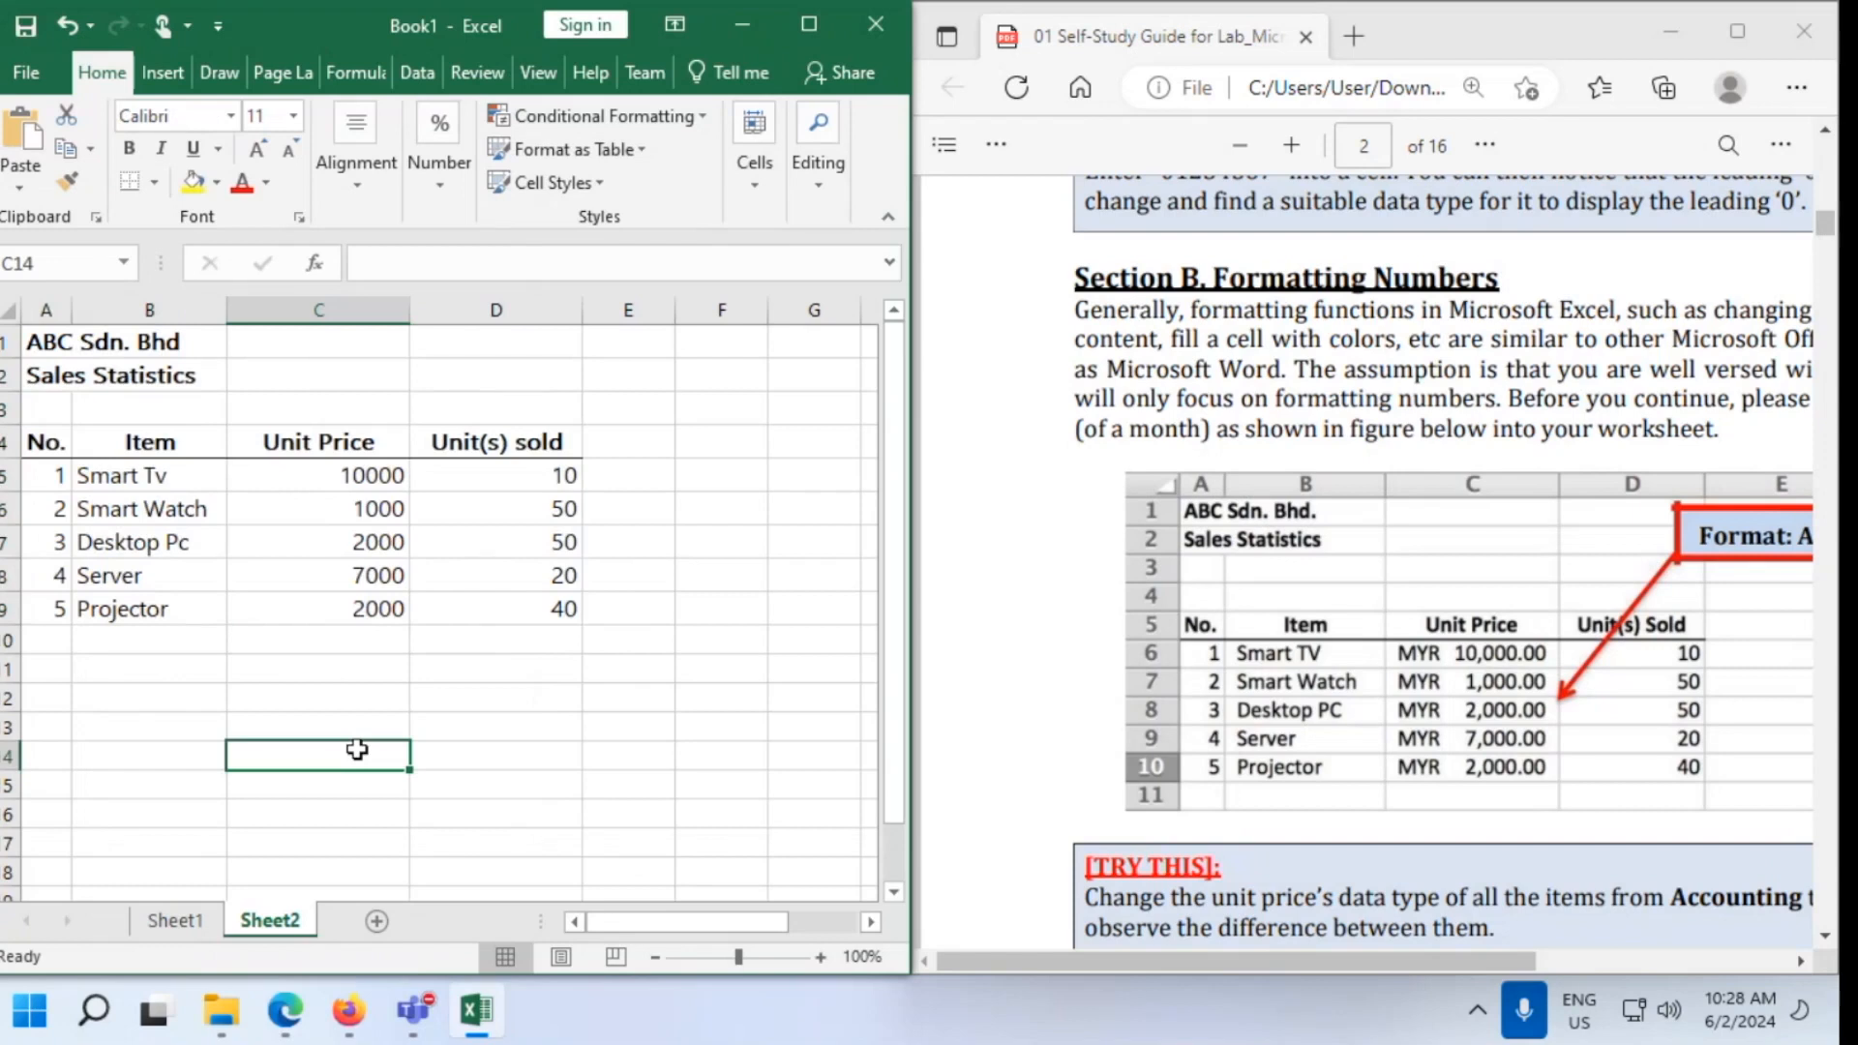
Check the required number format in the PDF guide's Section B and apply Accounting to the unit prices in C5:C9
{"action": "left_click_drag", "start_coordinate": [1413, 39], "coordinate": [1047, 66]}
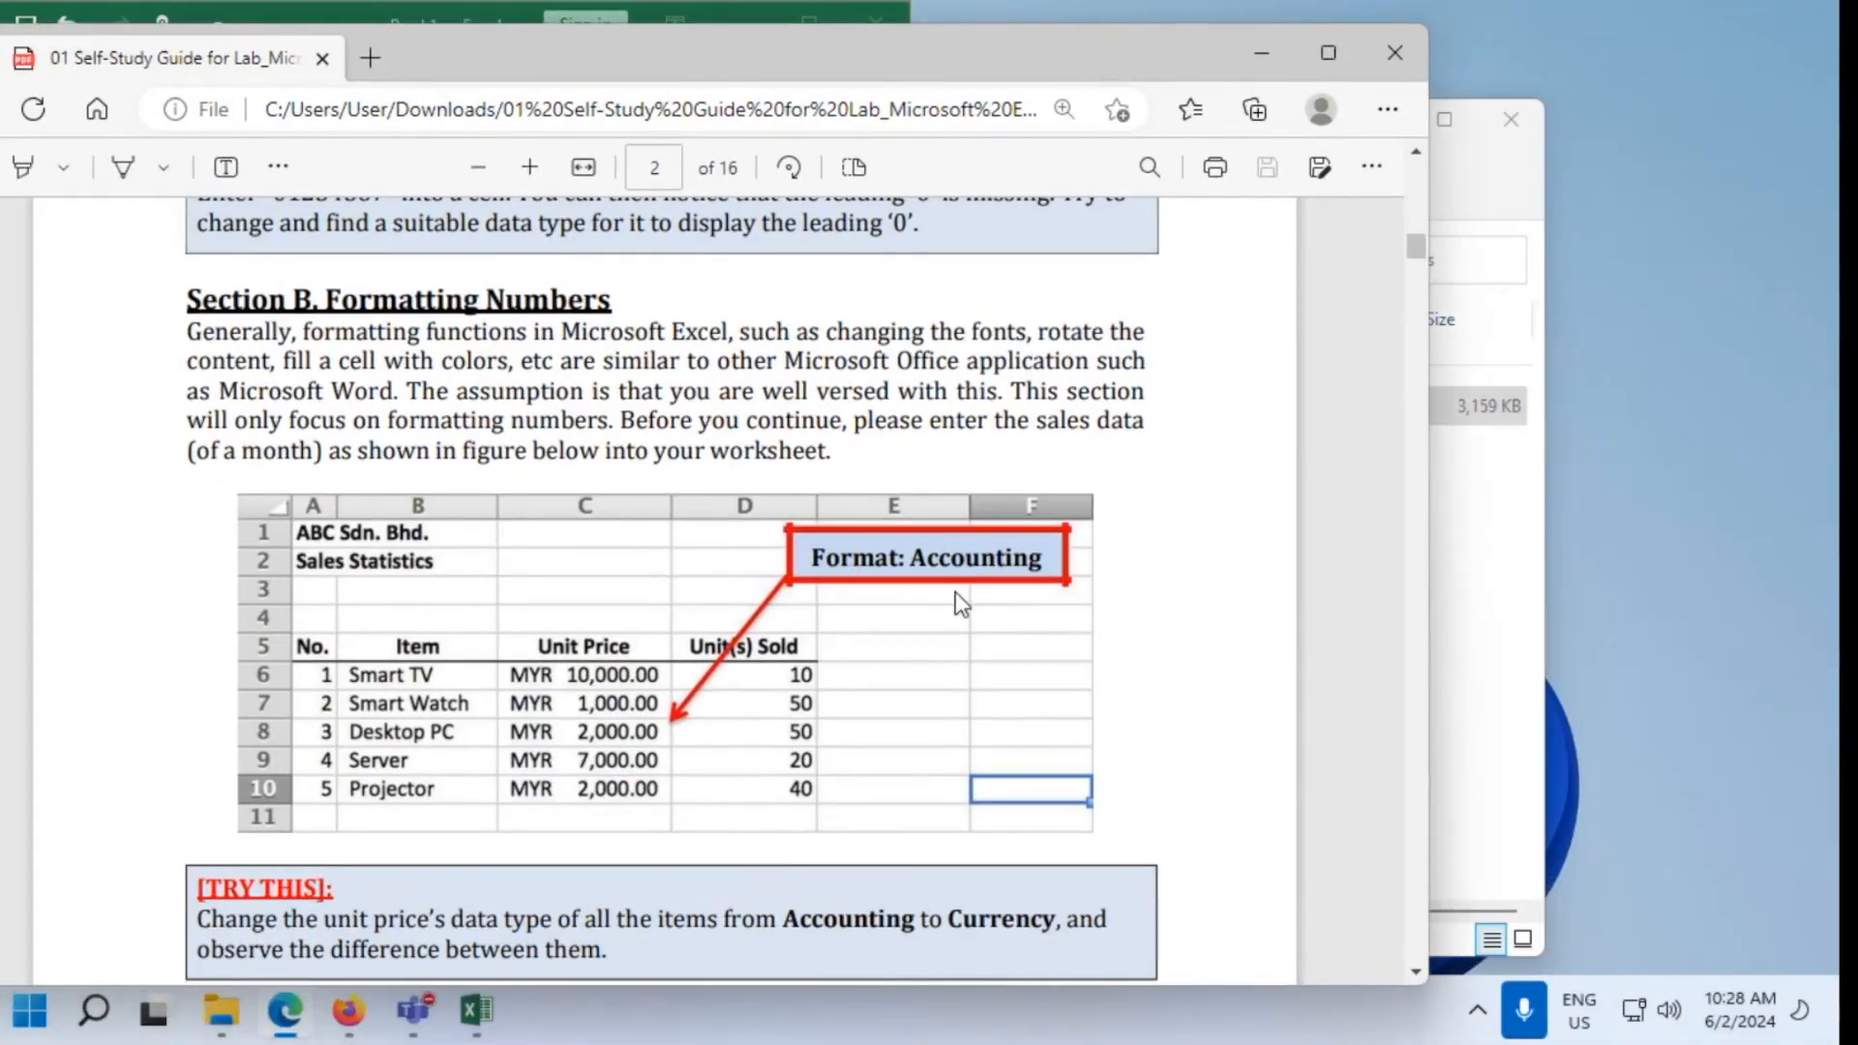
{"action": "scroll", "coordinate": [954, 590], "scroll_direction": "down", "scroll_amount": 3}
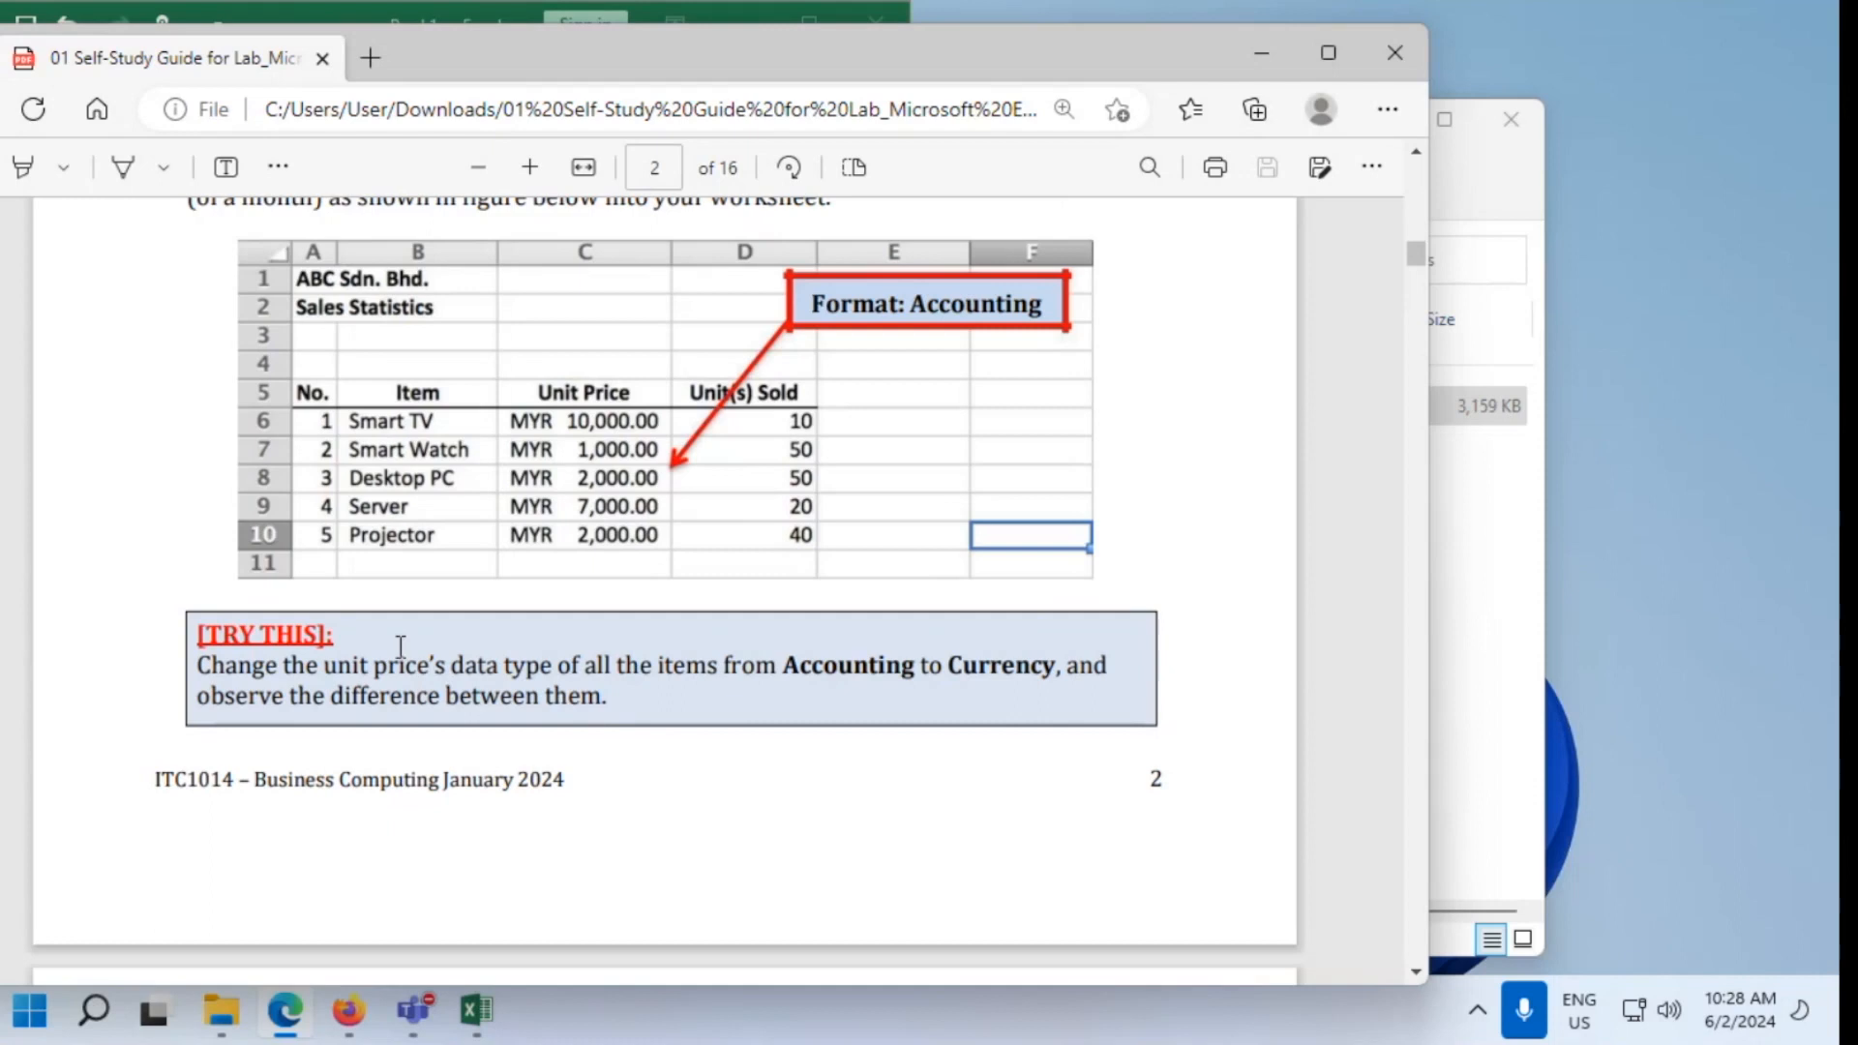
{"action": "left_click_drag", "start_coordinate": [416, 41], "coordinate": [1553, 211]}
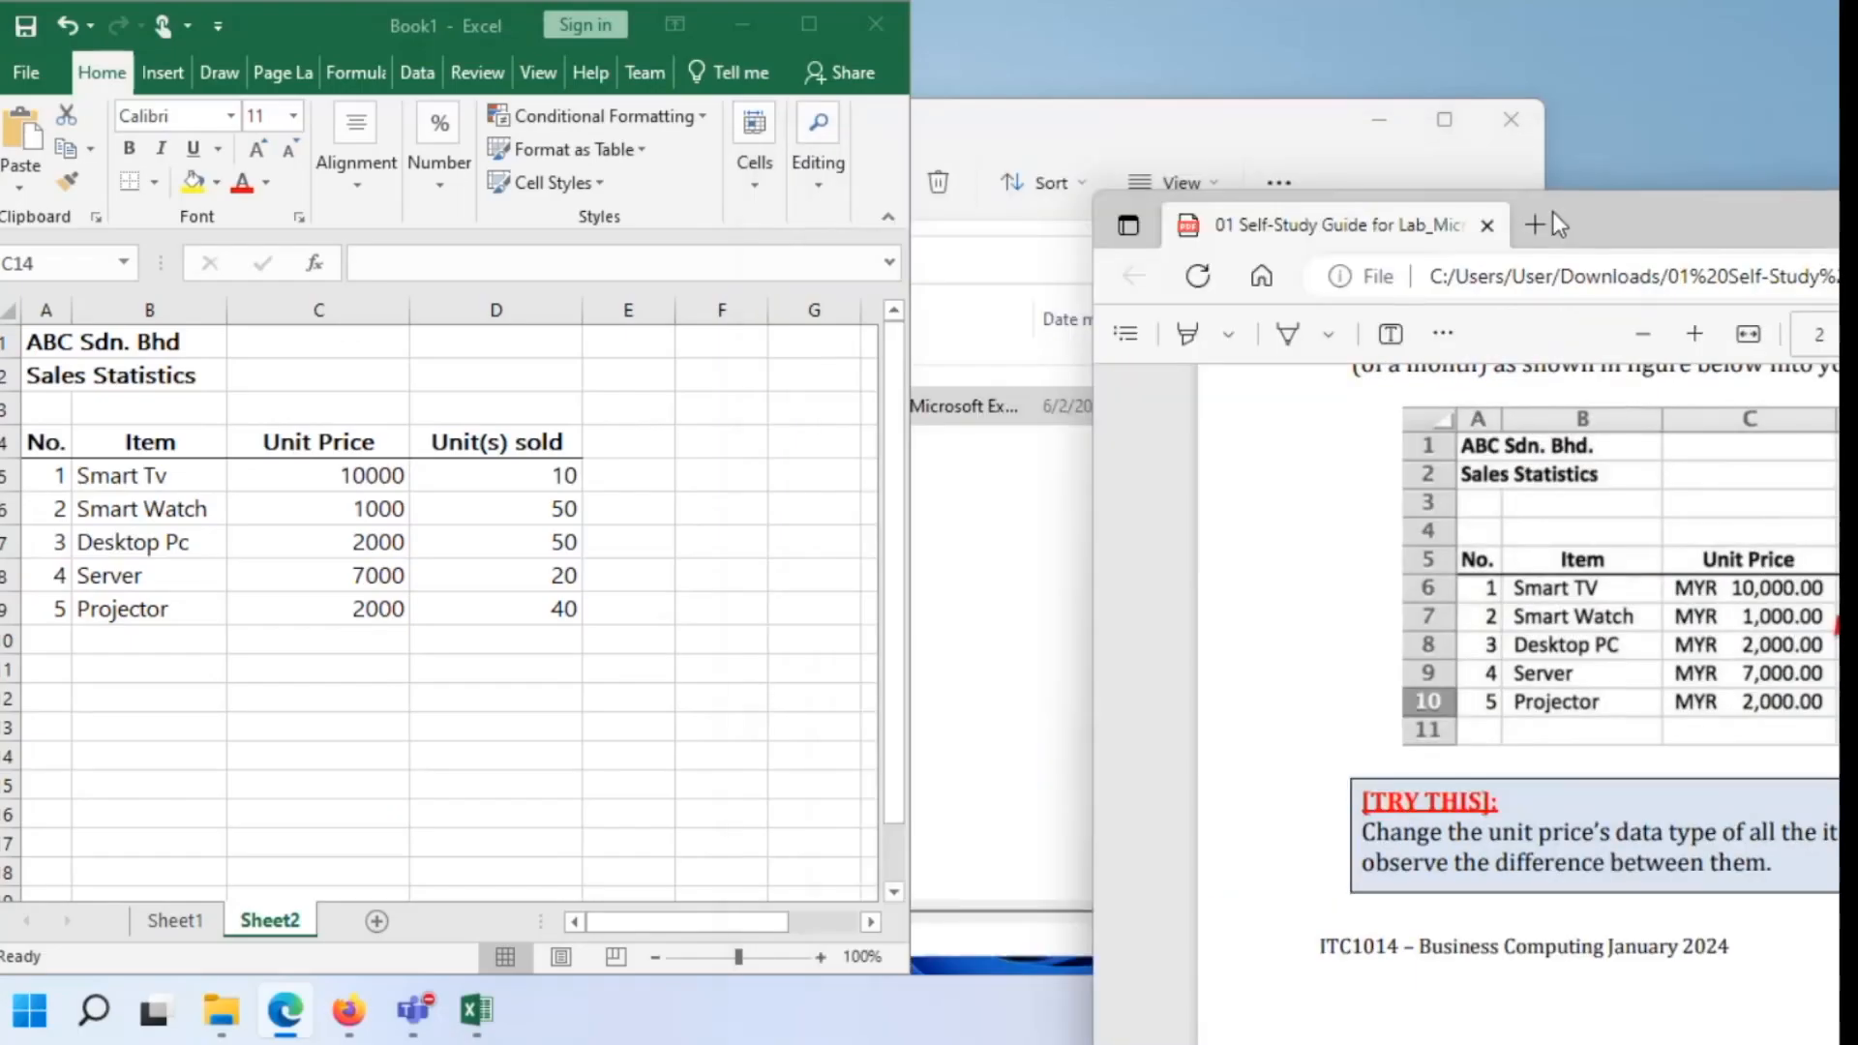
{"action": "left_click", "coordinate": [810, 21]}
{"action": "left_click_drag", "start_coordinate": [336, 473], "coordinate": [348, 603]}
{"action": "left_click_drag", "start_coordinate": [332, 477], "coordinate": [356, 599]}
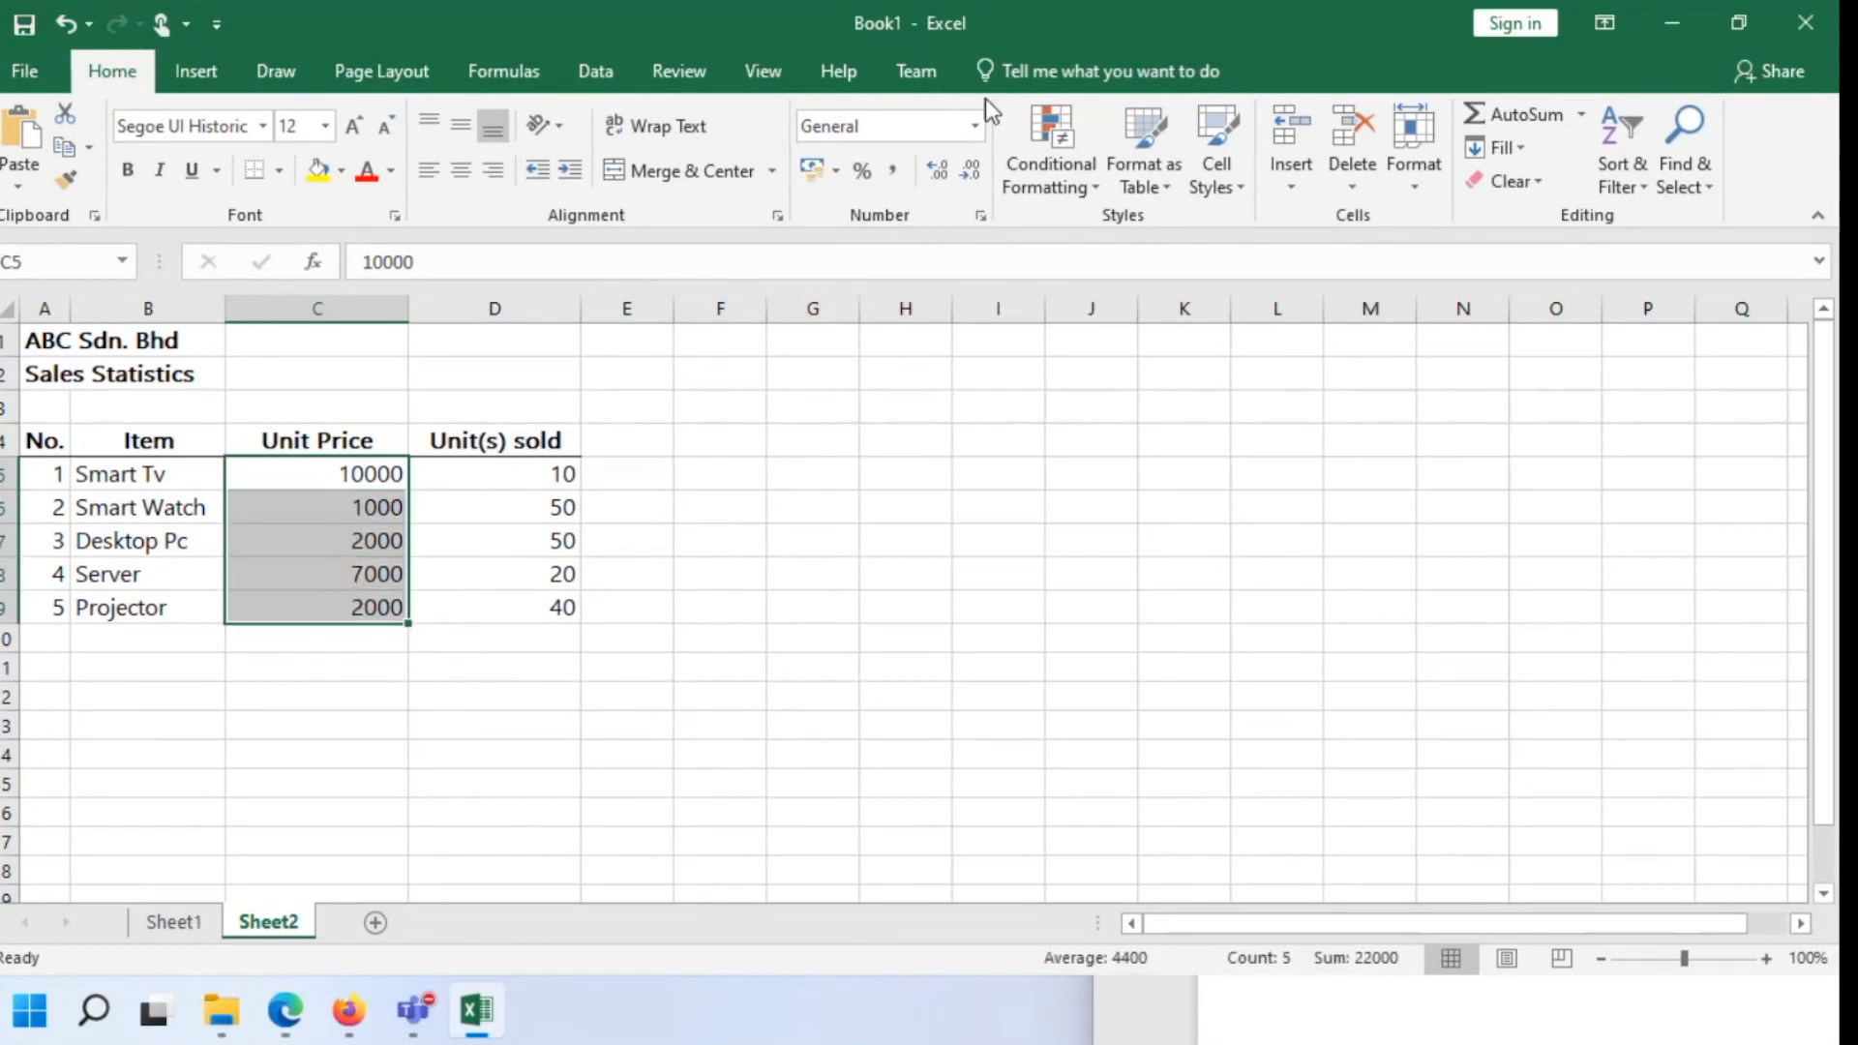
{"action": "left_click", "coordinate": [977, 127]}
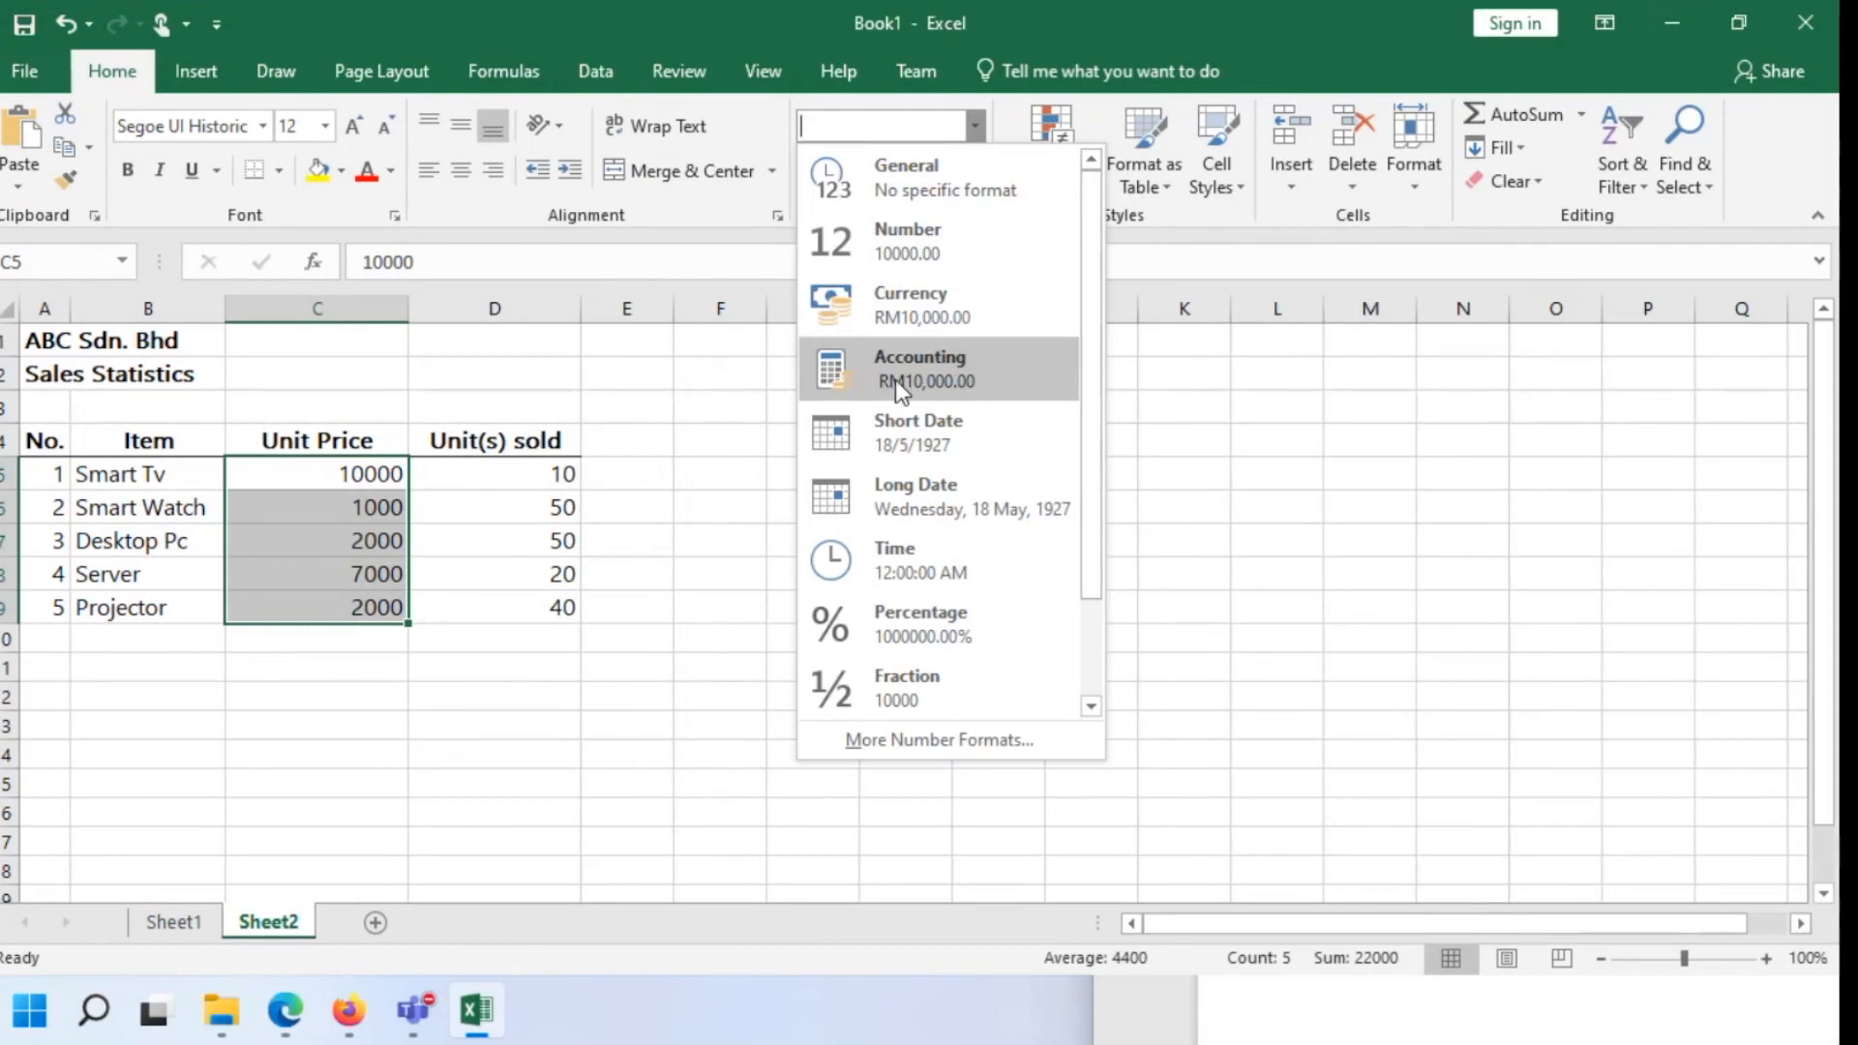
{"action": "left_click", "coordinate": [1016, 387]}
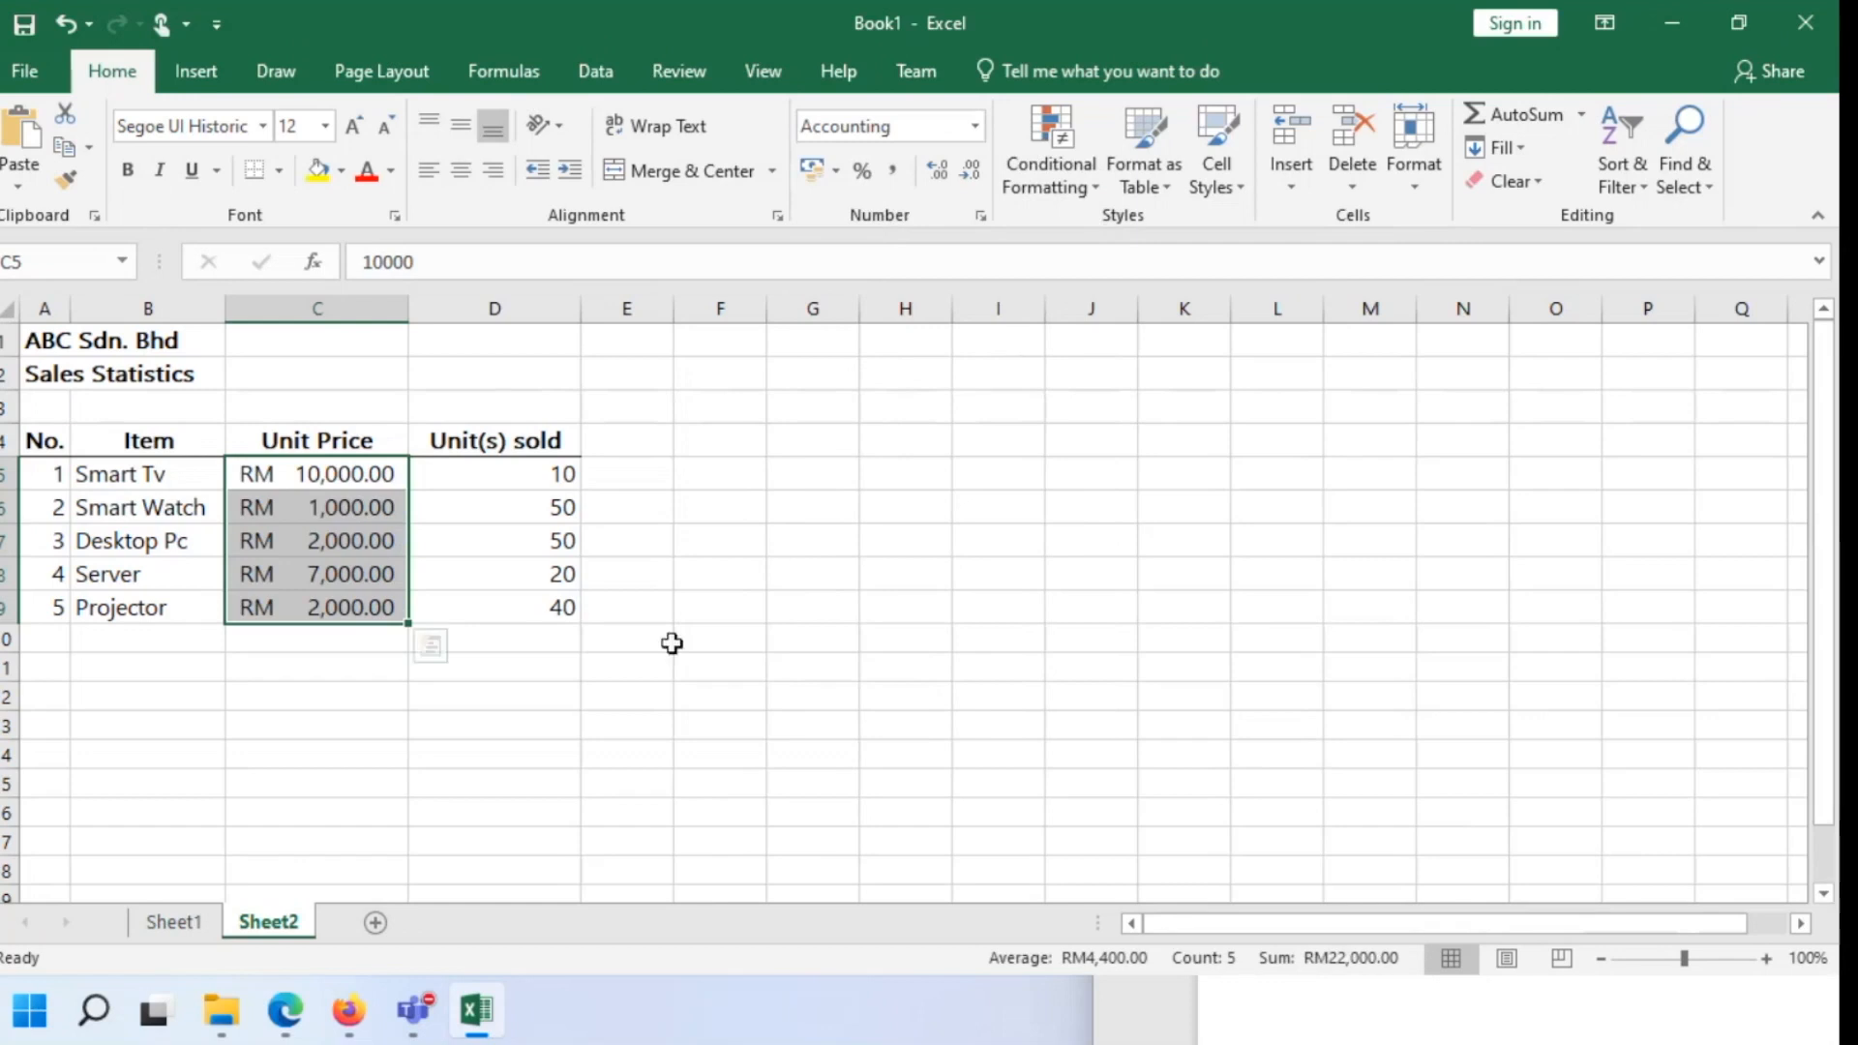
{"action": "left_click", "coordinate": [562, 732]}
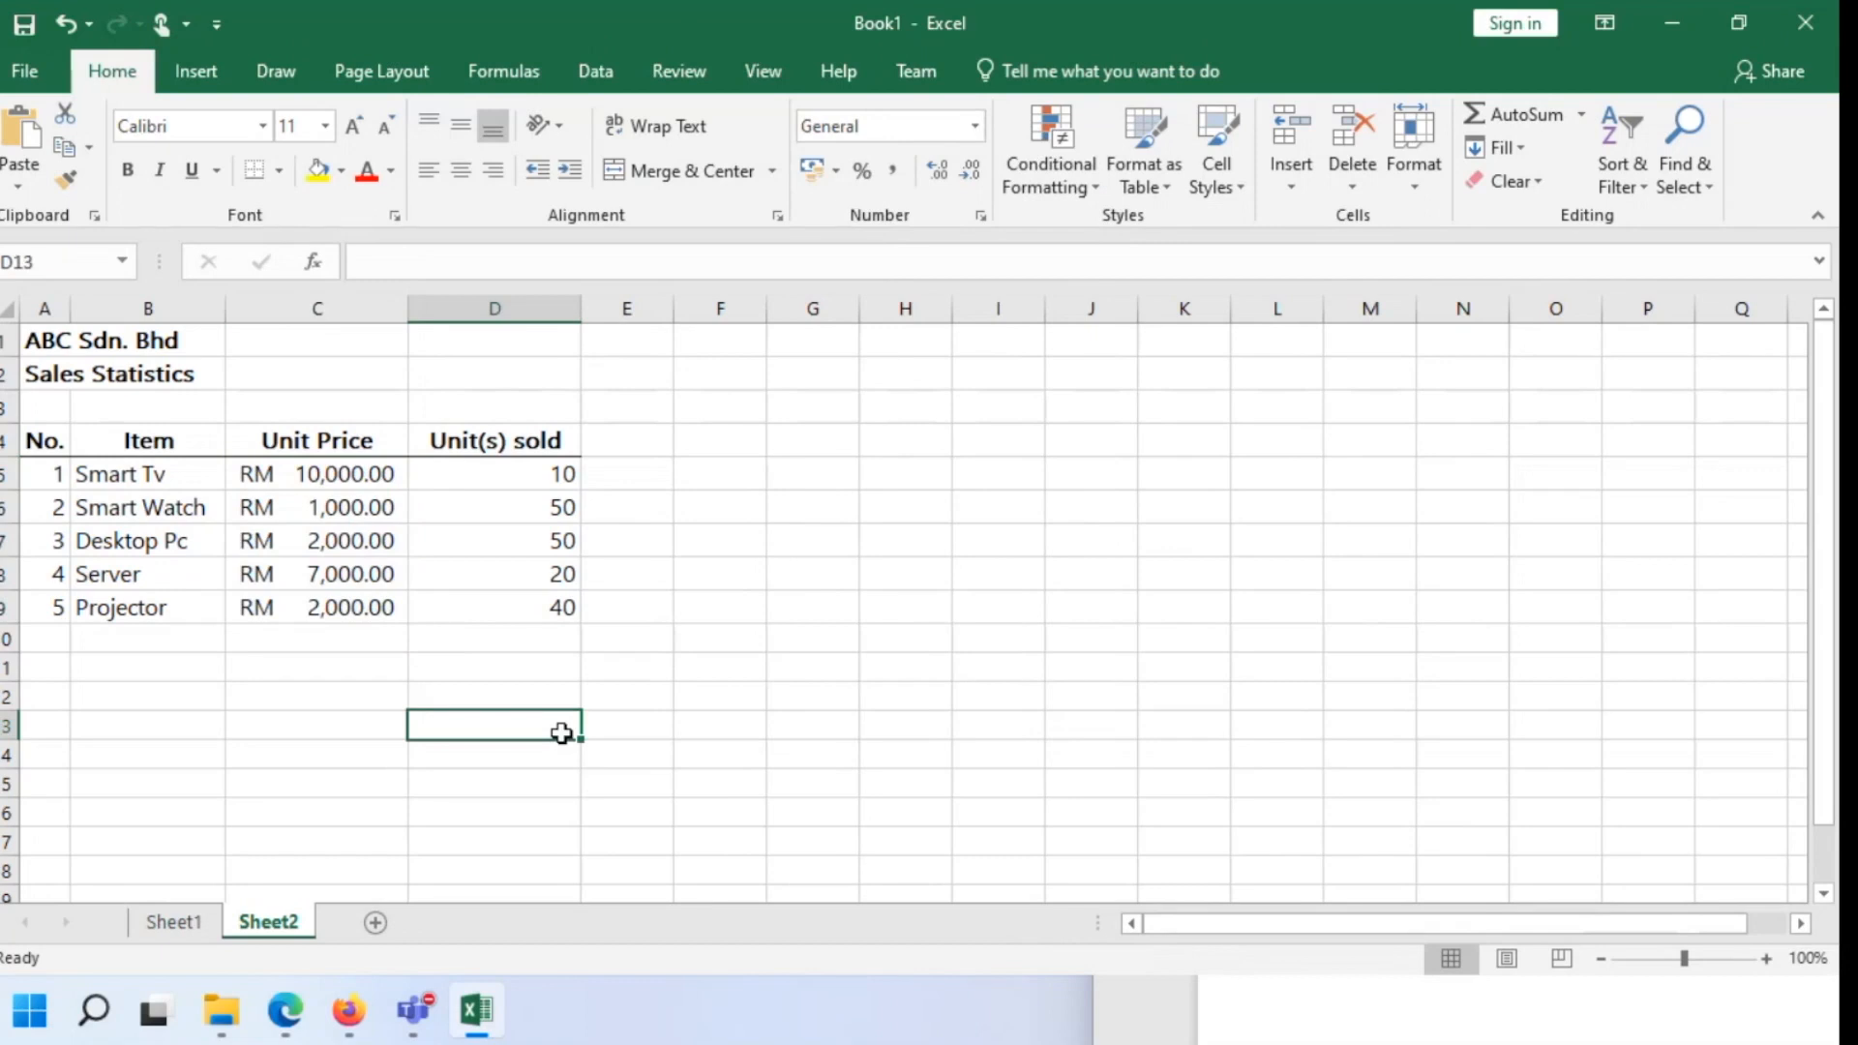
Switch the unit prices in C5:C9 to Currency and back to Accounting twice to compare the two formats
{"action": "left_click_drag", "start_coordinate": [308, 472], "coordinate": [335, 603]}
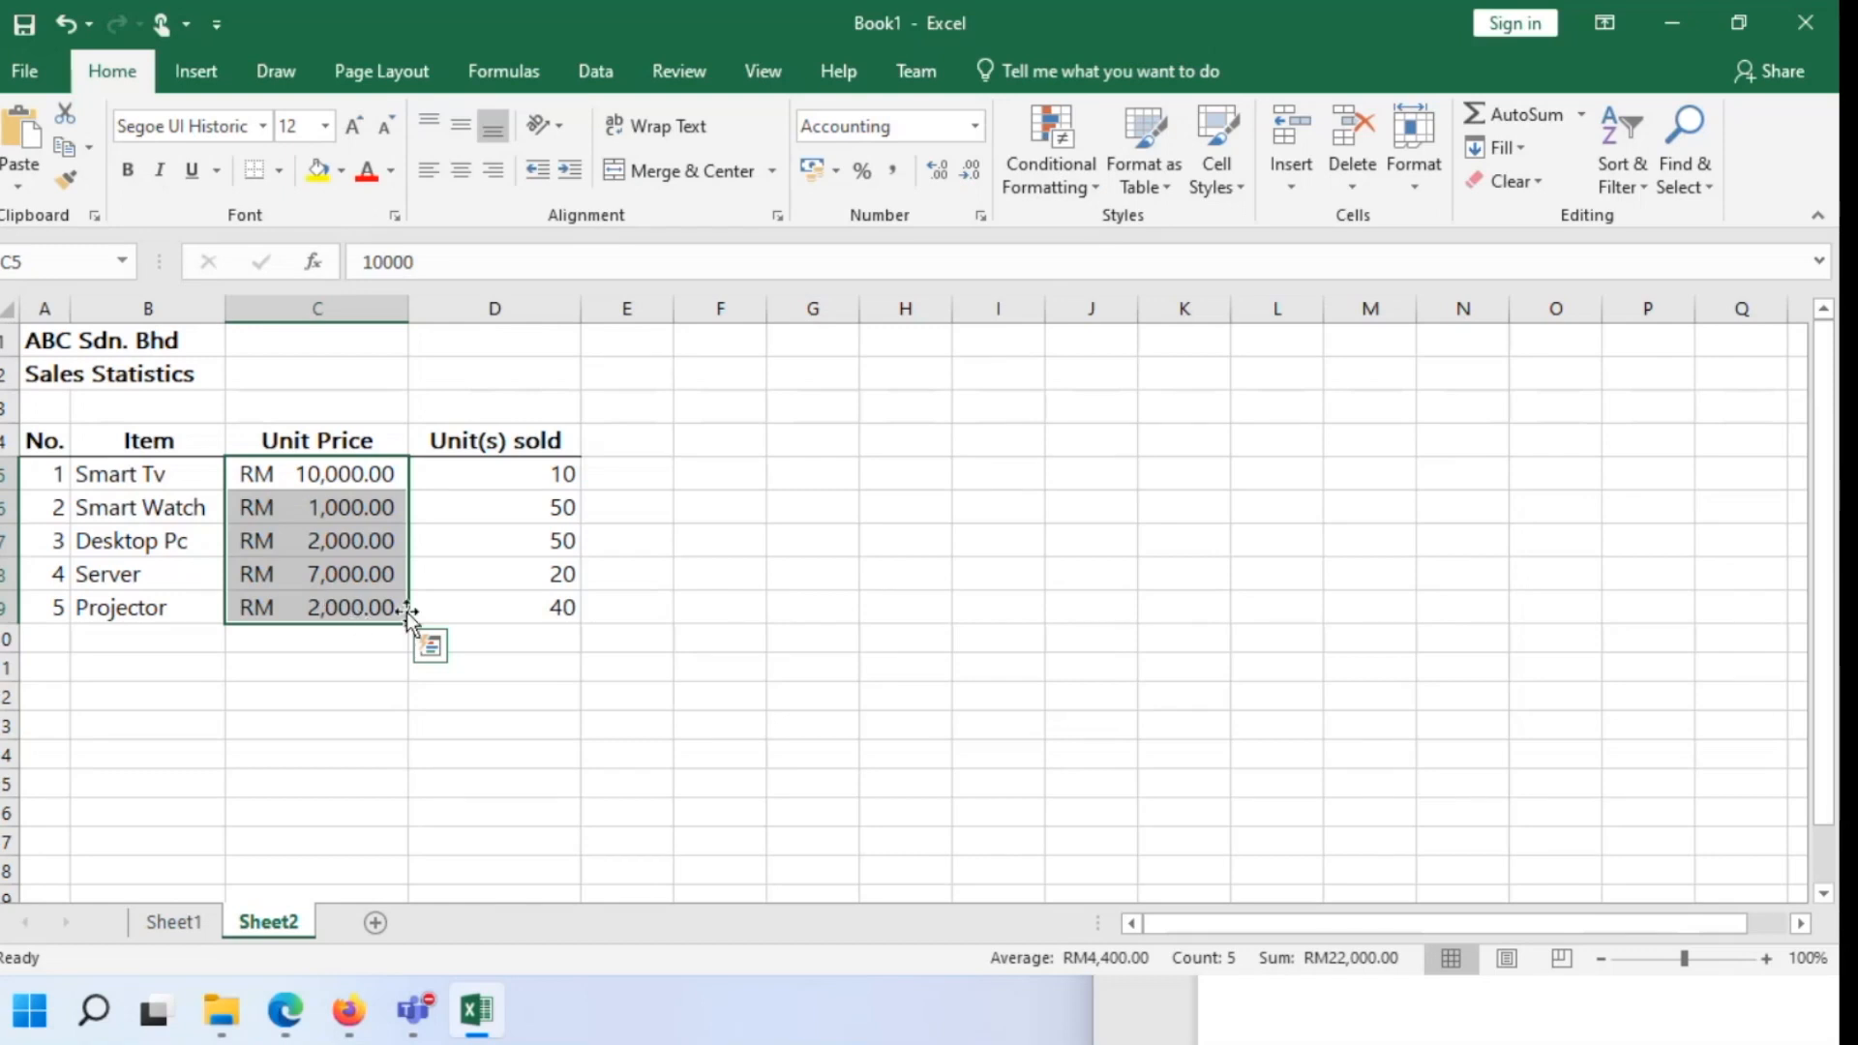
{"action": "left_click", "coordinate": [972, 126]}
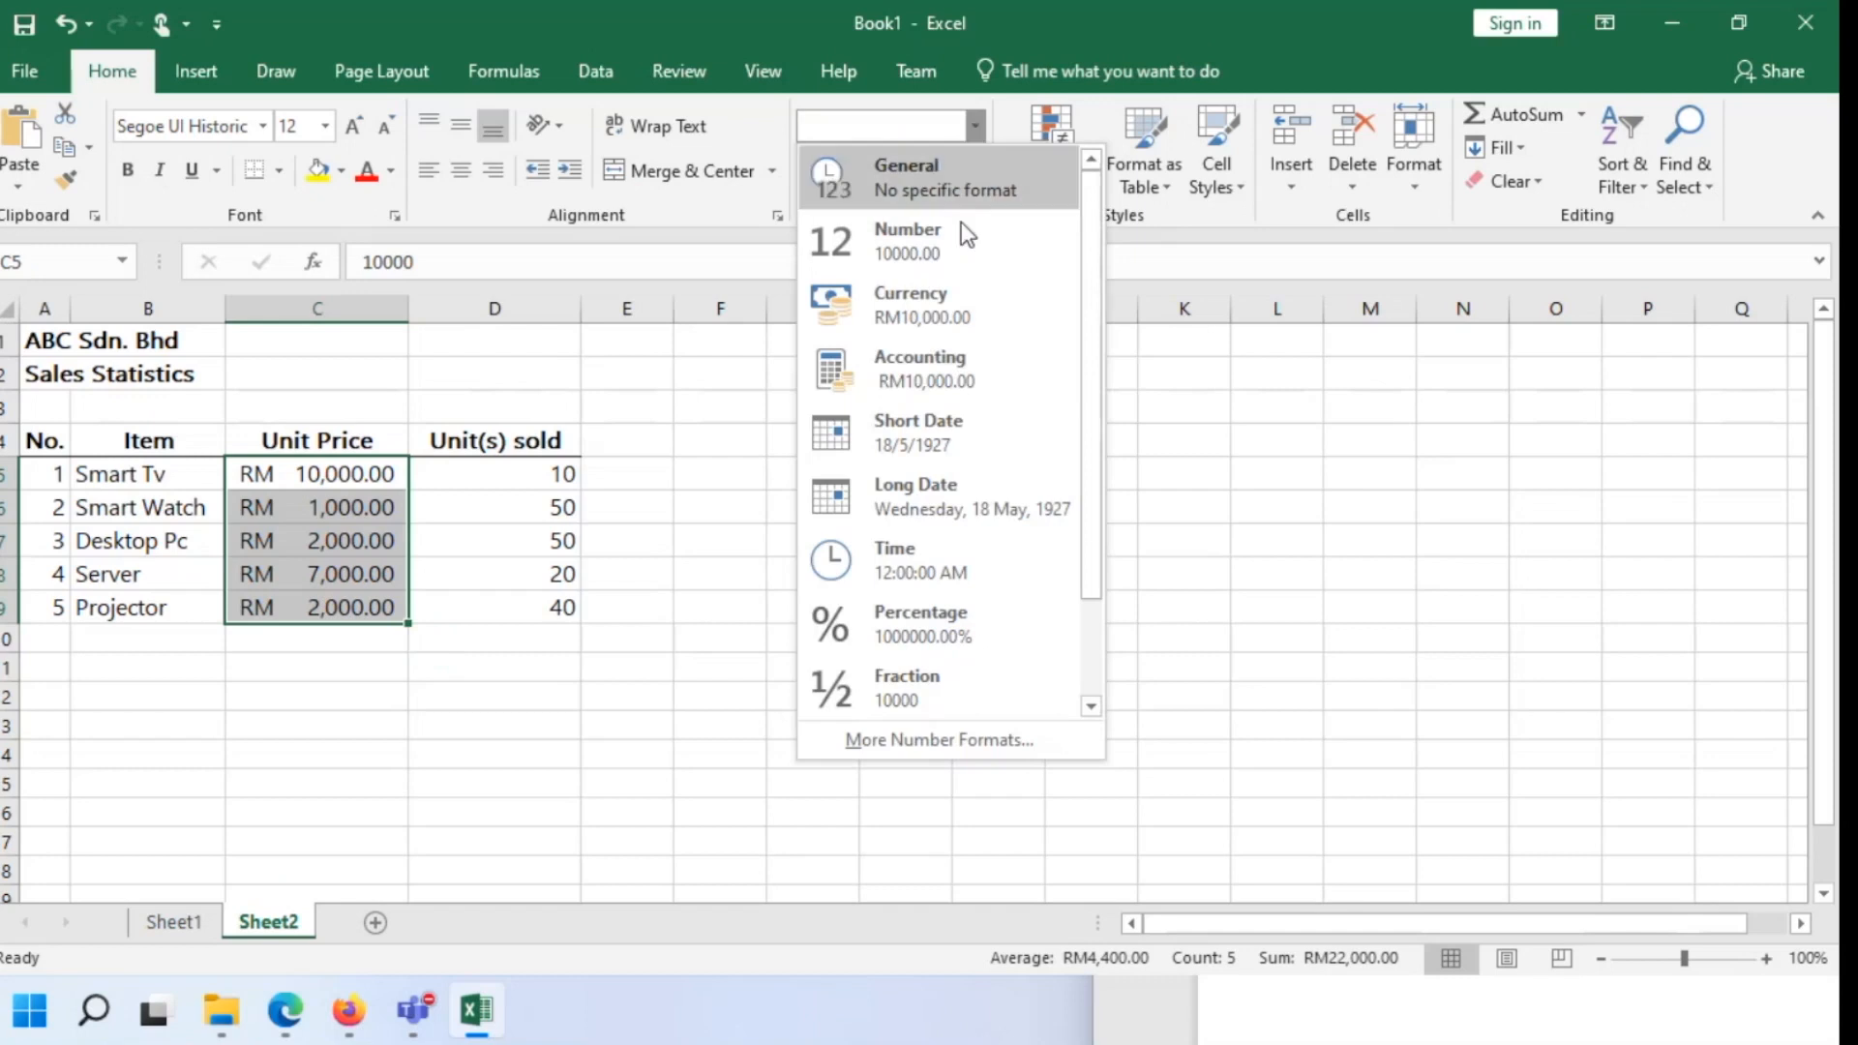
{"action": "left_click", "coordinate": [984, 306]}
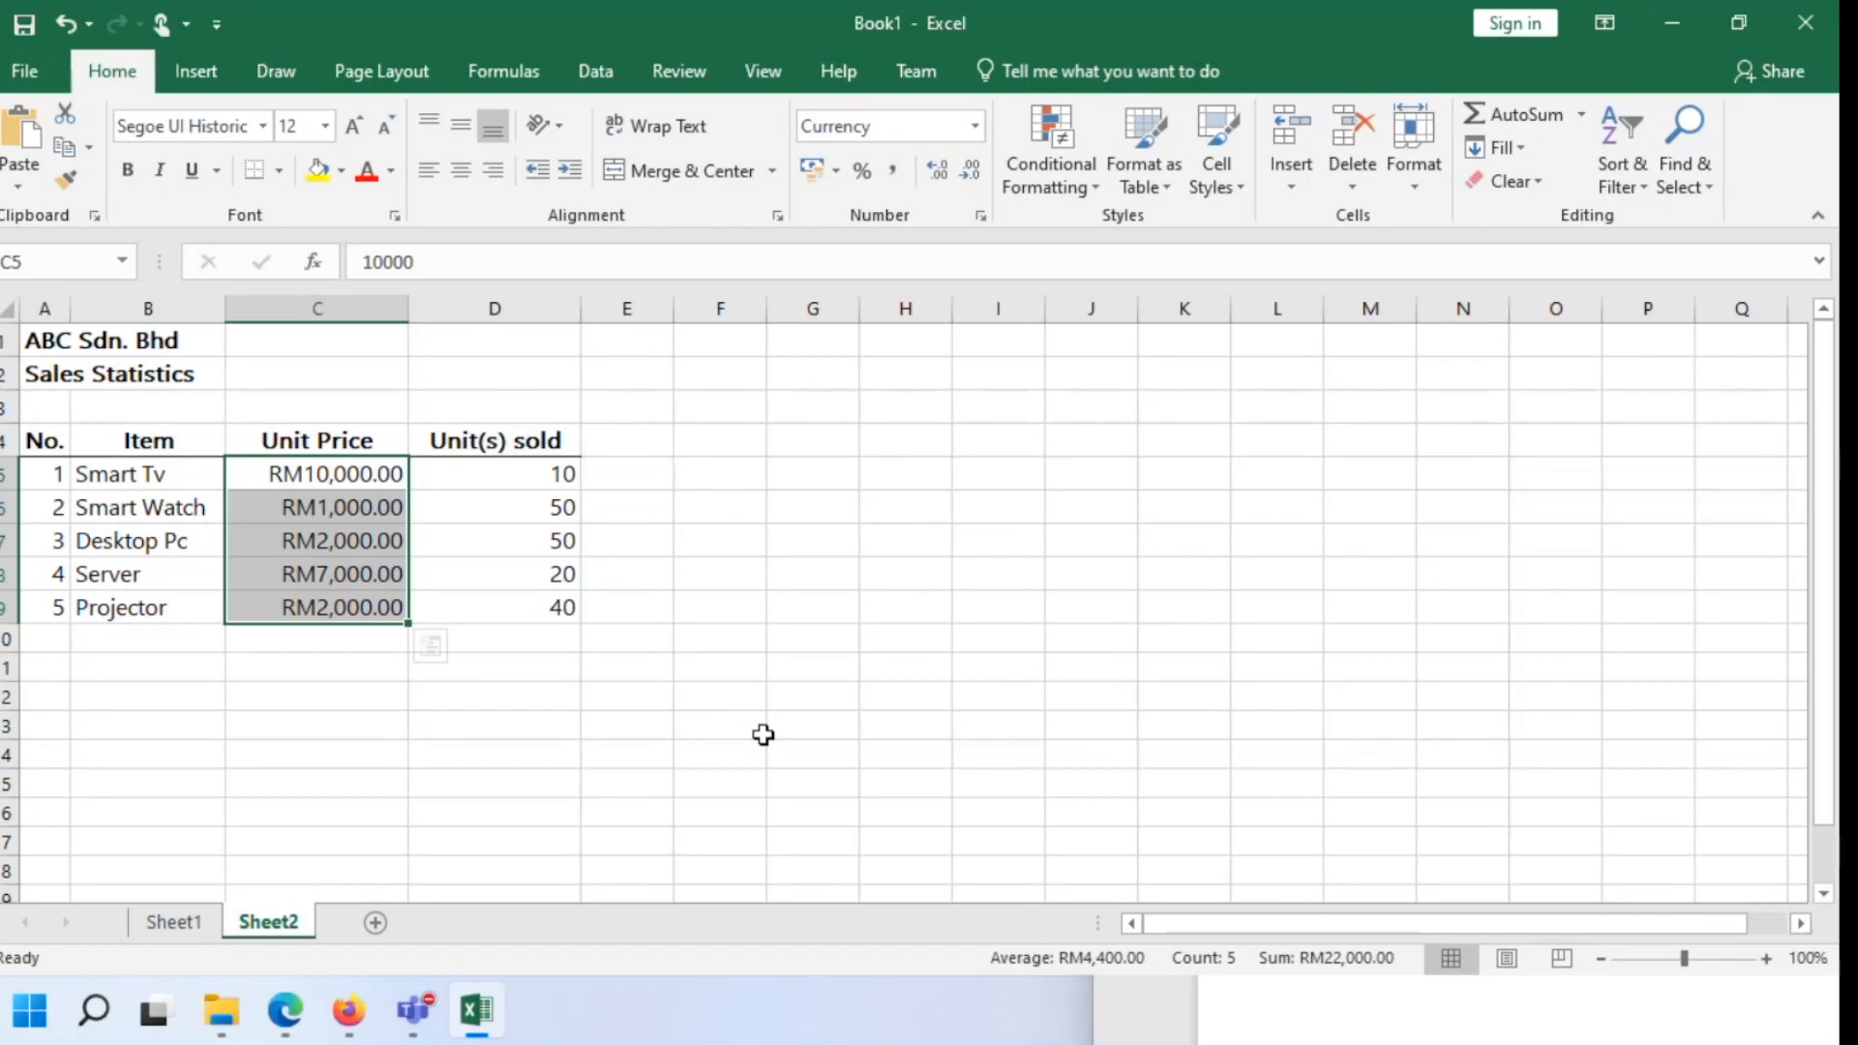
{"action": "left_click", "coordinate": [975, 126]}
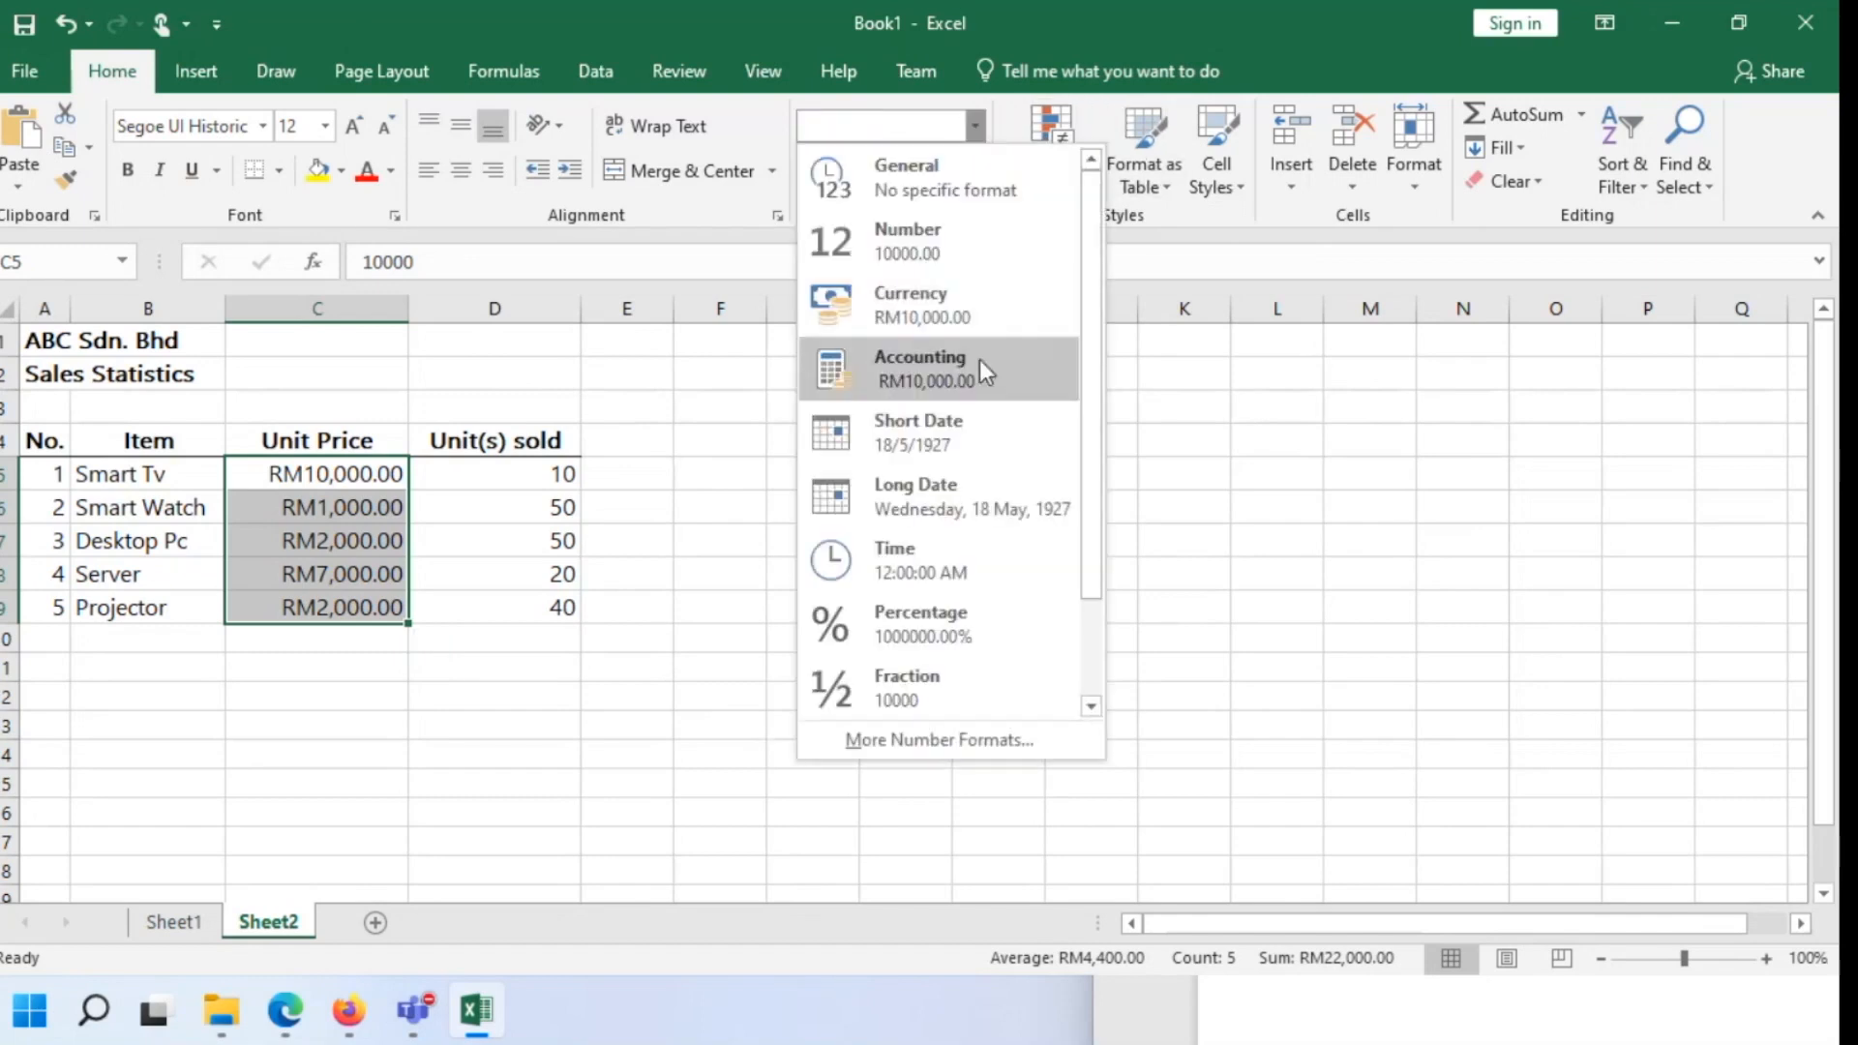
{"action": "left_click", "coordinate": [966, 380]}
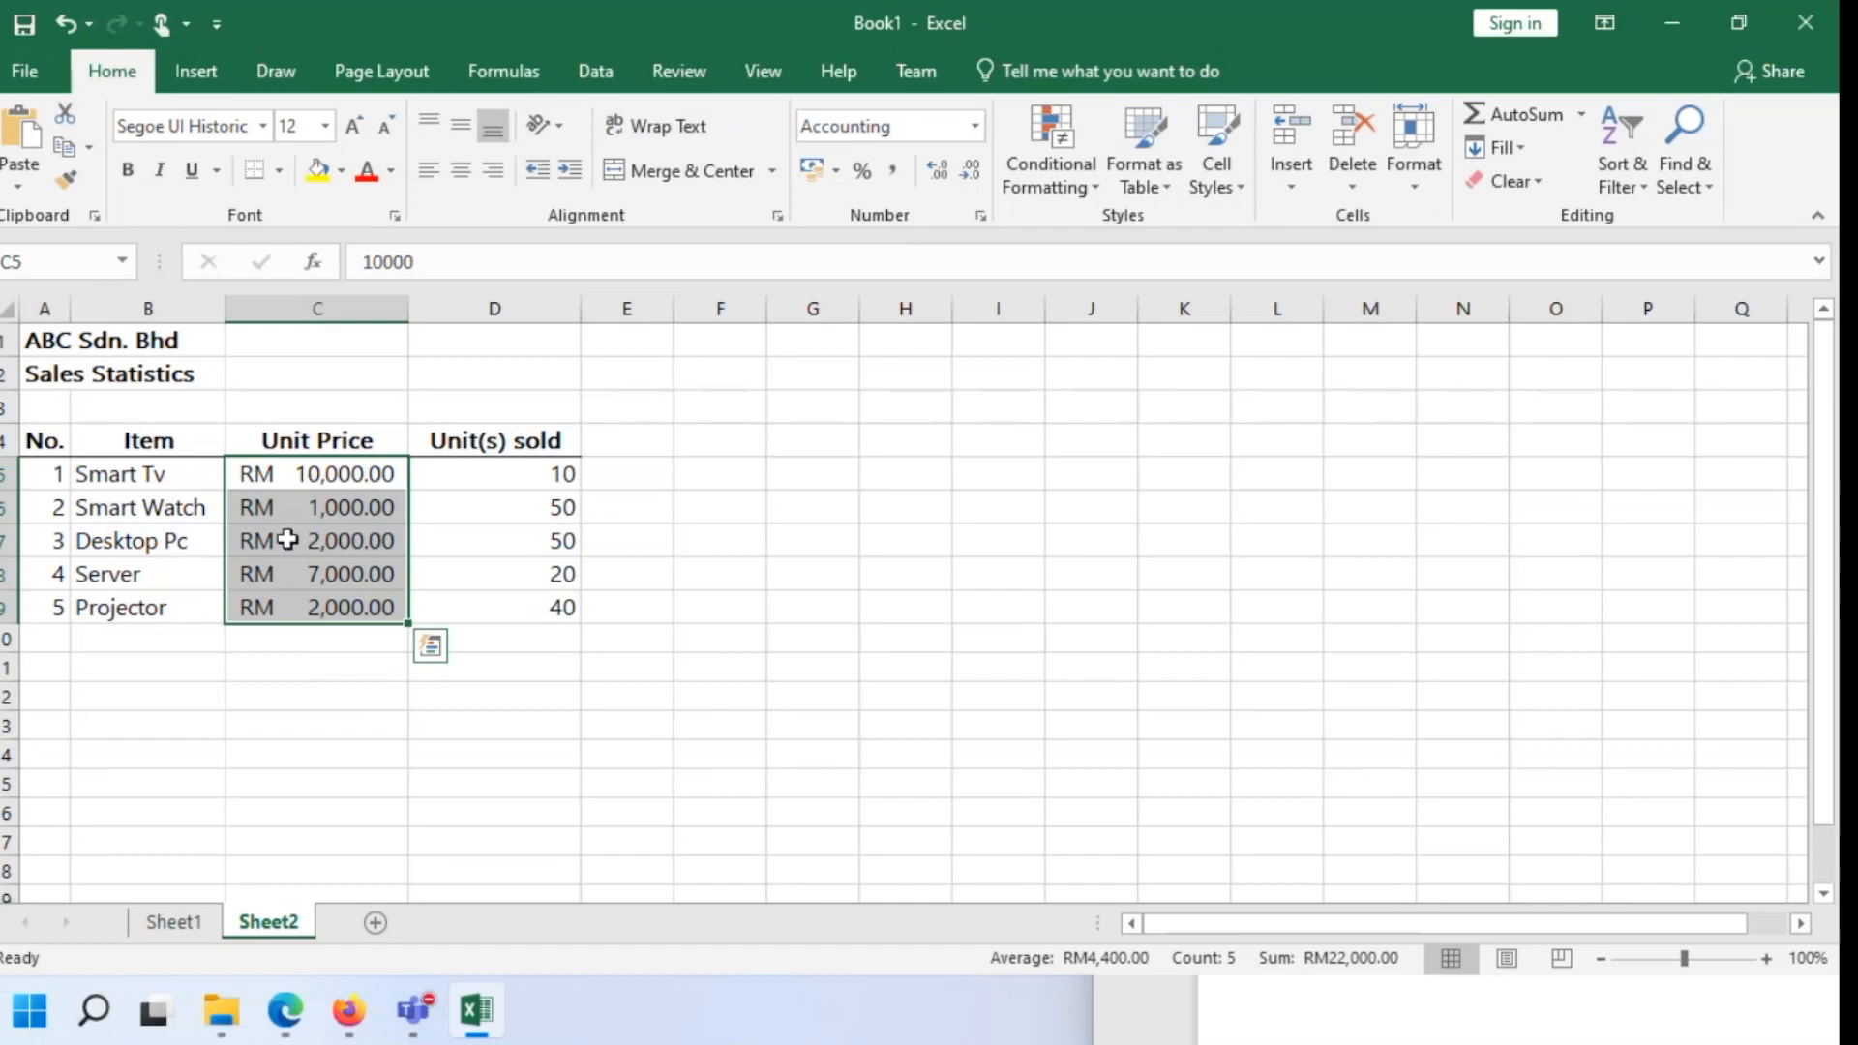
{"action": "left_click", "coordinate": [974, 126]}
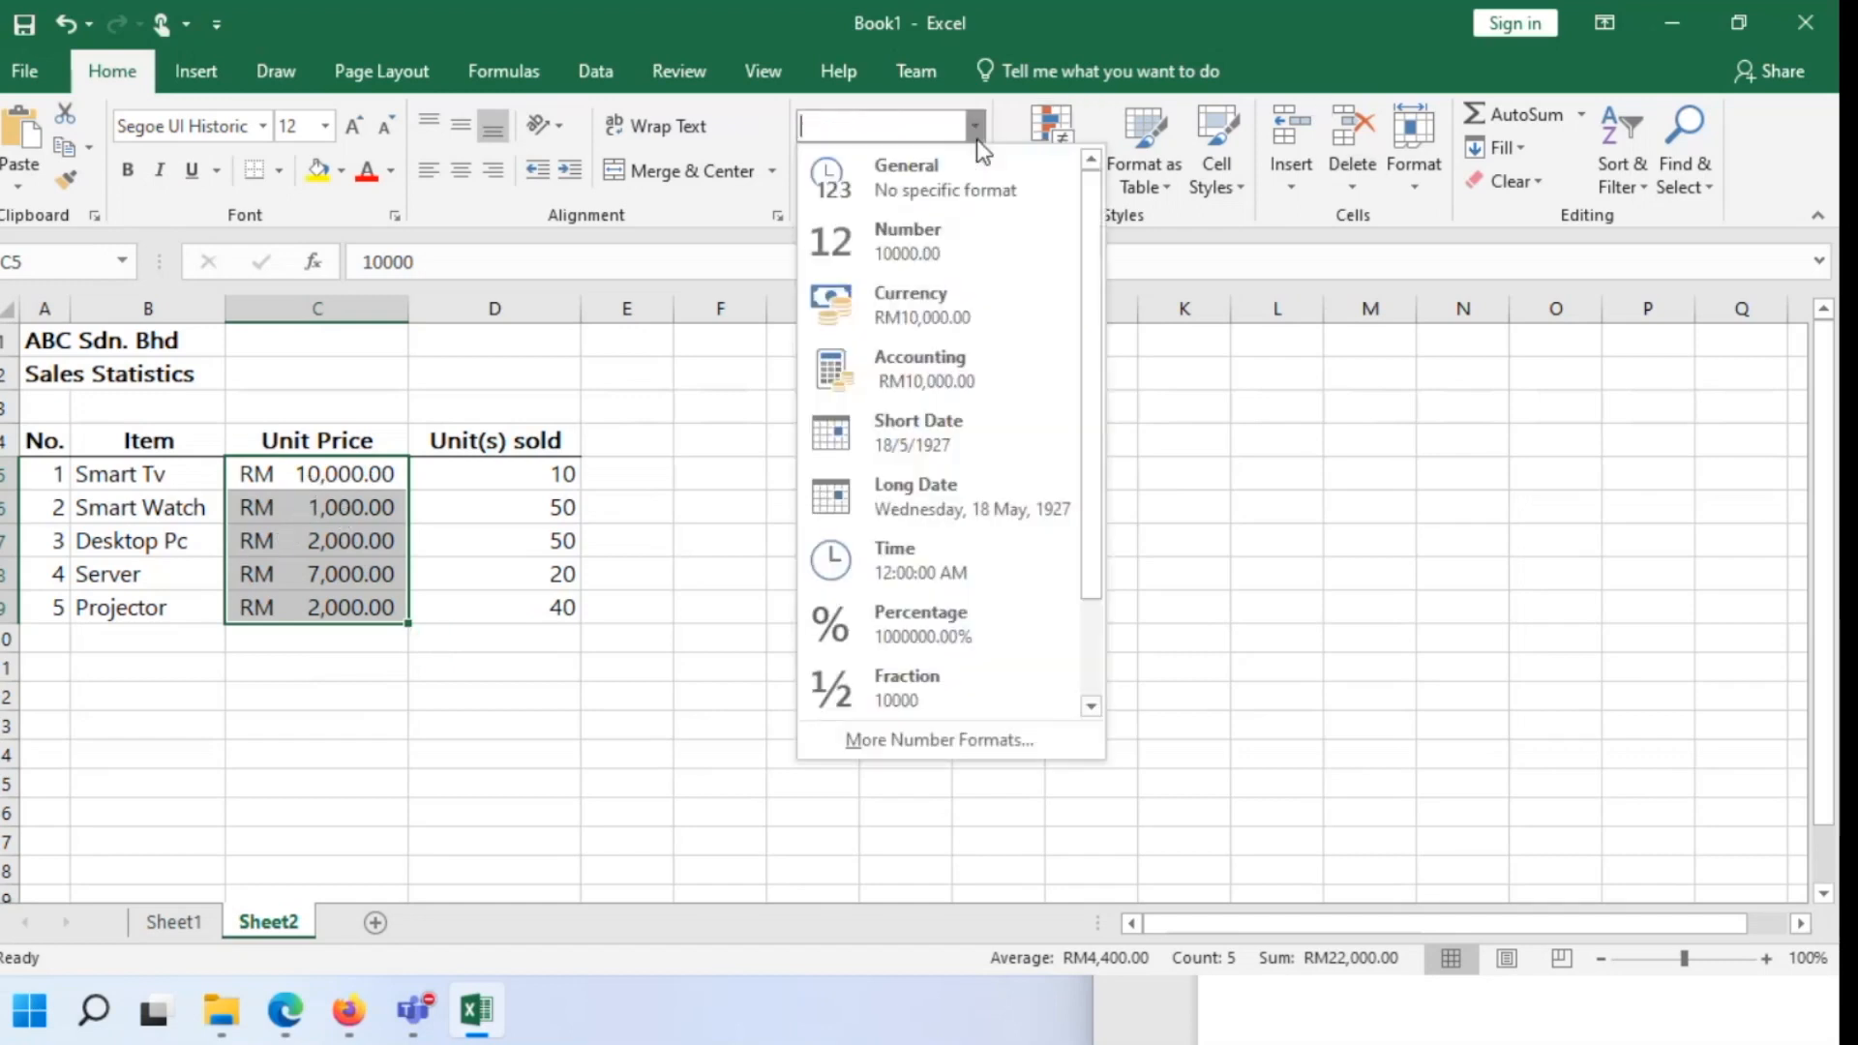
{"action": "left_click", "coordinate": [956, 299]}
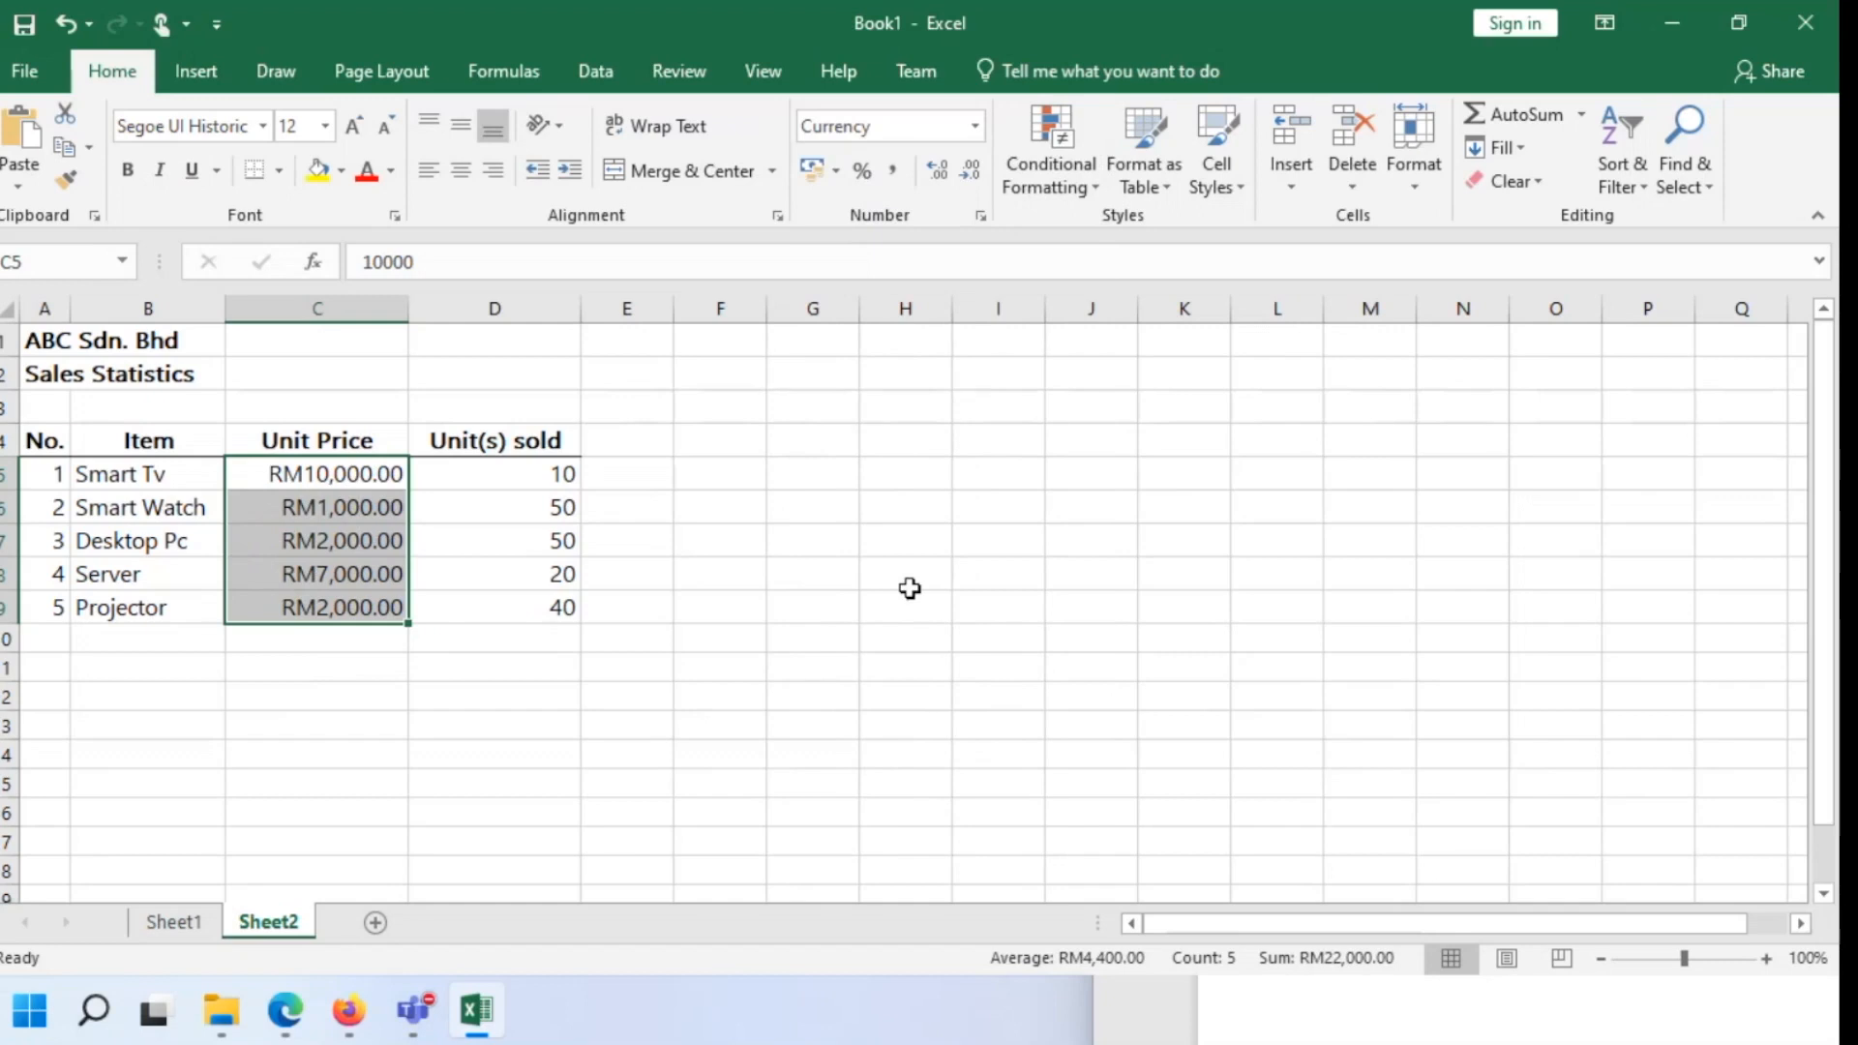
{"action": "left_click", "coordinate": [973, 126]}
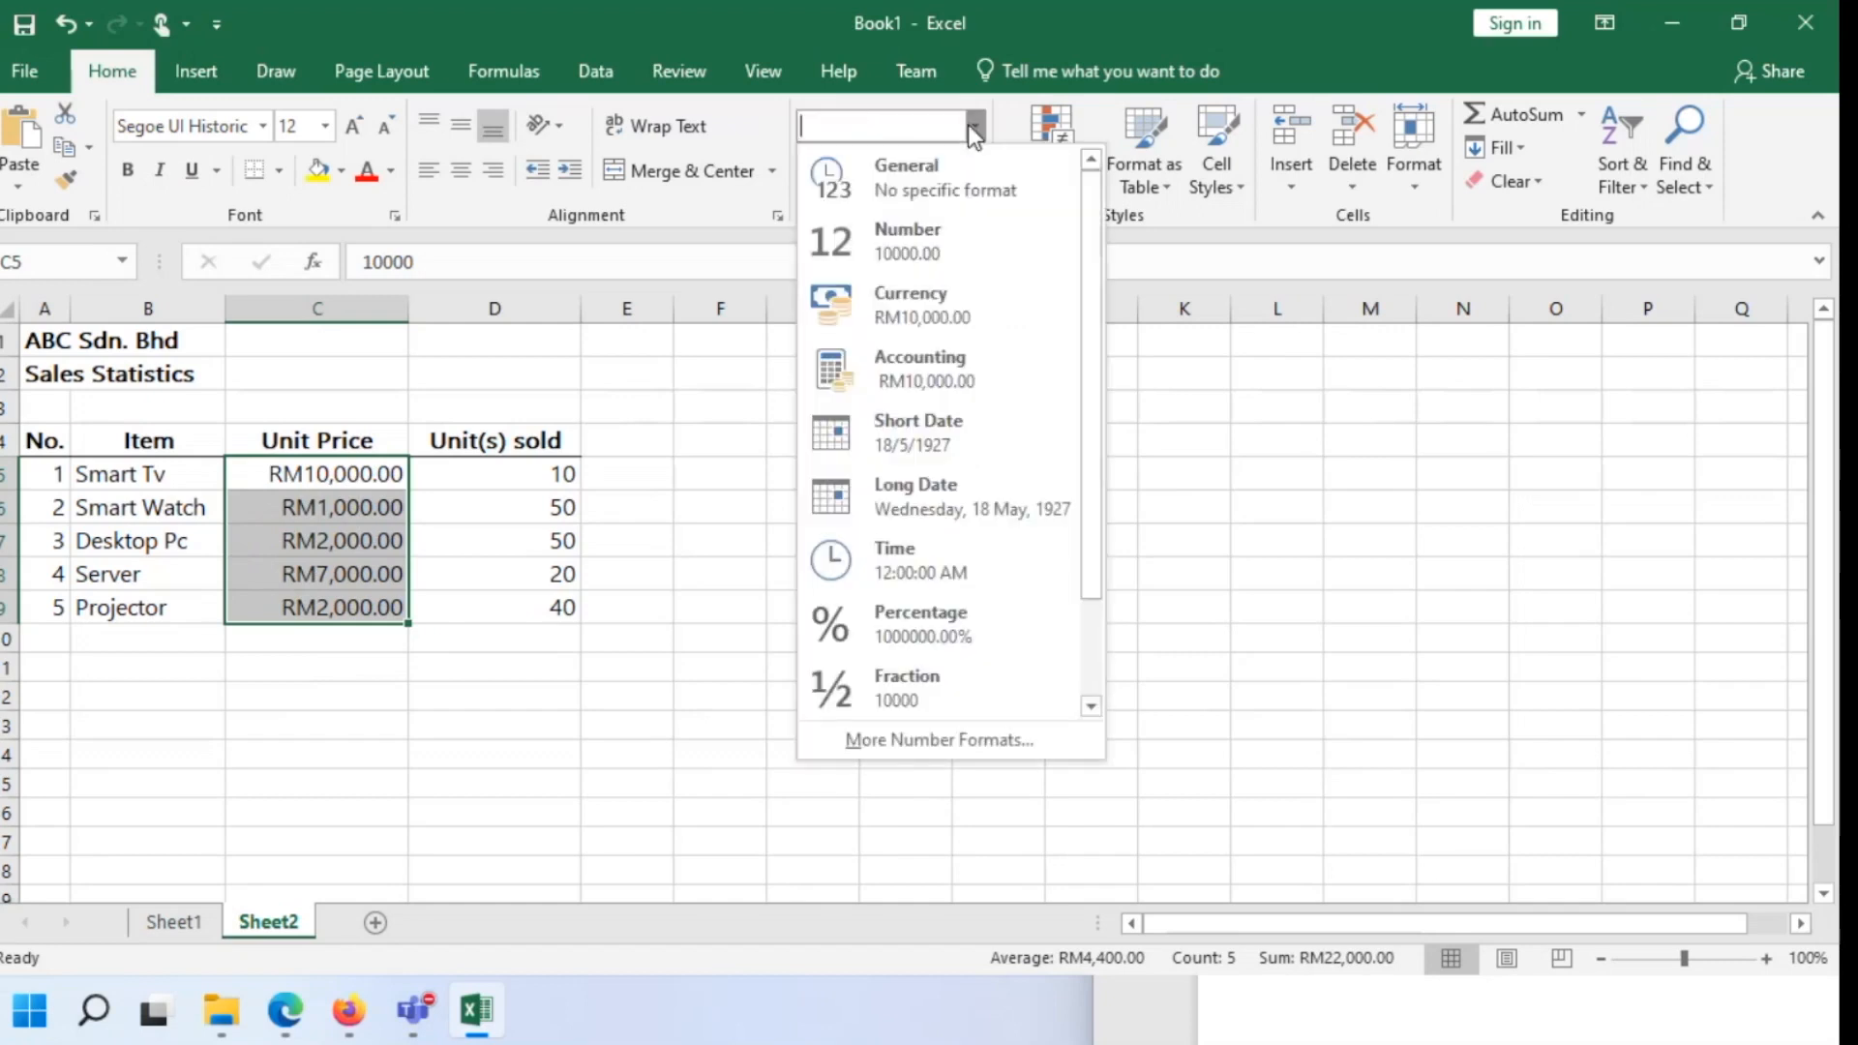
{"action": "left_click", "coordinate": [938, 364]}
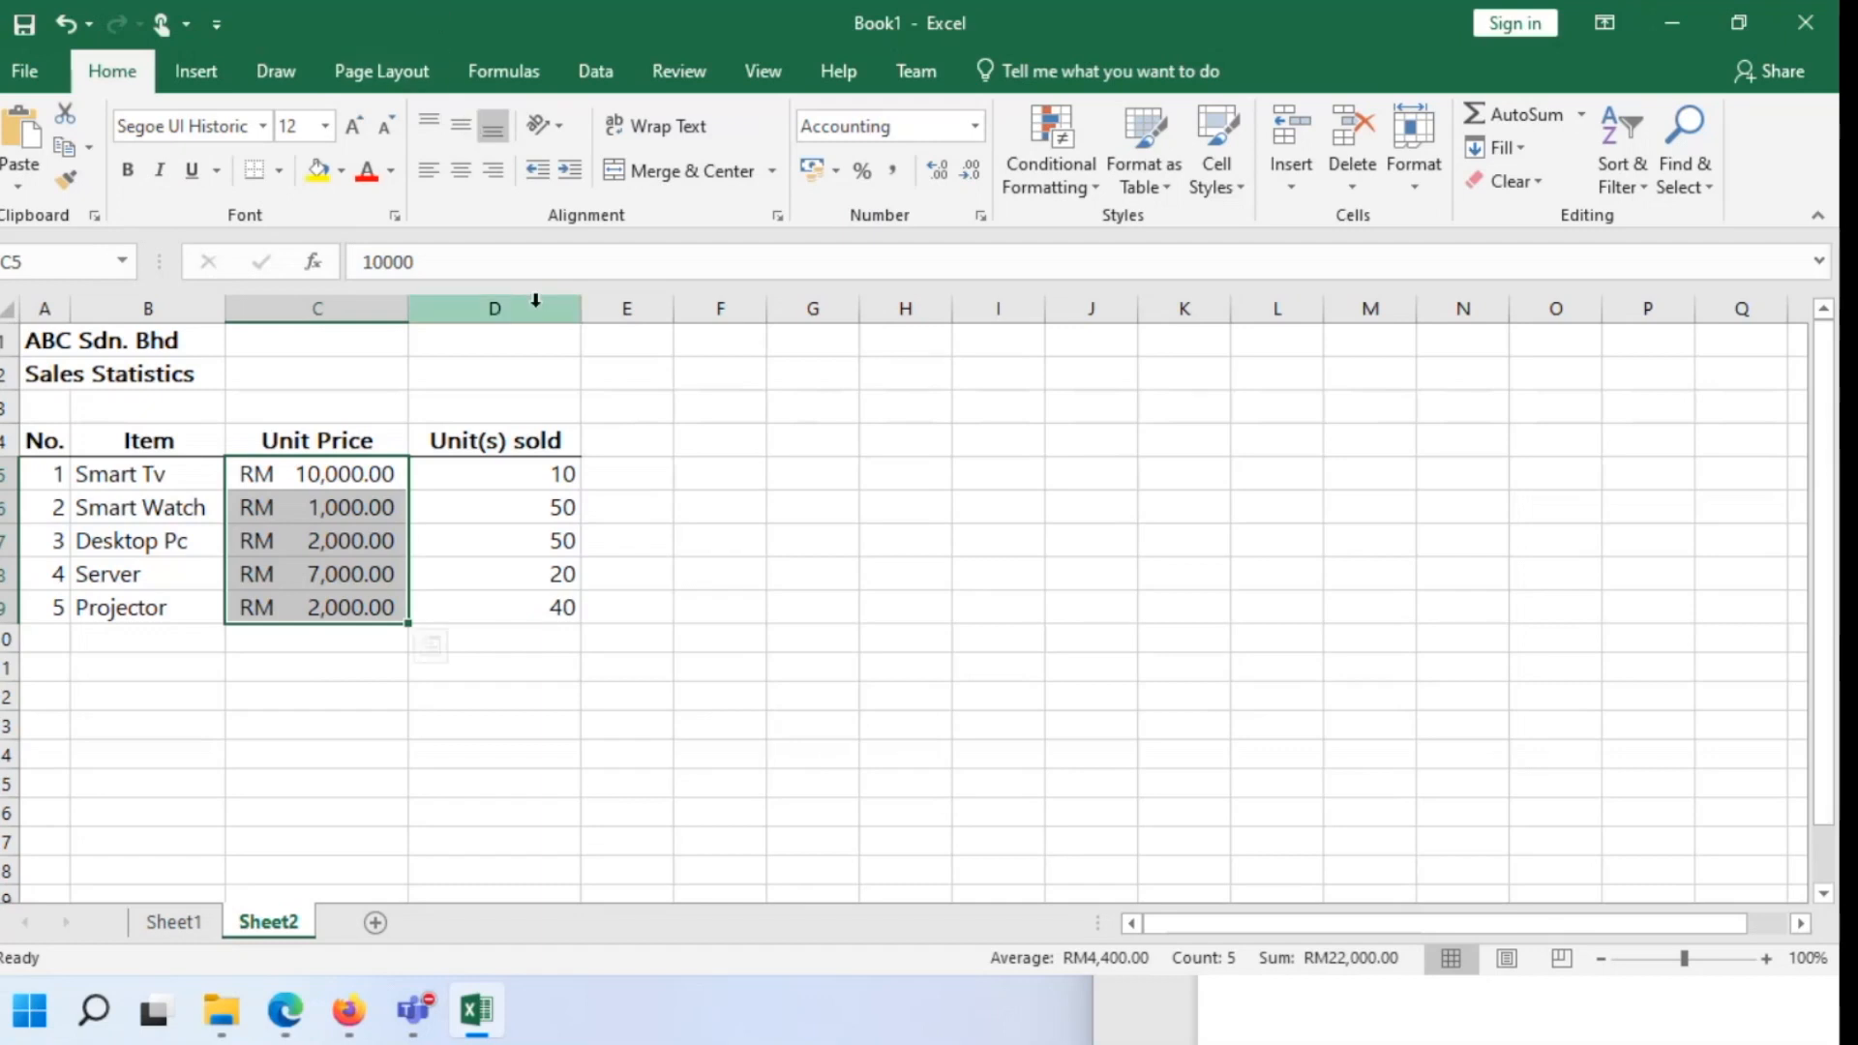
{"action": "left_click", "coordinate": [748, 618]}
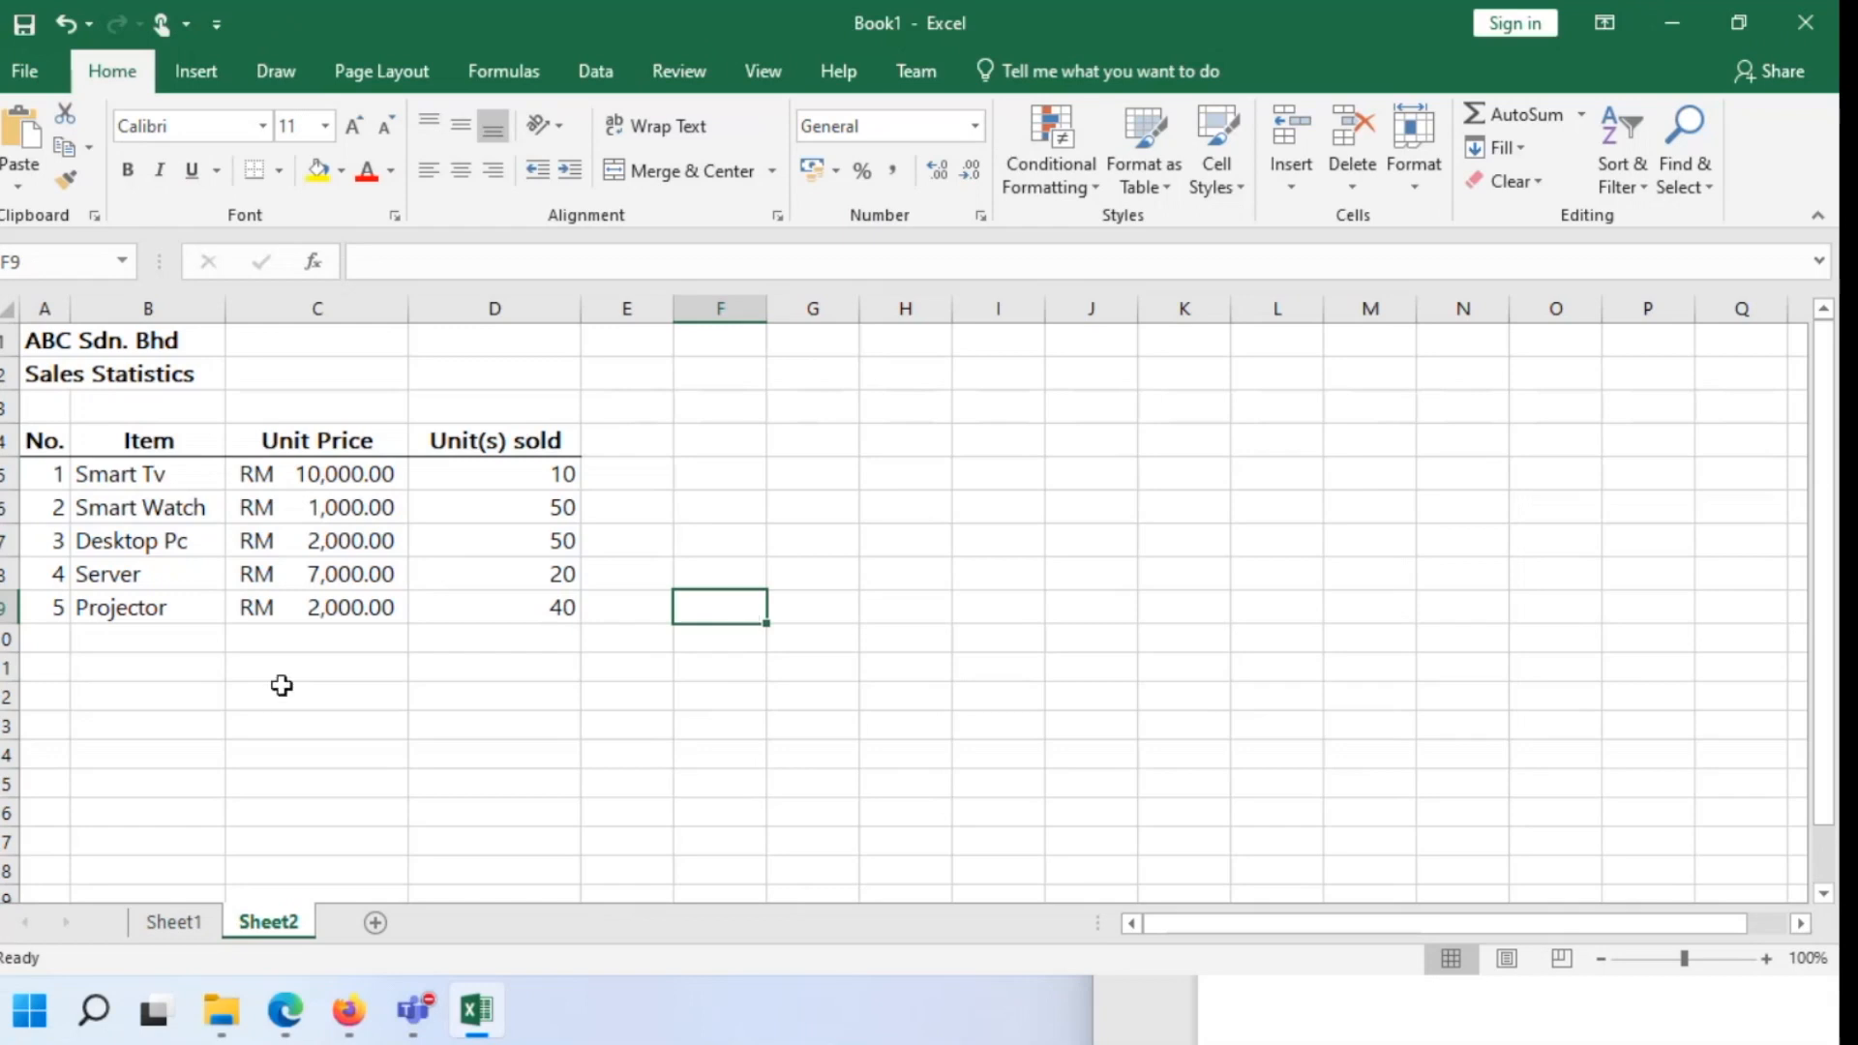
Read the guide's page 3 on alternate currency formats and set the unit prices in C5:C9 to $ English (United States)
{"action": "left_click", "coordinate": [286, 1011]}
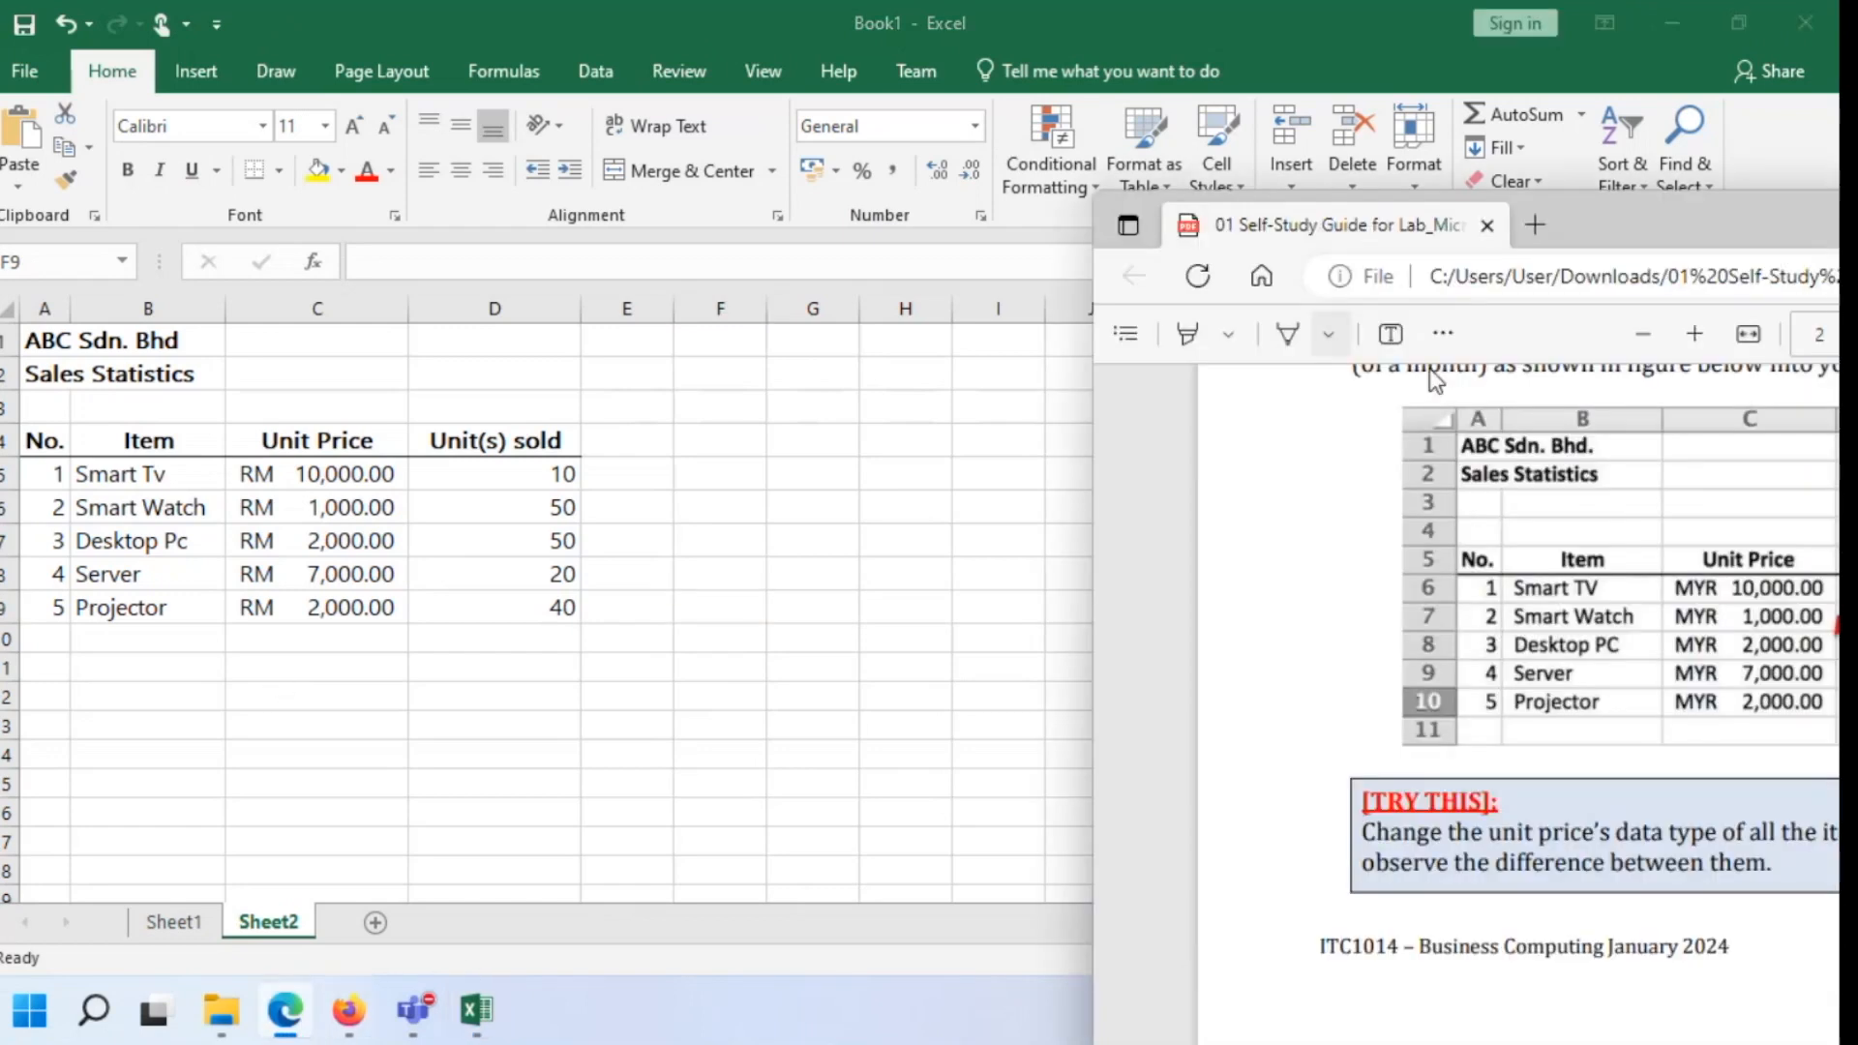
{"action": "left_click_drag", "start_coordinate": [1671, 216], "coordinate": [885, 153]}
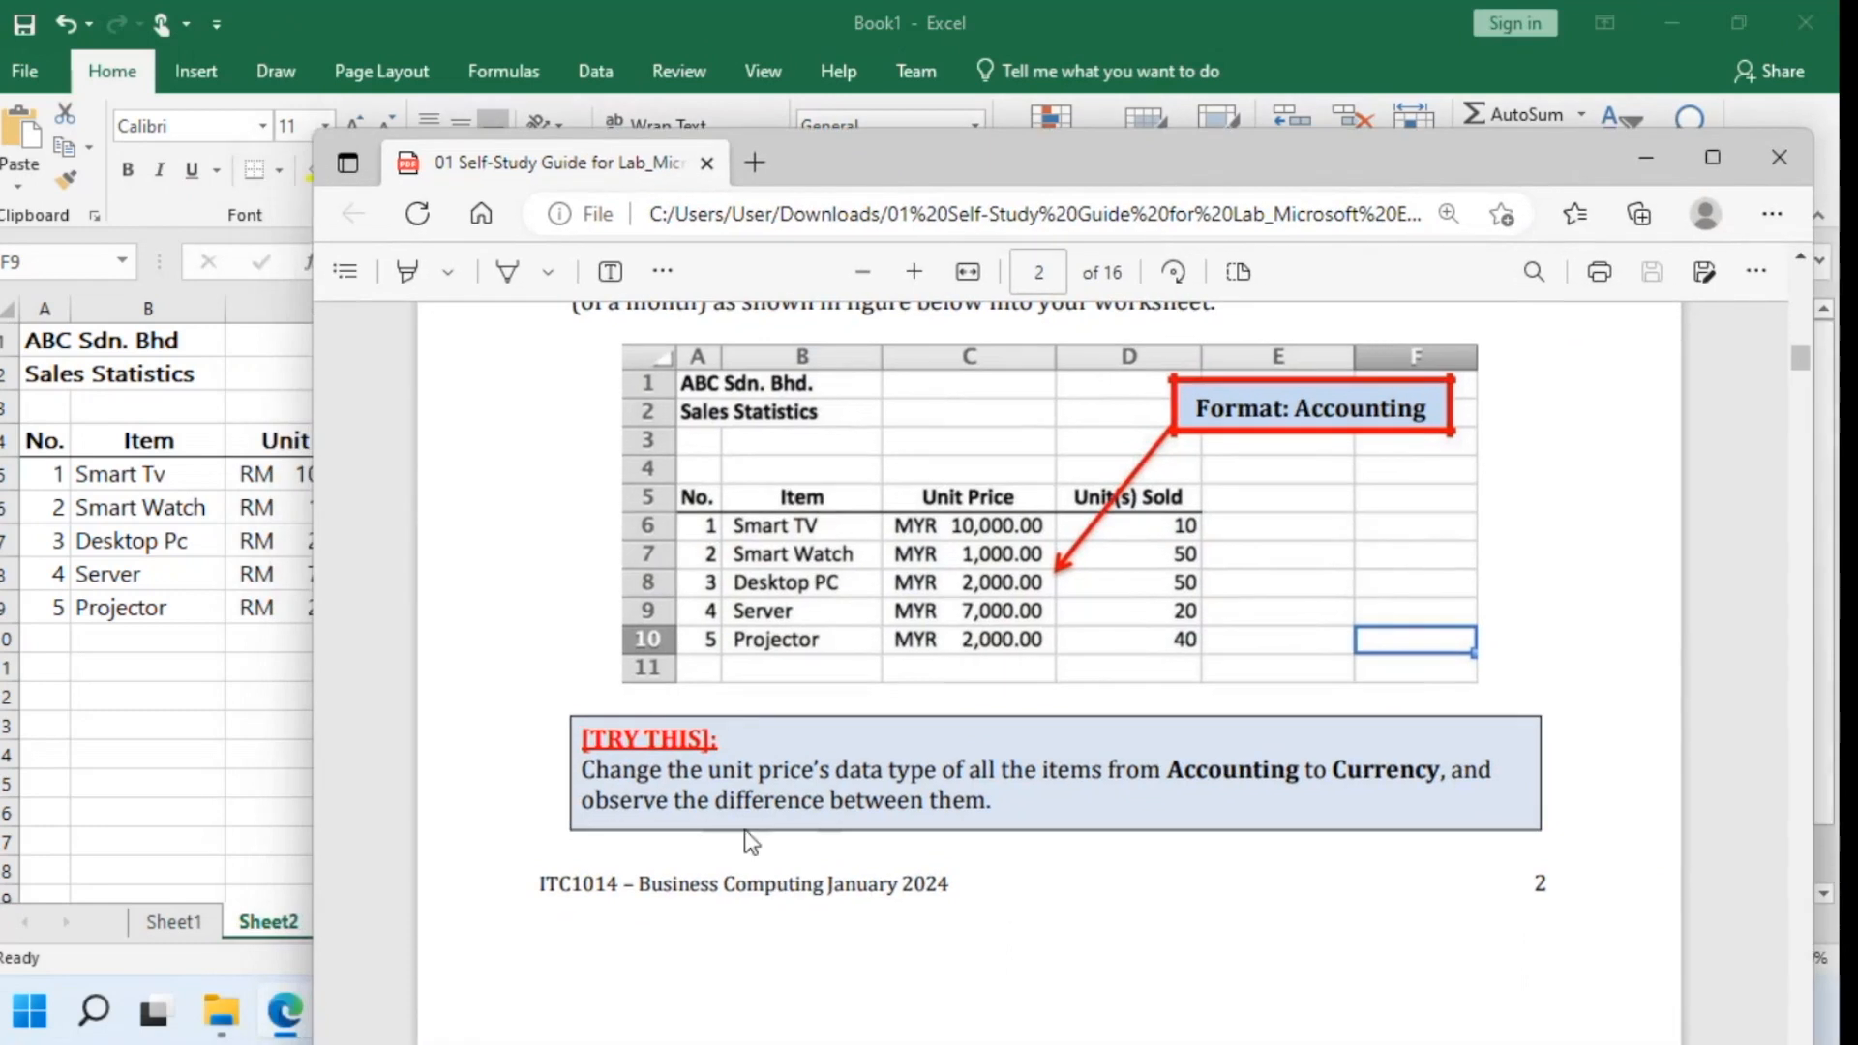
{"action": "scroll", "coordinate": [941, 745], "scroll_direction": "down", "scroll_amount": 10}
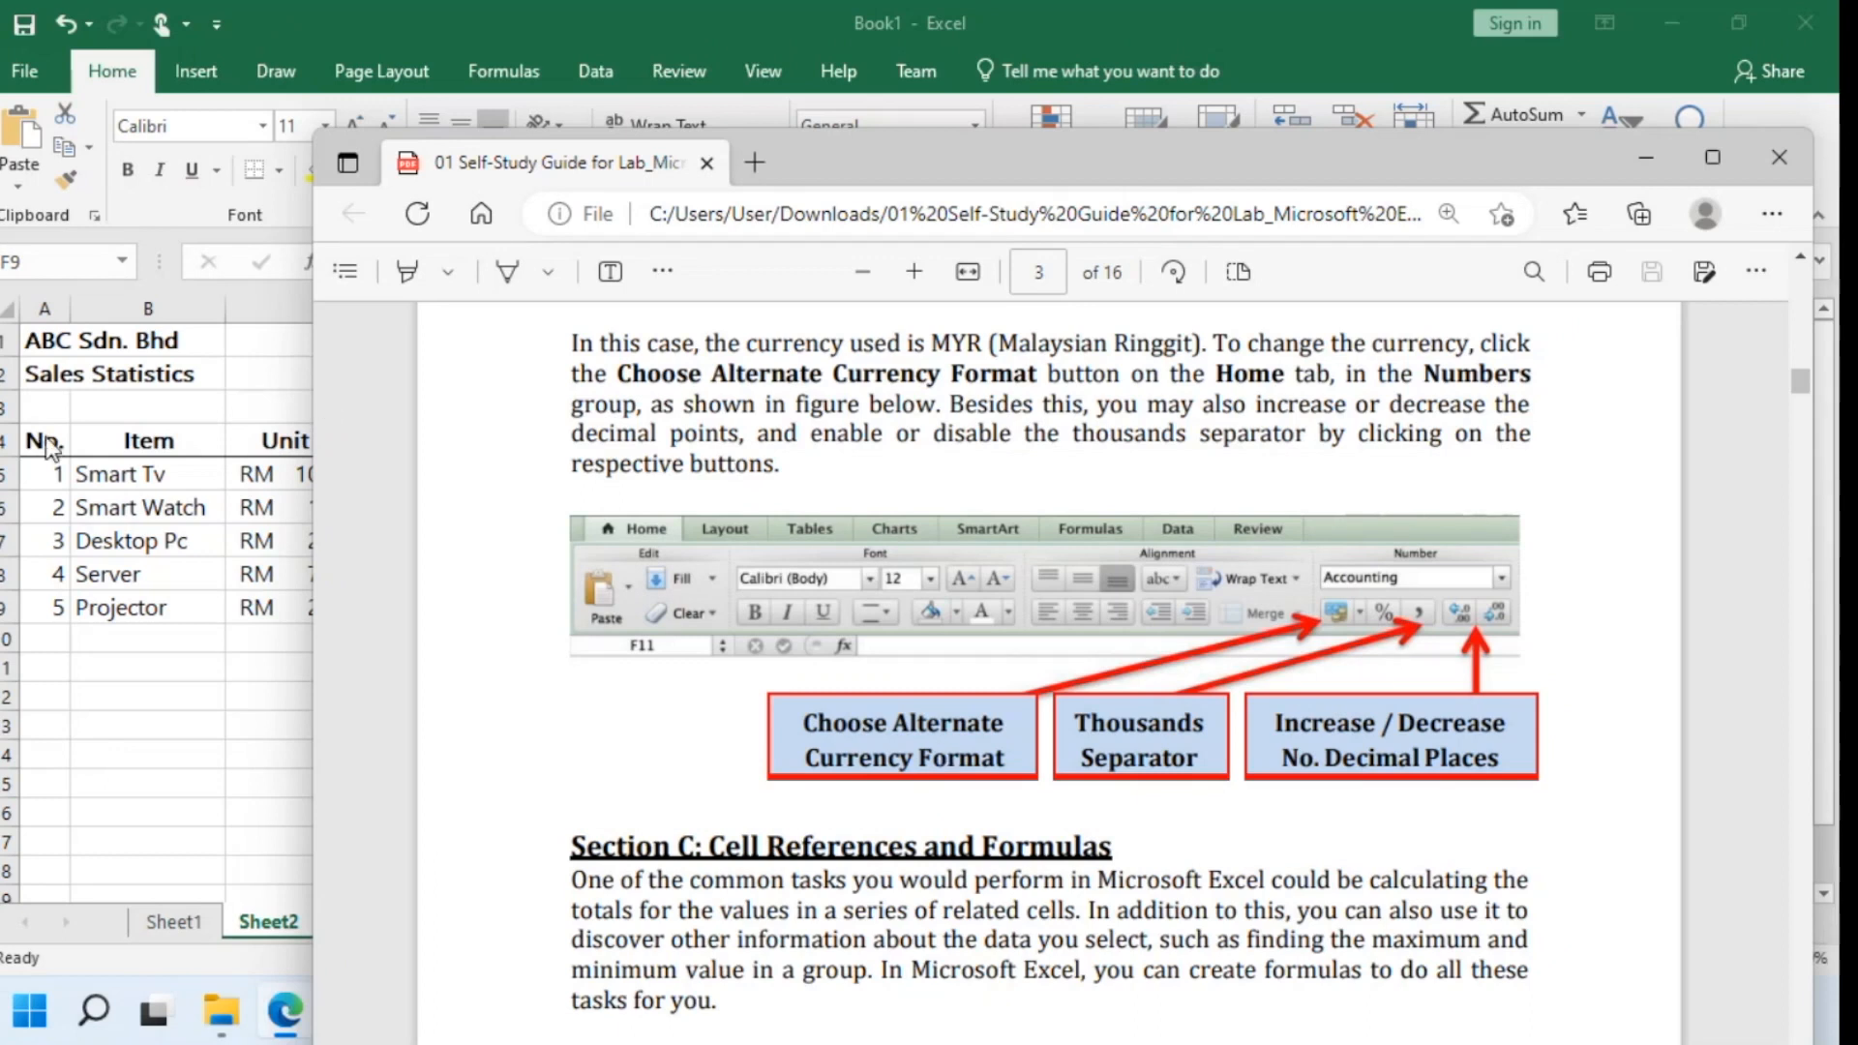
{"action": "left_click", "coordinate": [75, 658]}
{"action": "left_click_drag", "start_coordinate": [332, 479], "coordinate": [343, 595]}
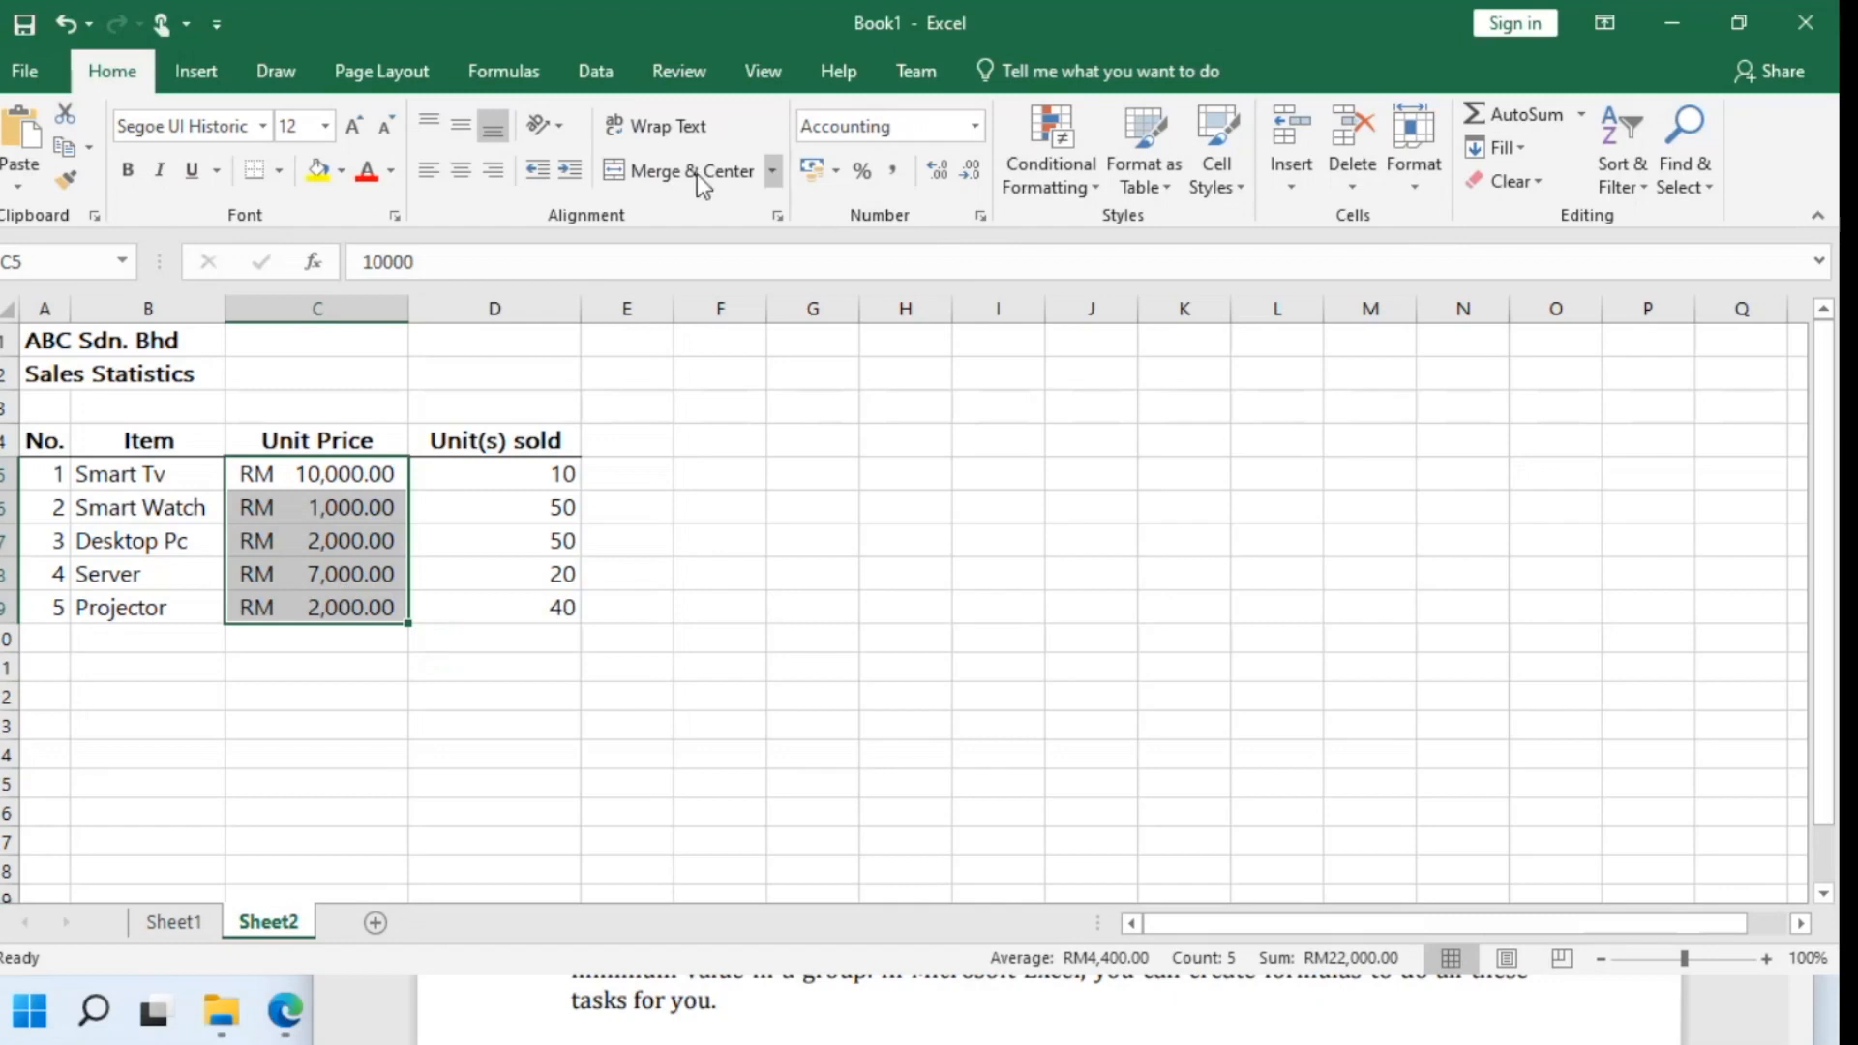
{"action": "left_click", "coordinate": [837, 174]}
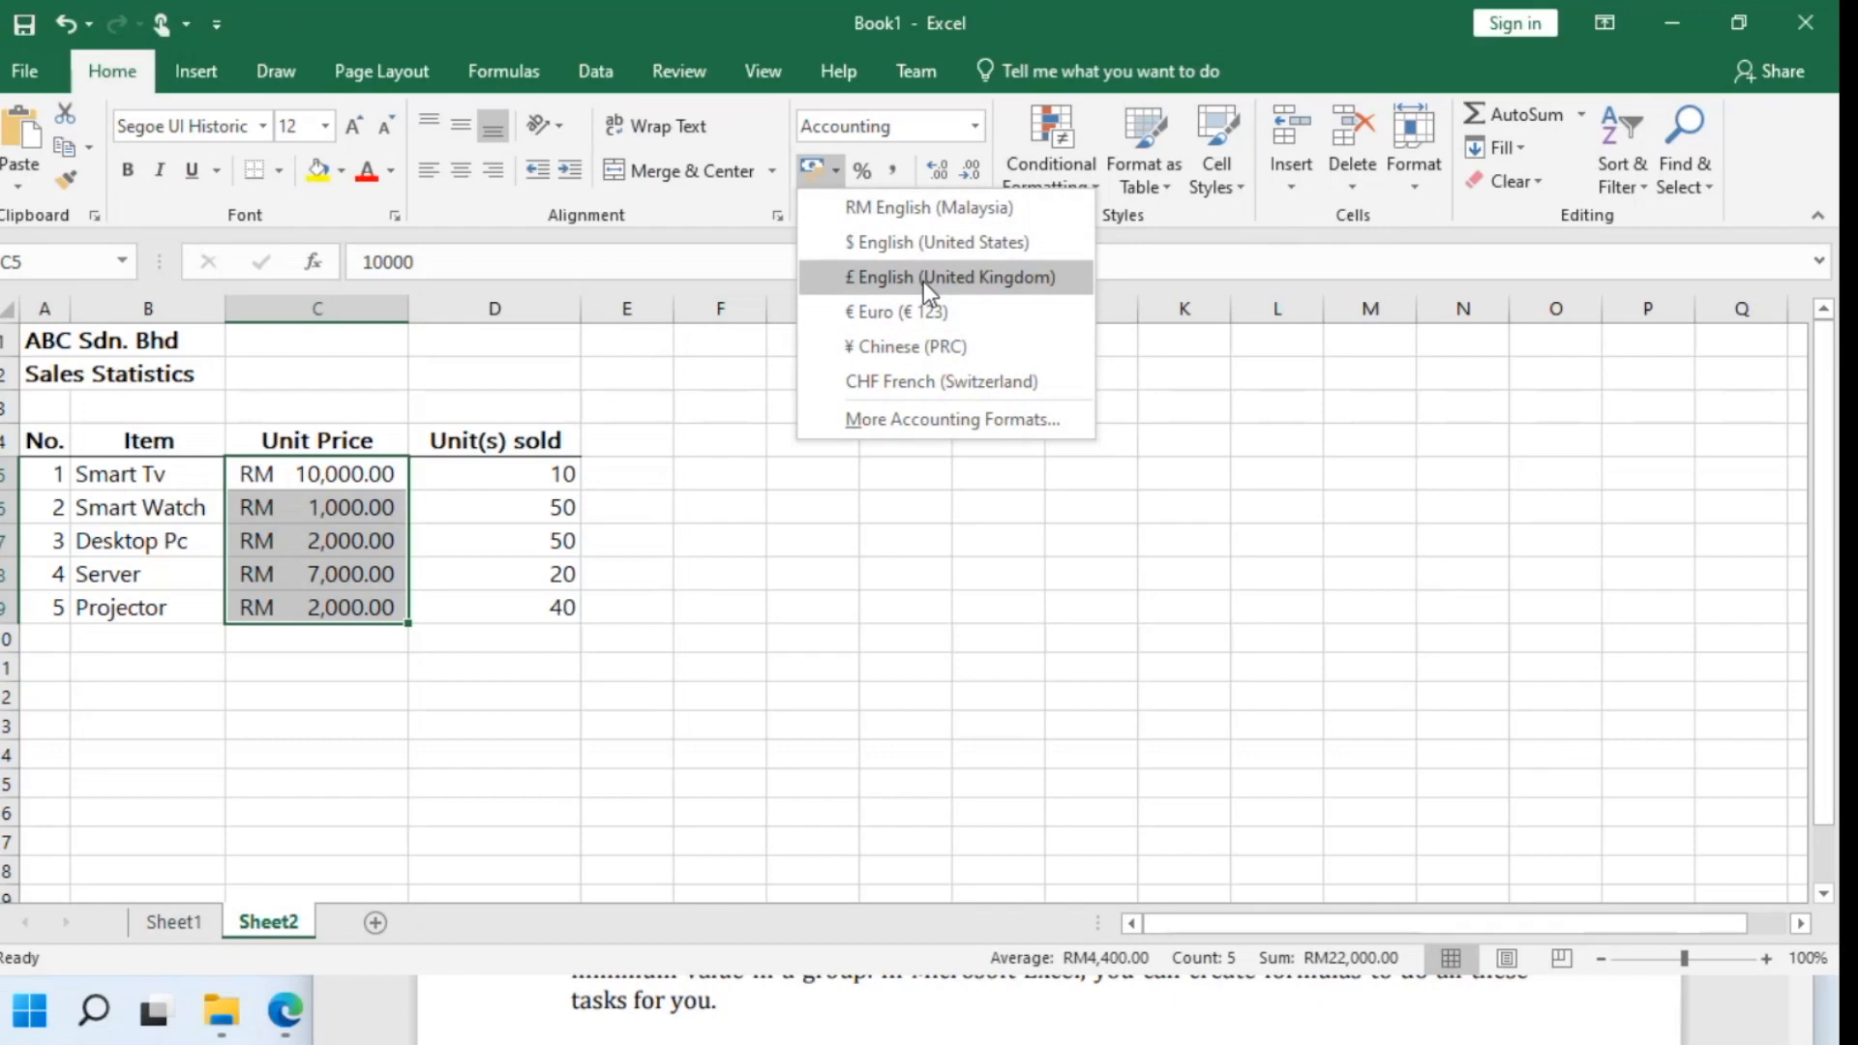
{"action": "left_click", "coordinate": [859, 245]}
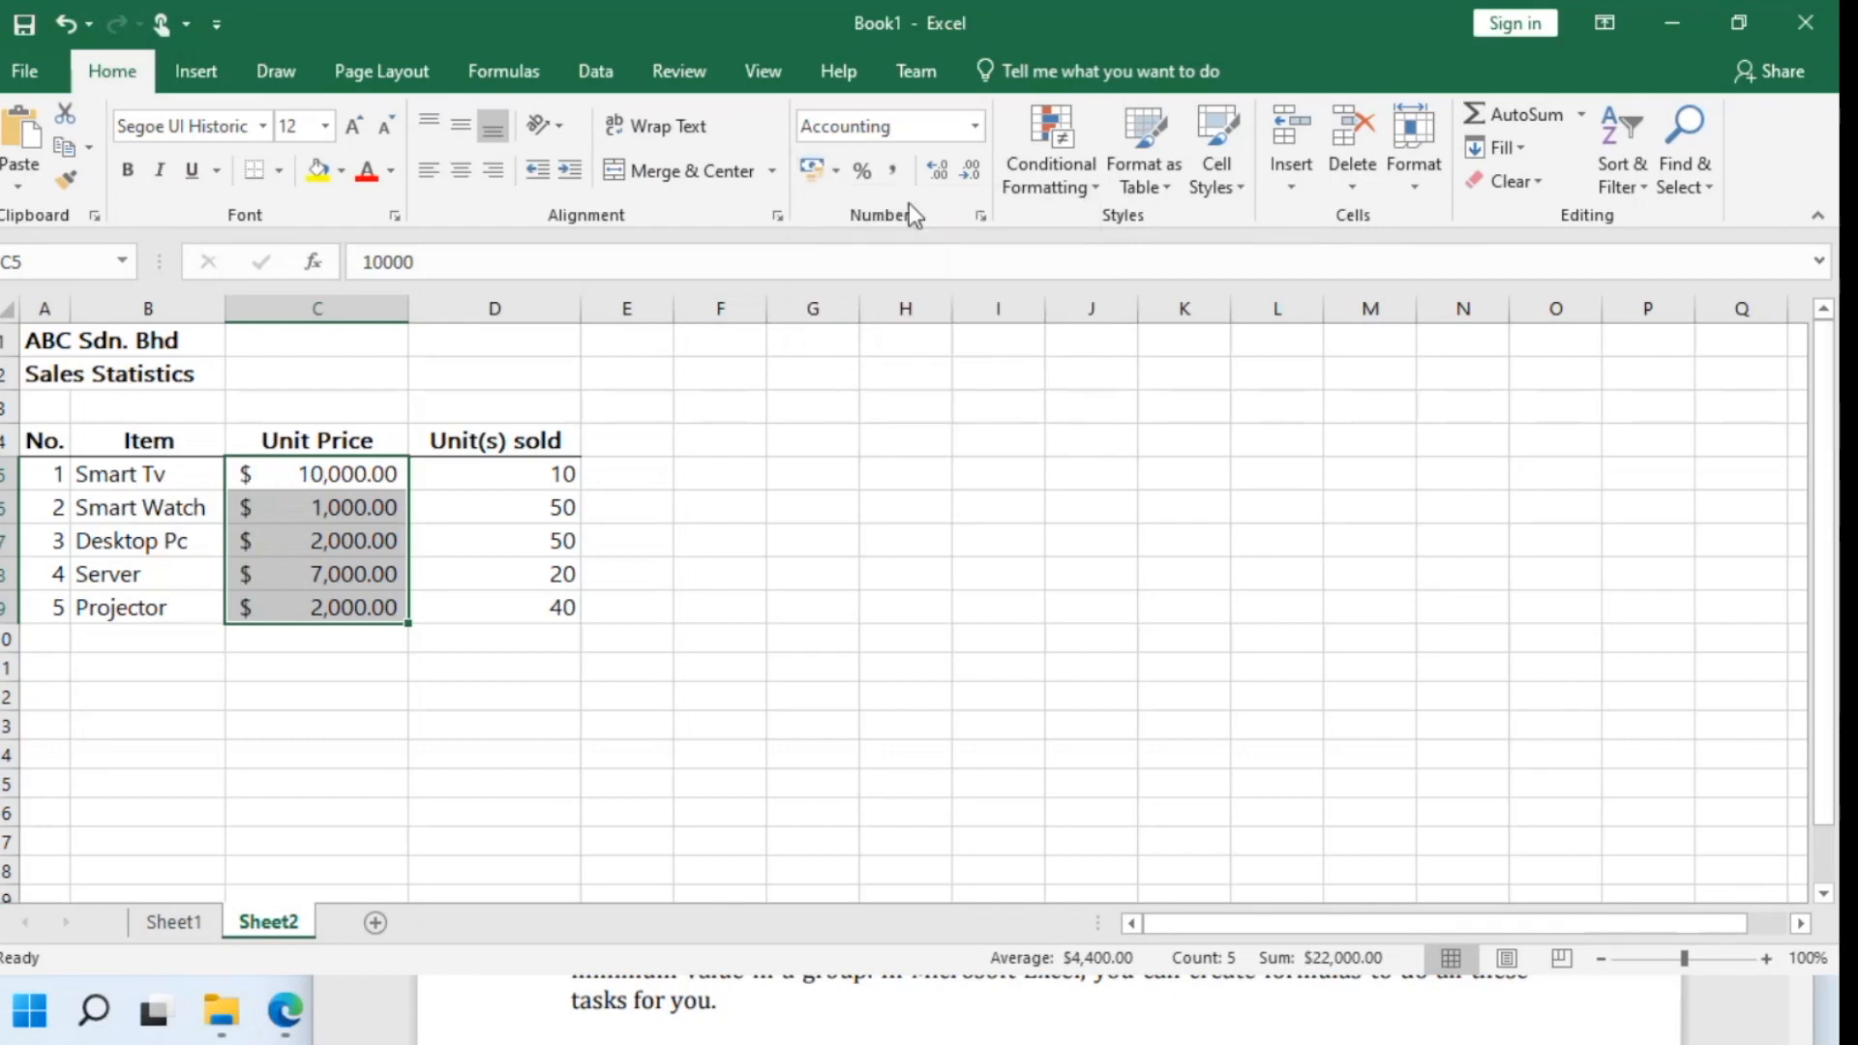
Look through the currency symbols available in the additional accounting formats for the unit prices in C5:C9 without applying one
{"action": "left_click", "coordinate": [834, 170]}
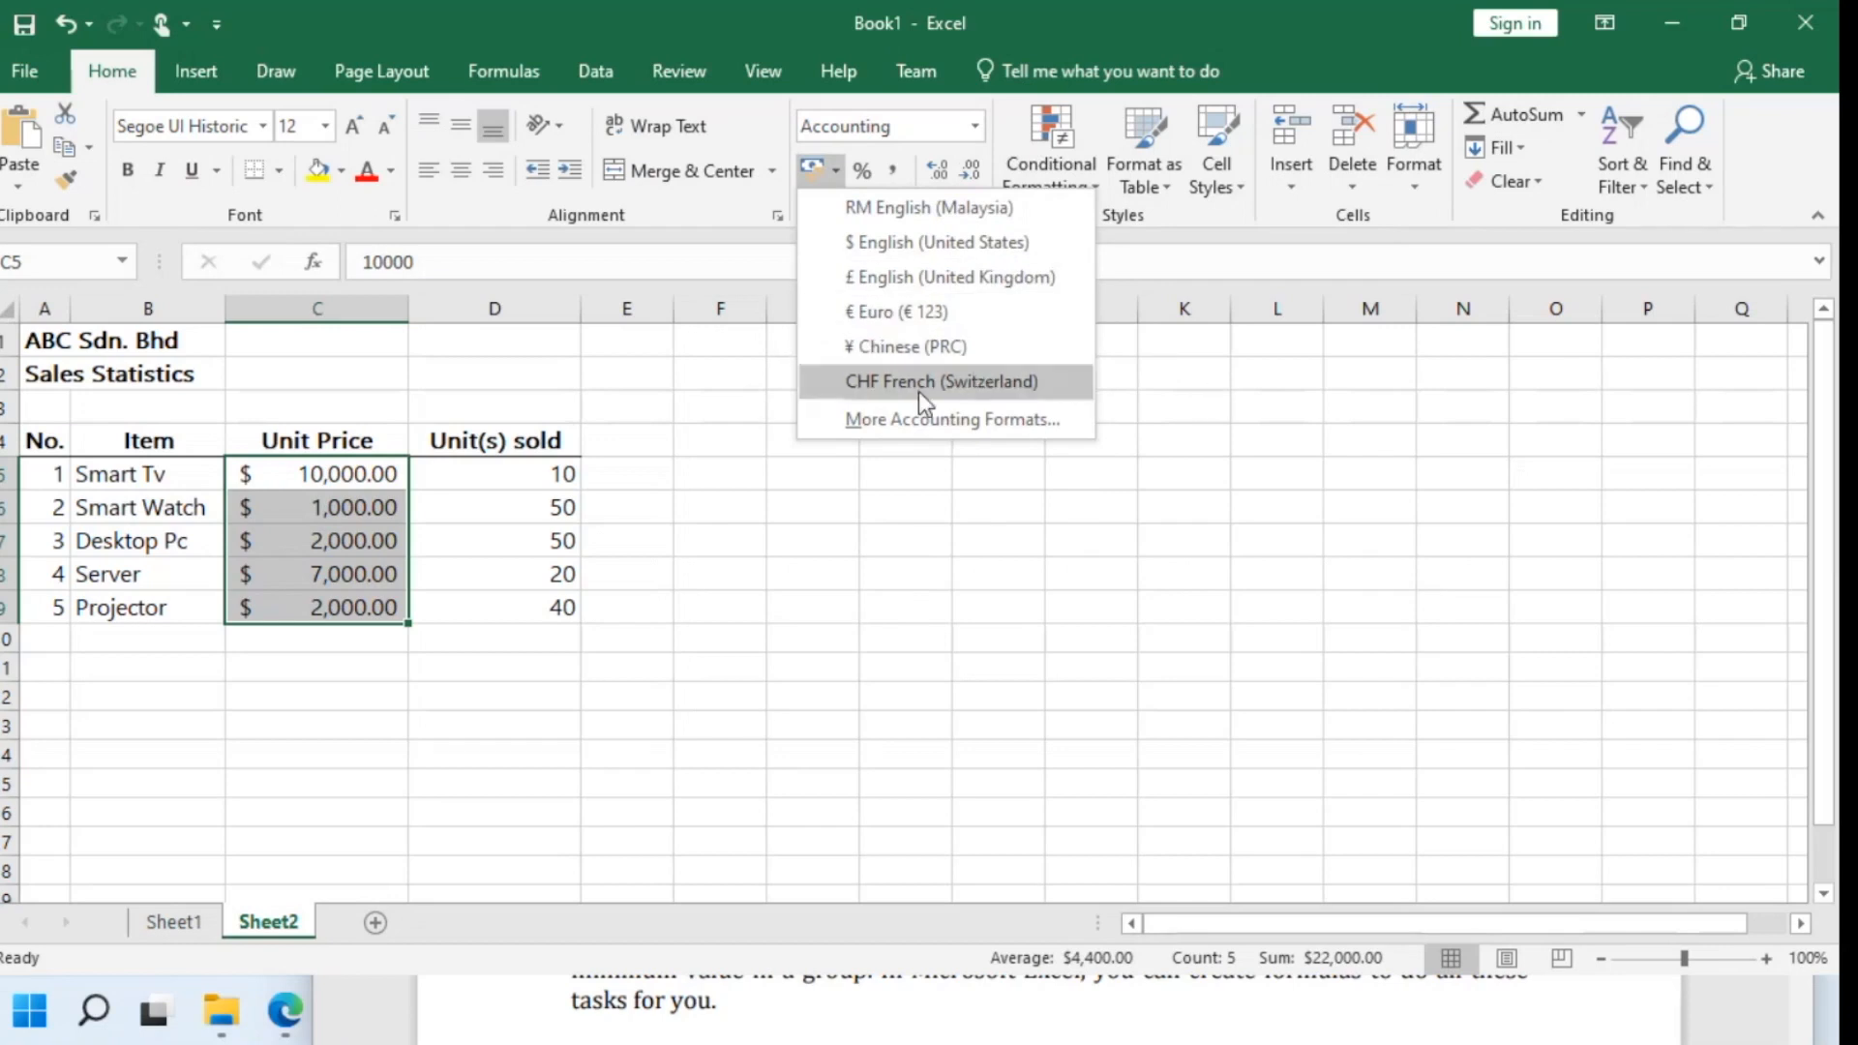
{"action": "left_click", "coordinate": [961, 419]}
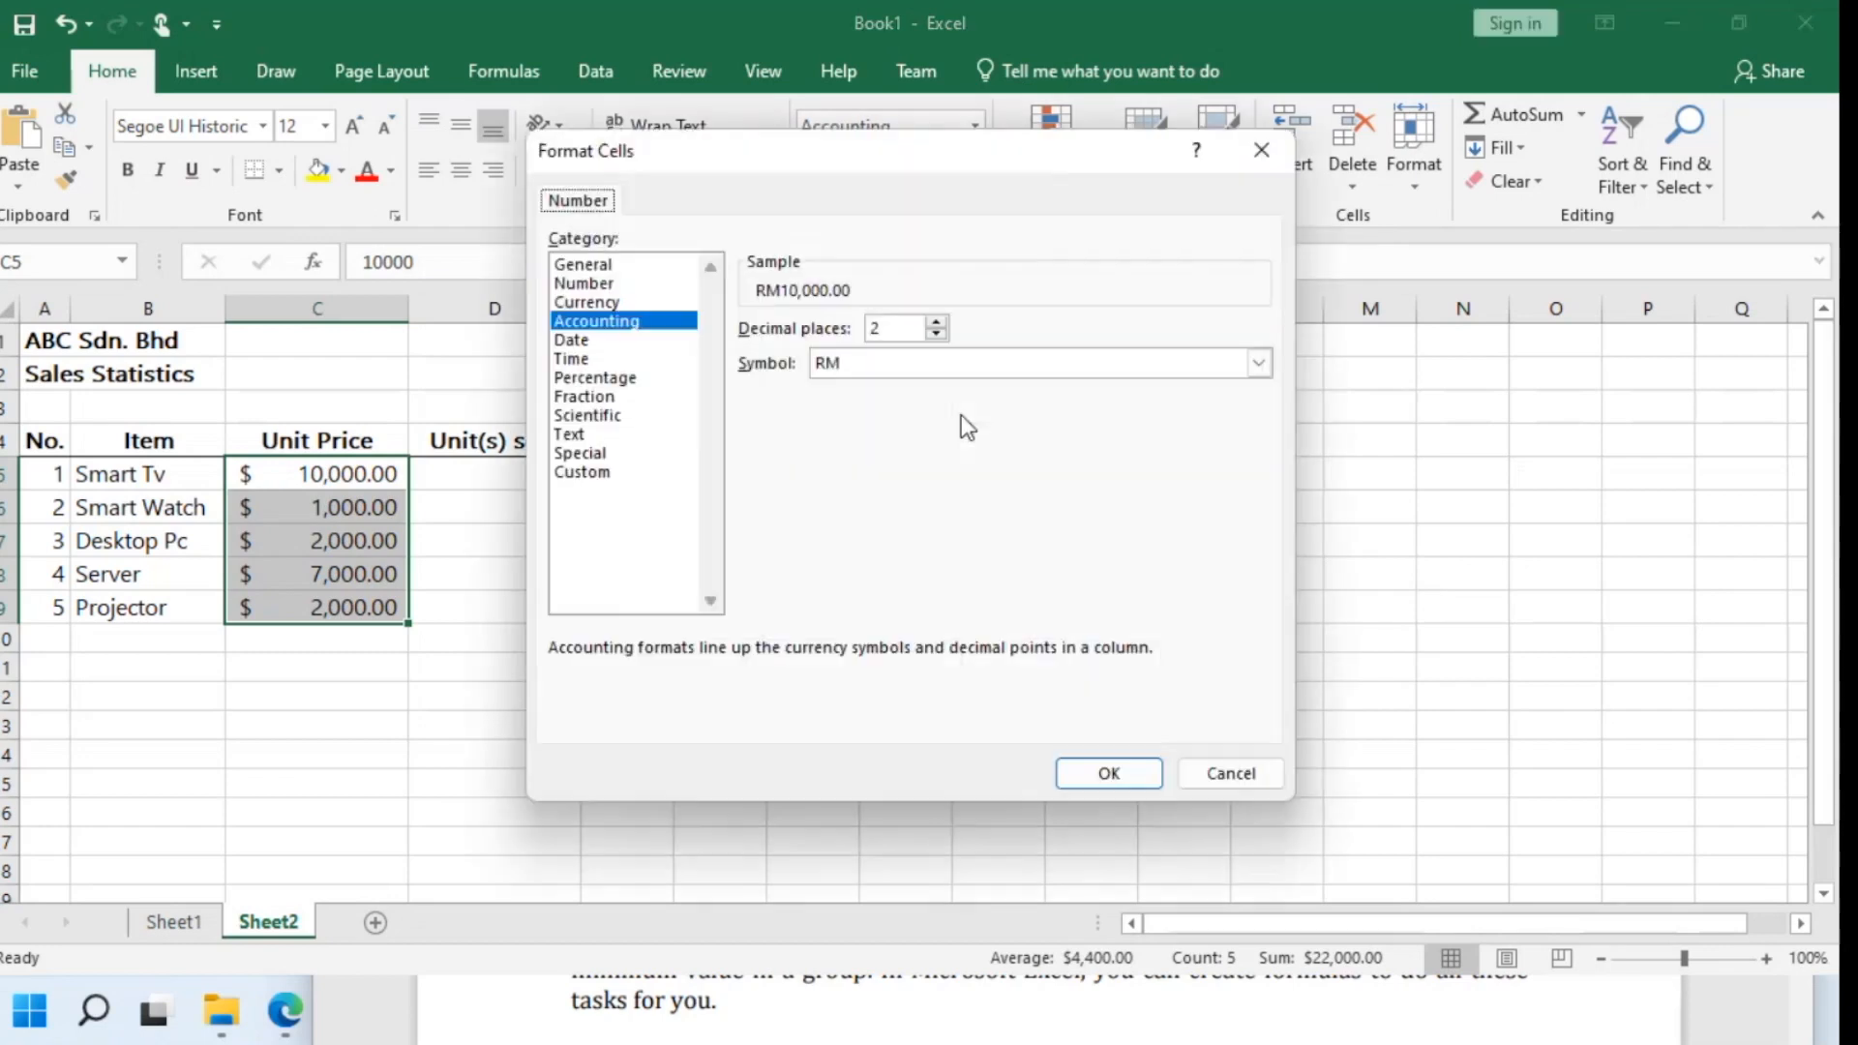
{"action": "left_click", "coordinate": [1026, 363]}
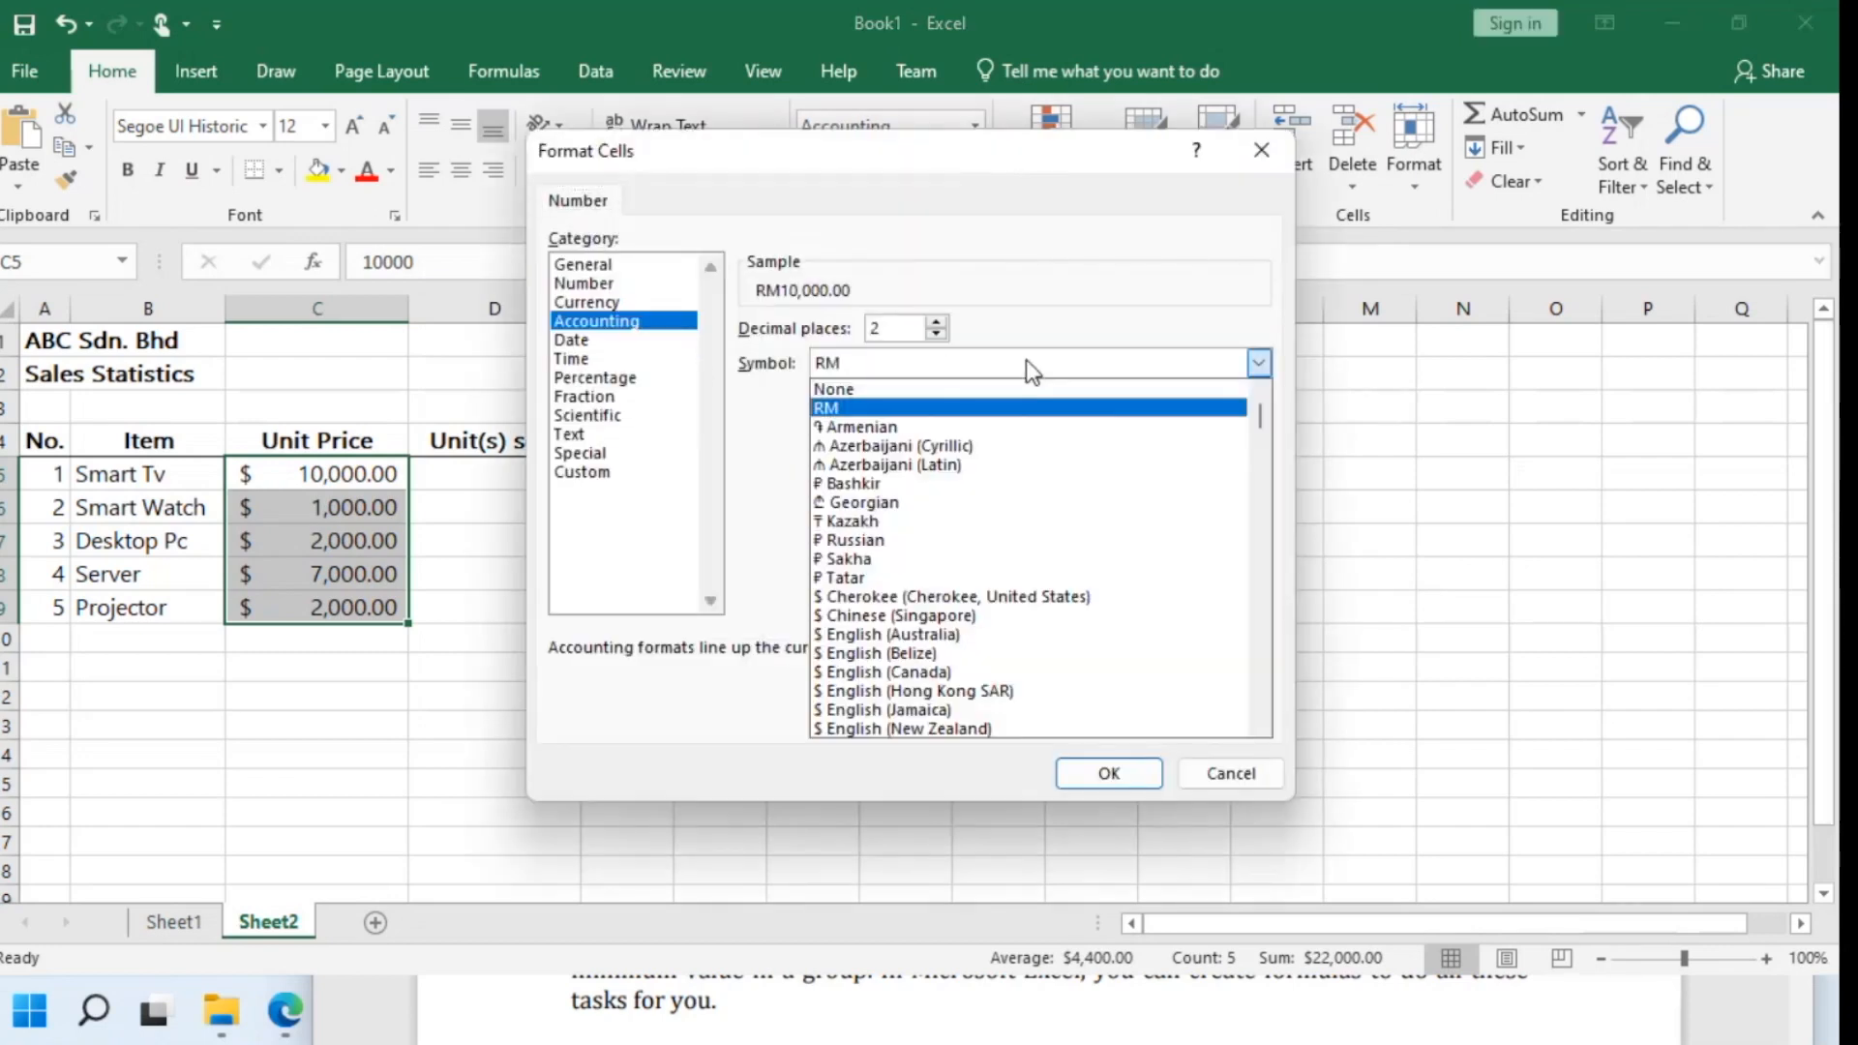
{"action": "scroll", "coordinate": [1026, 609], "scroll_direction": "down", "scroll_amount": 1}
{"action": "scroll", "coordinate": [1022, 602], "scroll_direction": "down", "scroll_amount": 2}
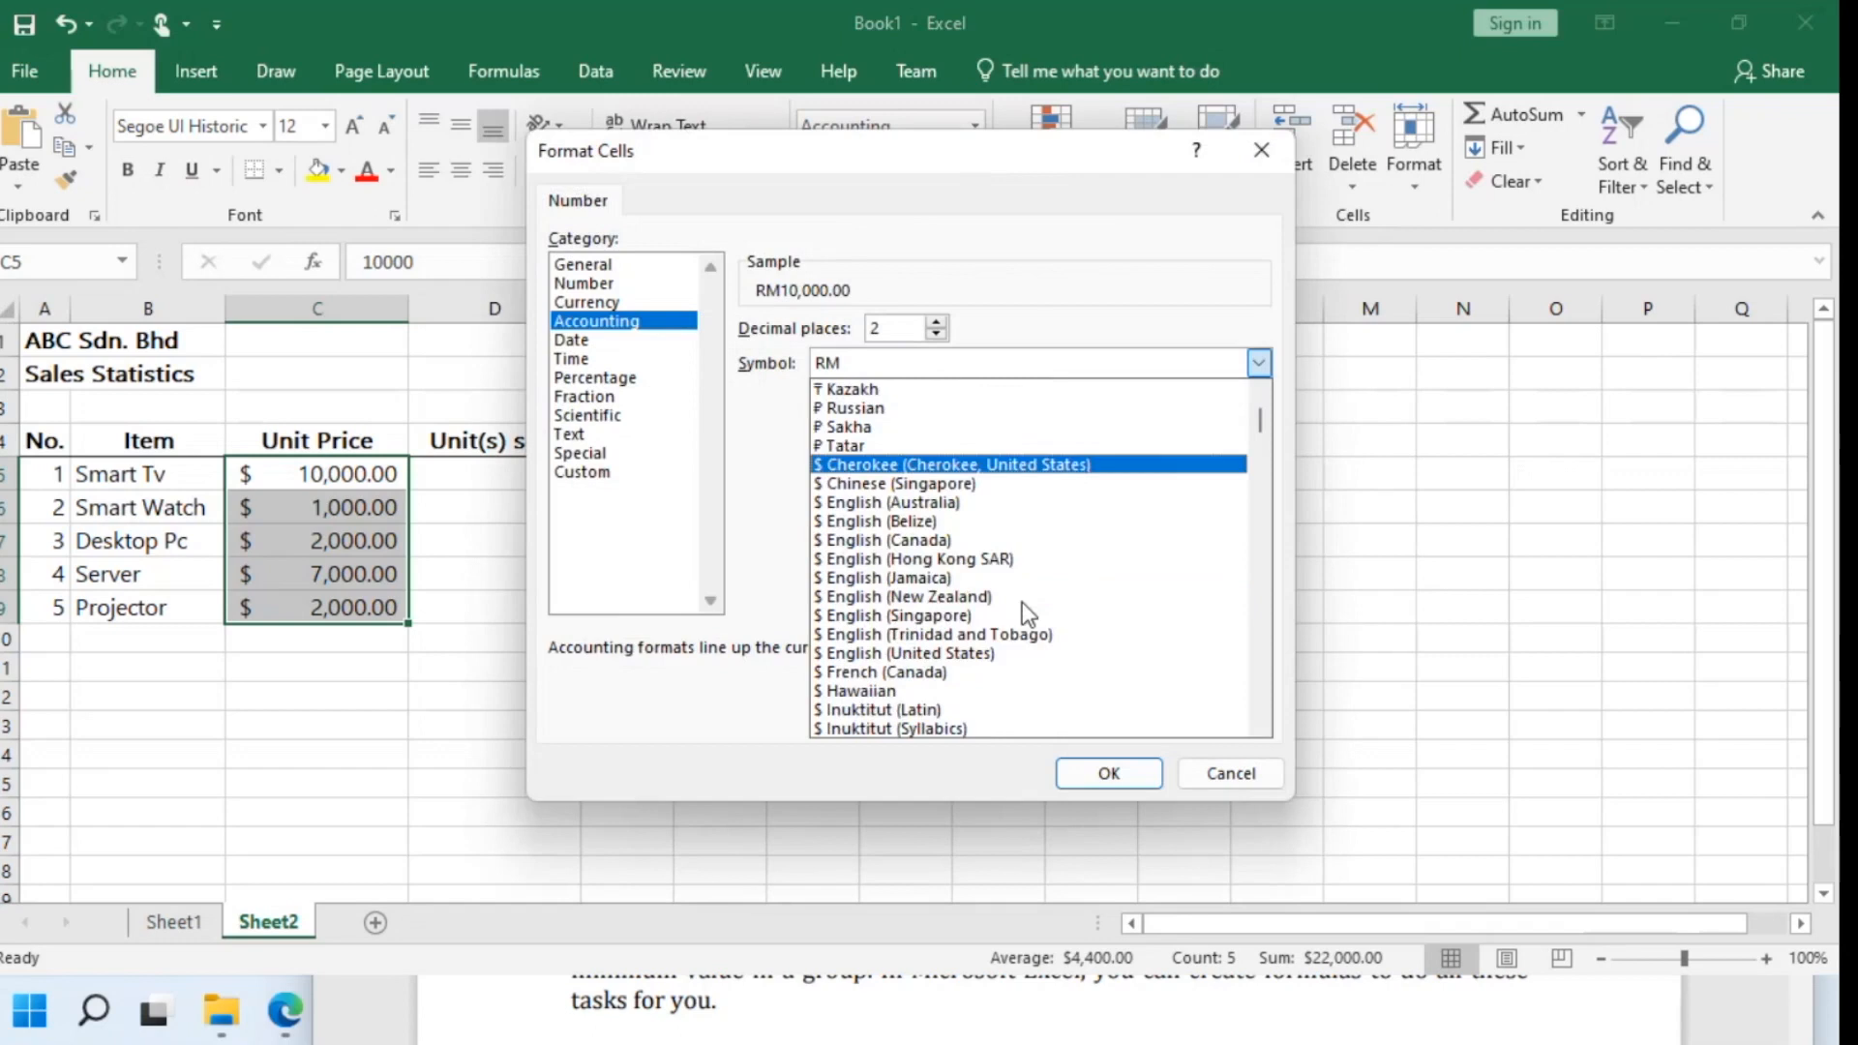
{"action": "scroll", "coordinate": [1022, 602], "scroll_direction": "up", "scroll_amount": 3}
{"action": "scroll", "coordinate": [1007, 431], "scroll_direction": "down", "scroll_amount": 3}
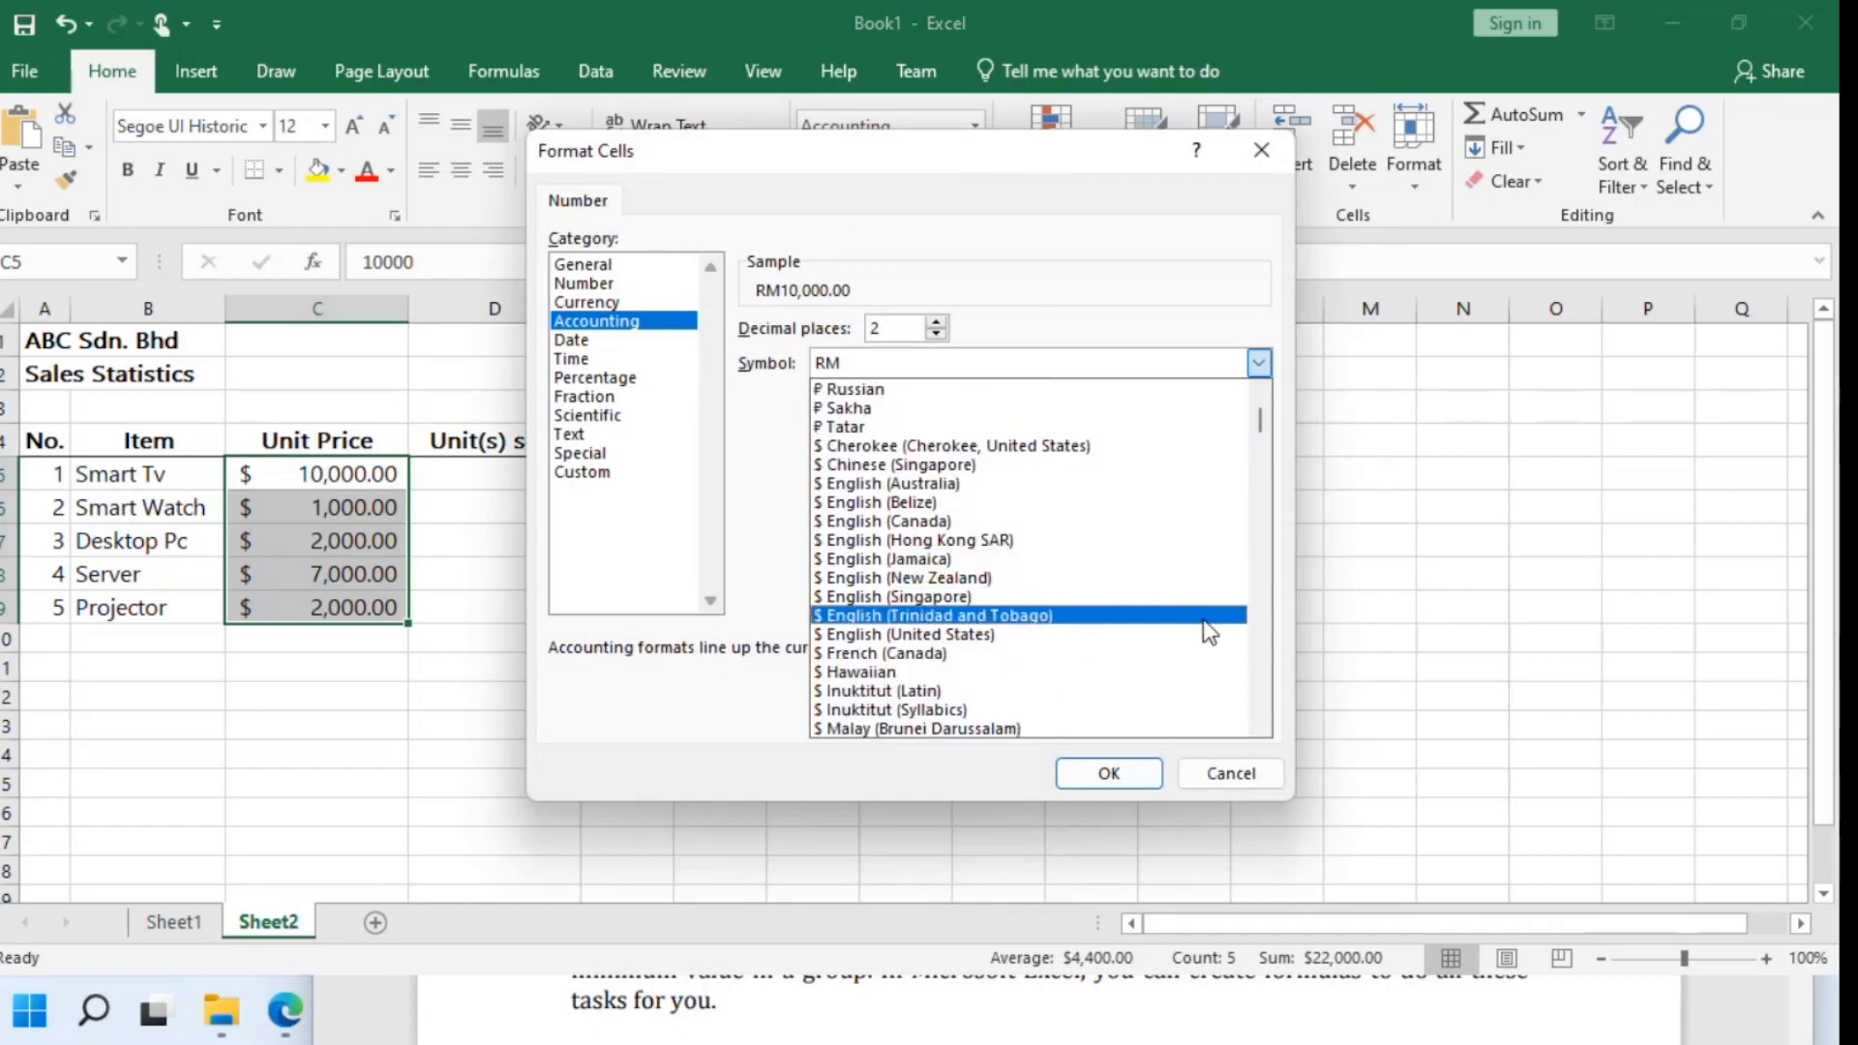
{"action": "scroll", "coordinate": [1204, 622], "scroll_direction": "down", "scroll_amount": 3}
{"action": "scroll", "coordinate": [1204, 620], "scroll_direction": "down", "scroll_amount": 11}
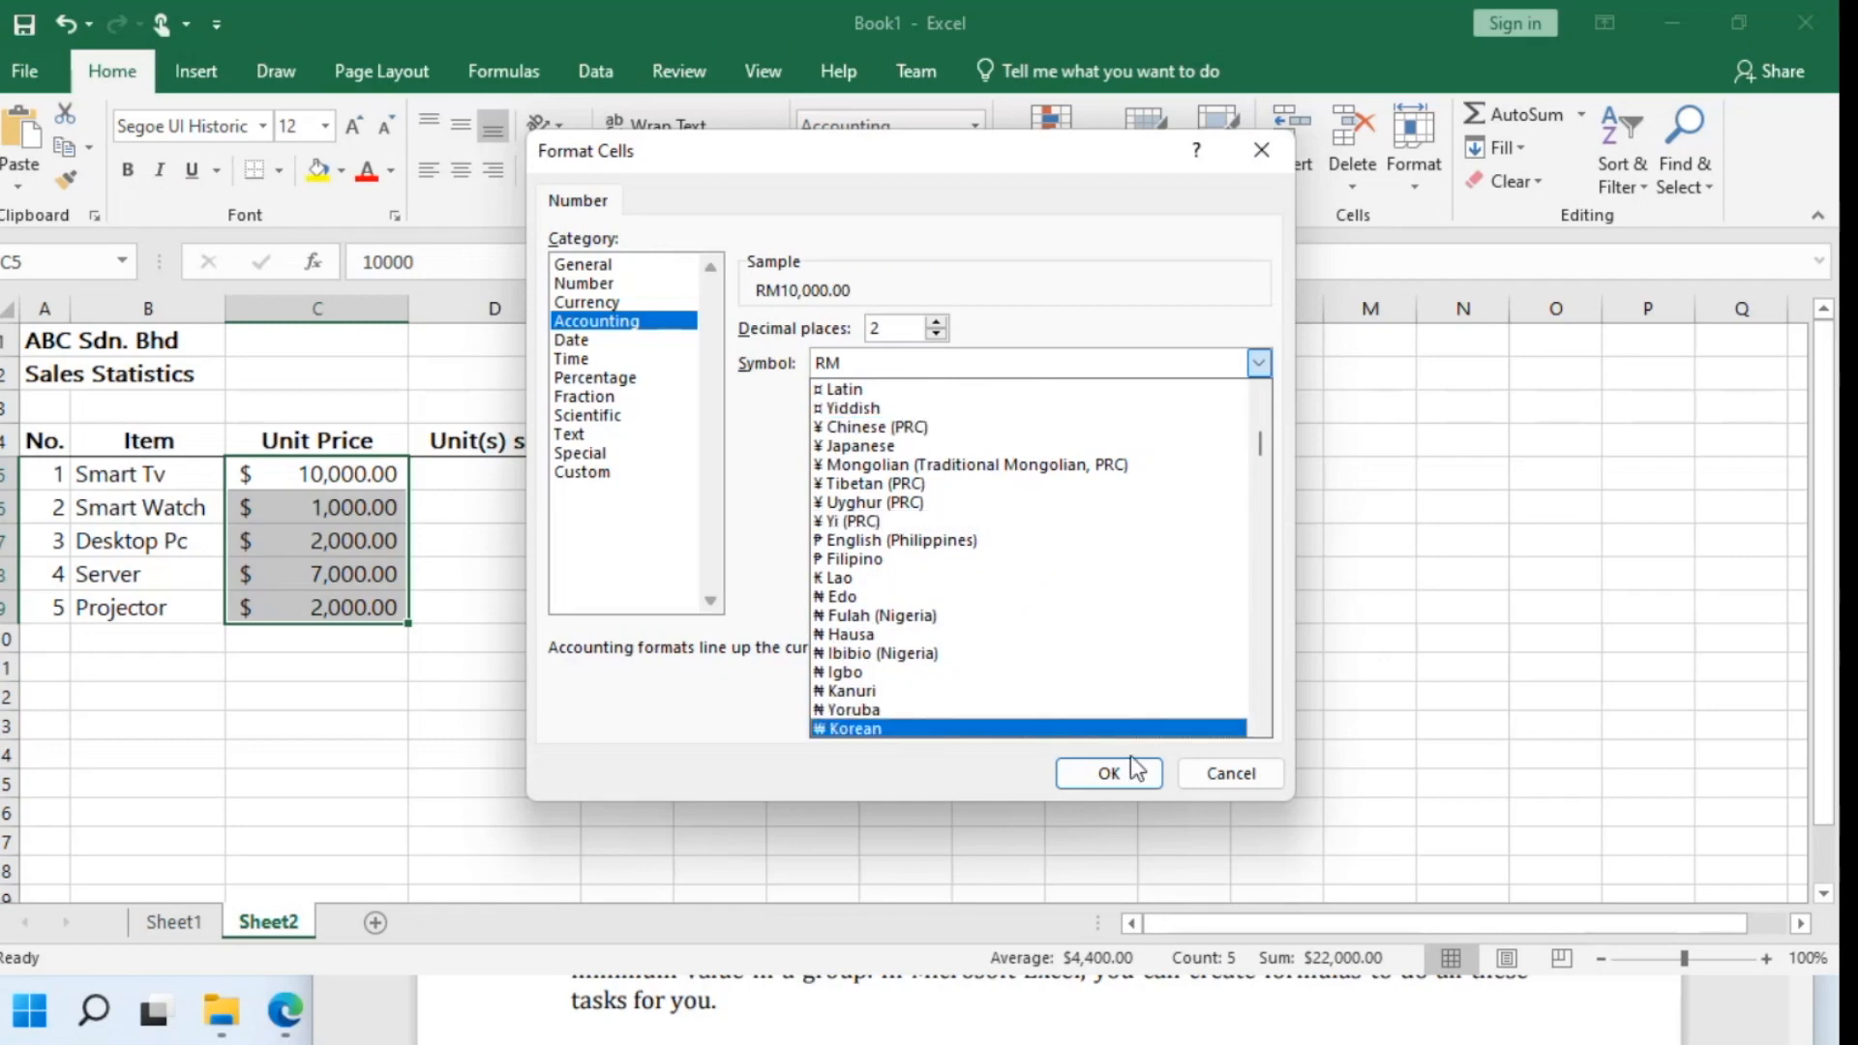
{"action": "left_click", "coordinate": [1230, 771]}
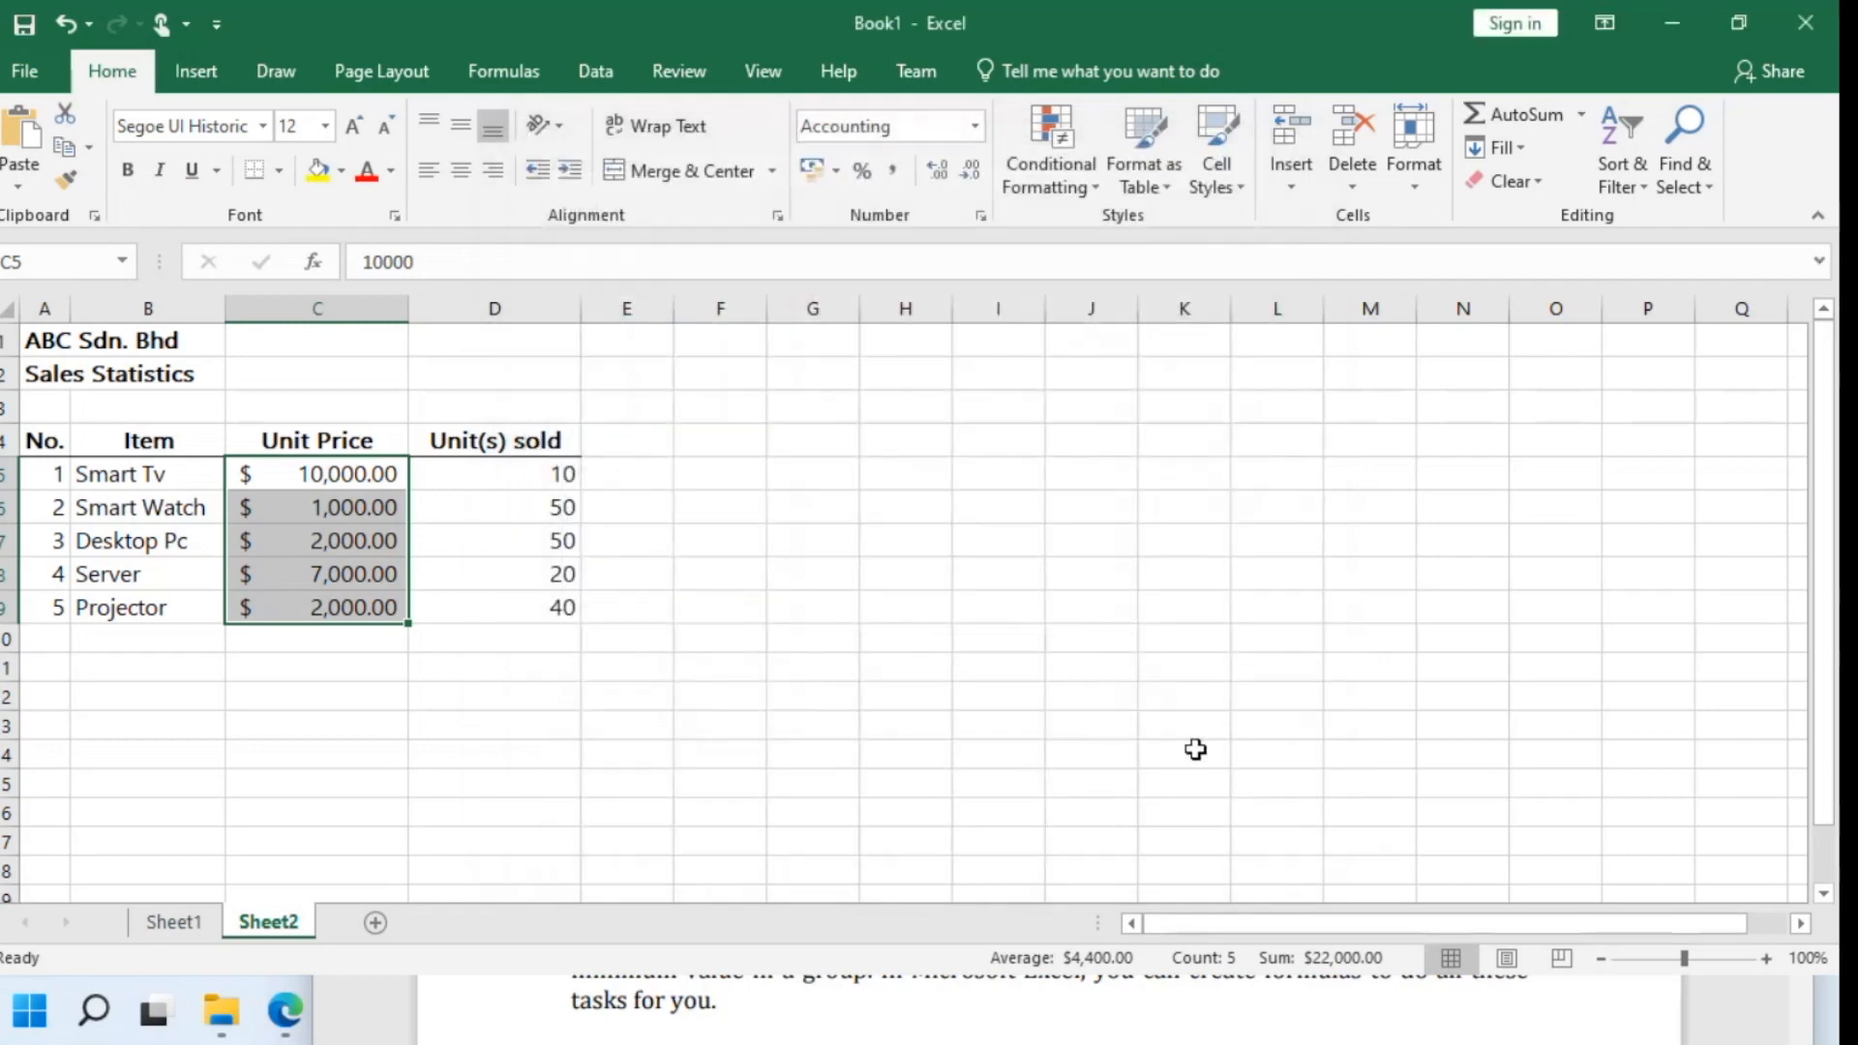
Set the accounting format of the unit prices in C5:C9 to RM English (Malaysia)
{"action": "left_click", "coordinate": [832, 175]}
{"action": "left_click", "coordinate": [994, 211]}
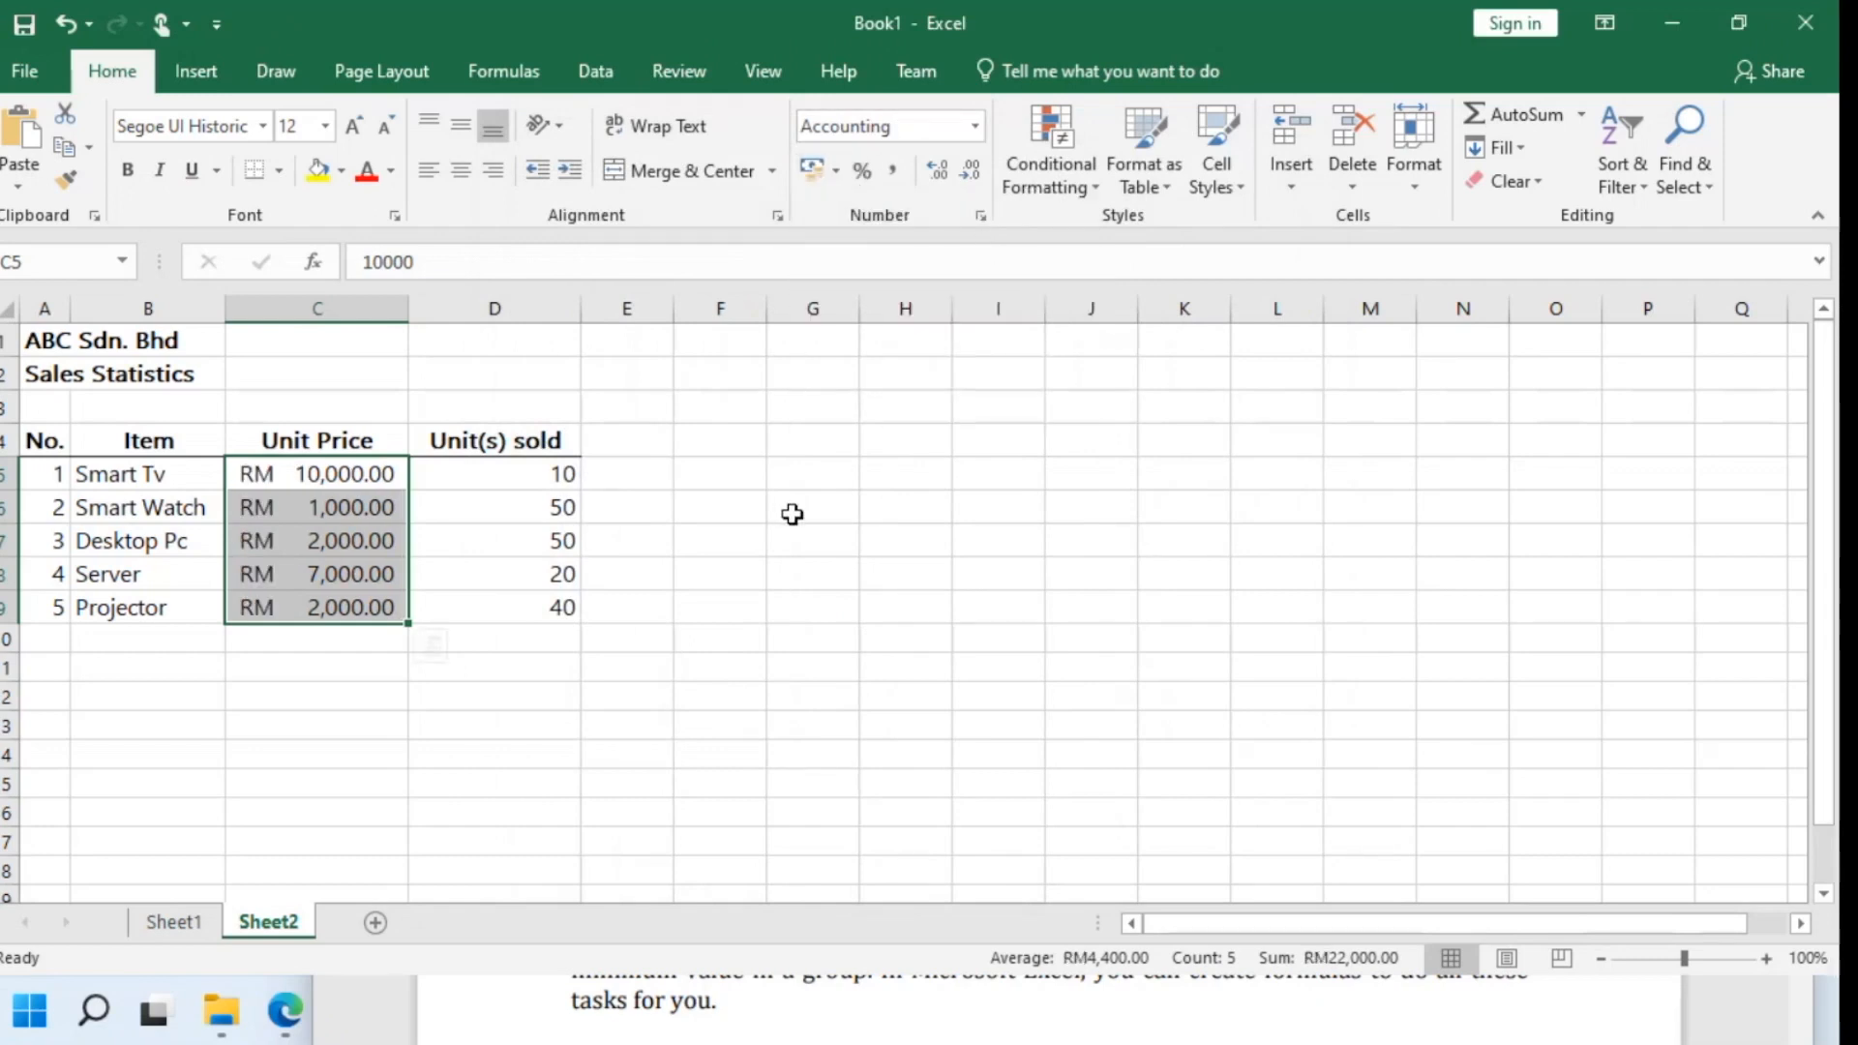
Try Comma Style and Percent Style on the unit prices in C5:C9, returning them to the RM accounting format
{"action": "left_click", "coordinate": [892, 172]}
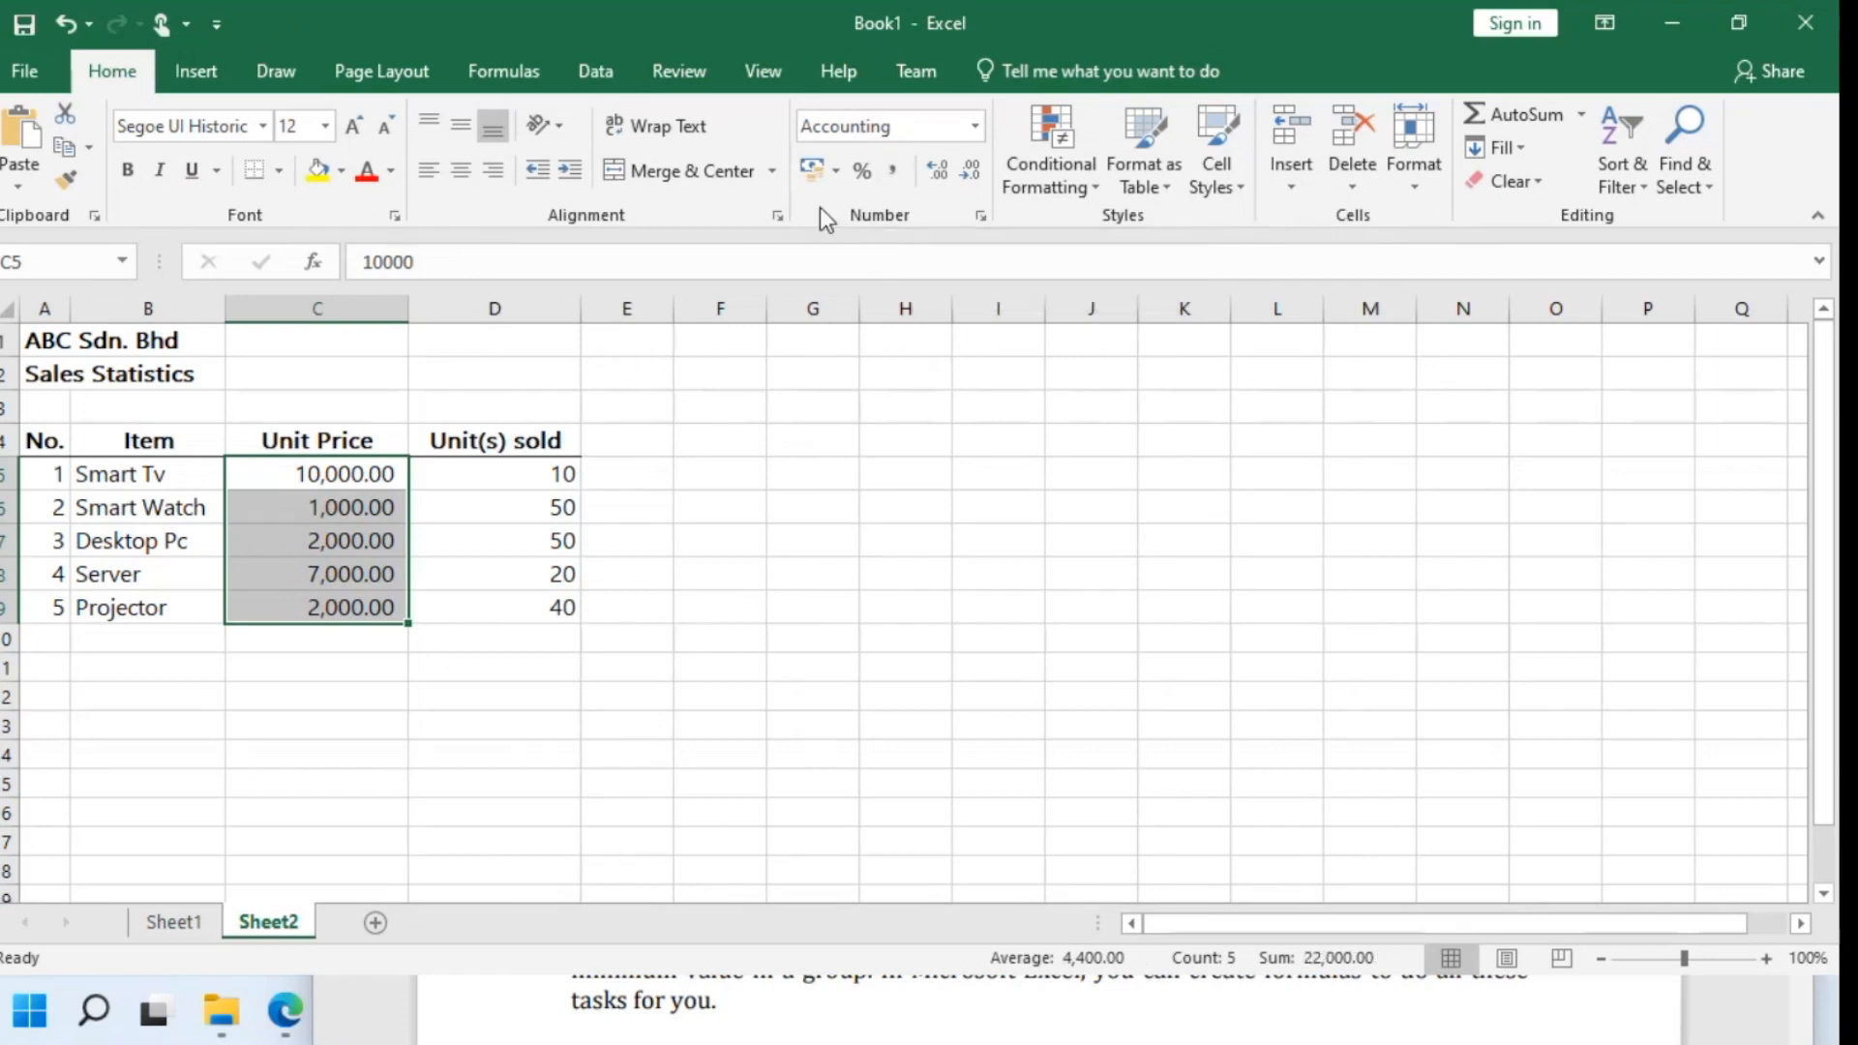
{"action": "left_click", "coordinate": [868, 171]}
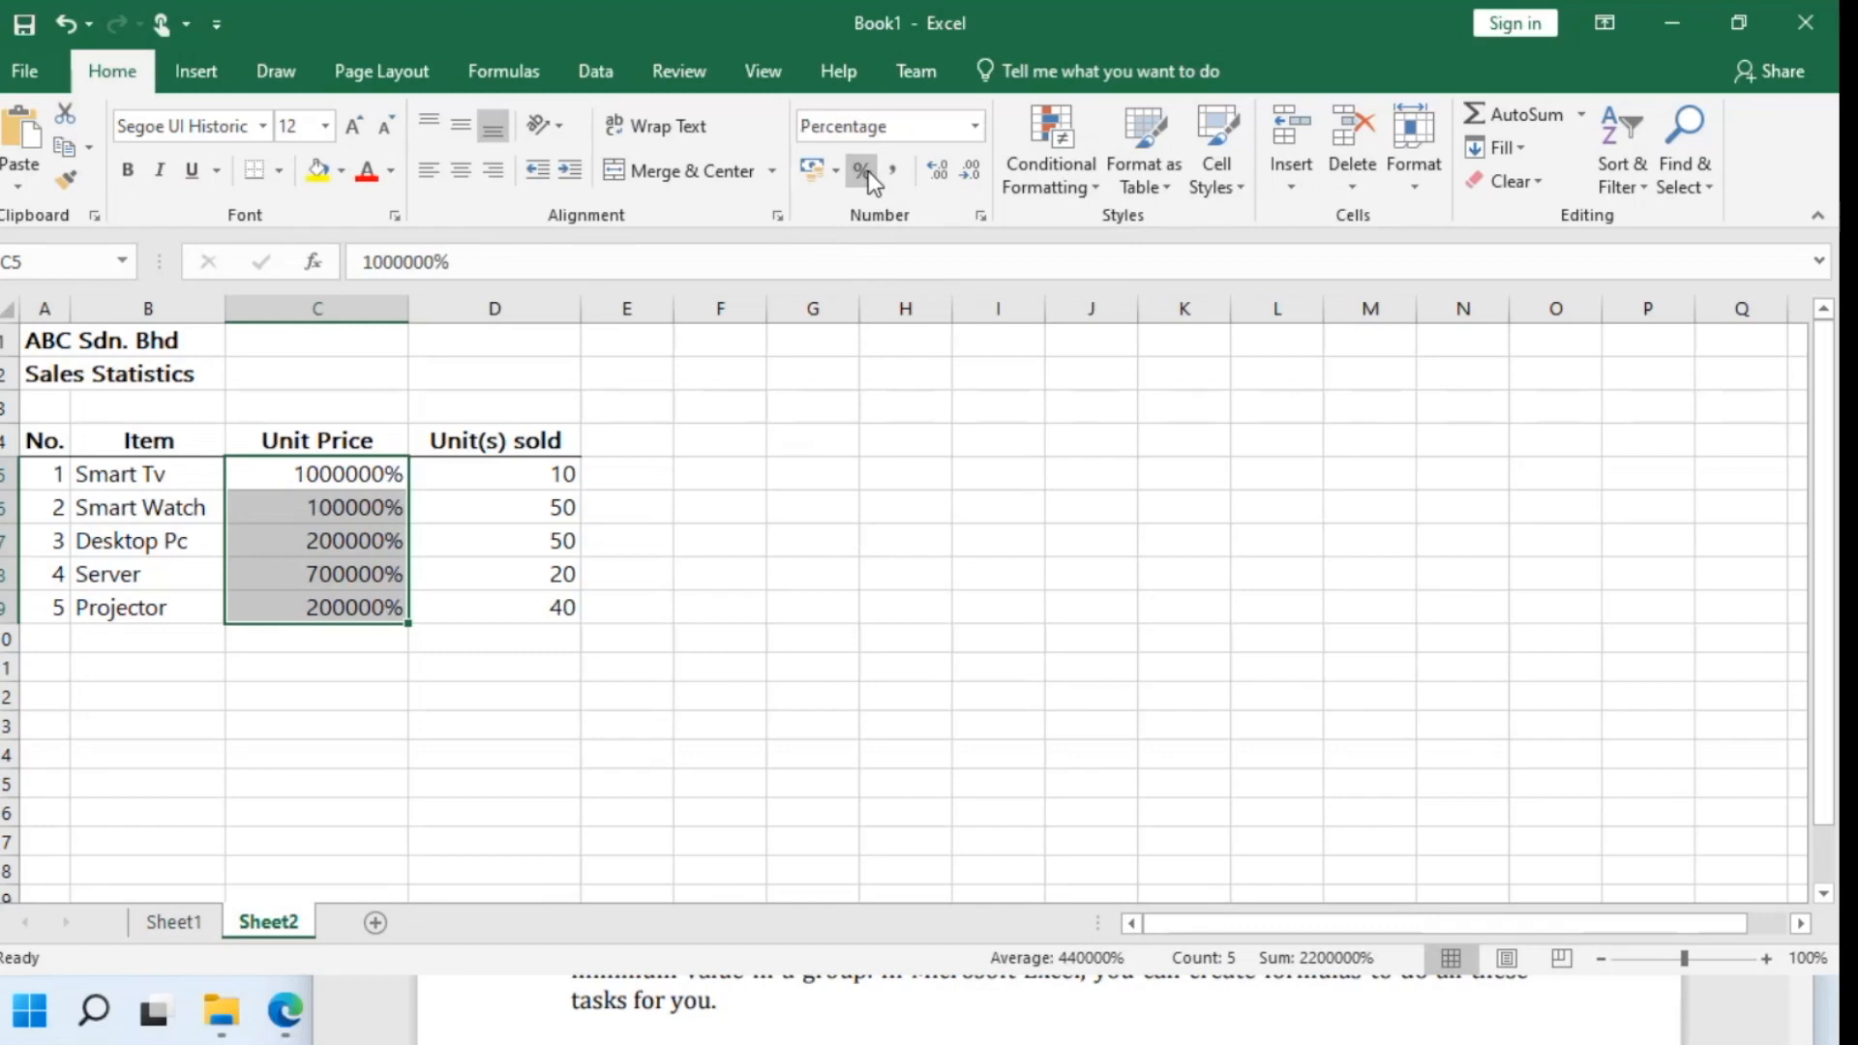
{"action": "left_click", "coordinate": [801, 170]}
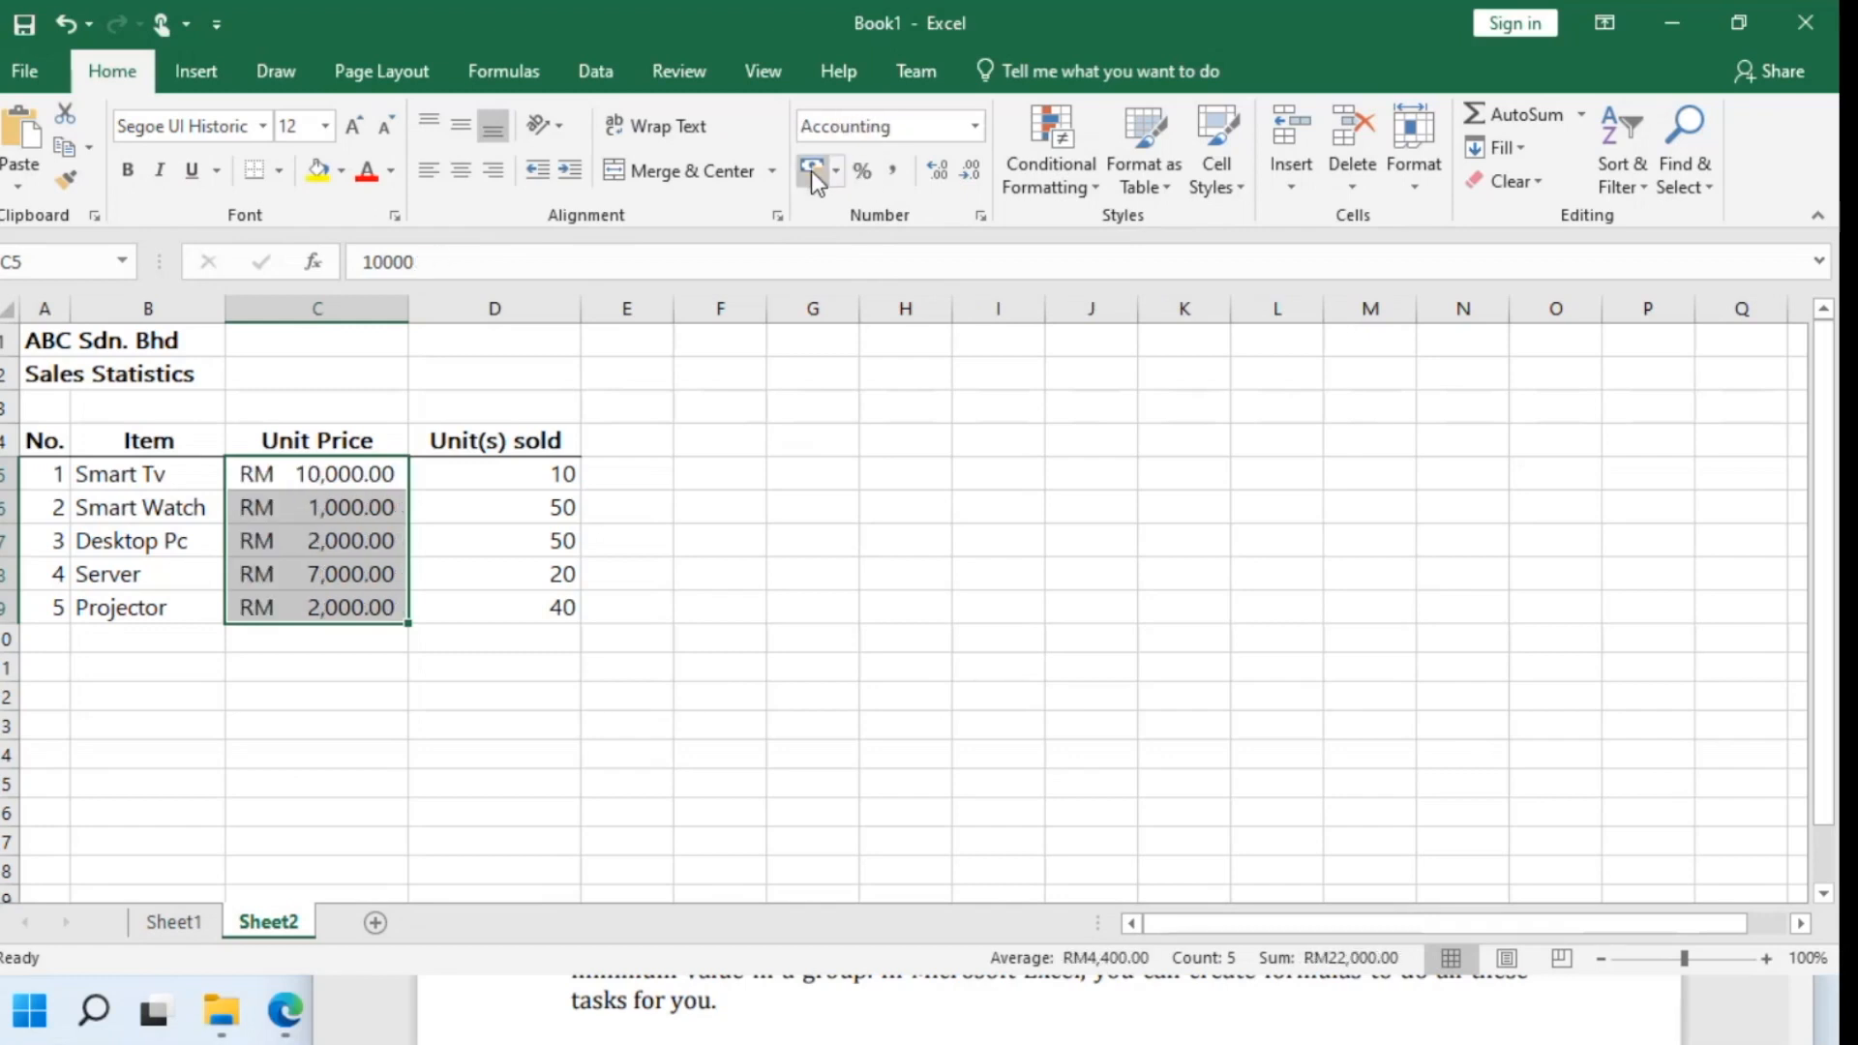
{"action": "left_click", "coordinate": [885, 169]}
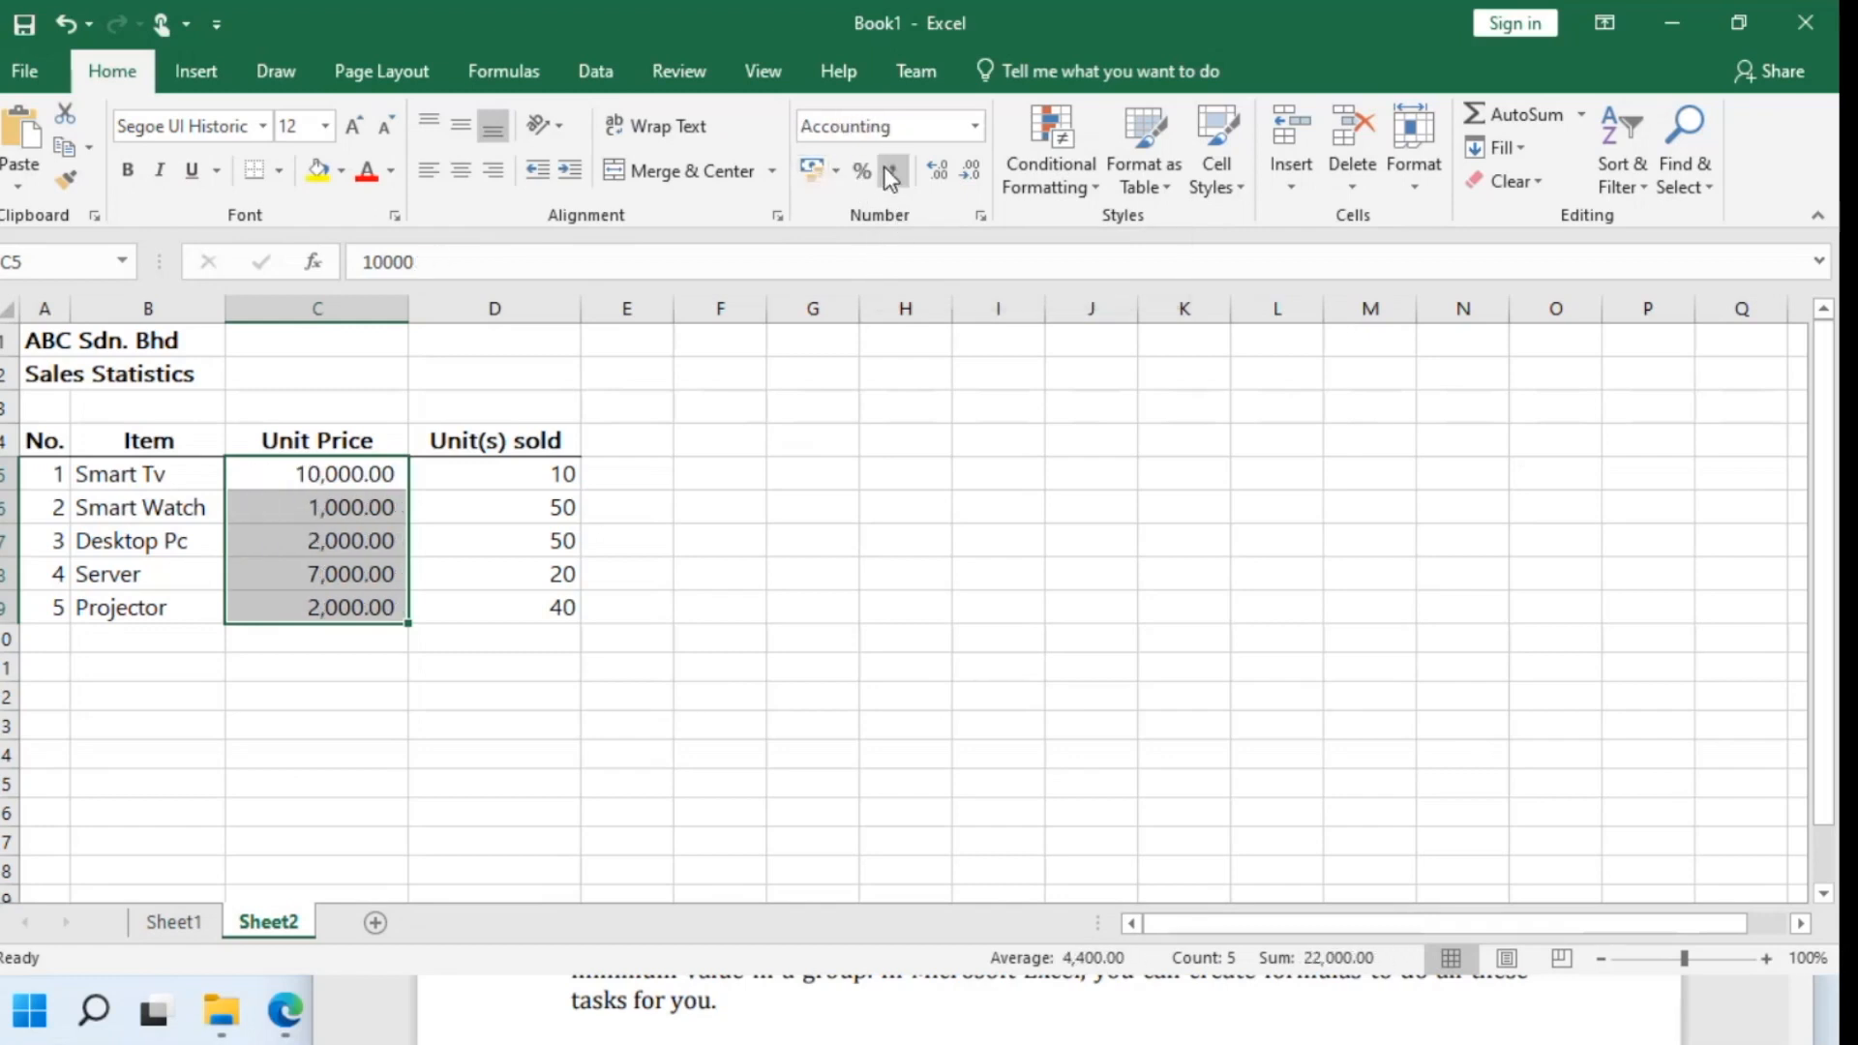
{"action": "left_click", "coordinate": [808, 173]}
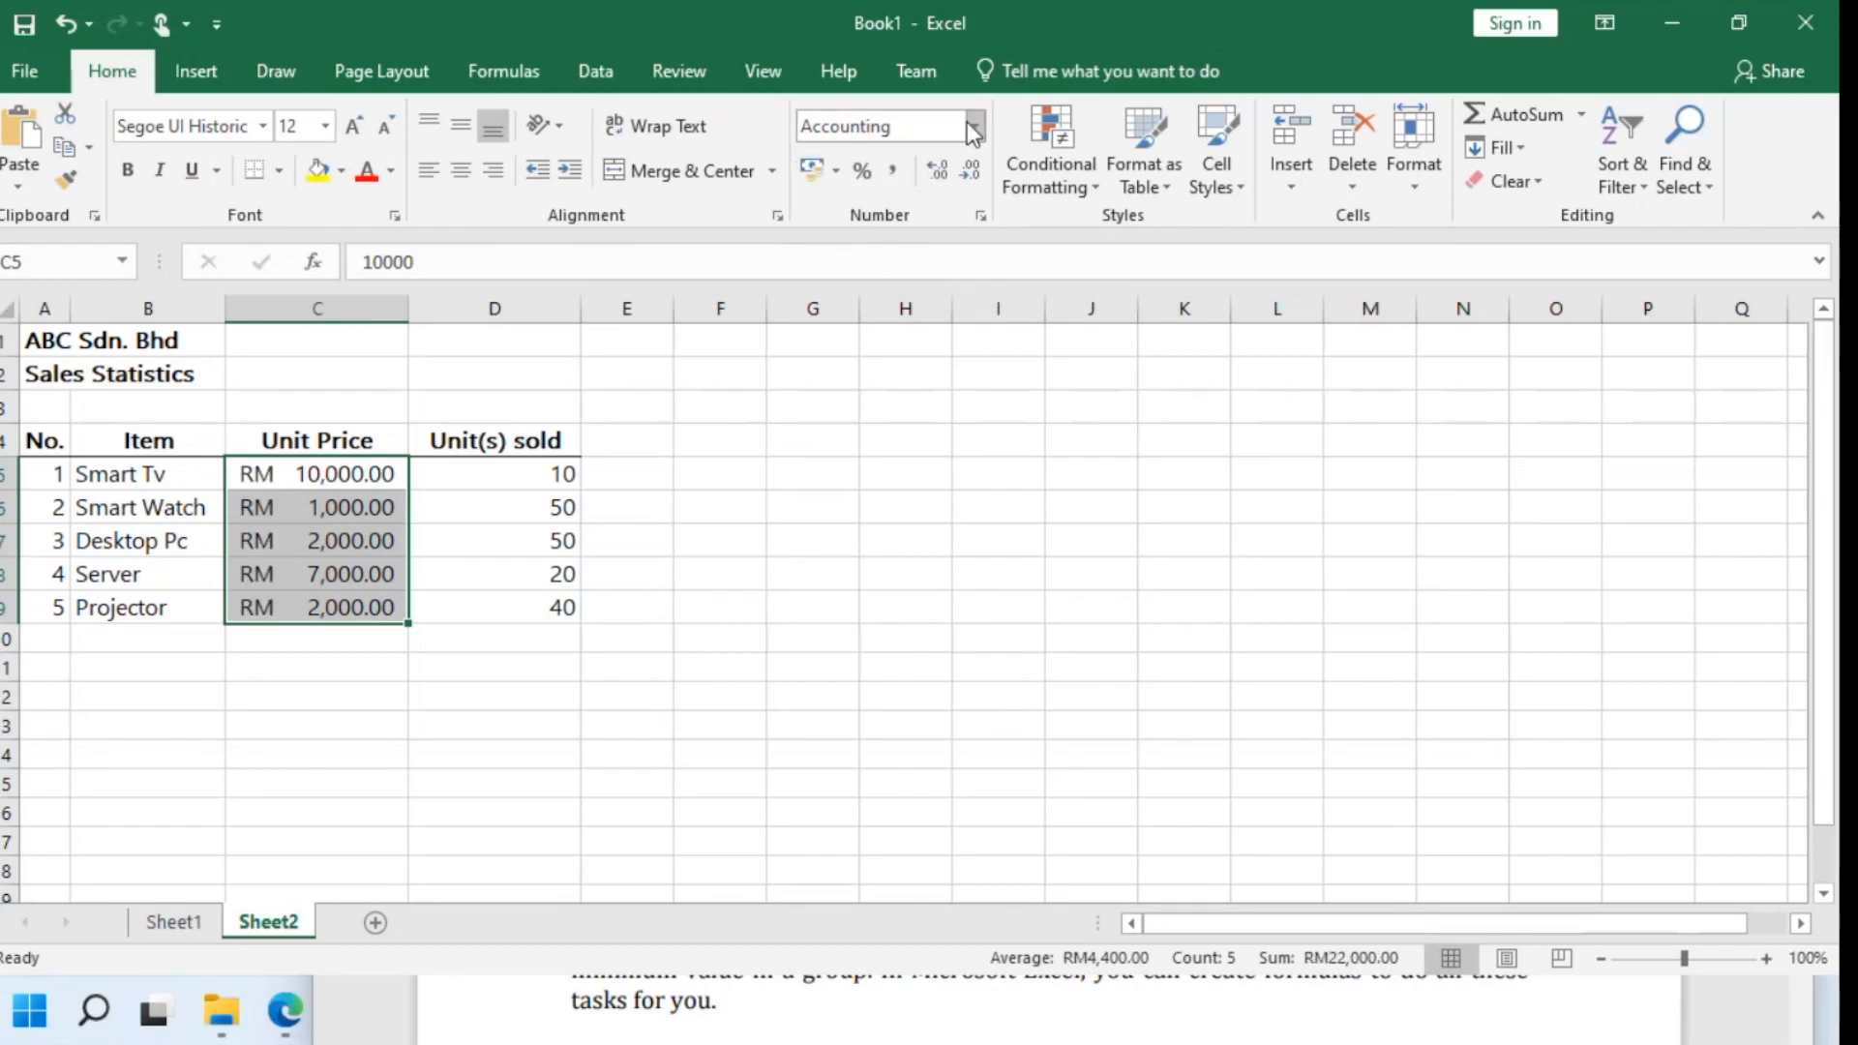
Compare Currency and Comma Style on the unit prices in C5:C9, restore the RM accounting format and deselect the range
{"action": "left_click", "coordinate": [973, 126]}
{"action": "left_click", "coordinate": [915, 302]}
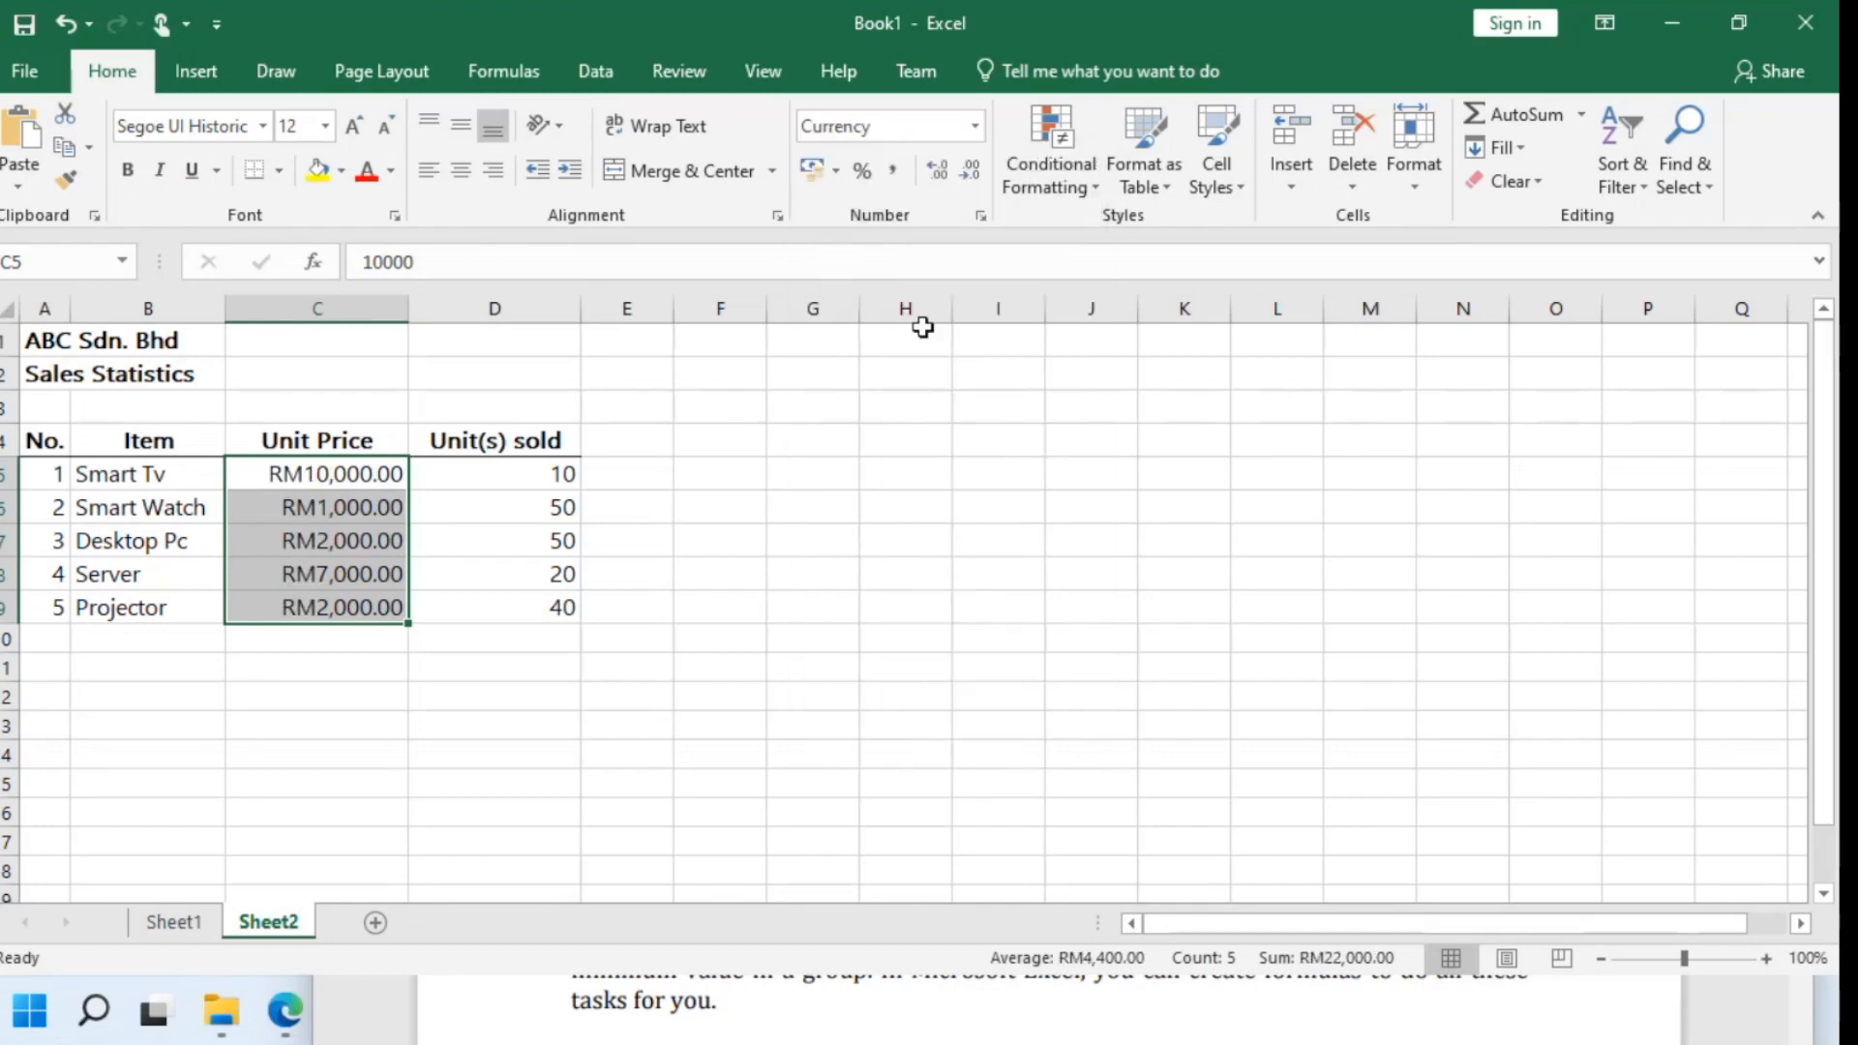
{"action": "left_click", "coordinate": [894, 171]}
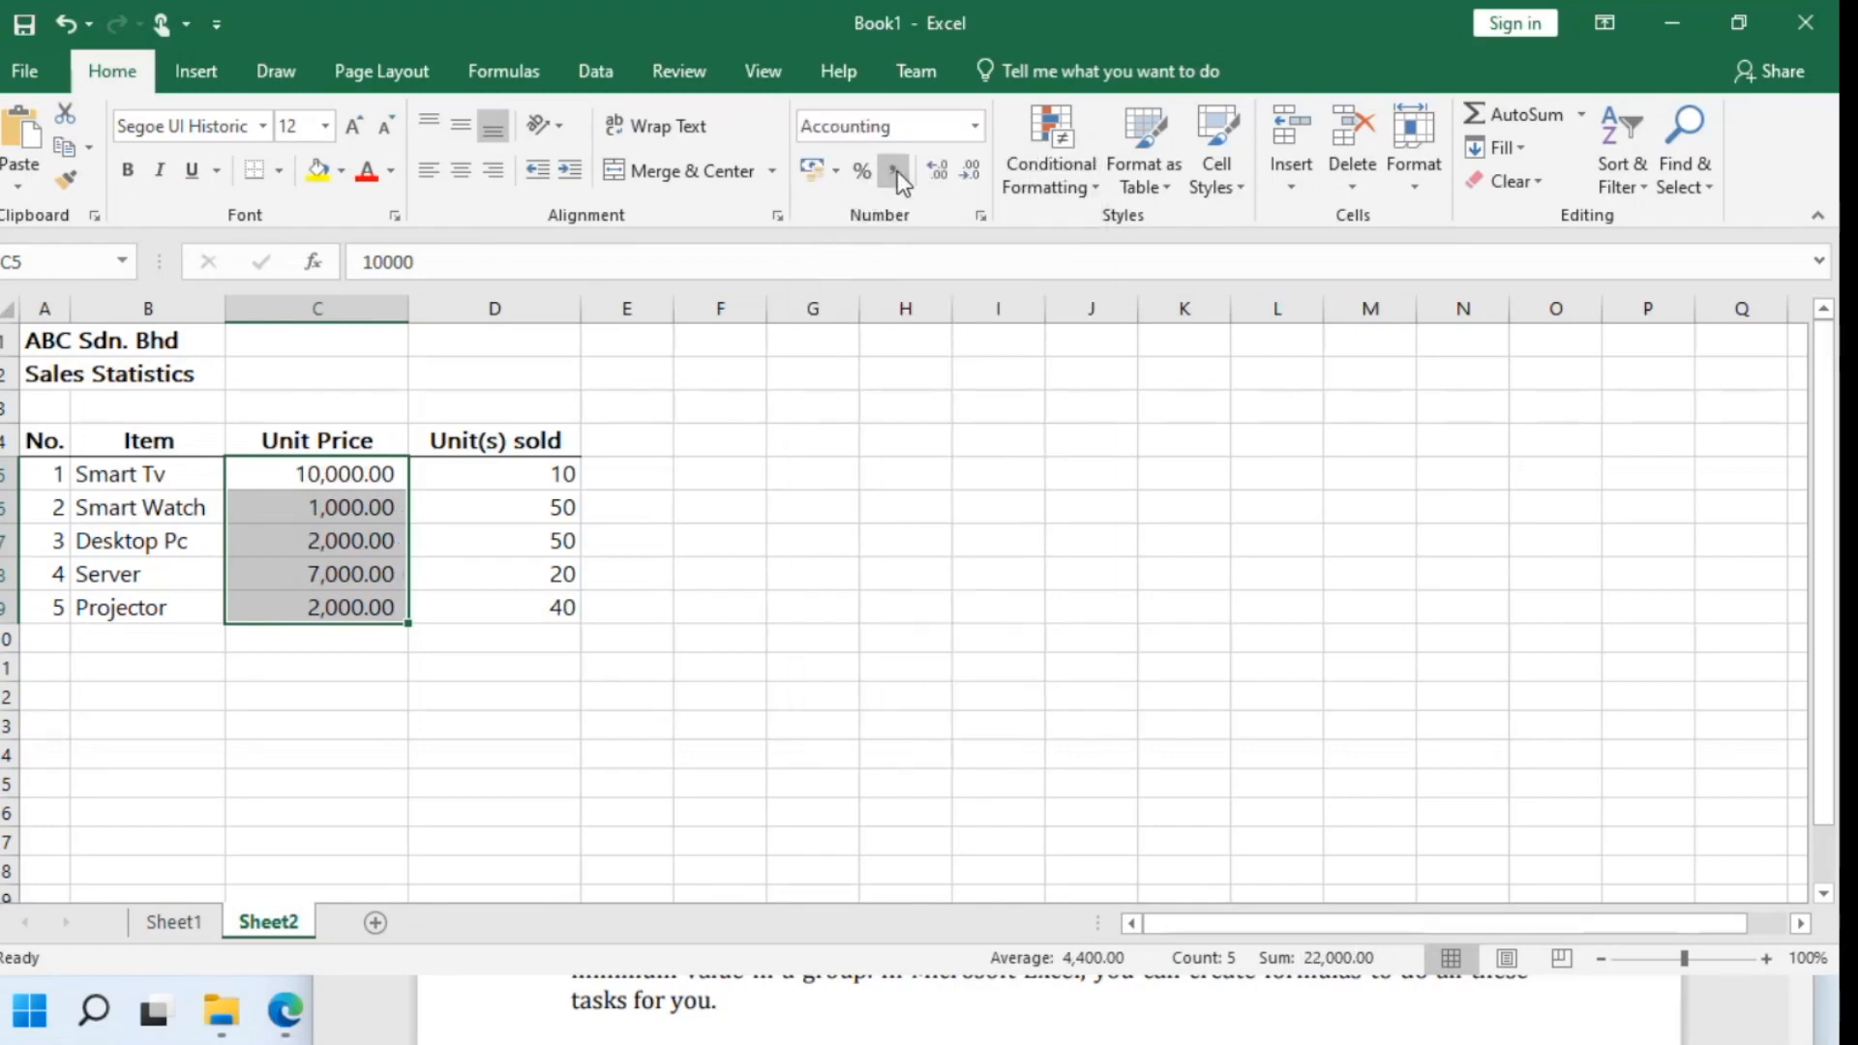
{"action": "left_click", "coordinate": [815, 166]}
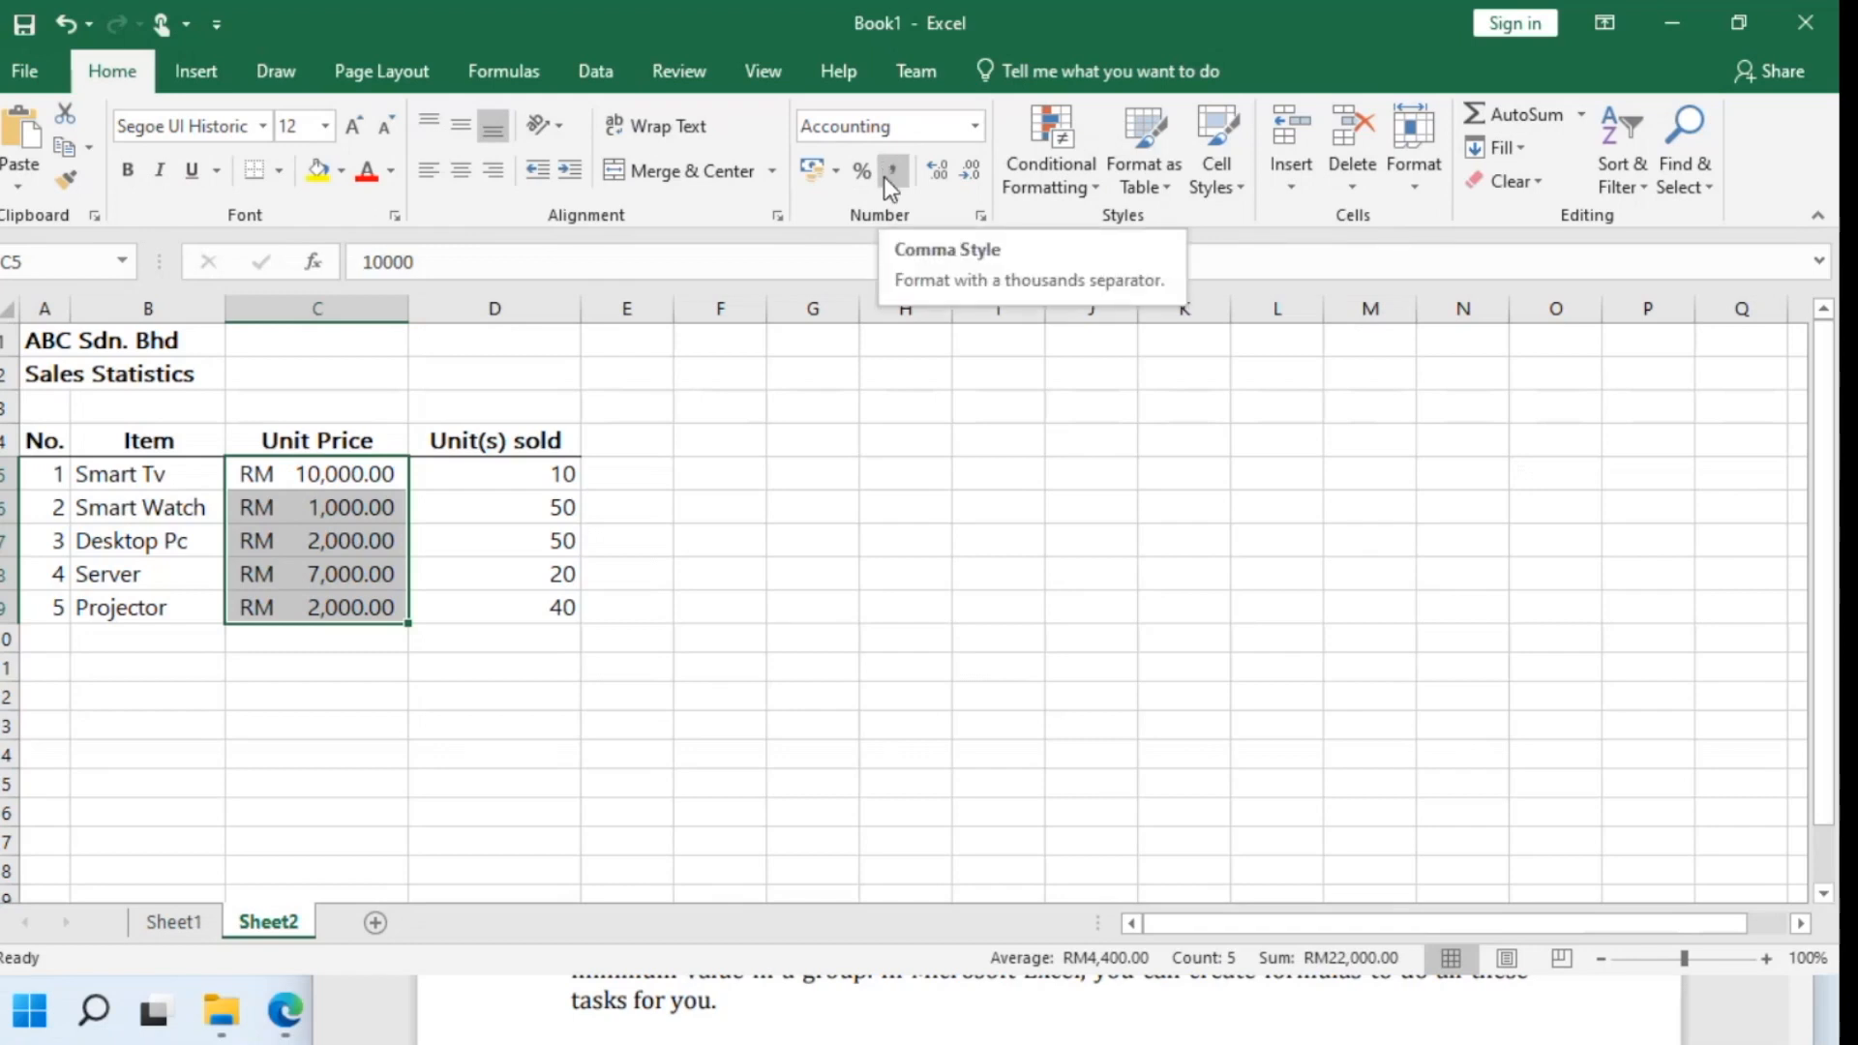
{"action": "left_click", "coordinate": [586, 664]}
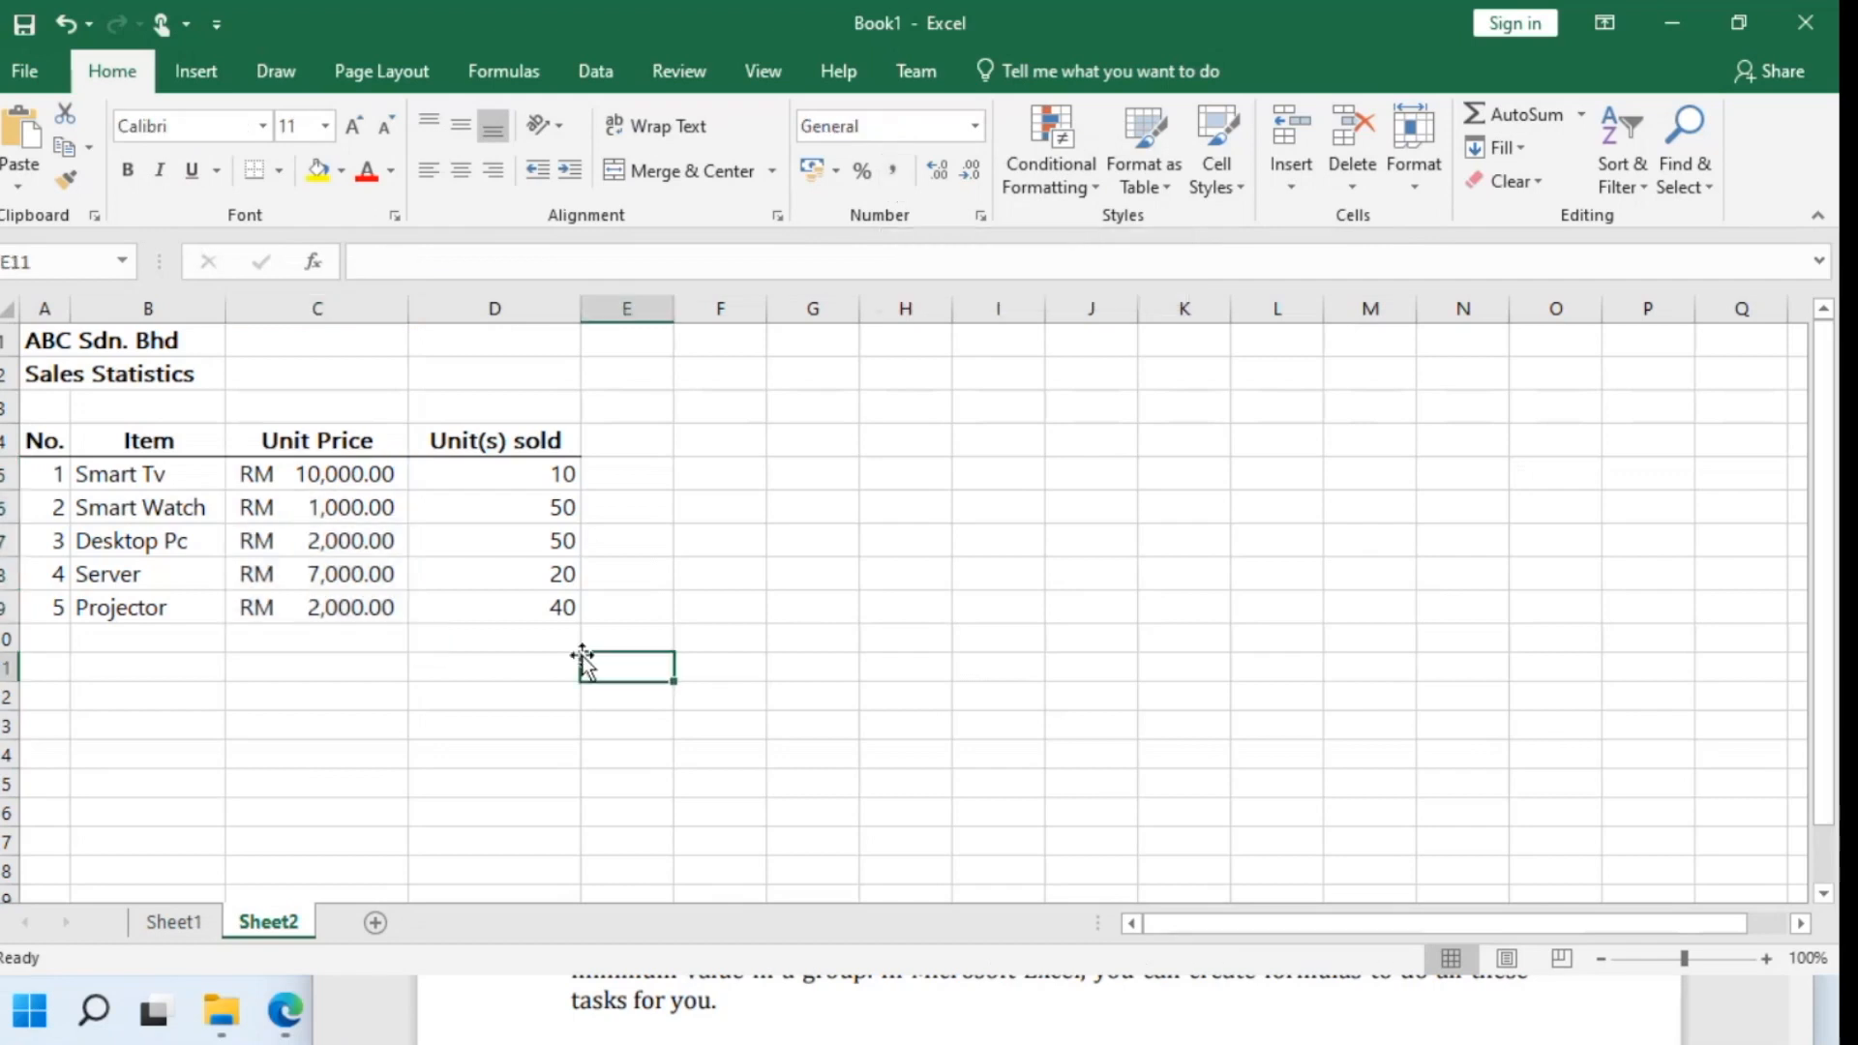
Apply Comma Style to the Smart Tv price in C5, switch it to Currency and back to Comma Style
{"action": "left_click", "coordinate": [385, 477]}
{"action": "left_click", "coordinate": [894, 172]}
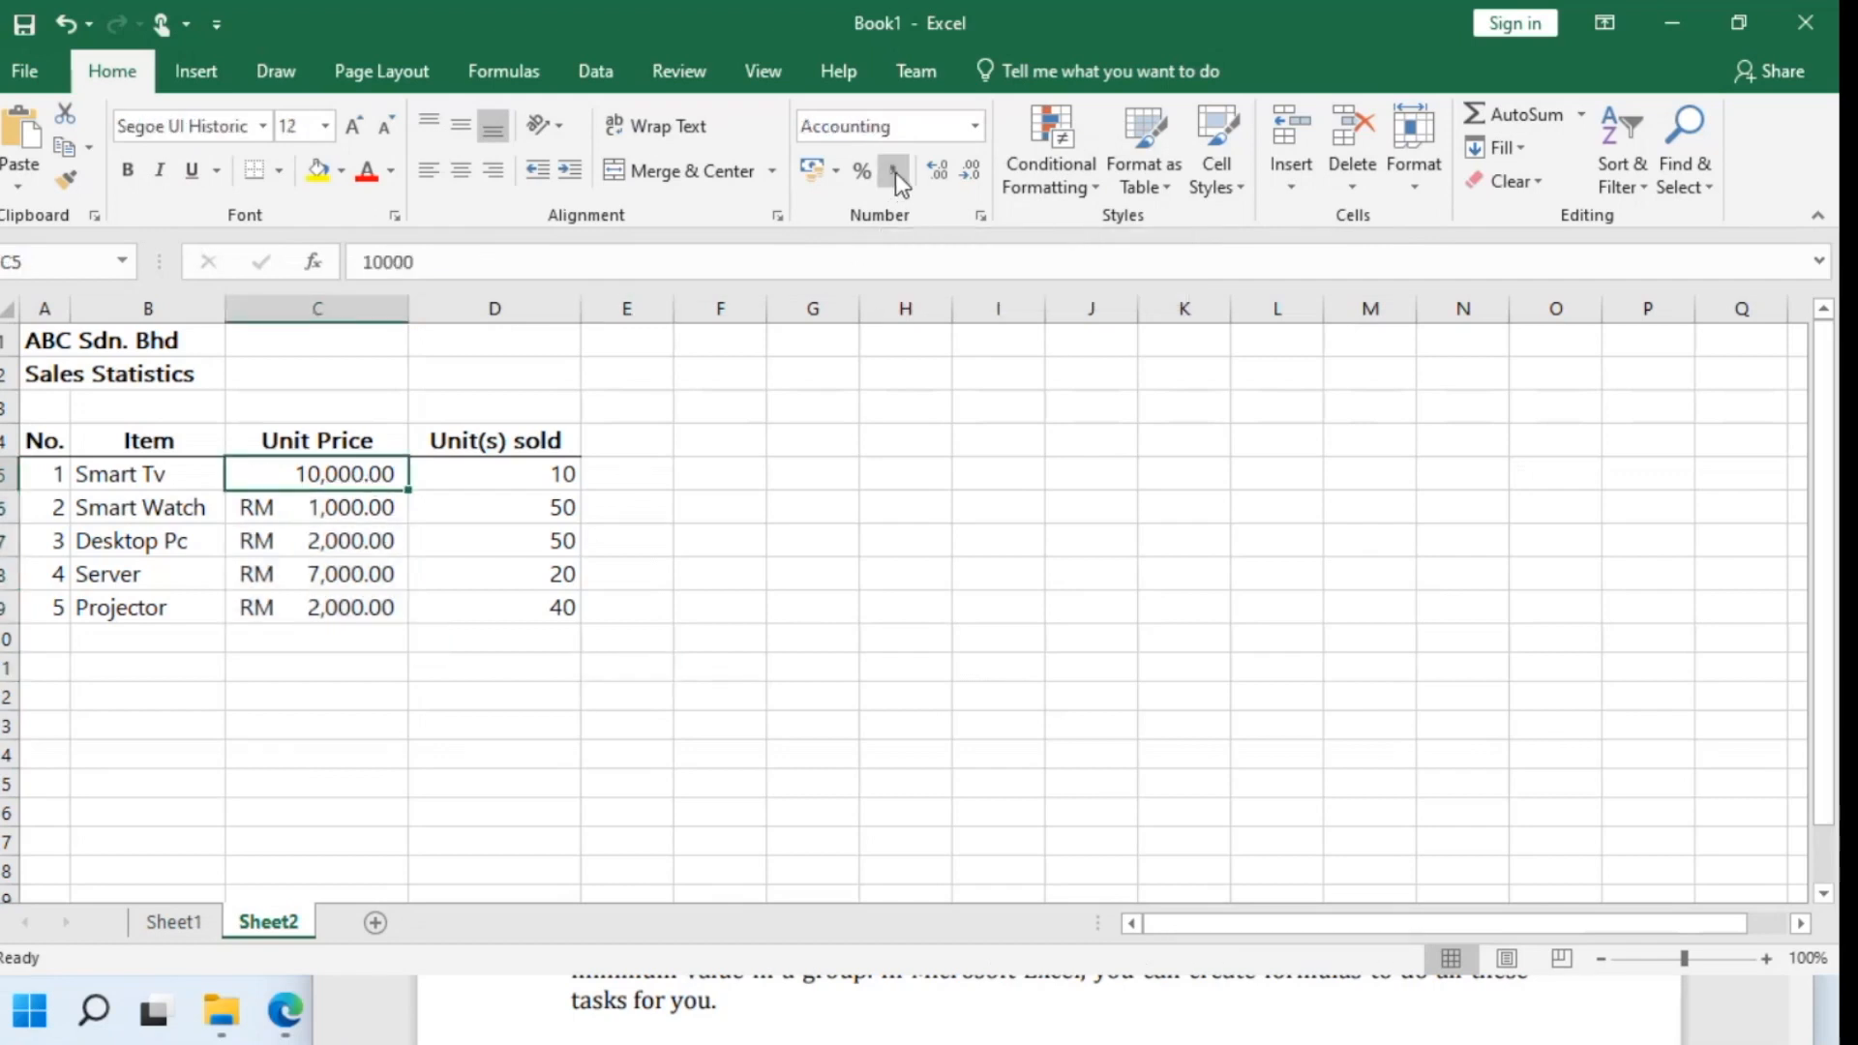
{"action": "left_click", "coordinate": [976, 125]}
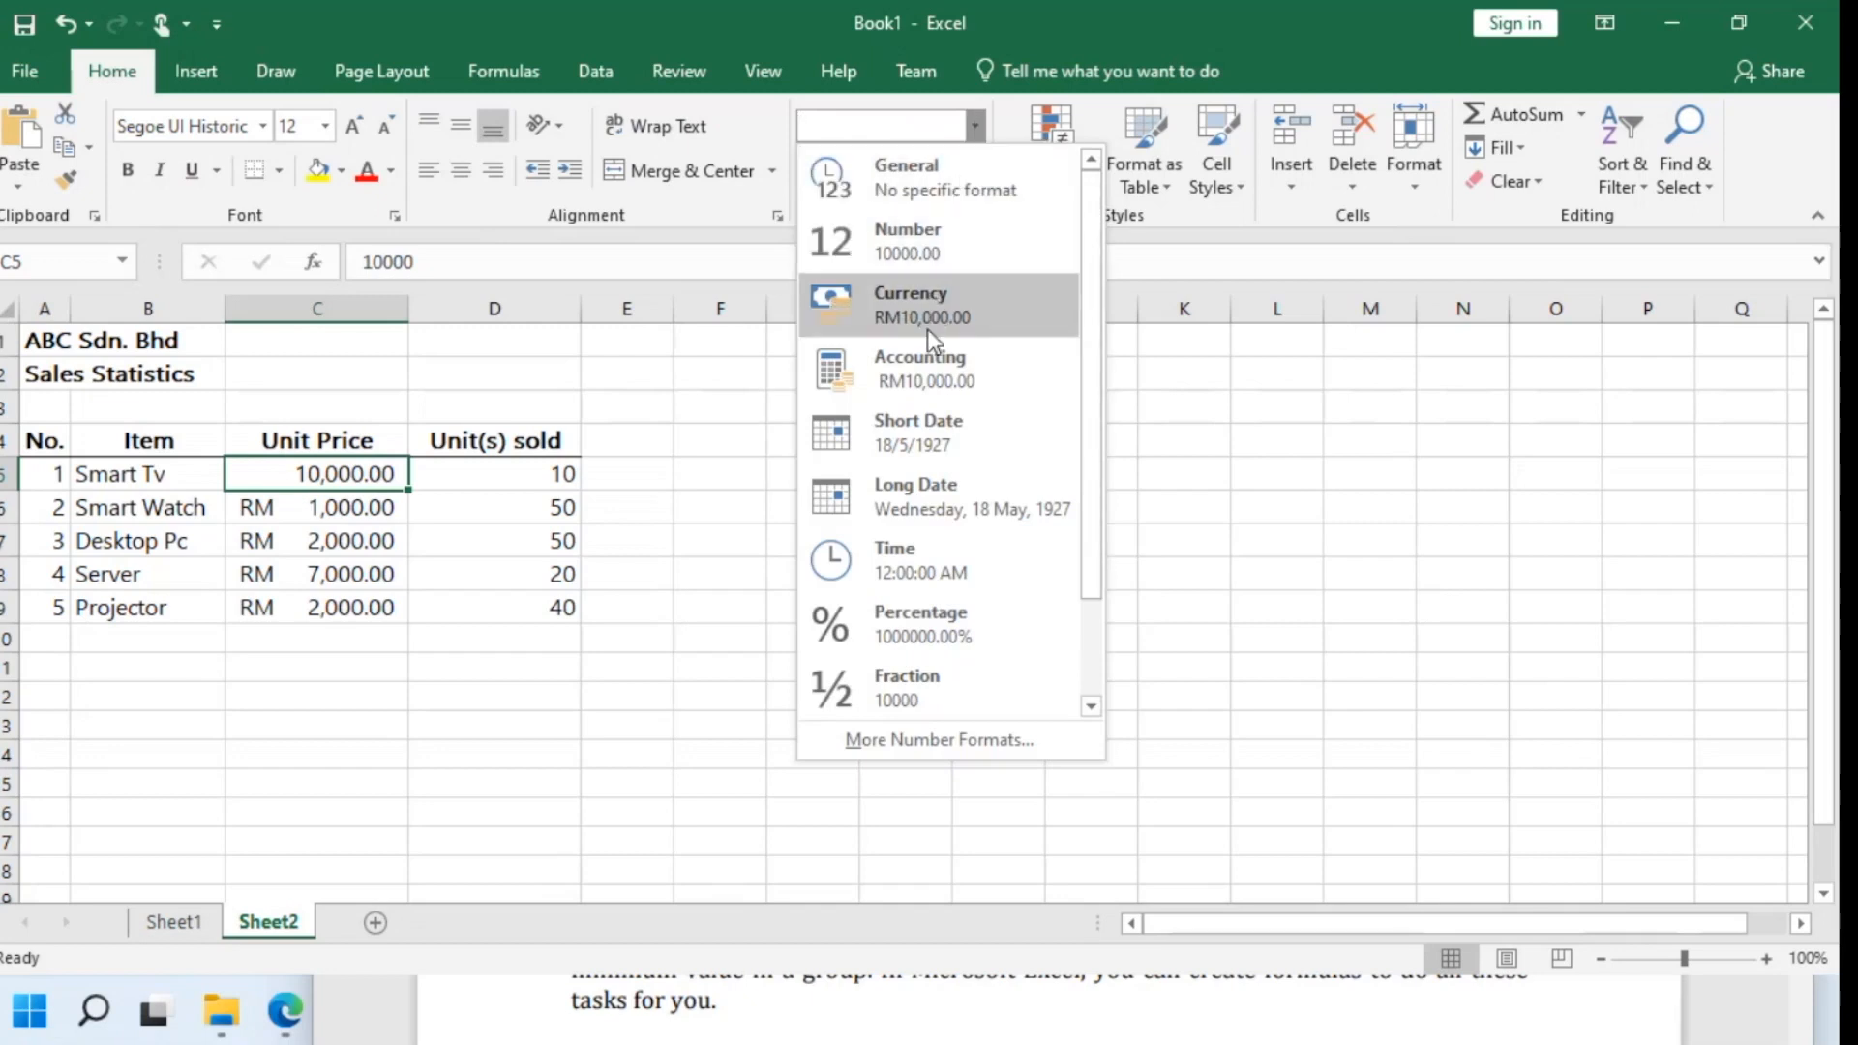
{"action": "left_click", "coordinate": [923, 296]}
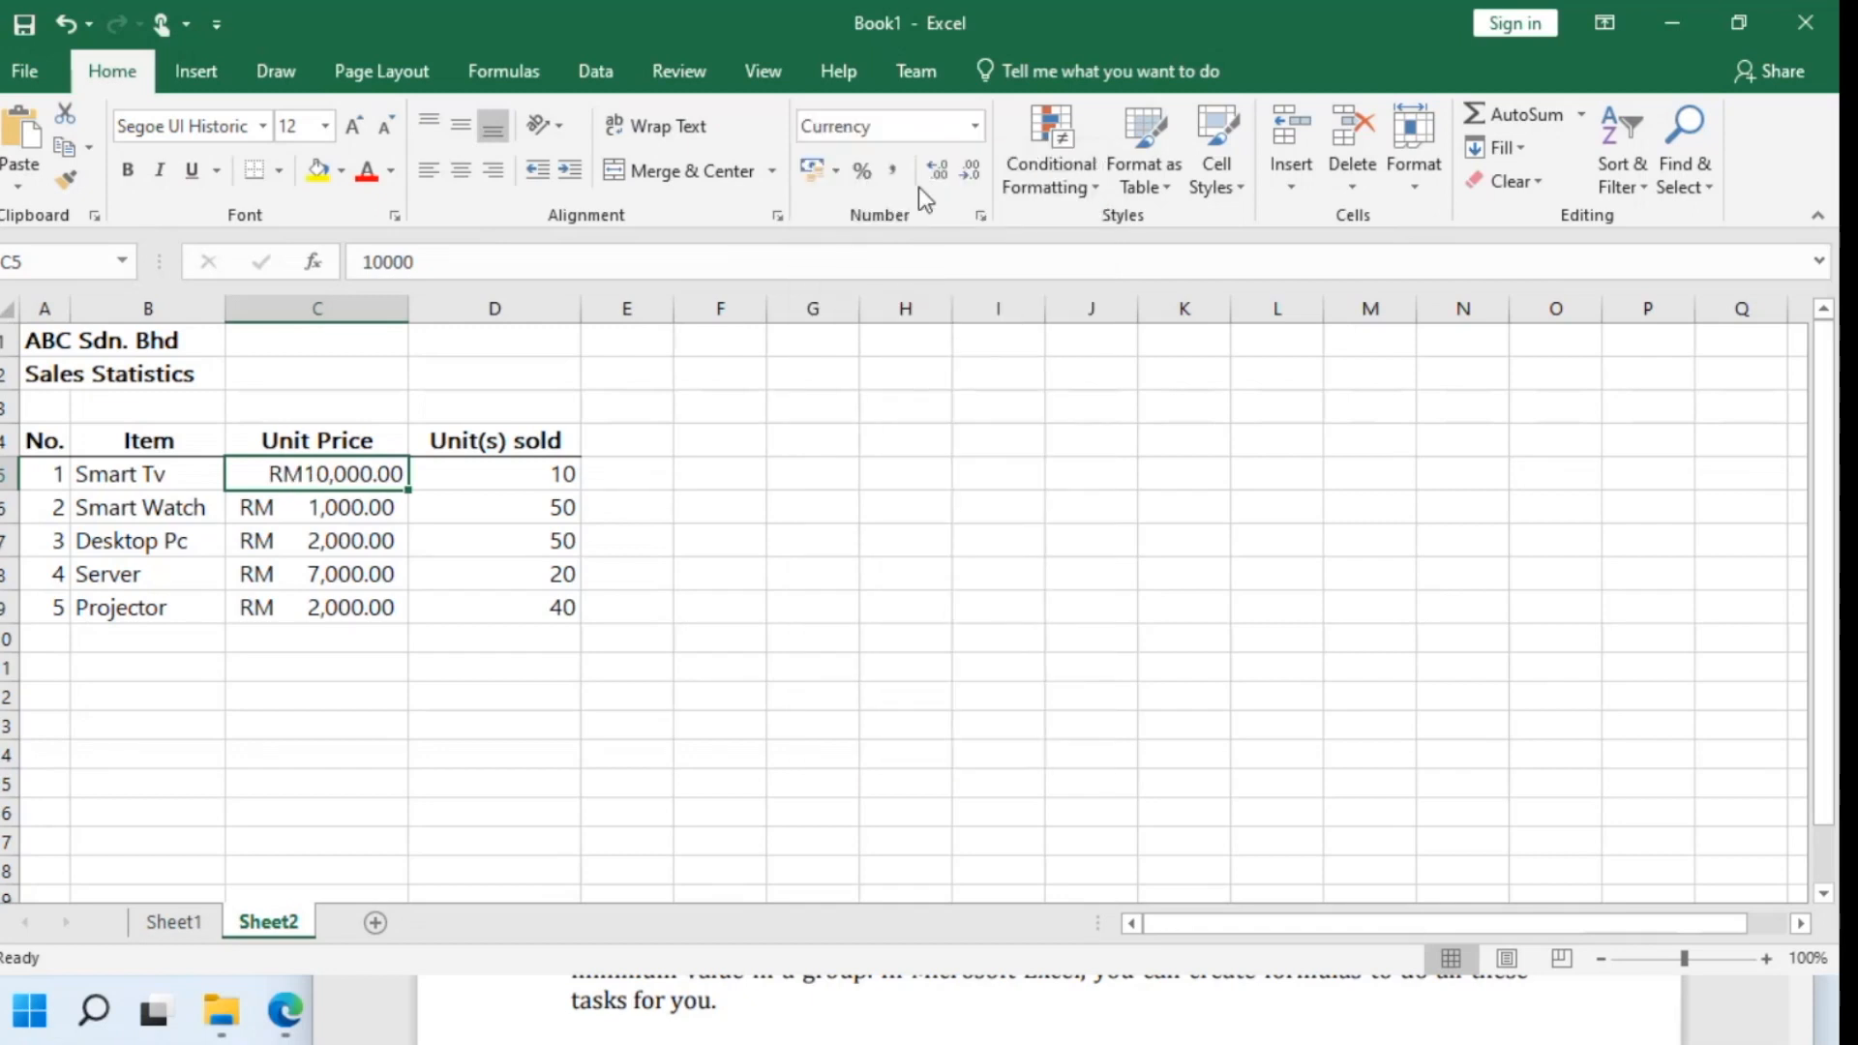
{"action": "left_click", "coordinate": [895, 170]}
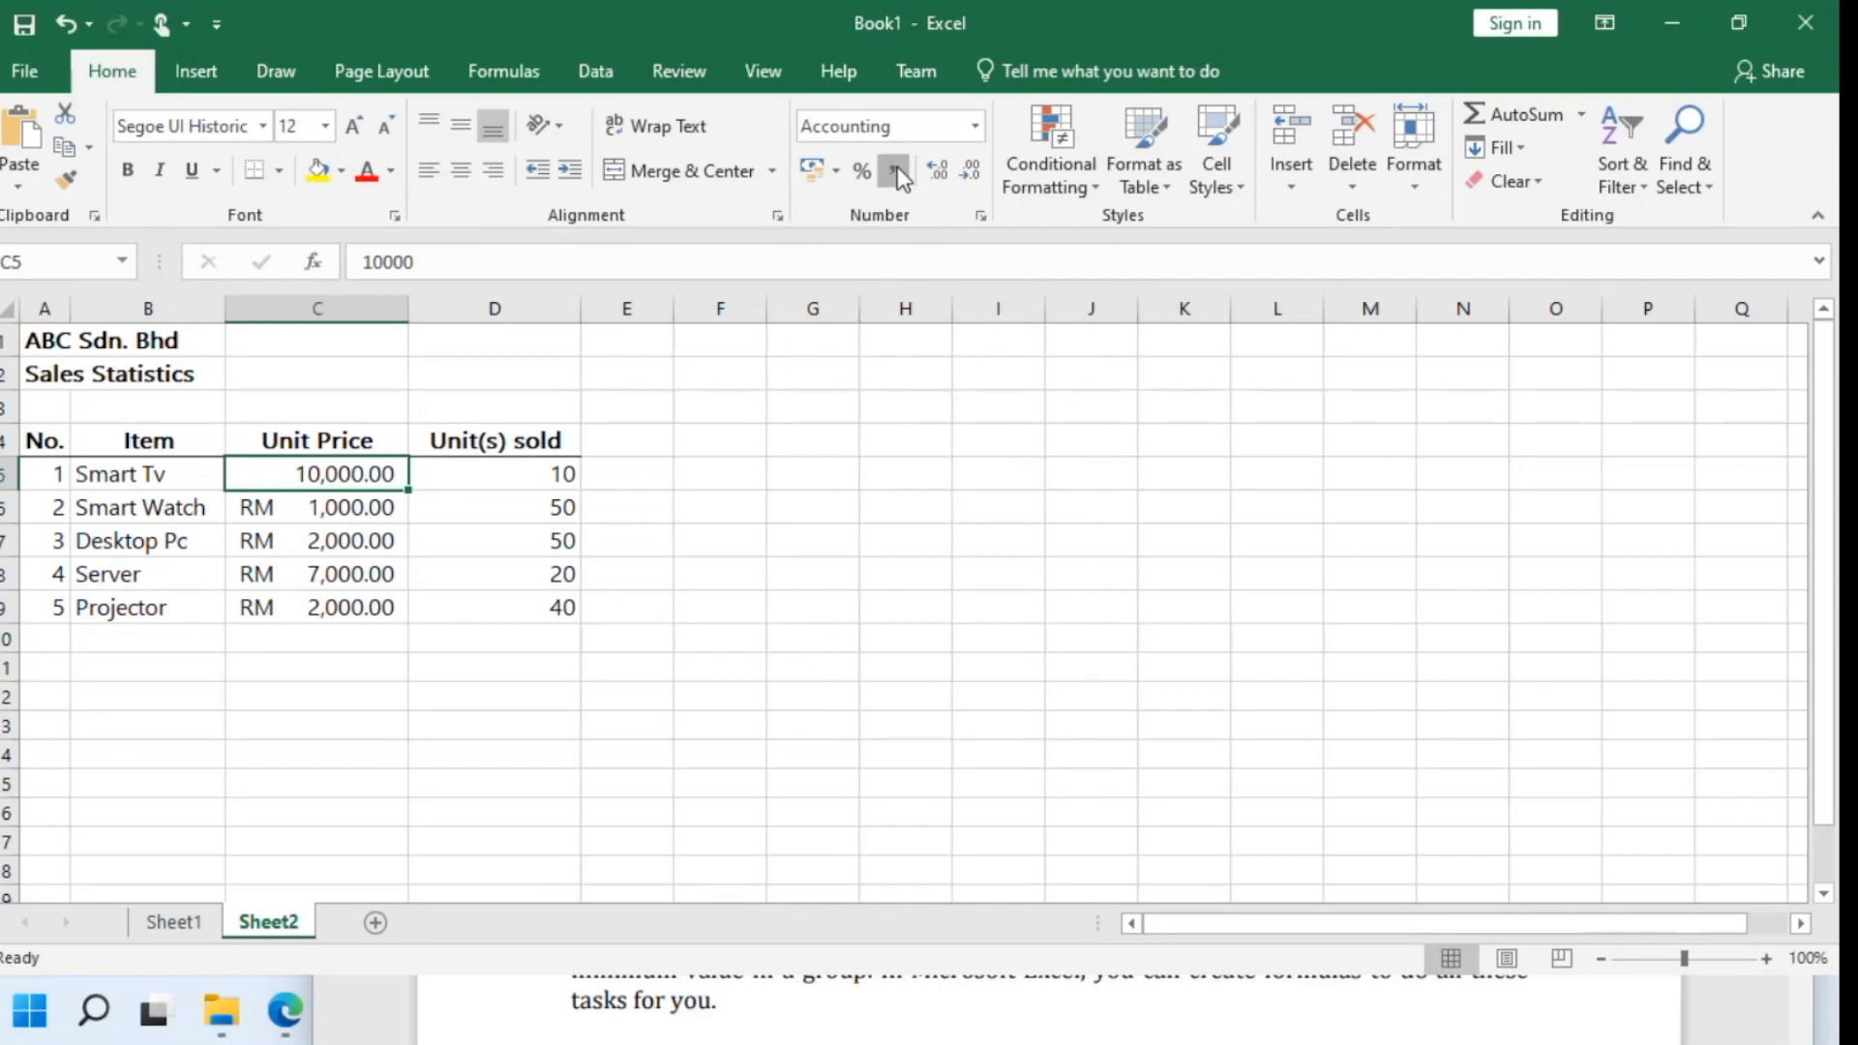
Switch the Smart Tv price in C5 between General and Comma Style, and return it to the RM accounting format
{"action": "left_click", "coordinate": [976, 126]}
{"action": "left_click", "coordinate": [952, 177]}
{"action": "left_click", "coordinate": [892, 171]}
{"action": "left_click", "coordinate": [973, 125]}
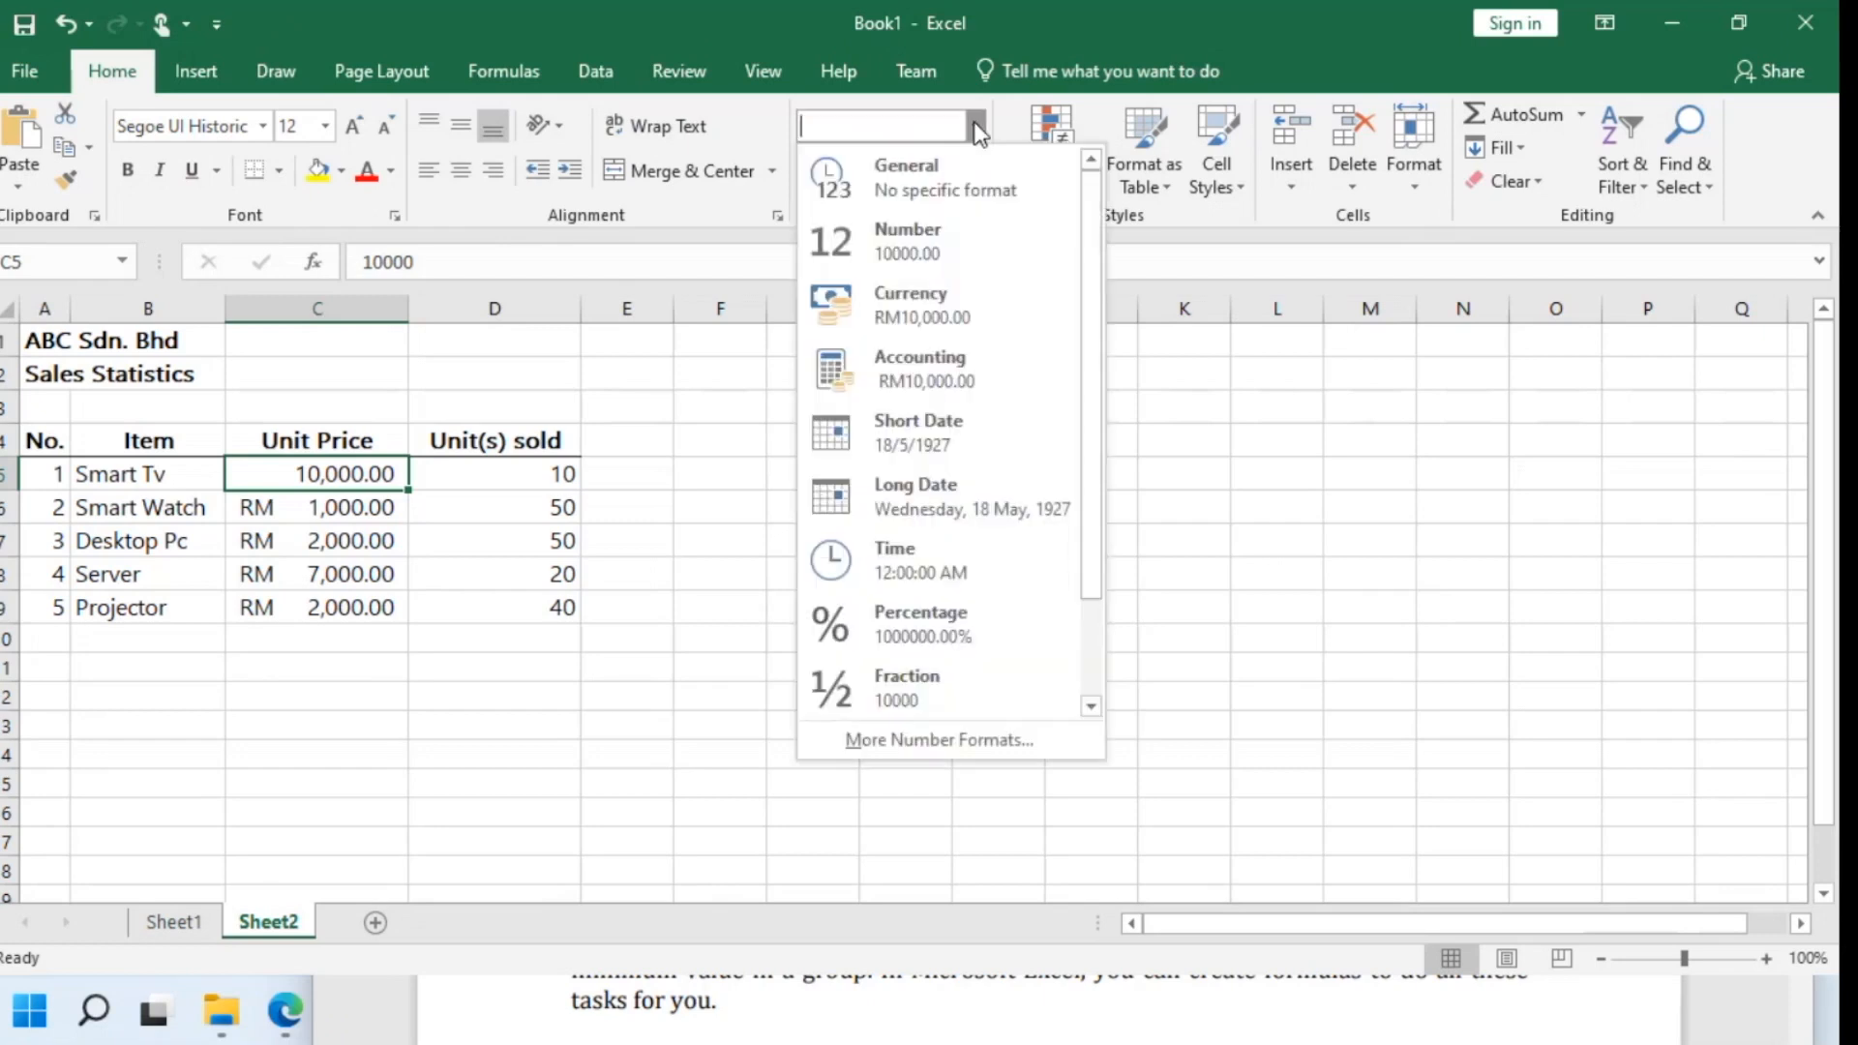
{"action": "left_click", "coordinate": [946, 186]}
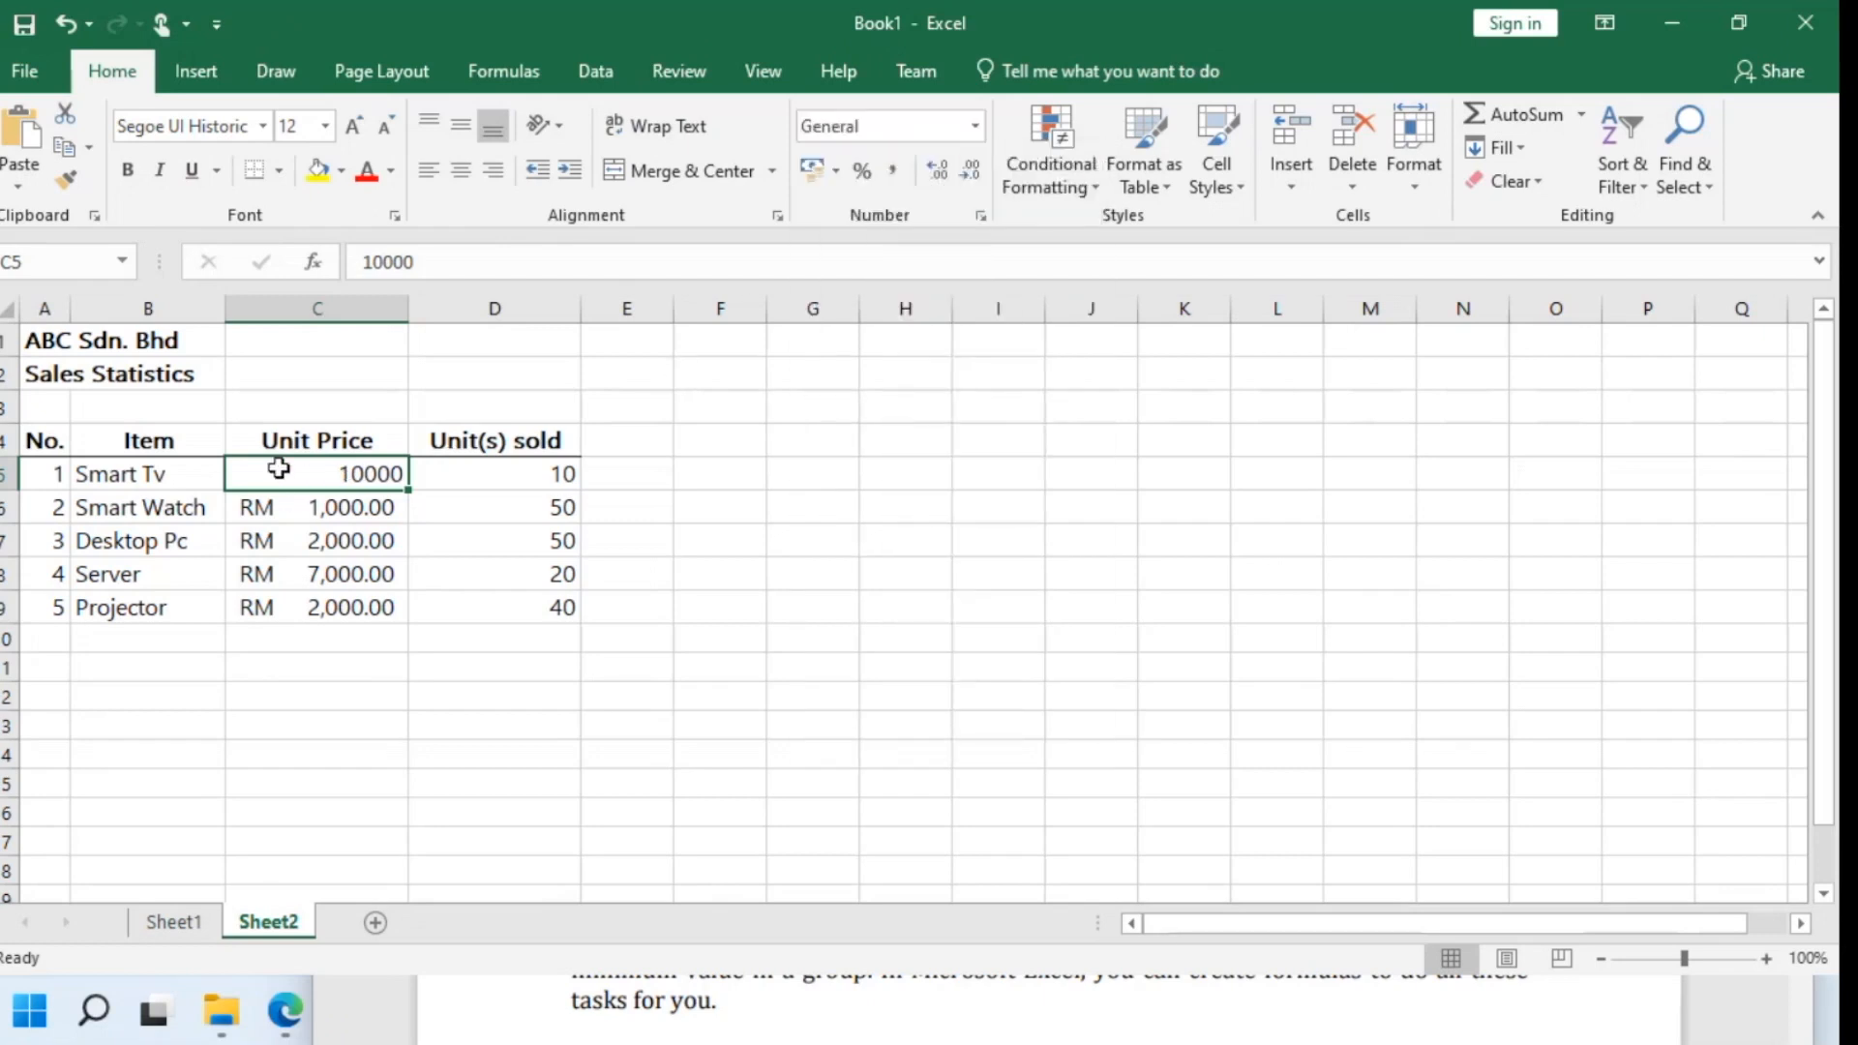
{"action": "left_click", "coordinate": [813, 169]}
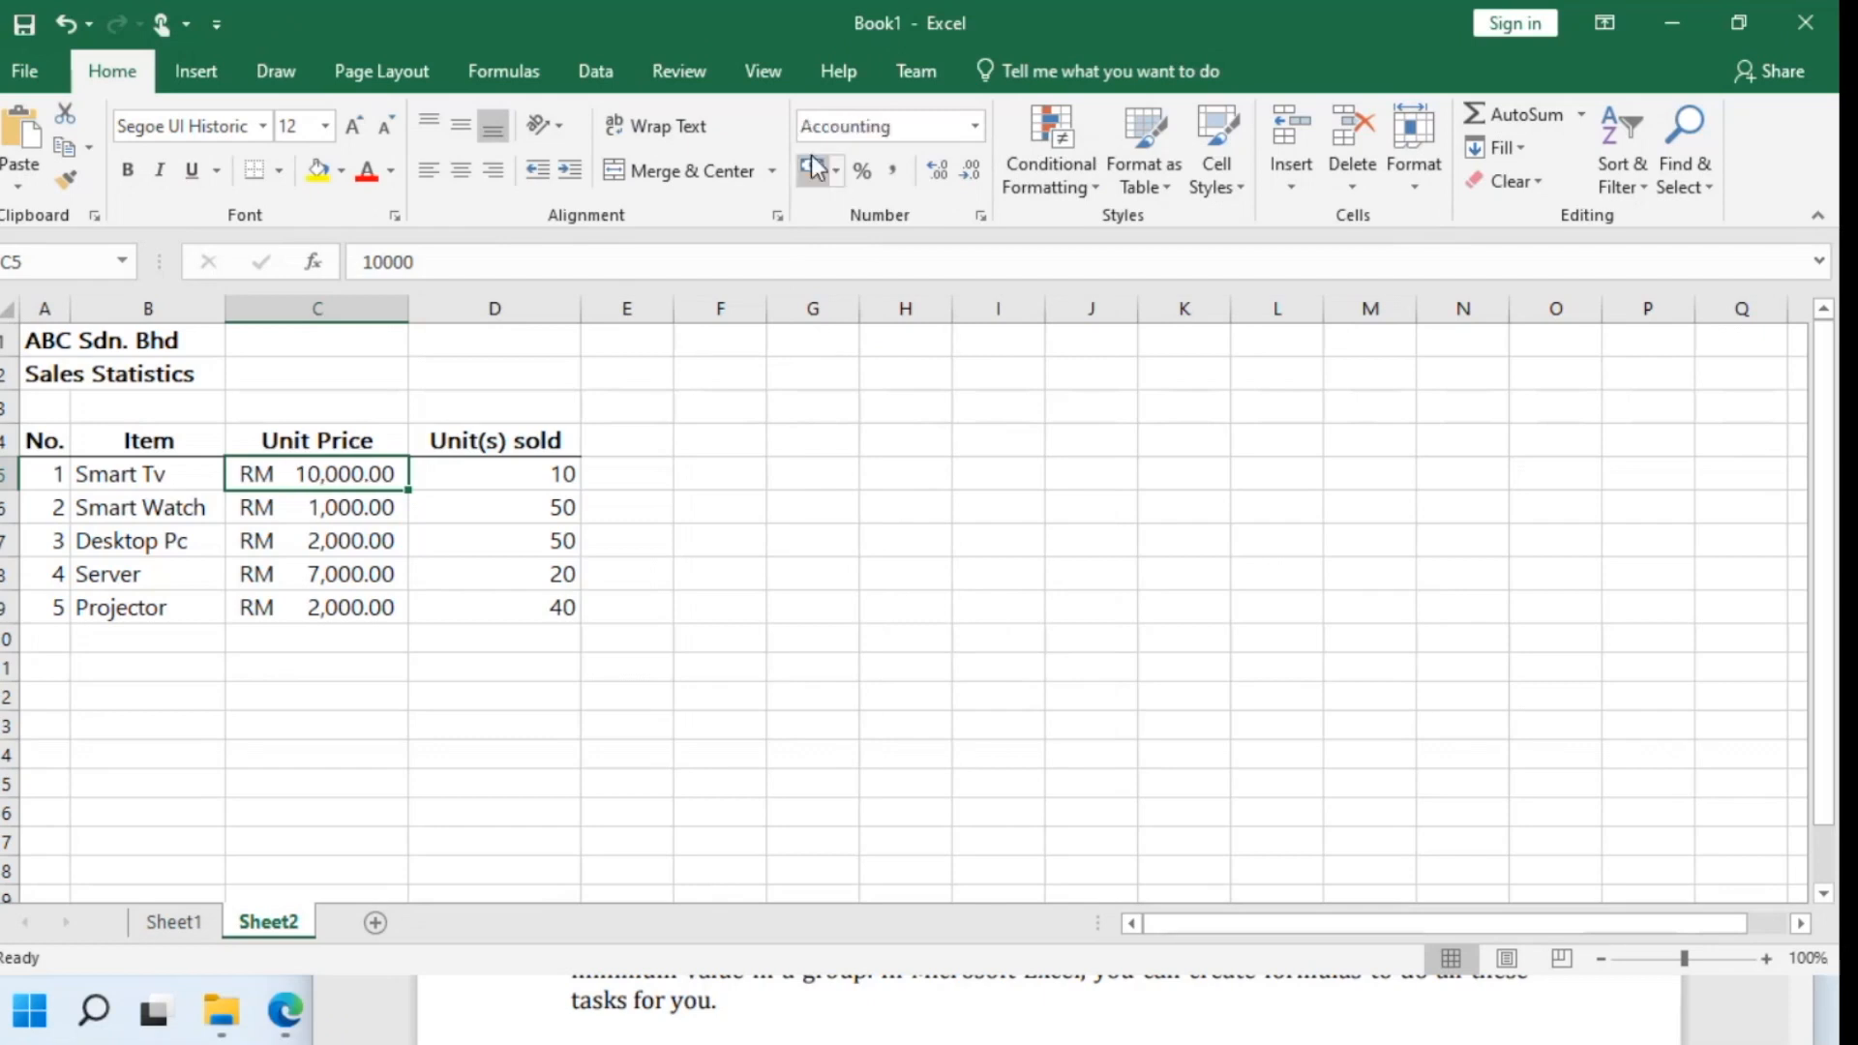
Check the number formatting options on page 3 of the PDF guide and compare them with the number formats offered for C5
{"action": "left_click", "coordinate": [581, 1002]}
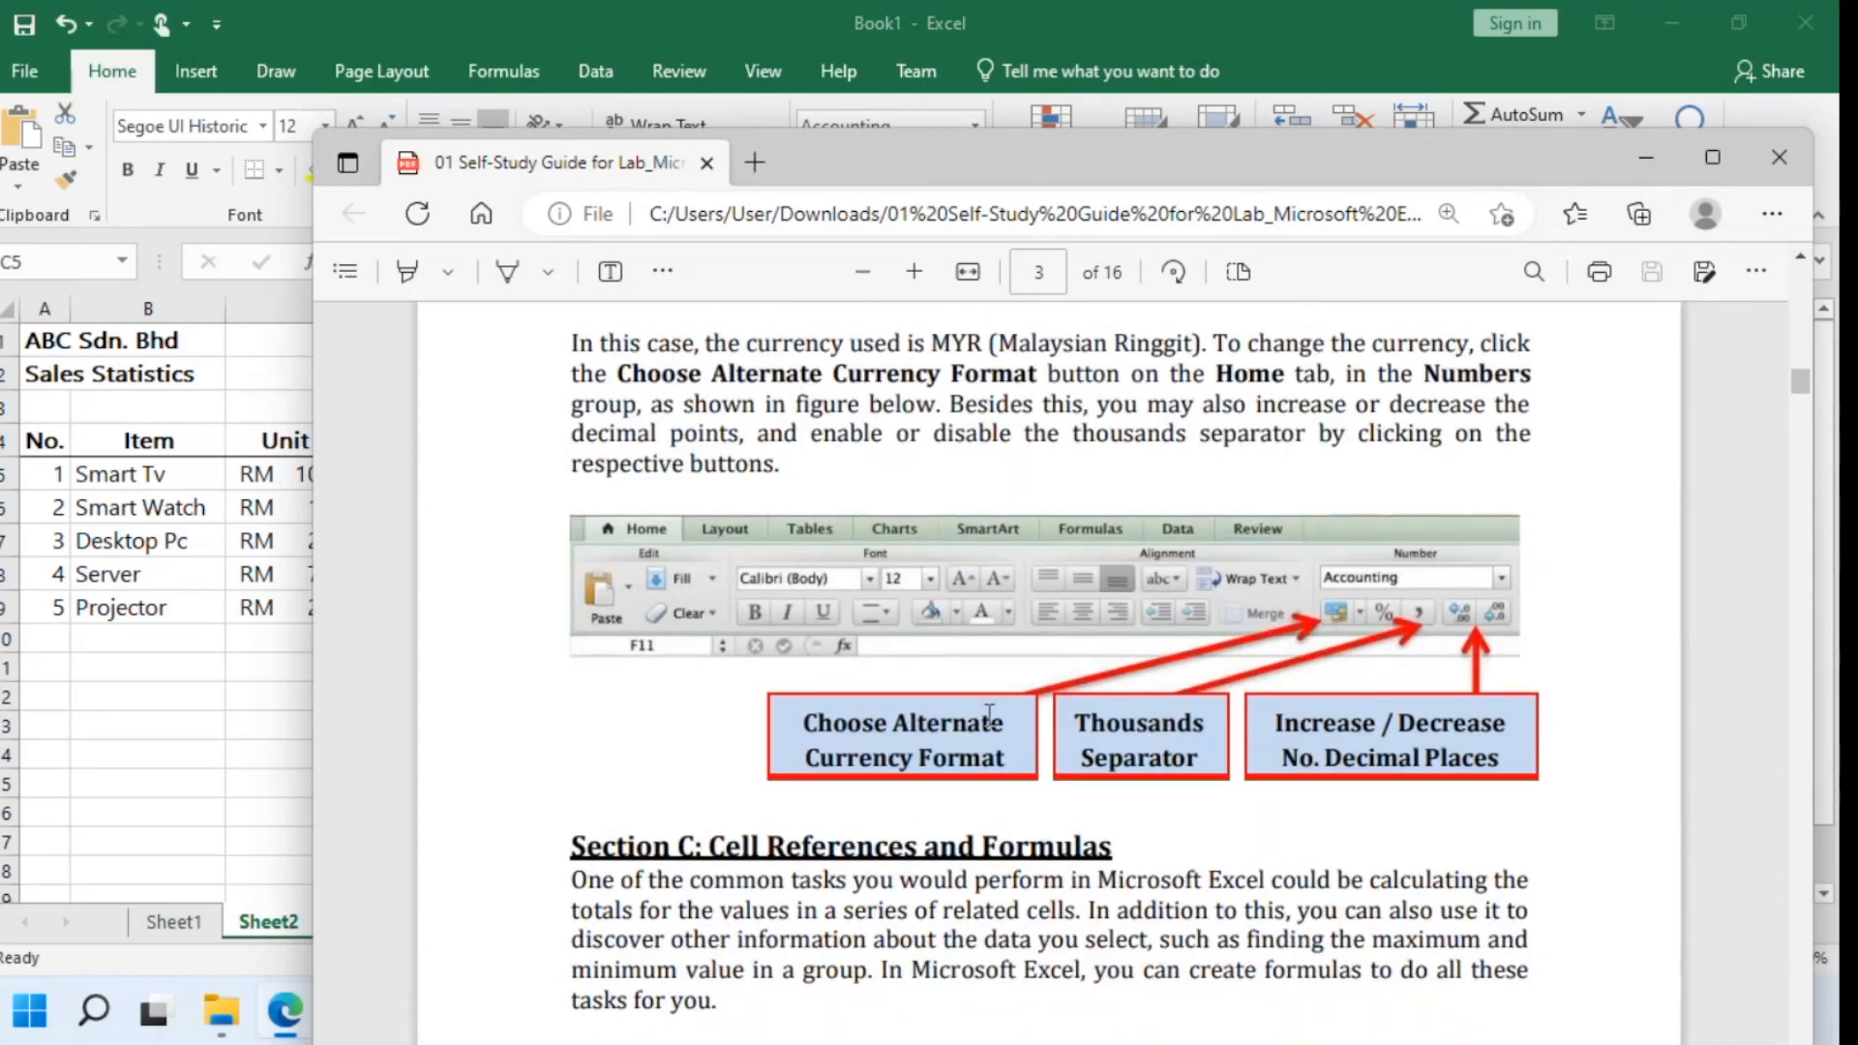
{"action": "left_click", "coordinate": [237, 689]}
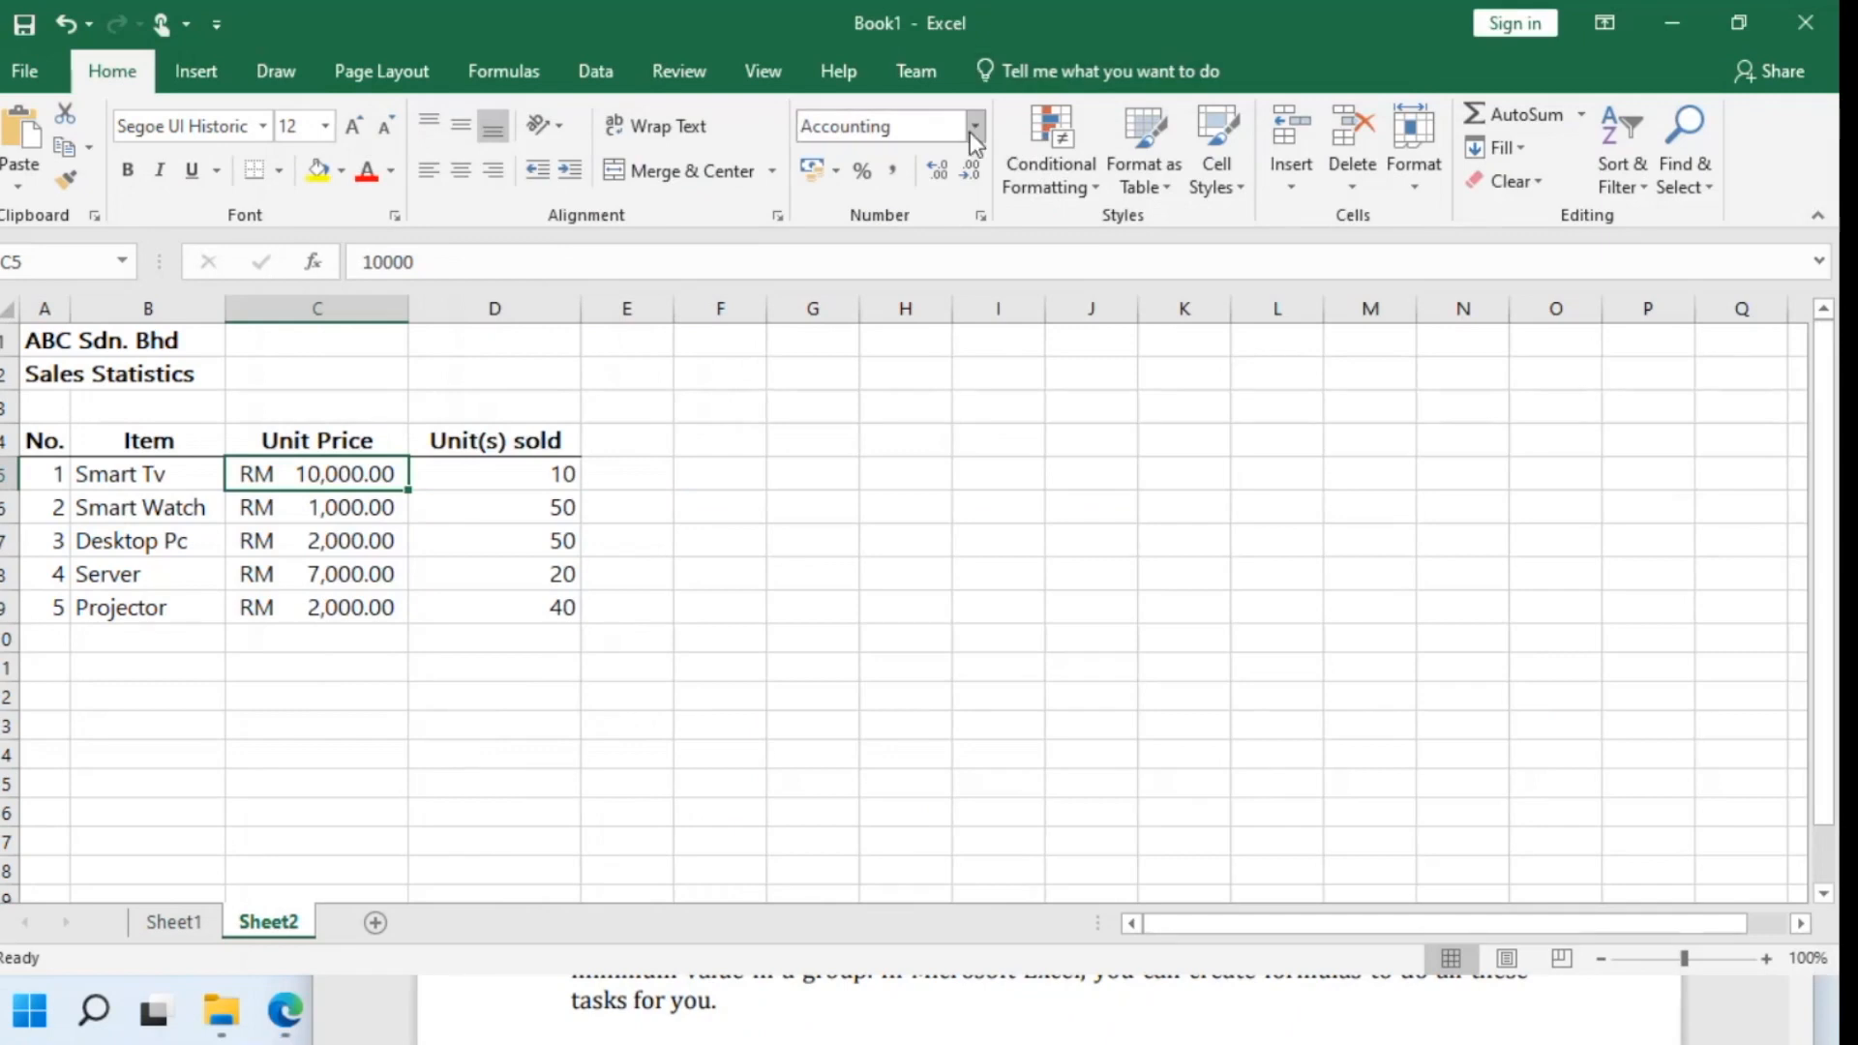
{"action": "left_click", "coordinate": [975, 128]}
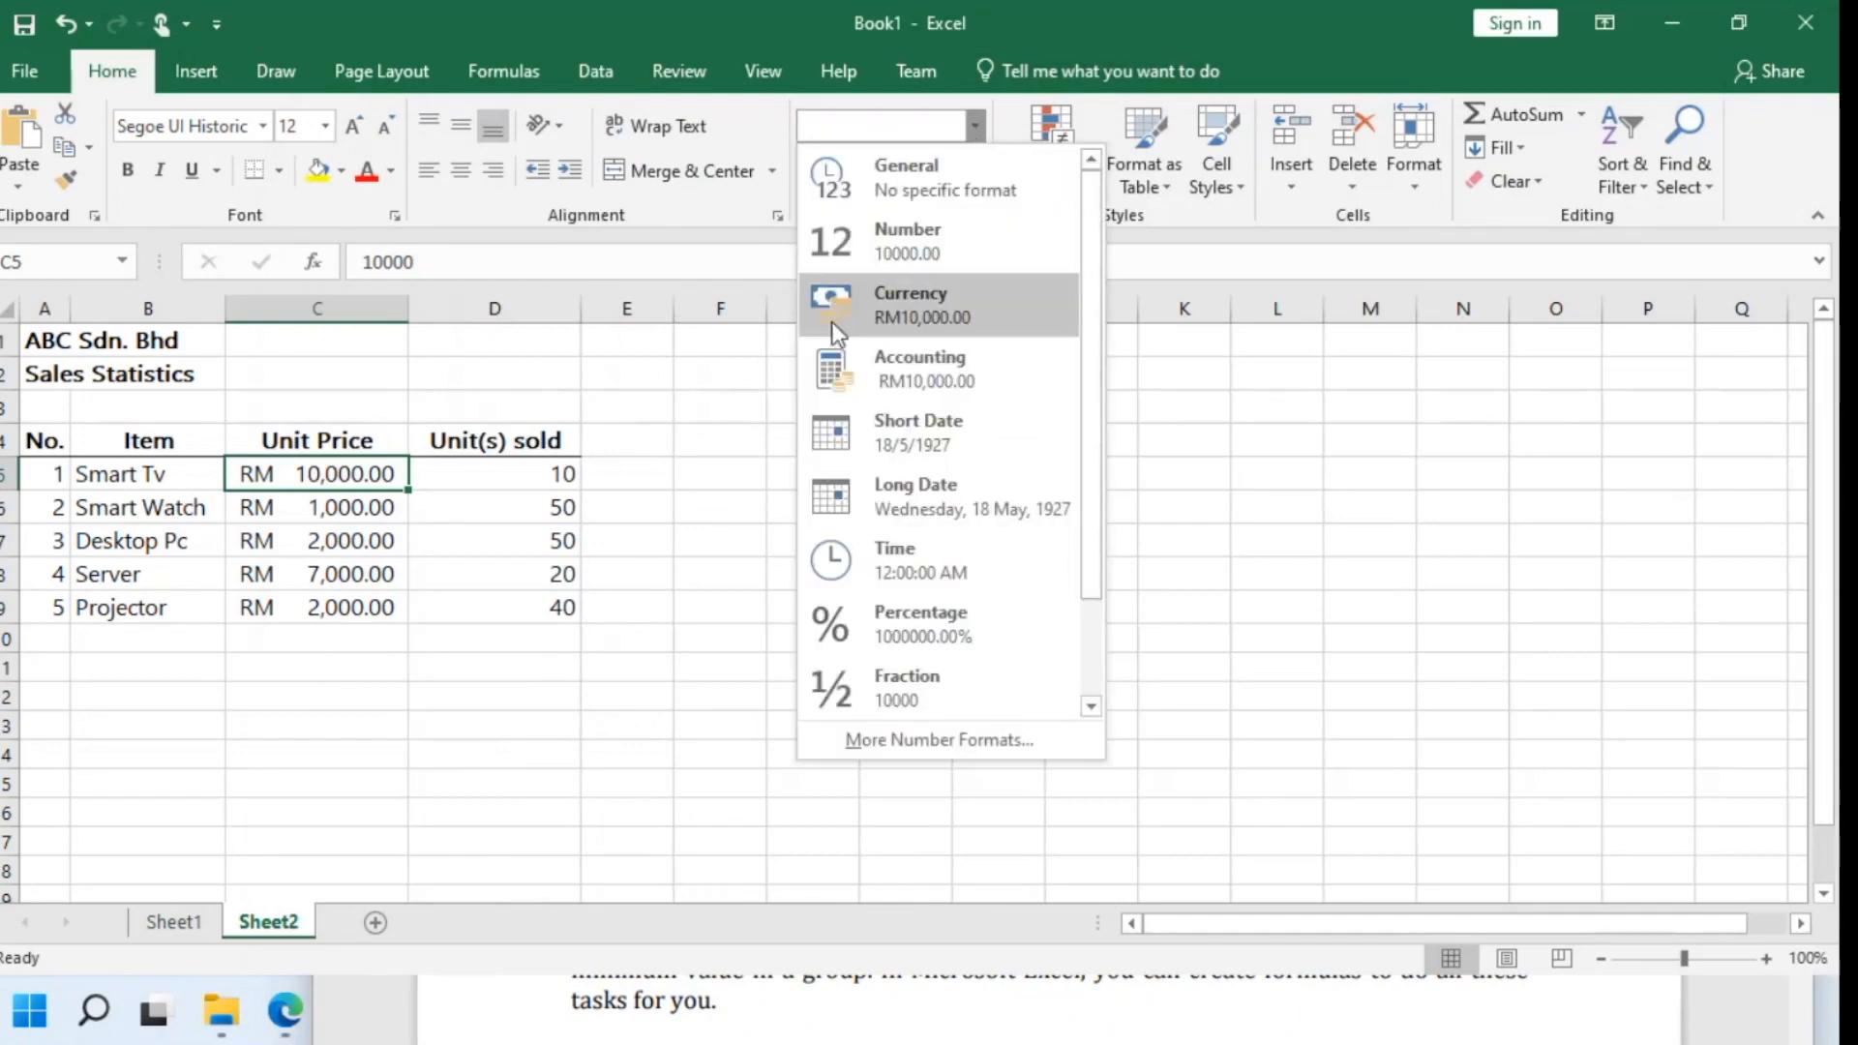
{"action": "left_click", "coordinate": [329, 477]}
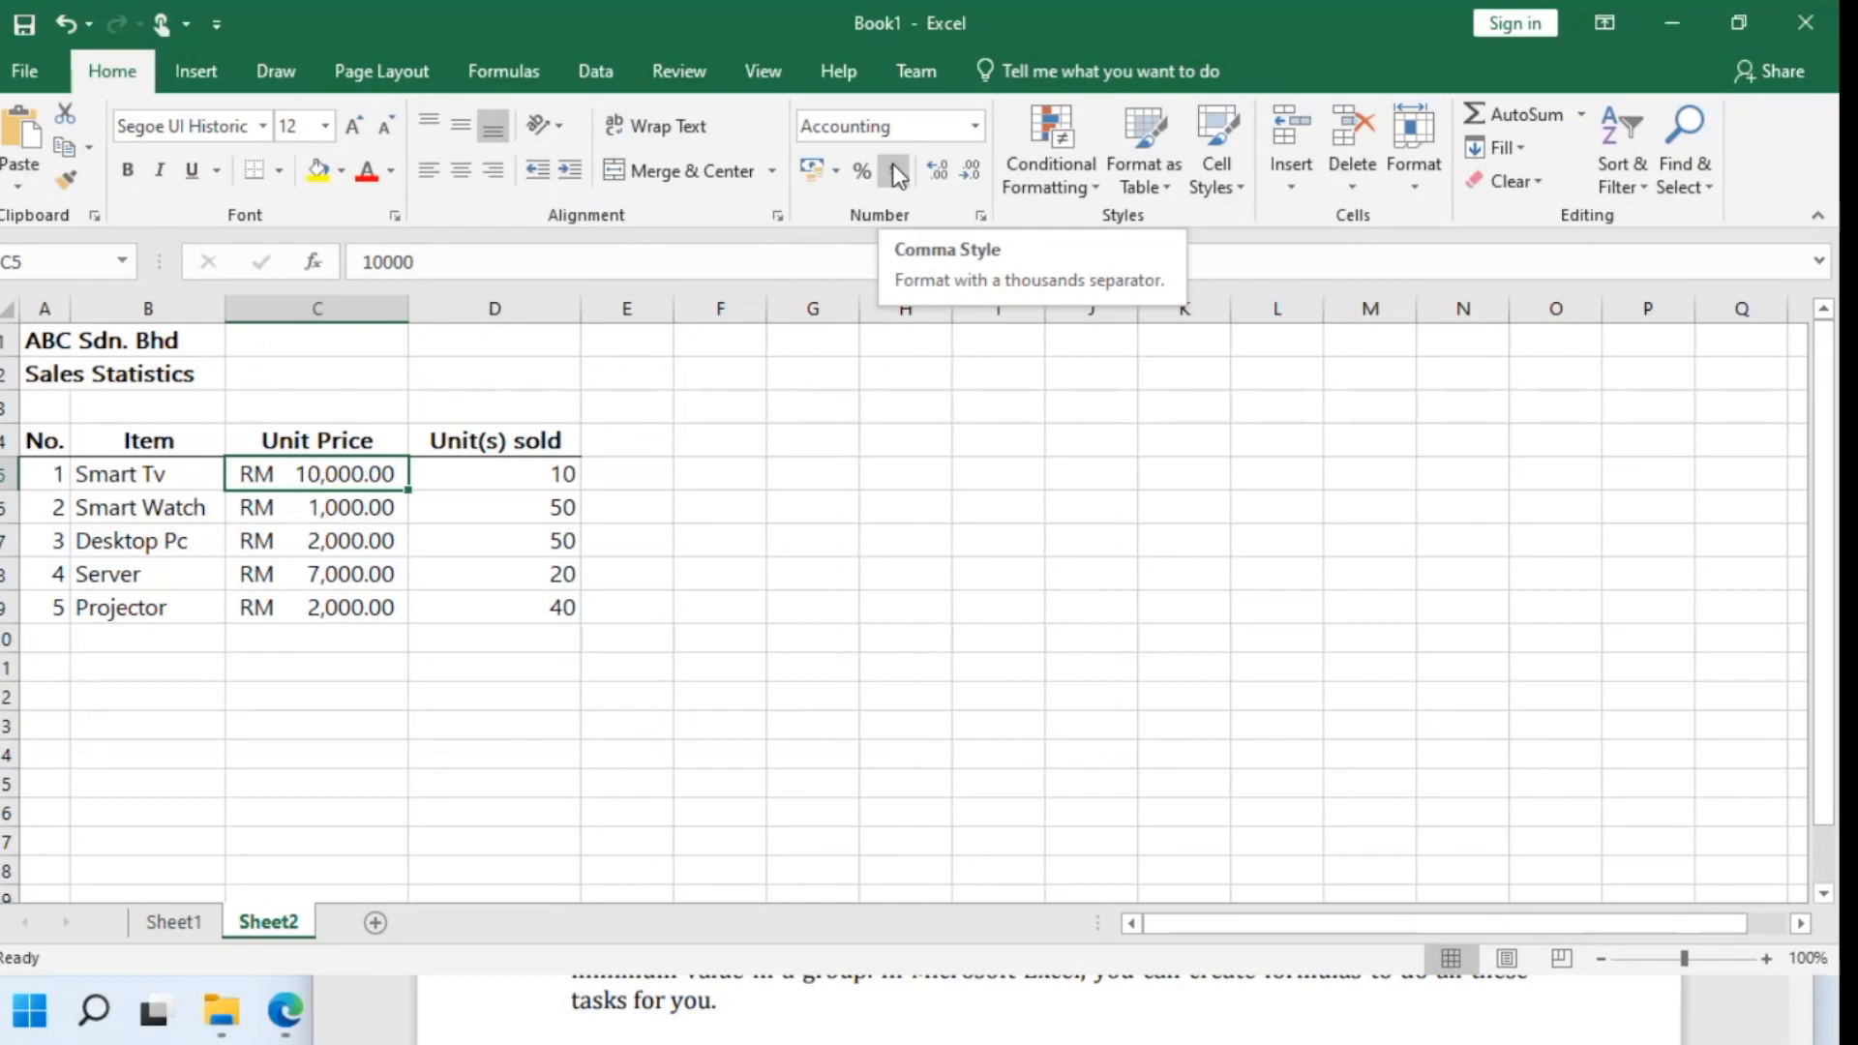
Decrease and increase the decimal places of the Desktop Pc price in C7 by one
{"action": "left_click", "coordinate": [401, 538]}
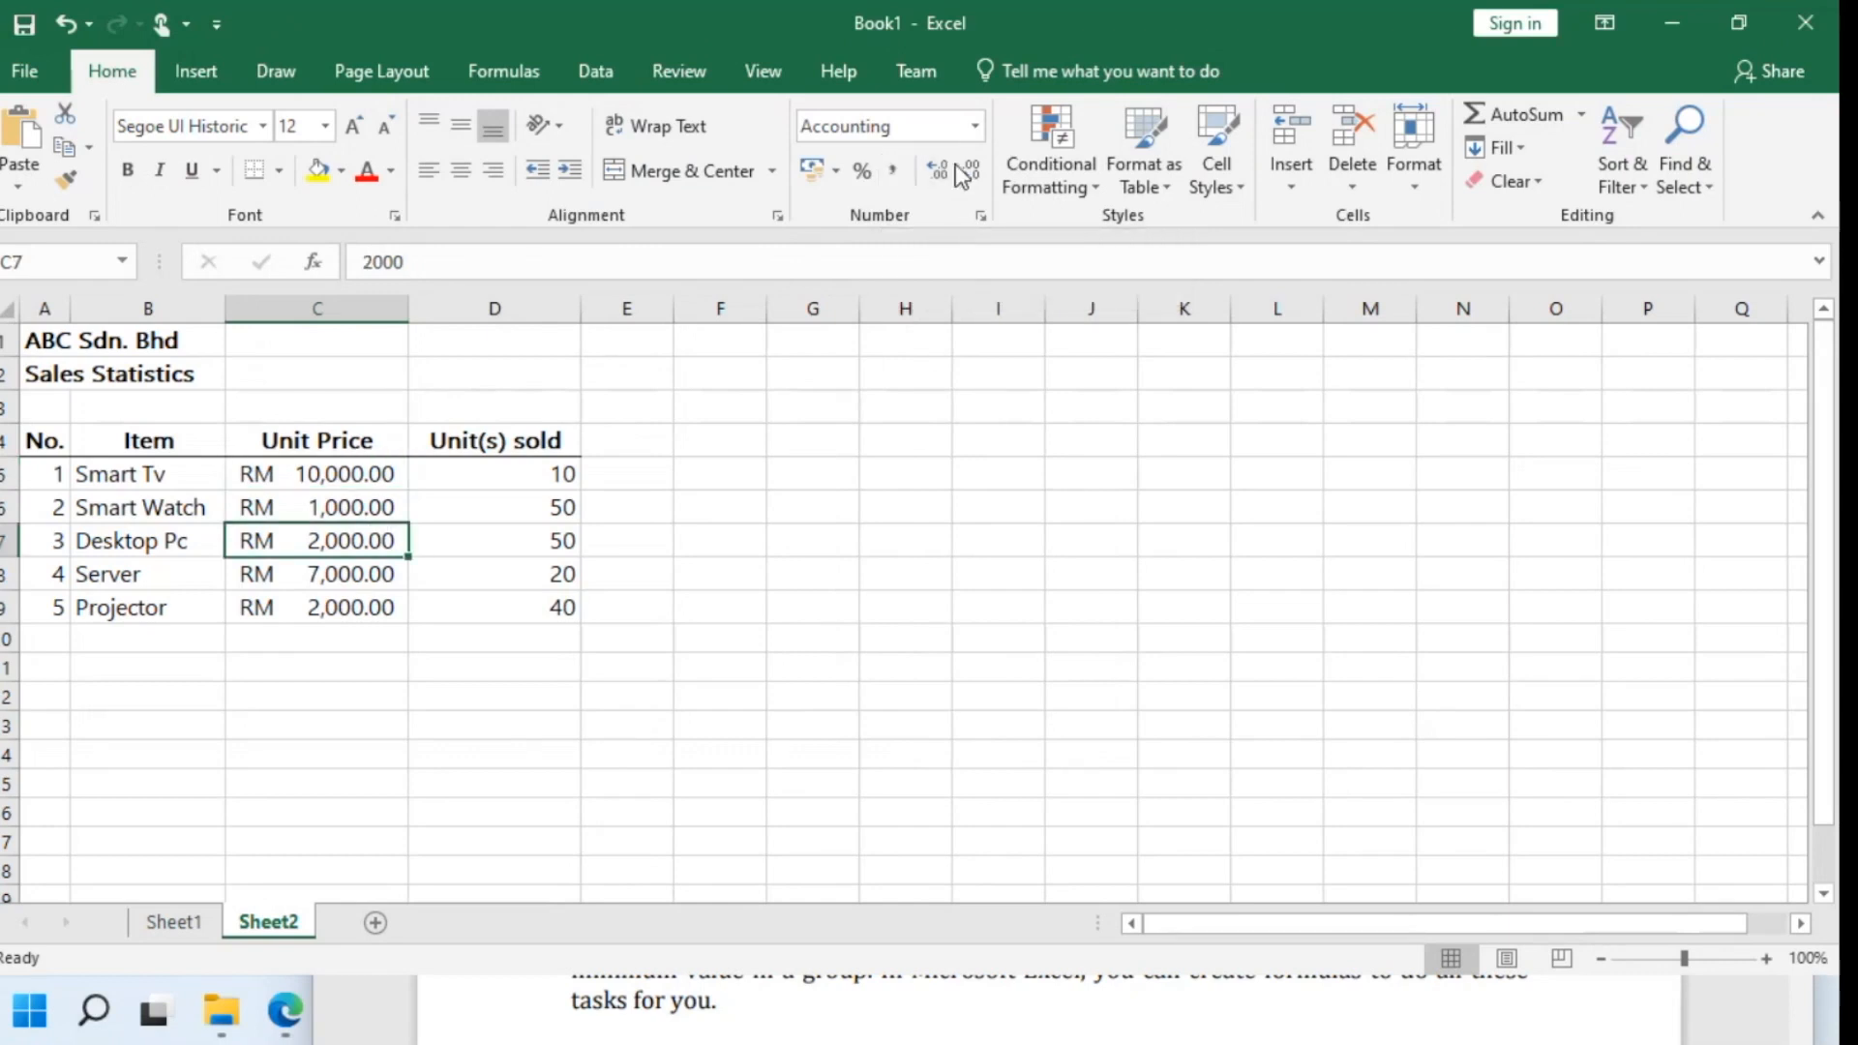
{"action": "left_click", "coordinate": [970, 164]}
{"action": "left_click", "coordinate": [939, 168]}
Increase and decrease the decimal places of the Smart Tv price in C5 several times, ending at two decimals
{"action": "left_click", "coordinate": [358, 477]}
{"action": "left_click", "coordinate": [935, 171]}
{"action": "left_click", "coordinate": [971, 170]}
{"action": "left_click", "coordinate": [967, 167]}
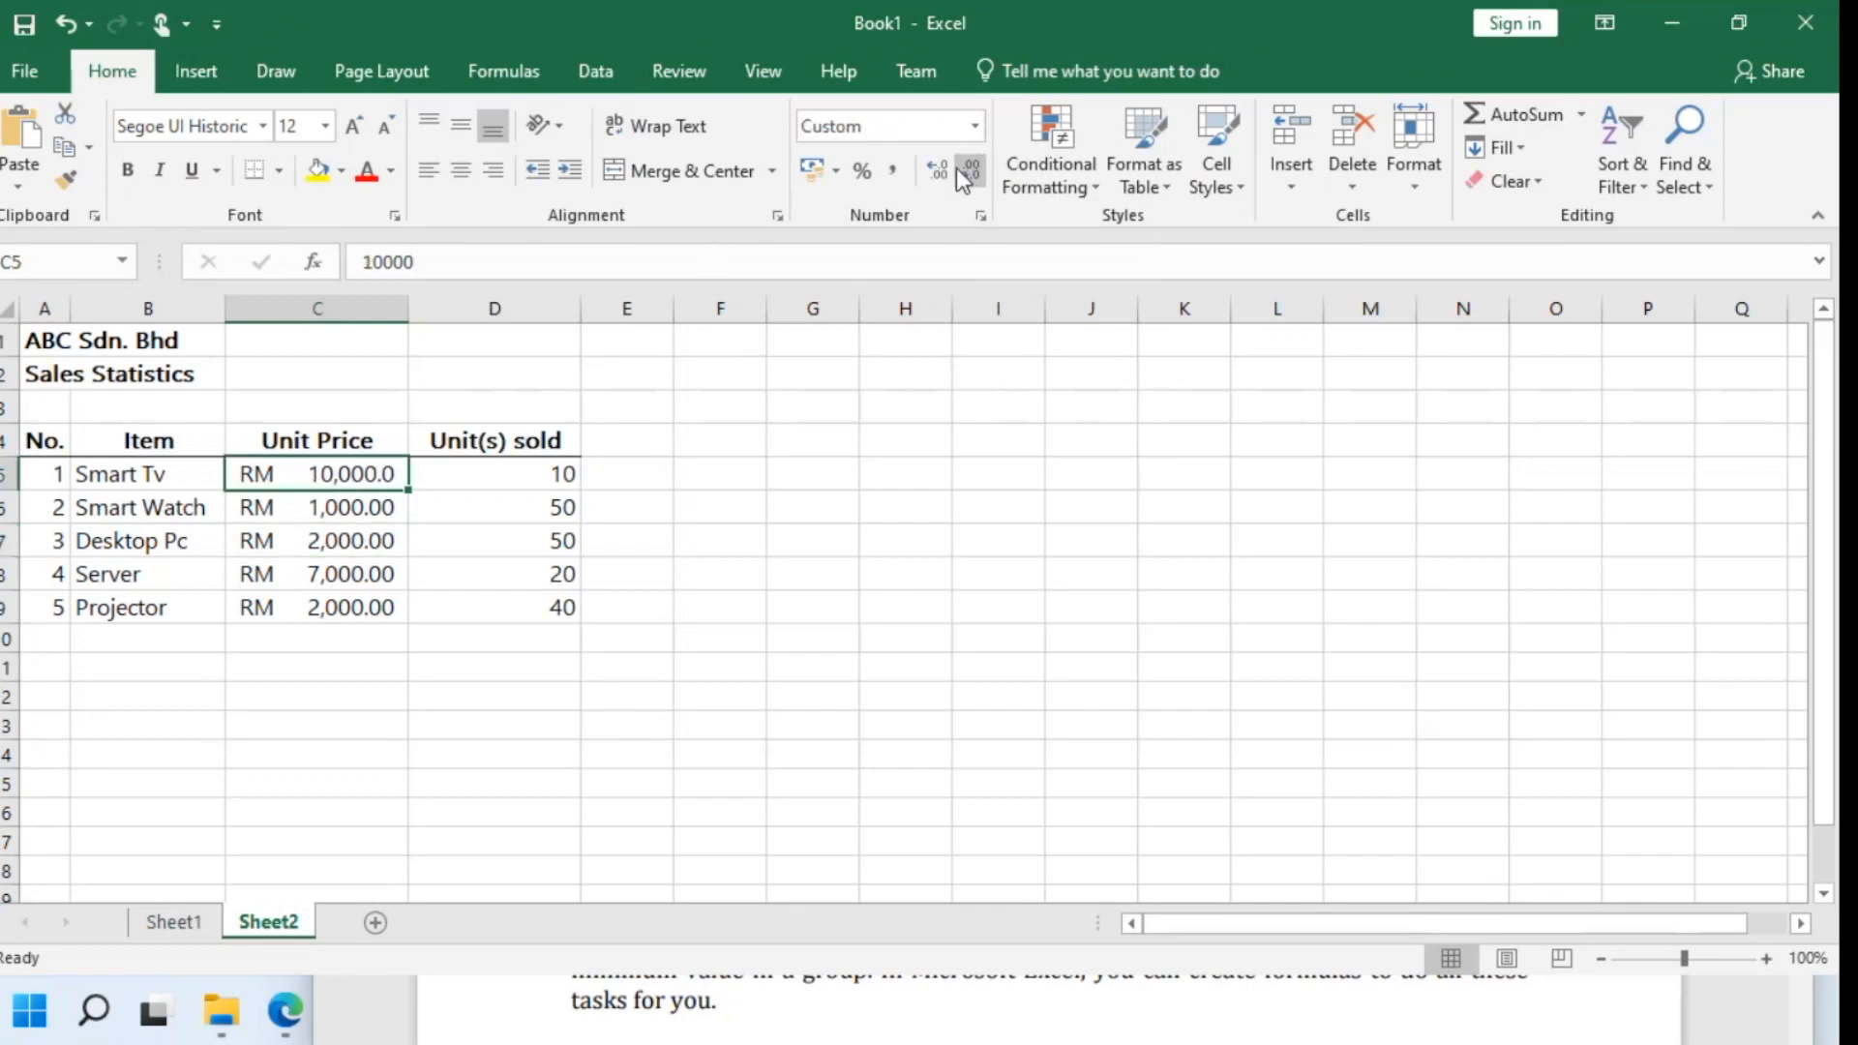
{"action": "left_click", "coordinate": [946, 171]}
{"action": "left_click", "coordinate": [946, 171]}
{"action": "left_click", "coordinate": [967, 172]}
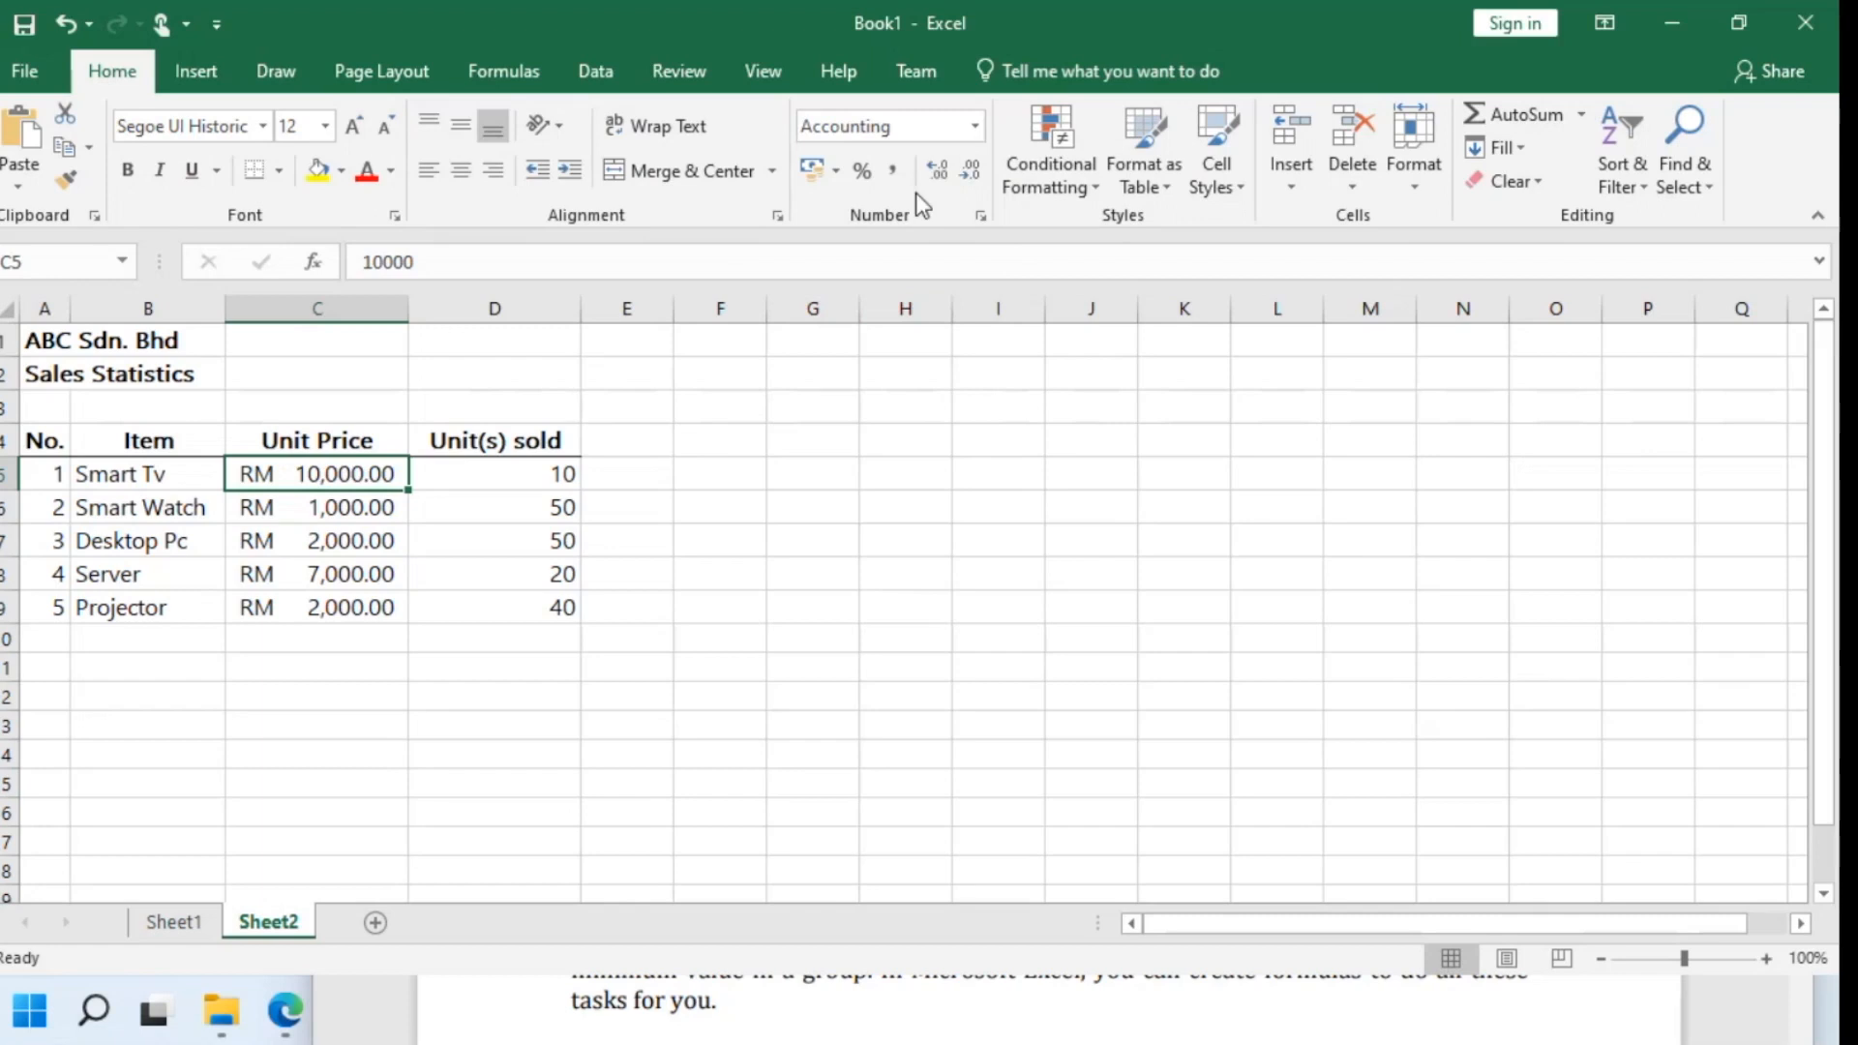
Enter 2000 in C11 below the unit prices as a format test and clear the cell again
{"action": "left_click", "coordinate": [325, 511]}
{"action": "left_click", "coordinate": [311, 542]}
{"action": "left_click", "coordinate": [325, 606]}
{"action": "left_click", "coordinate": [316, 640]}
{"action": "left_click", "coordinate": [318, 675]}
{"action": "type", "text": "2000"}
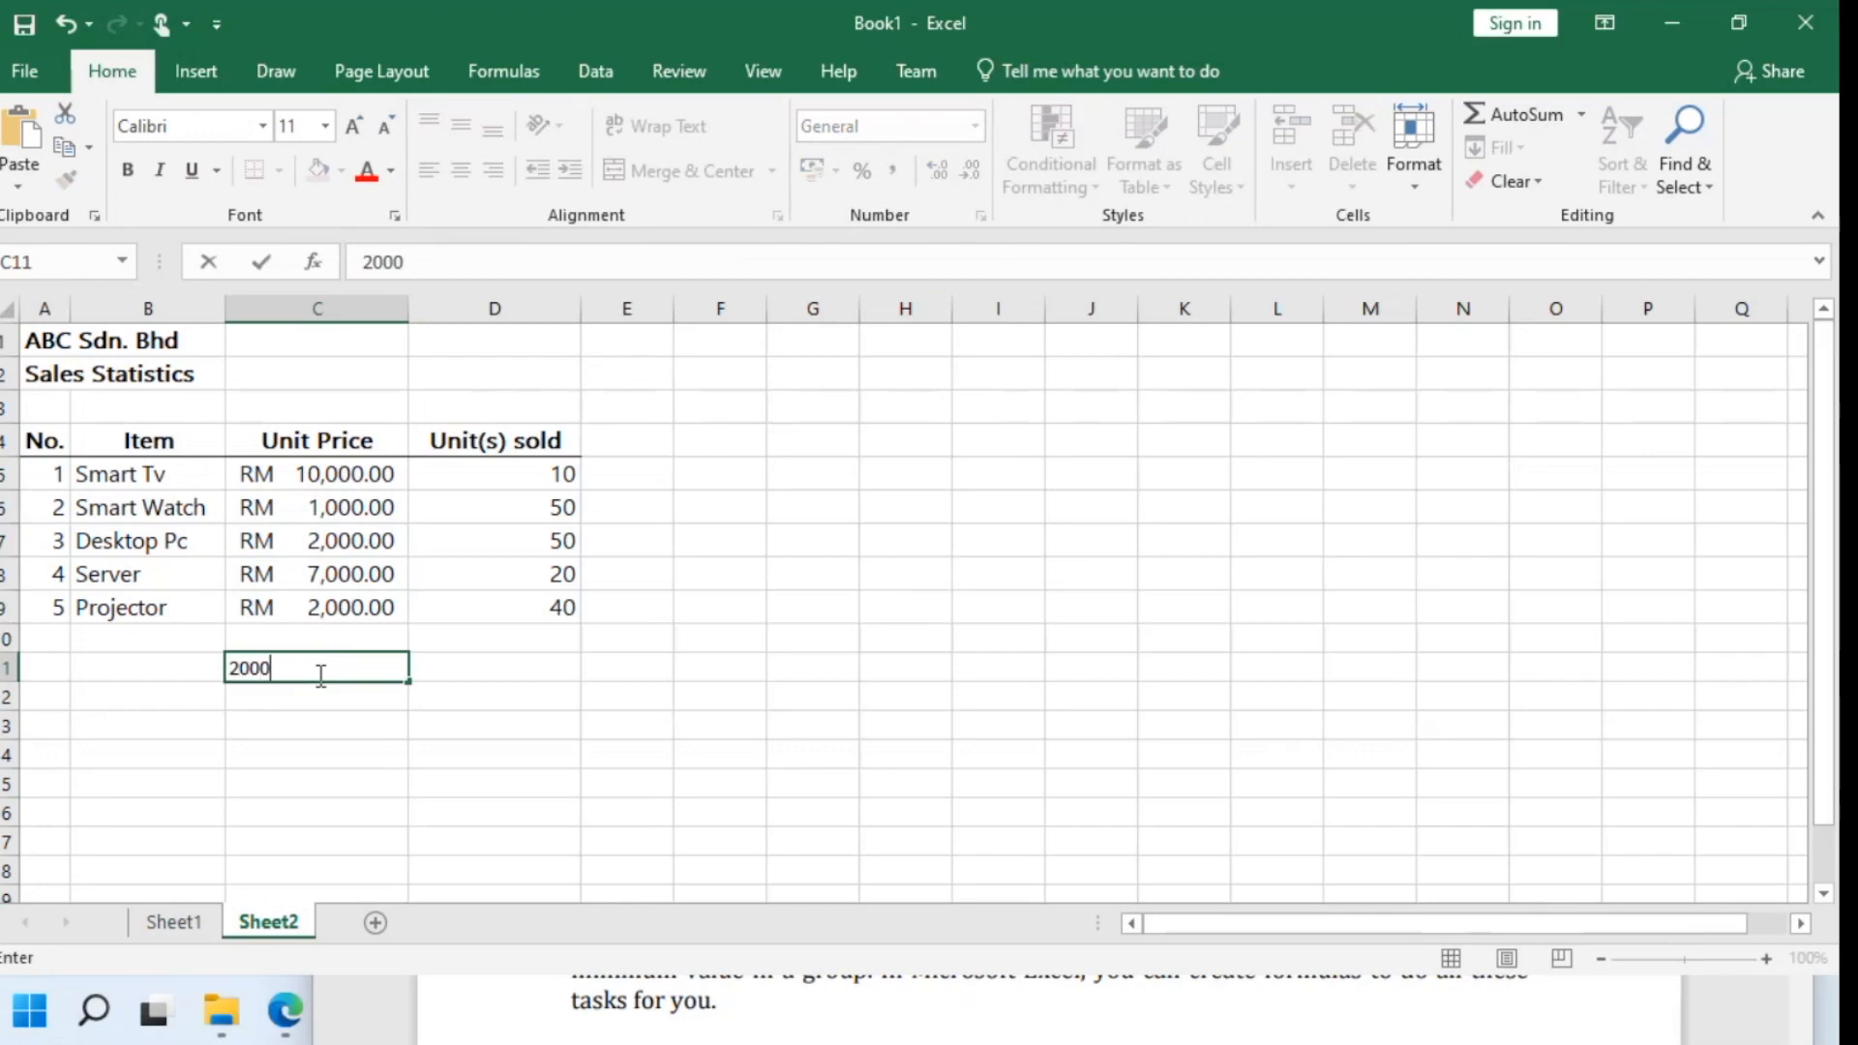
{"action": "key", "text": "Return"}
{"action": "left_click", "coordinate": [318, 674]}
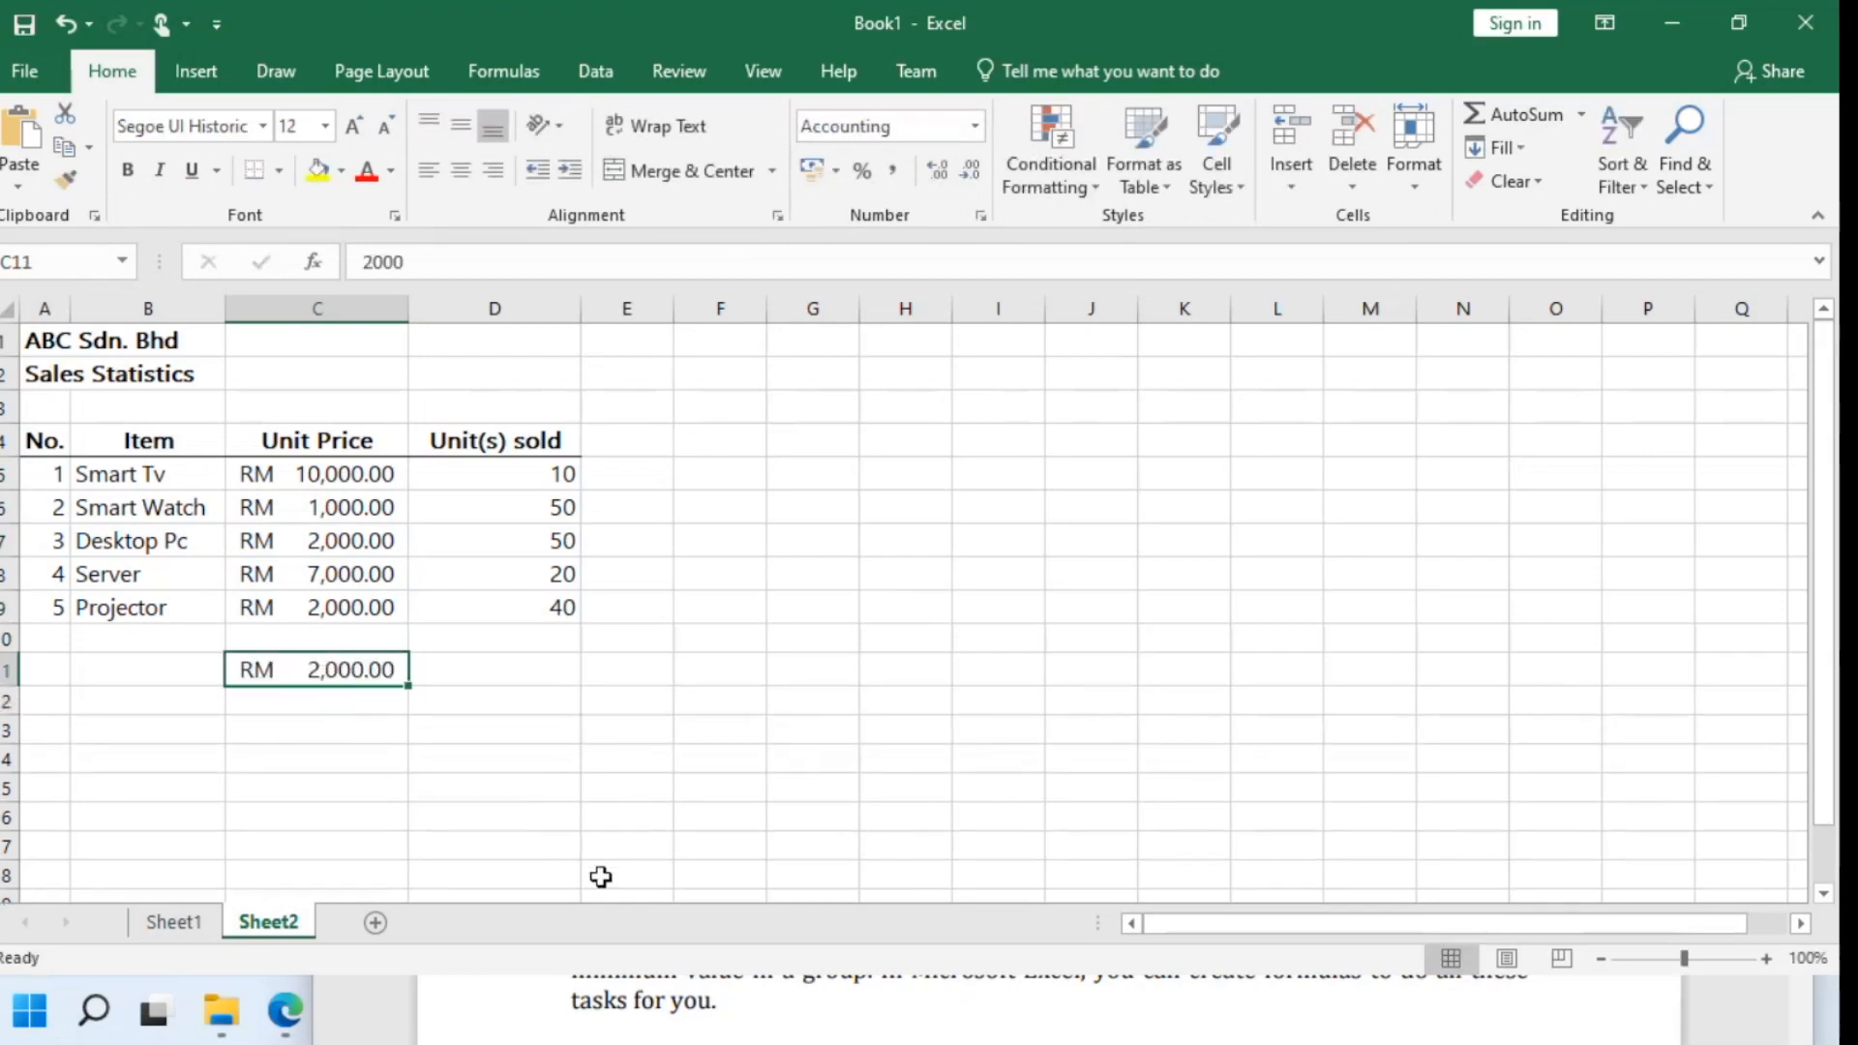
{"action": "key", "text": "Delete"}
Enter 2000 in F6 outside the sales table and select that cell
{"action": "left_click_drag", "start_coordinate": [771, 400], "coordinate": [765, 400]}
{"action": "left_click", "coordinate": [728, 511]}
{"action": "type", "text": "2000"}
{"action": "key", "text": "ctrl+Return"}
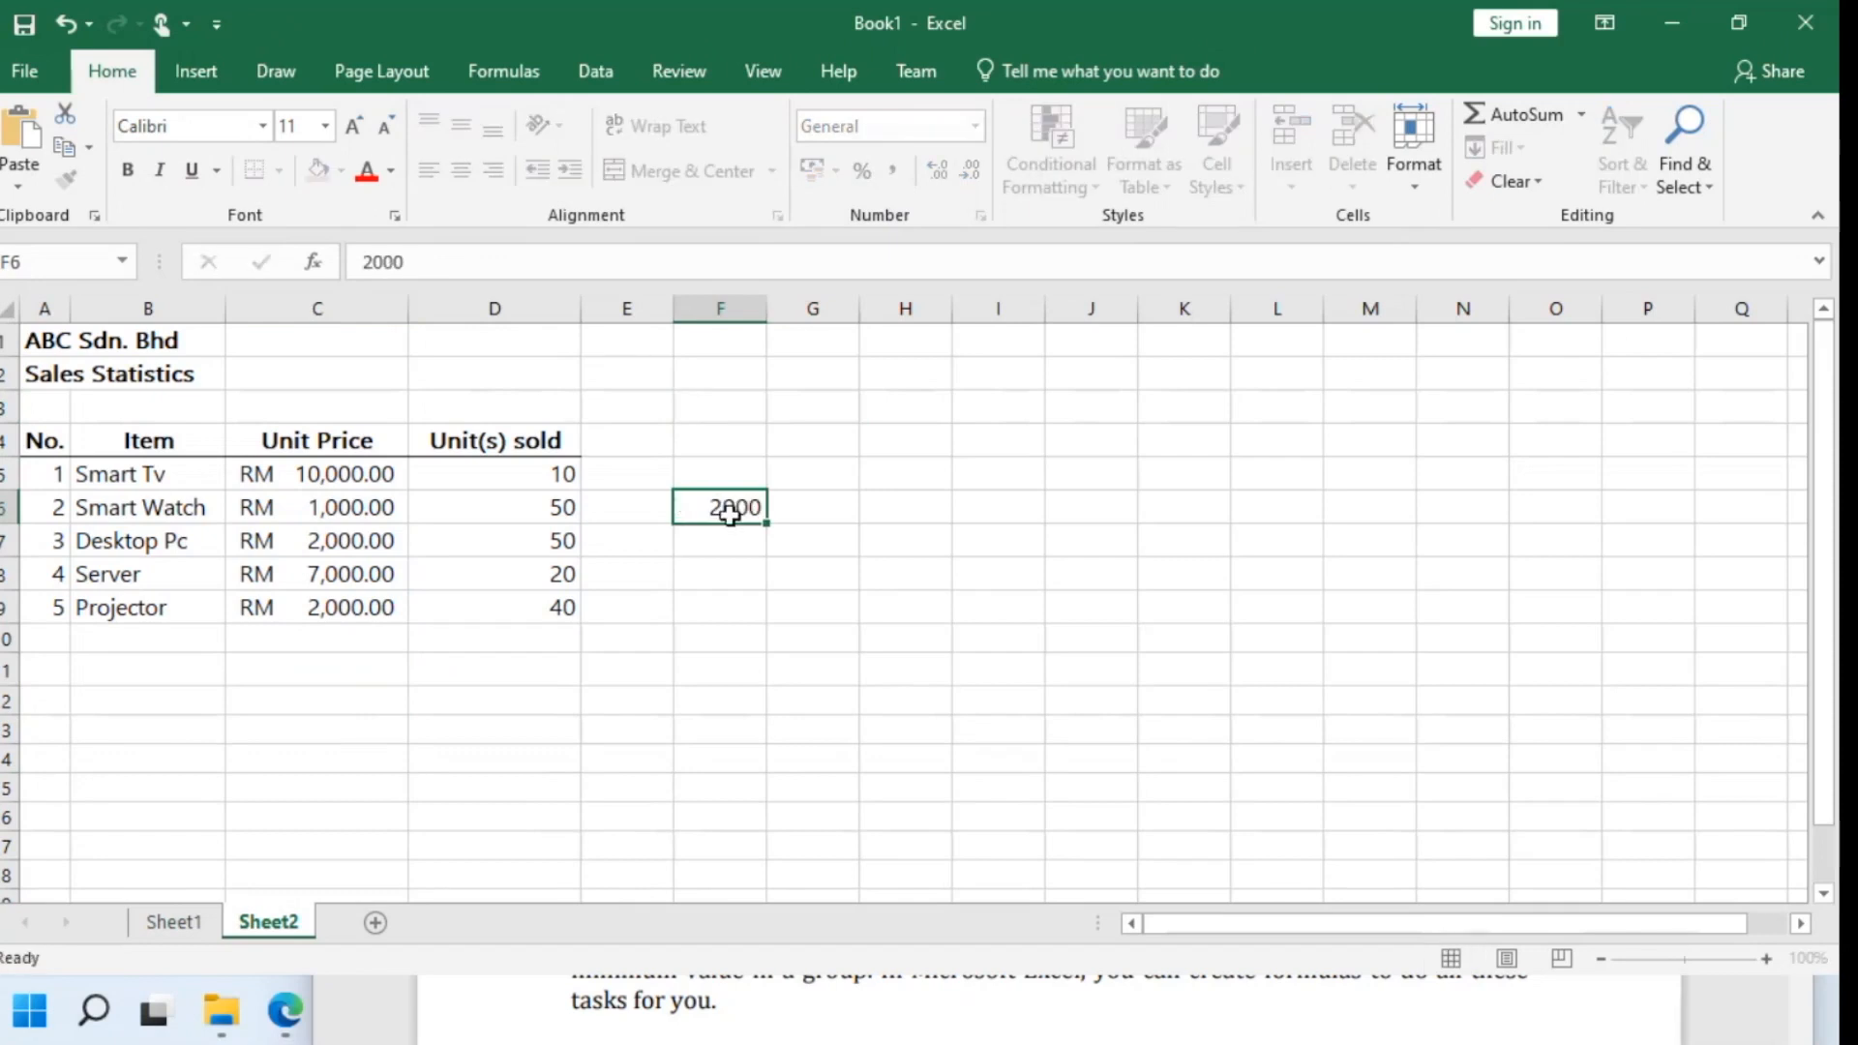
{"action": "key", "text": "Return"}
{"action": "left_click", "coordinate": [728, 507]}
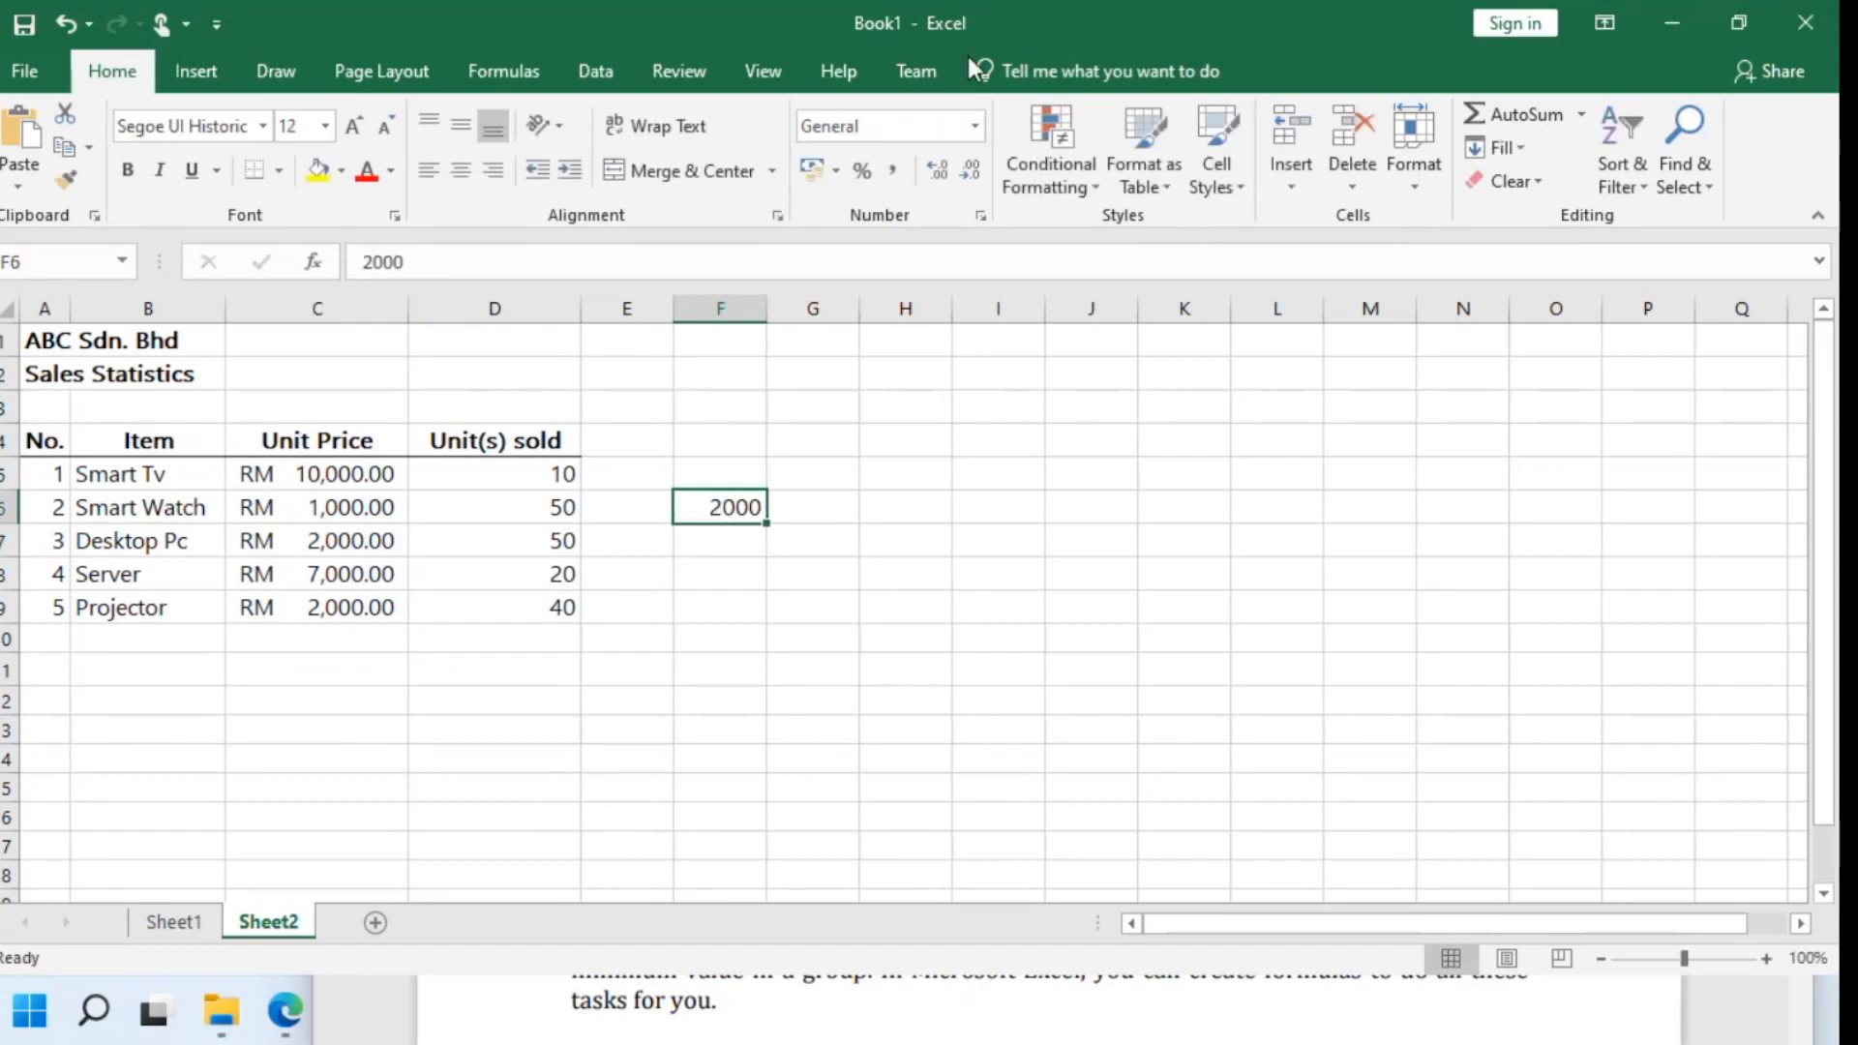
Apply the comma style to the test value 2000 in F6 and clear the cell's contents
{"action": "left_click", "coordinate": [895, 171]}
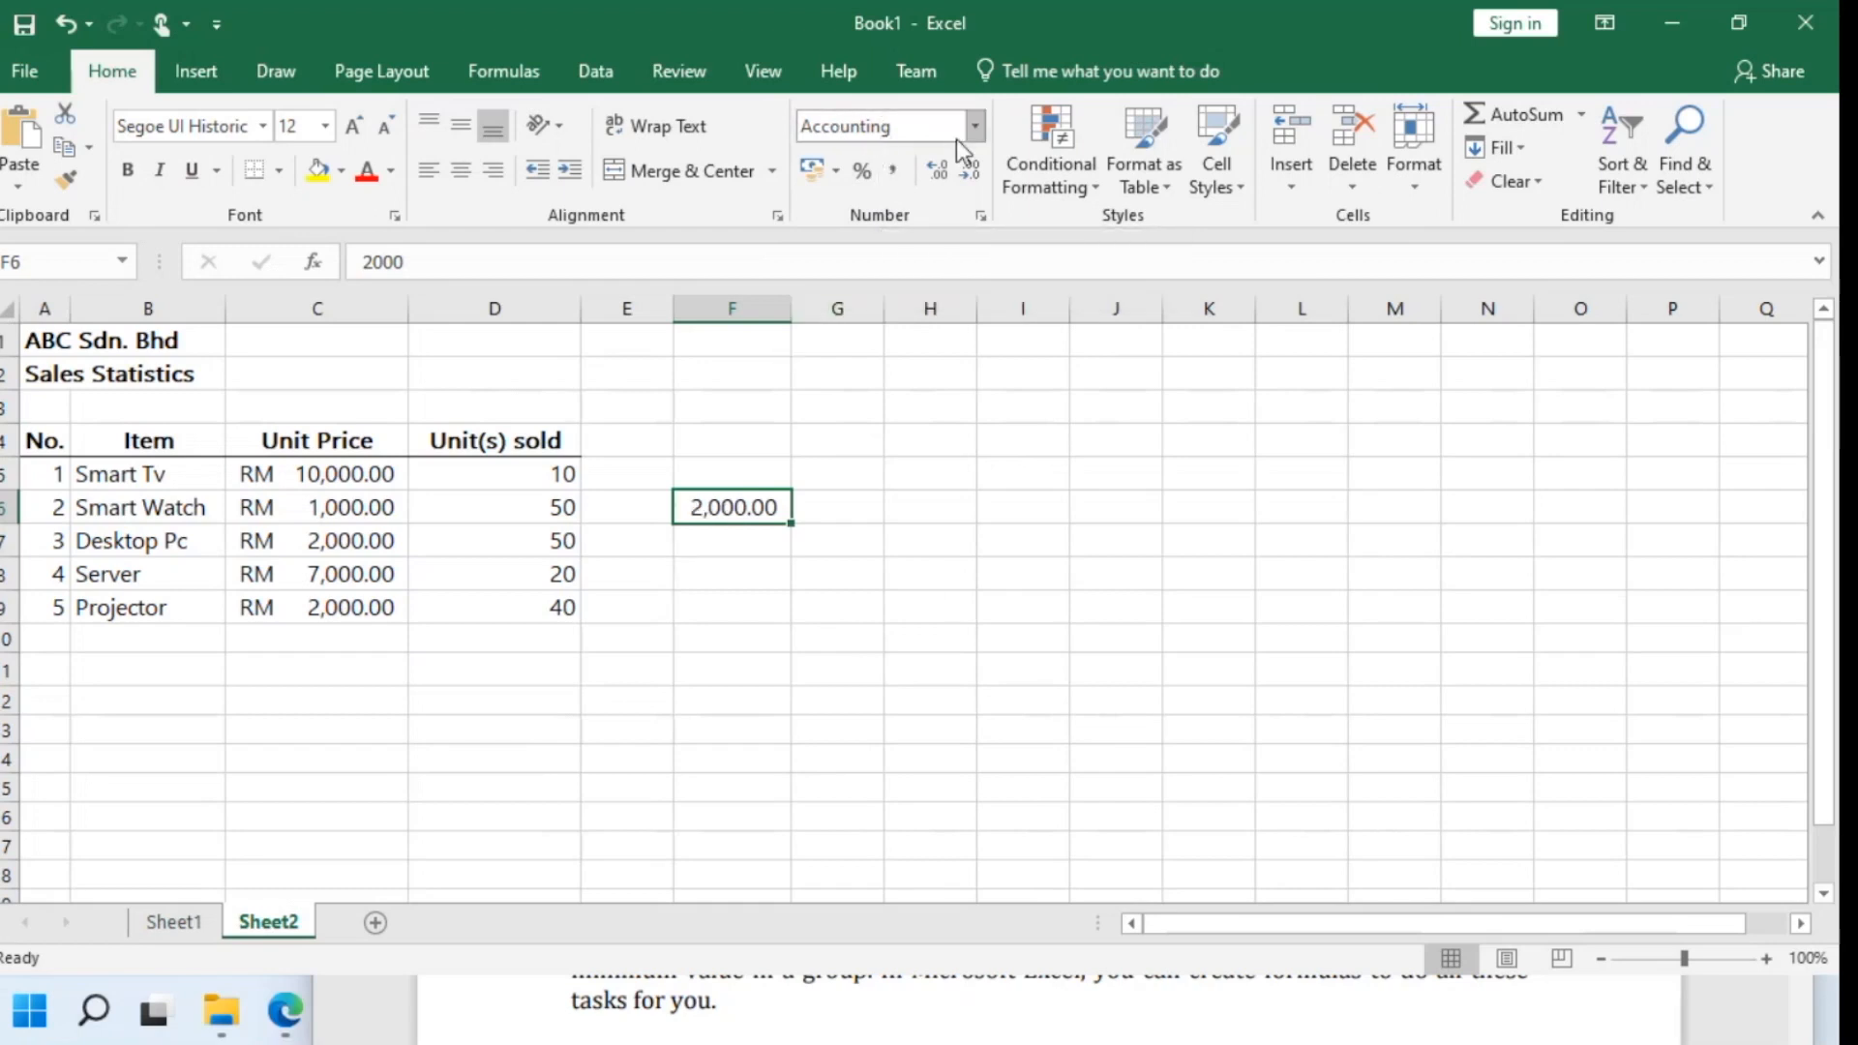
{"action": "left_click", "coordinate": [814, 601]}
{"action": "left_click", "coordinate": [728, 515]}
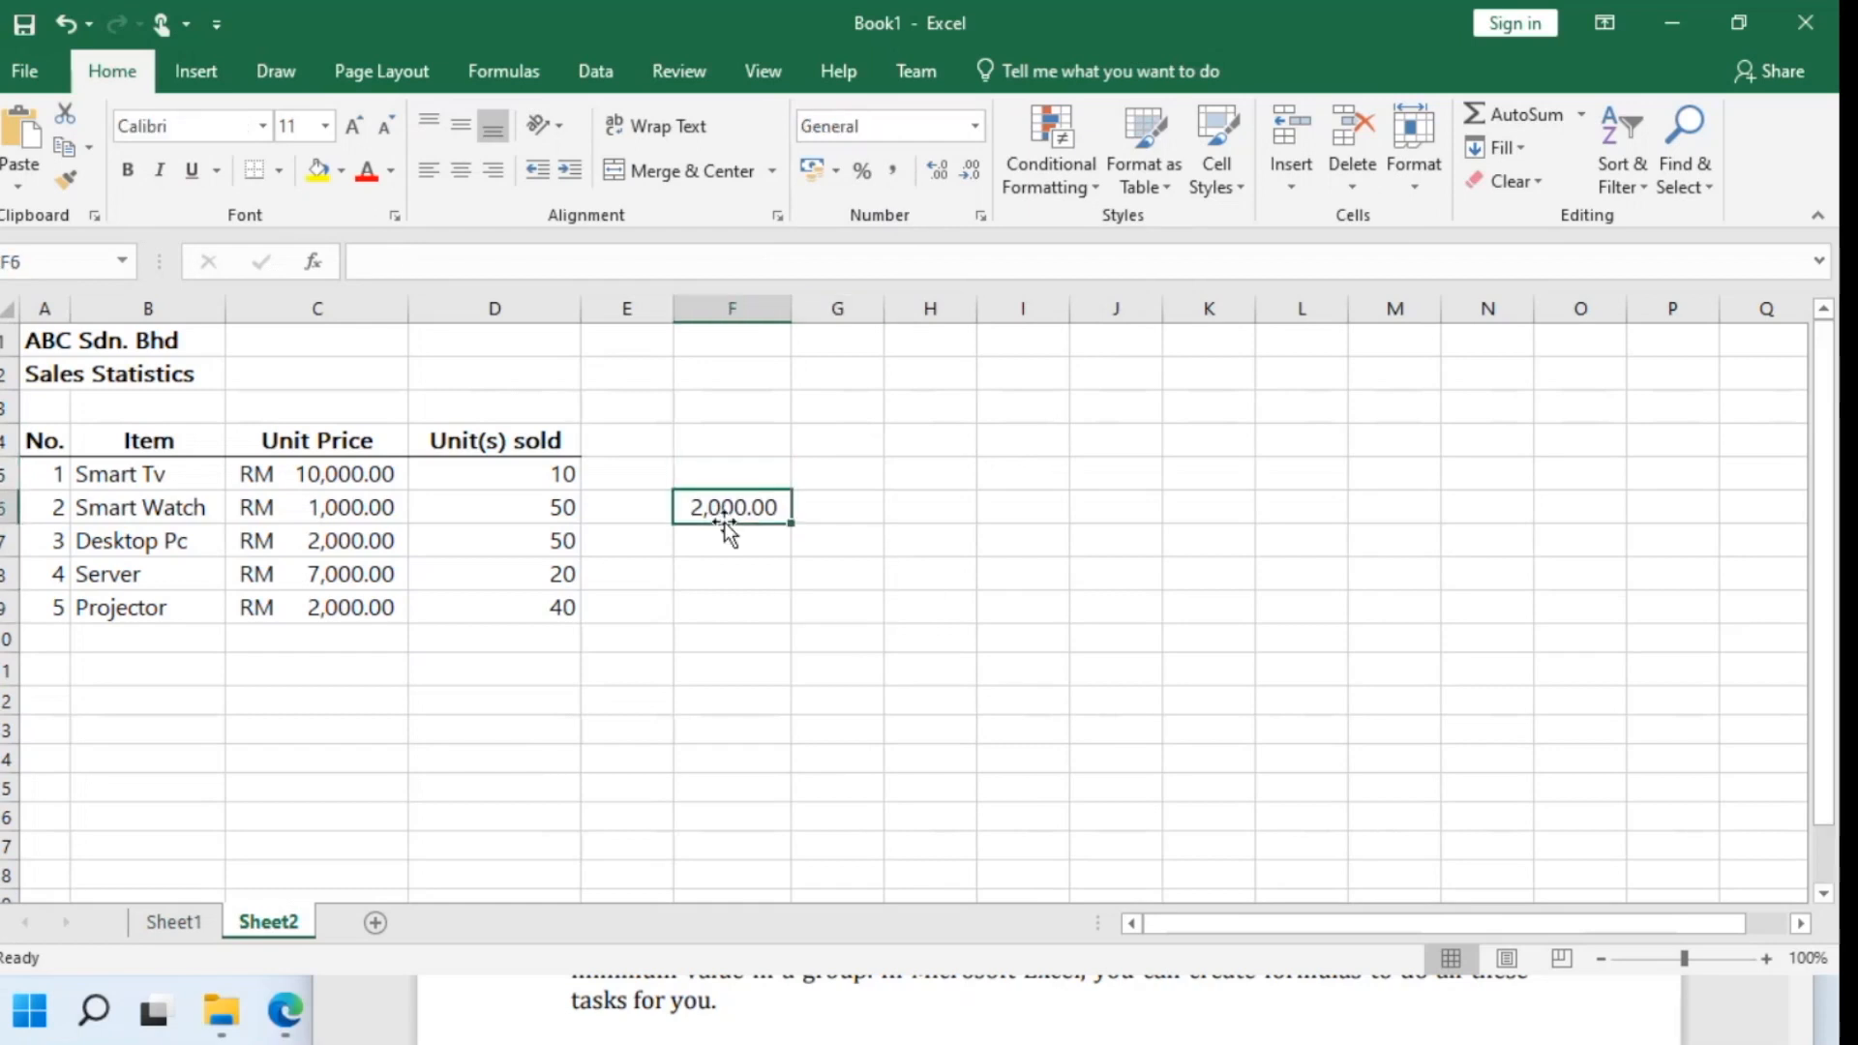
{"action": "key", "text": "Delete"}
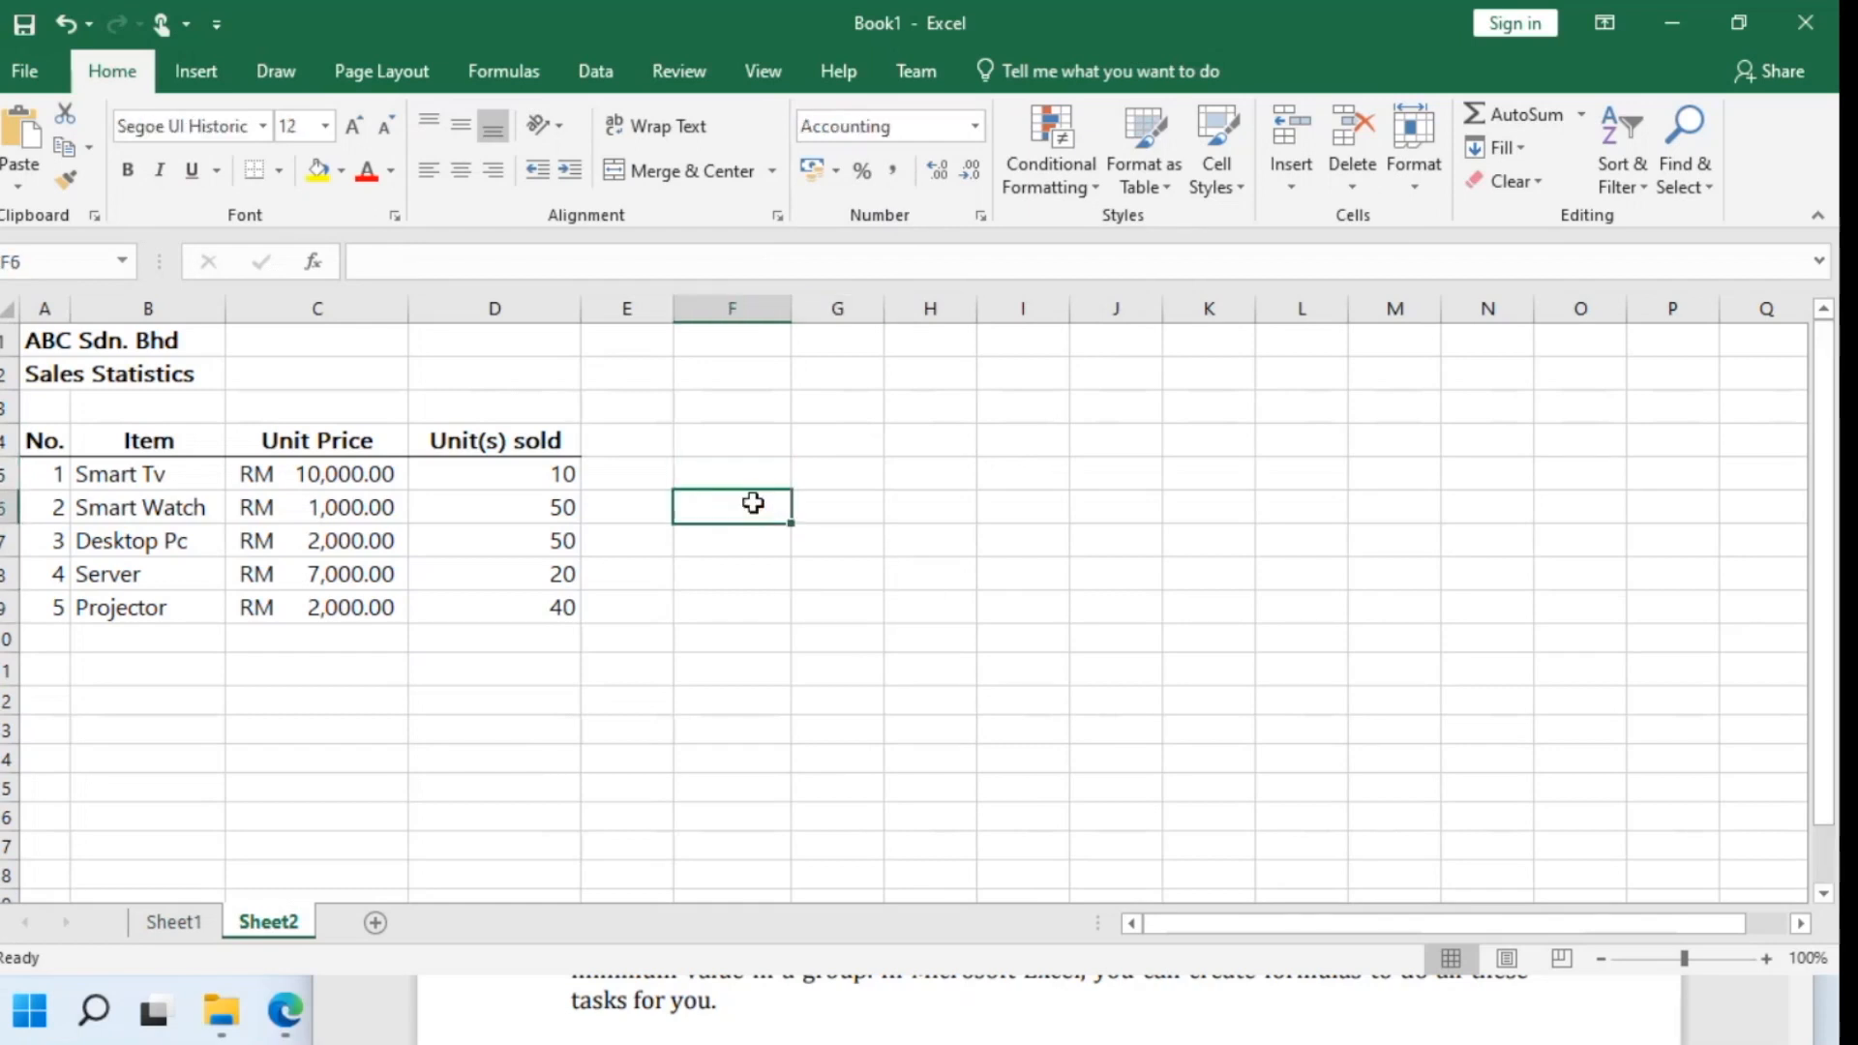
{"action": "left_click", "coordinate": [670, 720]}
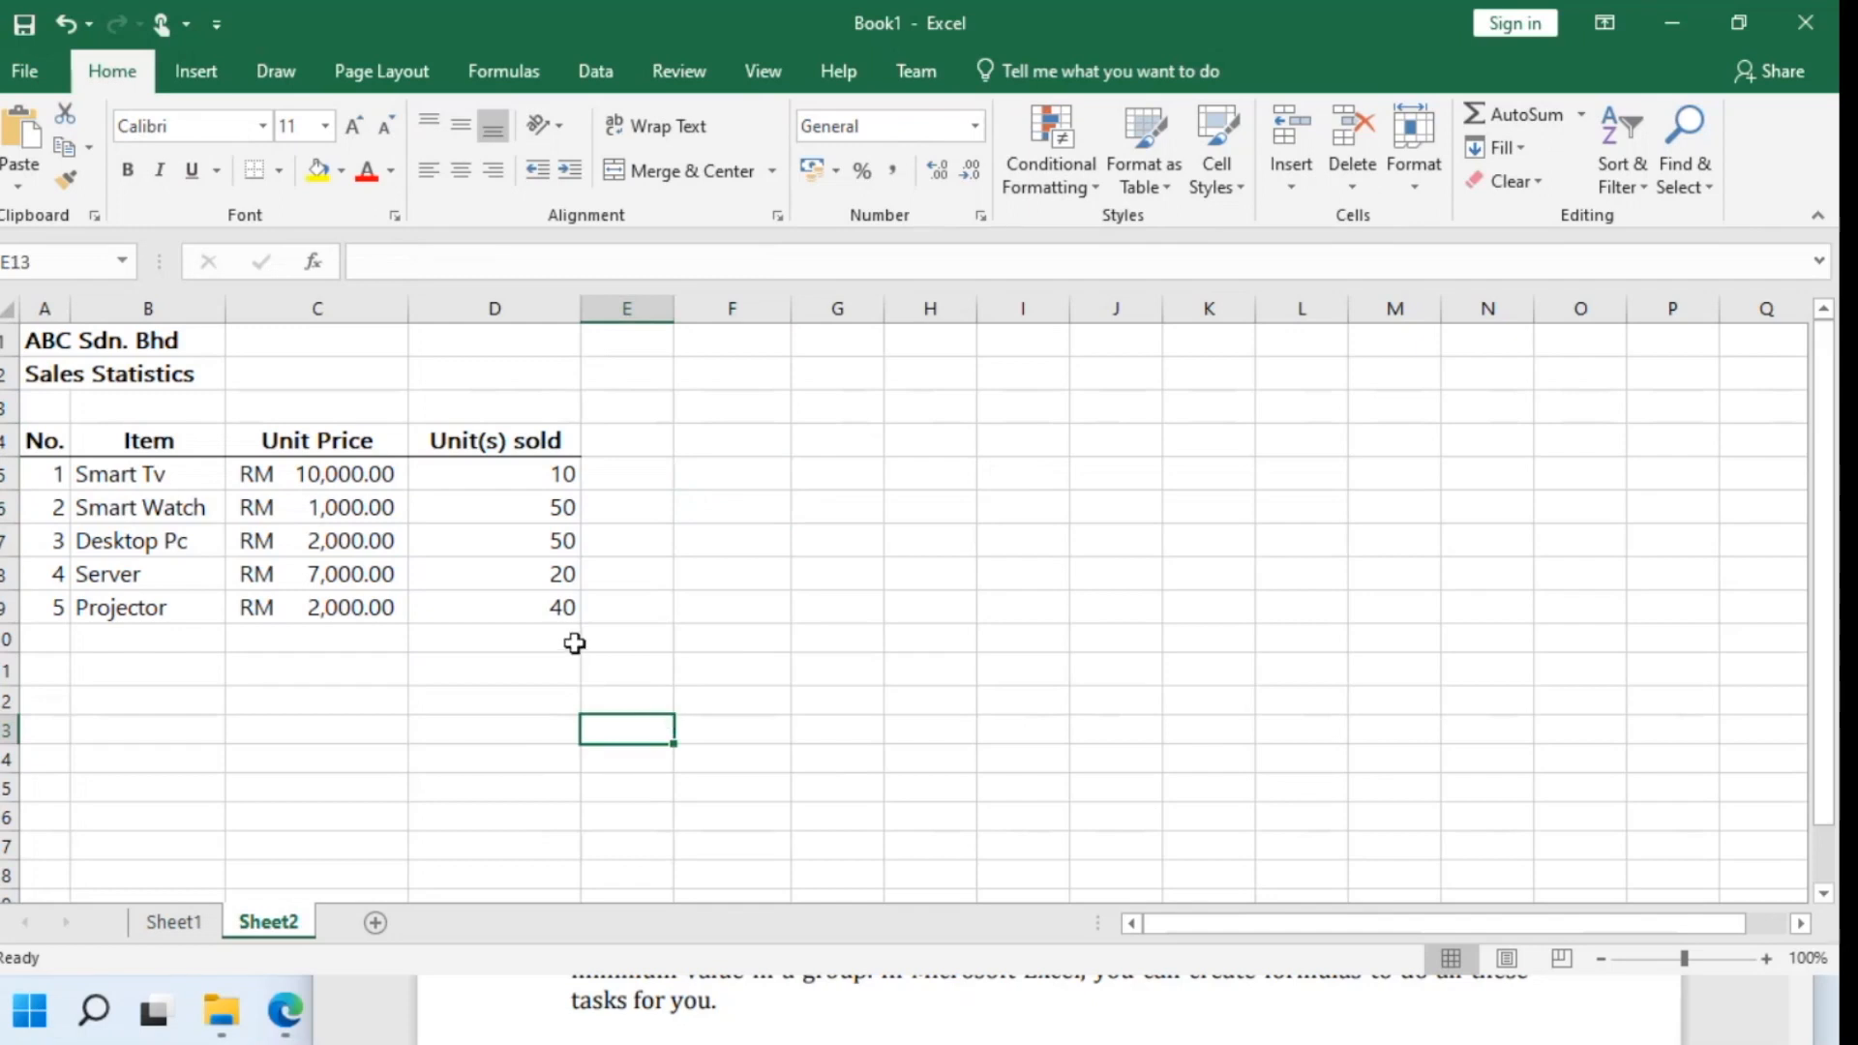
{"action": "left_click_drag", "start_coordinate": [332, 477], "coordinate": [348, 607]}
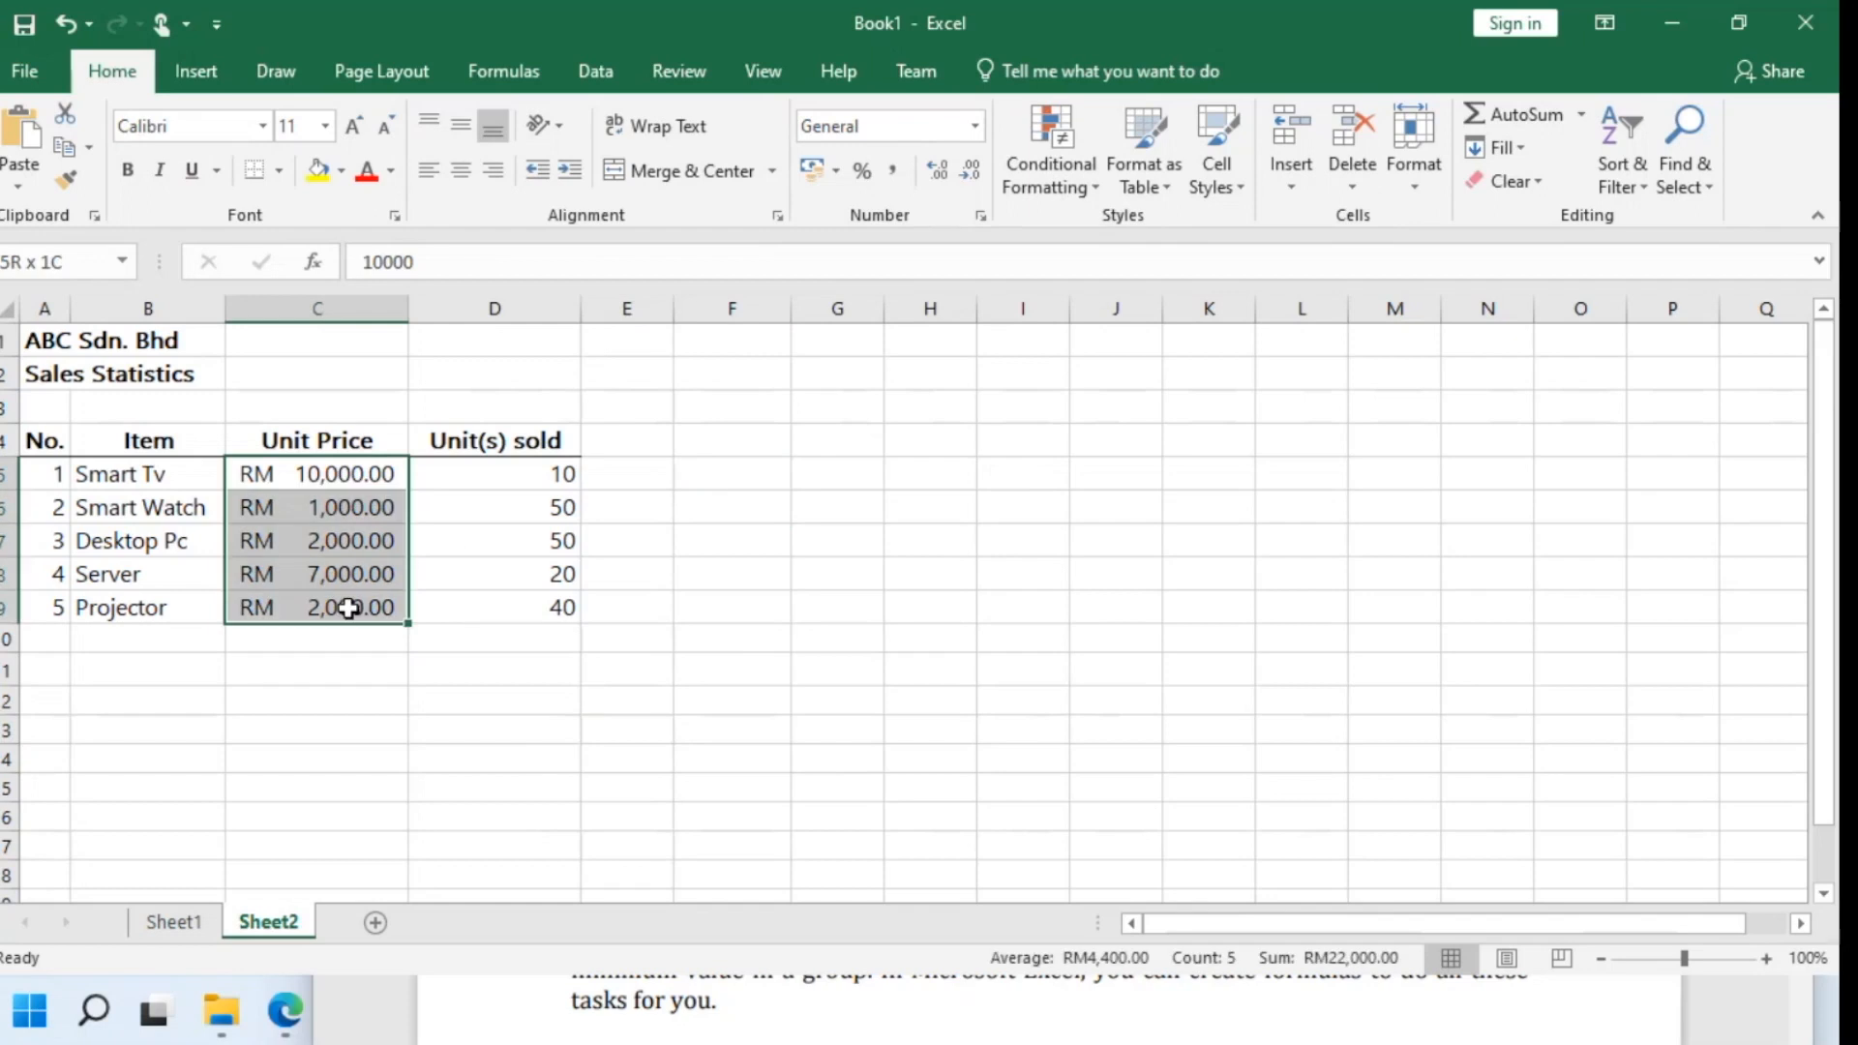
{"action": "left_click", "coordinate": [327, 474]}
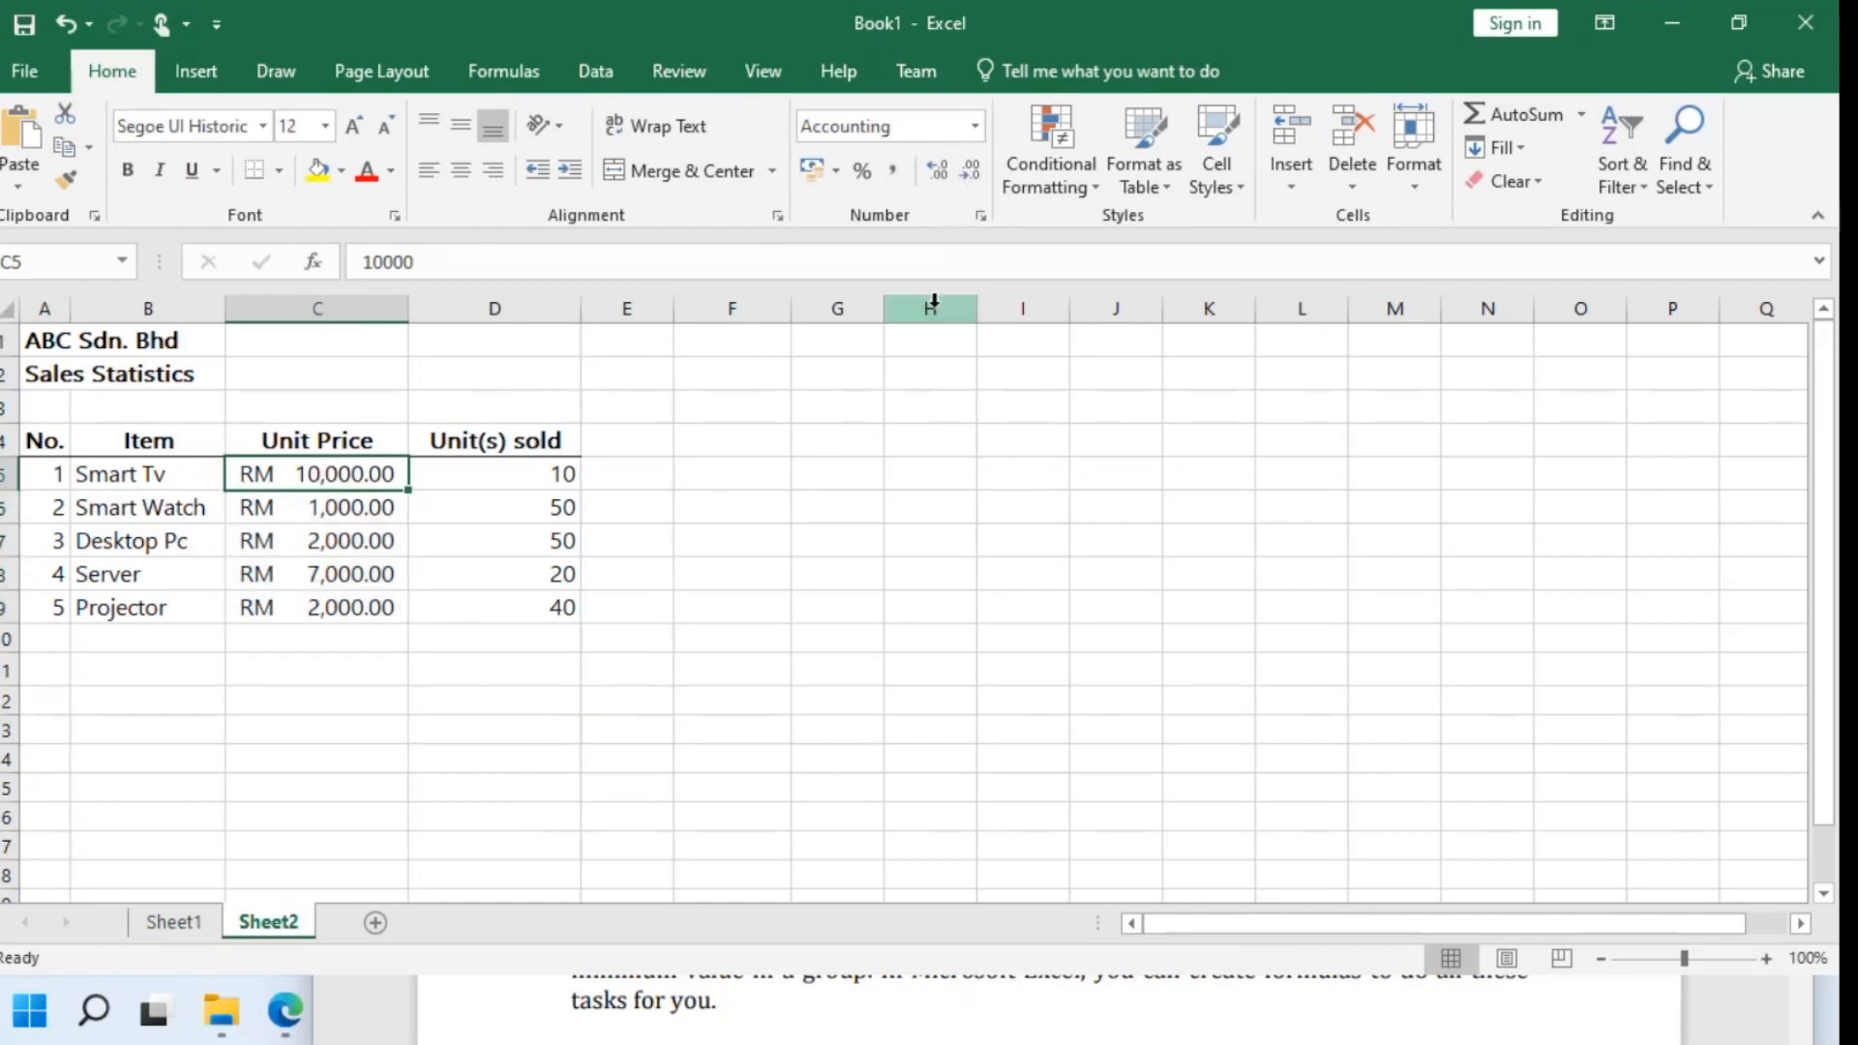
Switch to the self-study guide PDF and read the start of Section C on writing and editing cell formulas
{"action": "left_click", "coordinate": [1009, 1023]}
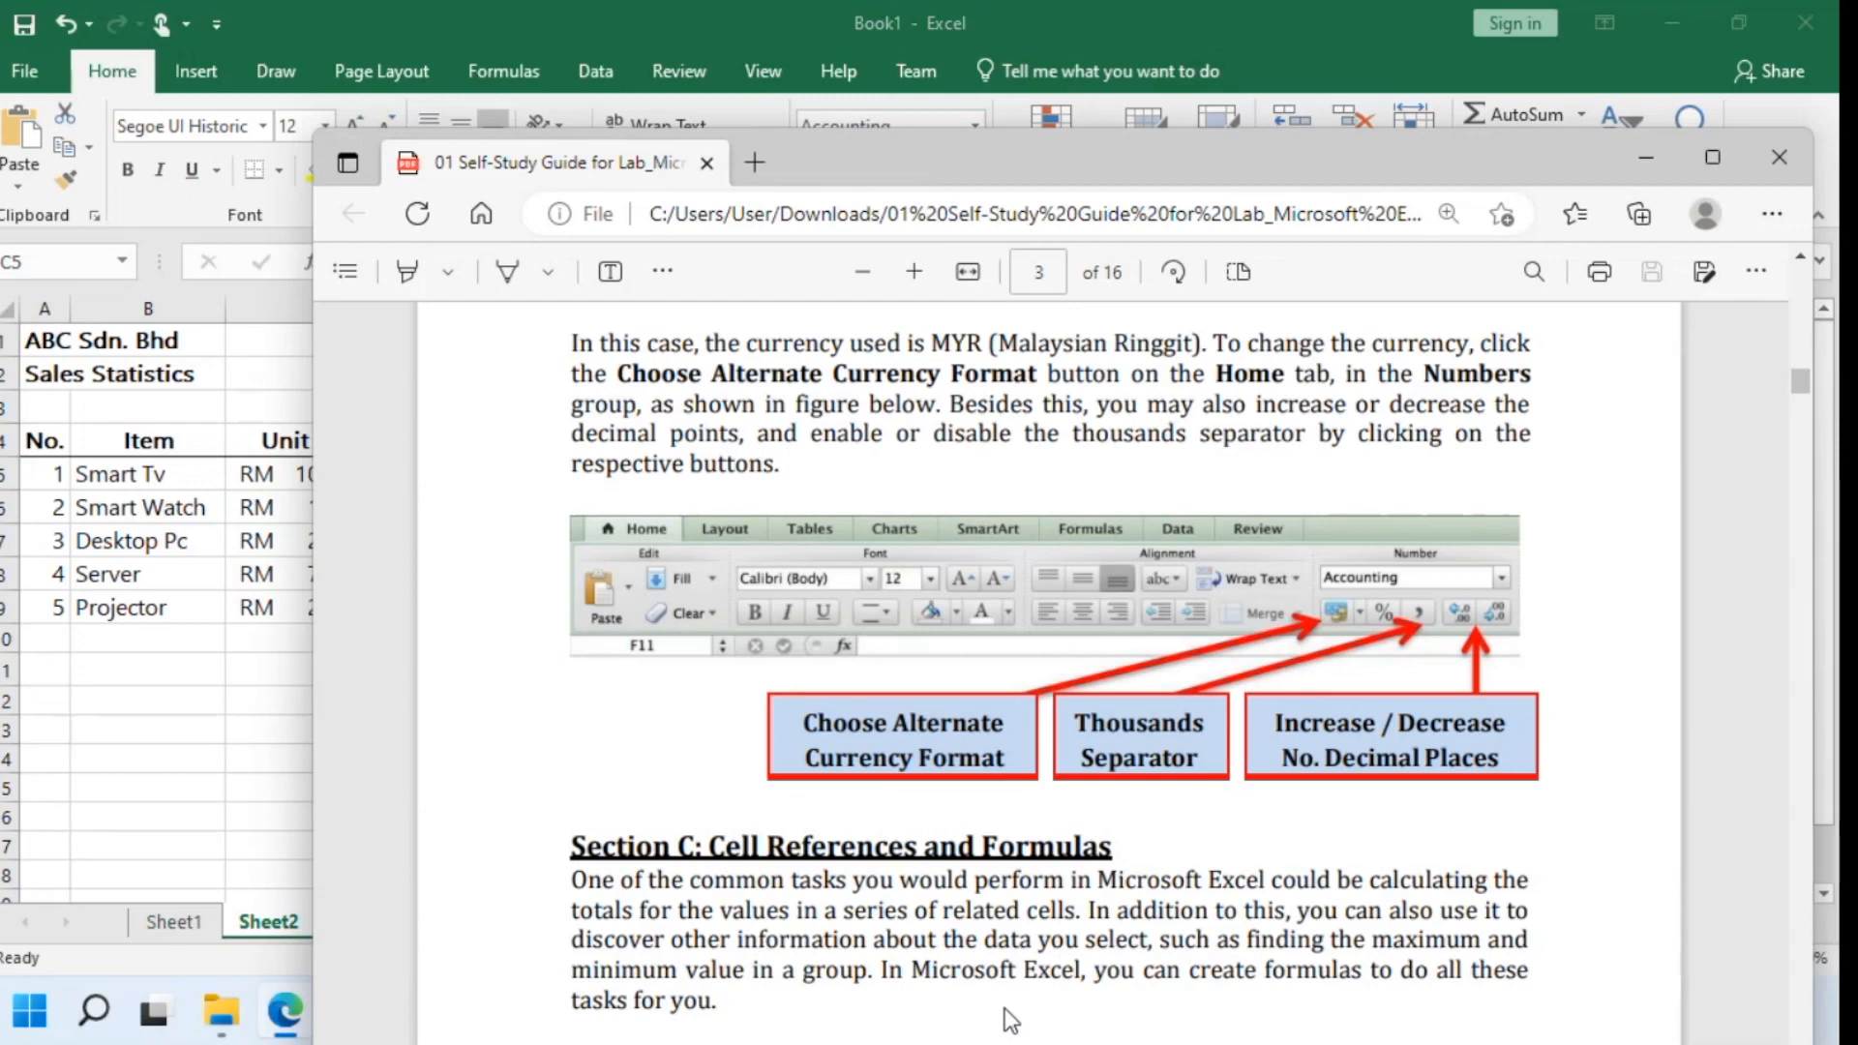
{"action": "left_click", "coordinate": [204, 743]}
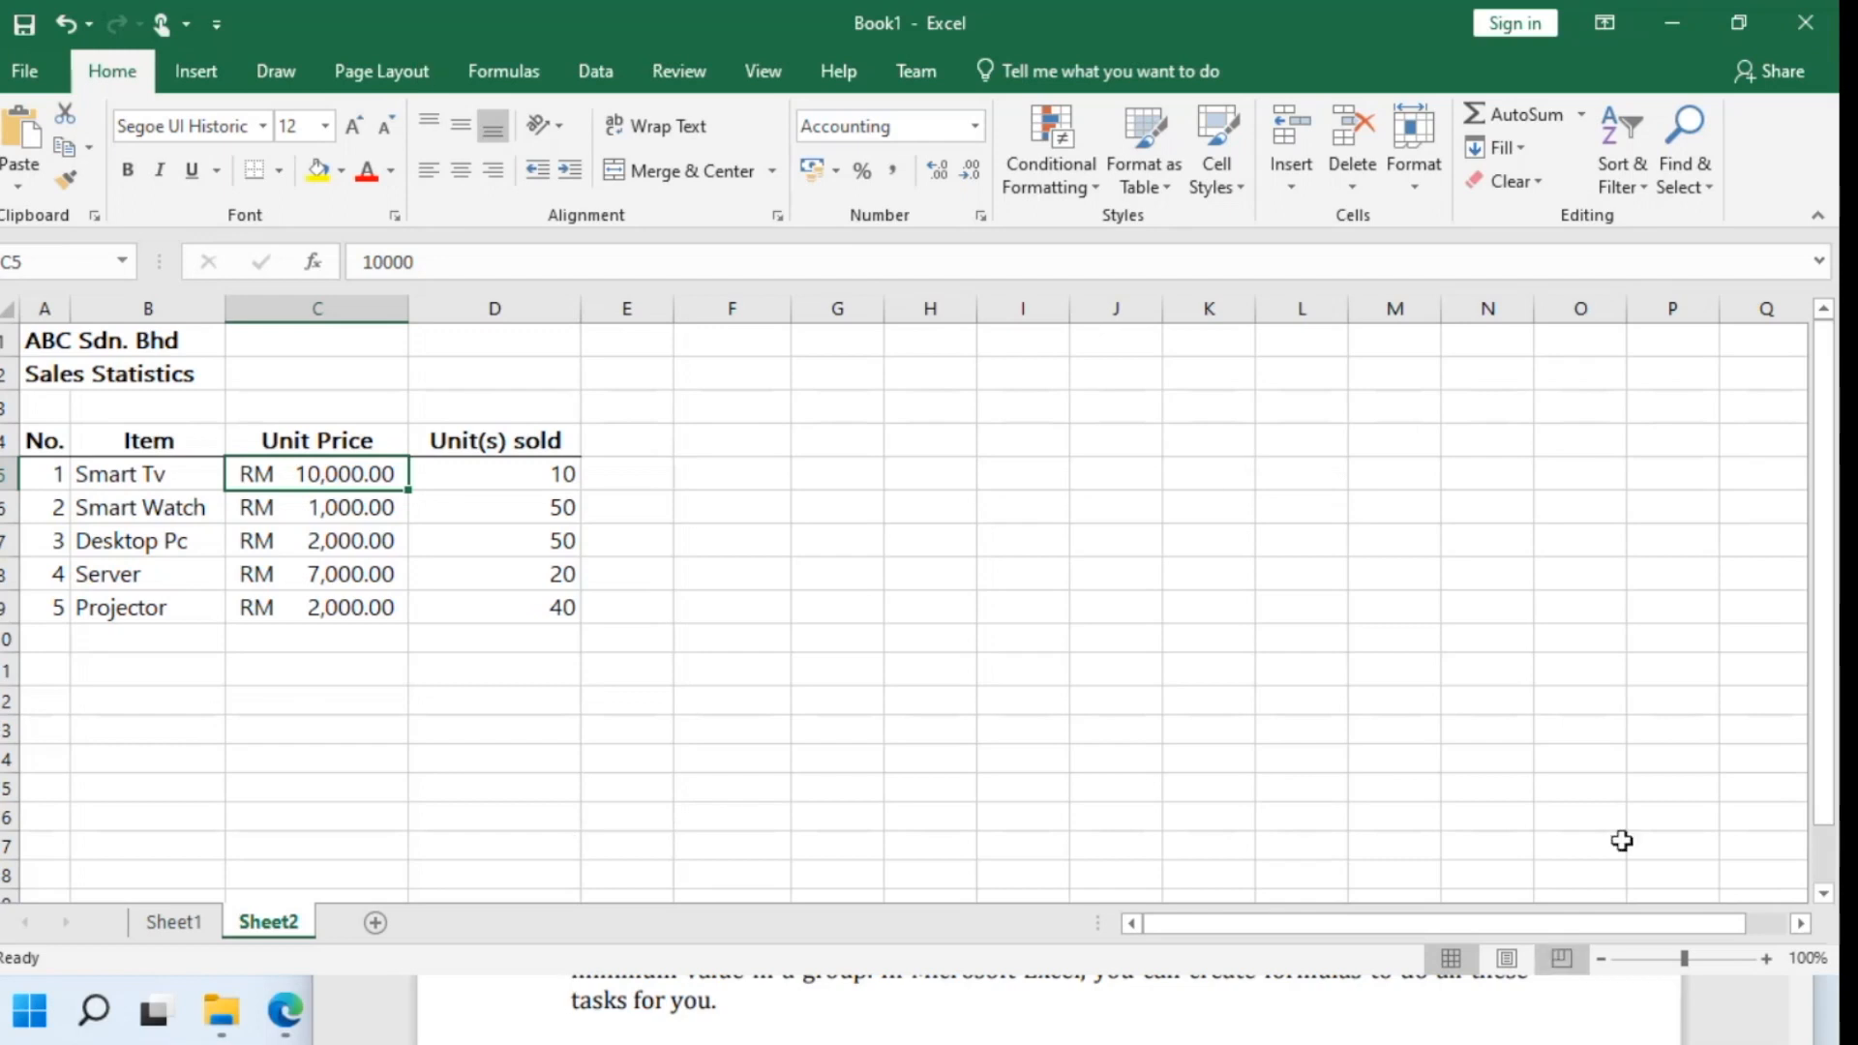
{"action": "left_click", "coordinate": [1020, 1003]}
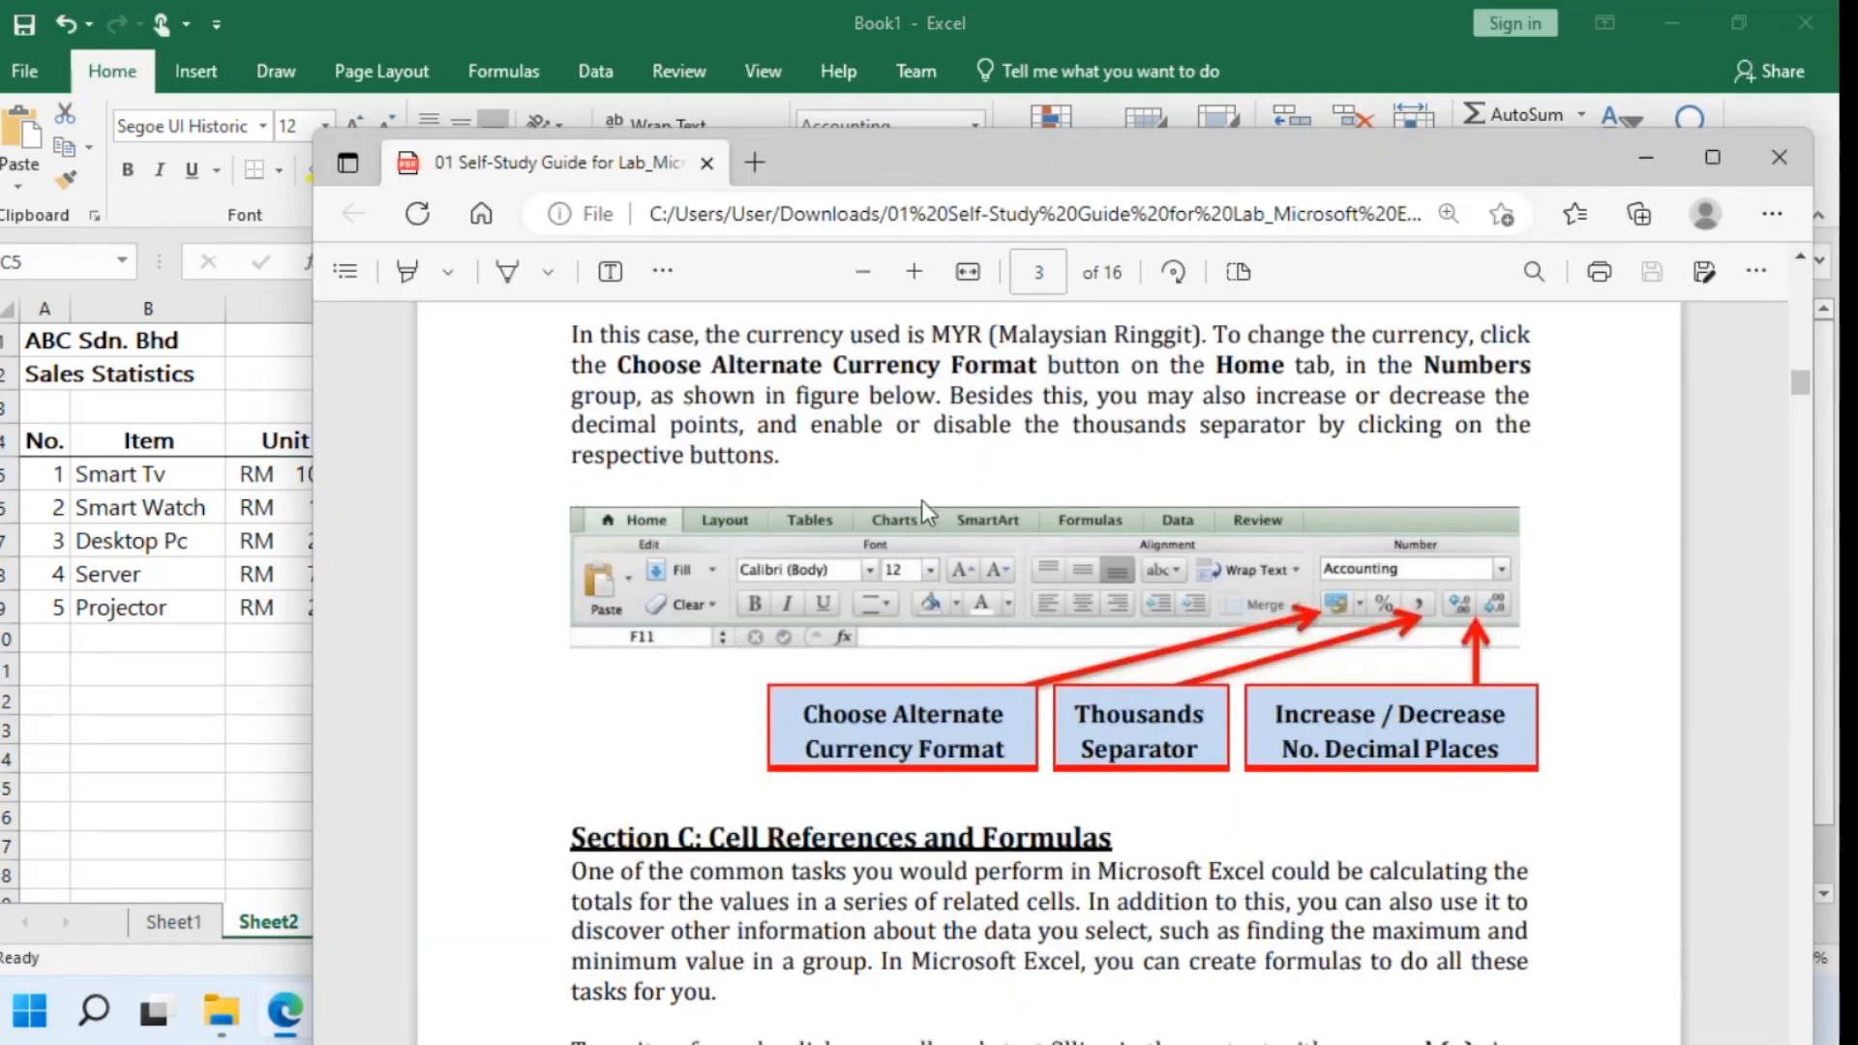
{"action": "scroll", "coordinate": [922, 501], "scroll_direction": "down", "scroll_amount": 5}
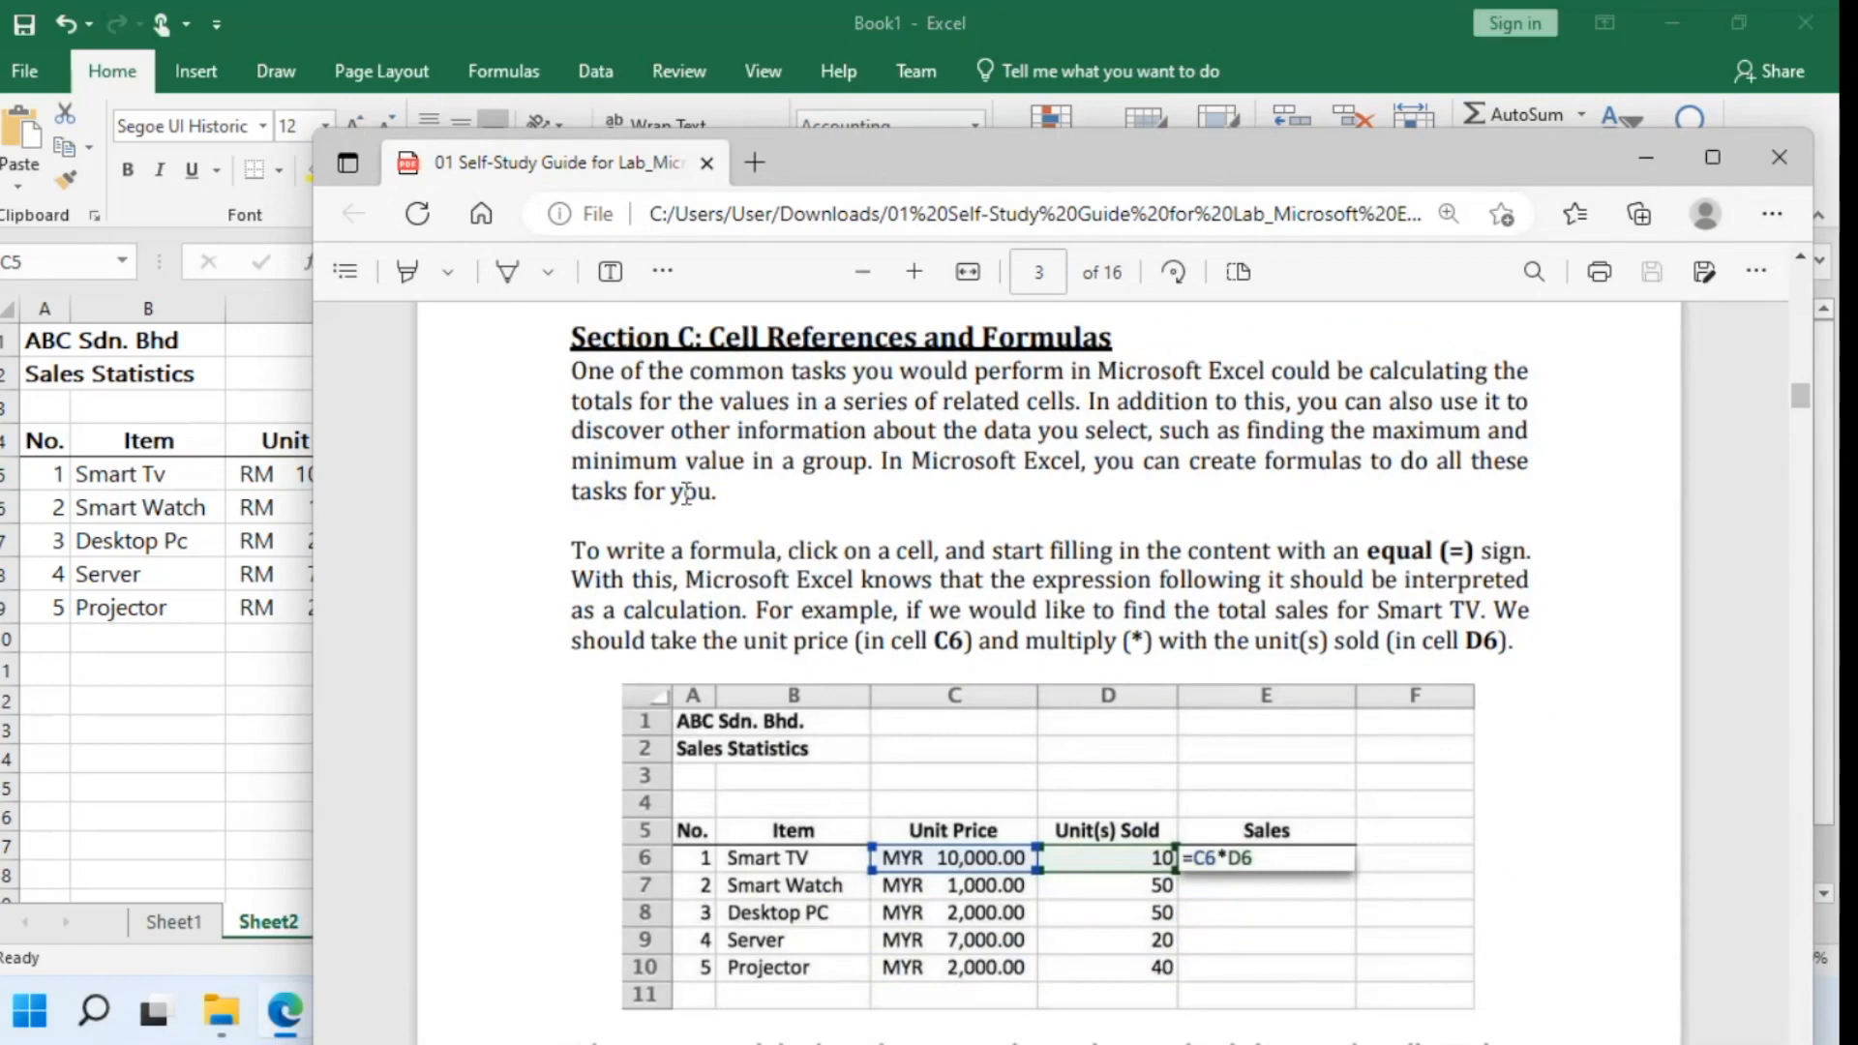
{"action": "left_click_drag", "start_coordinate": [1314, 167], "coordinate": [1166, 128]}
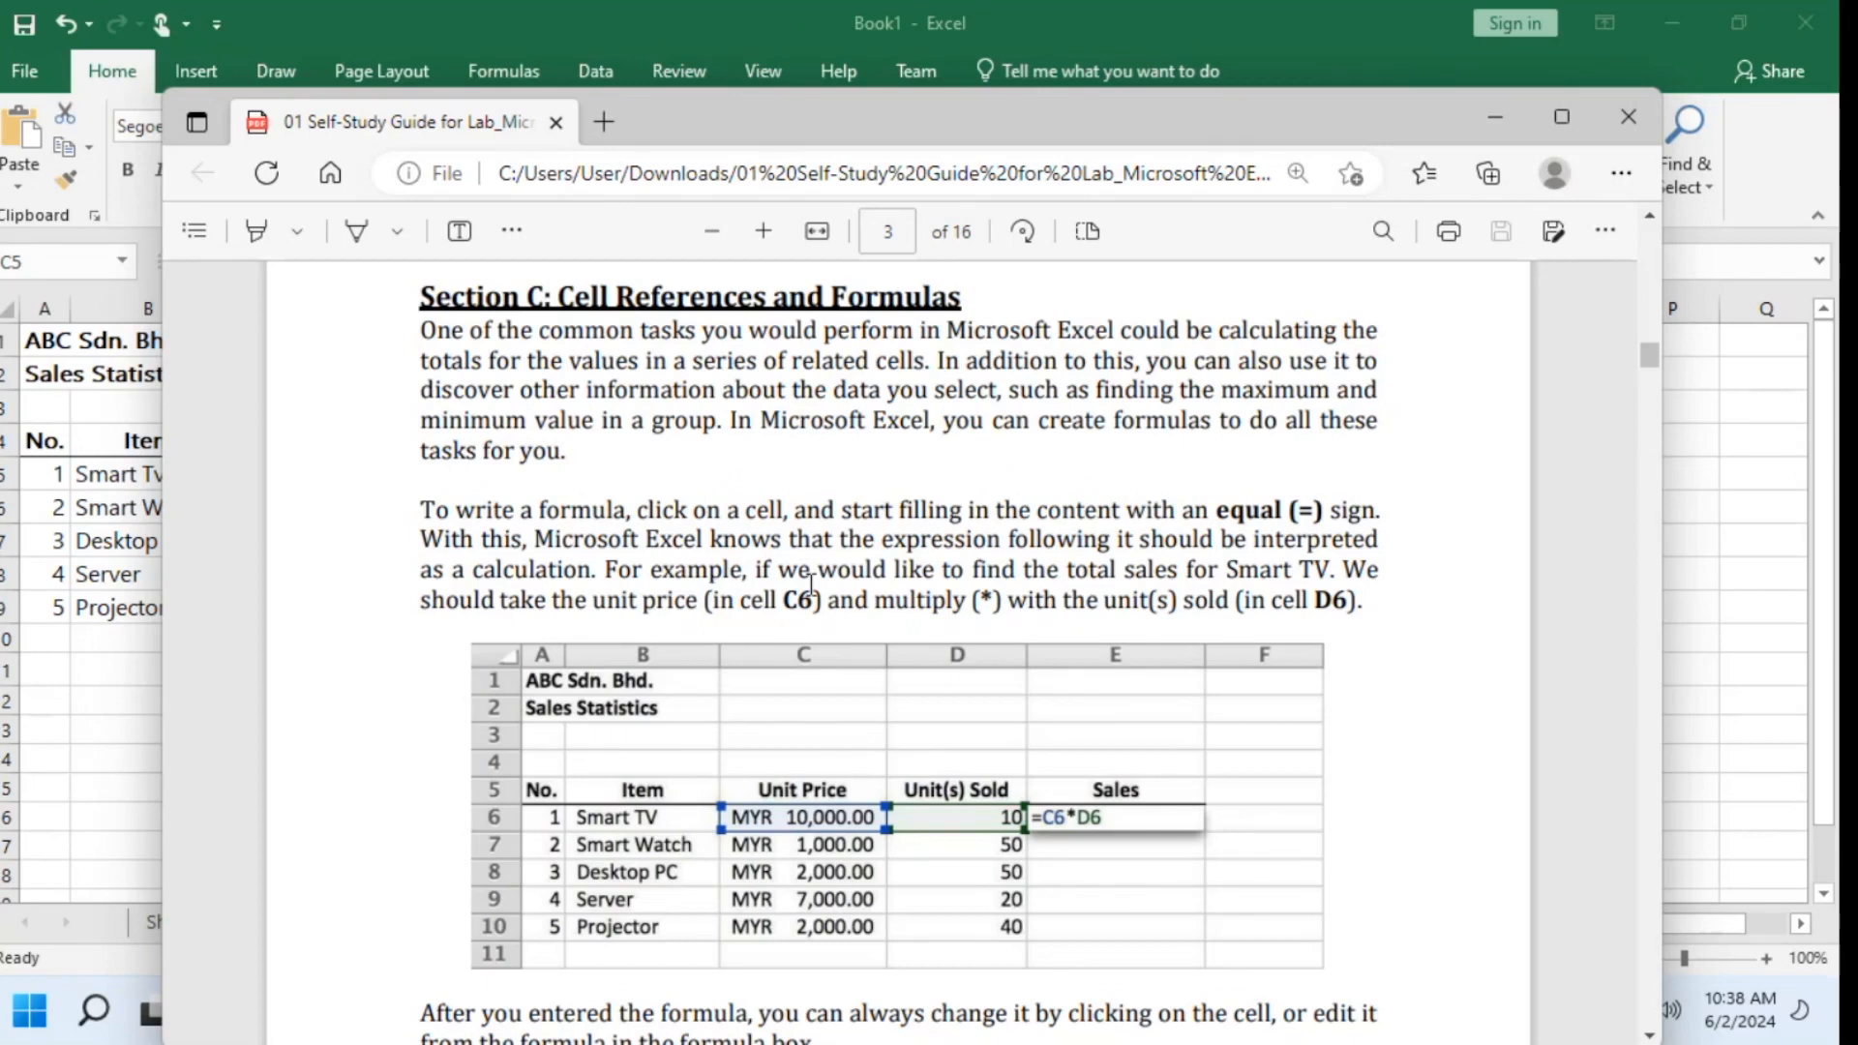
{"action": "scroll", "coordinate": [569, 573], "scroll_direction": "down", "scroll_amount": 4}
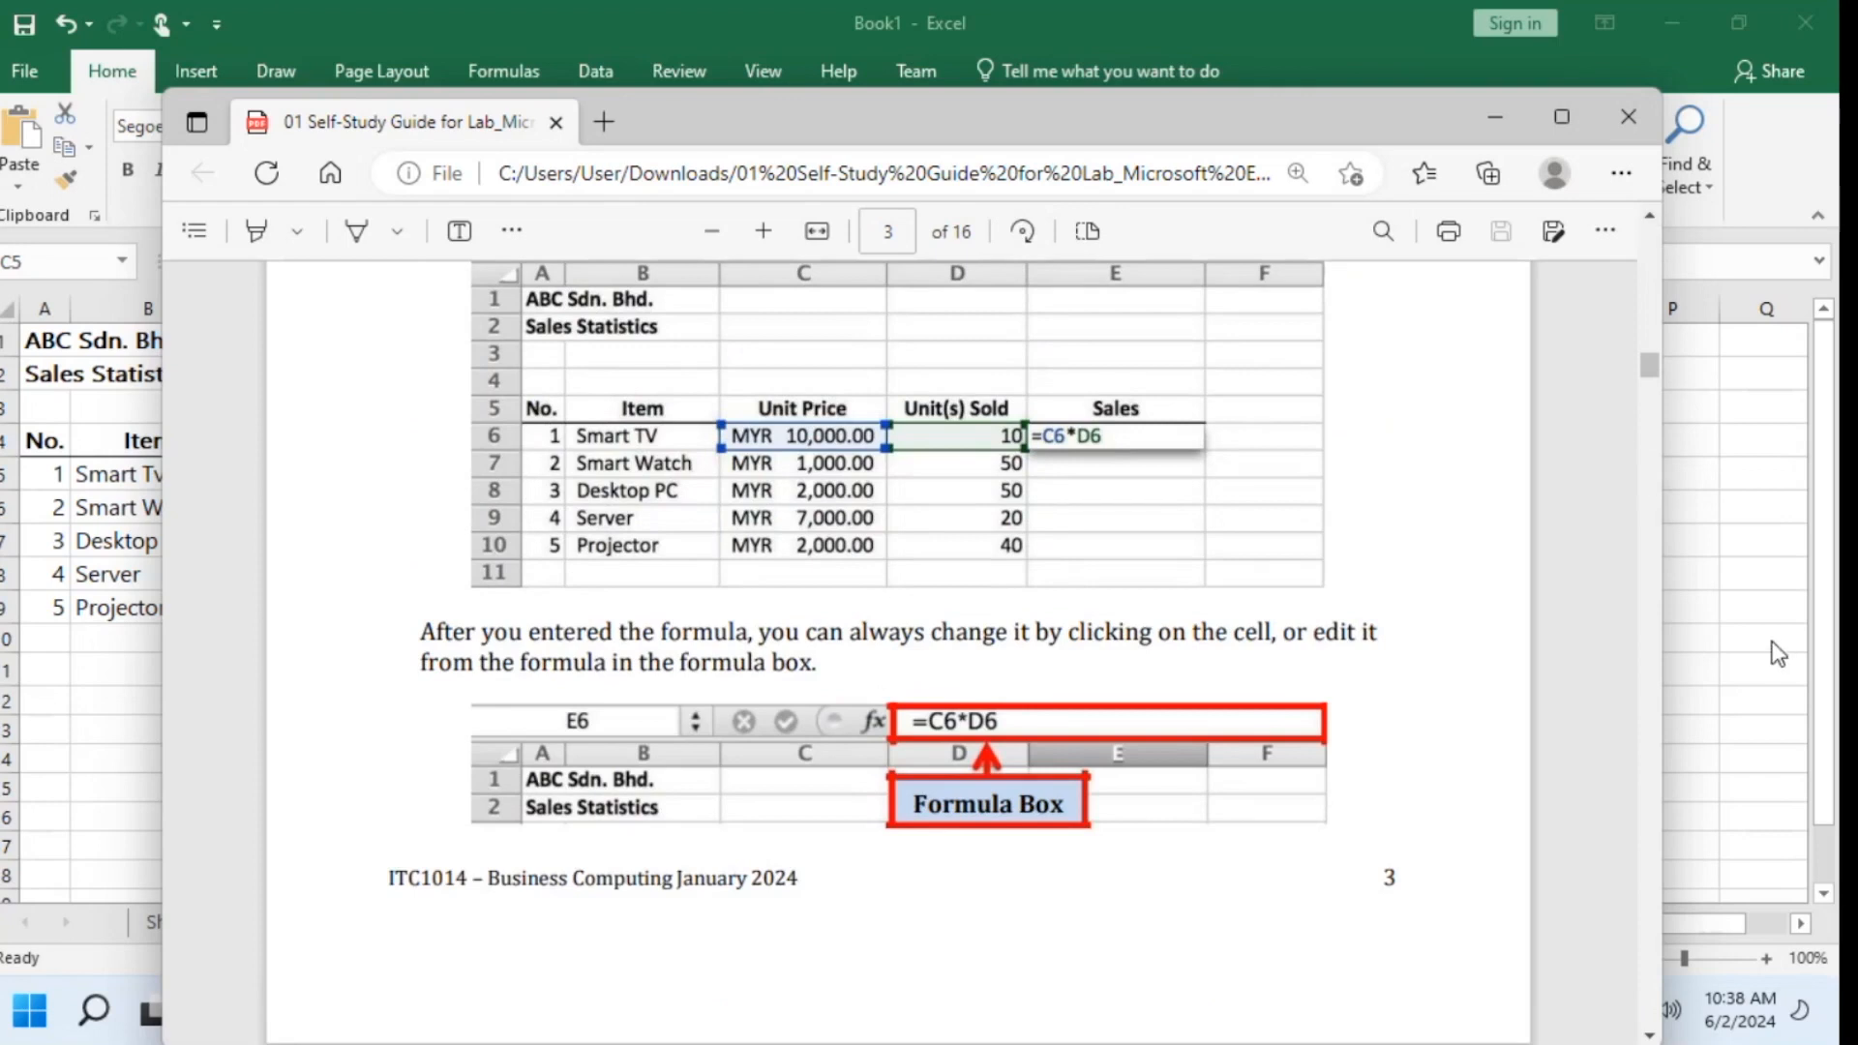
Return to the Excel workbook, enter the heading Sales in E4 beside Unit(s) sold and widen column E
{"action": "left_click", "coordinate": [1691, 668]}
{"action": "left_click", "coordinate": [606, 443]}
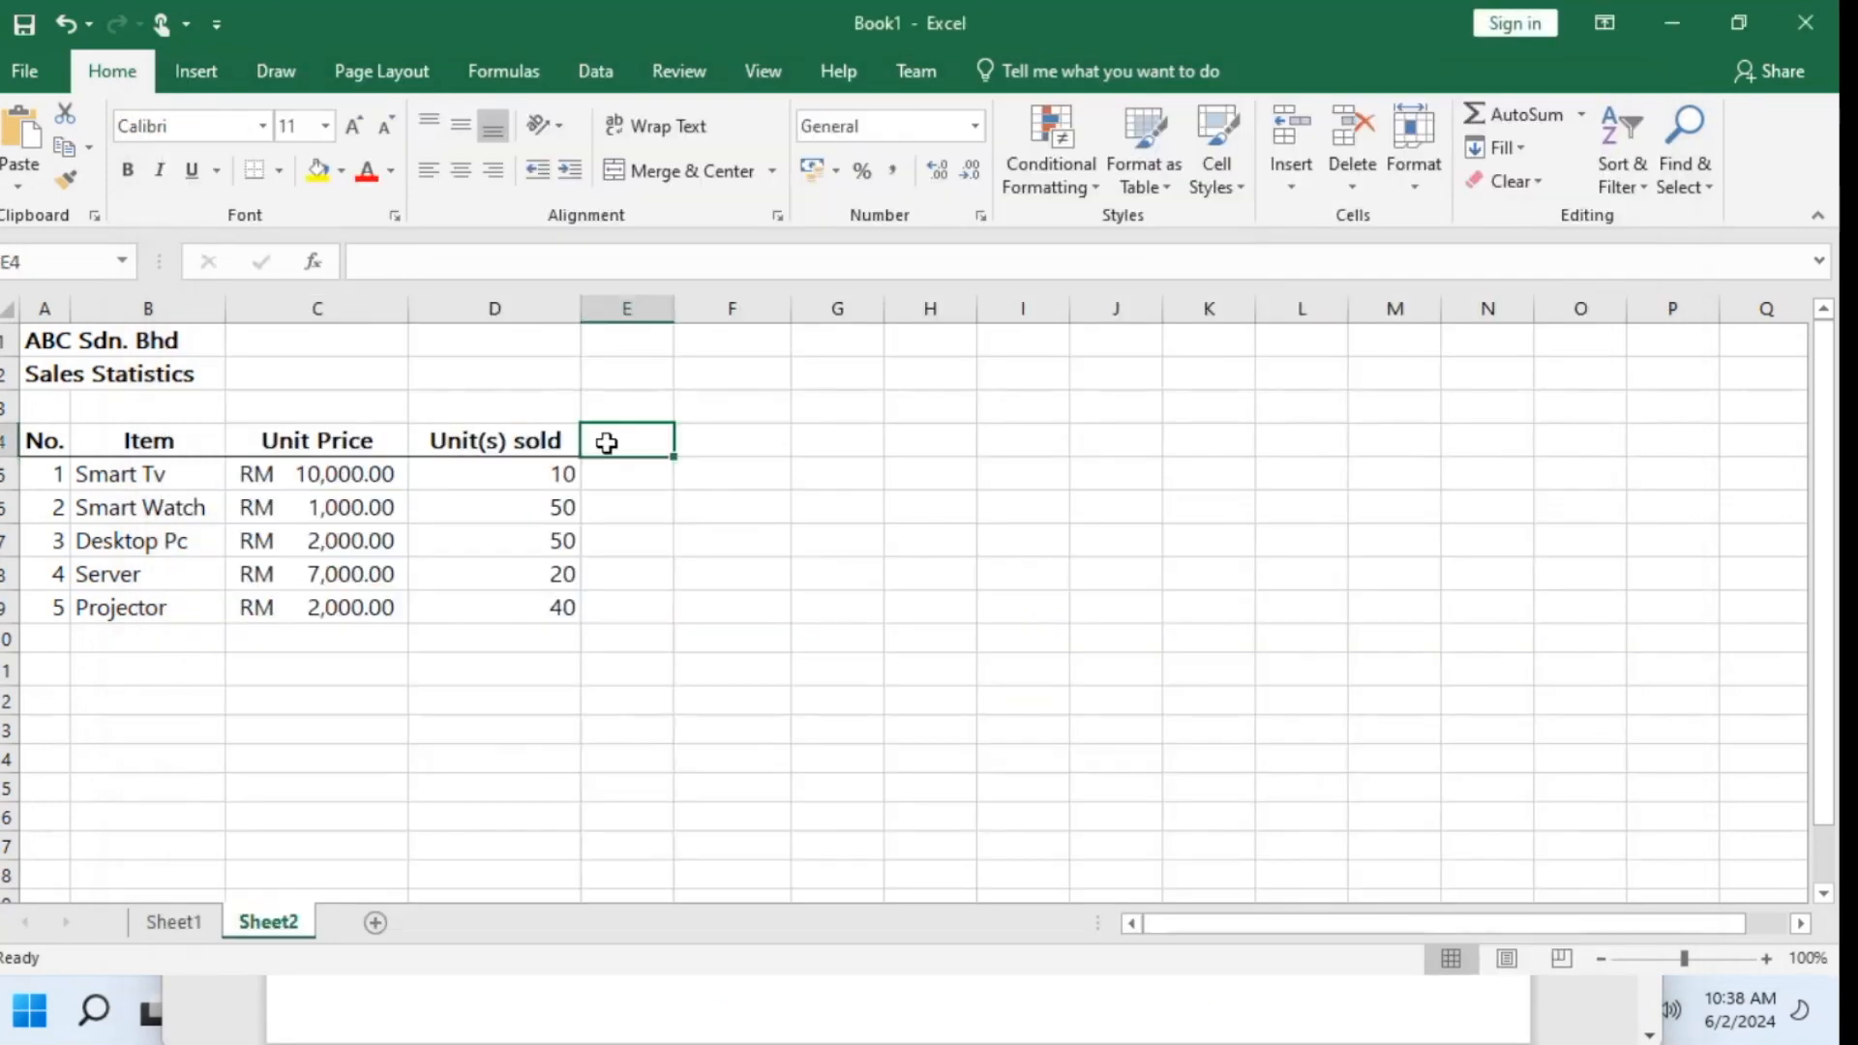
{"action": "type", "text": "Sales"}
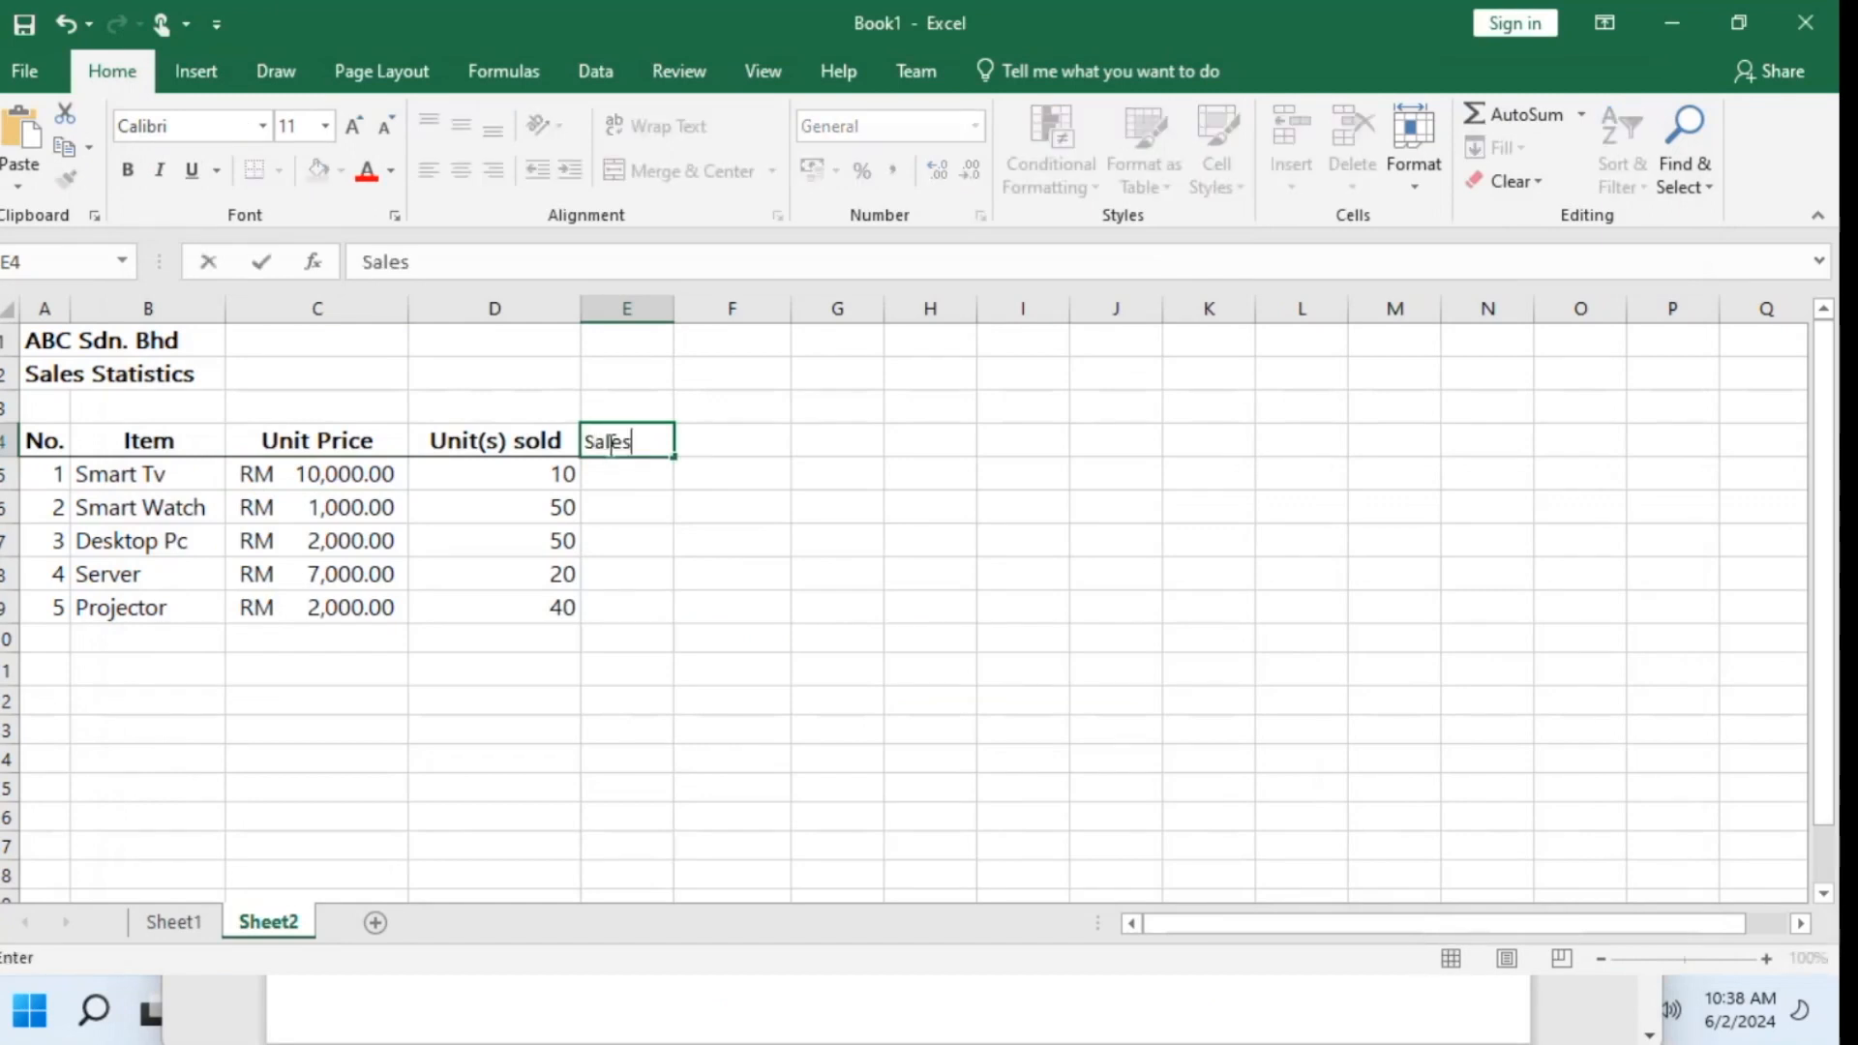
{"action": "left_click", "coordinate": [688, 505]}
{"action": "left_click", "coordinate": [622, 440]}
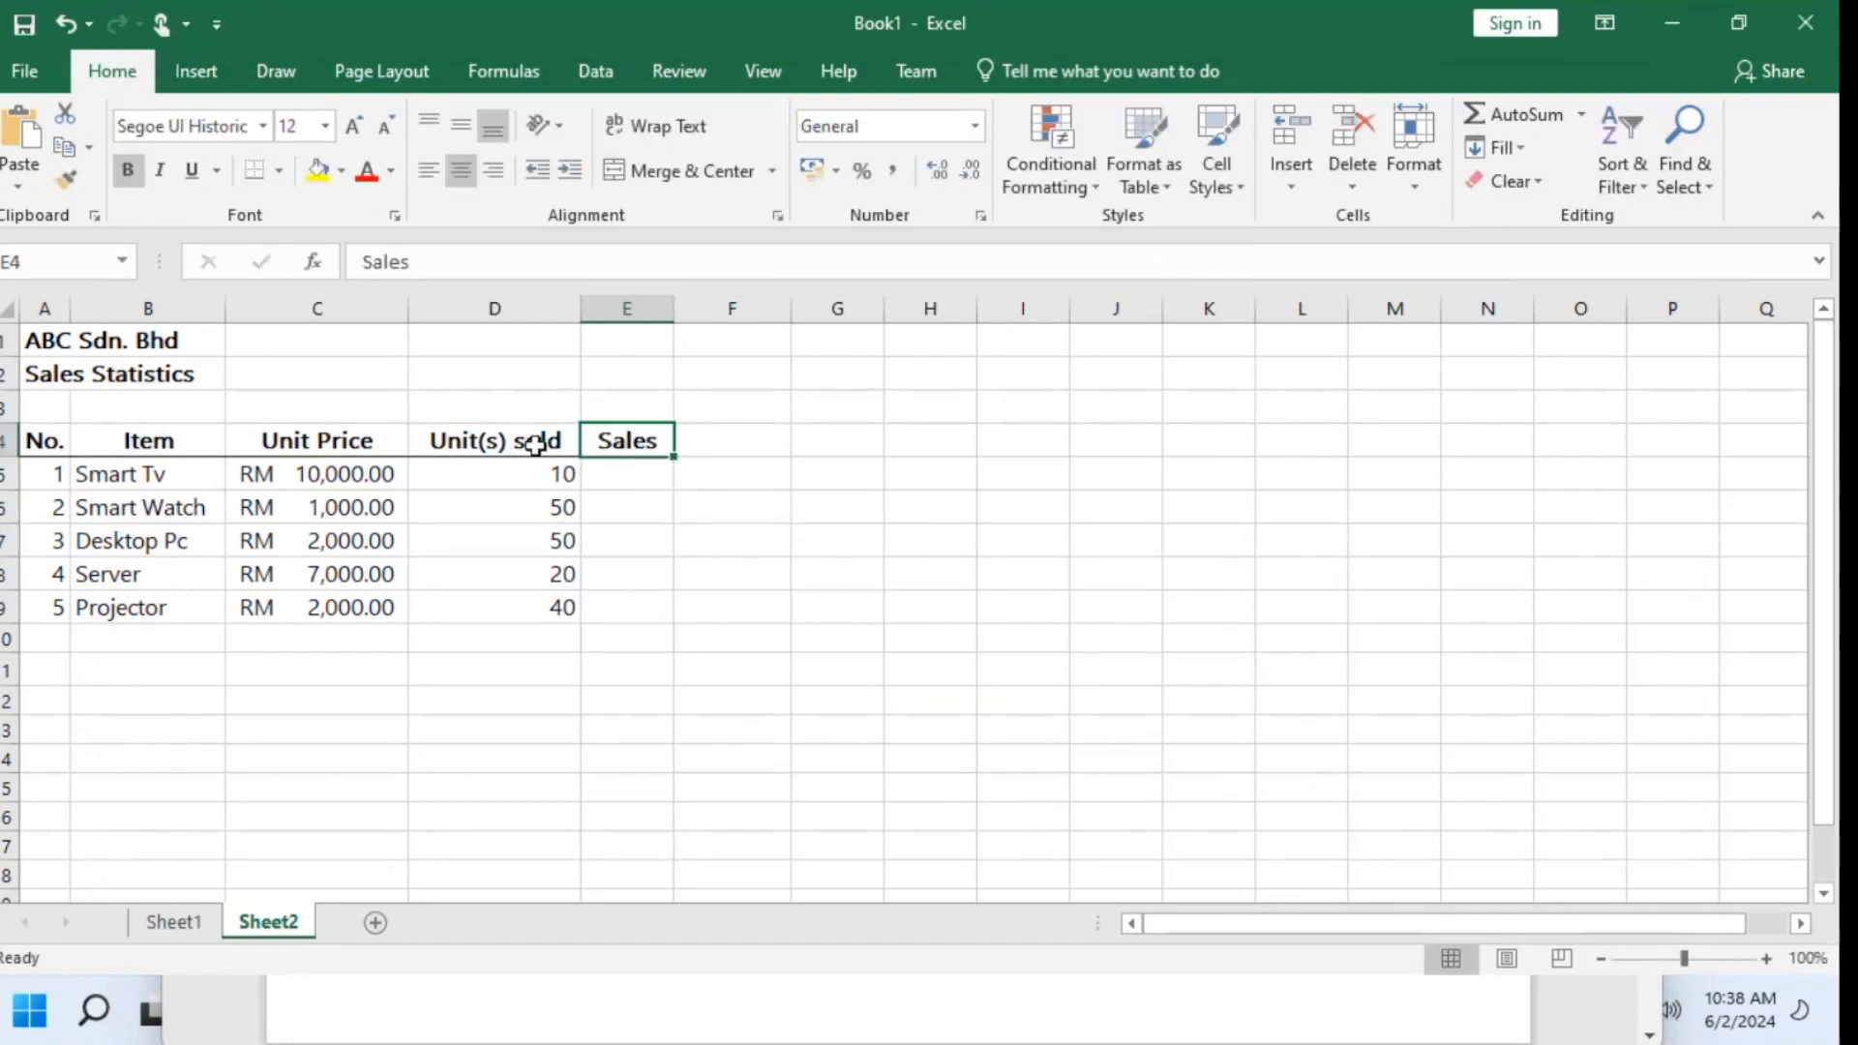
{"action": "left_click_drag", "start_coordinate": [535, 445], "coordinate": [624, 442]}
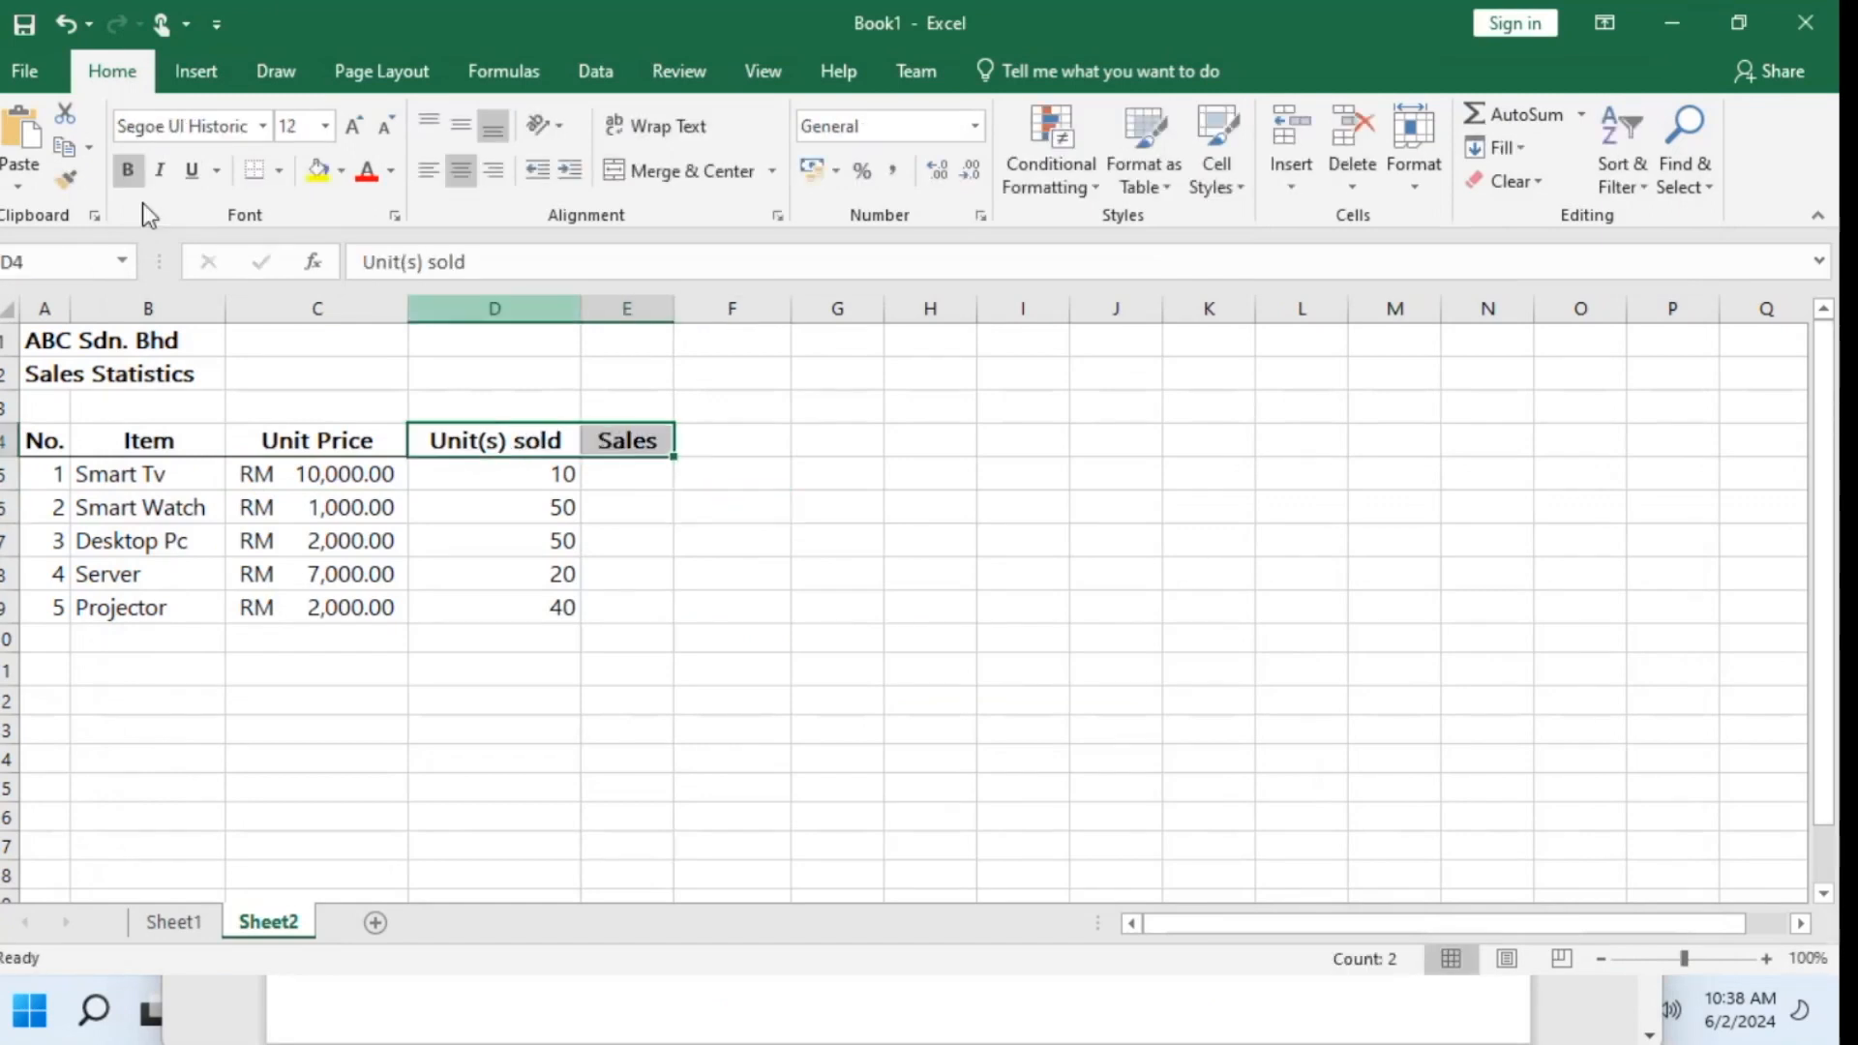
{"action": "left_click", "coordinate": [925, 766]}
{"action": "left_click_drag", "start_coordinate": [675, 306], "coordinate": [897, 320]}
Enter the formula =C5*D5 in E5 to multiply the Smart Tv unit price by its units sold
{"action": "left_click", "coordinate": [675, 472]}
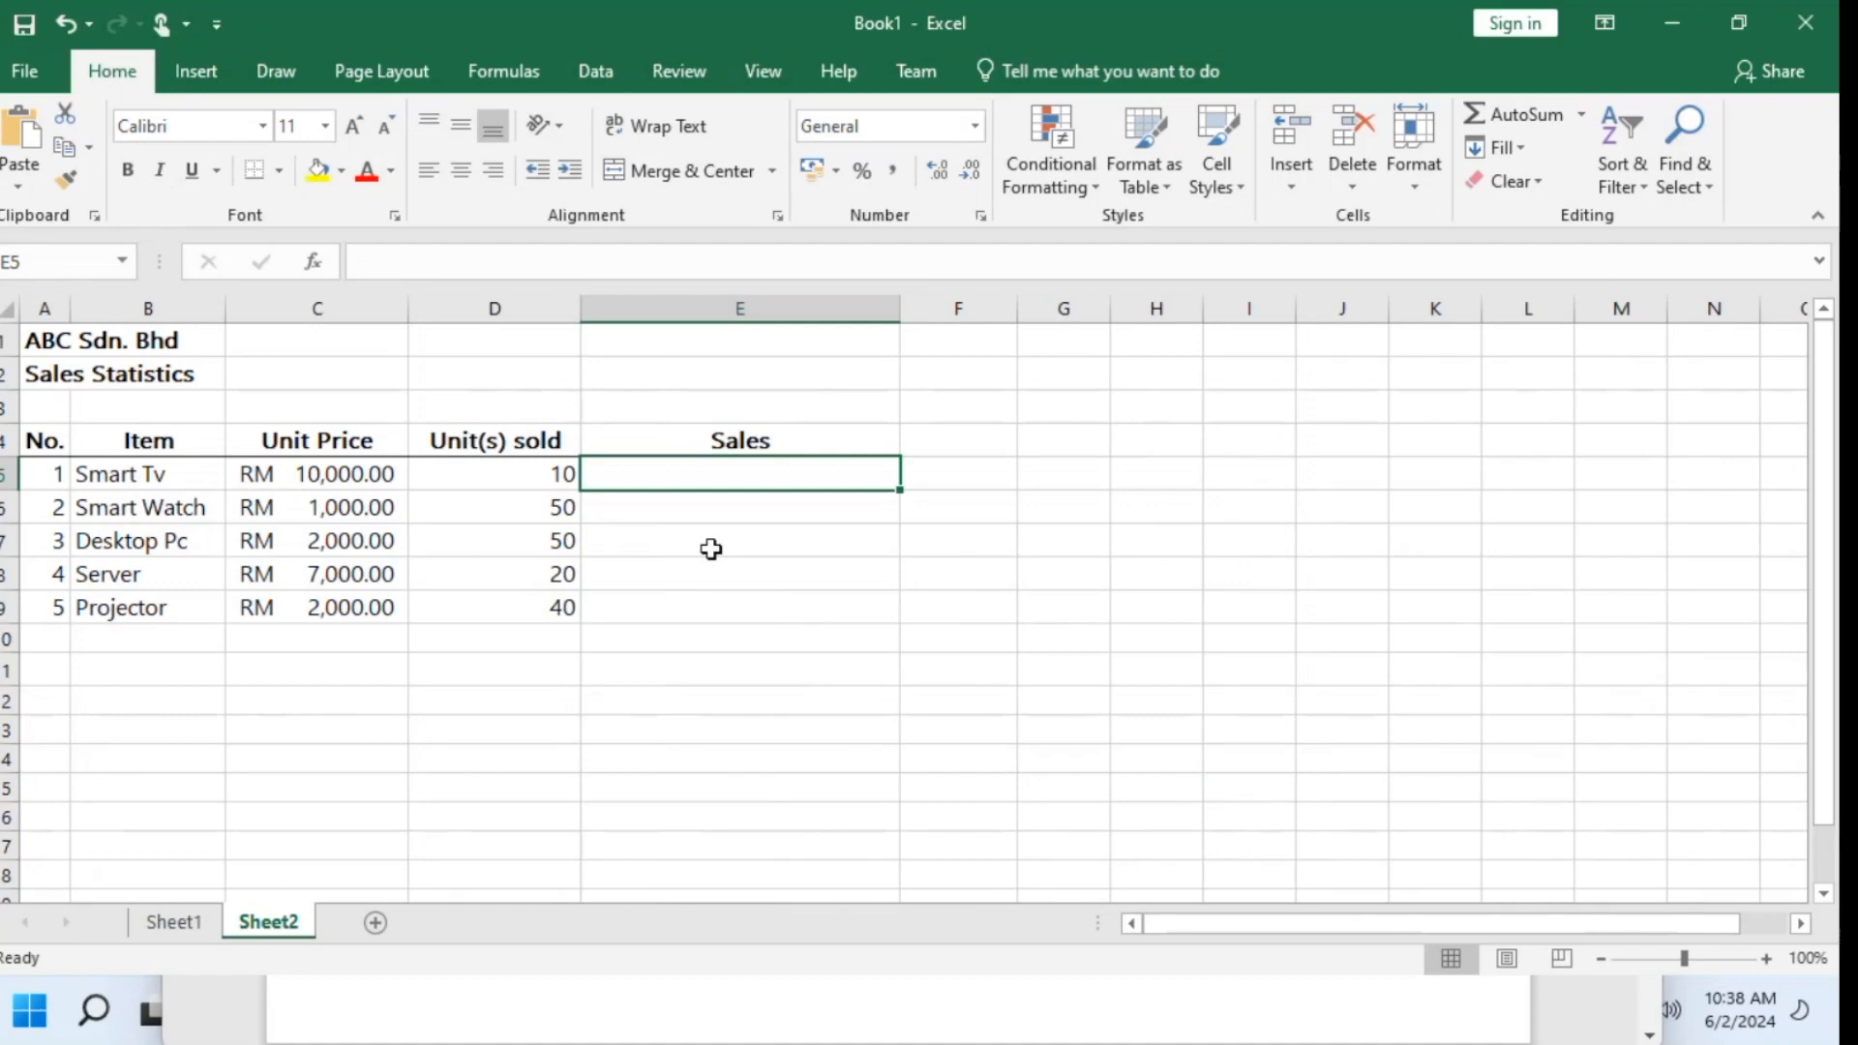
{"action": "type", "text": "="}
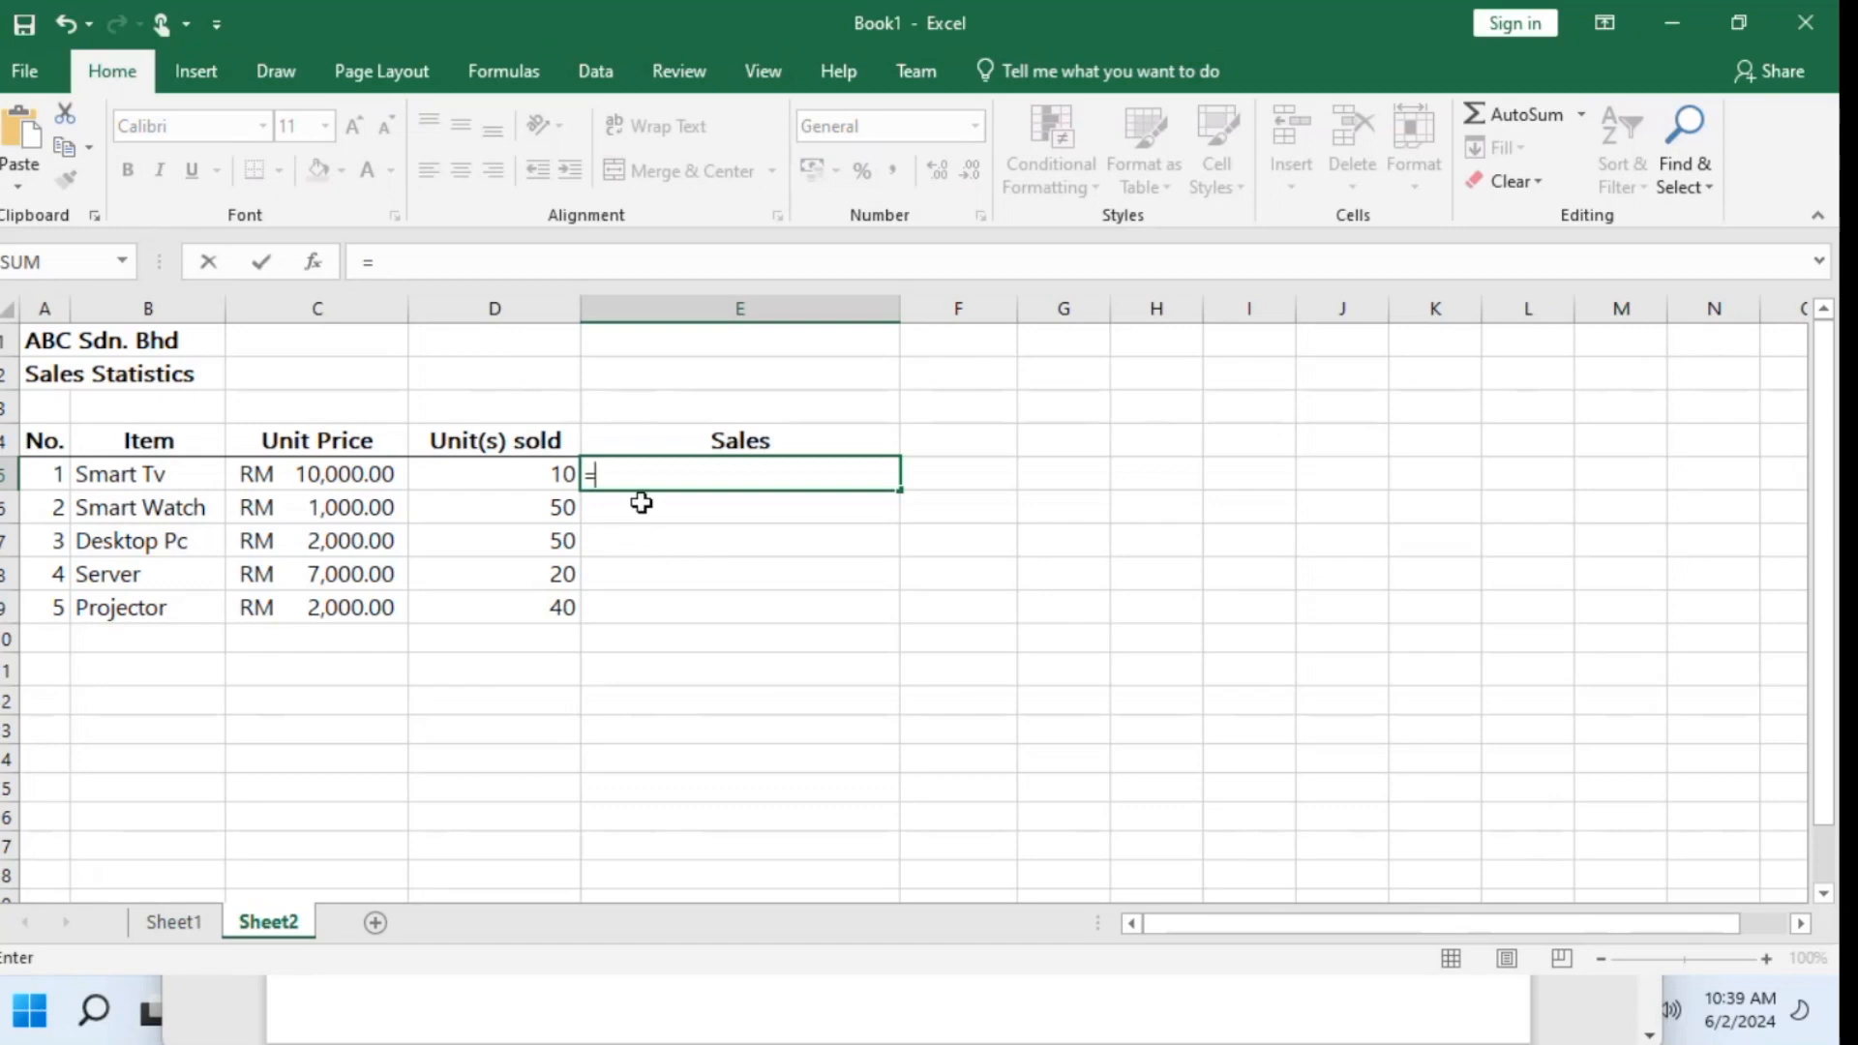
{"action": "left_click", "coordinate": [309, 478]}
{"action": "type", "text": "*"}
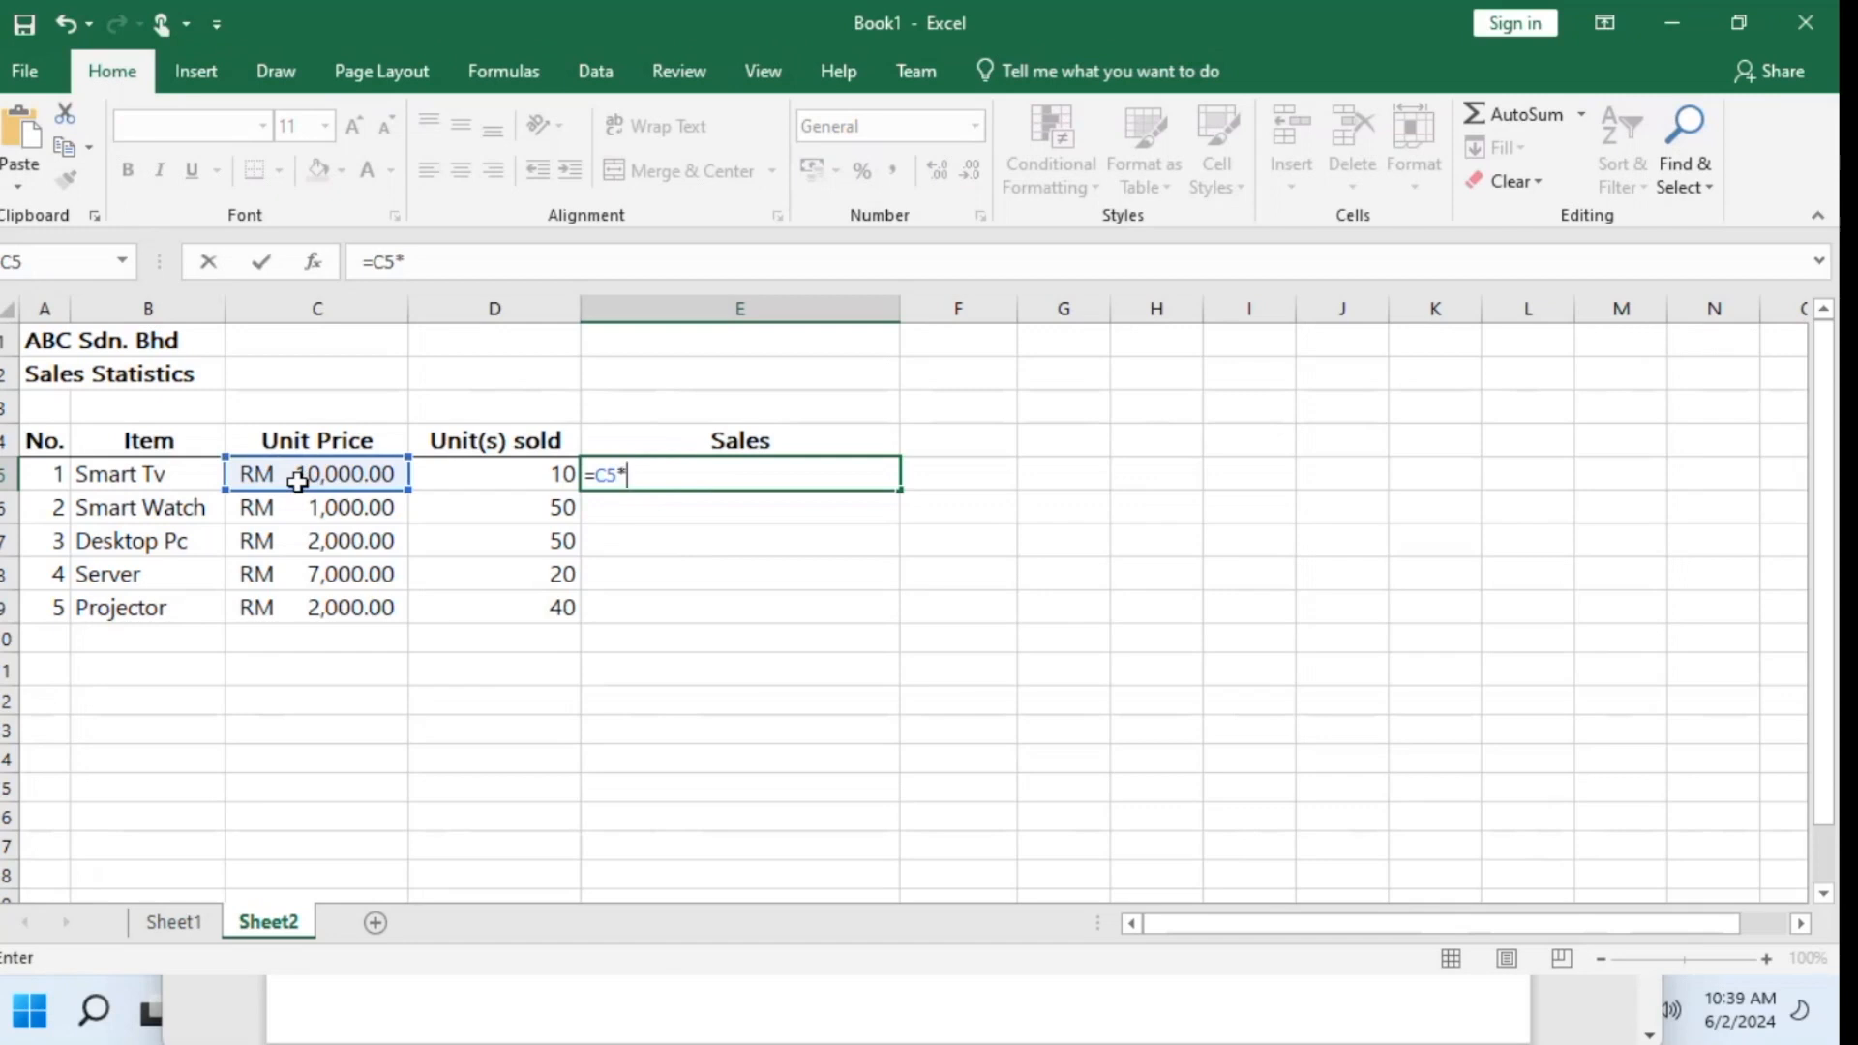
{"action": "left_click", "coordinate": [523, 482]}
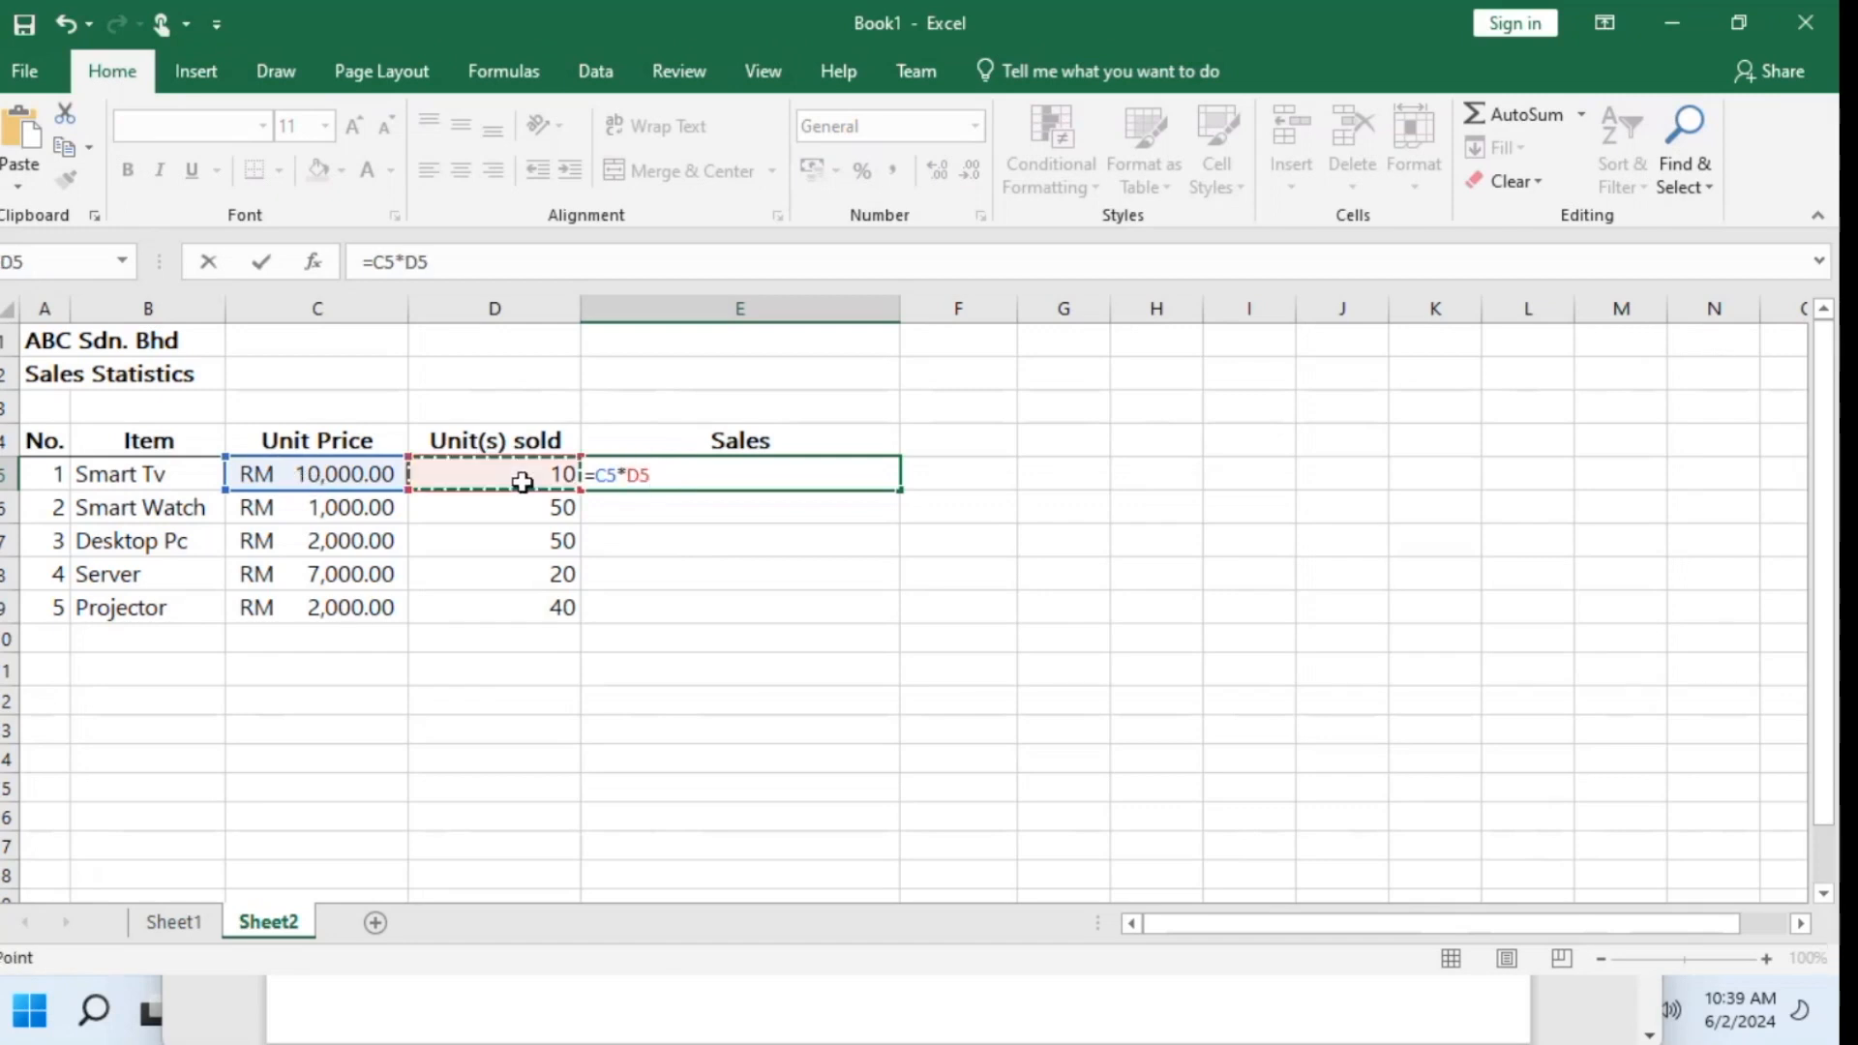
{"action": "key", "text": "Return"}
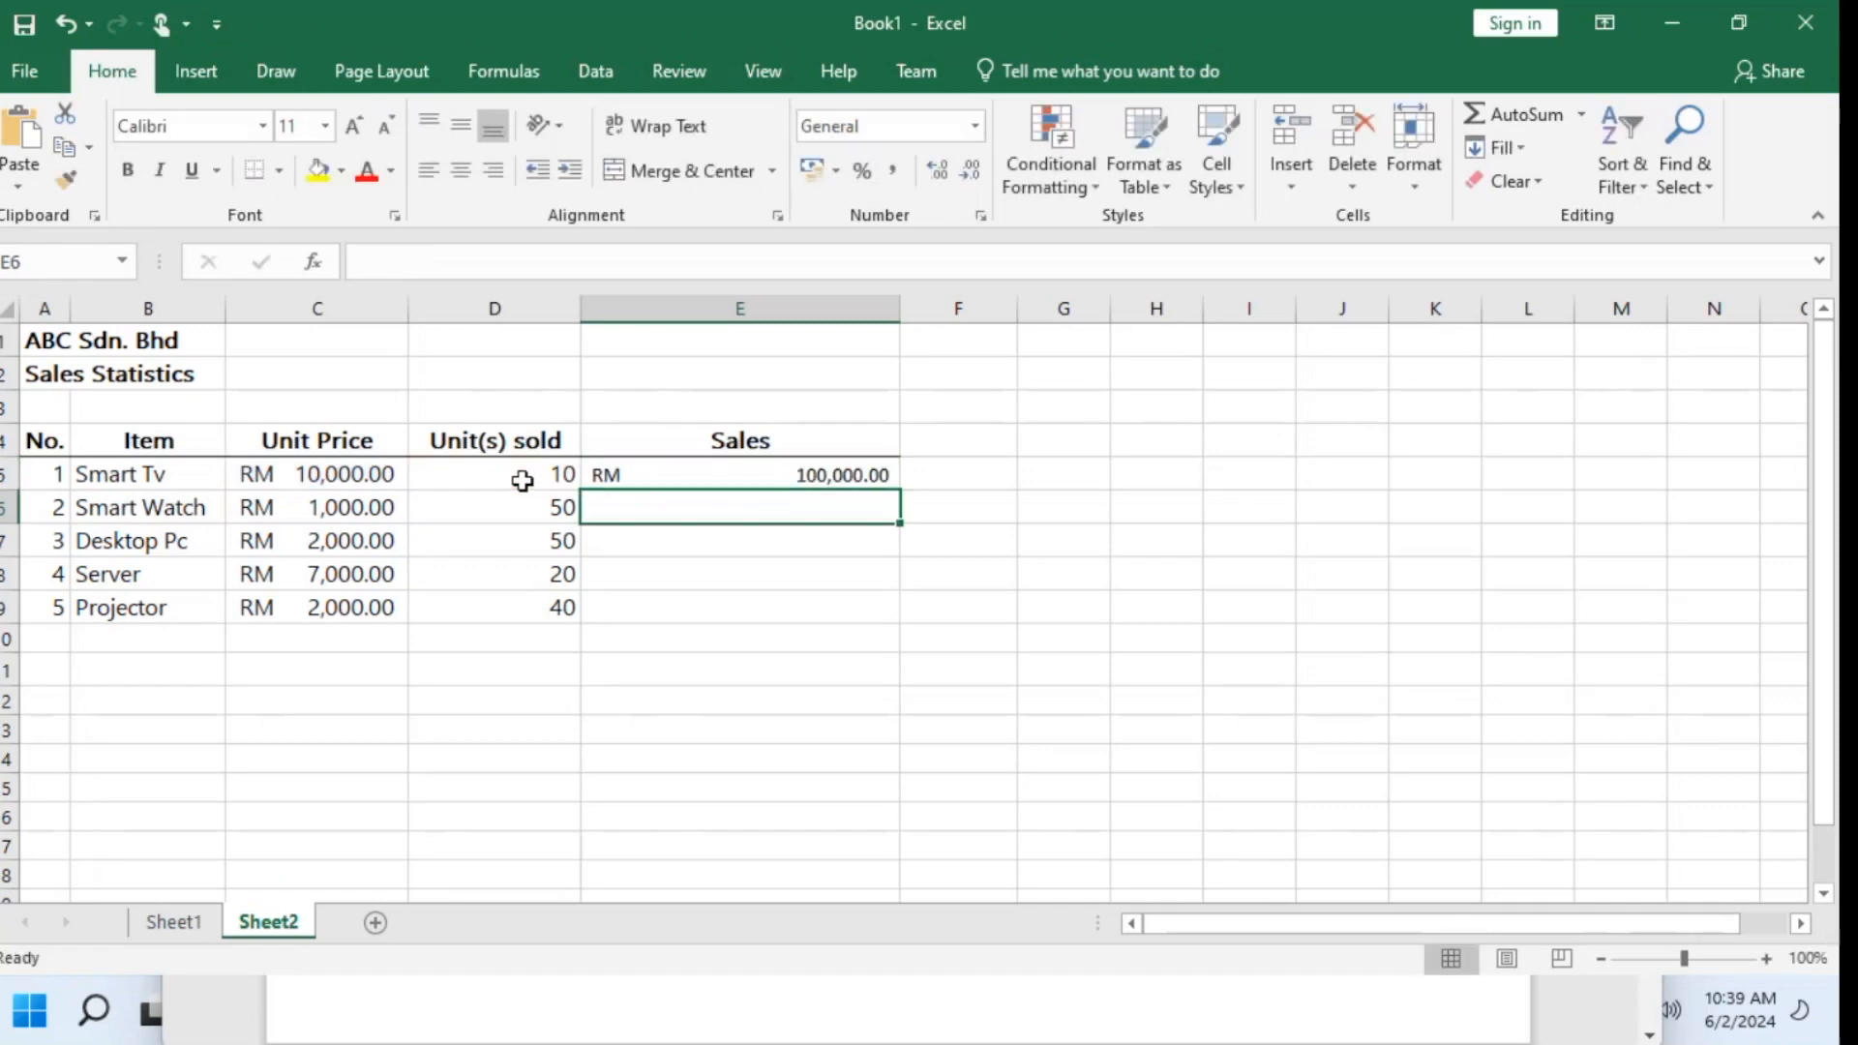
Set the font size of the Smart Tv sales amount in E5 to 12
{"action": "left_click", "coordinate": [697, 481]}
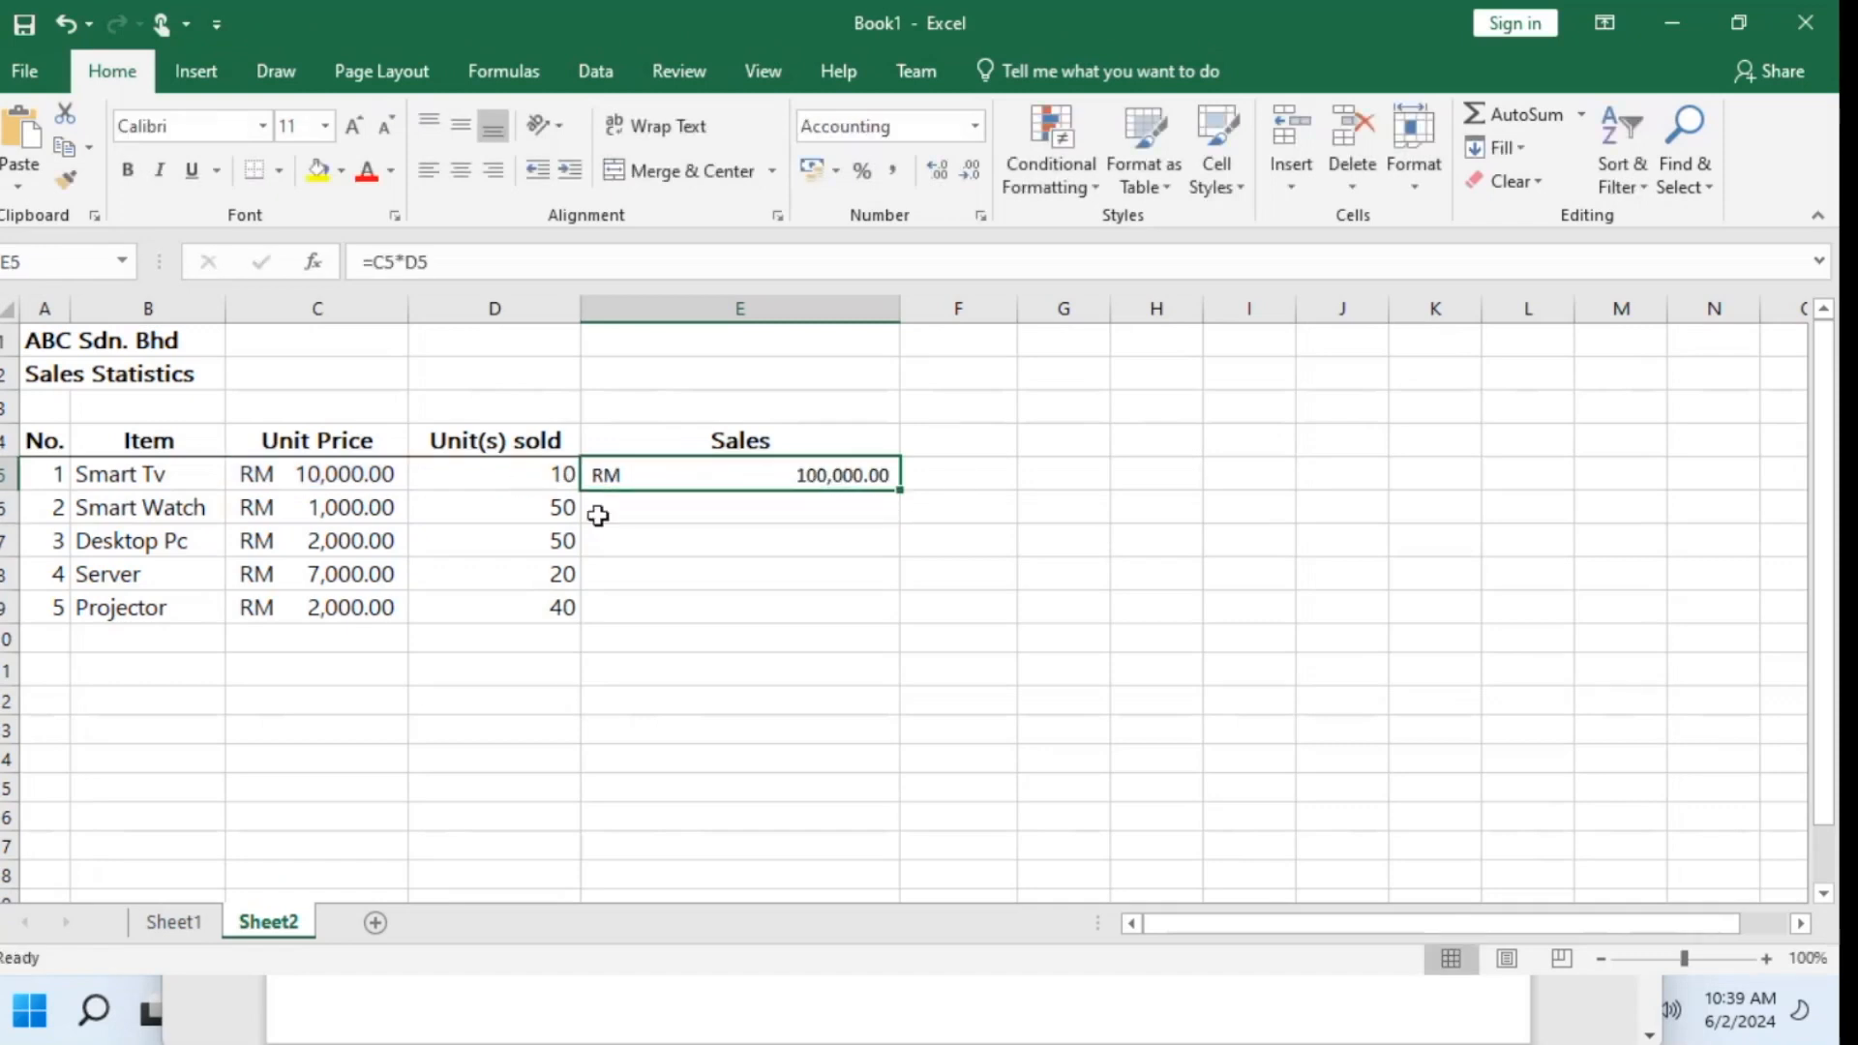
{"action": "left_click", "coordinate": [315, 130]}
{"action": "type", "text": "12"}
{"action": "key", "text": "Return"}
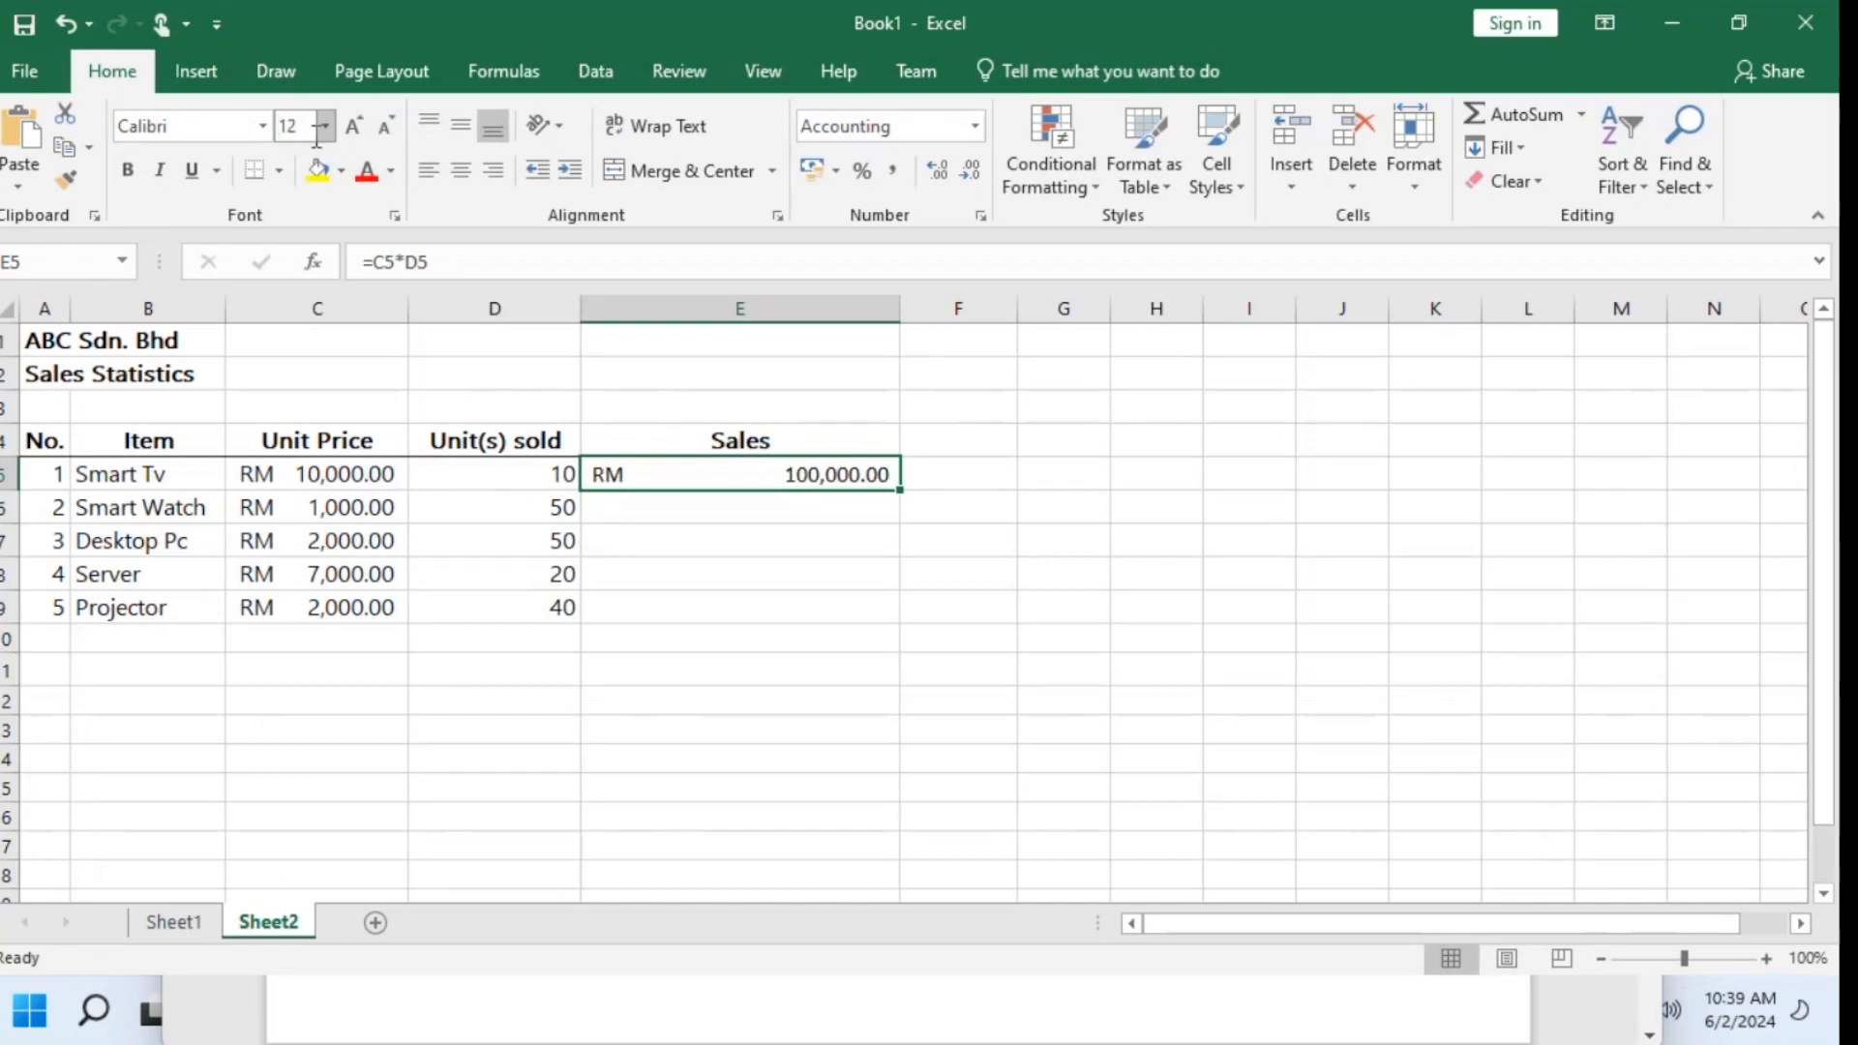
{"action": "left_click", "coordinate": [758, 525]}
{"action": "left_click", "coordinate": [781, 453]}
{"action": "left_click", "coordinate": [779, 475]}
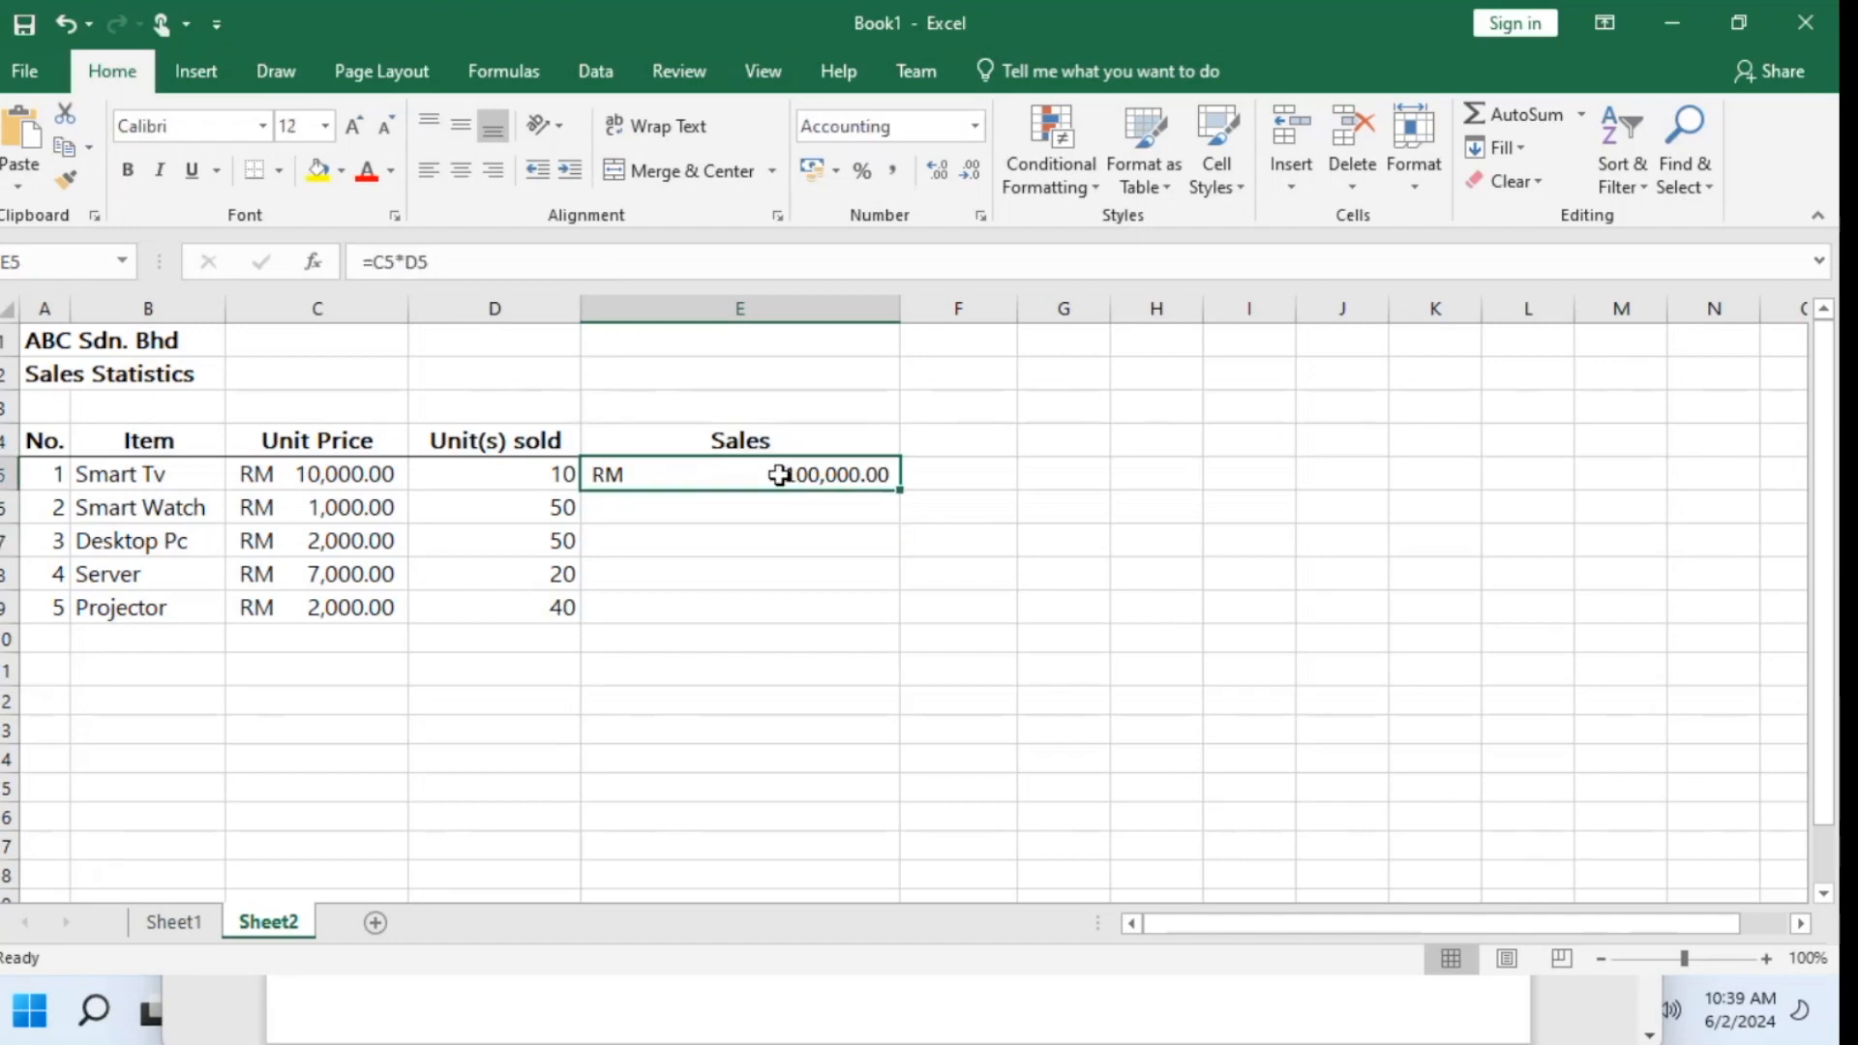
Fill the sales formula from E5 down through E9 for the remaining items and deselect the range
{"action": "left_click", "coordinate": [740, 521]}
{"action": "left_click", "coordinate": [728, 543]}
{"action": "left_click", "coordinate": [711, 595]}
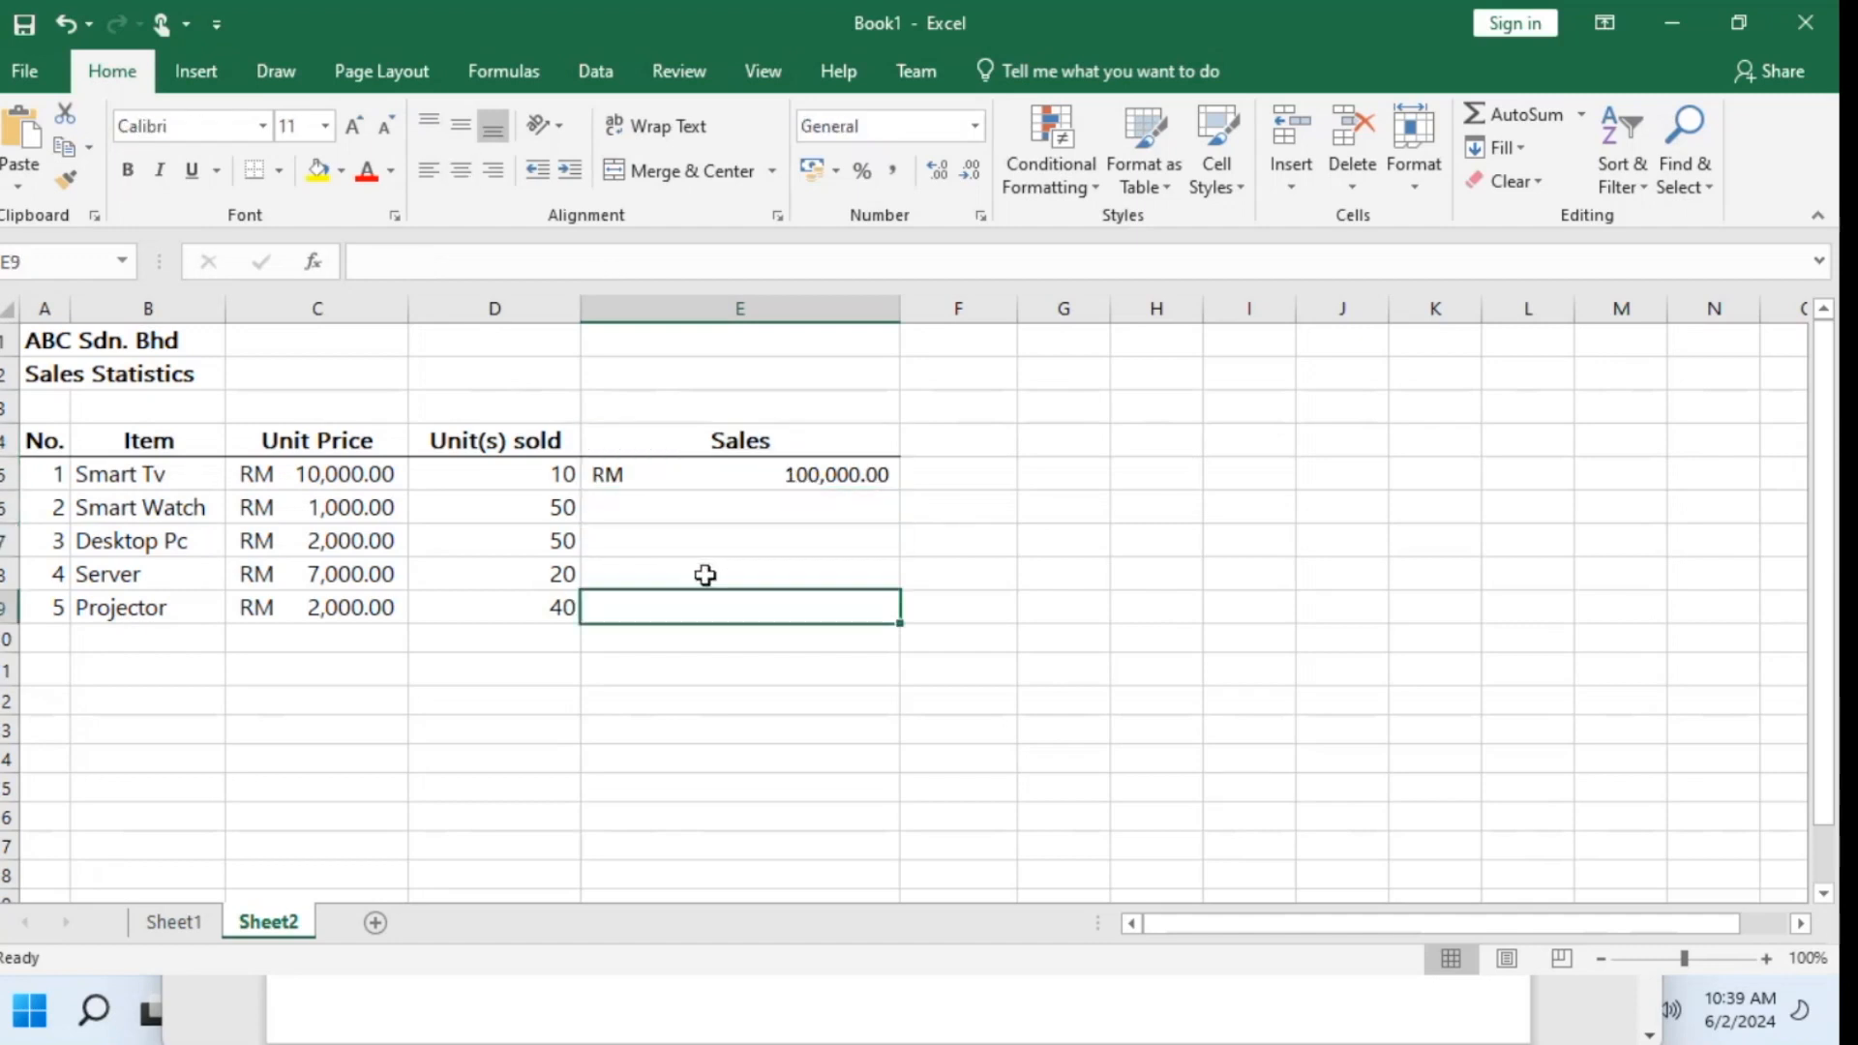
{"action": "left_click", "coordinate": [684, 482]}
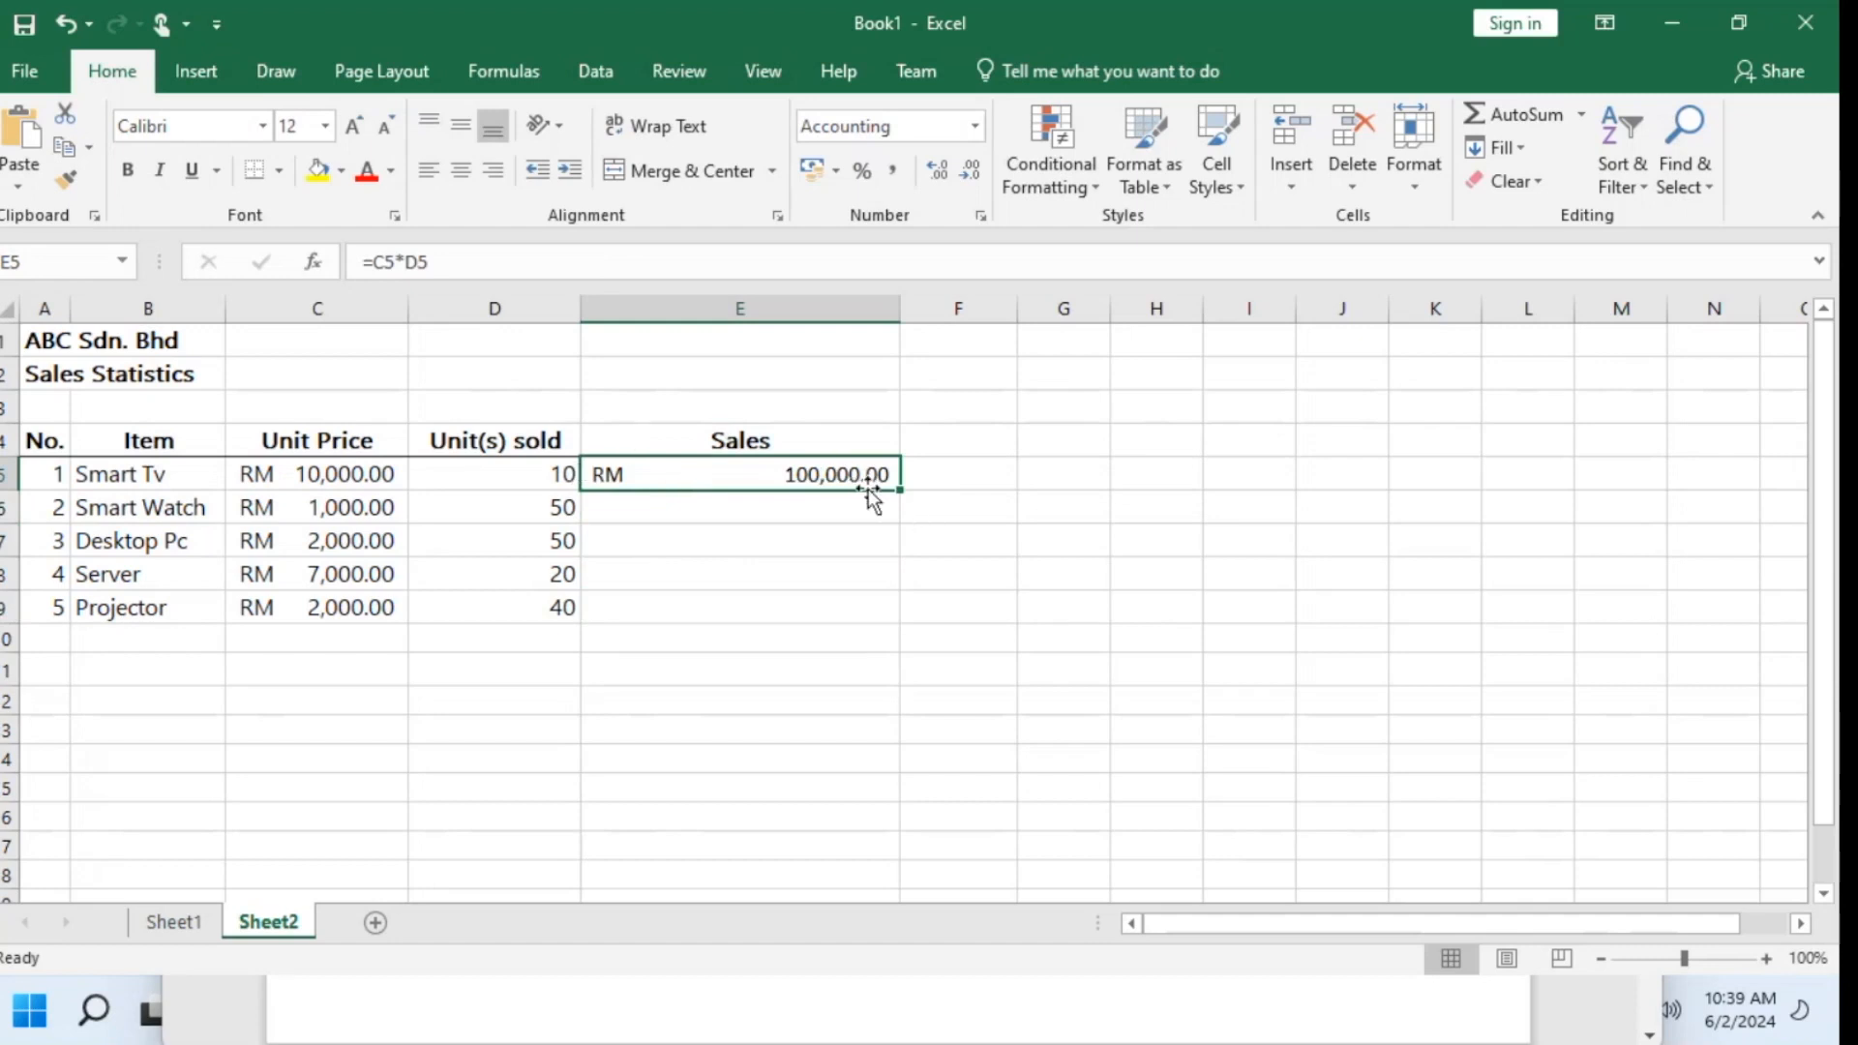
{"action": "left_click_drag", "start_coordinate": [900, 494], "coordinate": [893, 614]}
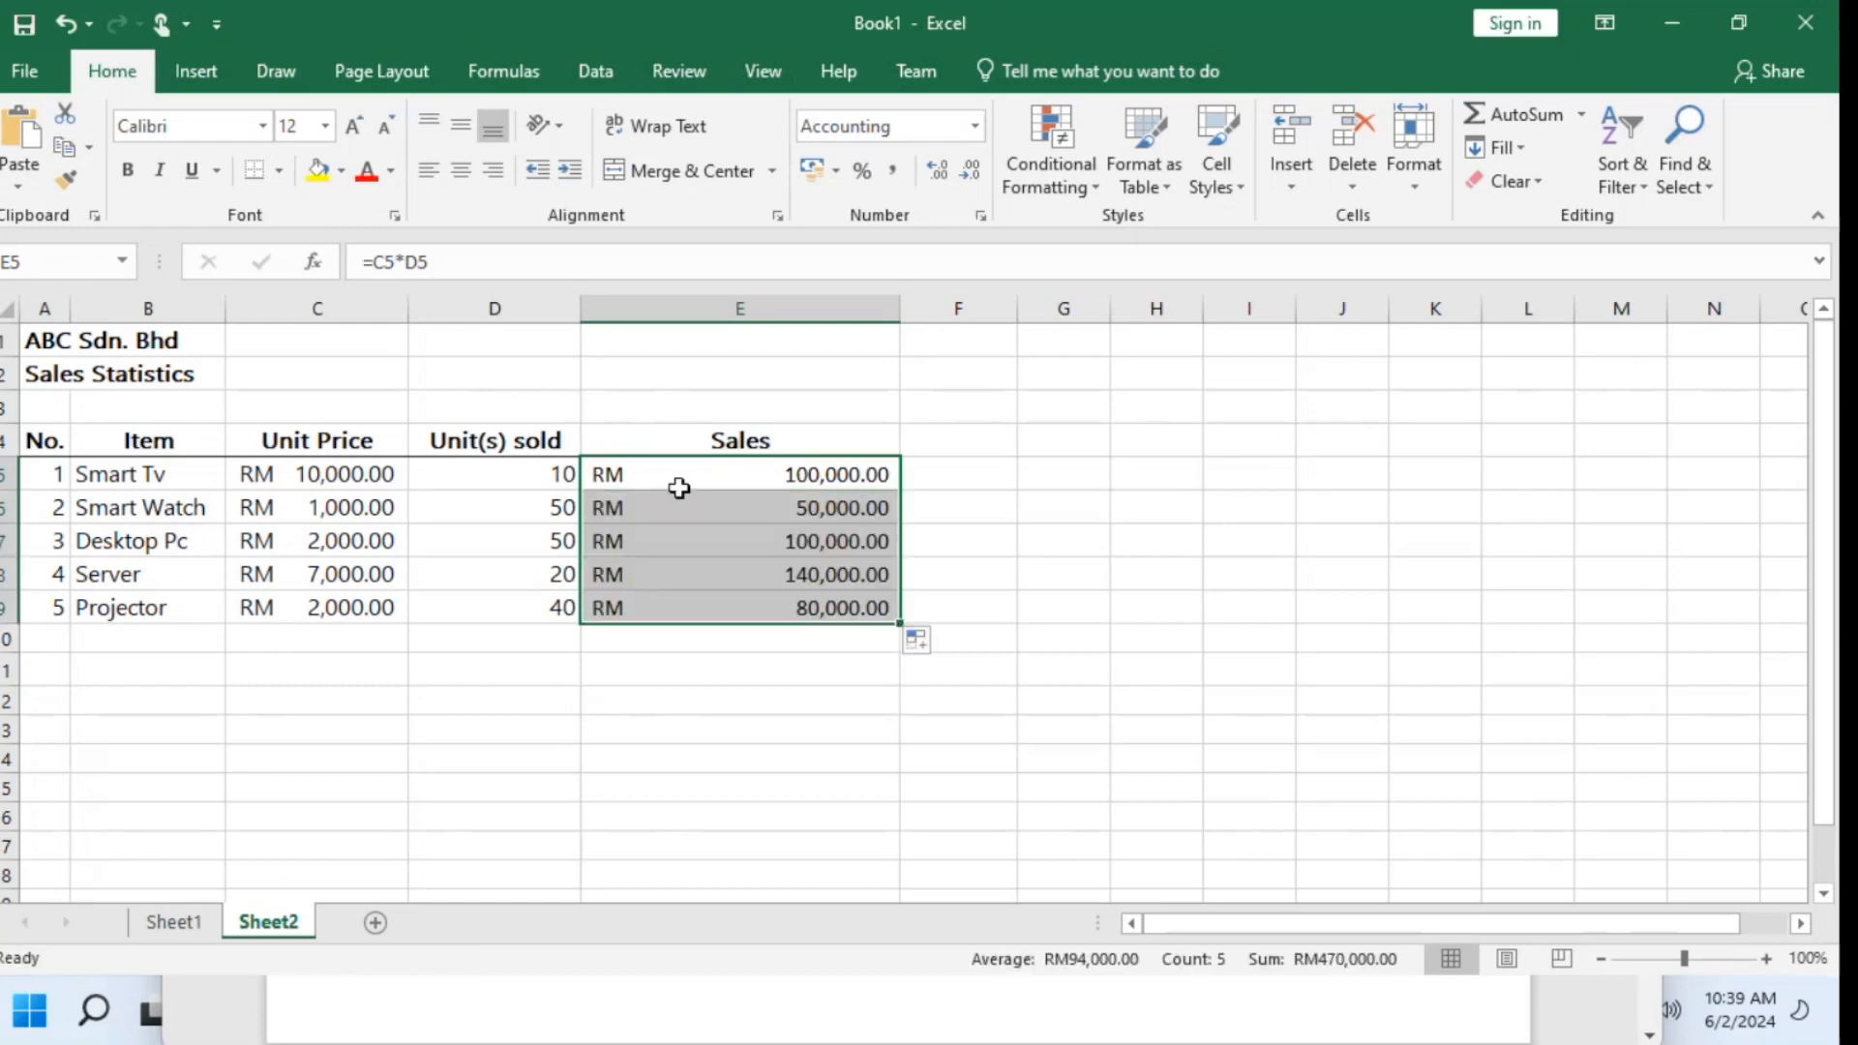
{"action": "left_click", "coordinate": [644, 710]}
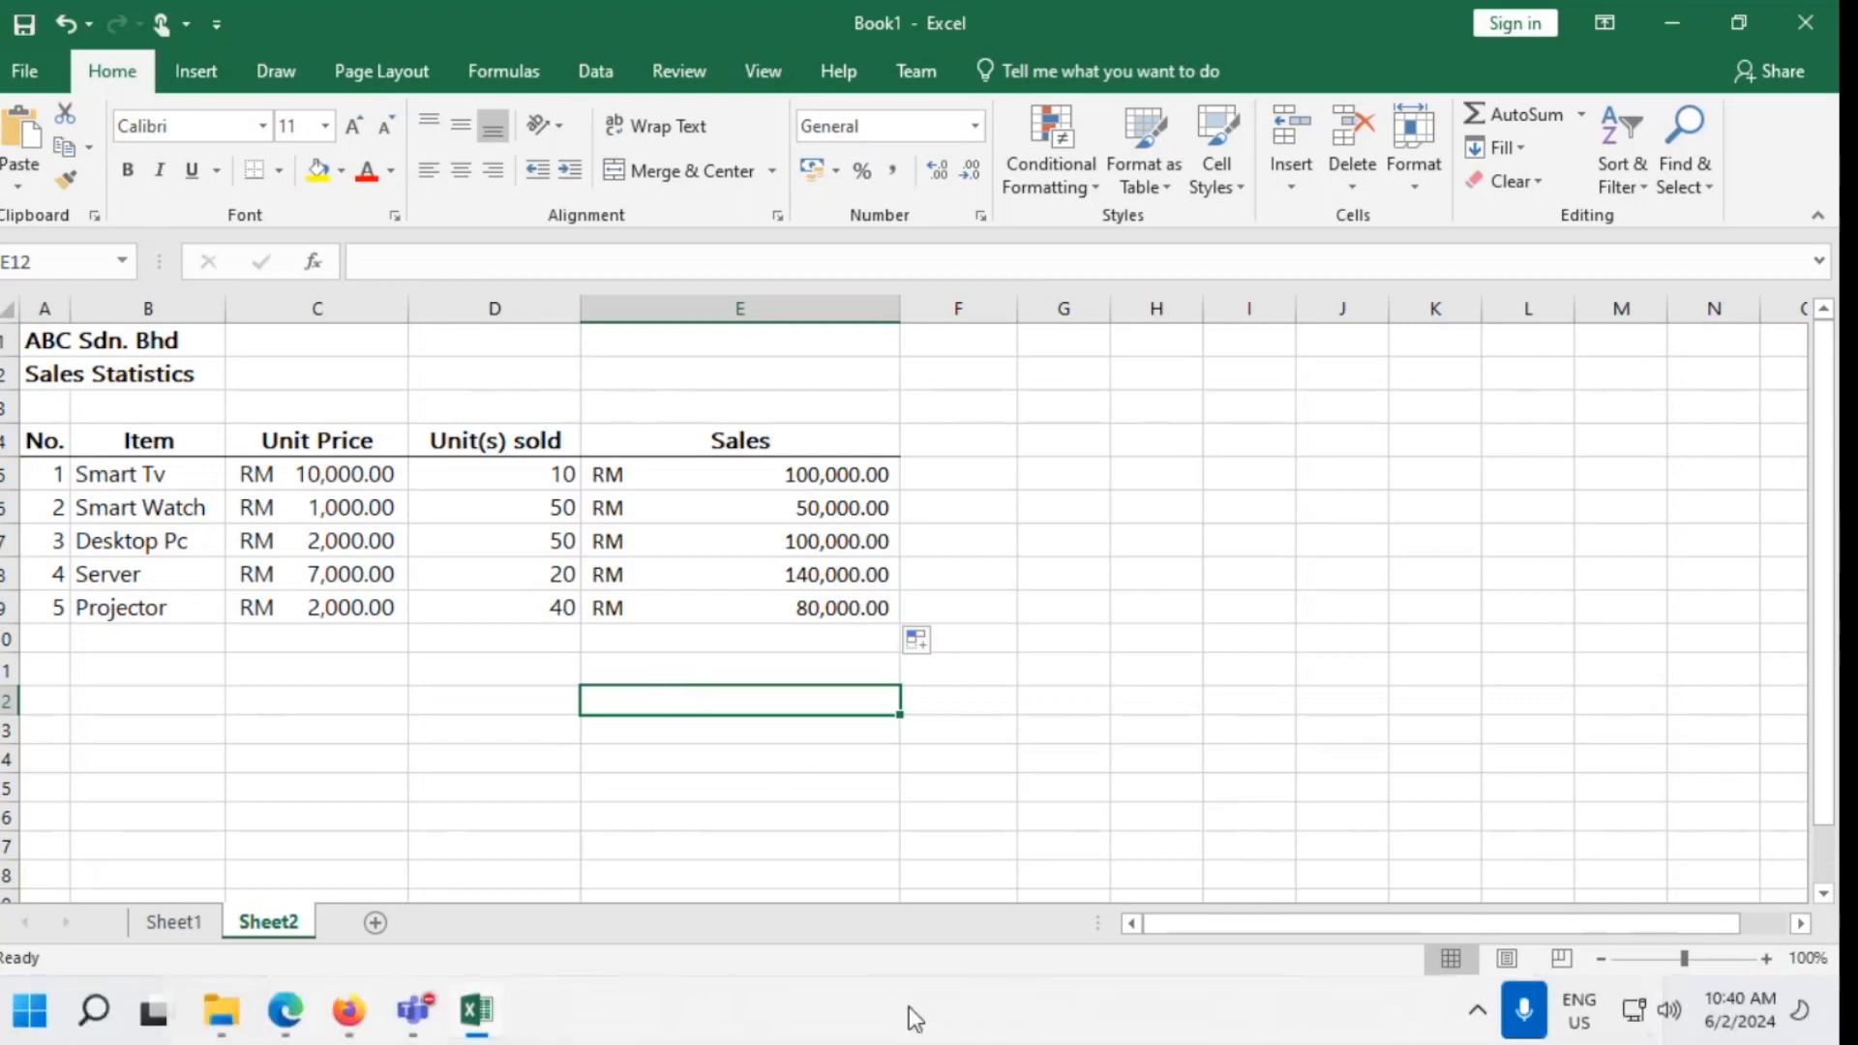
Shrink the workbook window, switch to the guide PDF and read about editing formulas, relative references and AutoFill
{"action": "double_click", "coordinate": [1270, 42]}
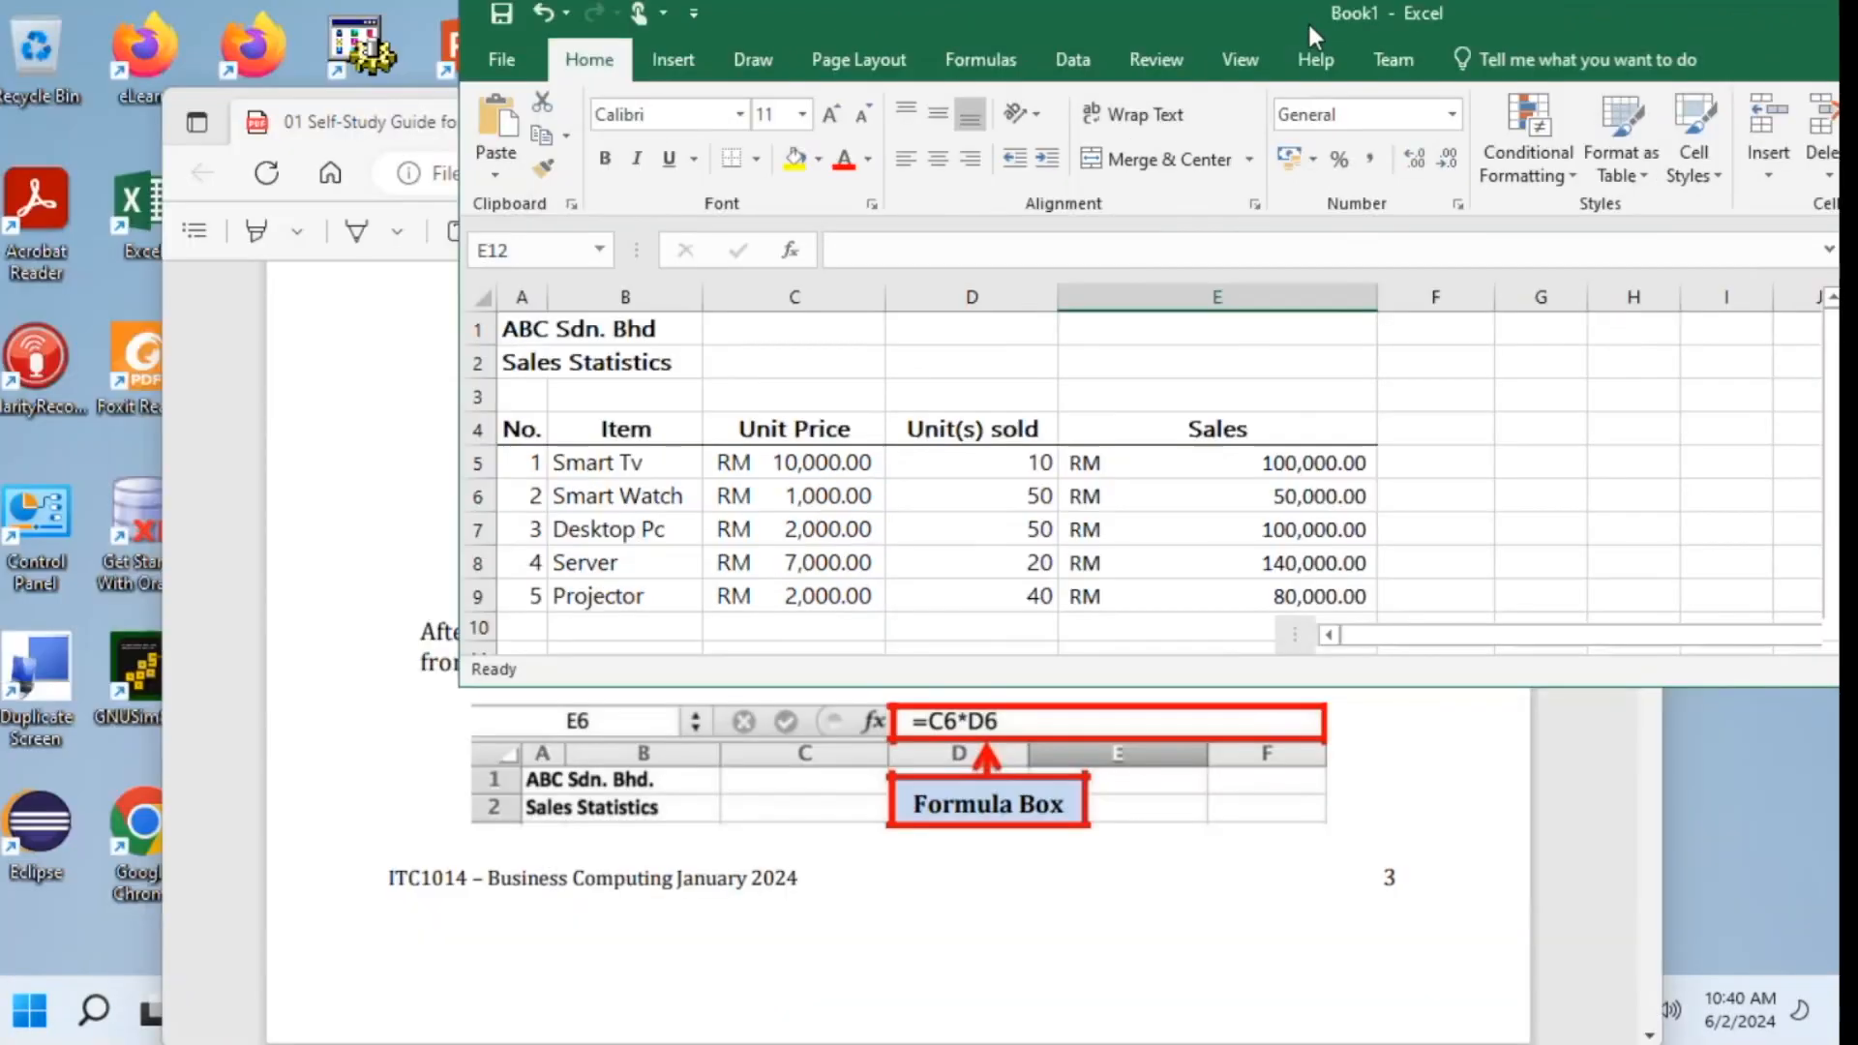
{"action": "left_click", "coordinate": [1337, 972]}
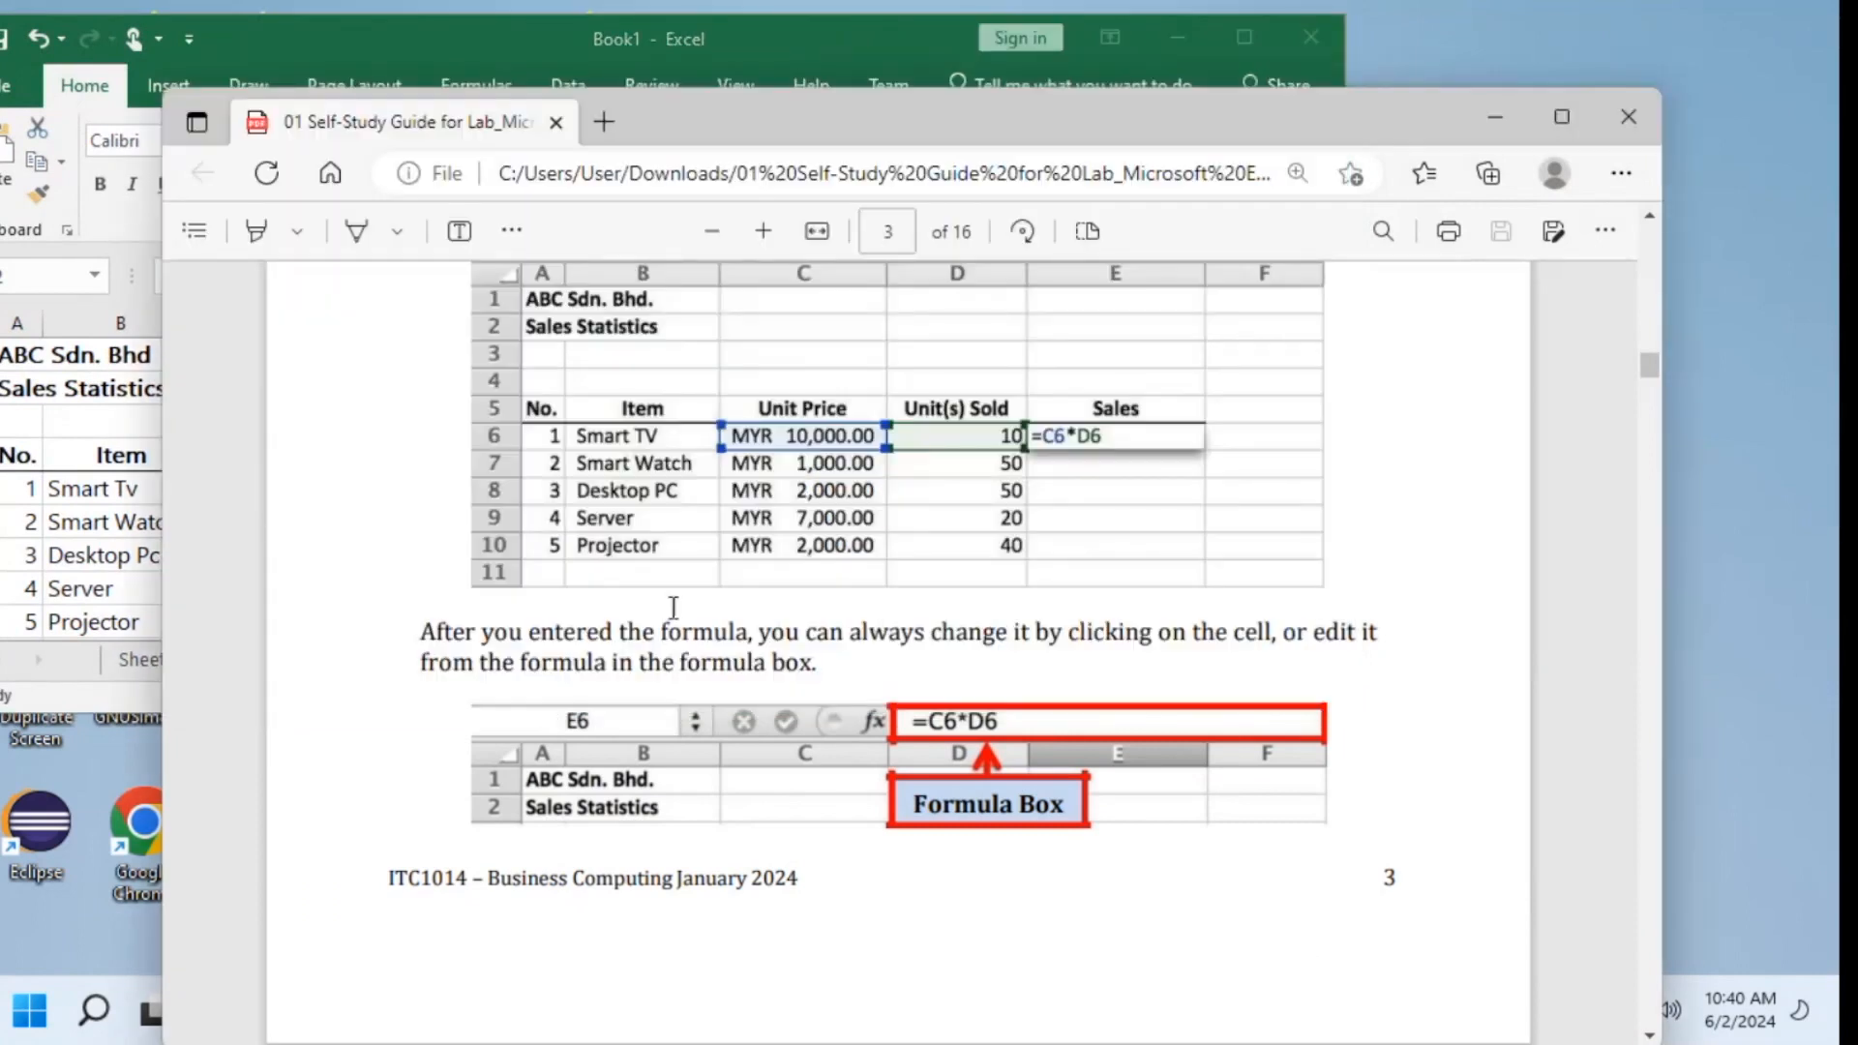
{"action": "scroll", "coordinate": [958, 581], "scroll_direction": "down", "scroll_amount": 5}
{"action": "scroll", "coordinate": [953, 576], "scroll_direction": "down", "scroll_amount": 6}
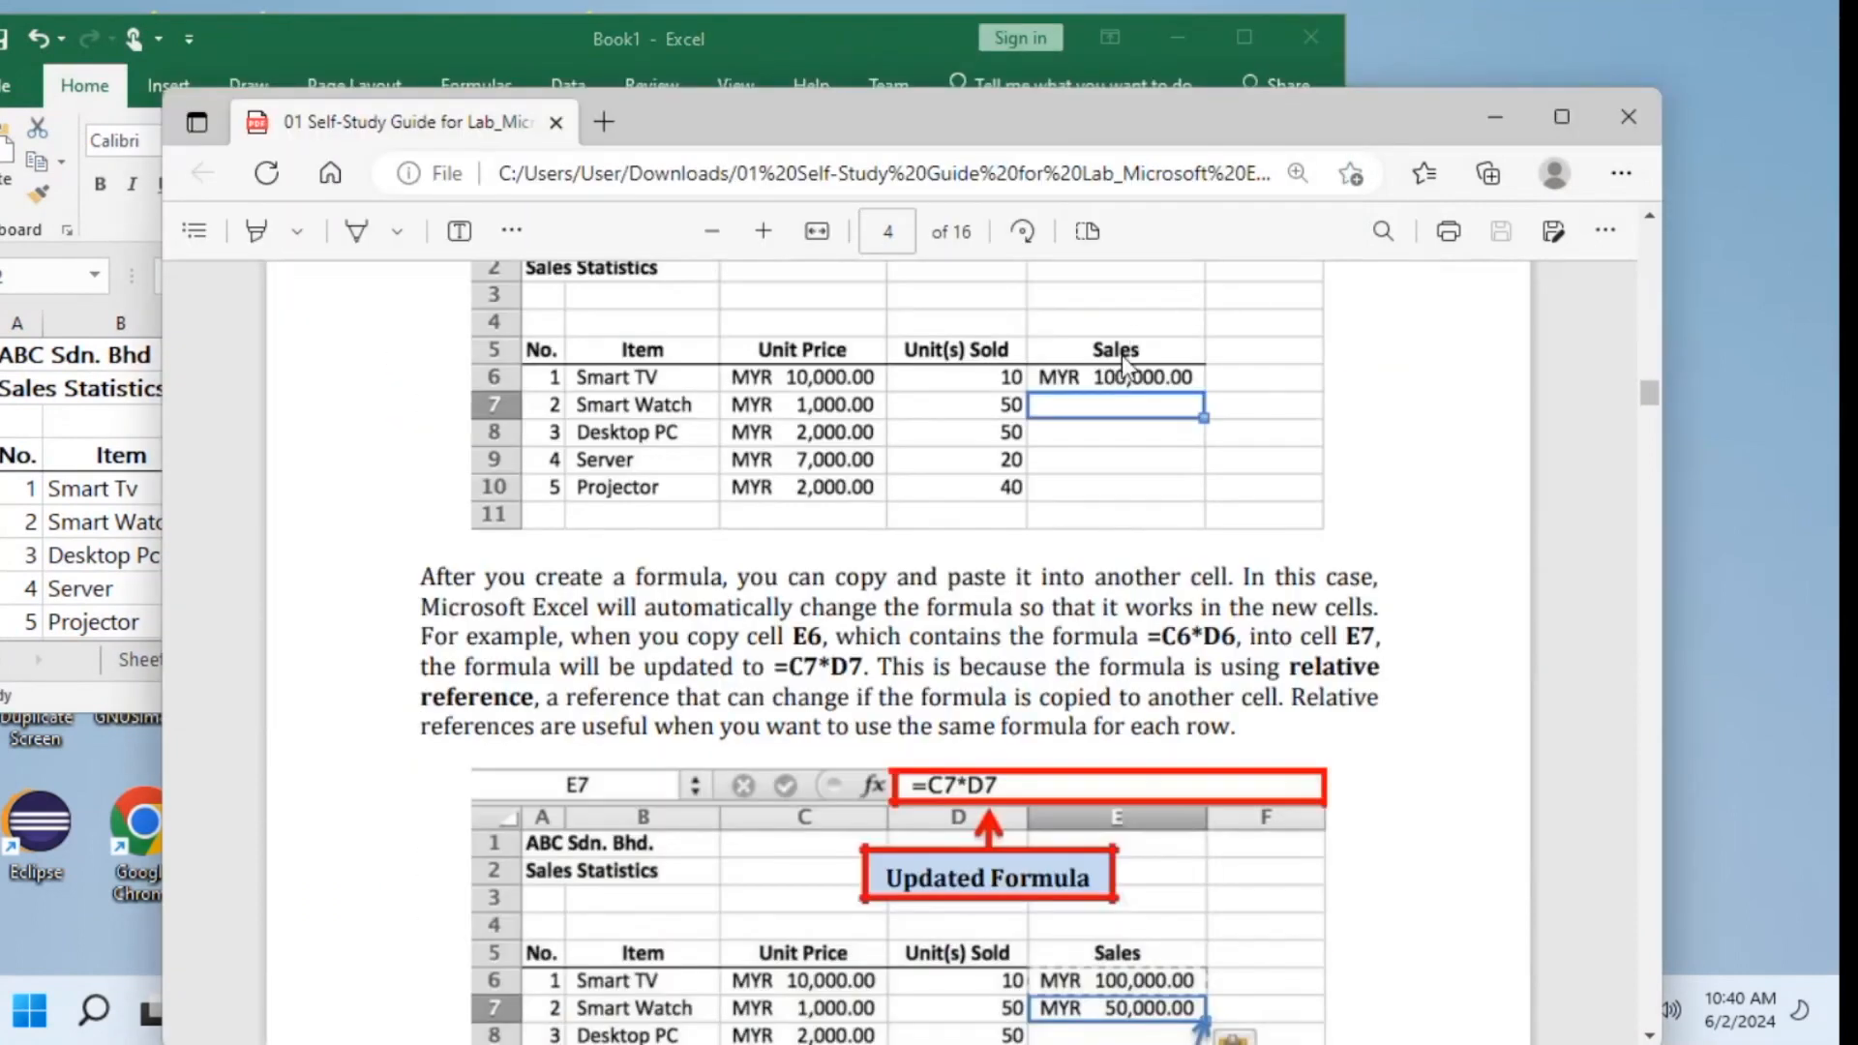
{"action": "scroll", "coordinate": [1123, 366], "scroll_direction": "down", "scroll_amount": 3}
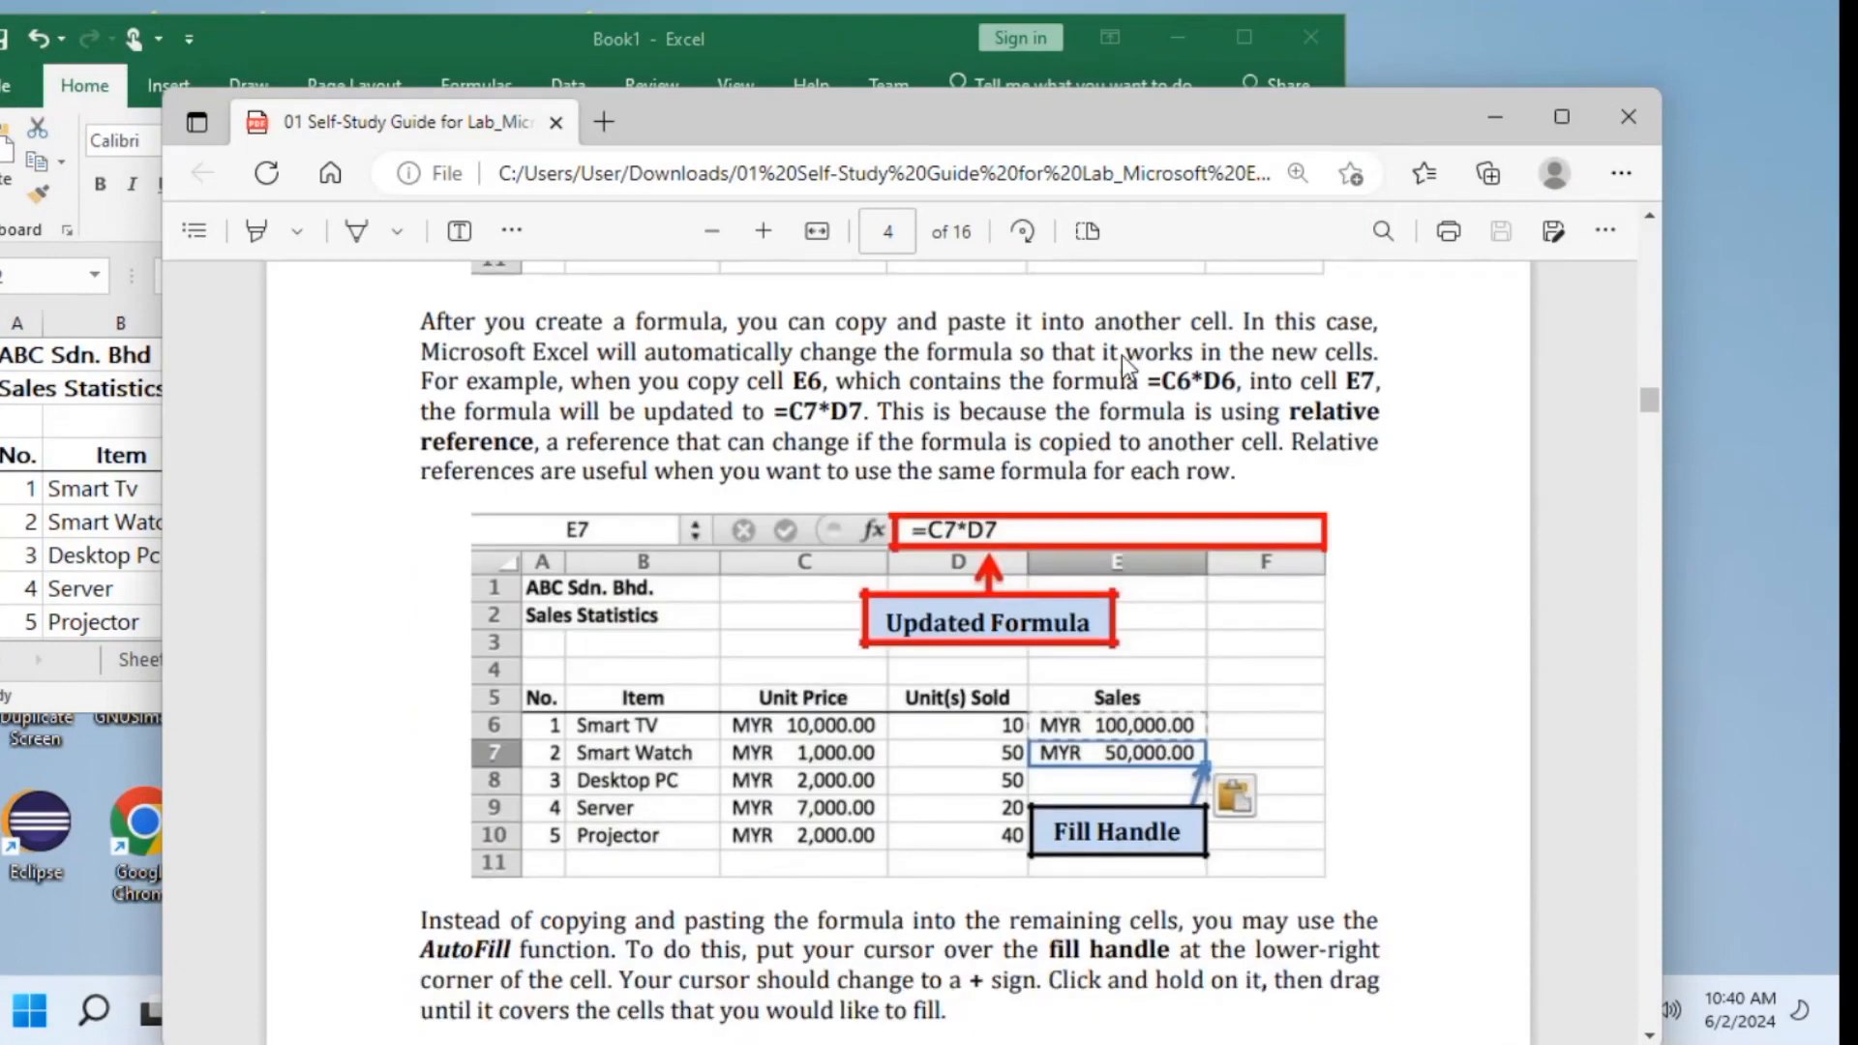
{"action": "scroll", "coordinate": [1123, 356], "scroll_direction": "up", "scroll_amount": 12}
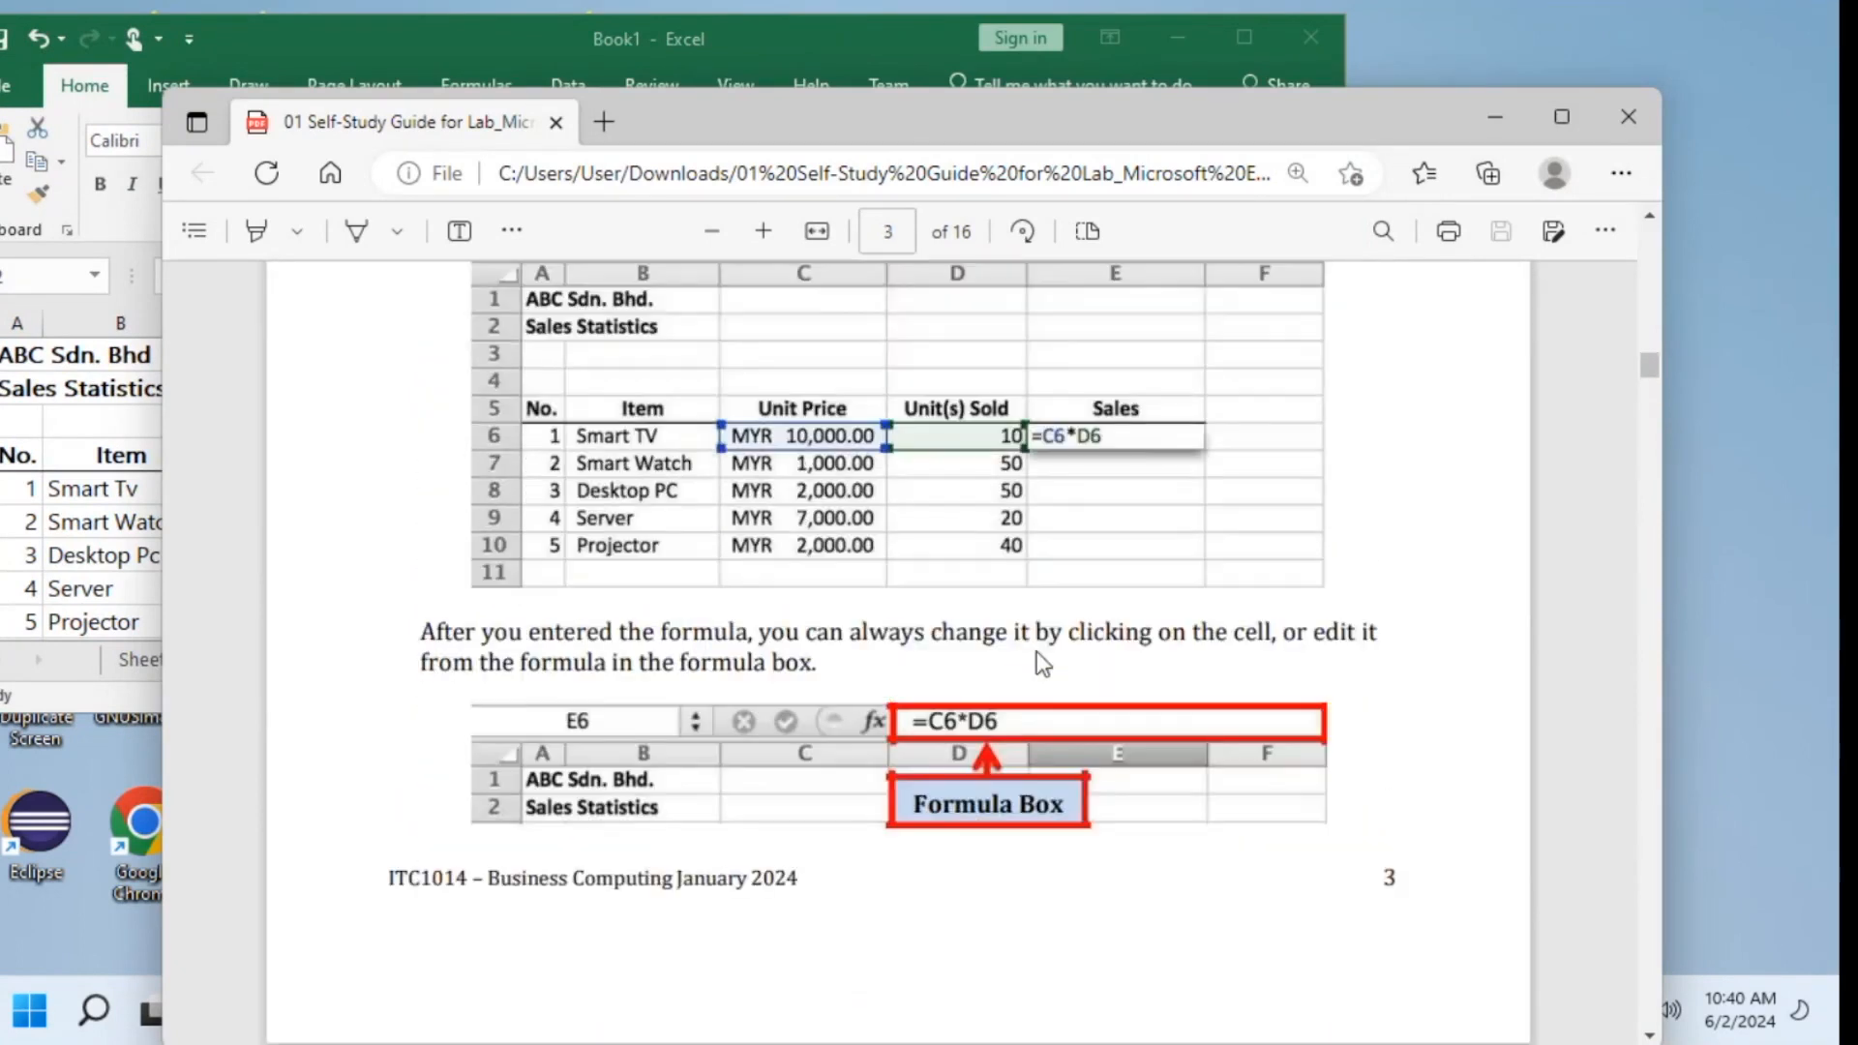
{"action": "scroll", "coordinate": [1037, 652], "scroll_direction": "down", "scroll_amount": 2}
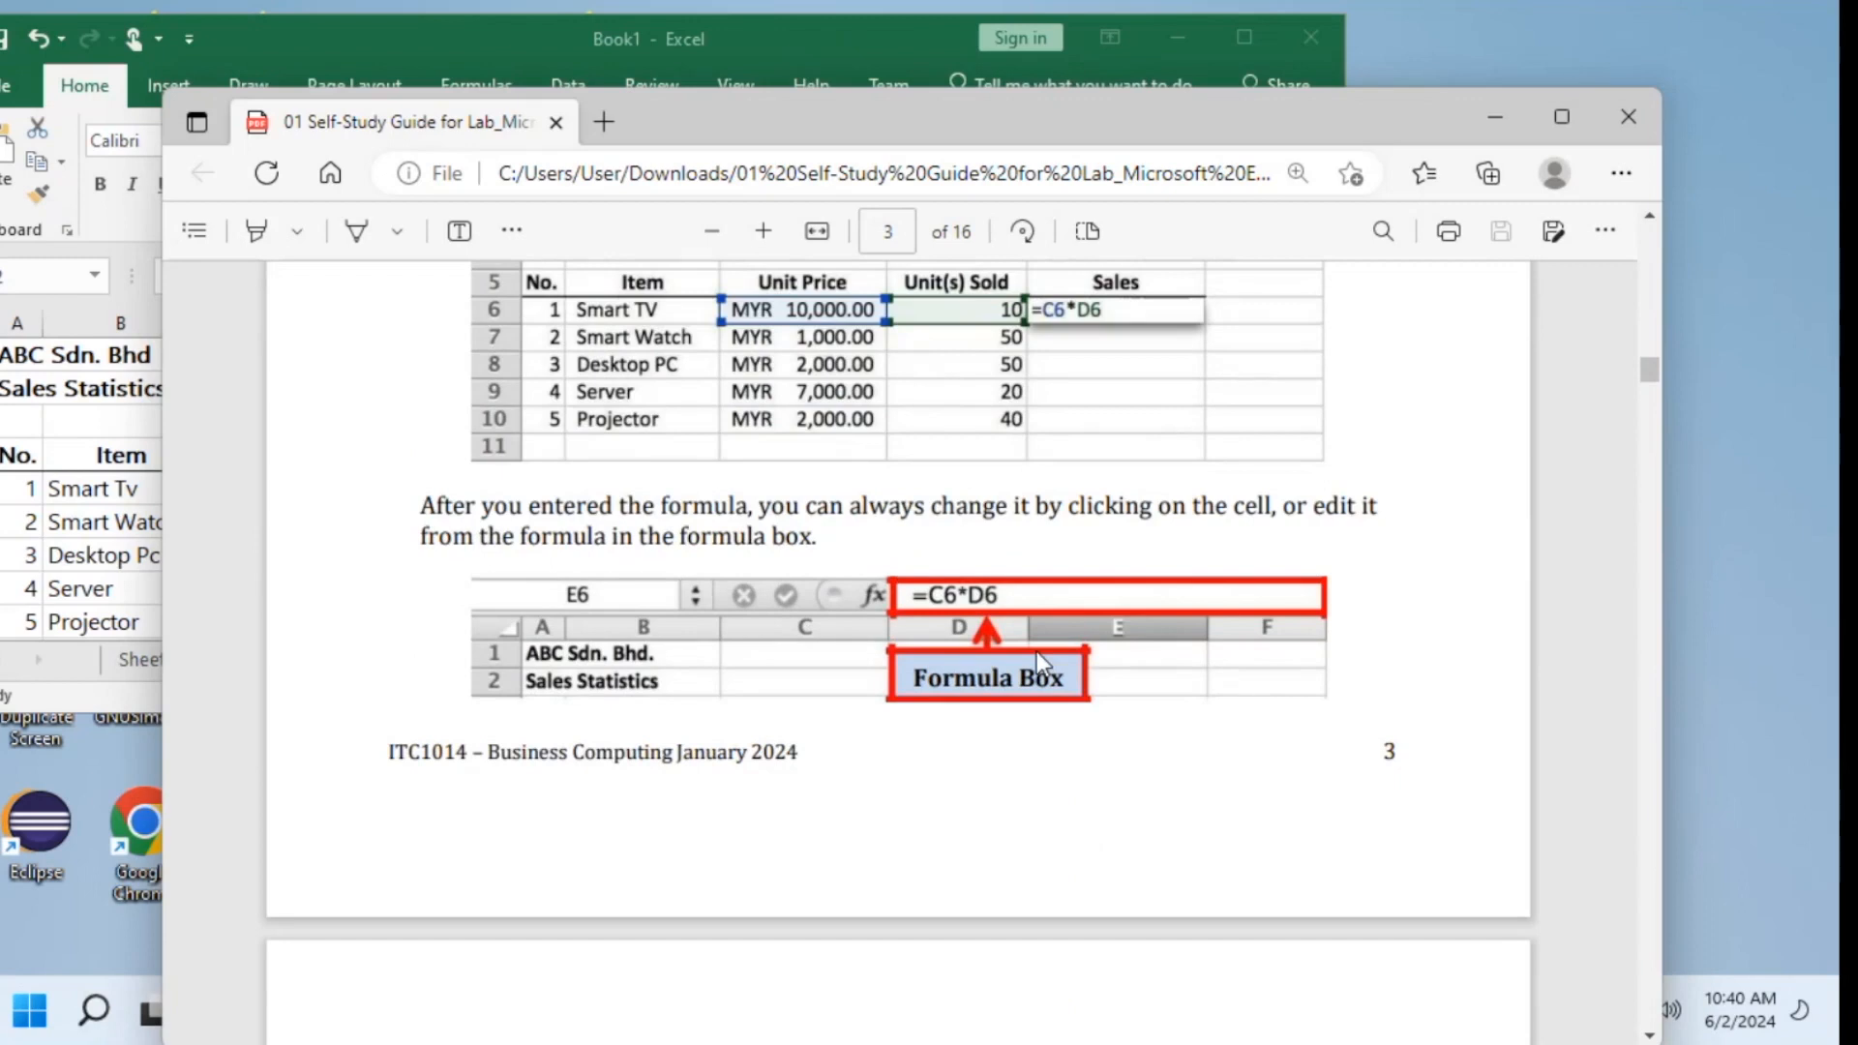
{"action": "scroll", "coordinate": [1036, 653], "scroll_direction": "down", "scroll_amount": 10}
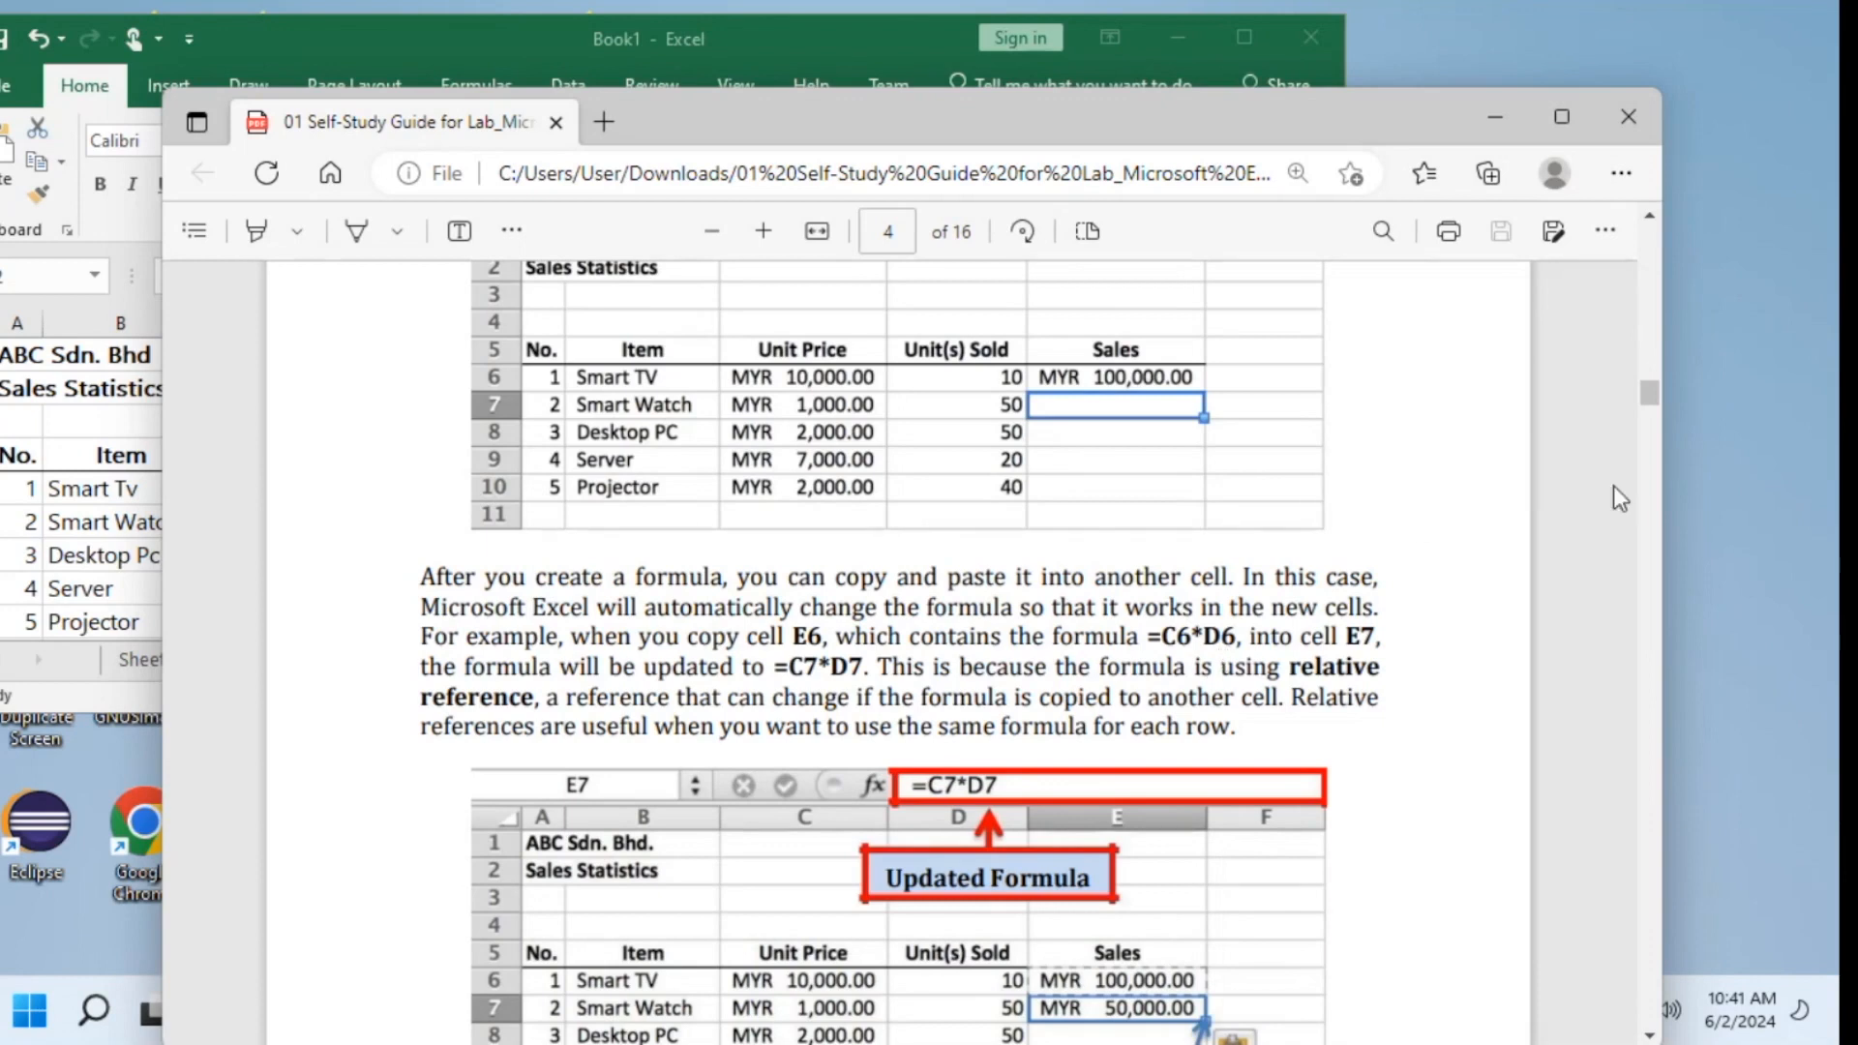
{"action": "key", "text": "super+Left"}
{"action": "key", "text": "super+Right"}
{"action": "key", "text": "super+Right"}
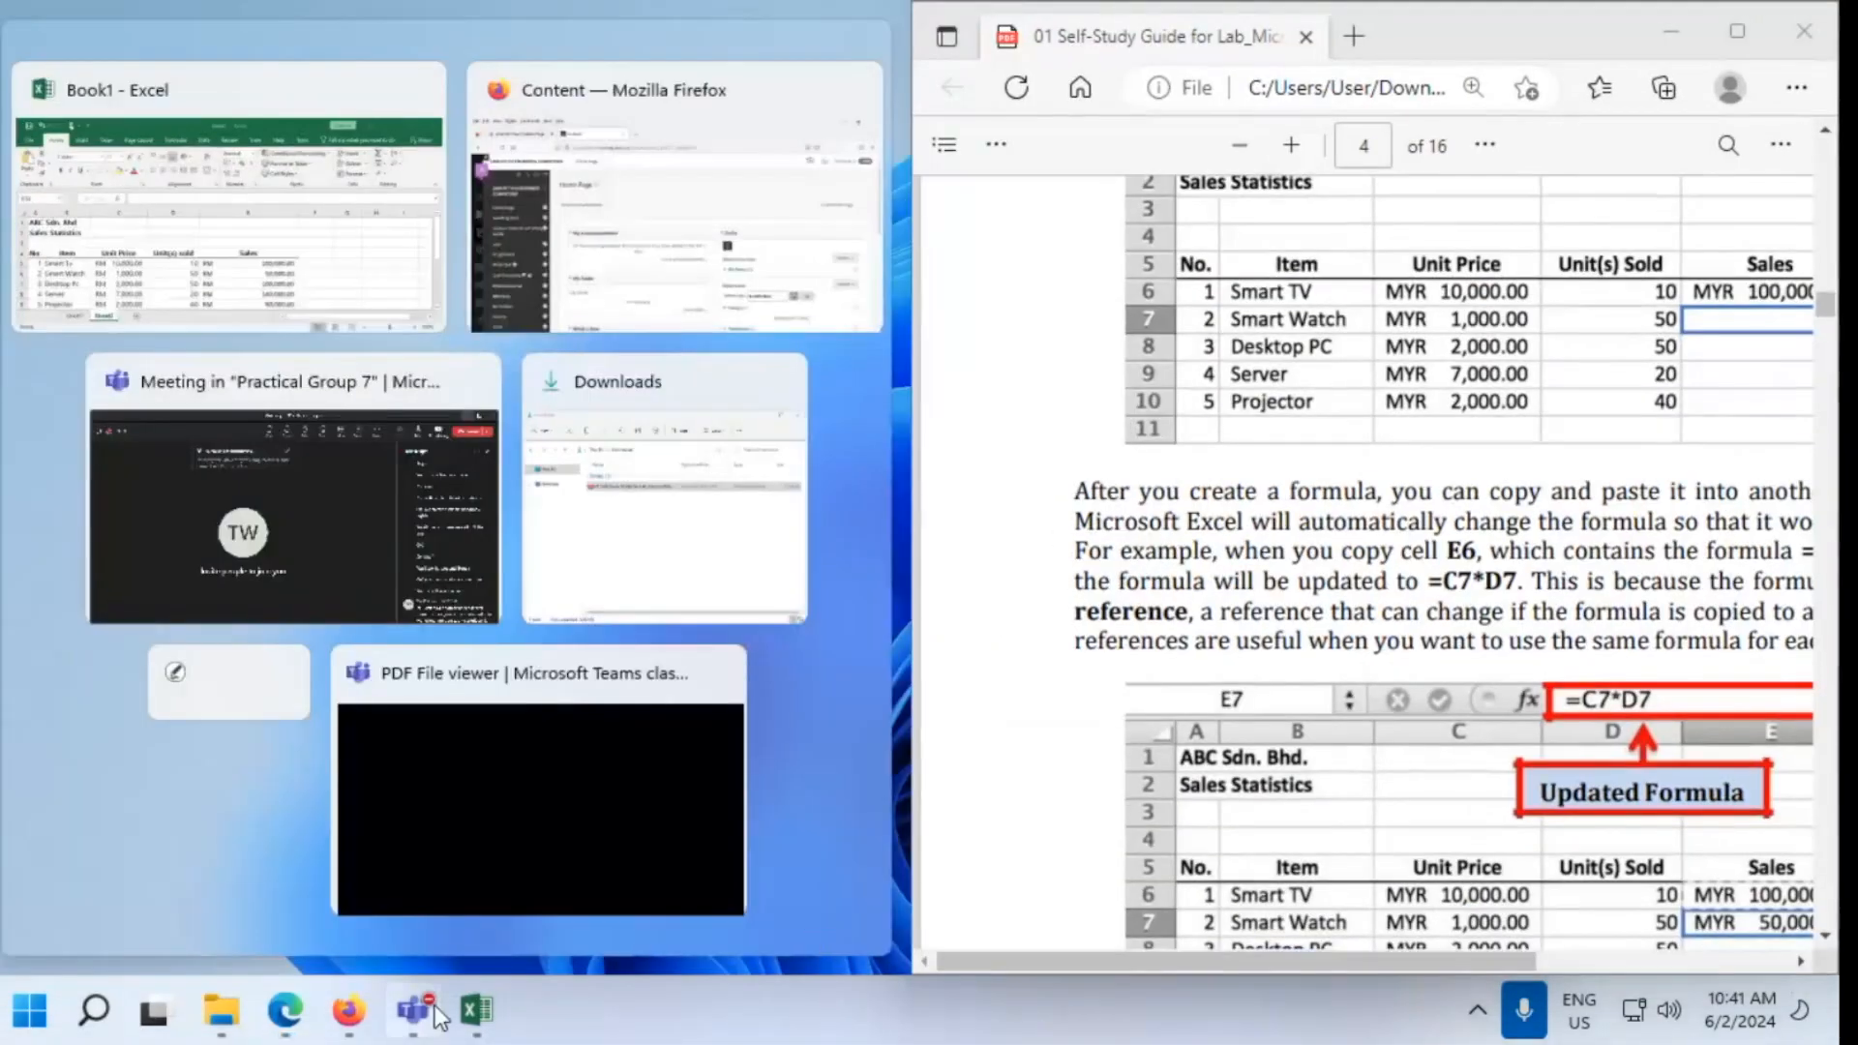
Switch to the Teams meeting, set the speaker volume to about one fifth in the device settings, and minimize the meeting window
{"action": "left_click", "coordinate": [414, 1009]}
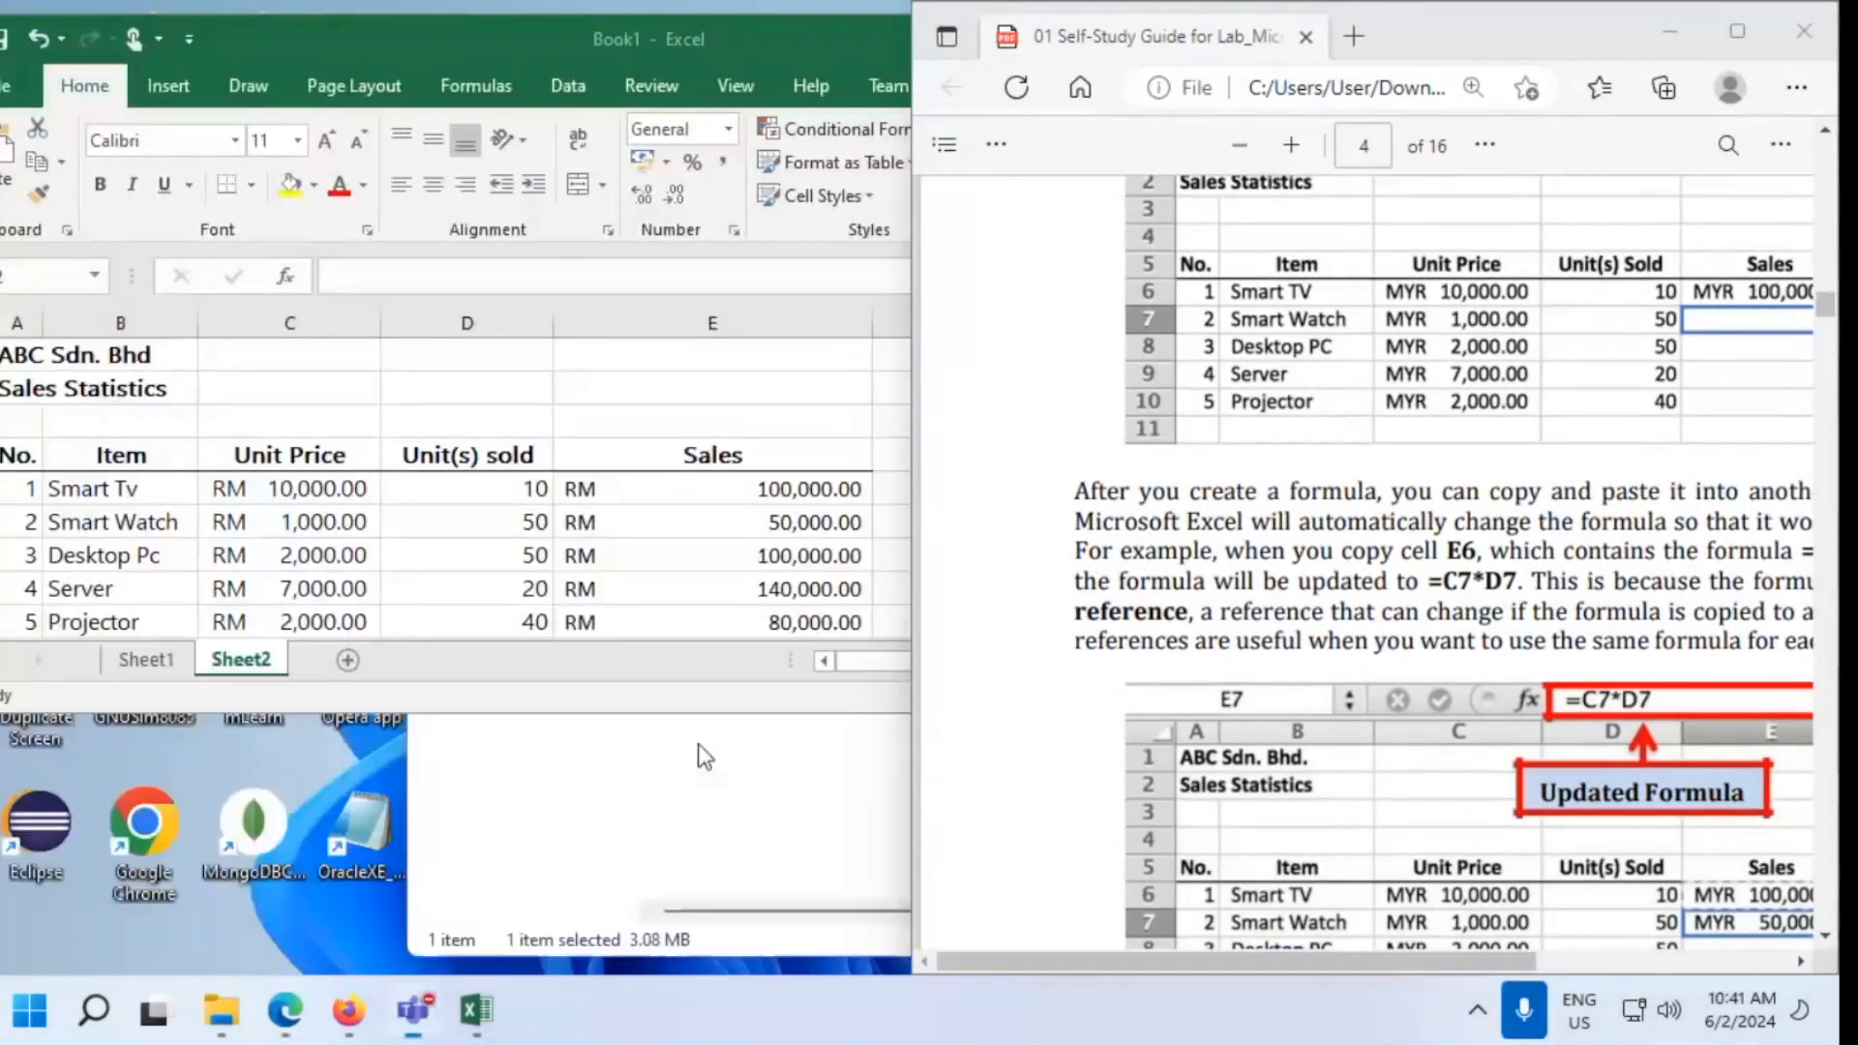
{"action": "mouse_move", "coordinate": [414, 1010]}
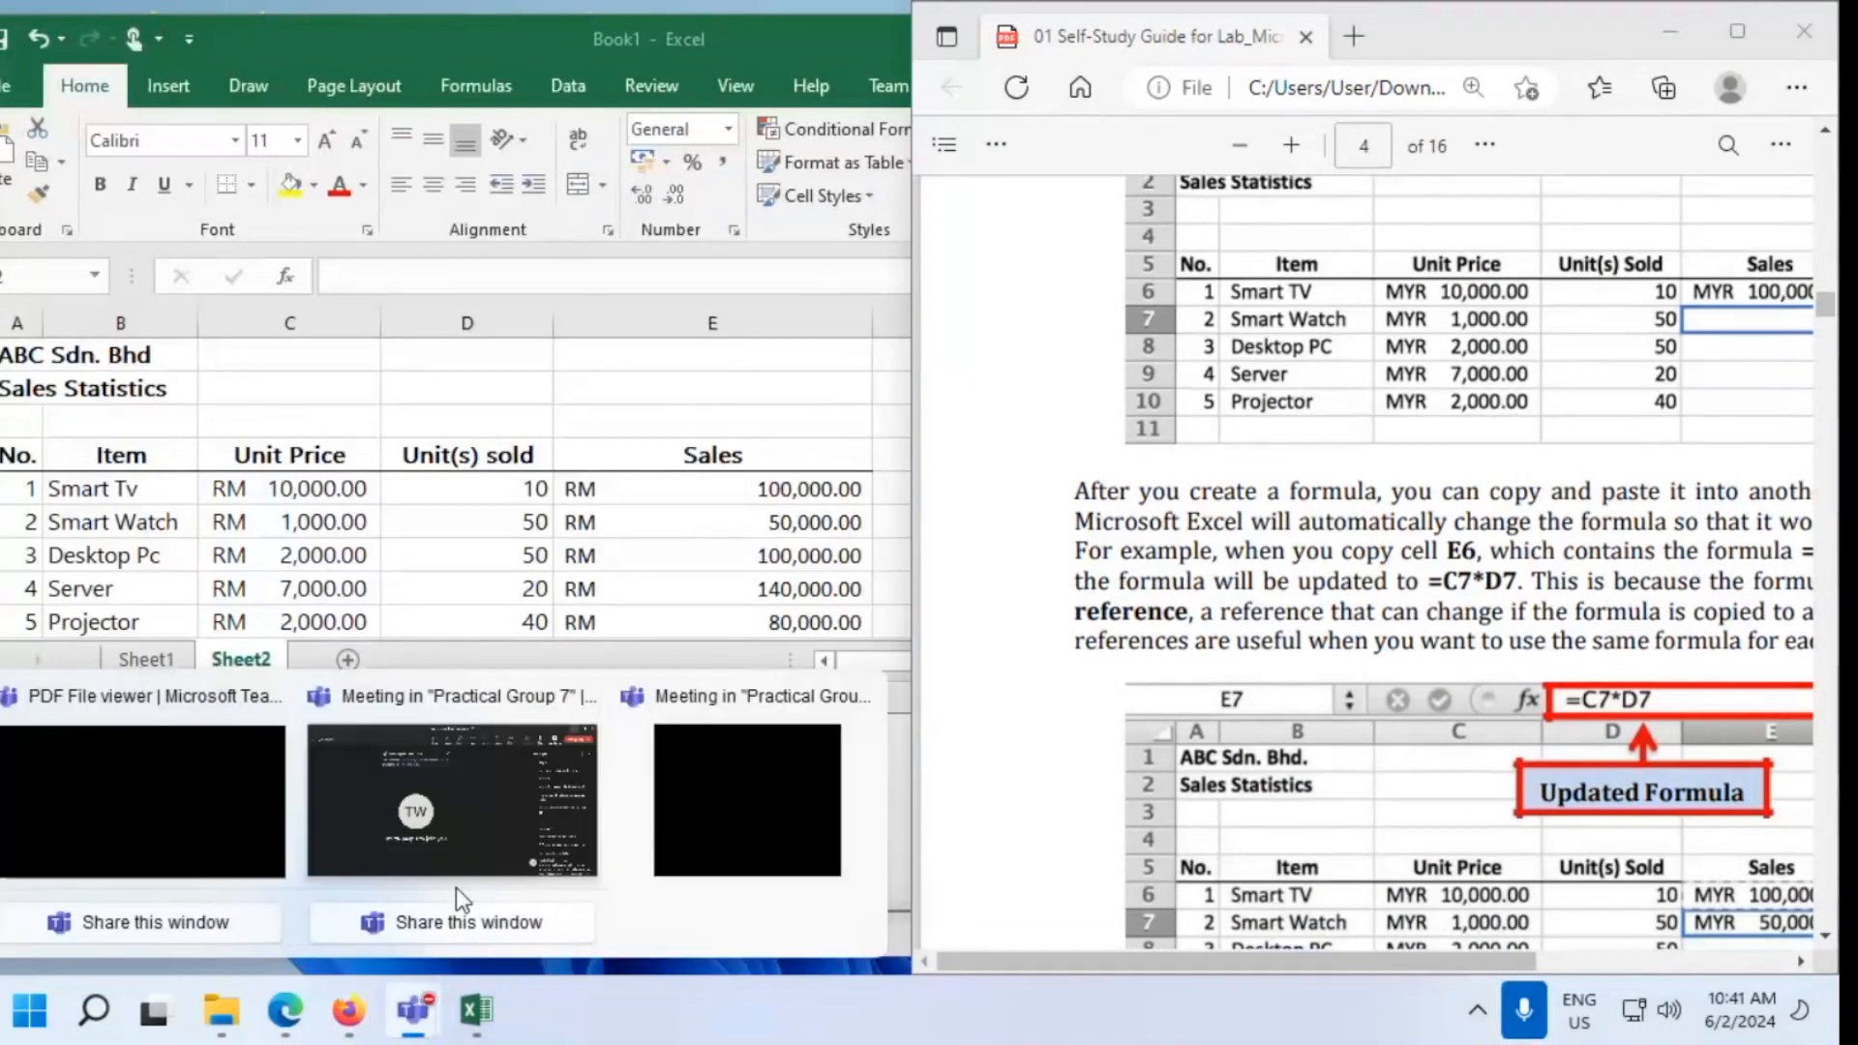
{"action": "left_click", "coordinate": [484, 824]}
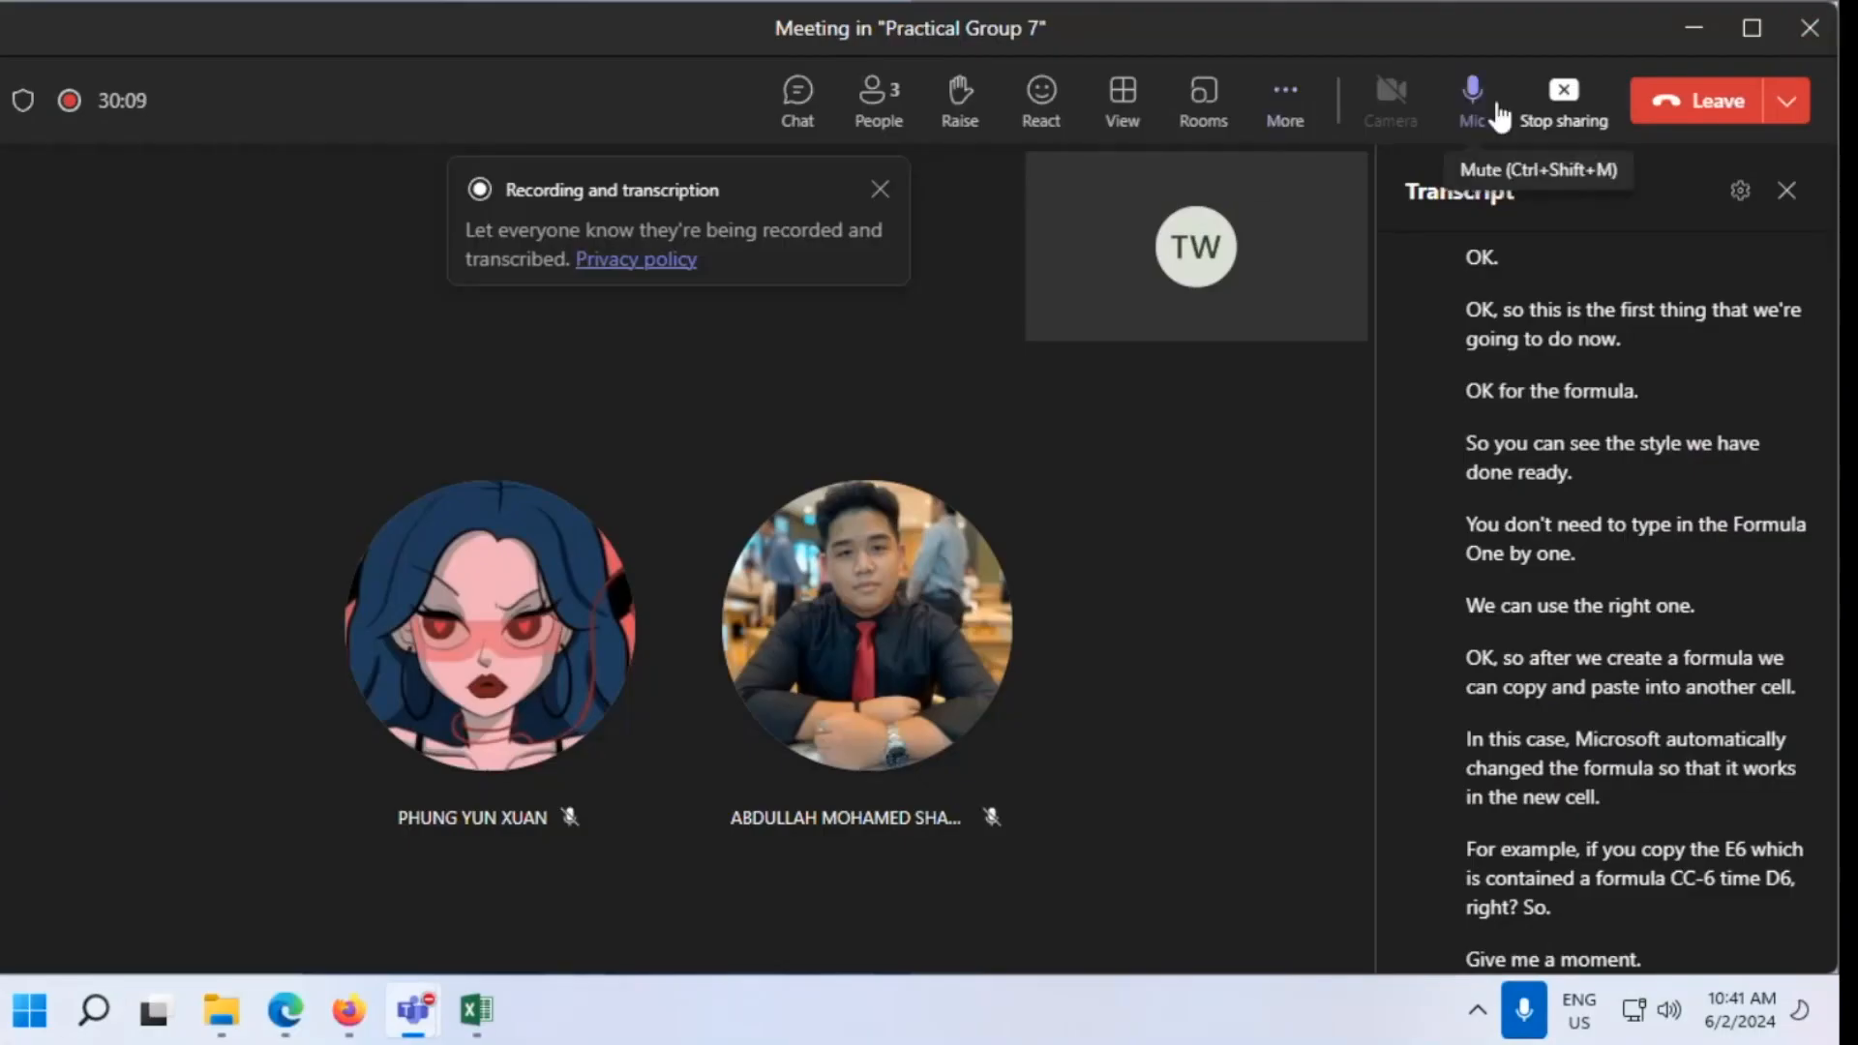
{"action": "left_click", "coordinate": [1279, 115]}
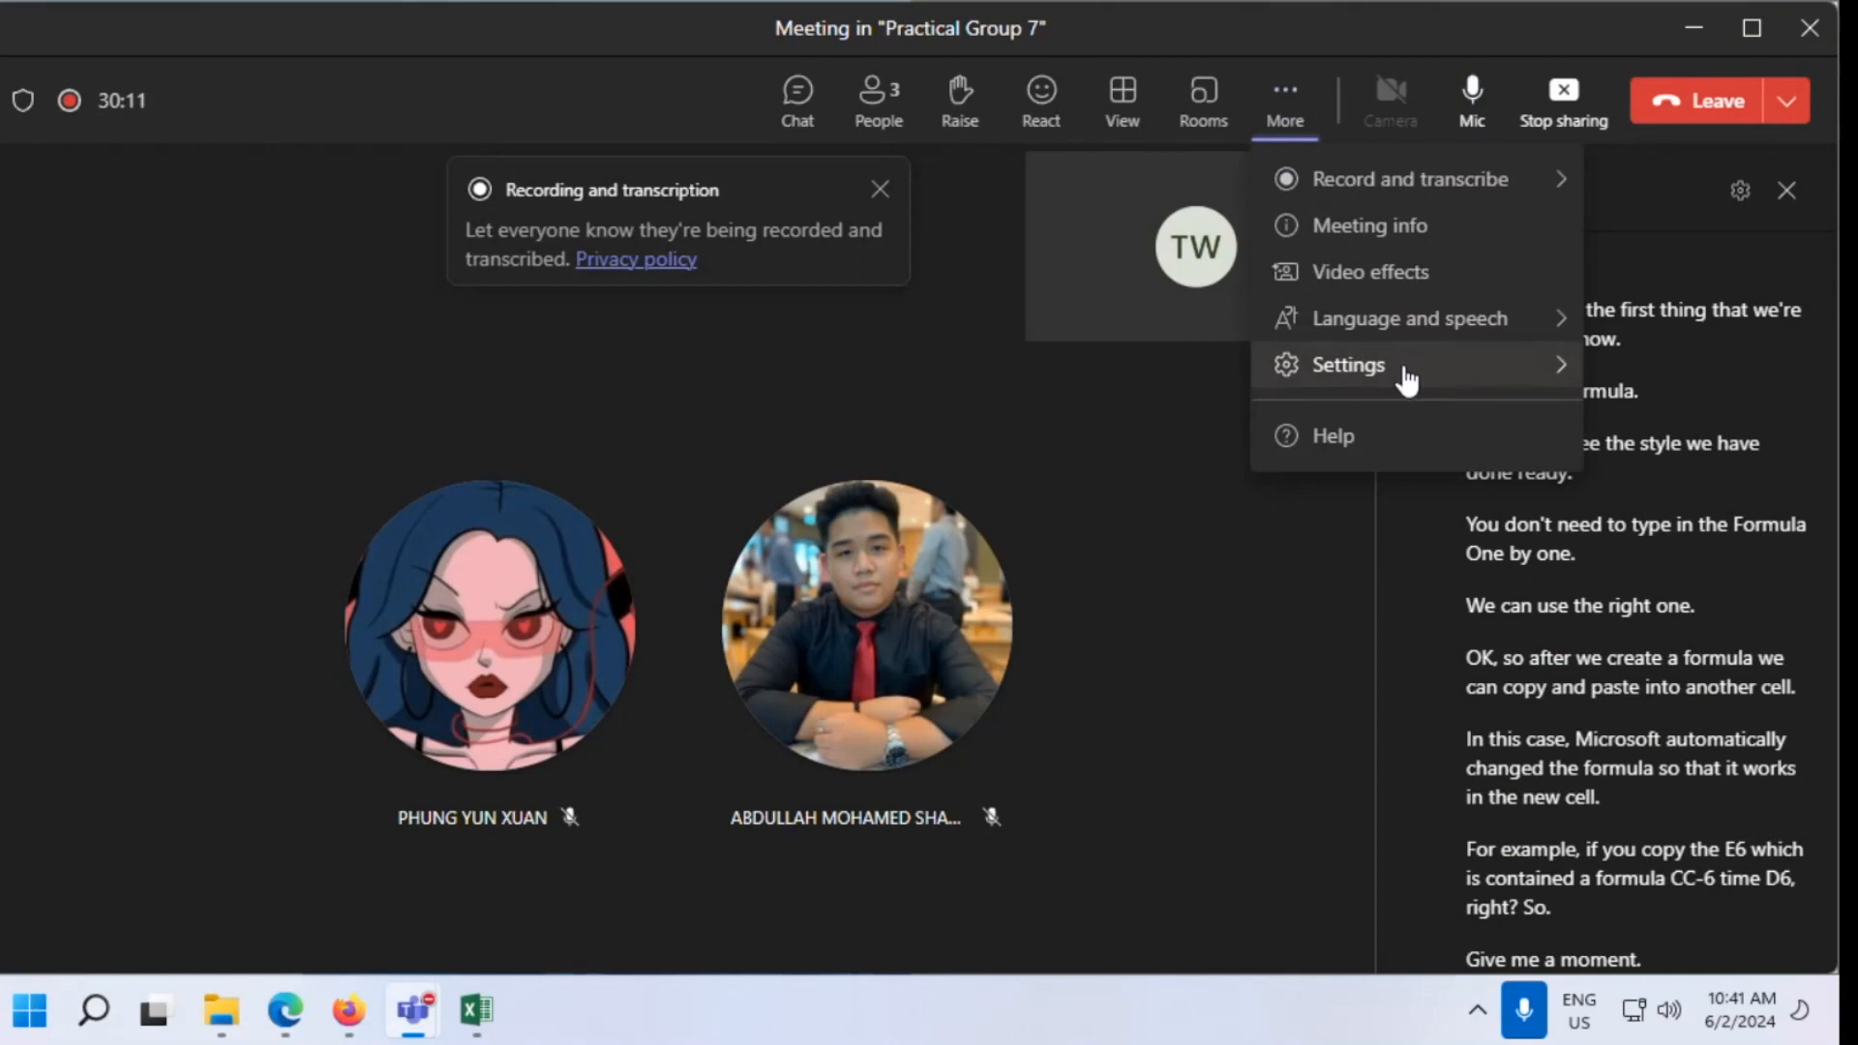
{"action": "mouse_move", "coordinate": [1384, 401]}
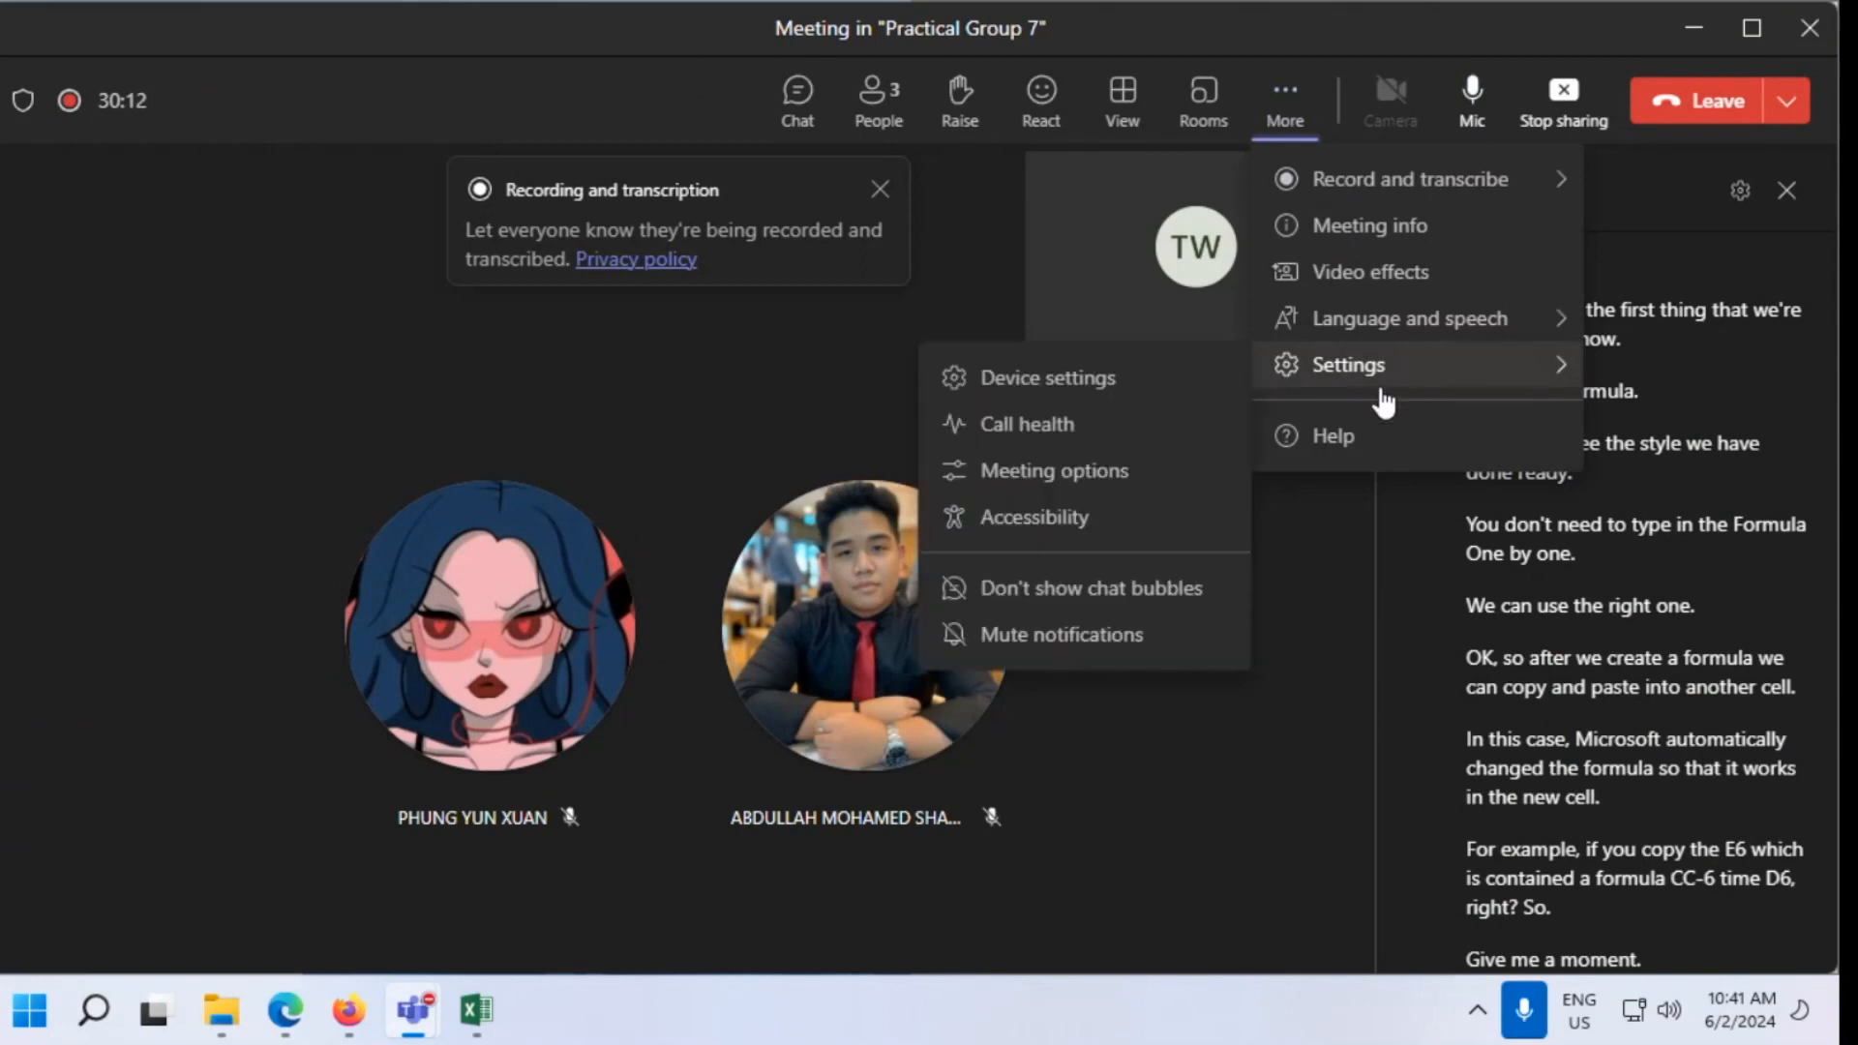
{"action": "left_click", "coordinate": [1070, 378]}
{"action": "left_click", "coordinate": [1533, 524]}
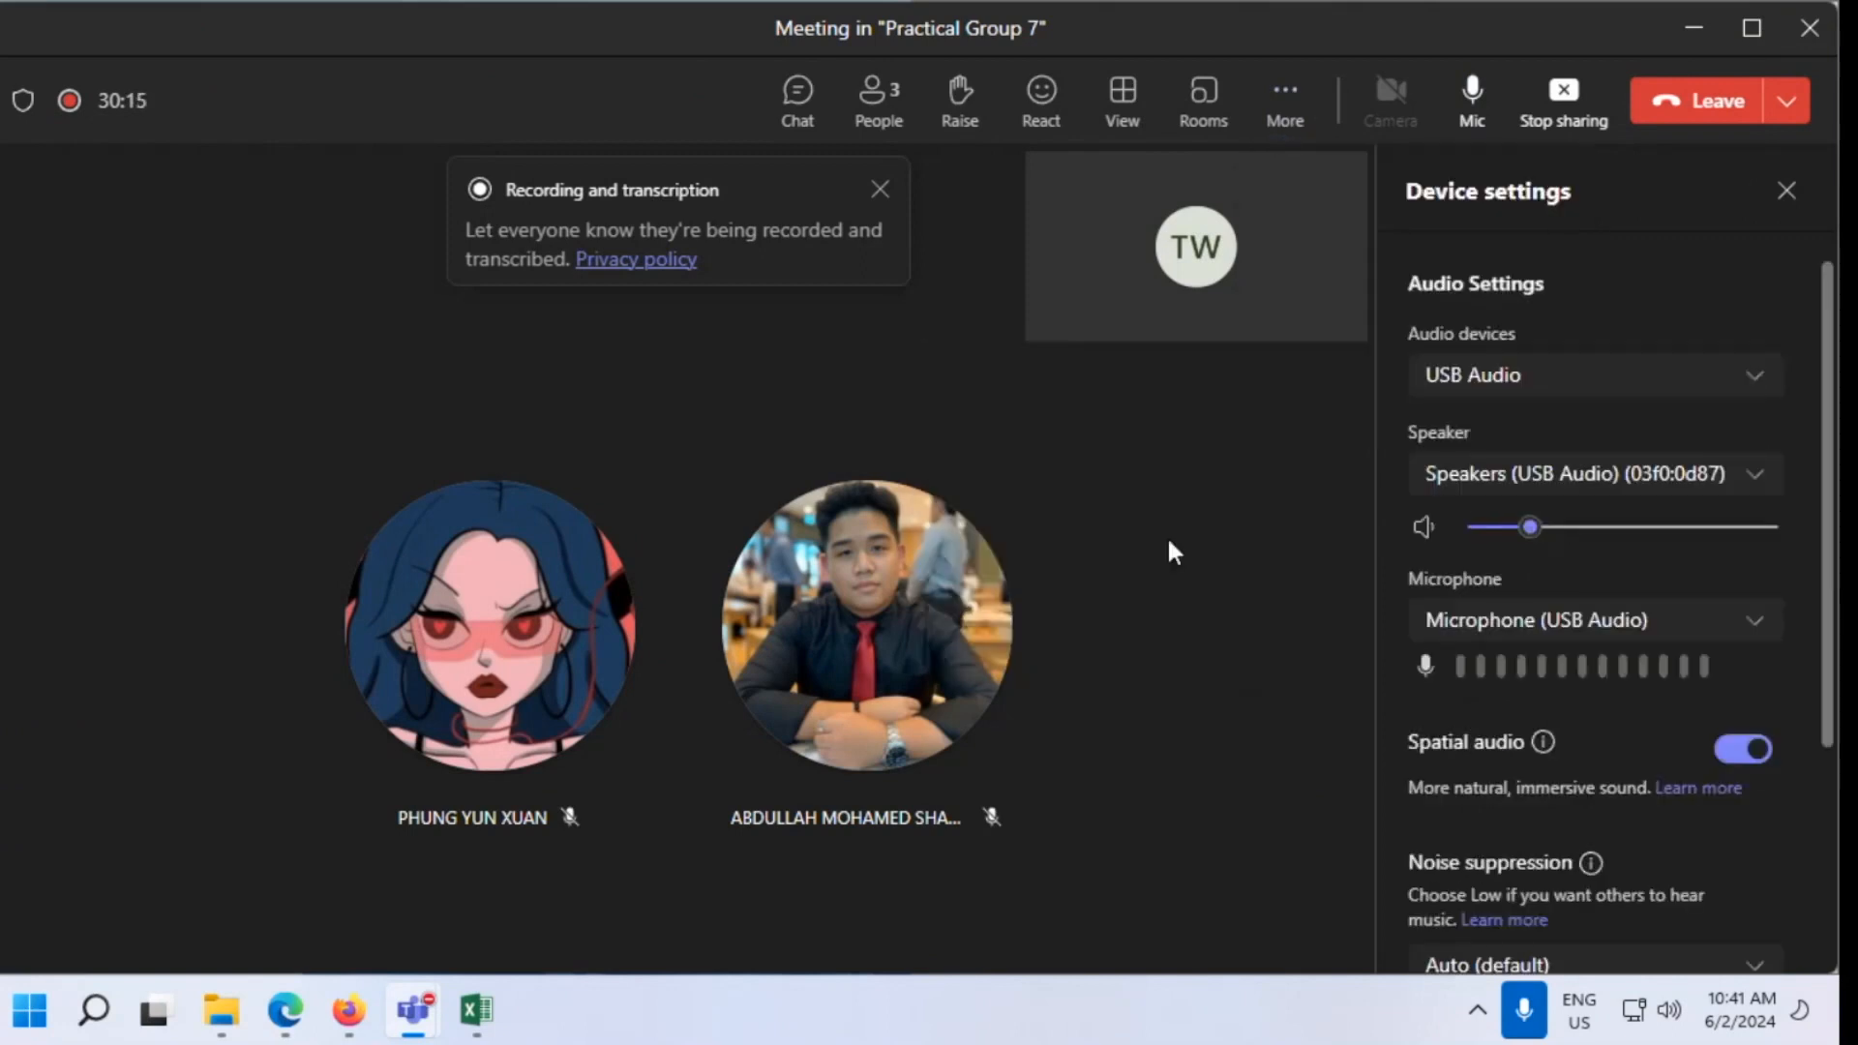
{"action": "left_click", "coordinate": [1686, 25]}
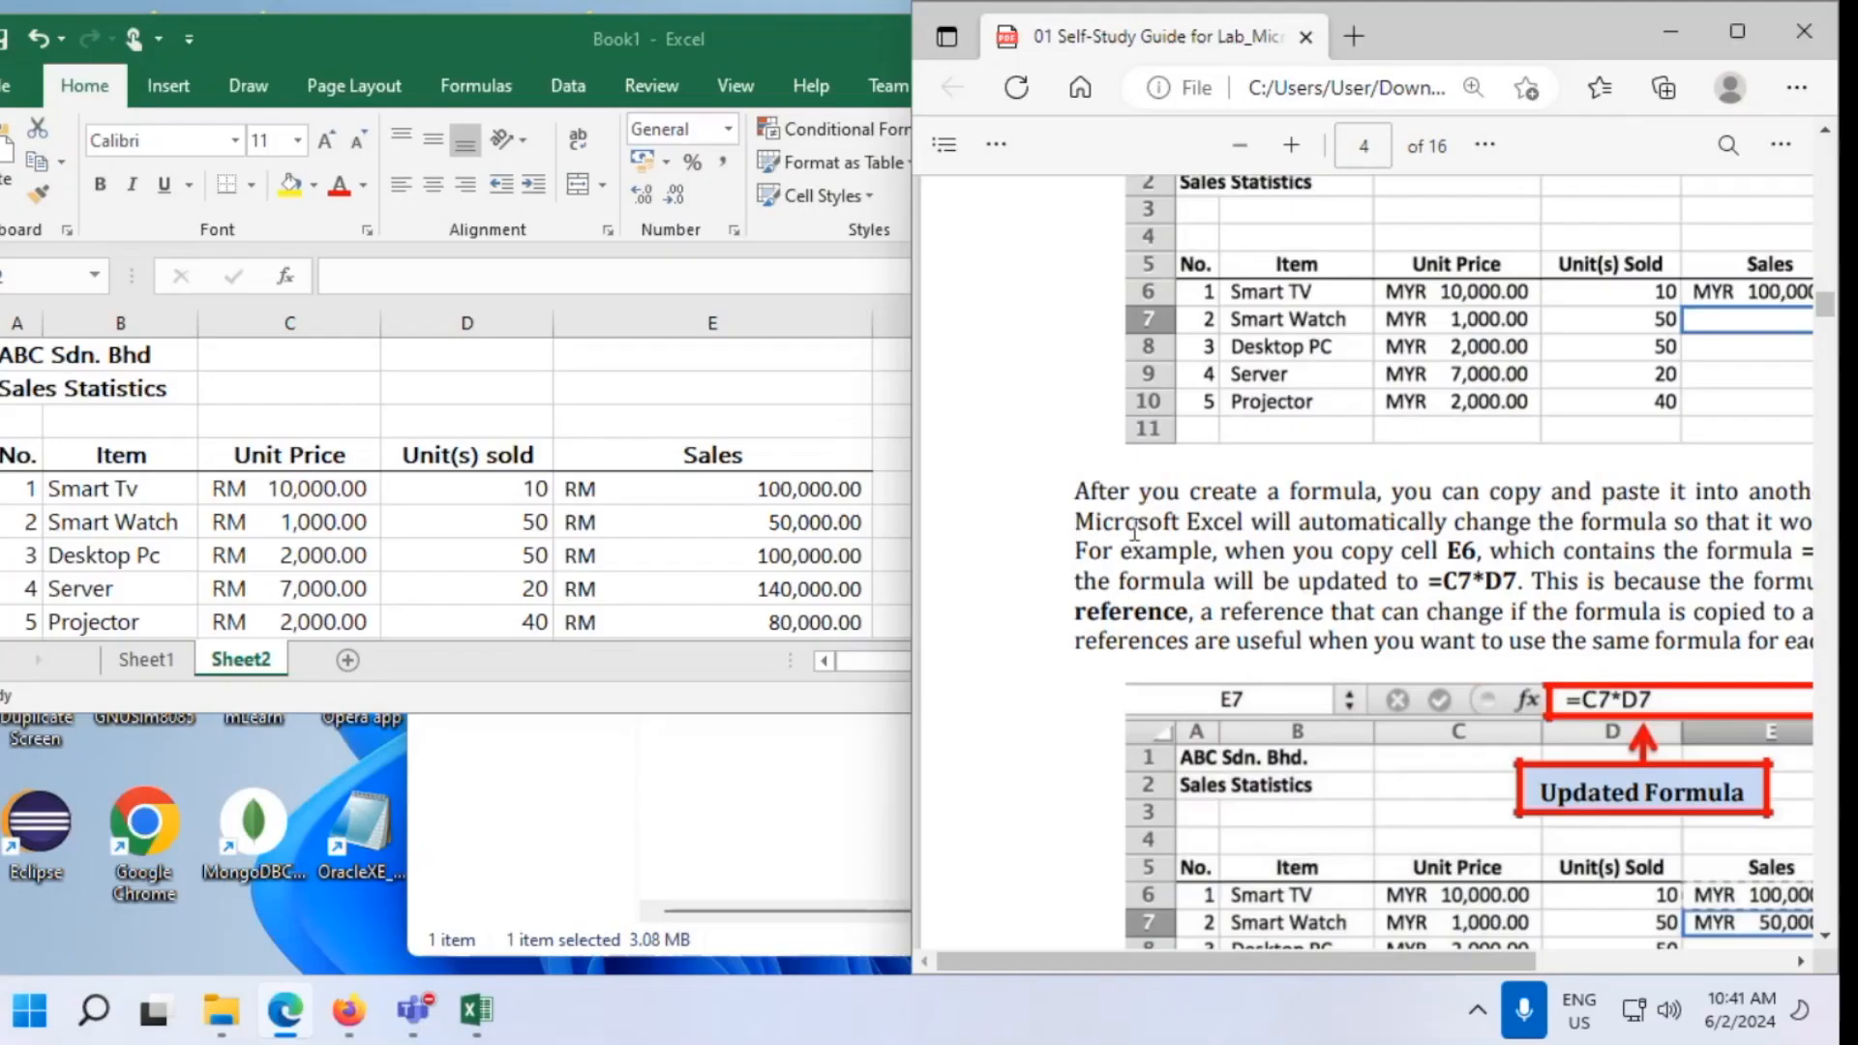
Maximize the guide PDF again and read the relative reference example with the updated formula
{"action": "left_click_drag", "start_coordinate": [1500, 32], "coordinate": [973, 41]}
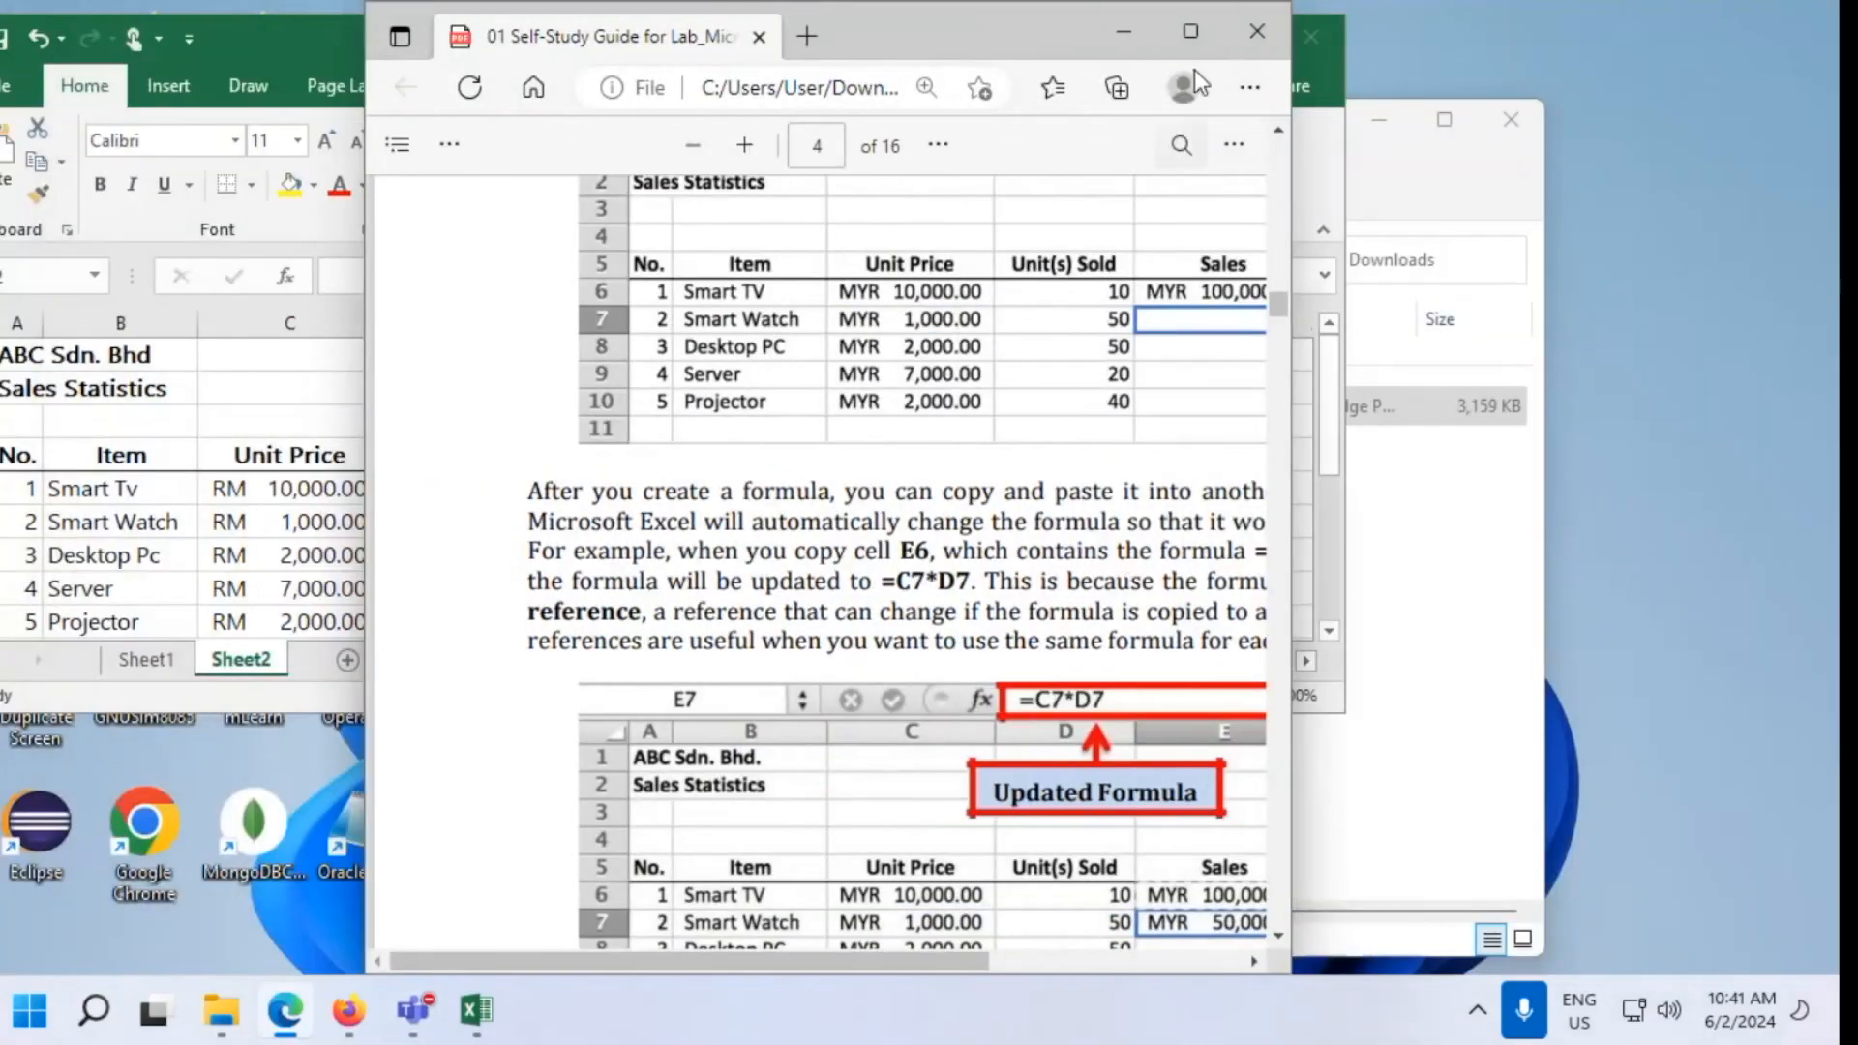
{"action": "left_click", "coordinate": [1191, 31]}
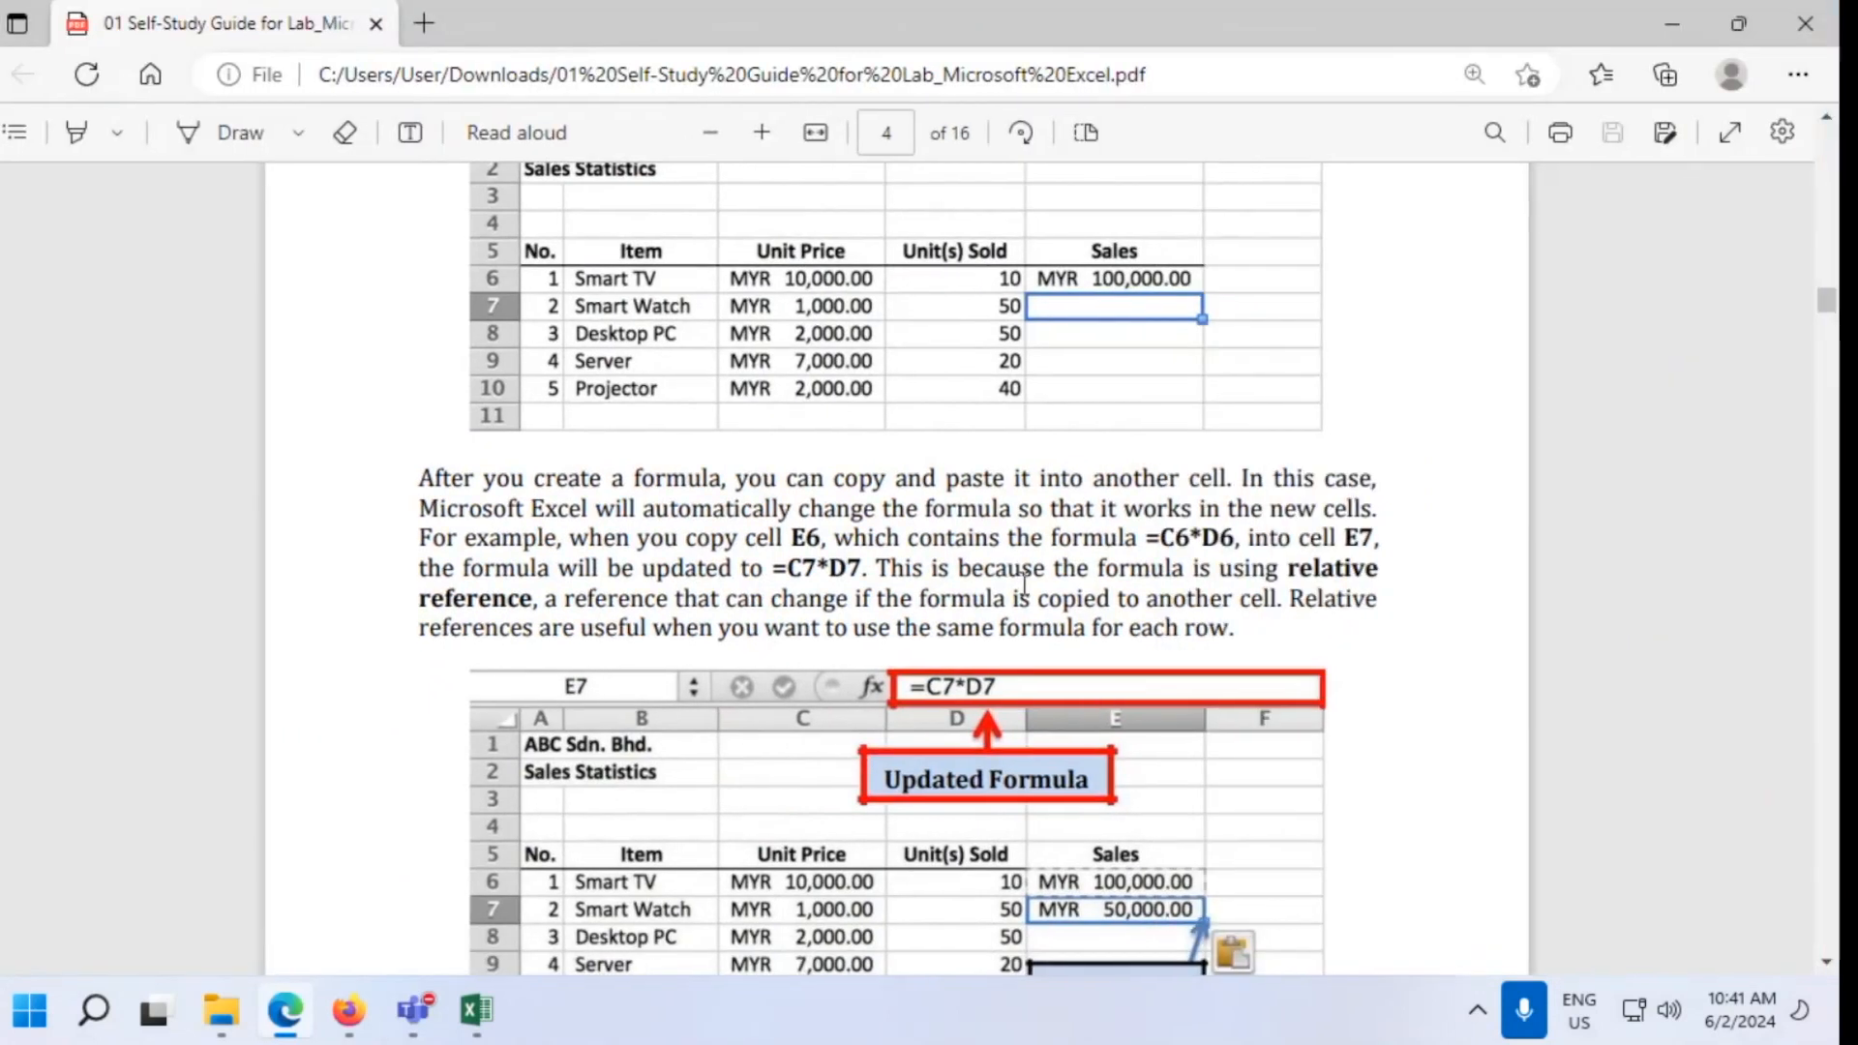
{"action": "scroll", "coordinate": [1024, 580], "scroll_direction": "down", "scroll_amount": 4}
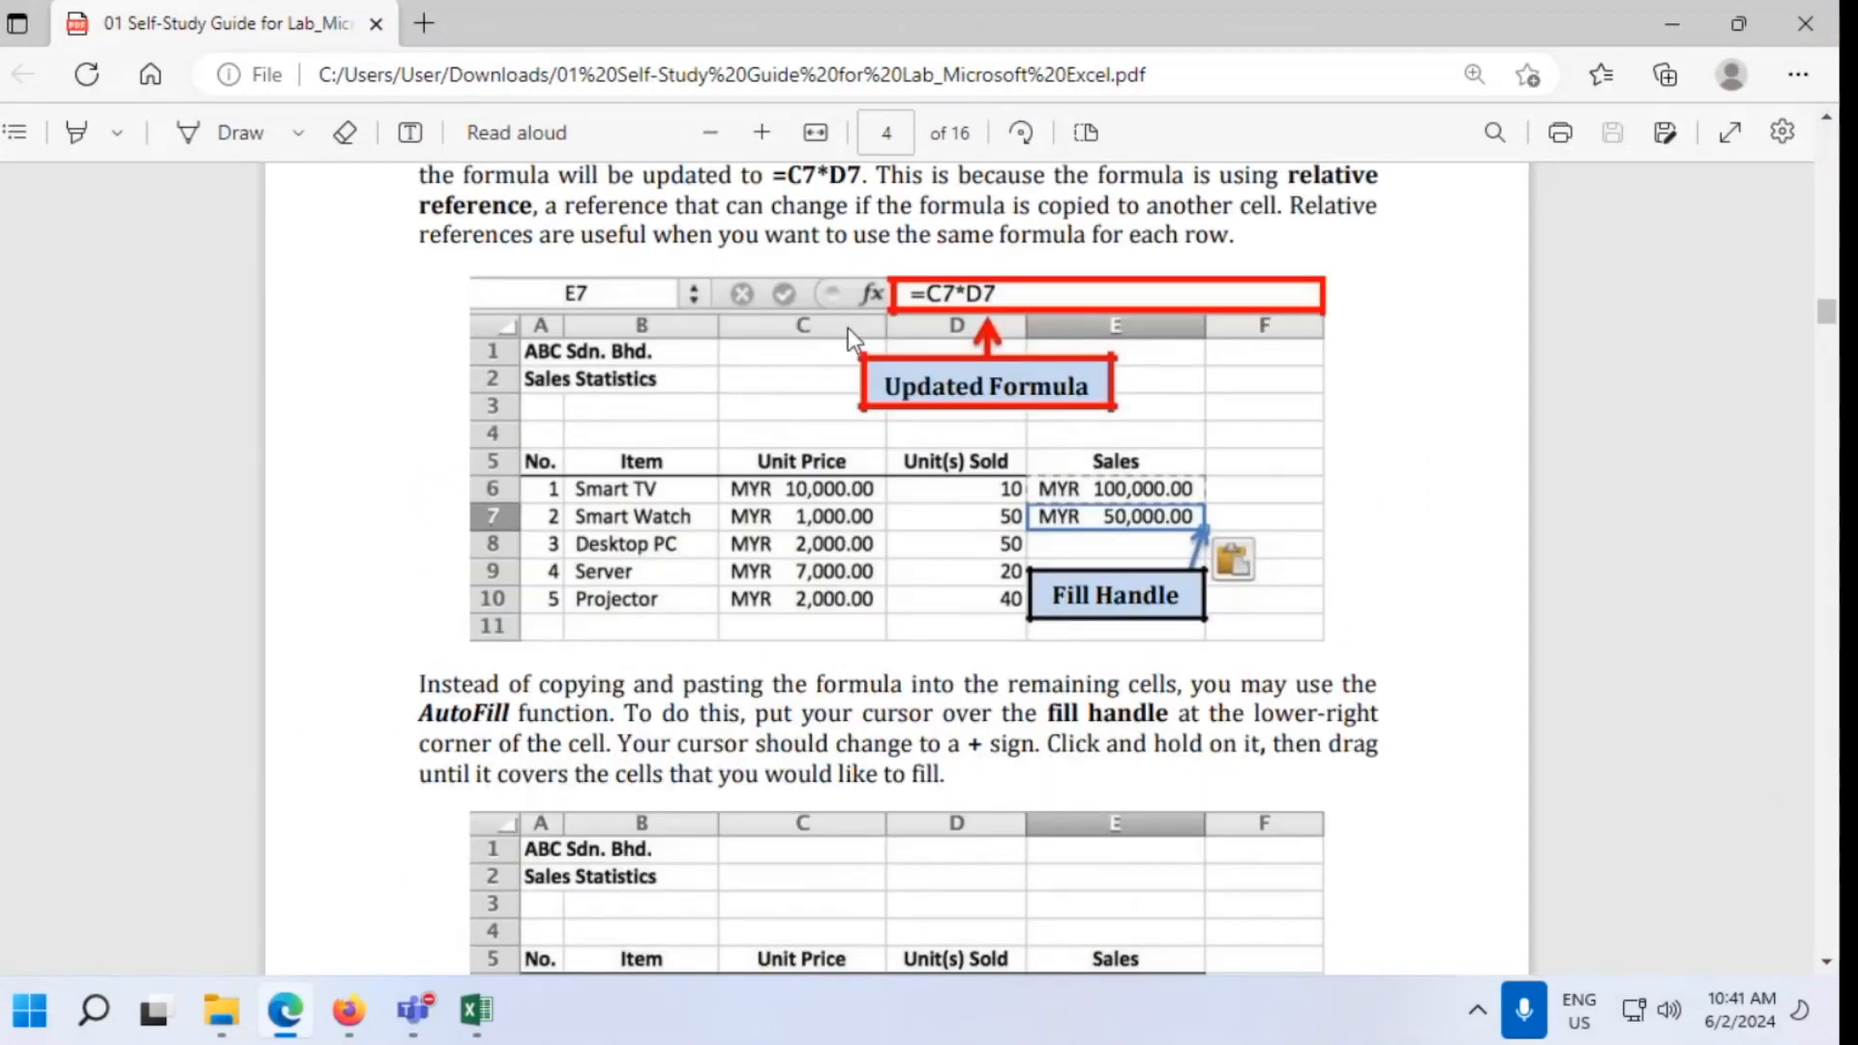
{"action": "scroll", "coordinate": [1123, 418], "scroll_direction": "up", "scroll_amount": 1}
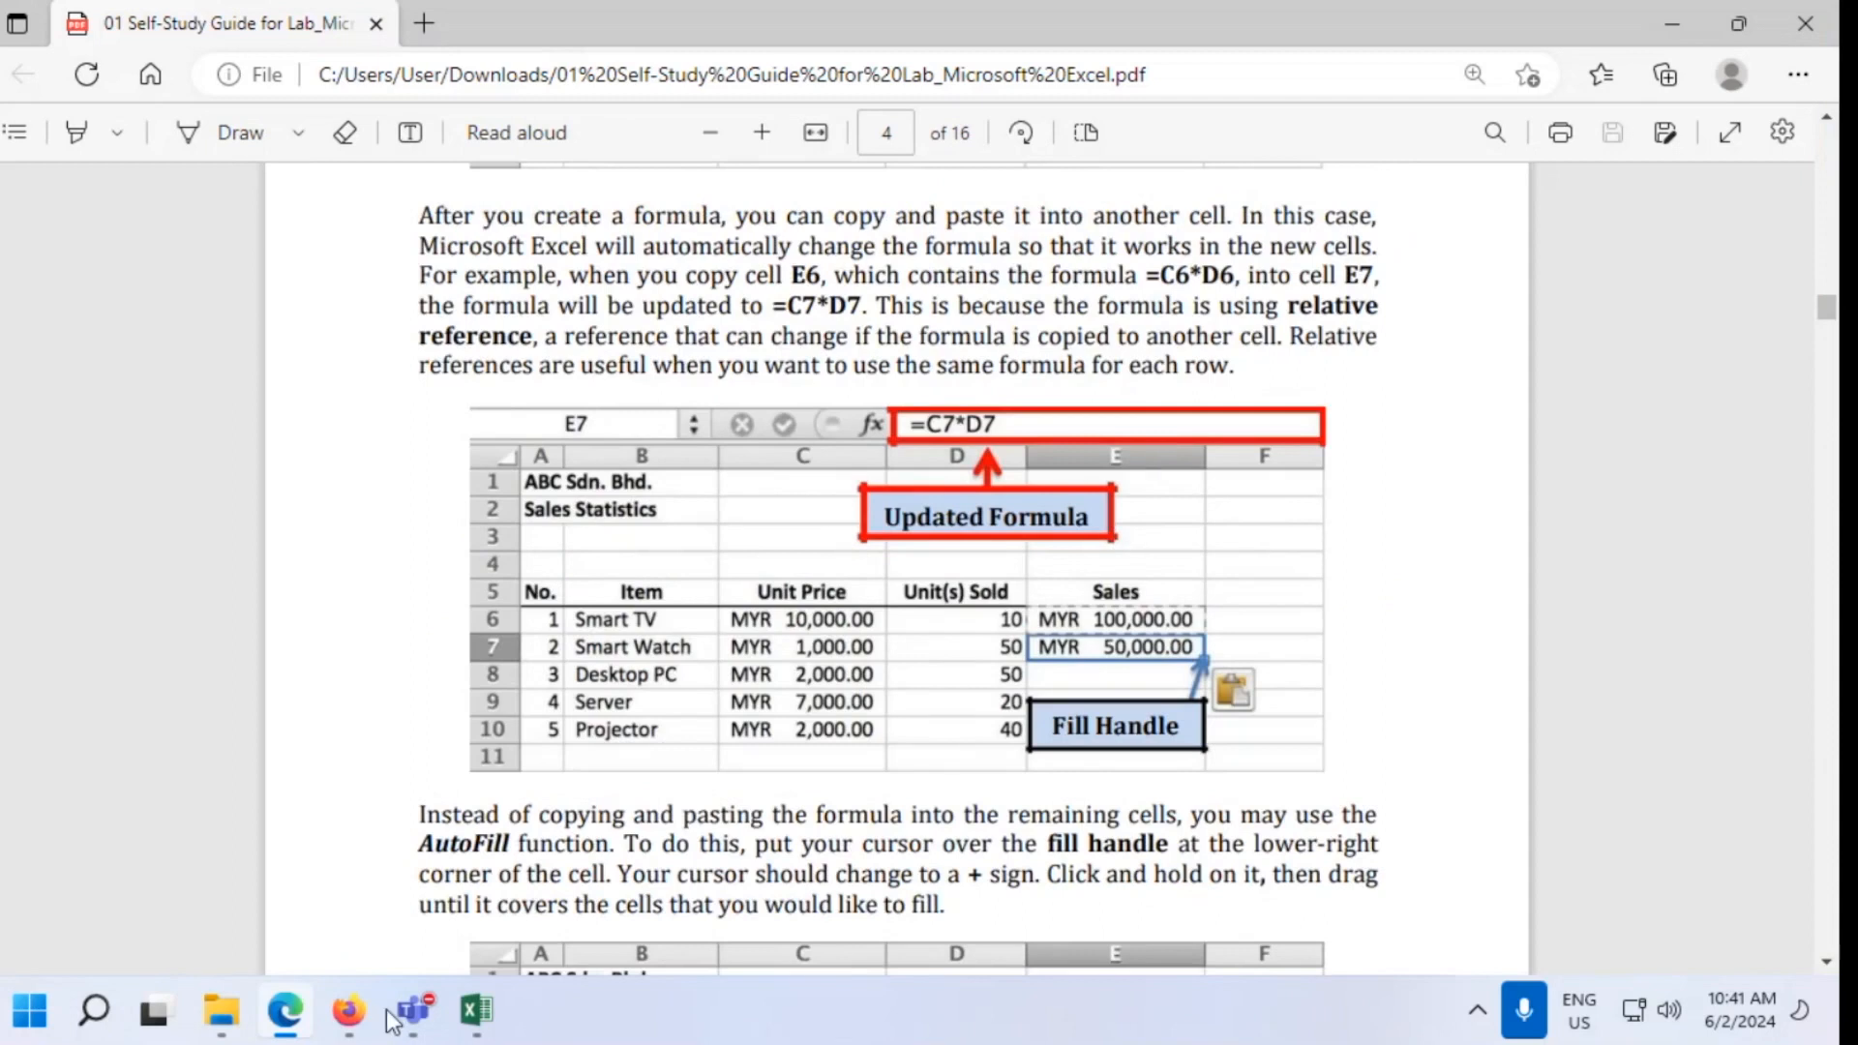
Switch to the Excel workbook and clear the sales formulas in E6:E9 below the Smart Tv row
{"action": "left_click", "coordinate": [475, 1011]}
{"action": "left_click", "coordinate": [1244, 36]}
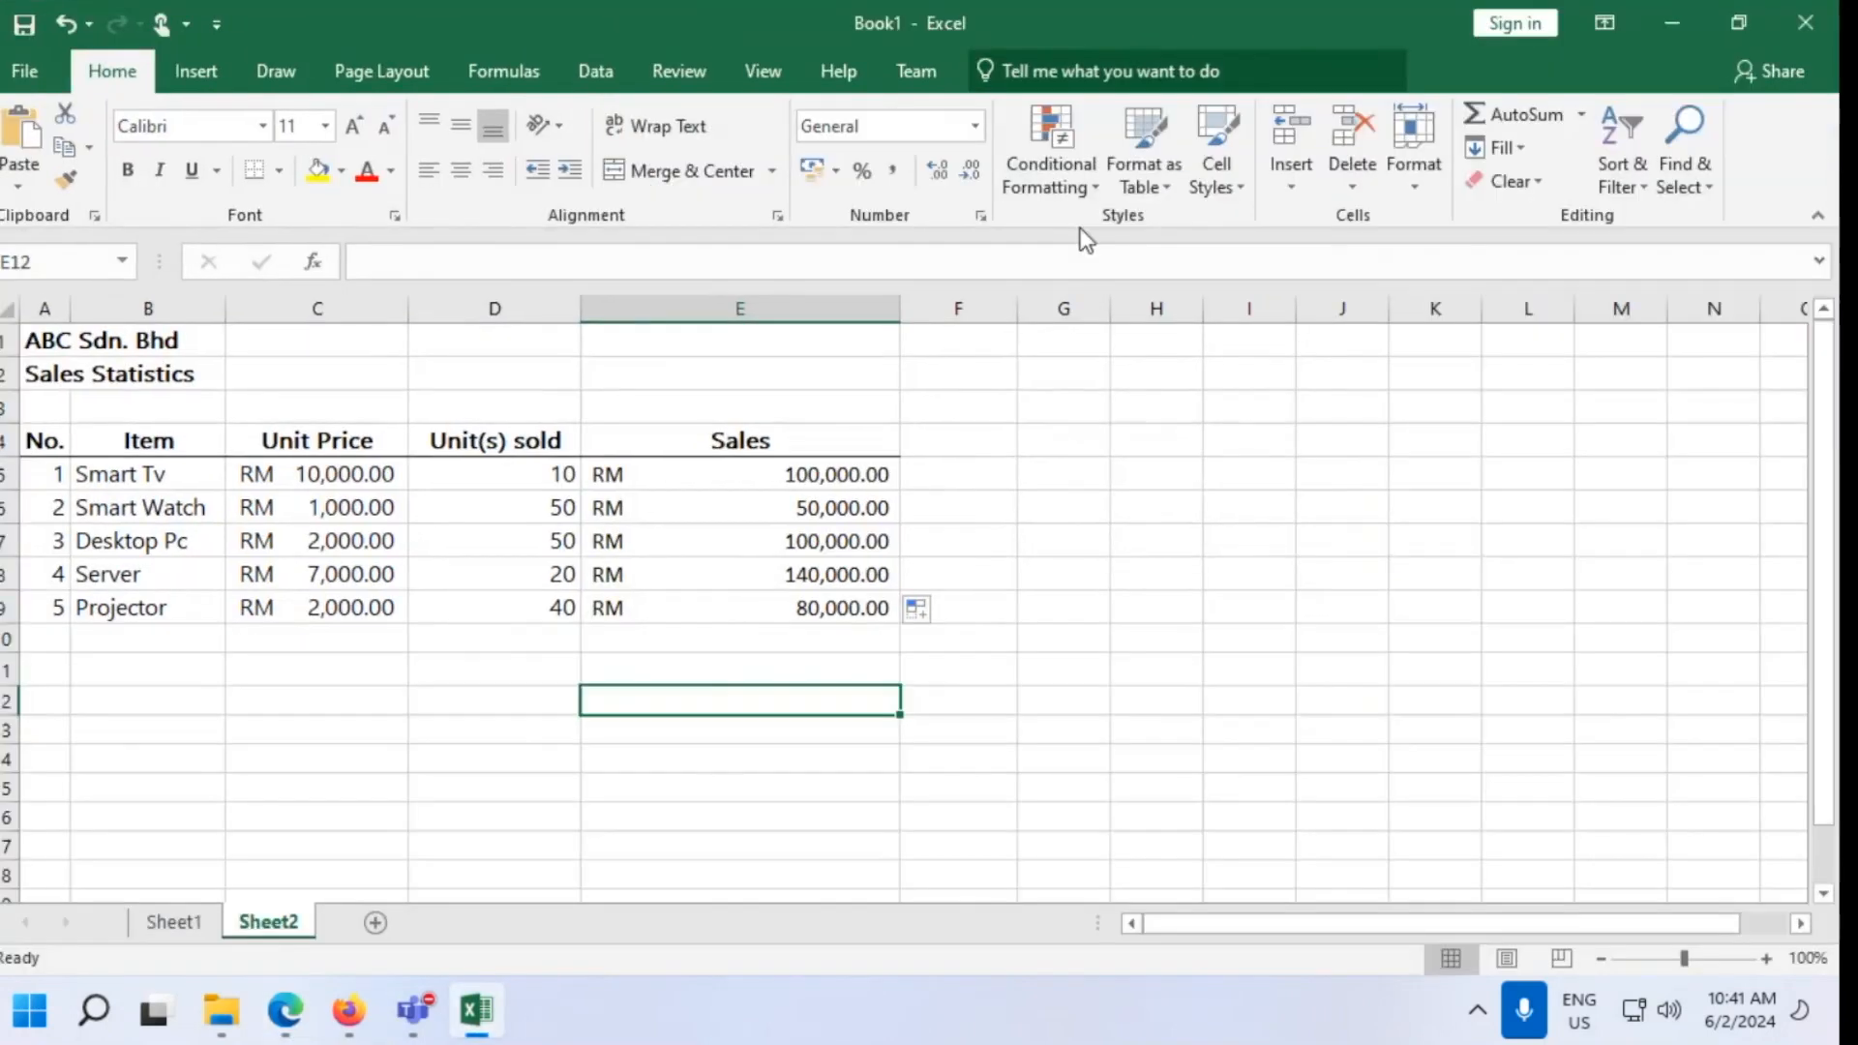
{"action": "left_click_drag", "start_coordinate": [813, 508], "coordinate": [811, 601]}
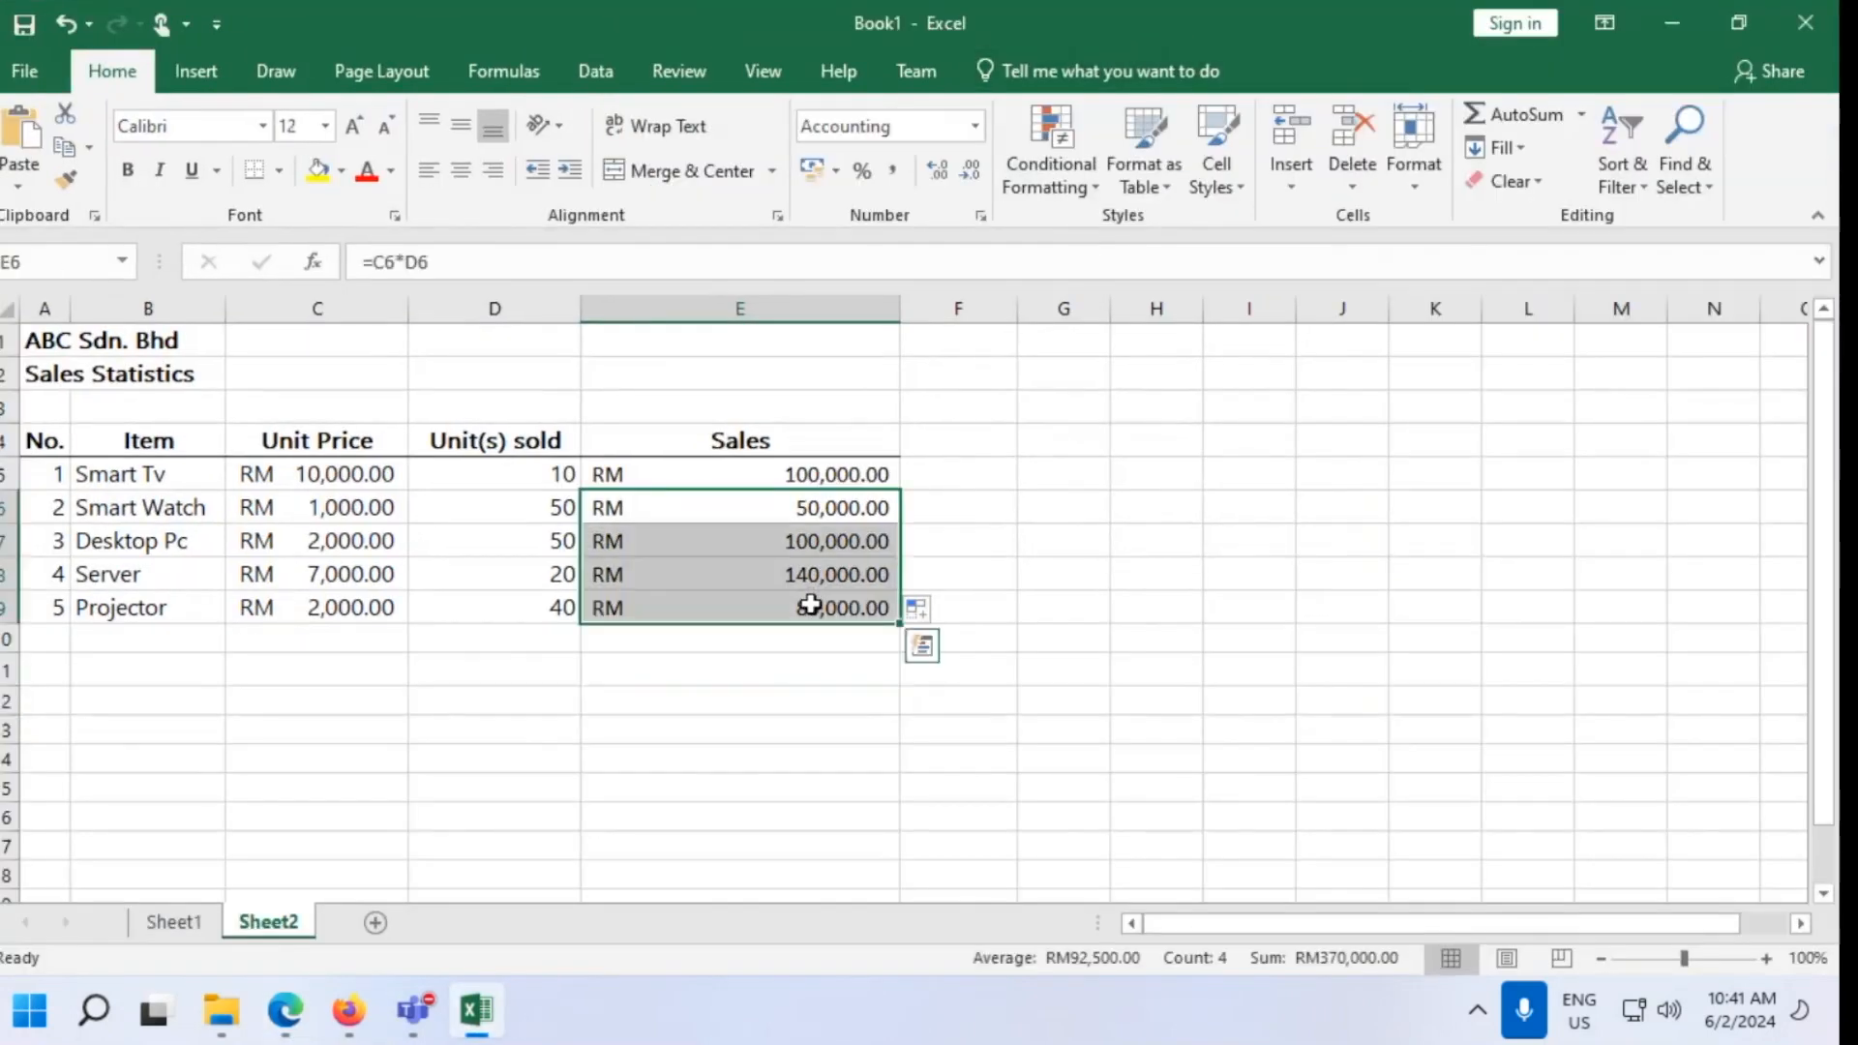
{"action": "key", "text": "BackSpace"}
{"action": "left_click", "coordinate": [1308, 704]}
{"action": "left_click_drag", "start_coordinate": [794, 515], "coordinate": [801, 600]}
{"action": "key", "text": "Delete"}
{"action": "left_click", "coordinate": [1258, 634]}
Copy the Smart Tv sales formula from E5 into E6 and compare the formulas in the two cells
{"action": "left_click", "coordinate": [769, 479]}
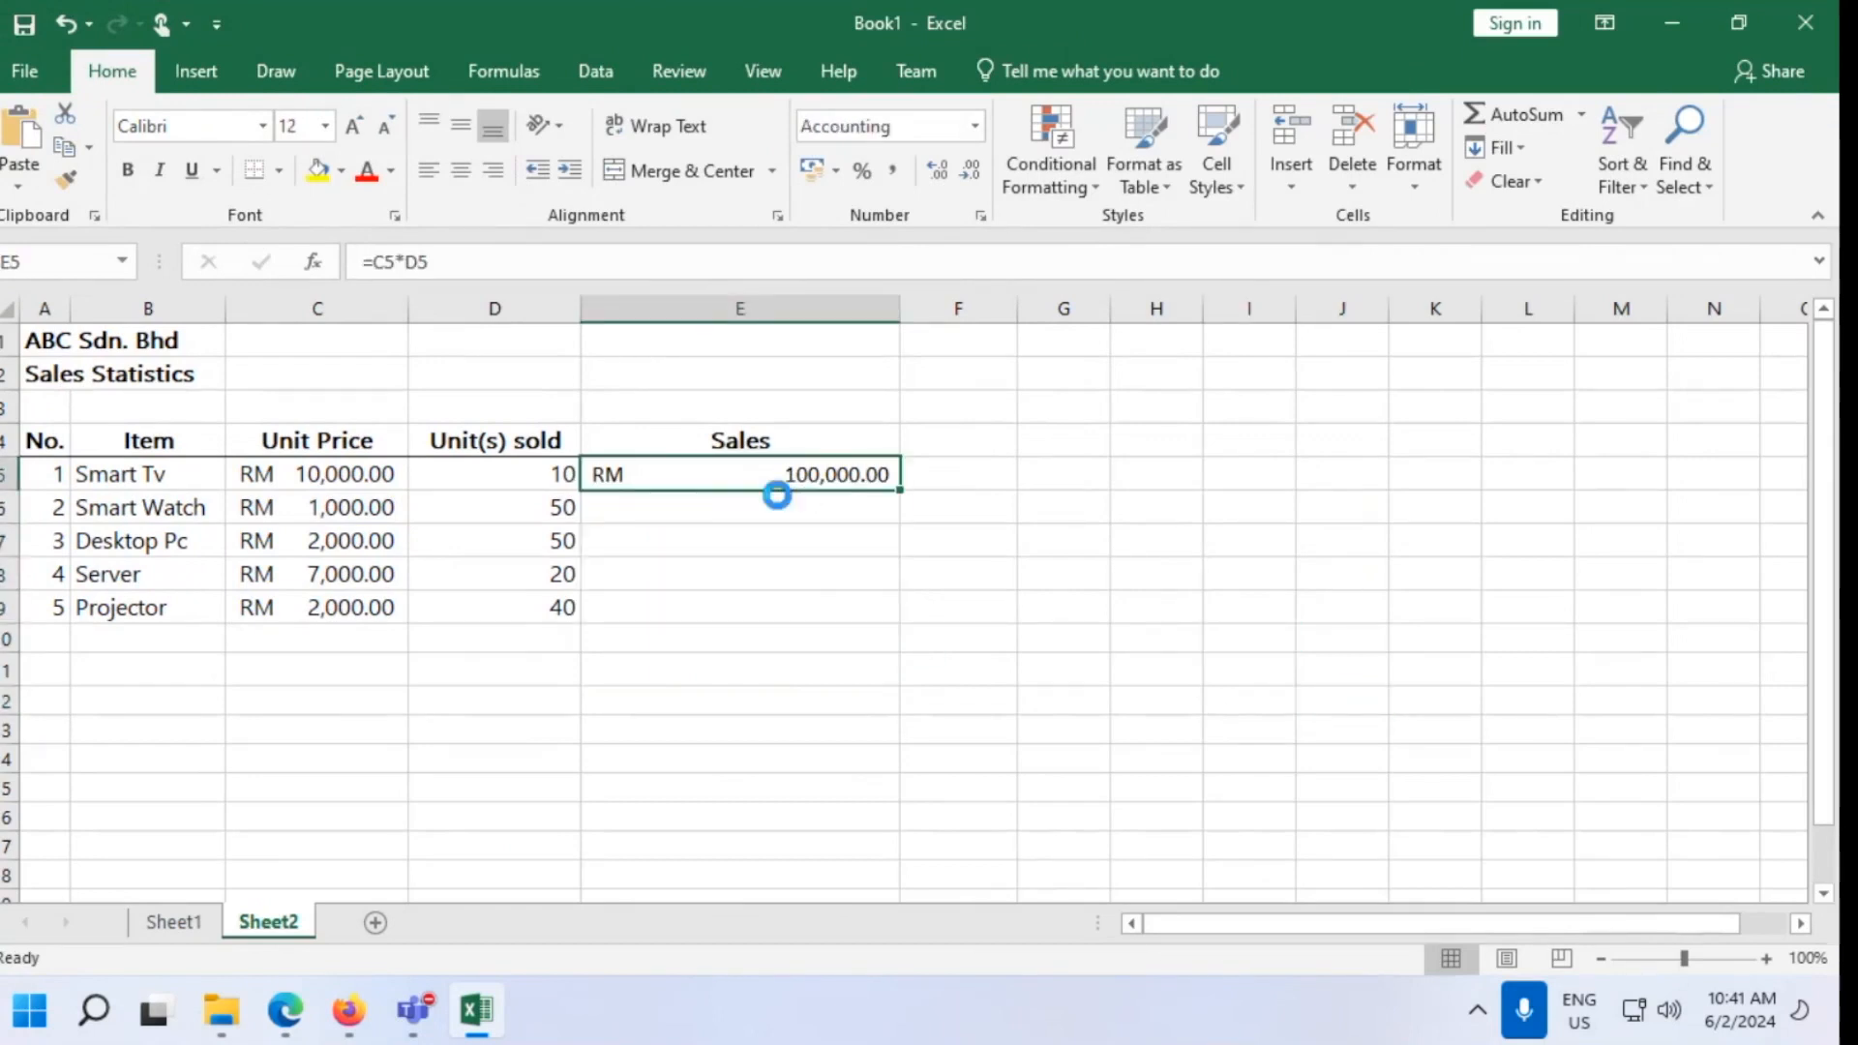
{"action": "key", "text": "ctrl+c"}
{"action": "left_click", "coordinate": [747, 507]}
{"action": "key", "text": "ctrl+v"}
{"action": "left_click", "coordinate": [755, 639]}
{"action": "left_click", "coordinate": [738, 514]}
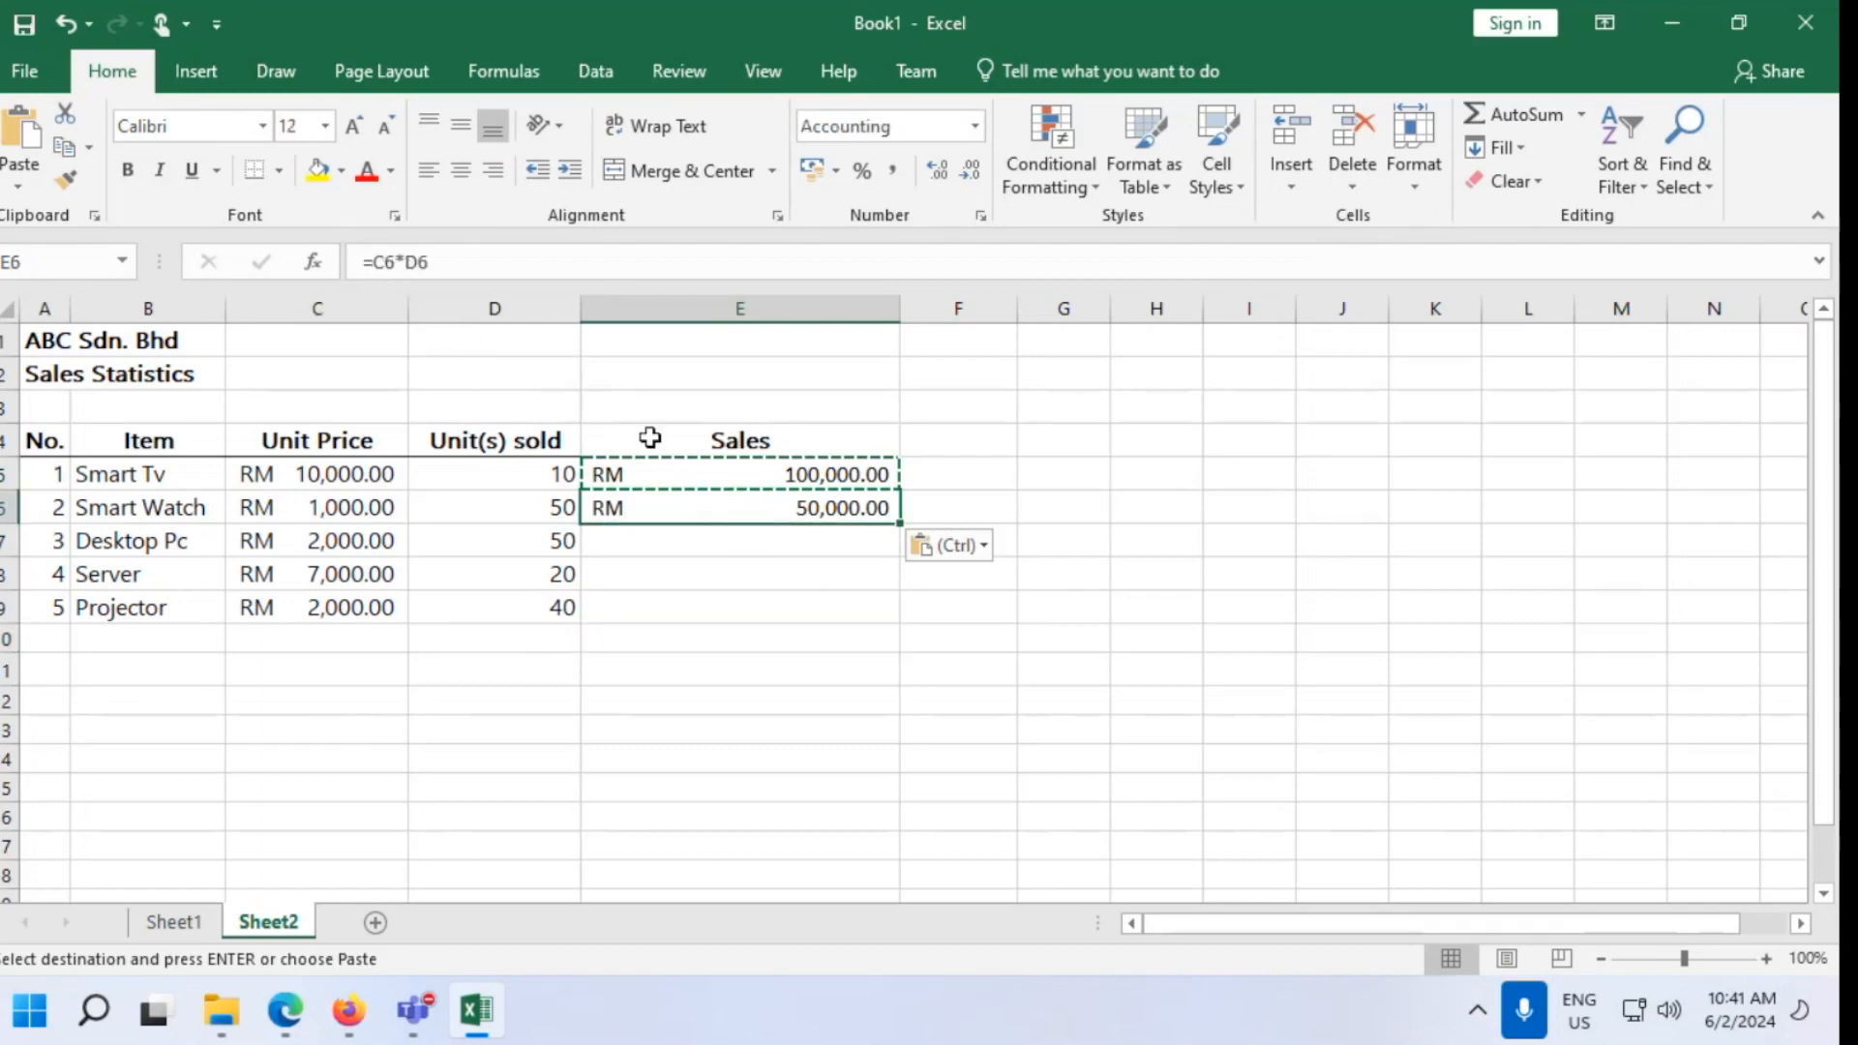
{"action": "left_click", "coordinate": [672, 469]}
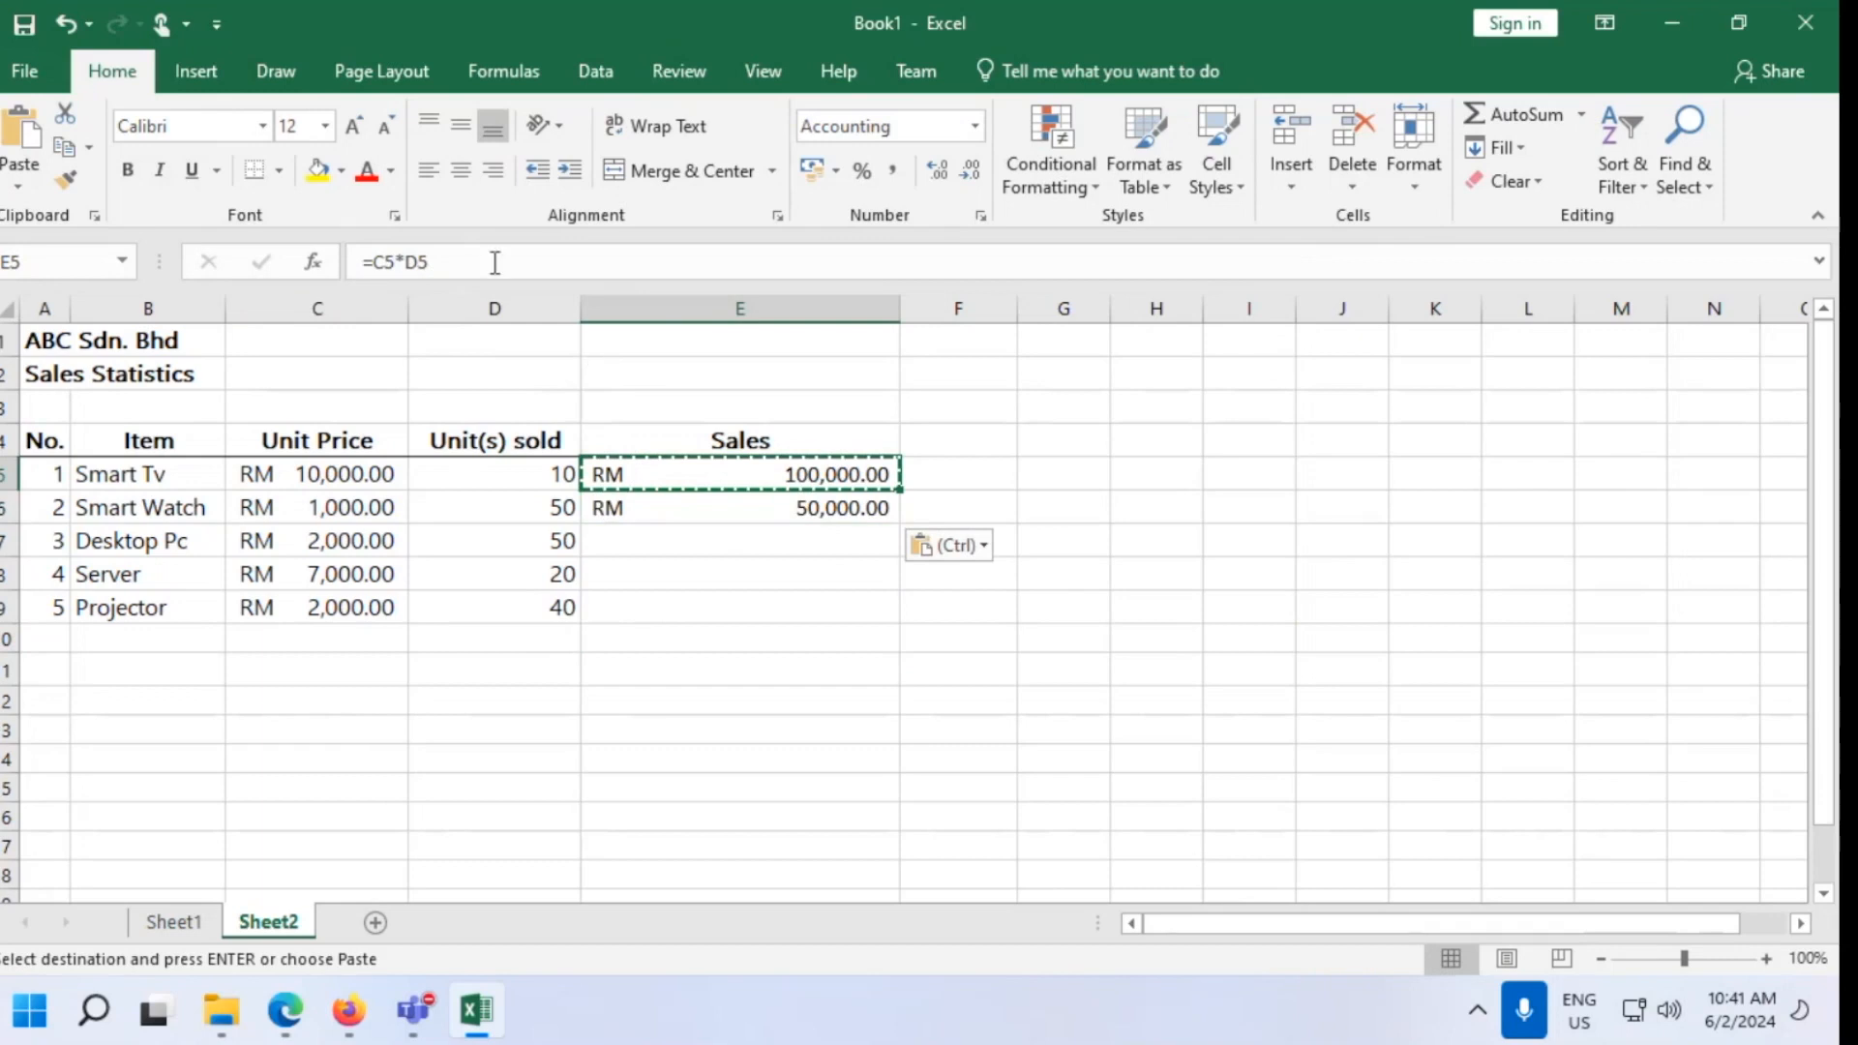
{"action": "left_click", "coordinate": [650, 509]}
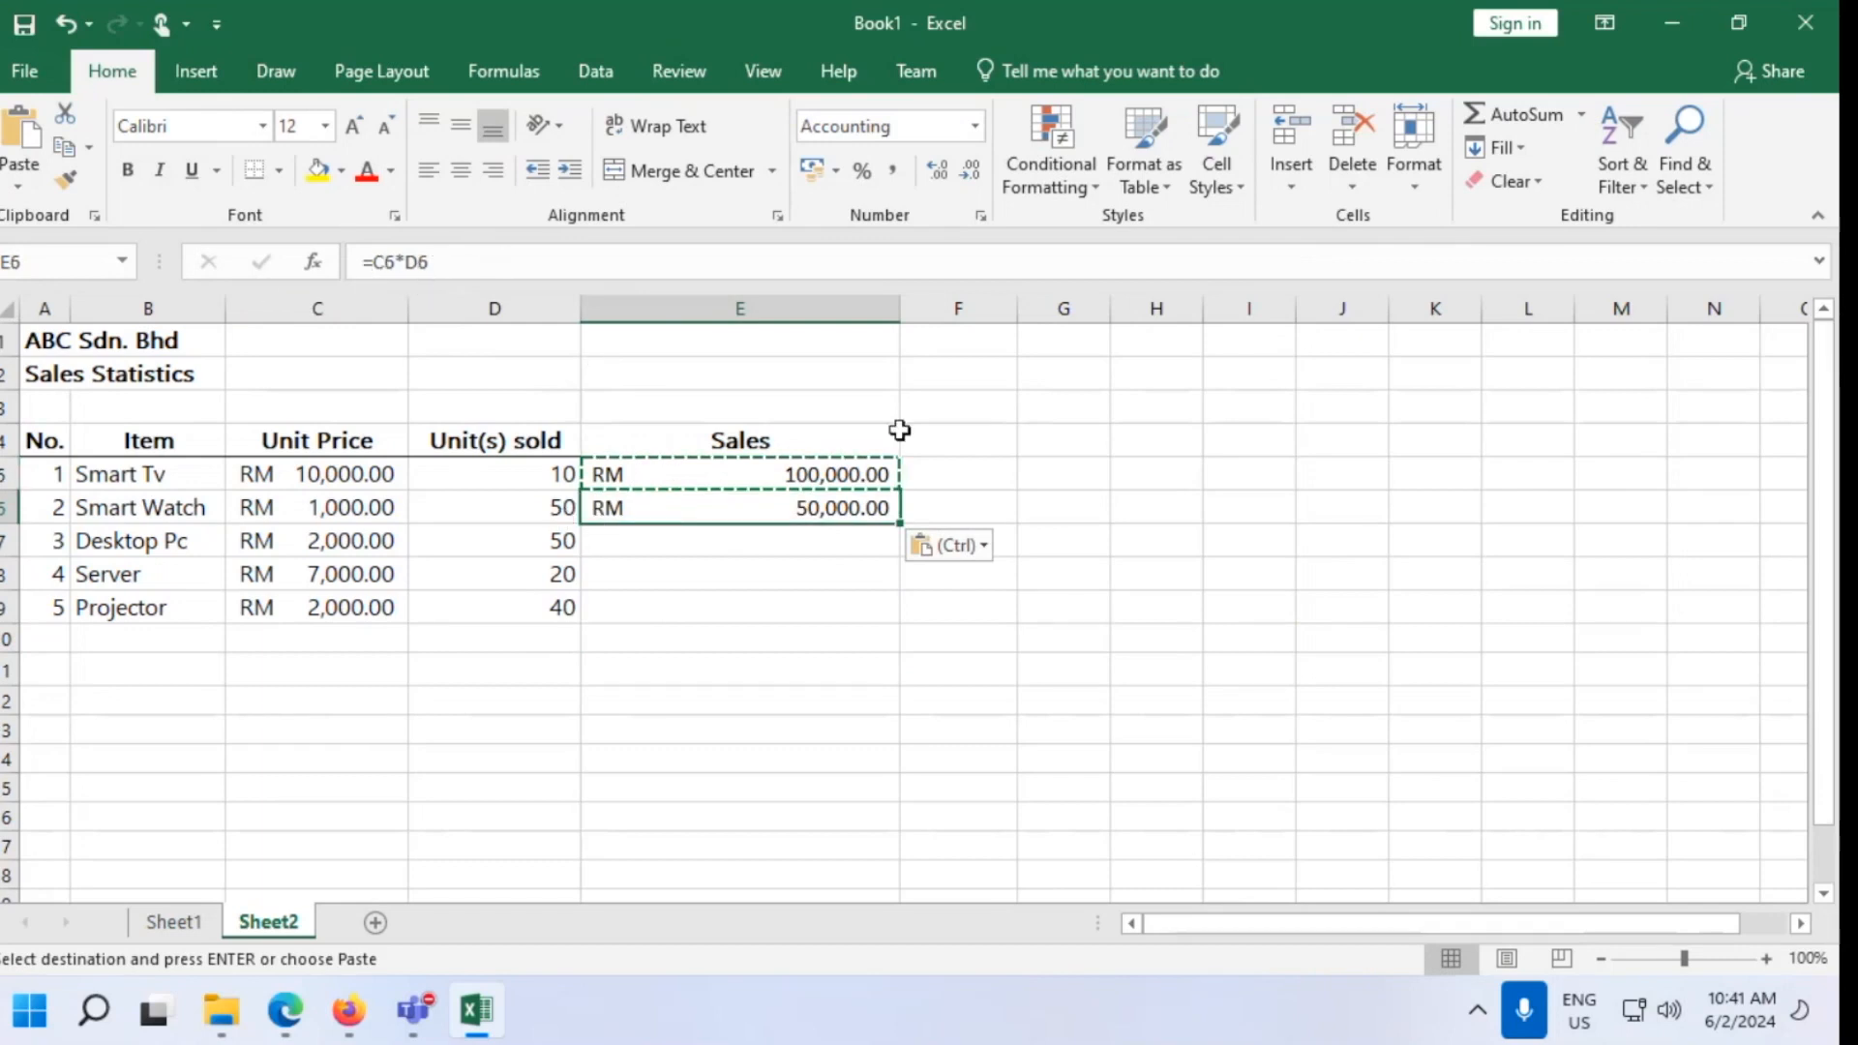
Fill the sales formulas from E5:E6 down through E9 and deselect the range
{"action": "left_click_drag", "start_coordinate": [822, 474], "coordinate": [820, 506]}
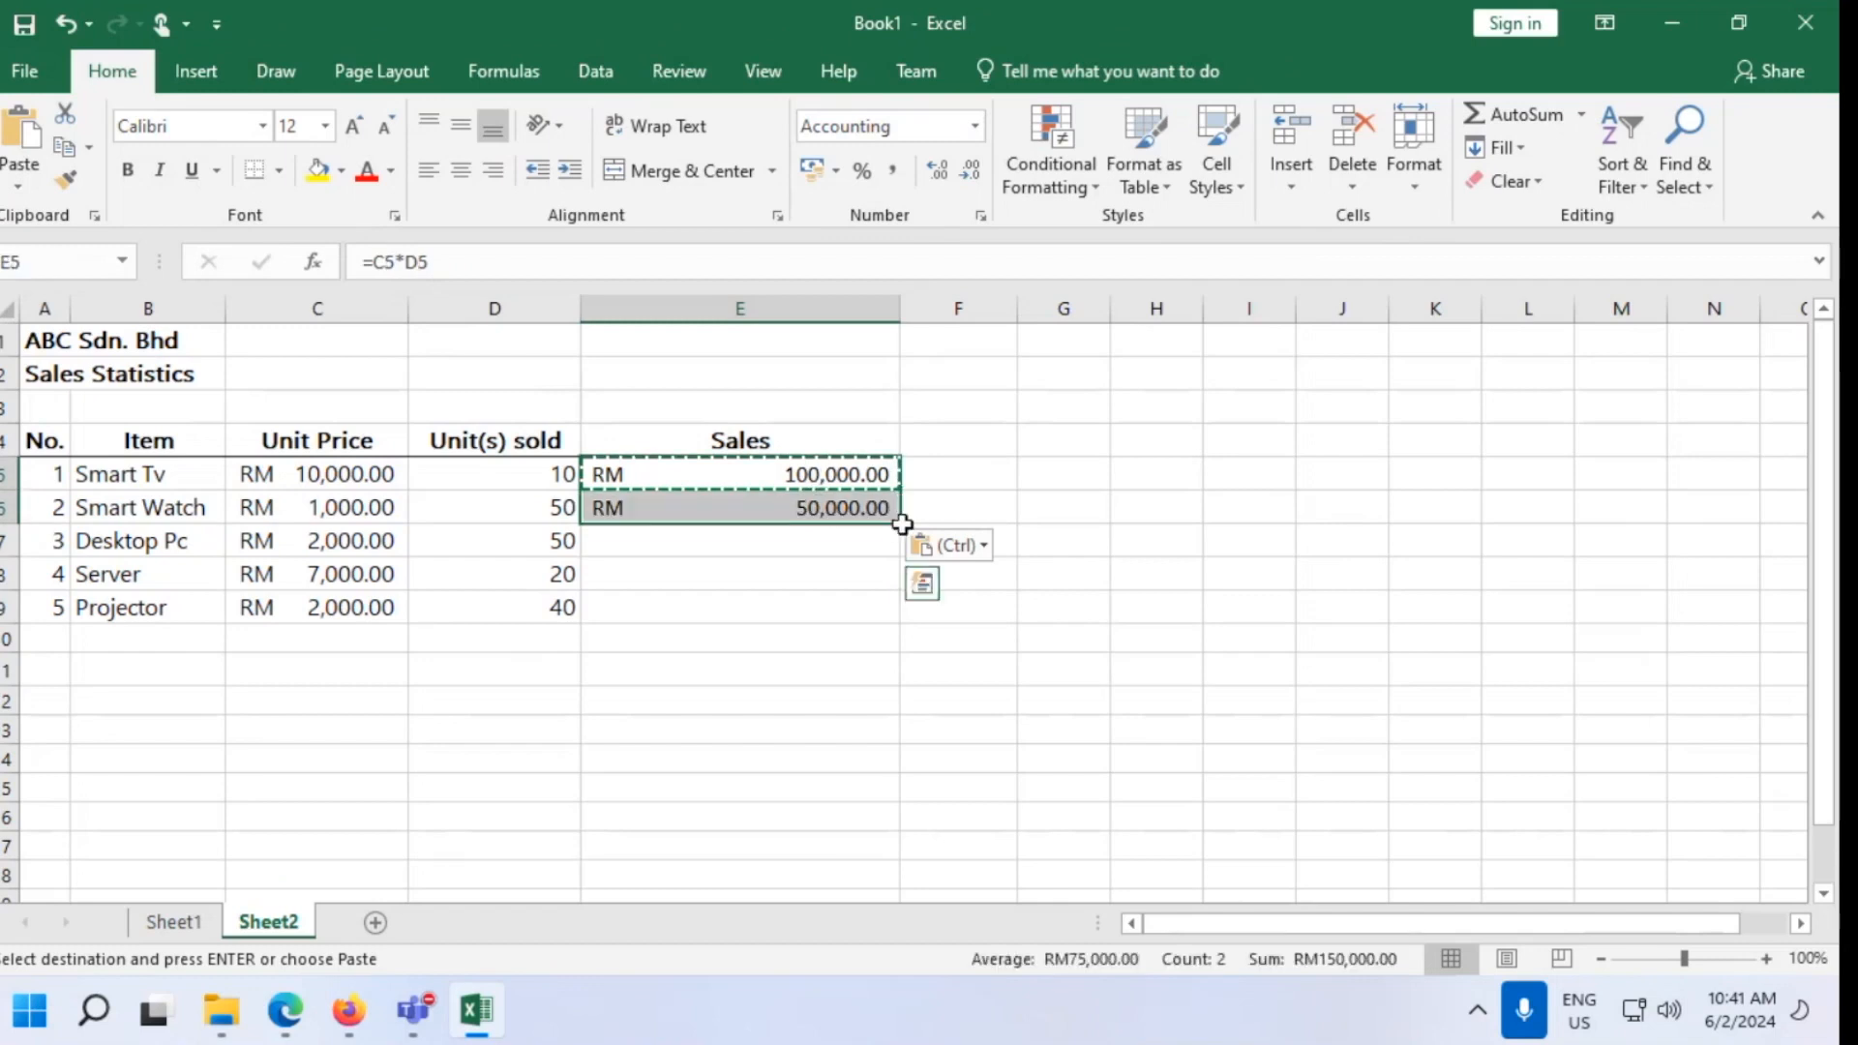
{"action": "left_click_drag", "start_coordinate": [904, 523], "coordinate": [887, 620]}
{"action": "left_click", "coordinate": [857, 707]}
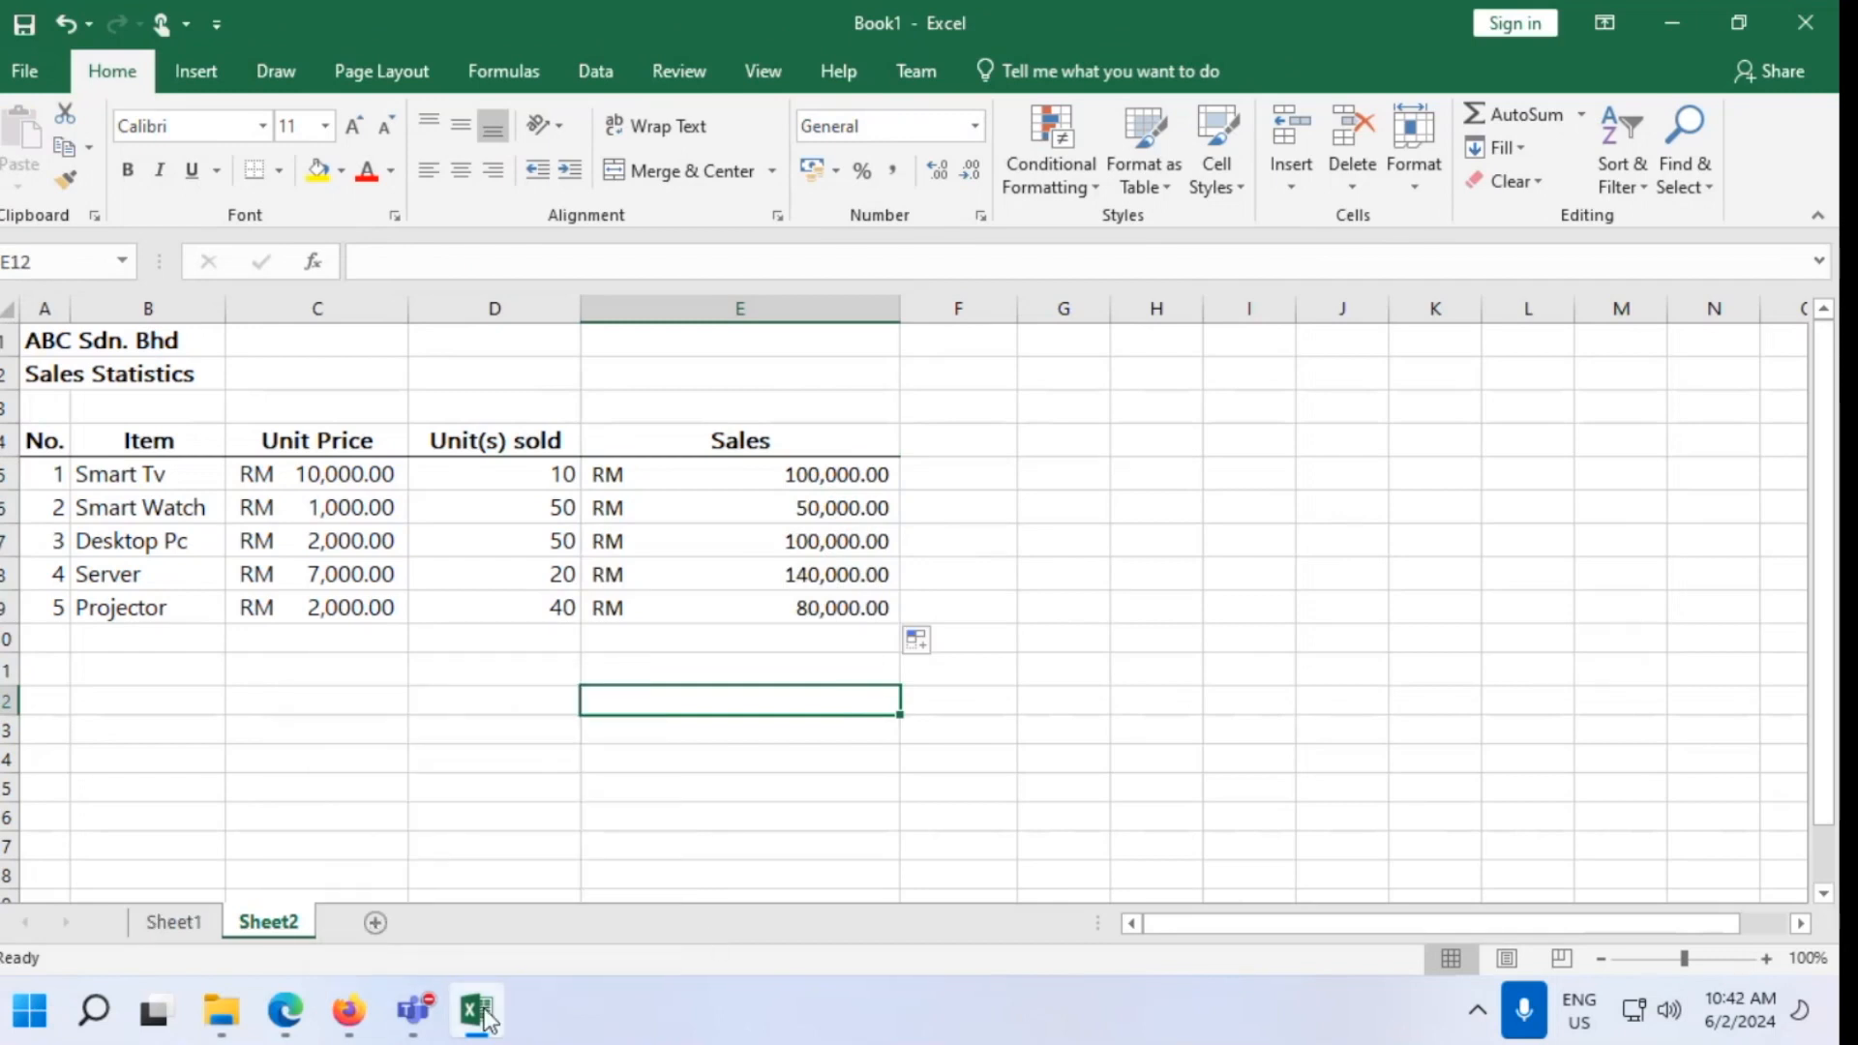
Switch to the guide PDF and read how AutoFill and the fill handle copy a formula to the remaining cells
{"action": "mouse_move", "coordinate": [502, 1012]}
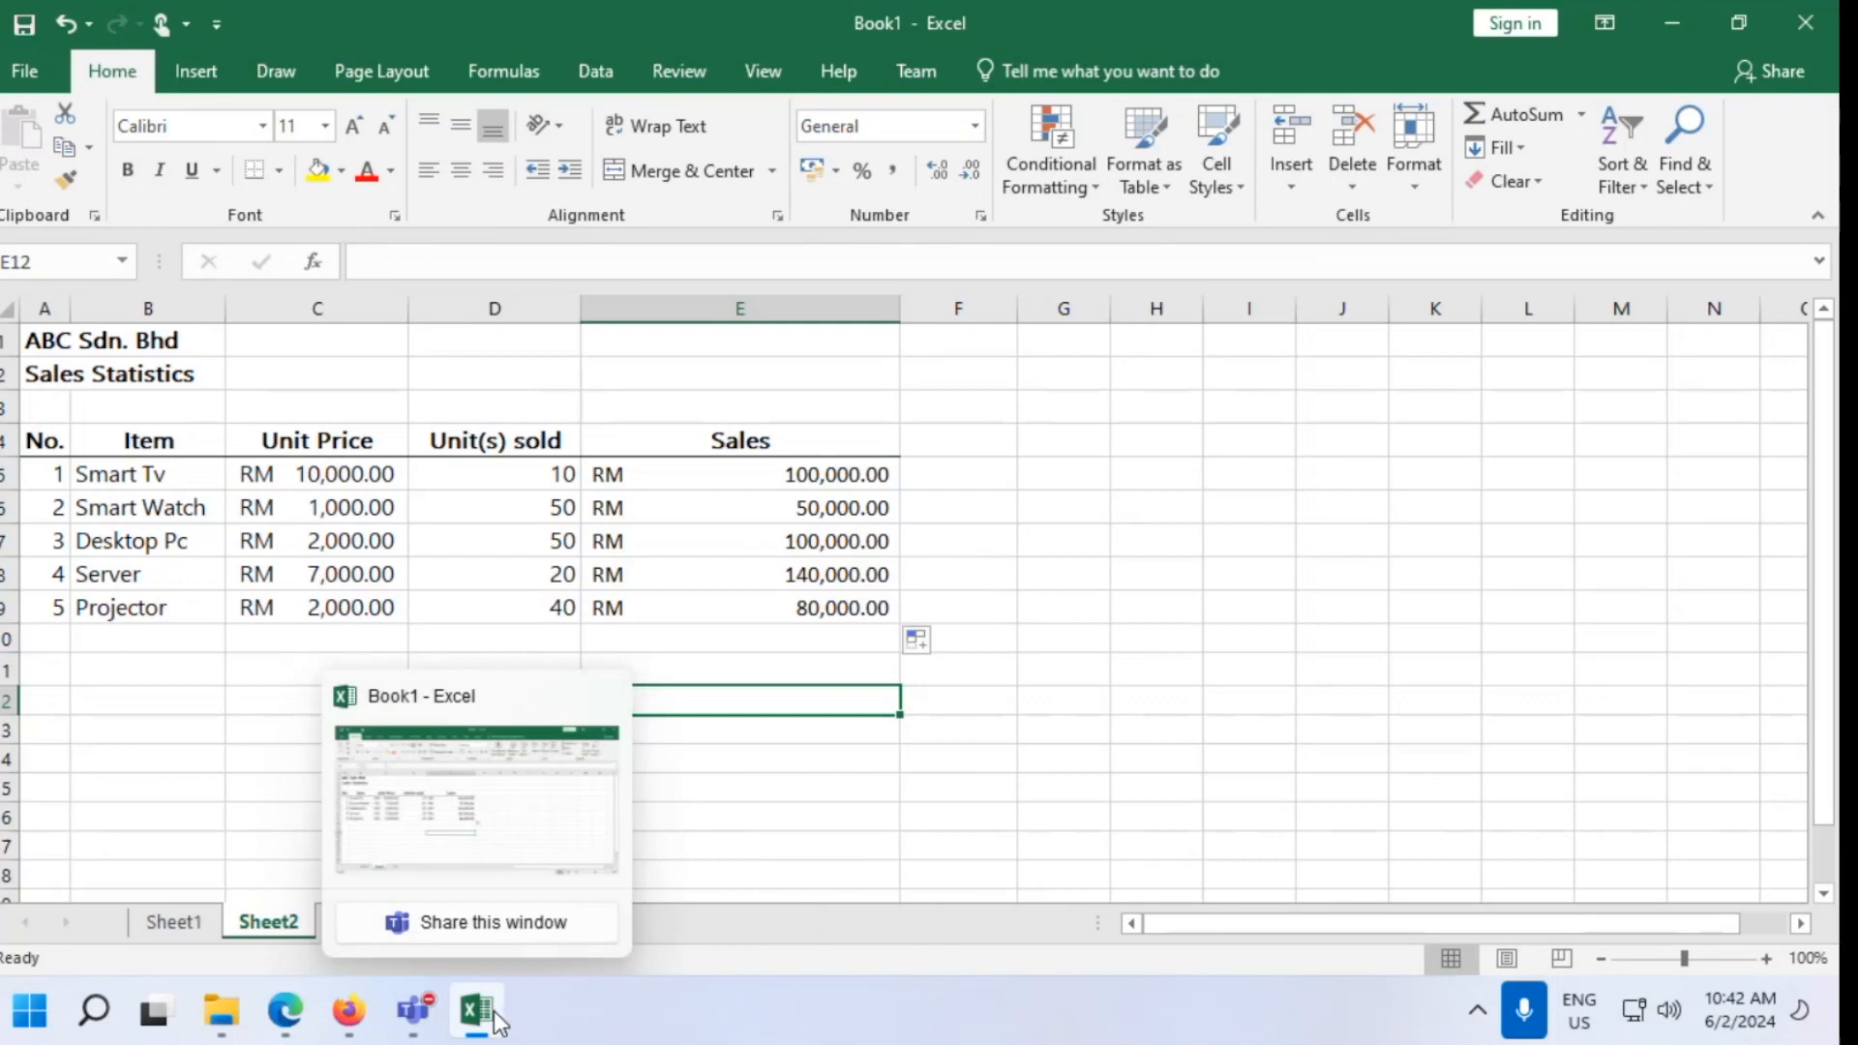
{"action": "left_click", "coordinate": [497, 1021]}
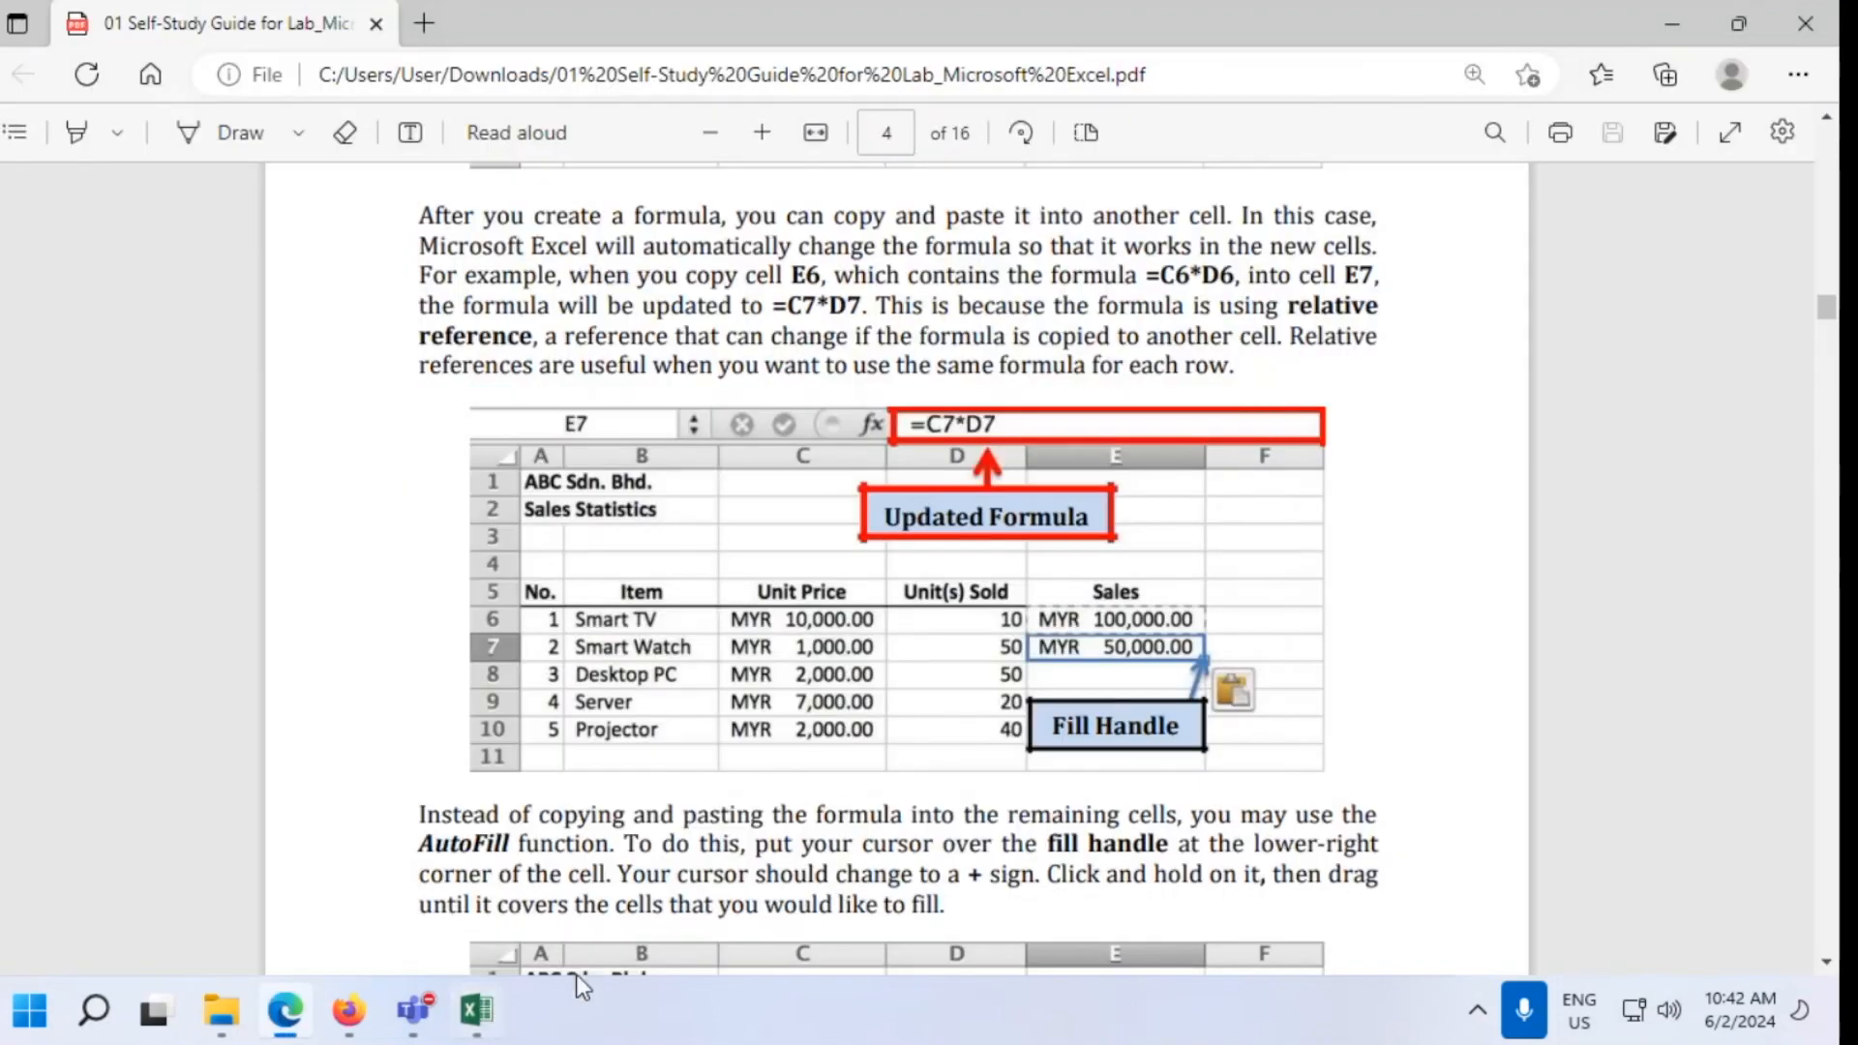
{"action": "scroll", "coordinate": [1451, 645], "scroll_direction": "down", "scroll_amount": 3}
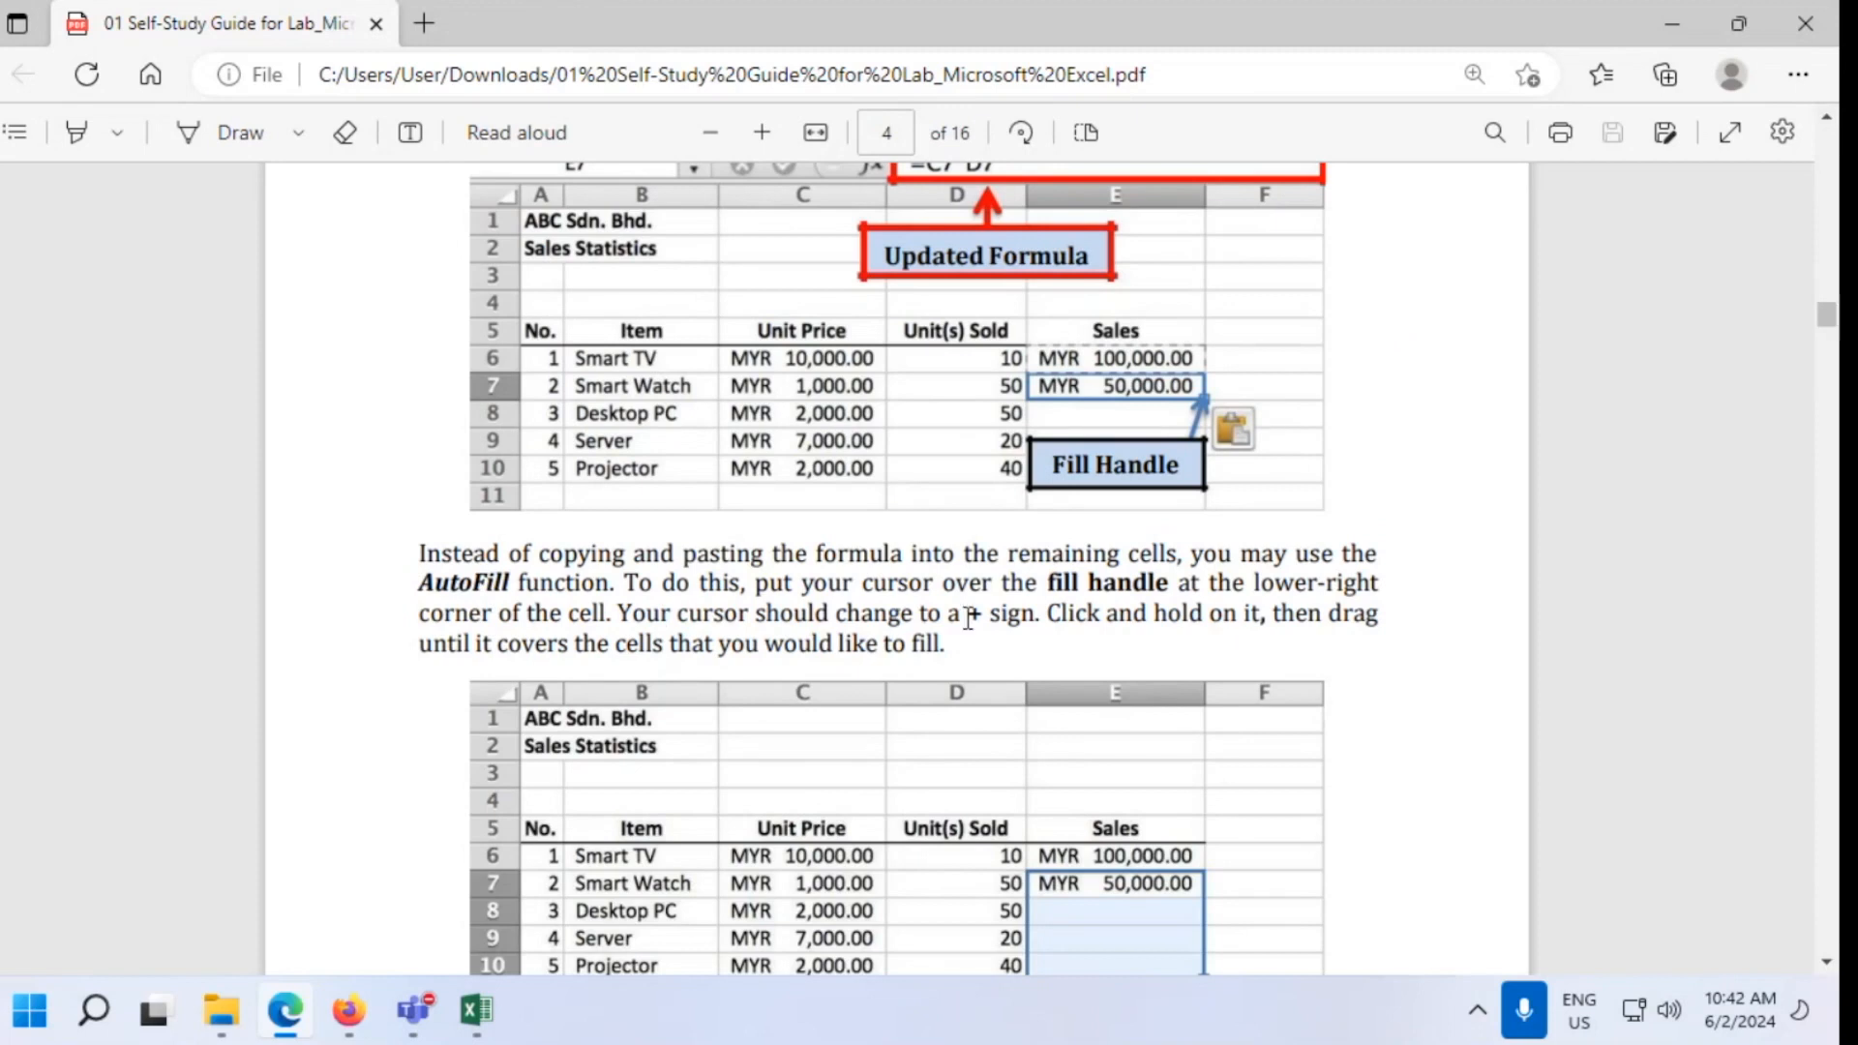
{"action": "scroll", "coordinate": [958, 650], "scroll_direction": "down", "scroll_amount": 3}
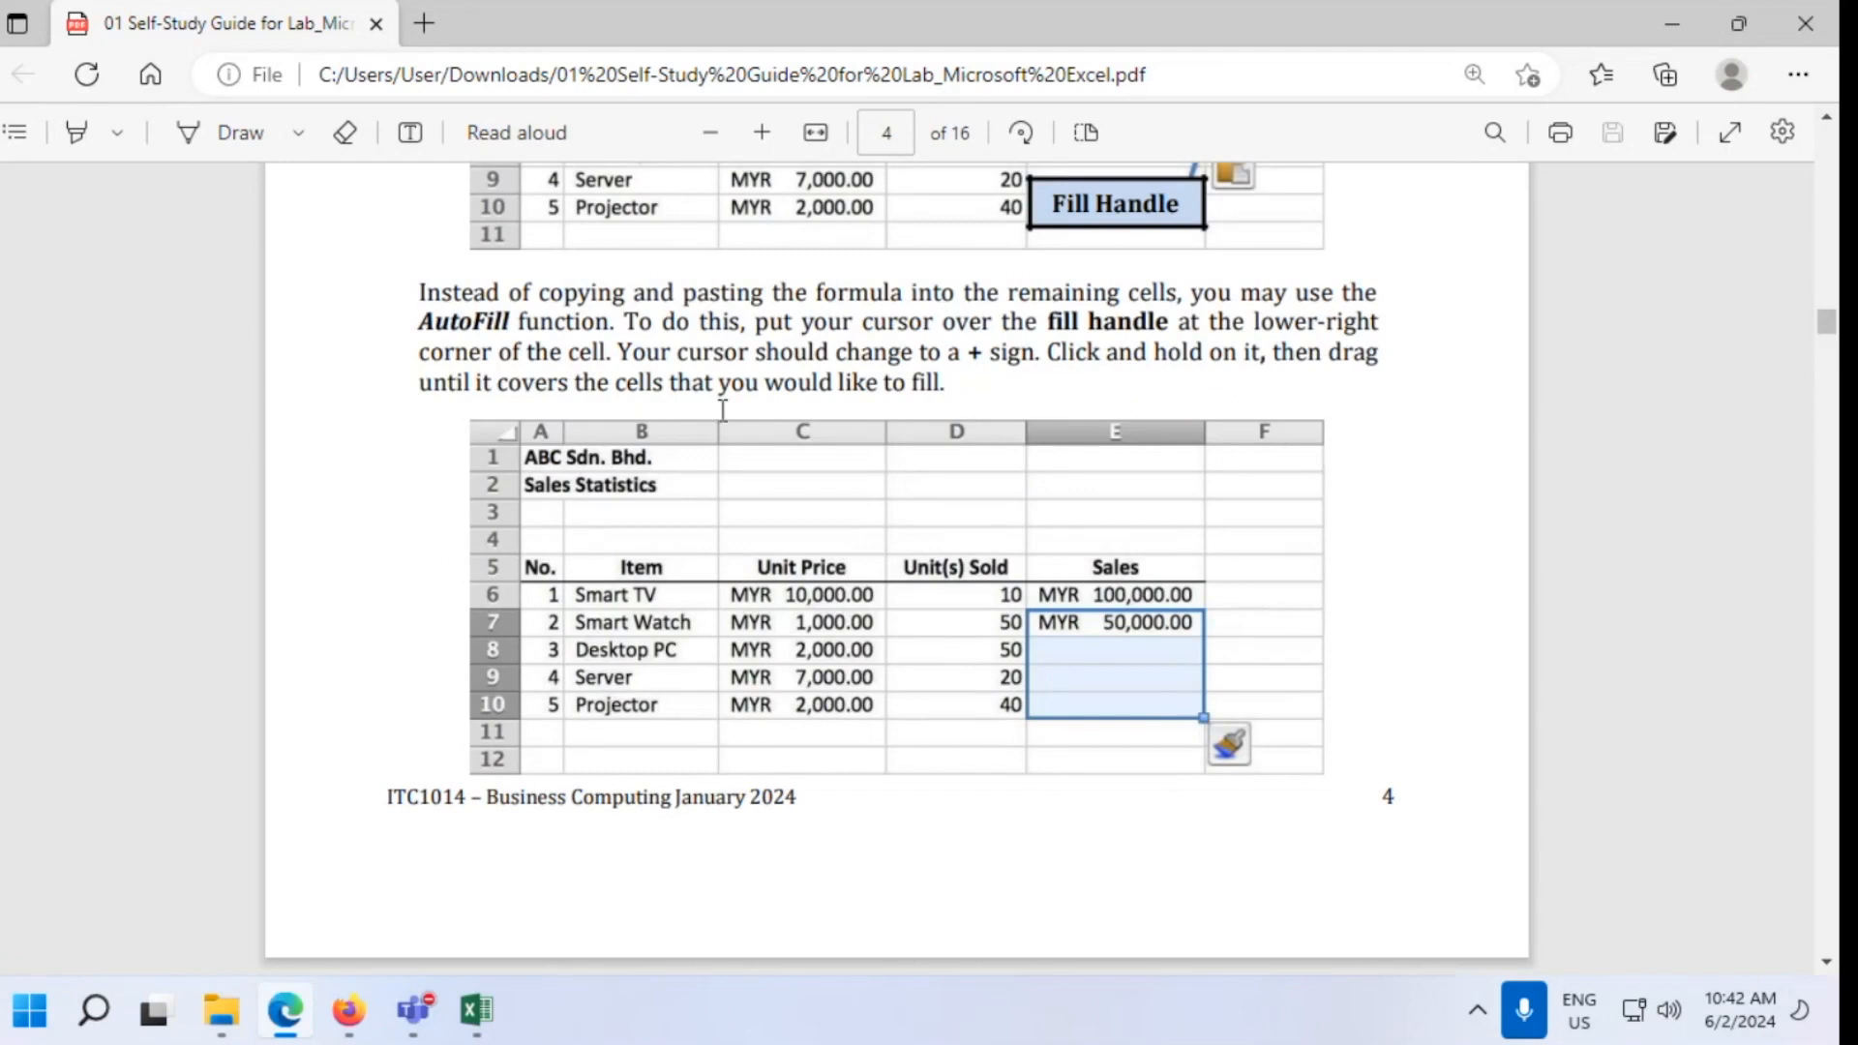
{"action": "scroll", "coordinate": [723, 410], "scroll_direction": "down", "scroll_amount": 5}
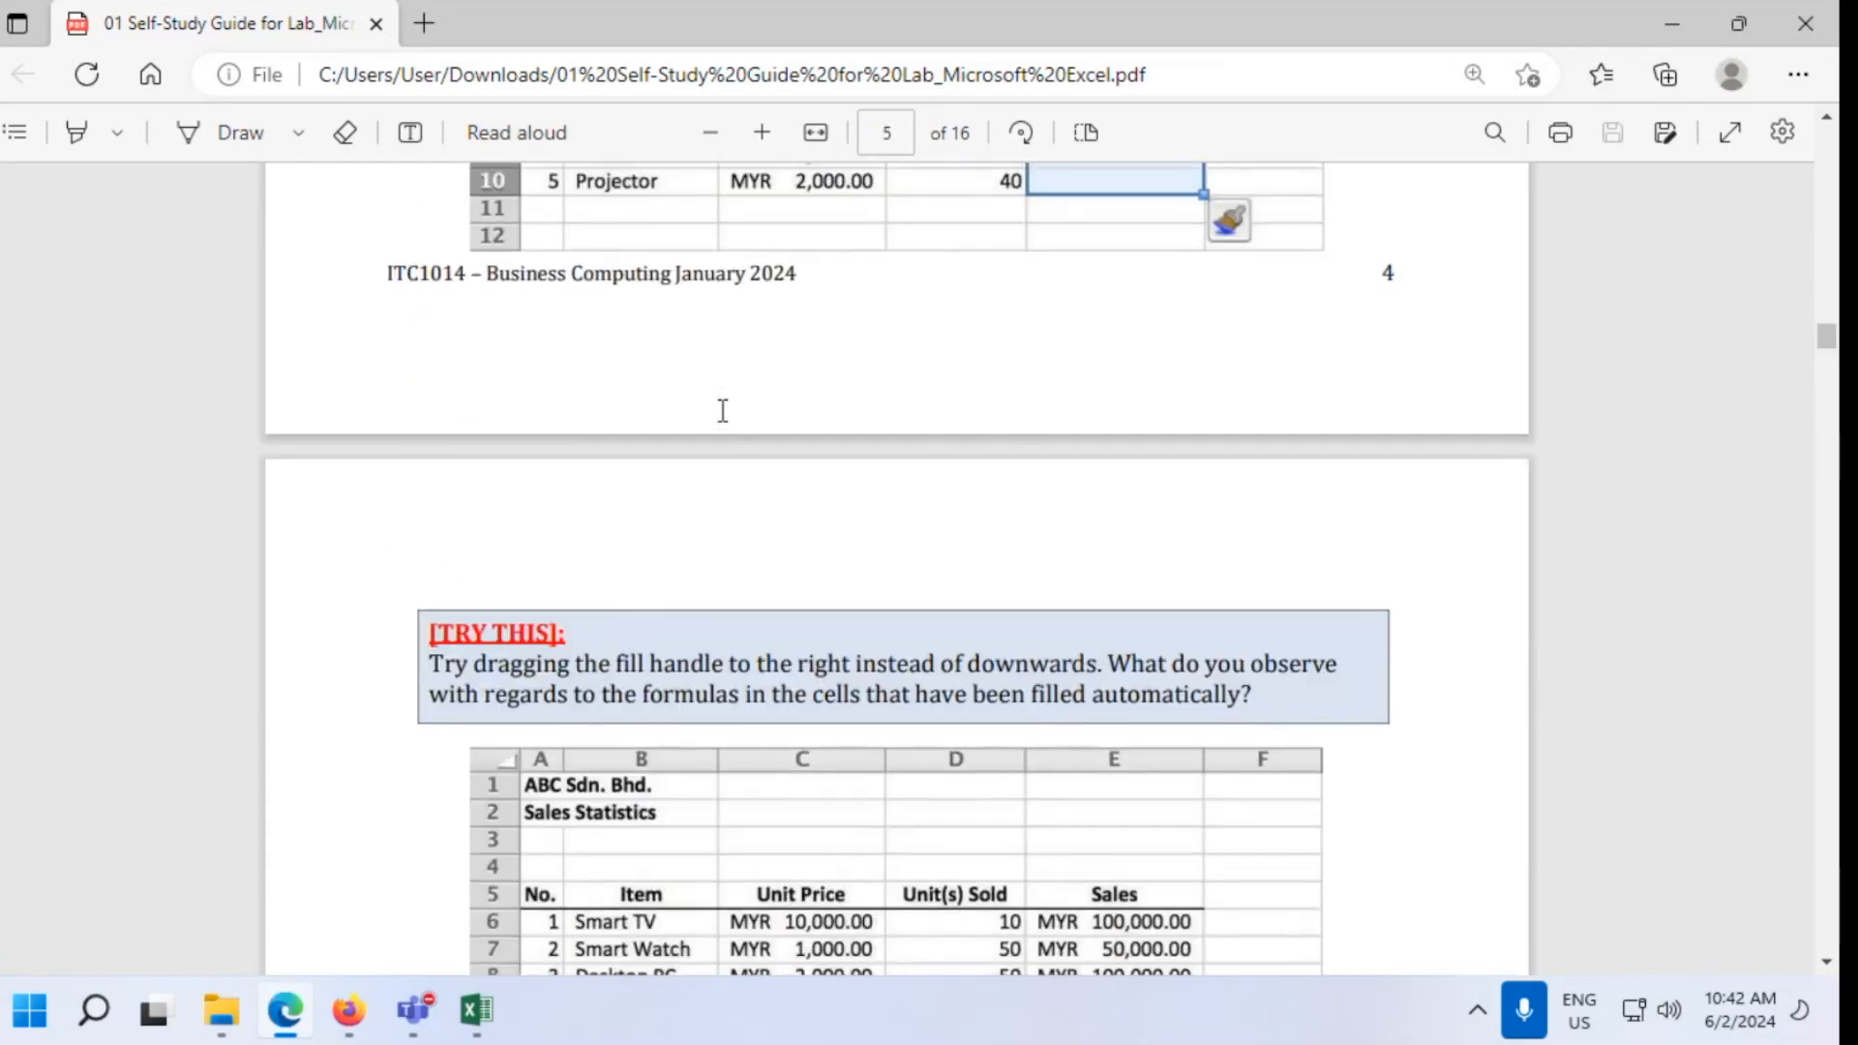
{"action": "scroll", "coordinate": [723, 411], "scroll_direction": "up", "scroll_amount": 3}
Return to the guide PDF and read the exercise on filling to the right and the absolute reference explanation
{"action": "left_click", "coordinate": [1673, 23]}
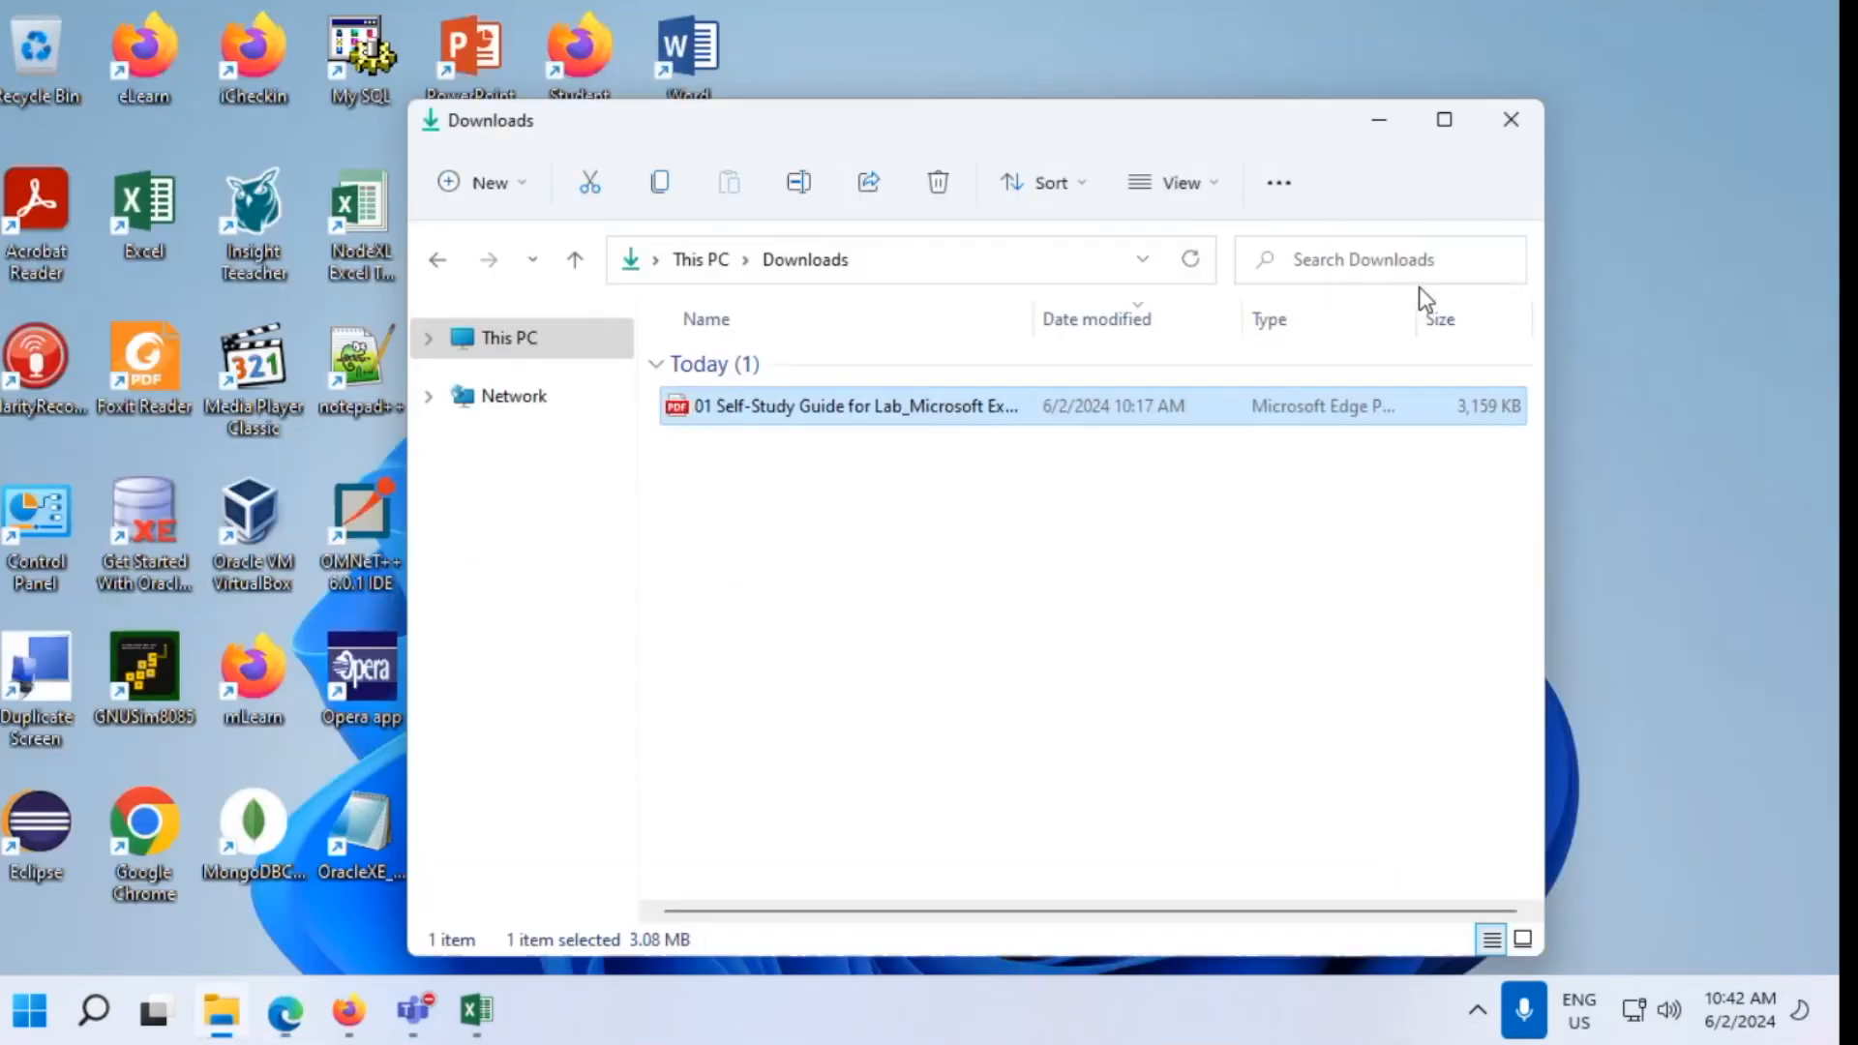
{"action": "left_click", "coordinate": [489, 1014]}
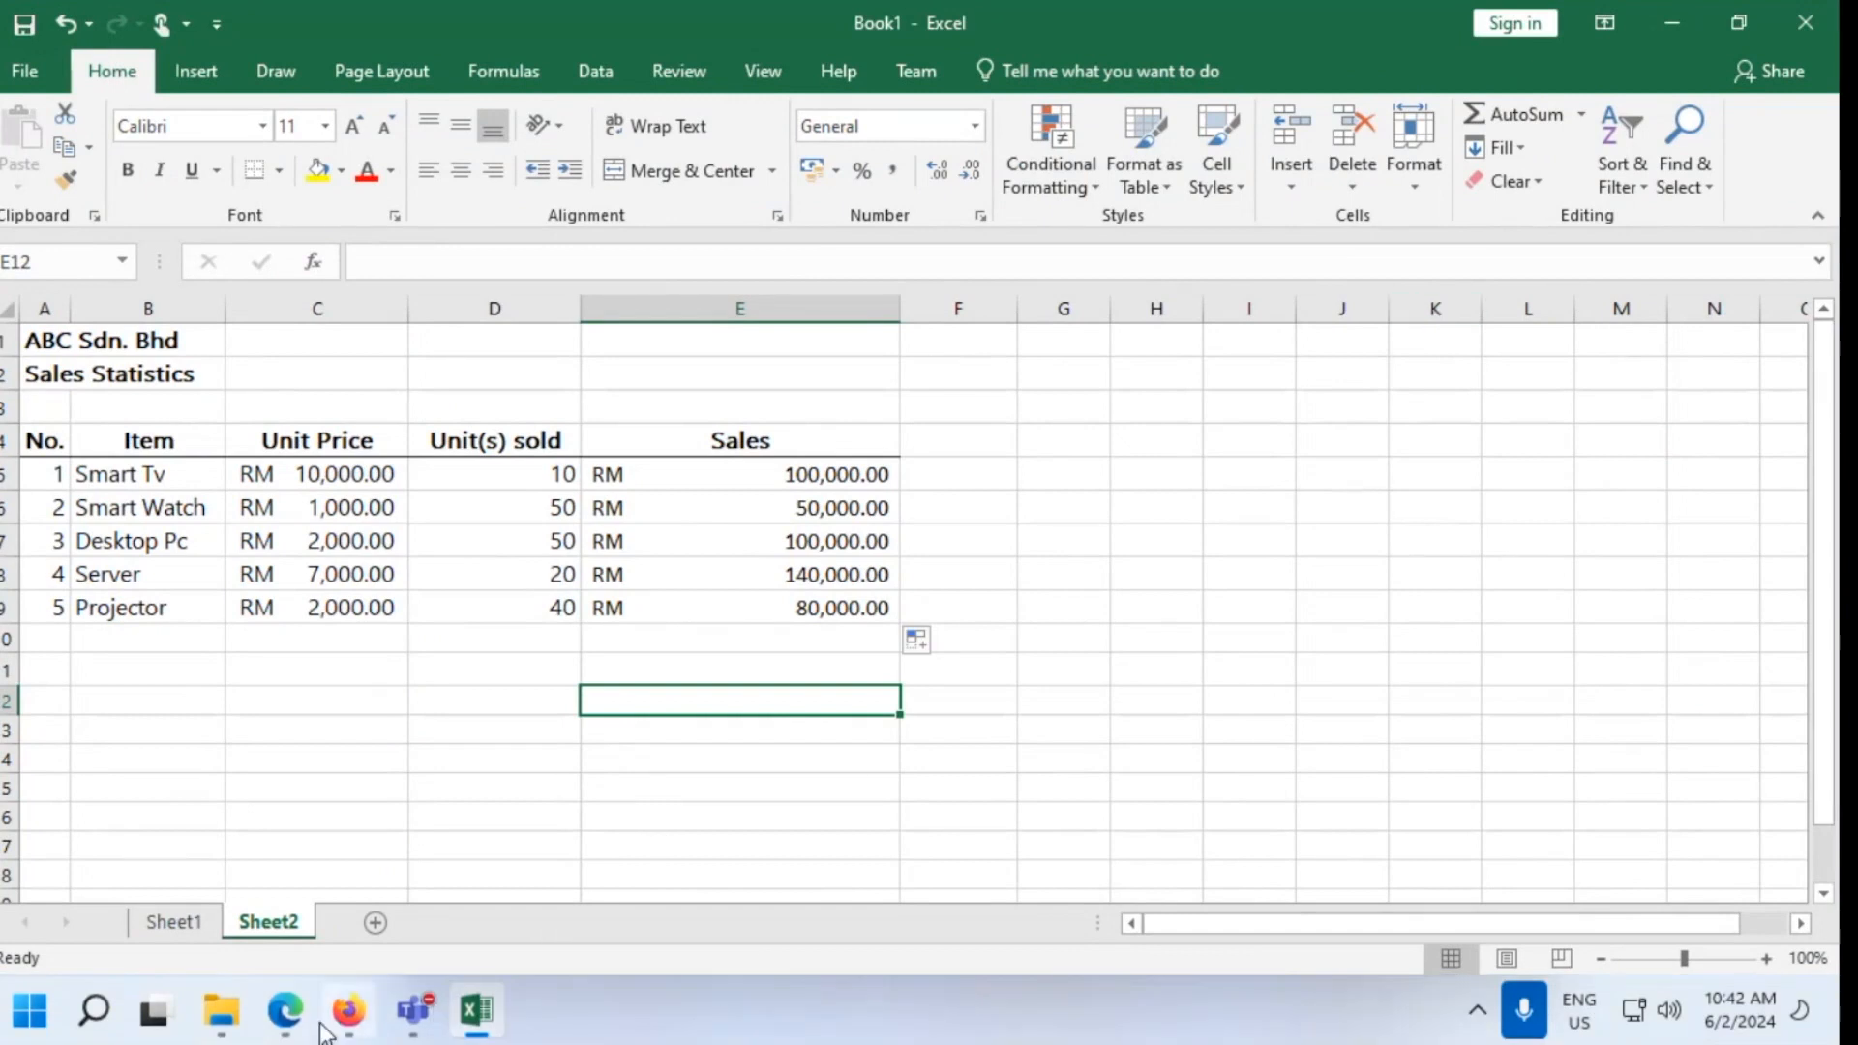
{"action": "left_click", "coordinate": [285, 1021]}
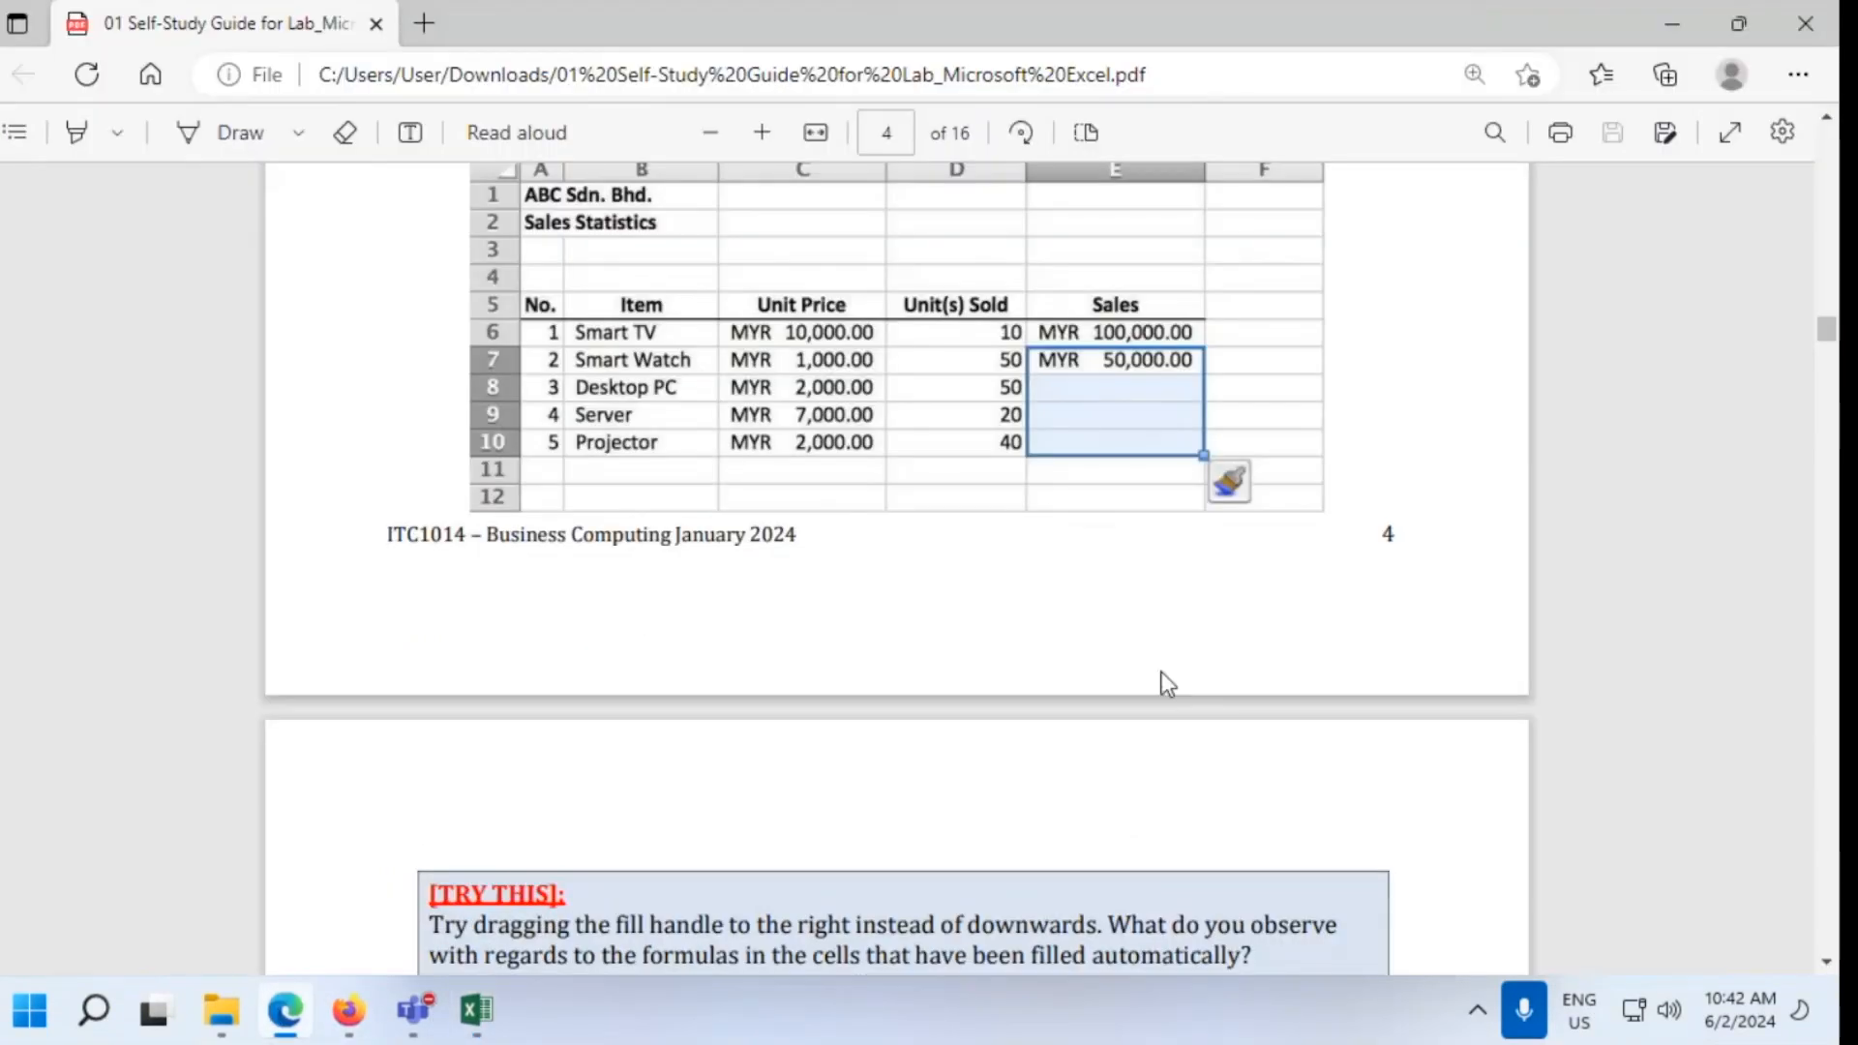
{"action": "scroll", "coordinate": [1162, 672], "scroll_direction": "down", "scroll_amount": 5}
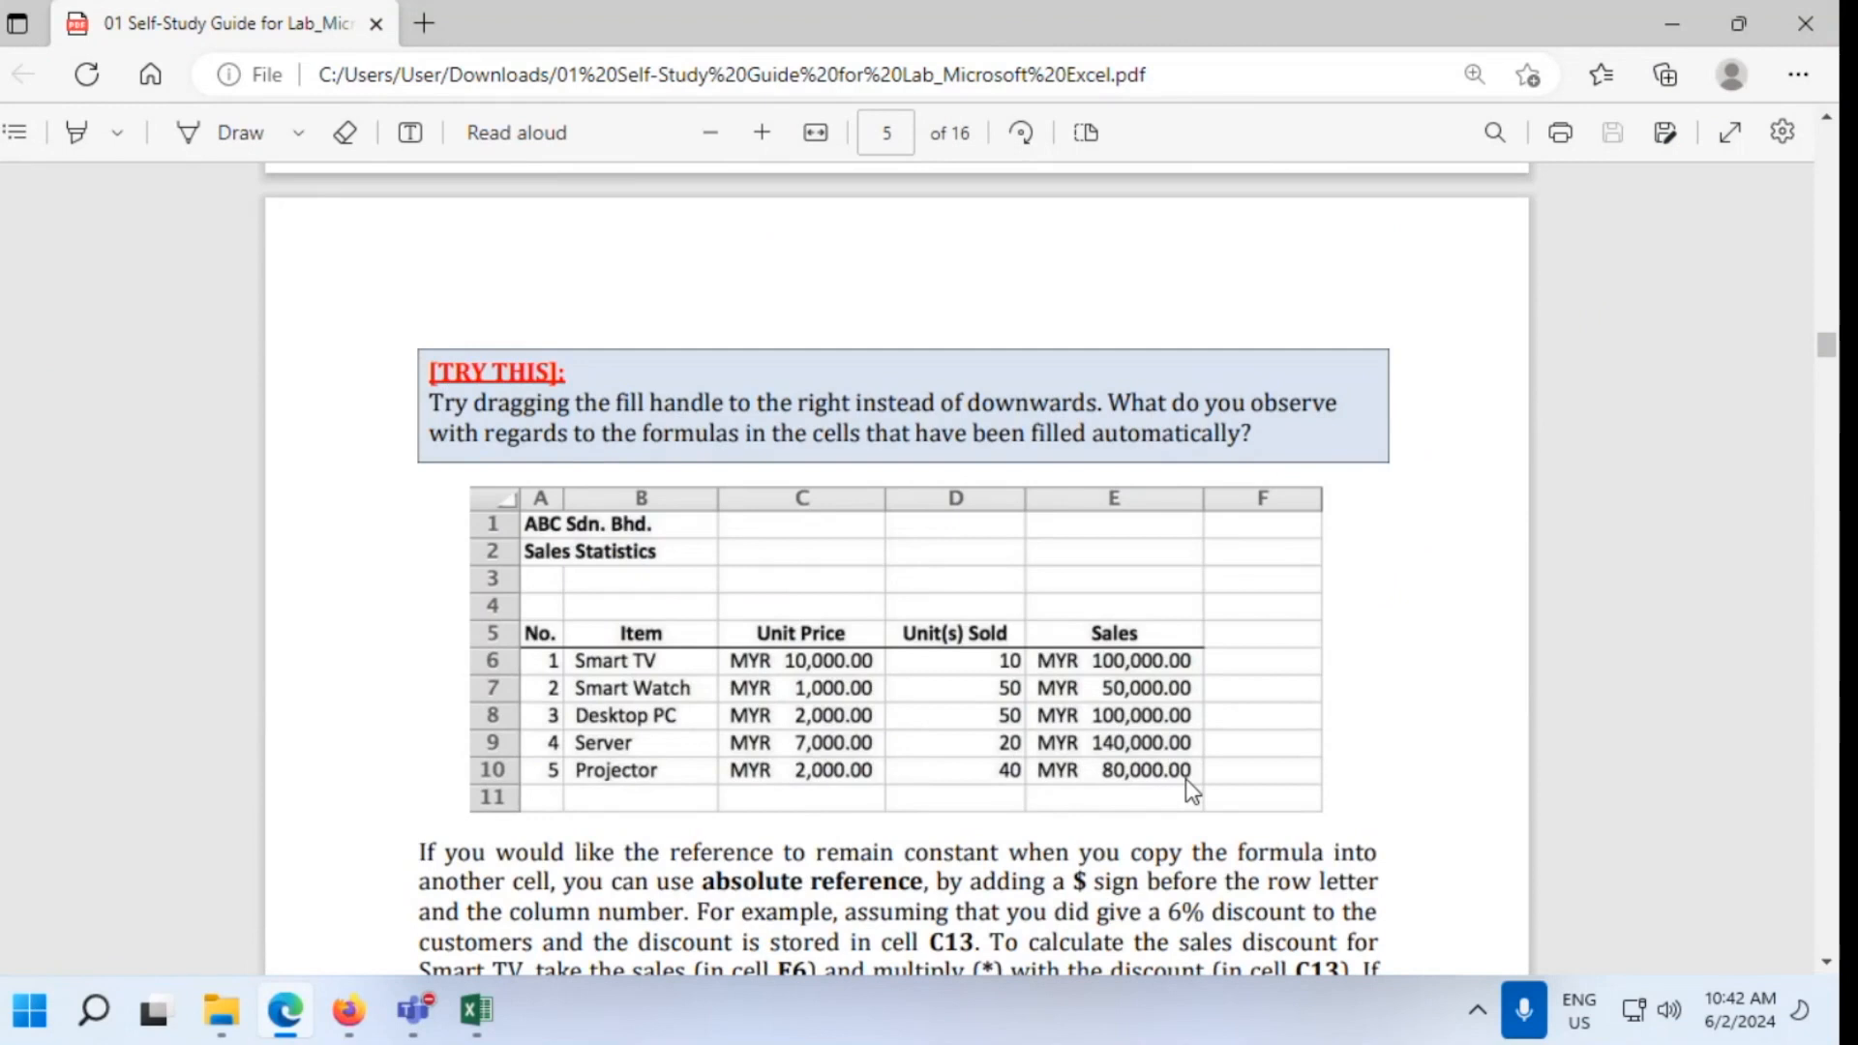
{"action": "scroll", "coordinate": [1187, 780], "scroll_direction": "down", "scroll_amount": 5}
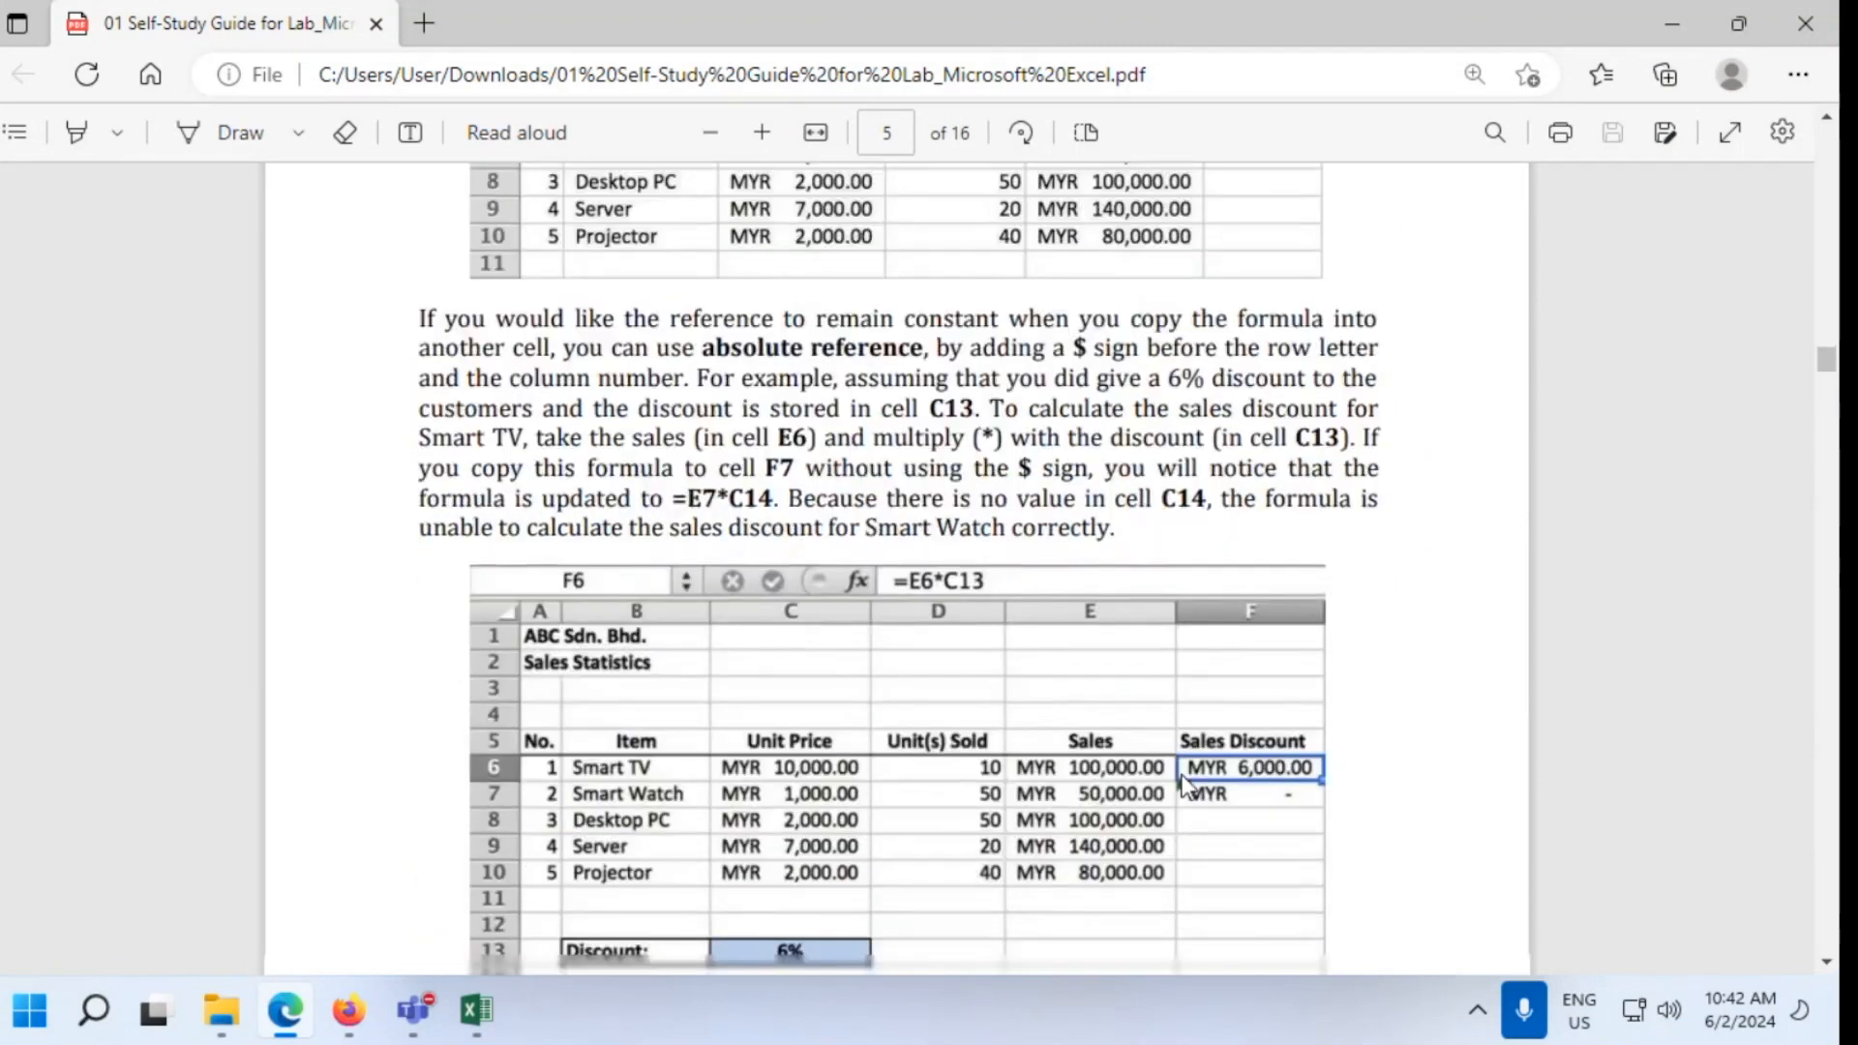
{"action": "scroll", "coordinate": [1182, 777], "scroll_direction": "down", "scroll_amount": 1}
{"action": "scroll", "coordinate": [1187, 780], "scroll_direction": "up", "scroll_amount": 7}
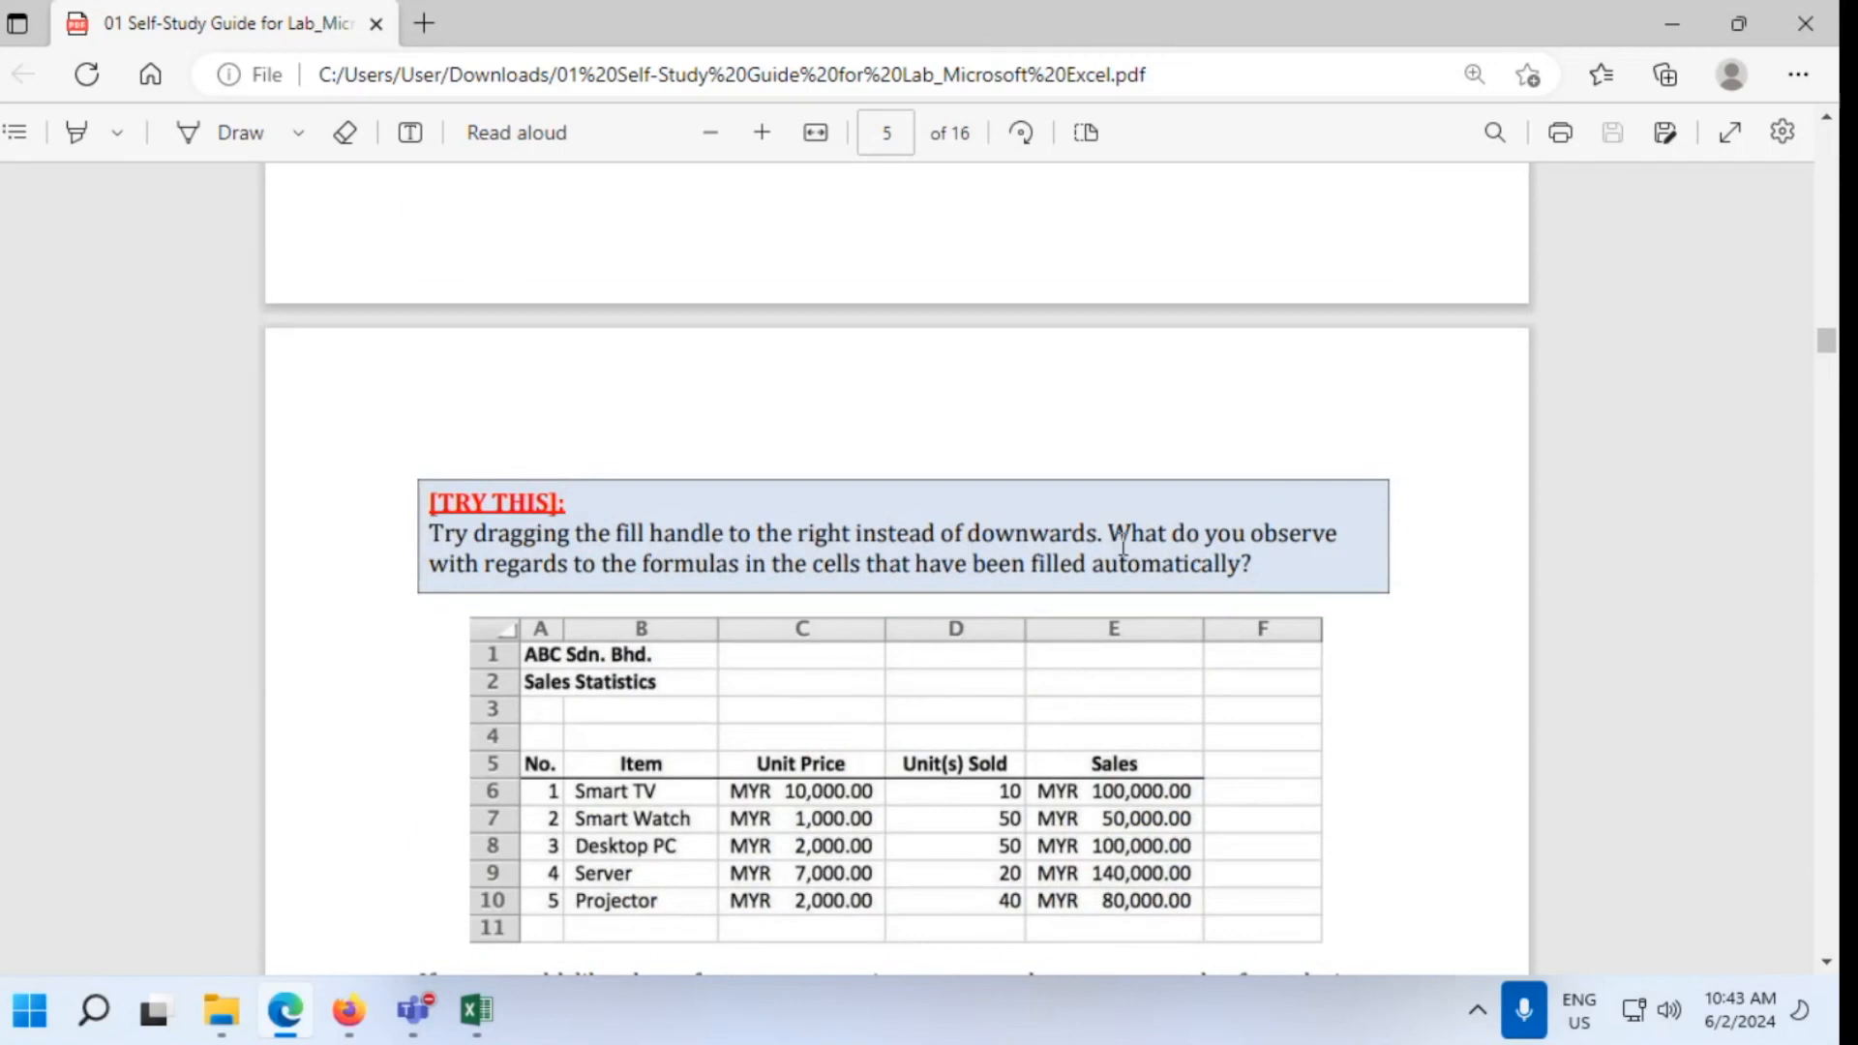
Switch back to the workbook and clear the Sales column cells E7:E10
{"action": "left_click", "coordinate": [1673, 25]}
{"action": "left_click_drag", "start_coordinate": [829, 556], "coordinate": [844, 652]}
{"action": "key", "text": "Delete"}
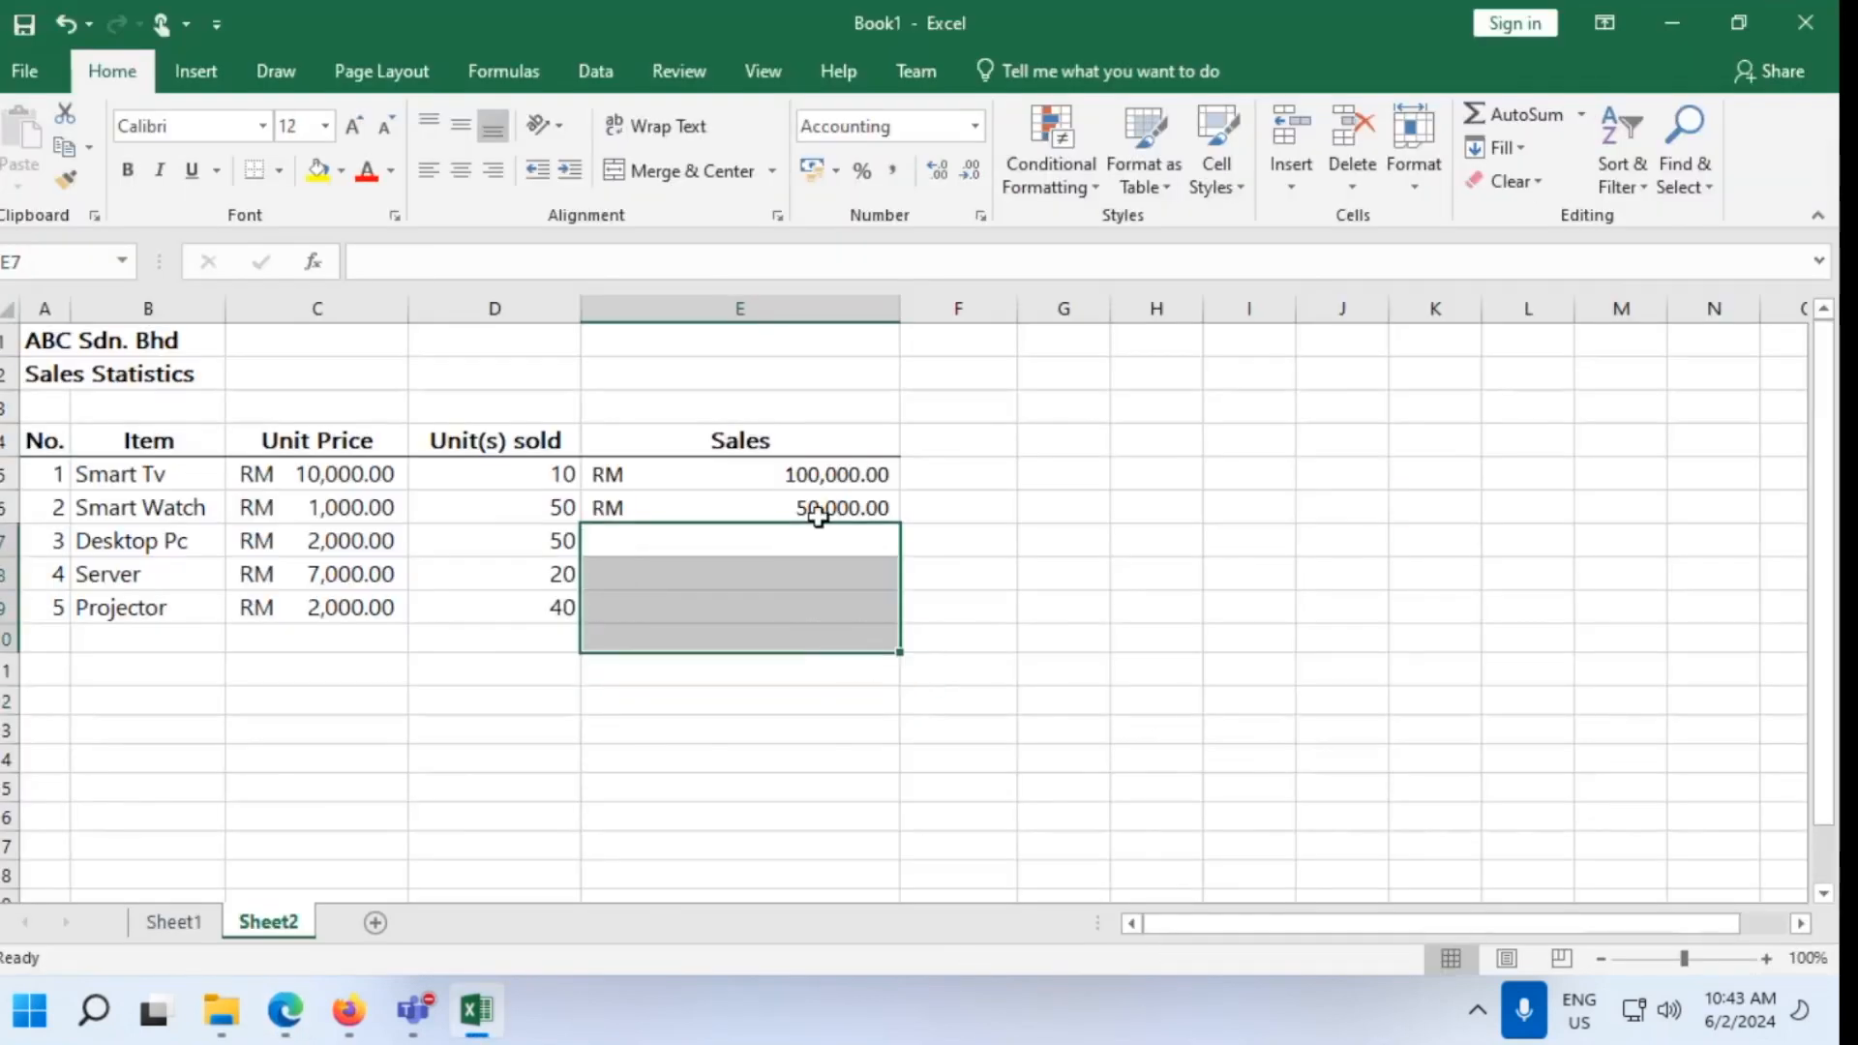
Fill the sales formulas in E5:E6 one column to the right into F5:F6 and autofit column F's width
{"action": "left_click_drag", "start_coordinate": [829, 471], "coordinate": [842, 509]}
{"action": "left_click_drag", "start_coordinate": [976, 523], "coordinate": [1034, 519]}
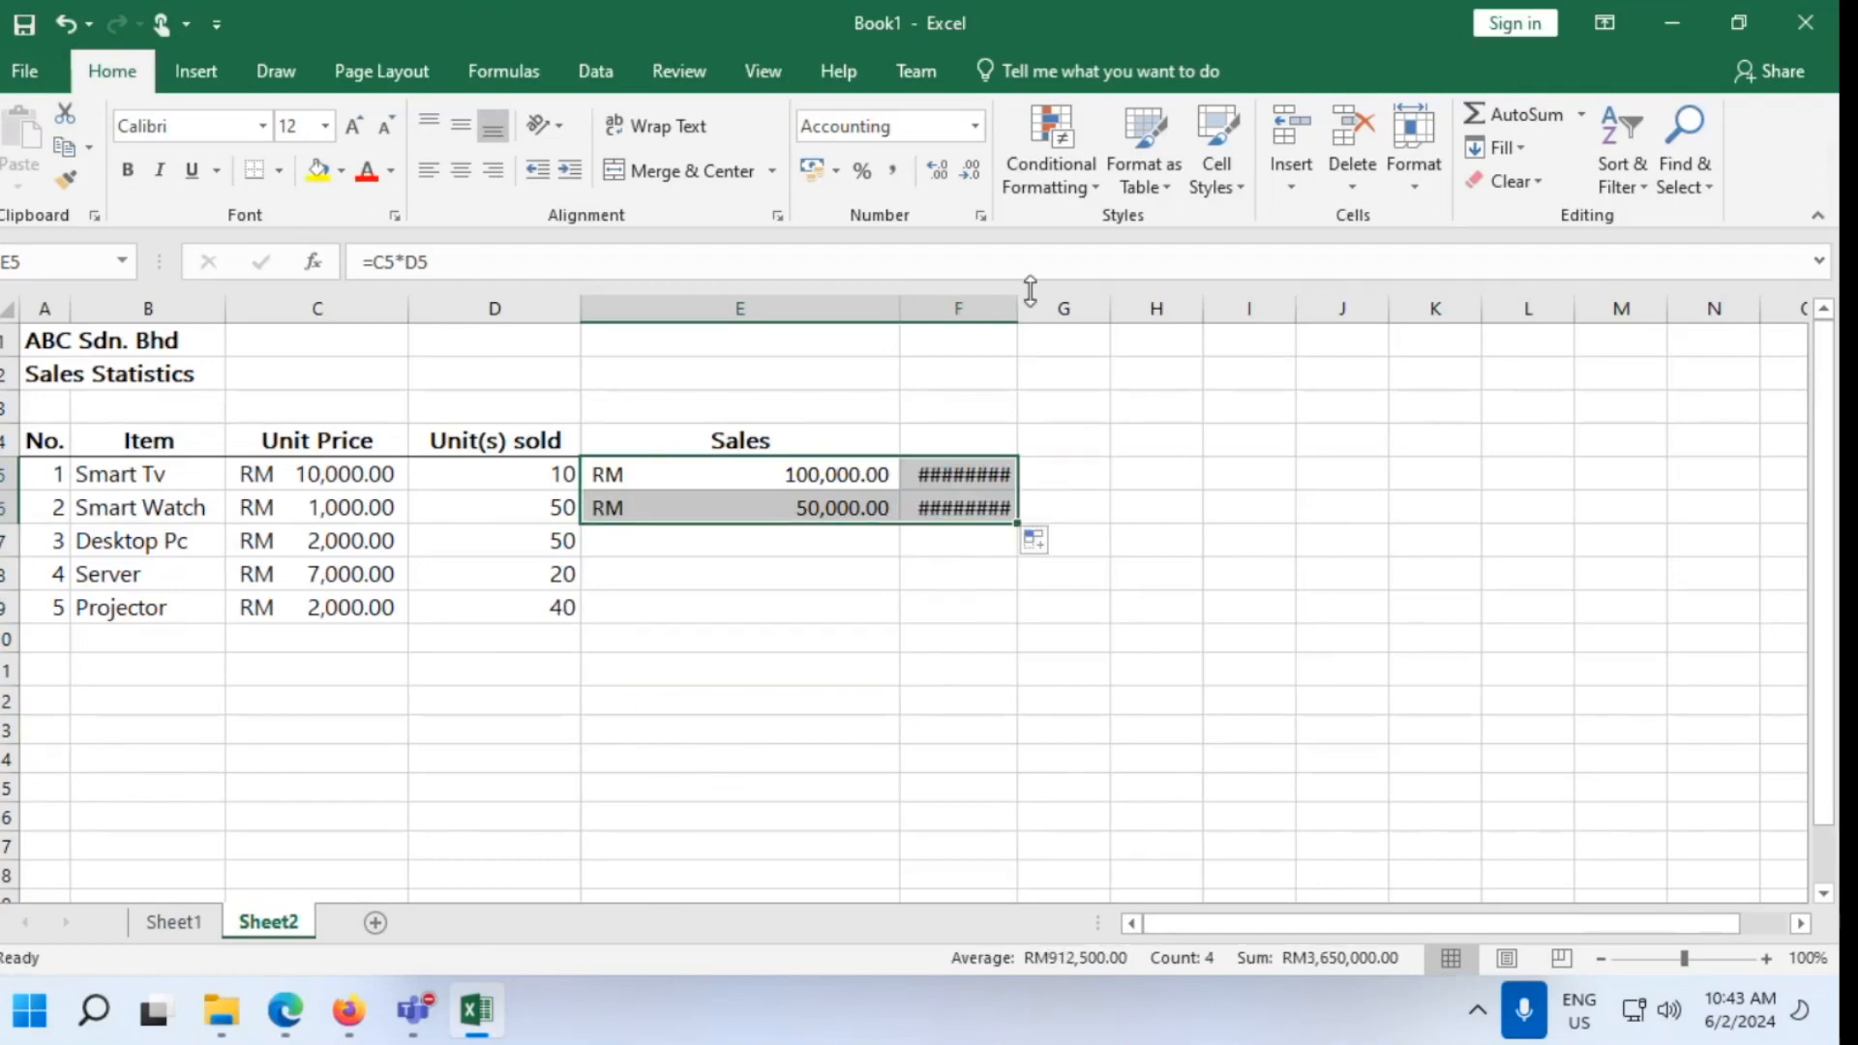
{"action": "double_click", "coordinate": [1017, 308]}
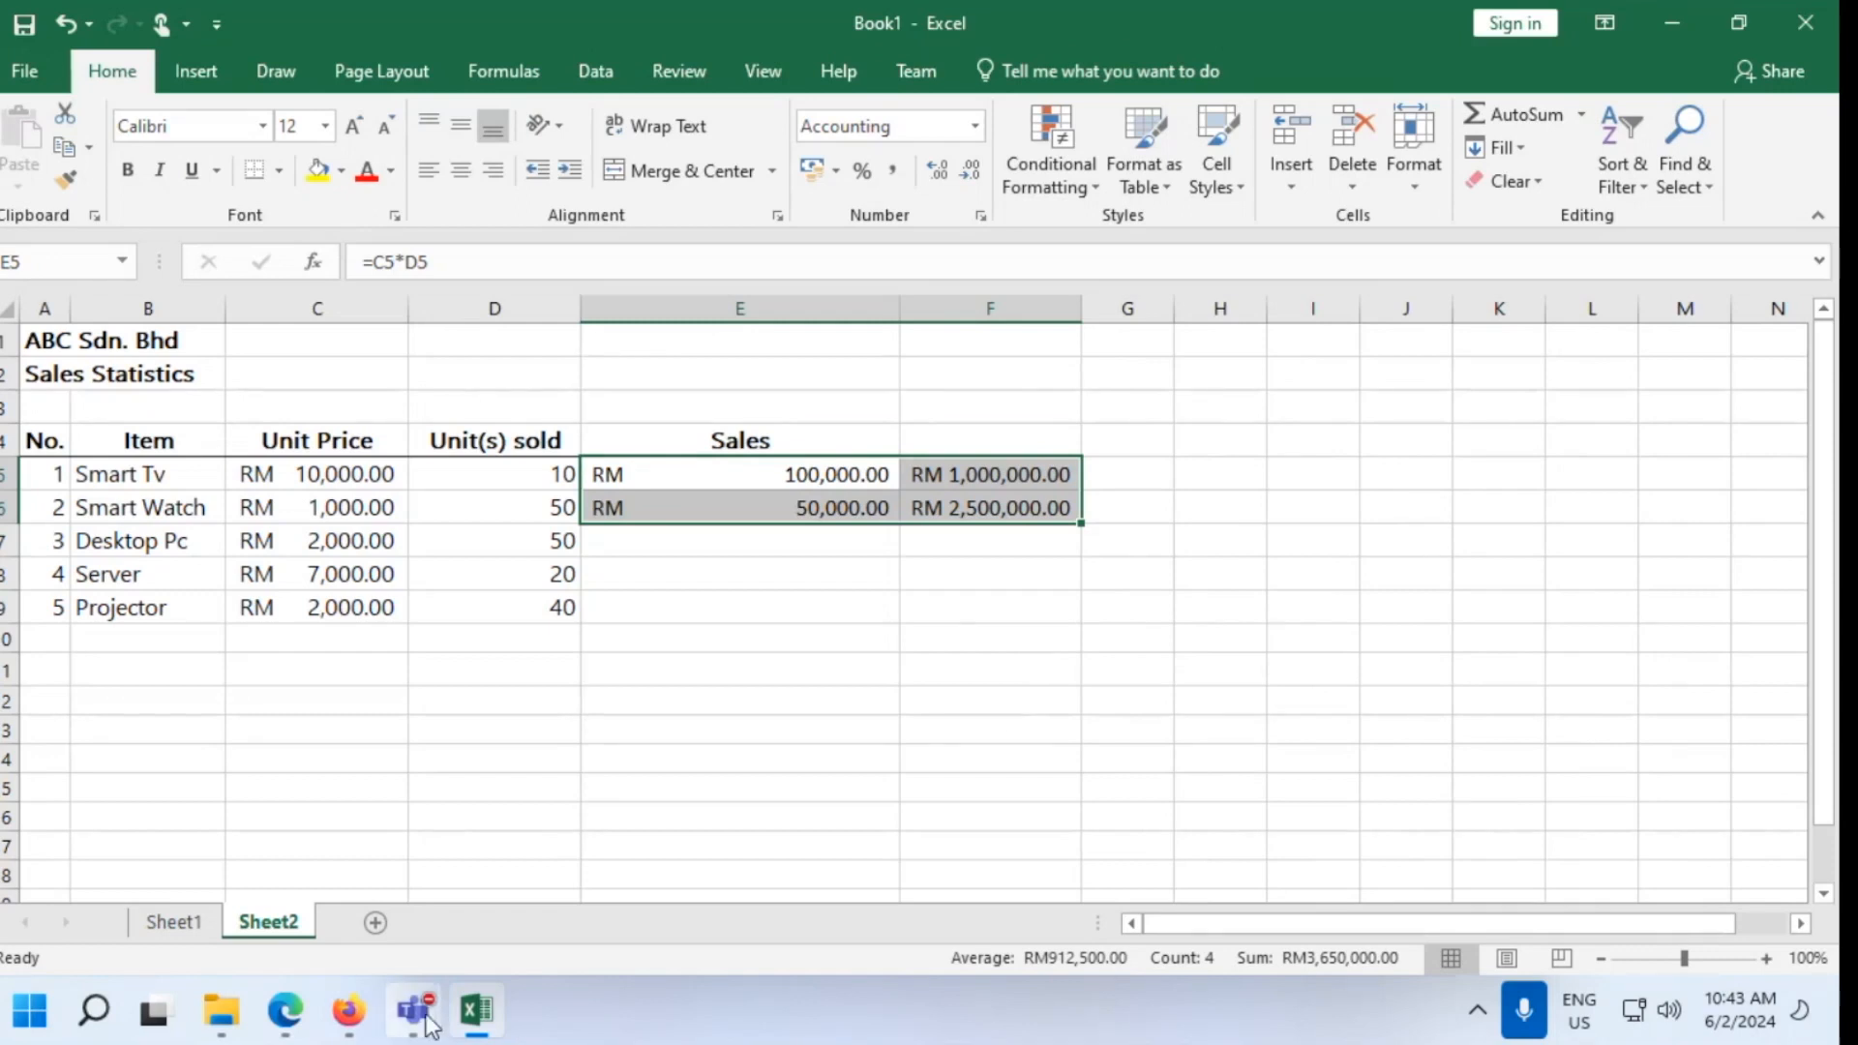
Switch to the Teams meeting and lower the speaker volume to its minimum in the device settings
{"action": "mouse_move", "coordinate": [414, 1012]}
{"action": "left_click", "coordinate": [415, 823]}
{"action": "left_click_drag", "start_coordinate": [1530, 526], "coordinate": [1107, 522]}
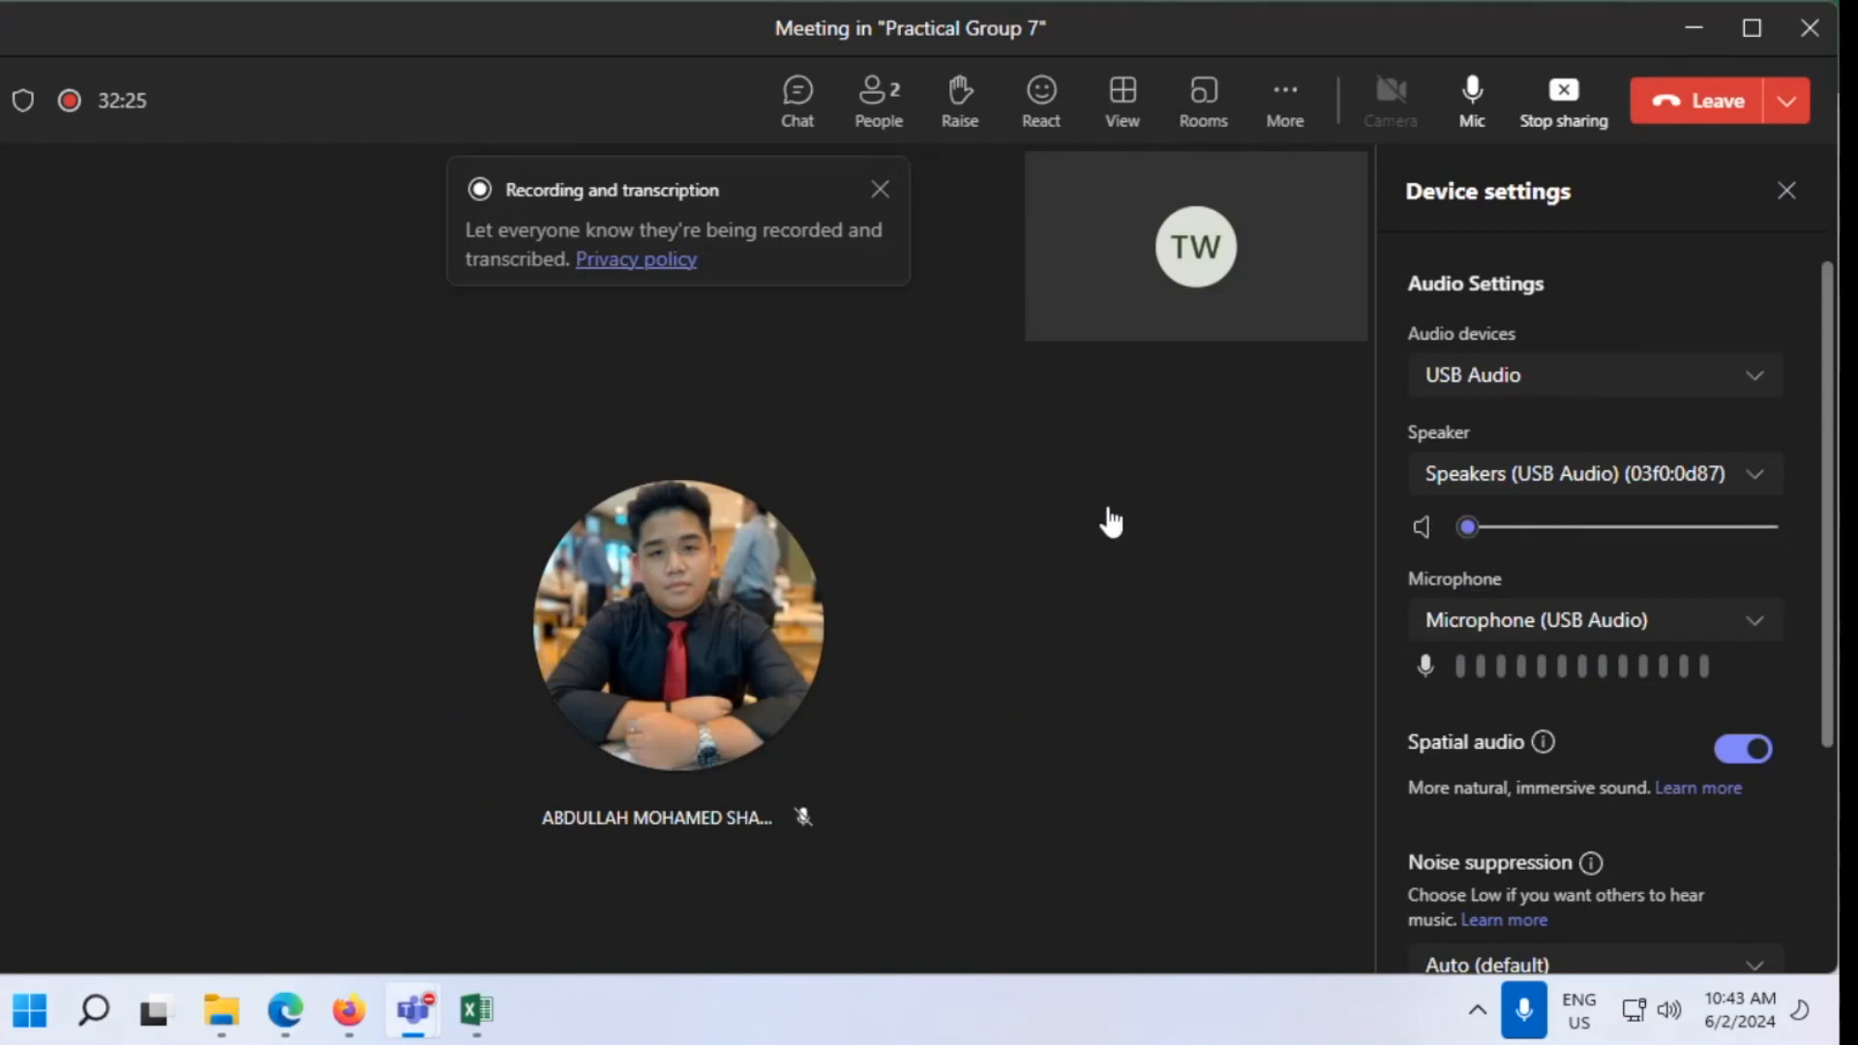
Check the available speaker devices in the Teams audio settings and return to the Excel workbook
{"action": "left_click", "coordinate": [1674, 477]}
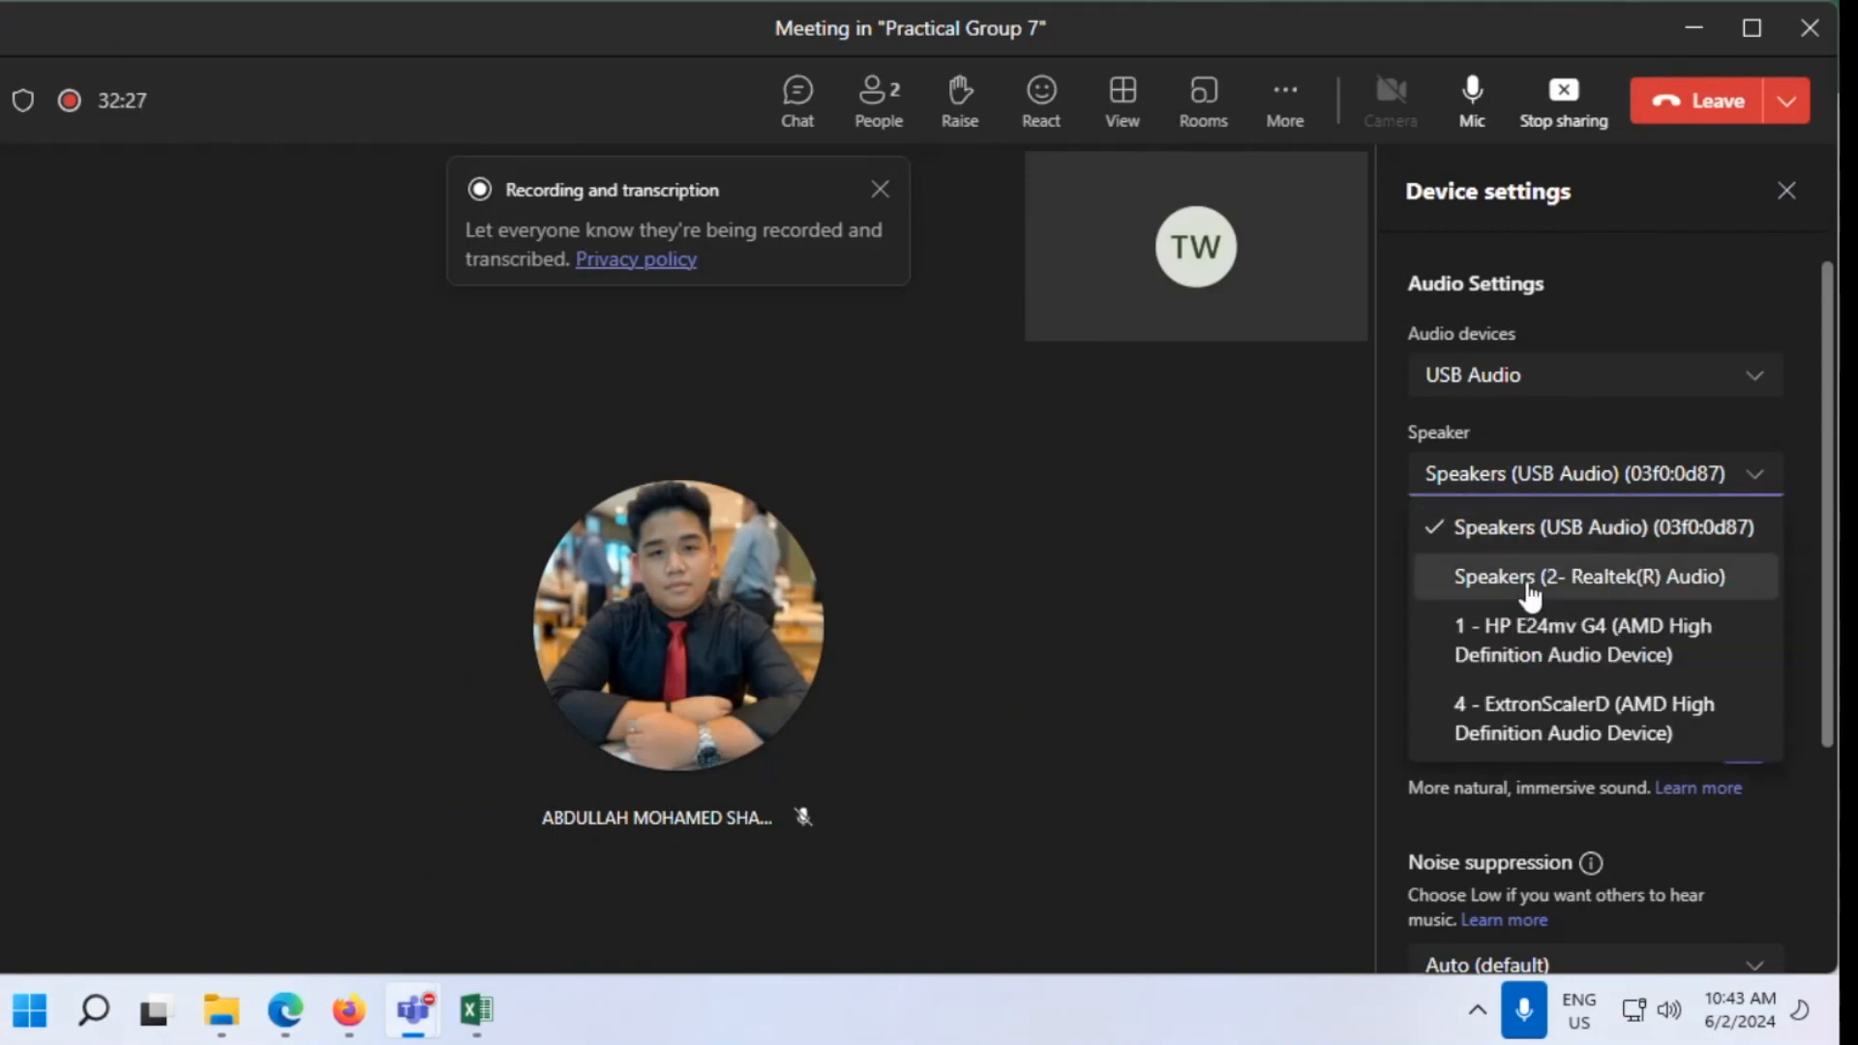
{"action": "left_click", "coordinate": [1246, 629]}
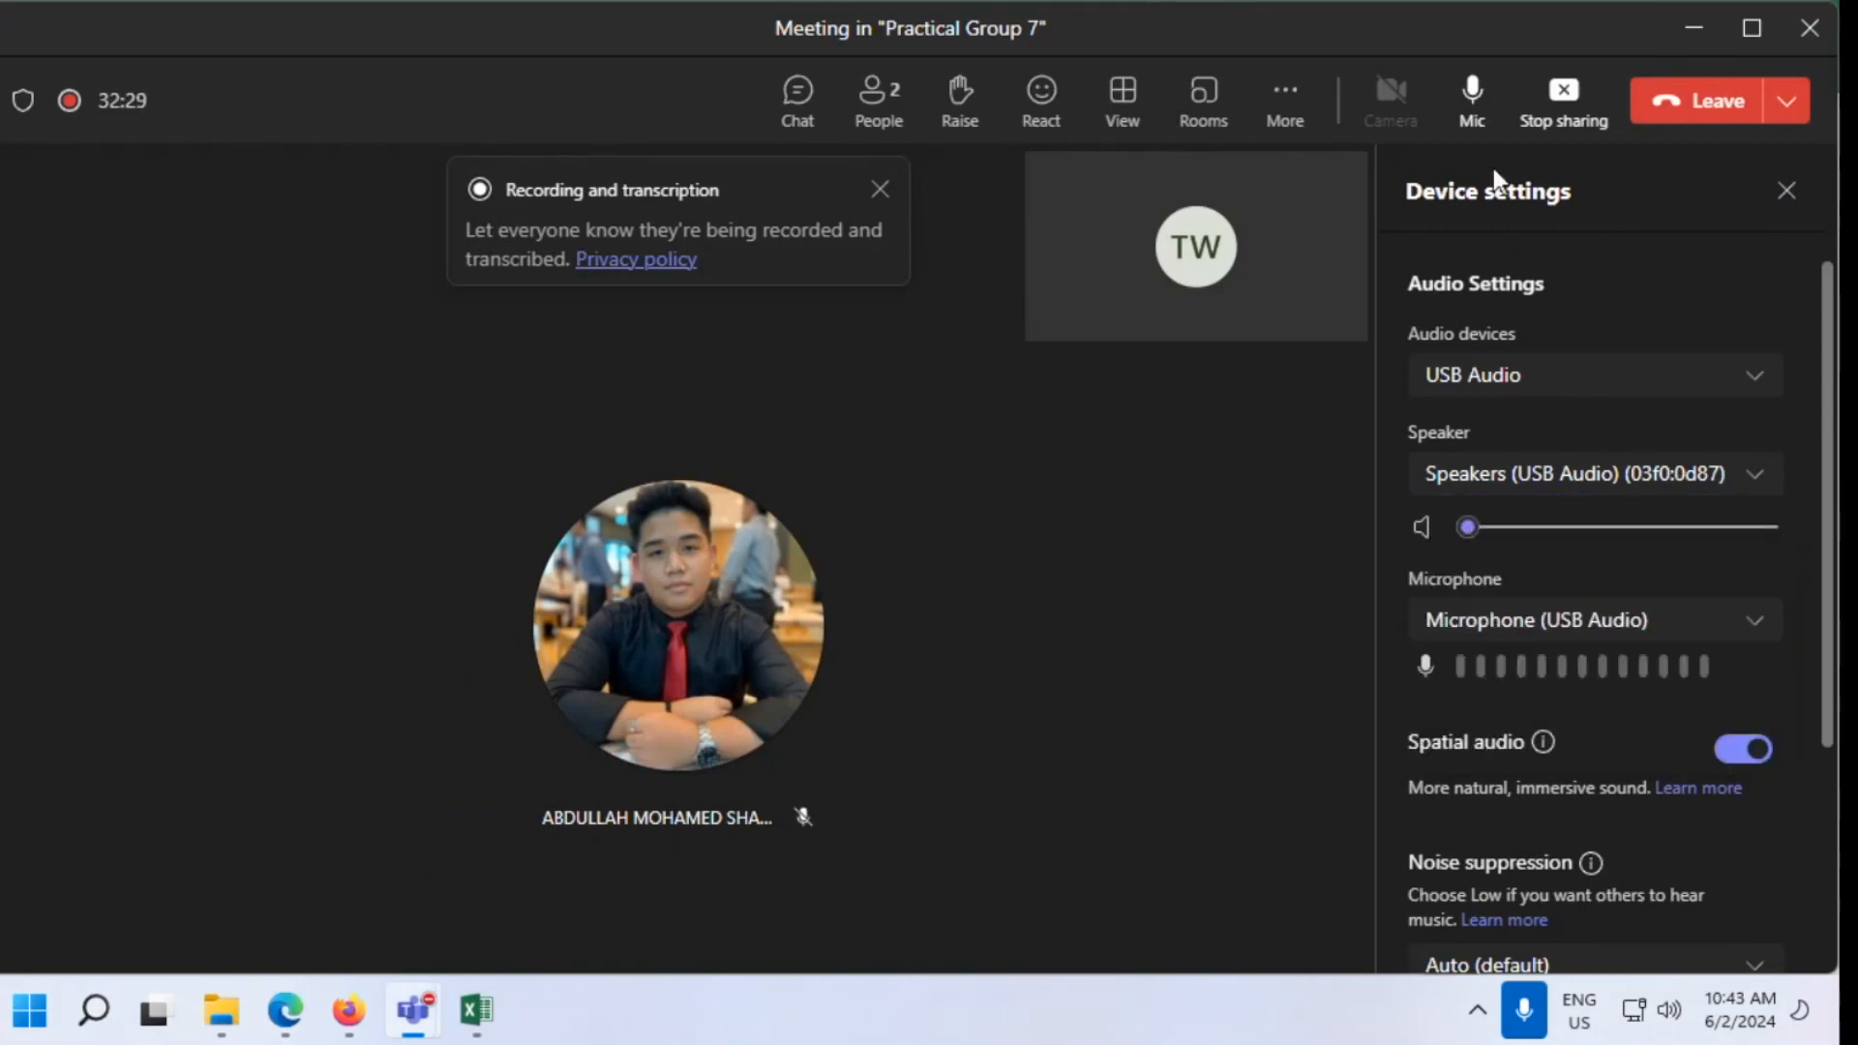
{"action": "left_click", "coordinate": [1693, 29]}
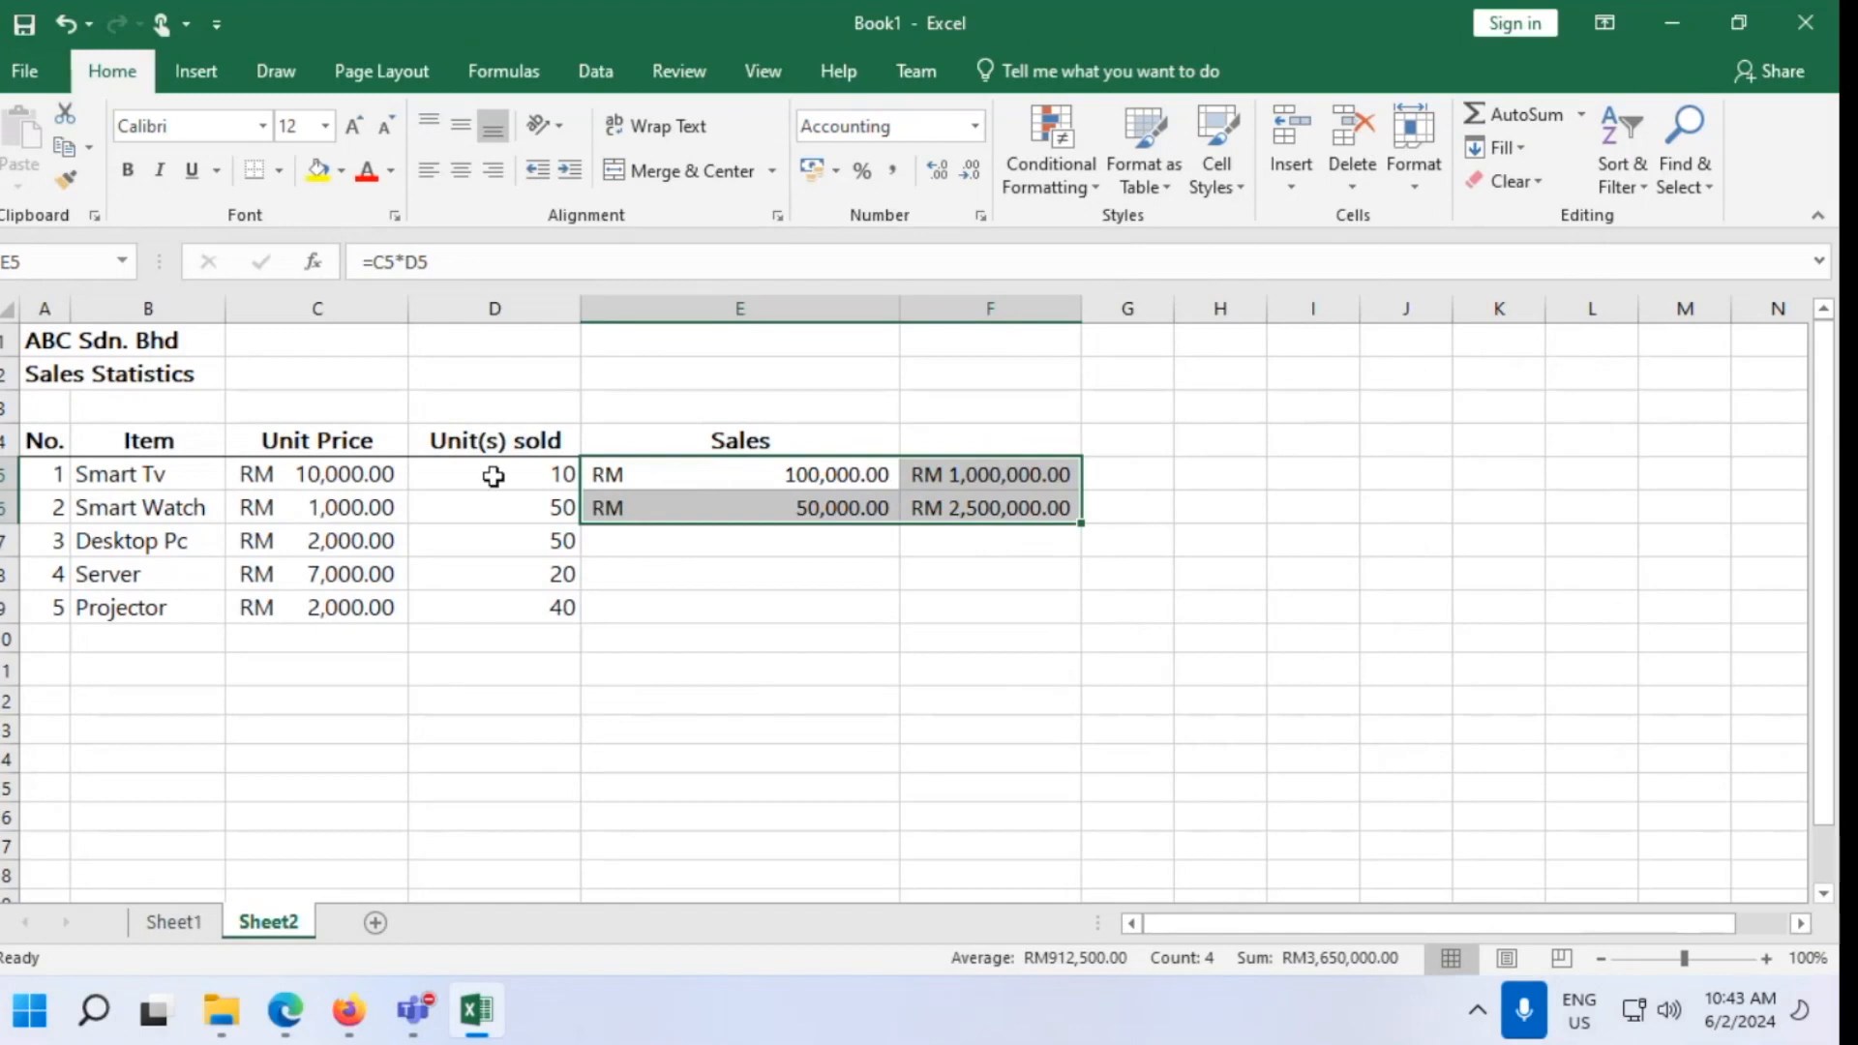
Examine the formula in F5 and the neighbouring cells D5 and E5 that it multiplies
{"action": "left_click_drag", "start_coordinate": [490, 477], "coordinate": [788, 502]}
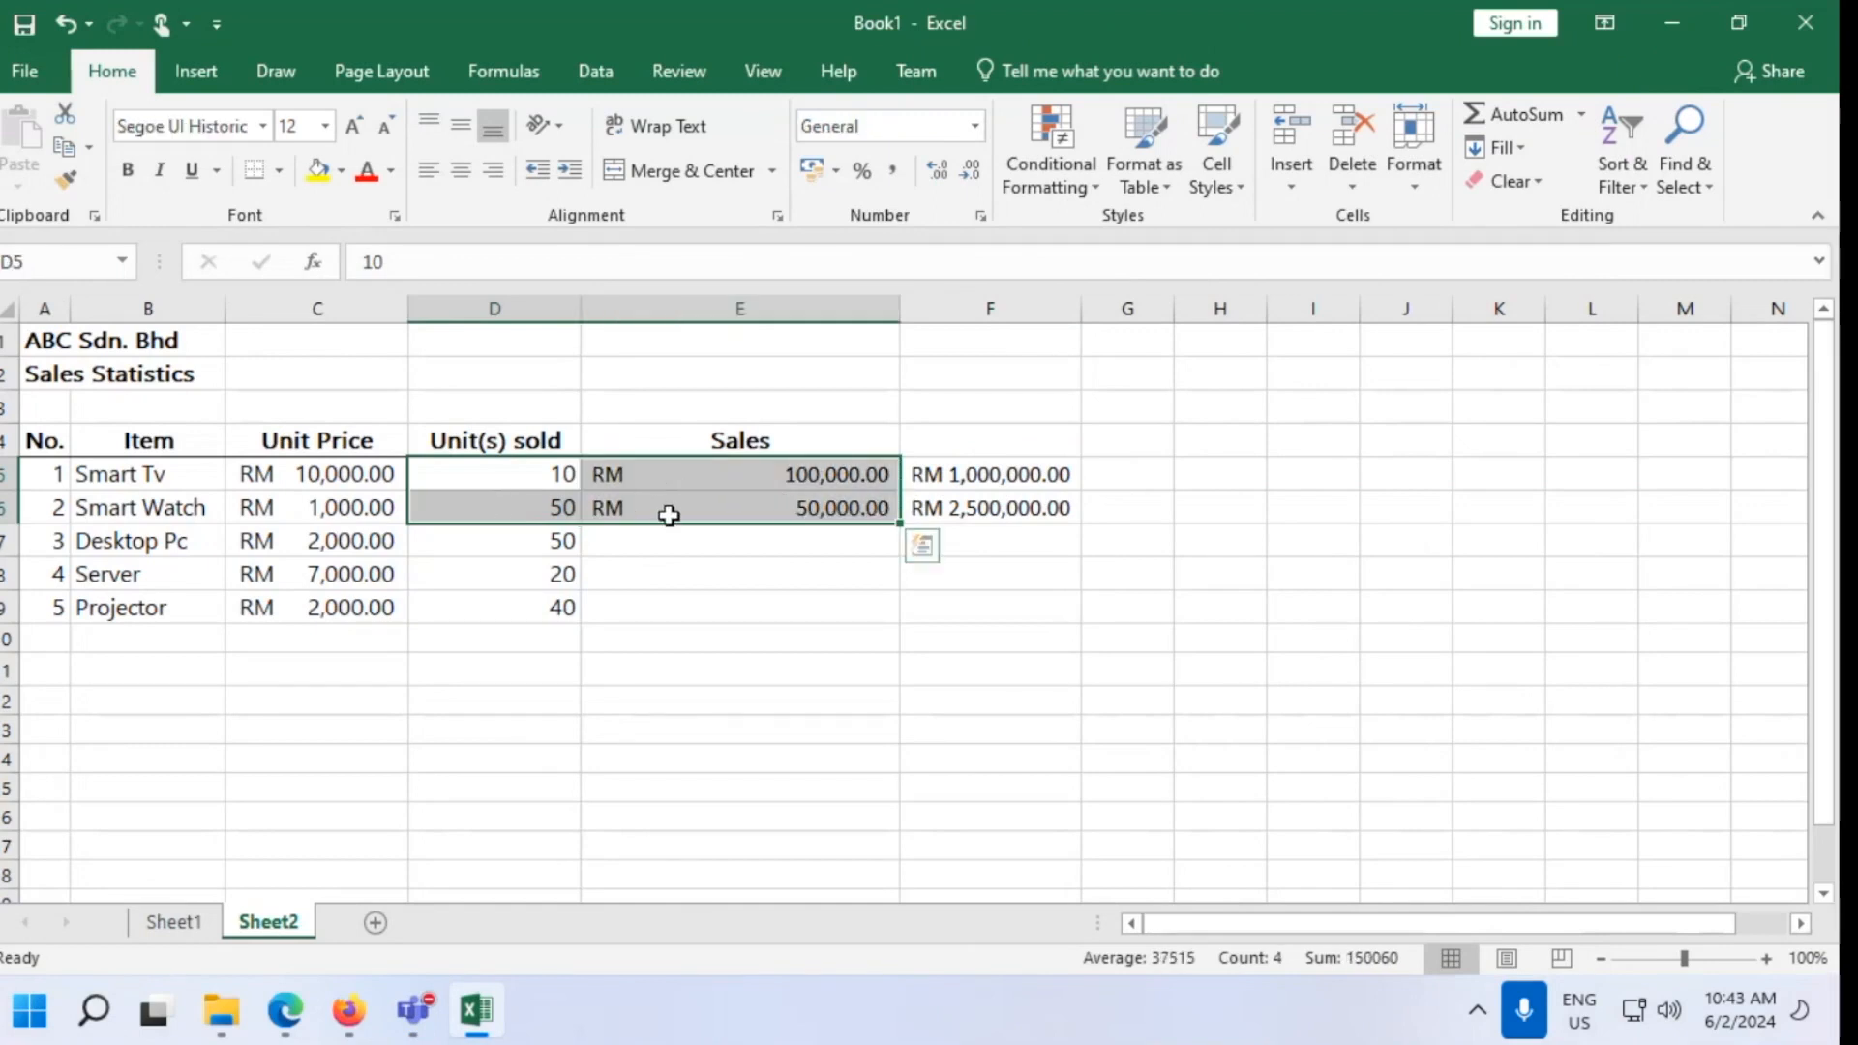
{"action": "left_click", "coordinate": [512, 474]}
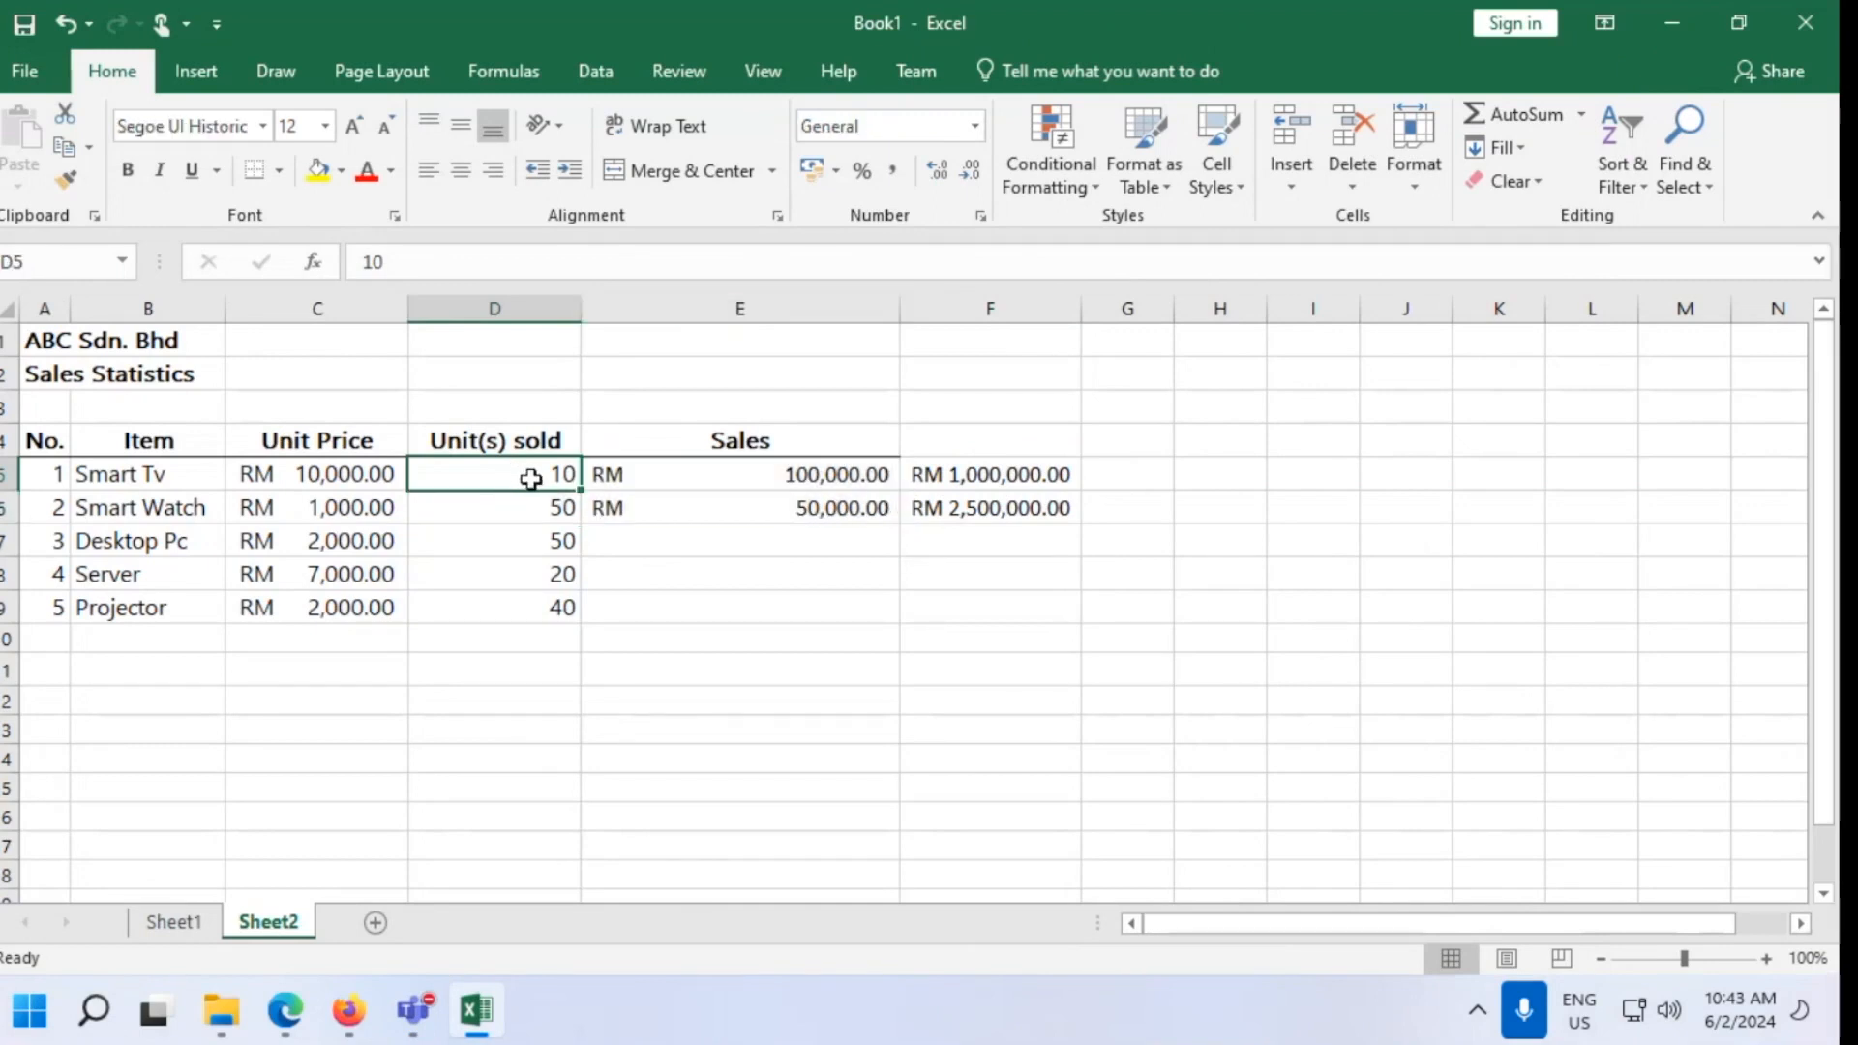
{"action": "left_click_drag", "start_coordinate": [558, 476], "coordinate": [820, 482]}
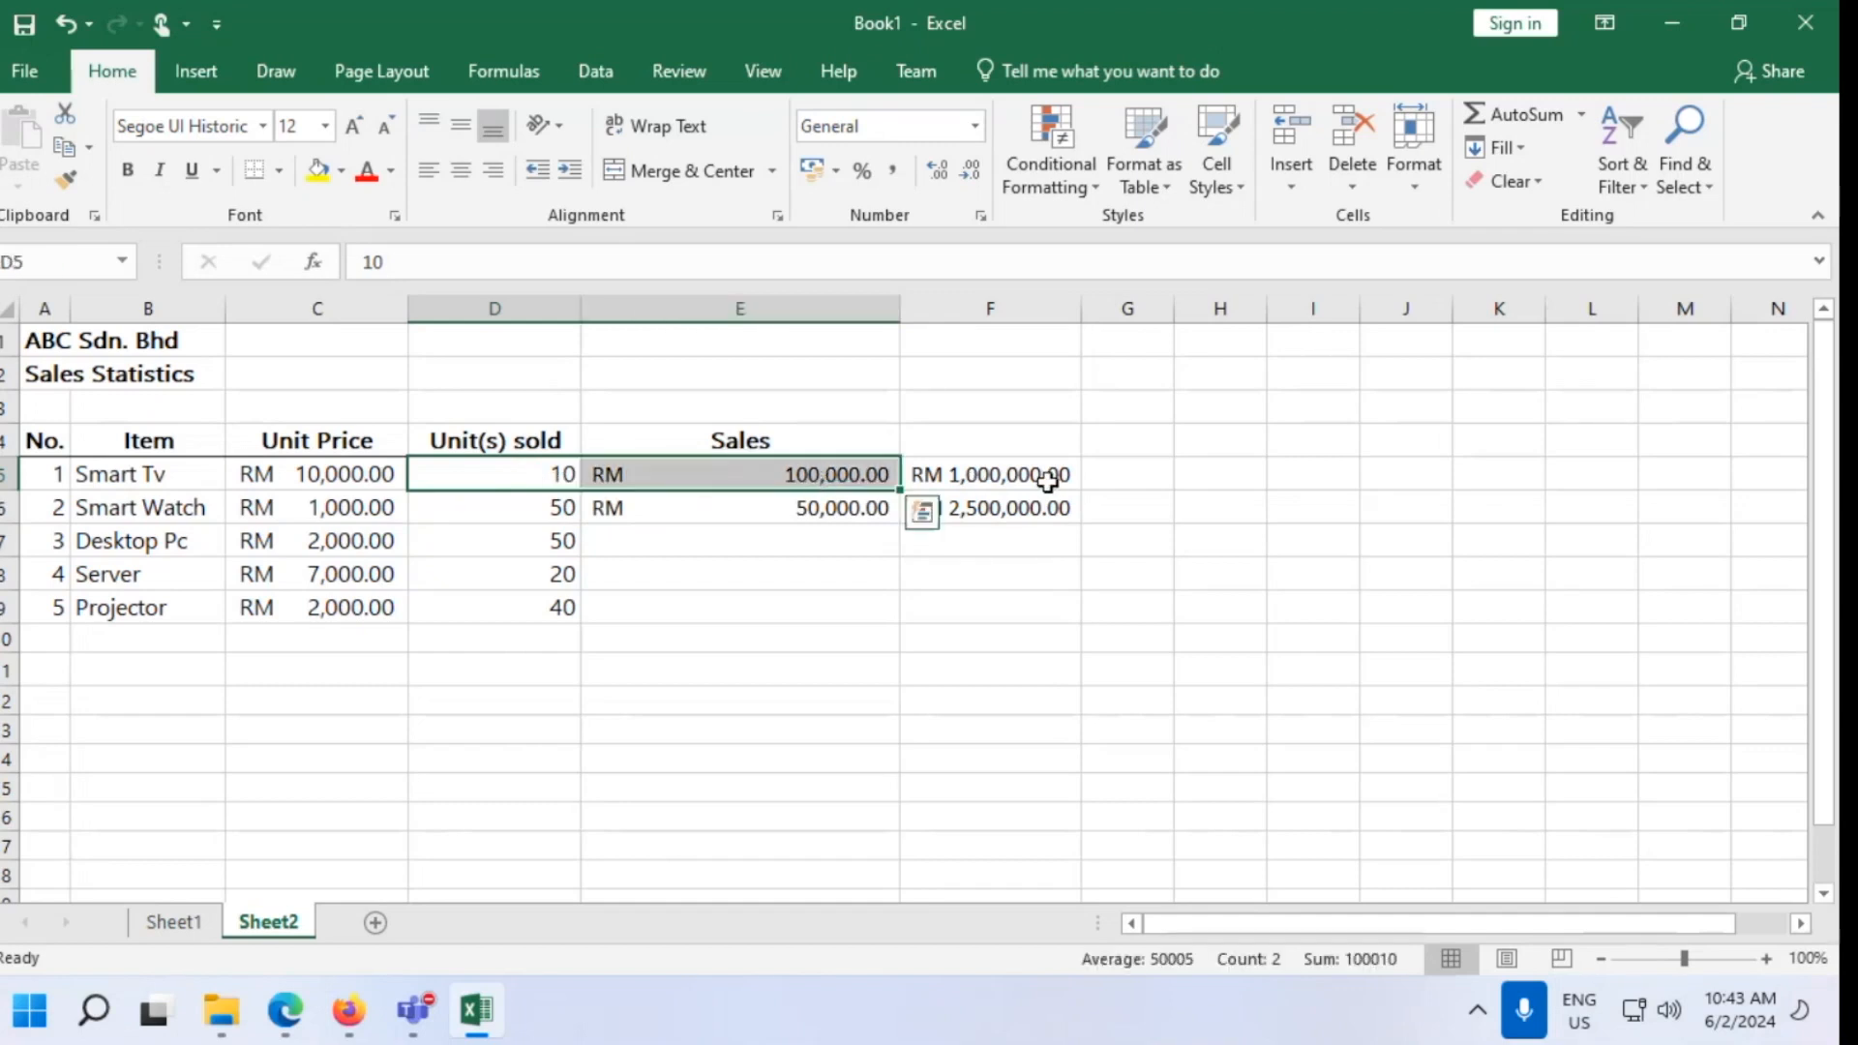
{"action": "left_click", "coordinate": [1048, 481]}
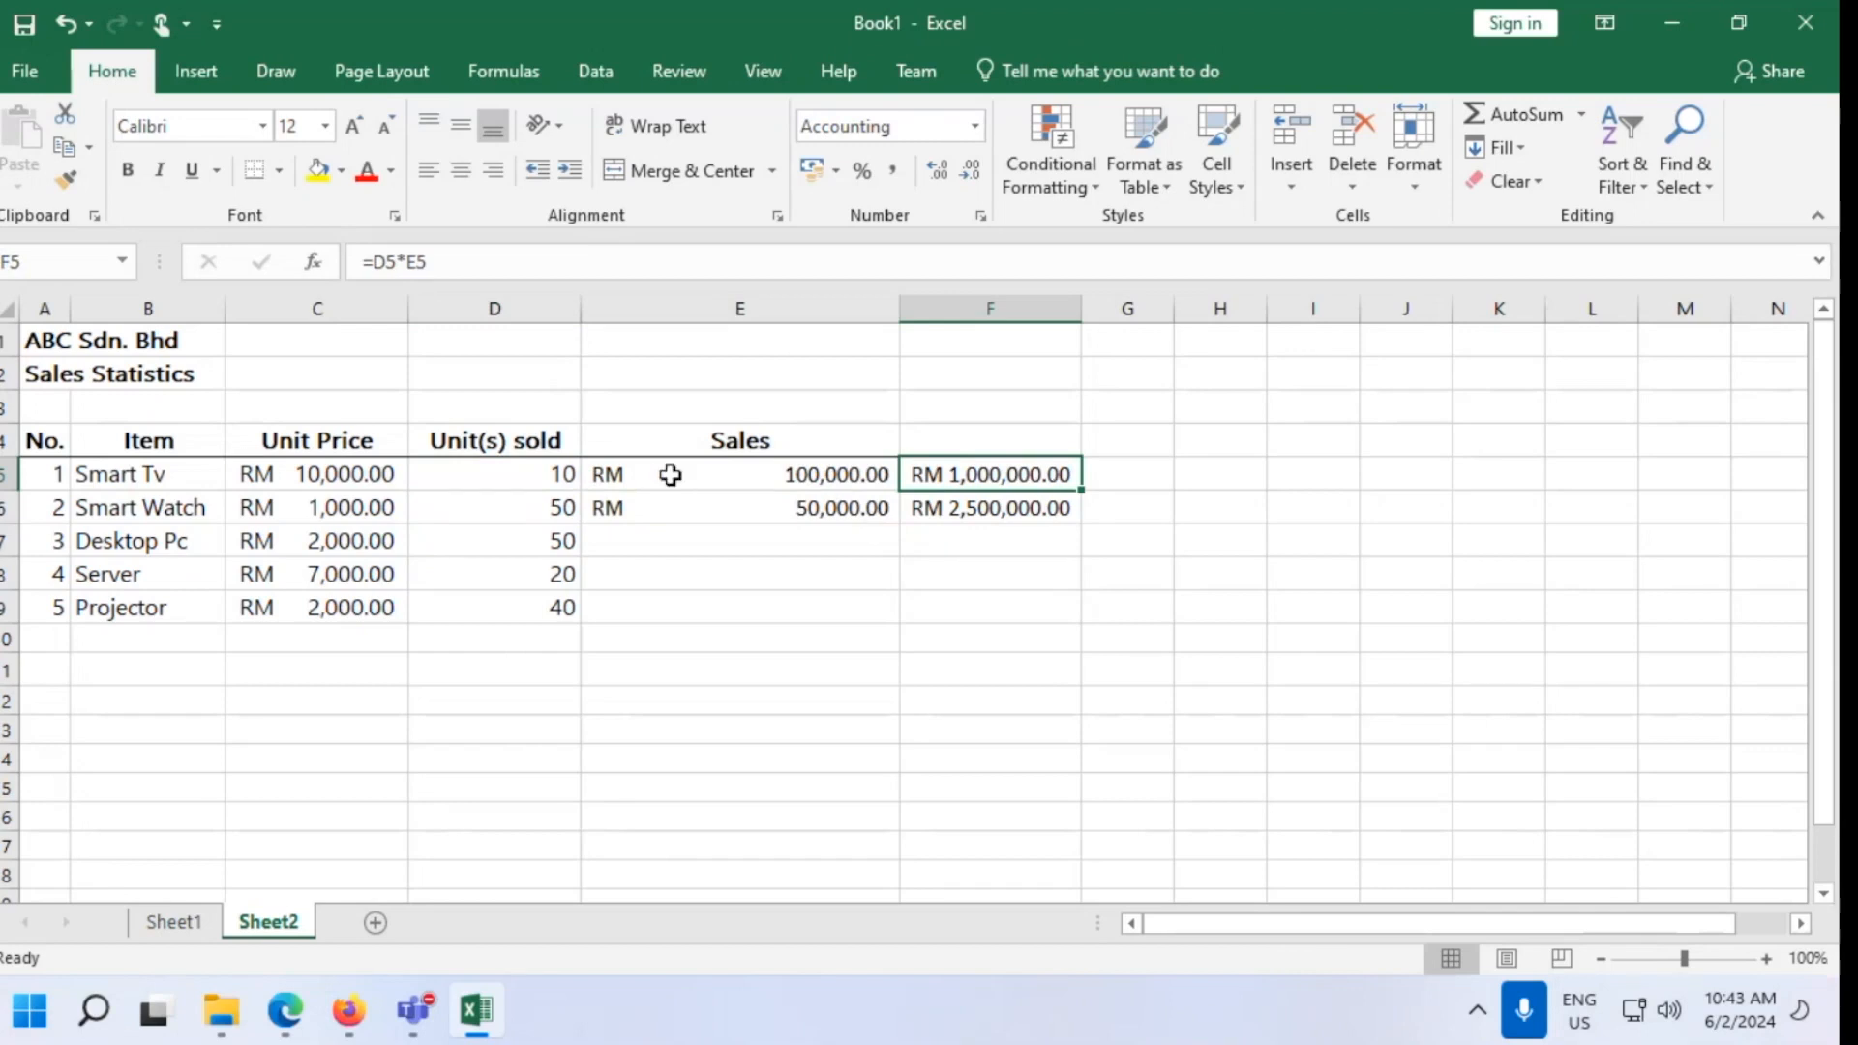
Fill the sales formula from E5 down the Sales column through E9
{"action": "left_click_drag", "start_coordinate": [736, 486], "coordinate": [891, 613]}
{"action": "left_click", "coordinate": [1047, 677]}
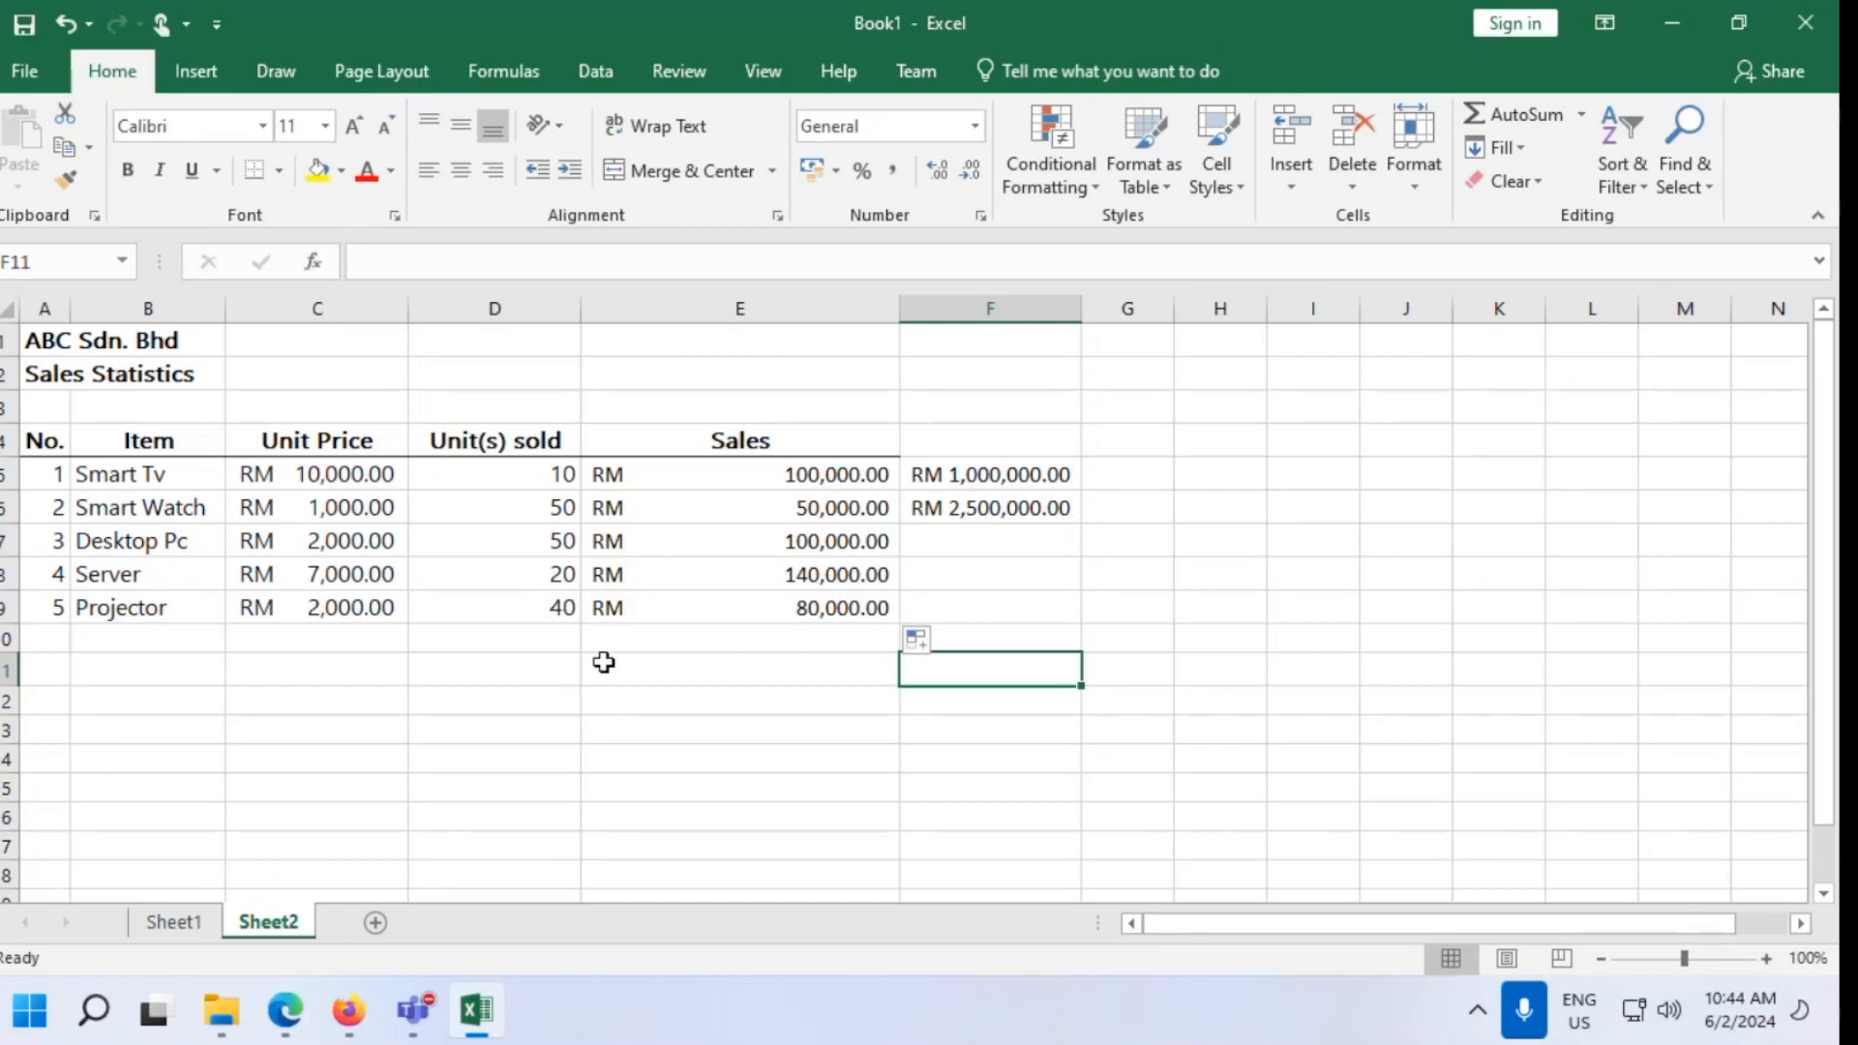
{"action": "left_click_drag", "start_coordinate": [770, 483], "coordinate": [769, 604]}
Compare the row references in the Sales column formulas E6, E7 and E9 with the column shift in F5
{"action": "left_click", "coordinate": [756, 544]}
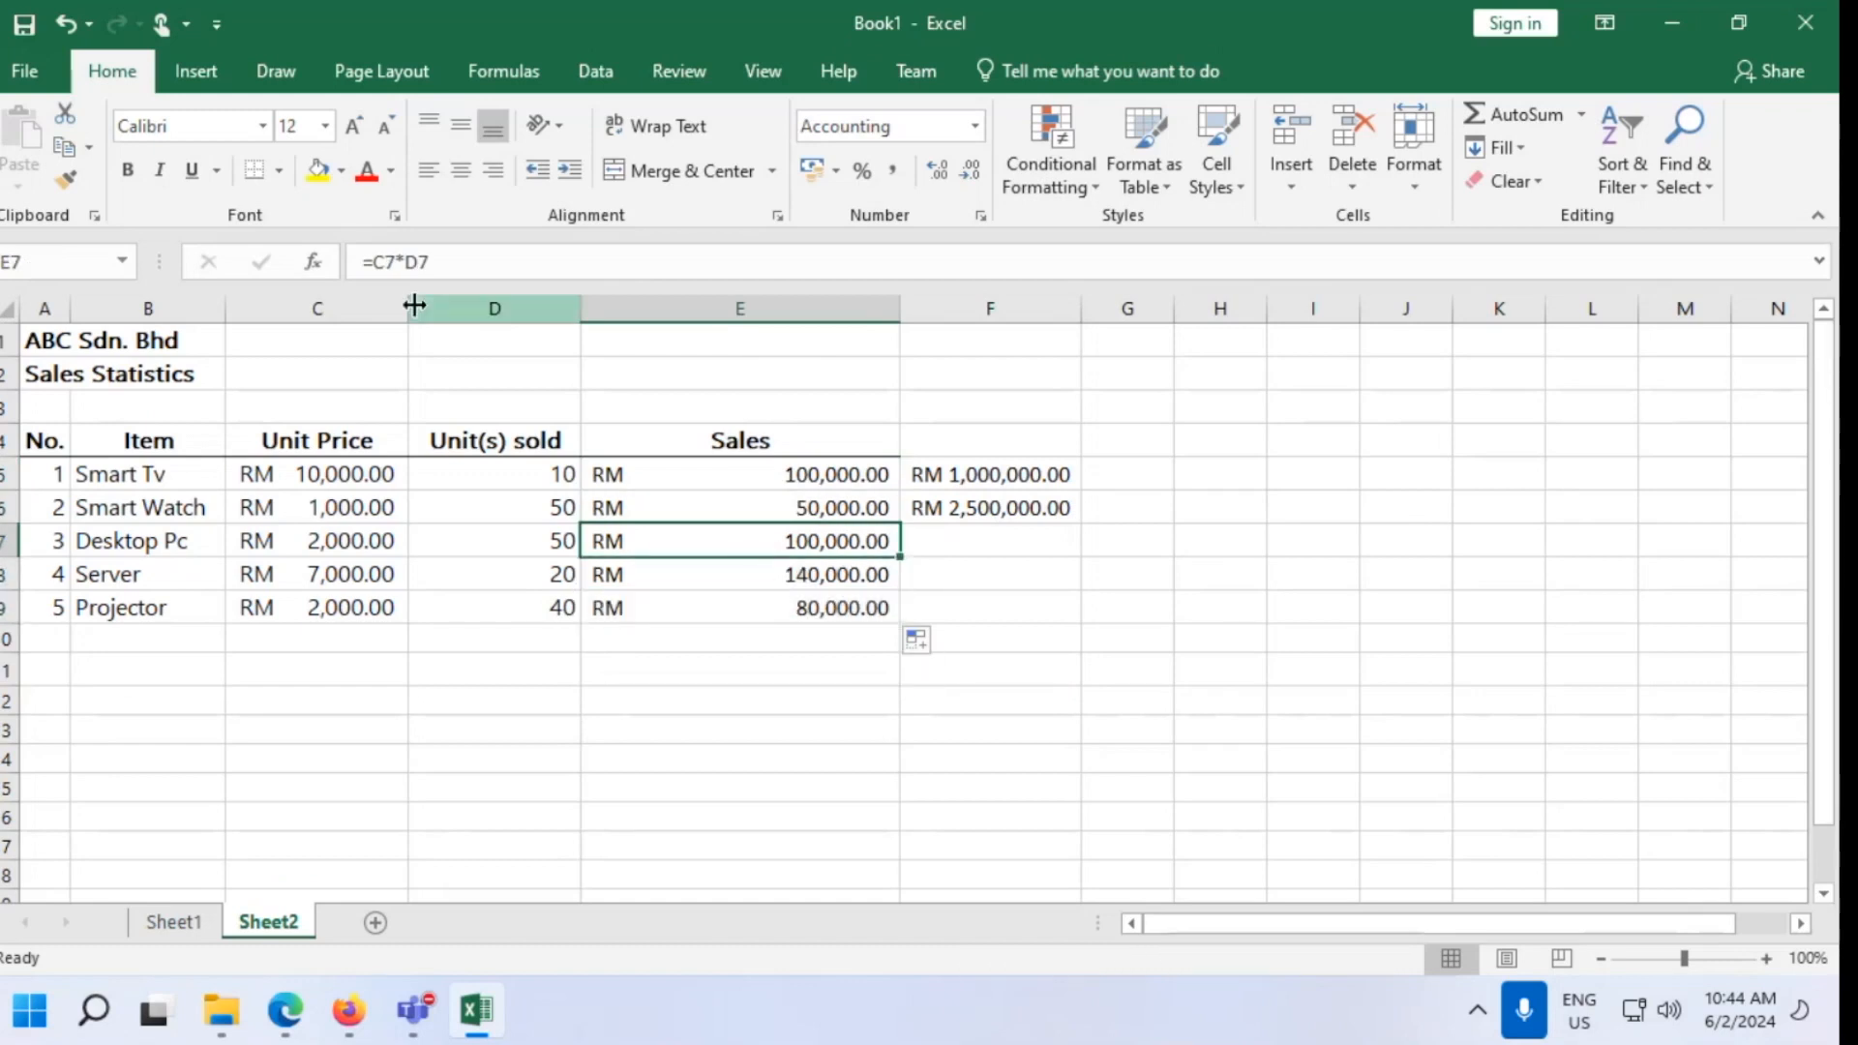
{"action": "left_click", "coordinate": [703, 501]}
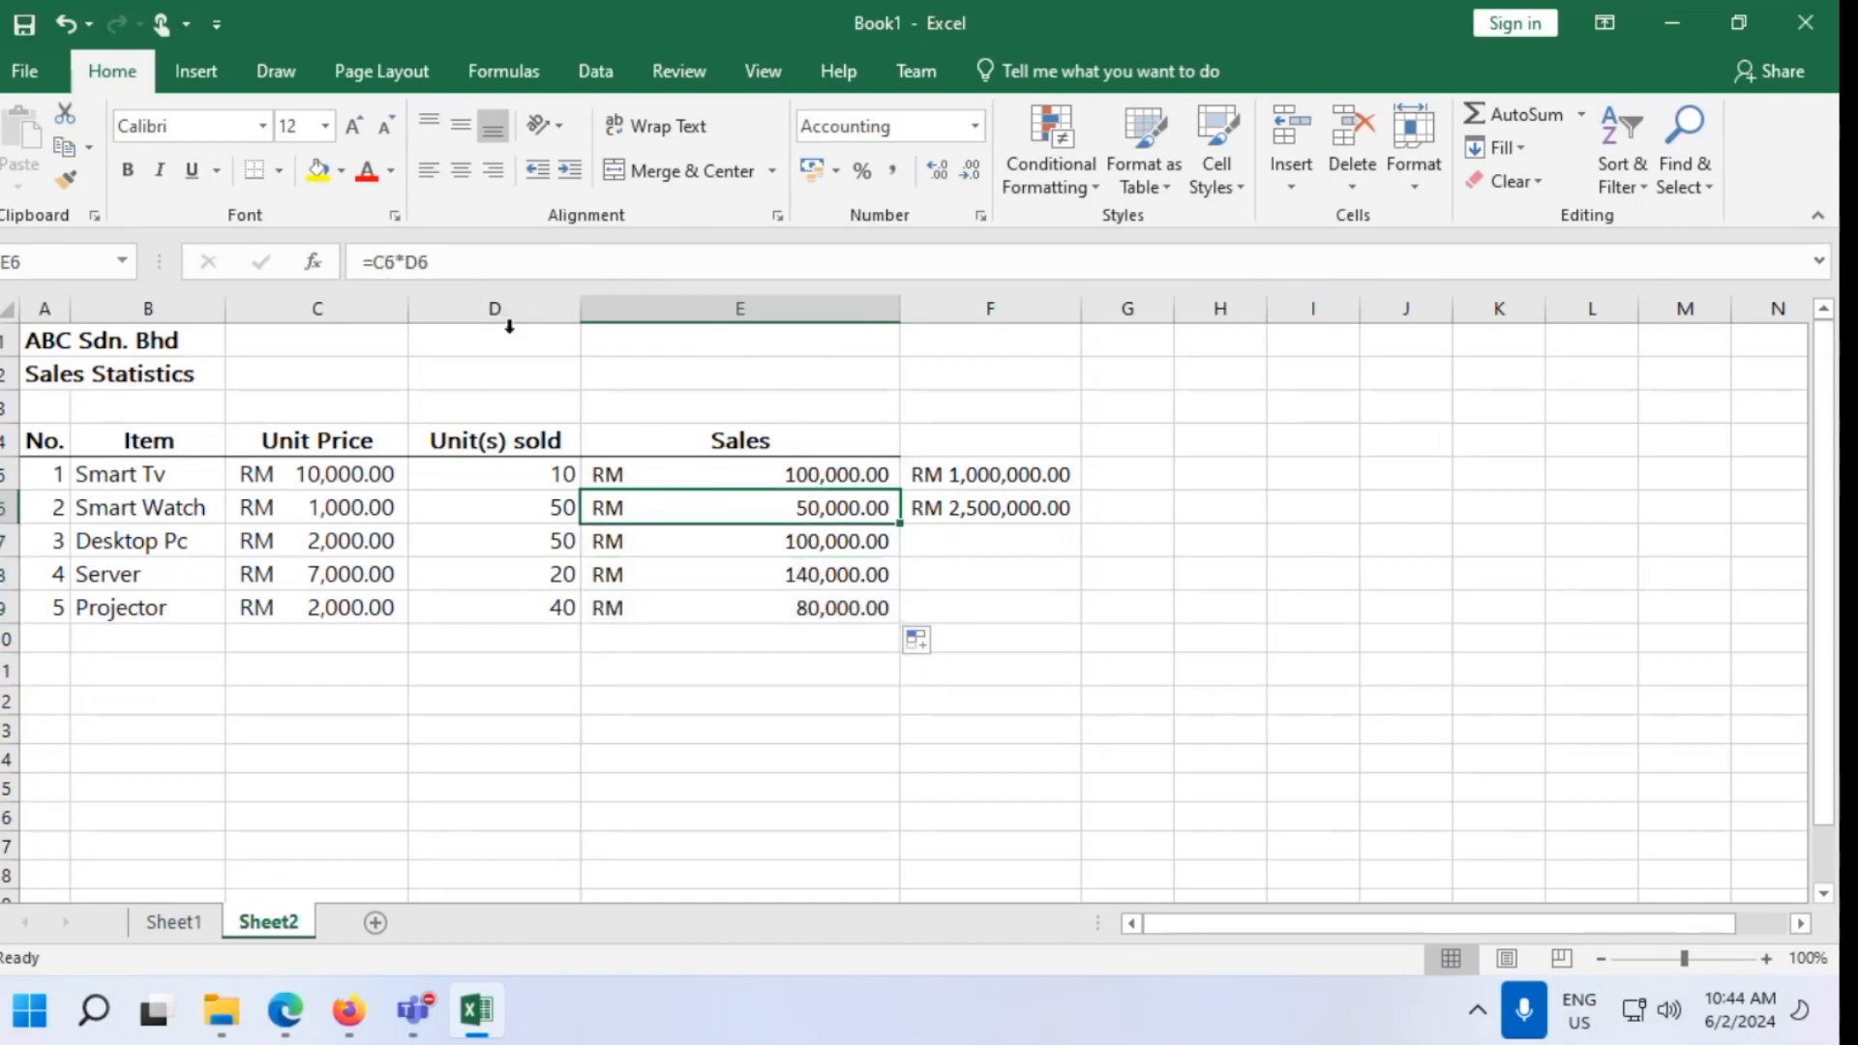
{"action": "left_click", "coordinate": [643, 548]}
{"action": "left_click", "coordinate": [646, 605]}
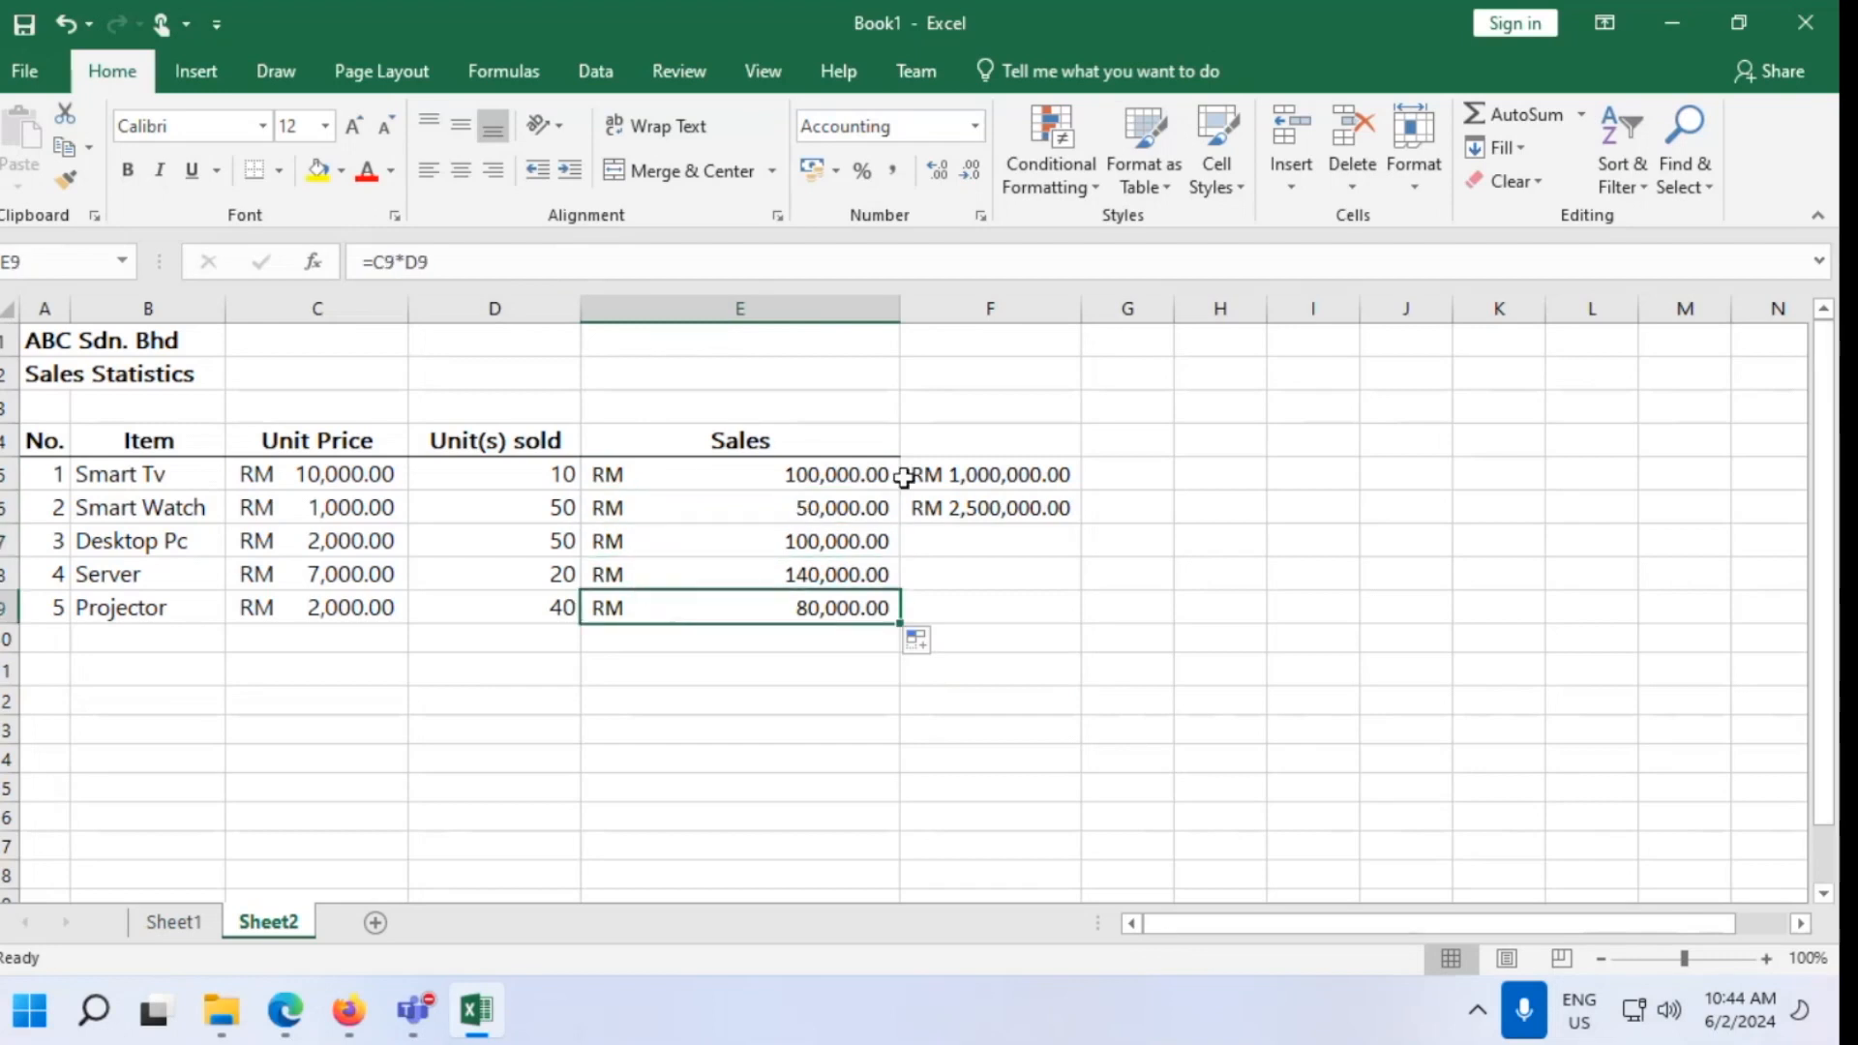
{"action": "left_click", "coordinate": [967, 477]}
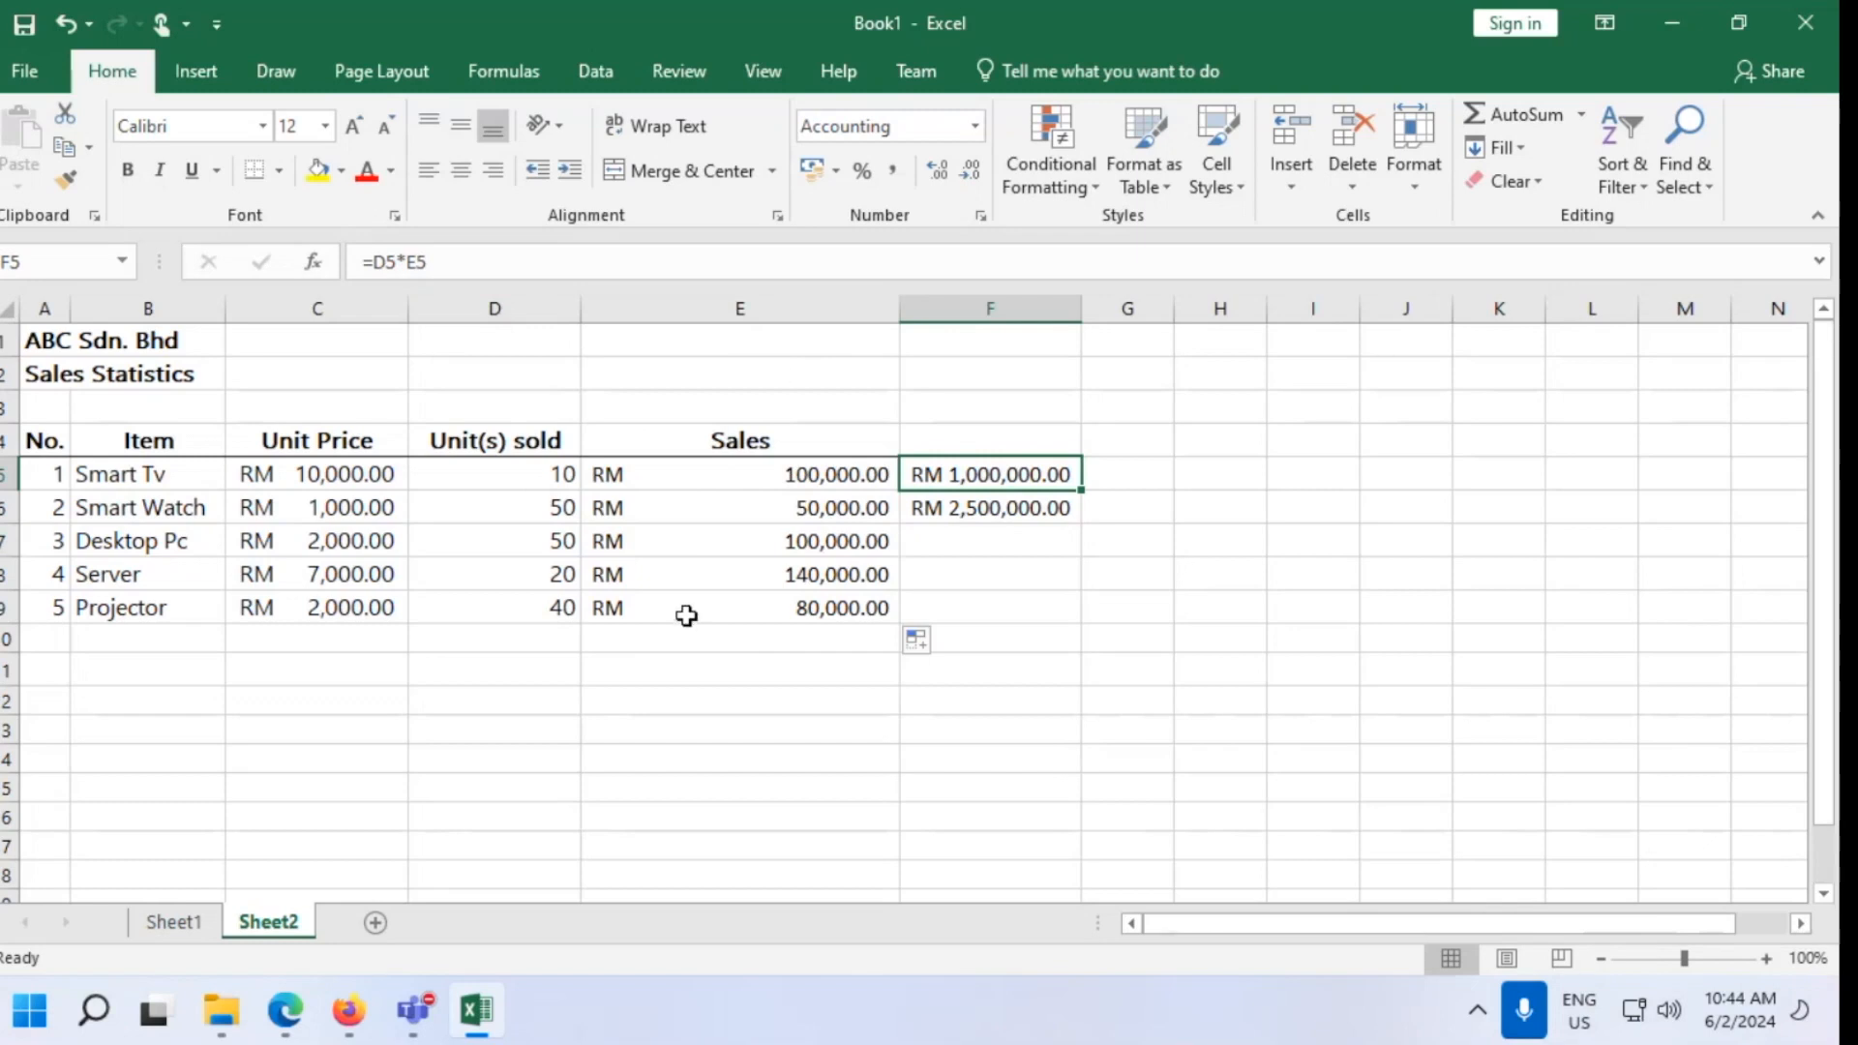
{"action": "left_click", "coordinate": [1241, 734]}
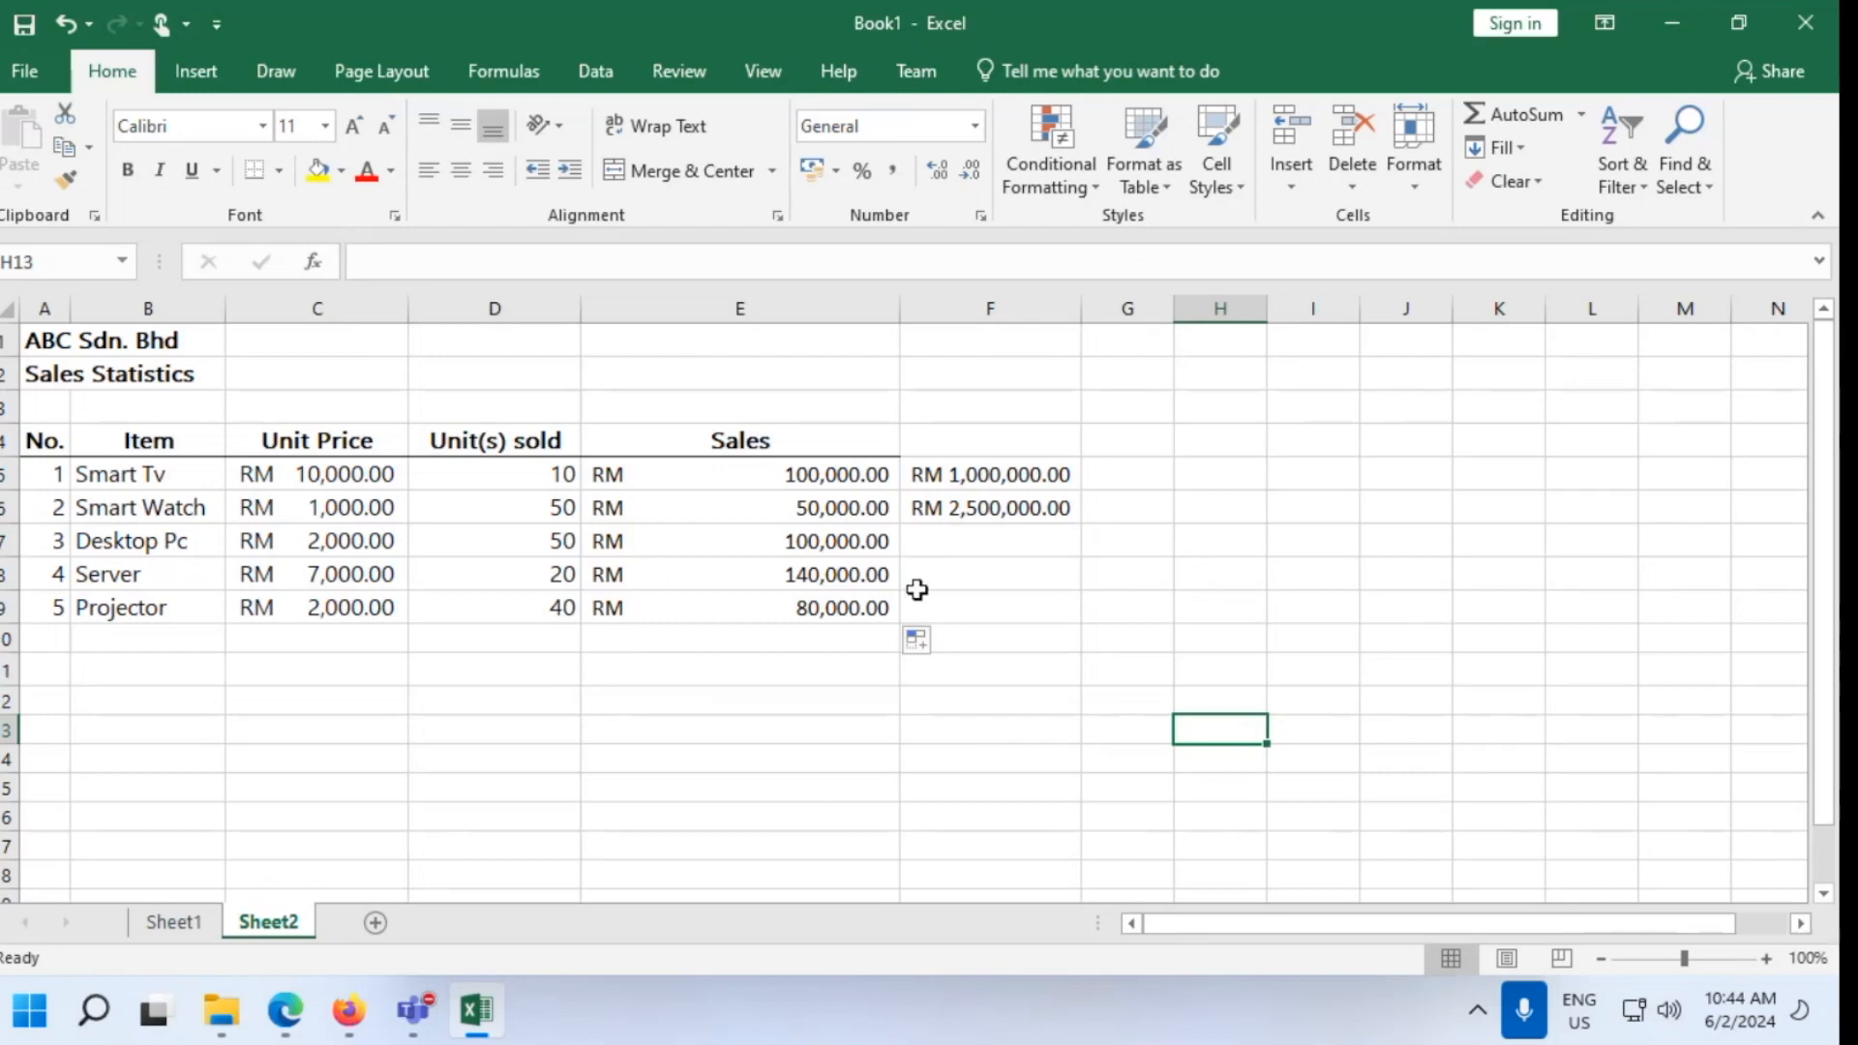
Switch to the guide PDF and reread the fill-right exercise and the absolute reference paragraph below it
{"action": "left_click", "coordinate": [308, 1013]}
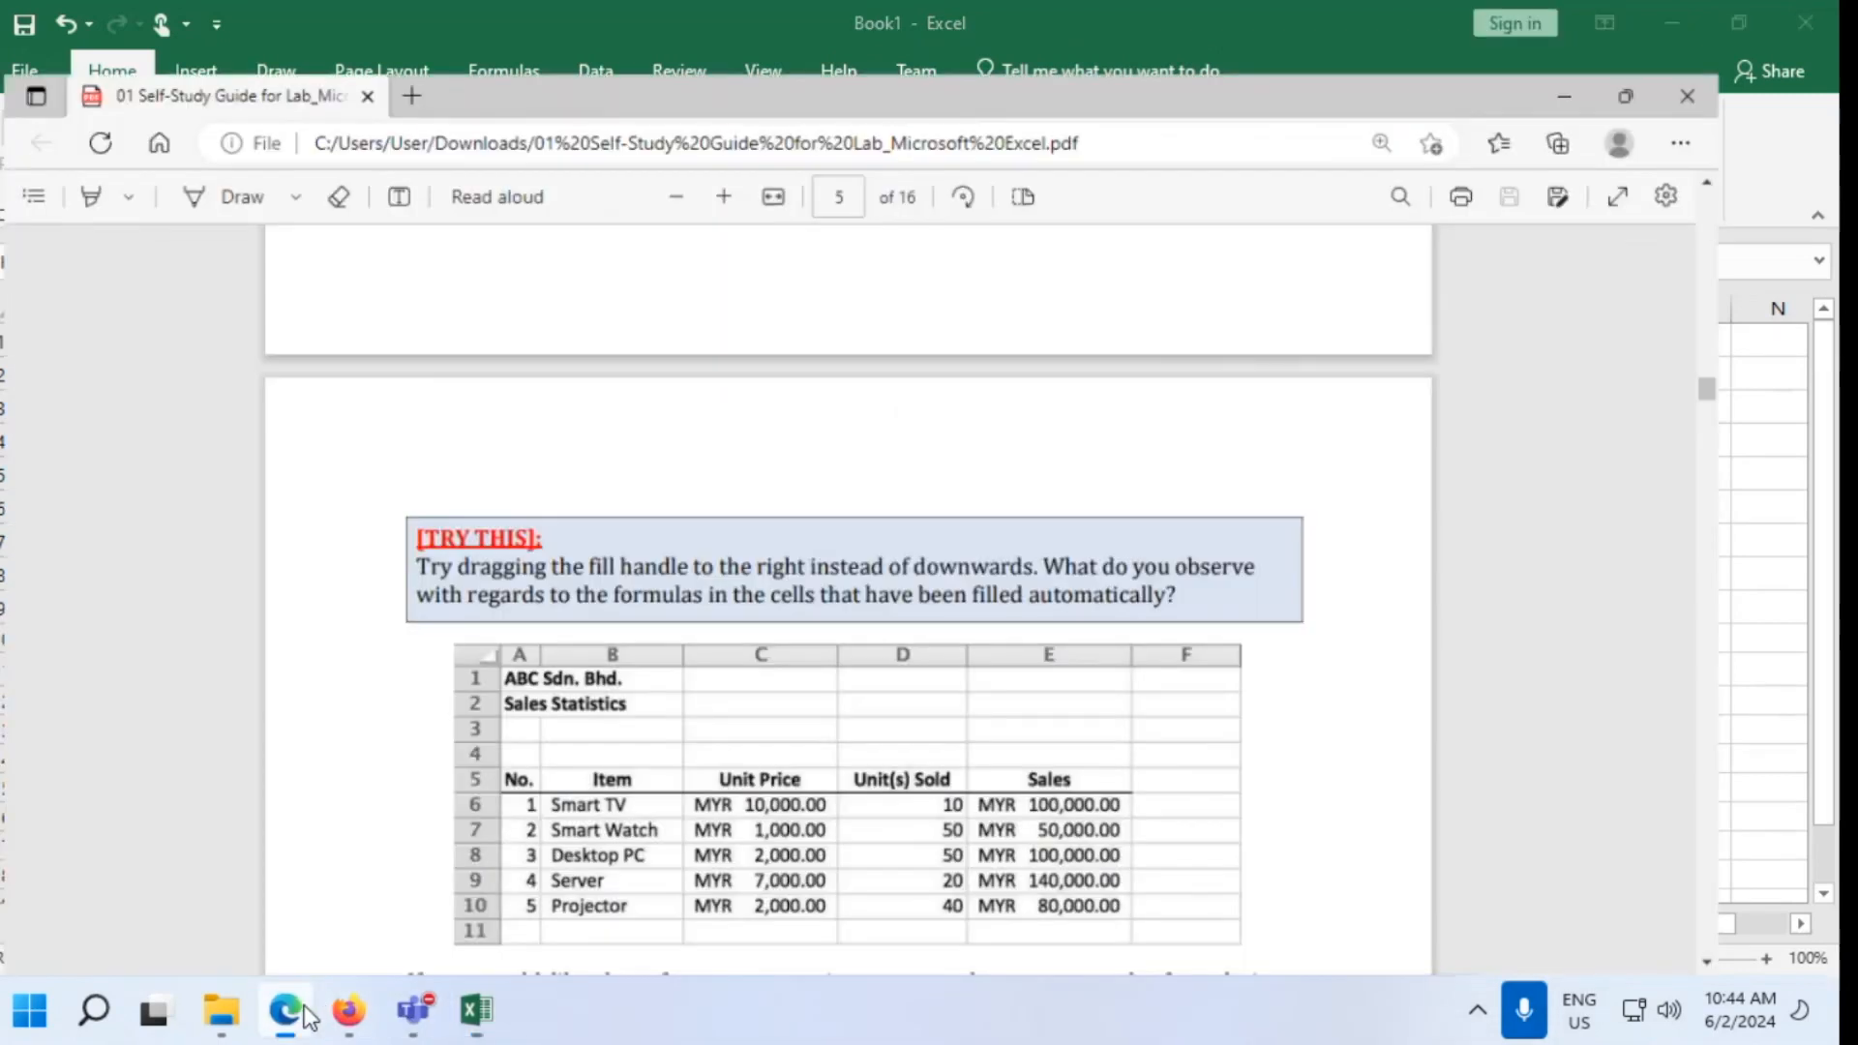
{"action": "scroll", "coordinate": [1216, 474], "scroll_direction": "down", "scroll_amount": 4}
{"action": "scroll", "coordinate": [1222, 489], "scroll_direction": "down", "scroll_amount": 2}
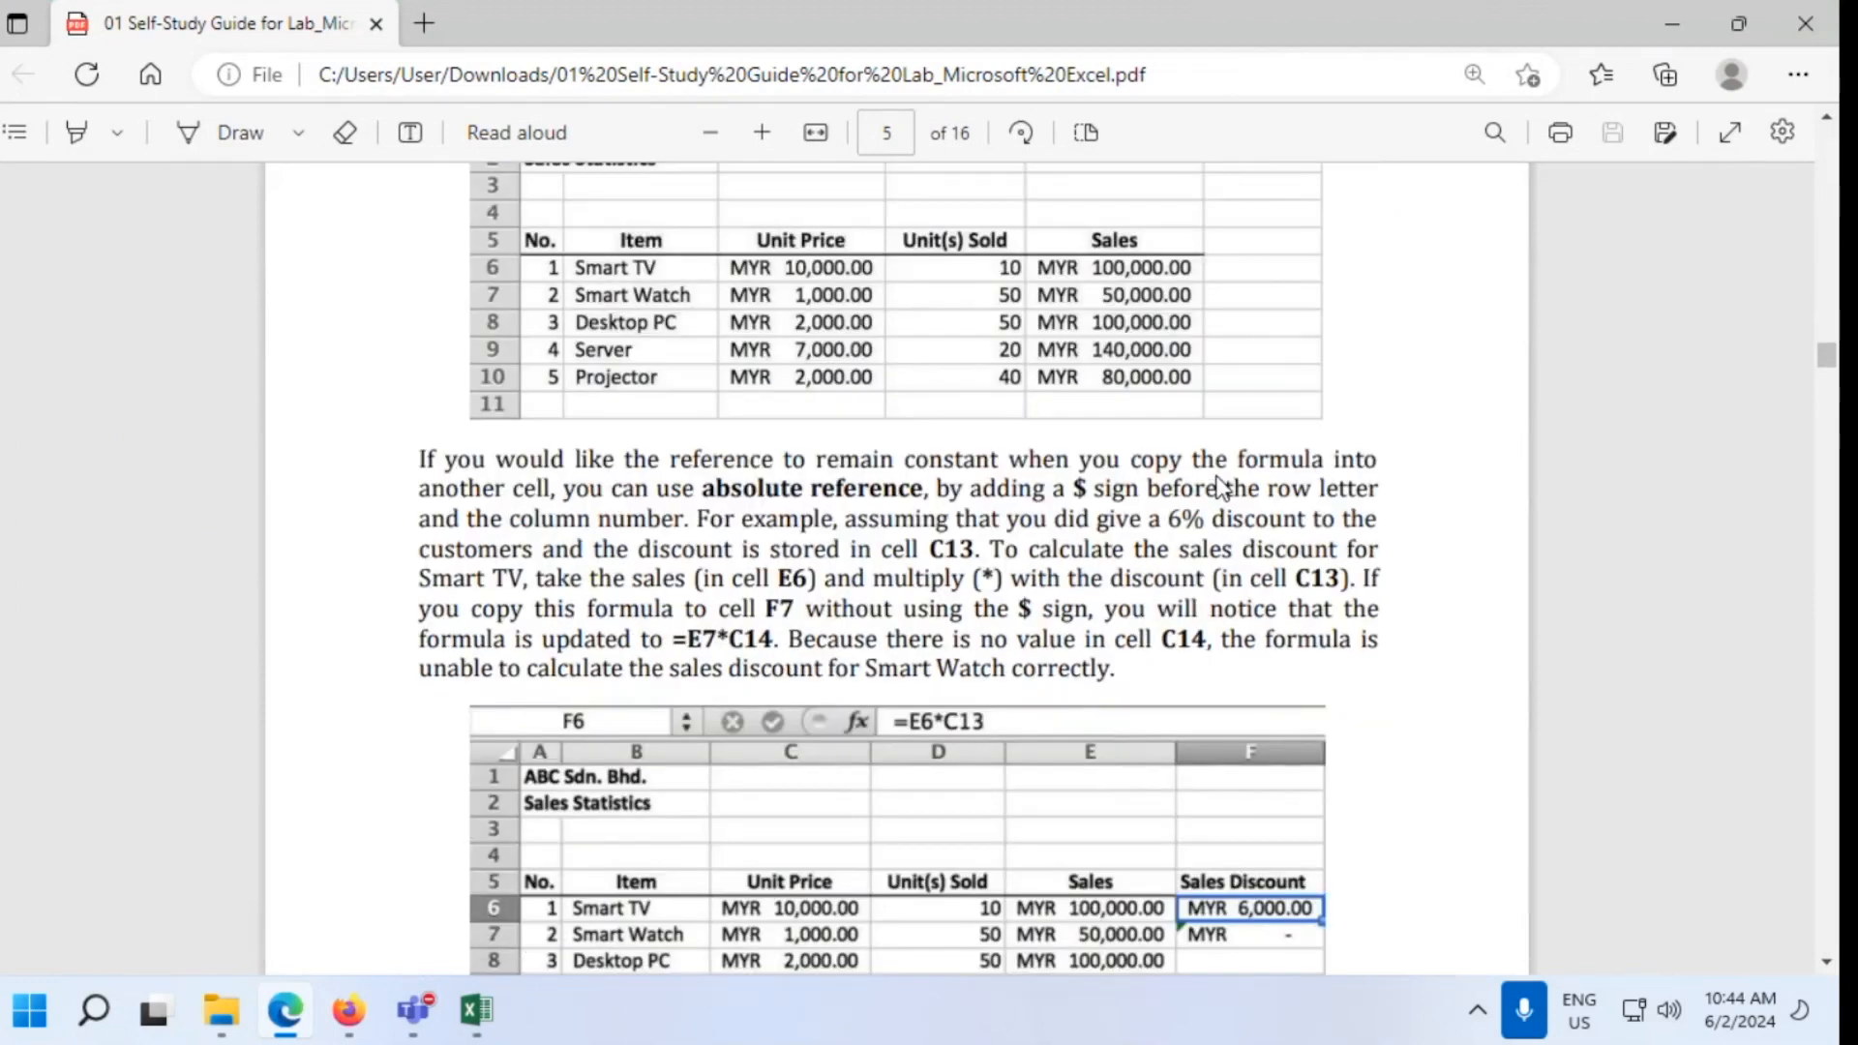
{"action": "scroll", "coordinate": [1236, 481], "scroll_direction": "up", "scroll_amount": 5}
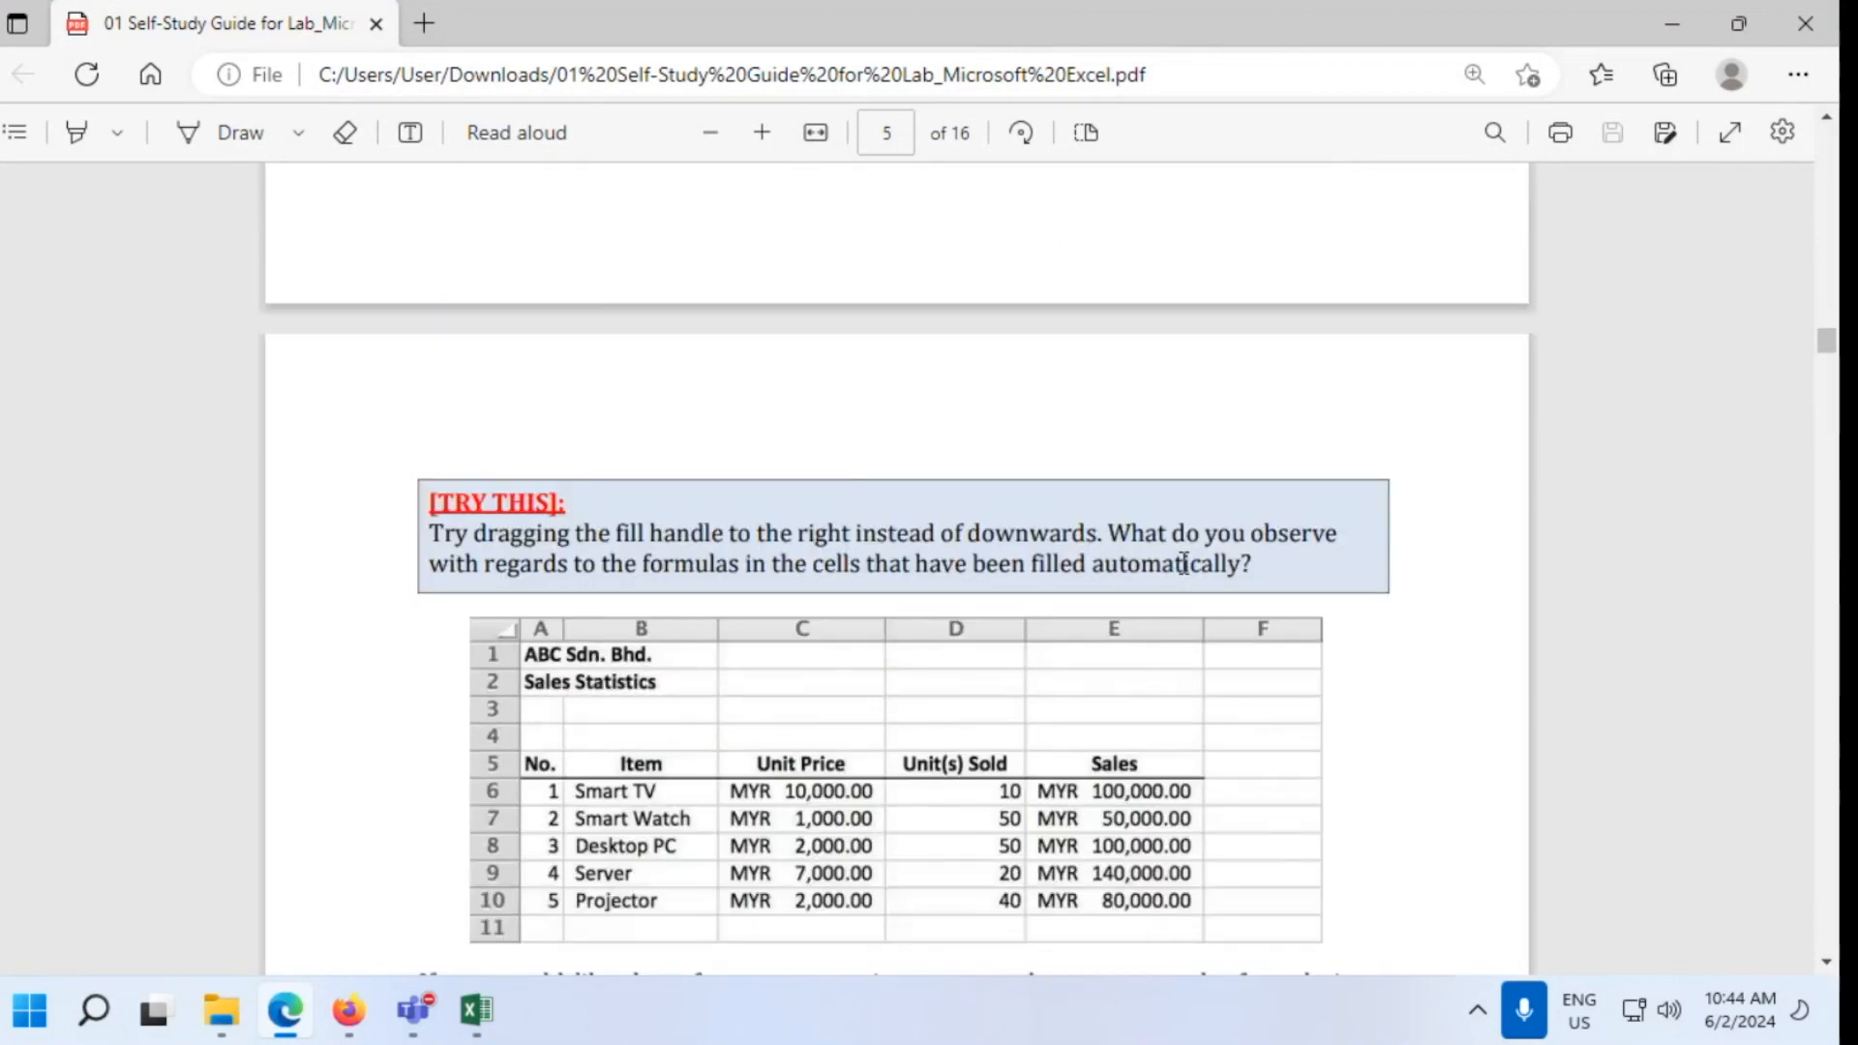
{"action": "scroll", "coordinate": [1182, 563], "scroll_direction": "down", "scroll_amount": 4}
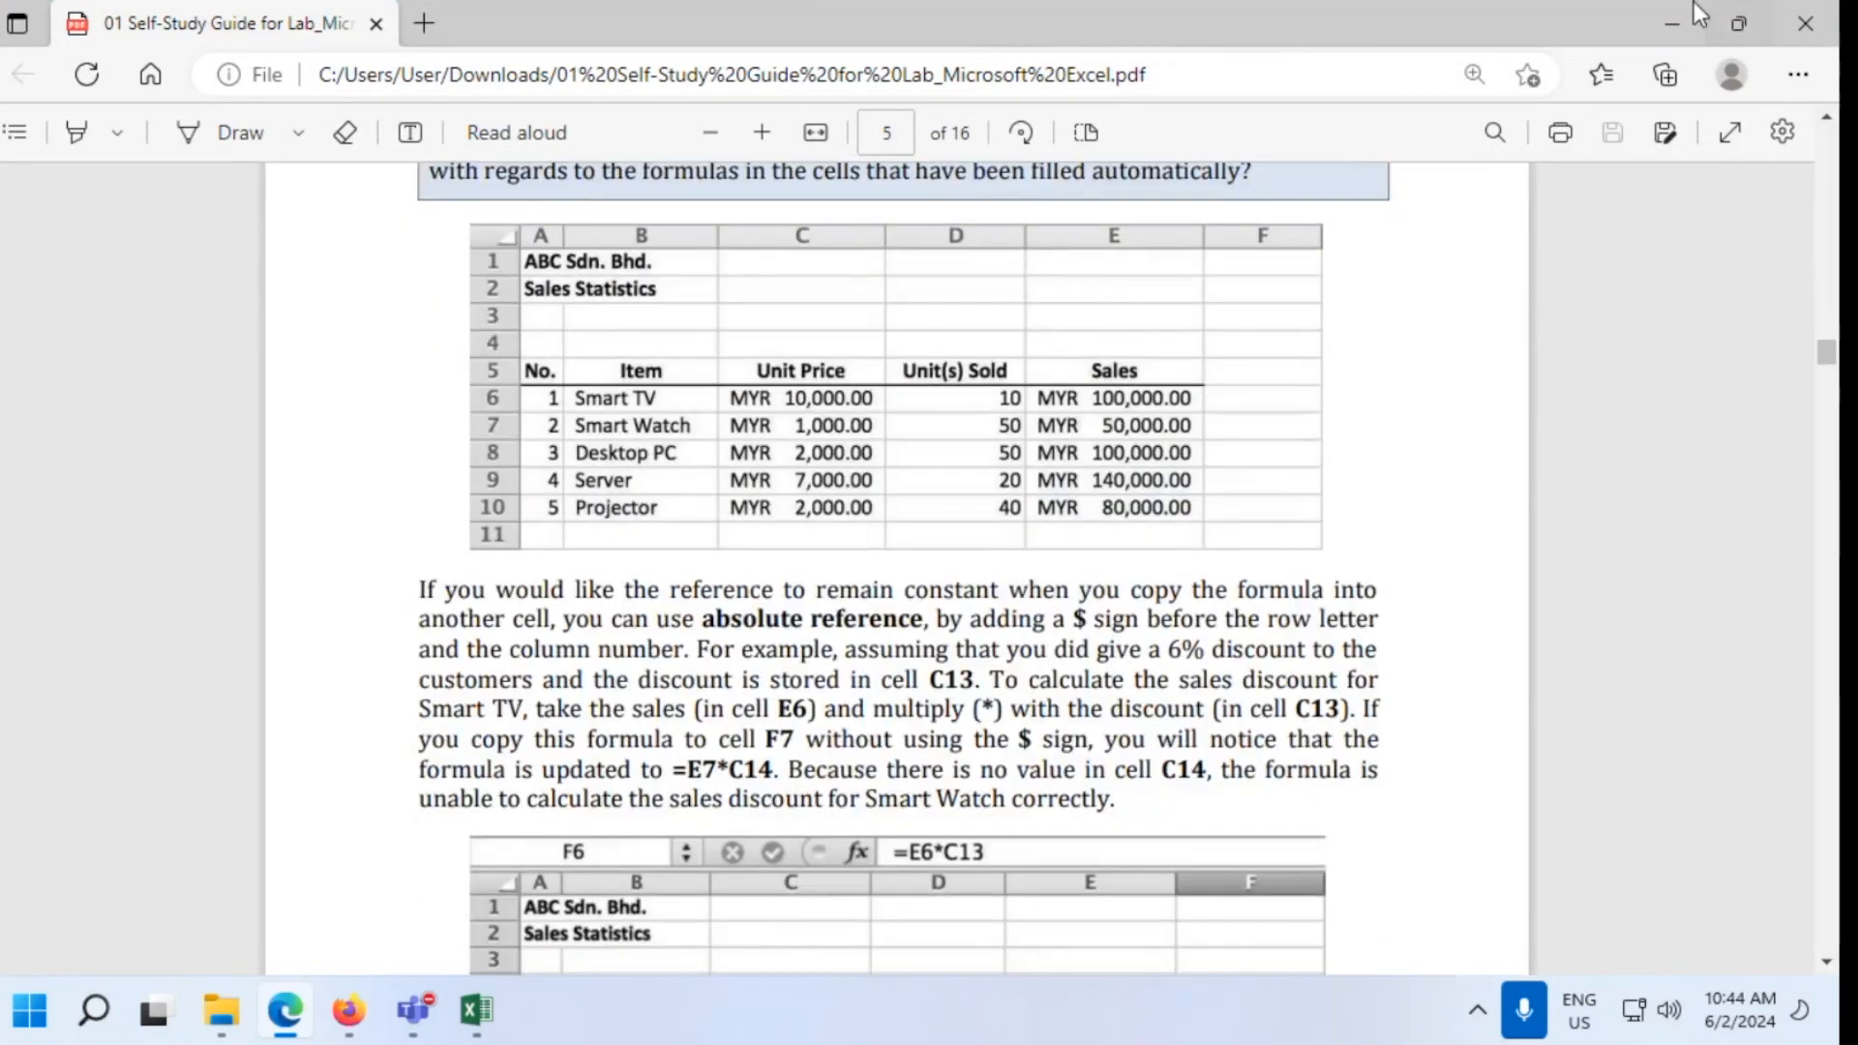
Return to the workbook and inspect the sales formulas in E5 and E6
{"action": "left_click", "coordinate": [1651, 19]}
{"action": "left_click", "coordinate": [771, 465]}
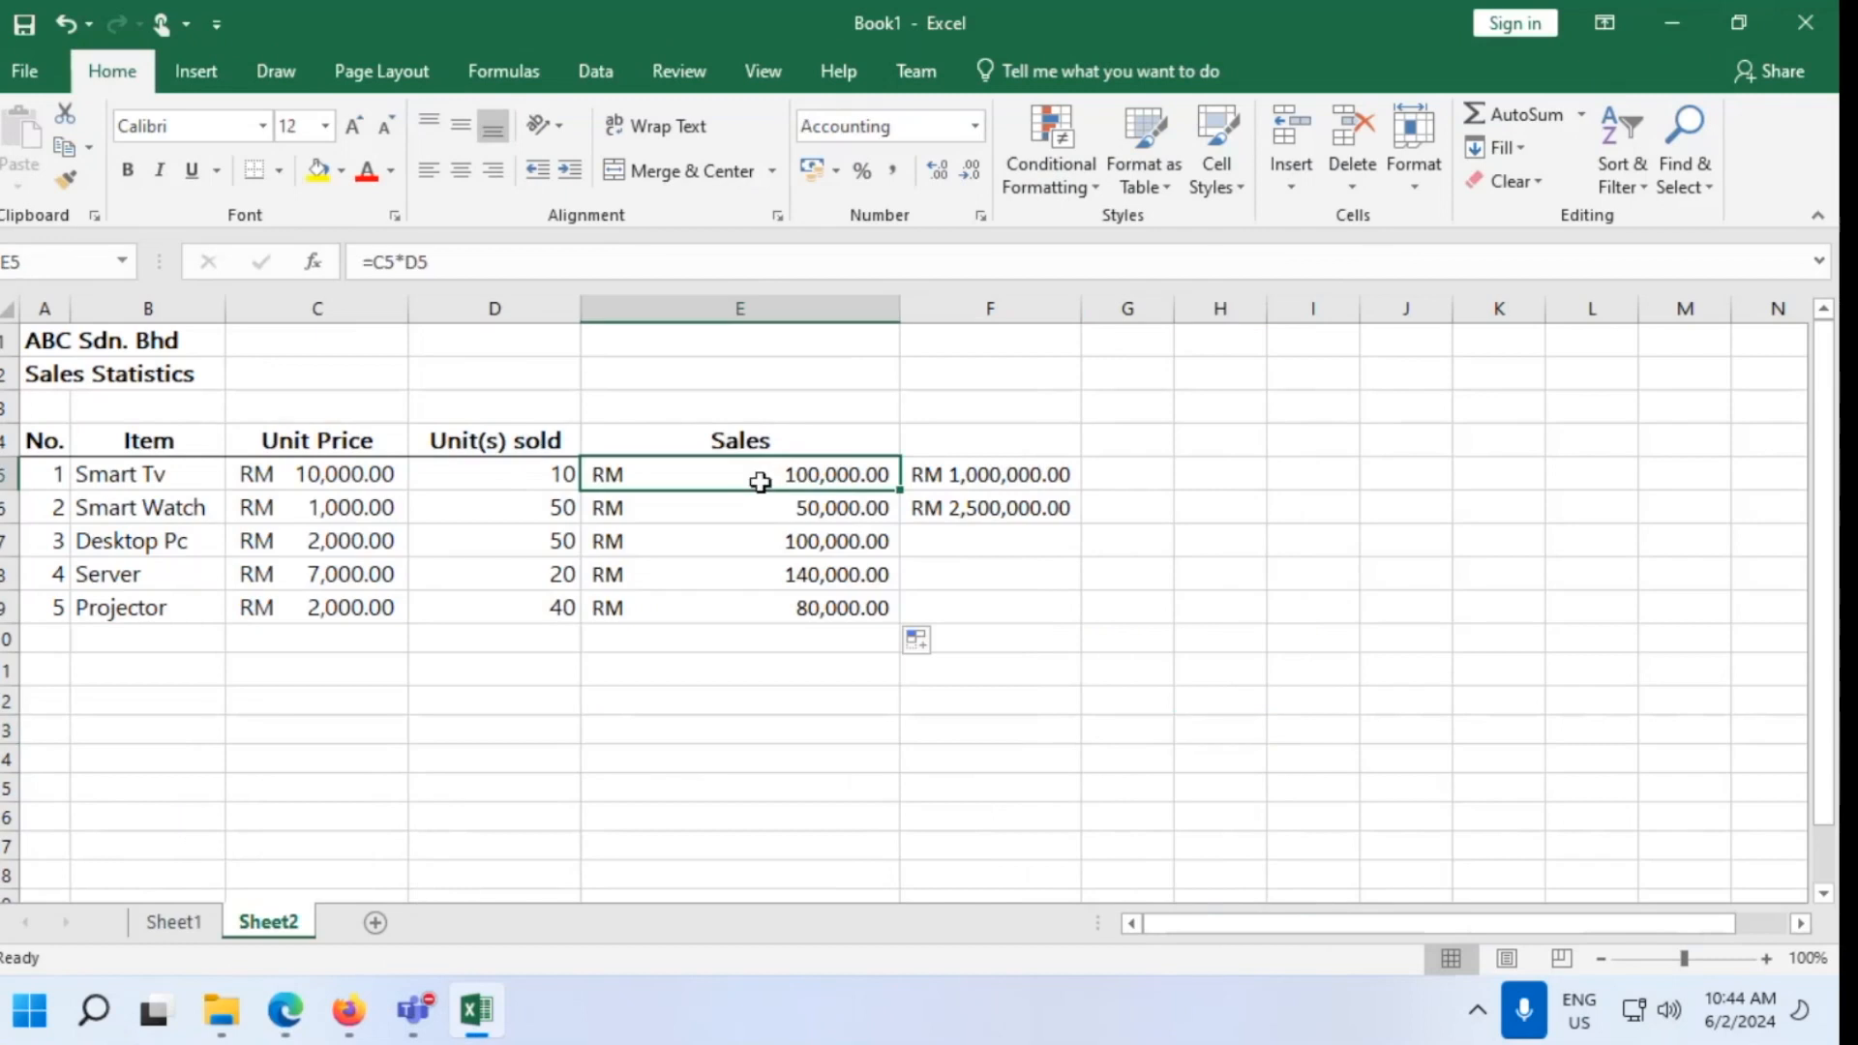
{"action": "left_click", "coordinate": [741, 516]}
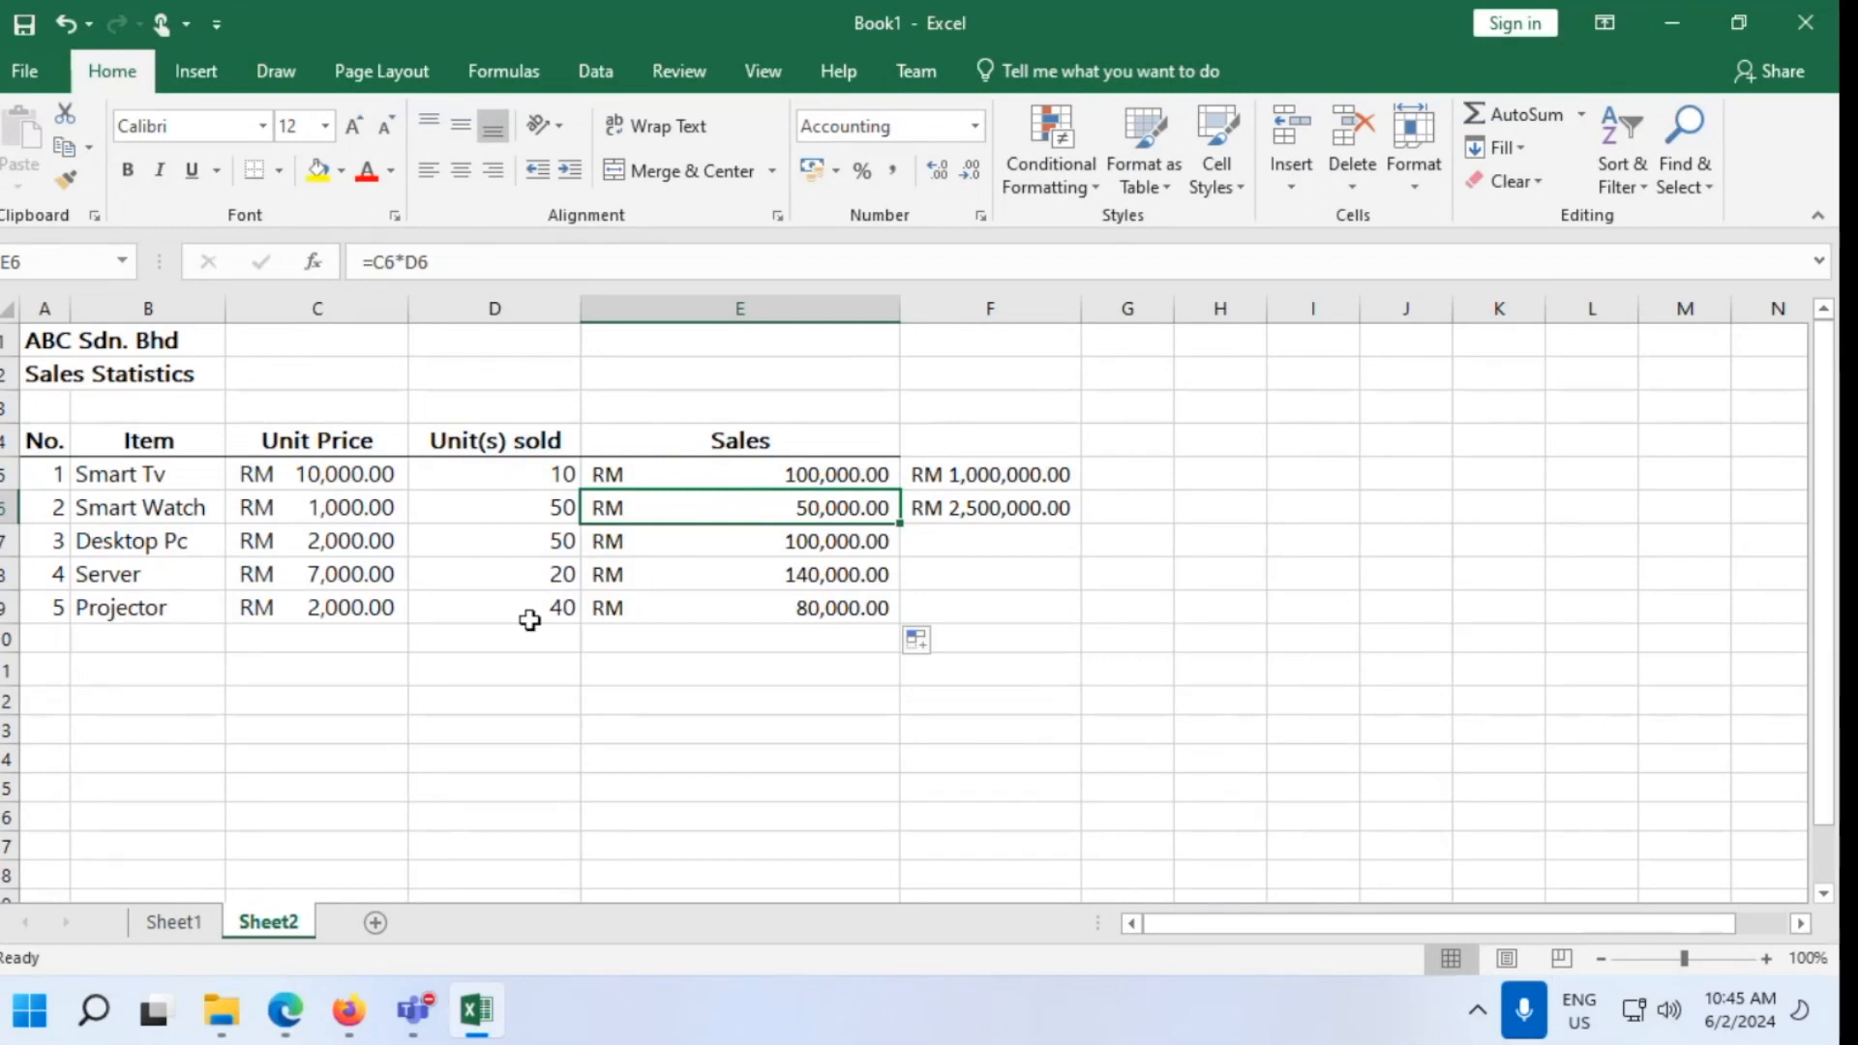
Reopen the guide PDF and read the 6% discount example for absolute references
{"action": "left_click", "coordinate": [1655, 20]}
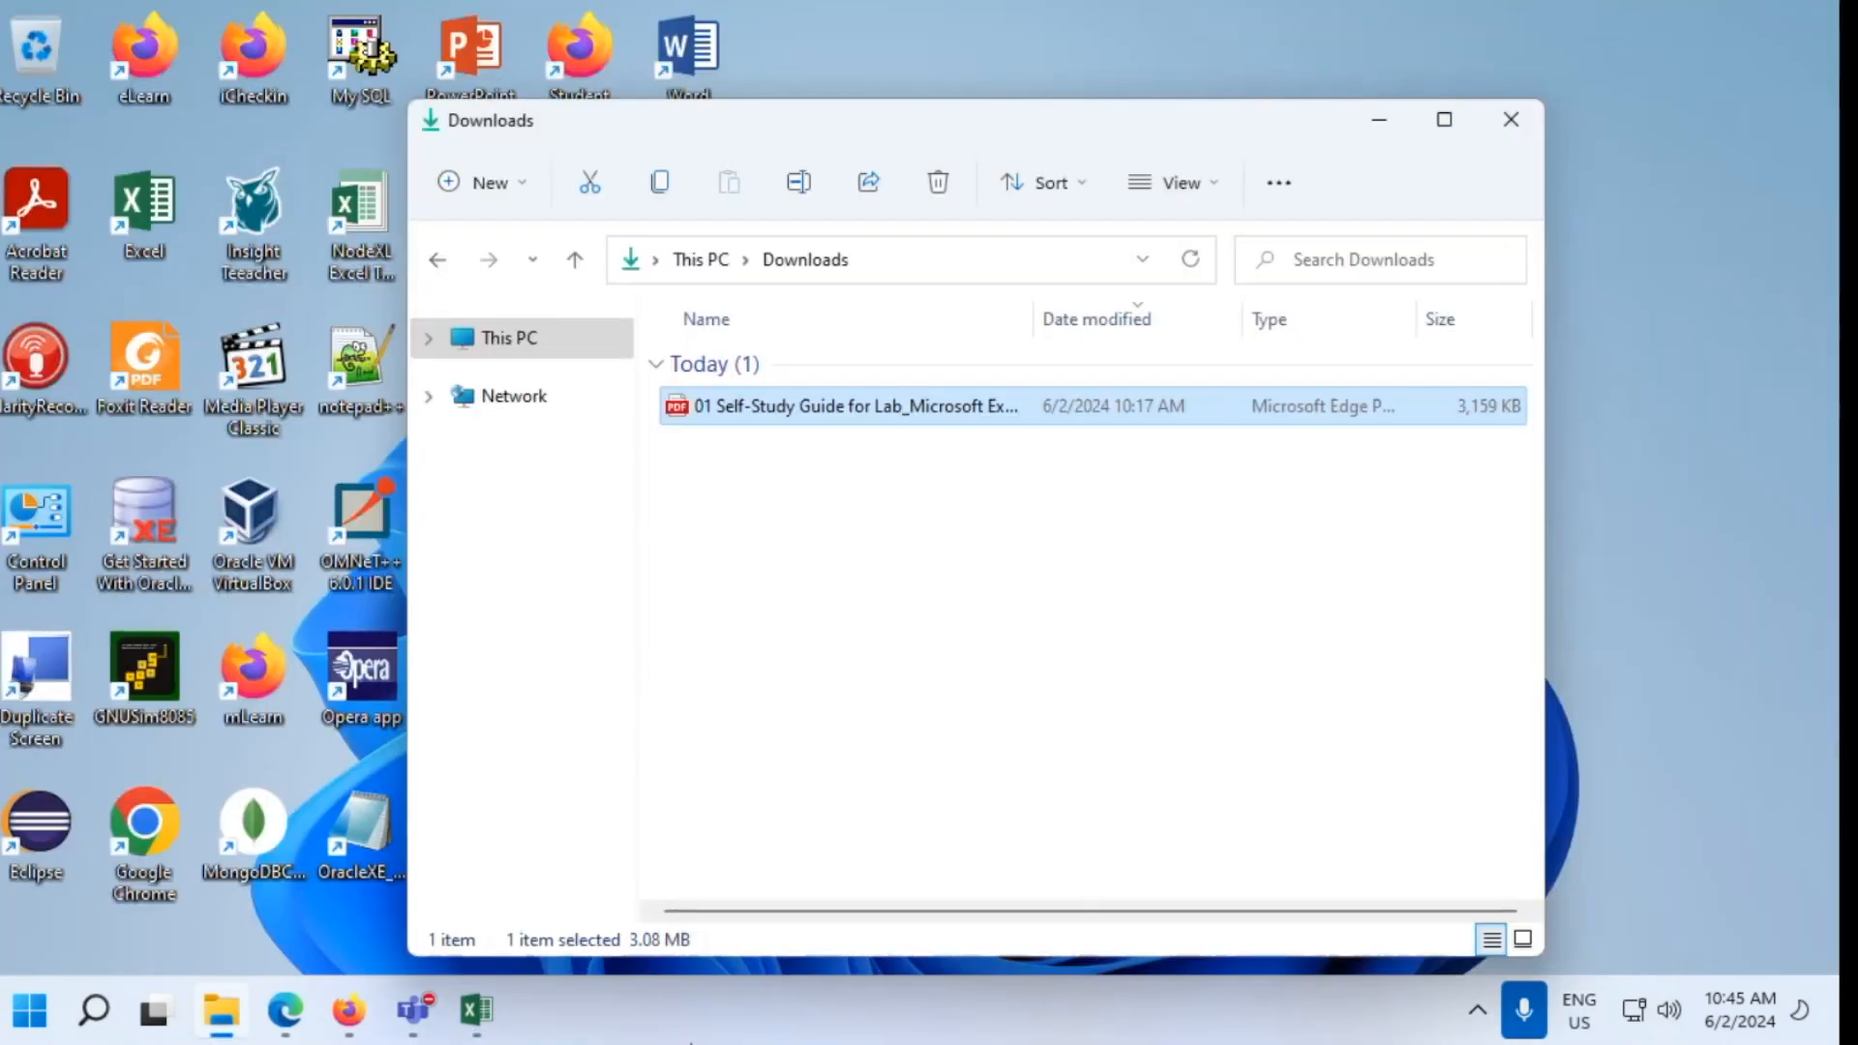
{"action": "left_click", "coordinate": [287, 1011]}
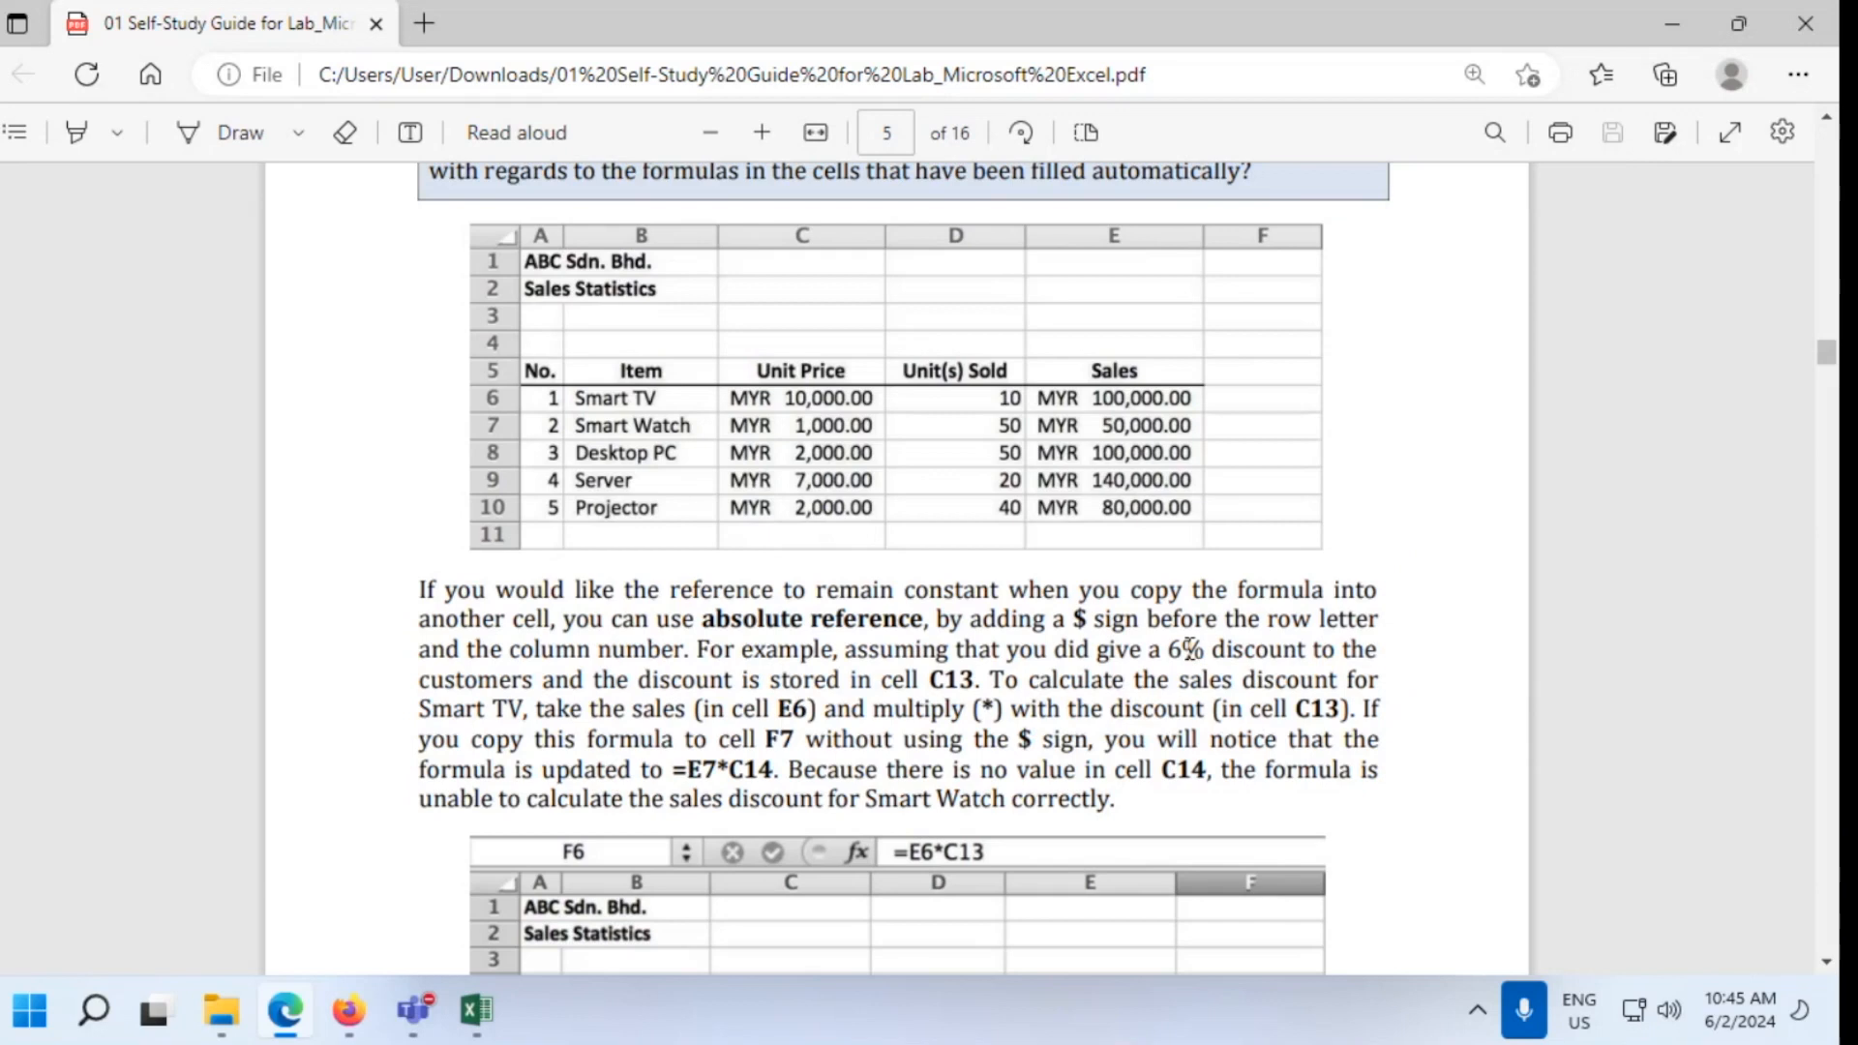
{"action": "scroll", "coordinate": [933, 526], "scroll_direction": "down", "scroll_amount": 3}
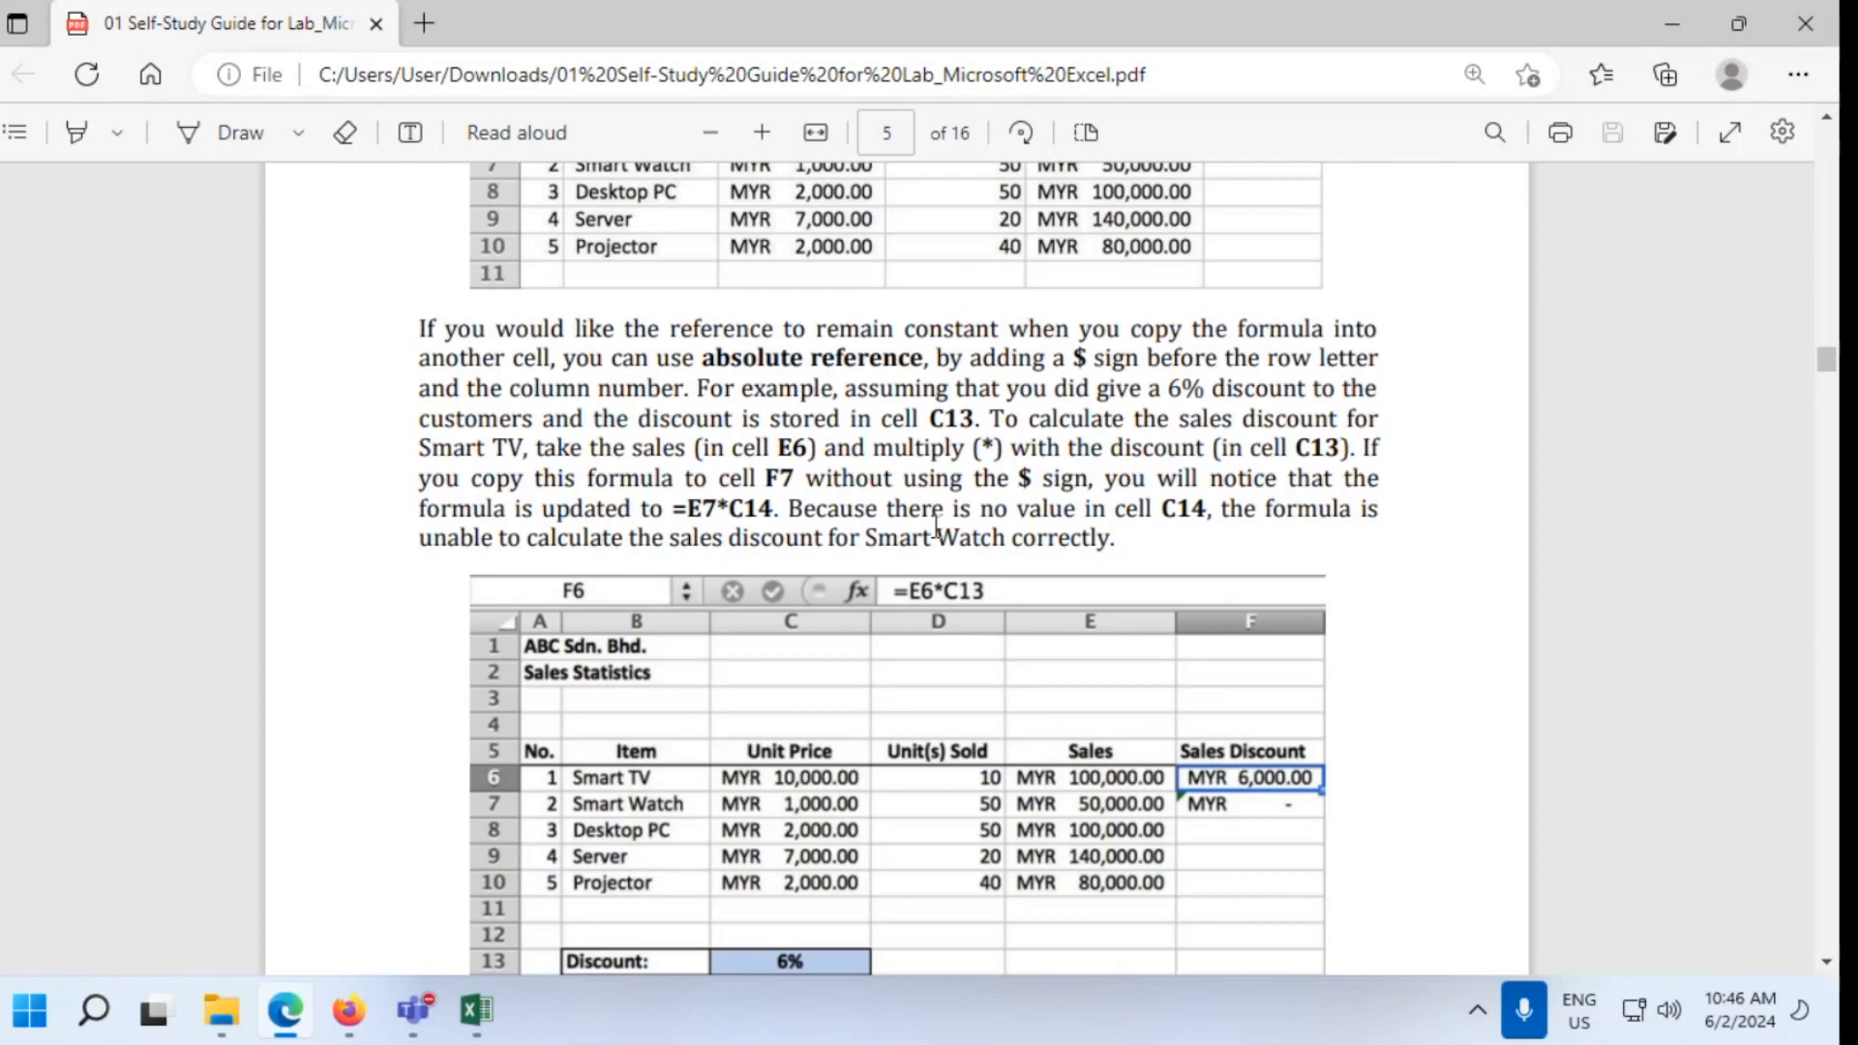
Switch back to the workbook and clear the filled formulas in F5:F6
{"action": "left_click", "coordinate": [1657, 17]}
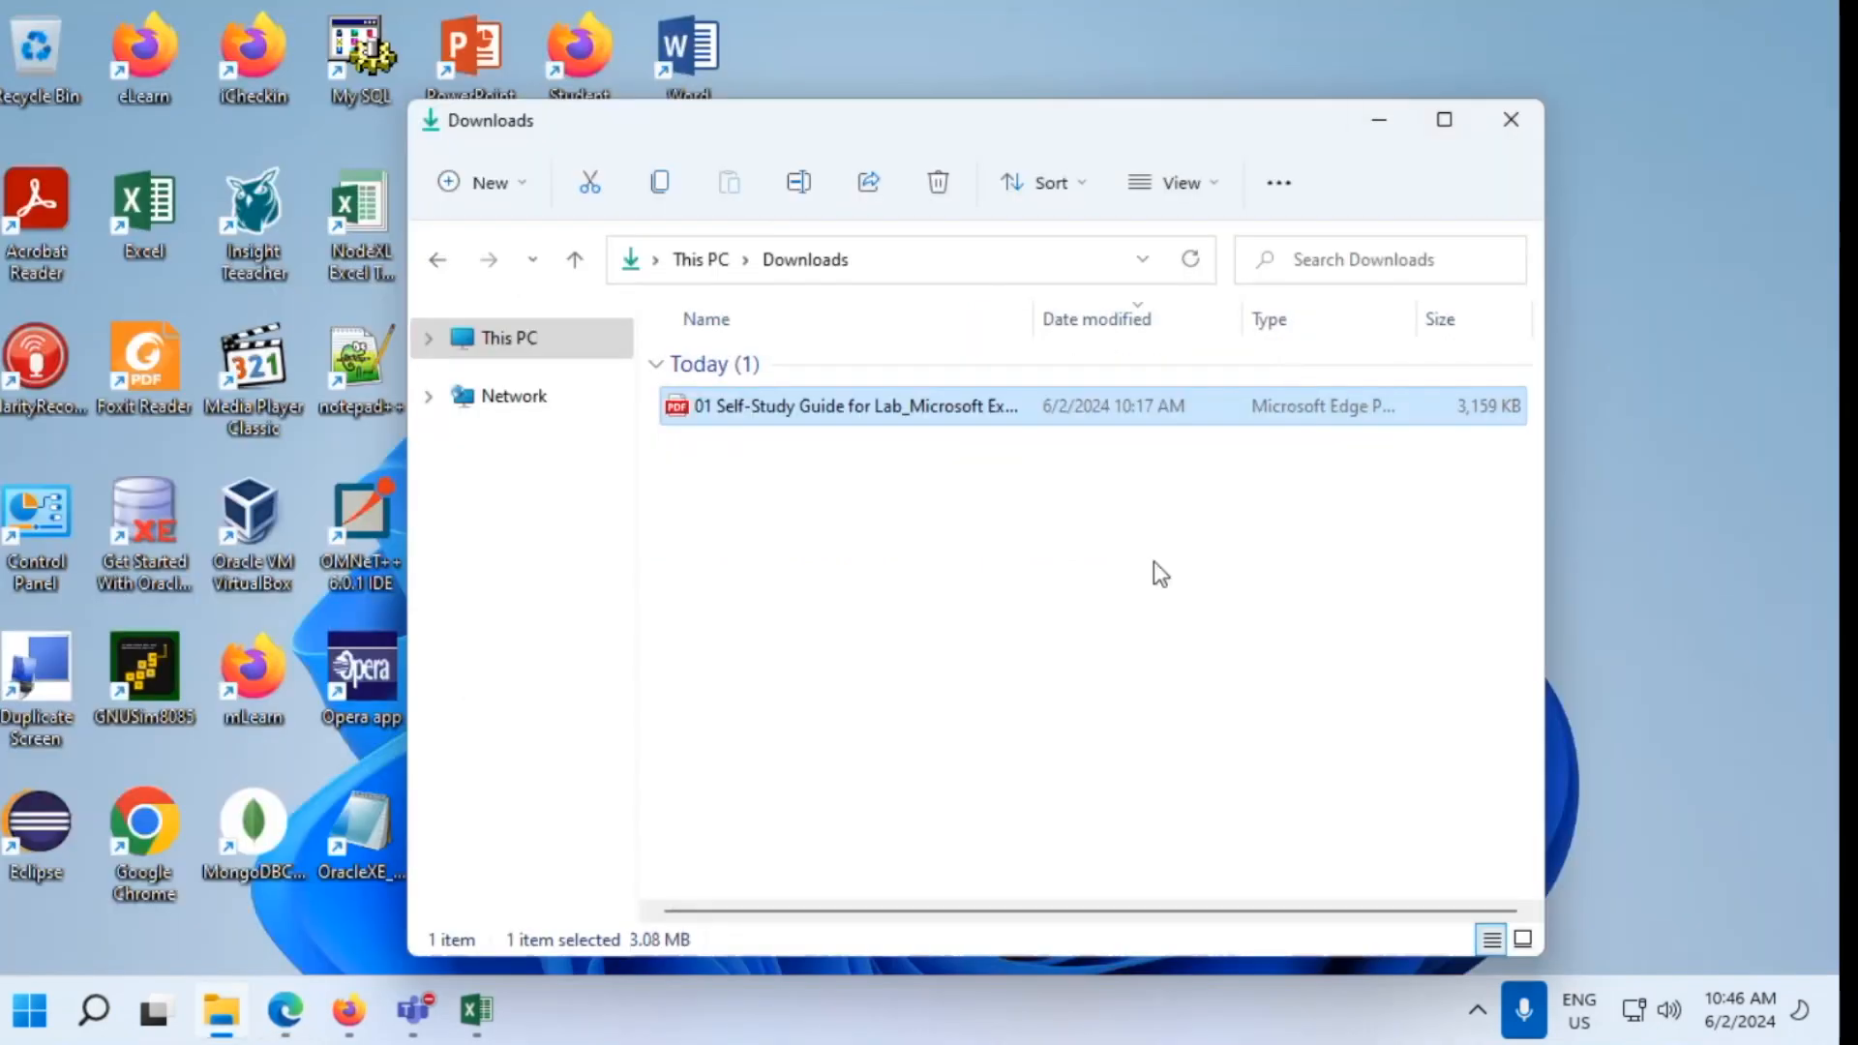
{"action": "left_click", "coordinate": [476, 1010]}
{"action": "left_click_drag", "start_coordinate": [953, 479], "coordinate": [966, 513]}
{"action": "key", "text": "Delete"}
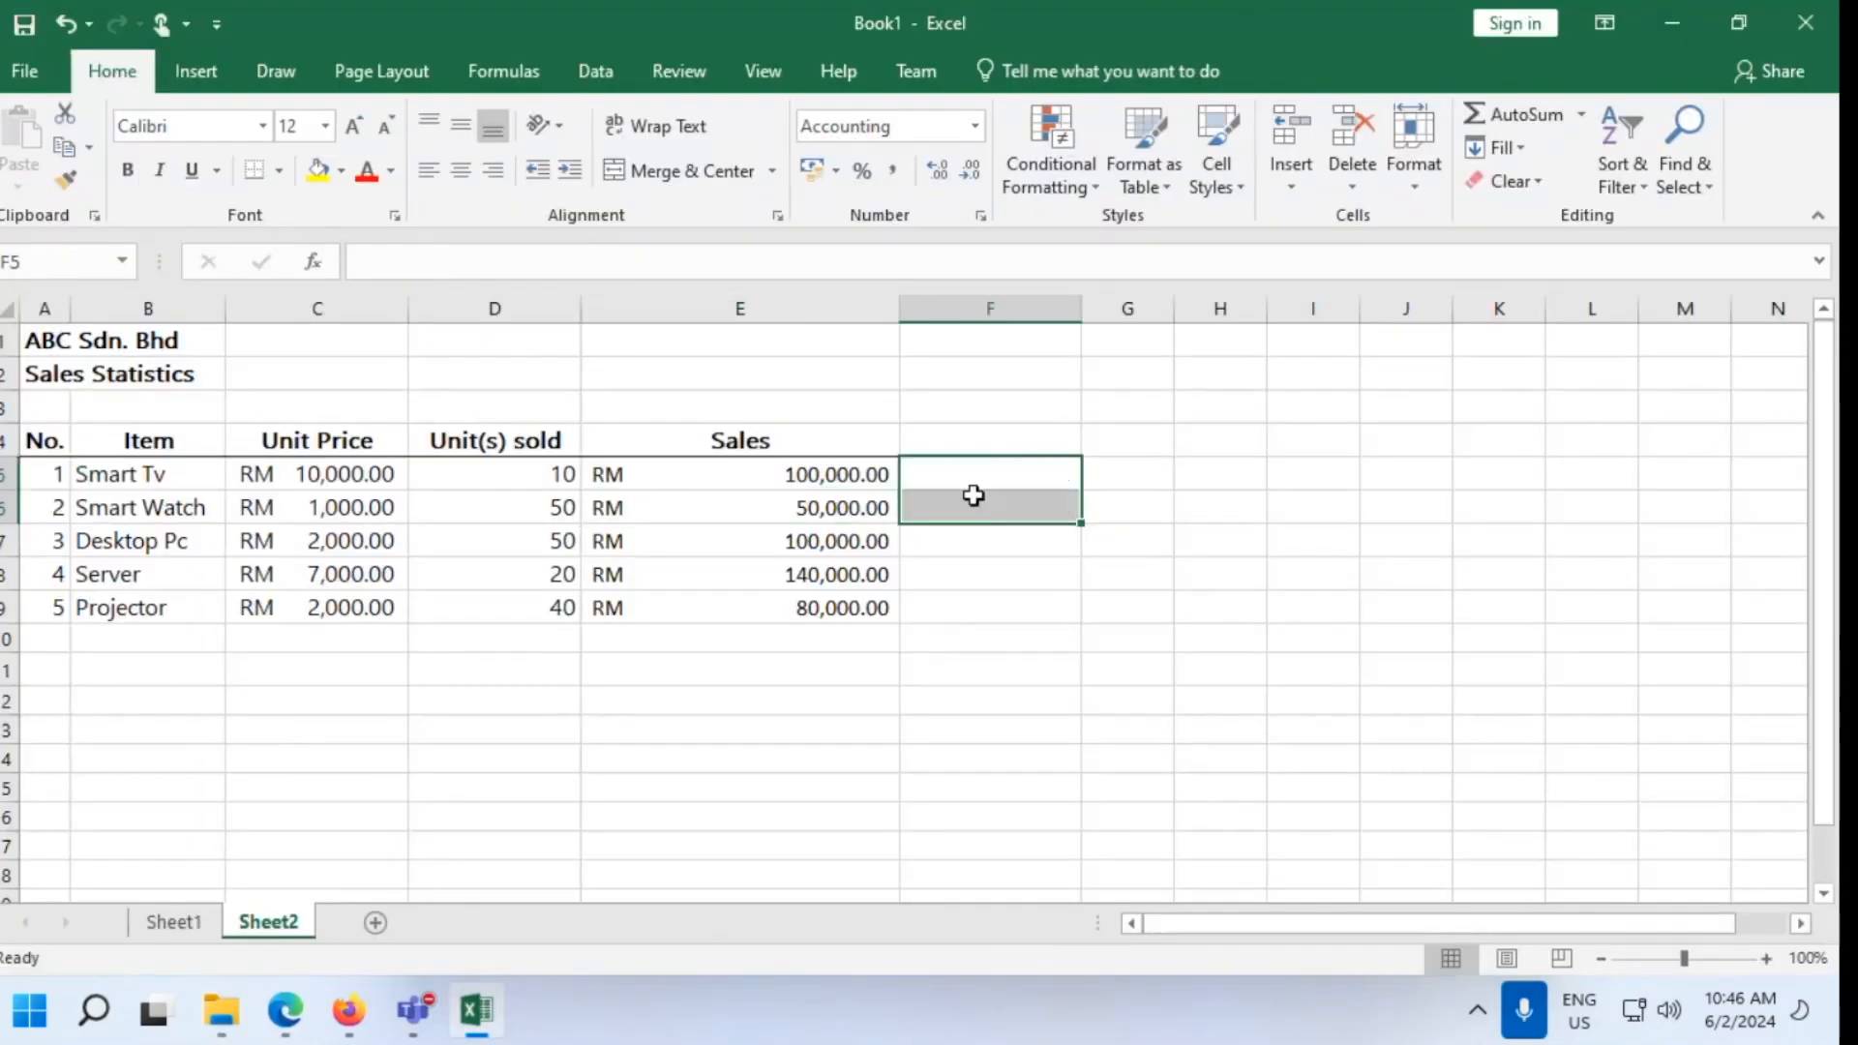
Enter the column heading "Sales Discount" in F4
{"action": "left_click", "coordinate": [984, 435]}
{"action": "type", "text": "Sale"}
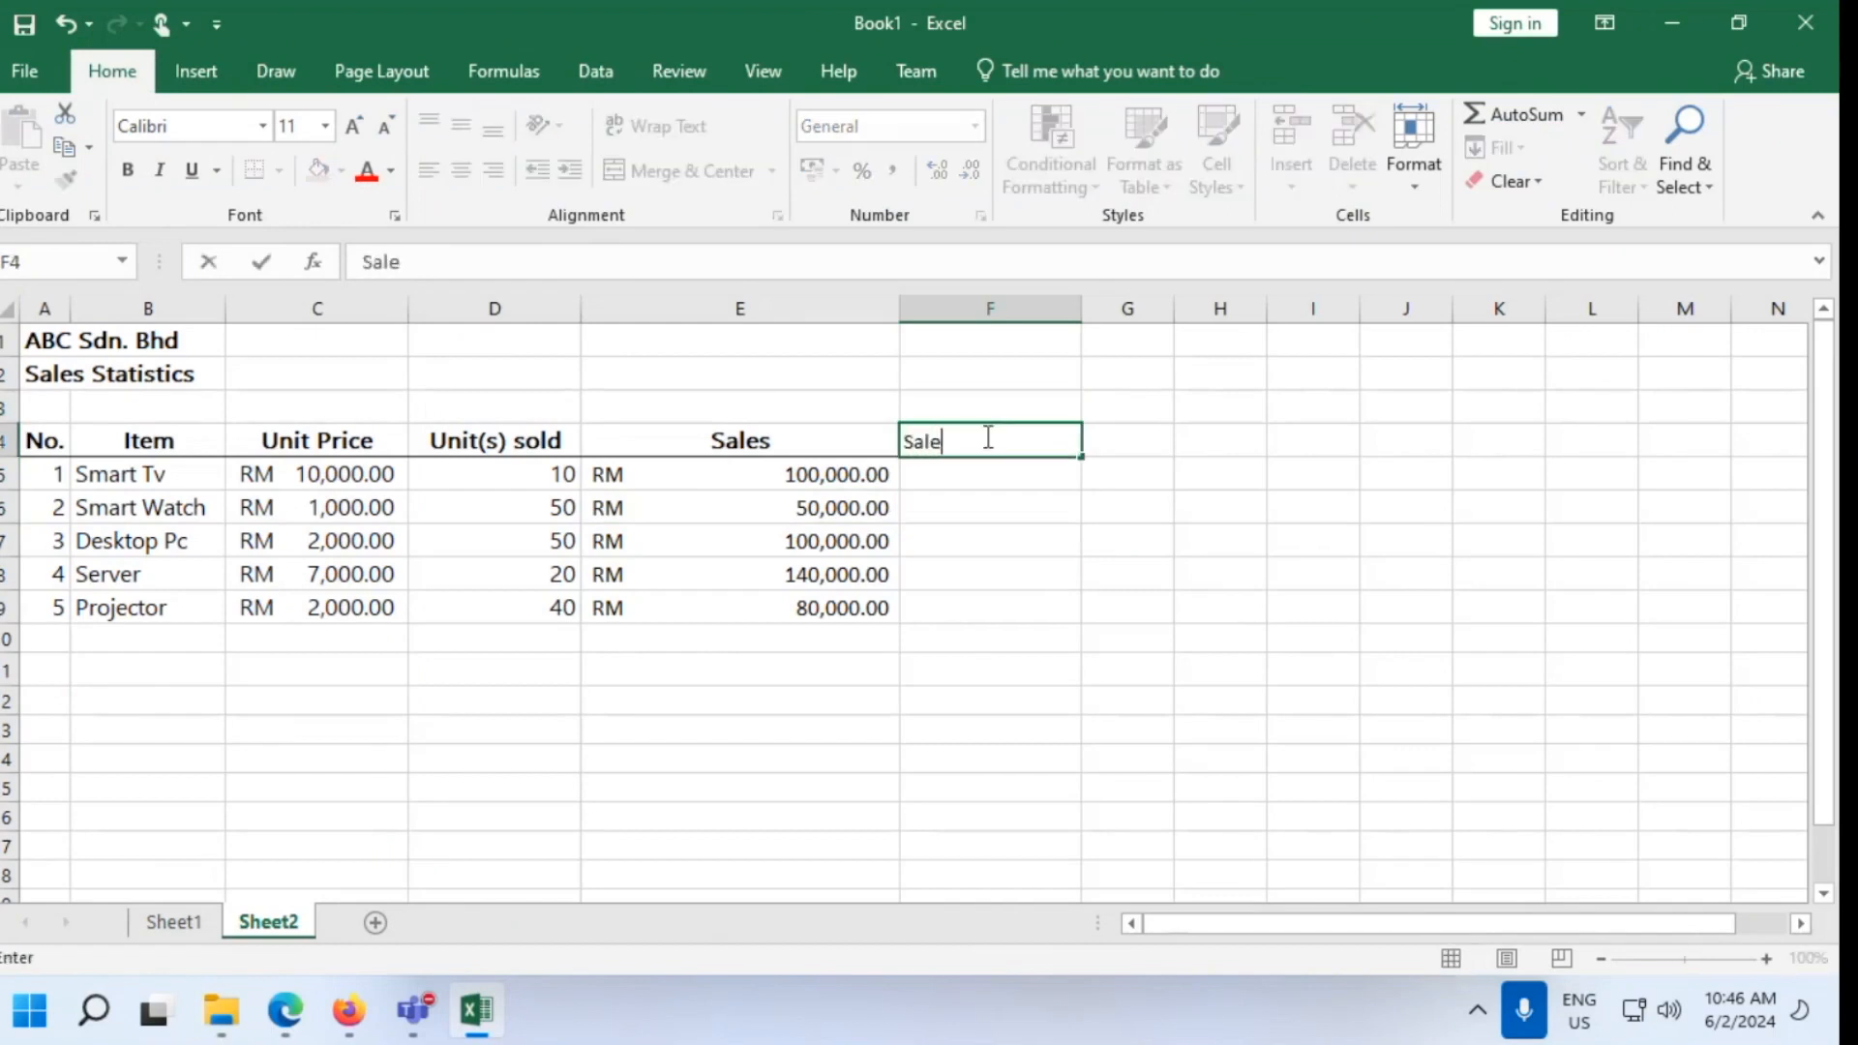
{"action": "type", "text": "s Discount"}
{"action": "key", "text": "Return"}
{"action": "left_click", "coordinate": [963, 436]}
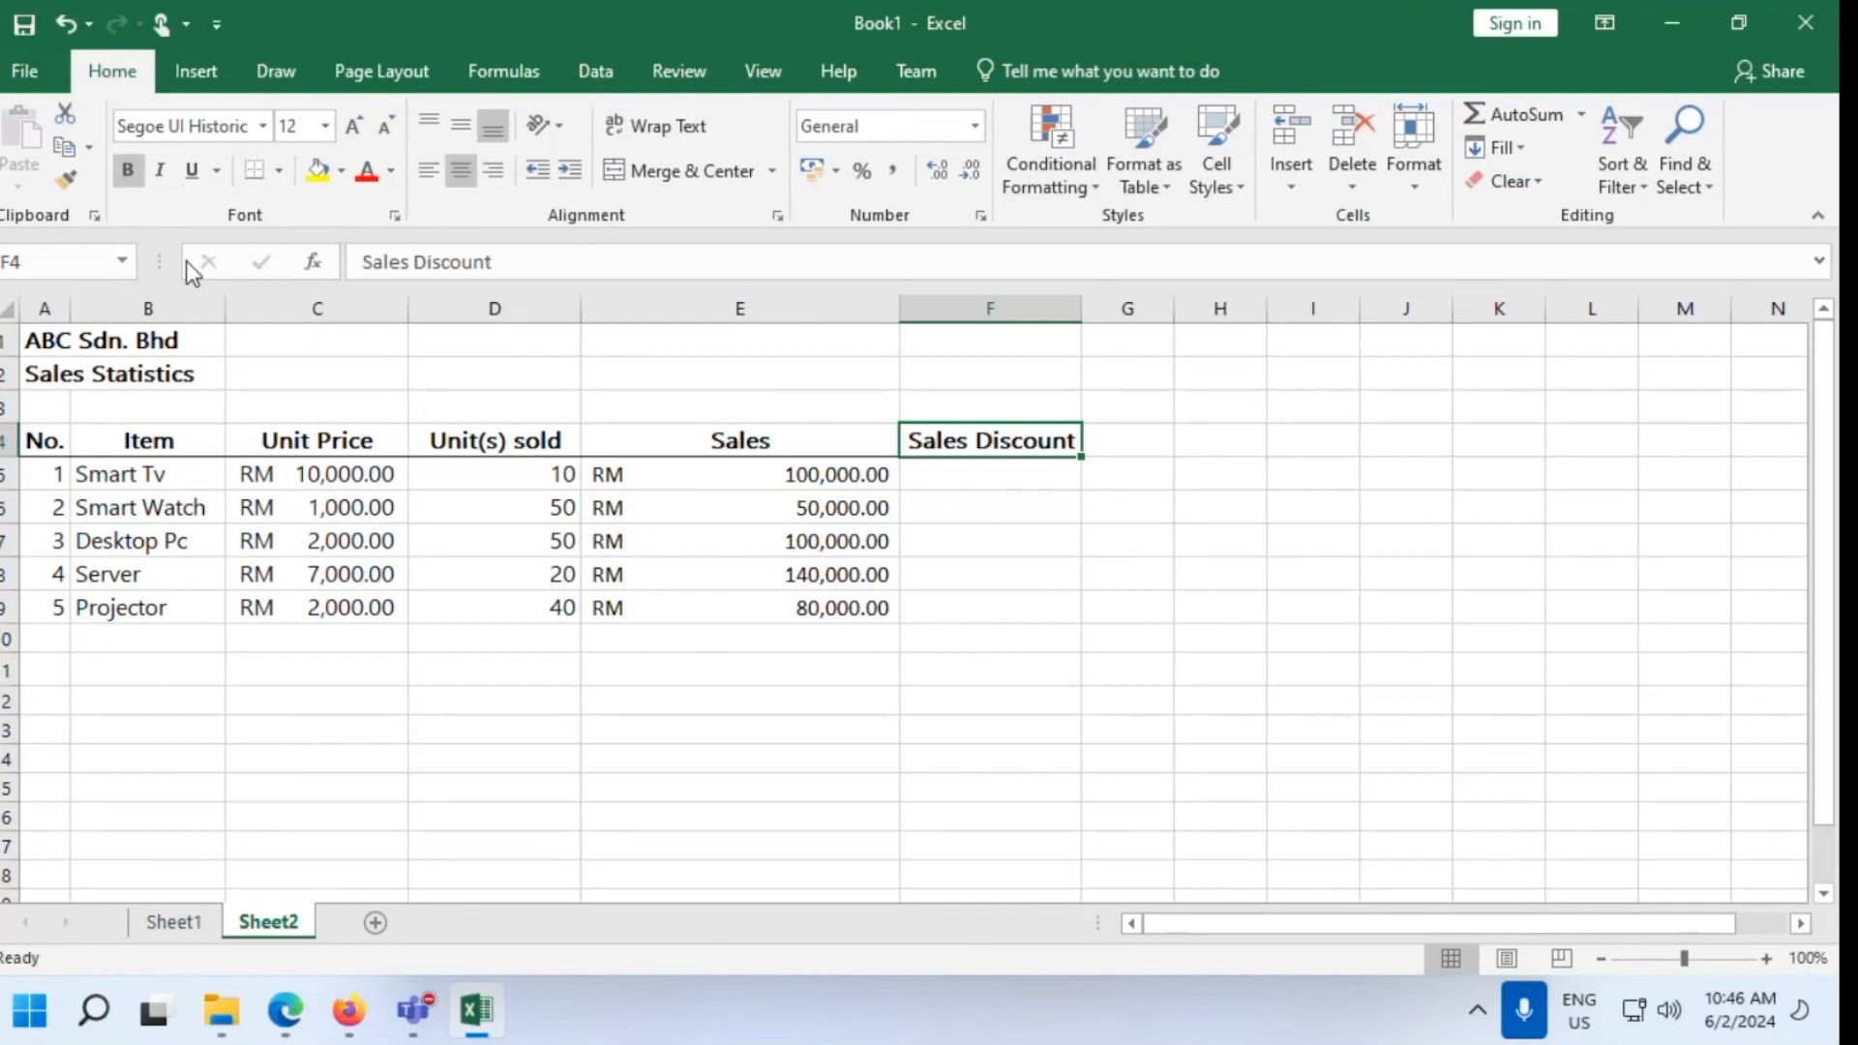
{"action": "left_click", "coordinate": [1139, 595]}
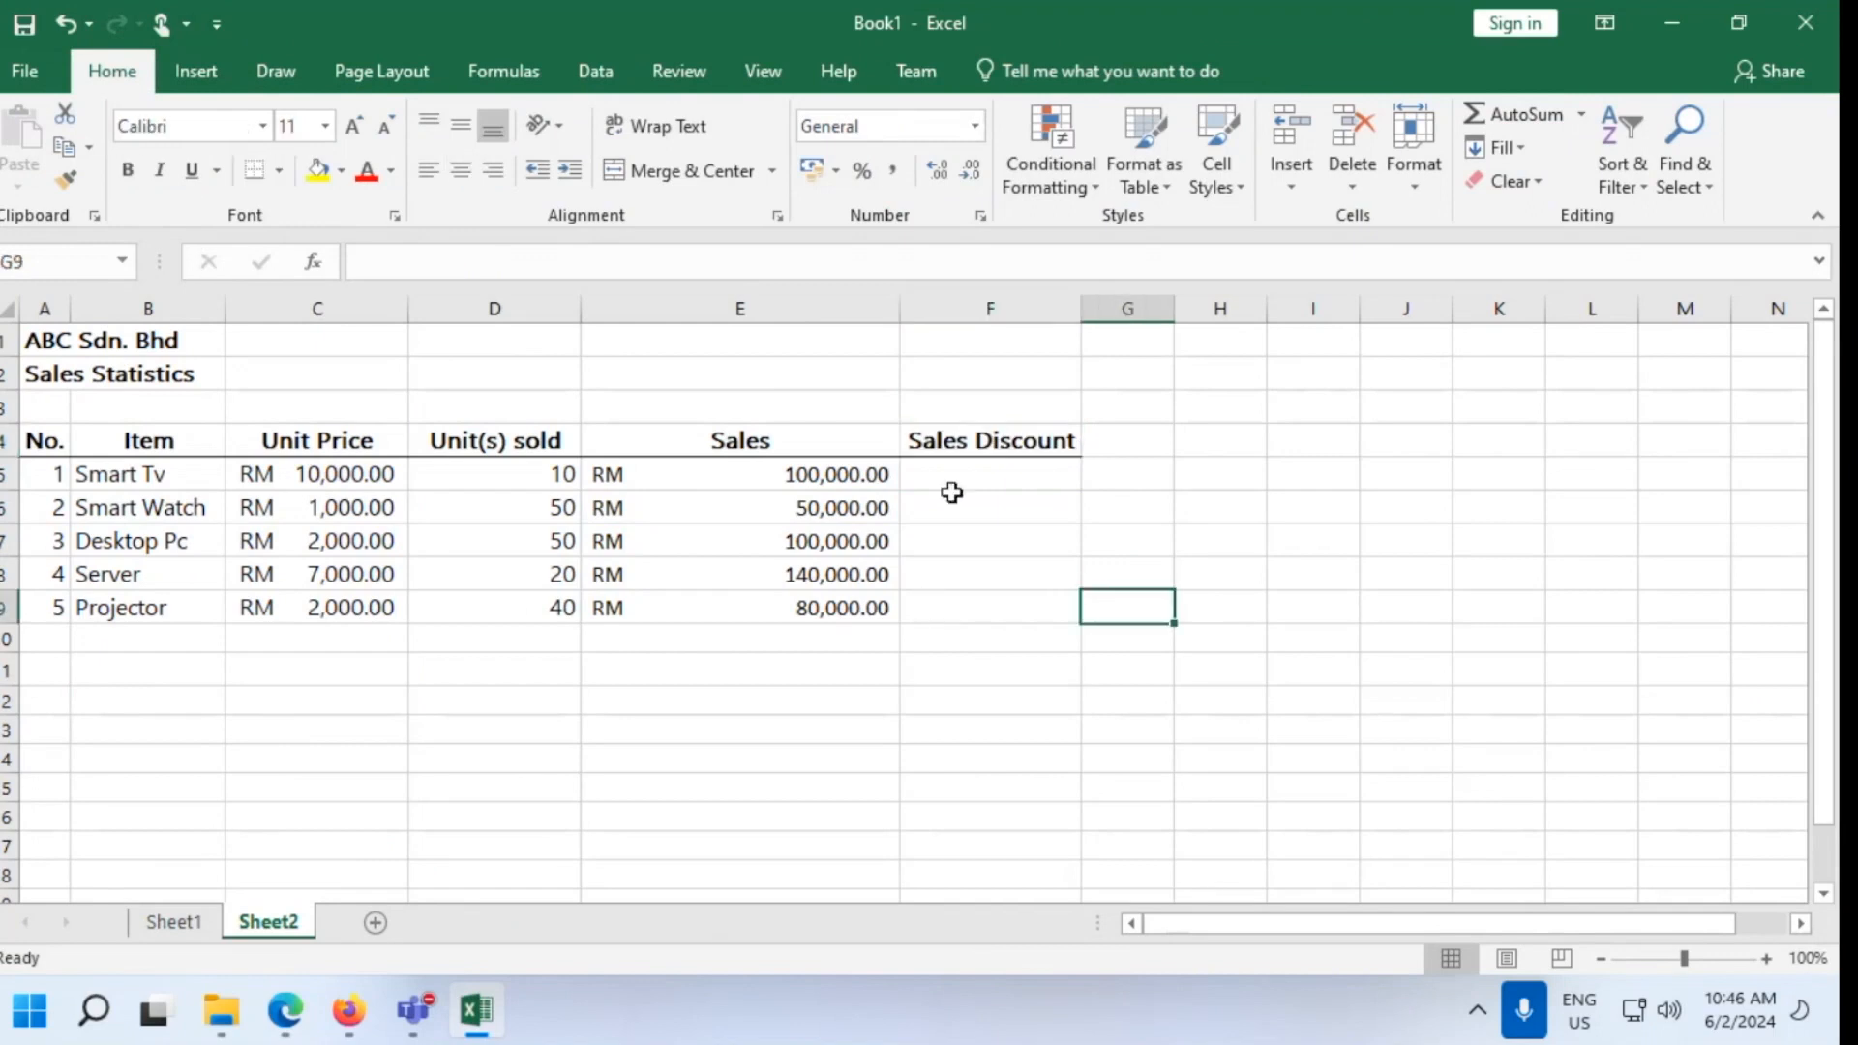
Select cell B11, then consult the guide's sales discount example for the Discount label and rate layout
{"action": "left_click", "coordinate": [74, 679]}
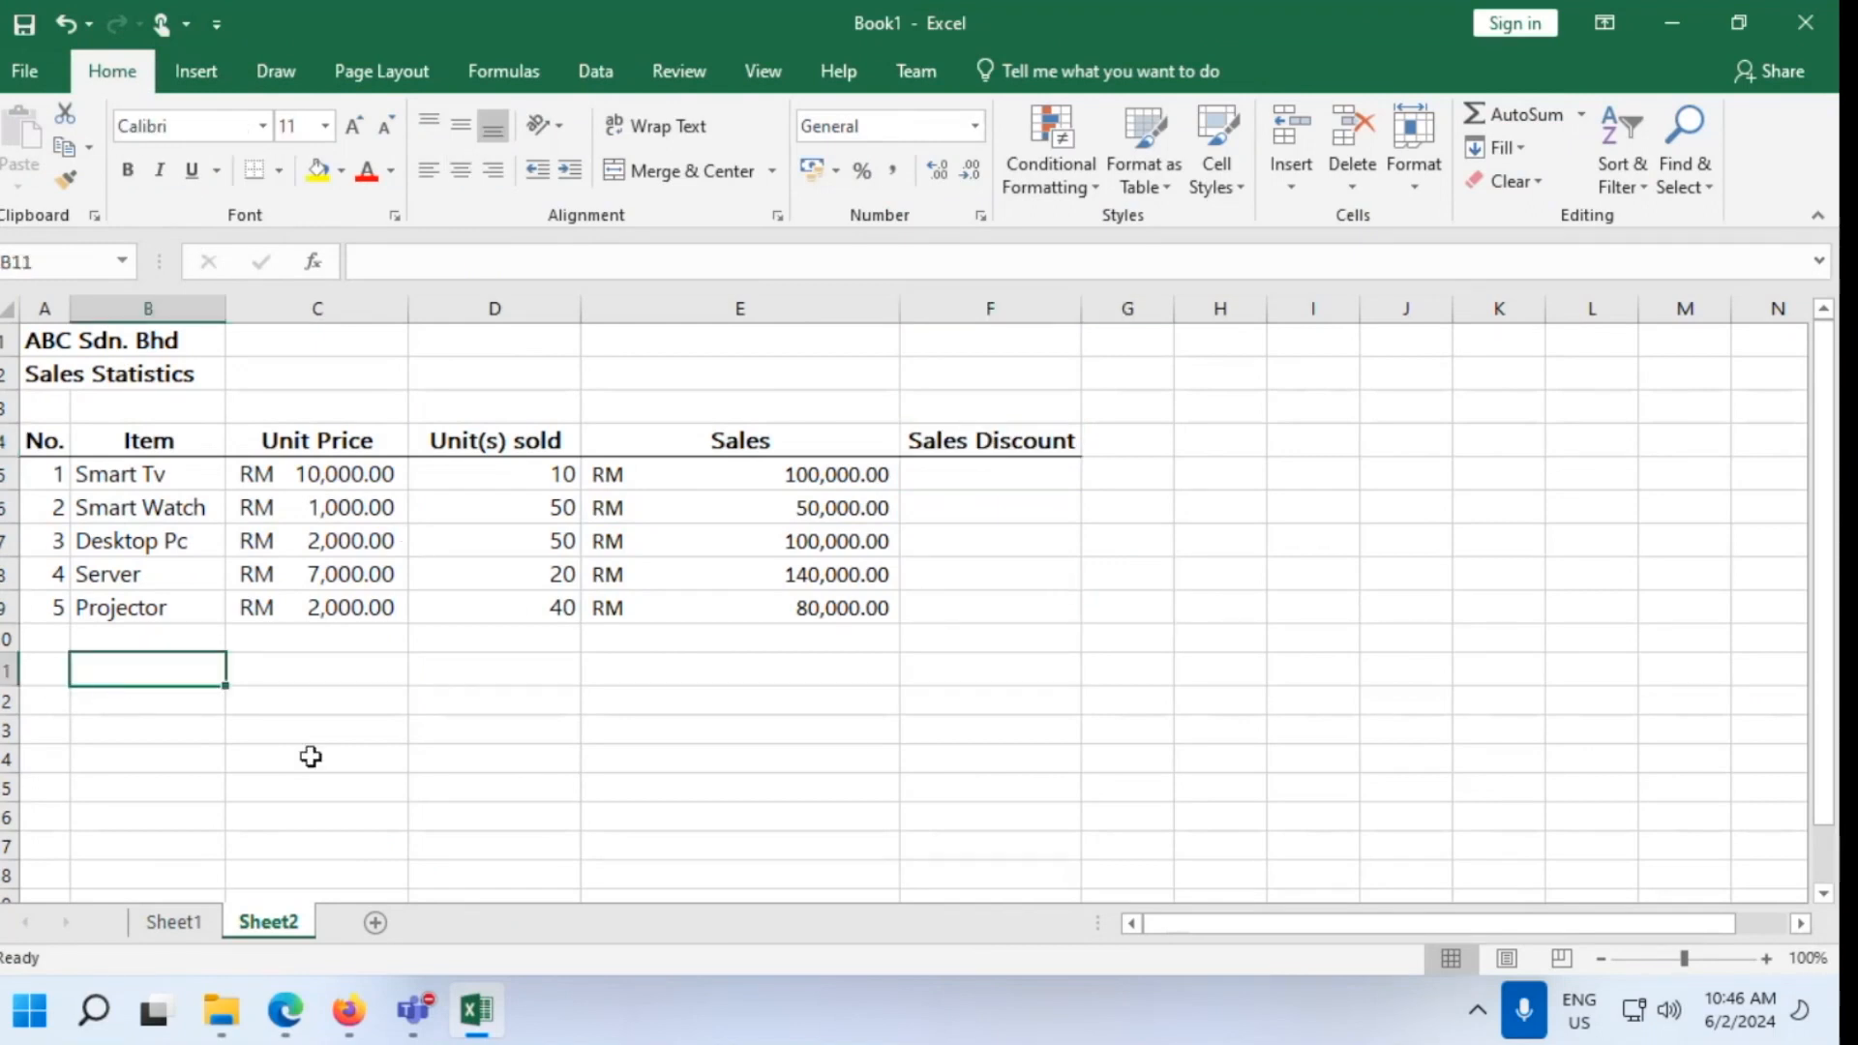
{"action": "left_click", "coordinate": [1687, 12]}
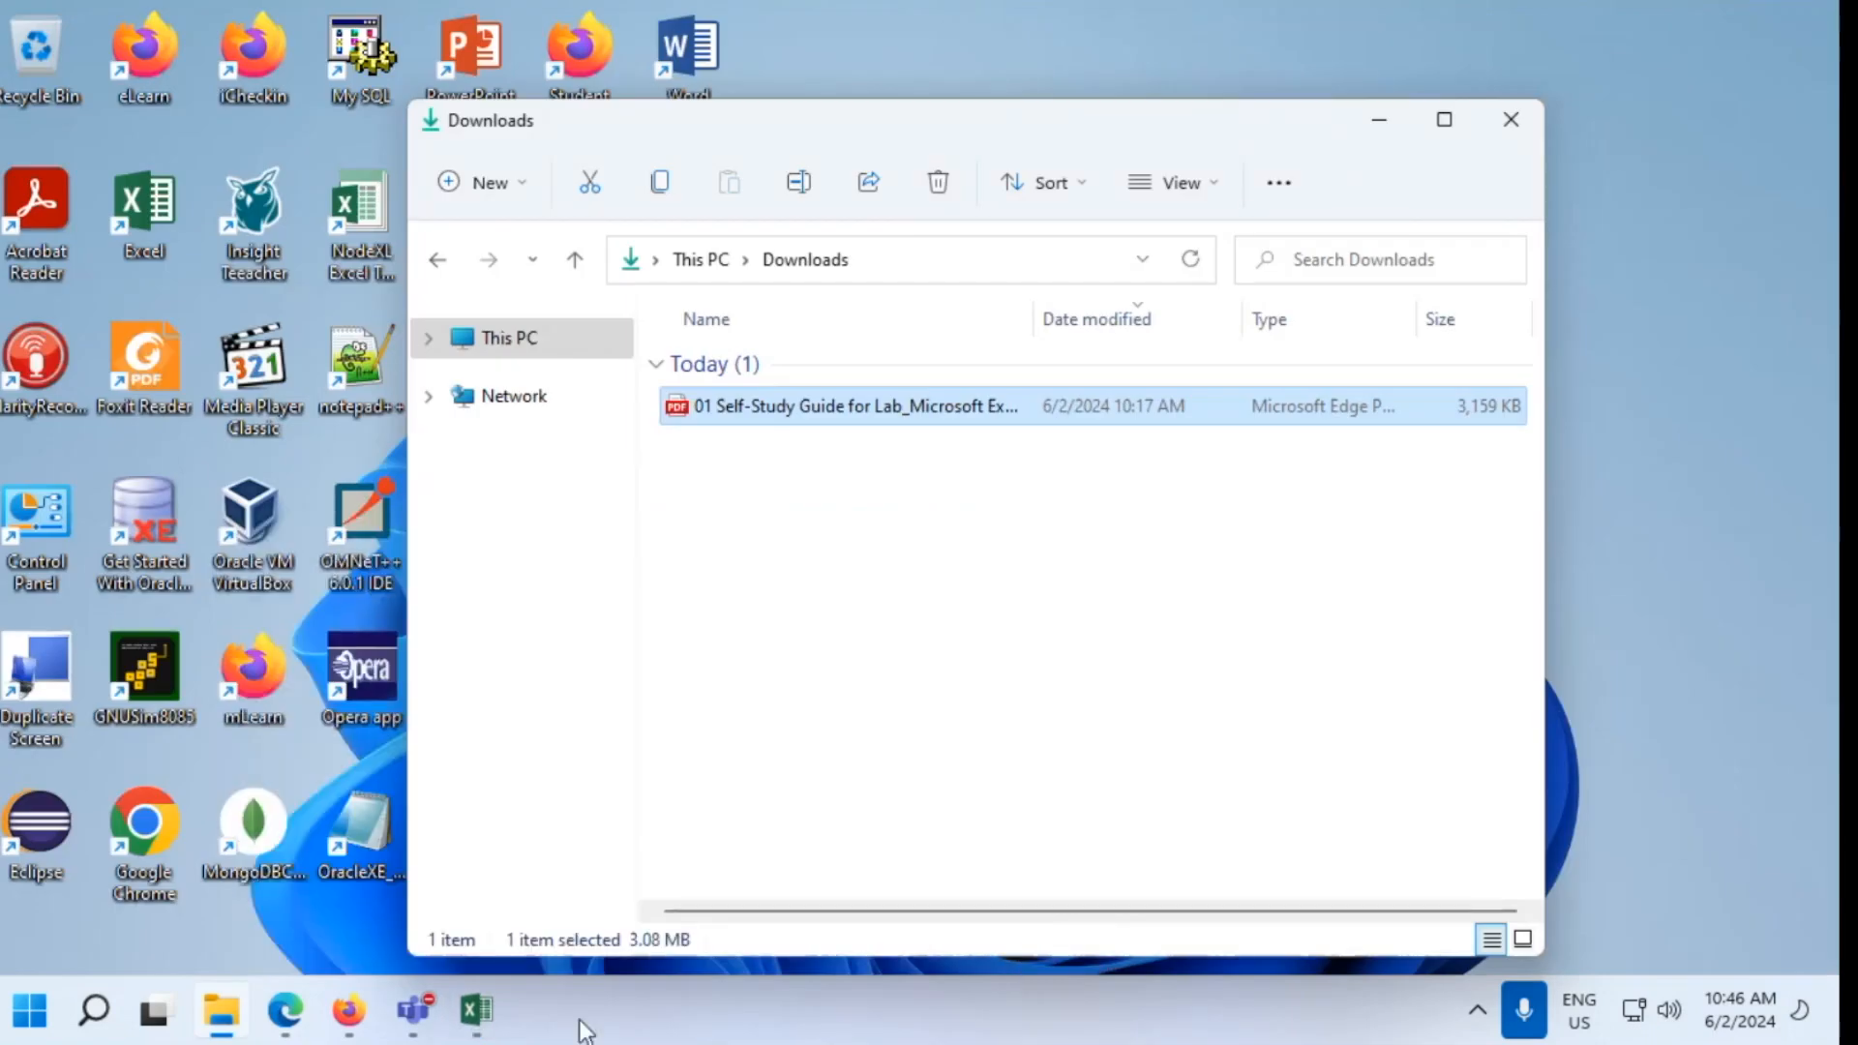
{"action": "left_click", "coordinate": [476, 1011]}
{"action": "left_click", "coordinate": [347, 1016]}
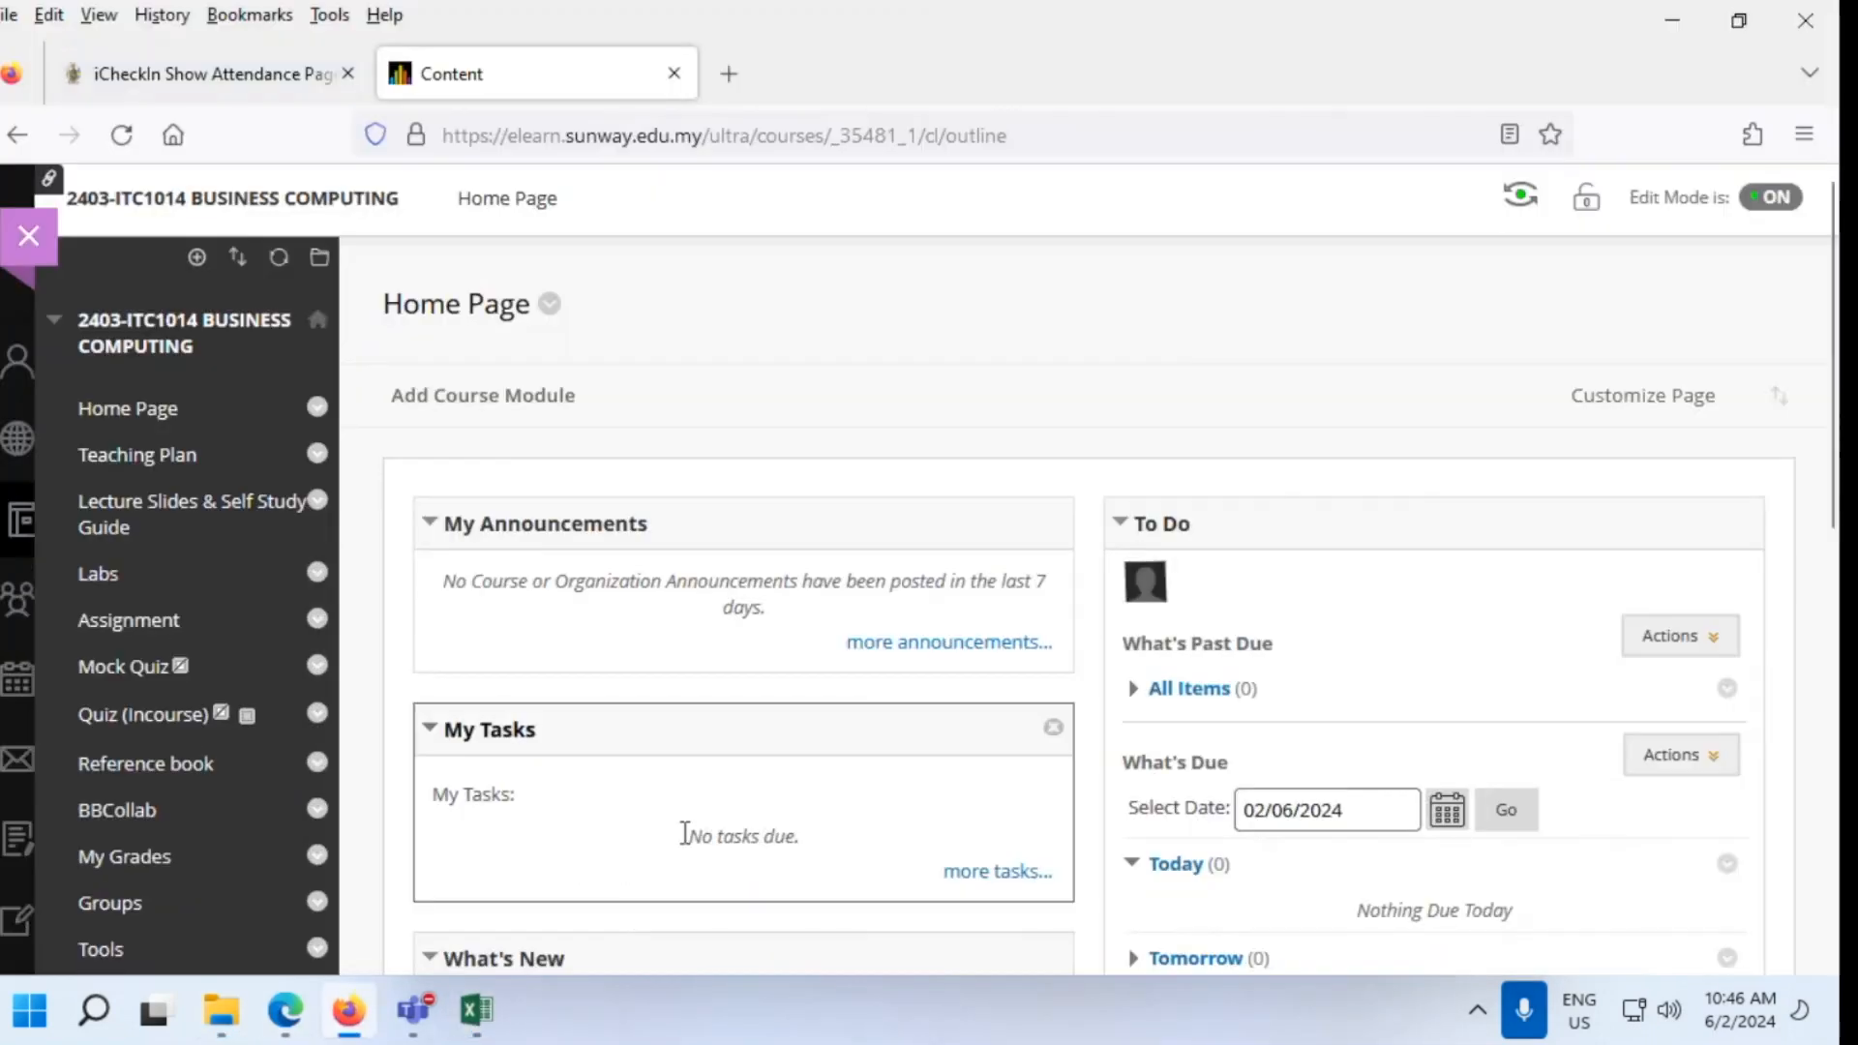
{"action": "left_click", "coordinate": [1703, 15]}
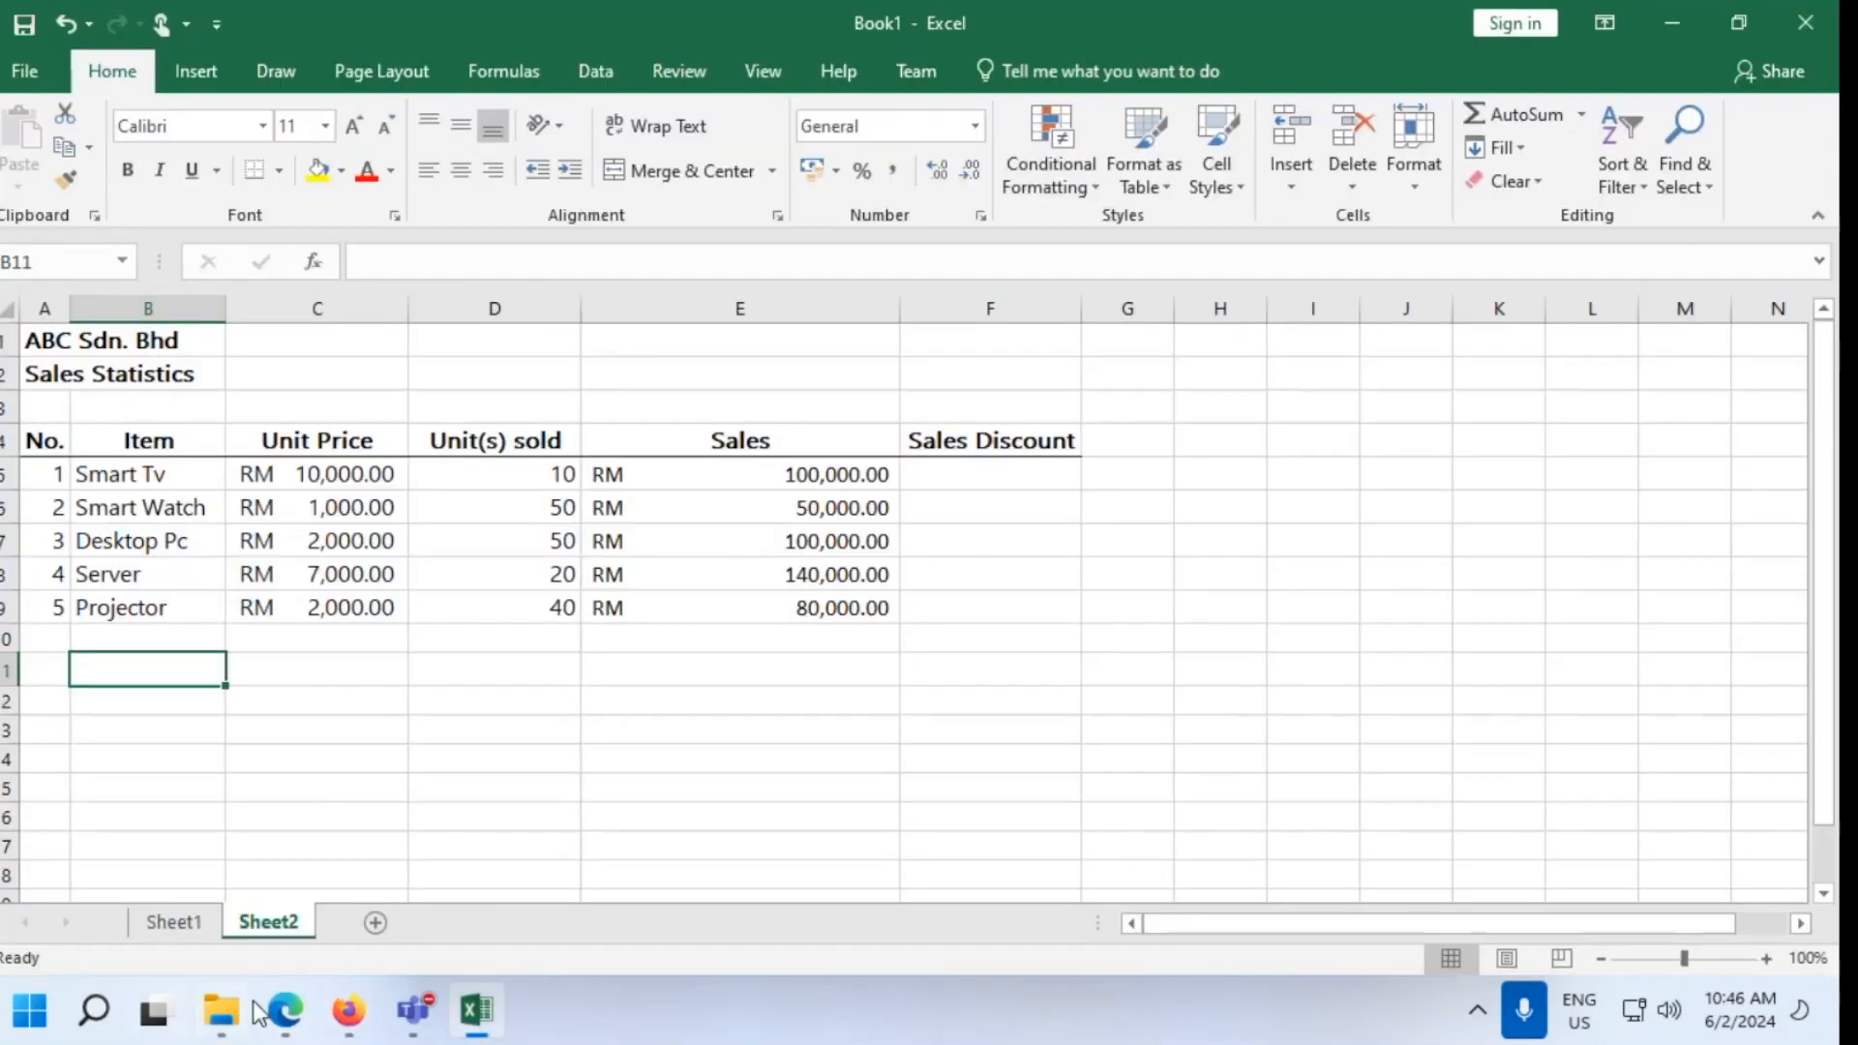
{"action": "left_click", "coordinate": [286, 1011]}
{"action": "scroll", "coordinate": [842, 822], "scroll_direction": "down", "scroll_amount": 5}
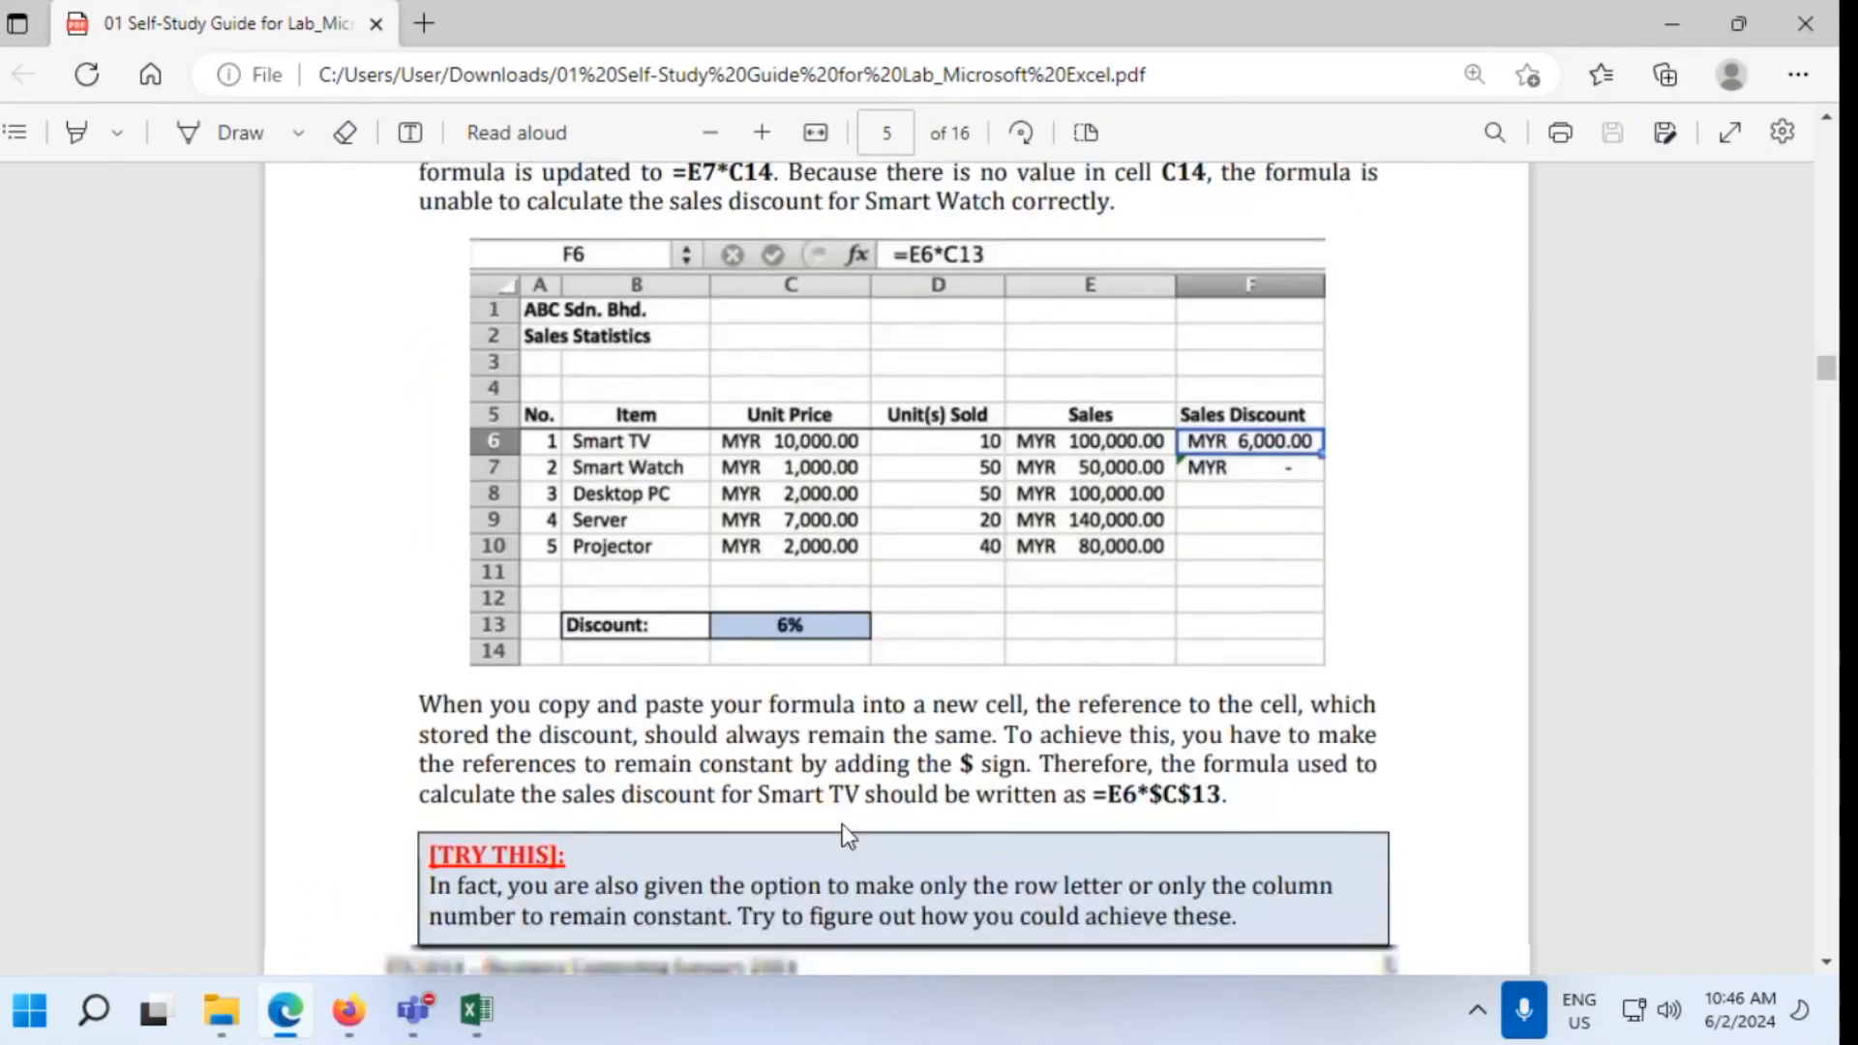
Return to the workbook and enter the label "Discount" in B11
{"action": "left_click", "coordinate": [476, 1010]}
{"action": "type", "text": "Discount"}
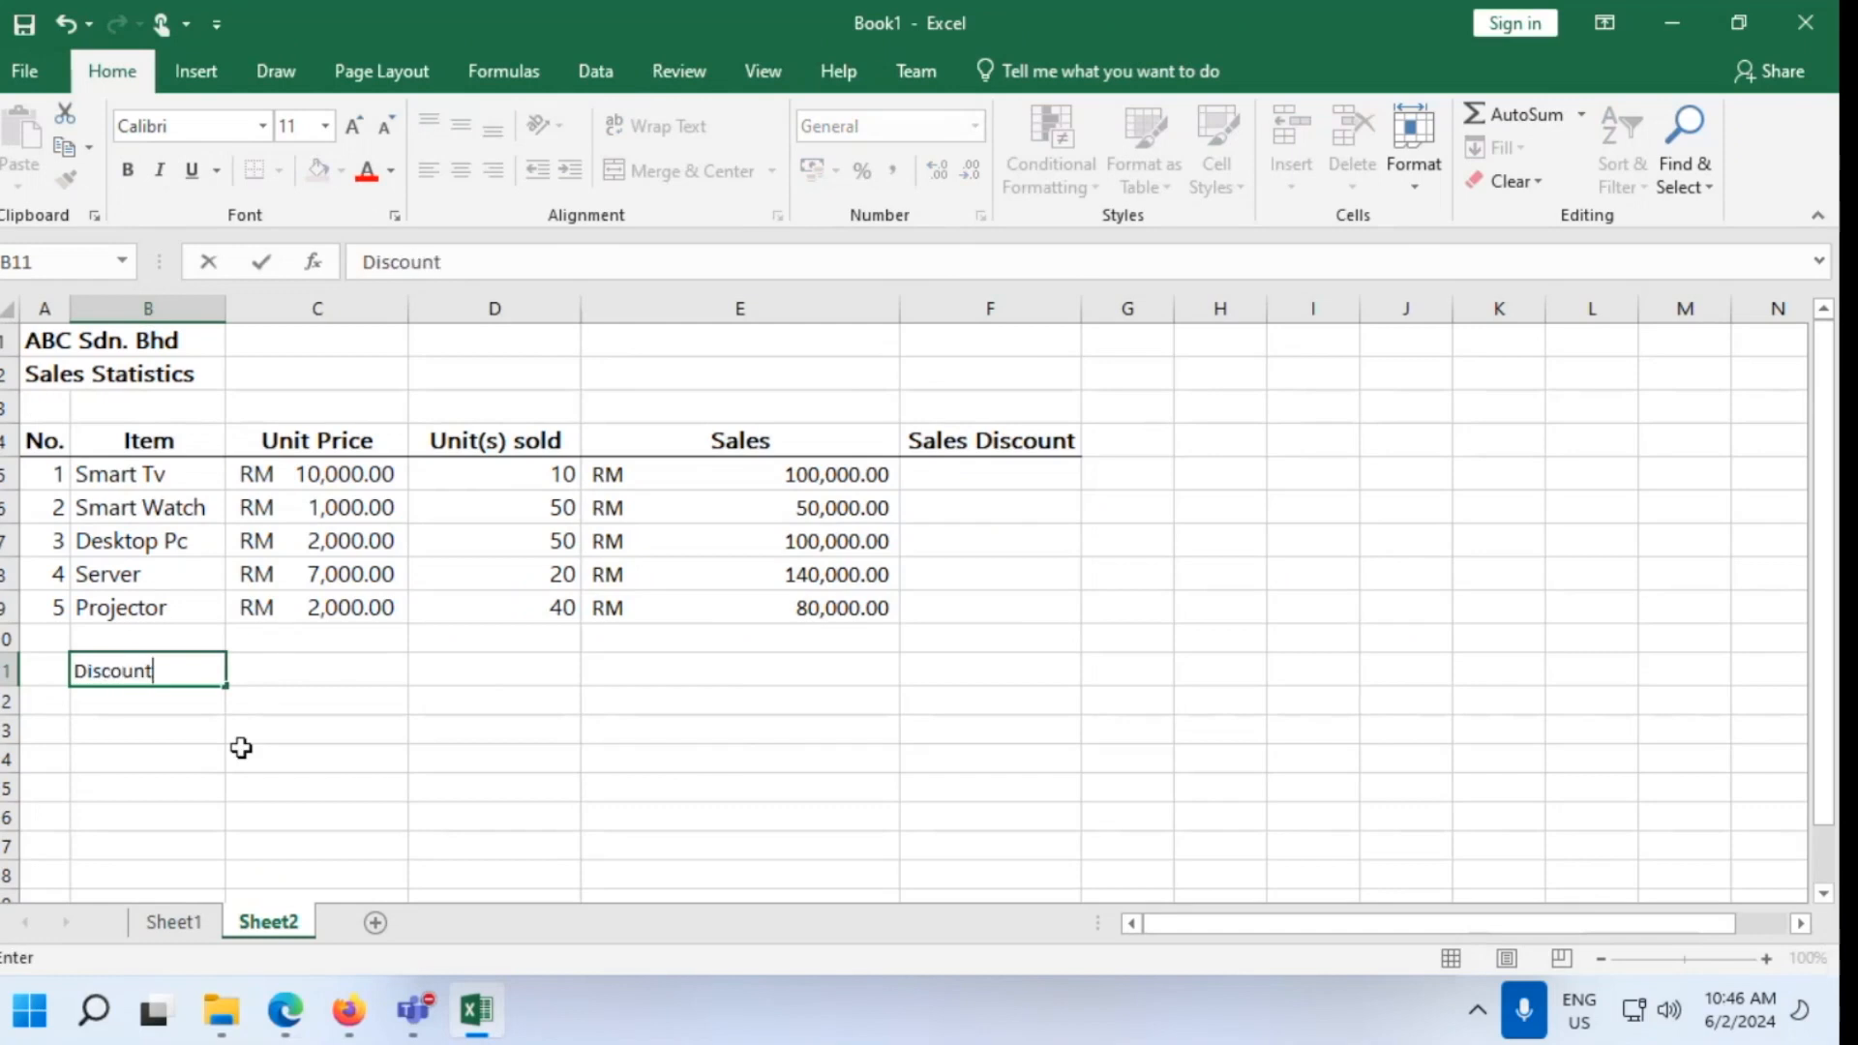
{"action": "key", "text": "ctrl+Return"}
{"action": "key", "text": "Right"}
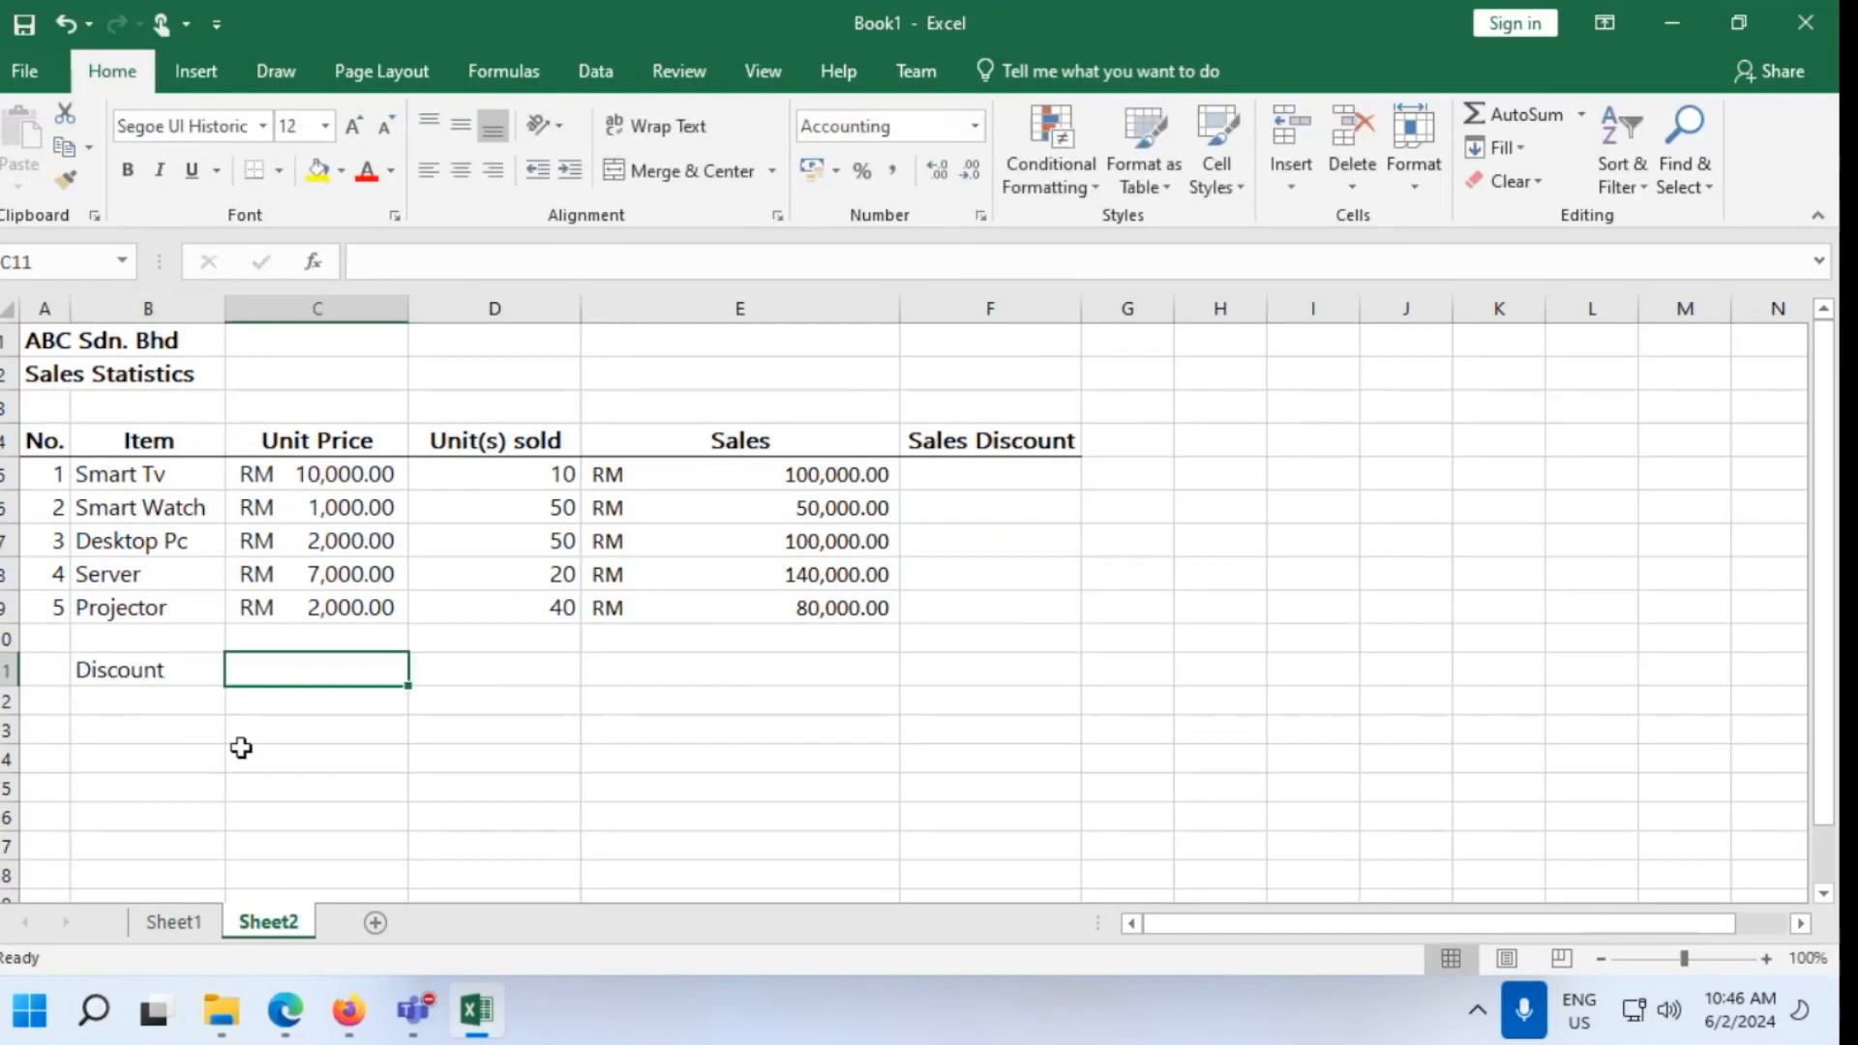
{"action": "key", "text": "Left"}
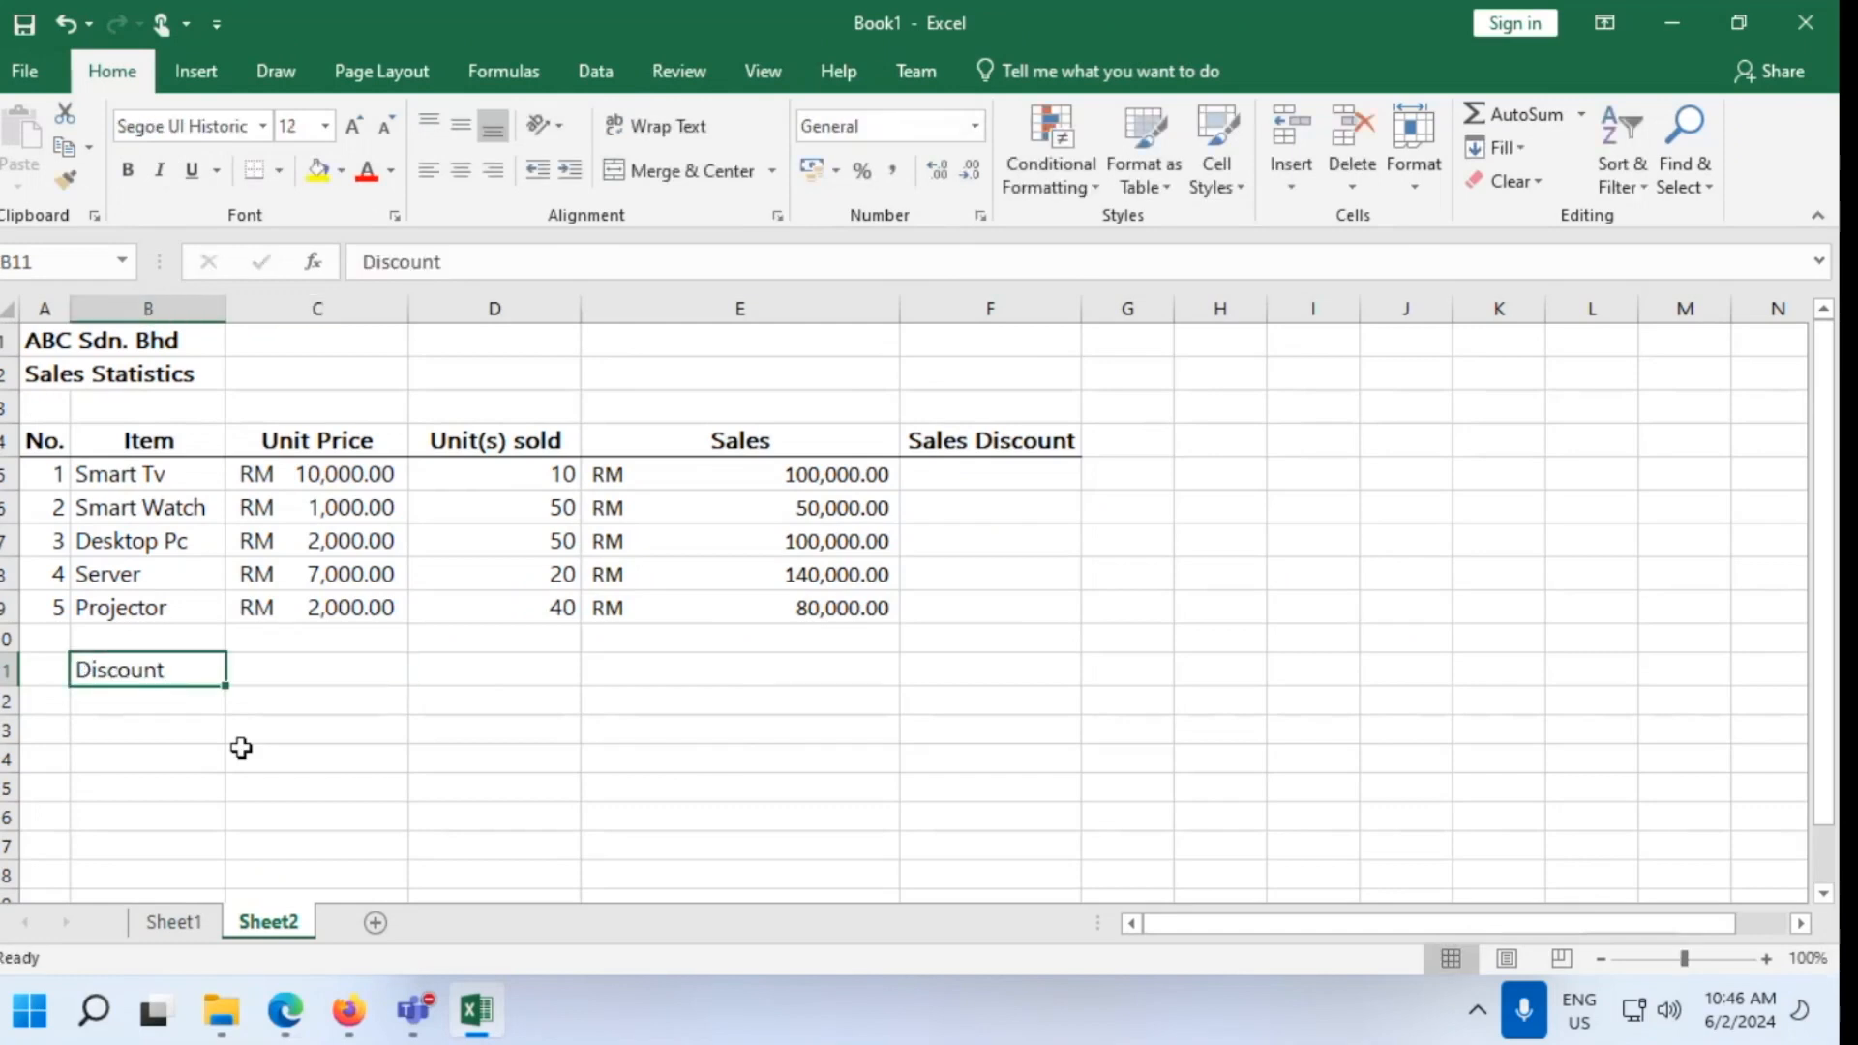
Add a colon to the label in B11 so it reads "Discount:" and enter 6% in C11
{"action": "left_click", "coordinate": [544, 275]}
{"action": "type", "text": ":"}
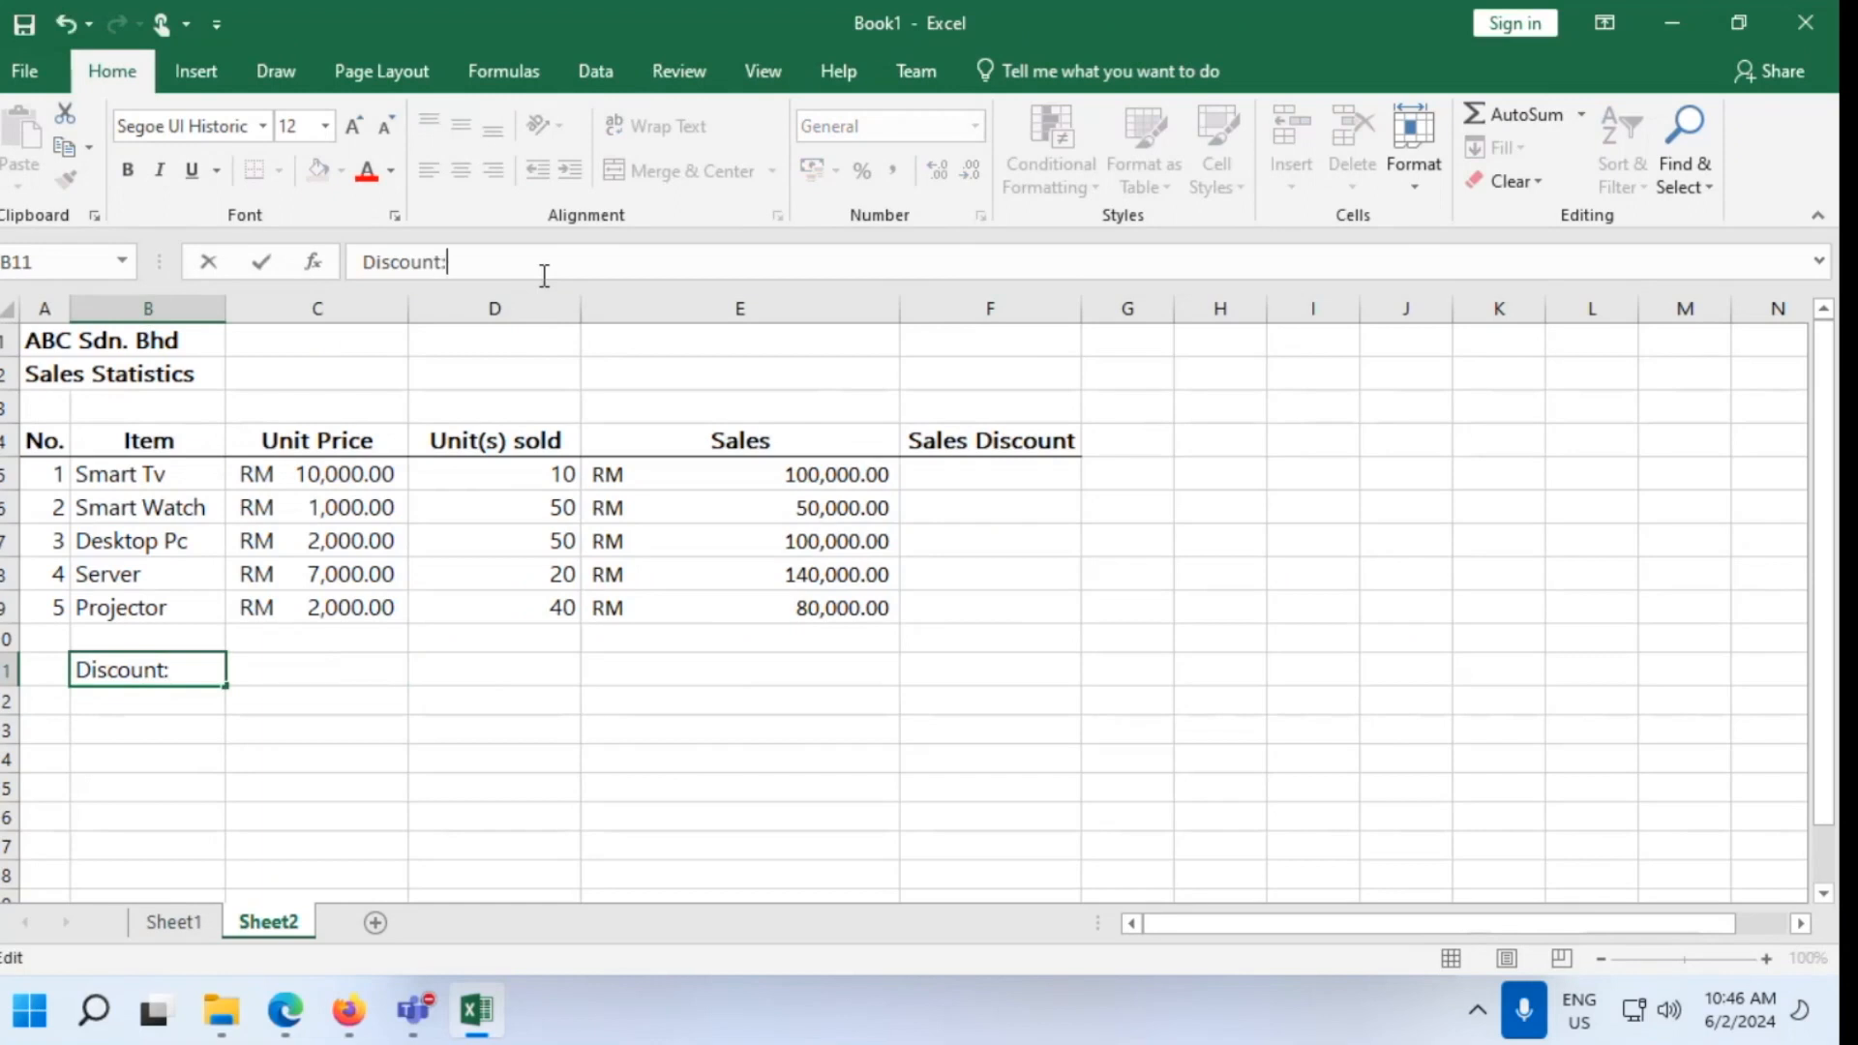
{"action": "left_click", "coordinate": [308, 677]}
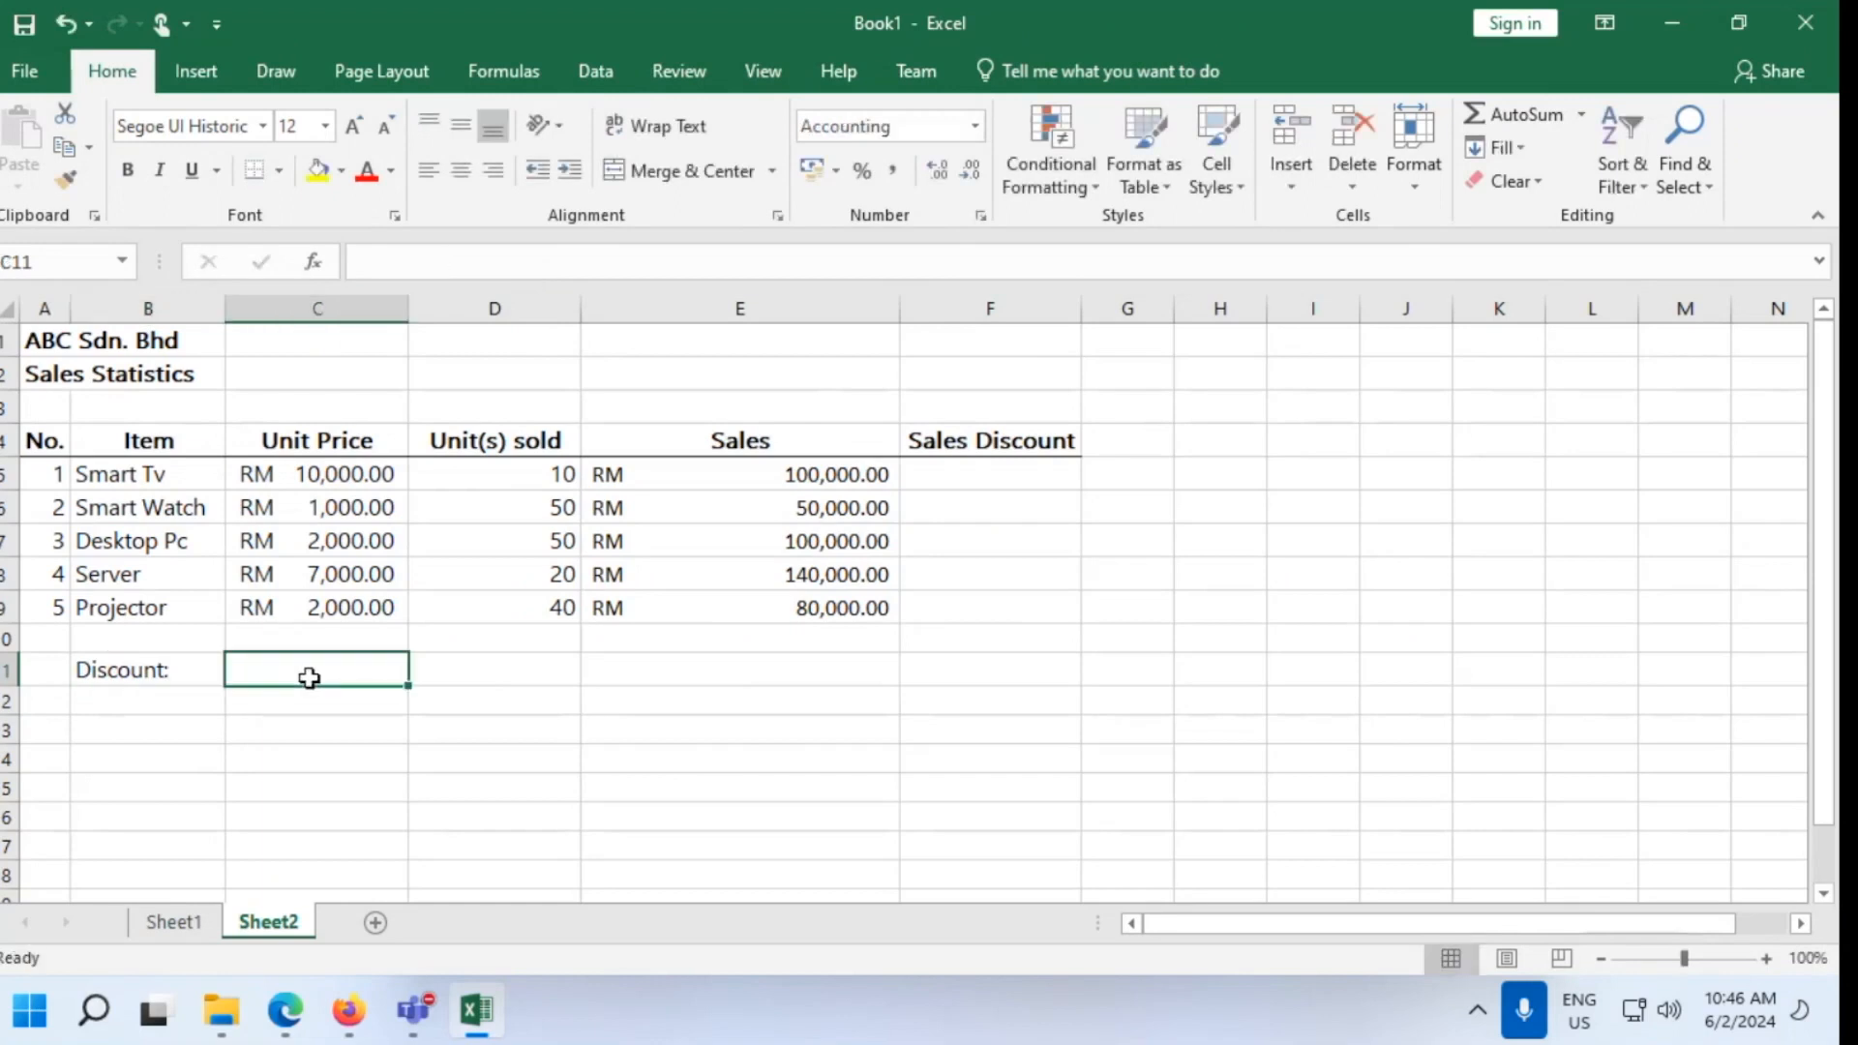
{"action": "type", "text": "6%"}
{"action": "left_click", "coordinate": [585, 821]}
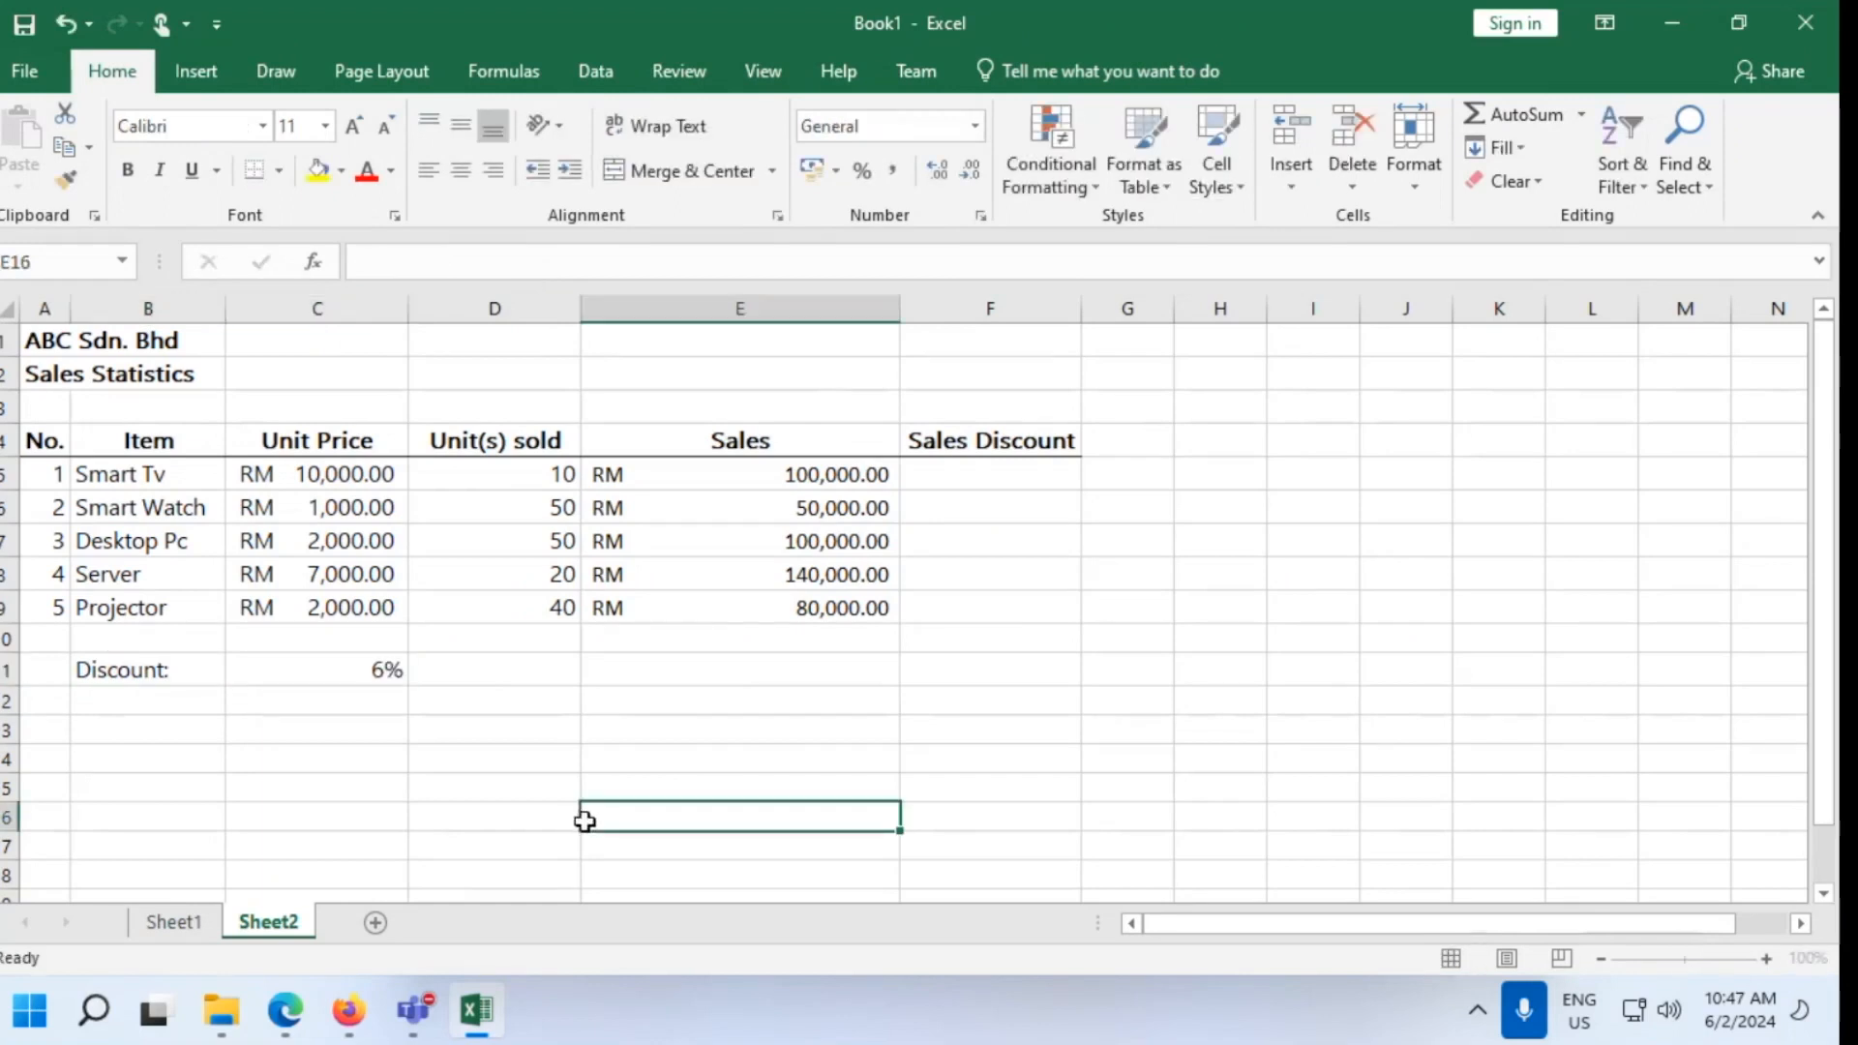
Select B11:C11, switch to the study guide to consult the discount cells' formatting, and return to the workbook
{"action": "left_click_drag", "start_coordinate": [176, 674], "coordinate": [349, 678]}
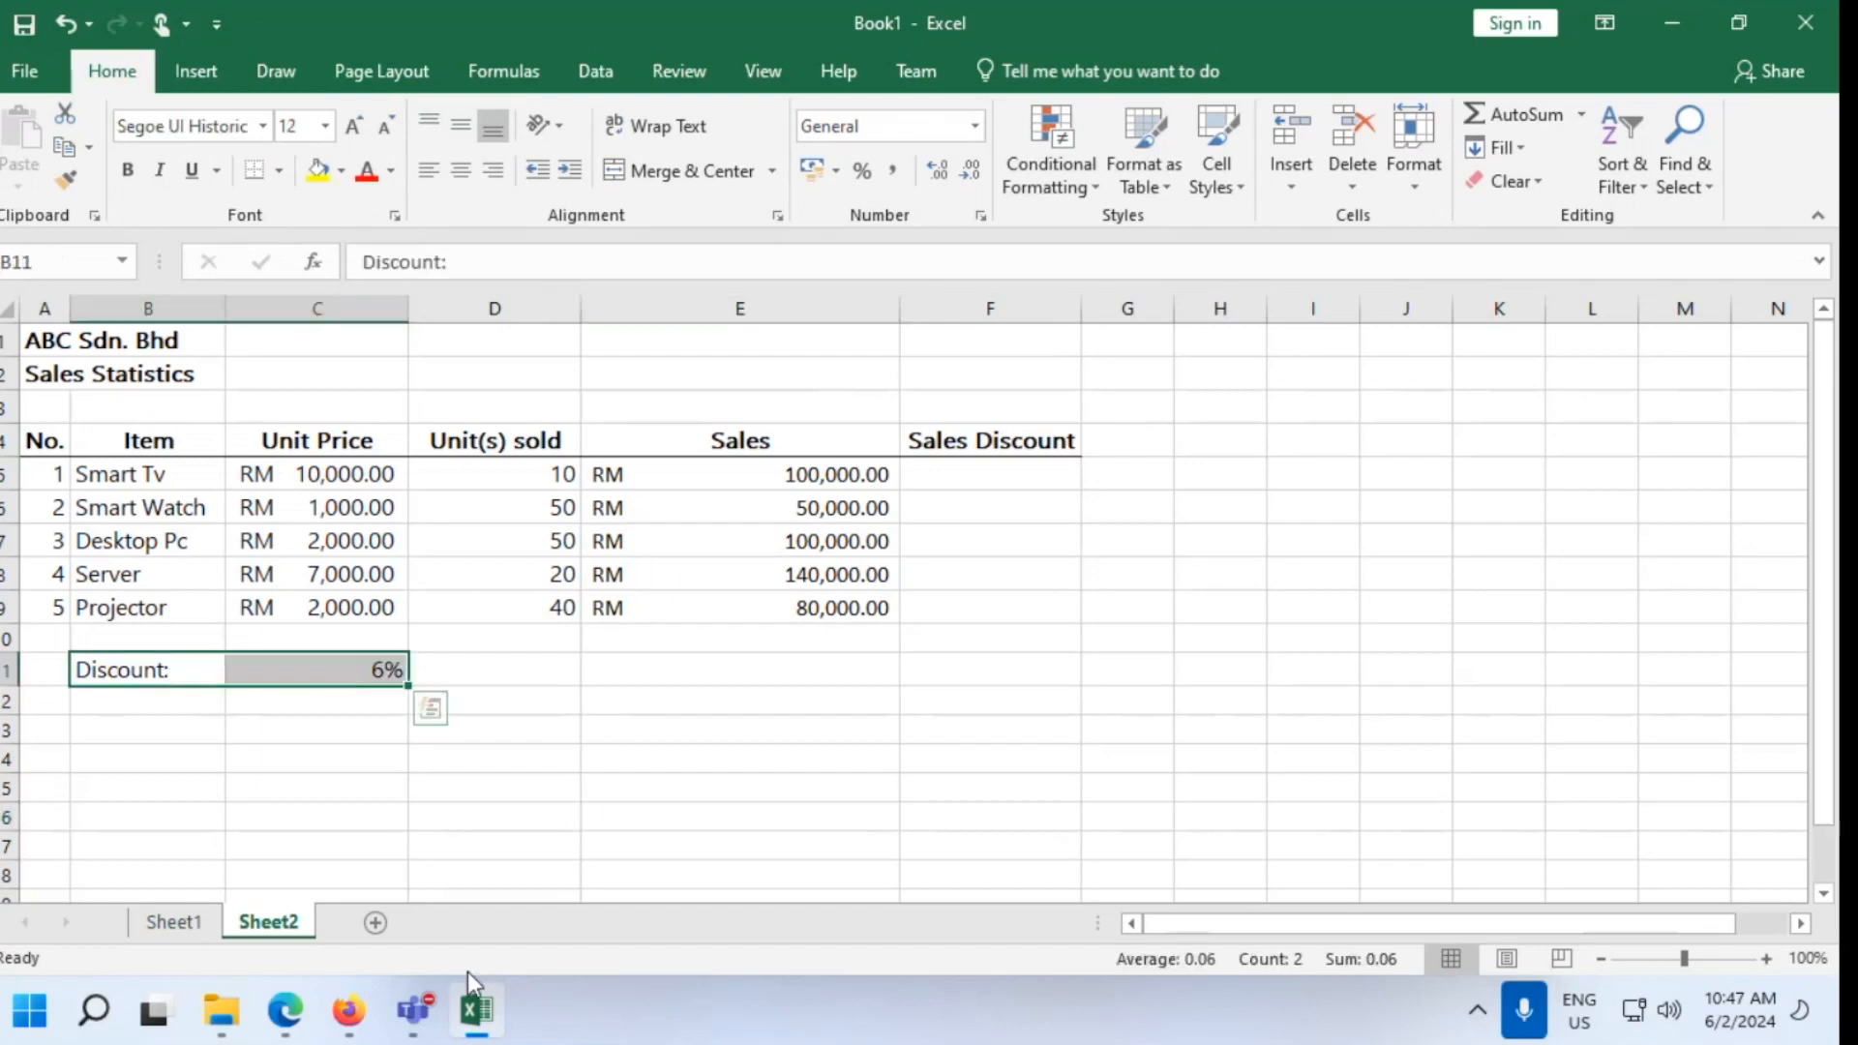
{"action": "left_click", "coordinate": [474, 1006]}
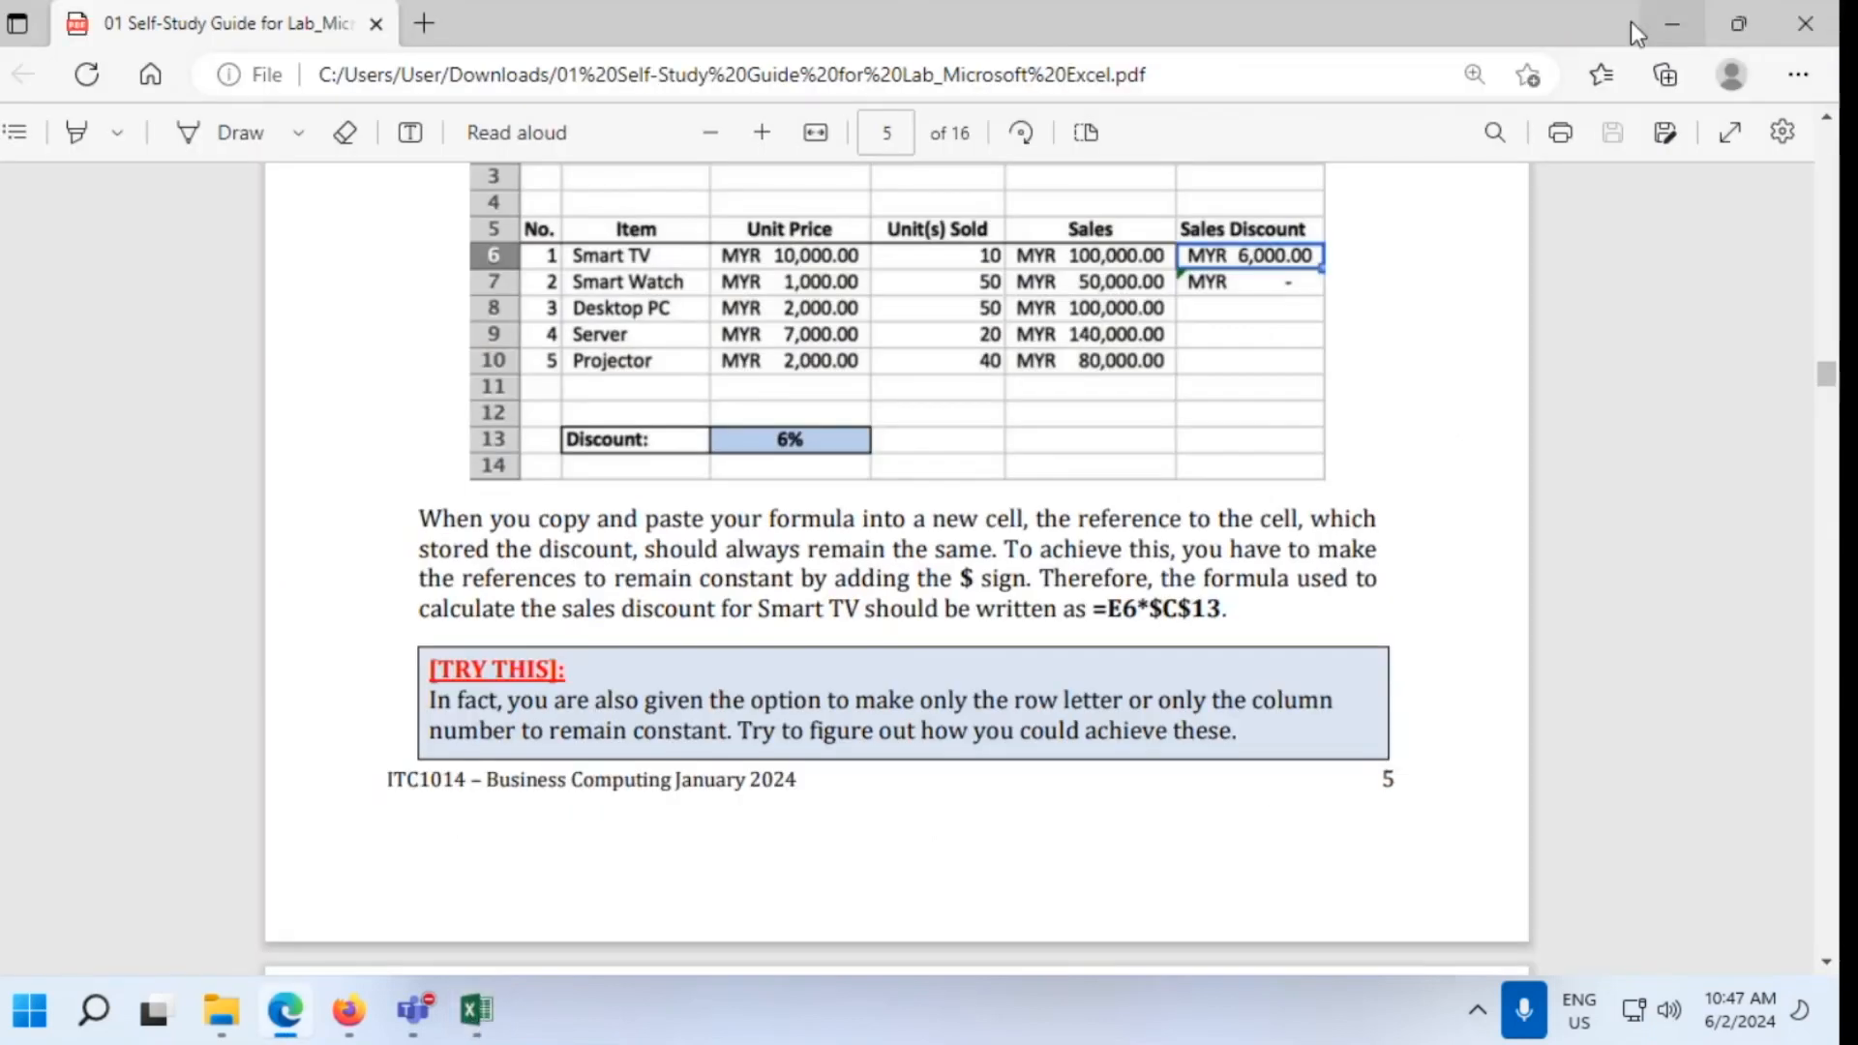
{"action": "left_click", "coordinate": [1659, 23]}
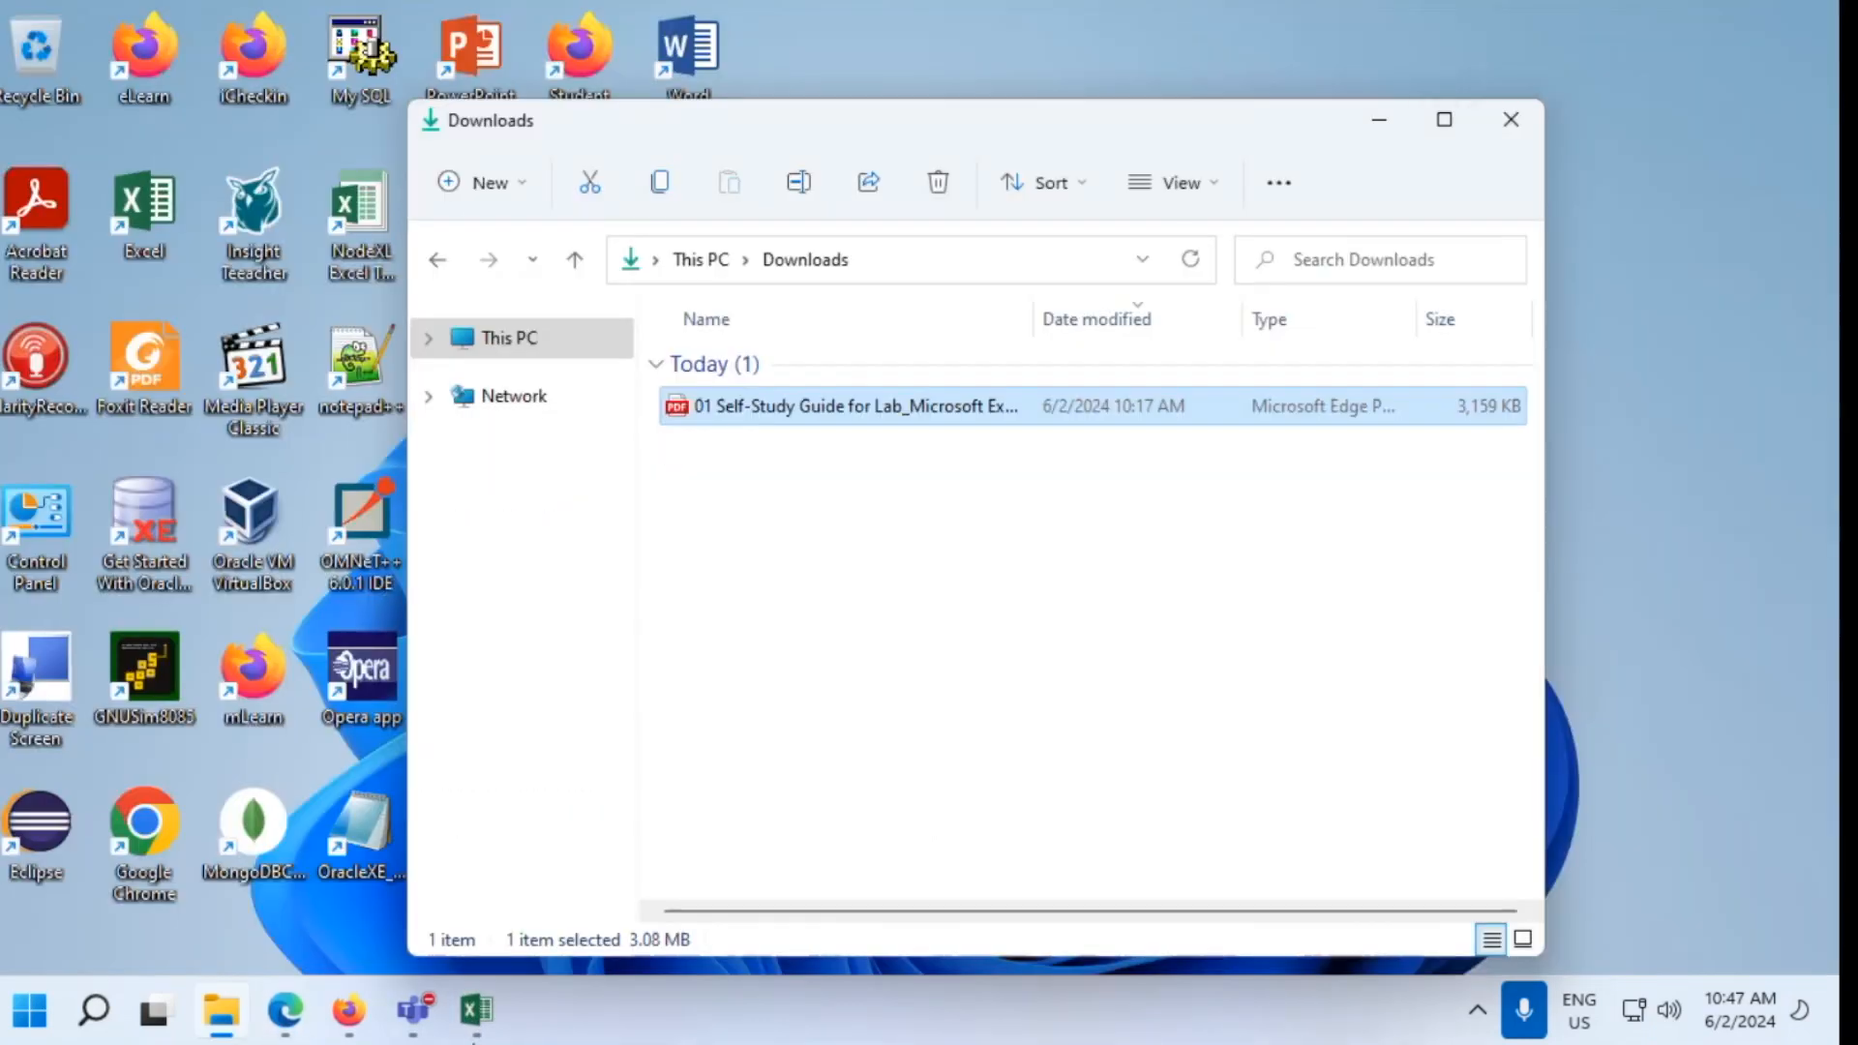
{"action": "left_click", "coordinate": [474, 1010]}
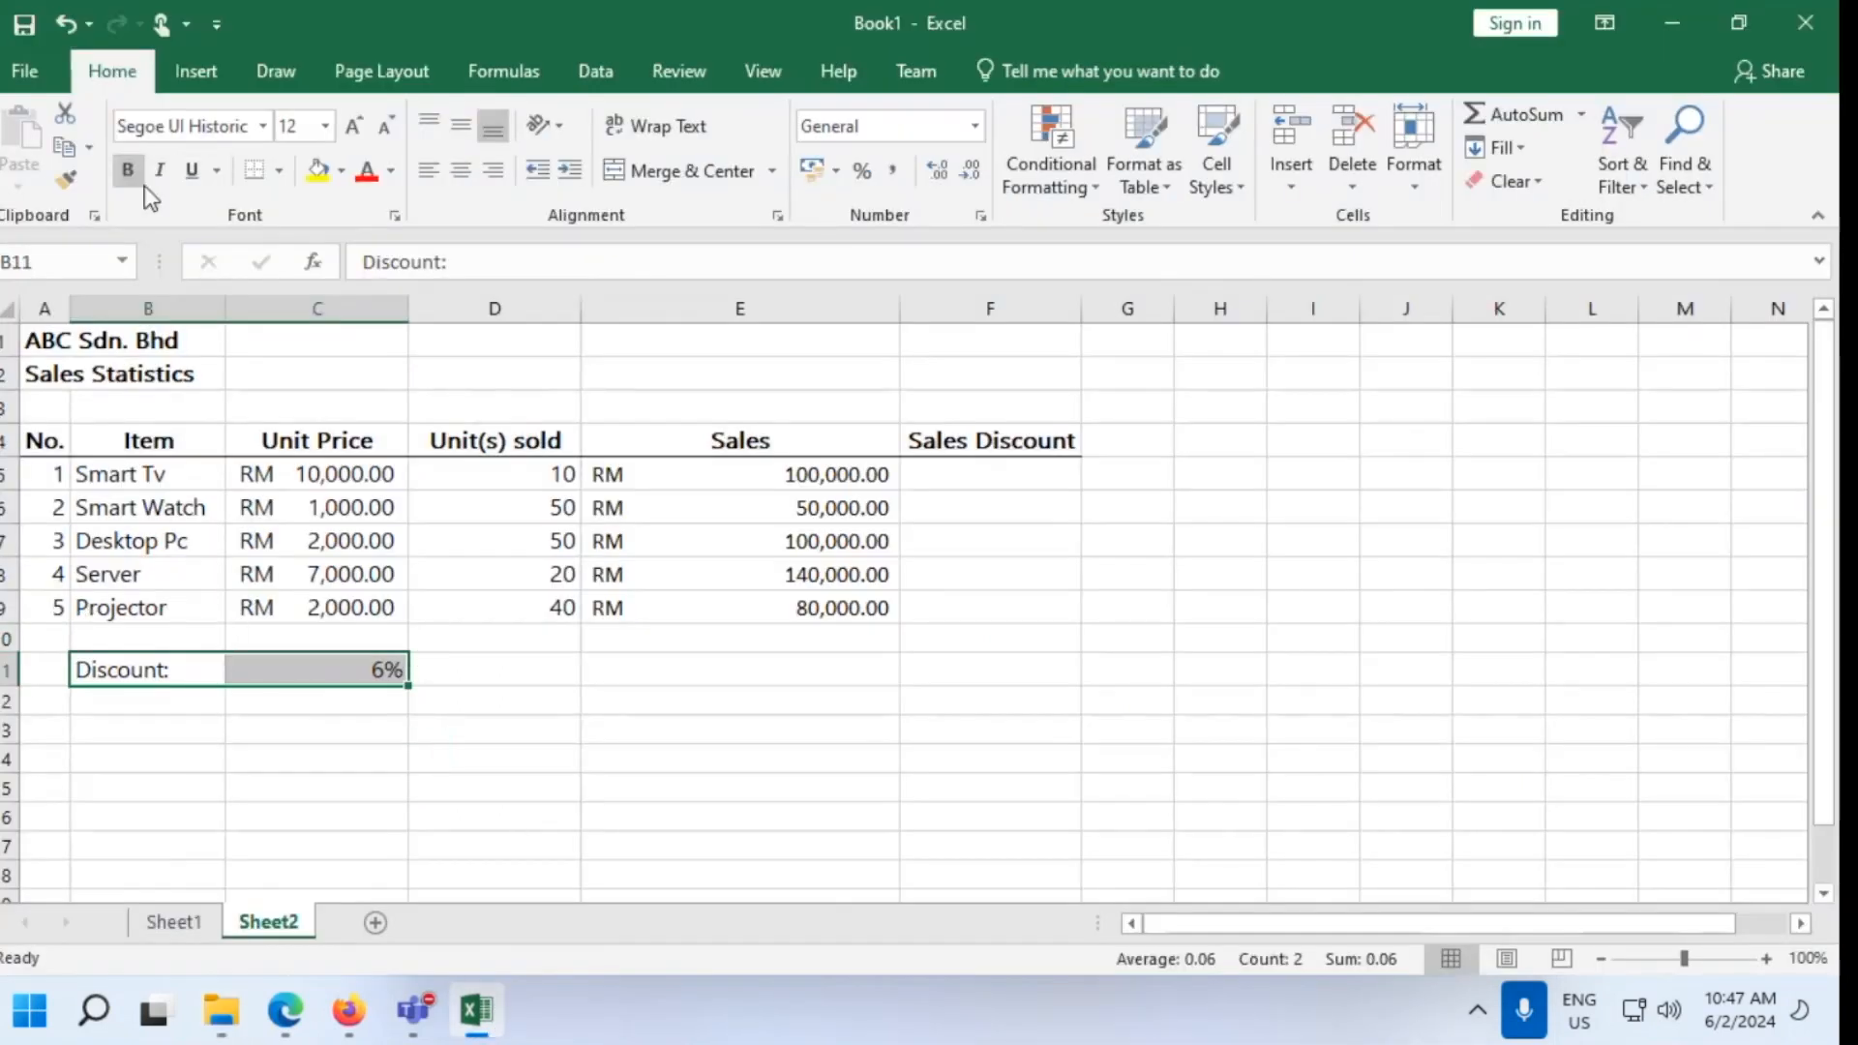
Apply All Borders to the discount label and rate cells B11:C11
{"action": "left_click", "coordinate": [278, 171]}
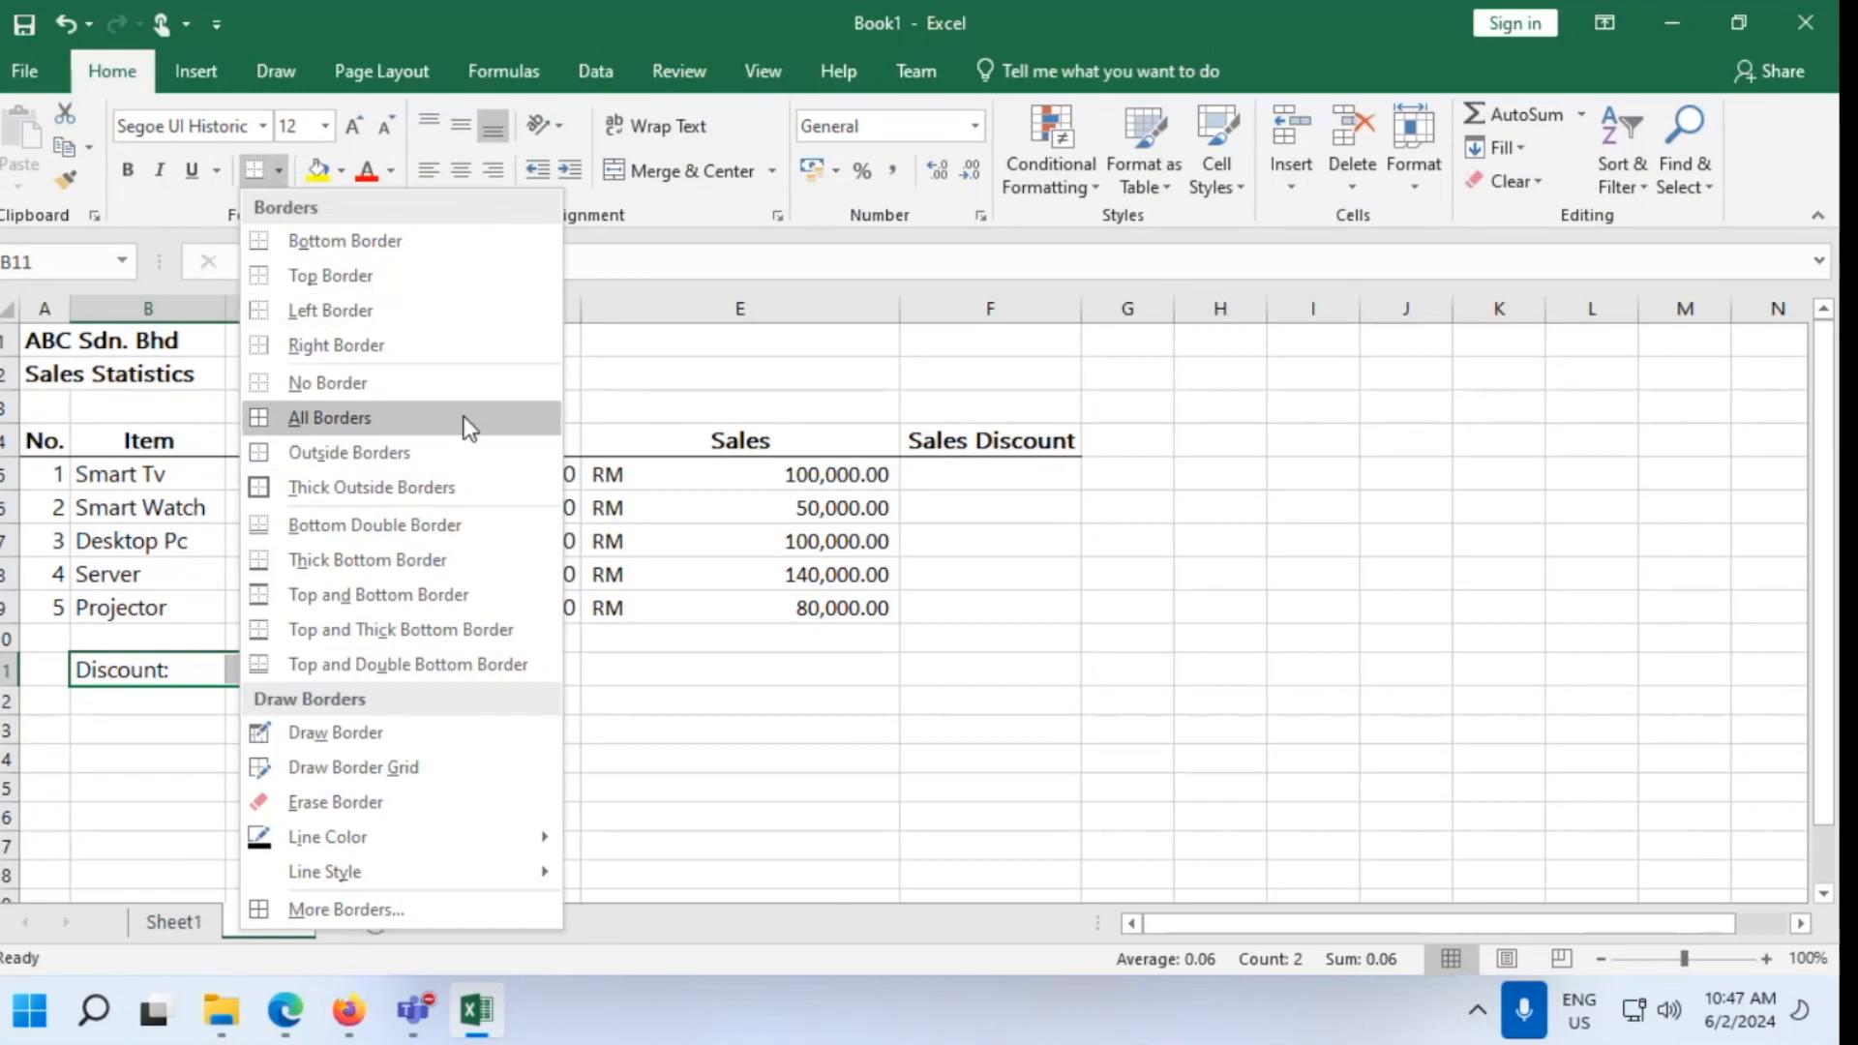
{"action": "left_click", "coordinate": [282, 171]}
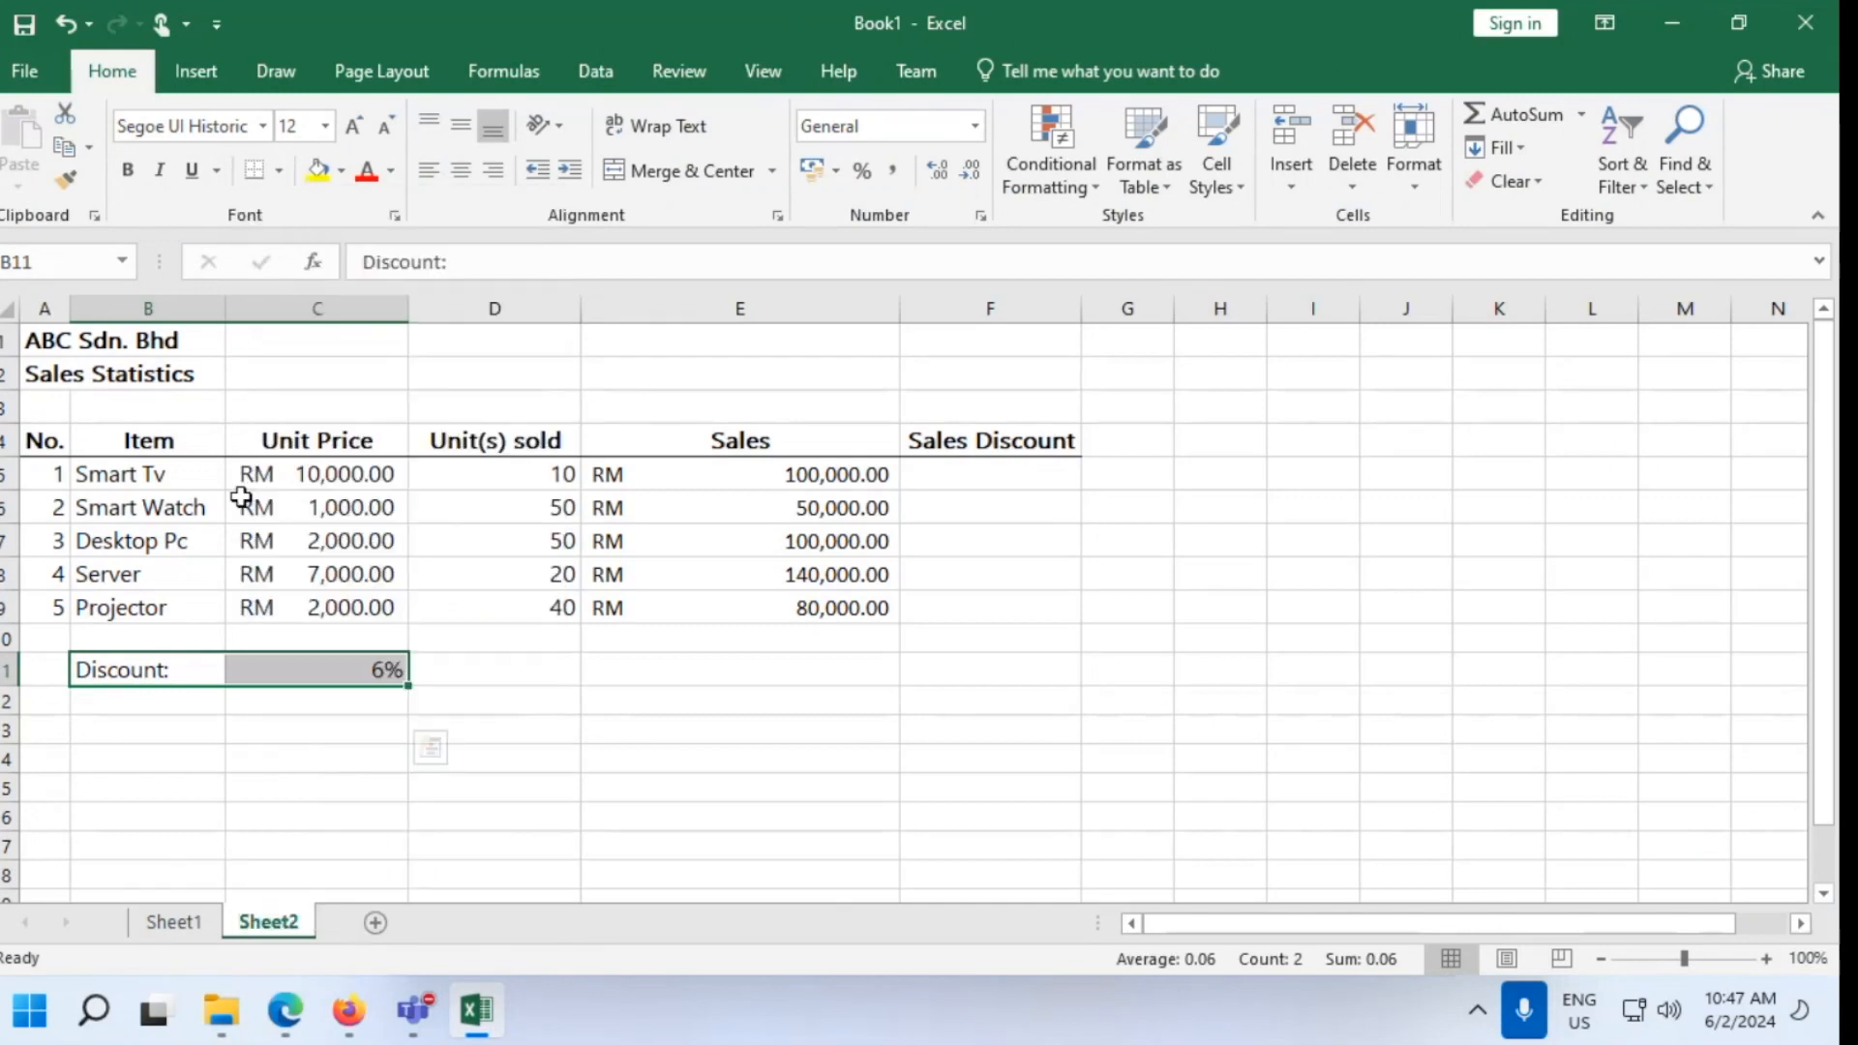
{"action": "left_click_drag", "start_coordinate": [120, 676], "coordinate": [332, 675]}
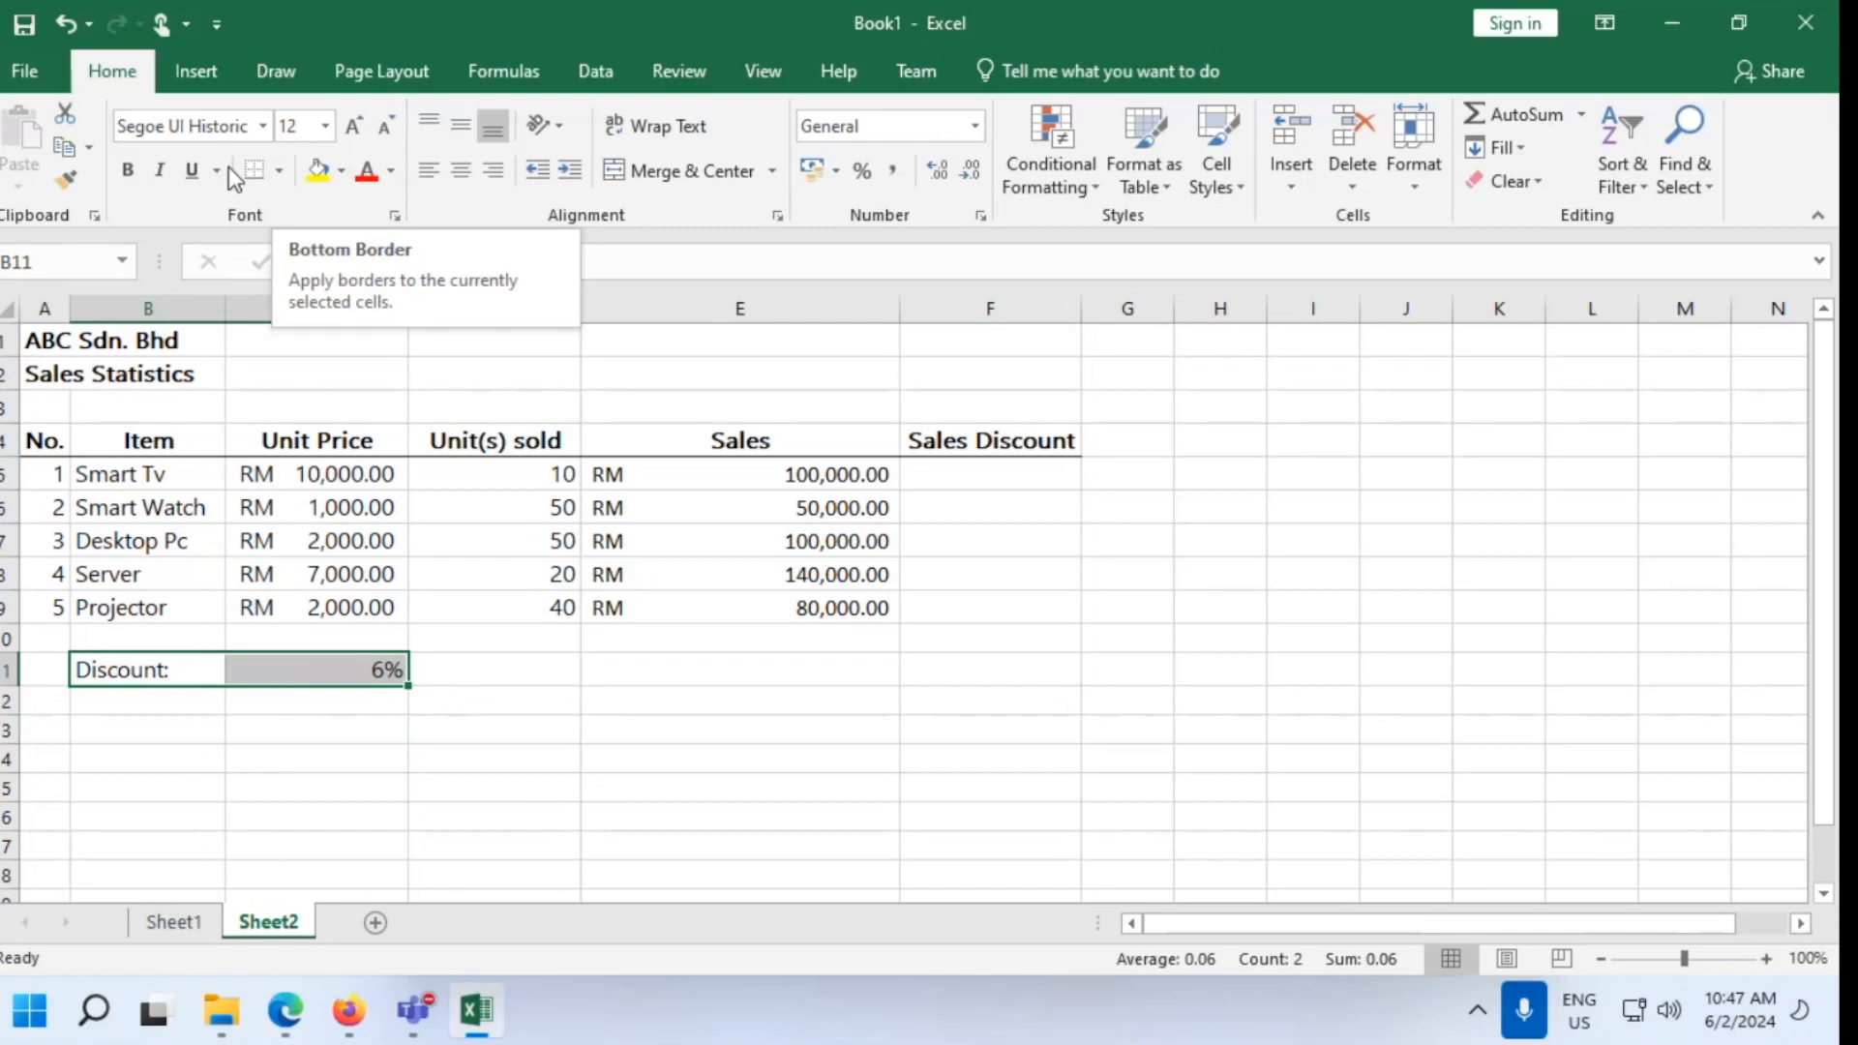
{"action": "left_click", "coordinate": [278, 171]}
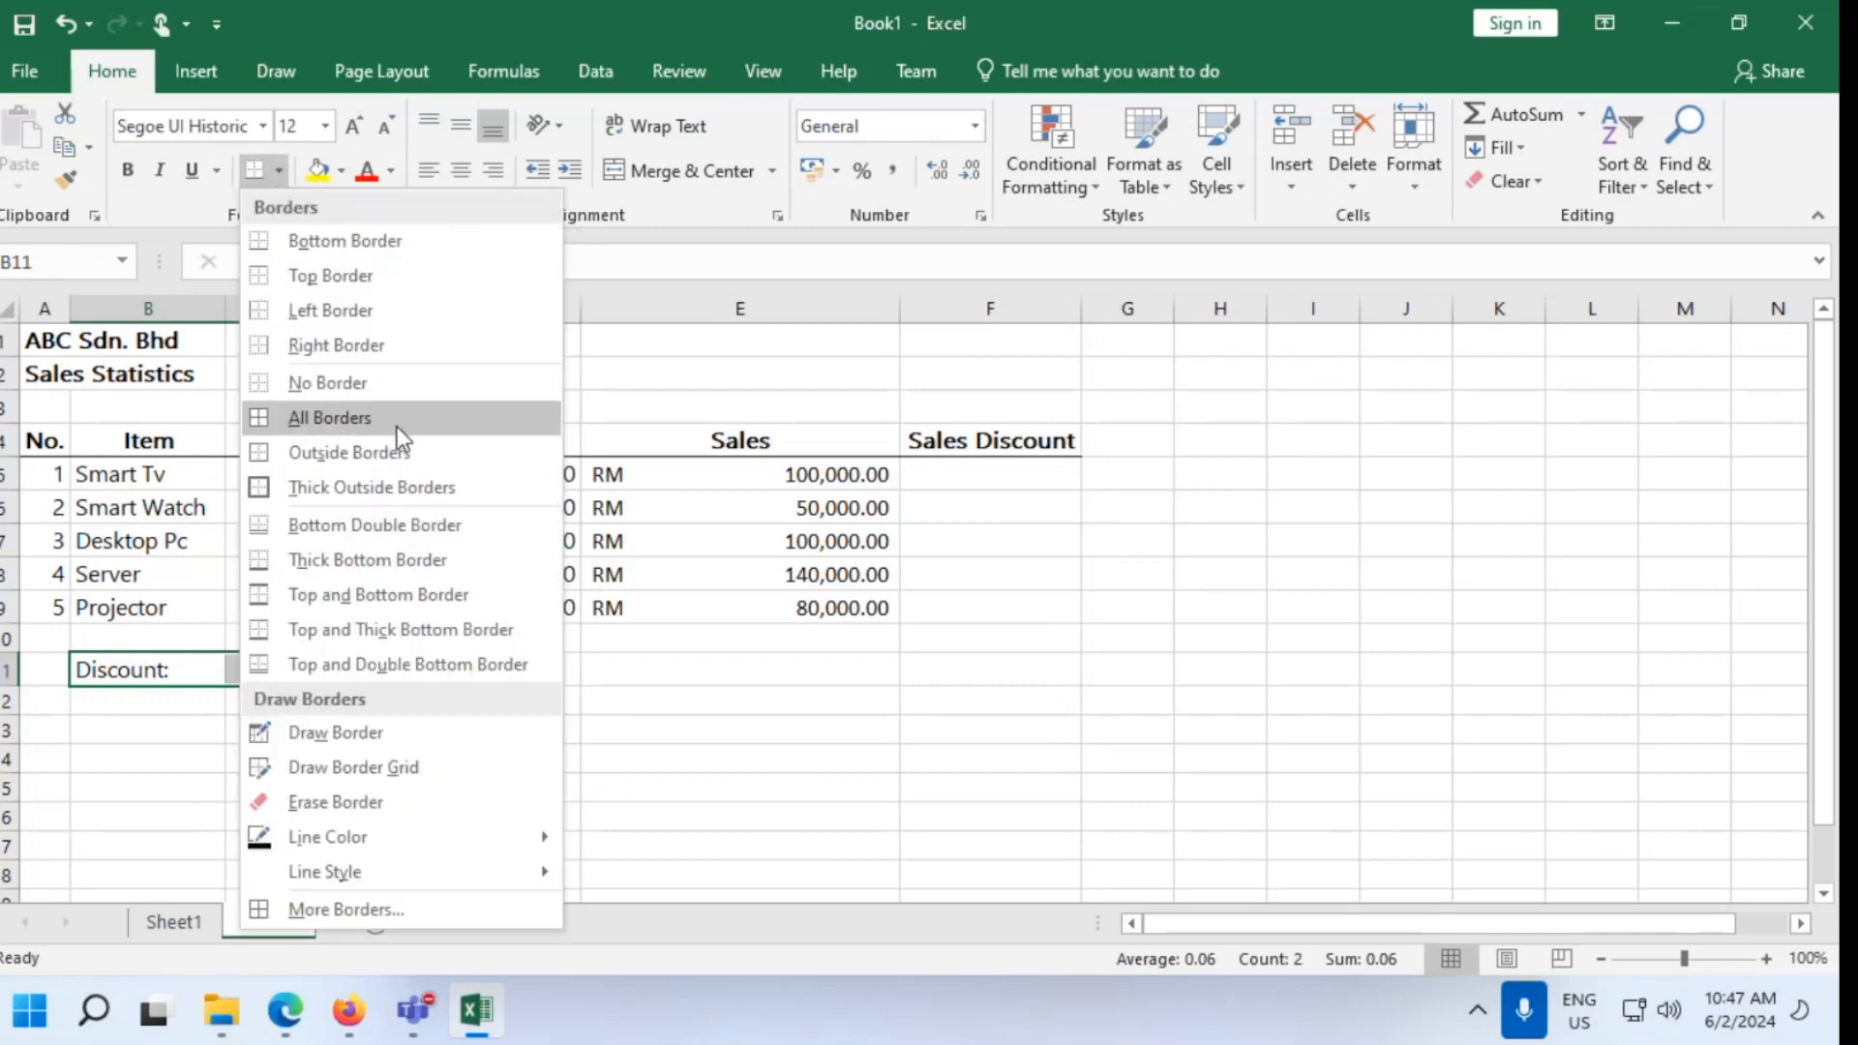
{"action": "left_click", "coordinate": [441, 419]}
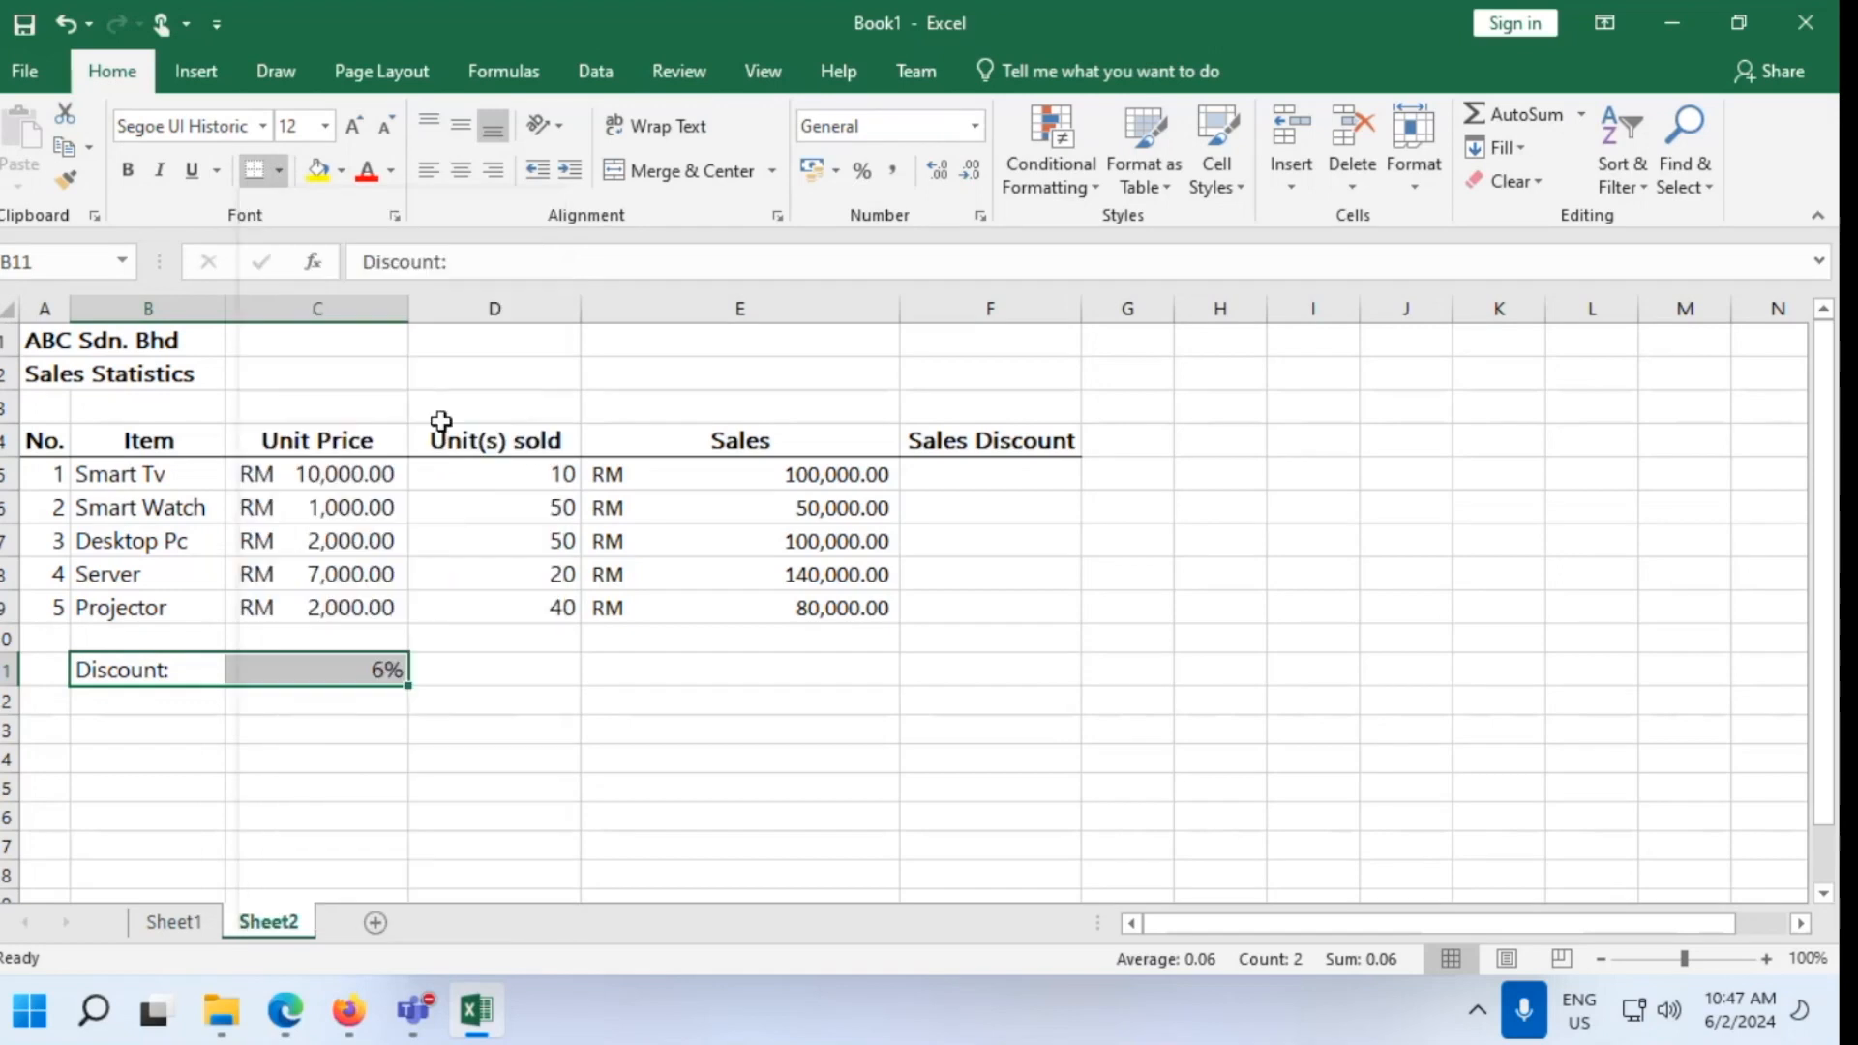
{"action": "left_click", "coordinate": [340, 789]}
{"action": "left_click", "coordinate": [185, 678]}
{"action": "left_click_drag", "start_coordinate": [185, 677], "coordinate": [323, 677]}
{"action": "left_click", "coordinate": [290, 728]}
{"action": "left_click_drag", "start_coordinate": [208, 677], "coordinate": [319, 678]}
{"action": "left_click", "coordinate": [295, 740]}
Fill the discount rate cell C11 with a light blue theme colour
{"action": "left_click", "coordinate": [344, 668]}
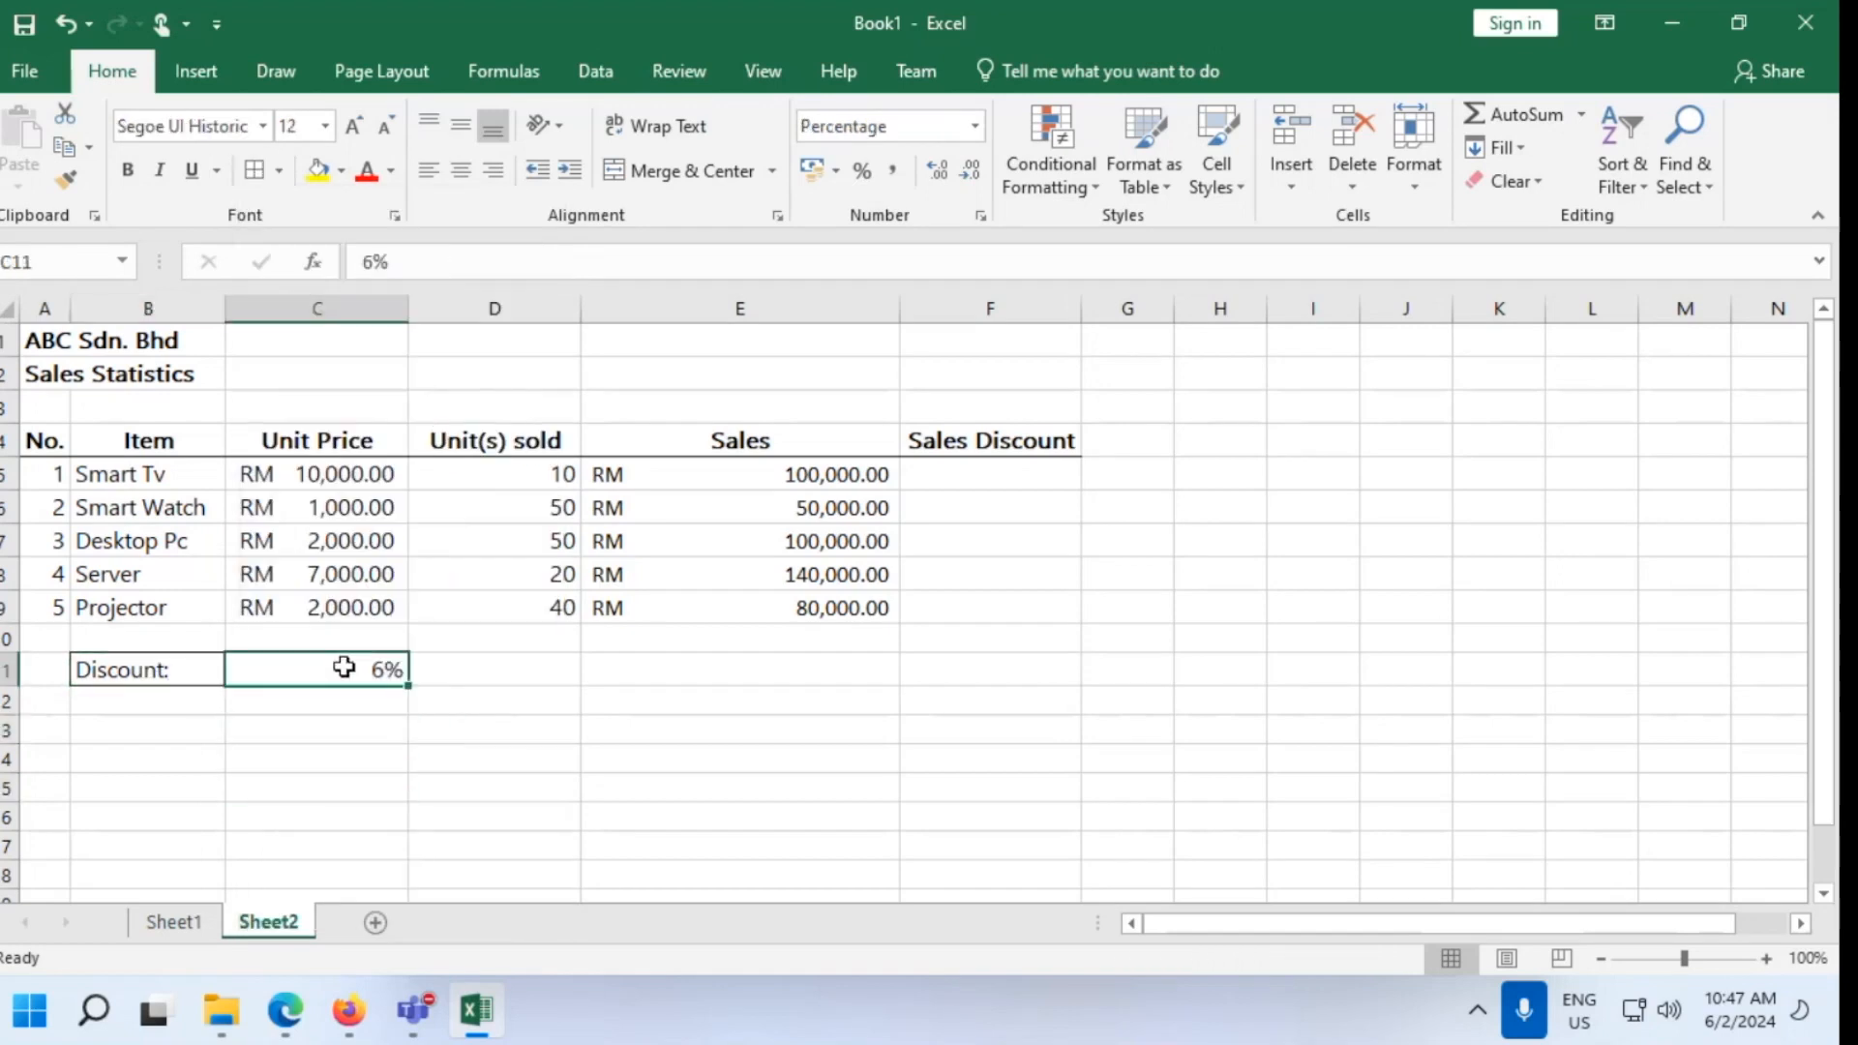
{"action": "left_click", "coordinate": [339, 172]}
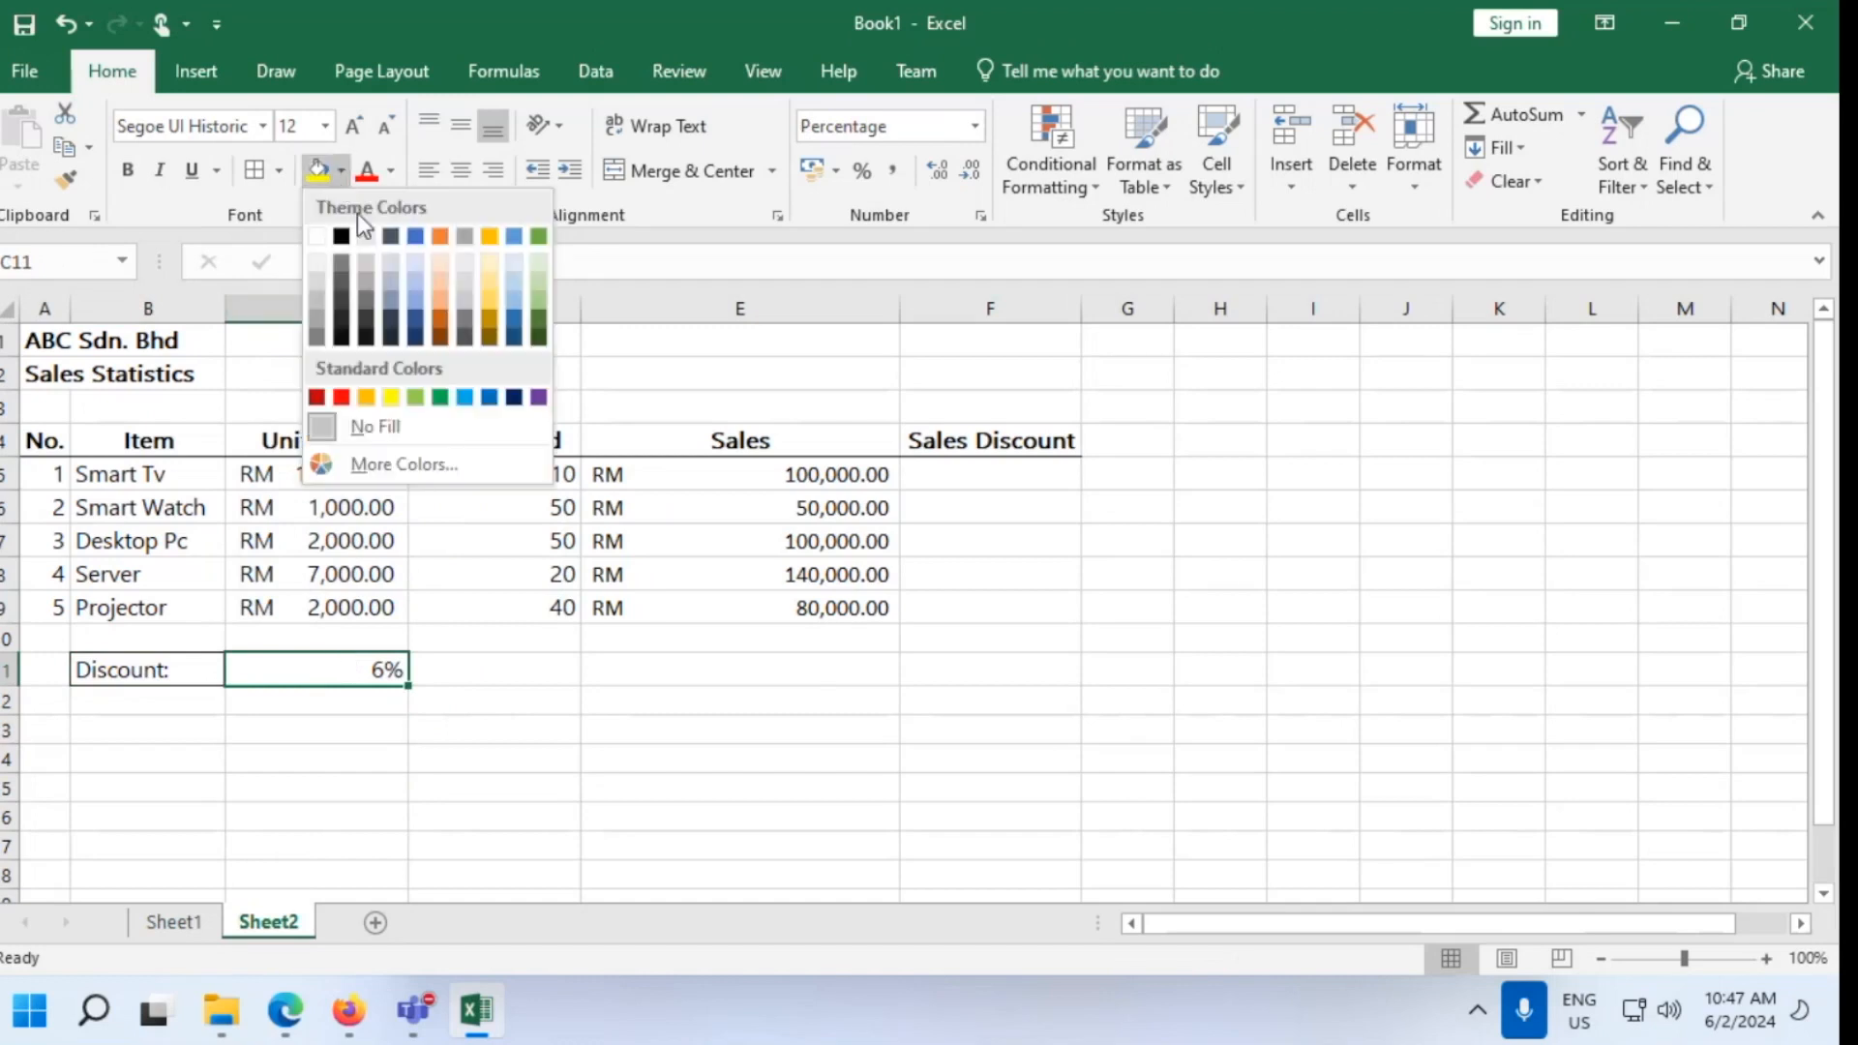
{"action": "left_click", "coordinate": [474, 428]}
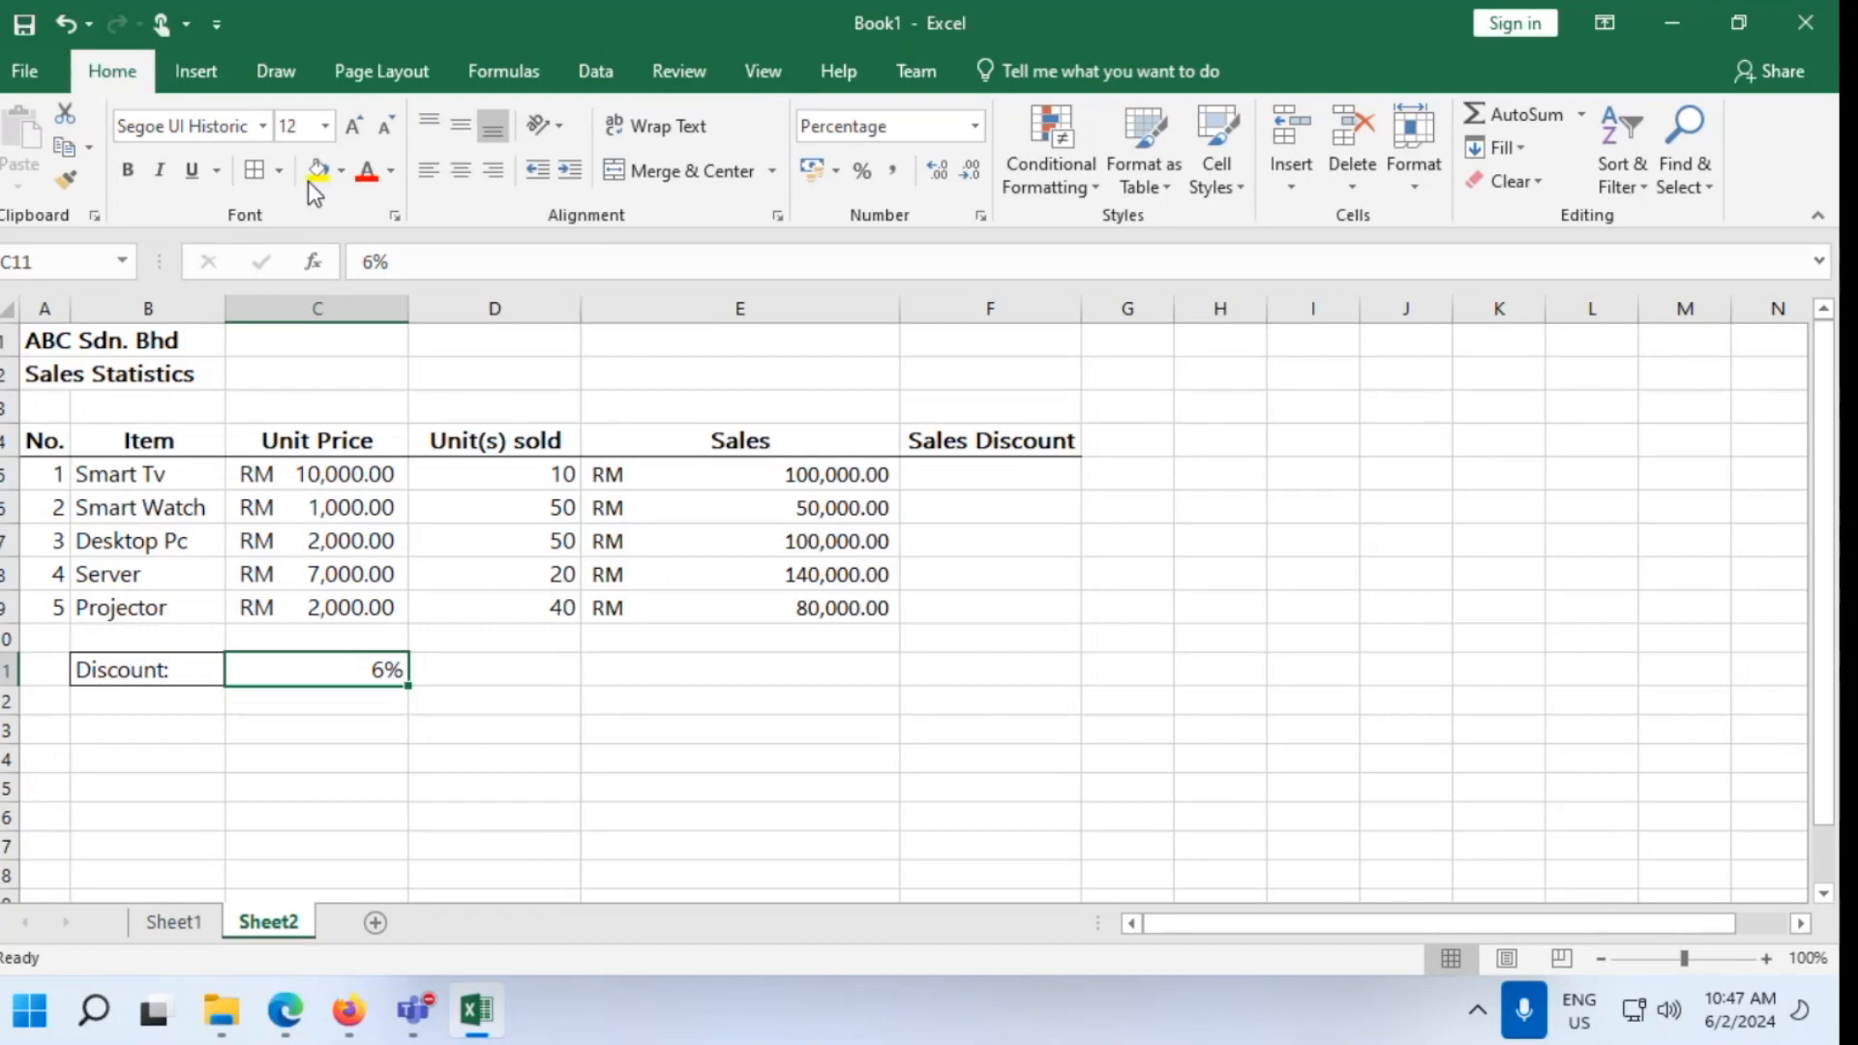
{"action": "left_click", "coordinate": [341, 171]}
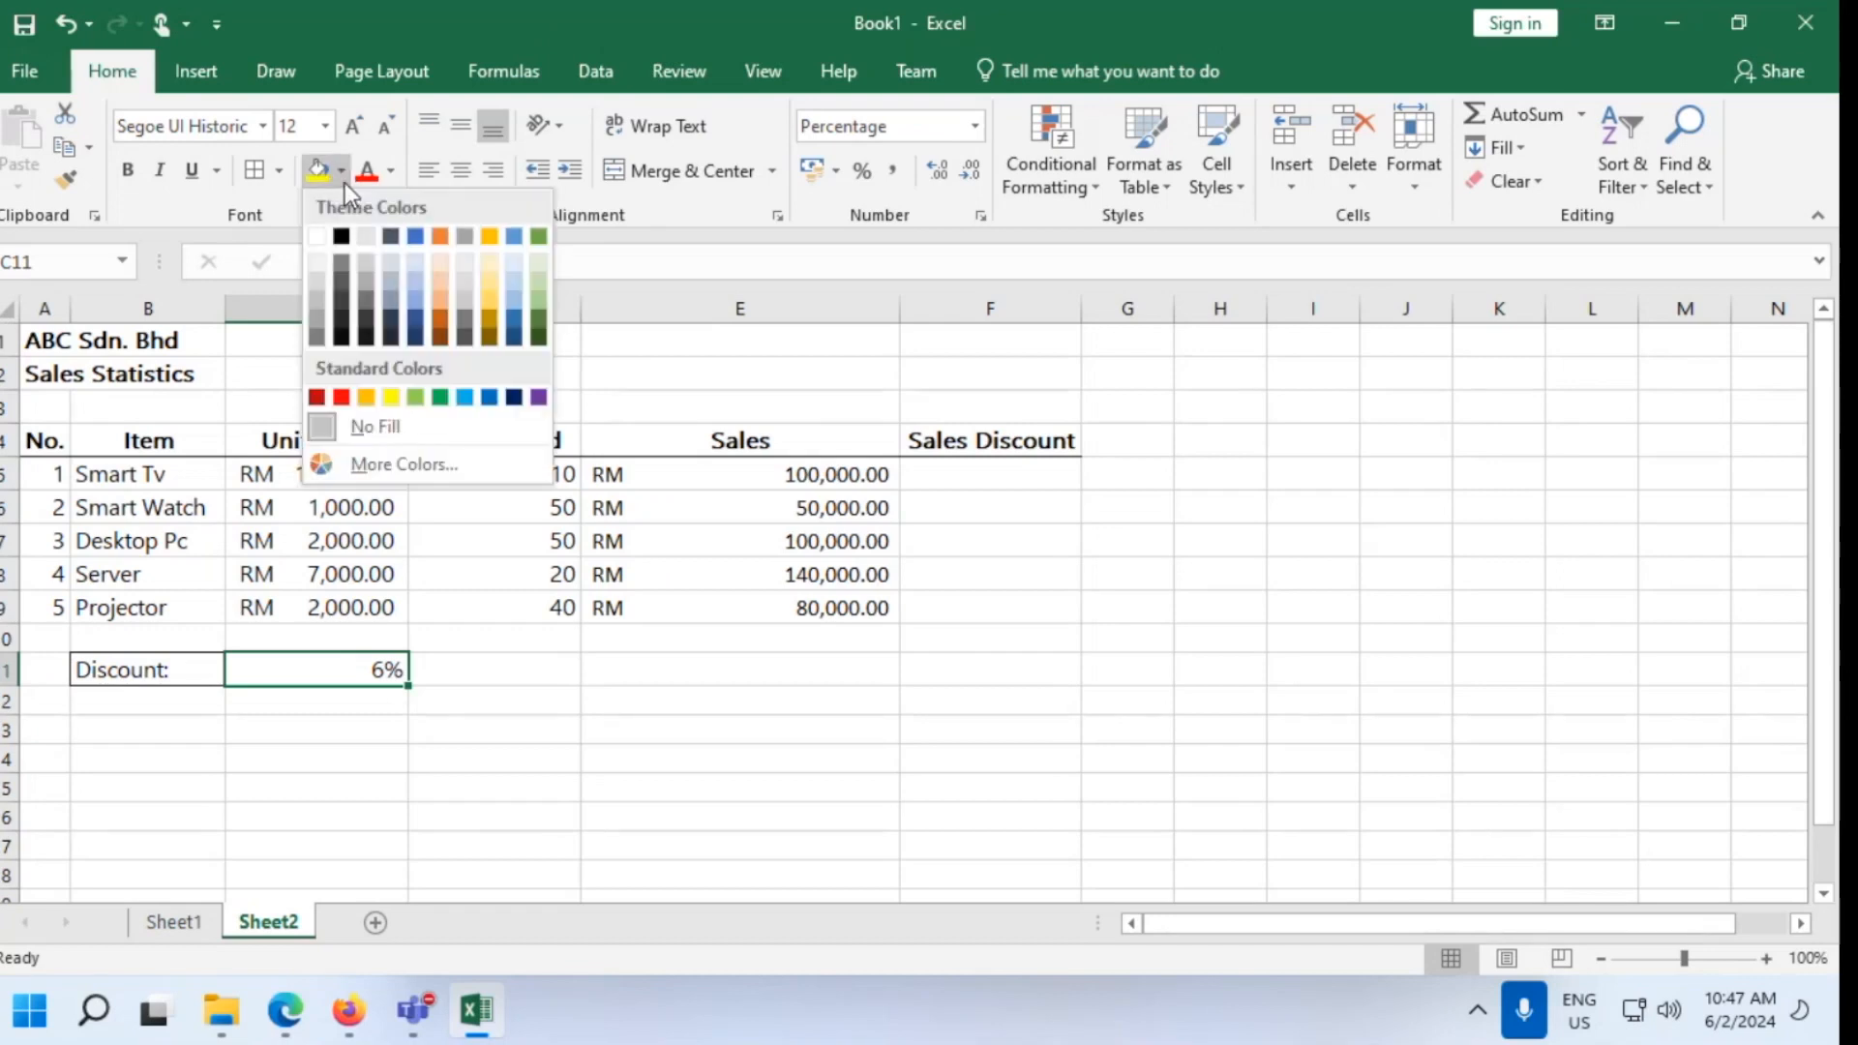
{"action": "left_click", "coordinate": [517, 282]}
{"action": "left_click", "coordinate": [559, 759]}
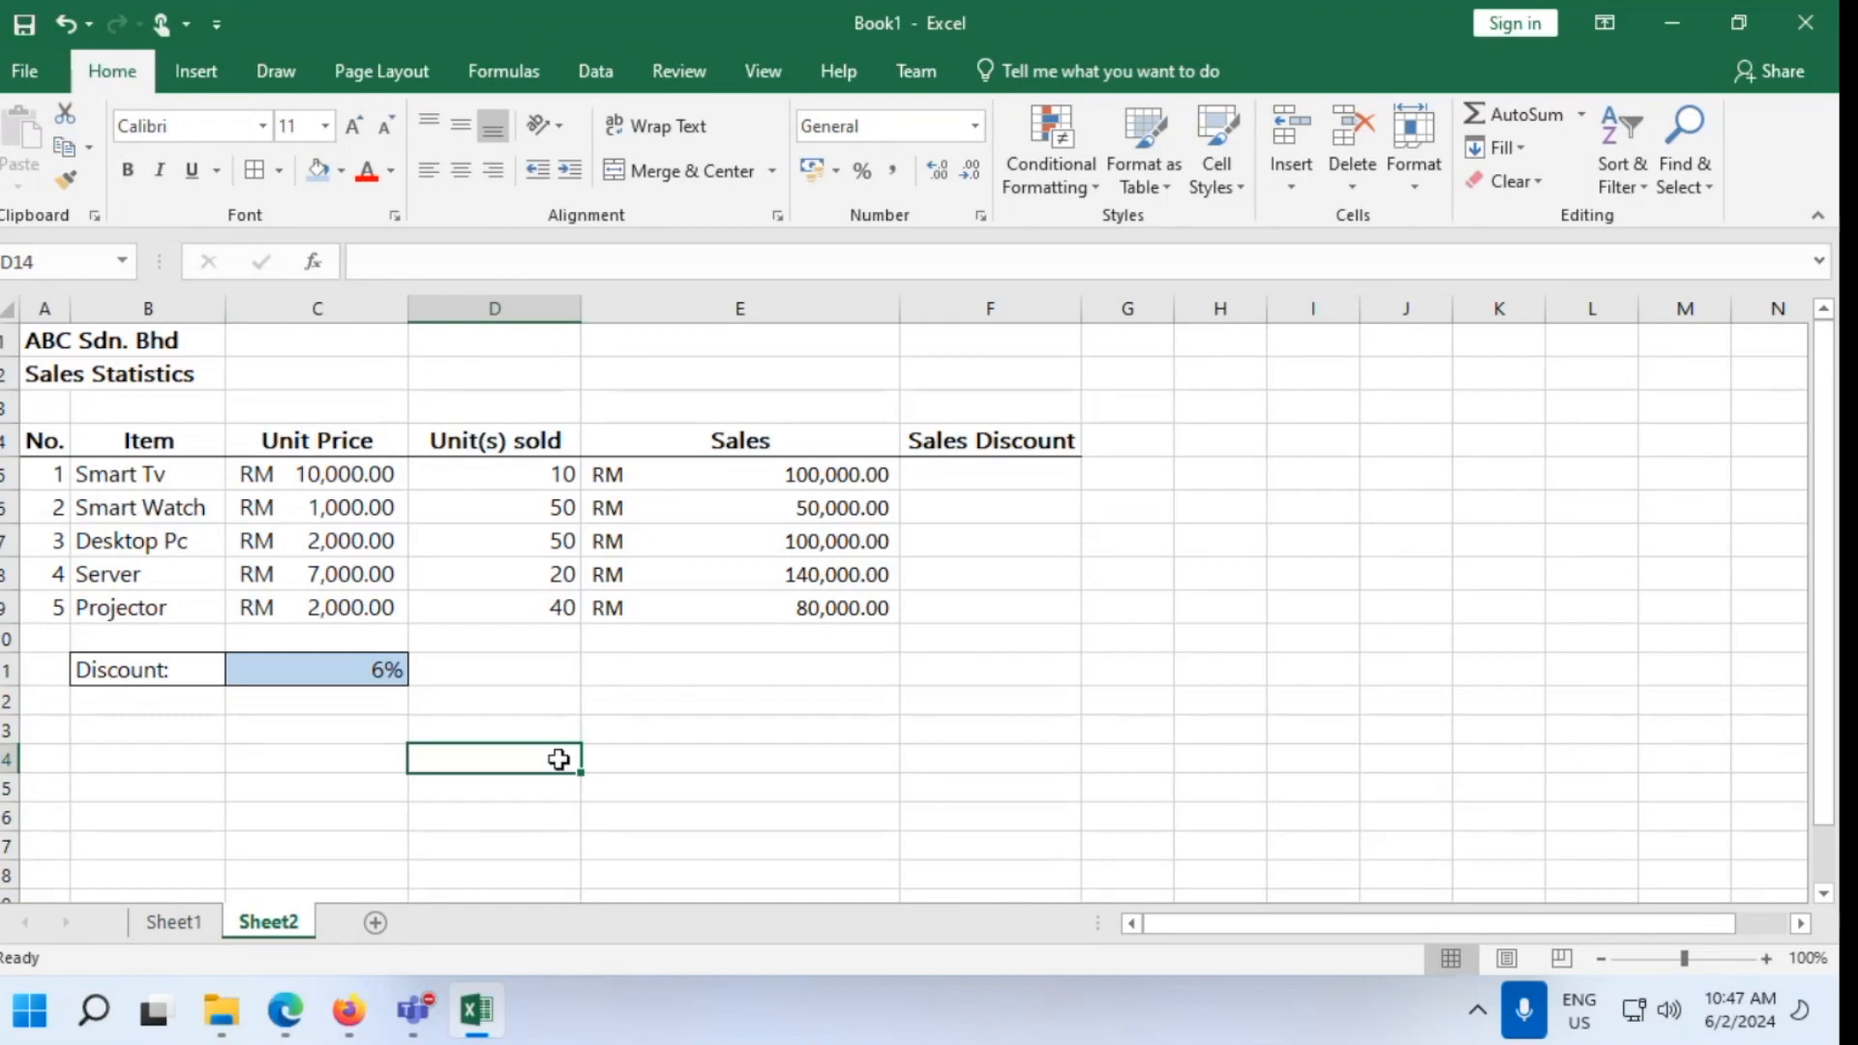
Make the discount rate in C11 bold
{"action": "left_click", "coordinate": [1020, 477]}
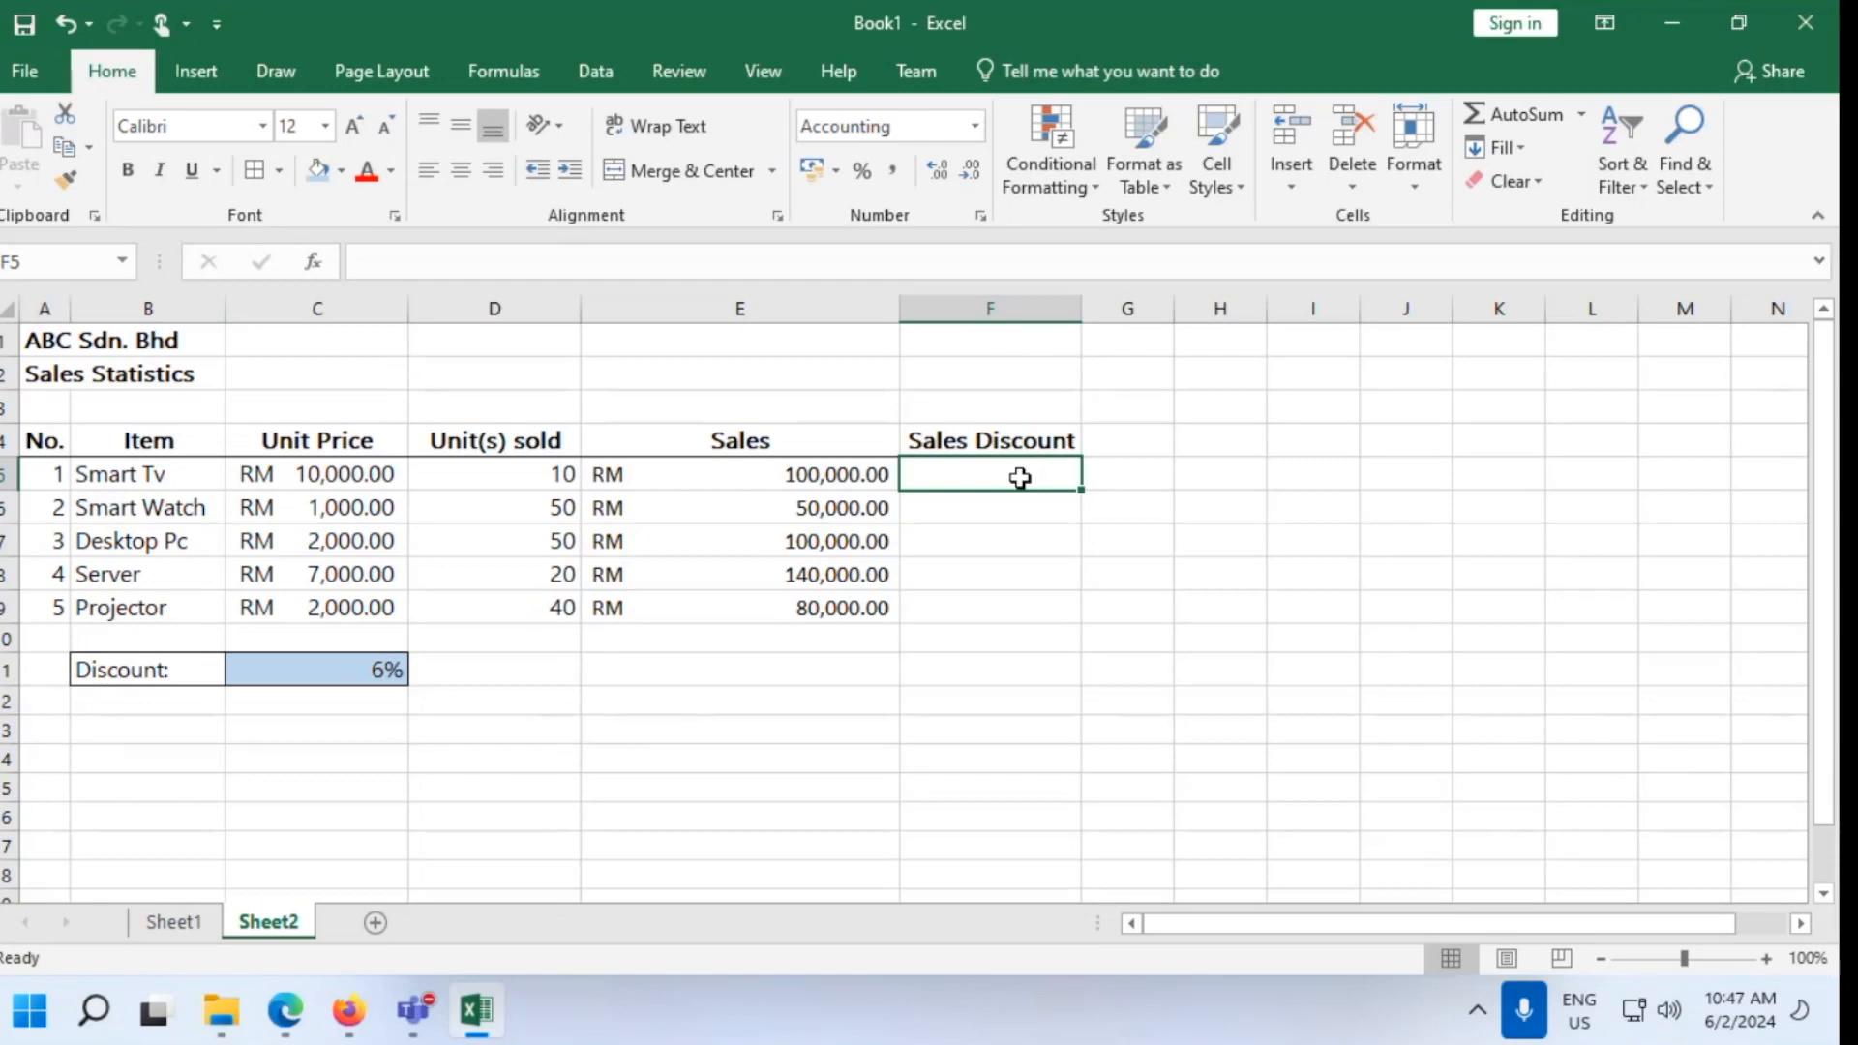
{"action": "left_click", "coordinate": [347, 672]}
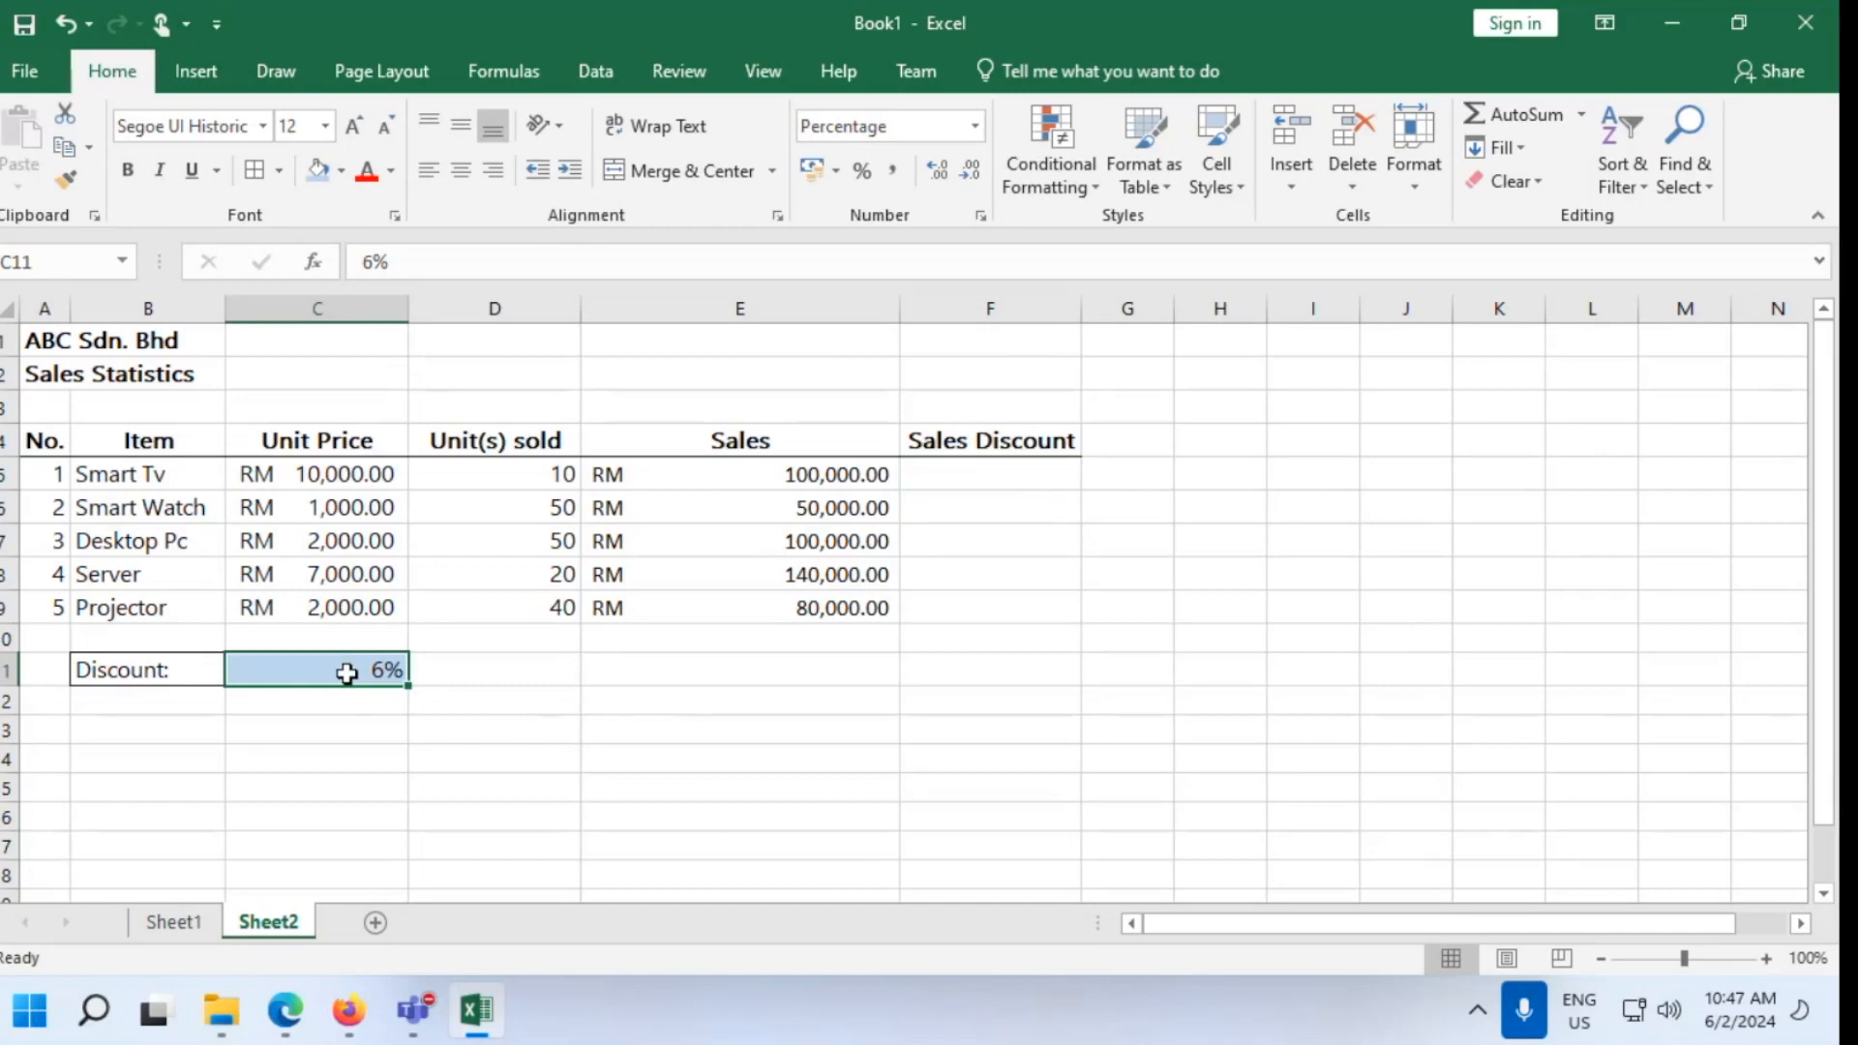
{"action": "key", "text": "ctrl+b"}
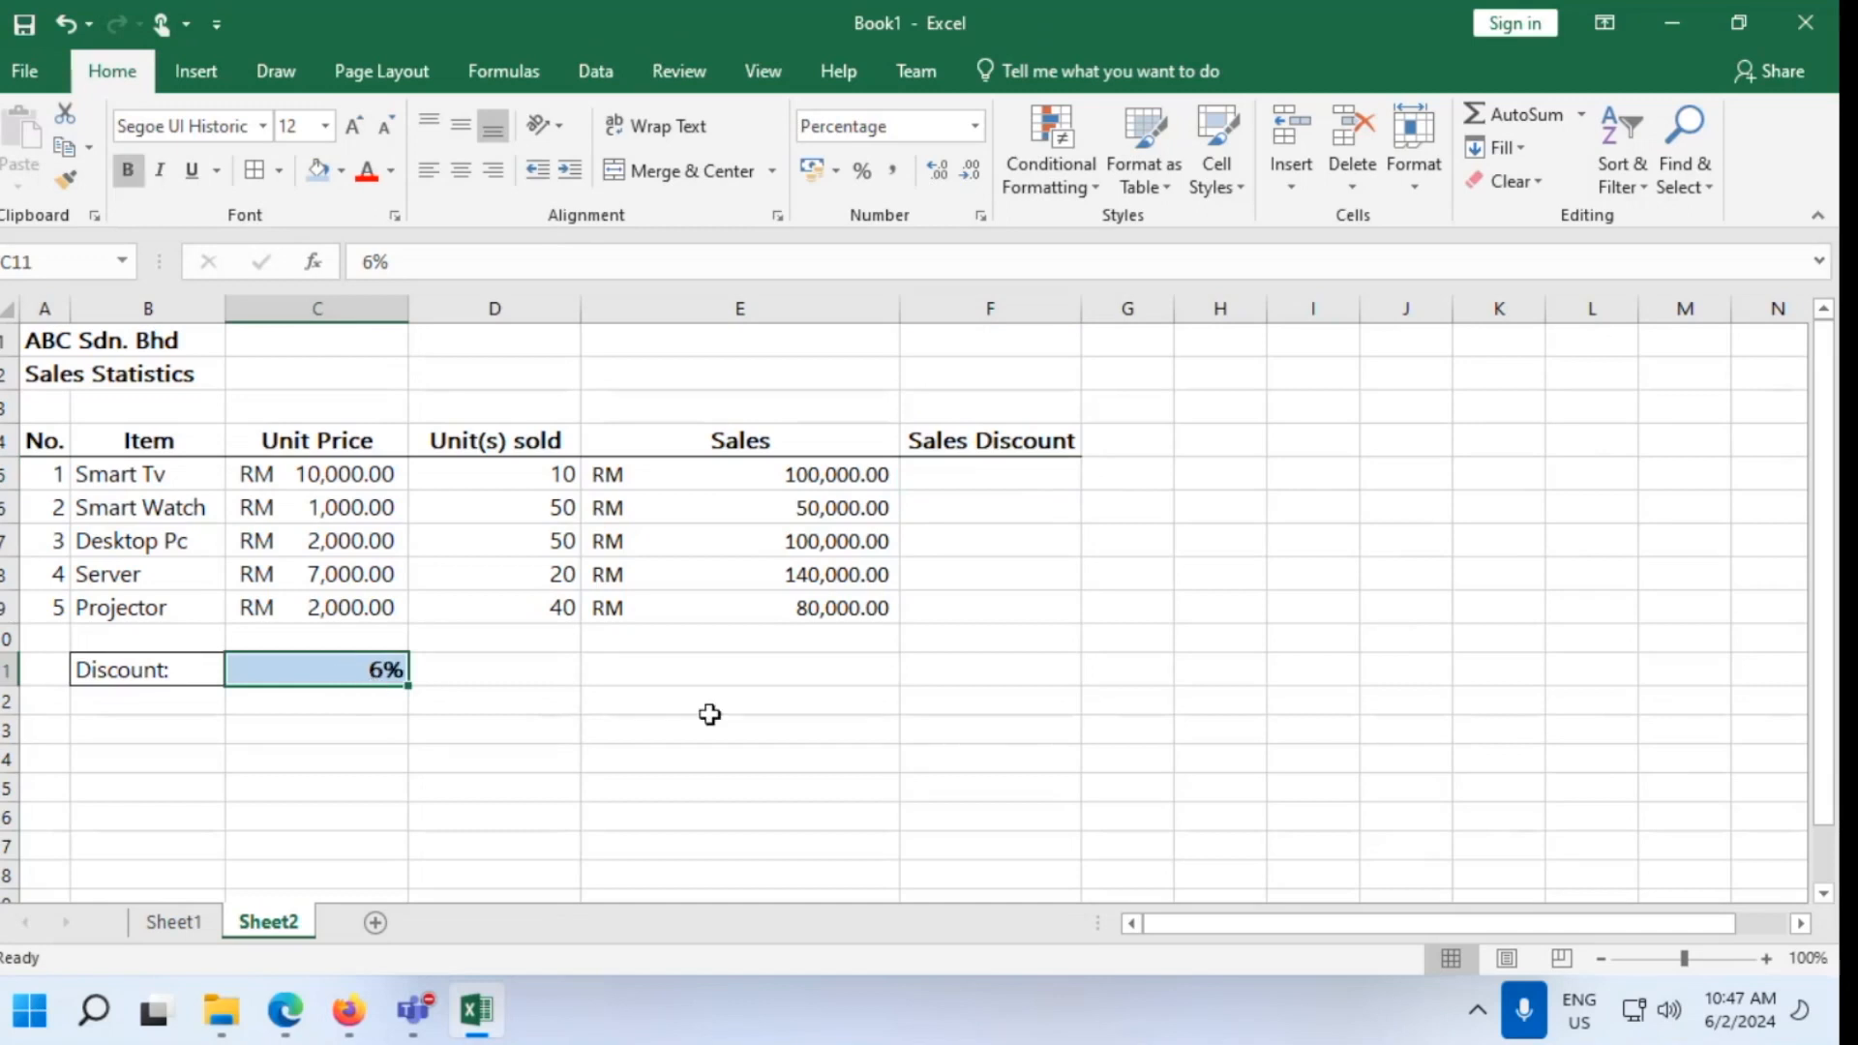
{"action": "left_click_drag", "start_coordinate": [710, 713], "coordinate": [697, 721]}
{"action": "left_click", "coordinate": [430, 706]}
{"action": "left_click", "coordinate": [120, 676]}
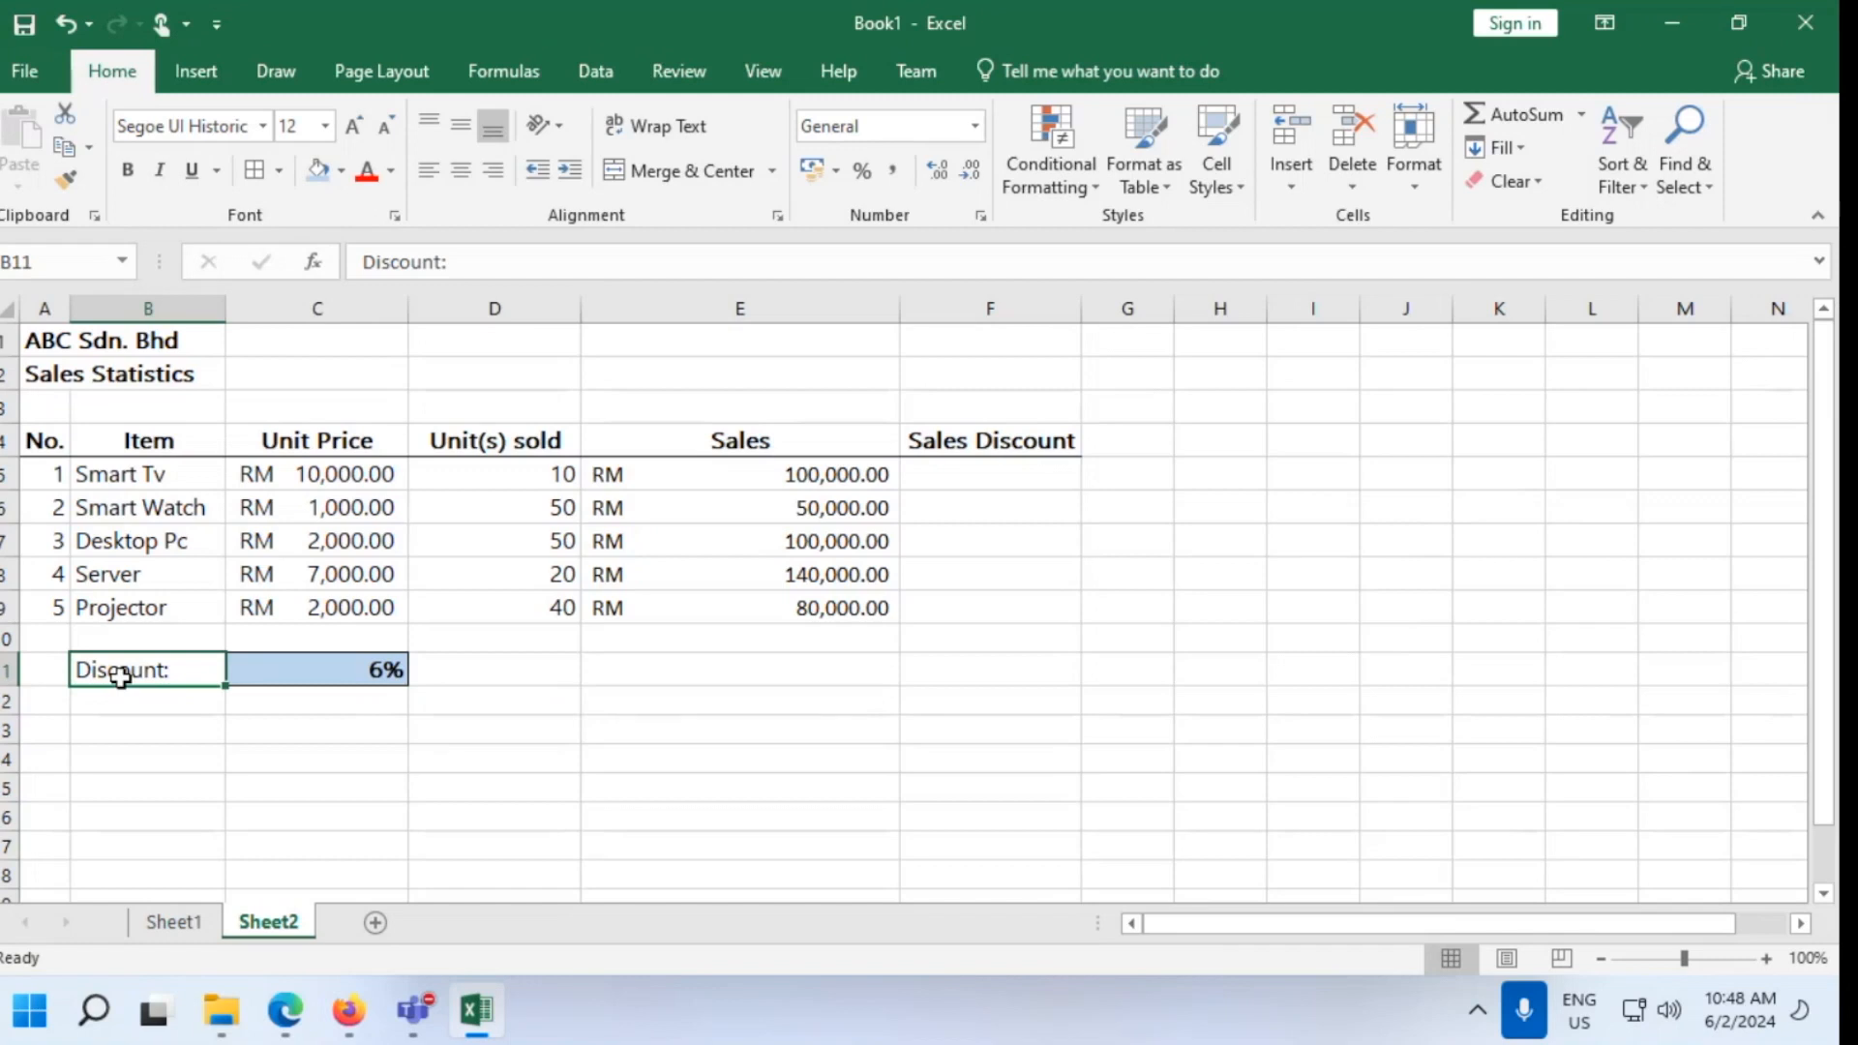
{"action": "left_click", "coordinate": [455, 709]}
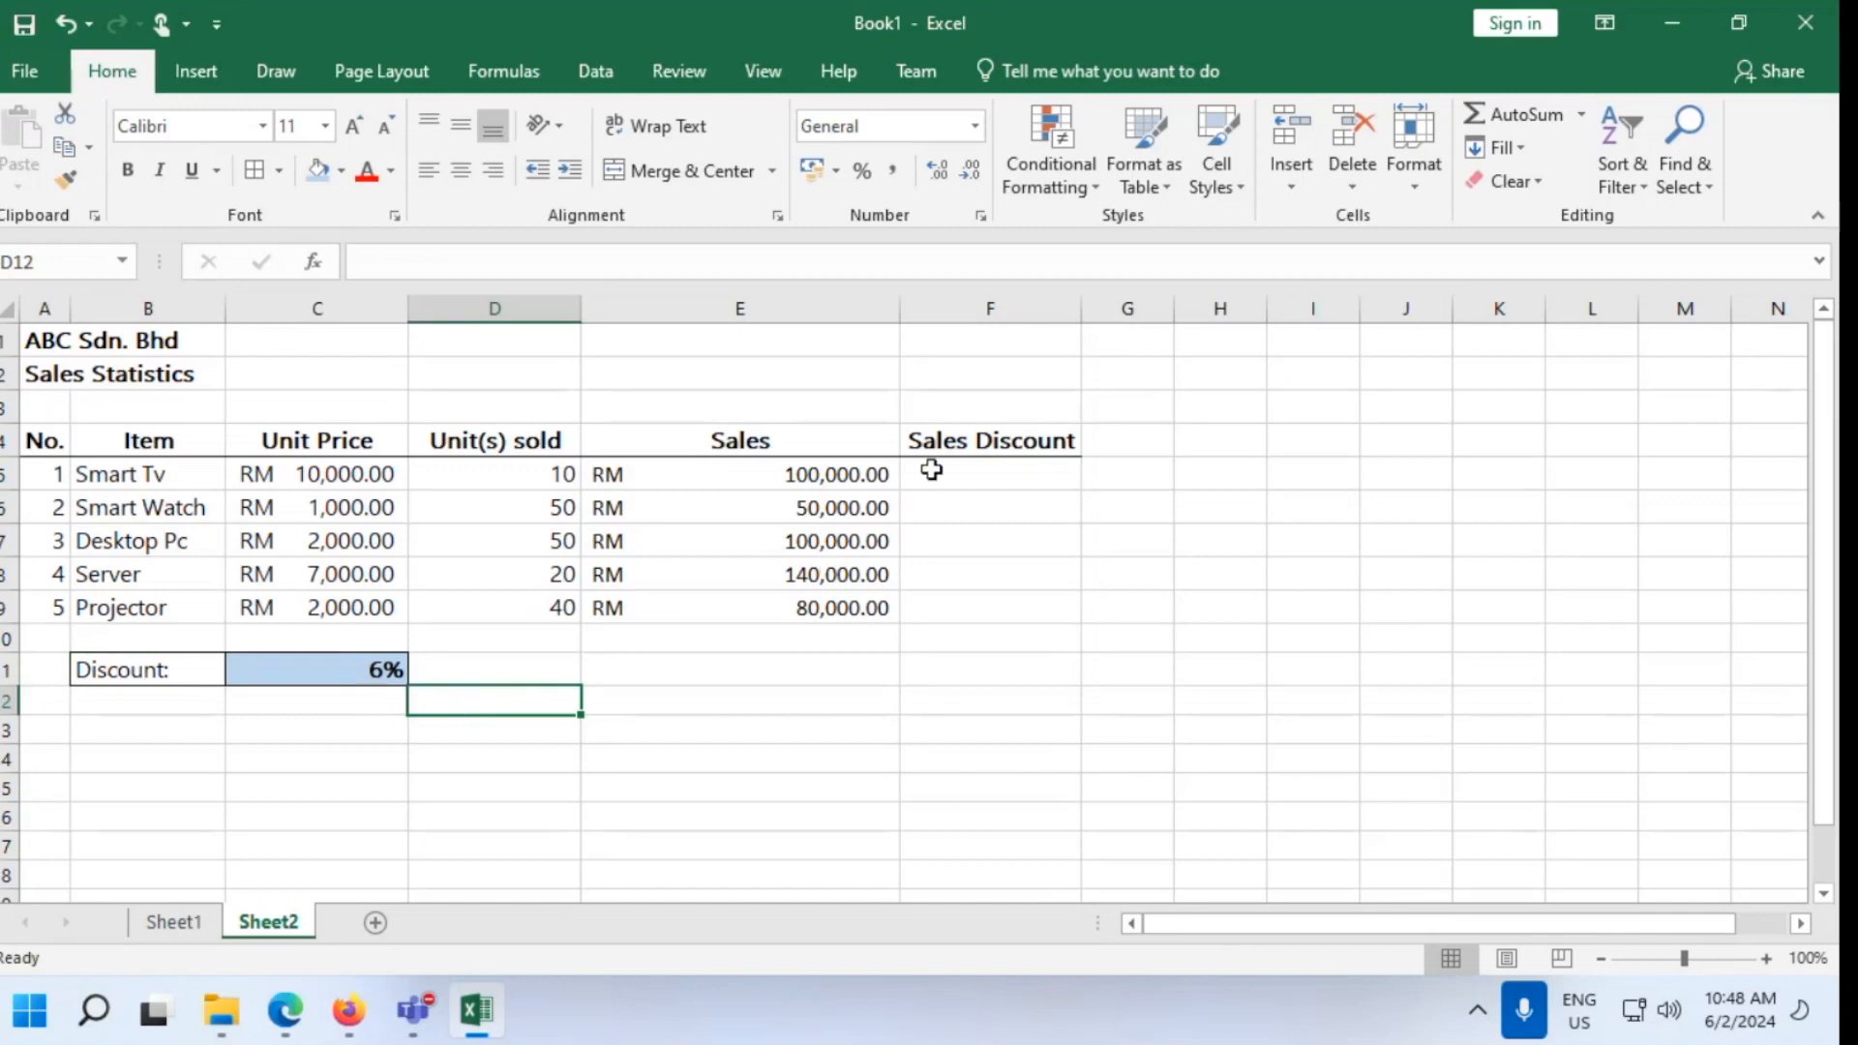
Enter the formula =E5*C11 in F5 to calculate the sales discount for Smart Tv
{"action": "left_click", "coordinate": [977, 466]}
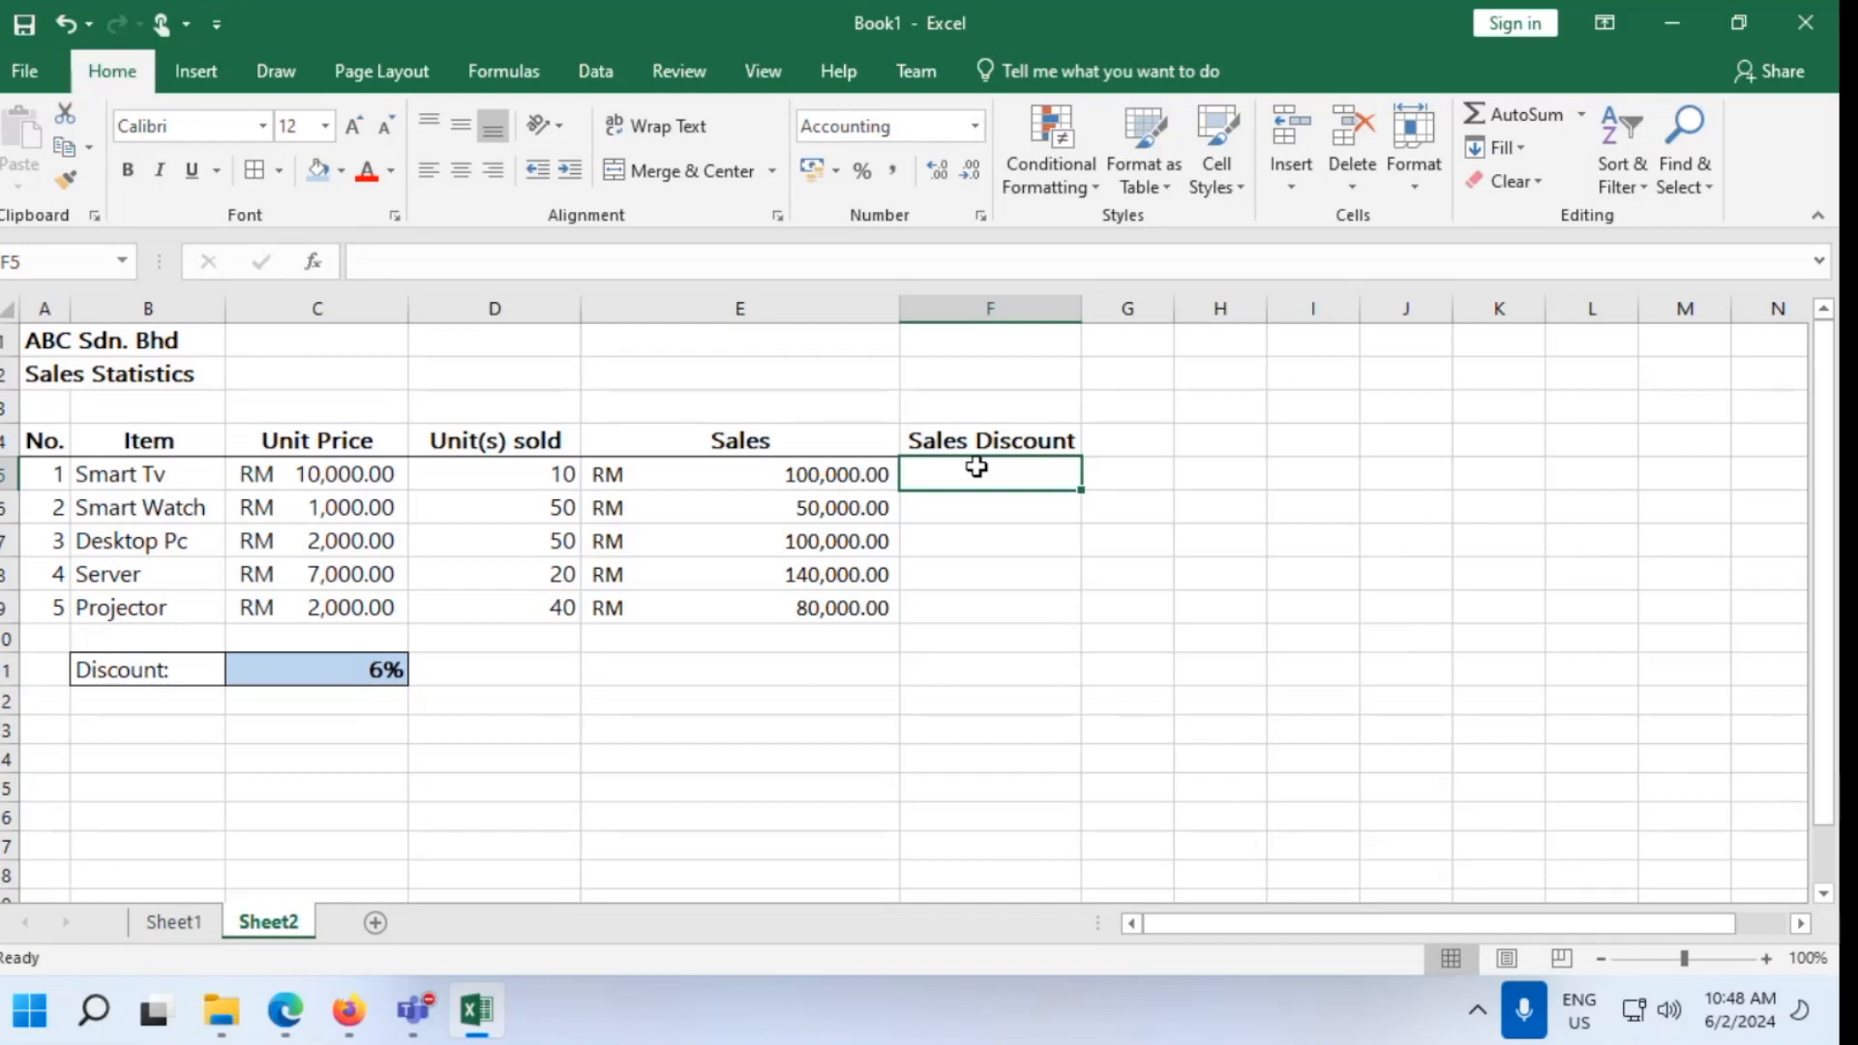
{"action": "type", "text": "="}
{"action": "left_click", "coordinate": [714, 468]}
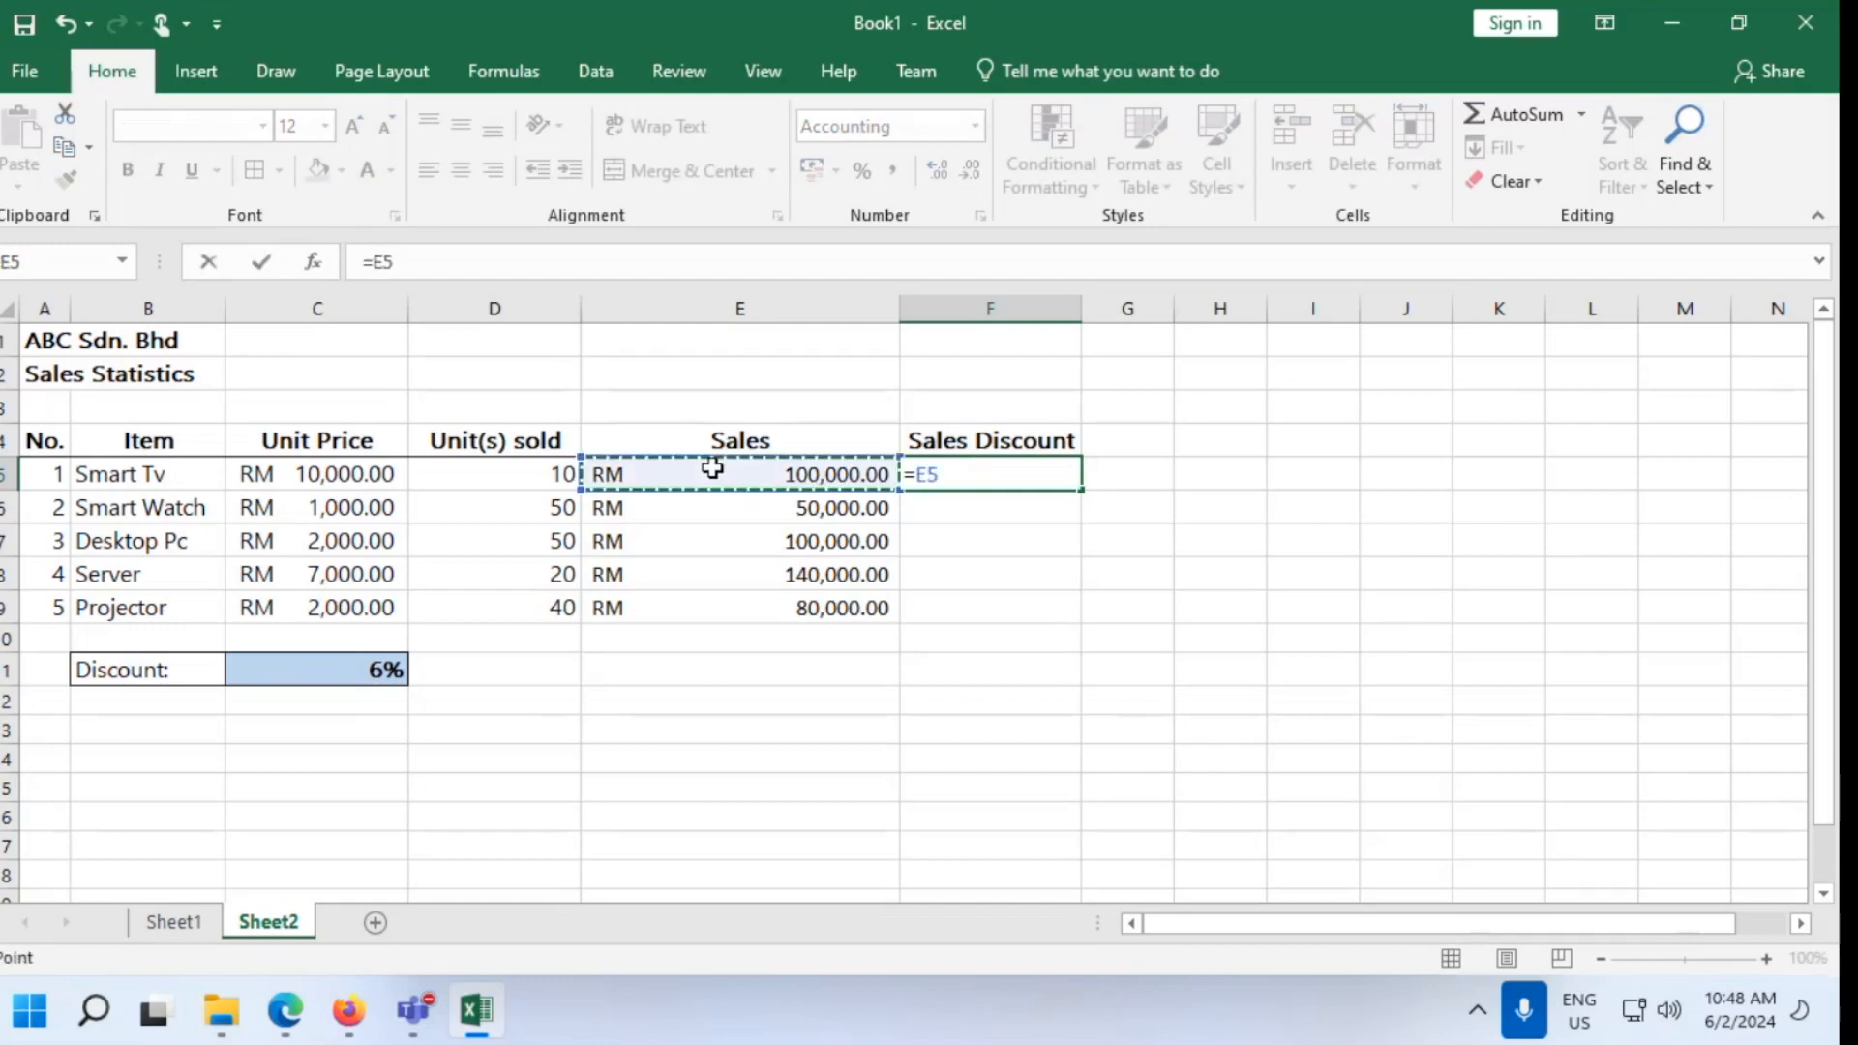
{"action": "type", "text": "*"}
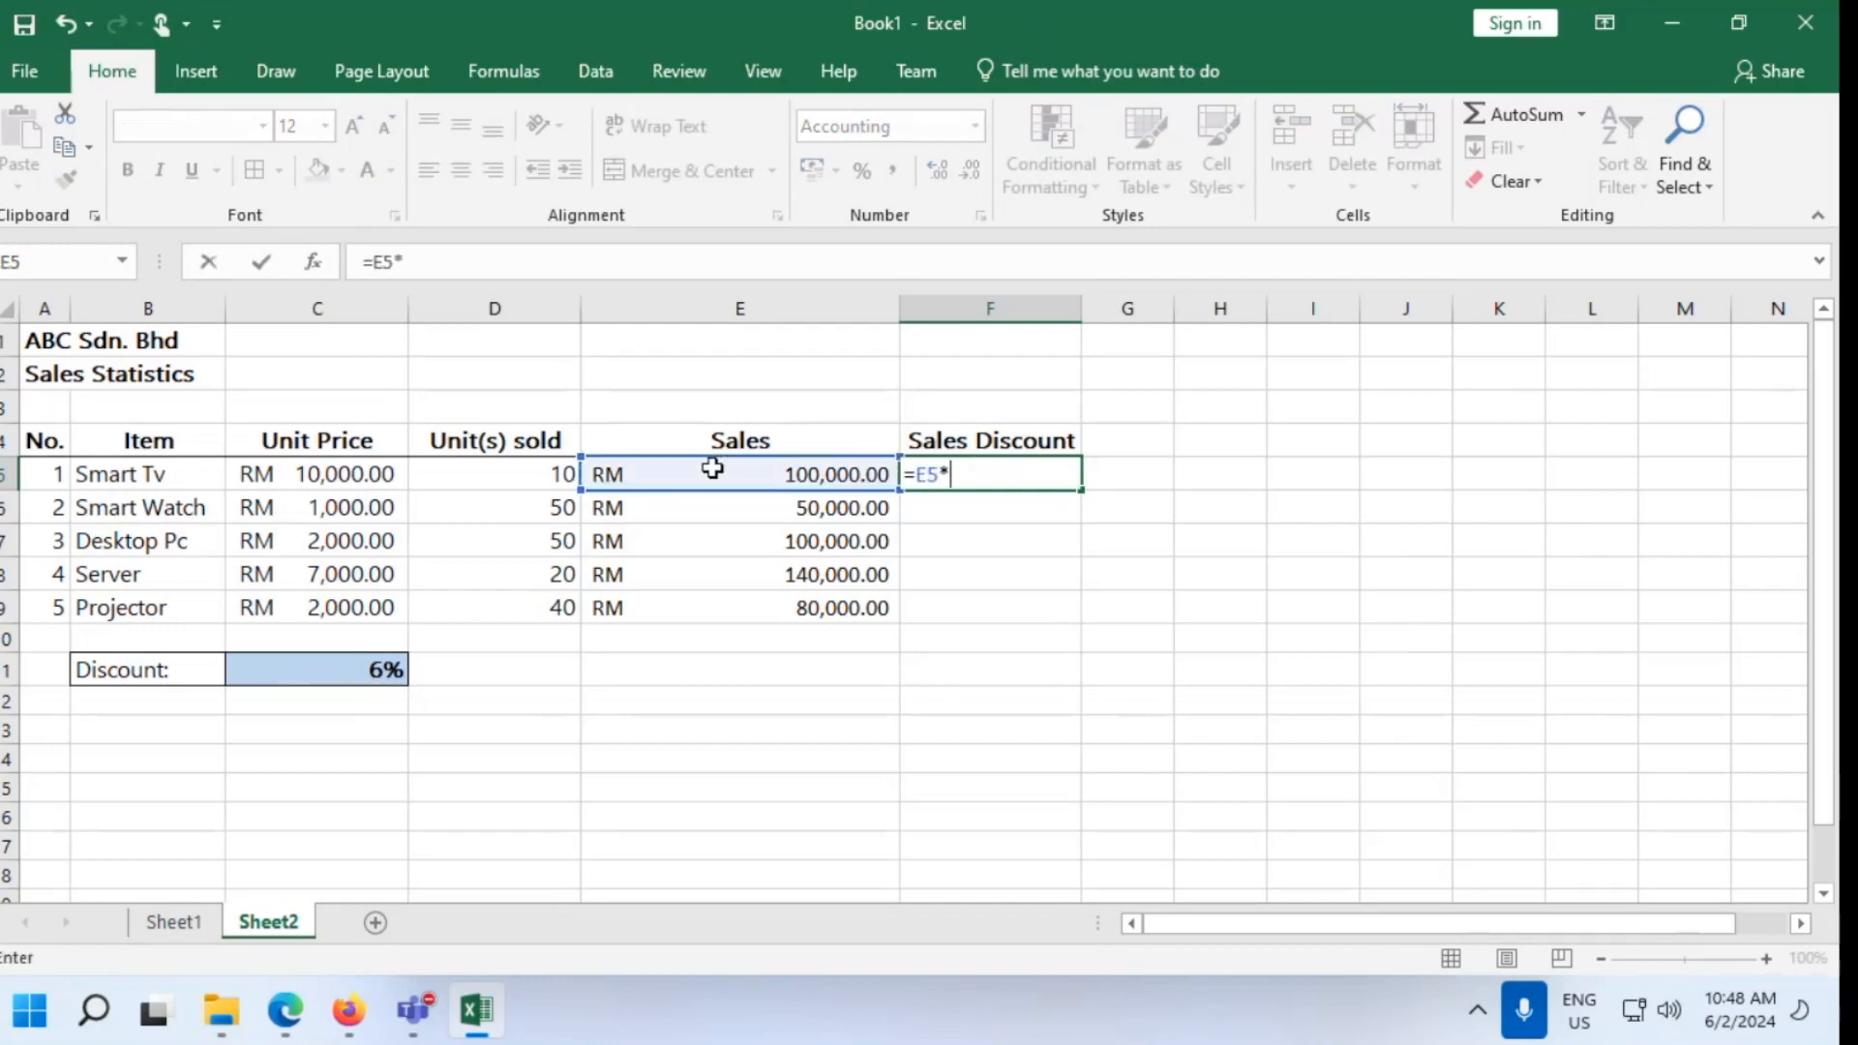
{"action": "left_click", "coordinate": [331, 677]}
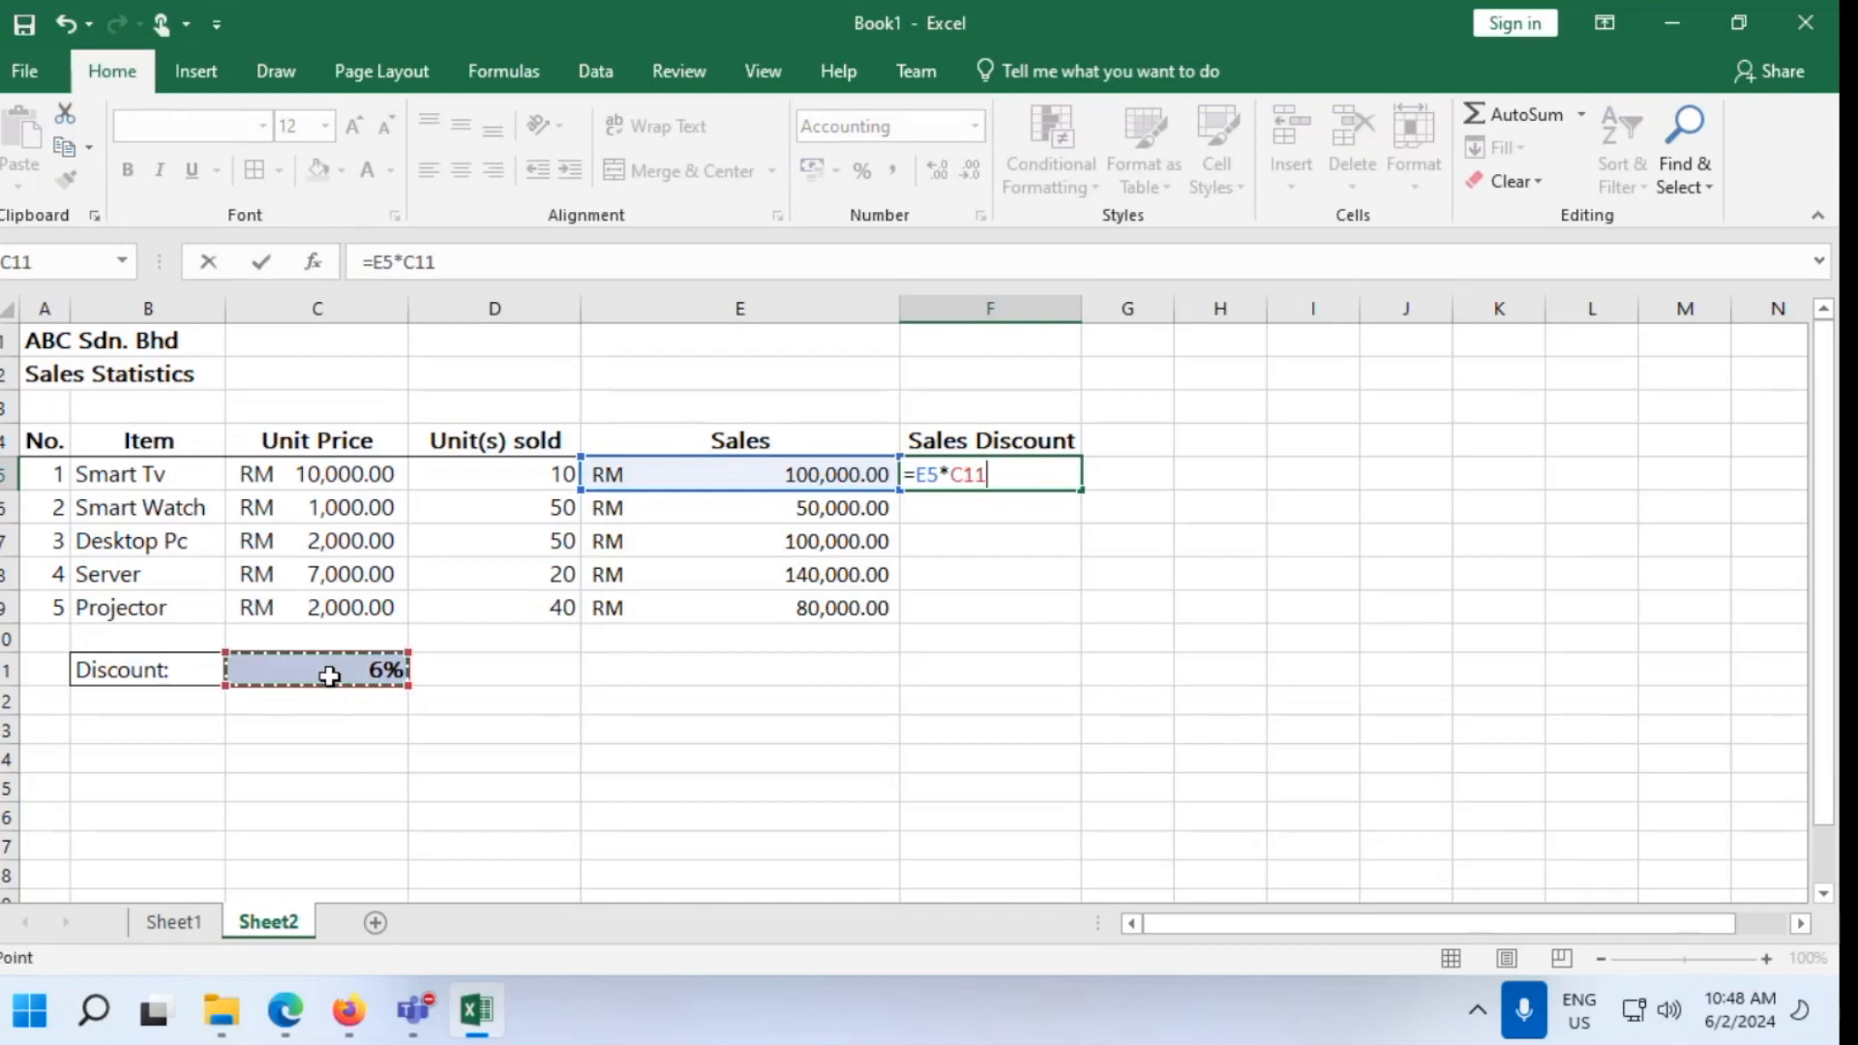
{"action": "key", "text": "Return"}
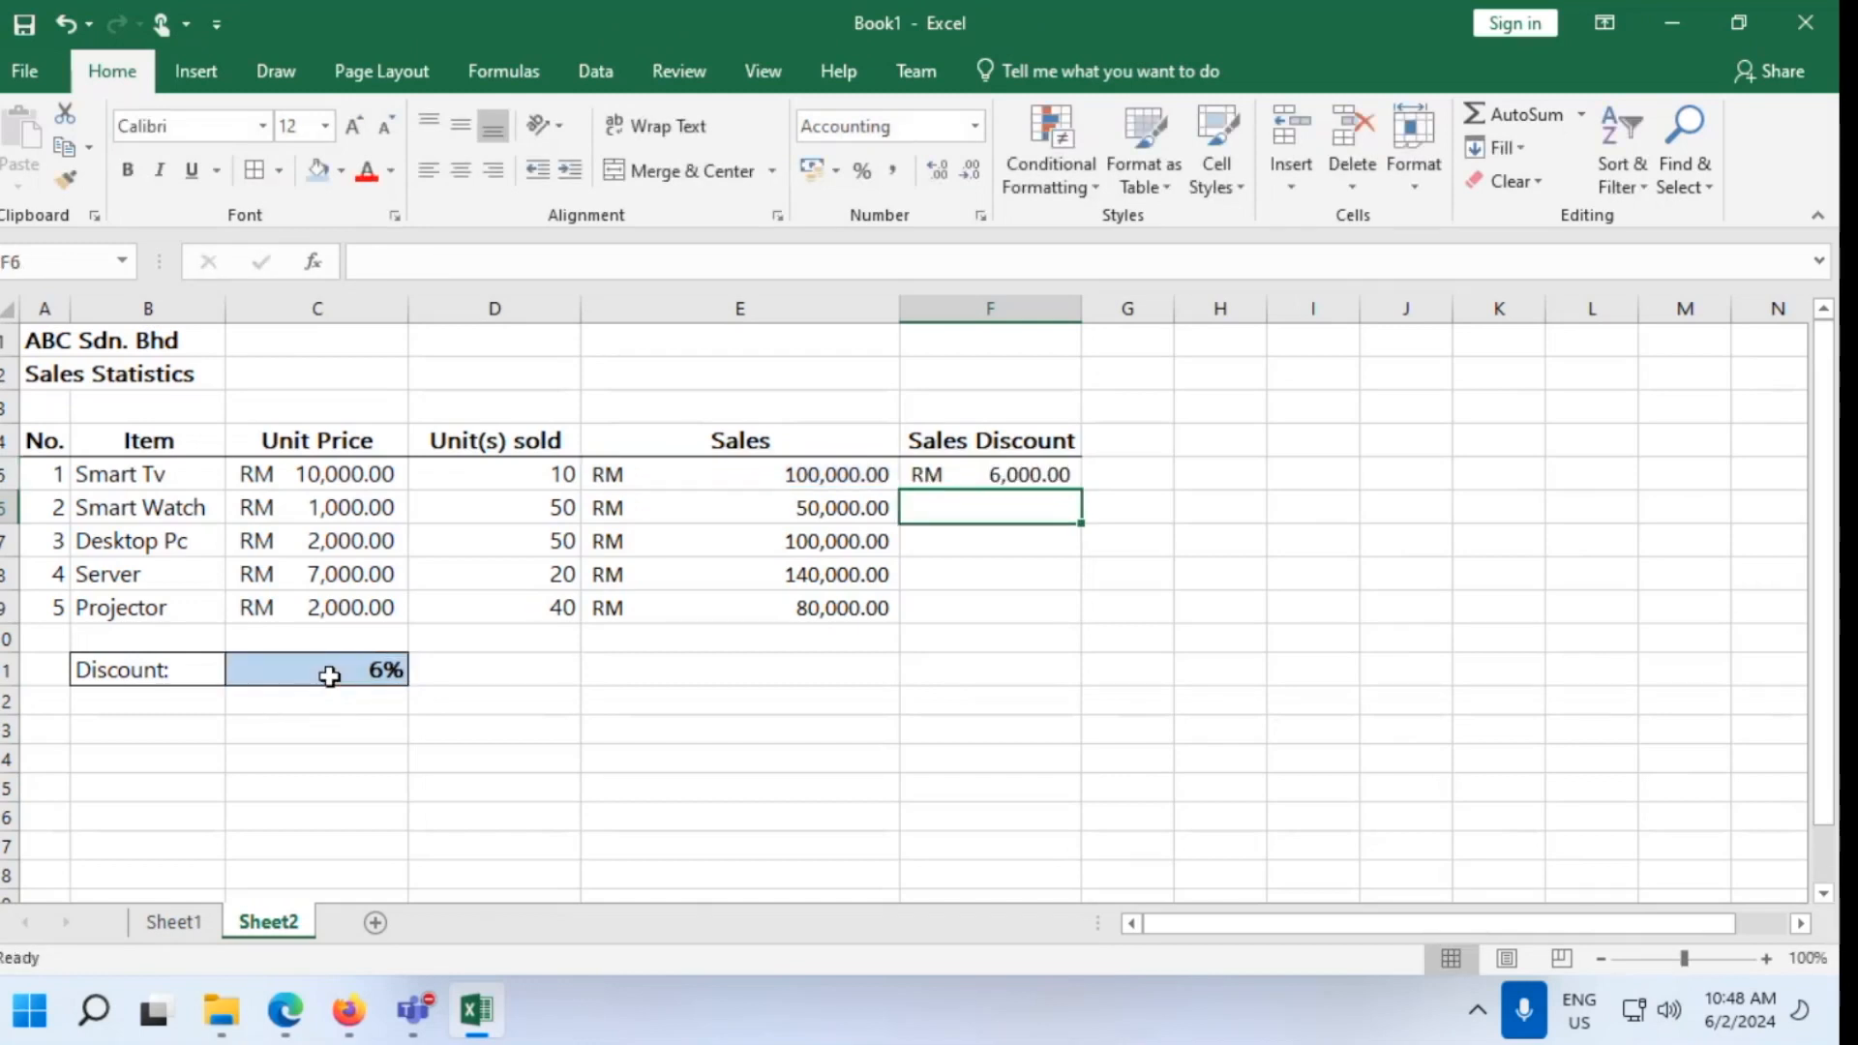
Select F5, compare it with the sales discount example in the study guide, and return to the workbook
{"action": "left_click", "coordinate": [1008, 475]}
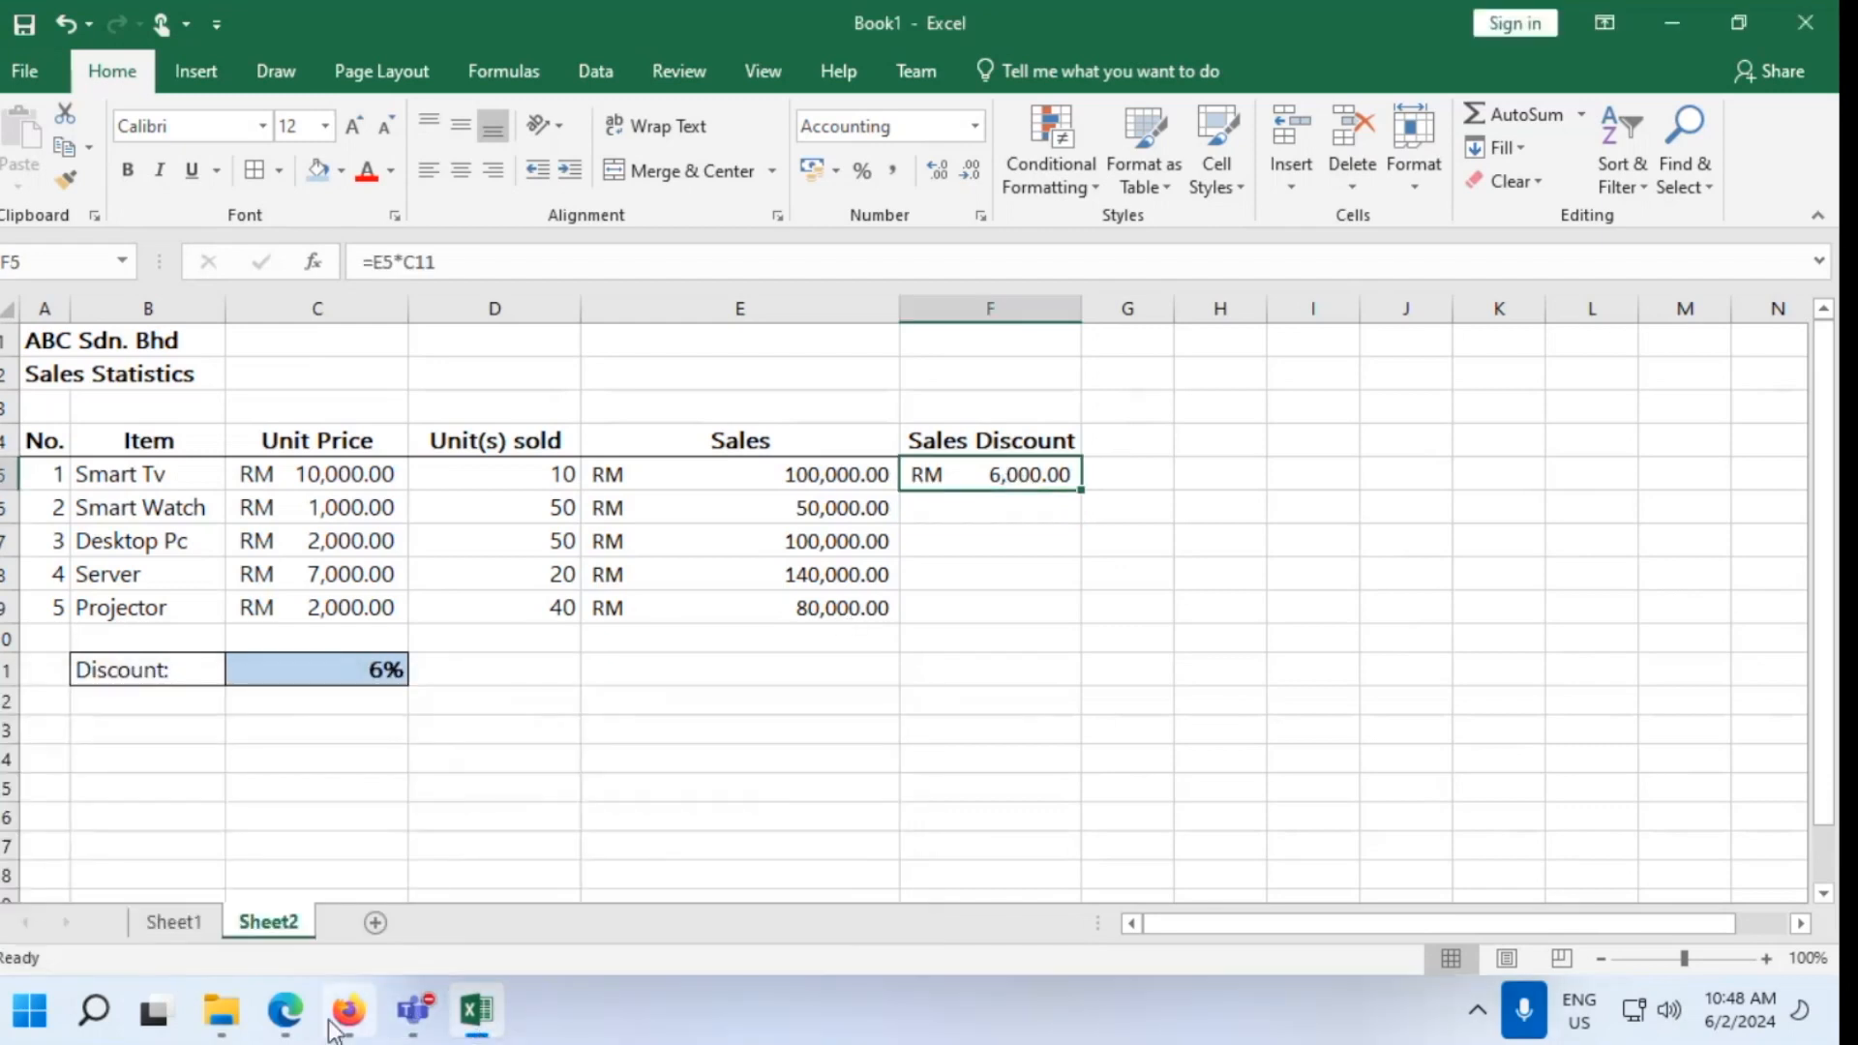
{"action": "left_click", "coordinate": [284, 1011]}
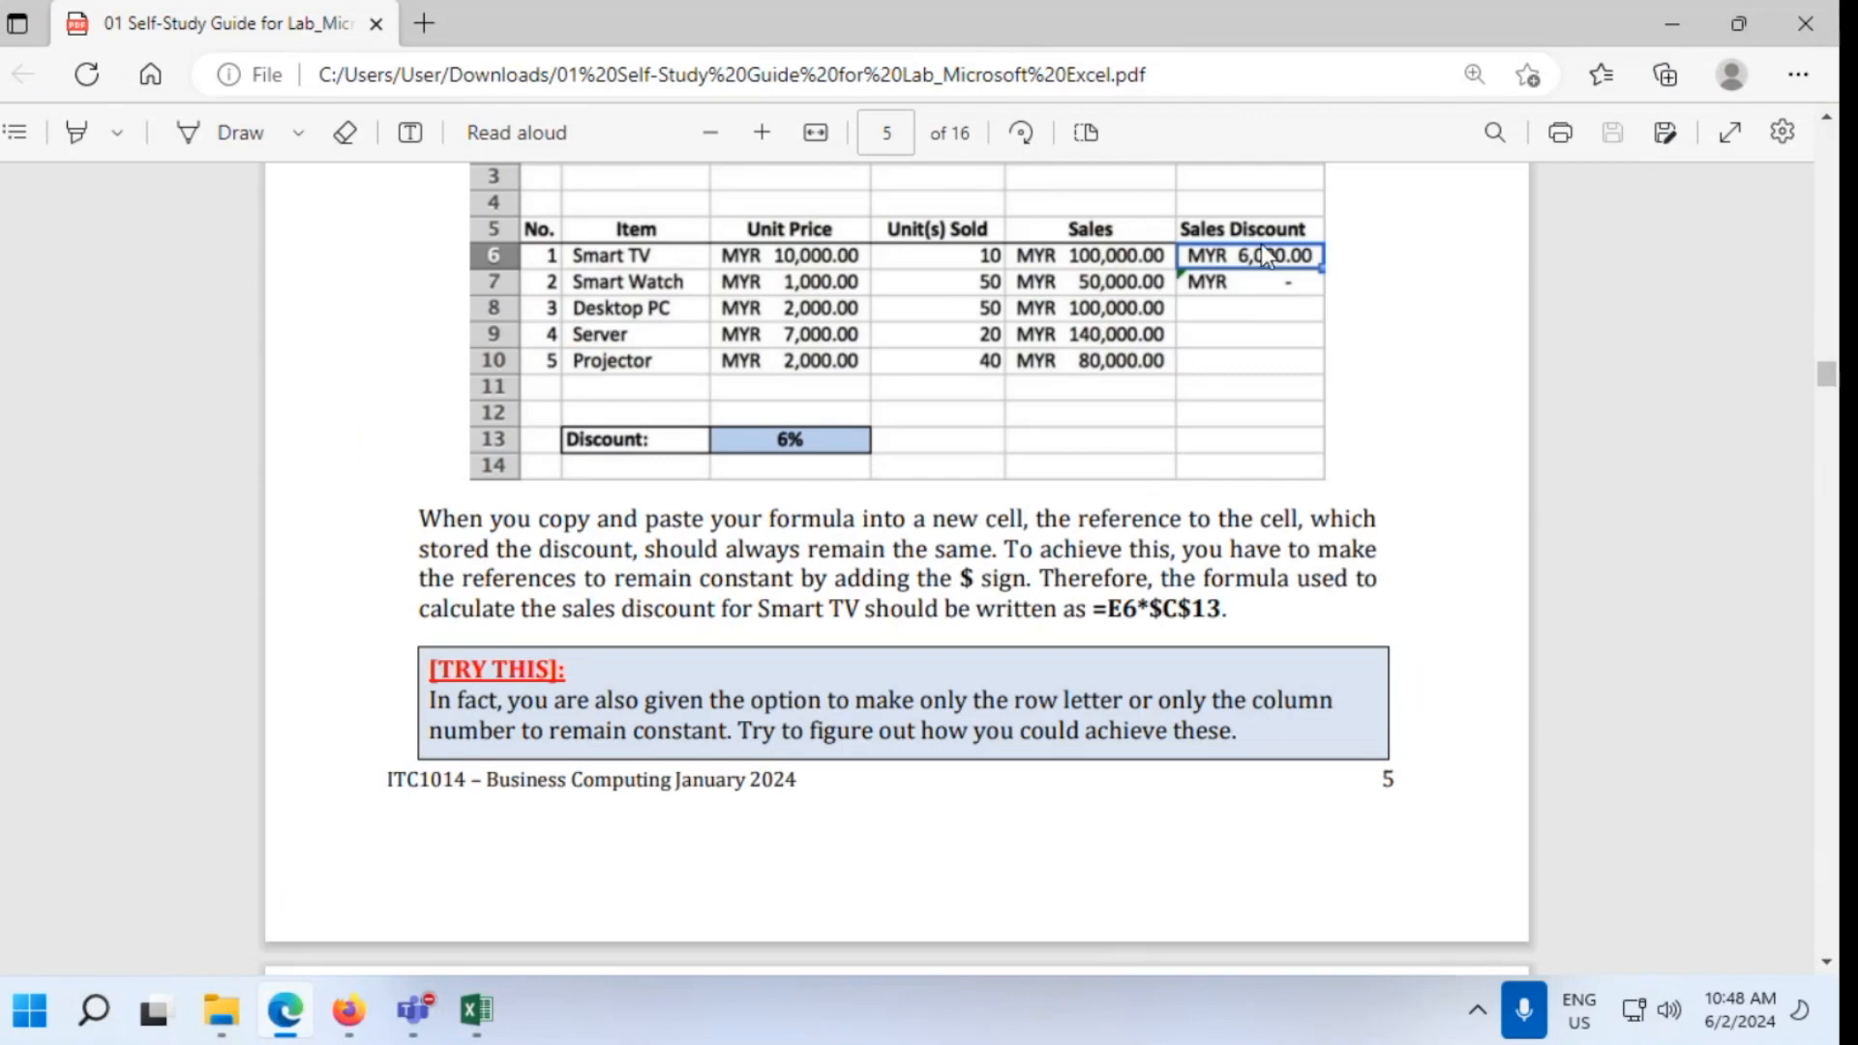
{"action": "left_click", "coordinate": [1686, 17]}
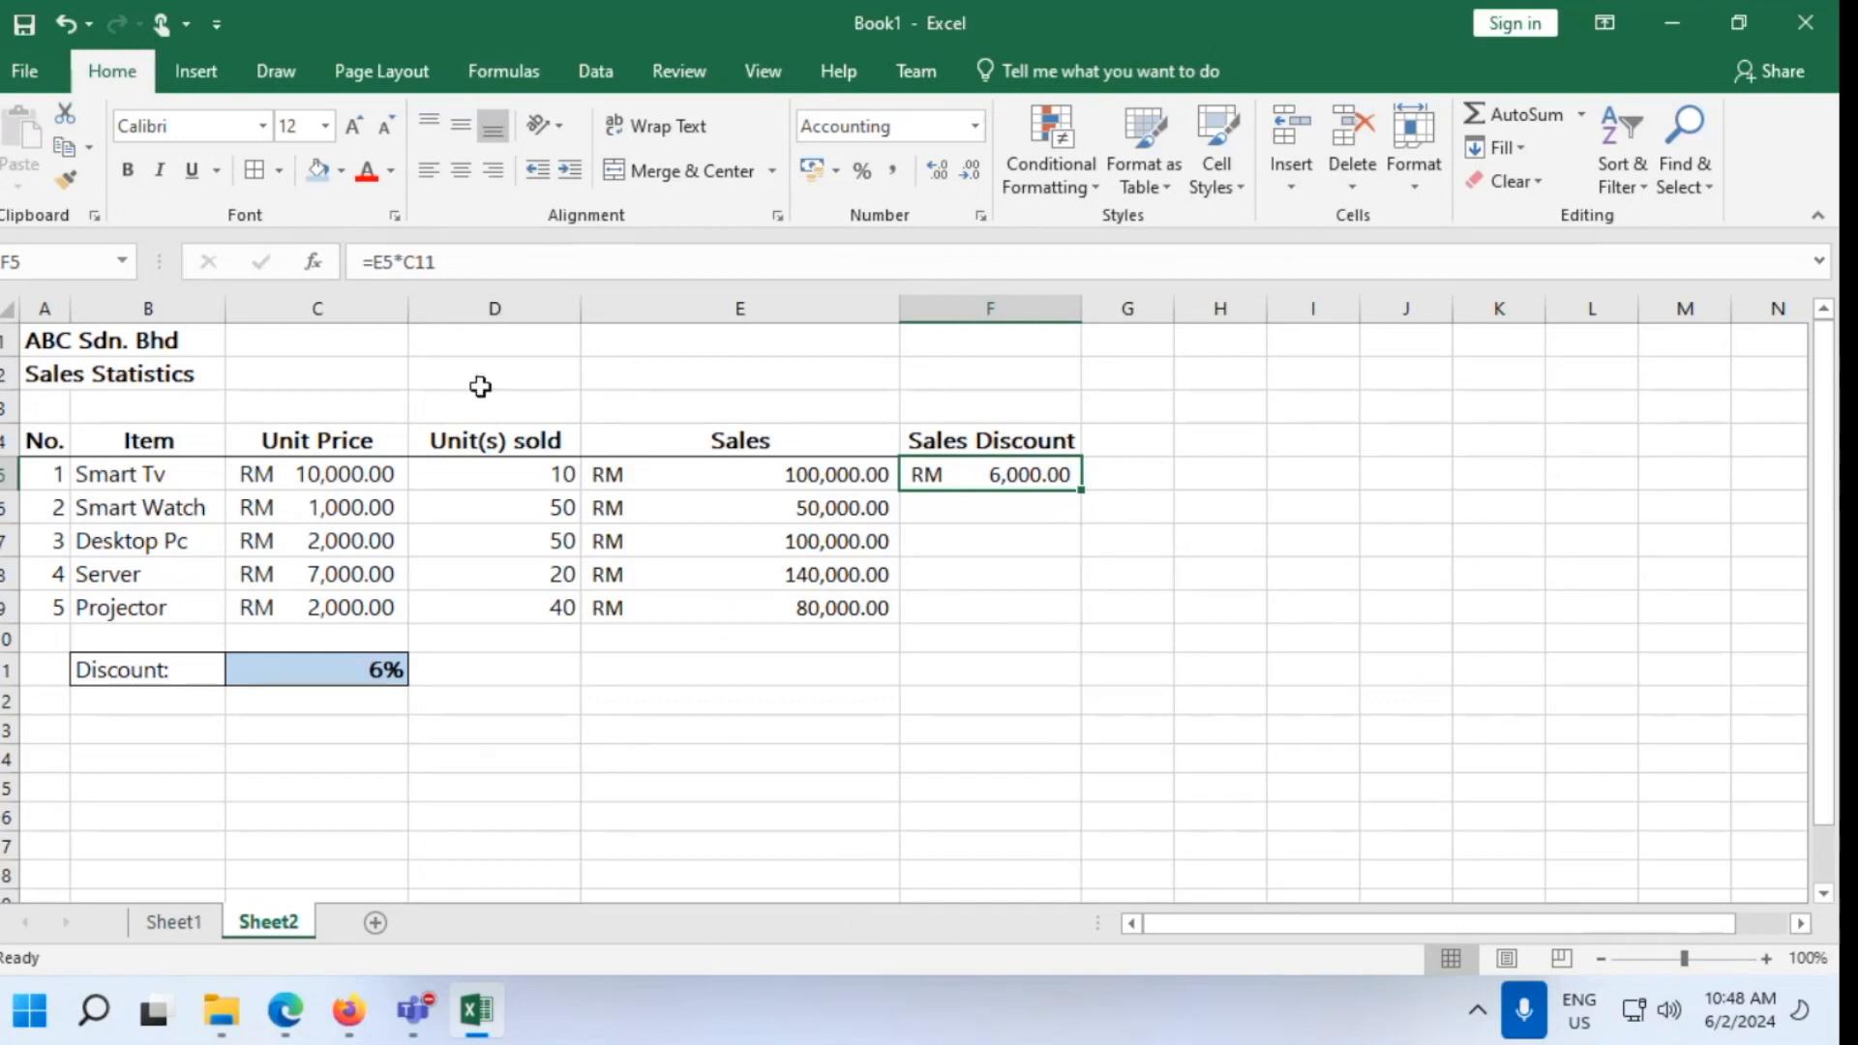
Fill the relative formula from F5 down to F9 and inspect the copied formula in F6
{"action": "left_click", "coordinate": [1084, 684]}
{"action": "left_click", "coordinate": [987, 470]}
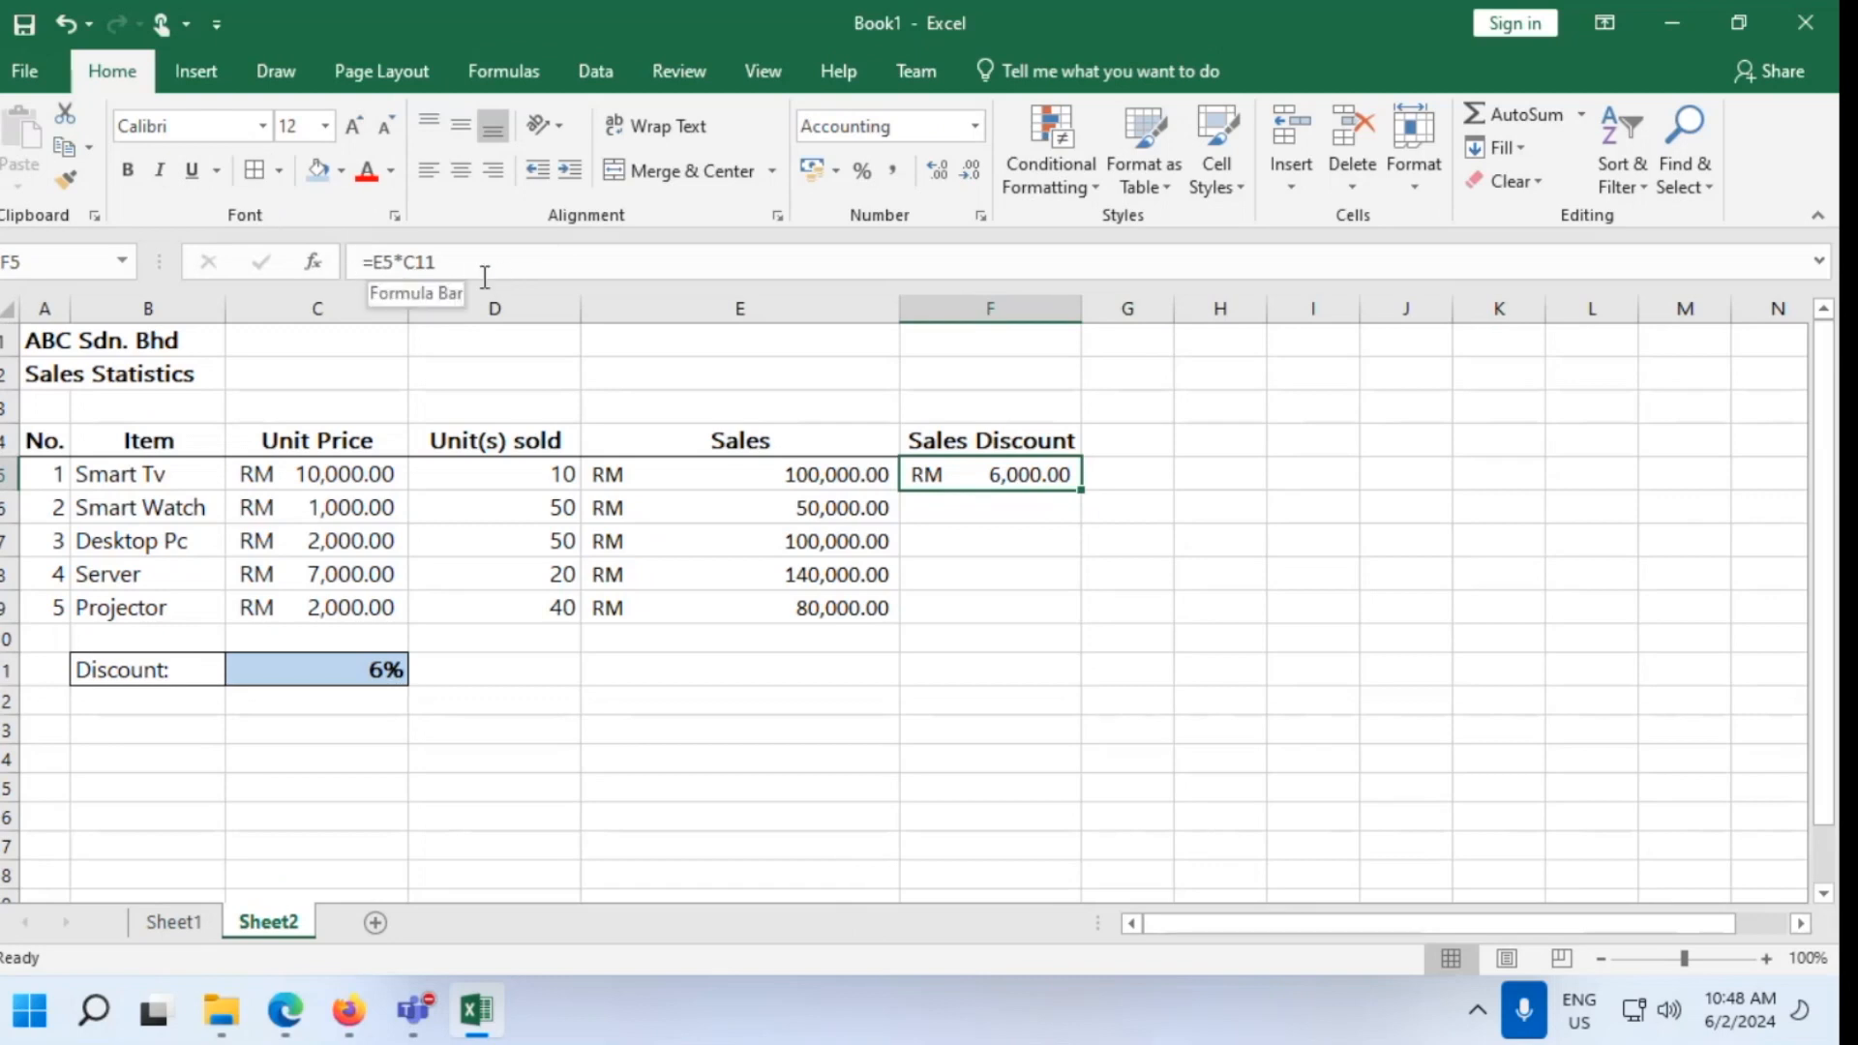
{"action": "left_click_drag", "start_coordinate": [1081, 490], "coordinate": [1064, 624]}
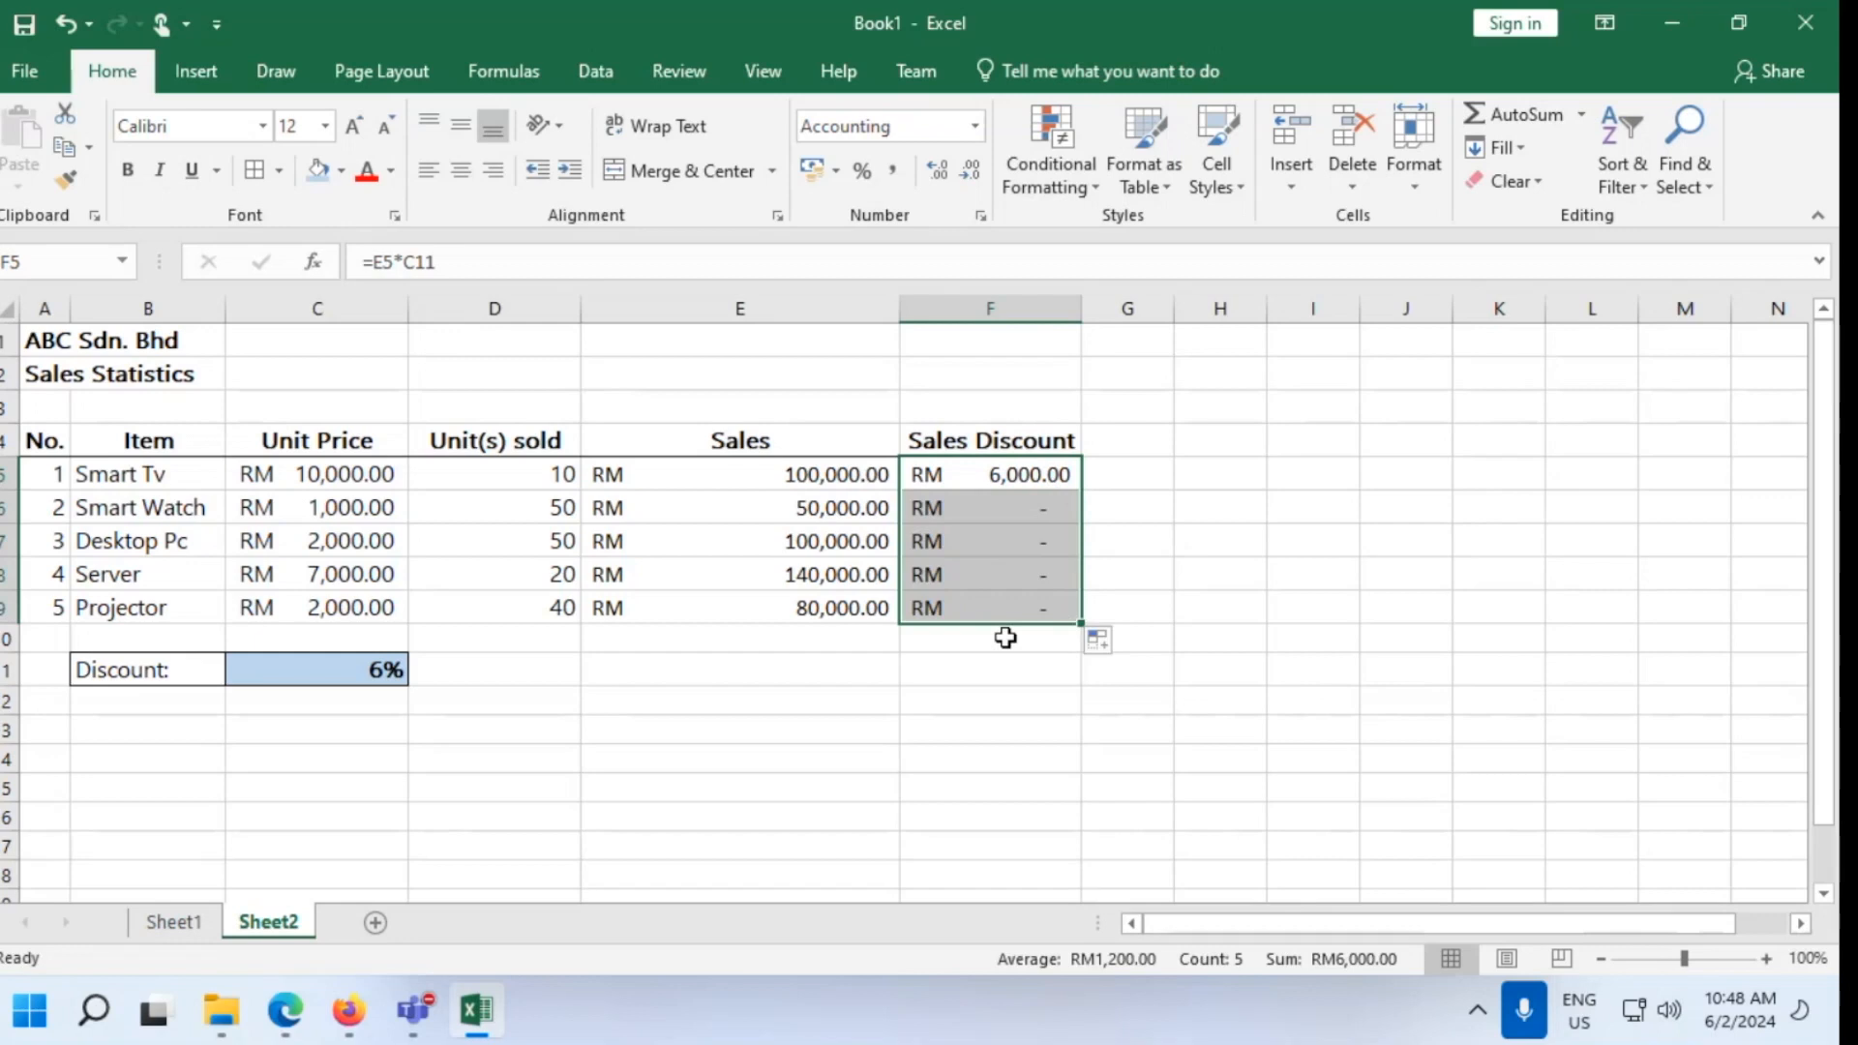
{"action": "left_click", "coordinate": [1006, 513]}
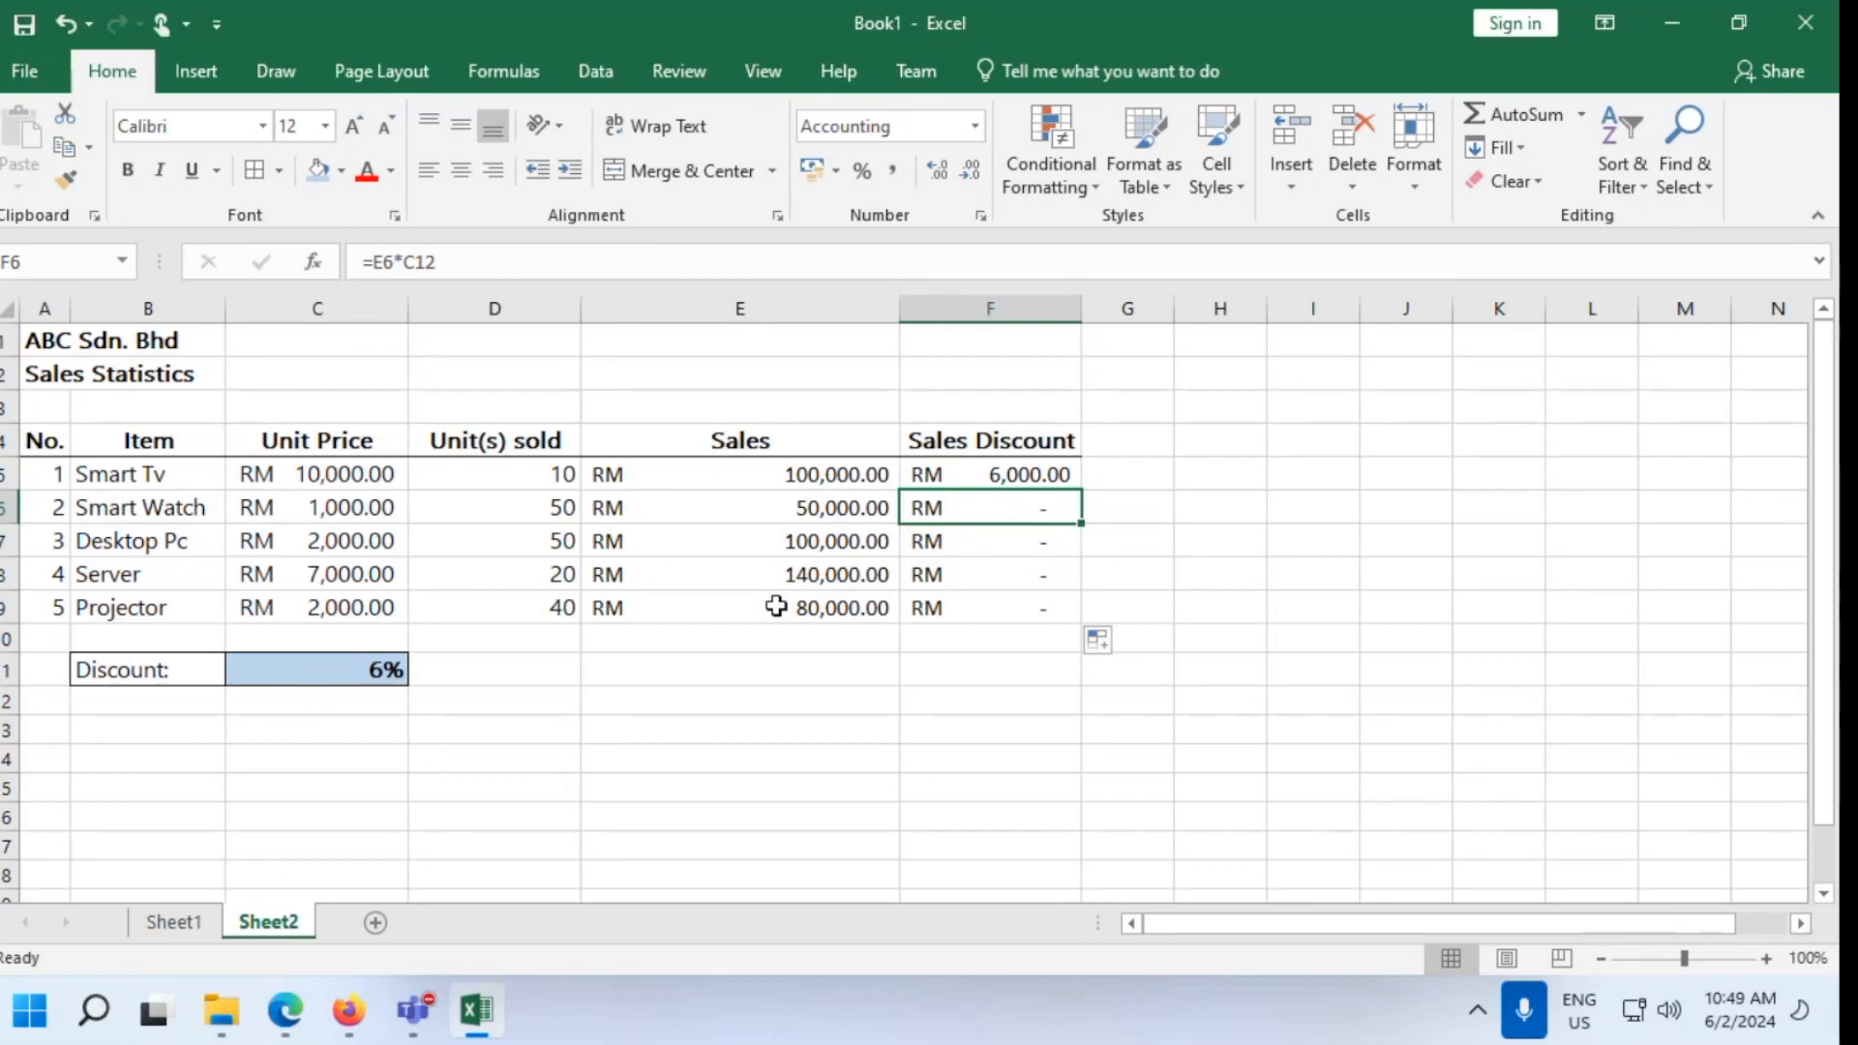
Change the Smart Tv sales discount formula in F5 to =E5*C$11, making only the row reference constant
{"action": "left_click", "coordinate": [986, 472]}
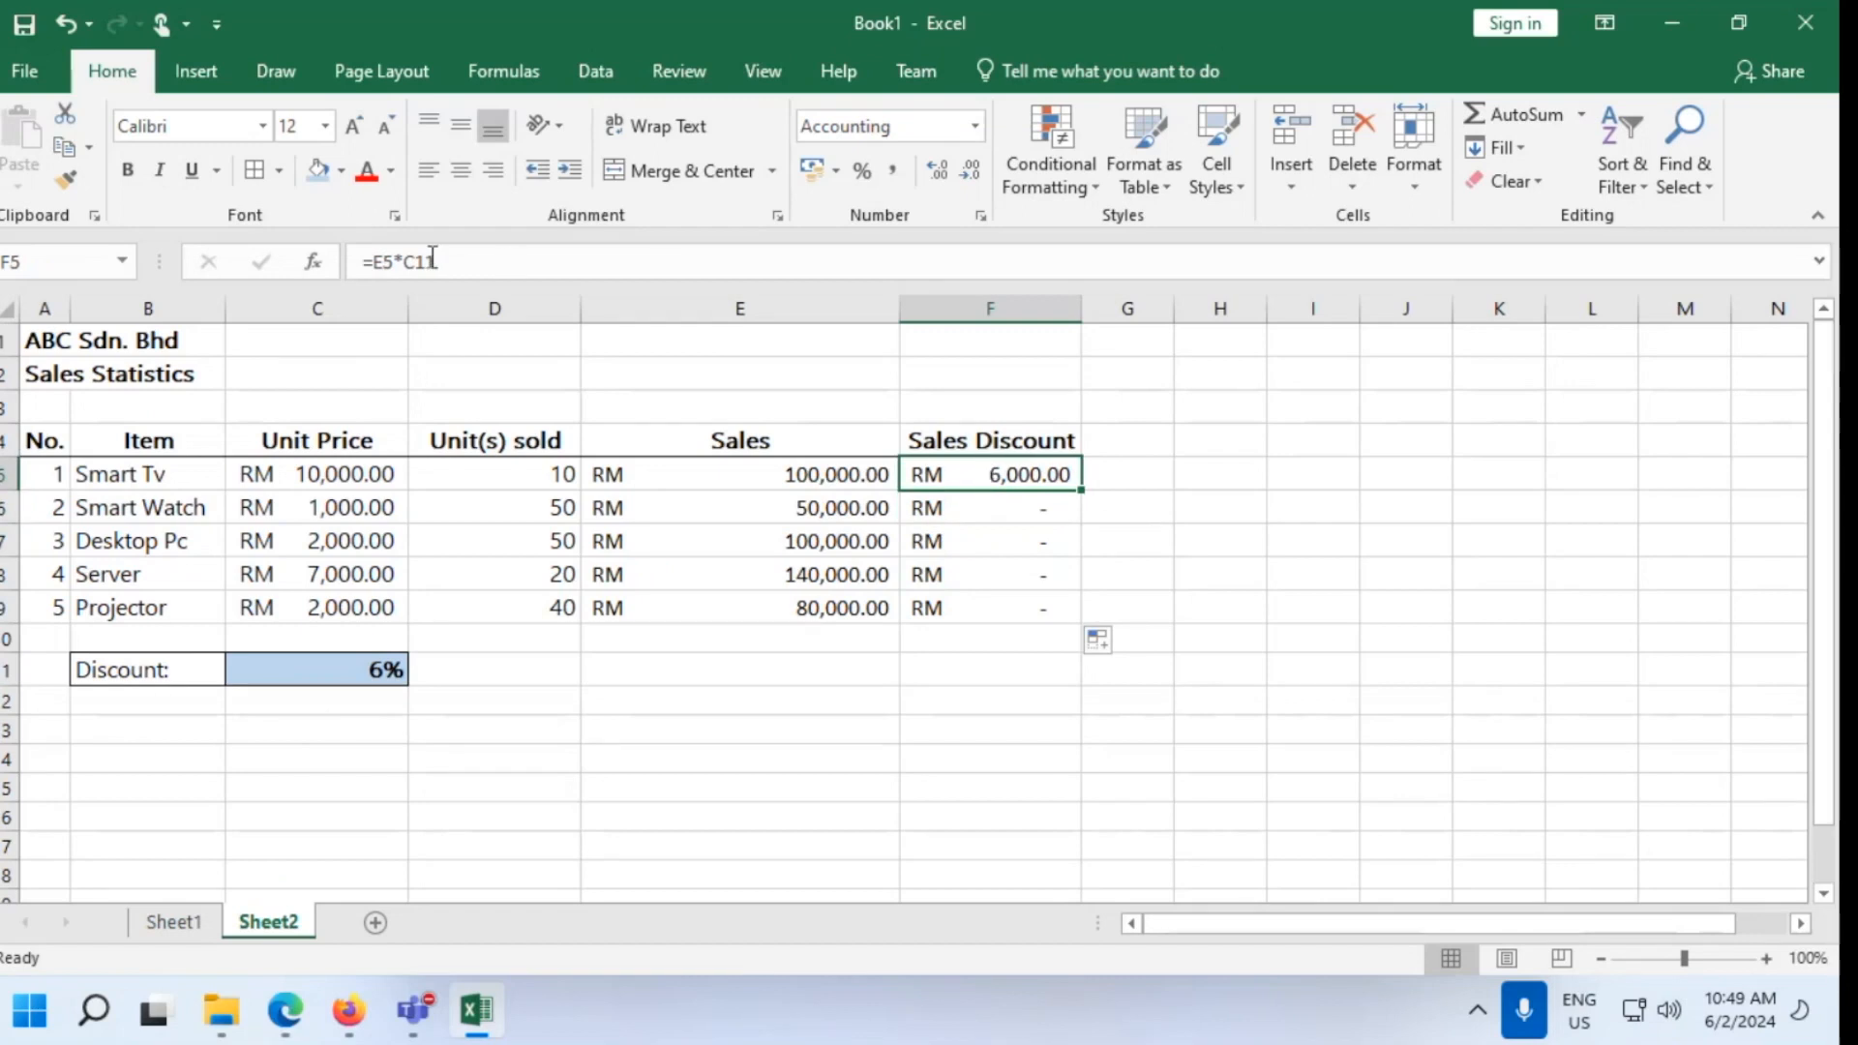
{"action": "left_click", "coordinate": [402, 260]}
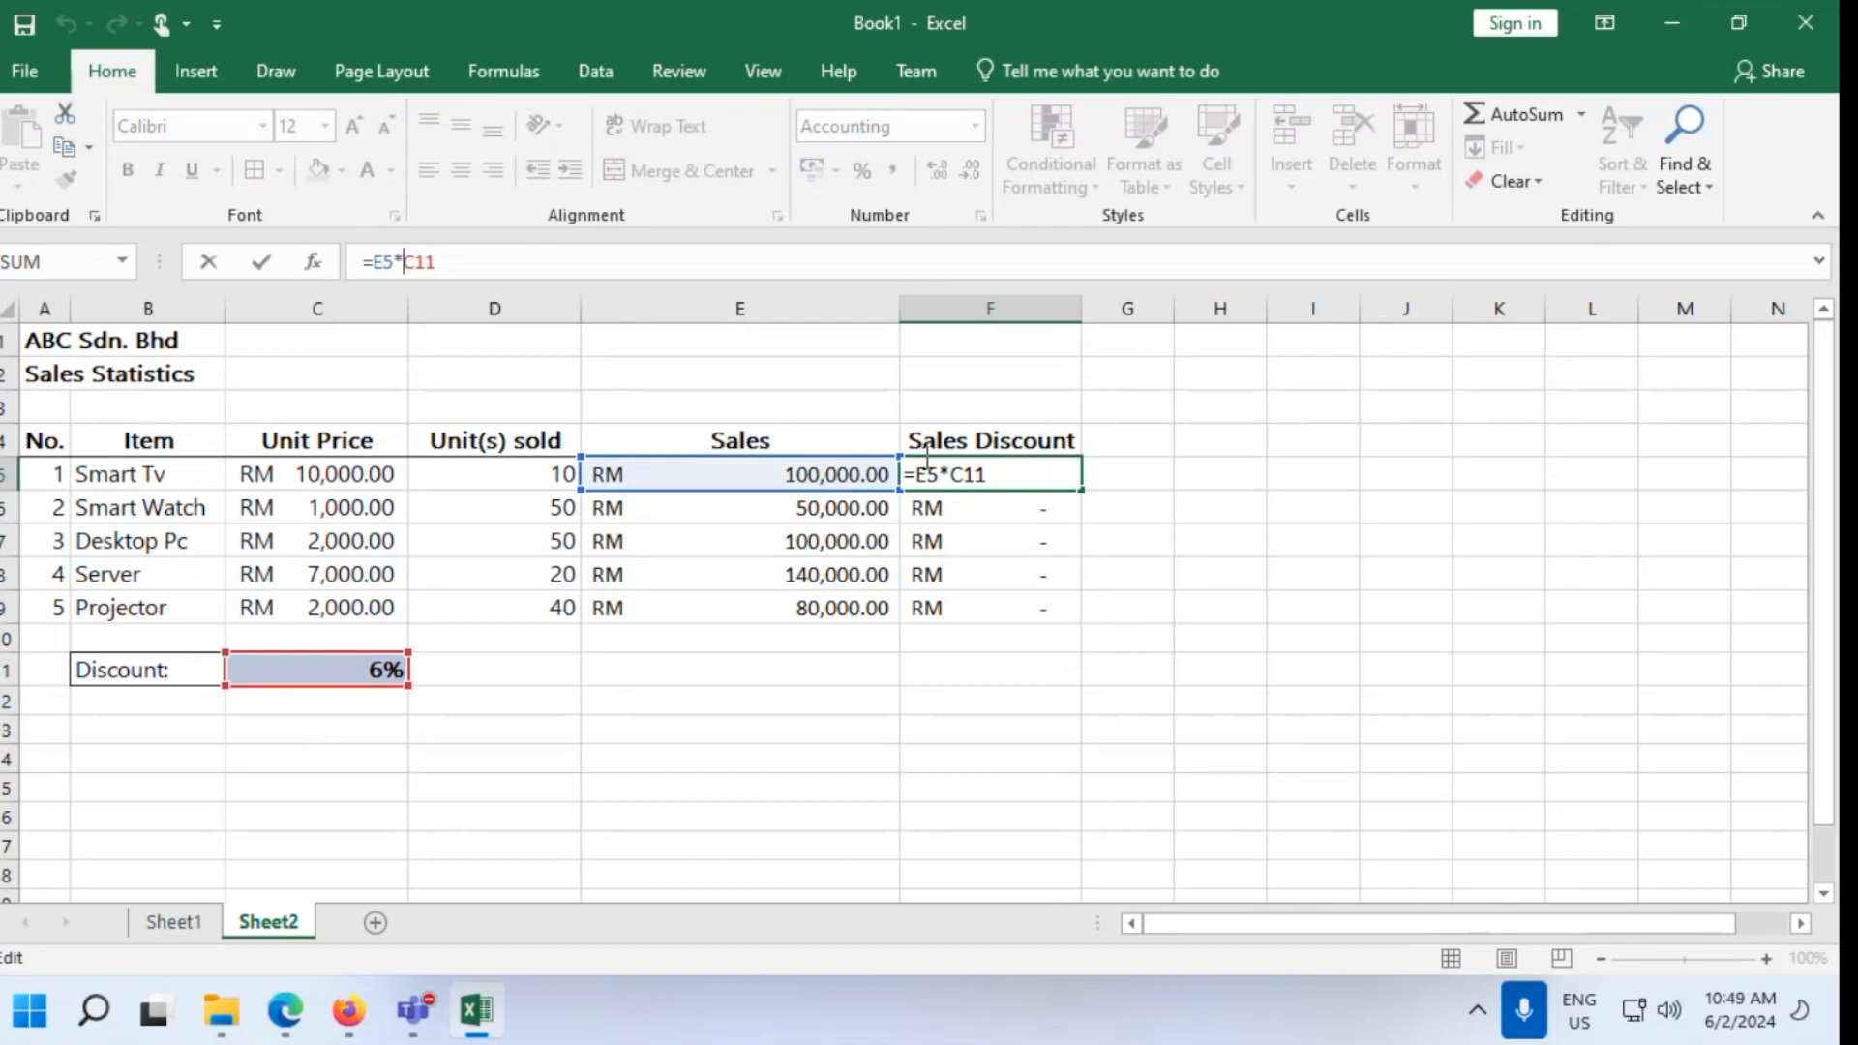
{"action": "key", "text": "Right"}
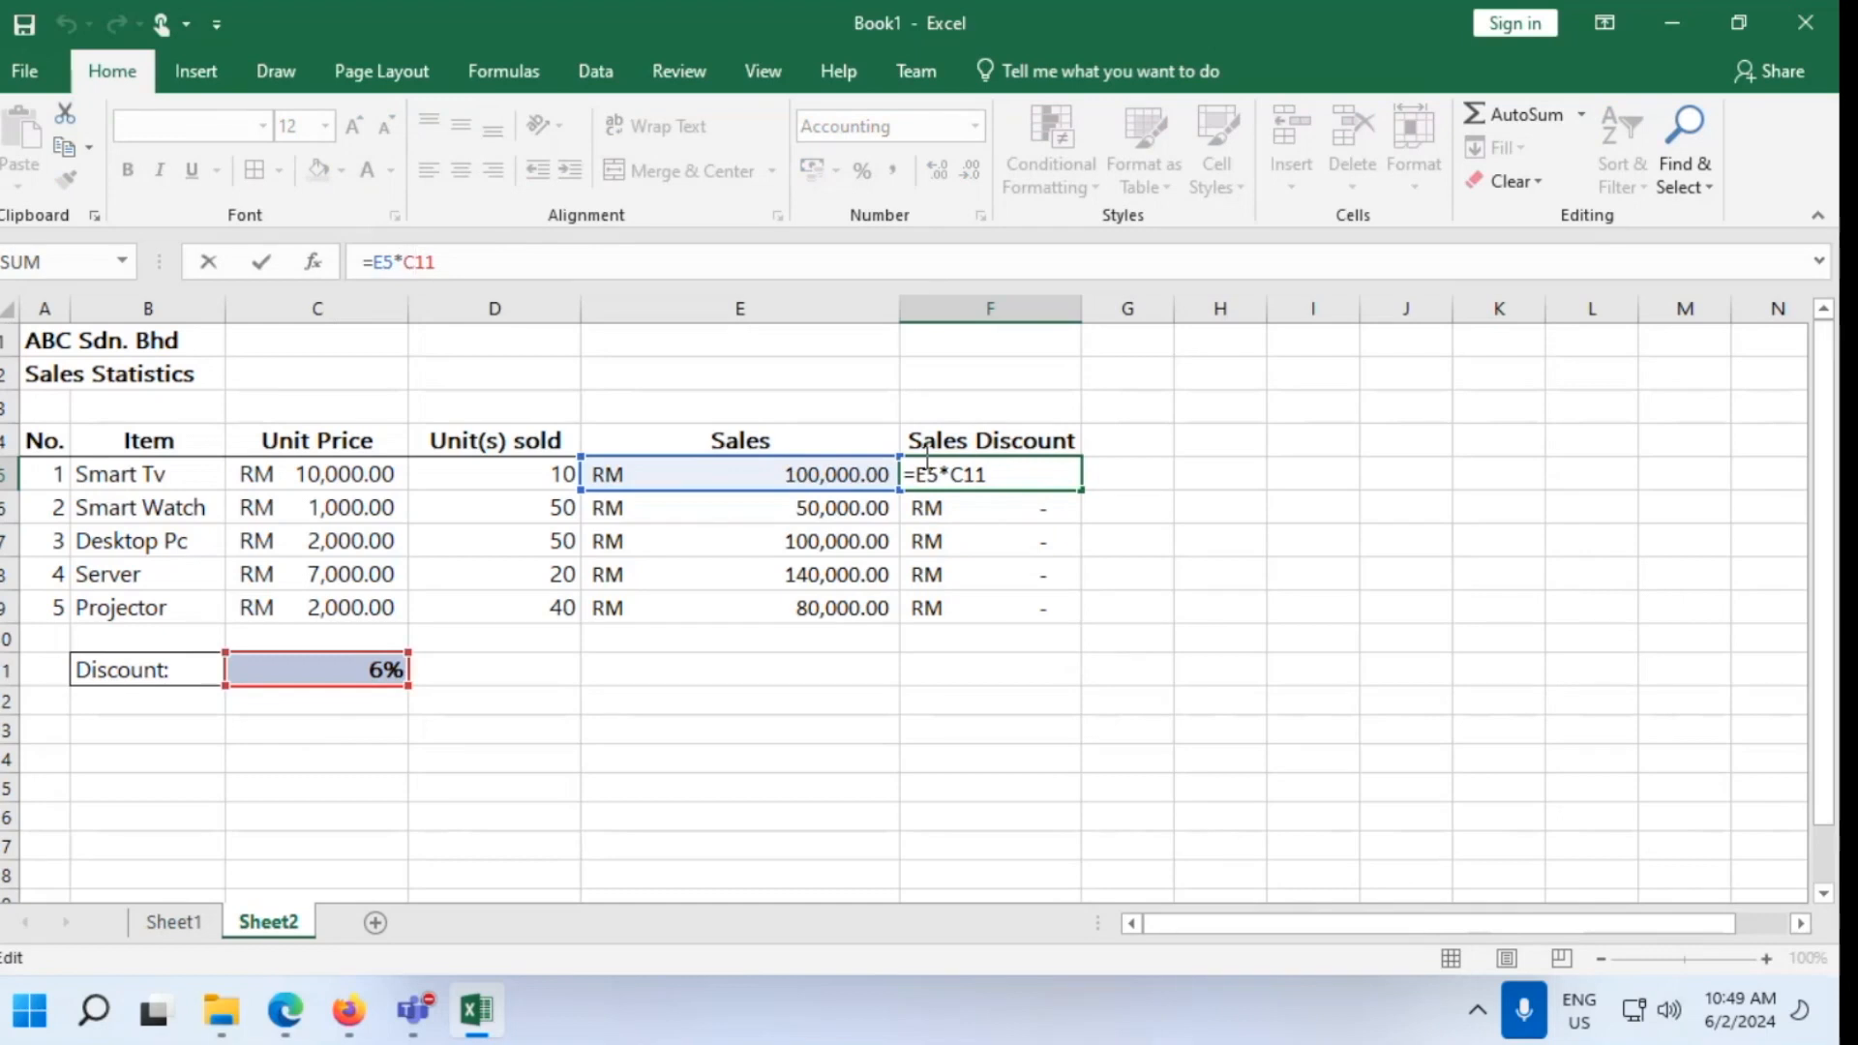
{"action": "type", "text": "$"}
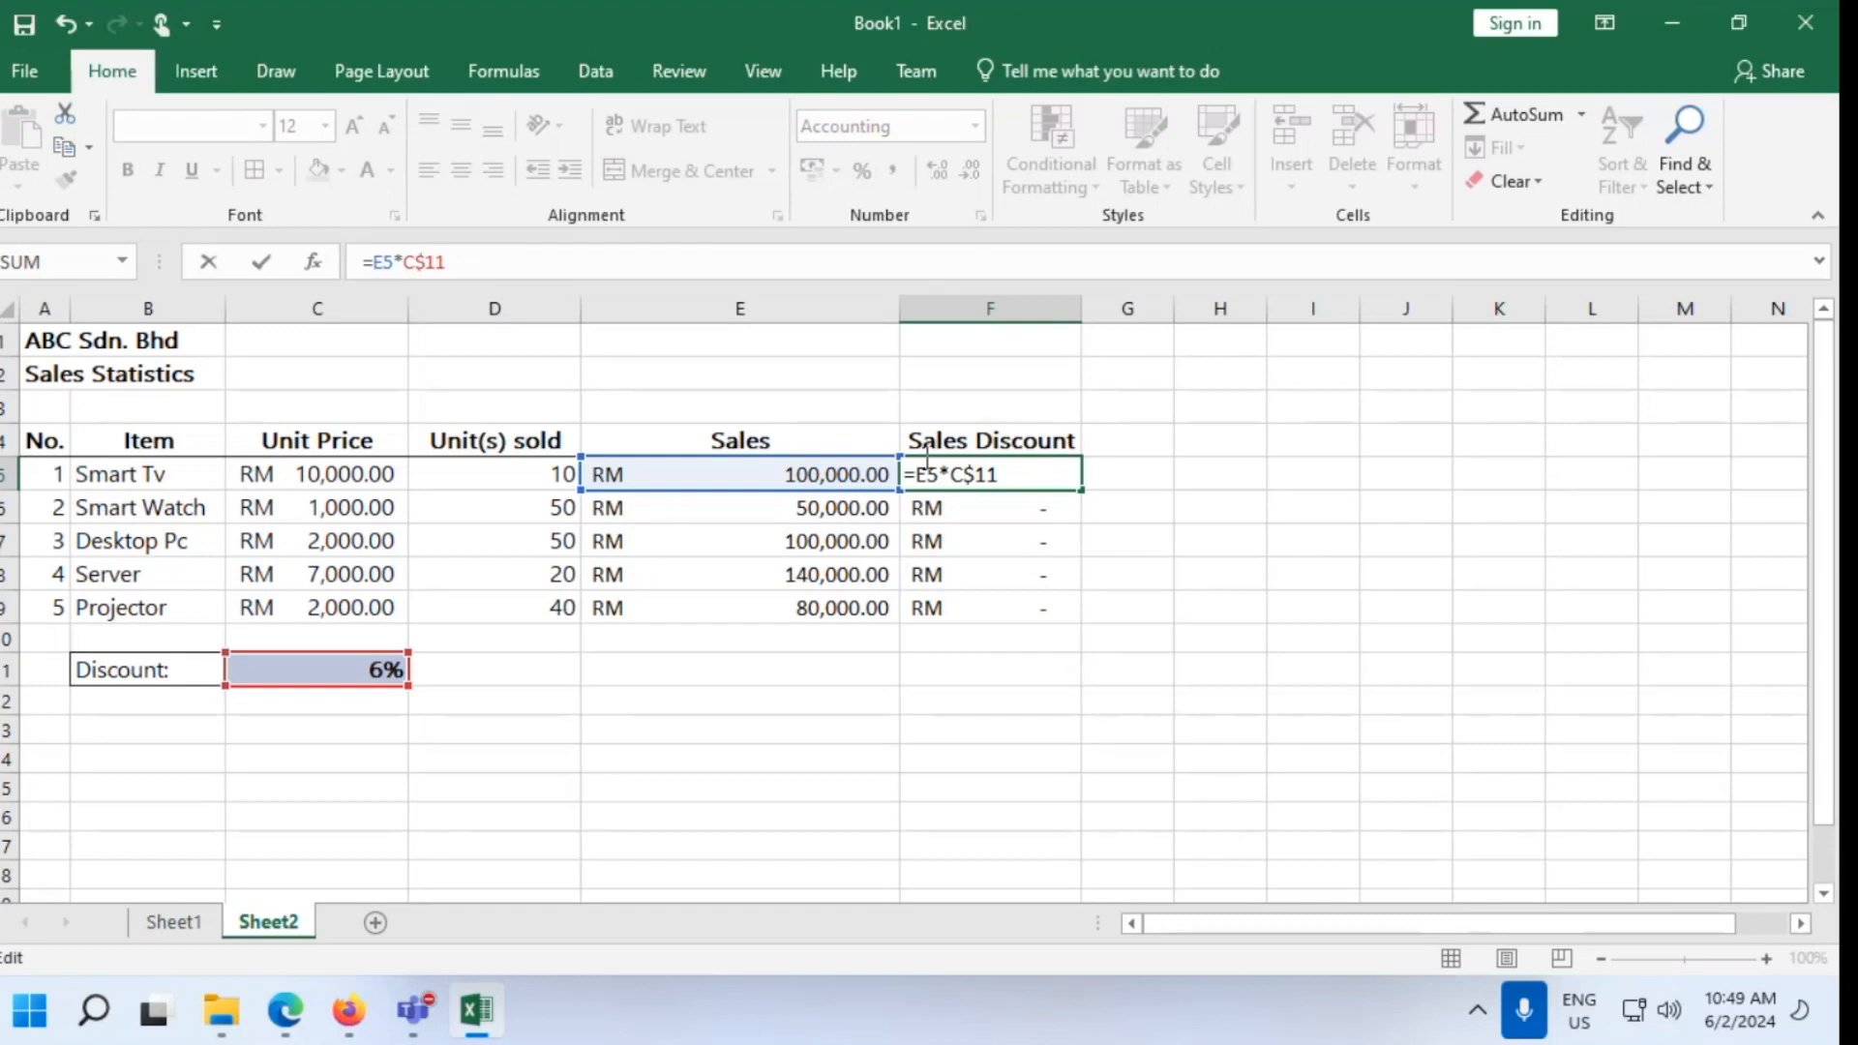
{"action": "key", "text": "Return"}
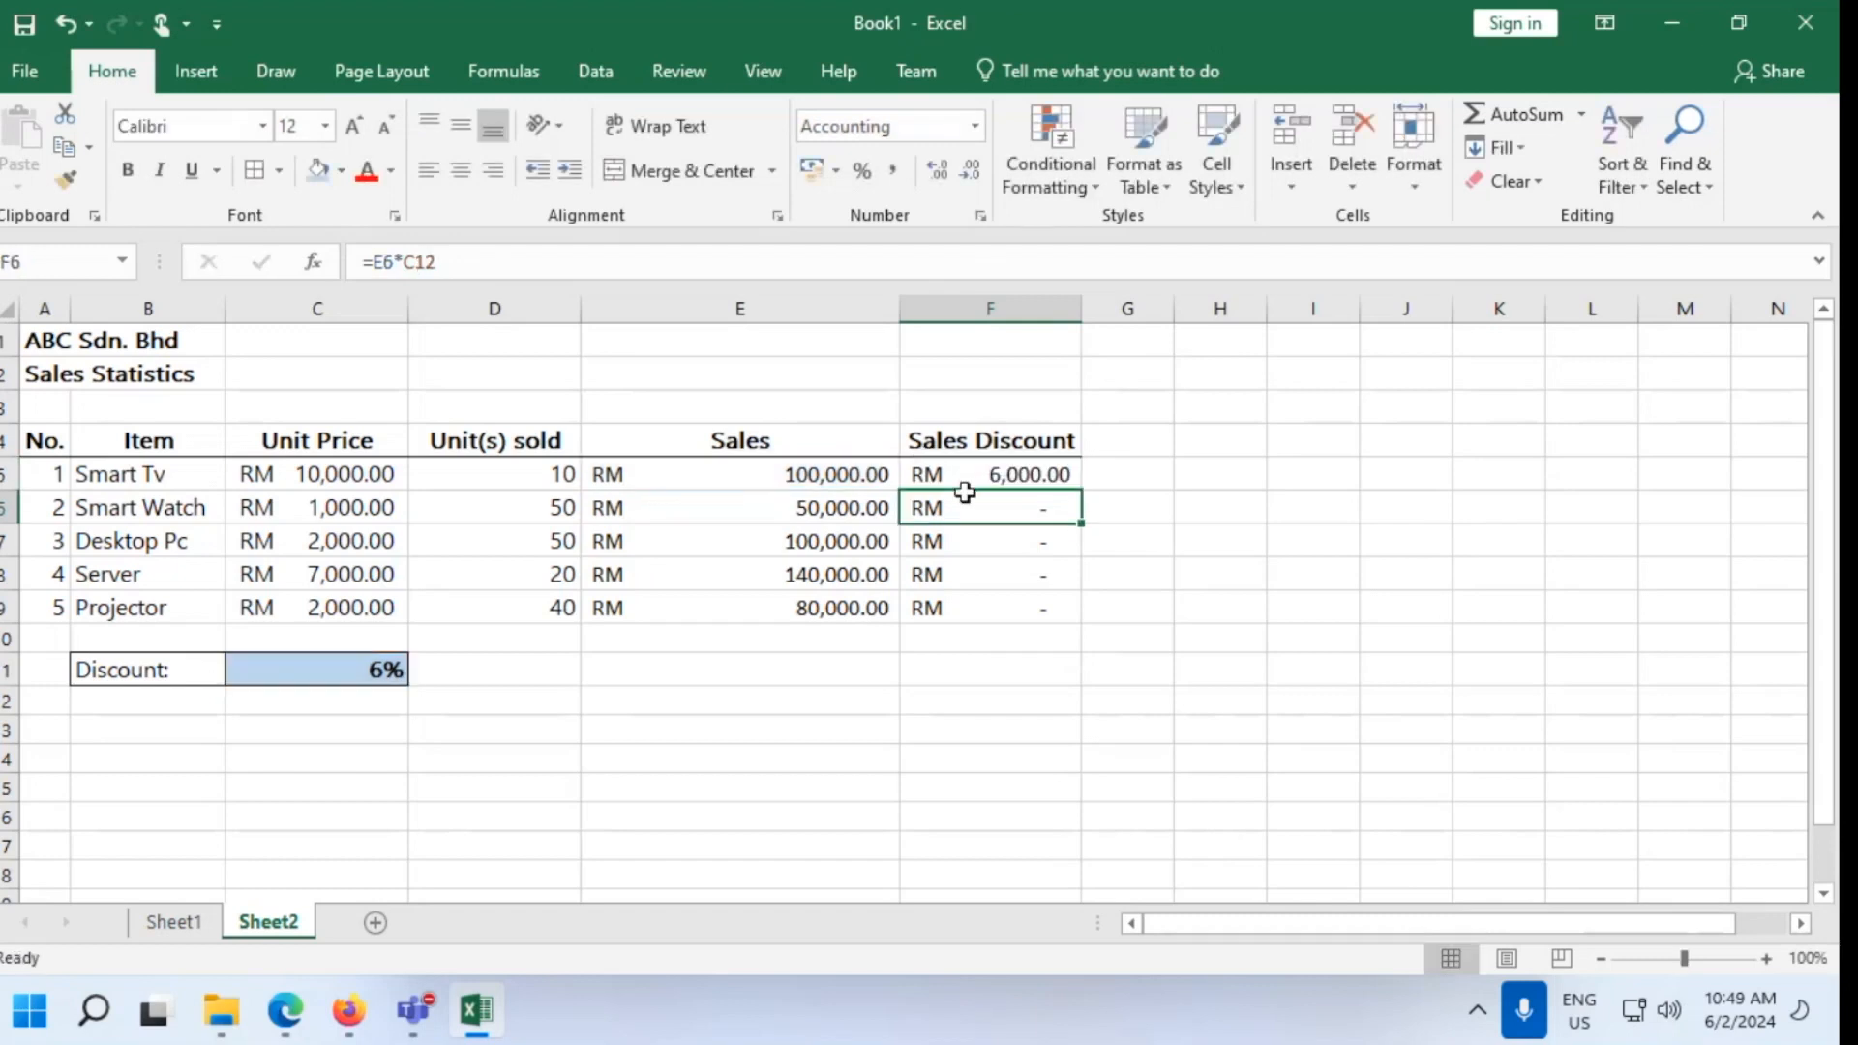
Fill the row-locked formula from F5 down to F9 and select the discount rate in C11
{"action": "left_click", "coordinate": [1024, 475]}
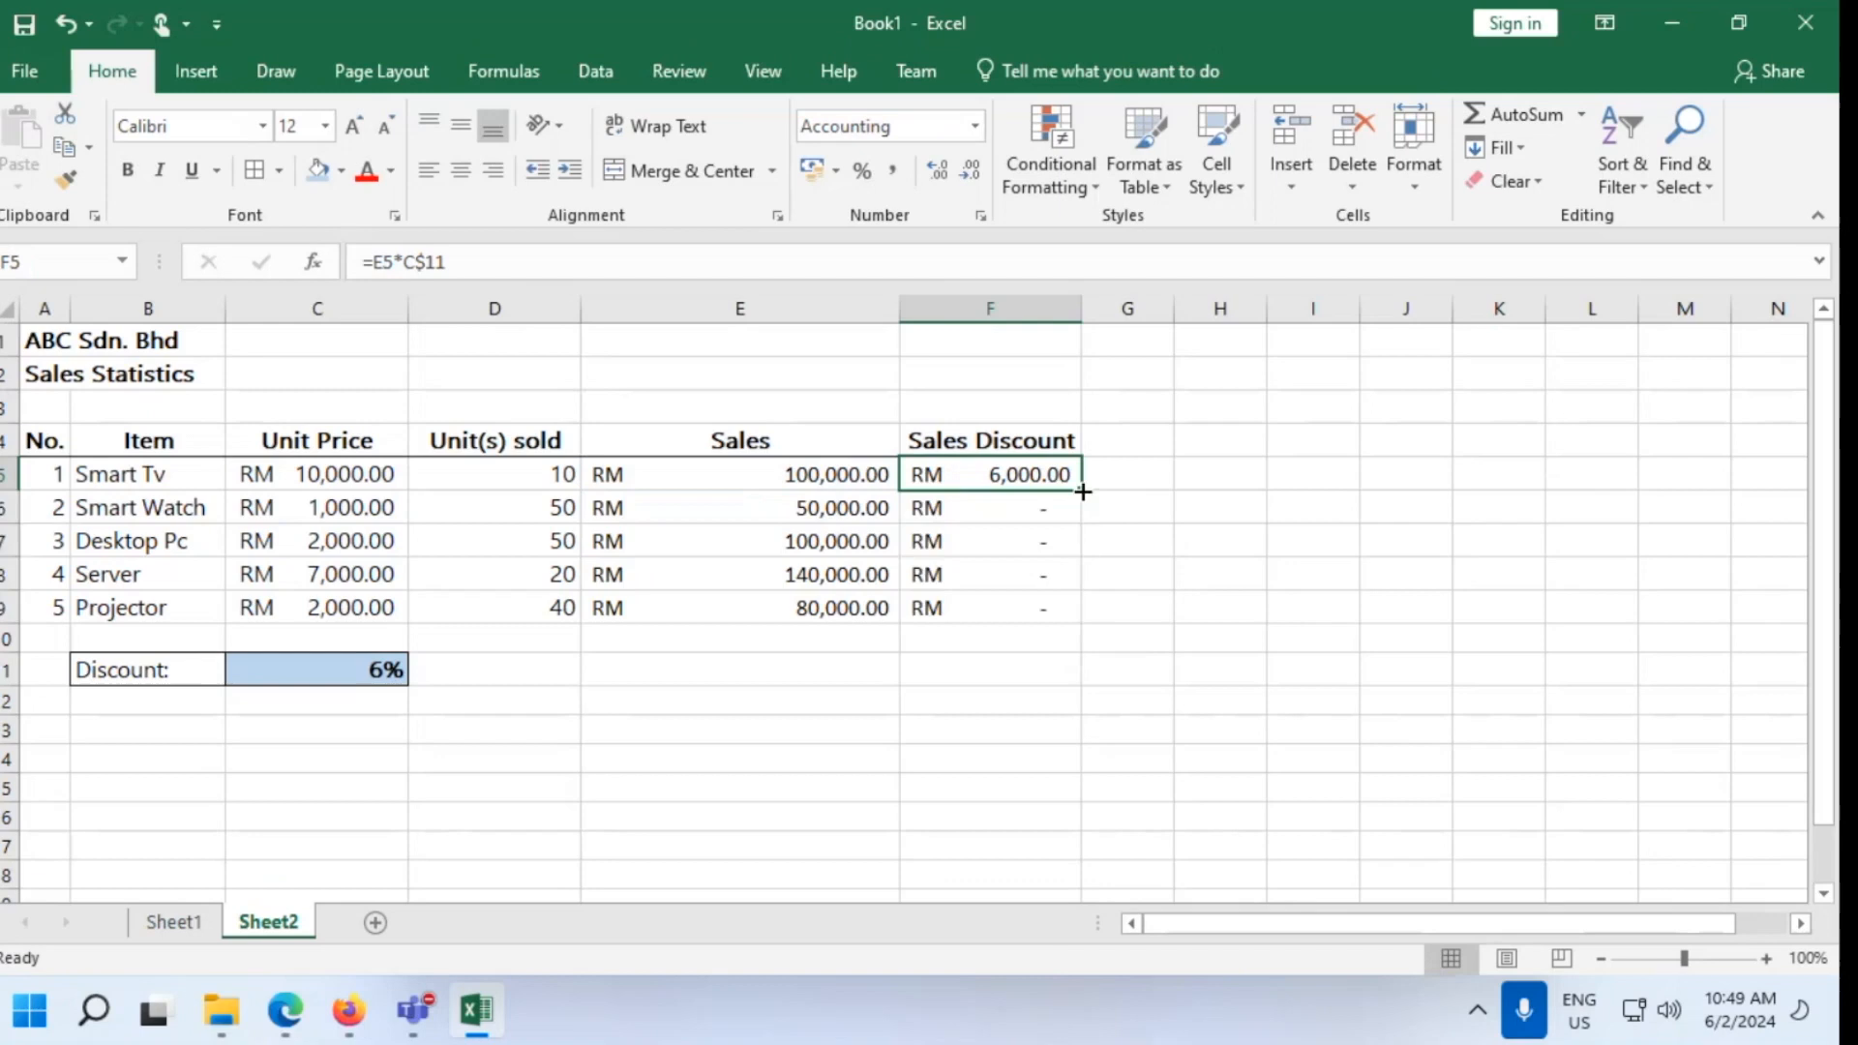
{"action": "double_click", "coordinate": [1090, 494]}
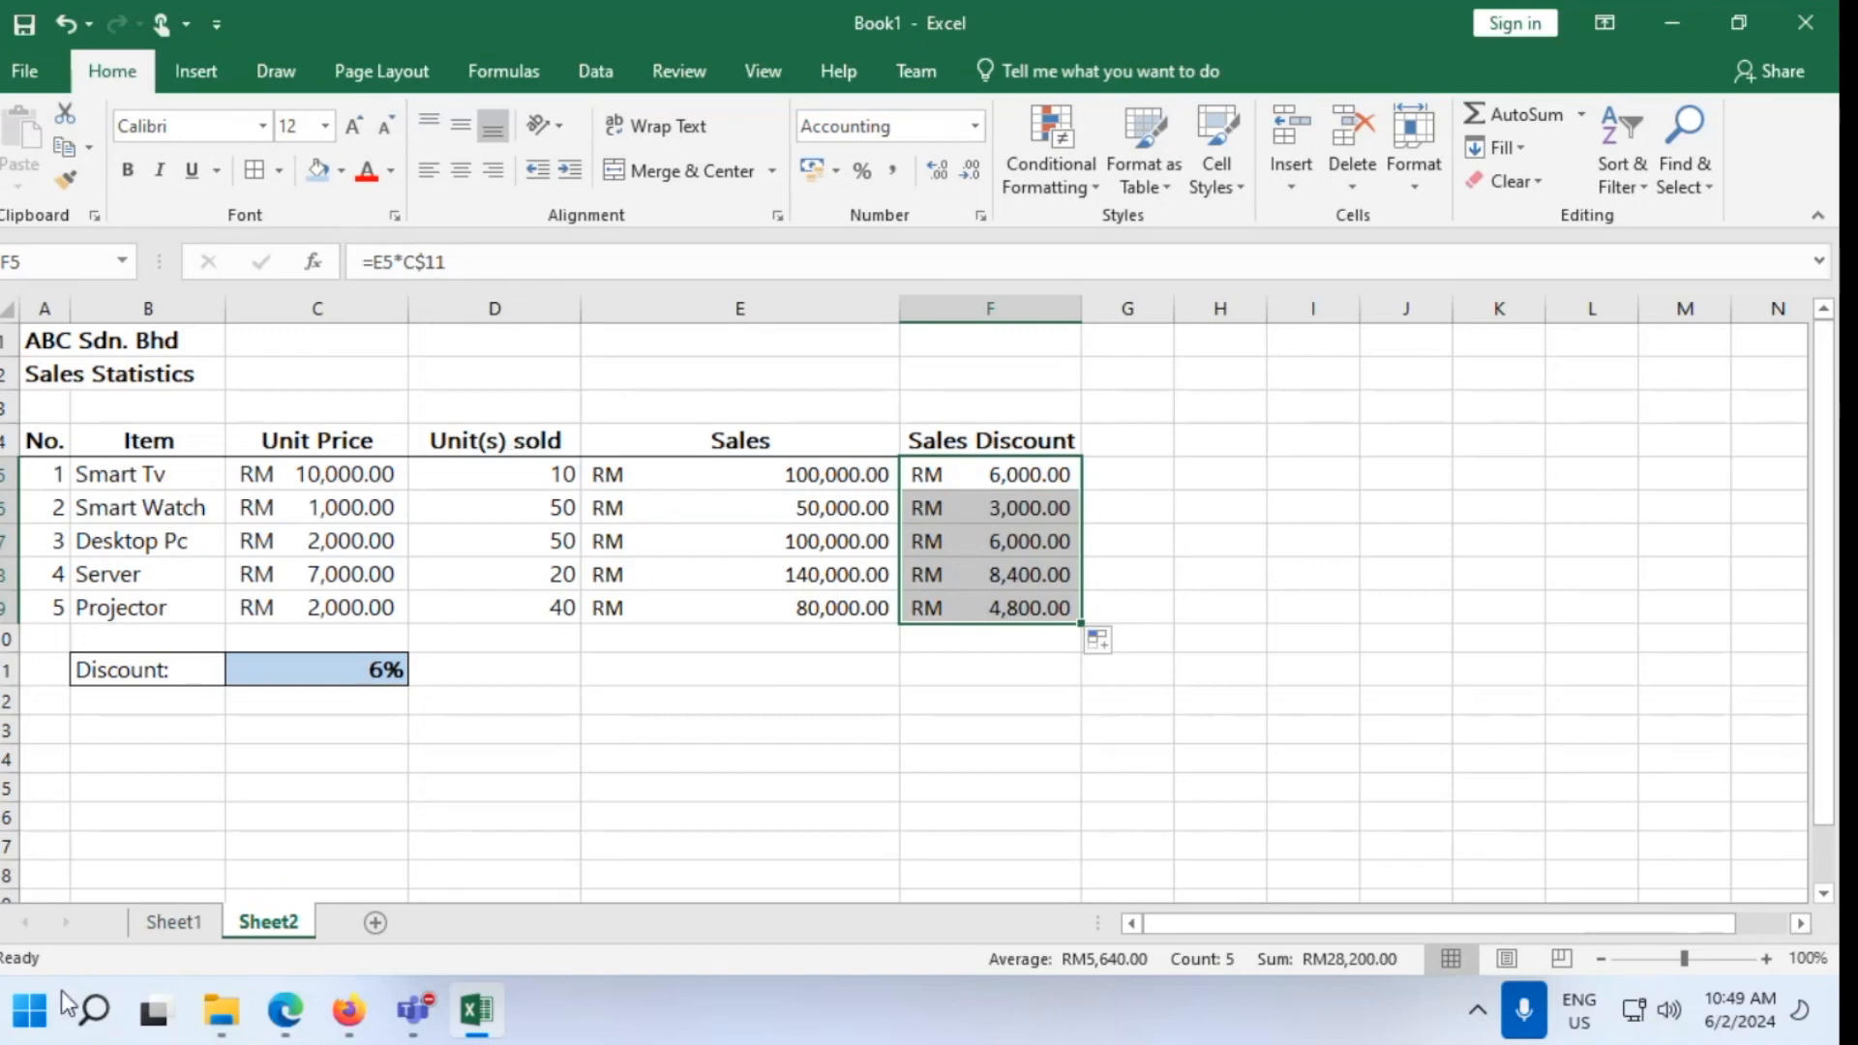
{"action": "left_click", "coordinate": [339, 677]}
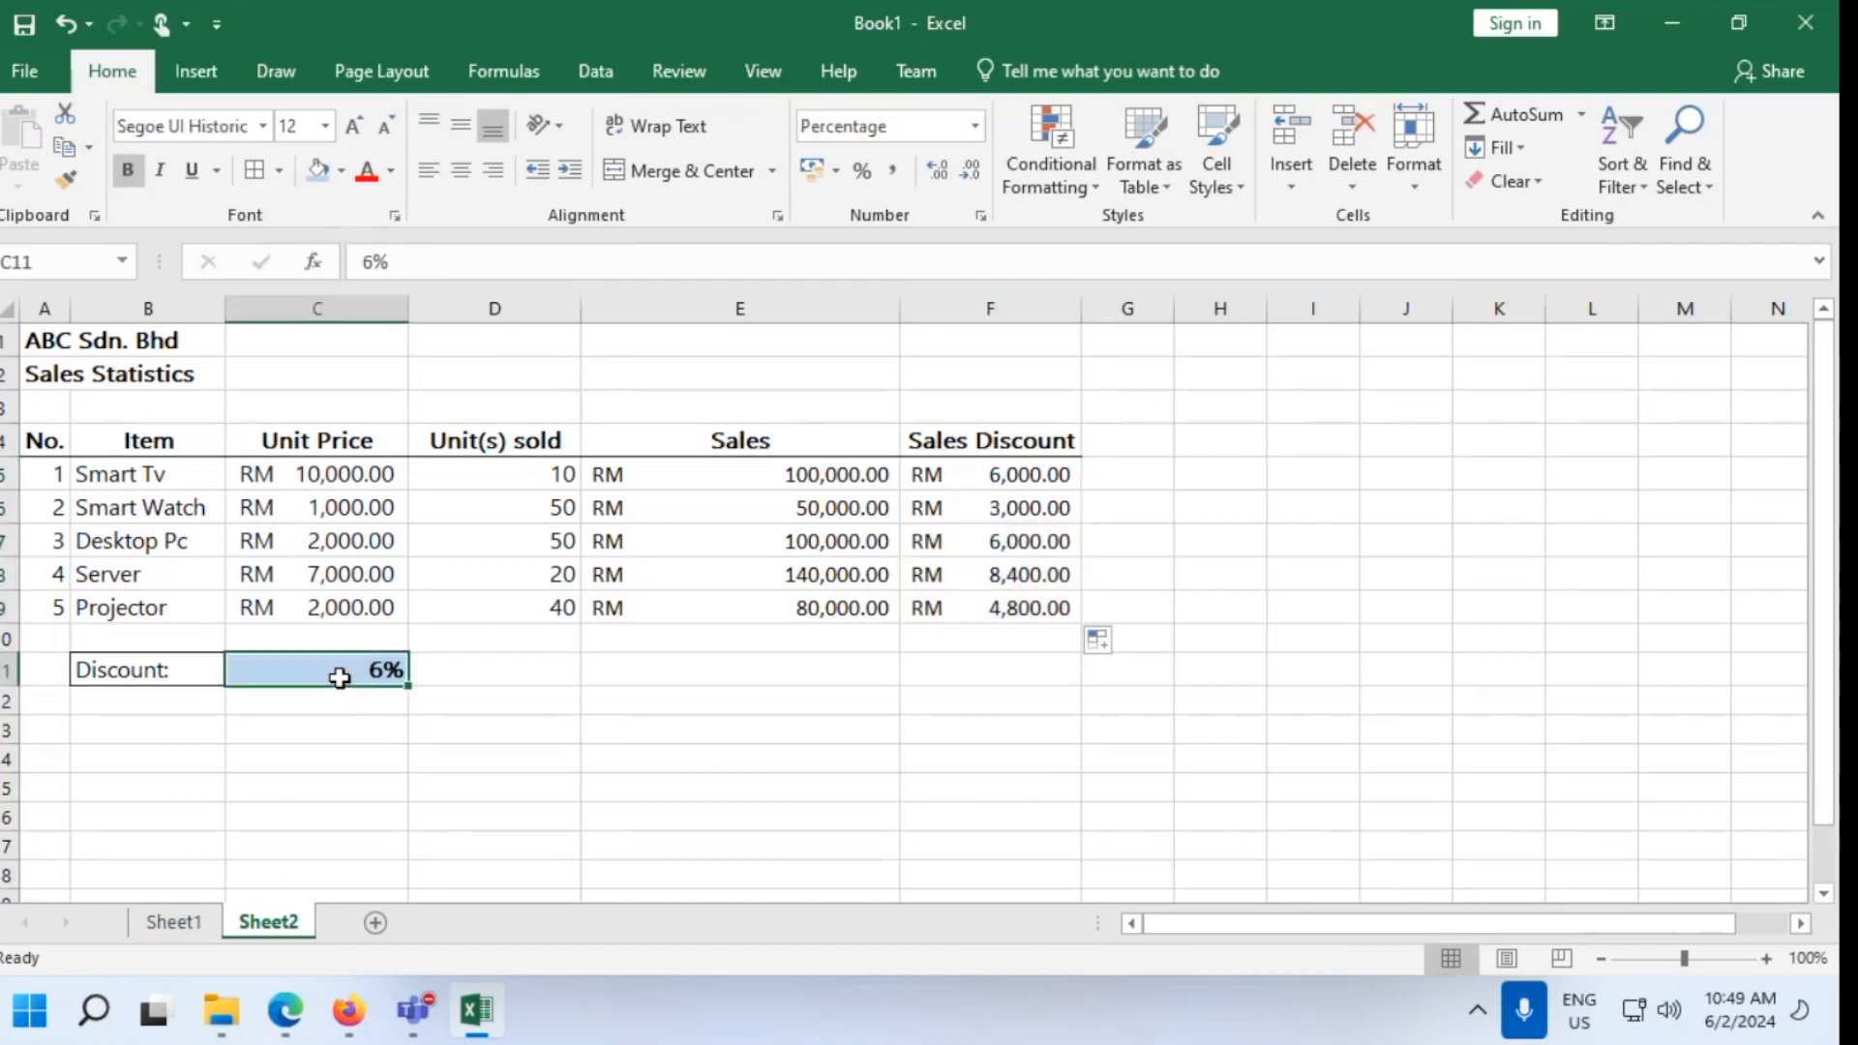
Change the formula in F5 to =E5*$C$11 so the discount reference is fully absolute
{"action": "left_click", "coordinate": [1001, 474]}
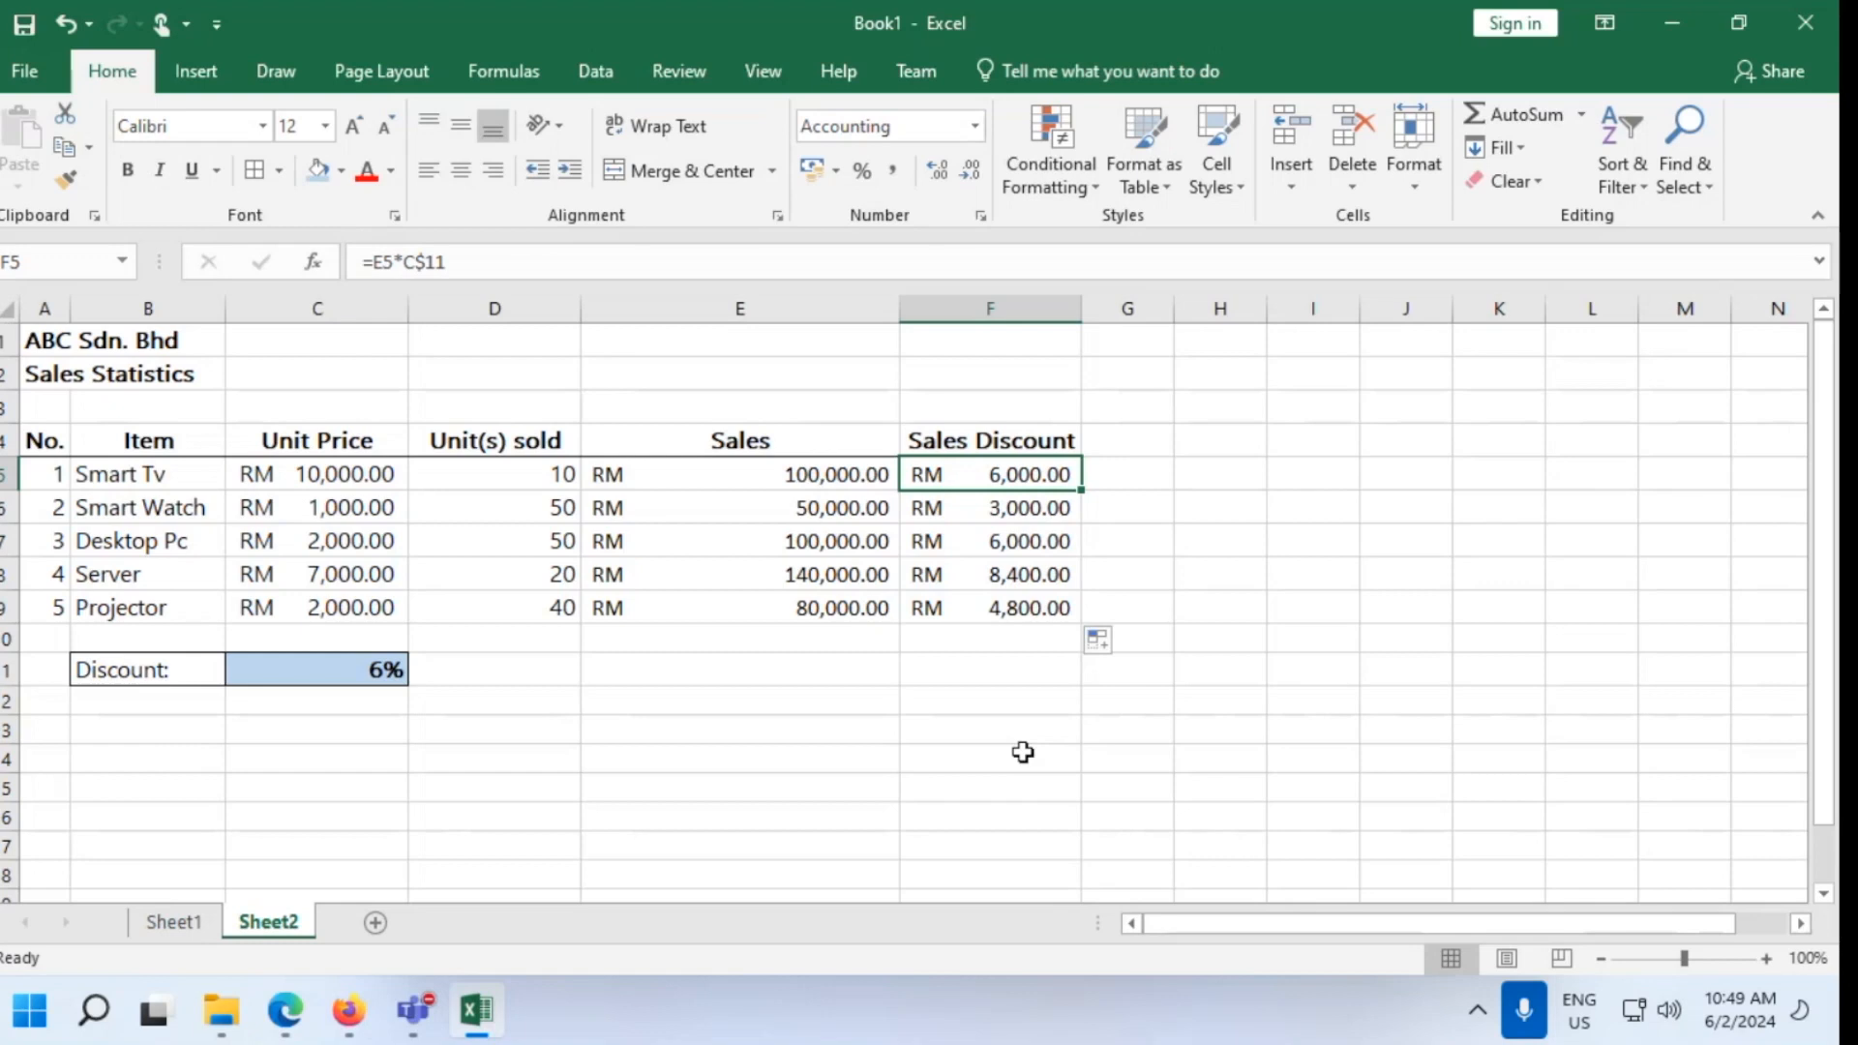
{"action": "left_click", "coordinate": [426, 263]}
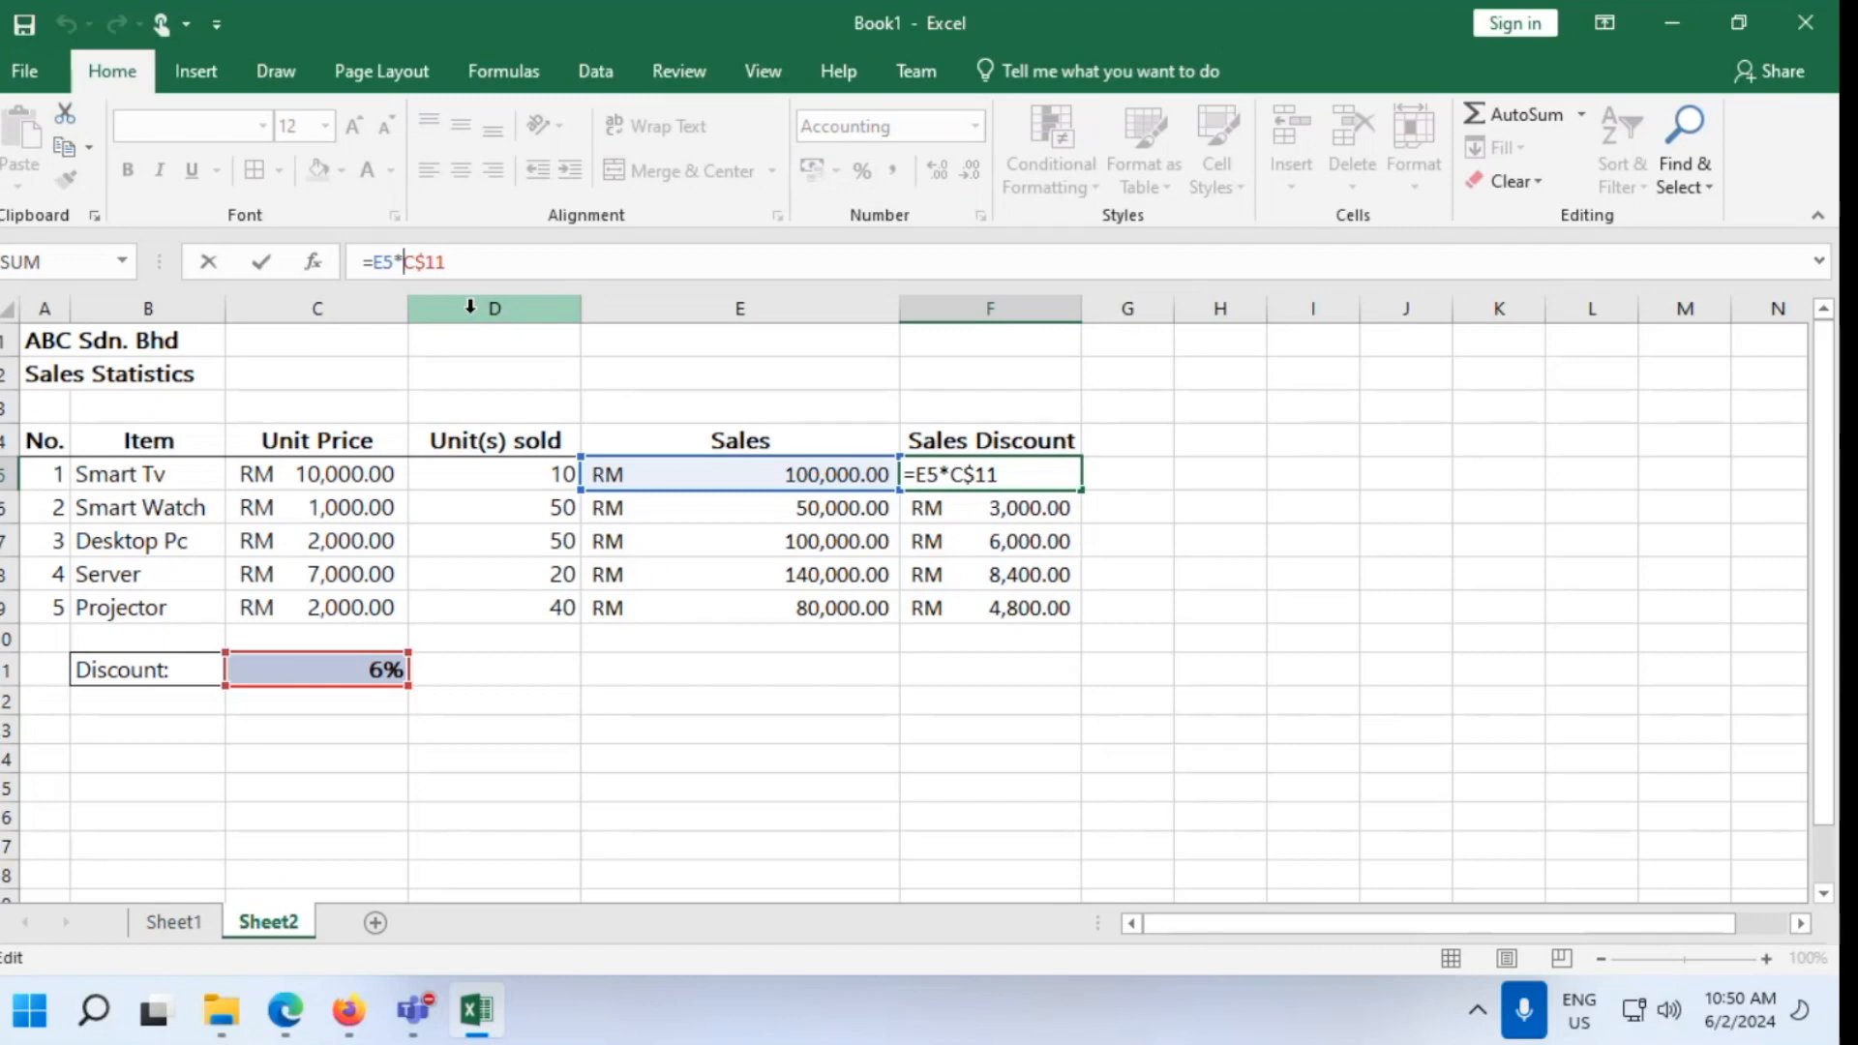
{"action": "type", "text": "$"}
{"action": "key", "text": "Return"}
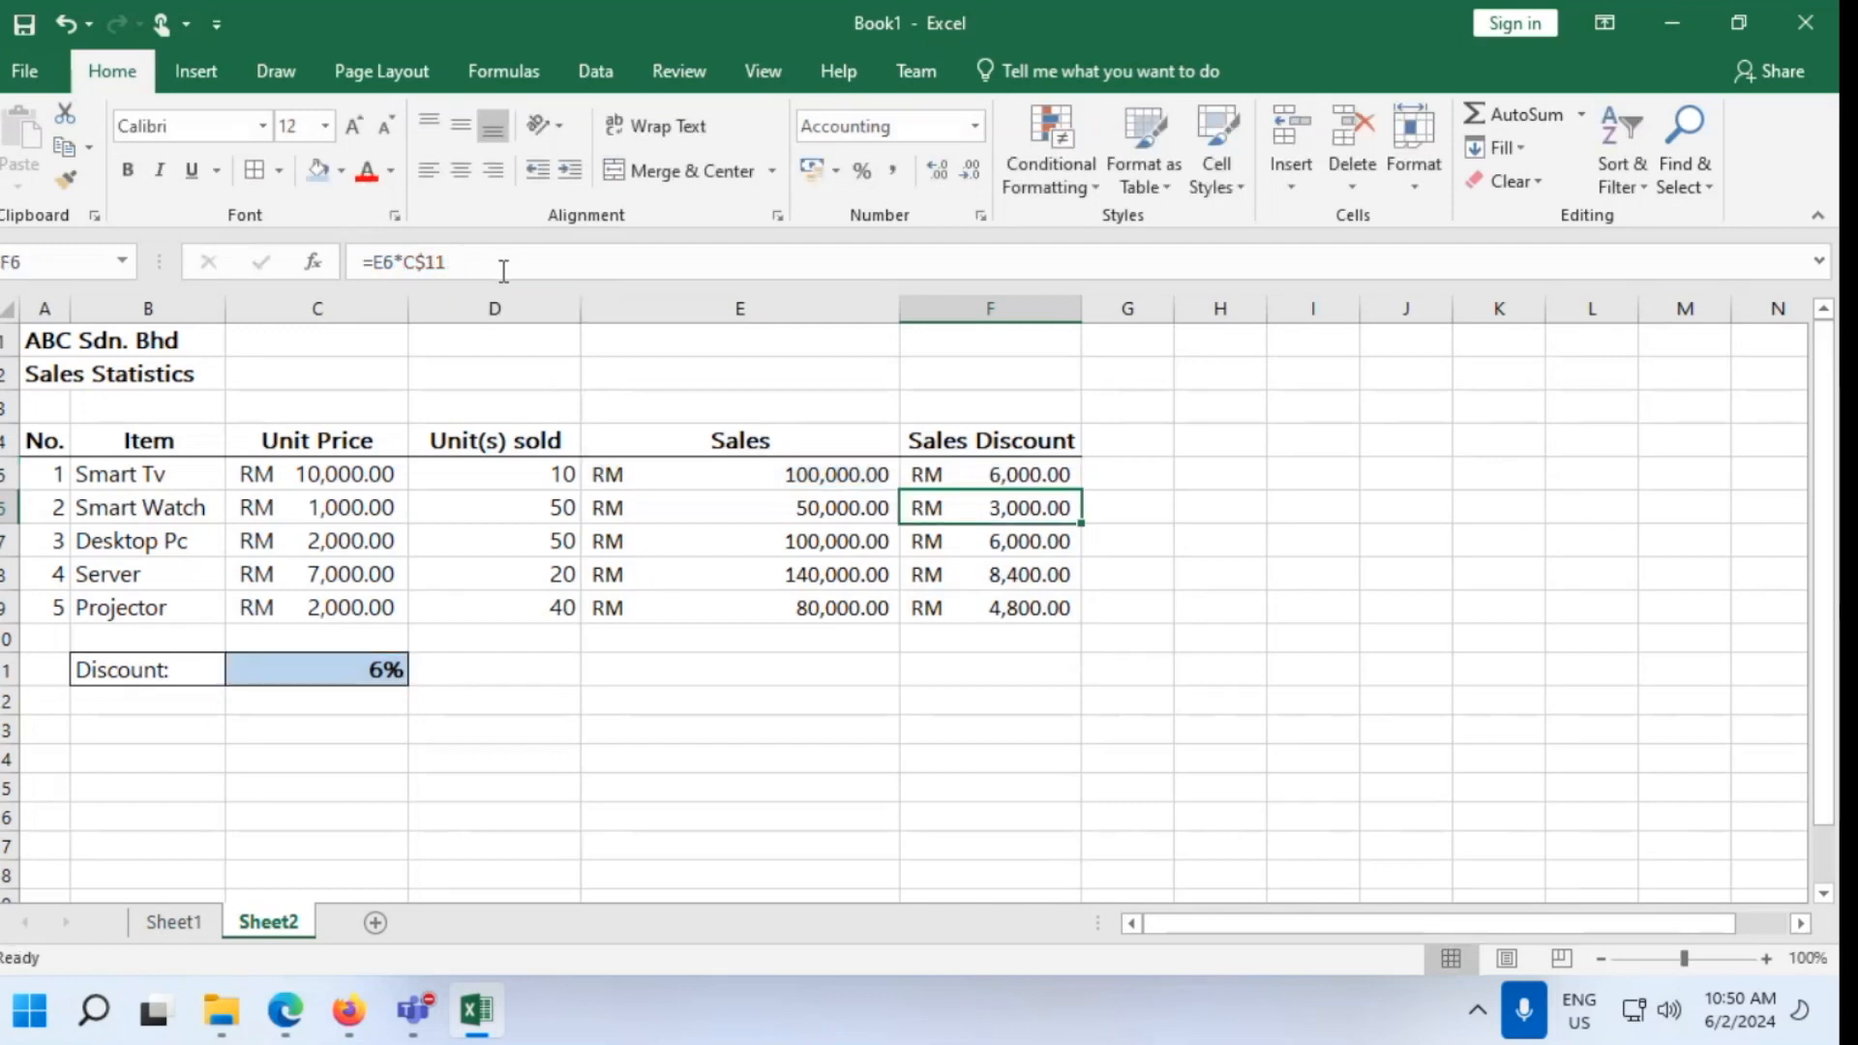
Fill the fully absolute formula from F5 down through the Sales Discount column to F9
{"action": "left_click", "coordinate": [1065, 474]}
{"action": "key", "text": "ctrl+Down"}
{"action": "left_click", "coordinate": [1014, 479]}
{"action": "double_click", "coordinate": [1080, 490]}
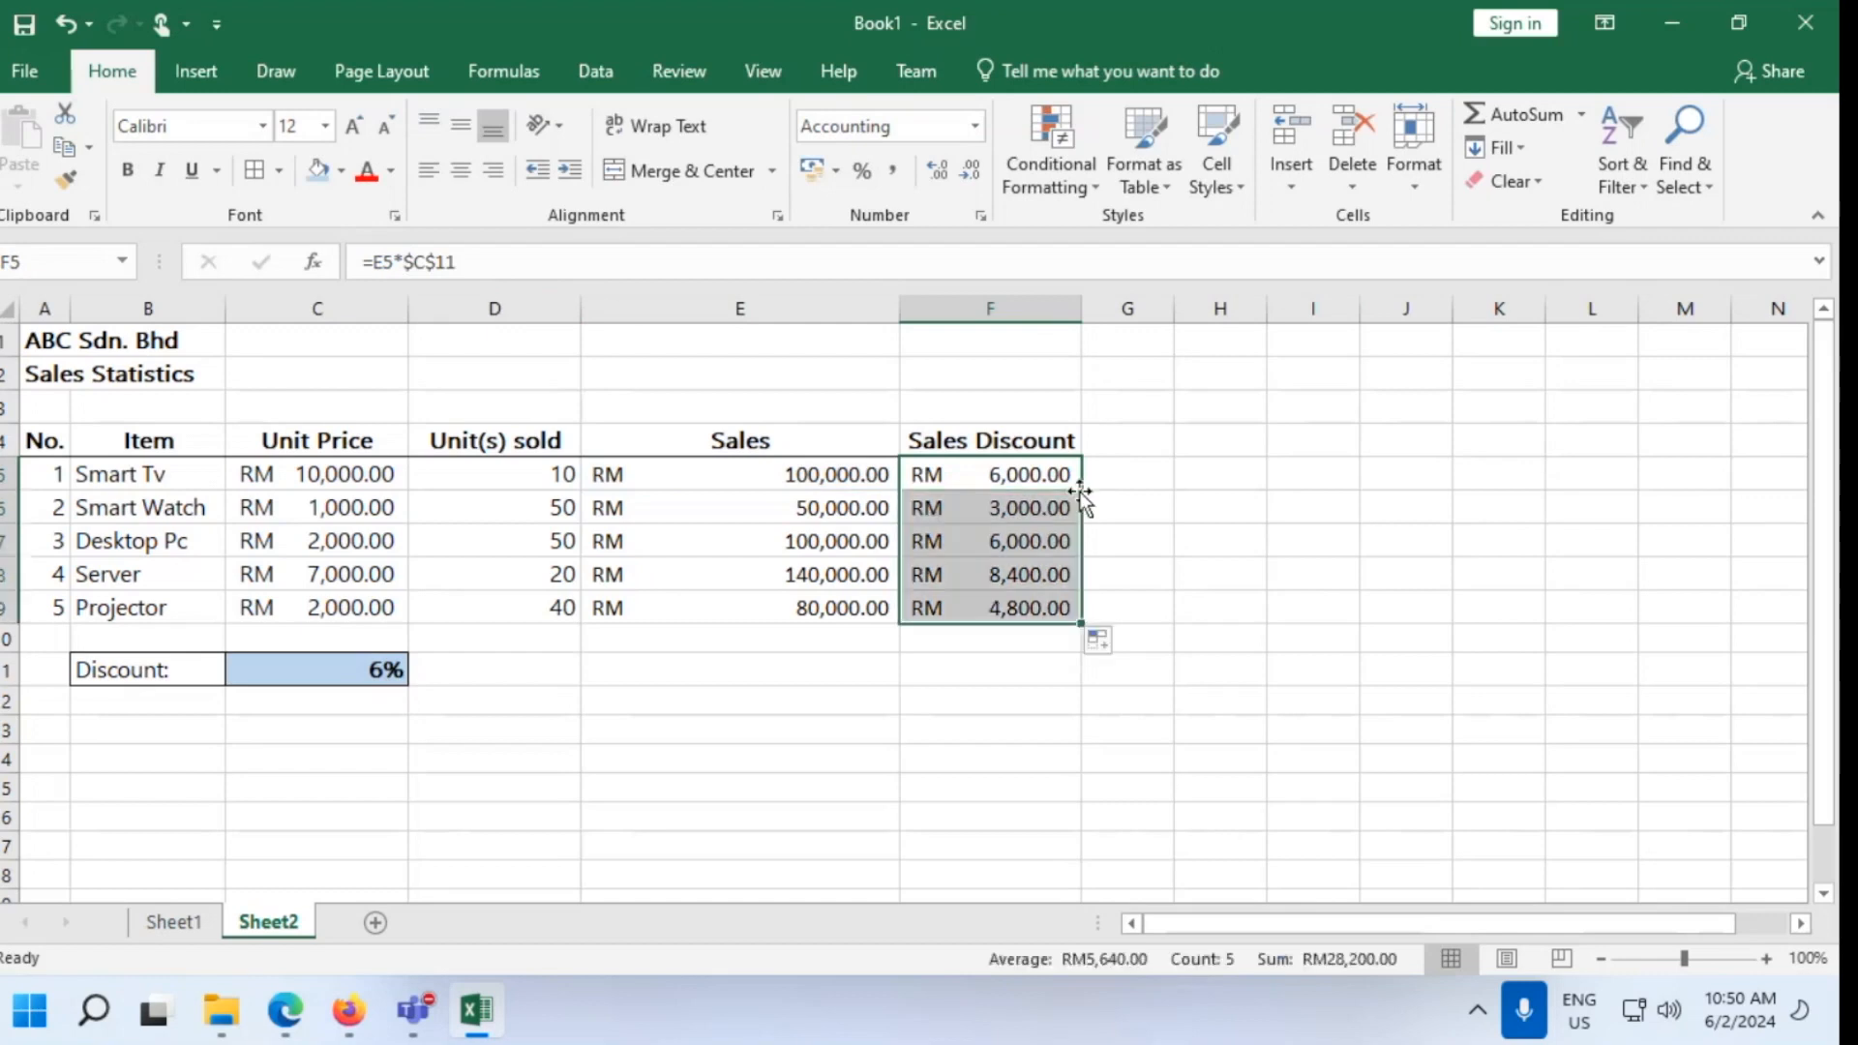
{"action": "left_click", "coordinate": [990, 703]}
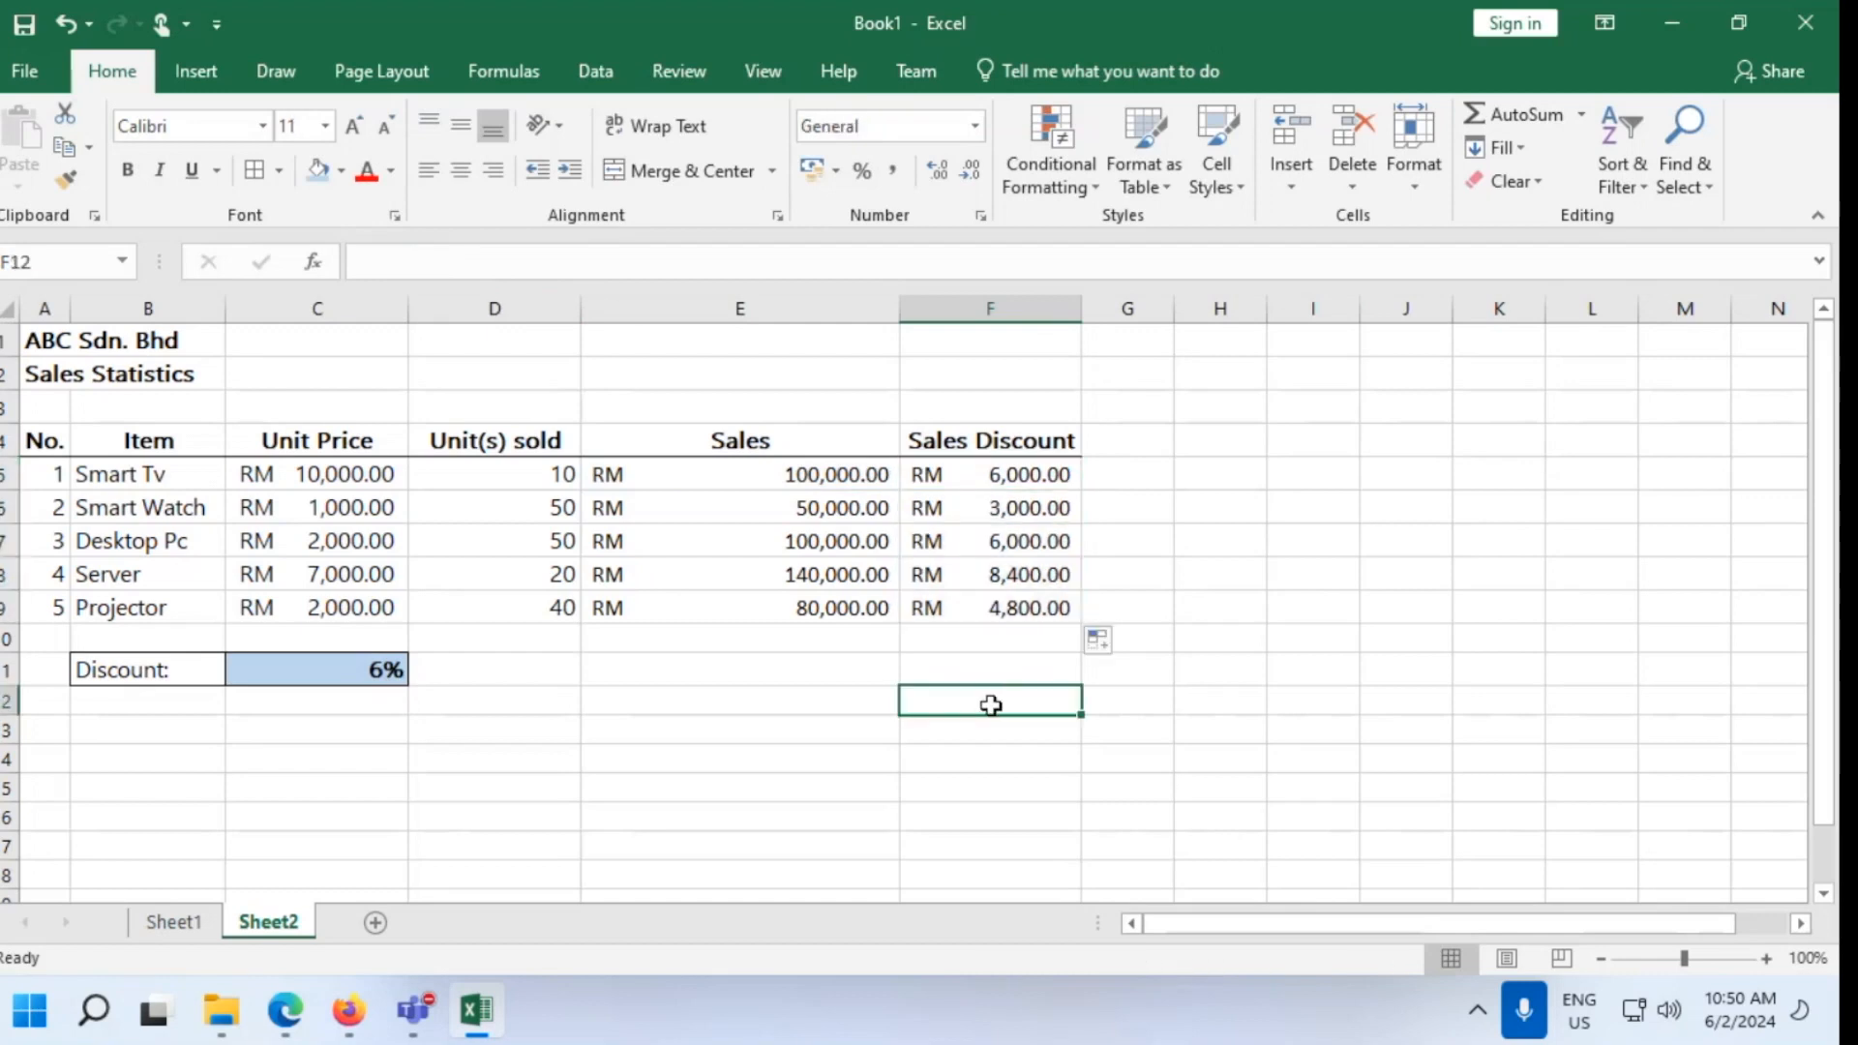
Select F5, read the $ sign explanation and TRY THIS note in the Edge study guide, and return to the workbook
{"action": "left_click", "coordinate": [1039, 483]}
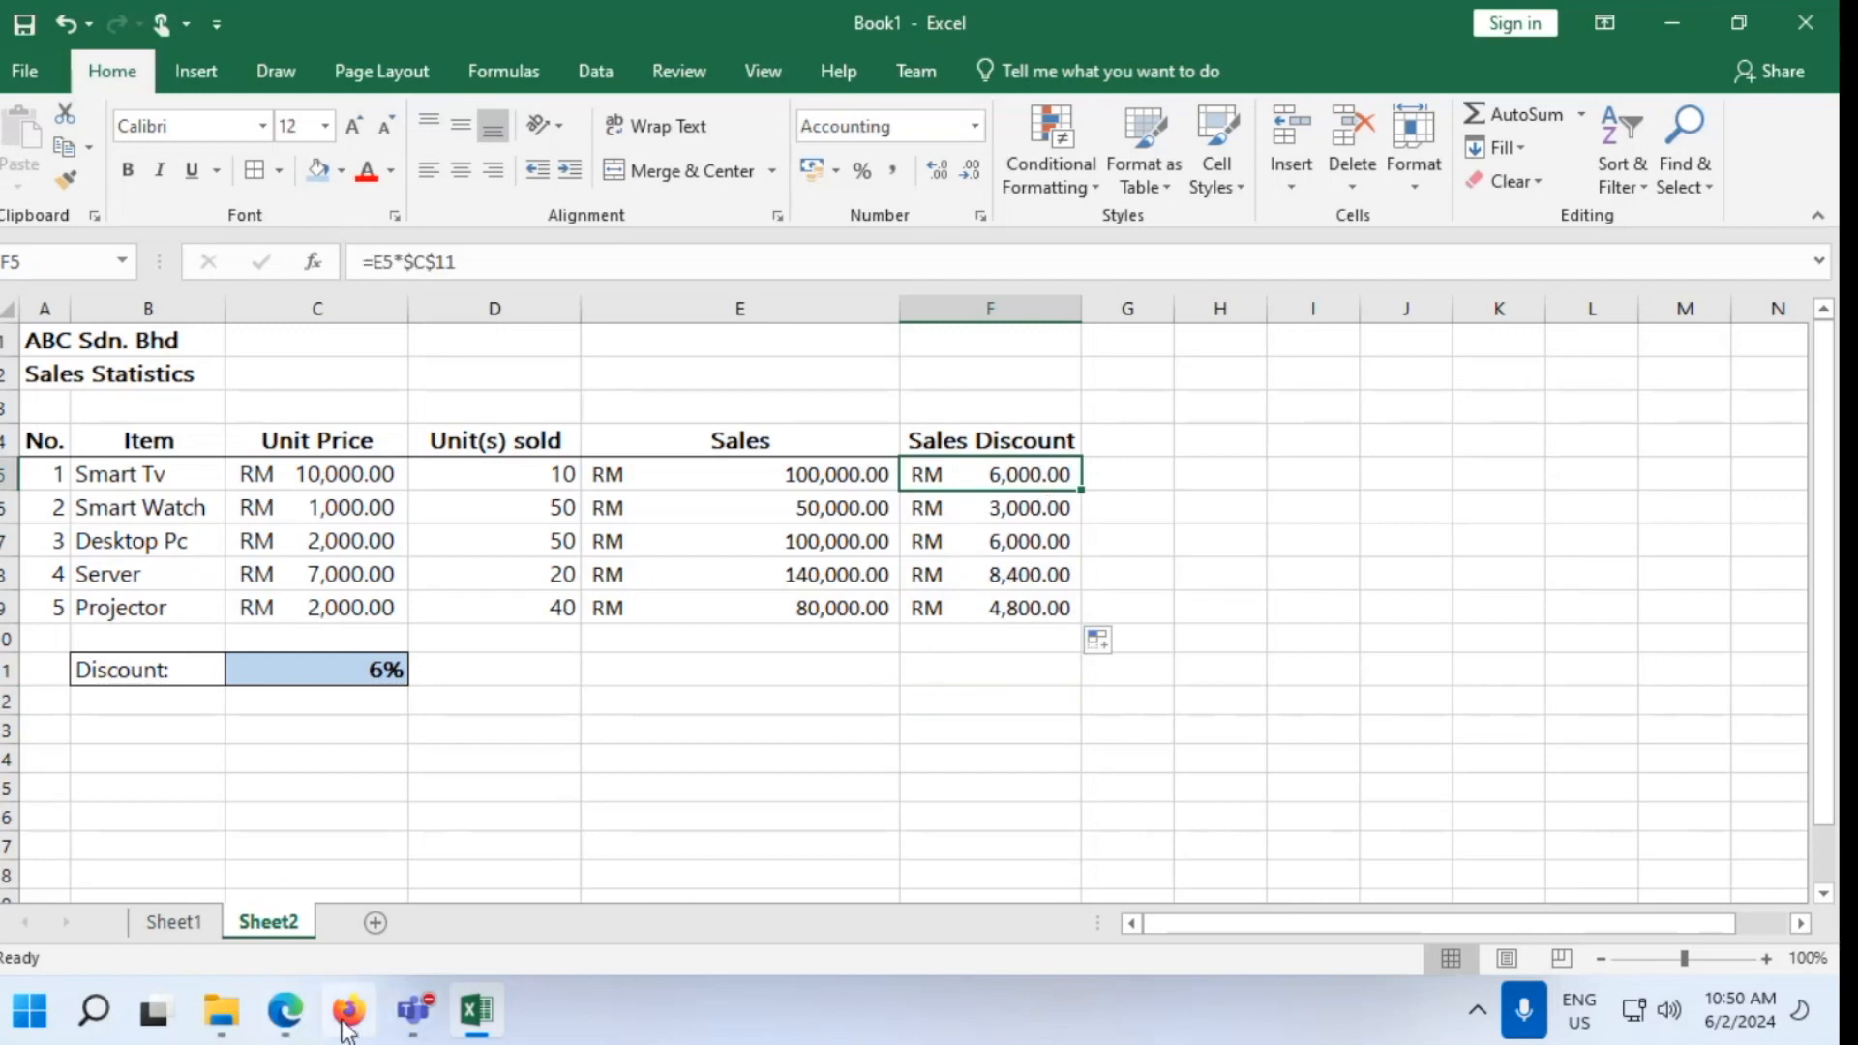
{"action": "mouse_move", "coordinate": [273, 1026]}
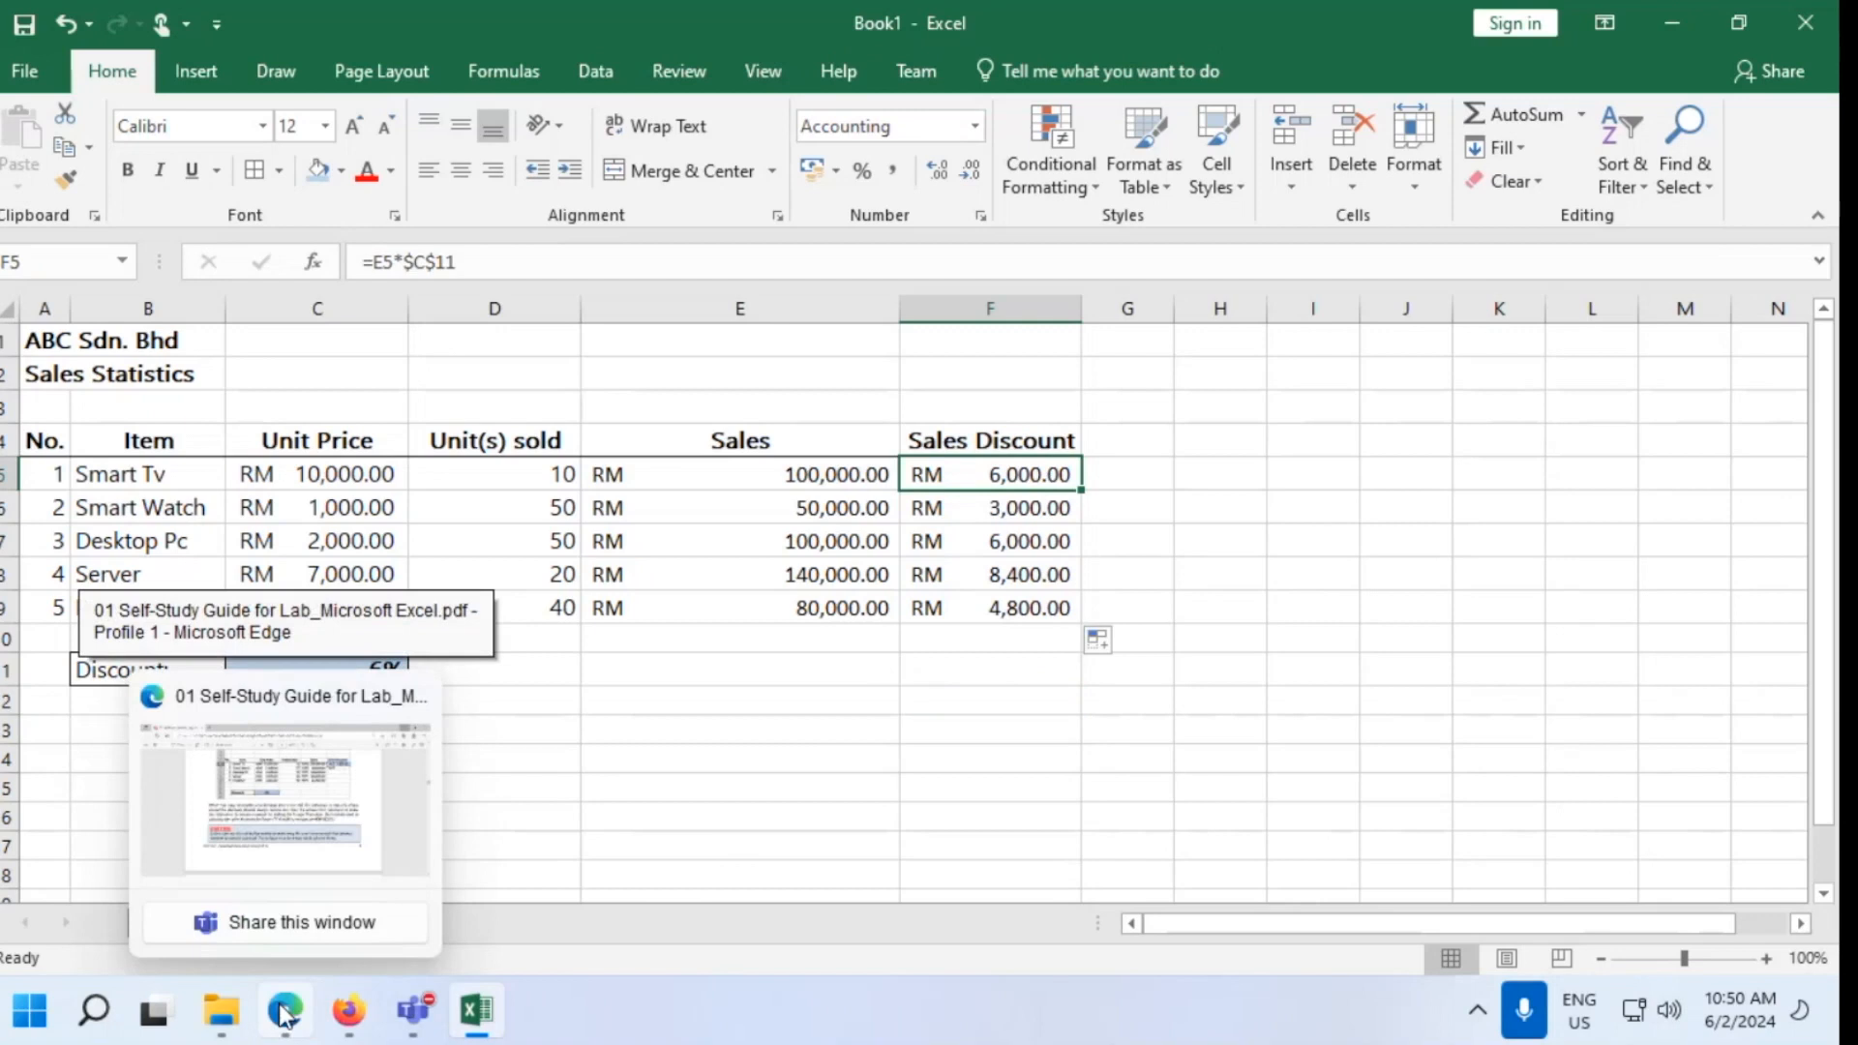
{"action": "left_click", "coordinate": [283, 1014]}
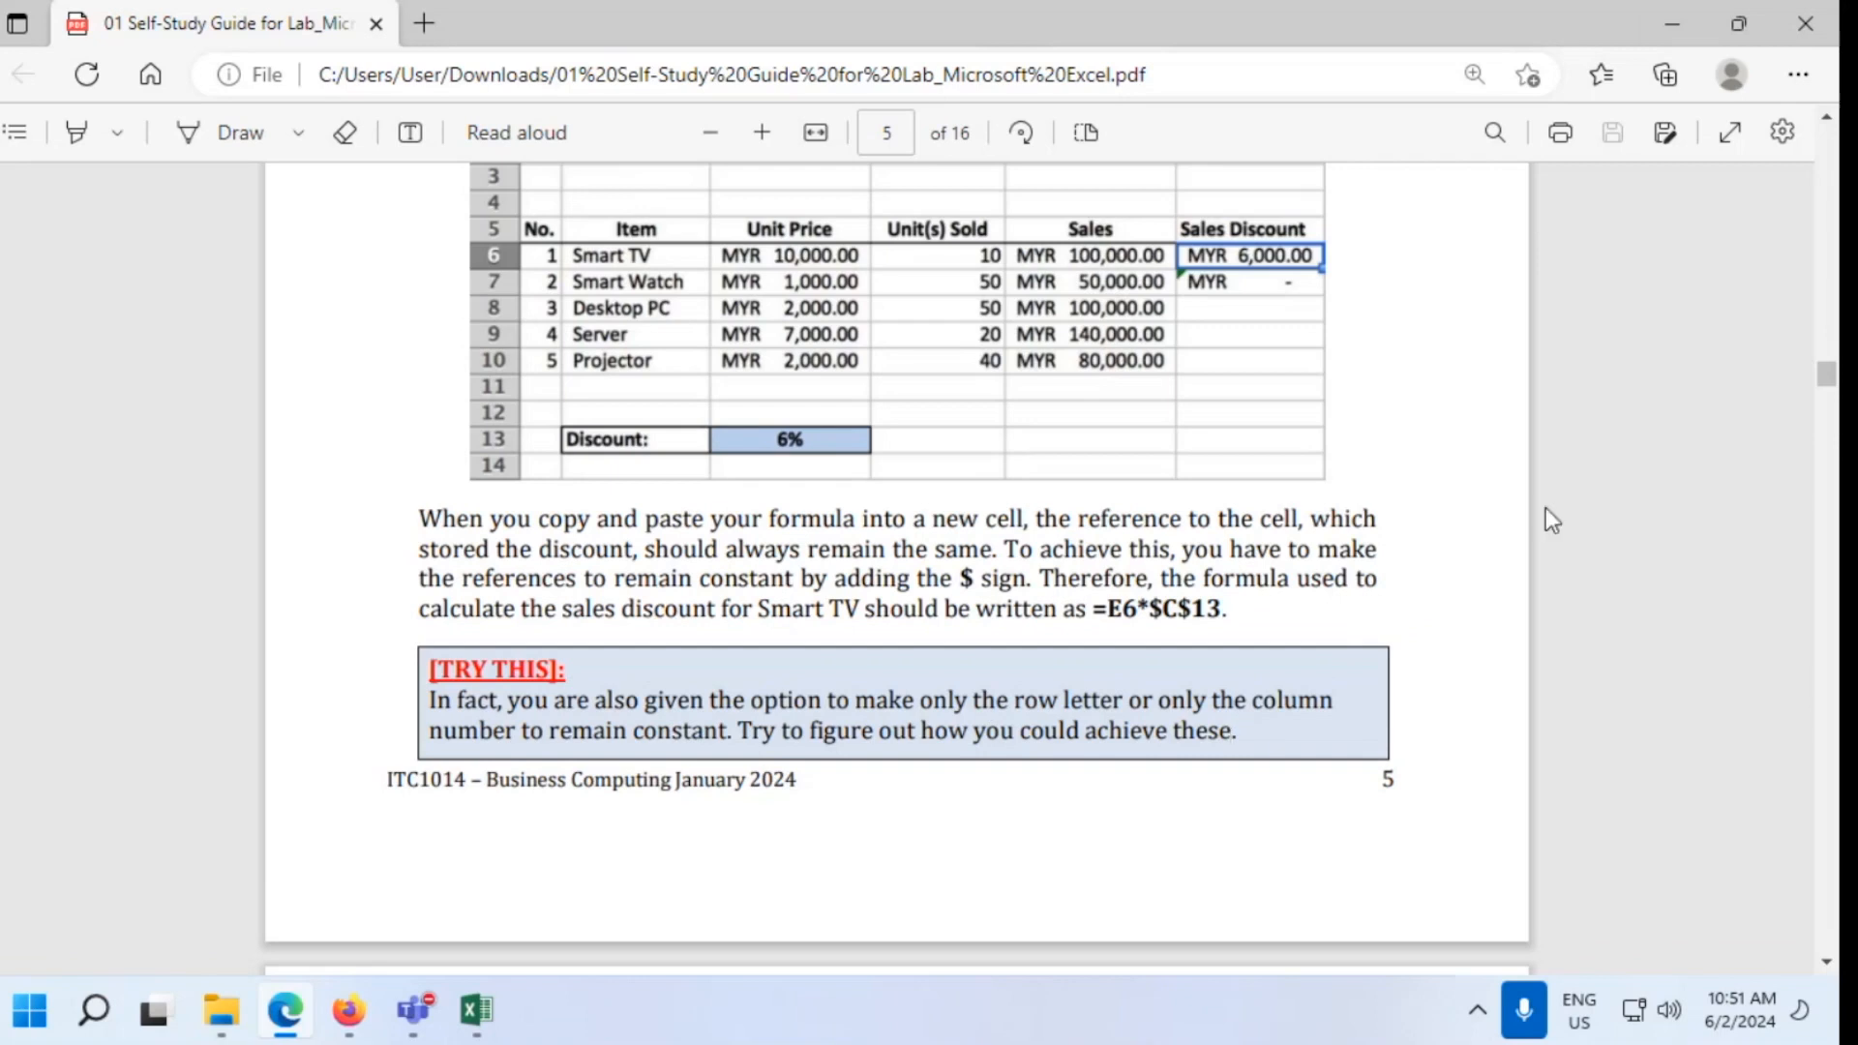
{"action": "left_click", "coordinate": [1650, 28]}
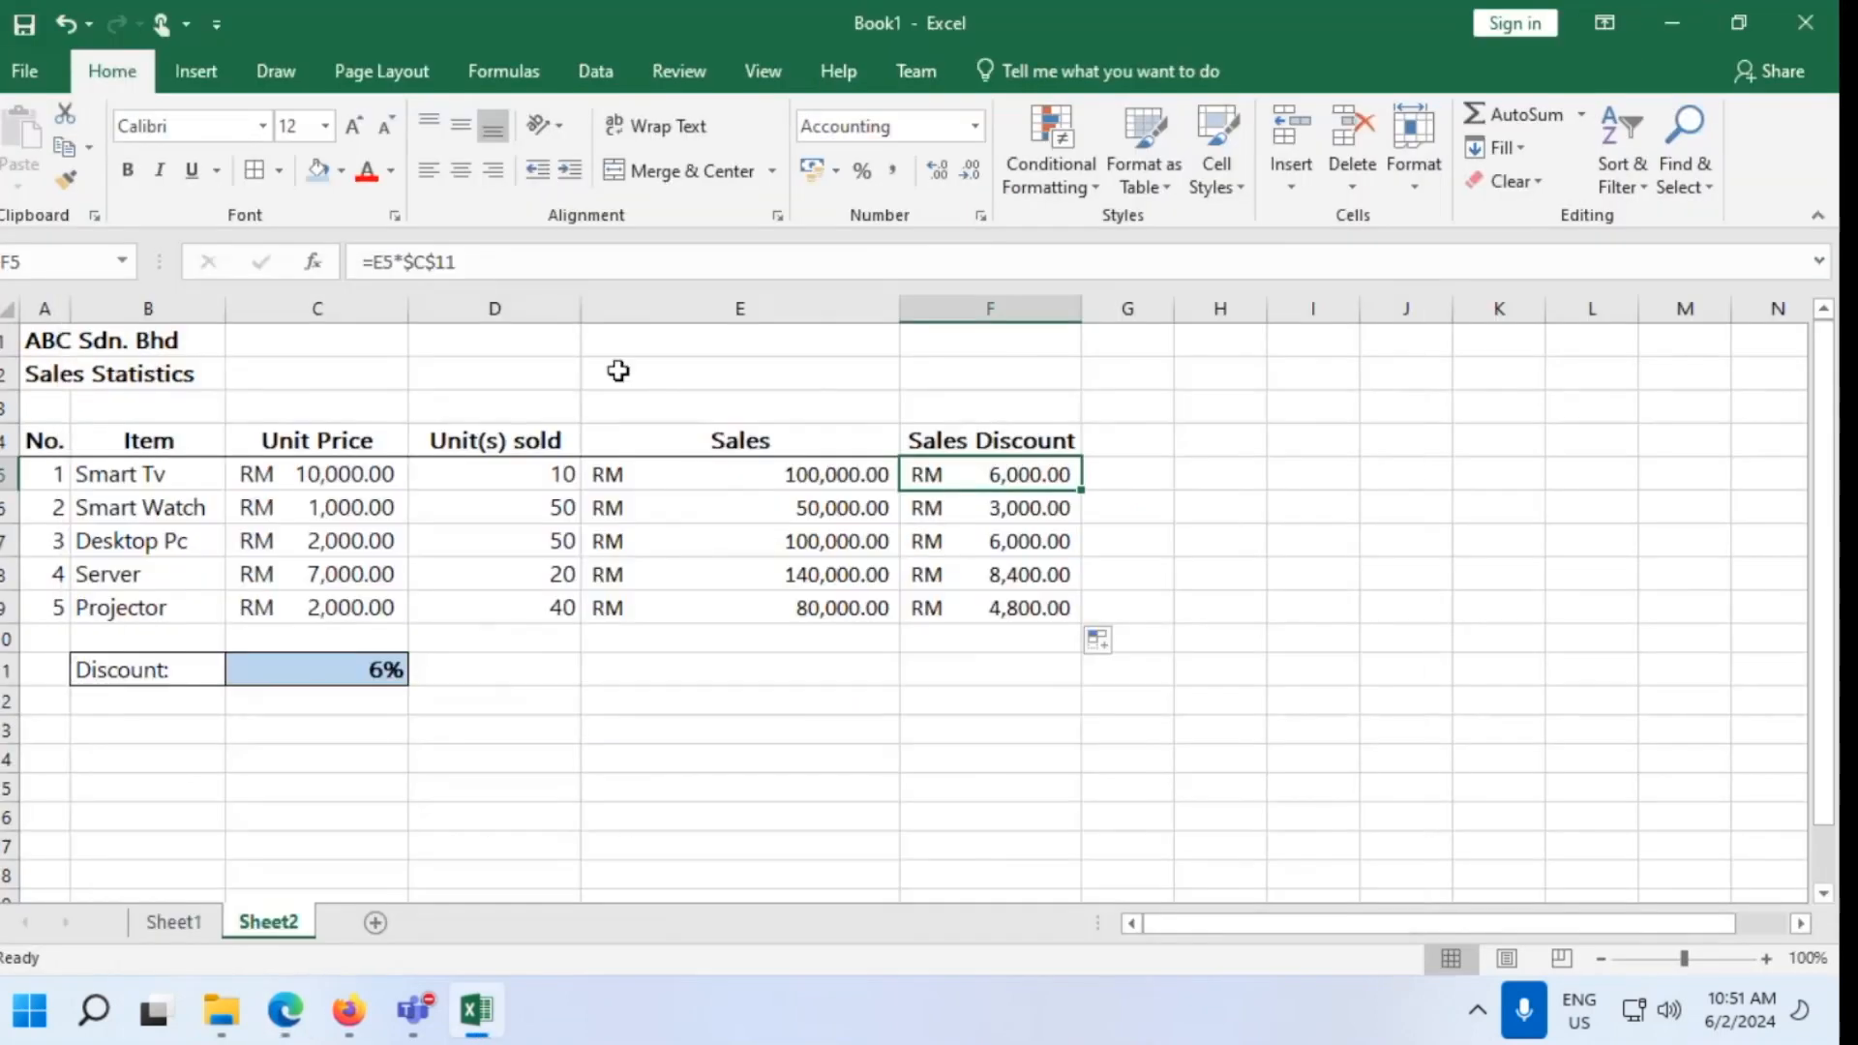
Remove the column lock from the discount reference in F5, giving =E5*C$11, and inspect the formula in F6
{"action": "left_click", "coordinate": [419, 262]}
{"action": "key", "text": "BackSpace"}
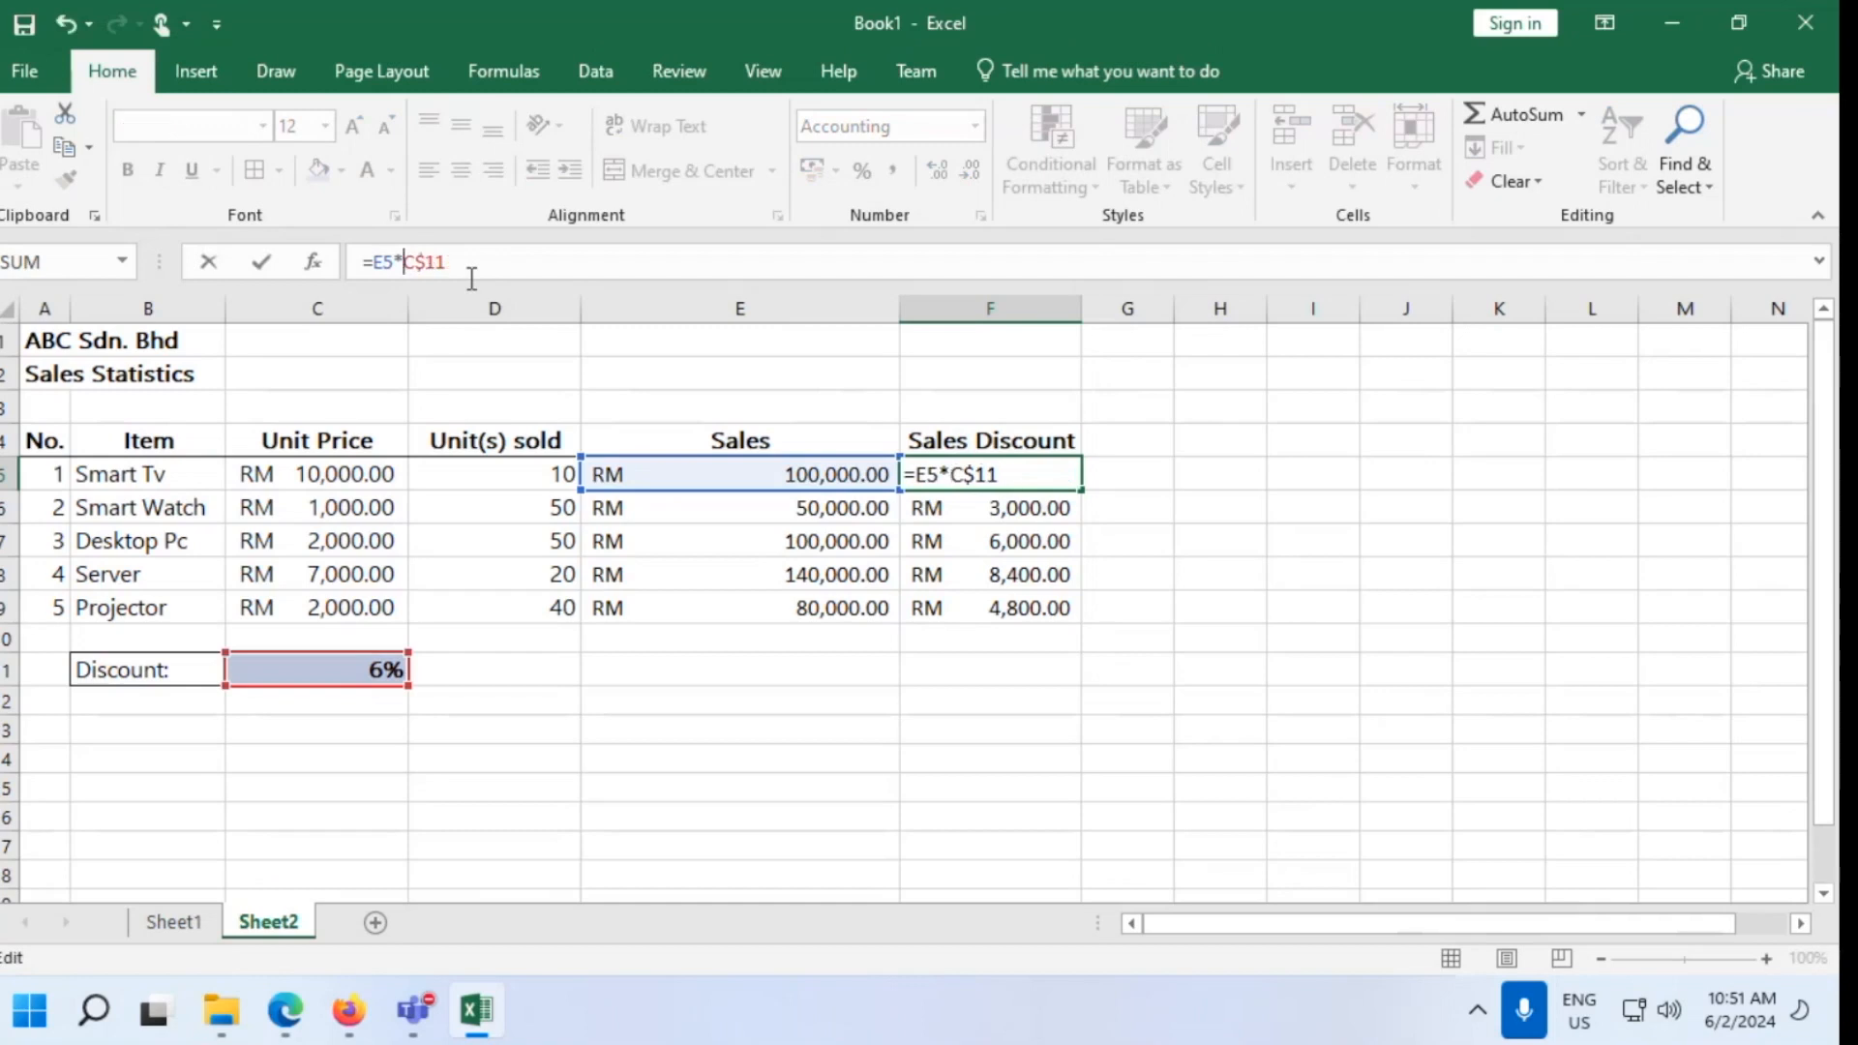
{"action": "left_click", "coordinate": [557, 273]}
{"action": "key", "text": "Return"}
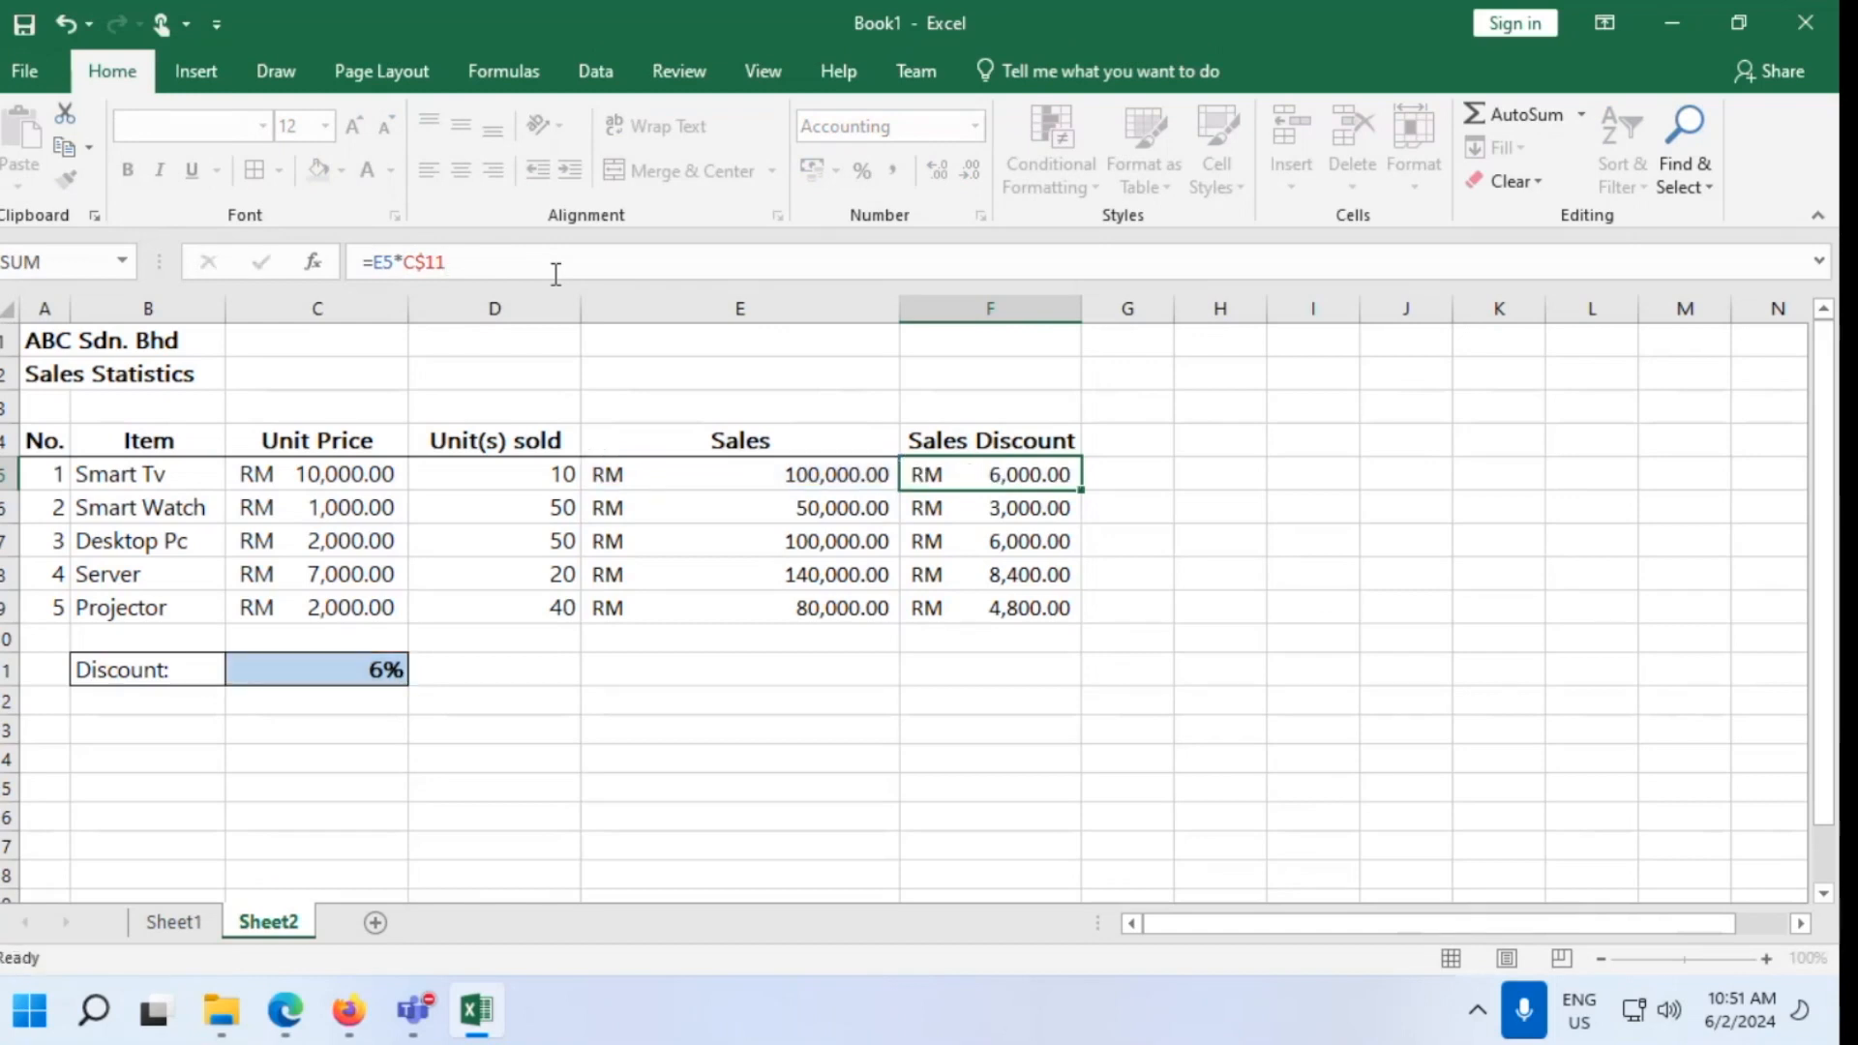
{"action": "key", "text": "F2"}
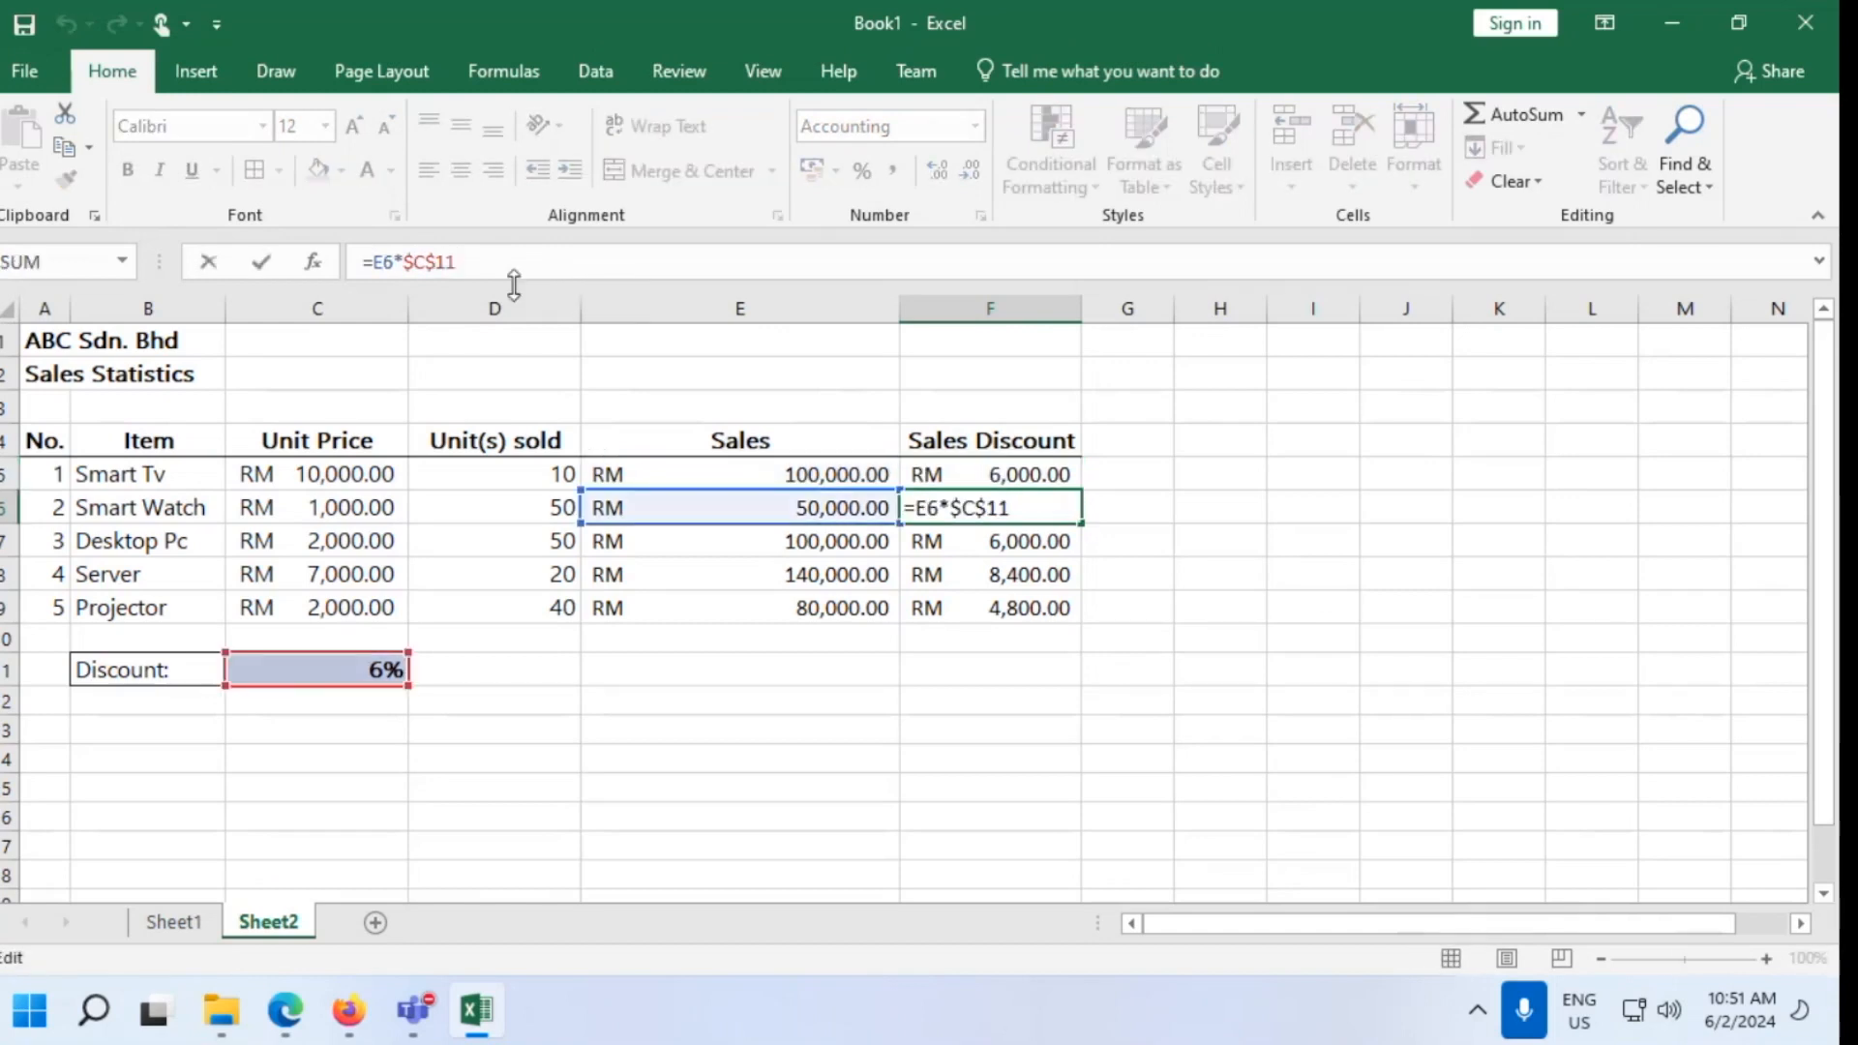
Fill the revised =E5*C$11 formula from F5 down to F9 and deselect the range
{"action": "left_click", "coordinate": [1044, 487]}
{"action": "double_click", "coordinate": [1081, 494]}
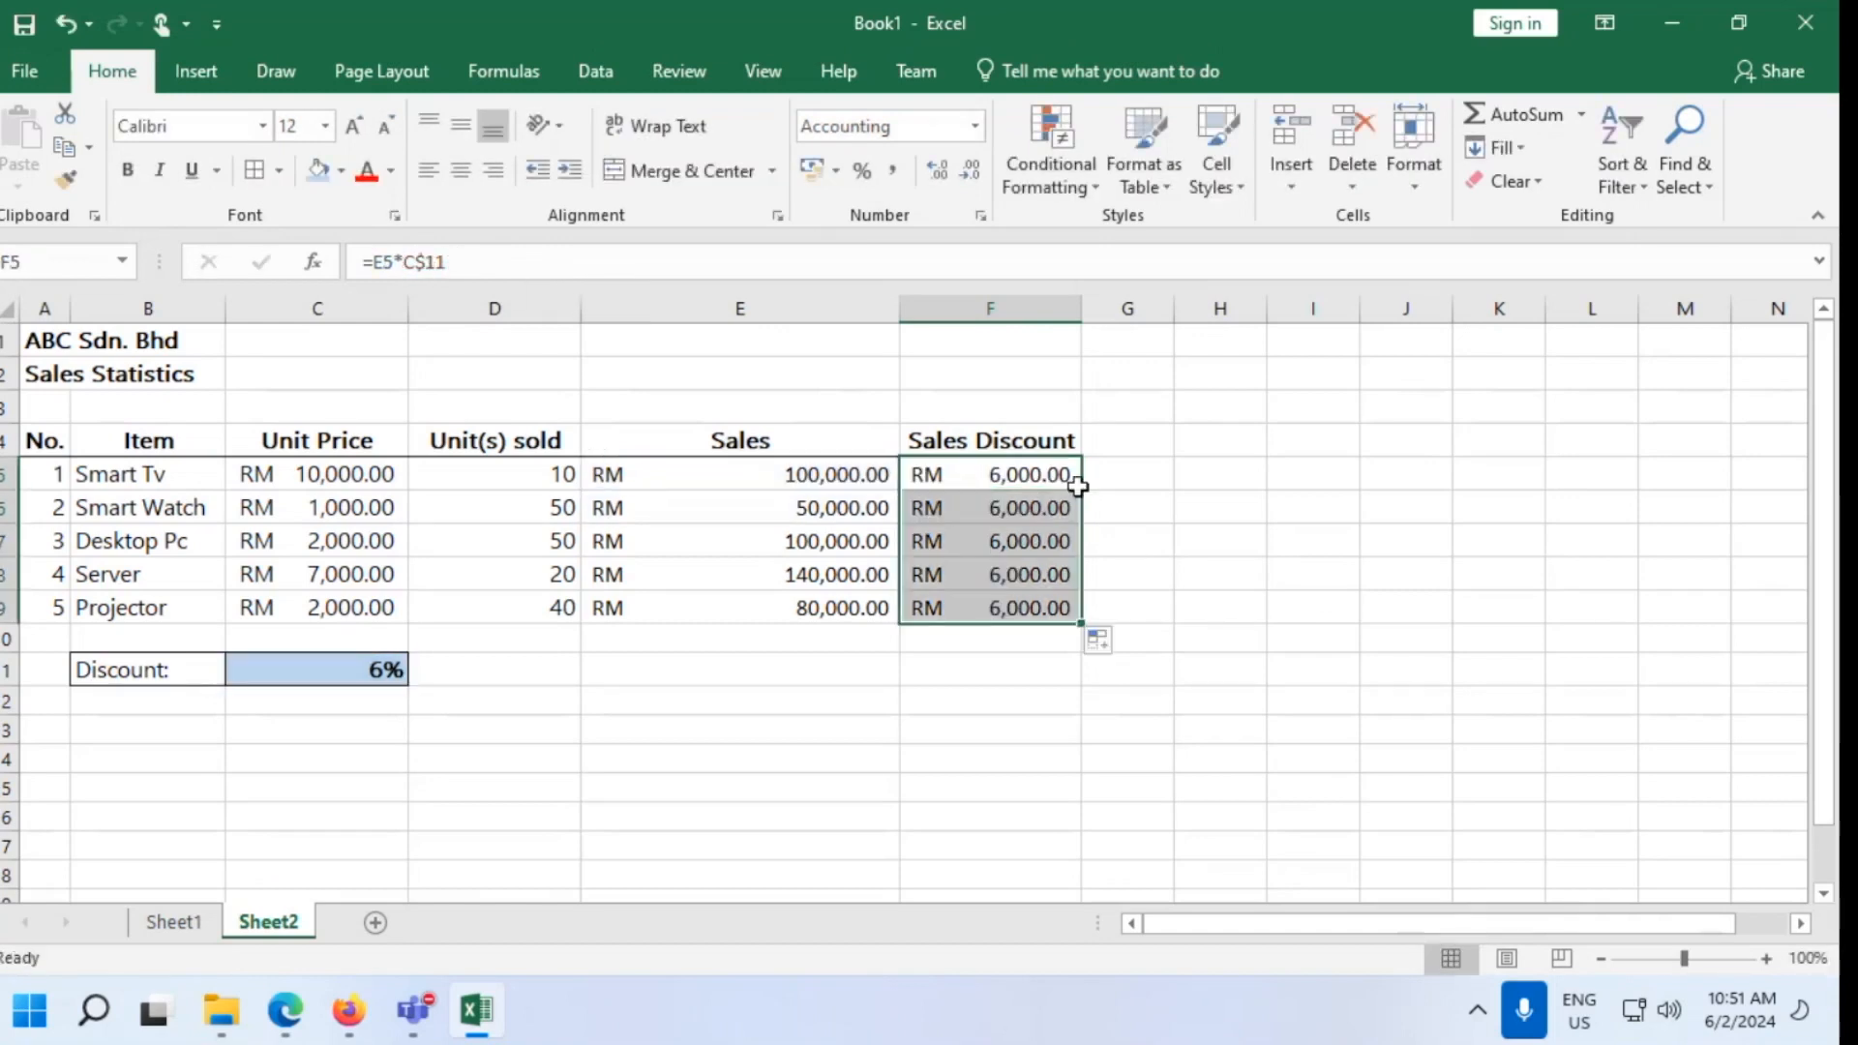
{"action": "left_click", "coordinate": [1025, 697]}
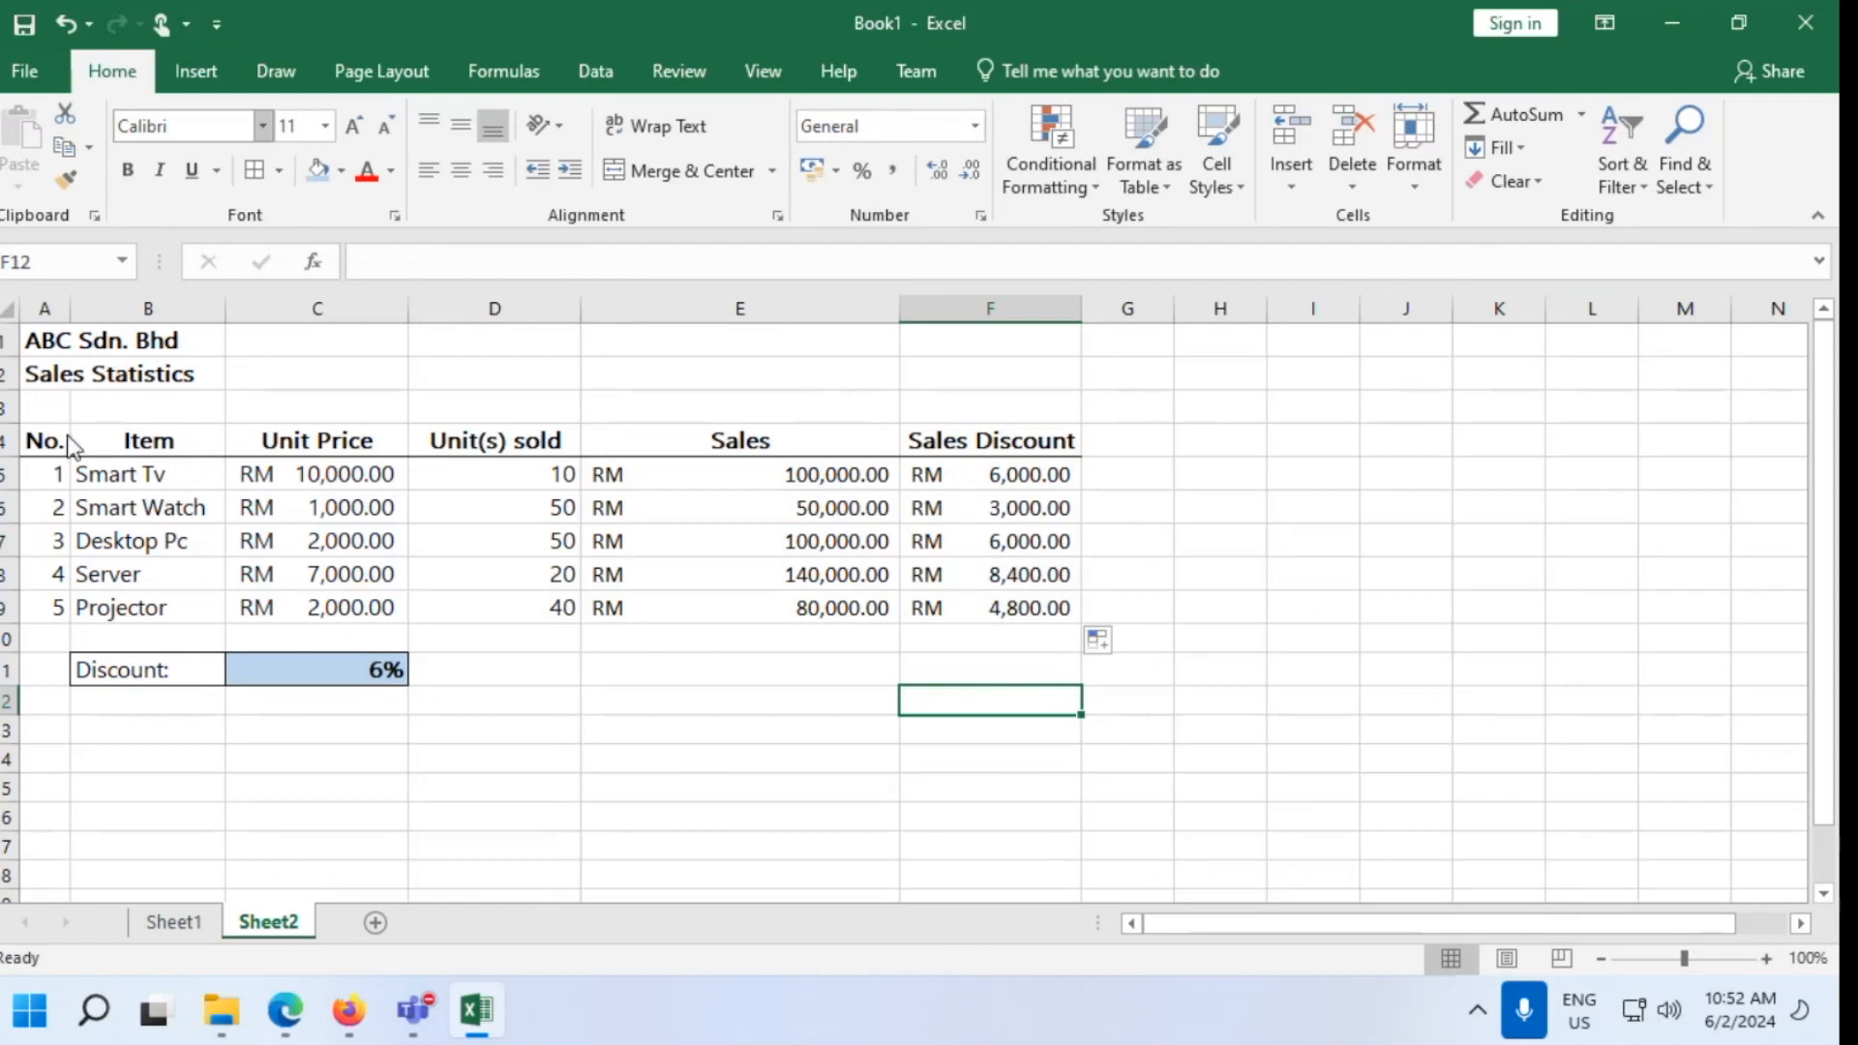
Switch to the Excel self-study guide PDF in Edge and skim from the absolute reference example to the IF function arguments
{"action": "left_click", "coordinate": [284, 1010]}
{"action": "scroll", "coordinate": [835, 781], "scroll_direction": "down", "scroll_amount": 7}
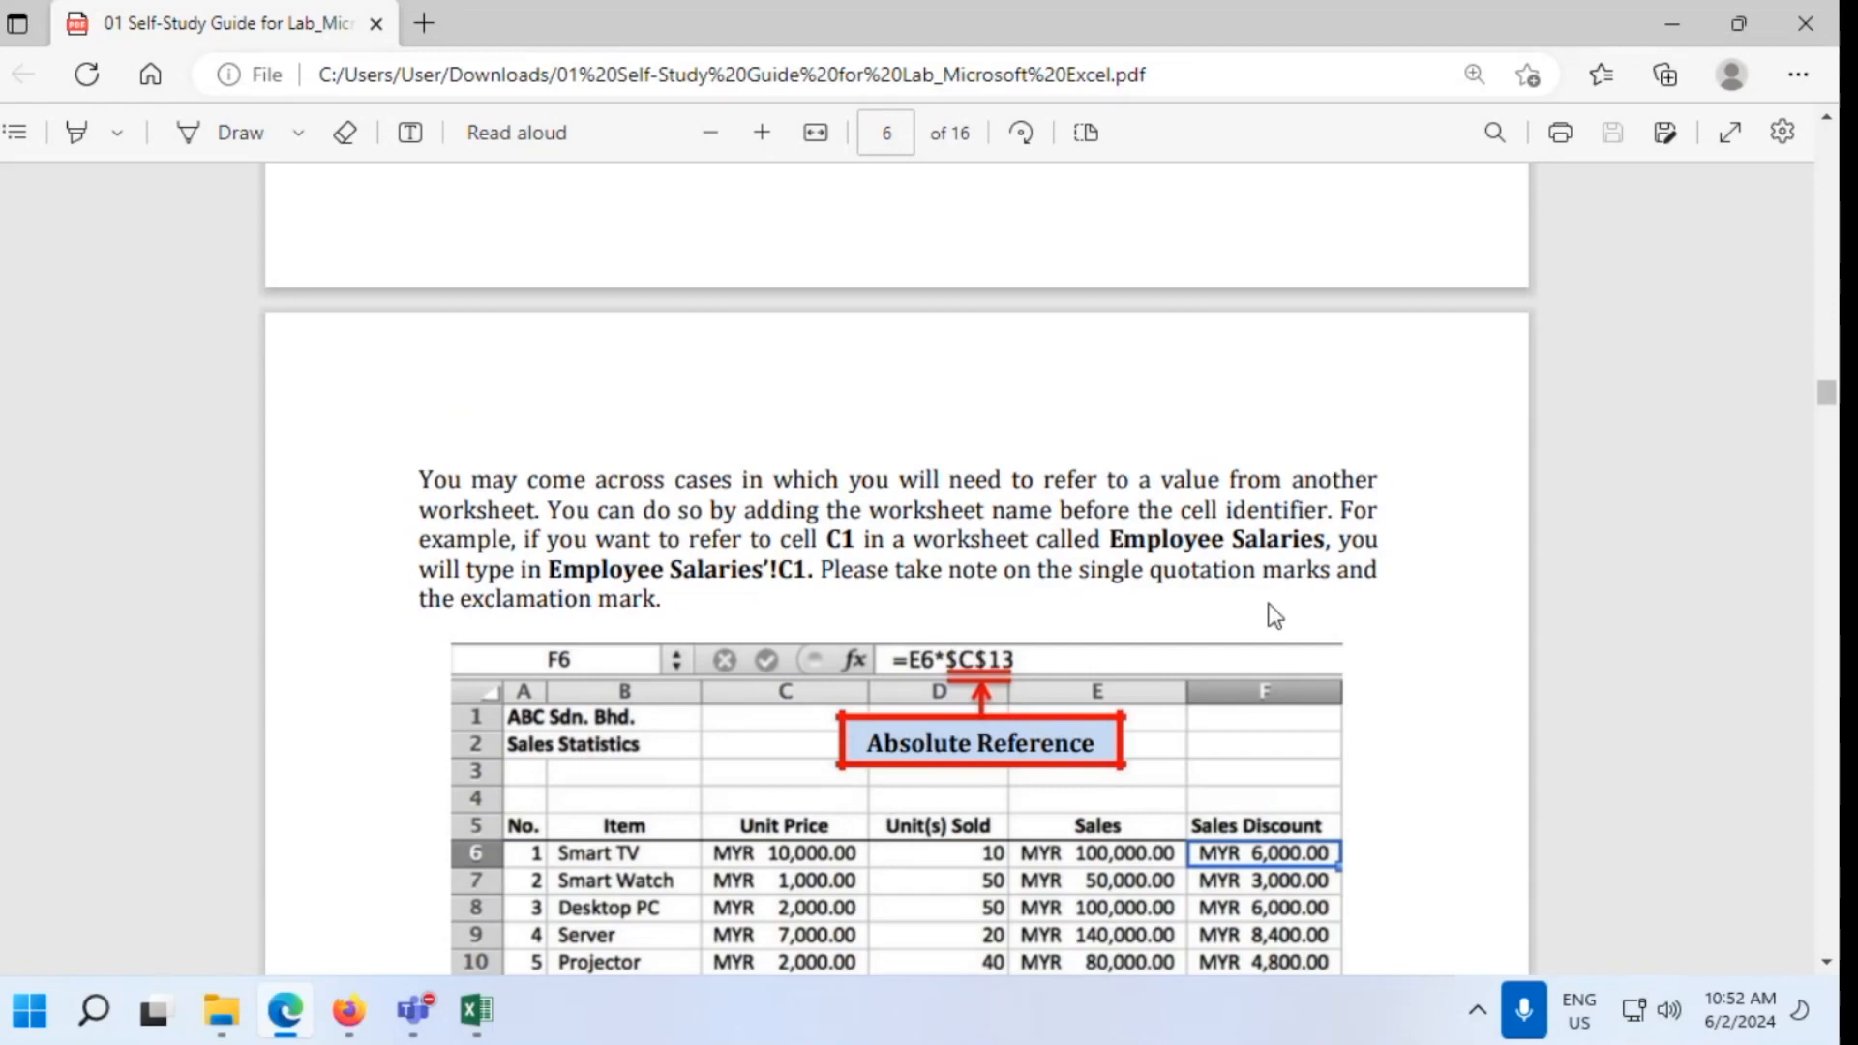
{"action": "scroll", "coordinate": [1278, 617], "scroll_direction": "down", "scroll_amount": 3}
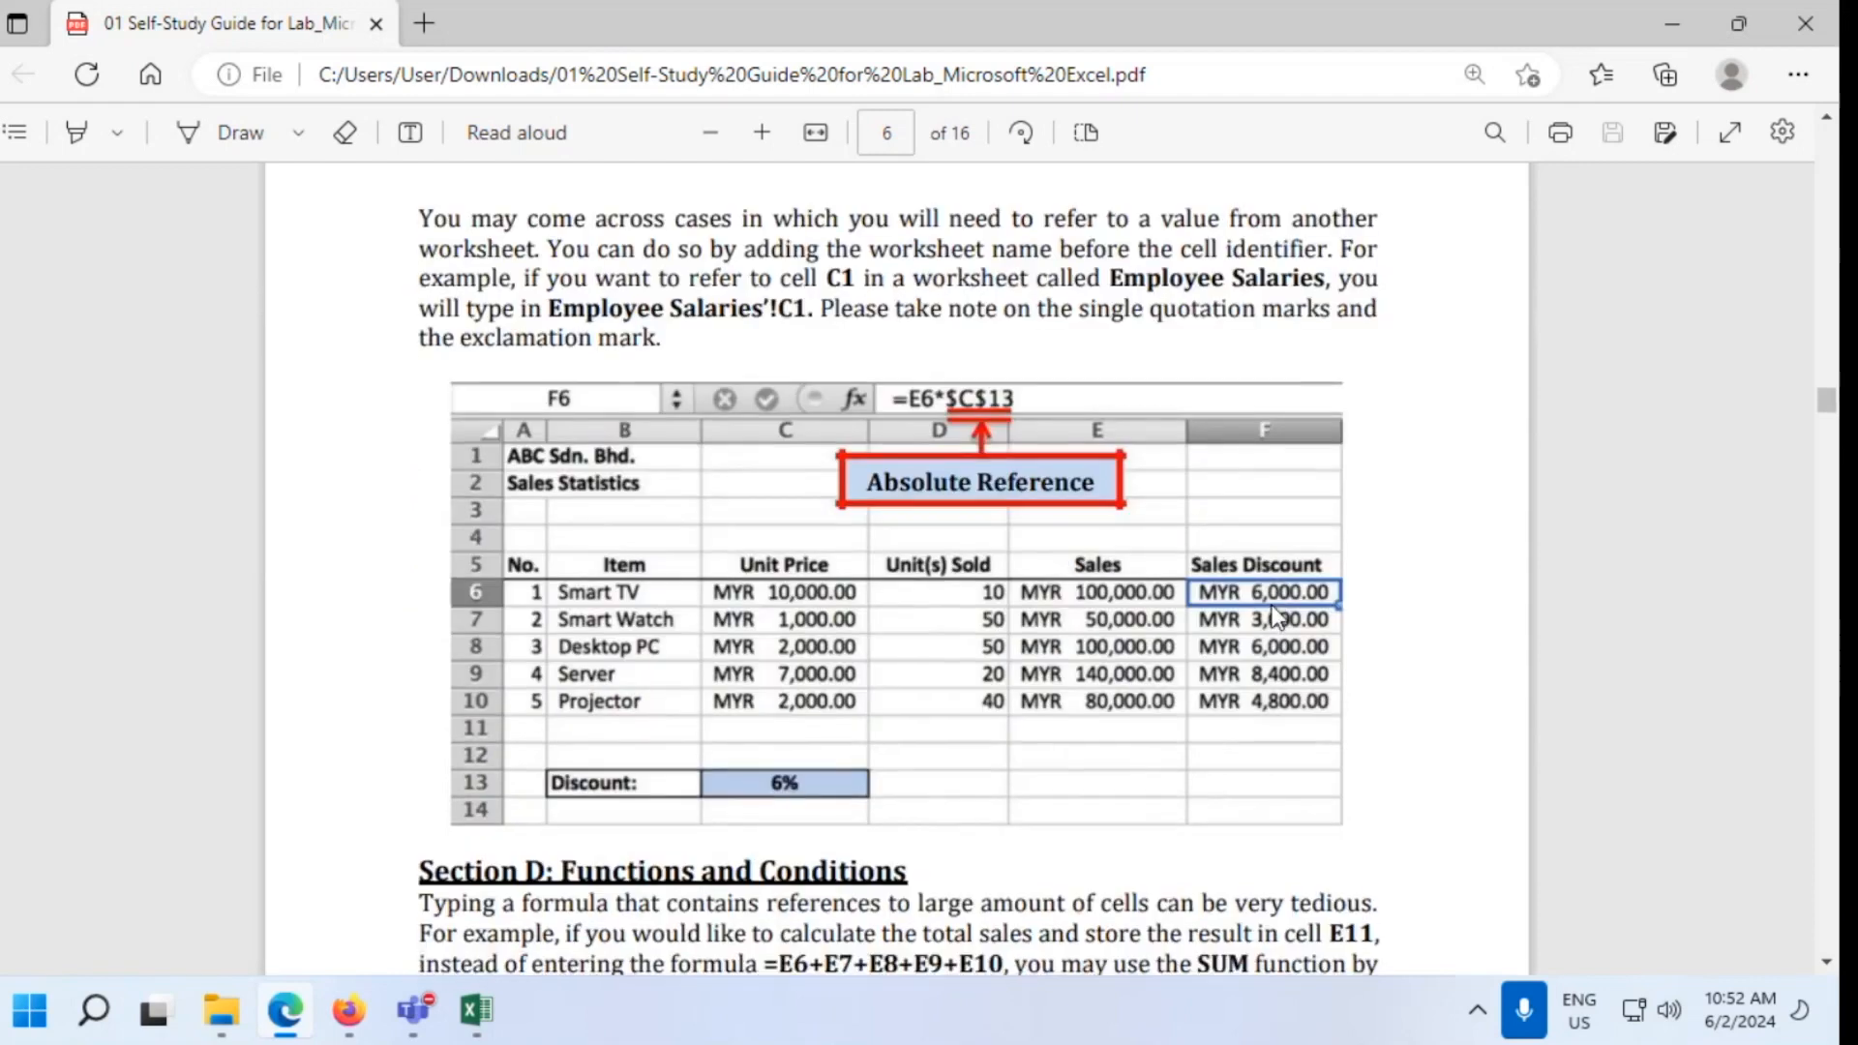
{"action": "scroll", "coordinate": [1277, 616], "scroll_direction": "down", "scroll_amount": 2}
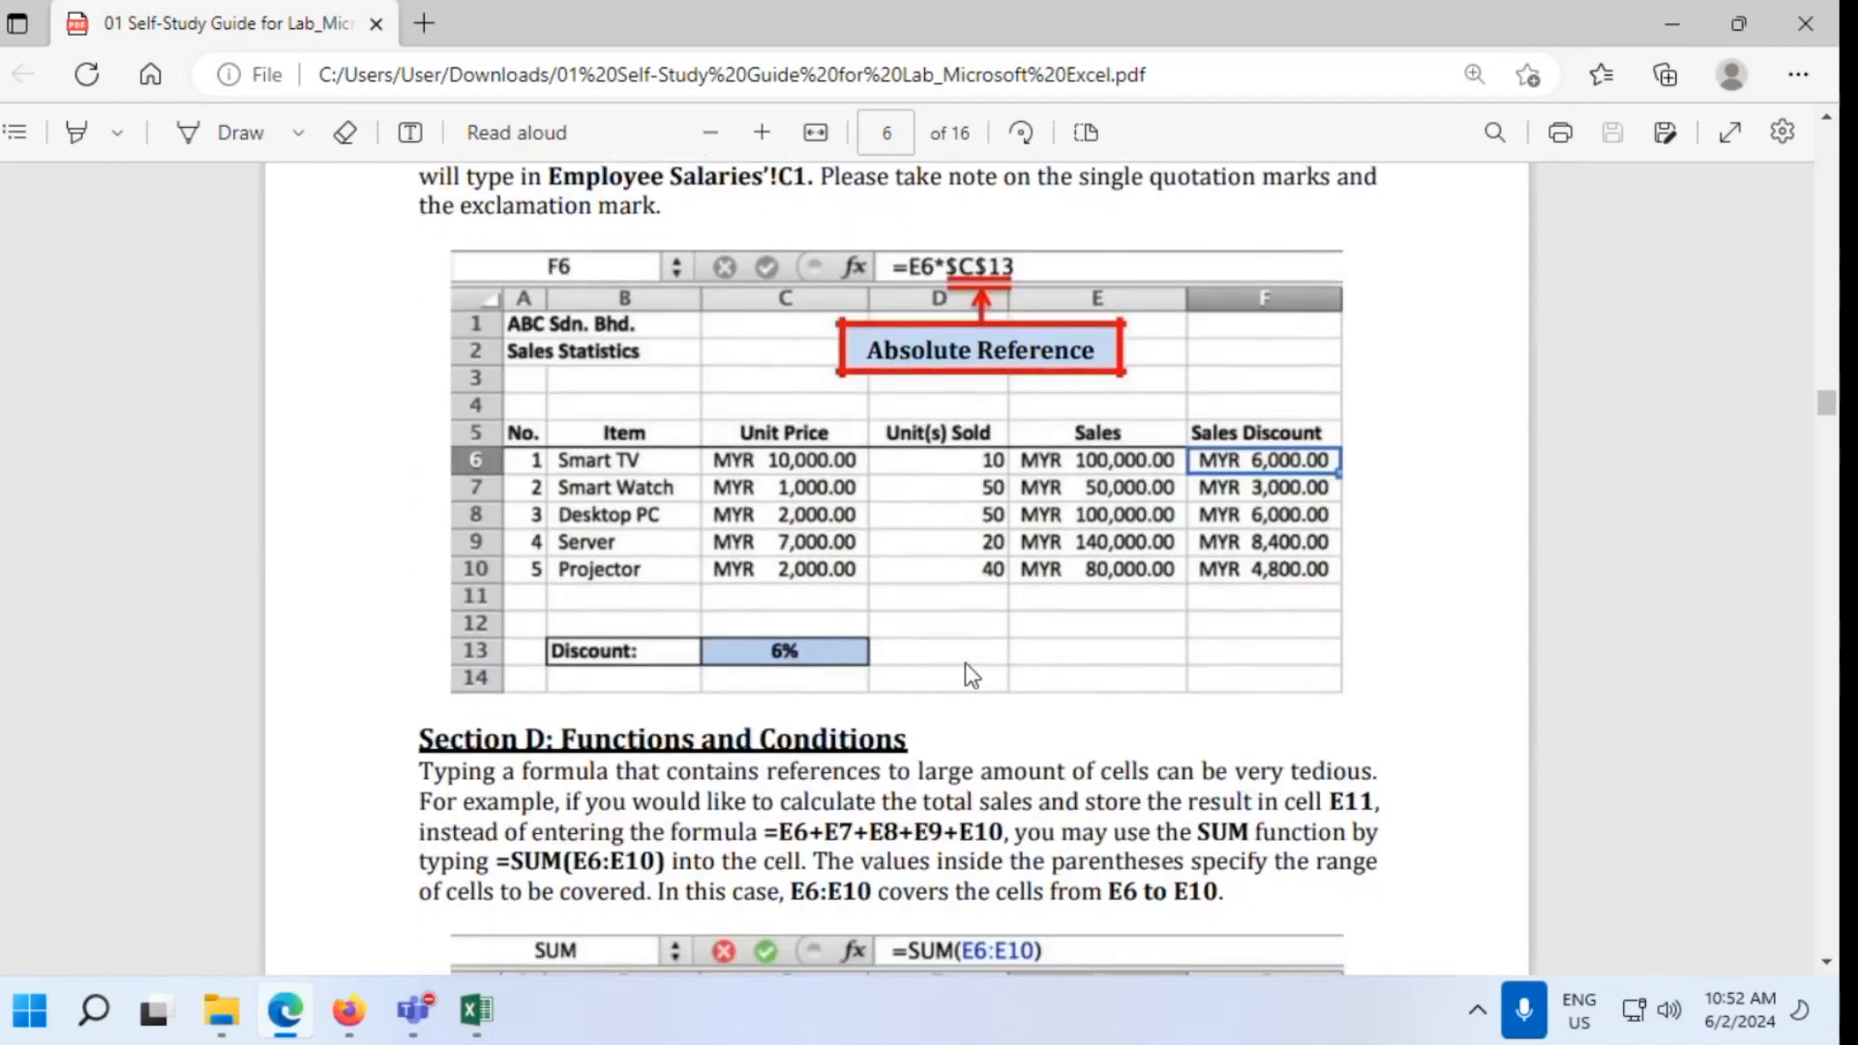
{"action": "scroll", "coordinate": [842, 662], "scroll_direction": "up", "scroll_amount": 2}
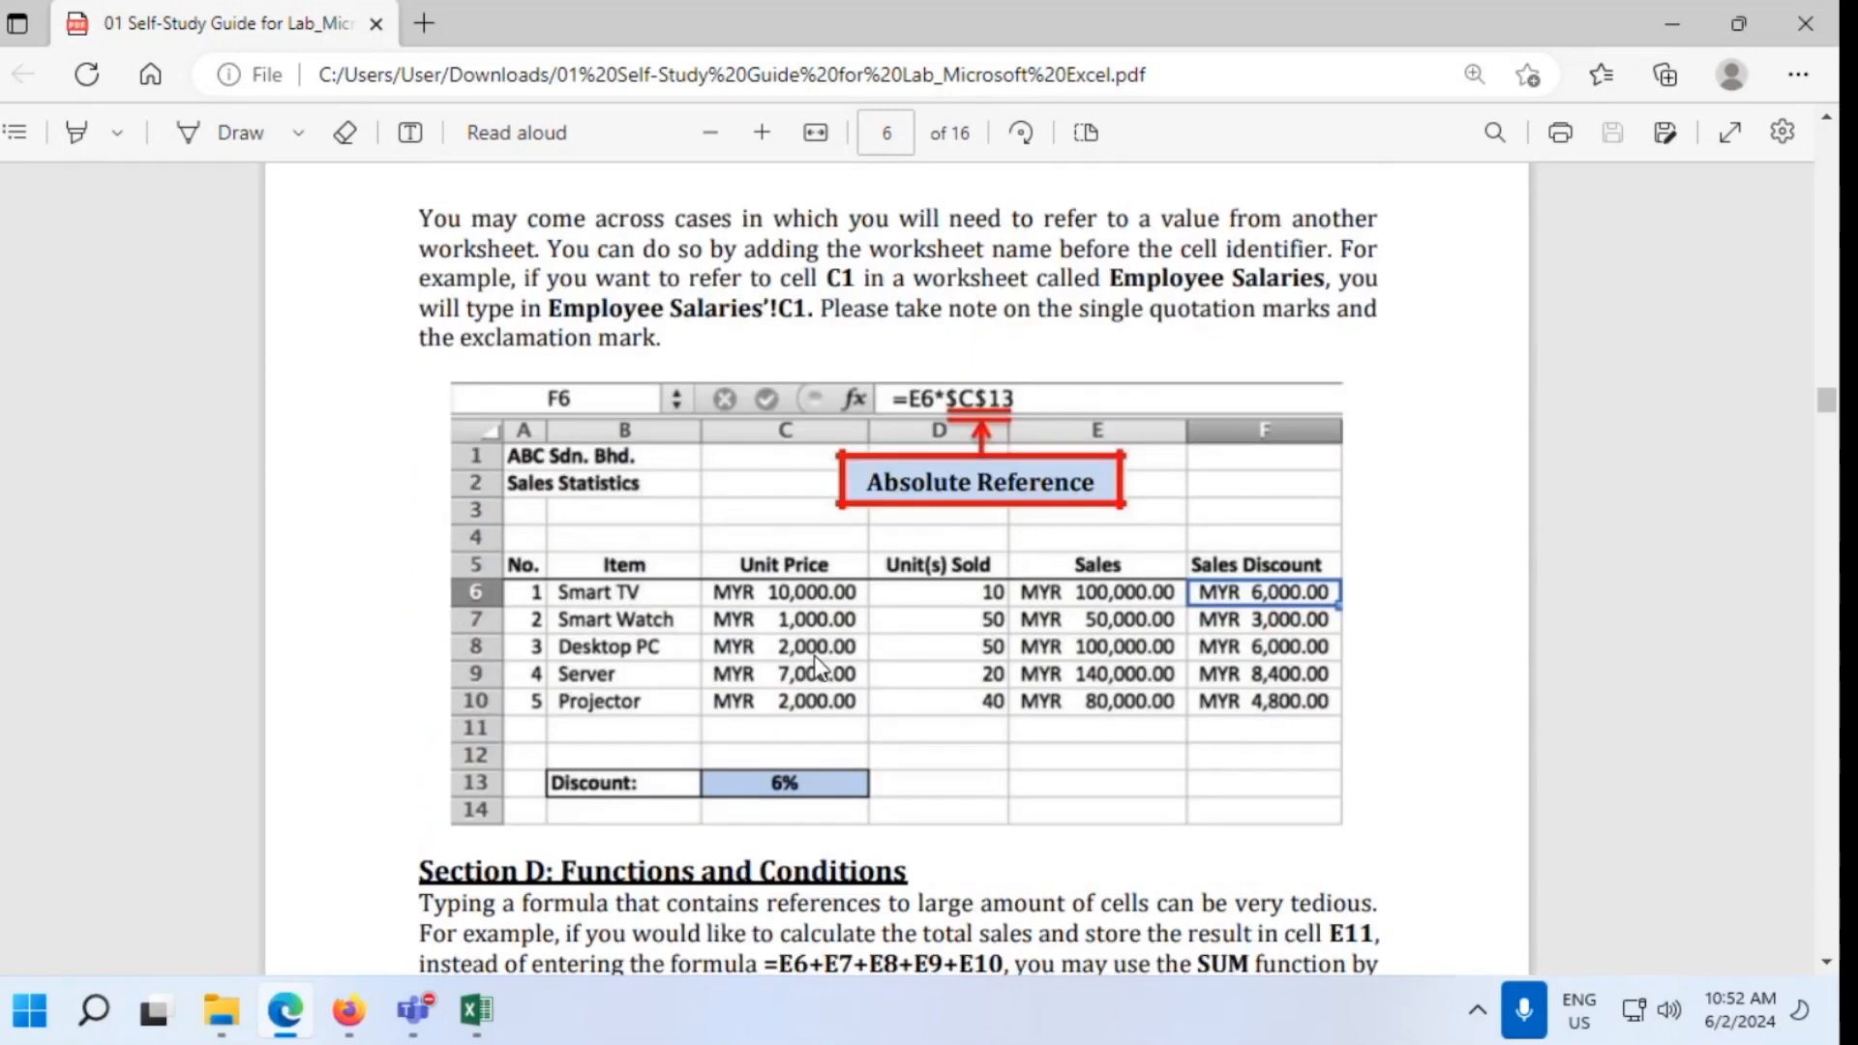
{"action": "scroll", "coordinate": [816, 665], "scroll_direction": "up", "scroll_amount": 4}
{"action": "scroll", "coordinate": [816, 666], "scroll_direction": "down", "scroll_amount": 8}
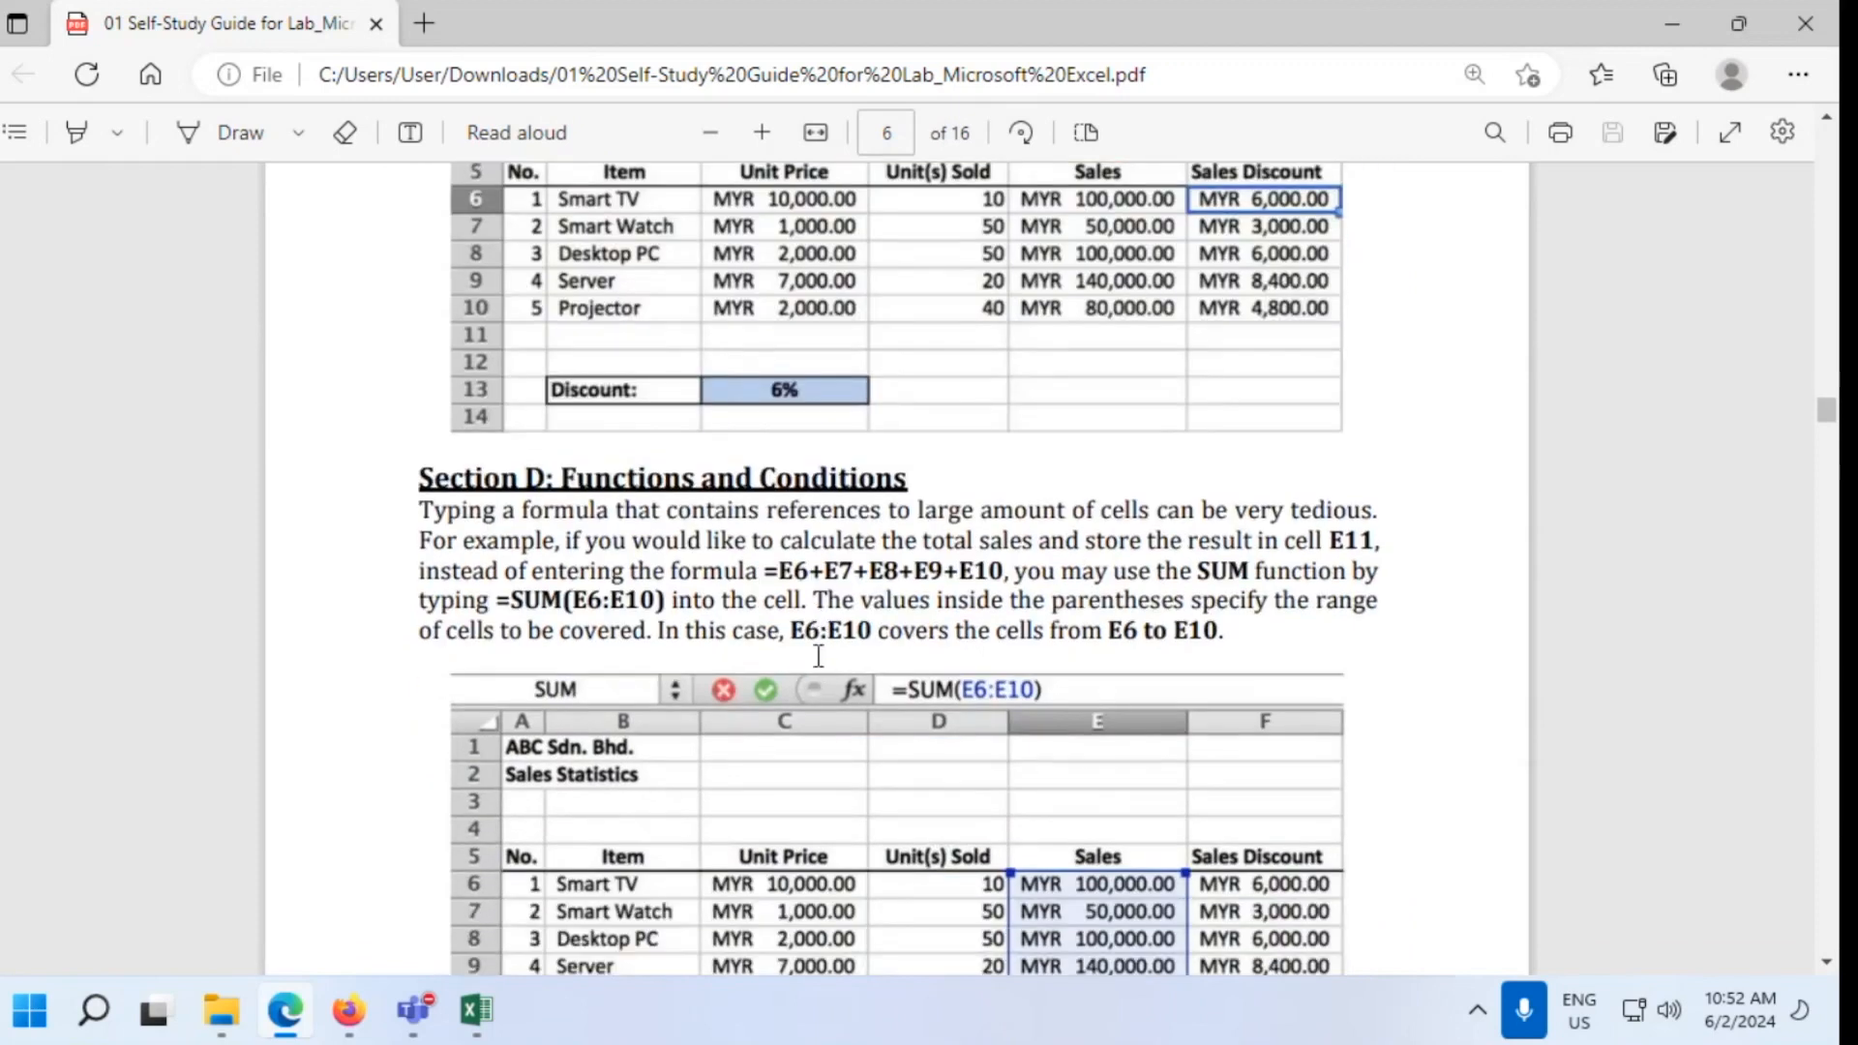
{"action": "scroll", "coordinate": [818, 656], "scroll_direction": "down", "scroll_amount": 8}
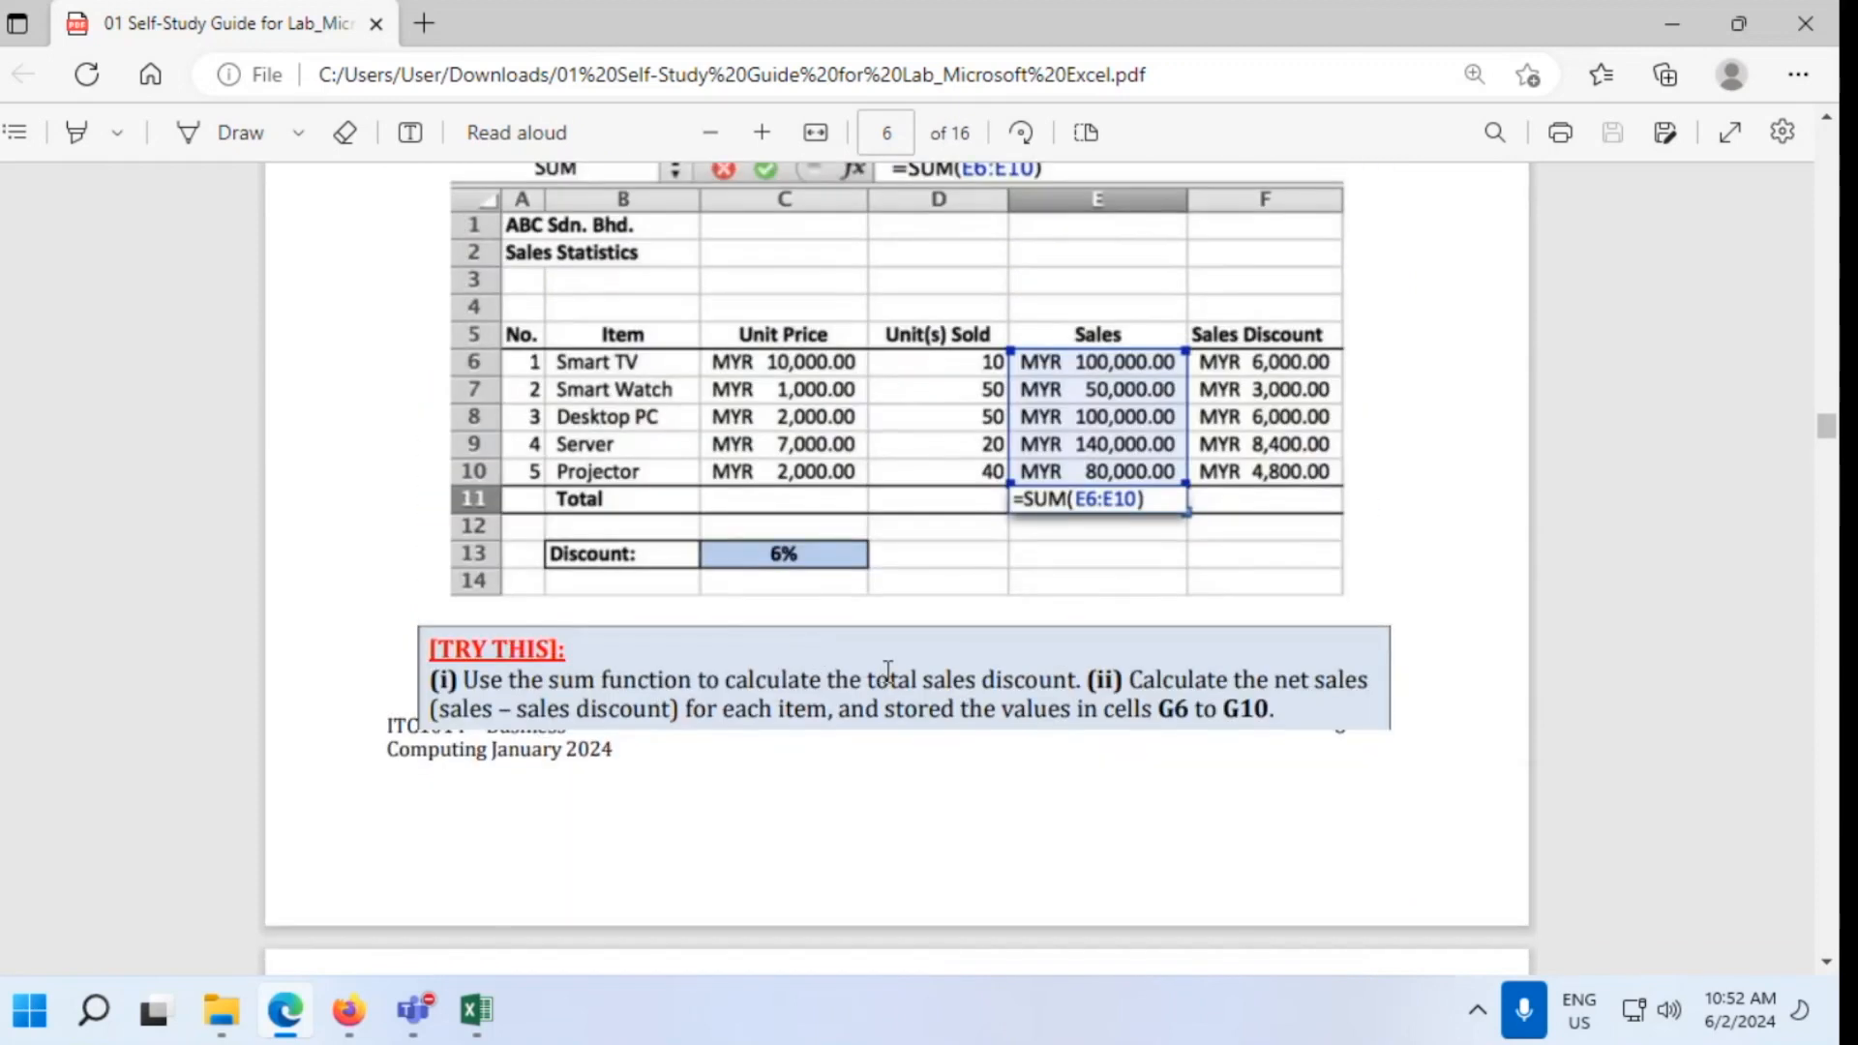
{"action": "scroll", "coordinate": [884, 674], "scroll_direction": "down", "scroll_amount": 15}
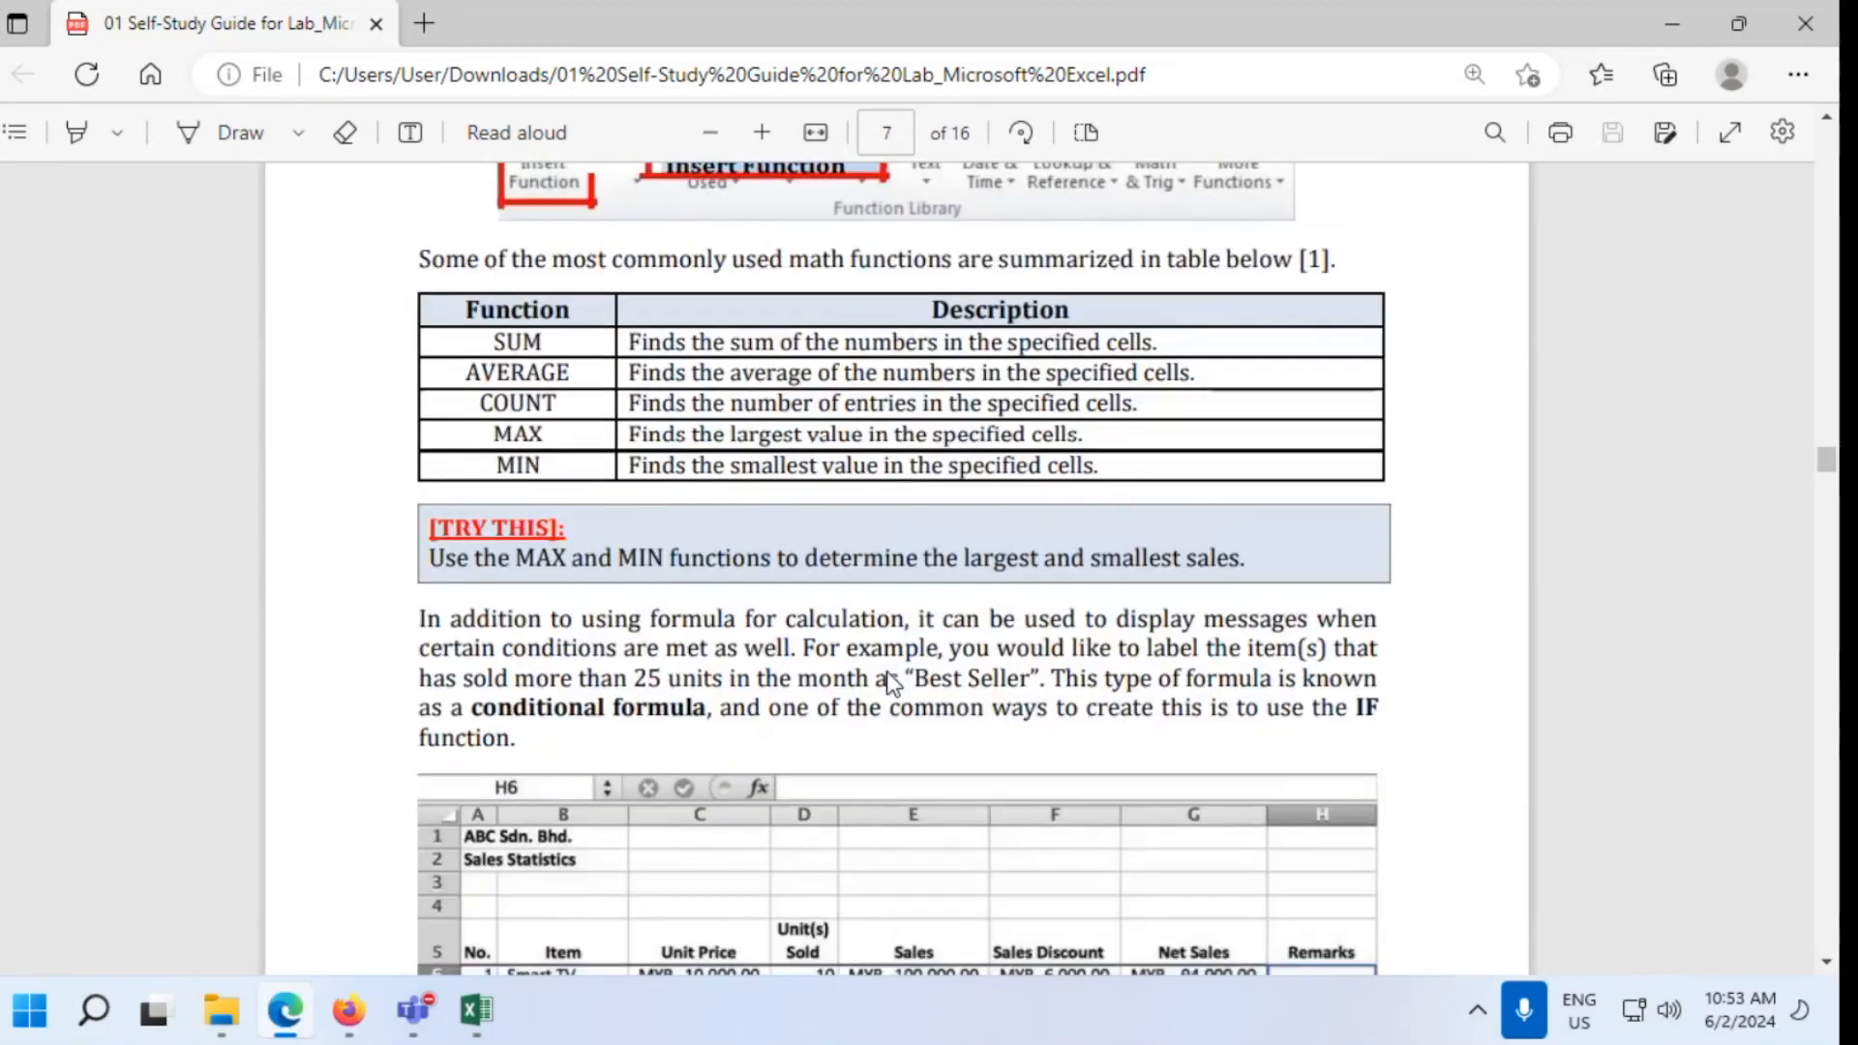
{"action": "scroll", "coordinate": [890, 683], "scroll_direction": "down", "scroll_amount": 8}
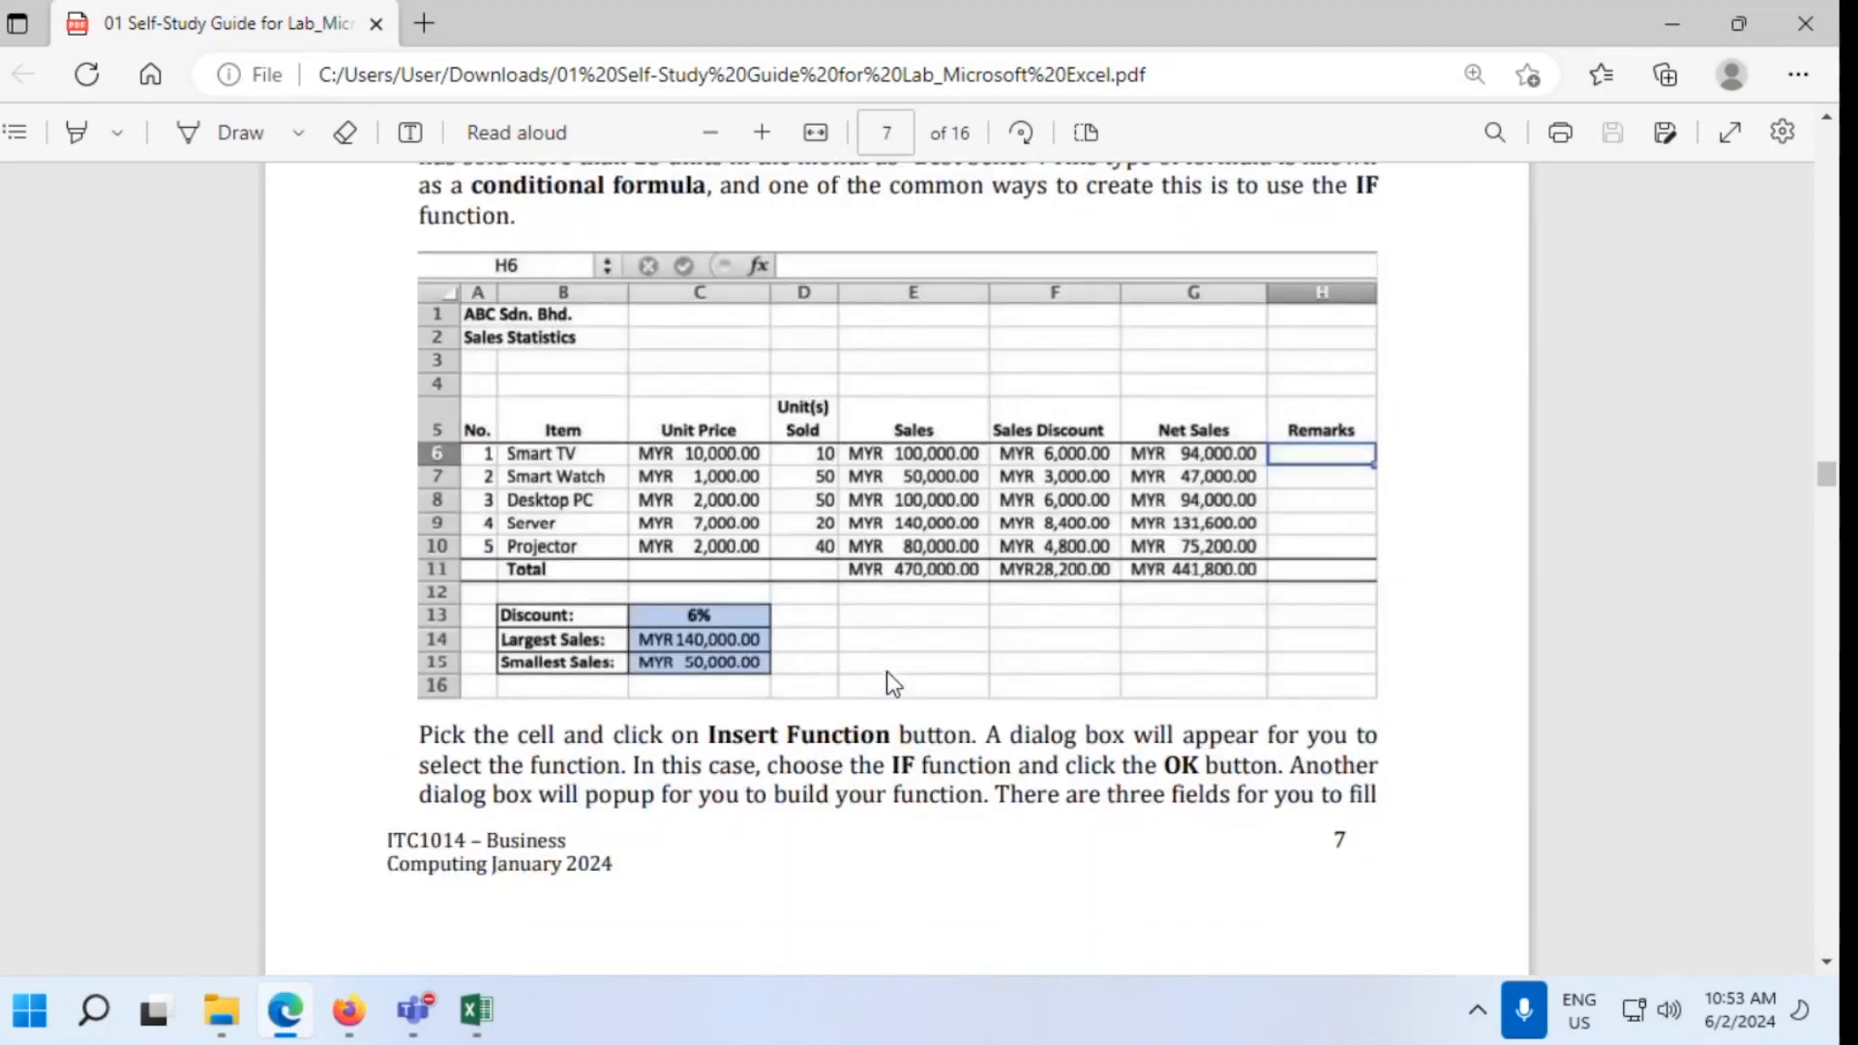
{"action": "scroll", "coordinate": [887, 671], "scroll_direction": "down", "scroll_amount": 15}
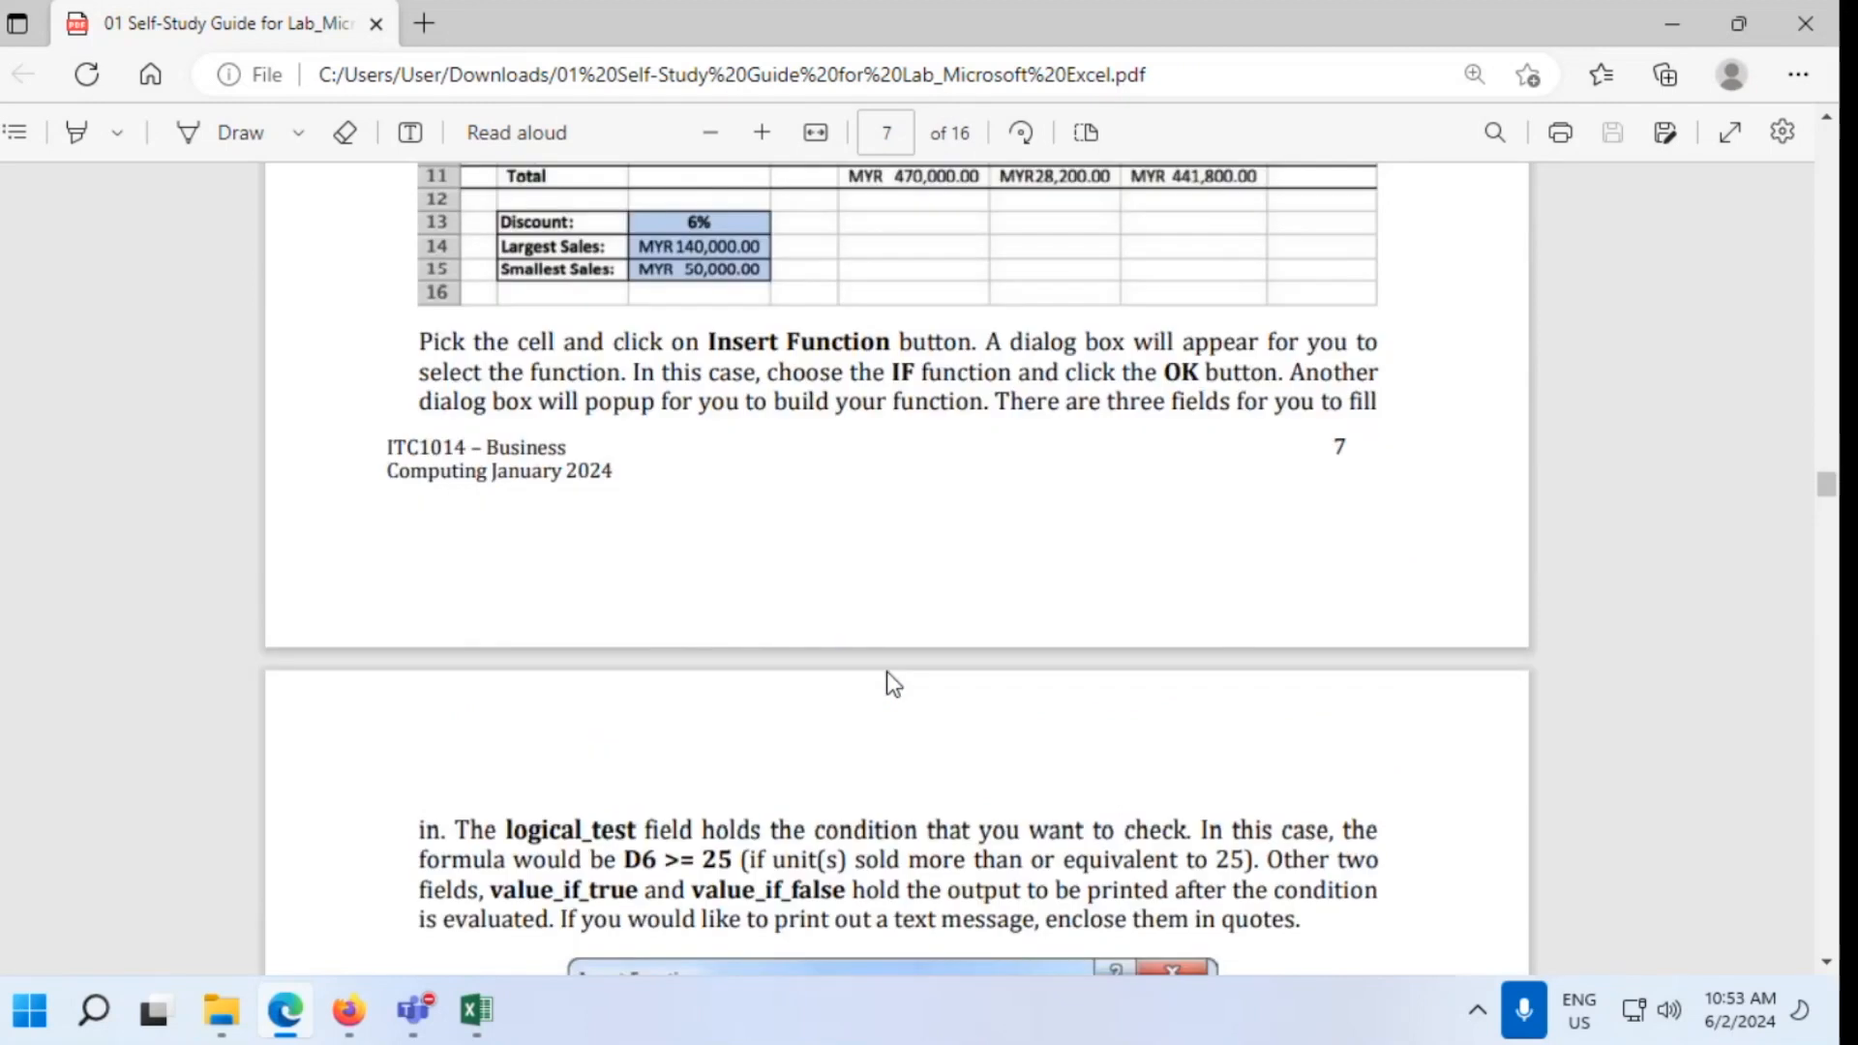
{"action": "scroll", "coordinate": [887, 672], "scroll_direction": "down", "scroll_amount": 10}
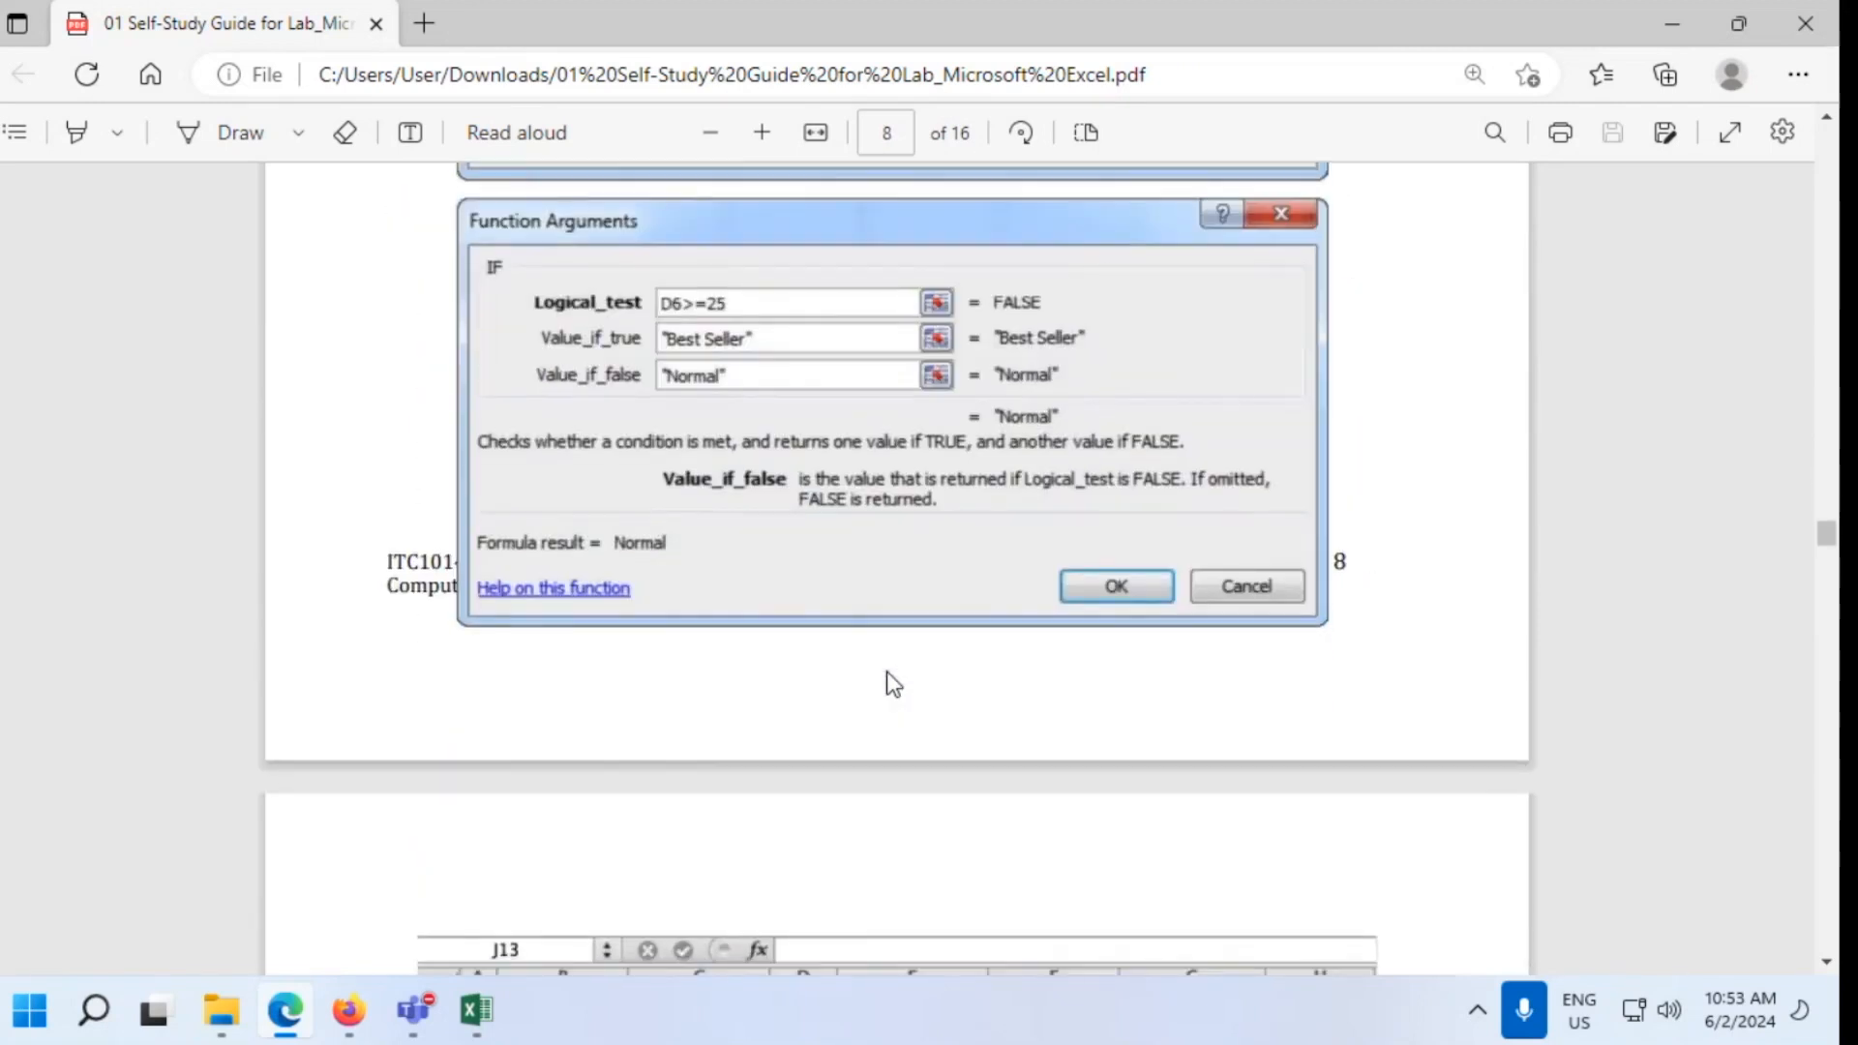
Review the guide's SUM section and its note on referring to a value from another worksheet, and return to Excel
{"action": "scroll", "coordinate": [887, 672], "scroll_direction": "up", "scroll_amount": 20}
{"action": "scroll", "coordinate": [886, 672], "scroll_direction": "up", "scroll_amount": 20}
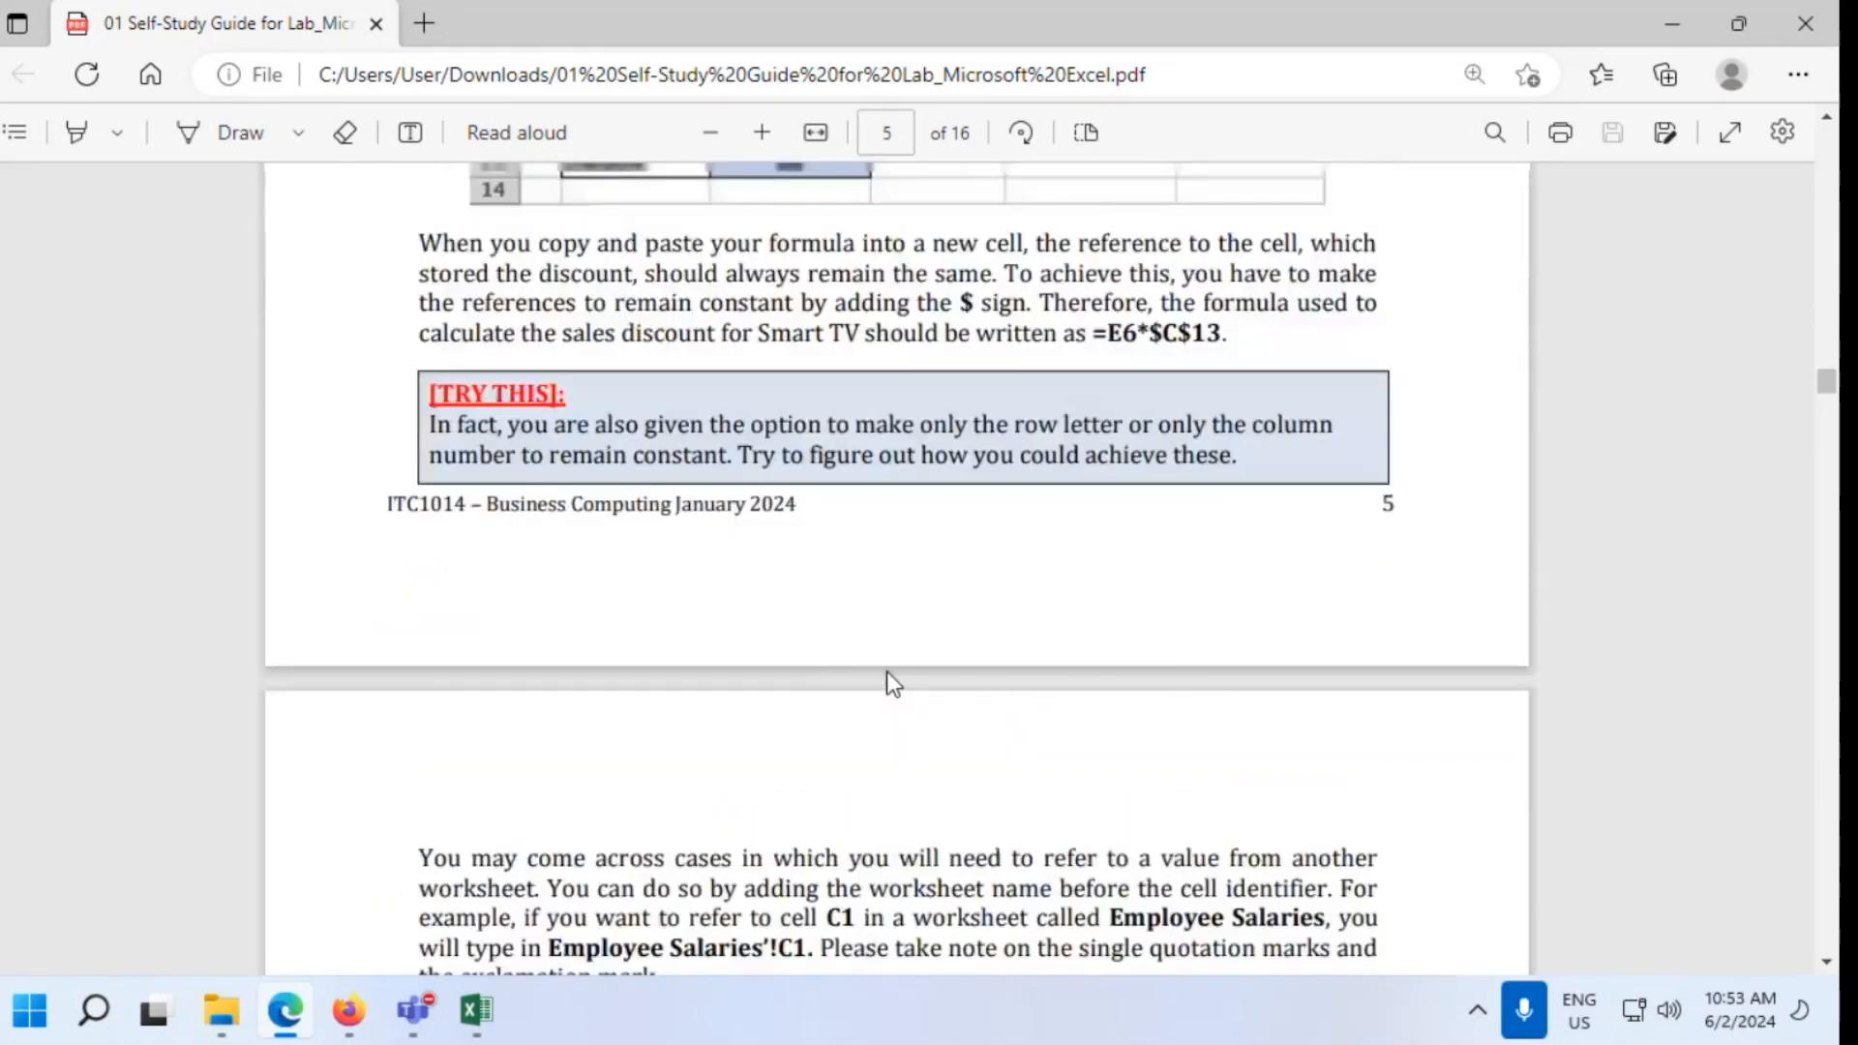
{"action": "scroll", "coordinate": [887, 670], "scroll_direction": "up", "scroll_amount": 9}
{"action": "scroll", "coordinate": [886, 670], "scroll_direction": "down", "scroll_amount": 18}
{"action": "scroll", "coordinate": [886, 670], "scroll_direction": "down", "scroll_amount": 10}
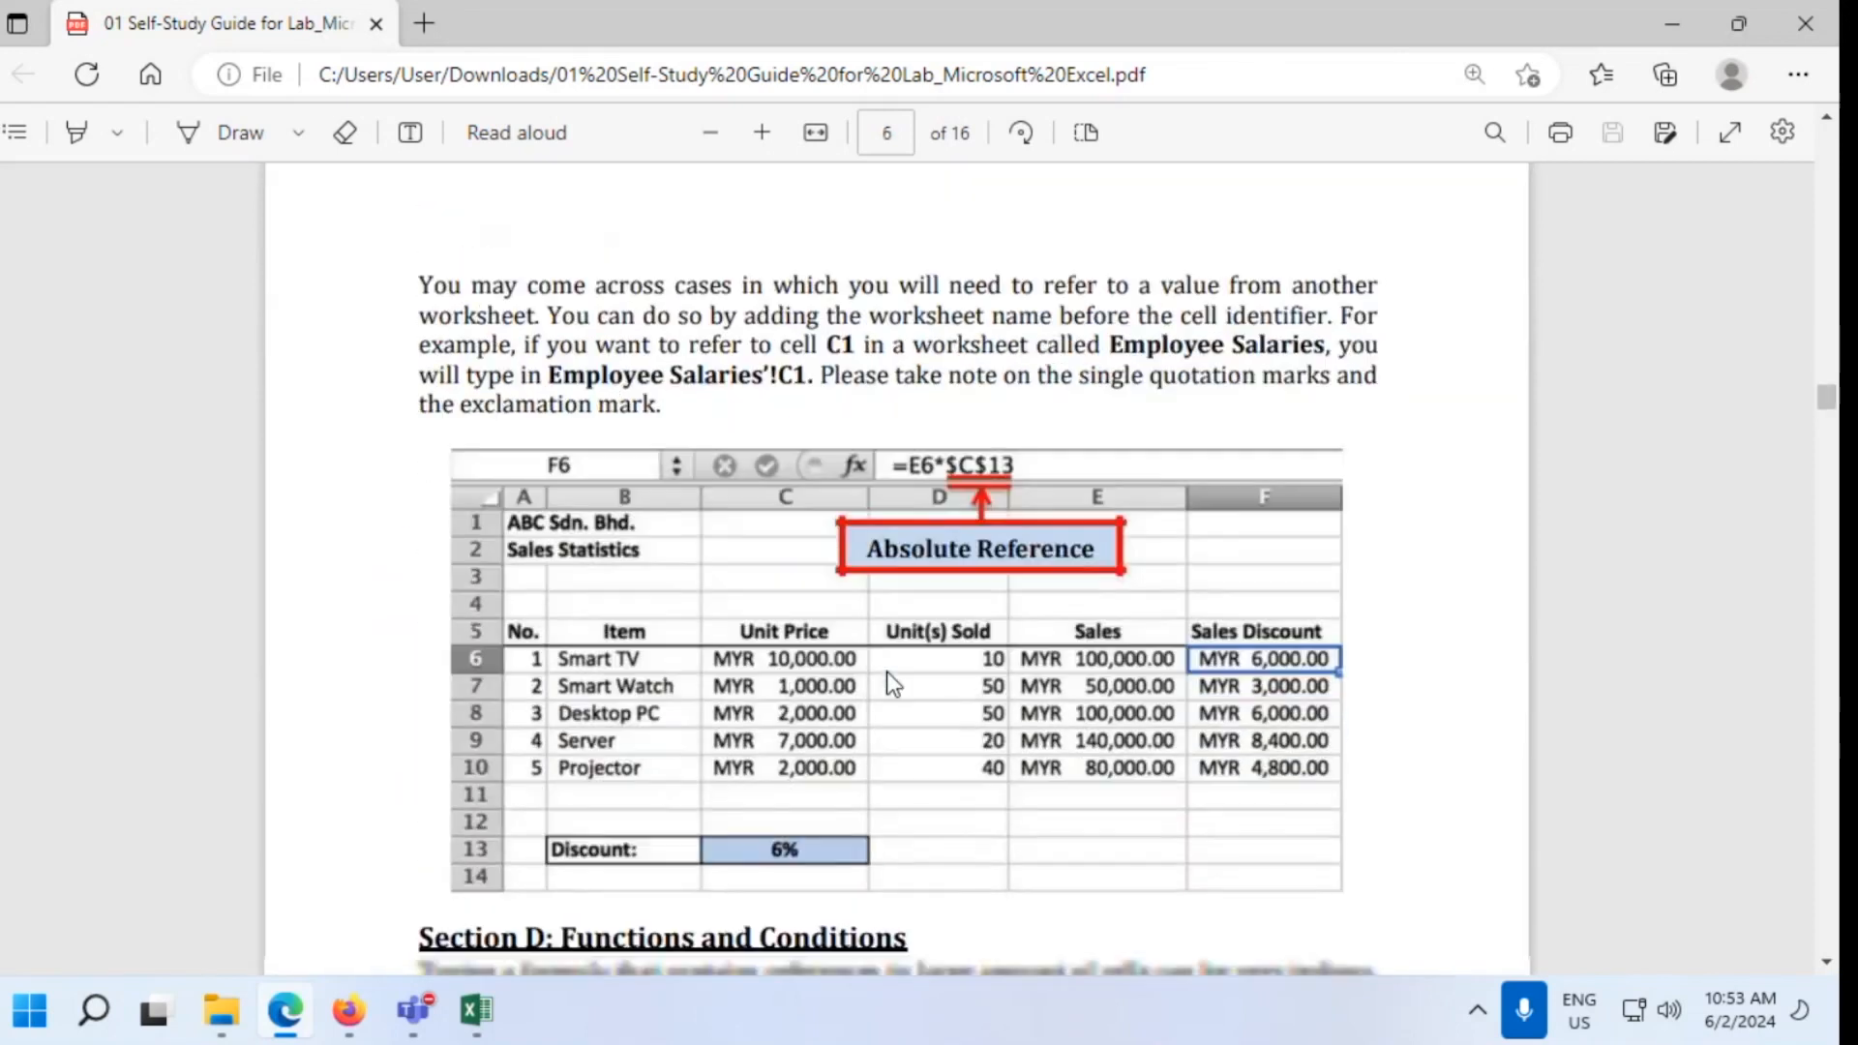
{"action": "scroll", "coordinate": [887, 670], "scroll_direction": "down", "scroll_amount": 6}
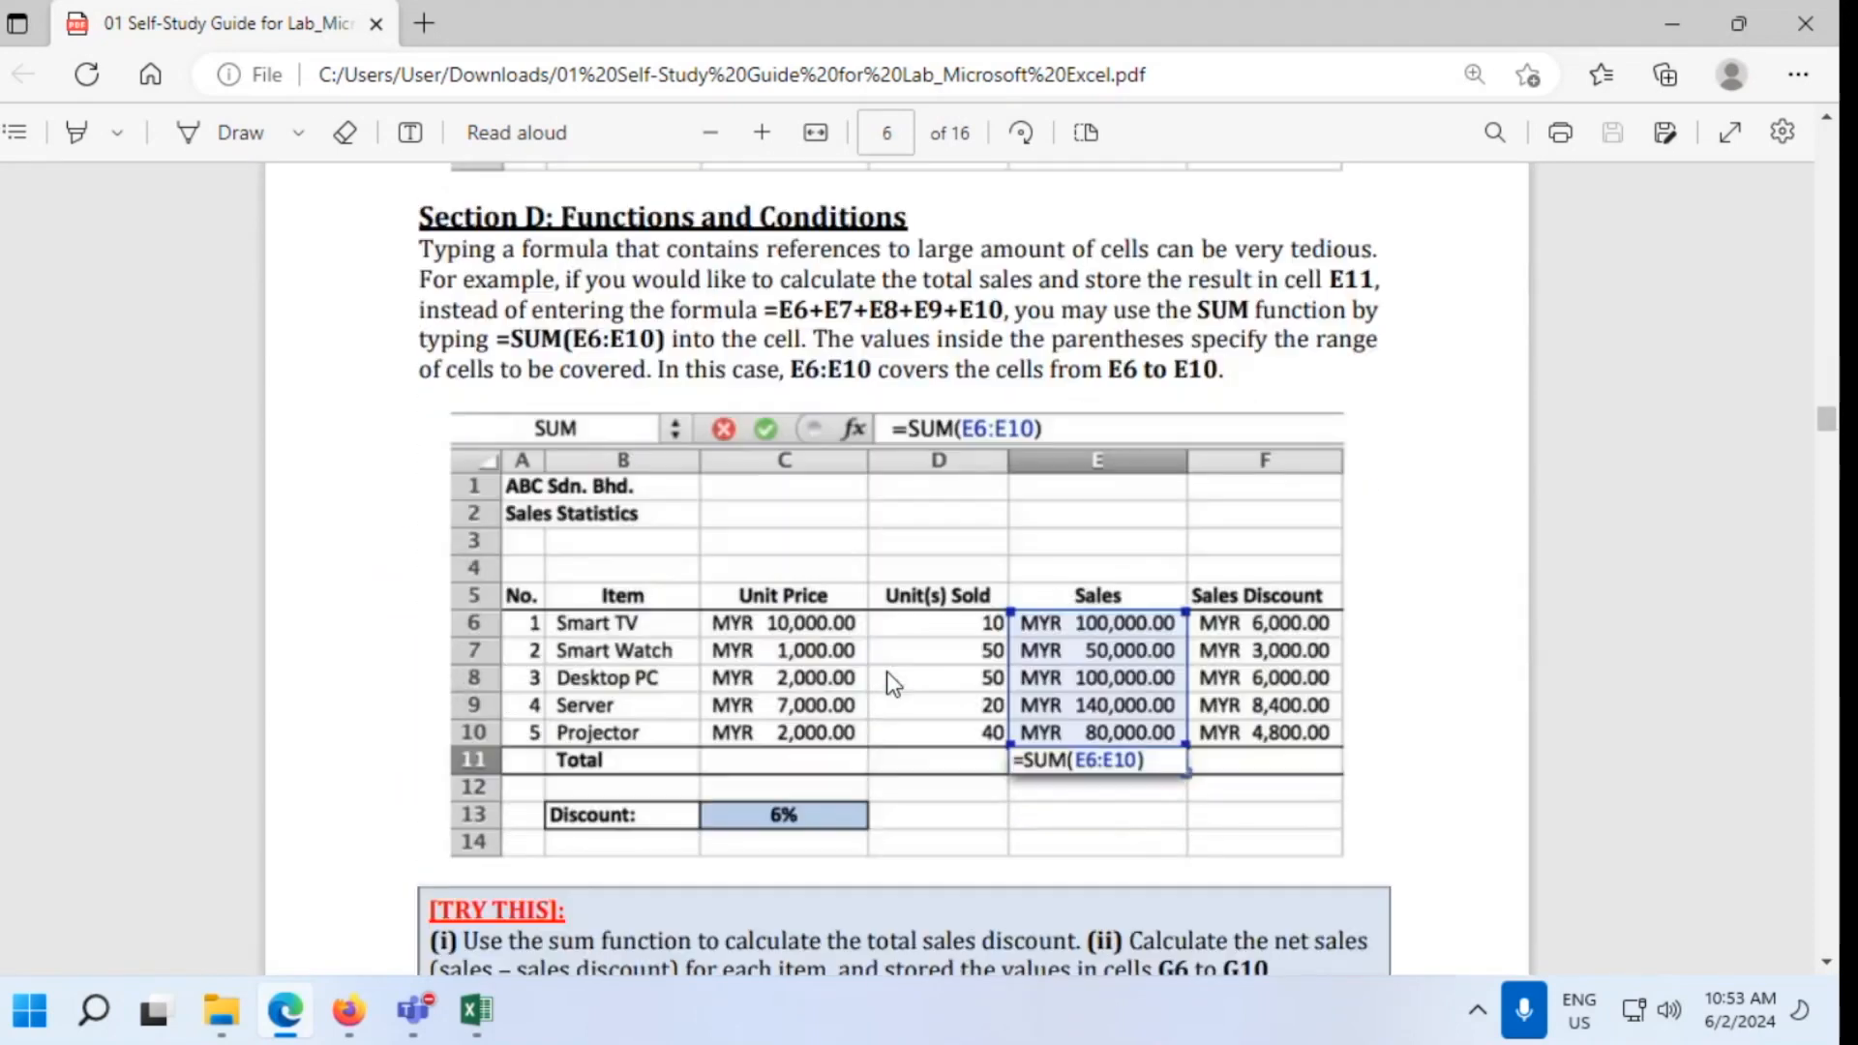
{"action": "scroll", "coordinate": [887, 671], "scroll_direction": "up", "scroll_amount": 1}
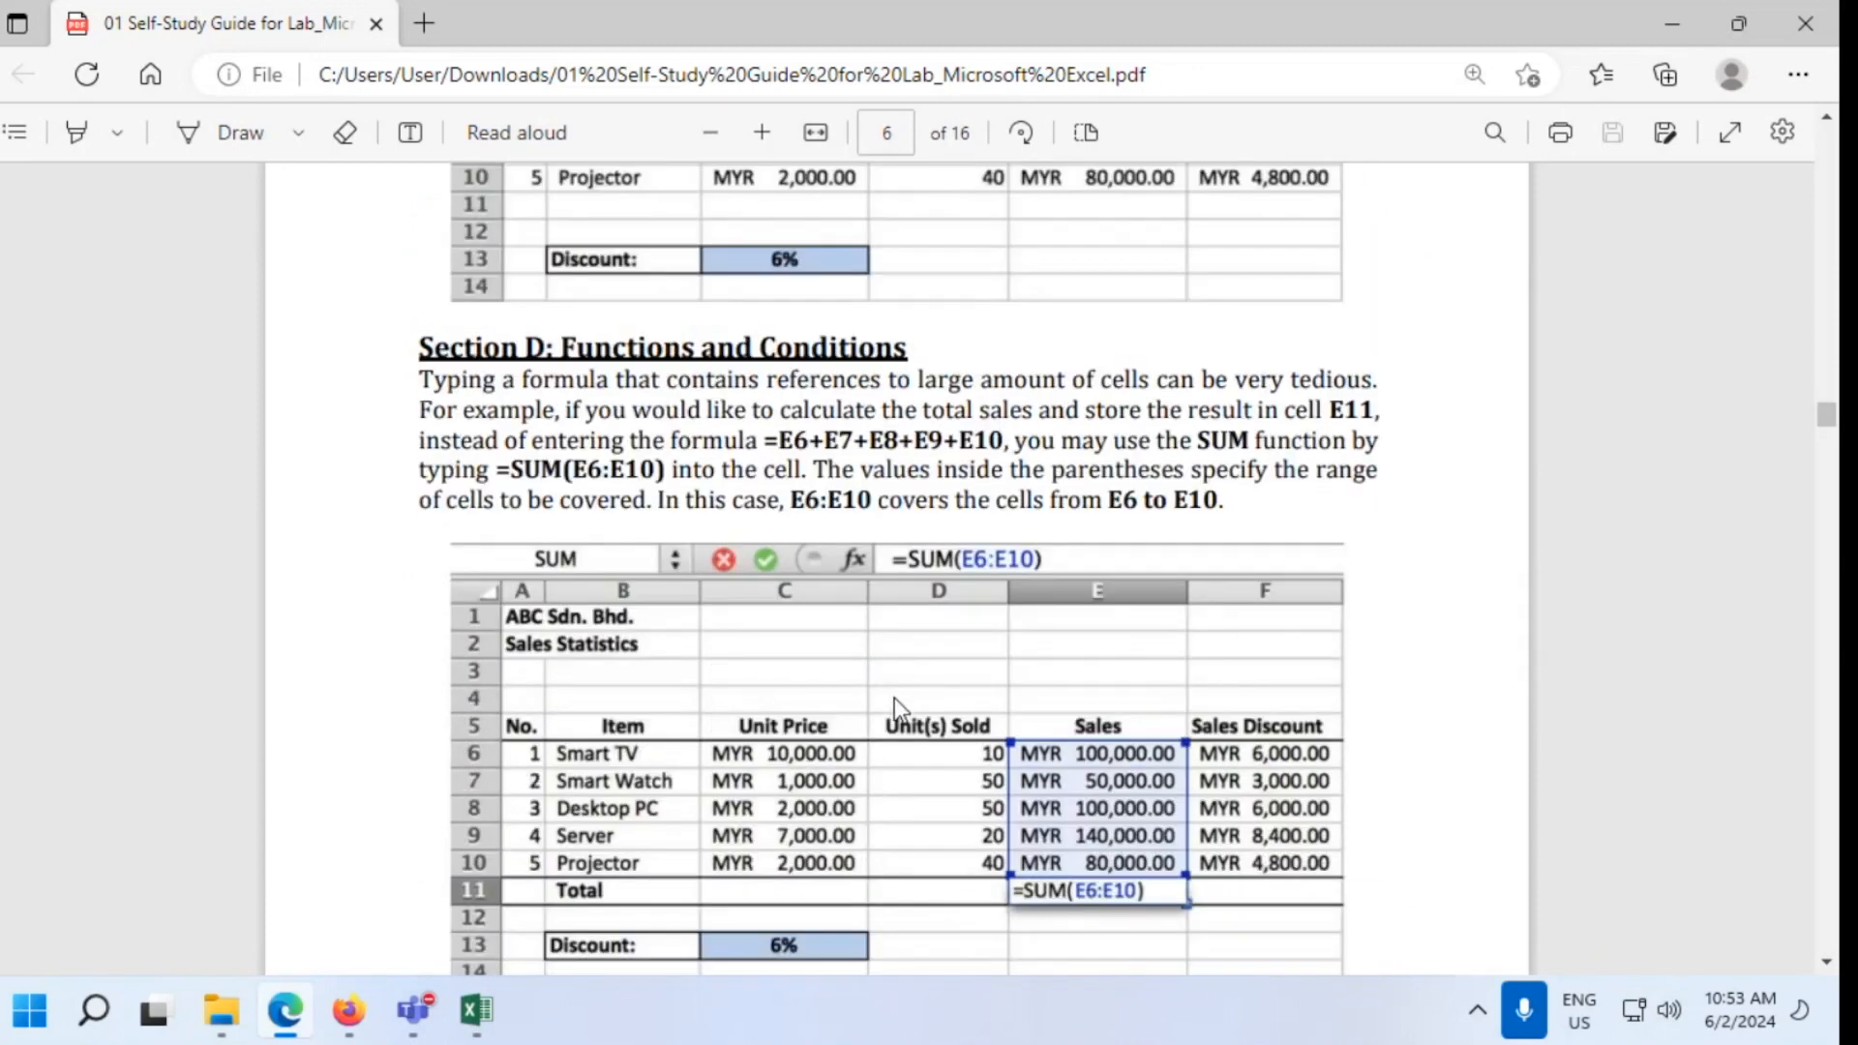
{"action": "scroll", "coordinate": [893, 697], "scroll_direction": "up", "scroll_amount": 6}
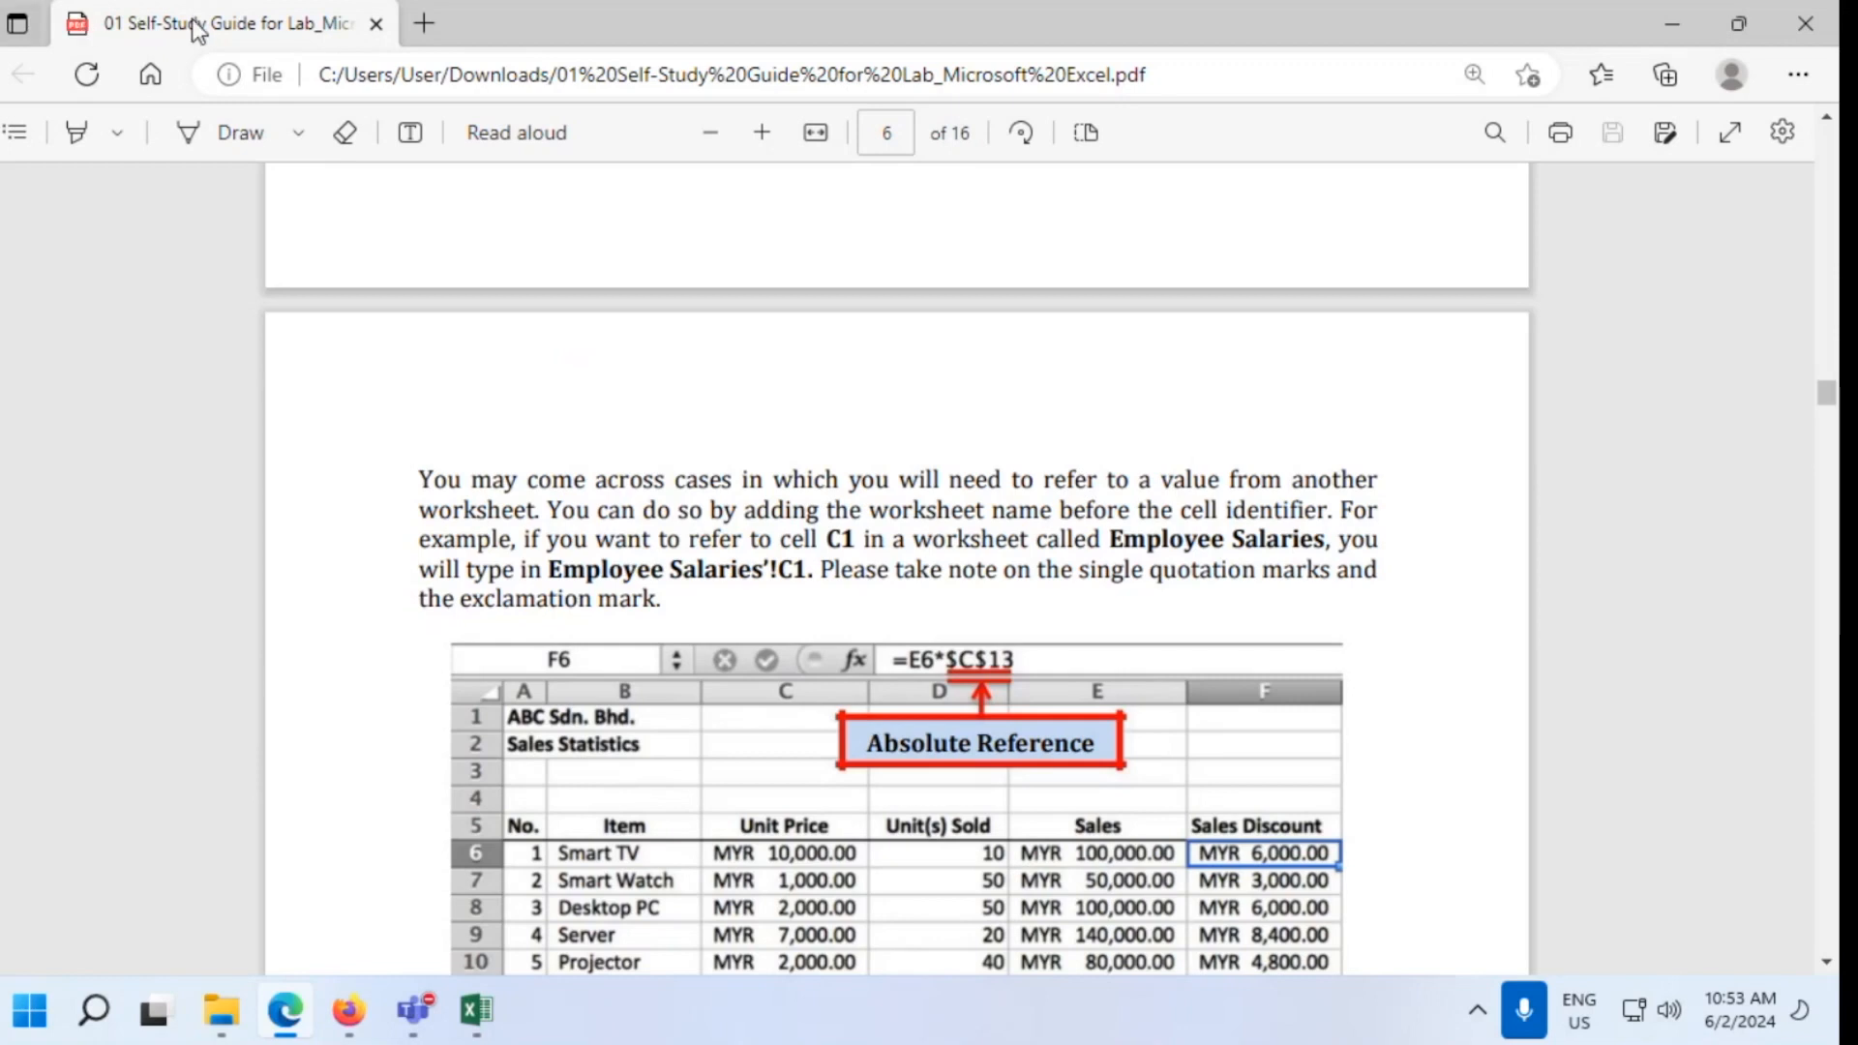
{"action": "left_click", "coordinate": [1663, 15]}
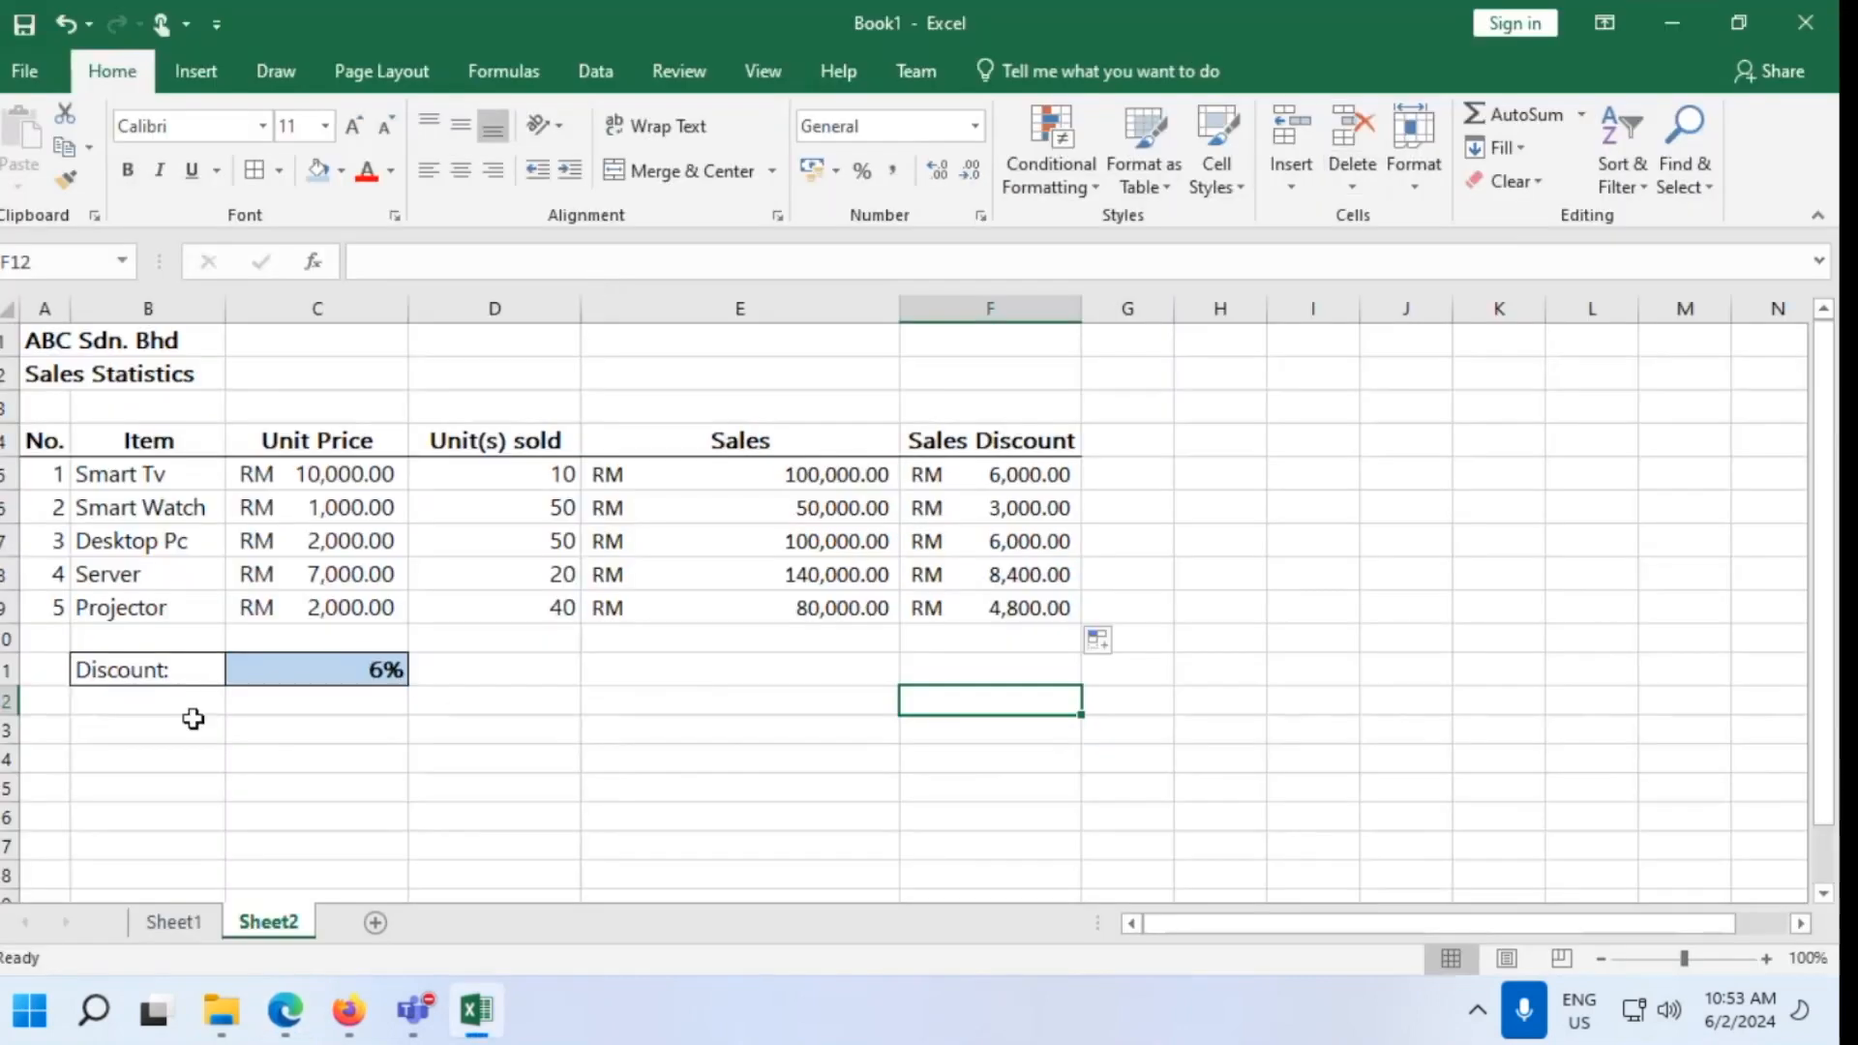
Move the Discount label and its 6% value from B11:C11 on Sheet2 to A3:B3 on Sheet1 and fit column A's width
{"action": "left_click_drag", "start_coordinate": [166, 666], "coordinate": [331, 669]}
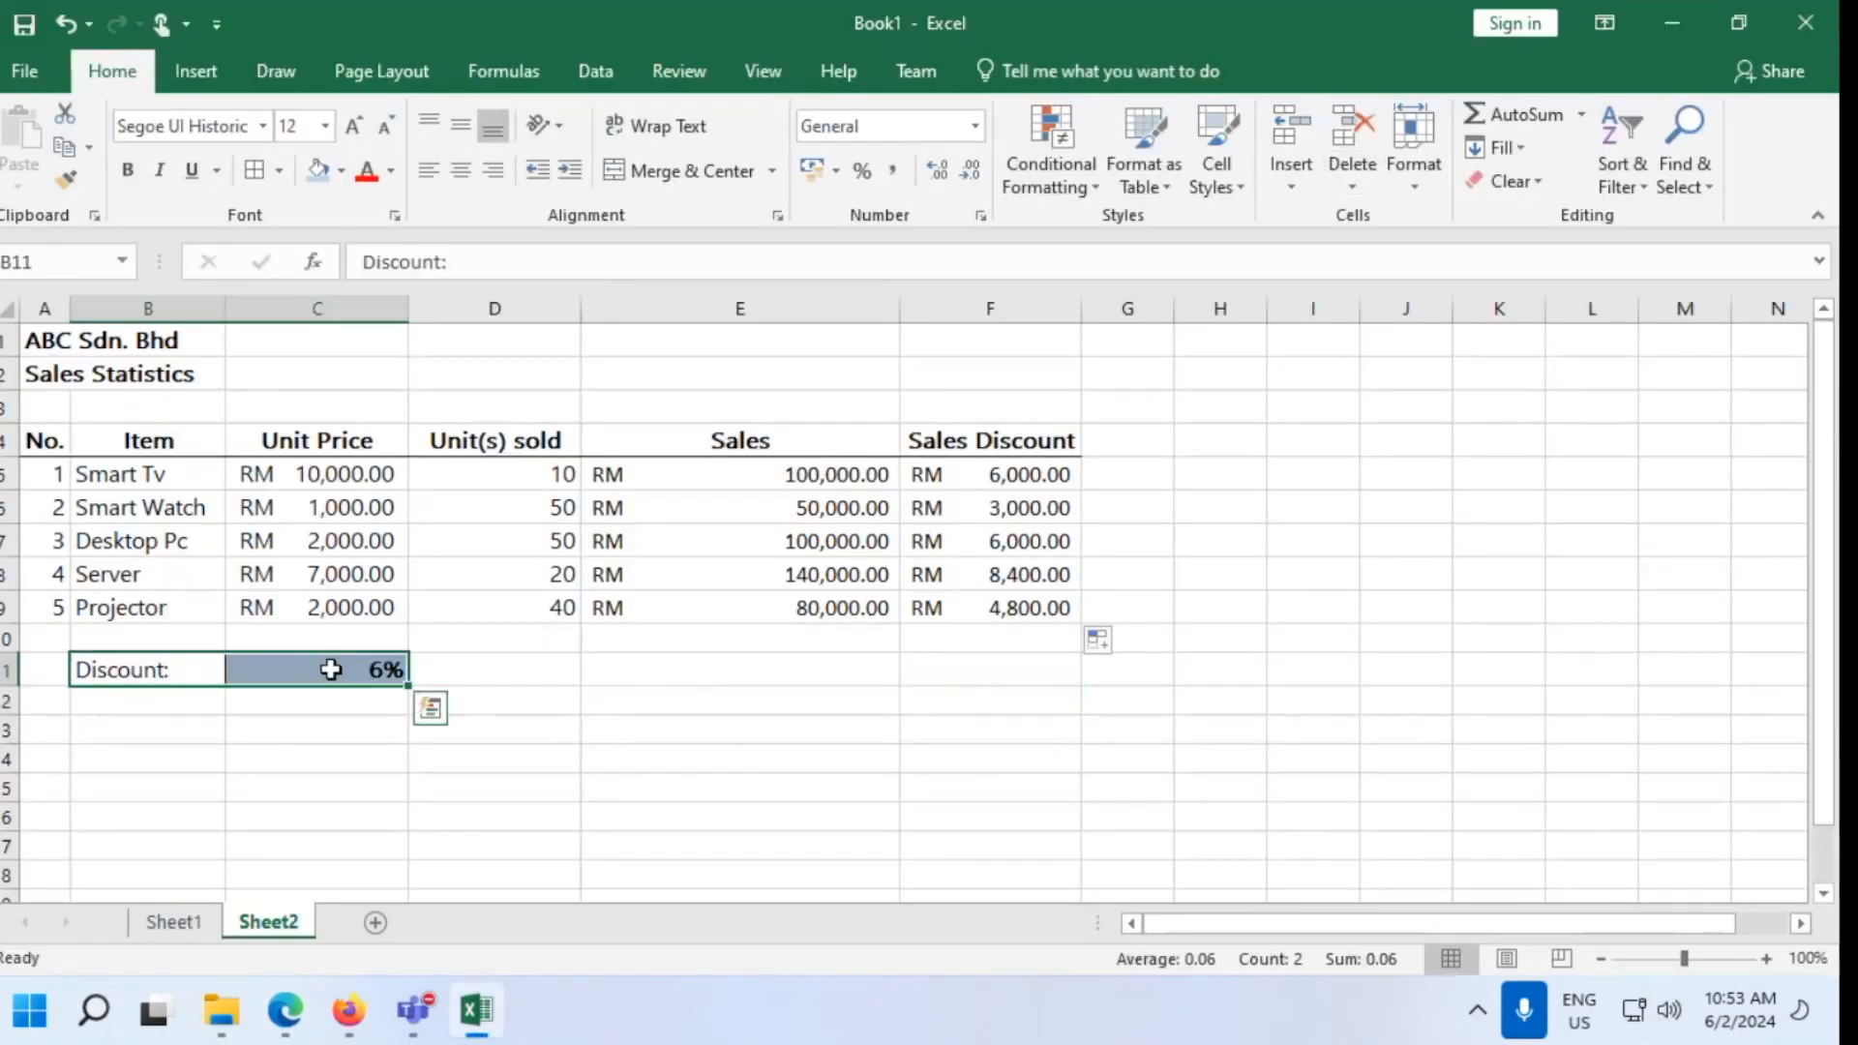
{"action": "key", "text": "ctrl+c"}
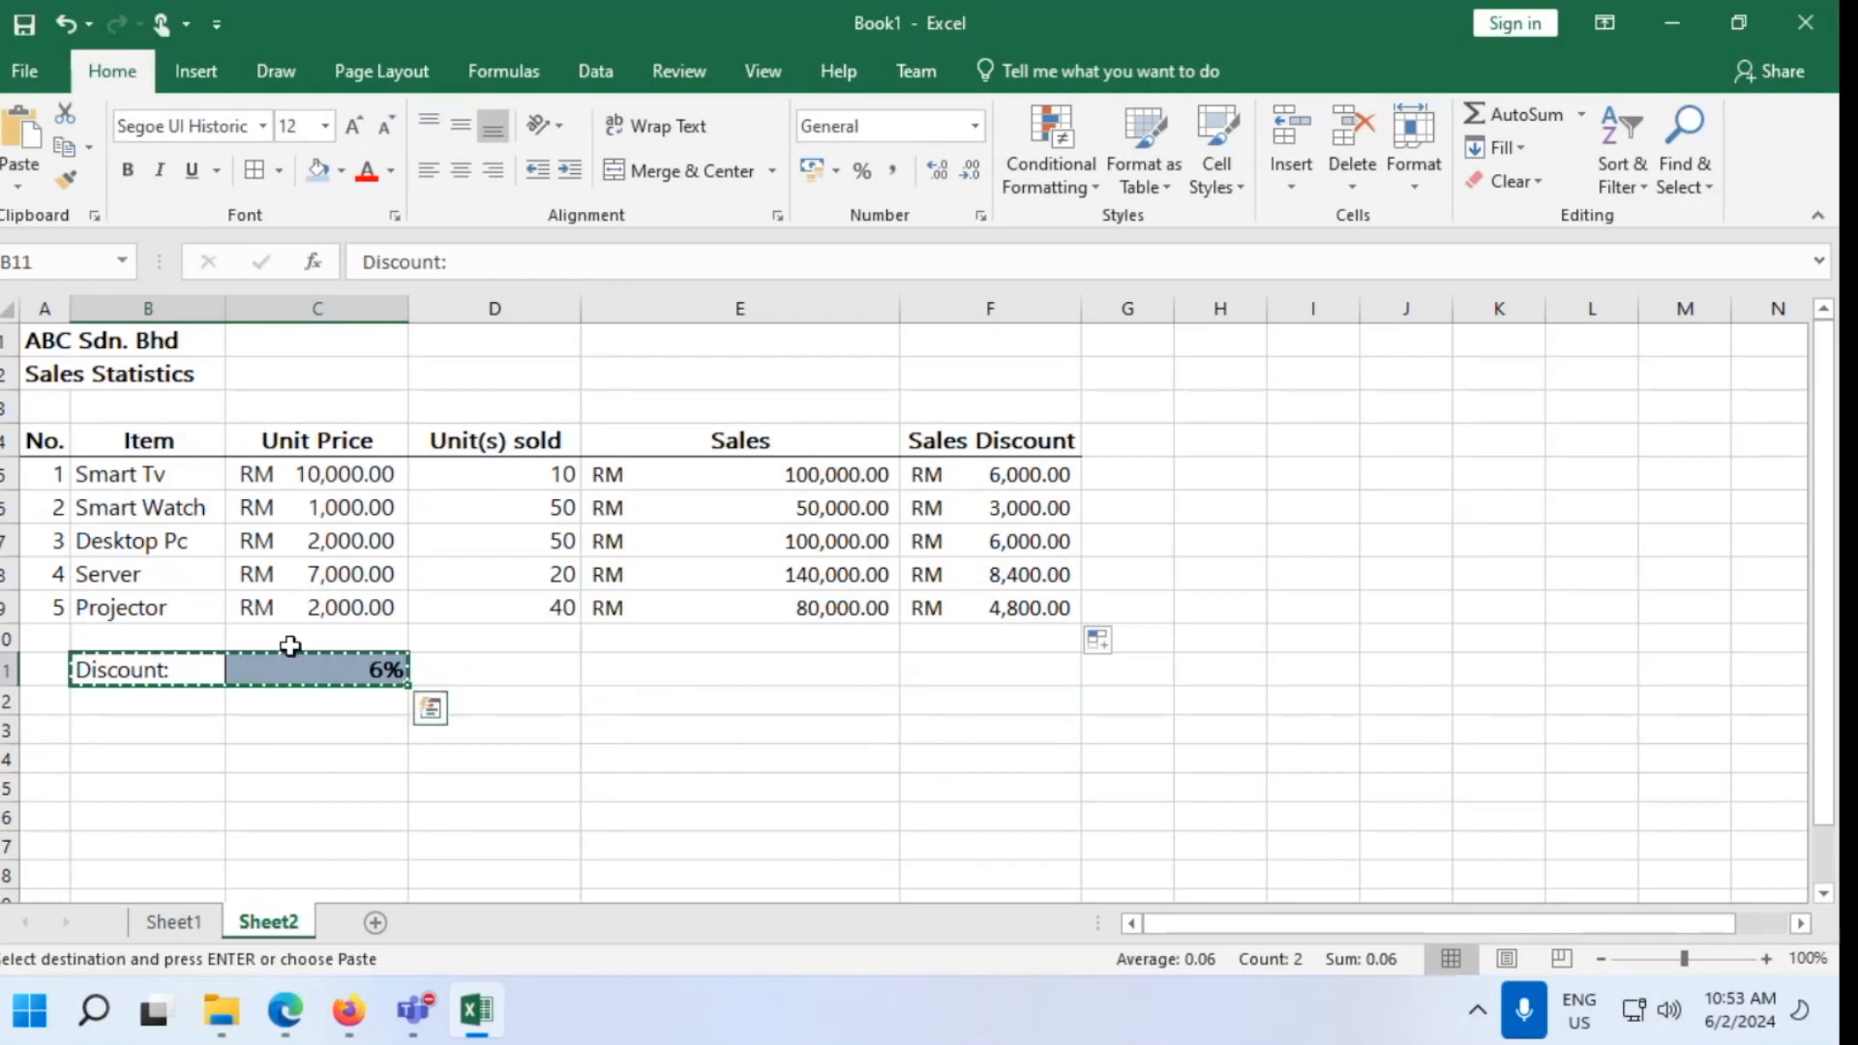
{"action": "left_click", "coordinate": [174, 921]}
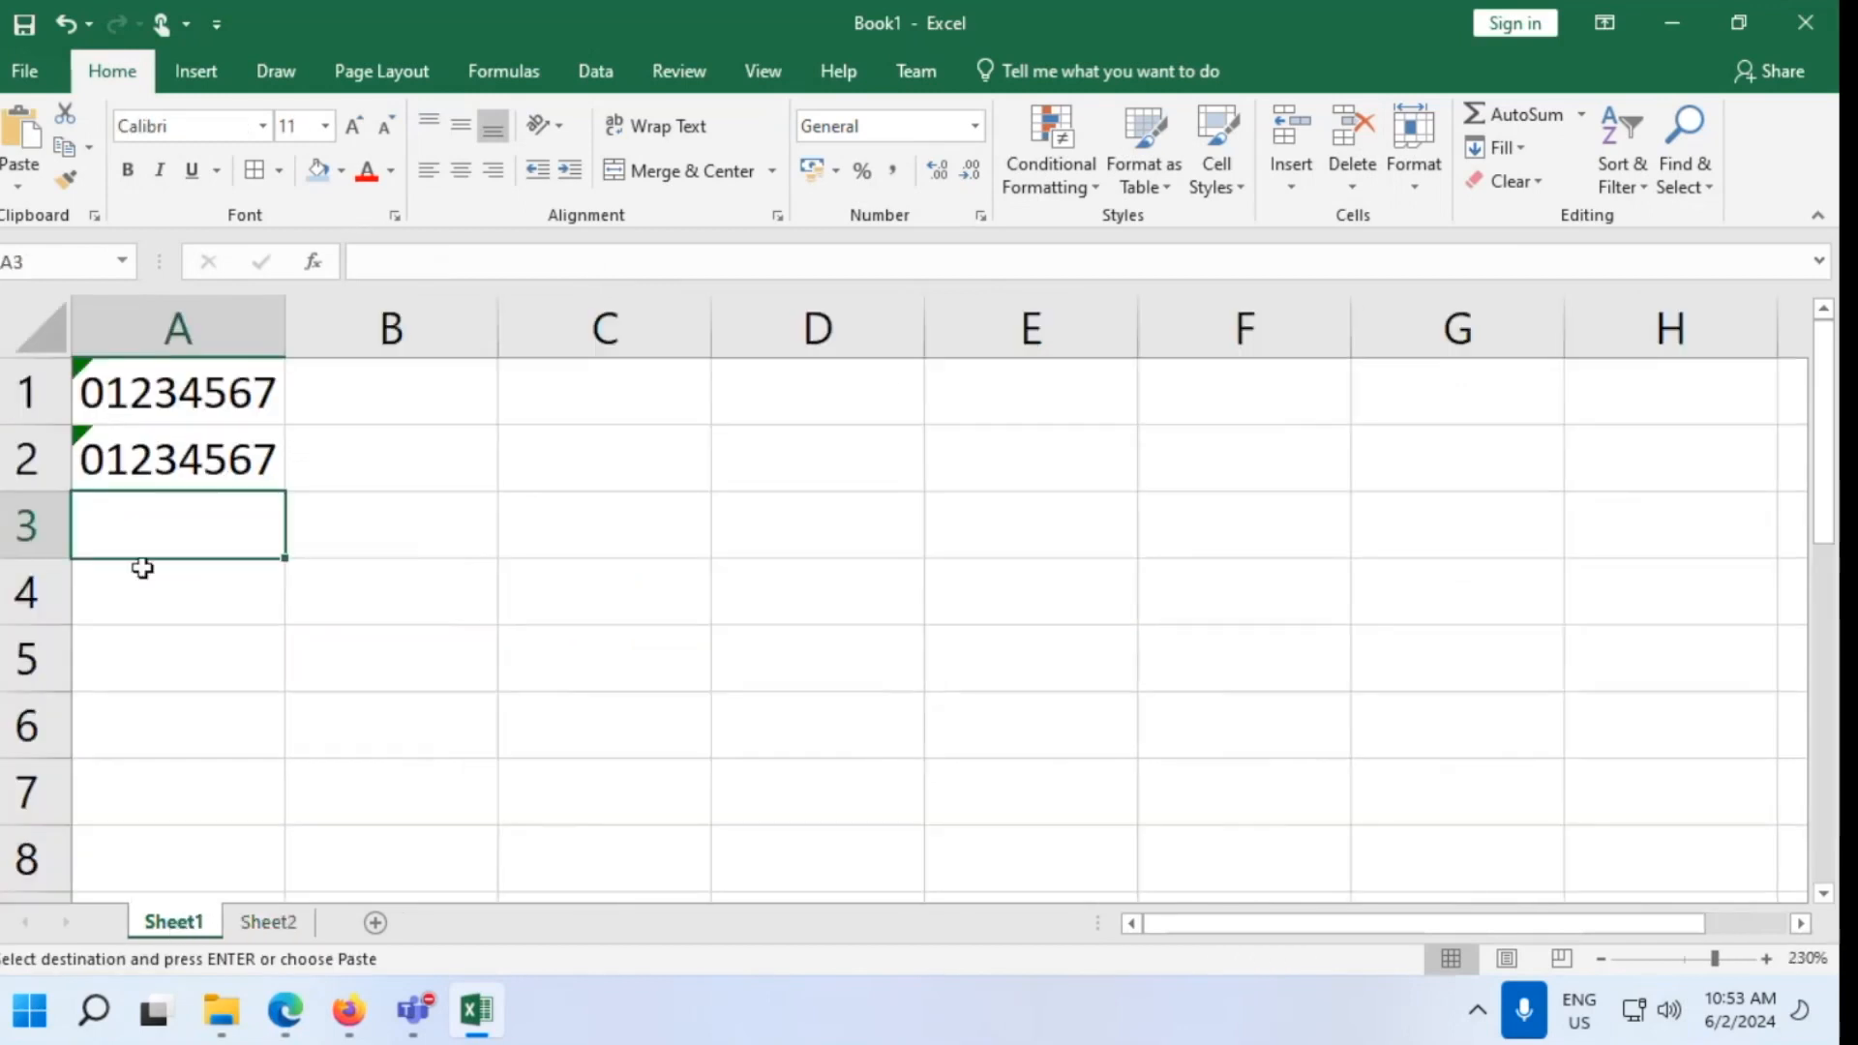
{"action": "key", "text": "Return"}
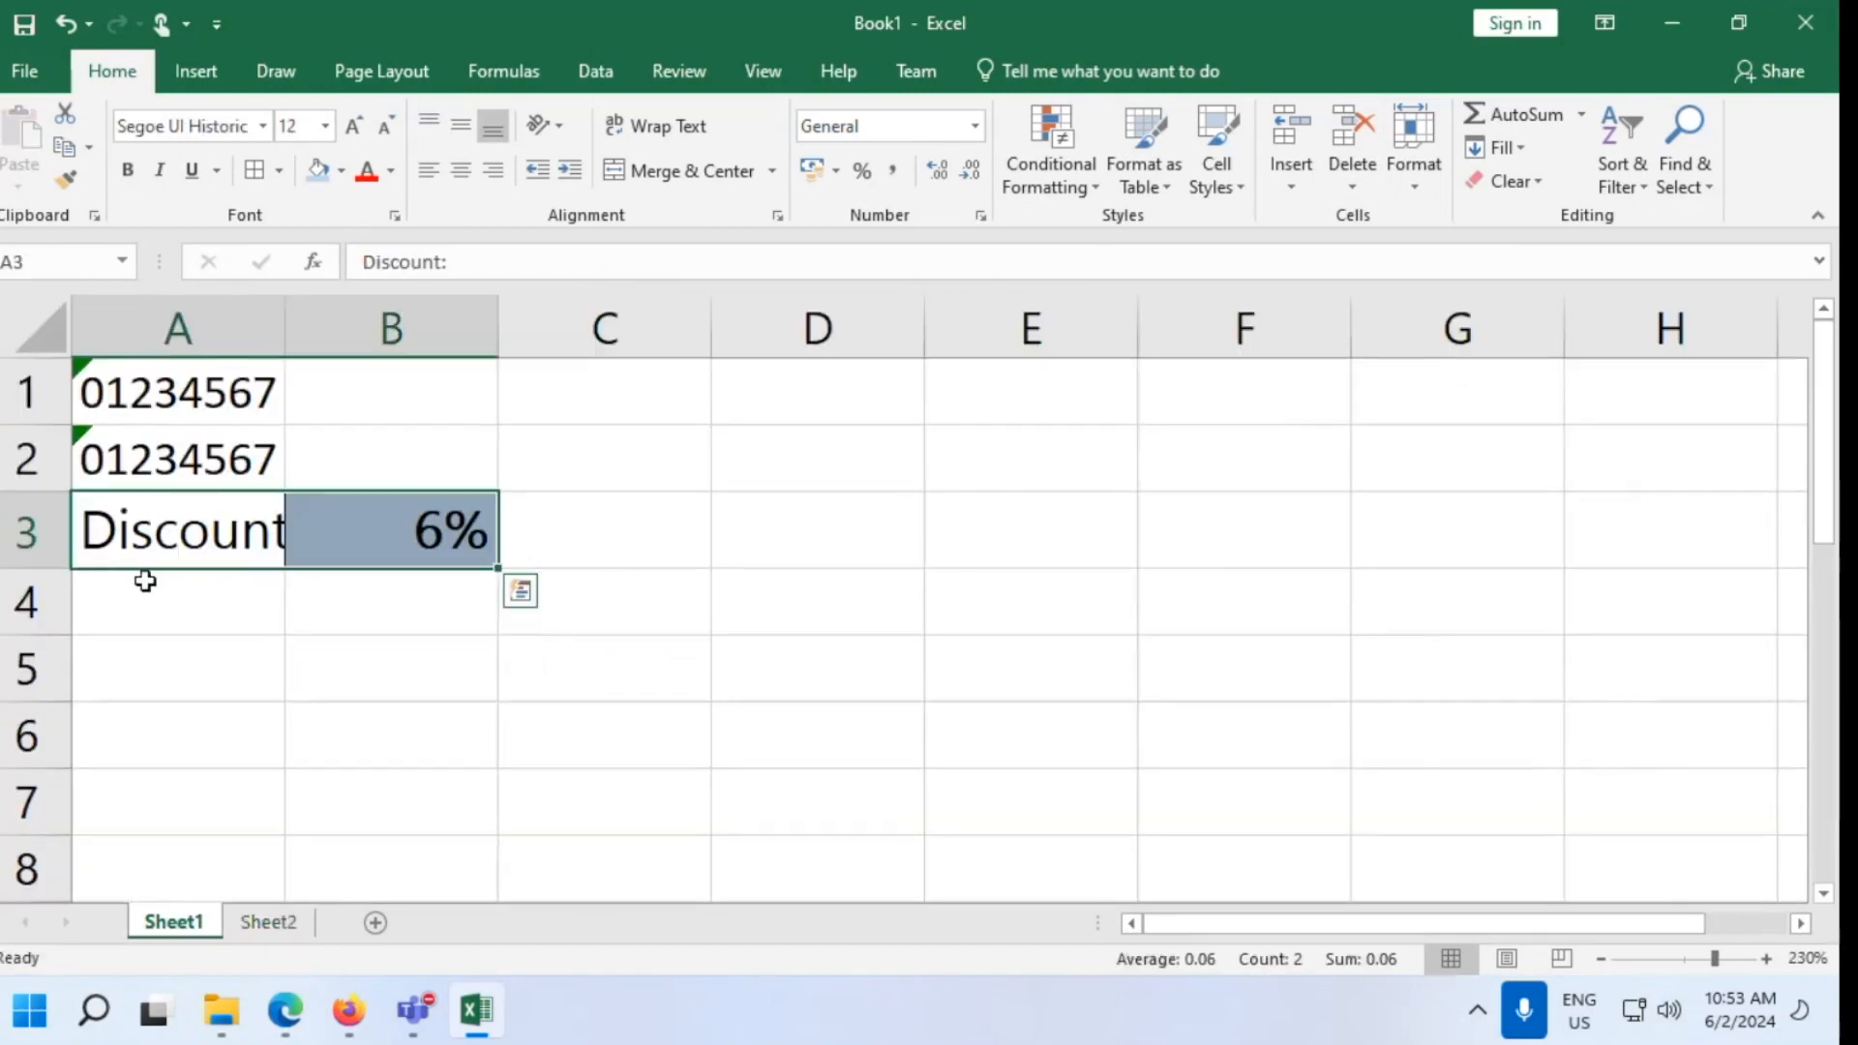
{"action": "double_click", "coordinate": [281, 308]}
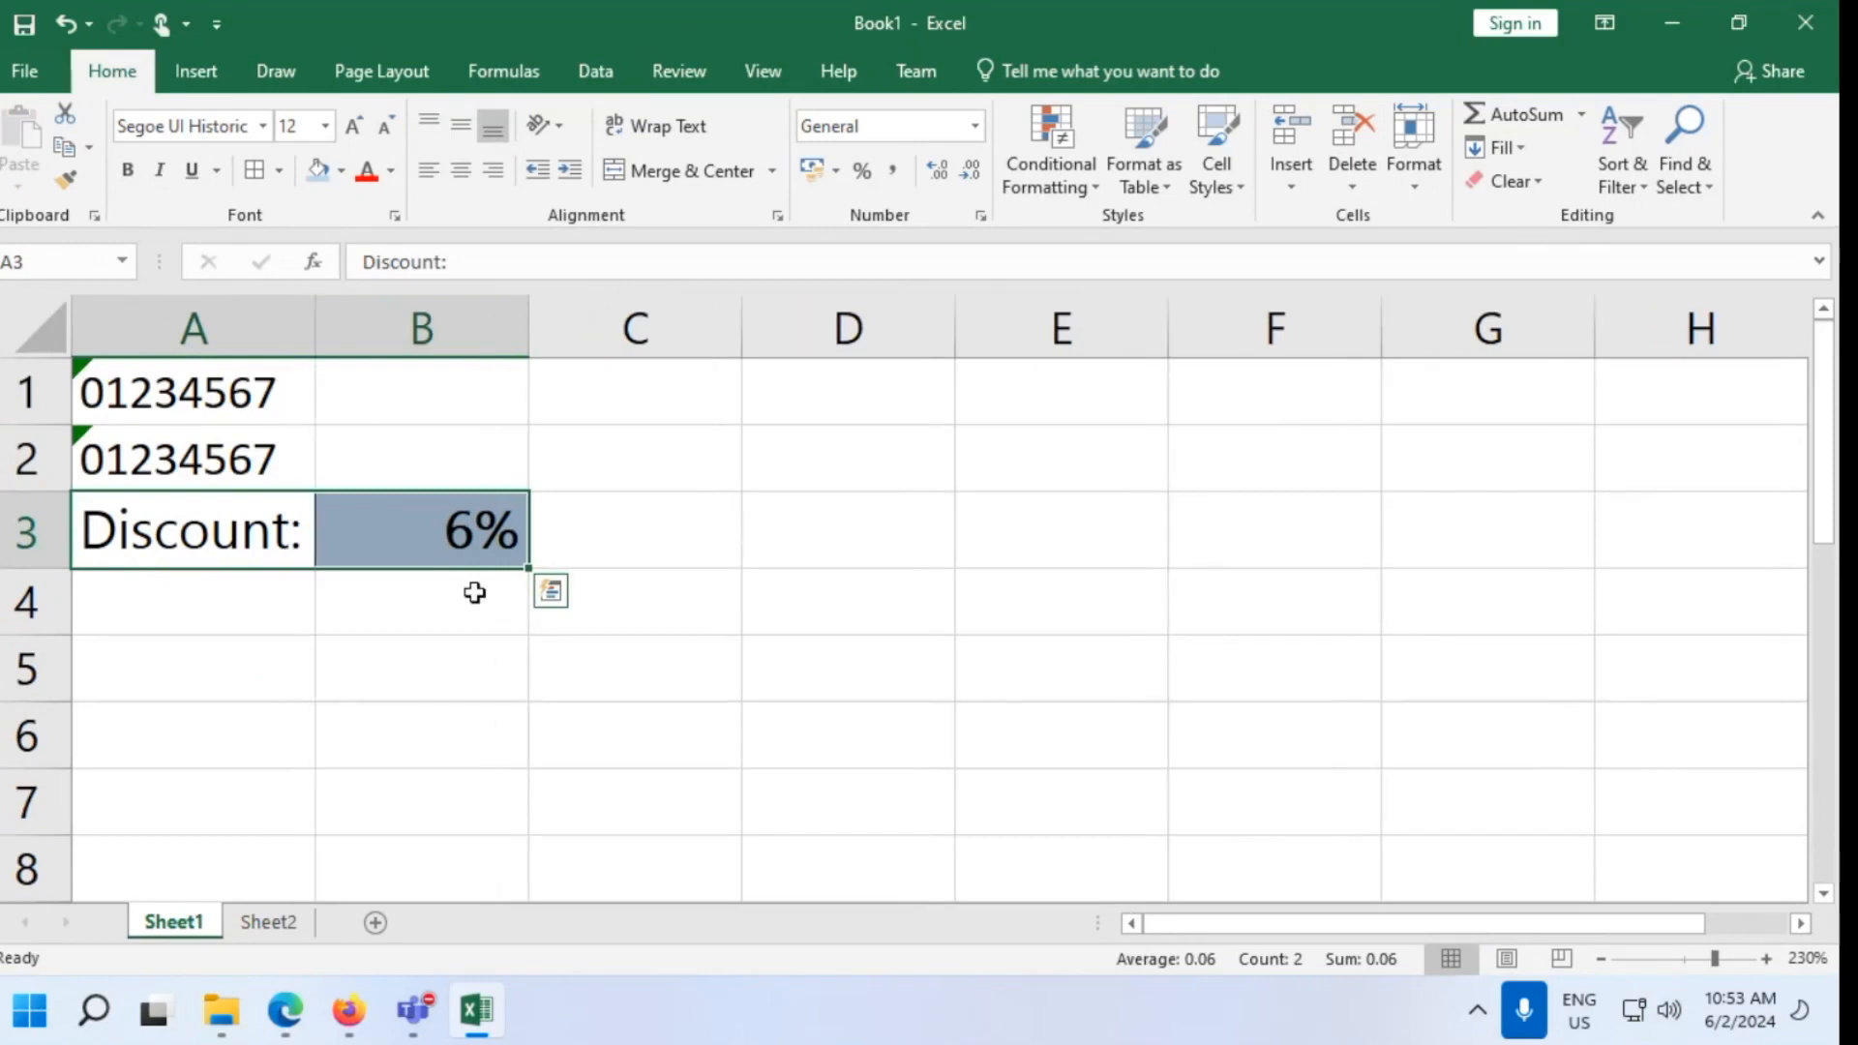
Check the Smart Tv discount formula on Sheet2 and clear the Sales Discount formulas in F5:F9
{"action": "left_click", "coordinate": [273, 925]}
{"action": "left_click", "coordinate": [283, 815]}
{"action": "left_click_drag", "start_coordinate": [160, 666], "coordinate": [294, 677]}
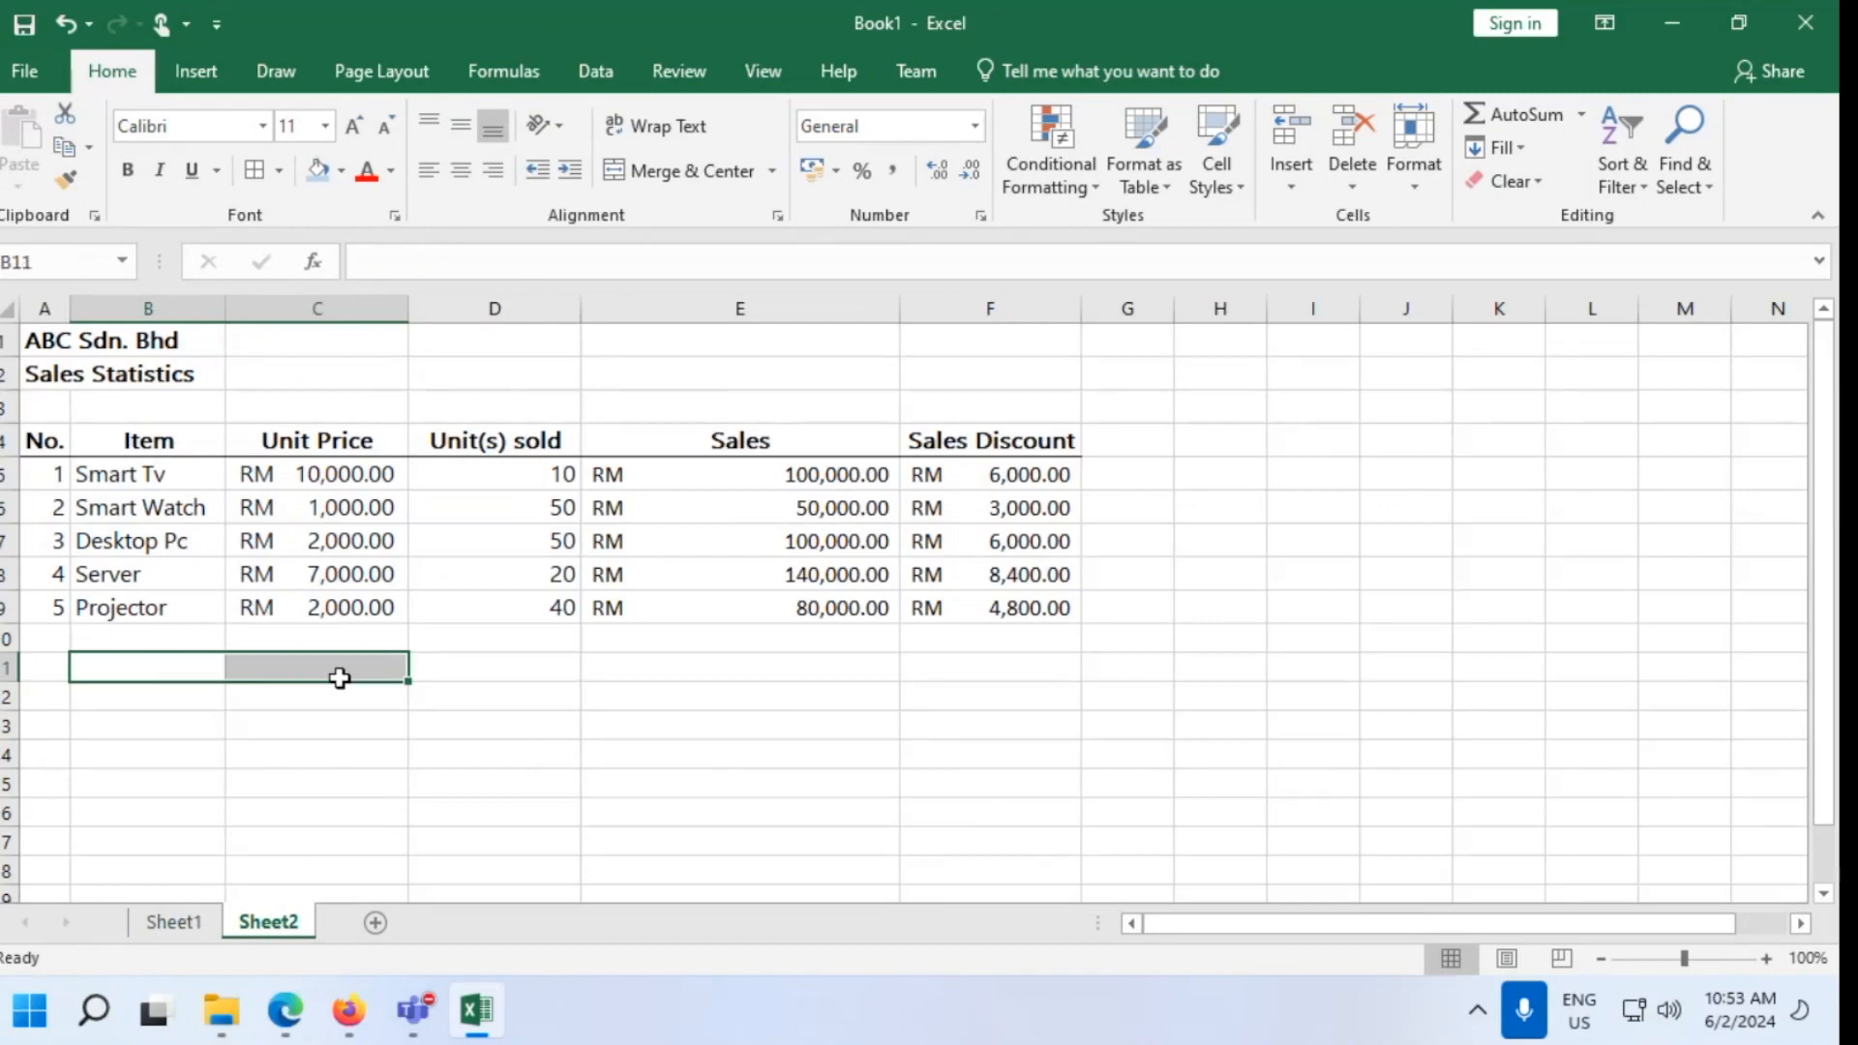
{"action": "left_click", "coordinate": [1005, 478]}
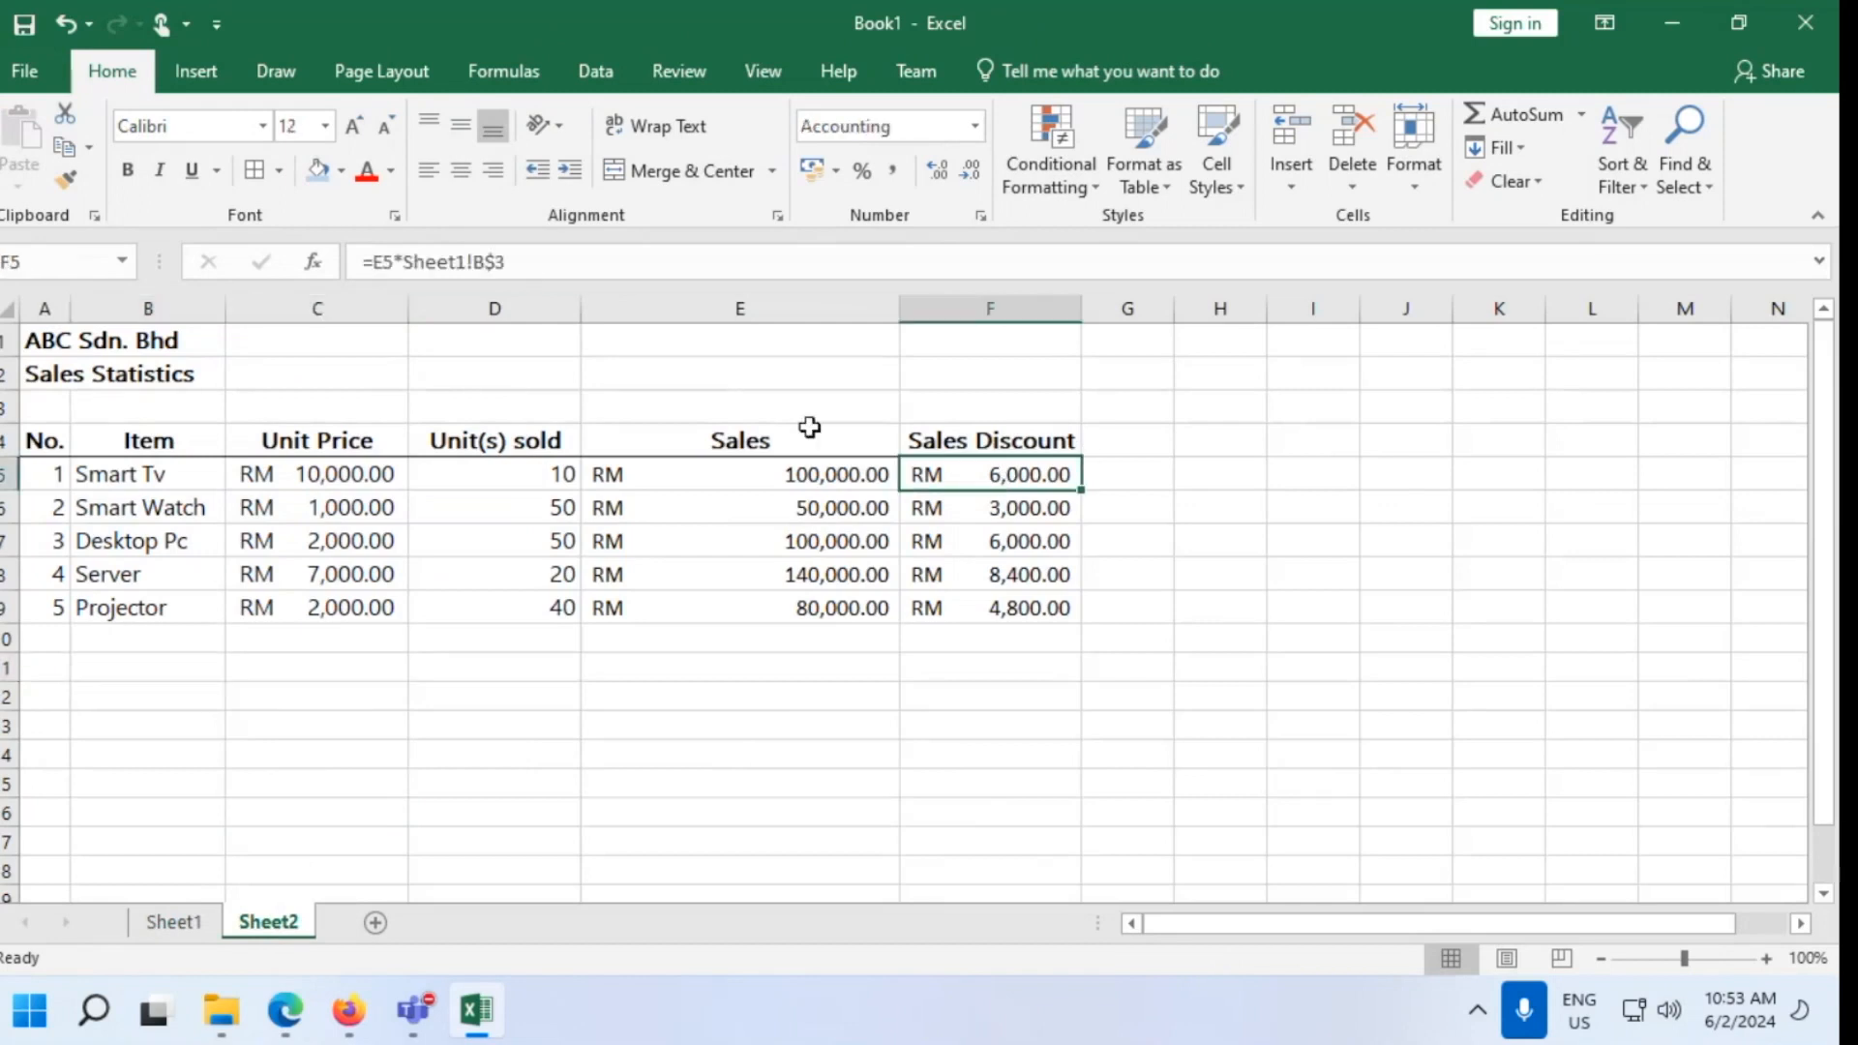
{"action": "left_click_drag", "start_coordinate": [532, 261], "coordinate": [189, 274]}
{"action": "key", "text": "BackSpace"}
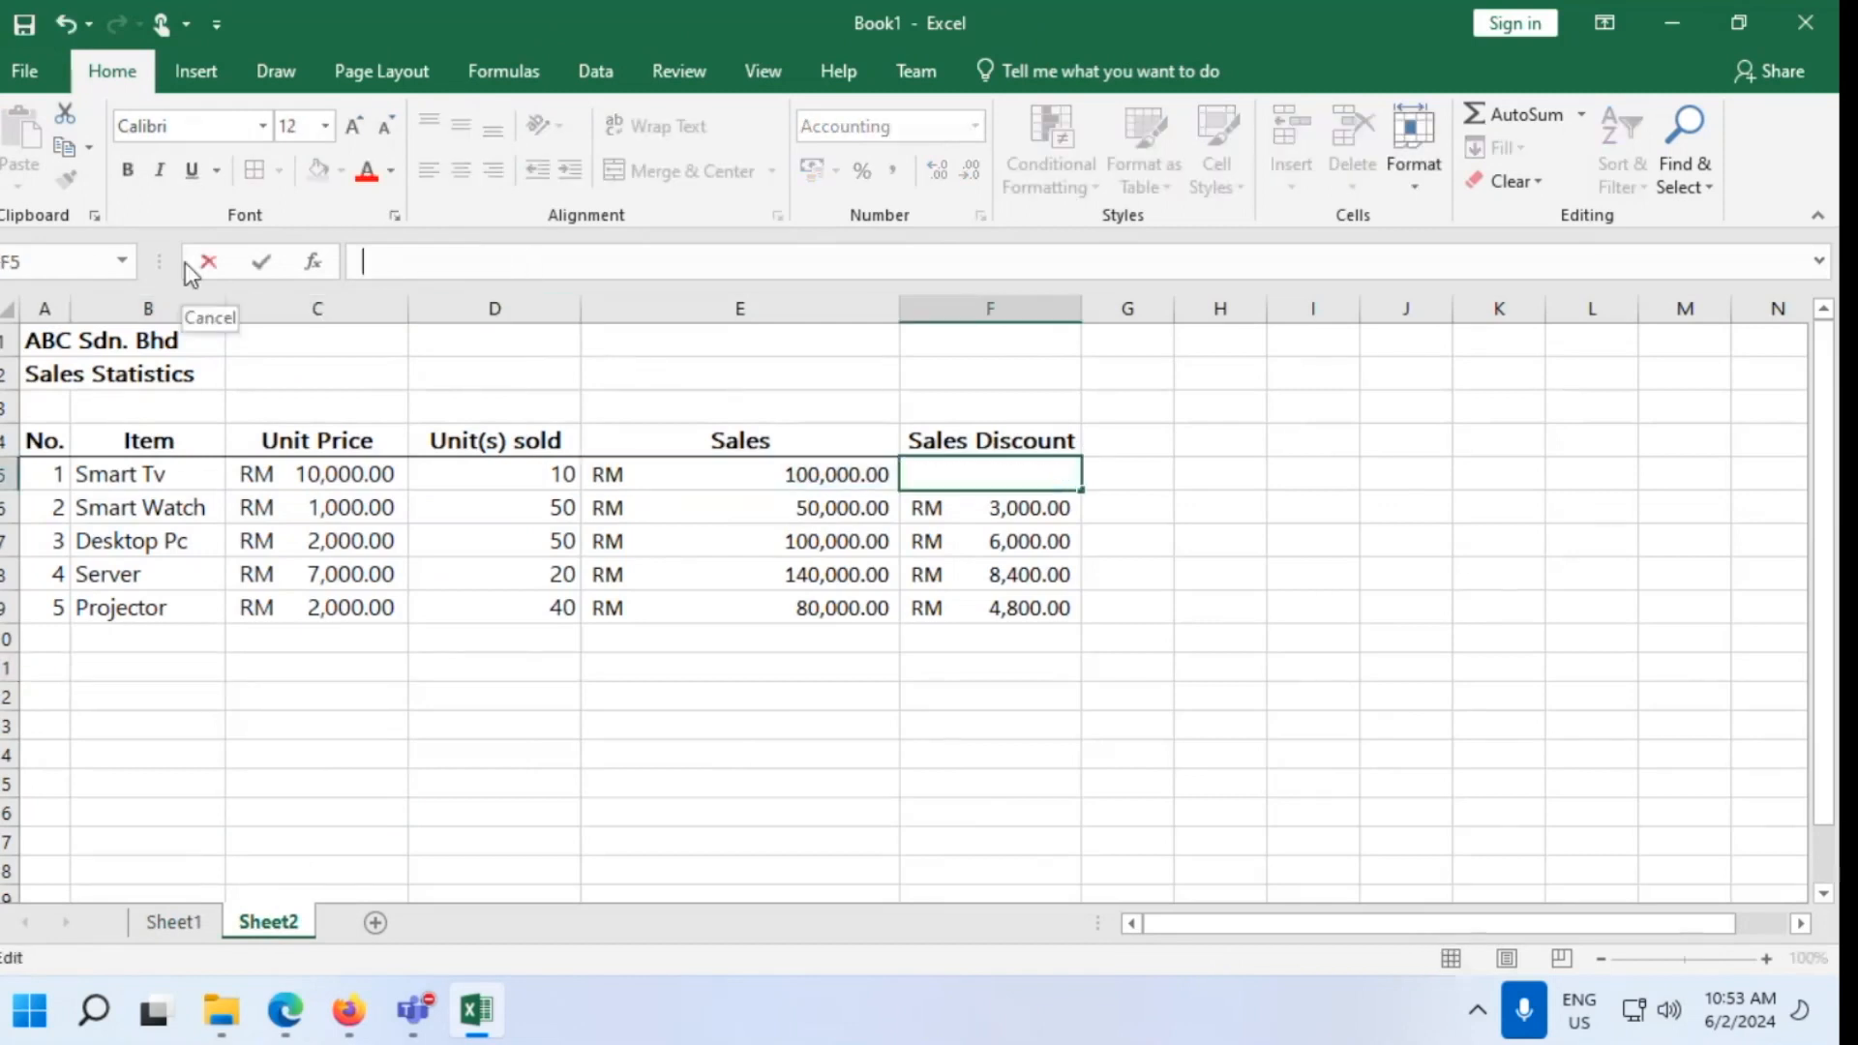
{"action": "left_click", "coordinate": [1194, 722]}
{"action": "left_click_drag", "start_coordinate": [1045, 507], "coordinate": [1042, 626]}
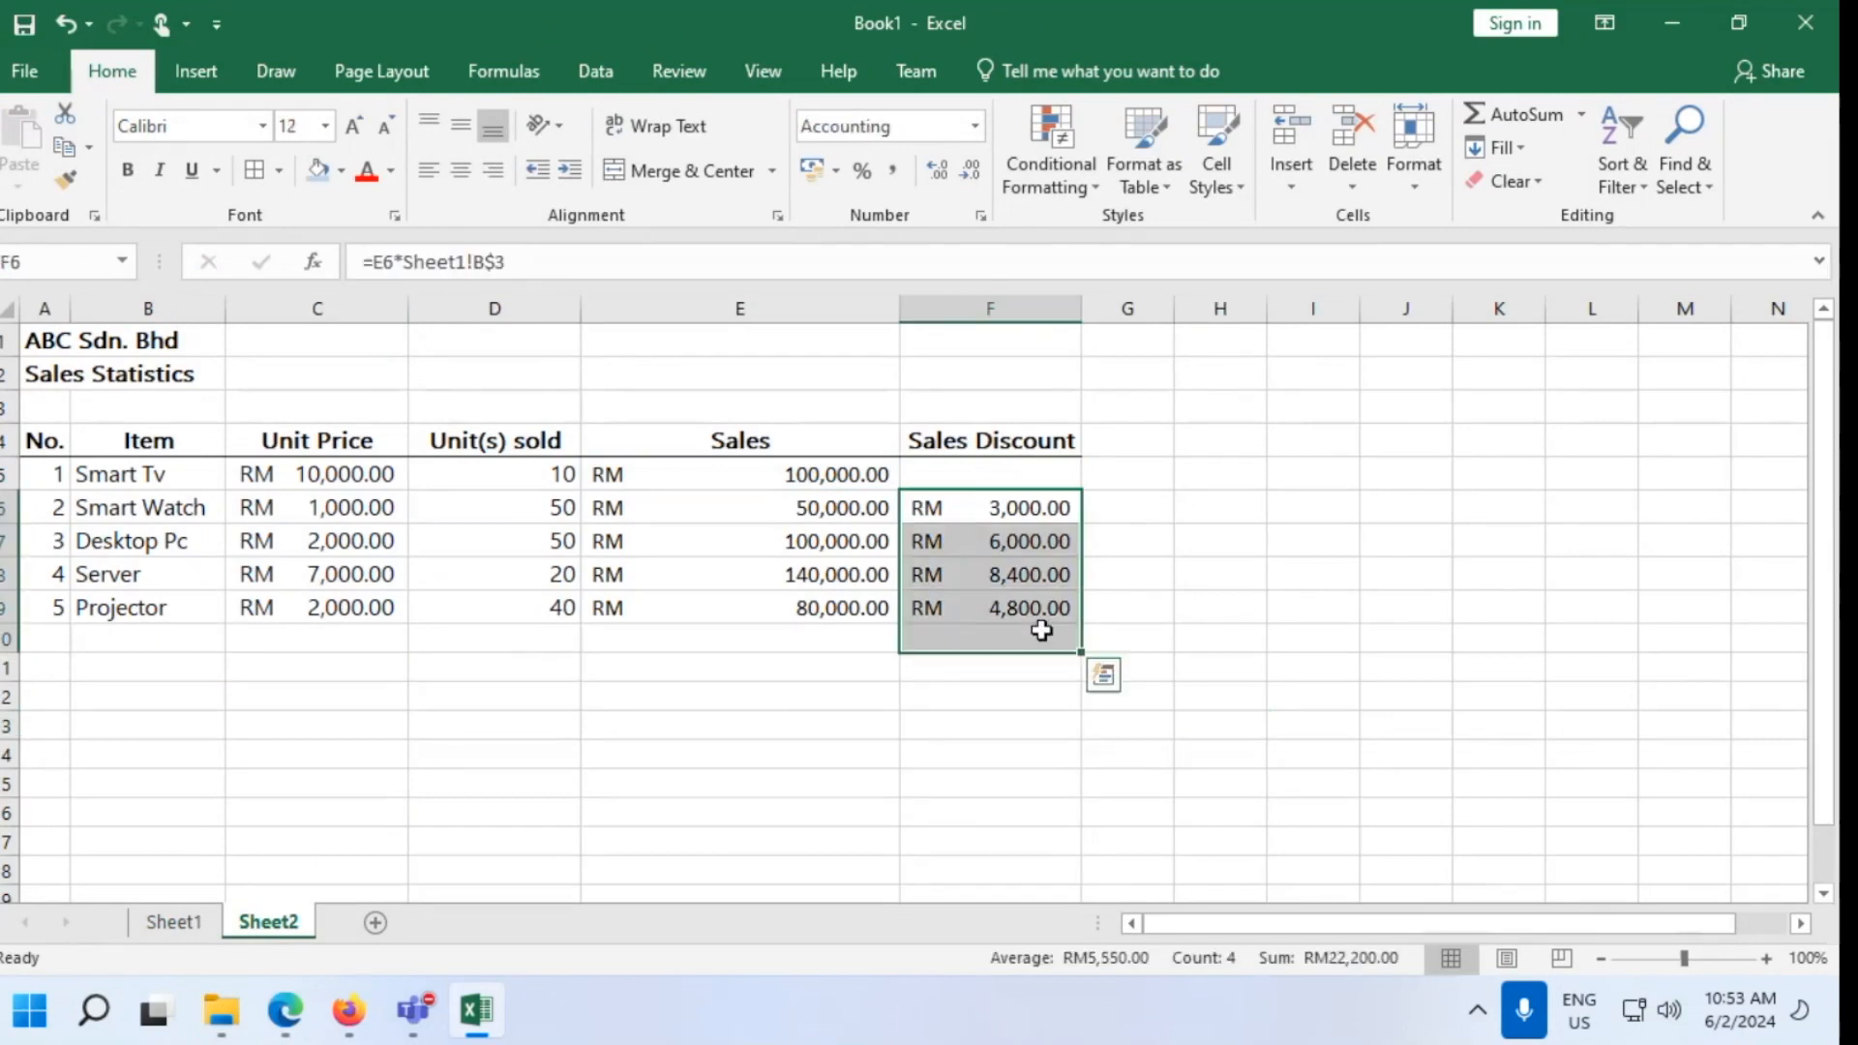
{"action": "key", "text": "Delete"}
{"action": "left_click", "coordinate": [445, 723]}
Locate the discount cells on Sheet1 and start the Smart Tv discount formula in Sheet2 cell F5 with =E5*Sheet1
{"action": "left_click", "coordinate": [949, 481]}
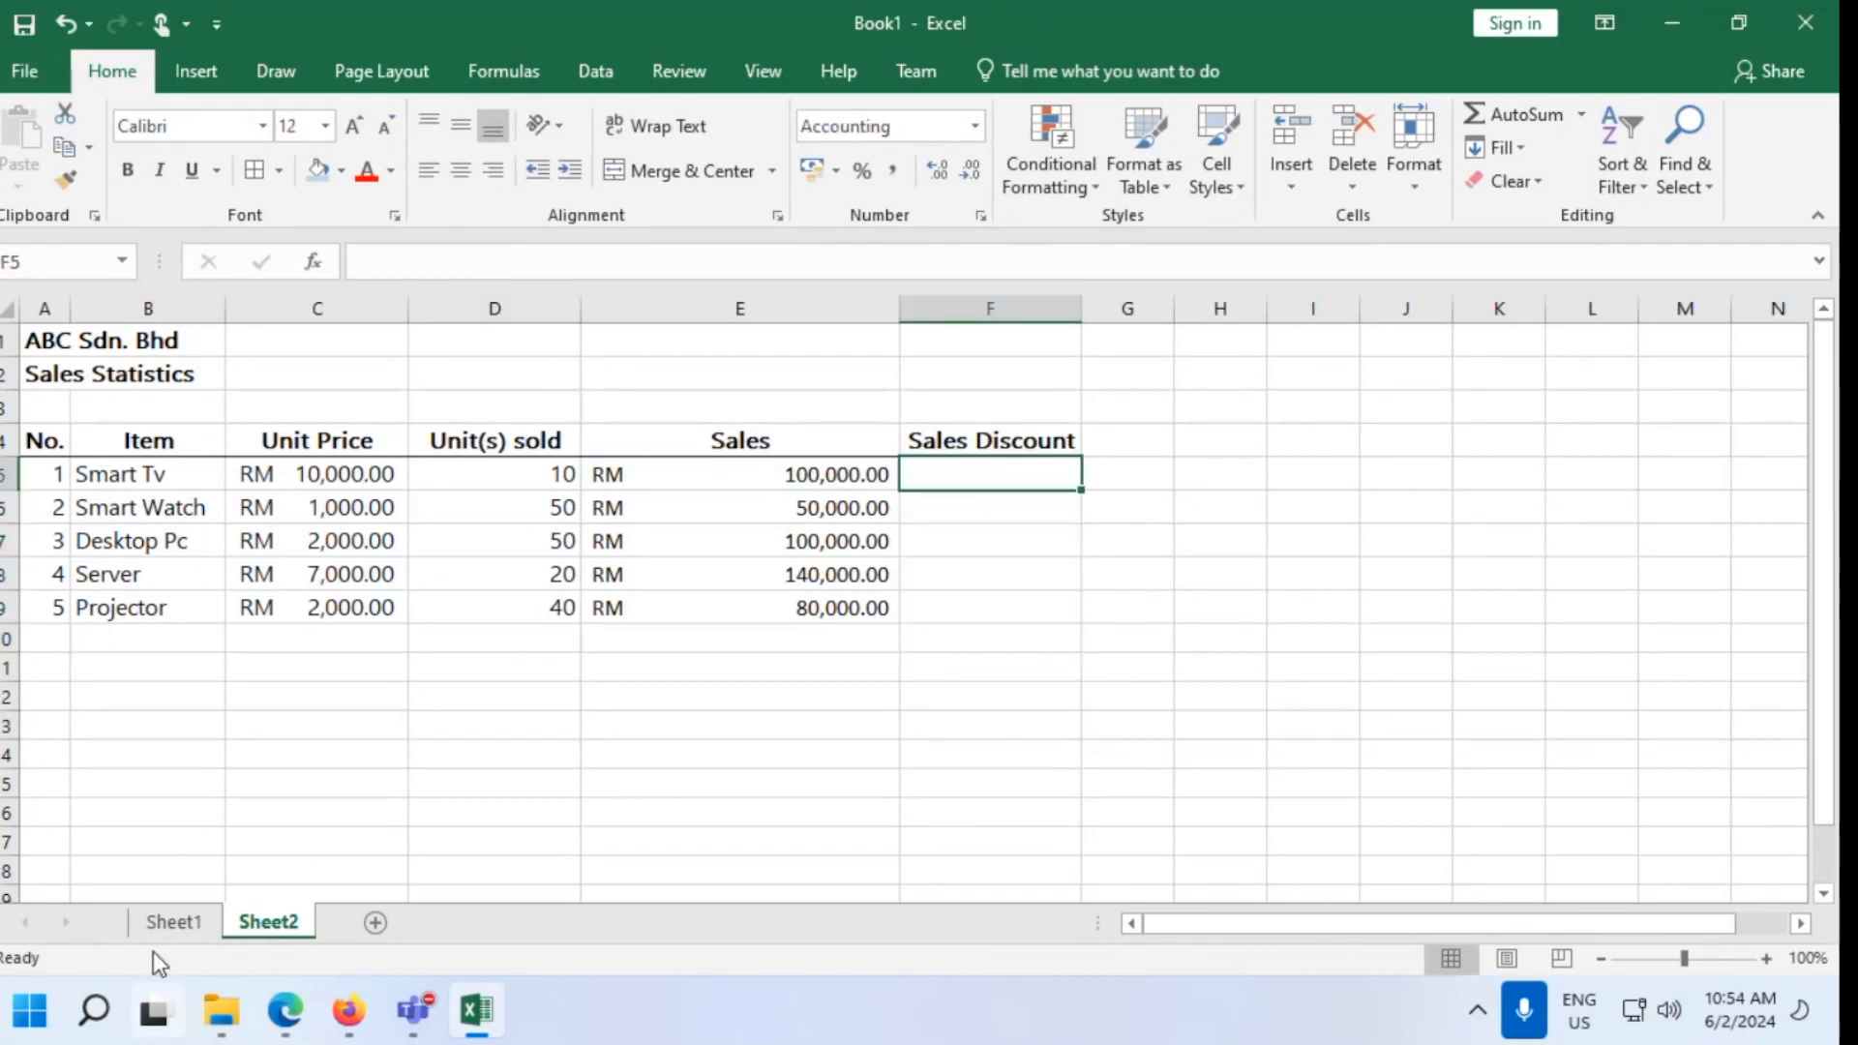
{"action": "left_click", "coordinate": [173, 921]}
{"action": "left_click_drag", "start_coordinate": [166, 531], "coordinate": [414, 525]}
{"action": "left_click", "coordinate": [267, 922]}
{"action": "left_click", "coordinate": [427, 265]}
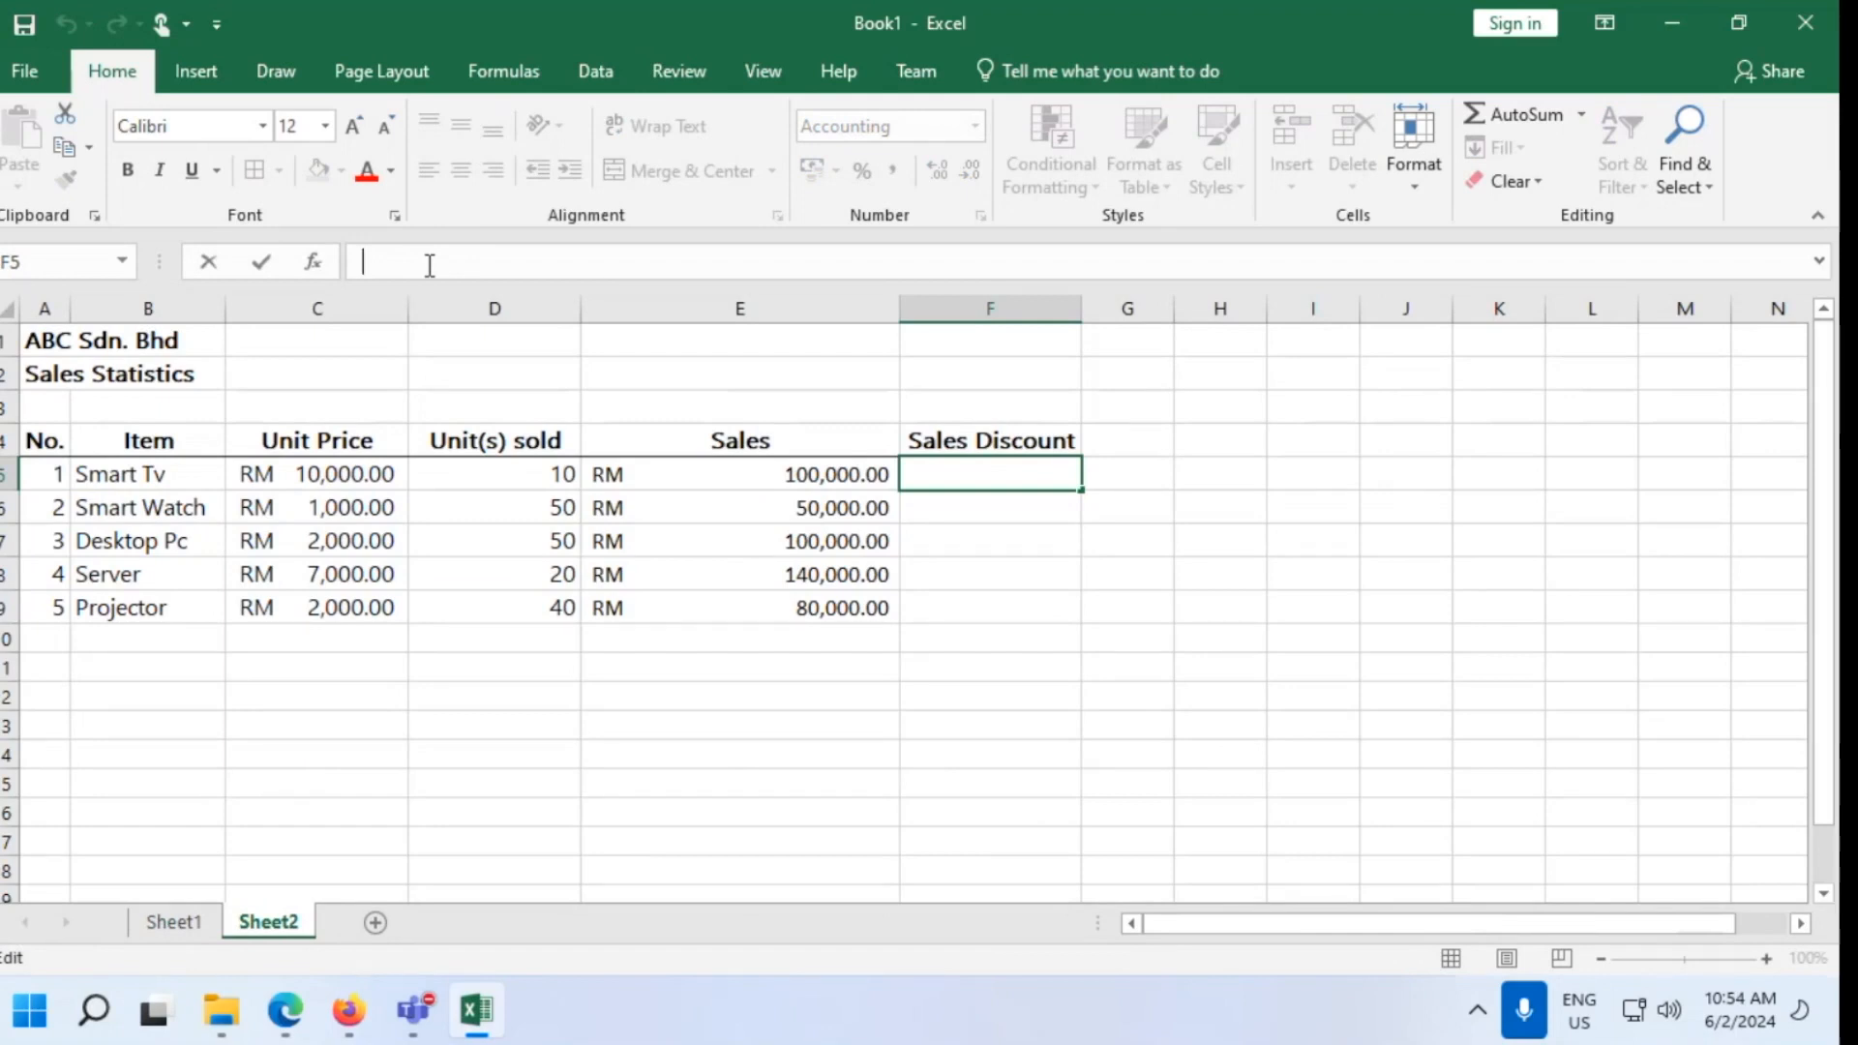
{"action": "type", "text": "="}
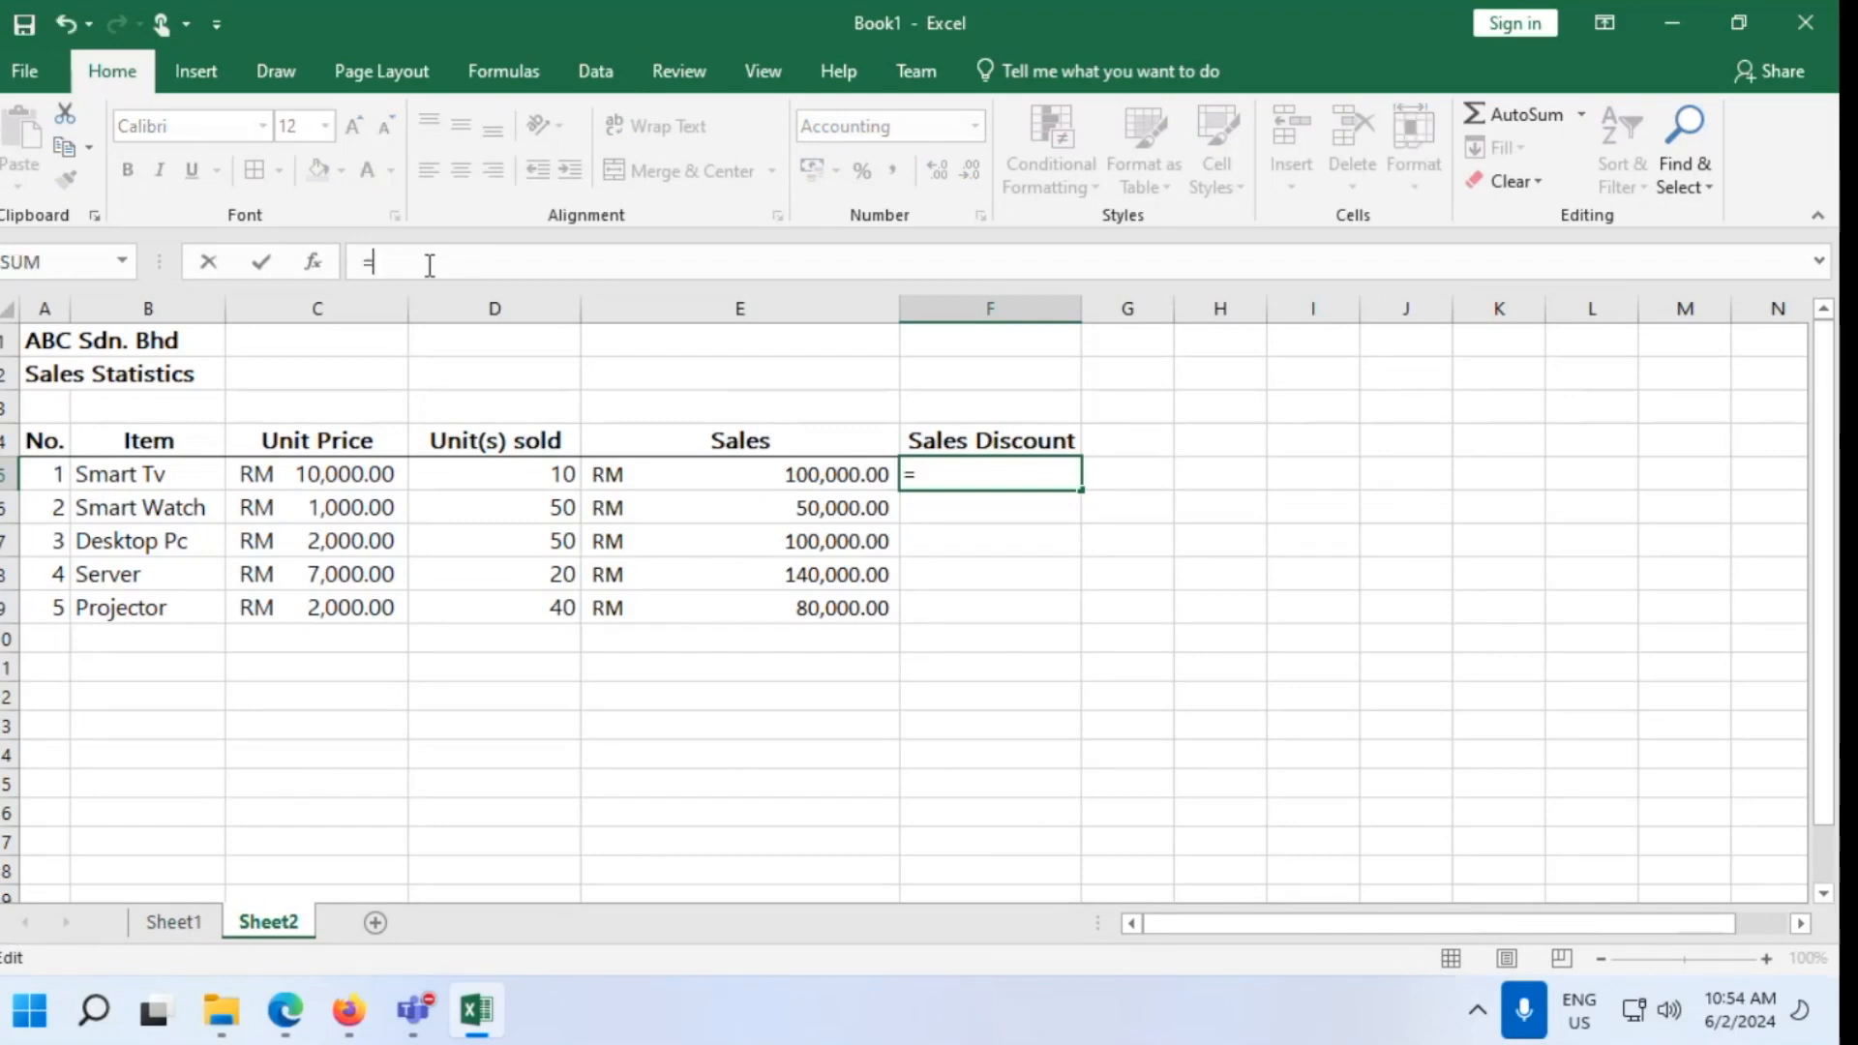
{"action": "left_click", "coordinate": [764, 477]}
{"action": "type", "text": "*S"}
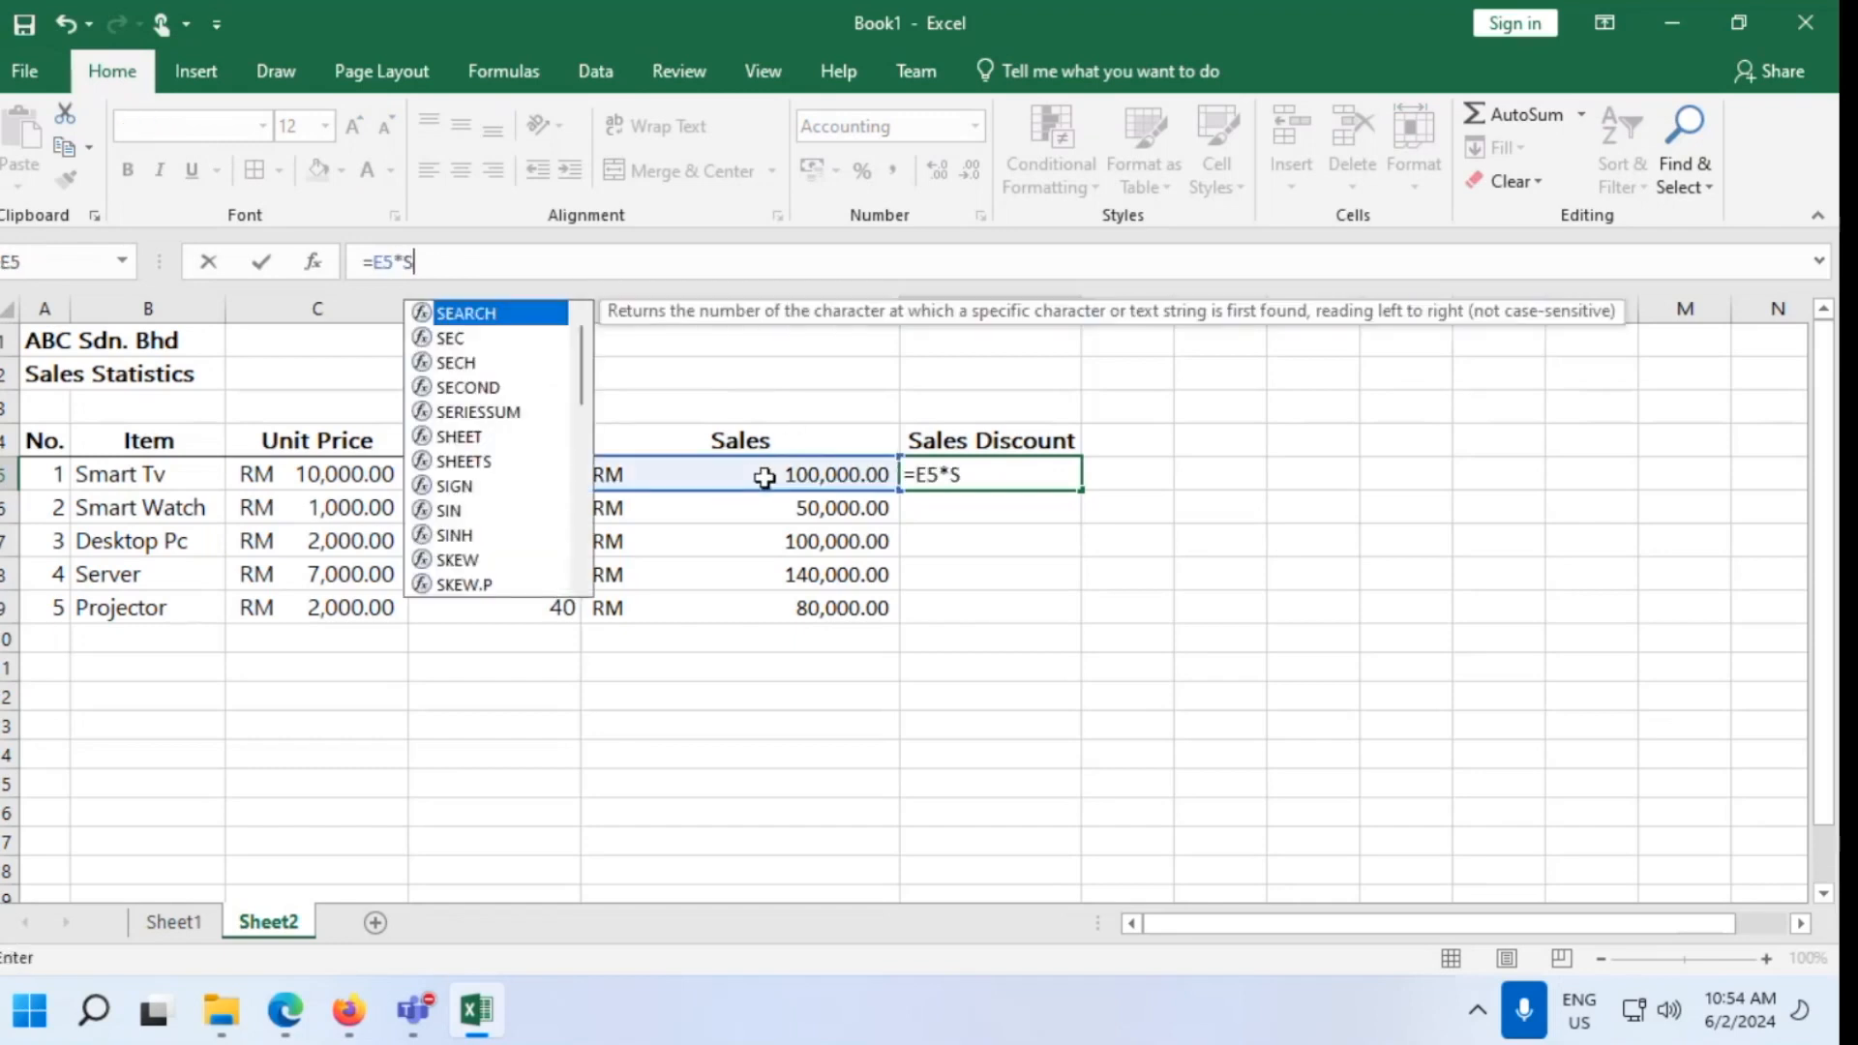
{"action": "type", "text": "heet"}
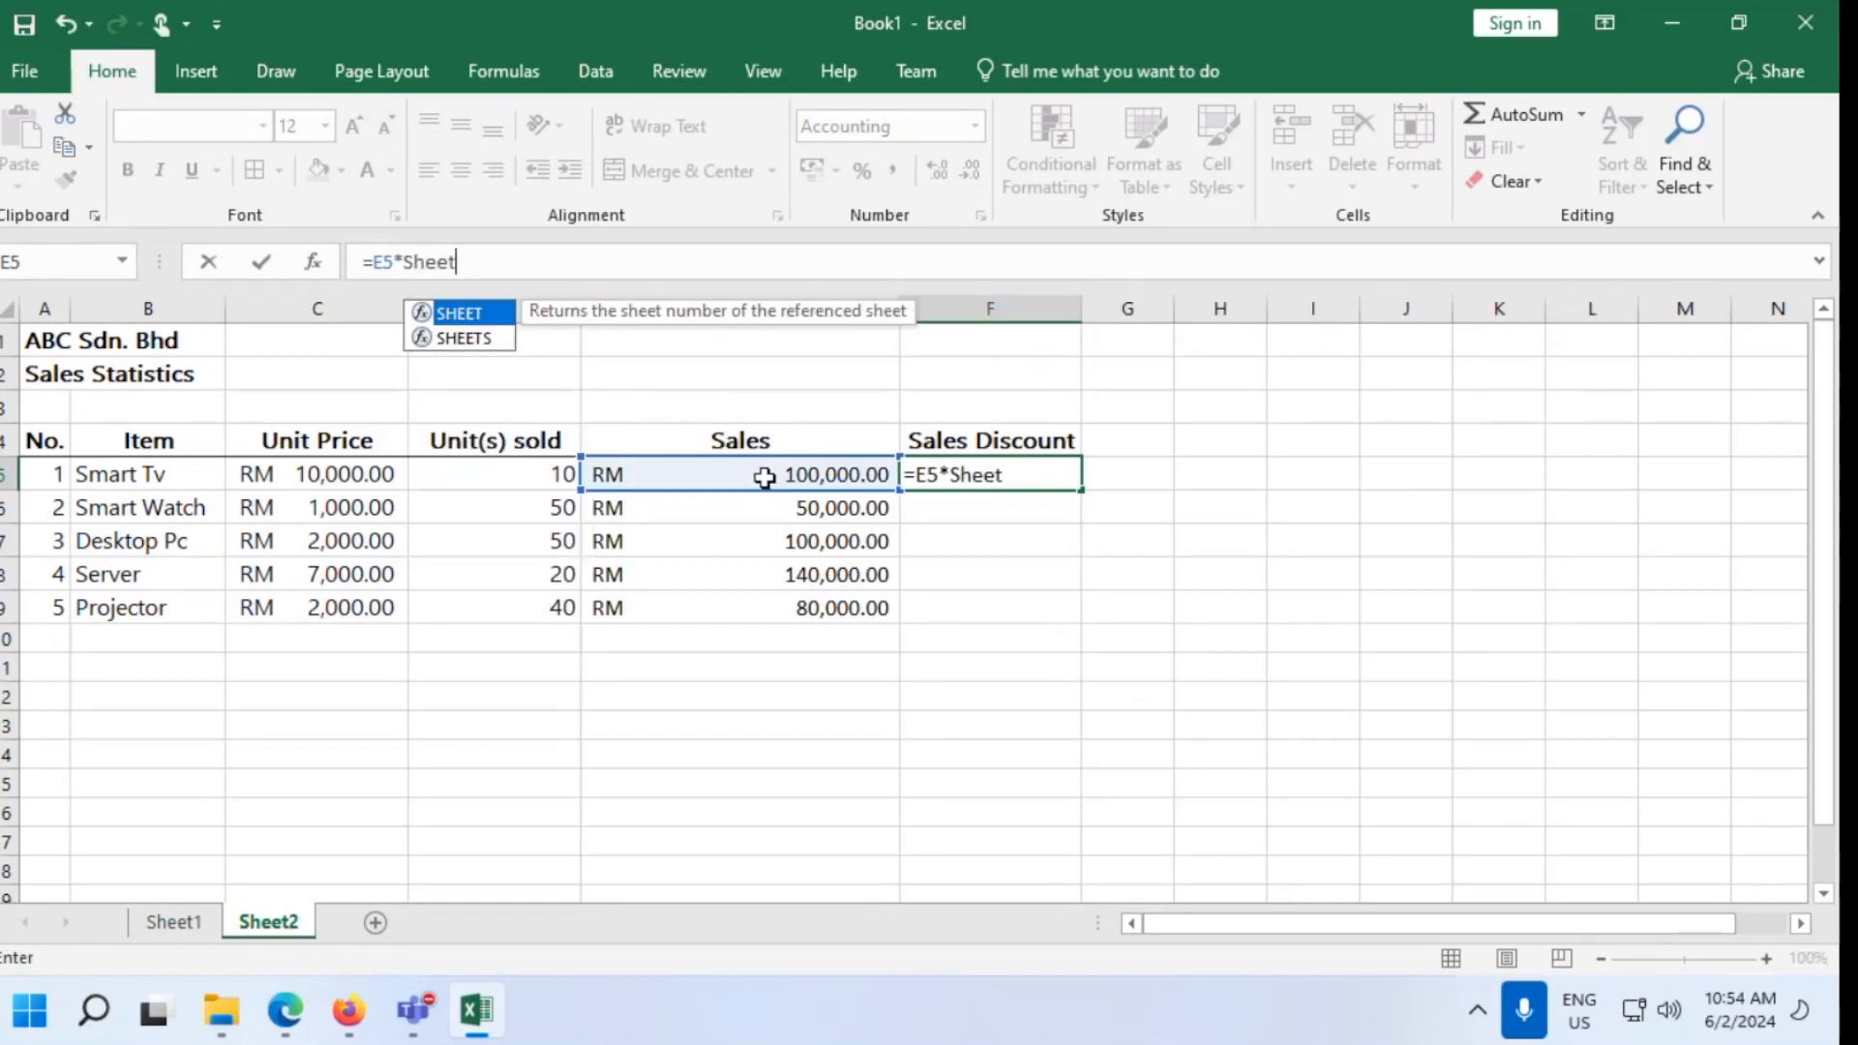
{"action": "type", "text": "1"}
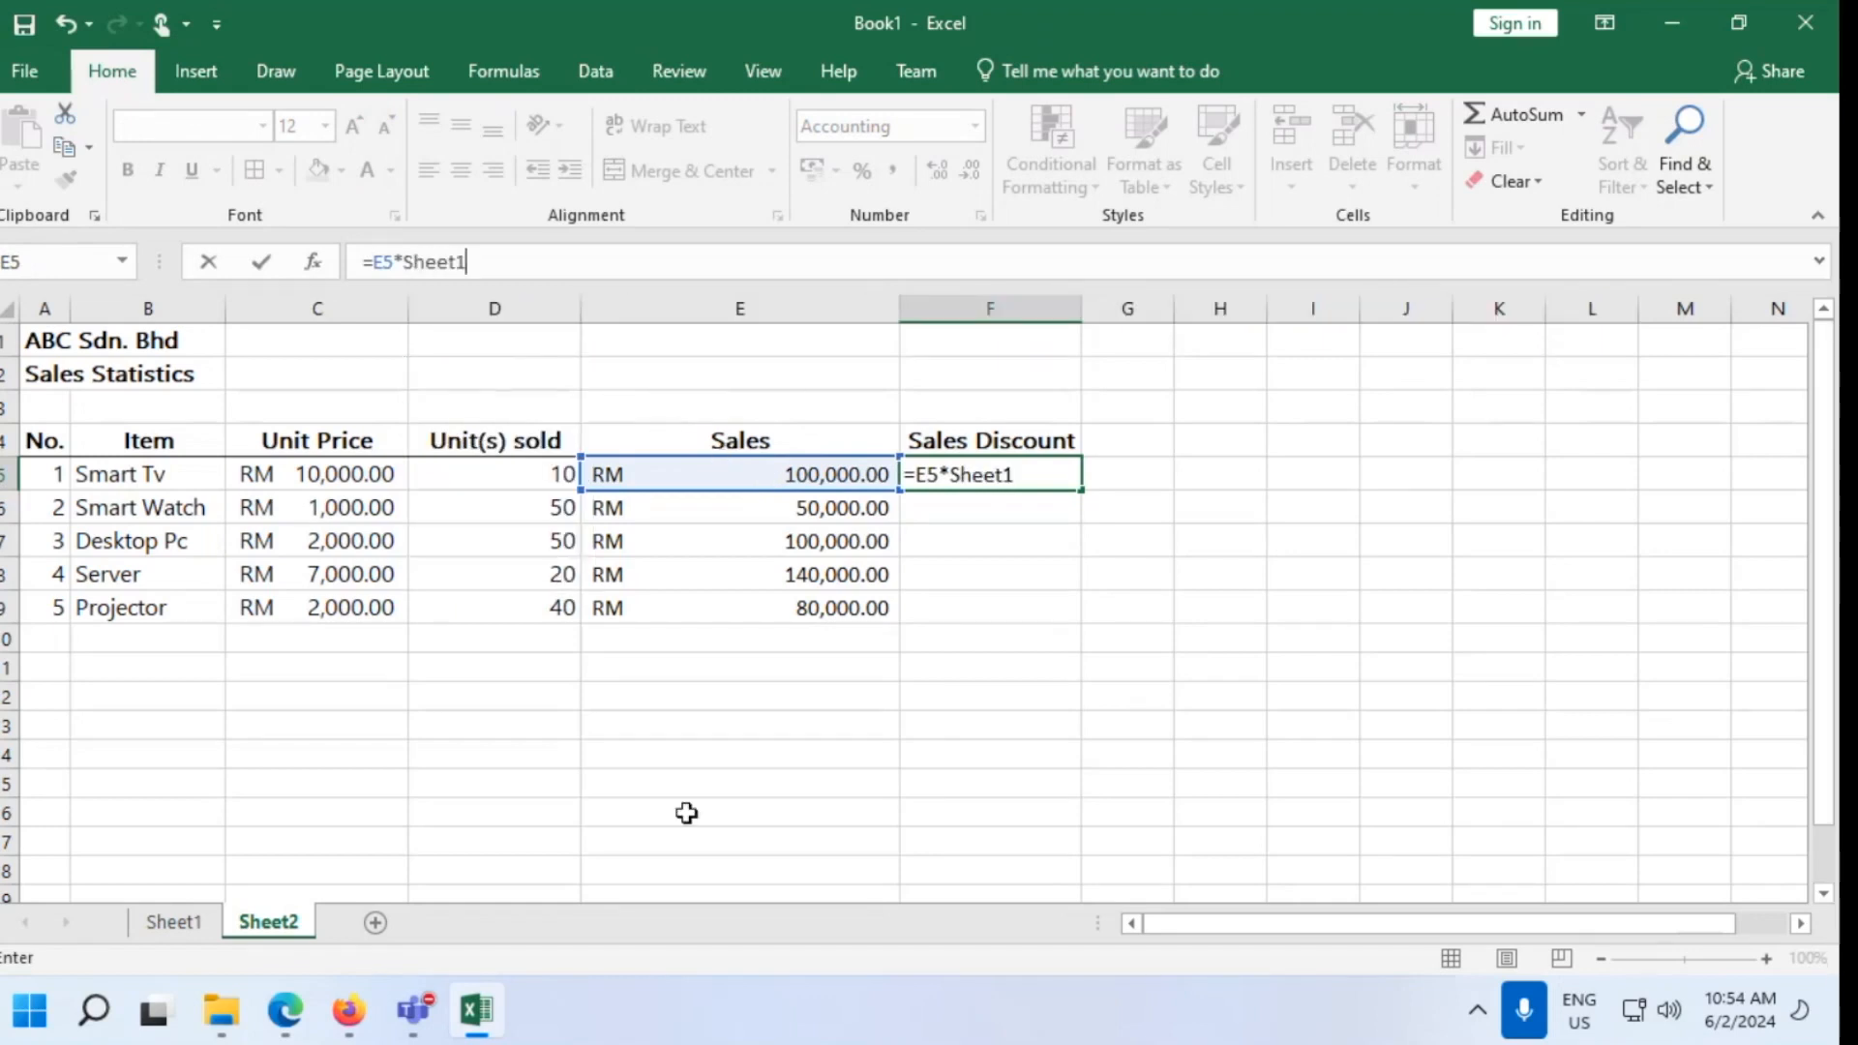
Check the guide's syntax for a reference to another worksheet and append '! to the formula in F5
{"action": "left_click", "coordinate": [267, 1023]}
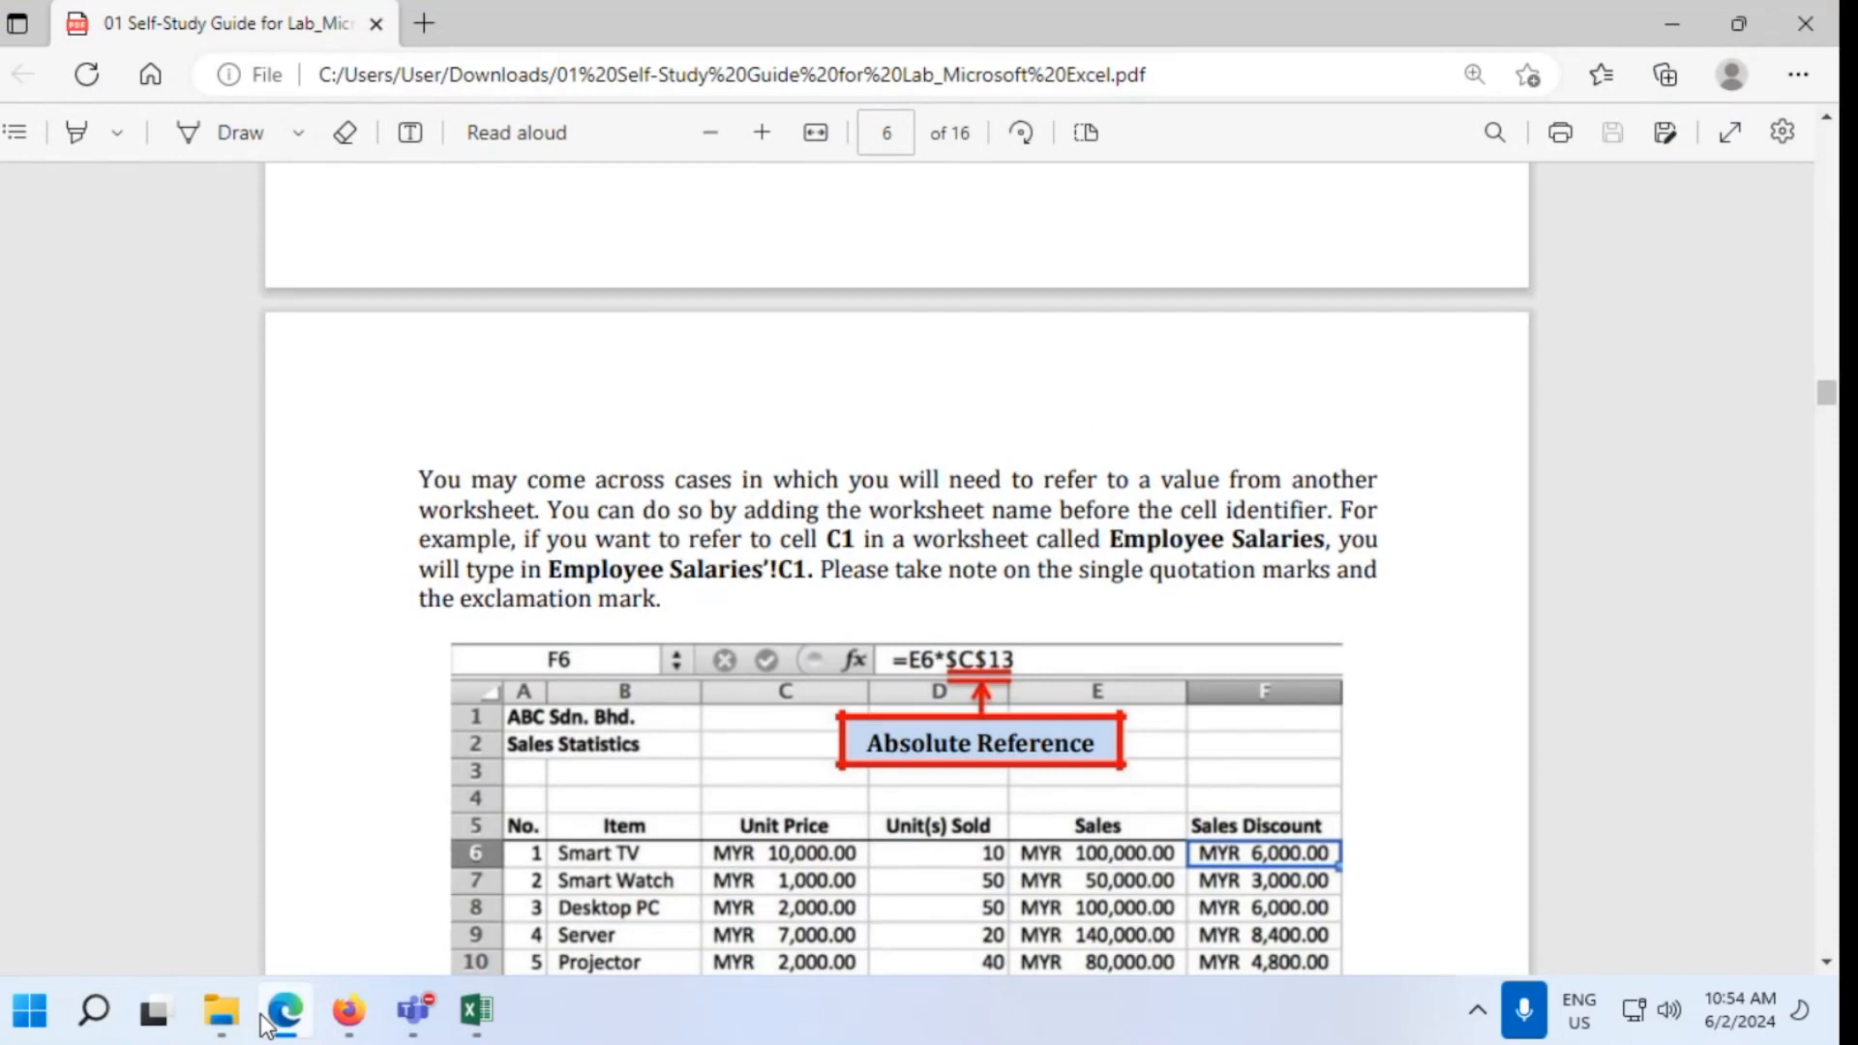
{"action": "left_click", "coordinate": [1669, 33]}
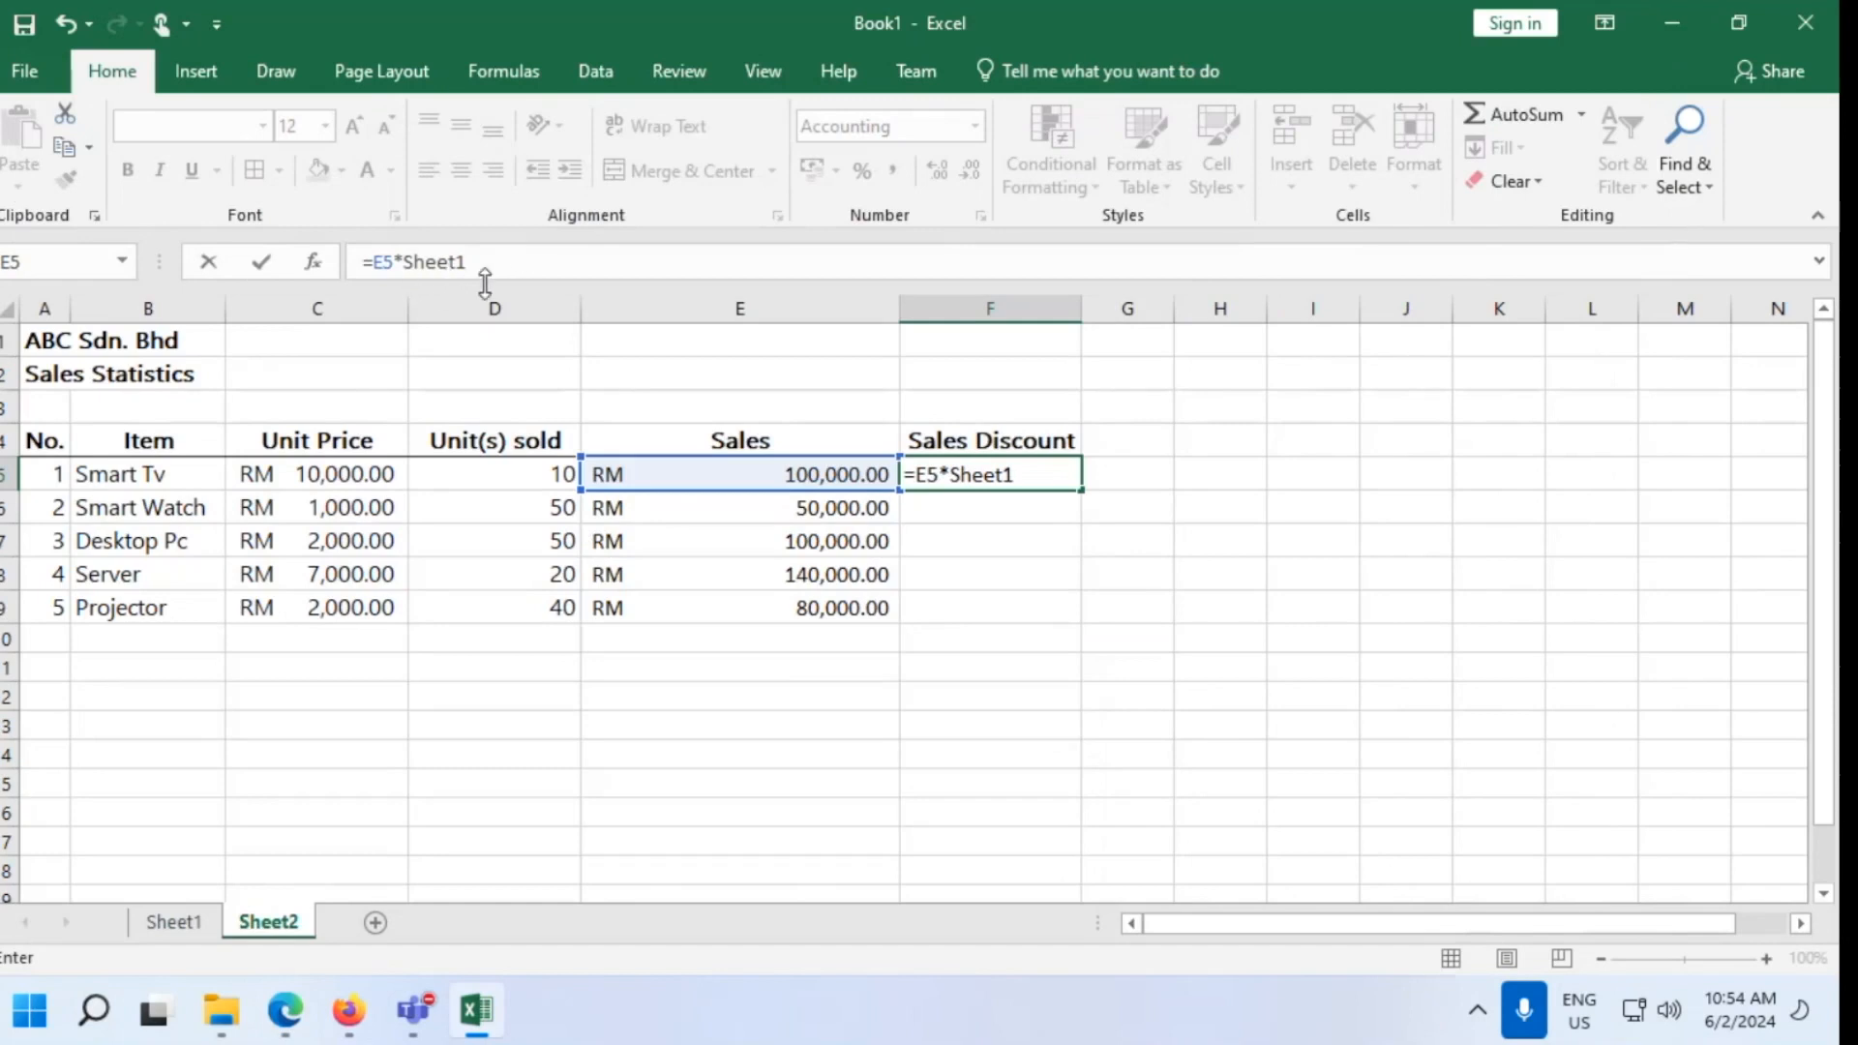
{"action": "type", "text": "'!"}
Try to complete the Smart Tv discount formula in Sheet2 cell F5 as =E5*Sheet1'!B3
{"action": "left_click", "coordinate": [171, 922]}
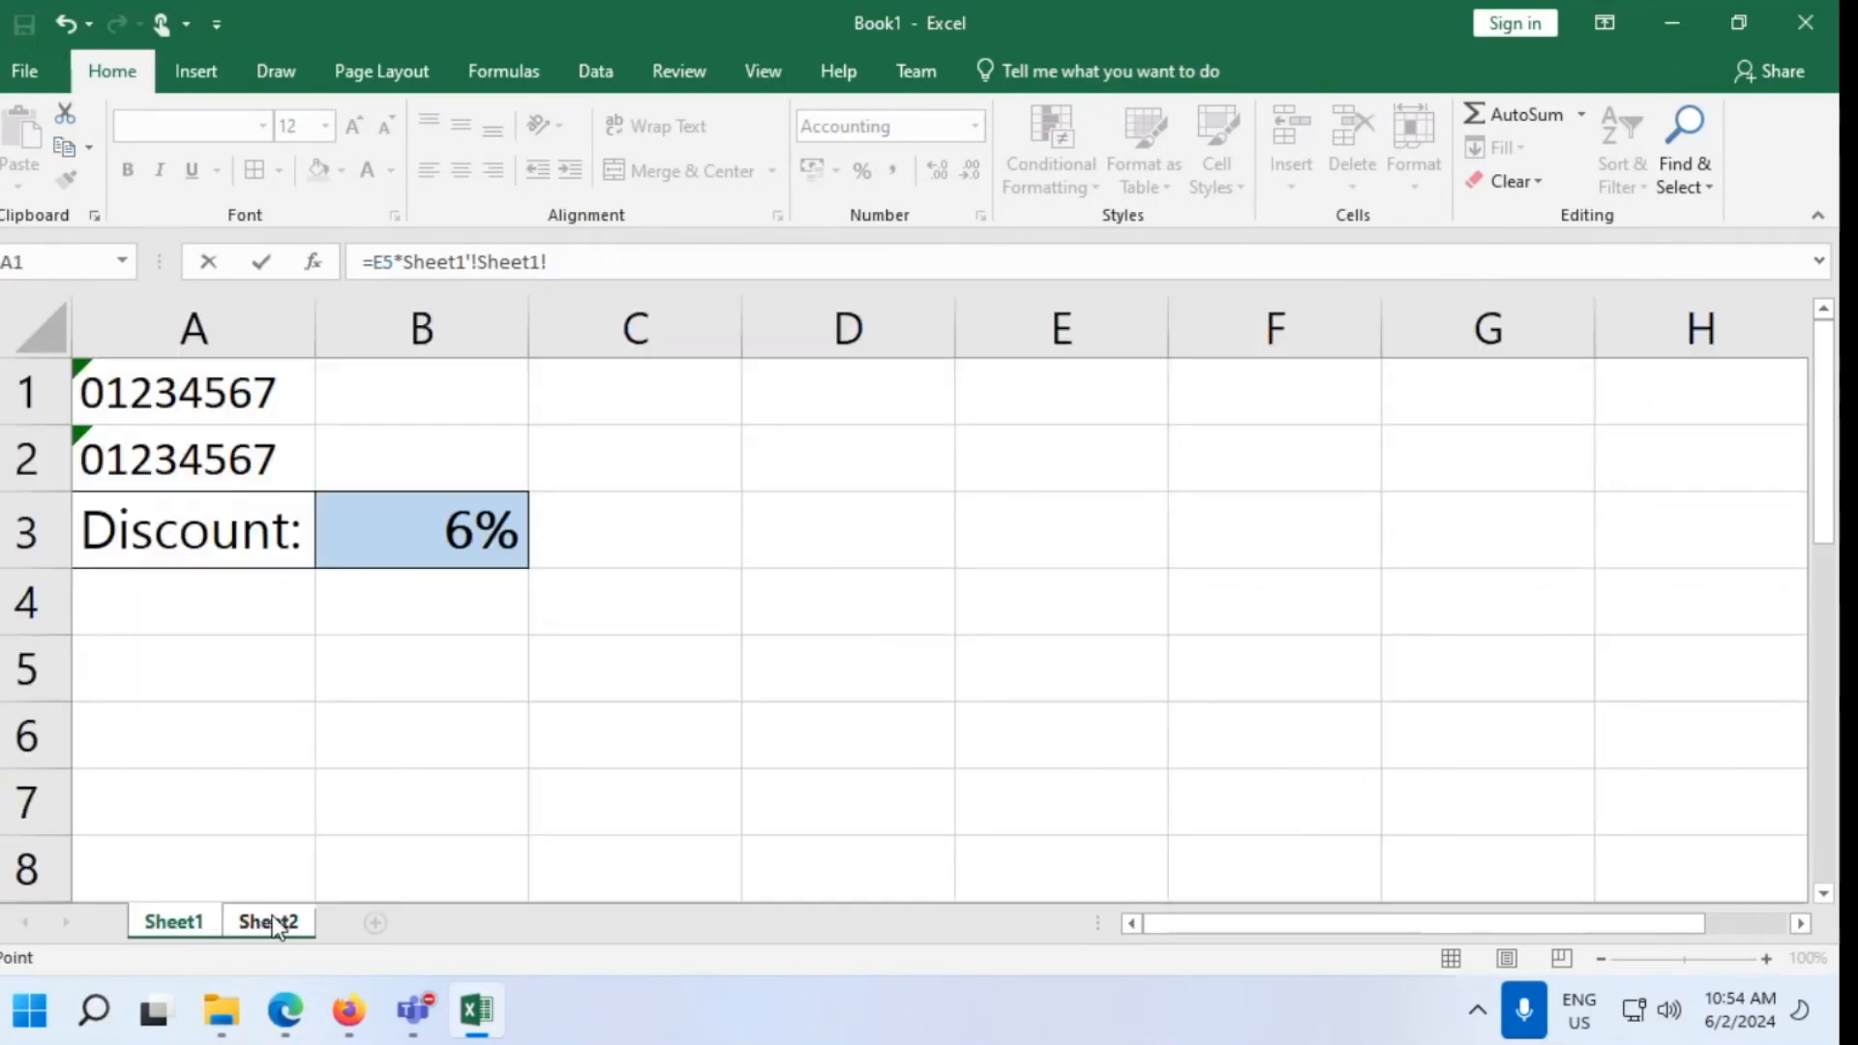
{"action": "left_click", "coordinate": [275, 922]}
{"action": "key", "text": "BackSpace"}
{"action": "key", "text": "BackSpace"}
{"action": "key", "text": "BackSpace"}
{"action": "key", "text": "BackSpace"}
{"action": "key", "text": "BackSpace"}
{"action": "key", "text": "BackSpace"}
{"action": "key", "text": "BackSpace"}
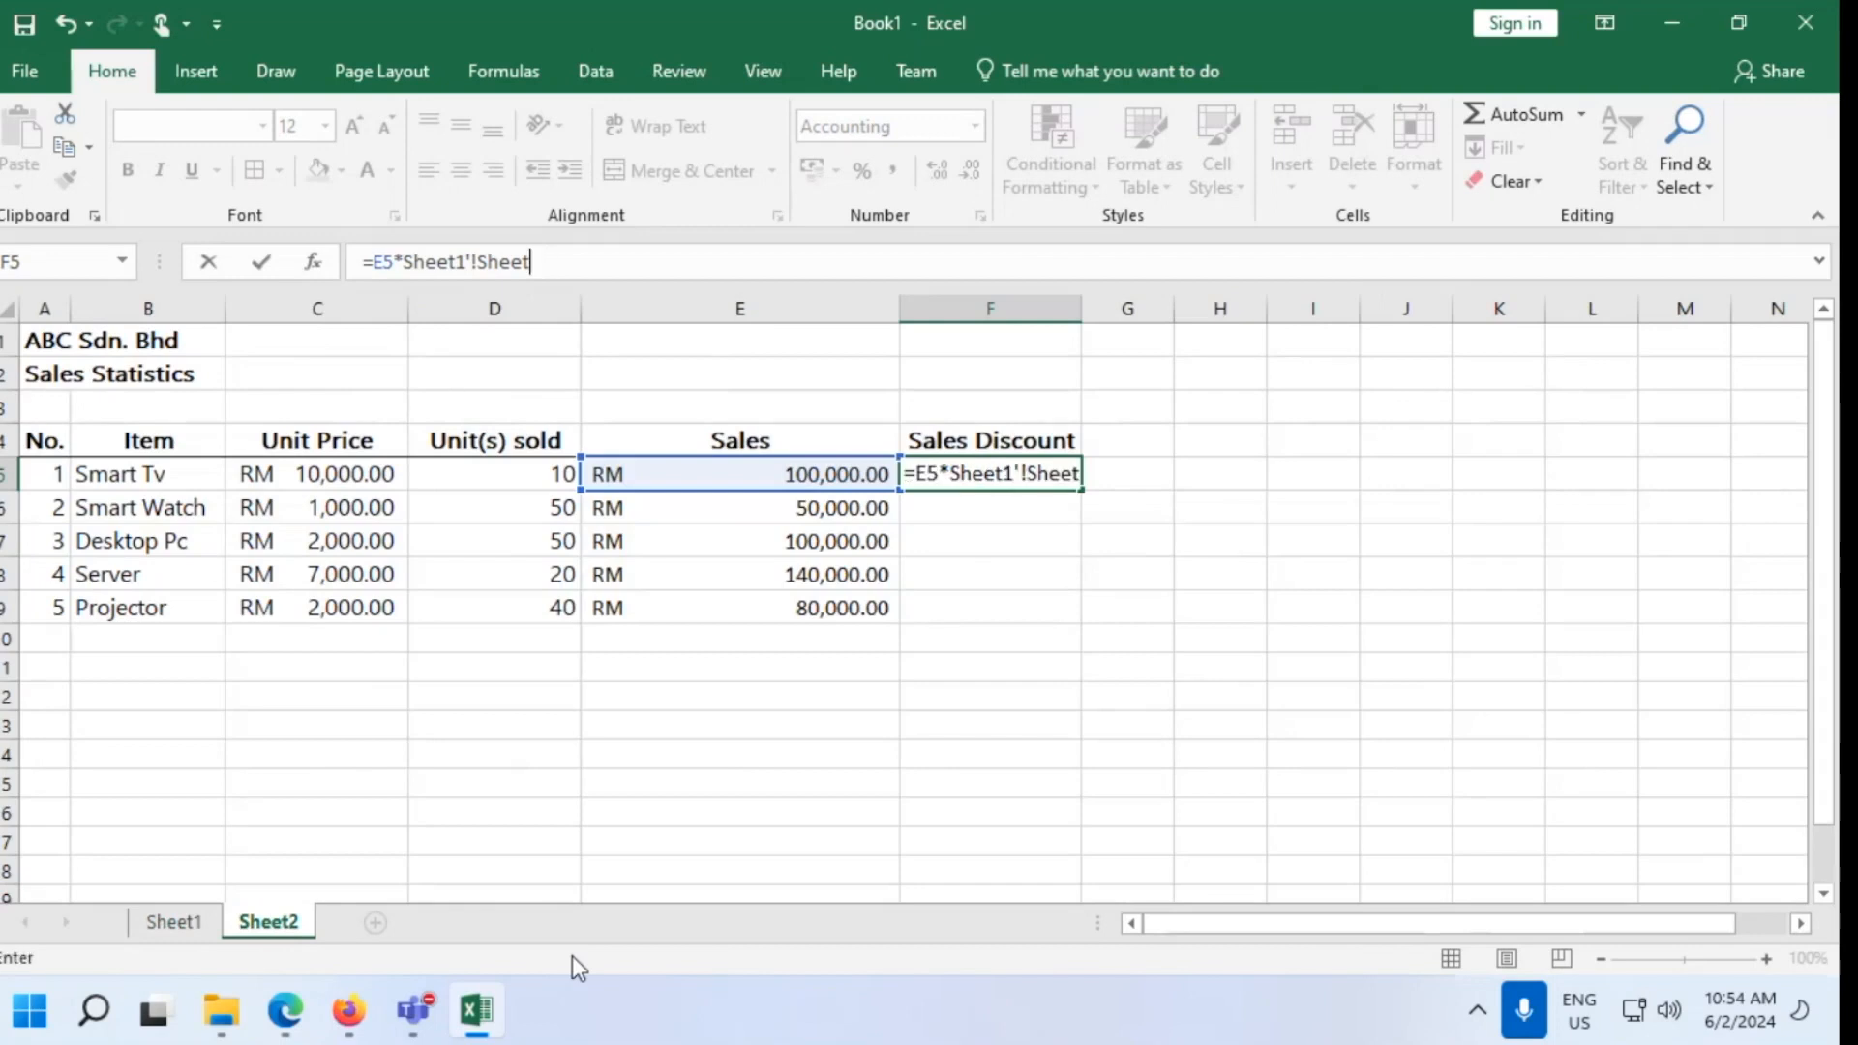
{"action": "type", "text": "B3"}
{"action": "key", "text": "Return"}
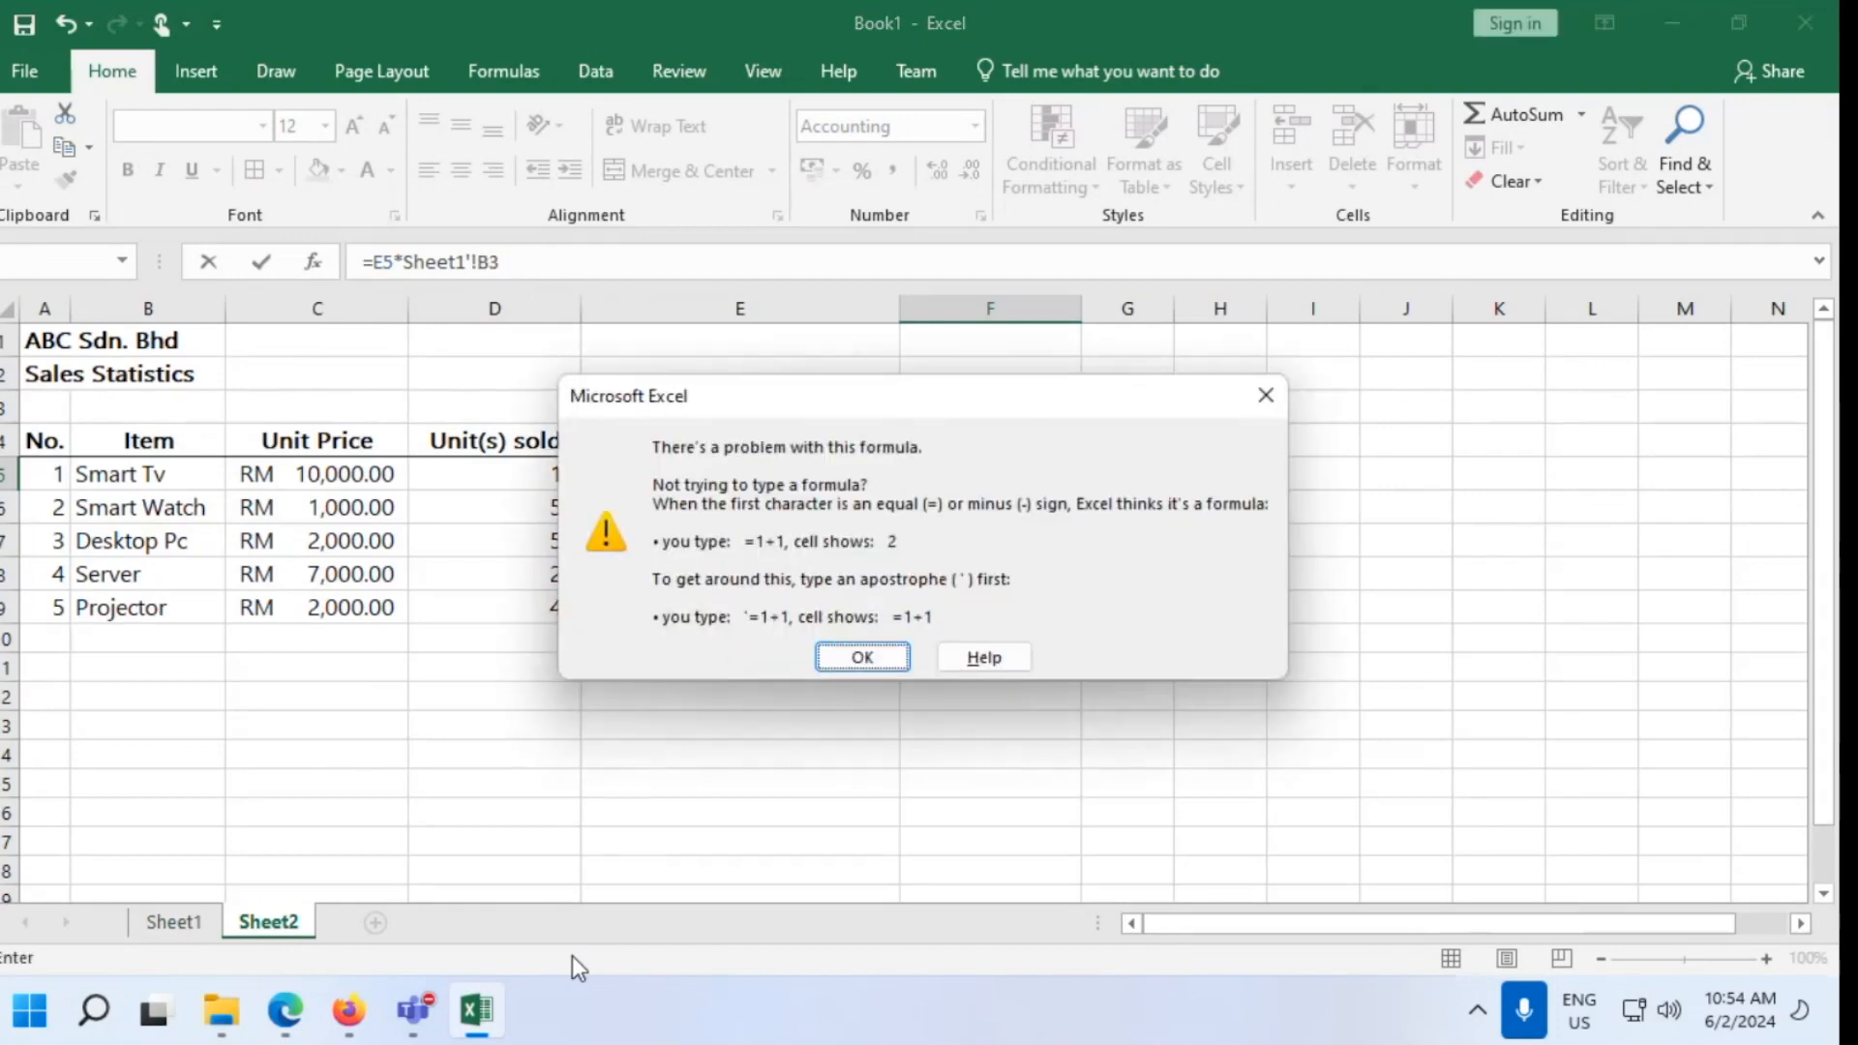
{"action": "left_click", "coordinate": [866, 656]}
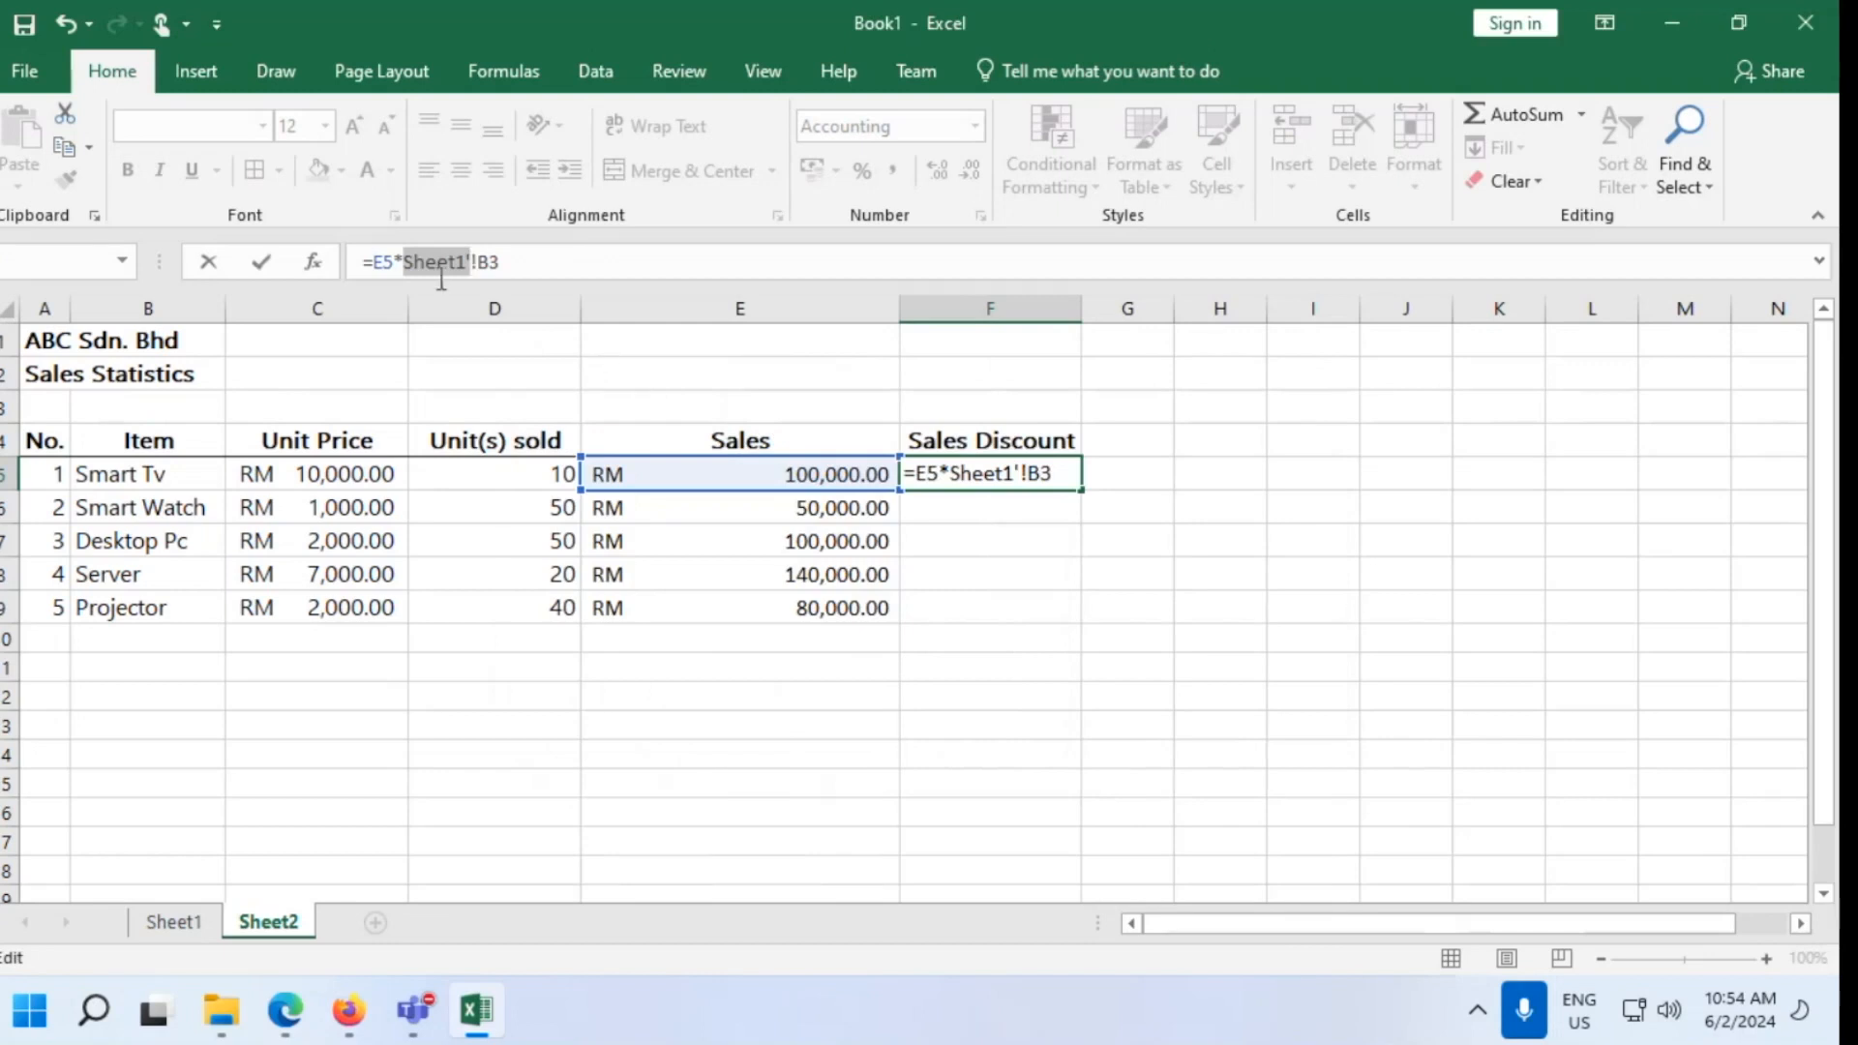
Correct the Smart Tv discount formula in F5 to =E5*Sheet1!B$3 and enter it
{"action": "left_click", "coordinate": [470, 261]}
{"action": "key", "text": "BackSpace"}
{"action": "key", "text": "Right"}
{"action": "key", "text": "Right"}
{"action": "type", "text": "$"}
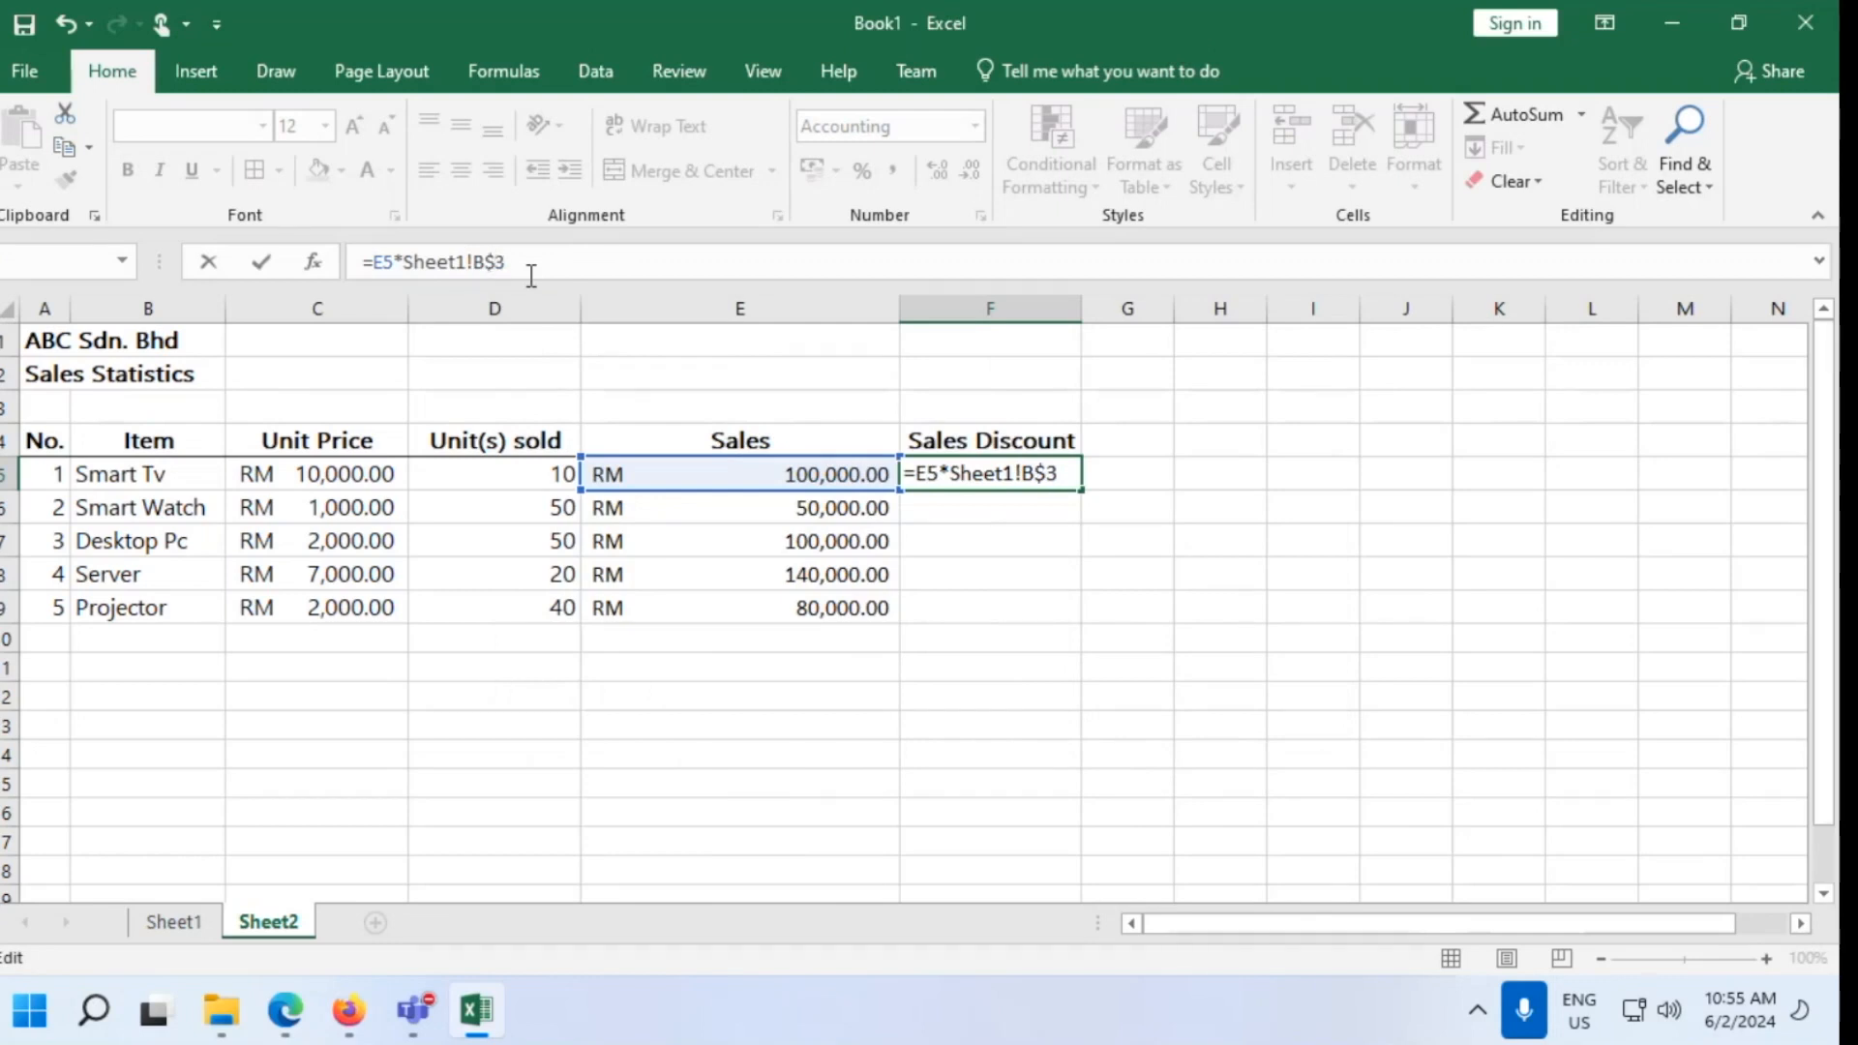
{"action": "key", "text": "ctrl+Return"}
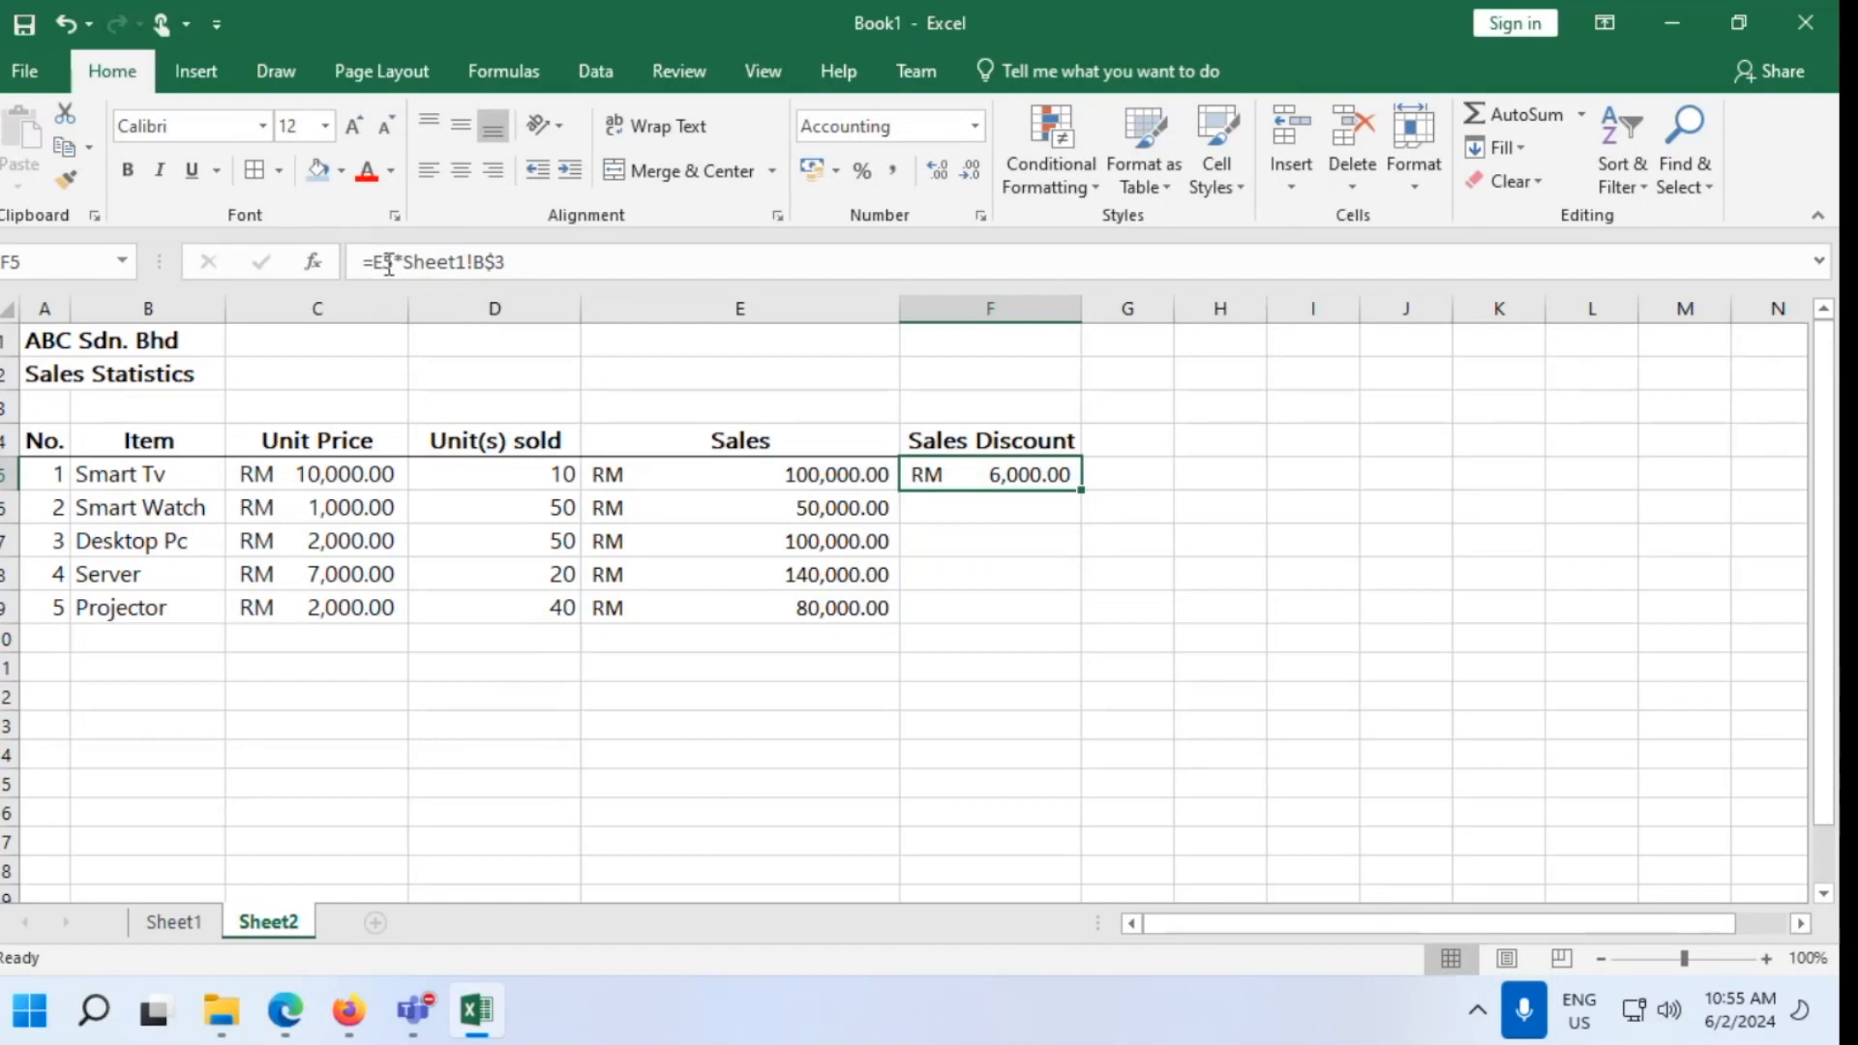
Check the sheet and cell reference in the F5 formula against the discount rate cell B3 on Sheet1
{"action": "left_click_drag", "start_coordinate": [402, 262], "coordinate": [466, 262]}
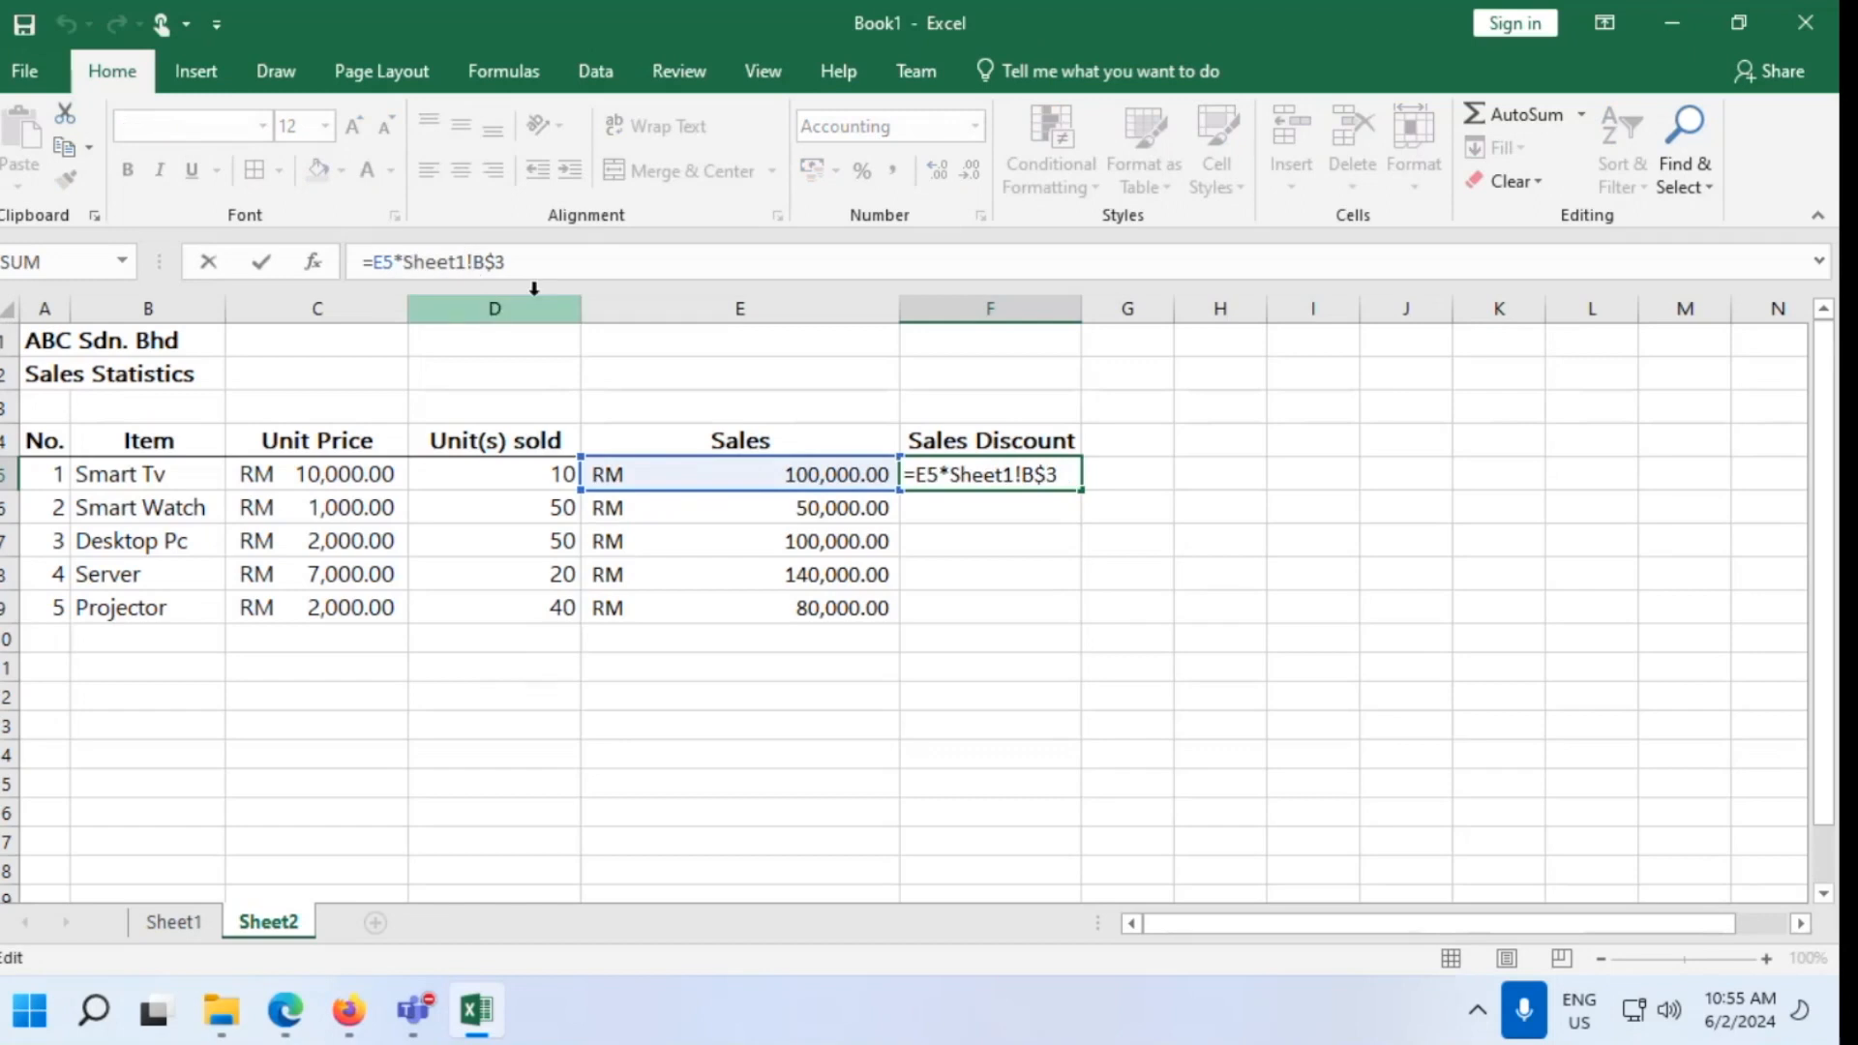
{"action": "left_click", "coordinate": [473, 259]}
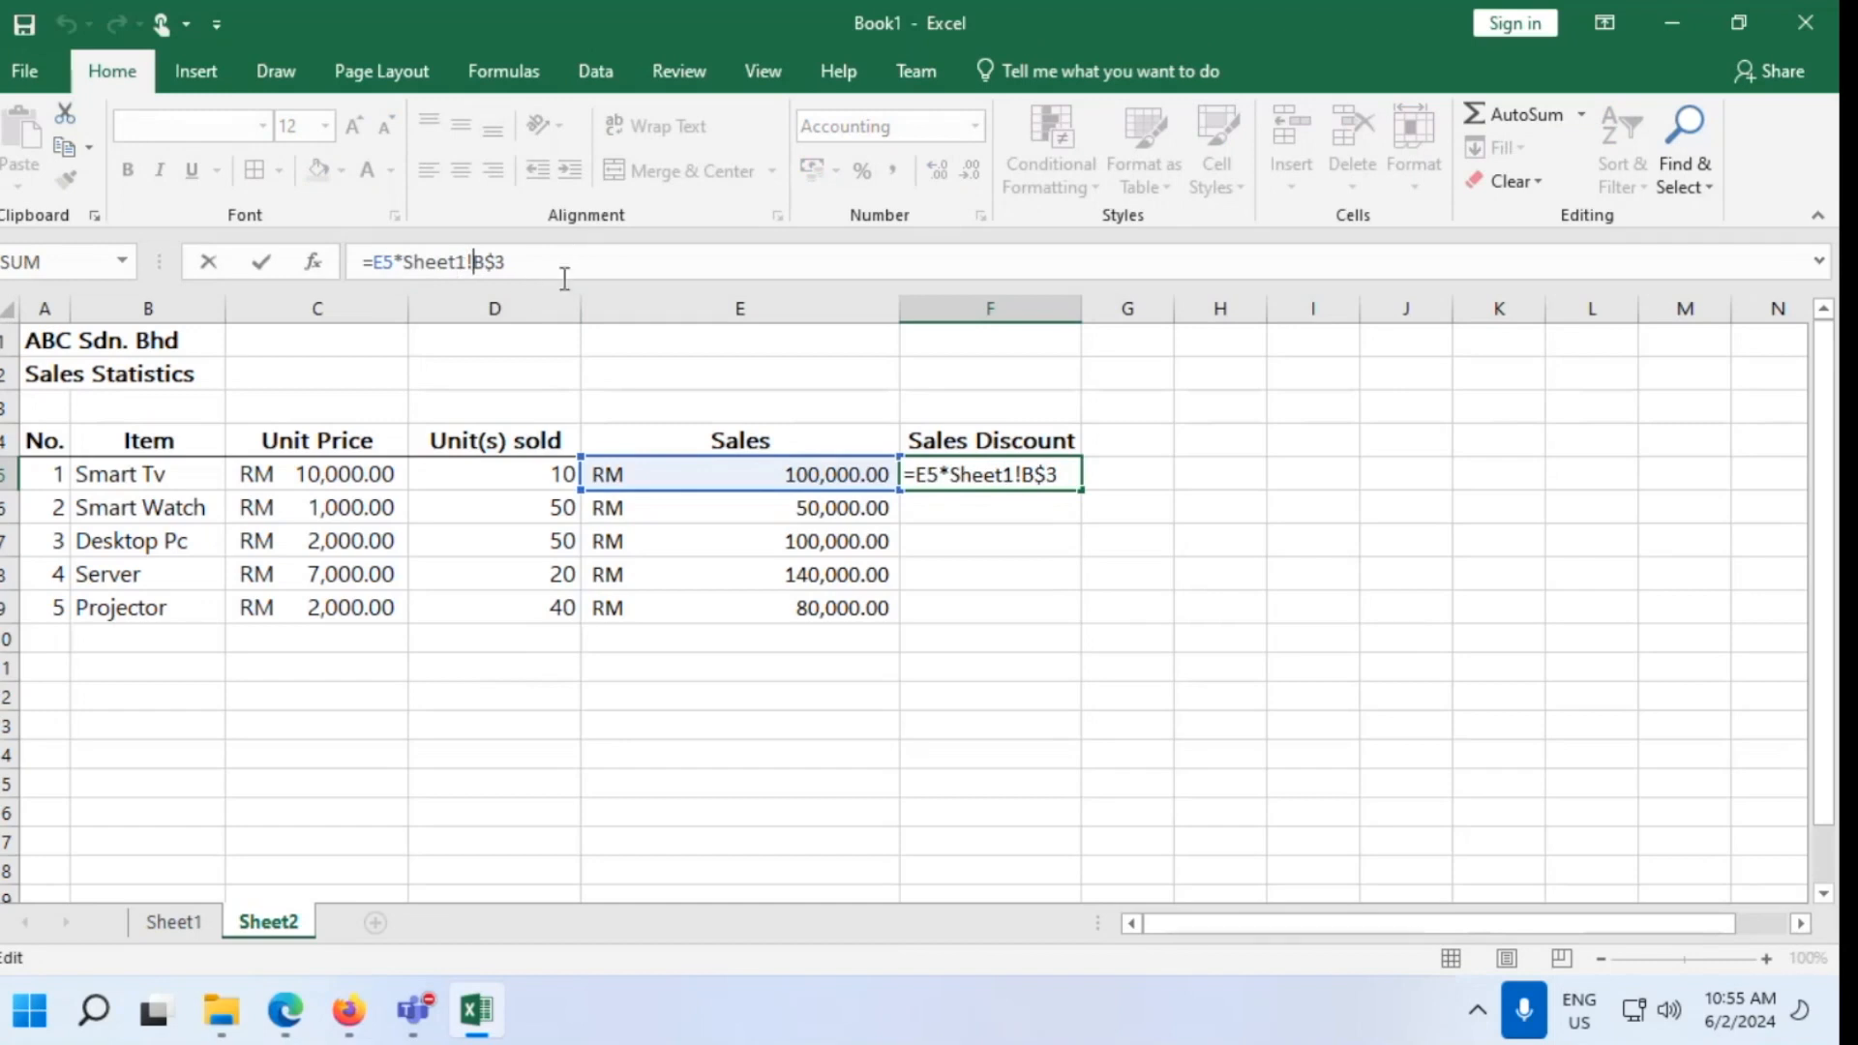
{"action": "left_click", "coordinate": [1072, 476]}
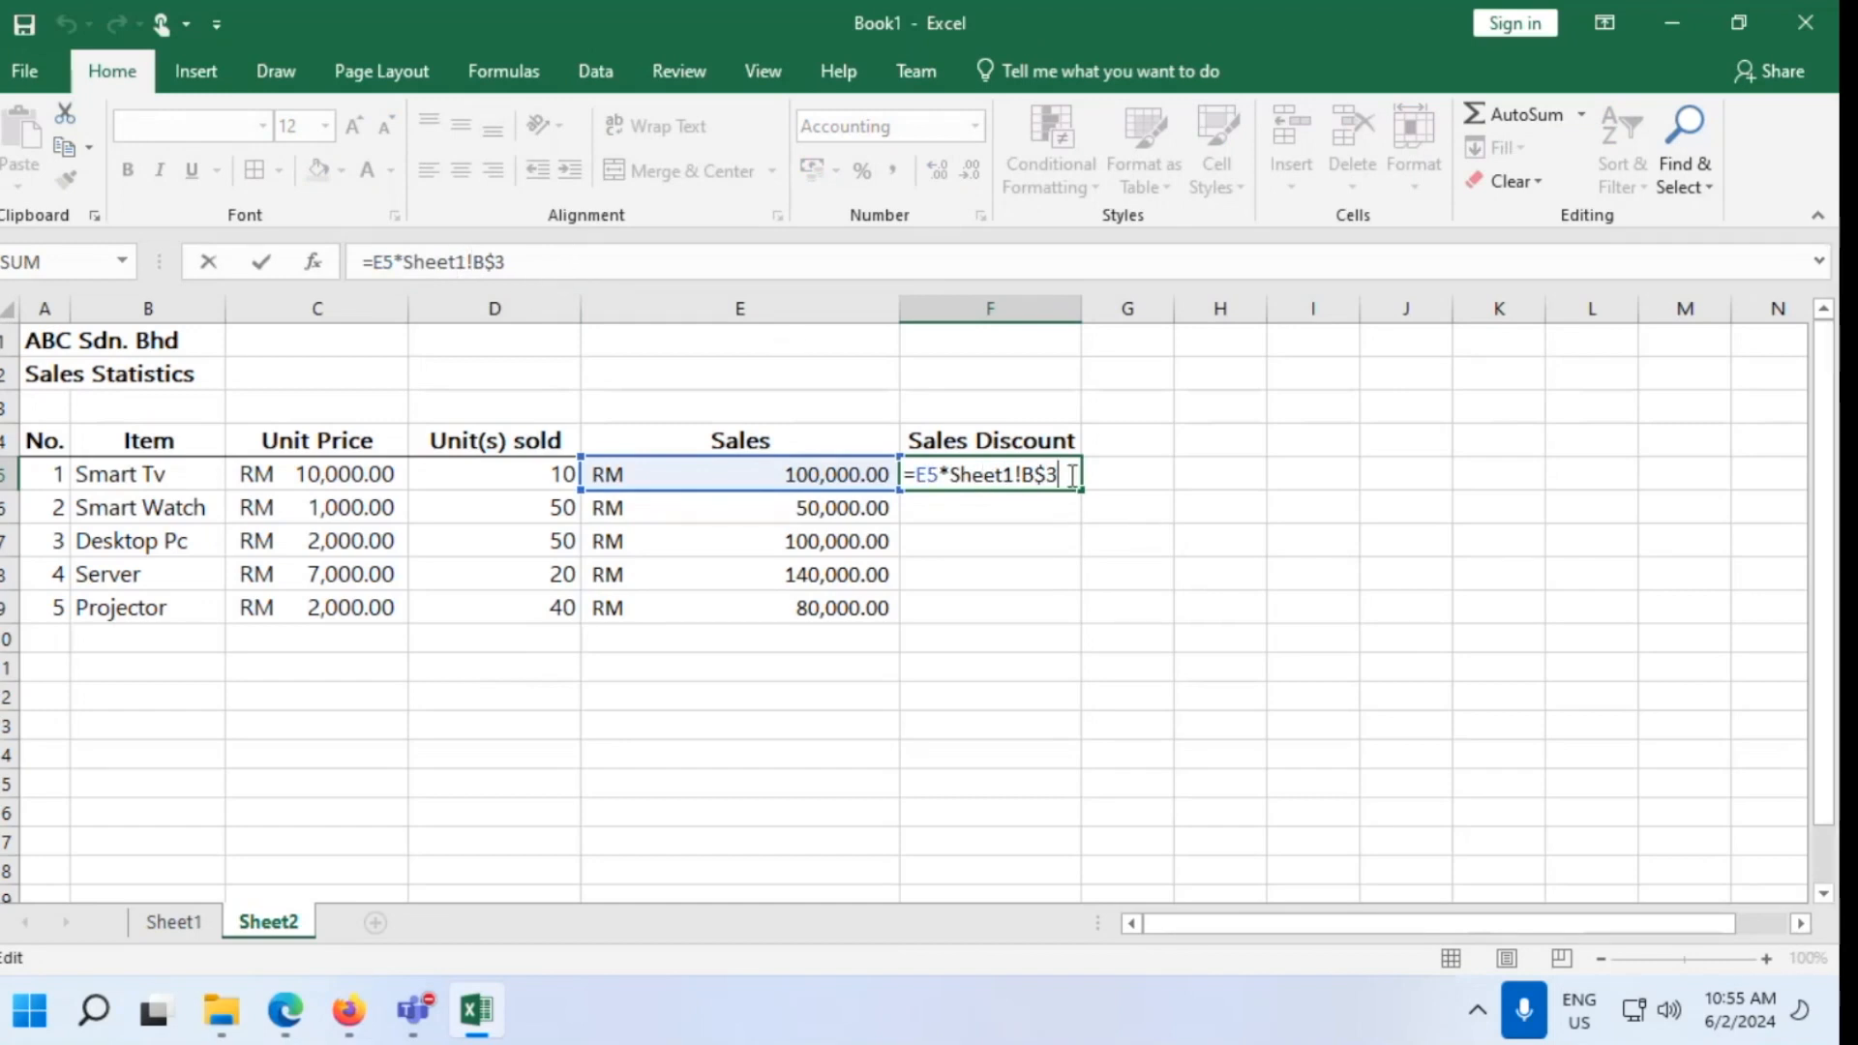
{"action": "key", "text": "Return"}
{"action": "left_click", "coordinate": [1069, 475]}
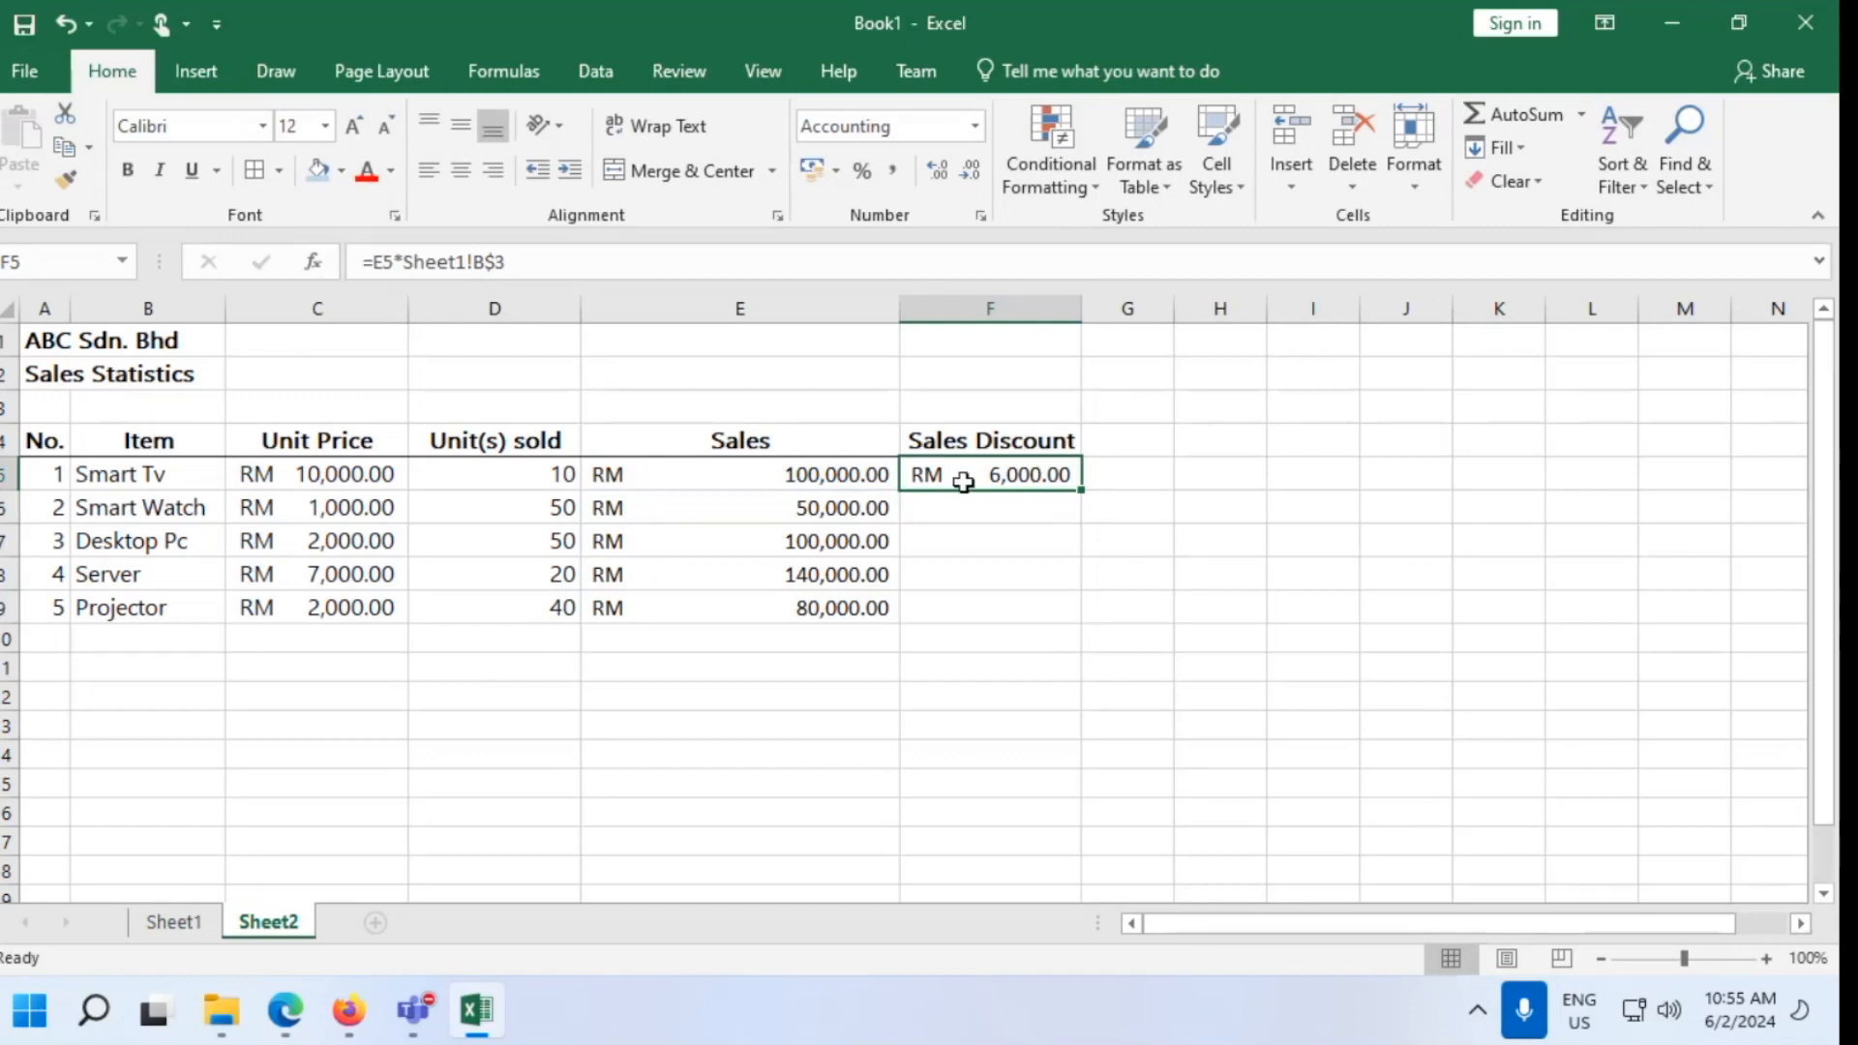
{"action": "left_click", "coordinate": [175, 925]}
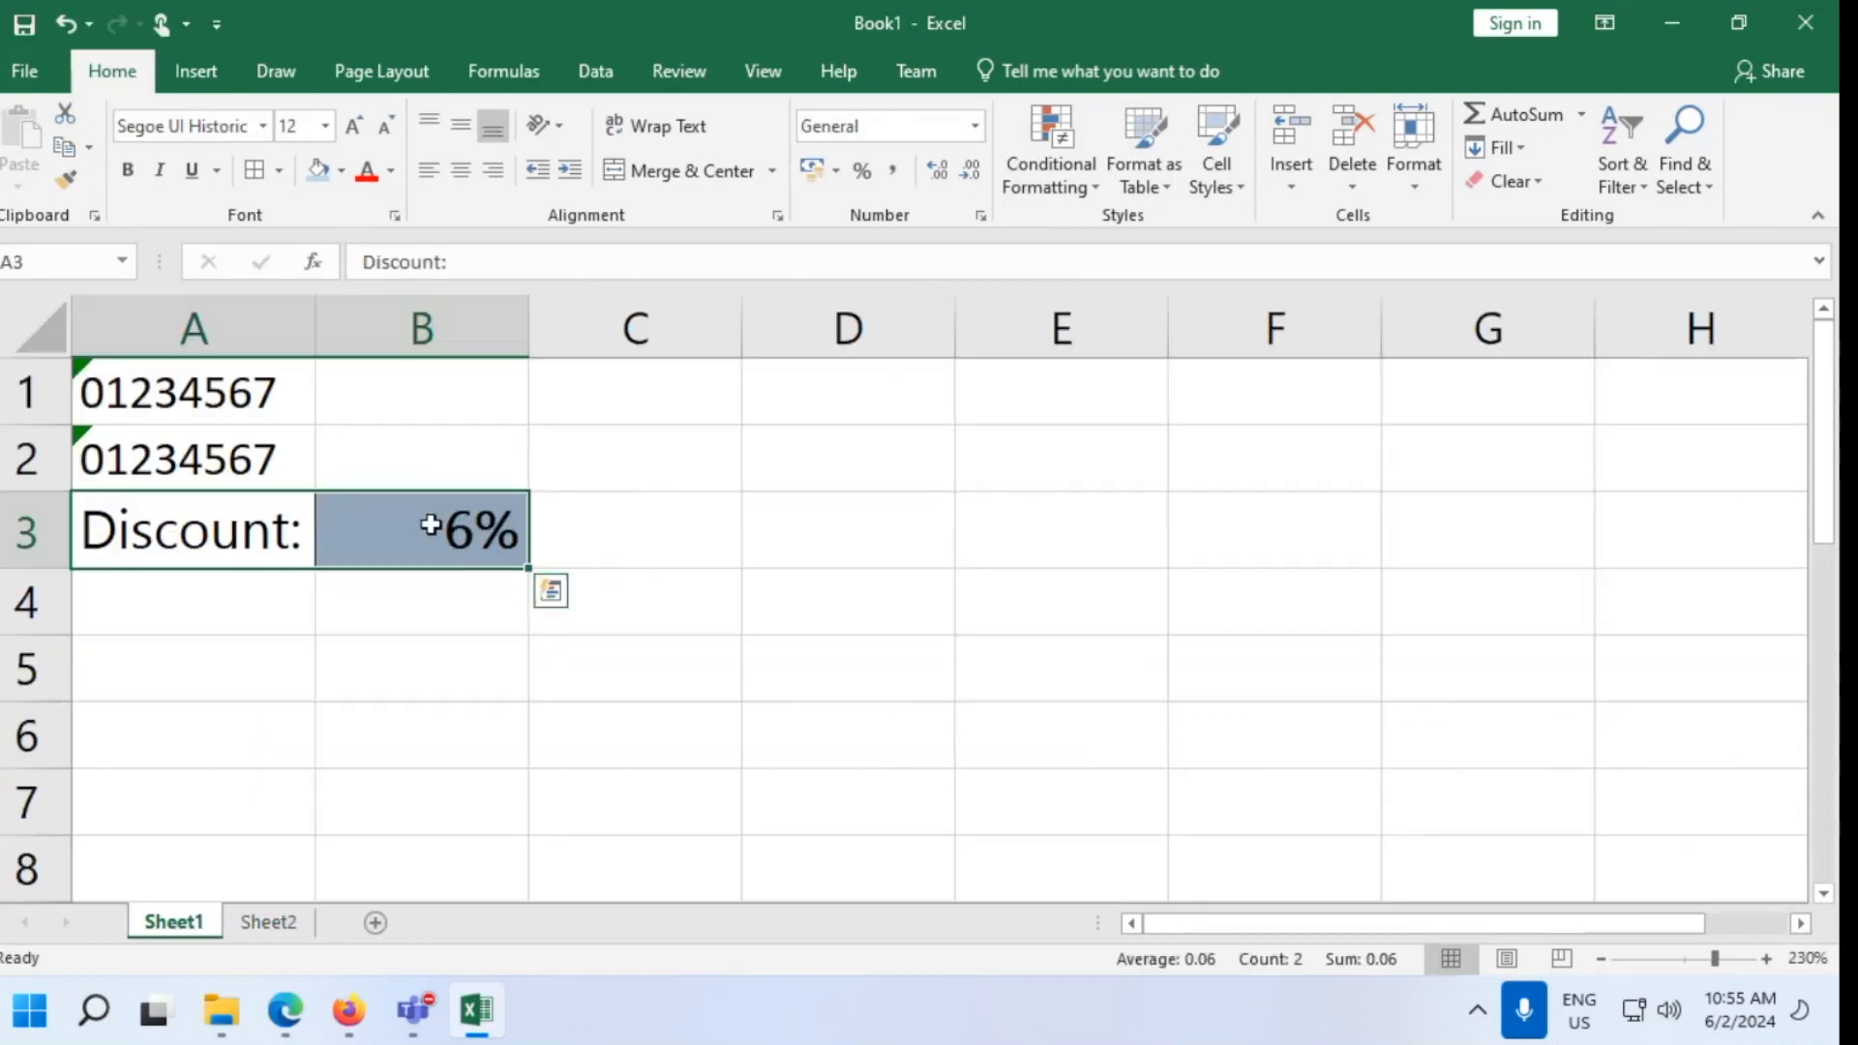
{"action": "left_click", "coordinate": [460, 548]}
{"action": "left_click", "coordinate": [263, 924]}
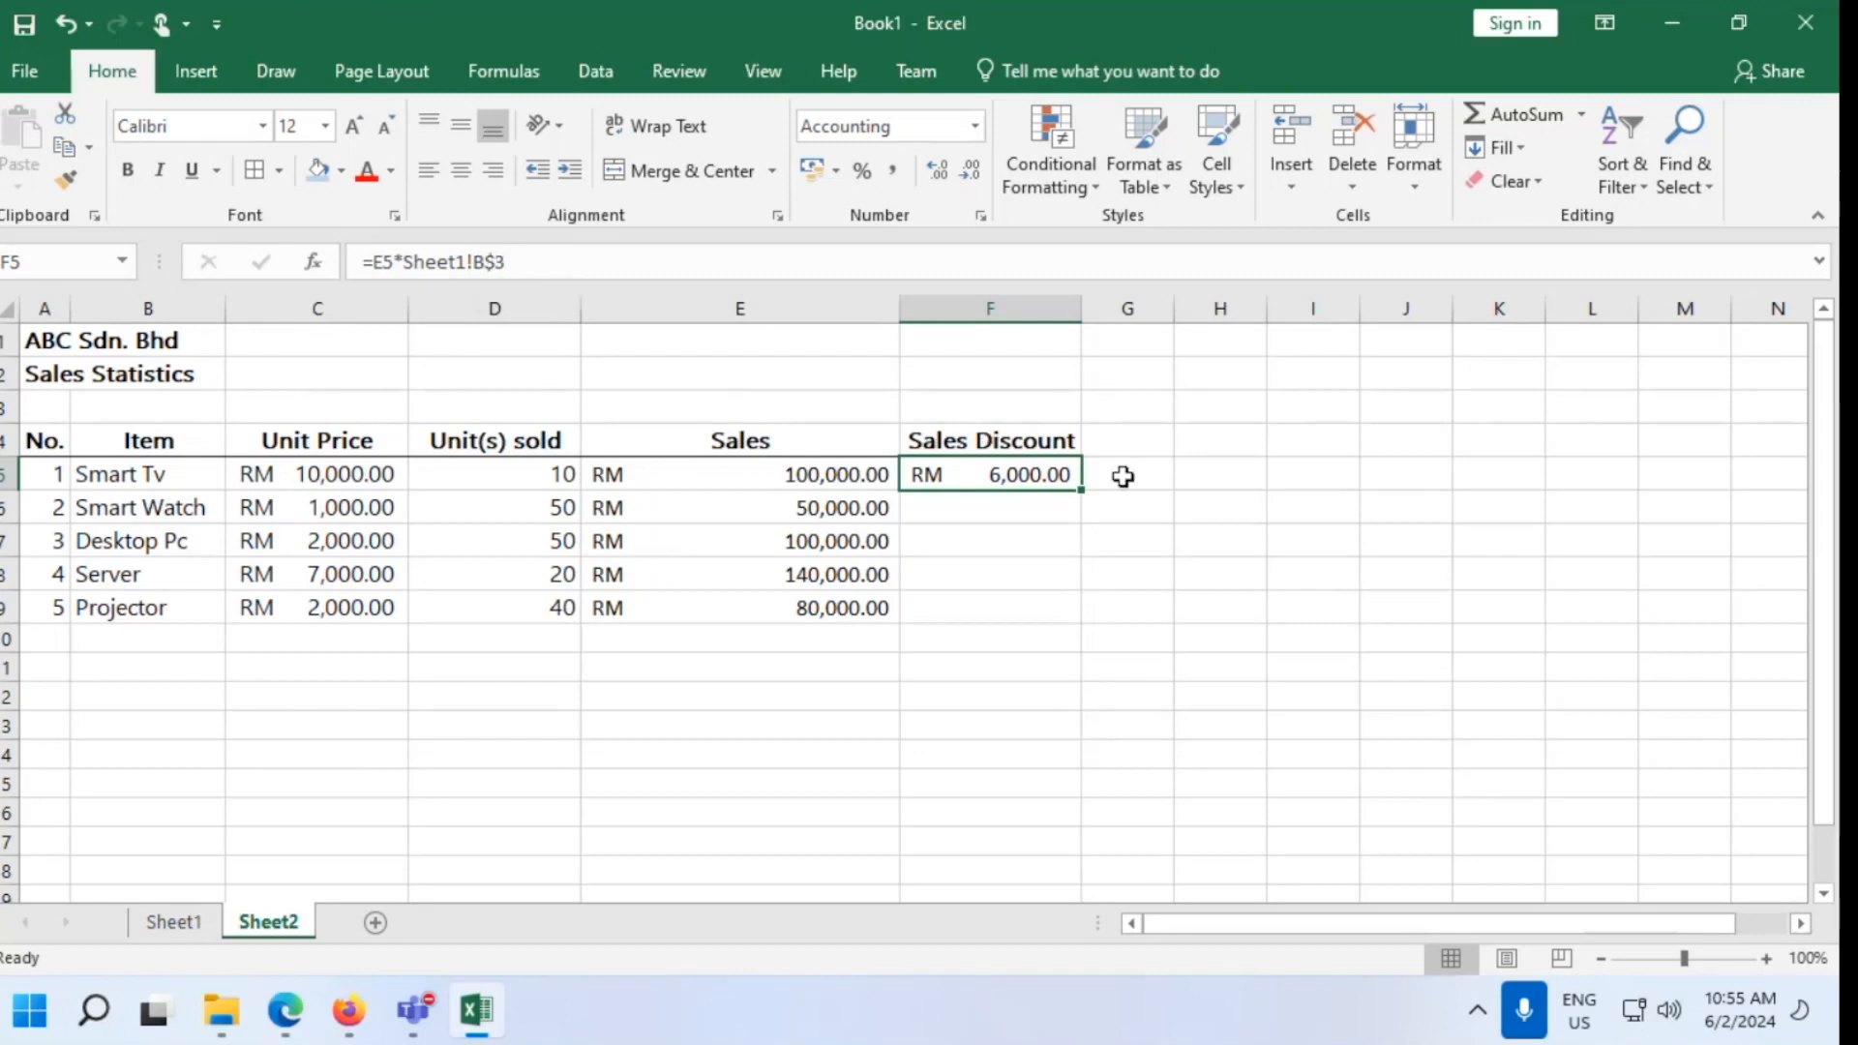
Fill the Sales Discount formula from F5 down to F9 and check the formula in each row
{"action": "double_click", "coordinate": [1081, 490]}
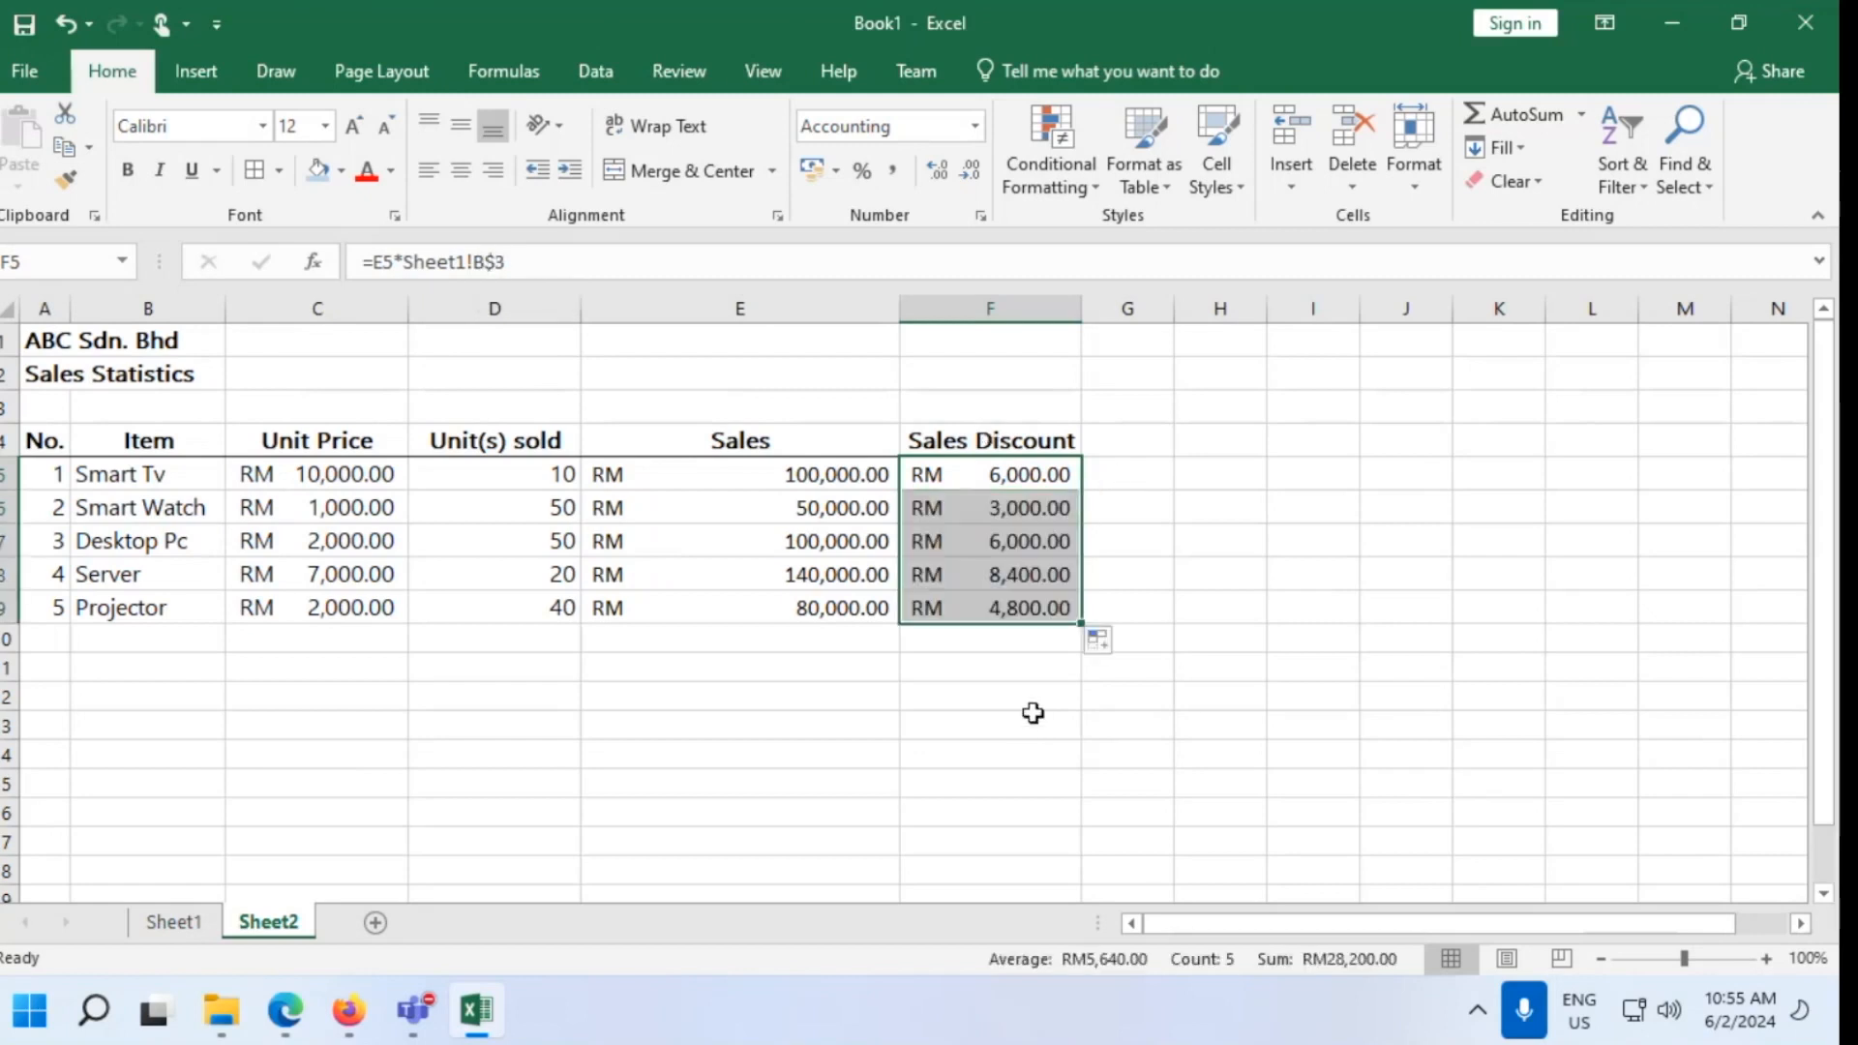
{"action": "left_click", "coordinate": [993, 513]}
{"action": "left_click", "coordinate": [991, 538]}
{"action": "left_click", "coordinate": [989, 575]}
{"action": "left_click", "coordinate": [989, 608]}
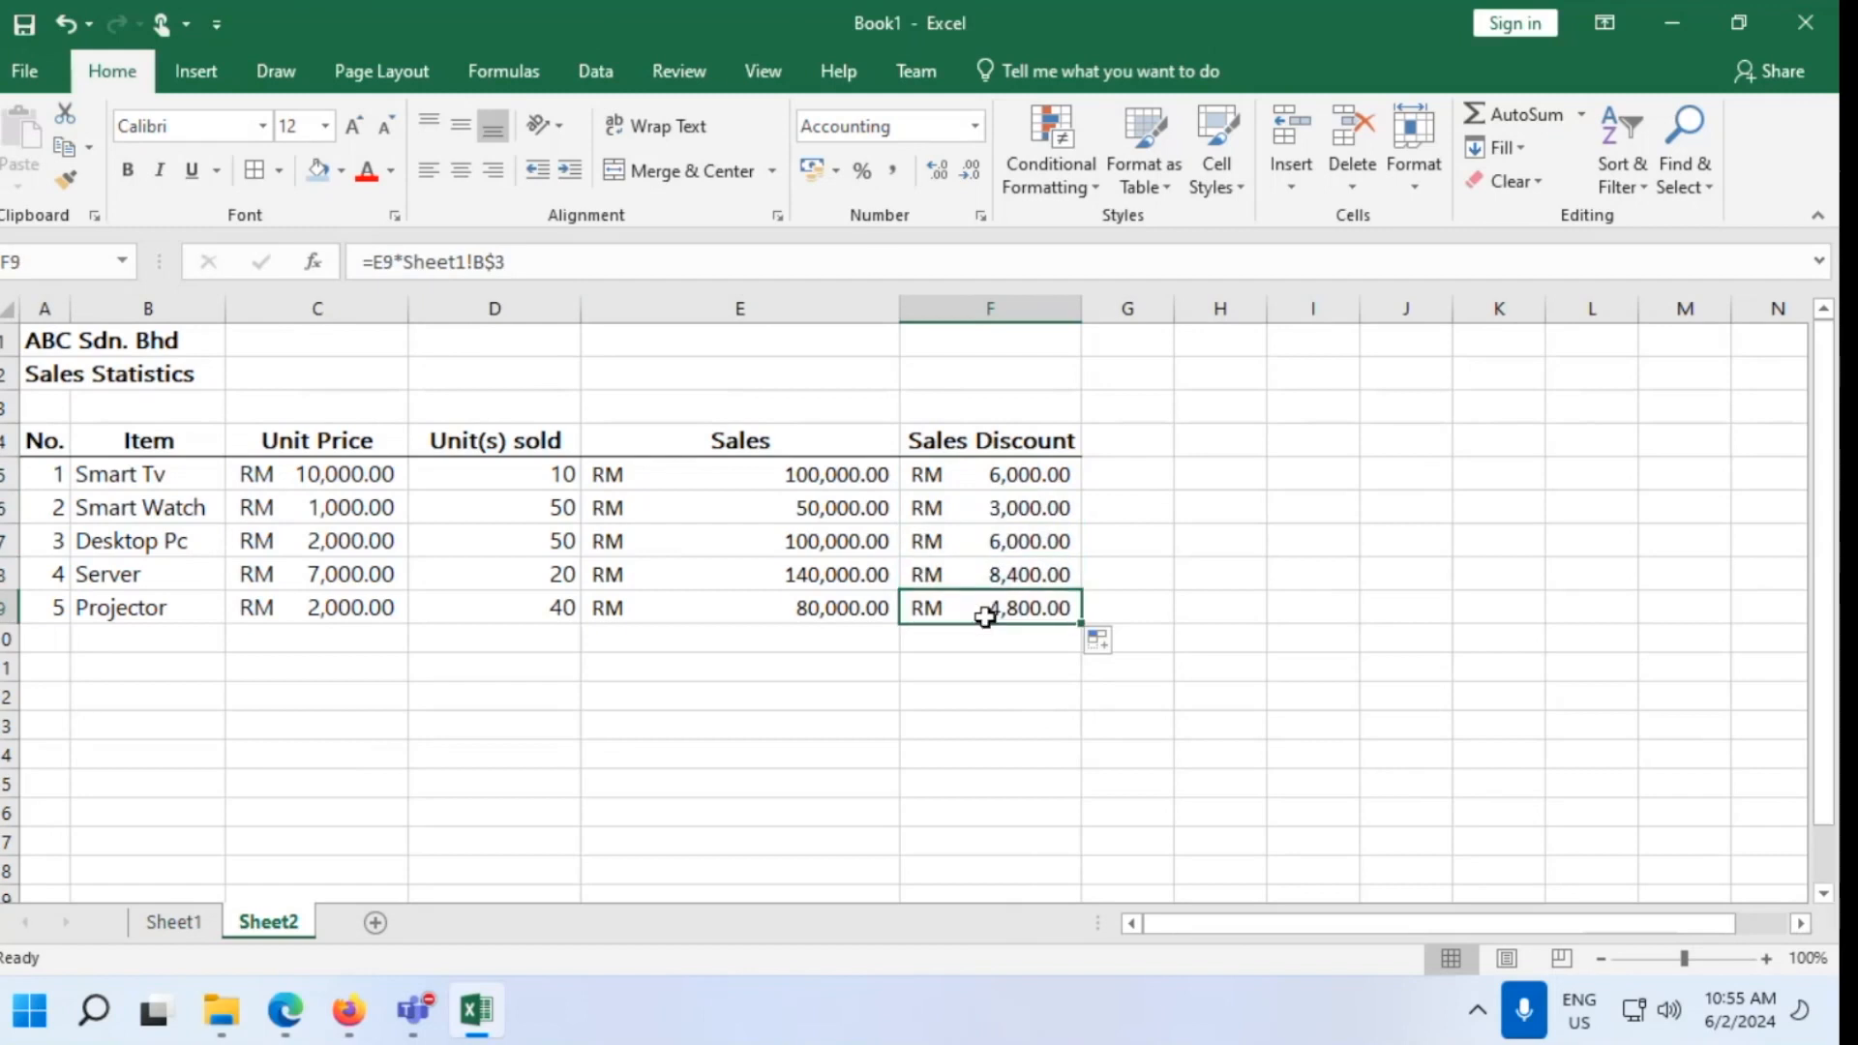
{"action": "left_click", "coordinate": [975, 486]}
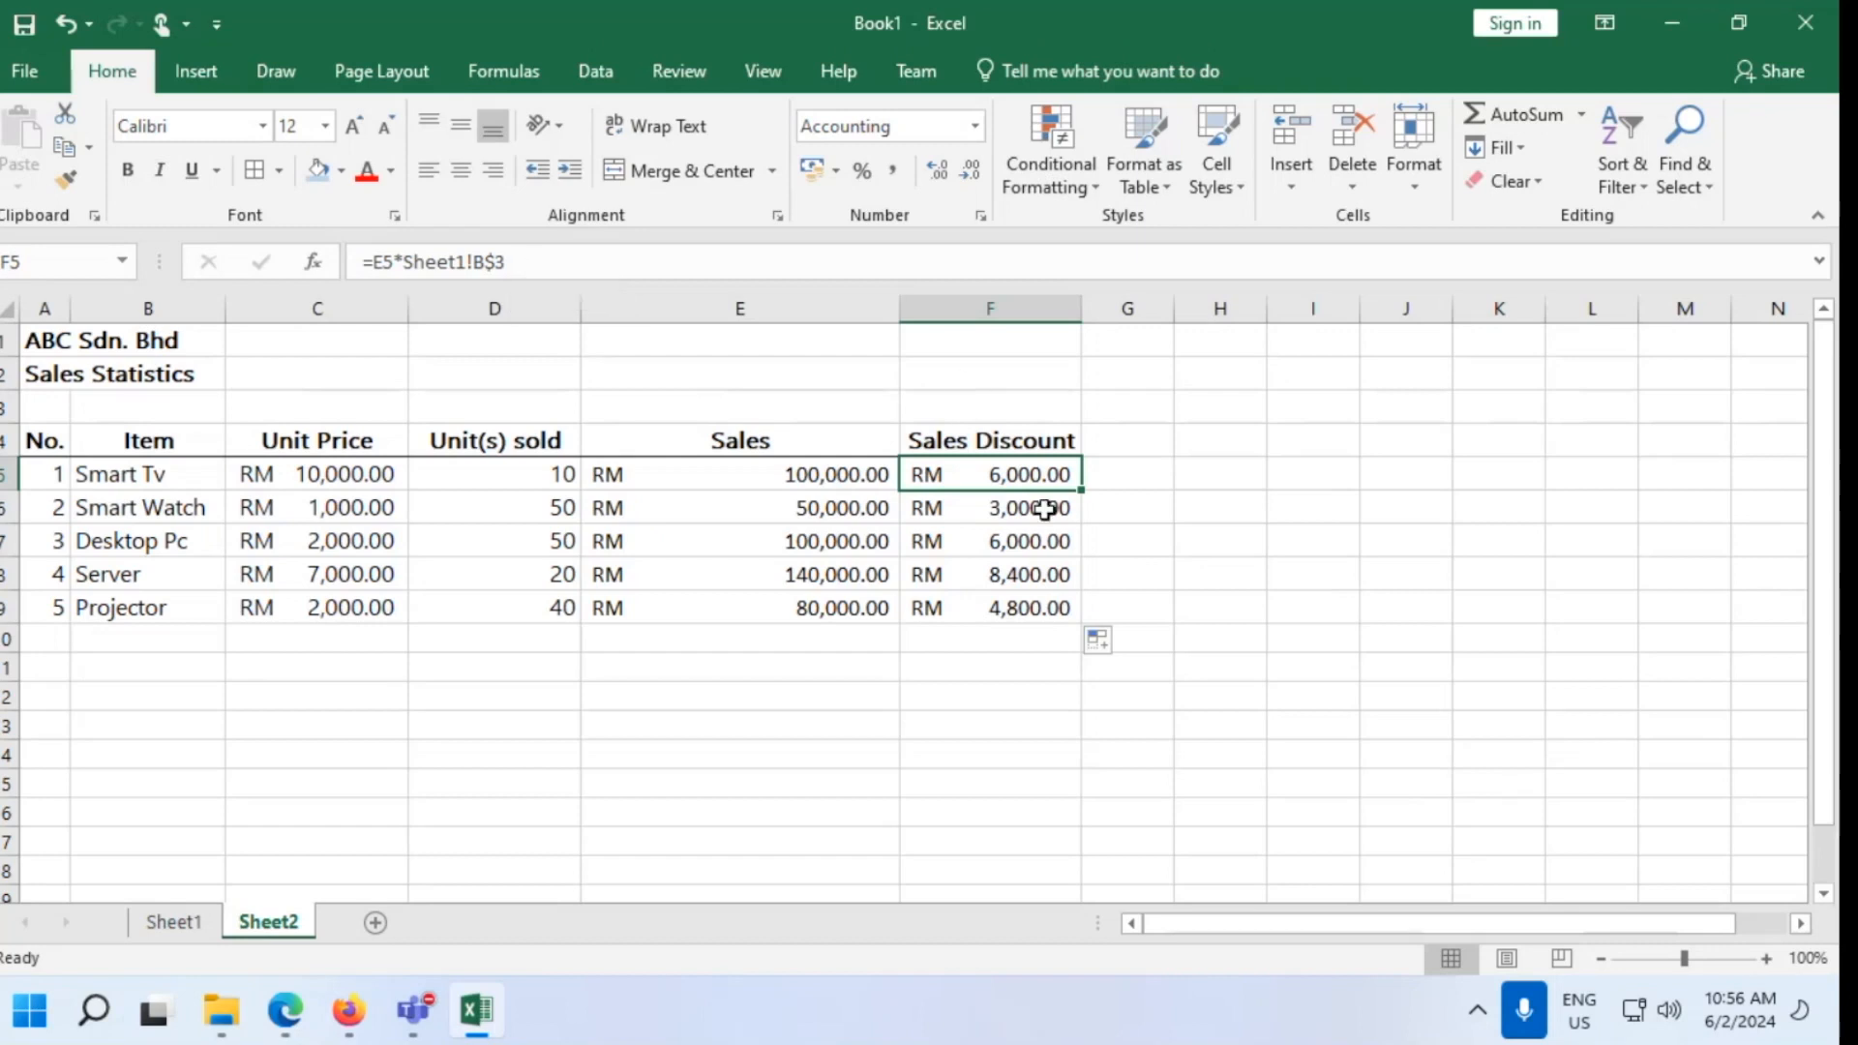
Enlarge Sheet2 to 140% and examine the cross-sheet reference in the F5 discount formula, leaving the formula as =E5*Sheet1!B$3
{"action": "double_click", "coordinate": [1013, 474]}
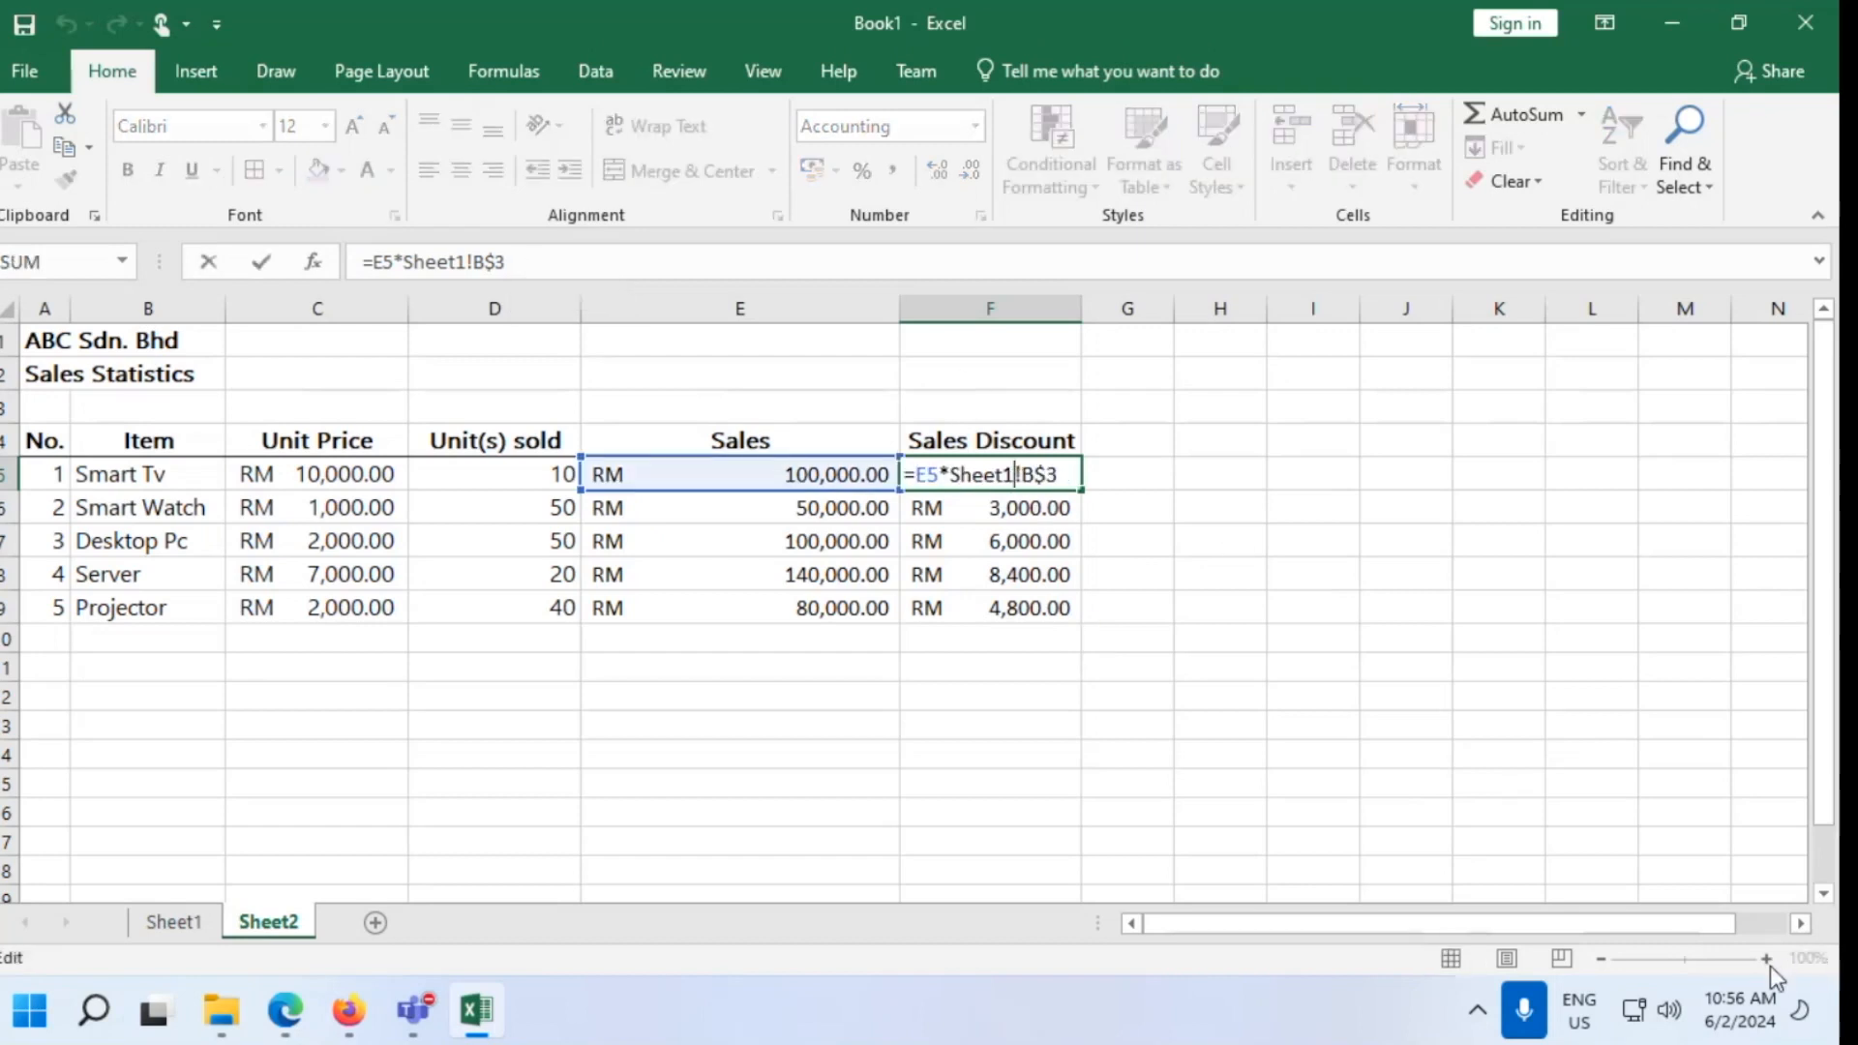
{"action": "left_click", "coordinate": [1334, 753]}
{"action": "left_click", "coordinate": [1766, 959]}
{"action": "left_click", "coordinate": [1766, 958]}
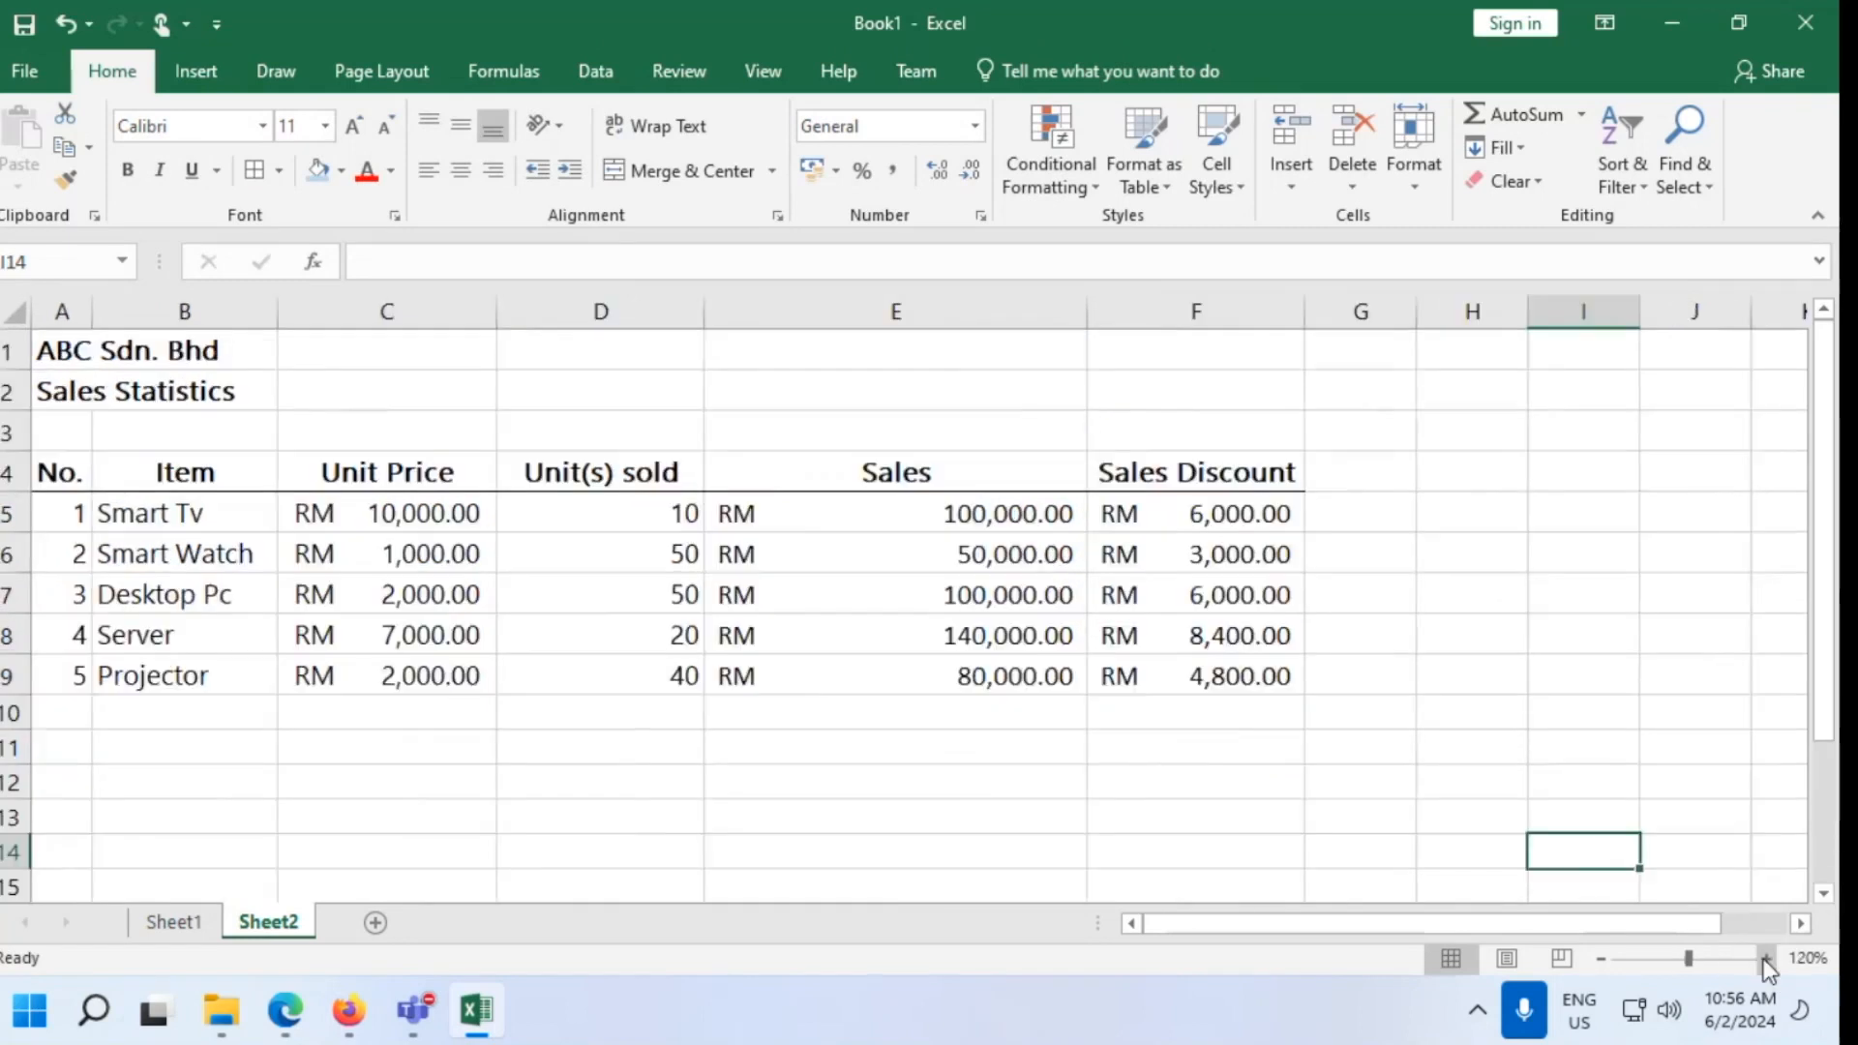
{"action": "left_click", "coordinate": [1767, 958]}
{"action": "left_click", "coordinate": [1766, 958]}
{"action": "double_click", "coordinate": [1152, 455]}
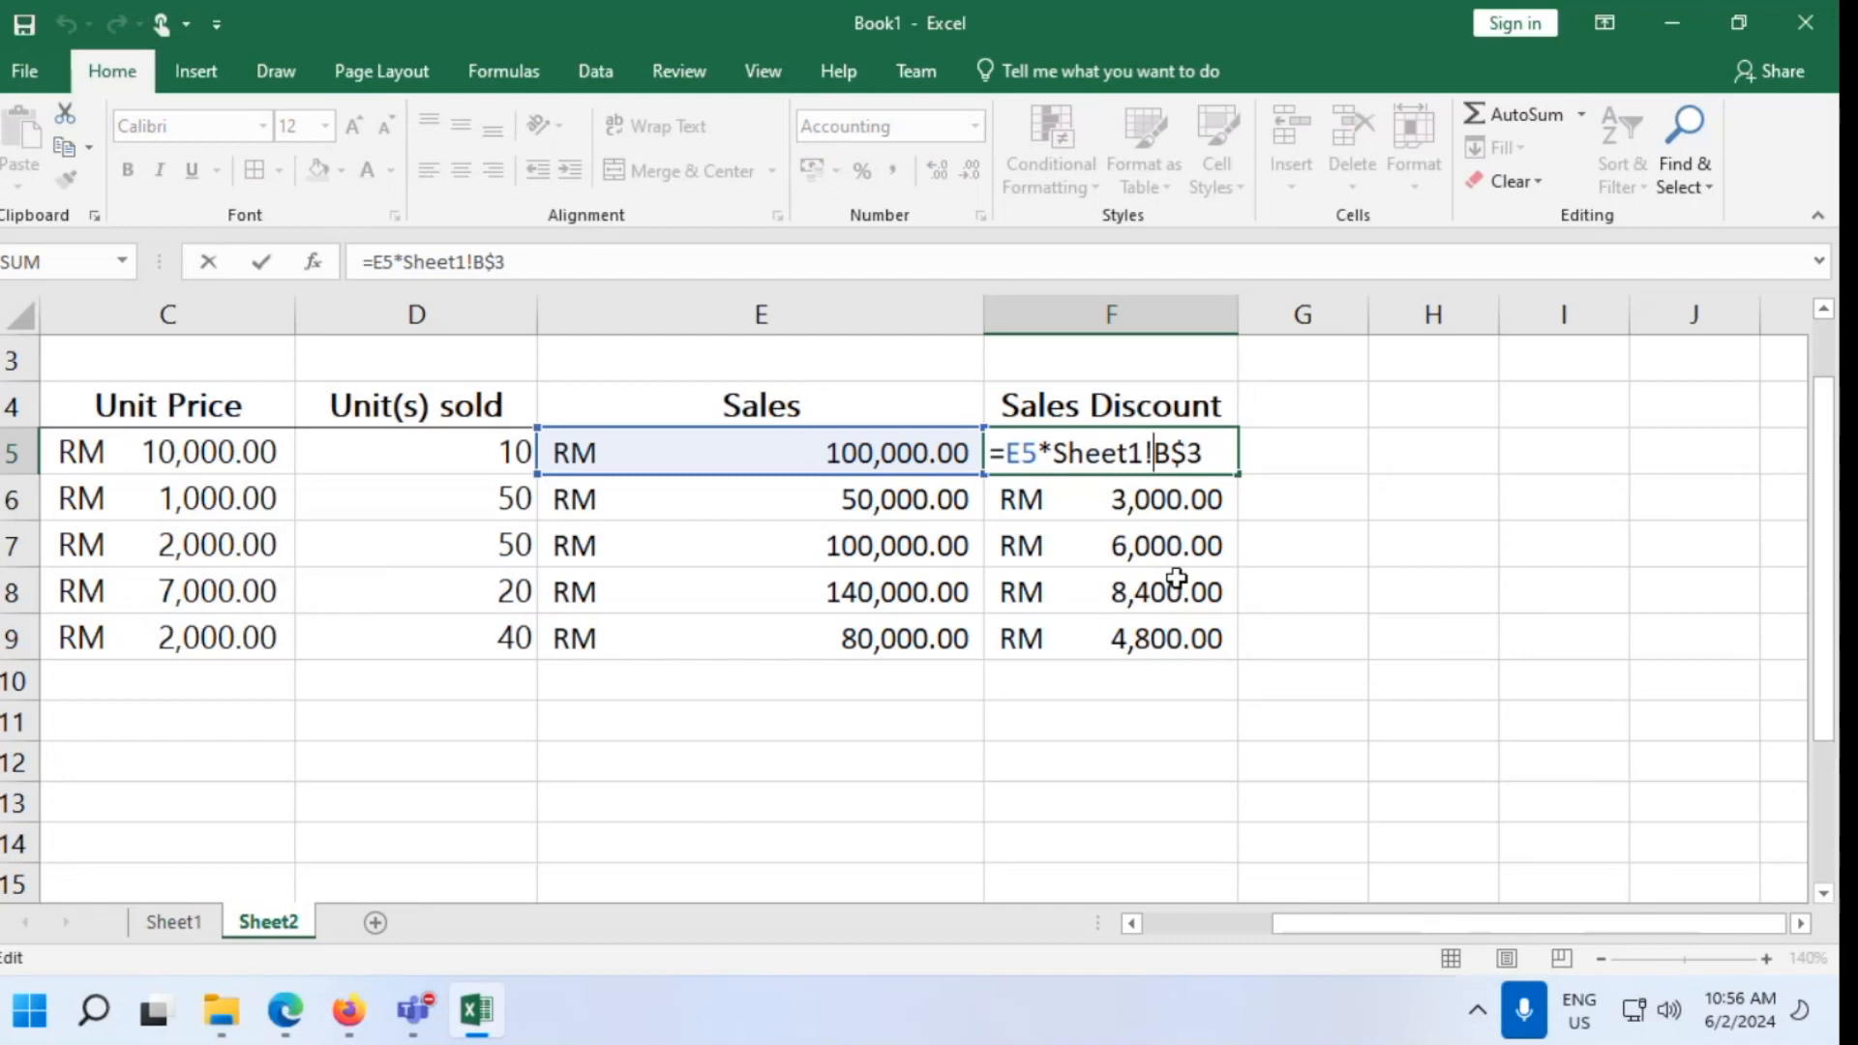
{"action": "left_click", "coordinate": [1279, 588]}
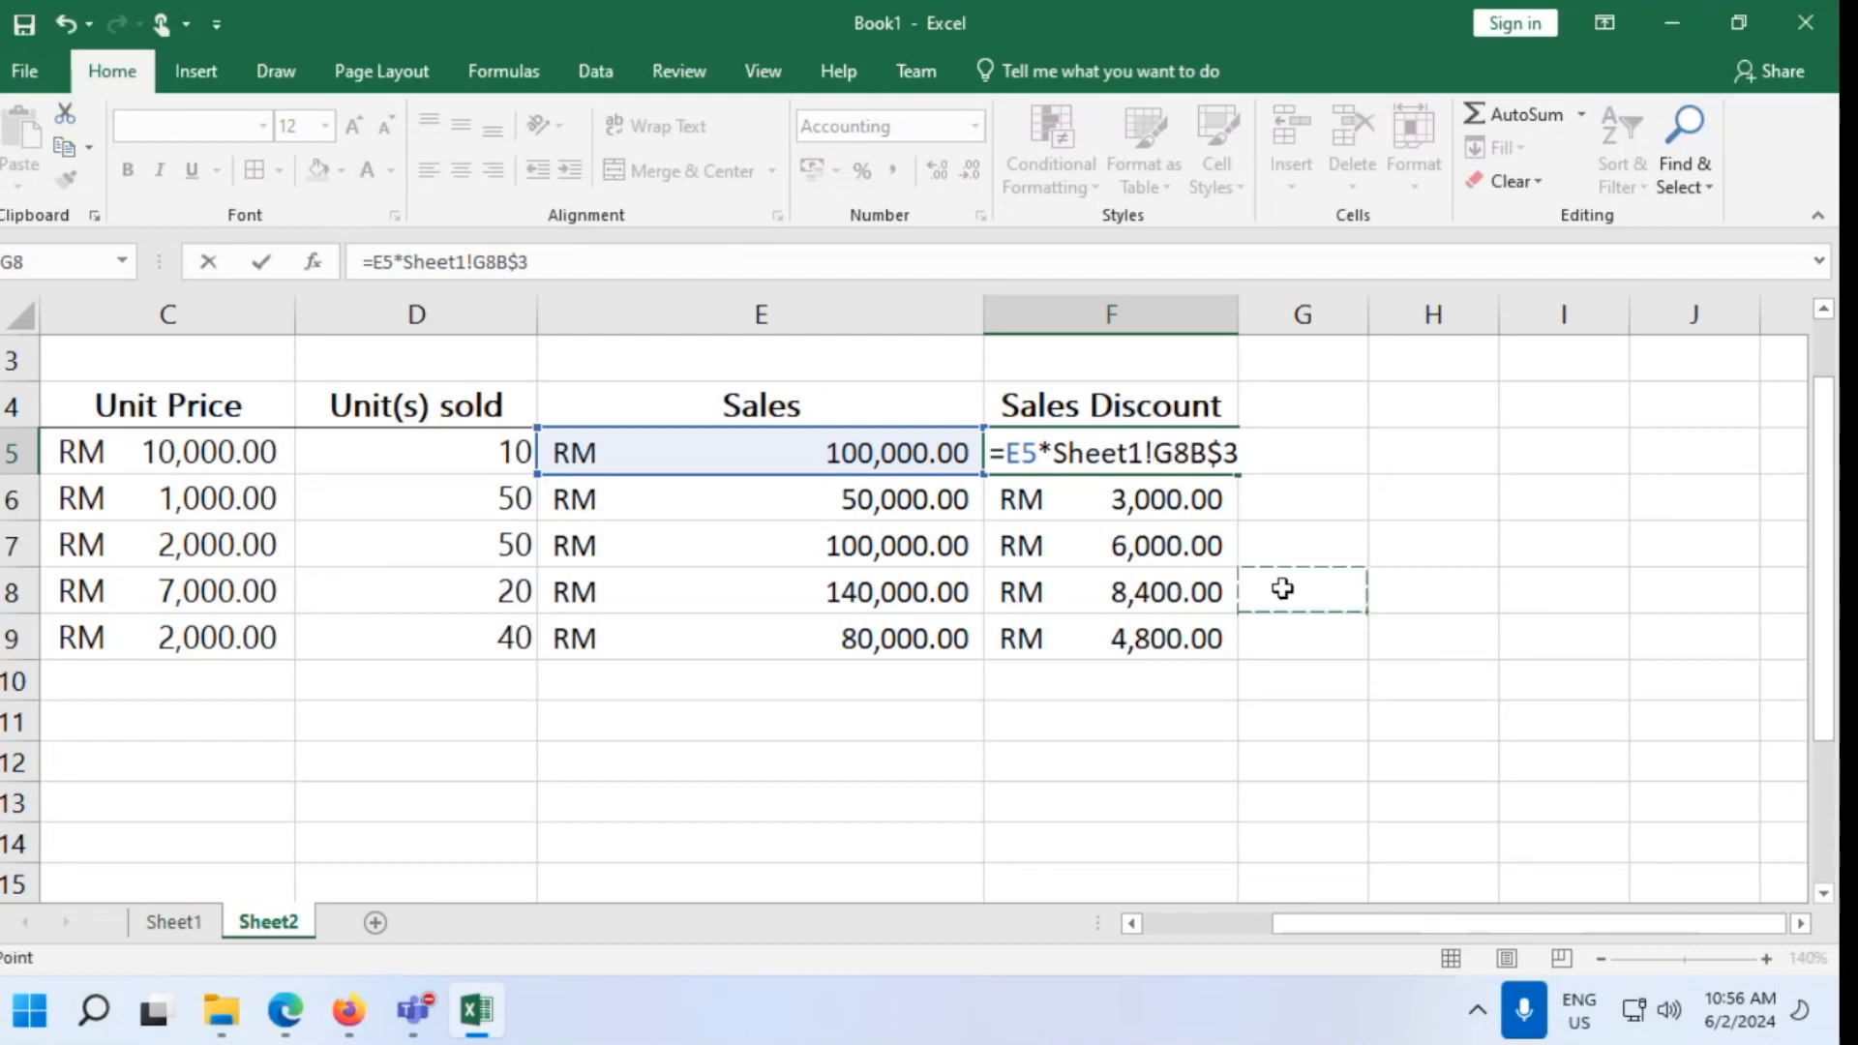
{"action": "key", "text": "BackSpace"}
{"action": "key", "text": "BackSpace"}
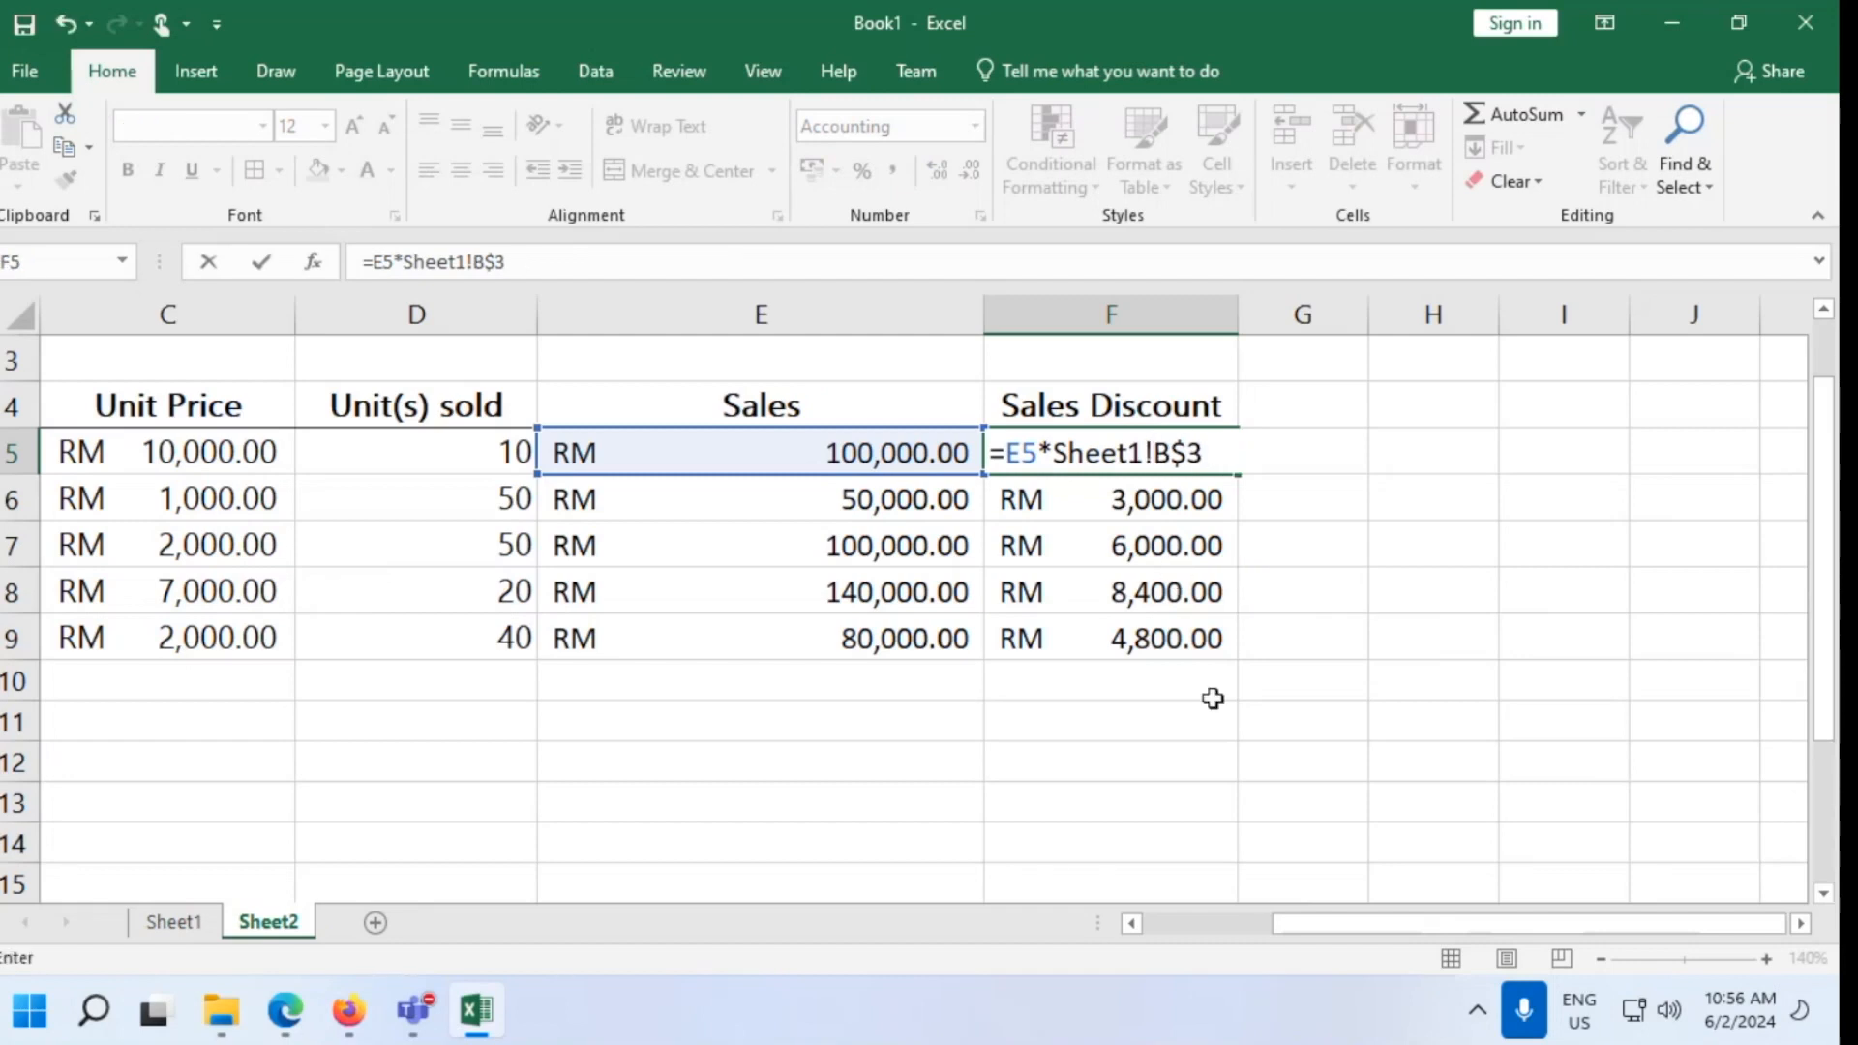
{"action": "key", "text": "Return"}
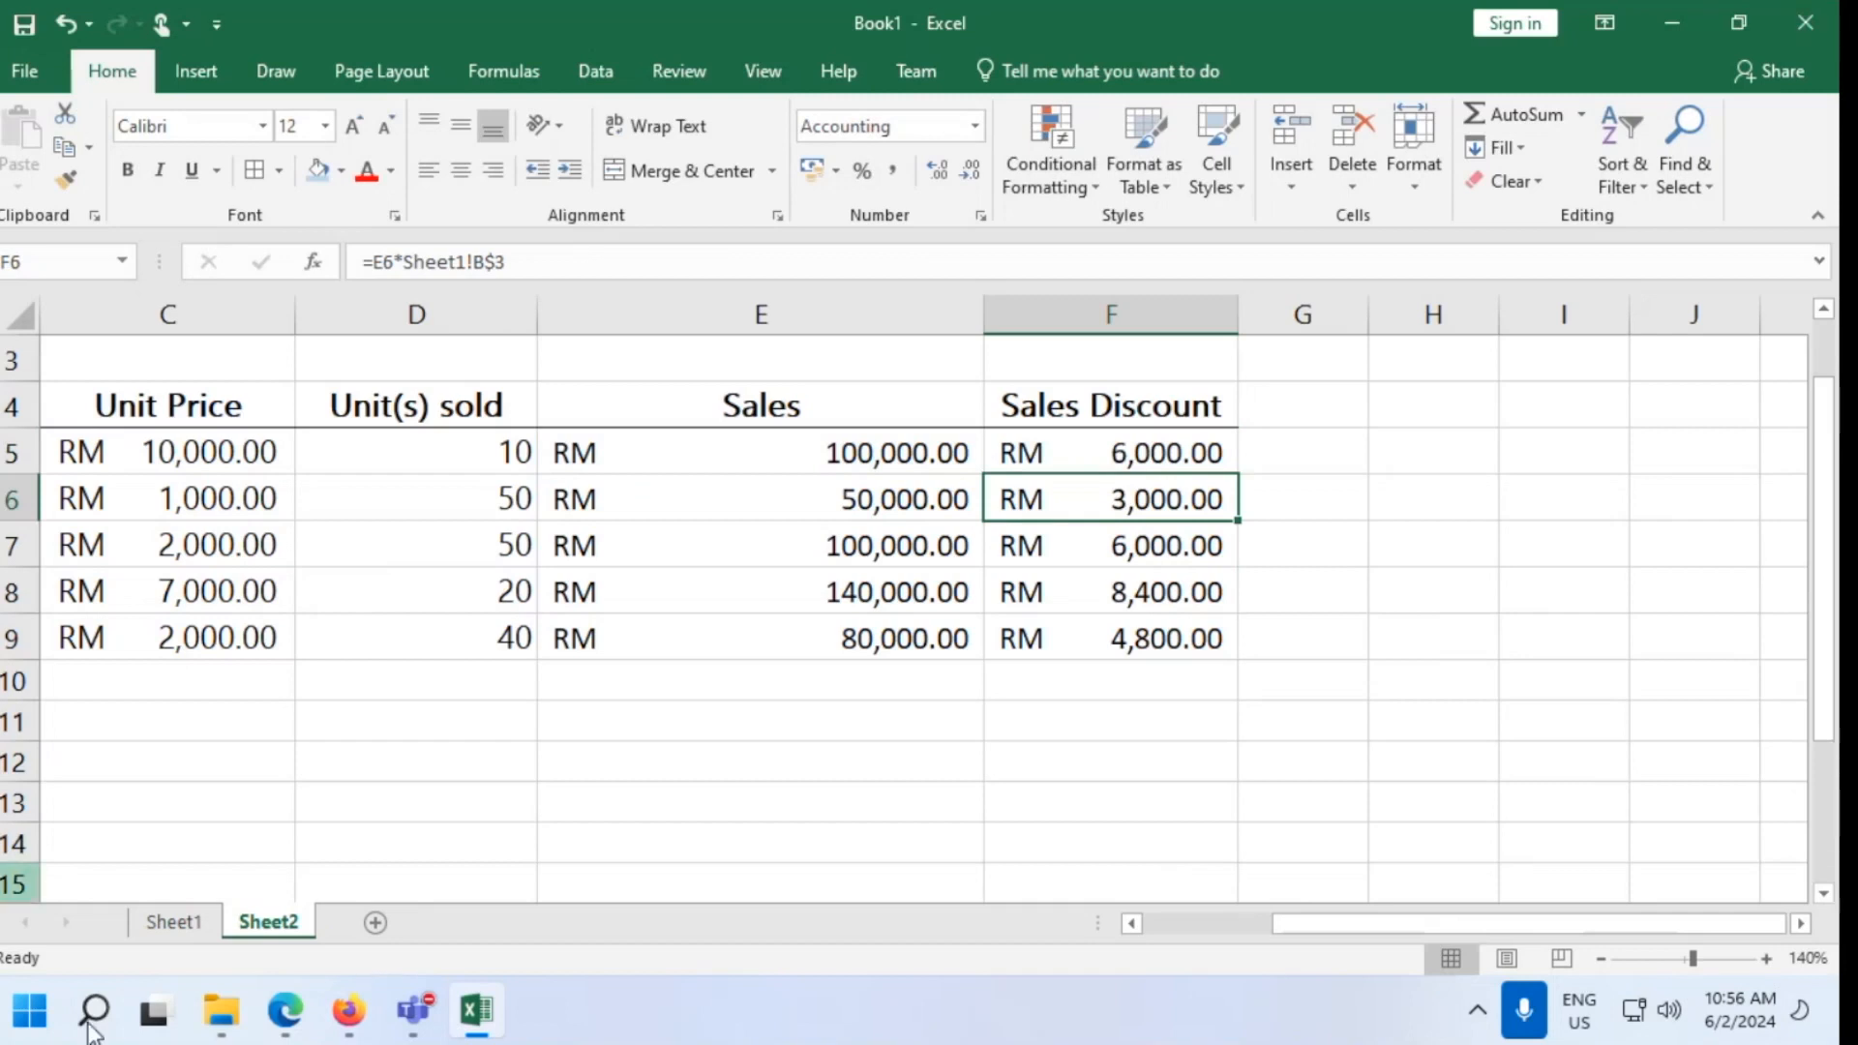
Switch to the self-study guide in Edge and read Section D on totalling sales with the SUM function
{"action": "left_click", "coordinate": [290, 1036]}
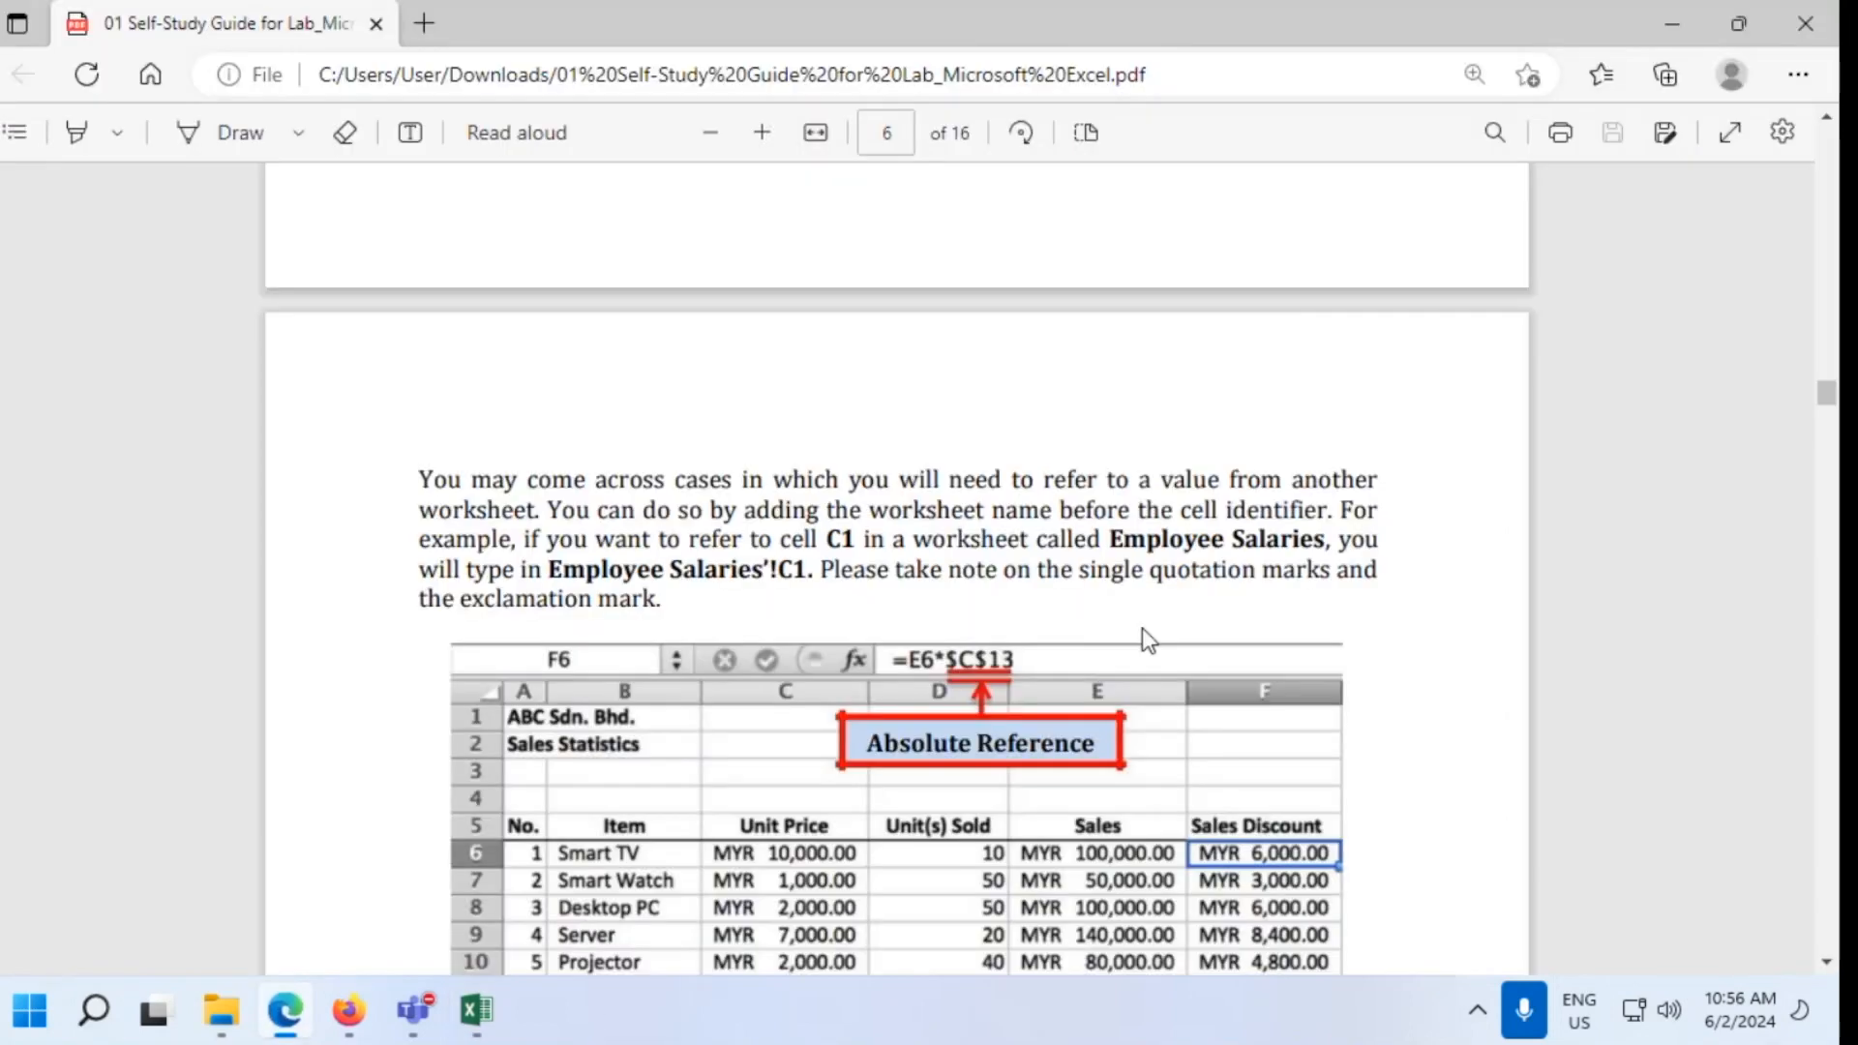
{"action": "scroll", "coordinate": [1149, 639], "scroll_direction": "down", "scroll_amount": 3}
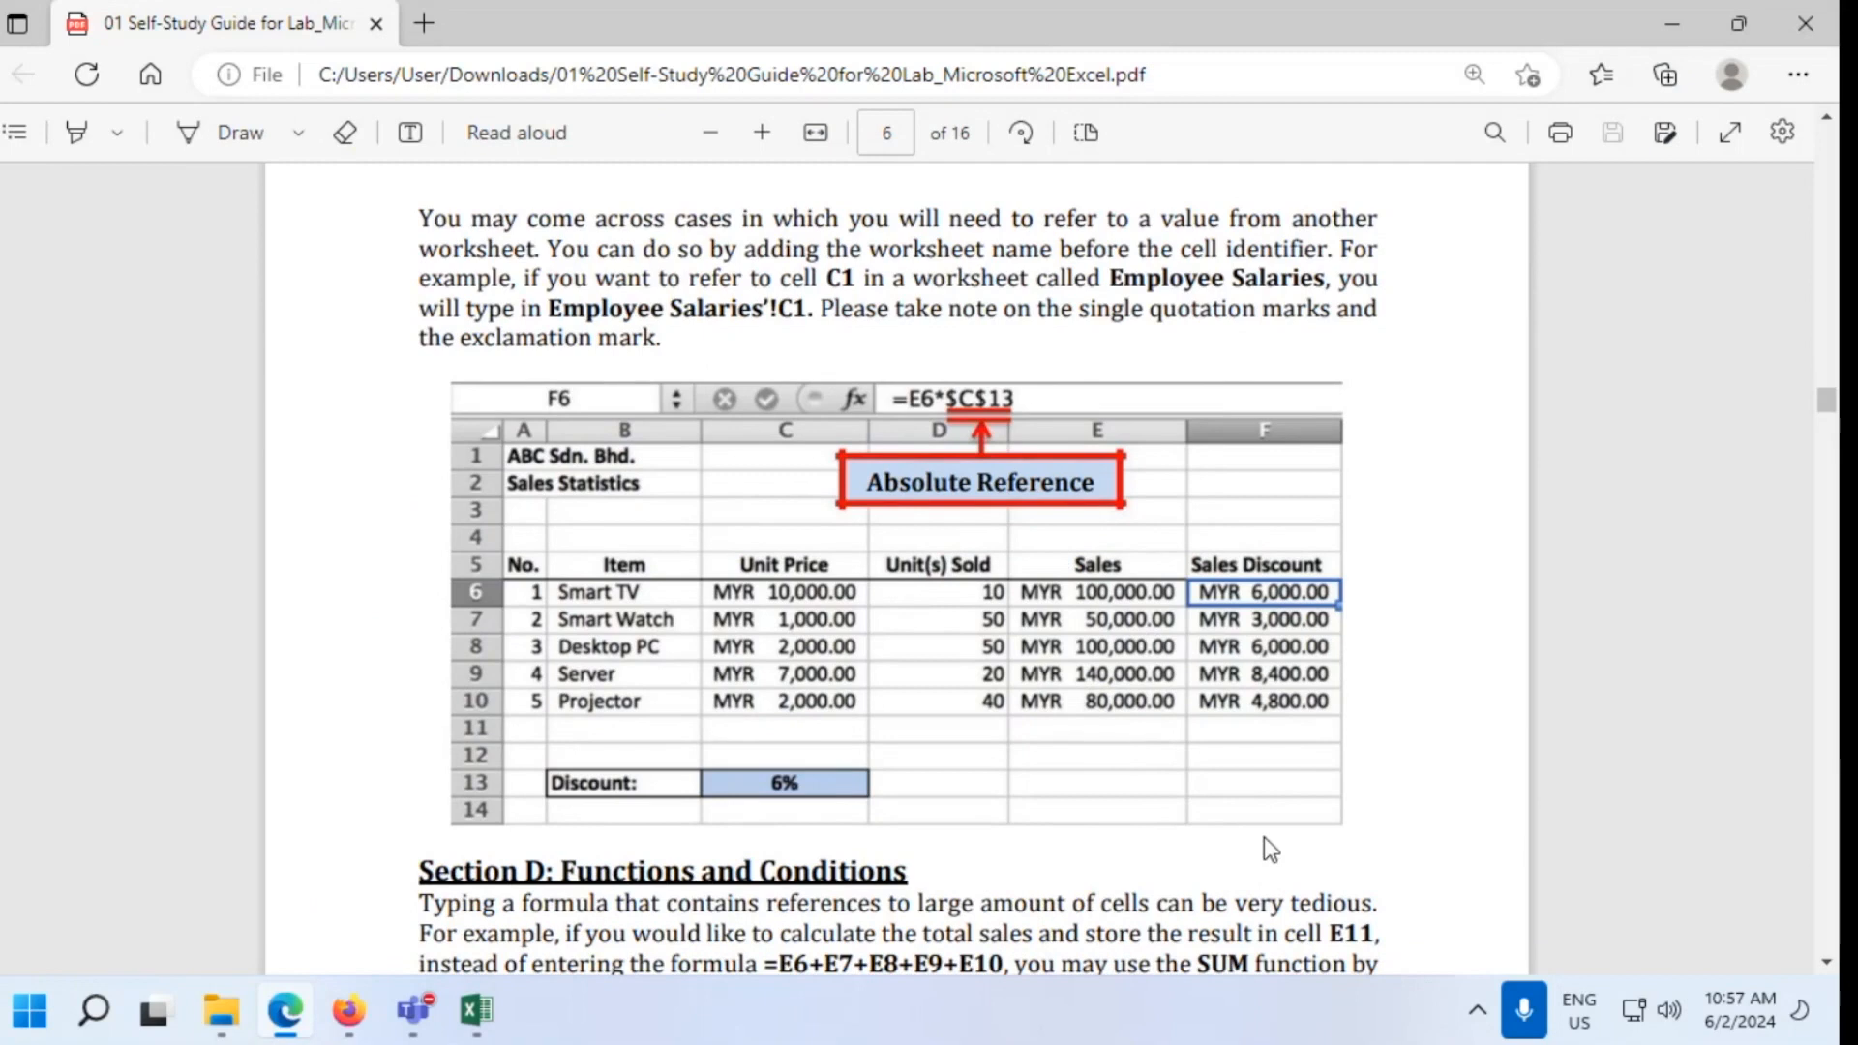
{"action": "scroll", "coordinate": [1264, 837], "scroll_direction": "down", "scroll_amount": 7}
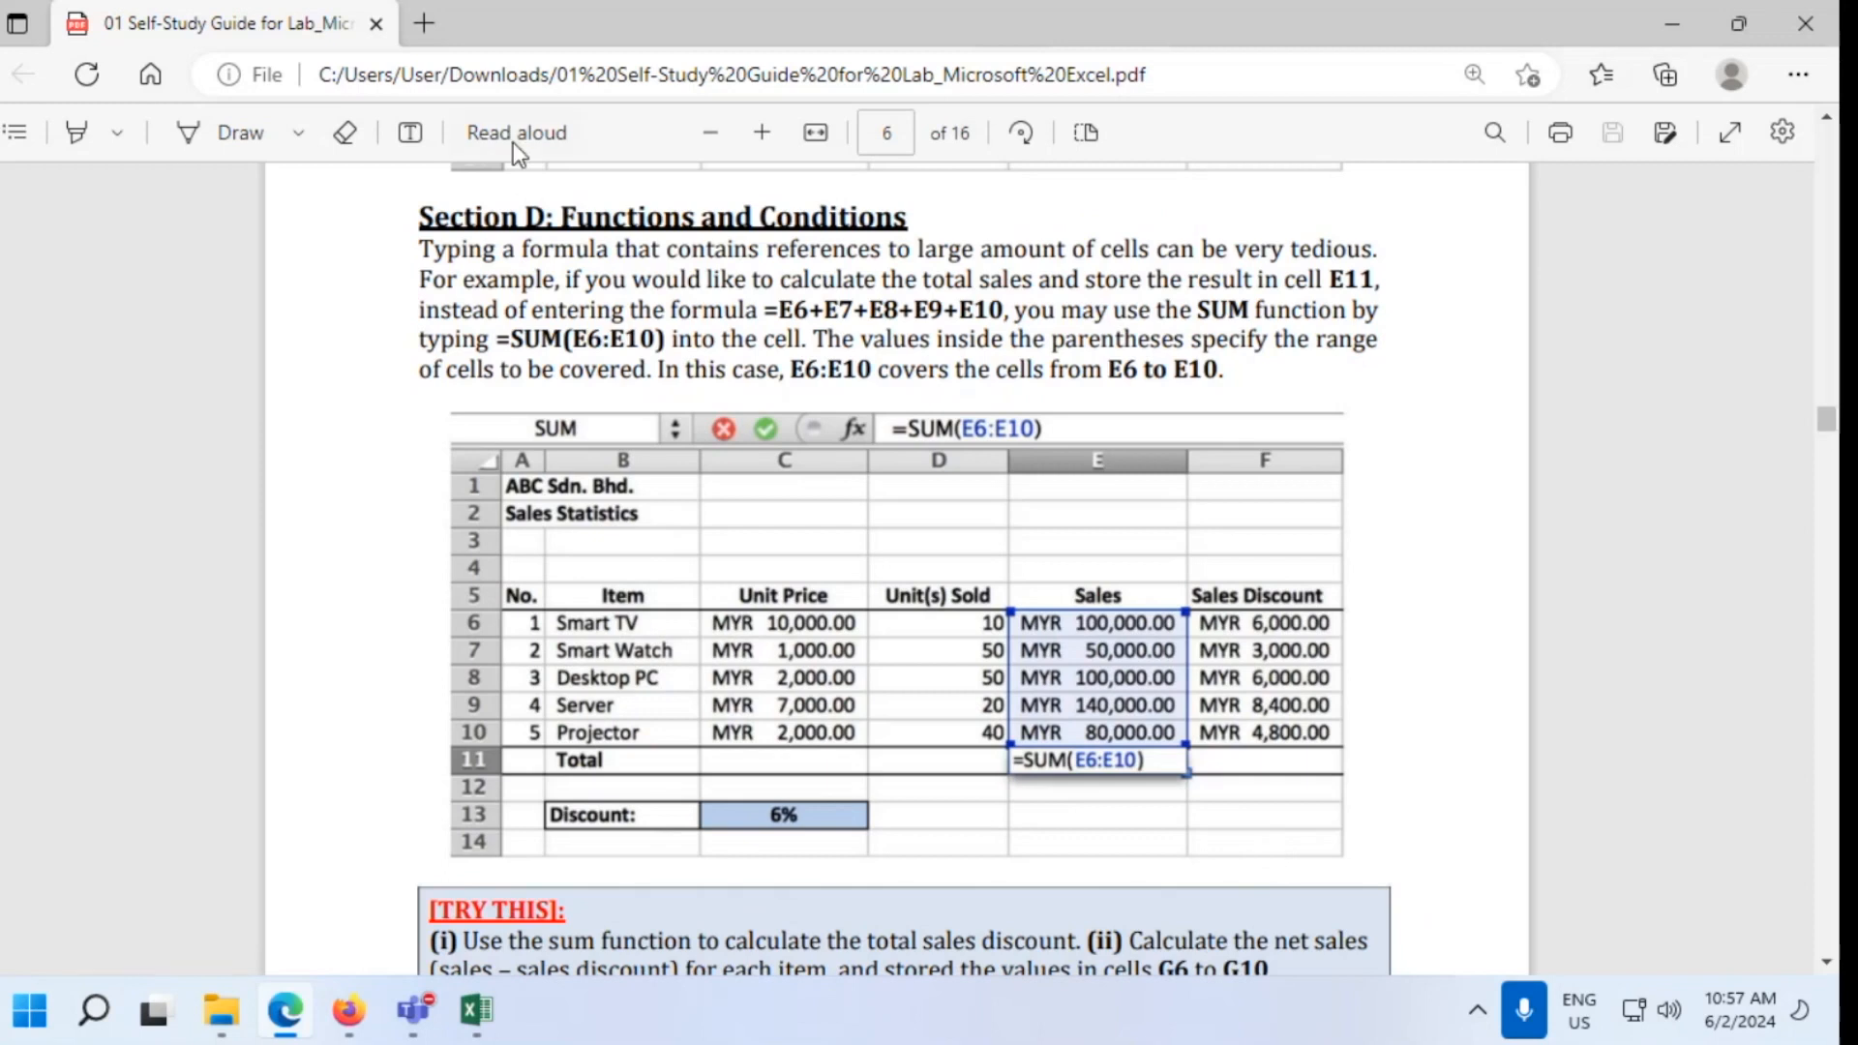
Switch to Excel, copy the Discount label and its 6% value from A3:B3 on Sheet1, and return to Sheet2
{"action": "left_click", "coordinate": [477, 1011]}
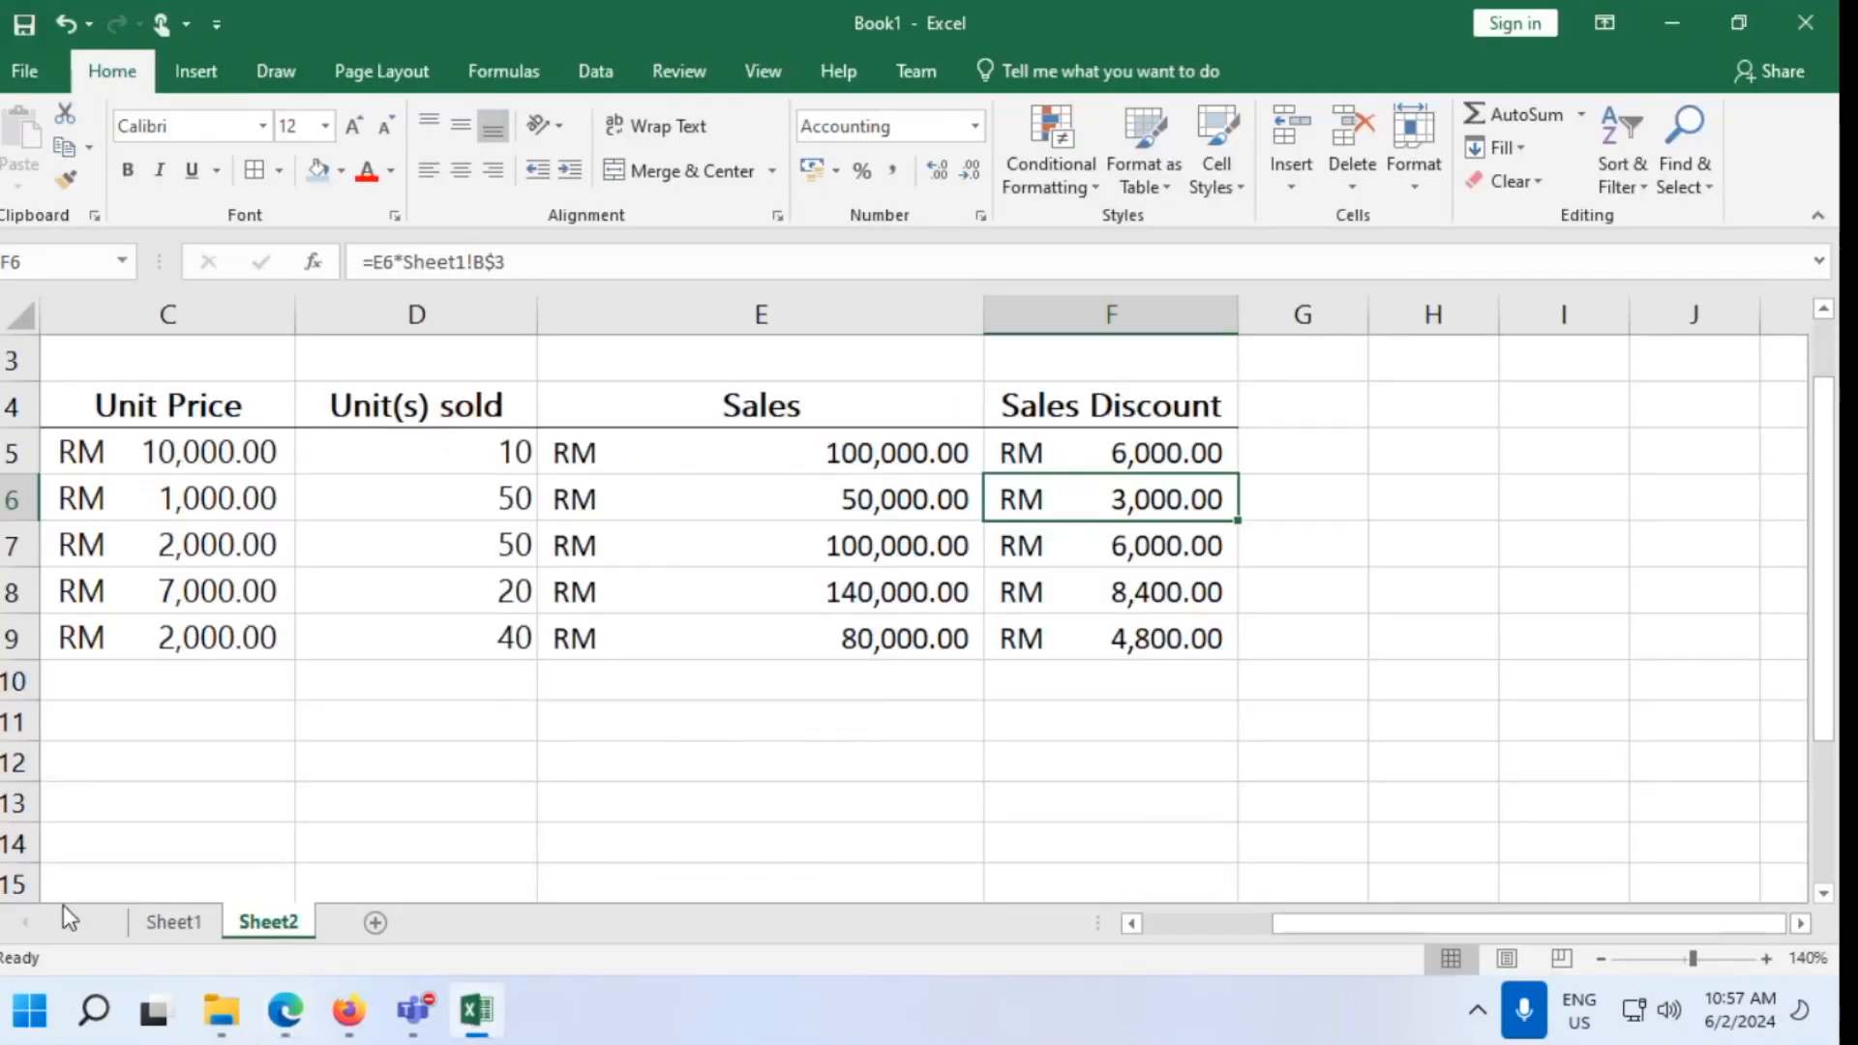
{"action": "left_click", "coordinate": [174, 921]}
{"action": "left_click_drag", "start_coordinate": [179, 530], "coordinate": [465, 552]}
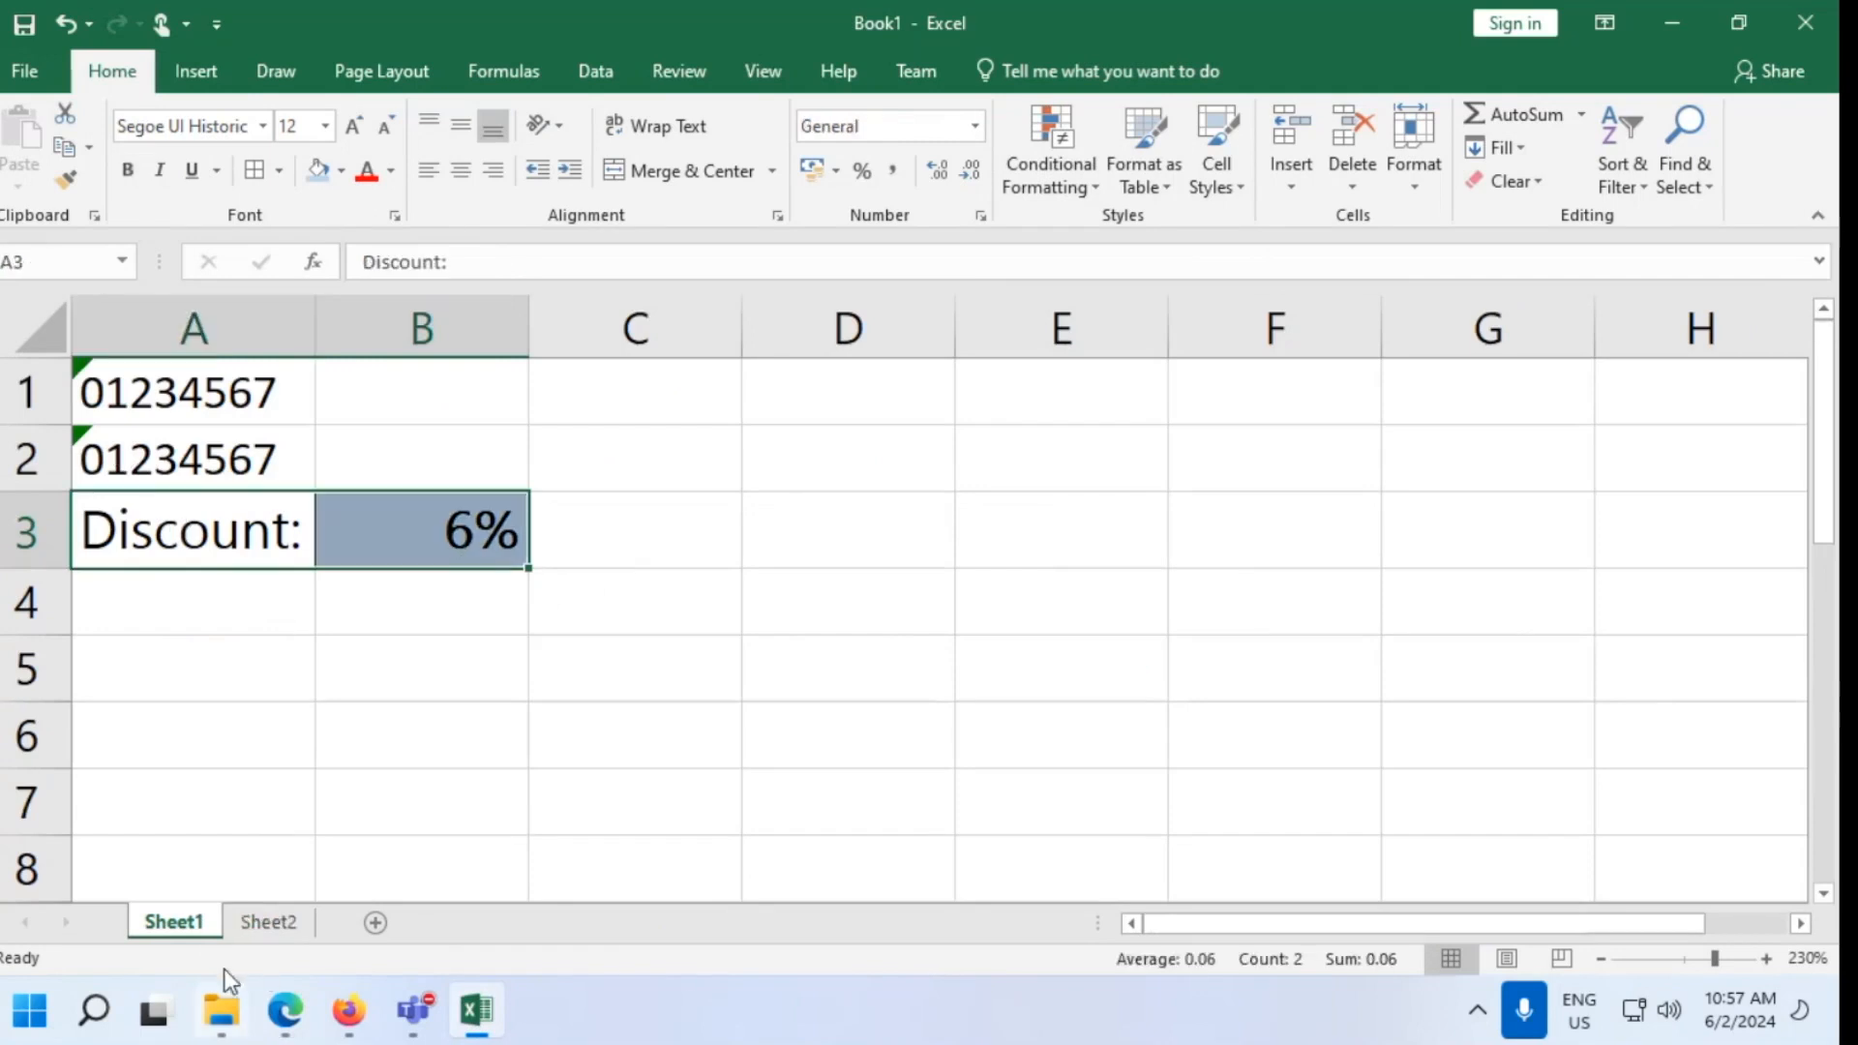
{"action": "key", "text": "ctrl+c"}
{"action": "left_click", "coordinate": [268, 921]}
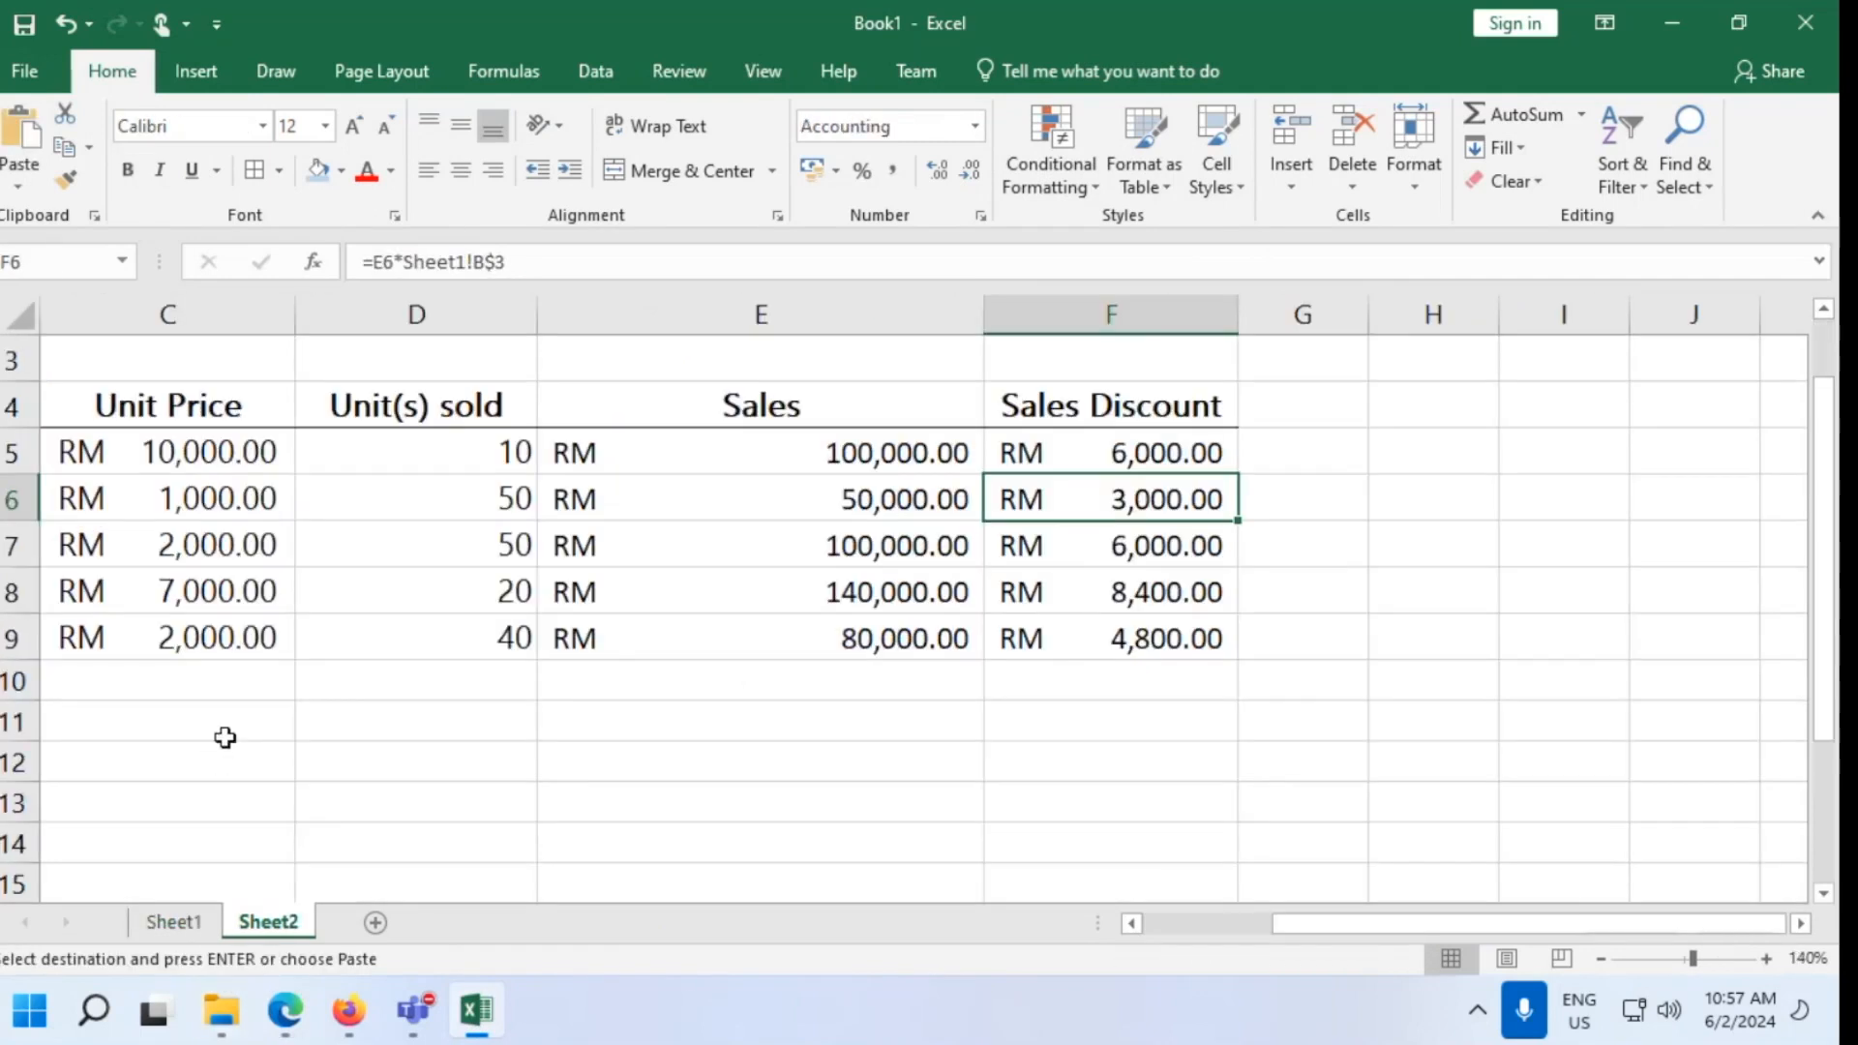
{"action": "left_click", "coordinate": [224, 736]}
{"action": "key", "text": "ctrl+v"}
{"action": "left_click", "coordinate": [481, 834]}
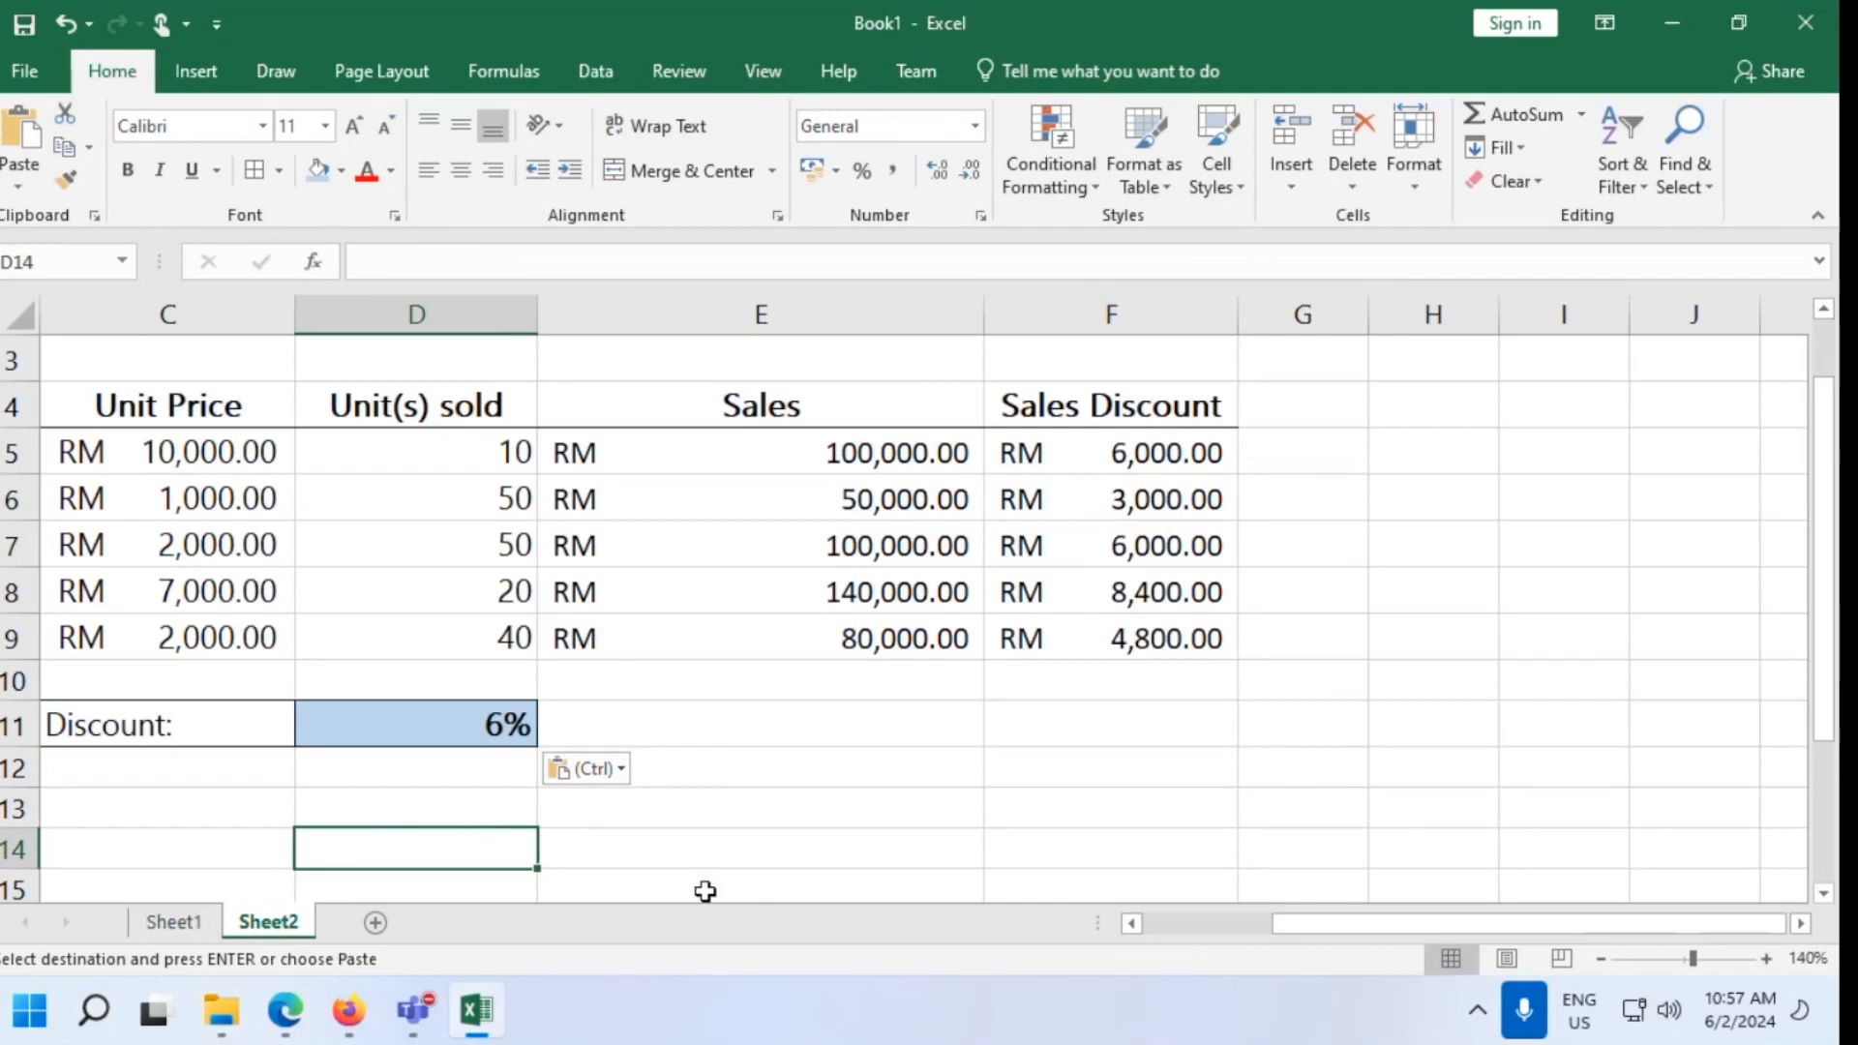
{"action": "left_click_drag", "start_coordinate": [1316, 923], "coordinate": [1134, 931]}
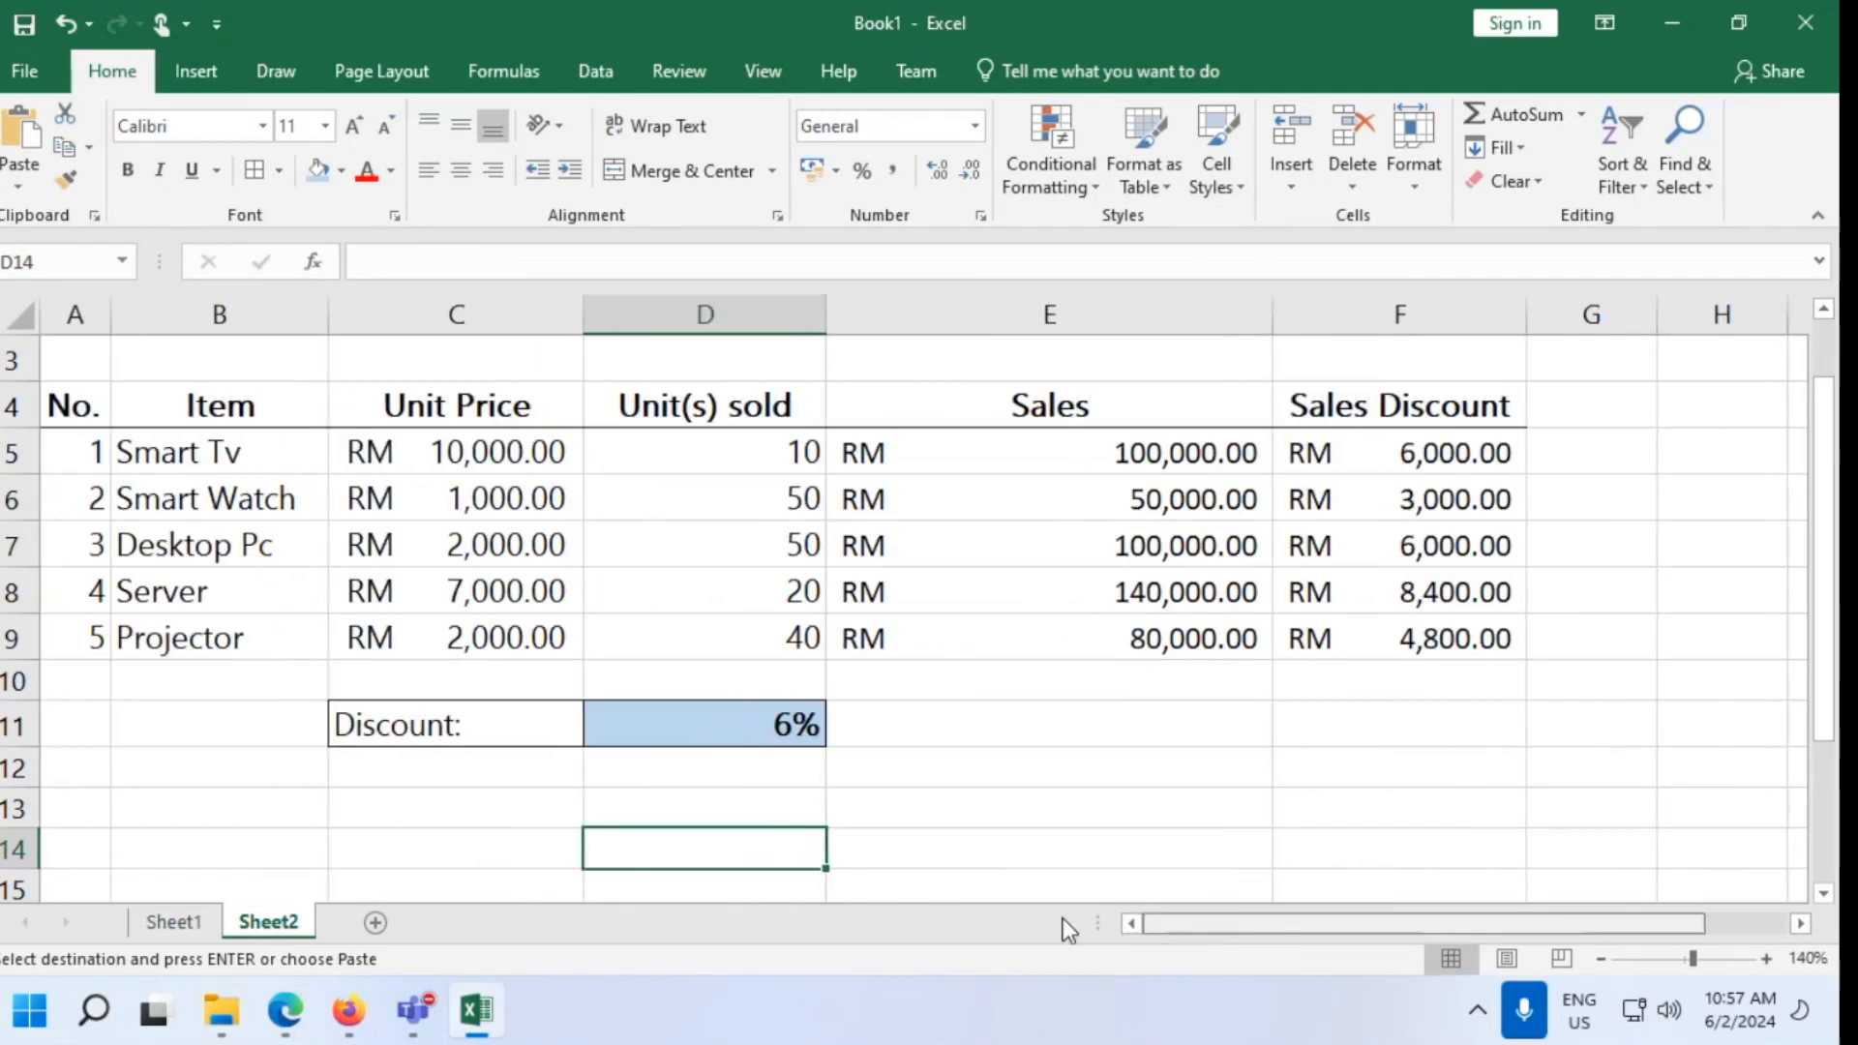
{"action": "key", "text": "ctrl+z"}
Paste the copied Discount label and 6% value into B11:C11 on Sheet2
{"action": "left_click", "coordinate": [254, 721]}
{"action": "key", "text": "ctrl+v"}
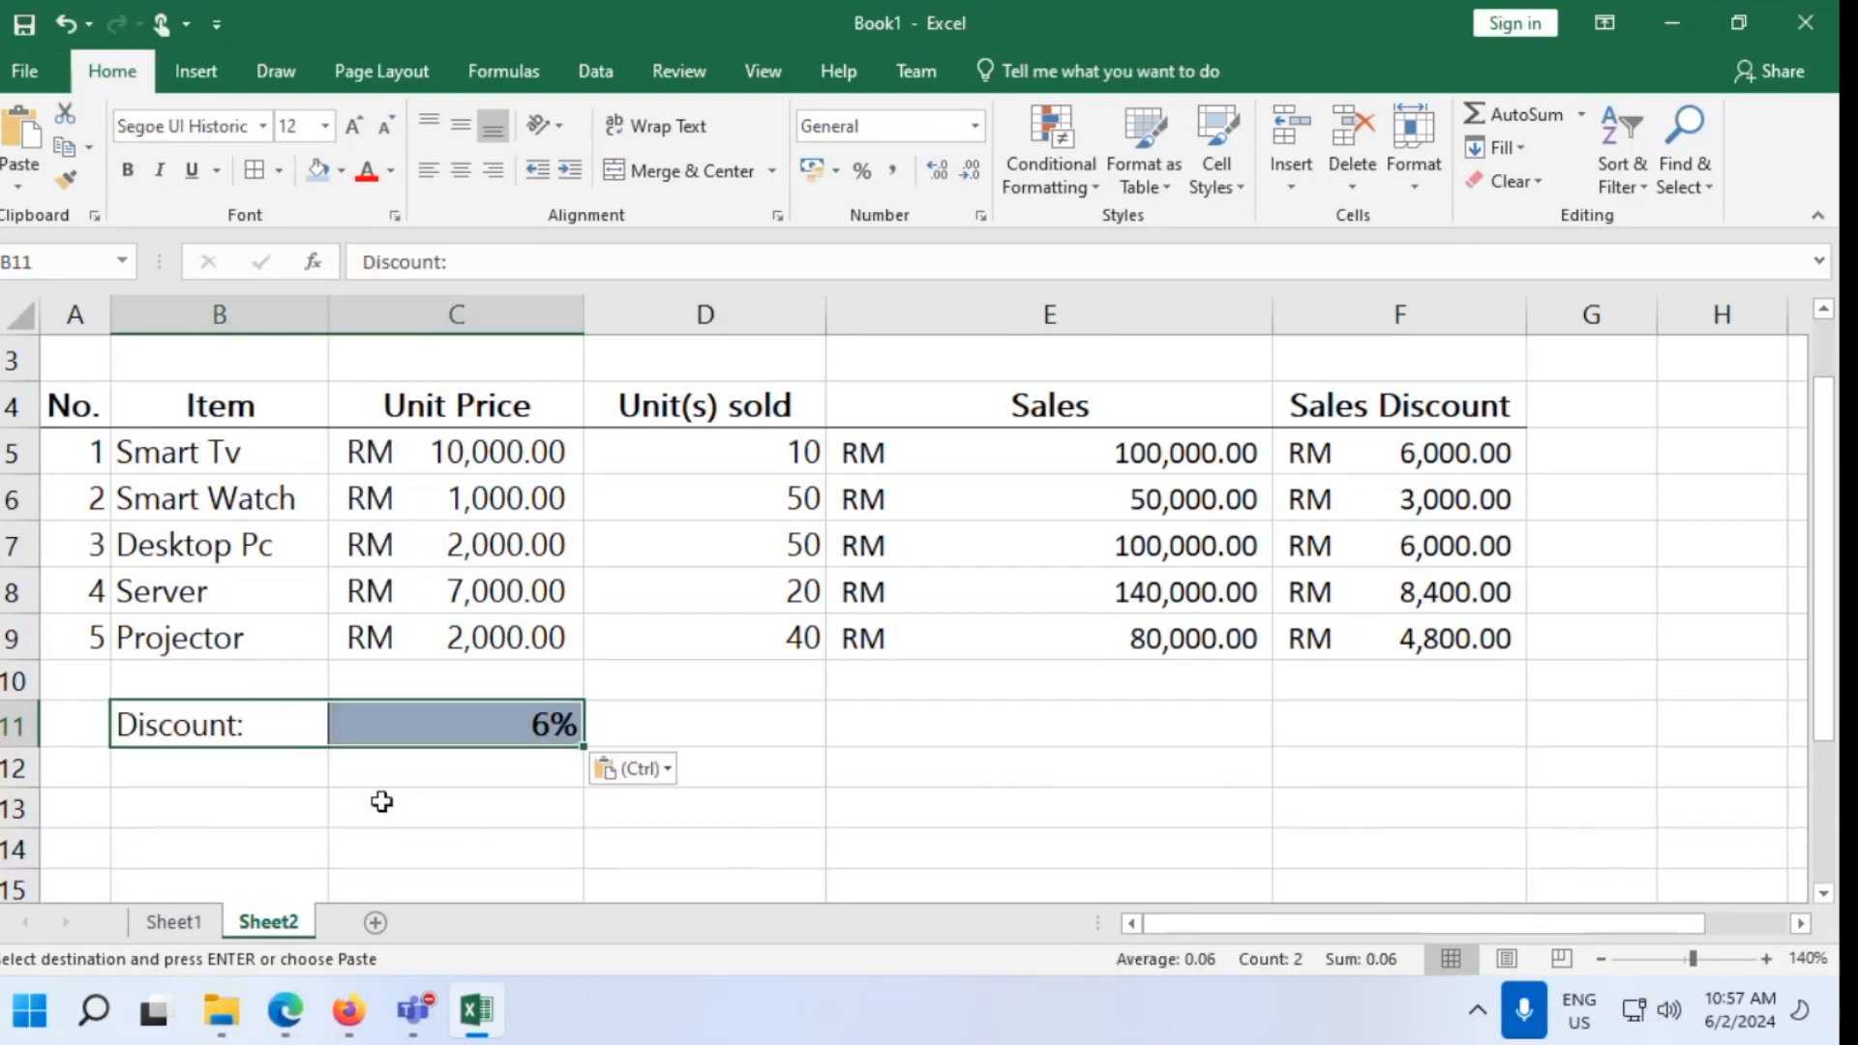
{"action": "left_click", "coordinate": [377, 800]}
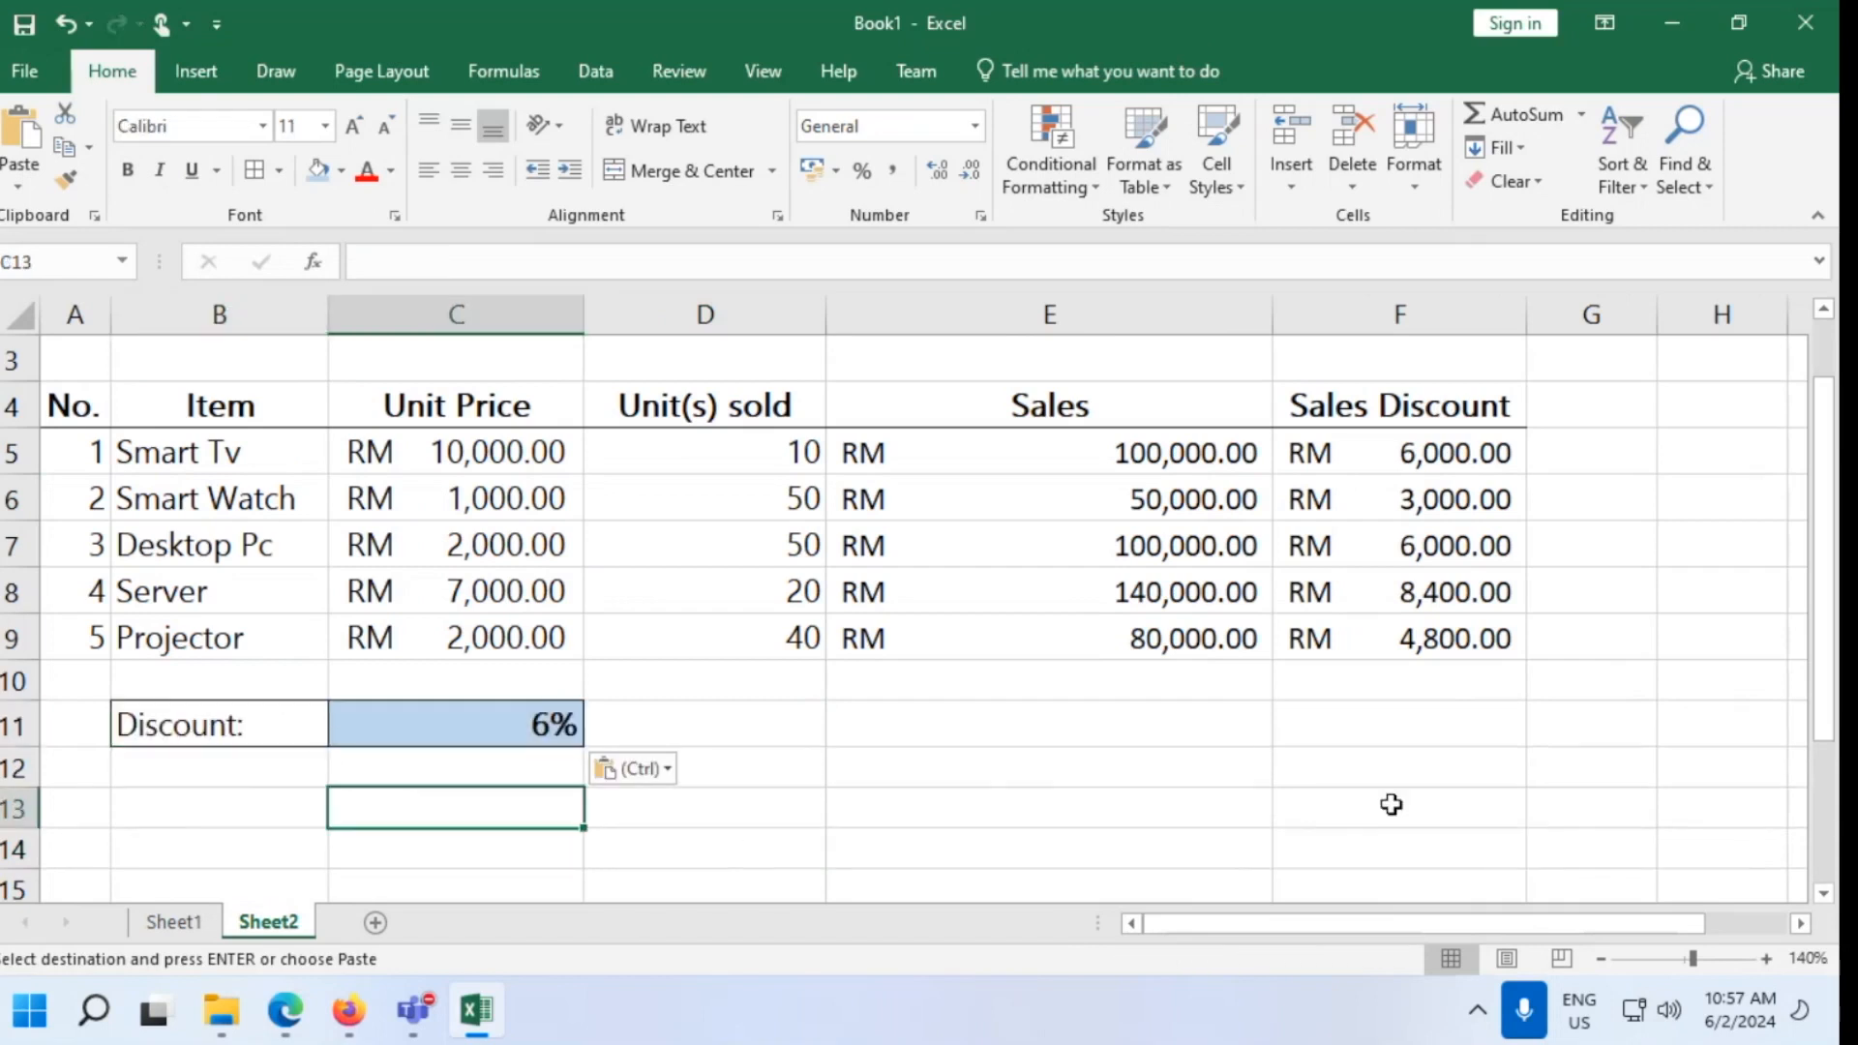
Check the row layout in the guide's SUM example and insert a blank row at row 10 on Sheet2
{"action": "left_click", "coordinate": [474, 1011]}
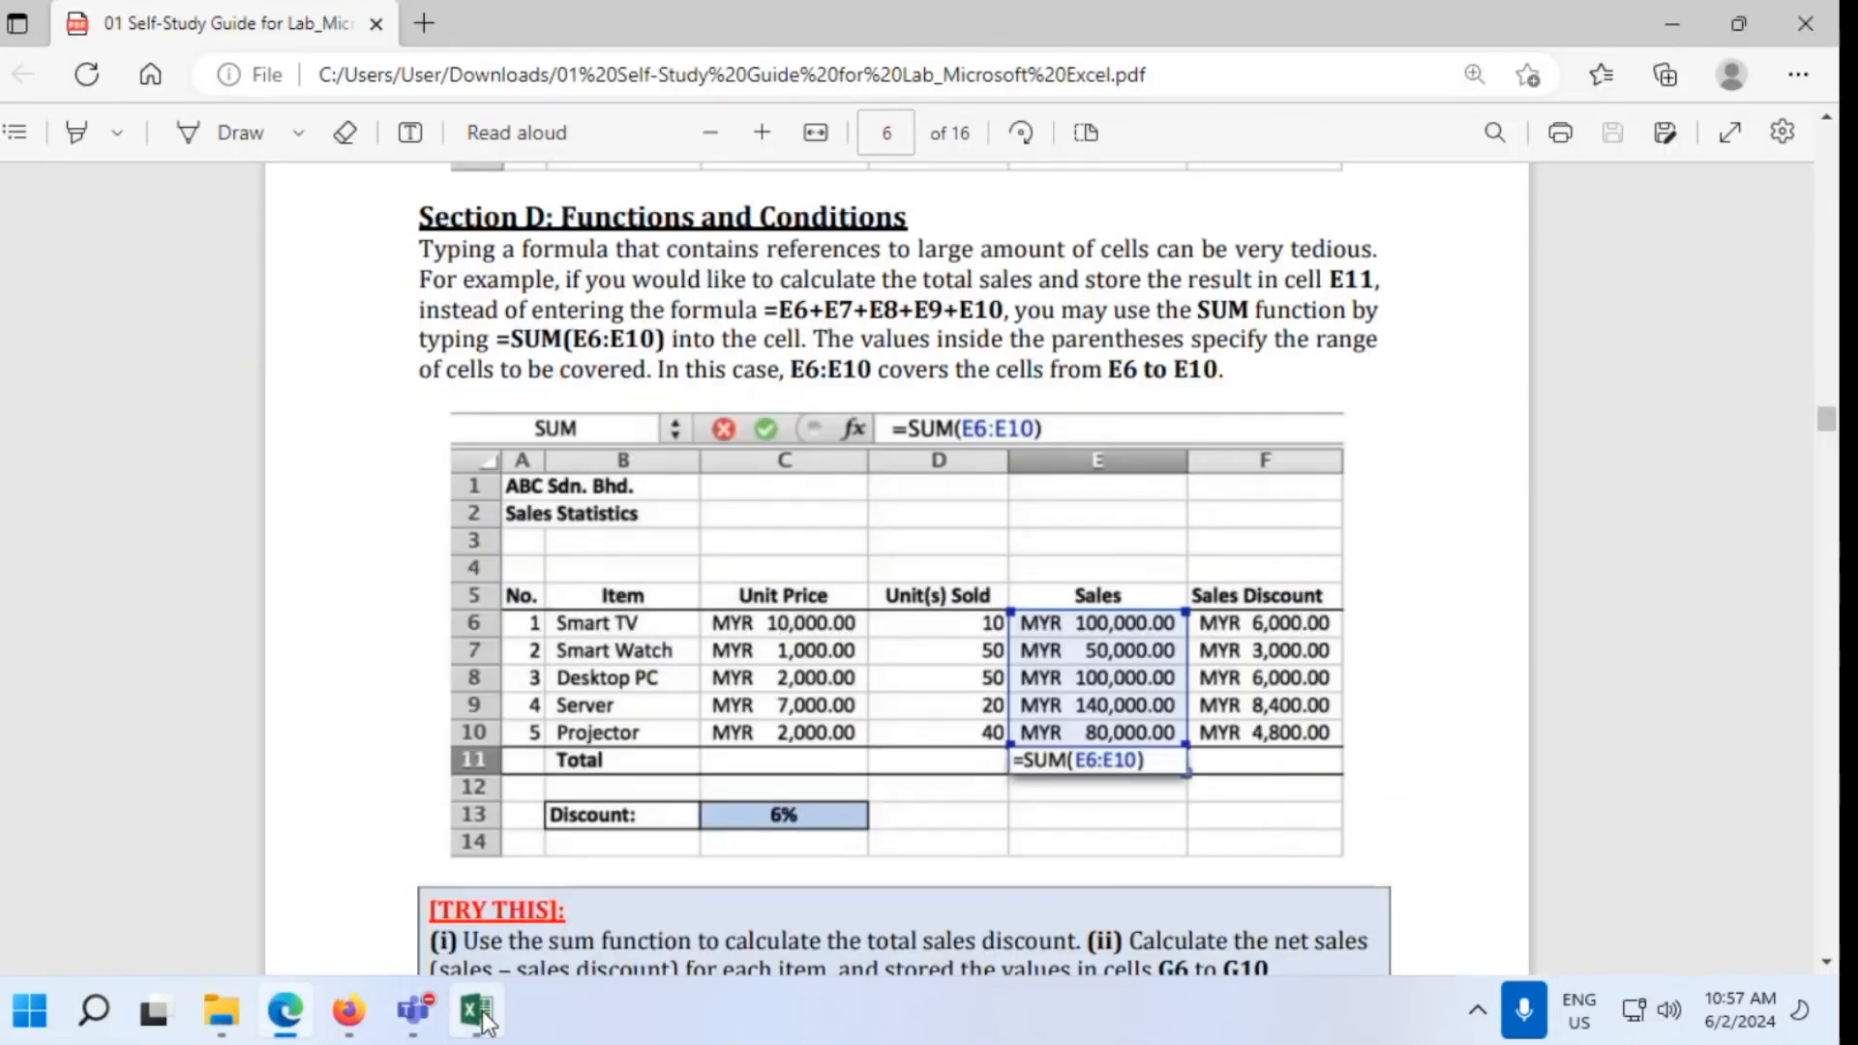
{"action": "left_click", "coordinate": [476, 1012]}
{"action": "left_click", "coordinate": [6, 683]}
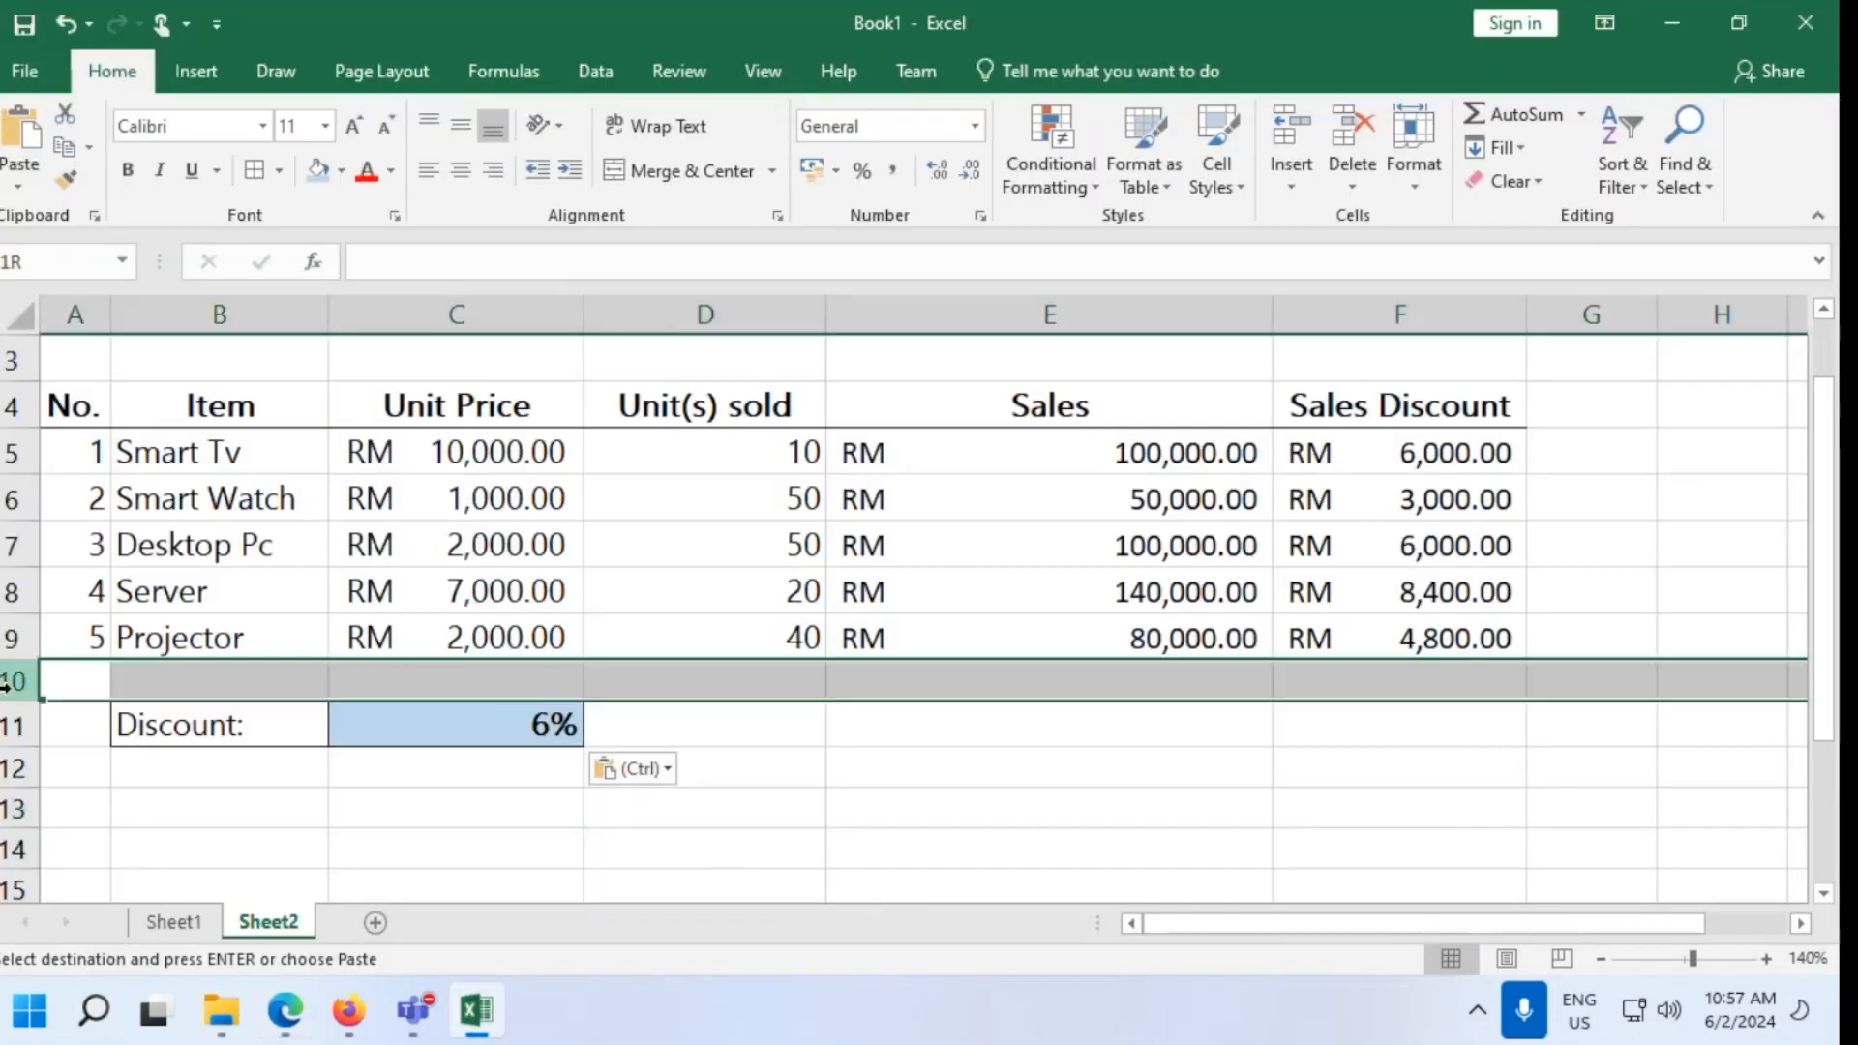
{"action": "right_click", "coordinate": [24, 689]}
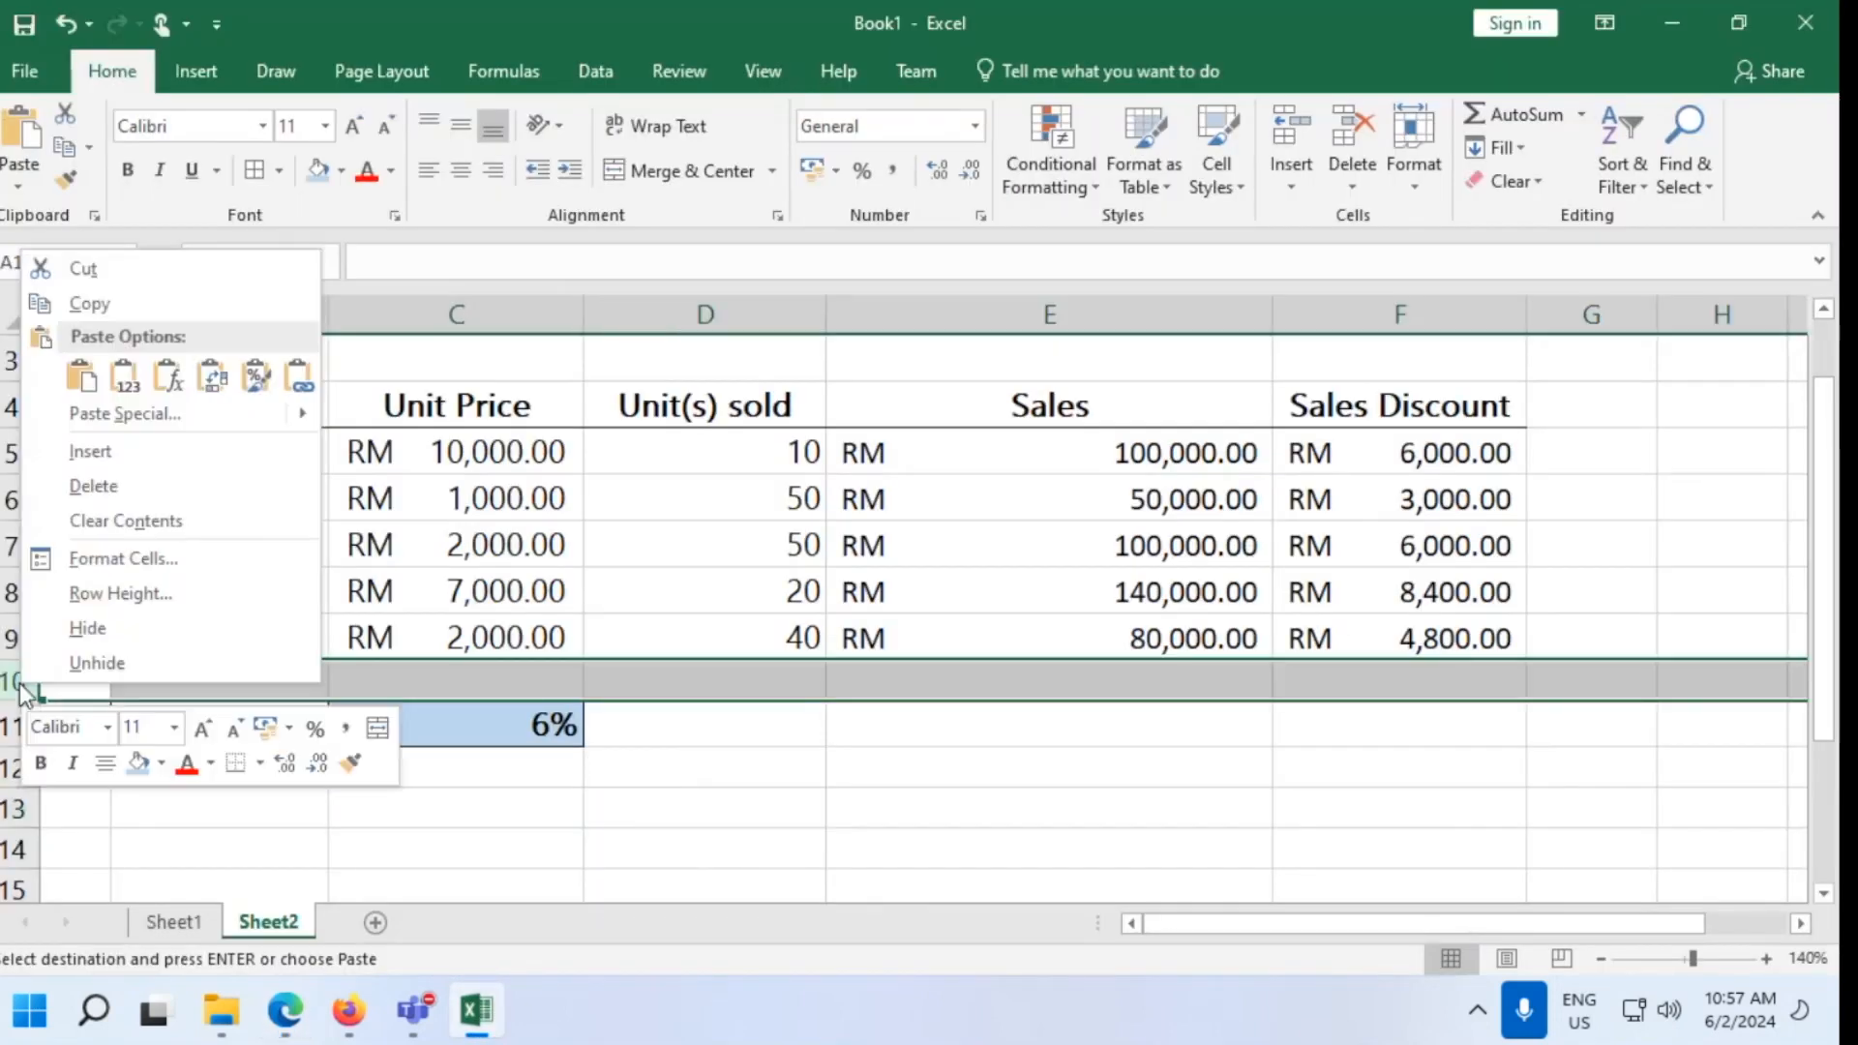
{"action": "left_click", "coordinate": [90, 451]}
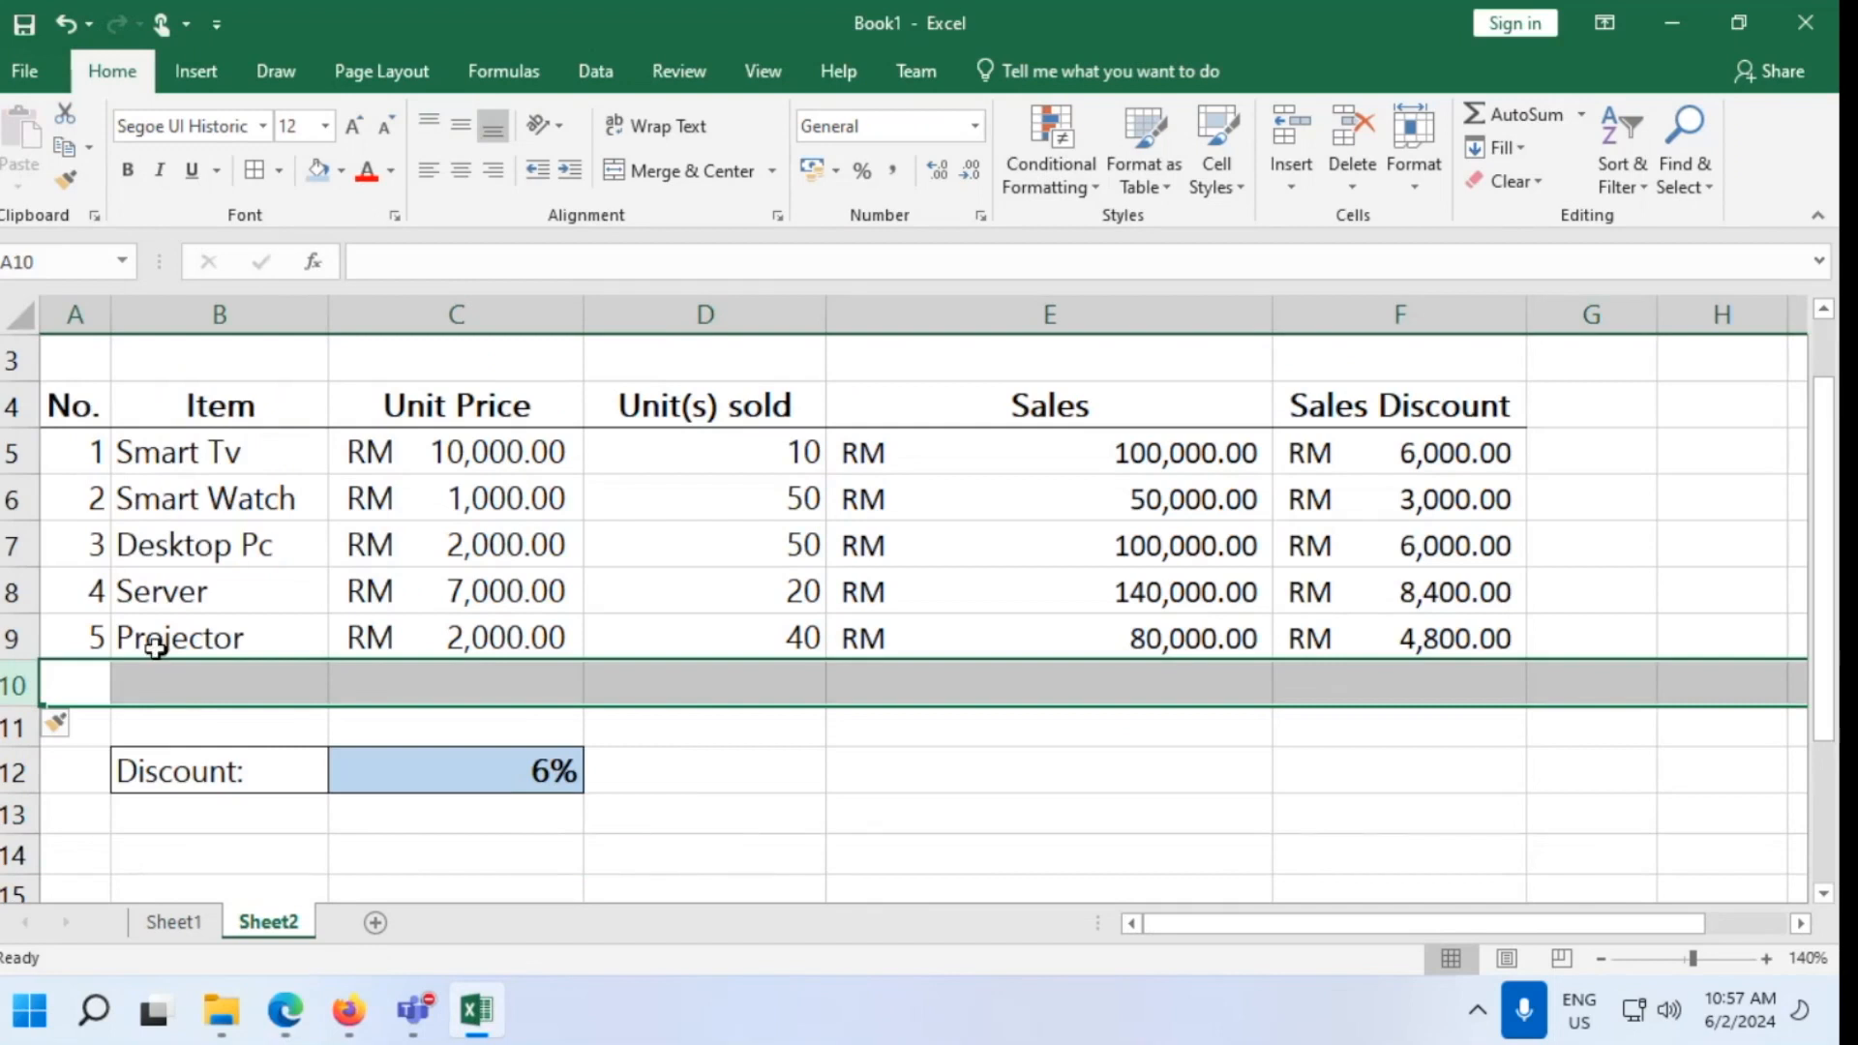
Enter the label "Total:" in B10 on Sheet2 and make it bold
{"action": "left_click_drag", "start_coordinate": [91, 686], "coordinate": [706, 690]}
{"action": "left_click", "coordinate": [707, 689]}
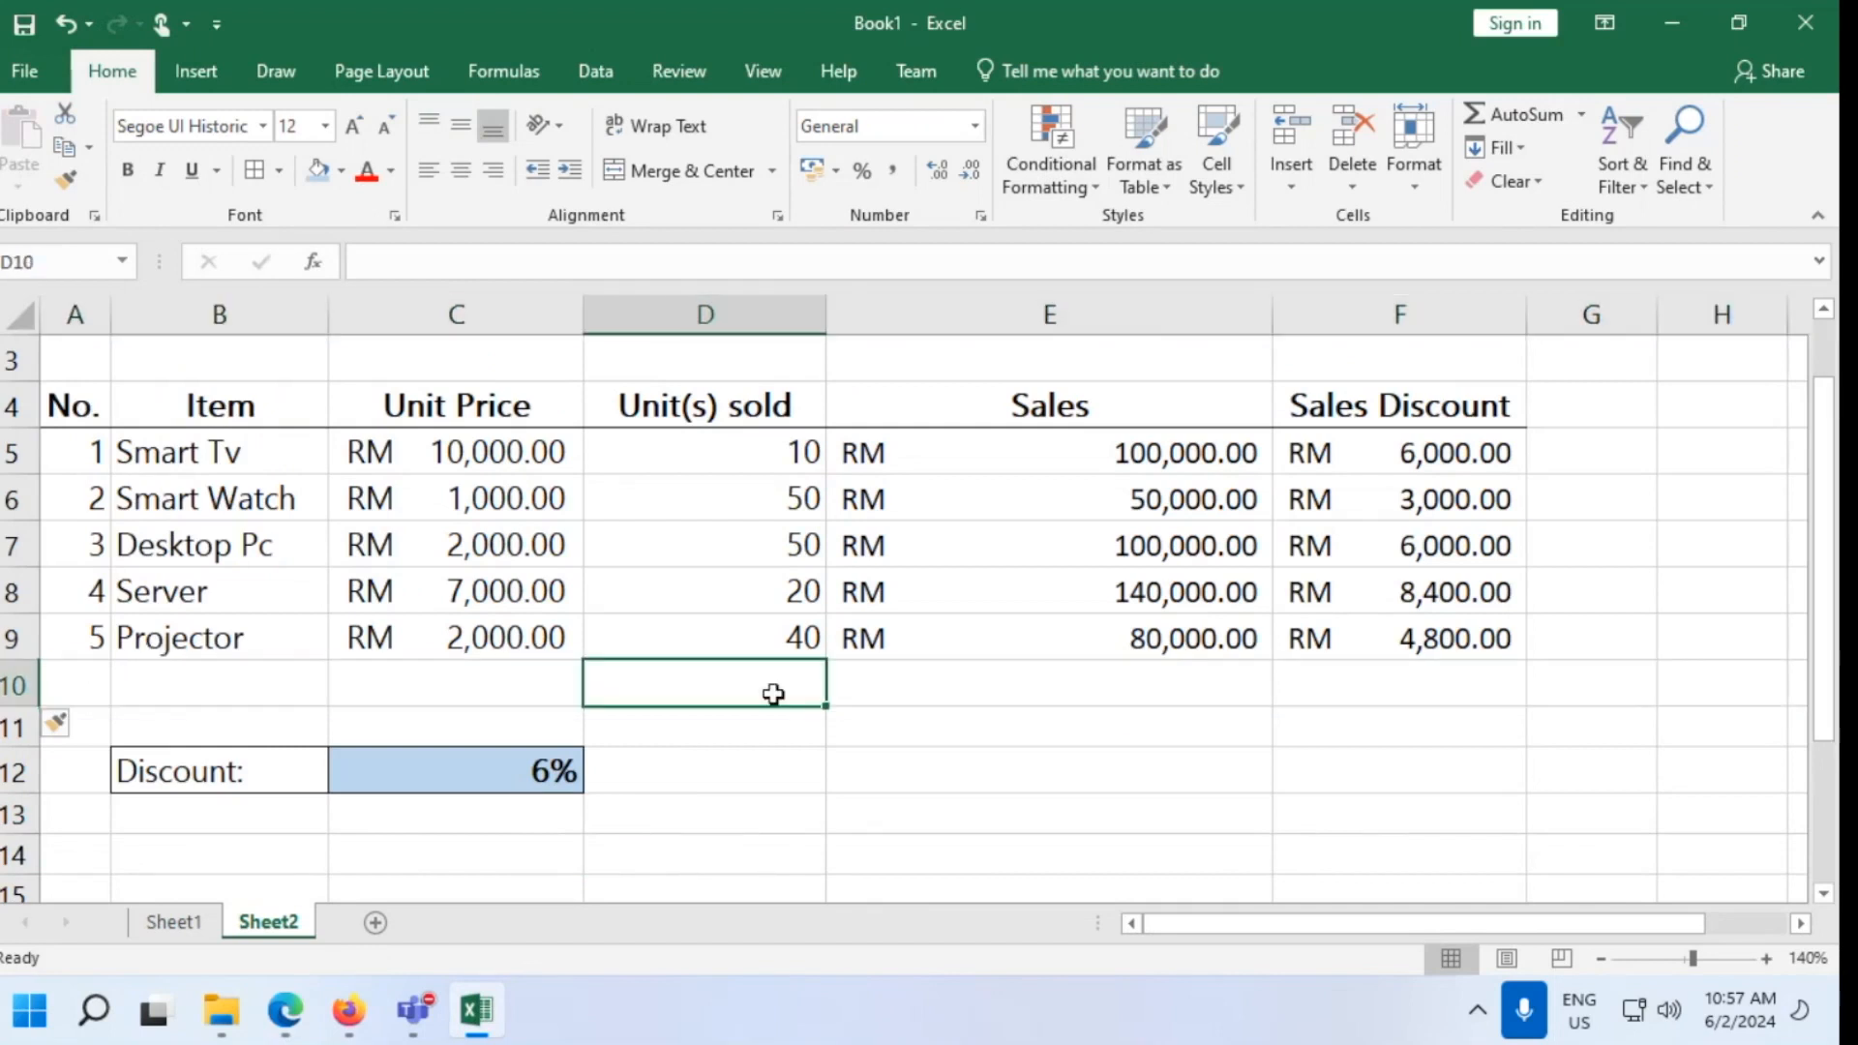
{"action": "left_click", "coordinate": [476, 1012]}
{"action": "left_click", "coordinate": [475, 1011]}
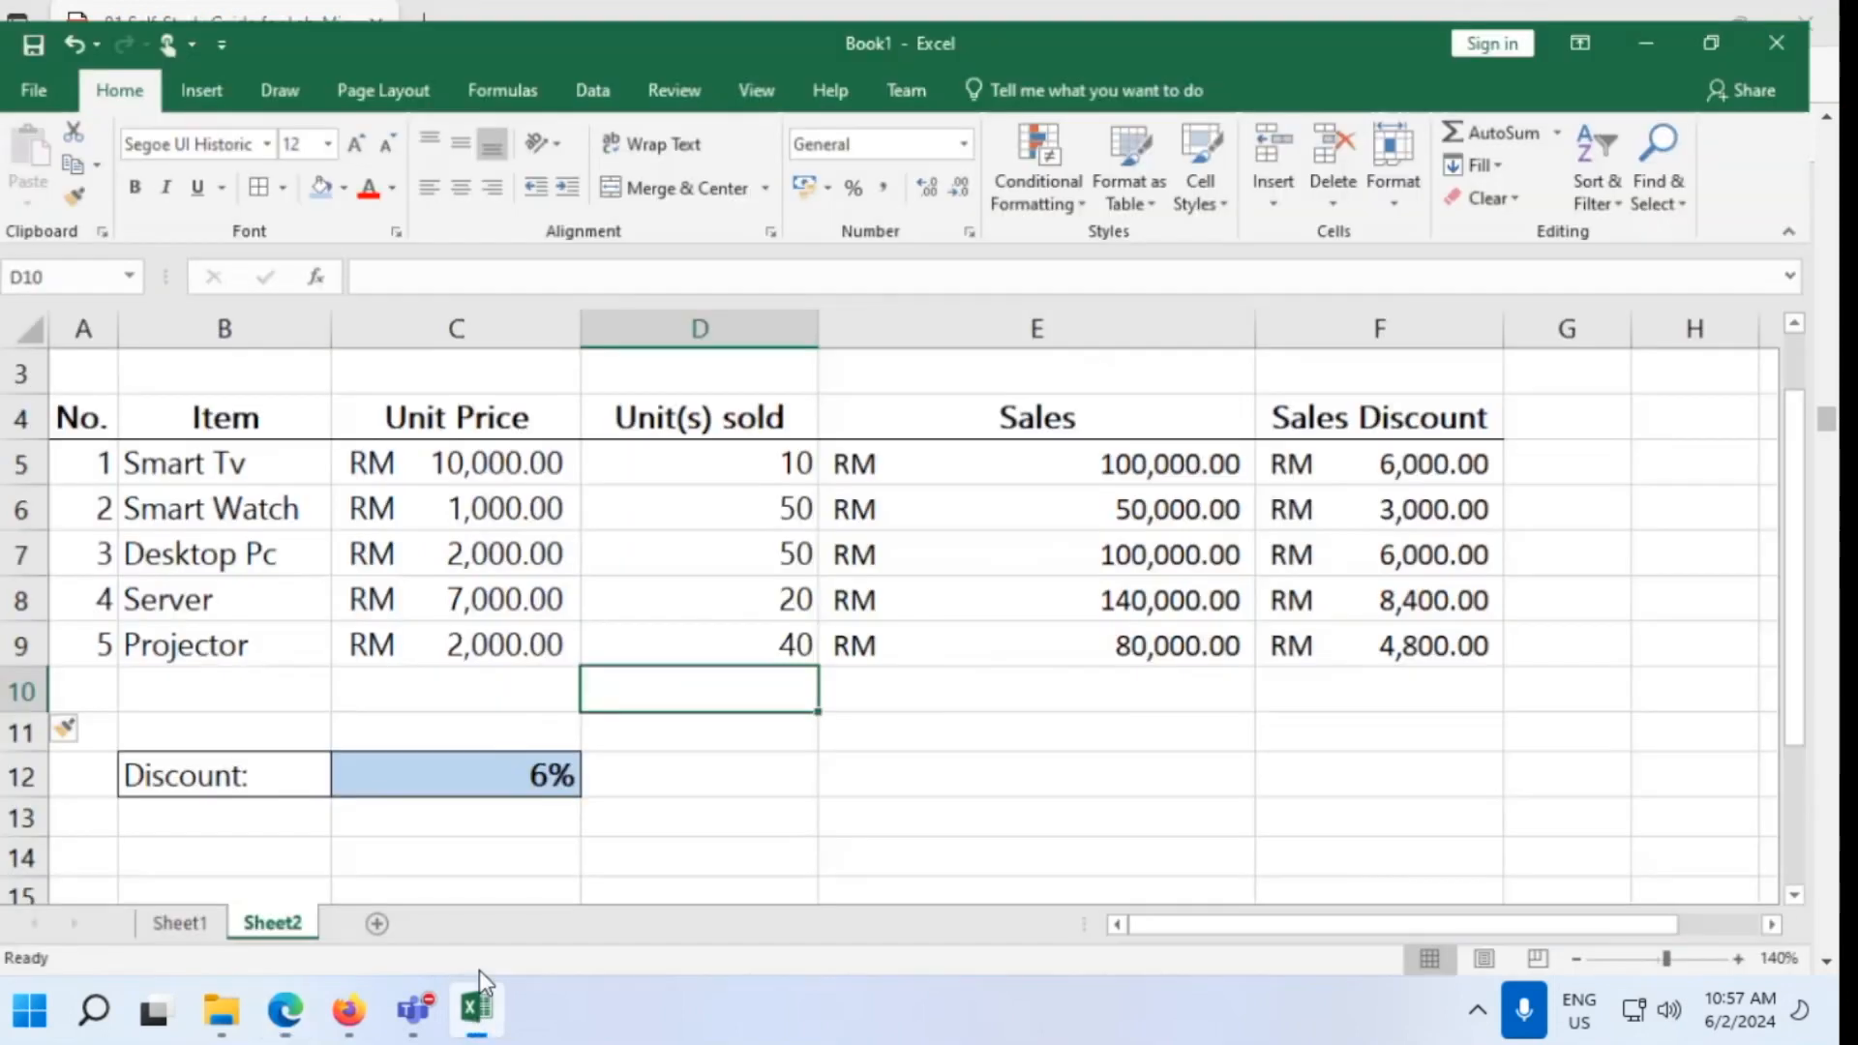
{"action": "left_click", "coordinate": [261, 693]}
{"action": "type", "text": "Total"}
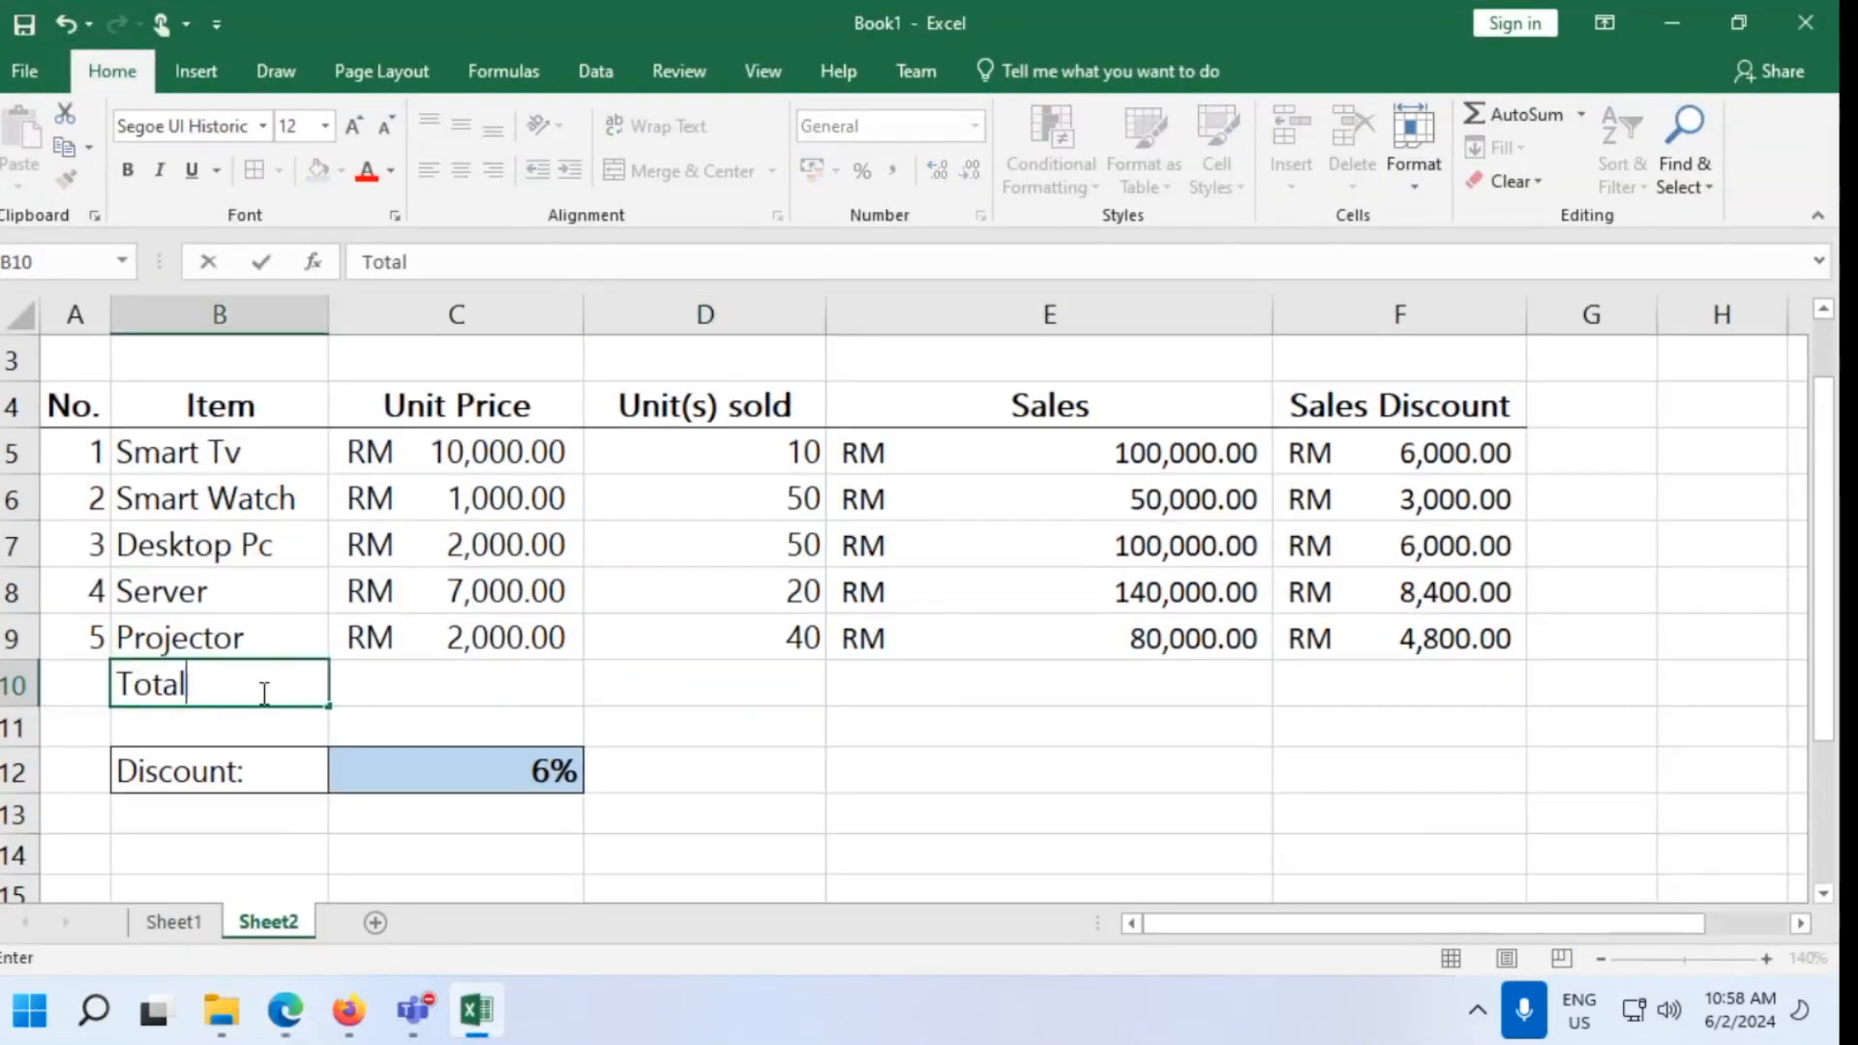
{"action": "type", "text": ":"}
{"action": "left_click", "coordinate": [340, 691]}
{"action": "left_click", "coordinate": [294, 695]}
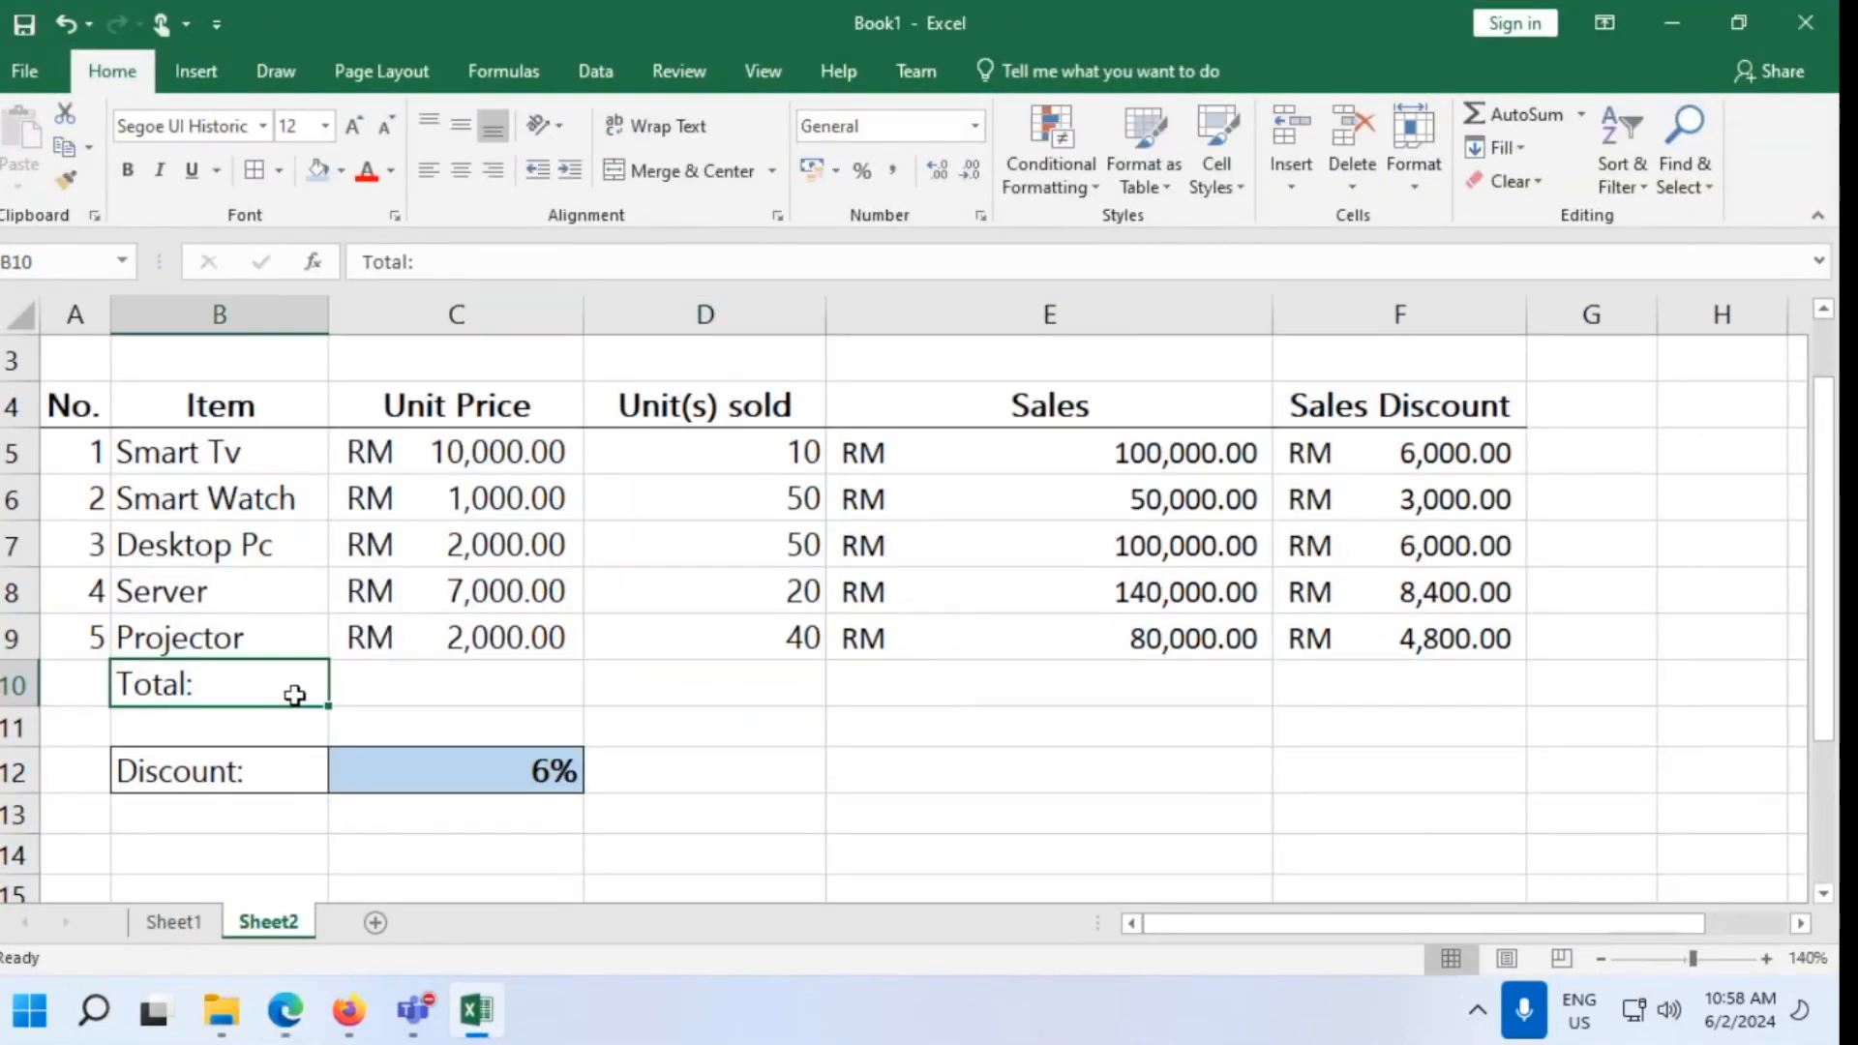
{"action": "key", "text": "ctrl+b"}
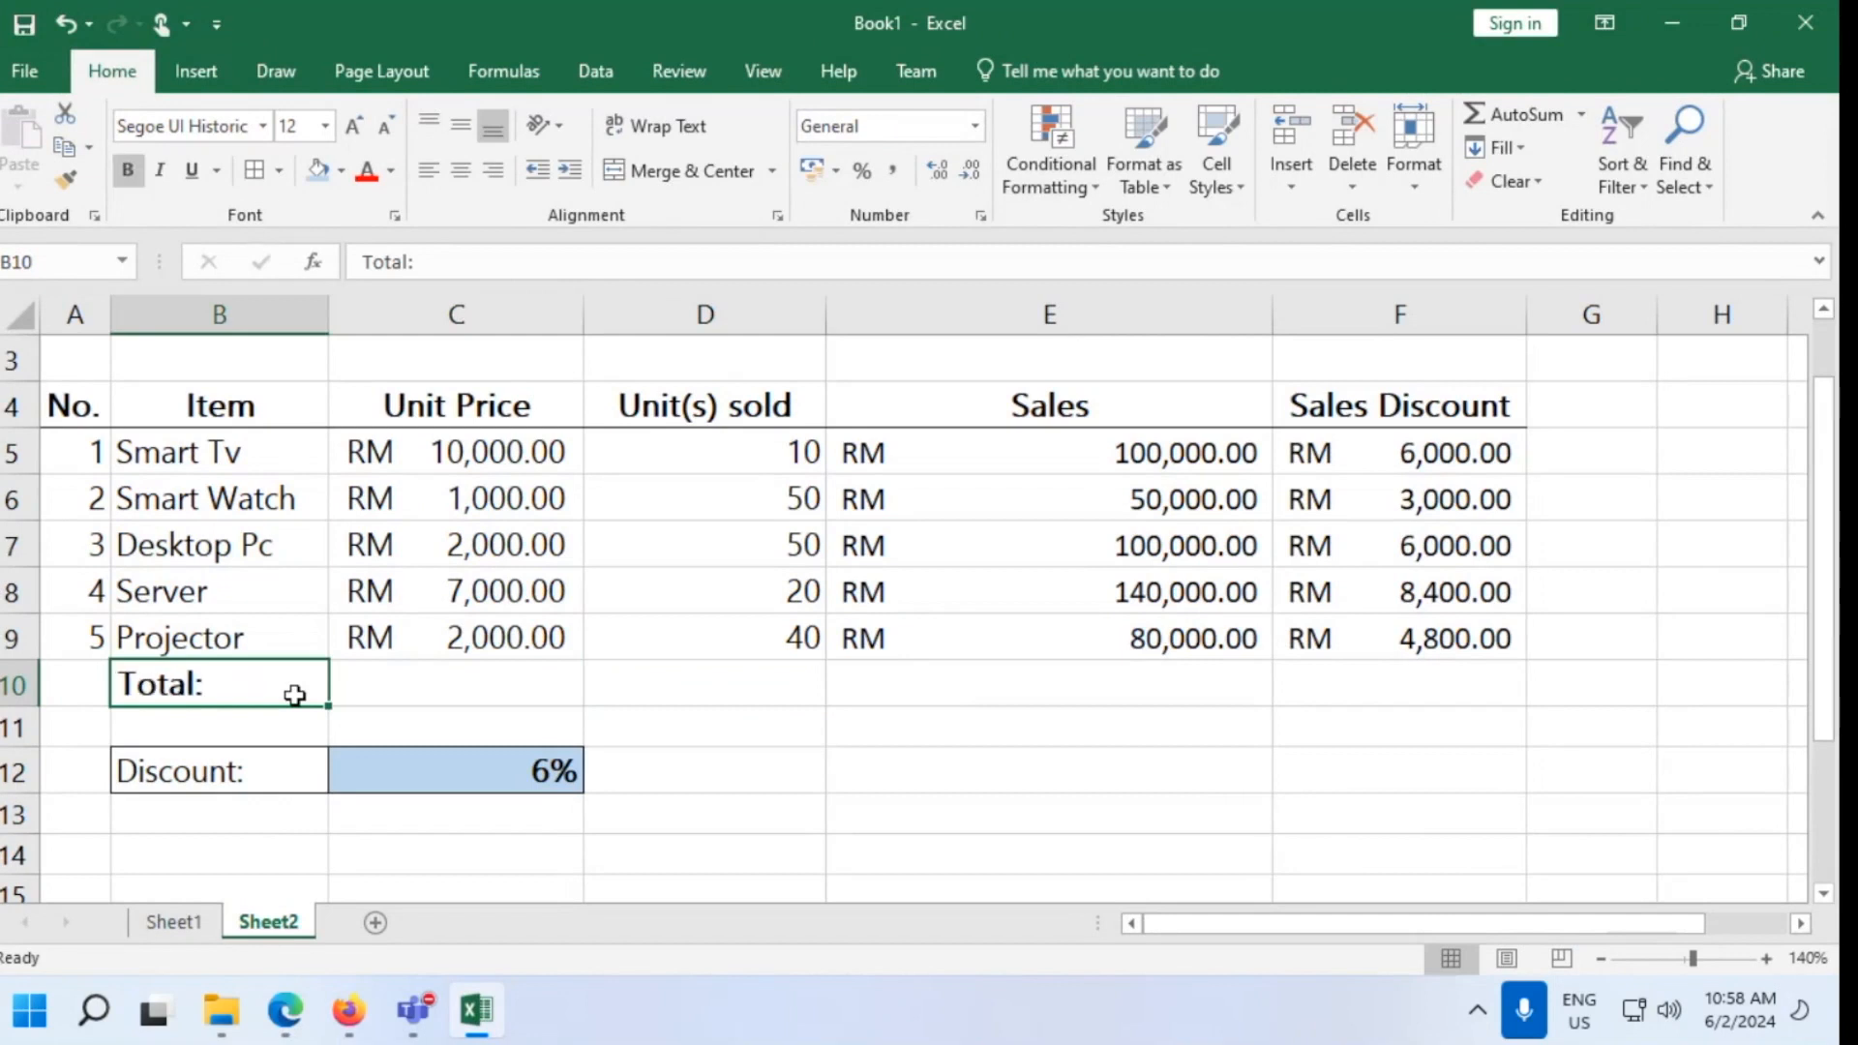
Apply a Top and Bottom Border to the Total row A10:F10 and compare it with the guide's example
{"action": "left_click_drag", "start_coordinate": [83, 677], "coordinate": [1515, 674]}
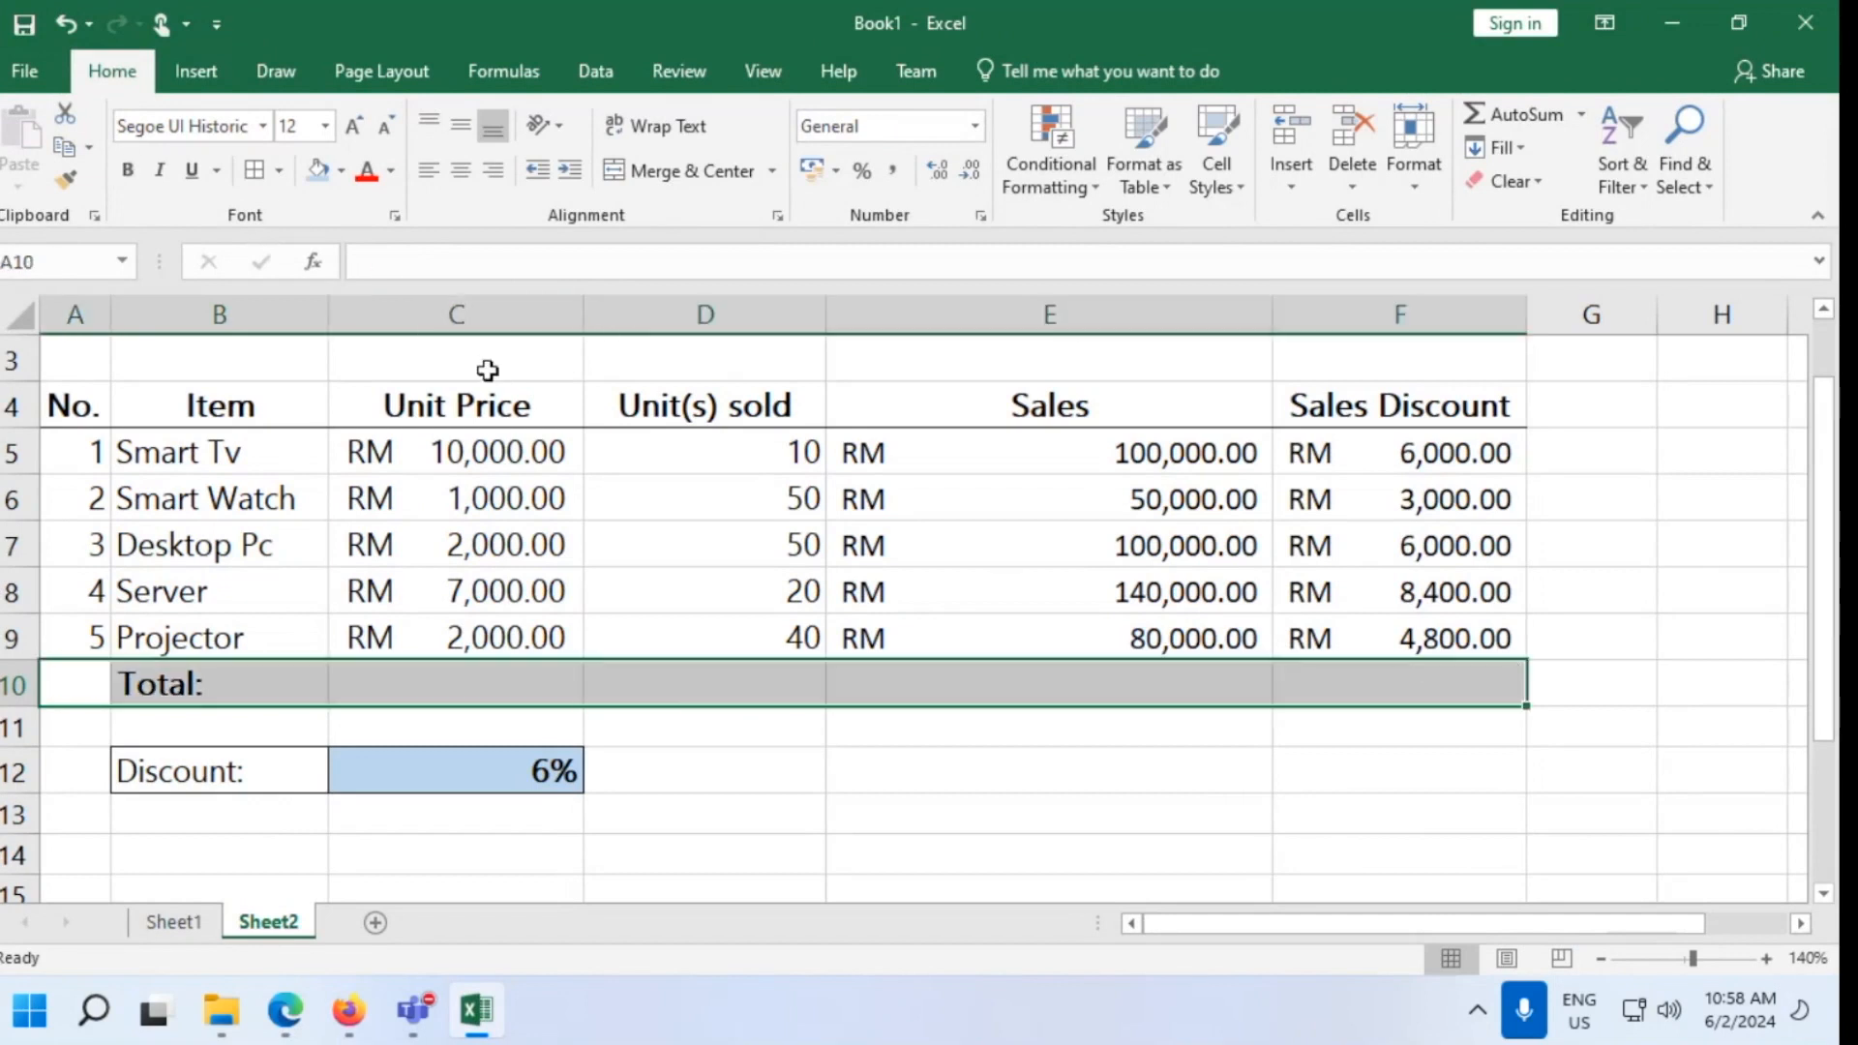
{"action": "left_click", "coordinate": [280, 167]}
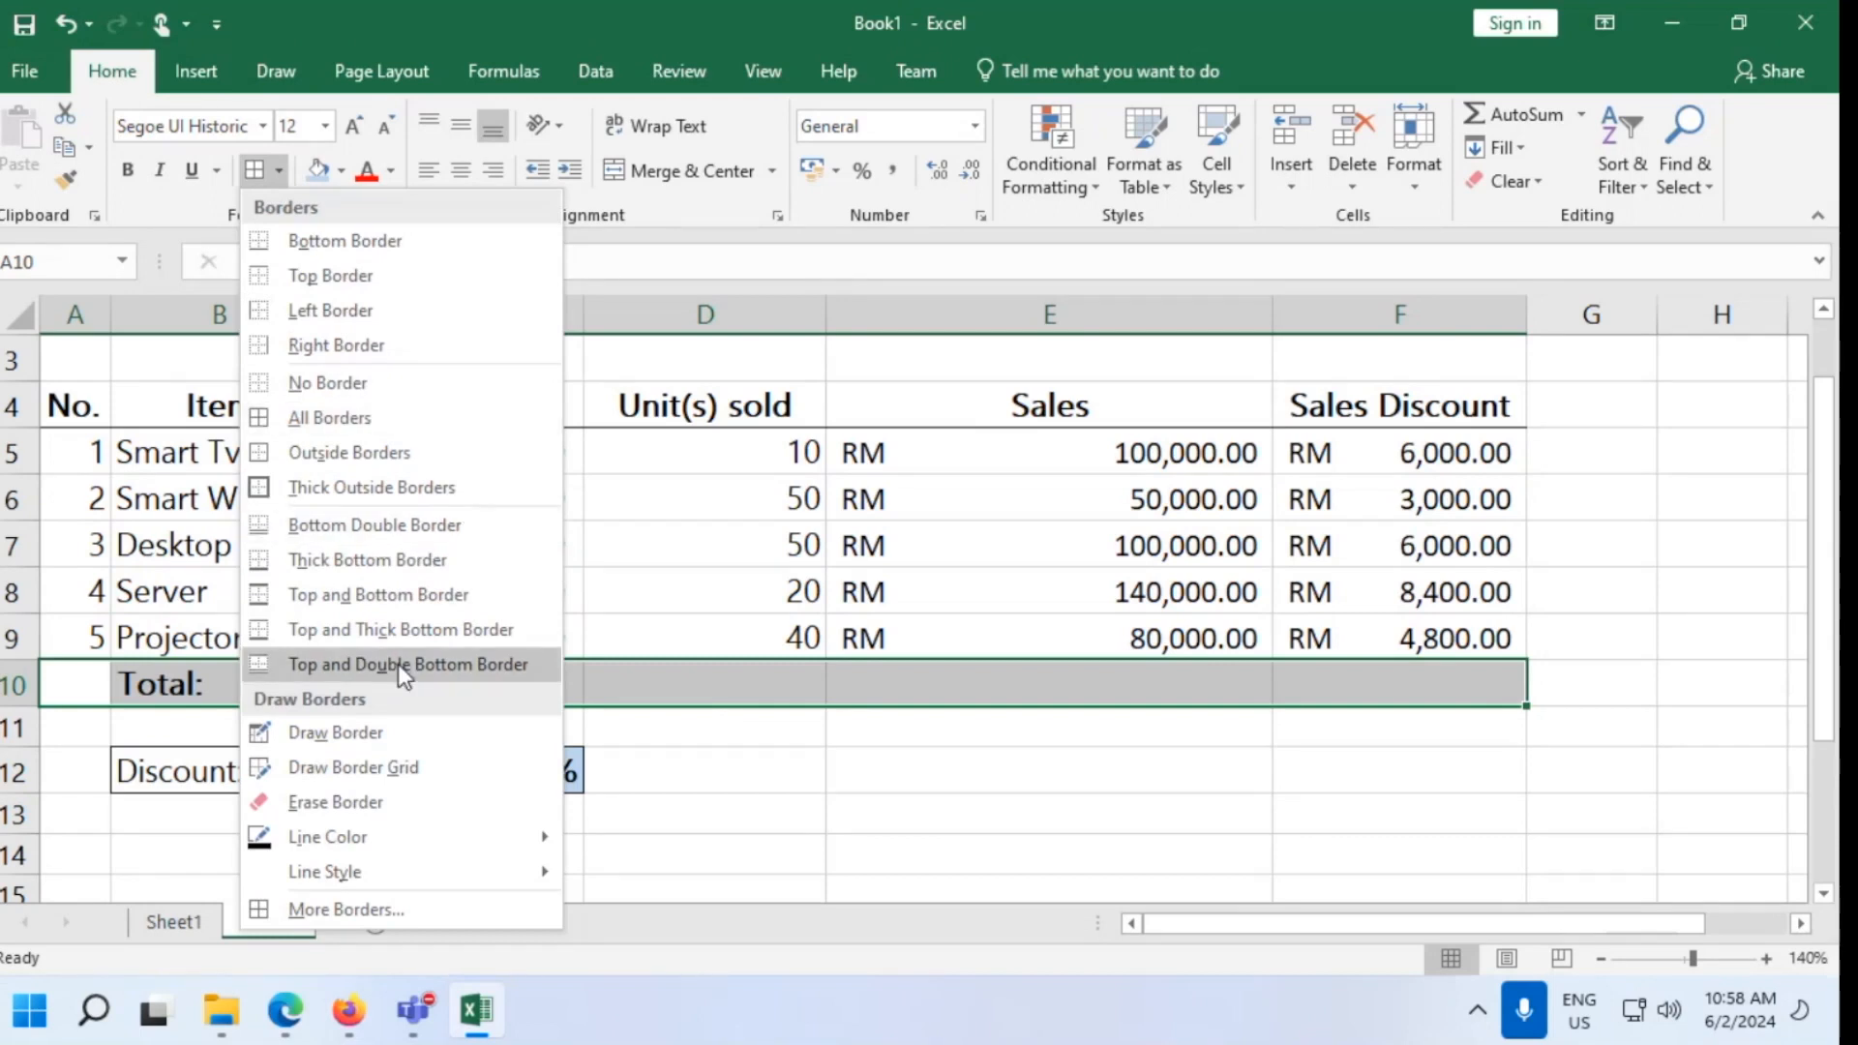
{"action": "left_click", "coordinate": [411, 598]}
{"action": "left_click", "coordinate": [954, 803]}
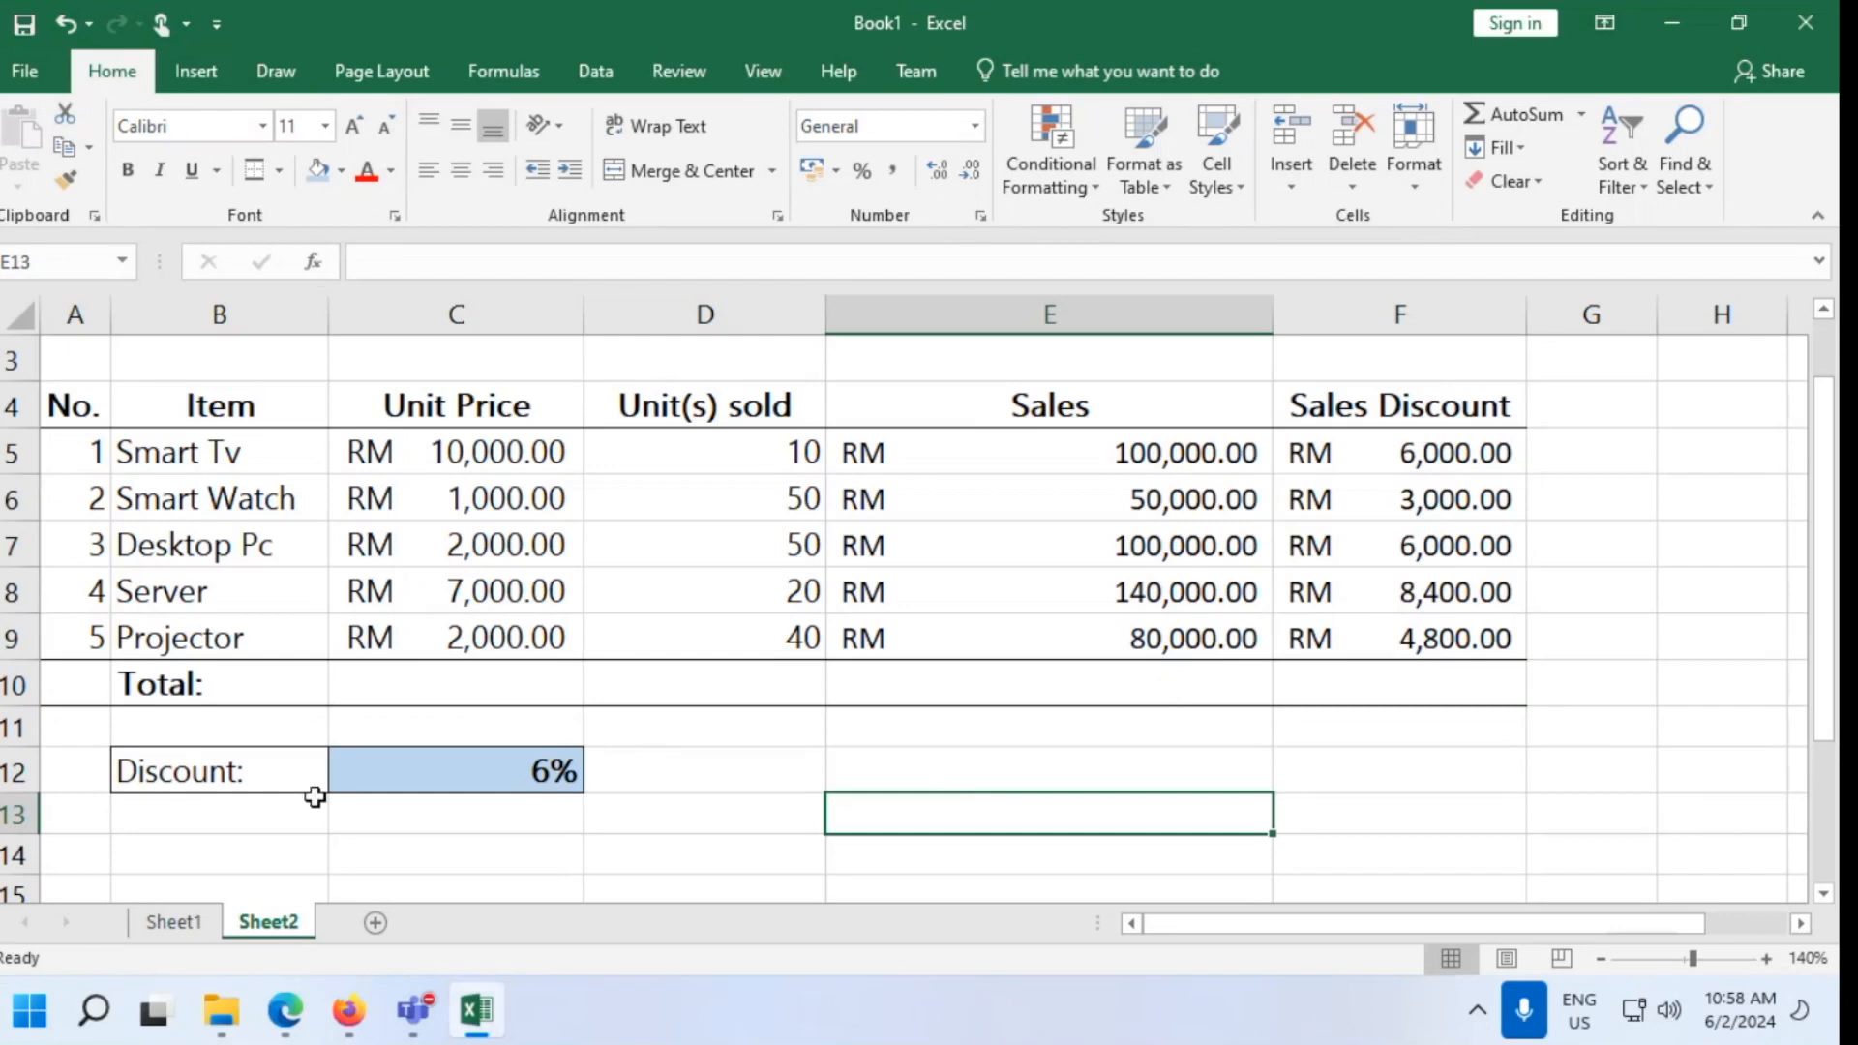
{"action": "left_click_drag", "start_coordinate": [97, 687], "coordinate": [1517, 677]}
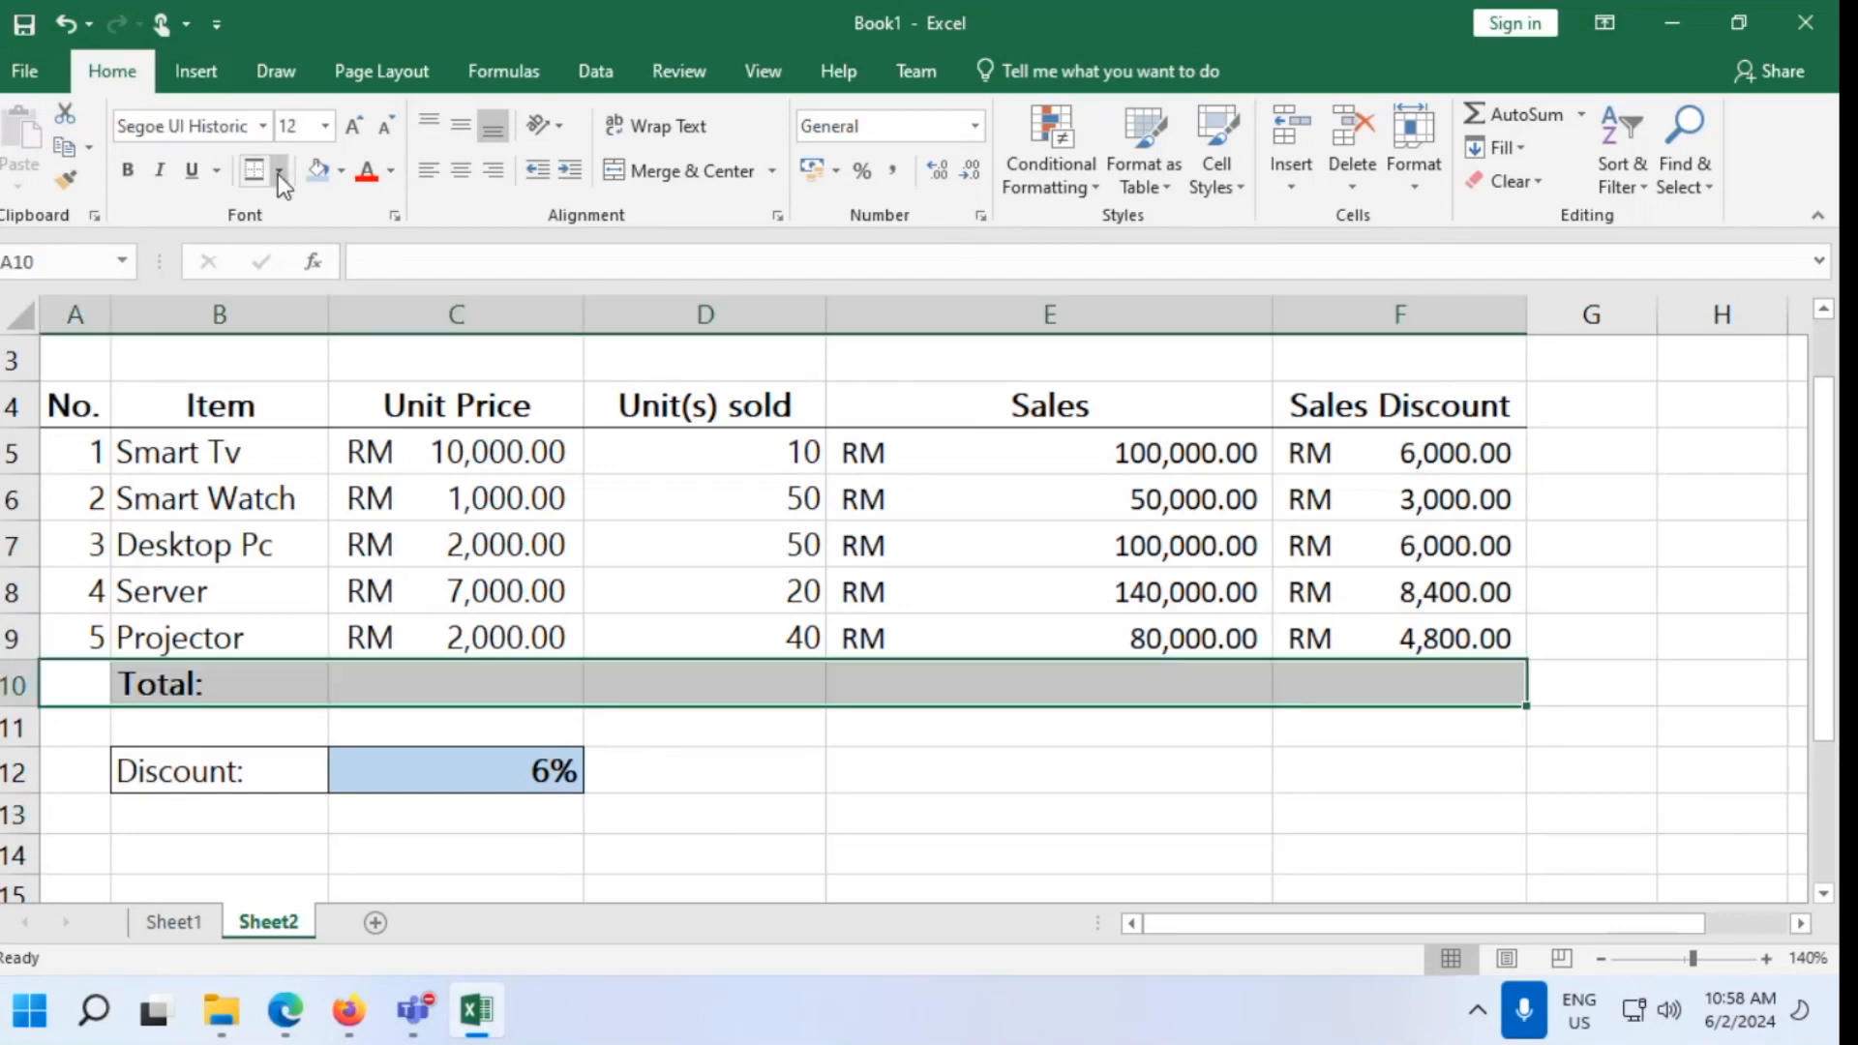
{"action": "left_click", "coordinate": [279, 172]}
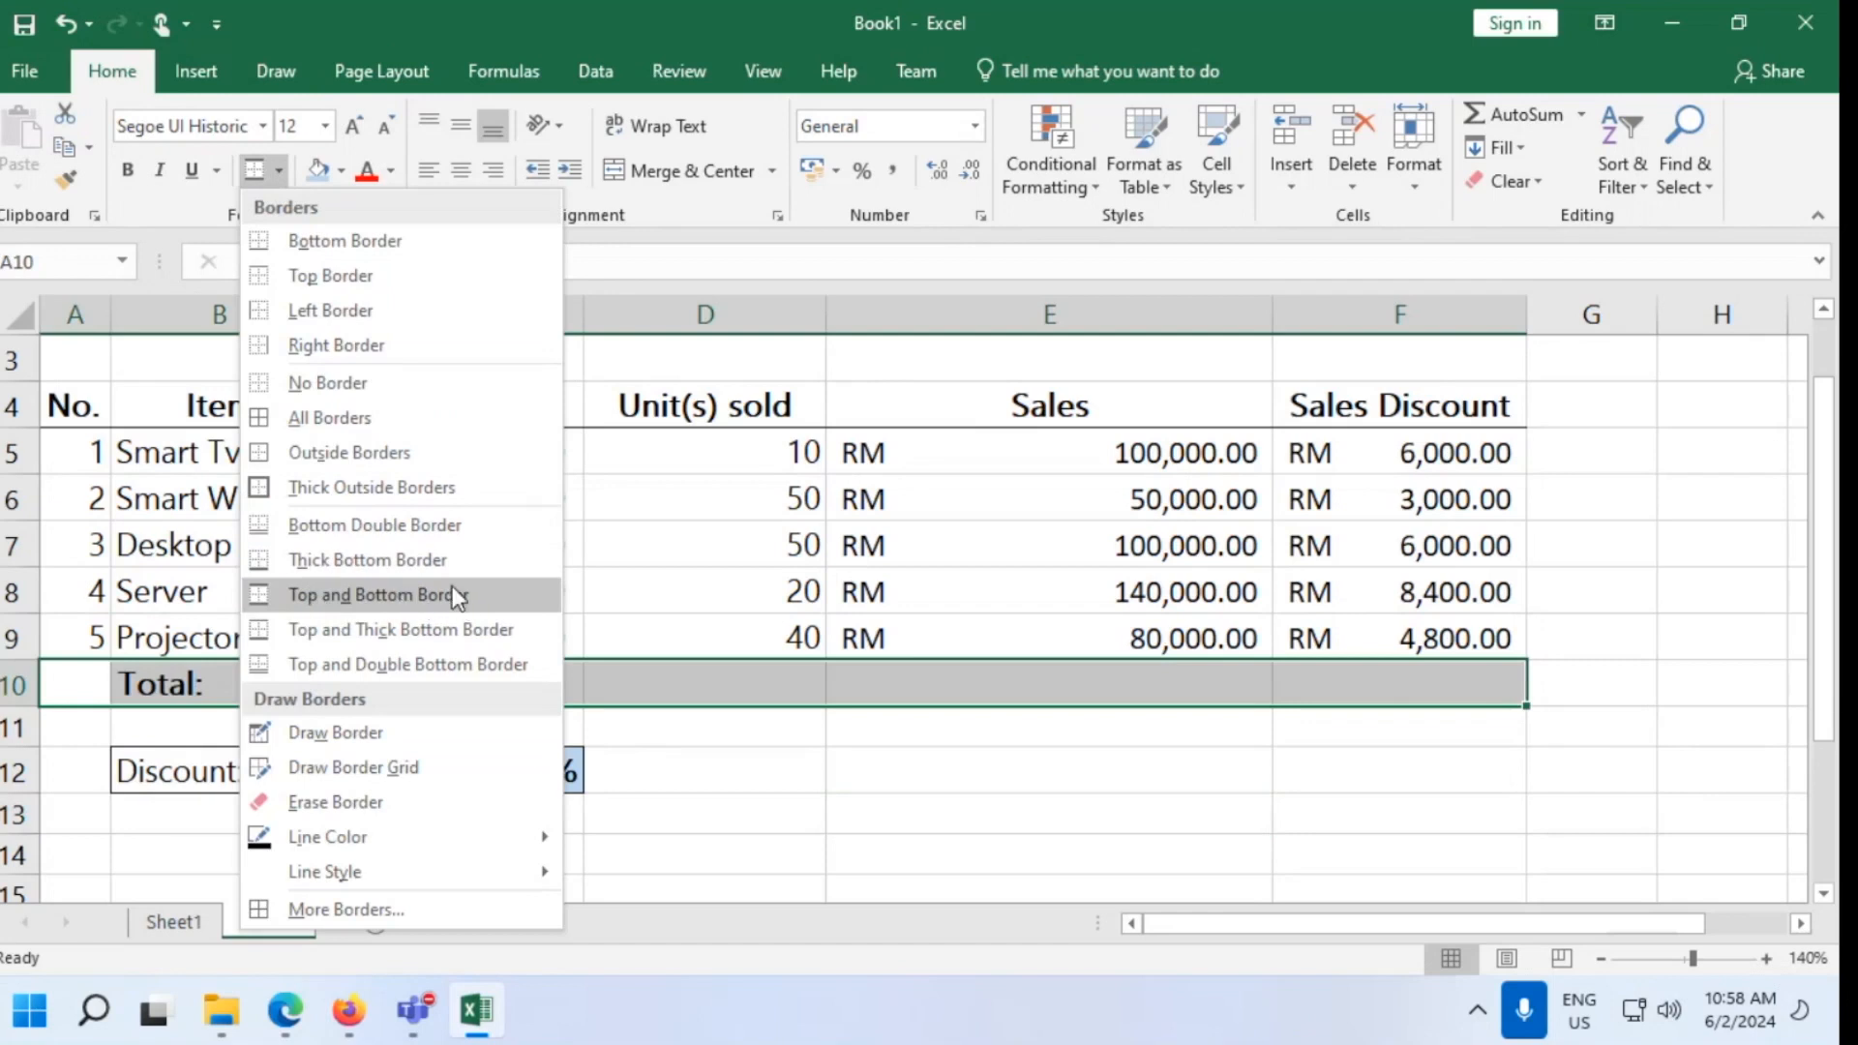
{"action": "left_click", "coordinate": [477, 1013]}
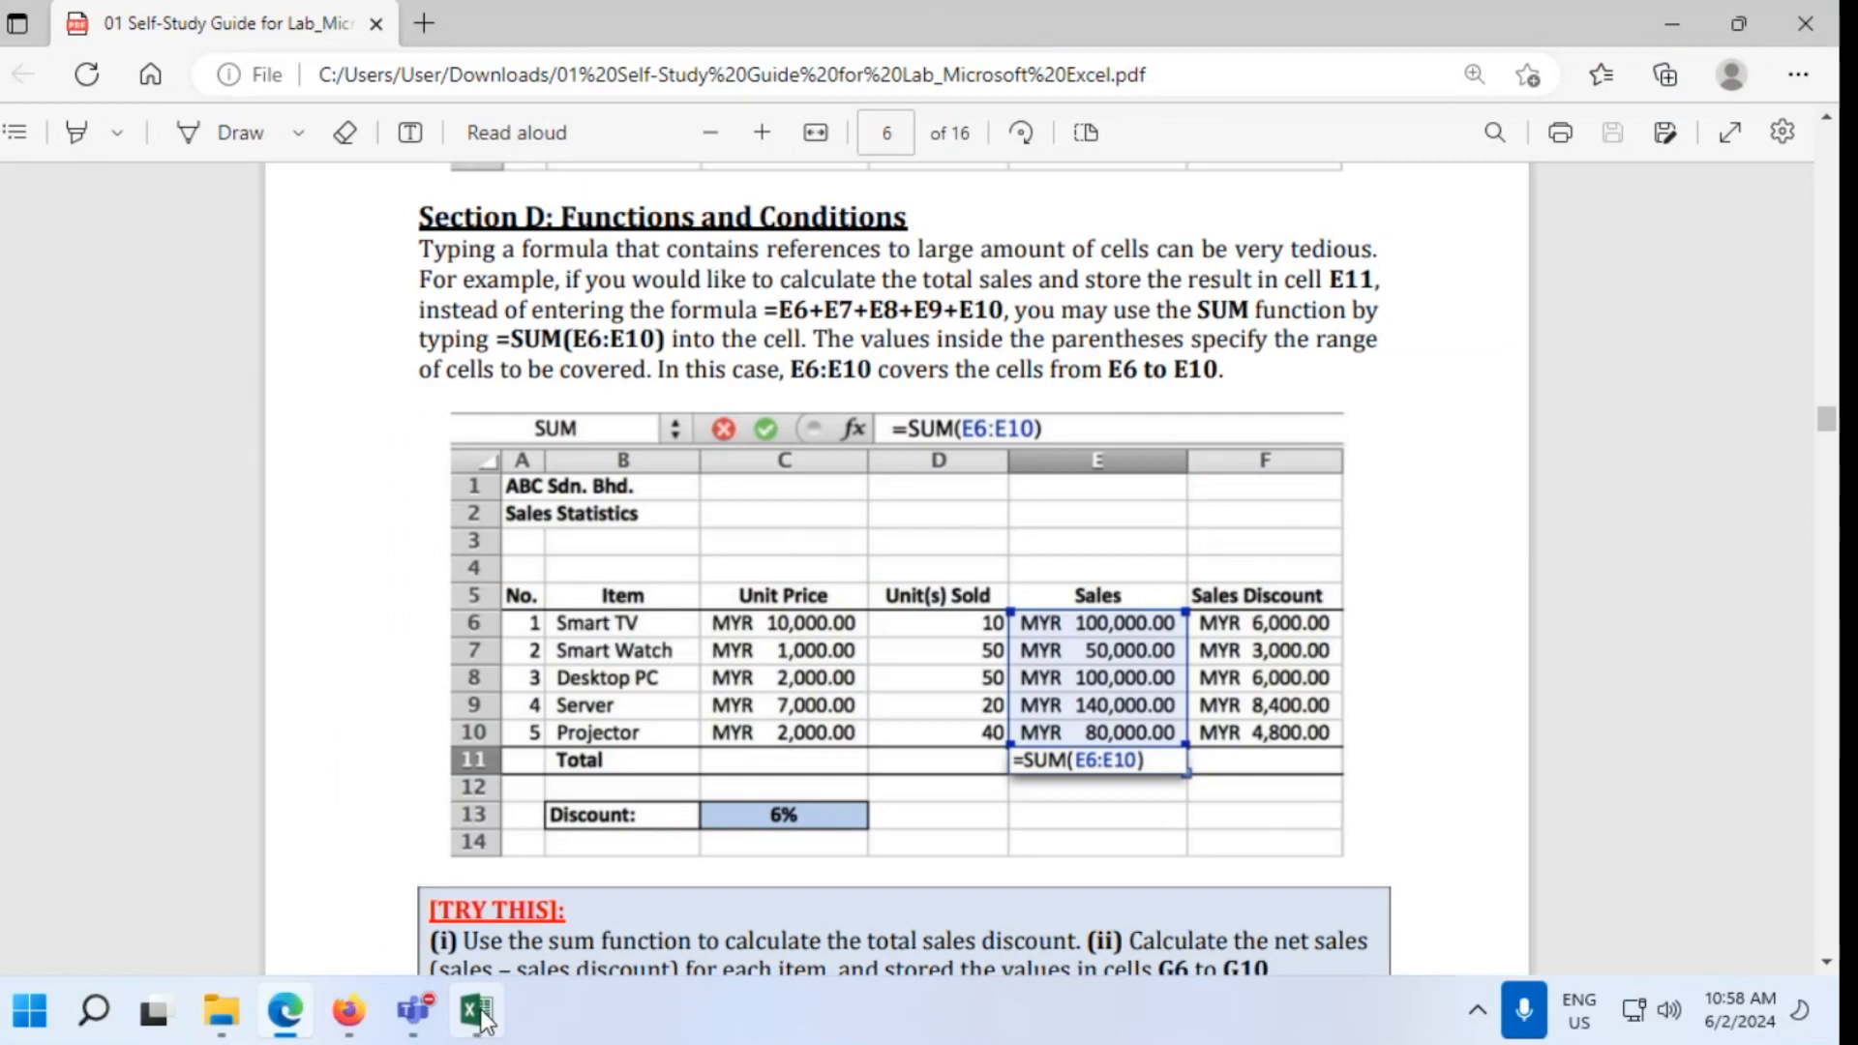
{"action": "left_click", "coordinate": [477, 1012]}
{"action": "left_click", "coordinate": [913, 680]}
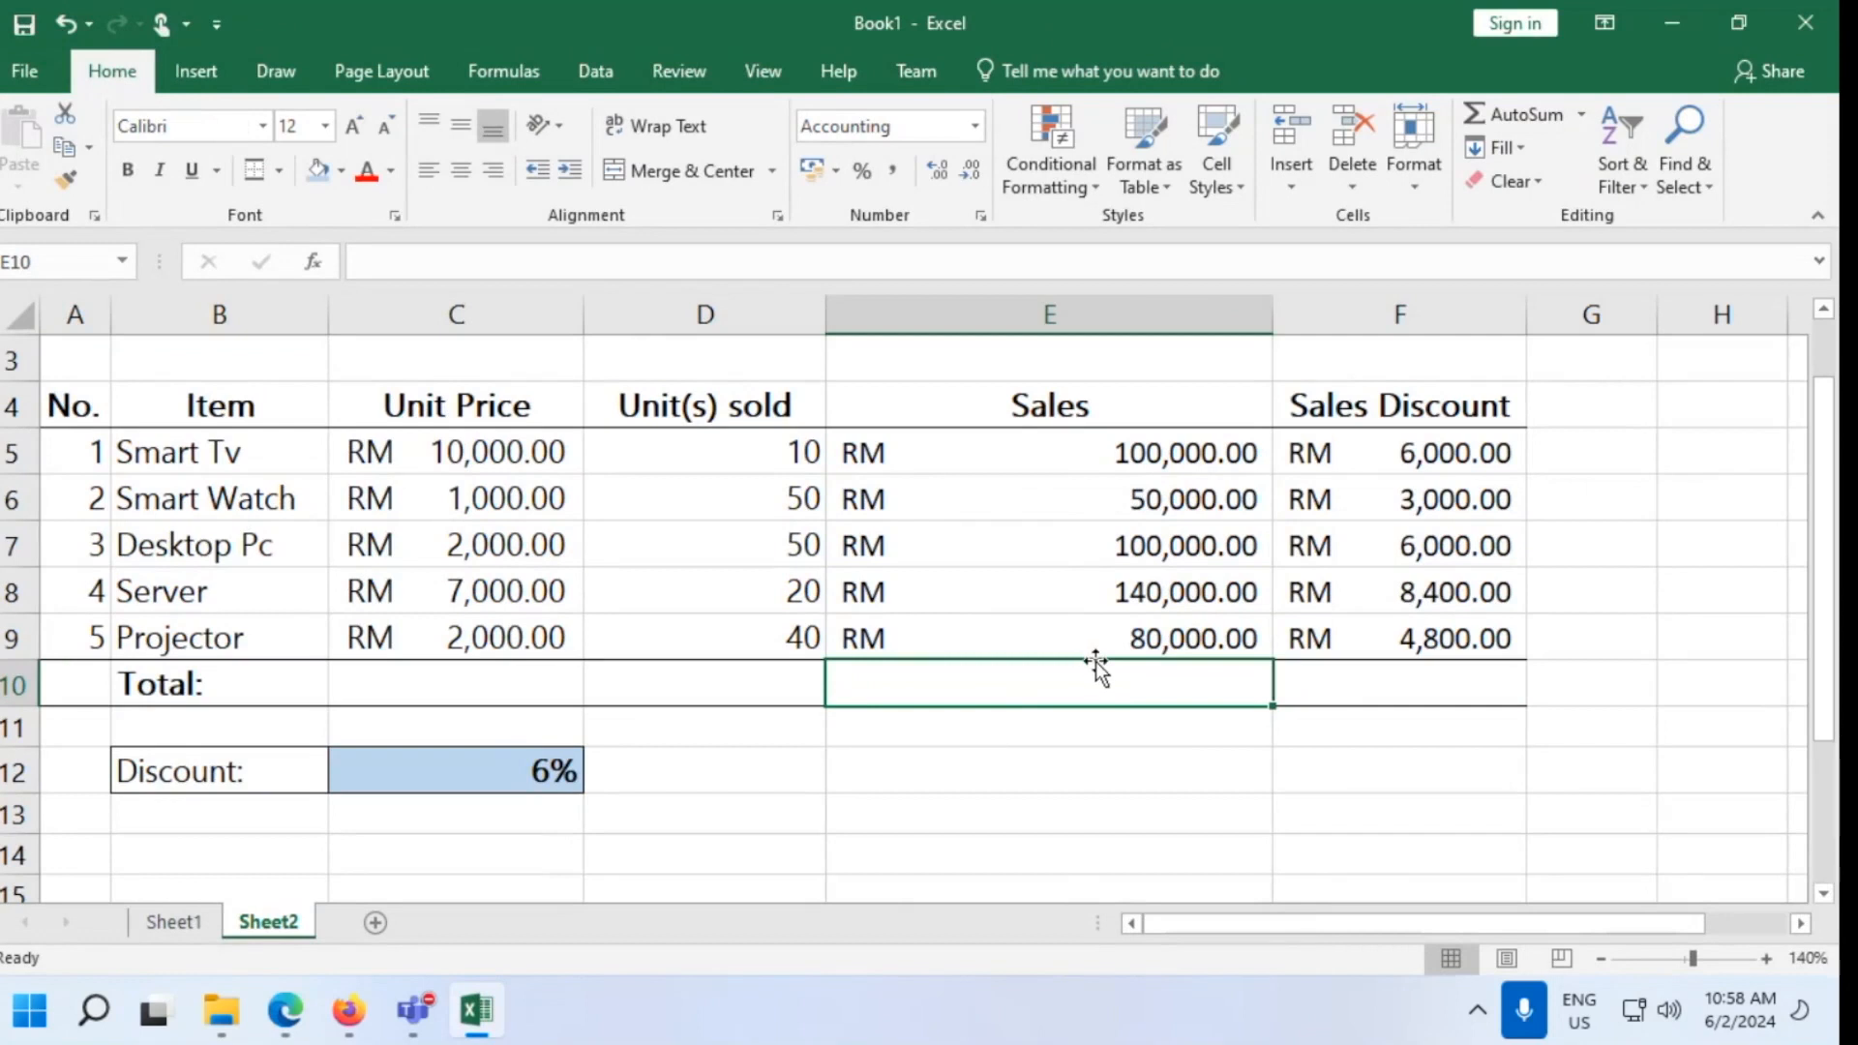
{"action": "type", "text": "="}
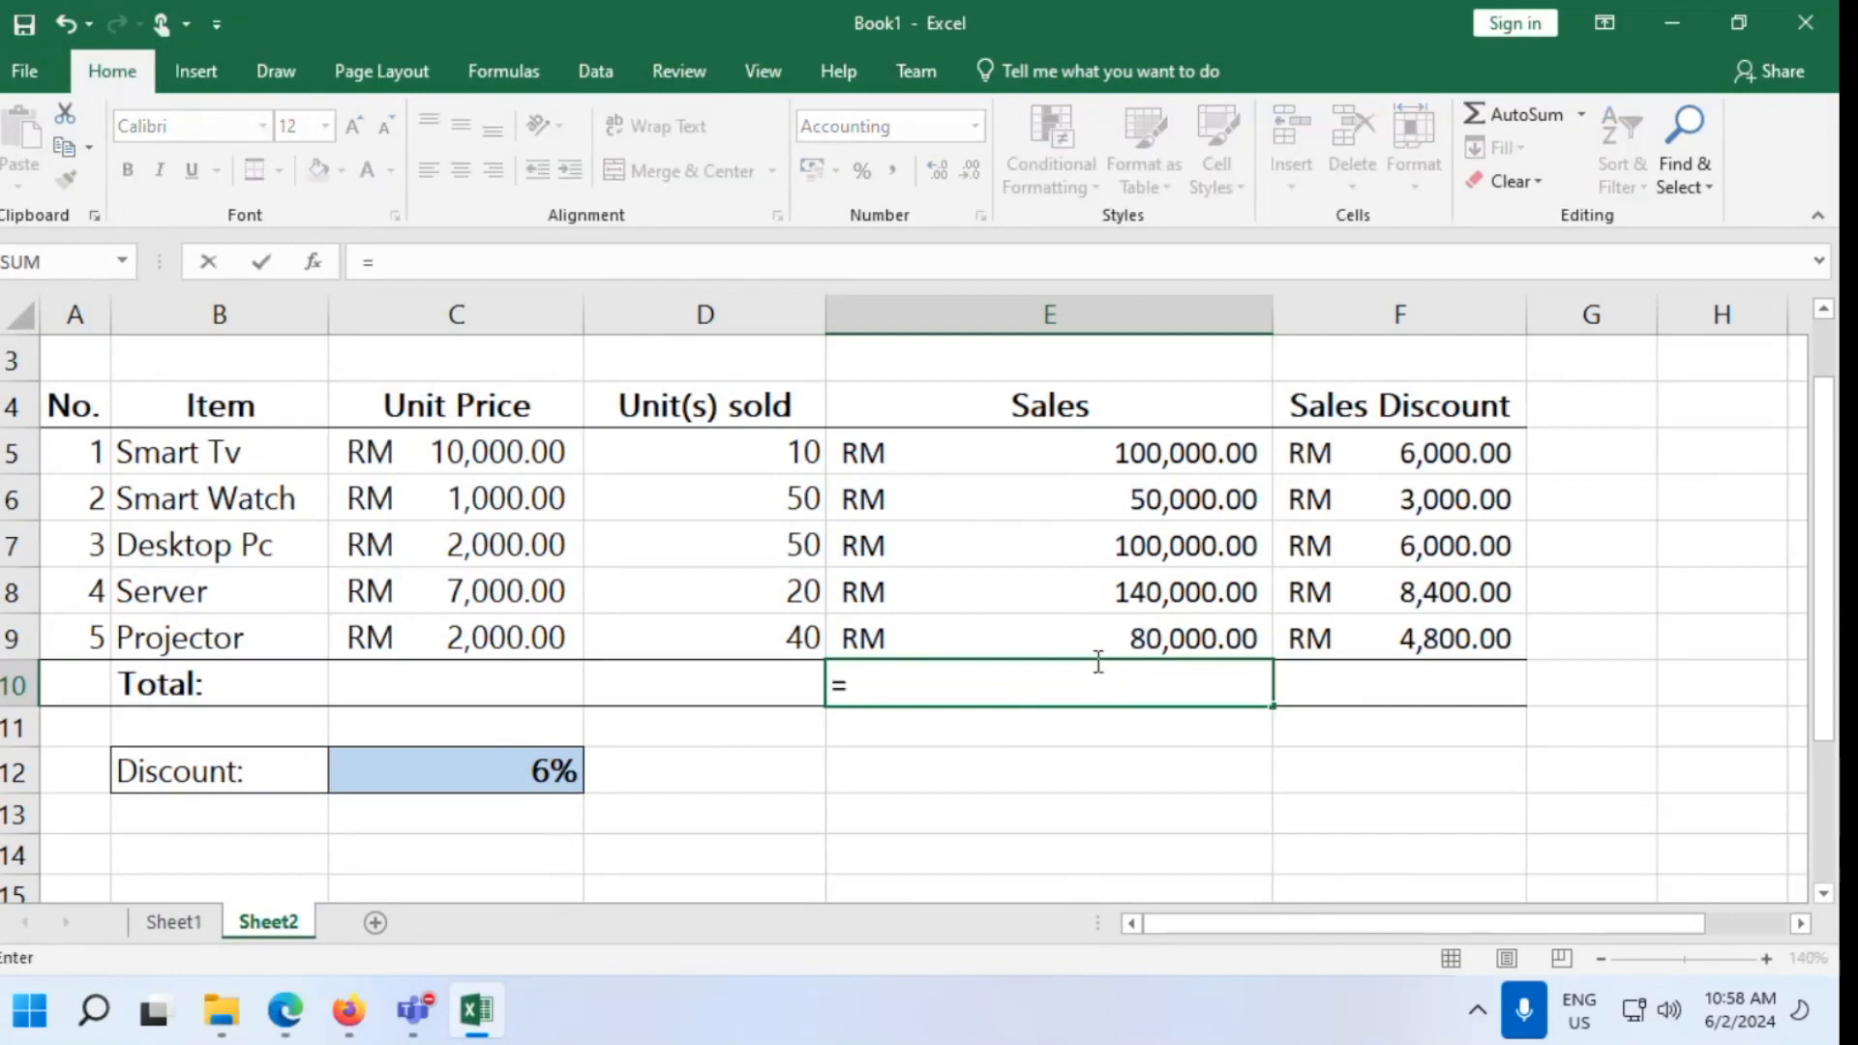
{"action": "left_click", "coordinate": [1096, 466]}
{"action": "type", "text": "+"}
{"action": "left_click", "coordinate": [1047, 507]}
{"action": "type", "text": "+"}
{"action": "left_click", "coordinate": [1054, 581]}
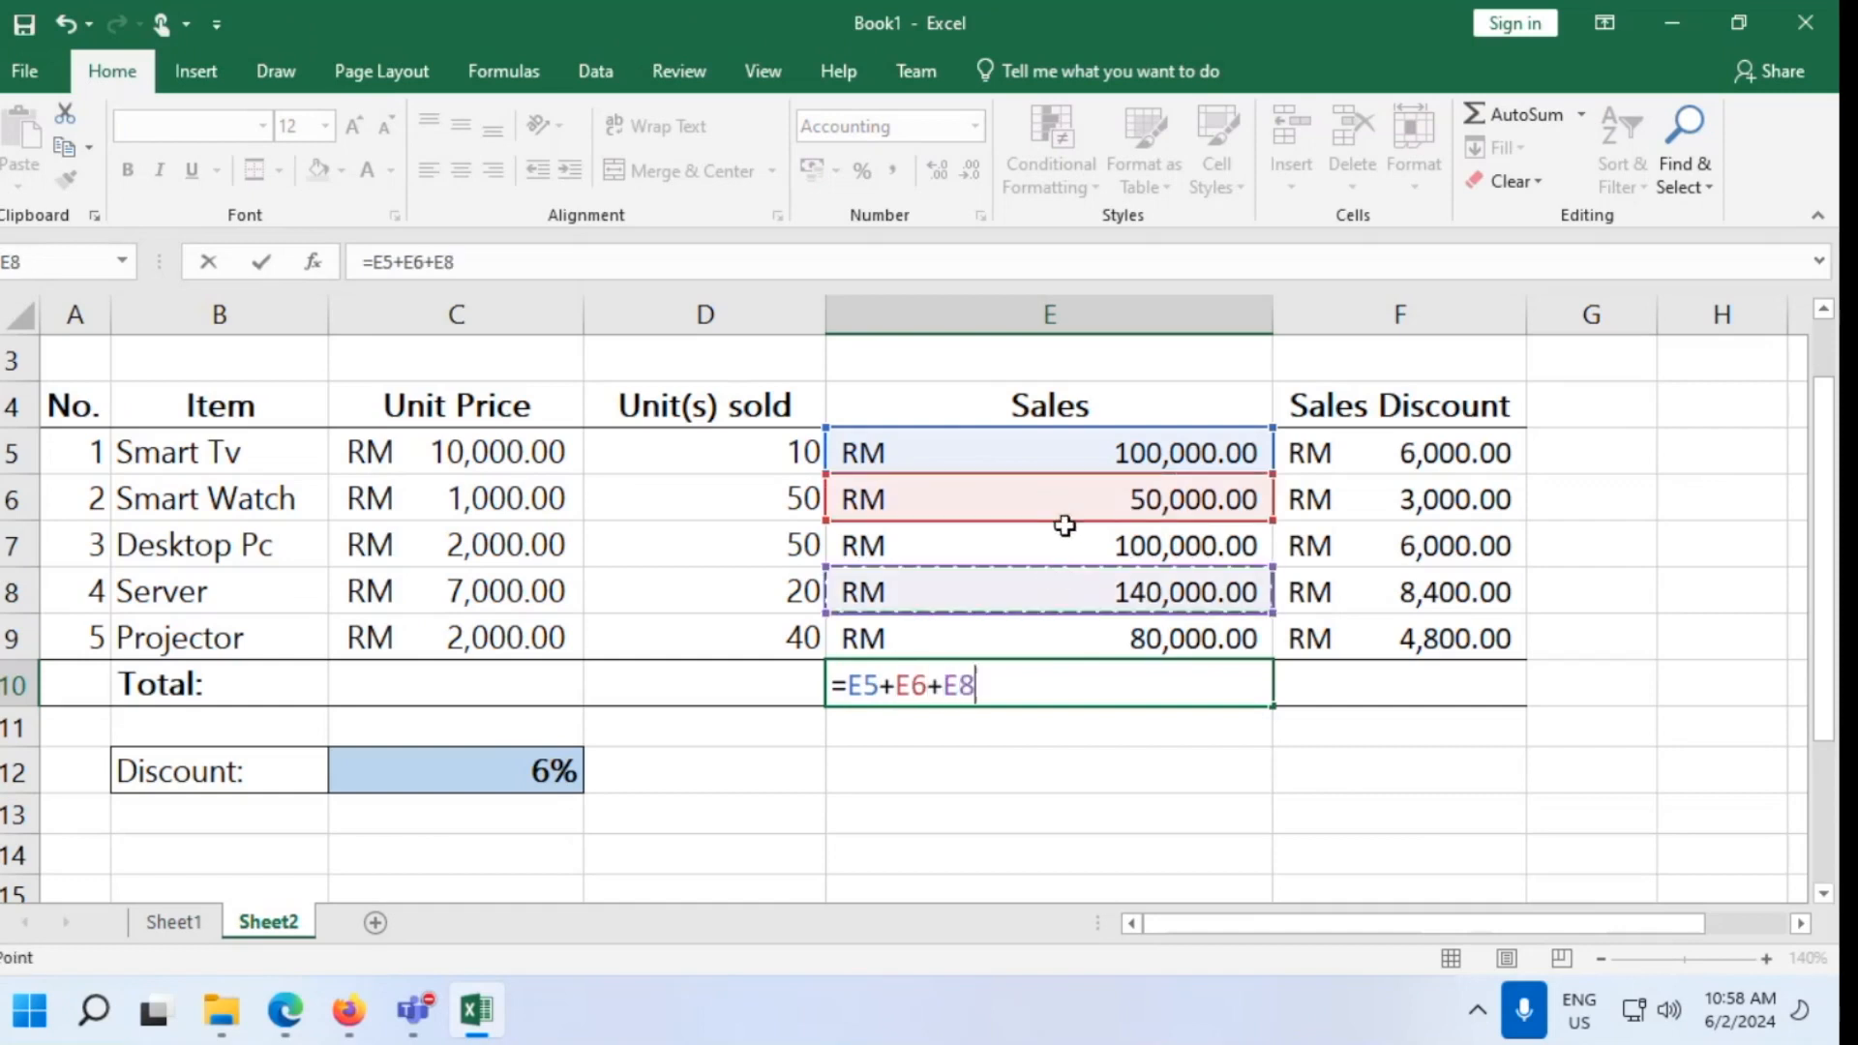
{"action": "type", "text": "+"}
{"action": "left_click", "coordinate": [1056, 539]}
{"action": "type", "text": "+"}
{"action": "left_click", "coordinate": [1058, 639]}
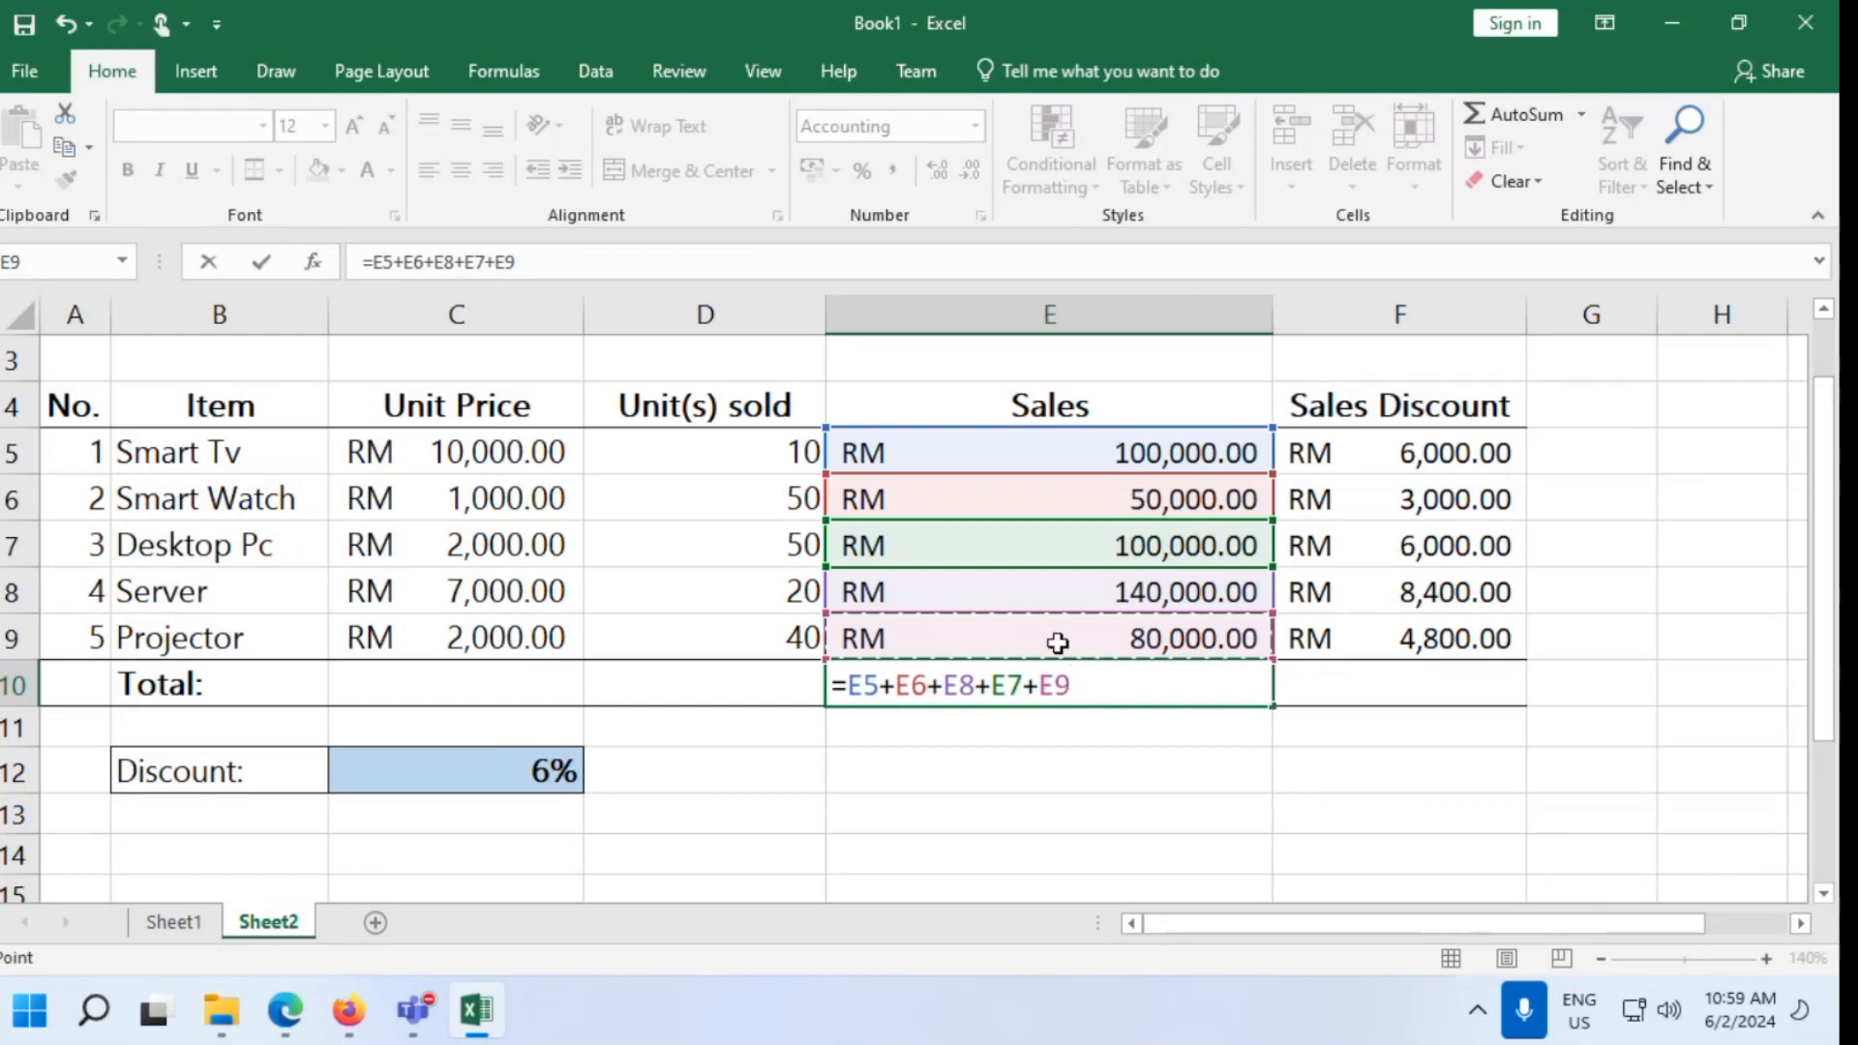
{"action": "key", "text": "BackSpace"}
{"action": "key", "text": "BackSpace"}
{"action": "key", "text": "BackSpace"}
{"action": "key", "text": "BackSpace"}
{"action": "key", "text": "BackSpace"}
{"action": "key", "text": "BackSpace"}
{"action": "key", "text": "BackSpace"}
{"action": "key", "text": "BackSpace"}
{"action": "key", "text": "BackSpace"}
{"action": "key", "text": "BackSpace"}
{"action": "key", "text": "BackSpace"}
{"action": "key", "text": "BackSpace"}
{"action": "key", "text": "BackSpace"}
{"action": "key", "text": "BackSpace"}
{"action": "key", "text": "BackSpace"}
Total the sales in E10 with the formula =SUM(E5:E9)
{"action": "type", "text": "=SU<M"}
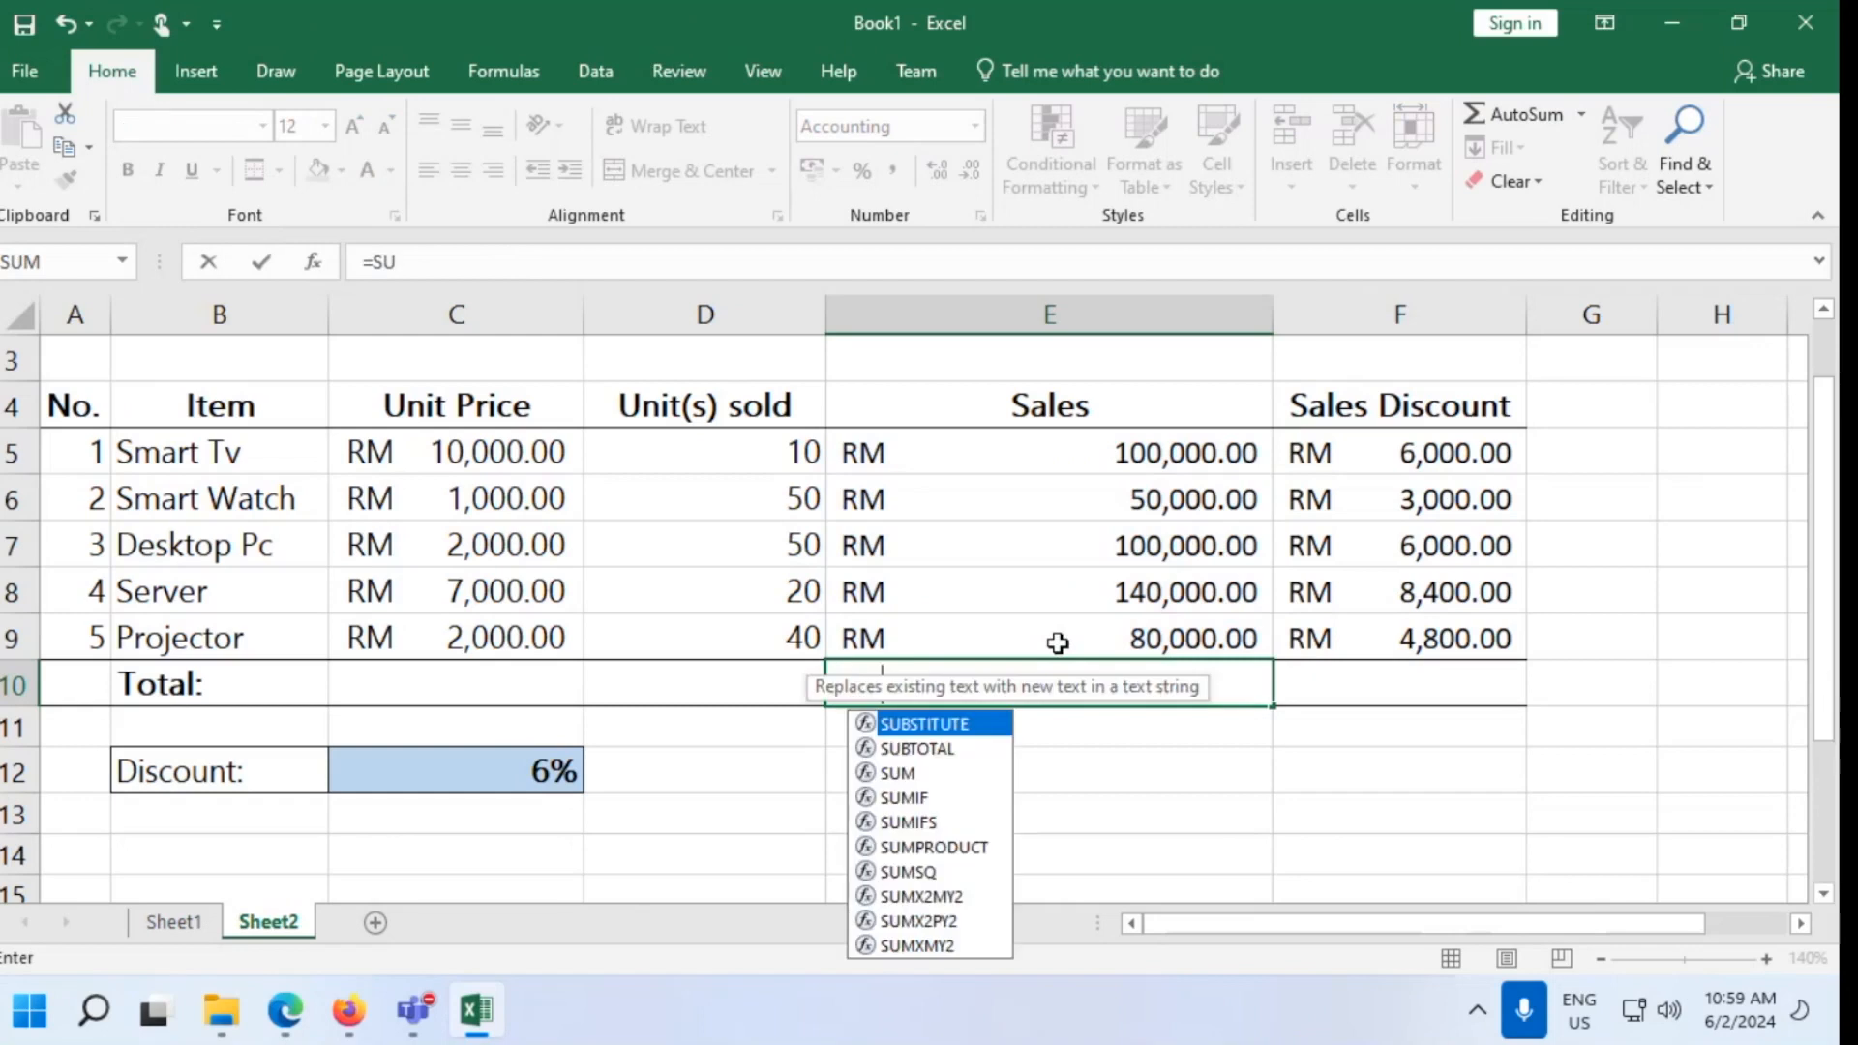
{"action": "key", "text": "BackSpace"}
{"action": "key", "text": "BackSpace"}
{"action": "type", "text": "M"}
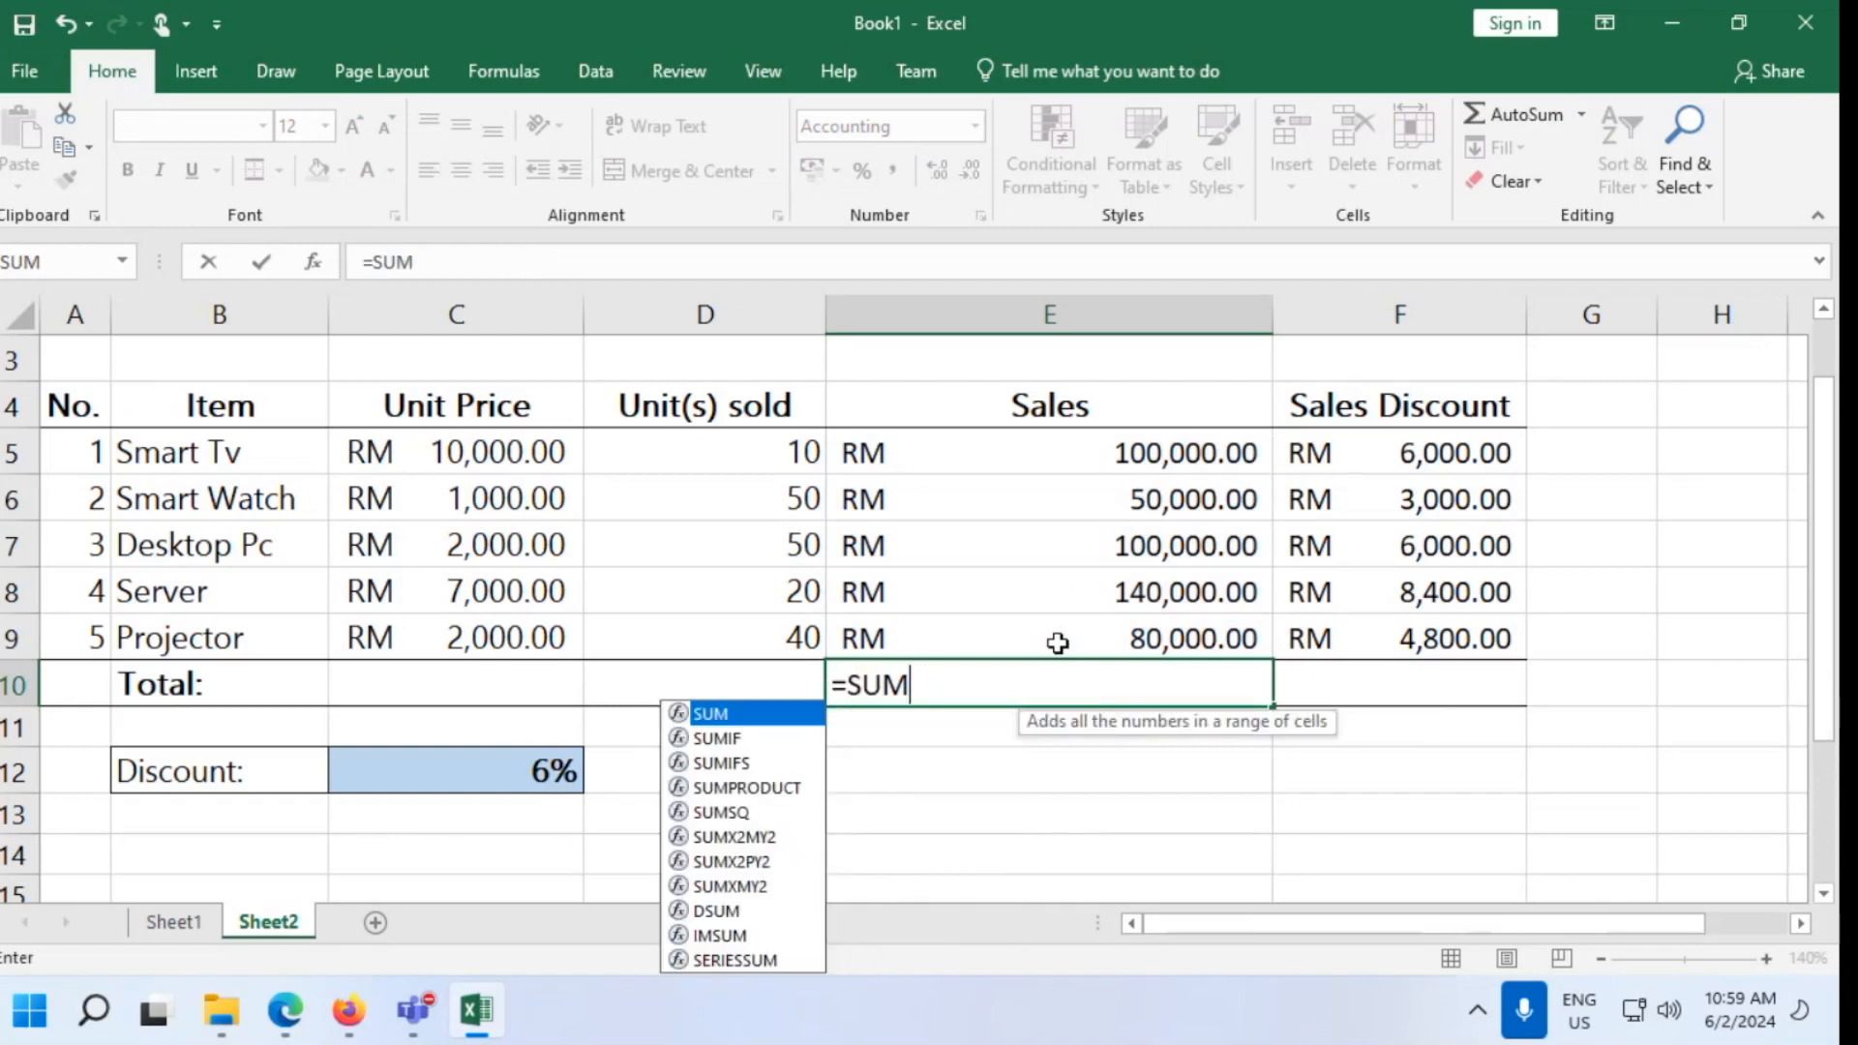
{"action": "type", "text": "("}
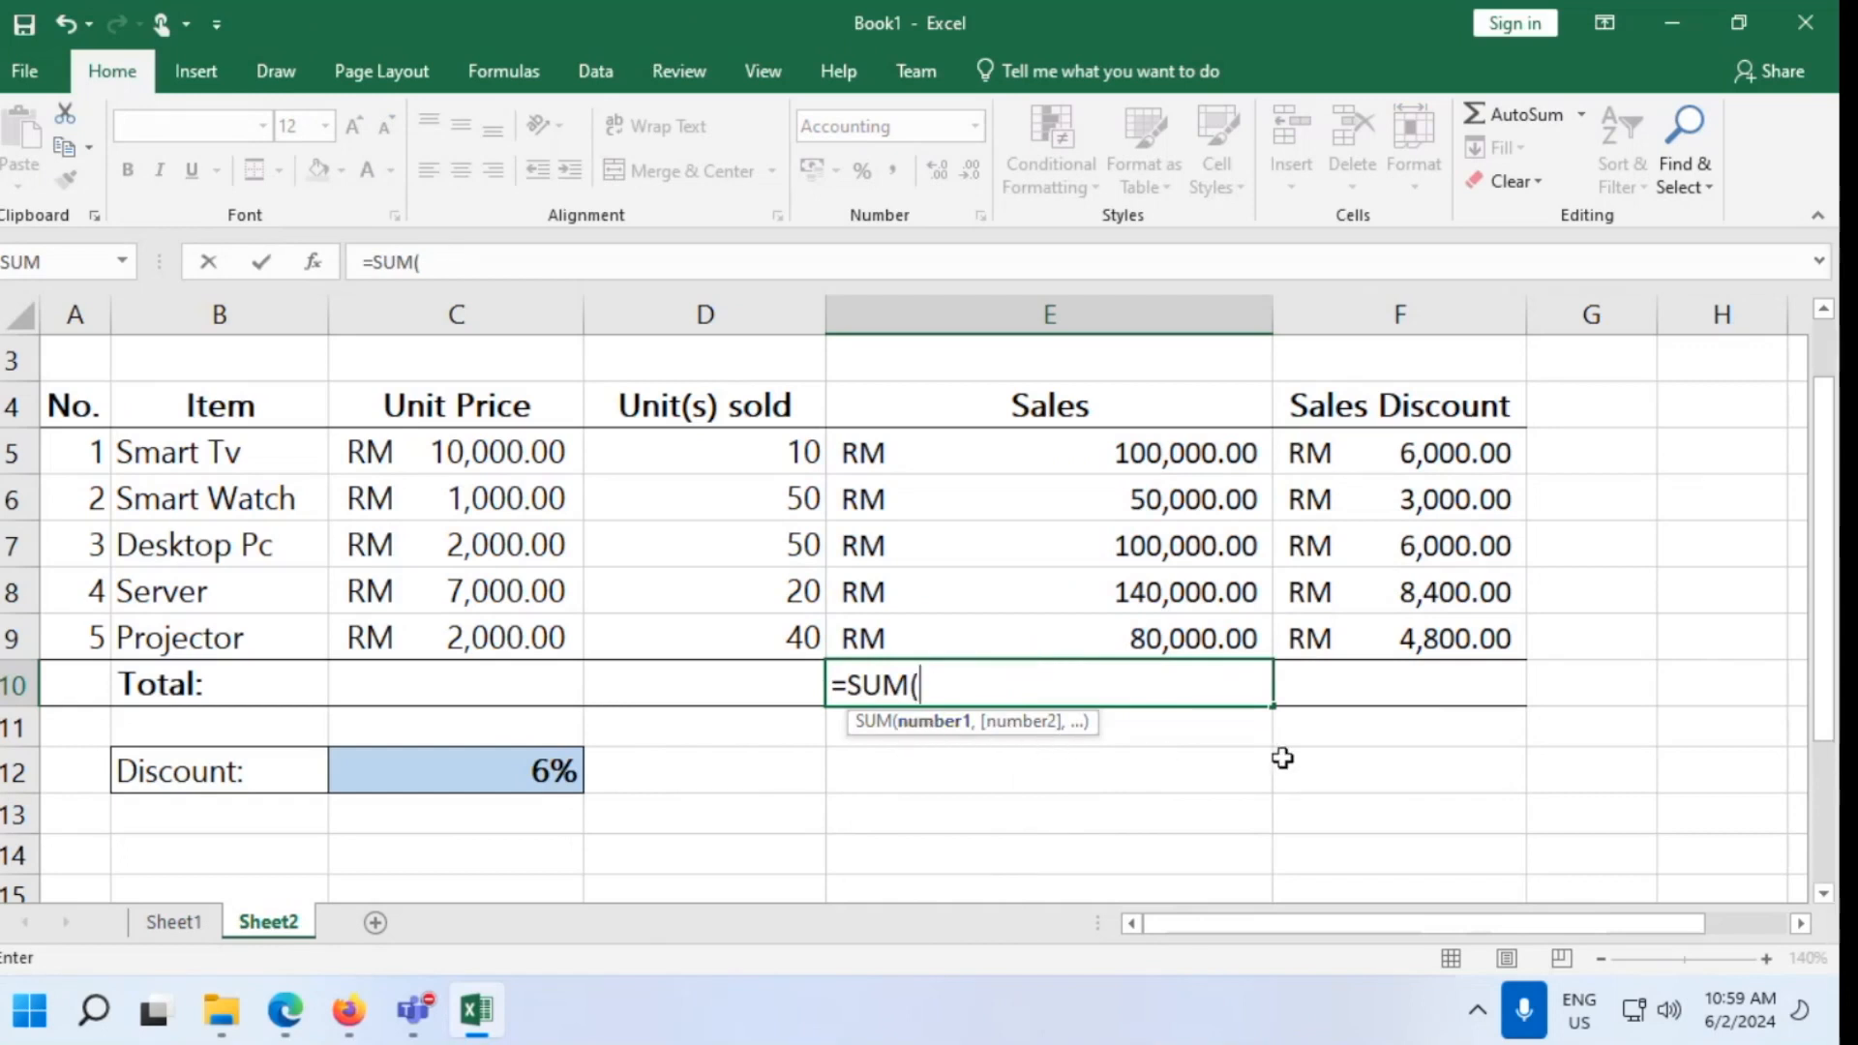
{"action": "left_click", "coordinate": [1016, 451]}
{"action": "left_click_drag", "start_coordinate": [1016, 451], "coordinate": [1017, 645]}
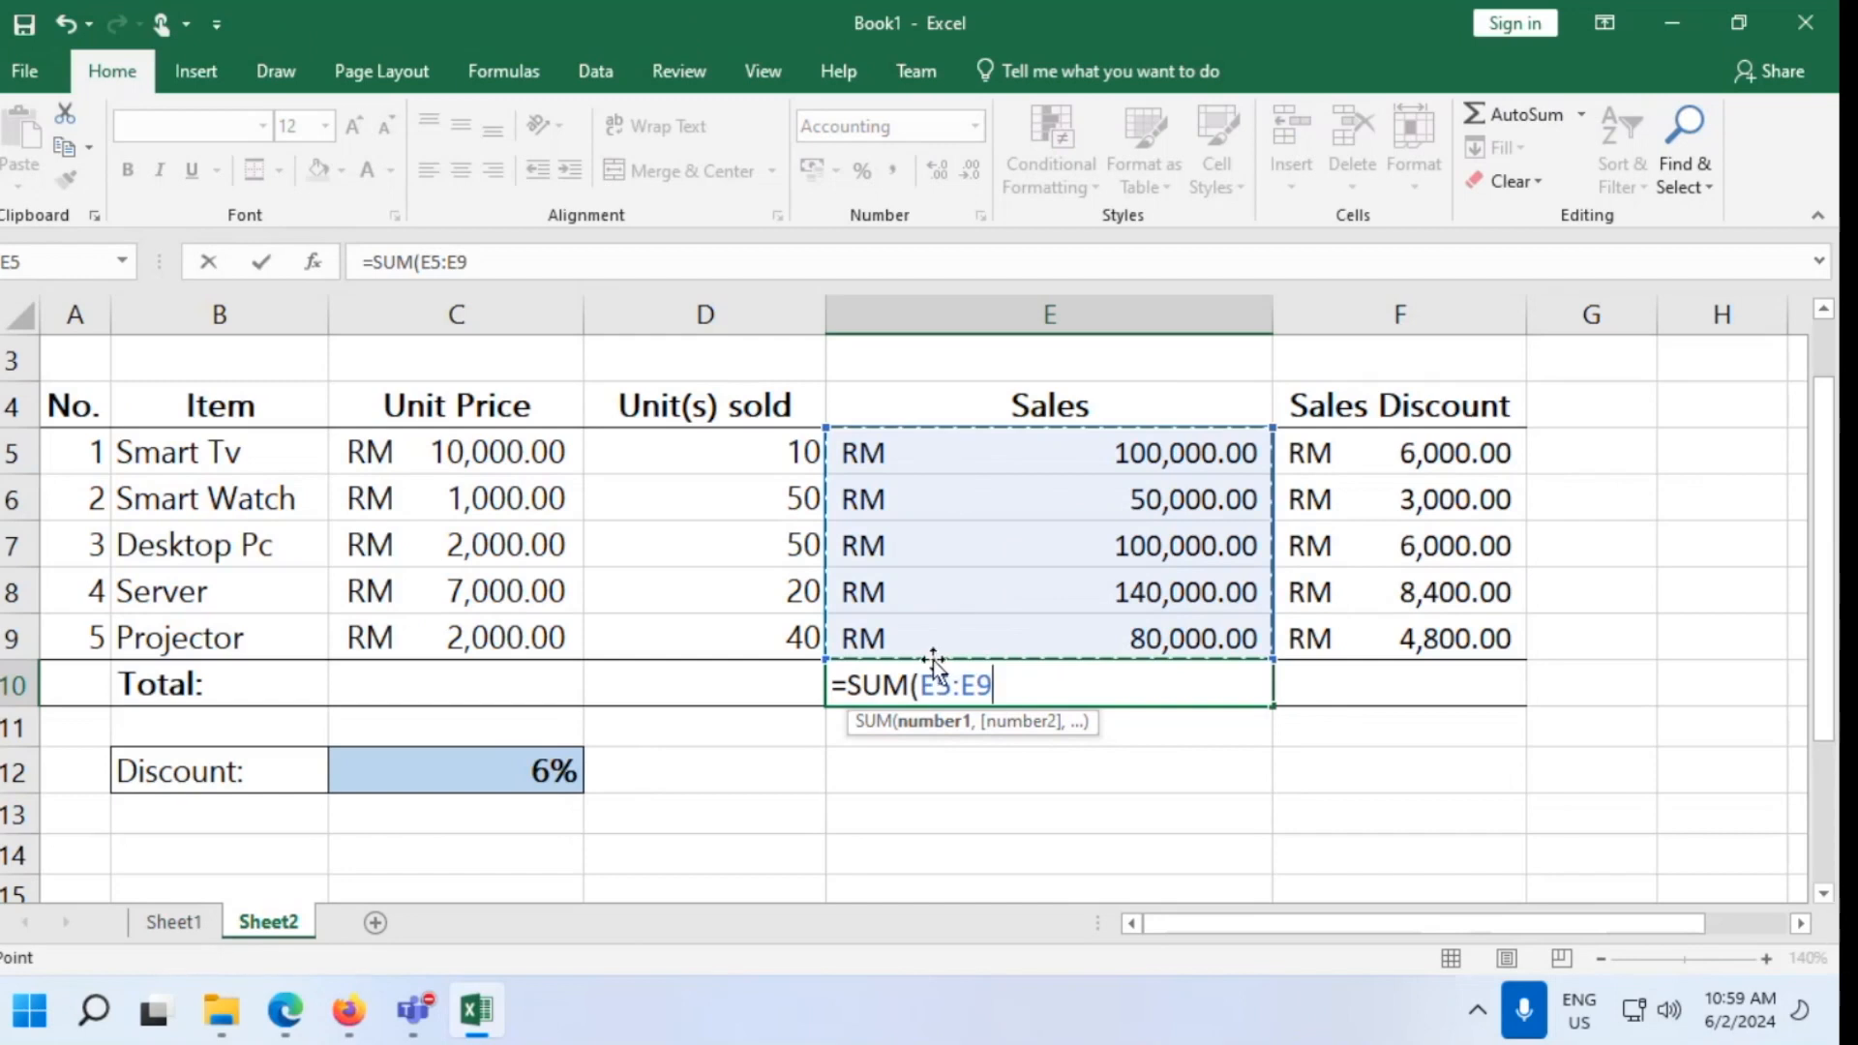
{"action": "type", "text": ")"}
{"action": "key", "text": "Return"}
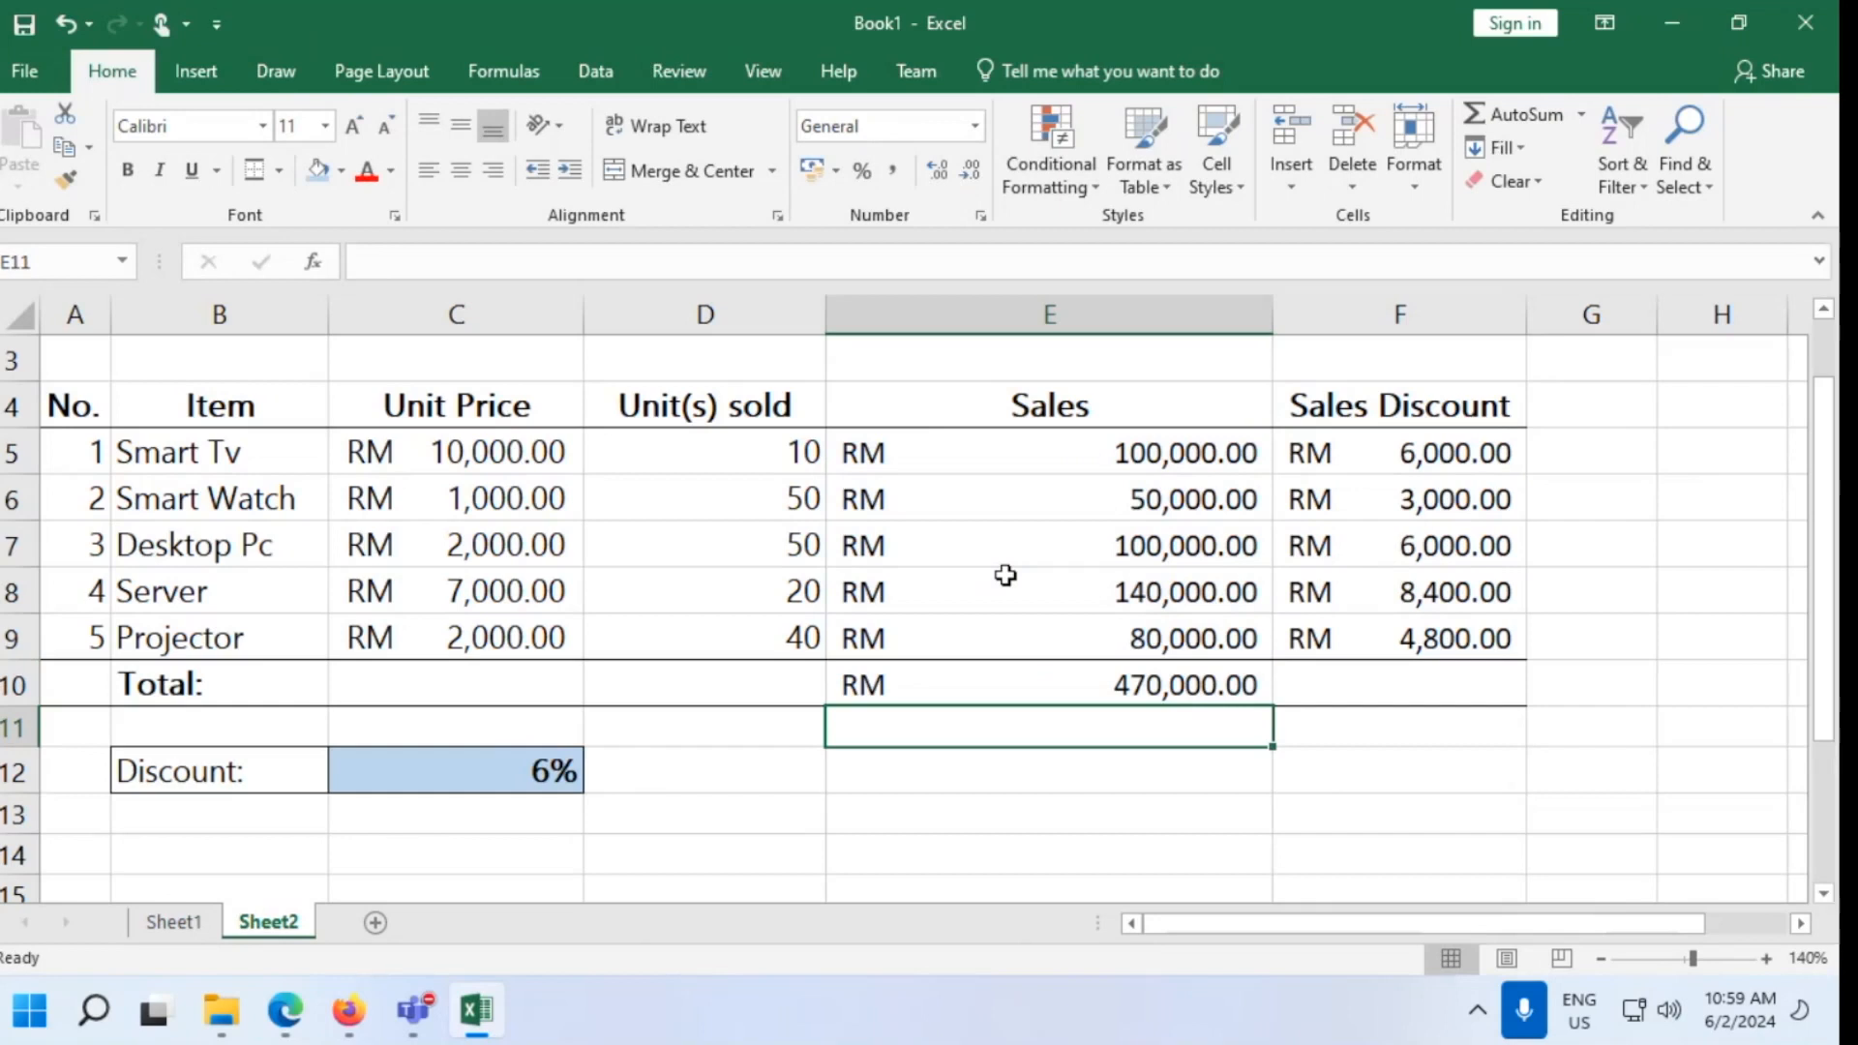
Review the SUM formula and its highlighted range in the total sales cell E10
{"action": "left_click", "coordinate": [1037, 685]}
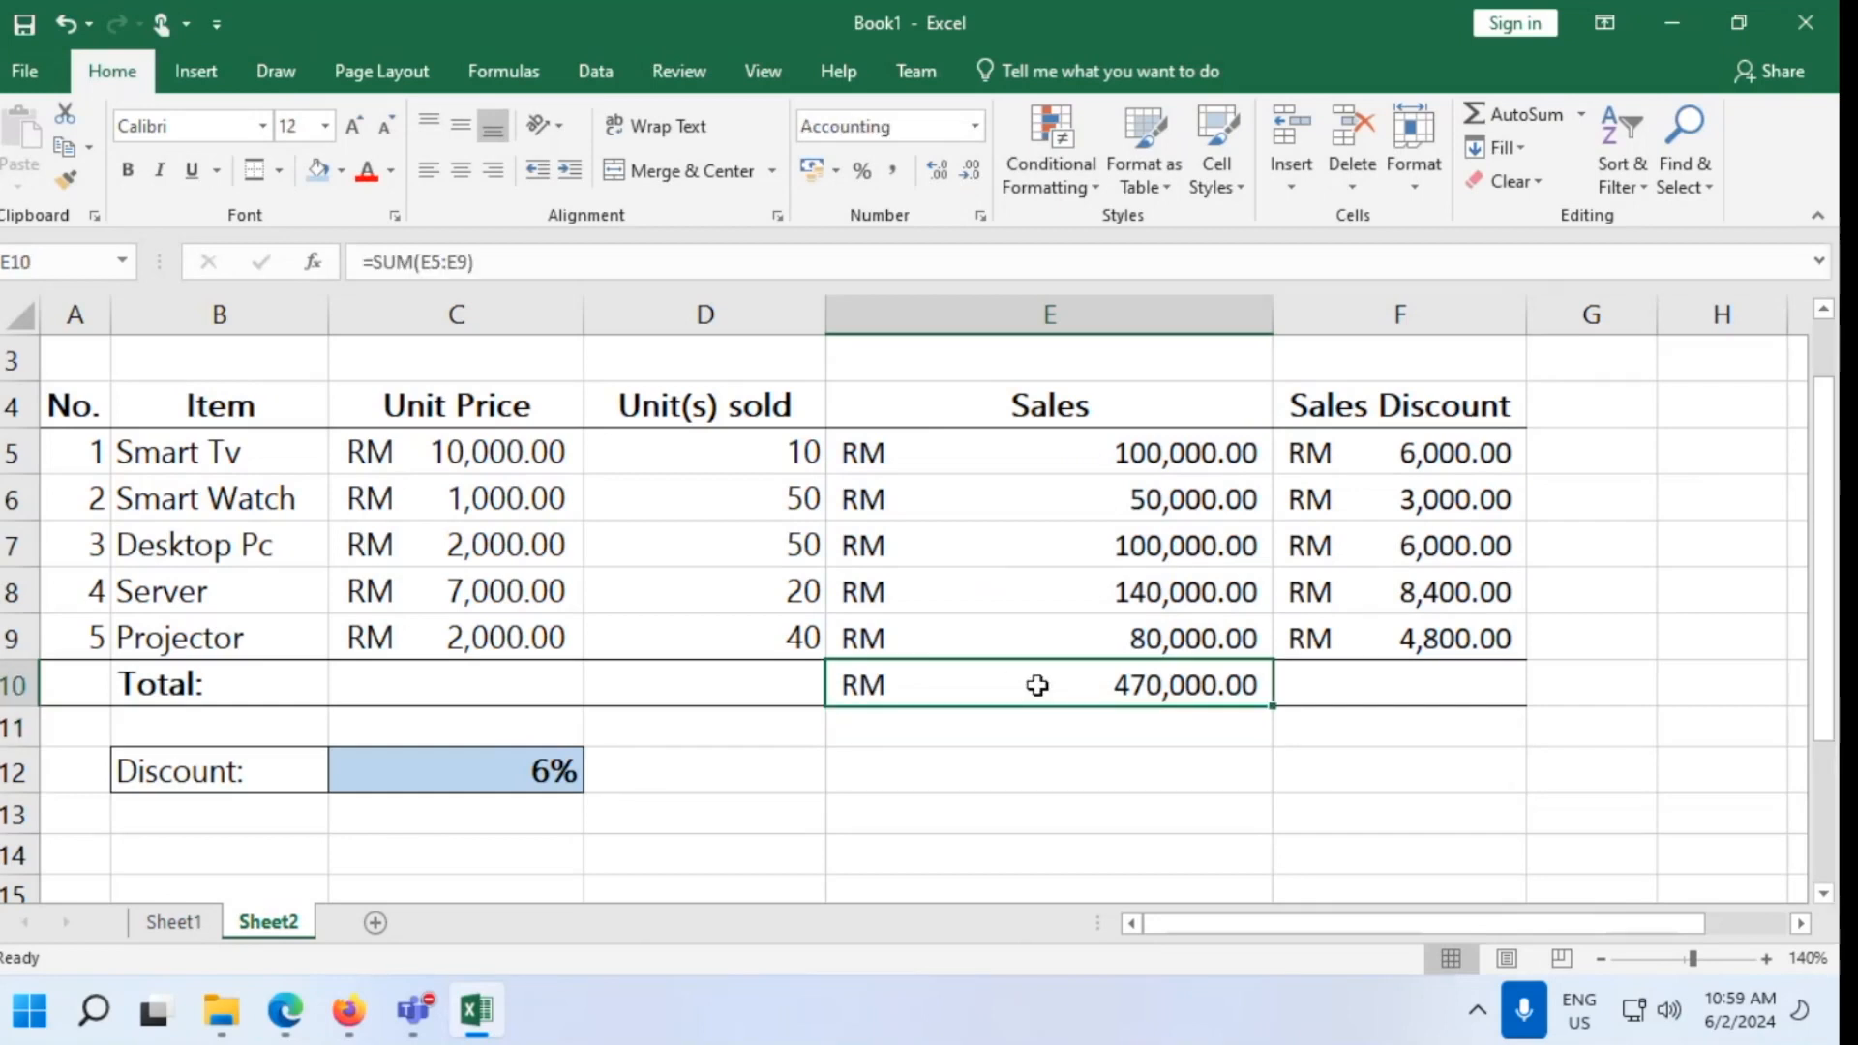
{"action": "double_click", "coordinate": [1037, 686]}
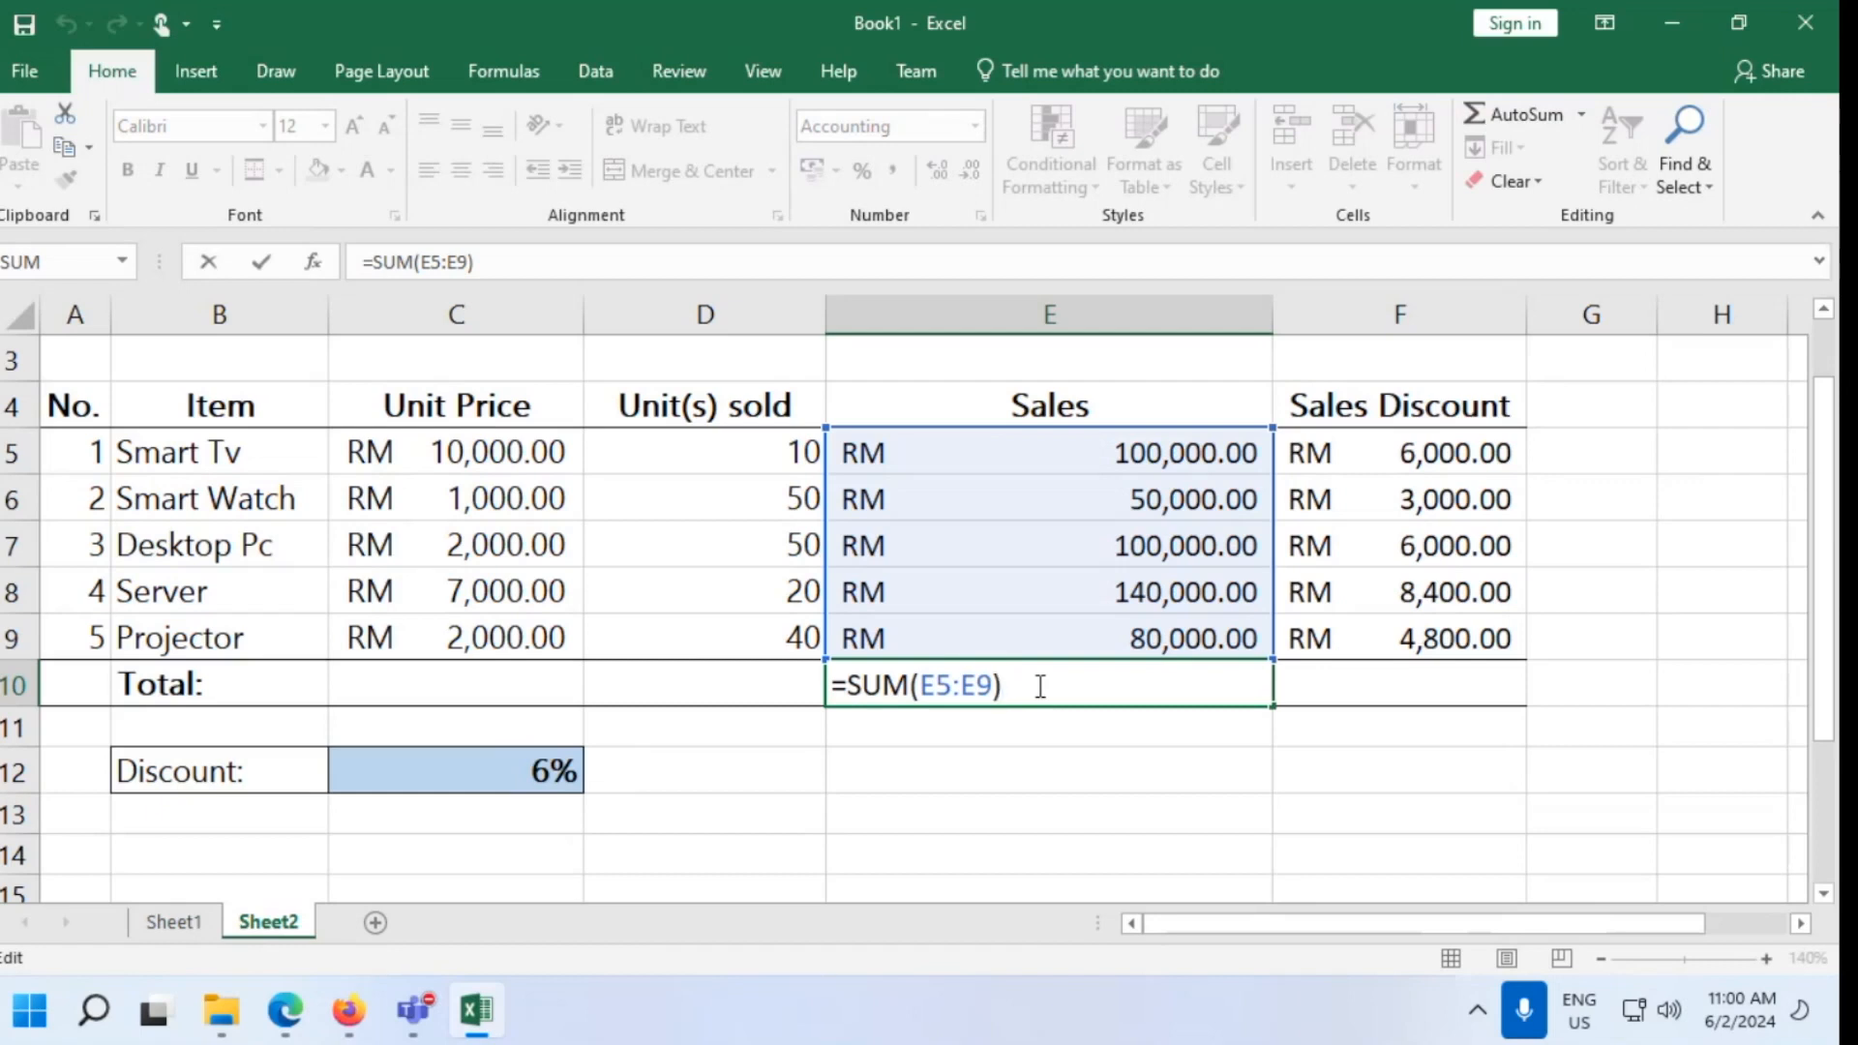
{"action": "left_click", "coordinate": [1209, 729]}
{"action": "left_click", "coordinate": [1420, 688]}
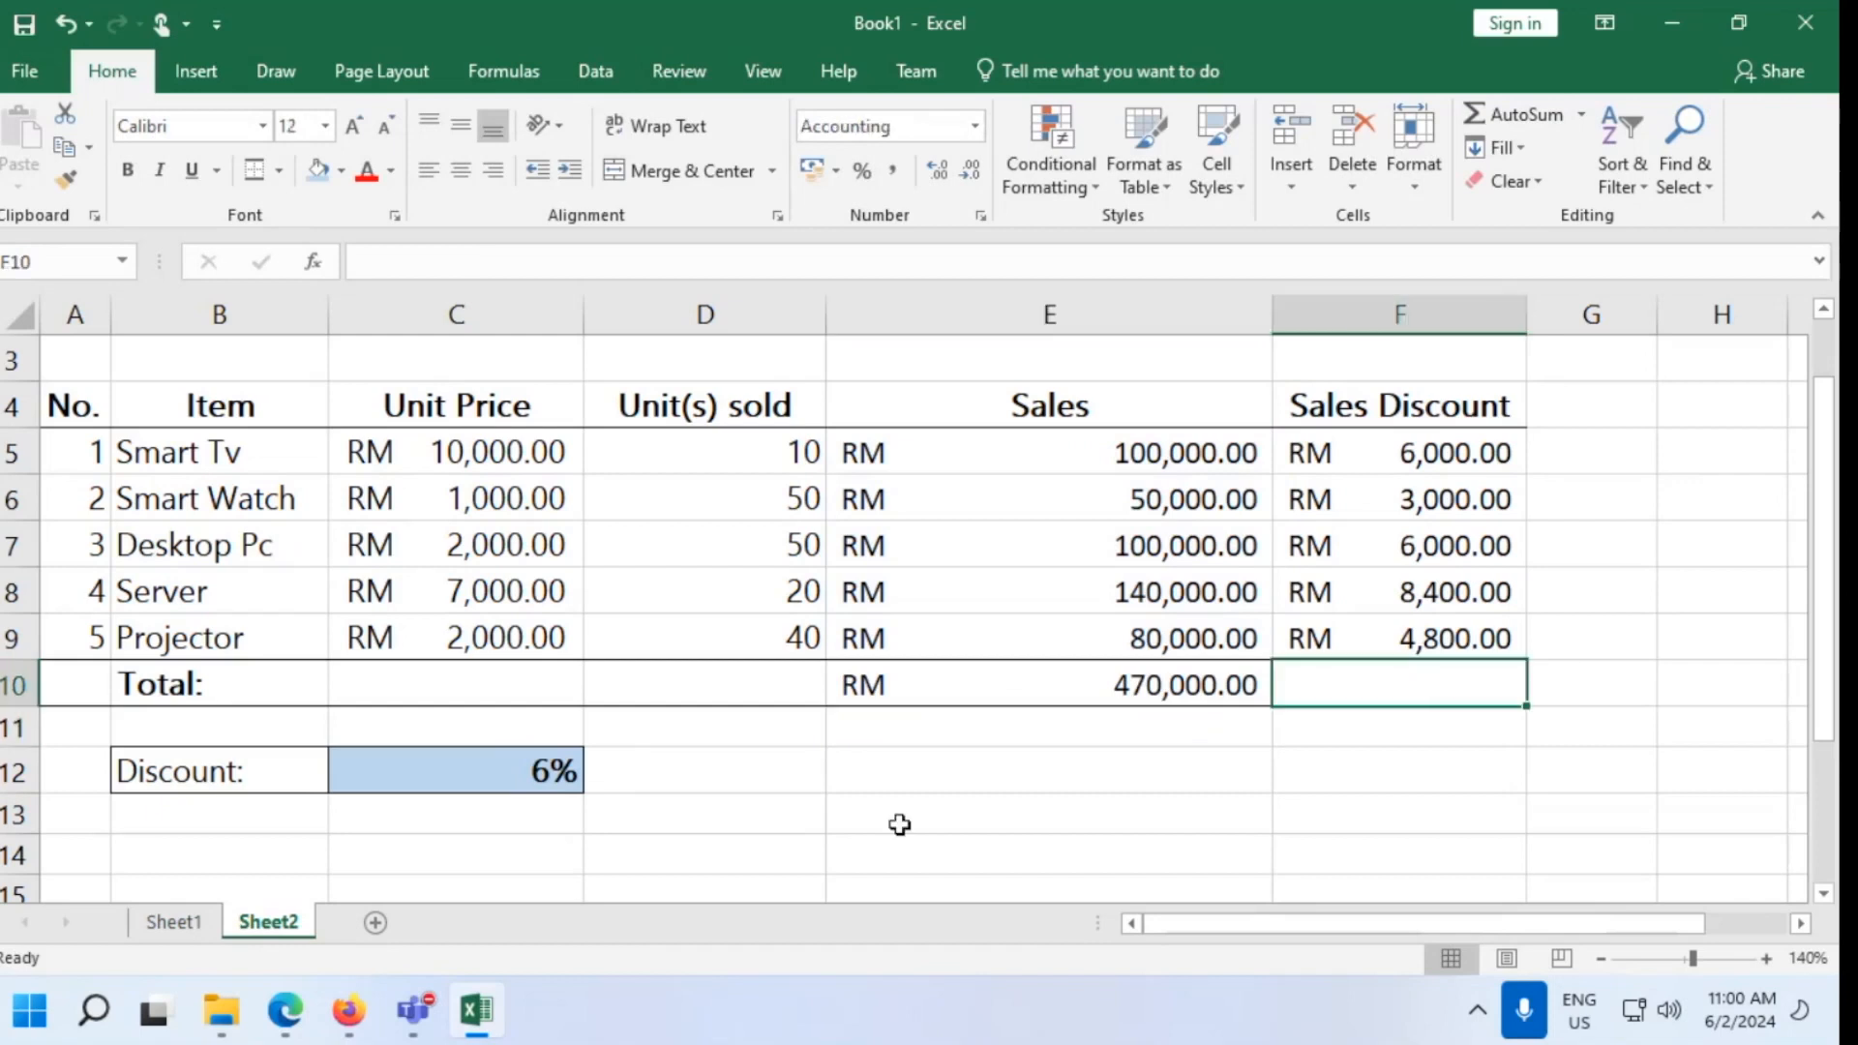
Switch to the self-study guide in Edge and read the total discount and net sales tasks and the Net Sales example on page 7
{"action": "left_click", "coordinate": [476, 1010]}
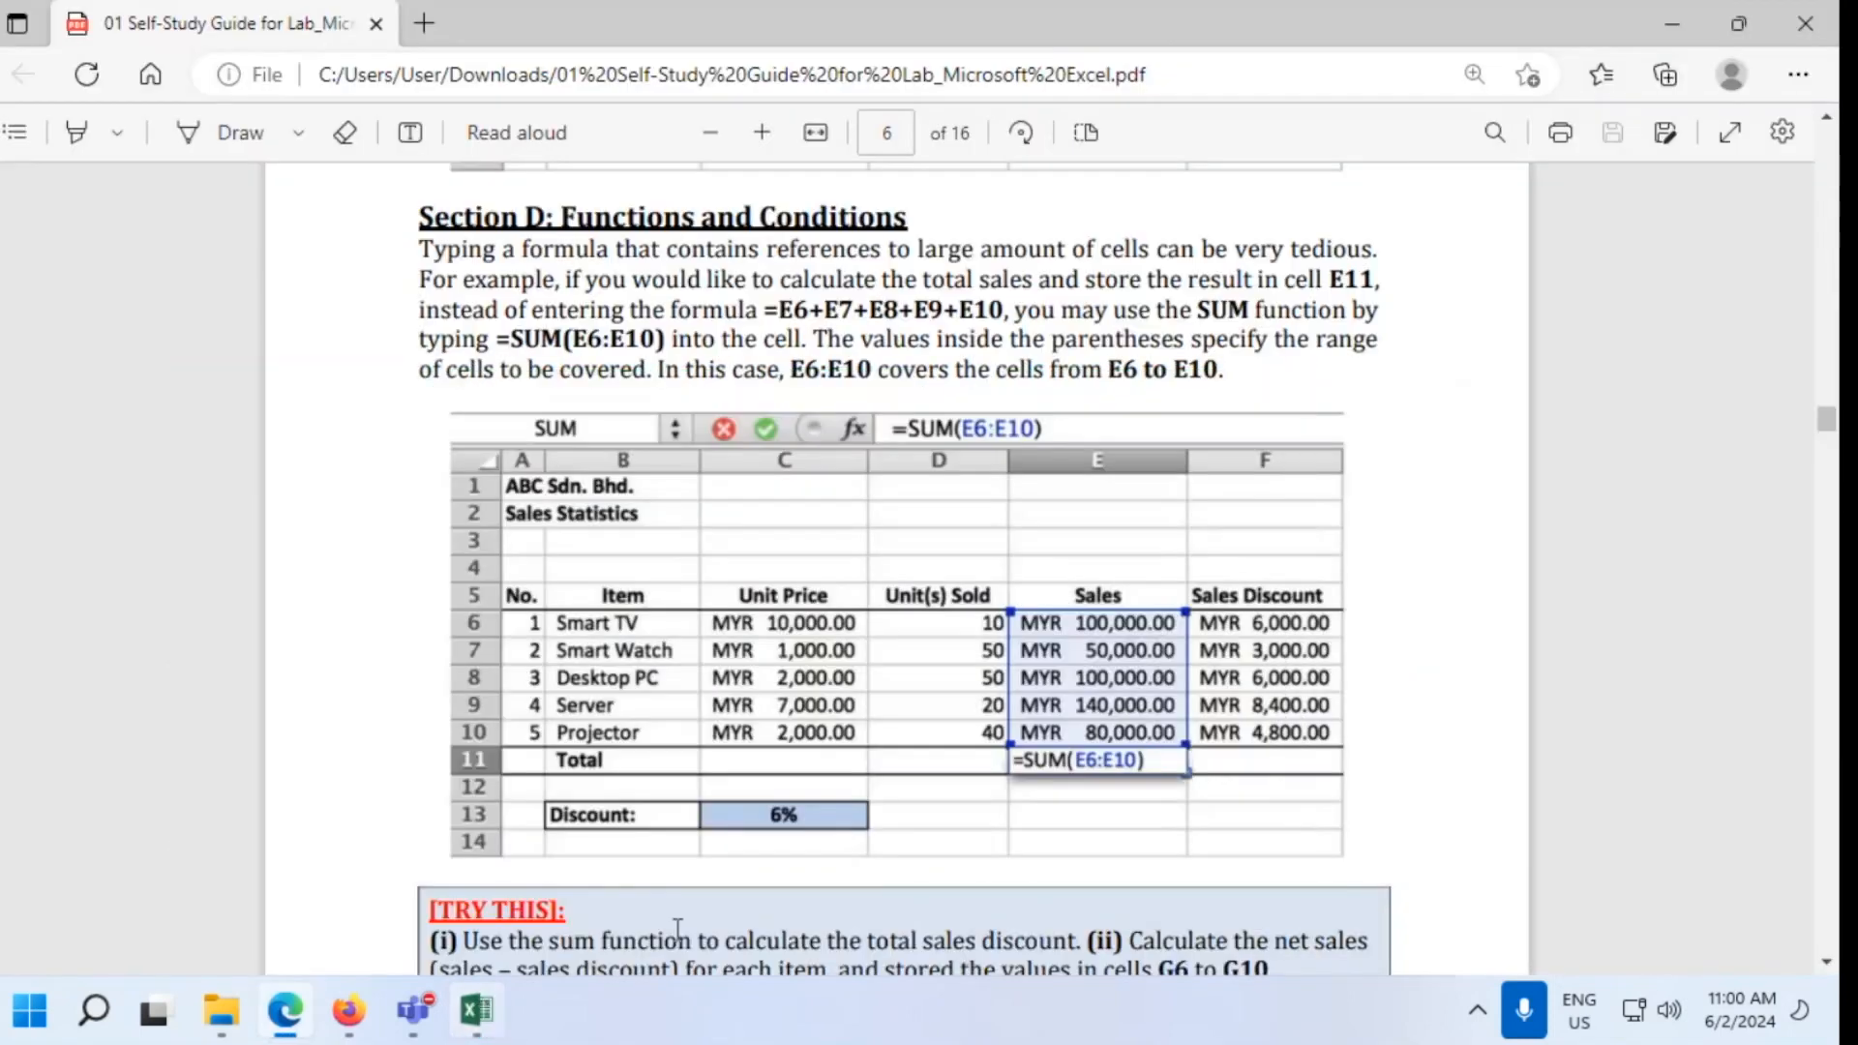
{"action": "scroll", "coordinate": [1340, 677], "scroll_direction": "down", "scroll_amount": 3}
{"action": "scroll", "coordinate": [1340, 677], "scroll_direction": "down", "scroll_amount": 1}
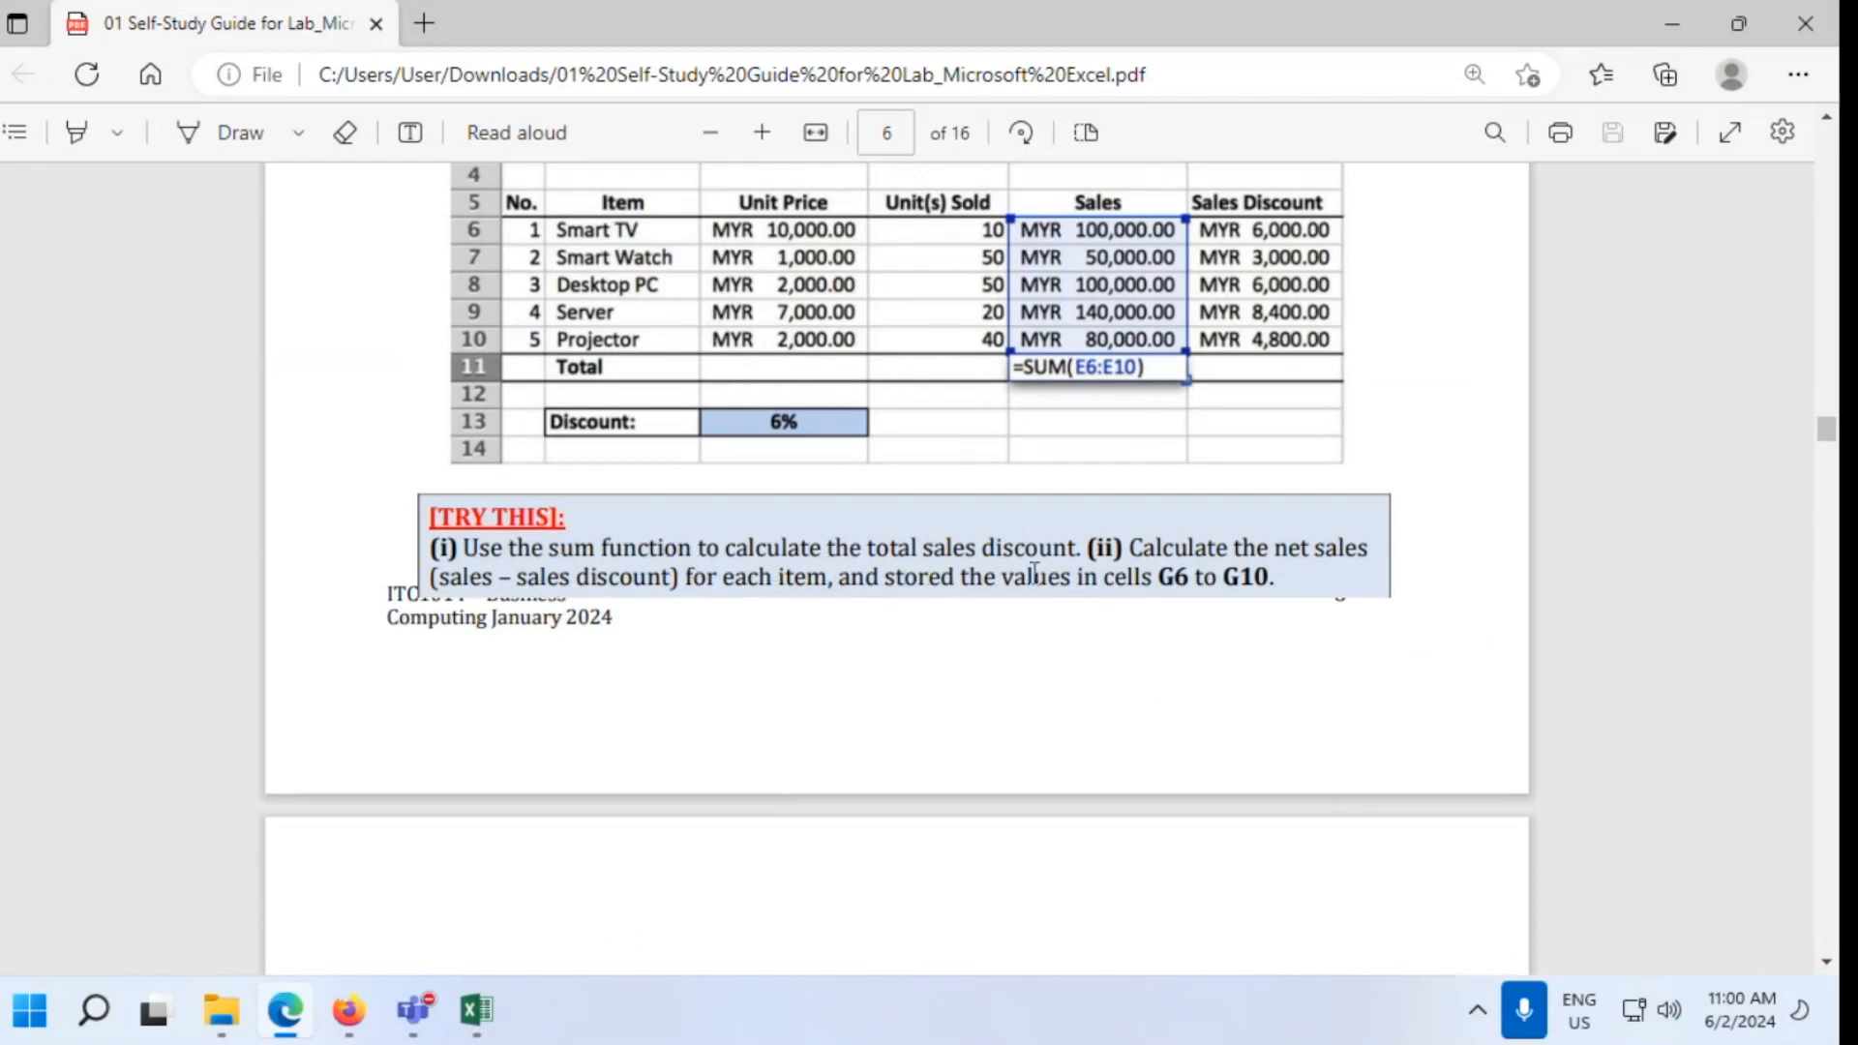
{"action": "scroll", "coordinate": [1057, 588], "scroll_direction": "up", "scroll_amount": 1}
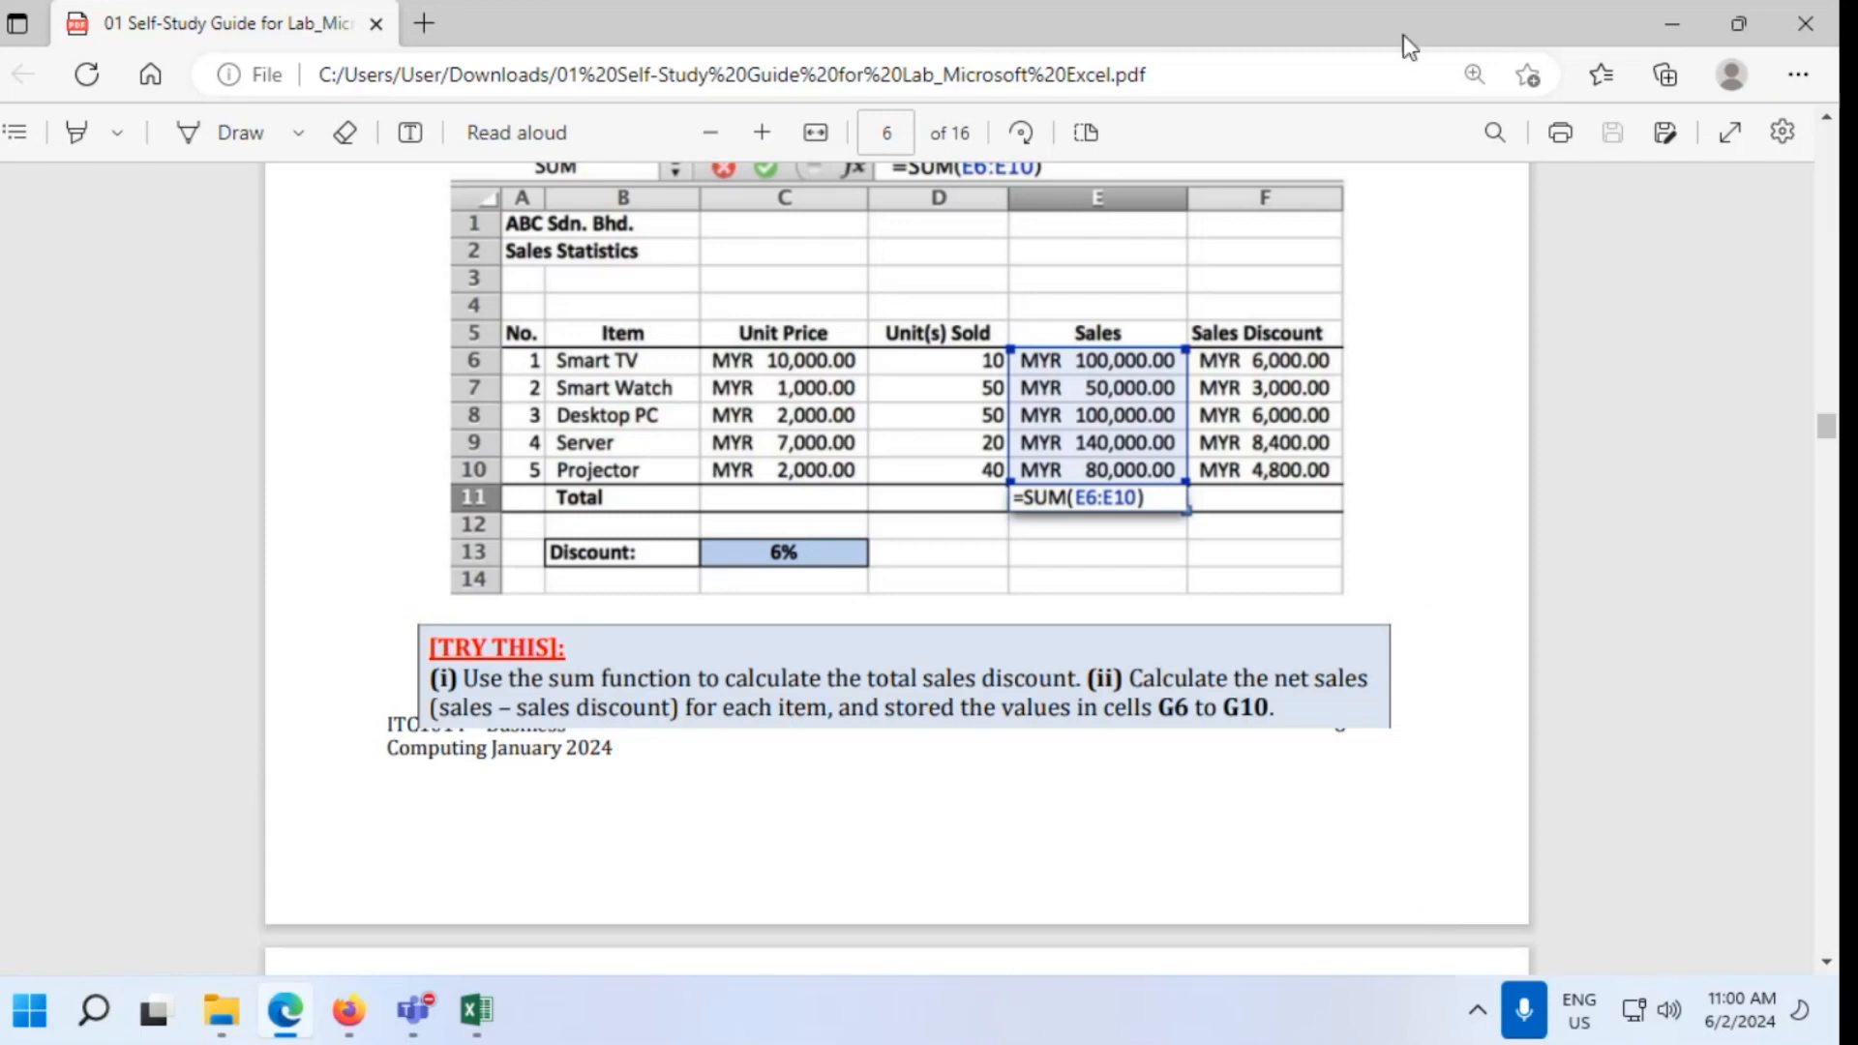
{"action": "scroll", "coordinate": [1360, 538], "scroll_direction": "down", "scroll_amount": 5}
{"action": "scroll", "coordinate": [1360, 533], "scroll_direction": "down", "scroll_amount": 4}
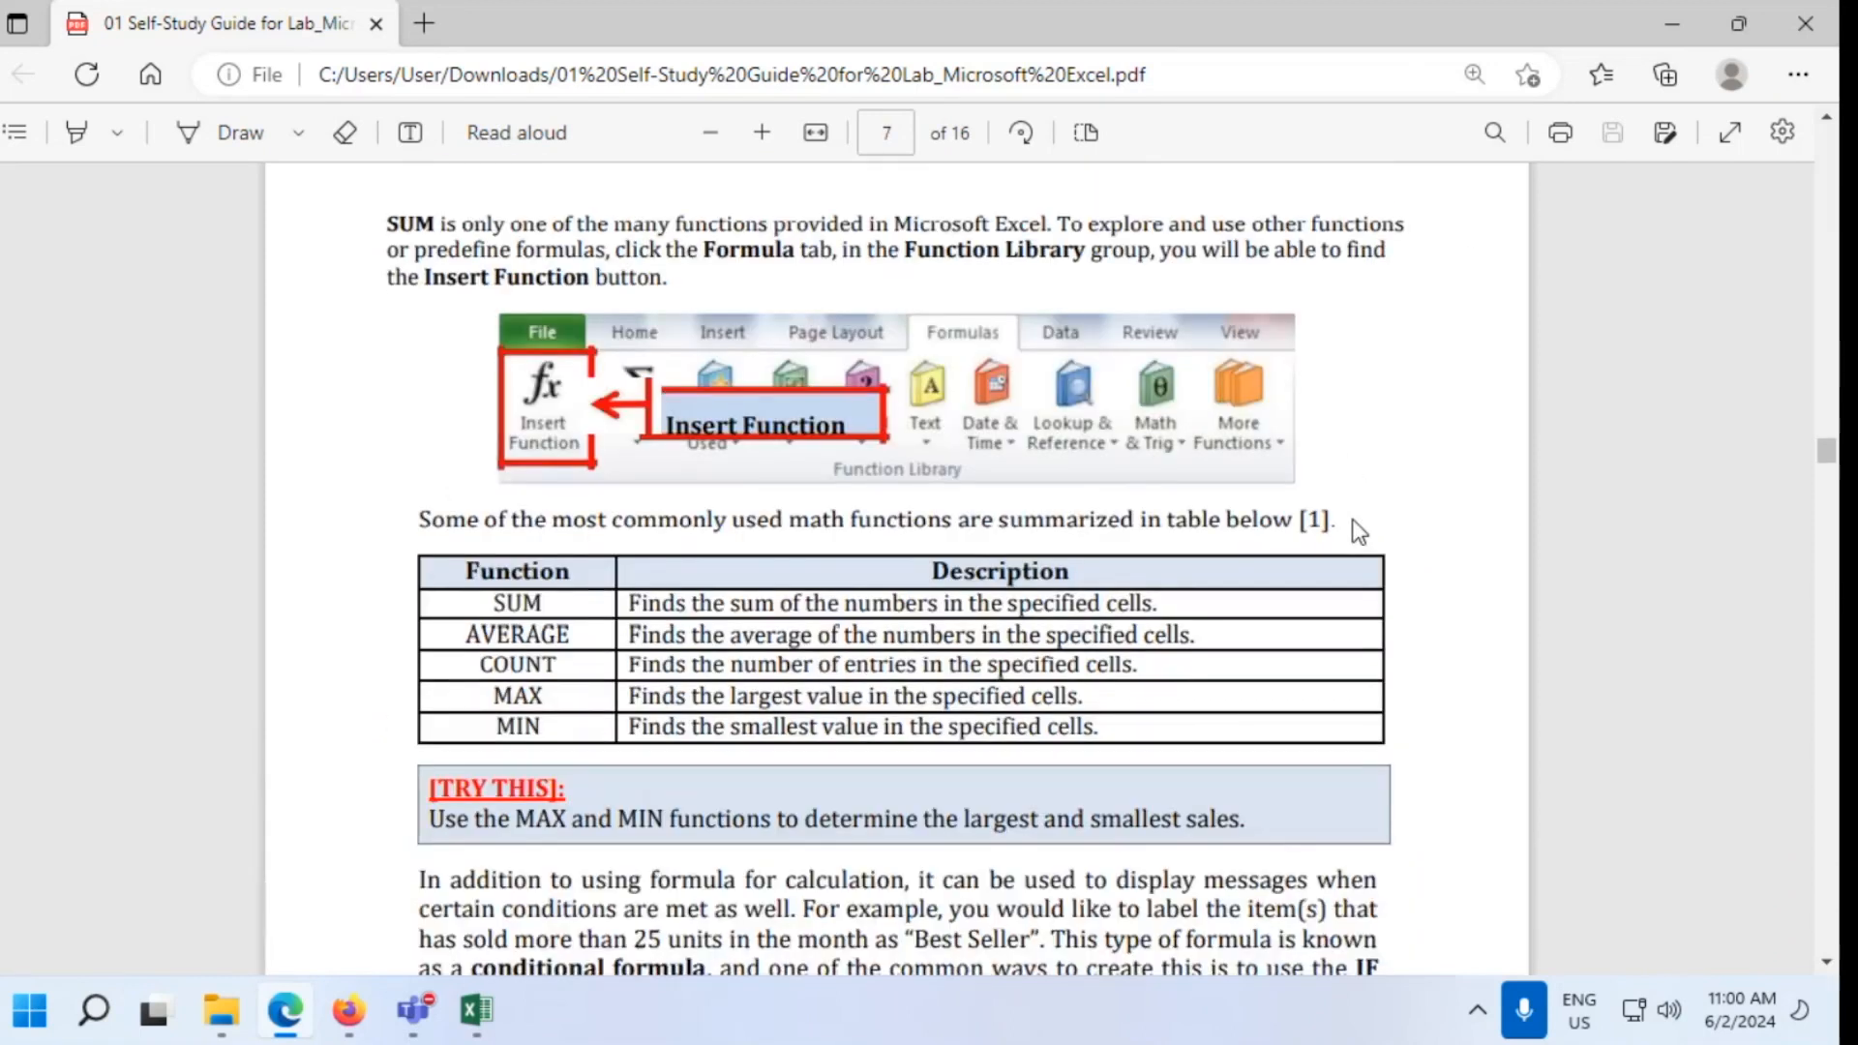
{"action": "scroll", "coordinate": [1360, 533], "scroll_direction": "down", "scroll_amount": 6}
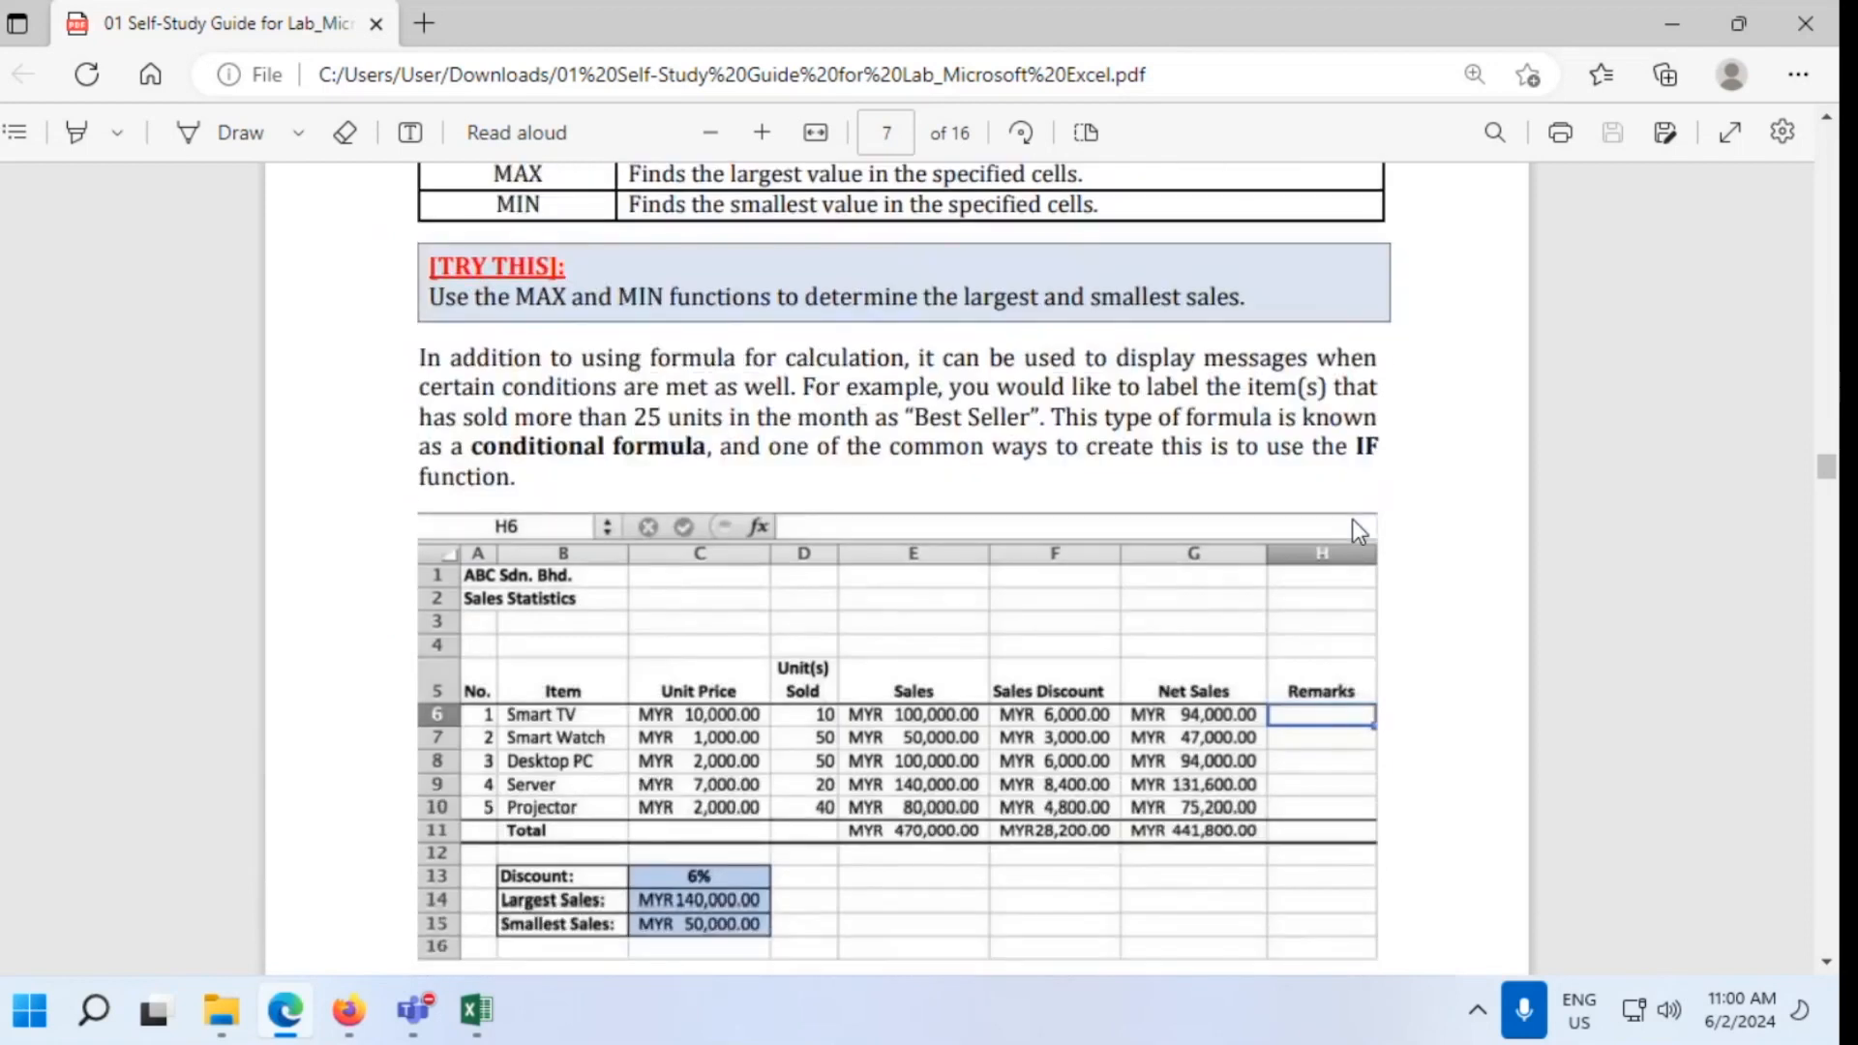
{"action": "scroll", "coordinate": [1360, 532], "scroll_direction": "down", "scroll_amount": 1}
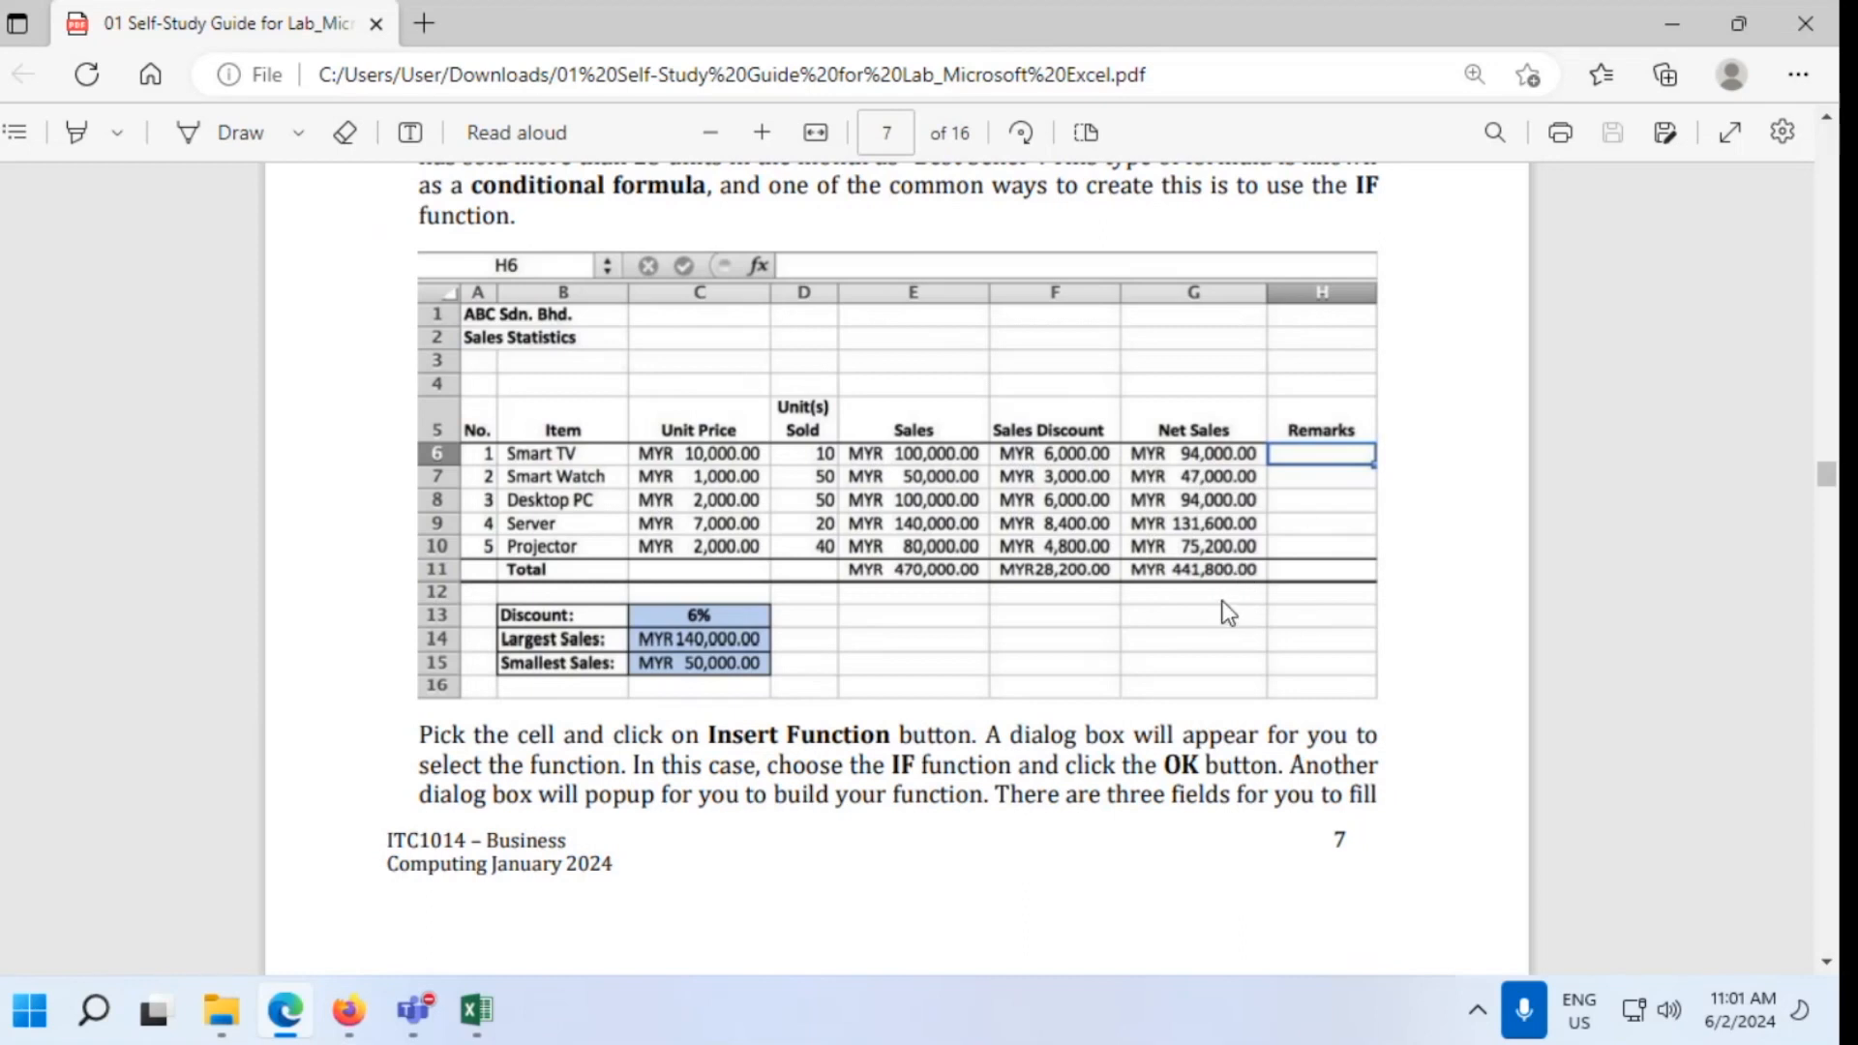
{"action": "scroll", "coordinate": [1227, 612], "scroll_direction": "up", "scroll_amount": 10}
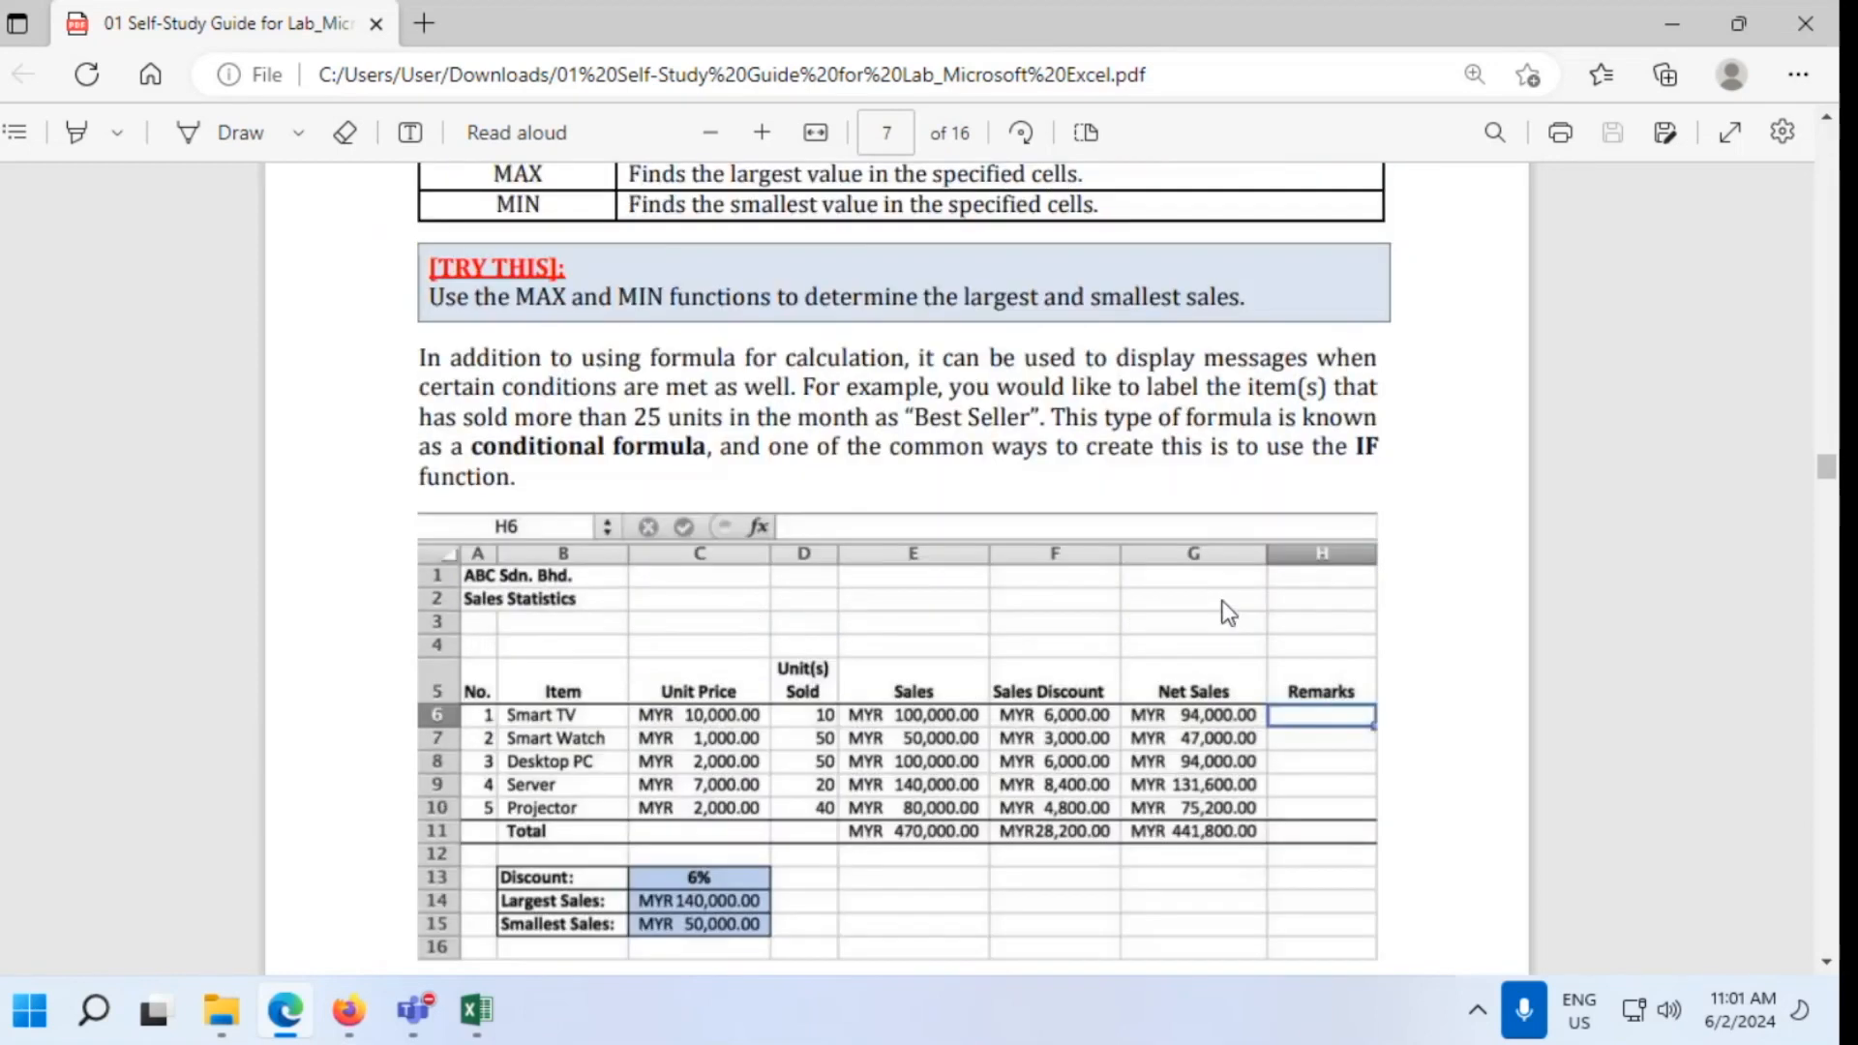
{"action": "scroll", "coordinate": [1227, 612], "scroll_direction": "up", "scroll_amount": 3}
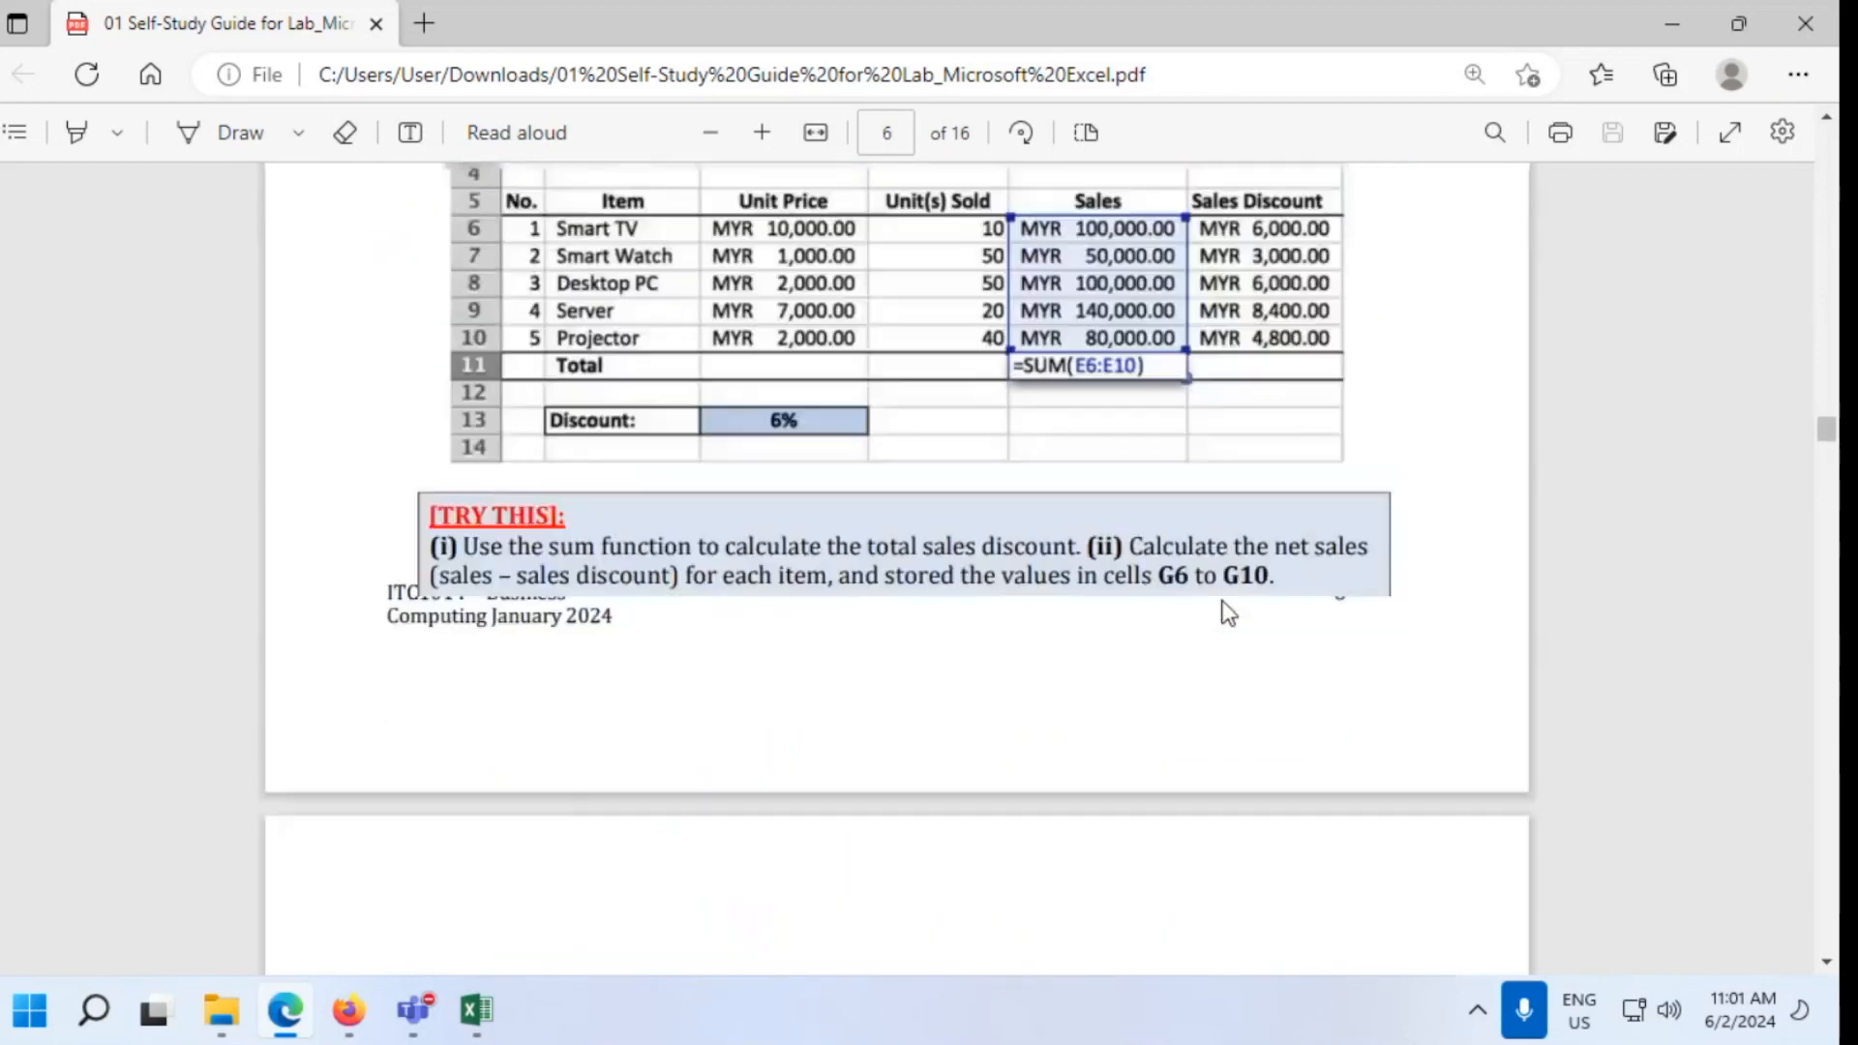
{"action": "scroll", "coordinate": [1228, 613], "scroll_direction": "down", "scroll_amount": 2}
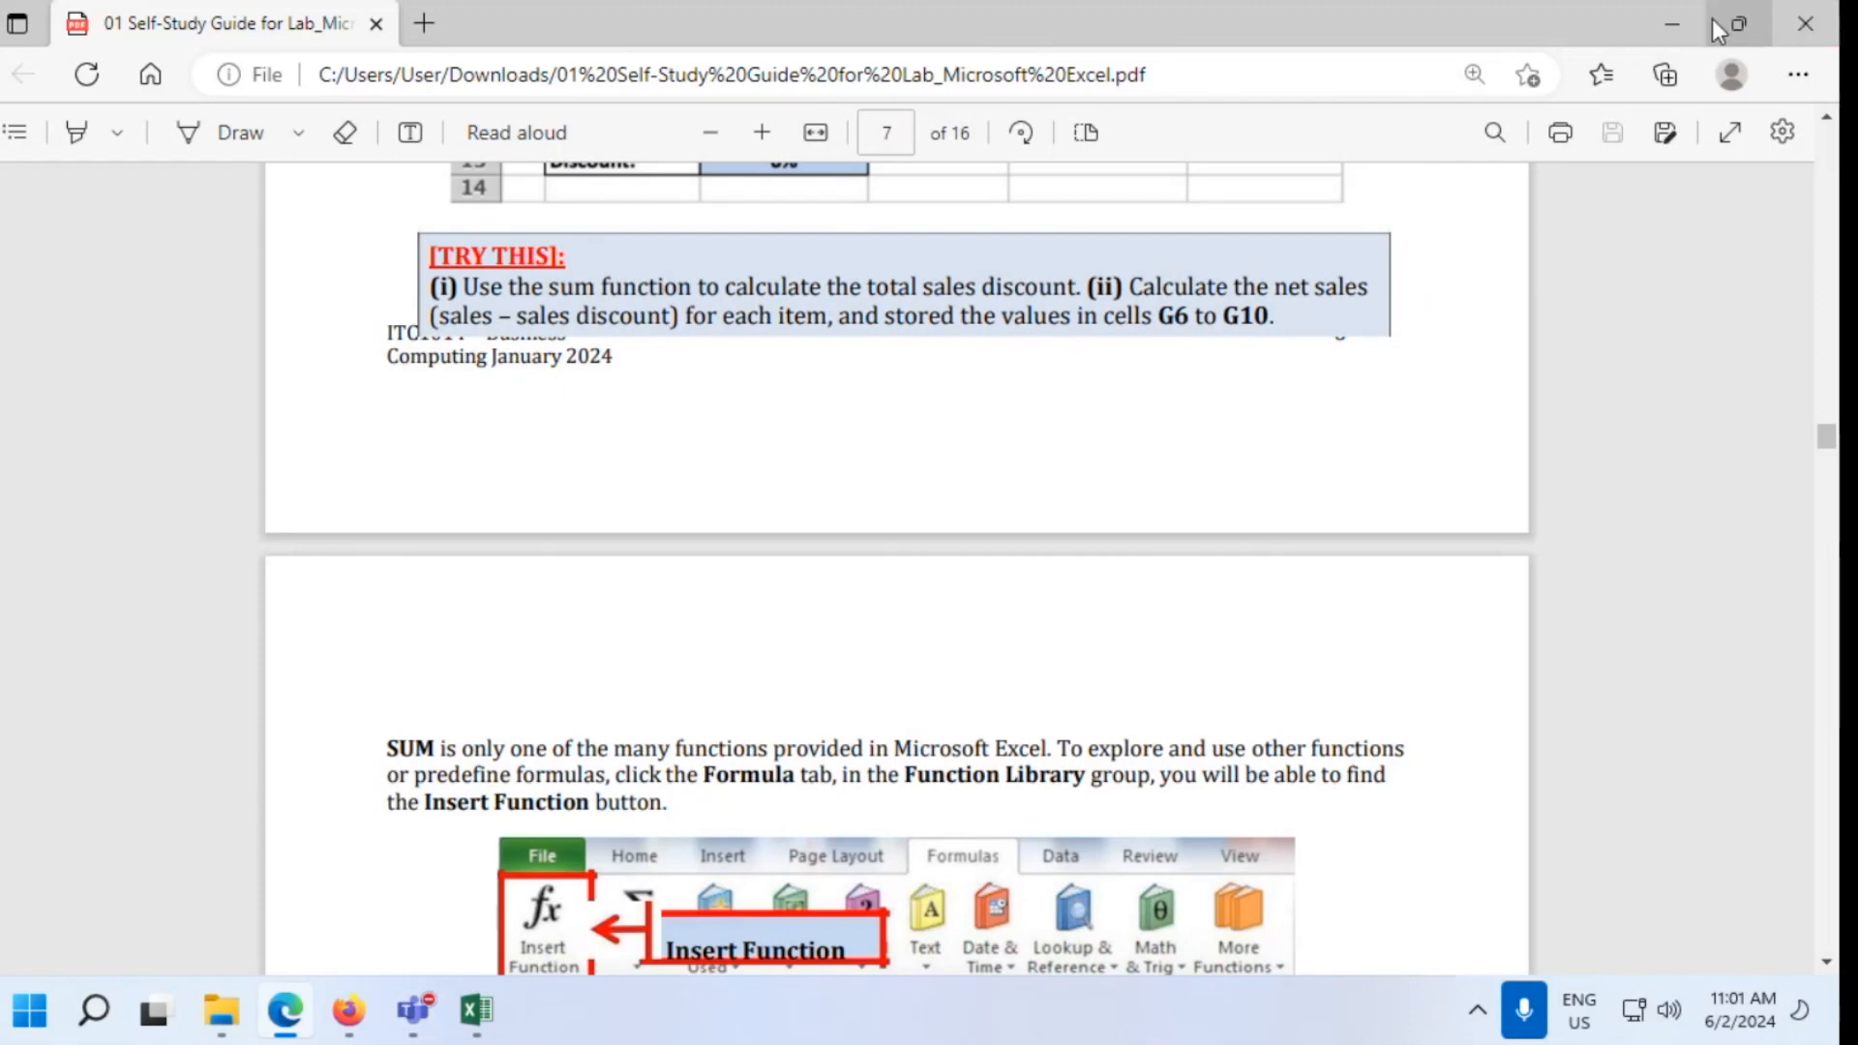
Switch to the Excel workbook and enter the heading Net Sales in cell G4
{"action": "left_click", "coordinate": [1671, 23]}
{"action": "left_click", "coordinate": [477, 1009]}
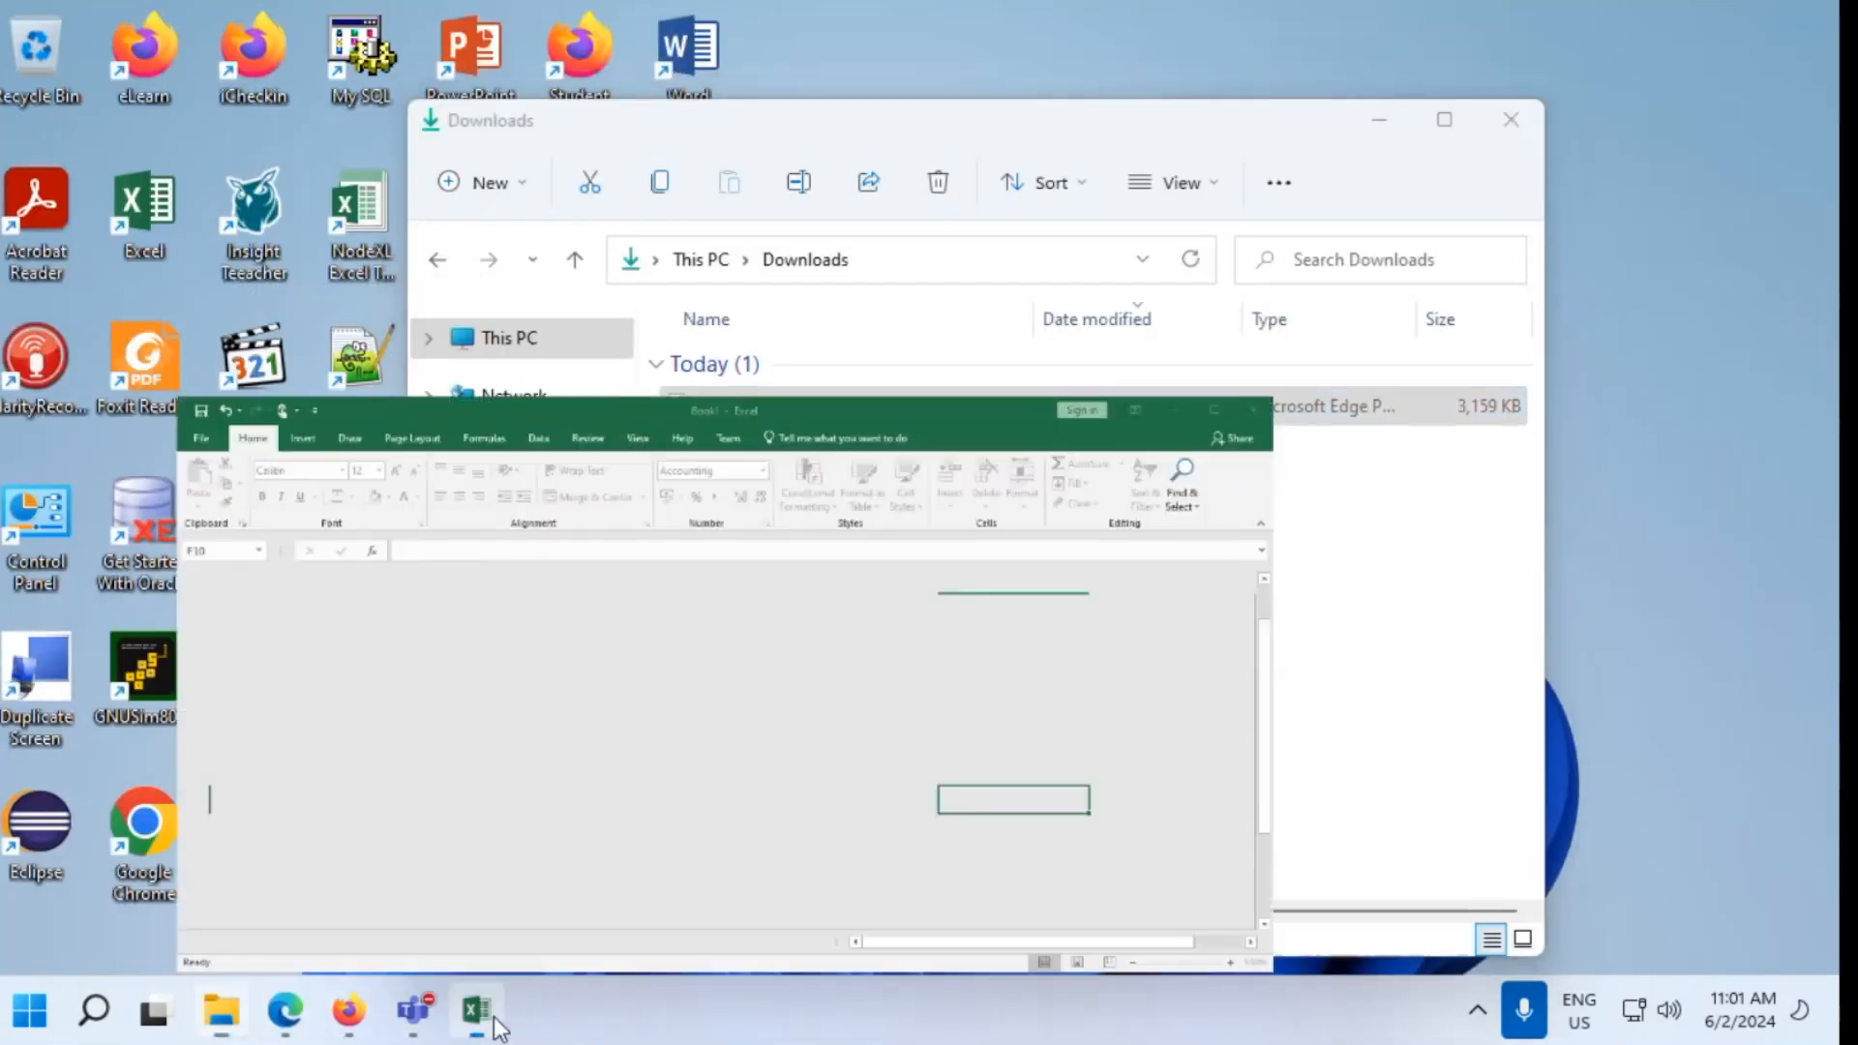
{"action": "left_click", "coordinate": [1566, 413]}
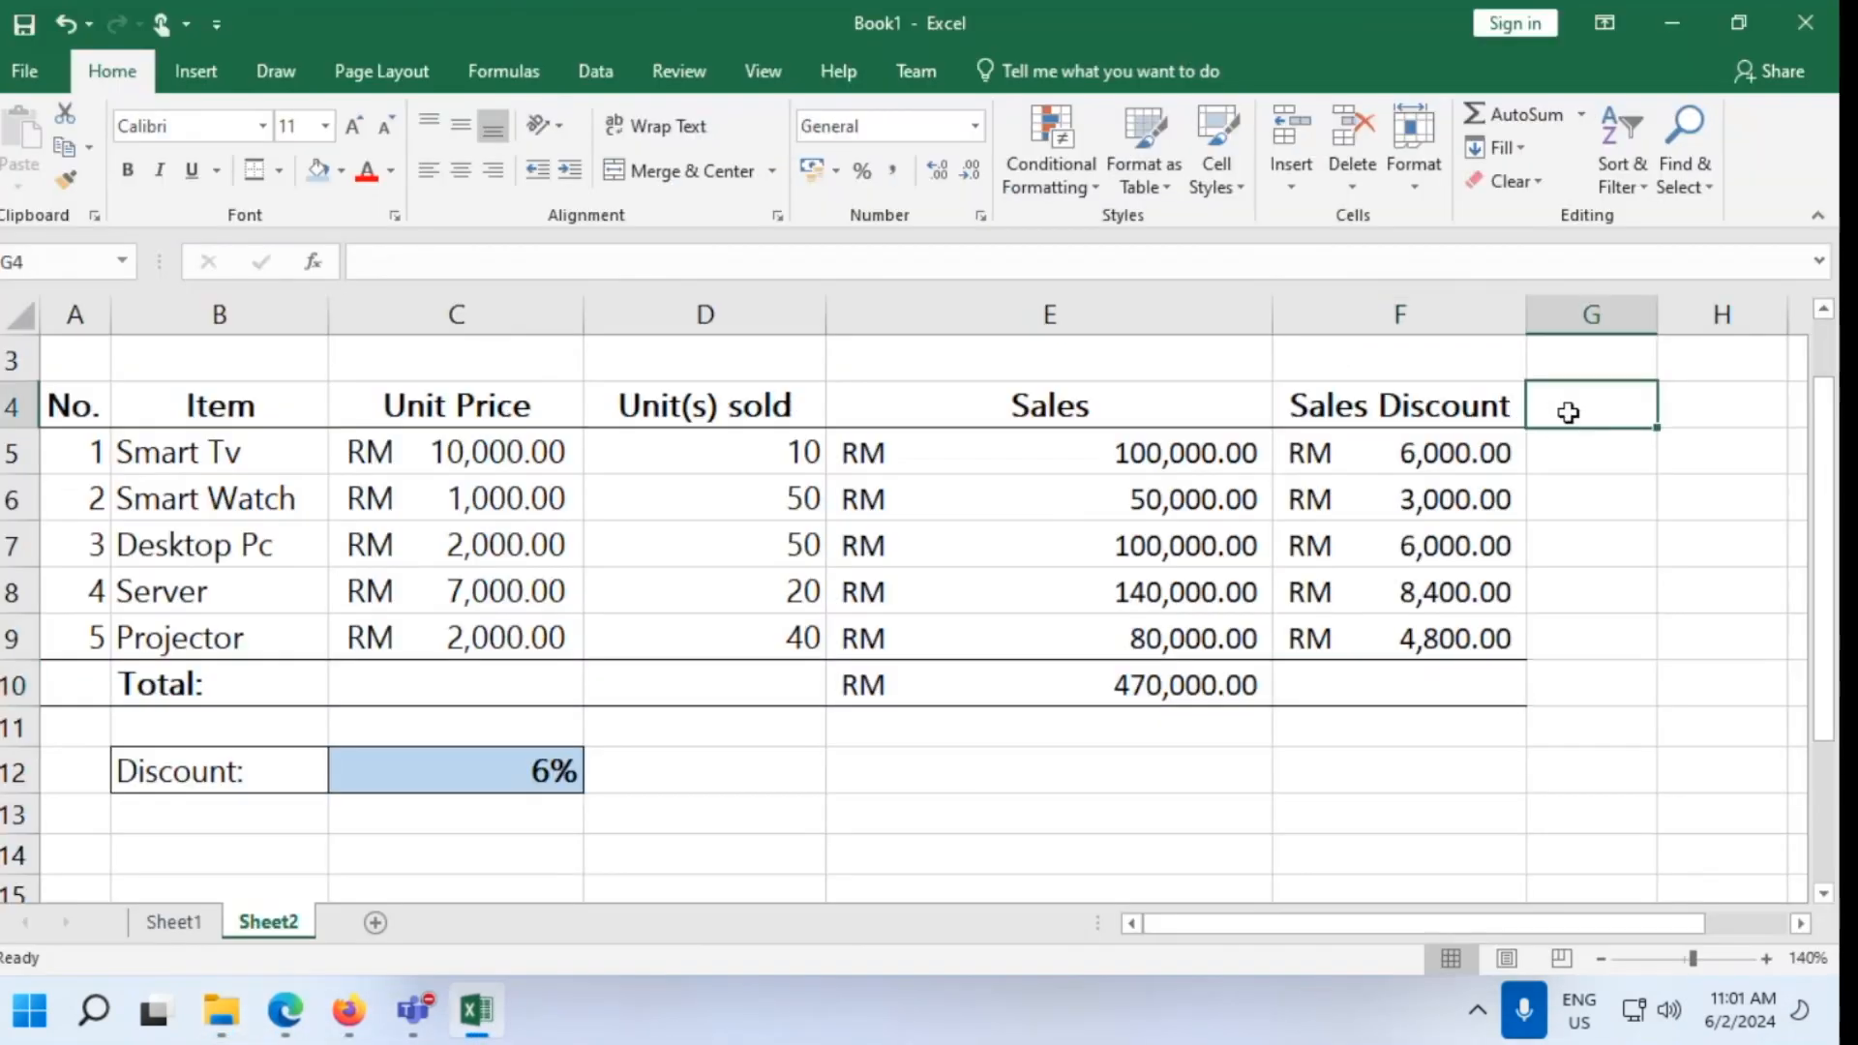
{"action": "type", "text": "Net Sa"}
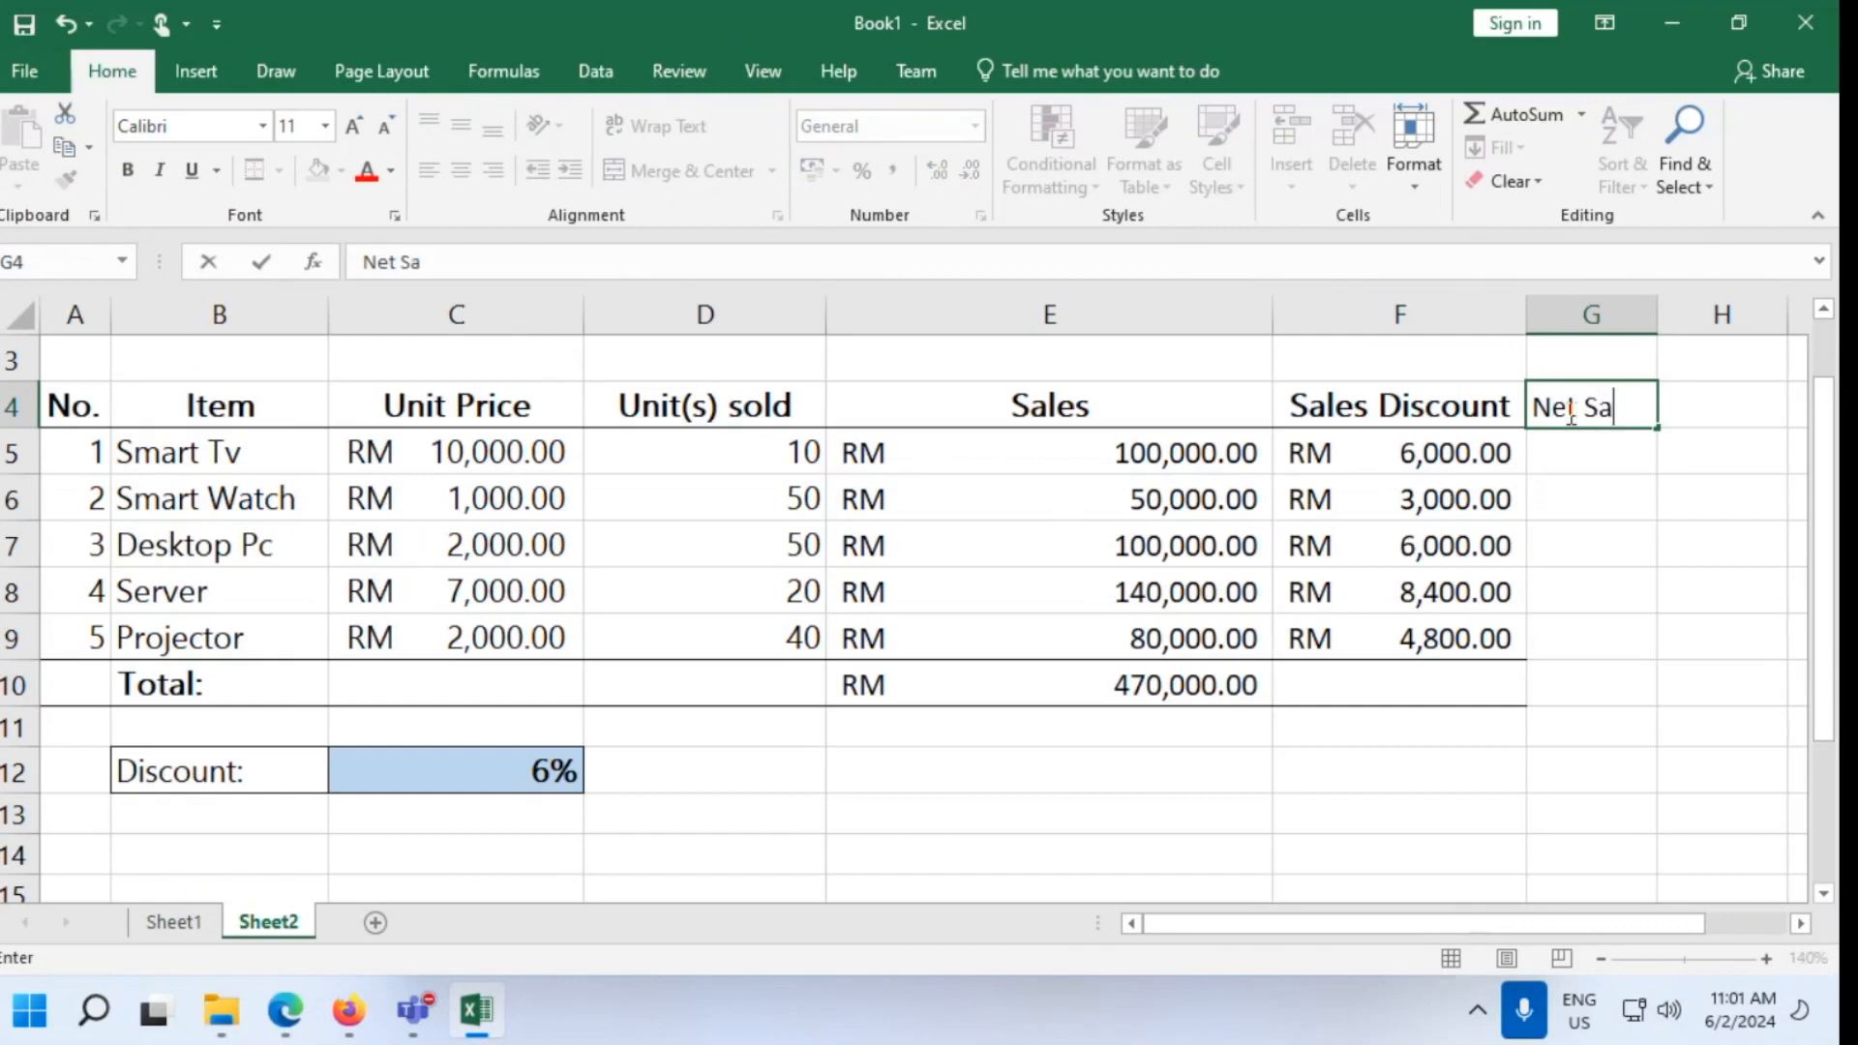
{"action": "type", "text": "les"}
{"action": "key", "text": "Return"}
Narrow column D and wrap the Unit(s) sold heading in D4 onto two lines
{"action": "left_click_drag", "start_coordinate": [830, 309], "coordinate": [665, 312]}
{"action": "left_click", "coordinate": [629, 401]}
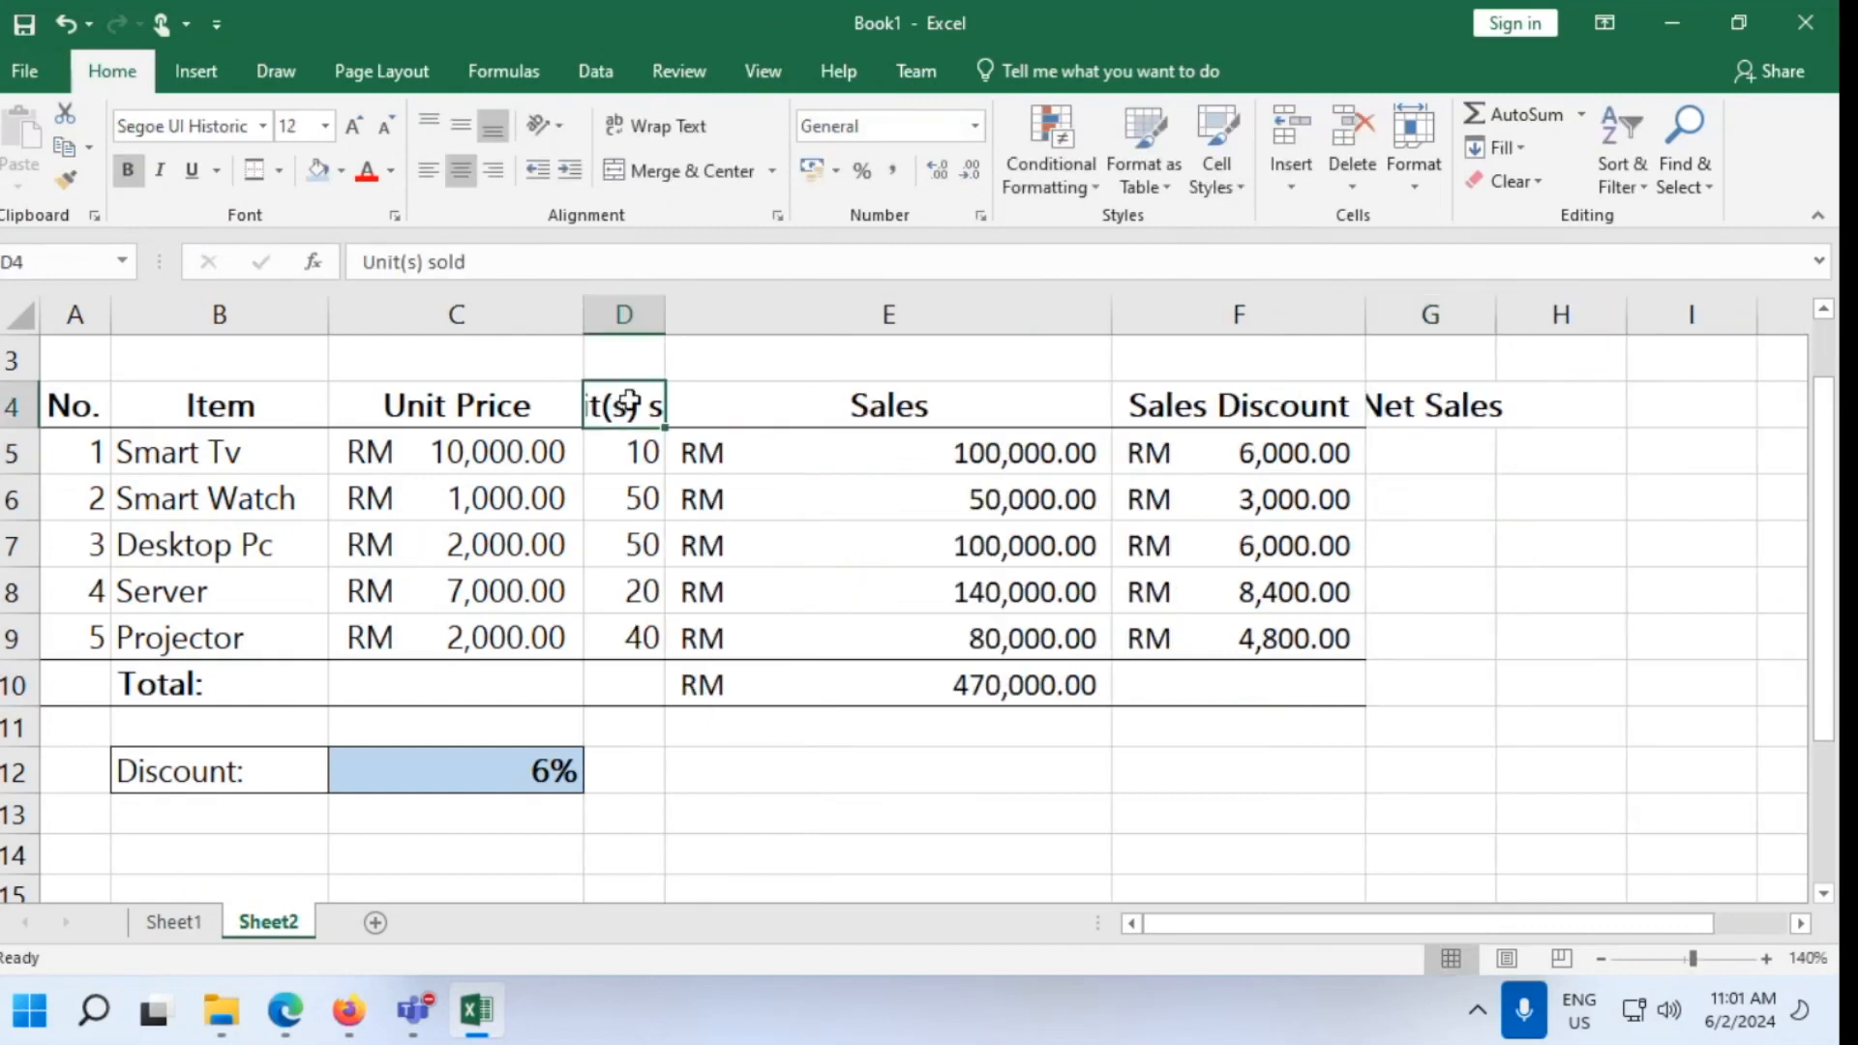
{"action": "left_click_drag", "start_coordinate": [668, 316], "coordinate": [668, 311]}
{"action": "left_click", "coordinate": [896, 560]}
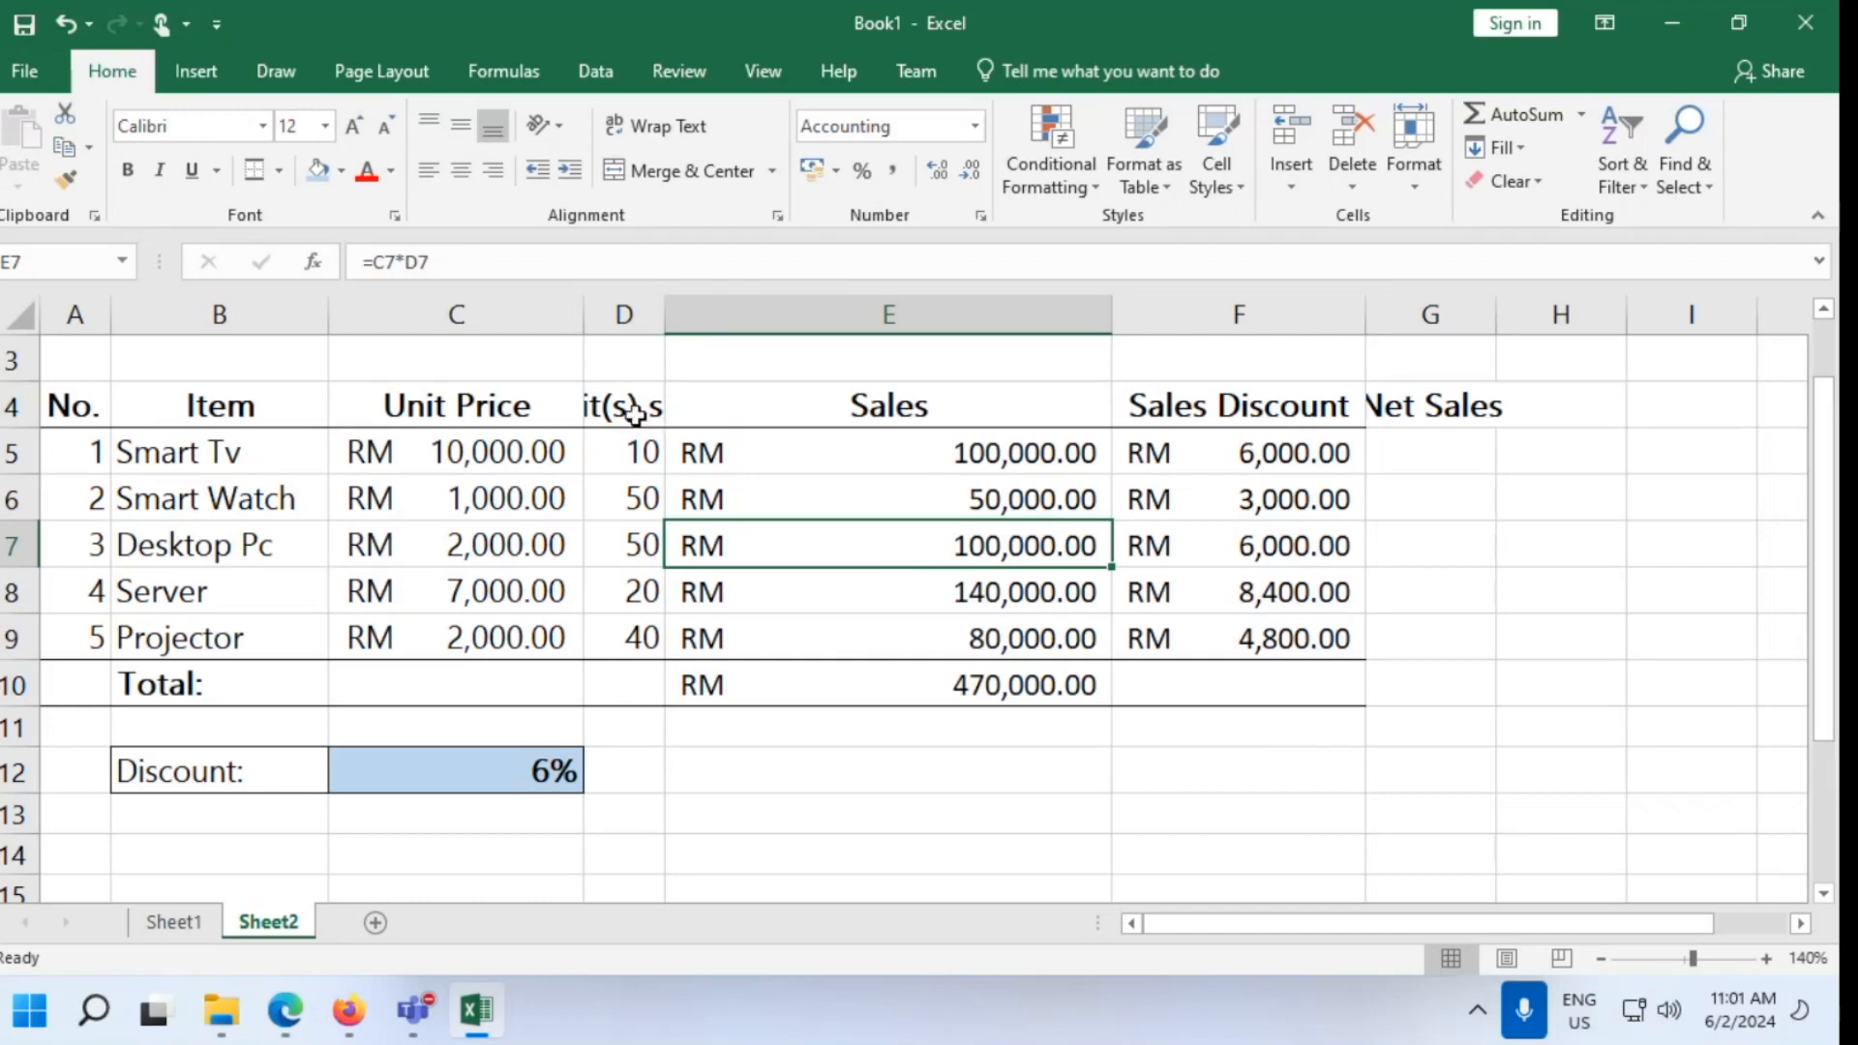
{"action": "left_click", "coordinate": [606, 422]}
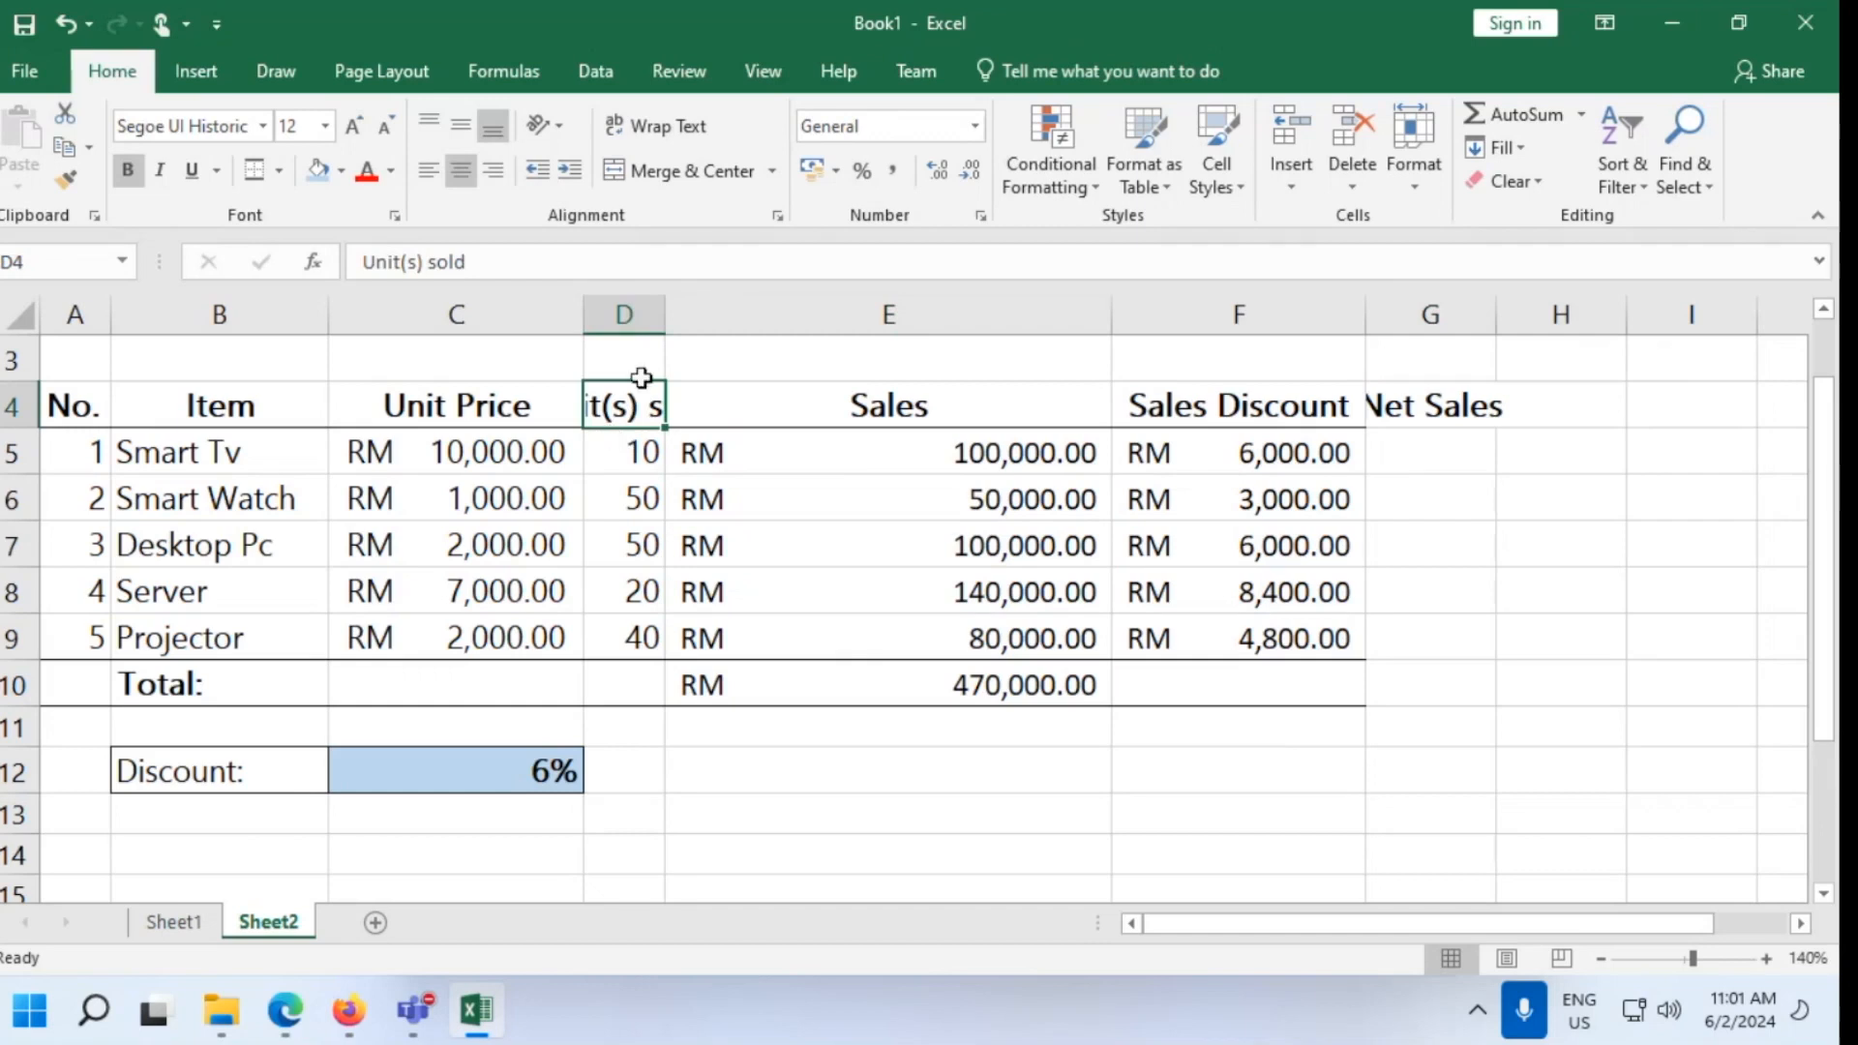
{"action": "left_click", "coordinate": [659, 130]}
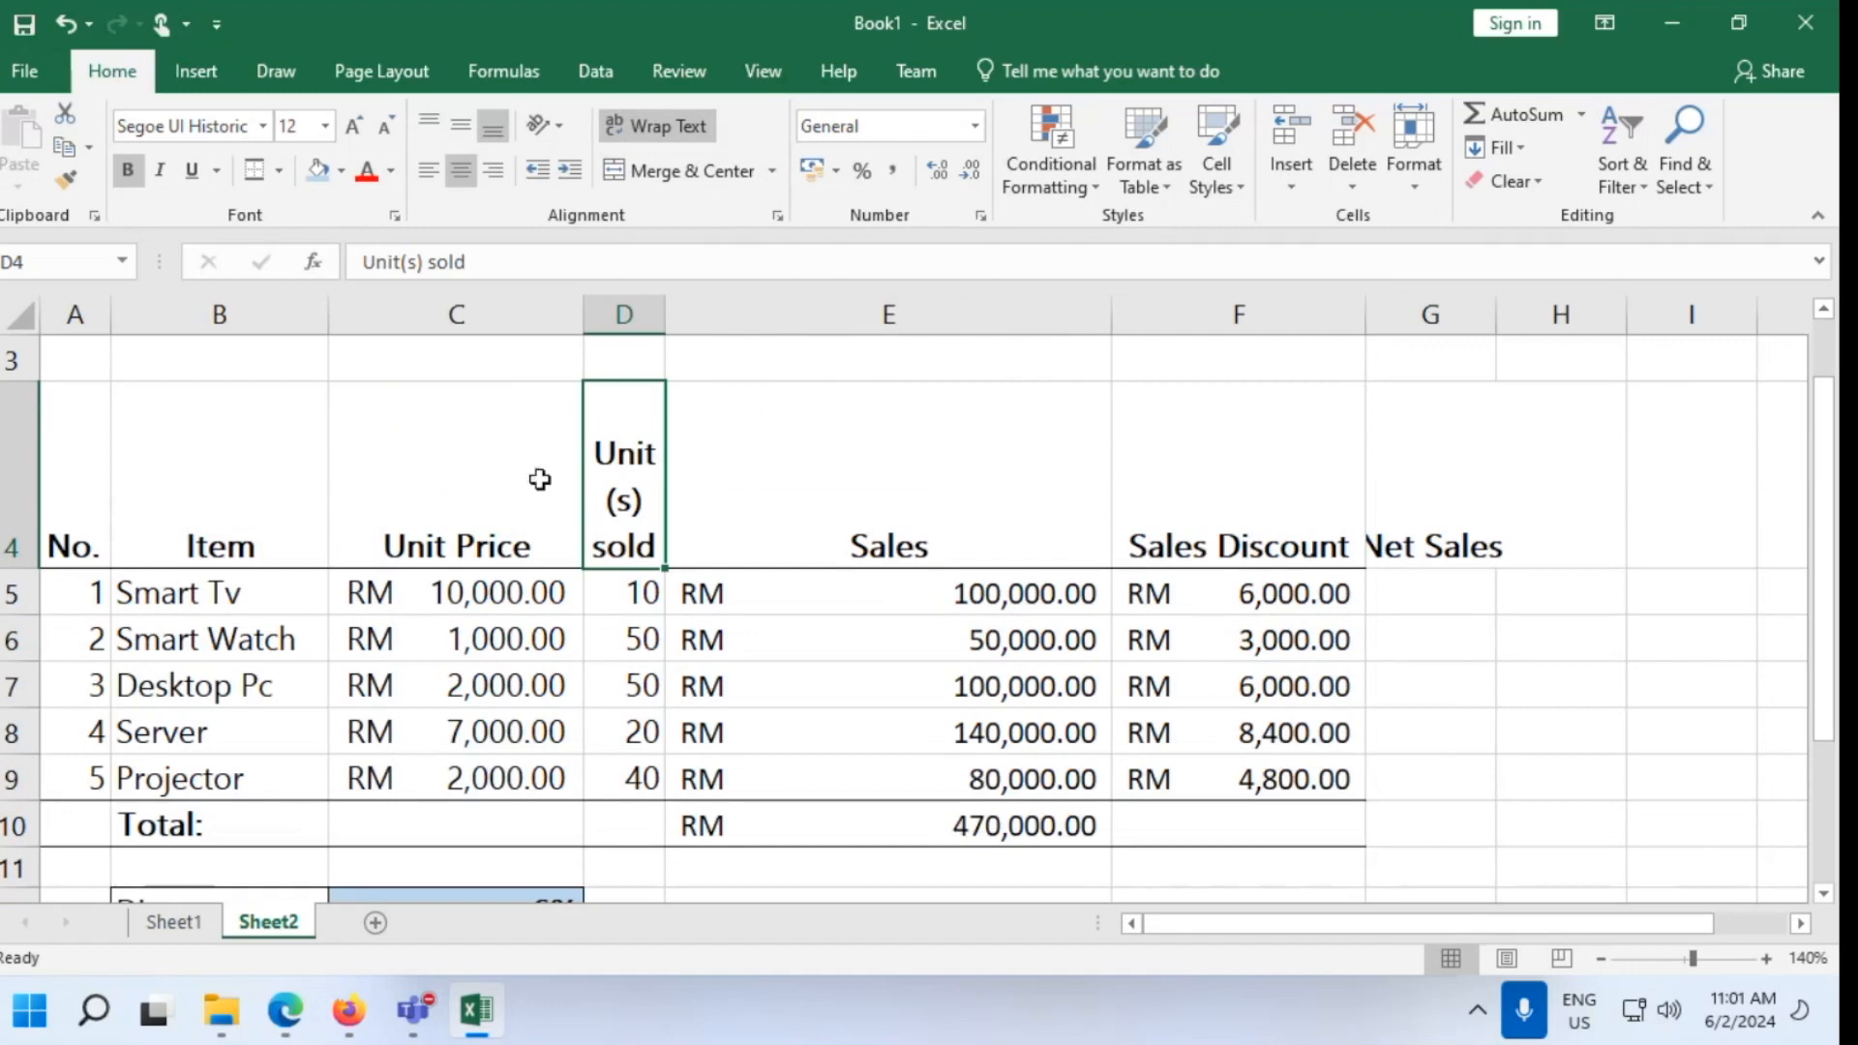
{"action": "left_click_drag", "start_coordinate": [666, 320], "coordinate": [706, 324]}
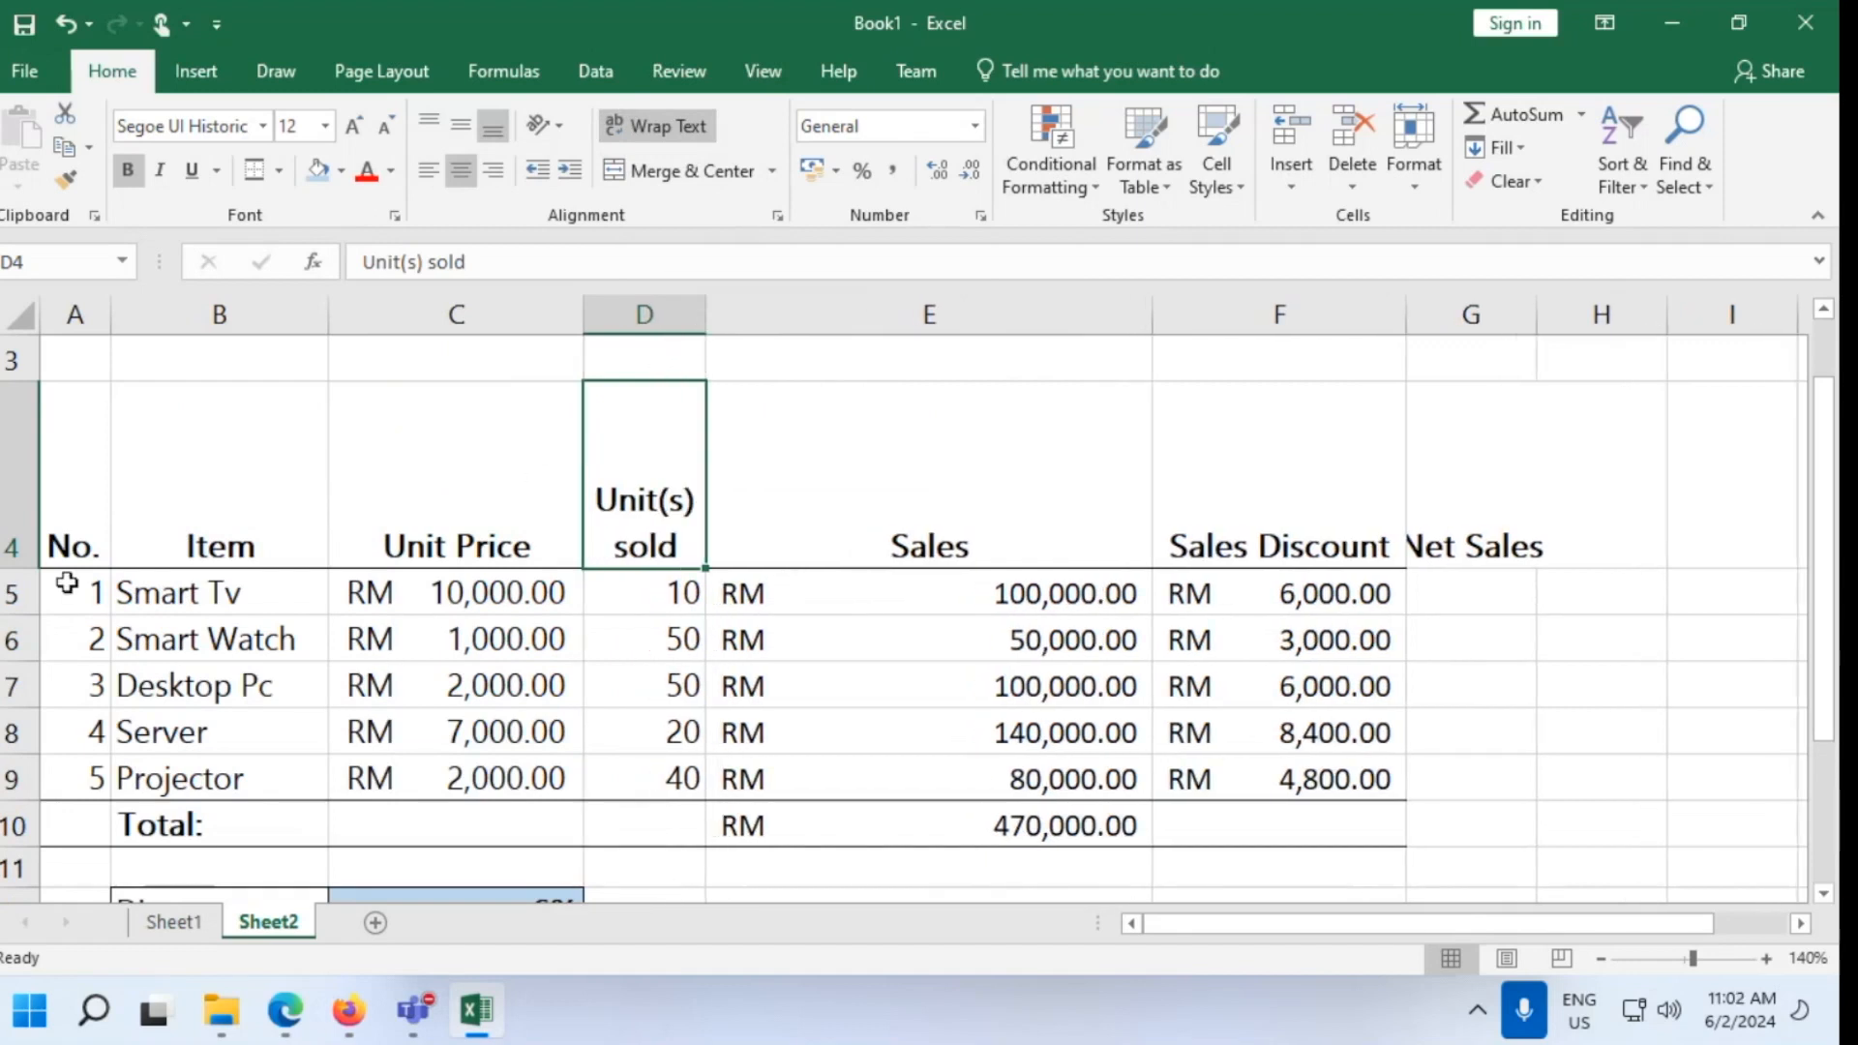
AutoFit the height of heading row 4 to its wrapped text
{"action": "double_click", "coordinate": [14, 570]}
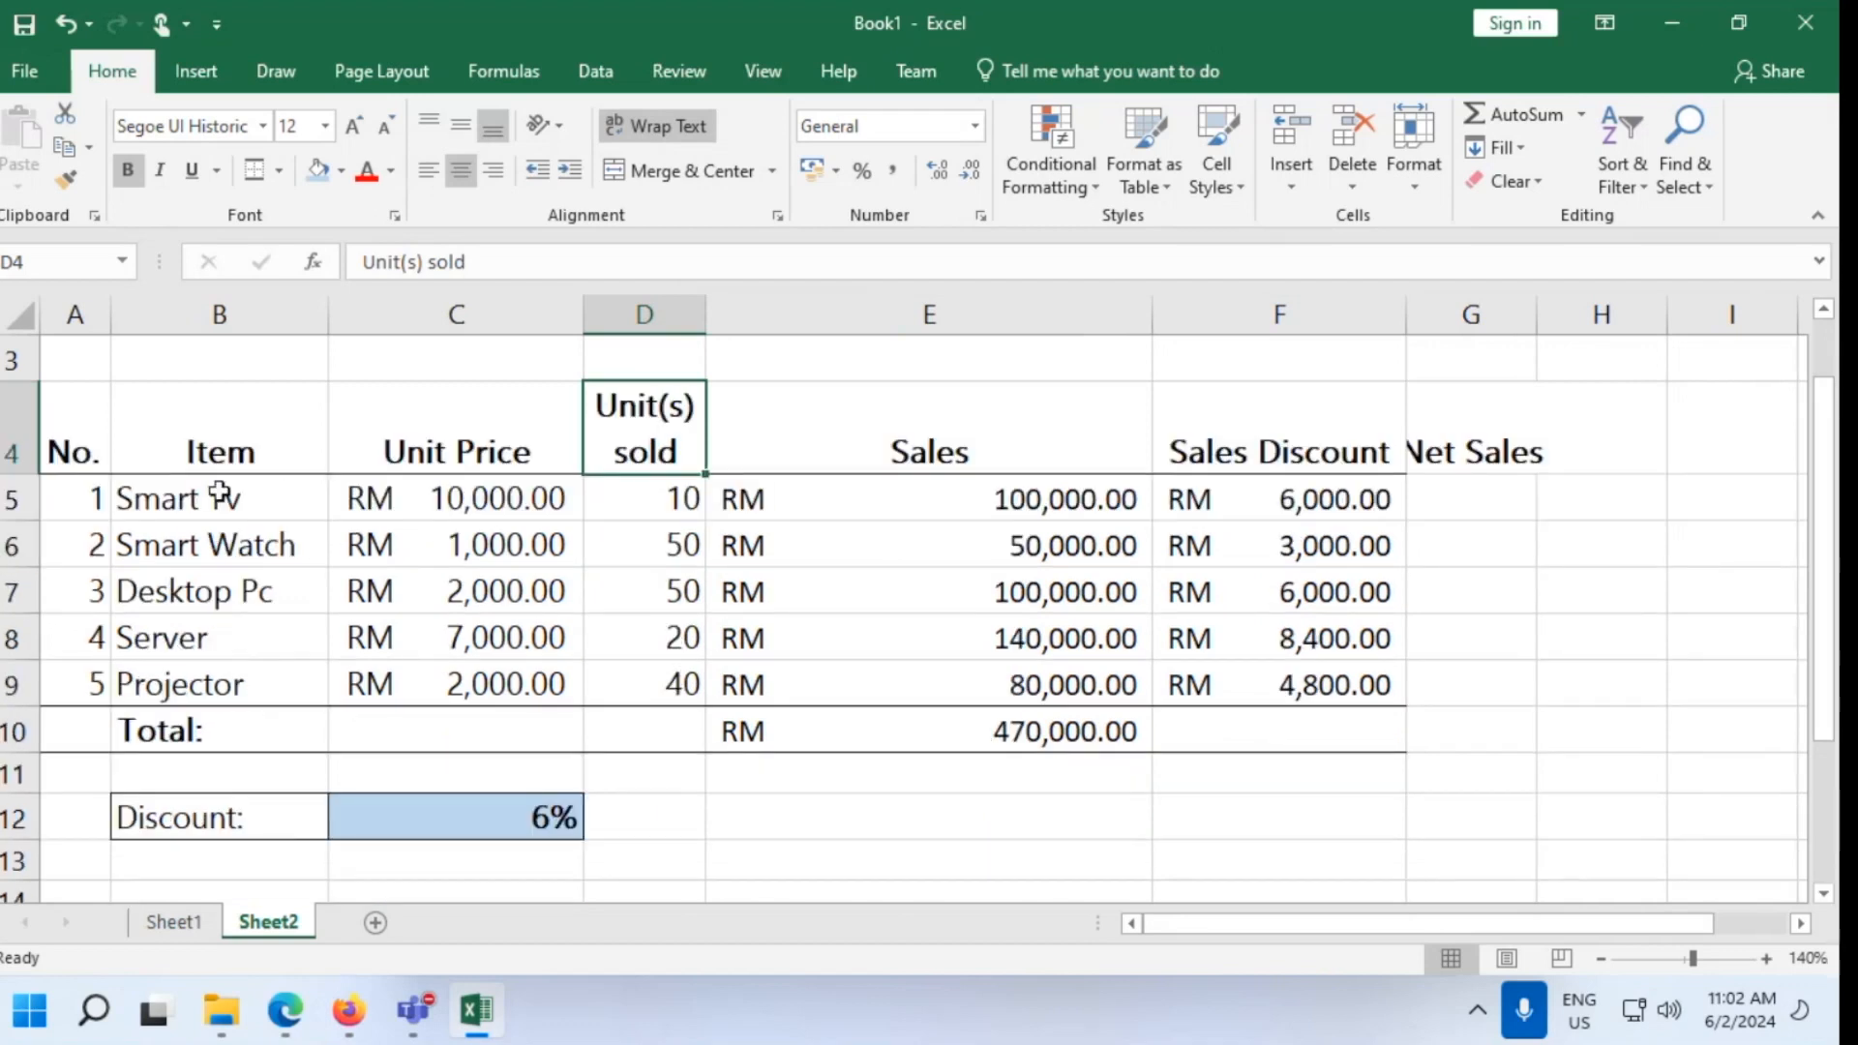
{"action": "key", "text": "ctrl+z"}
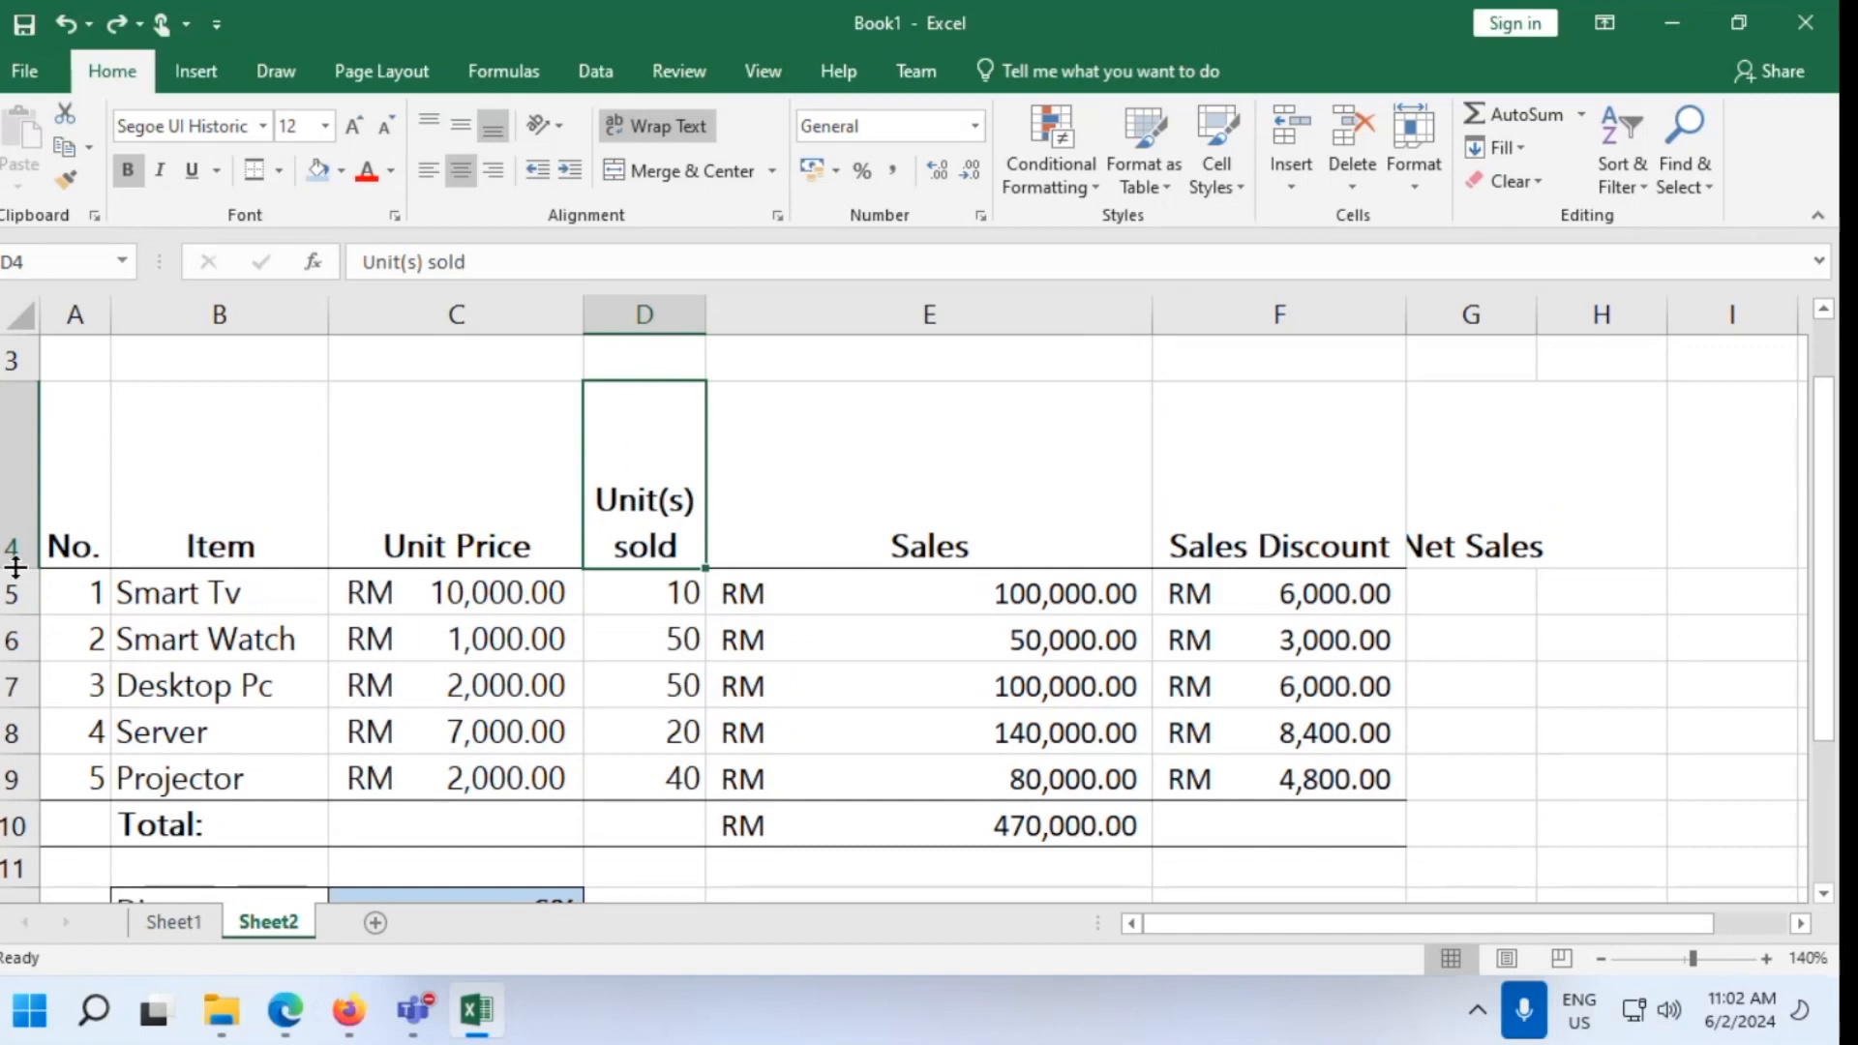
{"action": "double_click", "coordinate": [15, 569]}
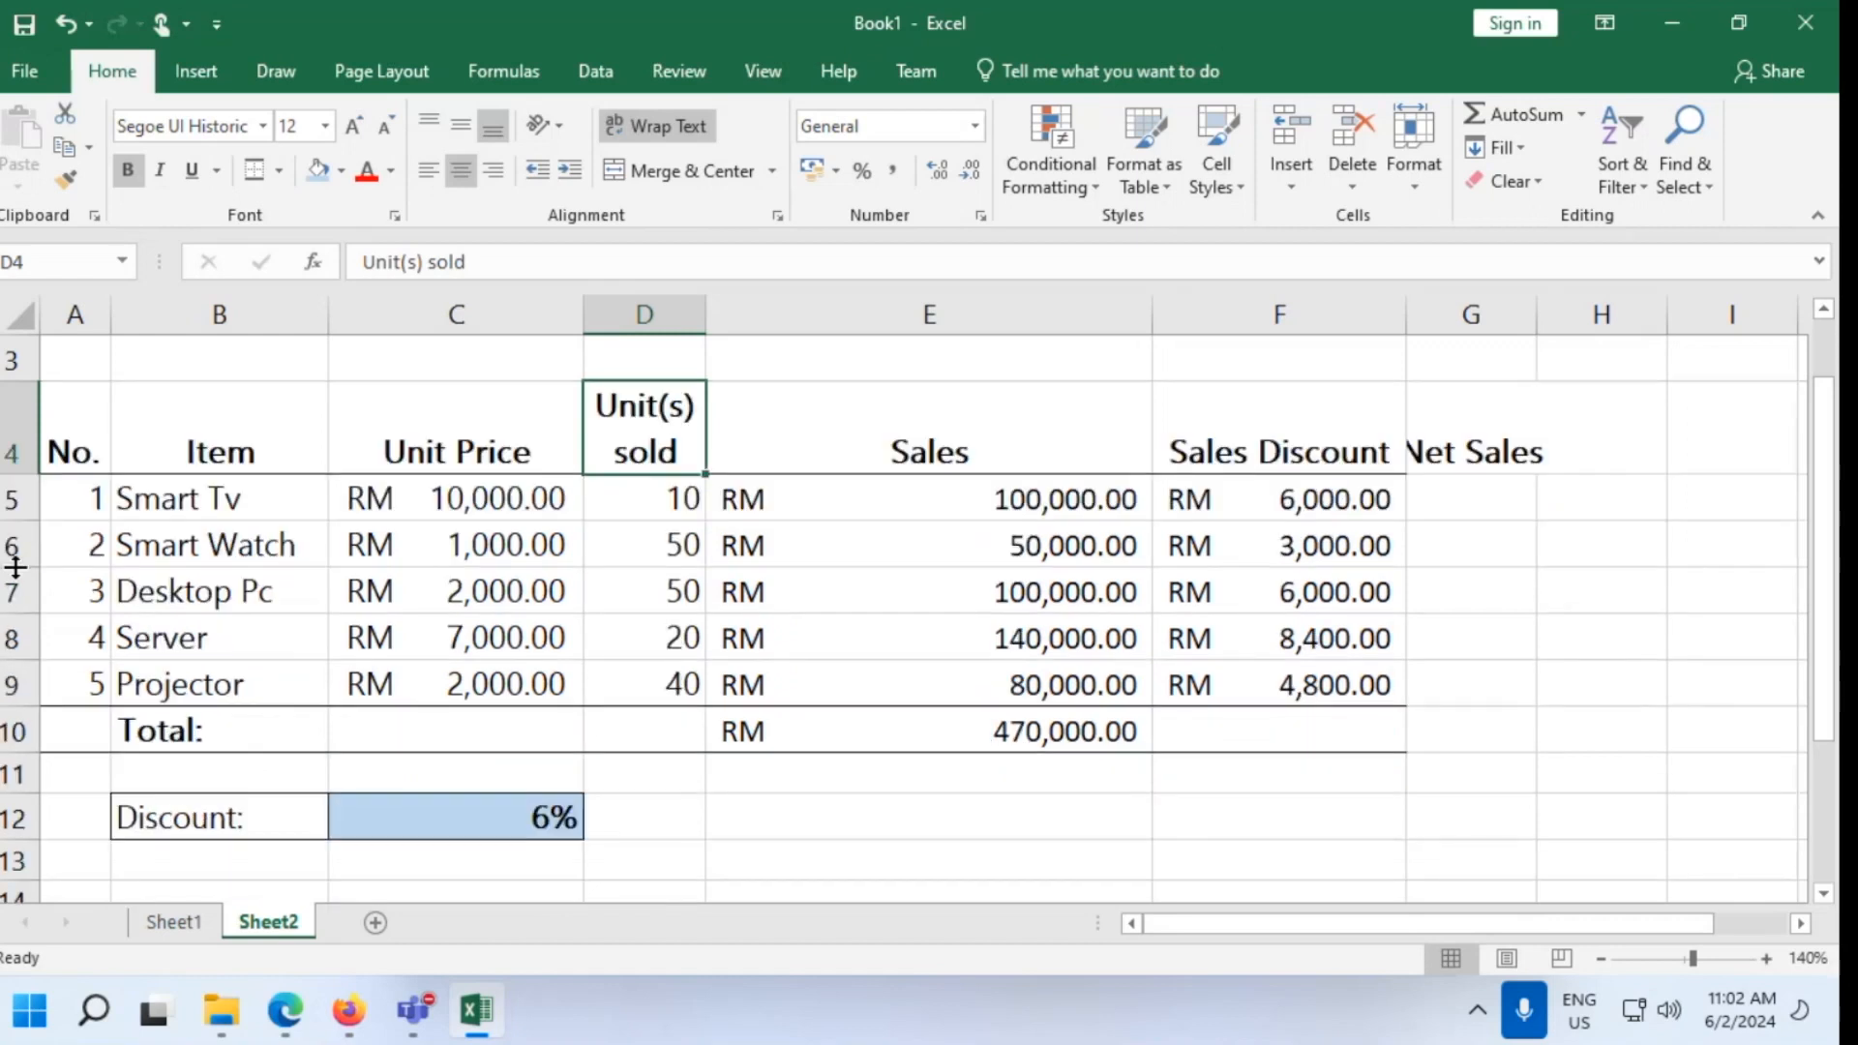
AutoFit column G to the Net Sales heading and widen it a little further
{"action": "left_click", "coordinate": [1496, 600]}
{"action": "double_click", "coordinate": [1538, 315]}
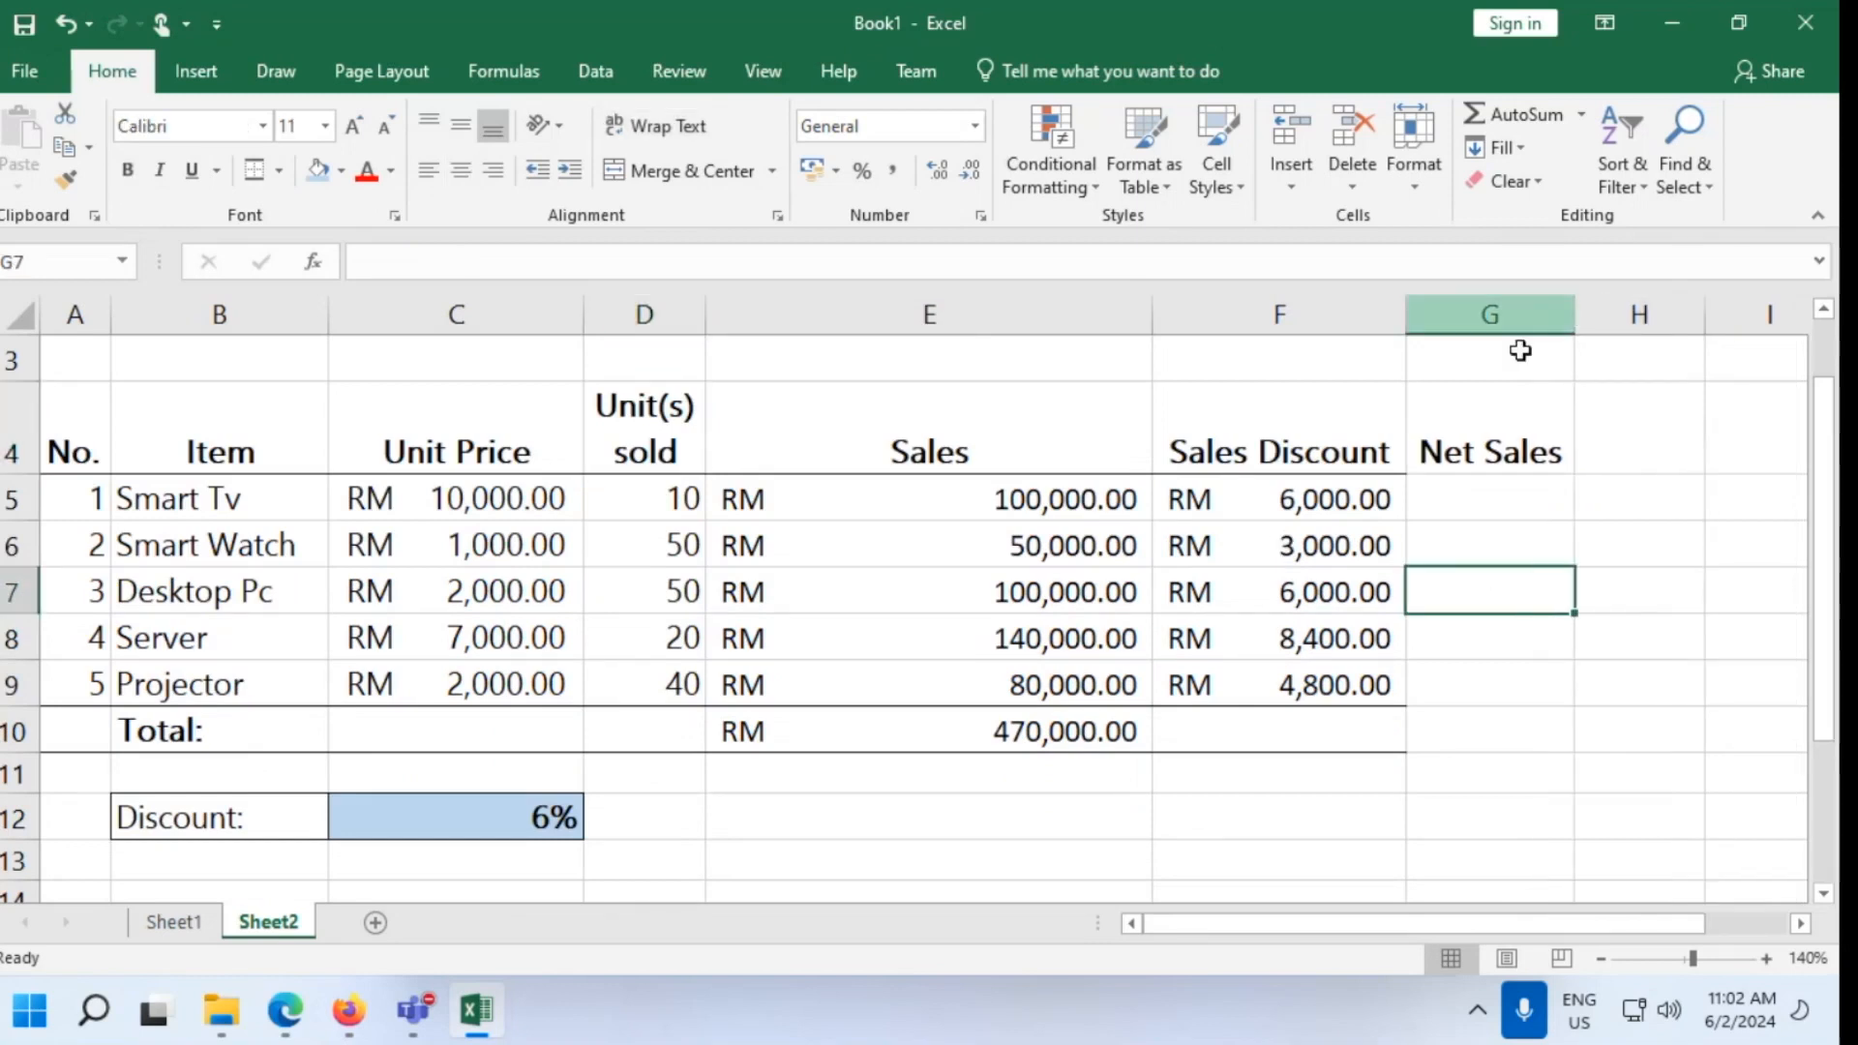
{"action": "left_click", "coordinate": [1559, 499]}
{"action": "left_click_drag", "start_coordinate": [1576, 318], "coordinate": [1629, 319]}
Apply a Bottom Border to the Net Sales heading in G4
{"action": "left_click", "coordinate": [1490, 430]}
{"action": "left_click", "coordinate": [281, 172]}
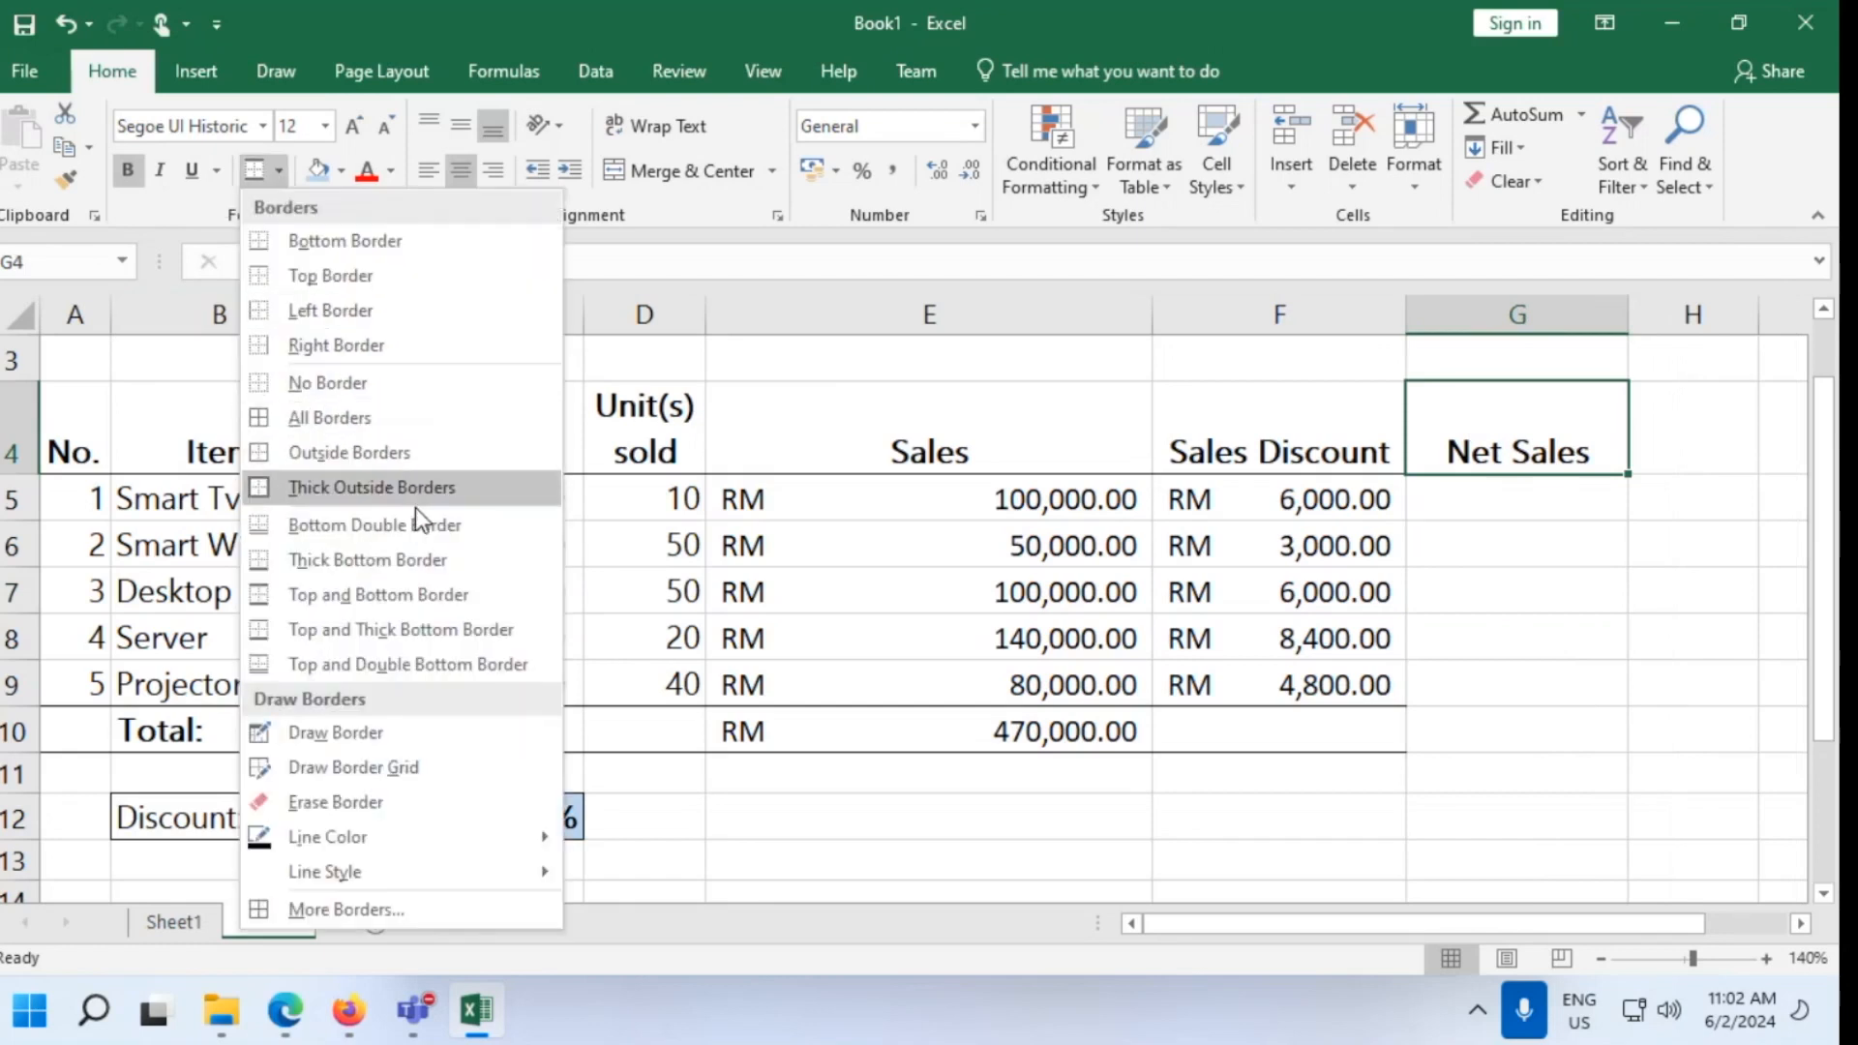
{"action": "left_click", "coordinate": [427, 241]}
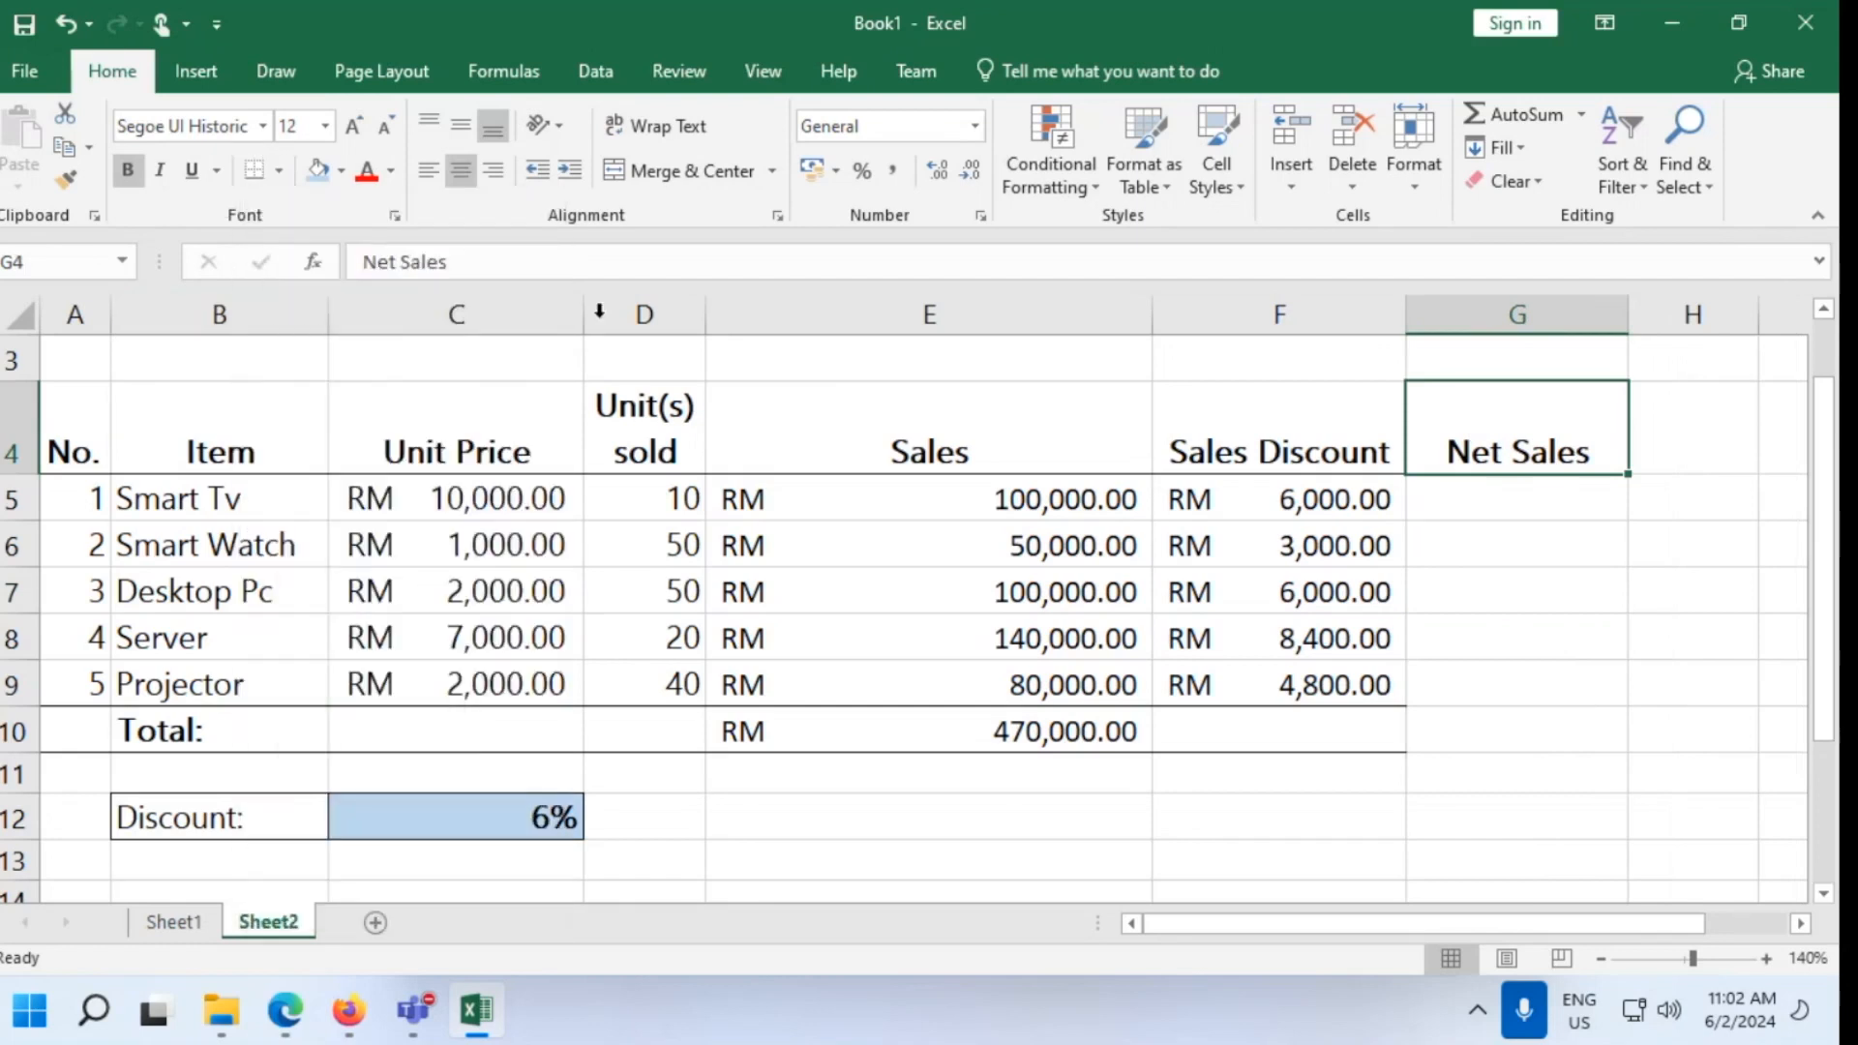
{"action": "left_click", "coordinate": [1588, 684]}
Calculate the Smart Tv net sales in G5 with the formula =E5-F5
{"action": "left_click", "coordinate": [1490, 496]}
{"action": "left_click", "coordinate": [1488, 629]}
{"action": "left_click", "coordinate": [1494, 510]}
{"action": "left_click", "coordinate": [1011, 501]}
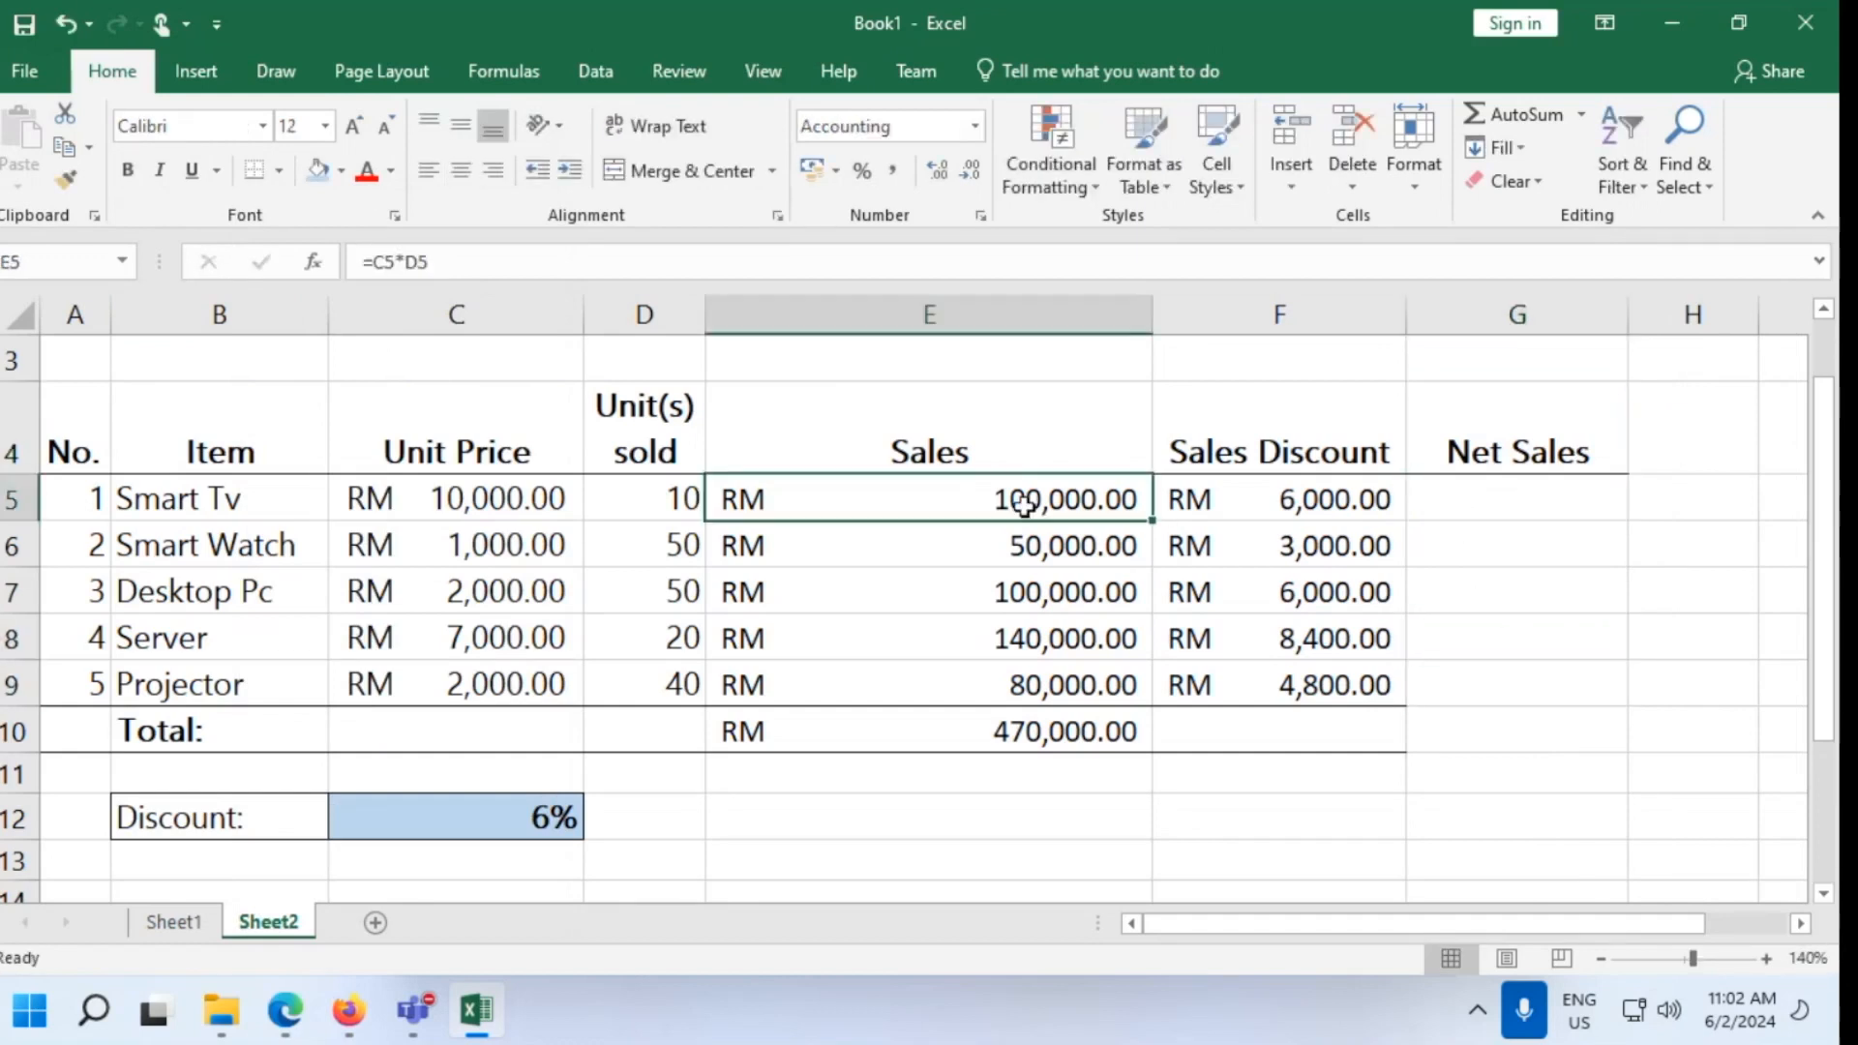
{"action": "left_click", "coordinate": [1290, 495]}
{"action": "left_click", "coordinate": [1519, 492]}
{"action": "double_click", "coordinate": [1517, 495]}
{"action": "type", "text": "="}
{"action": "left_click", "coordinate": [1081, 496]}
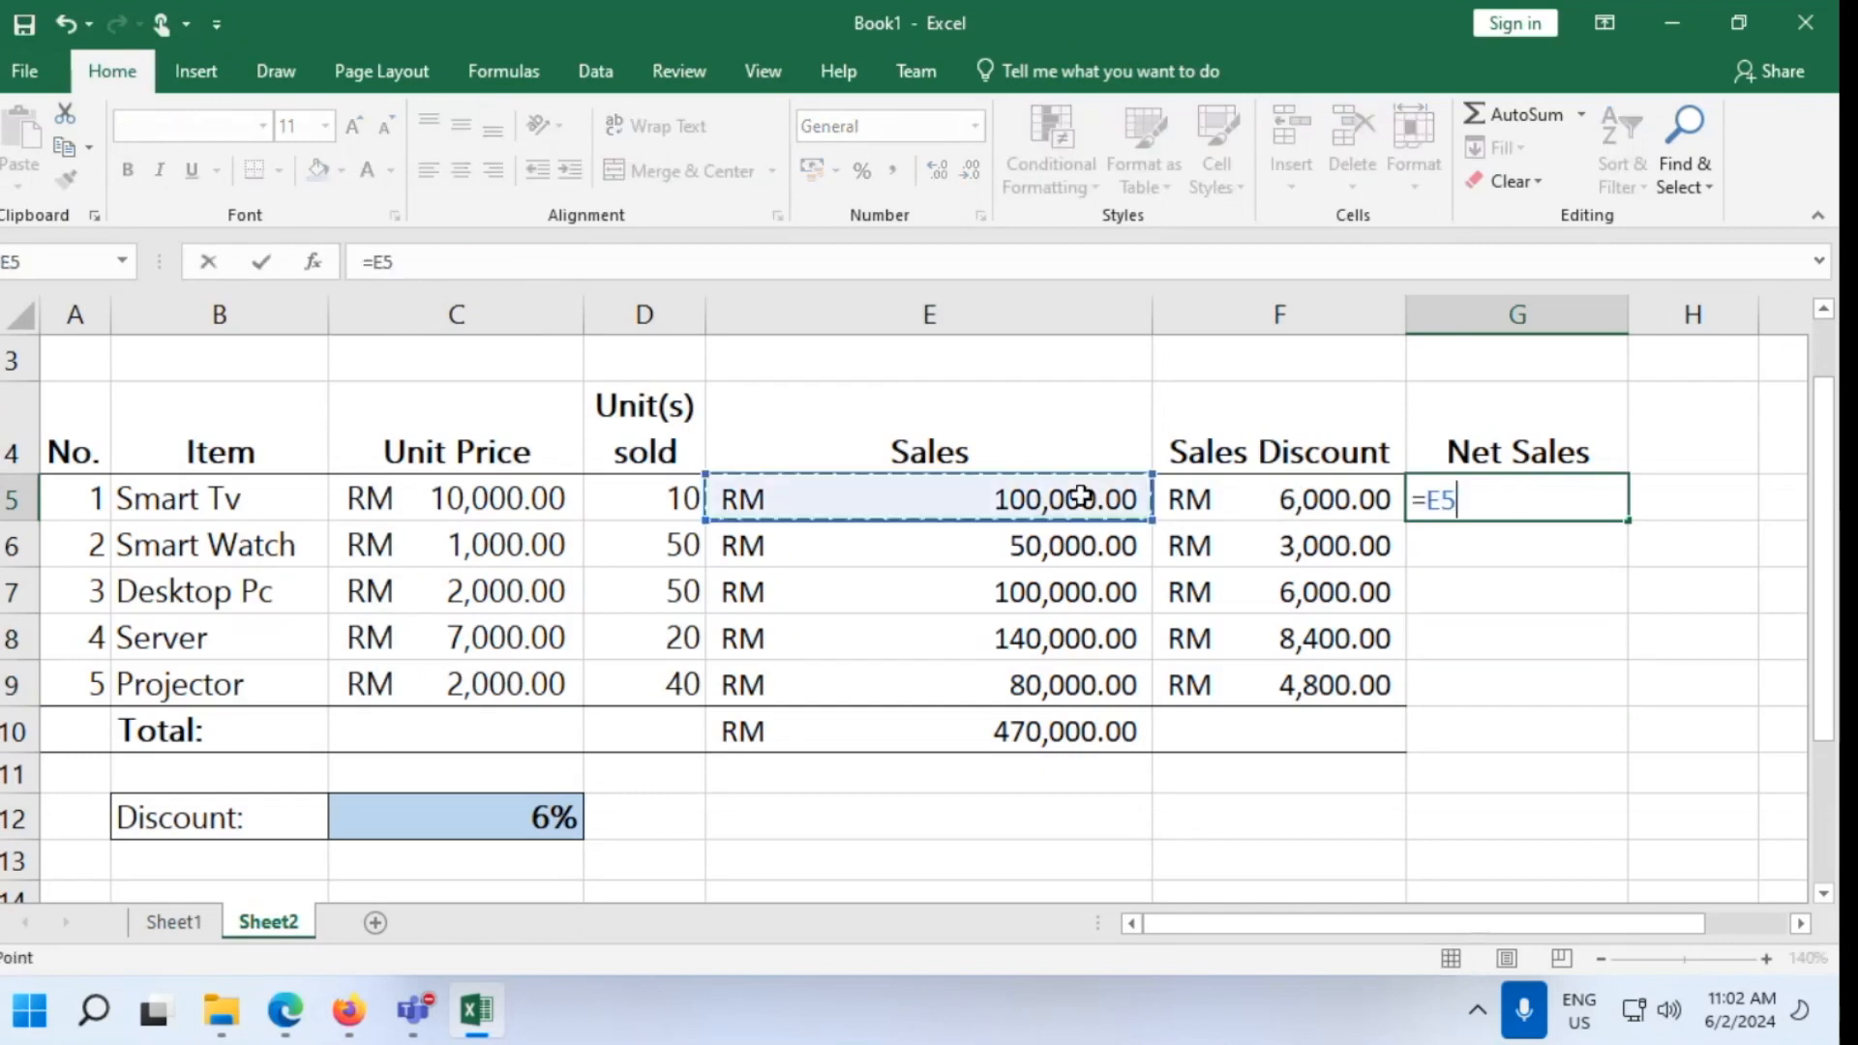
{"action": "type", "text": "-"}
{"action": "left_click", "coordinate": [1274, 501]}
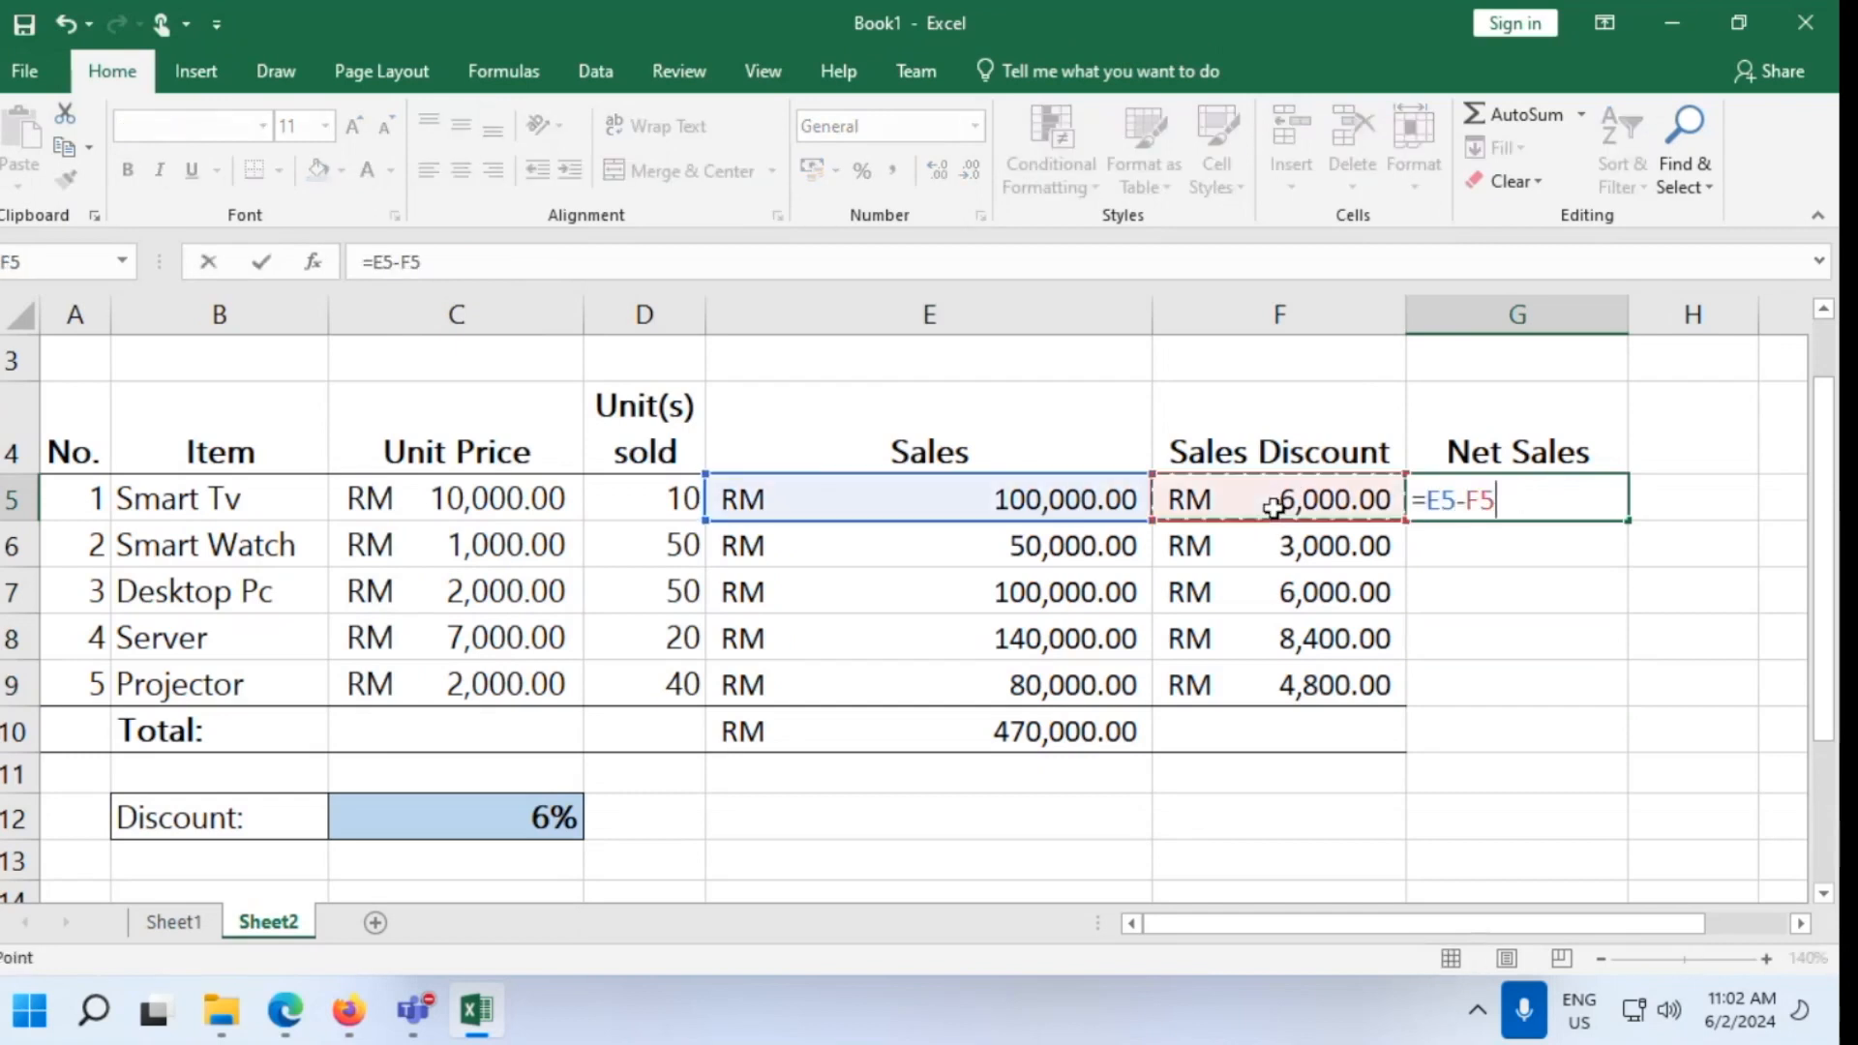
{"action": "key", "text": "Return"}
{"action": "left_click", "coordinate": [1535, 499]}
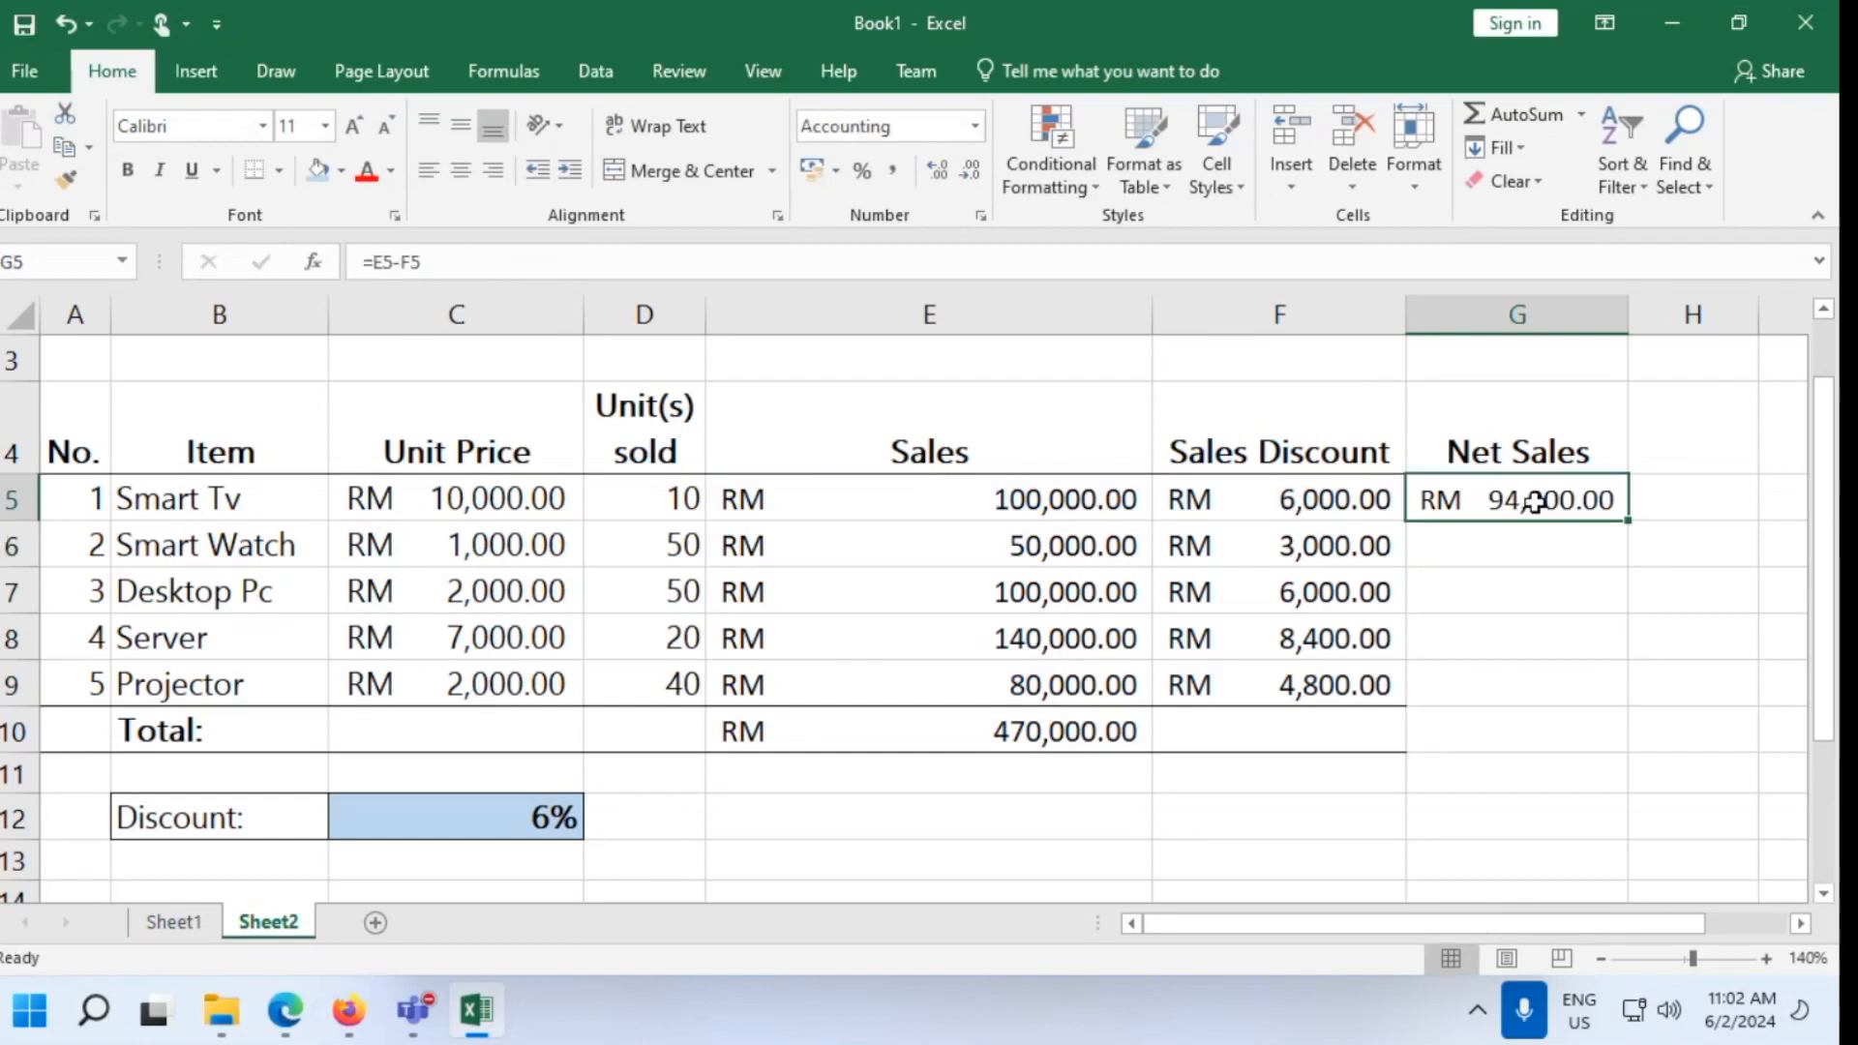
{"action": "double_click", "coordinate": [1626, 523]}
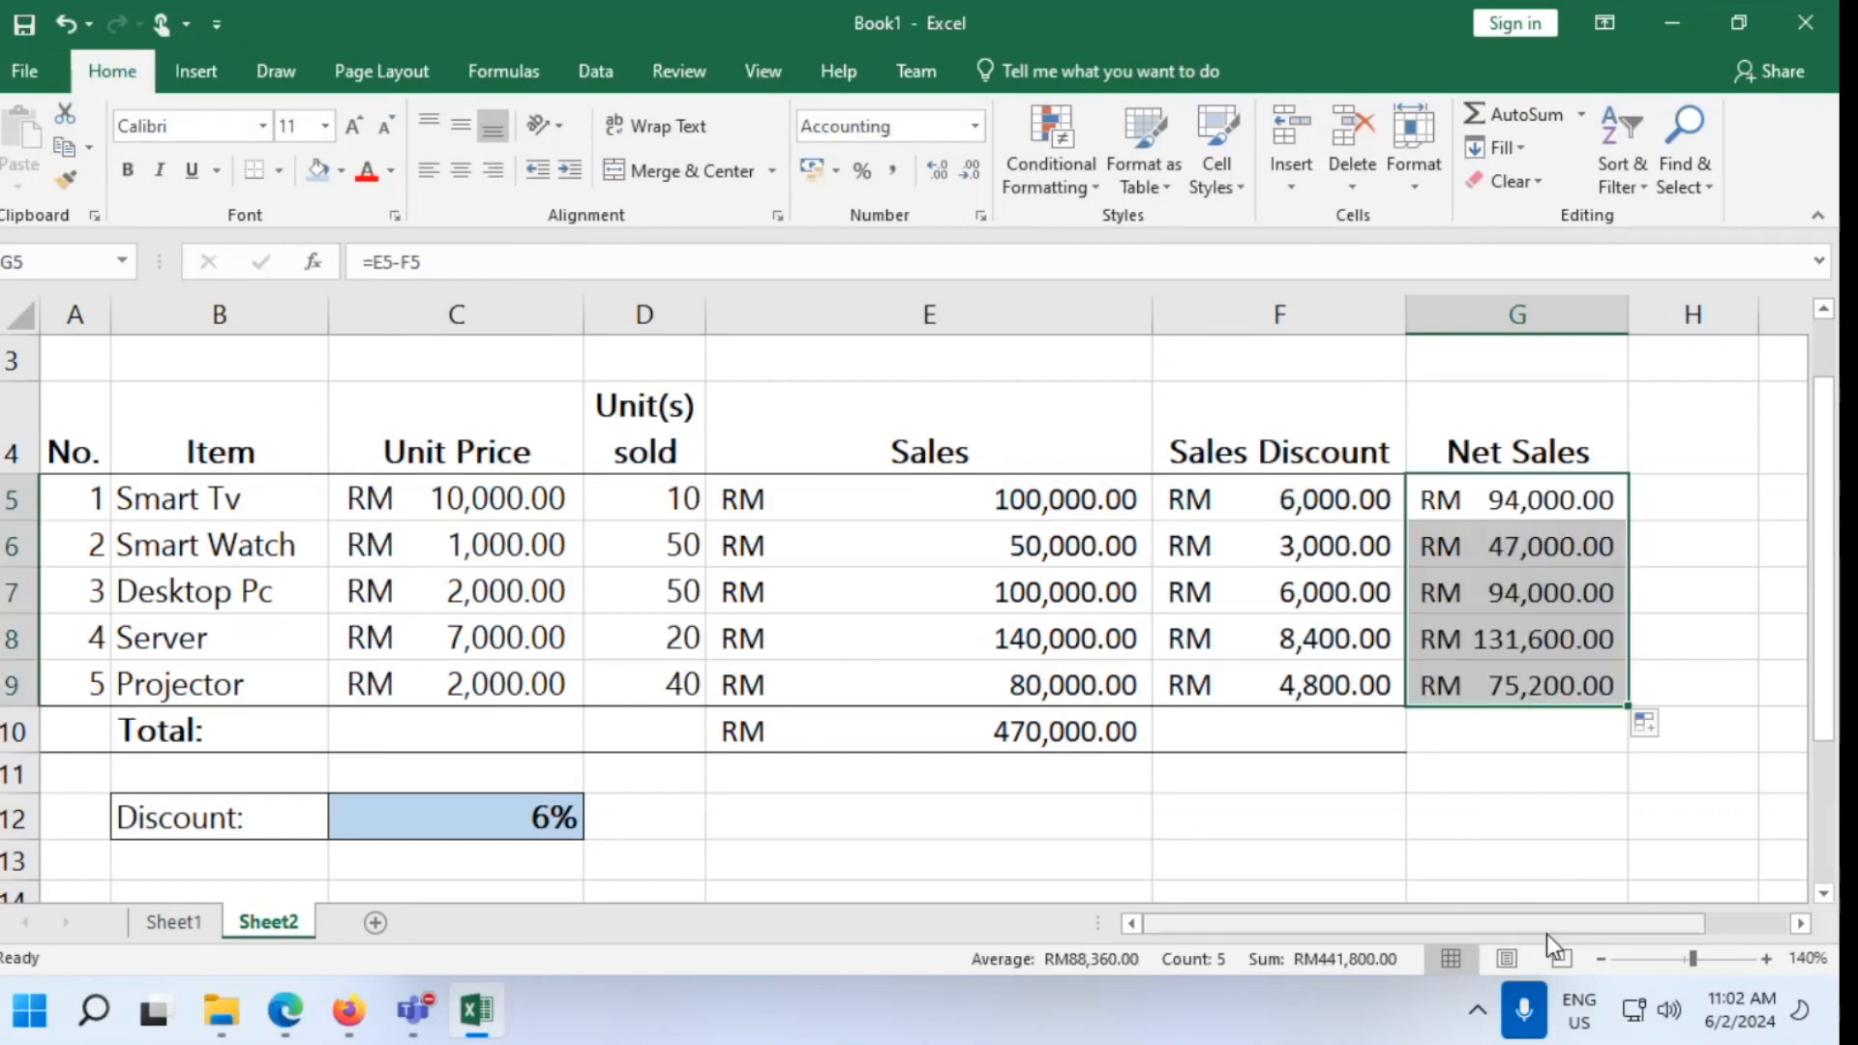
{"action": "left_click", "coordinate": [1506, 823]}
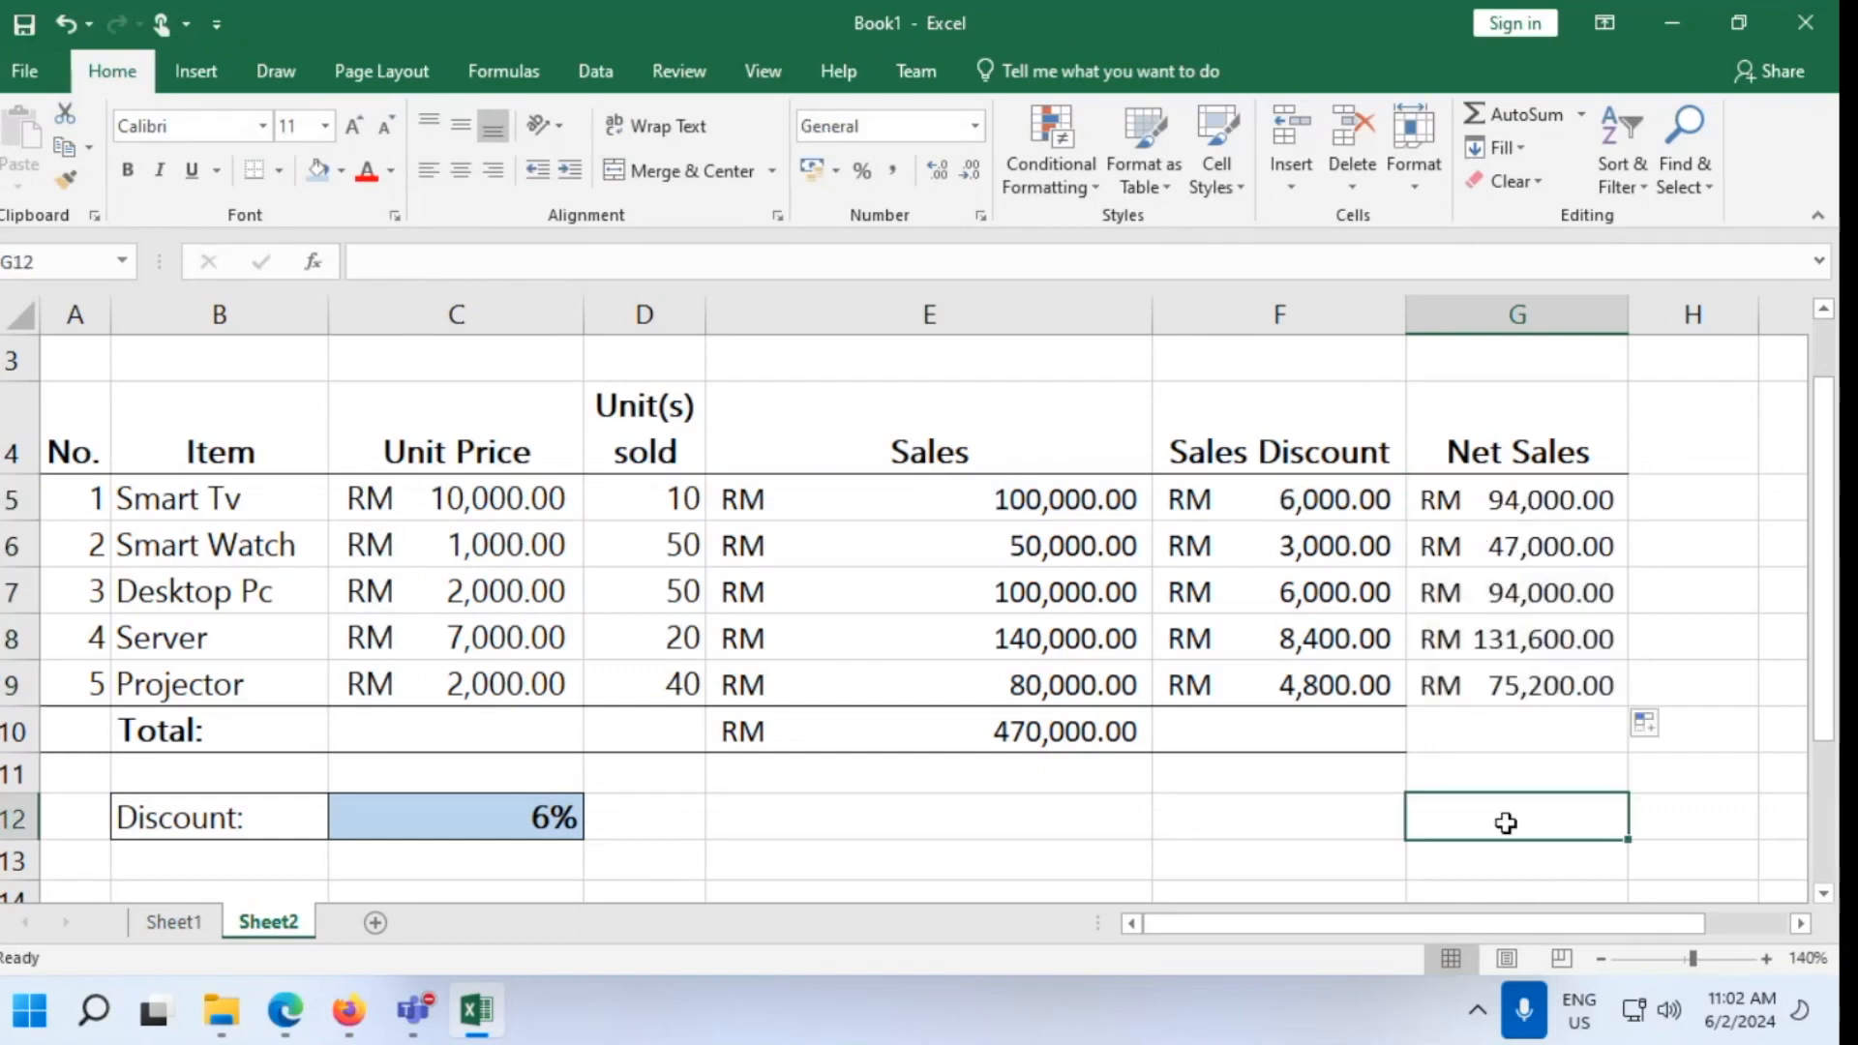
{"action": "key", "text": "ctrl+z"}
Fill the net sales formula from G5 down through G9 for the remaining items
{"action": "left_click", "coordinate": [1636, 600]}
{"action": "left_click", "coordinate": [1508, 499]}
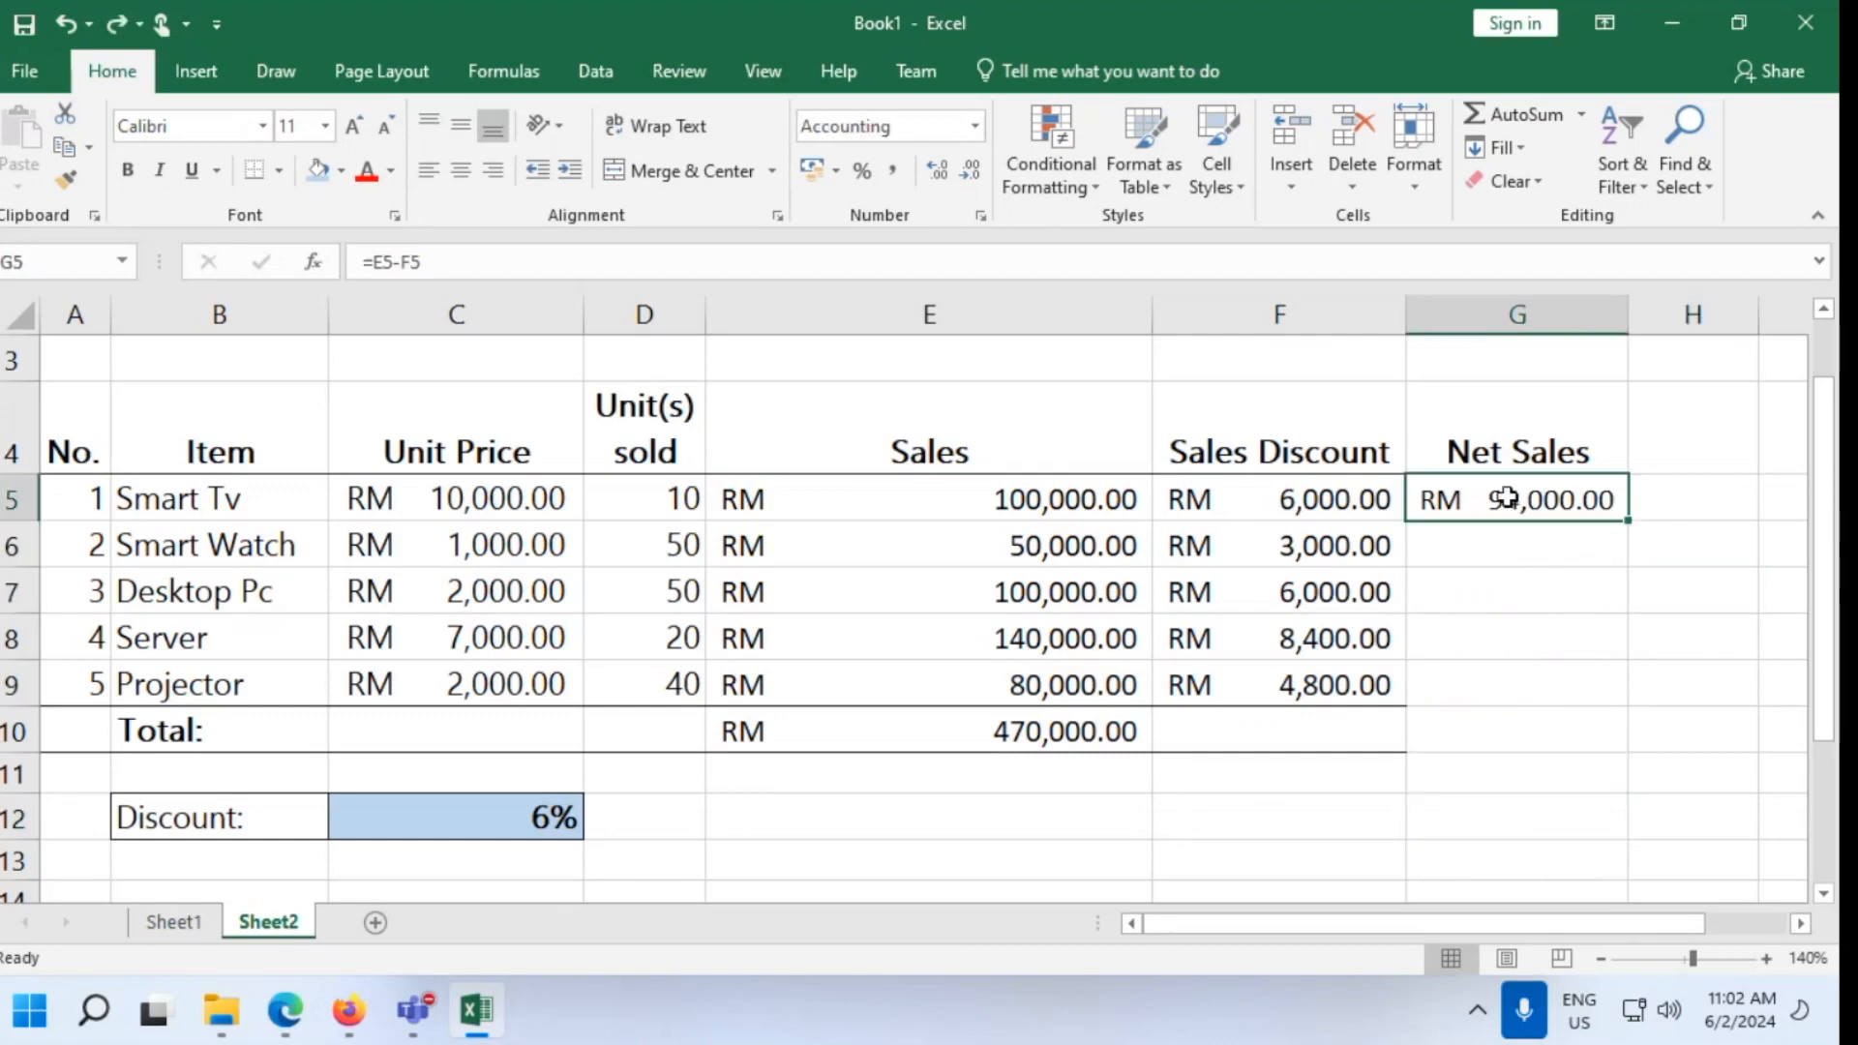
{"action": "double_click", "coordinate": [1631, 523]}
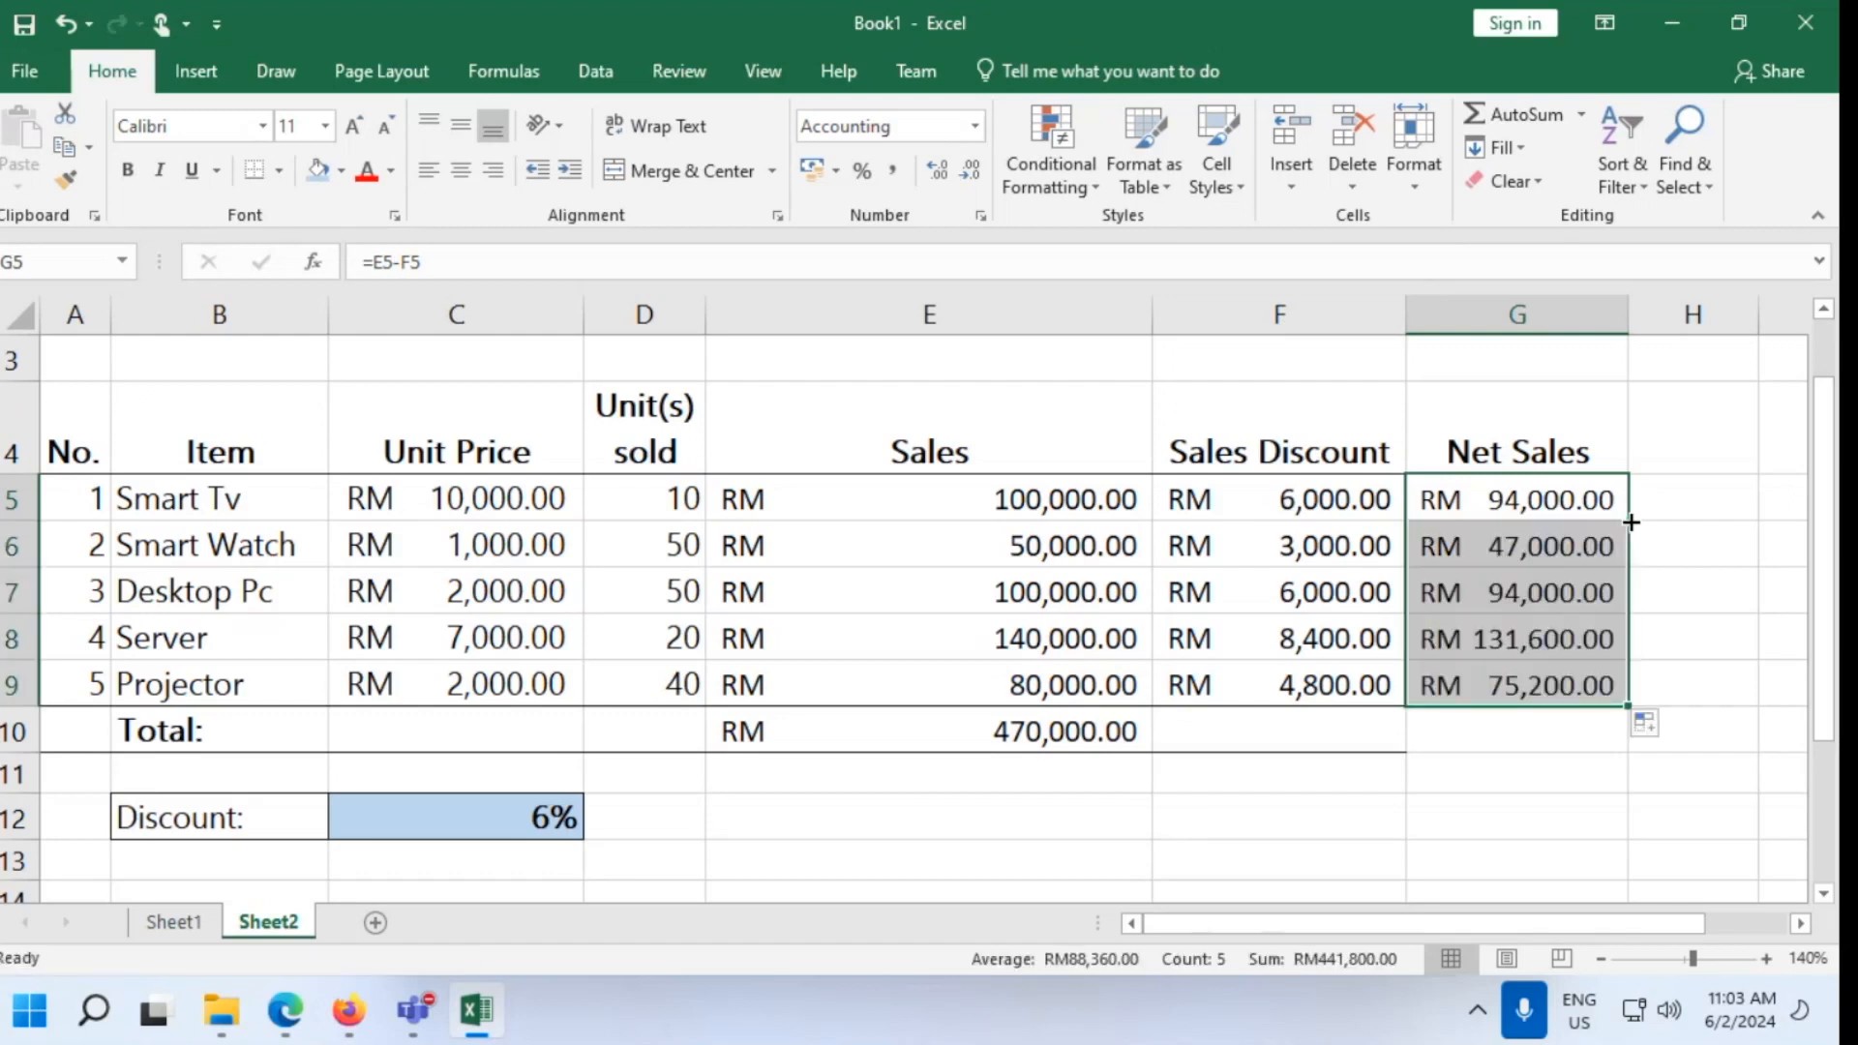
Apply a Top and Bottom Border to cell G10 in the Total row
{"action": "left_click", "coordinate": [1464, 747]}
{"action": "left_click", "coordinate": [279, 171]}
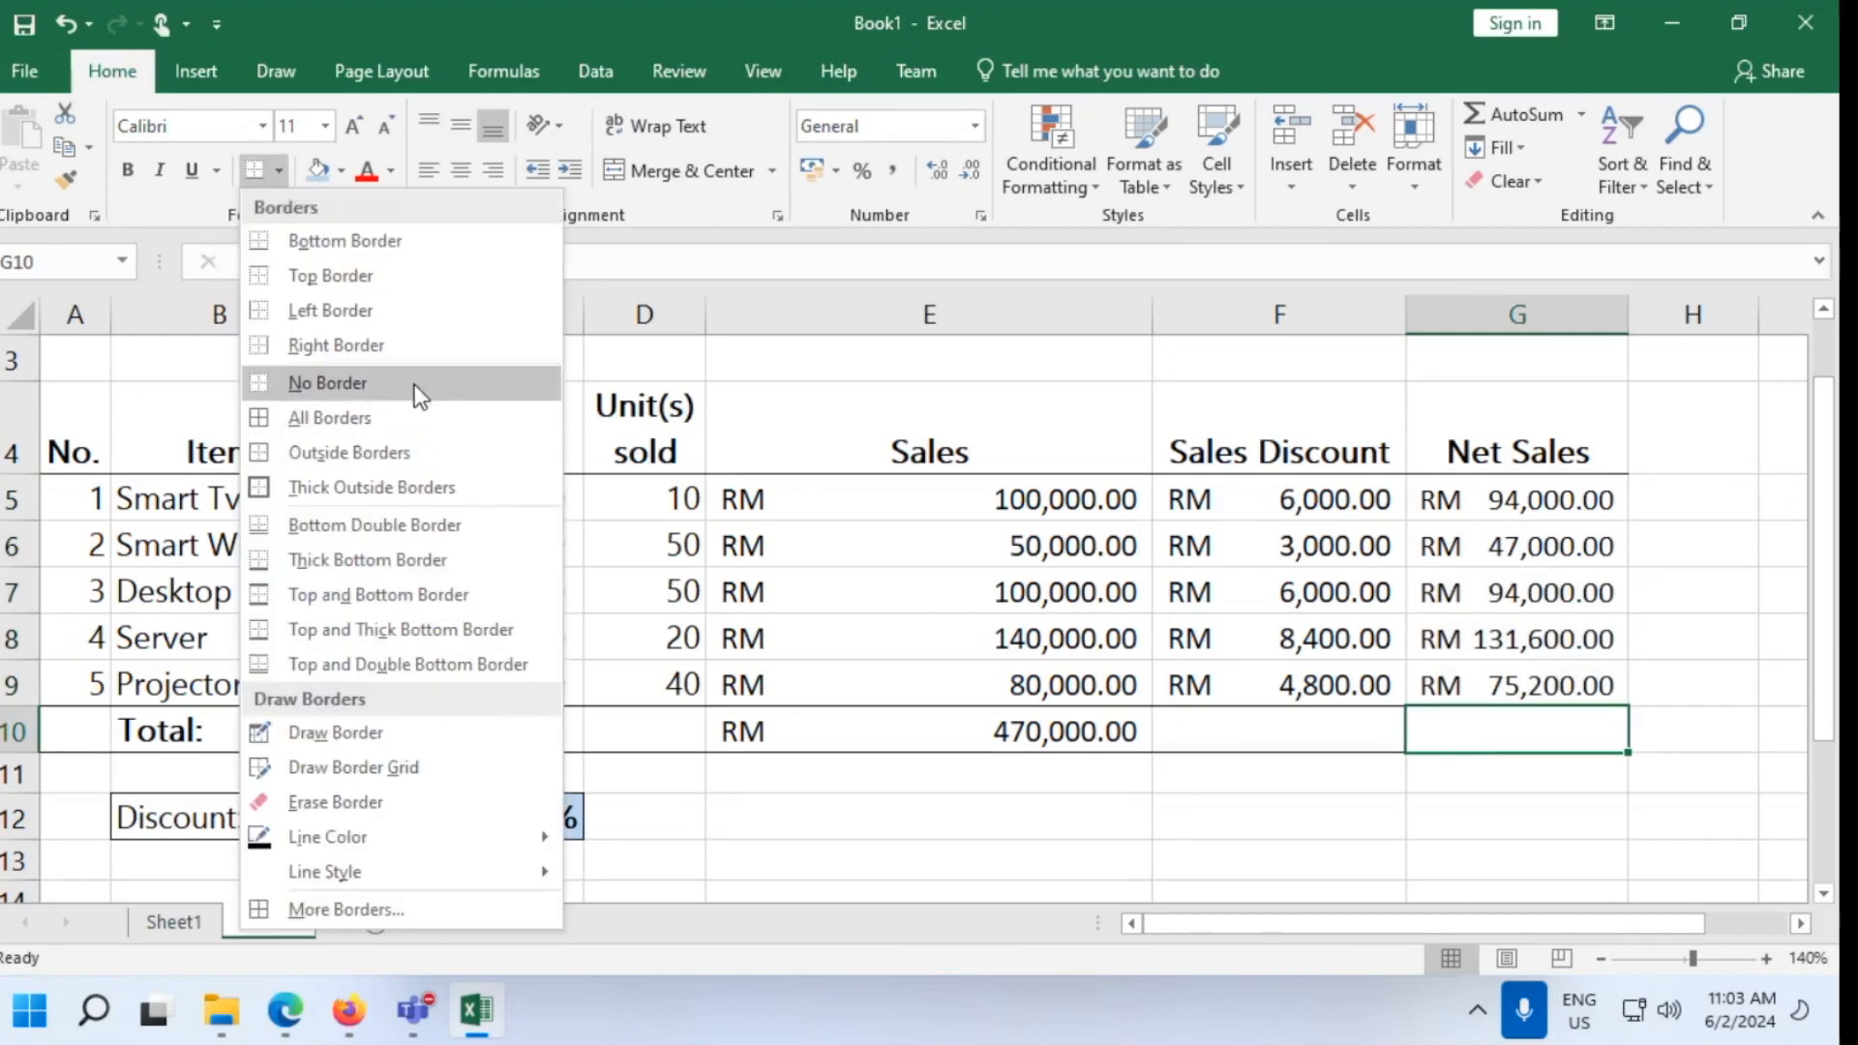
{"action": "left_click", "coordinate": [378, 597]}
{"action": "left_click", "coordinate": [1460, 822]}
{"action": "left_click", "coordinate": [1316, 737]}
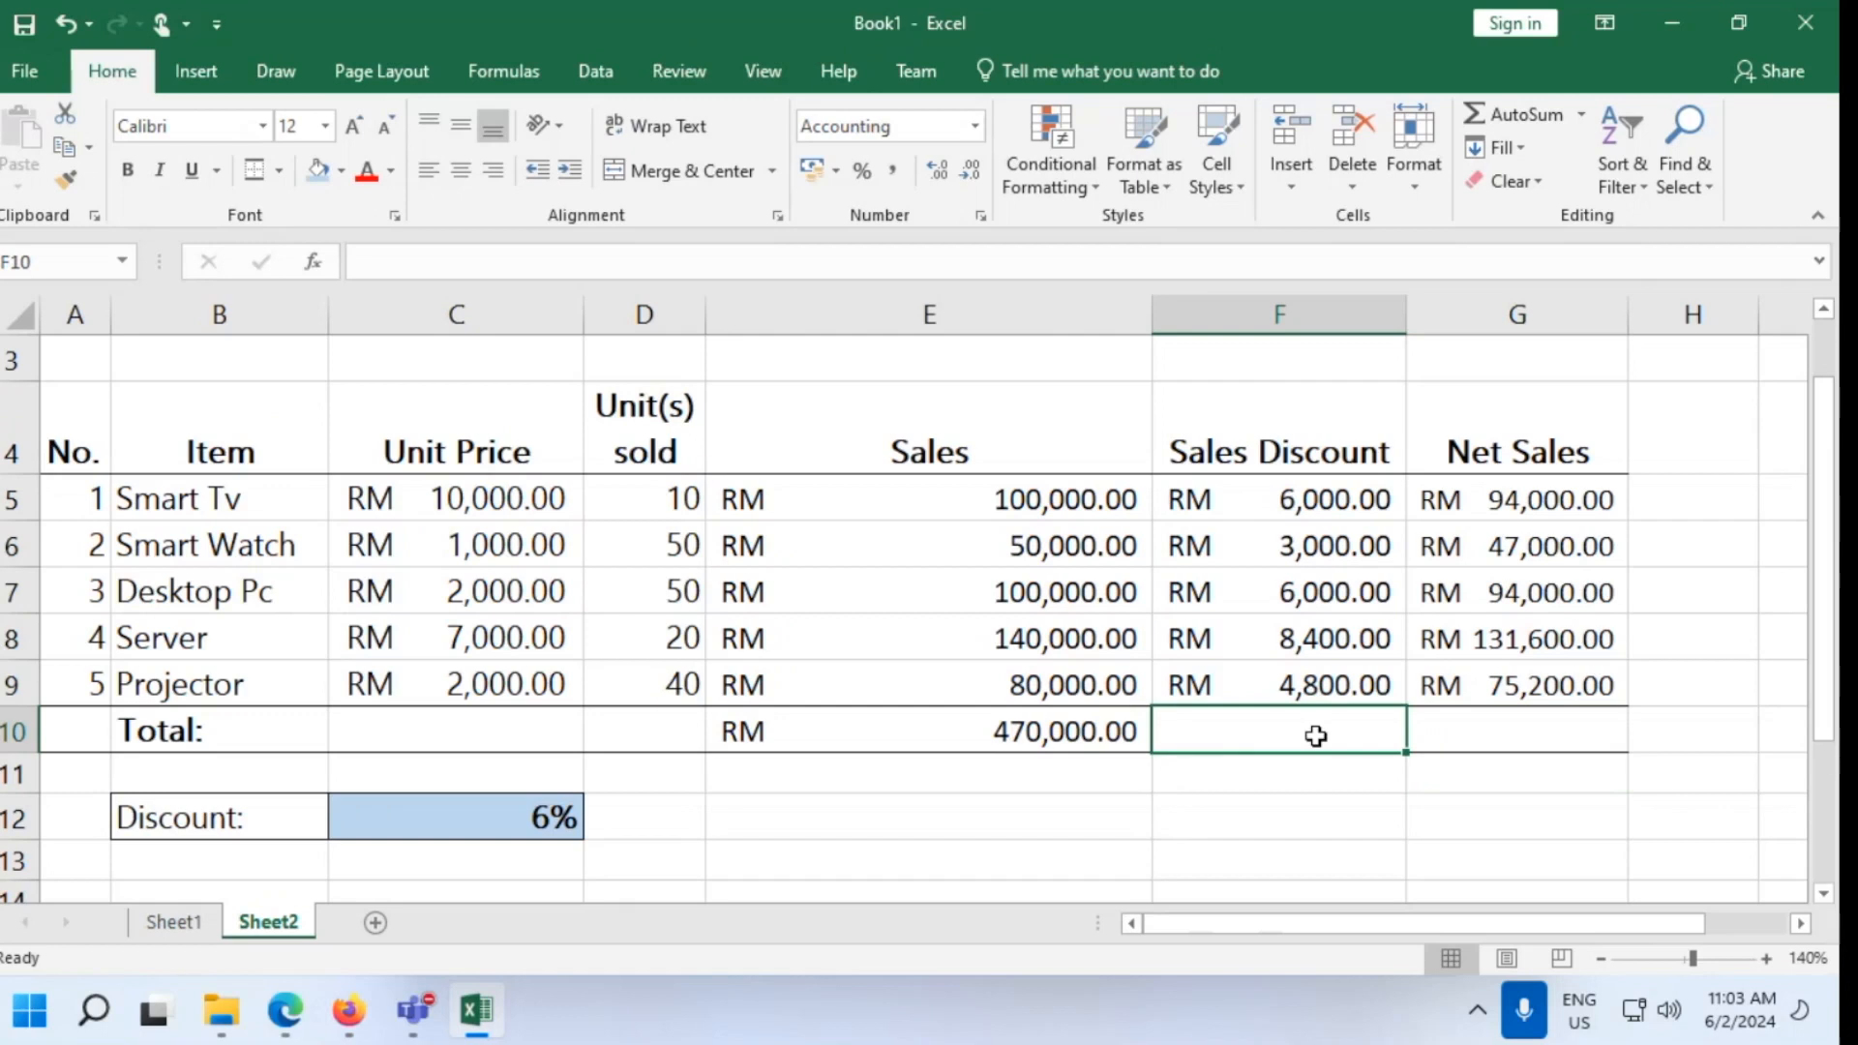
{"action": "type", "text": "="}
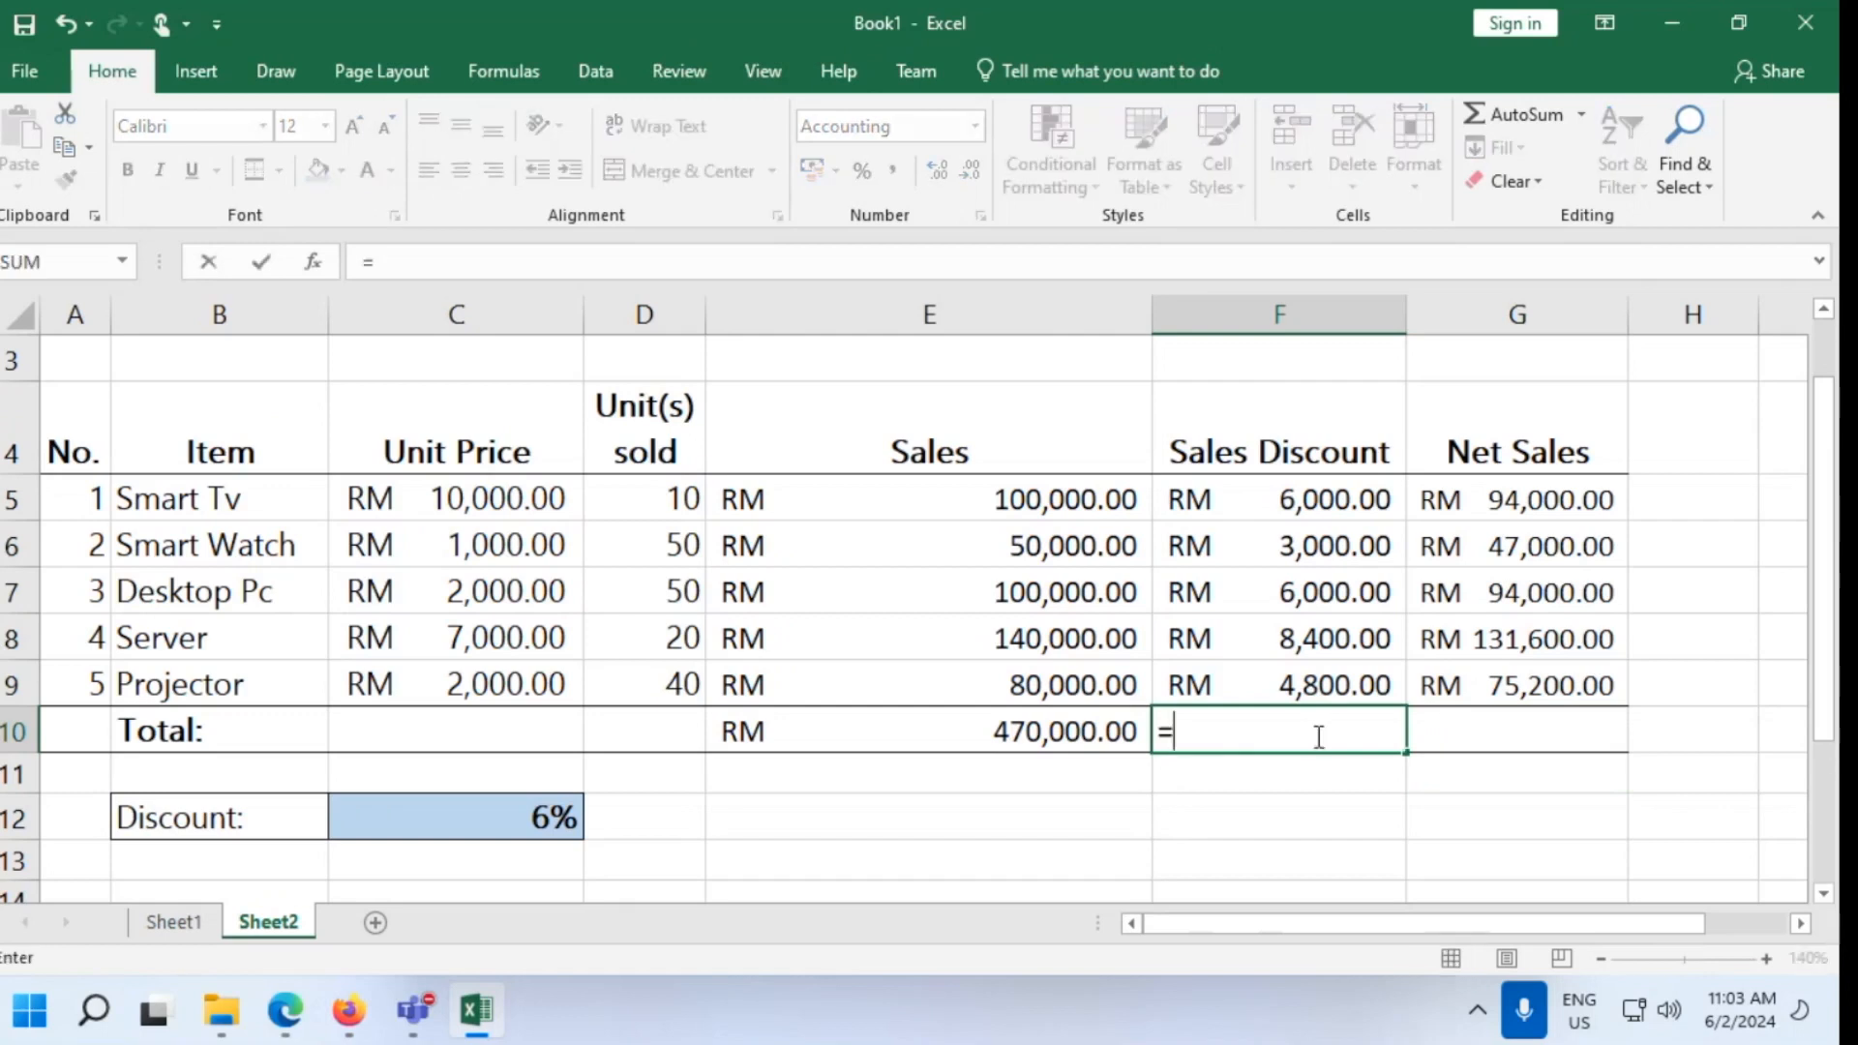
{"action": "key", "text": "BackSpace"}
{"action": "left_click", "coordinate": [1101, 822]}
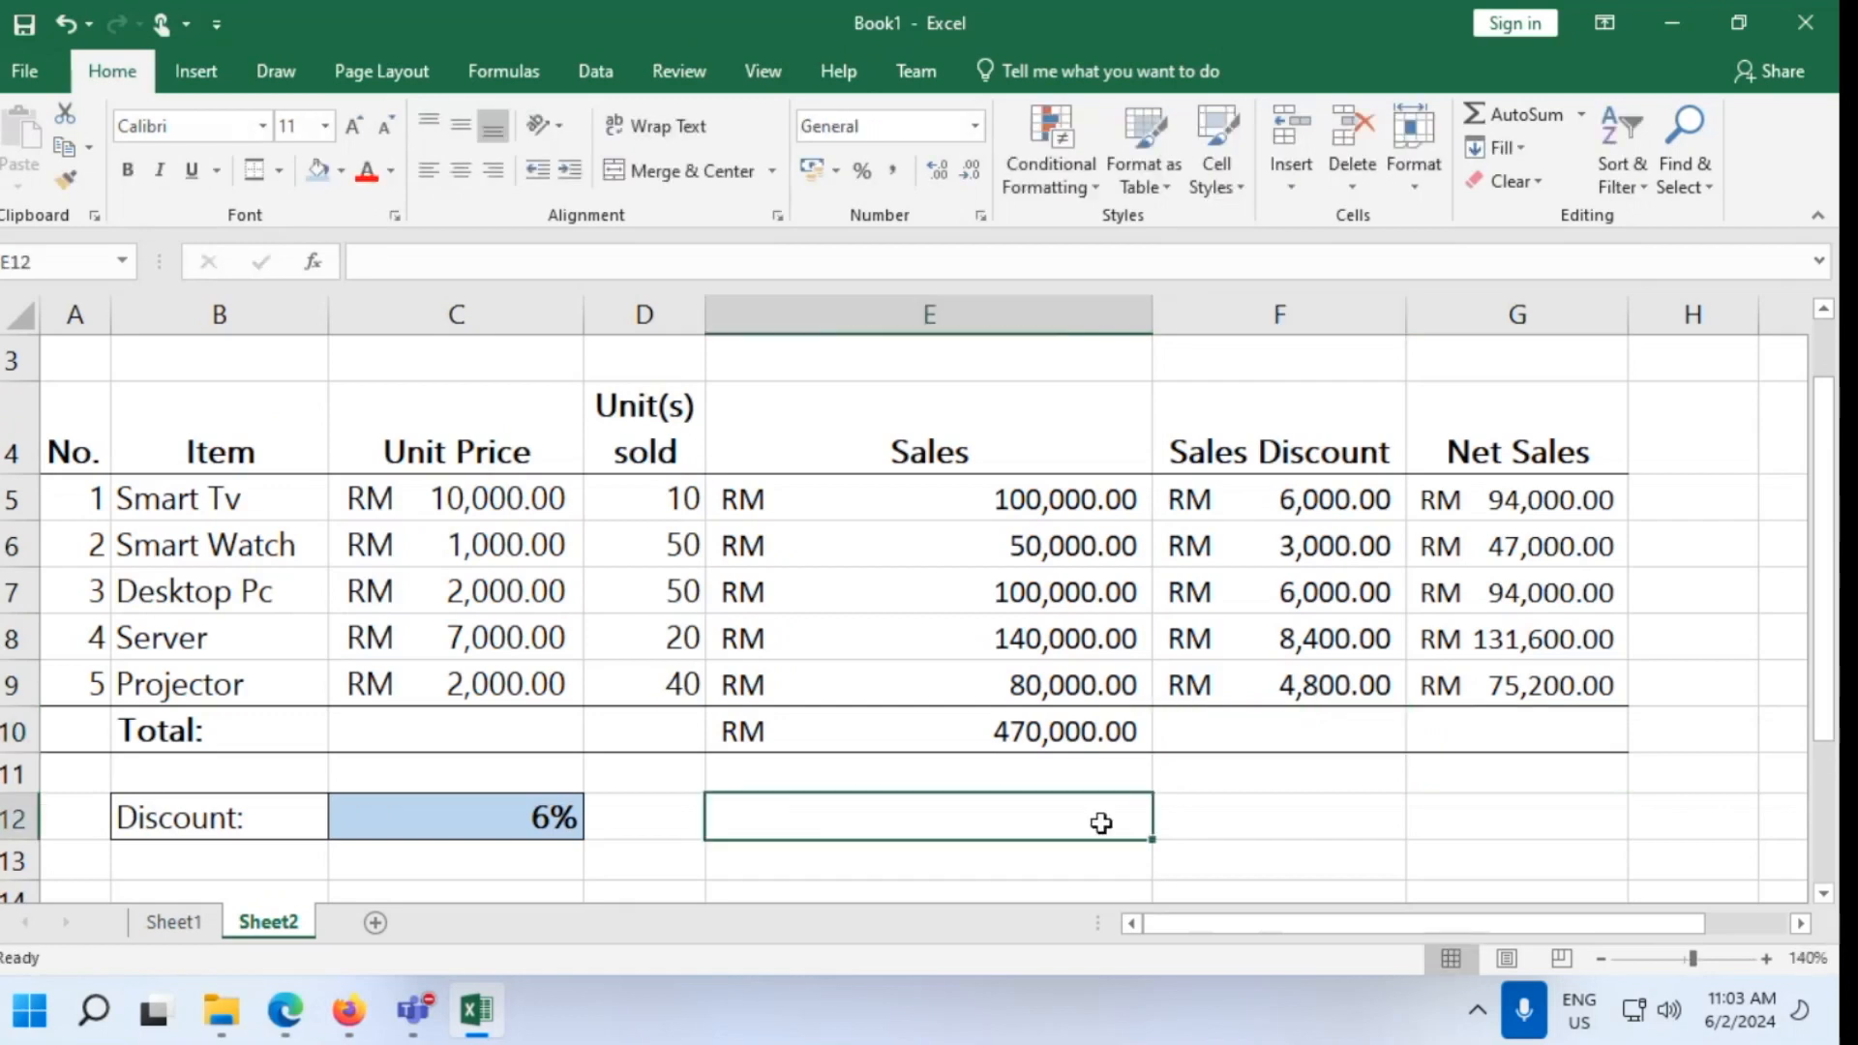
Fill the SUM formula from E10 across to F10 and G10 and check both copied formulas
{"action": "left_click", "coordinate": [1052, 741]}
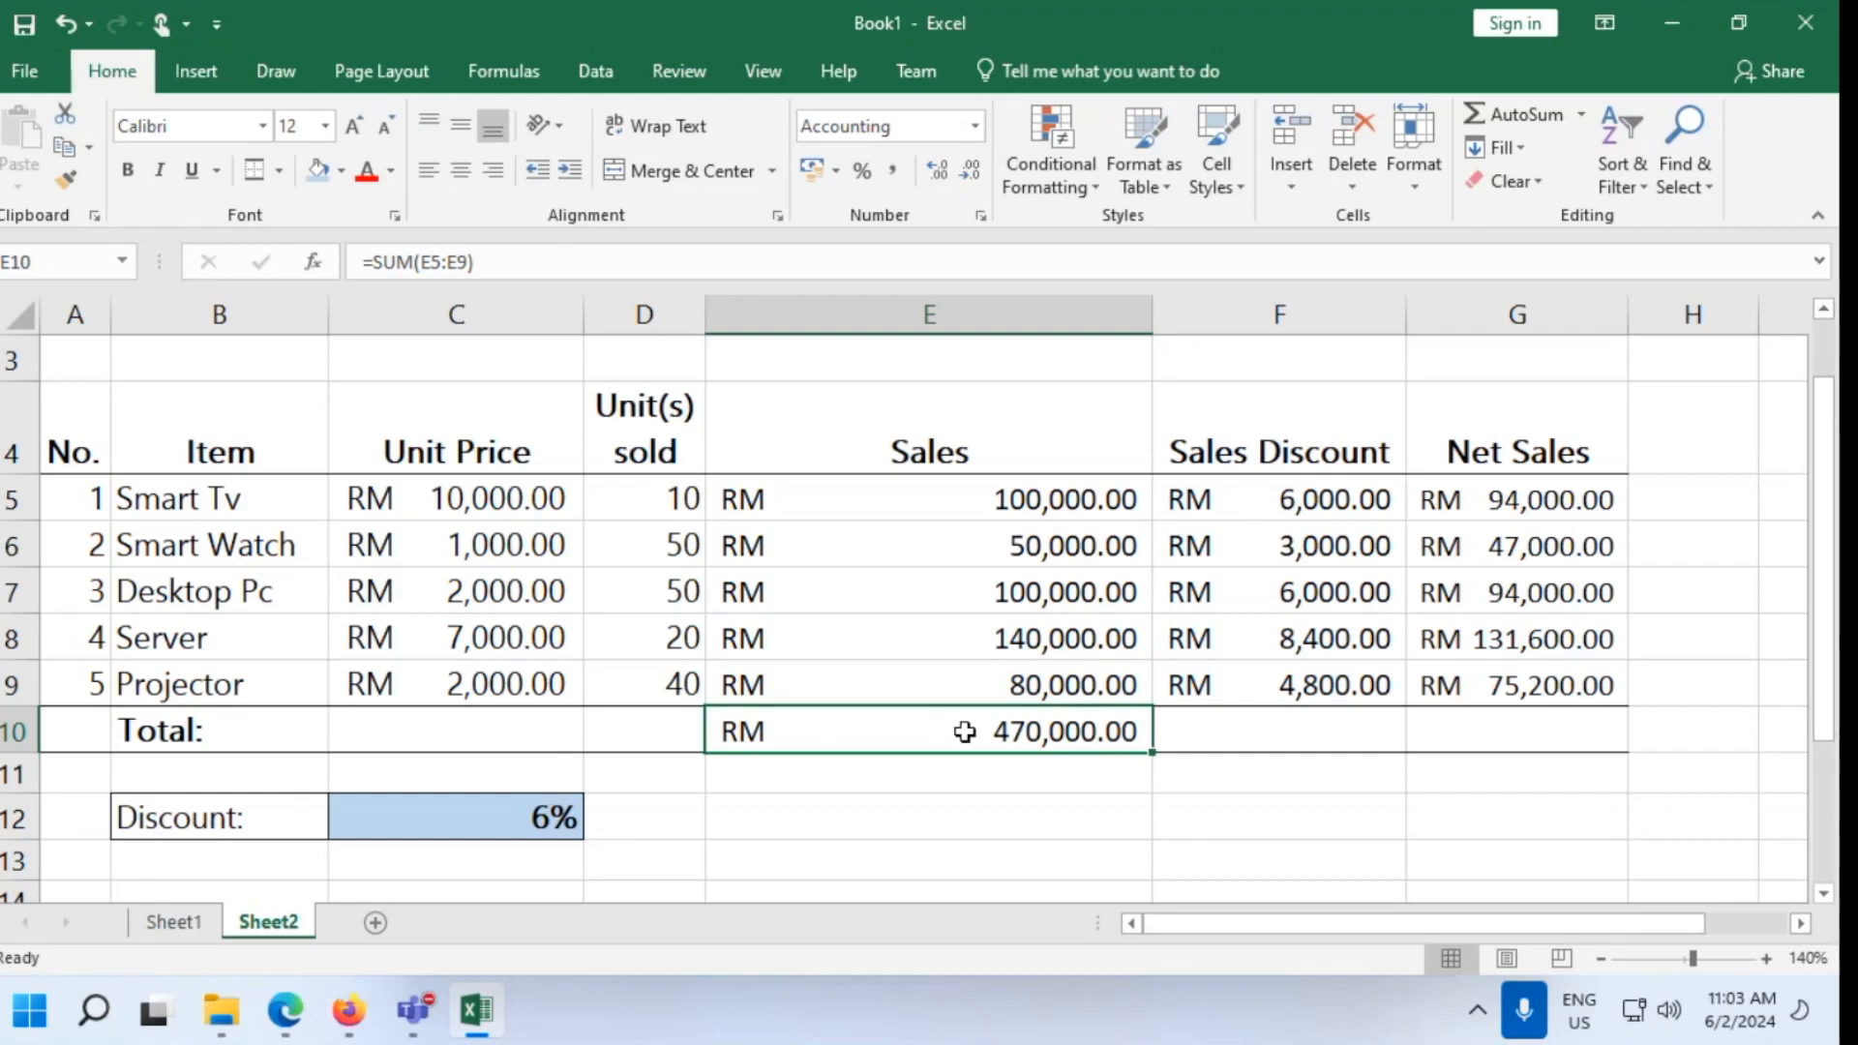
{"action": "left_click", "coordinate": [1158, 757]}
{"action": "left_click", "coordinate": [1128, 743]}
{"action": "left_click_drag", "start_coordinate": [1152, 753], "coordinate": [1535, 751]}
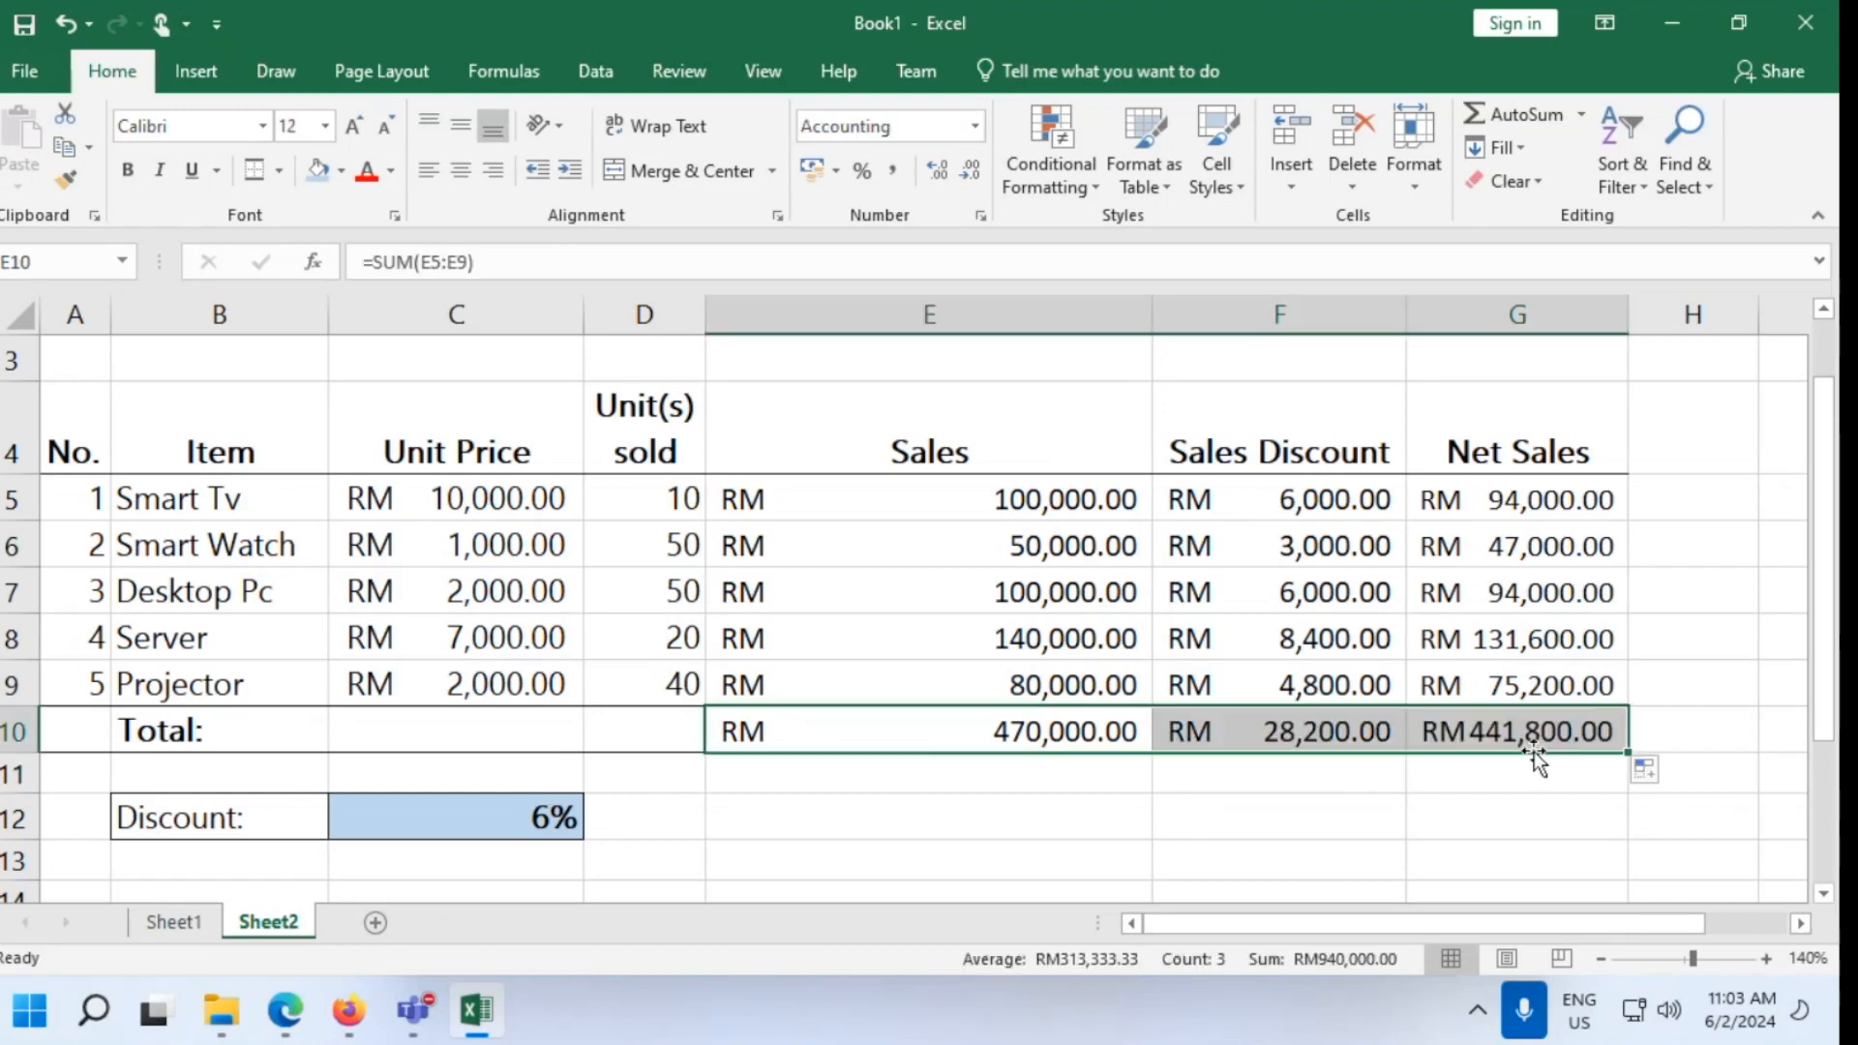
{"action": "left_click", "coordinate": [1334, 796]}
{"action": "left_click", "coordinate": [1320, 747]}
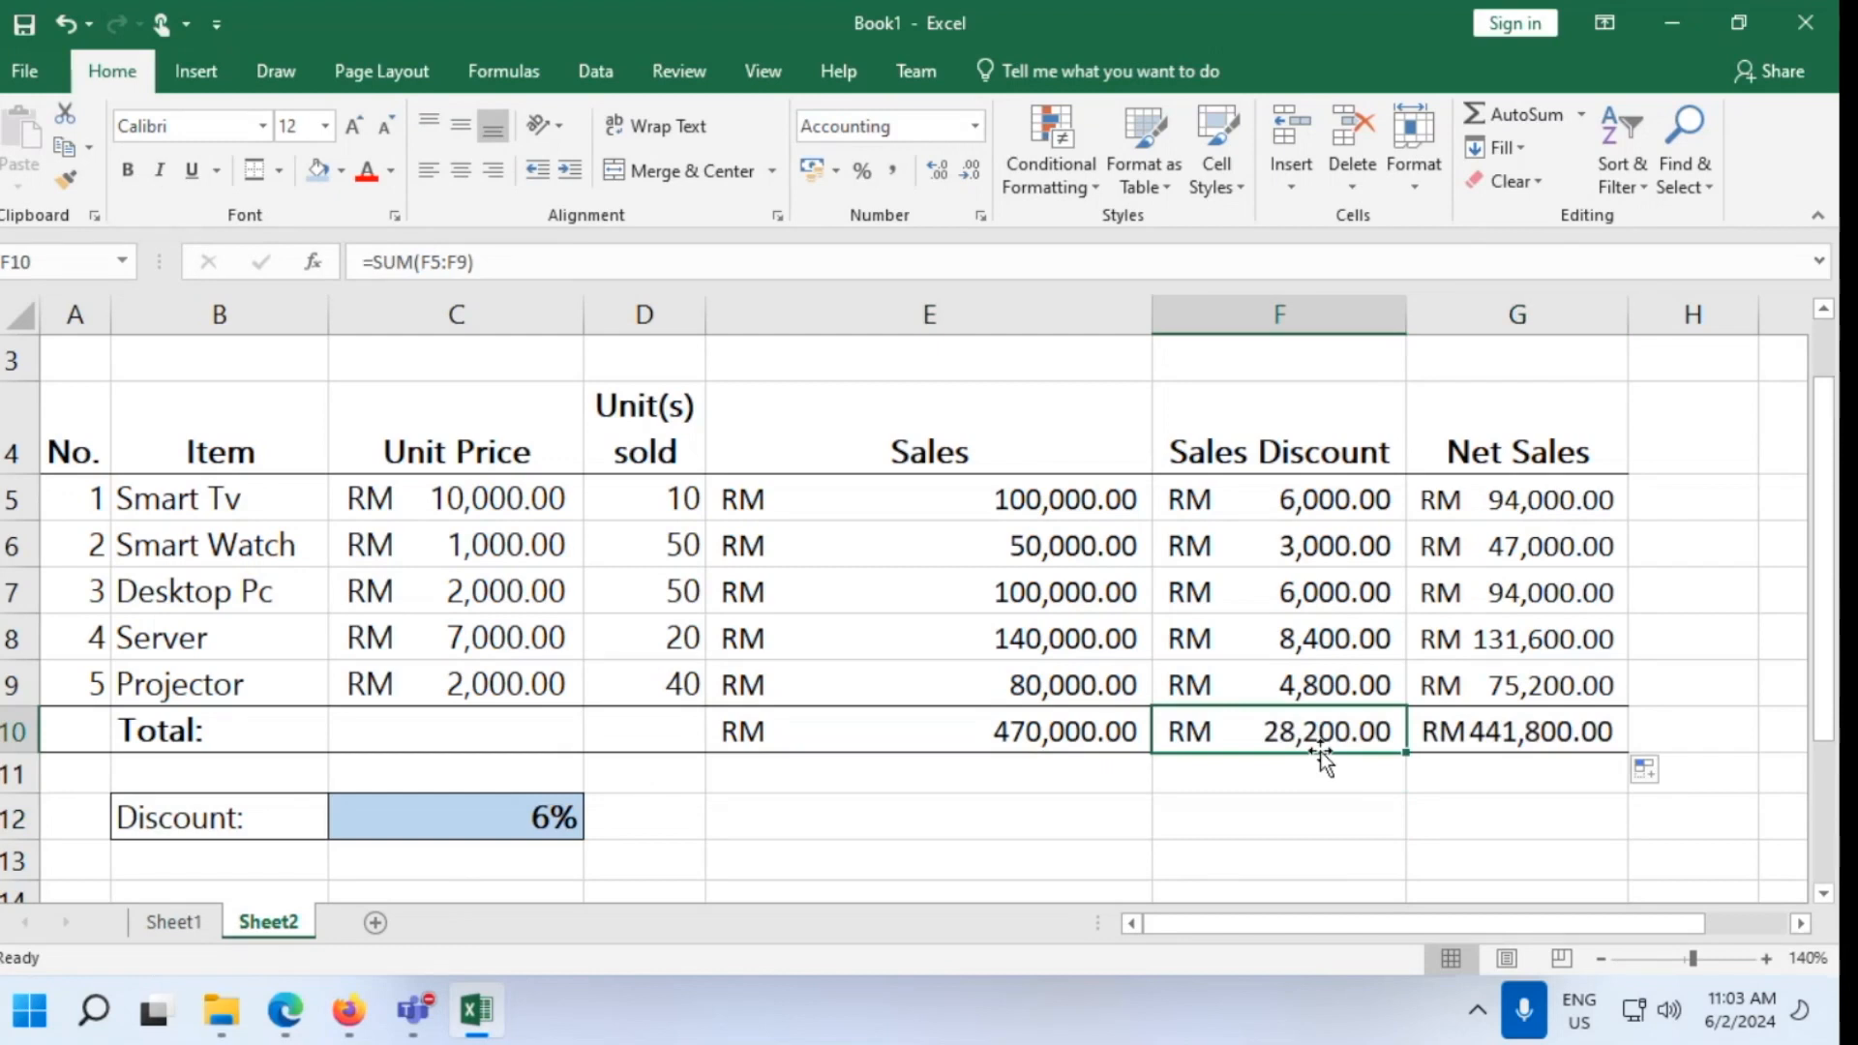
{"action": "left_click", "coordinate": [1462, 734]}
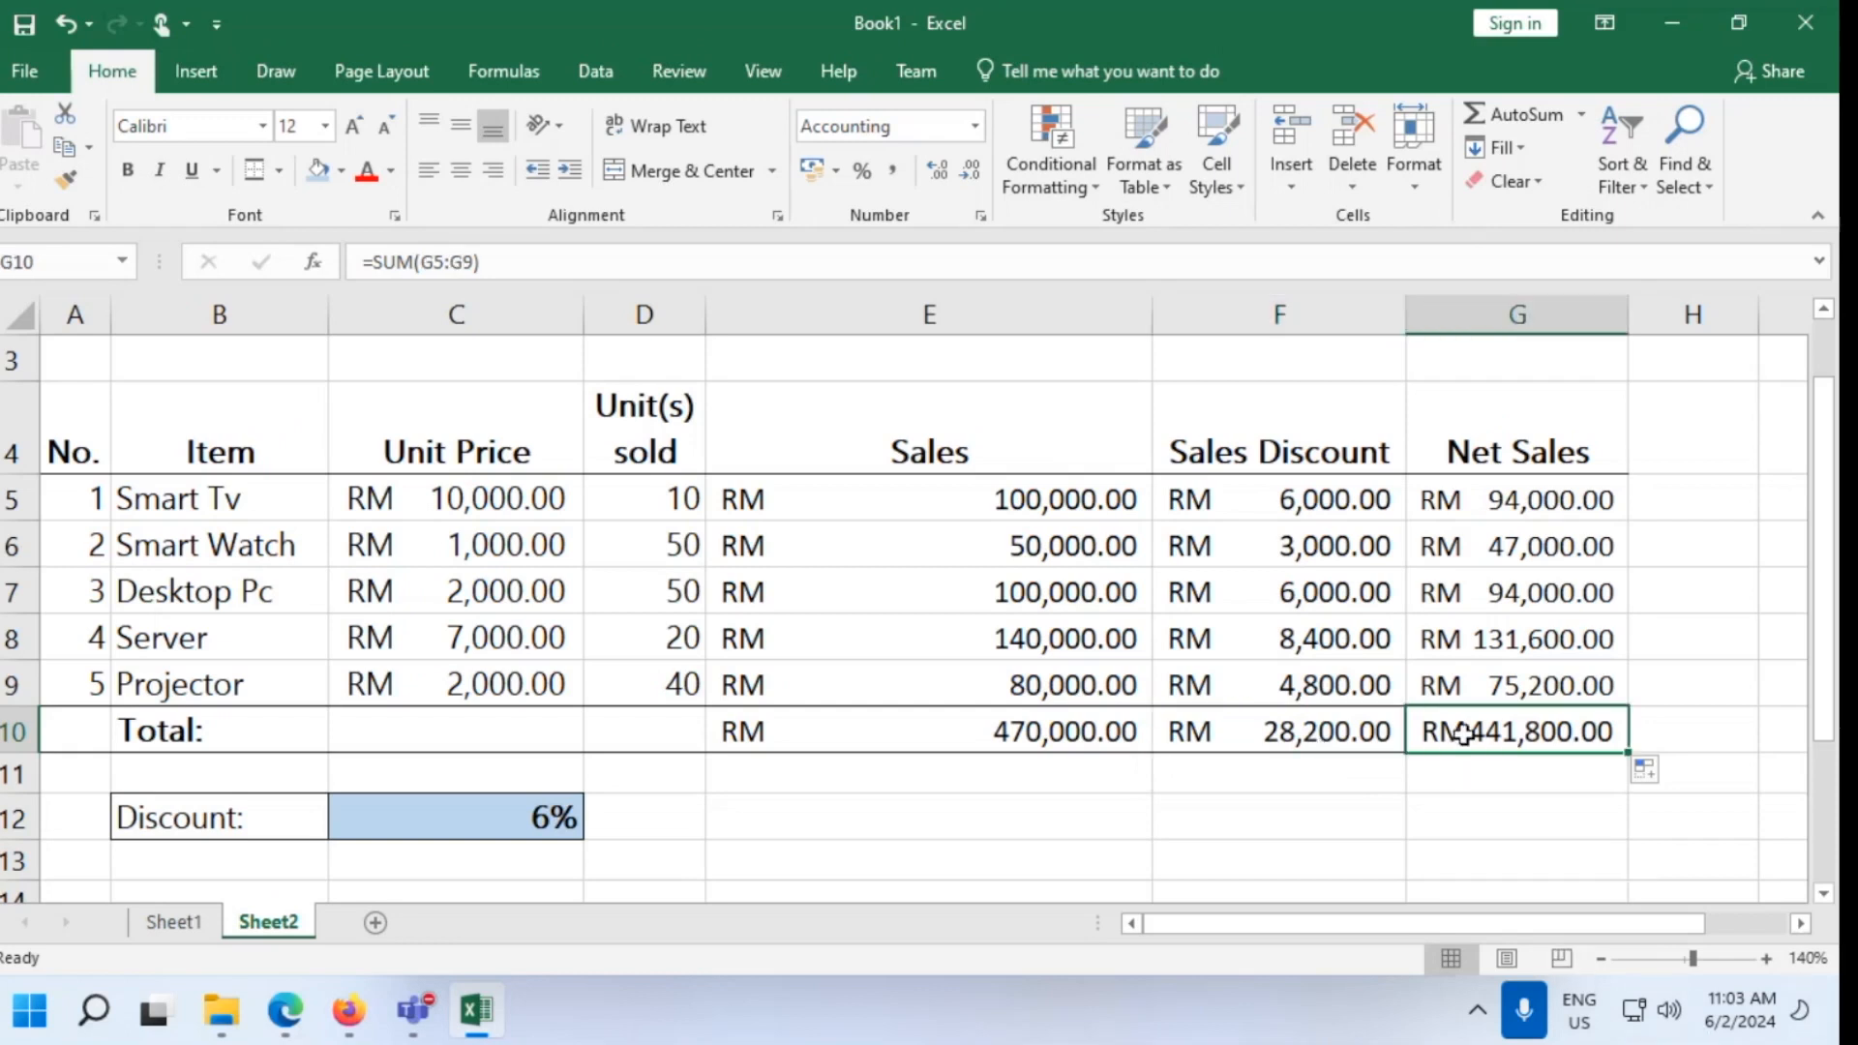
Repeat the fill of E10's SUM formula across to G10 and review the sales discount and net sales total formulas
{"action": "left_click", "coordinate": [979, 747]}
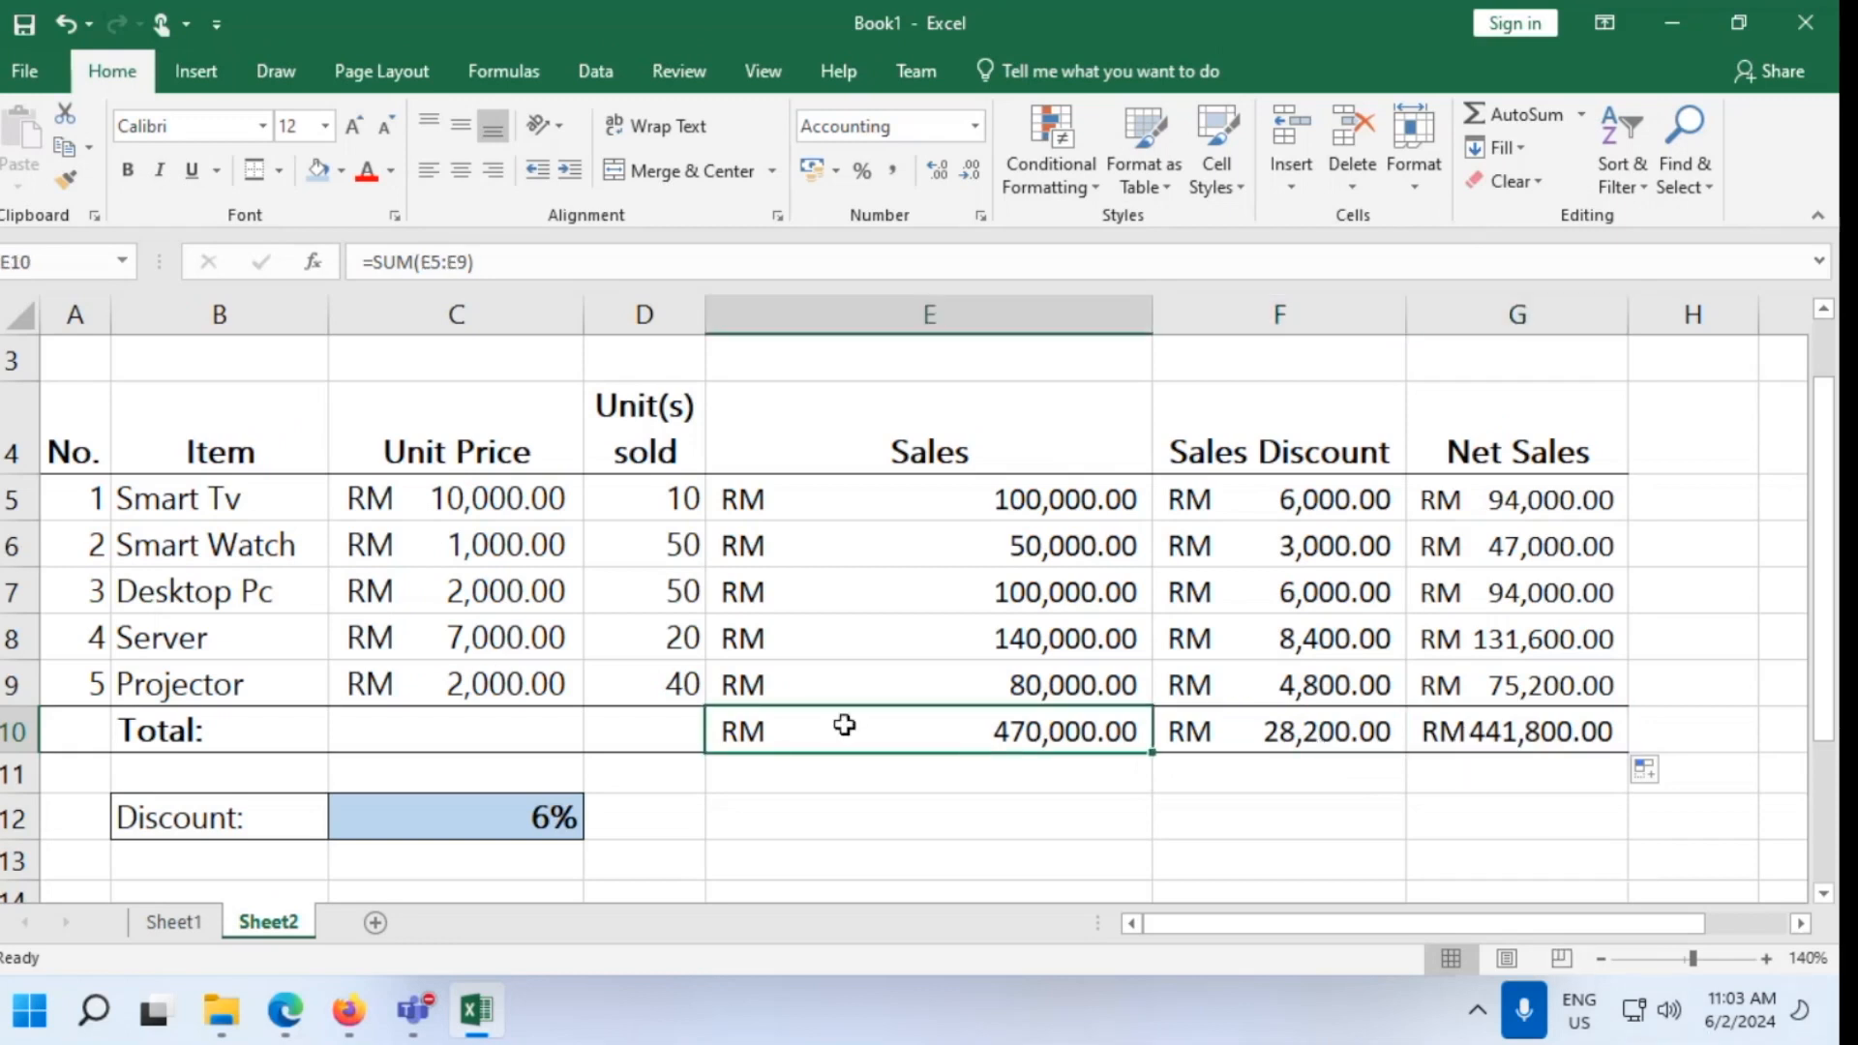
{"action": "left_click_drag", "start_coordinate": [1154, 753], "coordinate": [1646, 727]}
{"action": "left_click", "coordinate": [1319, 728]}
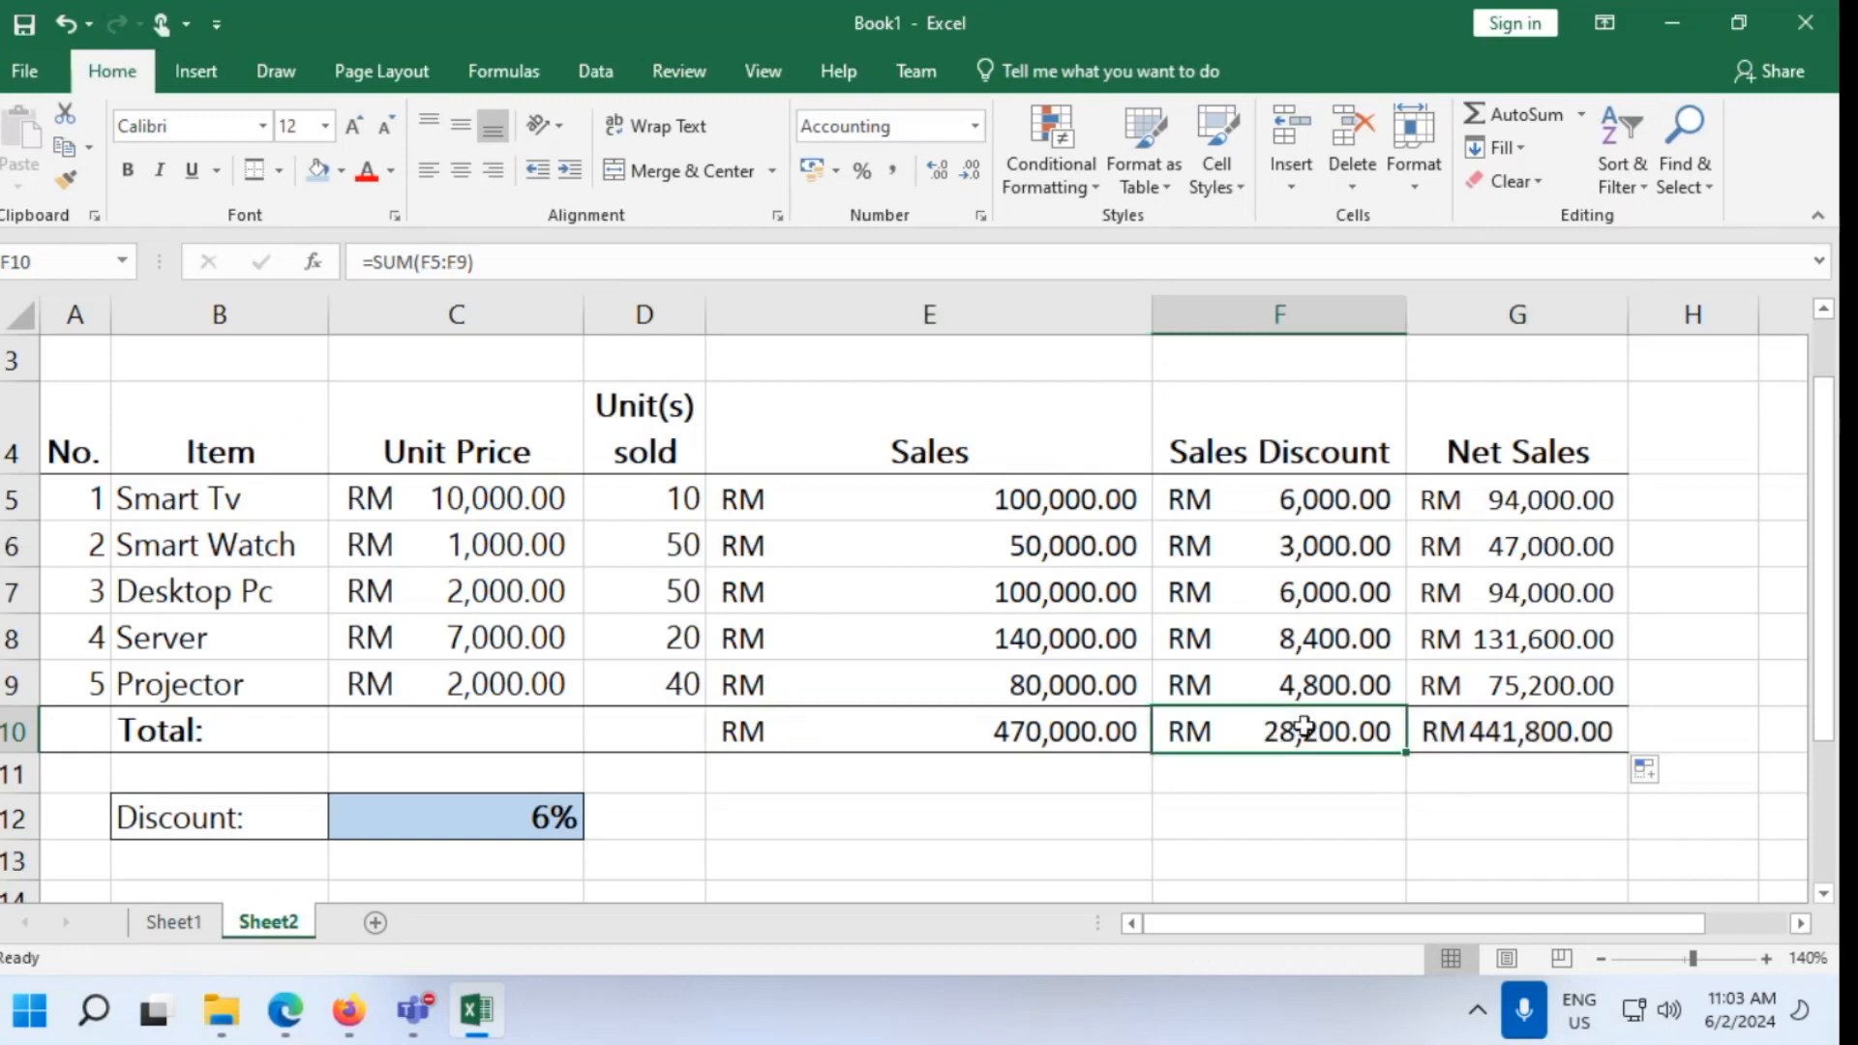
{"action": "left_click", "coordinate": [1575, 733]}
{"action": "left_click", "coordinate": [1321, 739]}
{"action": "left_click", "coordinate": [1463, 724]}
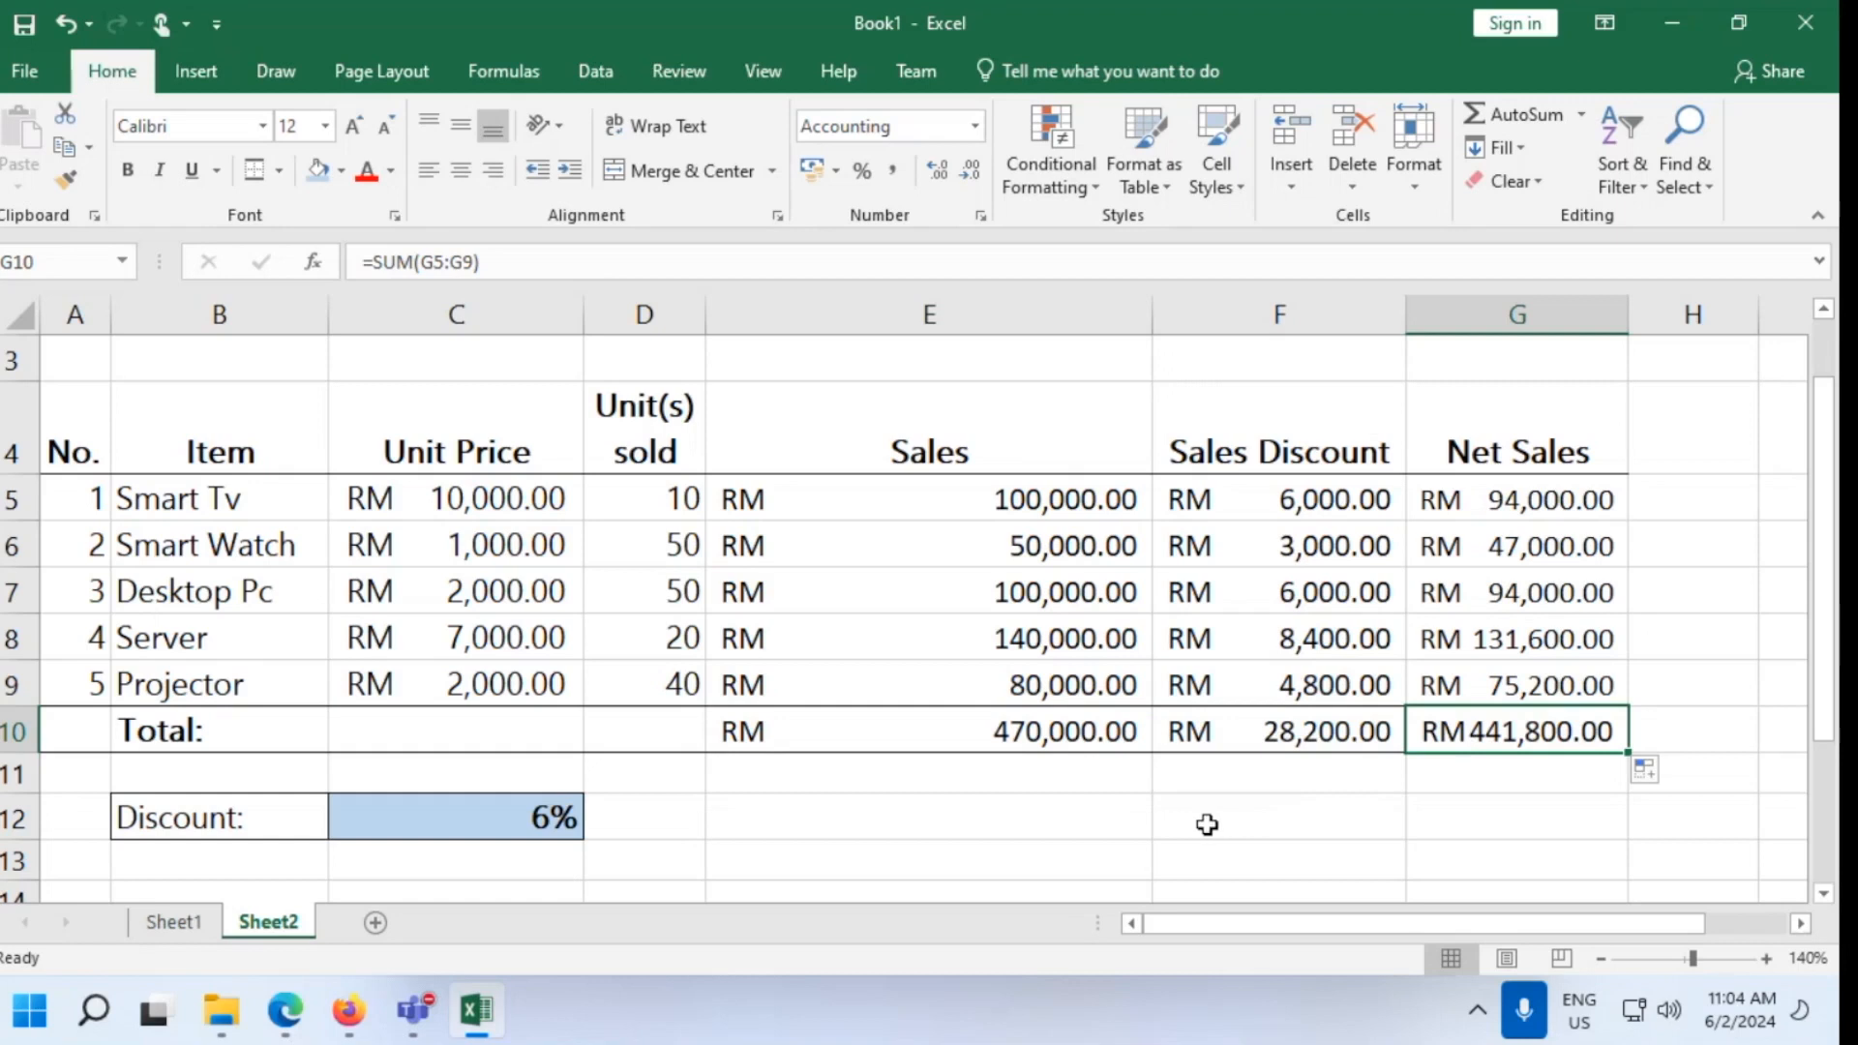
Switch to the PDF guide in Edge and examine the MAX and MIN exercise and the sample table's Remarks column
{"action": "left_click", "coordinate": [1207, 824]}
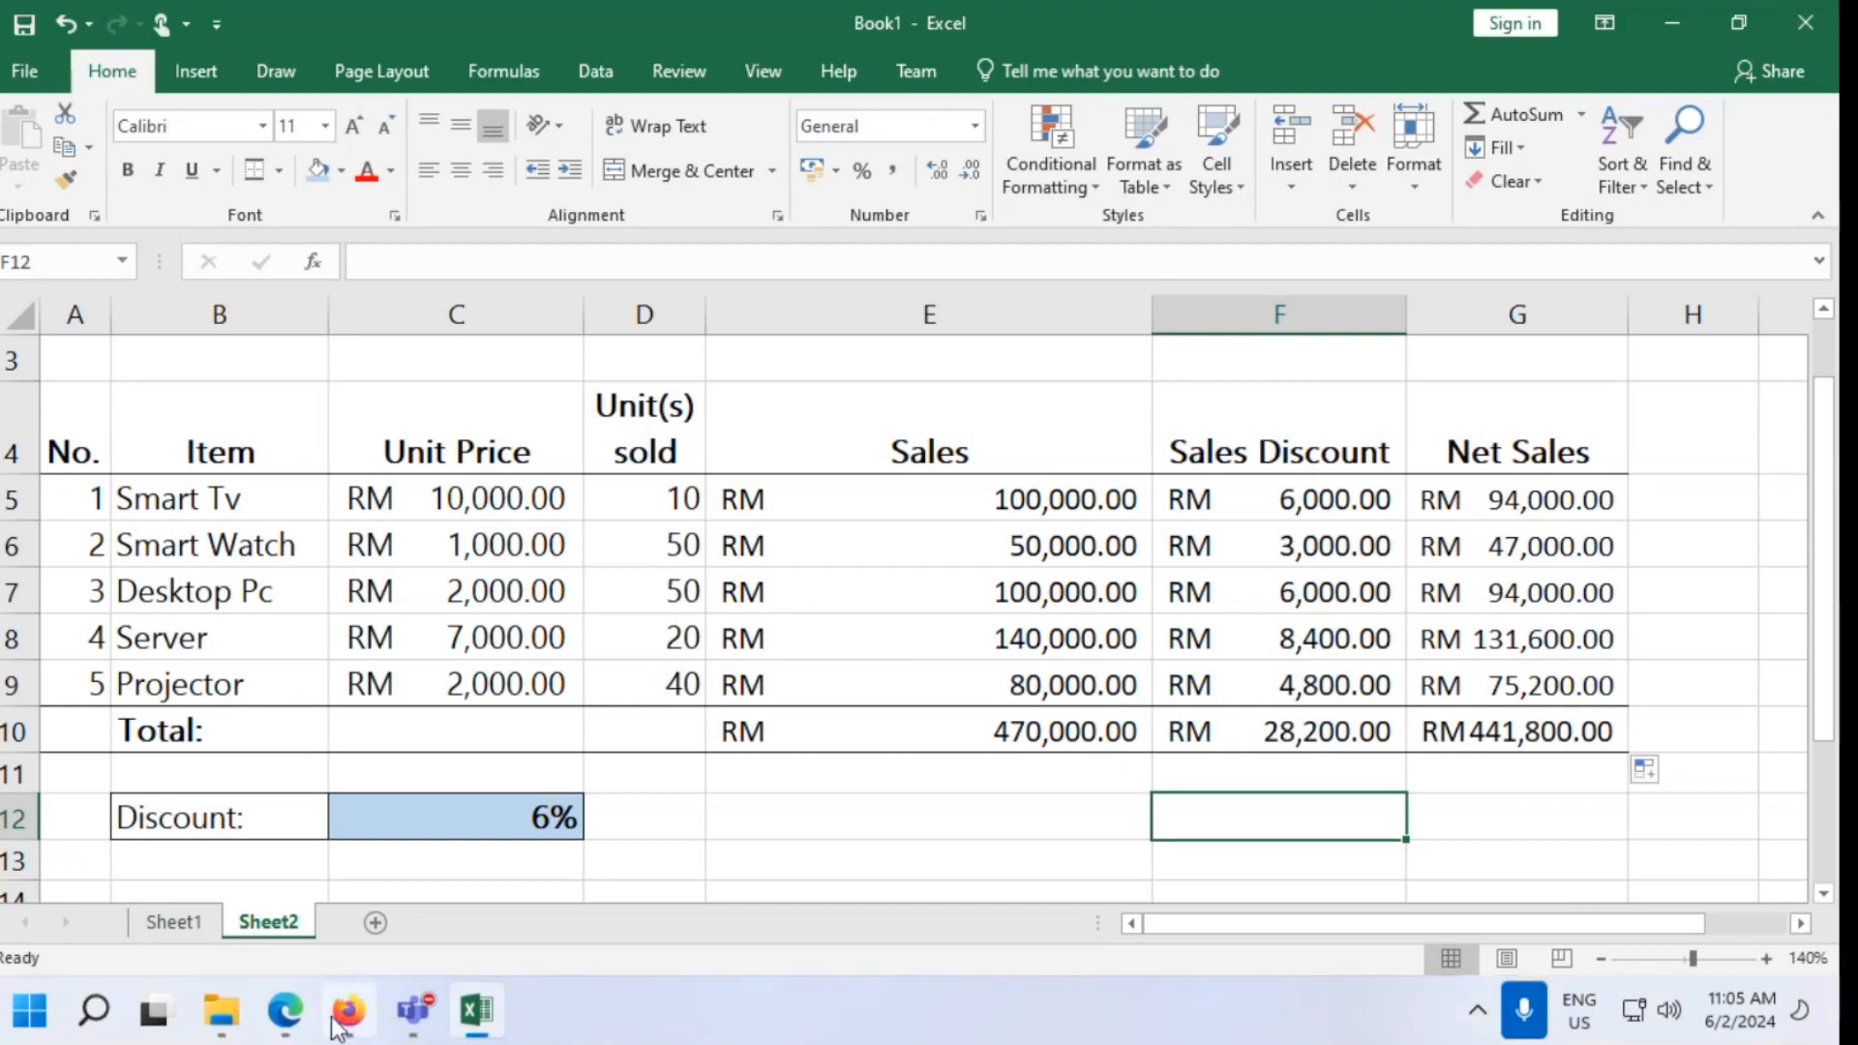
{"action": "left_click", "coordinate": [285, 1010]}
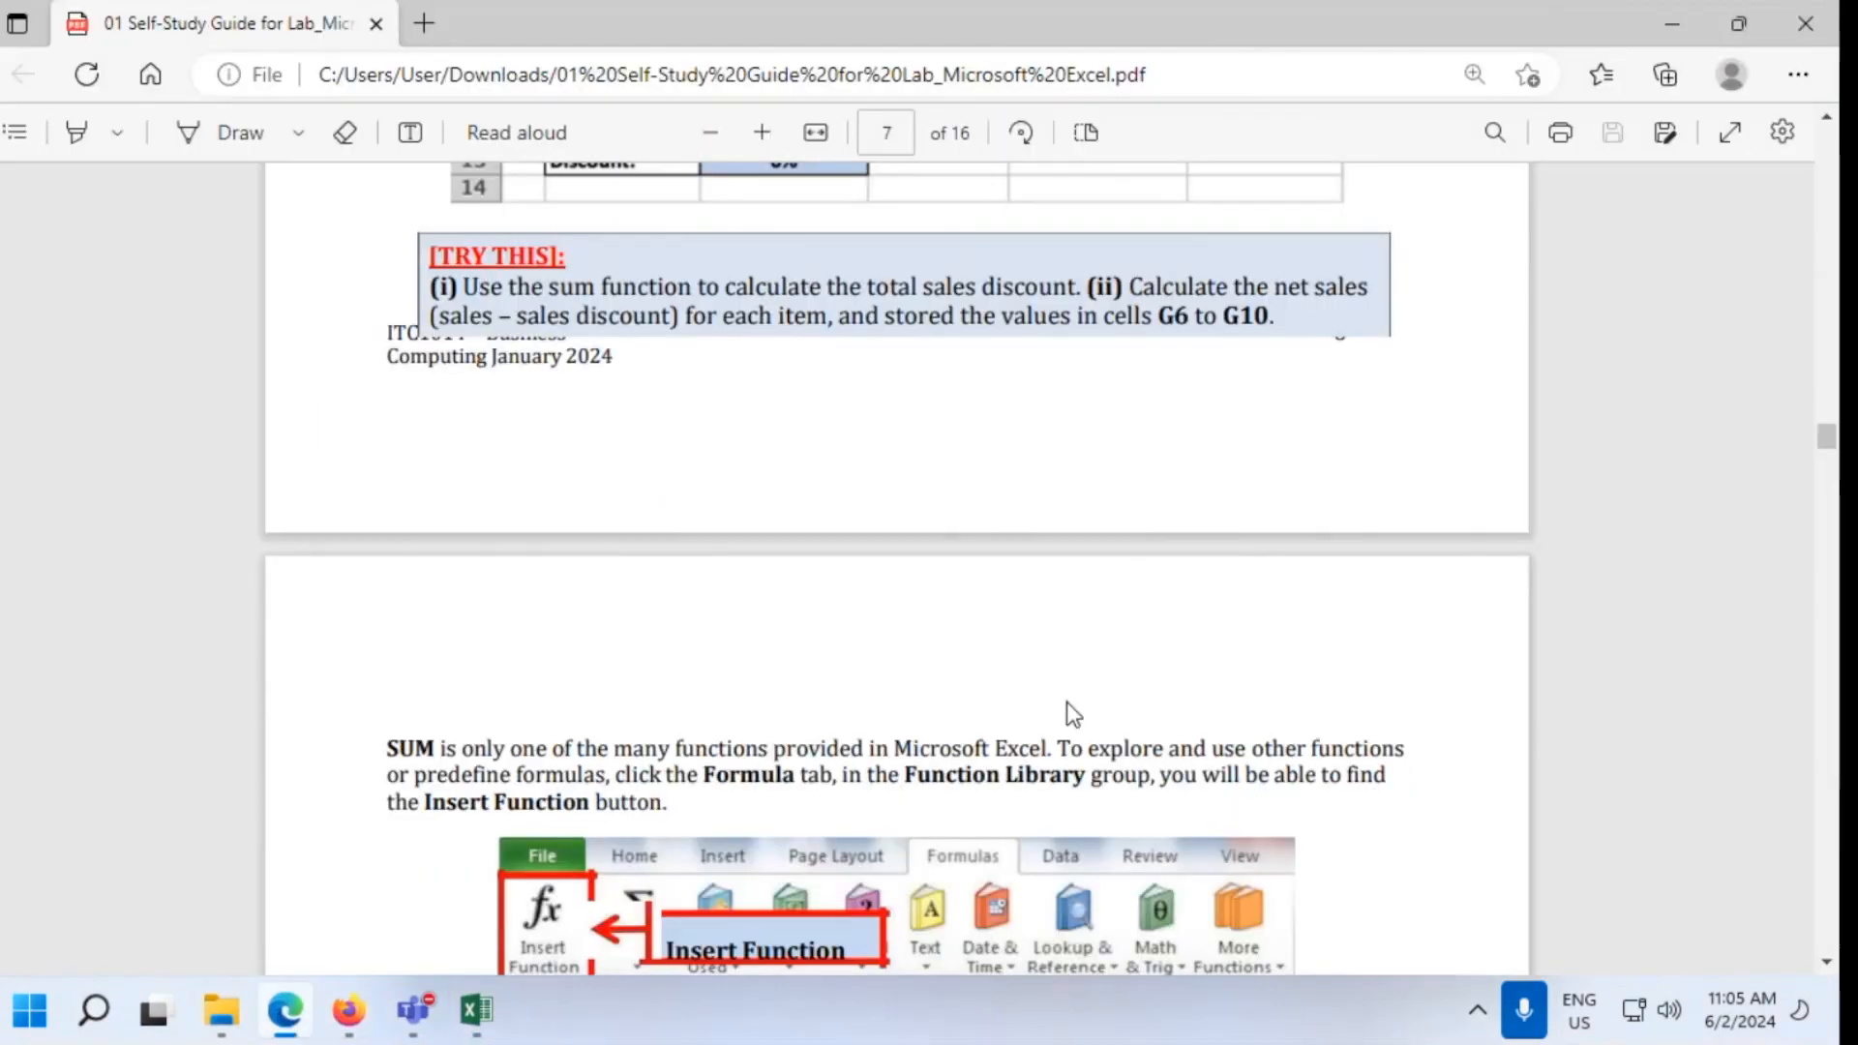
{"action": "scroll", "coordinate": [1070, 710], "scroll_direction": "down", "scroll_amount": 9}
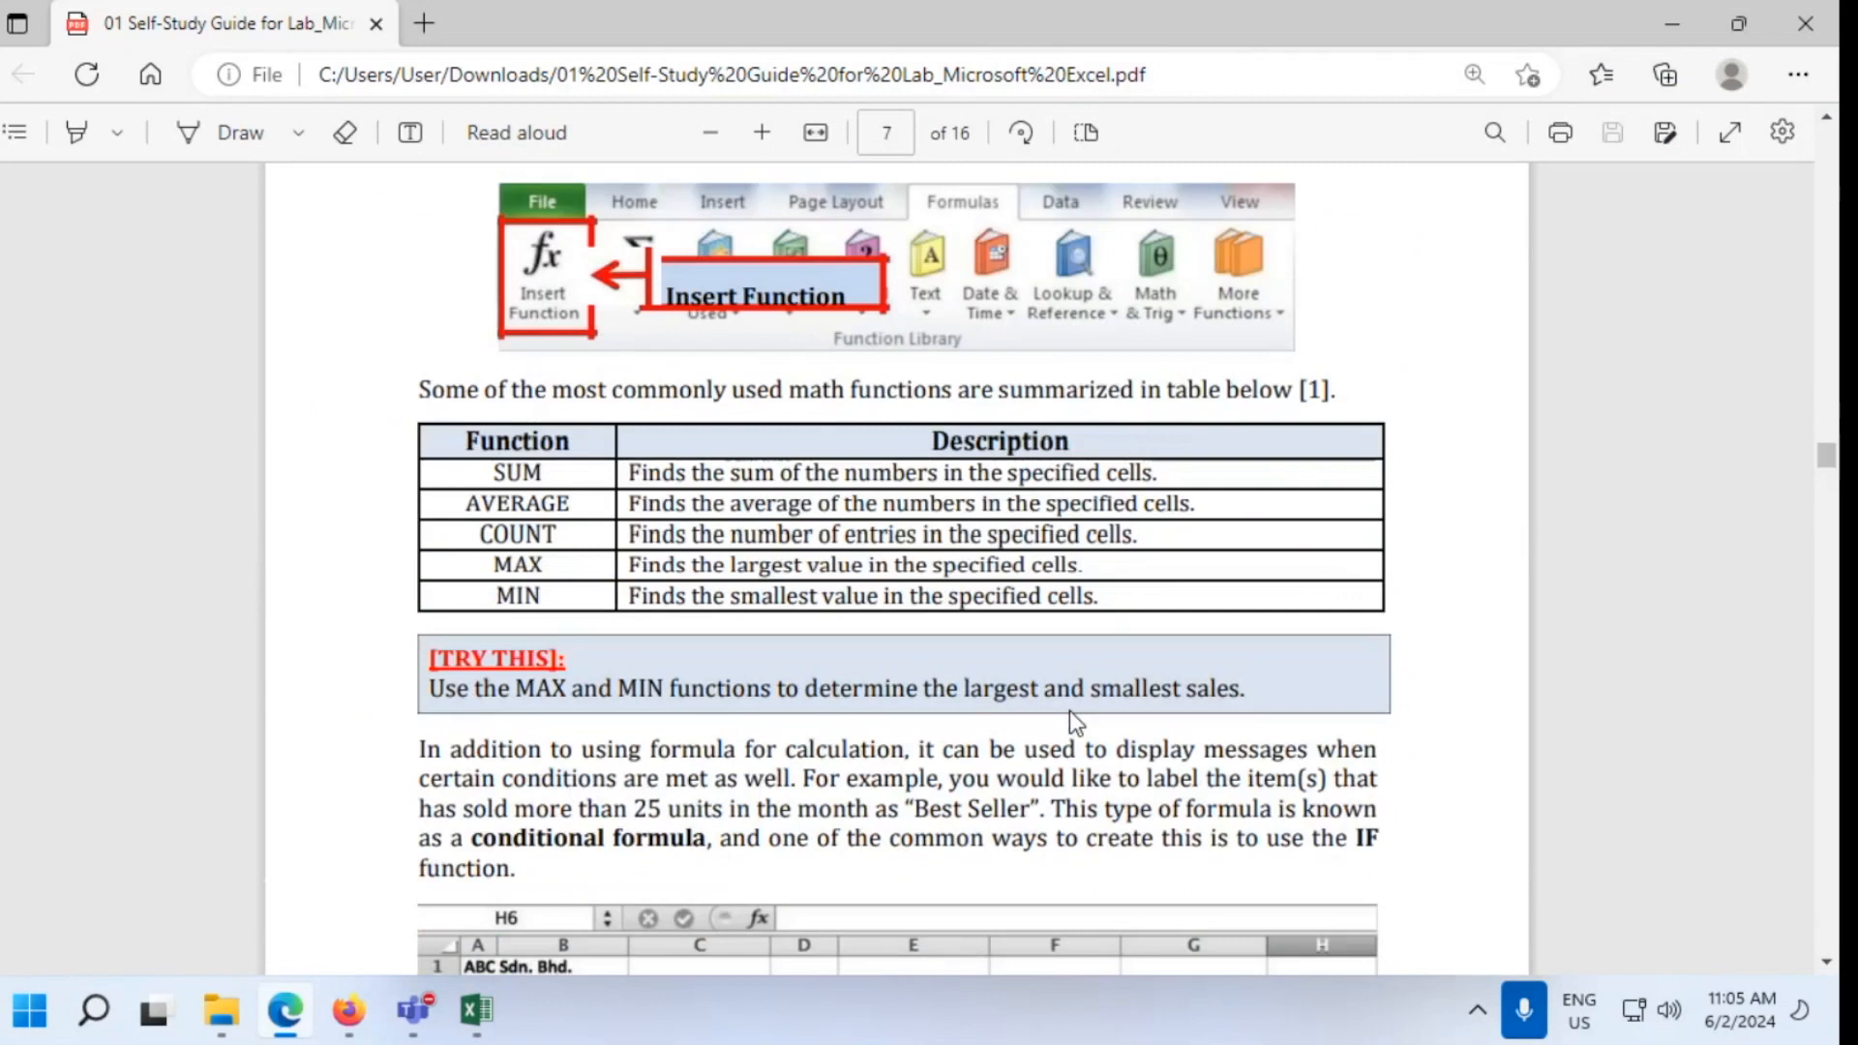
{"action": "scroll", "coordinate": [1148, 703], "scroll_direction": "down", "scroll_amount": 5}
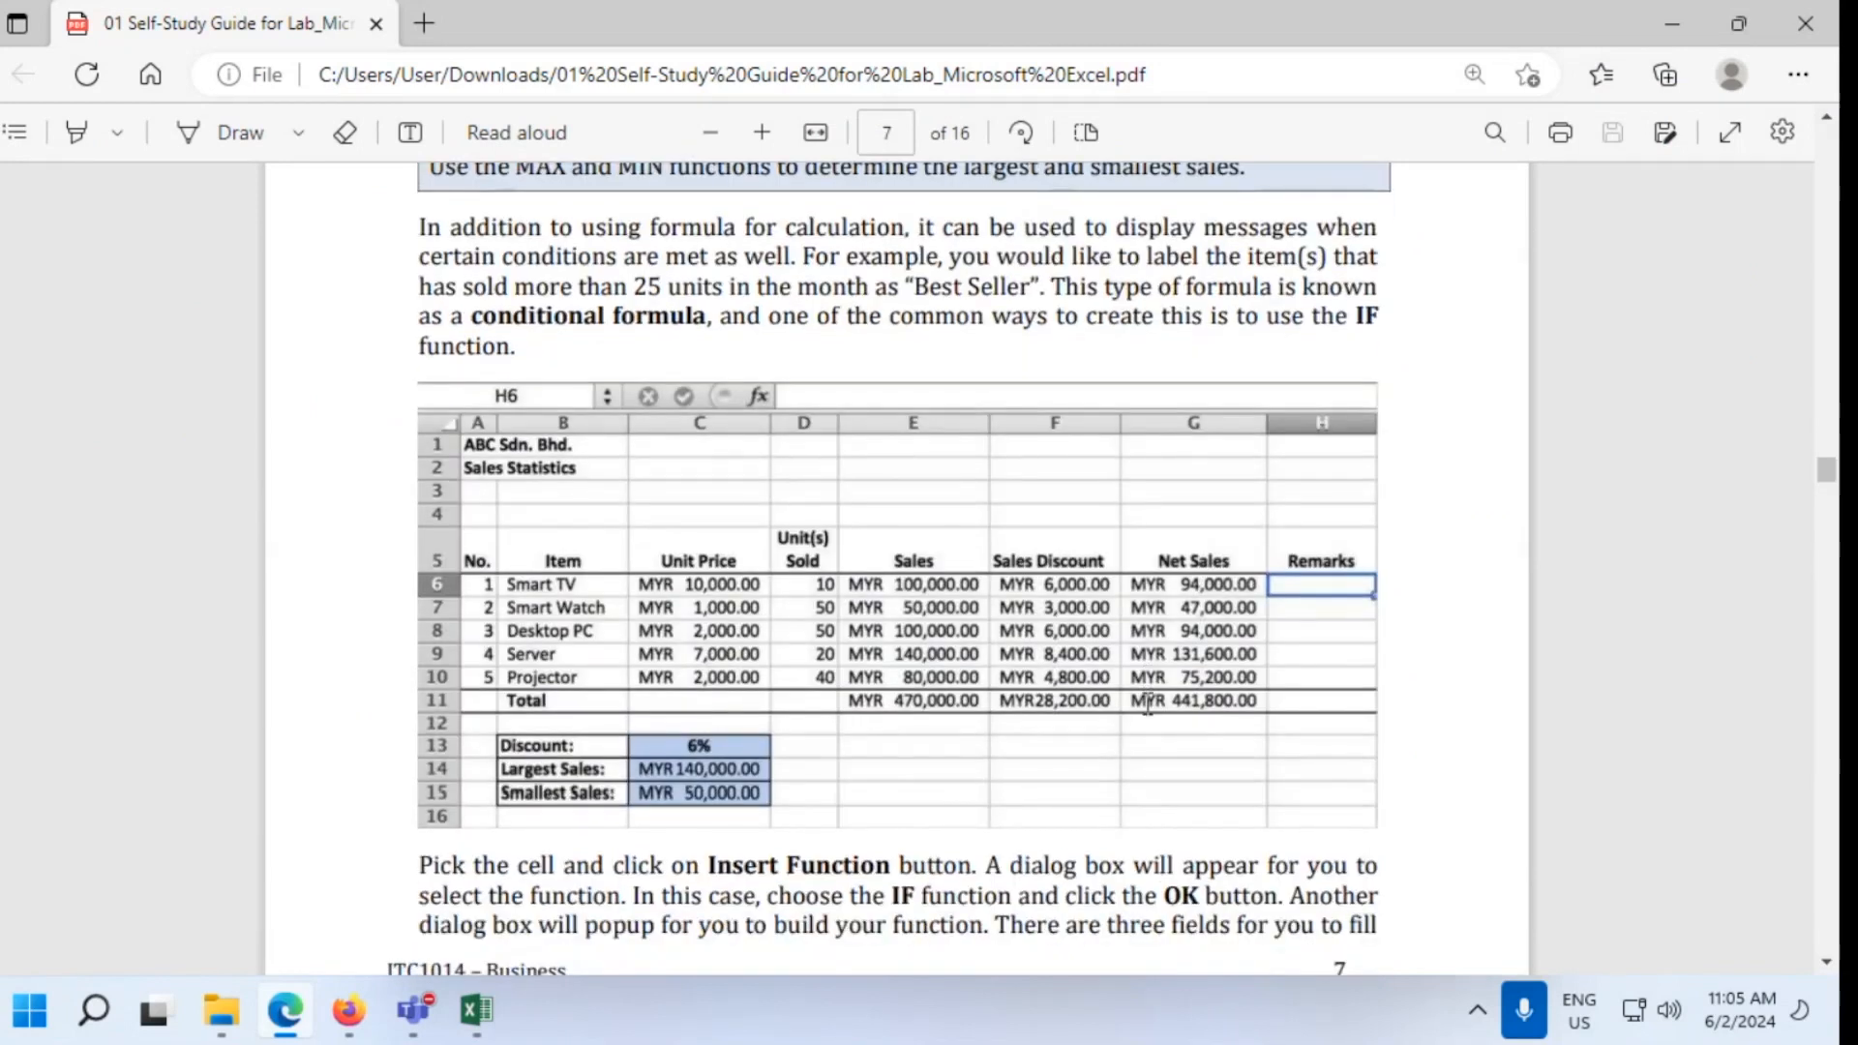
{"action": "scroll", "coordinate": [1148, 704], "scroll_direction": "up", "scroll_amount": 5}
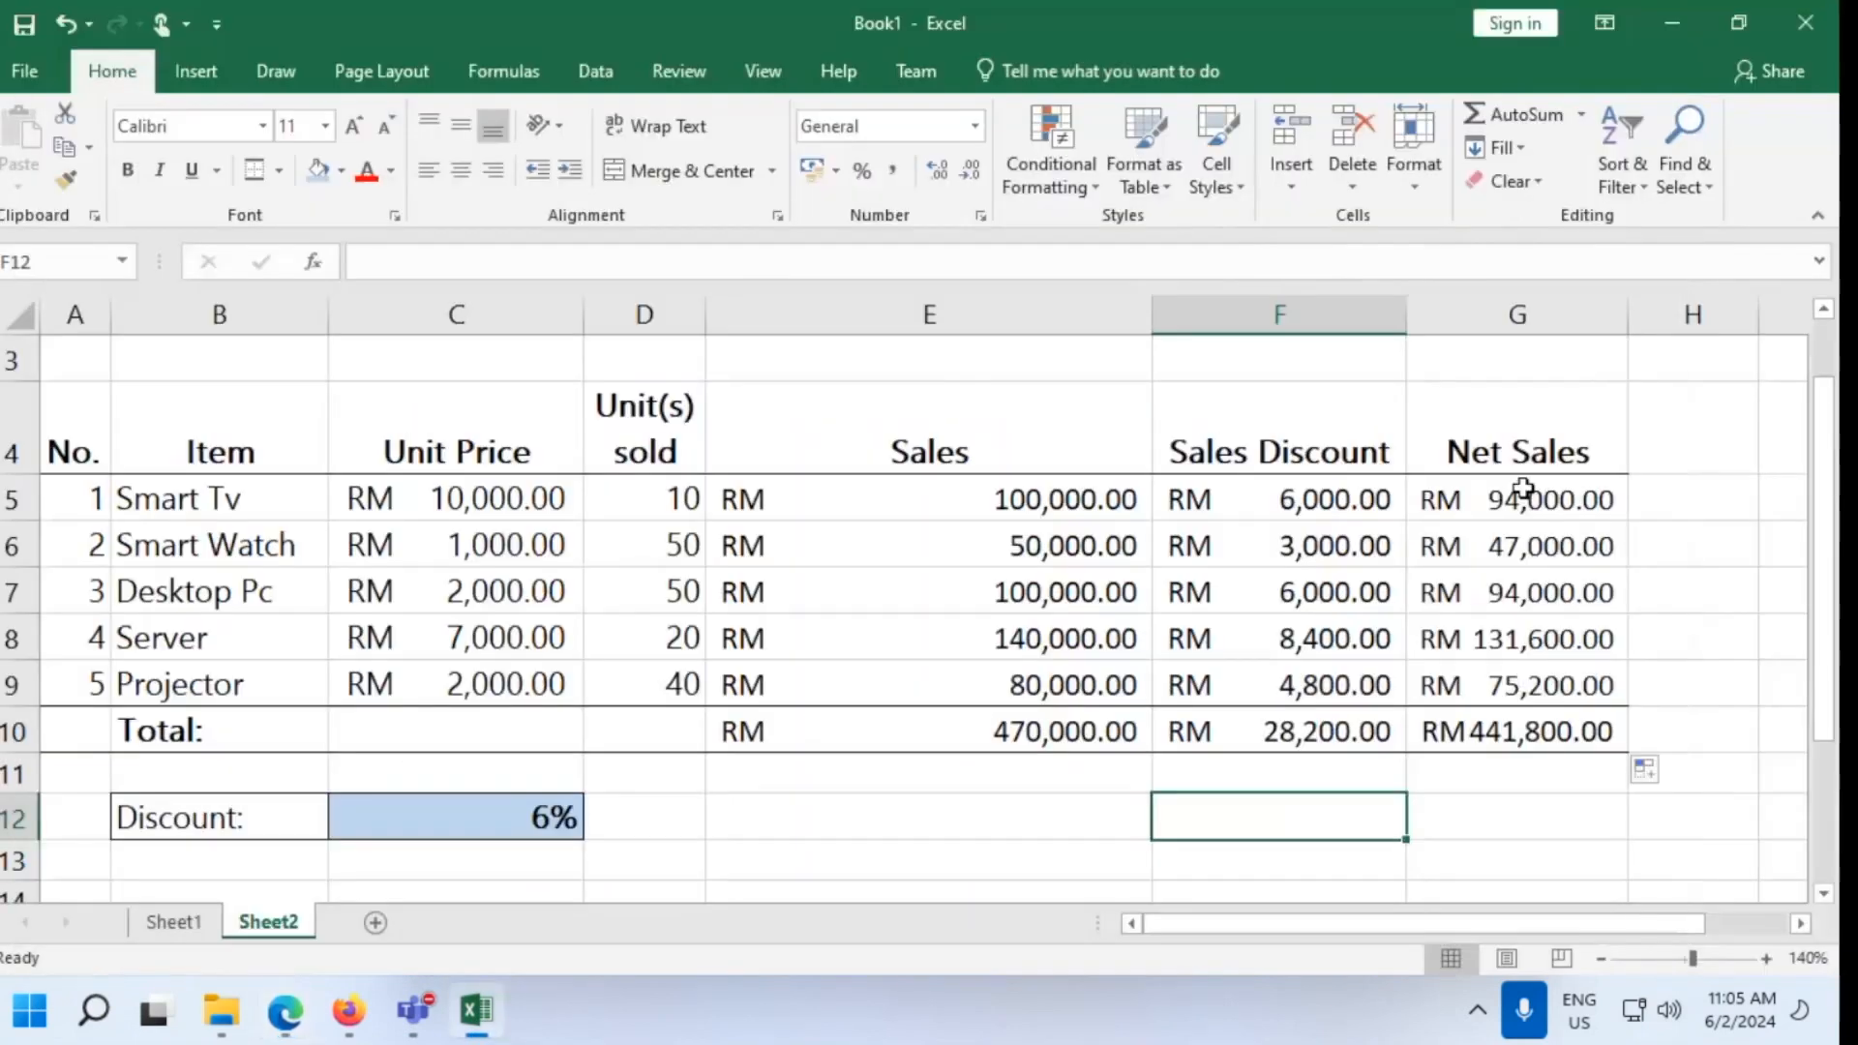
Return to Excel, enter the heading "Remarks" in H4 and auto-fit column H to its contents
{"action": "left_click", "coordinate": [1660, 432]}
{"action": "type", "text": "Remarks"}
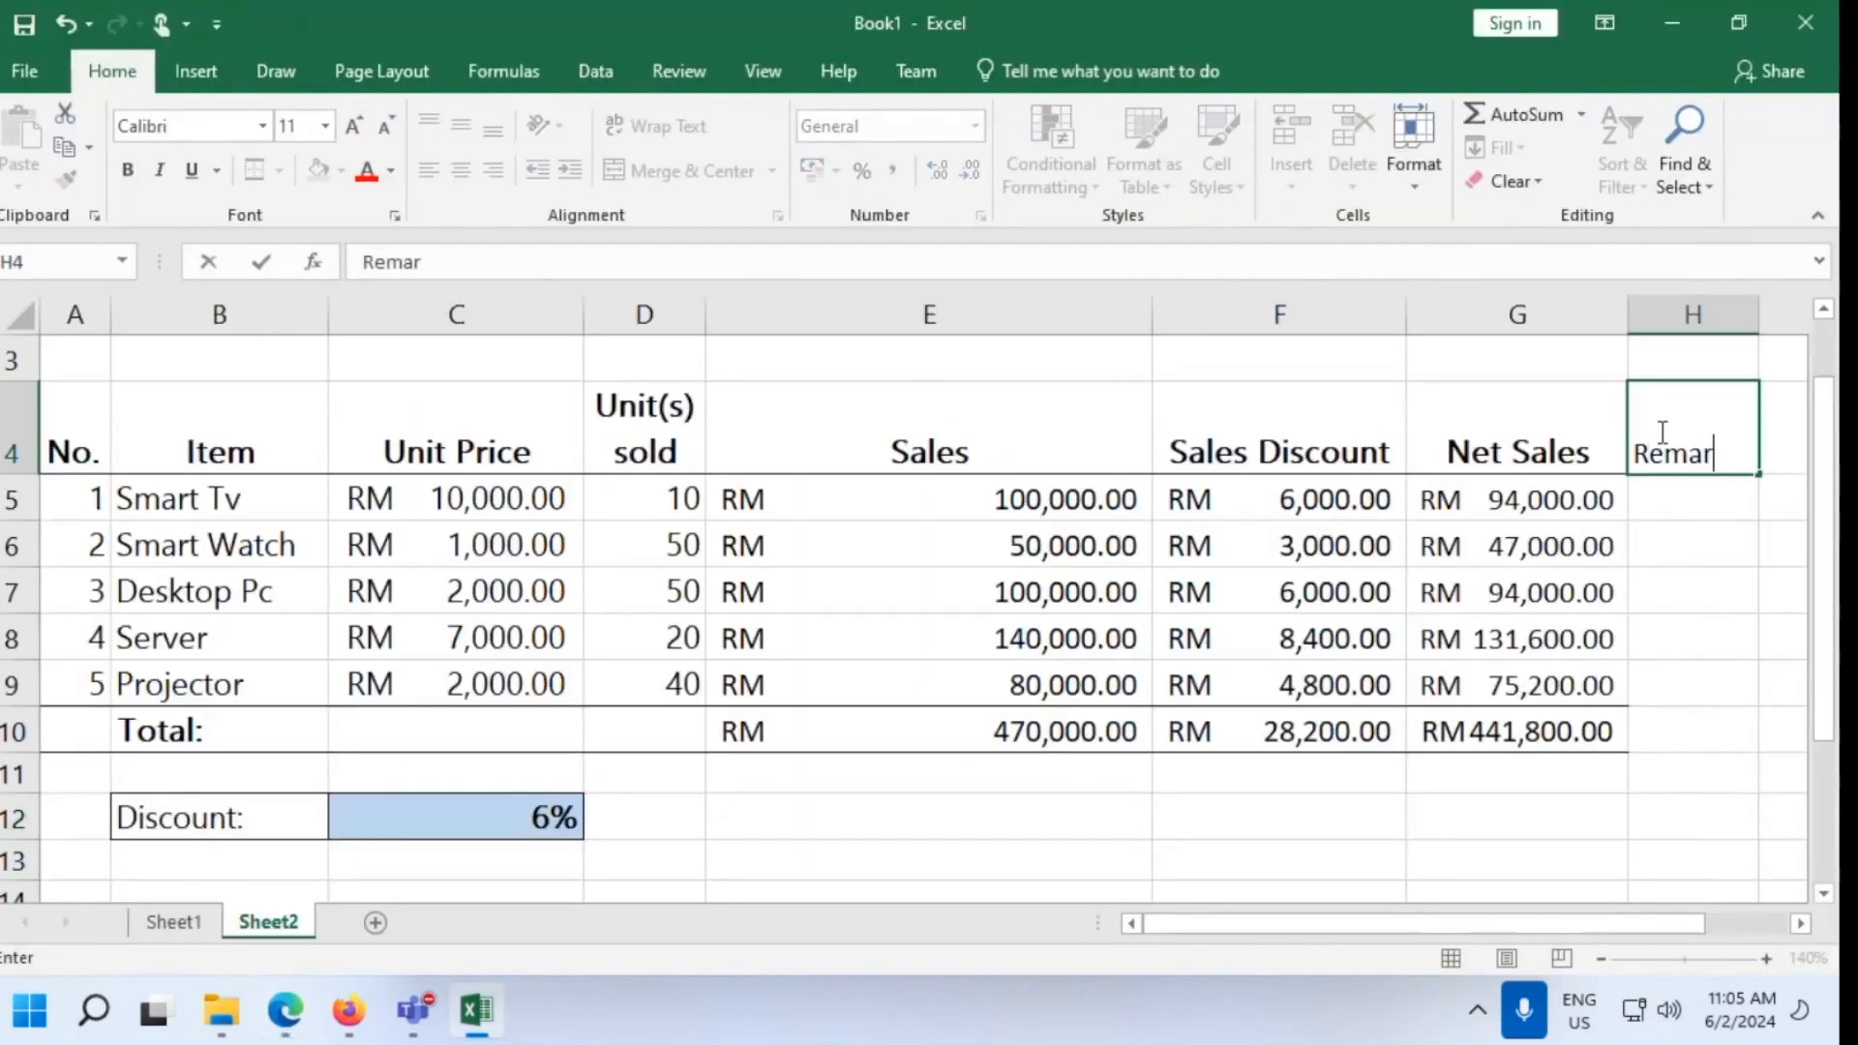
{"action": "key", "text": "Return"}
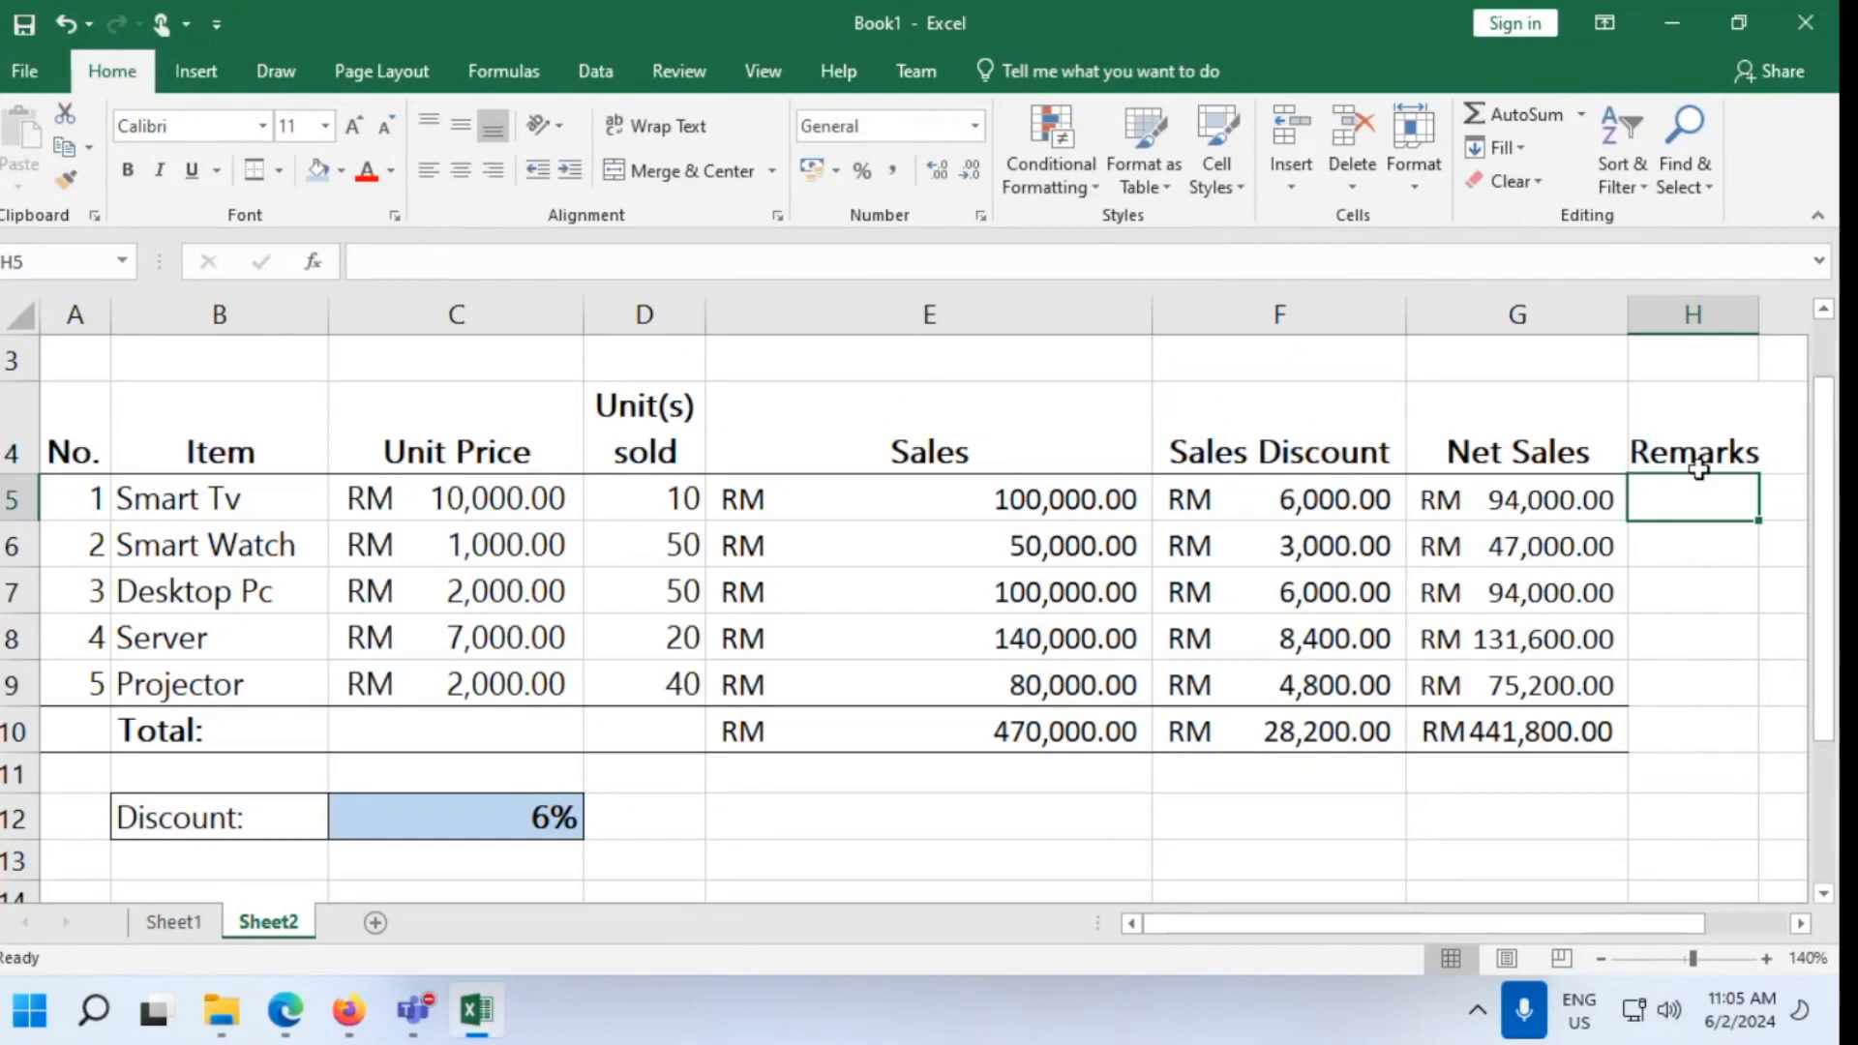
{"action": "double_click", "coordinate": [1760, 314]}
Apply a Bottom Border to the Remarks heading in H4 and a Top and Bottom Border to H10 in the Total row
{"action": "key", "text": "Up"}
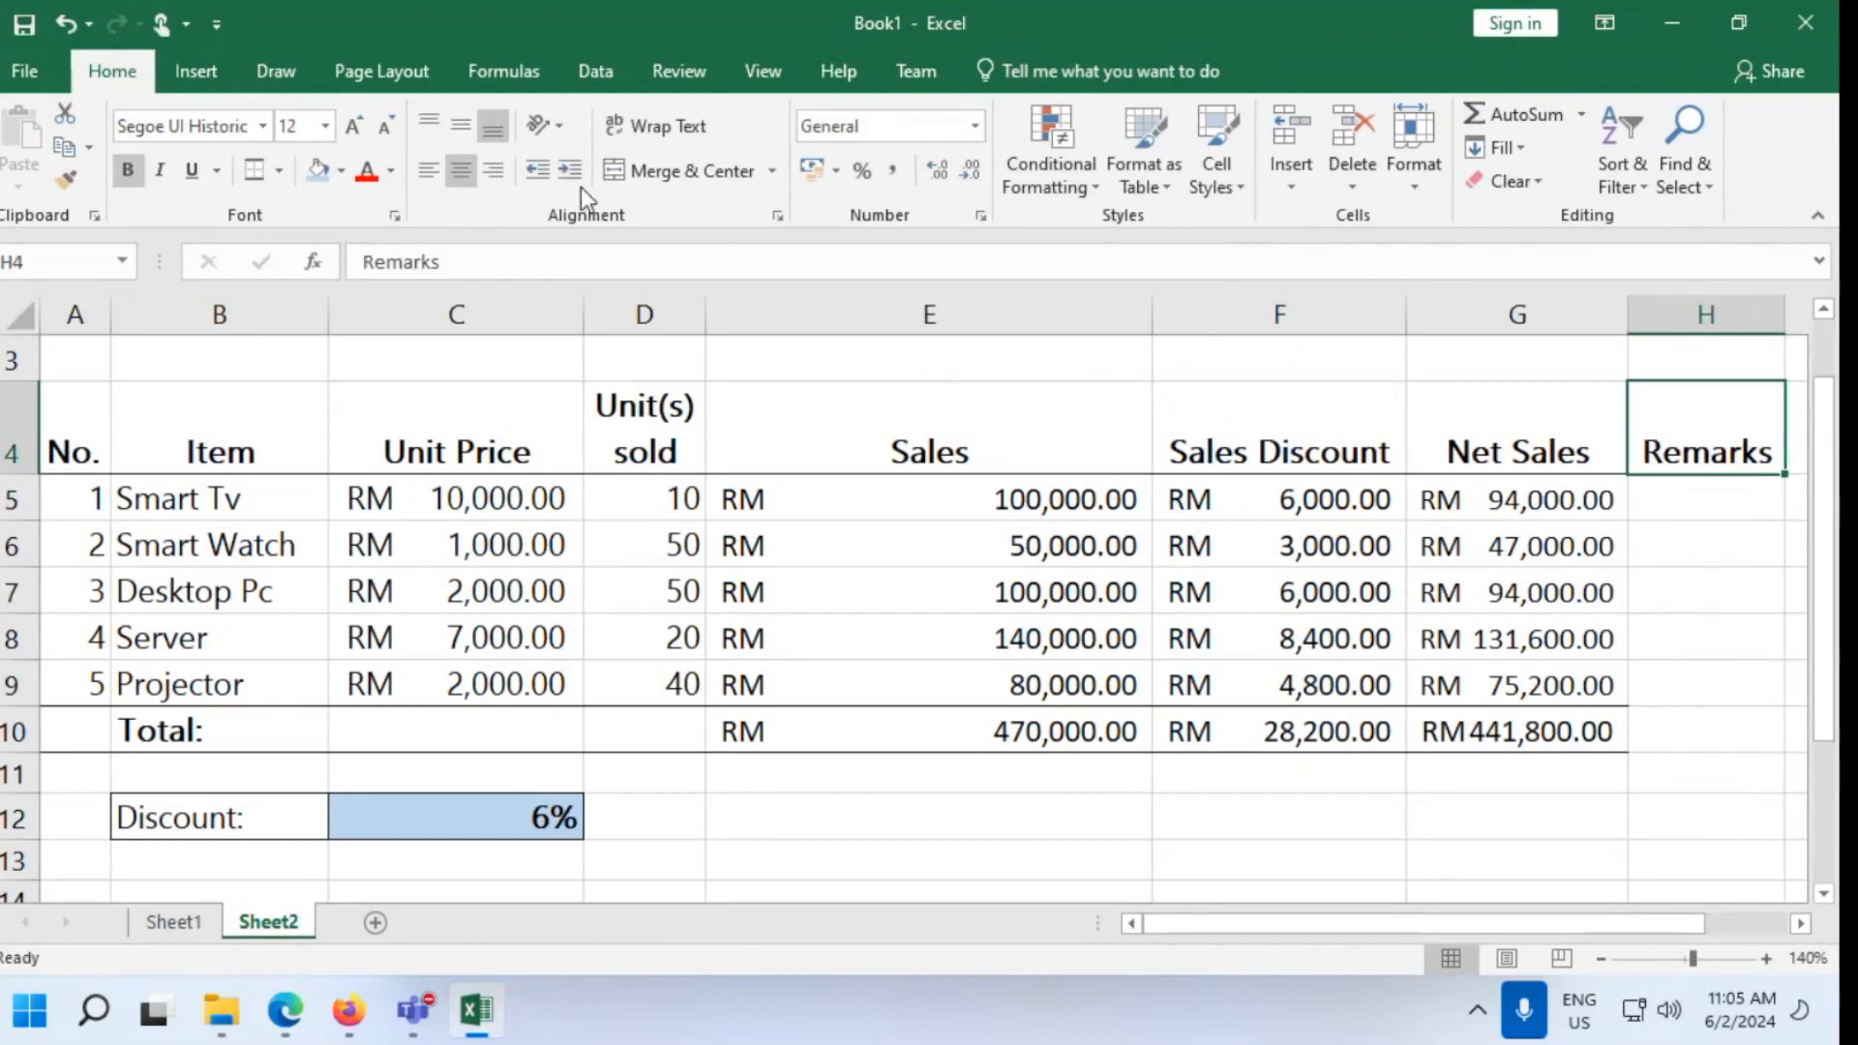
{"action": "left_click", "coordinate": [279, 170]}
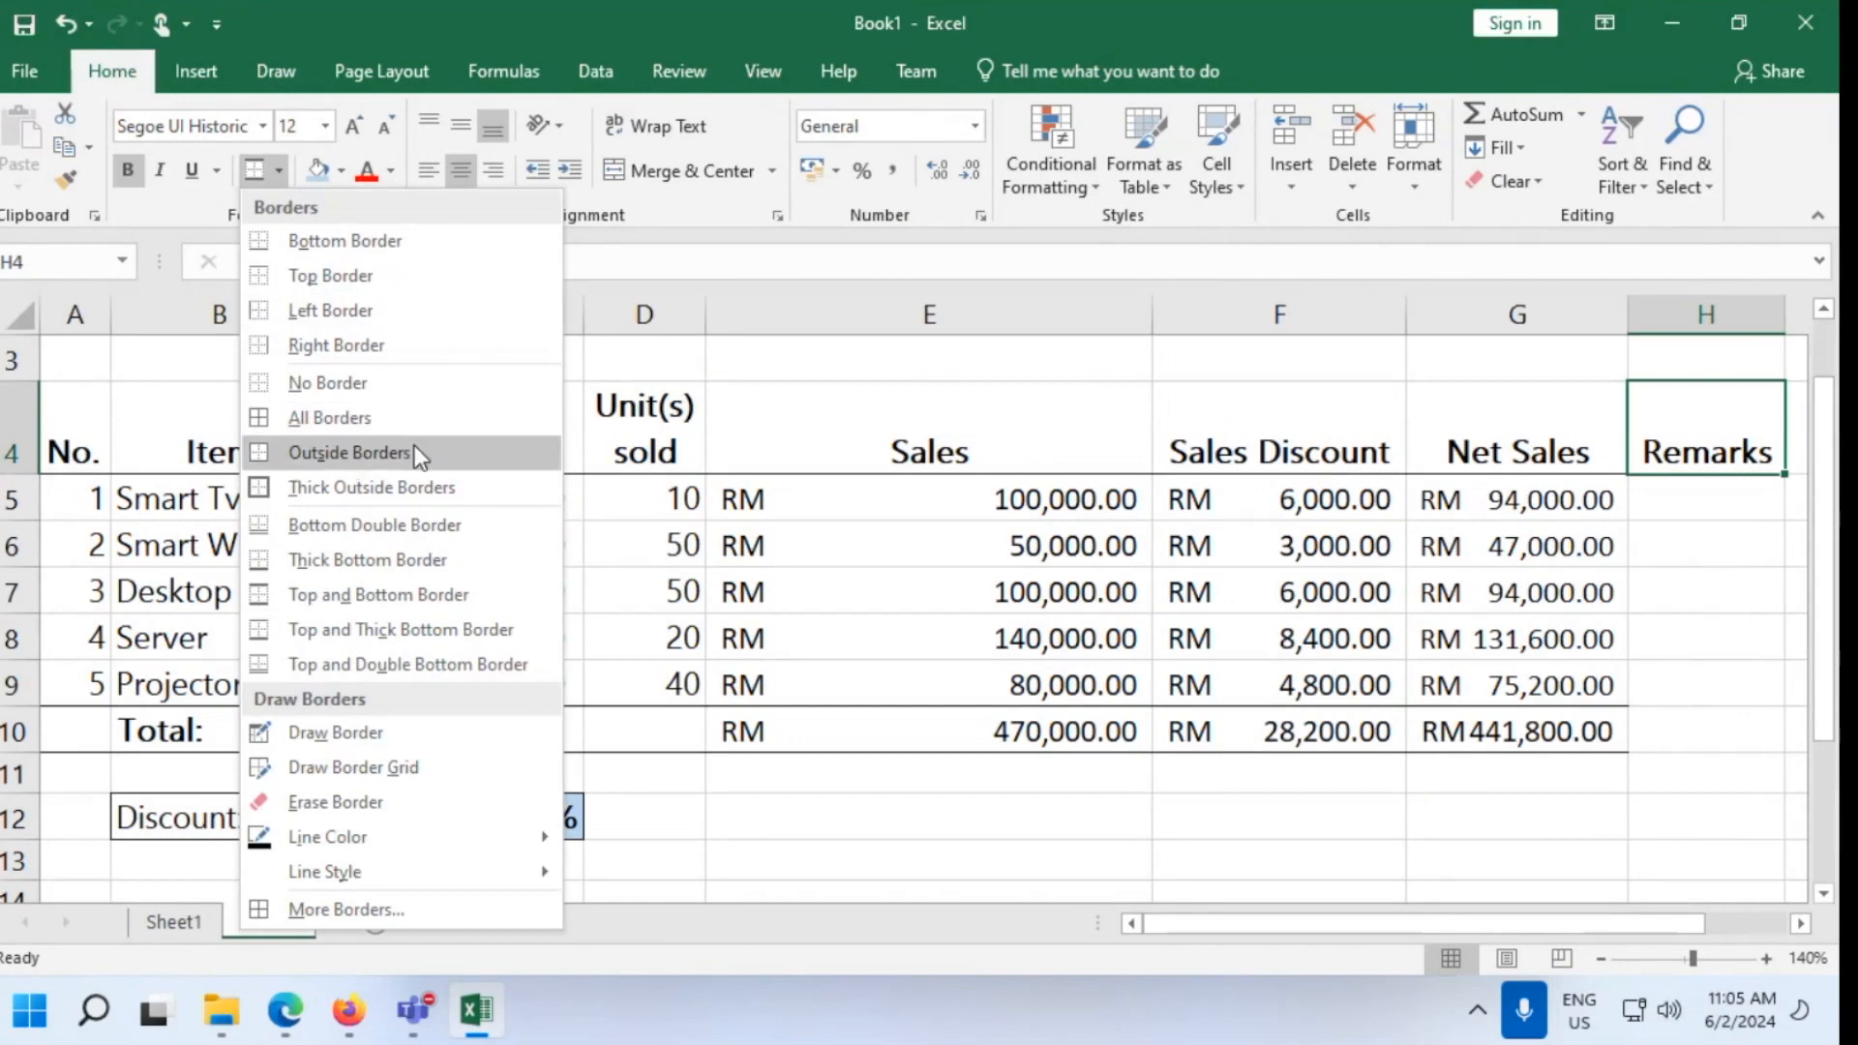
{"action": "left_click", "coordinate": [424, 240]}
{"action": "left_click", "coordinate": [1691, 729]}
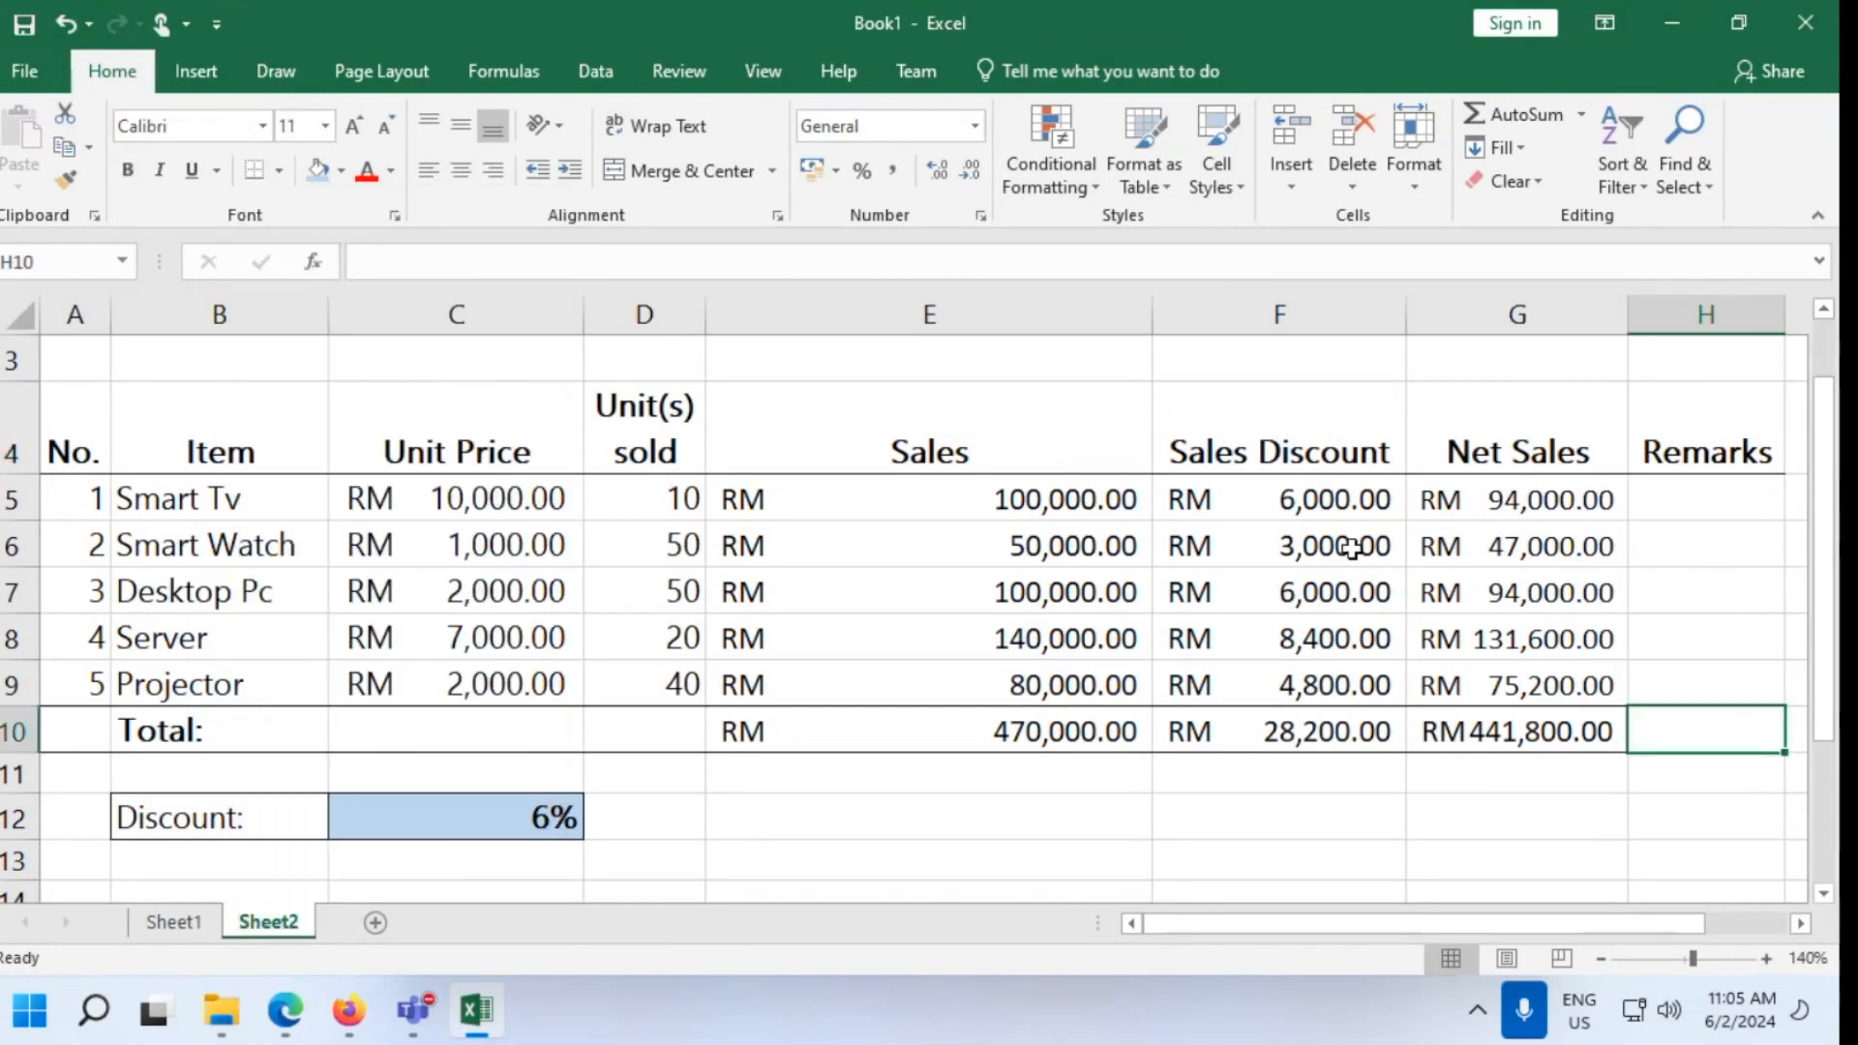
{"action": "left_click", "coordinate": [279, 170]}
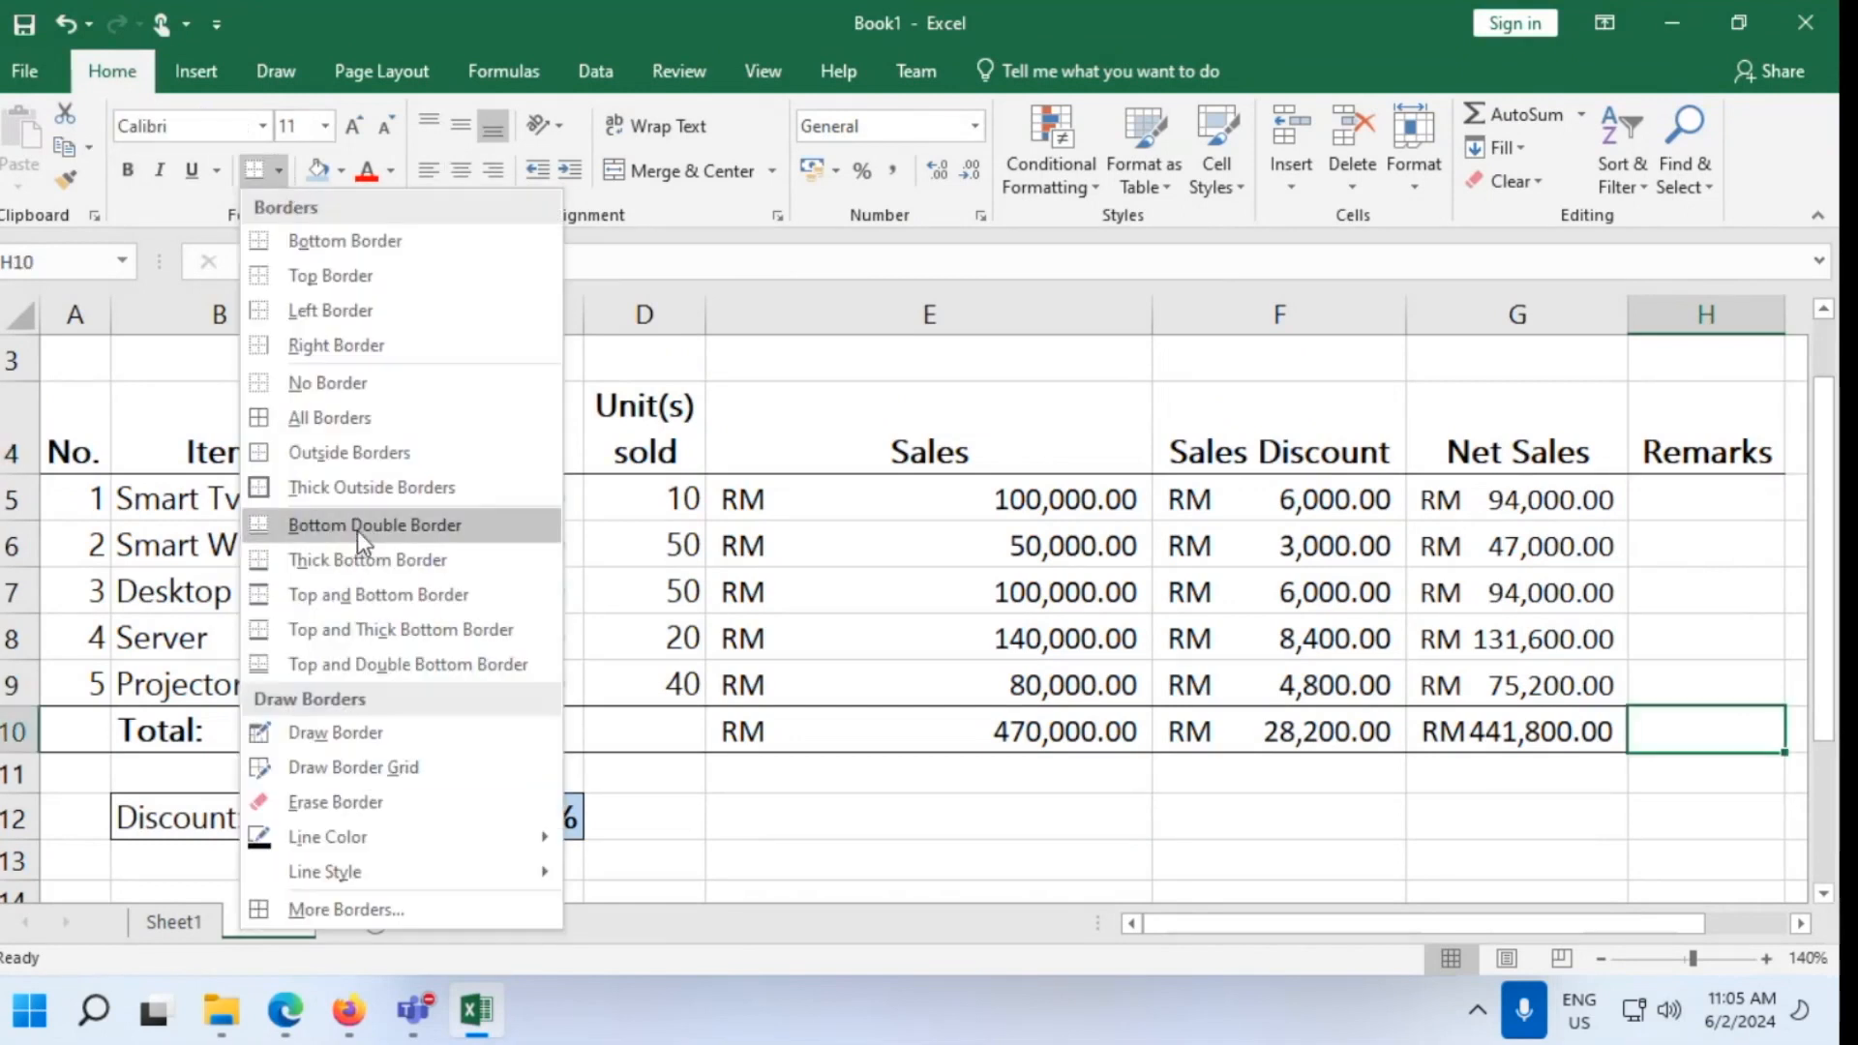
{"action": "left_click", "coordinate": [385, 595]}
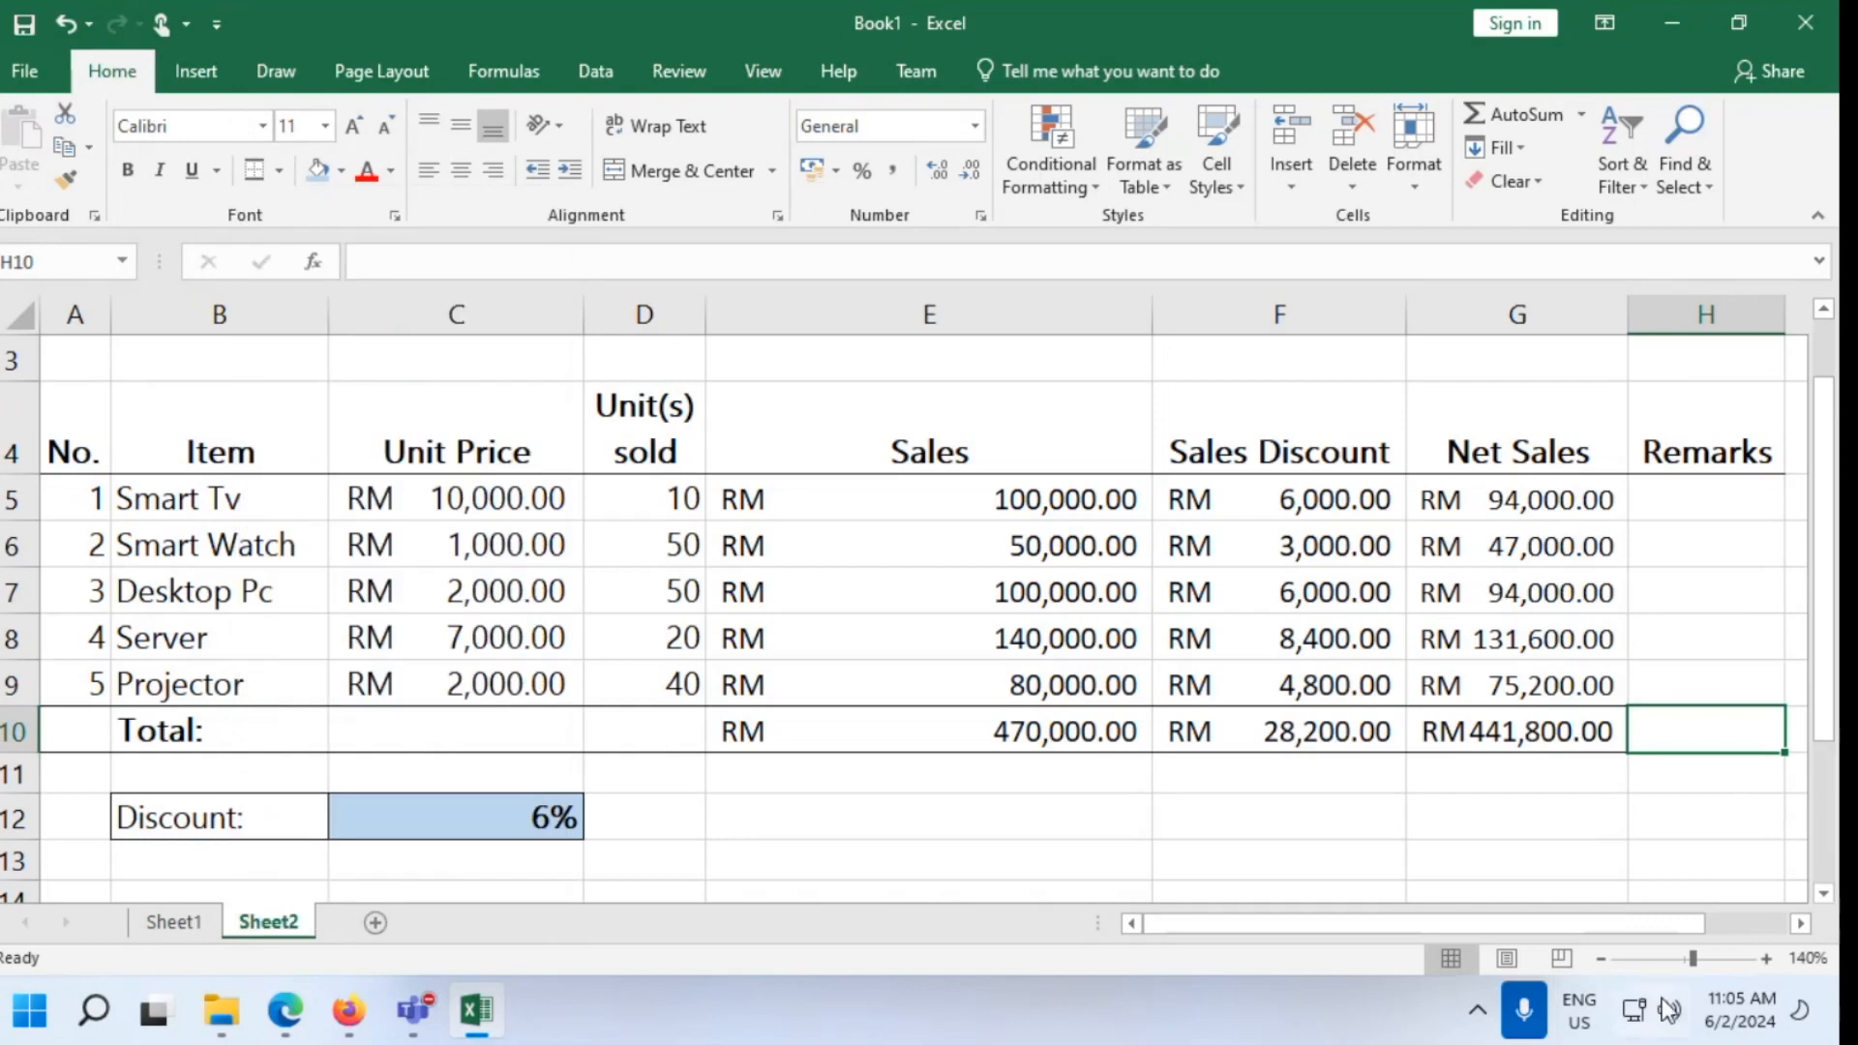
{"action": "left_click", "coordinate": [1526, 830]}
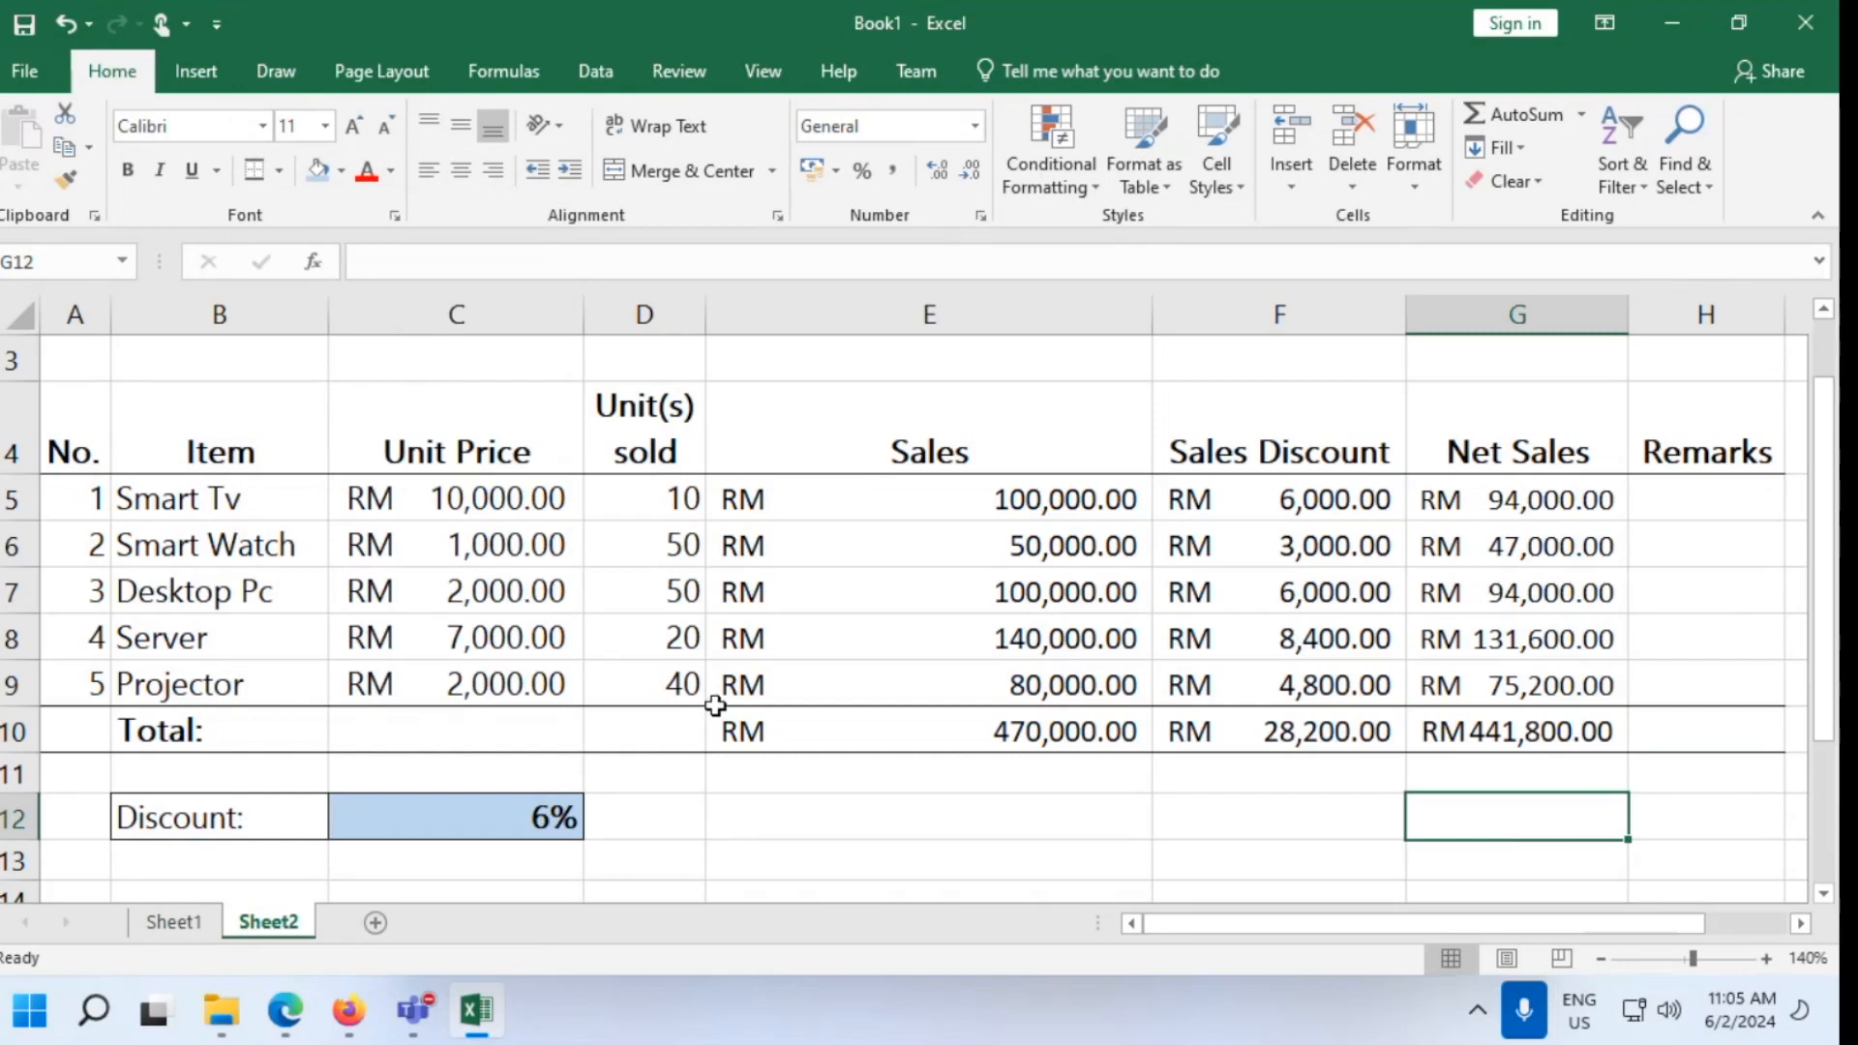
Auto-fit the Net Sales column G to its contents
{"action": "double_click", "coordinate": [1630, 305]}
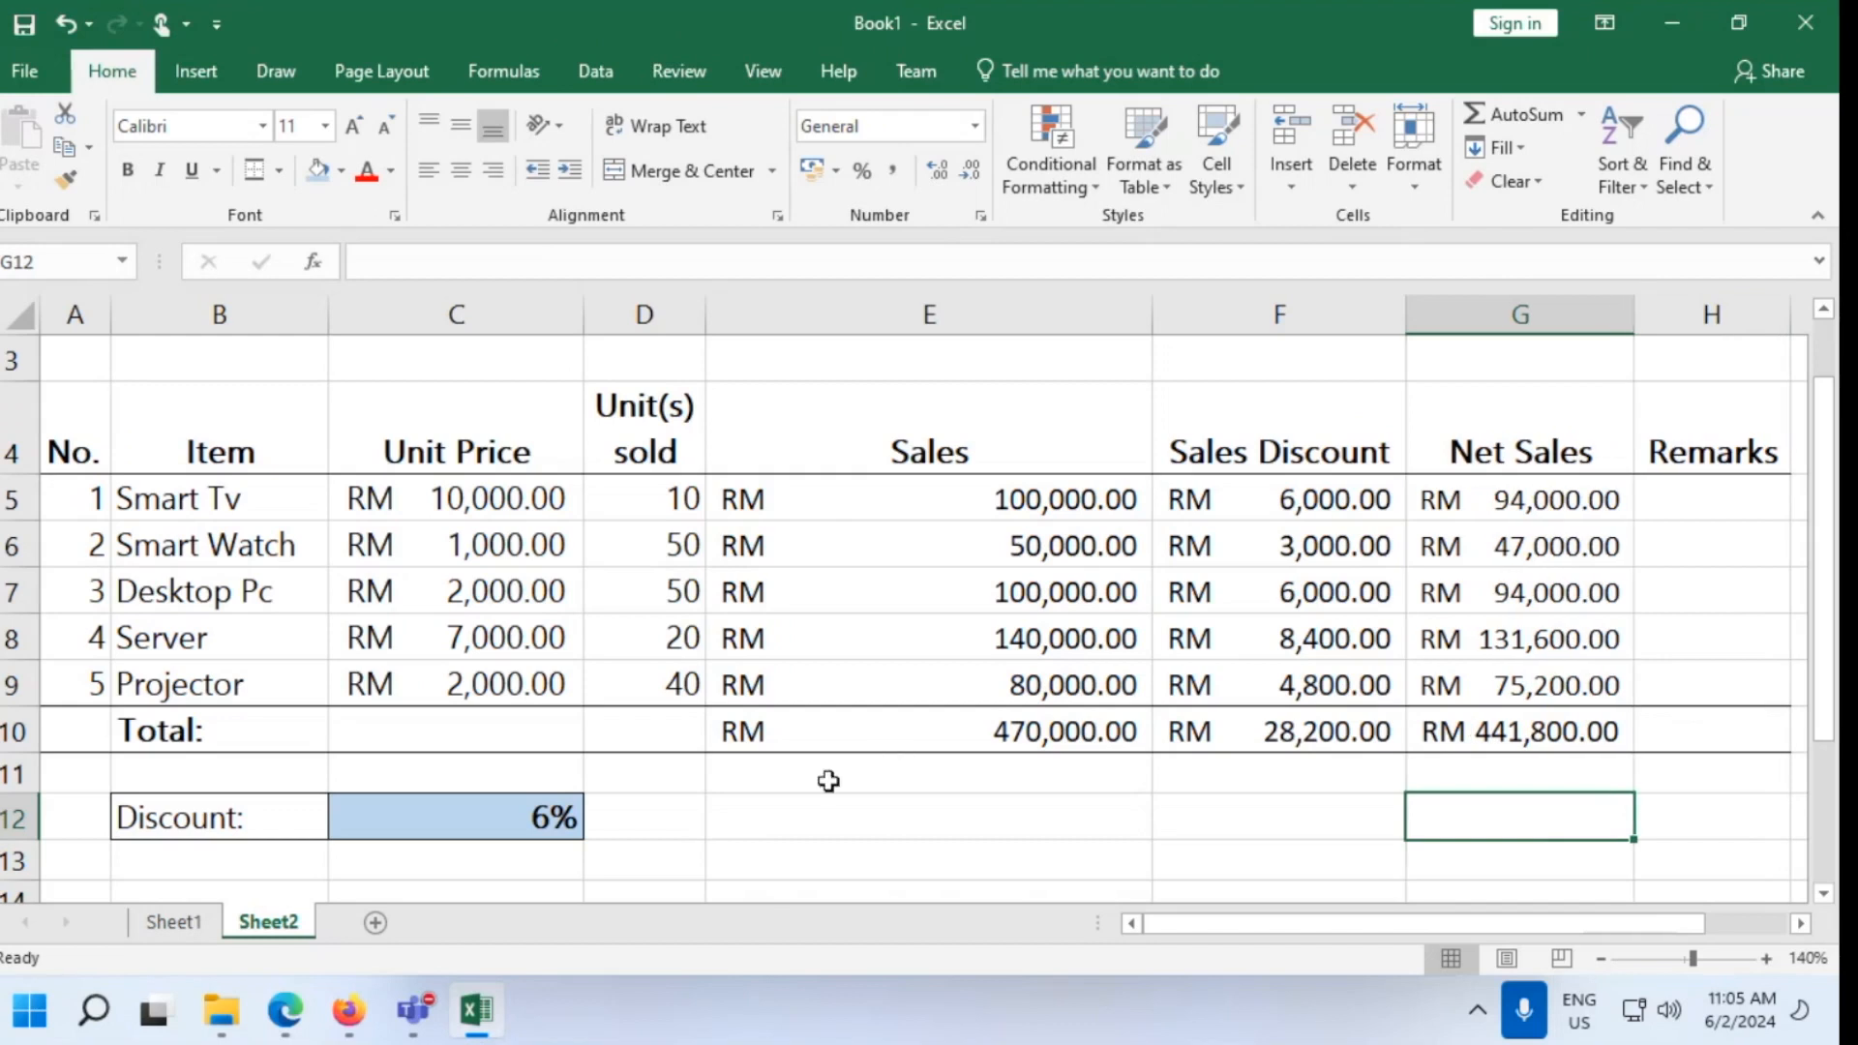
{"action": "scroll", "coordinate": [828, 781], "scroll_direction": "down", "scroll_amount": 2}
{"action": "scroll", "coordinate": [829, 781], "scroll_direction": "up", "scroll_amount": 3}
{"action": "scroll", "coordinate": [829, 784], "scroll_direction": "down", "scroll_amount": 1}
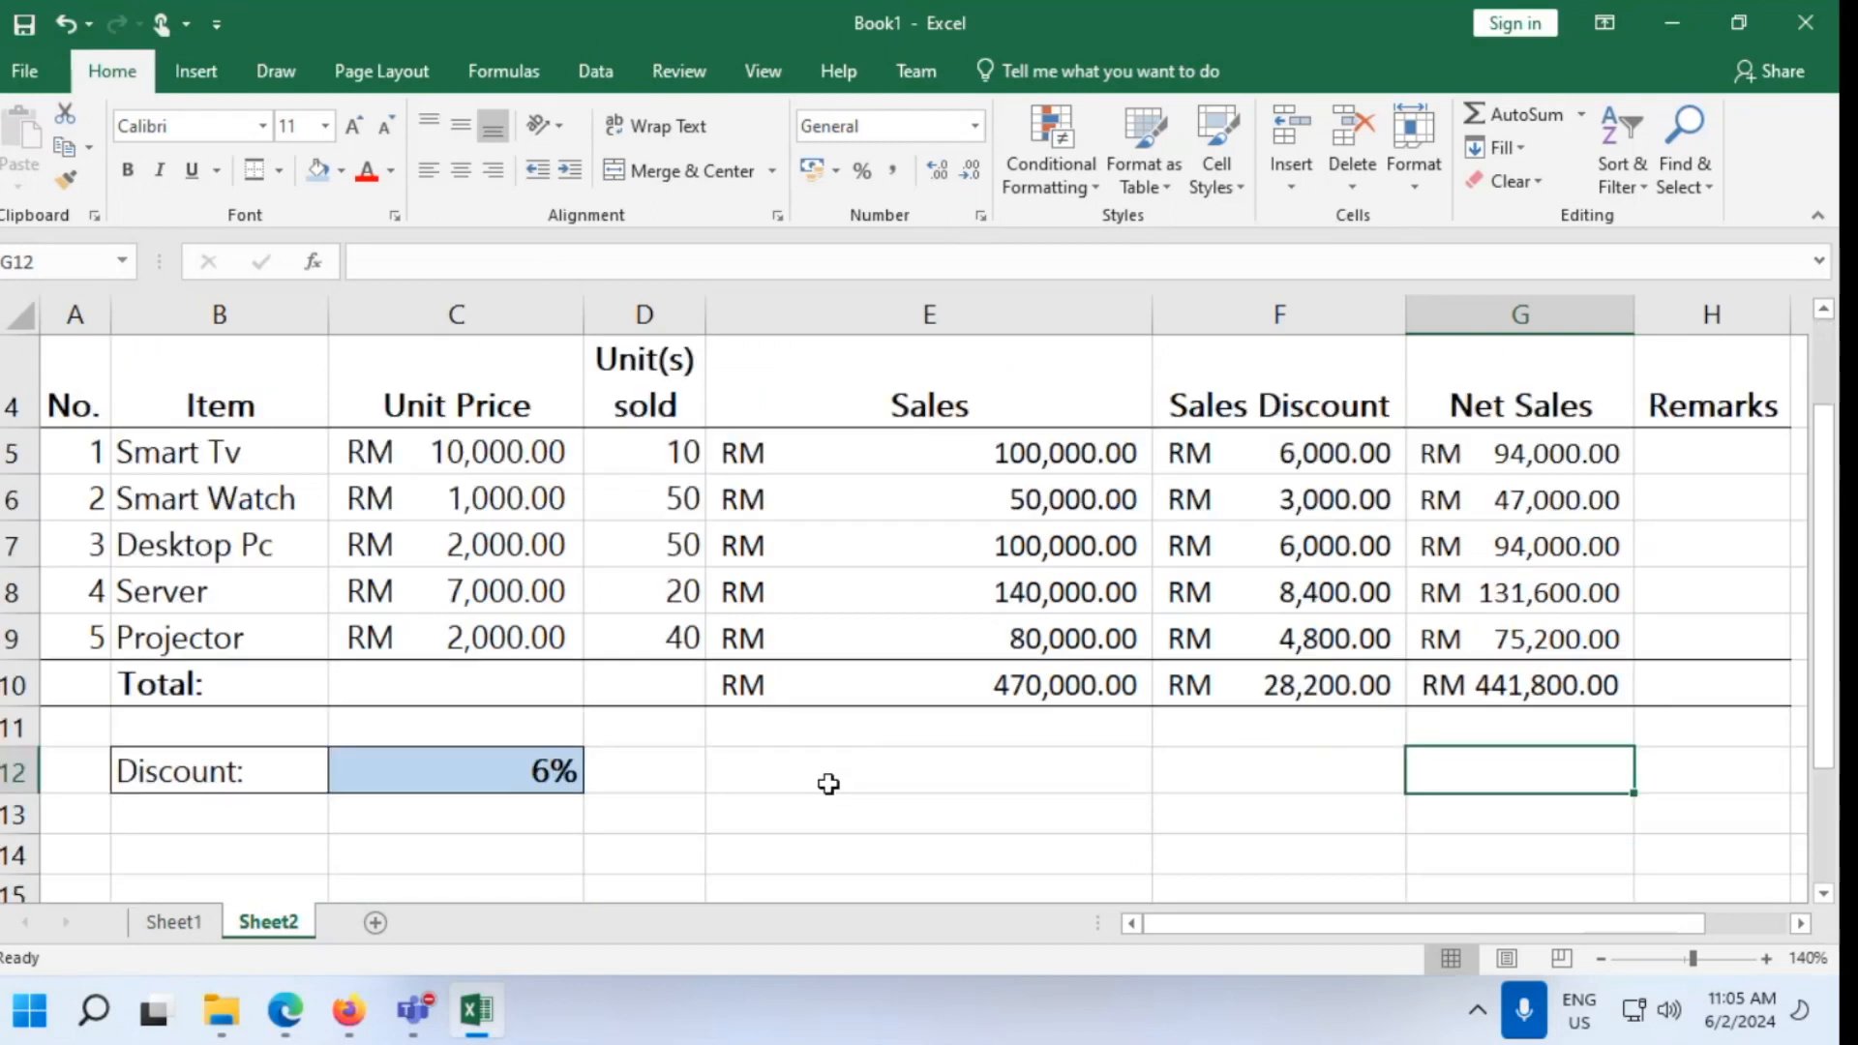
Switch back to the guide in Edge and read the section on Insert Function and the common math functions
{"action": "left_click", "coordinate": [487, 1024]}
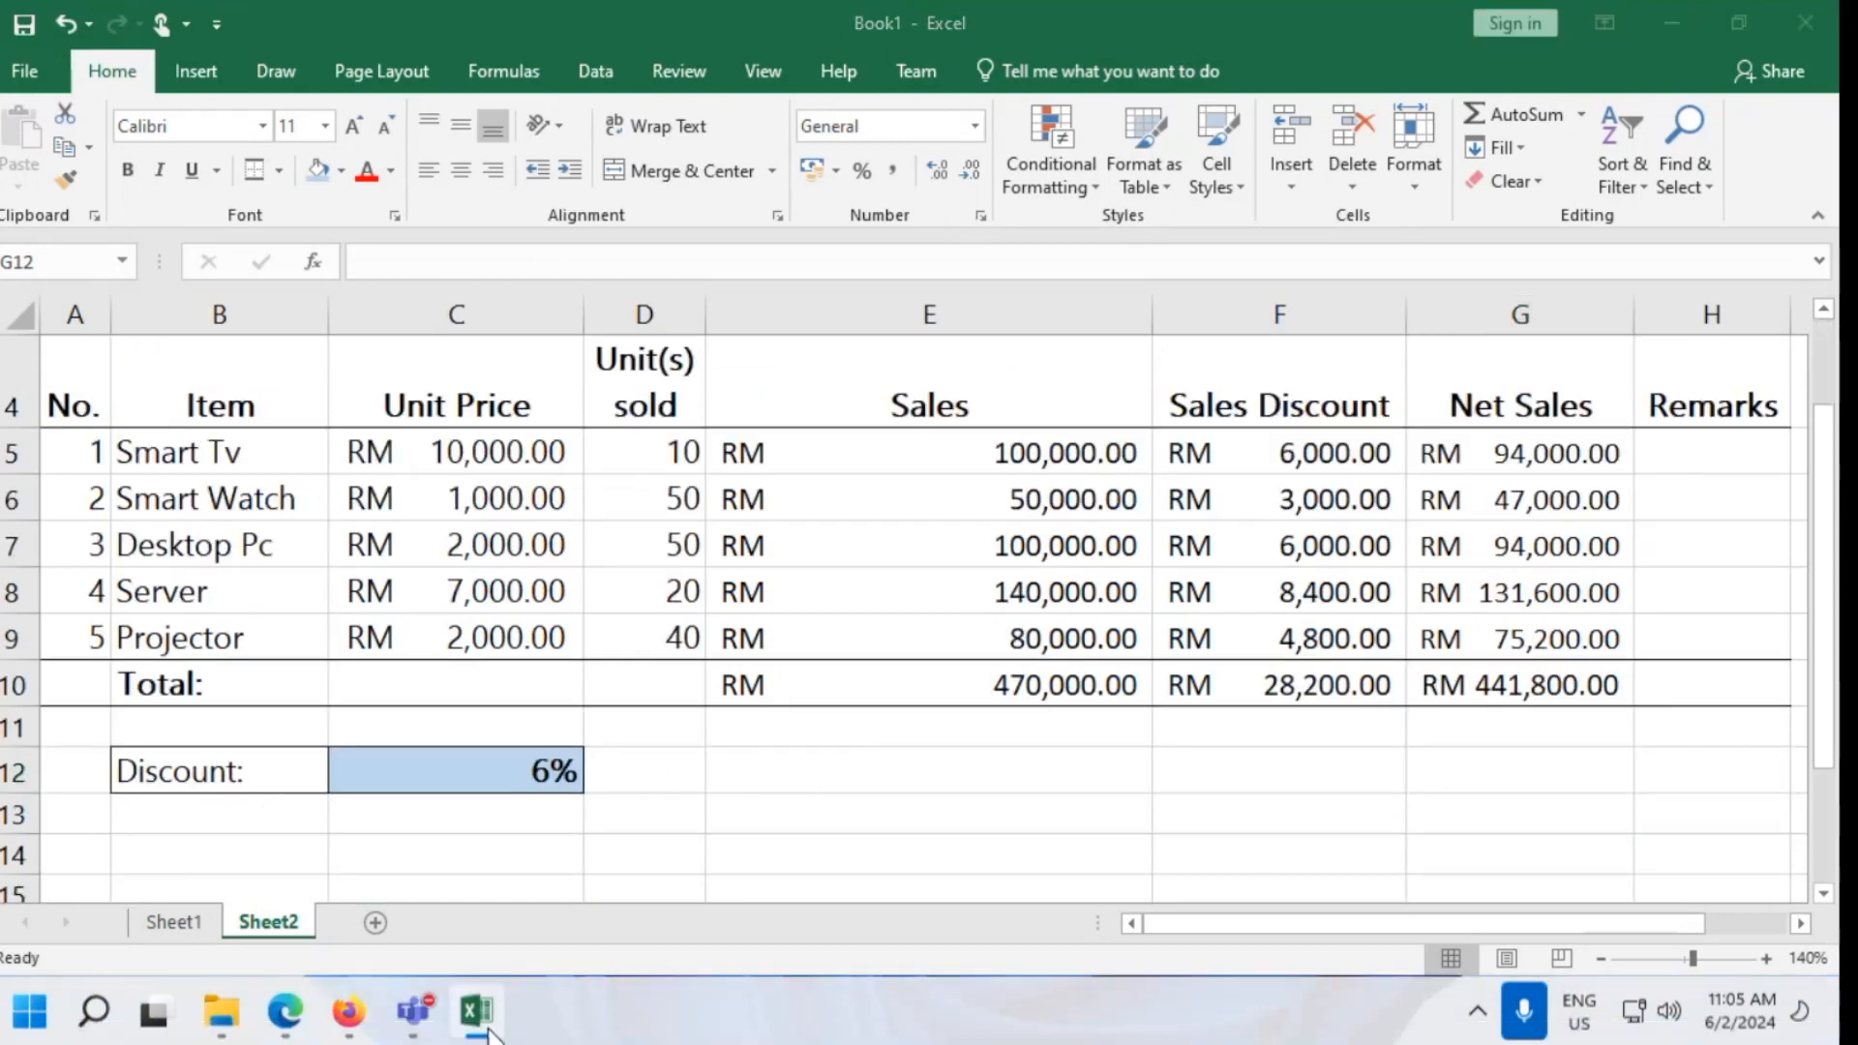
{"action": "left_click", "coordinate": [290, 1013]}
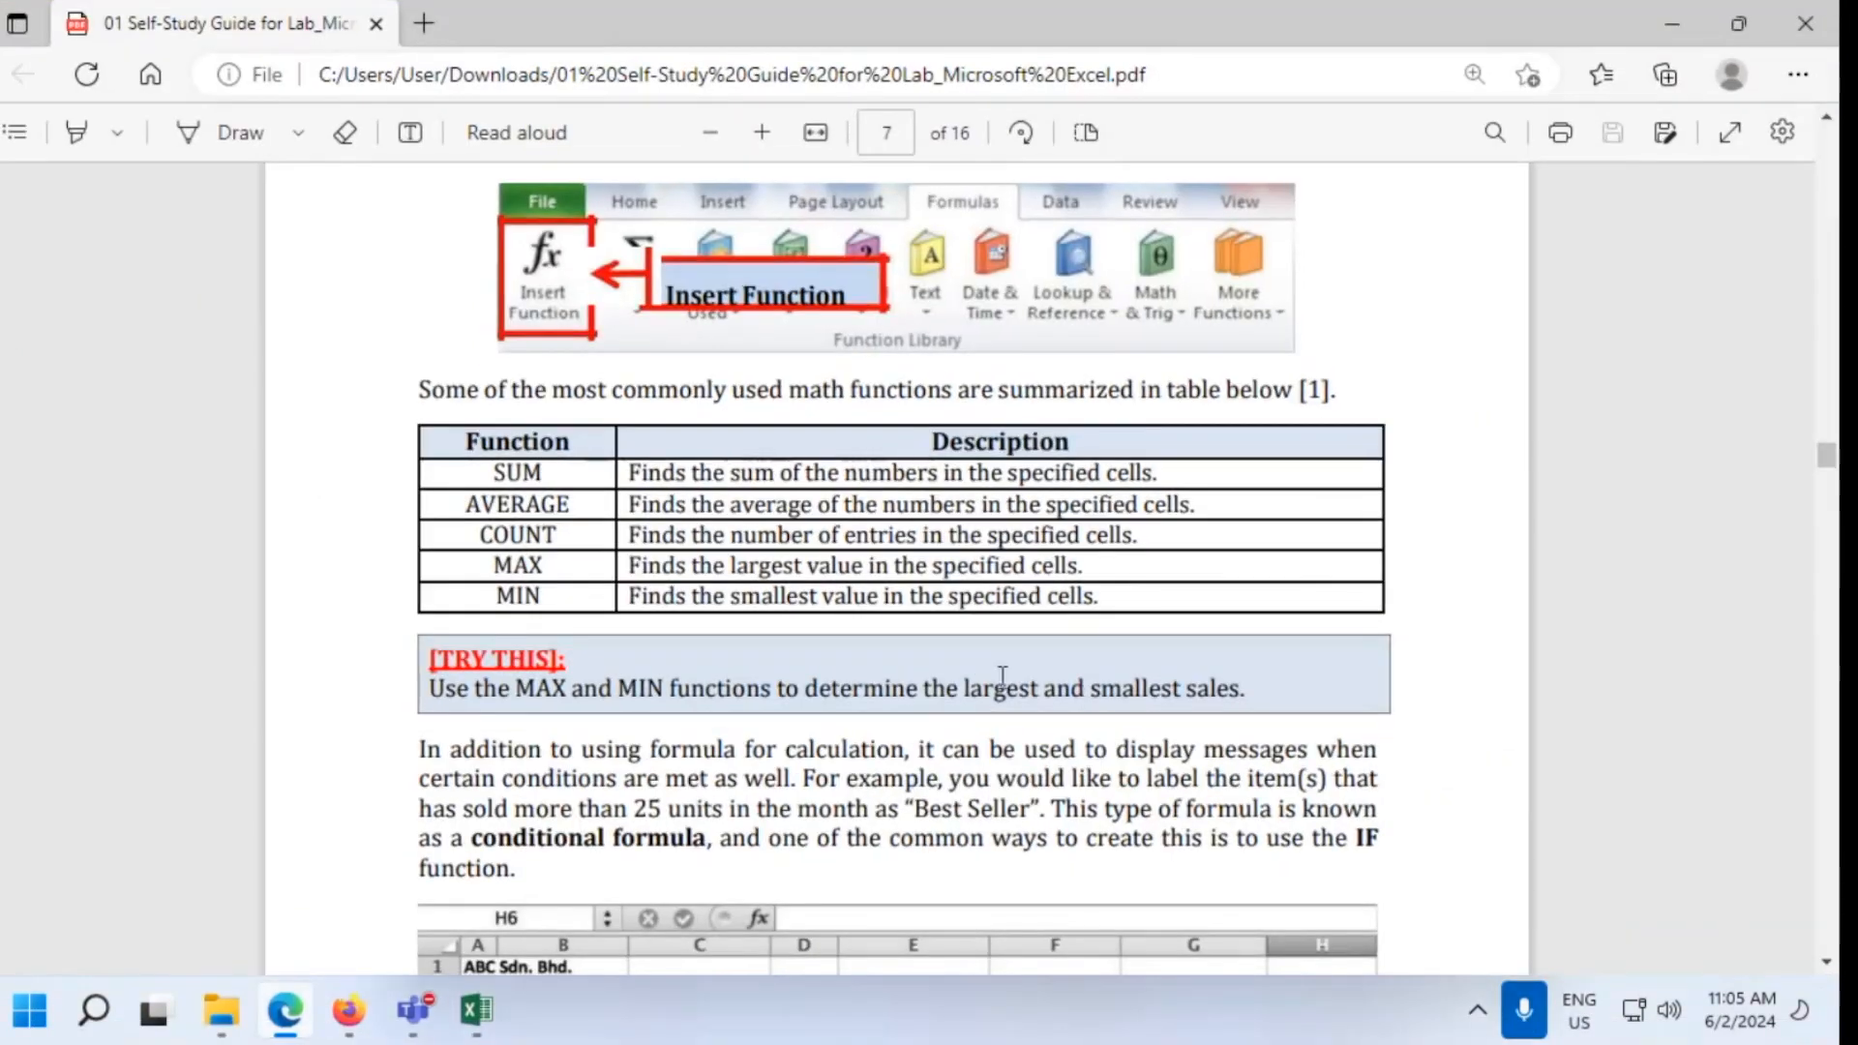
{"action": "scroll", "coordinate": [1003, 677], "scroll_direction": "up", "scroll_amount": 5}
{"action": "scroll", "coordinate": [1003, 677], "scroll_direction": "up", "scroll_amount": 2}
{"action": "scroll", "coordinate": [1003, 678], "scroll_direction": "down", "scroll_amount": 4}
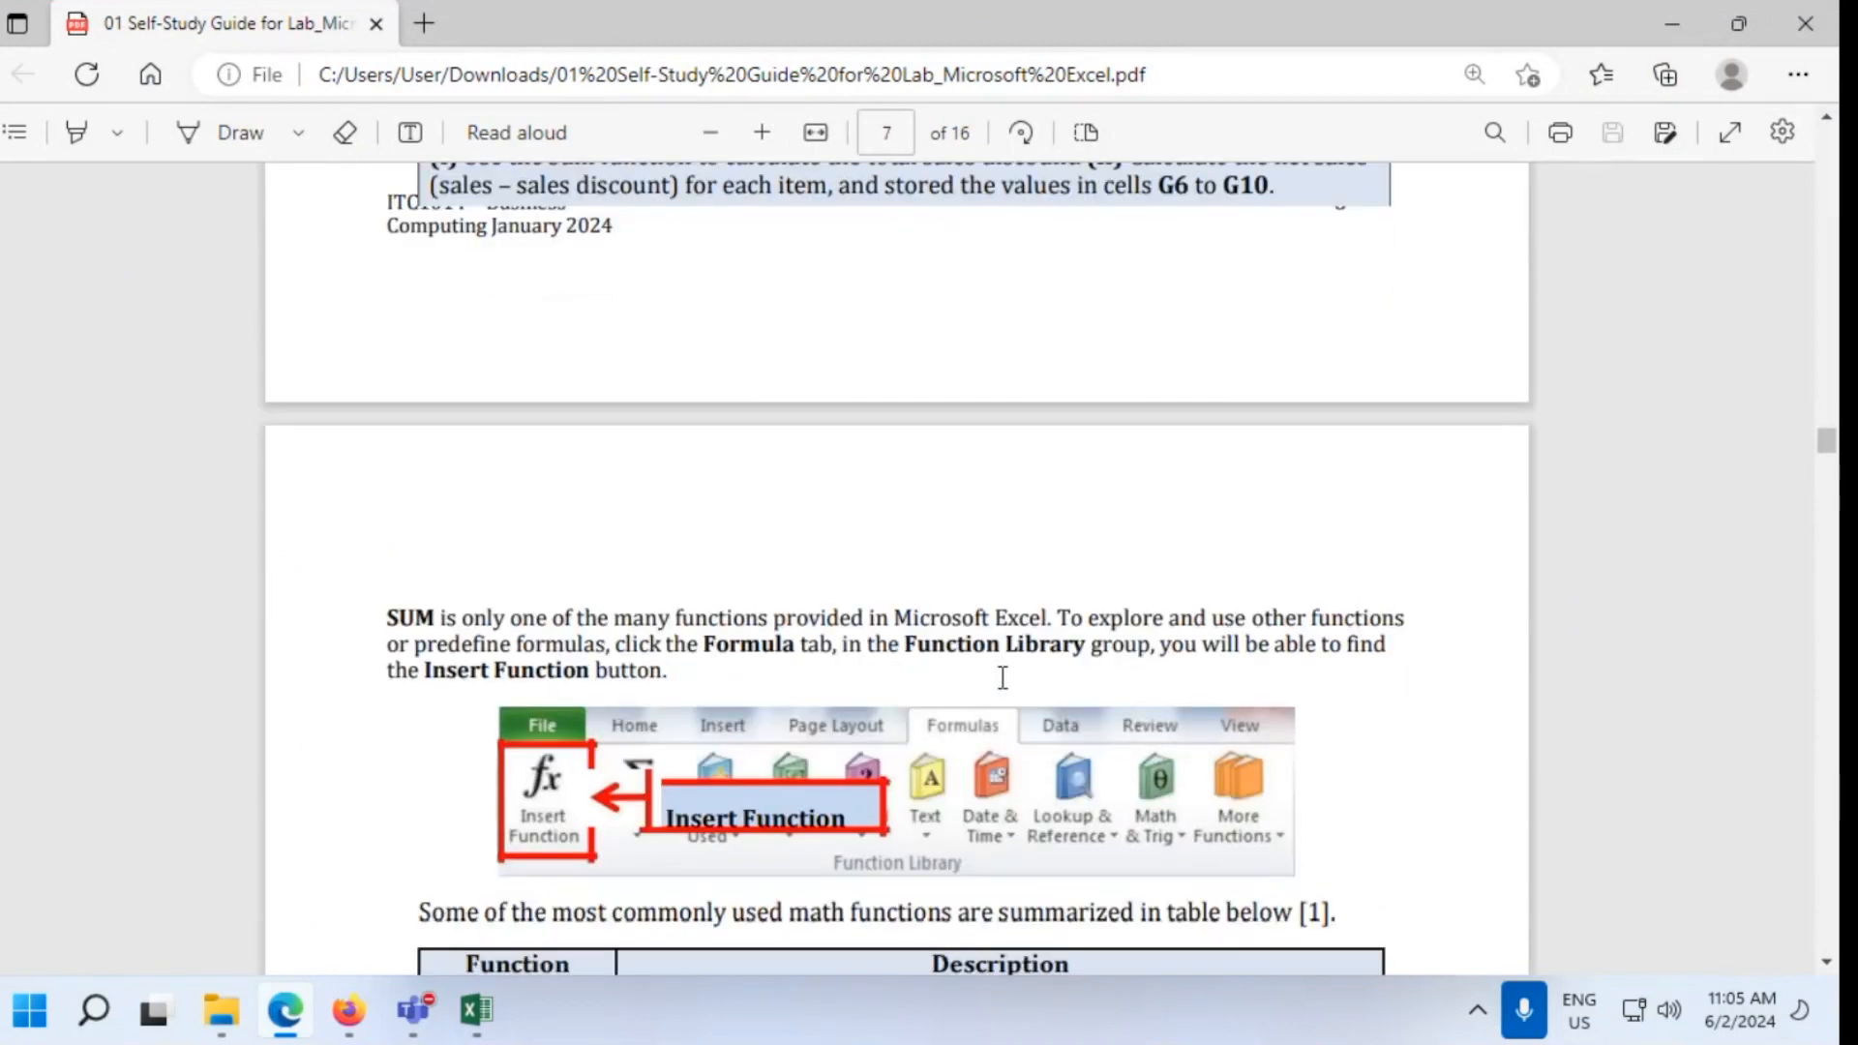
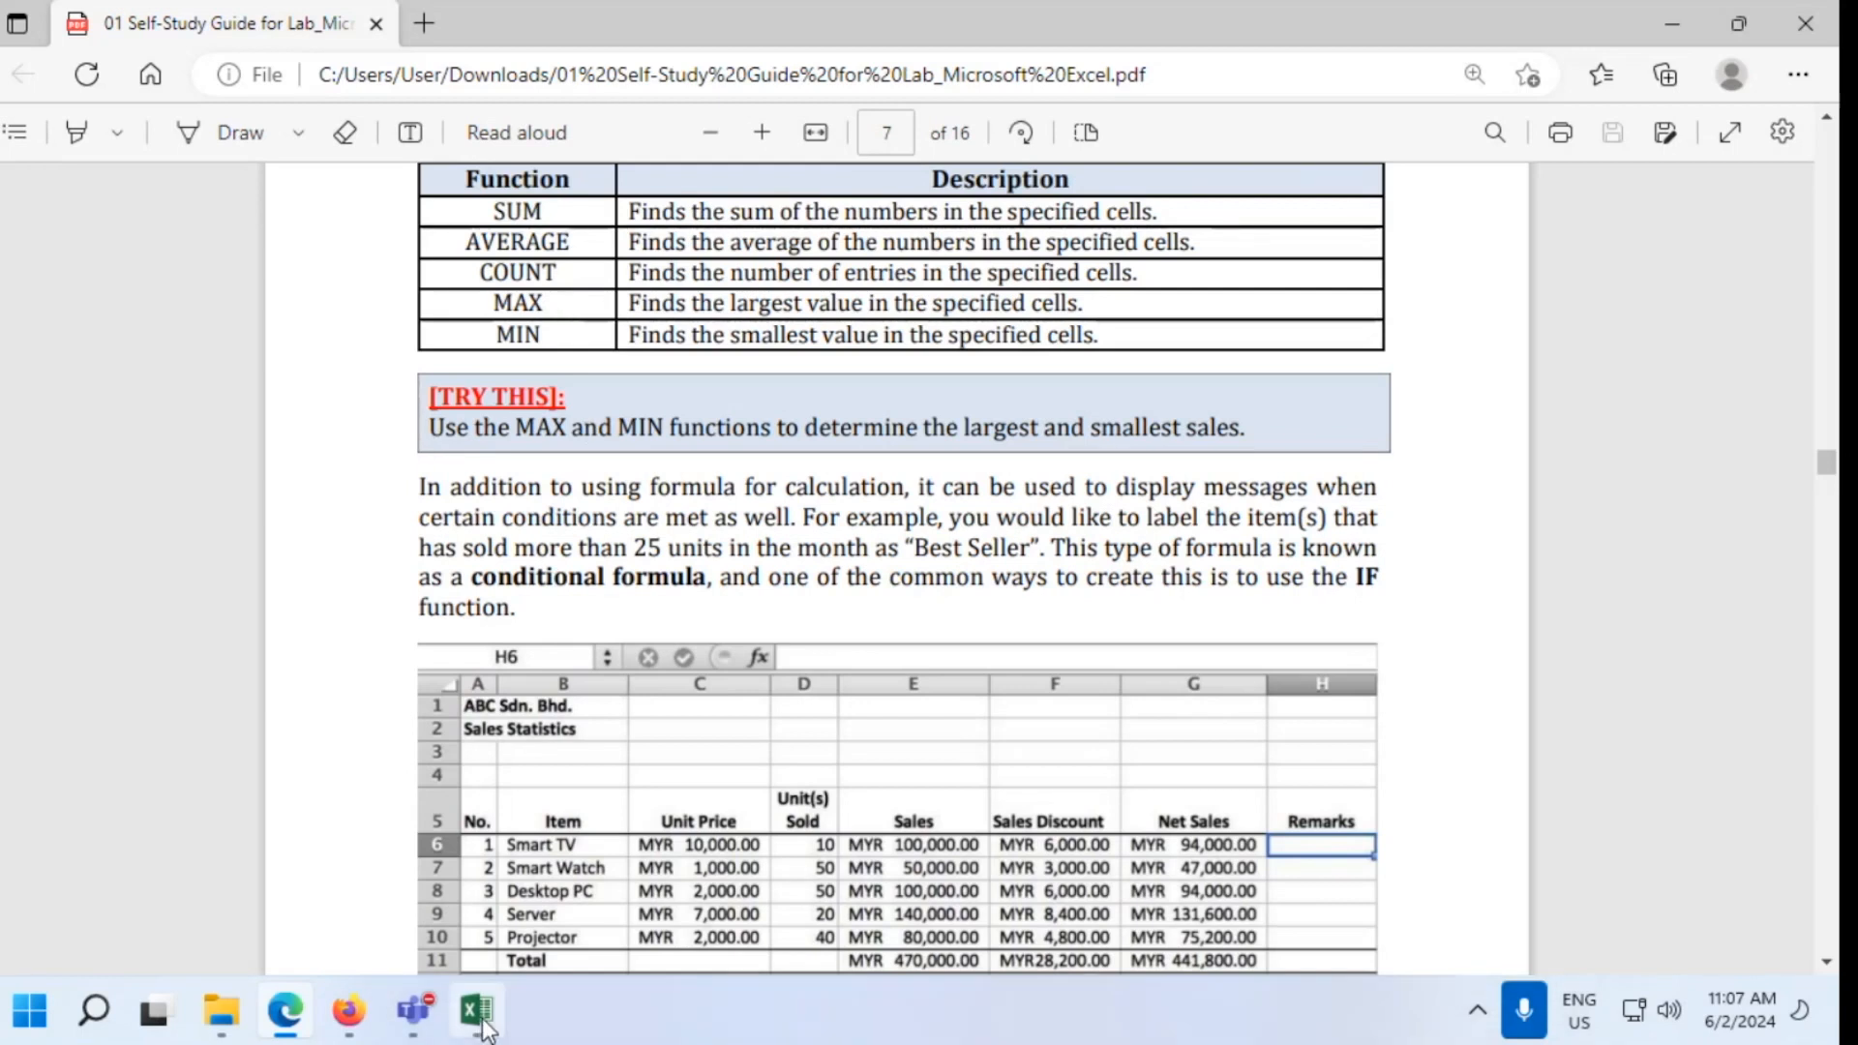
Bring up the Teams meeting window to check it, and minimize it again
{"action": "mouse_move", "coordinate": [415, 1012]}
{"action": "left_click", "coordinate": [563, 833]}
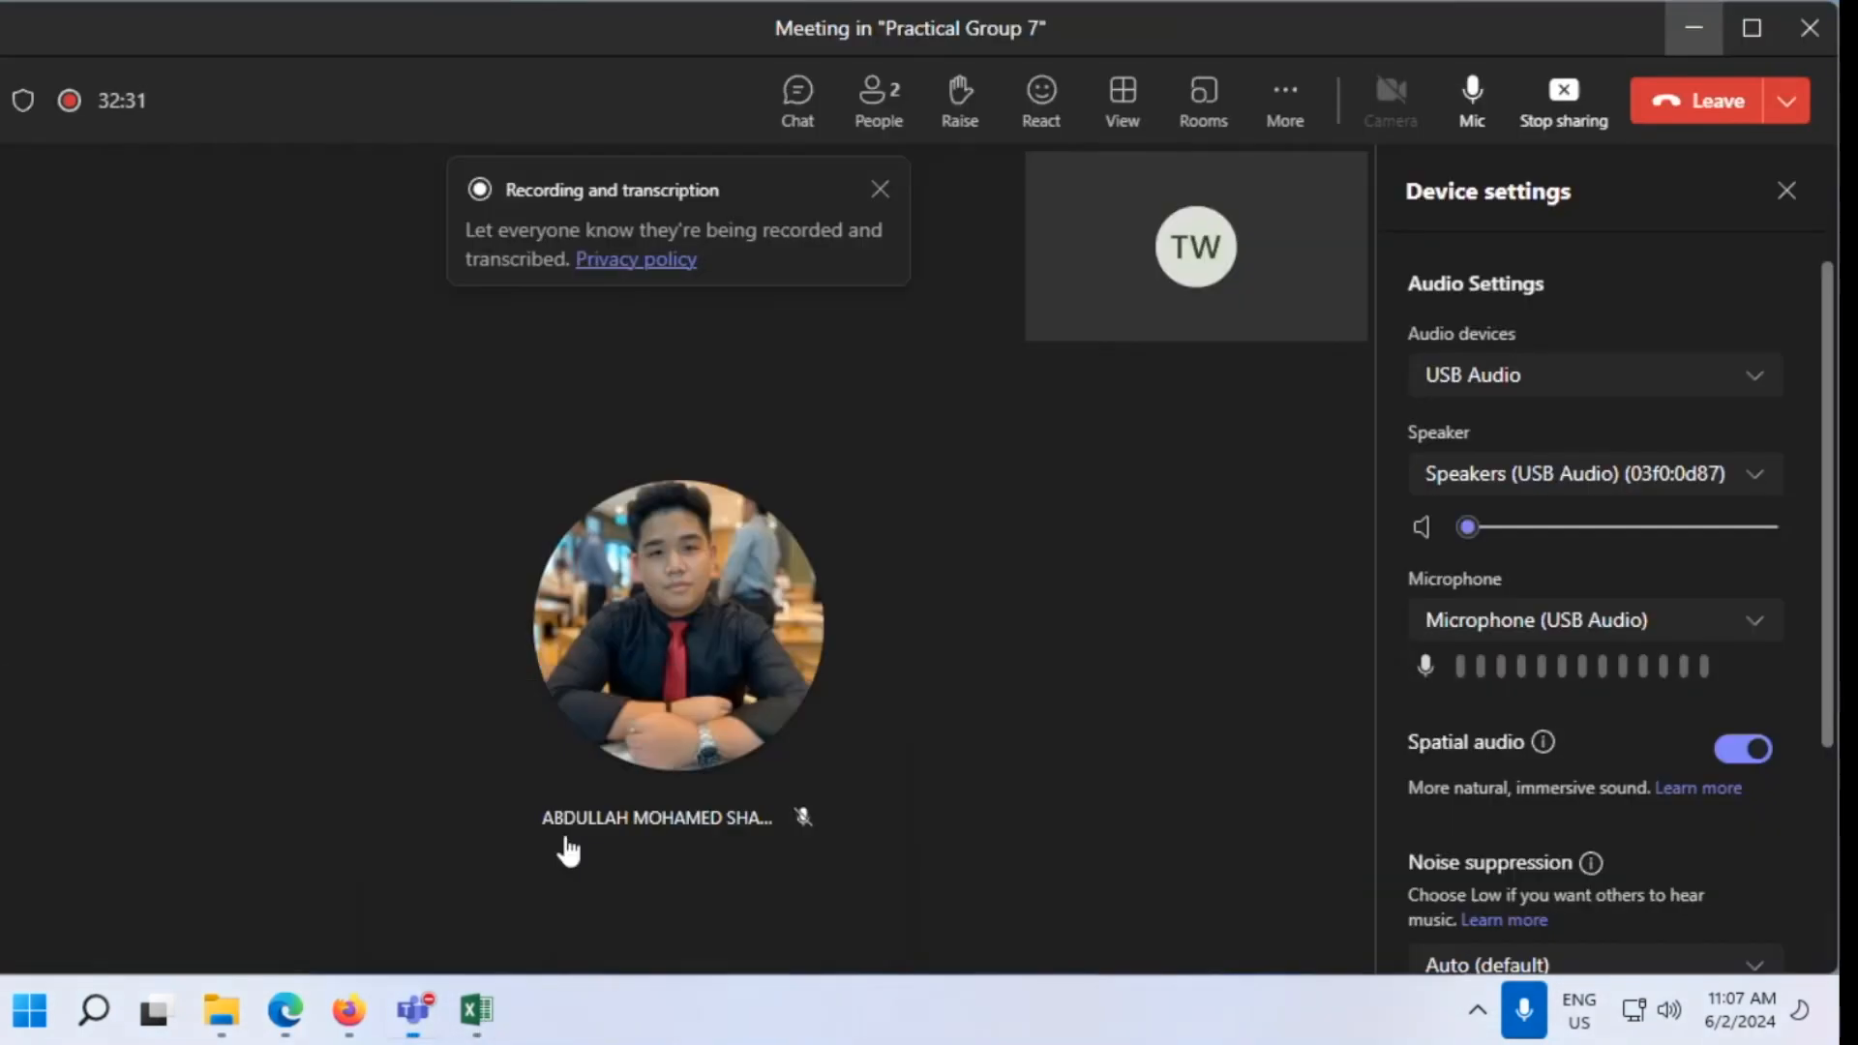
{"action": "left_click", "coordinate": [1694, 27]}
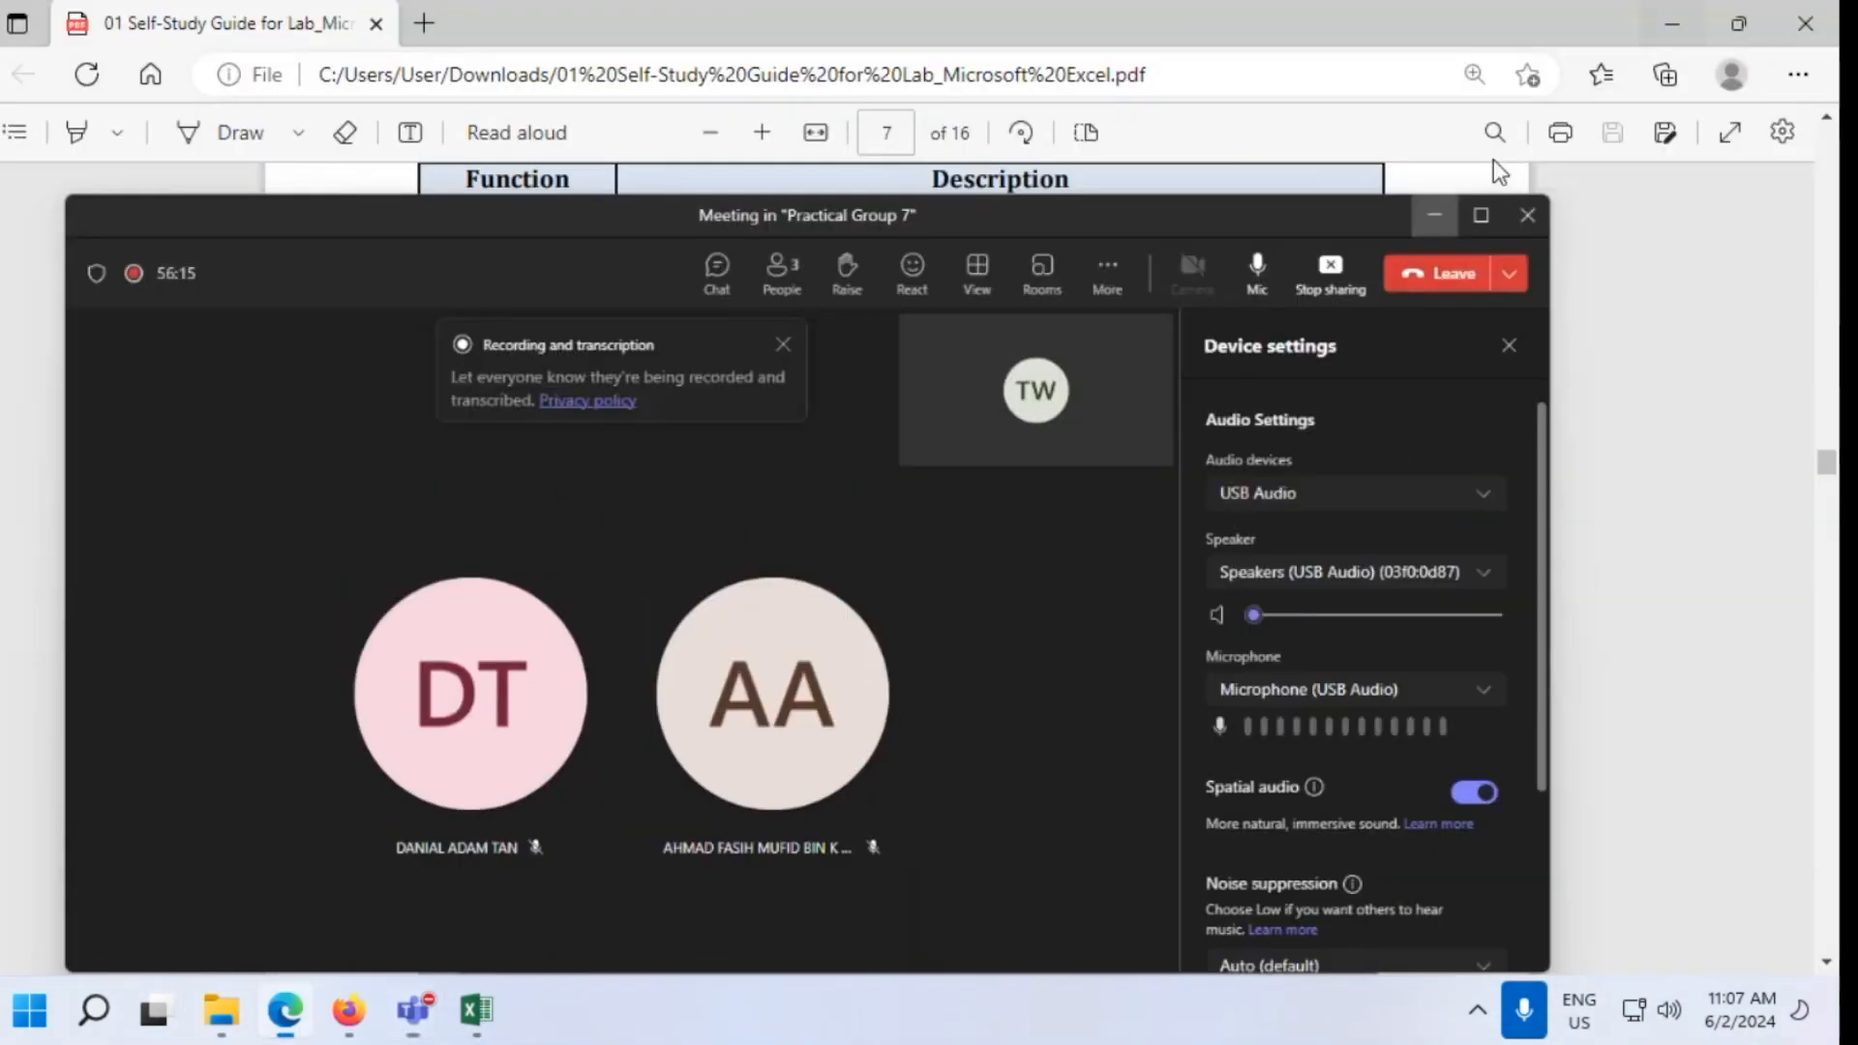
Examine the guide's sample table for the layout of the largest and smallest sales rows below the discount
{"action": "scroll", "coordinate": [1088, 581], "scroll_direction": "down", "scroll_amount": 3}
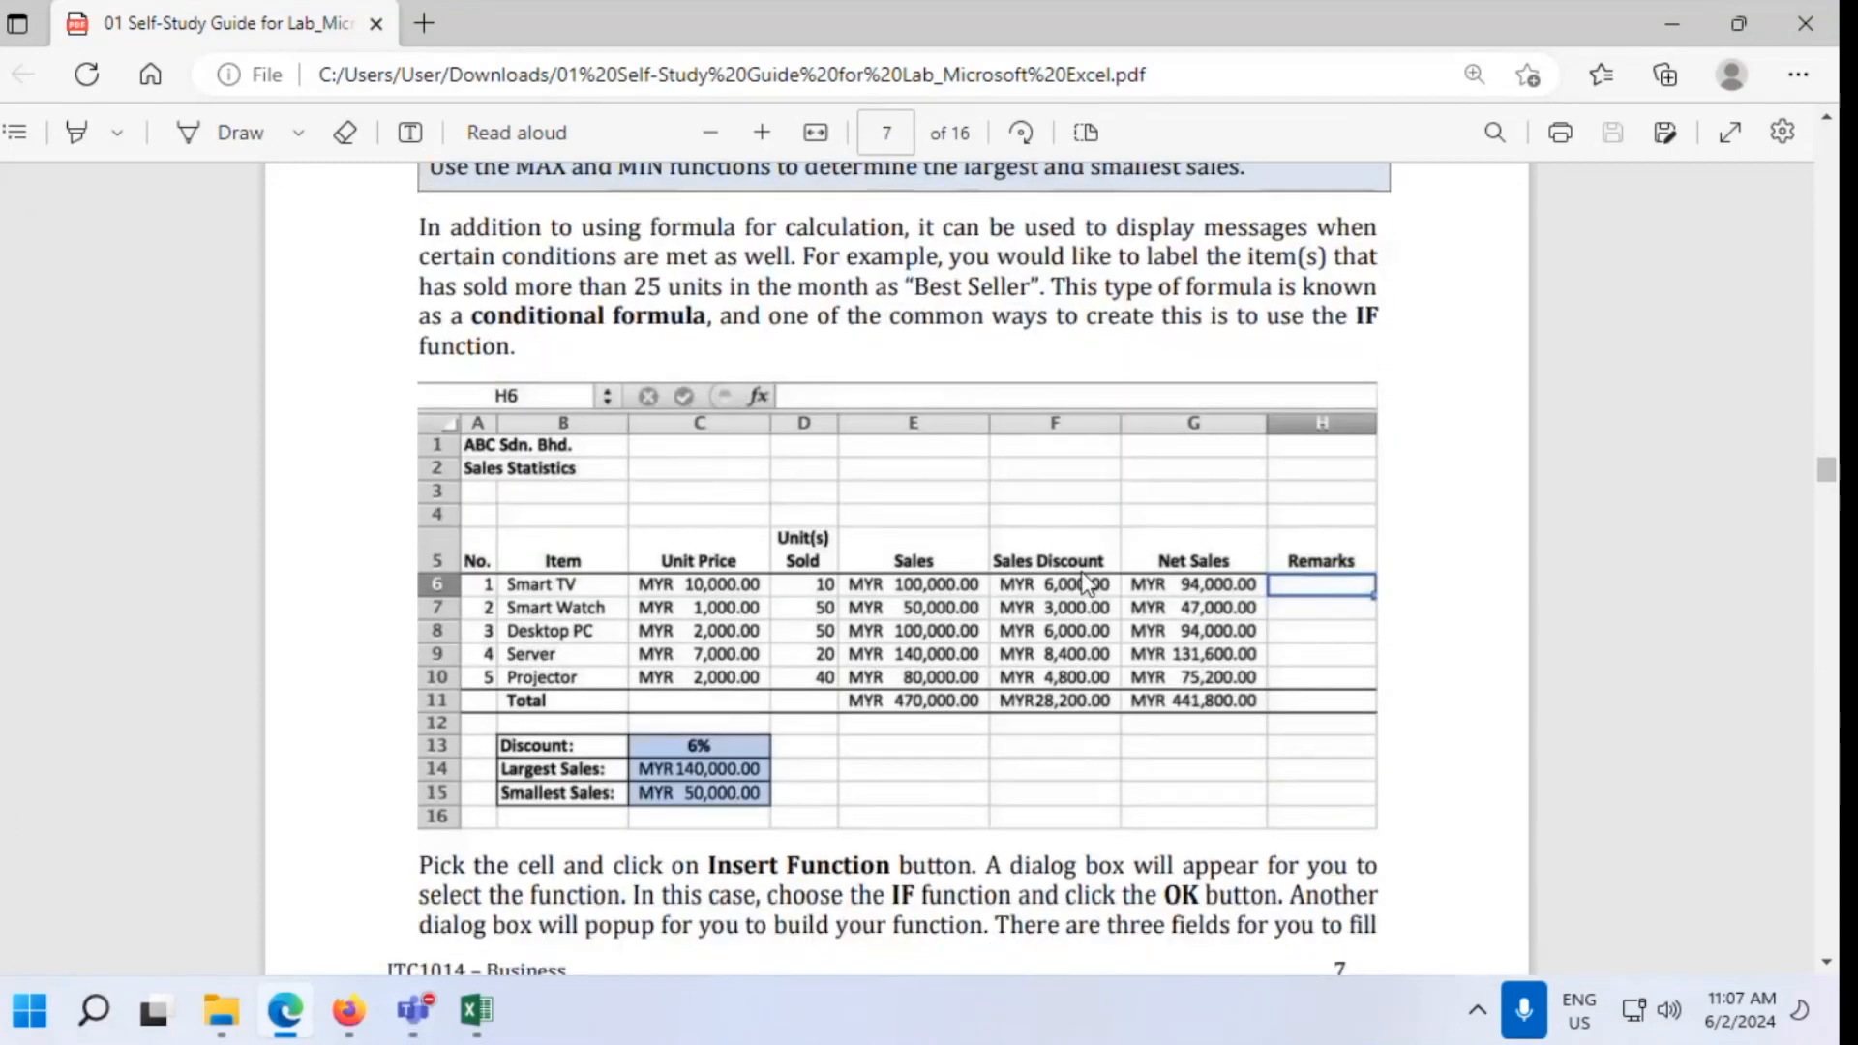
{"action": "scroll", "coordinate": [1084, 580], "scroll_direction": "down", "scroll_amount": 3}
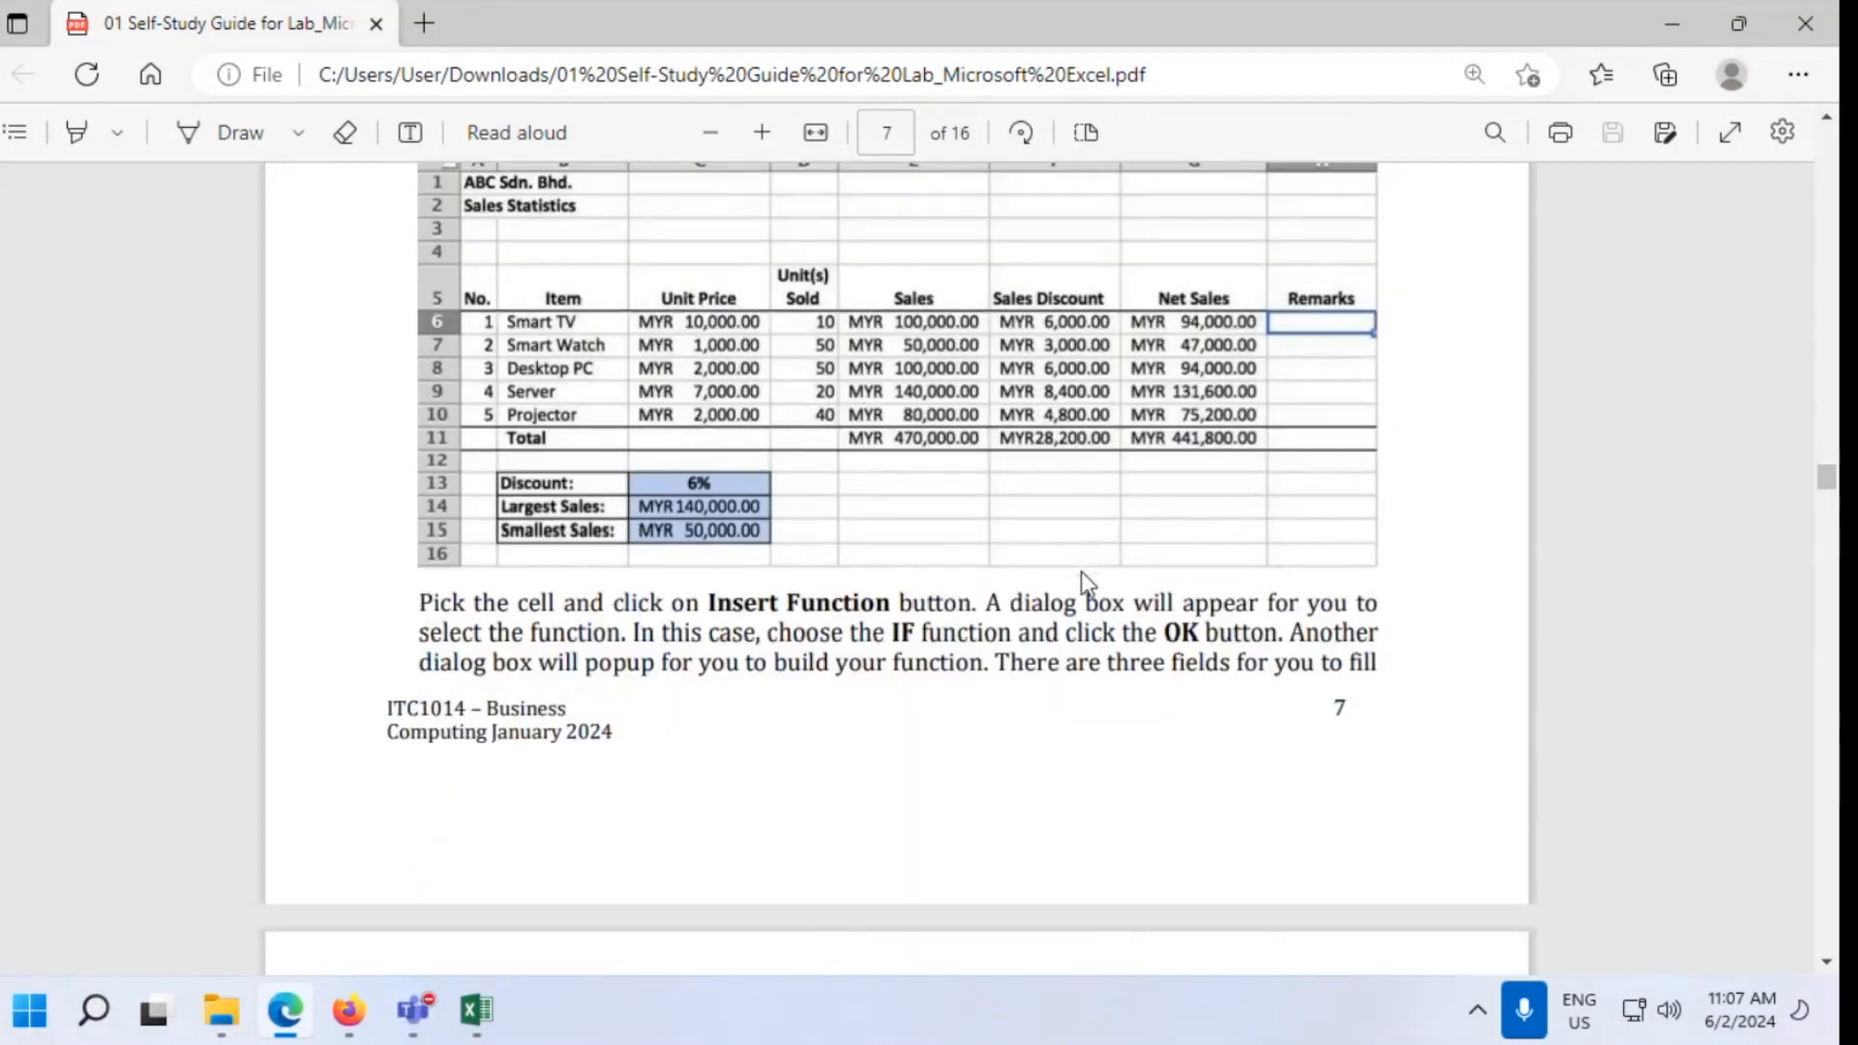
{"action": "scroll", "coordinate": [1081, 573], "scroll_direction": "up", "scroll_amount": 4}
{"action": "scroll", "coordinate": [1078, 572], "scroll_direction": "down", "scroll_amount": 3}
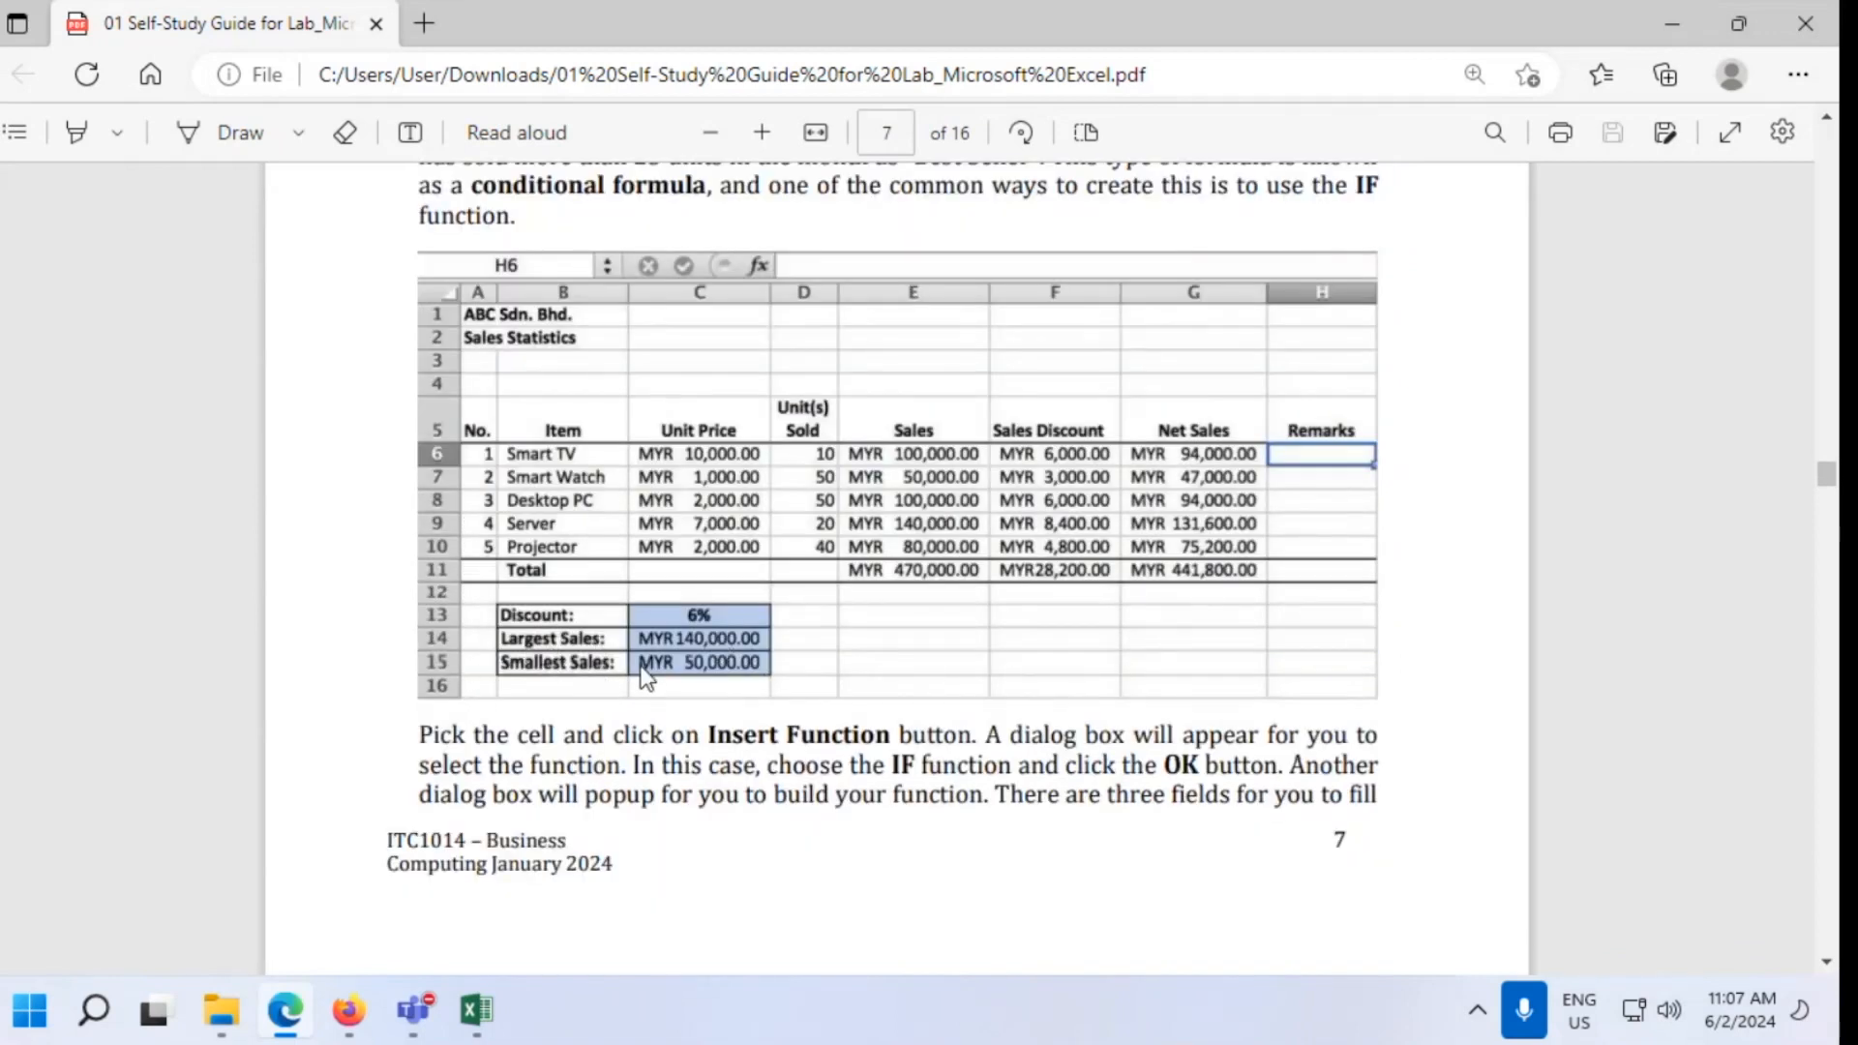
Switch to Excel and enter the labels "Largest Sales:" in B13 and "Samllest Sales:" in B14
{"action": "left_click", "coordinate": [476, 1010]}
{"action": "scroll", "coordinate": [258, 642], "scroll_direction": "down", "scroll_amount": 3}
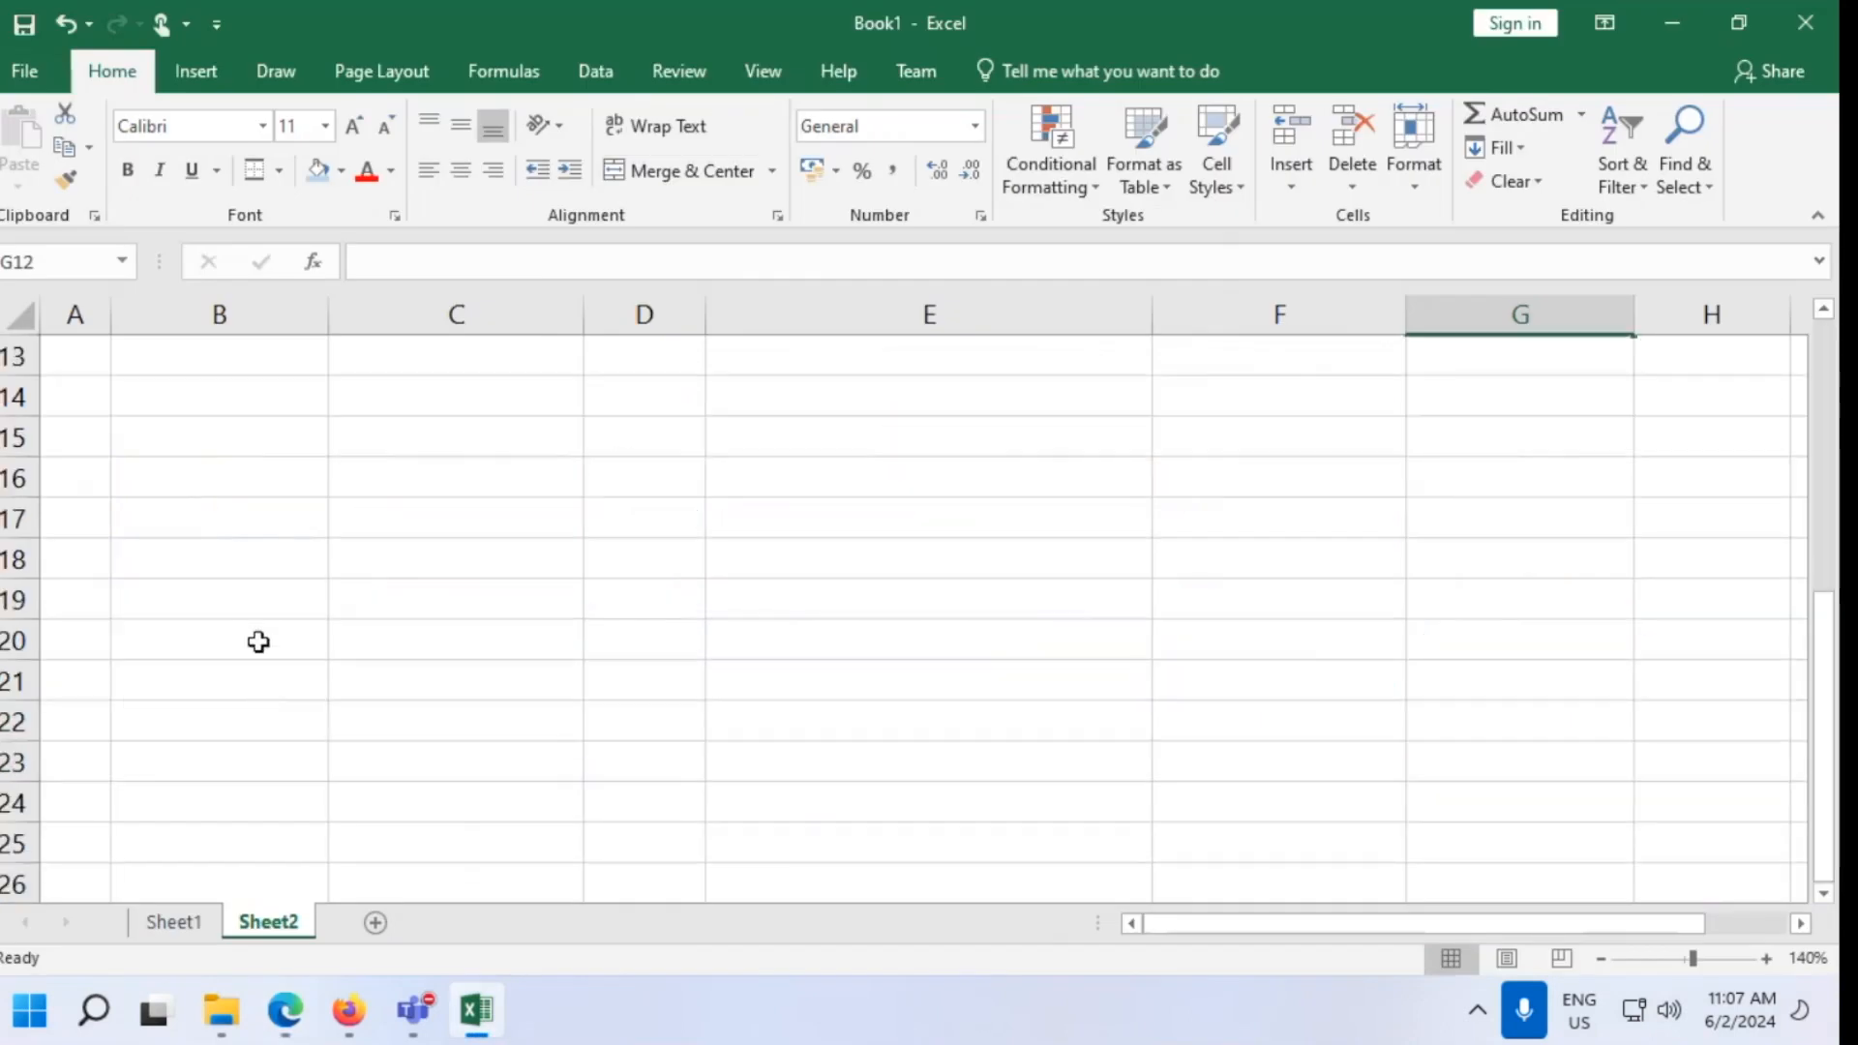
{"action": "scroll", "coordinate": [258, 641], "scroll_direction": "up", "scroll_amount": 2}
{"action": "left_click", "coordinate": [208, 625]}
{"action": "type", "text": "Lar"}
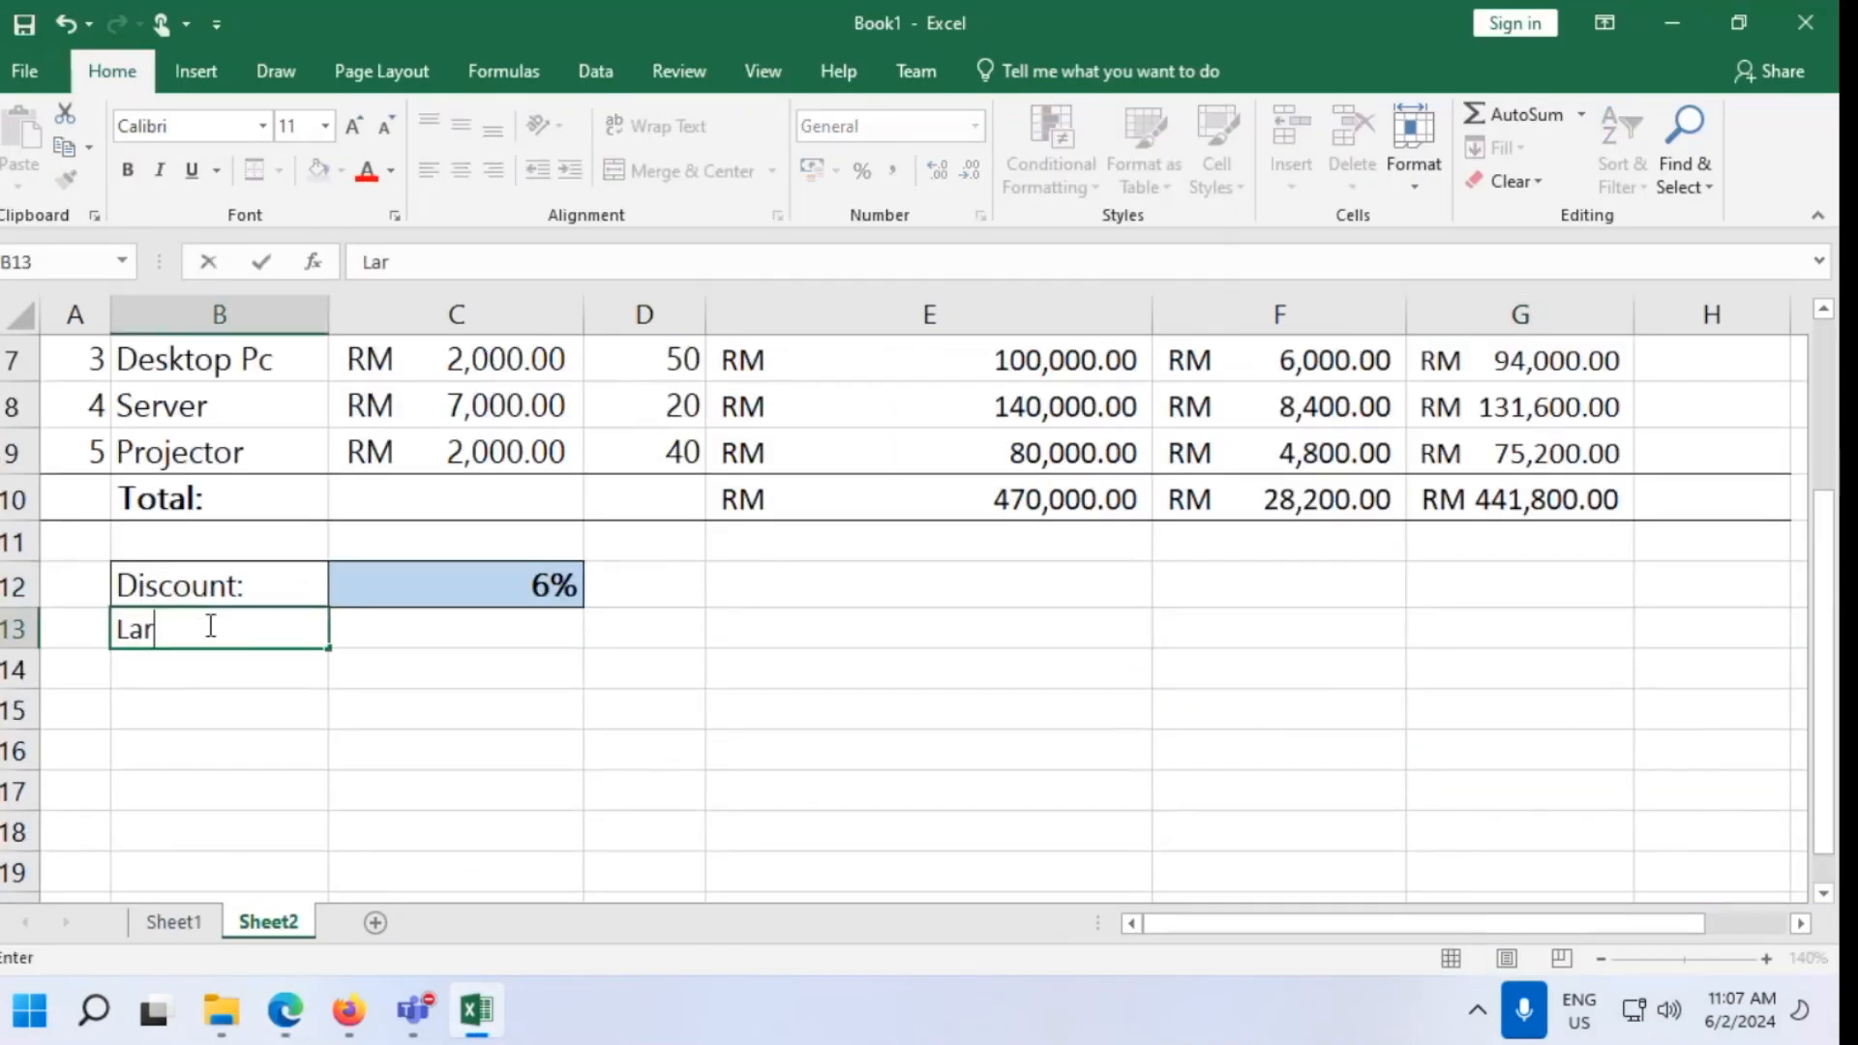
{"action": "type", "text": "gest Sales:"}
{"action": "key", "text": "Return"}
{"action": "type", "text": "Samllest Samle"}
{"action": "key", "text": "BackSpace"}
{"action": "key", "text": "BackSpace"}
{"action": "key", "text": "BackSpace"}
{"action": "type", "text": "les:"}
{"action": "key", "text": "Return"}
Apply All Borders to the range B13:C14 holding the largest and smallest sales rows
{"action": "left_click_drag", "start_coordinate": [208, 627], "coordinate": [572, 693]}
{"action": "left_click", "coordinate": [278, 169]}
{"action": "left_click", "coordinate": [291, 417]}
{"action": "left_click", "coordinate": [455, 801]}
Start inserting a MAX function in C13, beside the largest sales label
{"action": "left_click", "coordinate": [503, 642]}
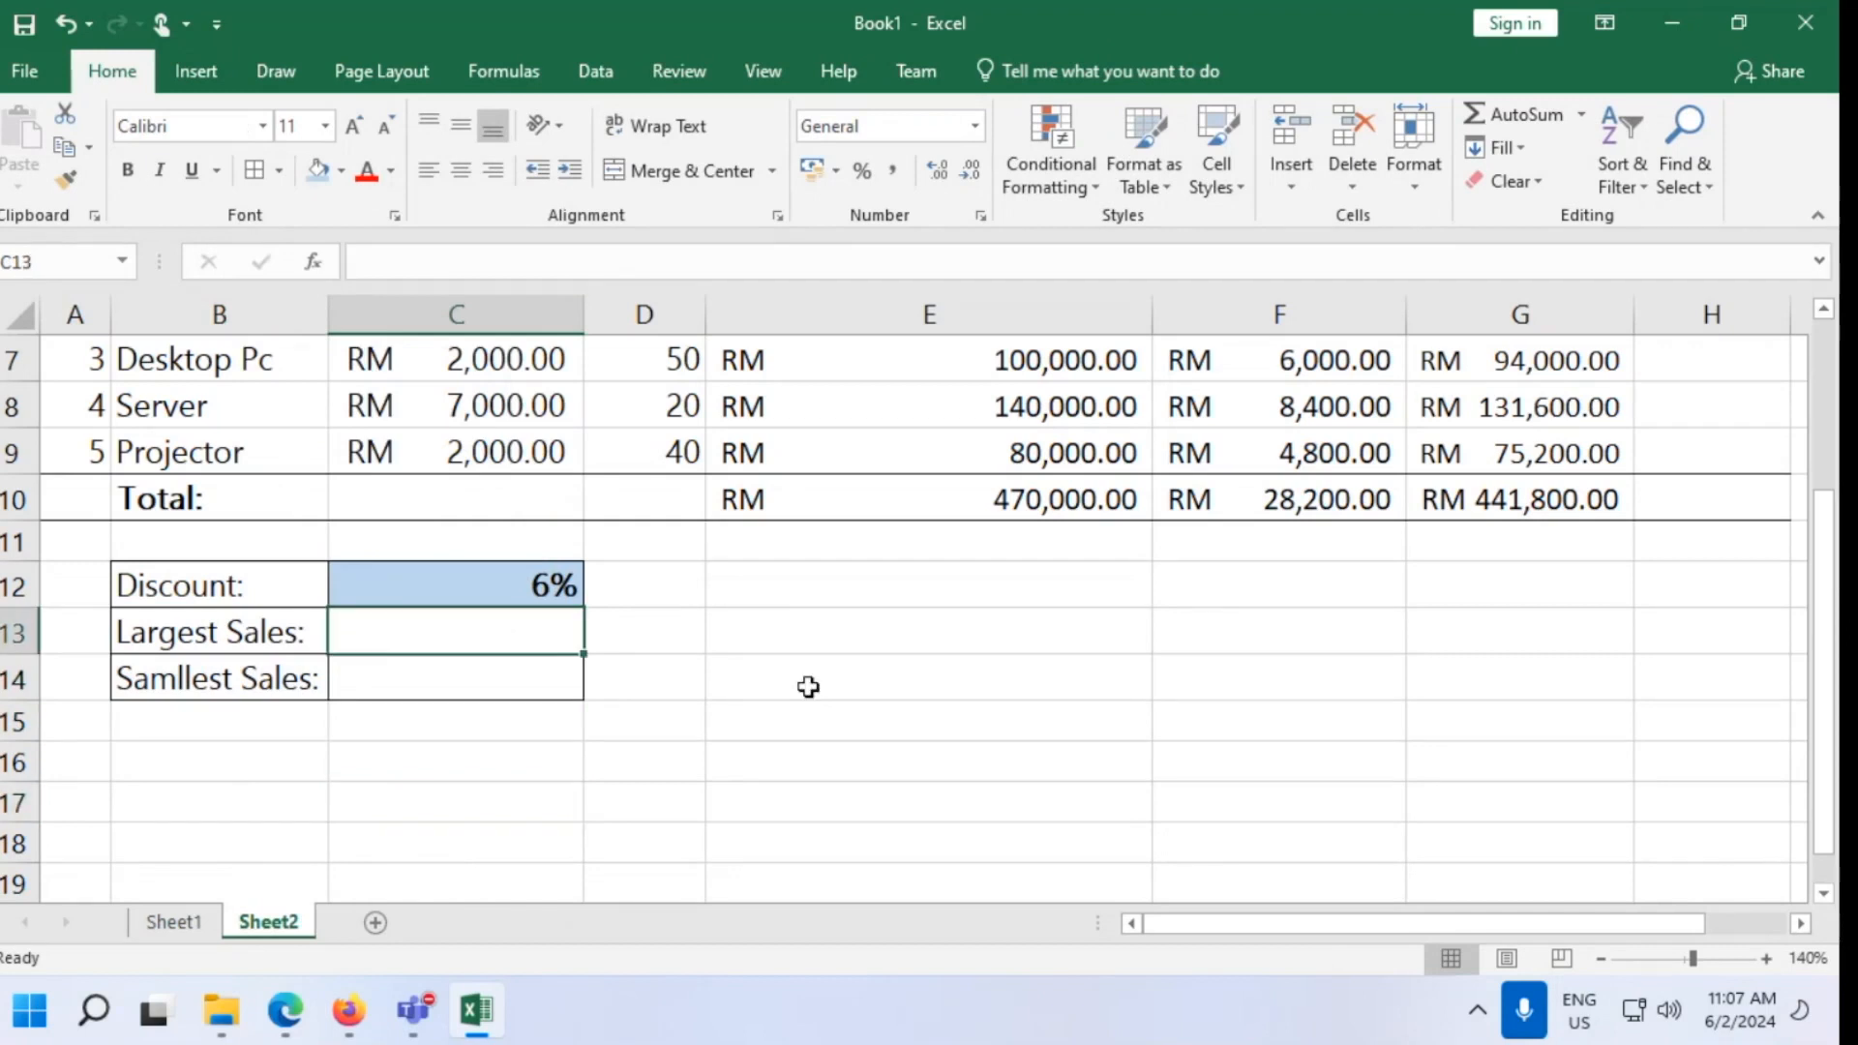
{"action": "scroll", "coordinate": [808, 688], "scroll_direction": "up", "scroll_amount": 2}
{"action": "scroll", "coordinate": [808, 687], "scroll_direction": "down", "scroll_amount": 2}
{"action": "scroll", "coordinate": [816, 687], "scroll_direction": "up", "scroll_amount": 1}
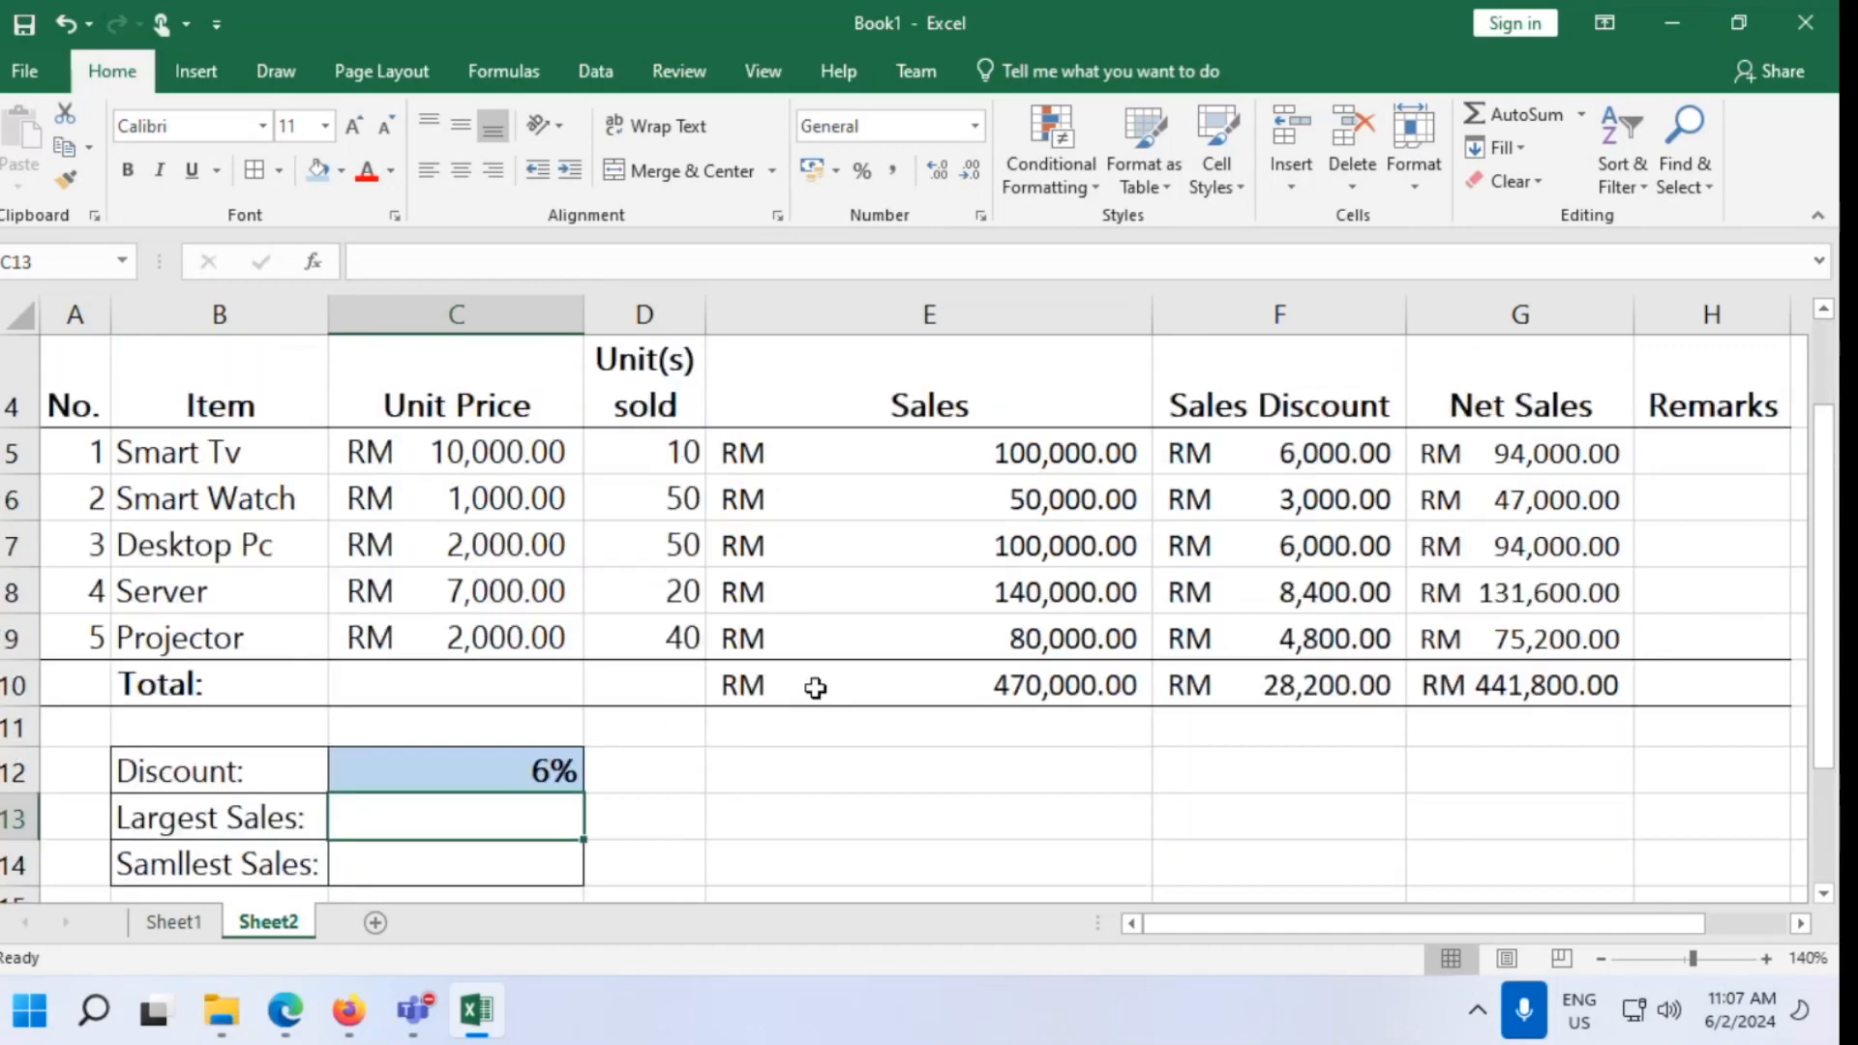
{"action": "scroll", "coordinate": [759, 710], "scroll_direction": "down", "scroll_amount": 1}
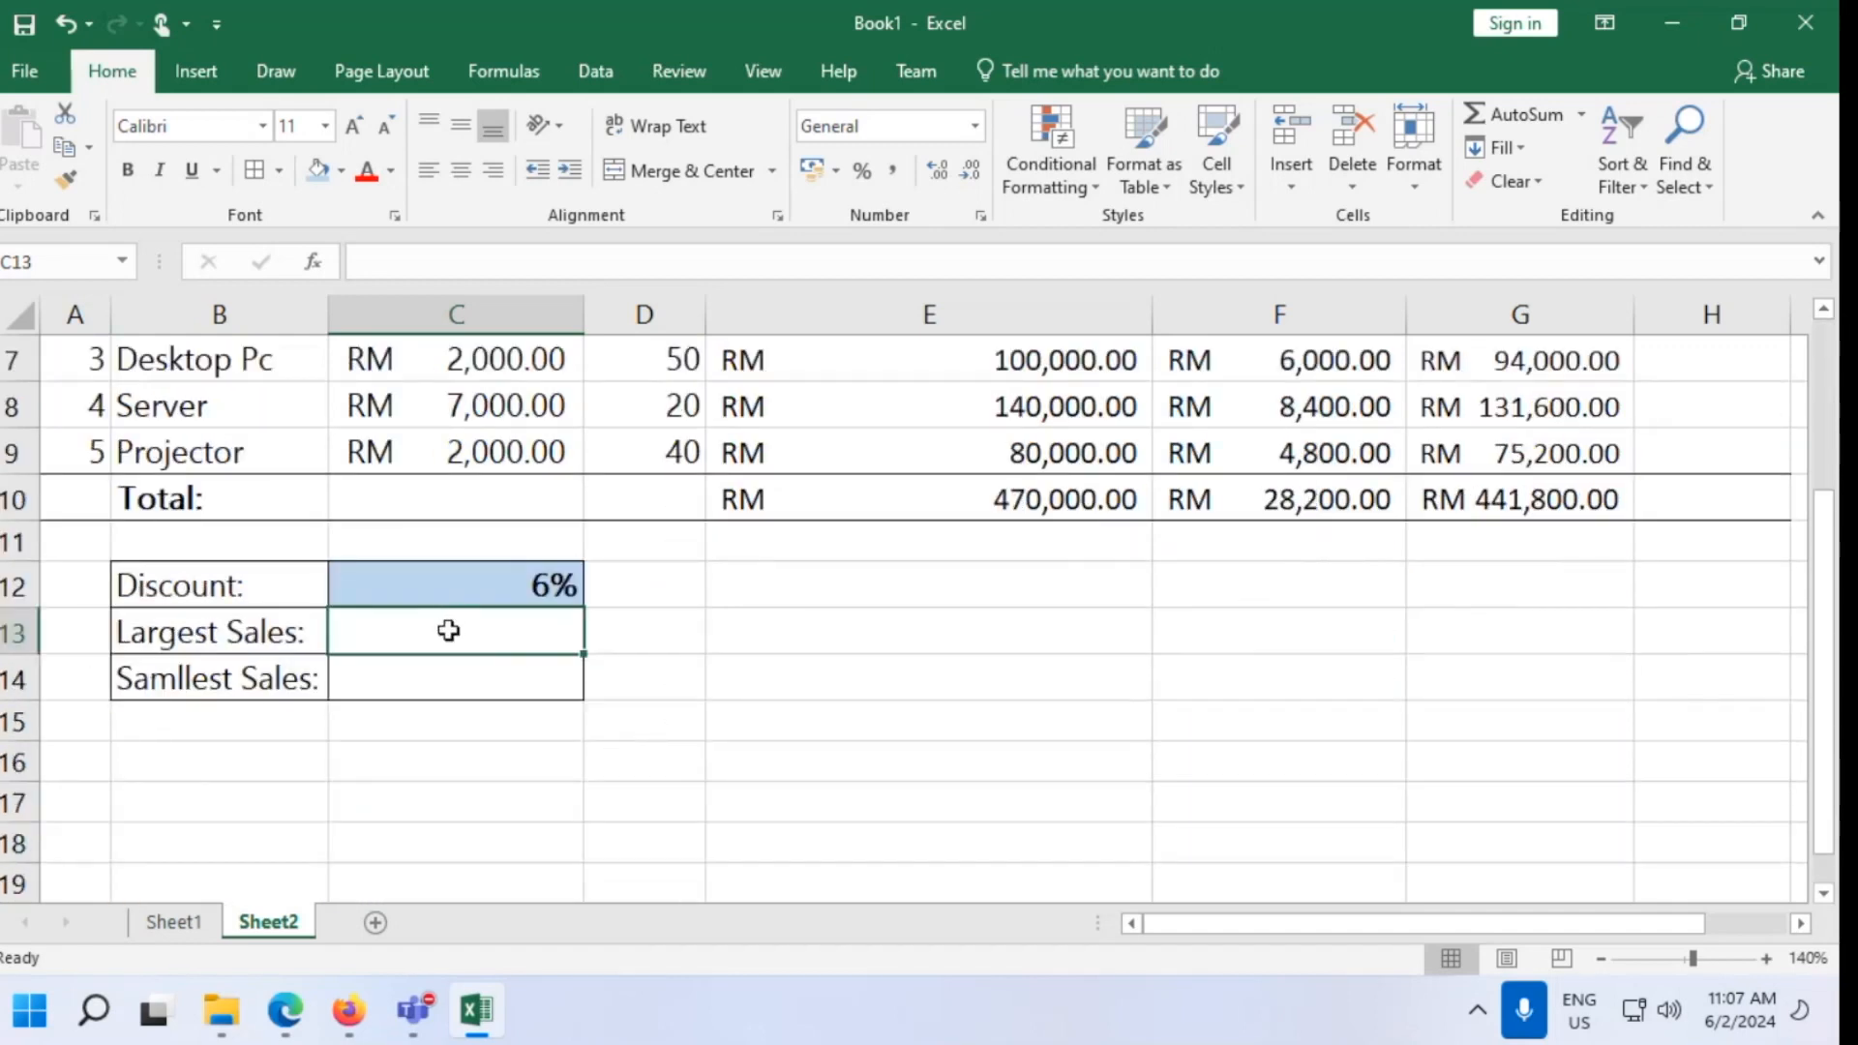
{"action": "left_click", "coordinate": [501, 75]}
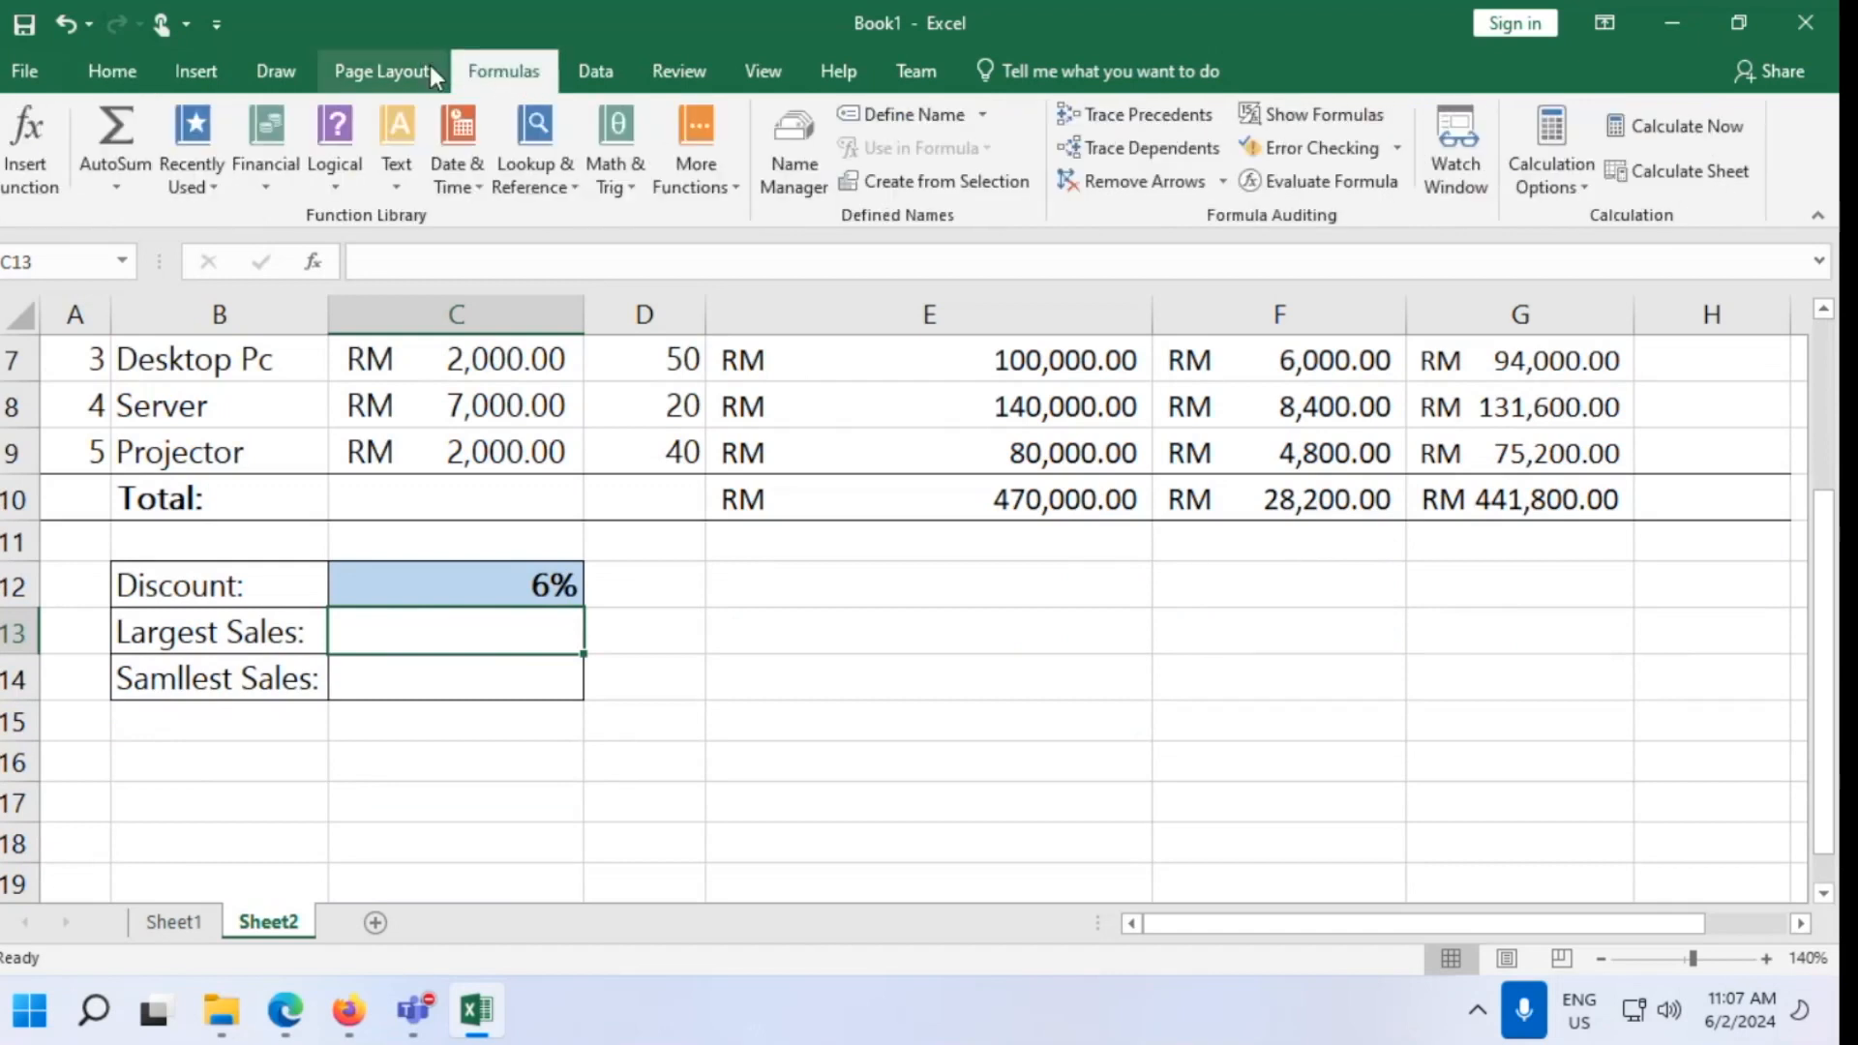
{"action": "left_click", "coordinate": [4, 165]}
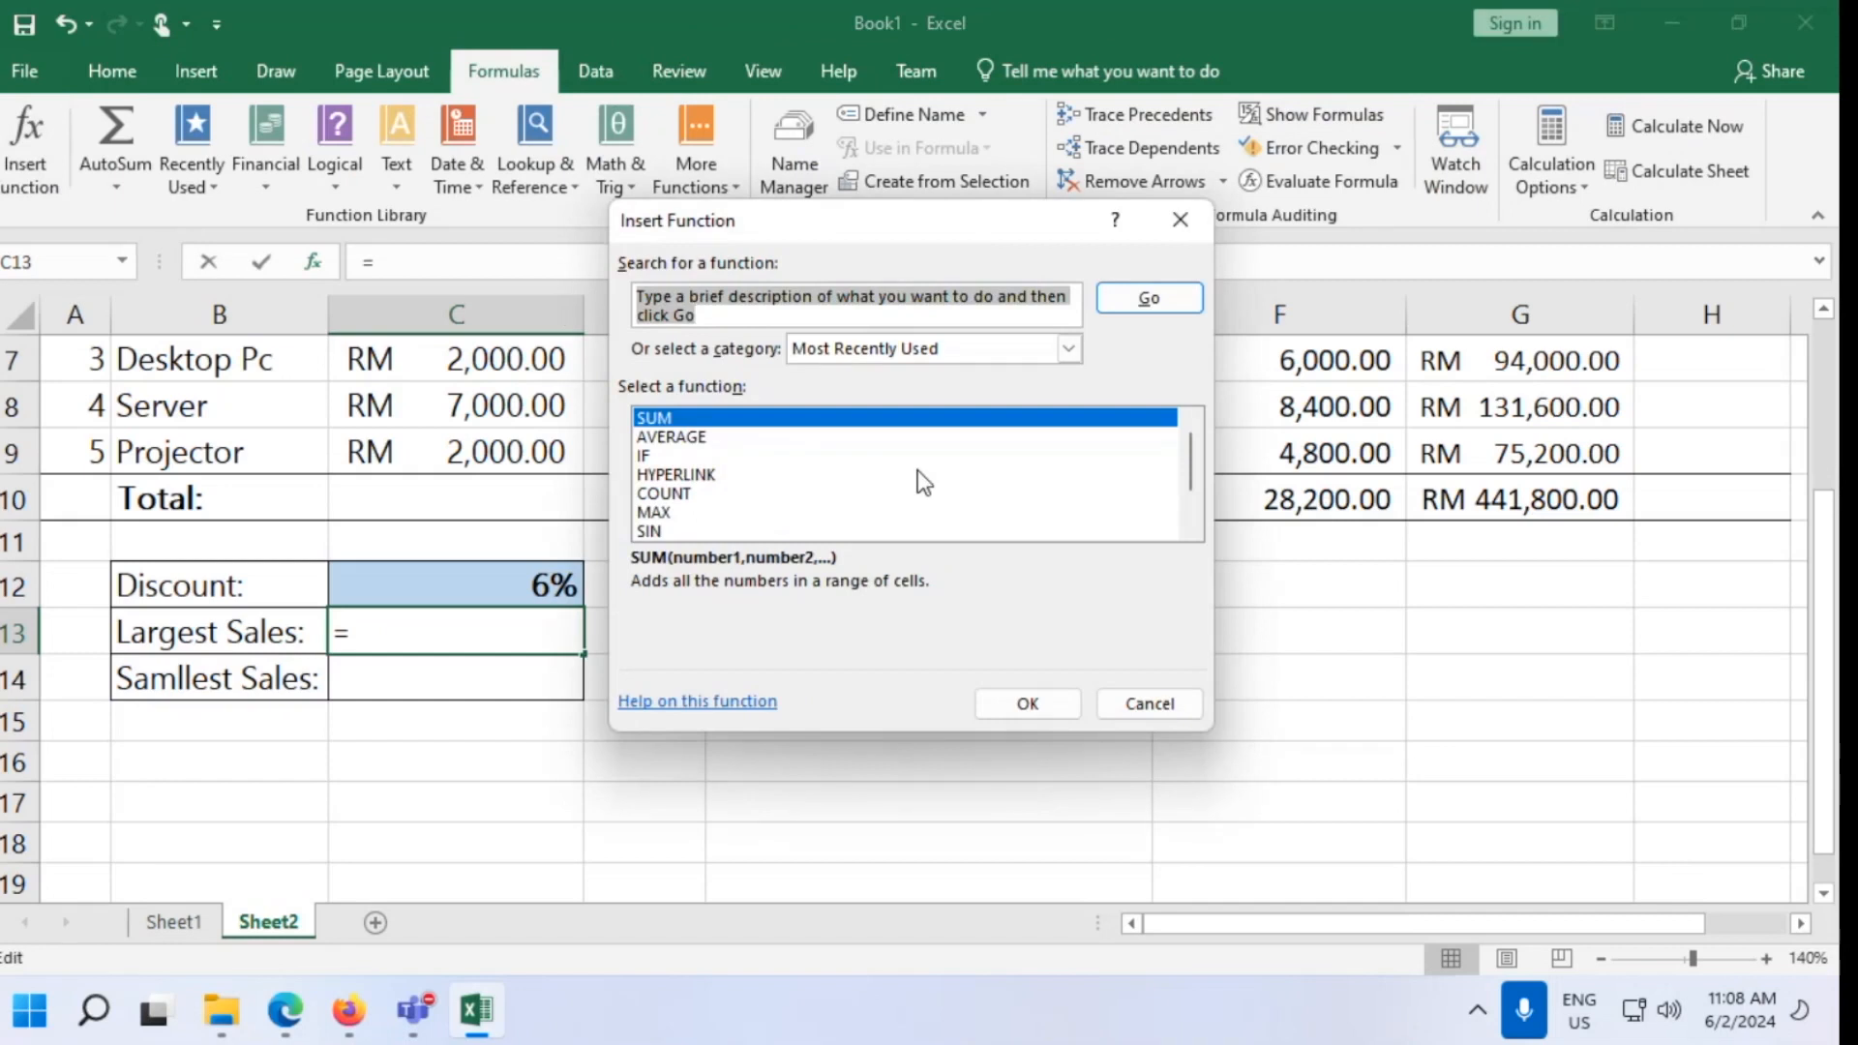
{"action": "scroll", "coordinate": [921, 481], "scroll_direction": "down", "scroll_amount": 1}
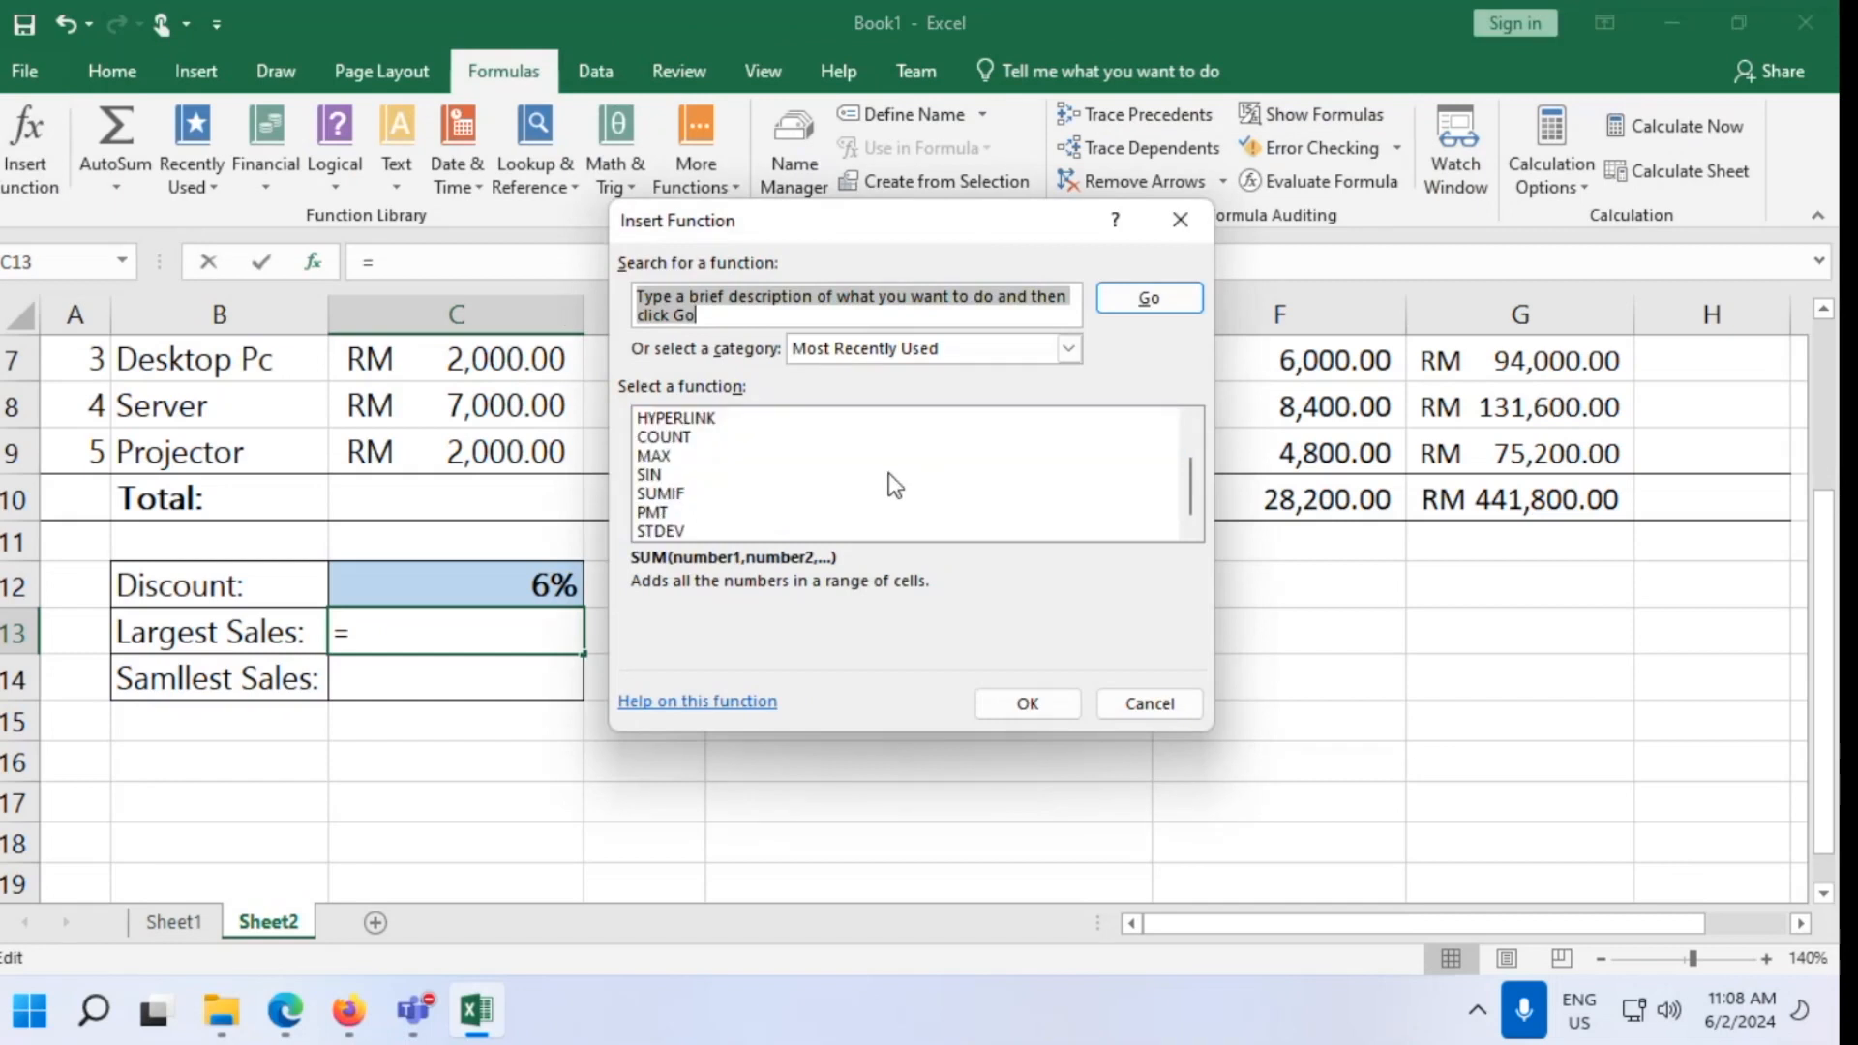
{"action": "left_click", "coordinate": [655, 459]}
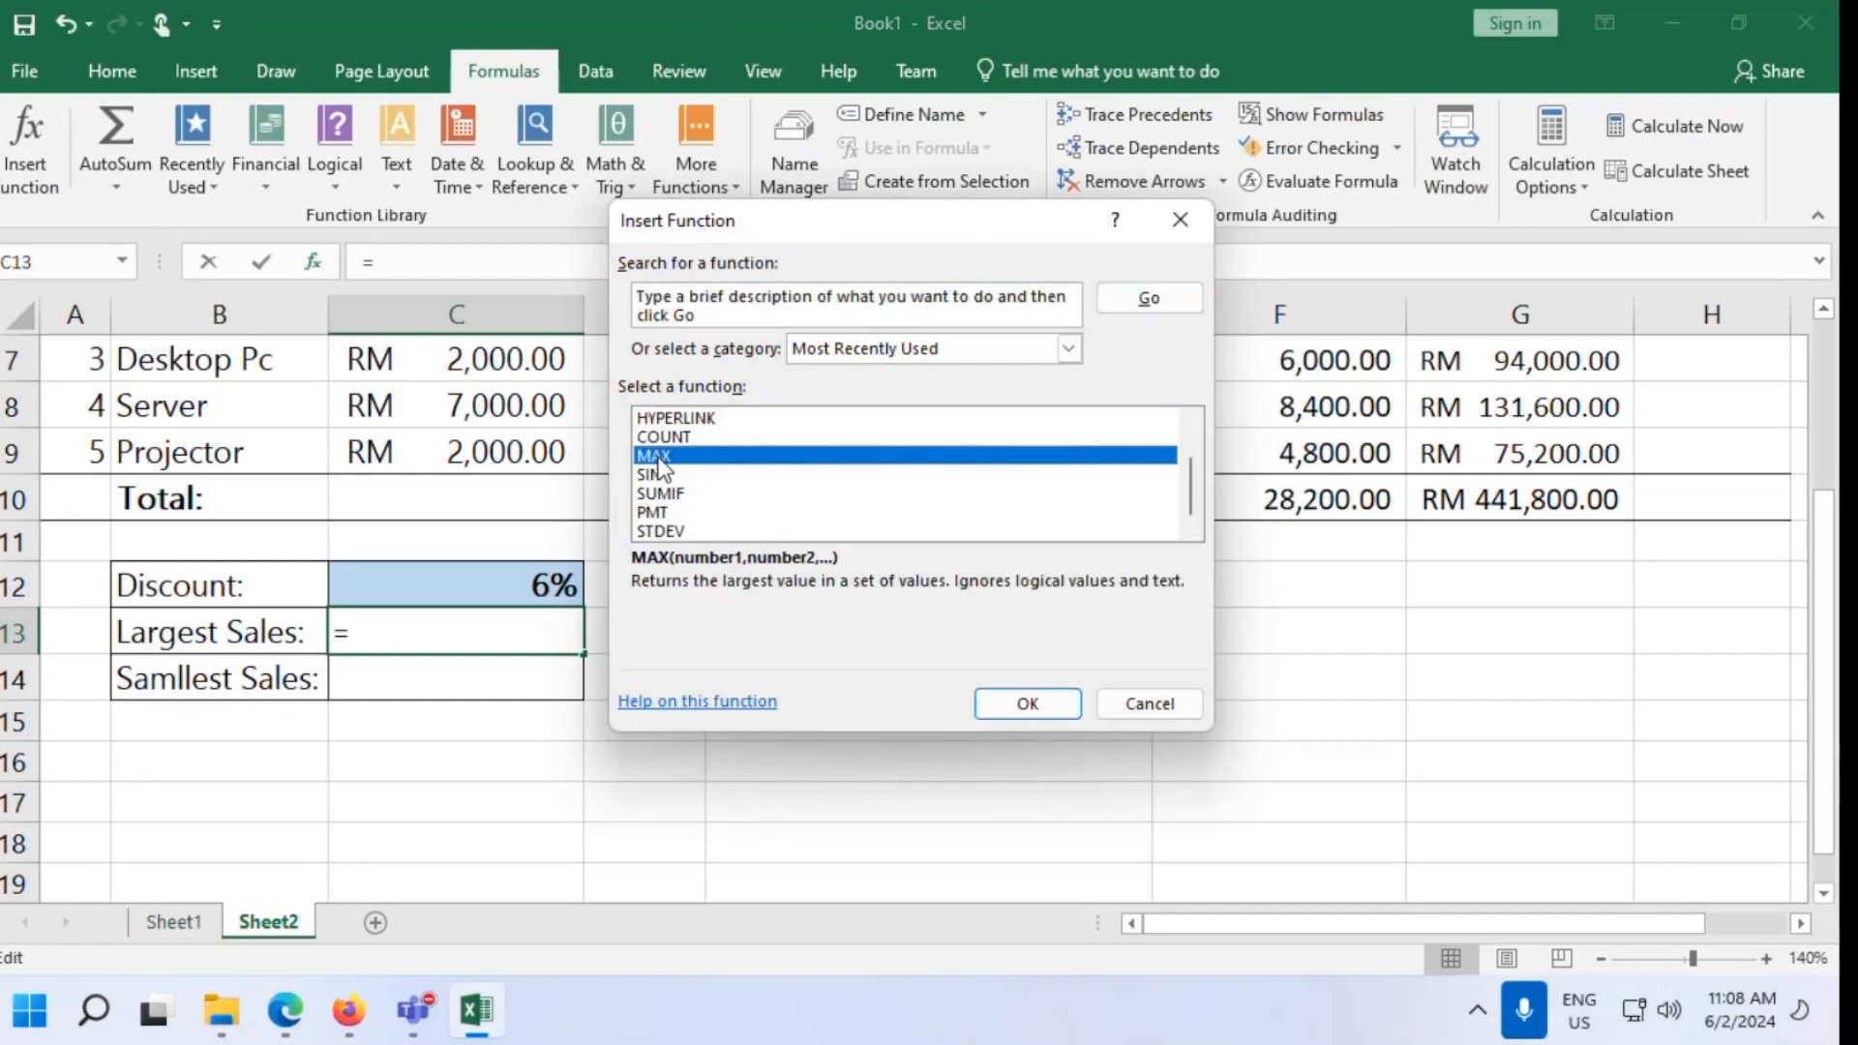
{"action": "left_click", "coordinate": [1008, 703]}
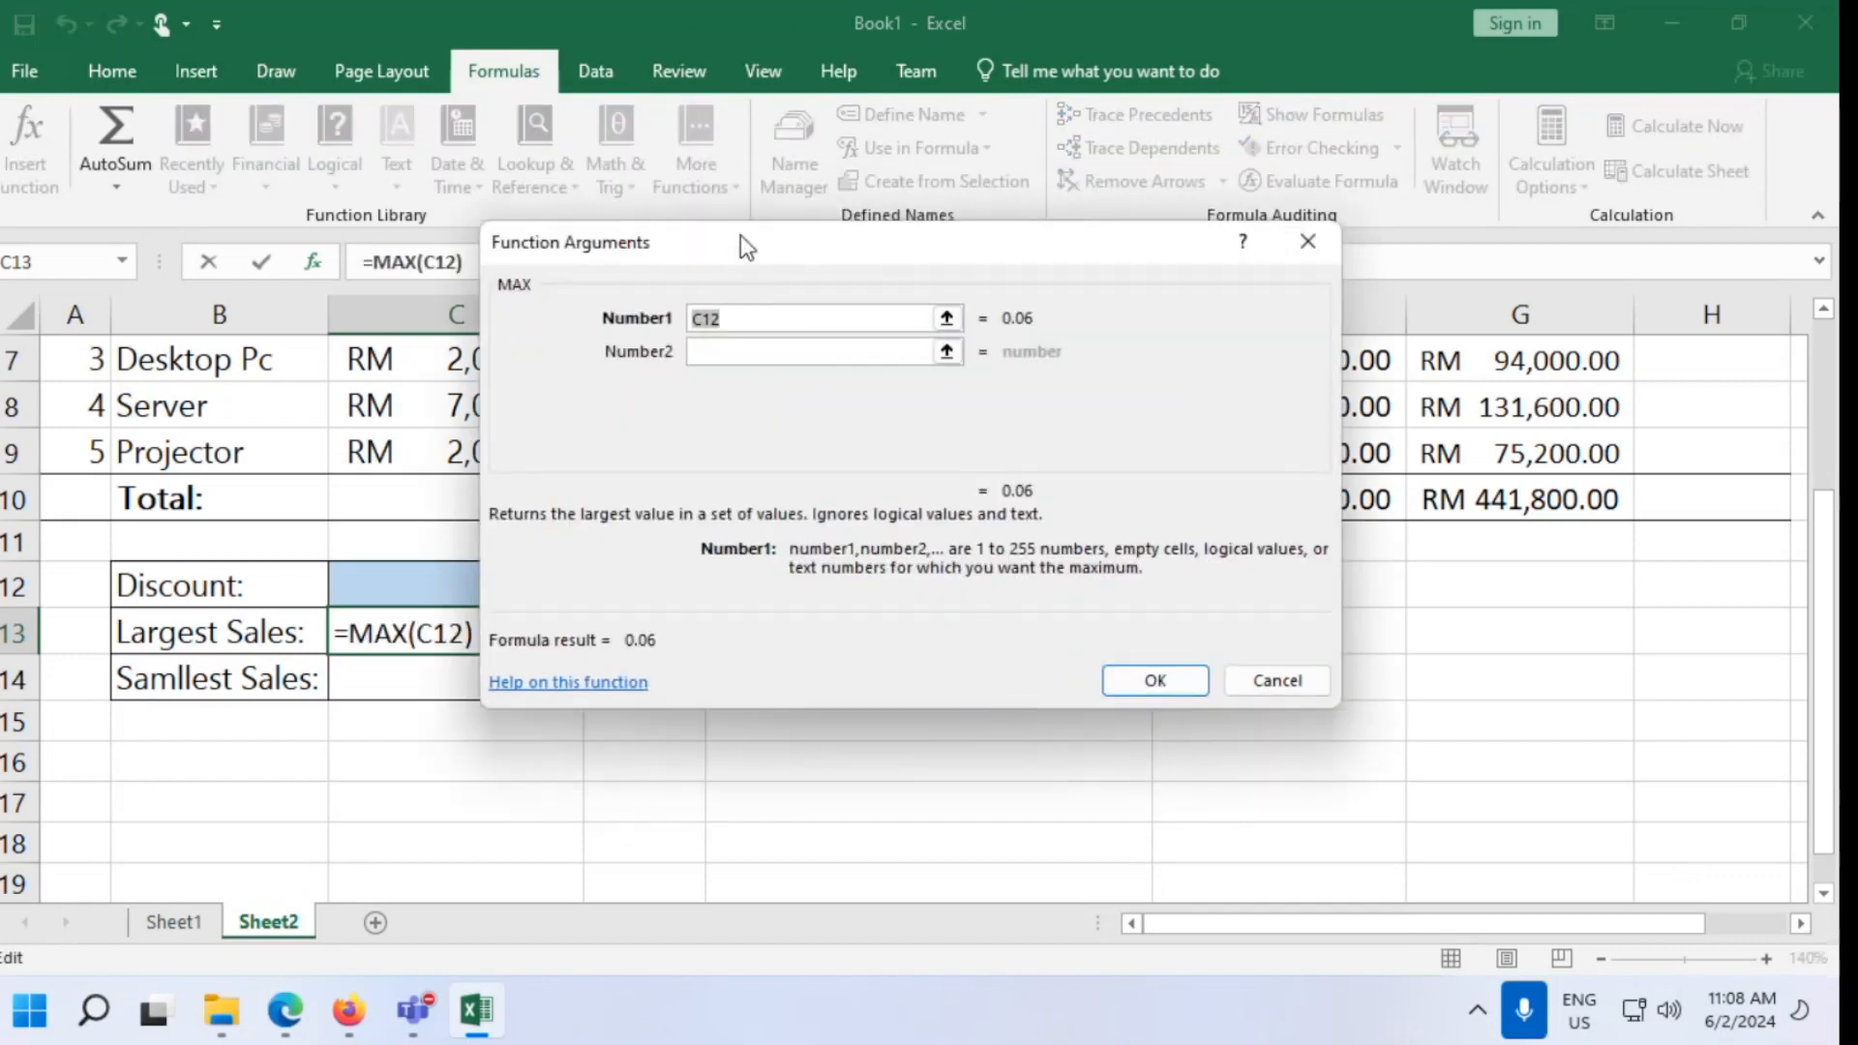
Set the MAX function's first argument to the Net Sales range G5:G9 and insert the formula in C13
{"action": "left_click_drag", "start_coordinate": [747, 247], "coordinate": [549, 734]}
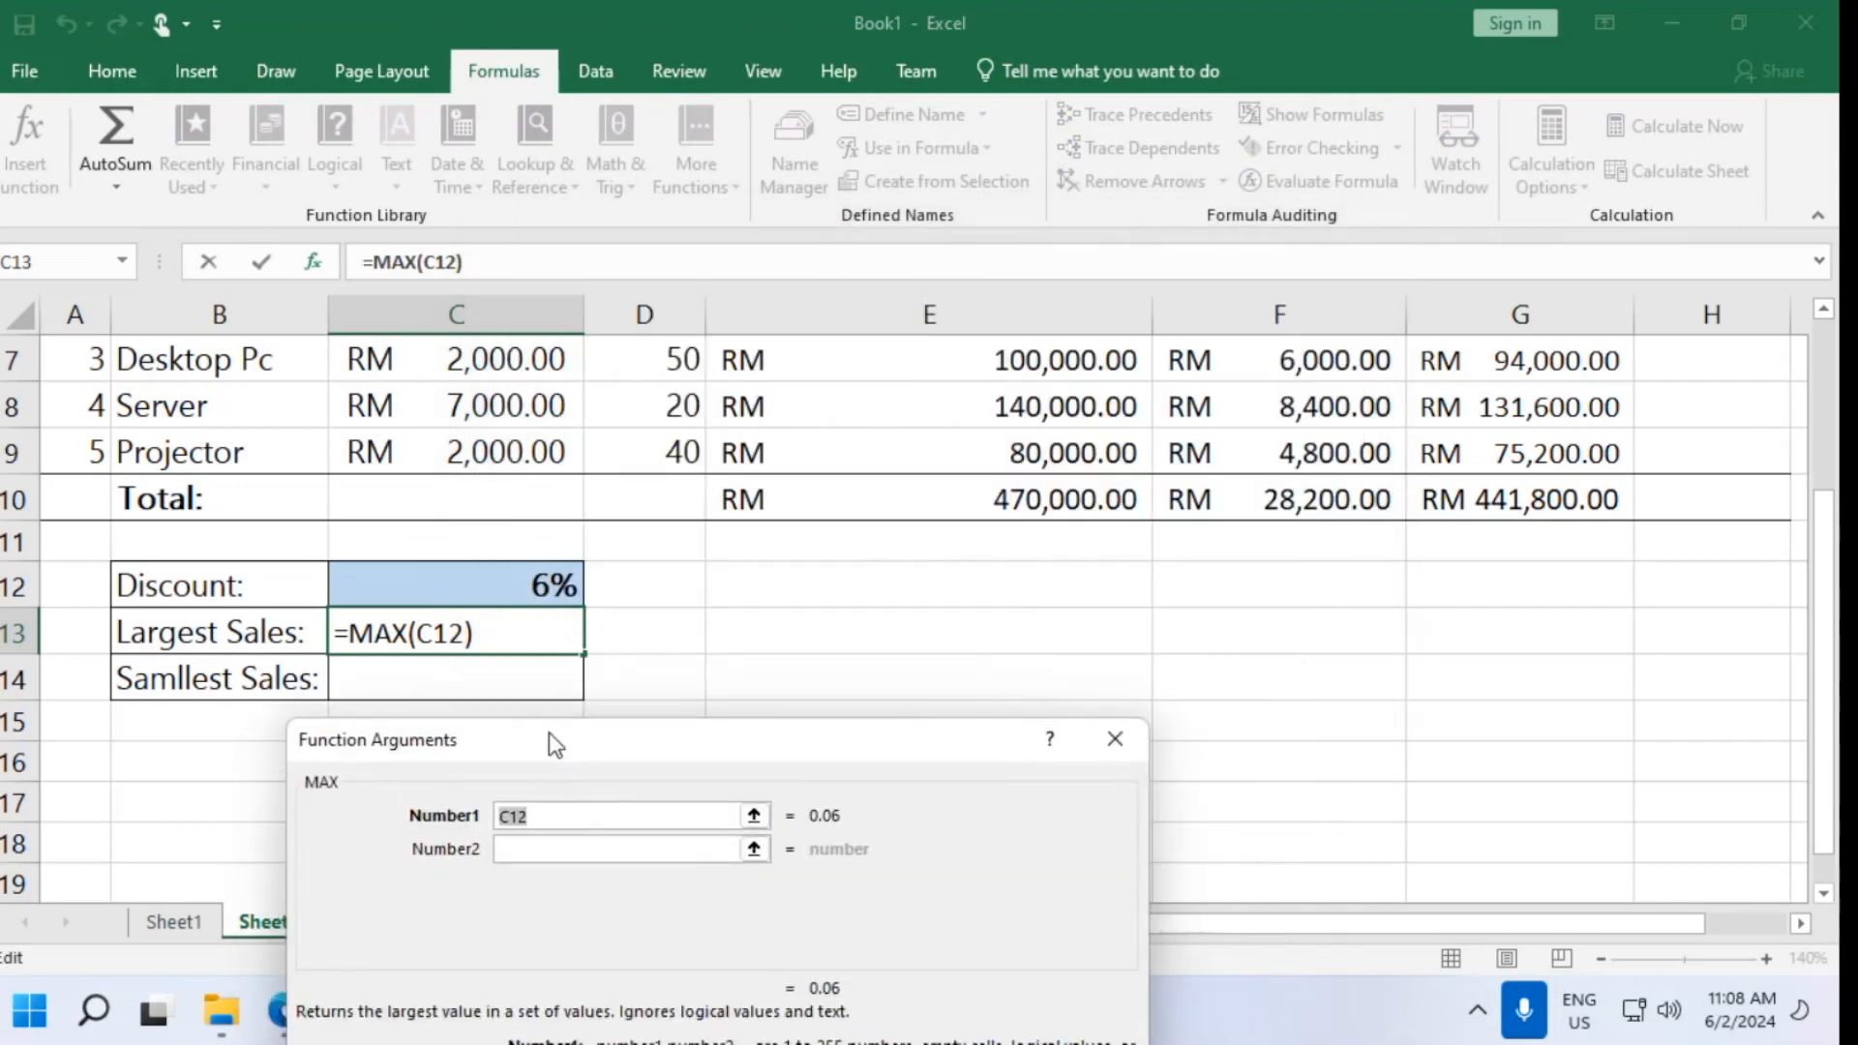
{"action": "scroll", "coordinate": [832, 600], "scroll_direction": "up", "scroll_amount": 2}
{"action": "scroll", "coordinate": [832, 600], "scroll_direction": "down", "scroll_amount": 2}
{"action": "scroll", "coordinate": [837, 603], "scroll_direction": "up", "scroll_amount": 1}
{"action": "scroll", "coordinate": [837, 602], "scroll_direction": "down", "scroll_amount": 1}
{"action": "scroll", "coordinate": [839, 606], "scroll_direction": "up", "scroll_amount": 2}
{"action": "scroll", "coordinate": [838, 606], "scroll_direction": "down", "scroll_amount": 2}
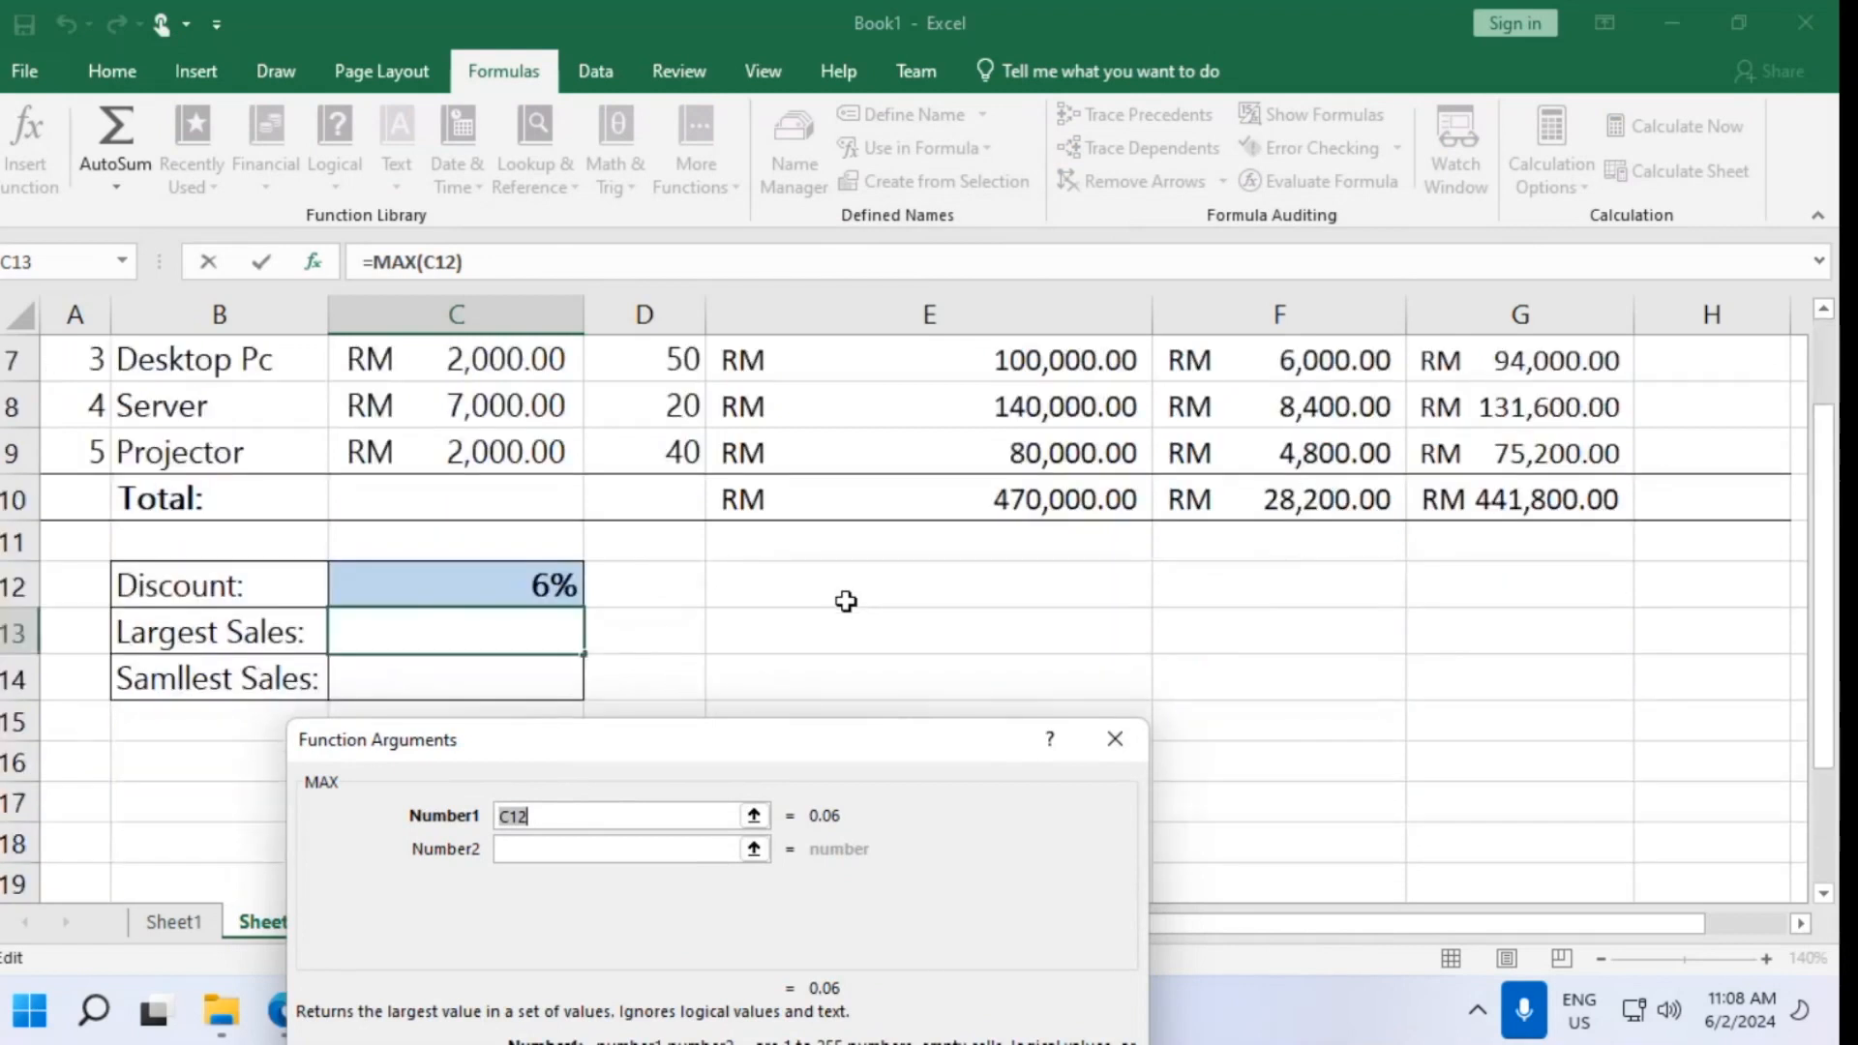
{"action": "scroll", "coordinate": [842, 604], "scroll_direction": "up", "scroll_amount": 1}
{"action": "scroll", "coordinate": [1011, 605], "scroll_direction": "down", "scroll_amount": 1}
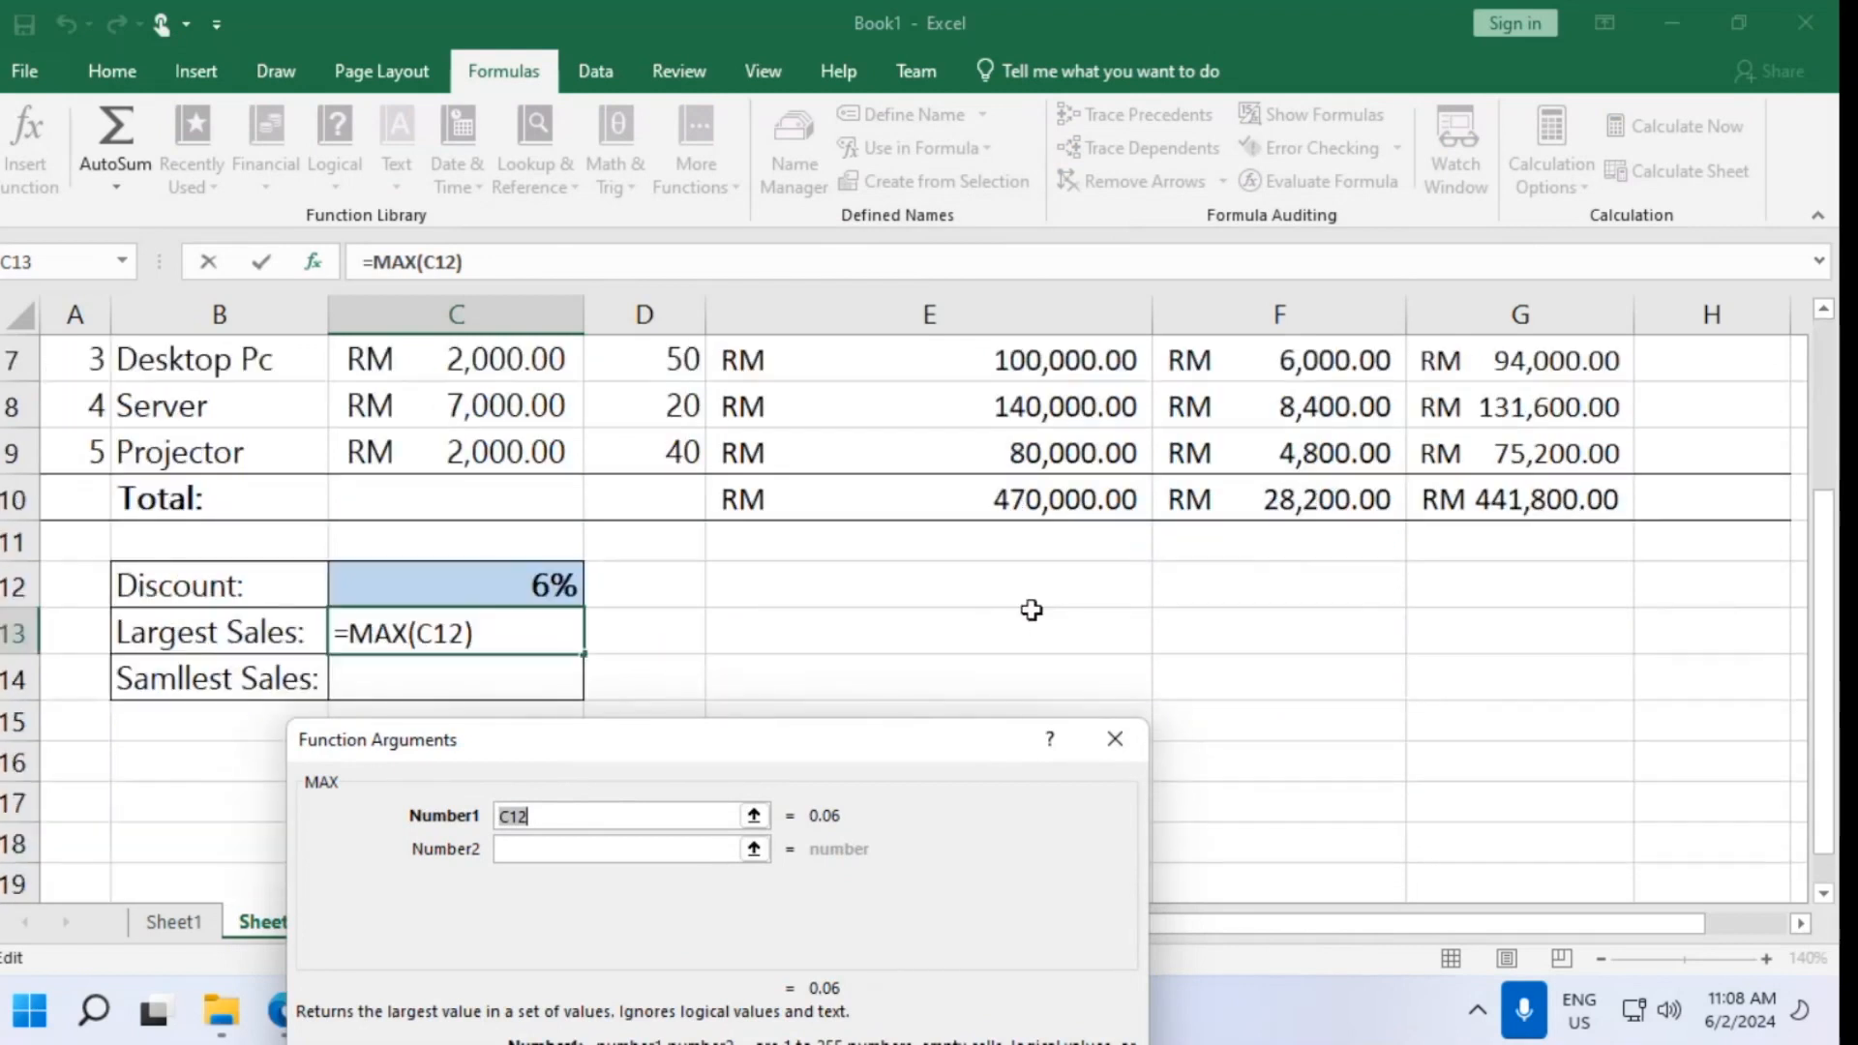
{"action": "scroll", "coordinate": [1040, 616], "scroll_direction": "up", "scroll_amount": 1}
{"action": "scroll", "coordinate": [1041, 617], "scroll_direction": "down", "scroll_amount": 1}
{"action": "scroll", "coordinate": [1042, 618], "scroll_direction": "up", "scroll_amount": 1}
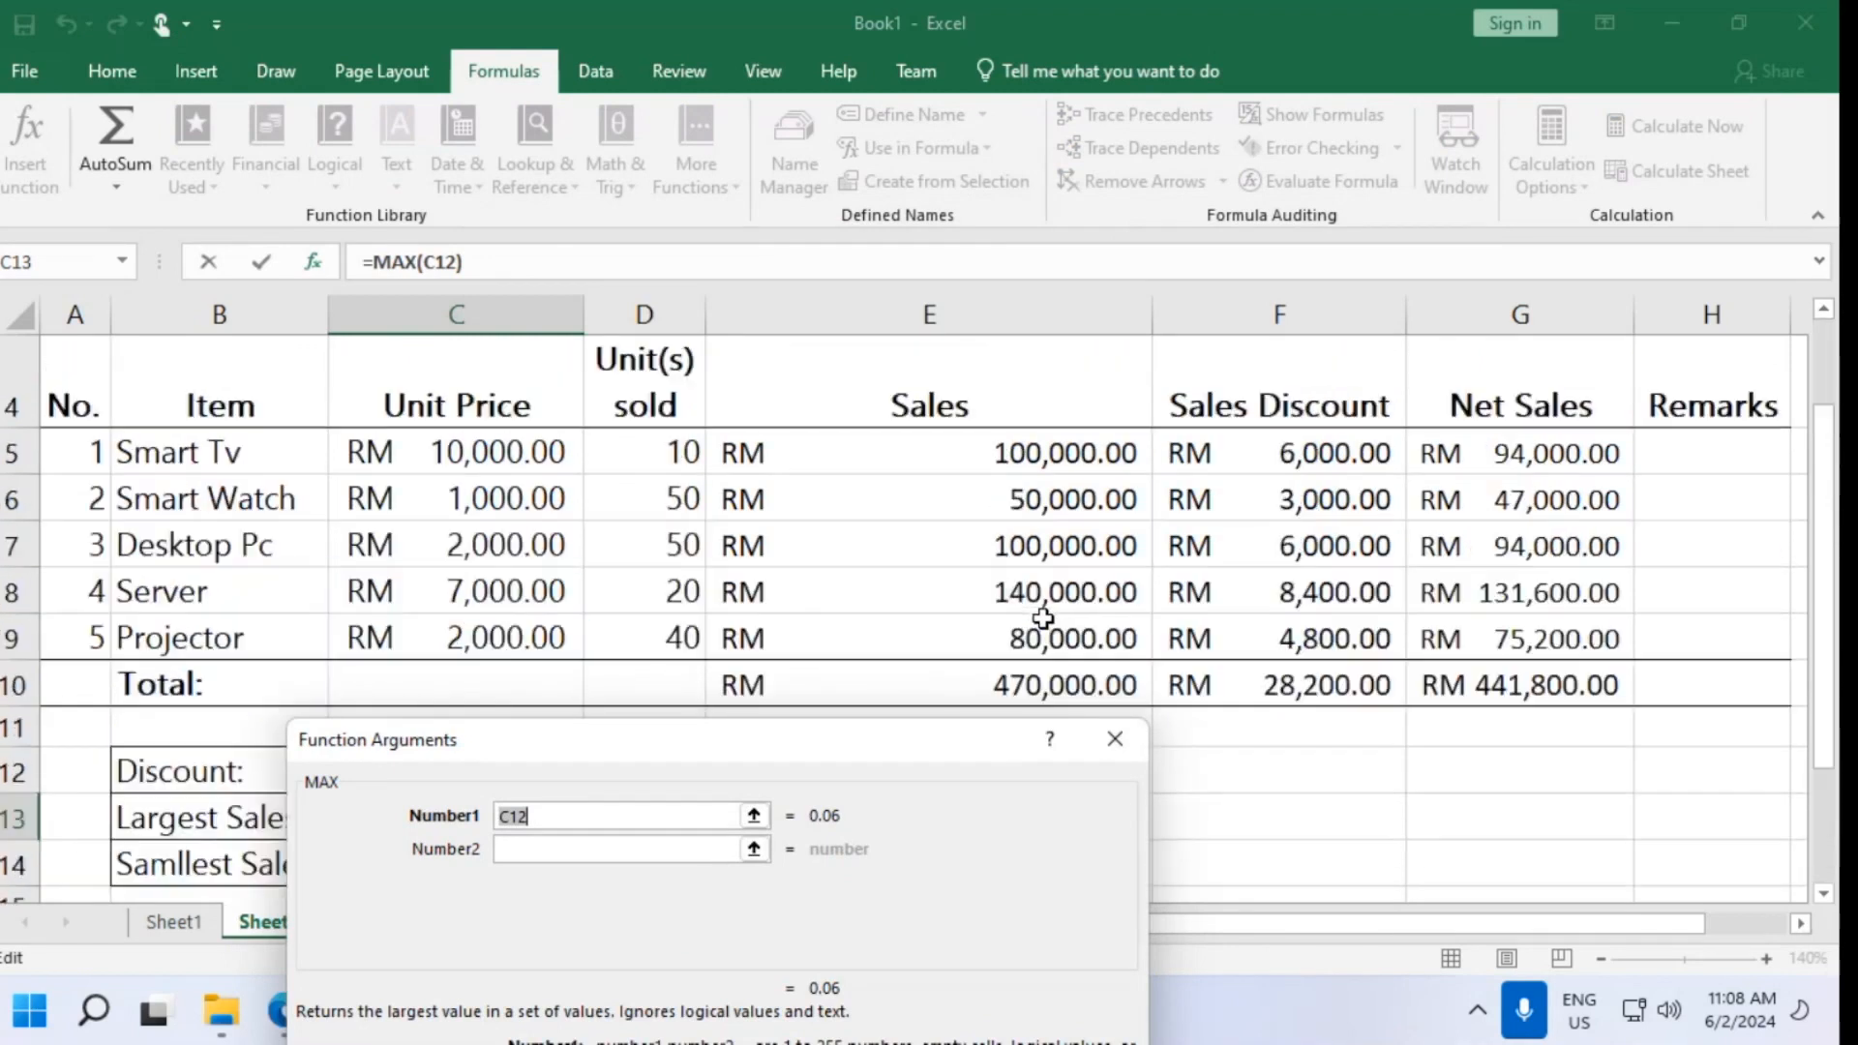
{"action": "scroll", "coordinate": [1505, 379], "scroll_direction": "down", "scroll_amount": 1}
{"action": "scroll", "coordinate": [1503, 390], "scroll_direction": "up", "scroll_amount": 1}
{"action": "left_click_drag", "start_coordinate": [1514, 455], "coordinate": [1529, 646]}
{"action": "left_click_drag", "start_coordinate": [586, 760], "coordinate": [461, 403]}
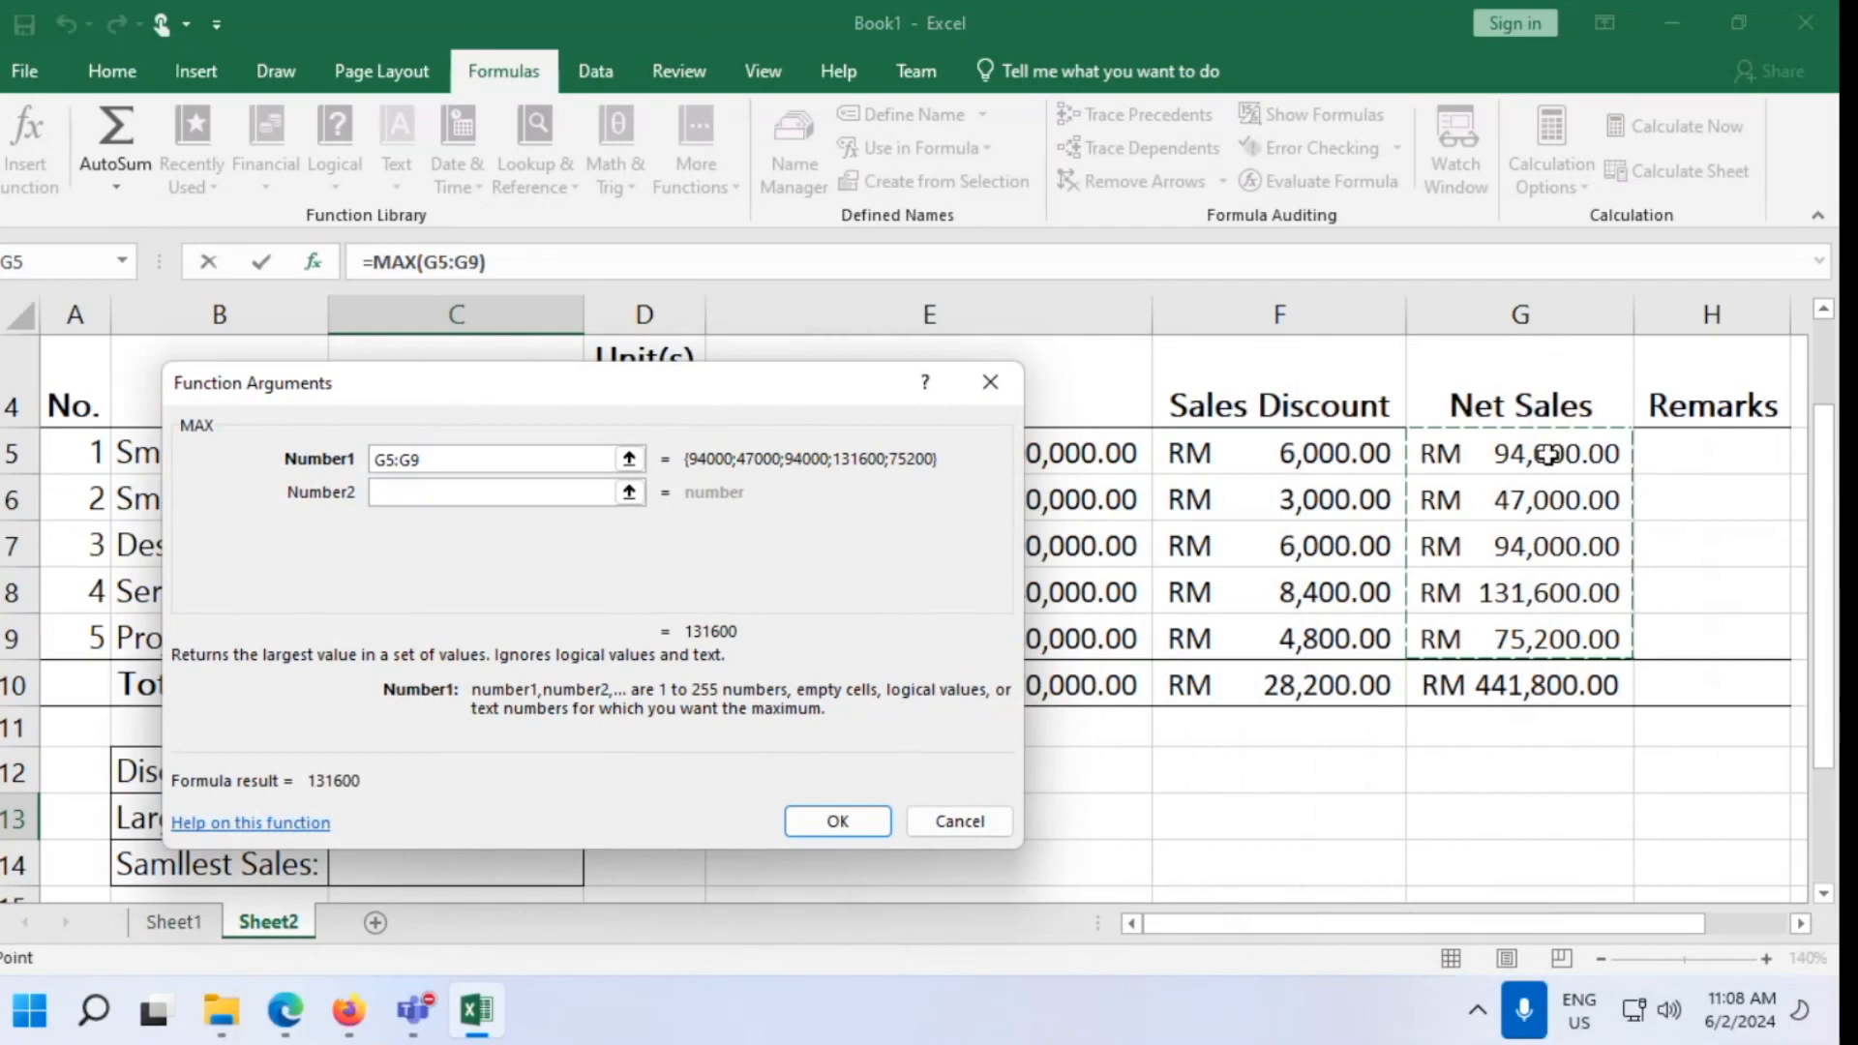
{"action": "left_click_drag", "start_coordinate": [1489, 460], "coordinate": [1497, 644]}
{"action": "left_click", "coordinate": [851, 818]}
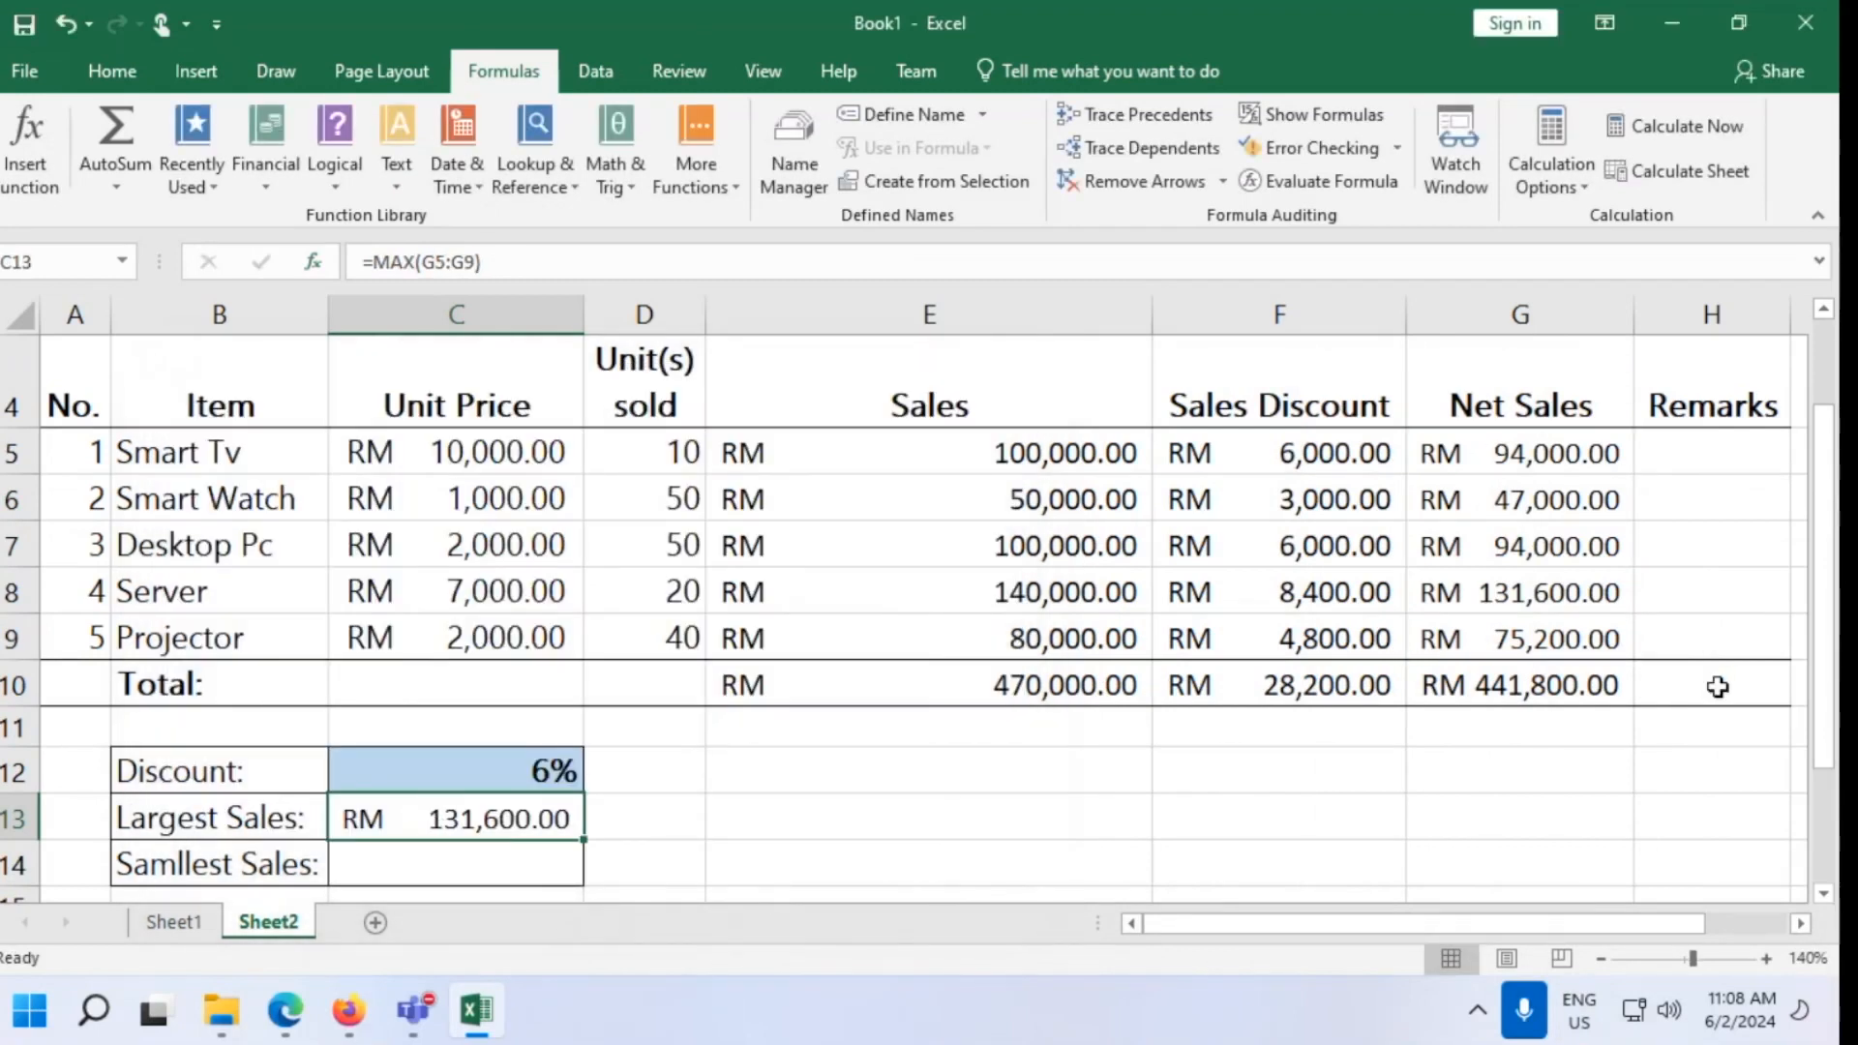
Delete the MAX formula from C13
{"action": "scroll", "coordinate": [1534, 615], "scroll_direction": "down", "scroll_amount": 1}
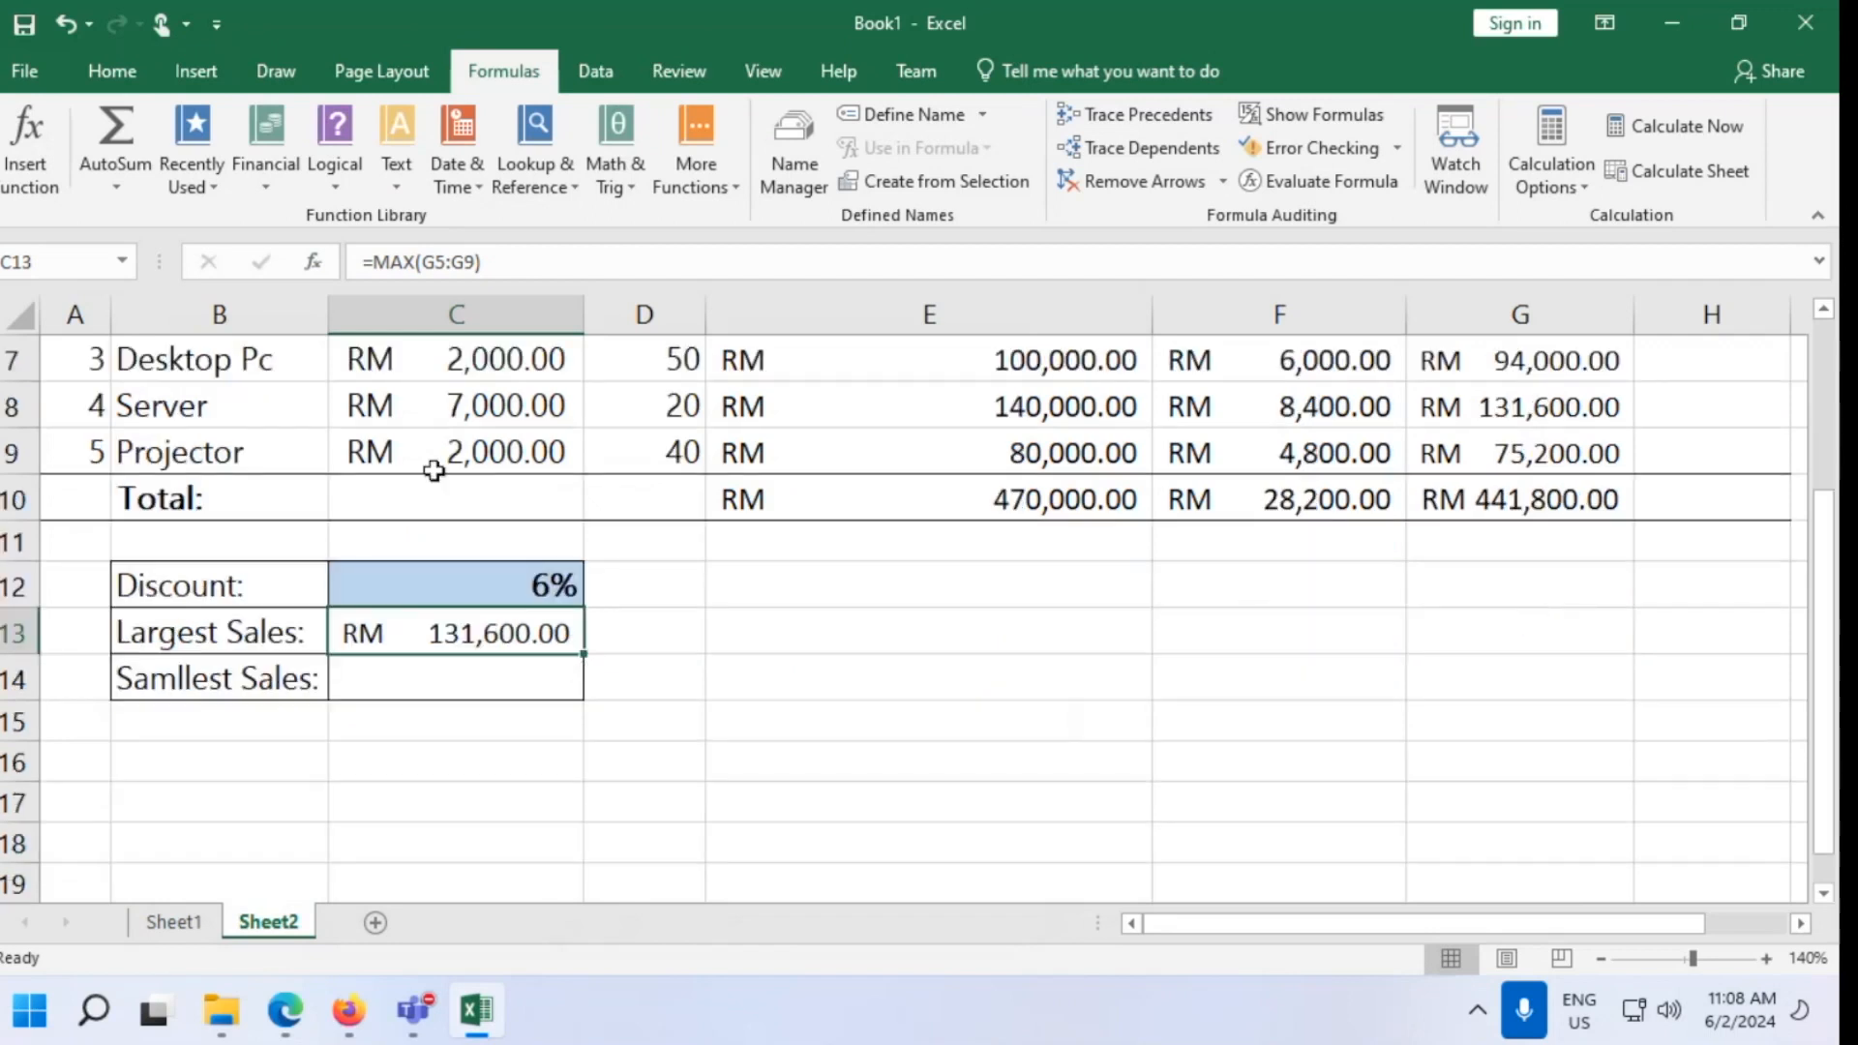
{"action": "left_click_drag", "start_coordinate": [489, 262], "coordinate": [221, 294]}
{"action": "key", "text": "Delete"}
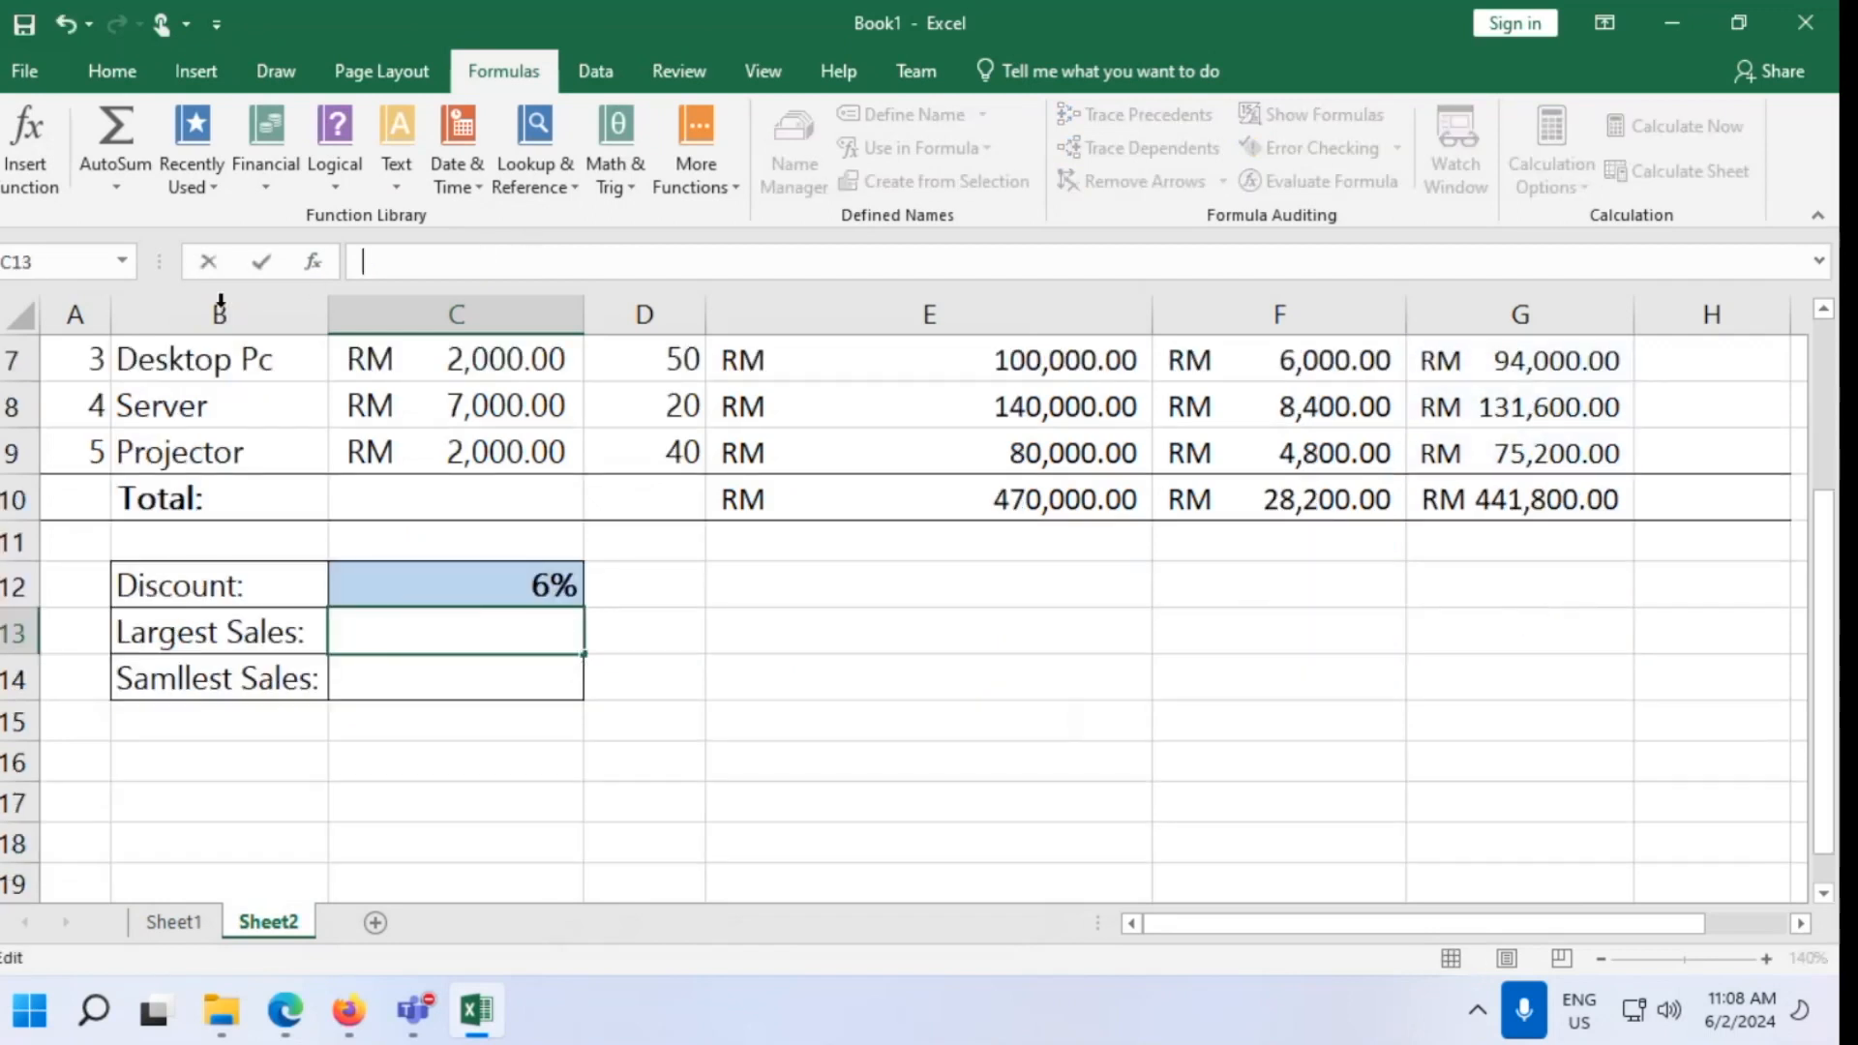
{"action": "left_click", "coordinate": [590, 797]}
Insert the MAX function in C13 with the Net Sales range G5:G9 as its first argument
{"action": "left_click", "coordinate": [461, 658]}
{"action": "left_click", "coordinate": [28, 145]}
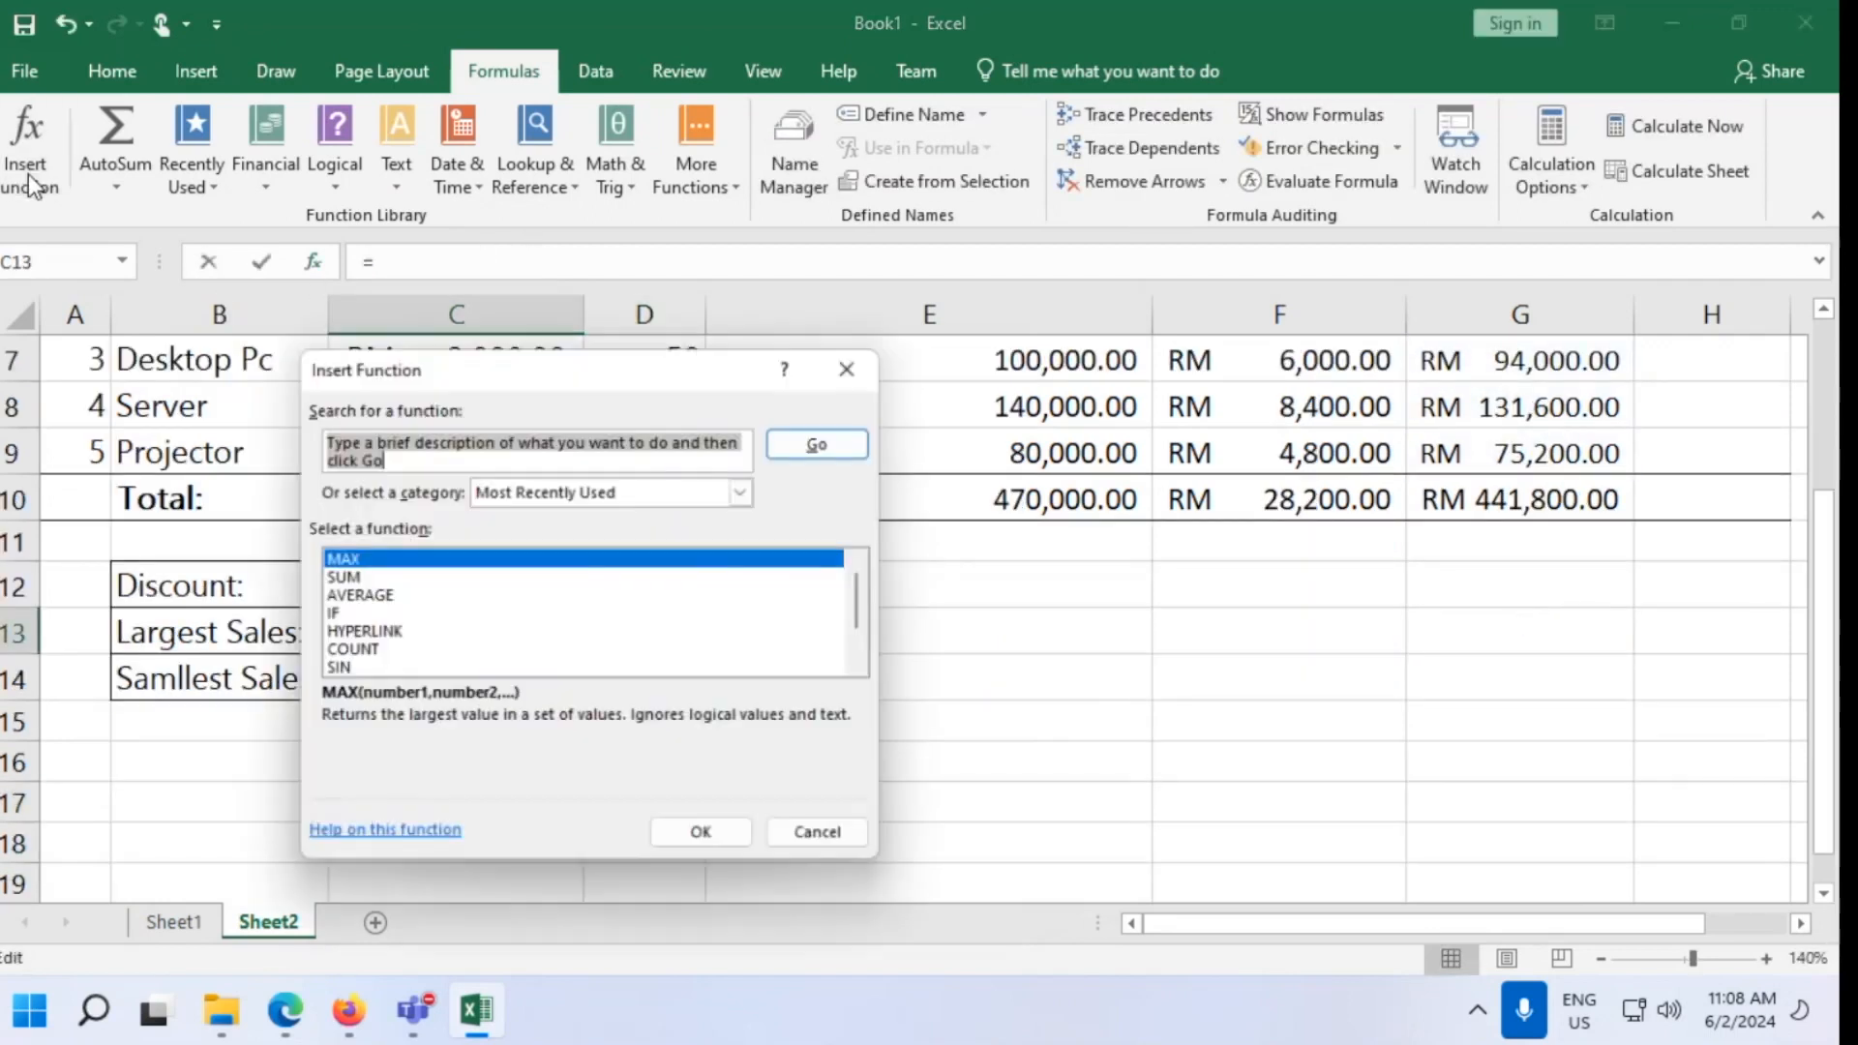
{"action": "left_click", "coordinate": [710, 844]}
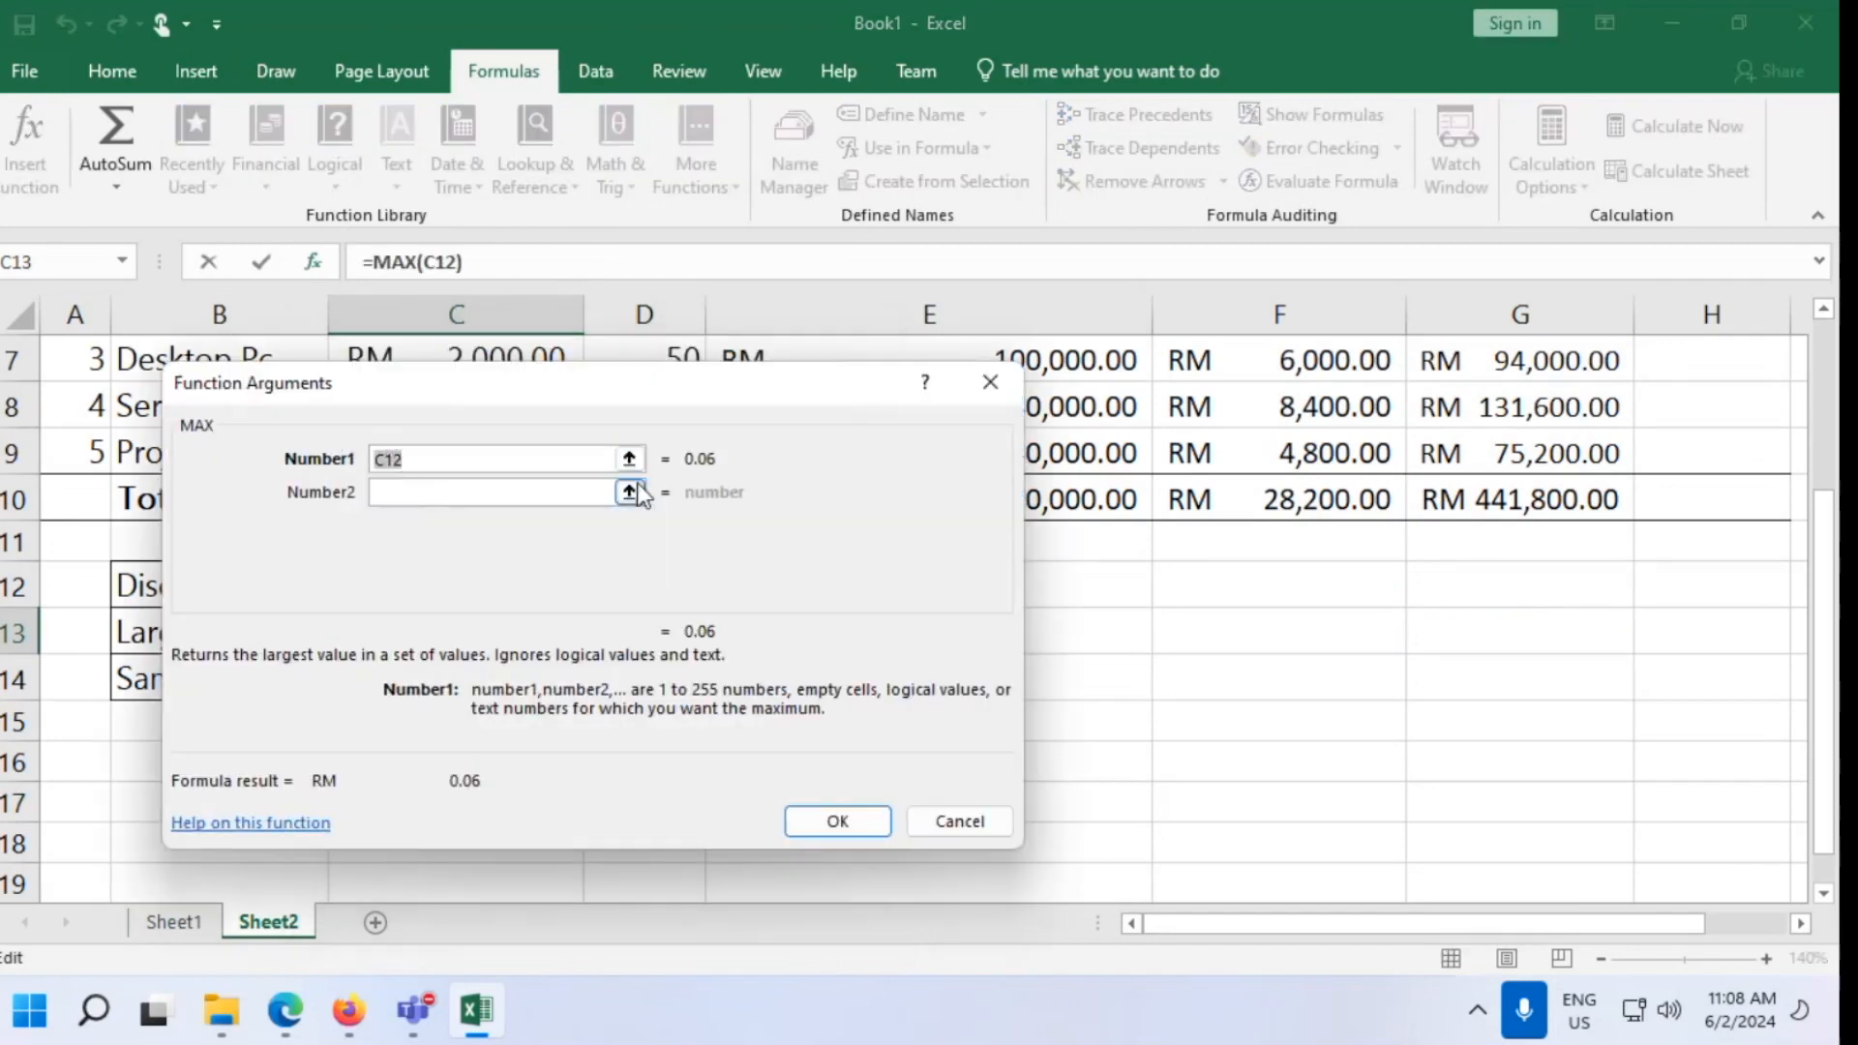
{"action": "left_click", "coordinate": [629, 458]}
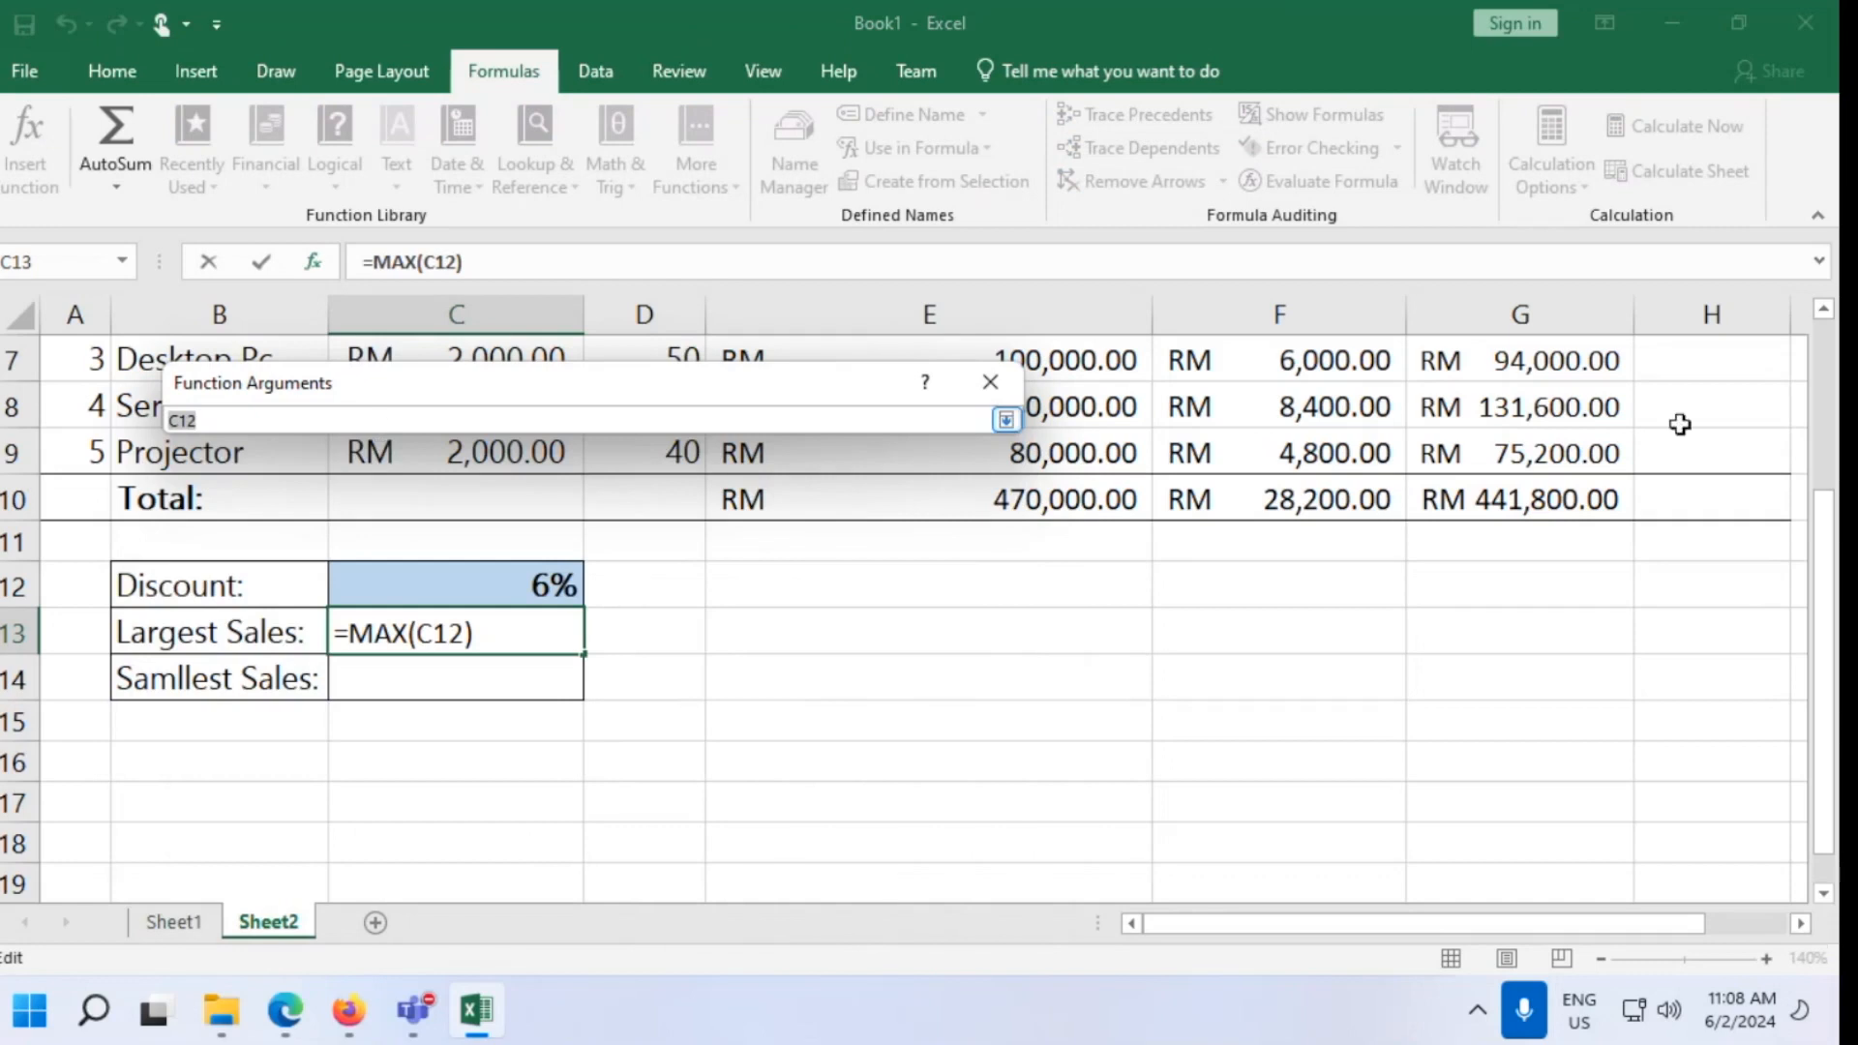
{"action": "scroll", "coordinate": [1589, 526], "scroll_direction": "up", "scroll_amount": 2}
{"action": "scroll", "coordinate": [1575, 530], "scroll_direction": "down", "scroll_amount": 1}
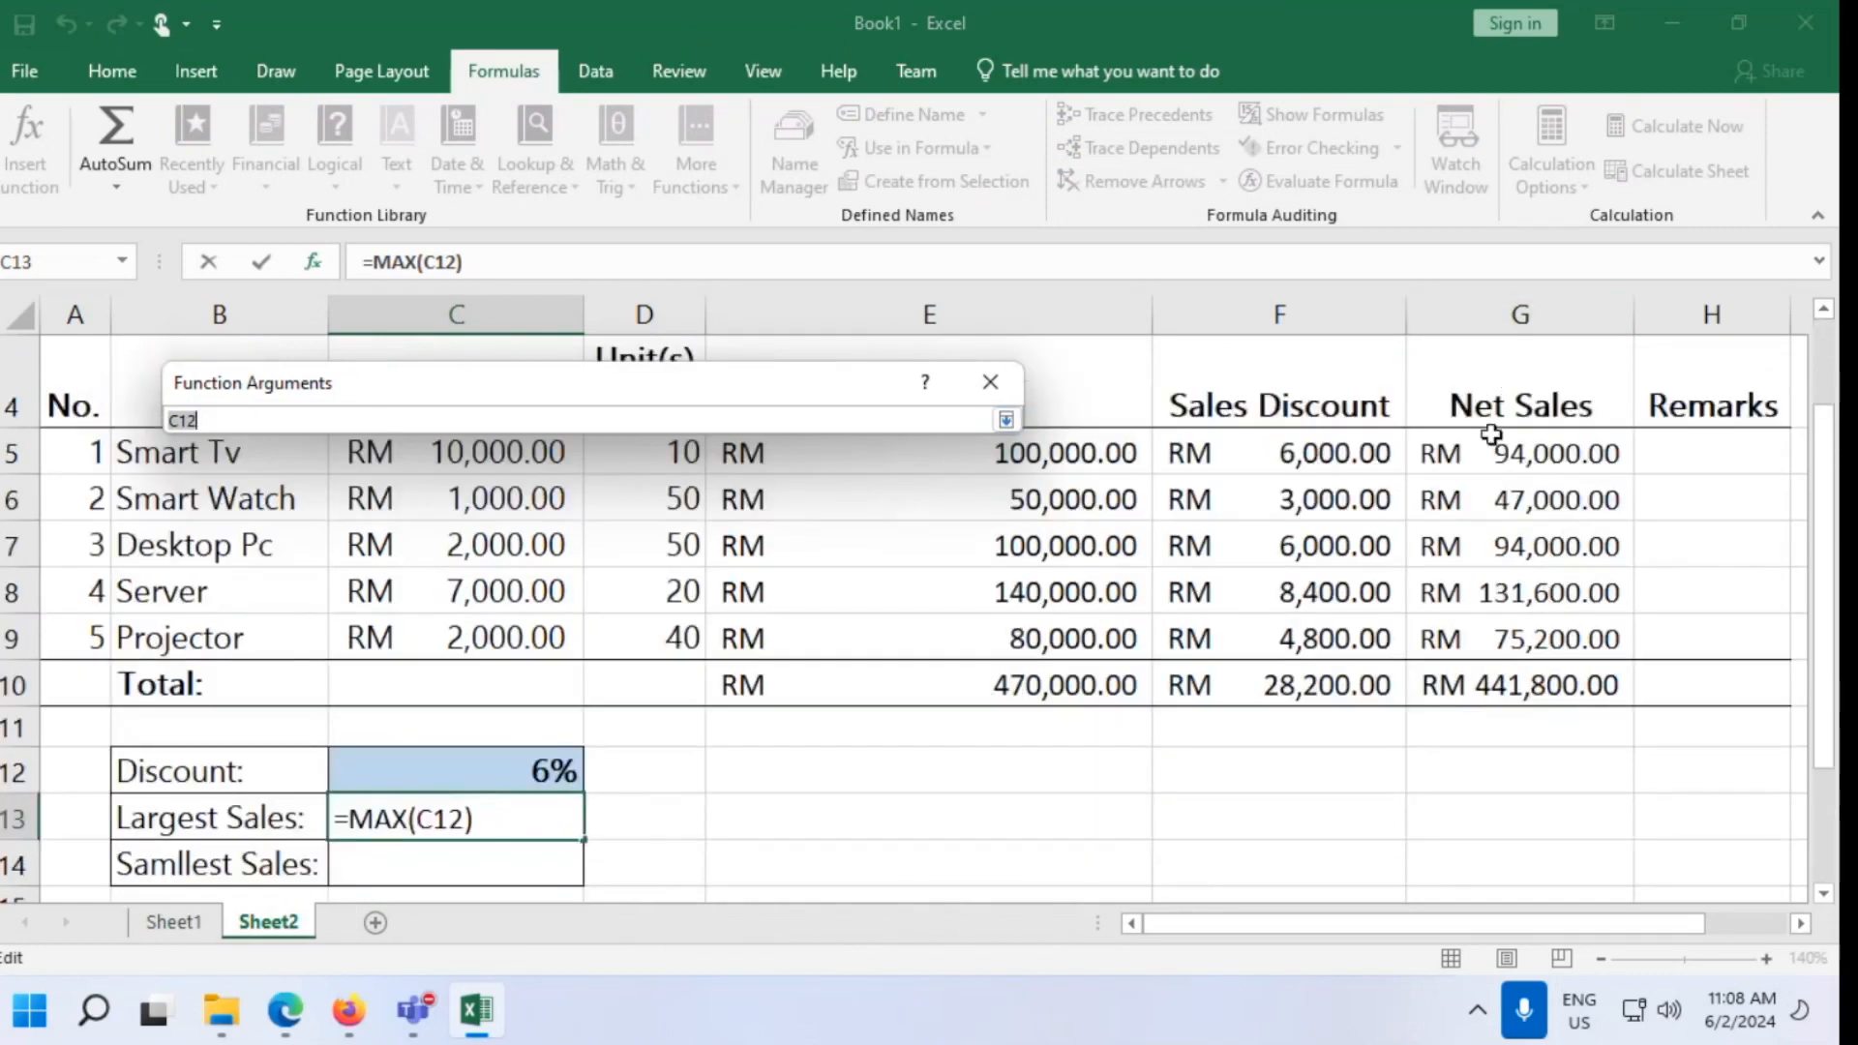
{"action": "left_click_drag", "start_coordinate": [1501, 452], "coordinate": [1487, 639]}
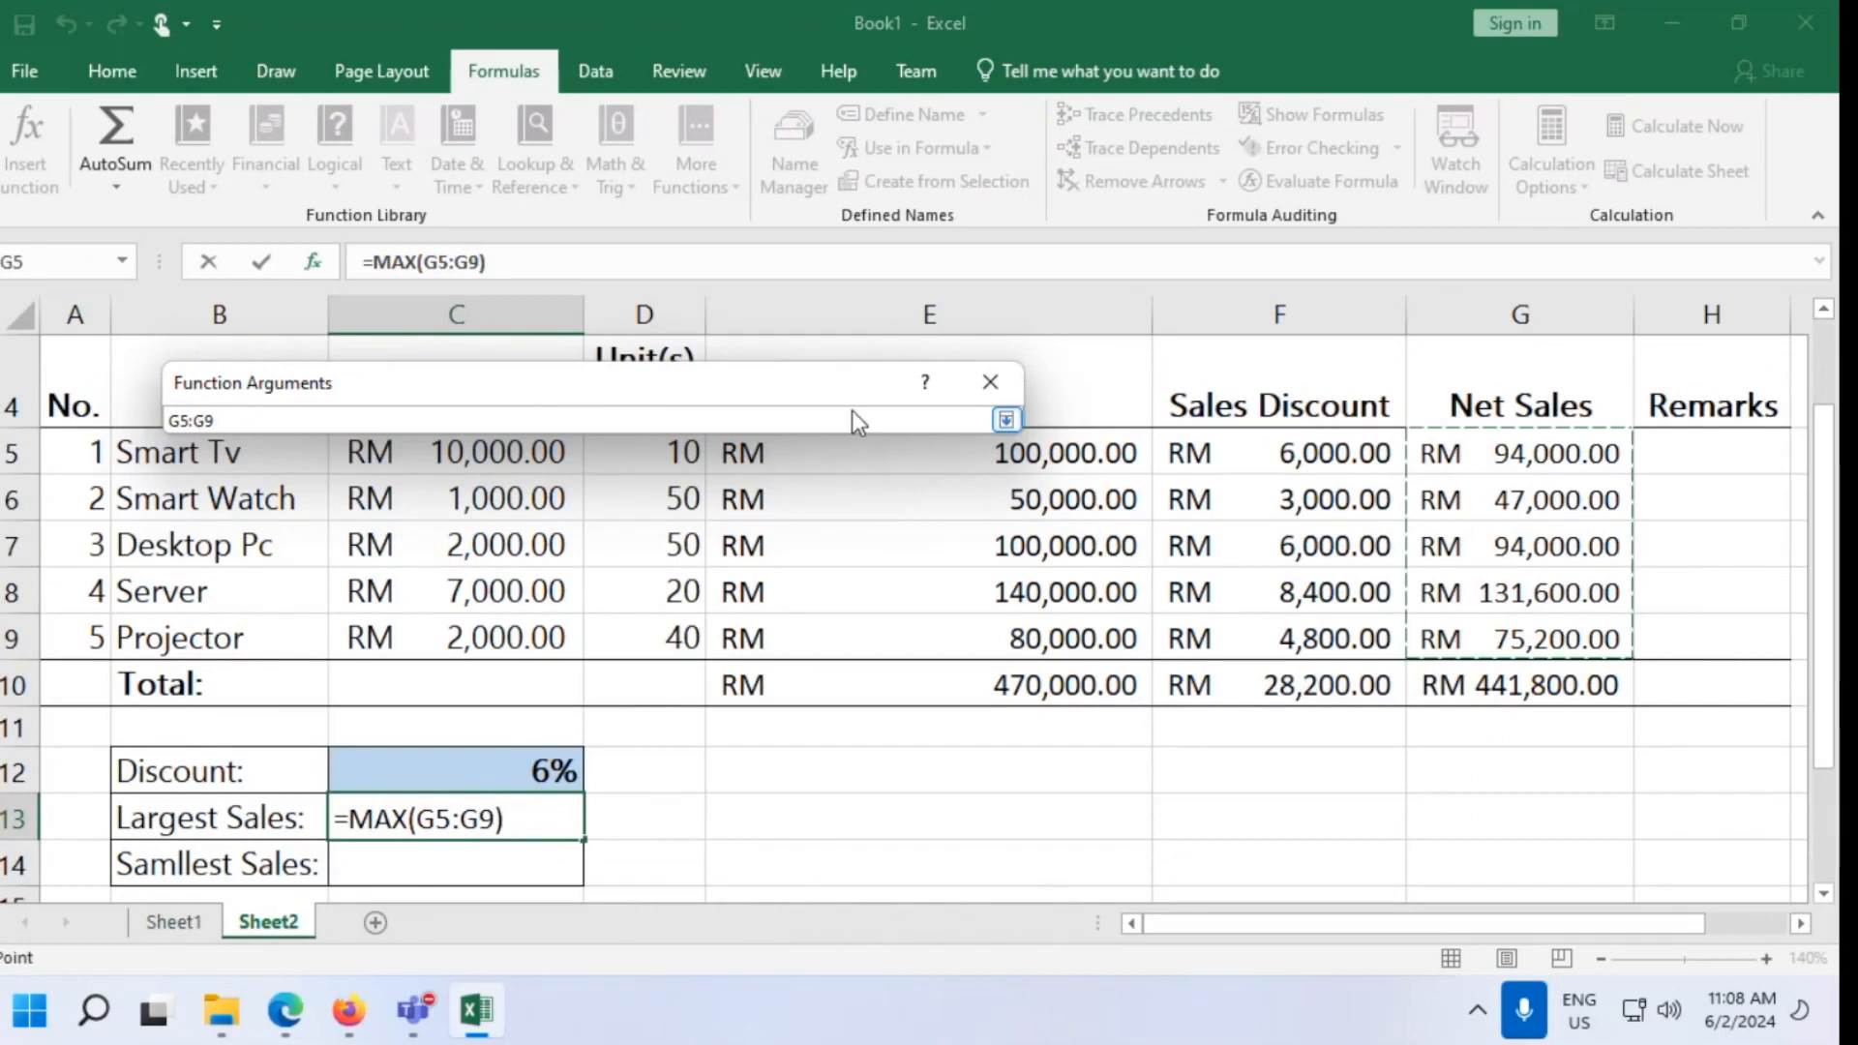
{"action": "left_click", "coordinate": [1006, 420]}
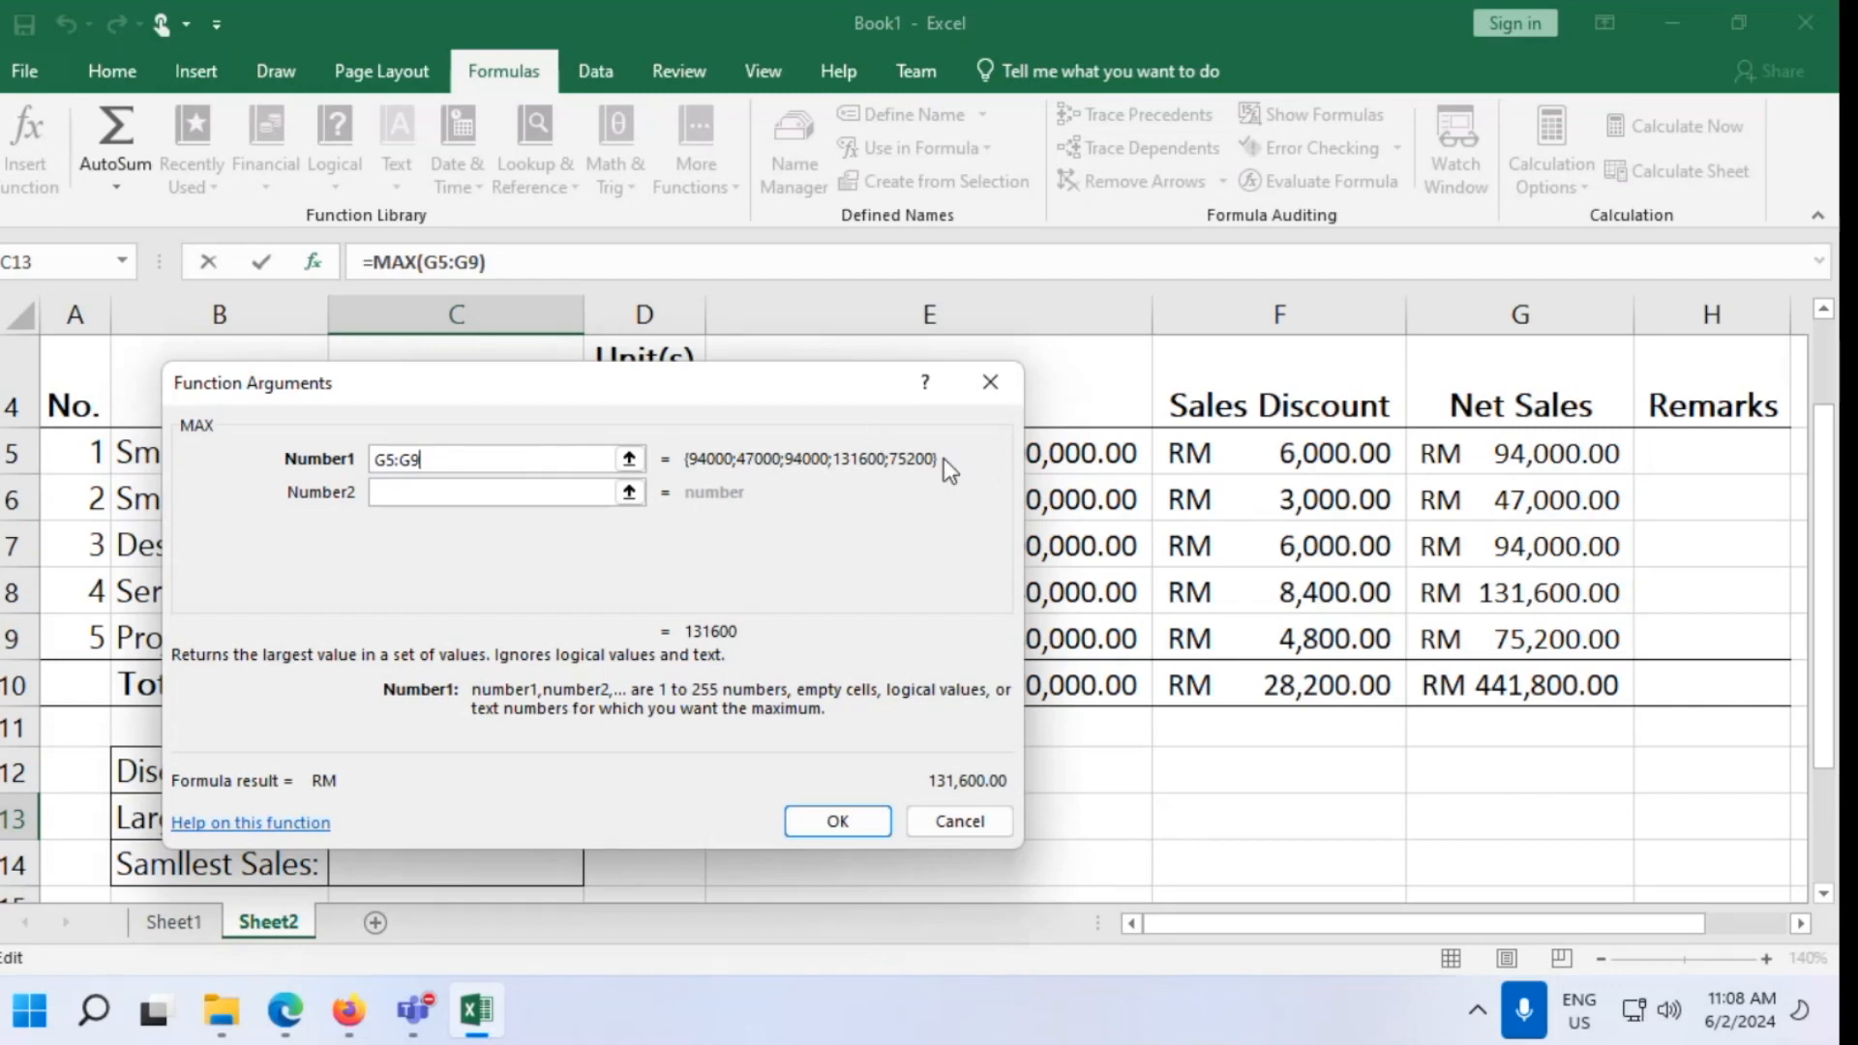
{"action": "left_click", "coordinate": [844, 825]}
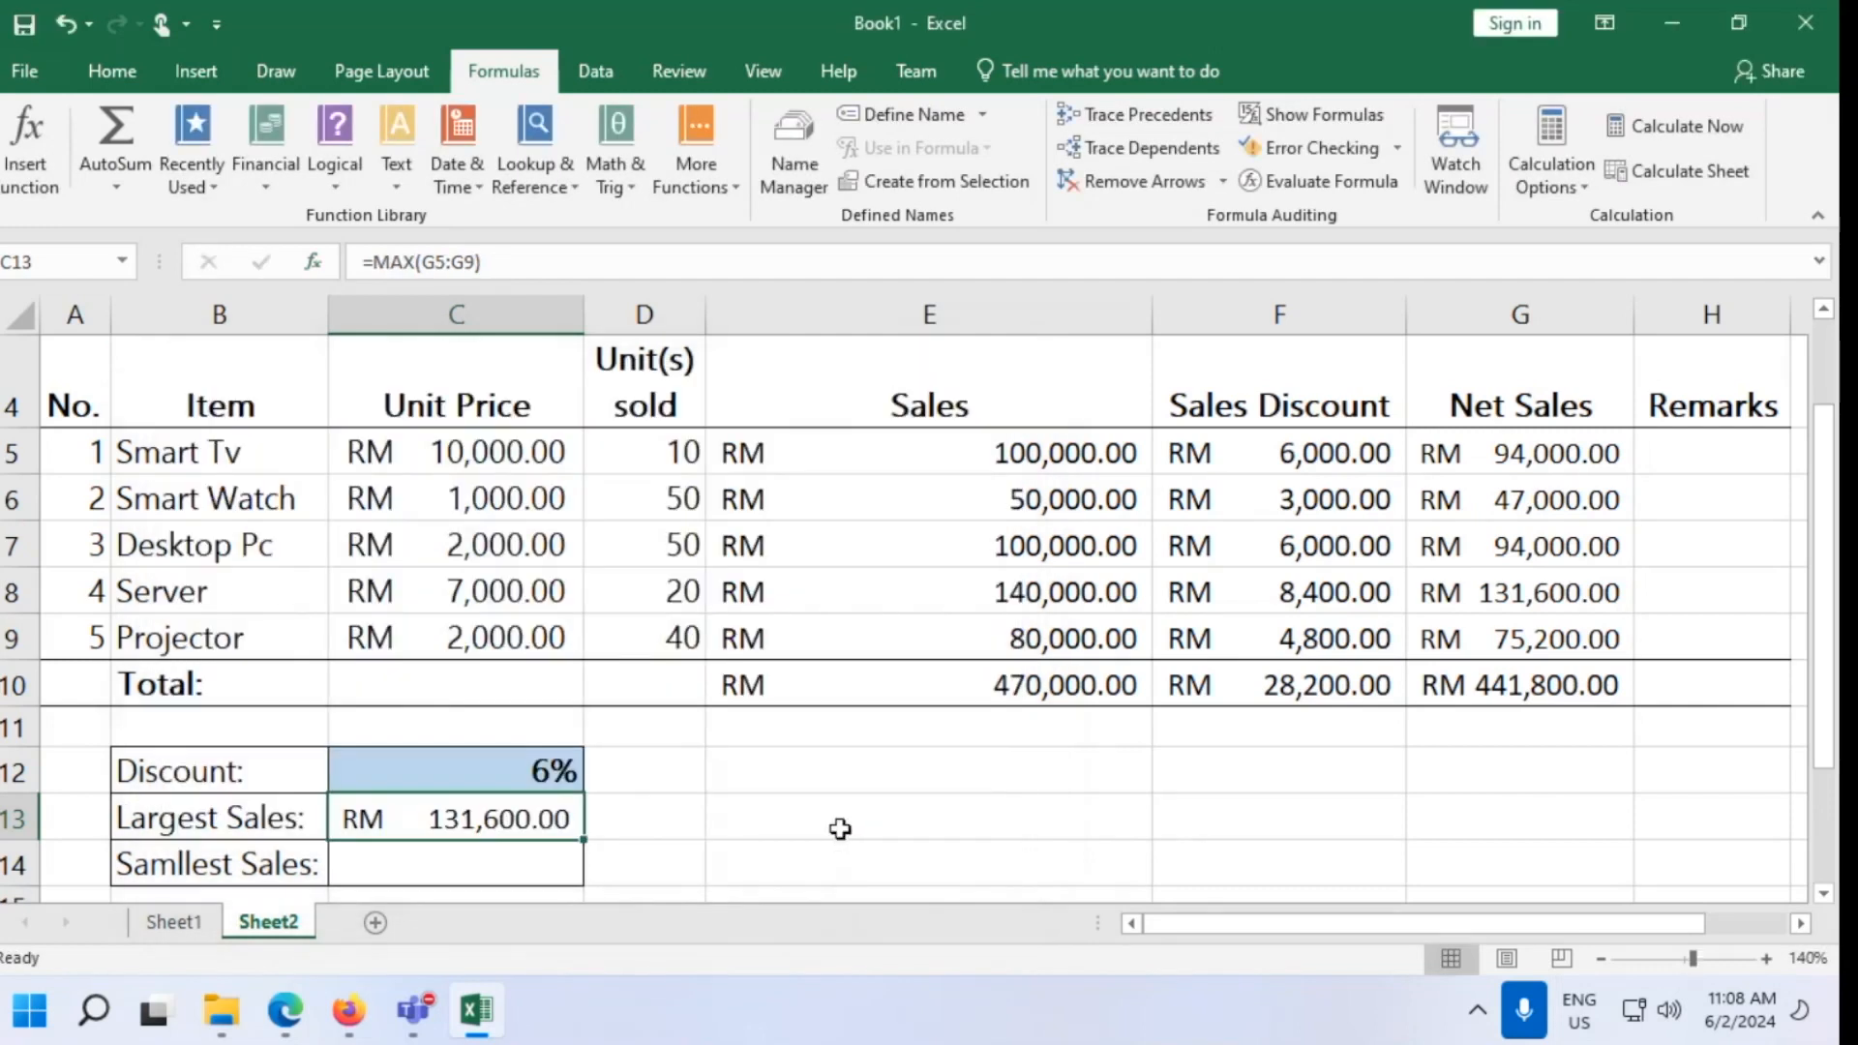
Start inserting a function in C14 for the smallest sales and check the most recently used functions for MIN
{"action": "left_click", "coordinate": [489, 875]}
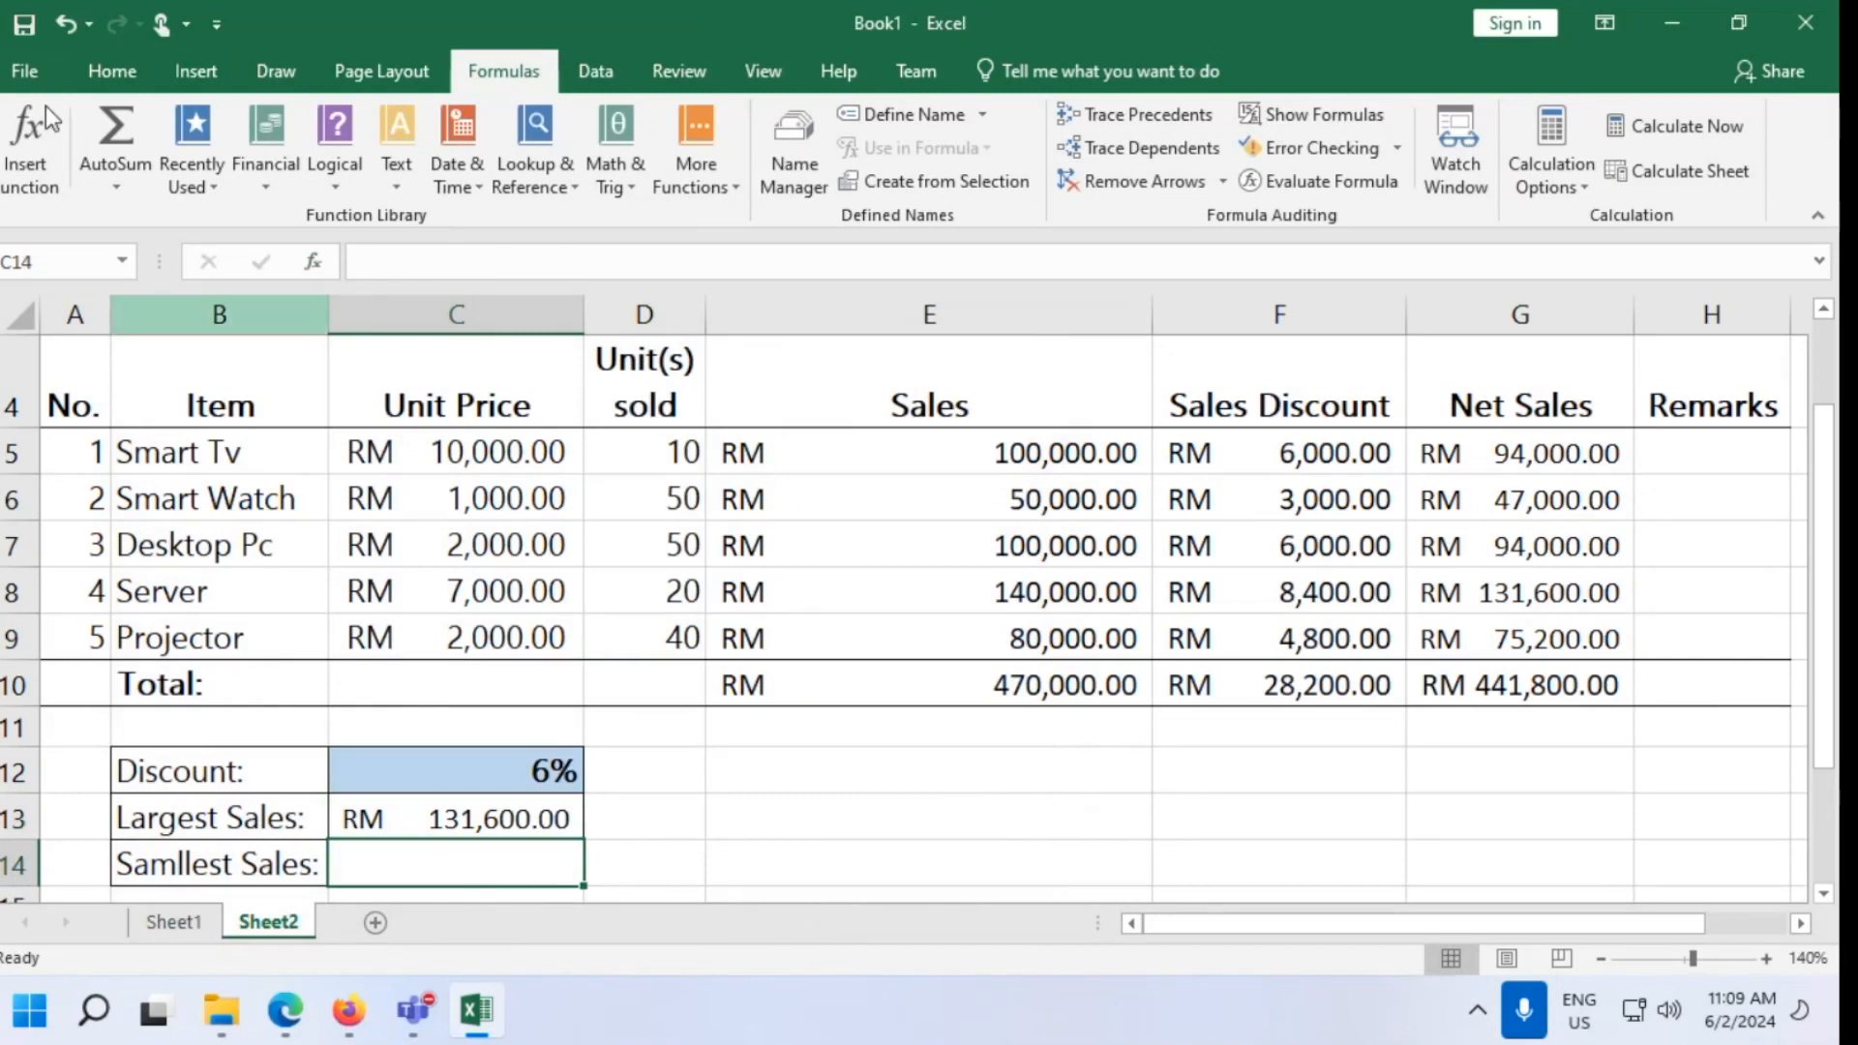
{"action": "left_click", "coordinate": [24, 135]}
{"action": "scroll", "coordinate": [400, 604], "scroll_direction": "down", "scroll_amount": 1}
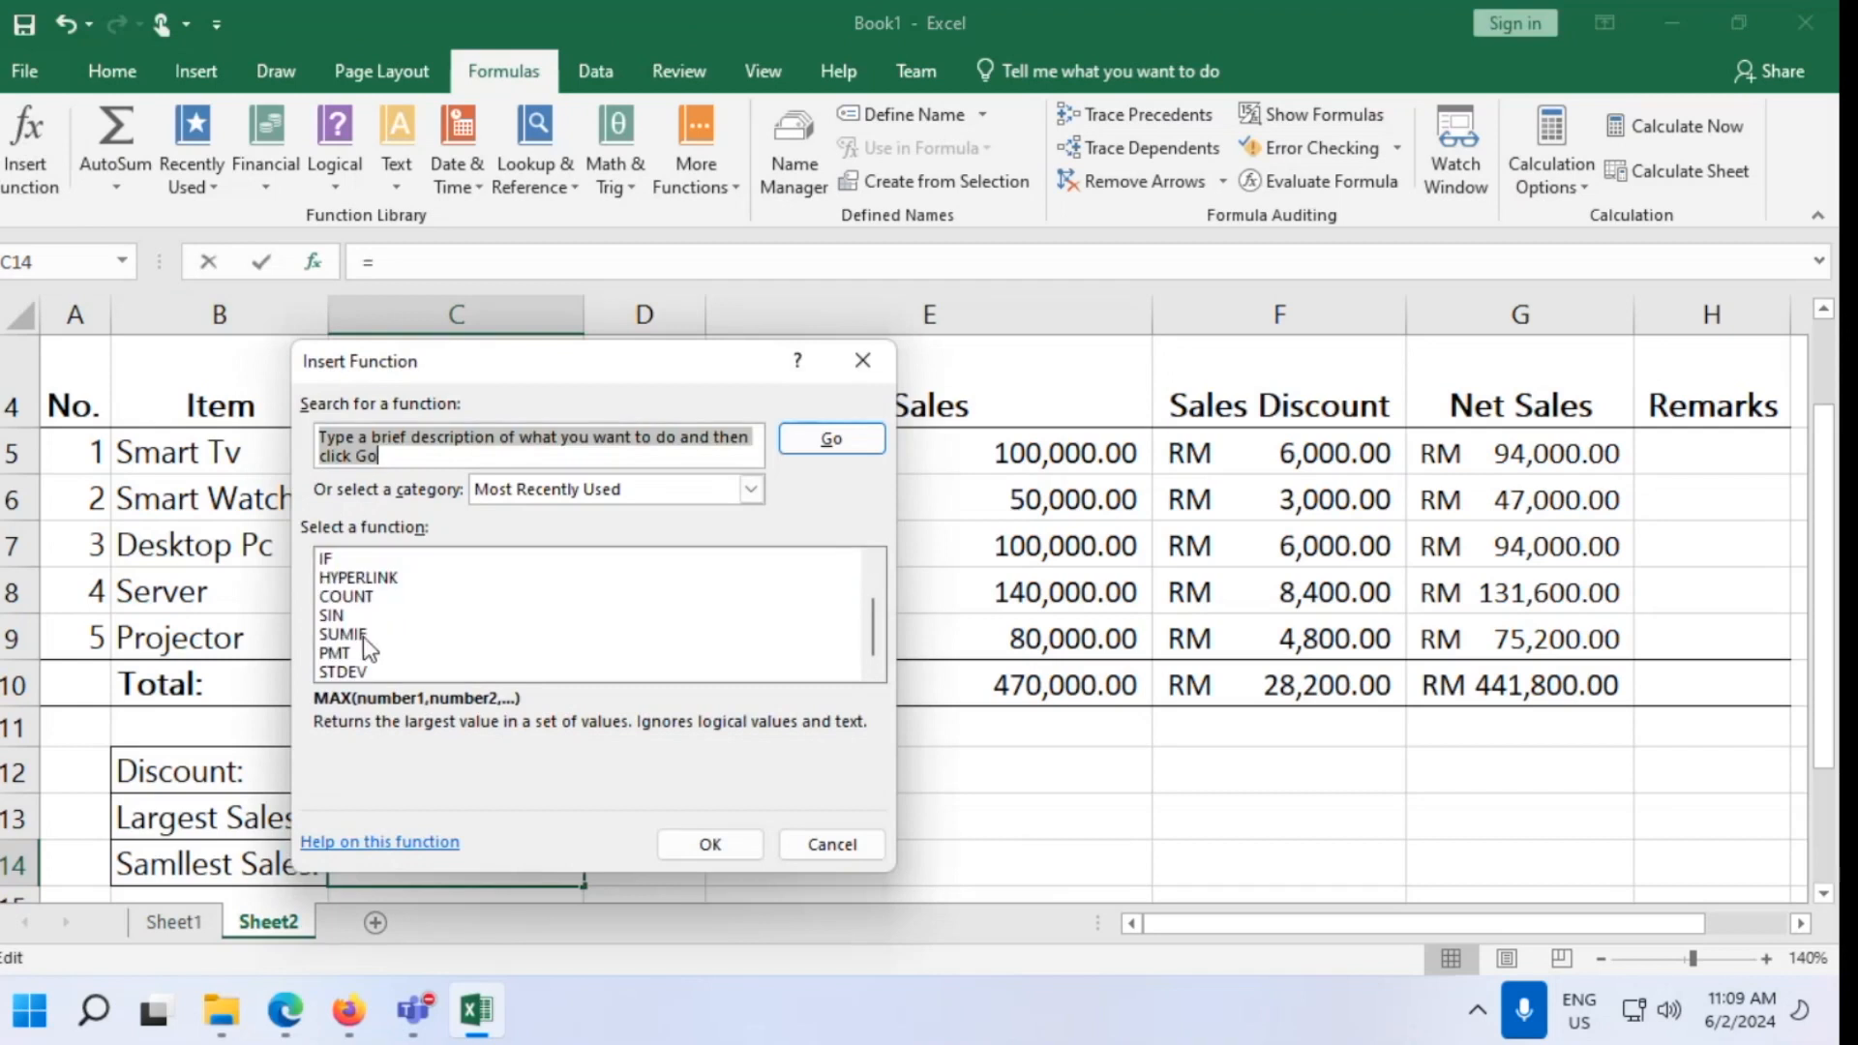
{"action": "scroll", "coordinate": [406, 655], "scroll_direction": "up", "scroll_amount": 1}
{"action": "scroll", "coordinate": [418, 606], "scroll_direction": "down", "scroll_amount": 1}
{"action": "scroll", "coordinate": [418, 606], "scroll_direction": "up", "scroll_amount": 1}
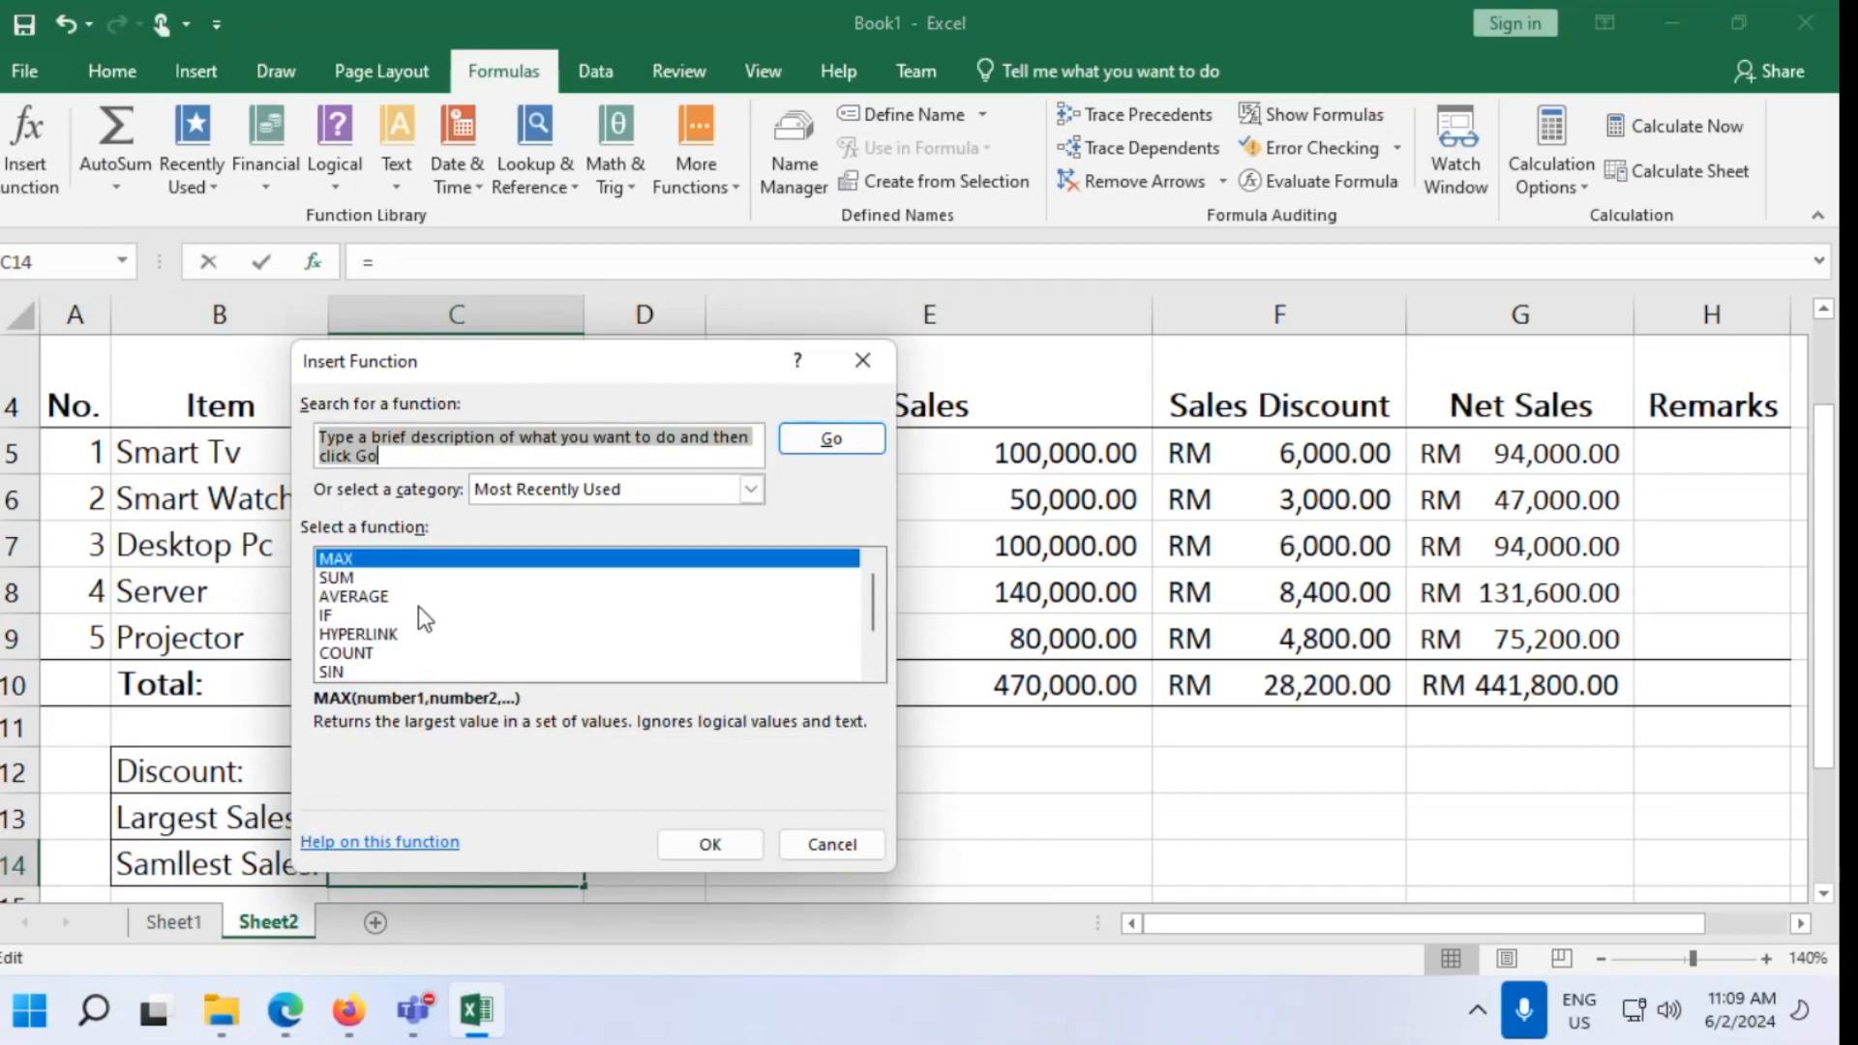
{"action": "scroll", "coordinate": [421, 608], "scroll_direction": "down", "scroll_amount": 1}
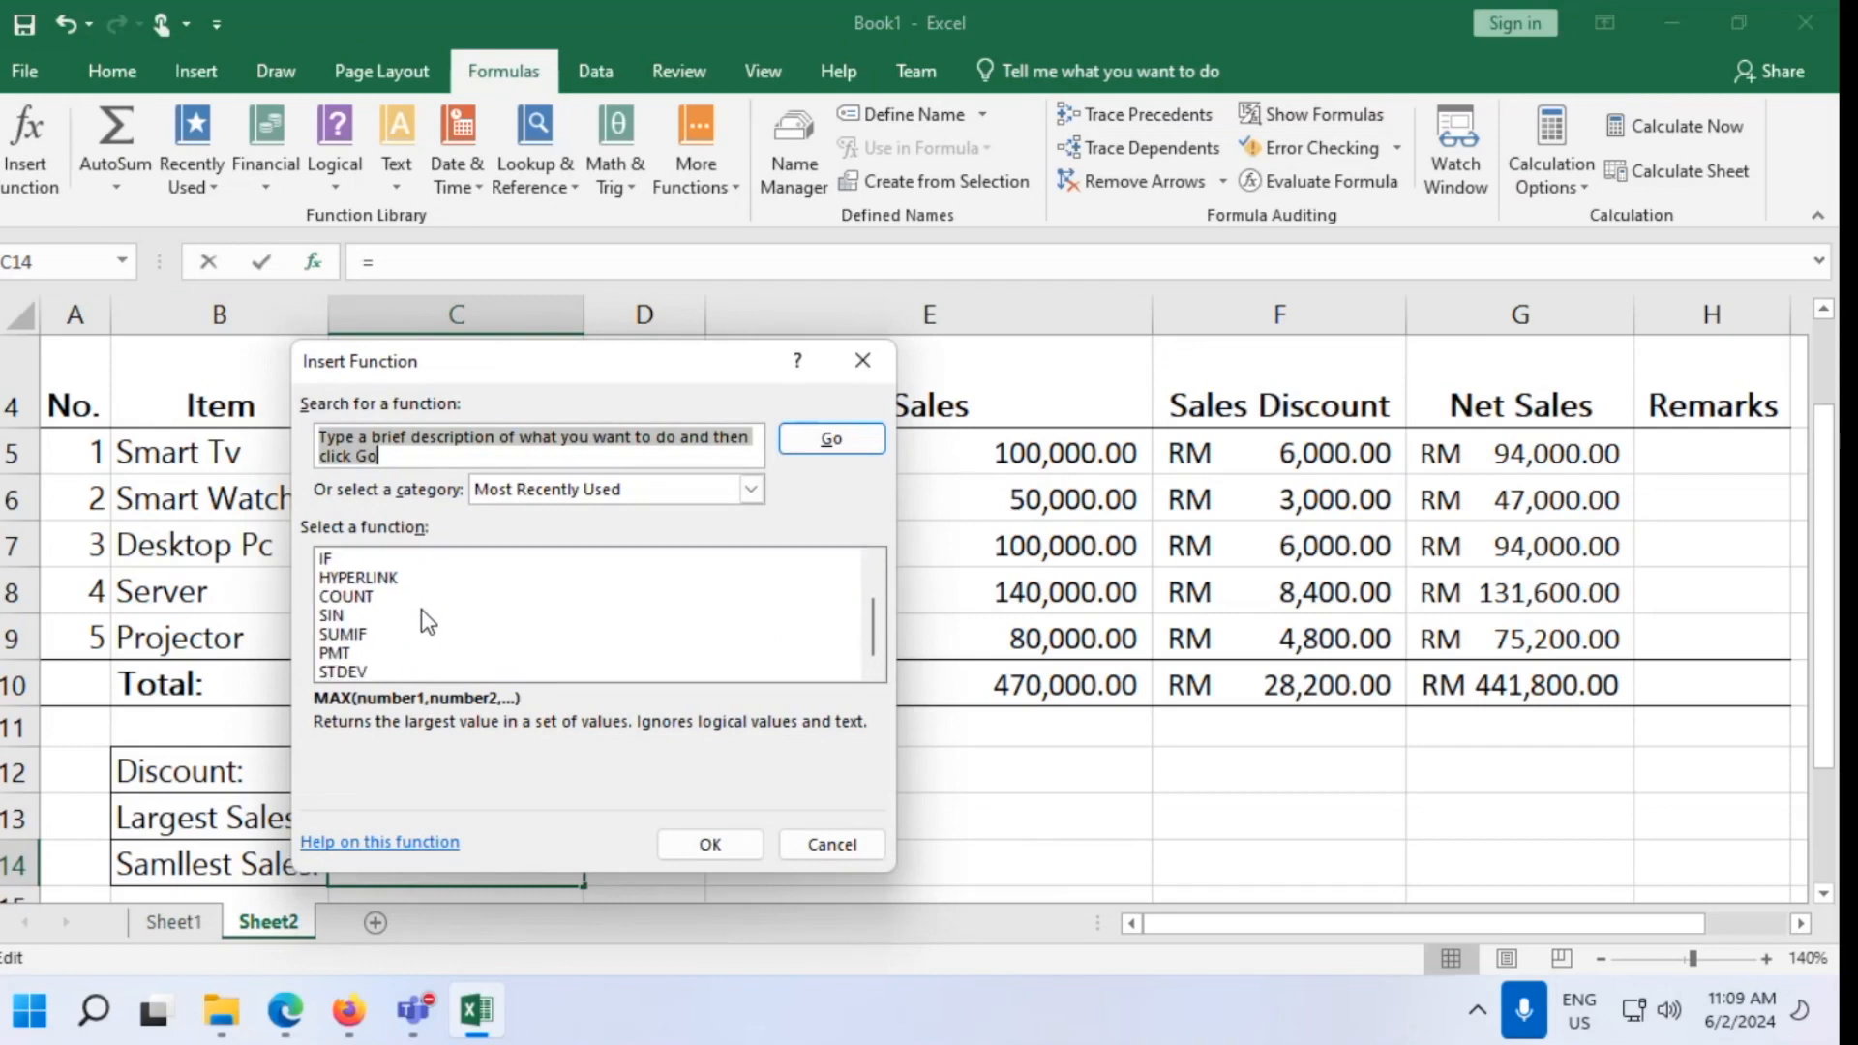
{"action": "scroll", "coordinate": [423, 620], "scroll_direction": "up", "scroll_amount": 1}
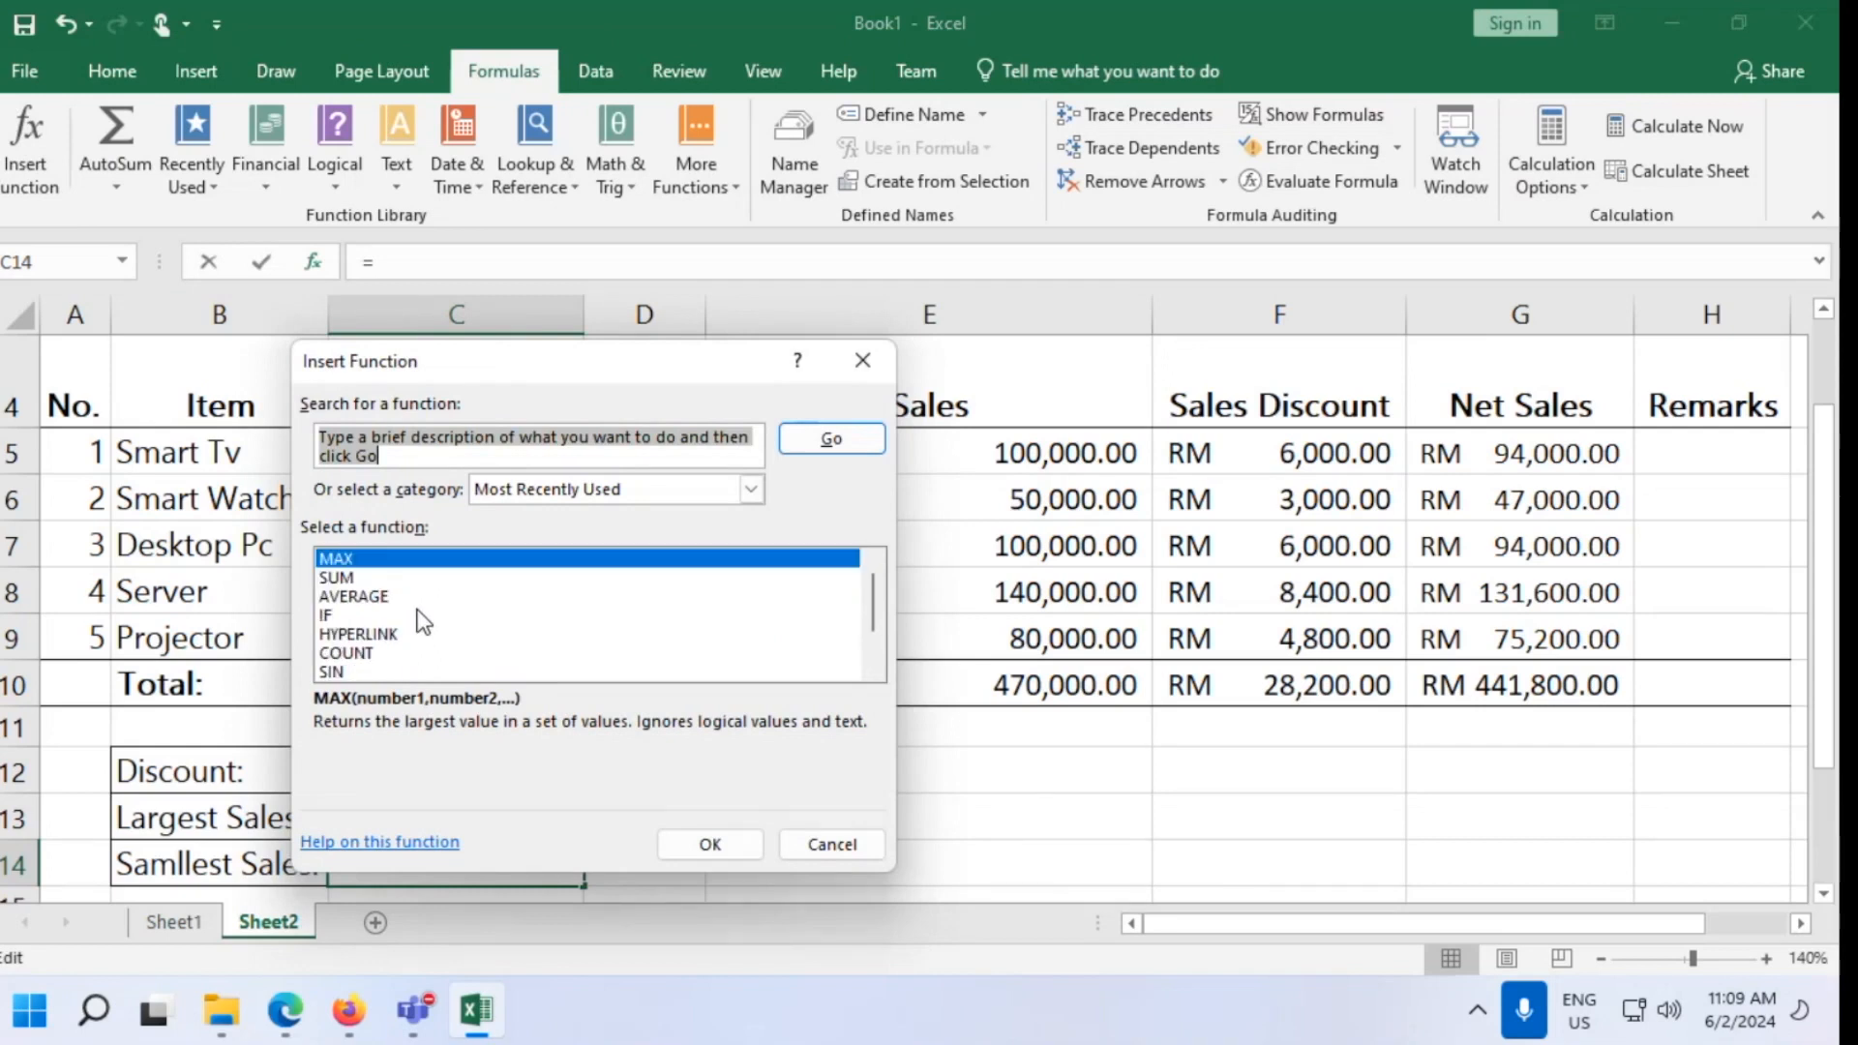
Look for the MIN function in the Financial and Math & Trig function categories
{"action": "left_click", "coordinate": [589, 437]}
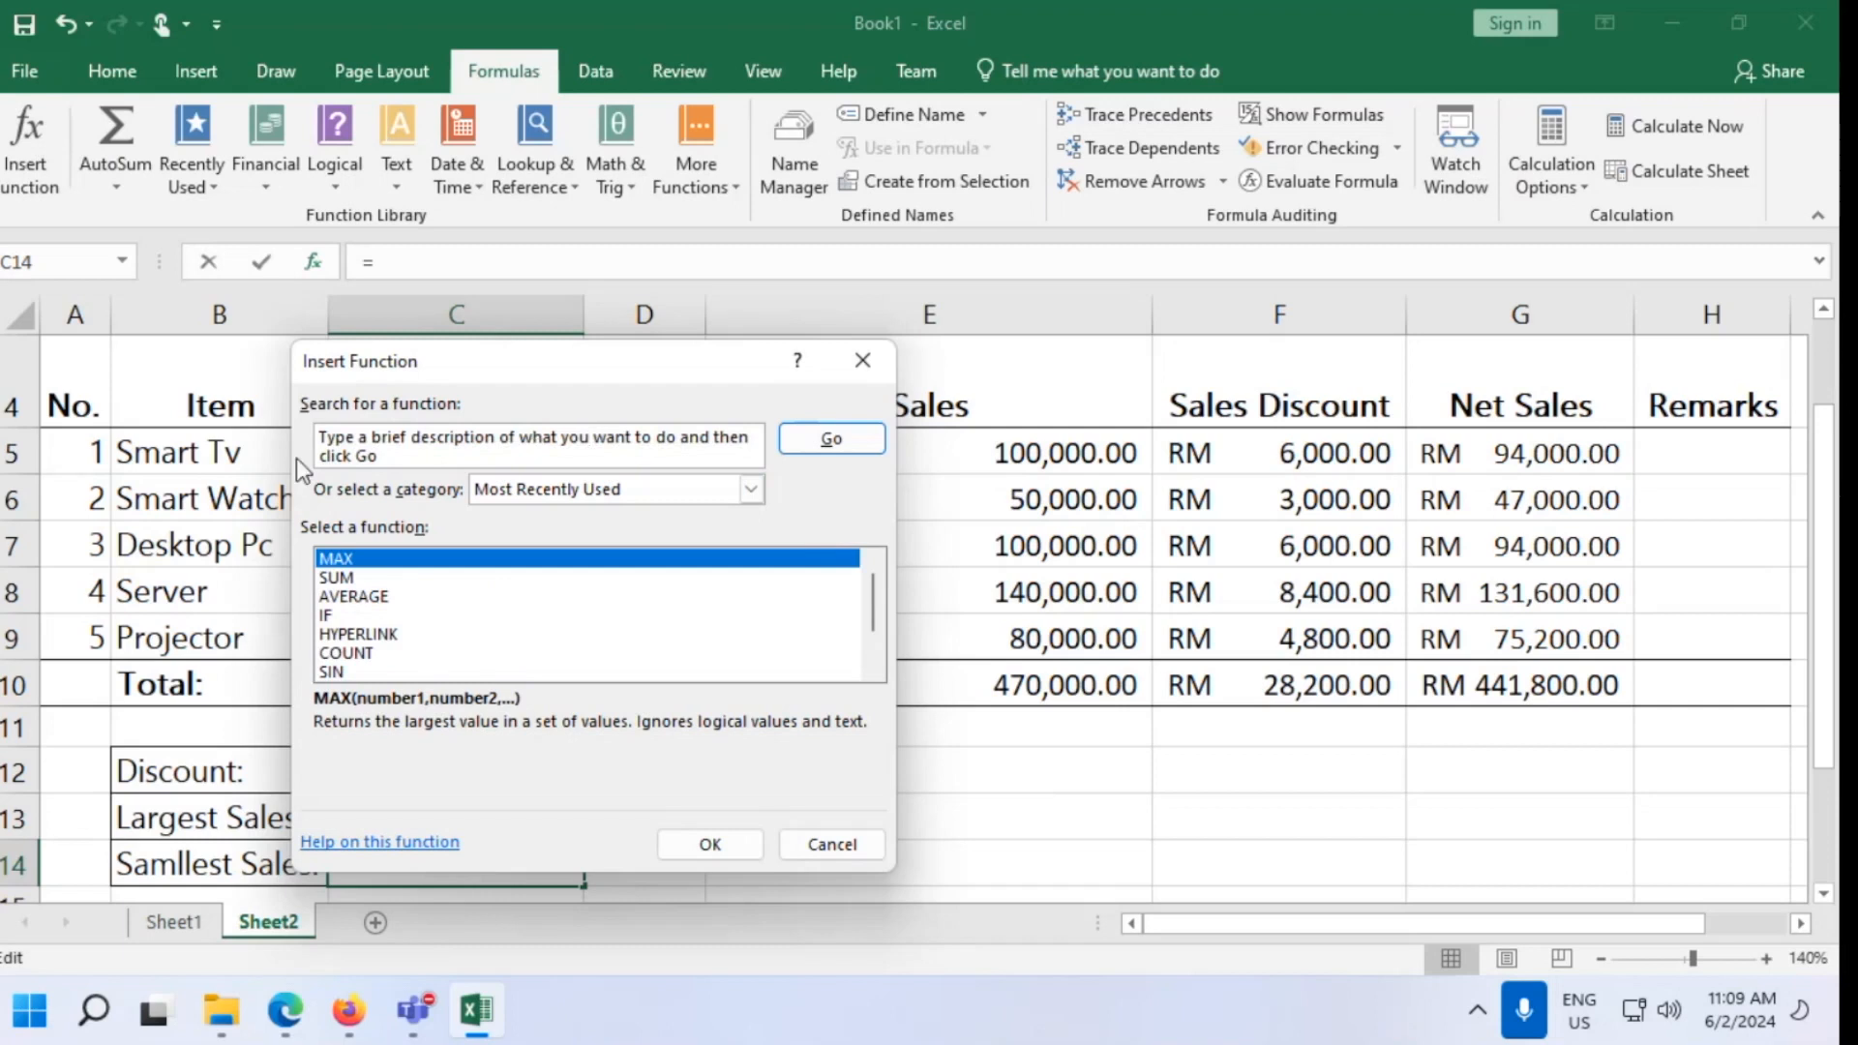
{"action": "left_click", "coordinate": [683, 493]}
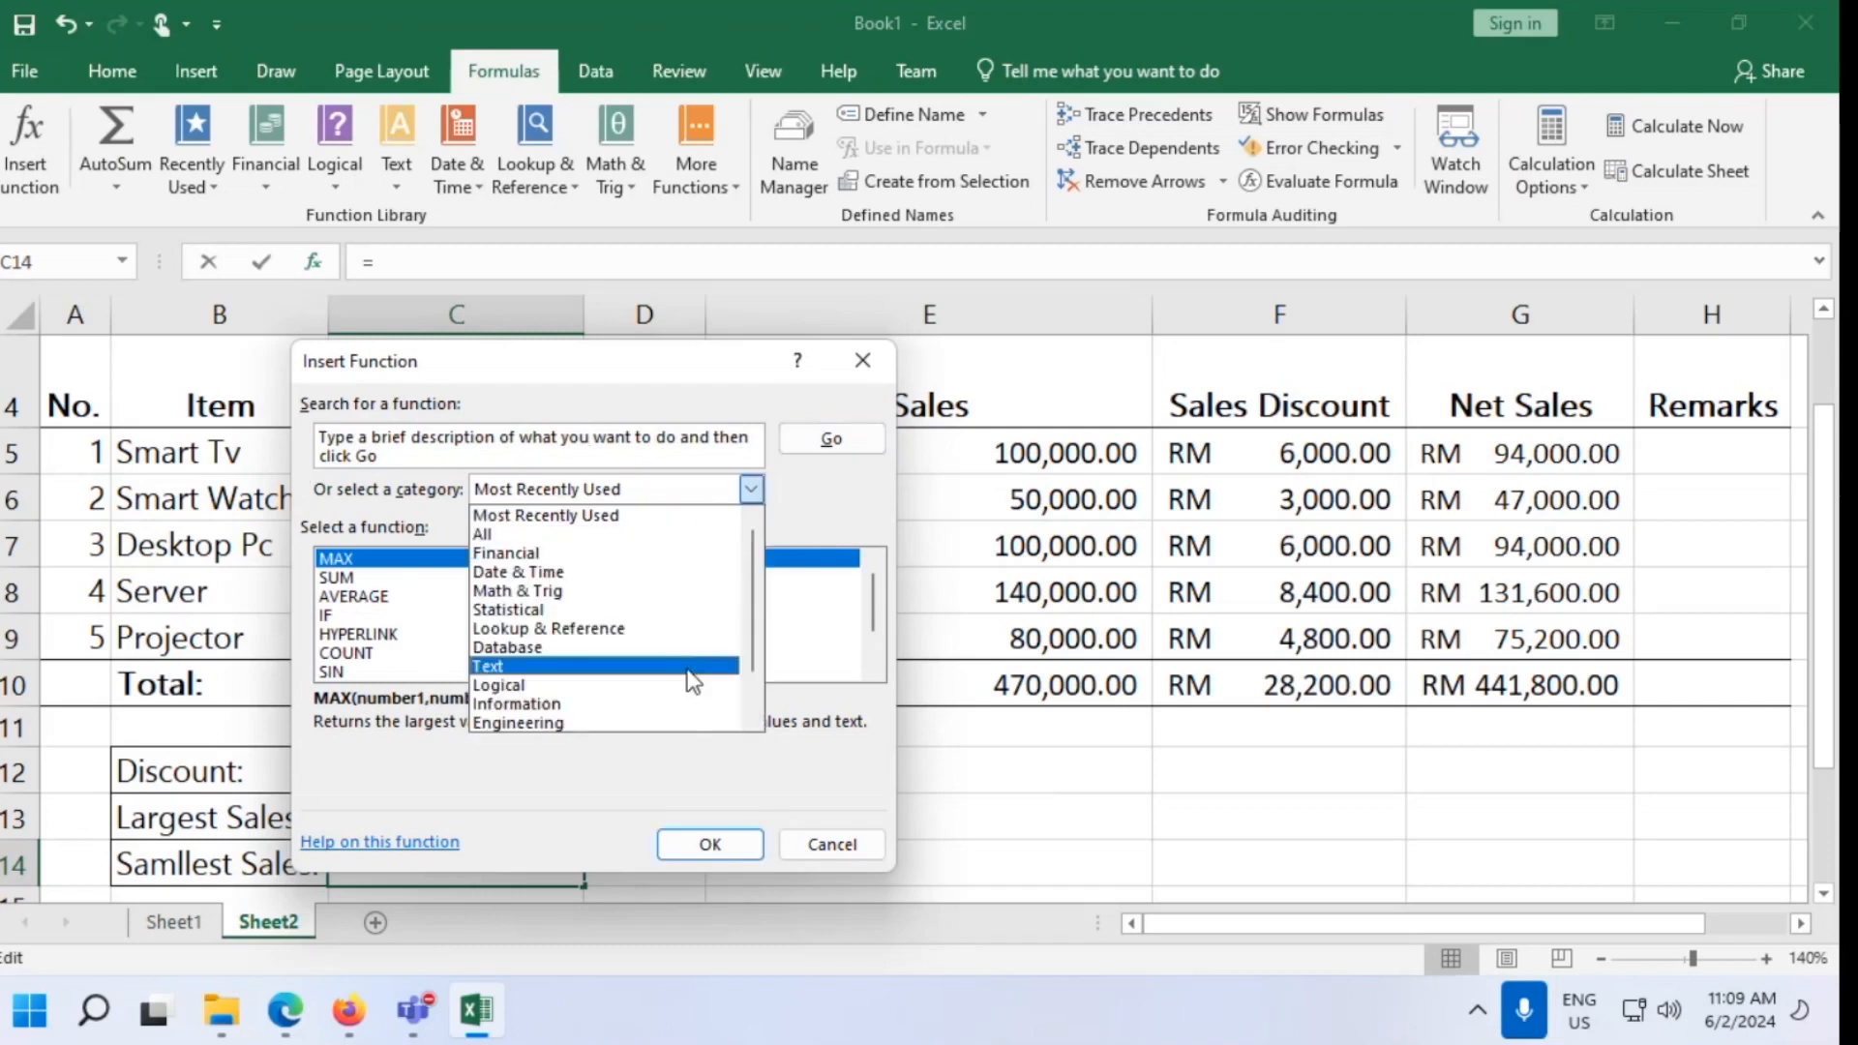
{"action": "scroll", "coordinate": [693, 680], "scroll_direction": "down", "scroll_amount": 3}
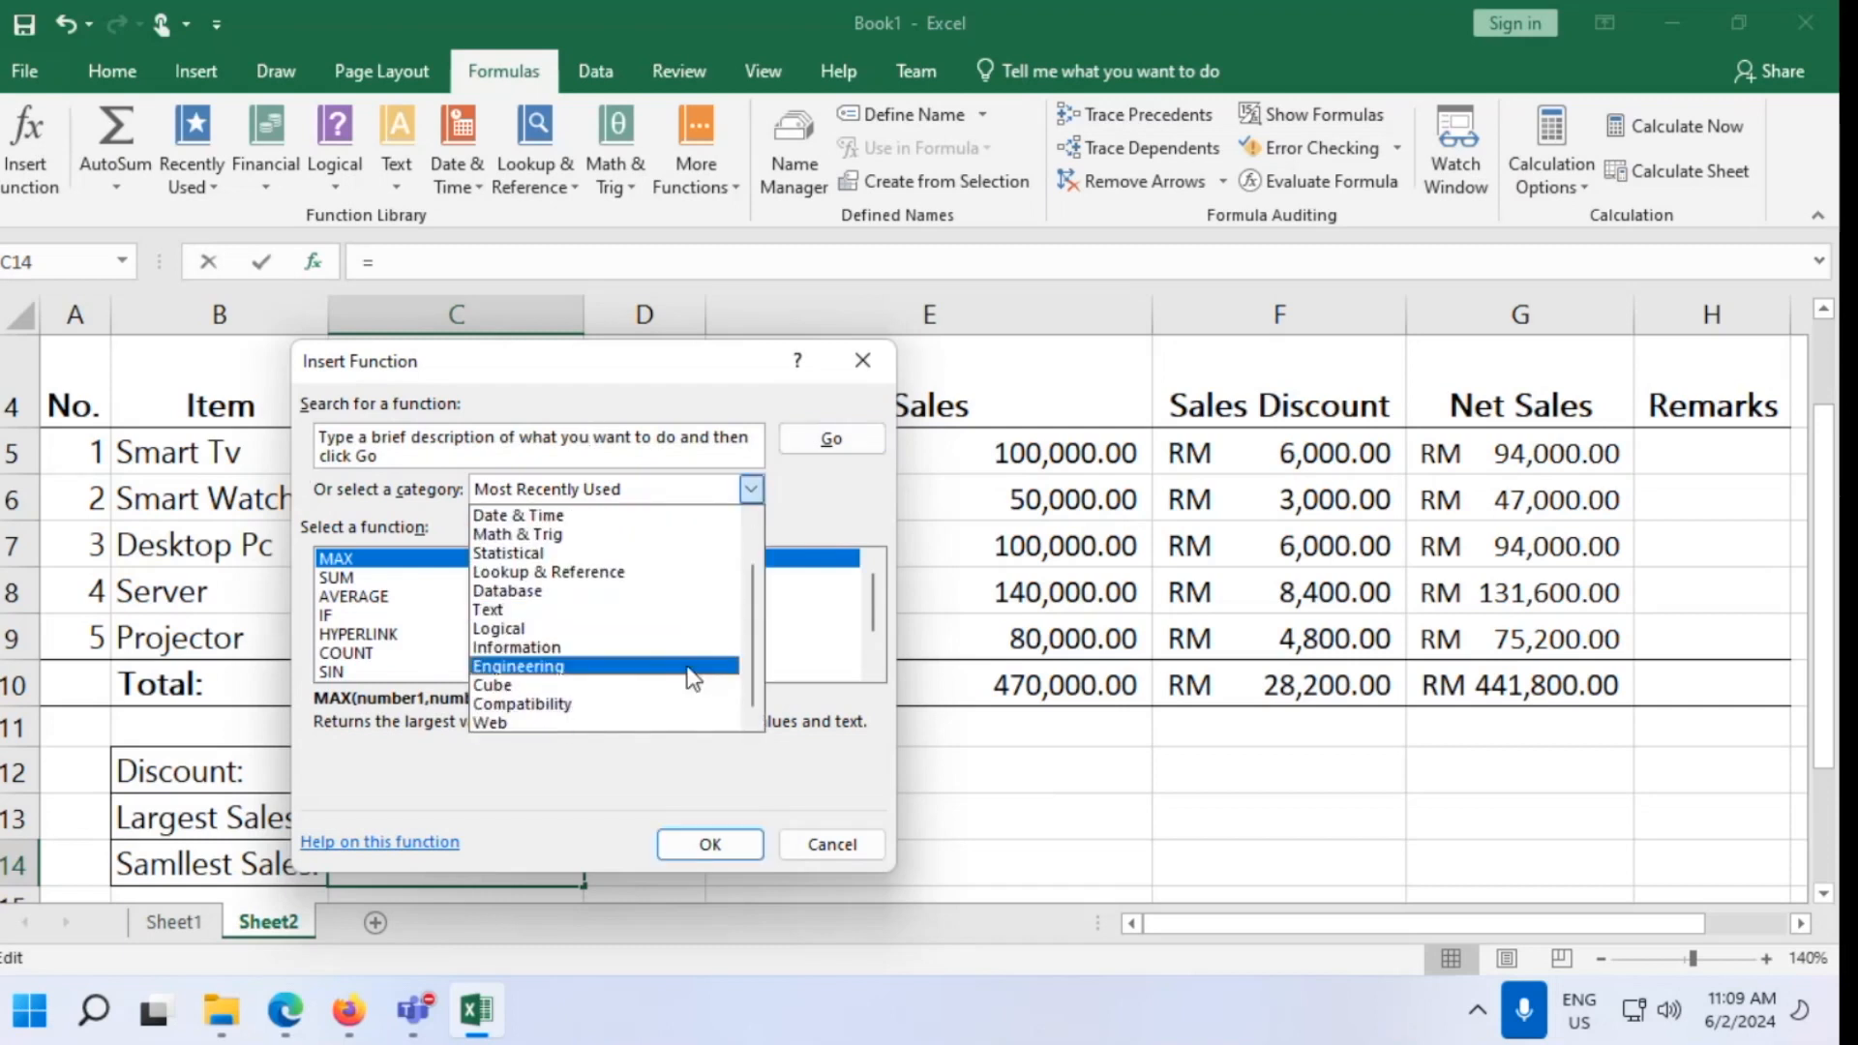
{"action": "scroll", "coordinate": [682, 668], "scroll_direction": "up", "scroll_amount": 1}
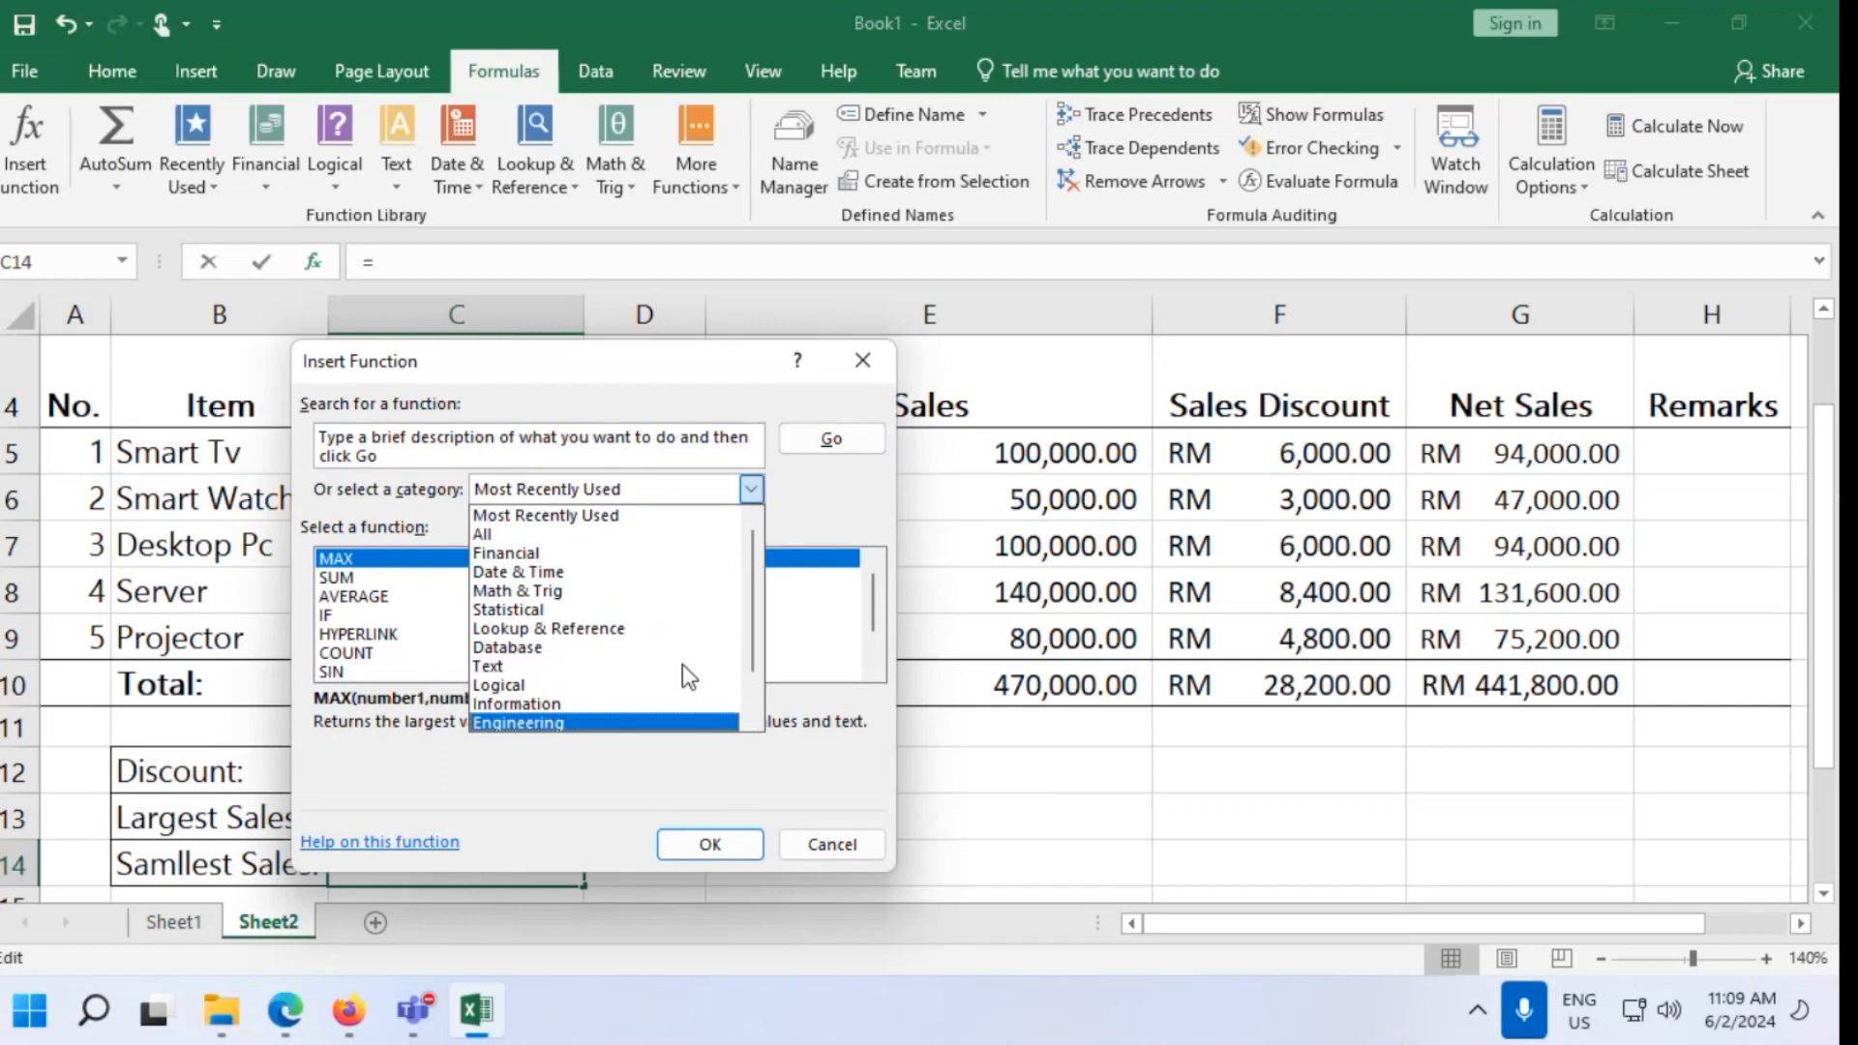
{"action": "left_click", "coordinate": [672, 562]}
{"action": "scroll", "coordinate": [630, 572], "scroll_direction": "down", "scroll_amount": 16}
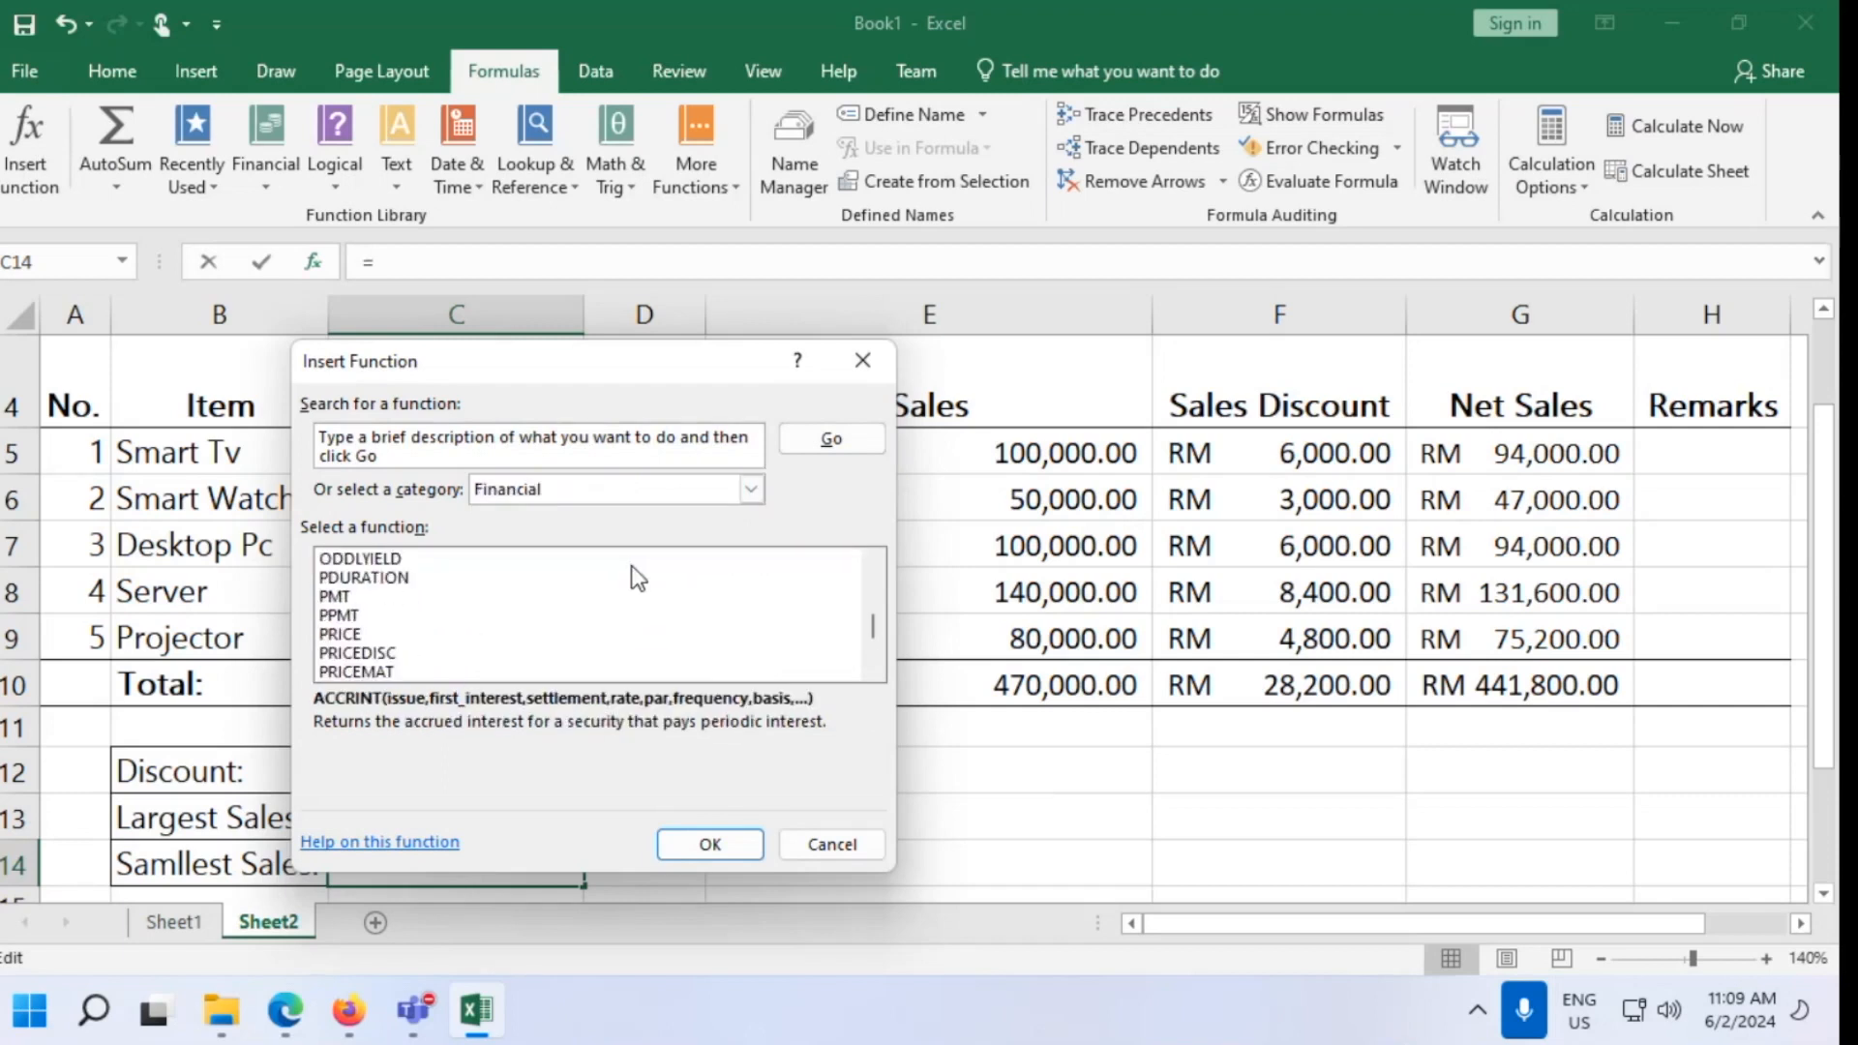
{"action": "left_click", "coordinate": [754, 488]}
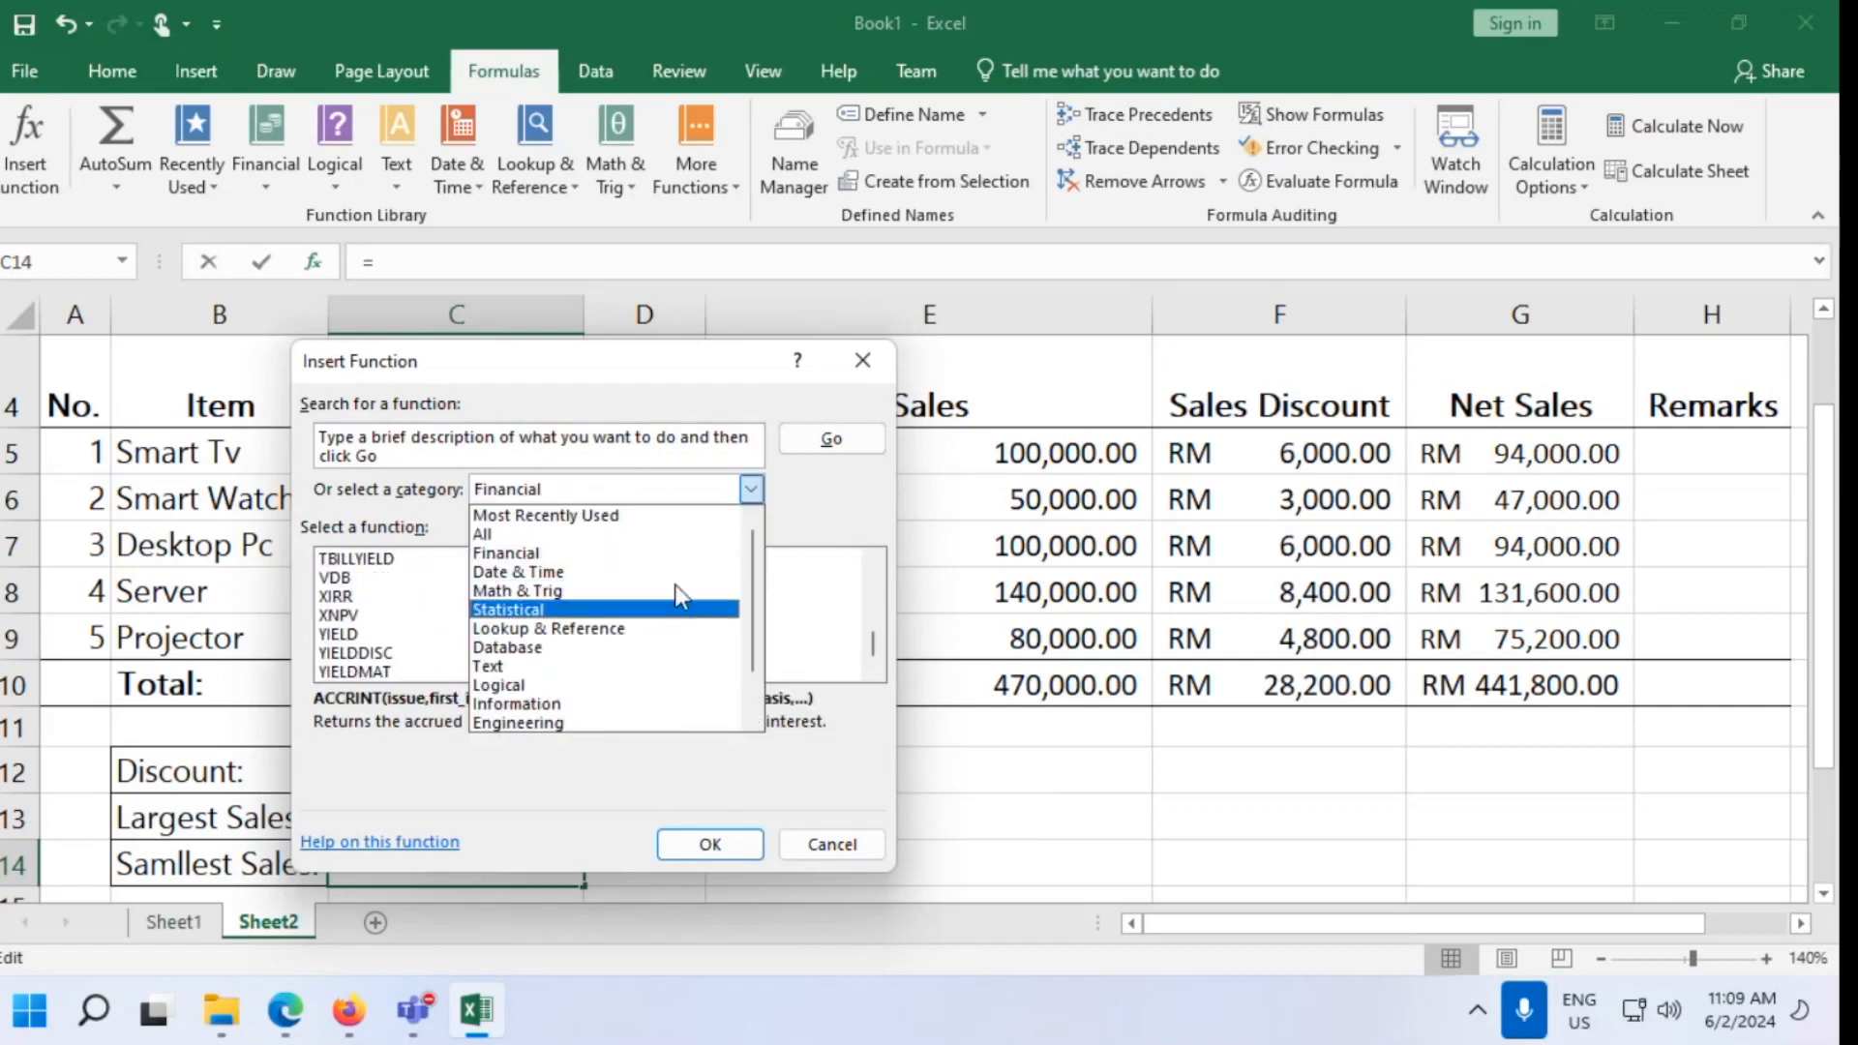
{"action": "left_click", "coordinate": [670, 601]}
{"action": "scroll", "coordinate": [543, 635], "scroll_direction": "down", "scroll_amount": 14}
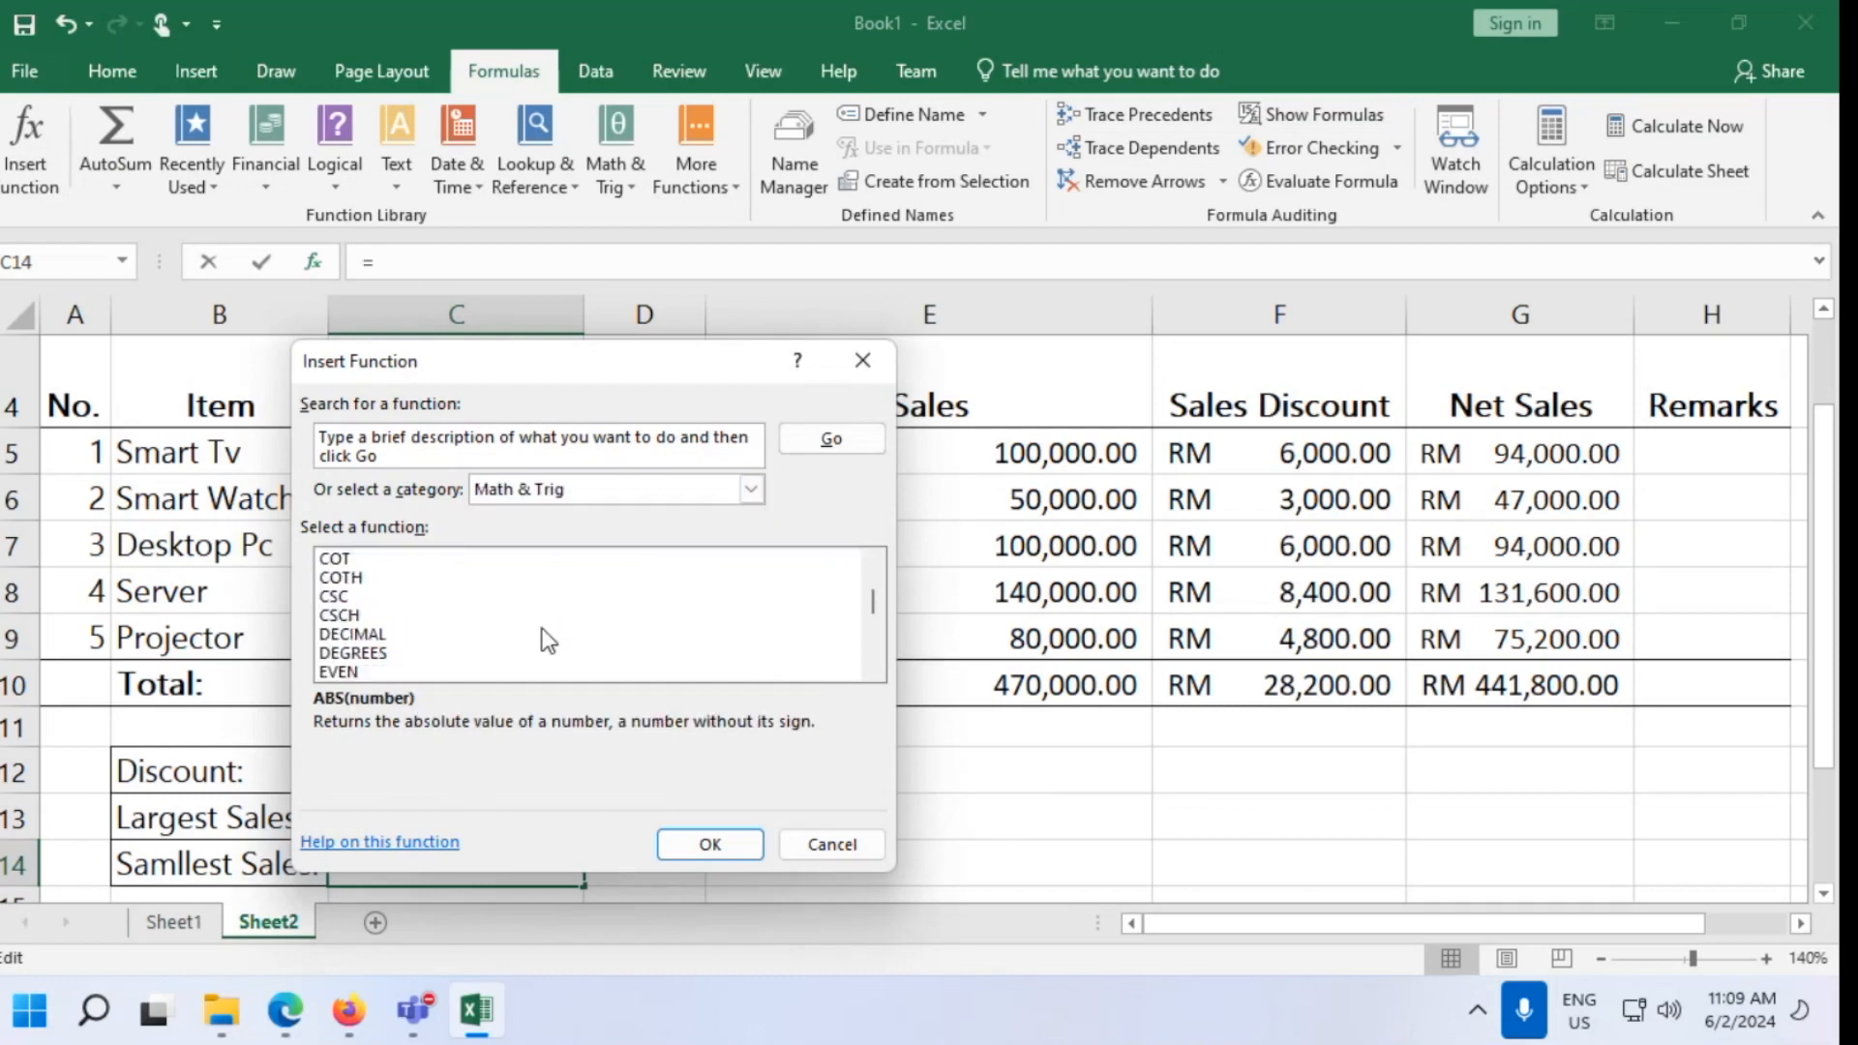
{"action": "scroll", "coordinate": [549, 641], "scroll_direction": "up", "scroll_amount": 6}
{"action": "scroll", "coordinate": [549, 640], "scroll_direction": "down", "scroll_amount": 3}
{"action": "scroll", "coordinate": [549, 641], "scroll_direction": "down", "scroll_amount": 9}
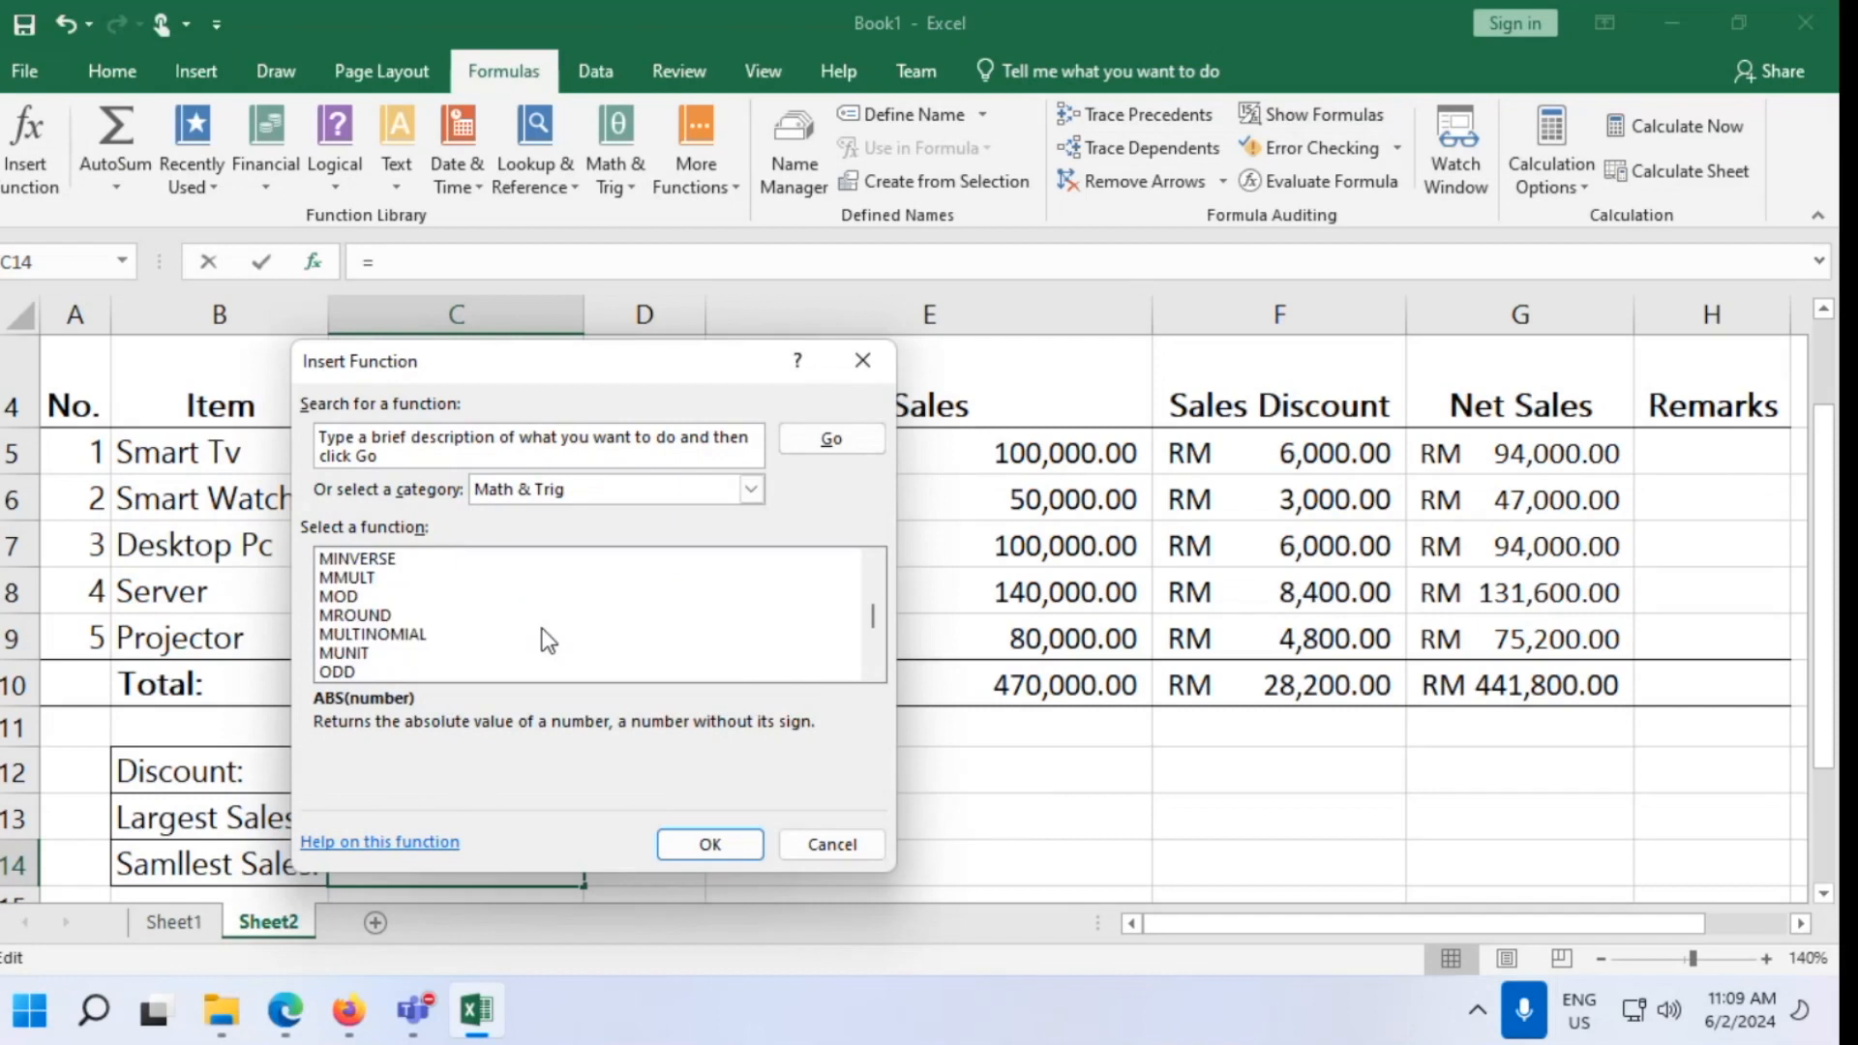
{"action": "scroll", "coordinate": [549, 641], "scroll_direction": "down", "scroll_amount": 3}
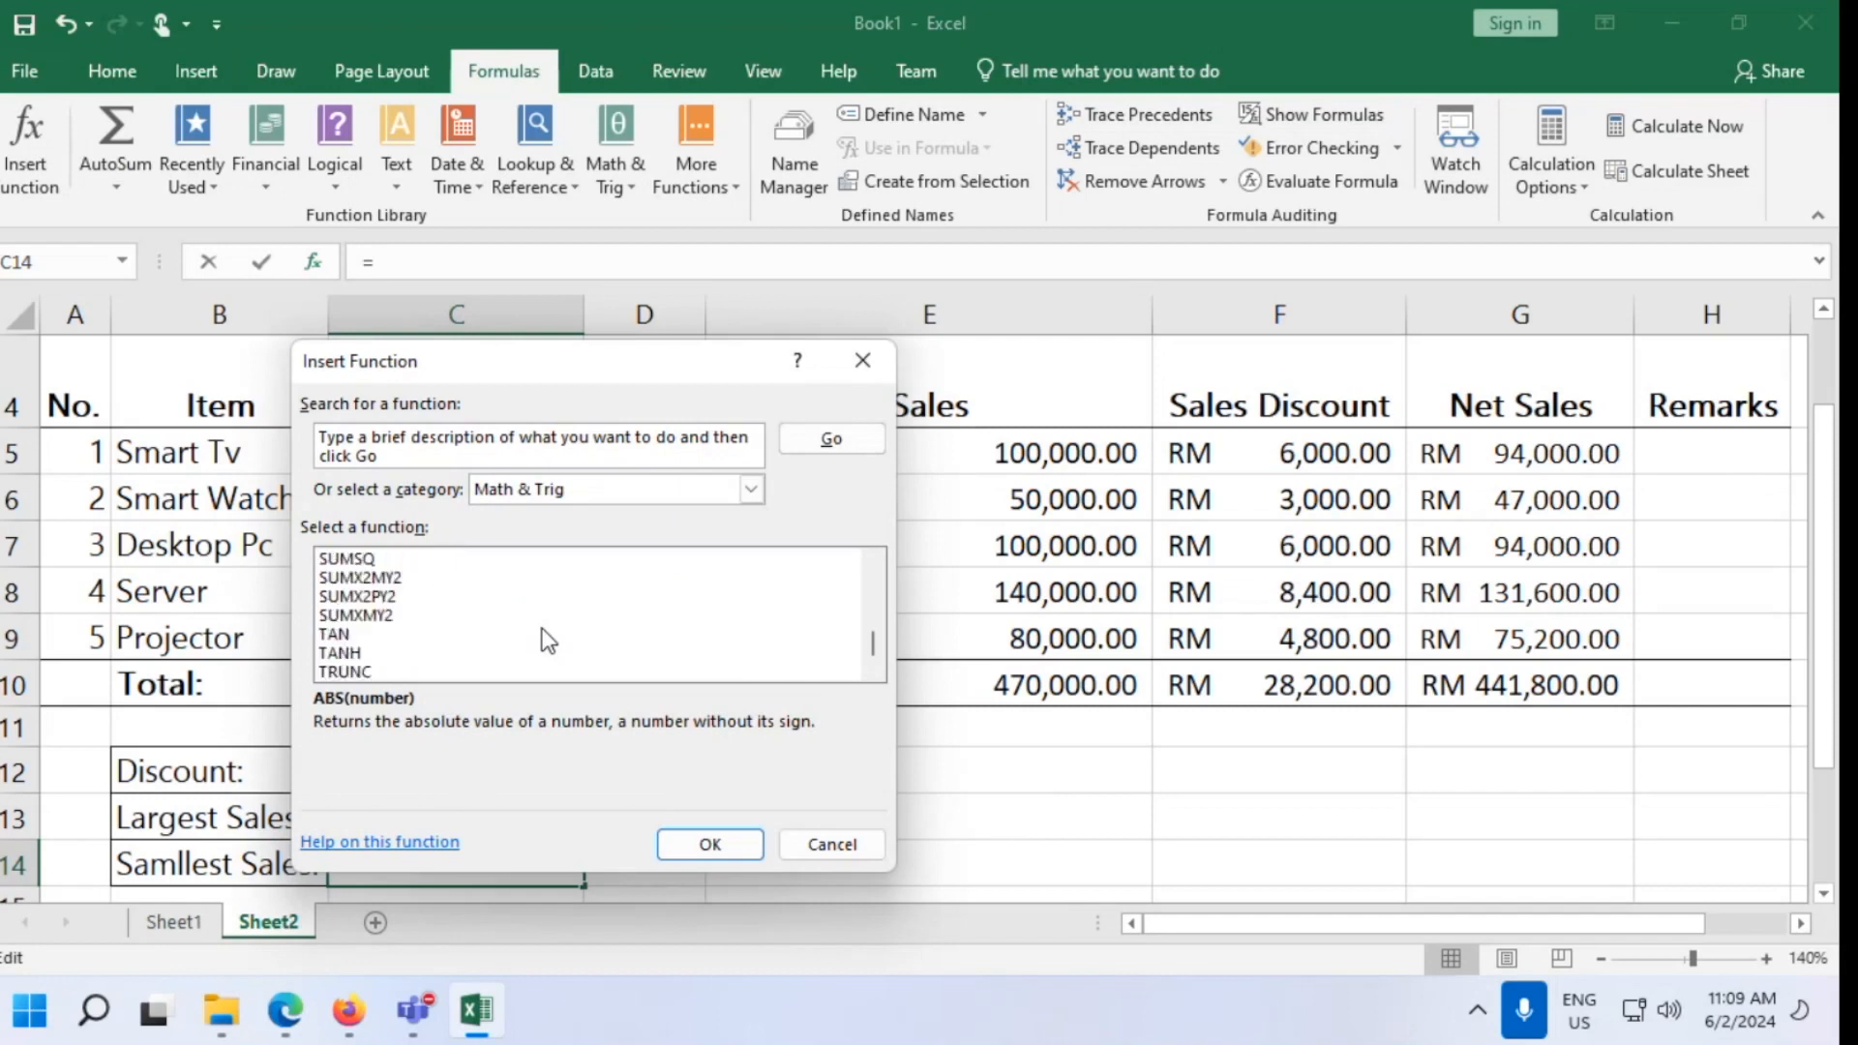
{"action": "scroll", "coordinate": [549, 641], "scroll_direction": "up", "scroll_amount": 20}
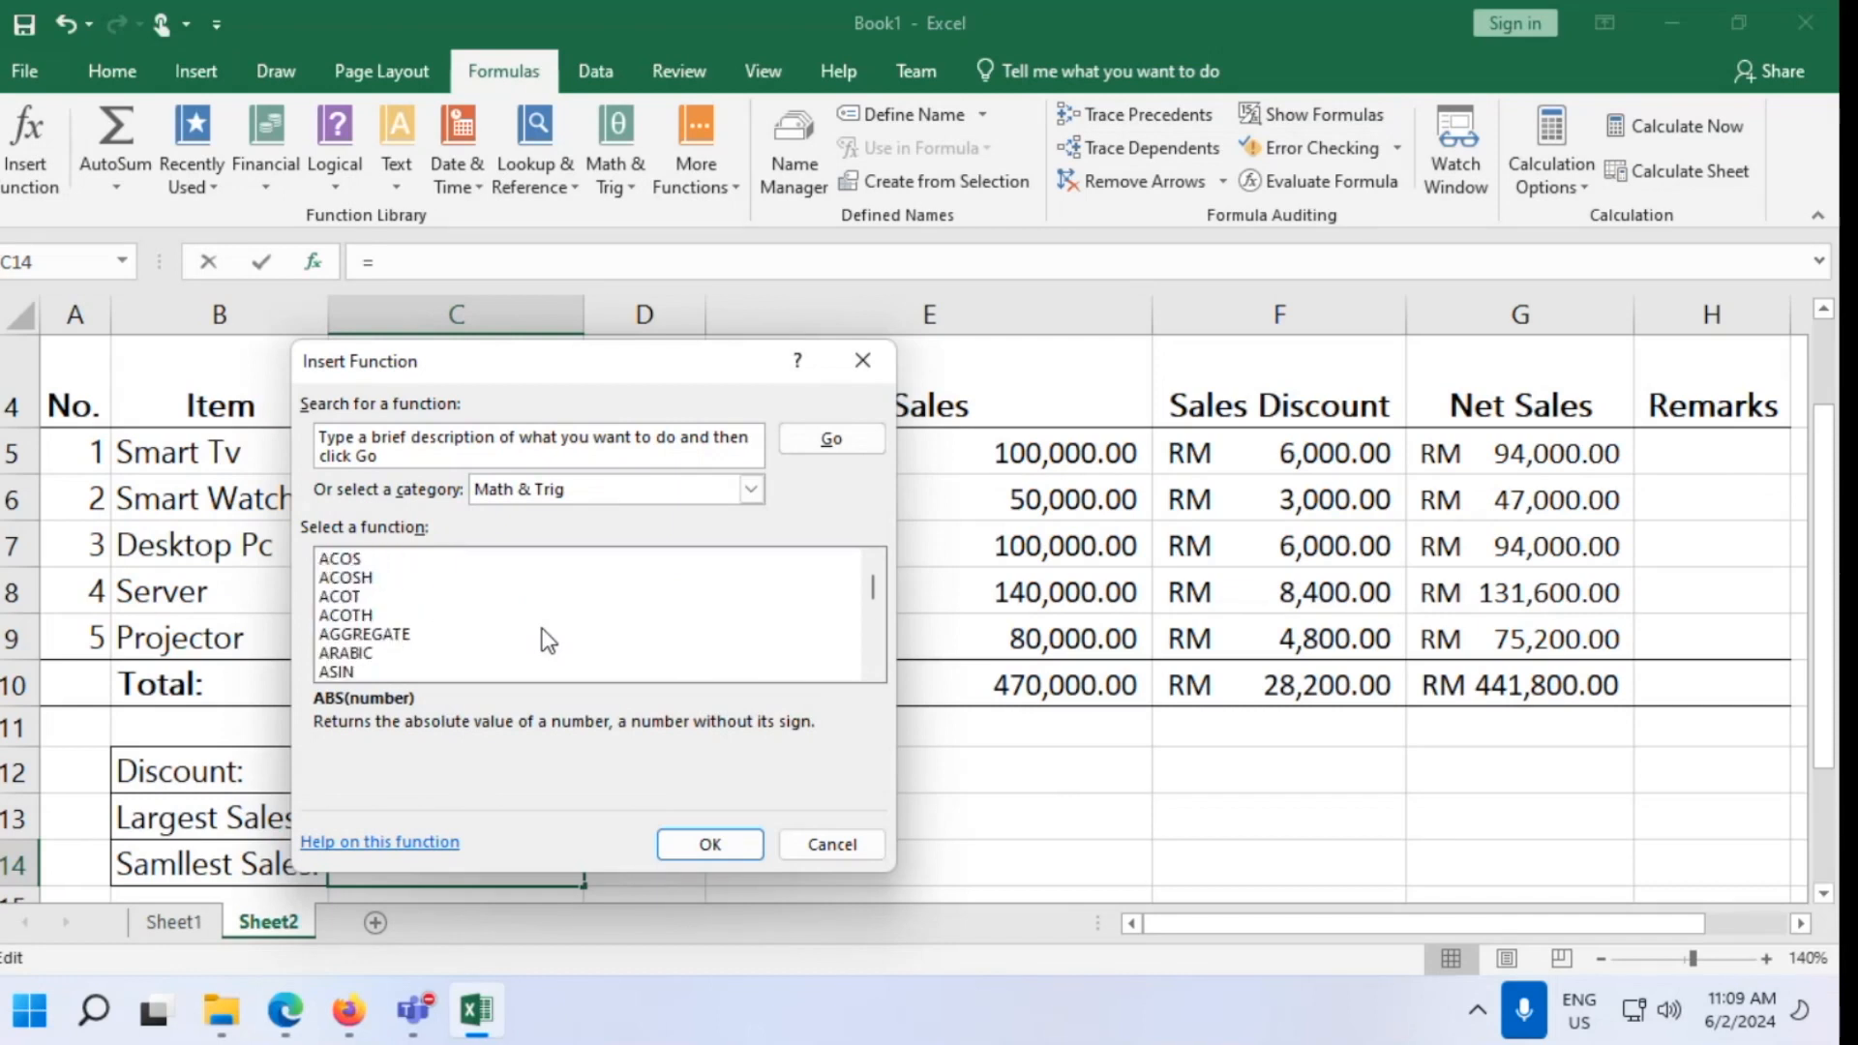
{"action": "scroll", "coordinate": [539, 636], "scroll_direction": "down", "scroll_amount": 7}
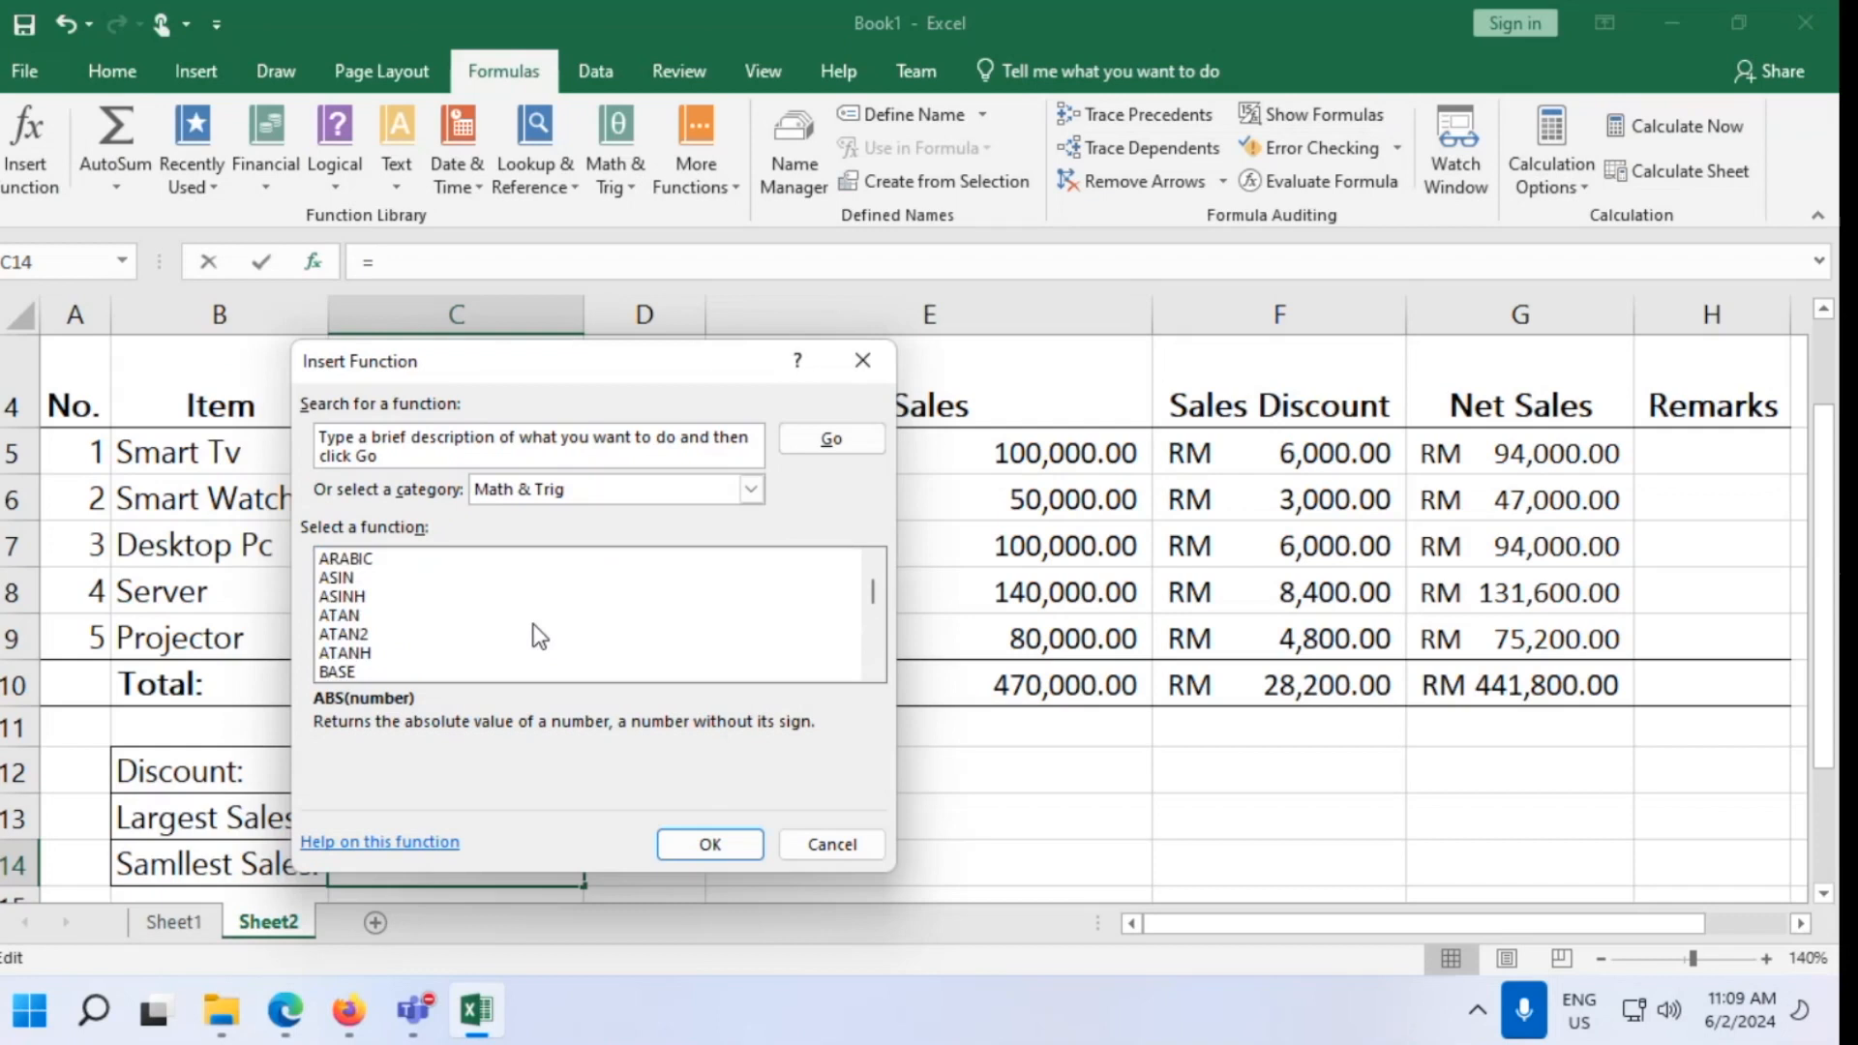
Check the Statistical and Most Recently Used function categories for MIN
{"action": "left_click", "coordinate": [756, 487]}
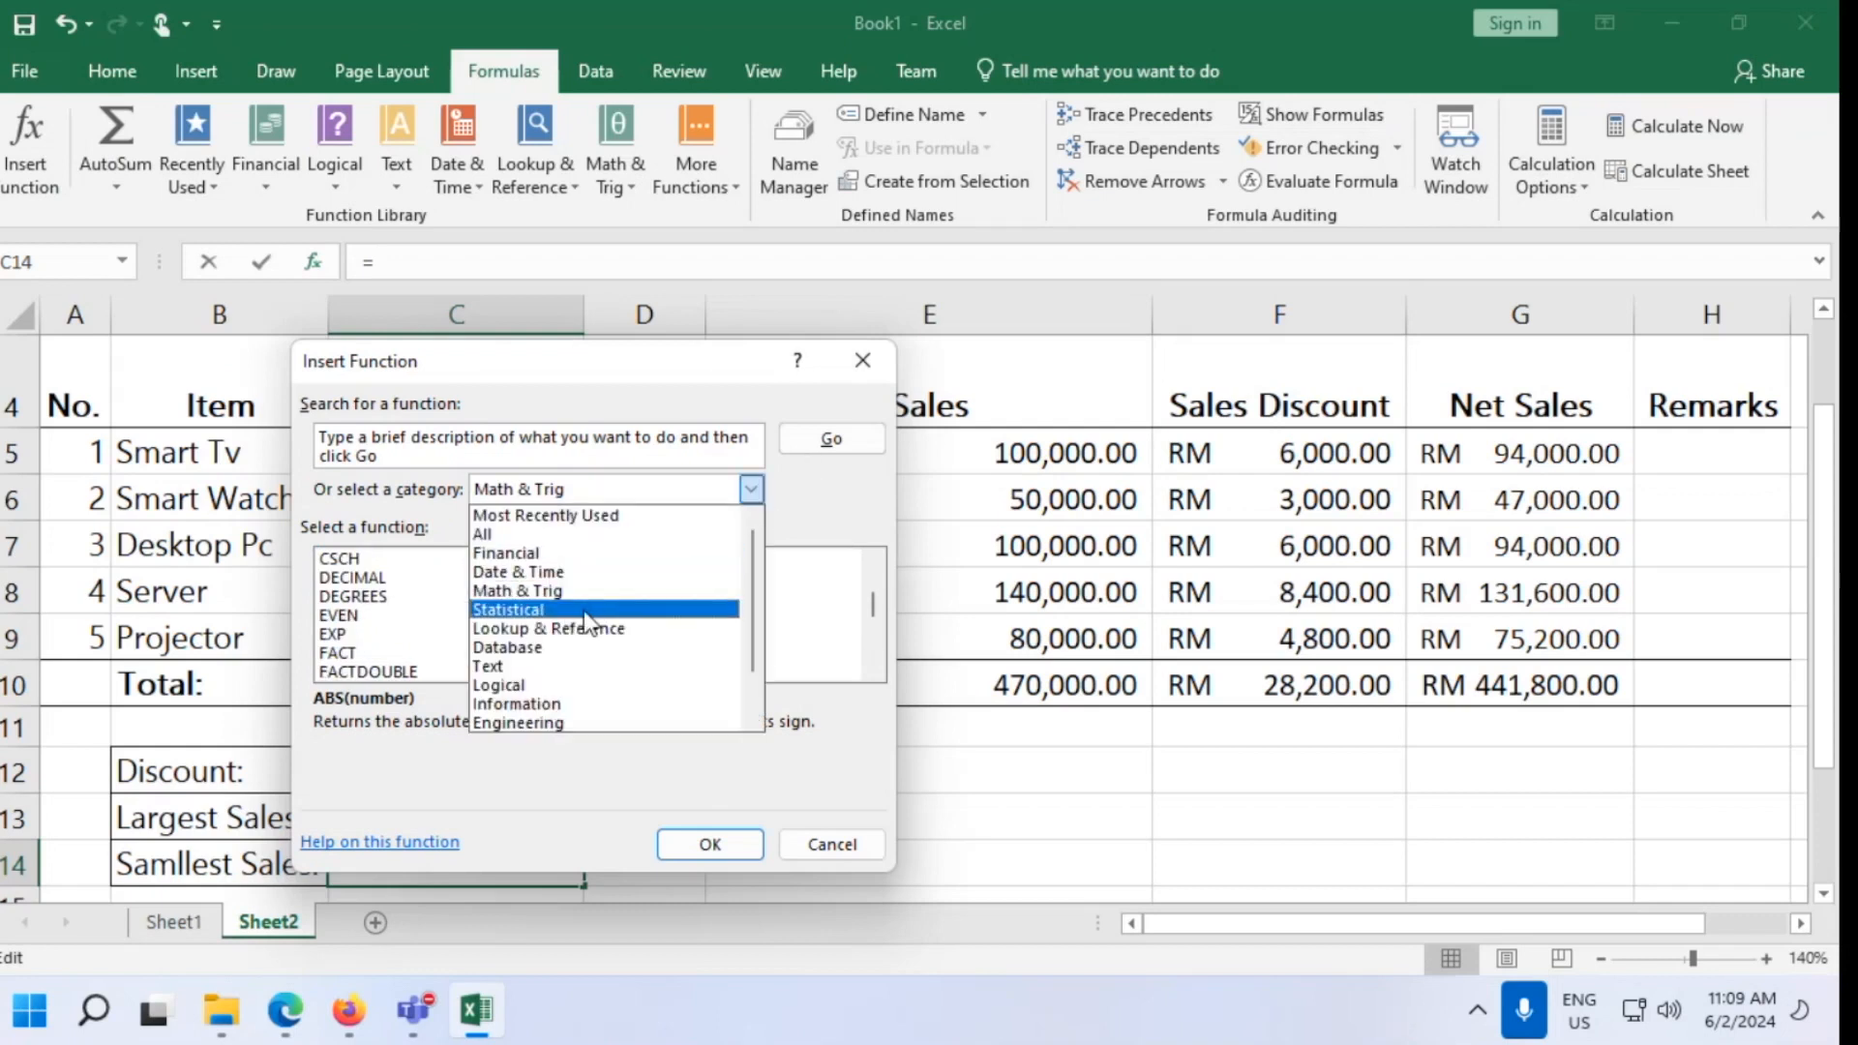
{"action": "left_click", "coordinate": [587, 612]}
{"action": "scroll", "coordinate": [584, 612], "scroll_direction": "down", "scroll_amount": 8}
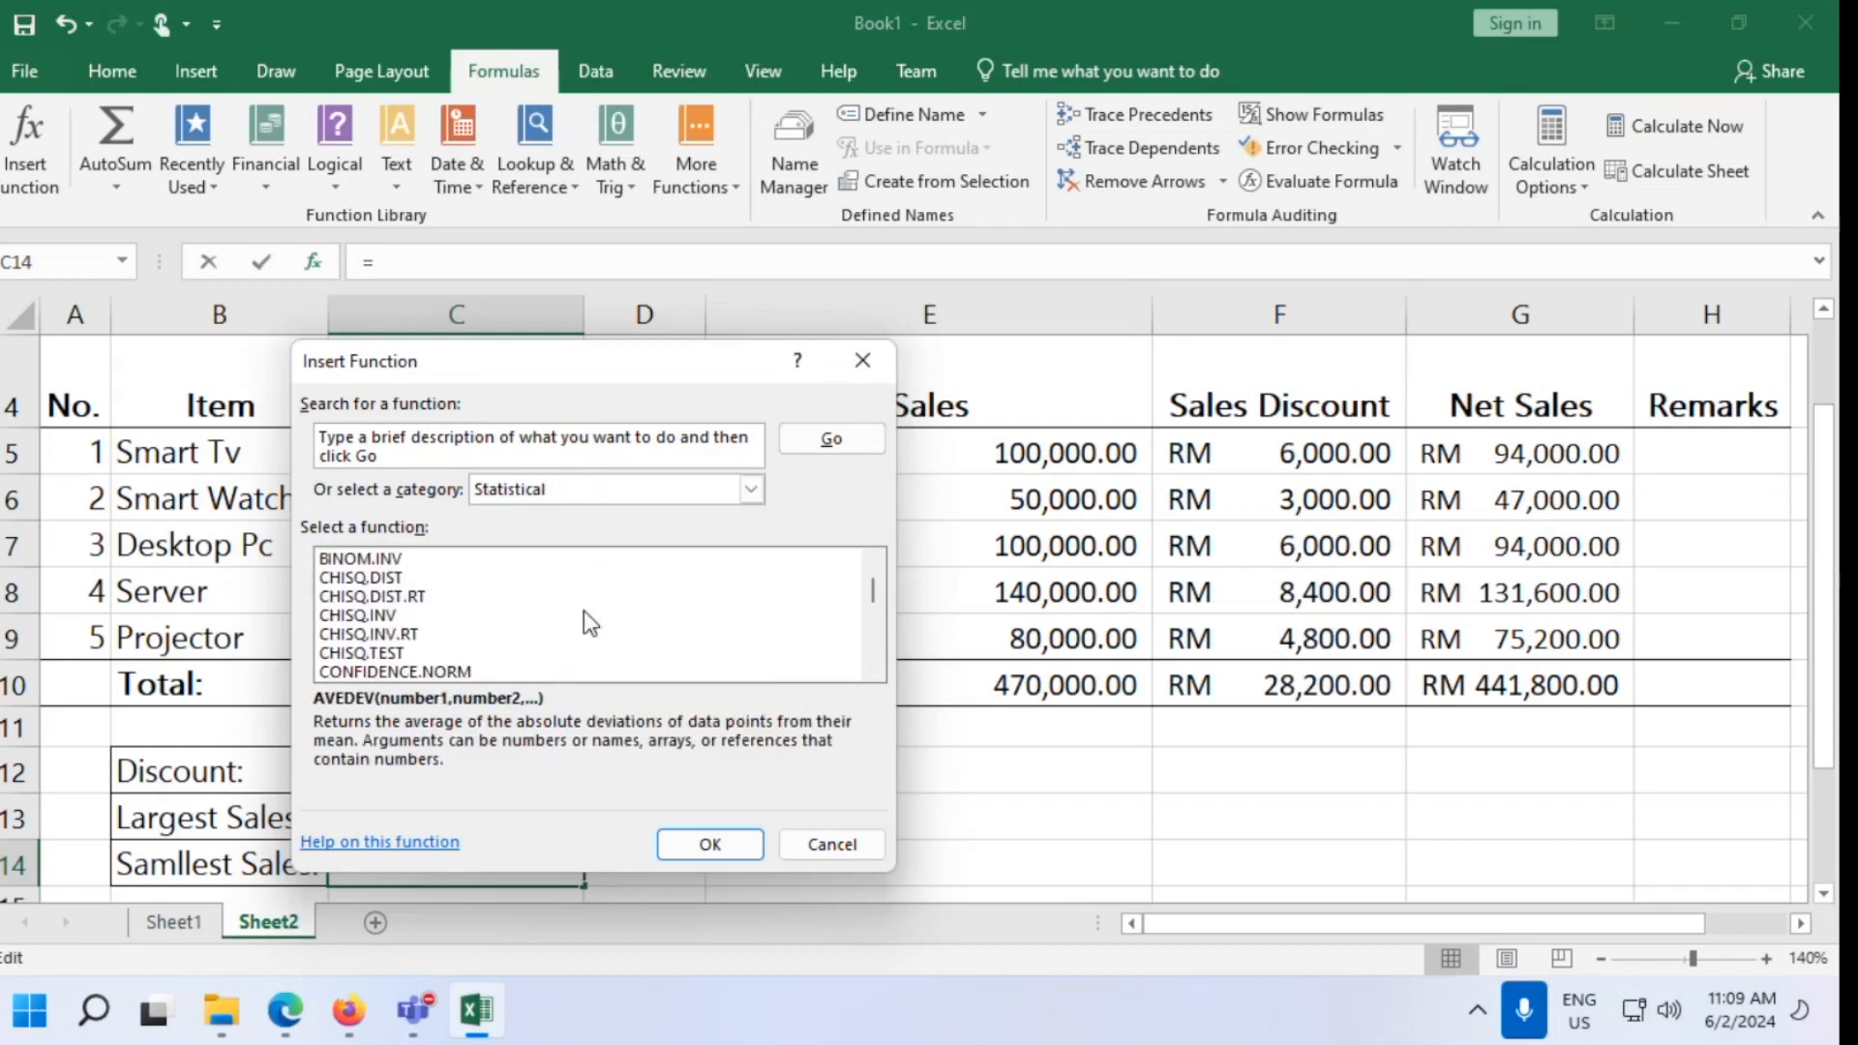
{"action": "scroll", "coordinate": [584, 612], "scroll_direction": "down", "scroll_amount": 11}
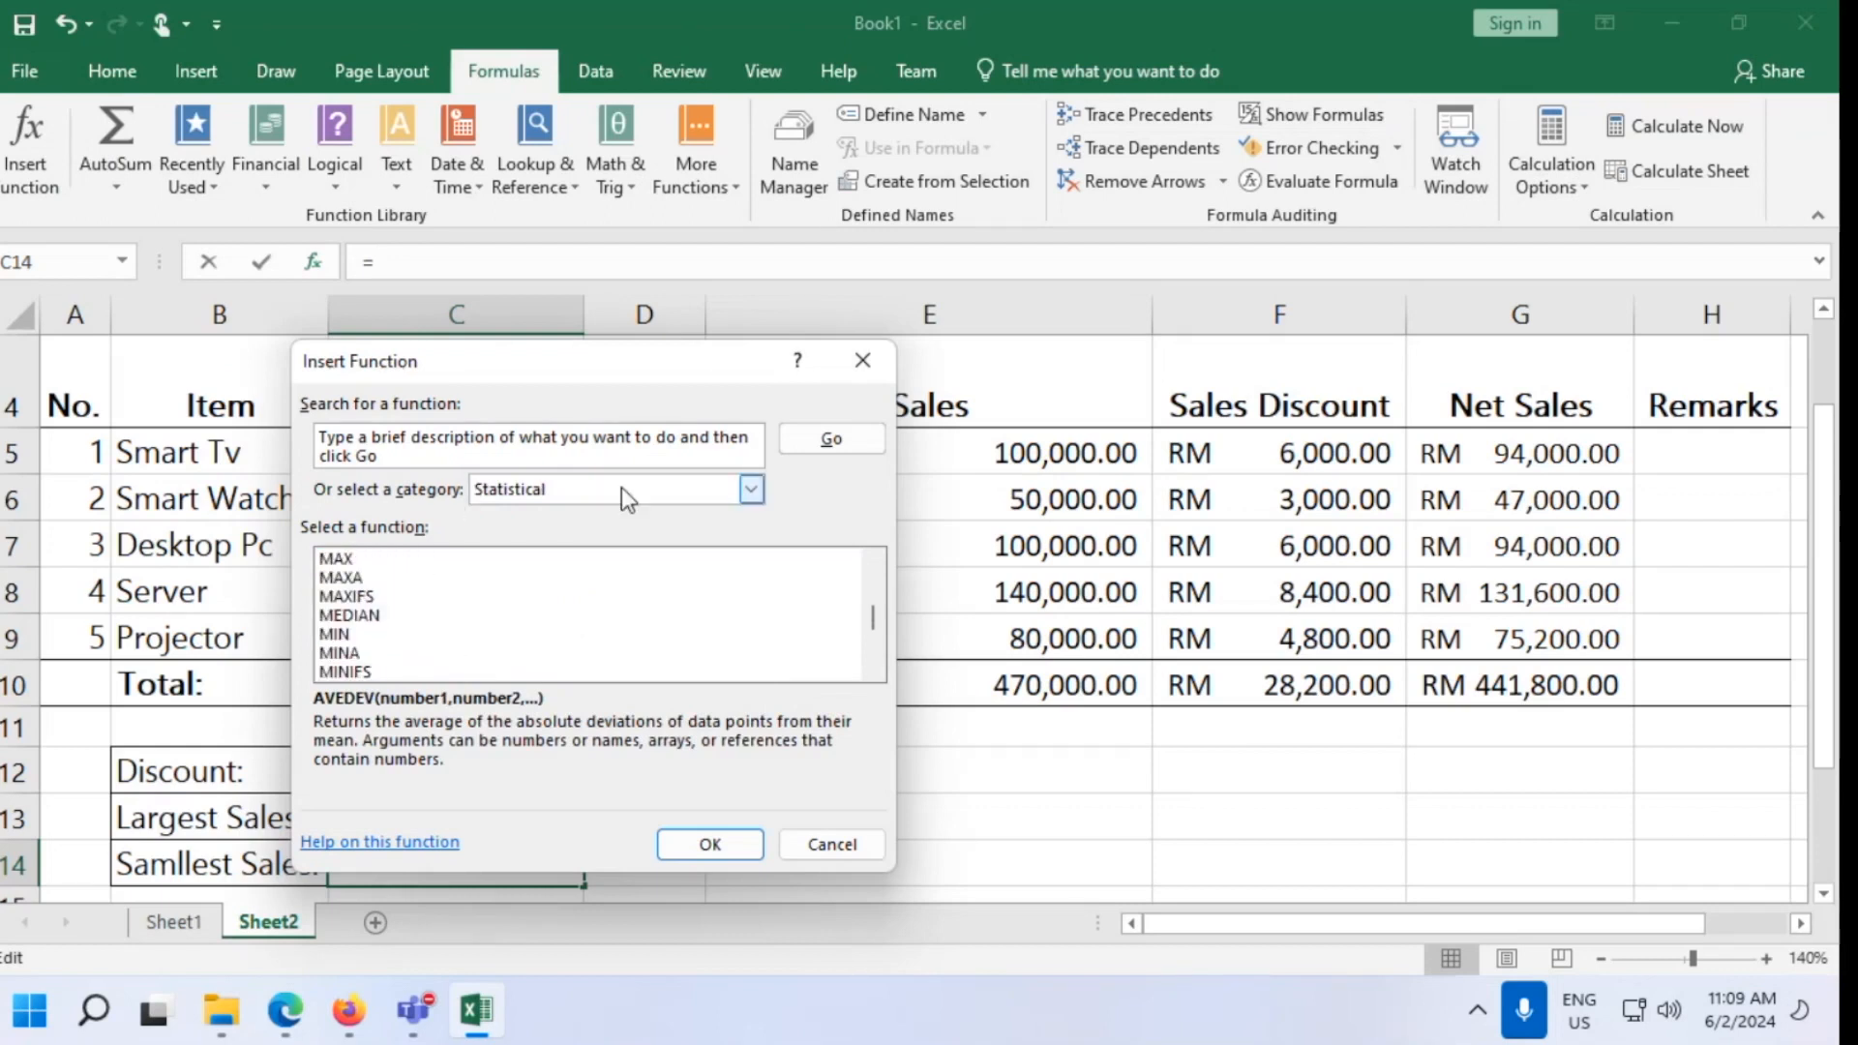
{"action": "left_click", "coordinate": [752, 492]}
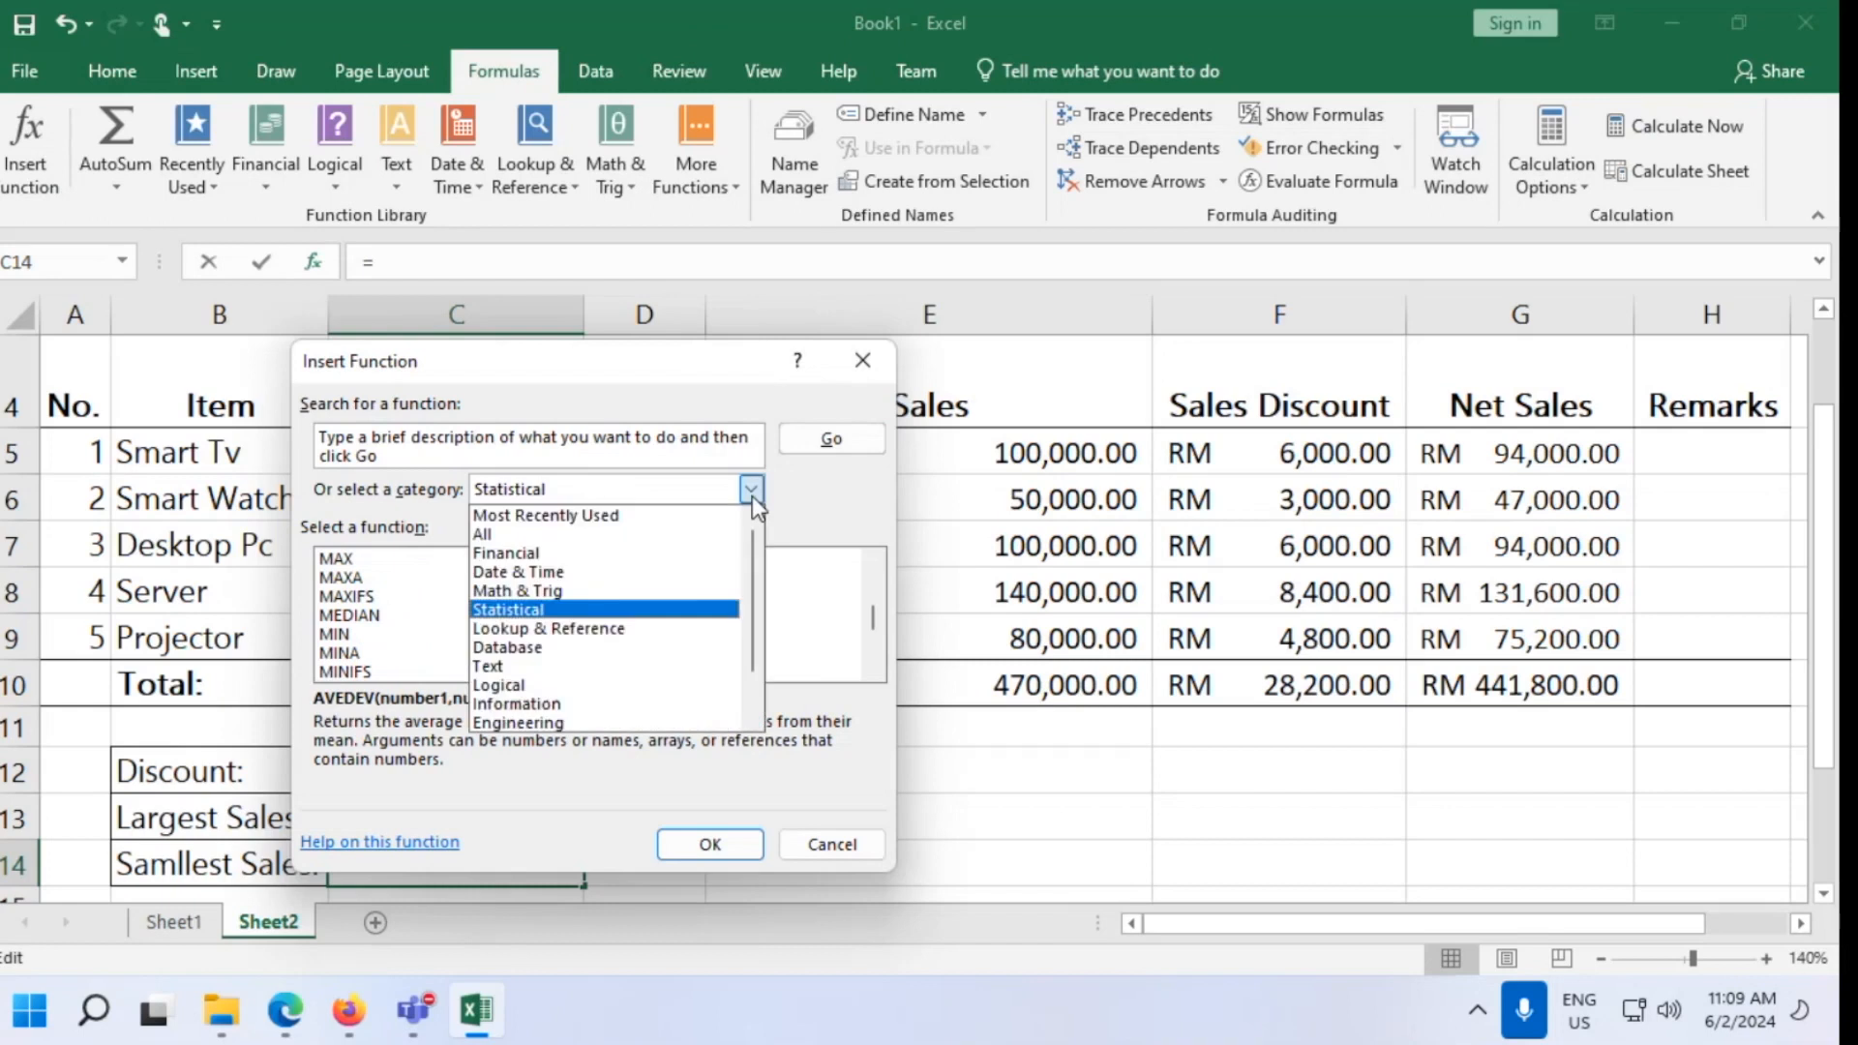
{"action": "left_click", "coordinate": [597, 521]}
{"action": "scroll", "coordinate": [432, 616], "scroll_direction": "down", "scroll_amount": 1}
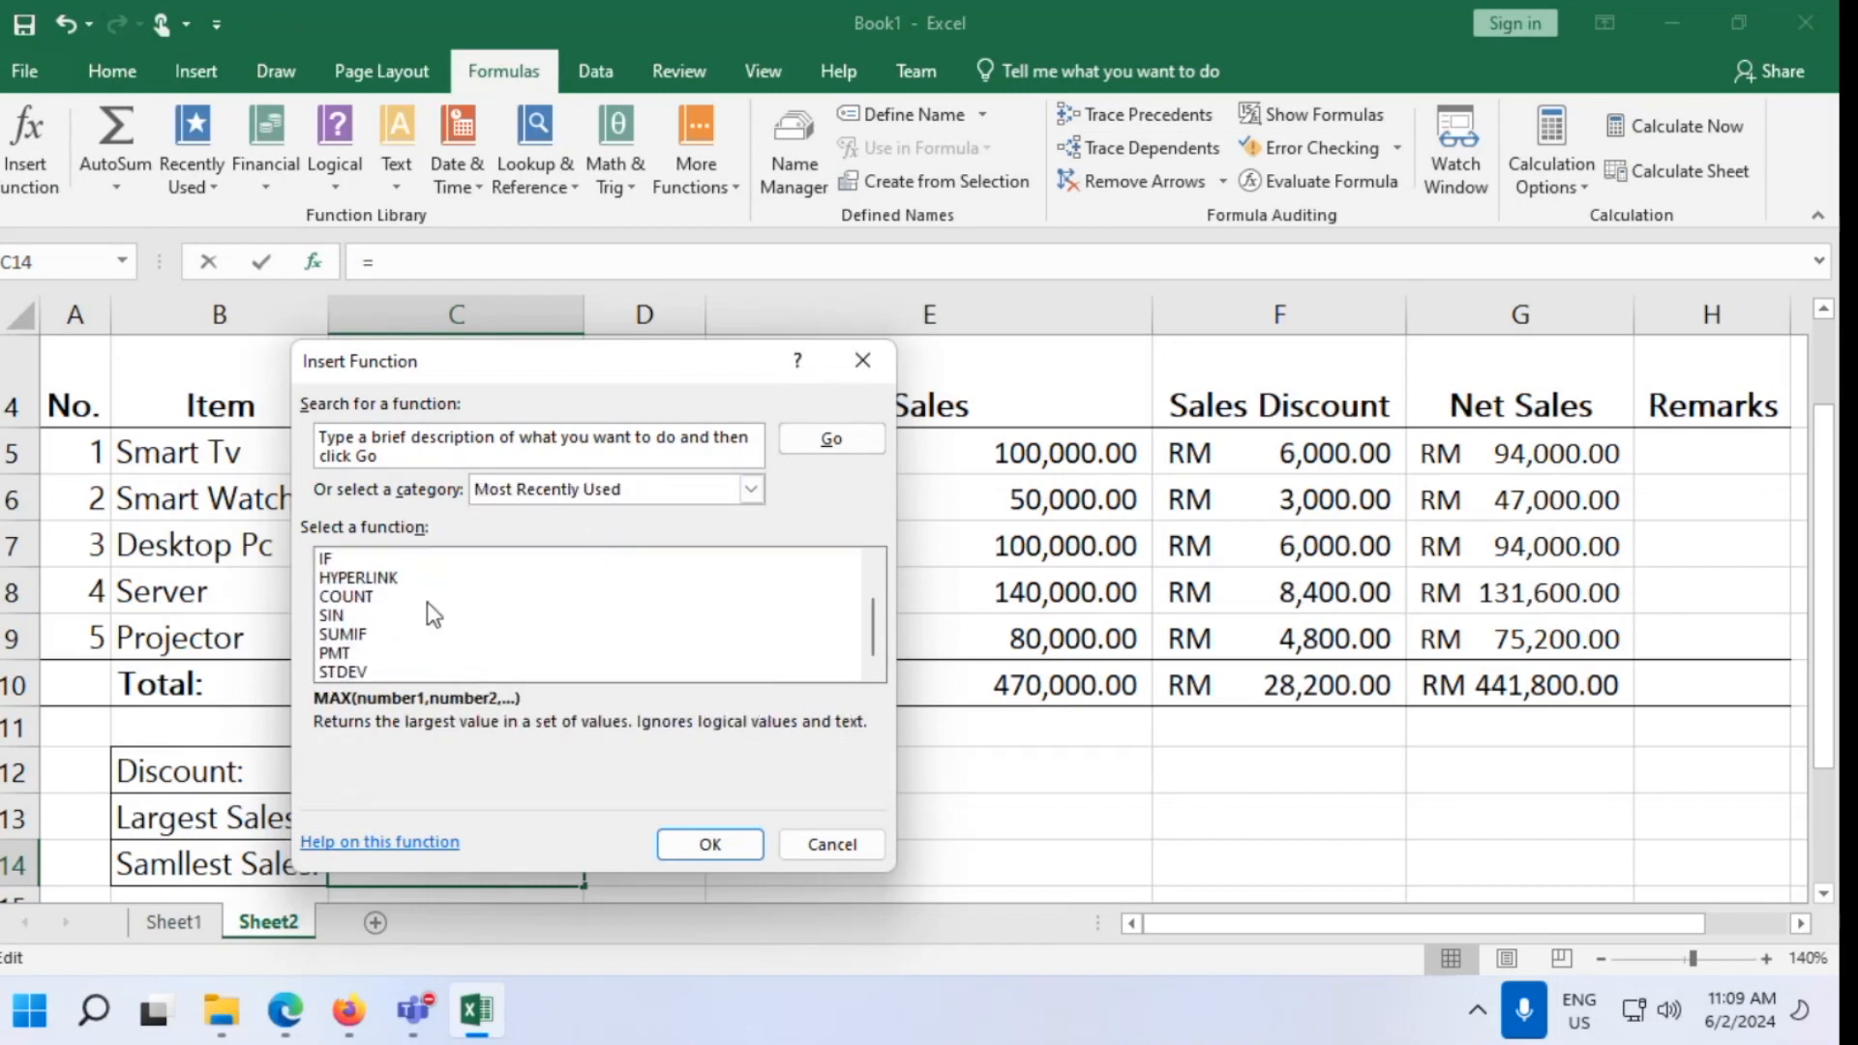
{"action": "scroll", "coordinate": [430, 602], "scroll_direction": "up", "scroll_amount": 1}
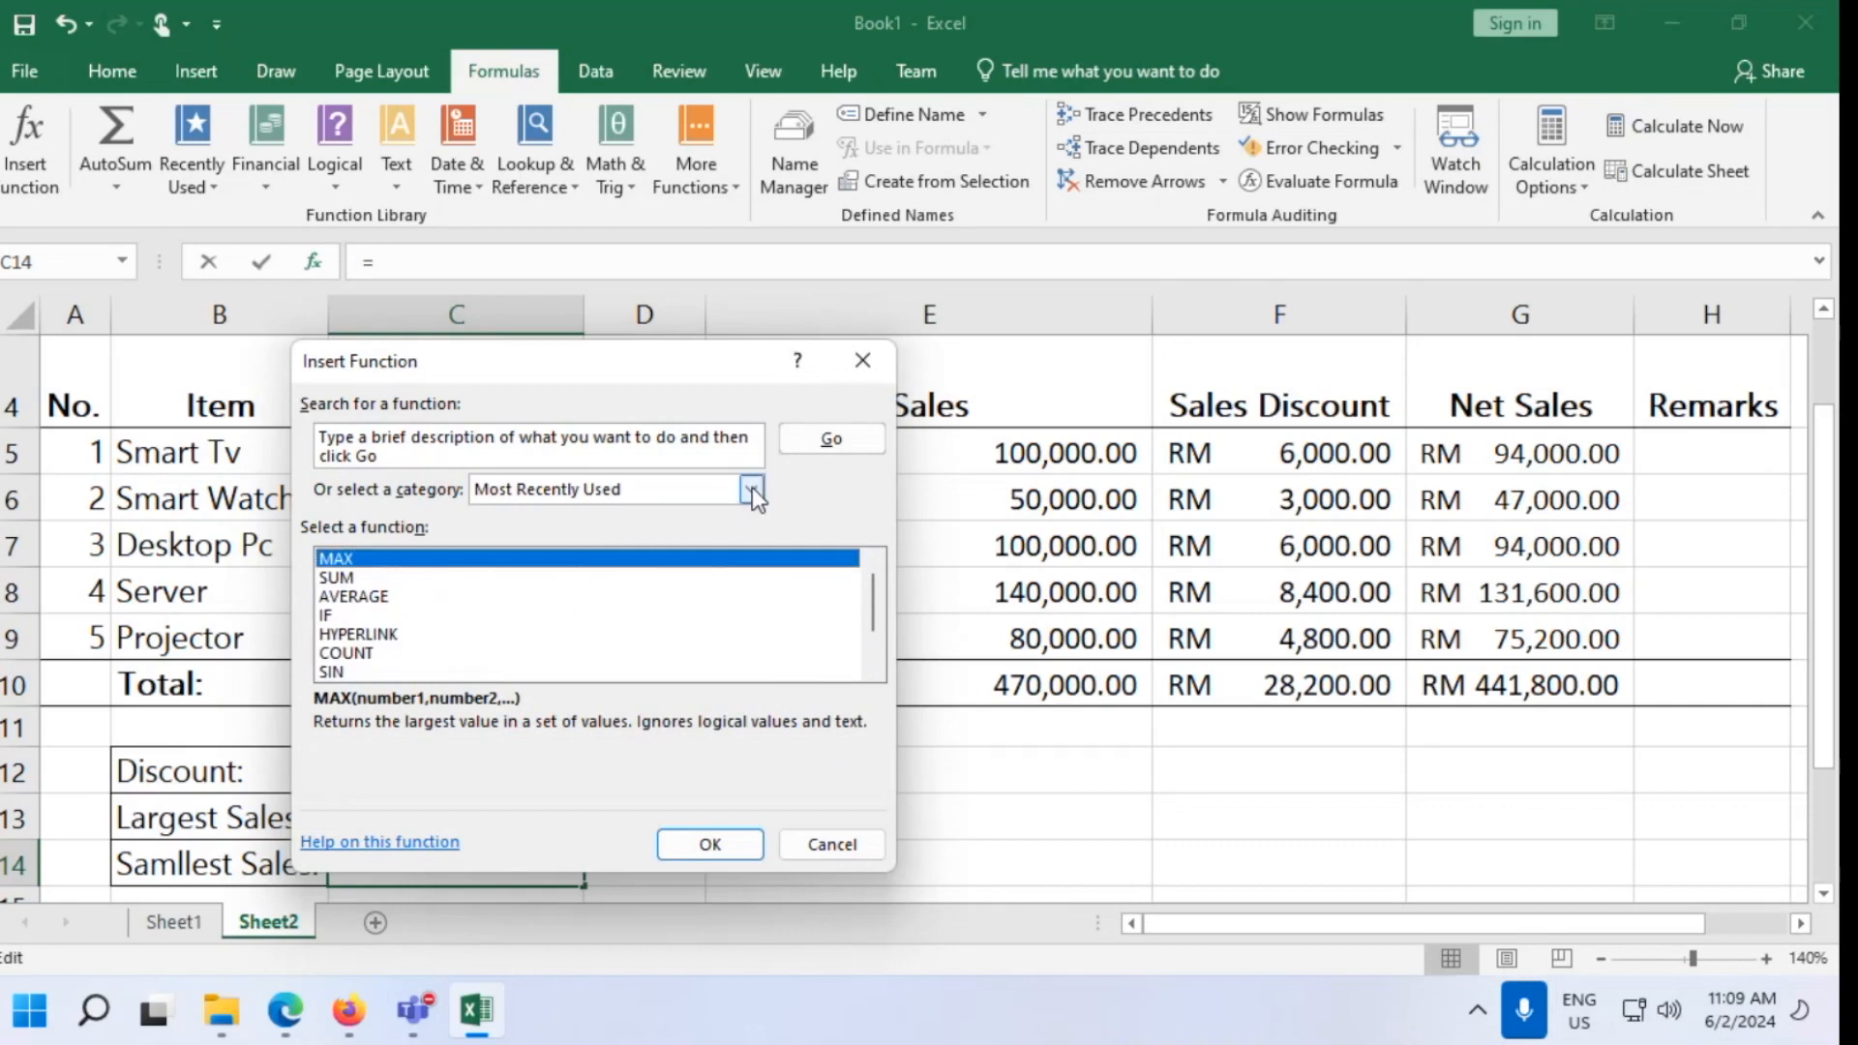
Insert the Statistical function MIN in C14 with the Net Sales range G5:G9 as its first argument
{"action": "left_click", "coordinate": [752, 488]}
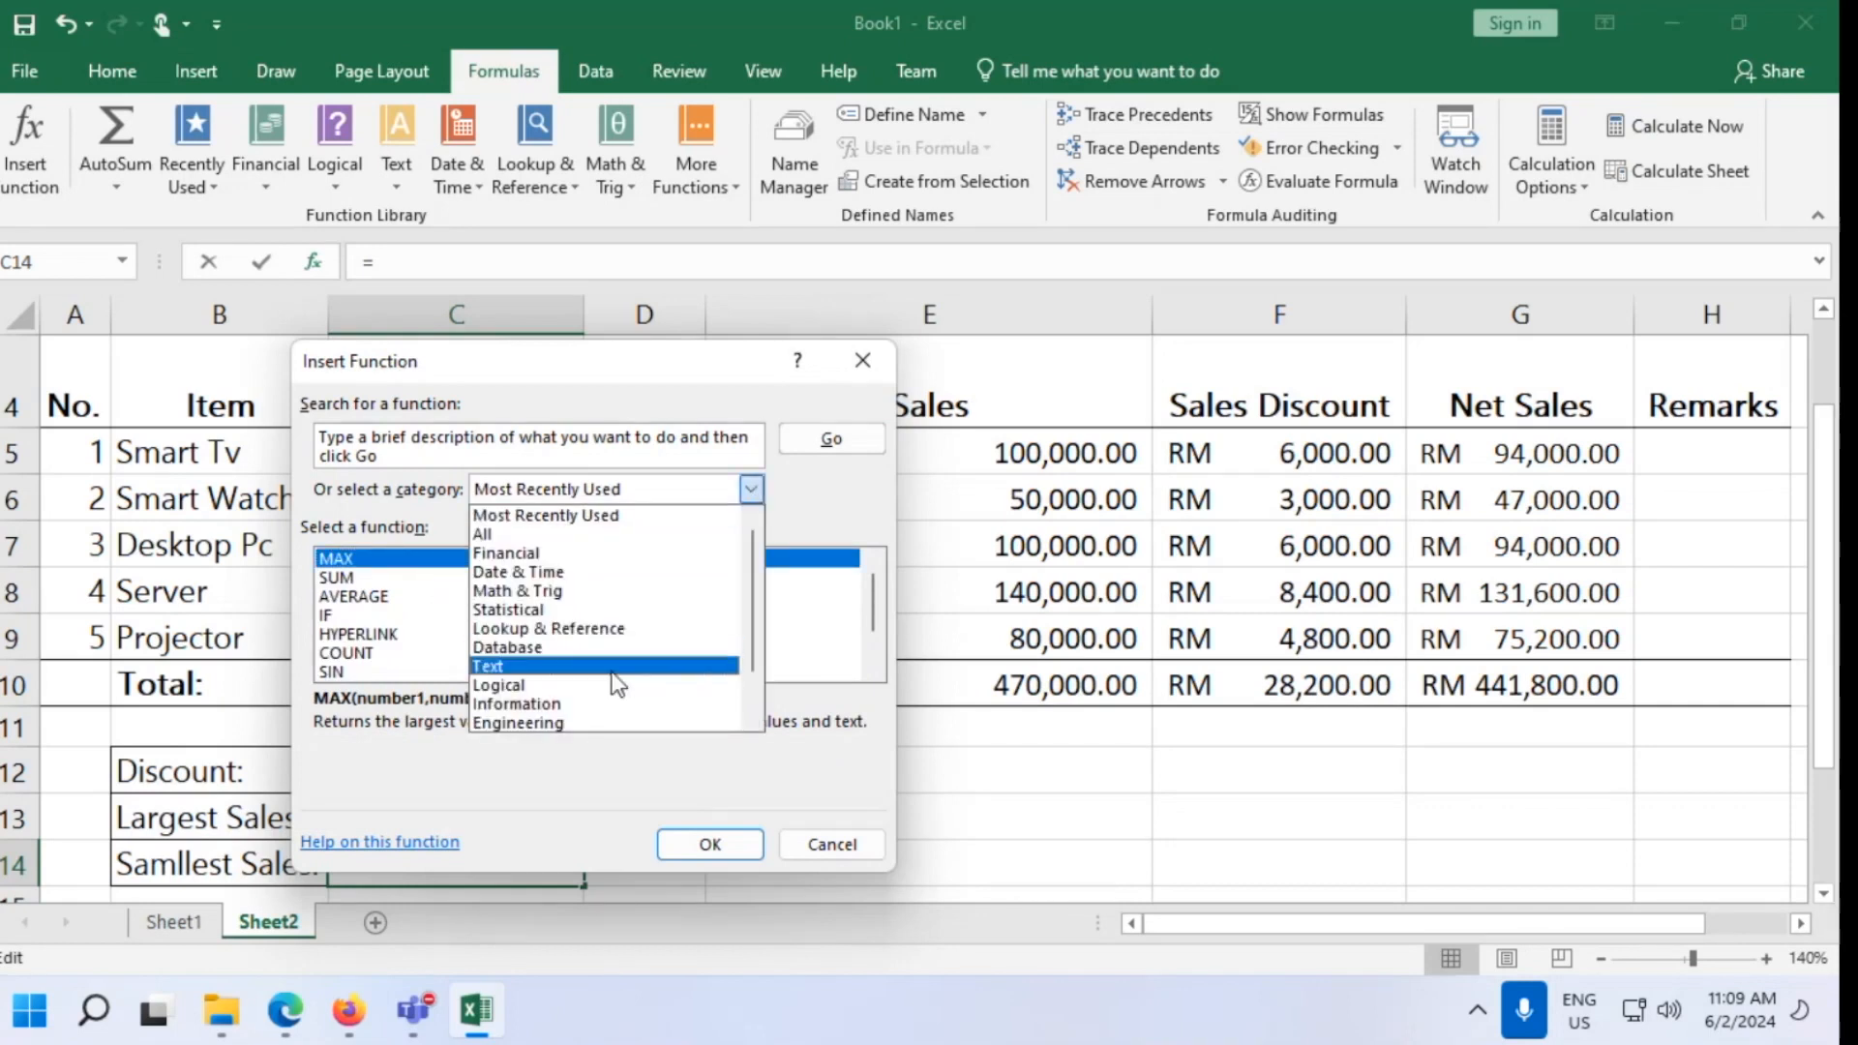
{"action": "left_click", "coordinate": [472, 613]}
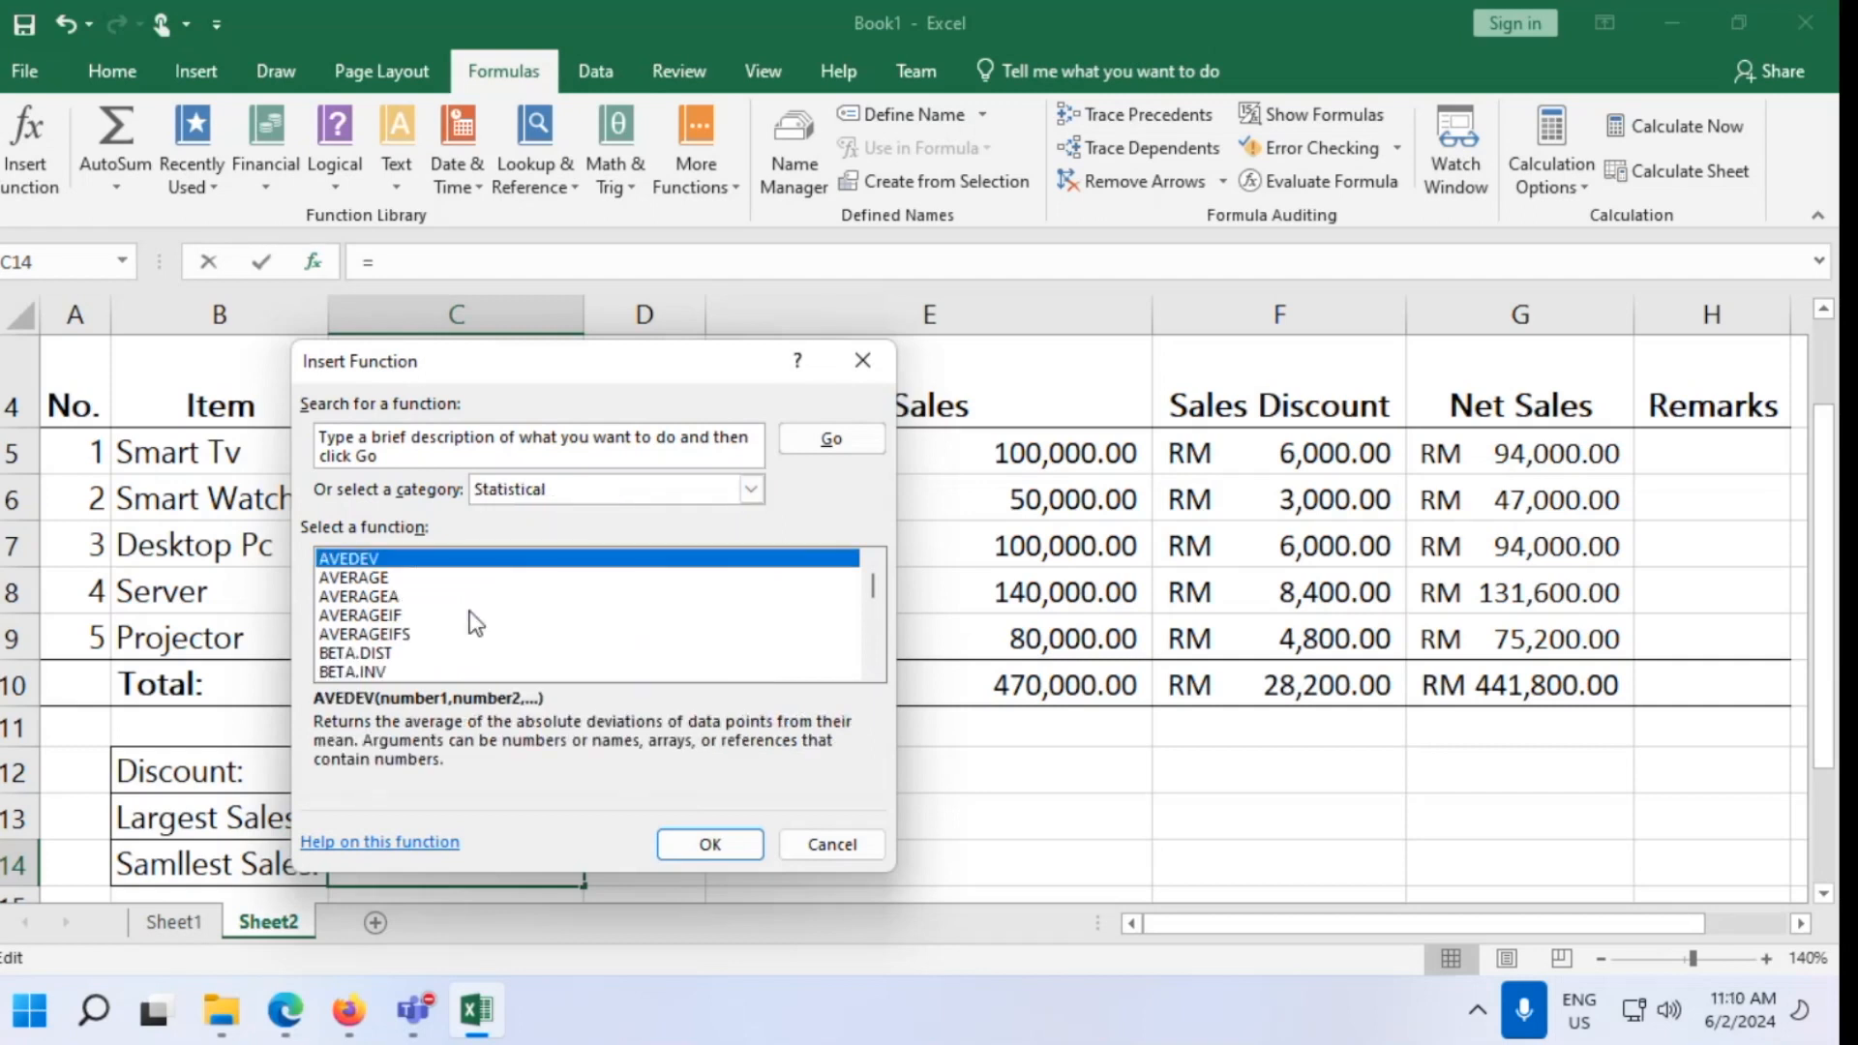
{"action": "scroll", "coordinate": [461, 651], "scroll_direction": "down", "scroll_amount": 3}
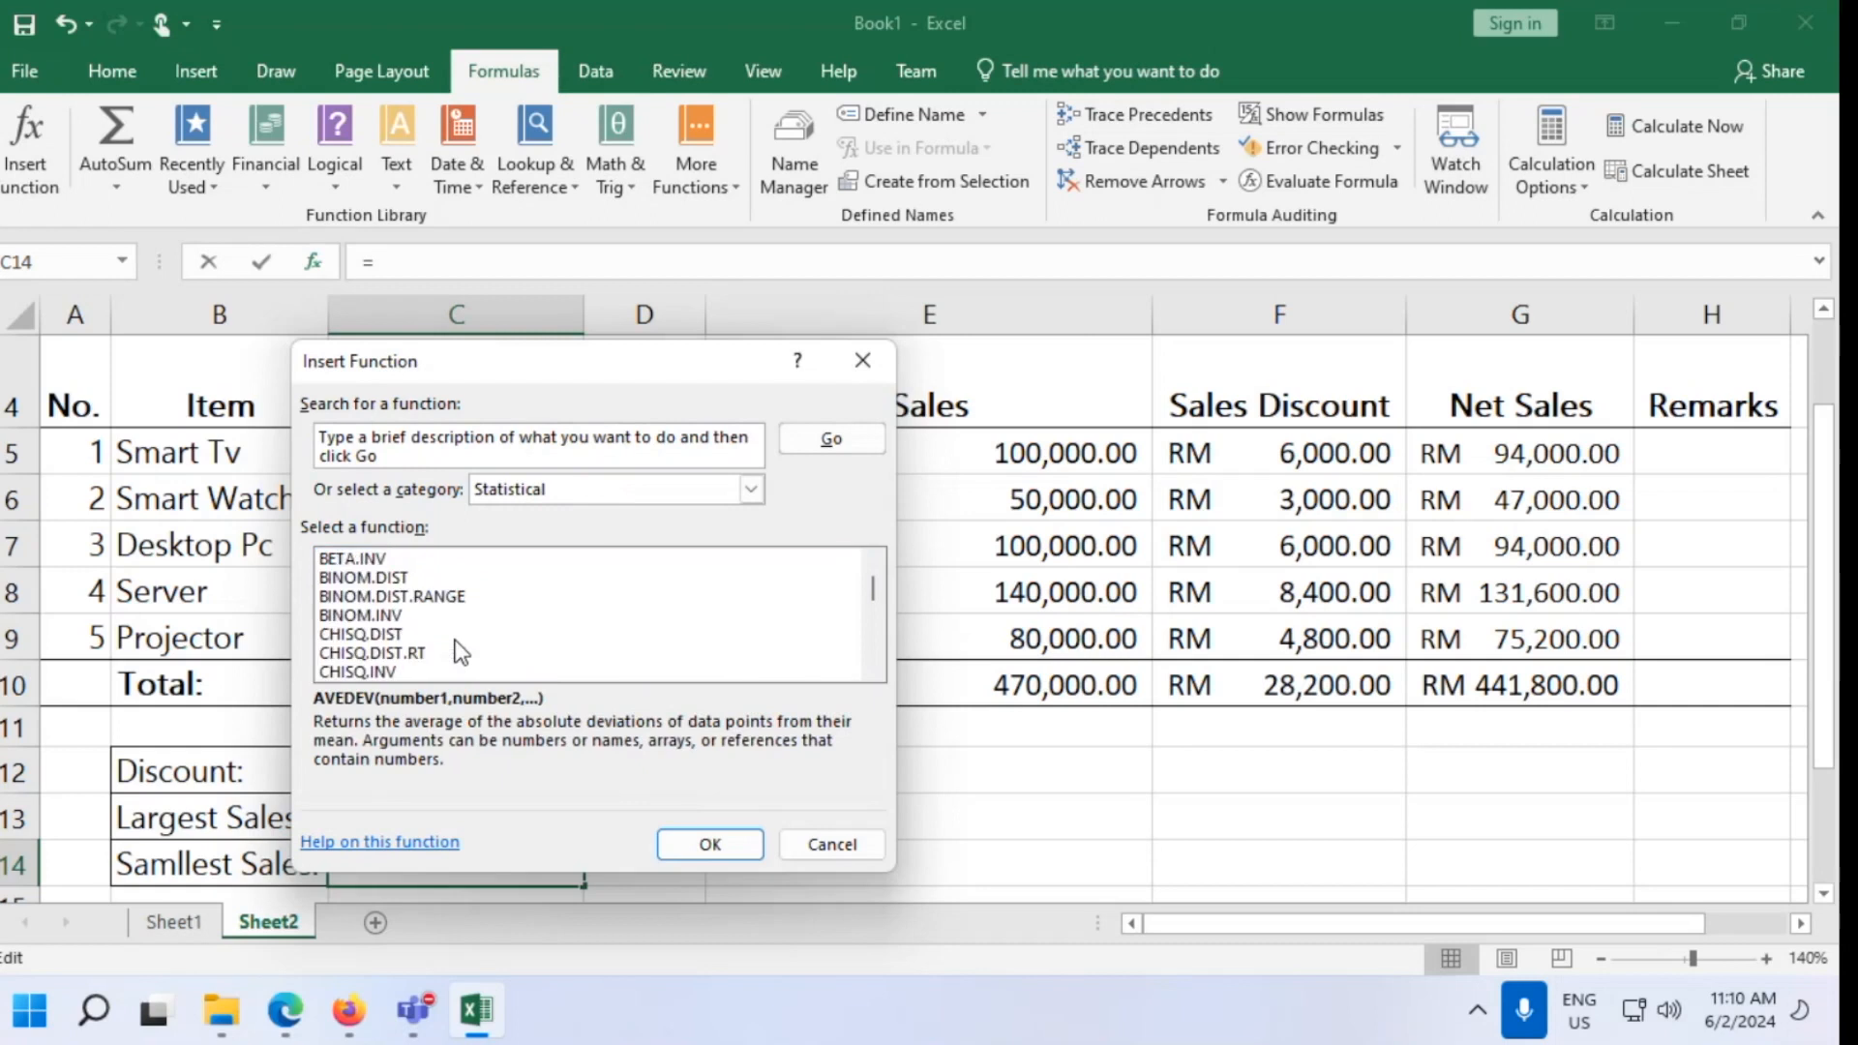
{"action": "scroll", "coordinate": [460, 650], "scroll_direction": "down", "scroll_amount": 15}
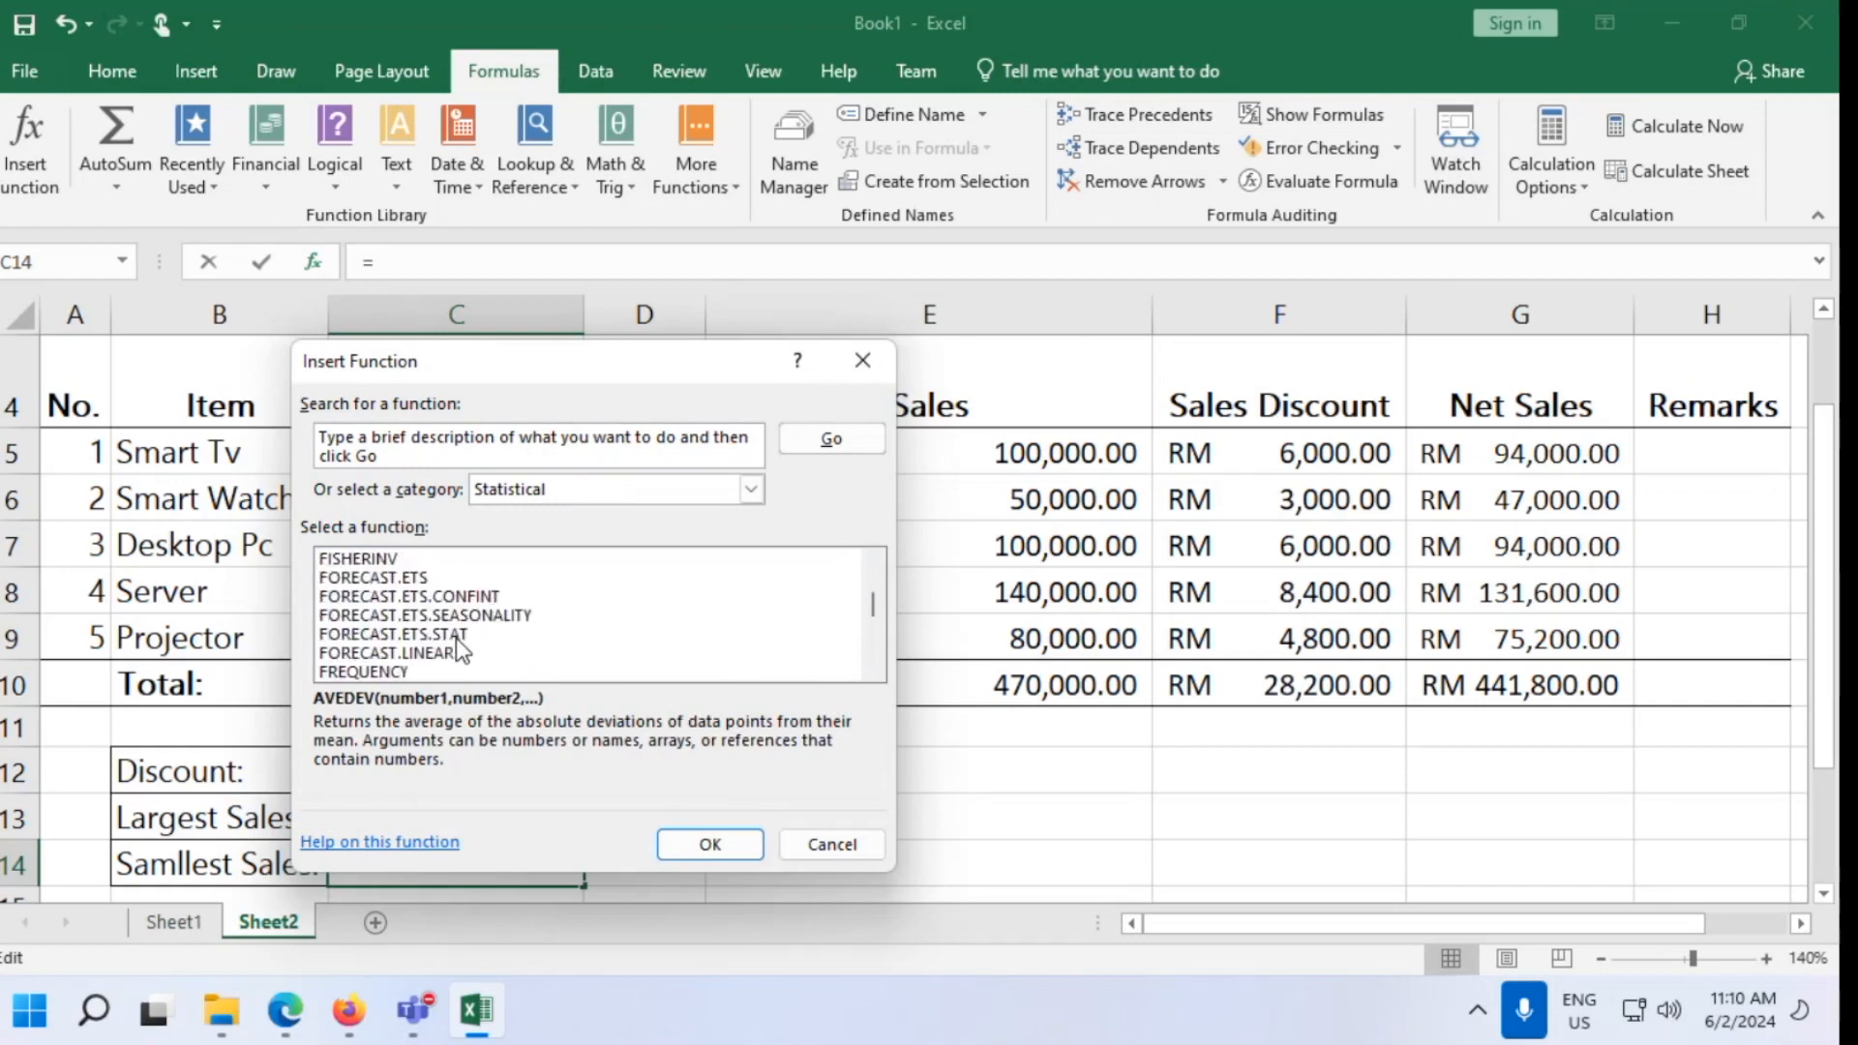
{"action": "scroll", "coordinate": [456, 637], "scroll_direction": "down", "scroll_amount": 5}
{"action": "scroll", "coordinate": [456, 637], "scroll_direction": "up", "scroll_amount": 4}
{"action": "left_click", "coordinate": [523, 635]}
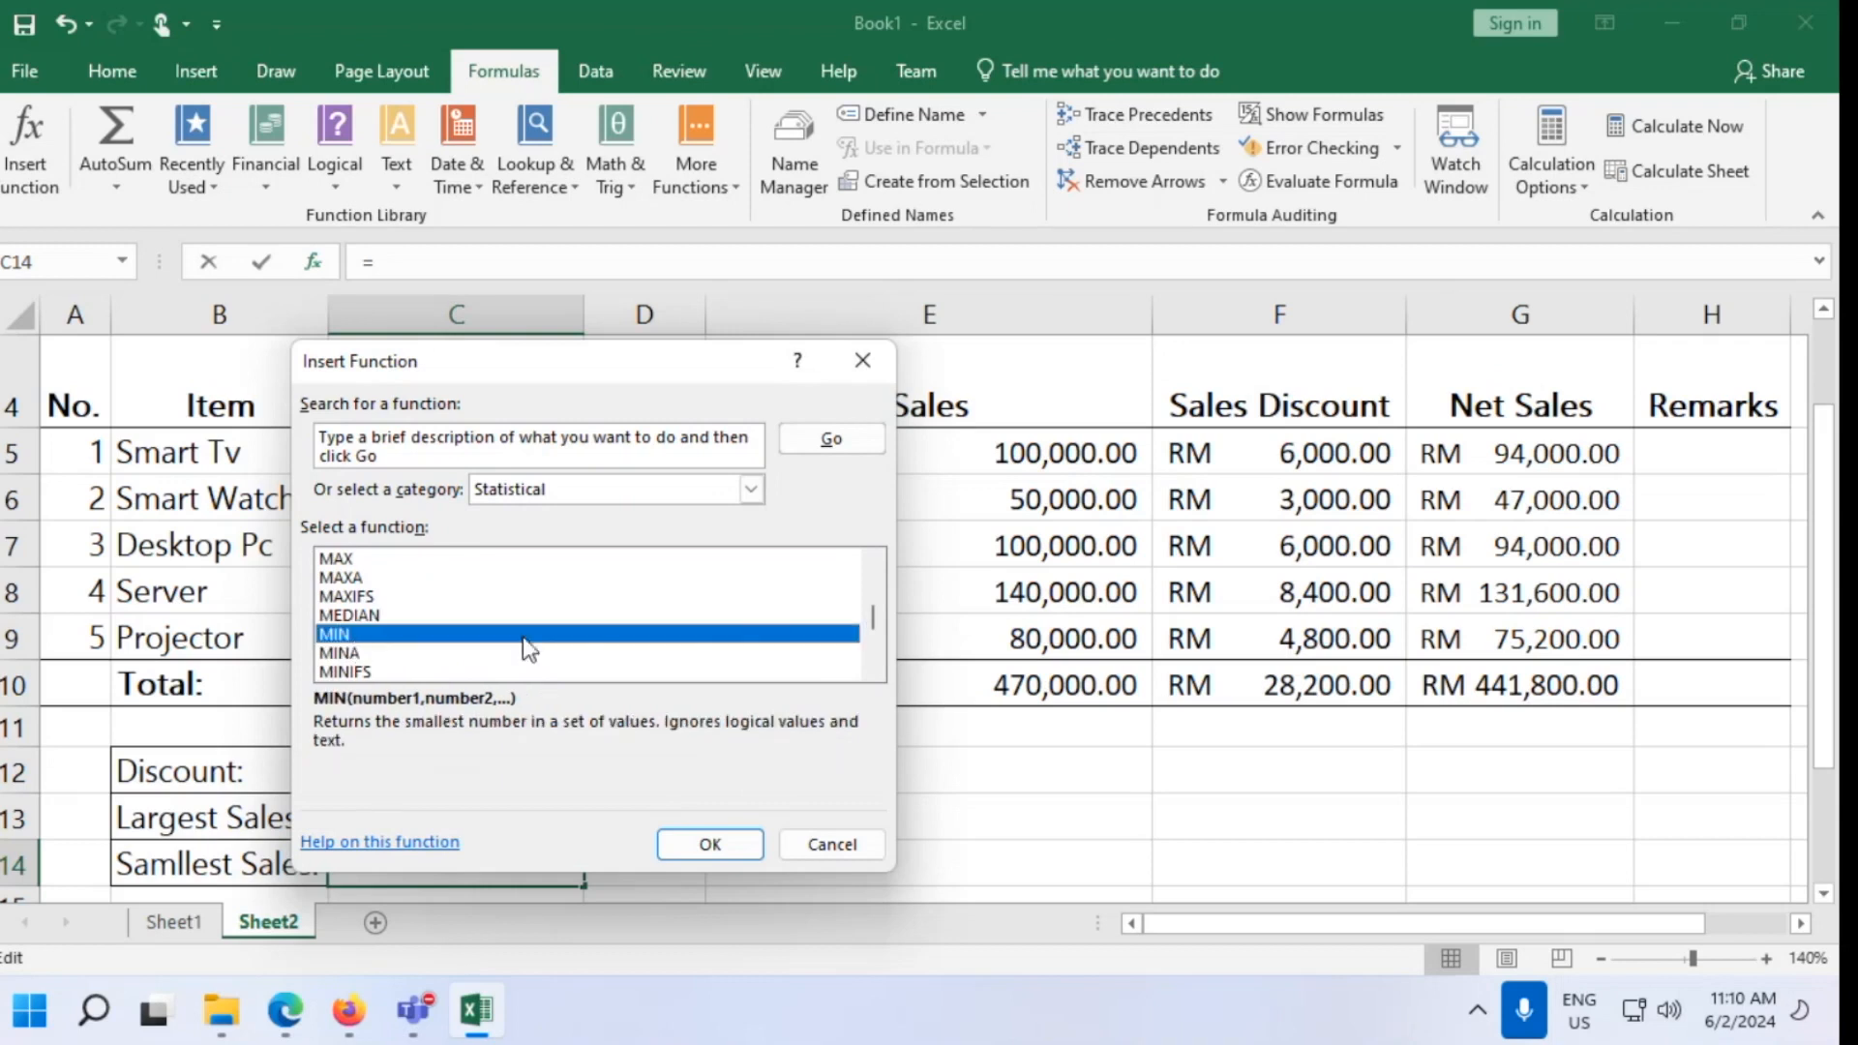
{"action": "left_click", "coordinate": [701, 838]}
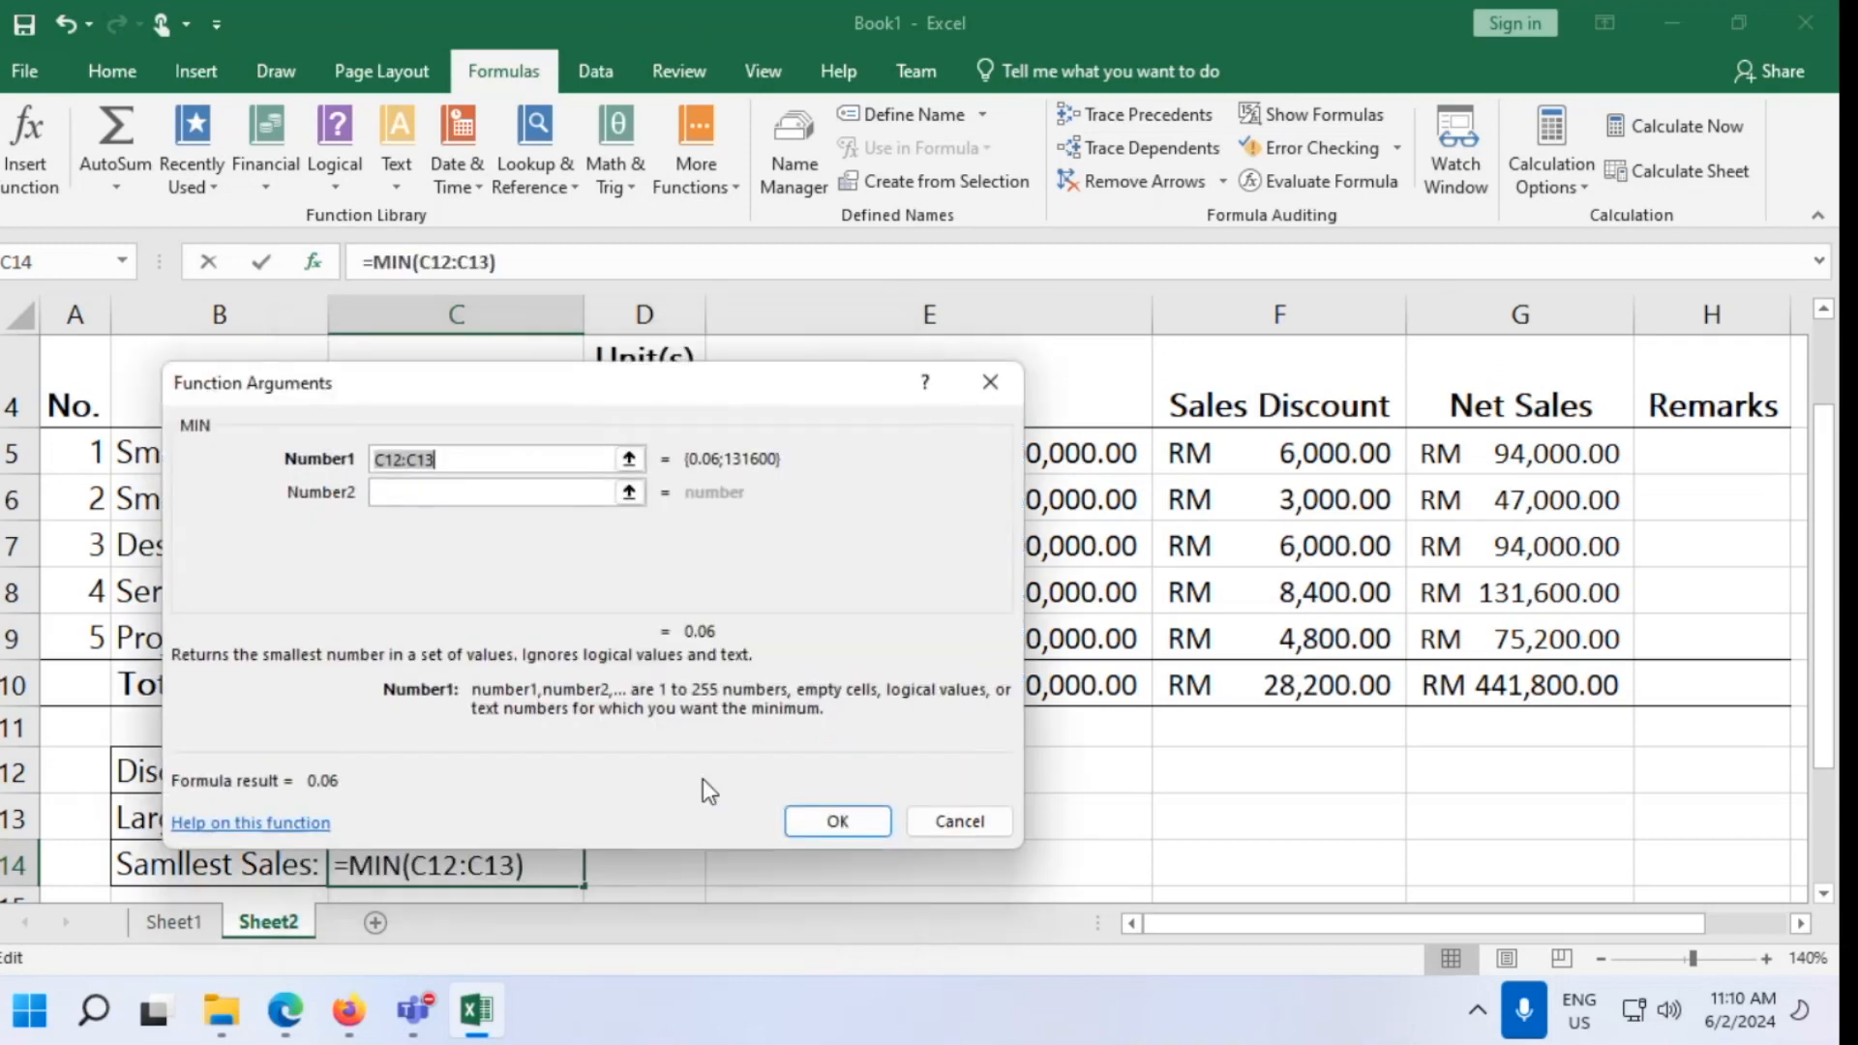
{"action": "left_click_drag", "start_coordinate": [1510, 448], "coordinate": [1503, 634]}
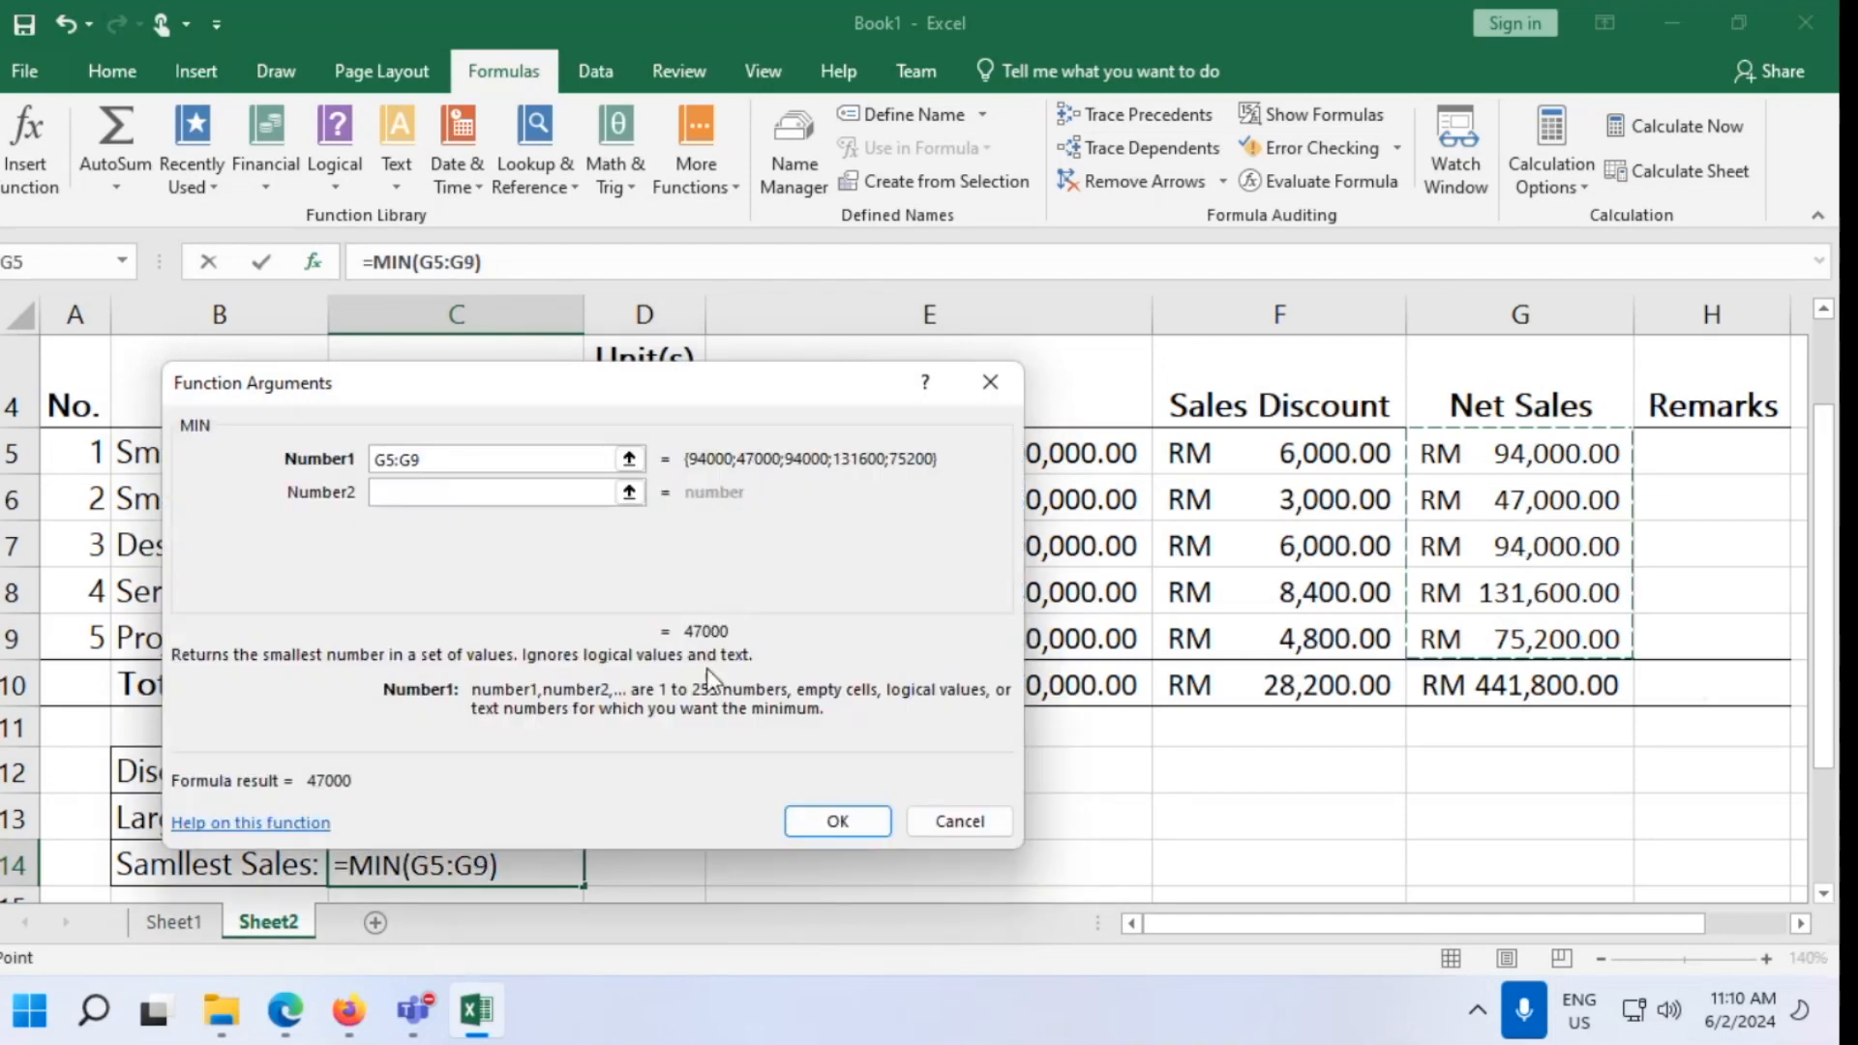
{"action": "left_click", "coordinate": [838, 821]}
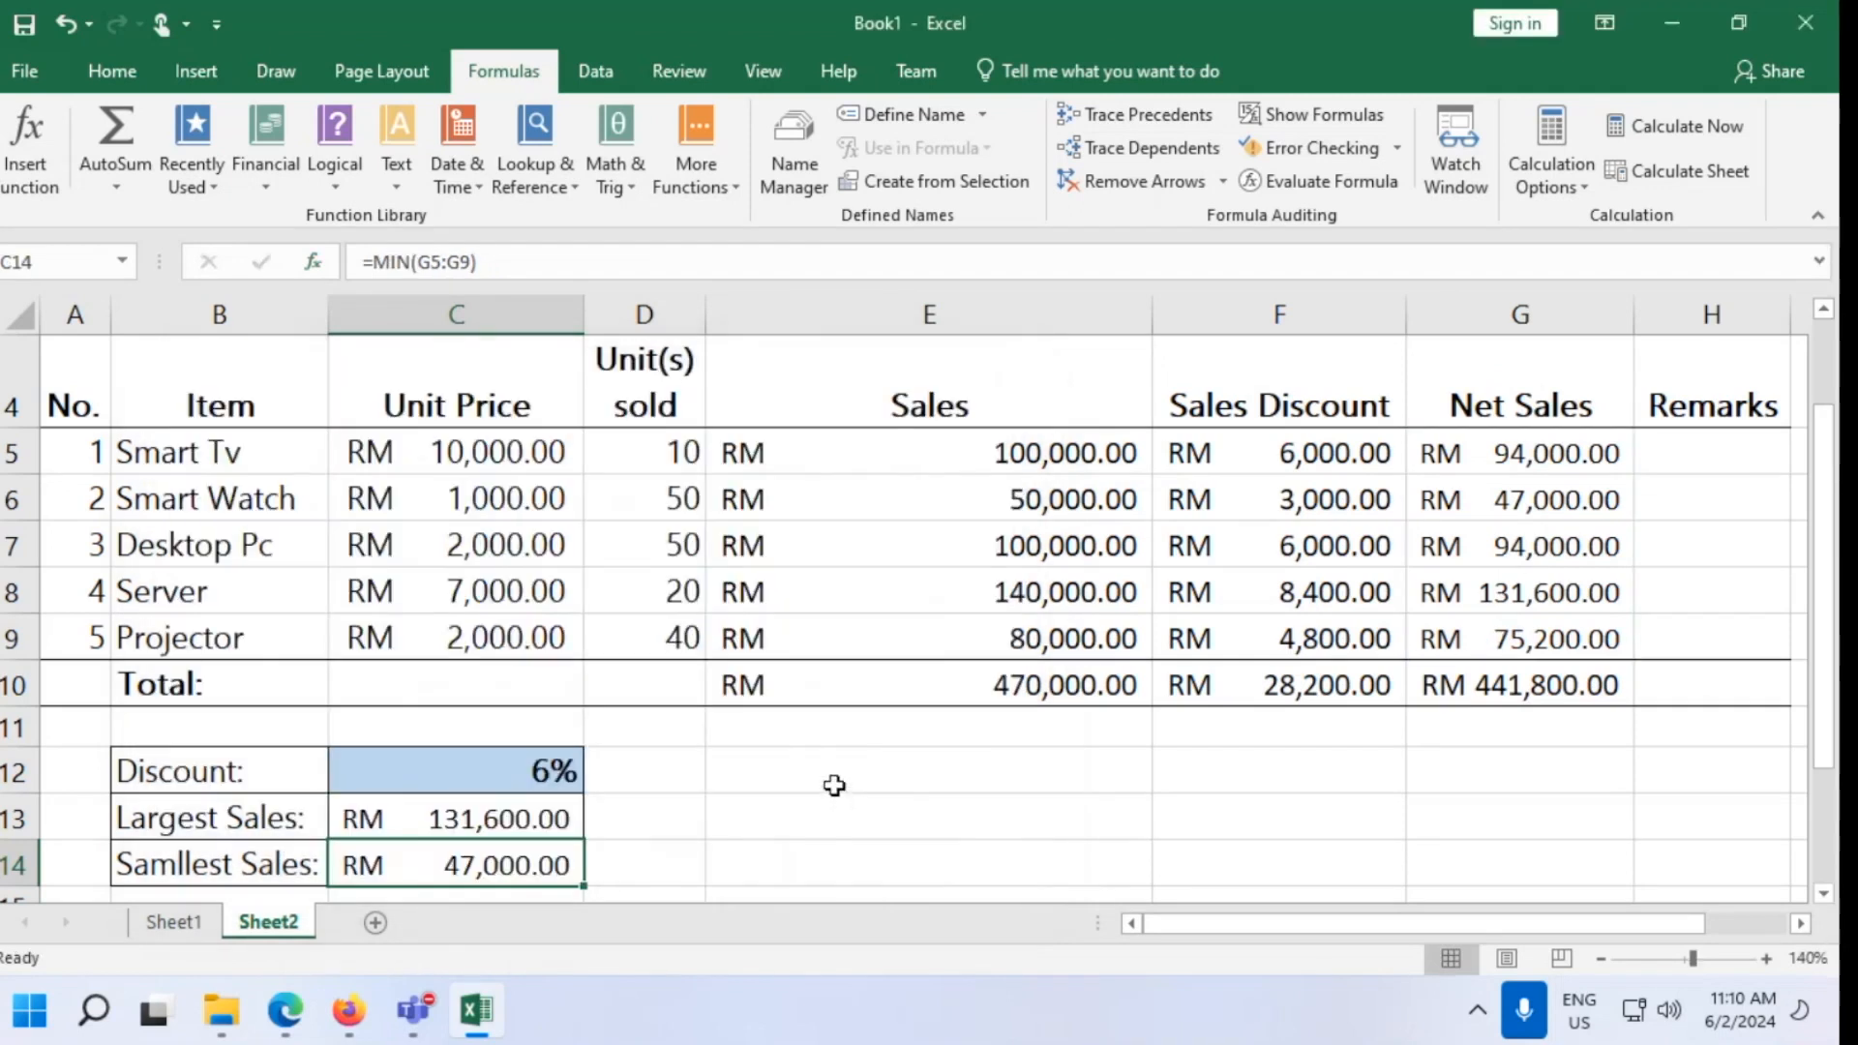
Correct the spelling of the label in B14 to "Smallest Sales:"
{"action": "scroll", "coordinate": [835, 785], "scroll_direction": "down", "scroll_amount": 1}
{"action": "left_click", "coordinate": [193, 683]}
{"action": "left_click", "coordinate": [404, 268]}
{"action": "double_click", "coordinate": [404, 268]}
{"action": "type", "text": "Smalle"}
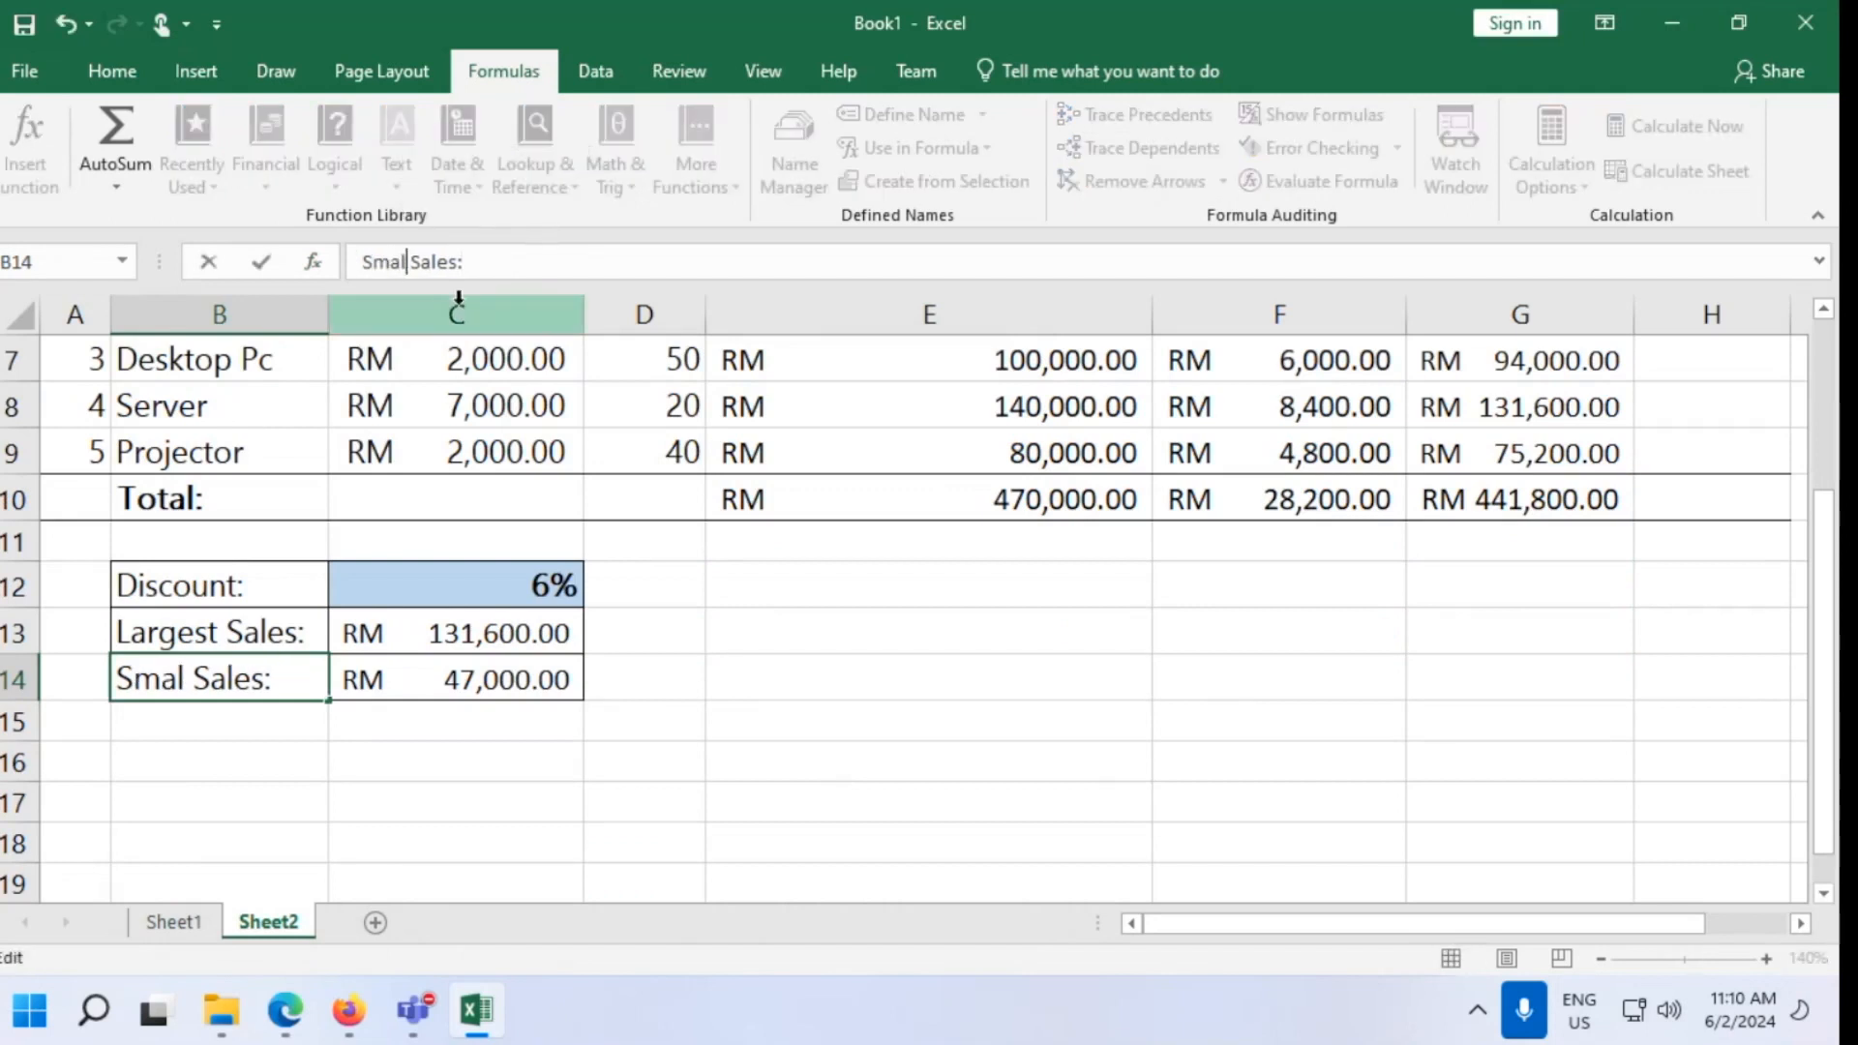
{"action": "type", "text": "st"}
{"action": "key", "text": "Return"}
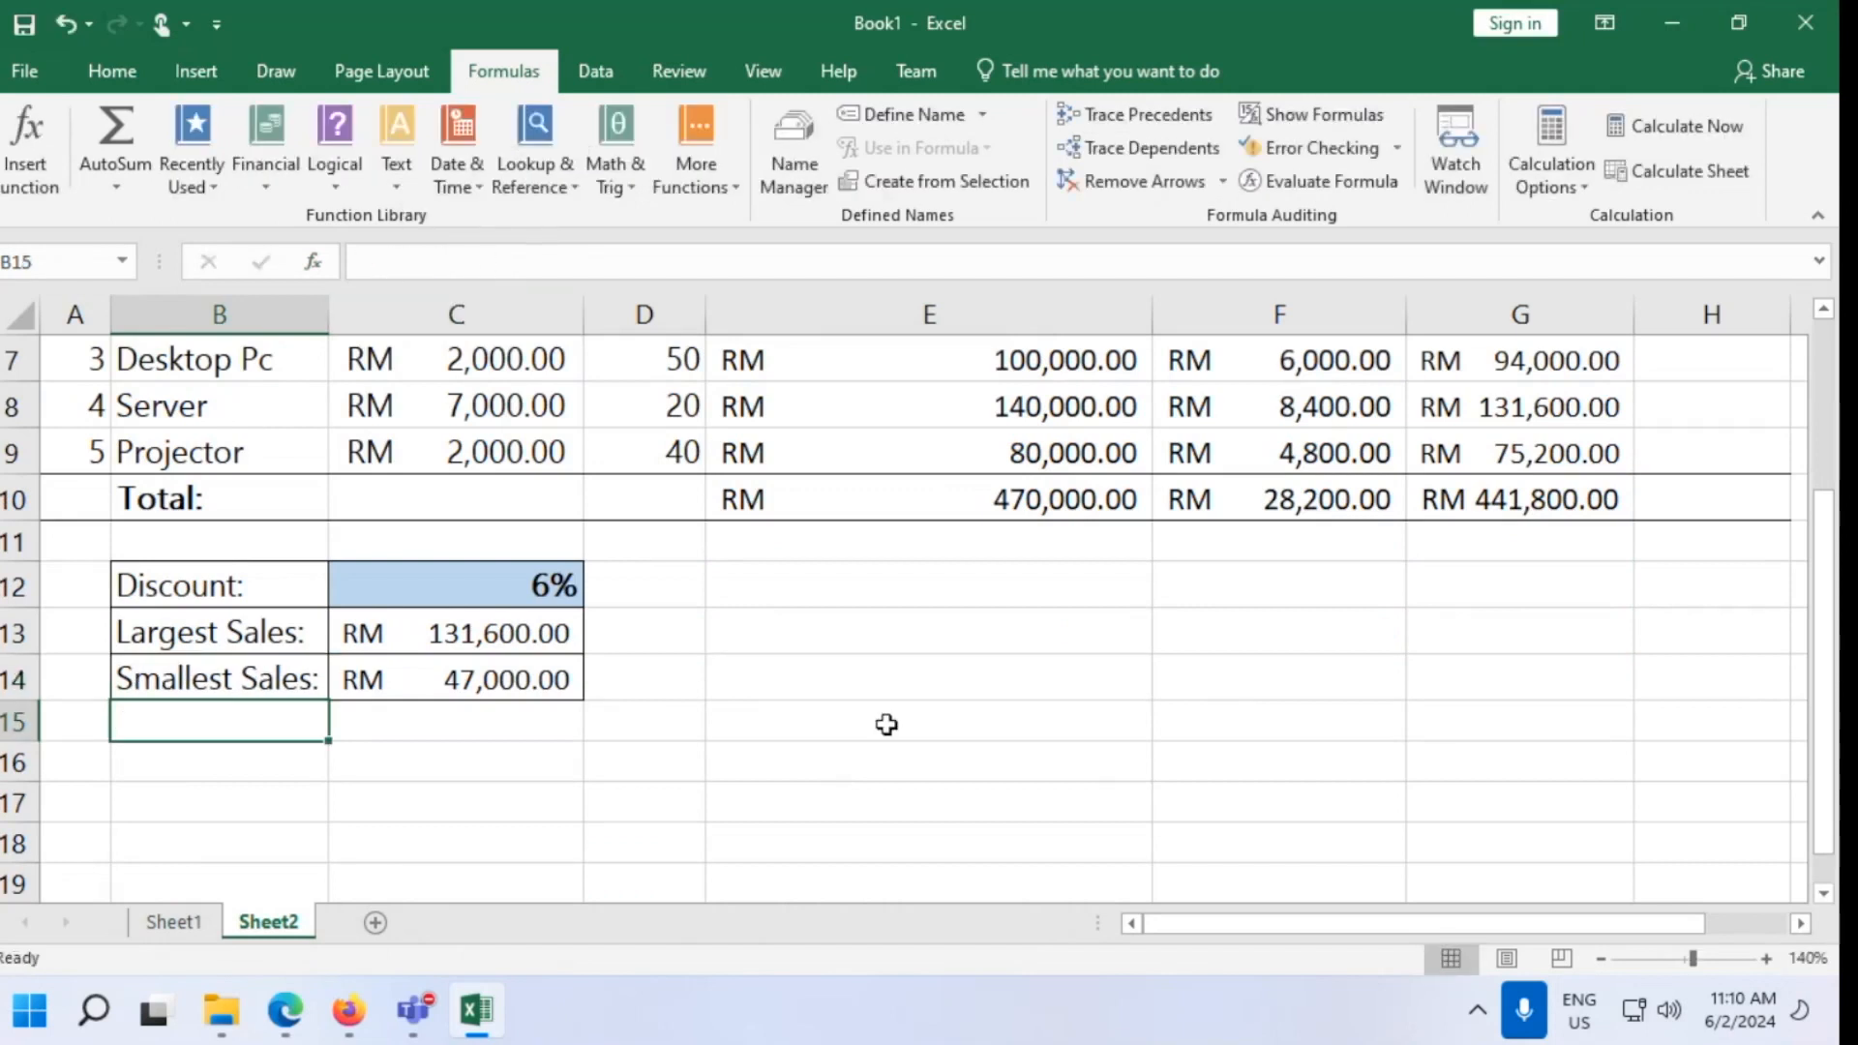
{"action": "key", "text": "ctrl+s"}
{"action": "left_click", "coordinate": [78, 55]}
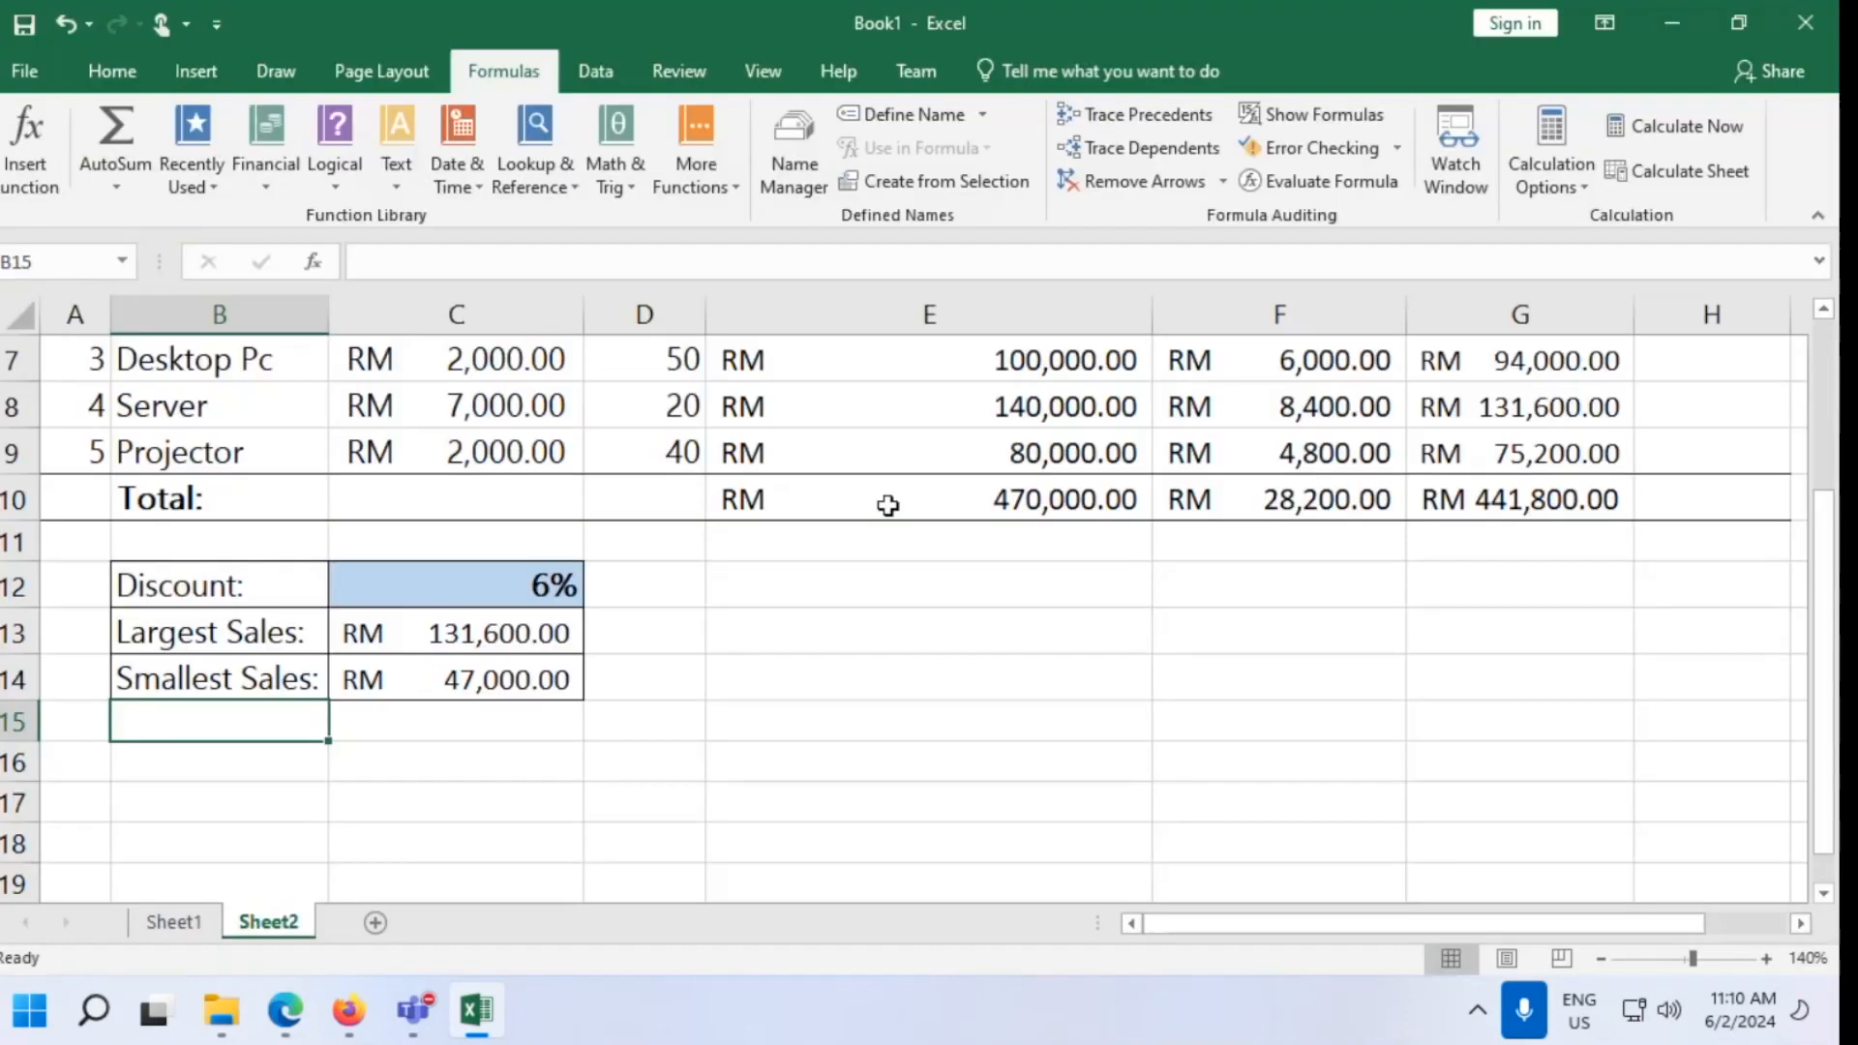
{"action": "left_click", "coordinate": [707, 805]}
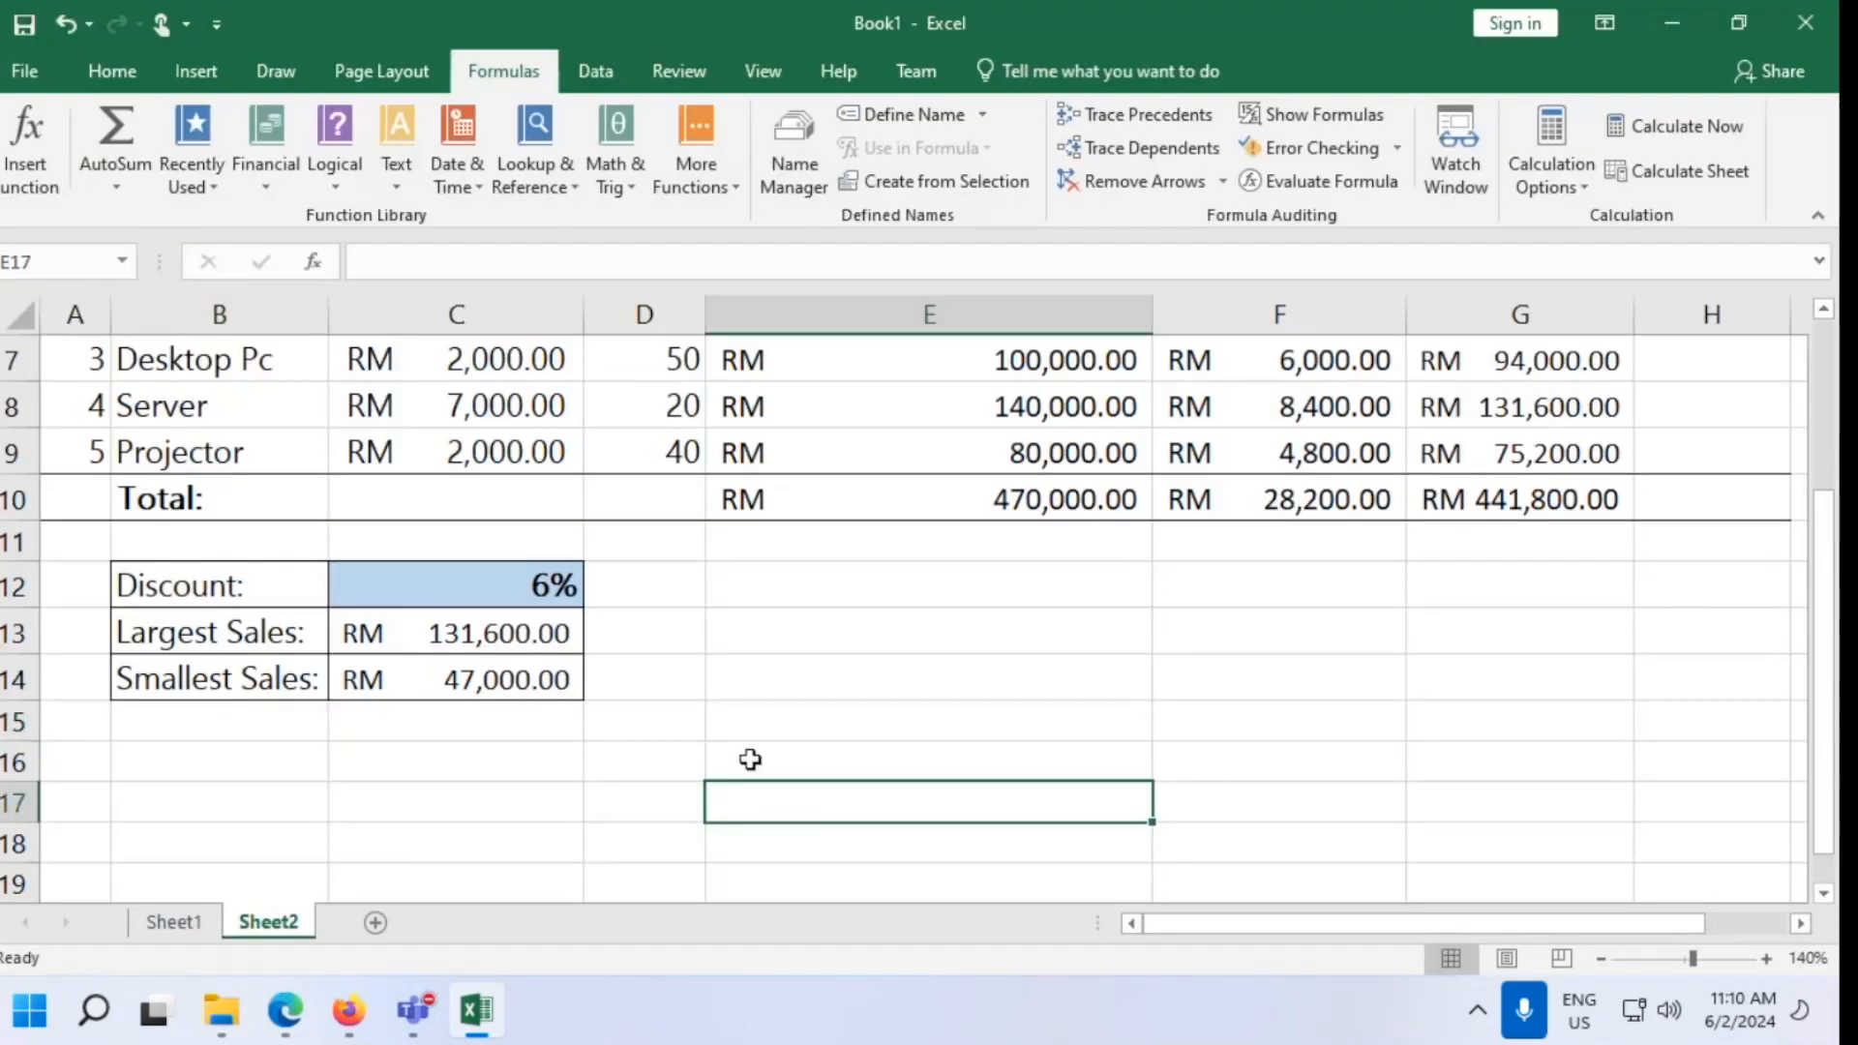
{"action": "scroll", "coordinate": [863, 730], "scroll_direction": "up", "scroll_amount": 2}
{"action": "scroll", "coordinate": [859, 729], "scroll_direction": "down", "scroll_amount": 3}
{"action": "scroll", "coordinate": [859, 730], "scroll_direction": "up", "scroll_amount": 1}
Switch to the Self-Study Guide PDF in Edge and read the IF function exercise and the conditional functions that follow it
{"action": "left_click", "coordinate": [287, 1010]}
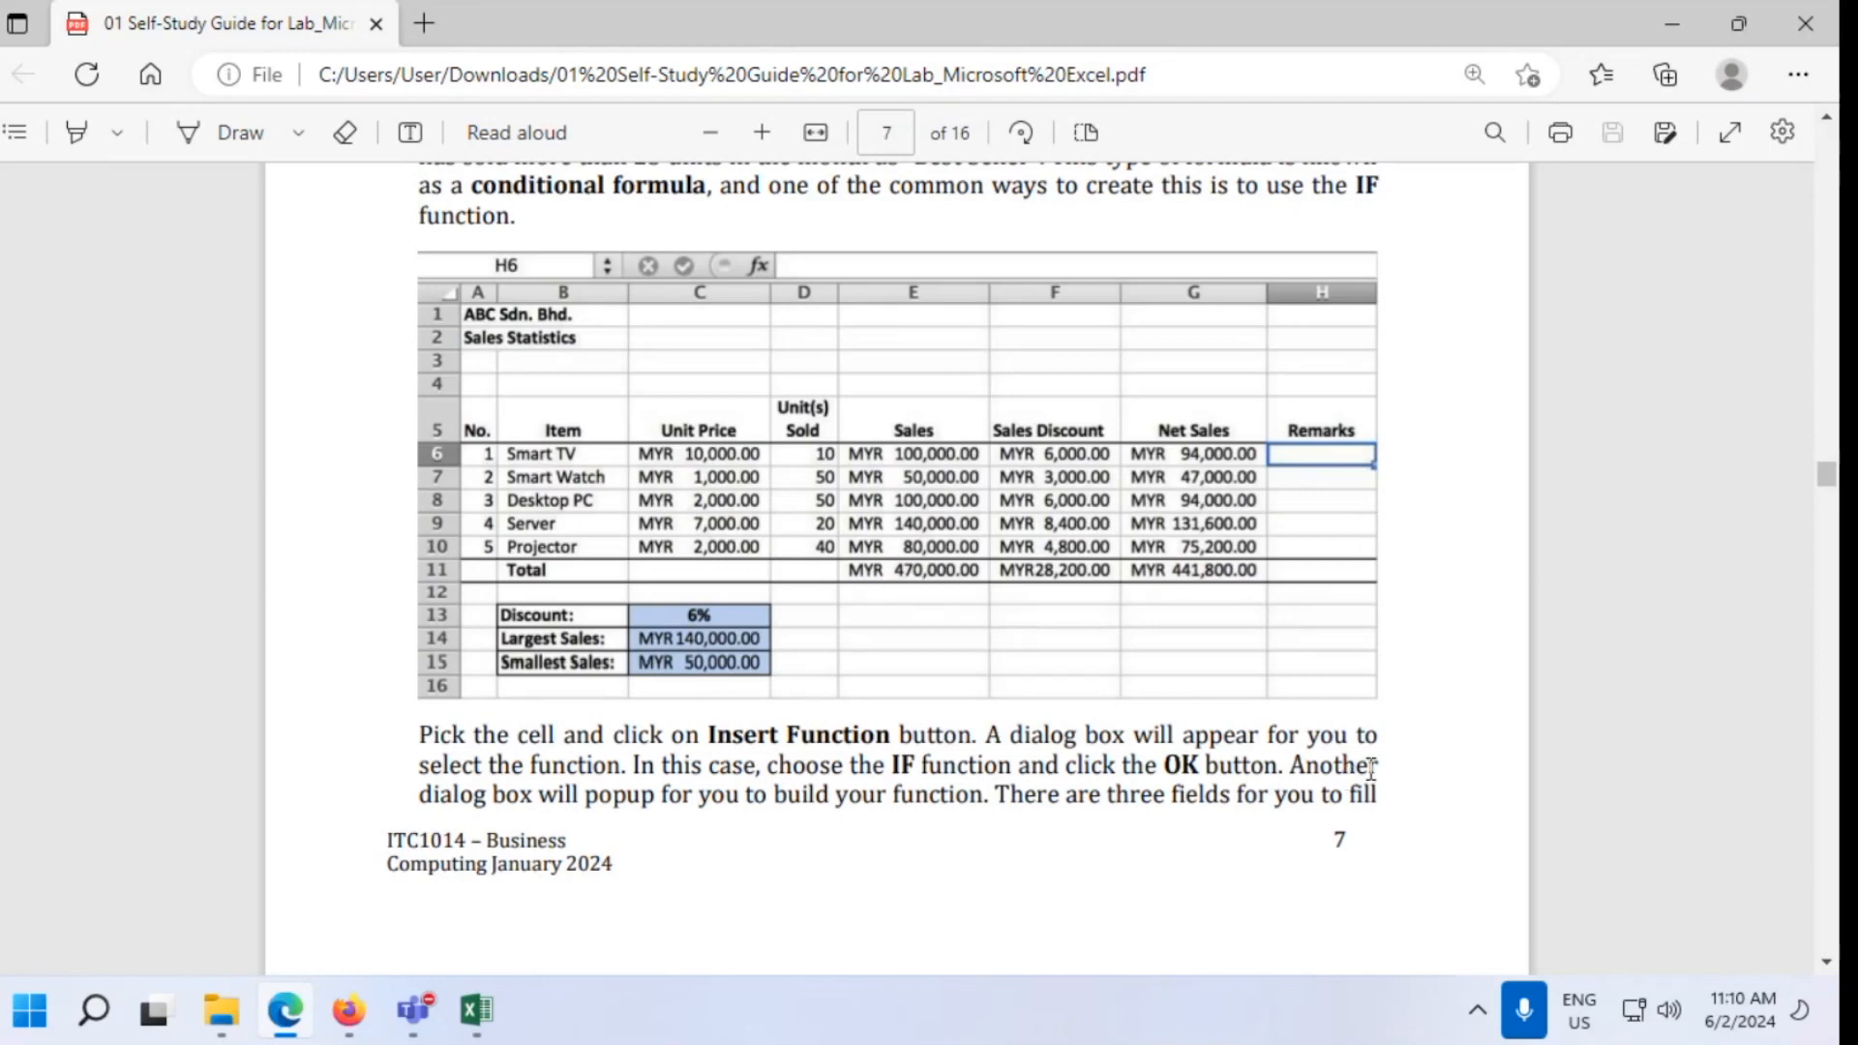
{"action": "scroll", "coordinate": [1371, 767], "scroll_direction": "down", "scroll_amount": 10}
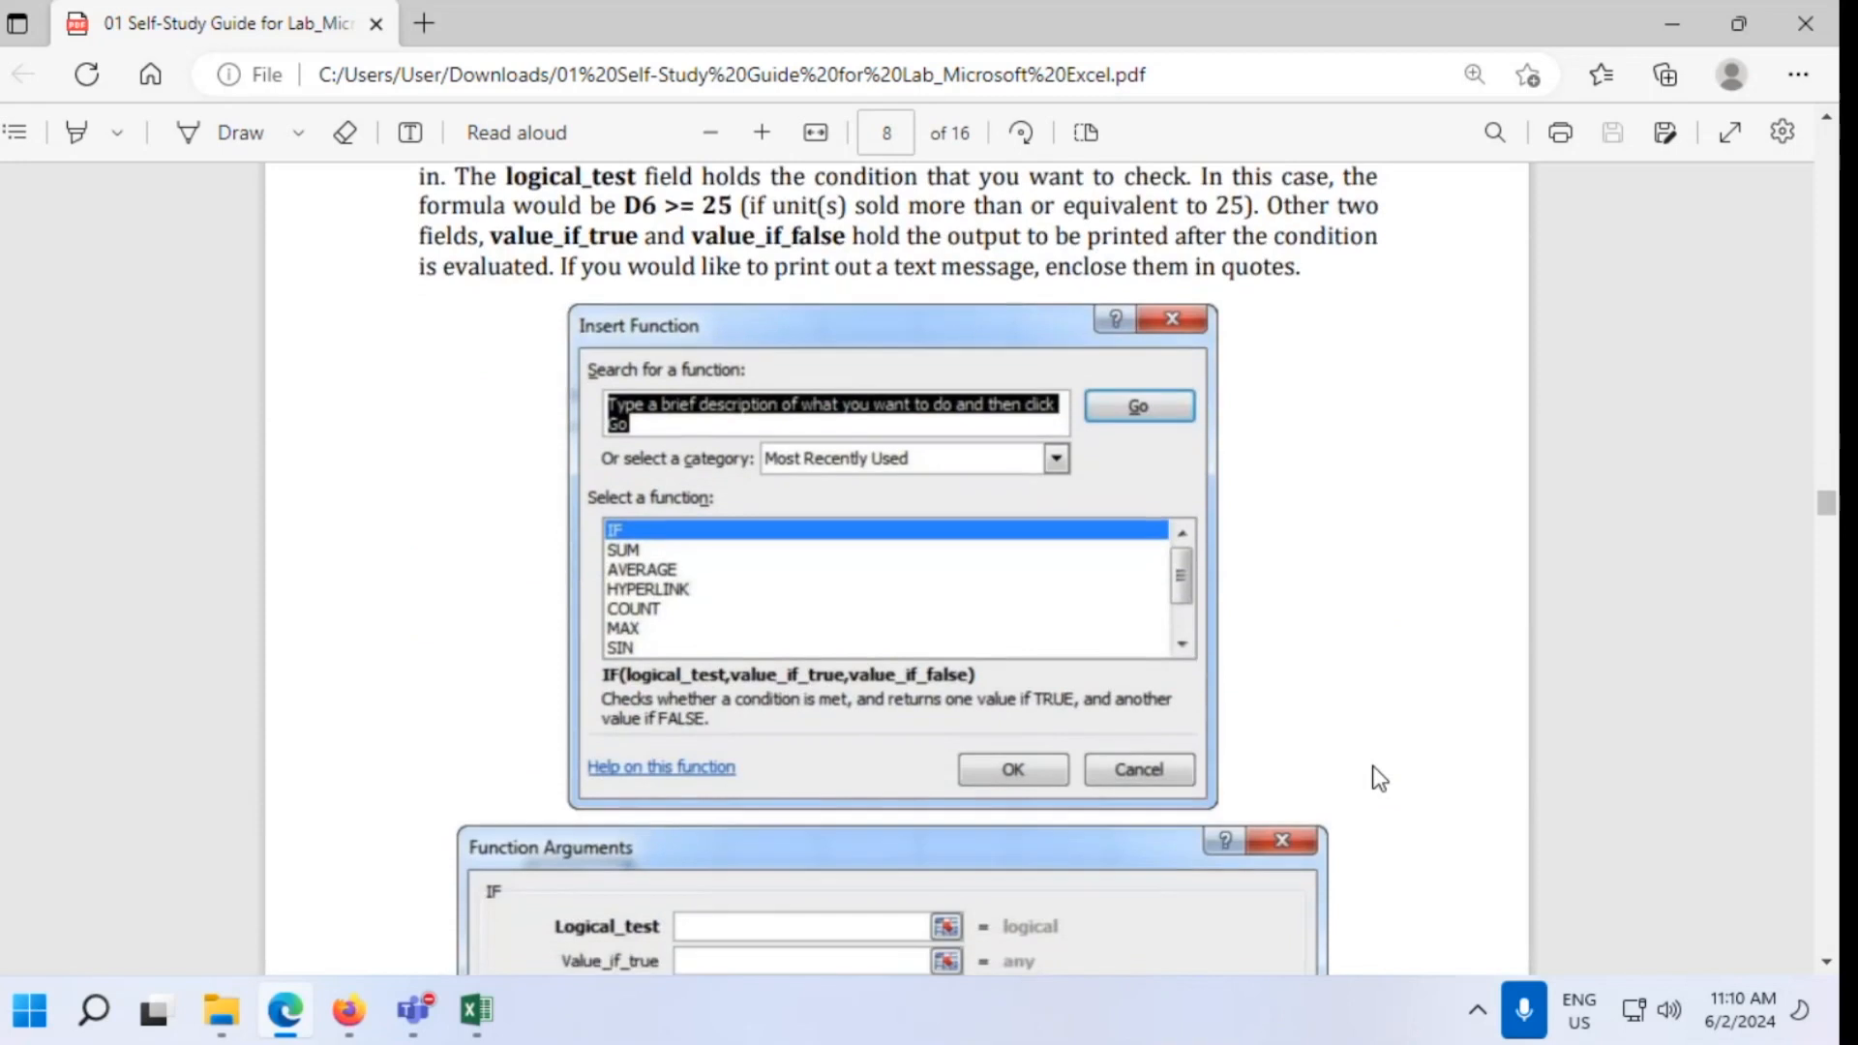
{"action": "scroll", "coordinate": [1373, 768], "scroll_direction": "down", "scroll_amount": 8}
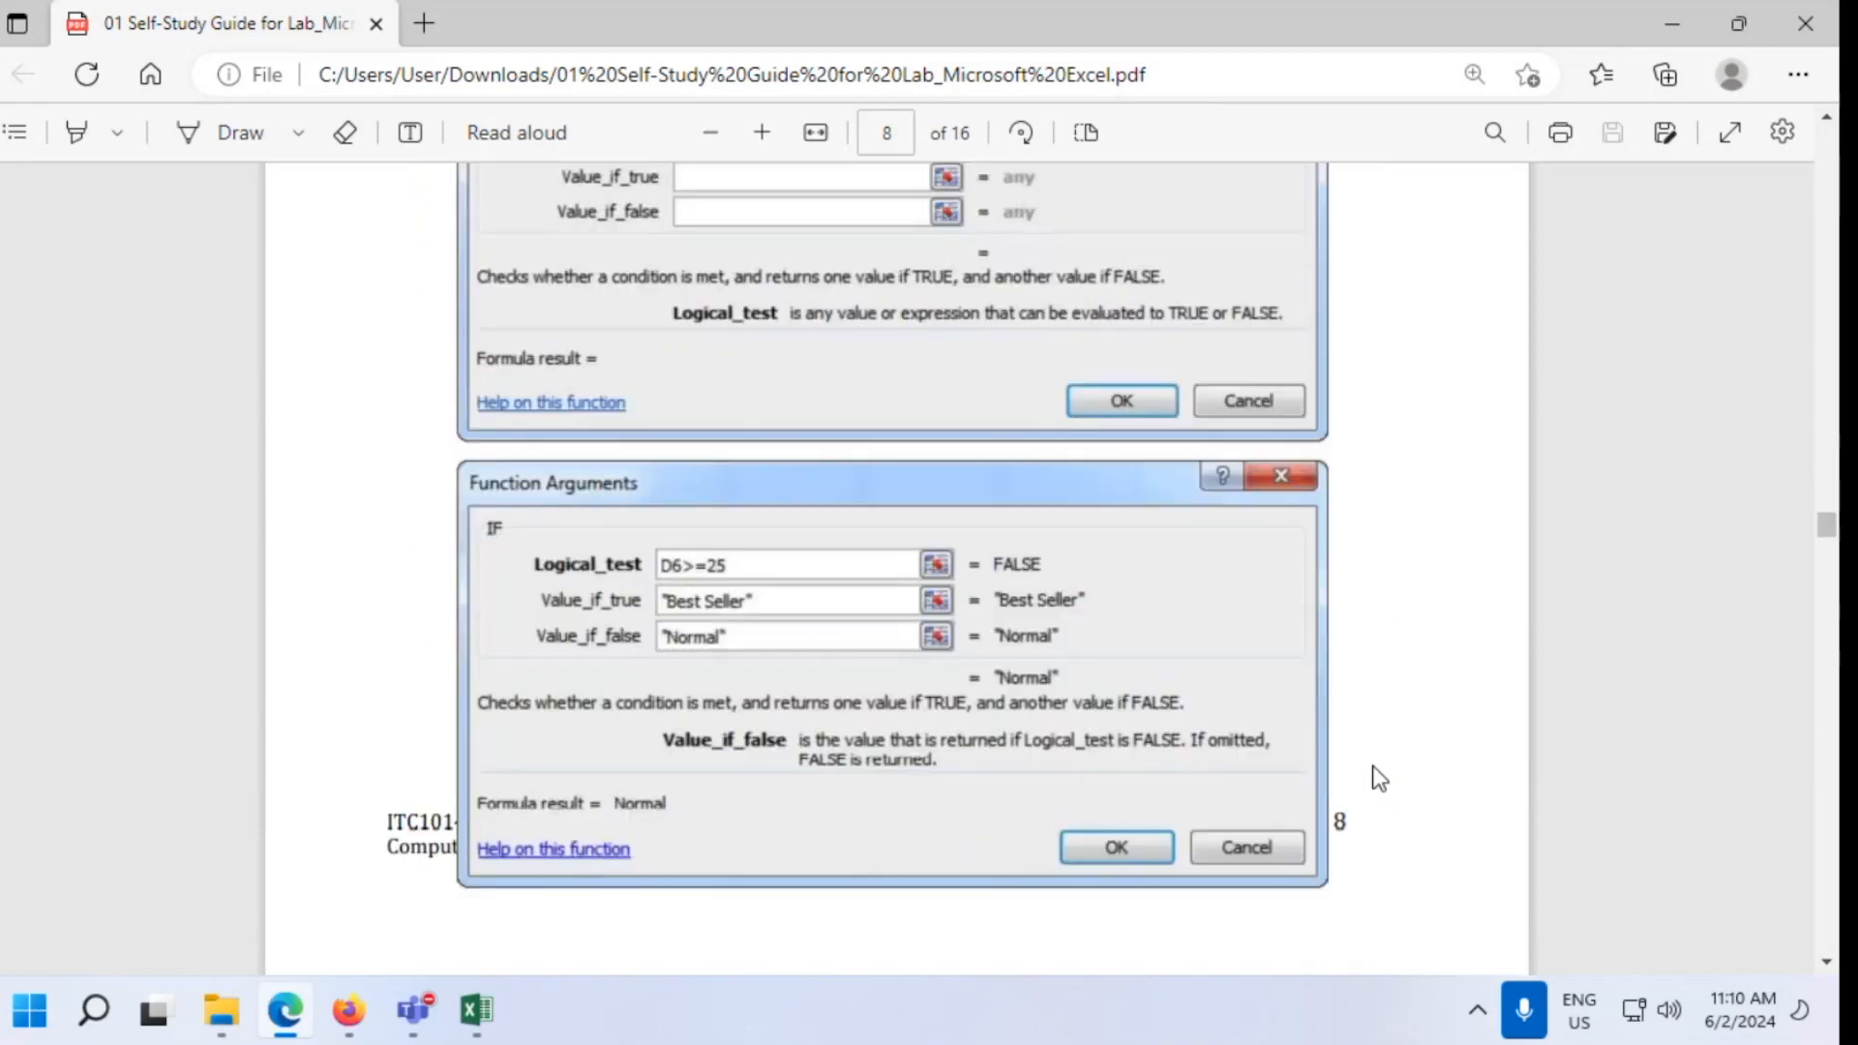
{"action": "scroll", "coordinate": [1373, 767], "scroll_direction": "down", "scroll_amount": 1}
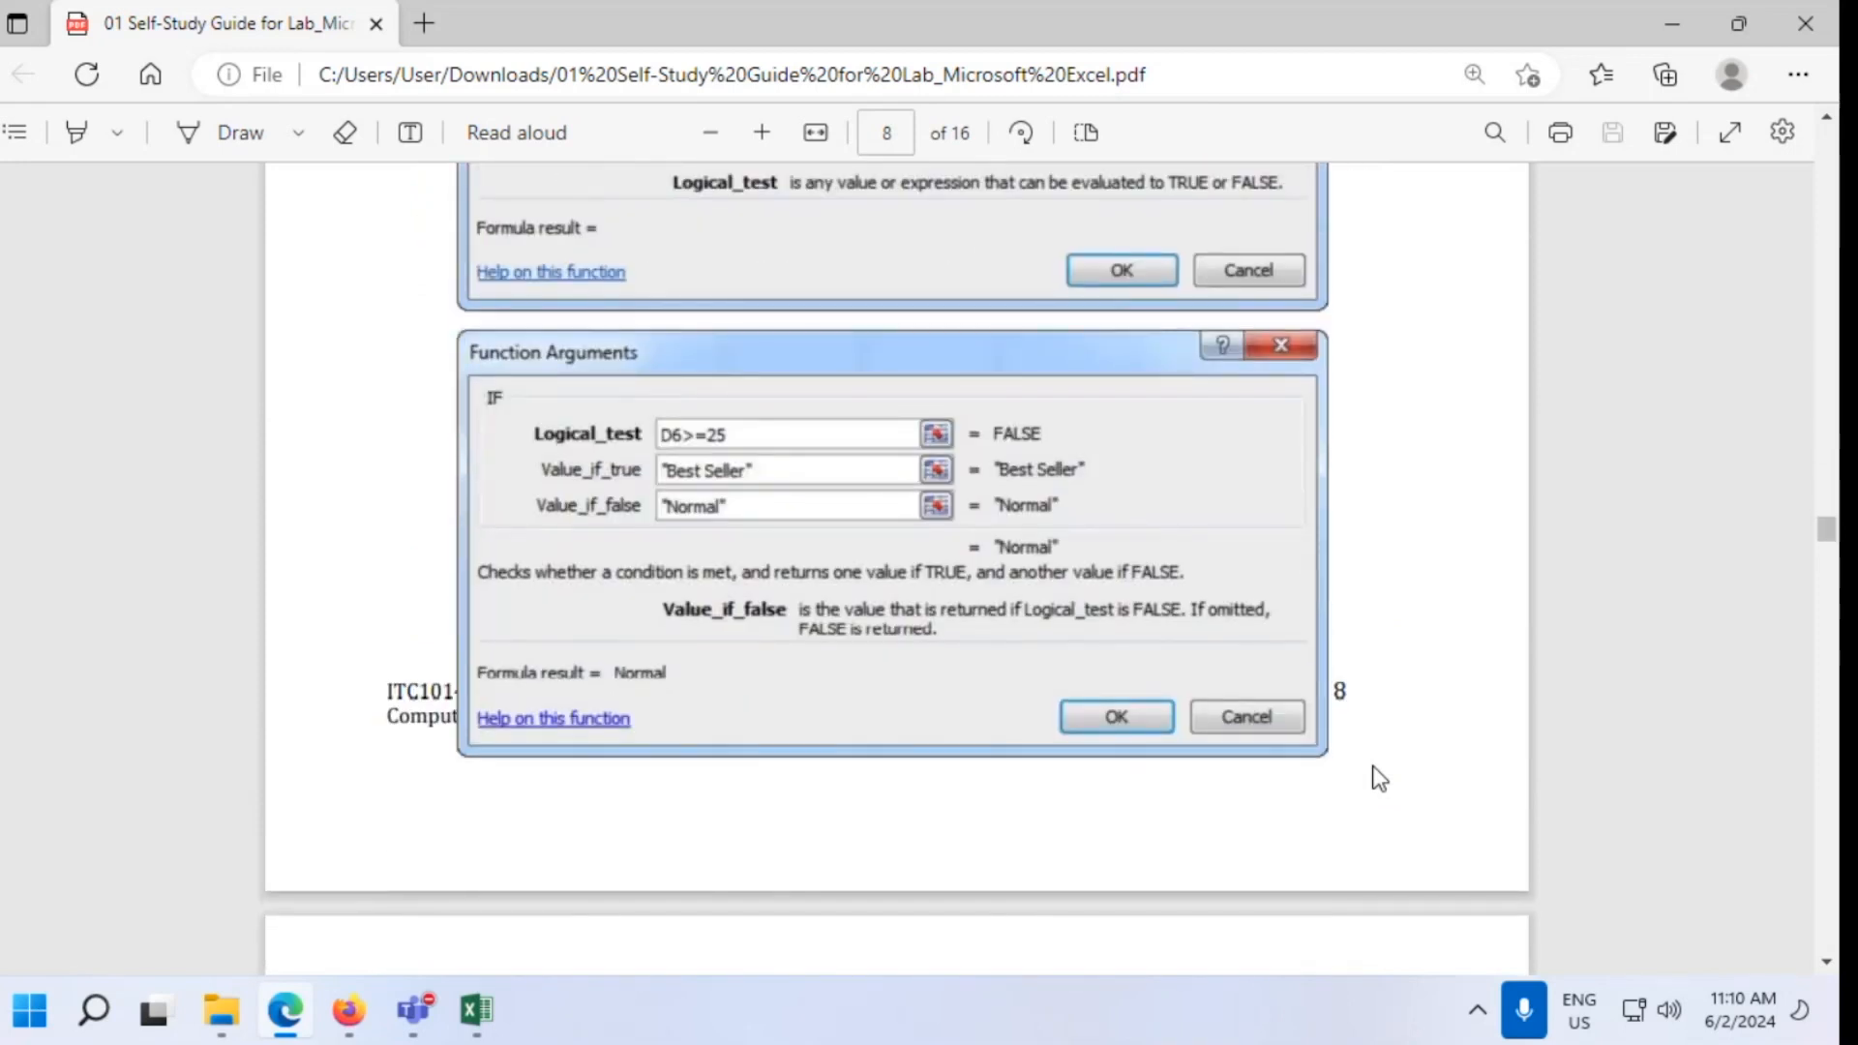
{"action": "scroll", "coordinate": [1373, 767], "scroll_direction": "down", "scroll_amount": 7}
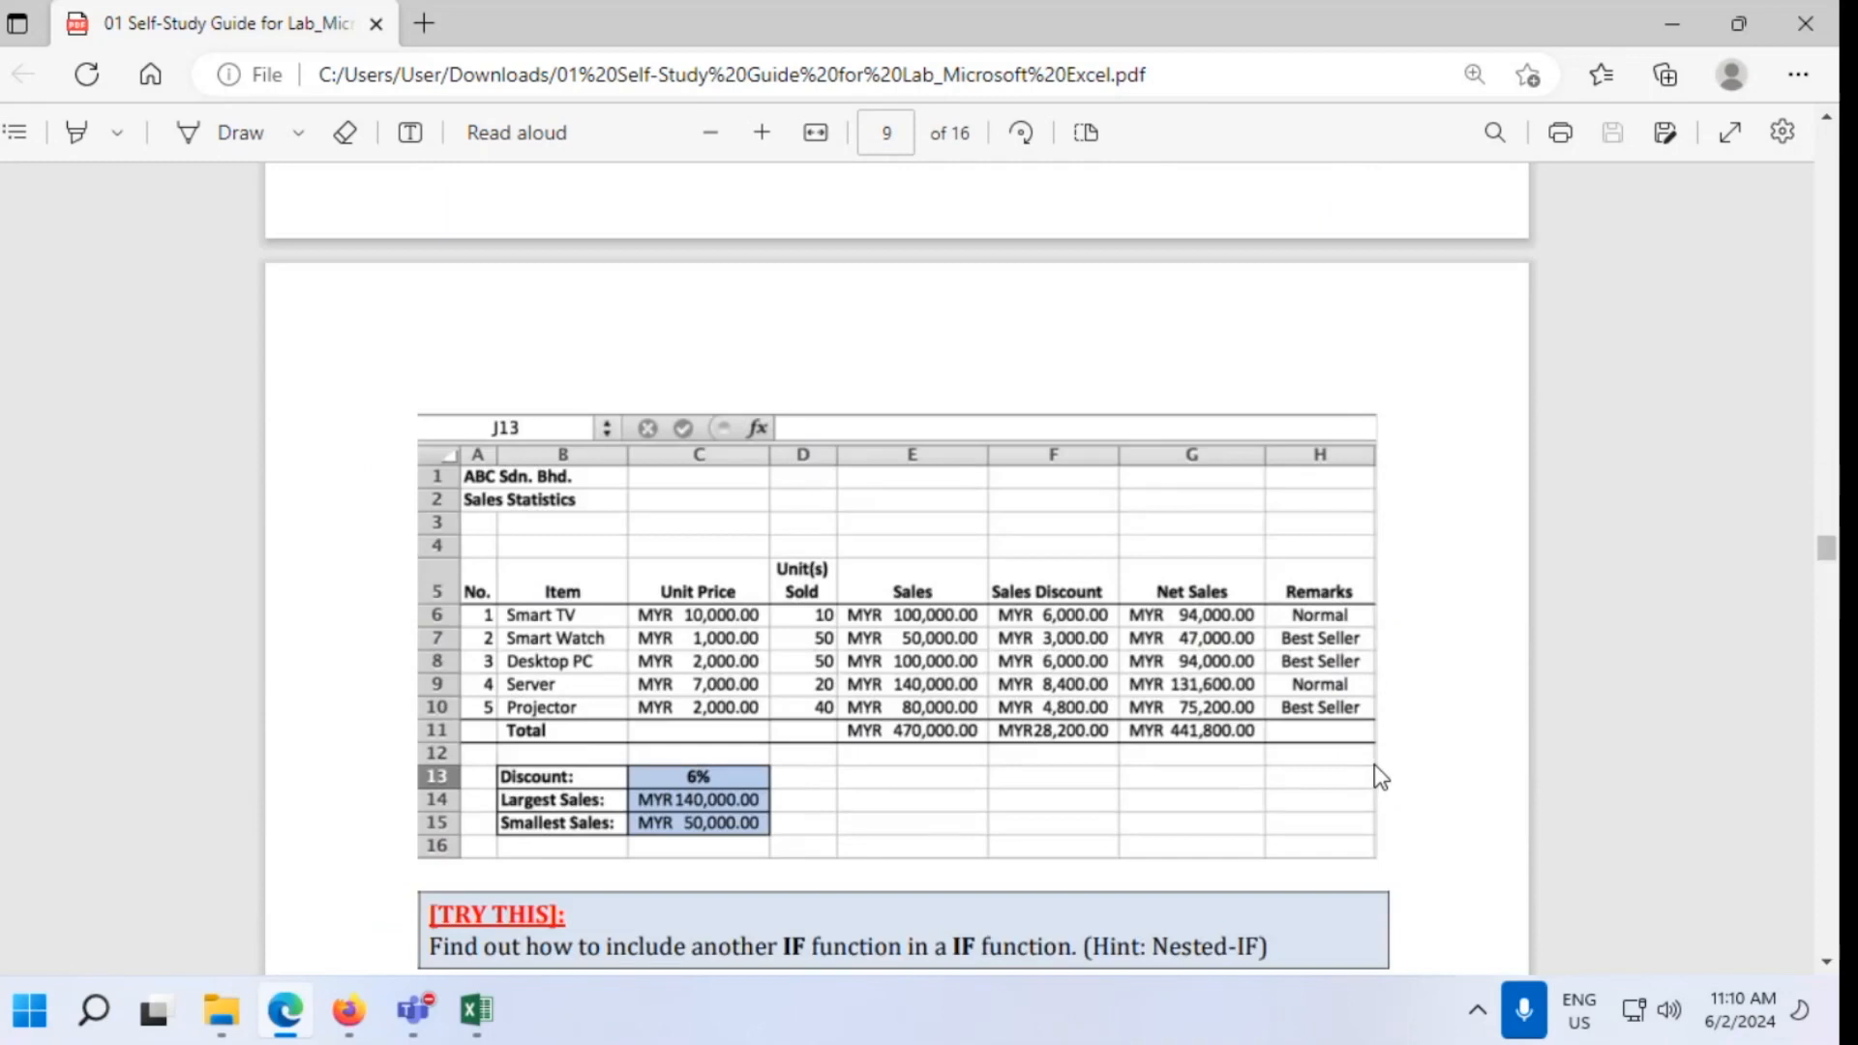
{"action": "scroll", "coordinate": [1376, 775], "scroll_direction": "down", "scroll_amount": 4}
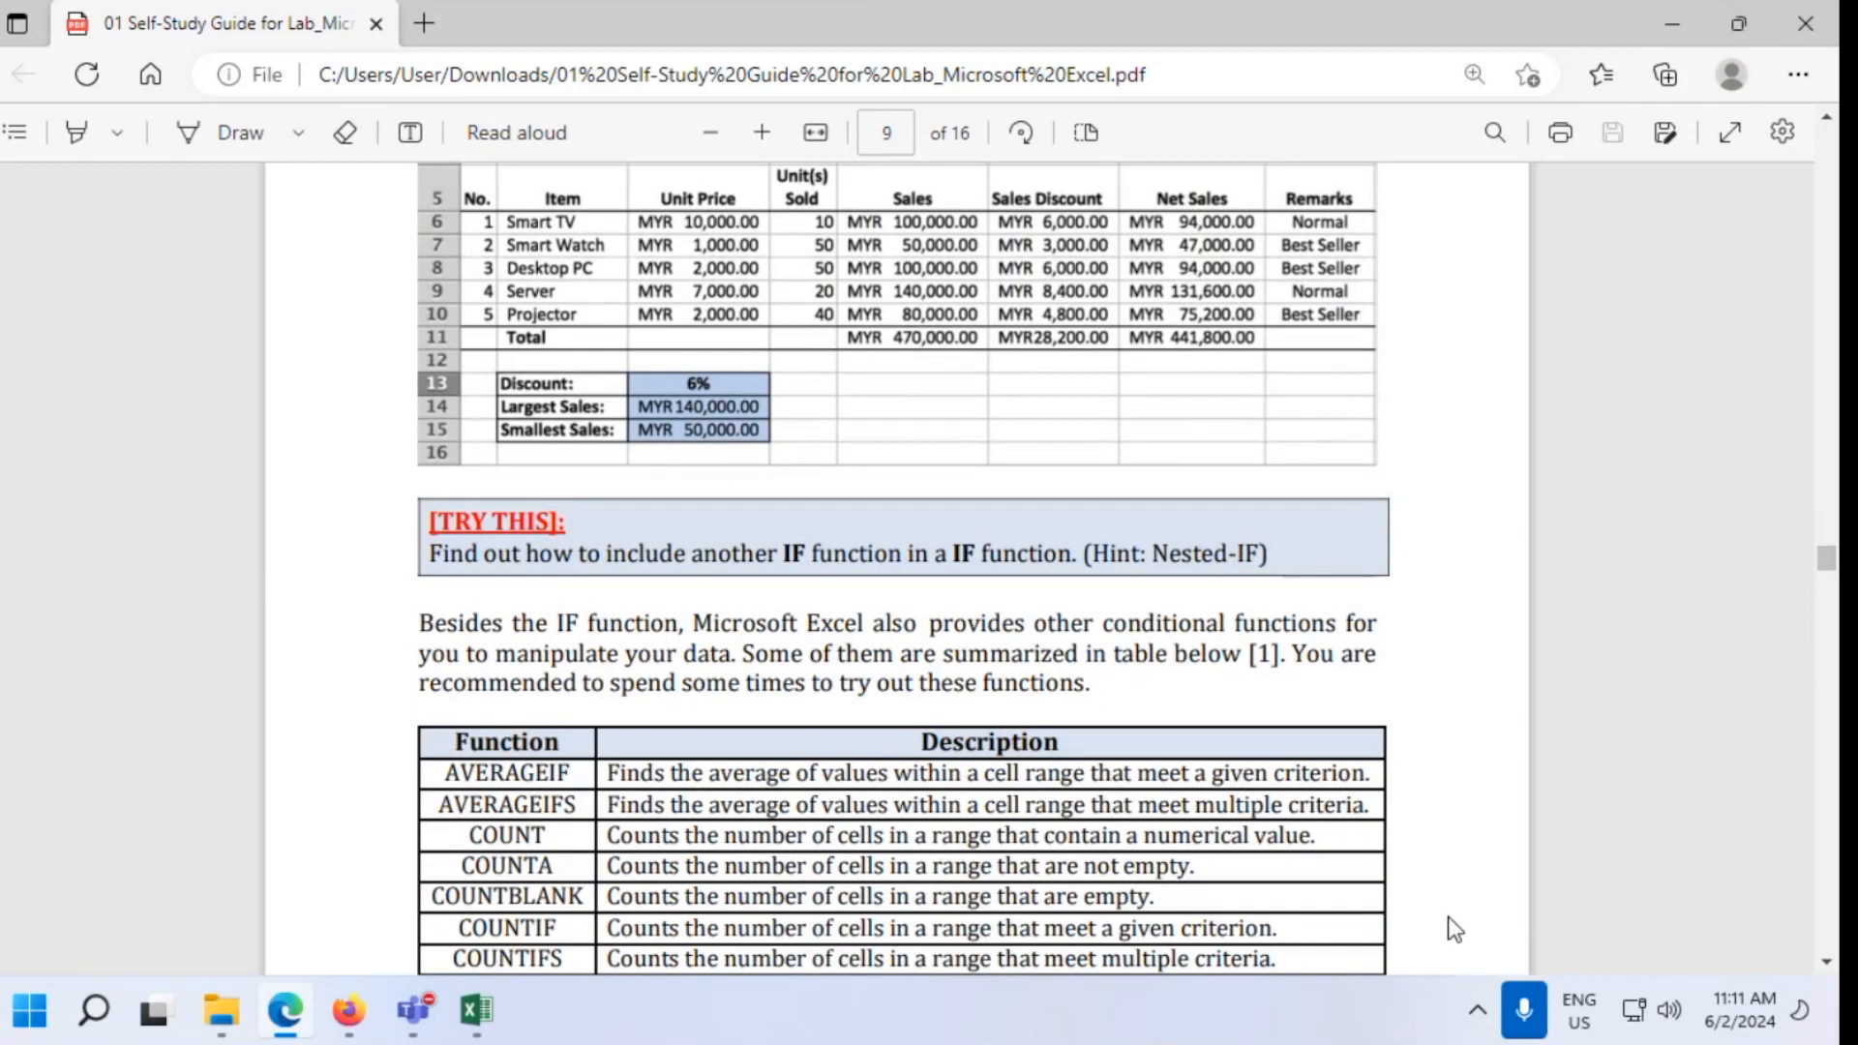
Read through the guide's IF function arguments, the table of conditional functions and the column chart section
{"action": "scroll", "coordinate": [1448, 916], "scroll_direction": "down", "scroll_amount": 8}
{"action": "scroll", "coordinate": [1448, 915], "scroll_direction": "up", "scroll_amount": 7}
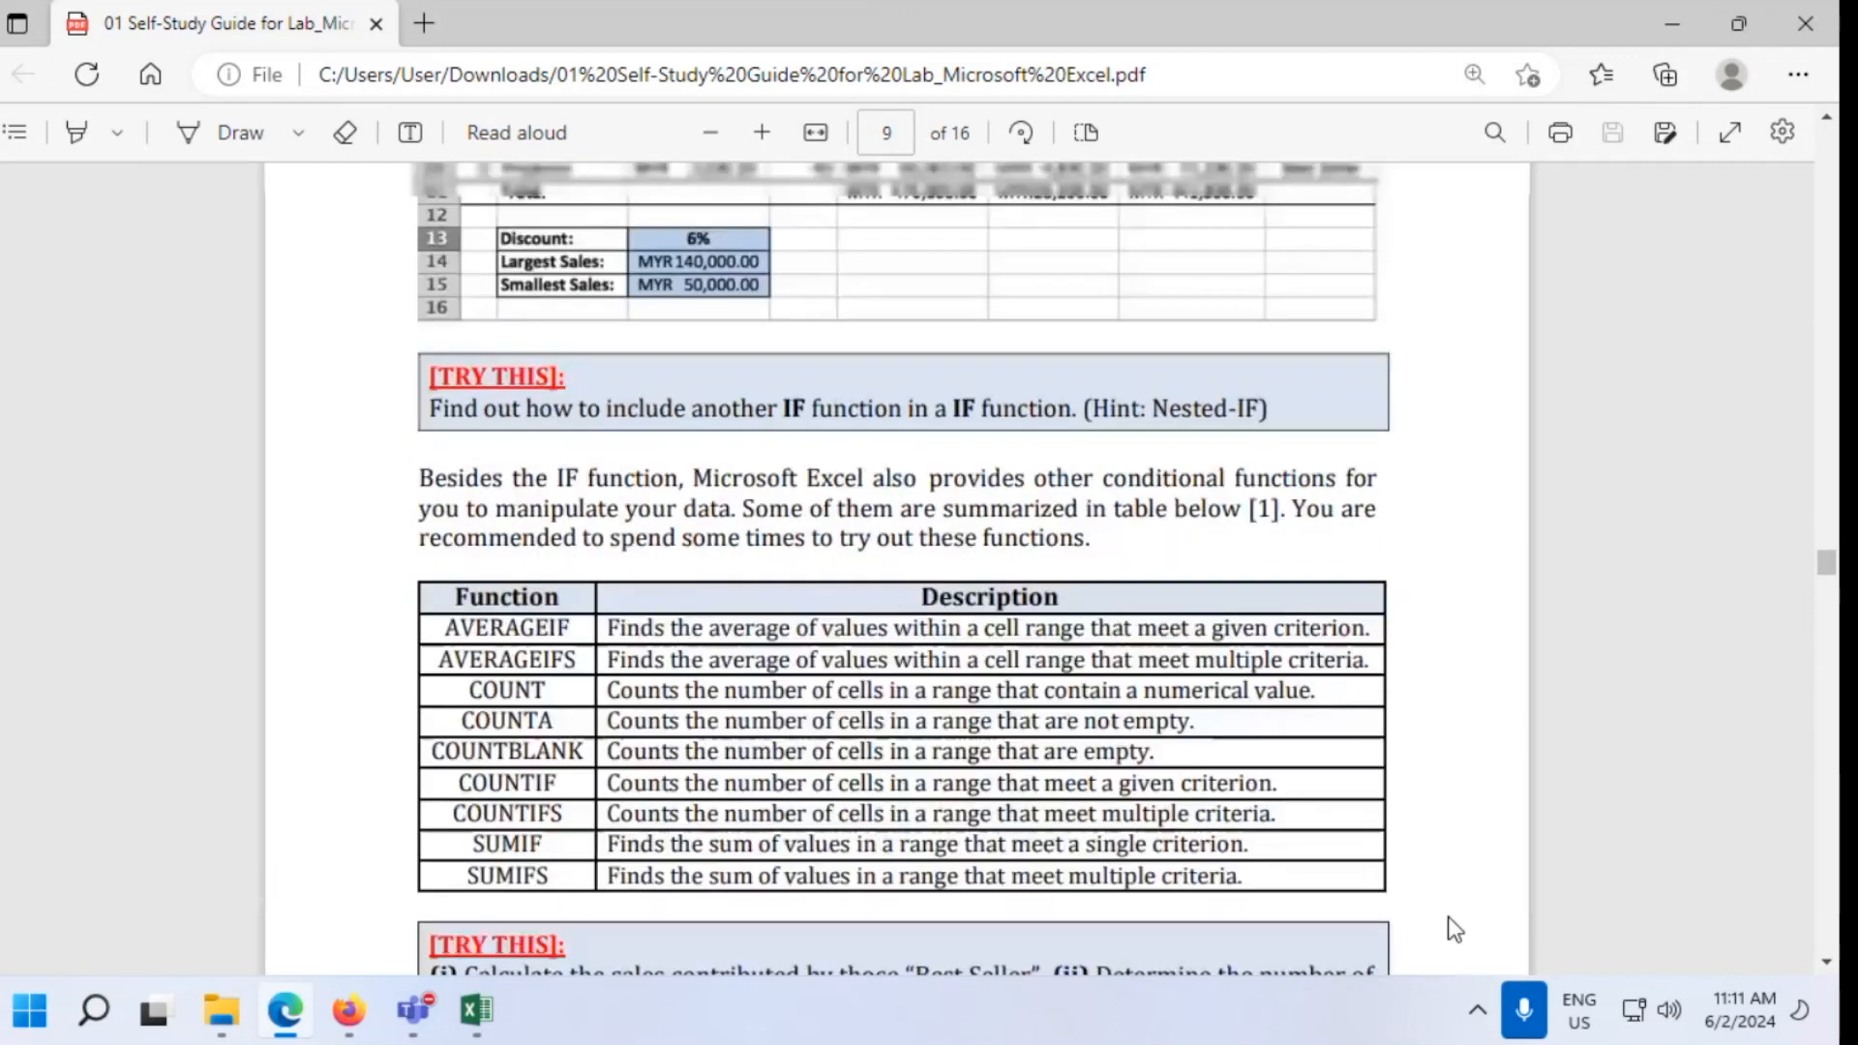
{"action": "scroll", "coordinate": [1447, 915], "scroll_direction": "up", "scroll_amount": 1}
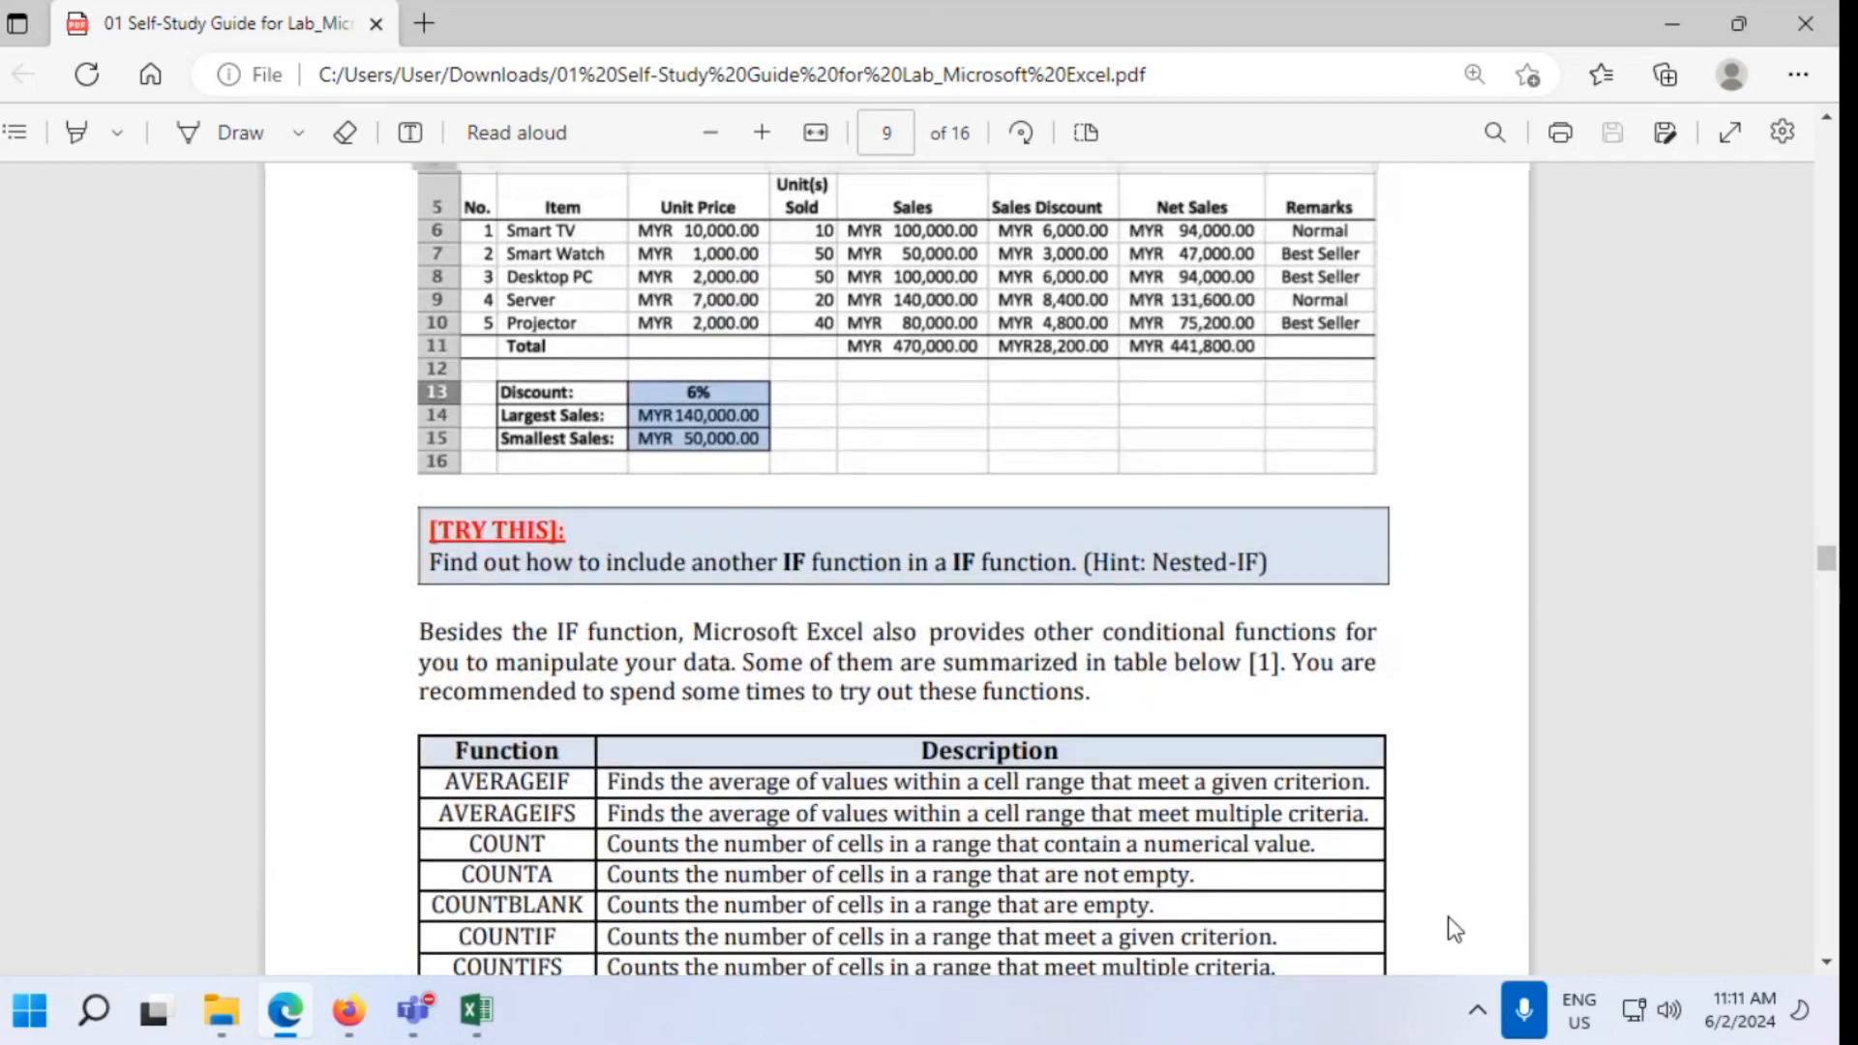
{"action": "scroll", "coordinate": [1448, 916], "scroll_direction": "up", "scroll_amount": 2}
{"action": "scroll", "coordinate": [1448, 915], "scroll_direction": "up", "scroll_amount": 8}
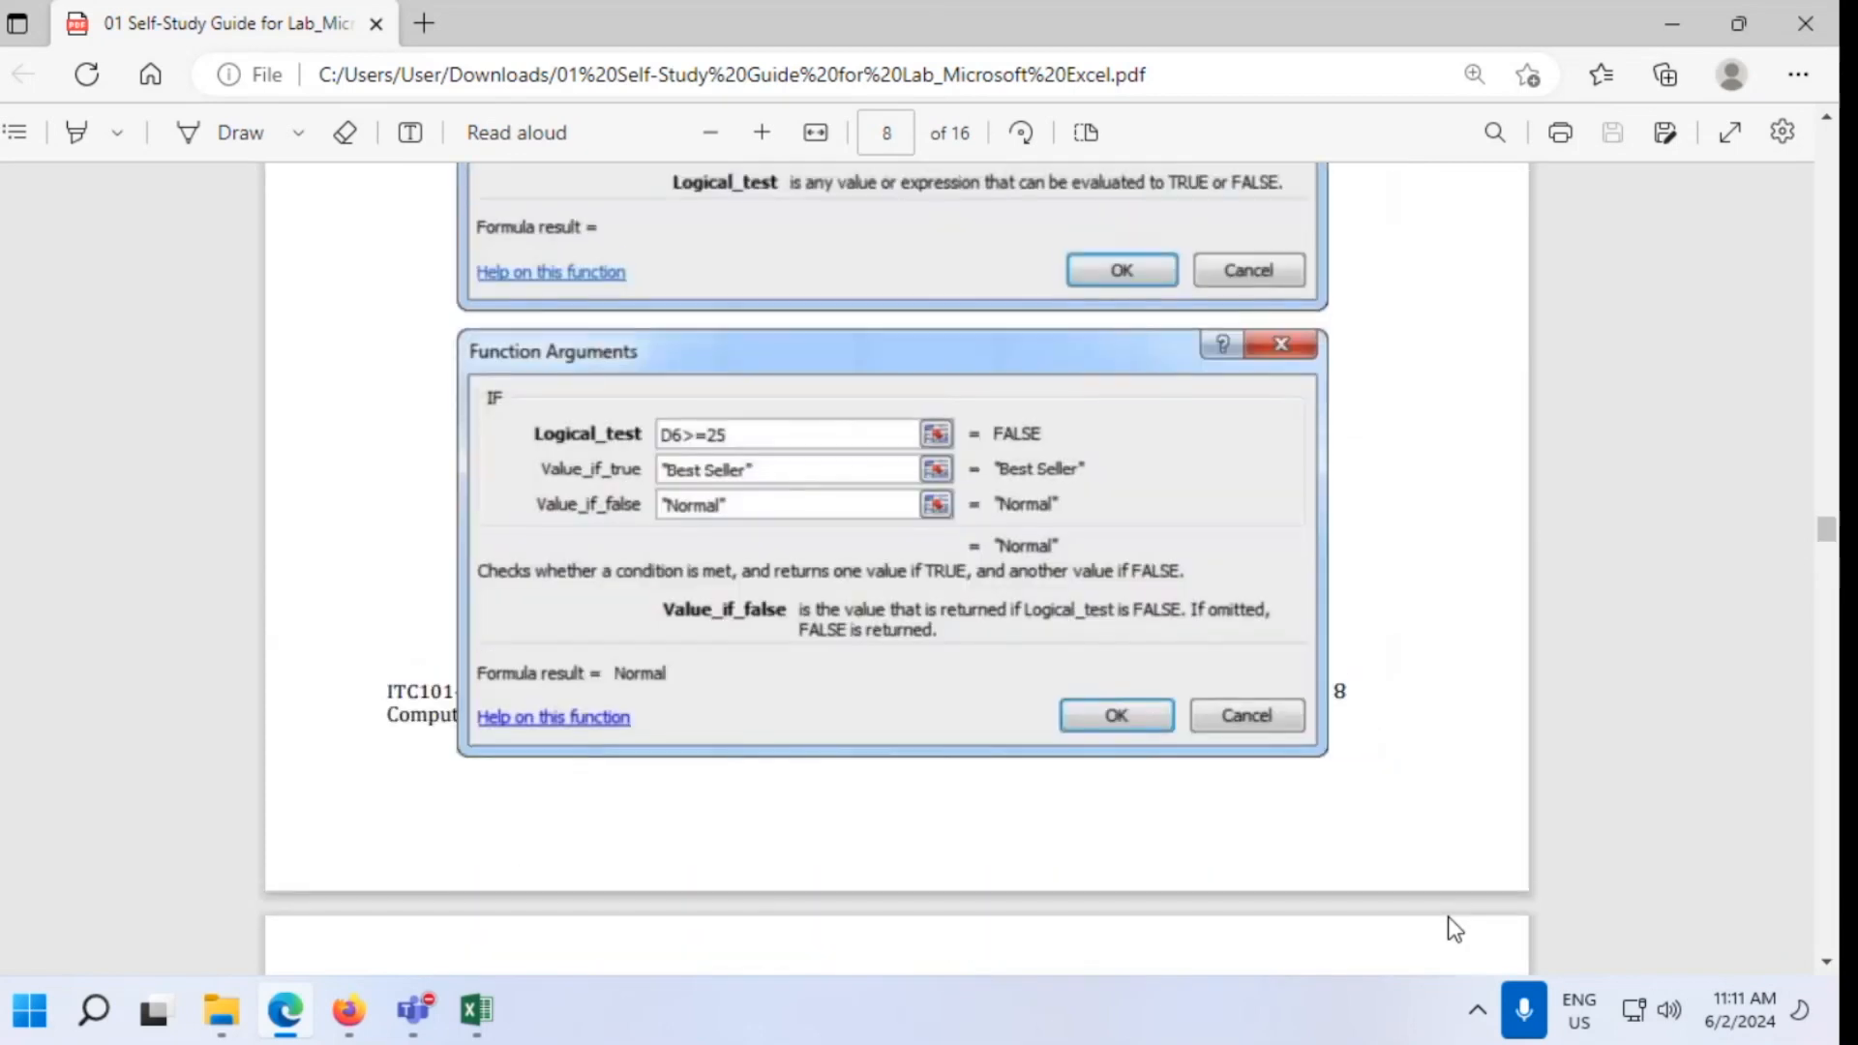
{"action": "scroll", "coordinate": [1448, 915], "scroll_direction": "down", "scroll_amount": 8}
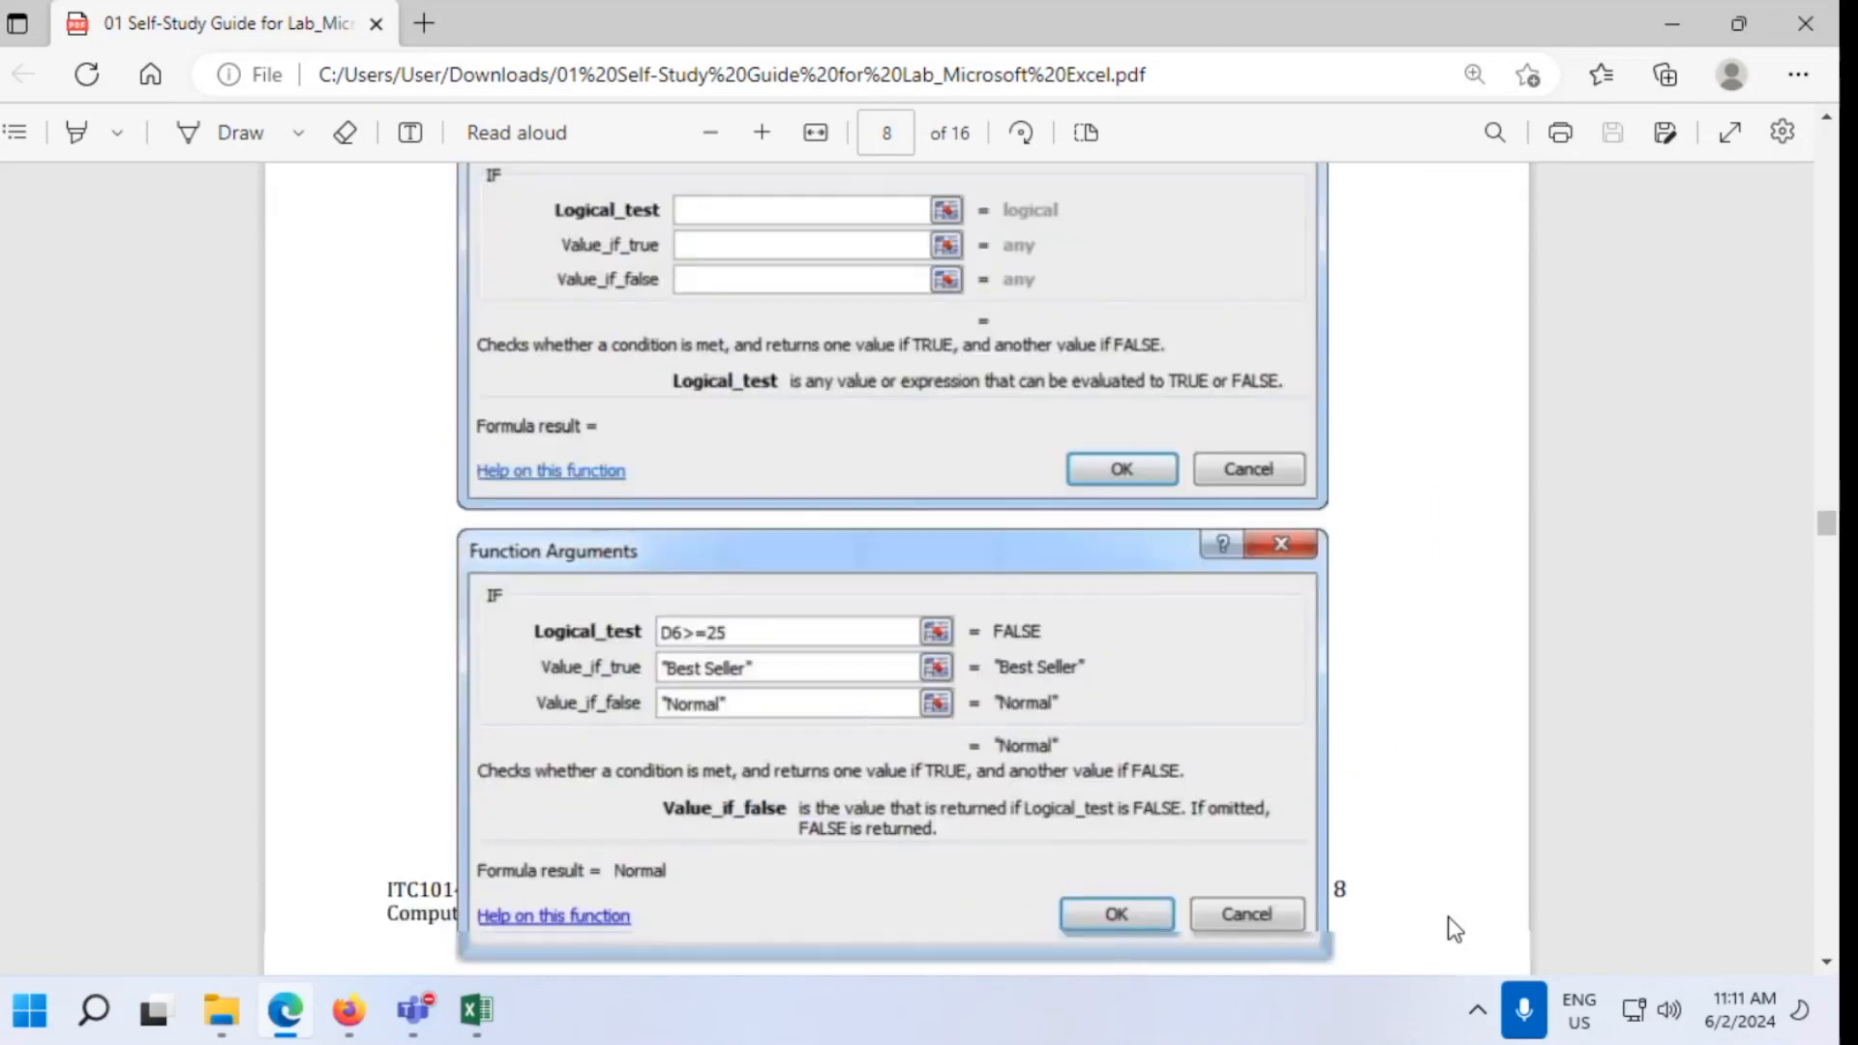
{"action": "scroll", "coordinate": [1448, 916], "scroll_direction": "down", "scroll_amount": 3}
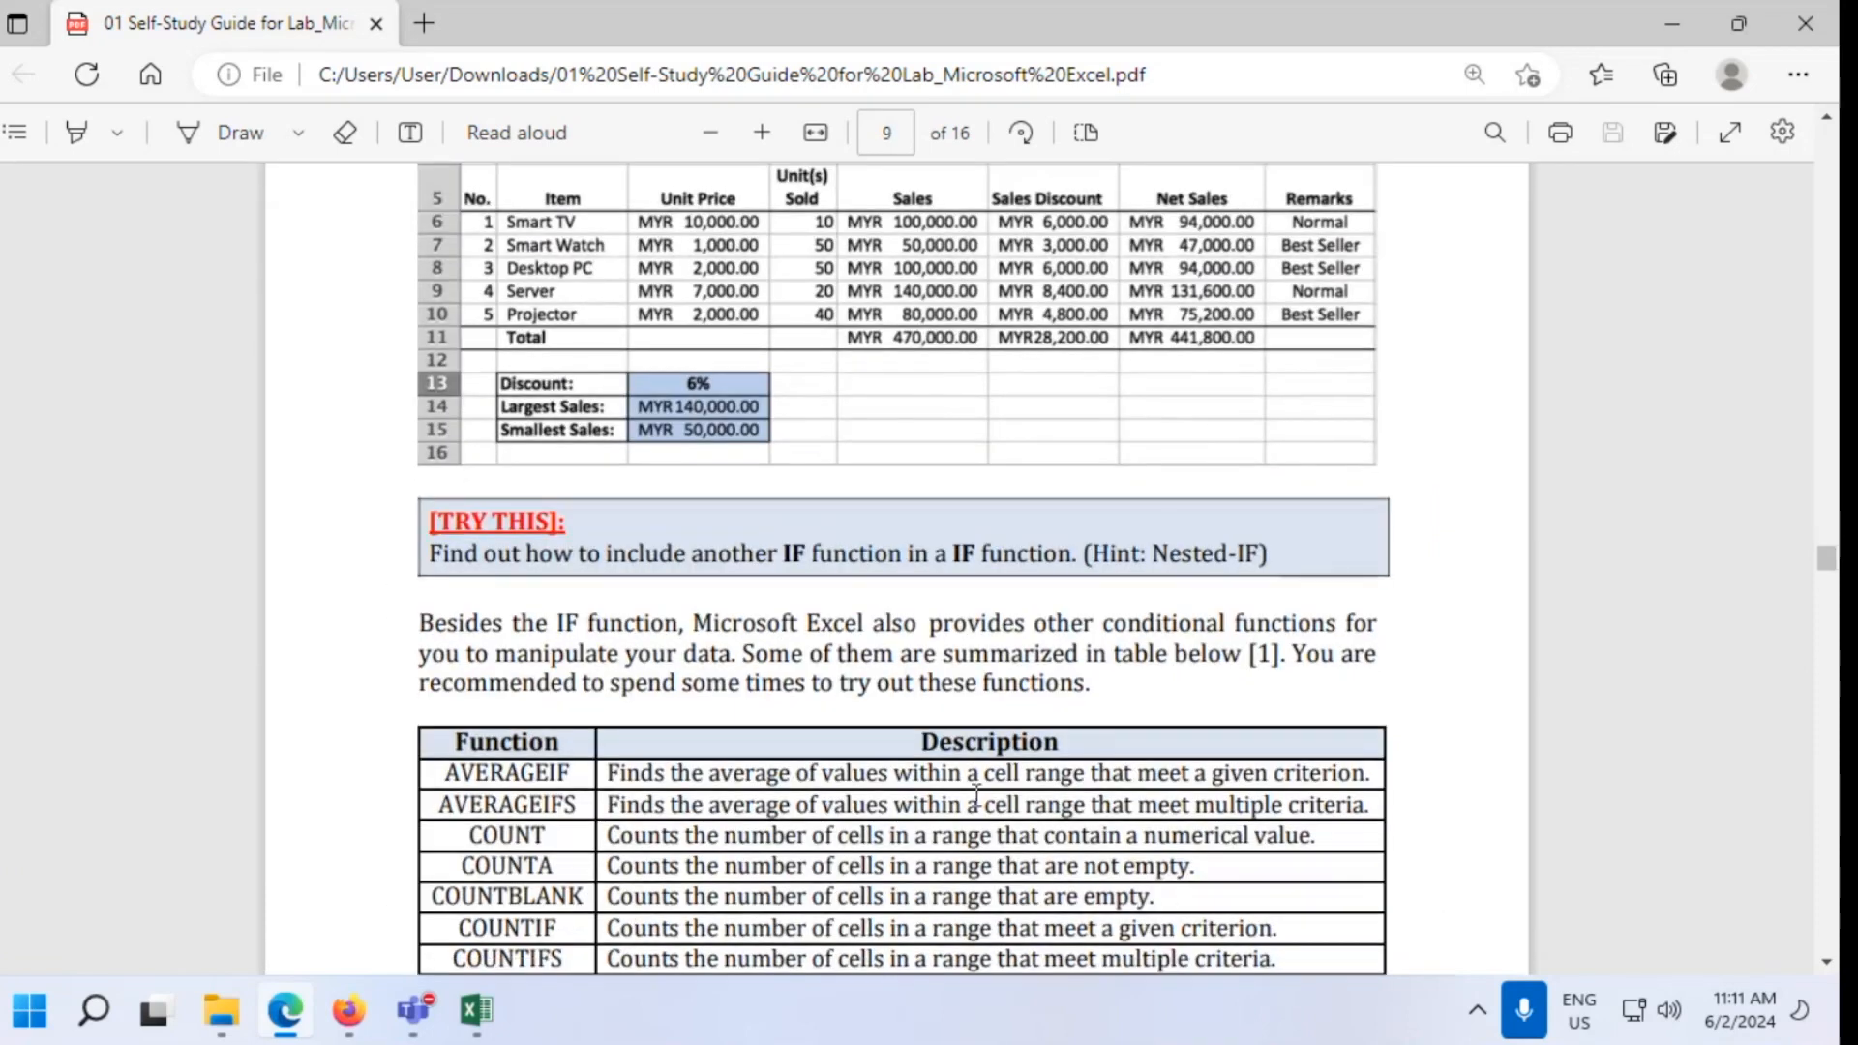
{"action": "scroll", "coordinate": [953, 765], "scroll_direction": "down", "scroll_amount": 6}
{"action": "scroll", "coordinate": [948, 753], "scroll_direction": "down", "scroll_amount": 12}
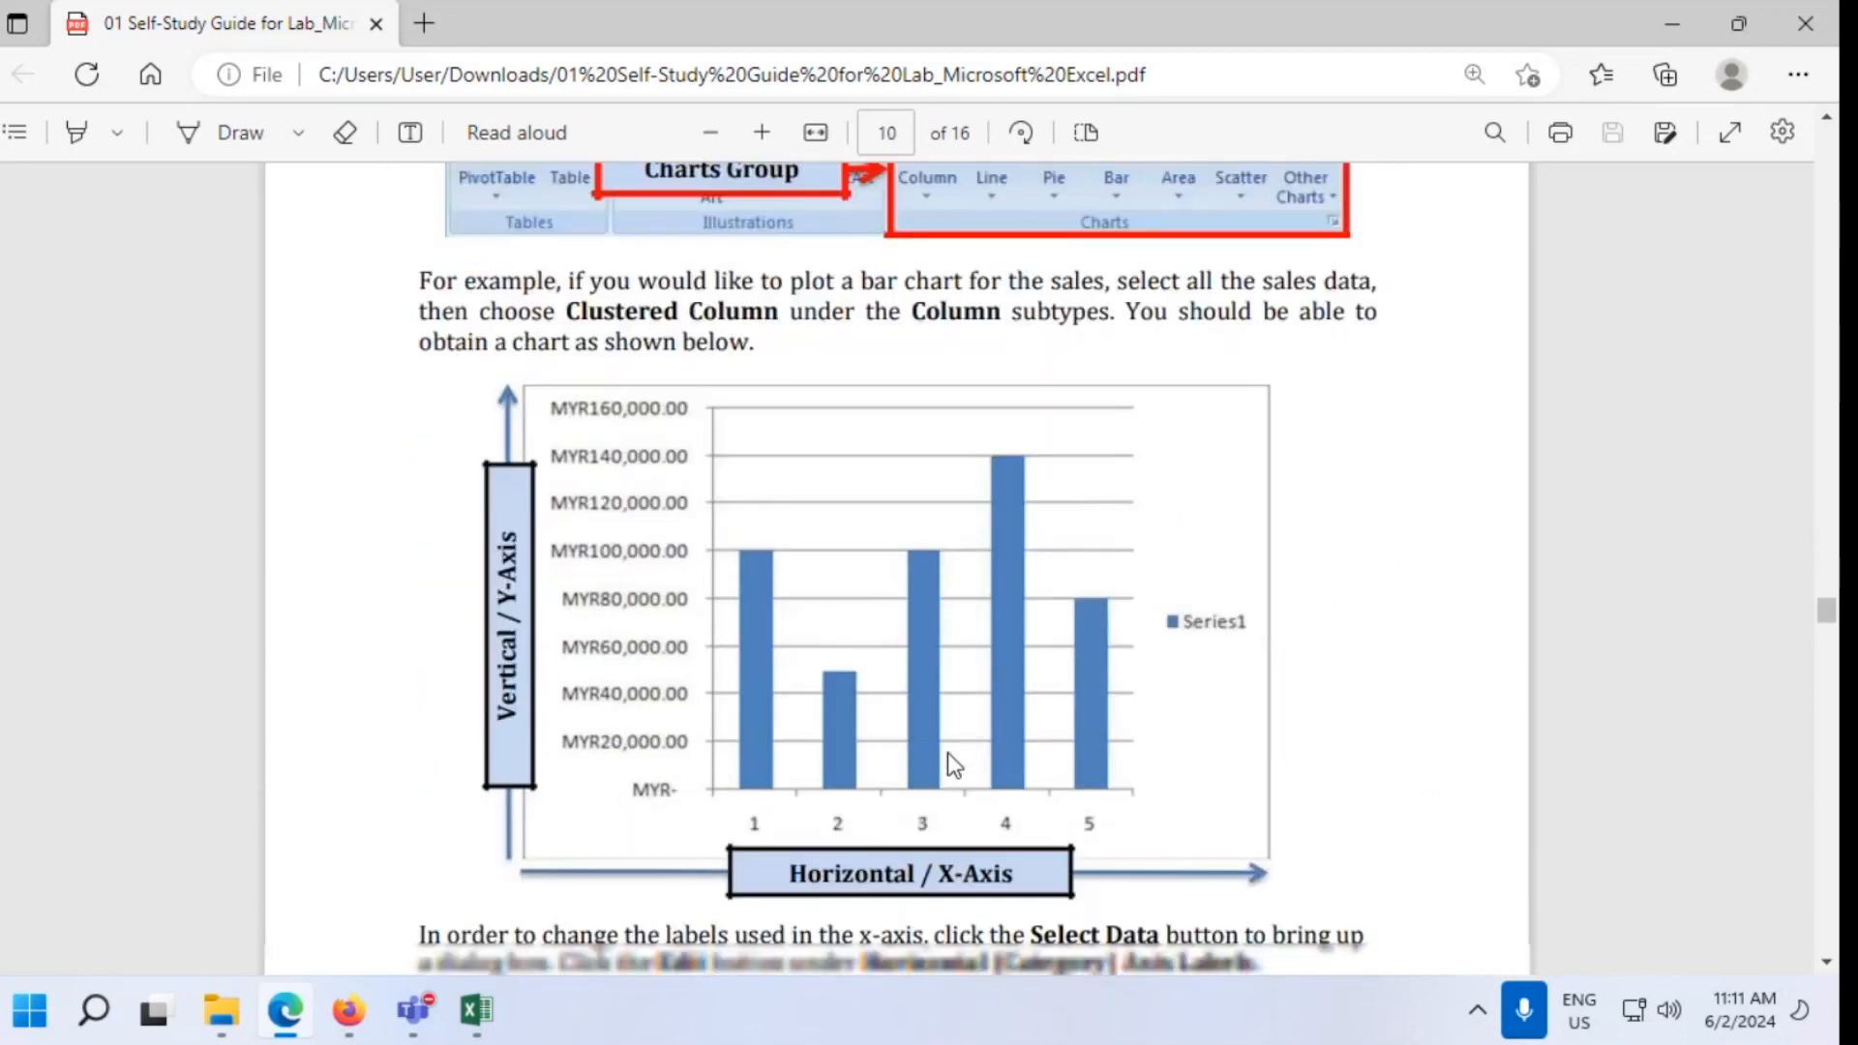
{"action": "scroll", "coordinate": [949, 753], "scroll_direction": "down", "scroll_amount": 15}
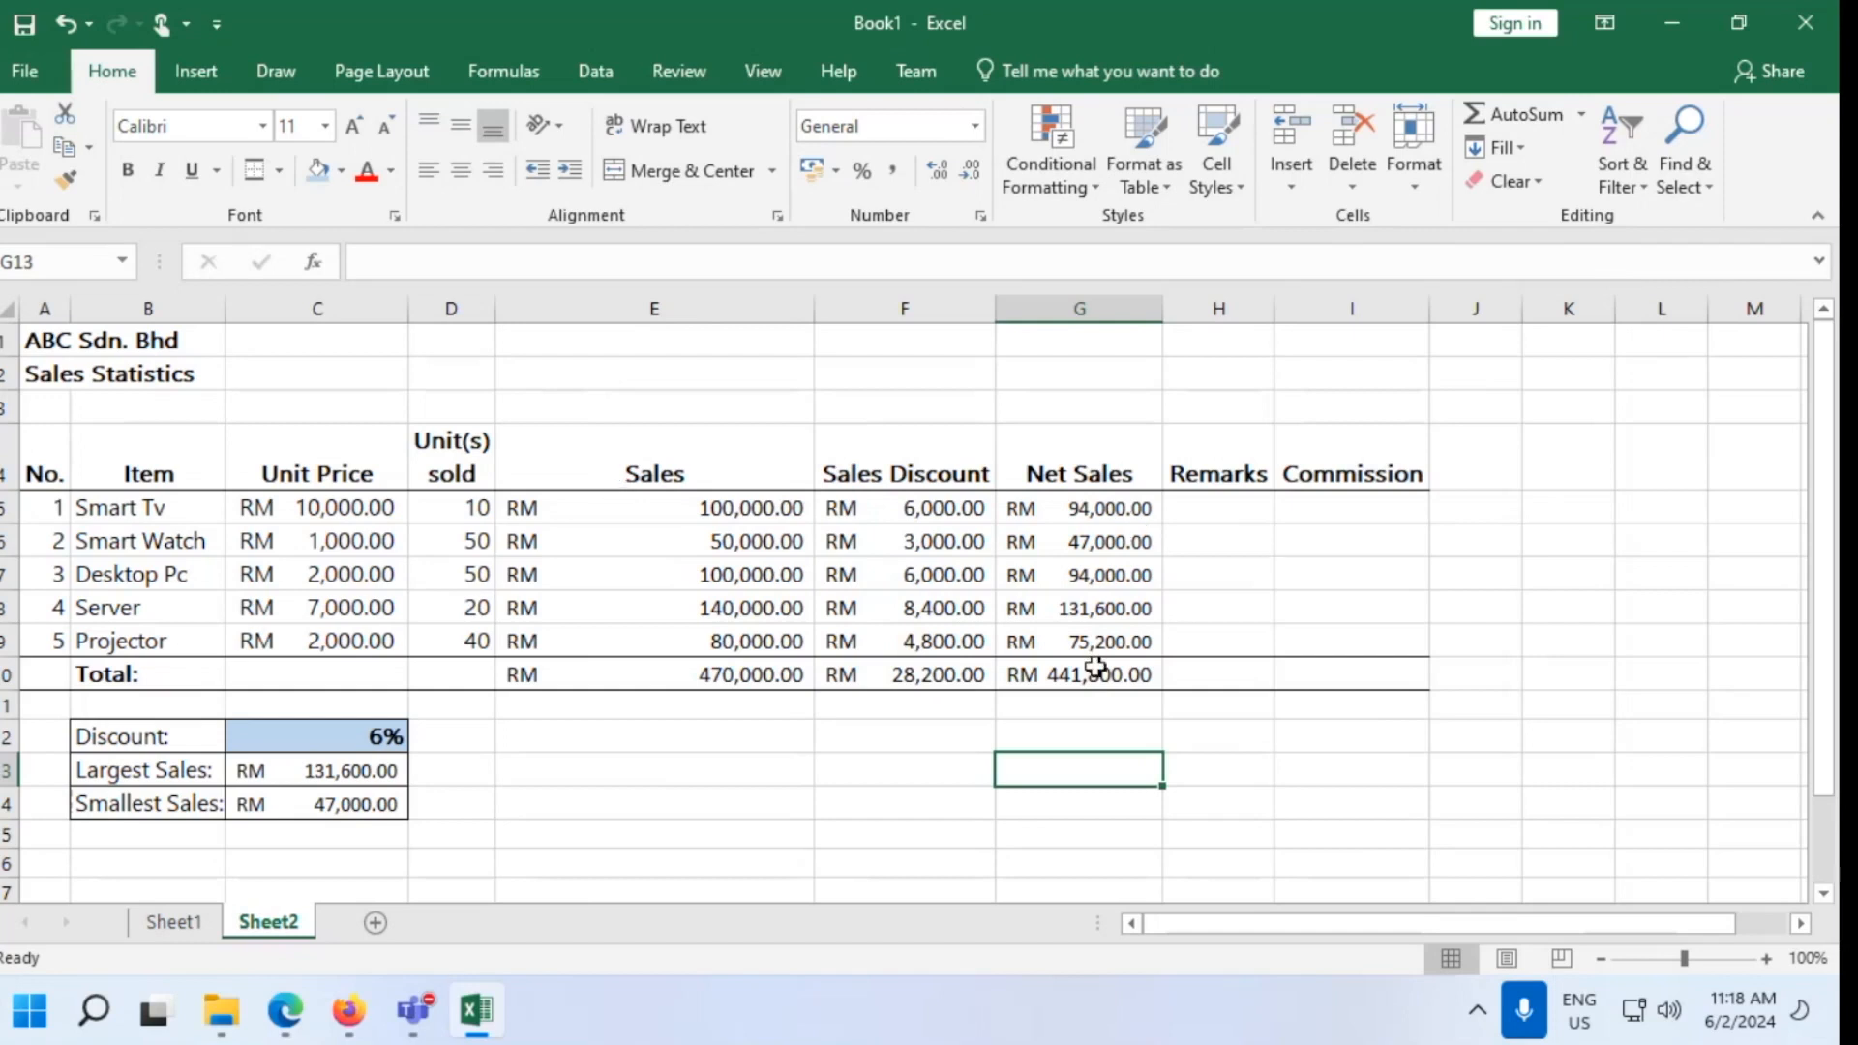
Switch from Excel back to the Self-Study Guide PDF in Edge and reread the IF function example for labelling best sellers
{"action": "left_click", "coordinate": [285, 1010]}
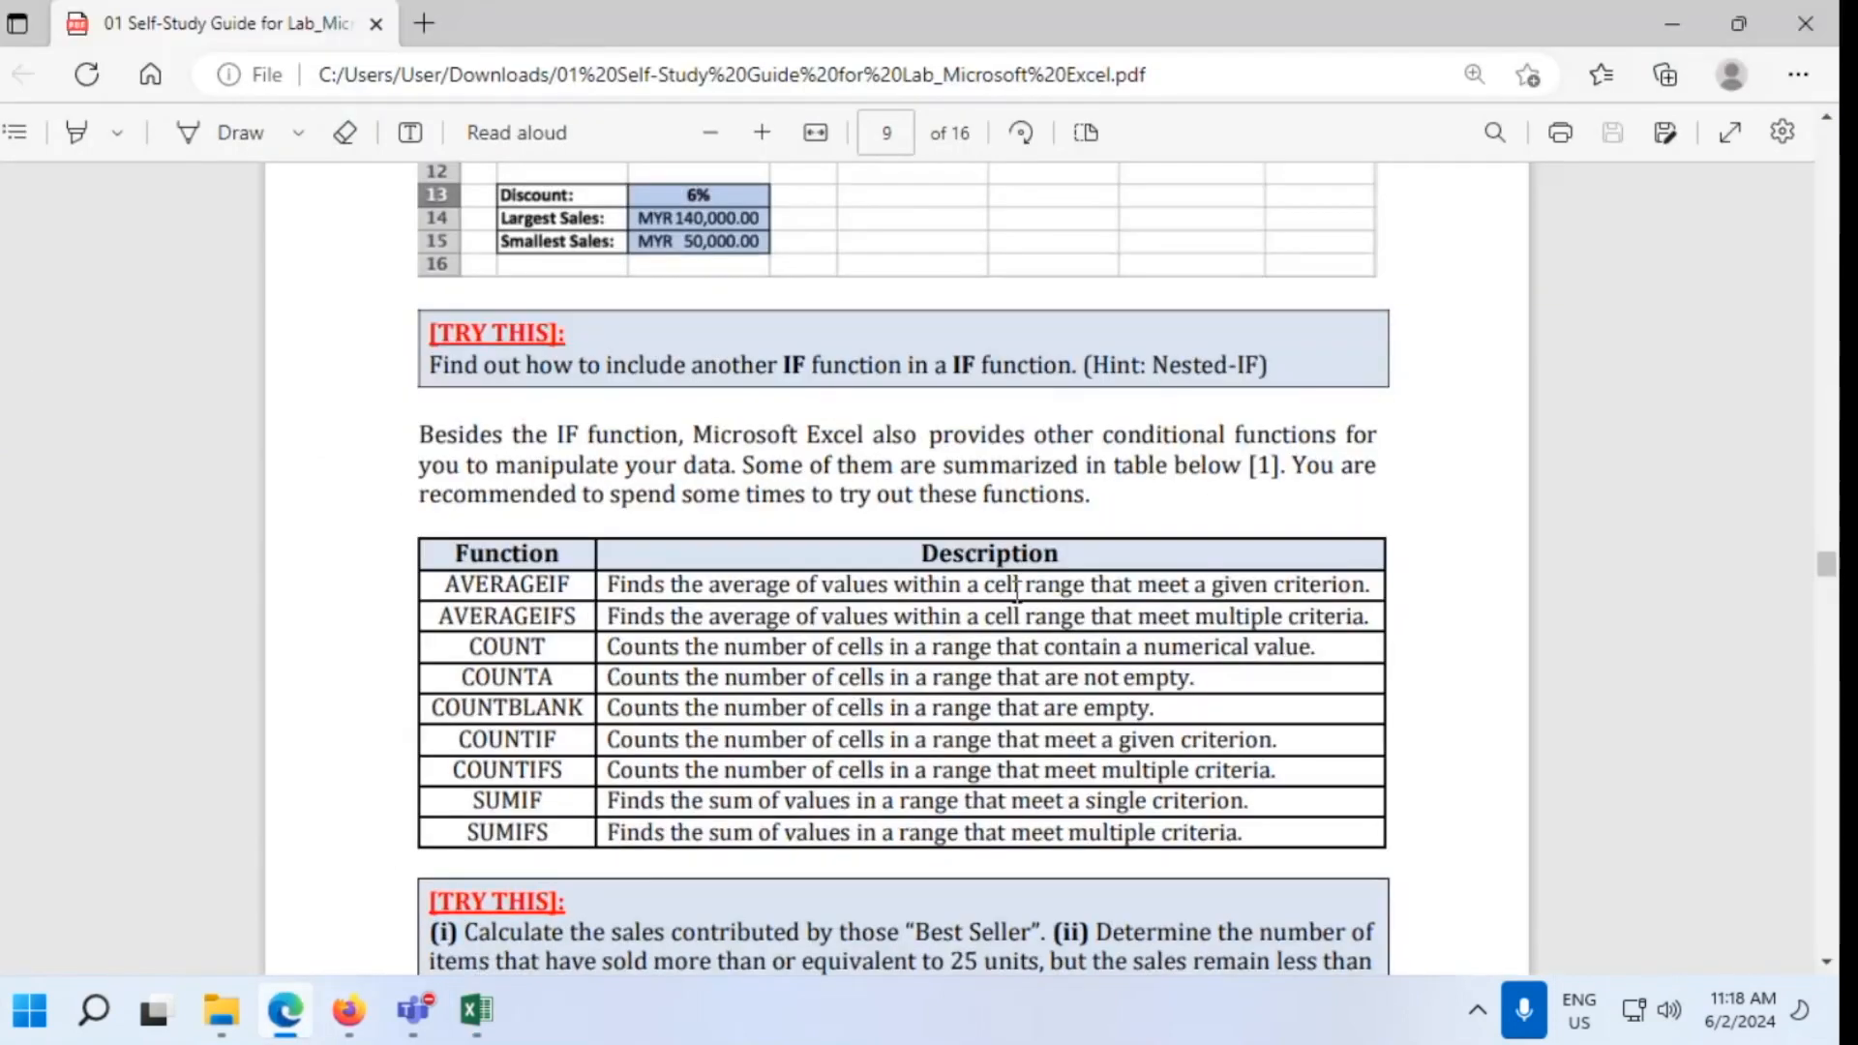
{"action": "scroll", "coordinate": [1017, 590], "scroll_direction": "up", "scroll_amount": 6}
{"action": "scroll", "coordinate": [1016, 592], "scroll_direction": "down", "scroll_amount": 4}
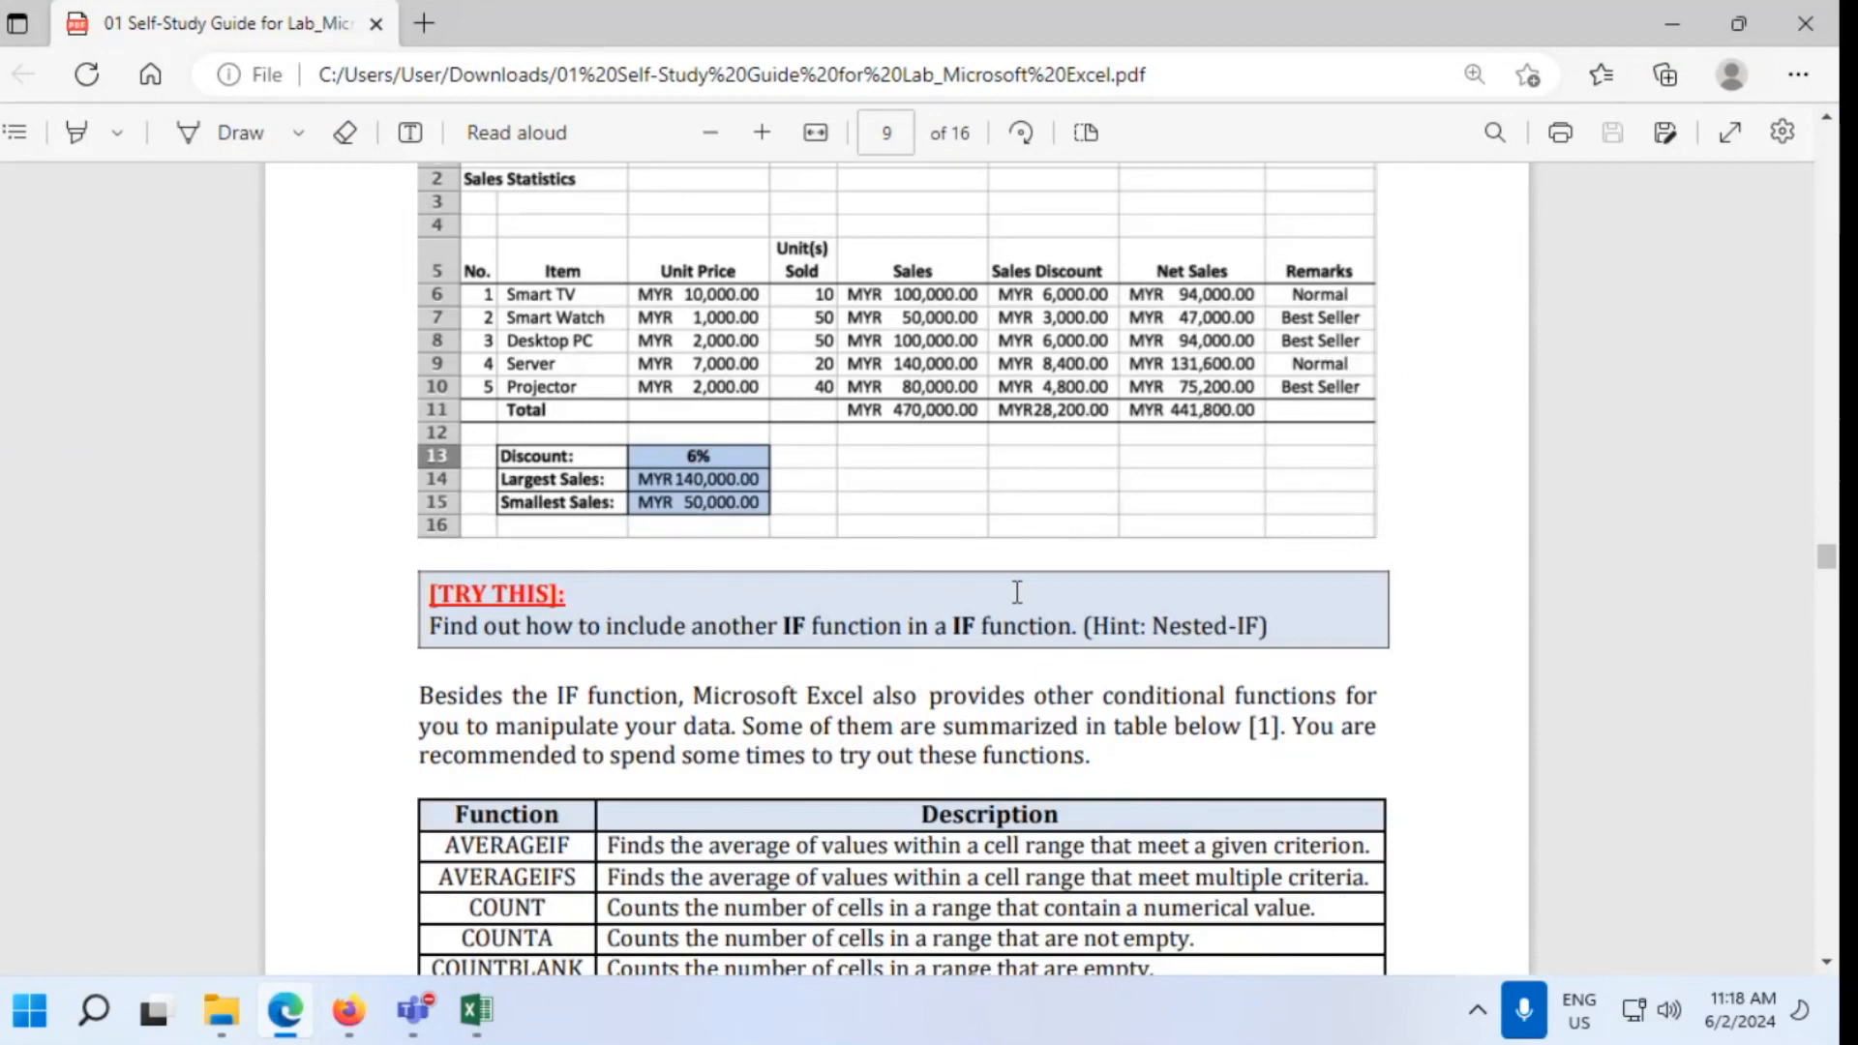
{"action": "scroll", "coordinate": [1017, 591], "scroll_direction": "up", "scroll_amount": 10}
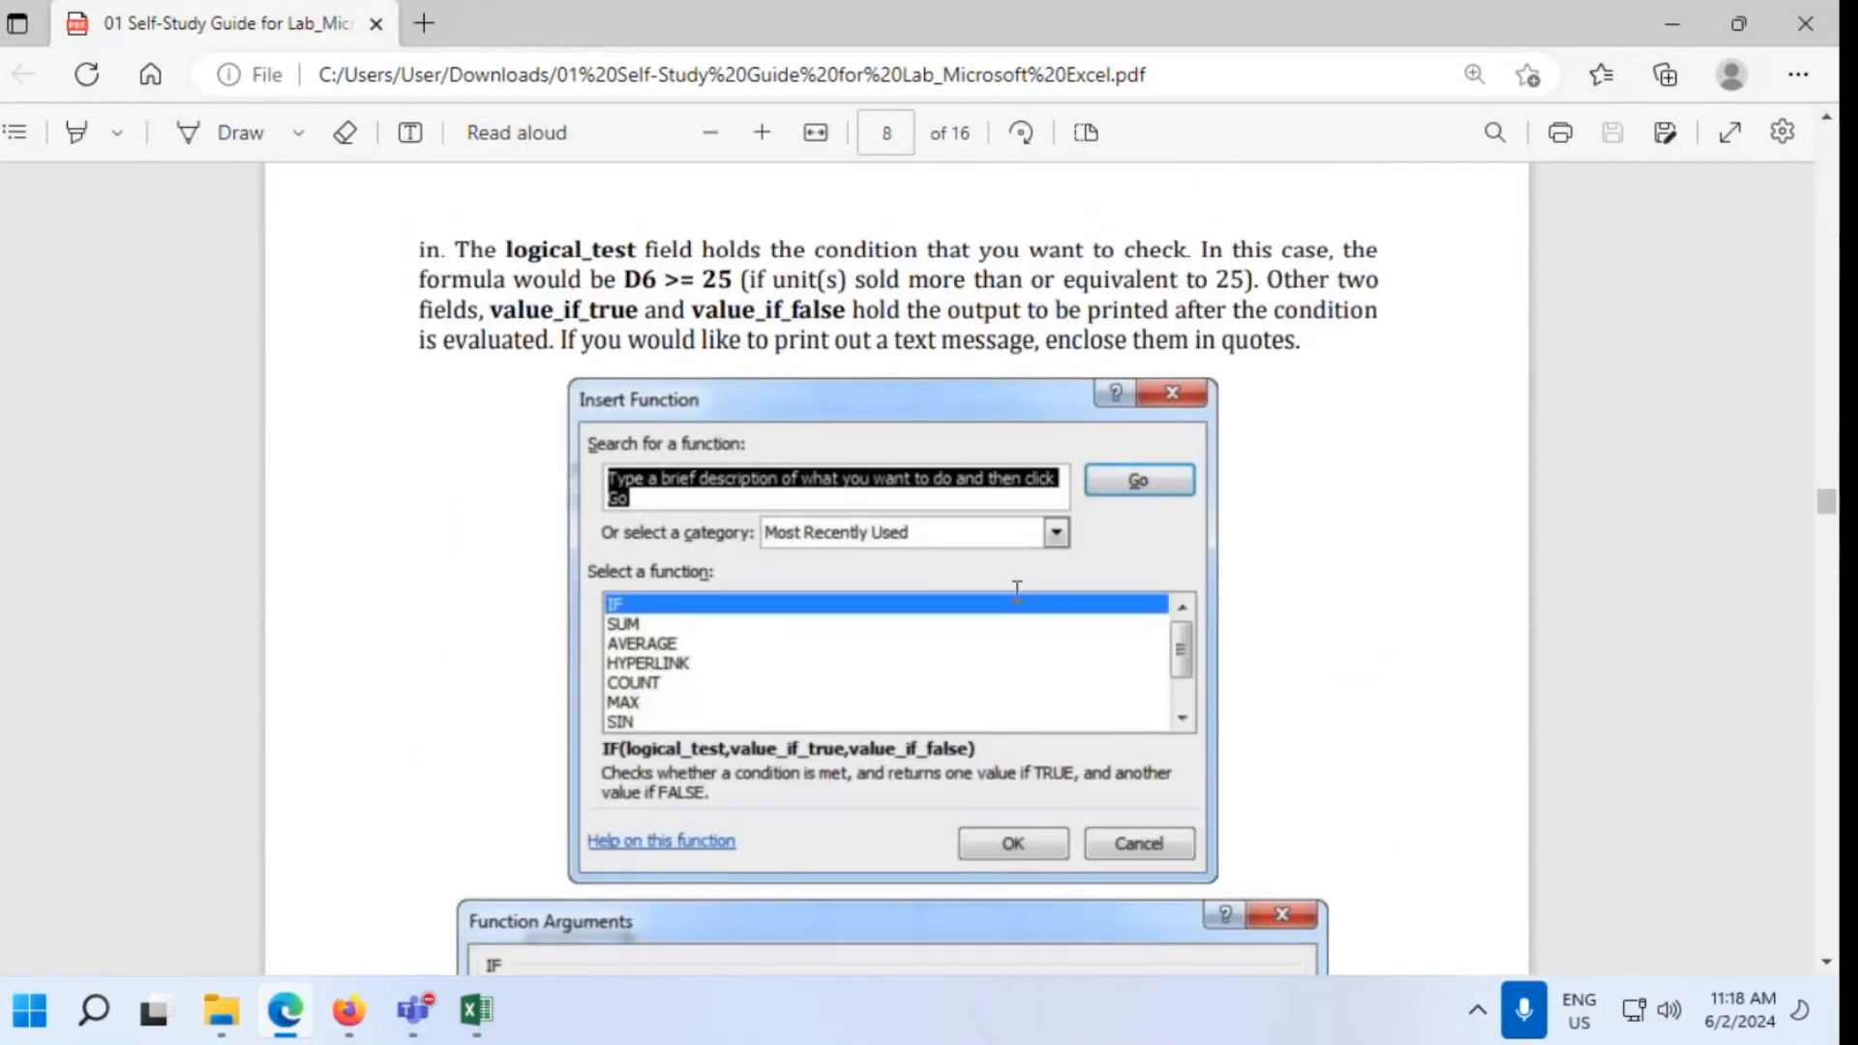
{"action": "scroll", "coordinate": [1017, 592], "scroll_direction": "up", "scroll_amount": 8}
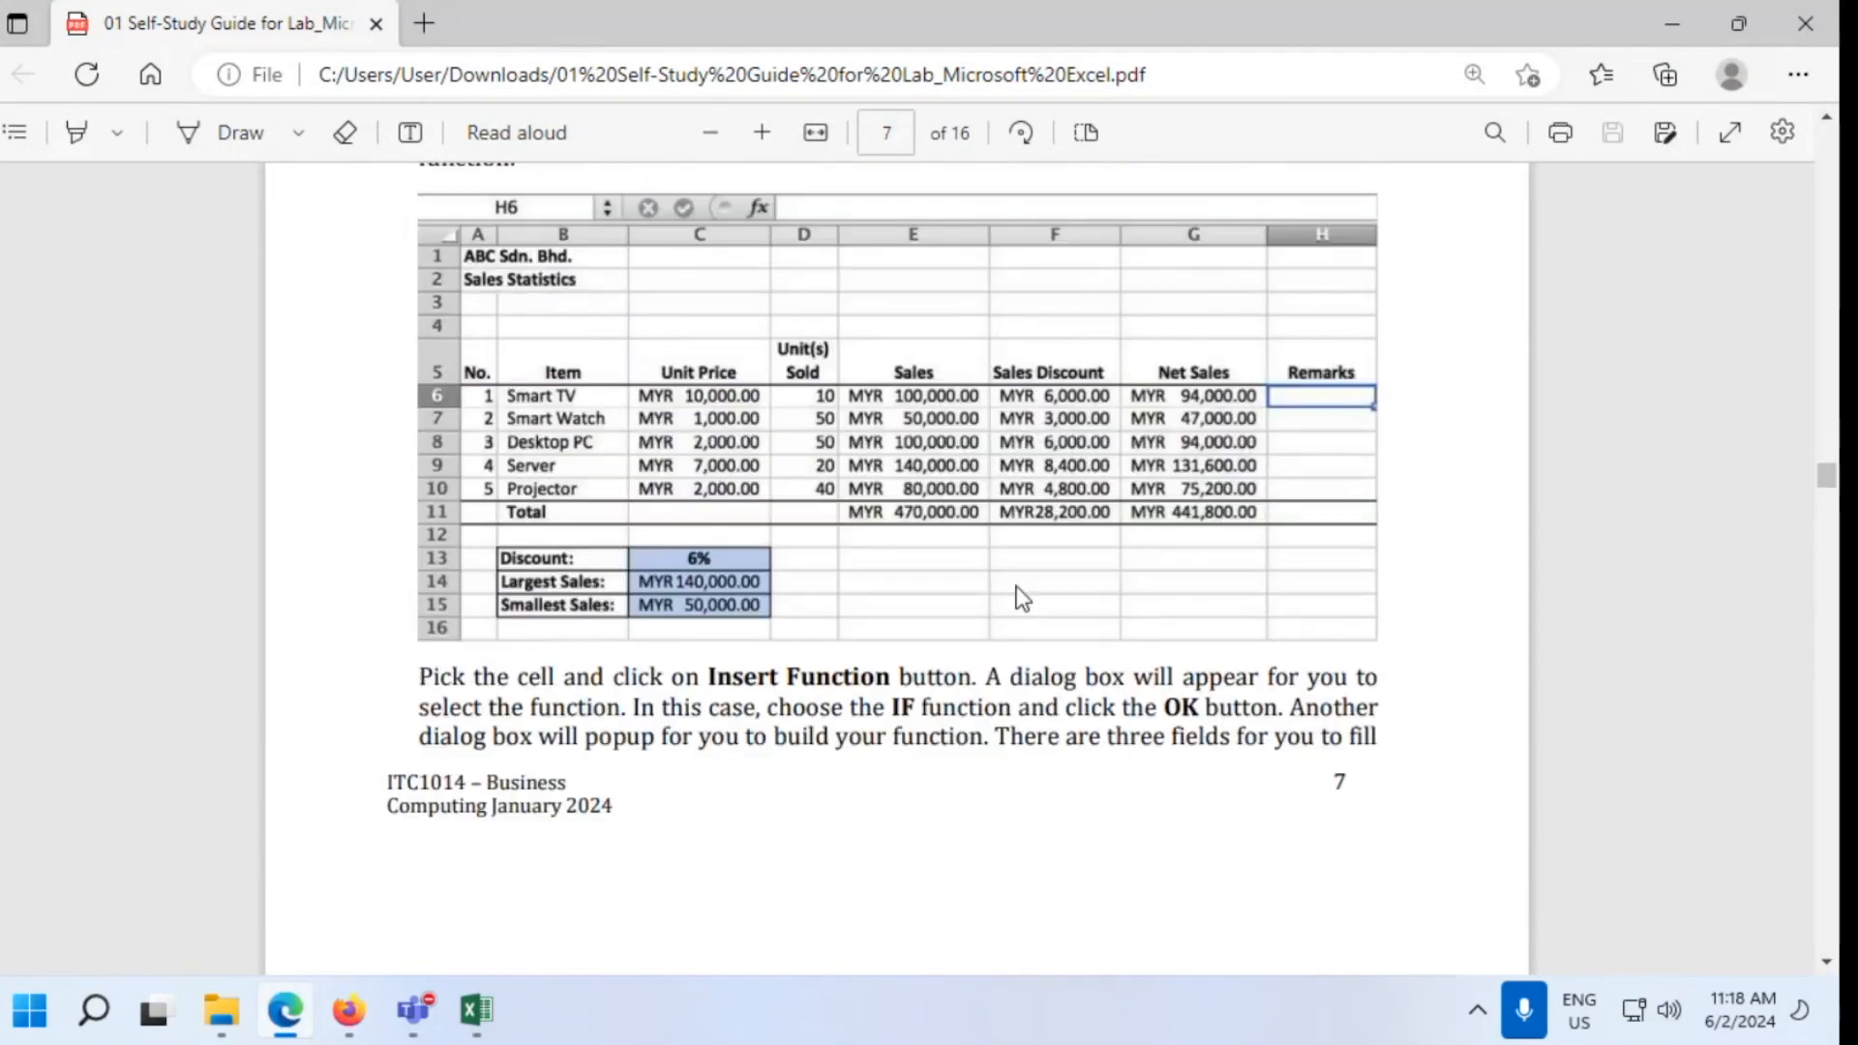
{"action": "scroll", "coordinate": [1018, 592], "scroll_direction": "up", "scroll_amount": 5}
{"action": "scroll", "coordinate": [1016, 586], "scroll_direction": "down", "scroll_amount": 6}
{"action": "scroll", "coordinate": [918, 548], "scroll_direction": "up", "scroll_amount": 3}
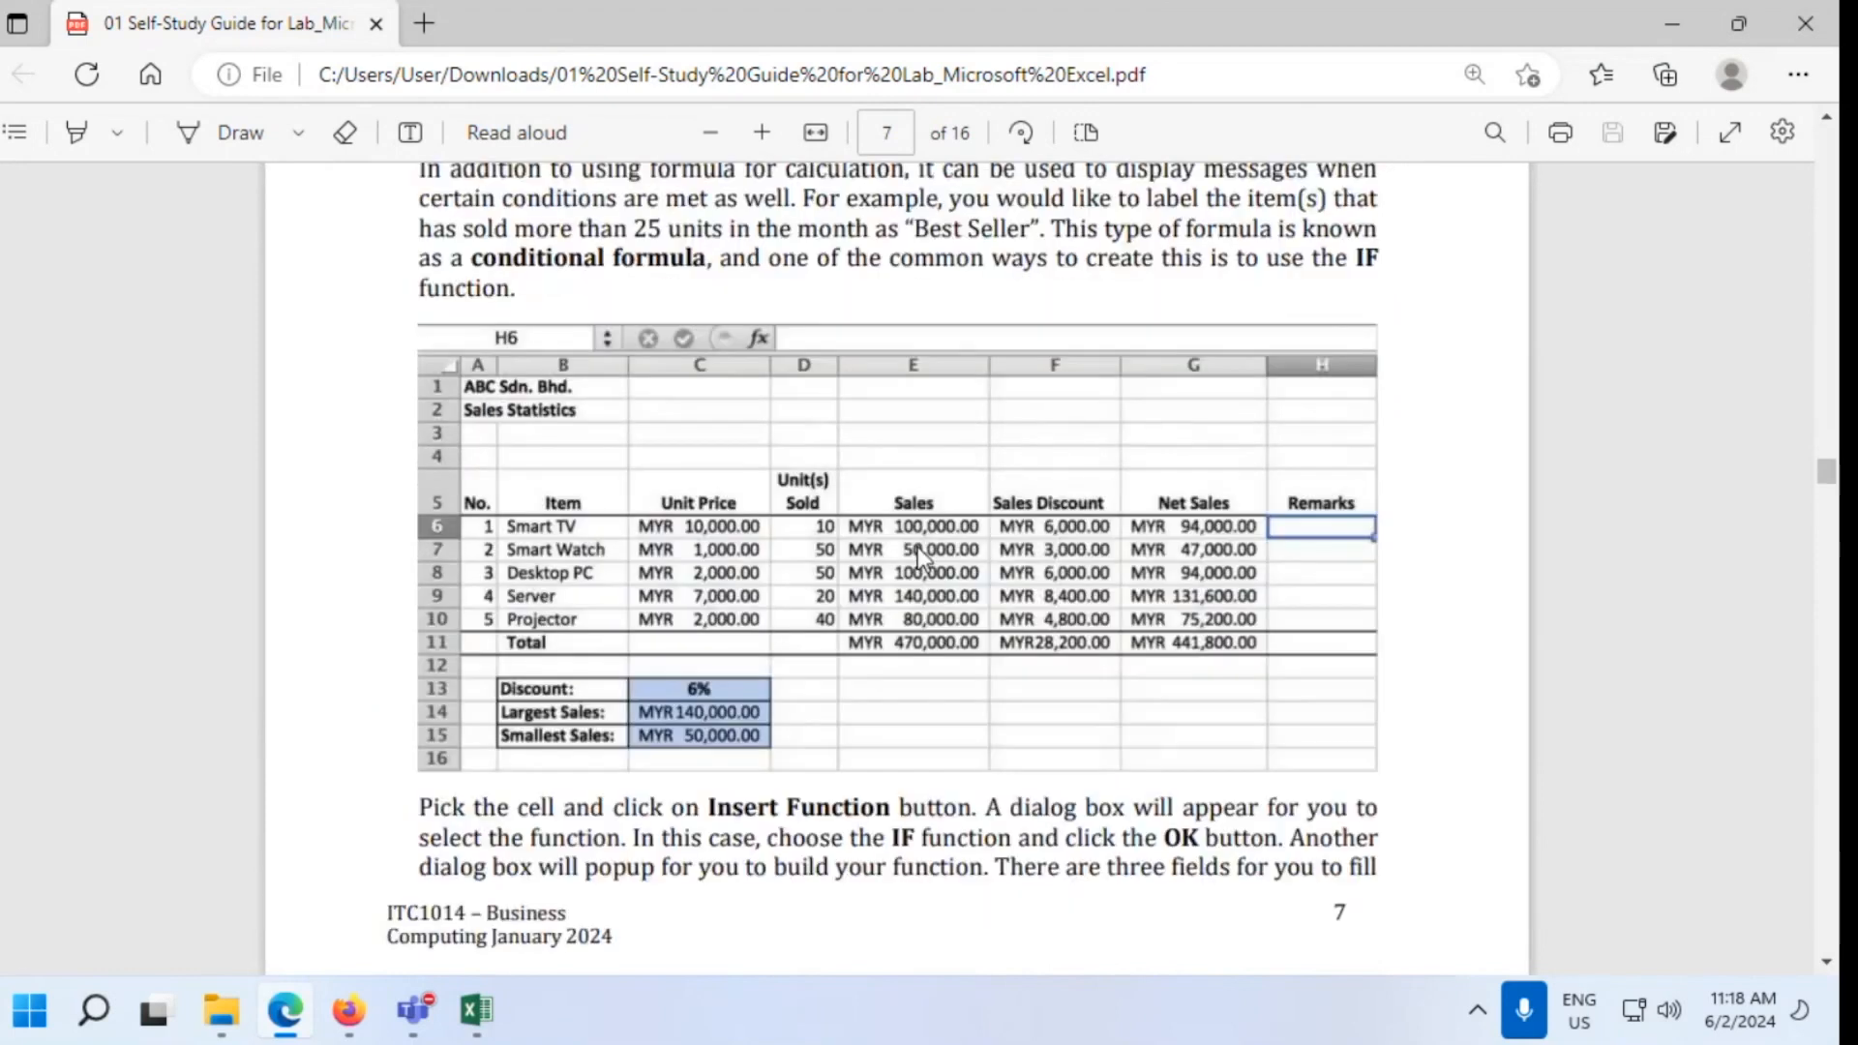
{"action": "scroll", "coordinate": [598, 344], "scroll_direction": "up", "scroll_amount": 3}
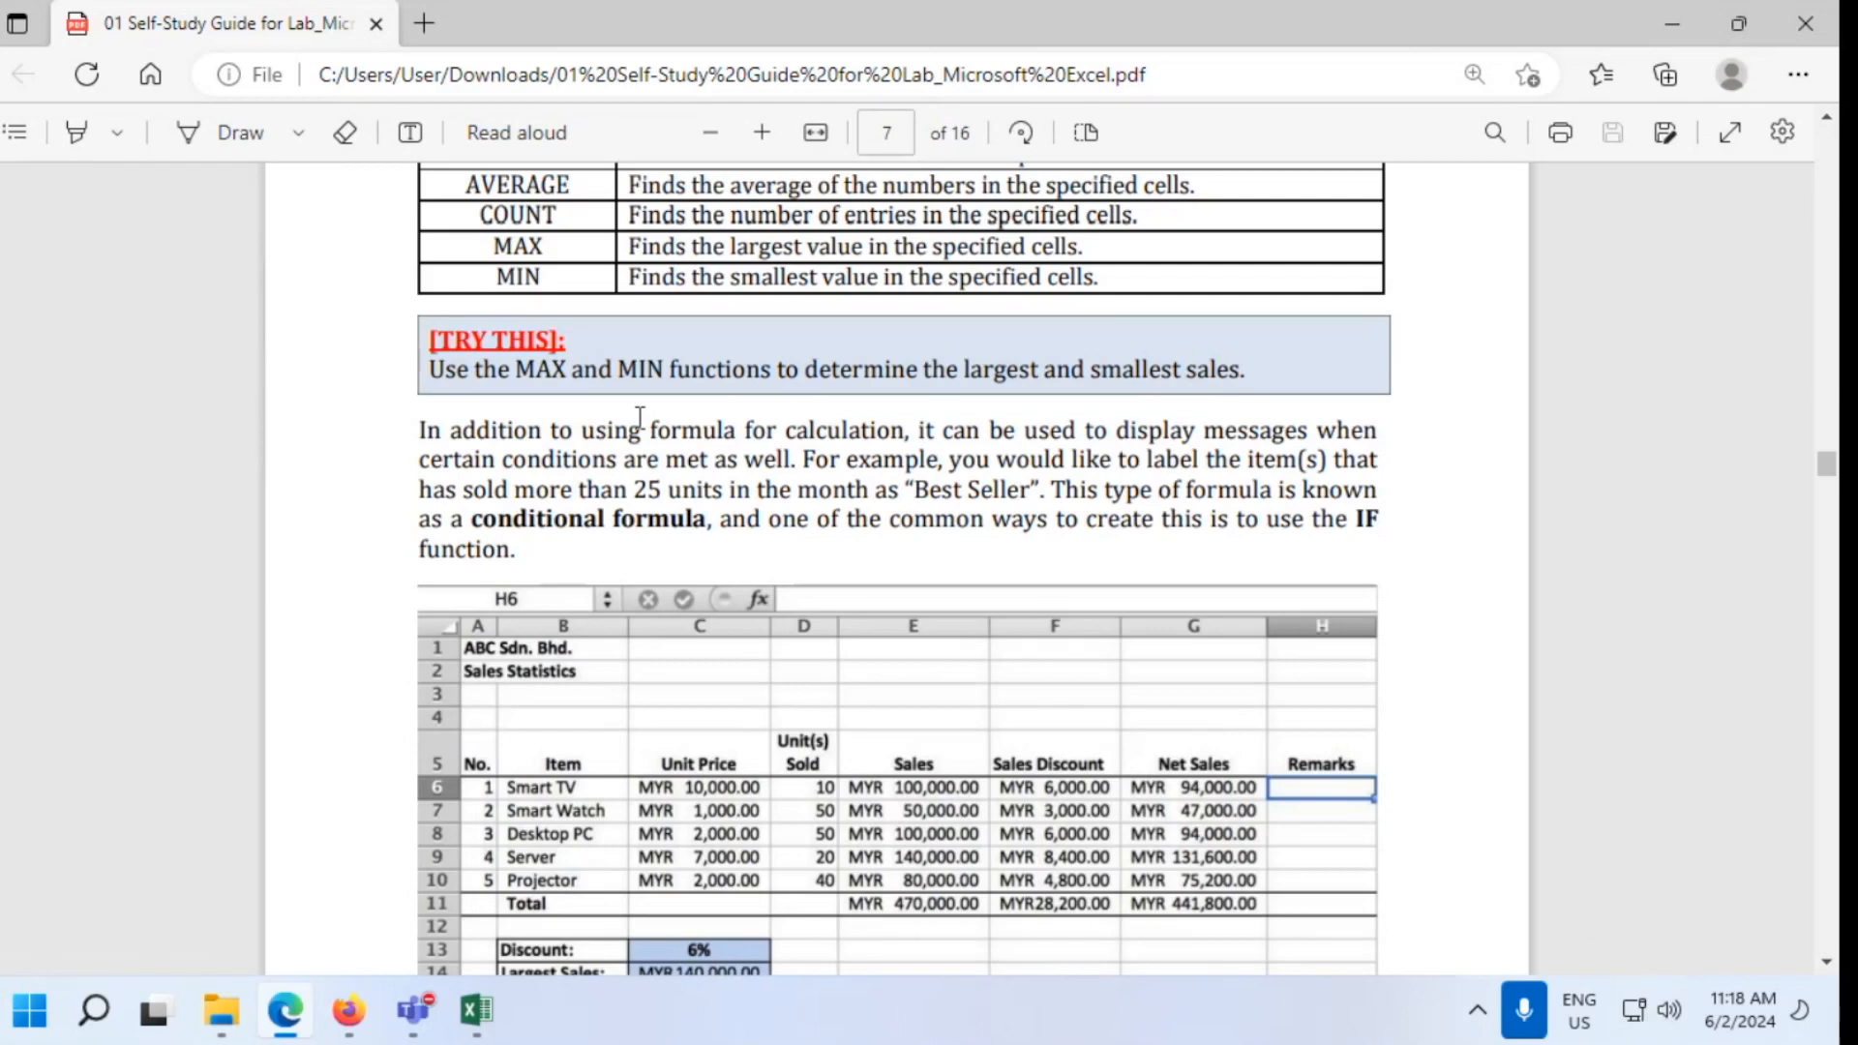
Switch to Excel and begin an IF formula in Remarks cell H5 with the logical test D5>=25
{"action": "left_click", "coordinate": [1657, 21]}
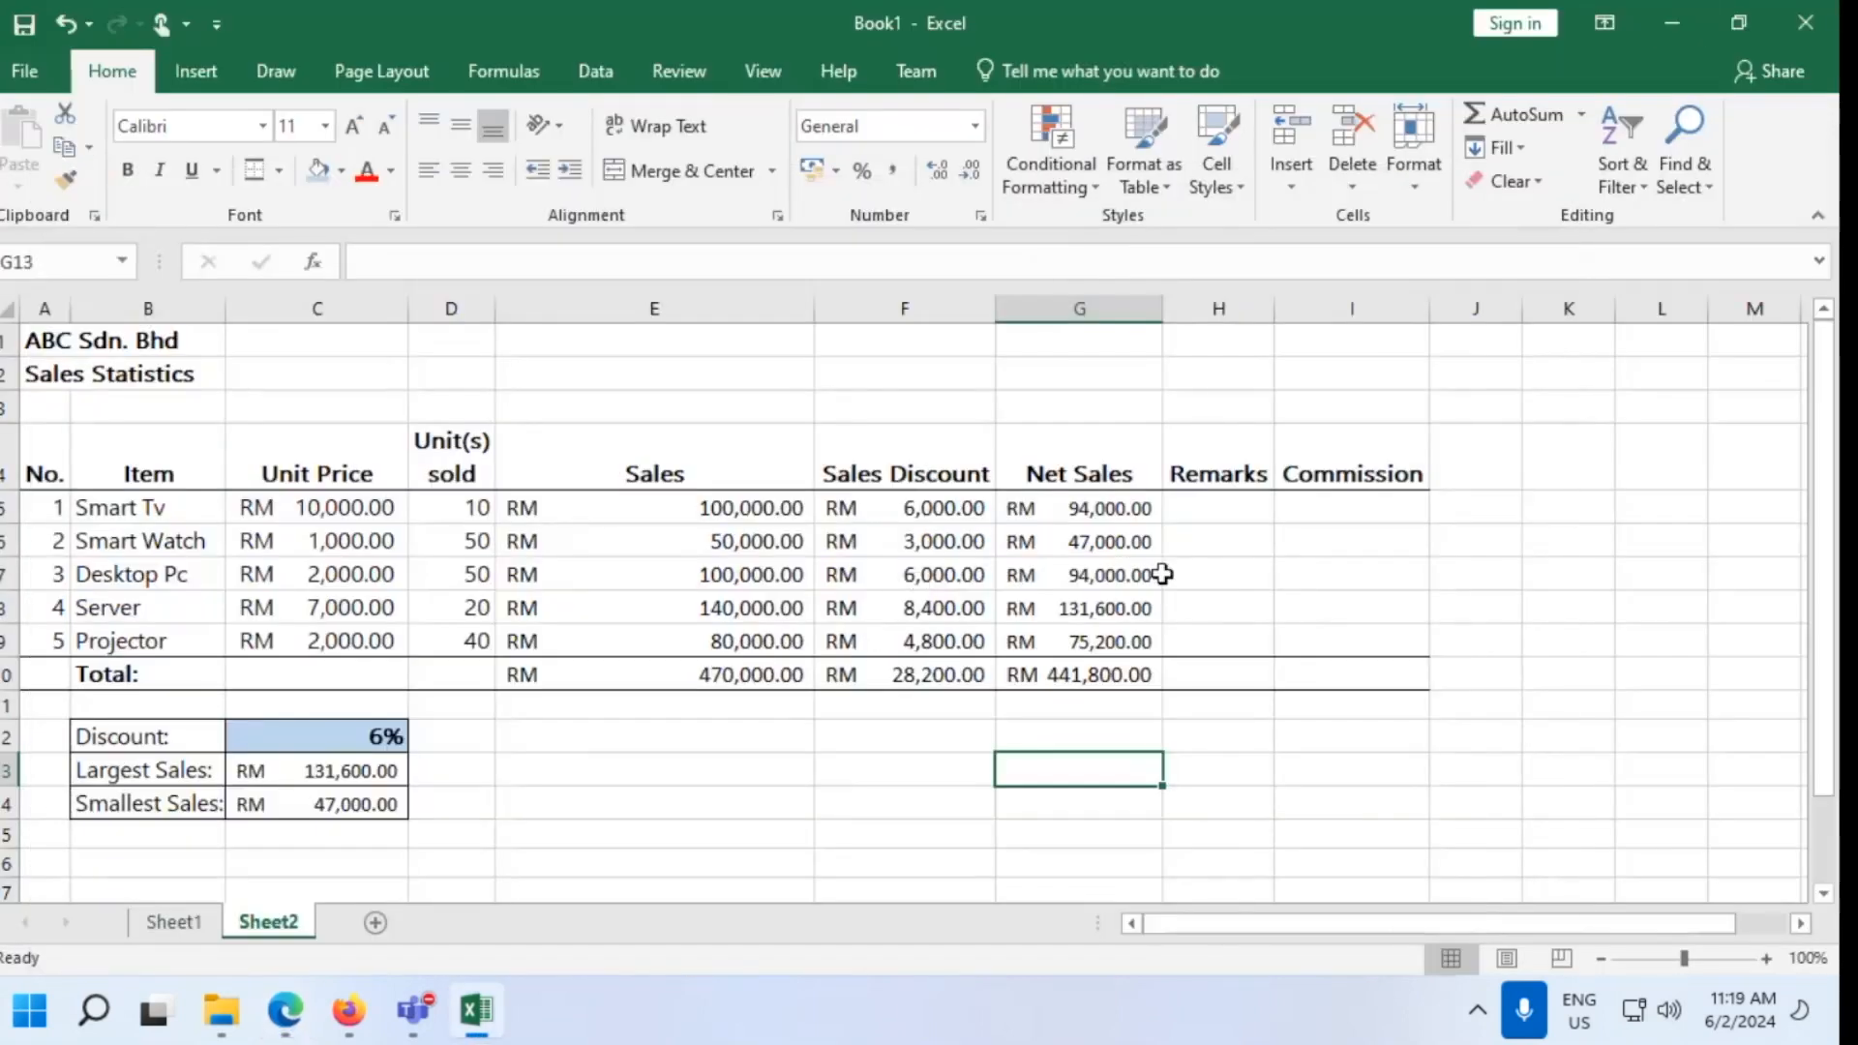
{"action": "left_click", "coordinate": [1197, 511]}
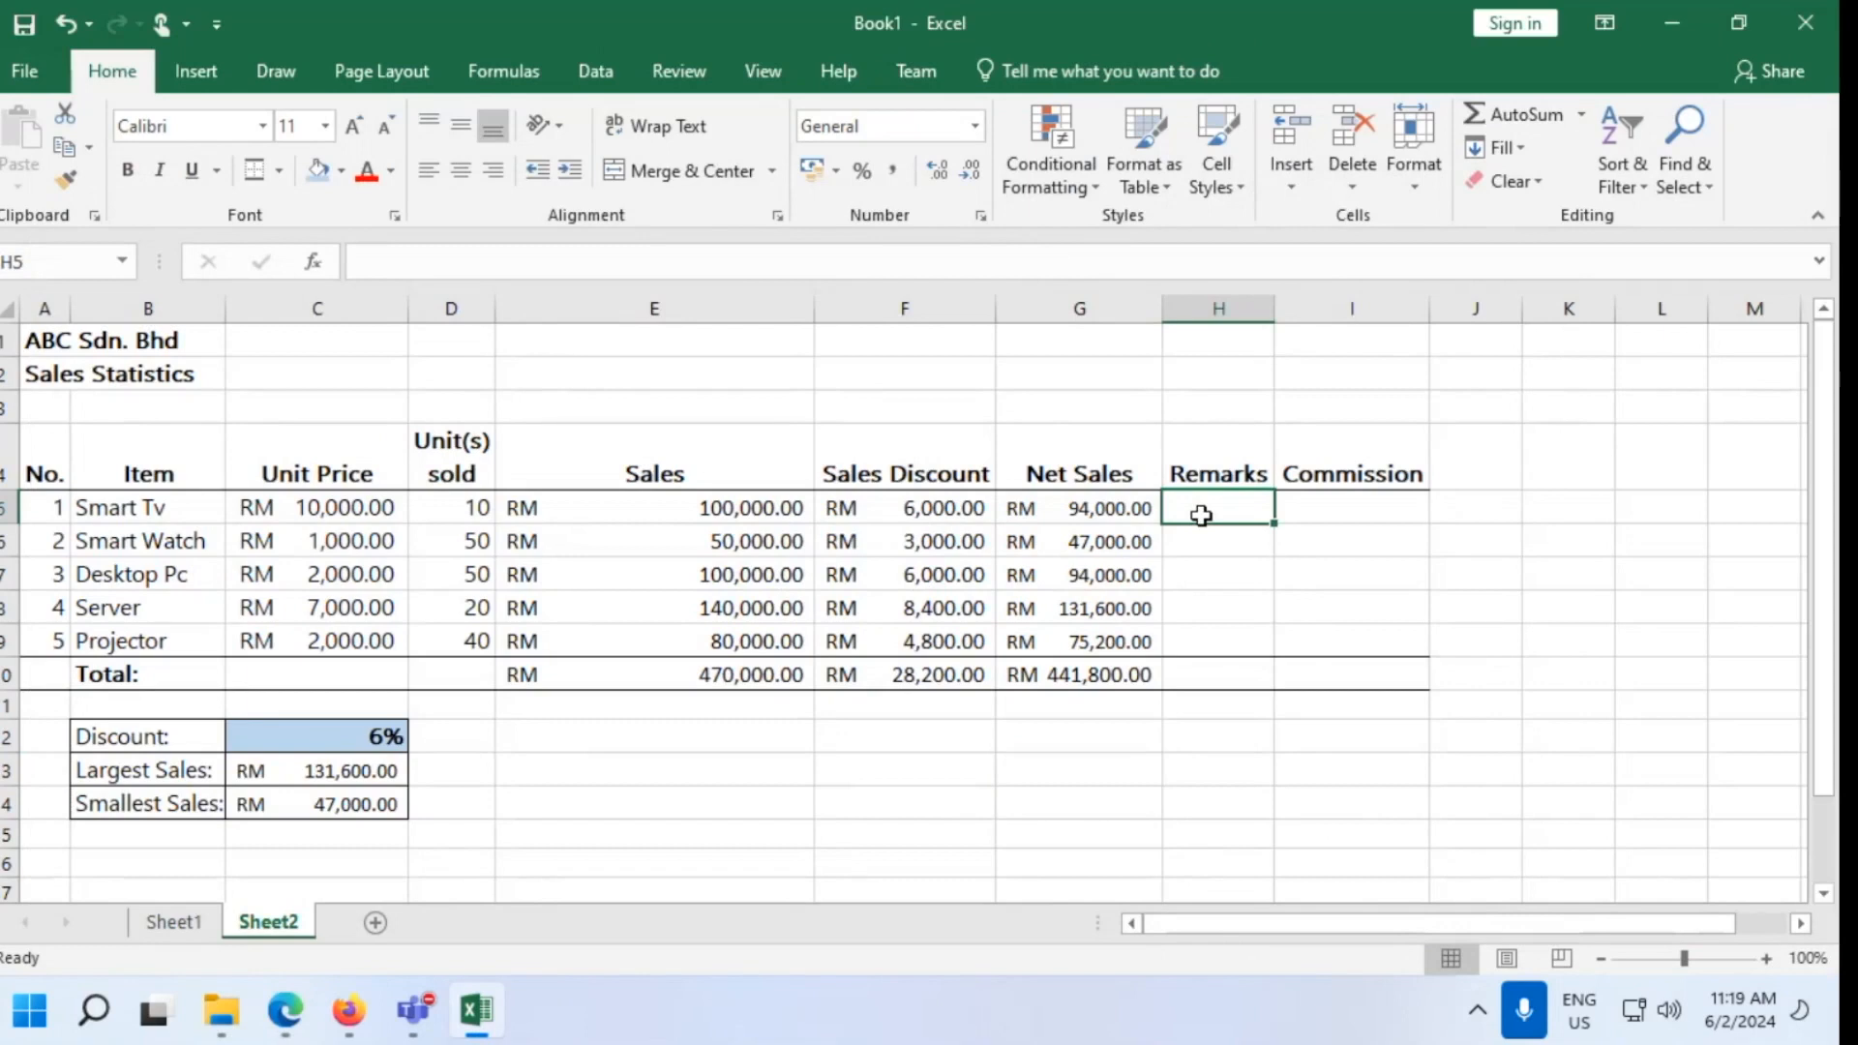
{"action": "type", "text": "=IF("}
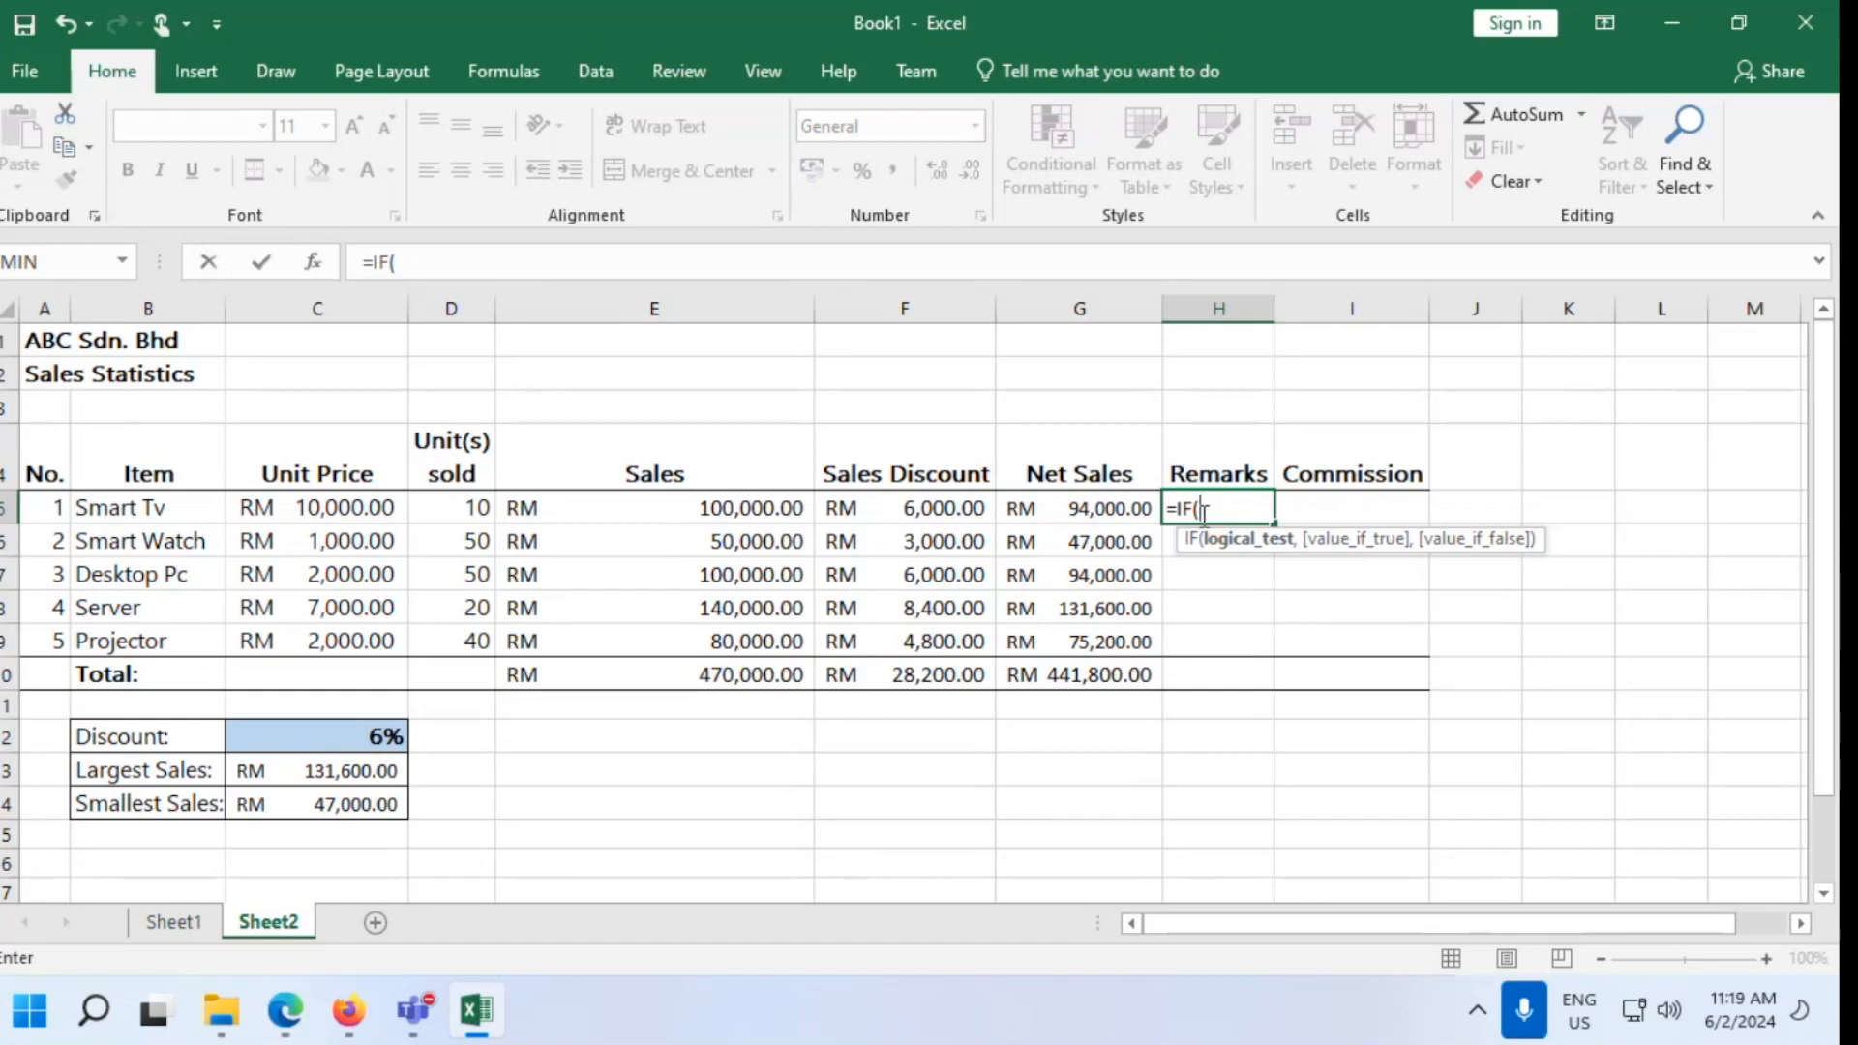
{"action": "left_click", "coordinate": [460, 507]}
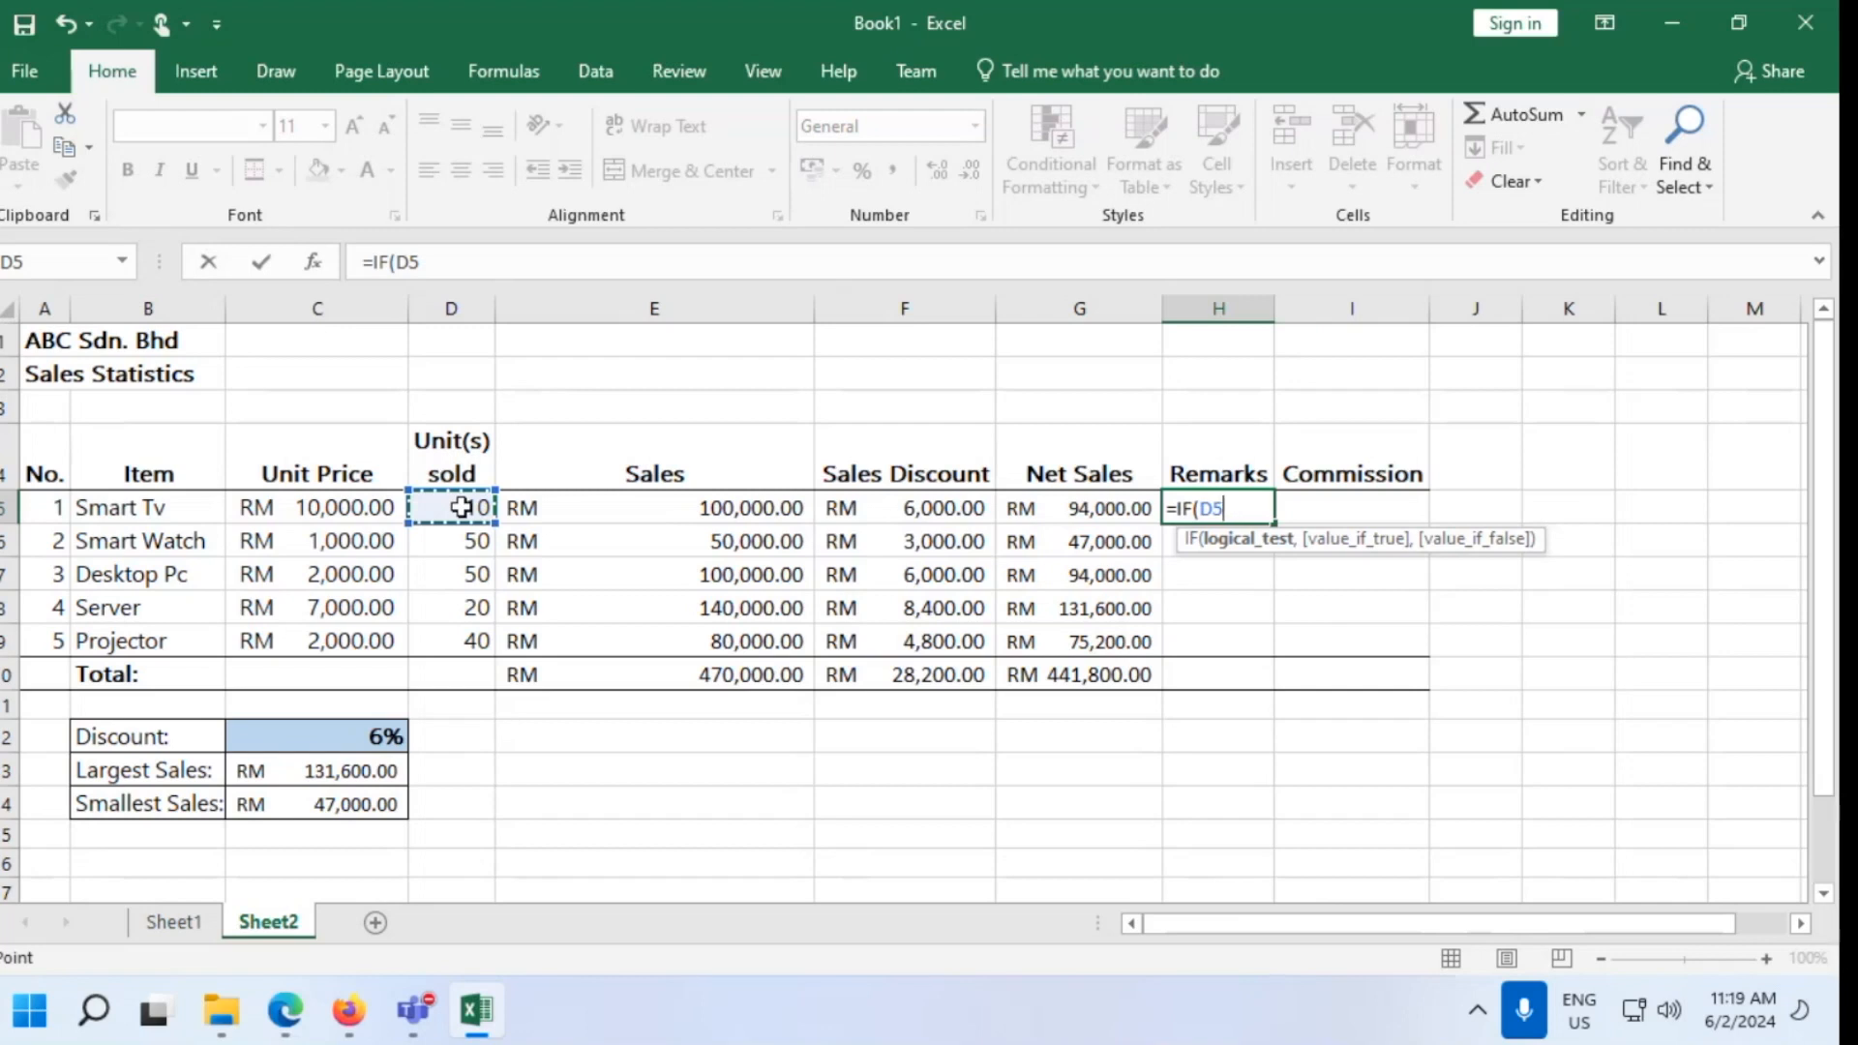
{"action": "type", "text": ">="}
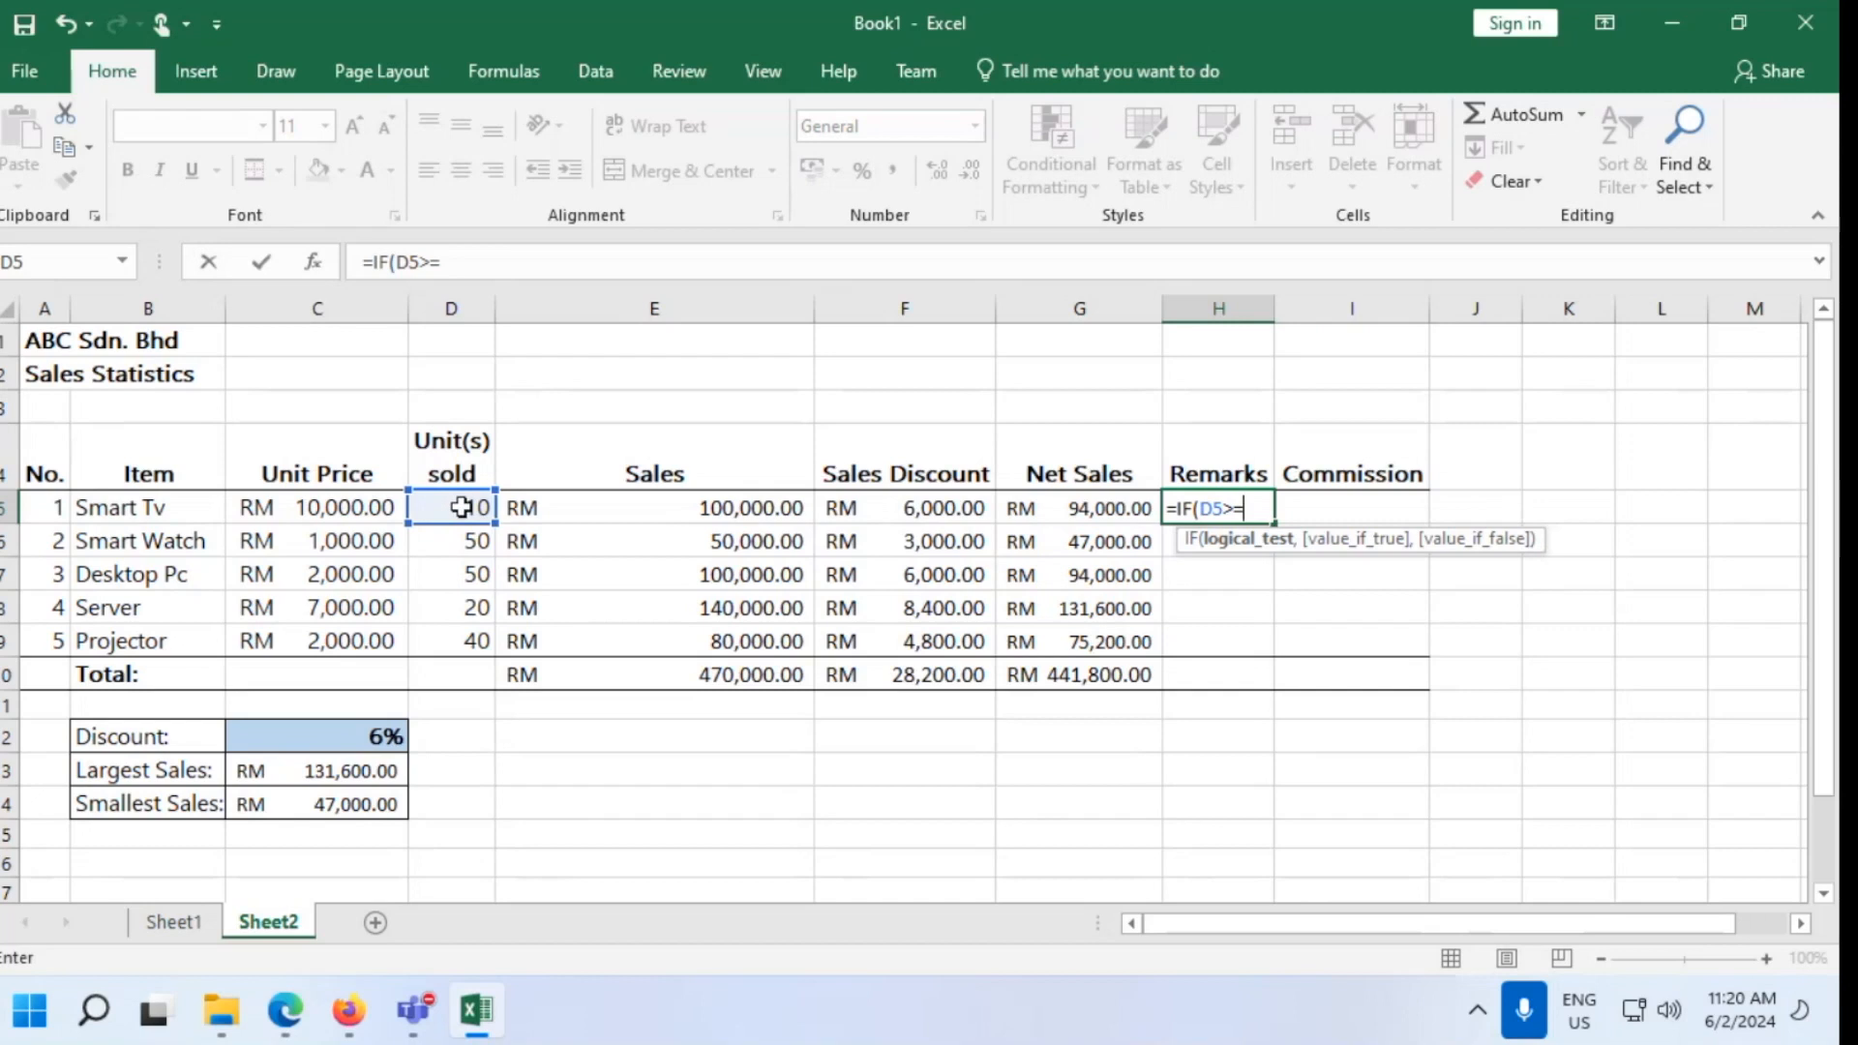
{"action": "type", "text": "25,"}
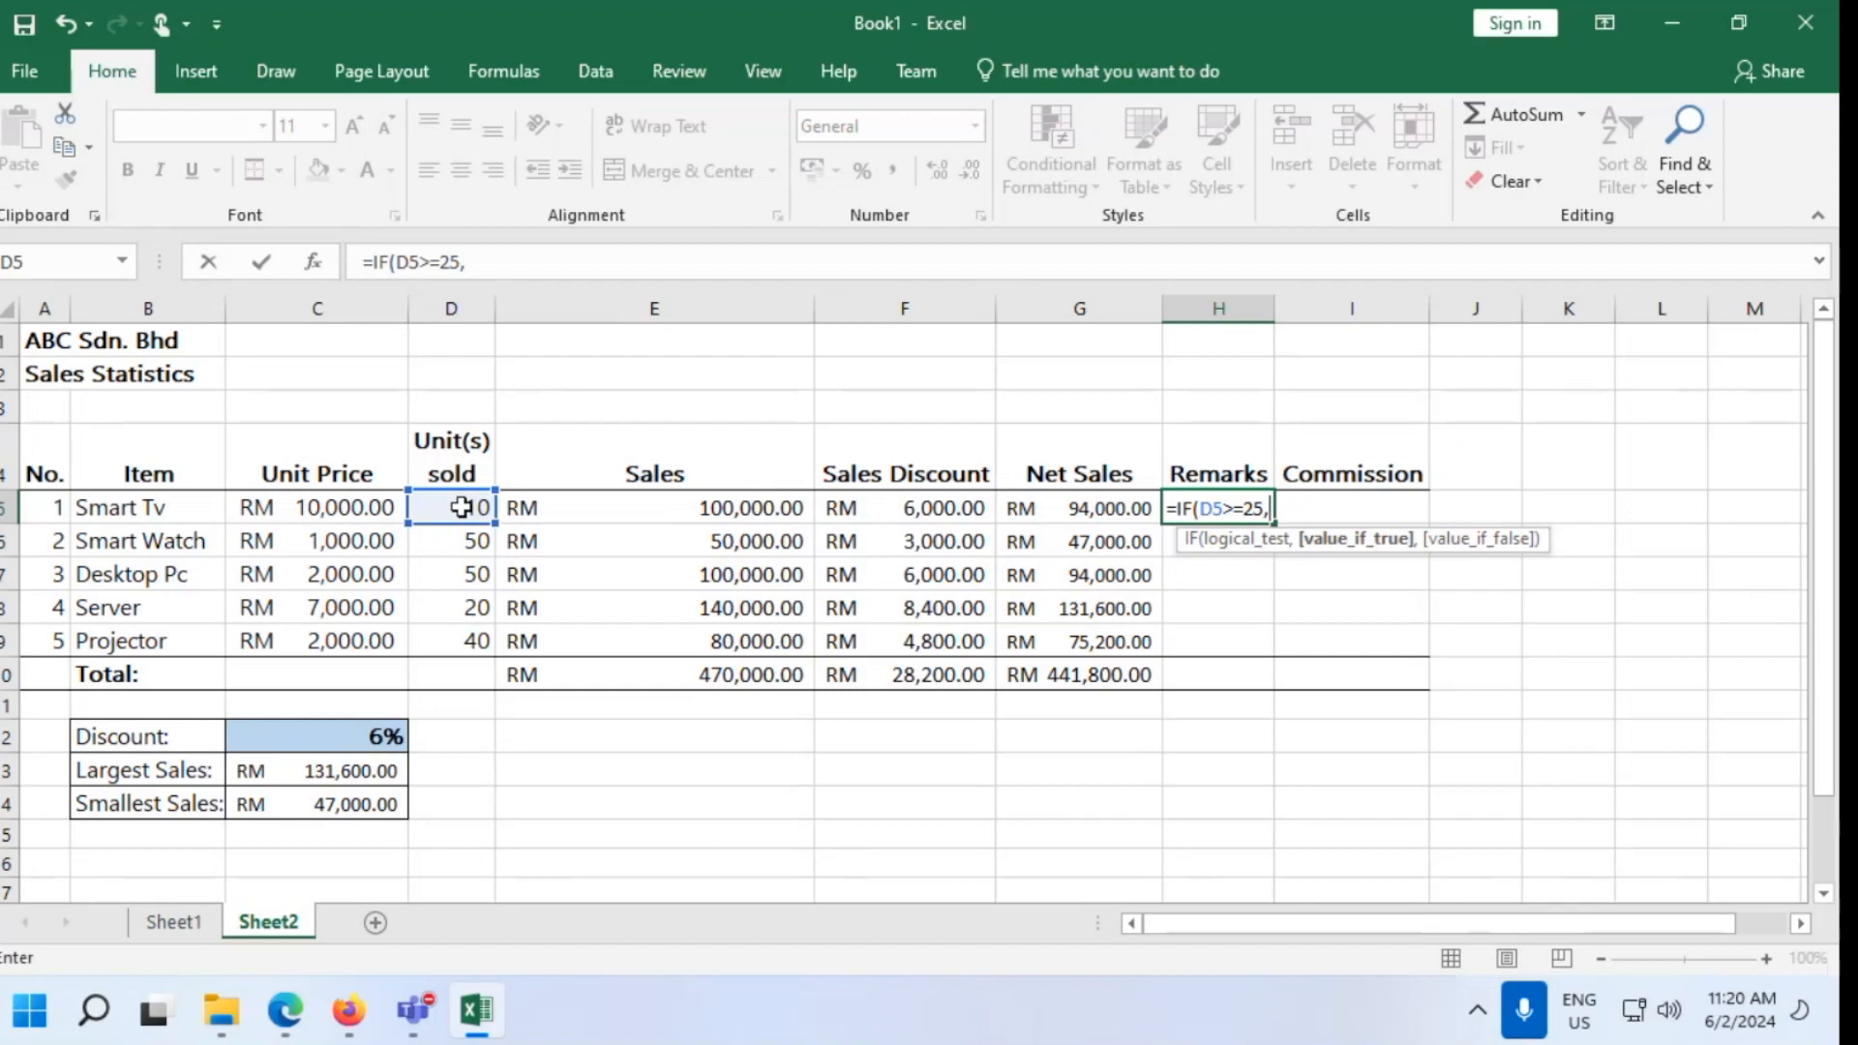
Complete the H5 formula so it returns "Best Seller" when the test is true and "Normal" when it is false
{"action": "type", "text": "\""}
{"action": "type", "text": "Se"}
{"action": "key", "text": "BackSpace"}
{"action": "key", "text": "BackSpace"}
{"action": "type", "text": "Best Seller\""}
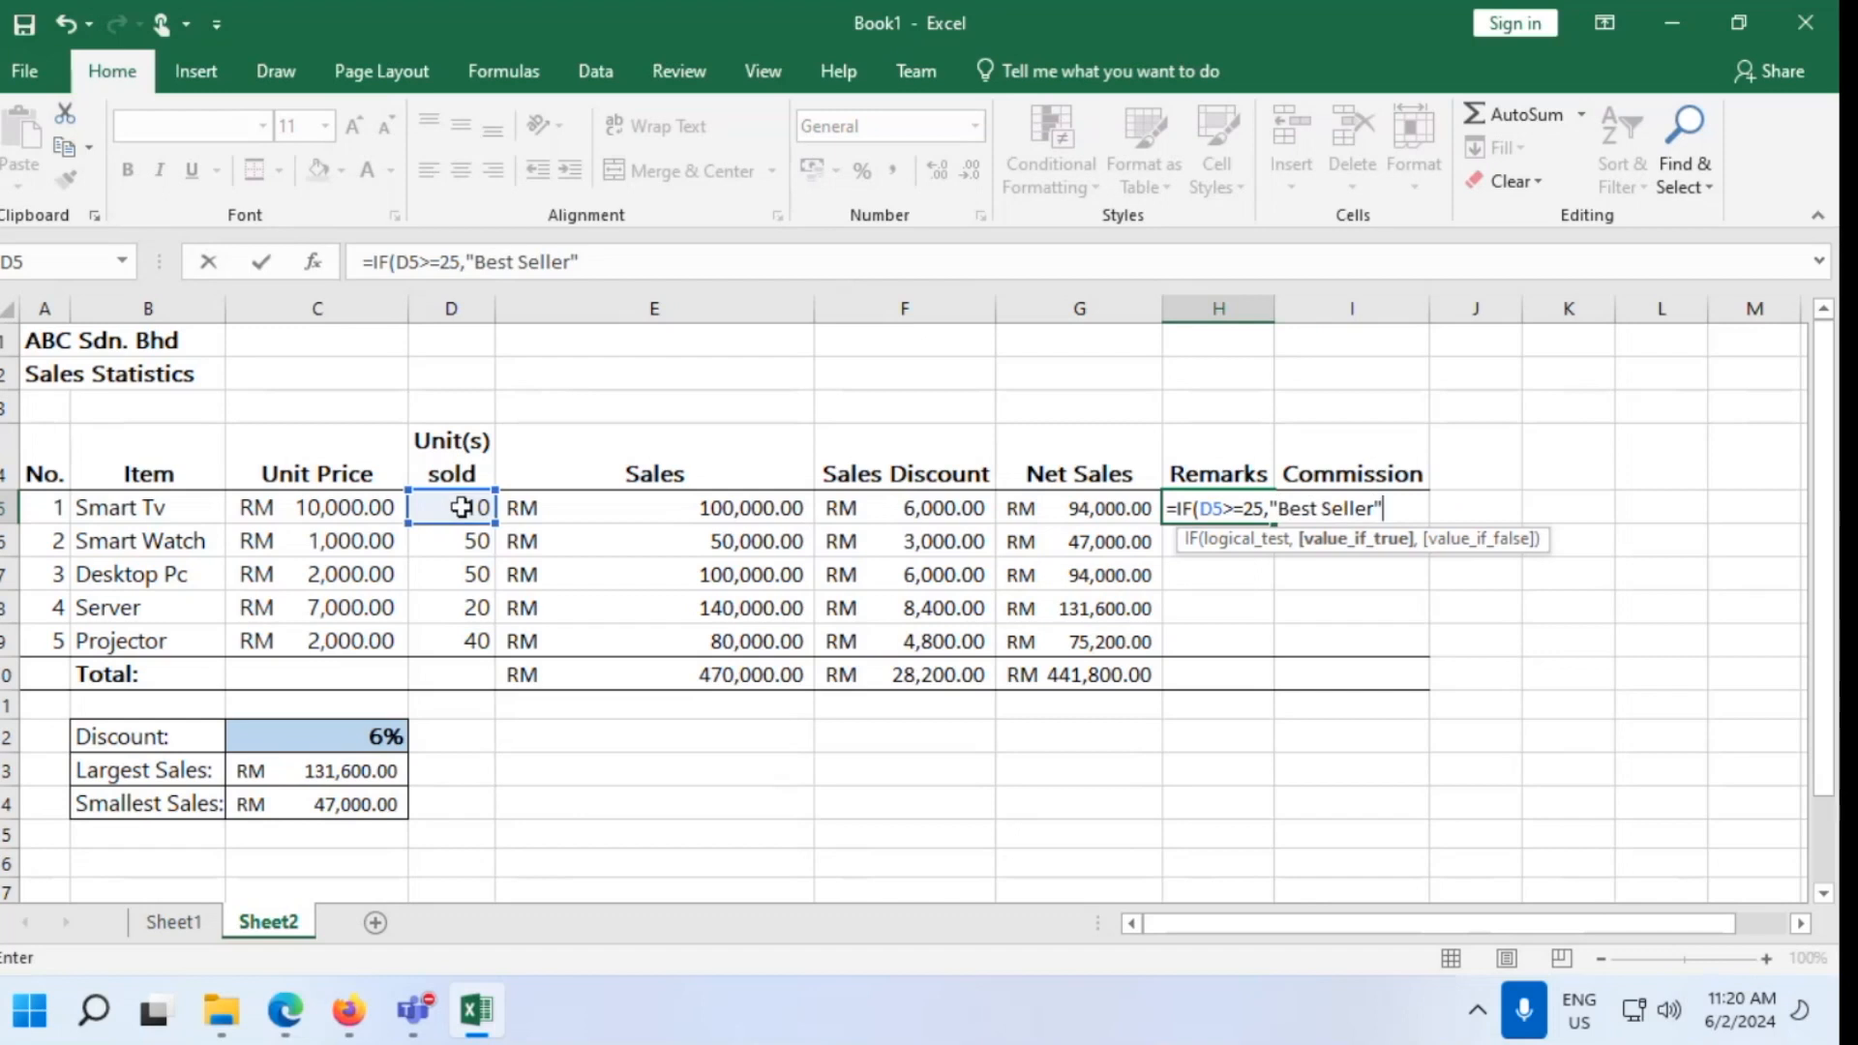
{"action": "type", "text": ","}
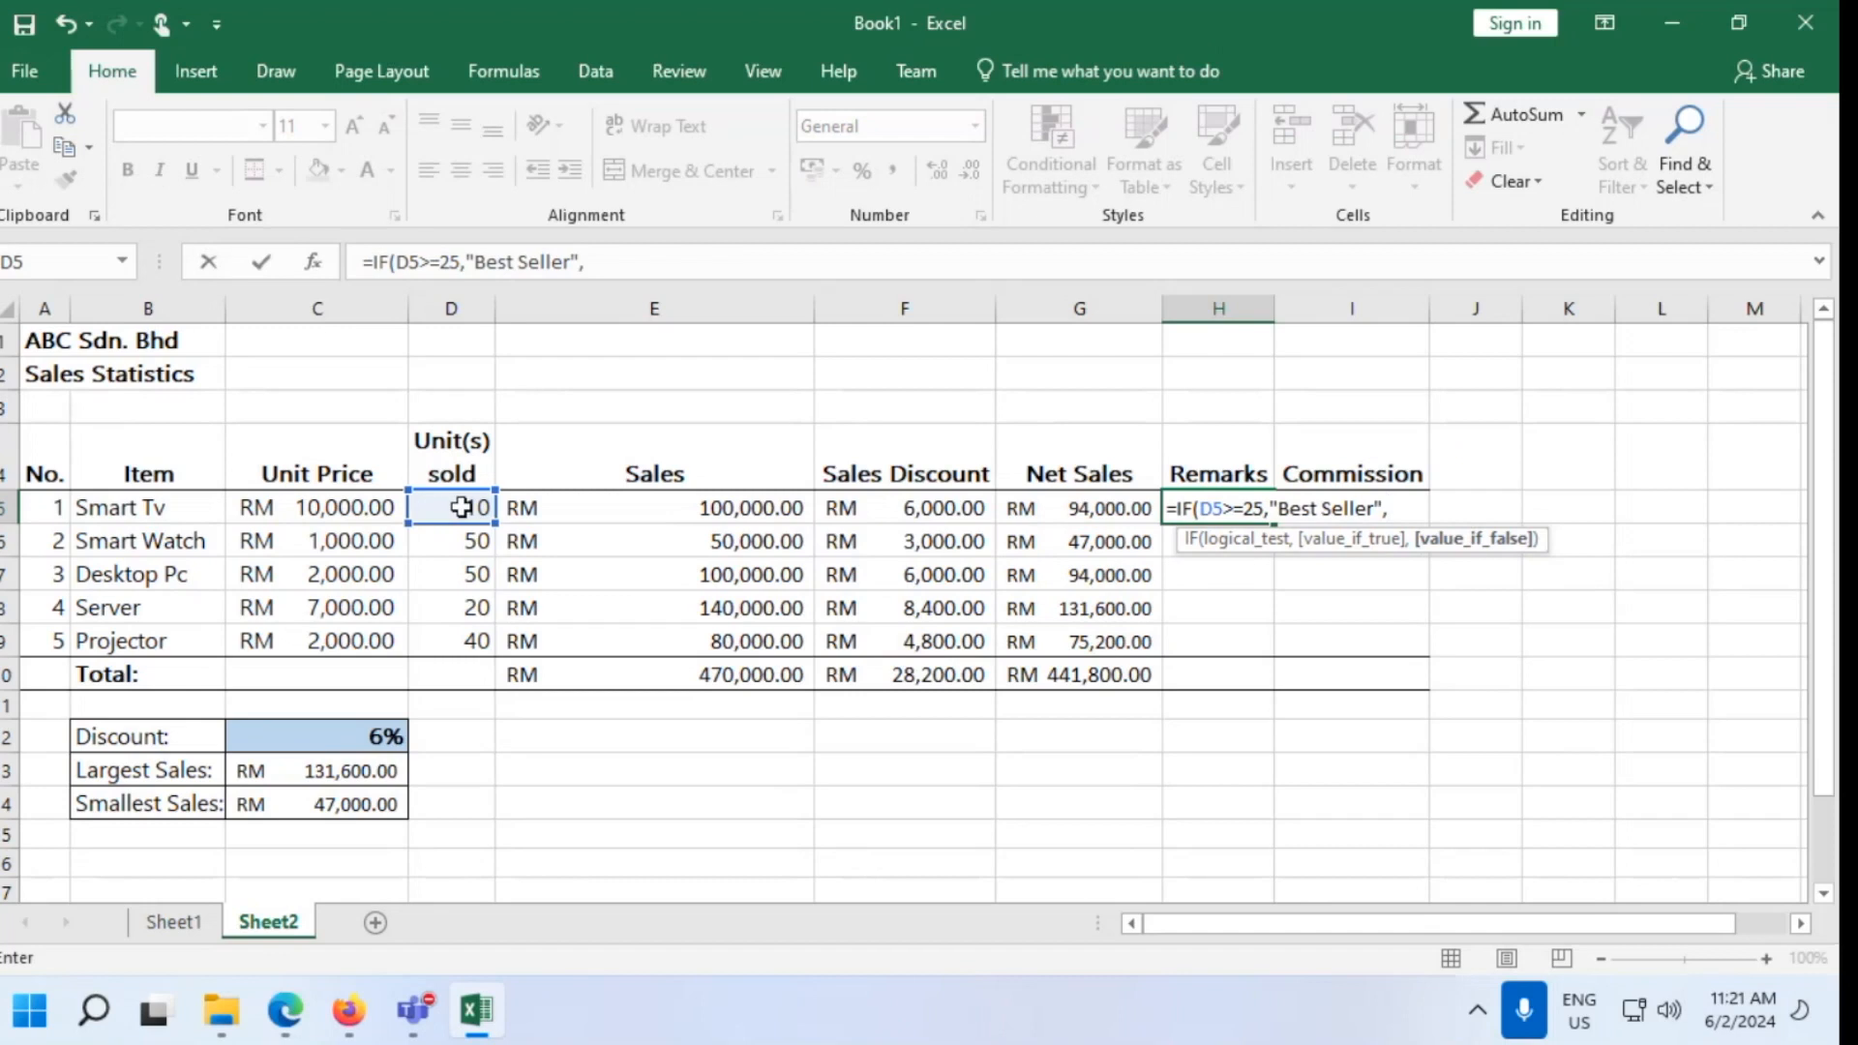
{"action": "type", "text": "\""}
{"action": "type", "text": "Norma"}
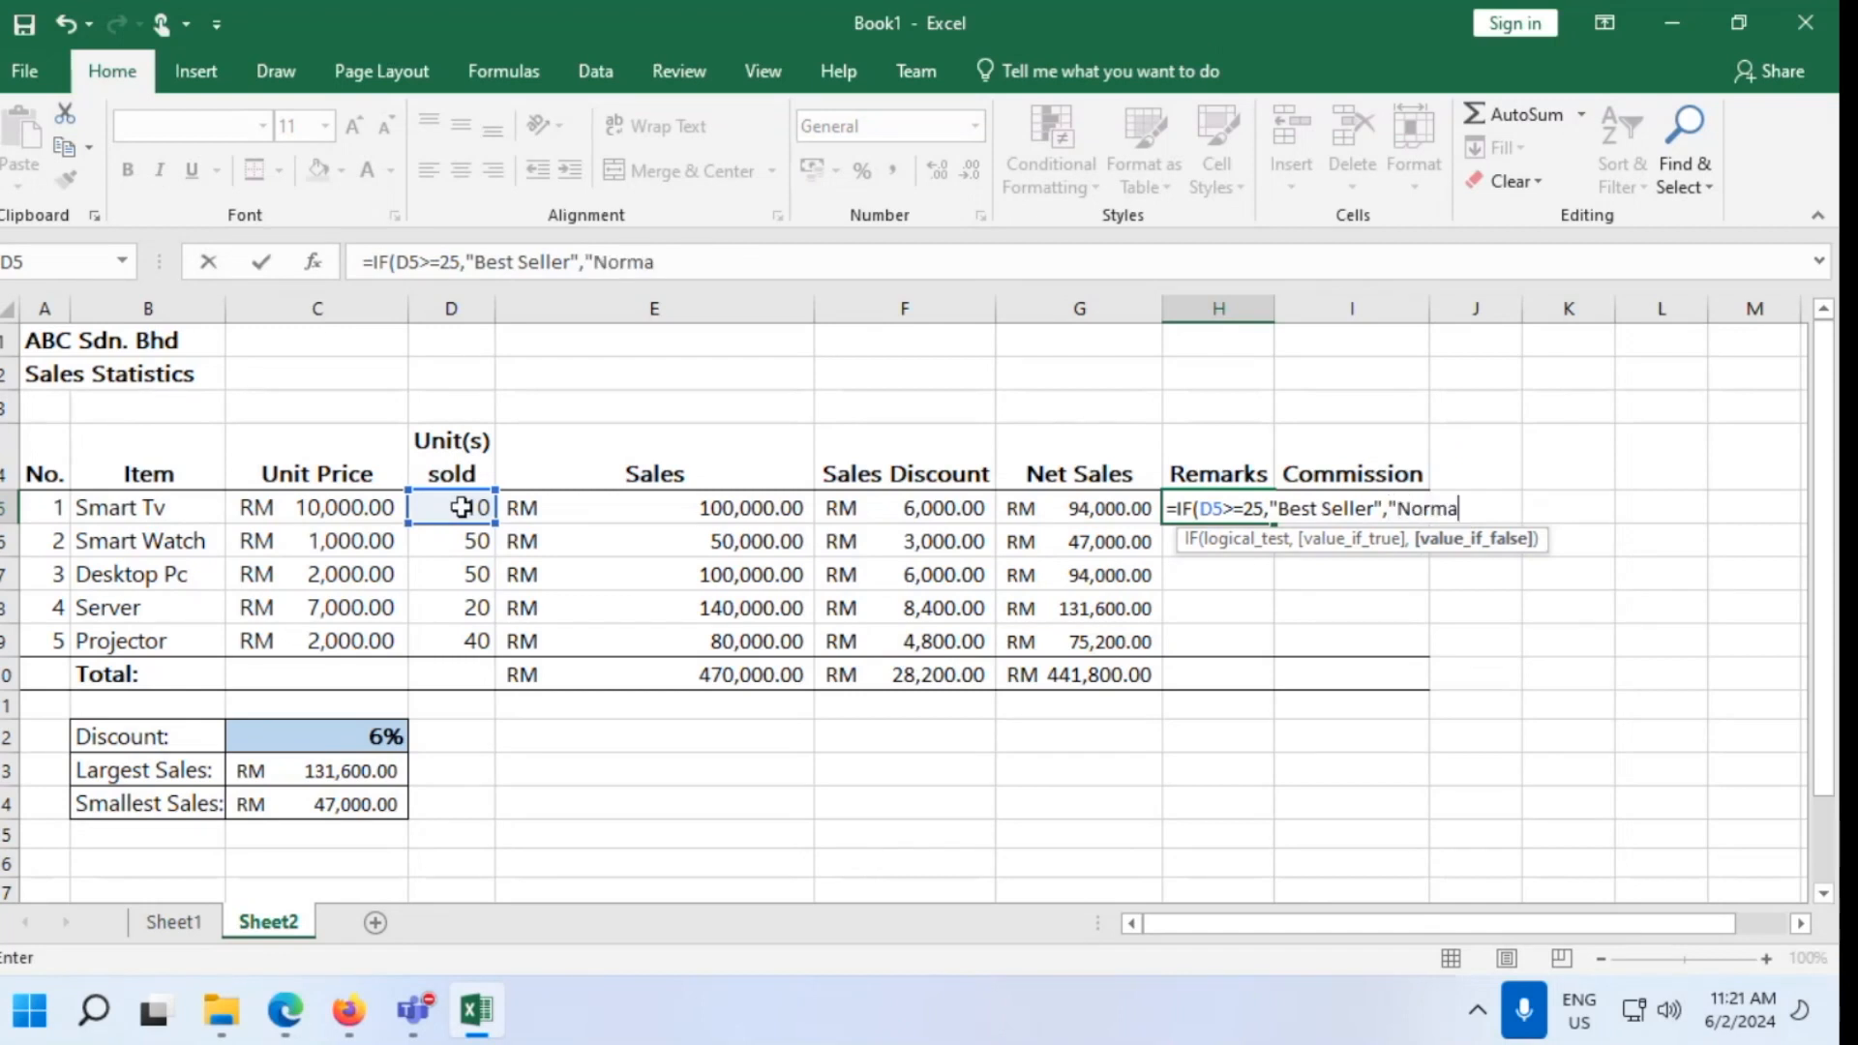
{"action": "type", "text": "l\")"}
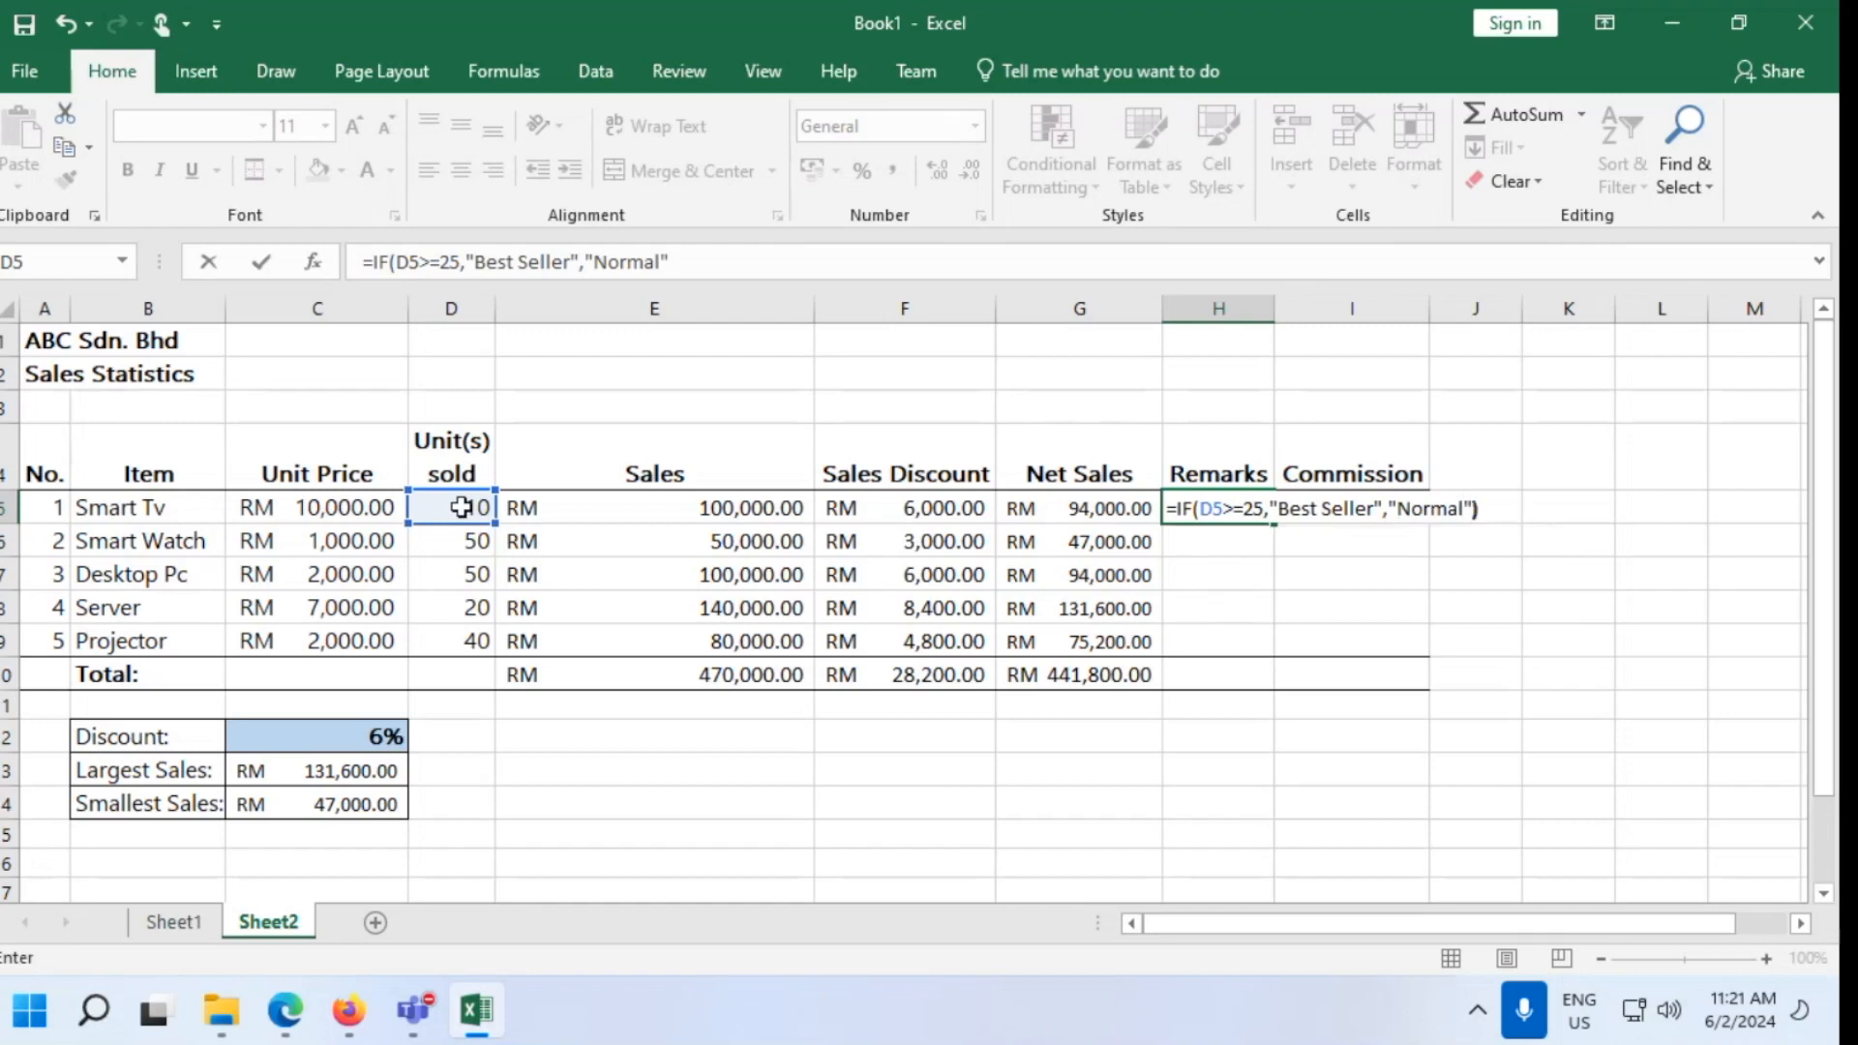
{"action": "key", "text": "Return"}
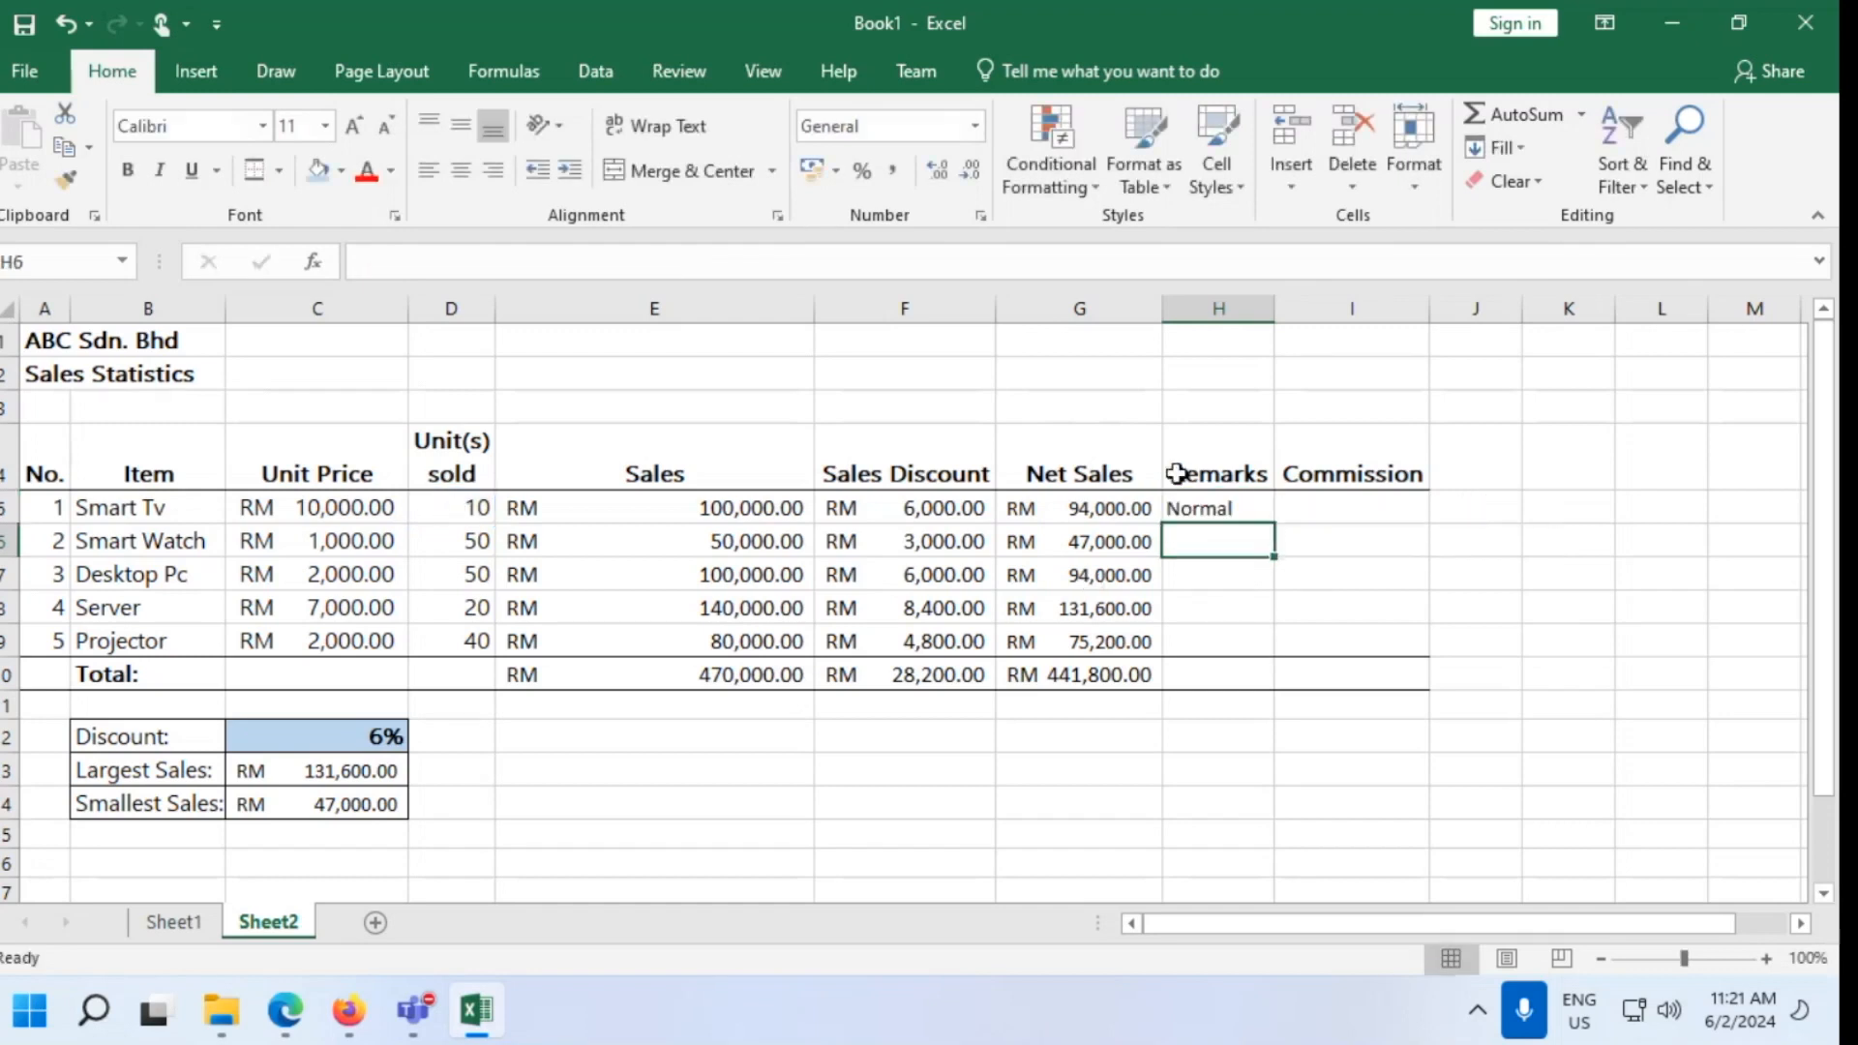
{"action": "left_click", "coordinate": [1194, 505]}
{"action": "double_click", "coordinate": [1194, 505]}
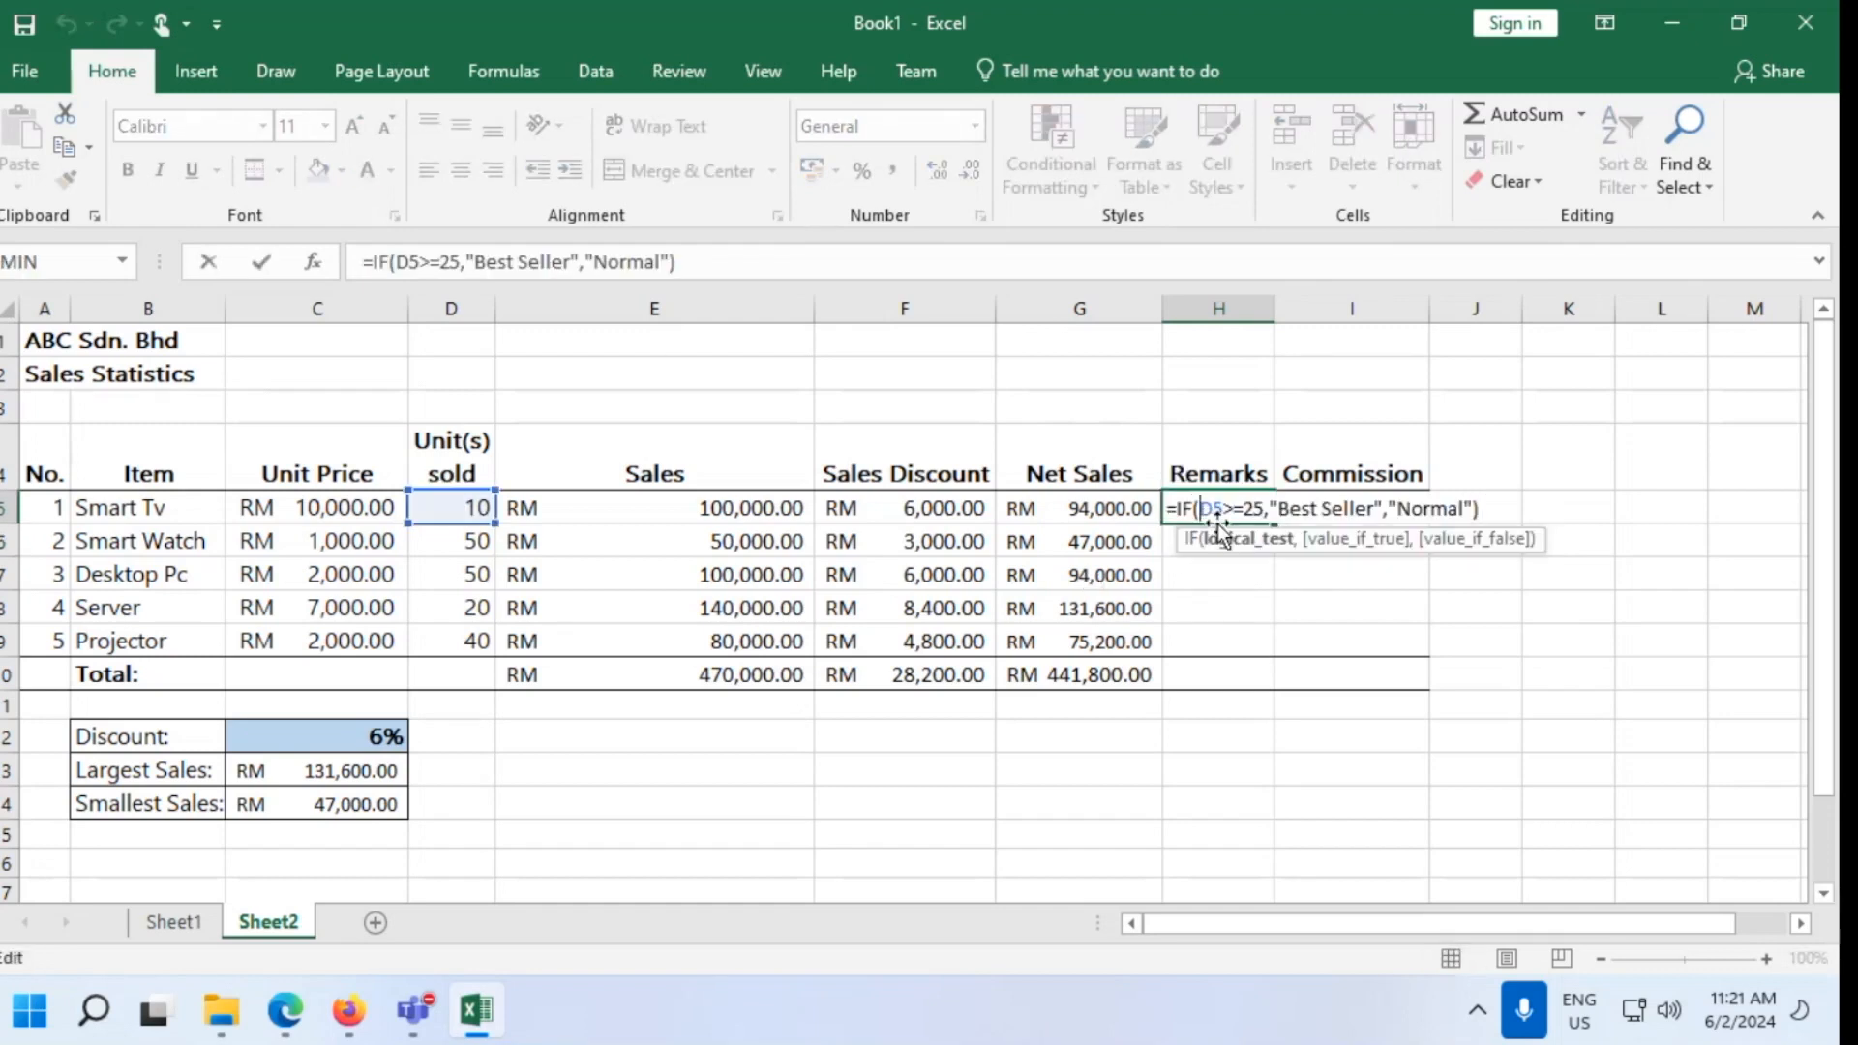
{"action": "left_click", "coordinate": [1200, 610]}
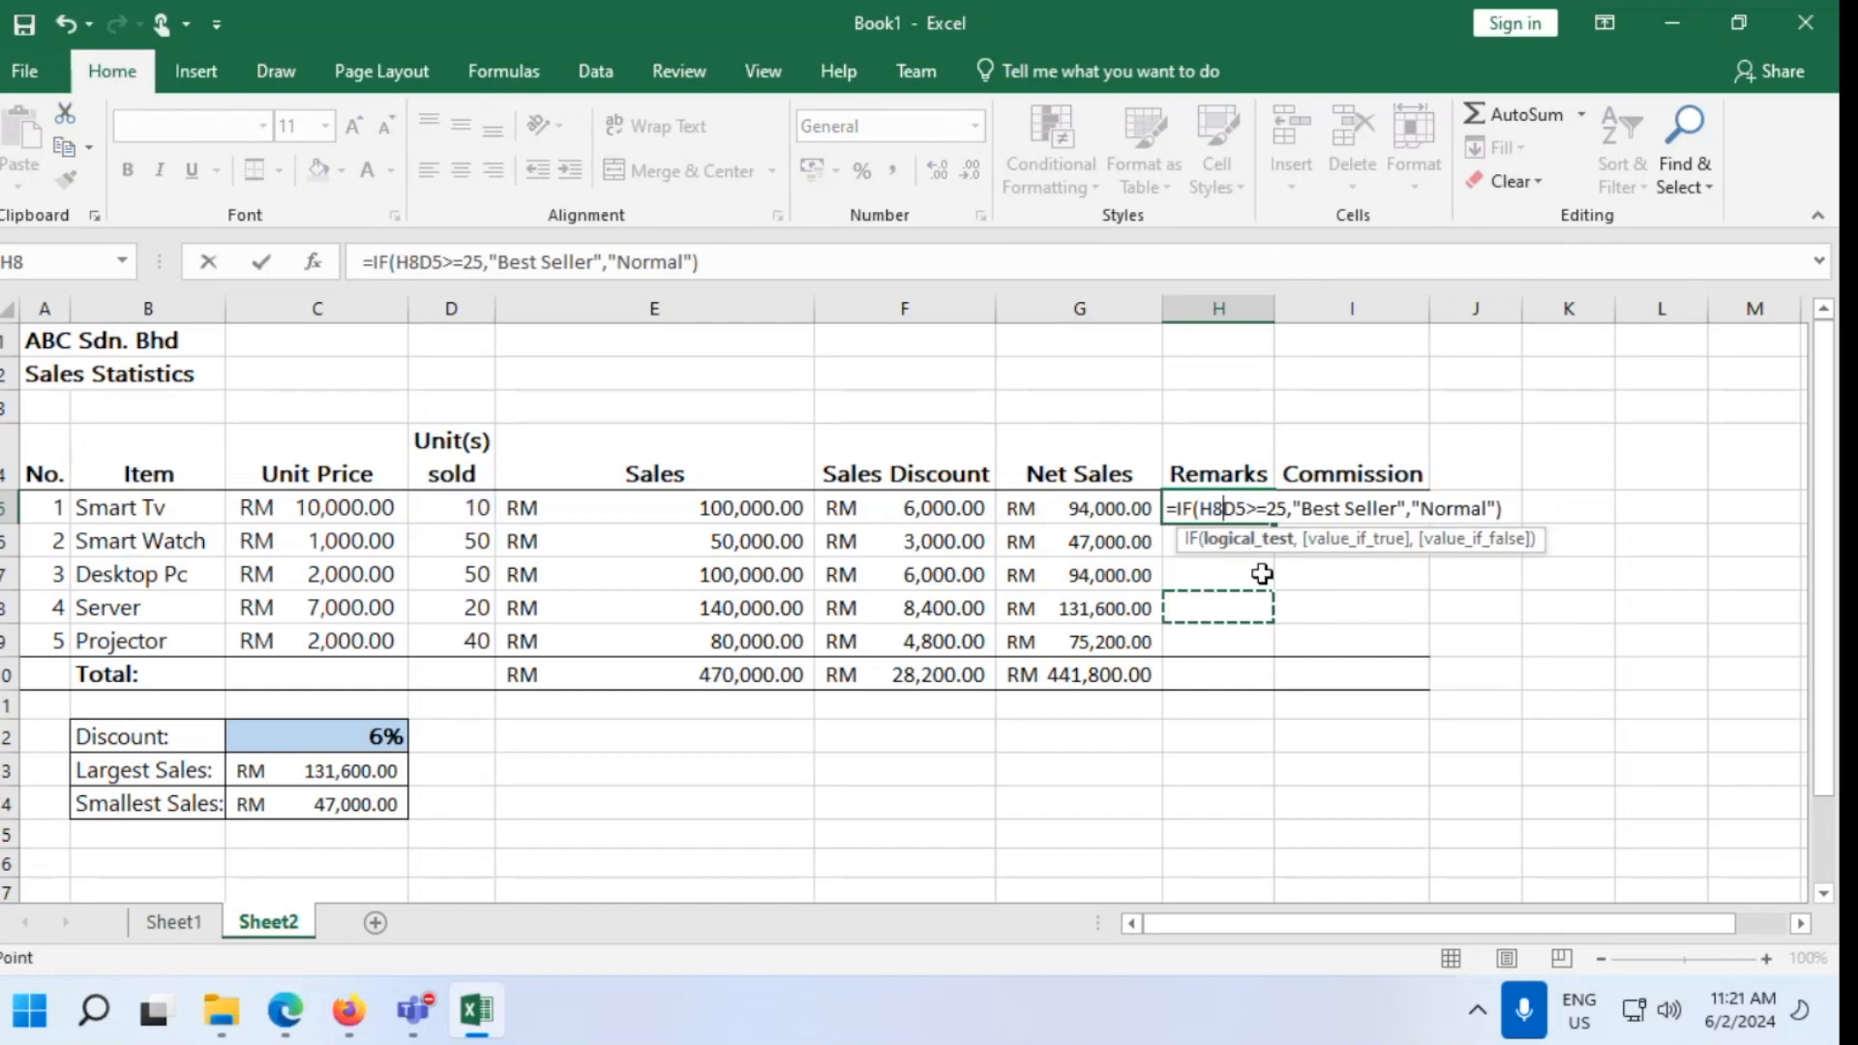
{"action": "key", "text": "BackSpace"}
{"action": "key", "text": "BackSpace"}
{"action": "key", "text": "ctrl+Return"}
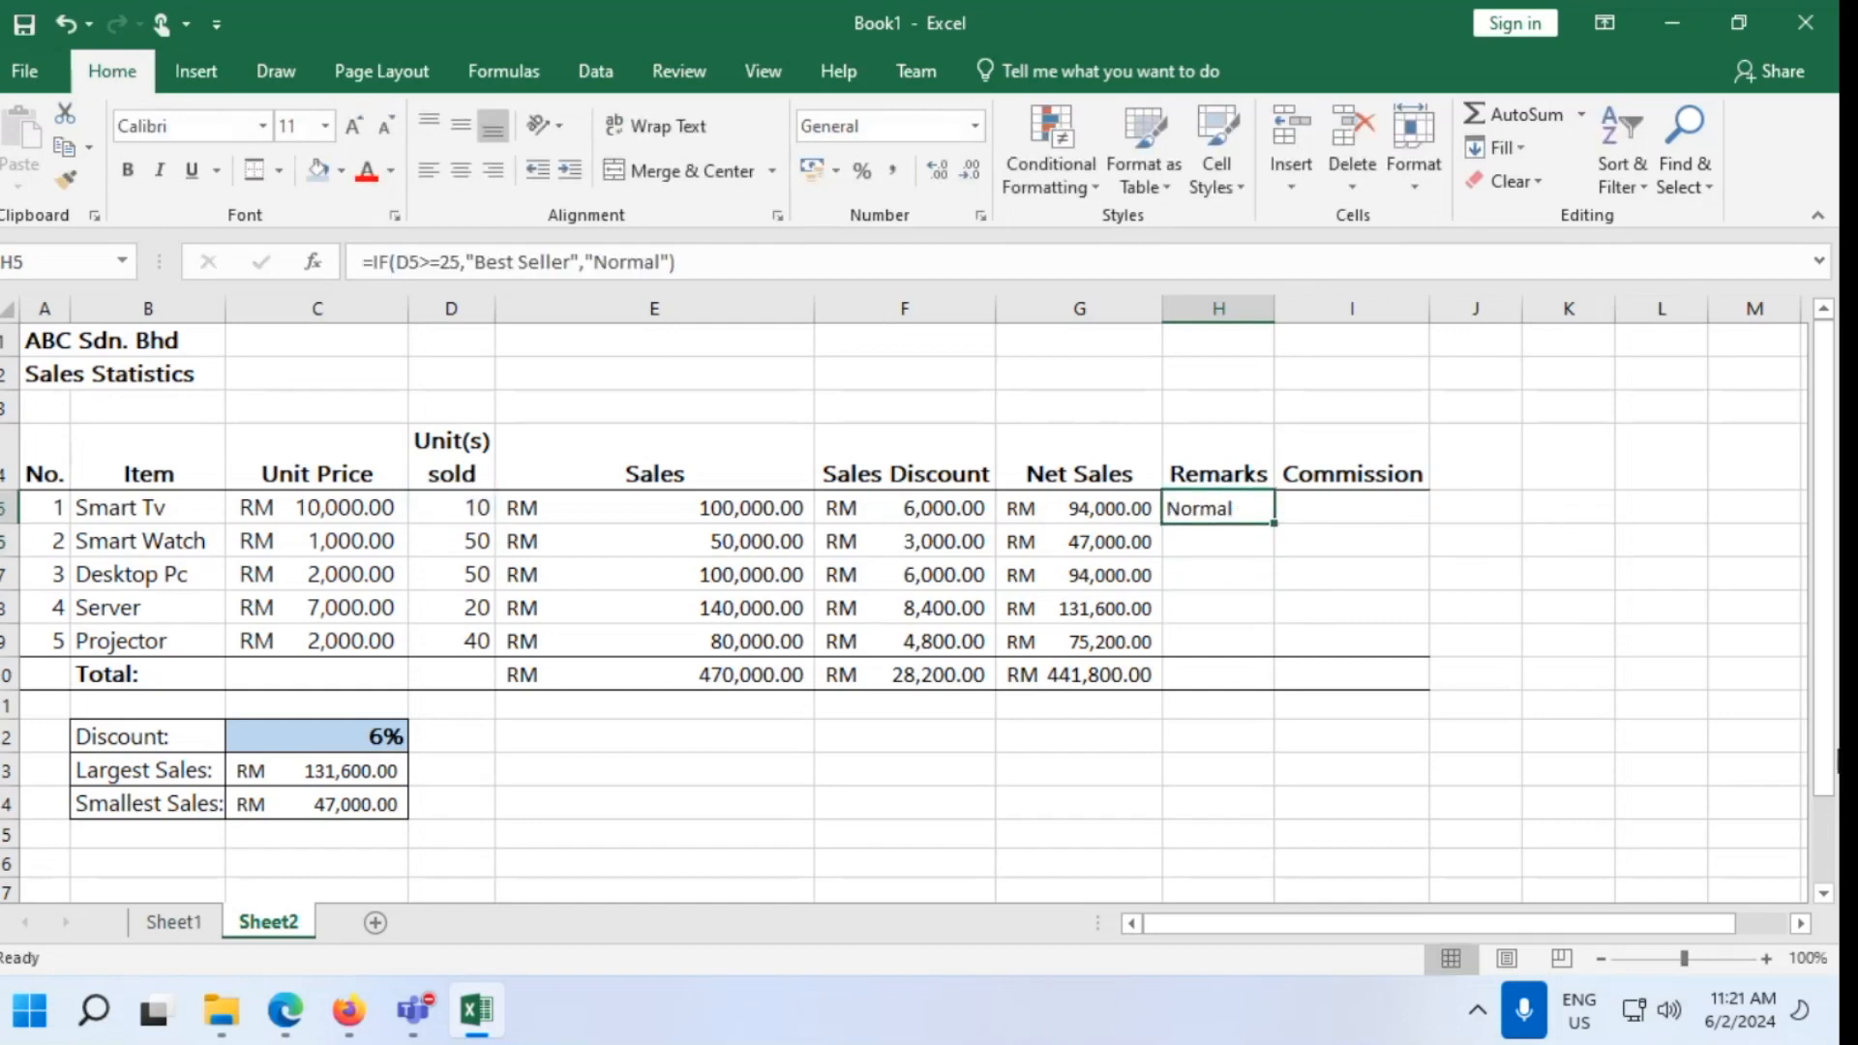
Enlarge the sheet view to 130% and examine the IF formula in H5 of the Remarks column
{"action": "left_click", "coordinate": [1772, 736]}
{"action": "left_click", "coordinate": [1767, 957]}
{"action": "left_click", "coordinate": [1768, 957]}
{"action": "left_click", "coordinate": [1768, 956]}
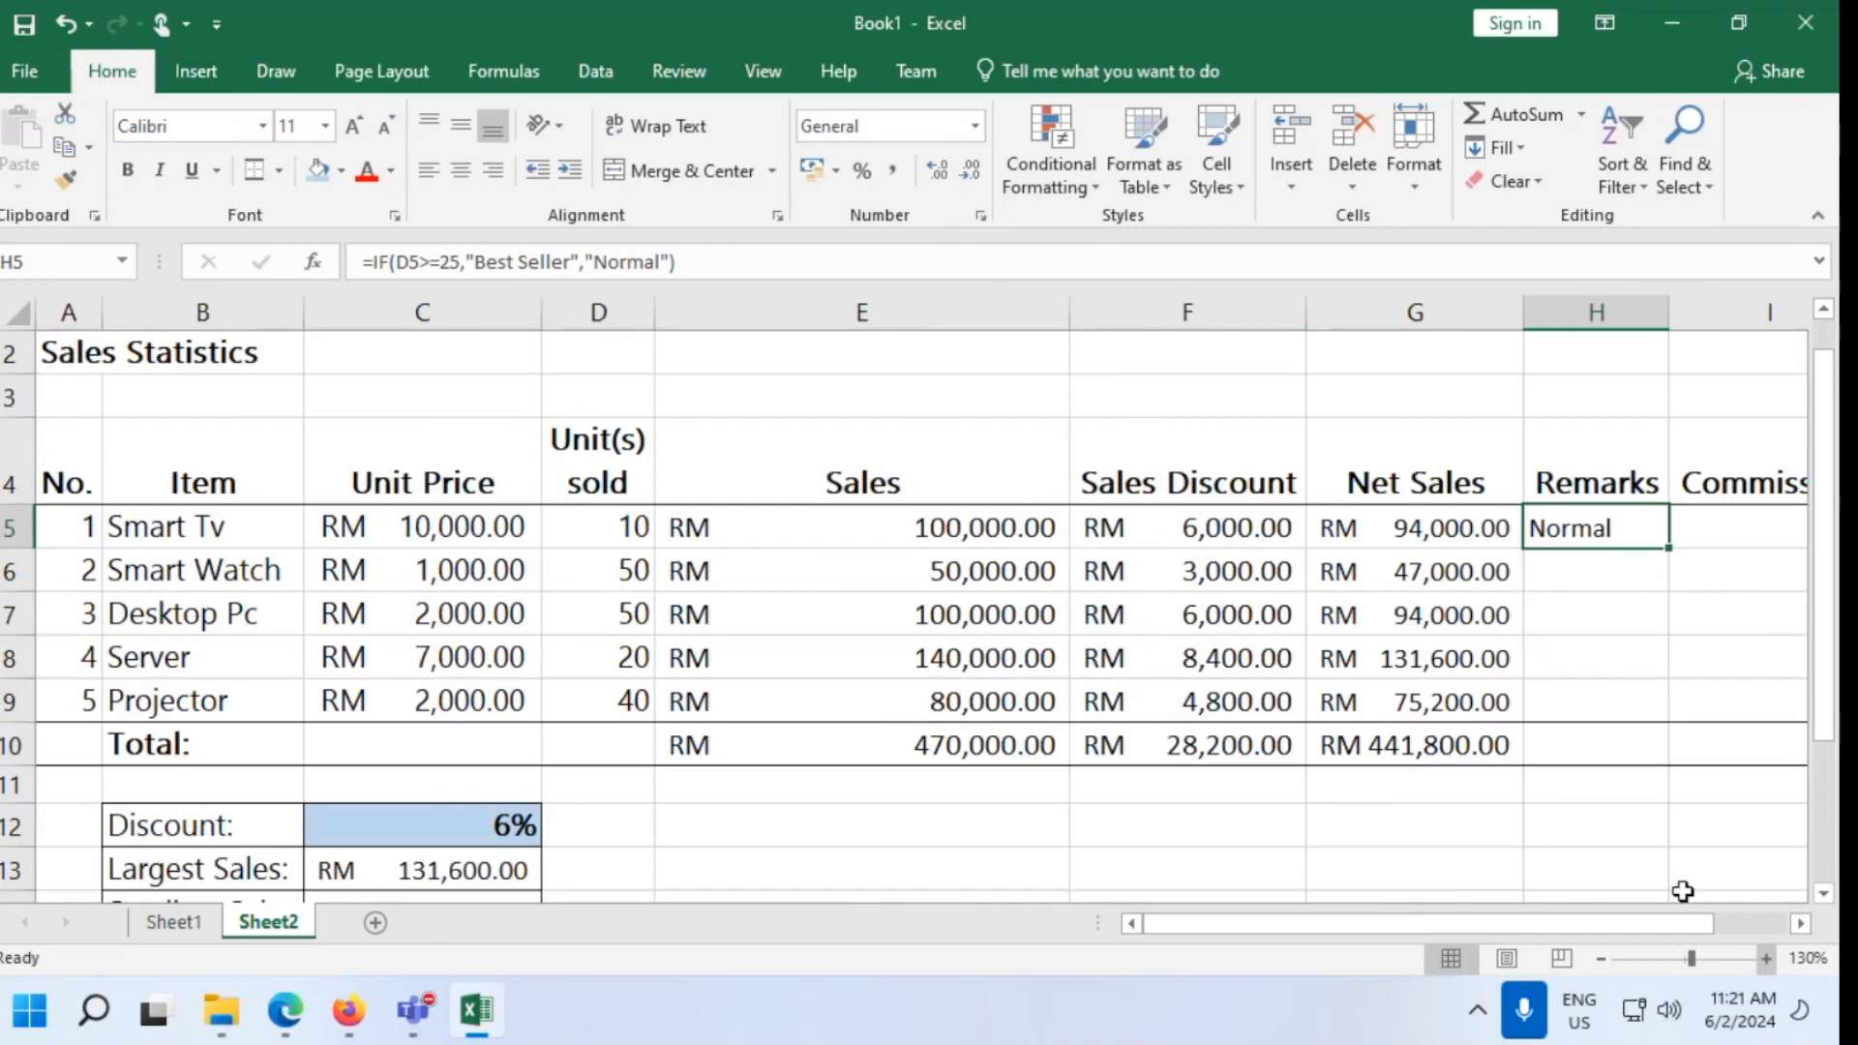
{"action": "left_click_drag", "start_coordinate": [1305, 921], "coordinate": [1622, 916]}
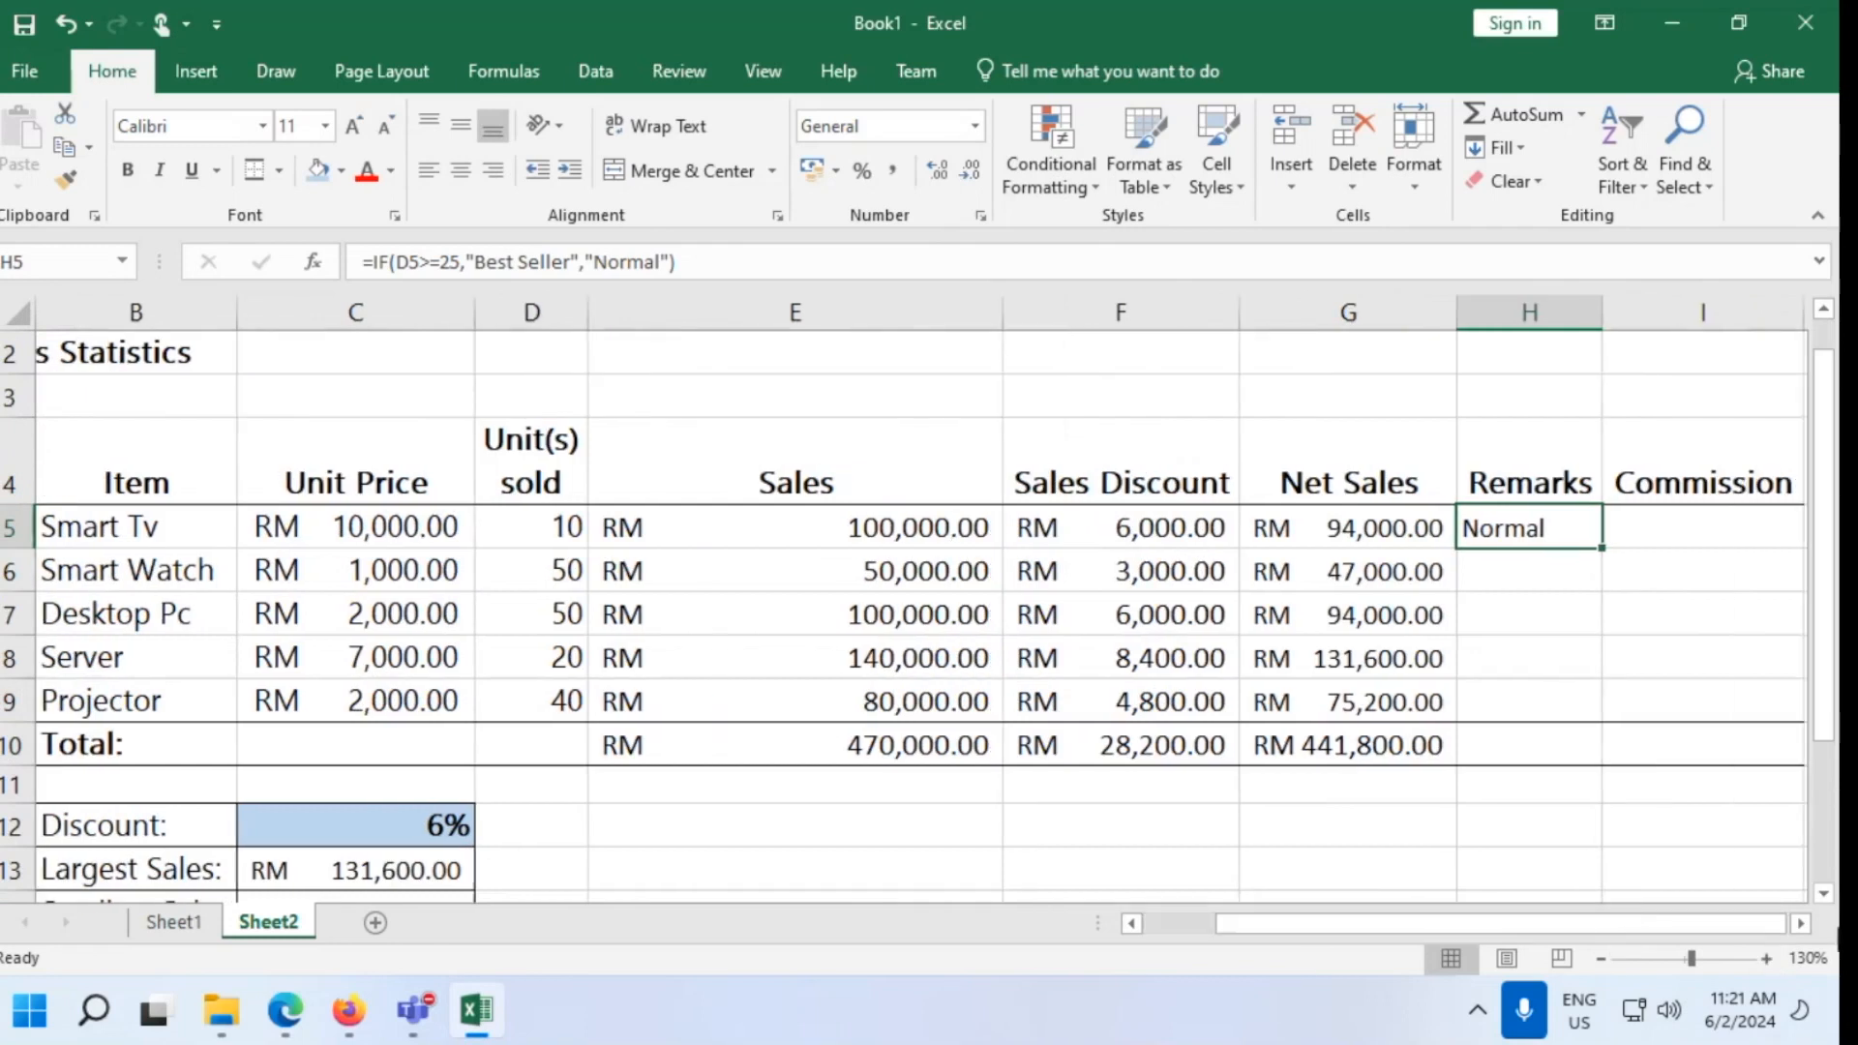
{"action": "left_click", "coordinate": [1805, 926]}
{"action": "left_click", "coordinate": [1805, 926]}
{"action": "left_click", "coordinate": [1802, 924]}
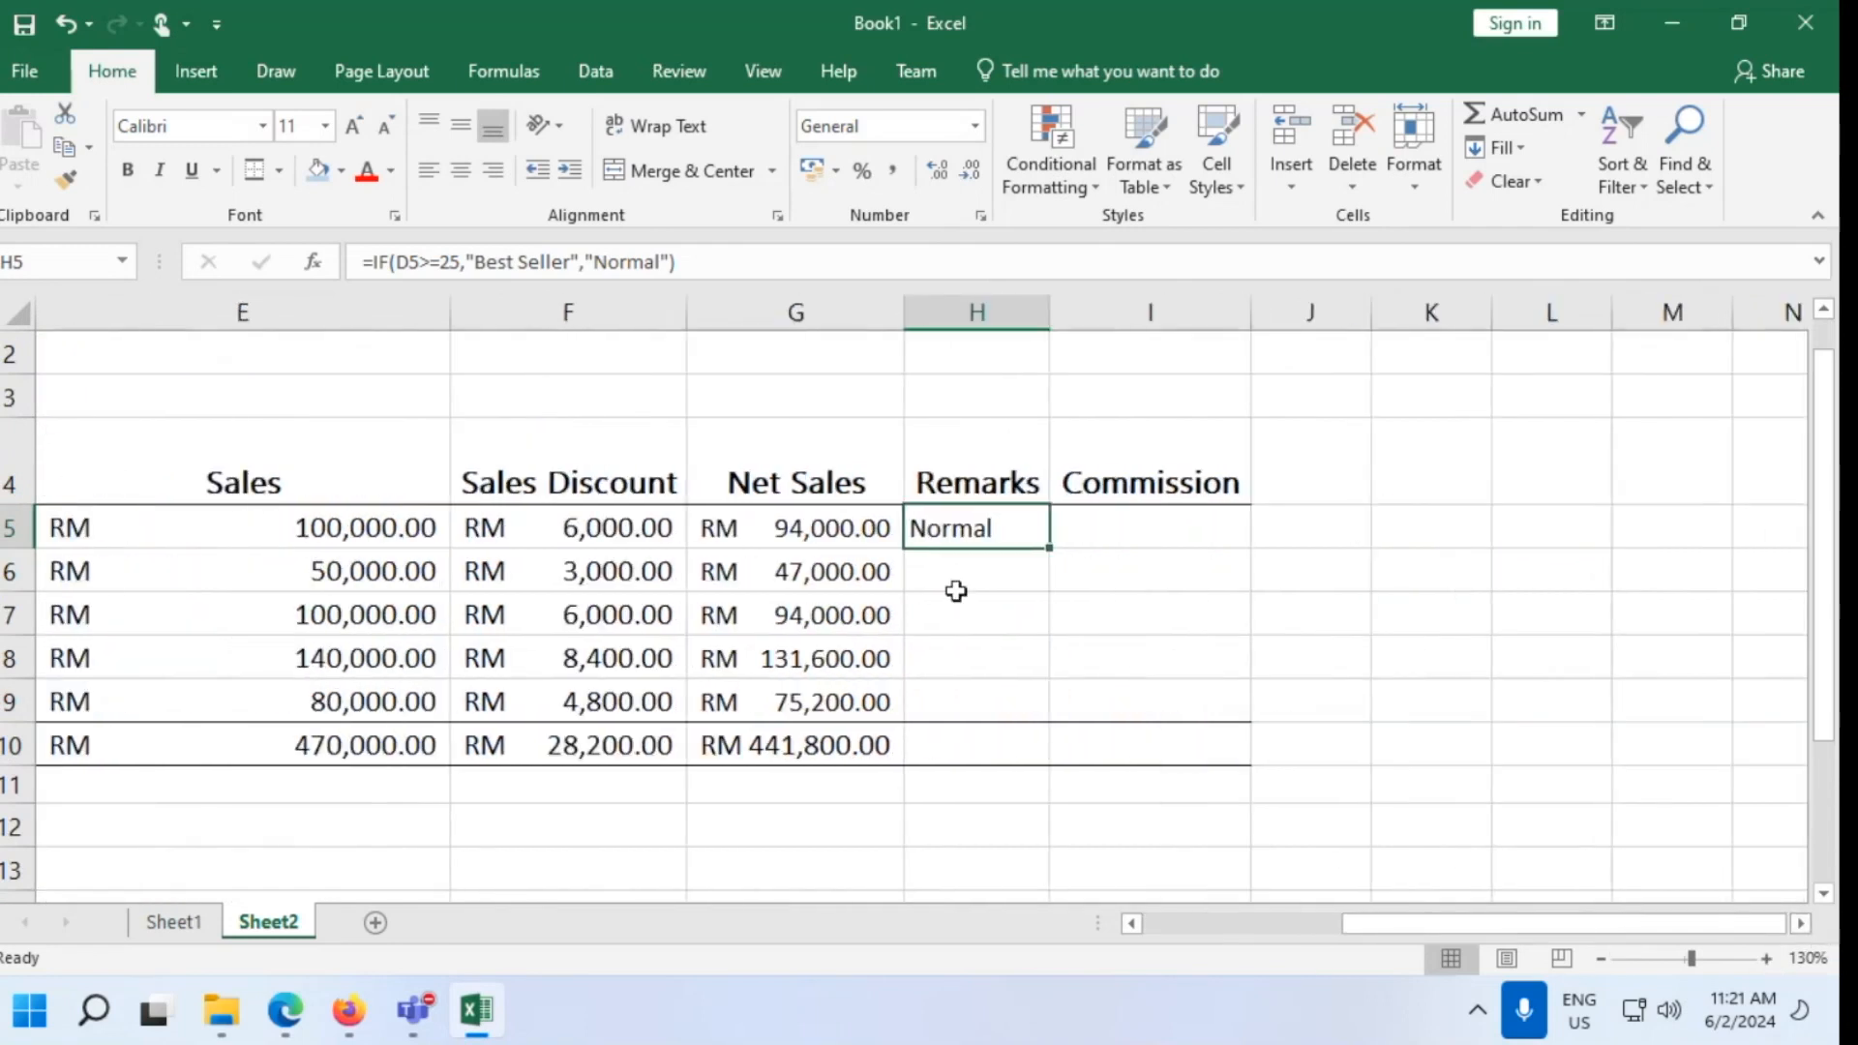
{"action": "double_click", "coordinate": [966, 529]}
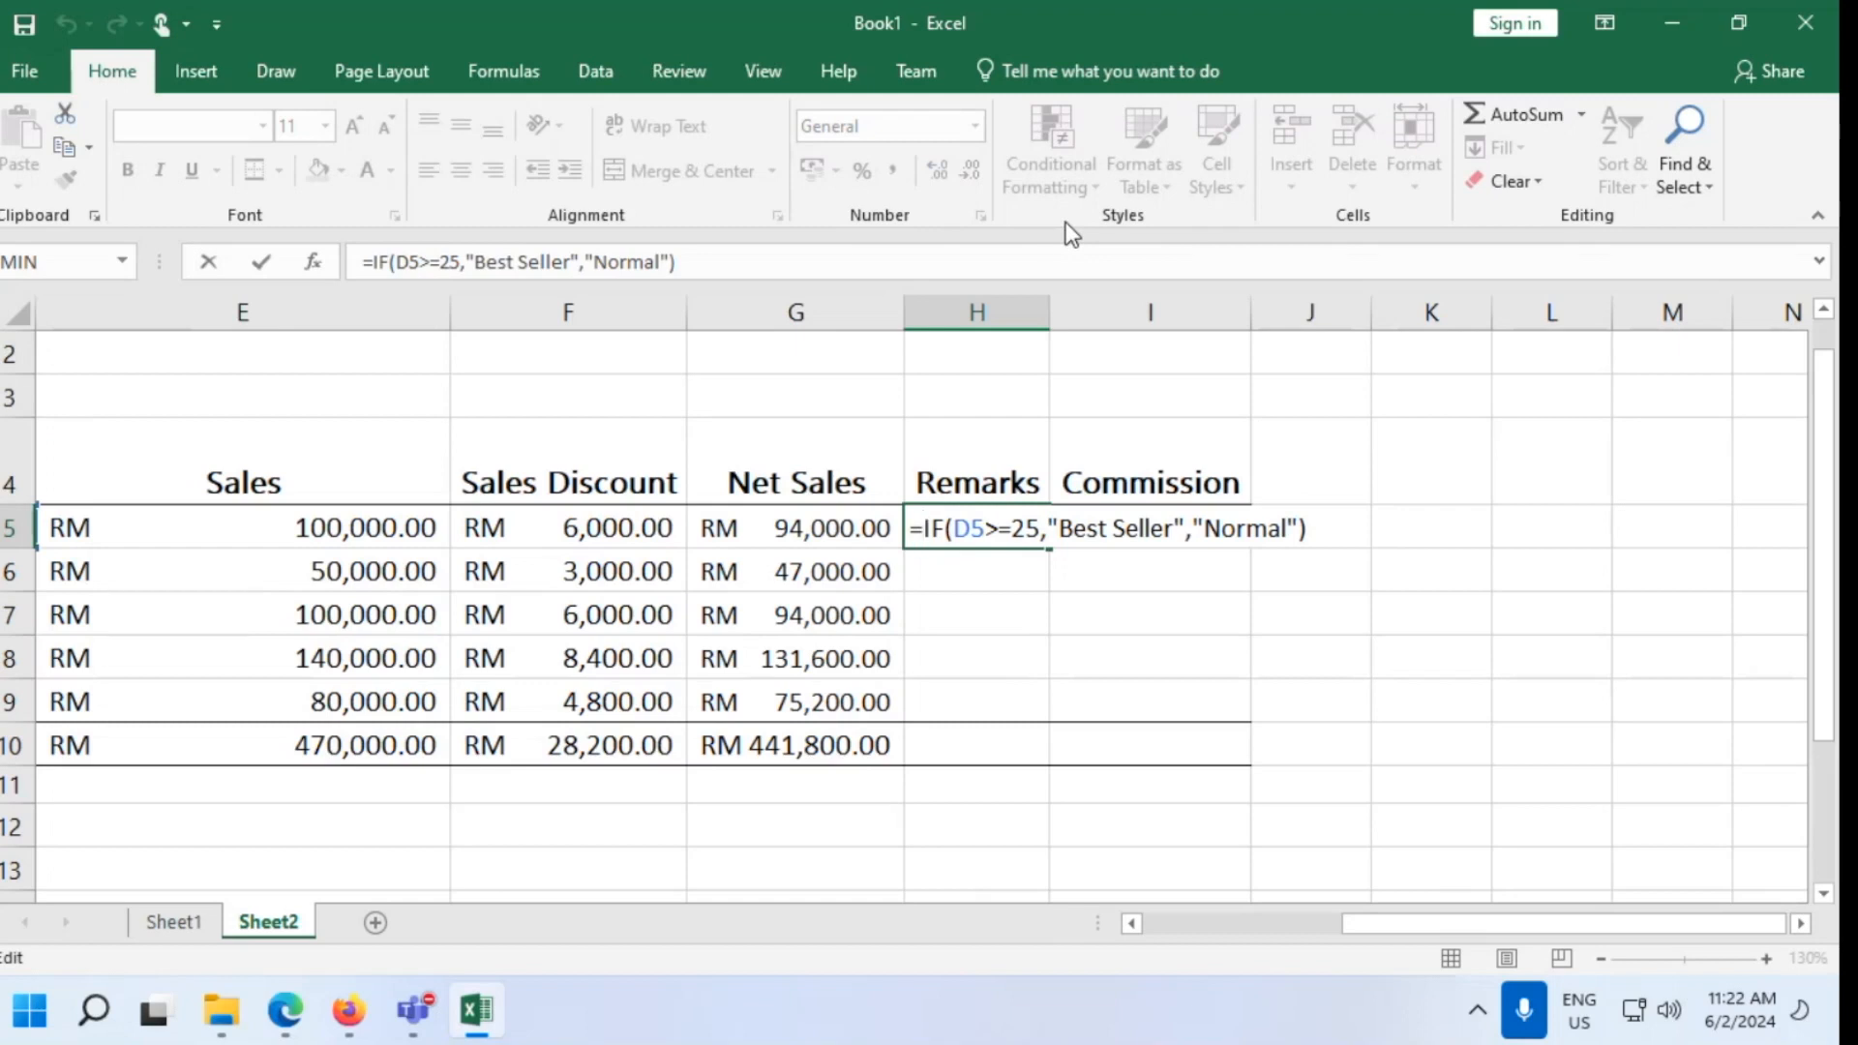
{"action": "key", "text": "Return"}
Fill the IF formula from H5 down the Remarks column to H9
{"action": "left_click", "coordinate": [1037, 526]}
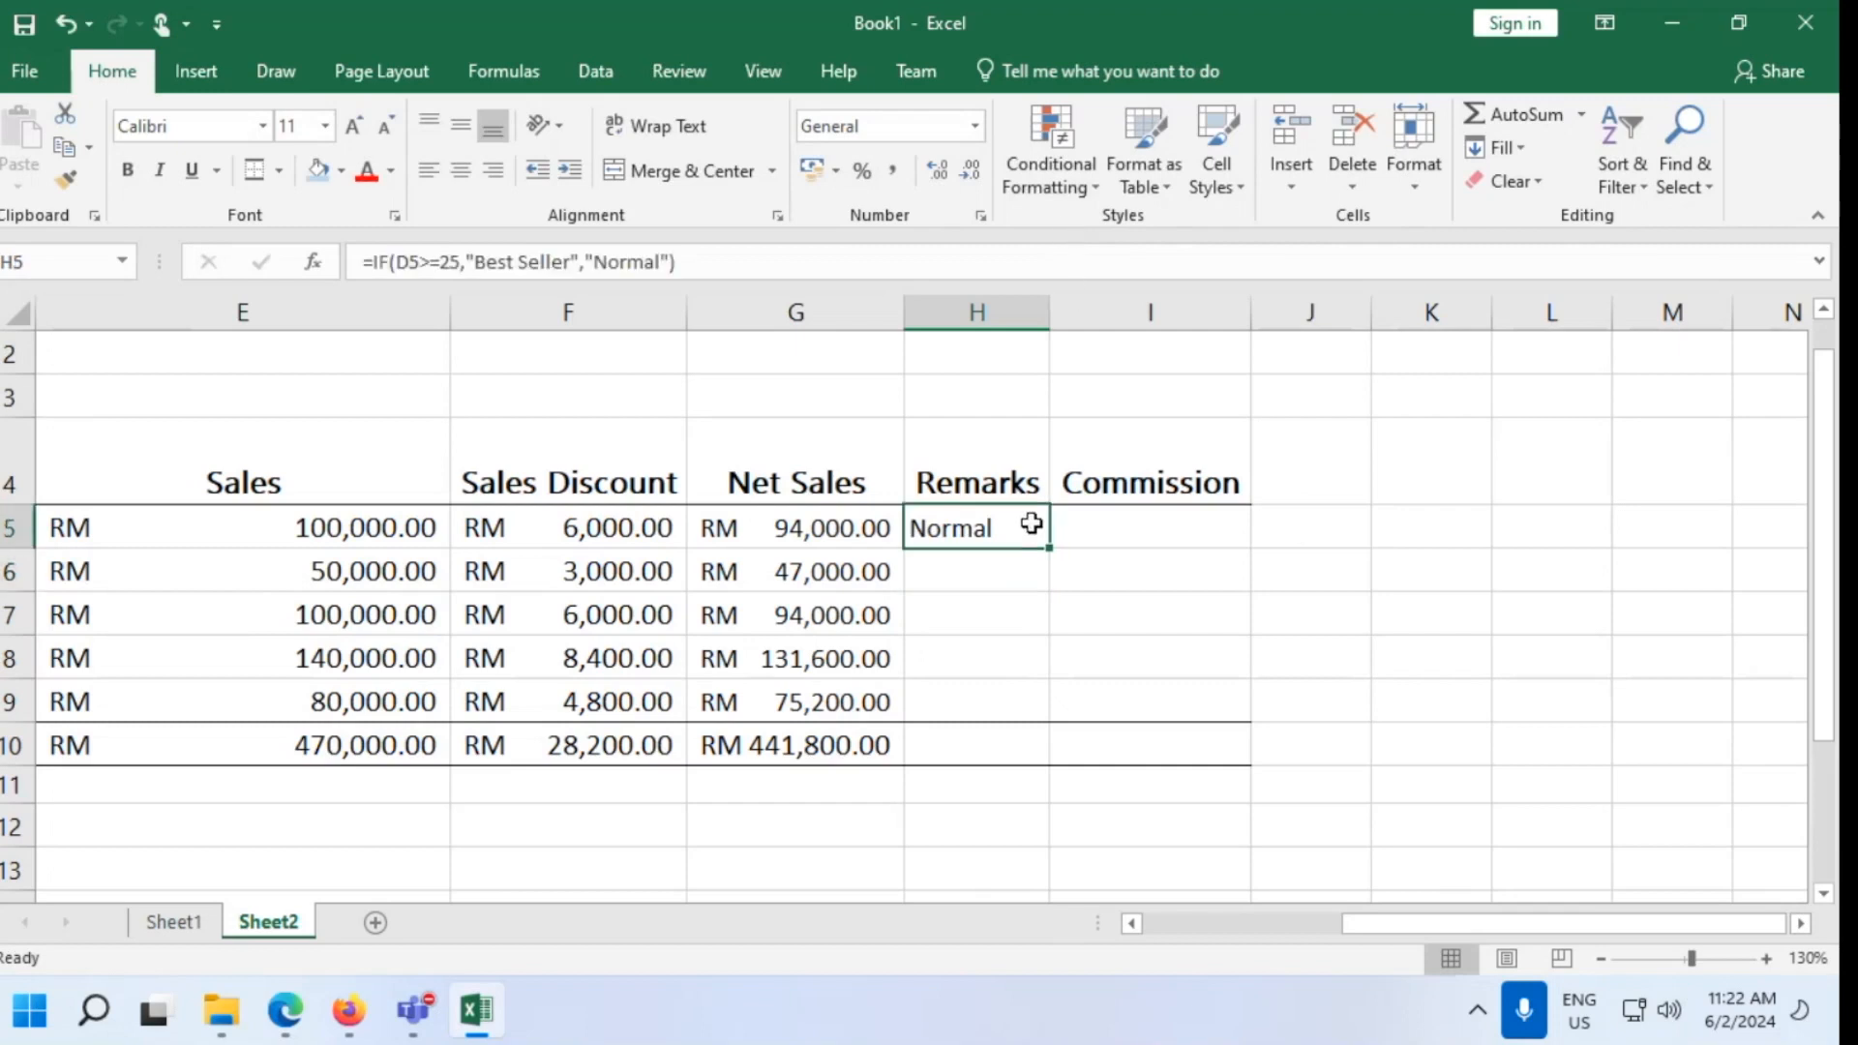
{"action": "double_click", "coordinate": [1049, 551]}
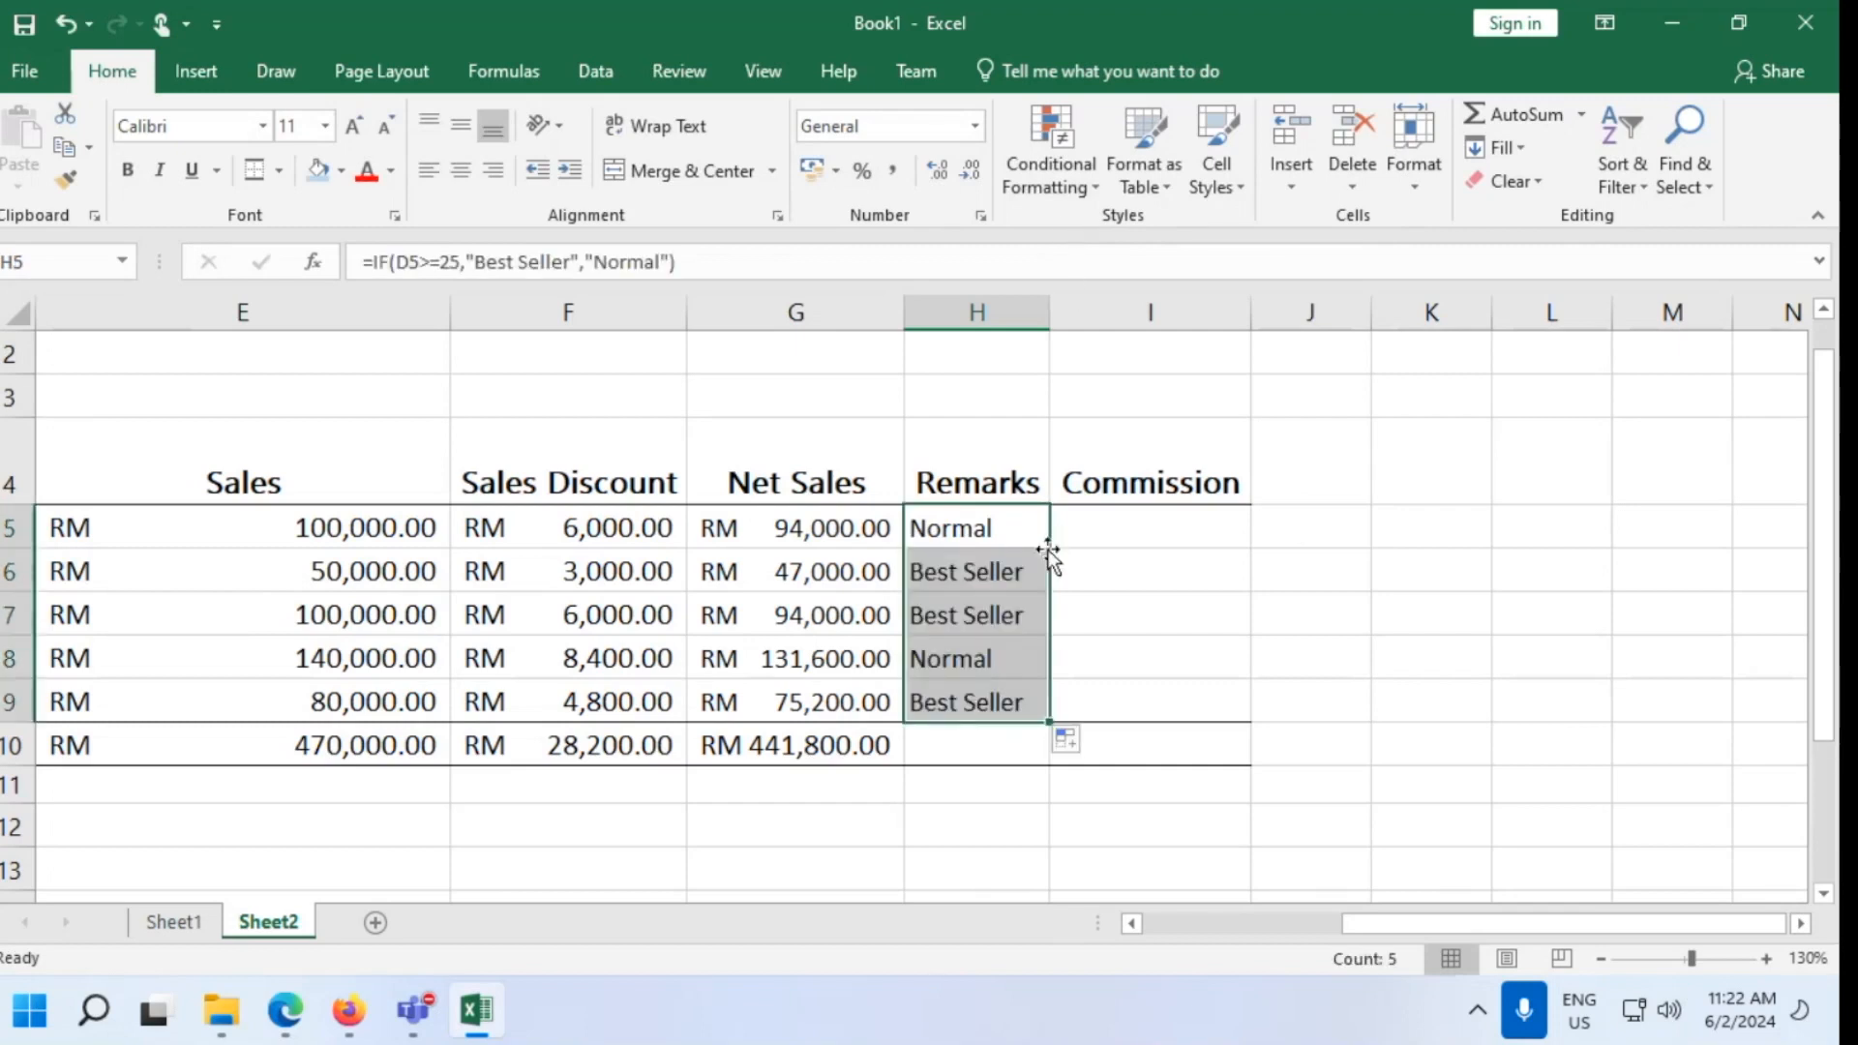
{"action": "left_click", "coordinate": [1035, 818]}
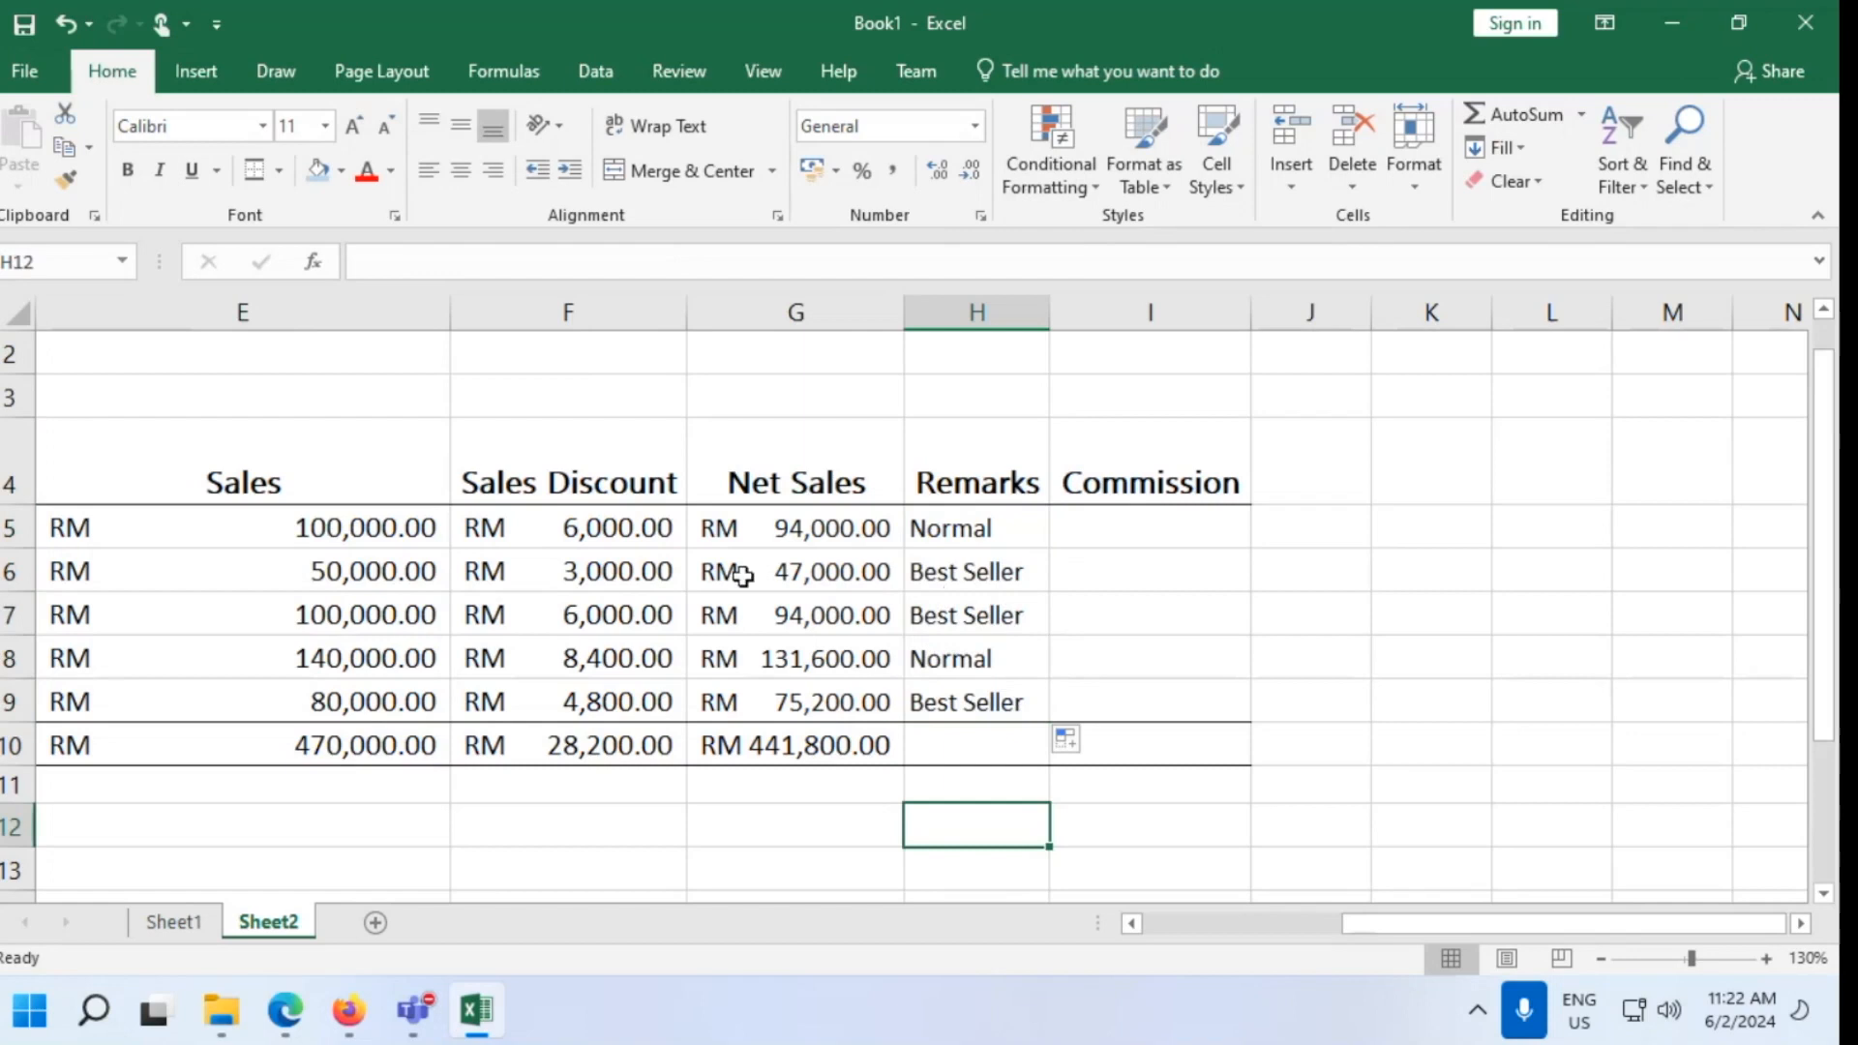
{"action": "left_click_drag", "start_coordinate": [1355, 924], "coordinate": [1228, 924]}
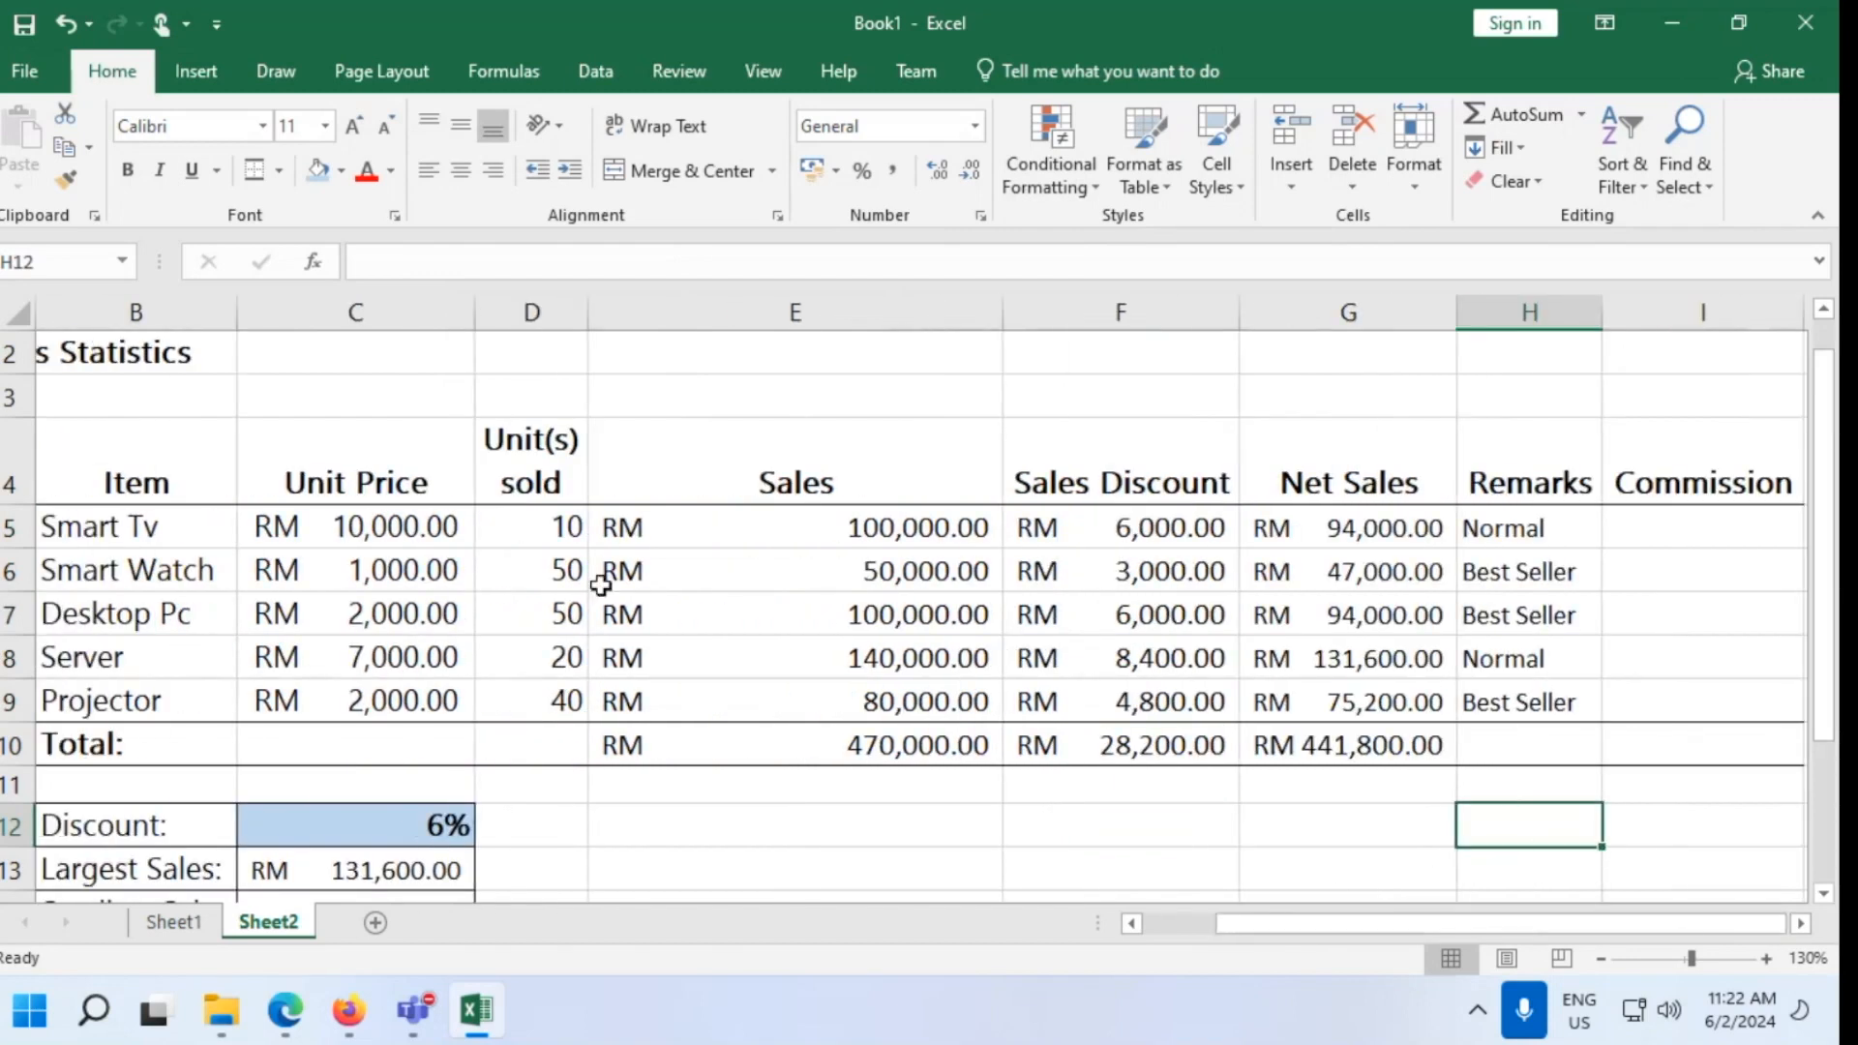
Examine the empty Commission column from its header in I4 down to the total row
{"action": "left_click_drag", "start_coordinate": [1473, 928], "coordinate": [1827, 928]}
{"action": "scroll", "coordinate": [1807, 924], "scroll_direction": "right", "scroll_amount": 3}
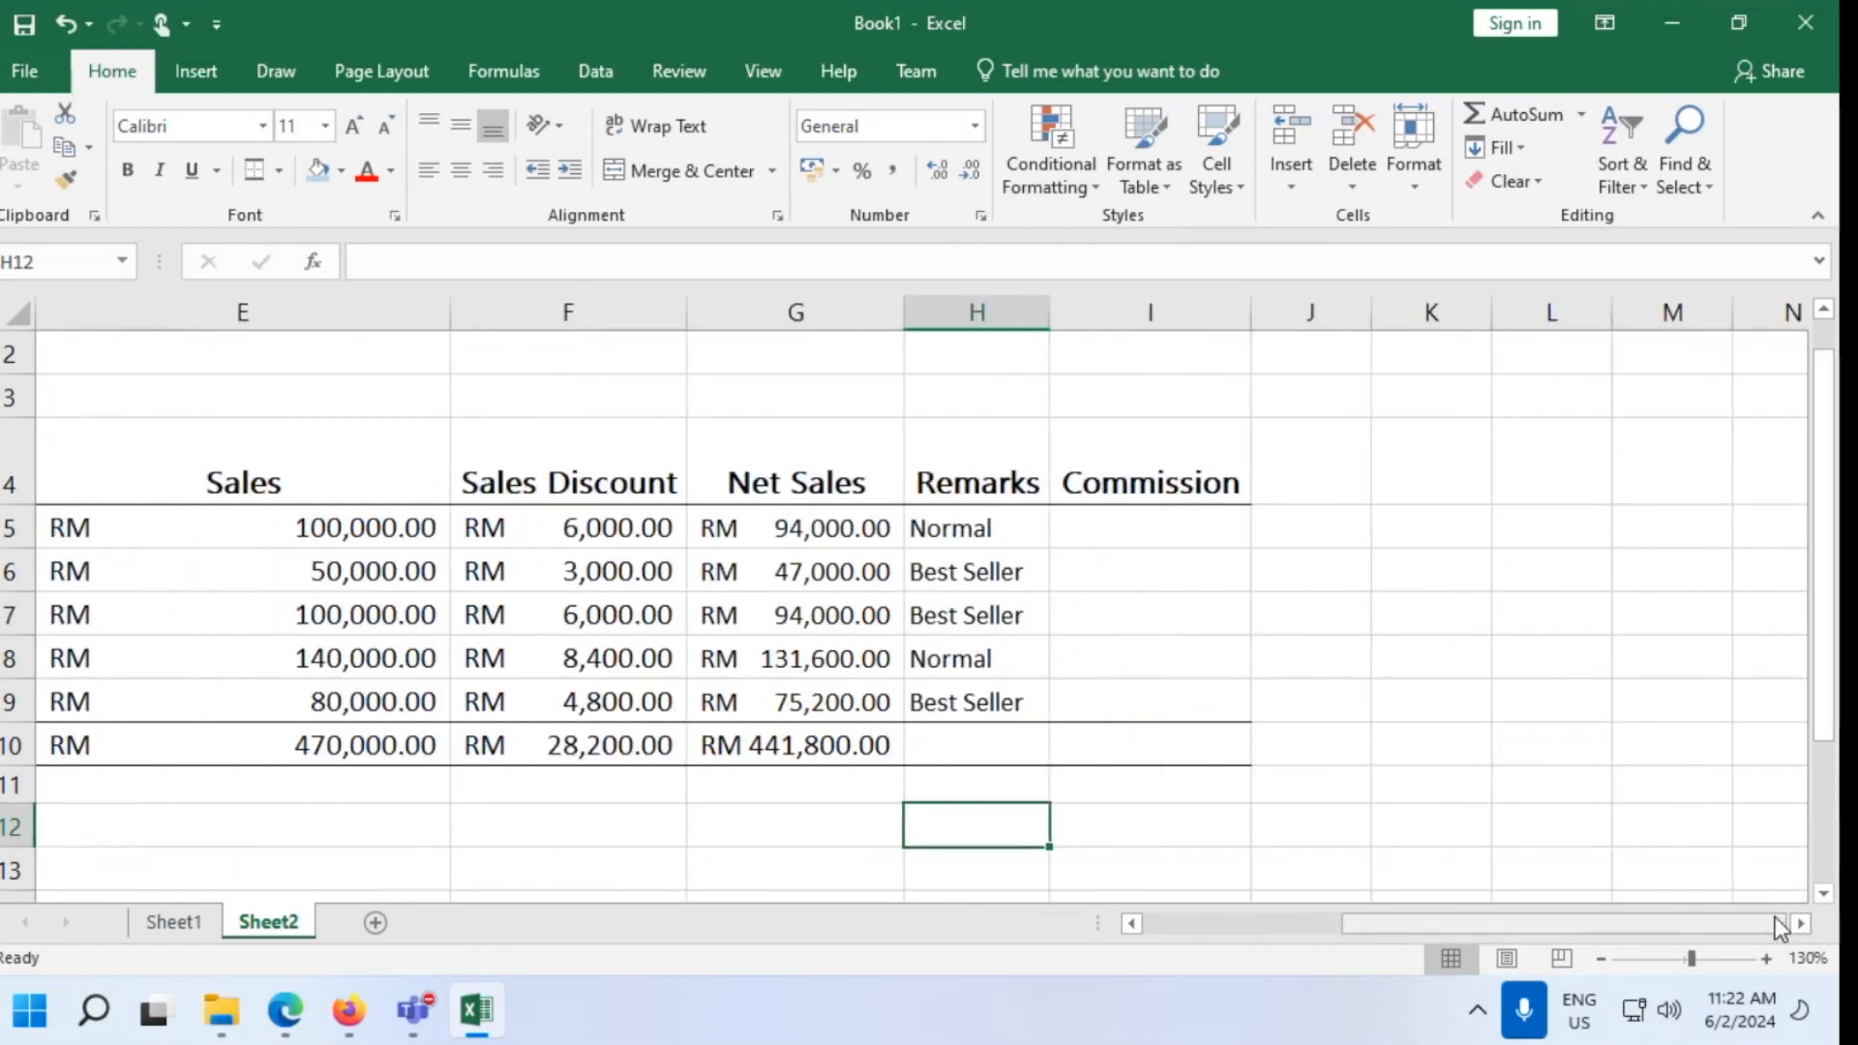
{"action": "left_click", "coordinate": [1216, 522]}
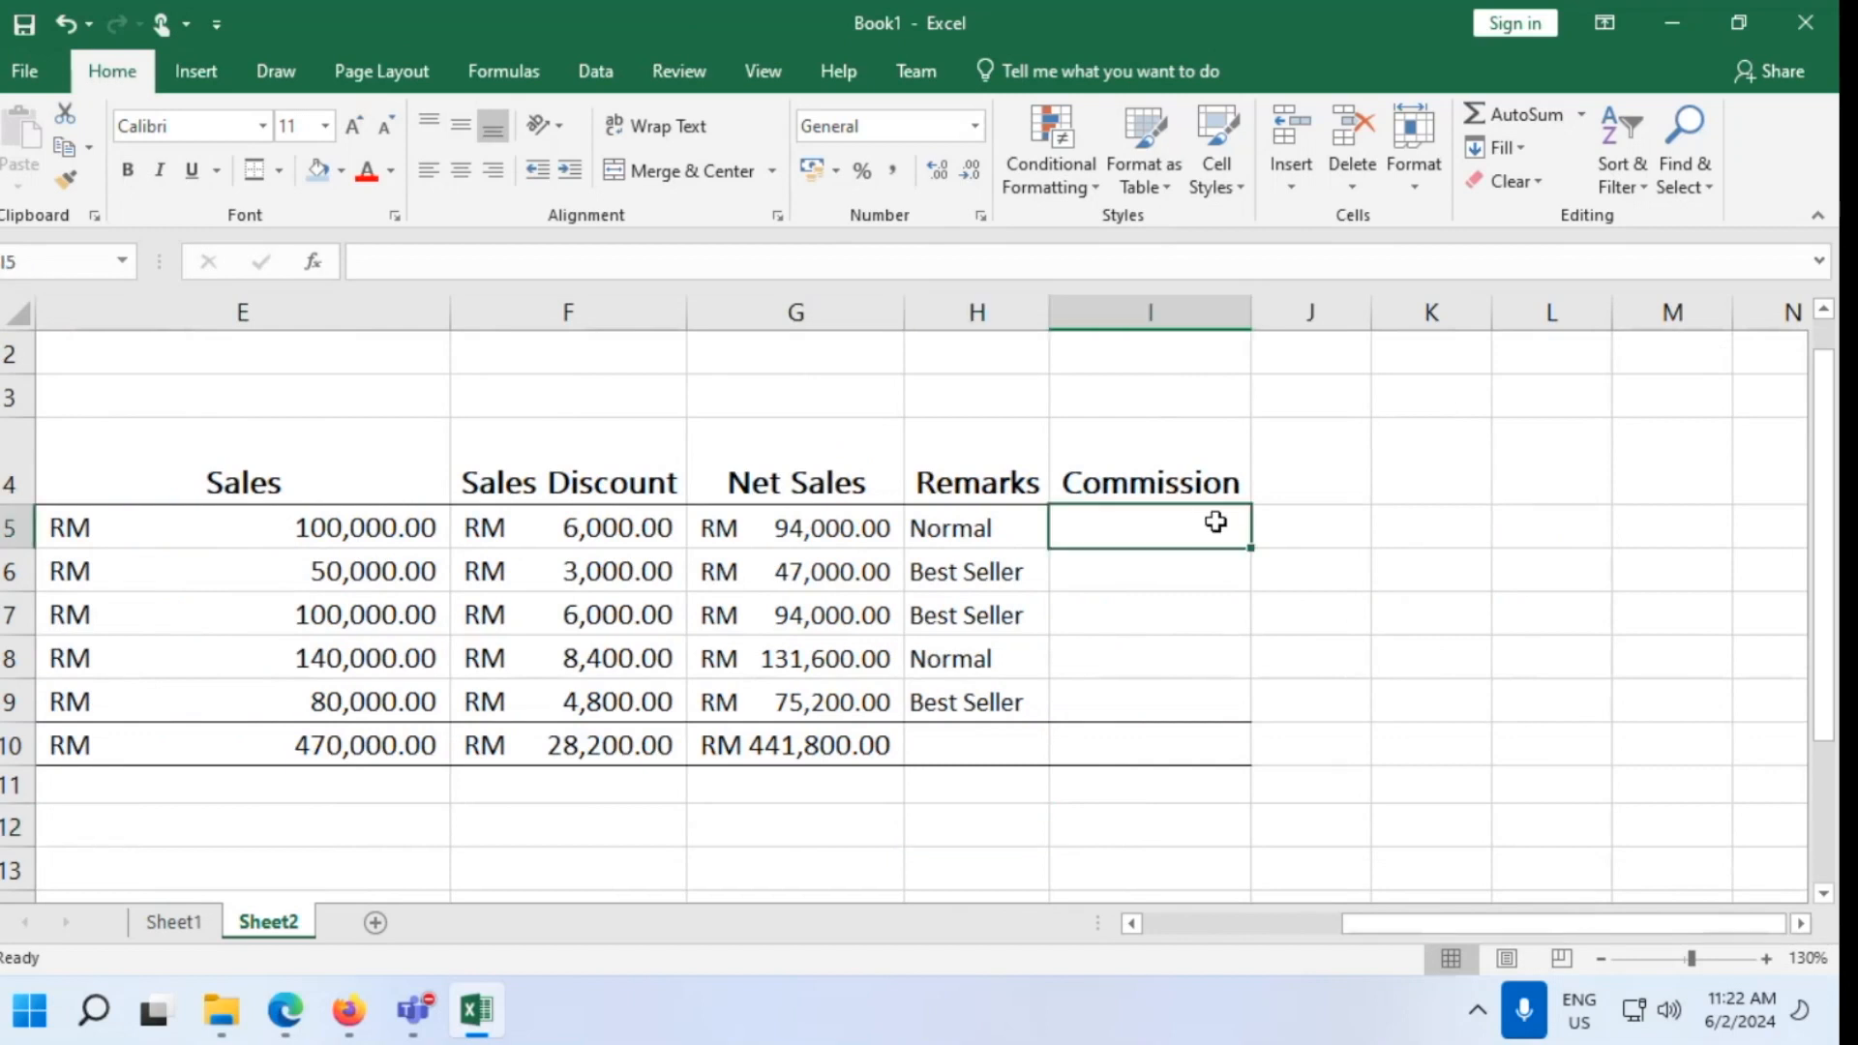
{"action": "left_click", "coordinate": [1152, 472]}
{"action": "left_click_drag", "start_coordinate": [1152, 472], "coordinate": [1172, 763]}
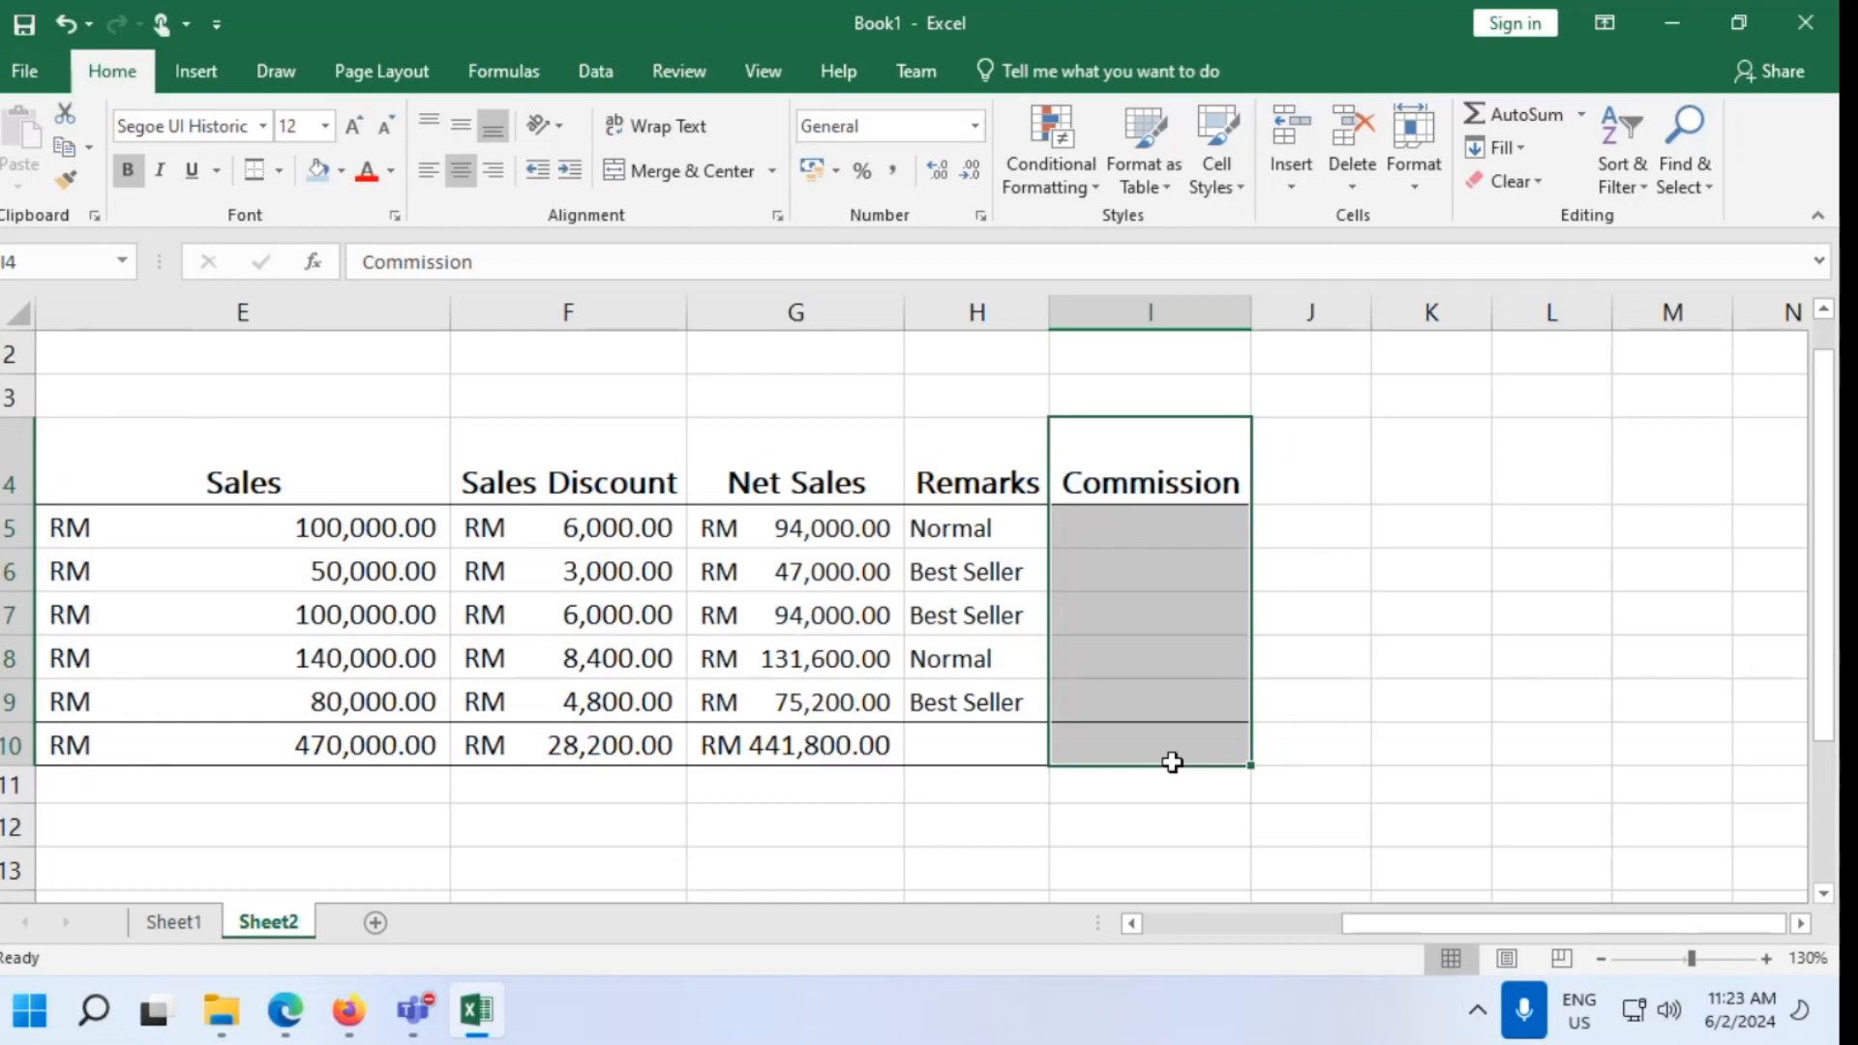
{"action": "left_click", "coordinate": [1179, 539]}
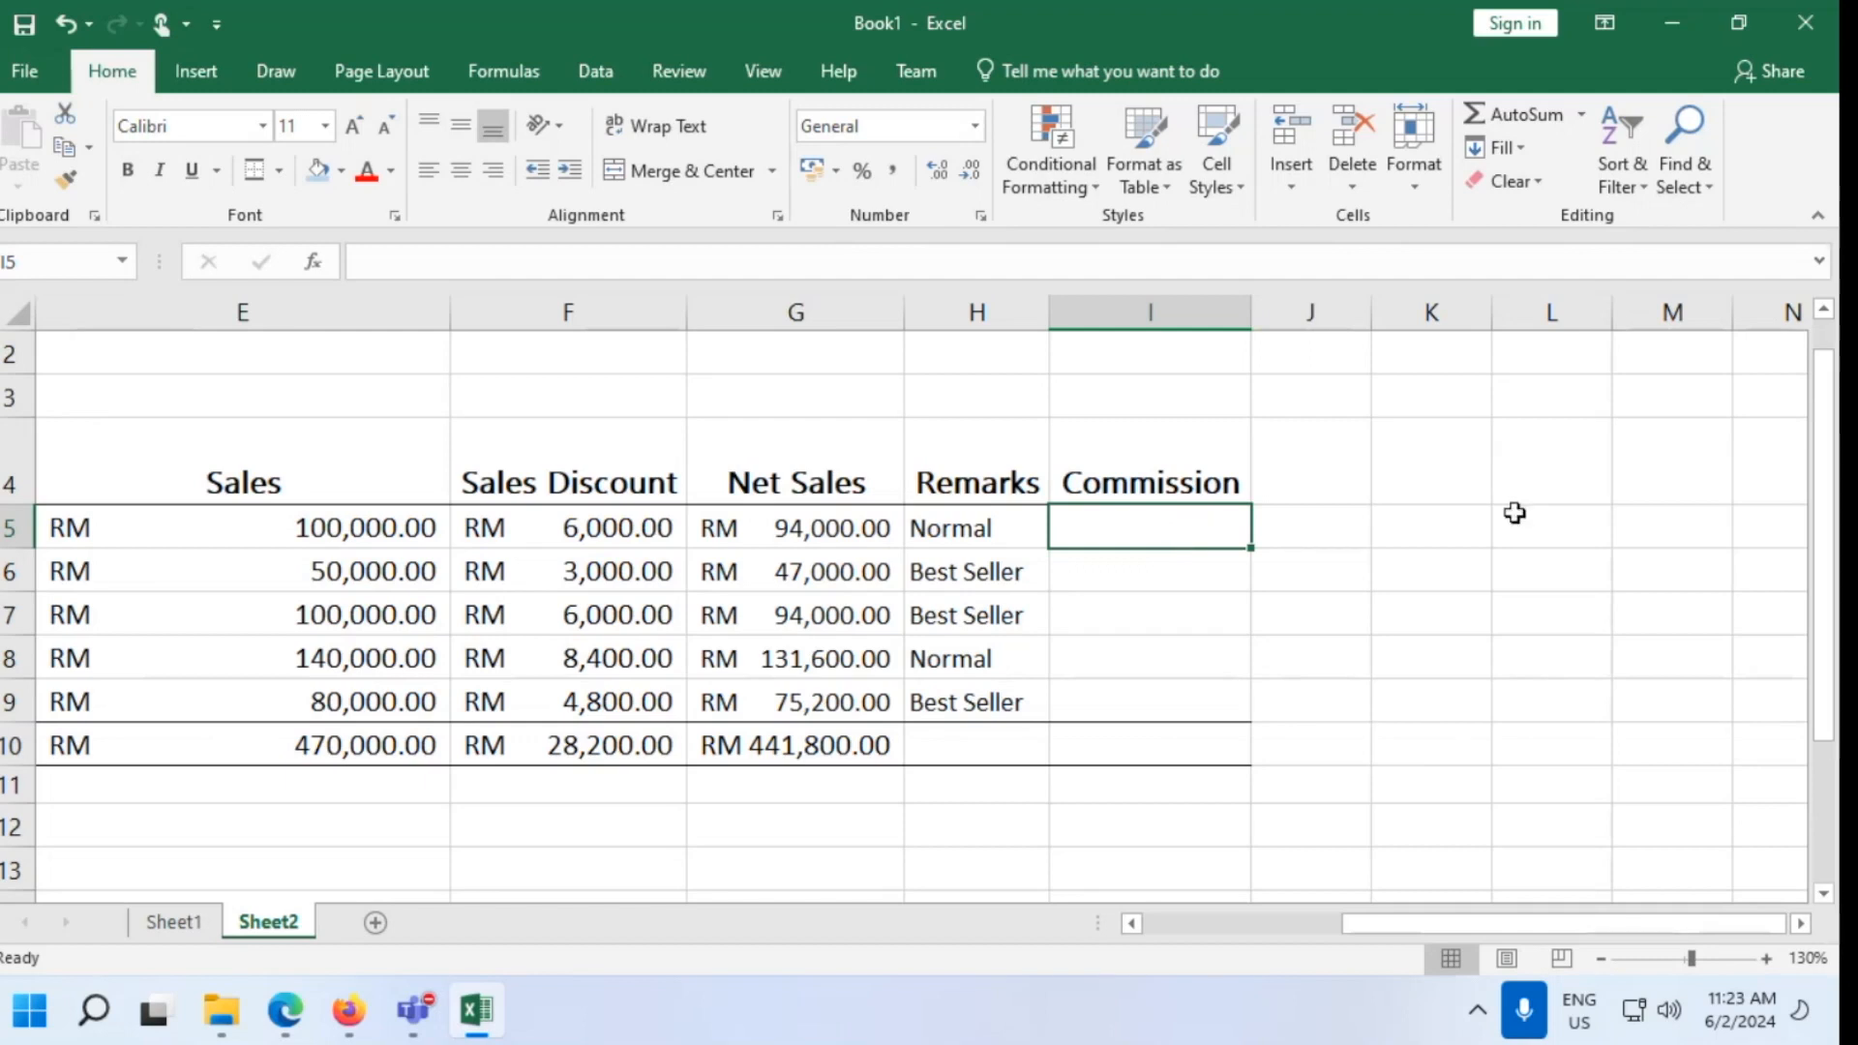
Enter the first commission tier beside the table, with "50K - 89K" in K5 and 3% in L5
{"action": "left_click", "coordinate": [1445, 540]}
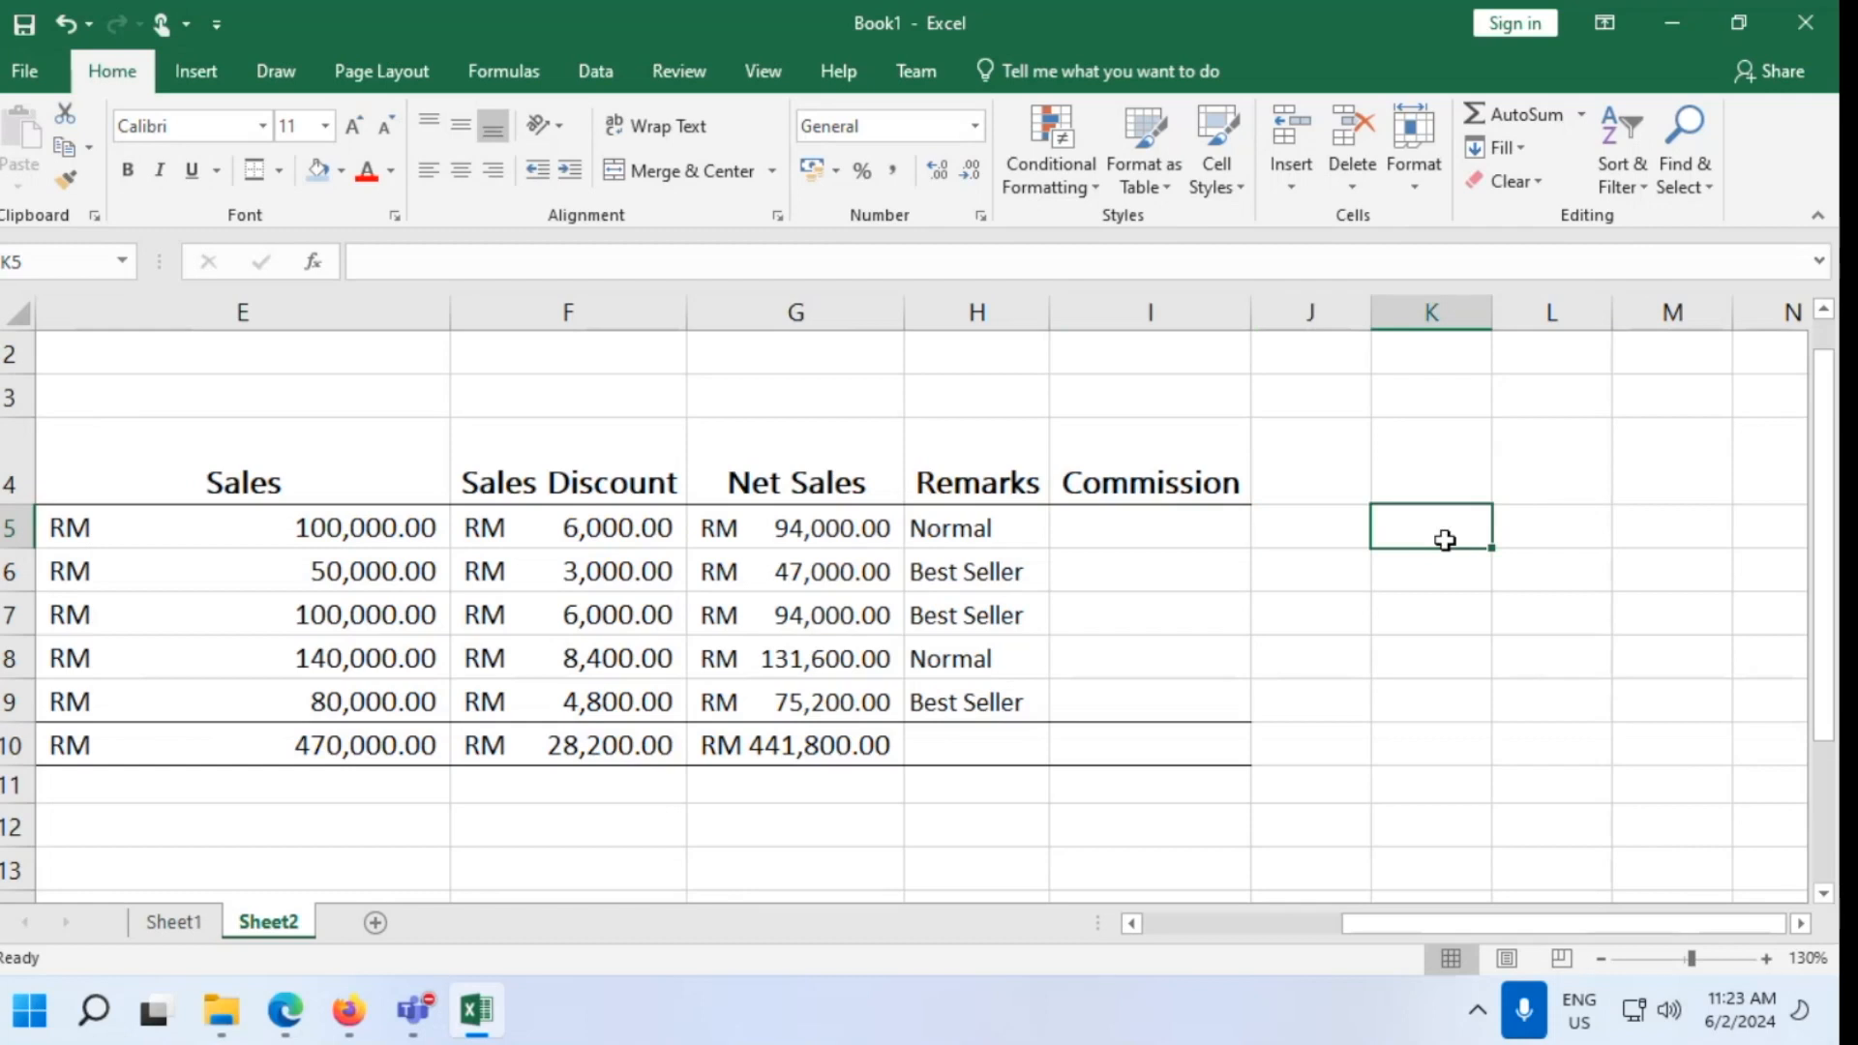
{"action": "type", "text": "50"}
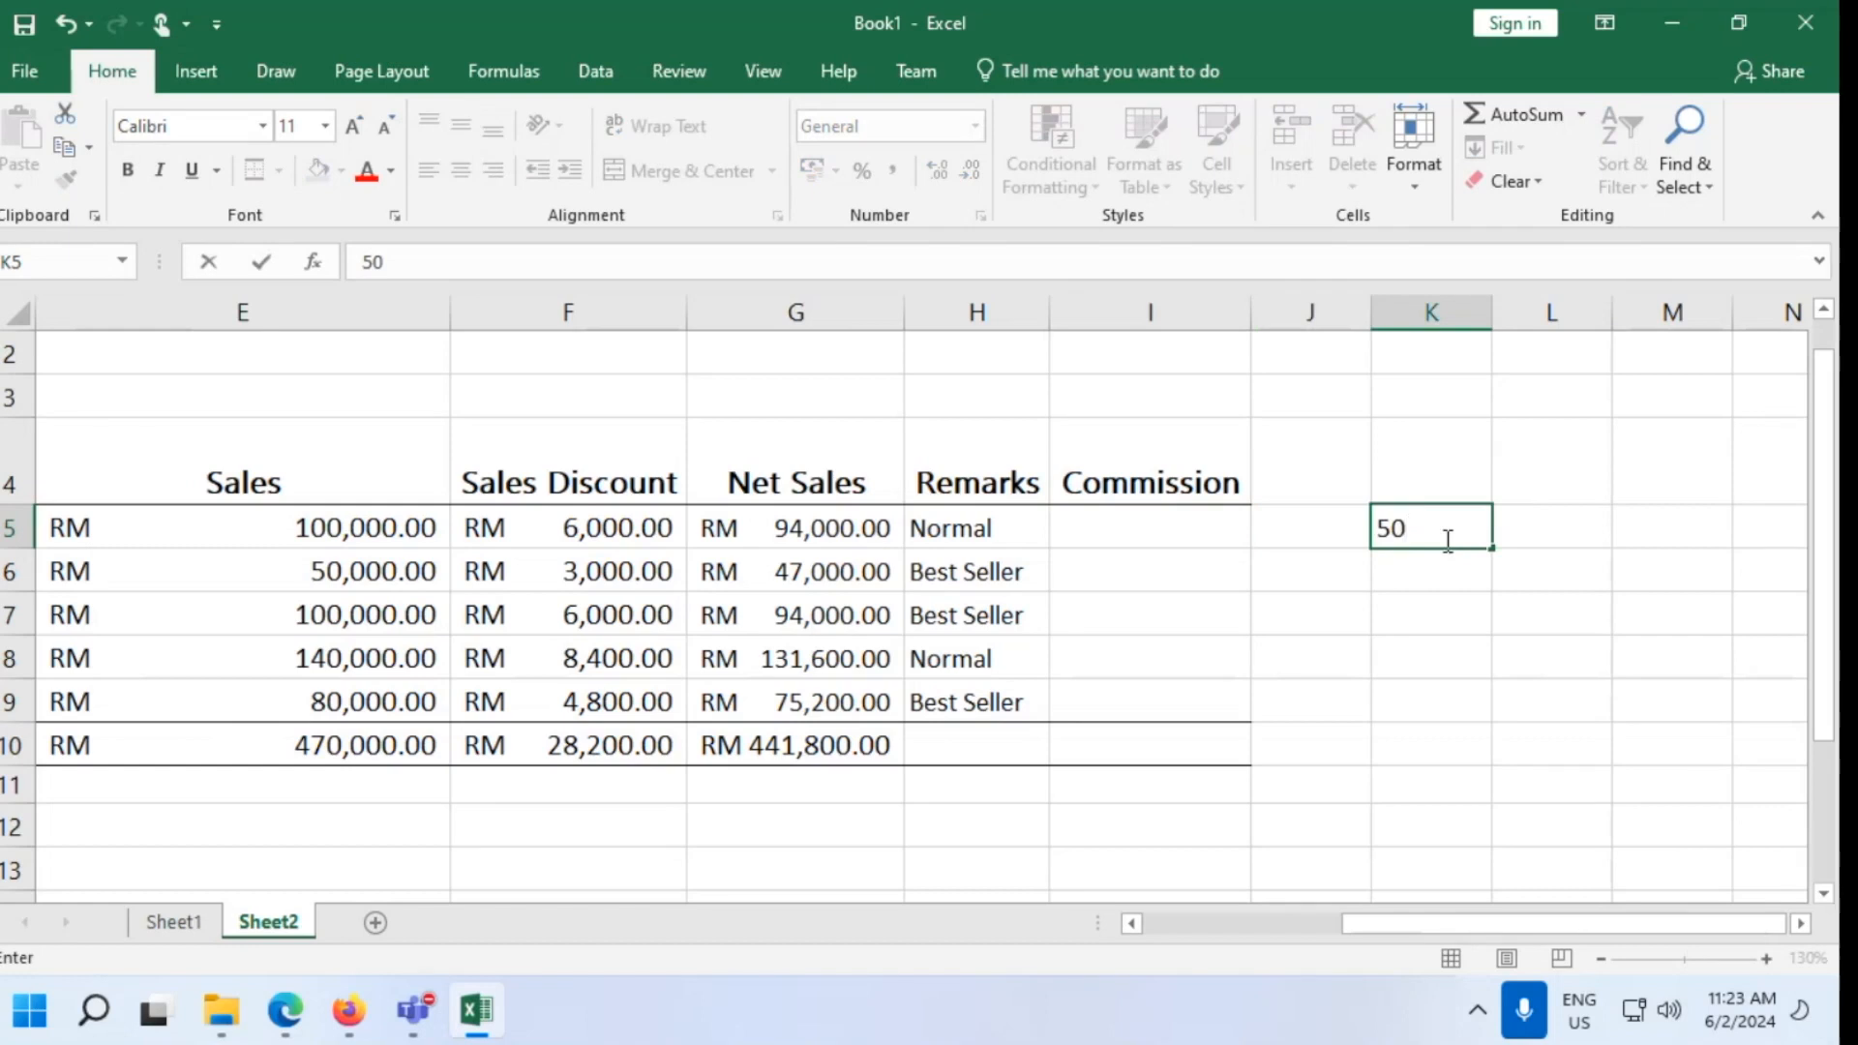
{"action": "type", "text": "K - 89"}
{"action": "type", "text": "K"}
{"action": "key", "text": "Tab"}
{"action": "type", "text": "3"}
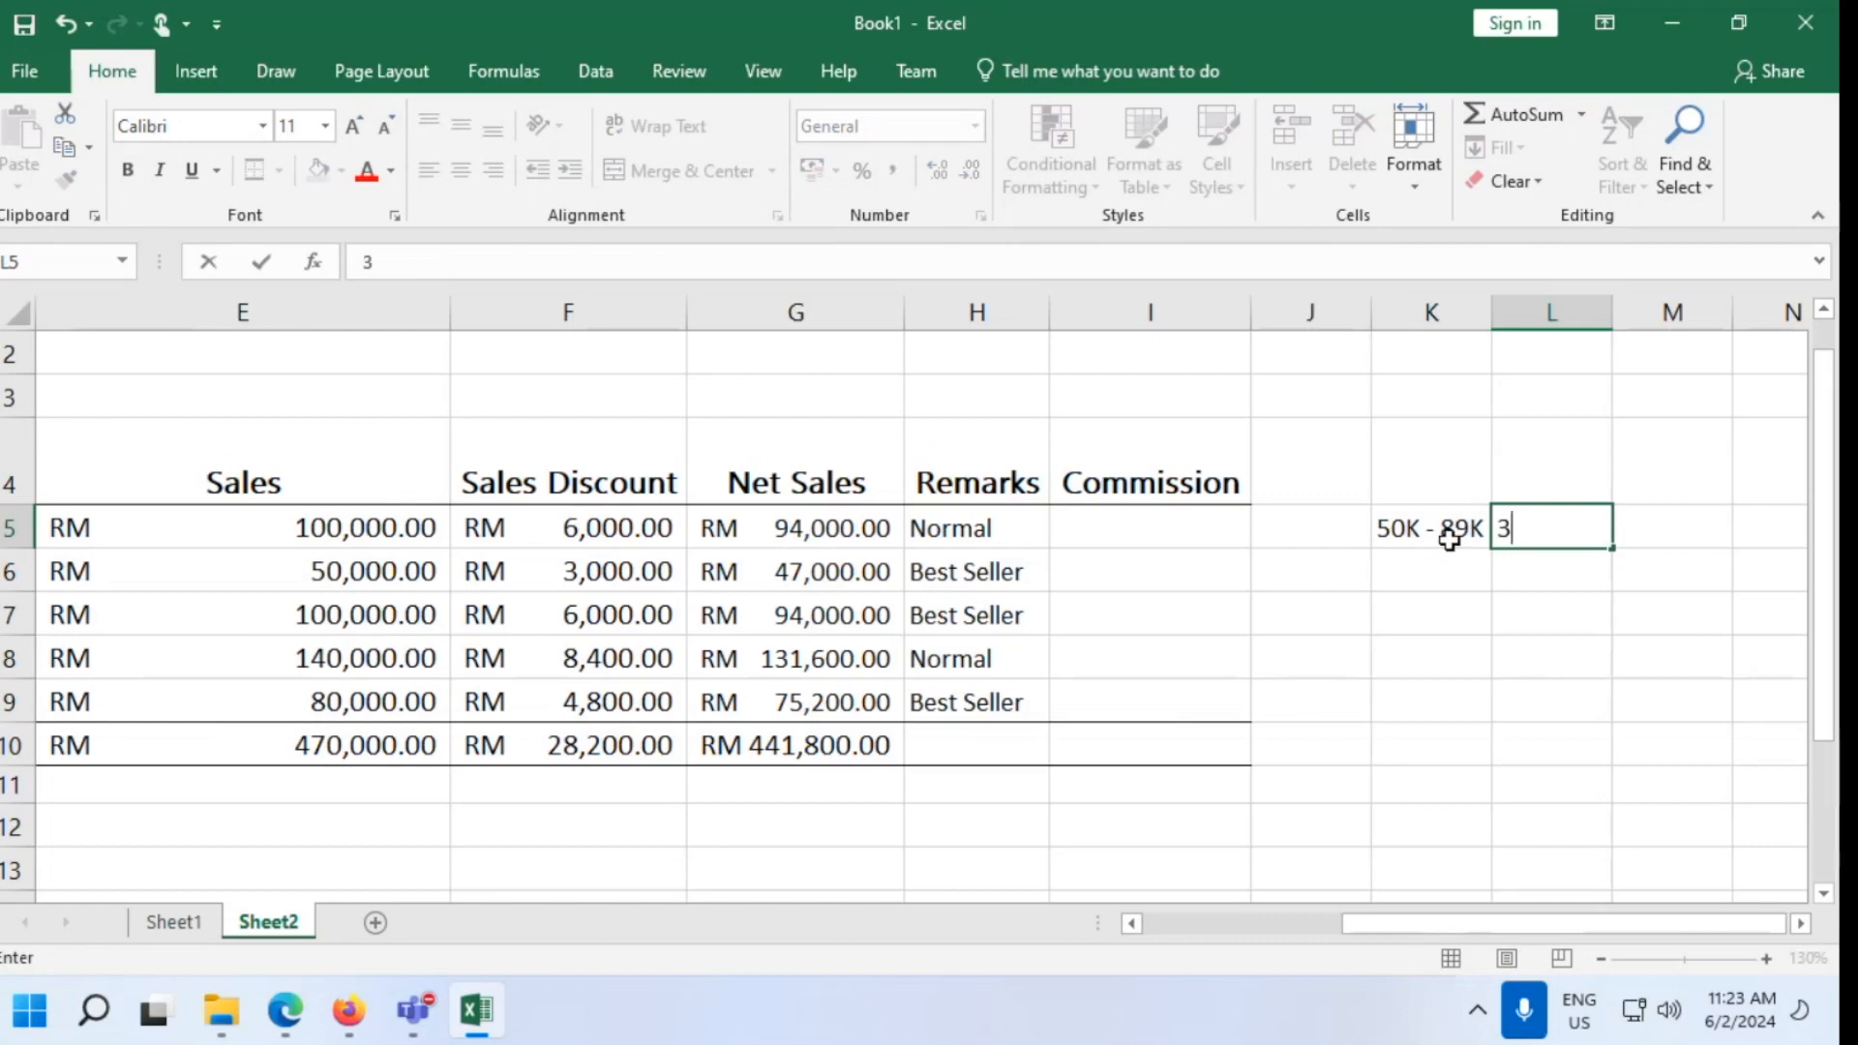
{"action": "type", "text": "%"}
{"action": "key", "text": "Return"}
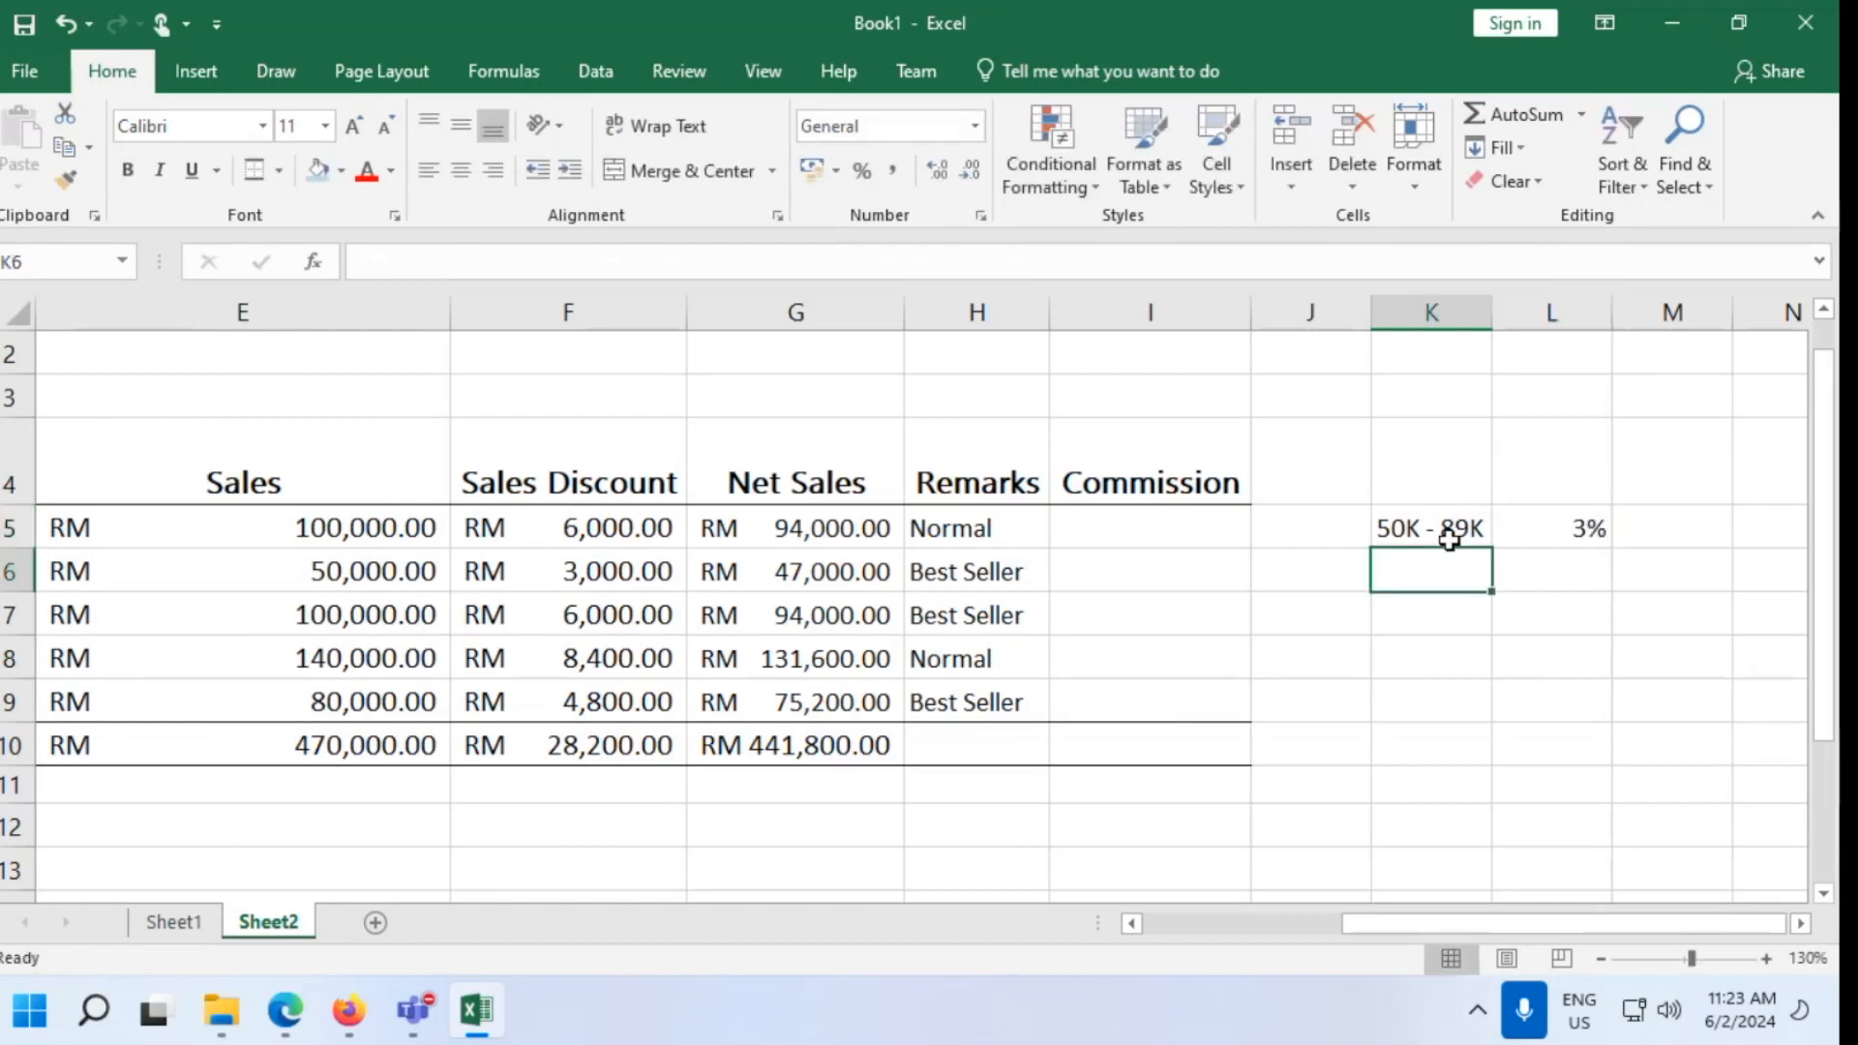
Enter the second commission tier, with "90K- 129K" in K6 and 4% in L6
{"action": "type", "text": "90K-"}
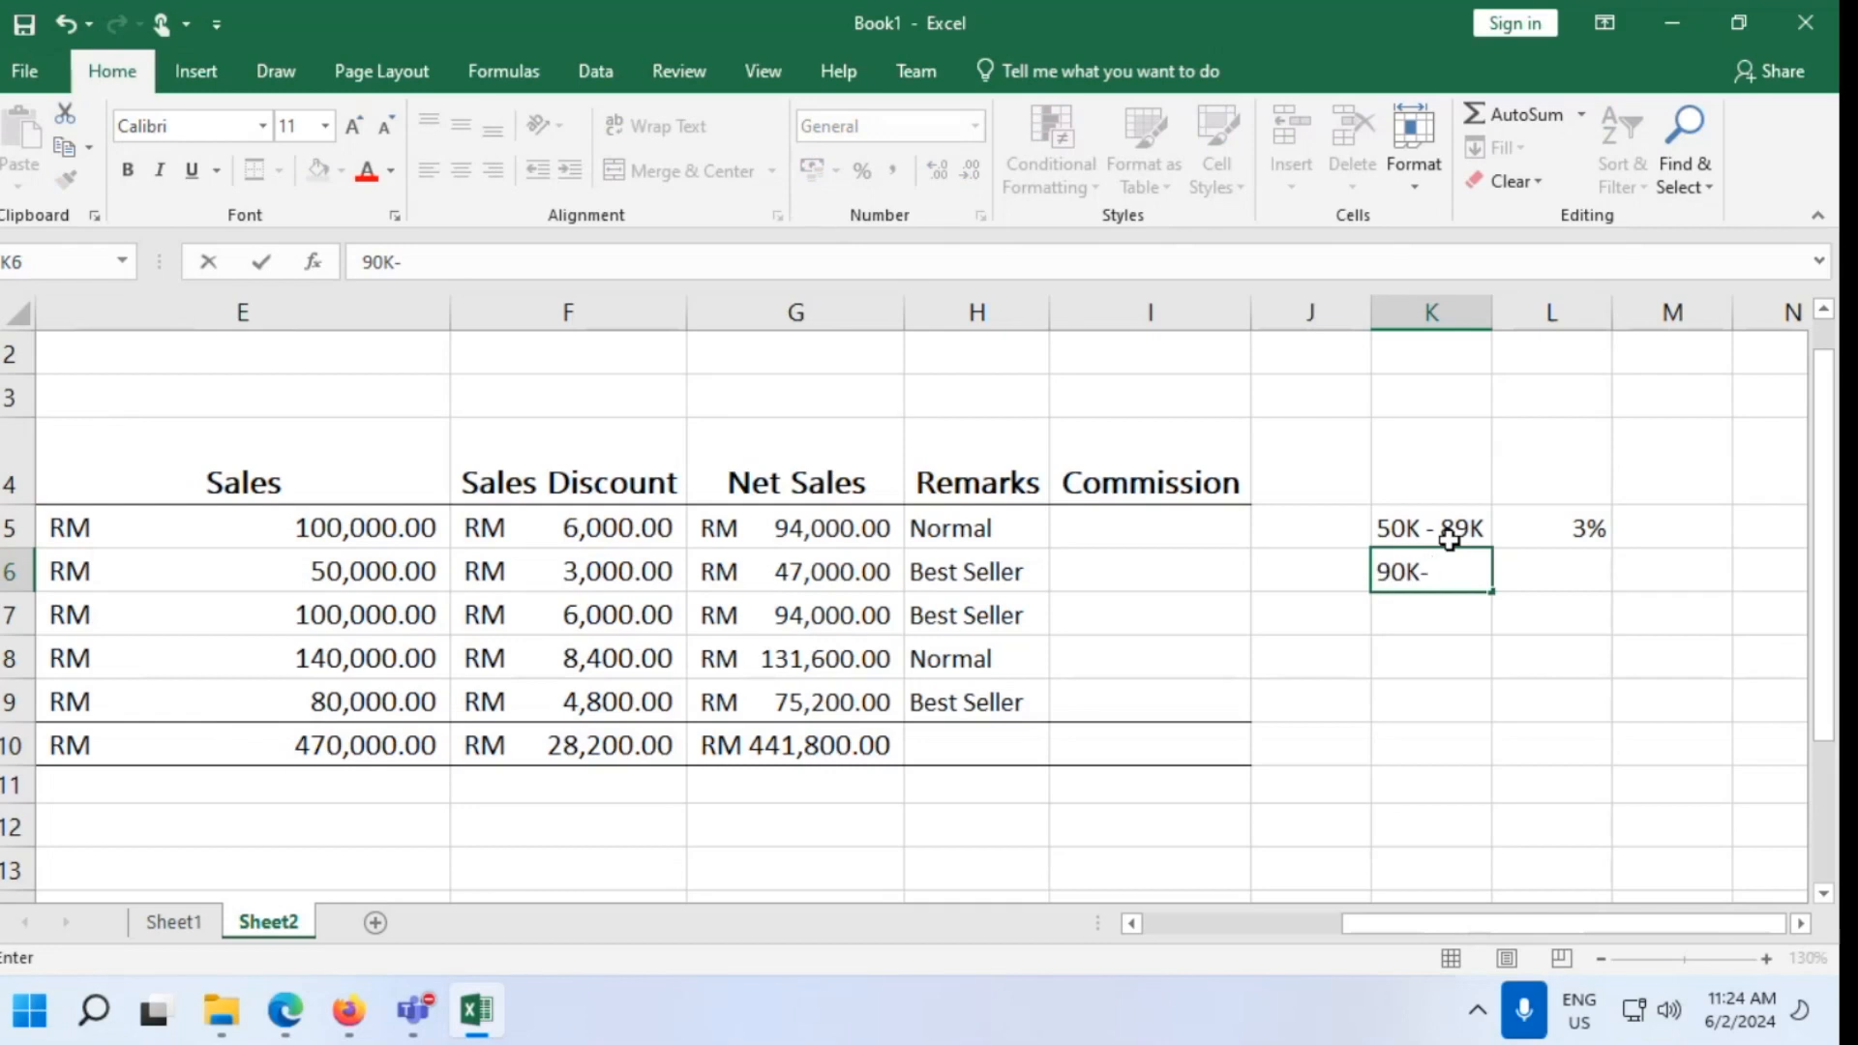
{"action": "type", "text": " 129K"}
{"action": "key", "text": "Tab"}
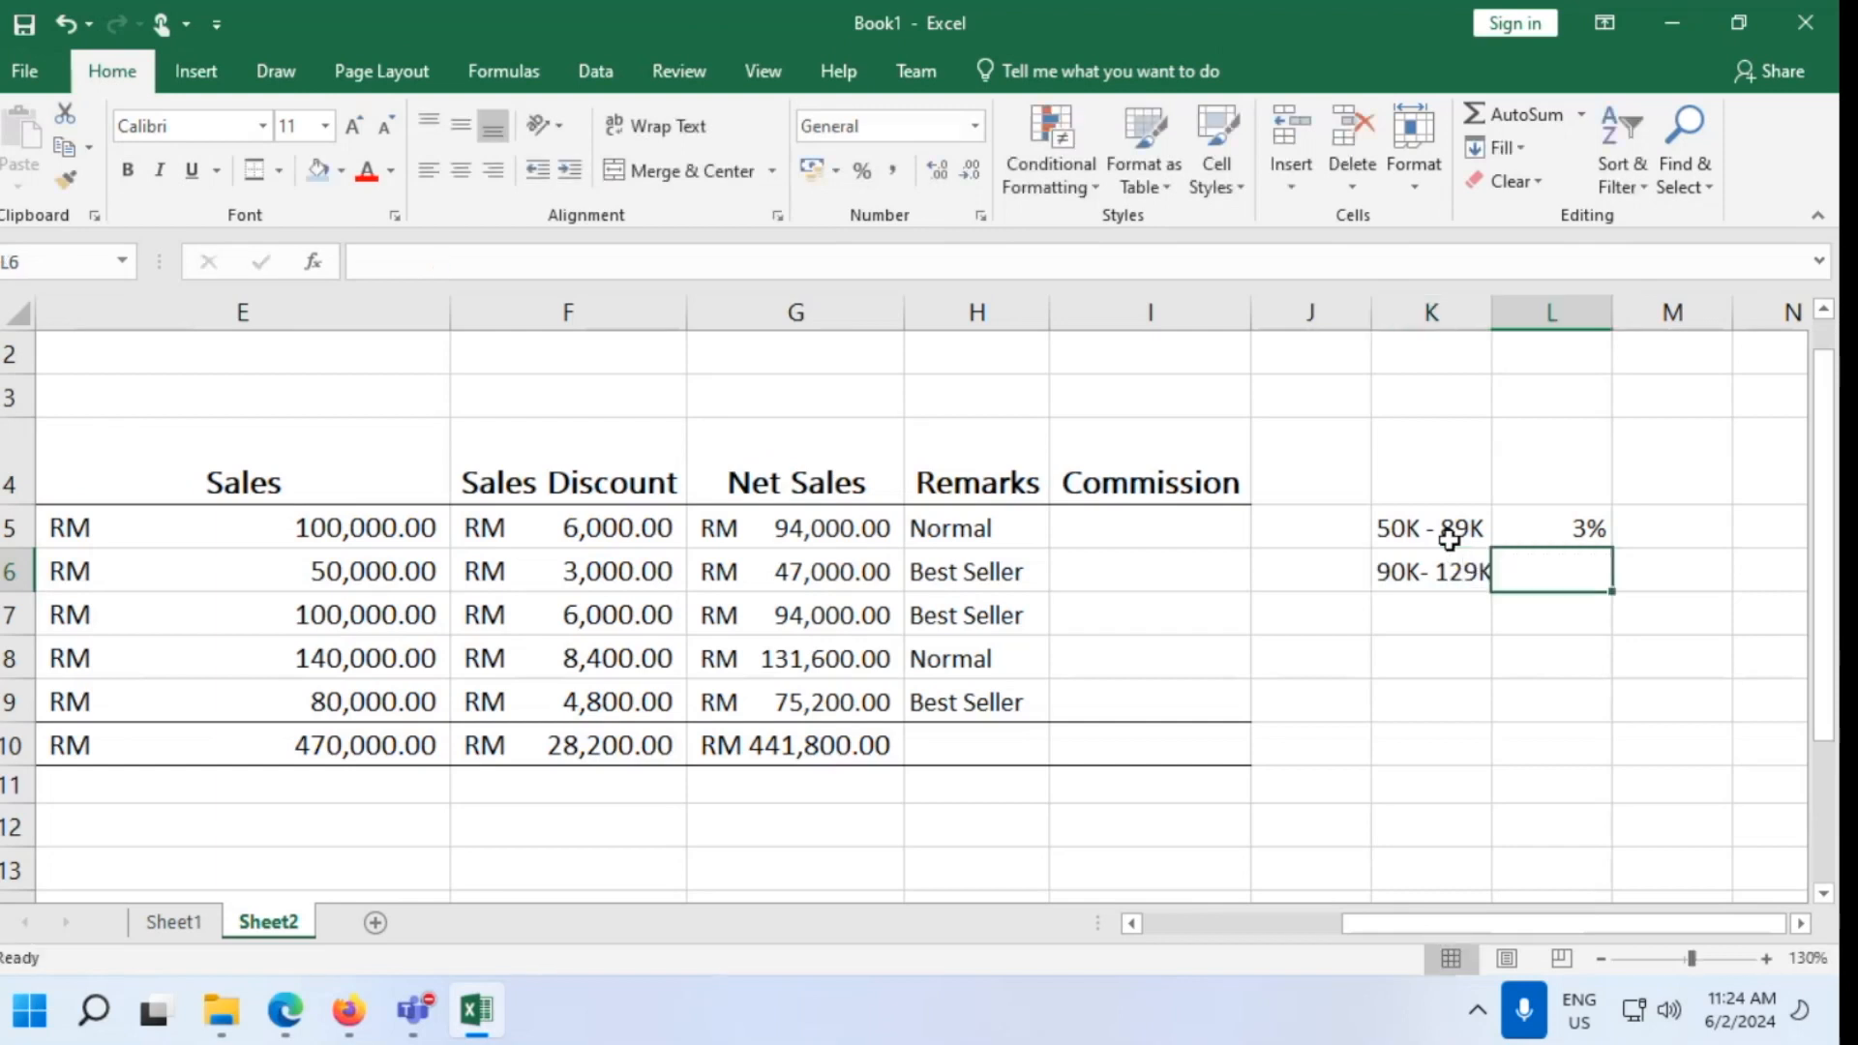
{"action": "type", "text": "4%"}
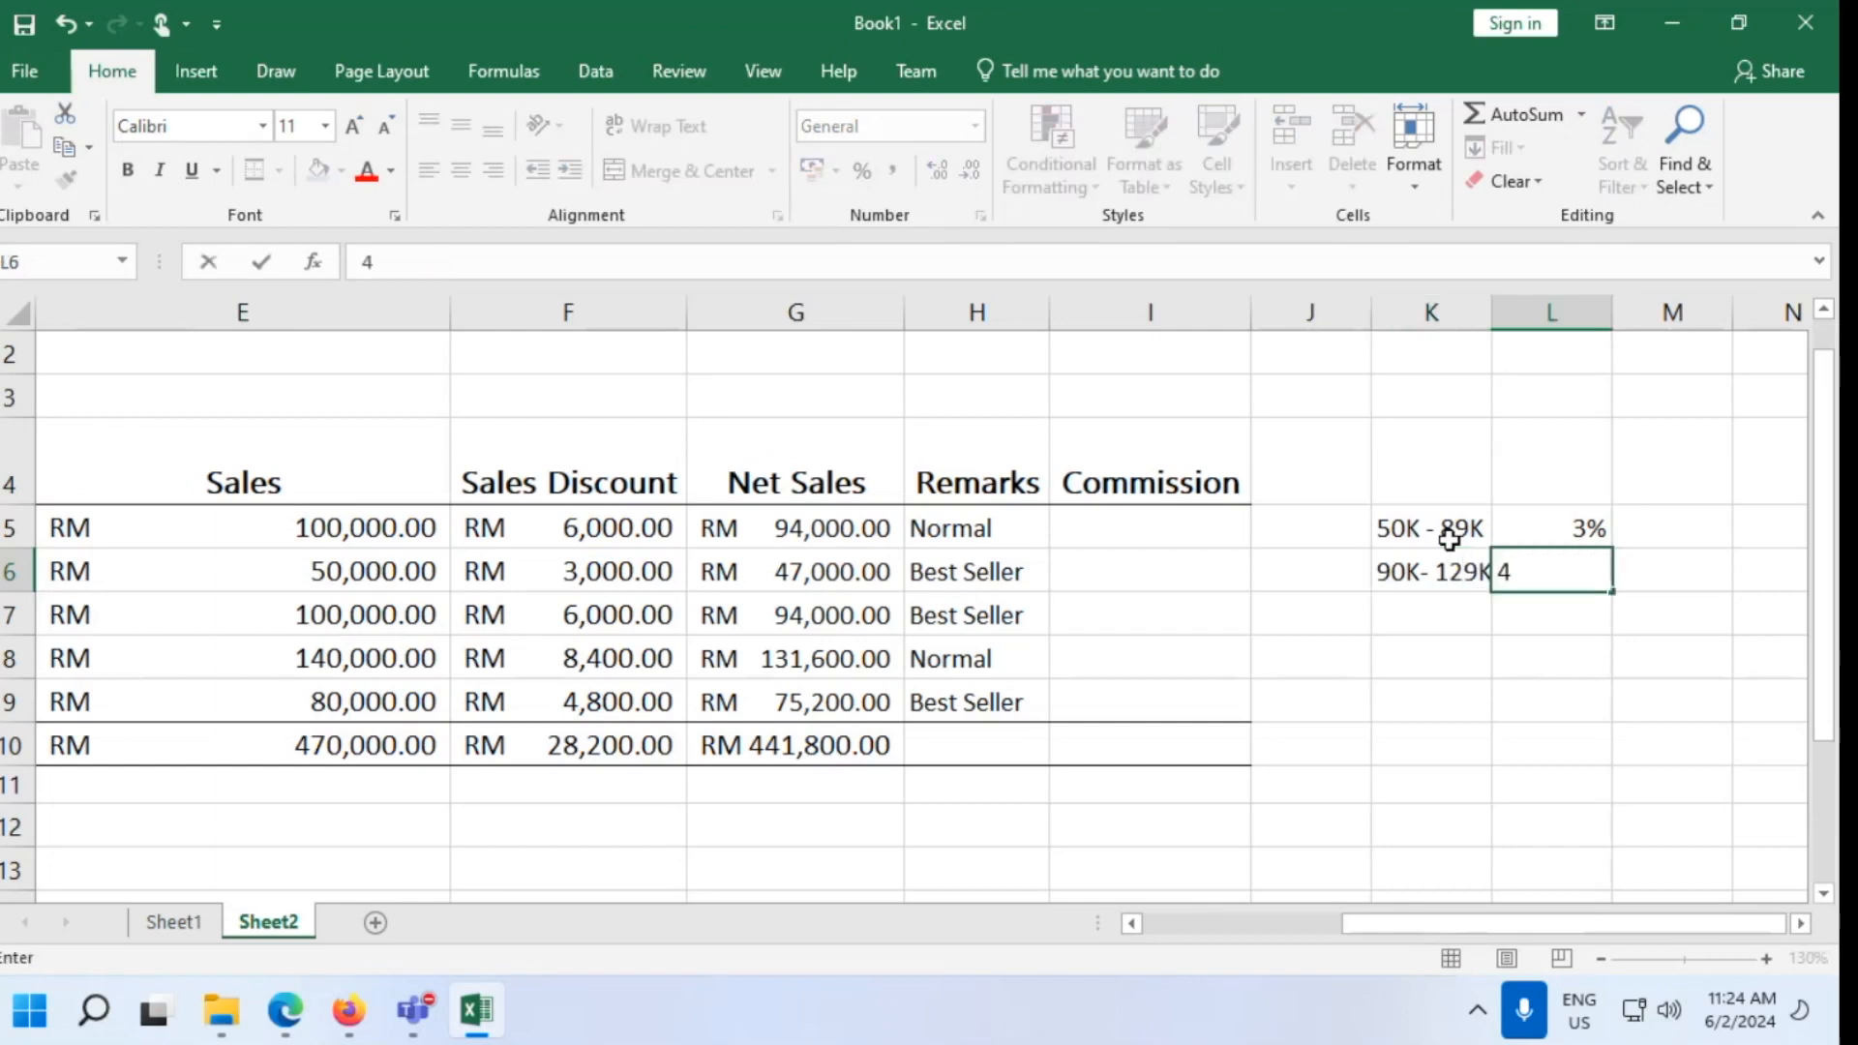
{"action": "key", "text": "Return"}
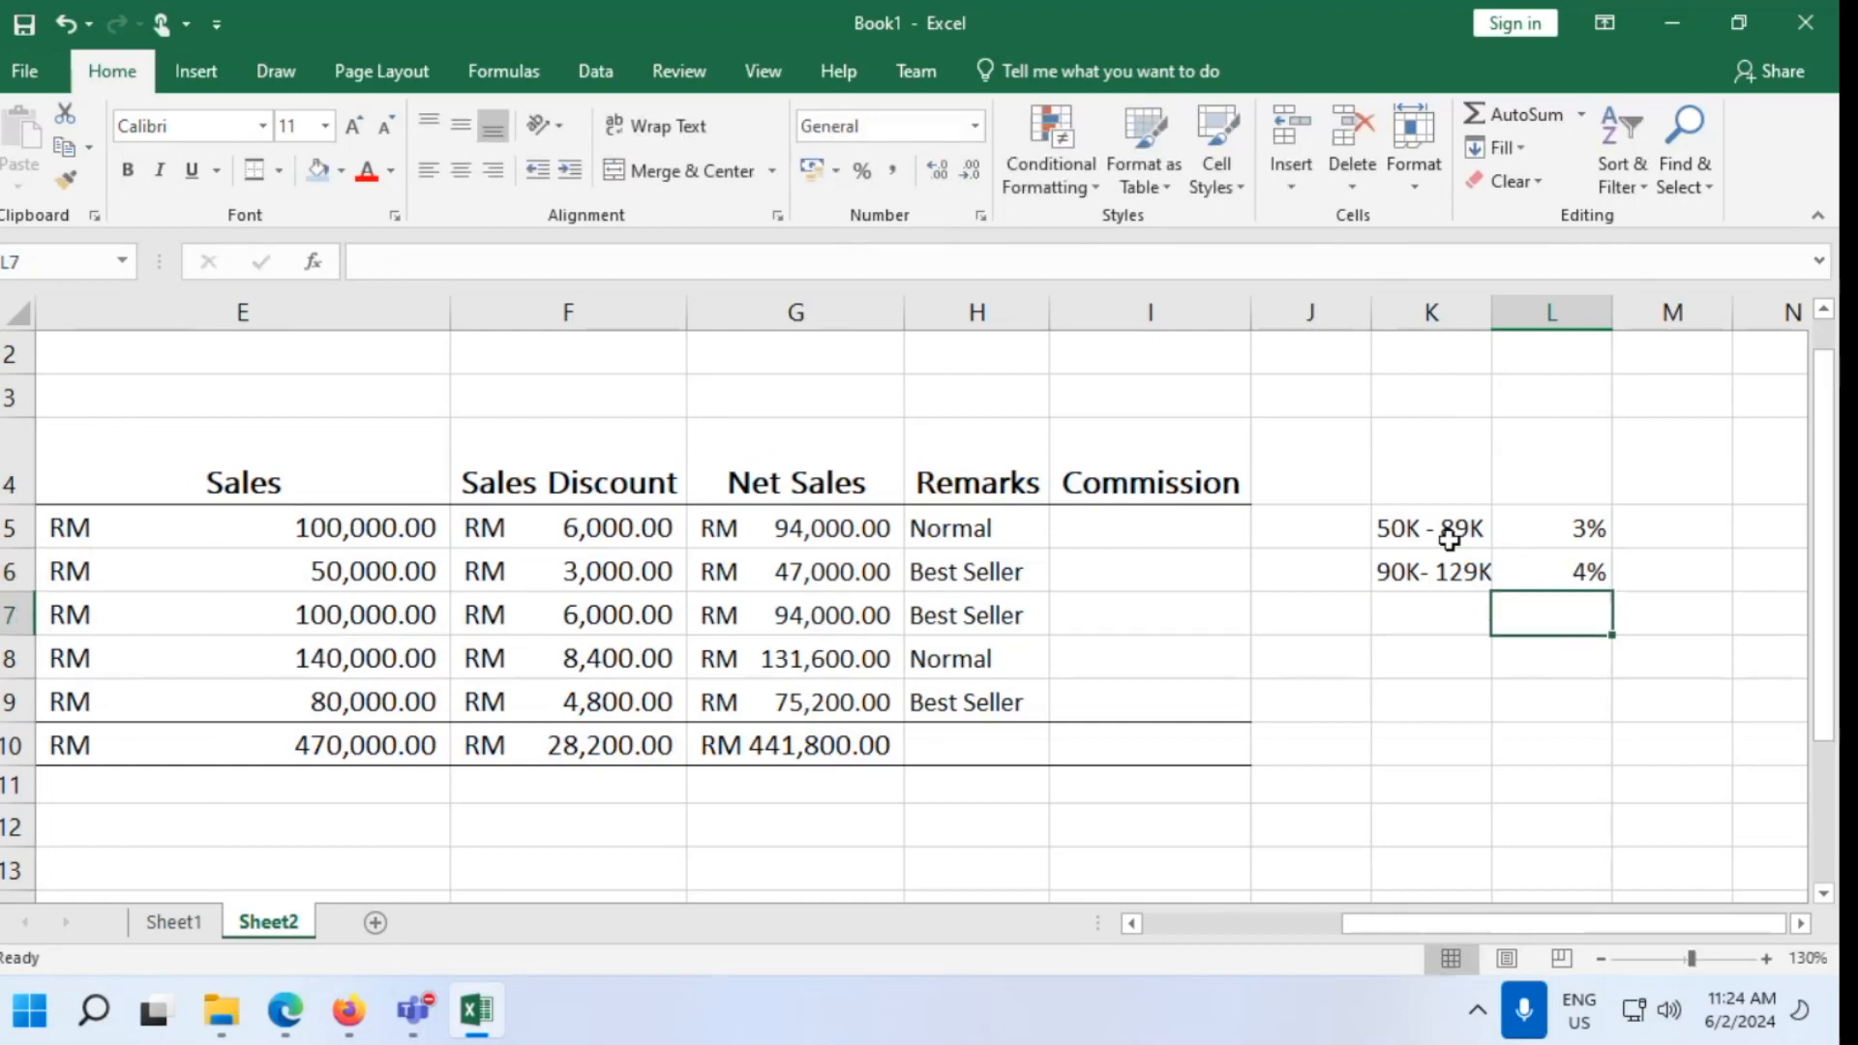
Enter the third commission tier, with "130K" in K7 and 6% in L7
{"action": "key", "text": "Left"}
{"action": "type", "text": "130K -"}
{"action": "key", "text": "BackSpace"}
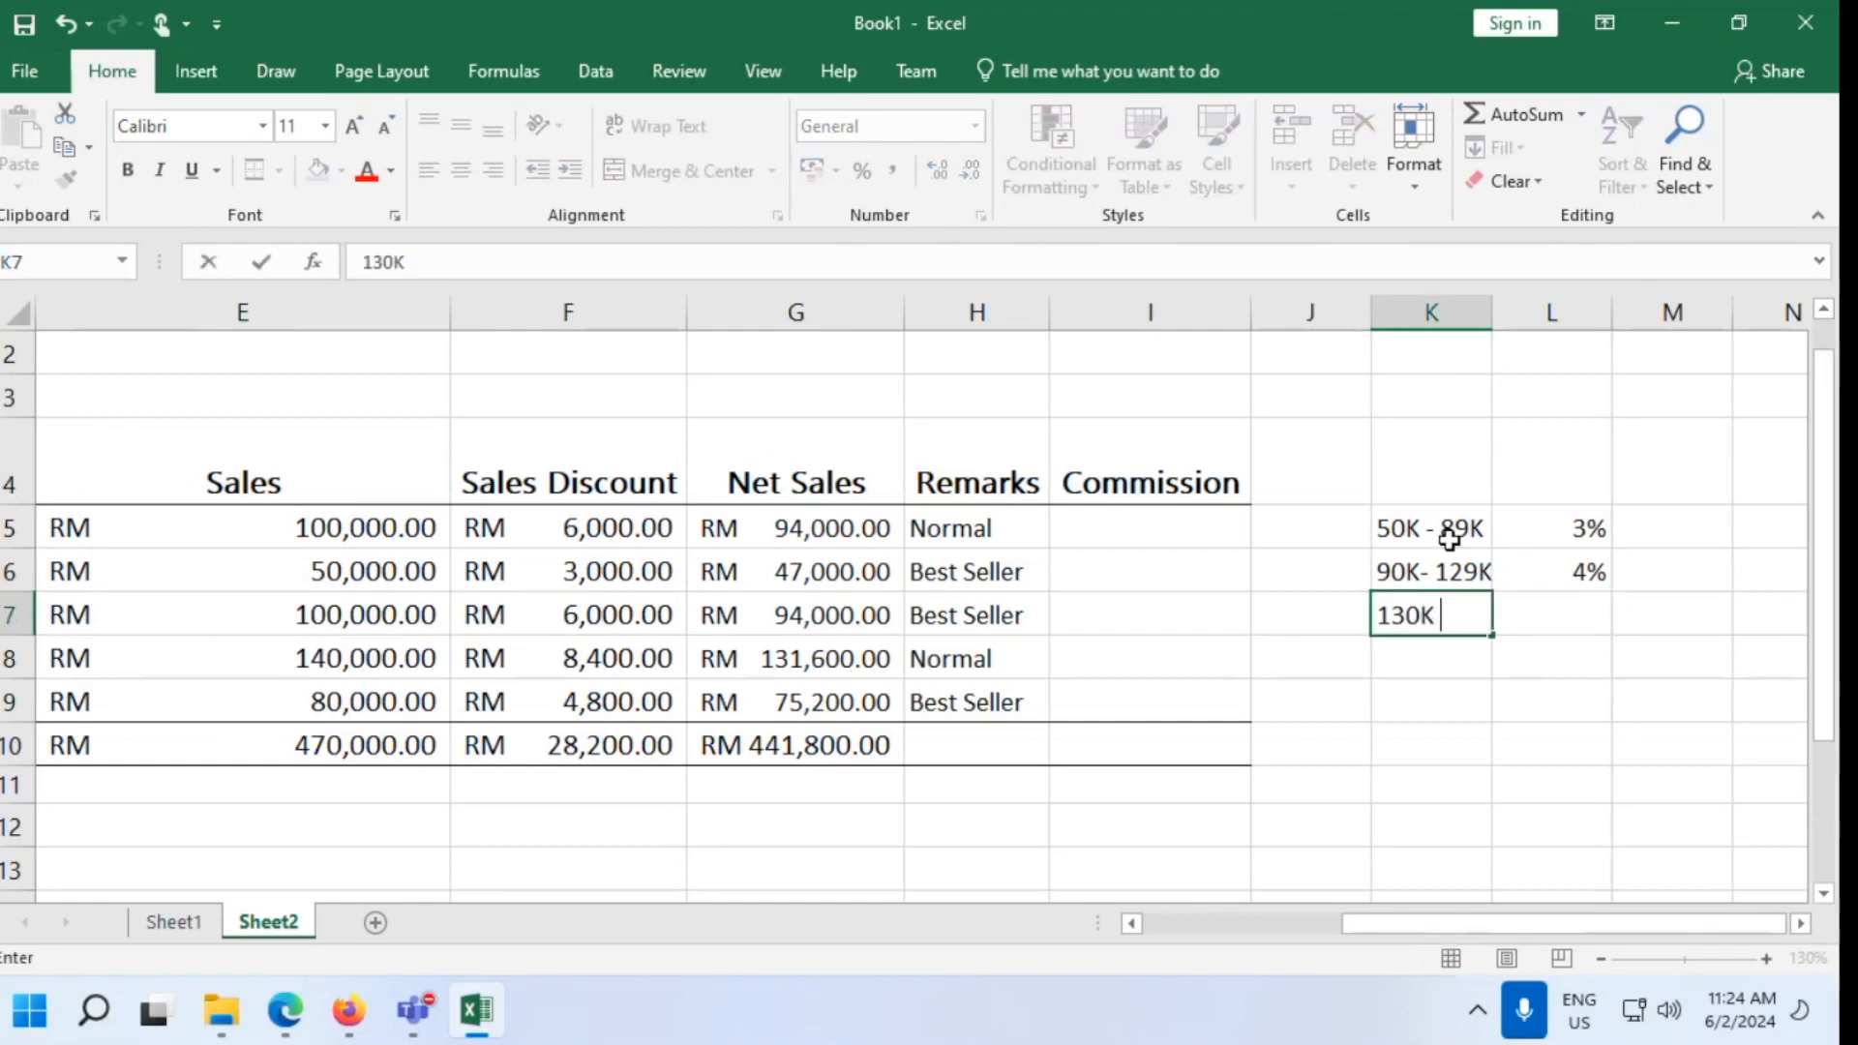
{"action": "key", "text": "Tab"}
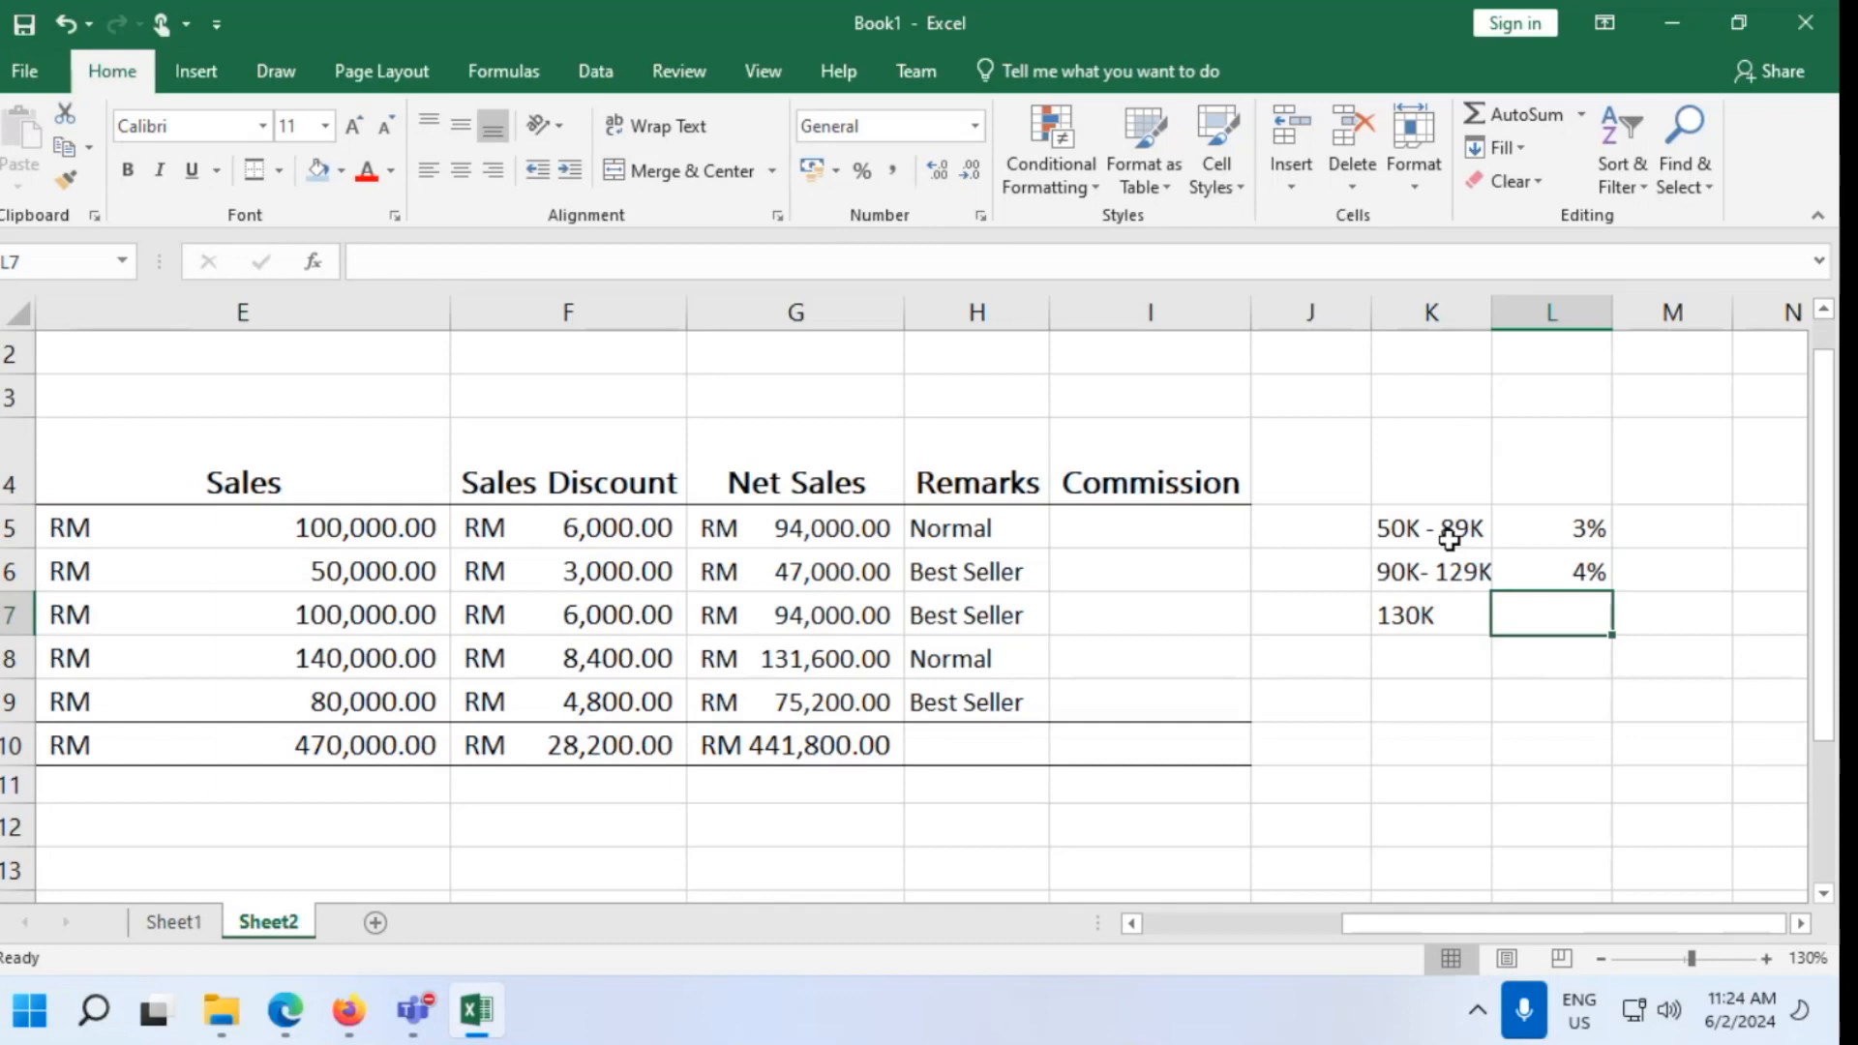
{"action": "type", "text": "5"}
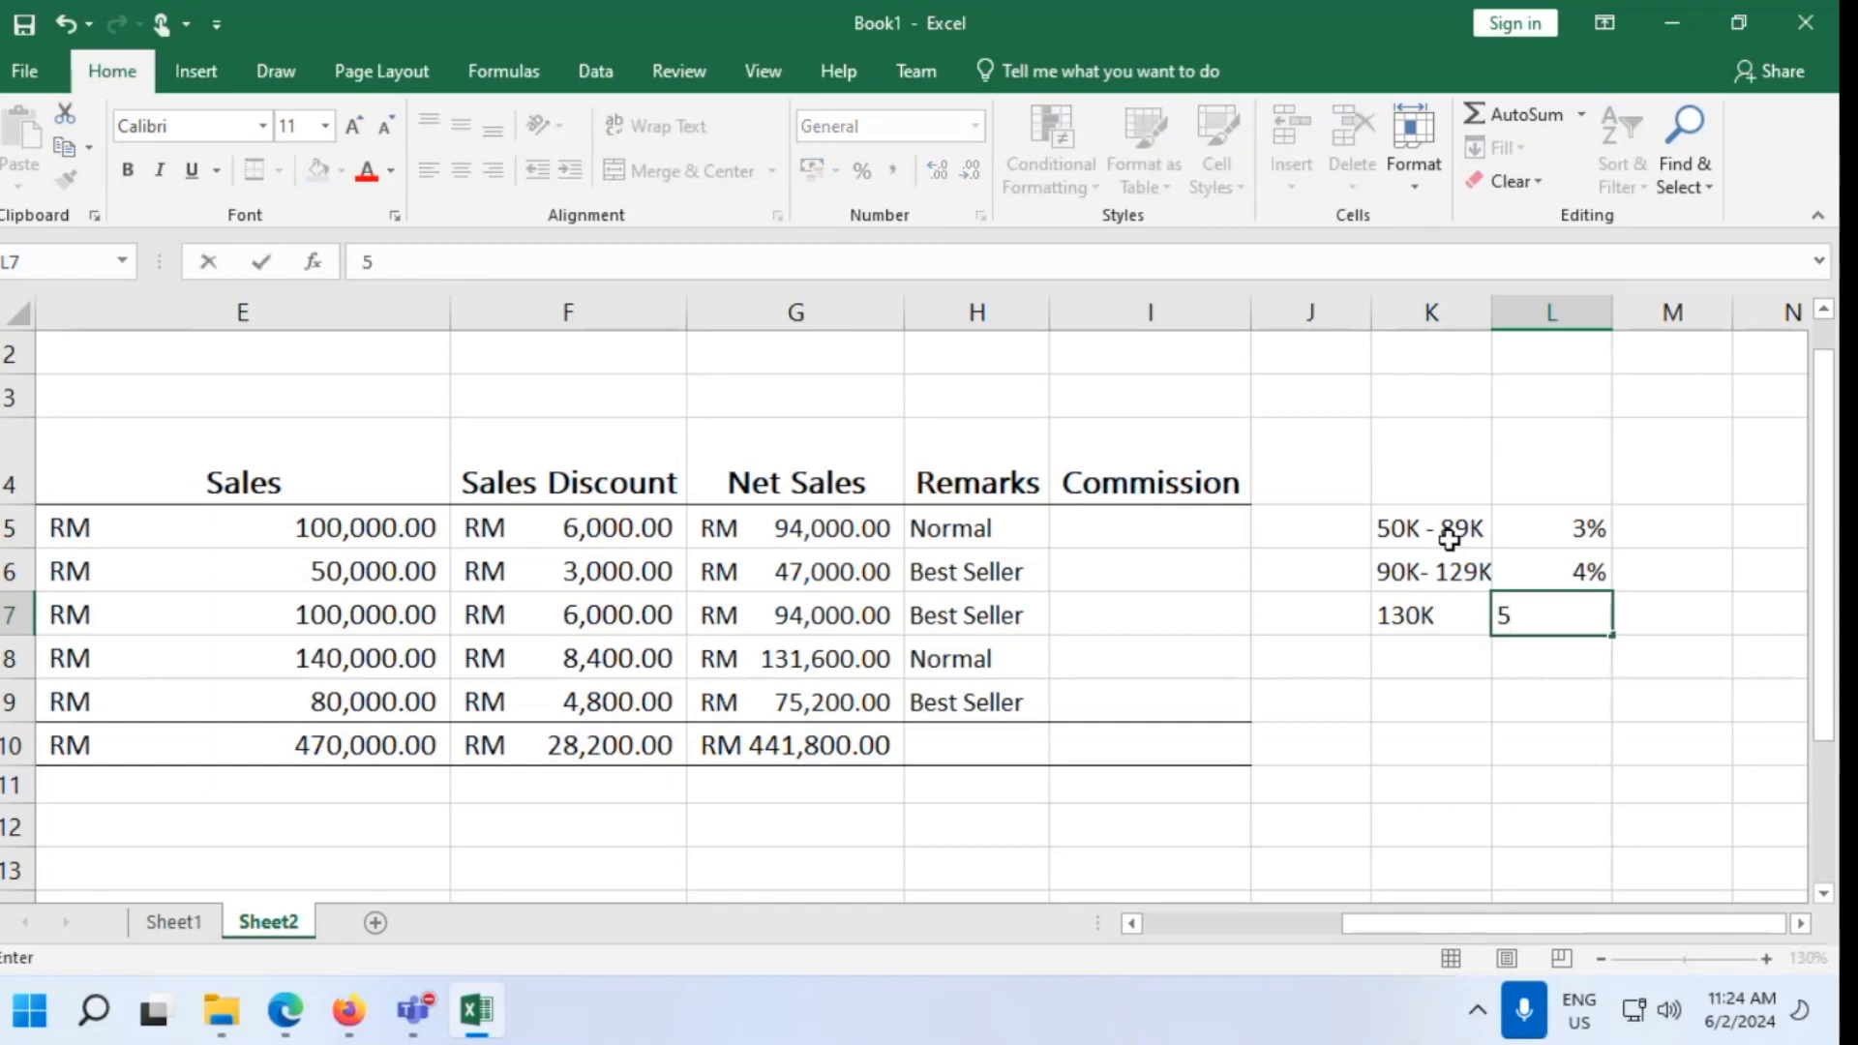
{"action": "key", "text": "BackSpace"}
{"action": "type", "text": "^%"}
{"action": "key", "text": "BackSpace"}
{"action": "key", "text": "BackSpace"}
{"action": "type", "text": "6%"}
{"action": "key", "text": "Return"}
{"action": "left_click", "coordinate": [1390, 707]}
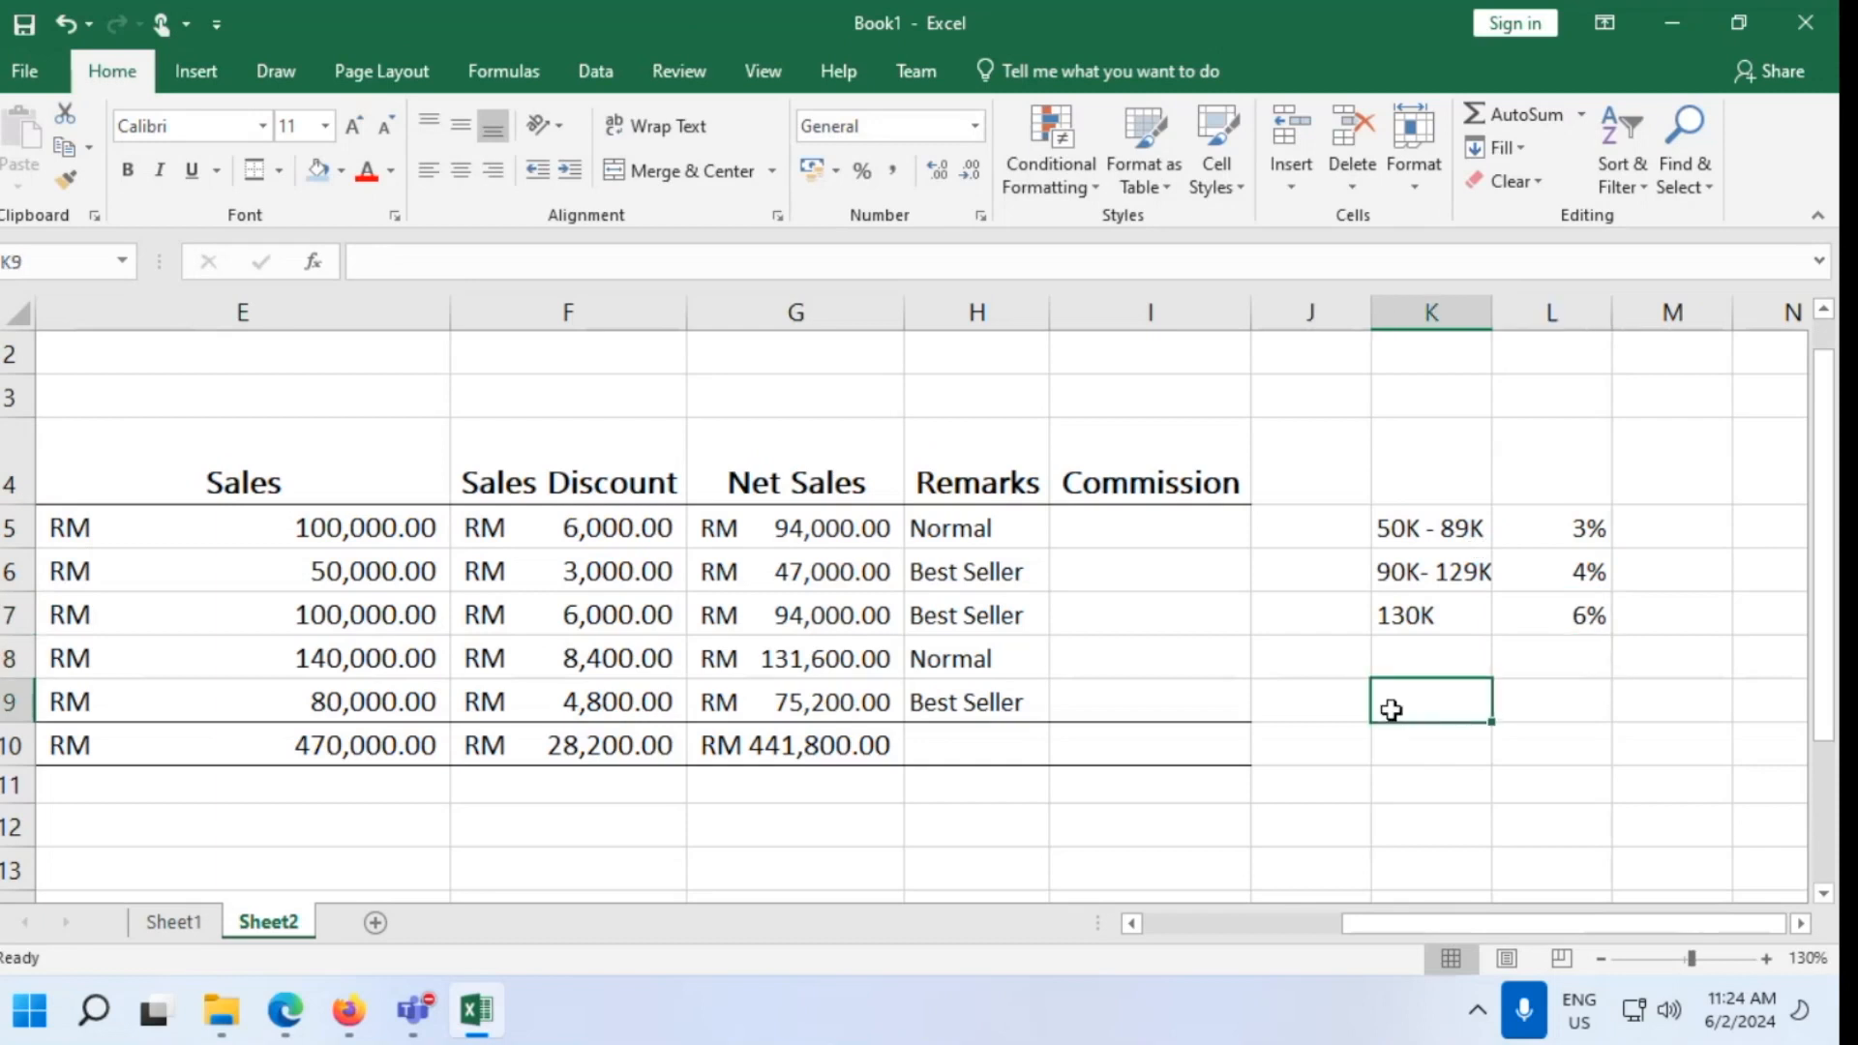
Autofit the width of column K and change the label in K7 to "Over 130K"
{"action": "double_click", "coordinate": [1493, 311]}
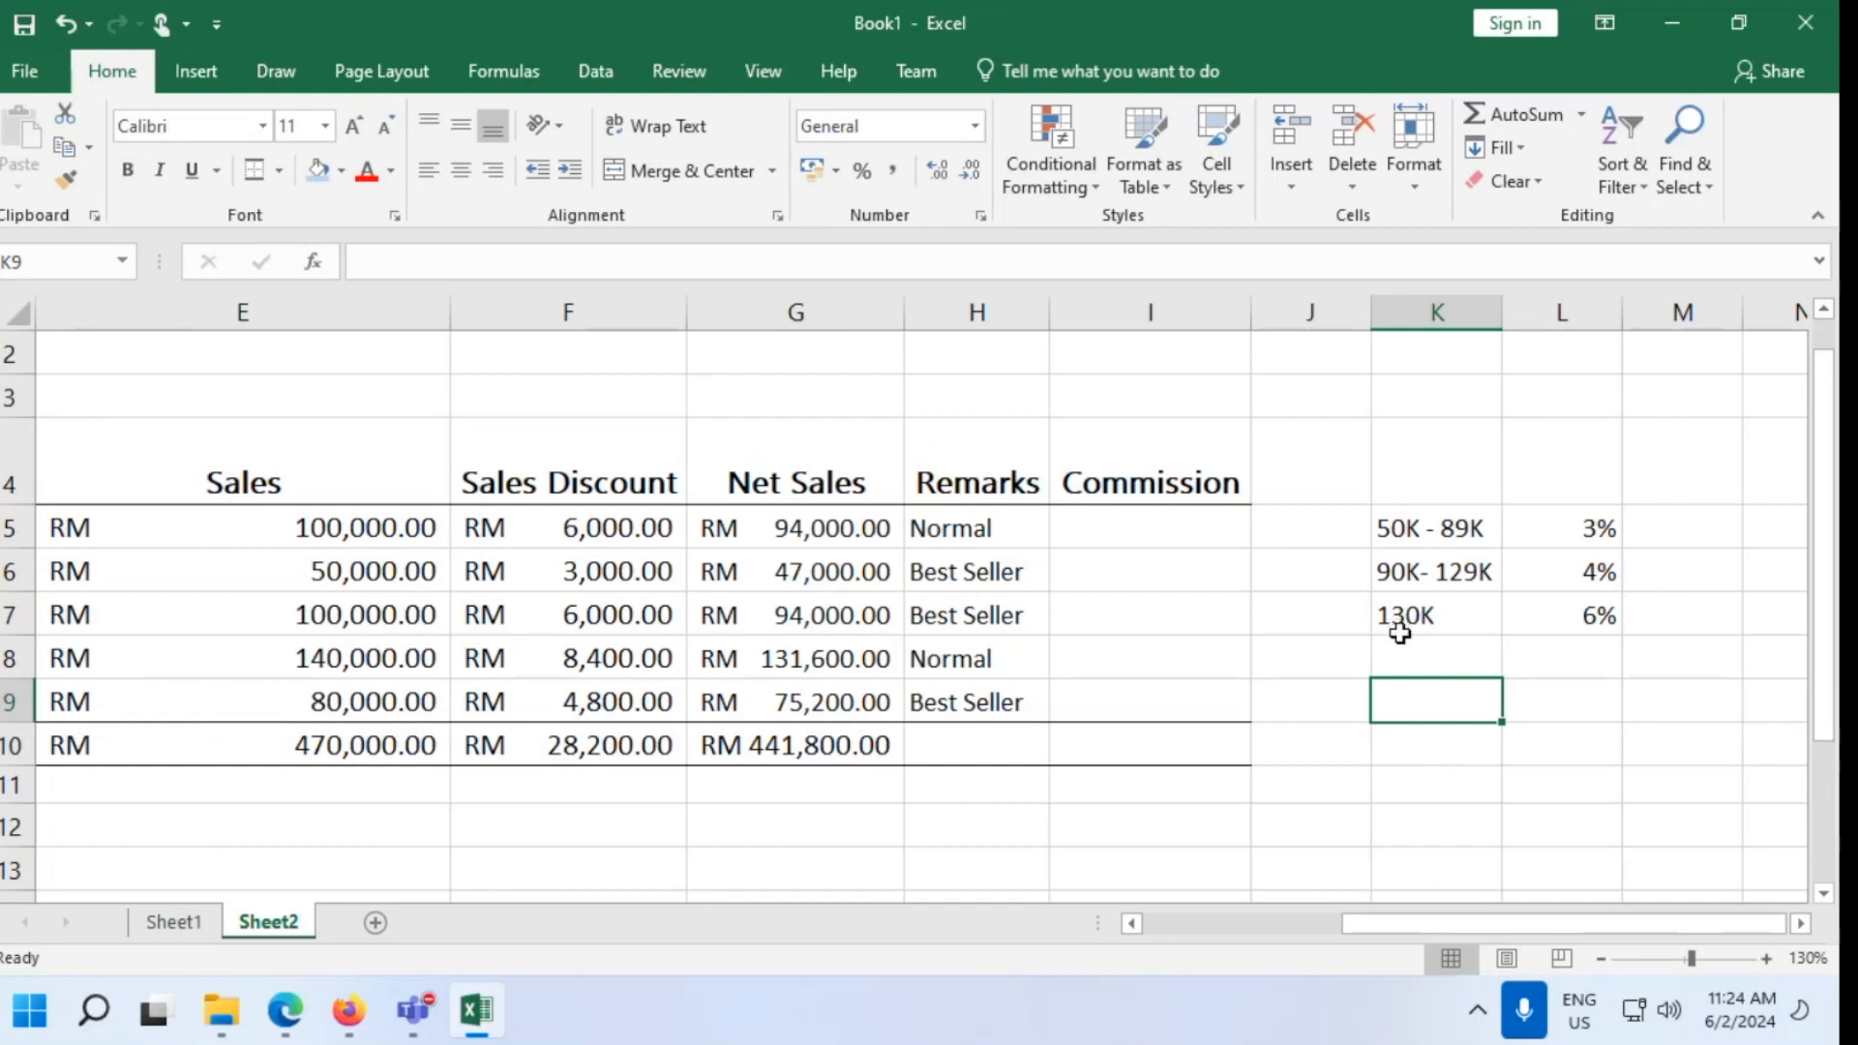
{"action": "double_click", "coordinate": [1467, 622]}
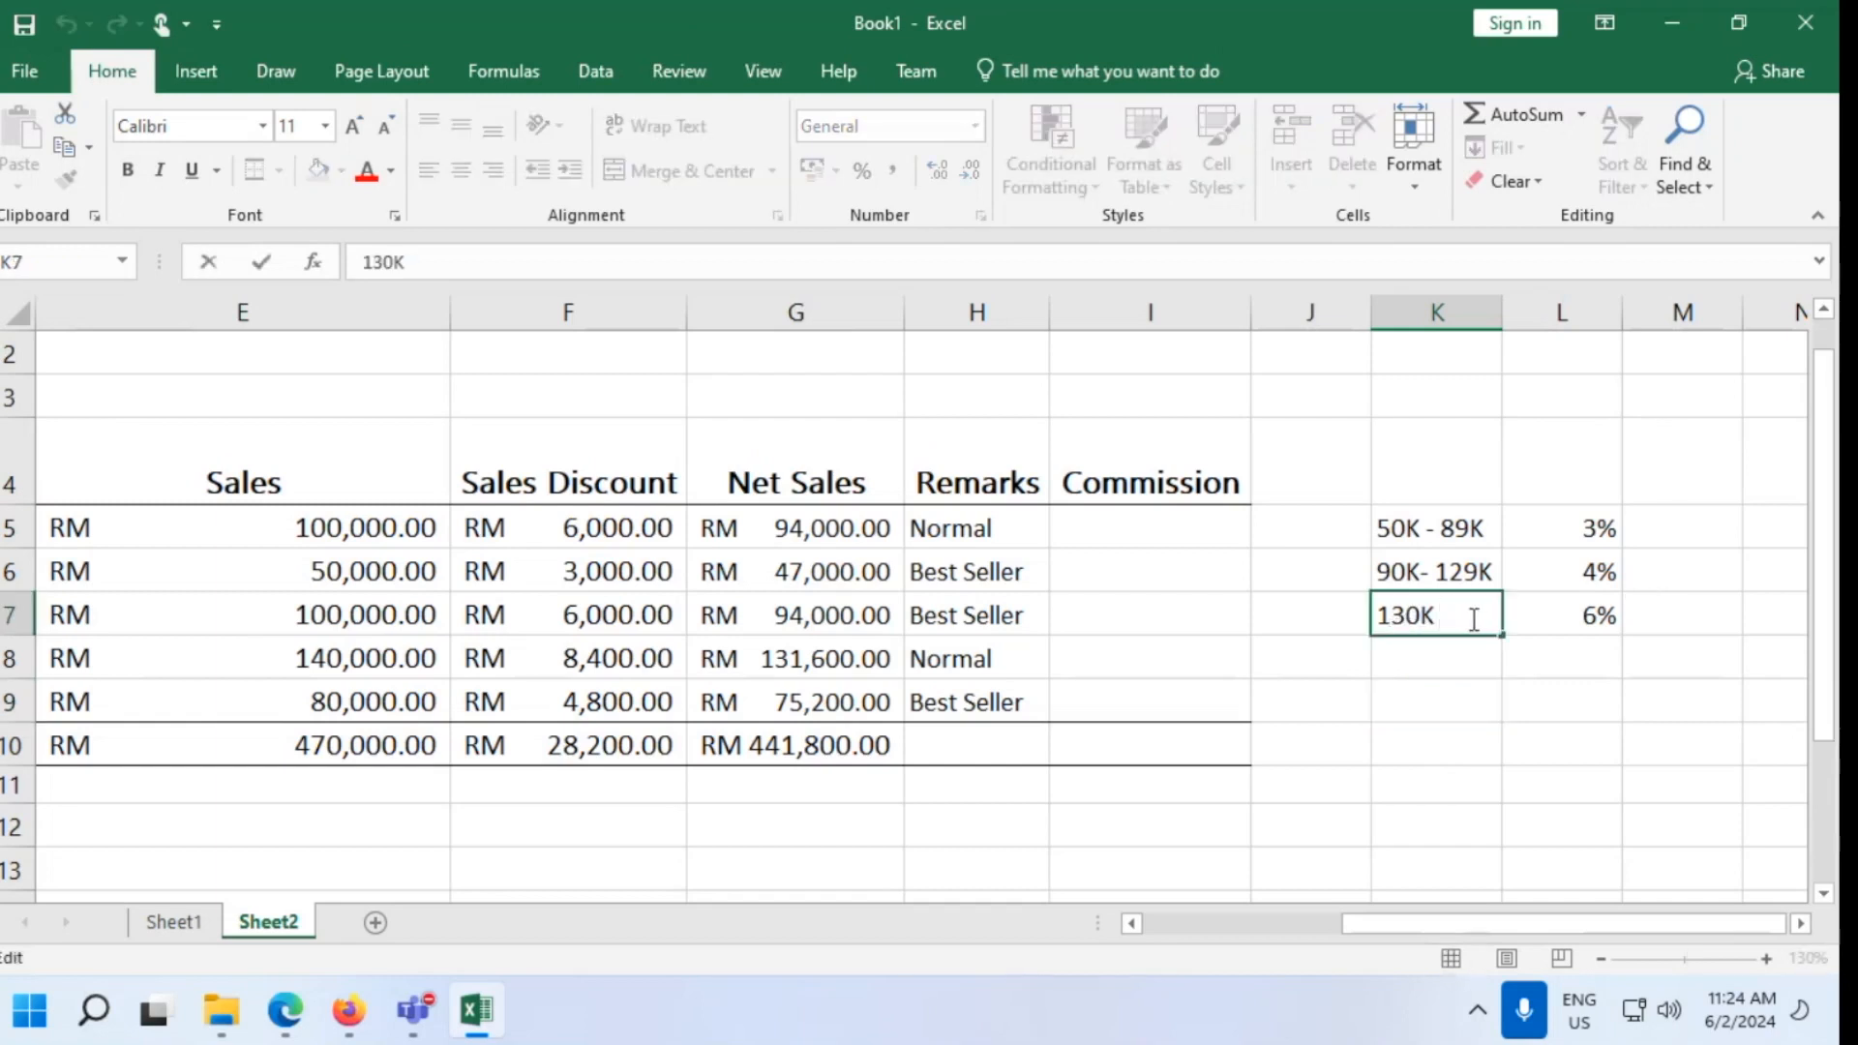
{"action": "key", "text": "Home"}
{"action": "type", "text": "Over"}
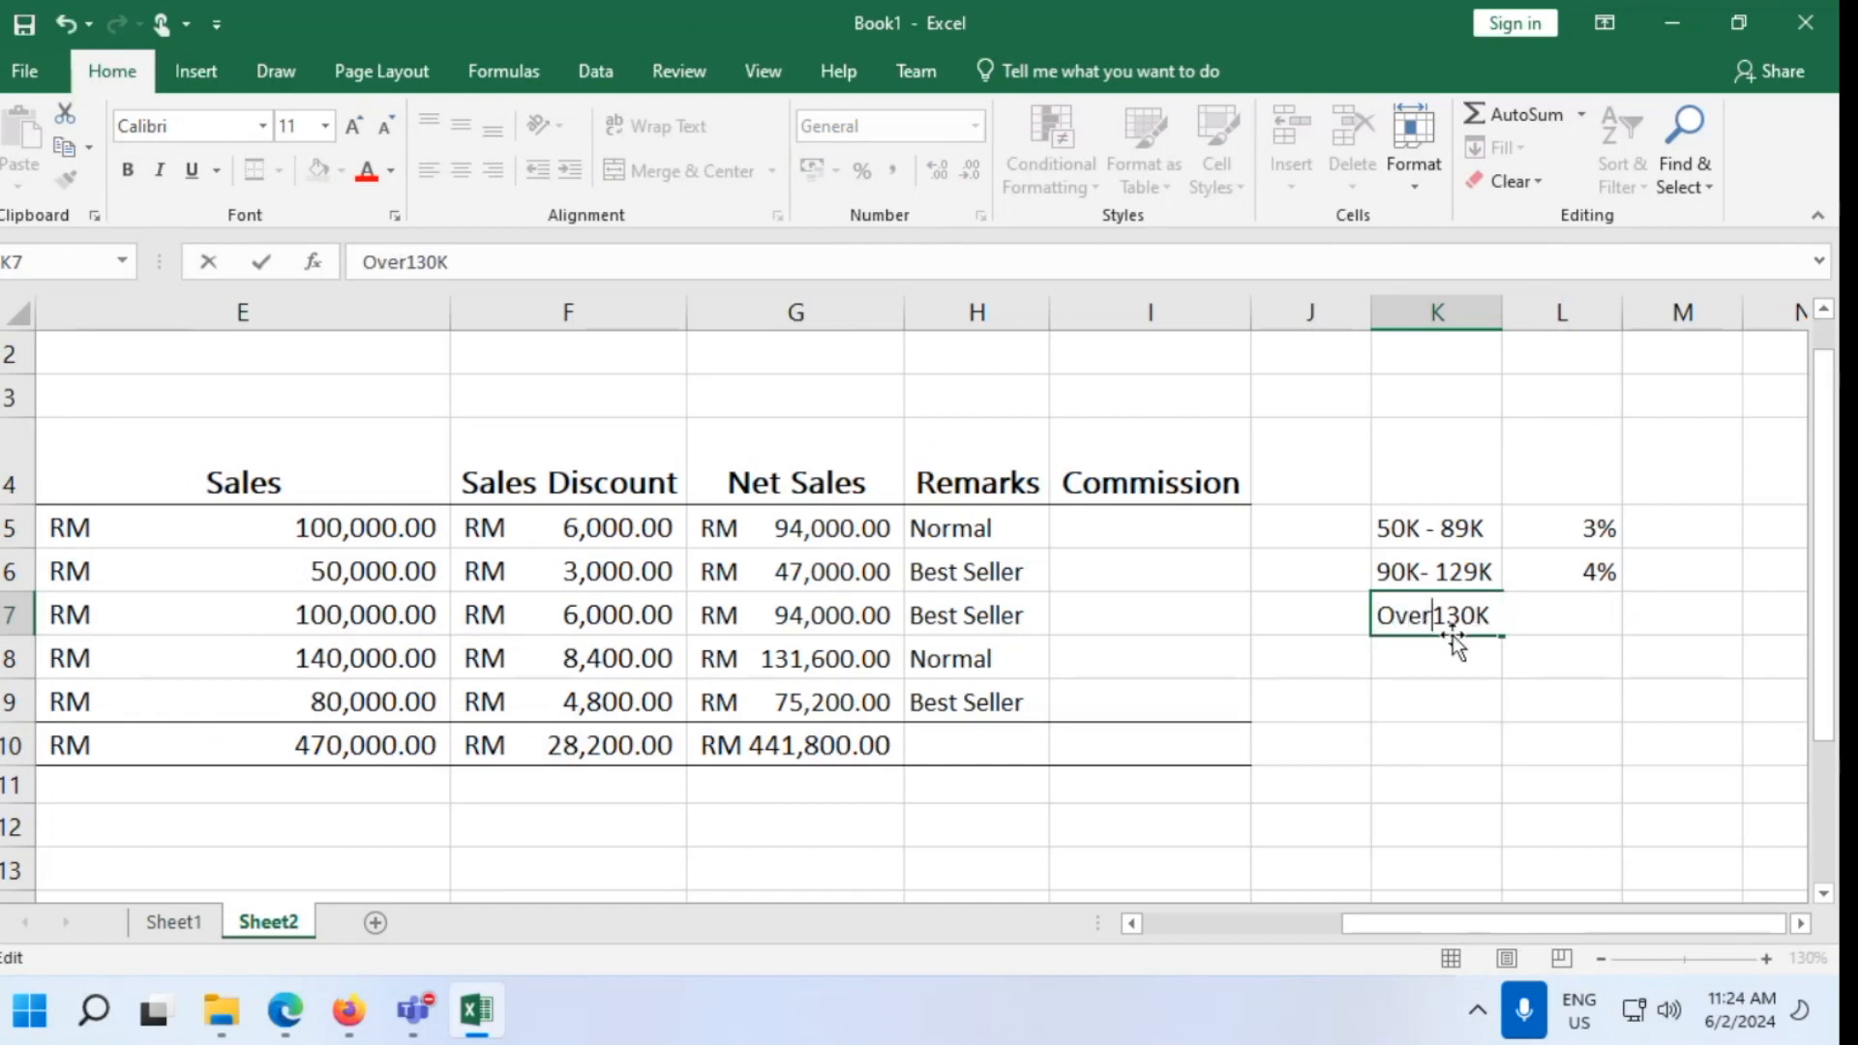
{"action": "left_click", "coordinate": [1468, 733]}
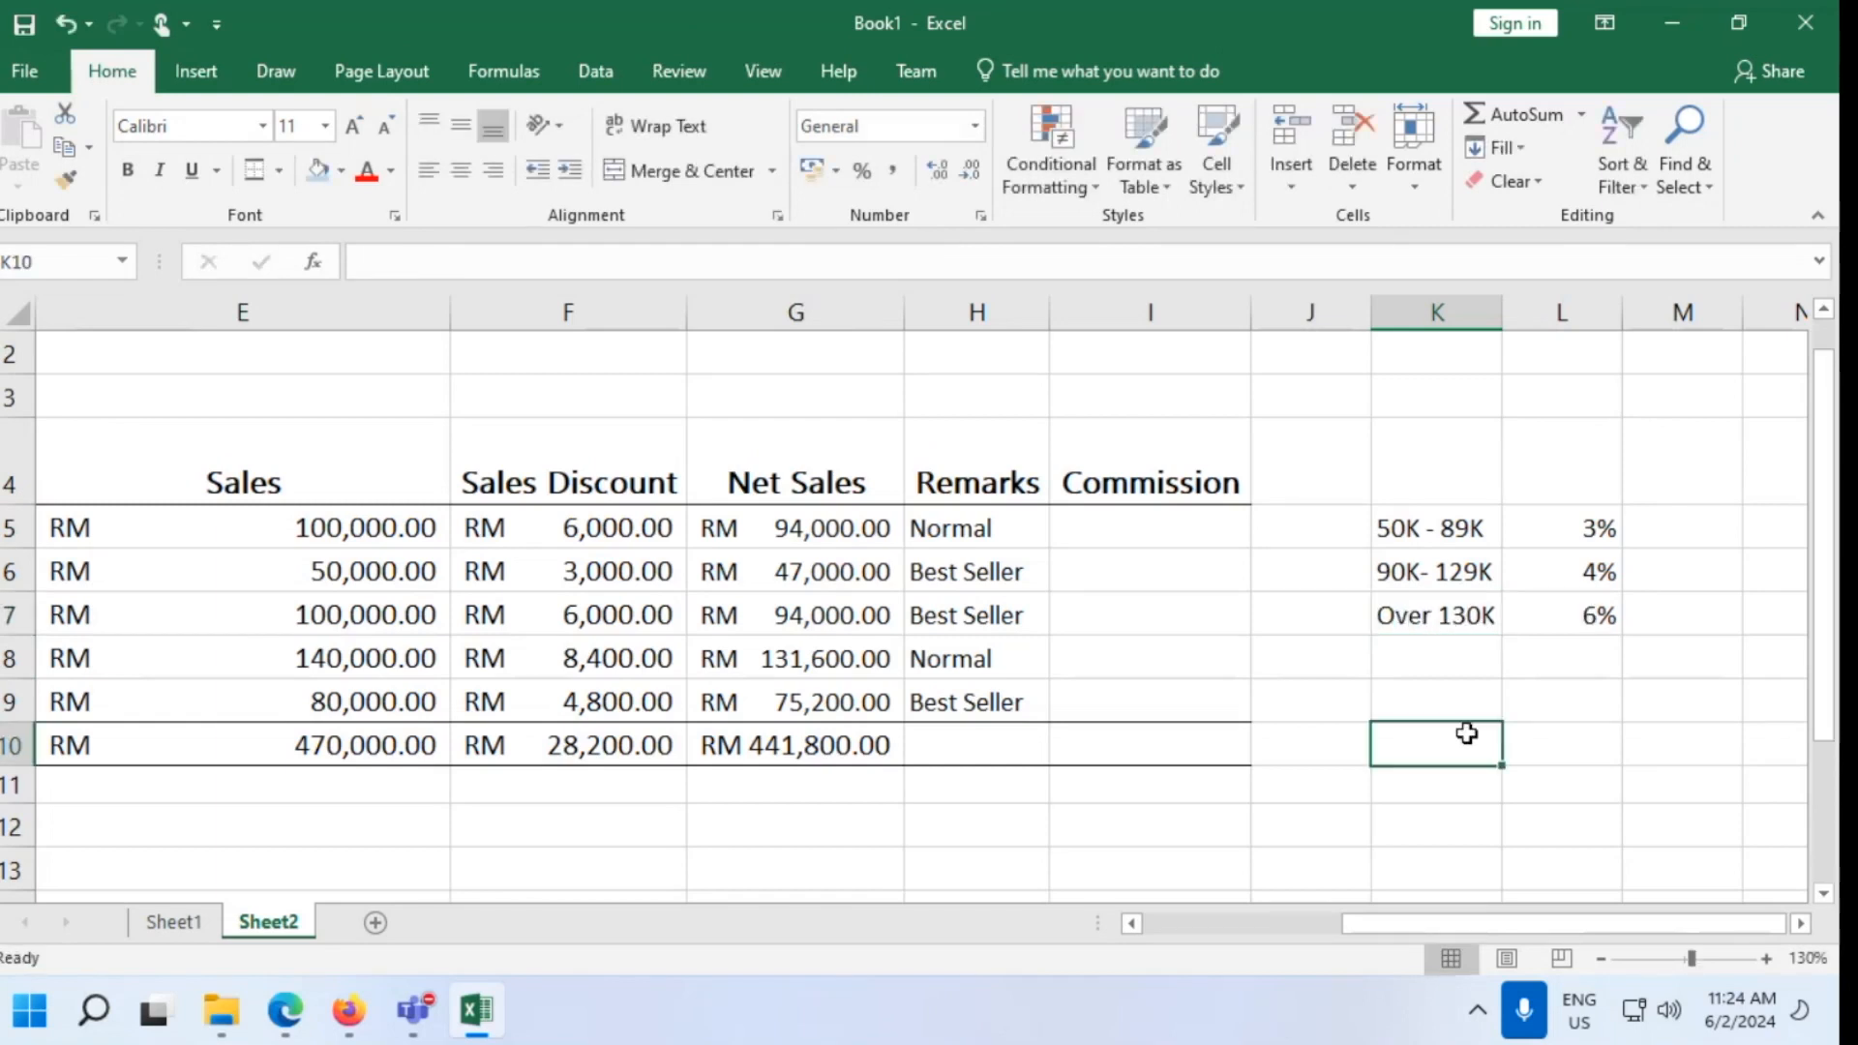
Begin an IF formula in Commission cell I5 that tests G5>130000 and returns 6% when true
{"action": "left_click", "coordinate": [1069, 526]}
{"action": "type", "text": "="}
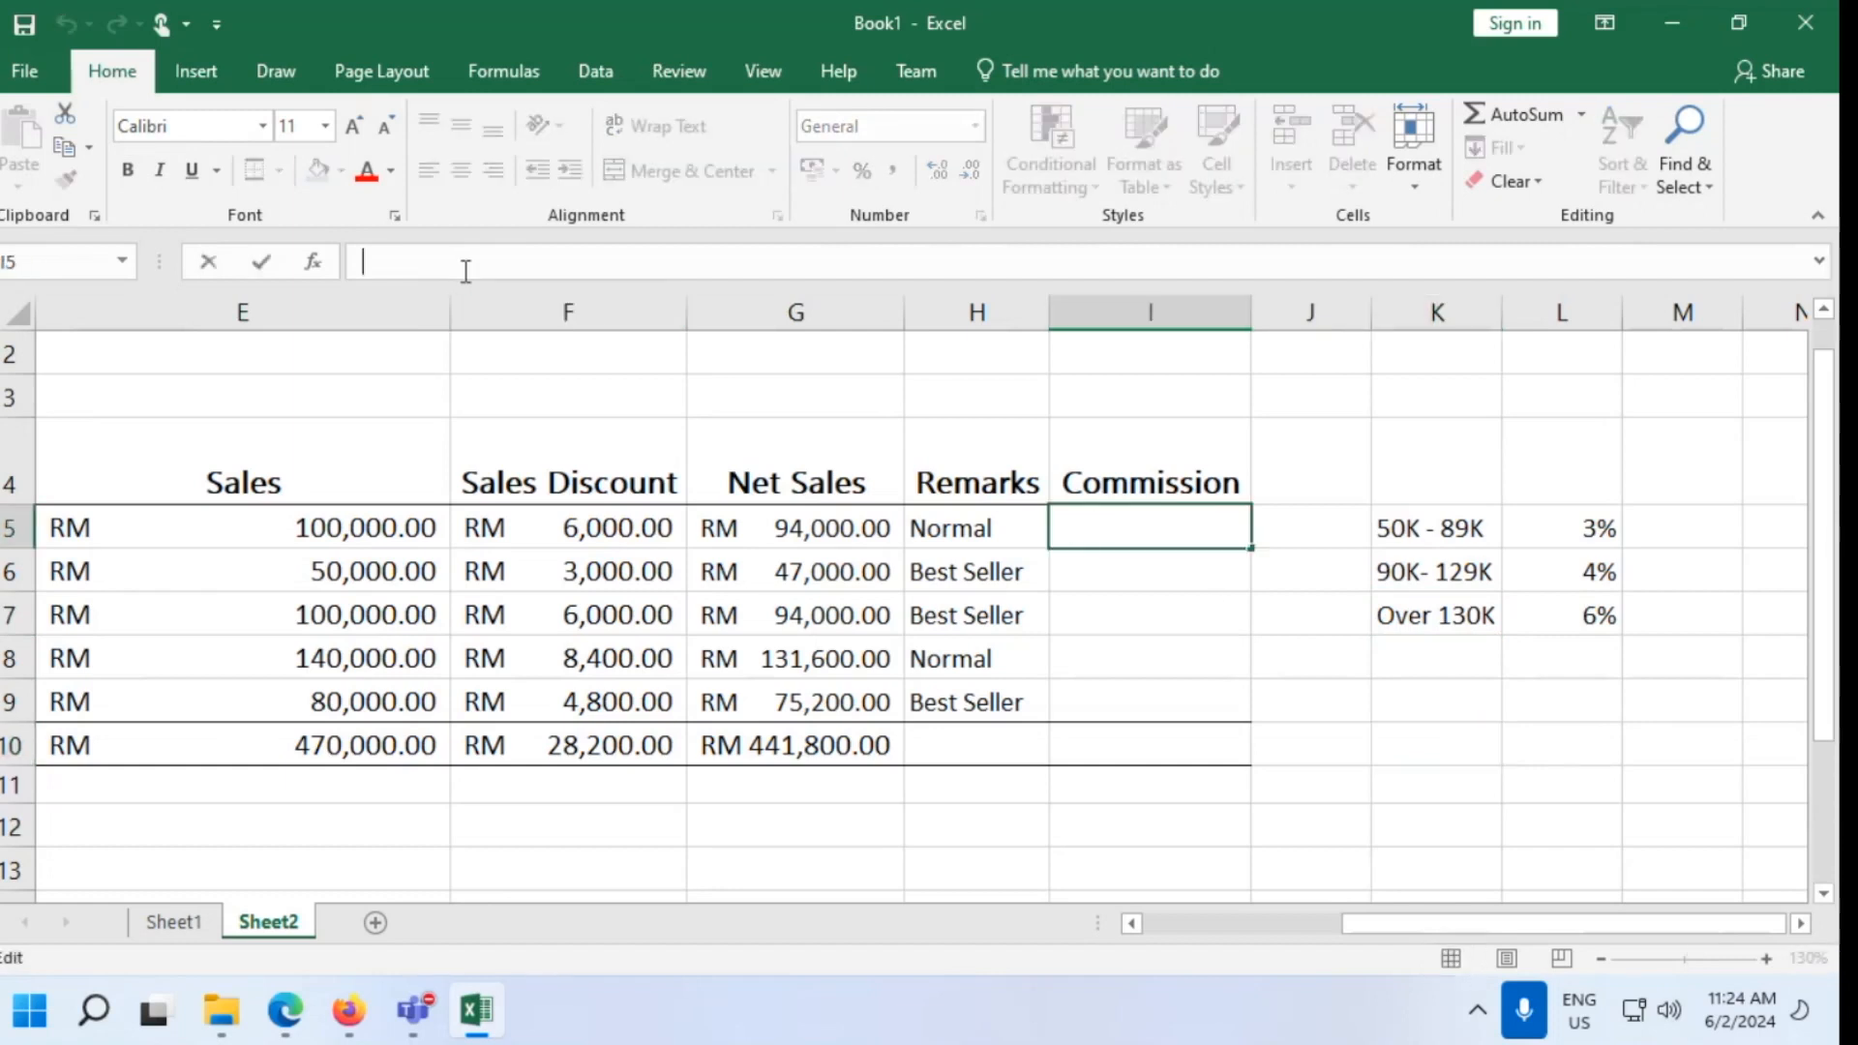
{"action": "type", "text": "("}
{"action": "key", "text": "BackSpace"}
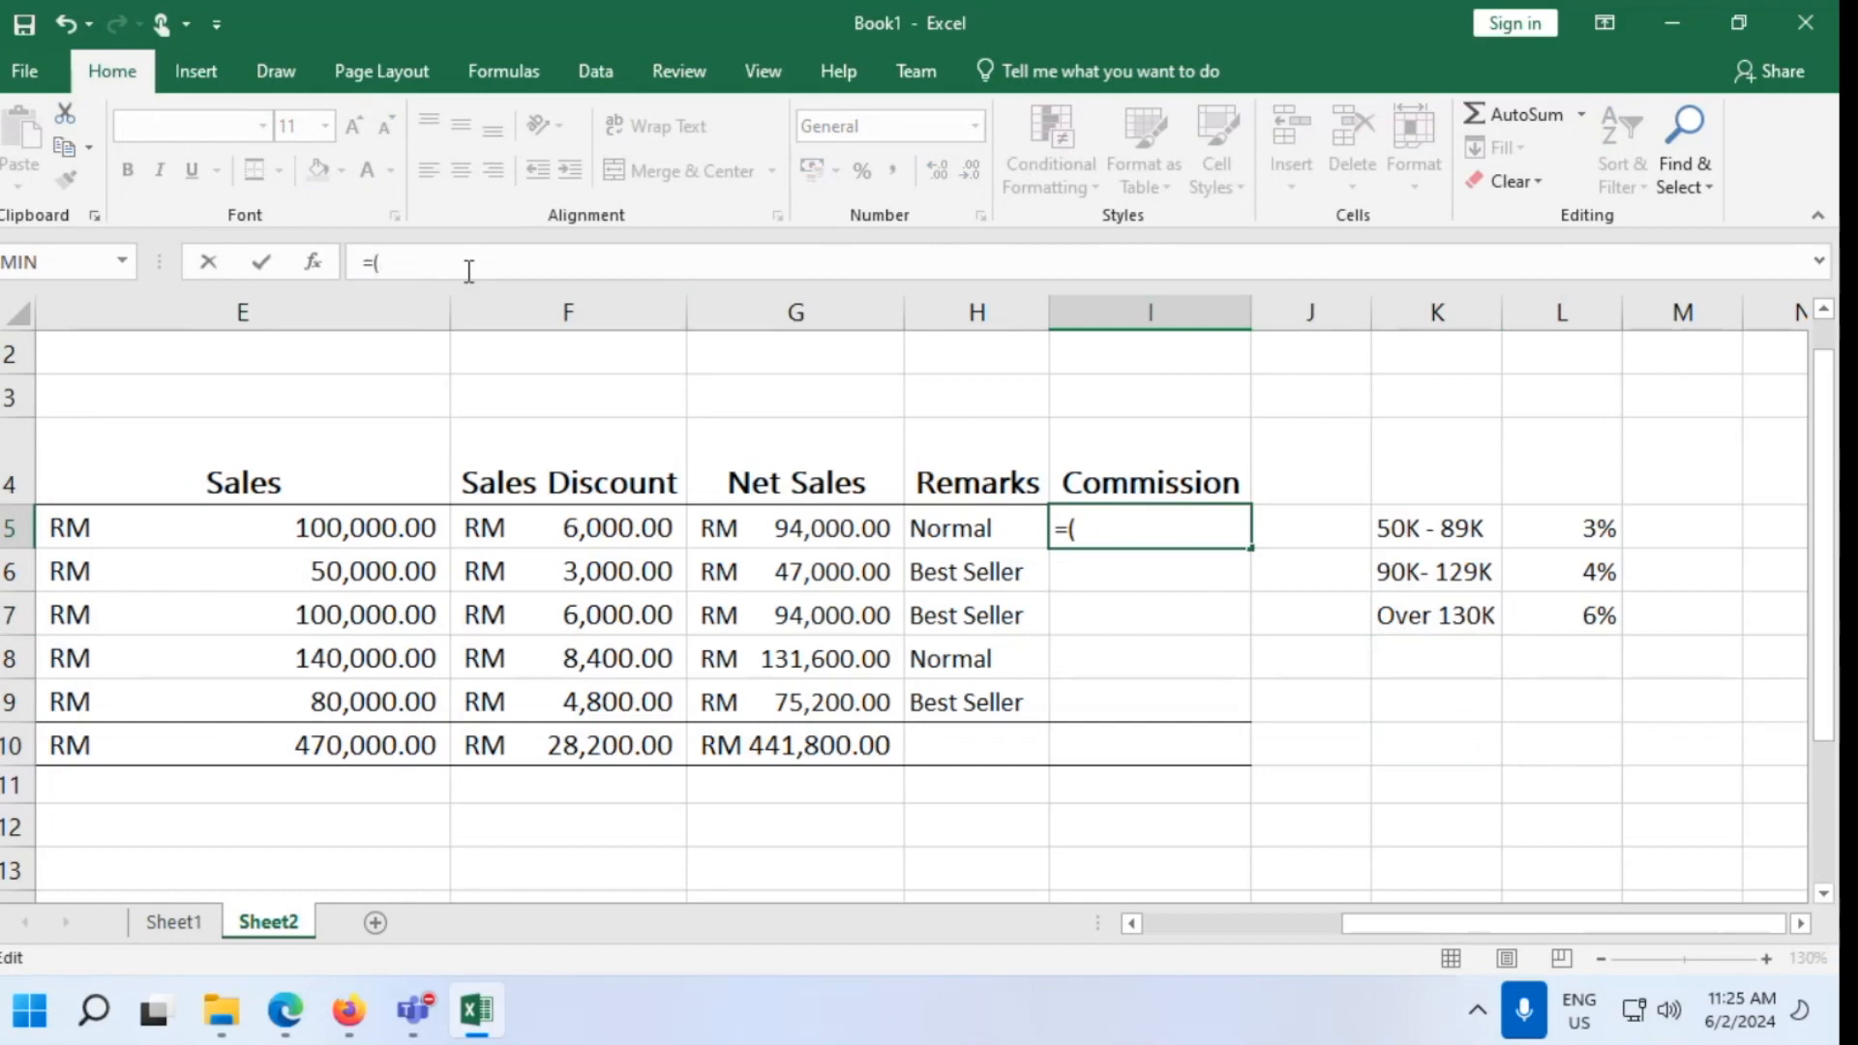
{"action": "type", "text": "IF("}
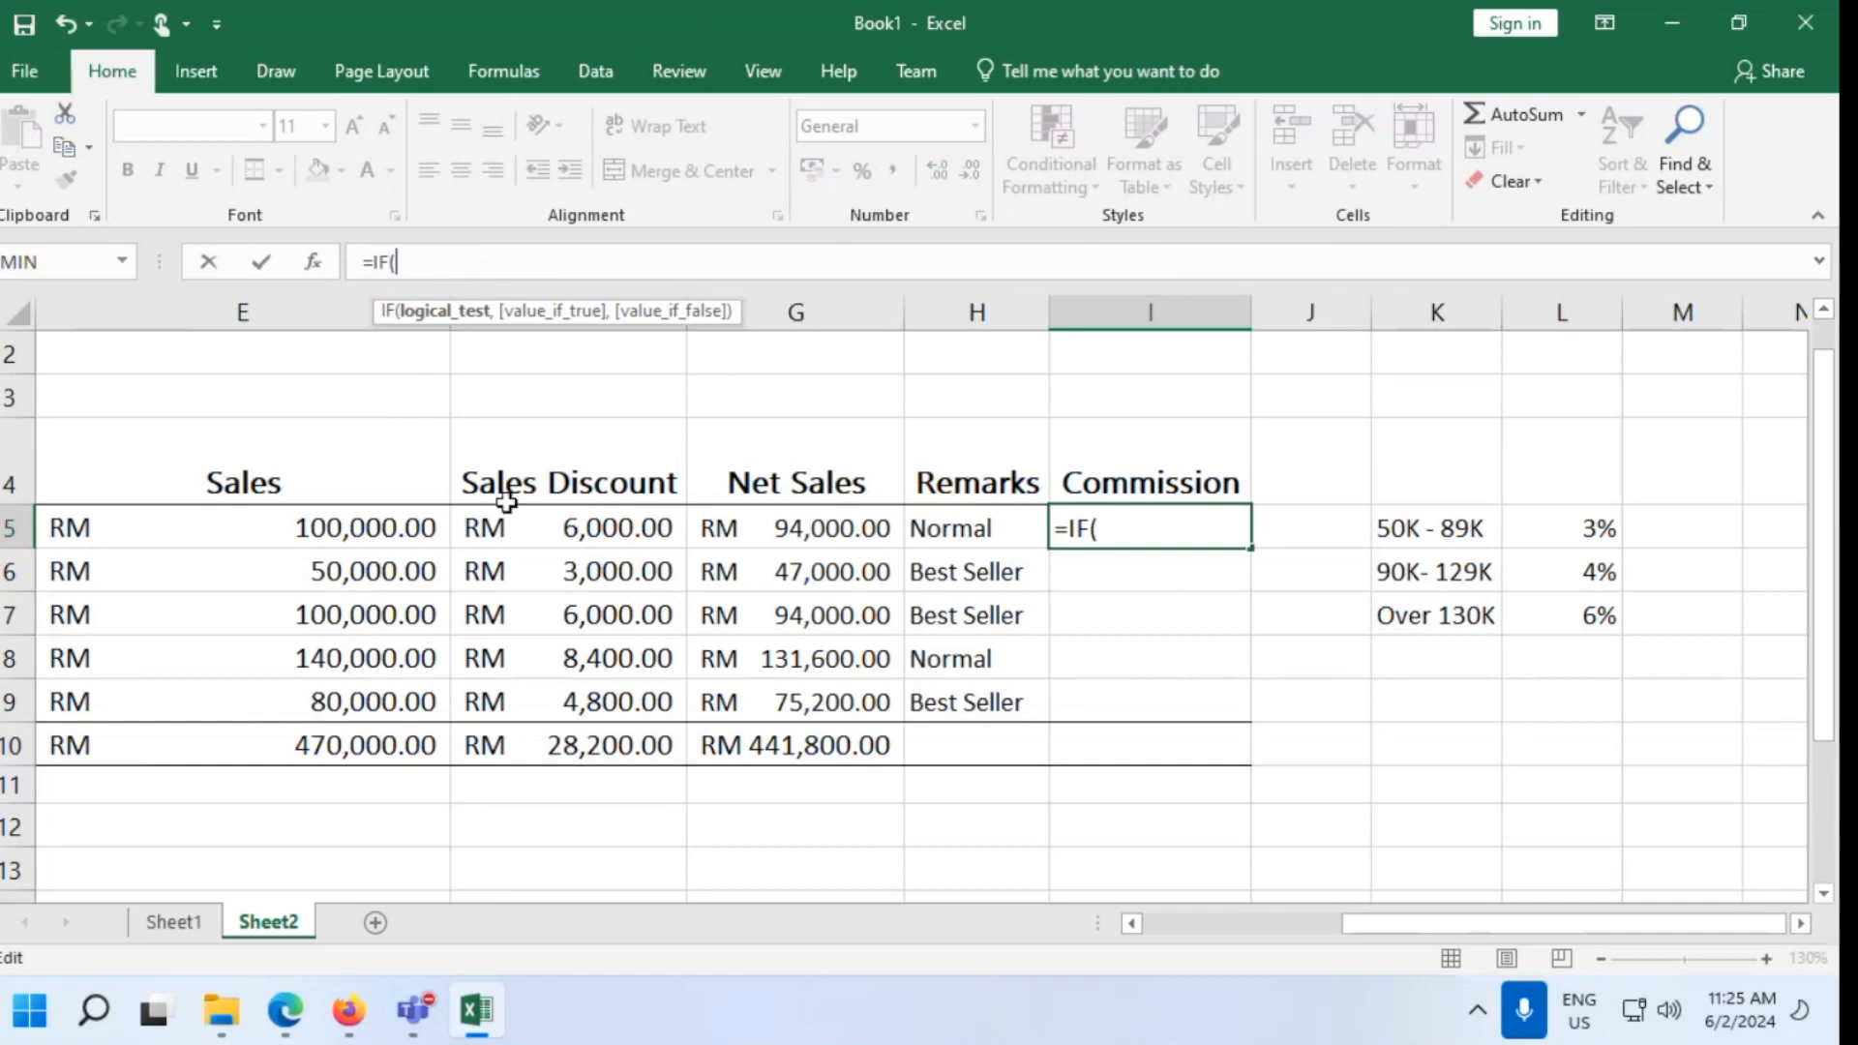
{"action": "left_click", "coordinate": [835, 536]}
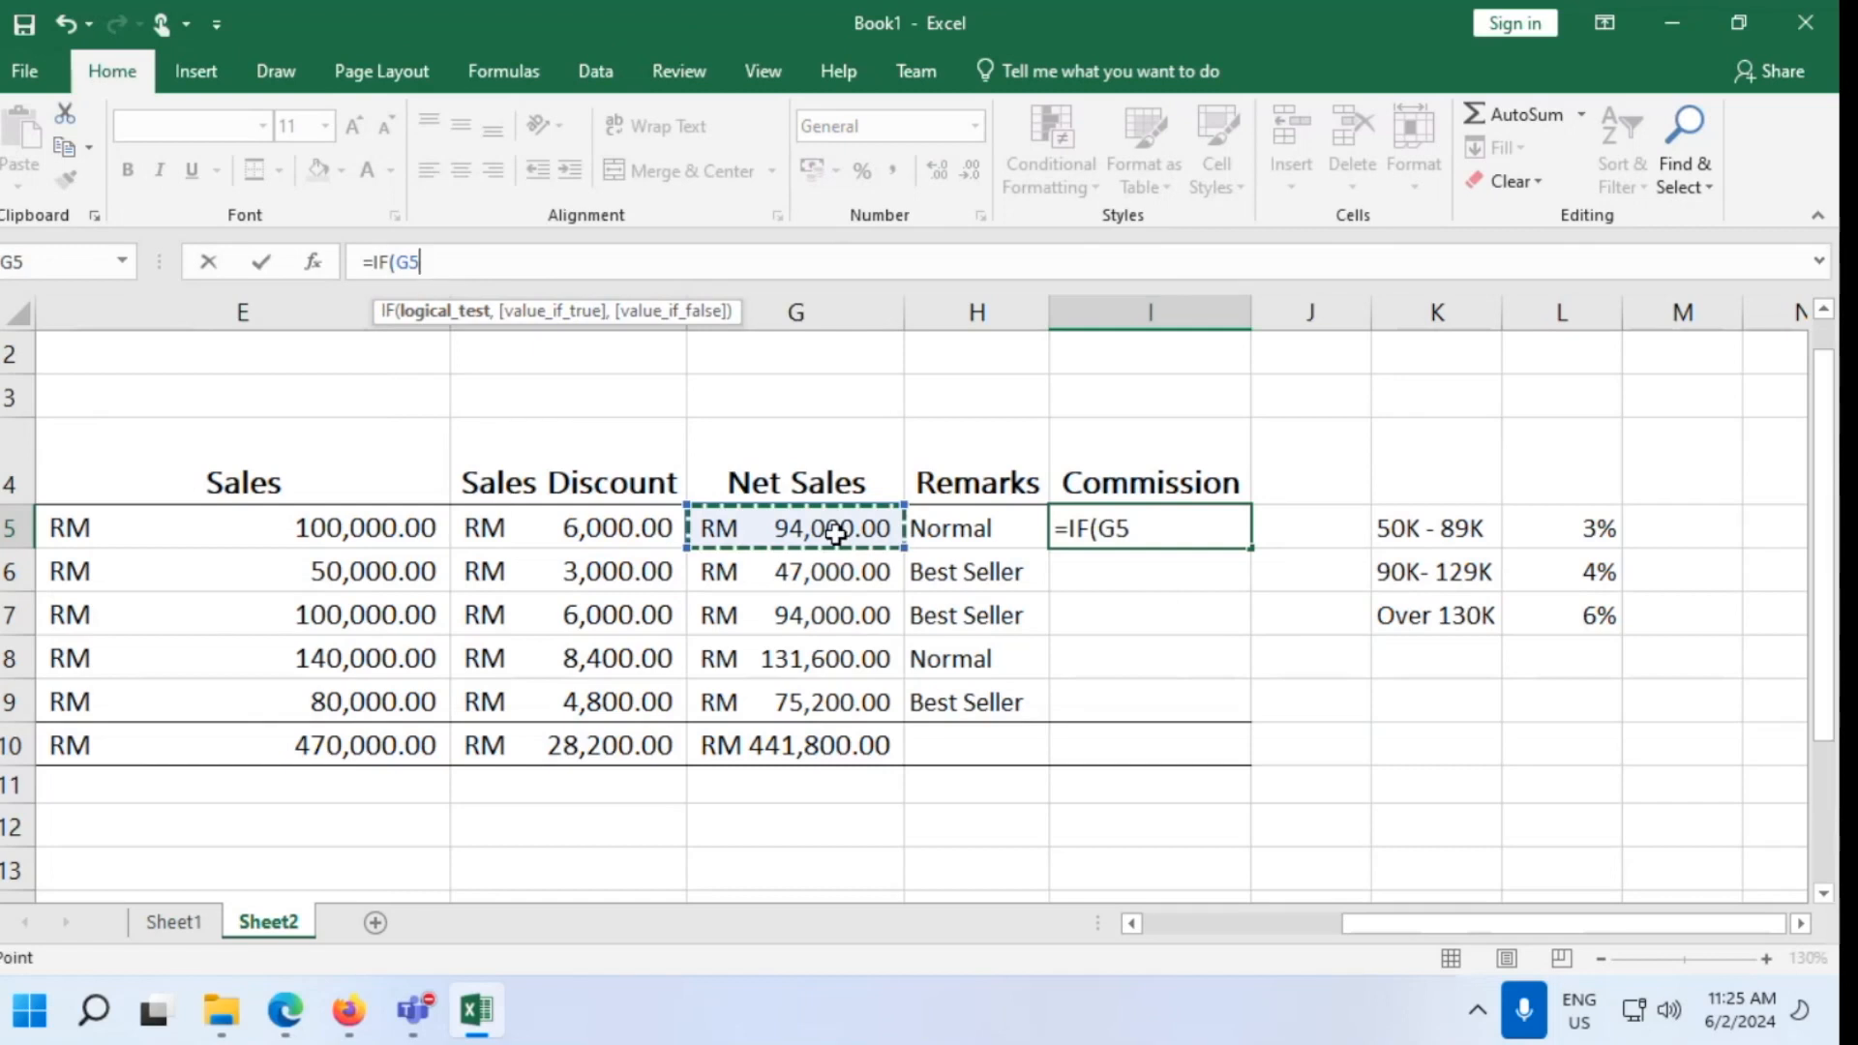
{"action": "type", "text": ">"}
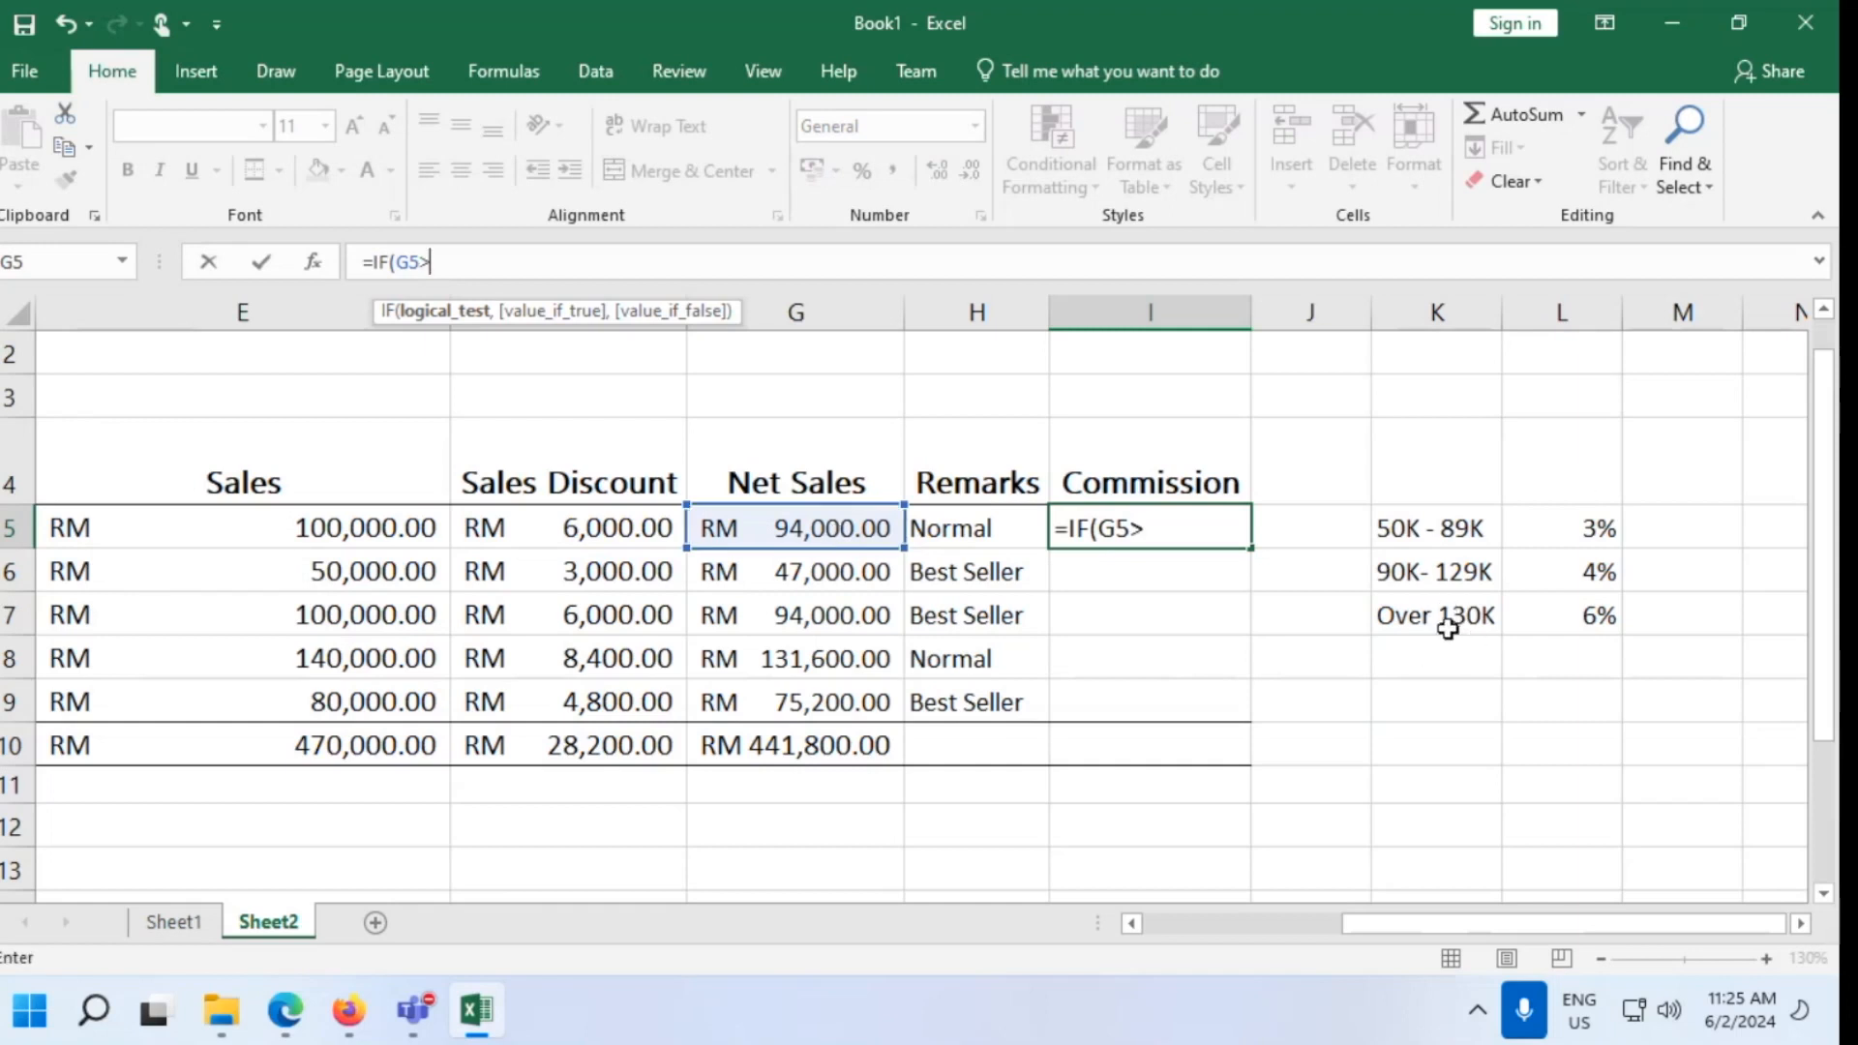
{"action": "type", "text": "130000"}
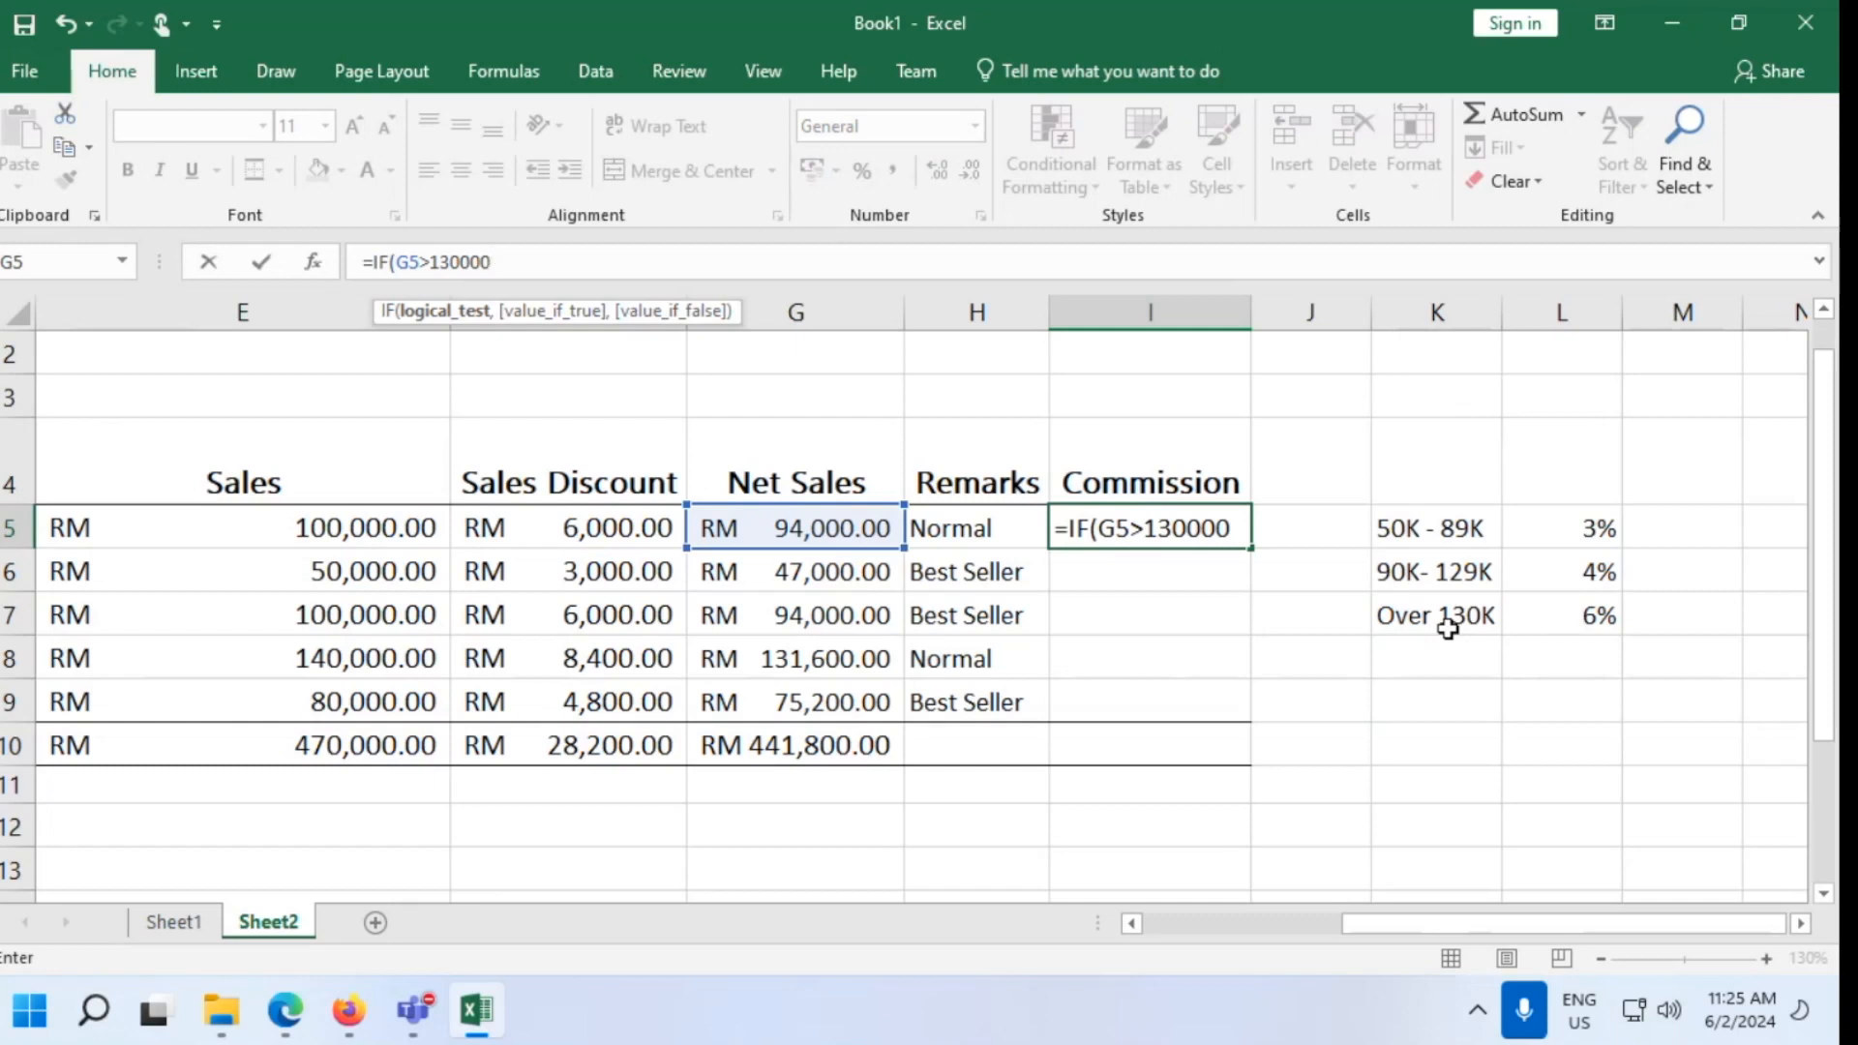
{"action": "type", "text": ","}
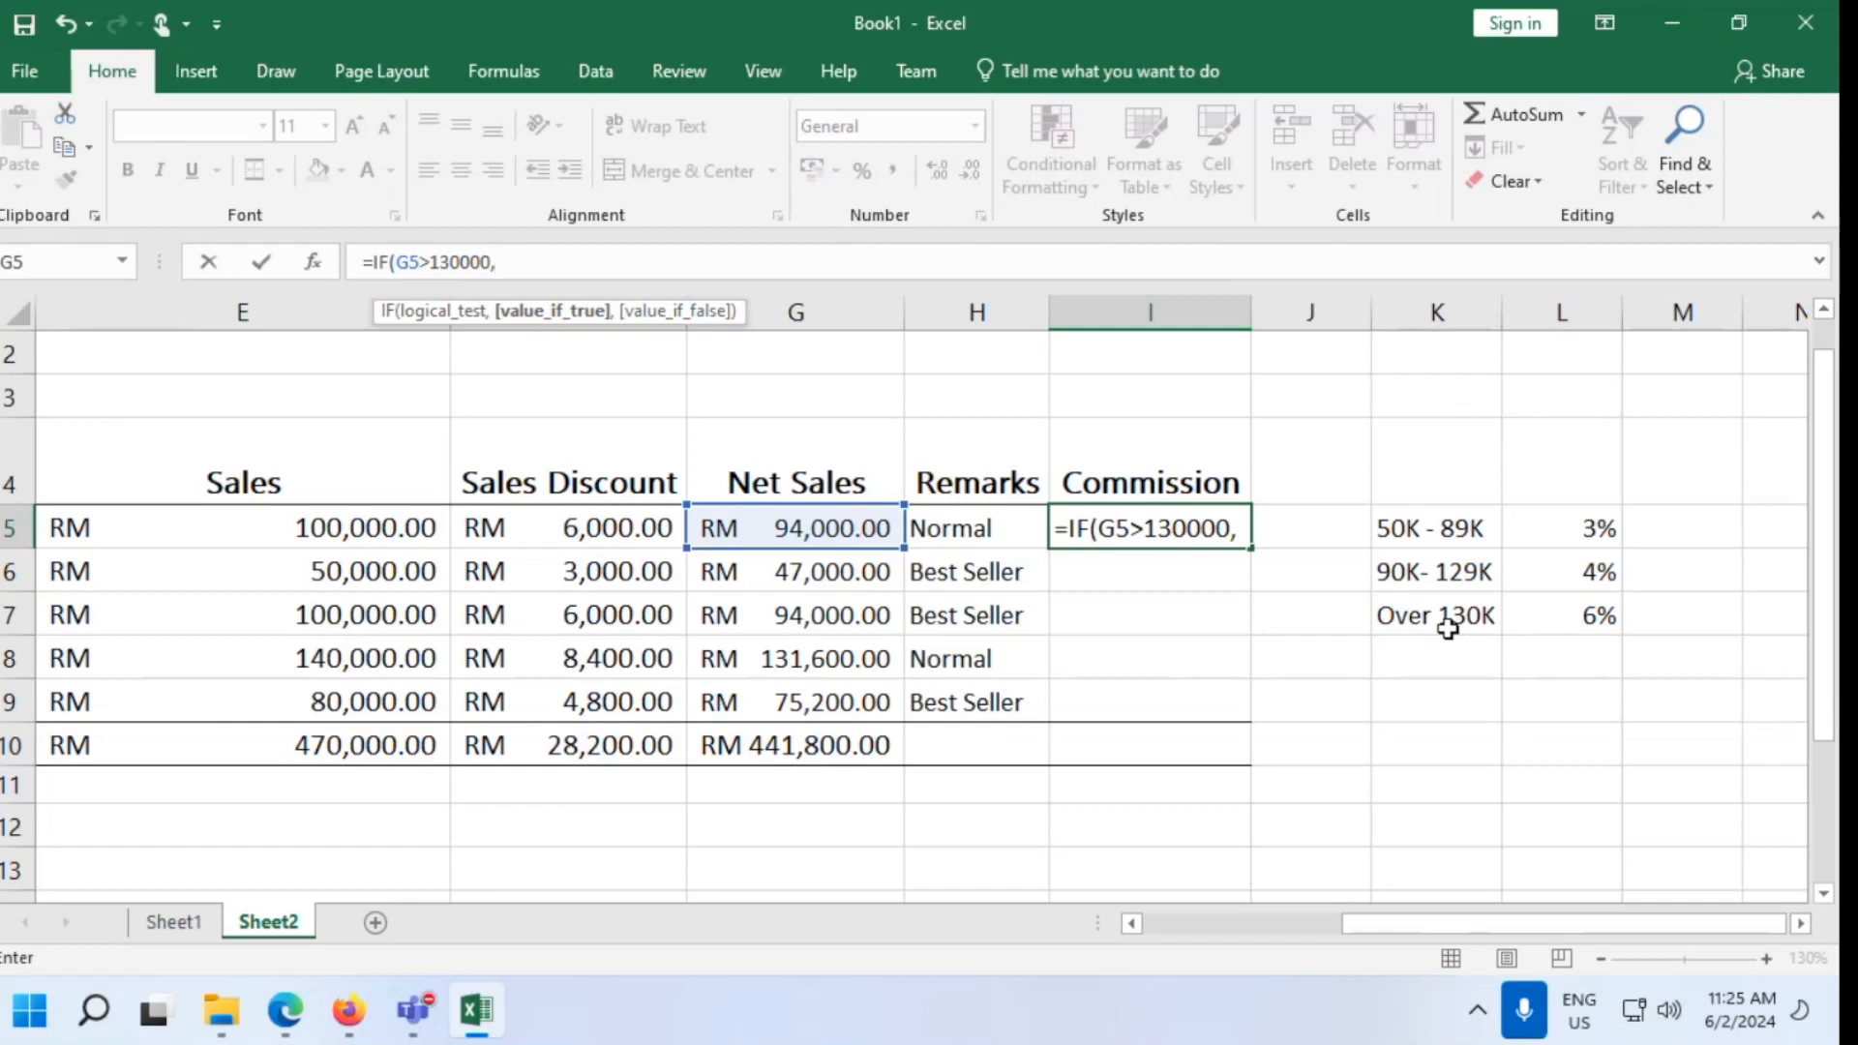
{"action": "type", "text": "6"}
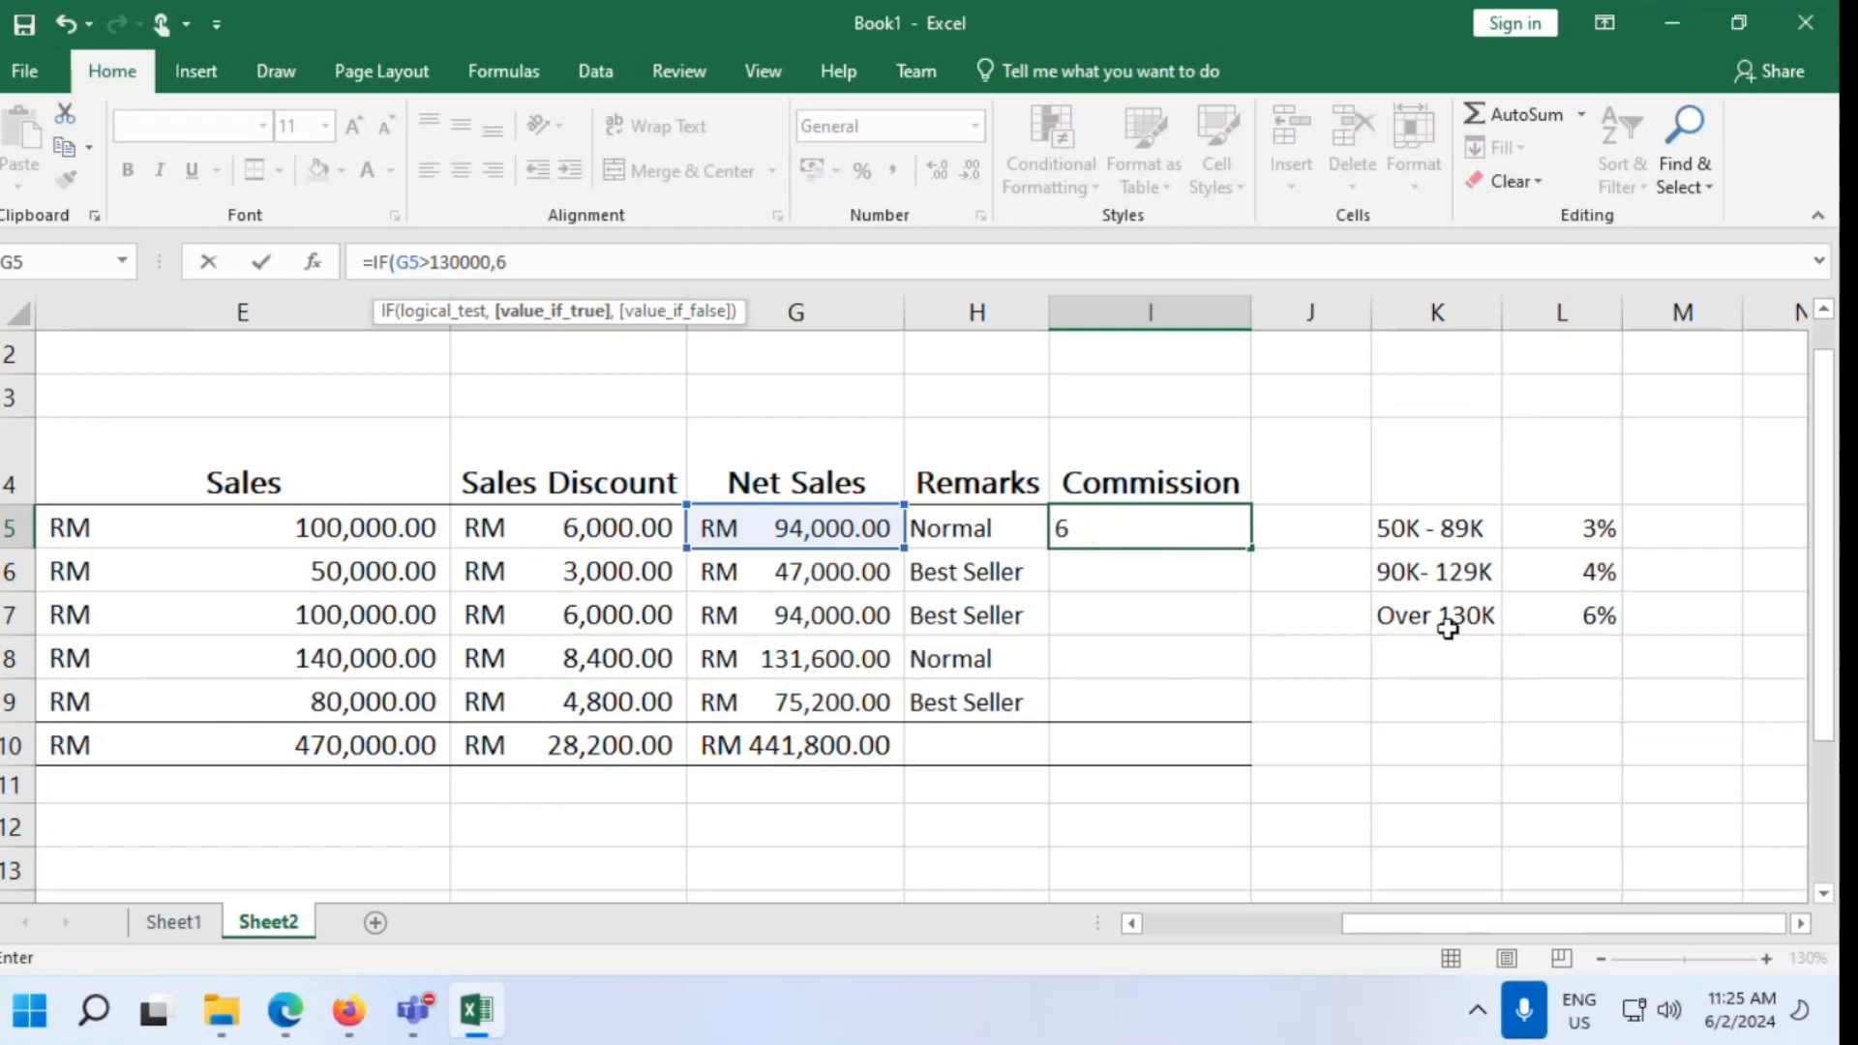
{"action": "type", "text": "%"}
{"action": "type", "text": ","}
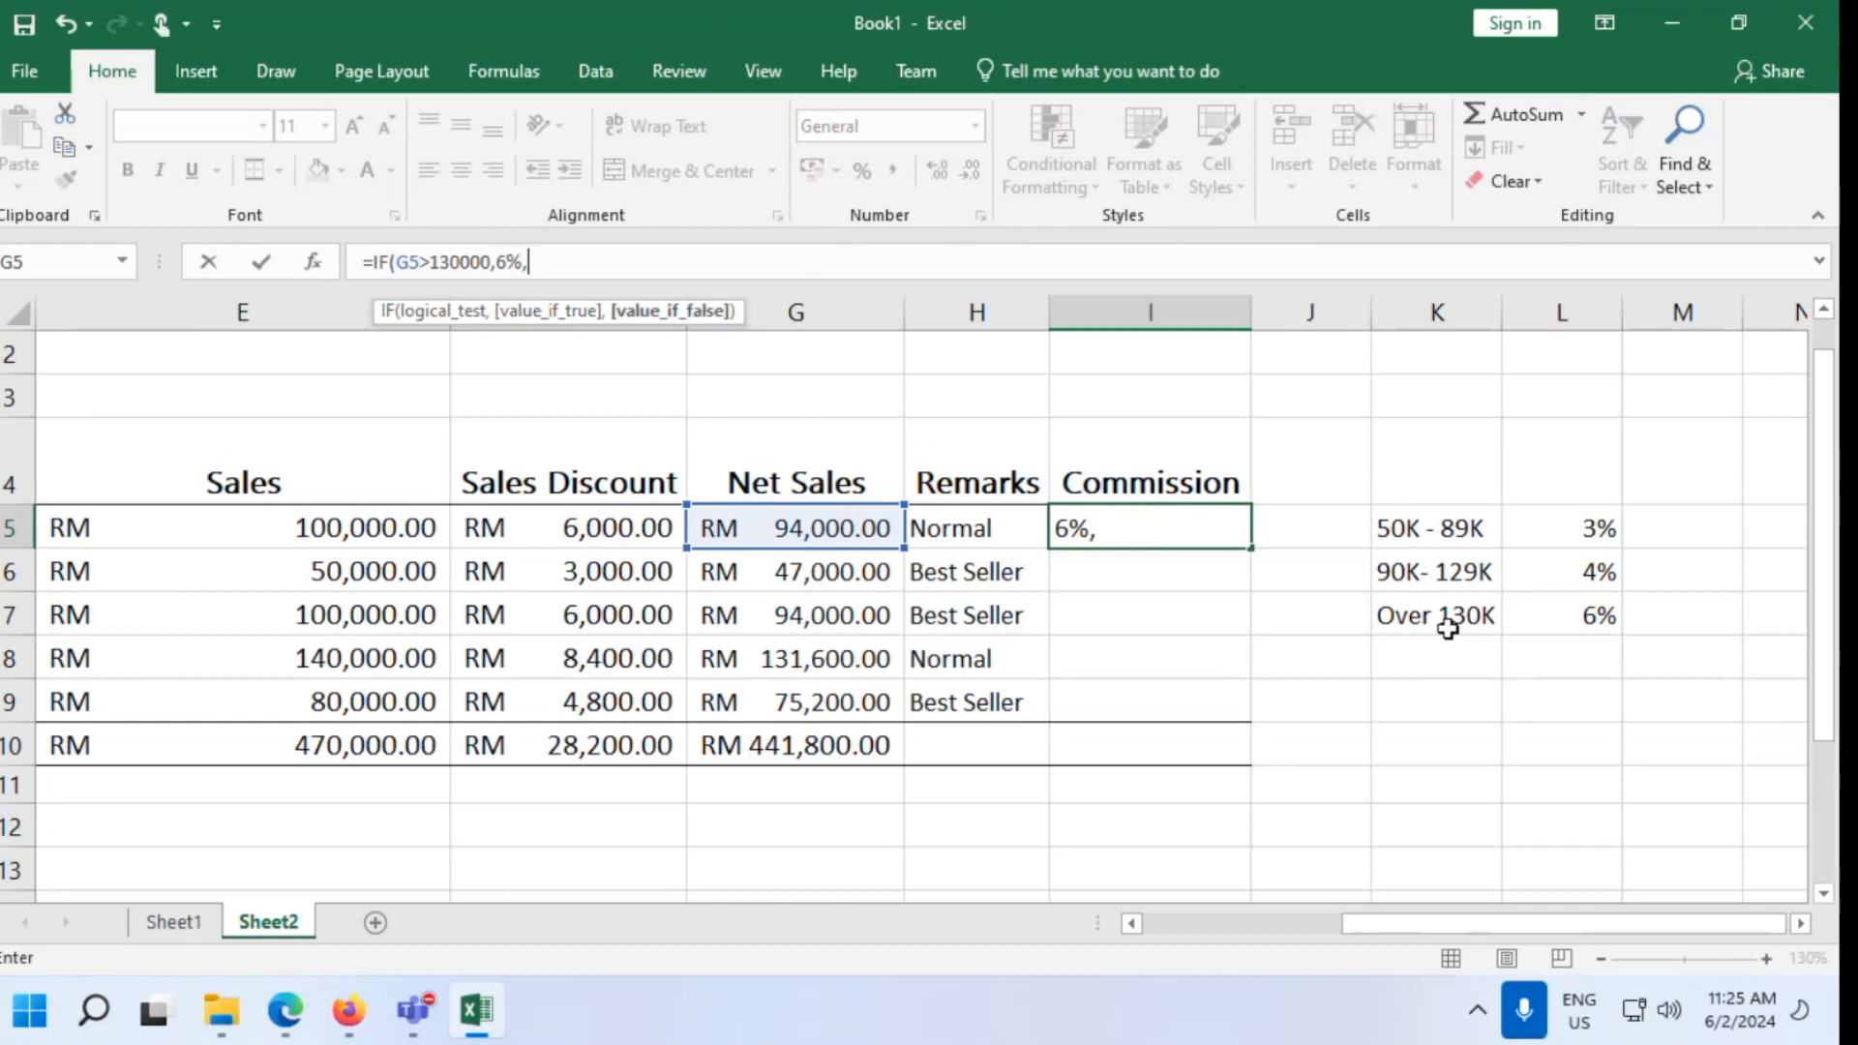
Nest a second IF in the I5 commission formula that tests G5>=90000 and returns 4% when true
{"action": "type", "text": "KIF"}
{"action": "key", "text": "BackSpace"}
{"action": "key", "text": "BackSpace"}
{"action": "key", "text": "BackSpace"}
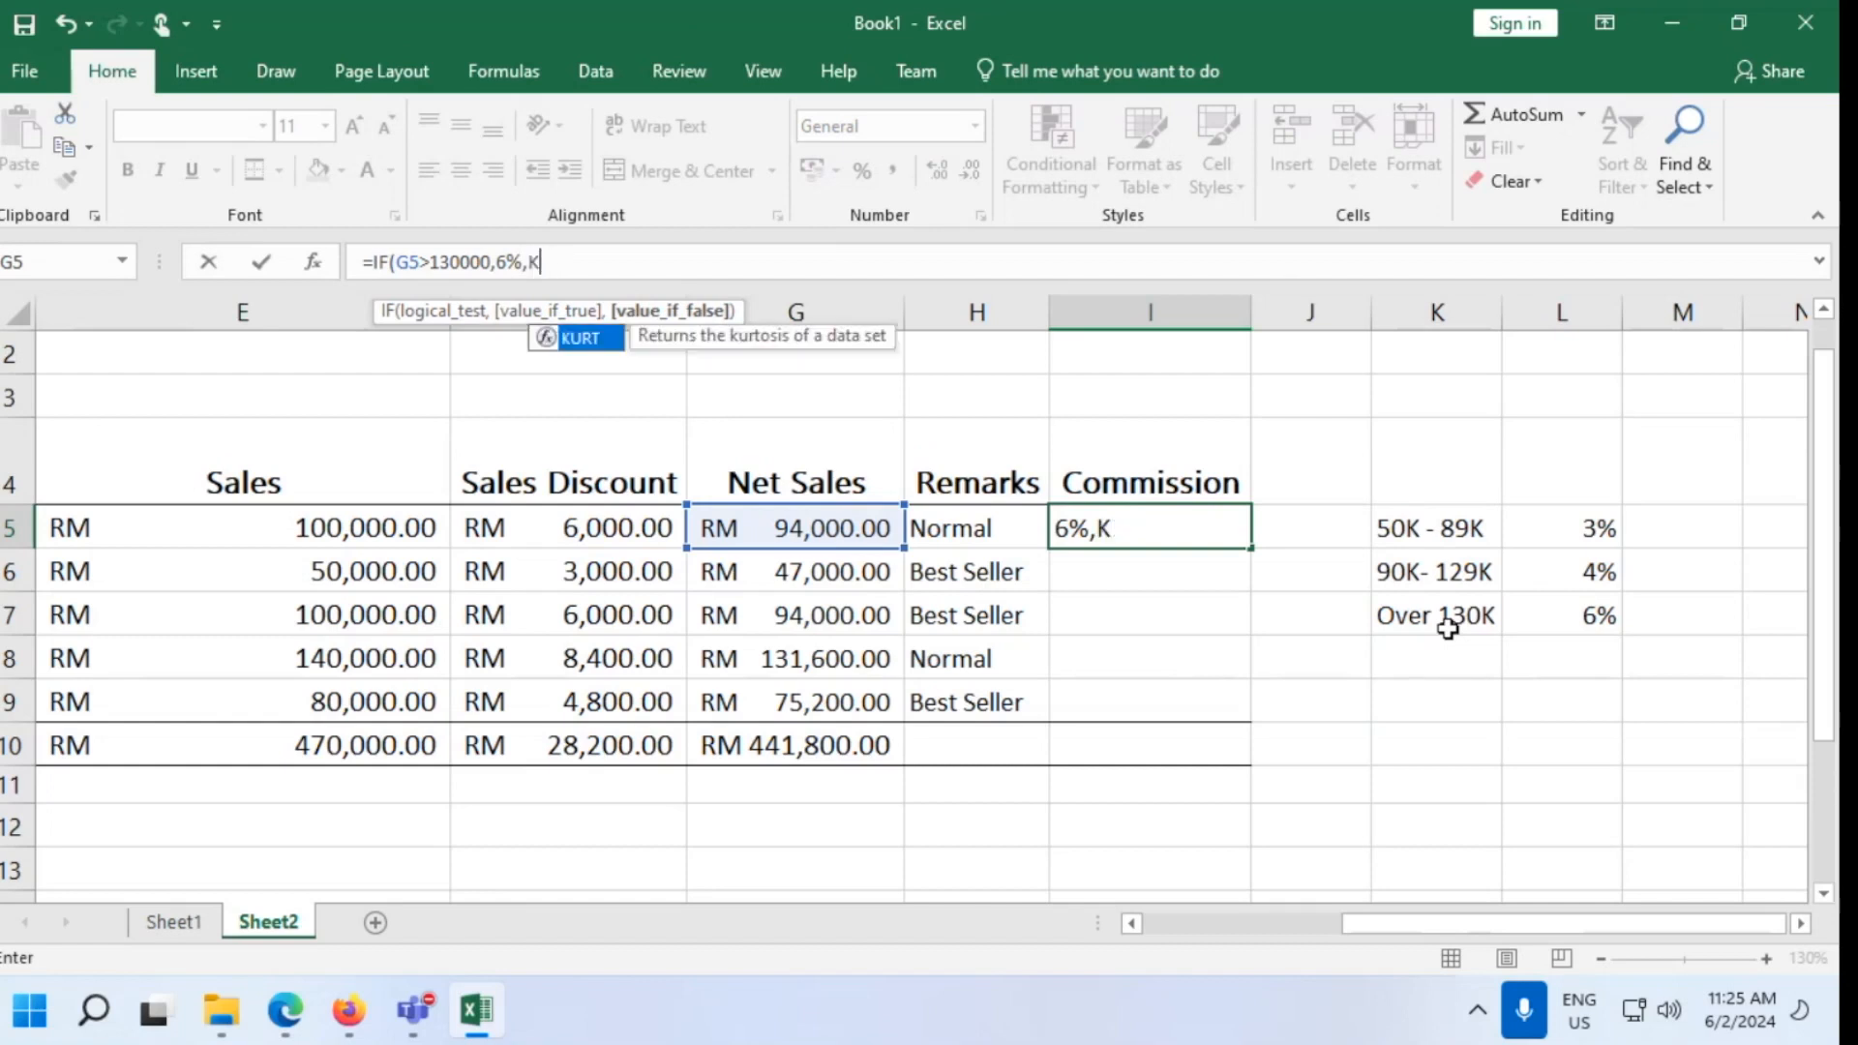
{"action": "type", "text": "IF"}
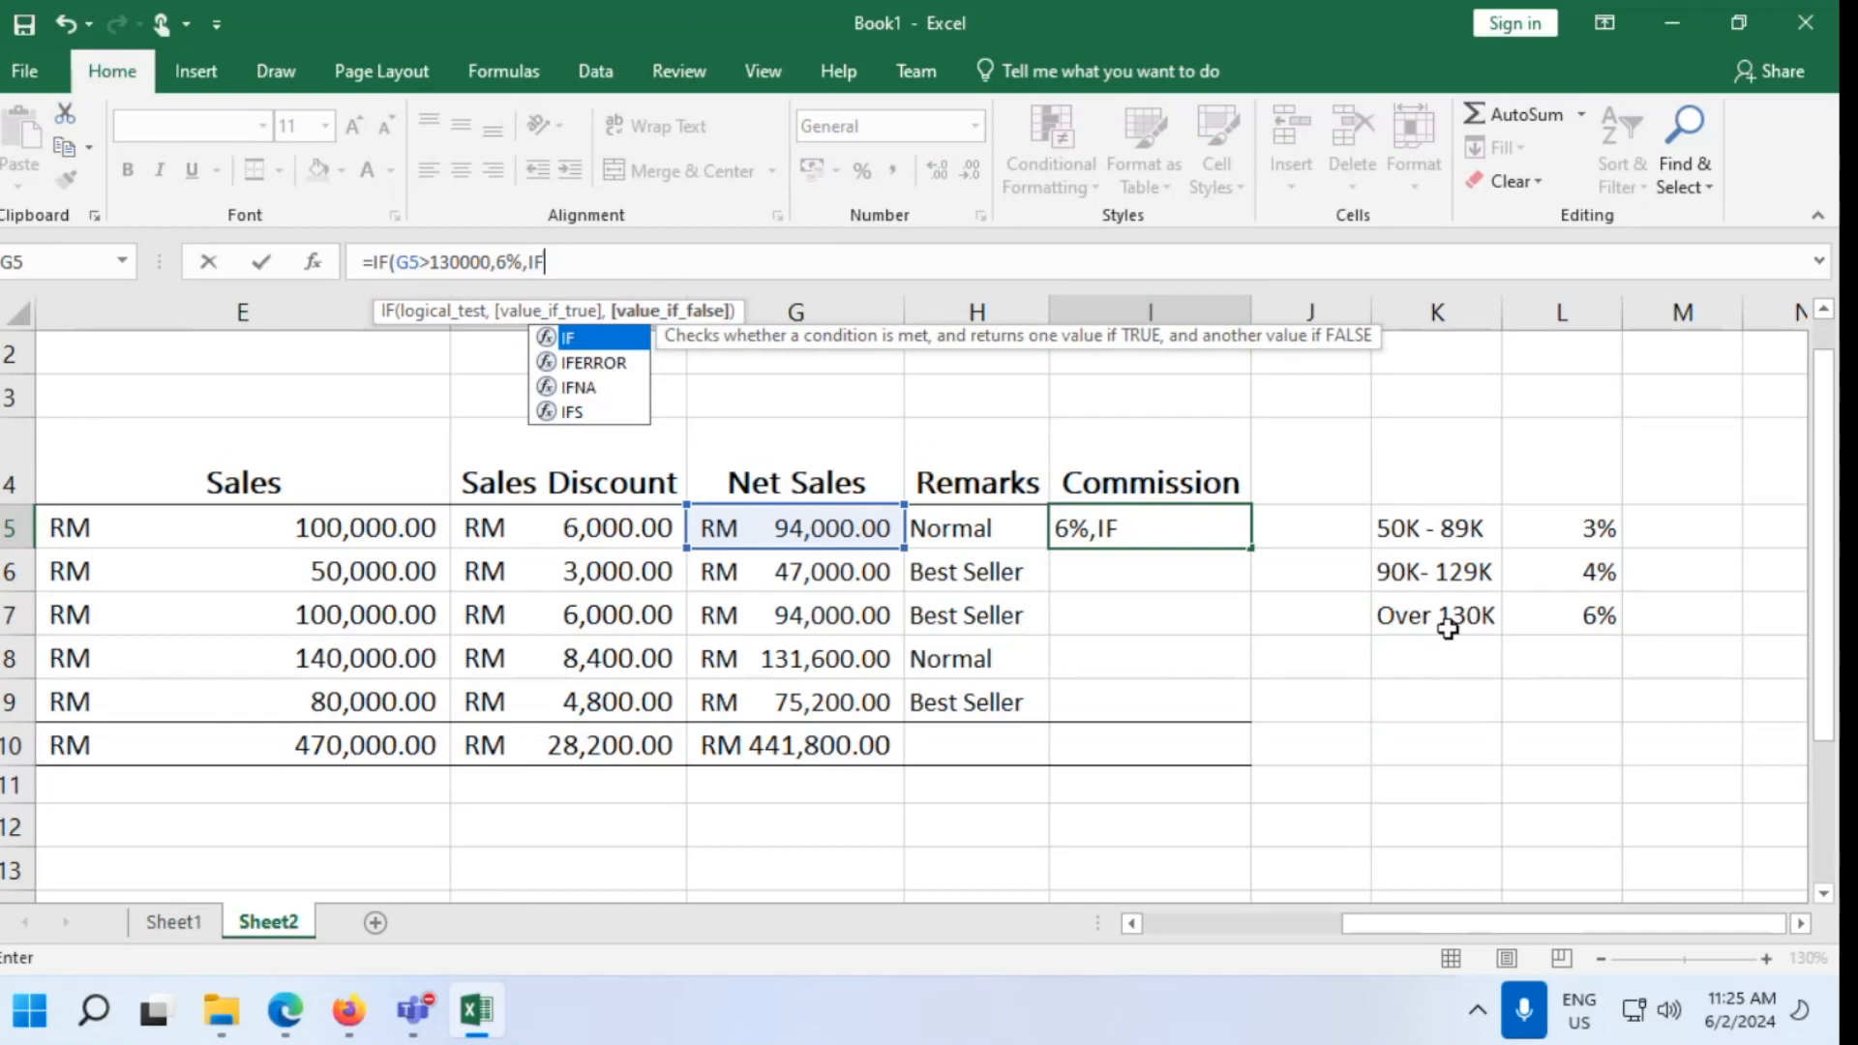
{"action": "type", "text": "("}
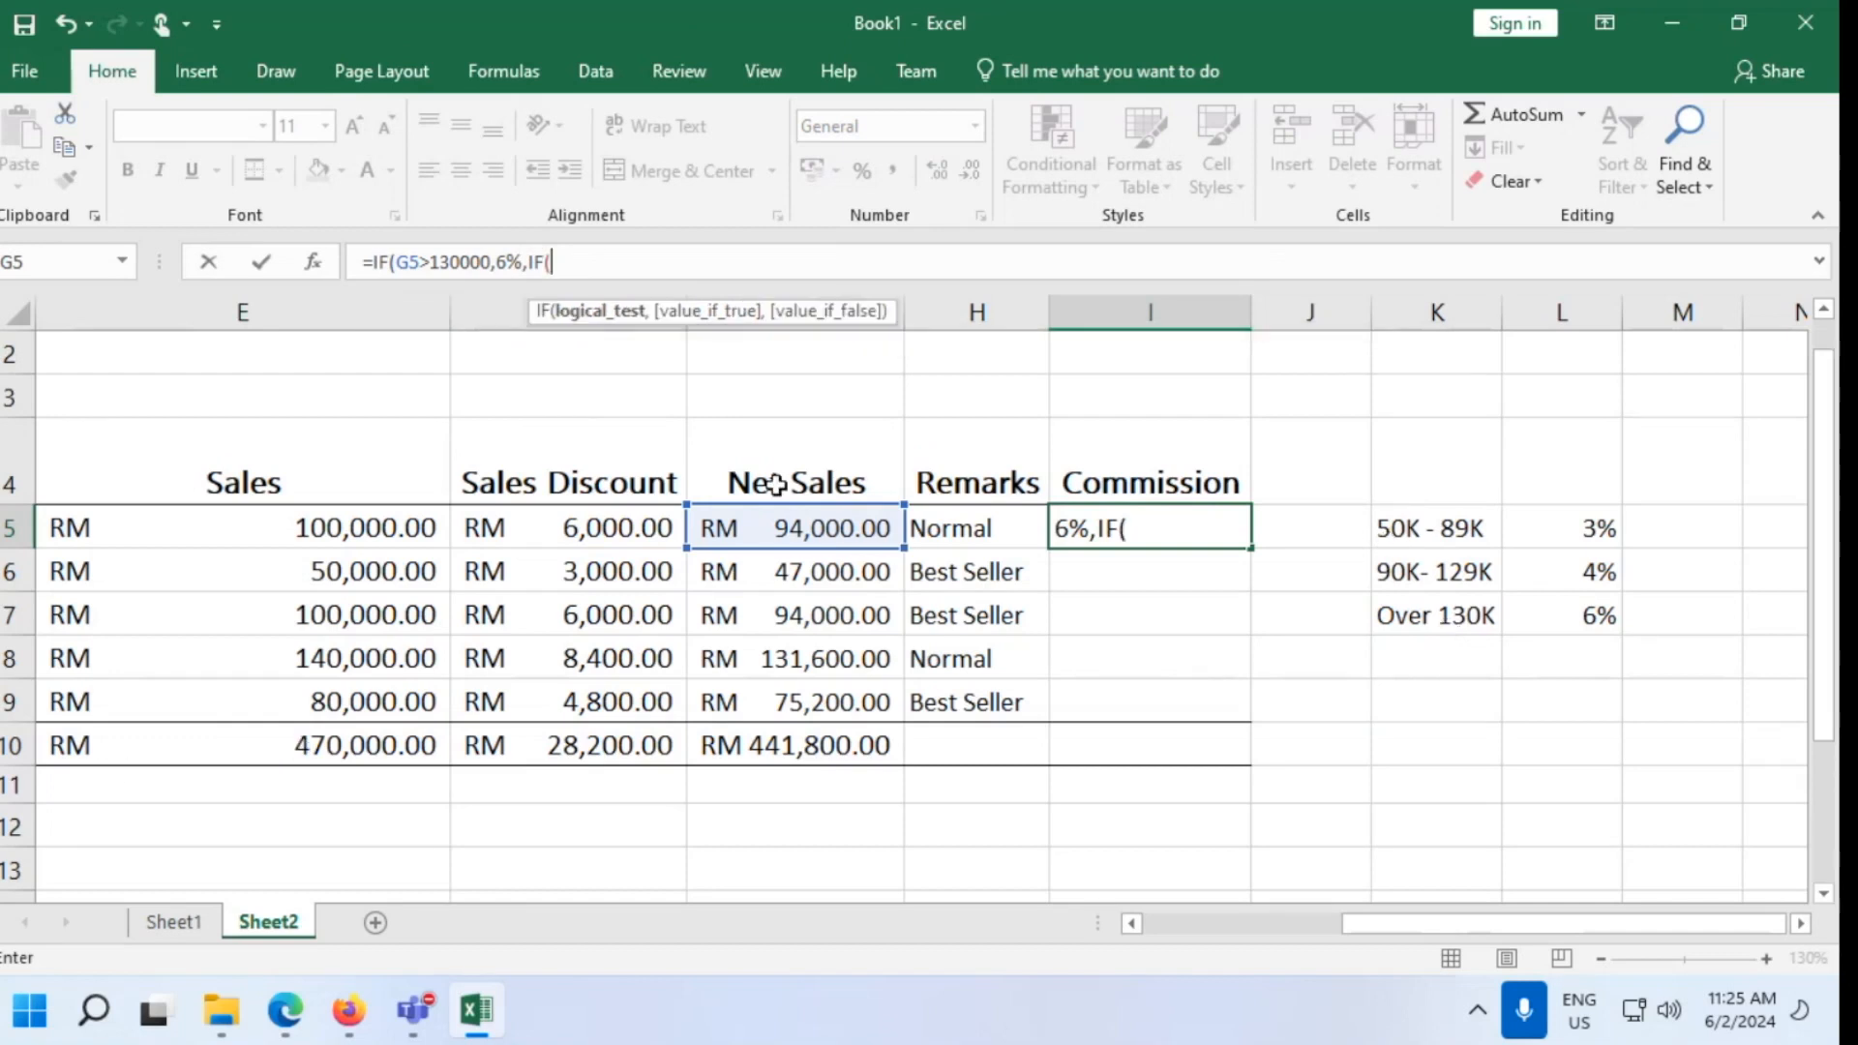
{"action": "left_click", "coordinate": [804, 530]}
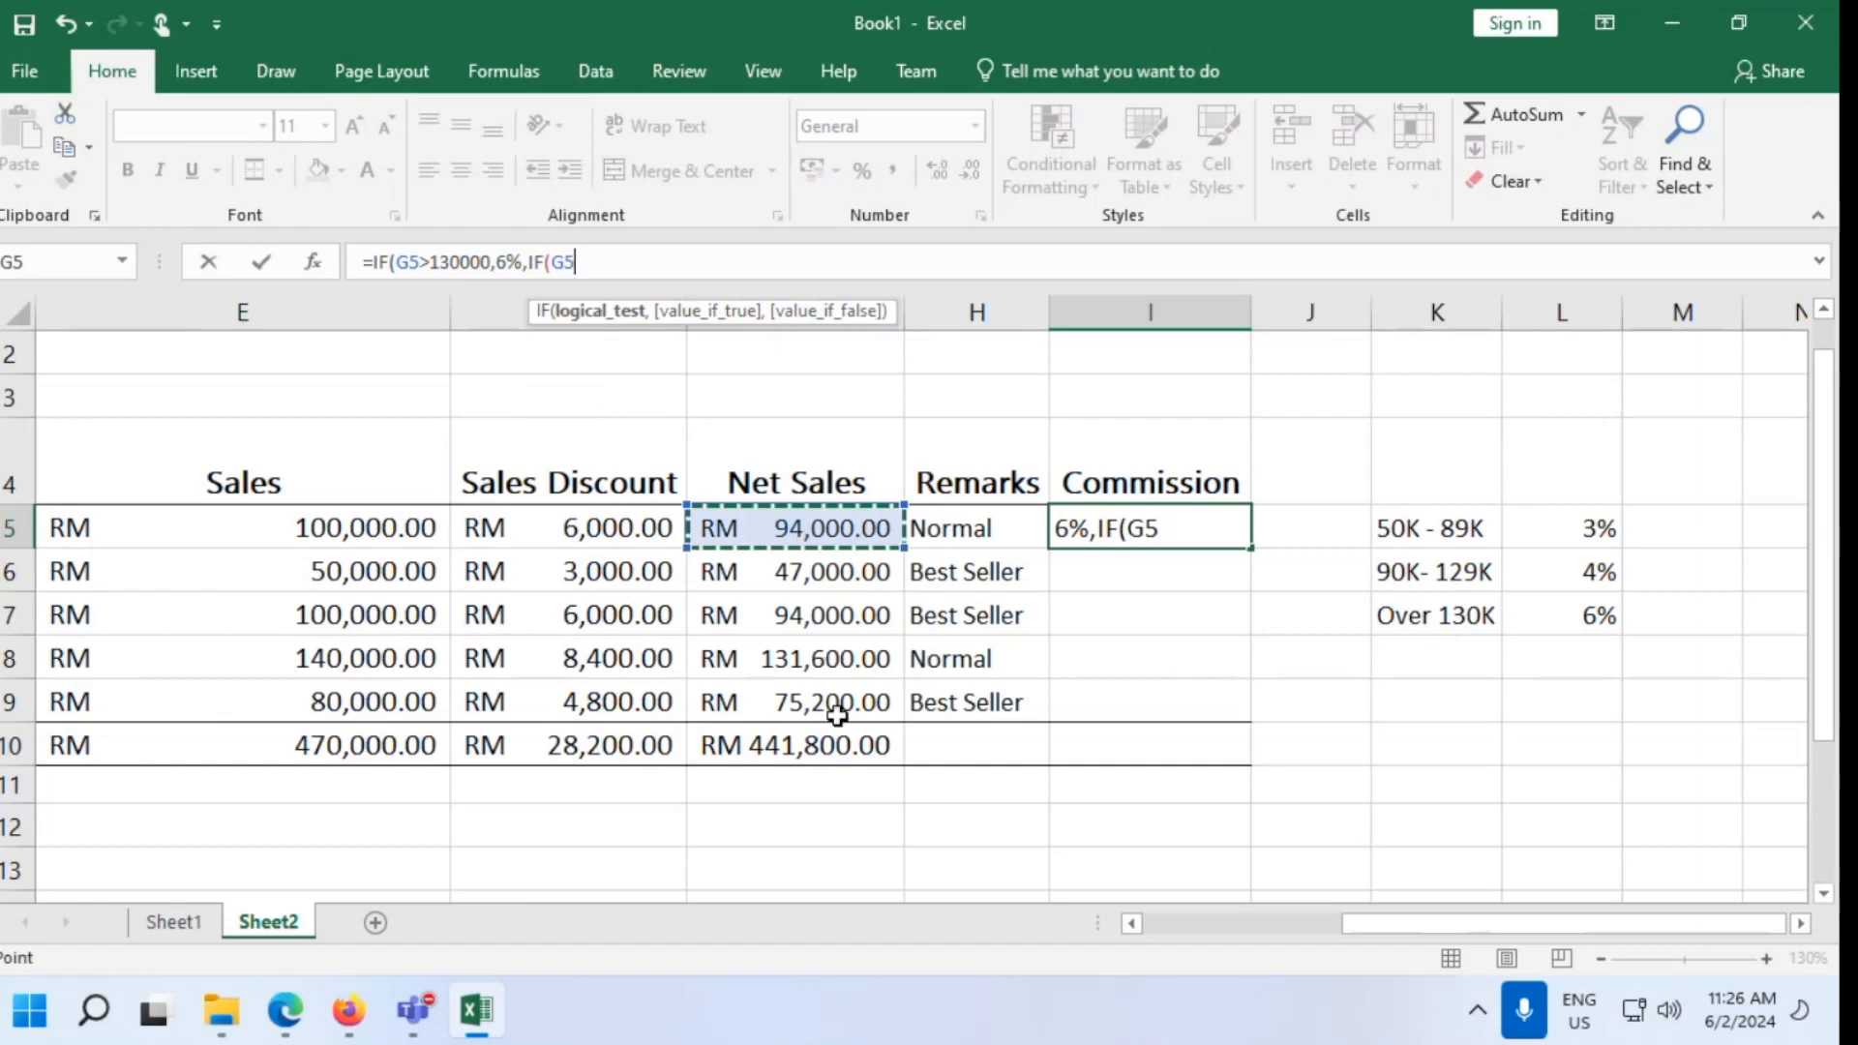
{"action": "type", "text": ">"}
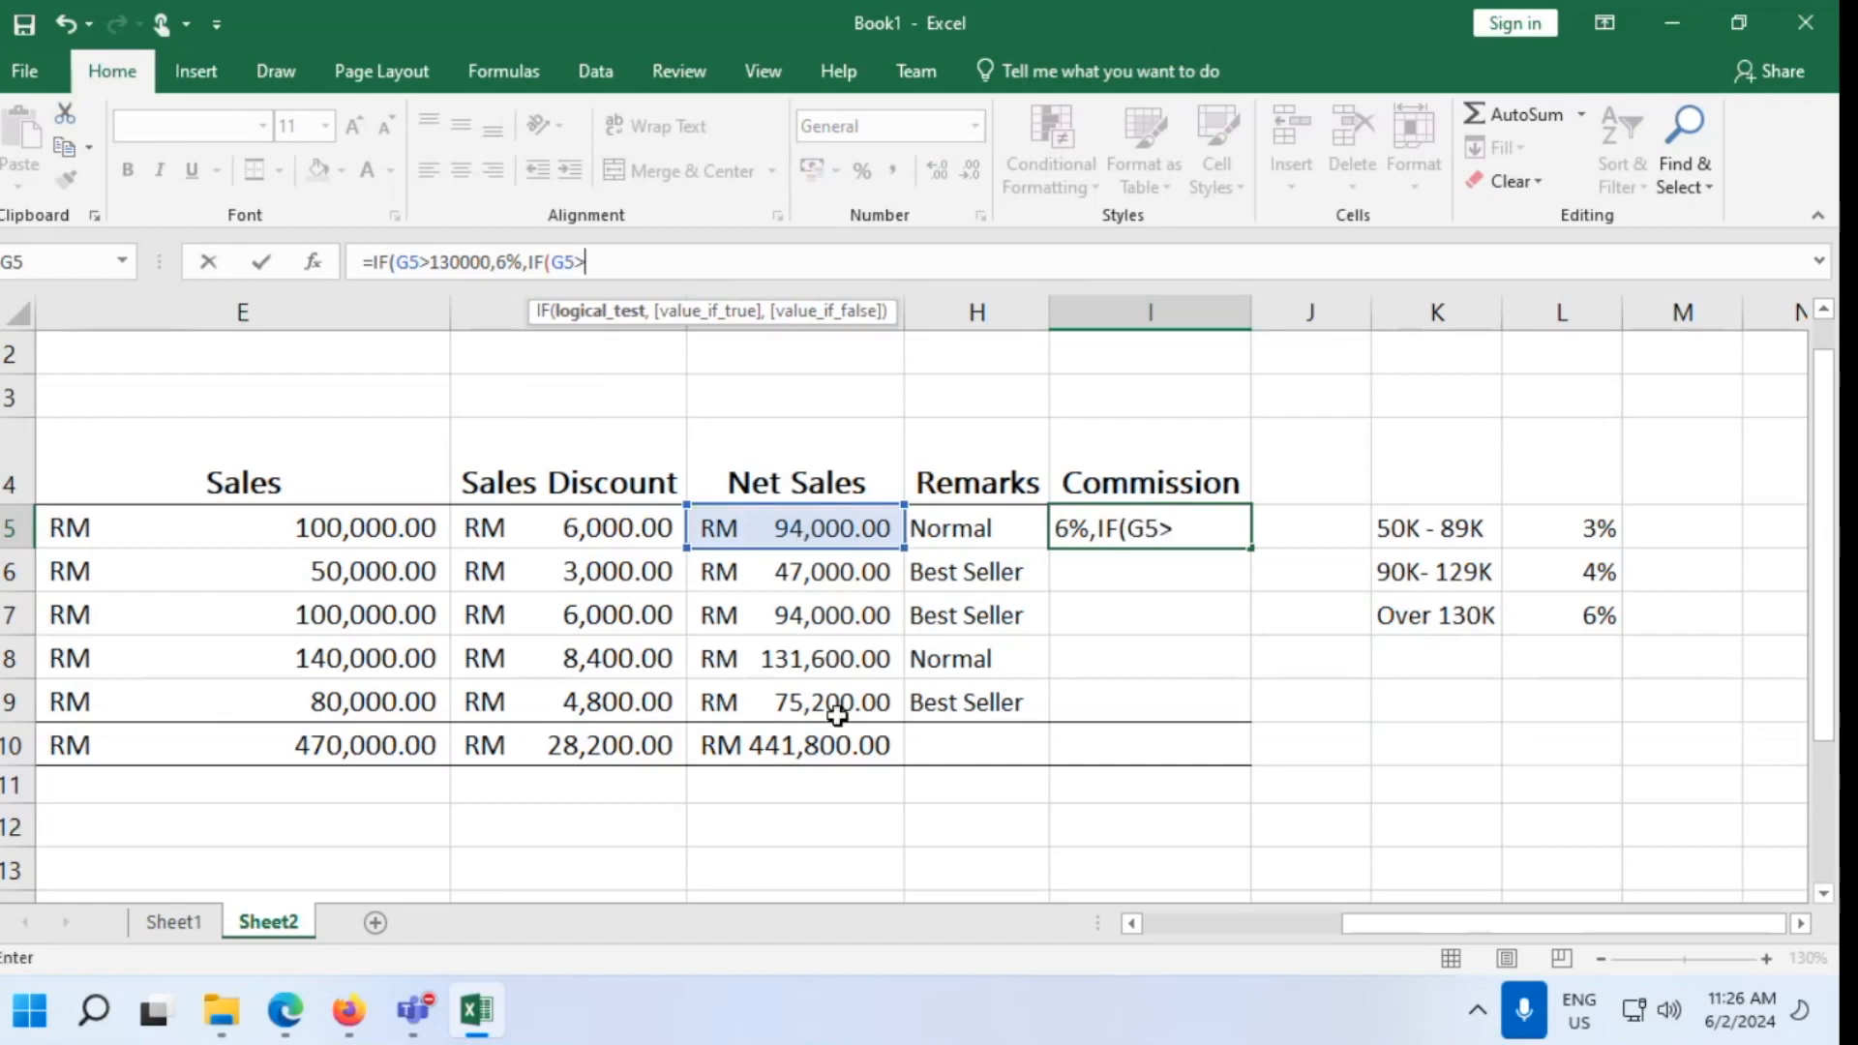
{"action": "type", "text": "="}
{"action": "type", "text": "90000"}
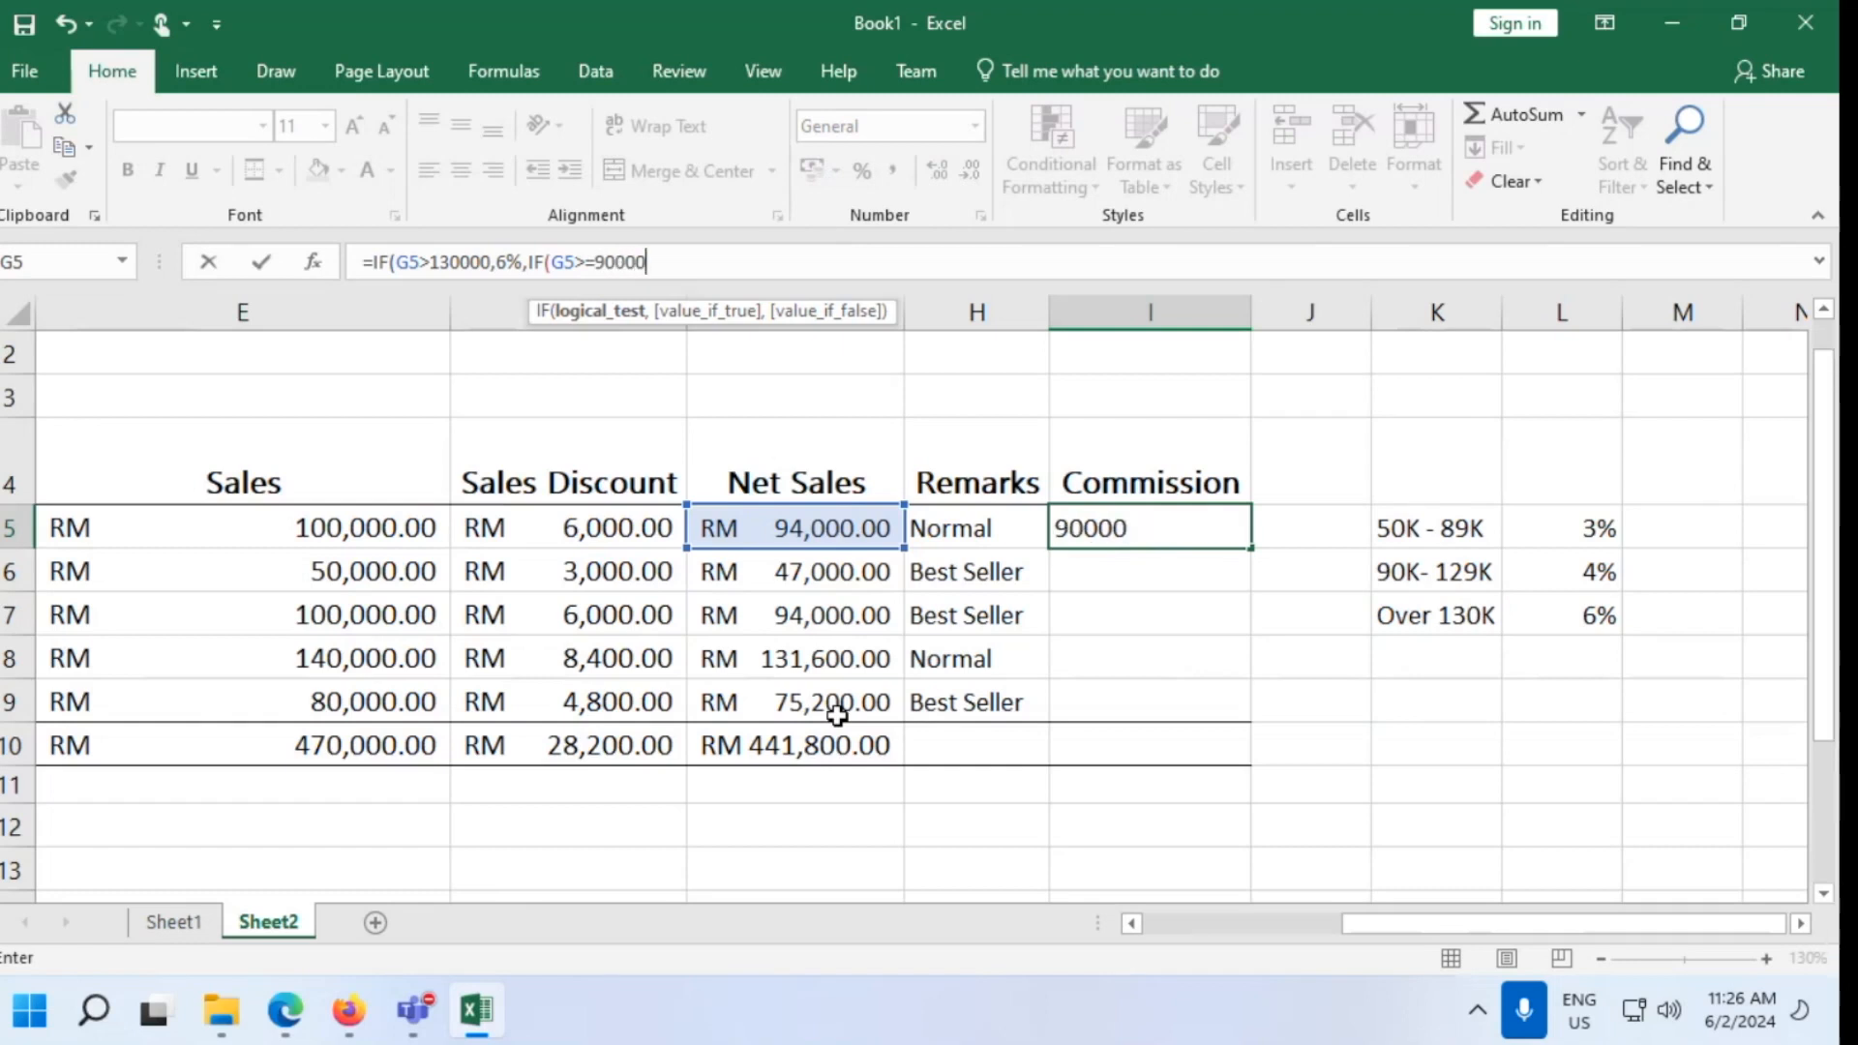
{"action": "type", "text": ","}
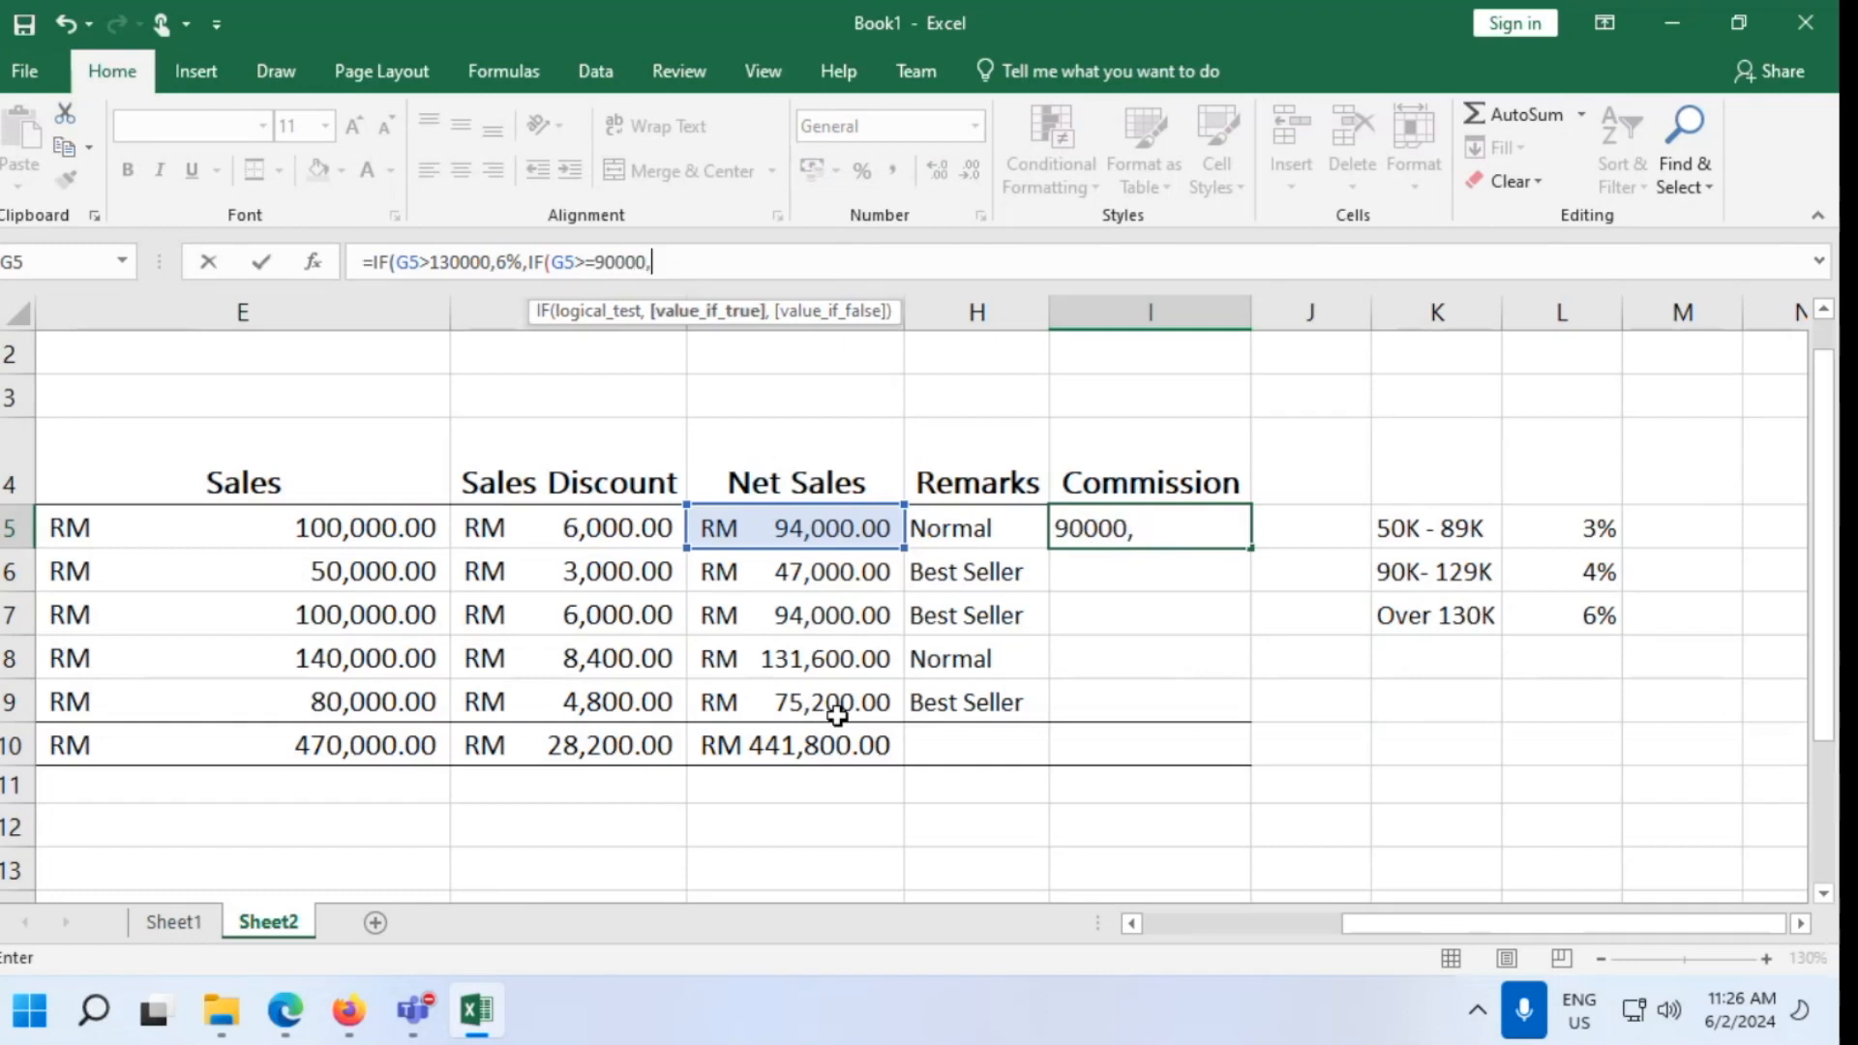
{"action": "type", "text": "4%,"}
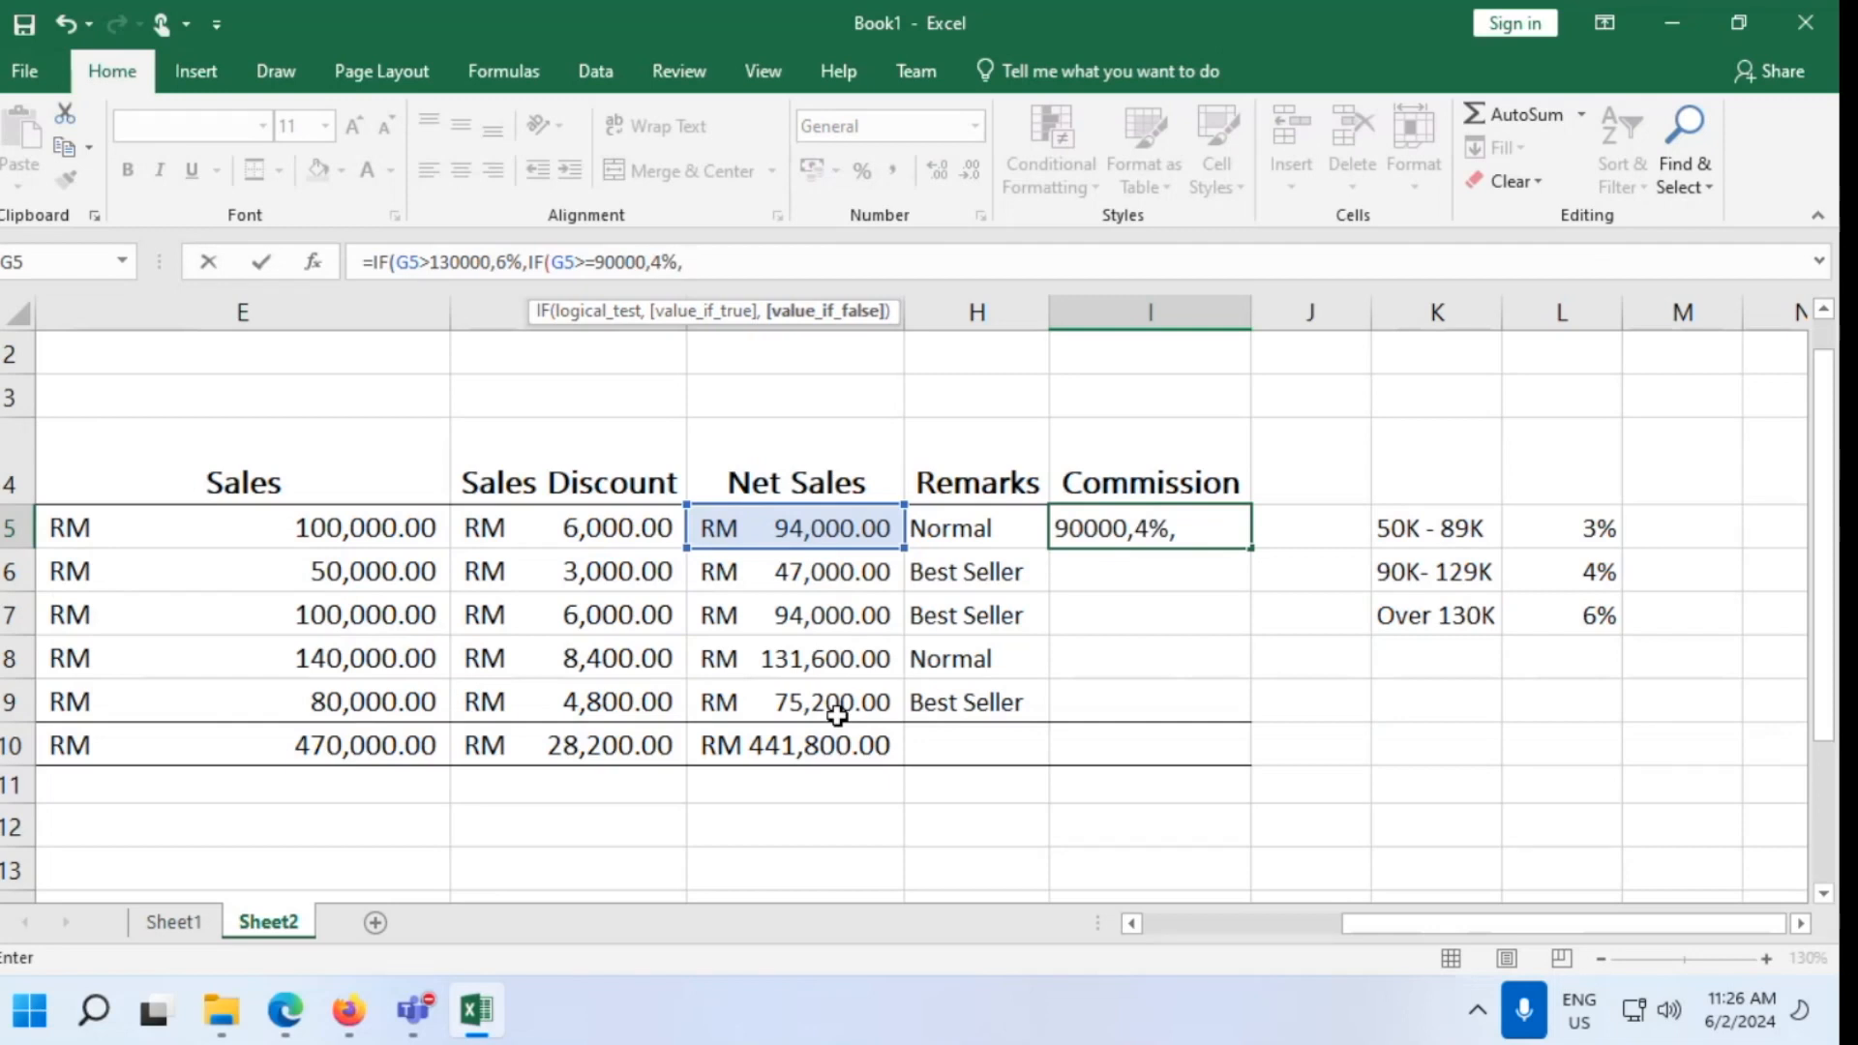
Complete the I5 formula with a third nested IF that tests G5>=50000, returning 3% when true and 0% otherwise
{"action": "type", "text": "i"}
{"action": "key", "text": "BackSpace"}
{"action": "type", "text": "IF("}
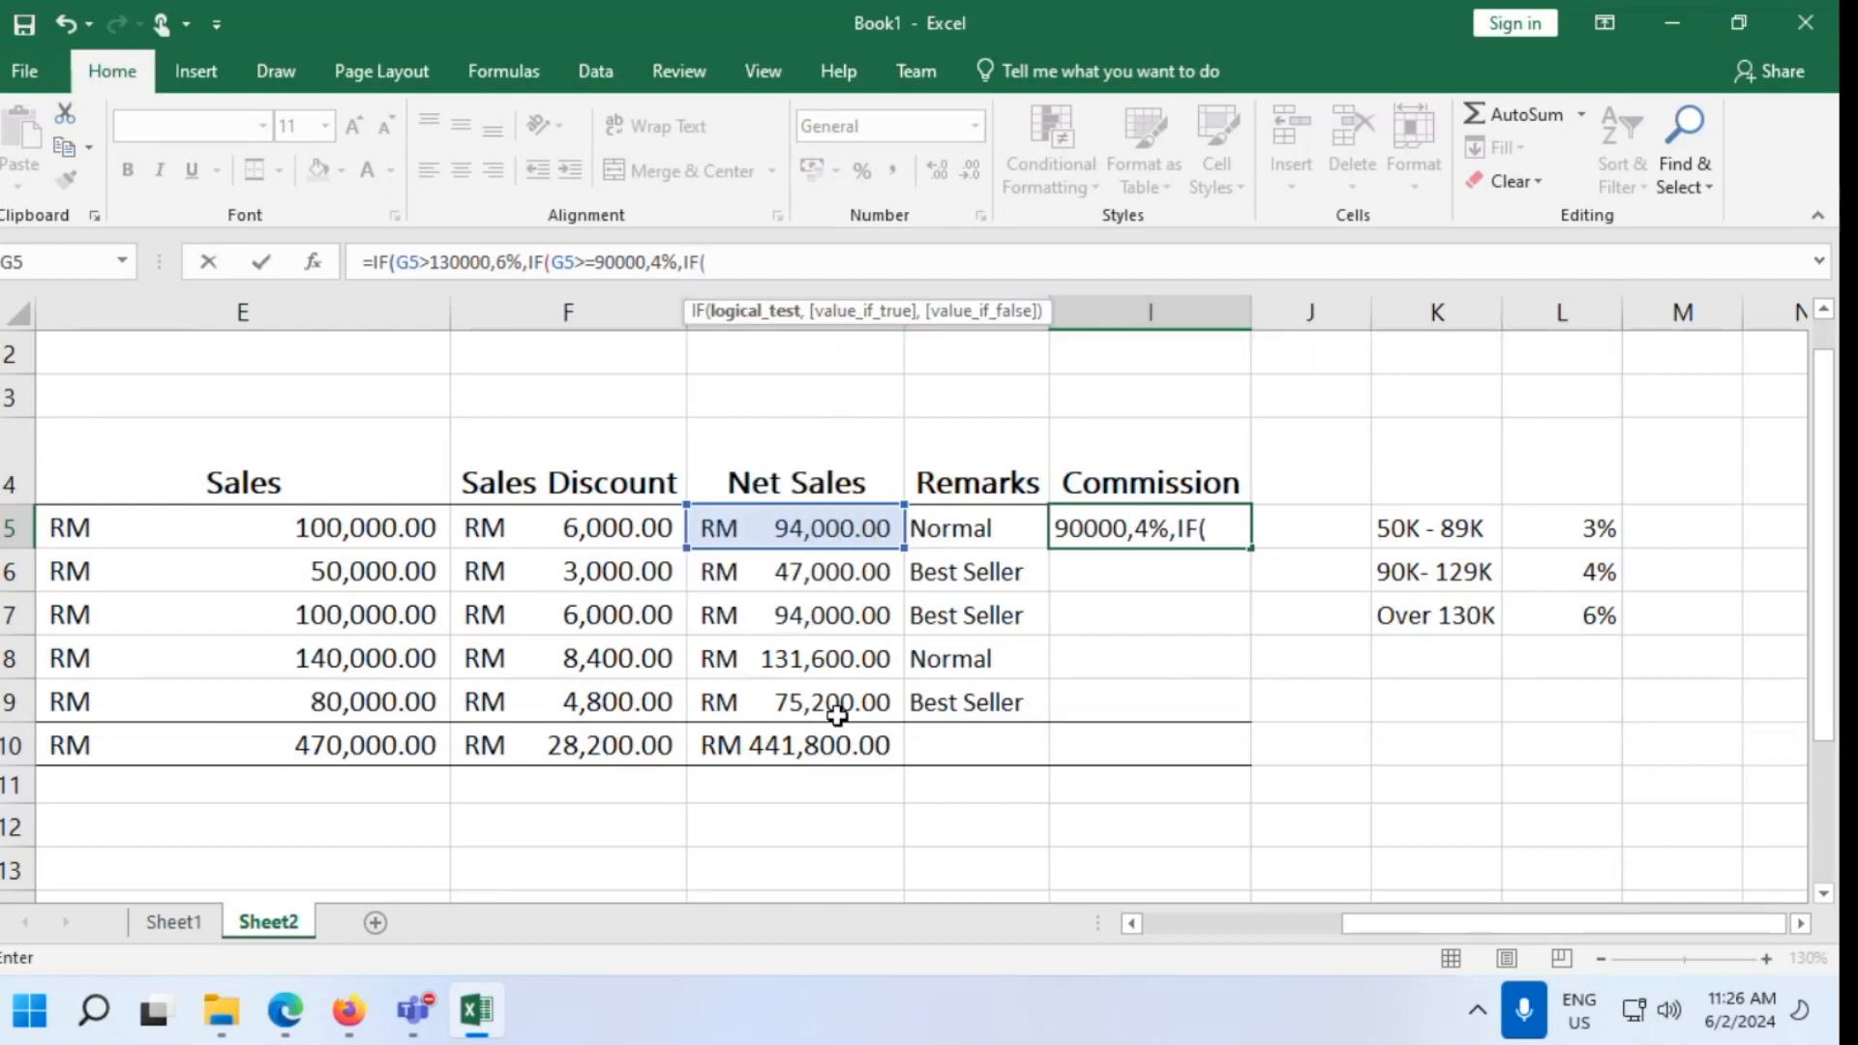
{"action": "left_click", "coordinate": [796, 534]}
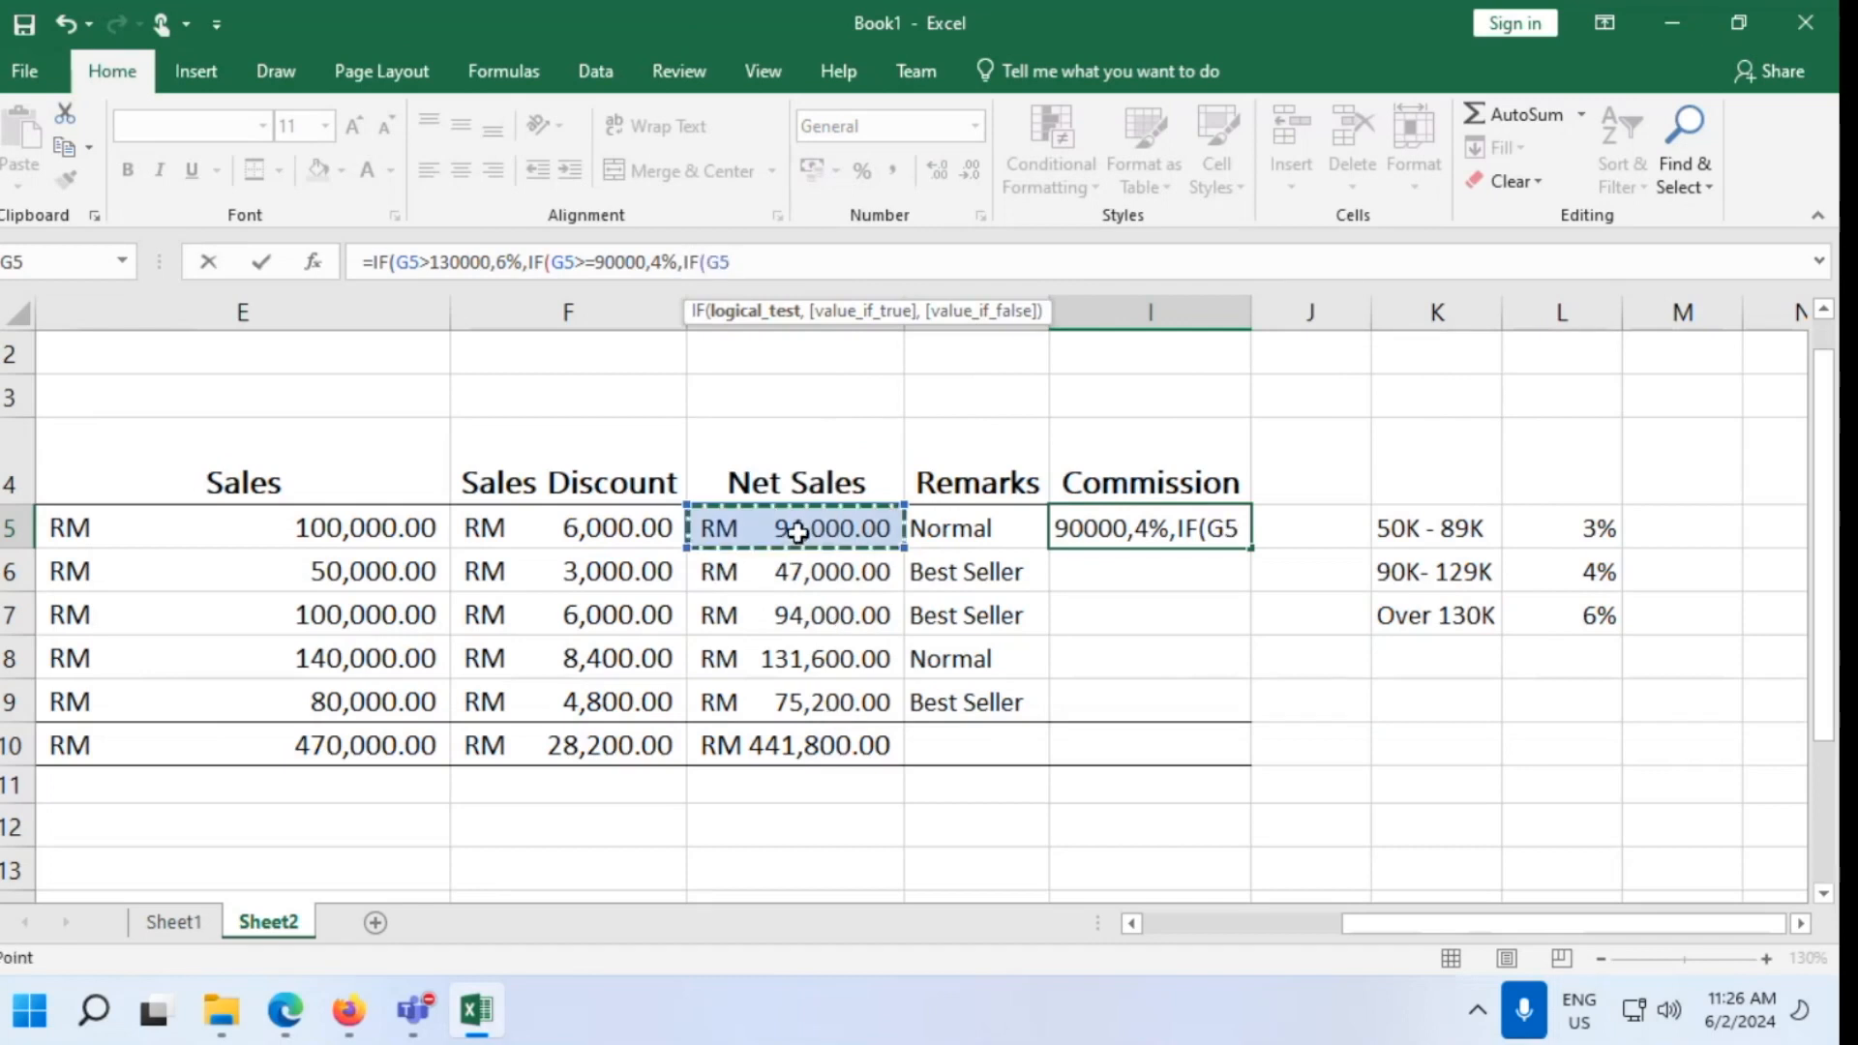
{"action": "type", "text": ">="}
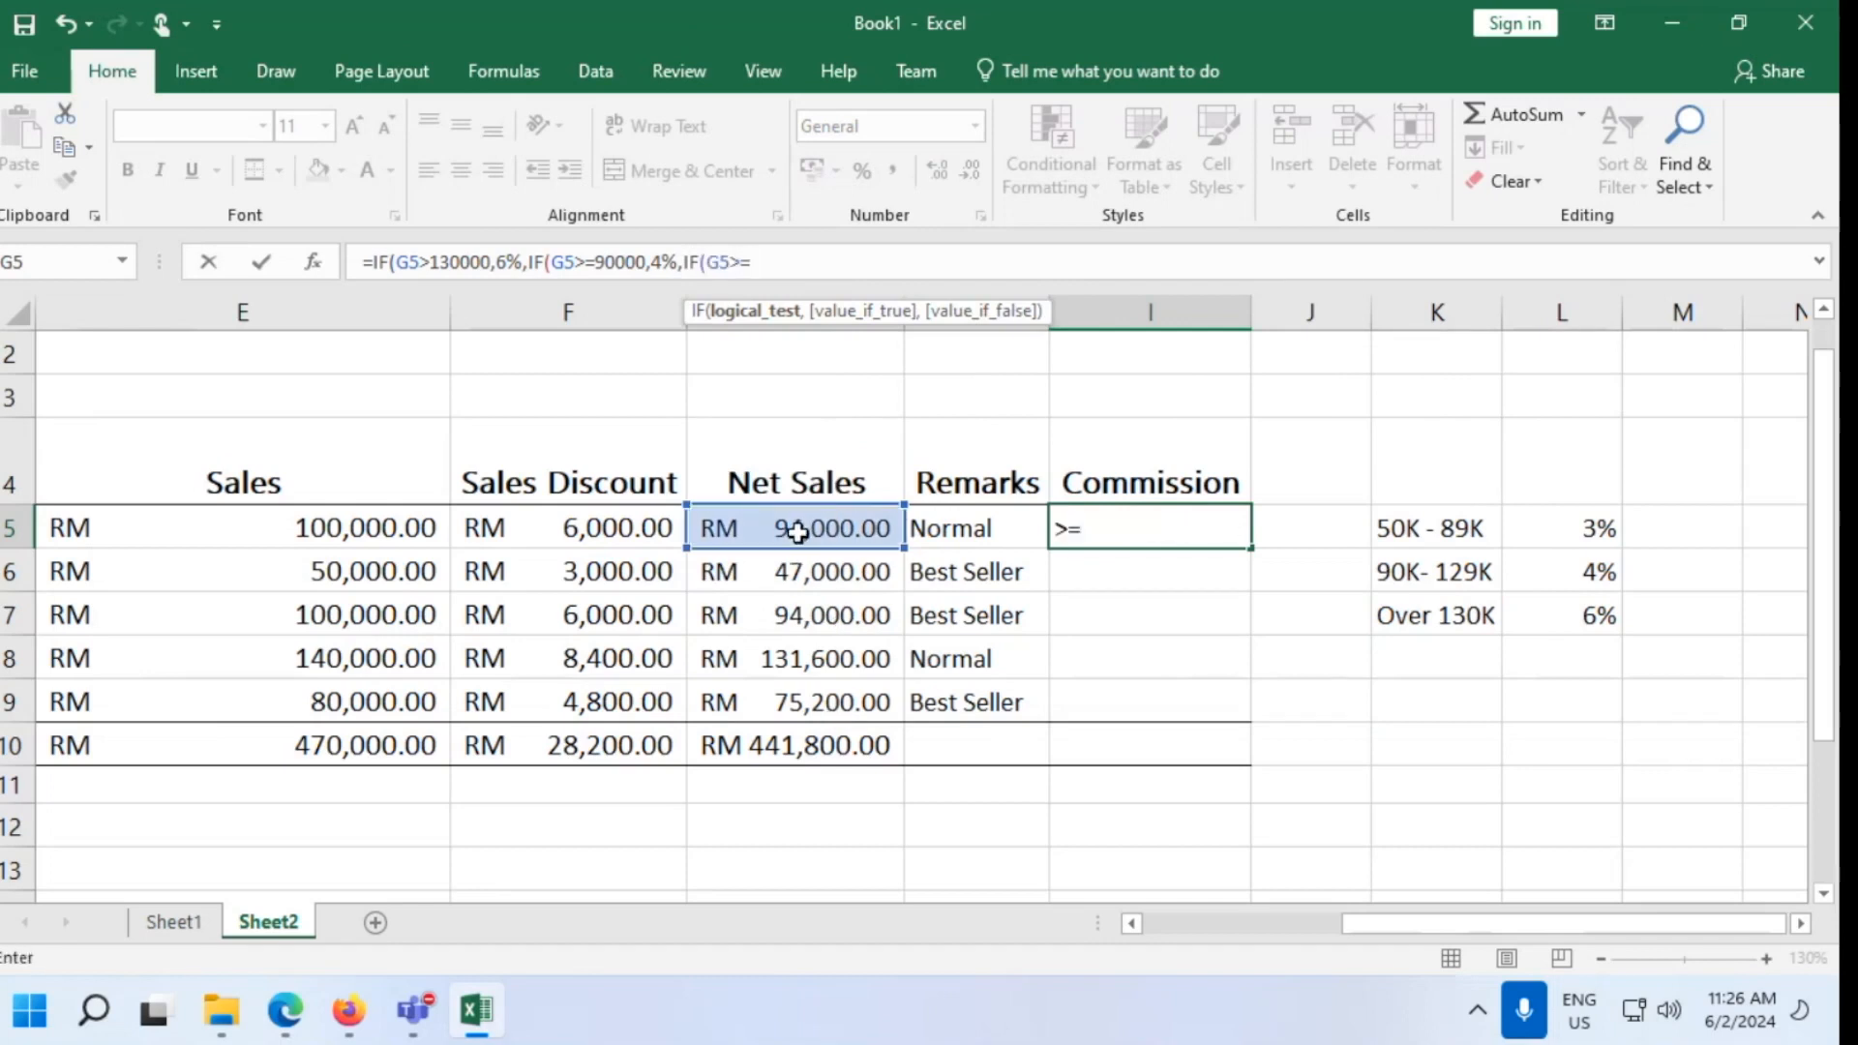
{"action": "type", "text": "50000,"}
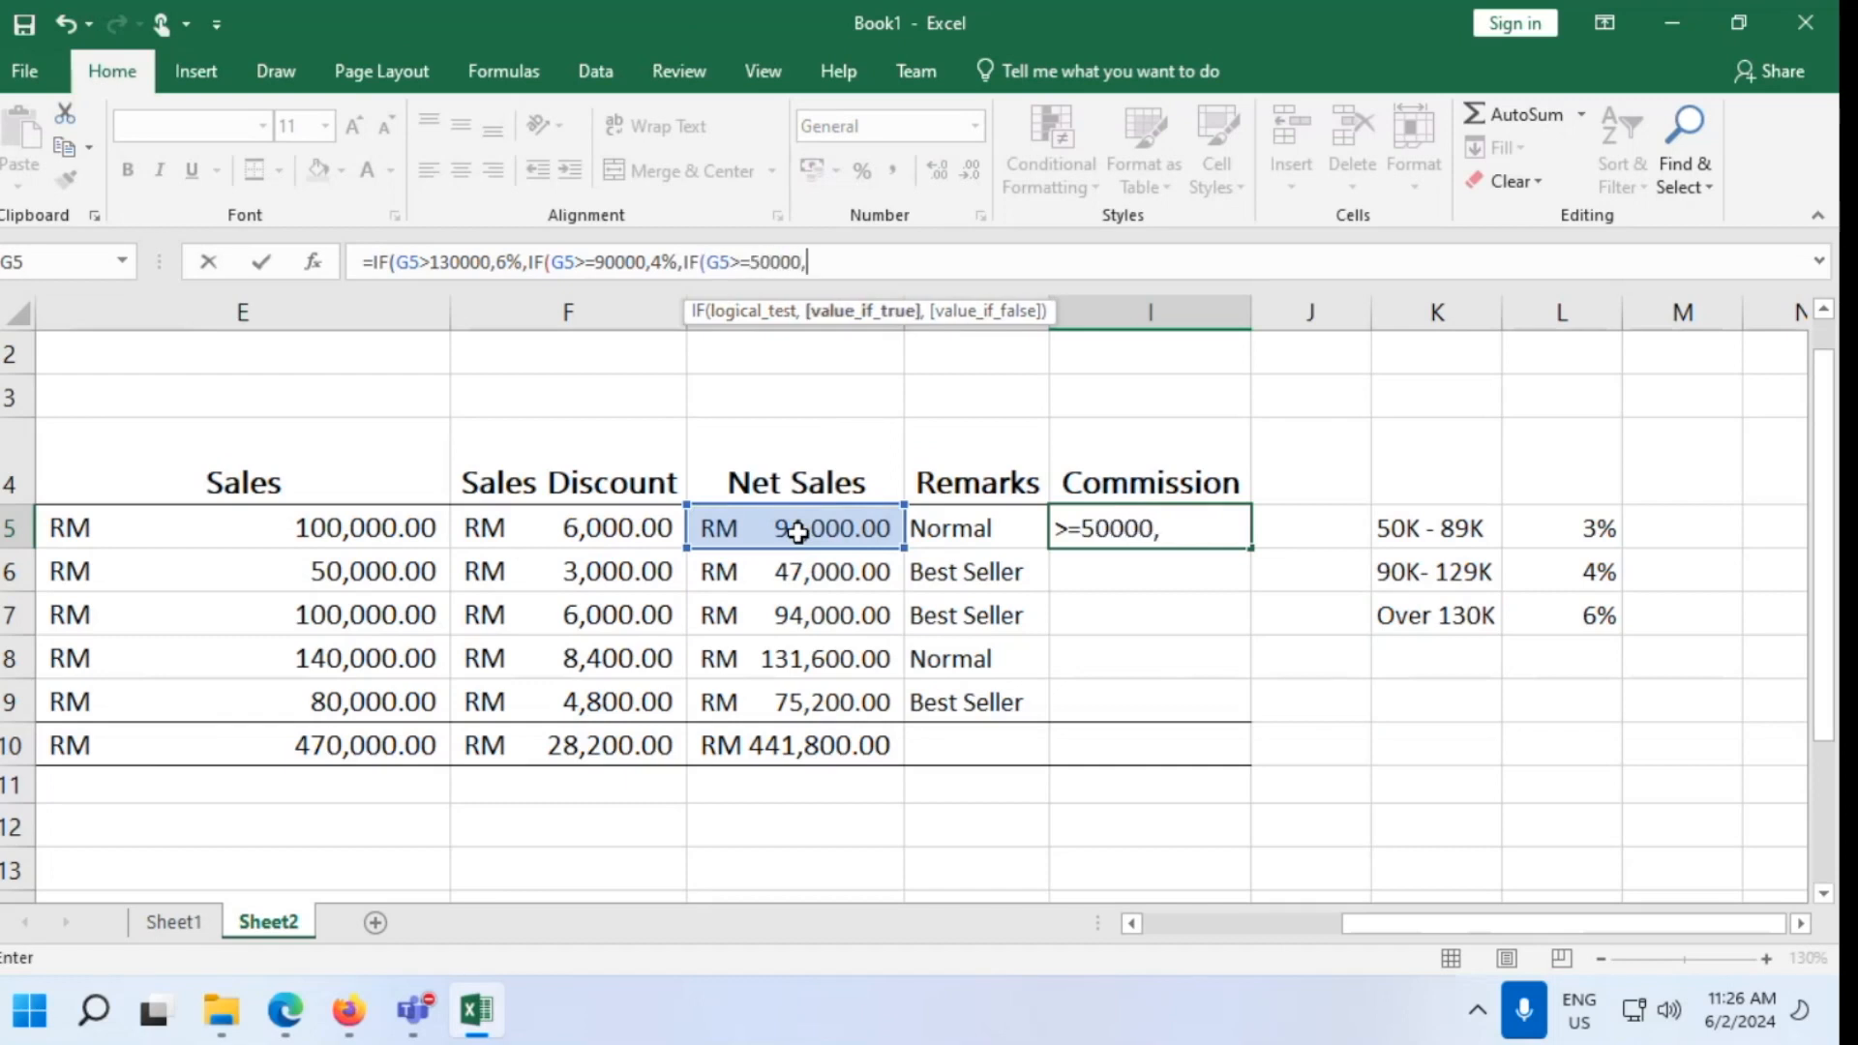
{"action": "type", "text": "3%,"}
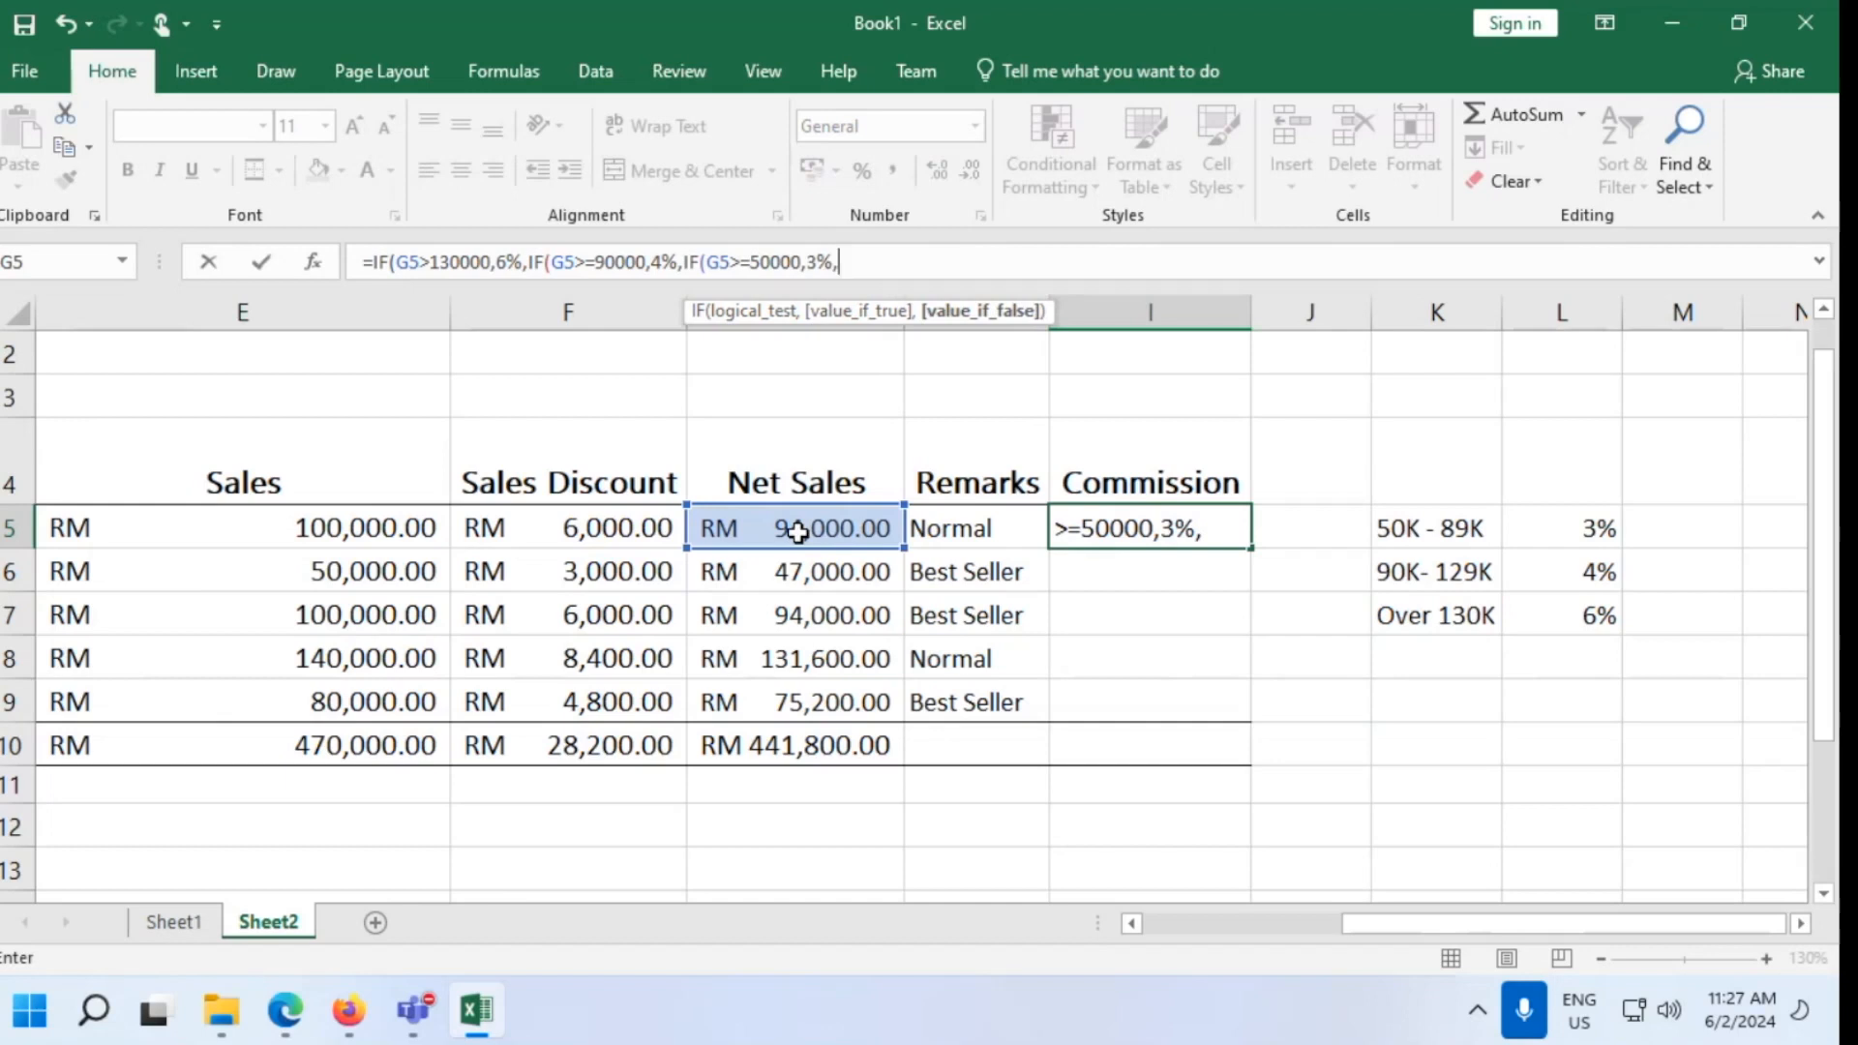
{"action": "type", "text": "0%)"}
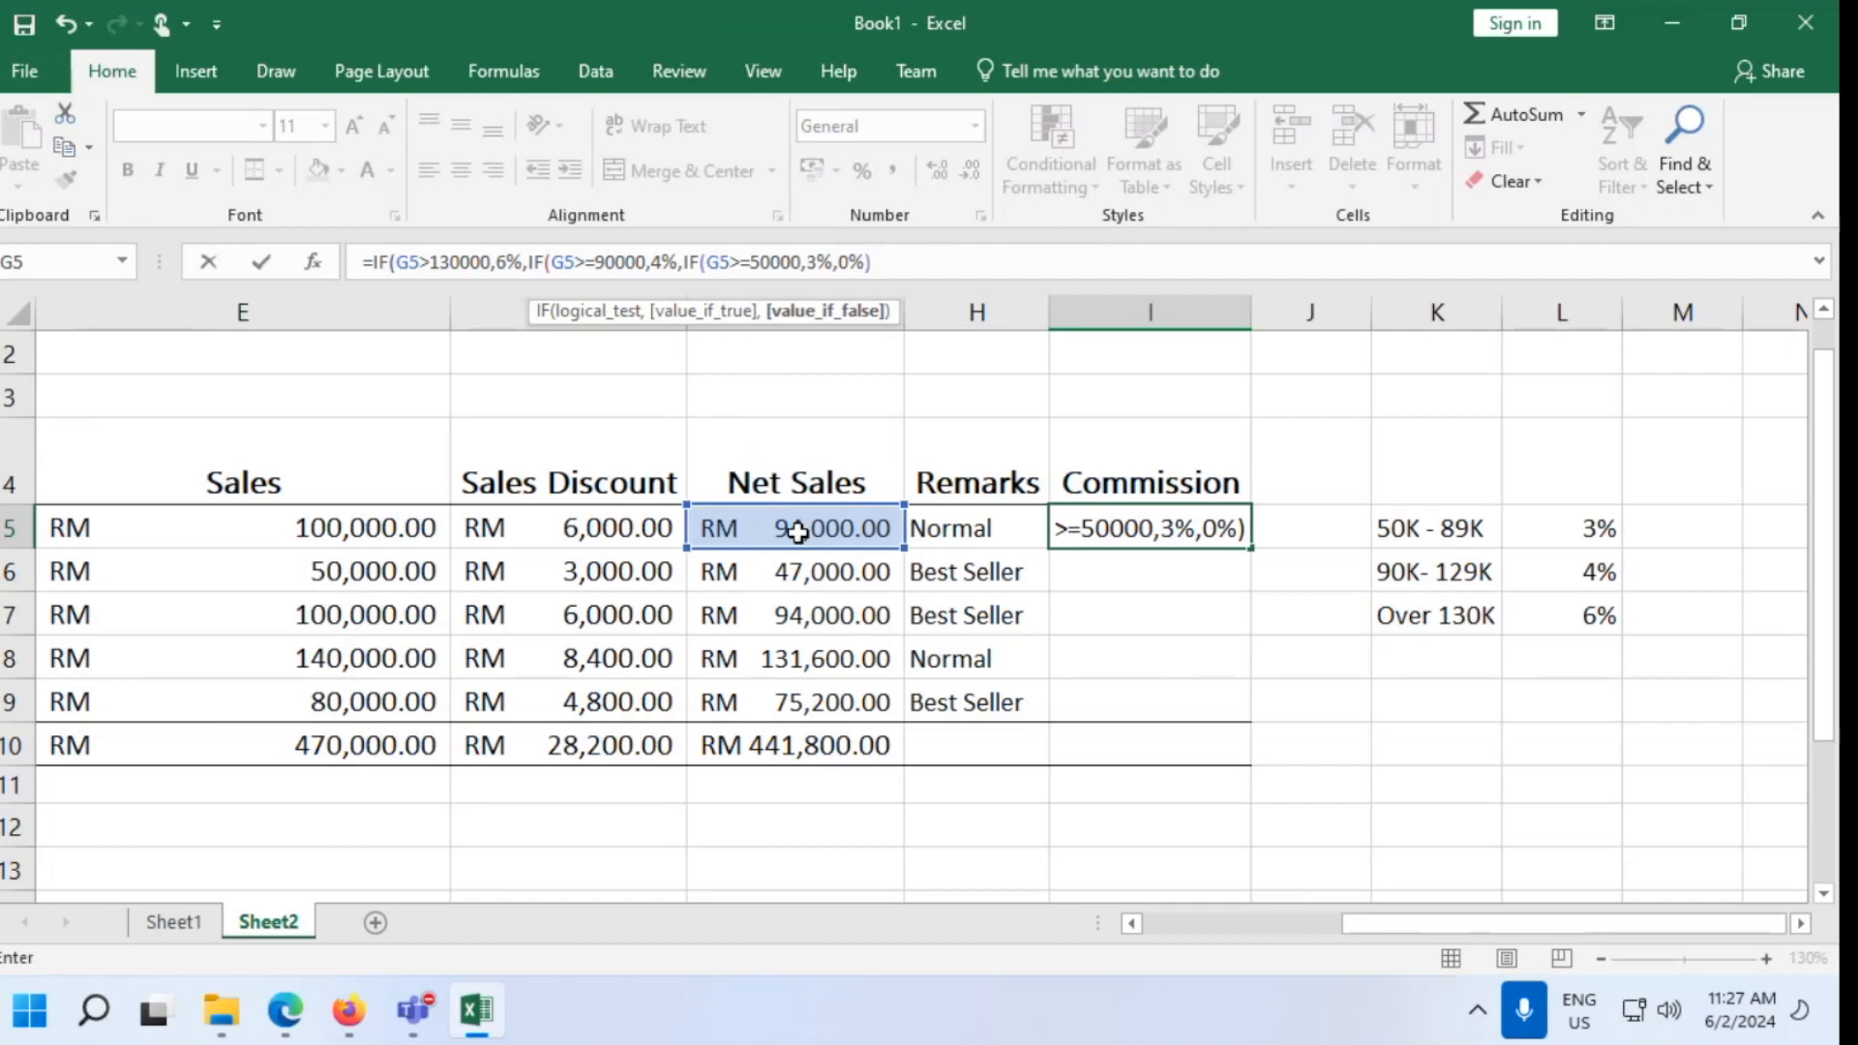
{"action": "type", "text": ")"}
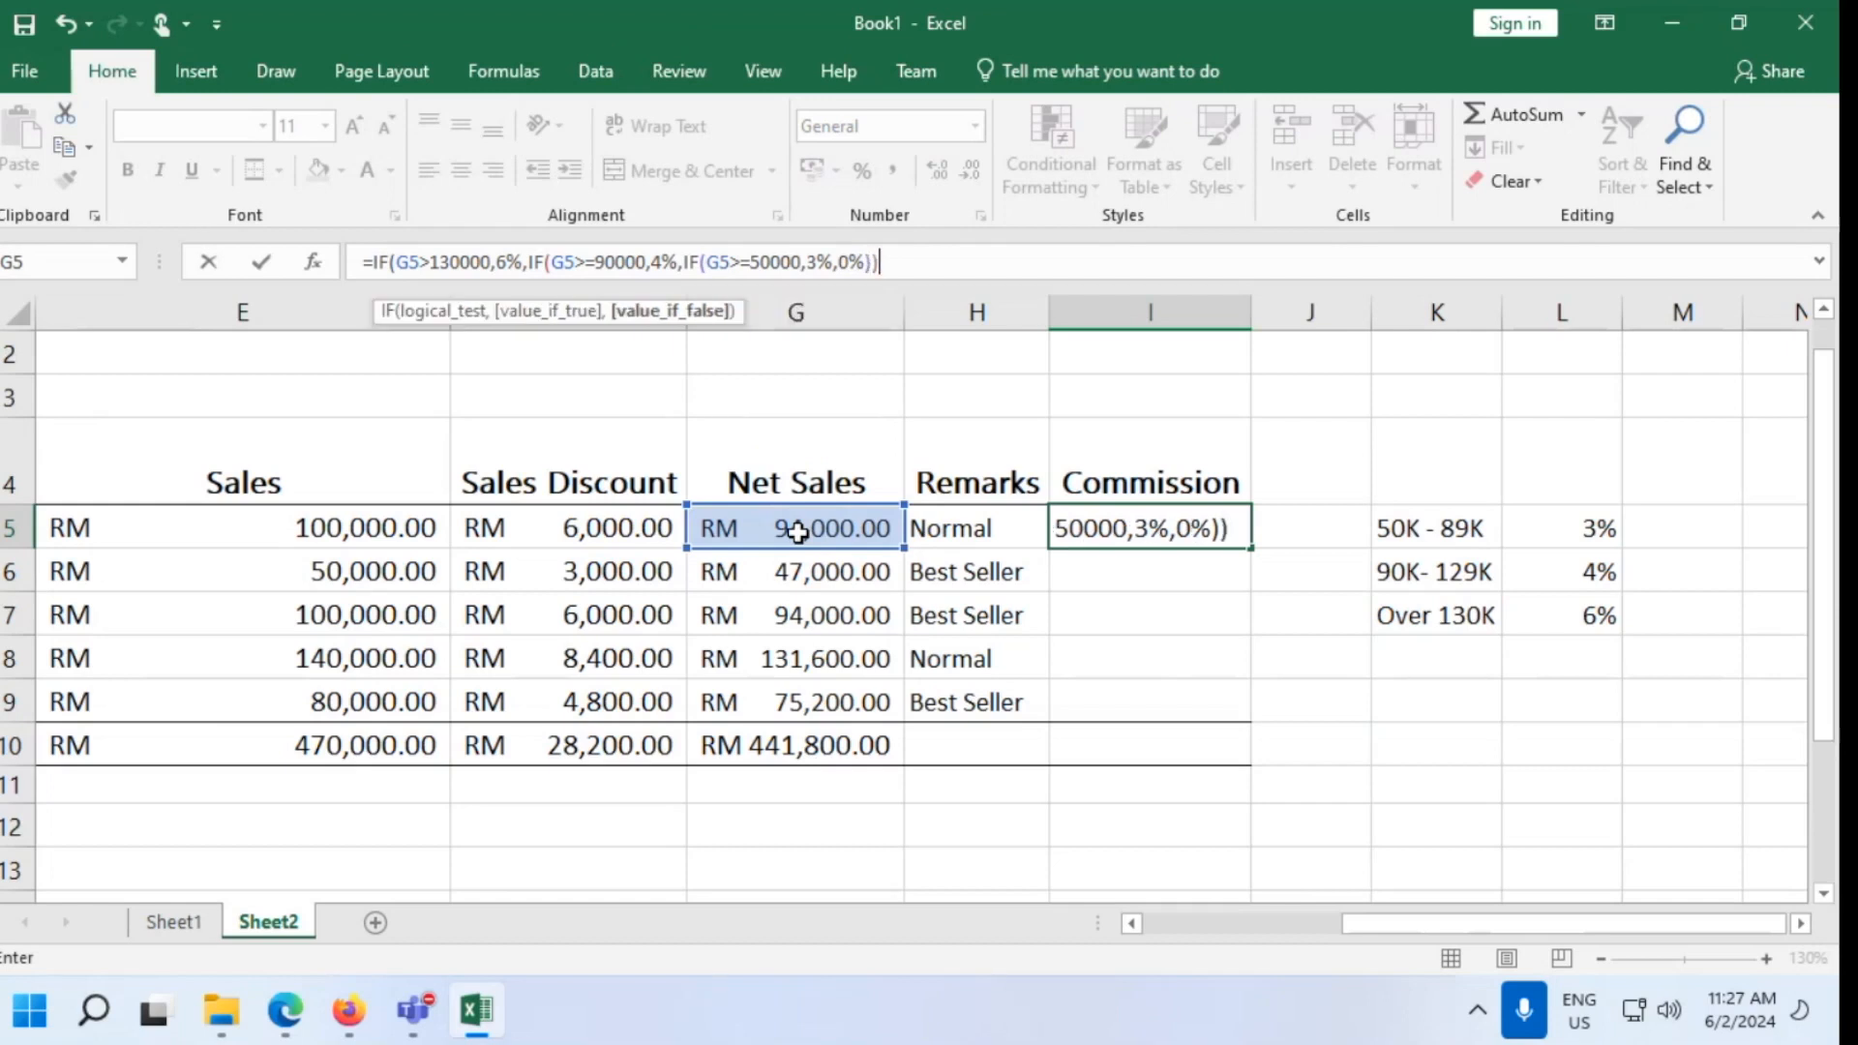
{"action": "type", "text": ")"}
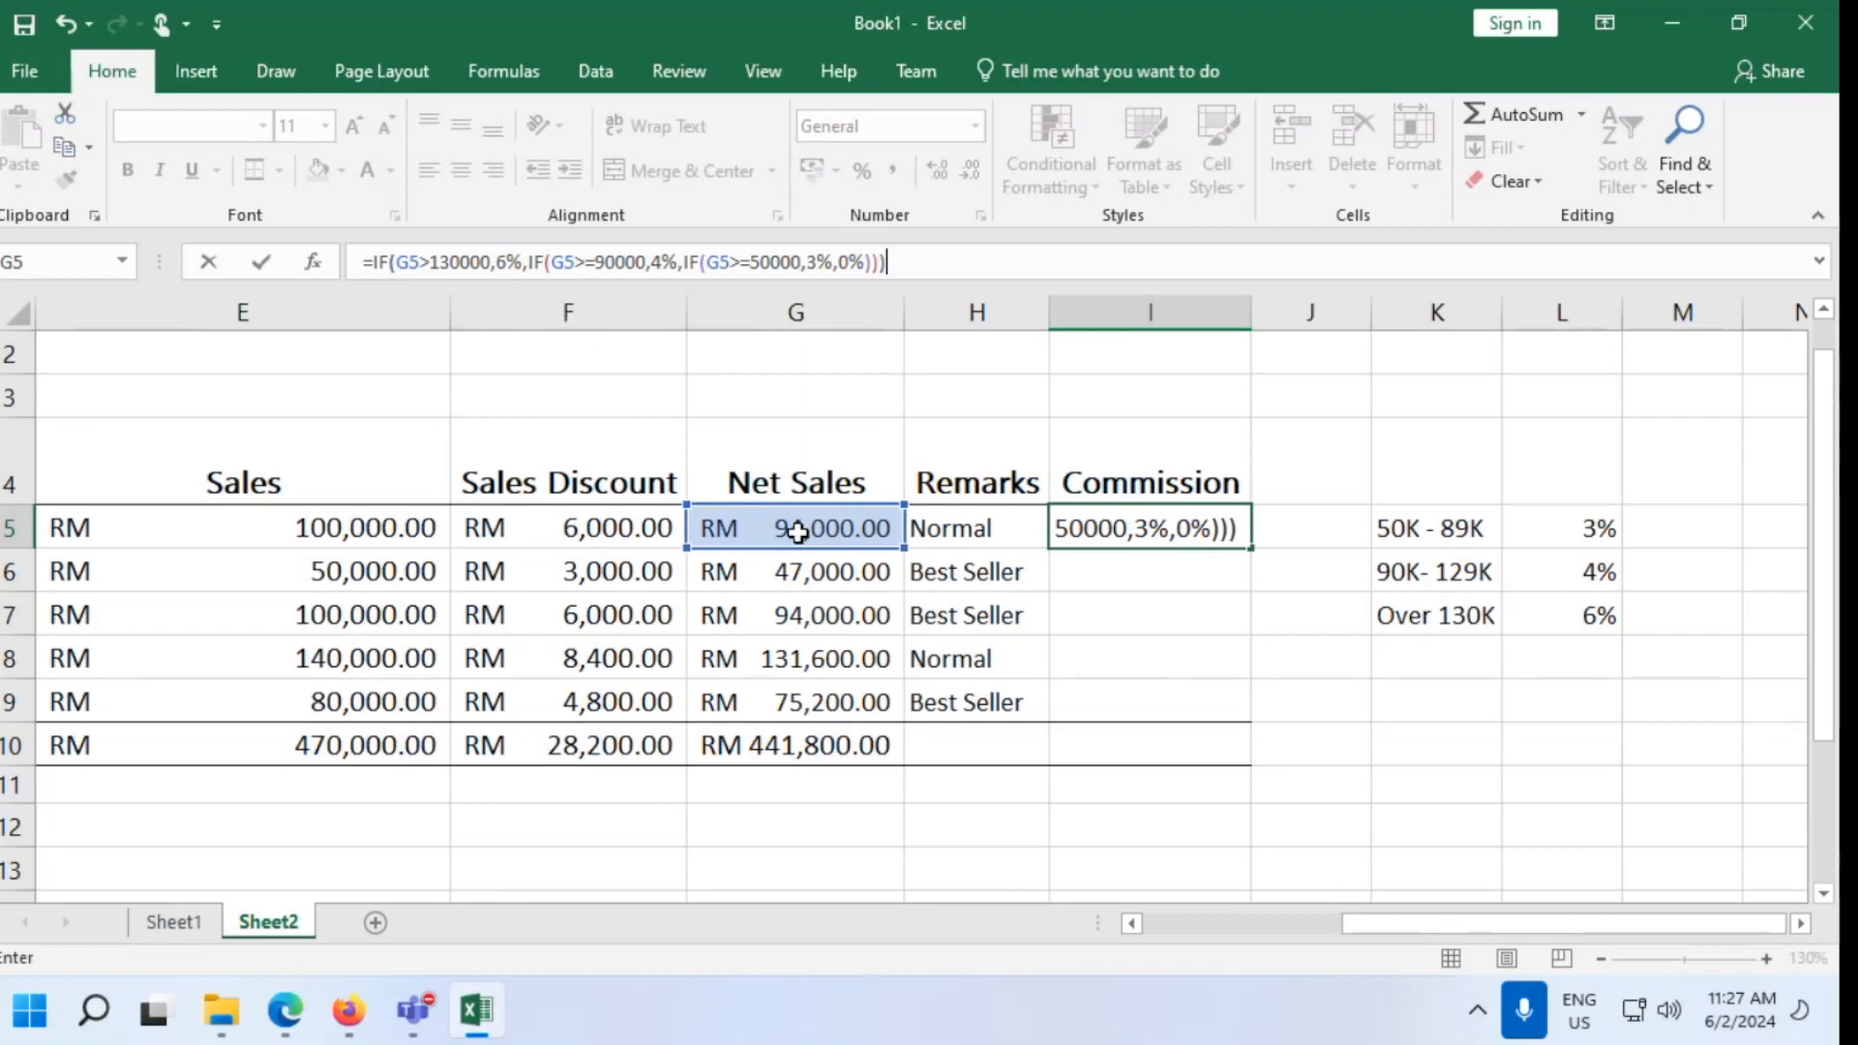
{"action": "key", "text": "Return"}
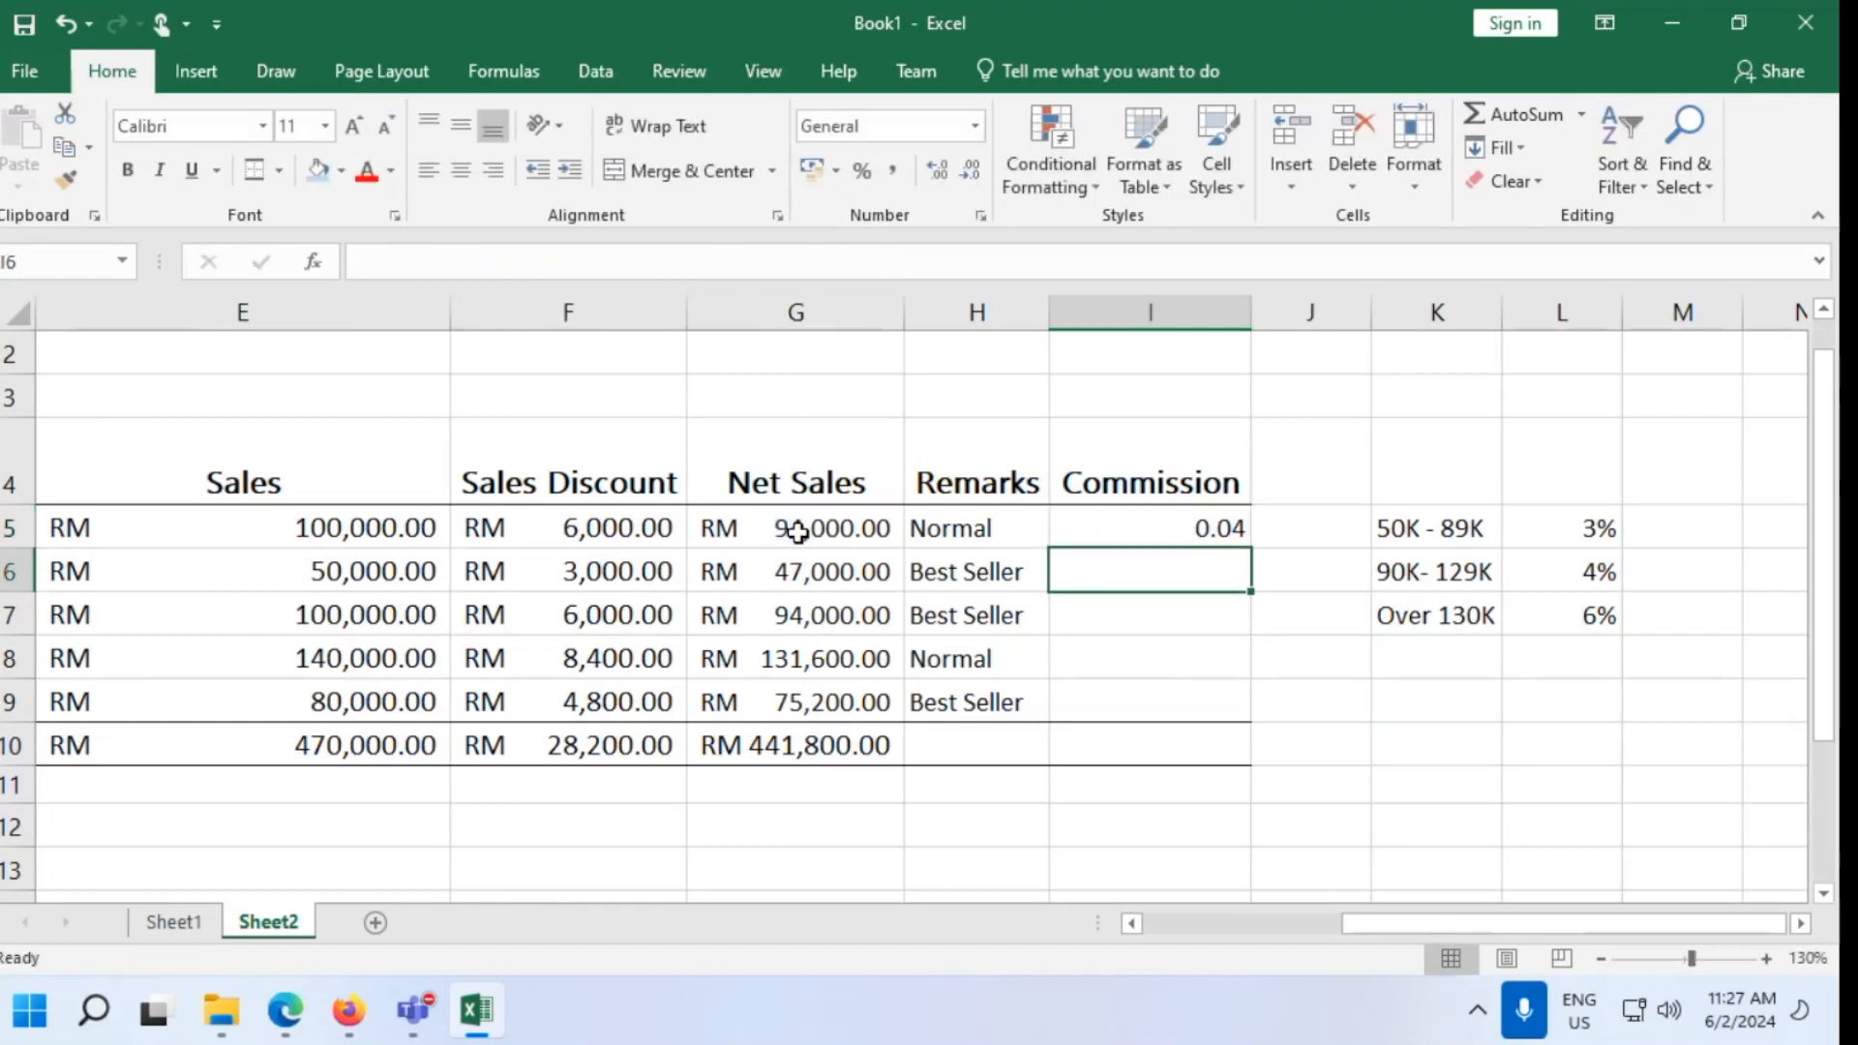
Format the commission result in I5 as Percentage
{"action": "left_click", "coordinate": [1227, 528]}
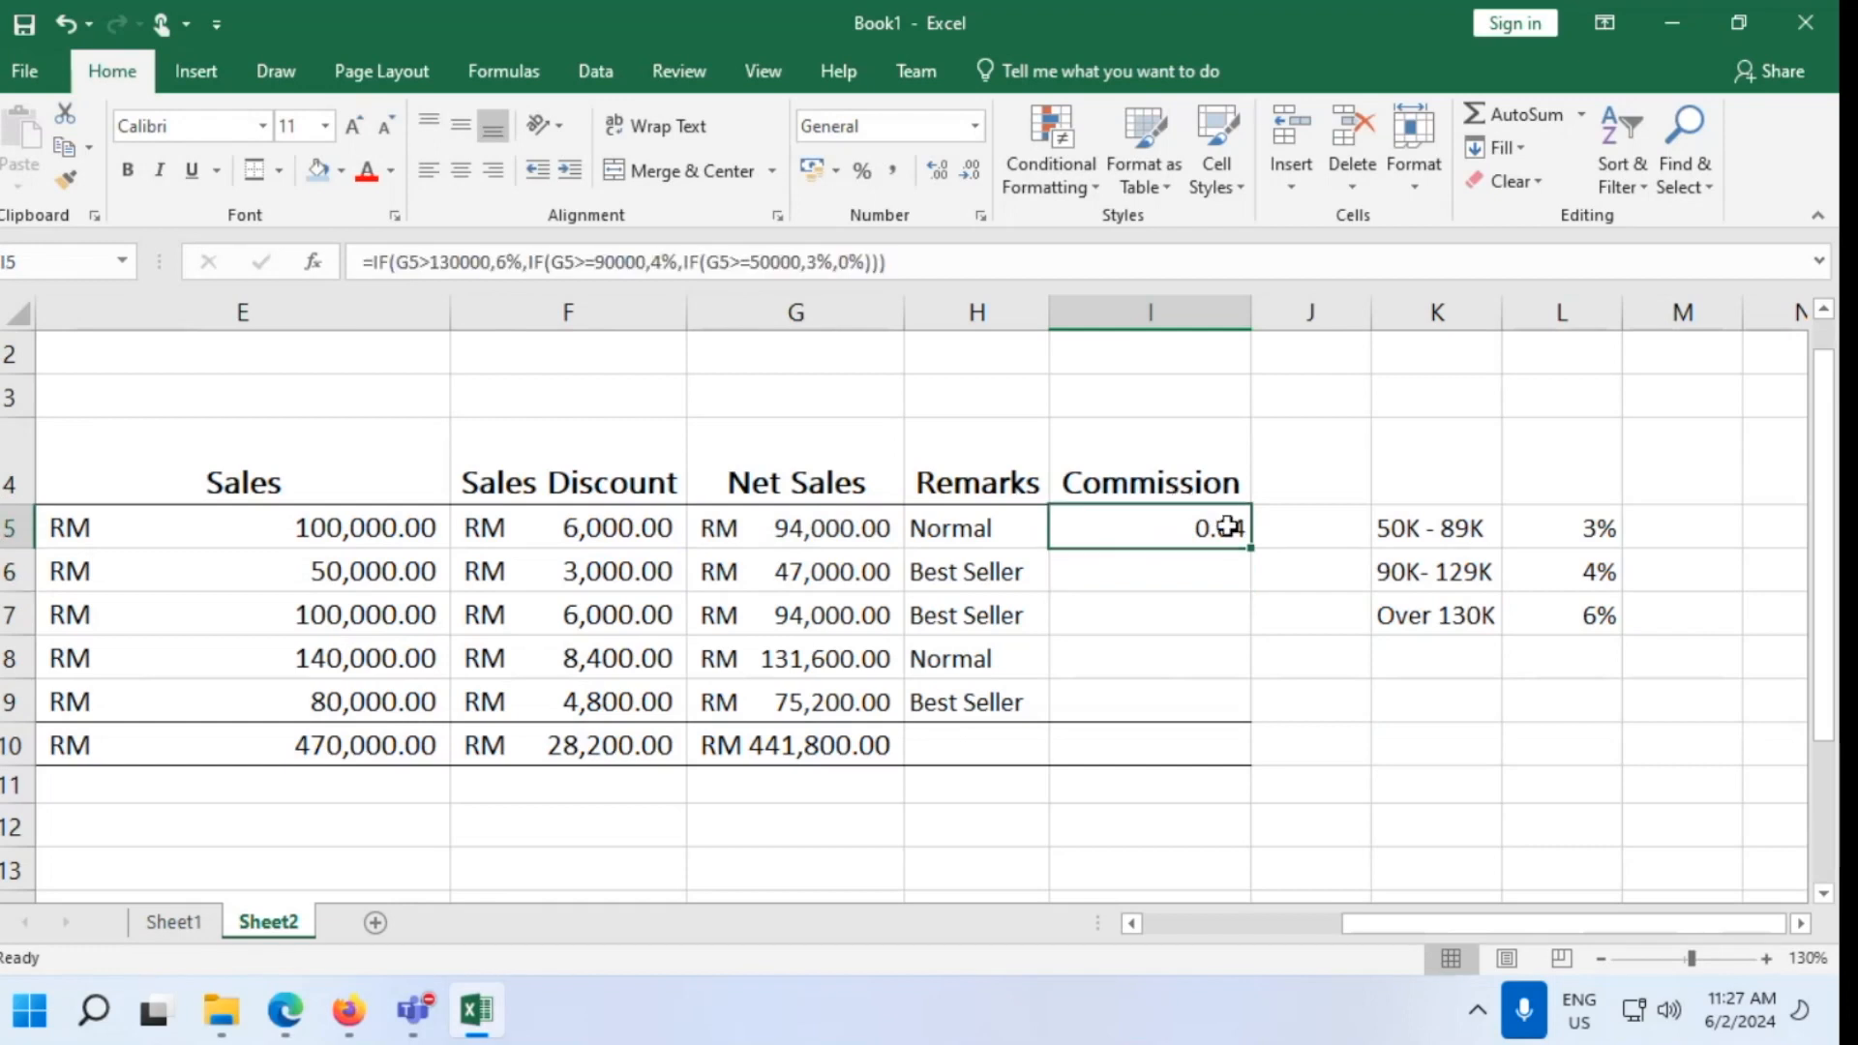
{"action": "left_click", "coordinate": [977, 127]}
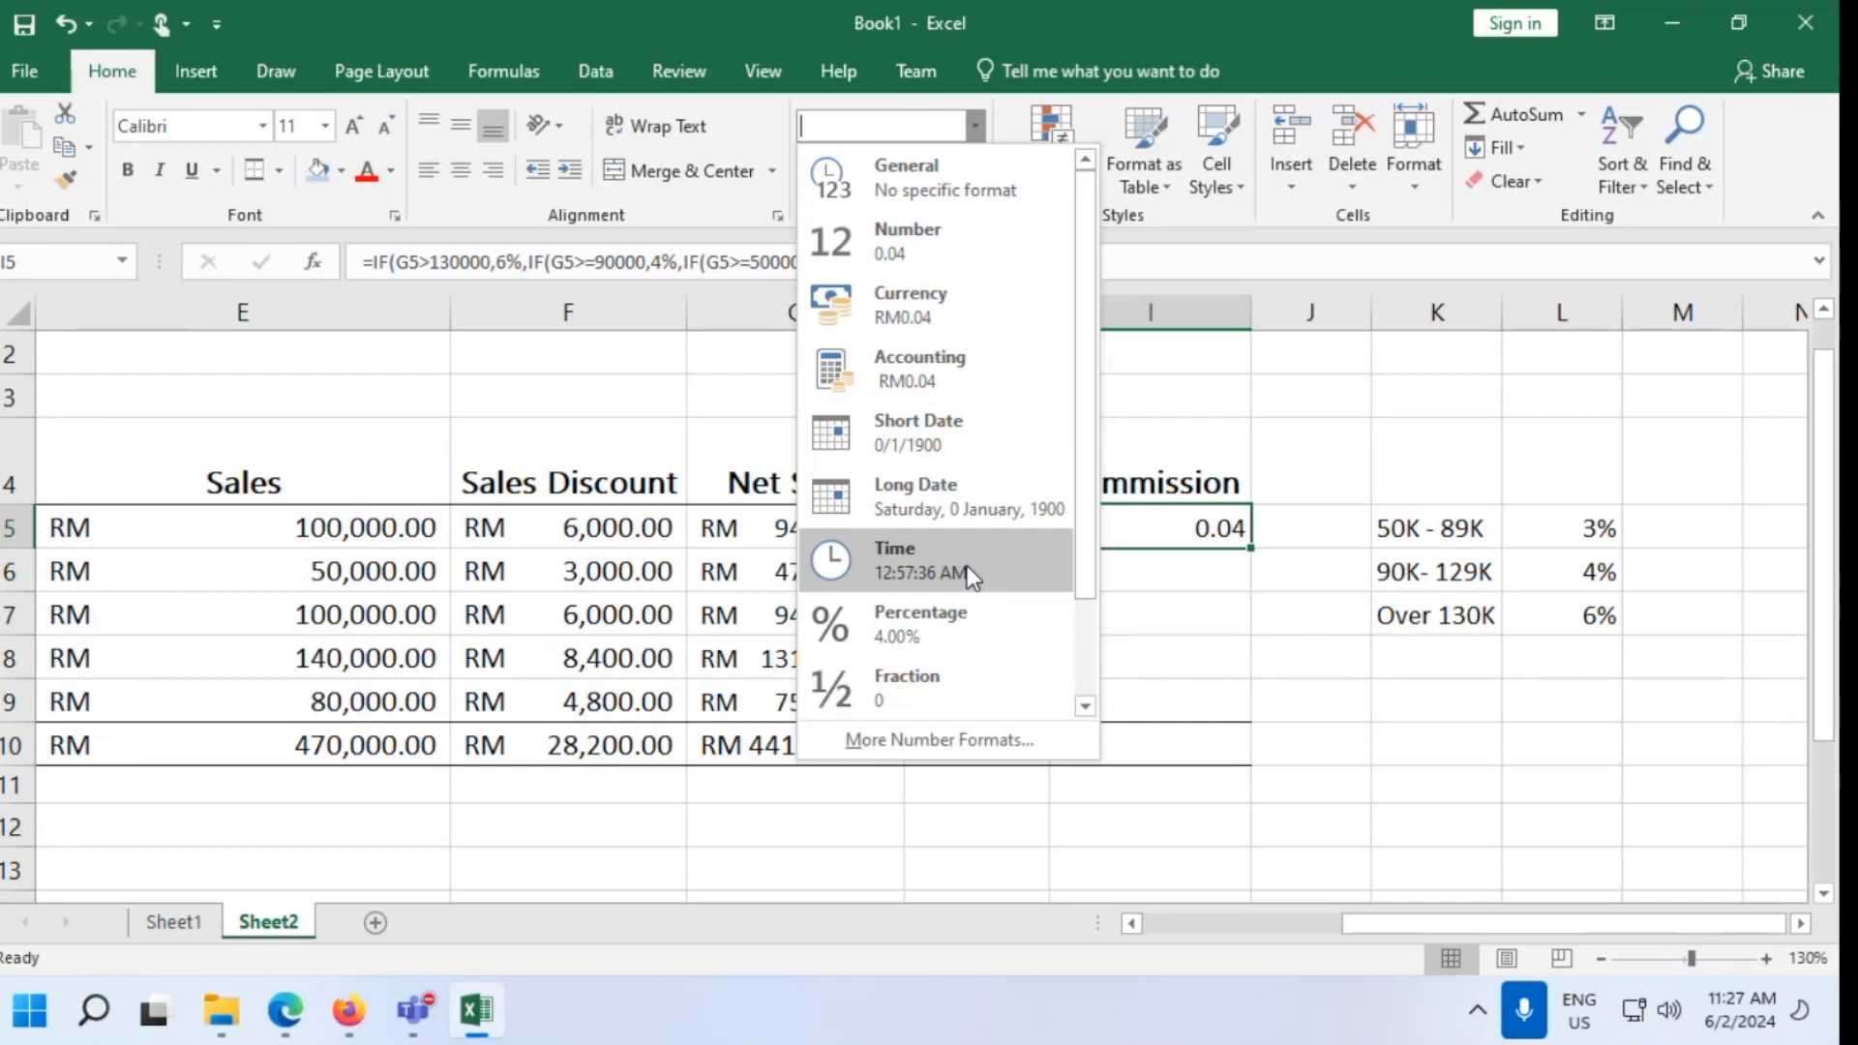
{"action": "left_click", "coordinate": [976, 620]}
{"action": "left_click", "coordinate": [1224, 645]}
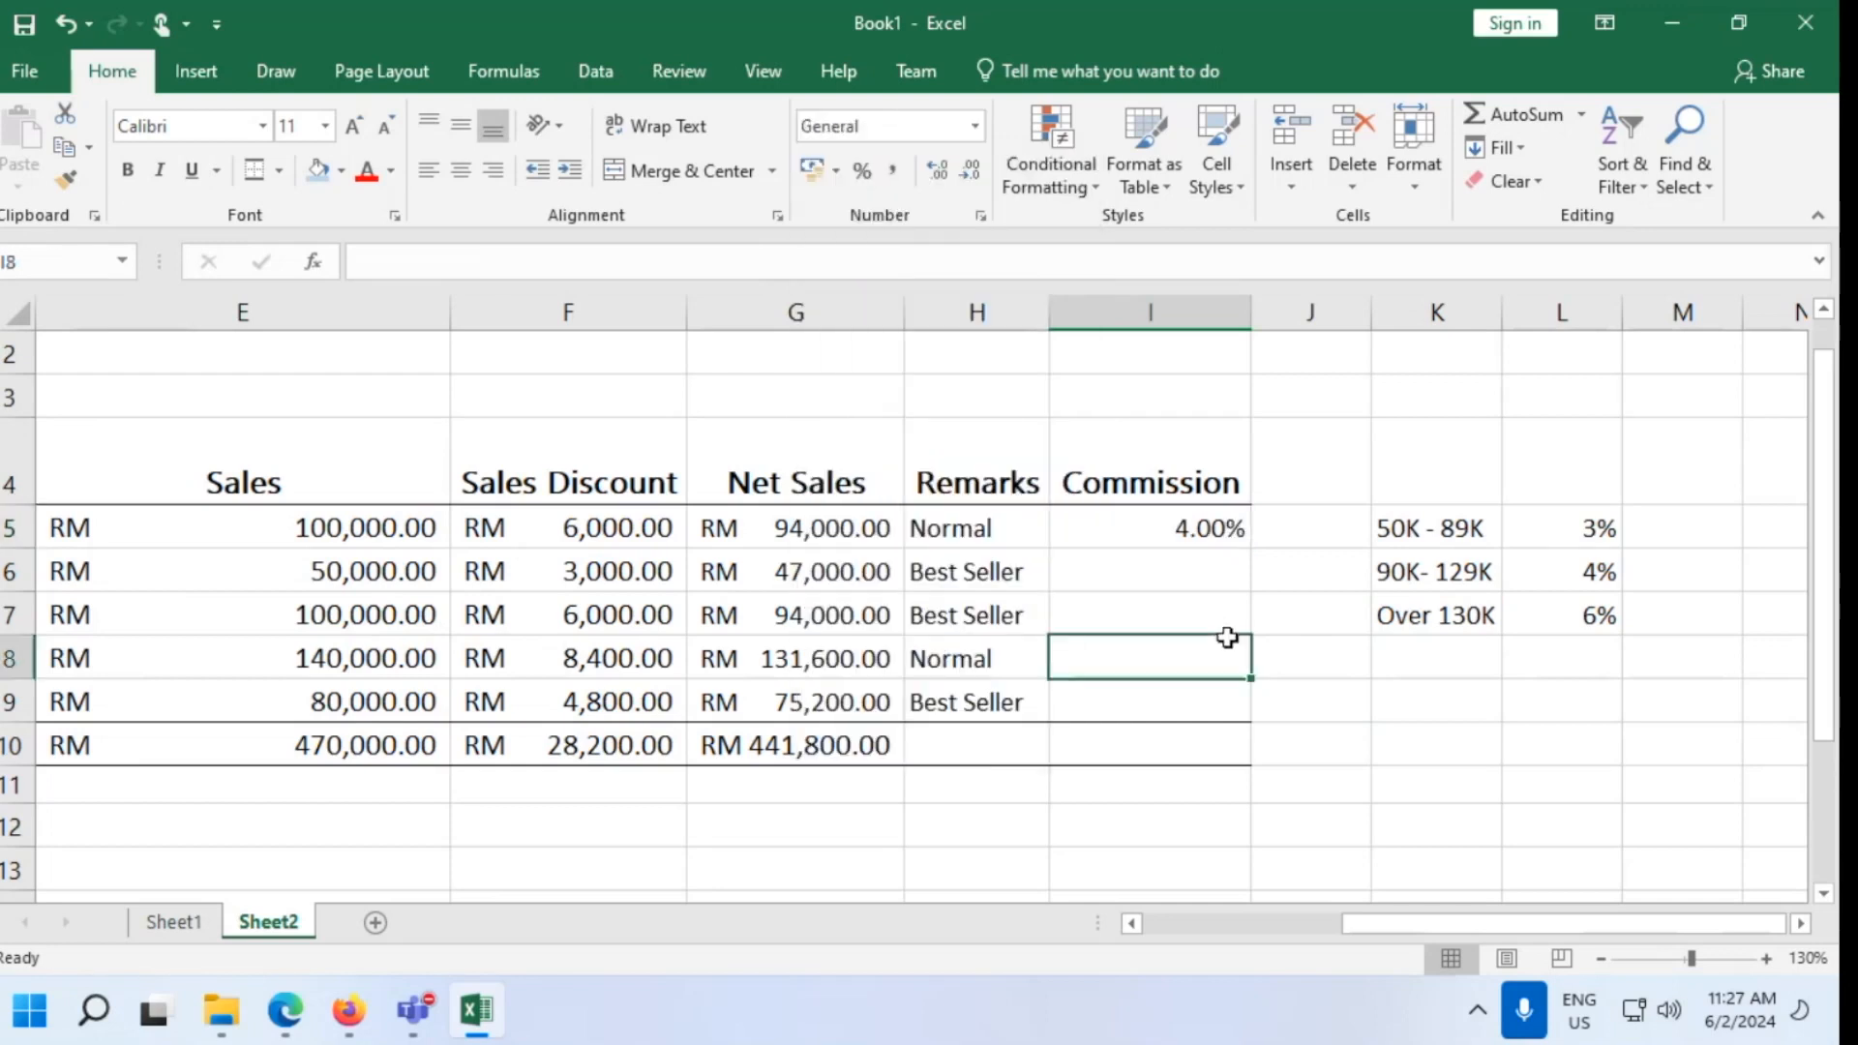
Fill the commission formula from I5 down through I9
{"action": "left_click", "coordinate": [1220, 526]}
{"action": "double_click", "coordinate": [1250, 549]}
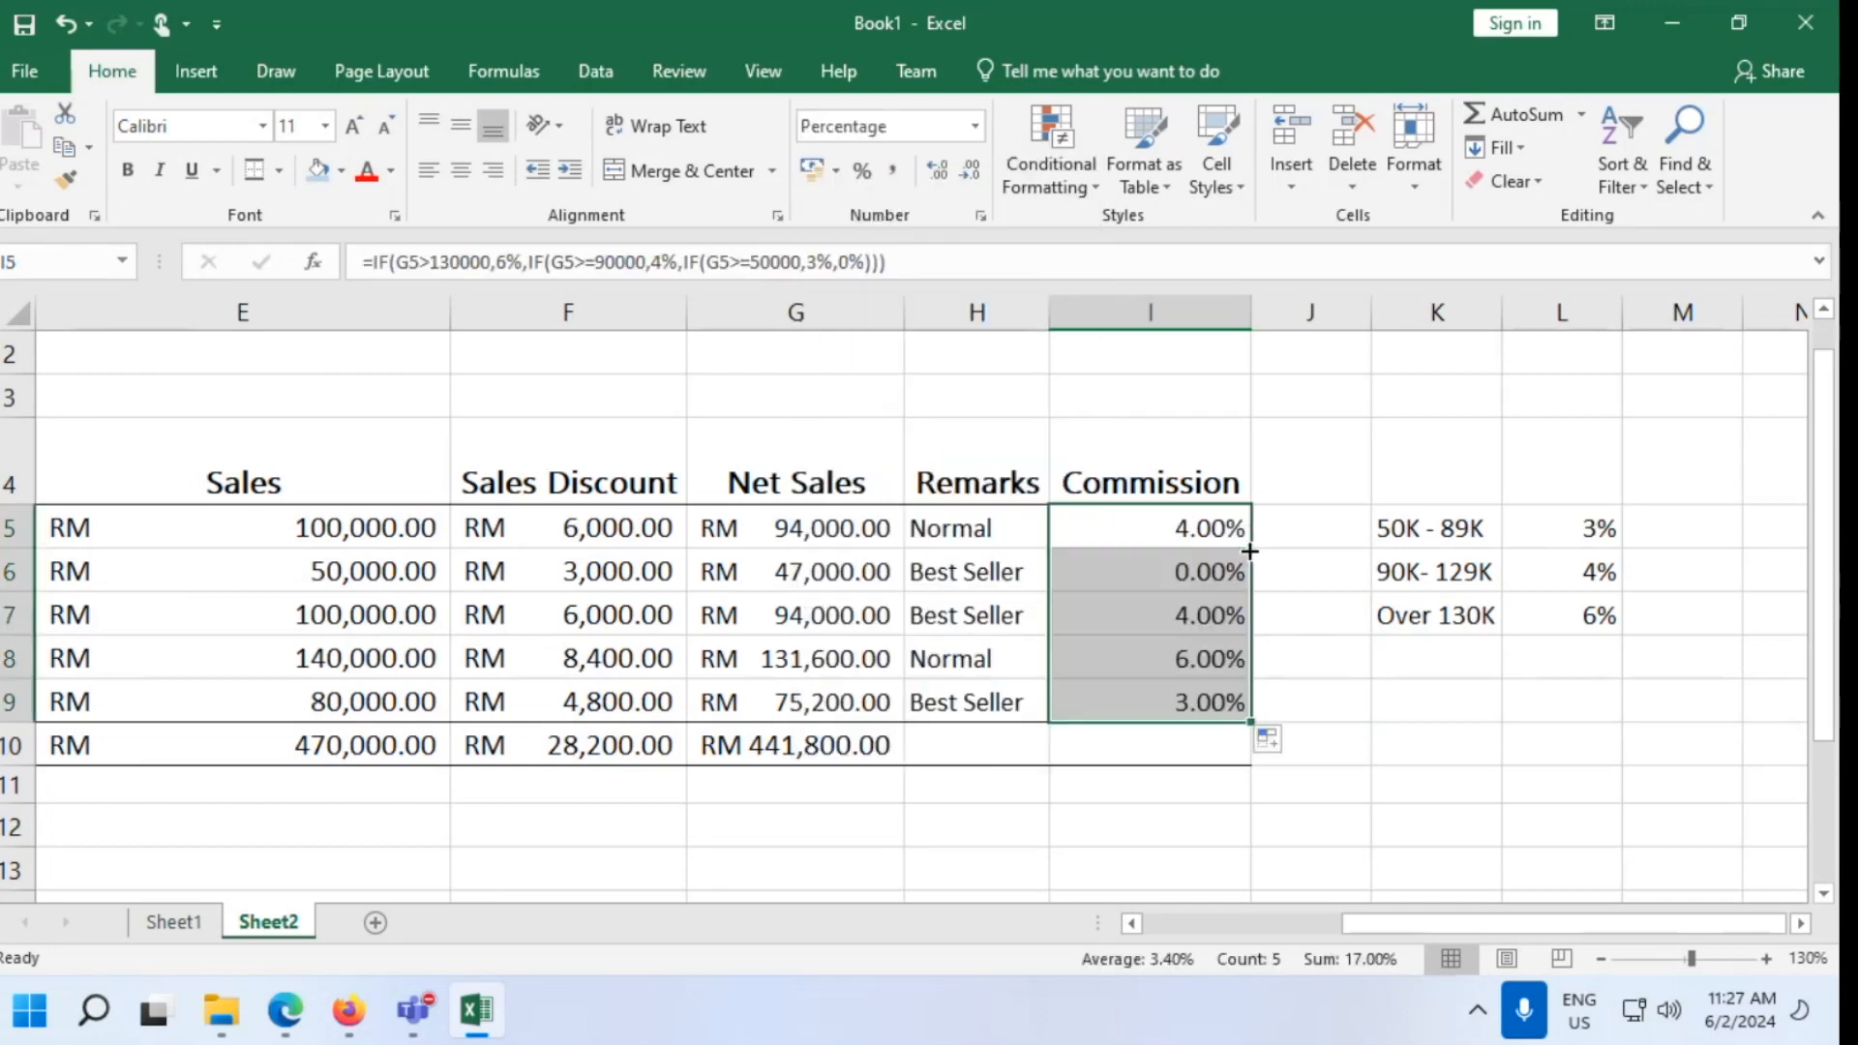
{"action": "left_click", "coordinate": [1301, 757]}
Check the commission formula and rate in each cell from I5 to I9 against the net sales tiers
{"action": "left_click", "coordinate": [1185, 555]}
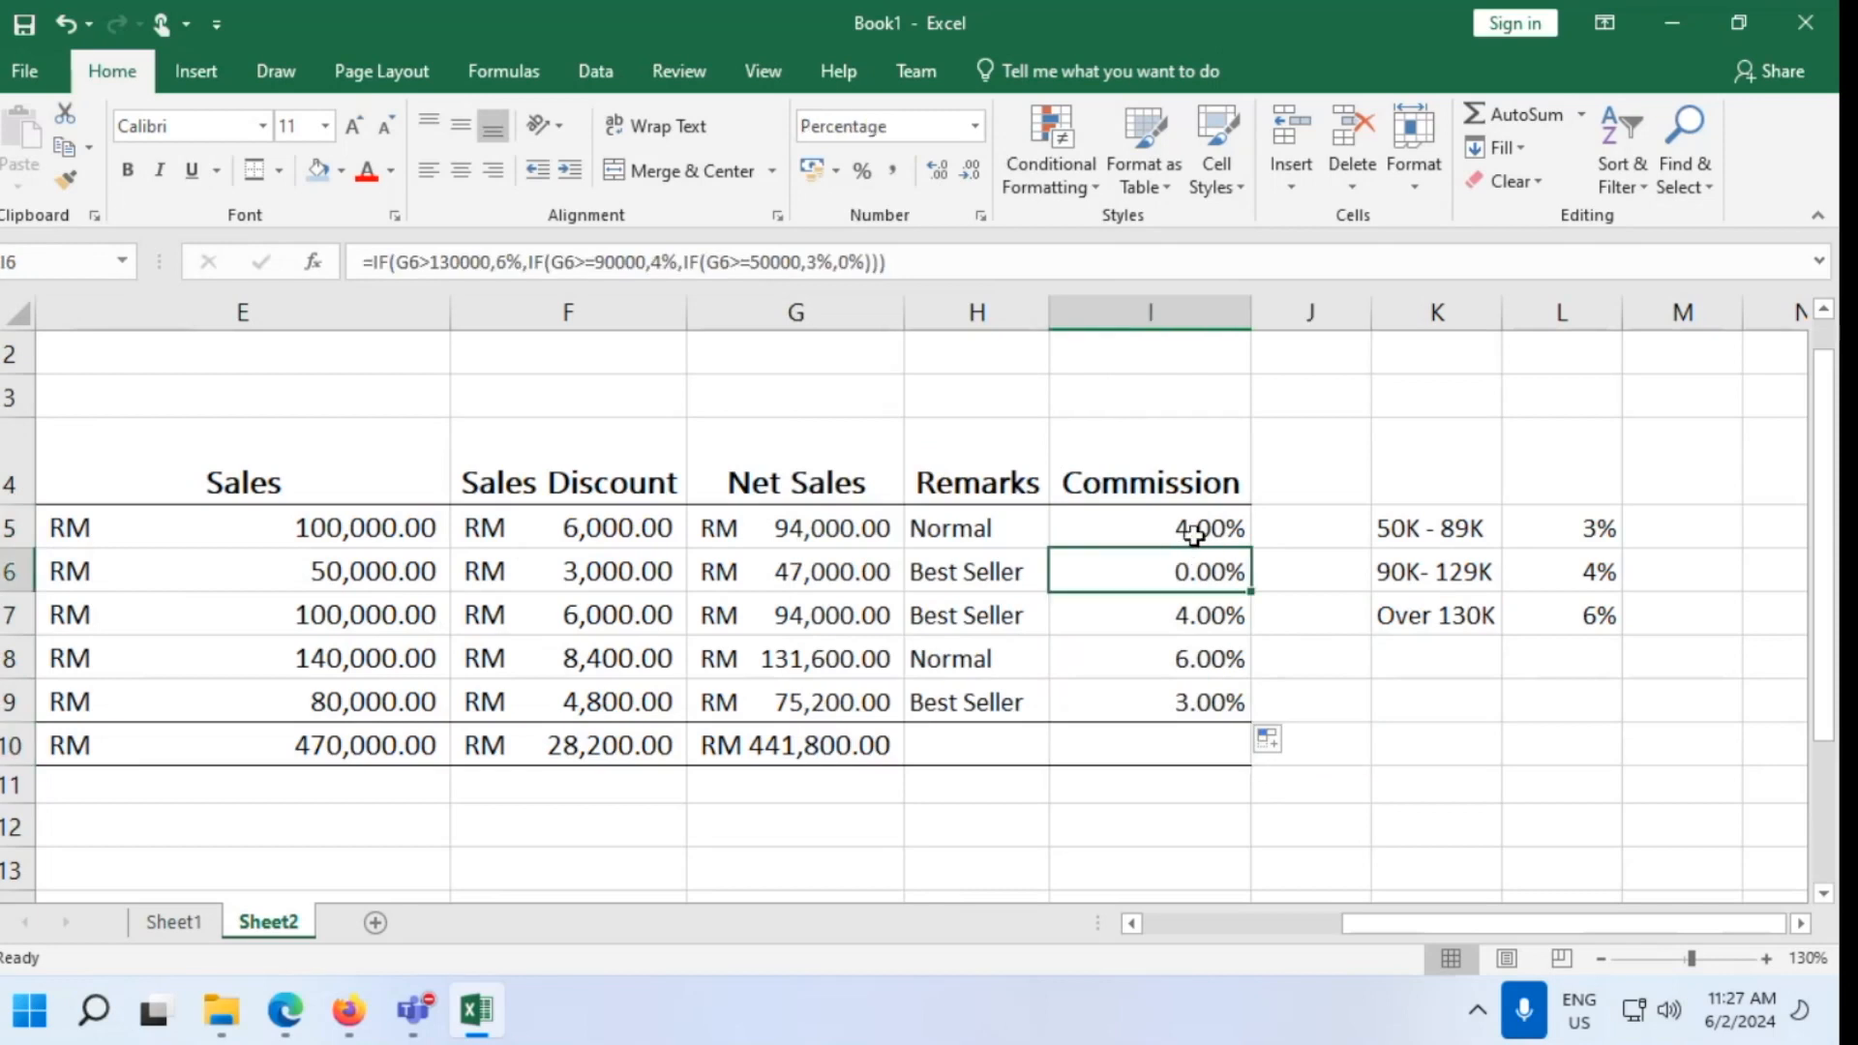
{"action": "left_click", "coordinate": [1188, 532]}
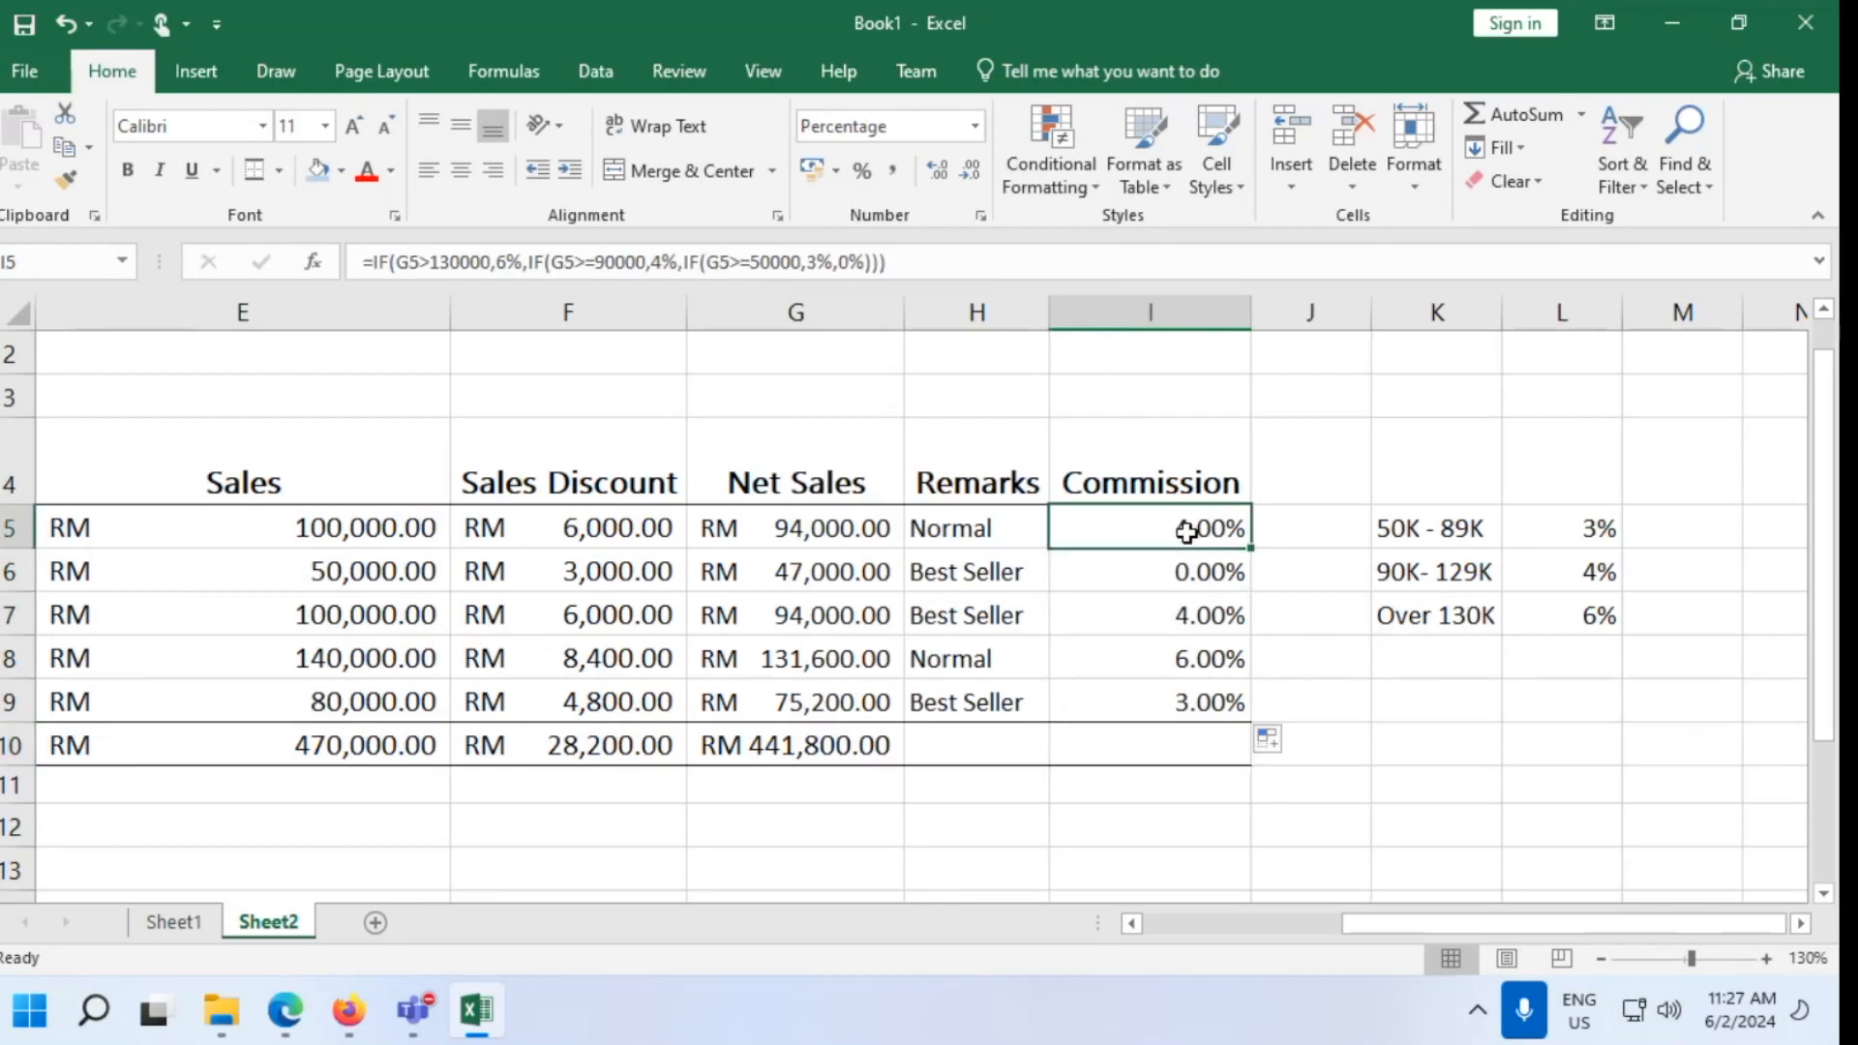
{"action": "left_click", "coordinate": [1157, 567]}
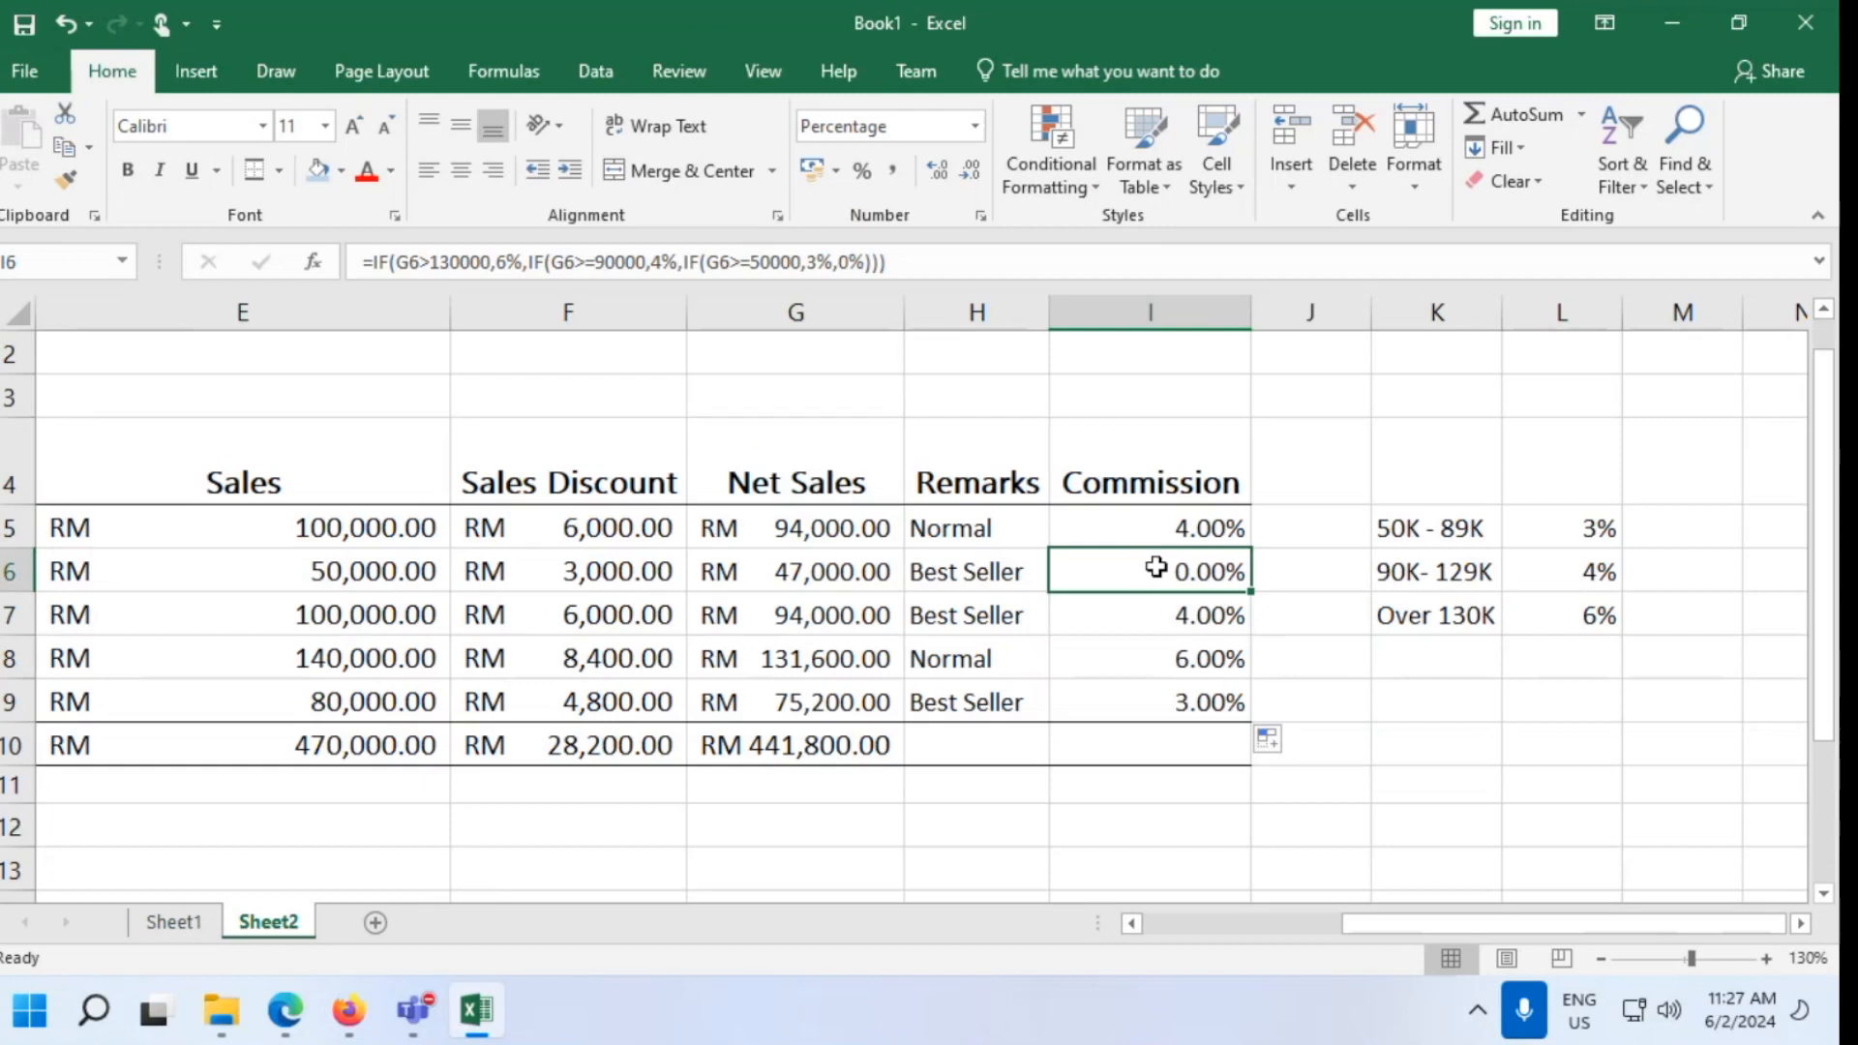
{"action": "left_click", "coordinate": [1184, 622]}
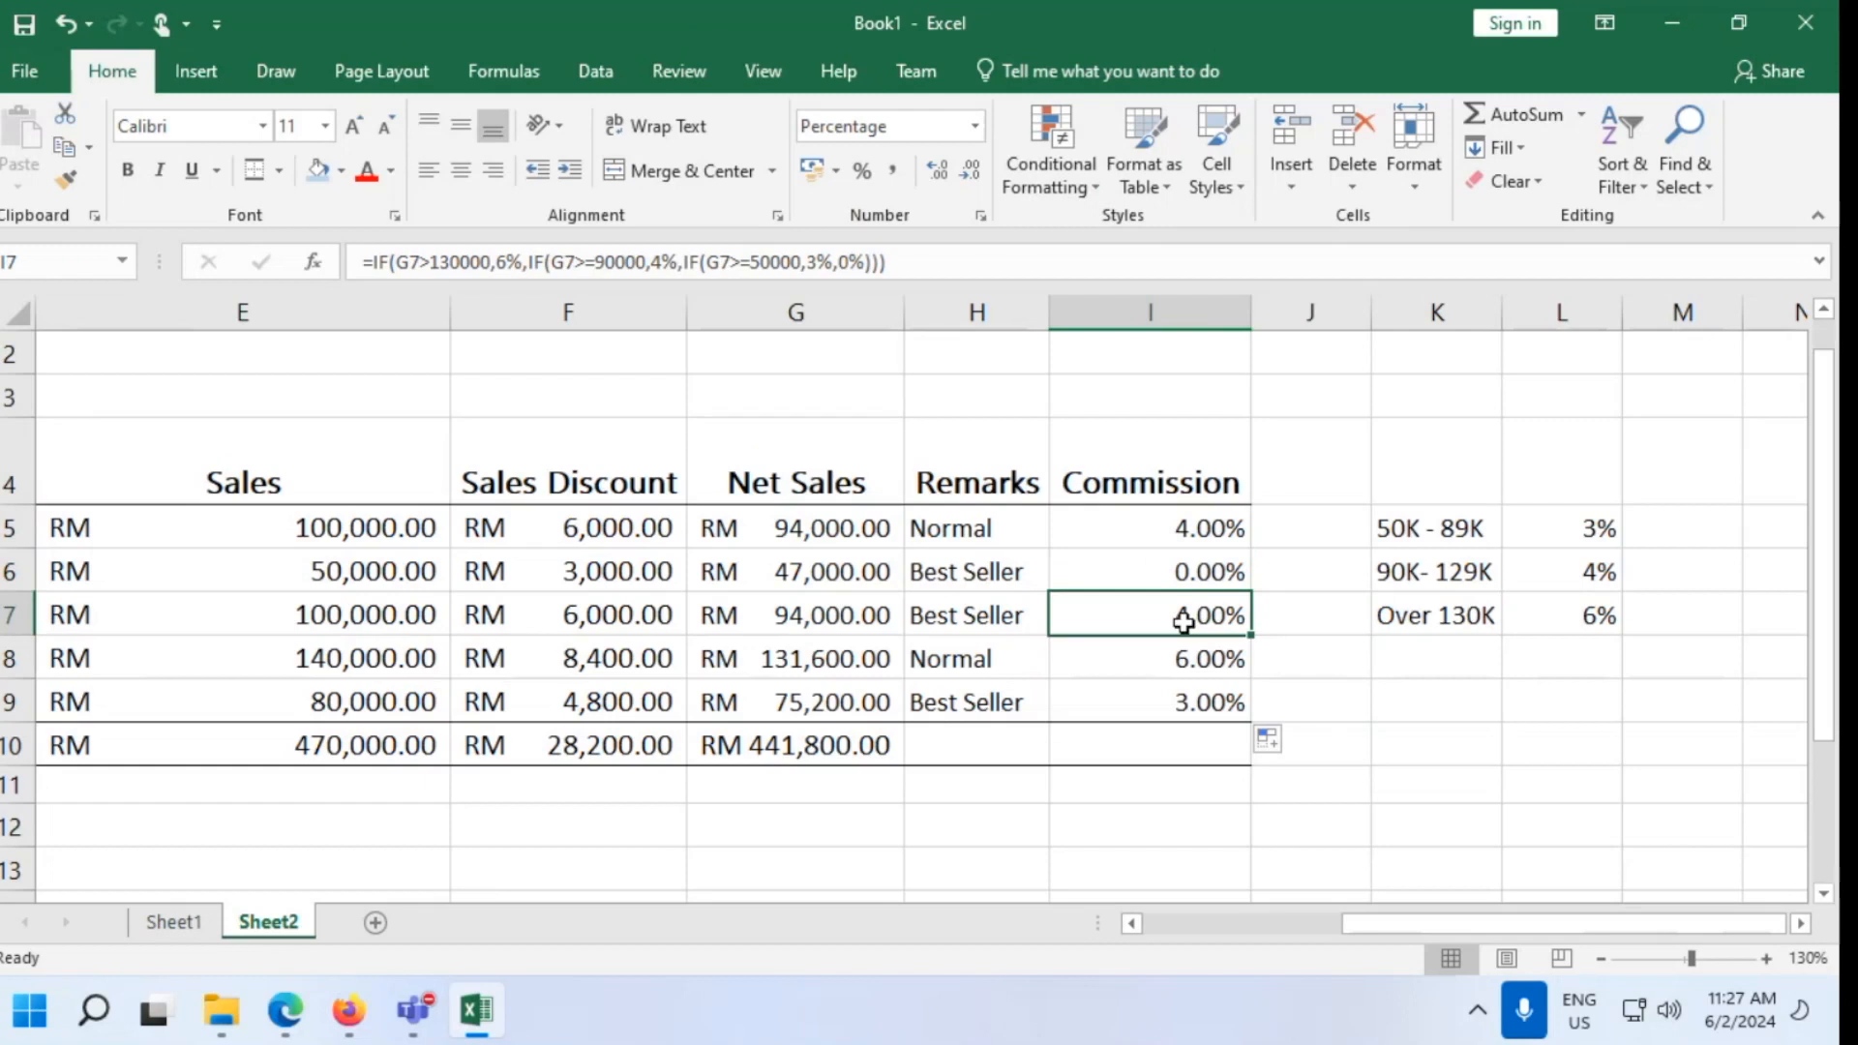
{"action": "left_click", "coordinate": [1165, 660]}
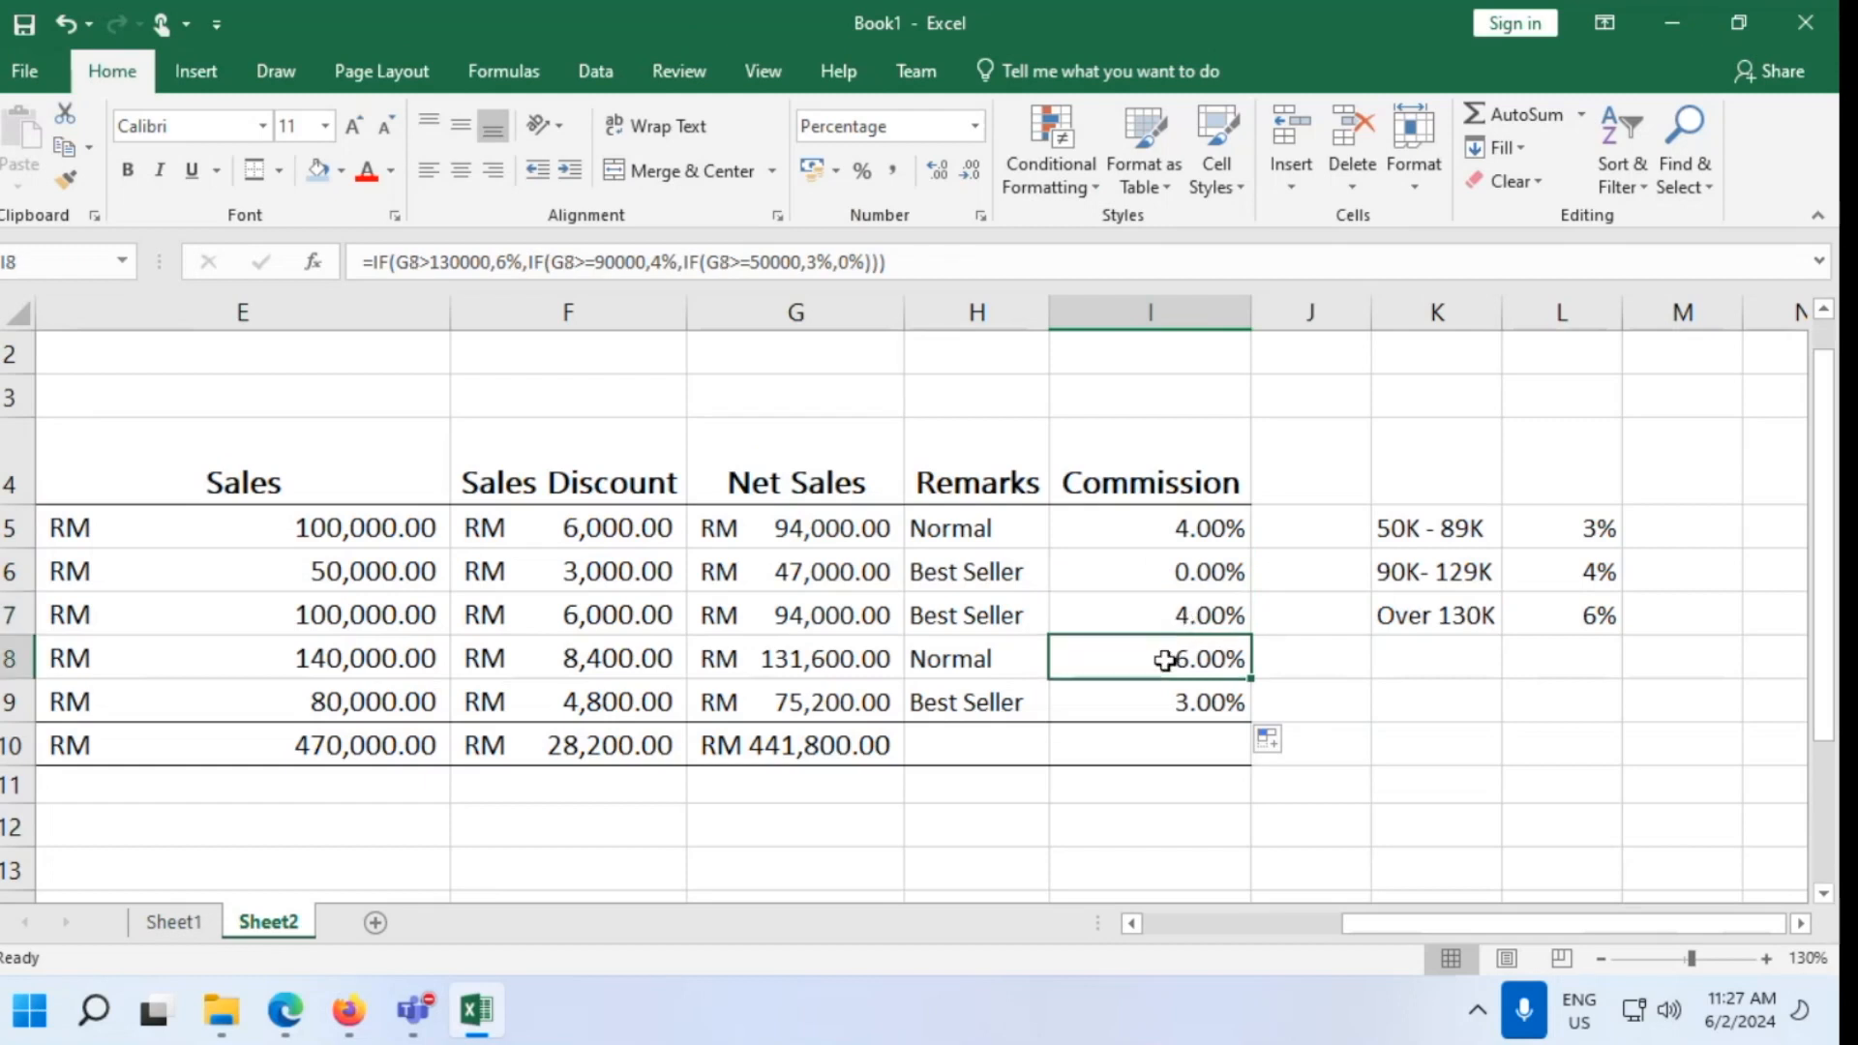
{"action": "left_click", "coordinate": [1160, 708]}
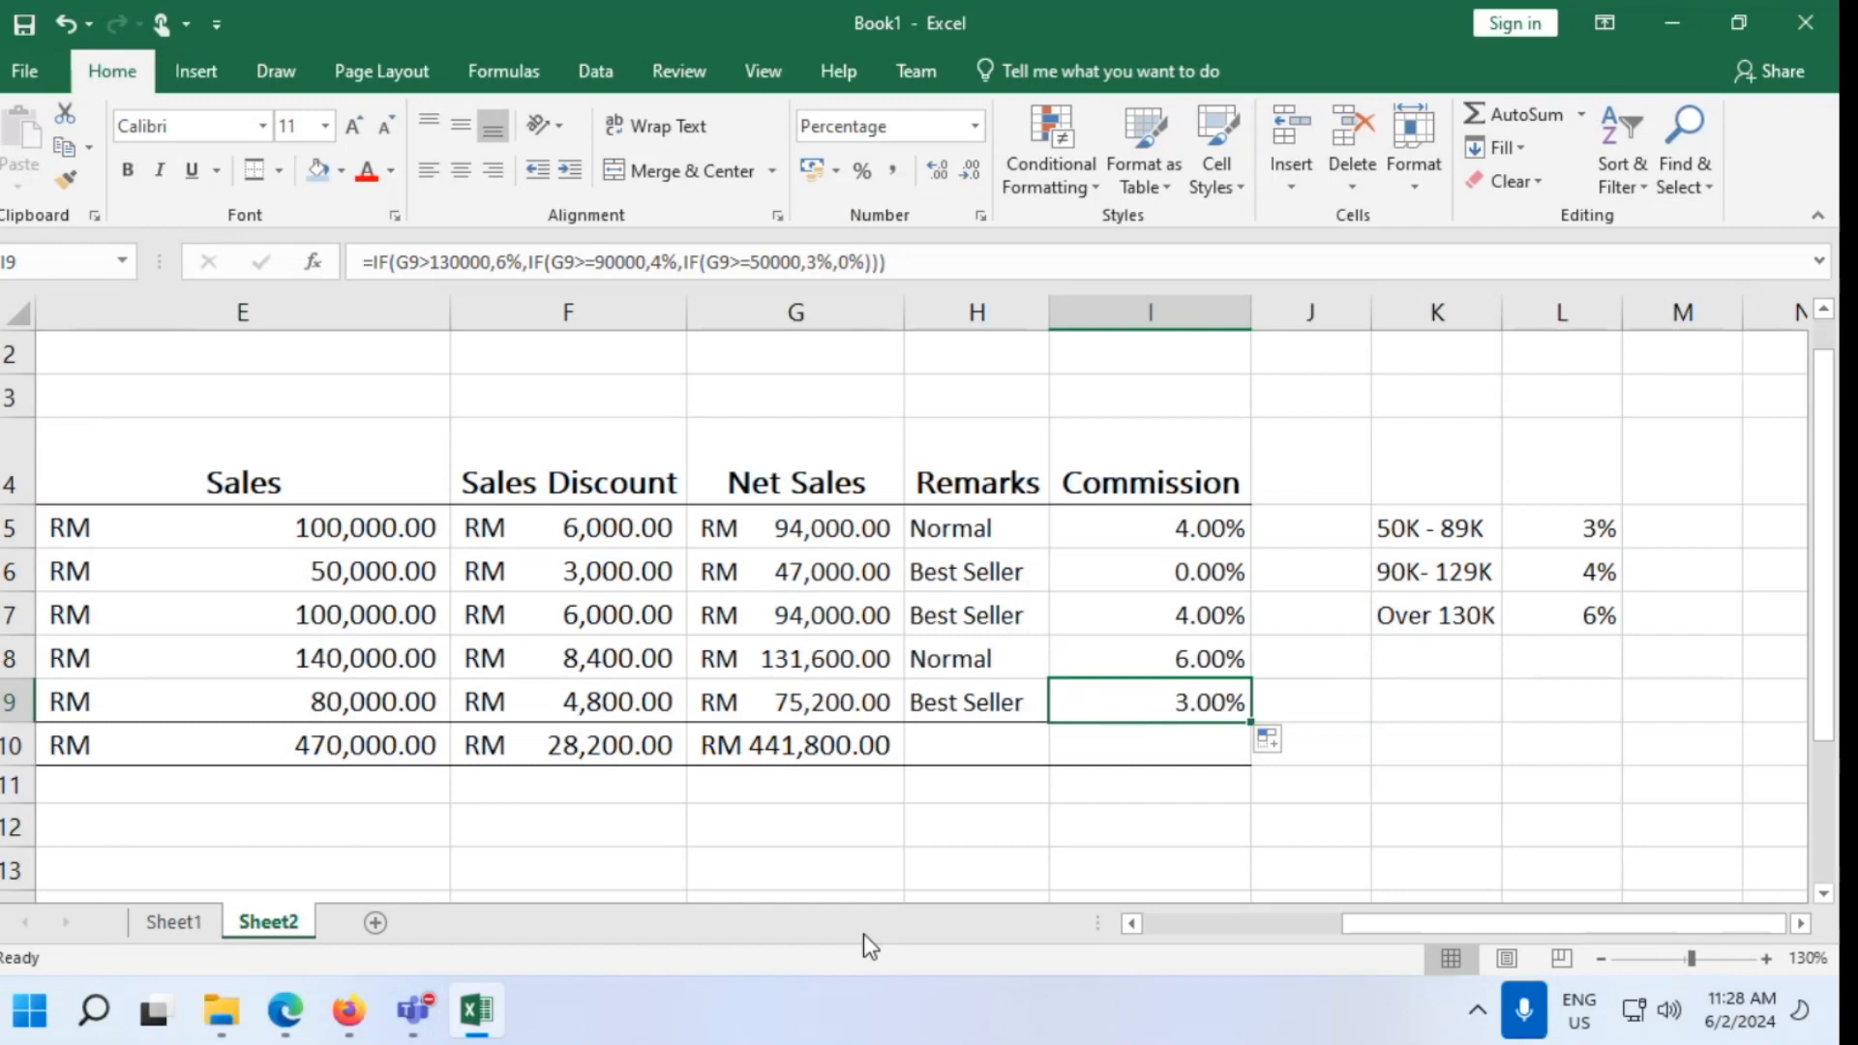
Copy the full text of the nested IF formula in I5
{"action": "left_click", "coordinate": [1115, 530]}
{"action": "left_click", "coordinate": [920, 261]}
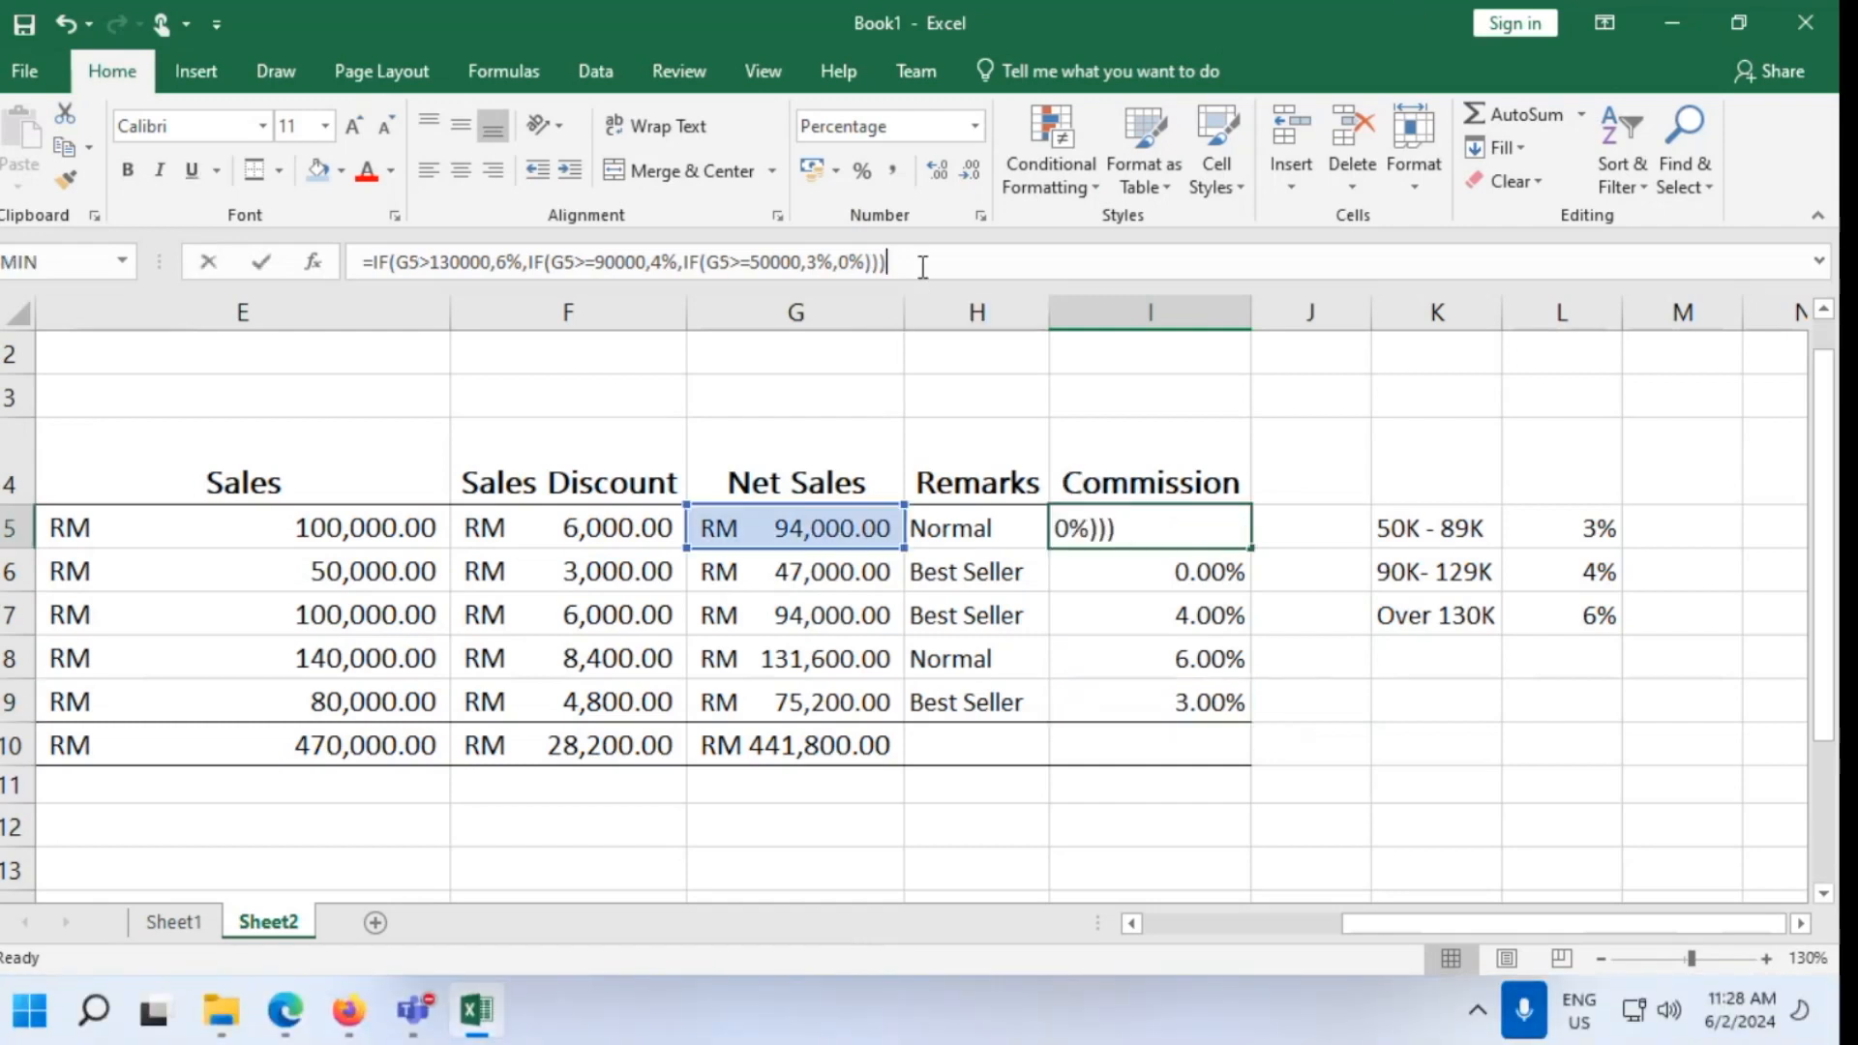
{"action": "triple_click", "coordinate": [920, 261]}
{"action": "key", "text": "ctrl+c"}
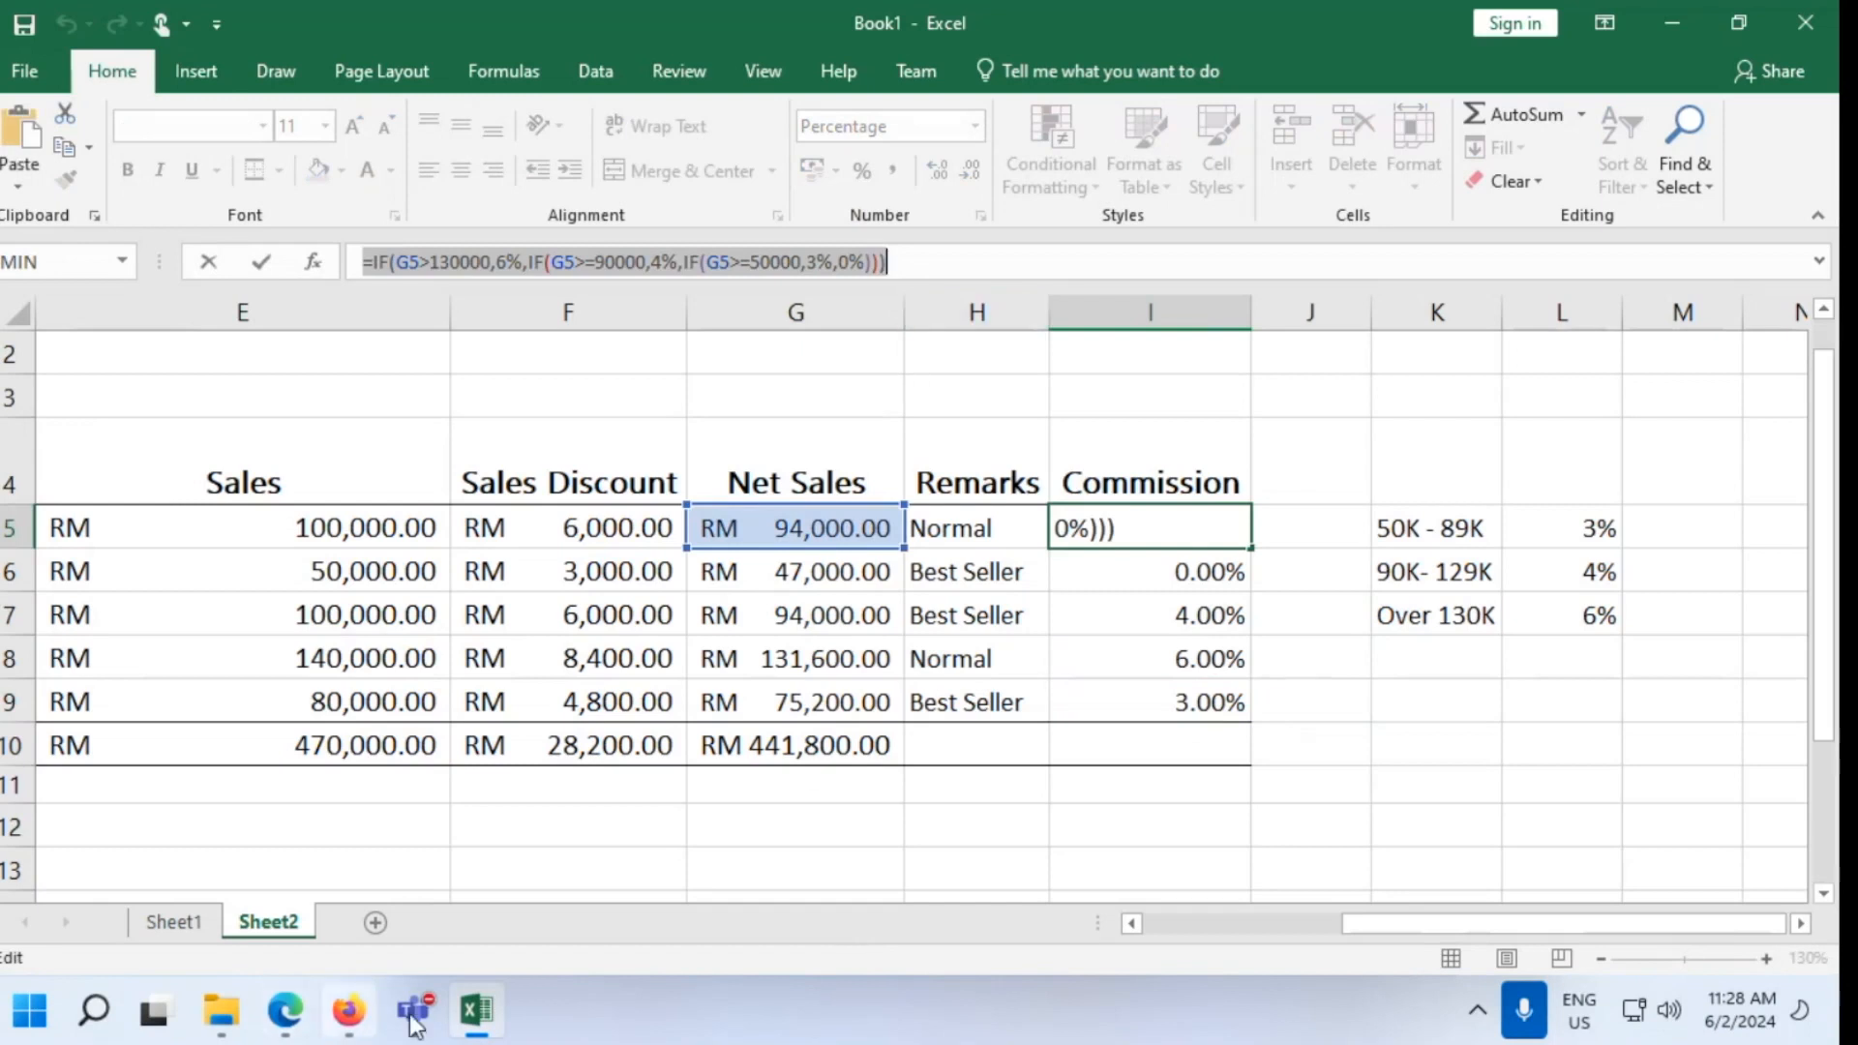
Switch to the Microsoft Teams meeting window and open its meeting chat
{"action": "left_click", "coordinate": [476, 1011]}
{"action": "mouse_move", "coordinate": [426, 1031]}
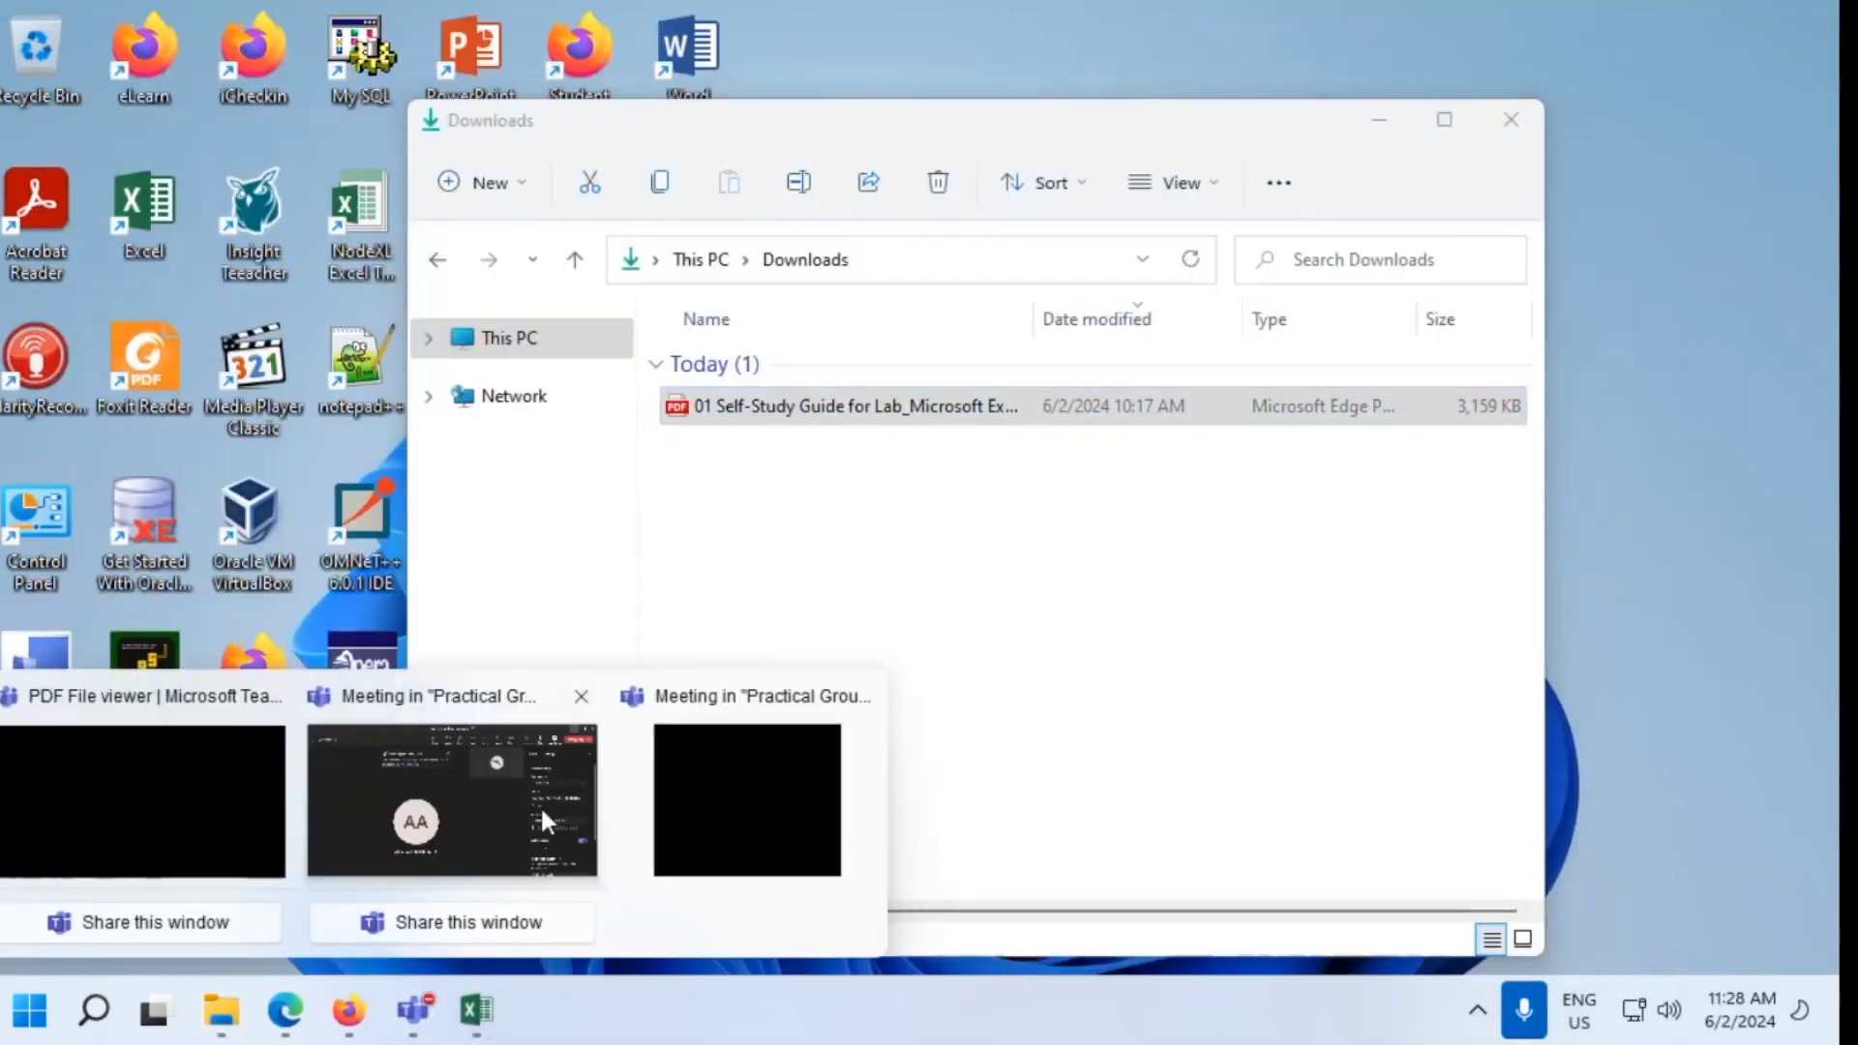
{"action": "left_click", "coordinate": [540, 808]}
{"action": "left_click", "coordinate": [792, 106]}
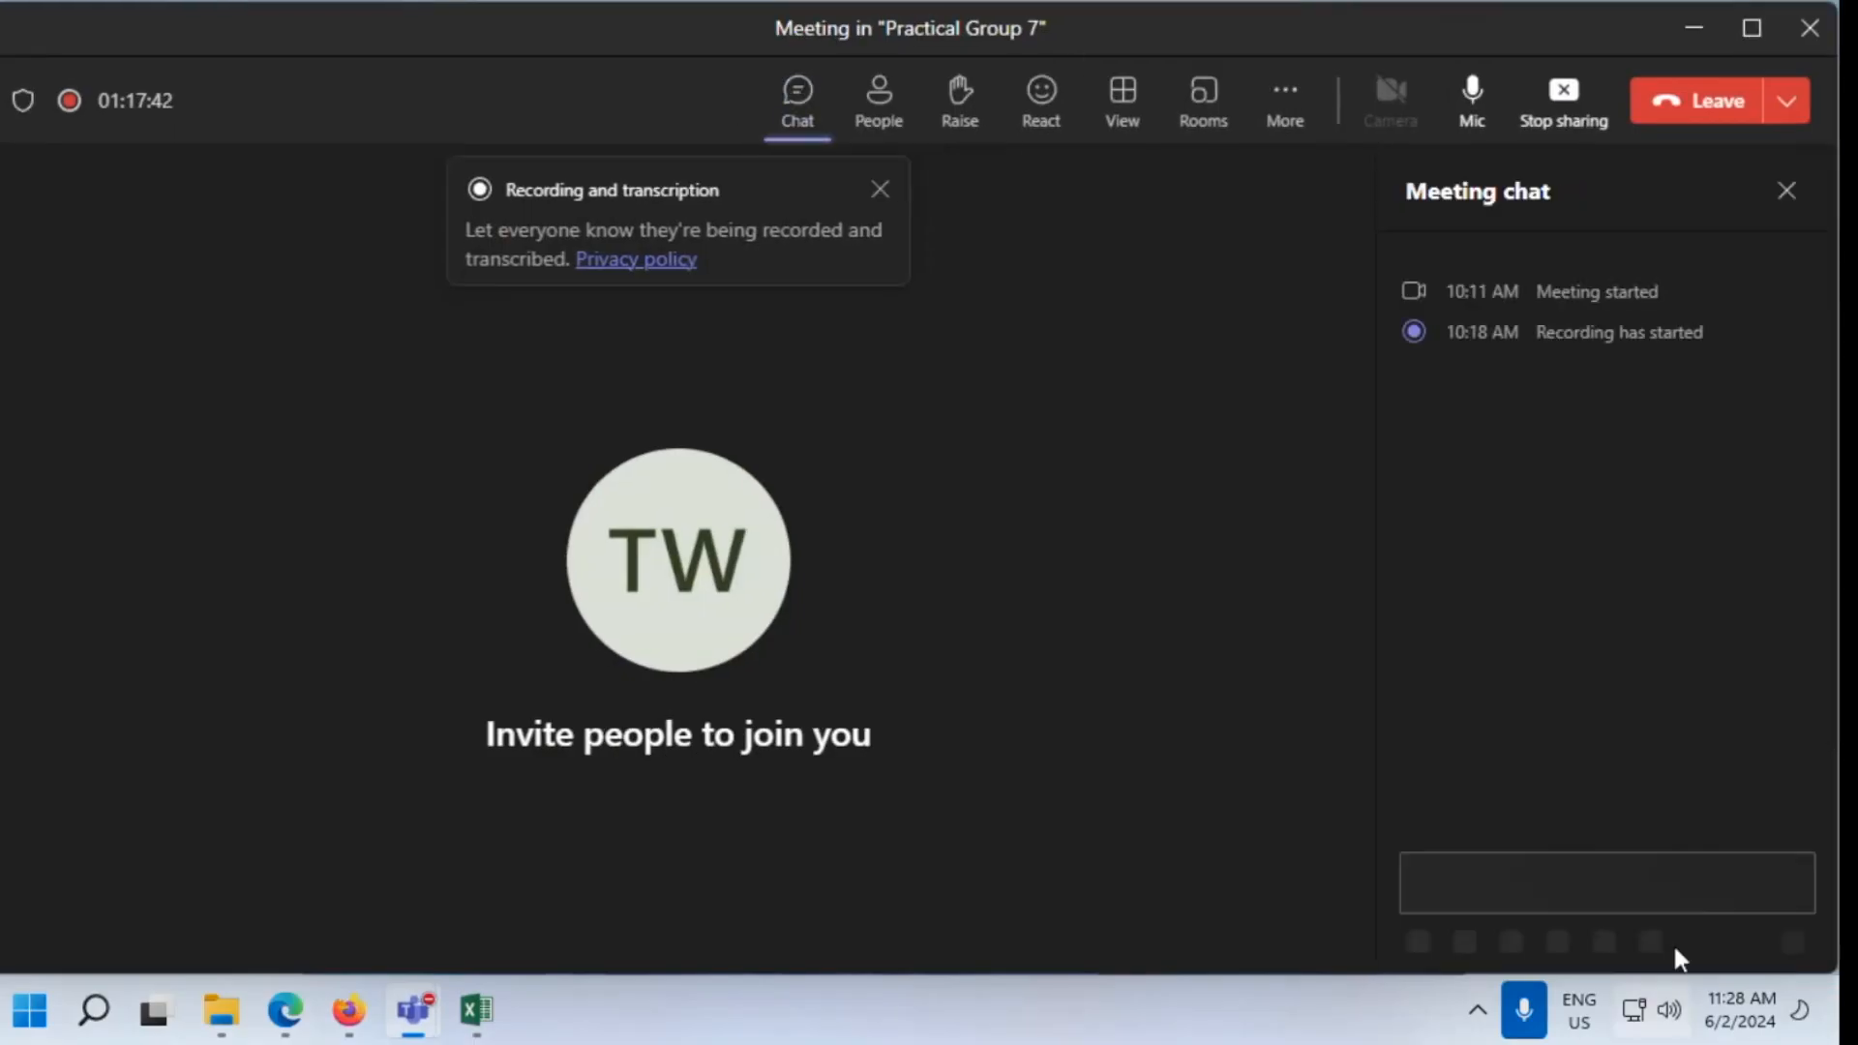
Send the copied commission formula in the meeting chat, then minimize the meeting and Downloads windows
{"action": "left_click", "coordinate": [1548, 867]}
{"action": "key", "text": "ctrl+v"}
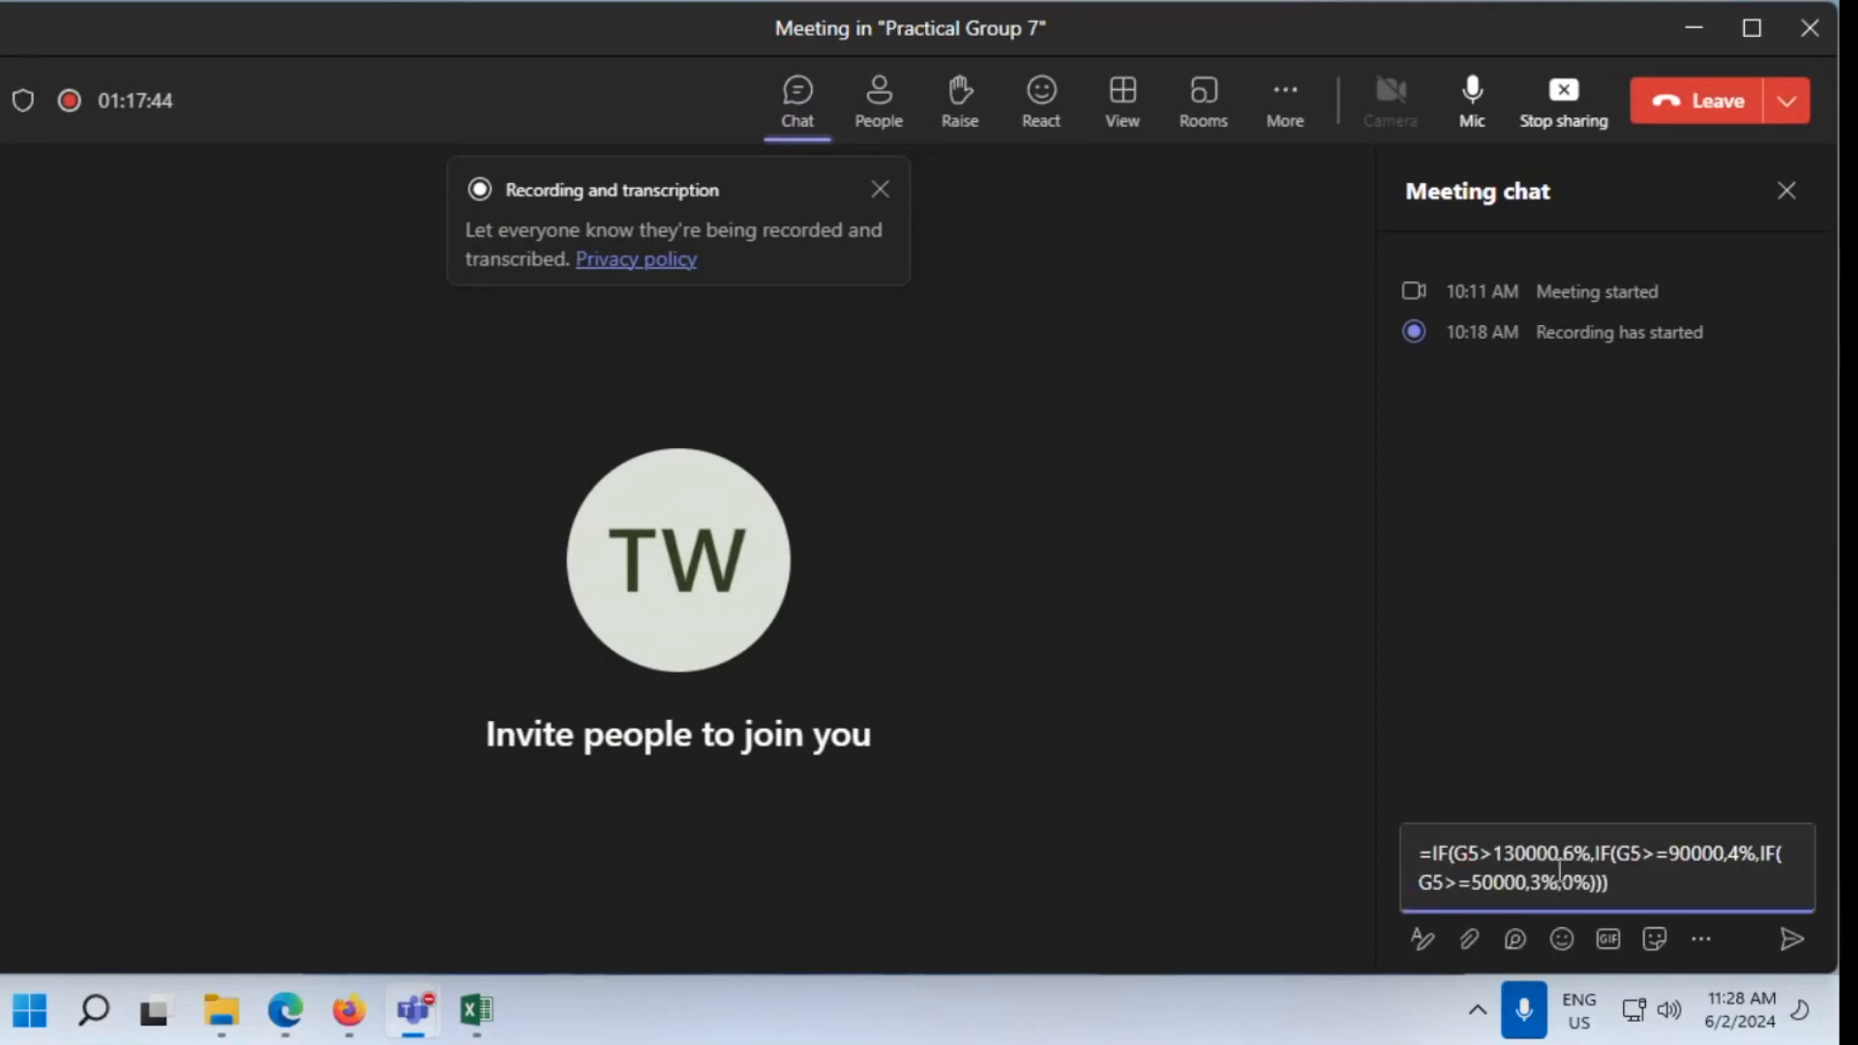
{"action": "key", "text": "Return"}
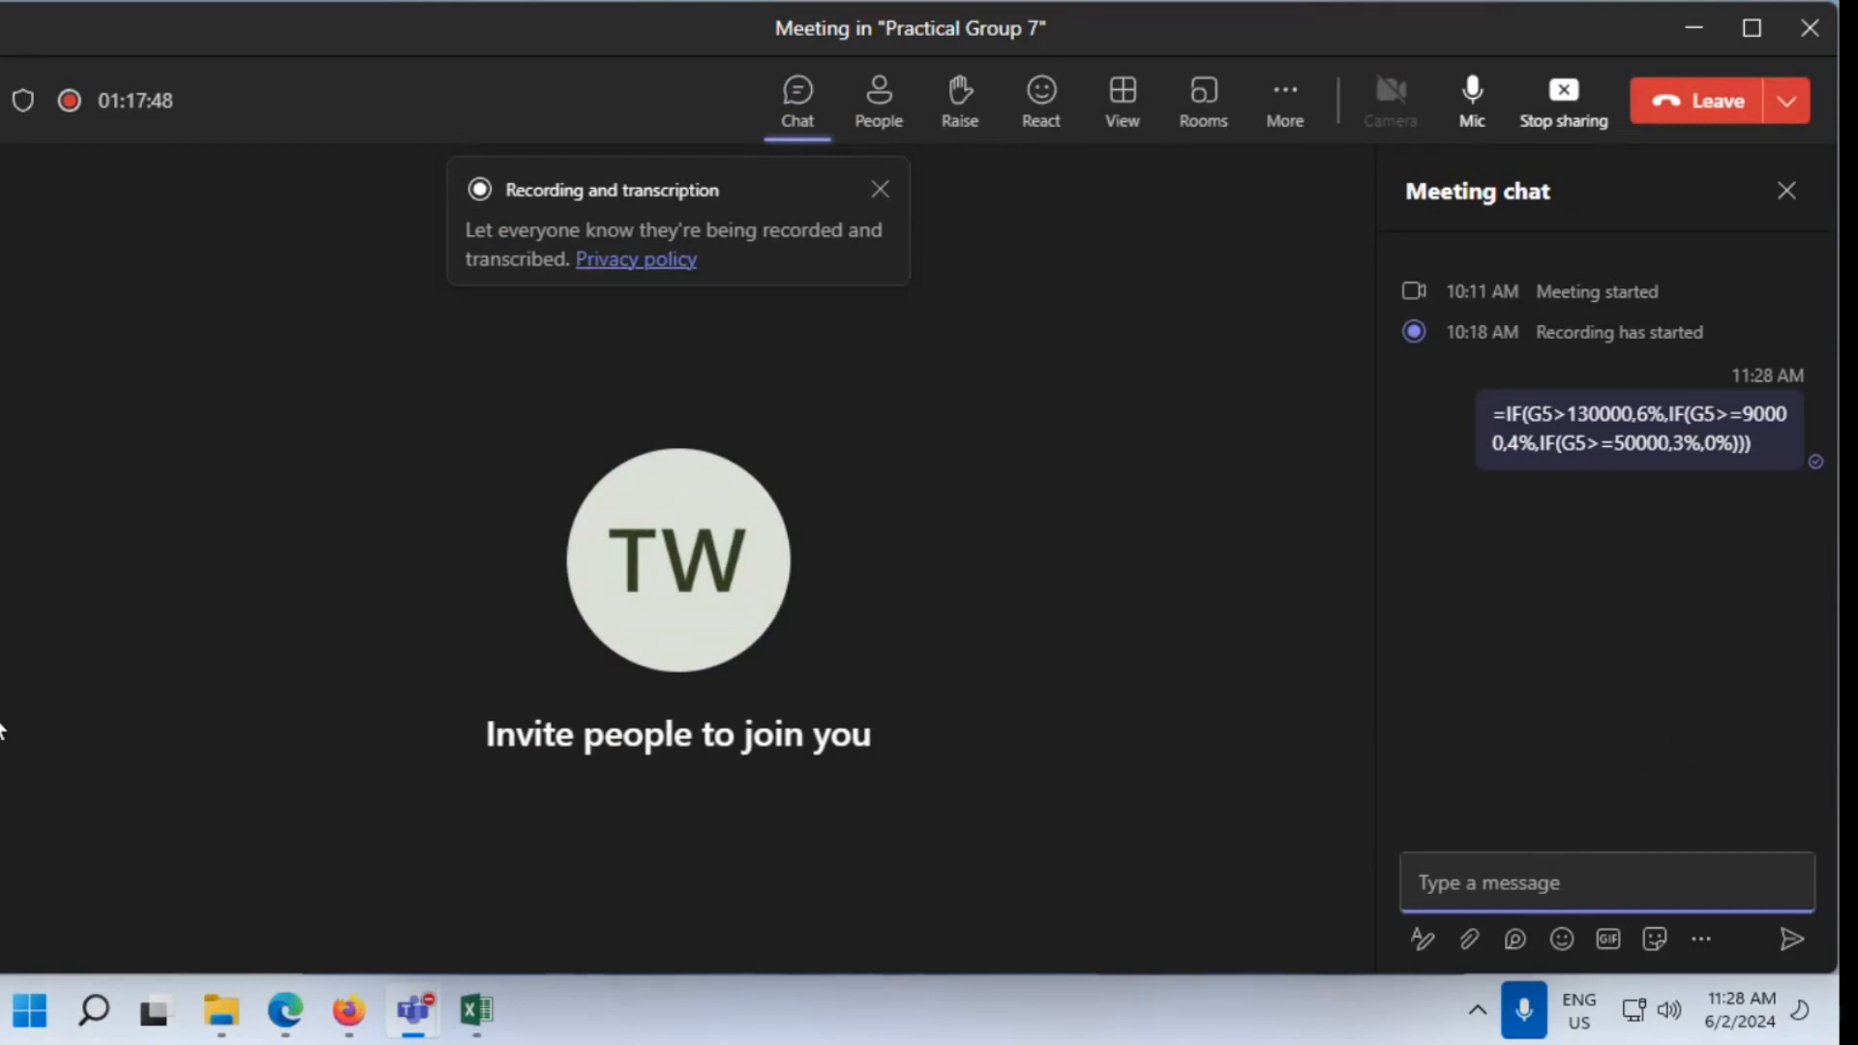
{"action": "left_click", "coordinate": [1692, 39]}
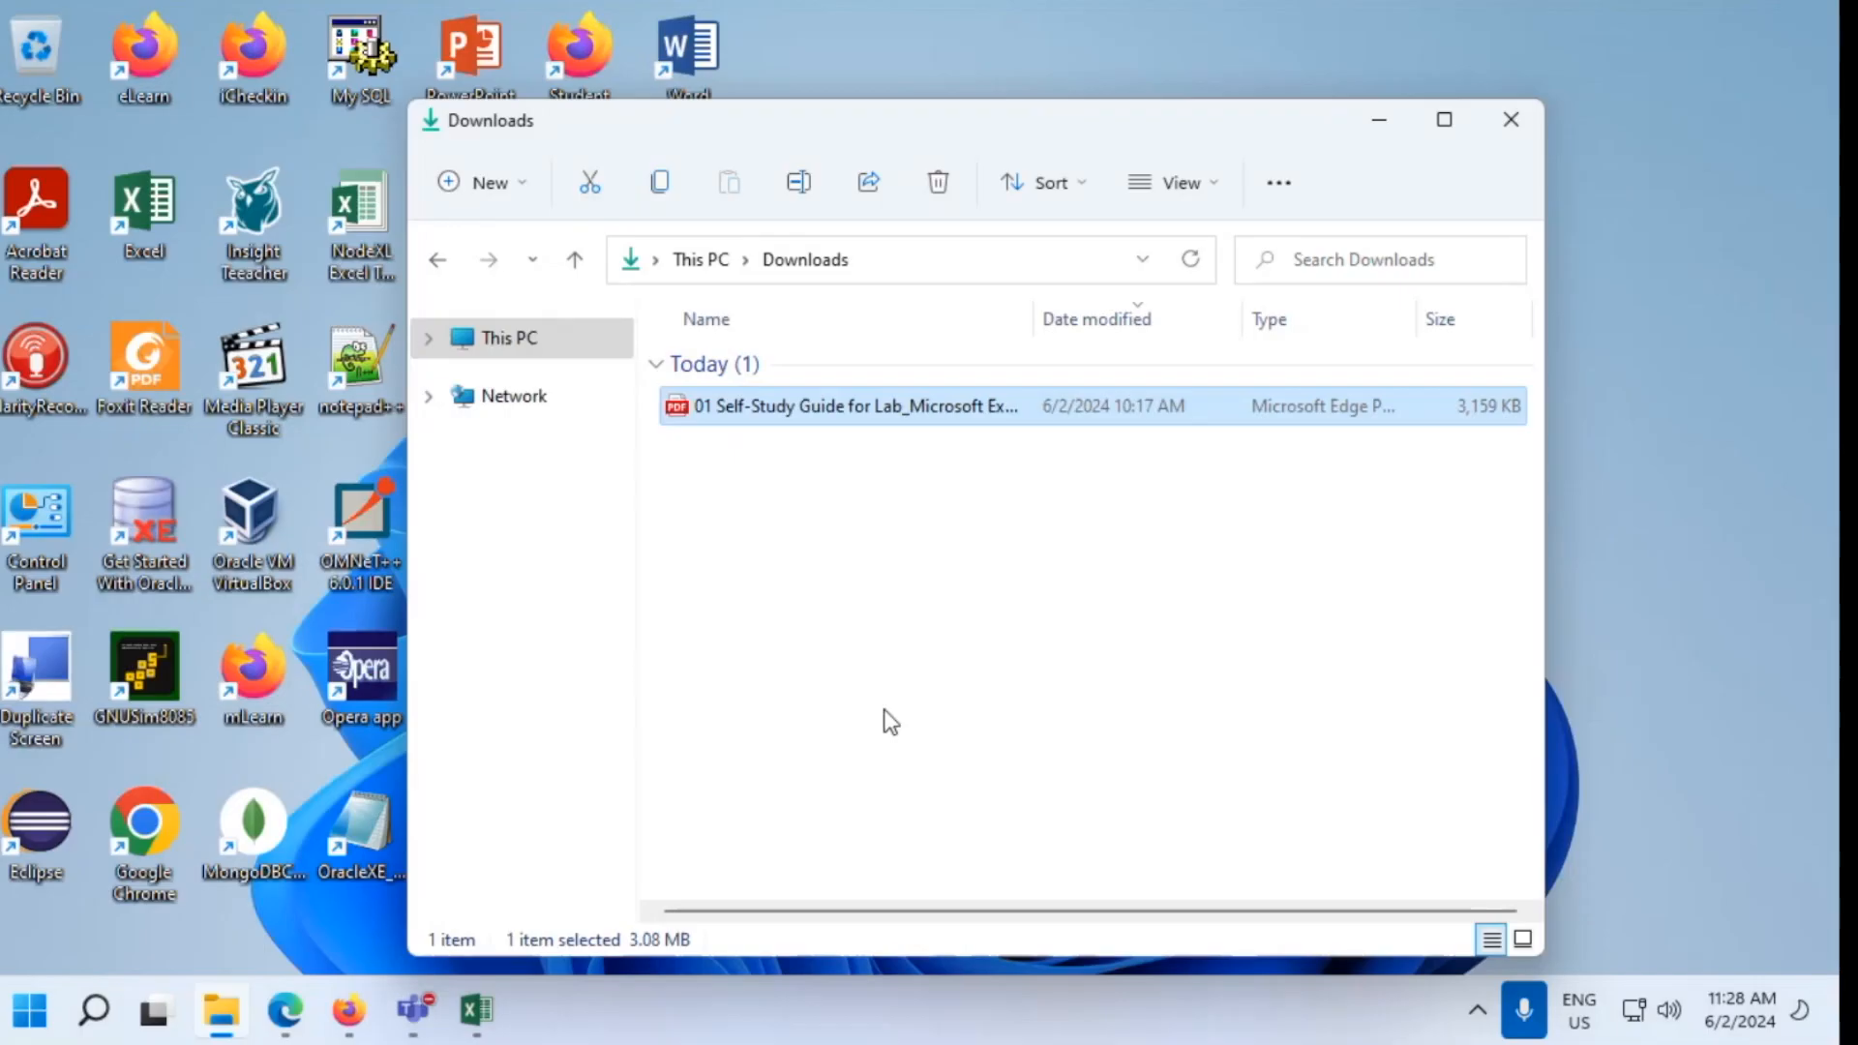
{"action": "left_click", "coordinate": [1374, 131]}
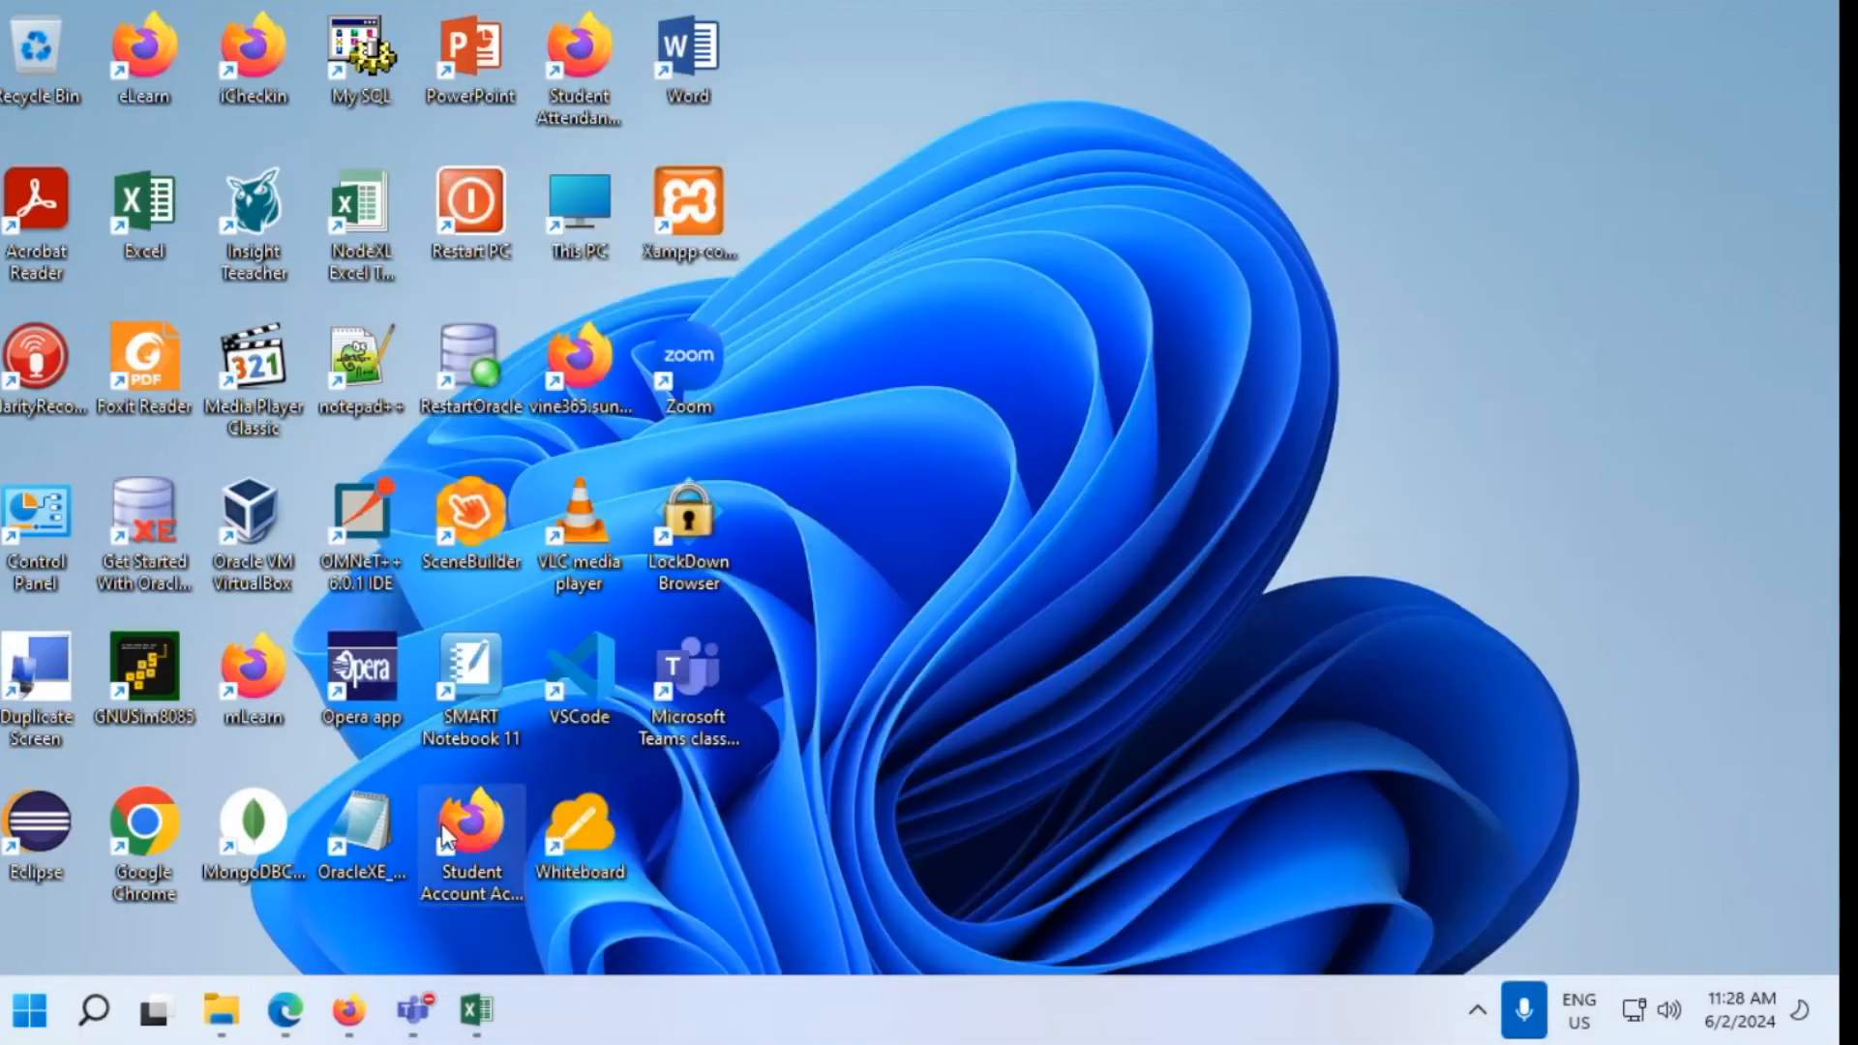
Switch back to the Excel workbook and exit the open edit of the commission formula in I5
{"action": "left_click", "coordinate": [484, 1013]}
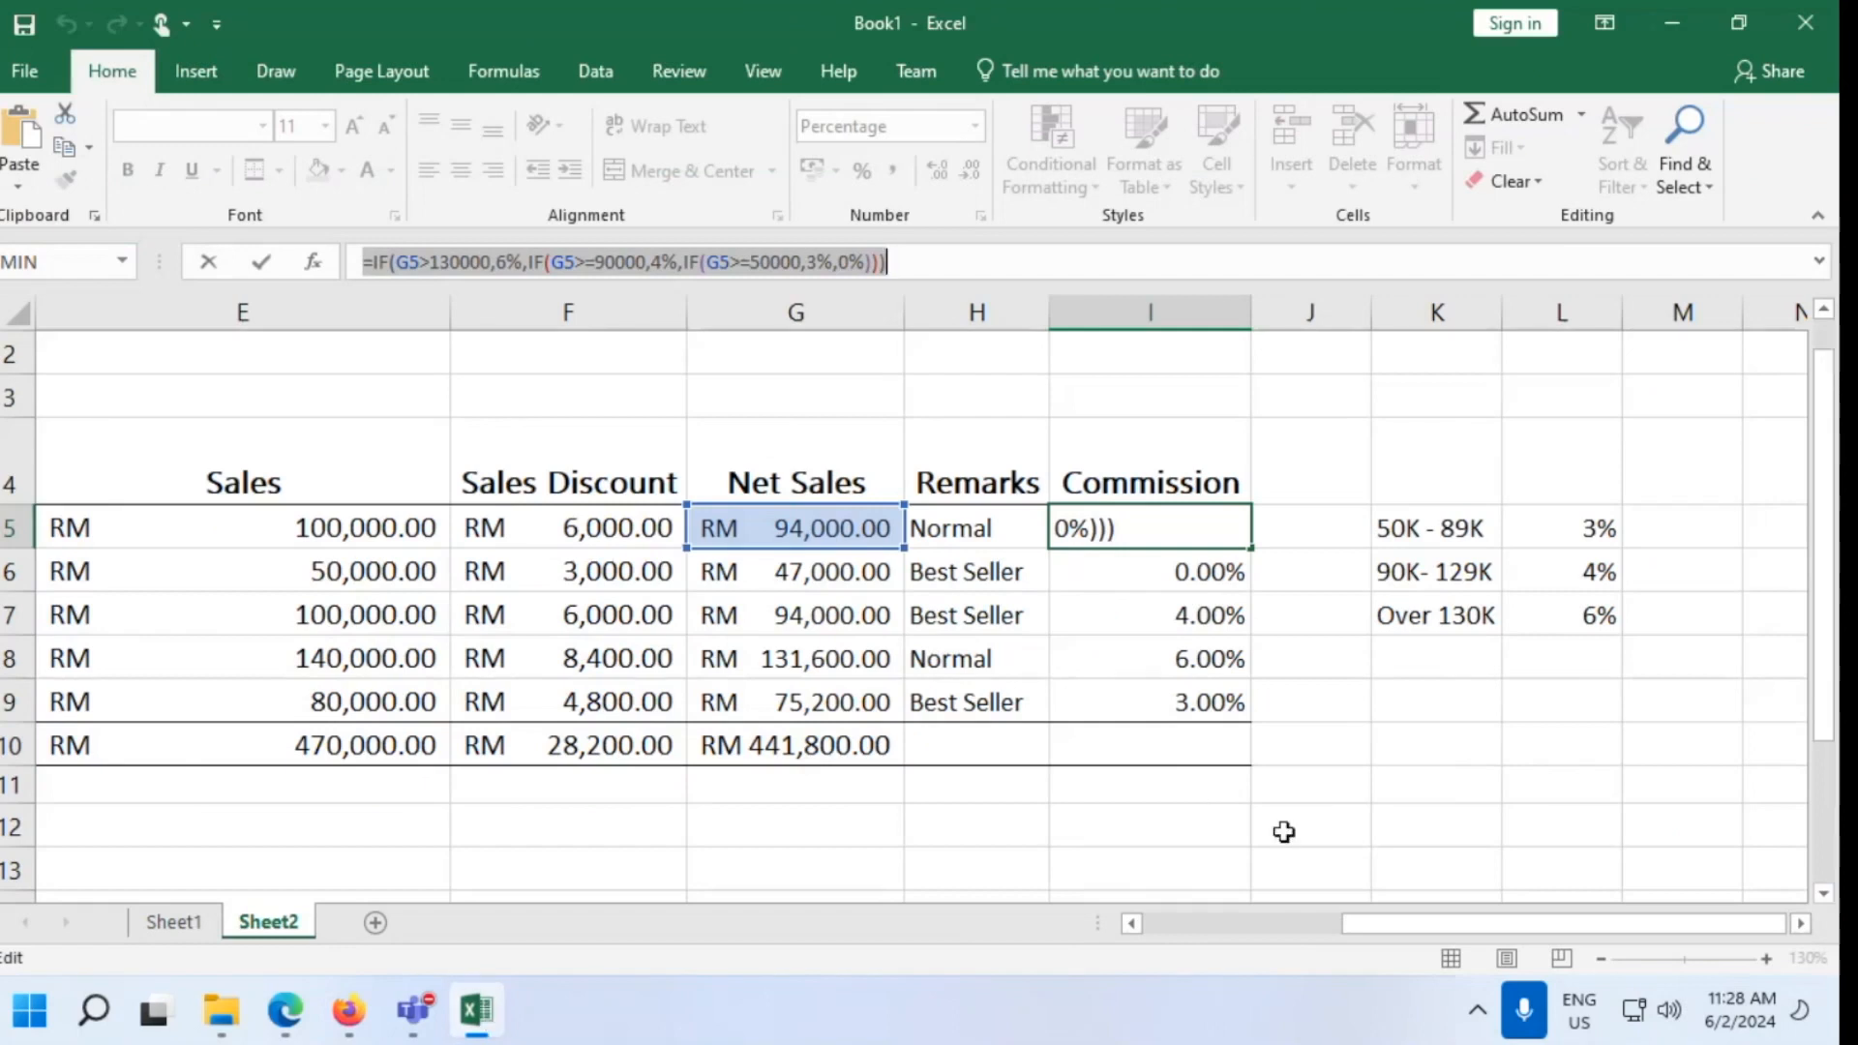
{"action": "left_click", "coordinate": [1344, 830]}
{"action": "key", "text": "ctrl+z"}
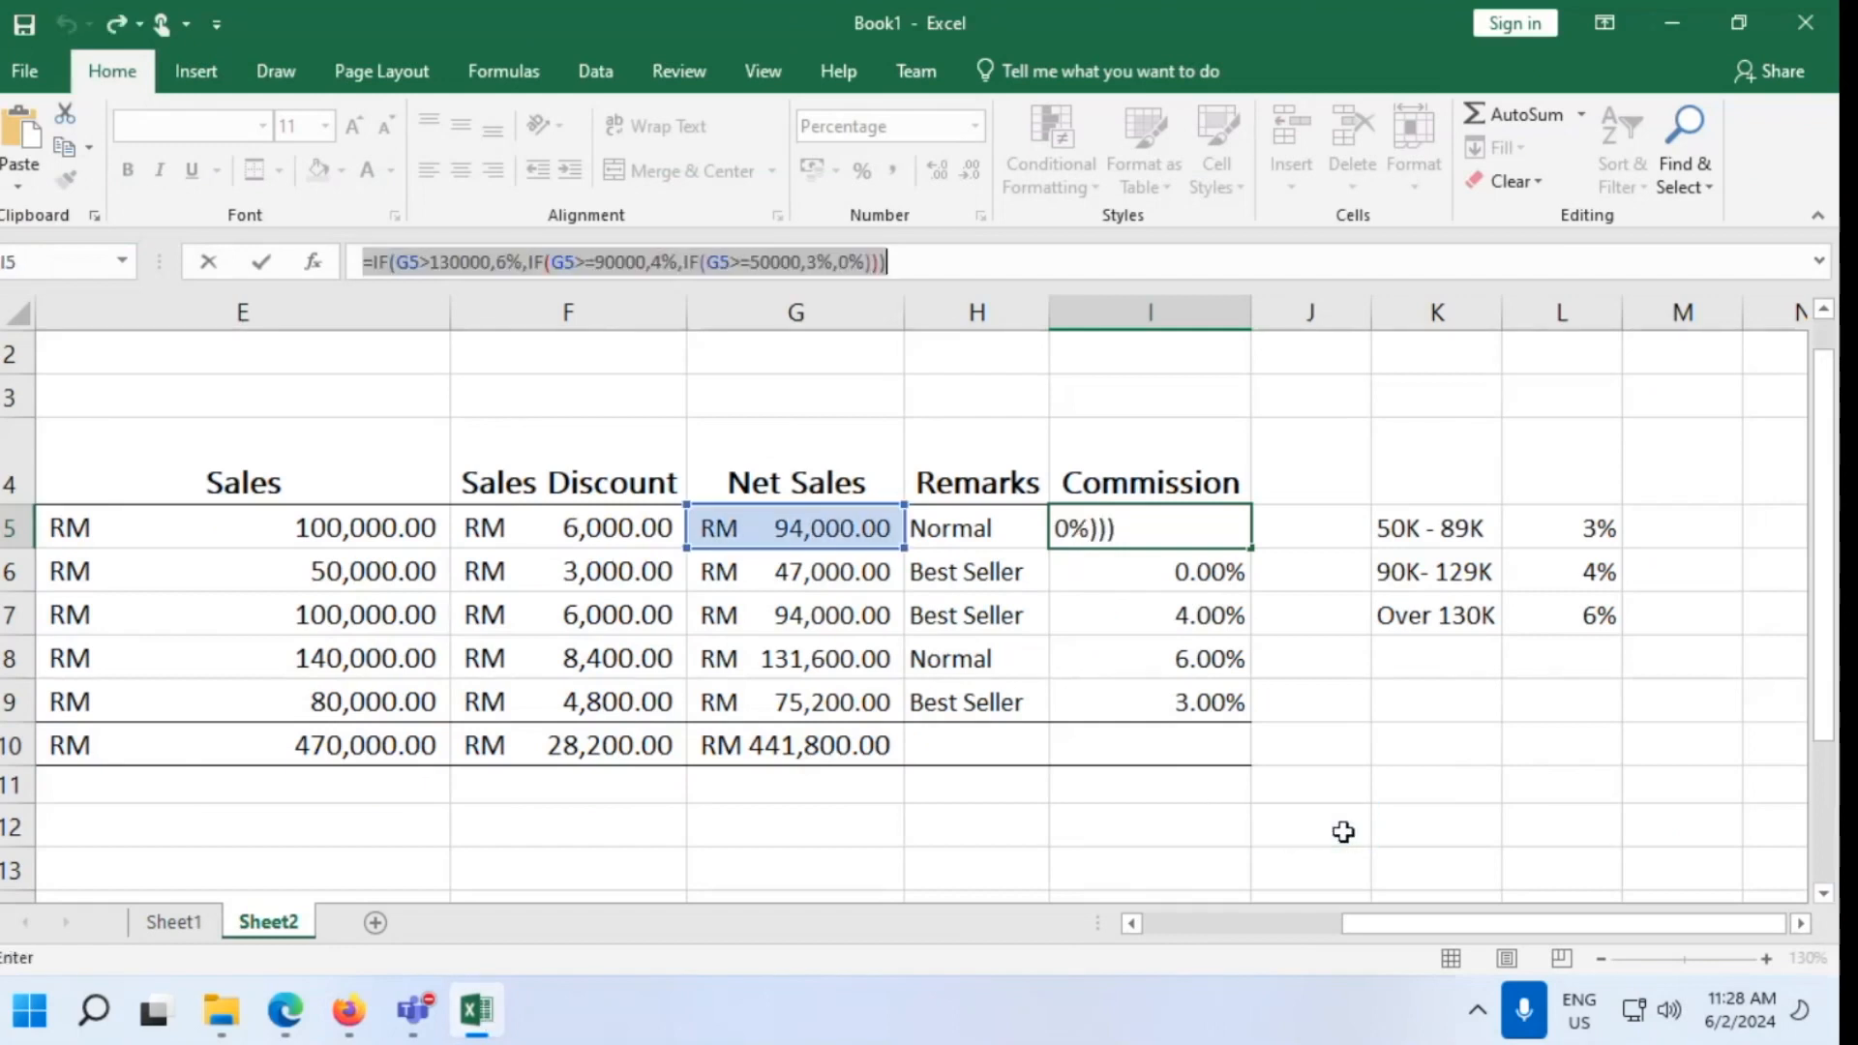
{"action": "key", "text": "Return"}
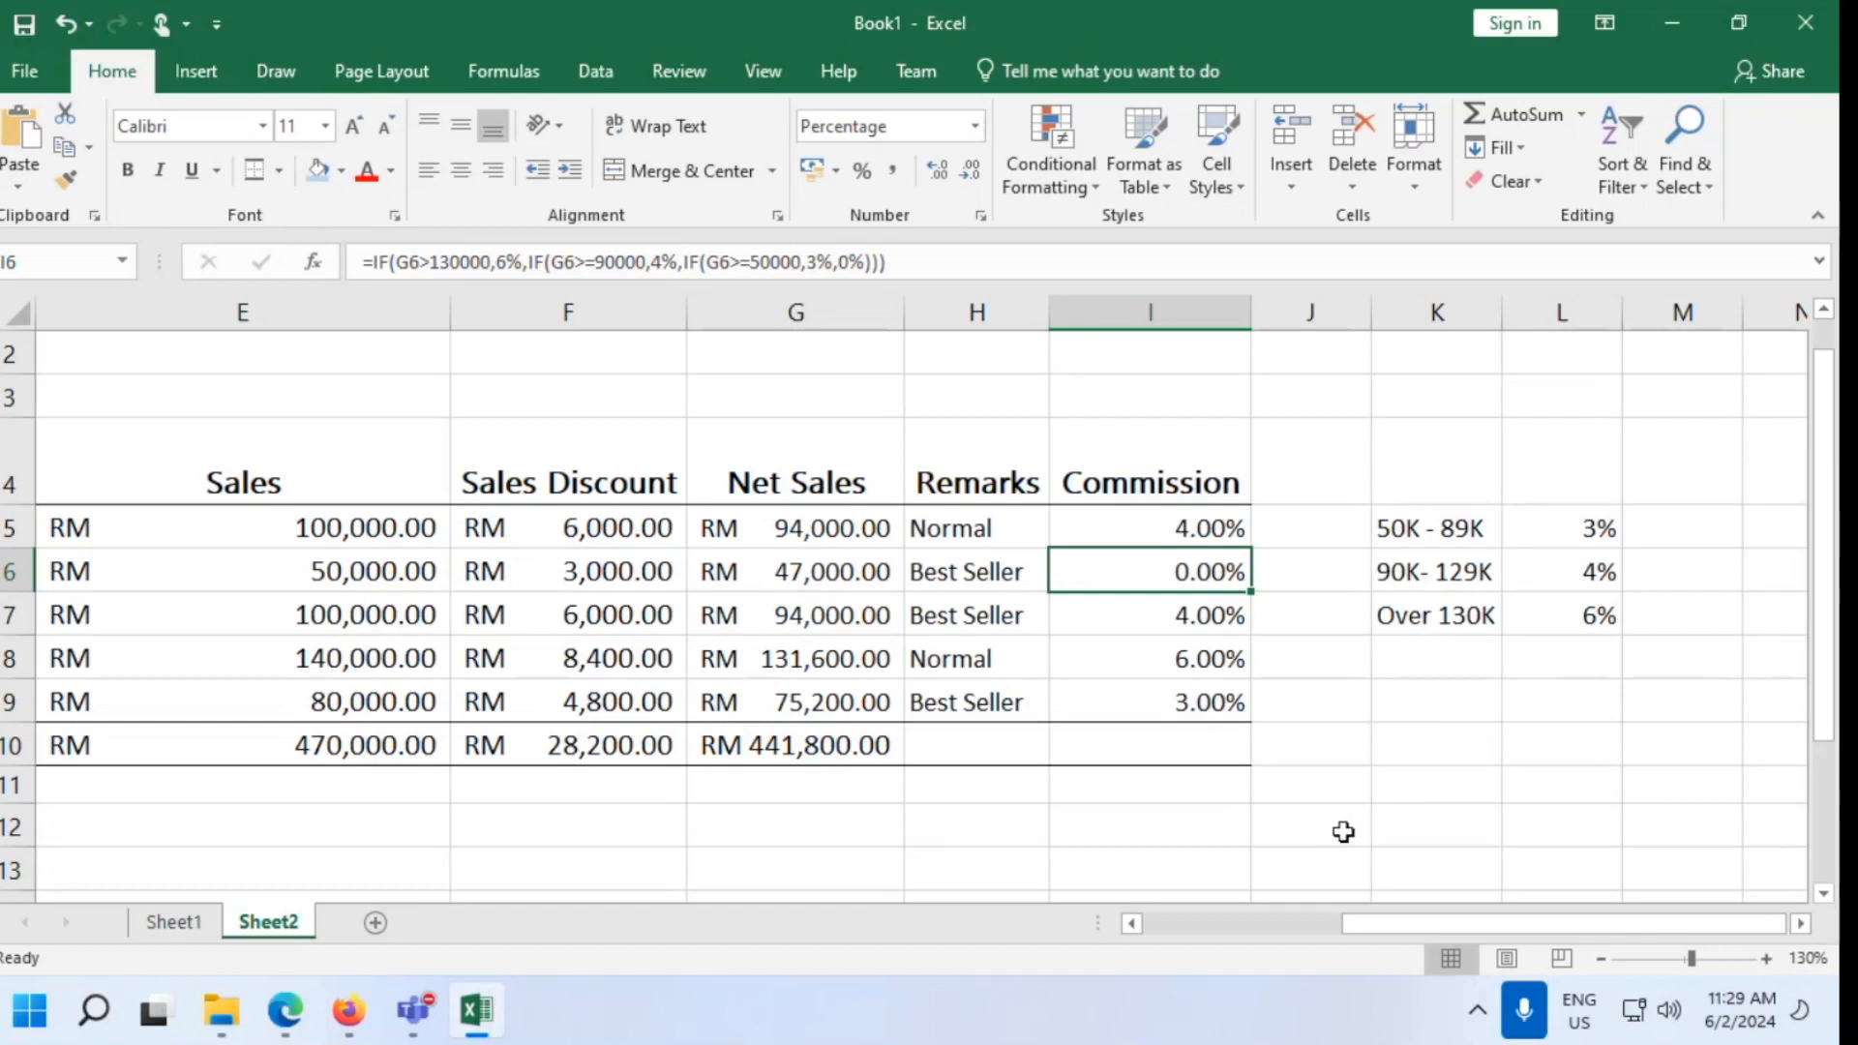
Review the number formats available for the commission rate in I5, then close the list and deselect the cell
{"action": "left_click", "coordinate": [1134, 537]}
{"action": "left_click", "coordinate": [974, 126]}
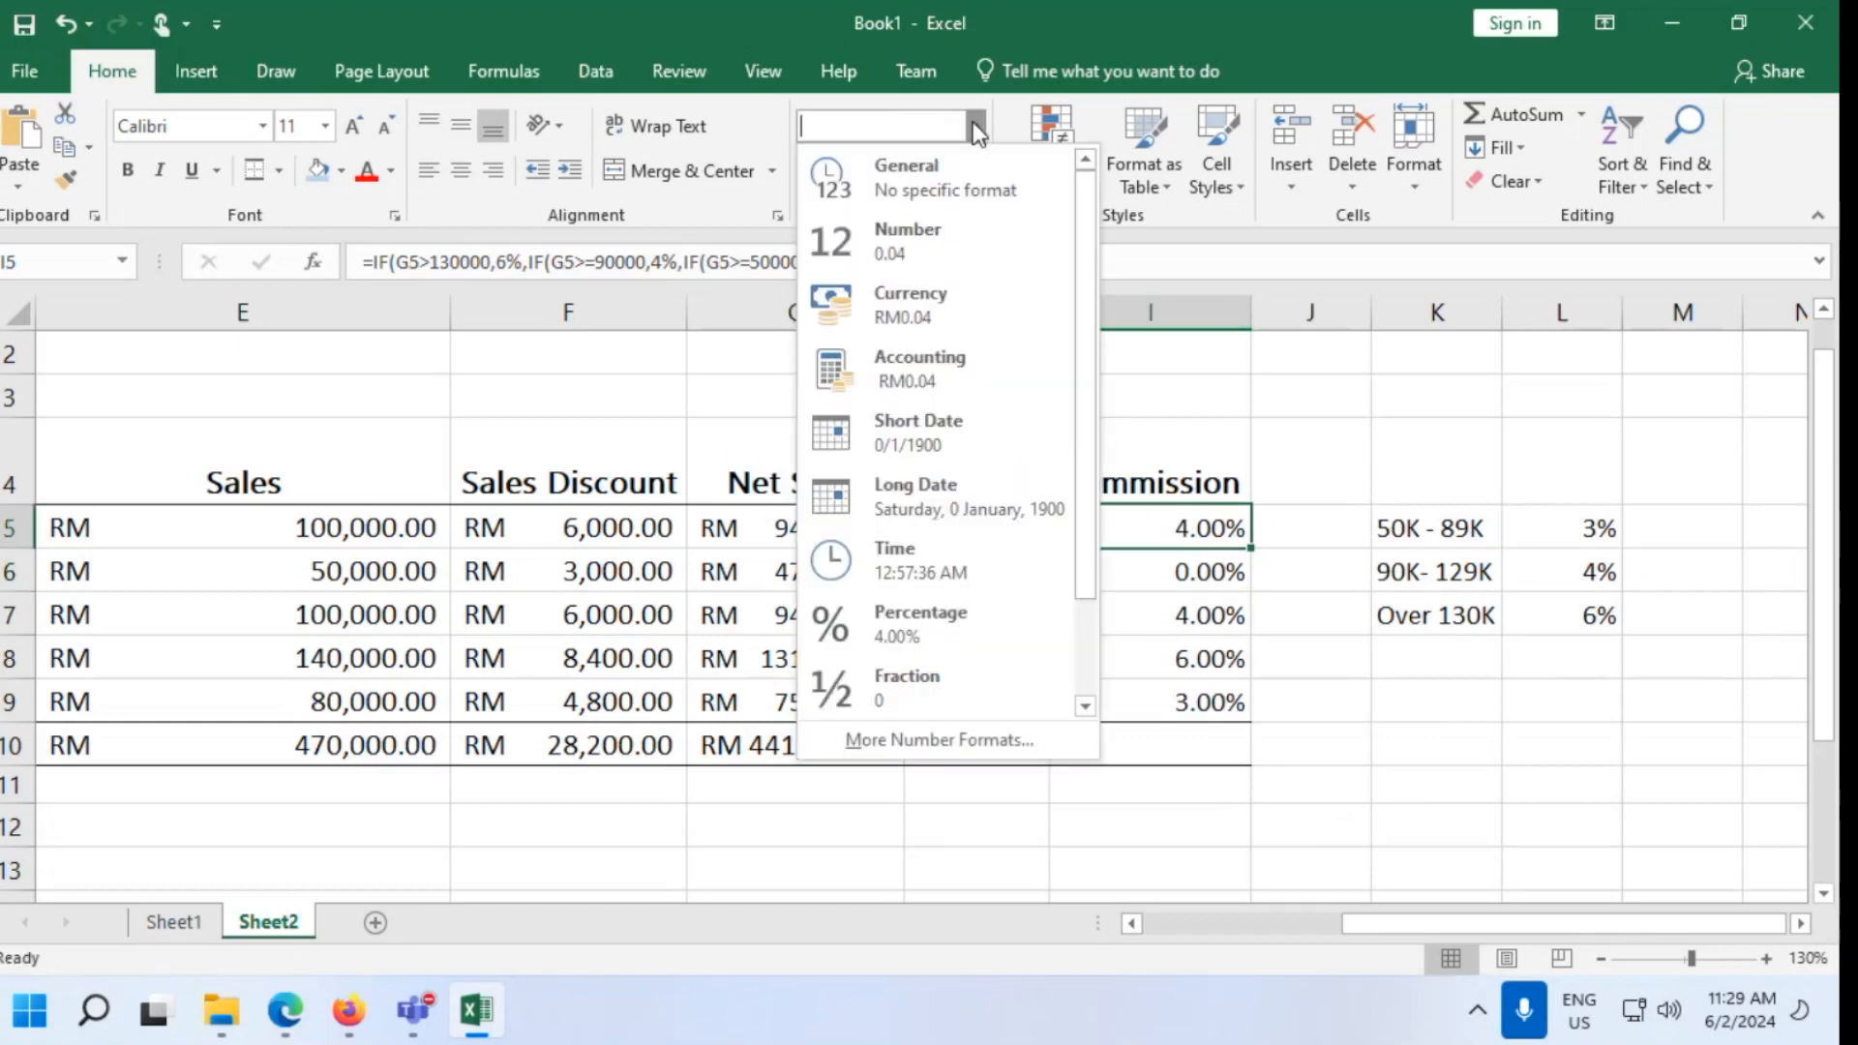
{"action": "key", "text": "Escape"}
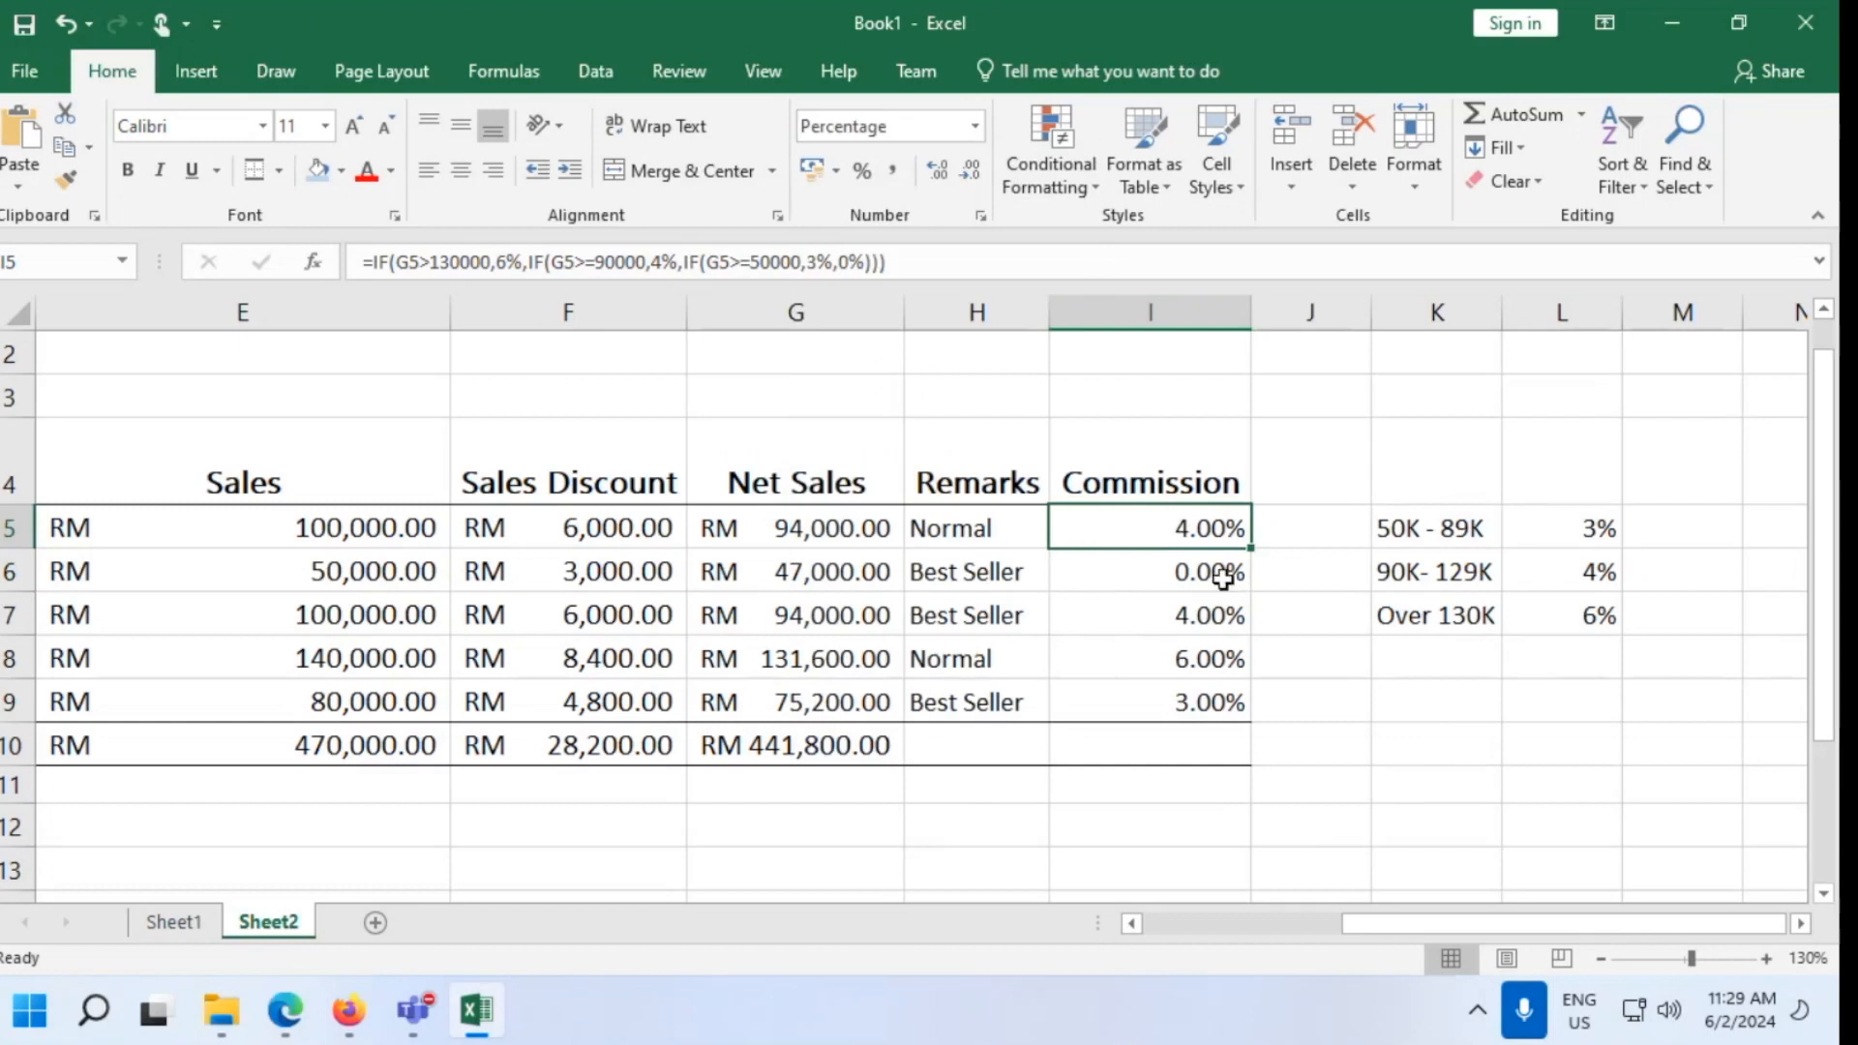
{"action": "left_click", "coordinate": [1423, 748]}
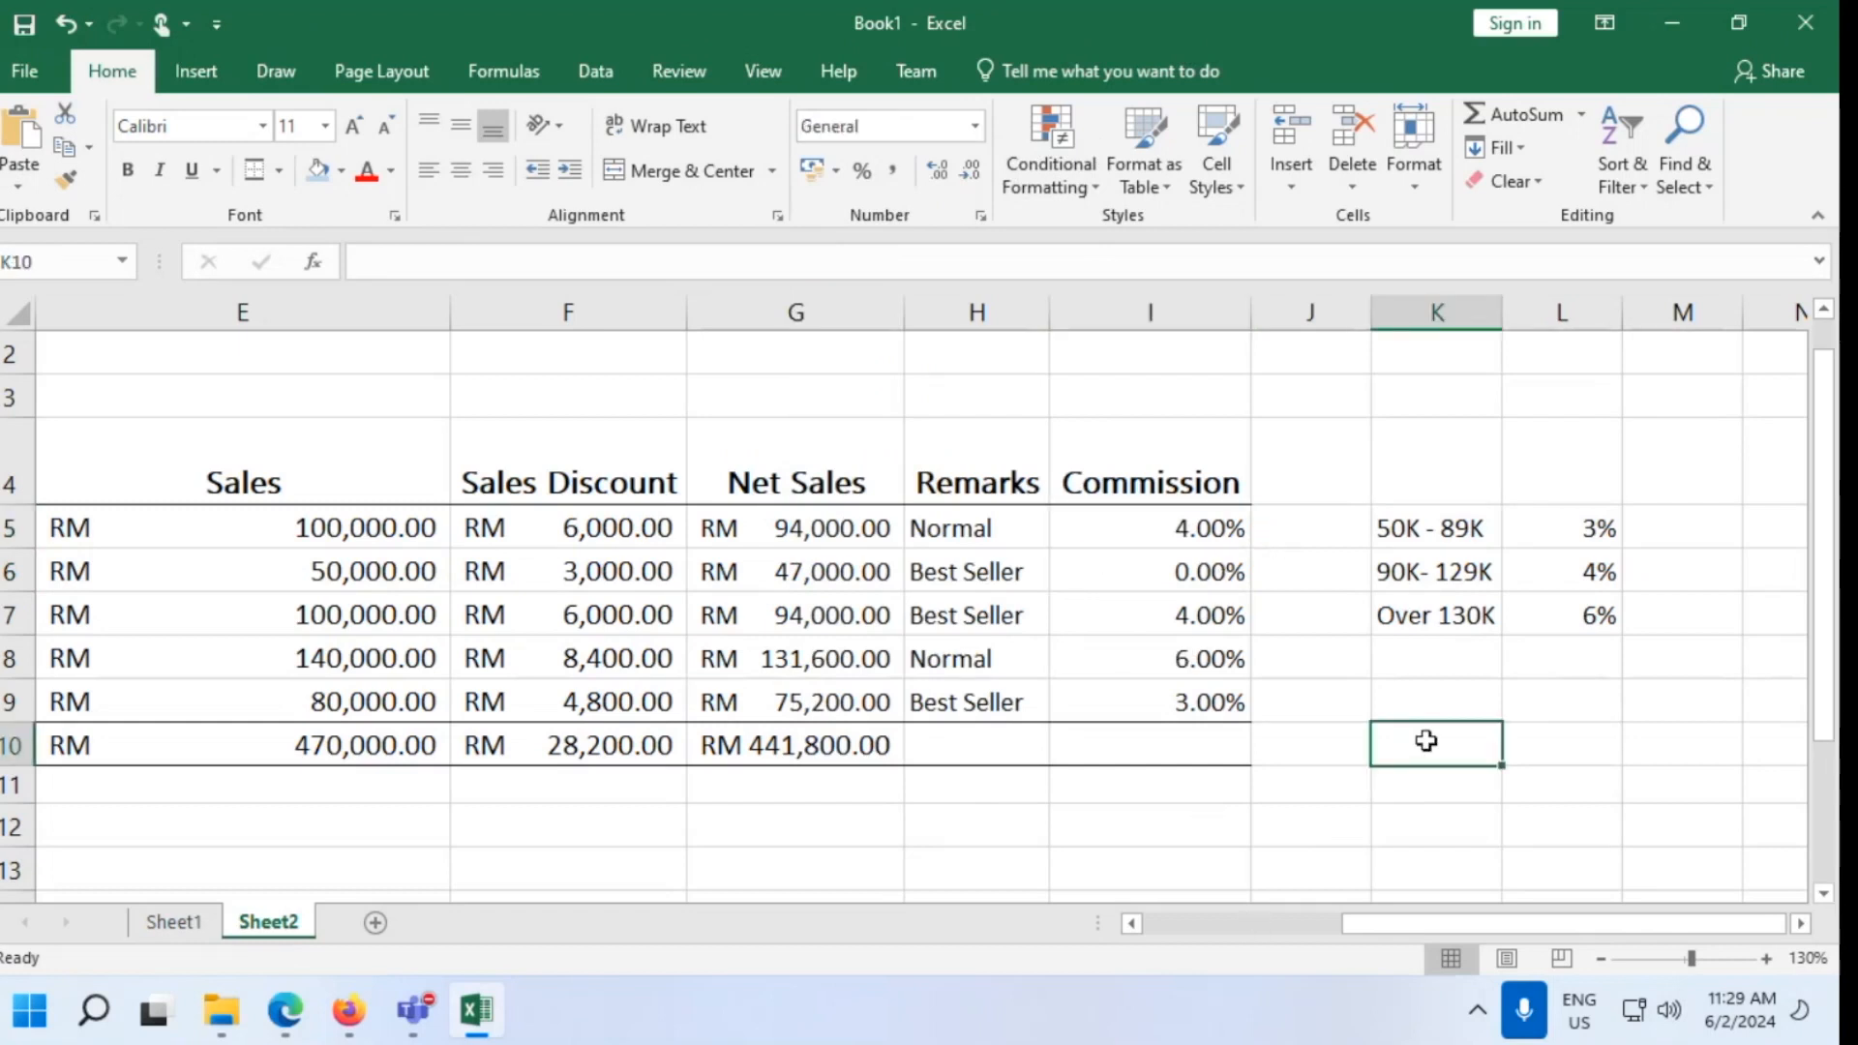
Check the Commission formulas in I6 and I5, and read the PDF study guide's conditional functions table and "Best Seller" exercise in Edge
{"action": "left_click", "coordinate": [1152, 554]}
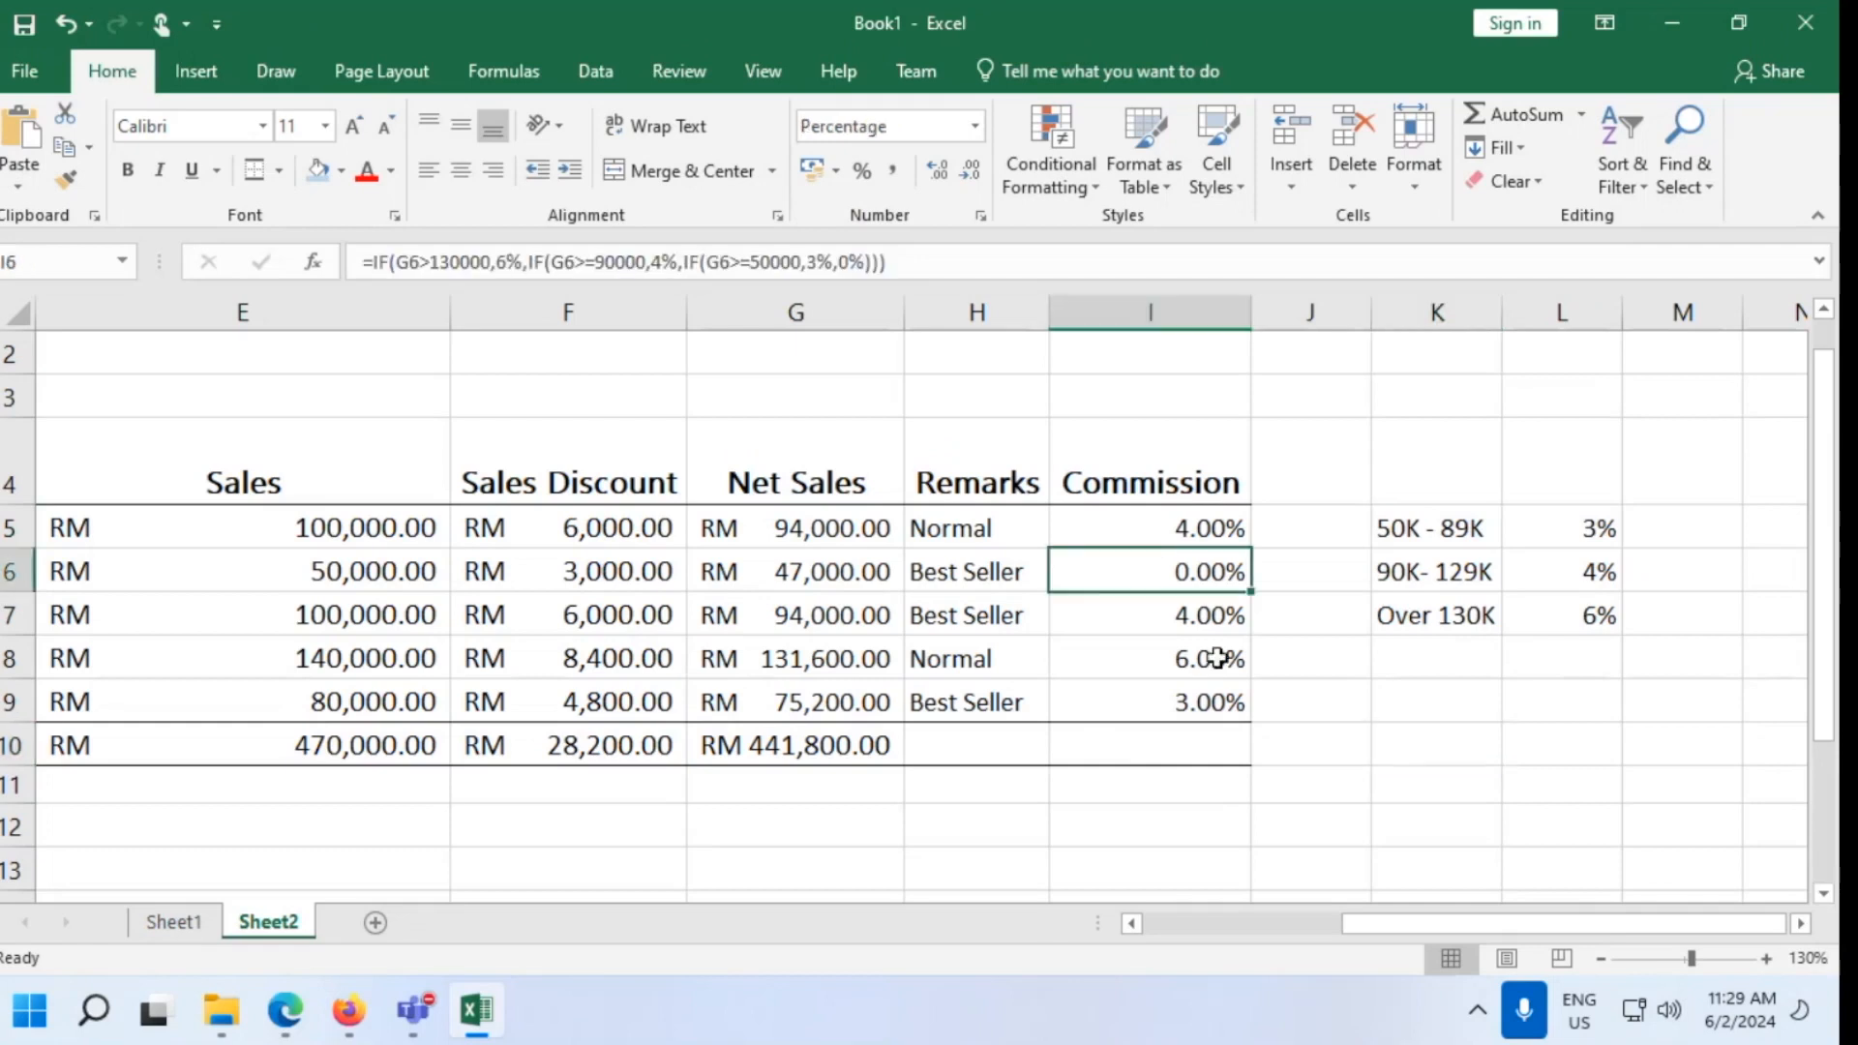
{"action": "left_click", "coordinate": [1142, 527]}
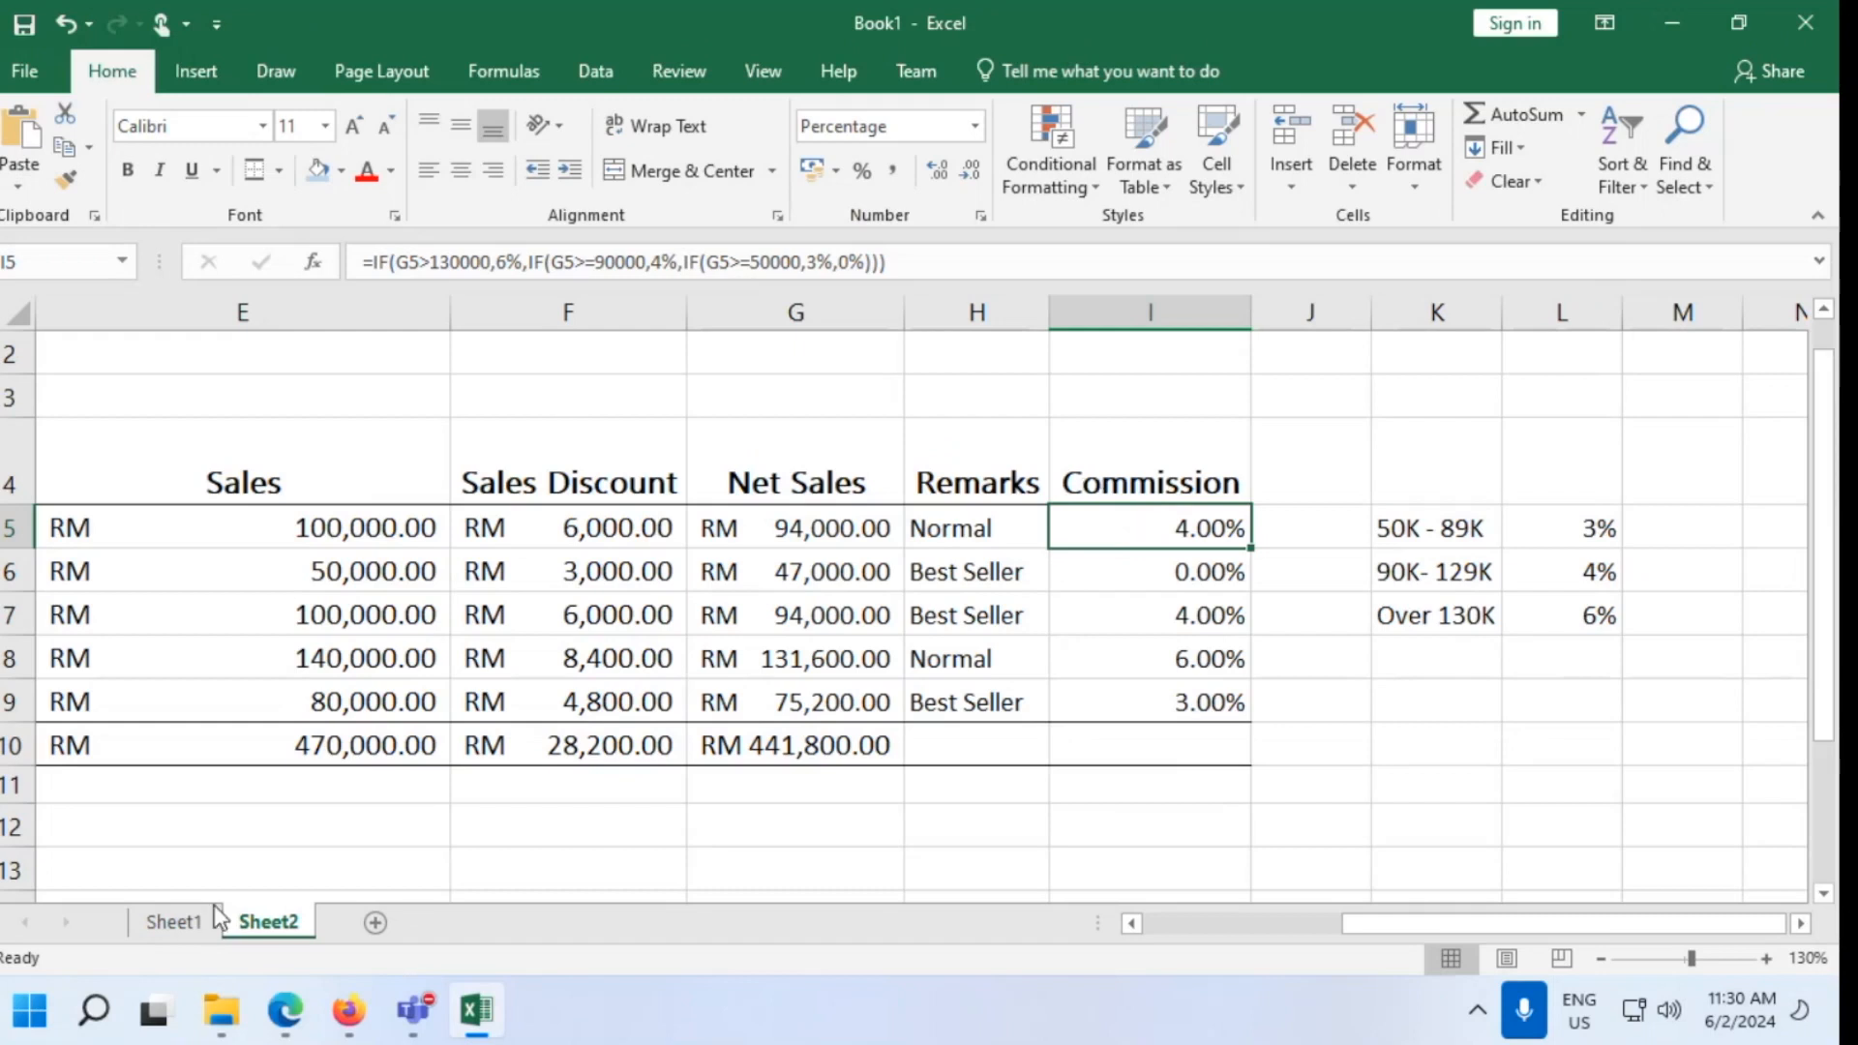
{"action": "left_click", "coordinate": [285, 1011]}
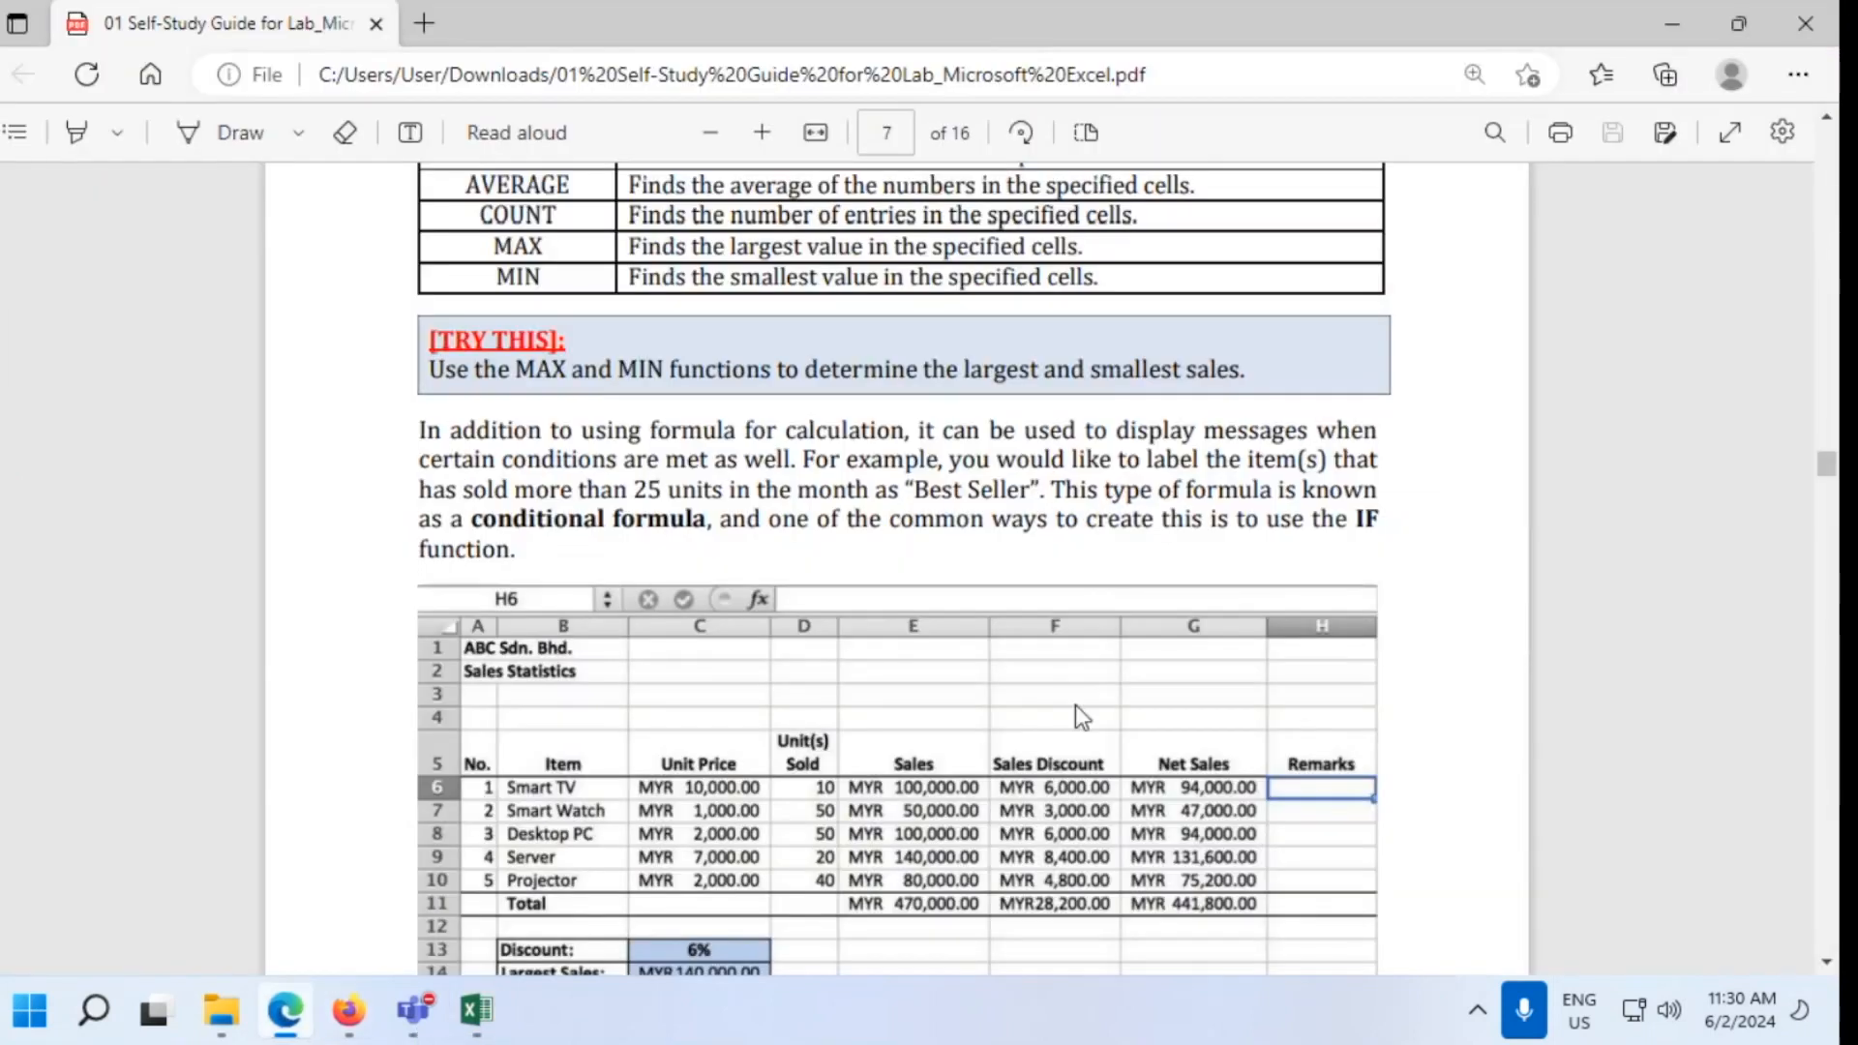
{"action": "scroll", "coordinate": [1059, 610], "scroll_direction": "down", "scroll_amount": 8}
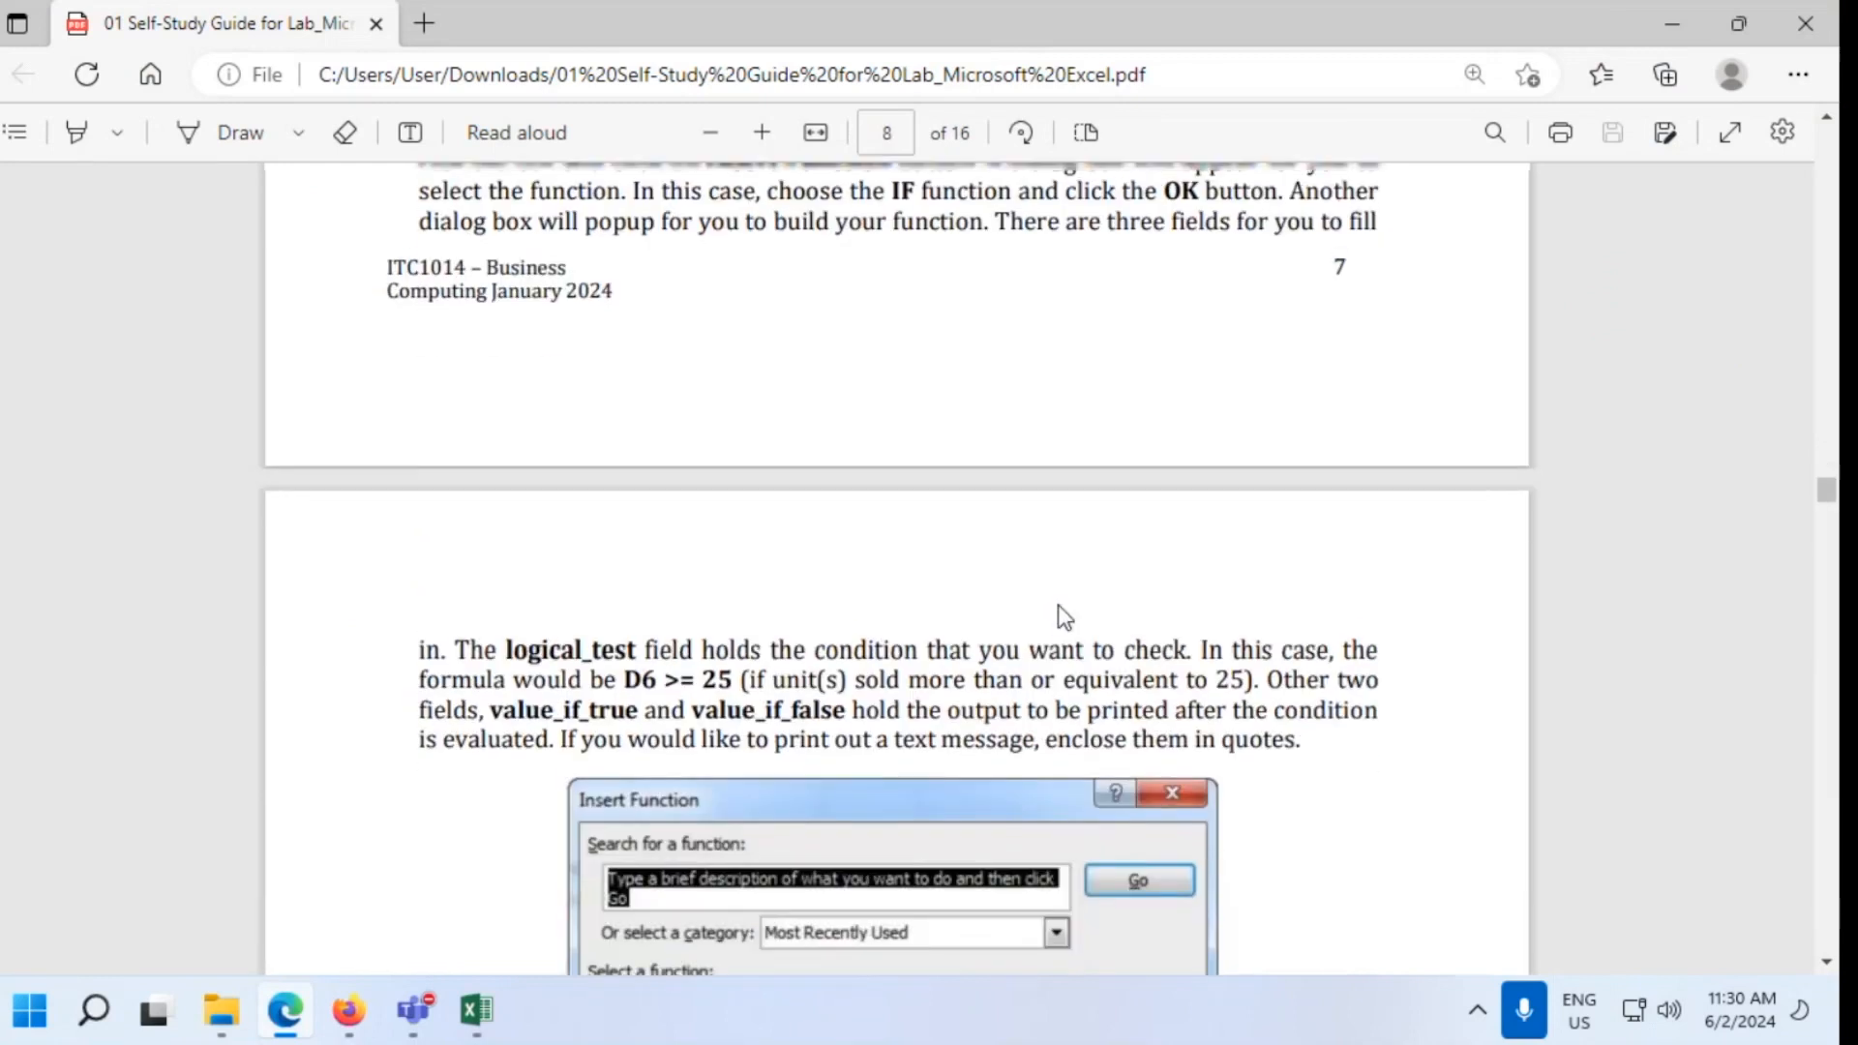
{"action": "scroll", "coordinate": [1065, 616], "scroll_direction": "up", "scroll_amount": 7}
{"action": "scroll", "coordinate": [1064, 616], "scroll_direction": "down", "scroll_amount": 10}
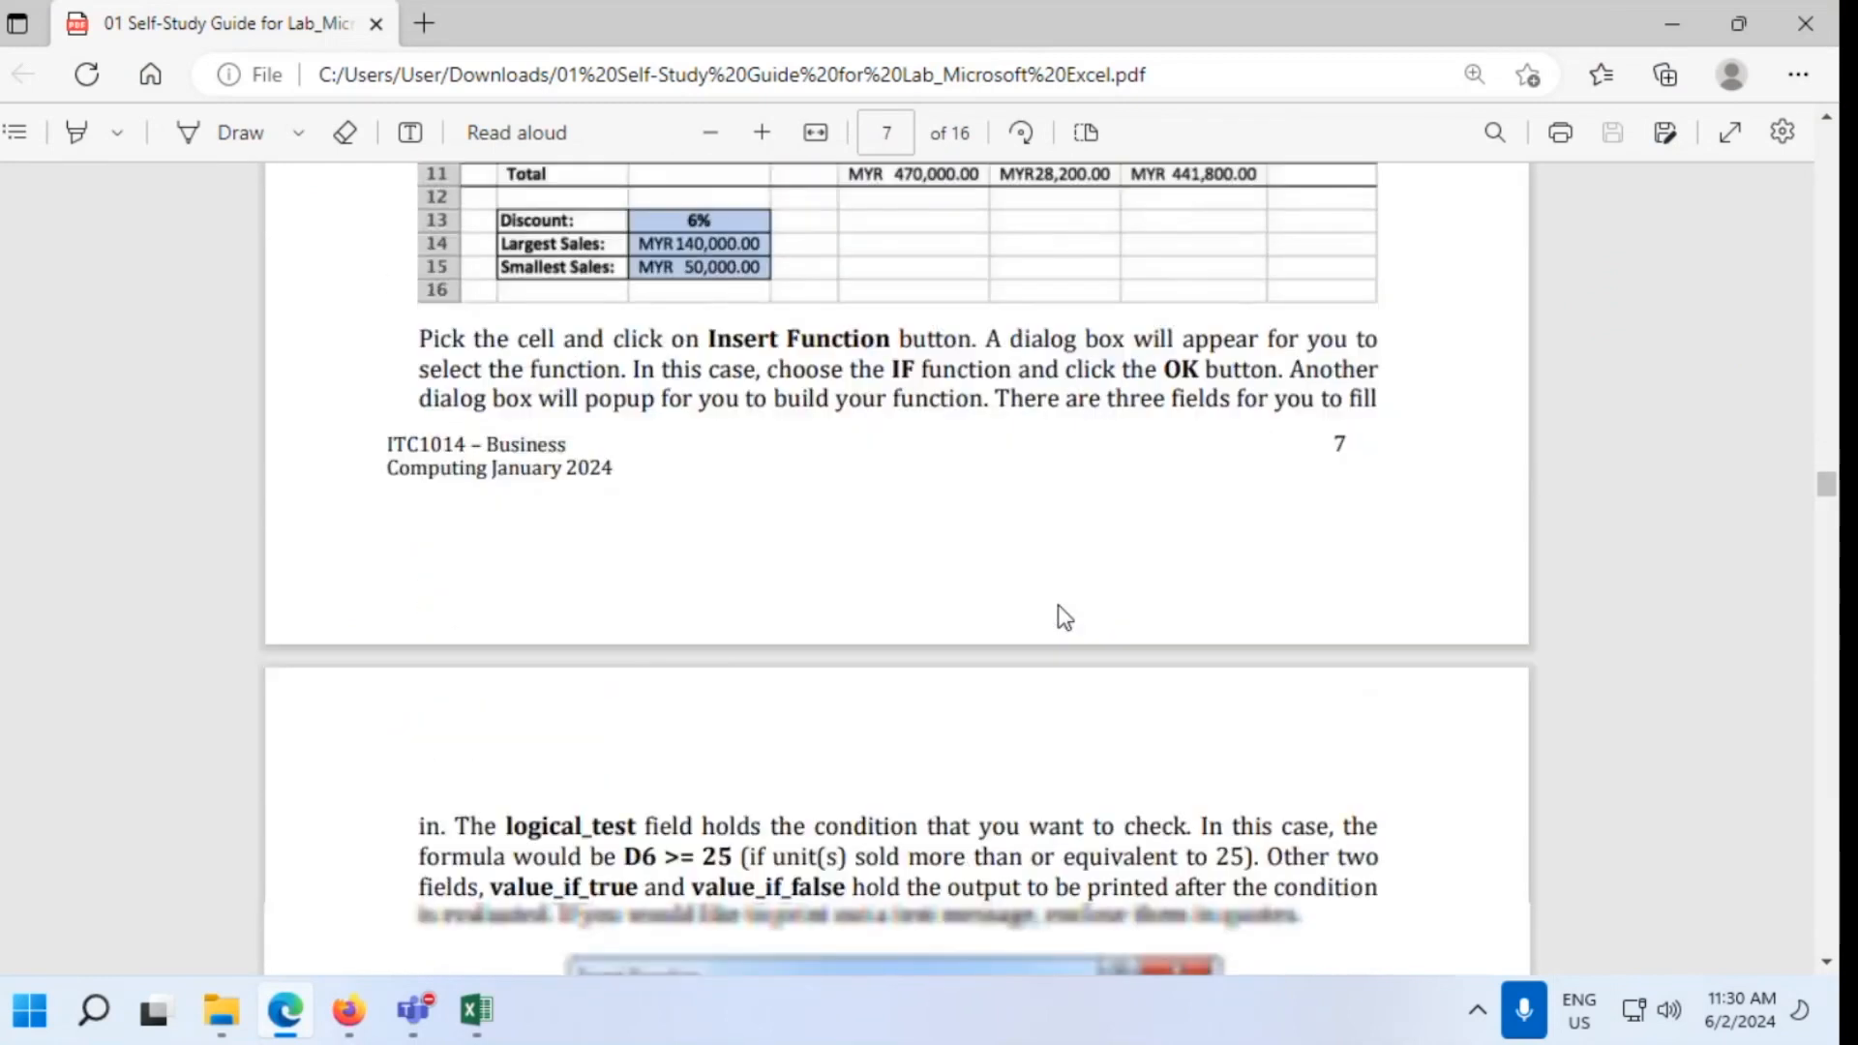
{"action": "scroll", "coordinate": [1061, 610], "scroll_direction": "down", "scroll_amount": 12}
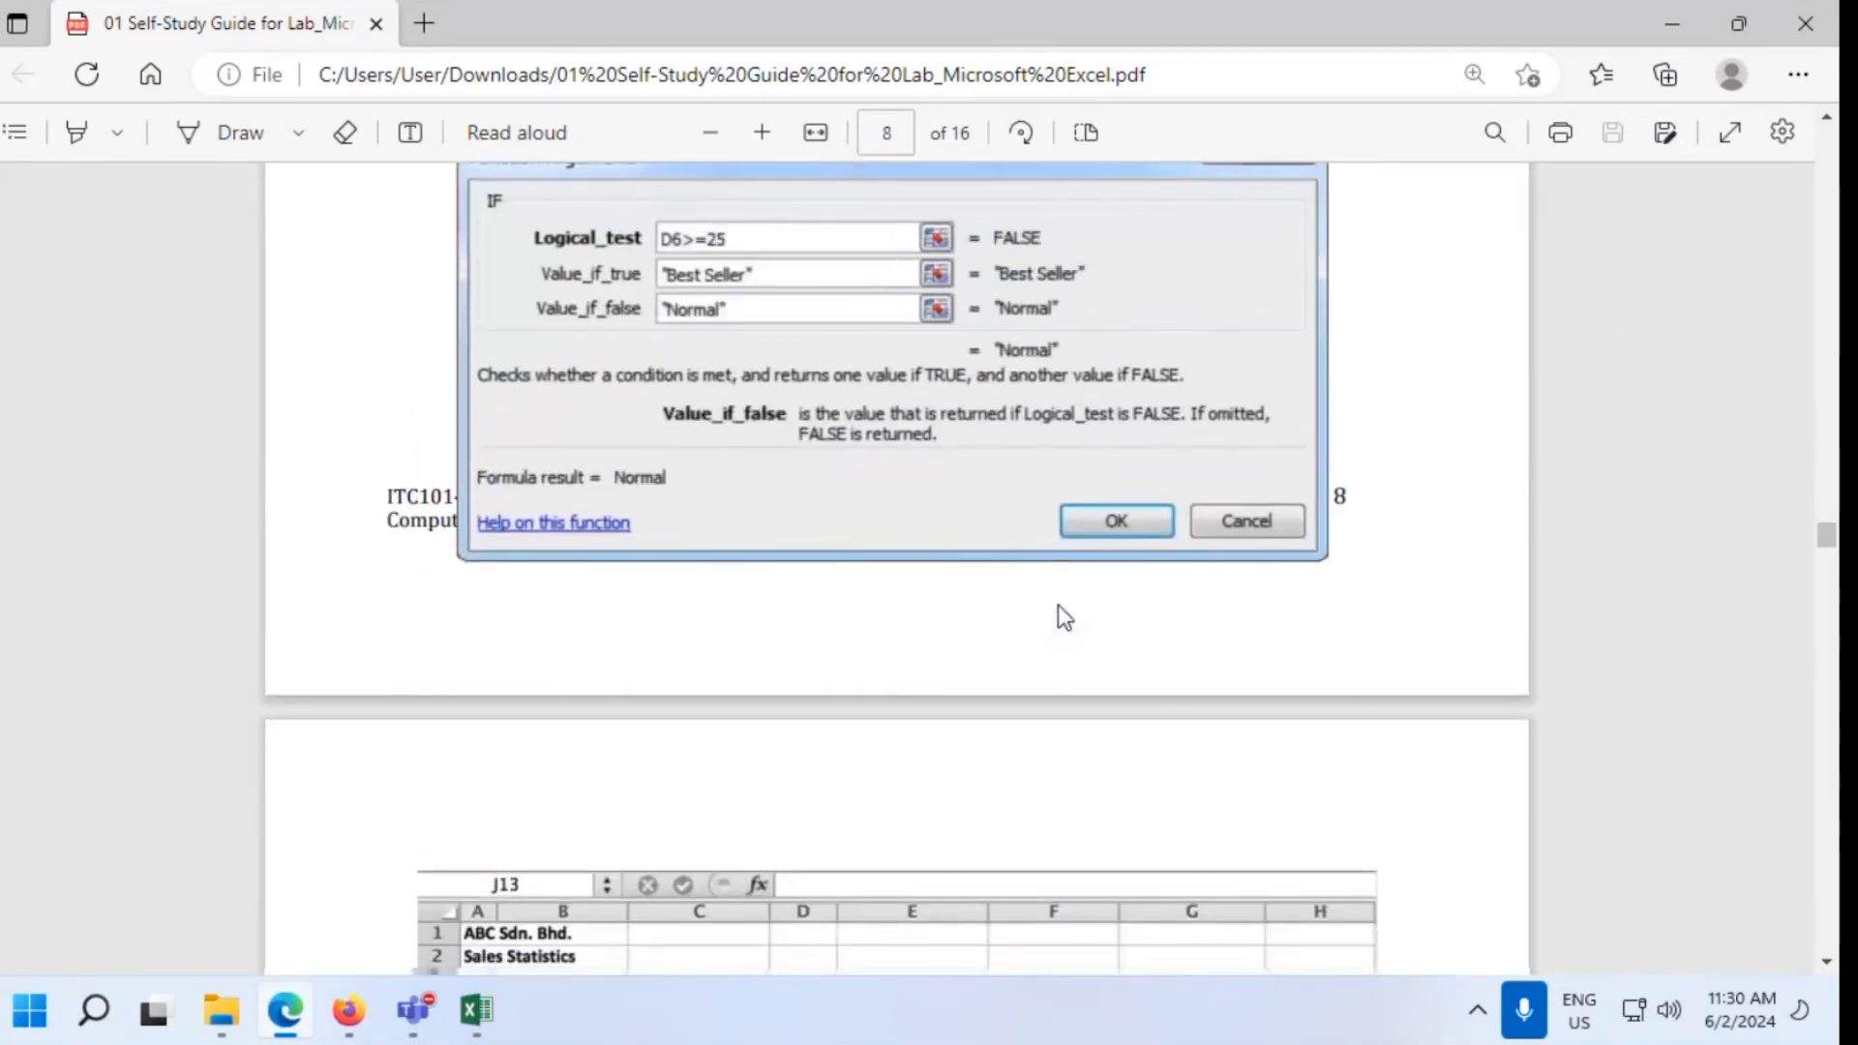
{"action": "scroll", "coordinate": [1059, 606], "scroll_direction": "down", "scroll_amount": 4}
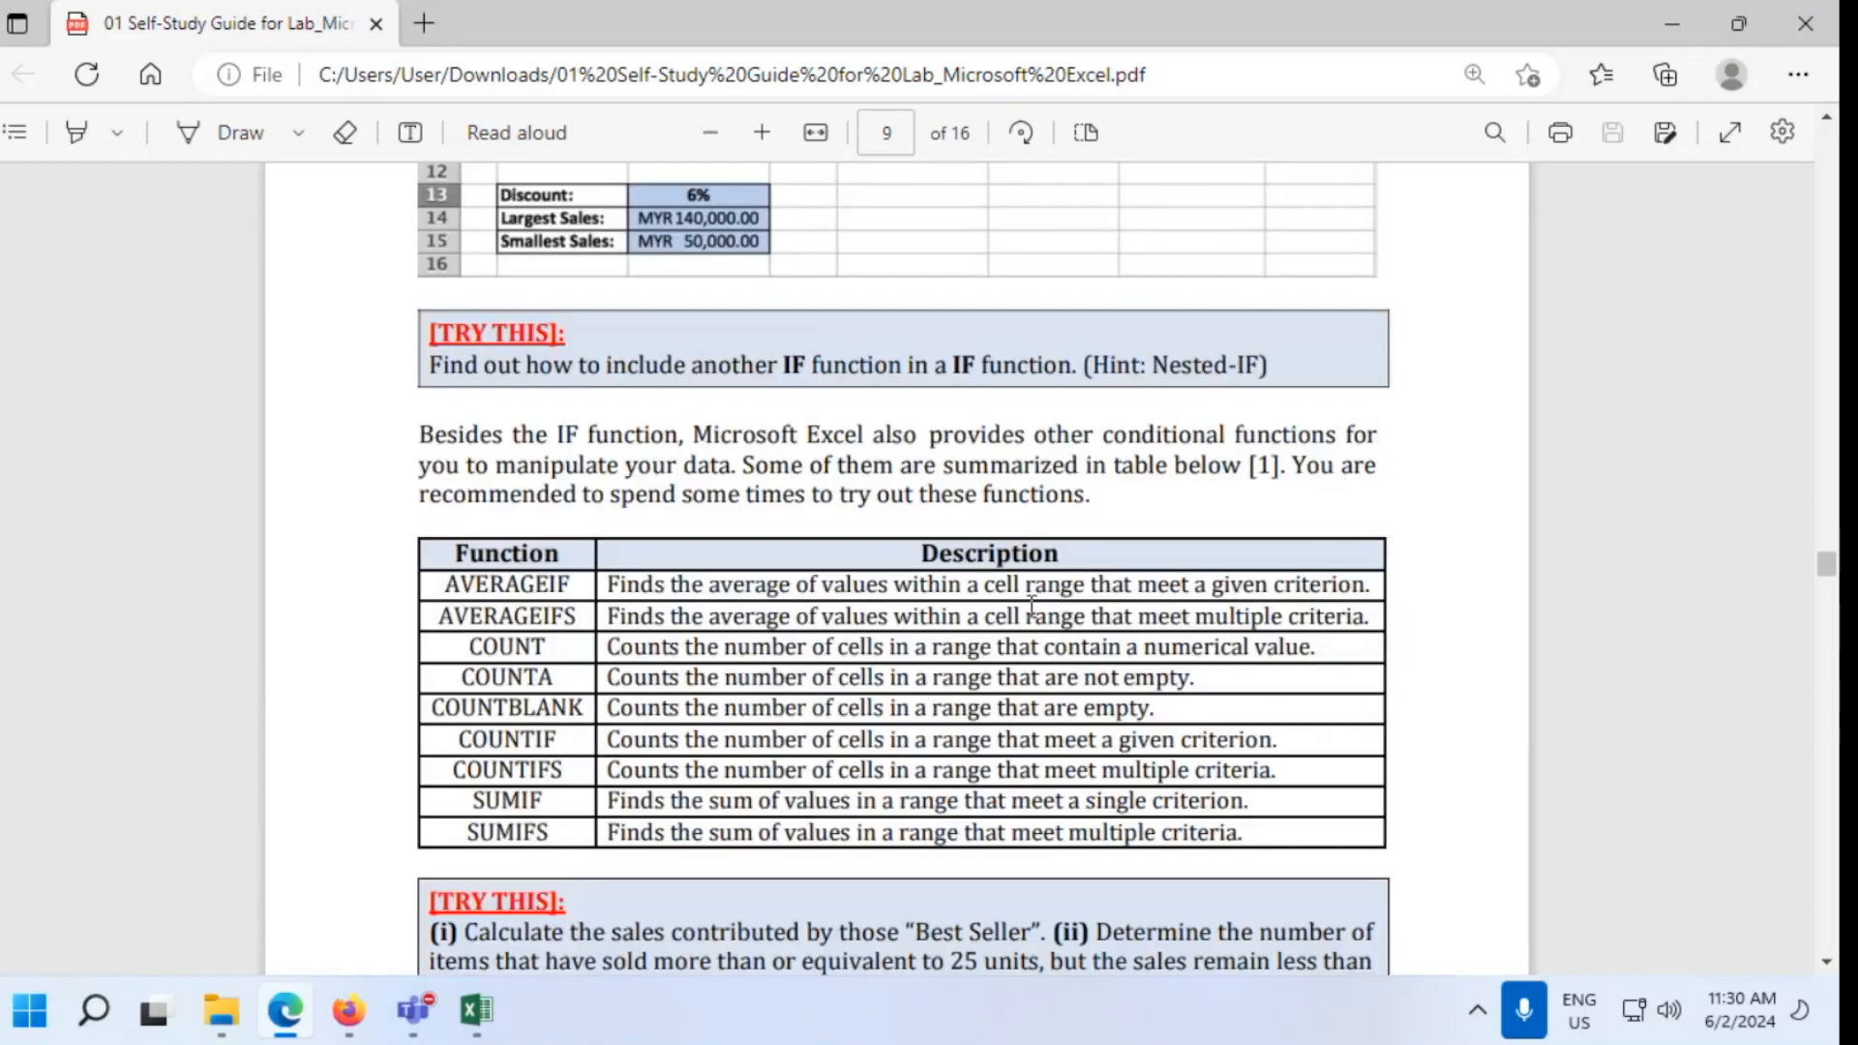
{"action": "scroll", "coordinate": [1059, 612], "scroll_direction": "down", "scroll_amount": 1}
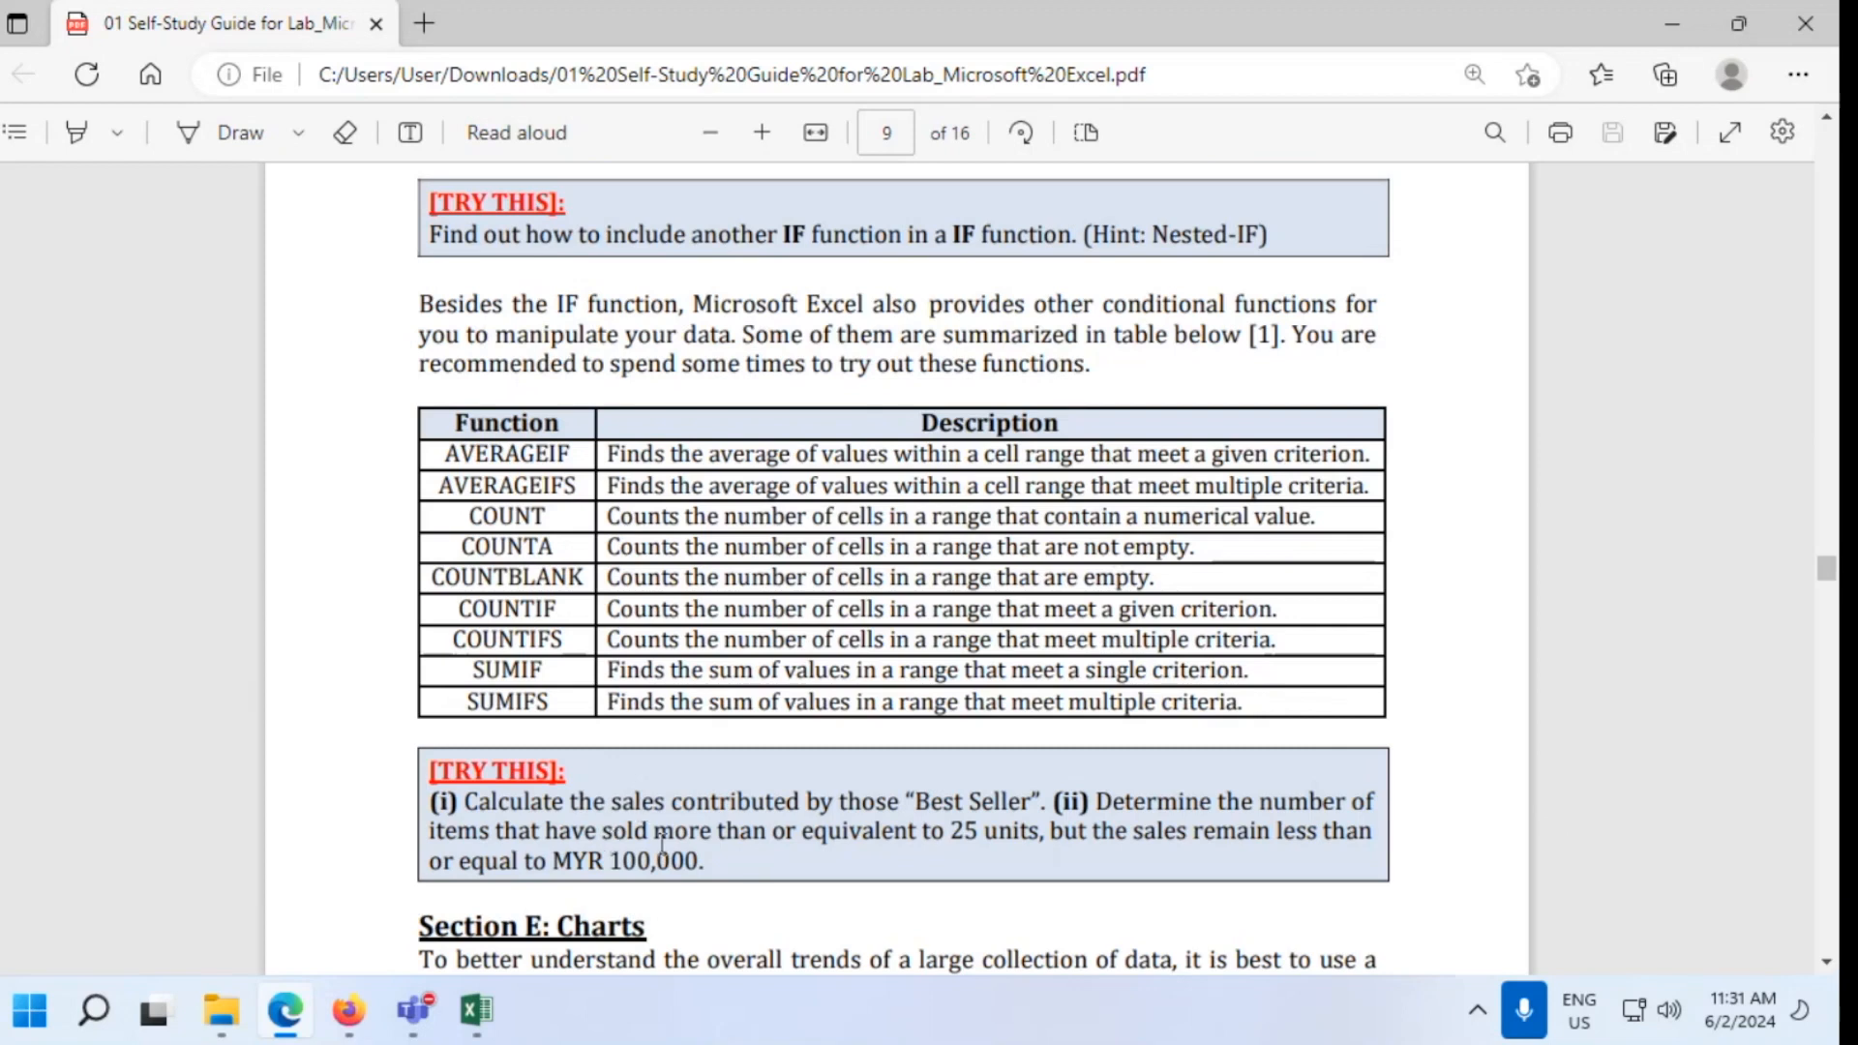
{"action": "scroll", "coordinate": [662, 842], "scroll_direction": "down", "scroll_amount": 2}
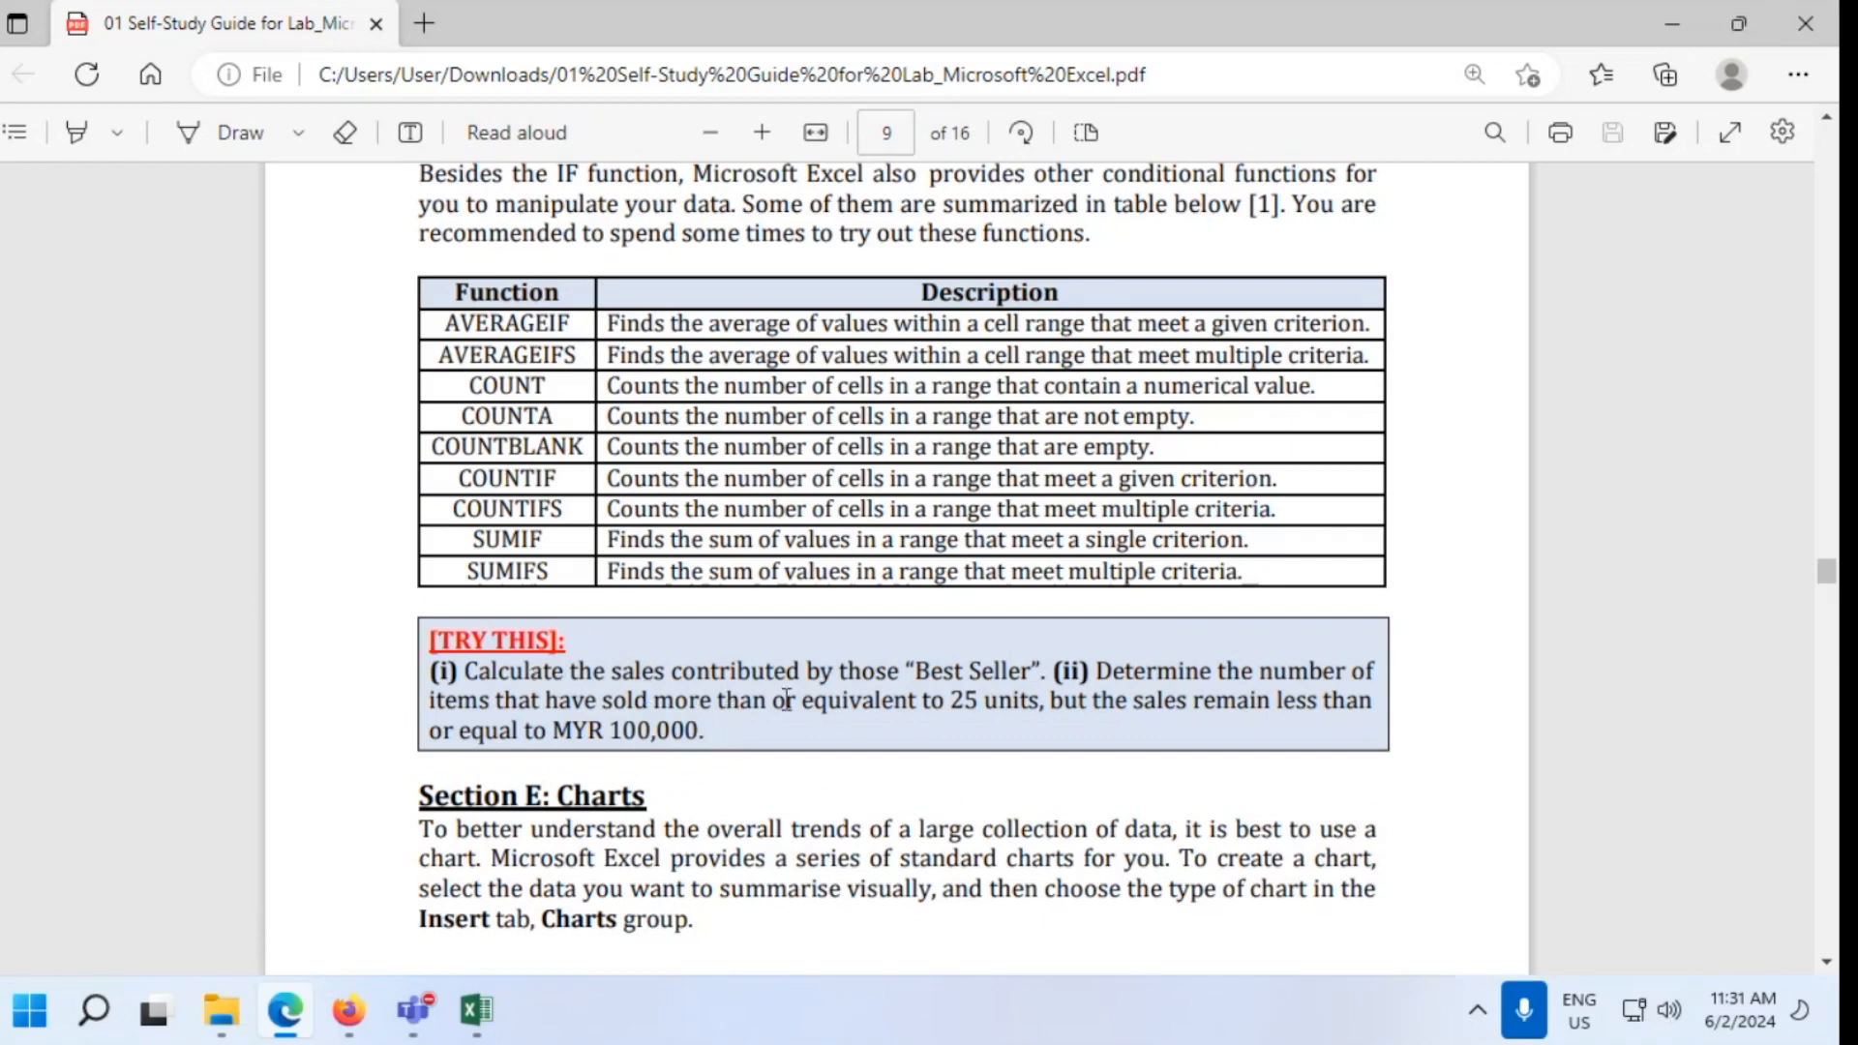
{"action": "scroll", "coordinate": [1043, 701], "scroll_direction": "down", "scroll_amount": 7}
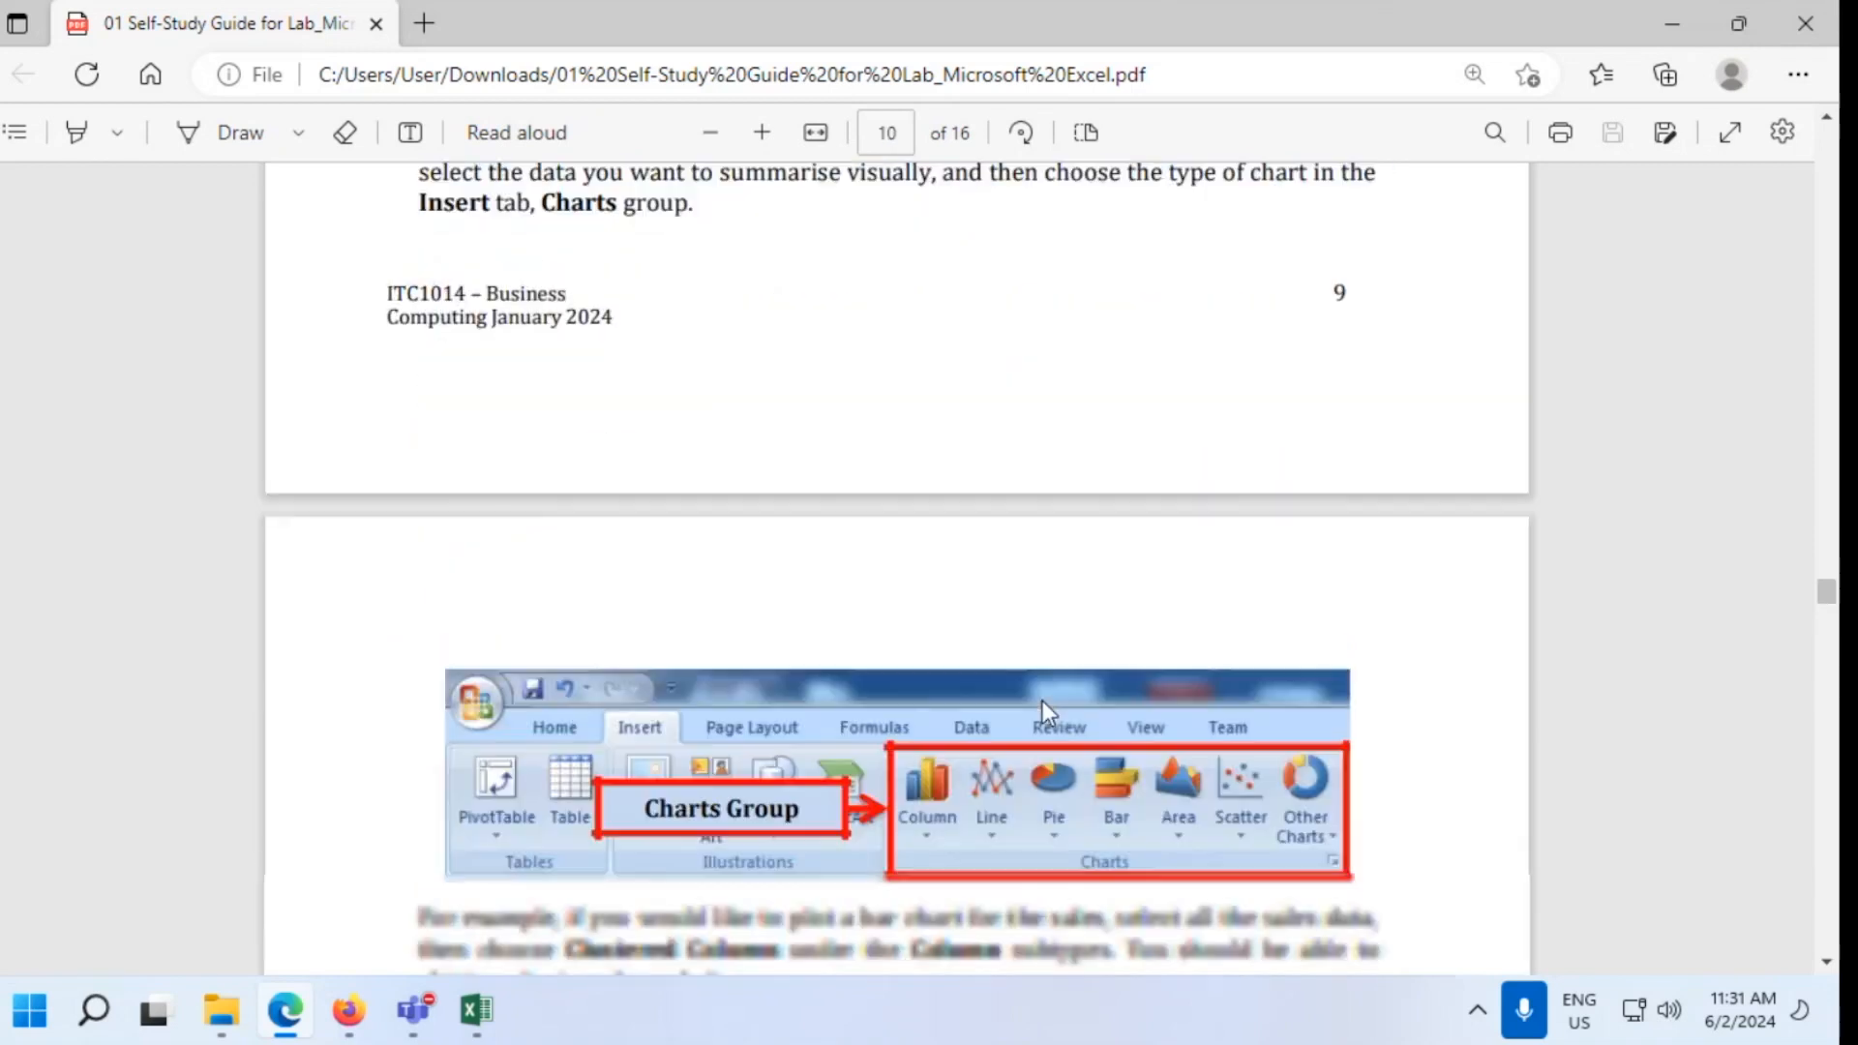
{"action": "scroll", "coordinate": [1042, 701], "scroll_direction": "down", "scroll_amount": 10}
{"action": "scroll", "coordinate": [1043, 701], "scroll_direction": "up", "scroll_amount": 8}
{"action": "scroll", "coordinate": [1043, 701], "scroll_direction": "up", "scroll_amount": 6}
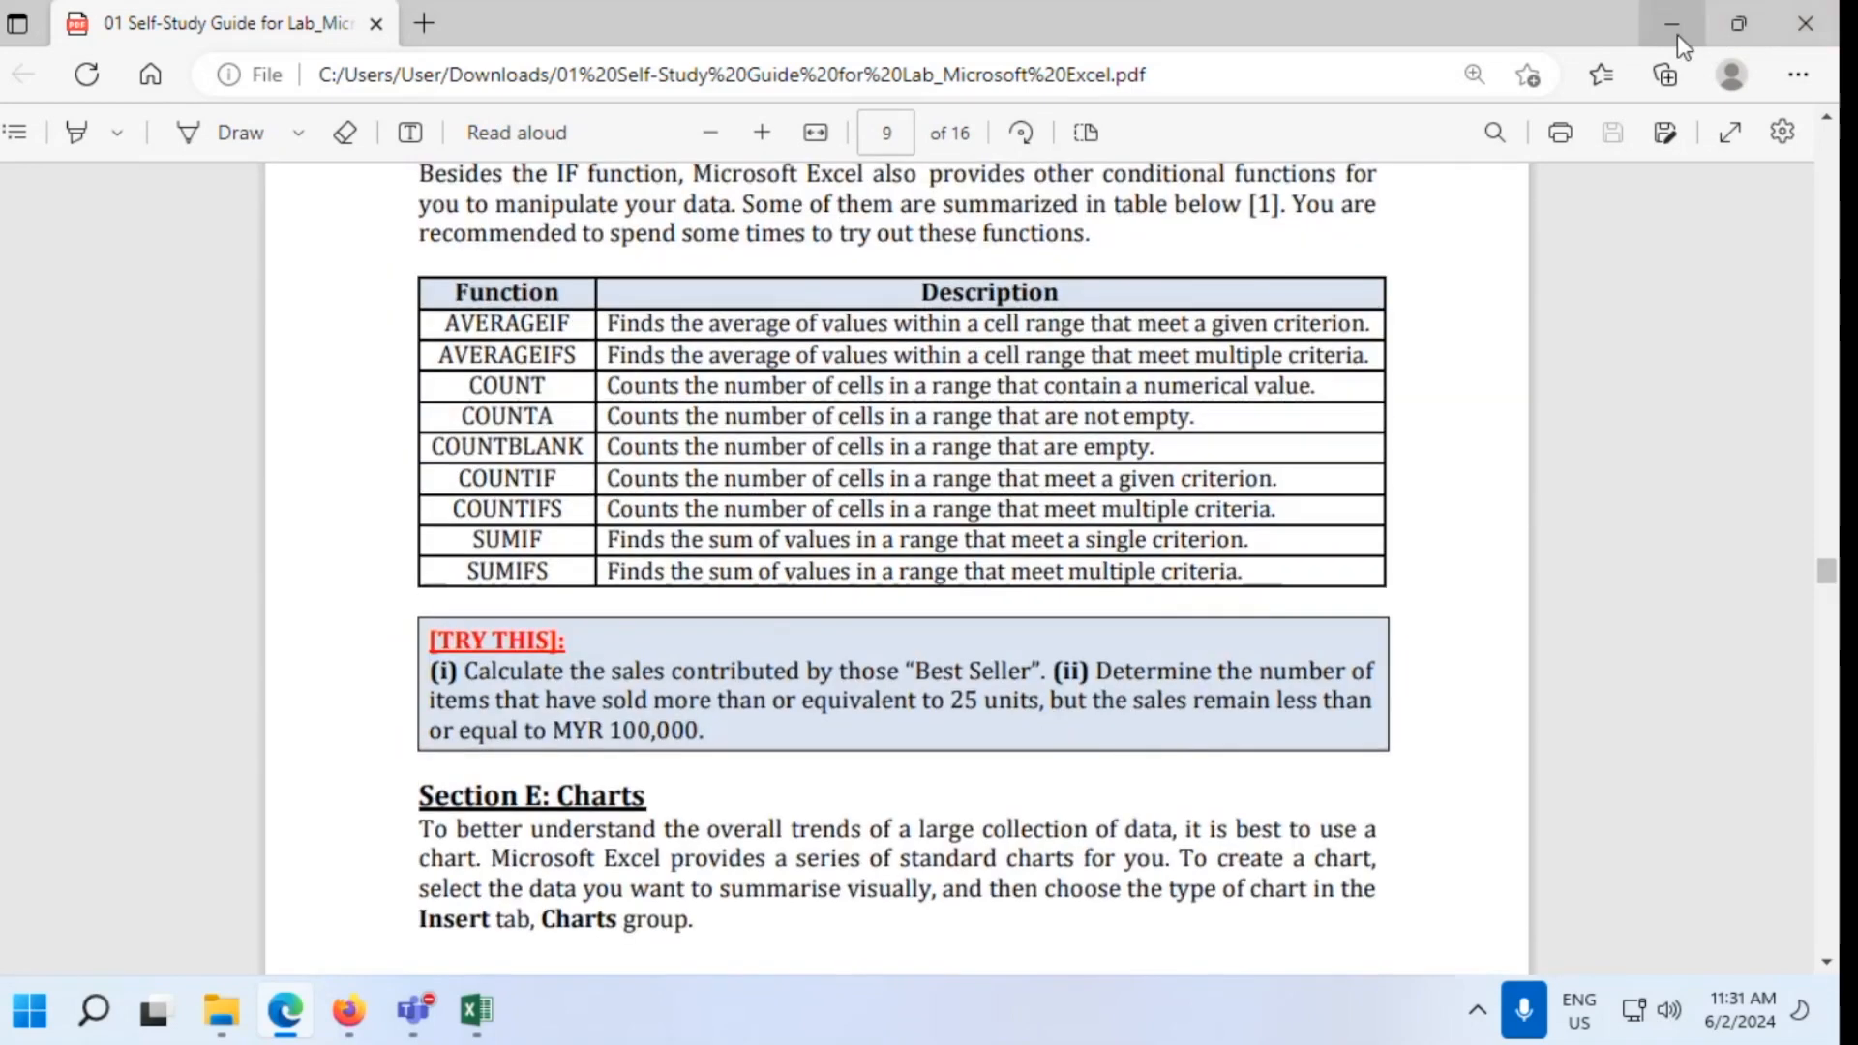
Return to the Excel workbook and select cell C15, directly below the Smallest Sales value
{"action": "left_click", "coordinate": [1694, 27]}
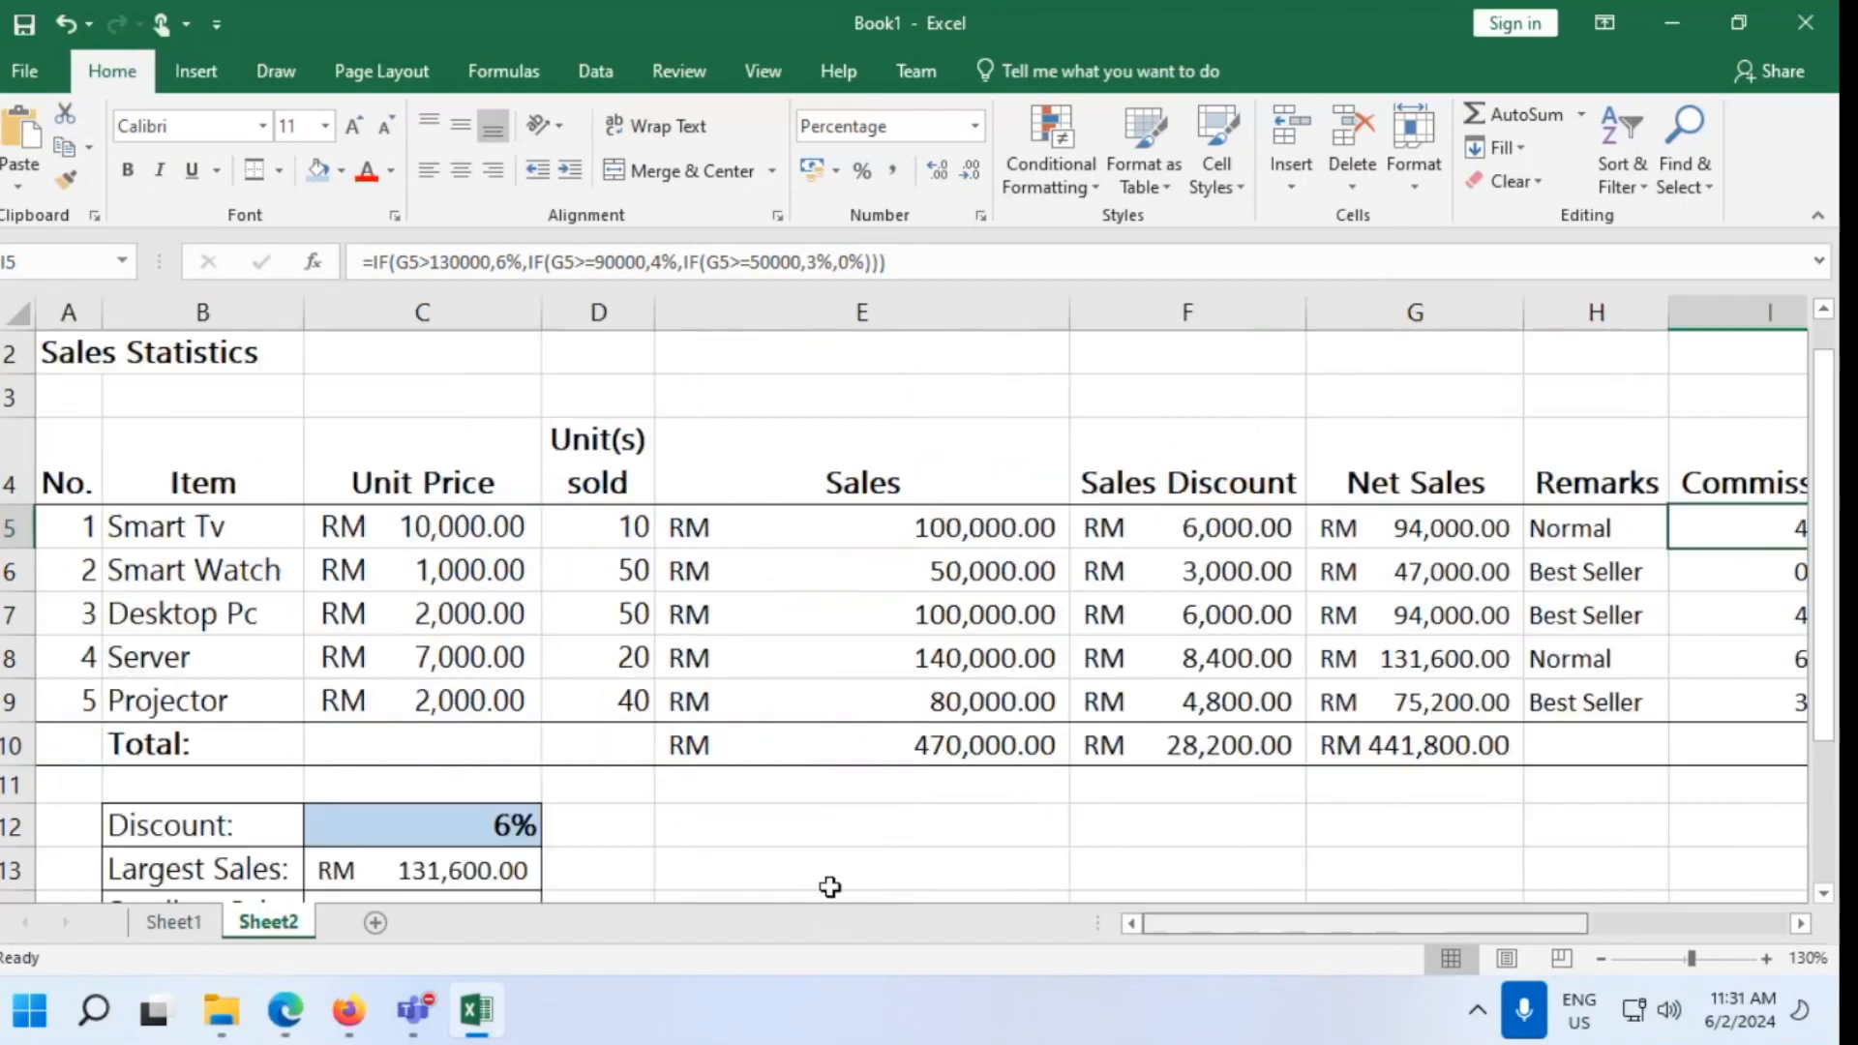
{"action": "scroll", "coordinate": [461, 697], "scroll_direction": "down", "scroll_amount": 3}
{"action": "scroll", "coordinate": [348, 681], "scroll_direction": "up", "scroll_amount": 1}
{"action": "left_click", "coordinate": [348, 652]}
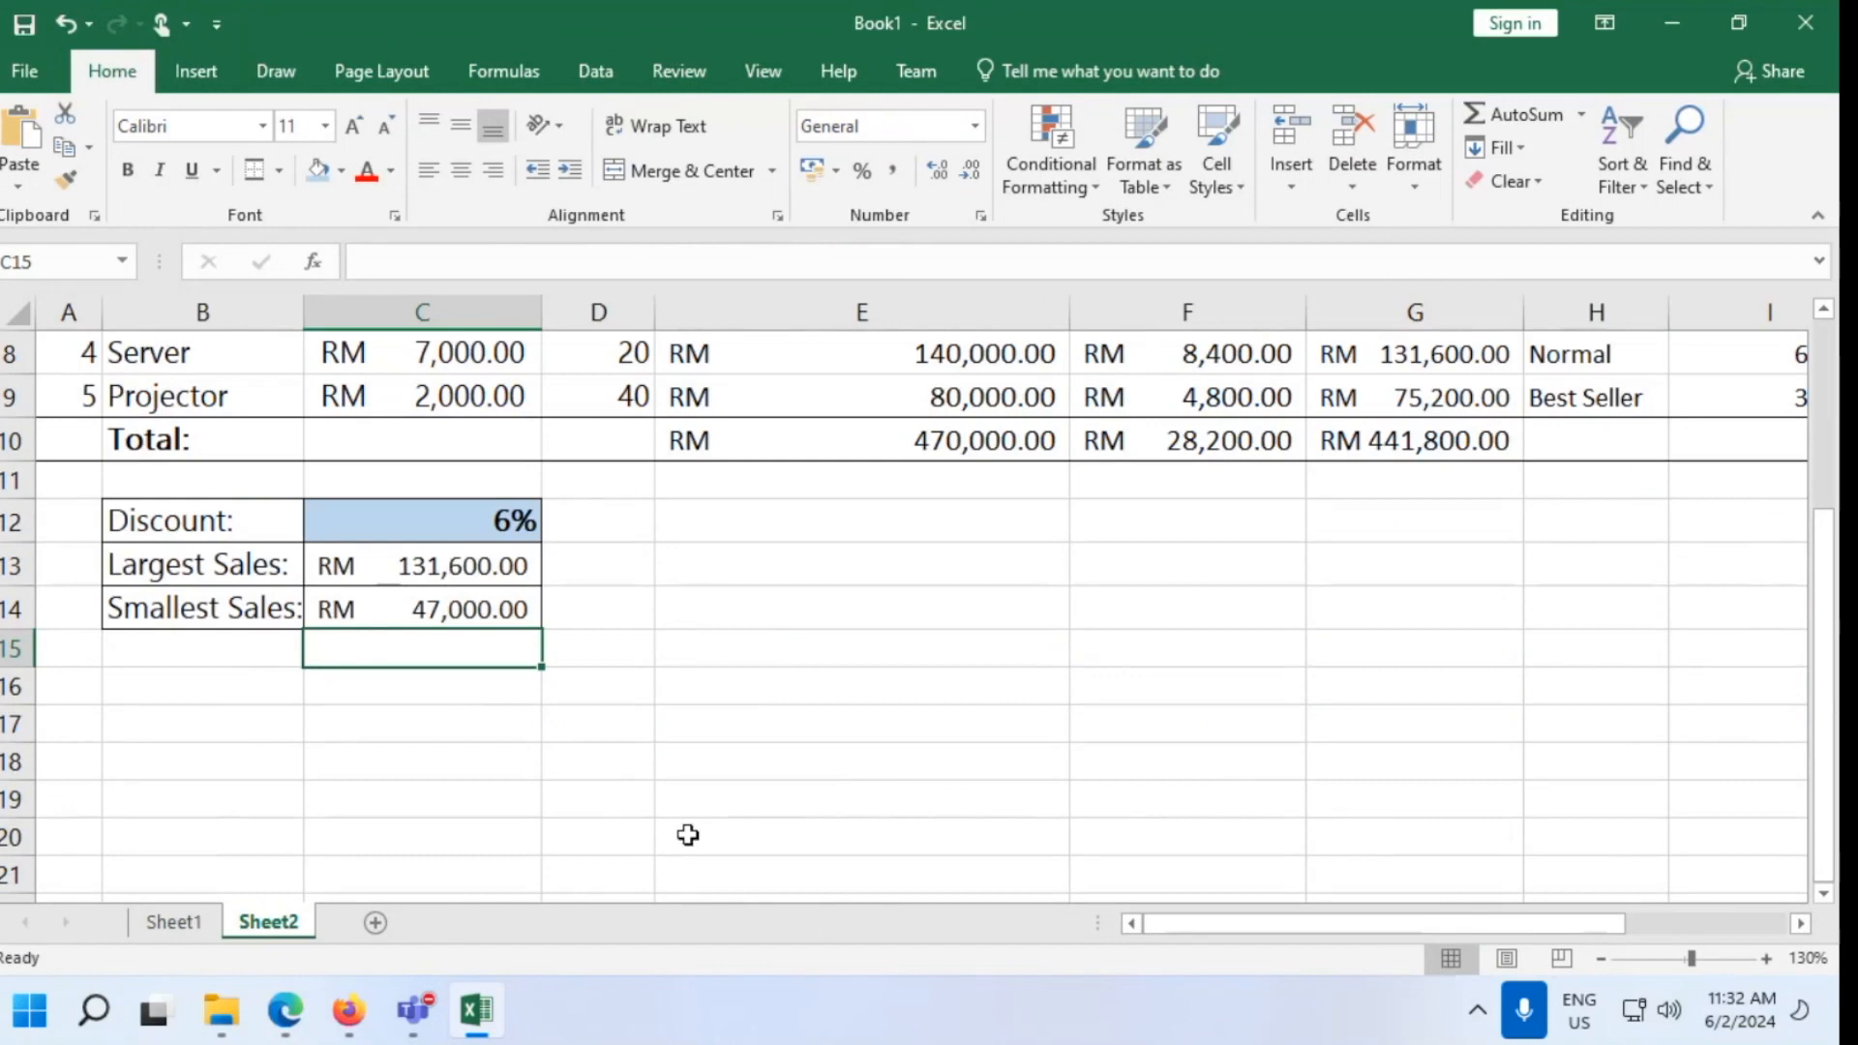
{"action": "left_click", "coordinate": [1659, 29]}
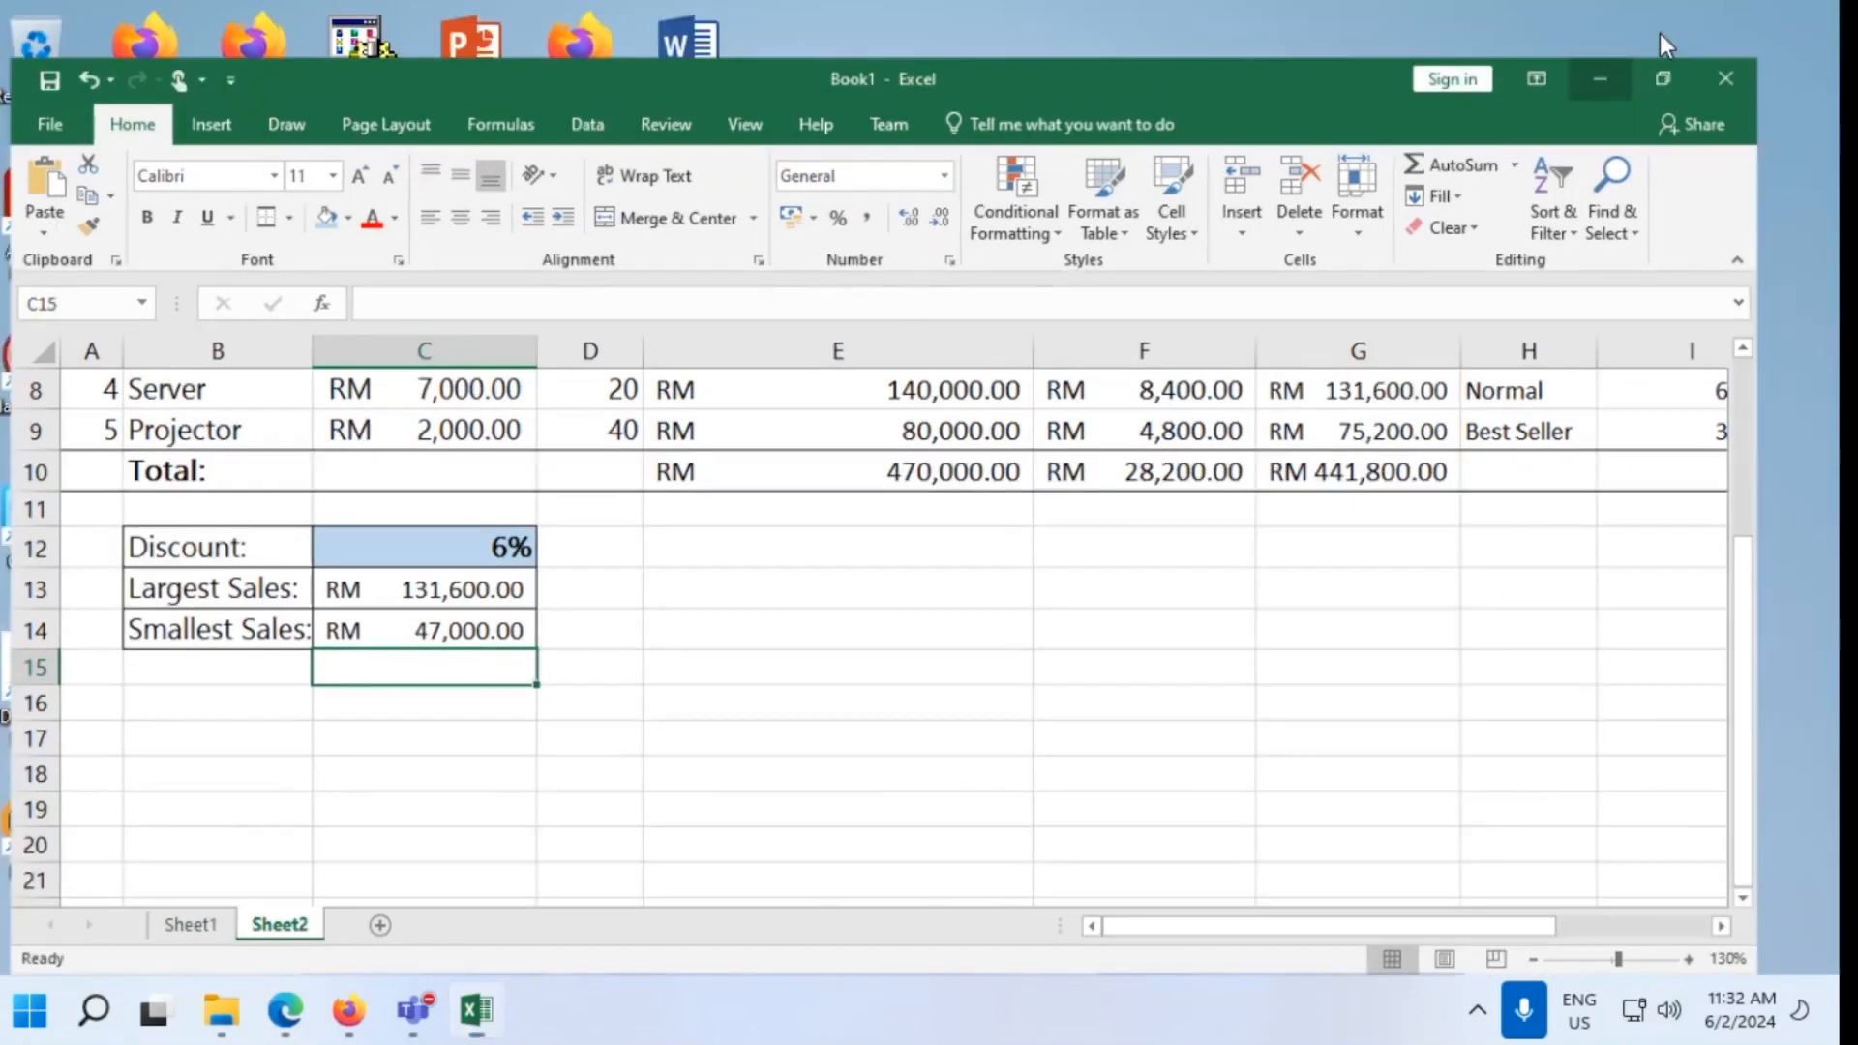
{"action": "left_click", "coordinate": [415, 1011]}
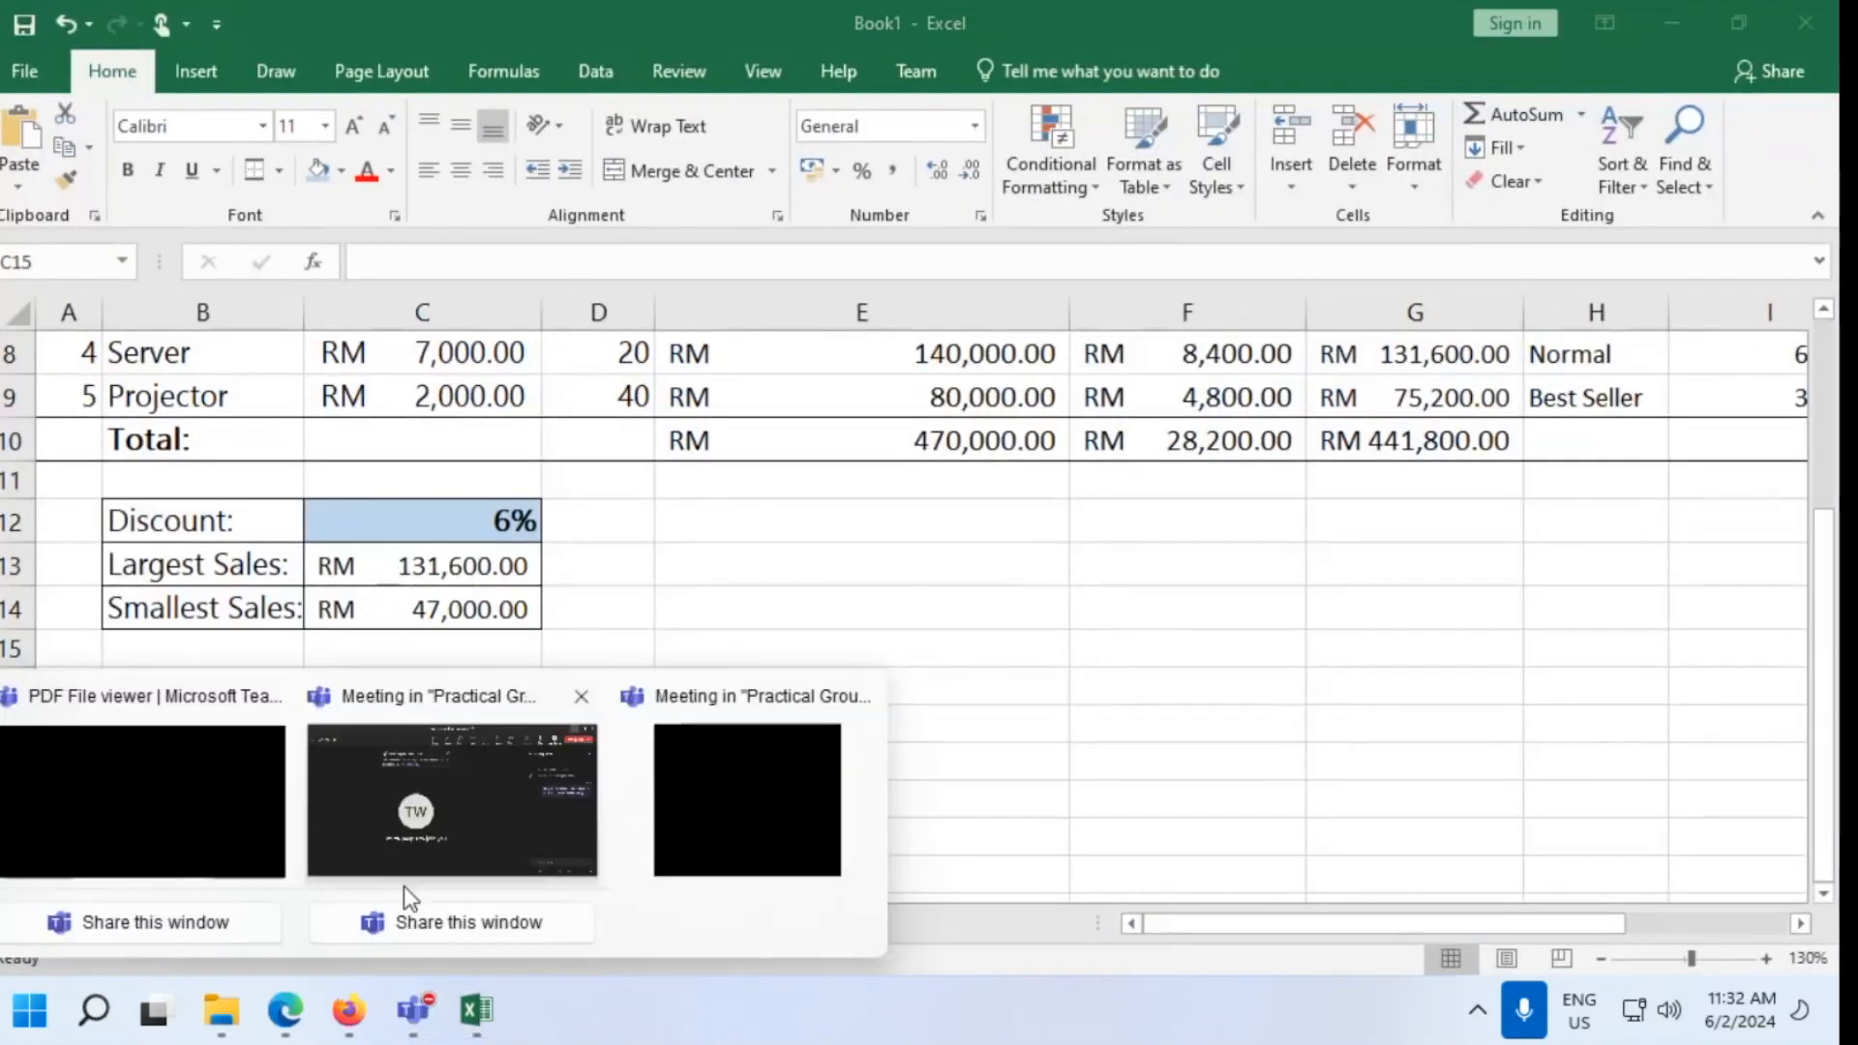
{"action": "left_click", "coordinate": [348, 1016]}
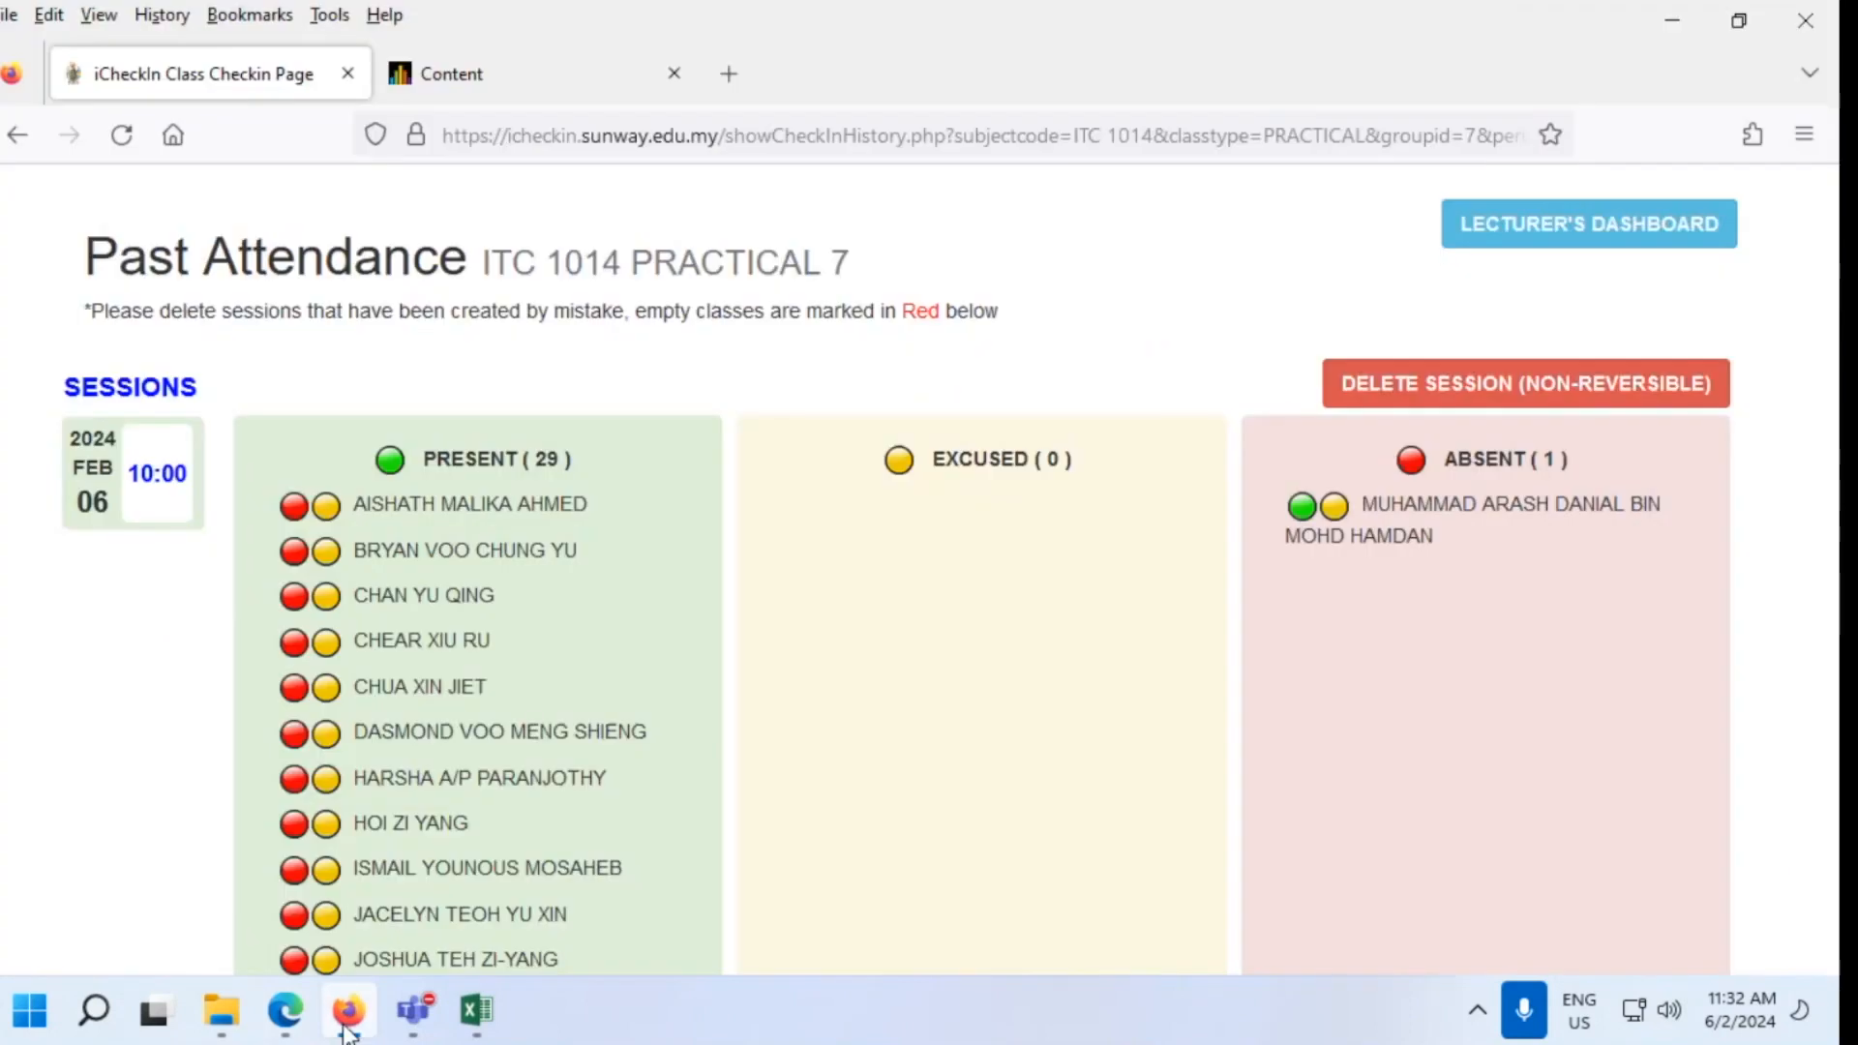
{"action": "left_click", "coordinate": [347, 1017]}
{"action": "left_click", "coordinate": [287, 1016]}
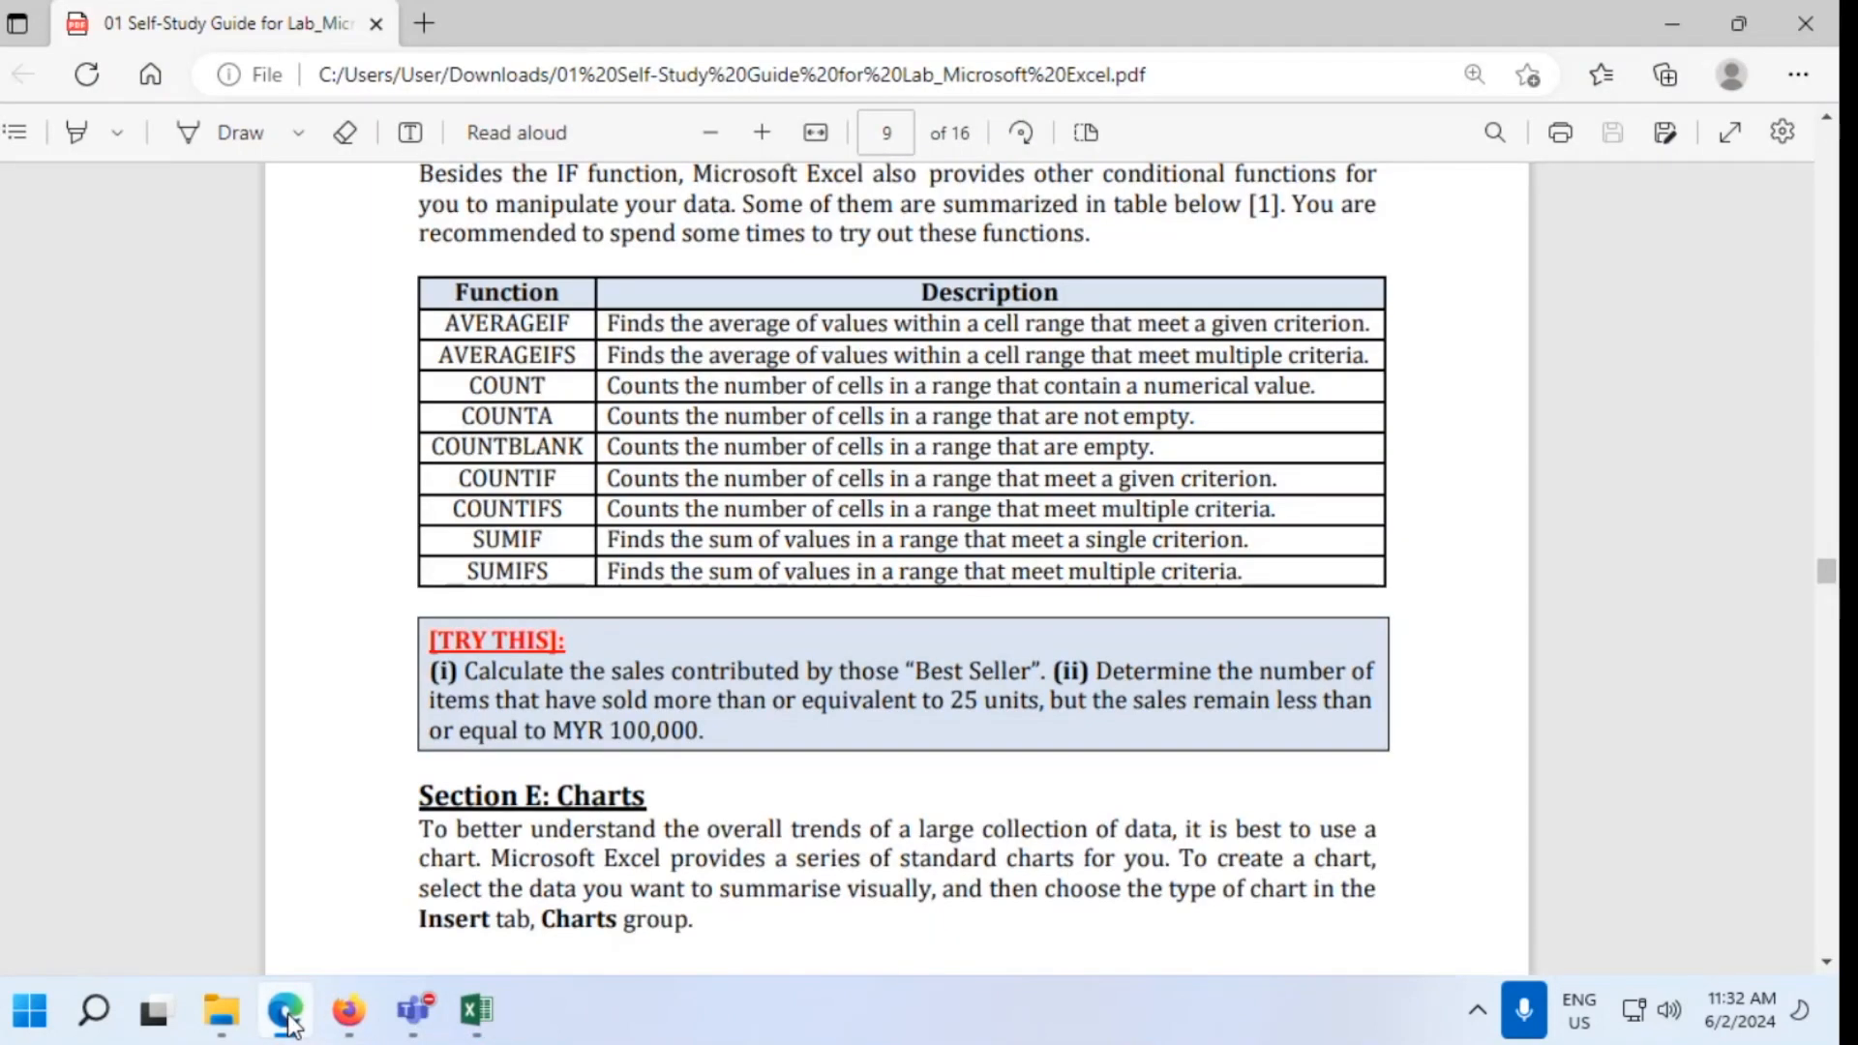
{"action": "left_click", "coordinate": [288, 1016]}
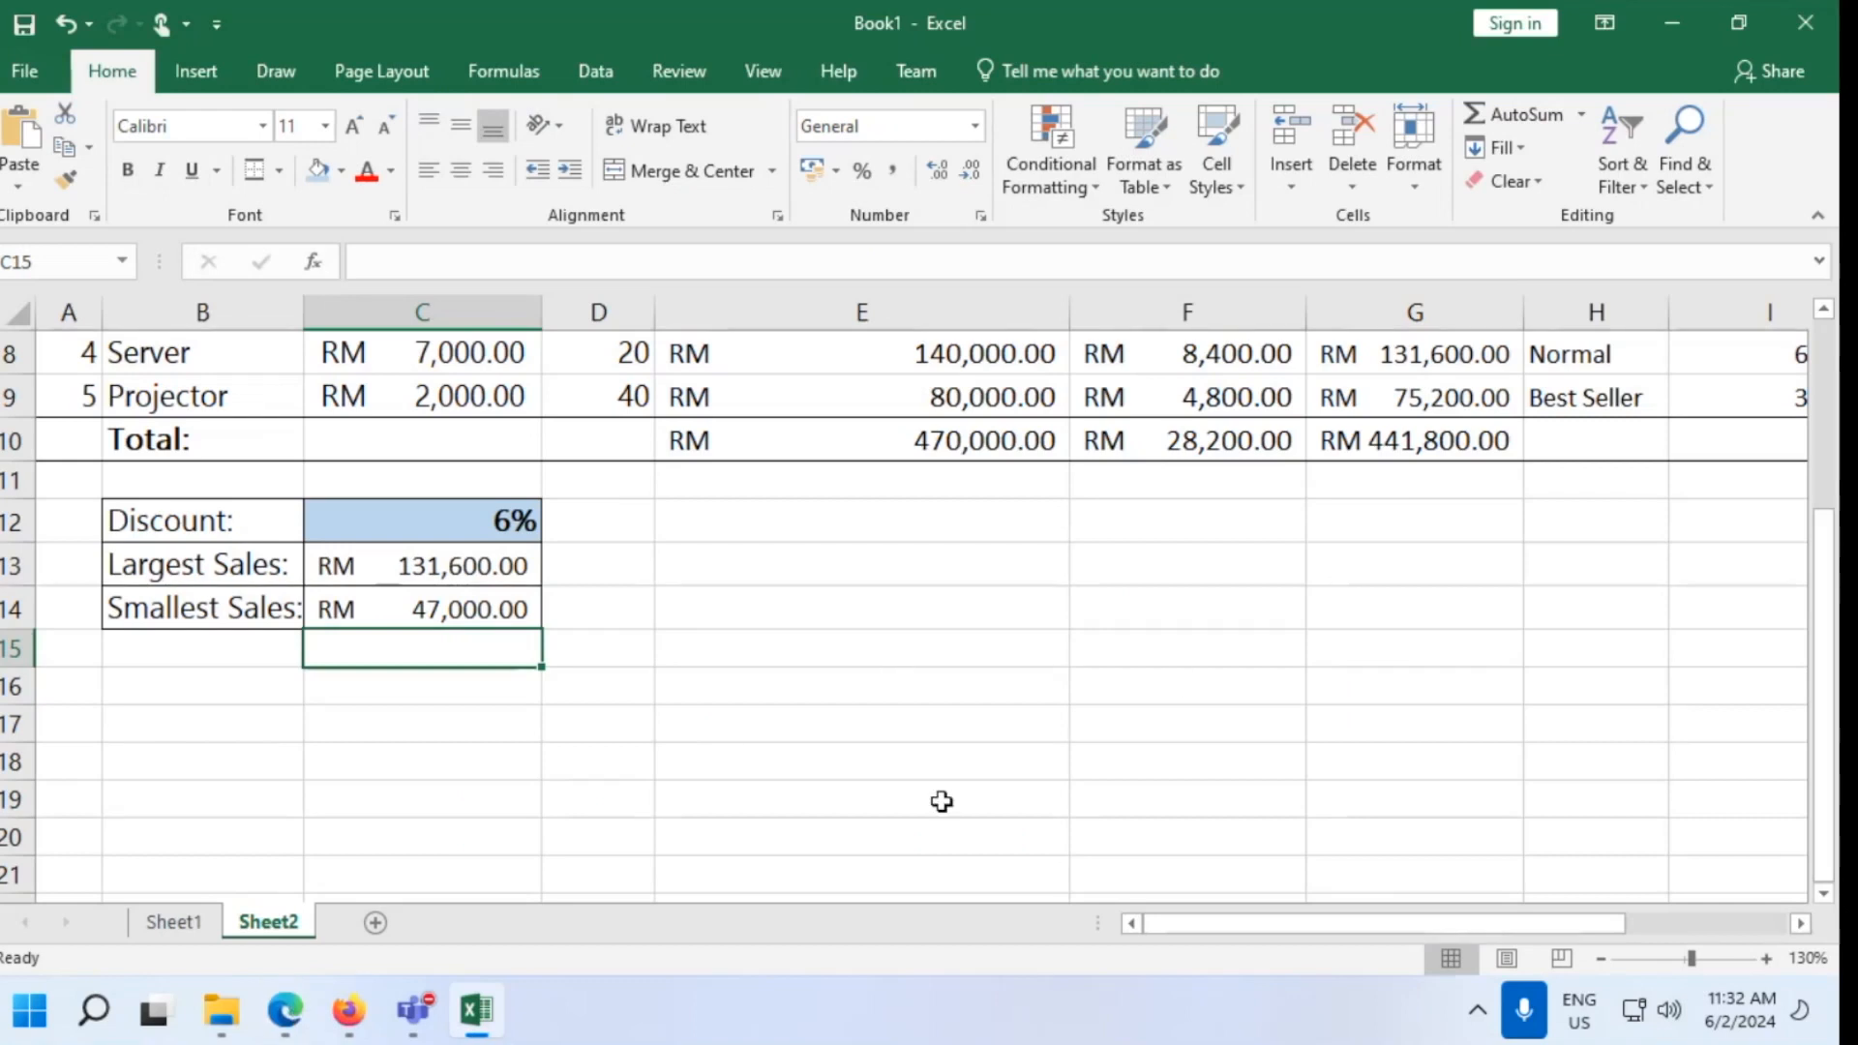
Begin a SUMIF formula in cell C15, leaving its arguments open
{"action": "type", "text": "="}
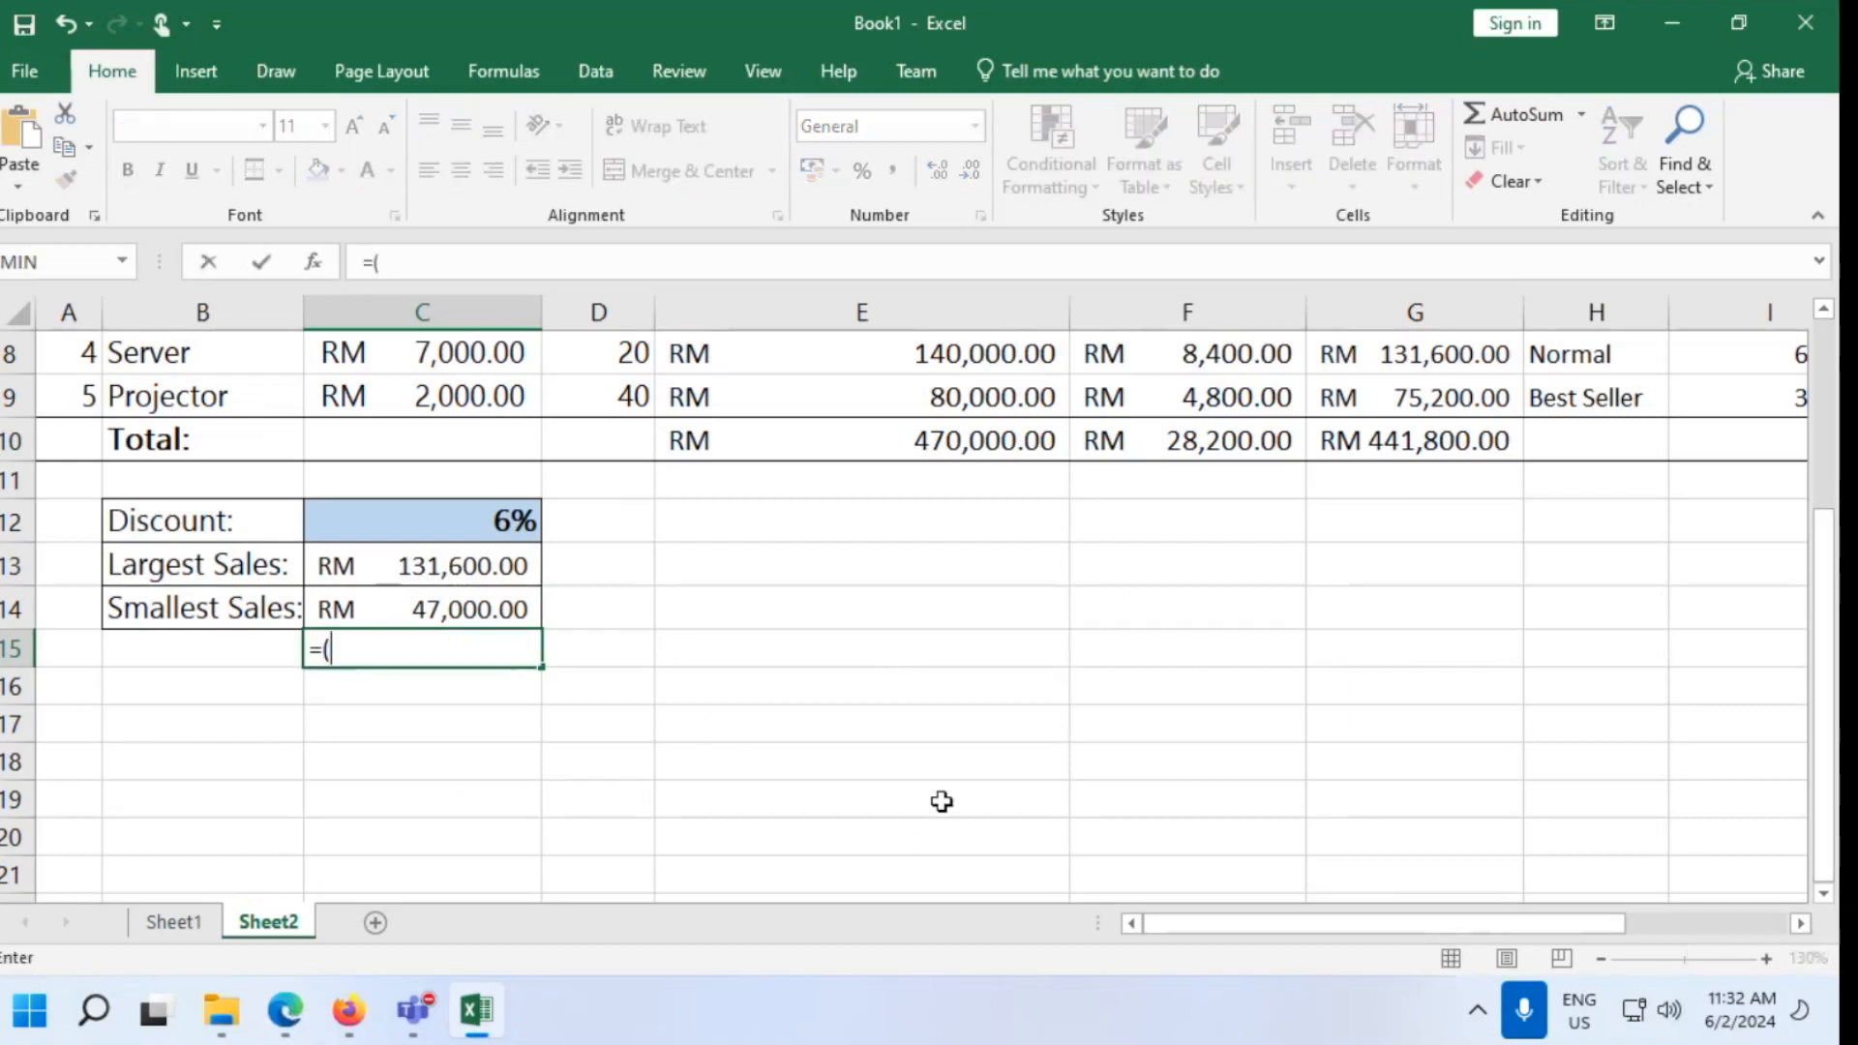
{"action": "type", "text": "SUM"}
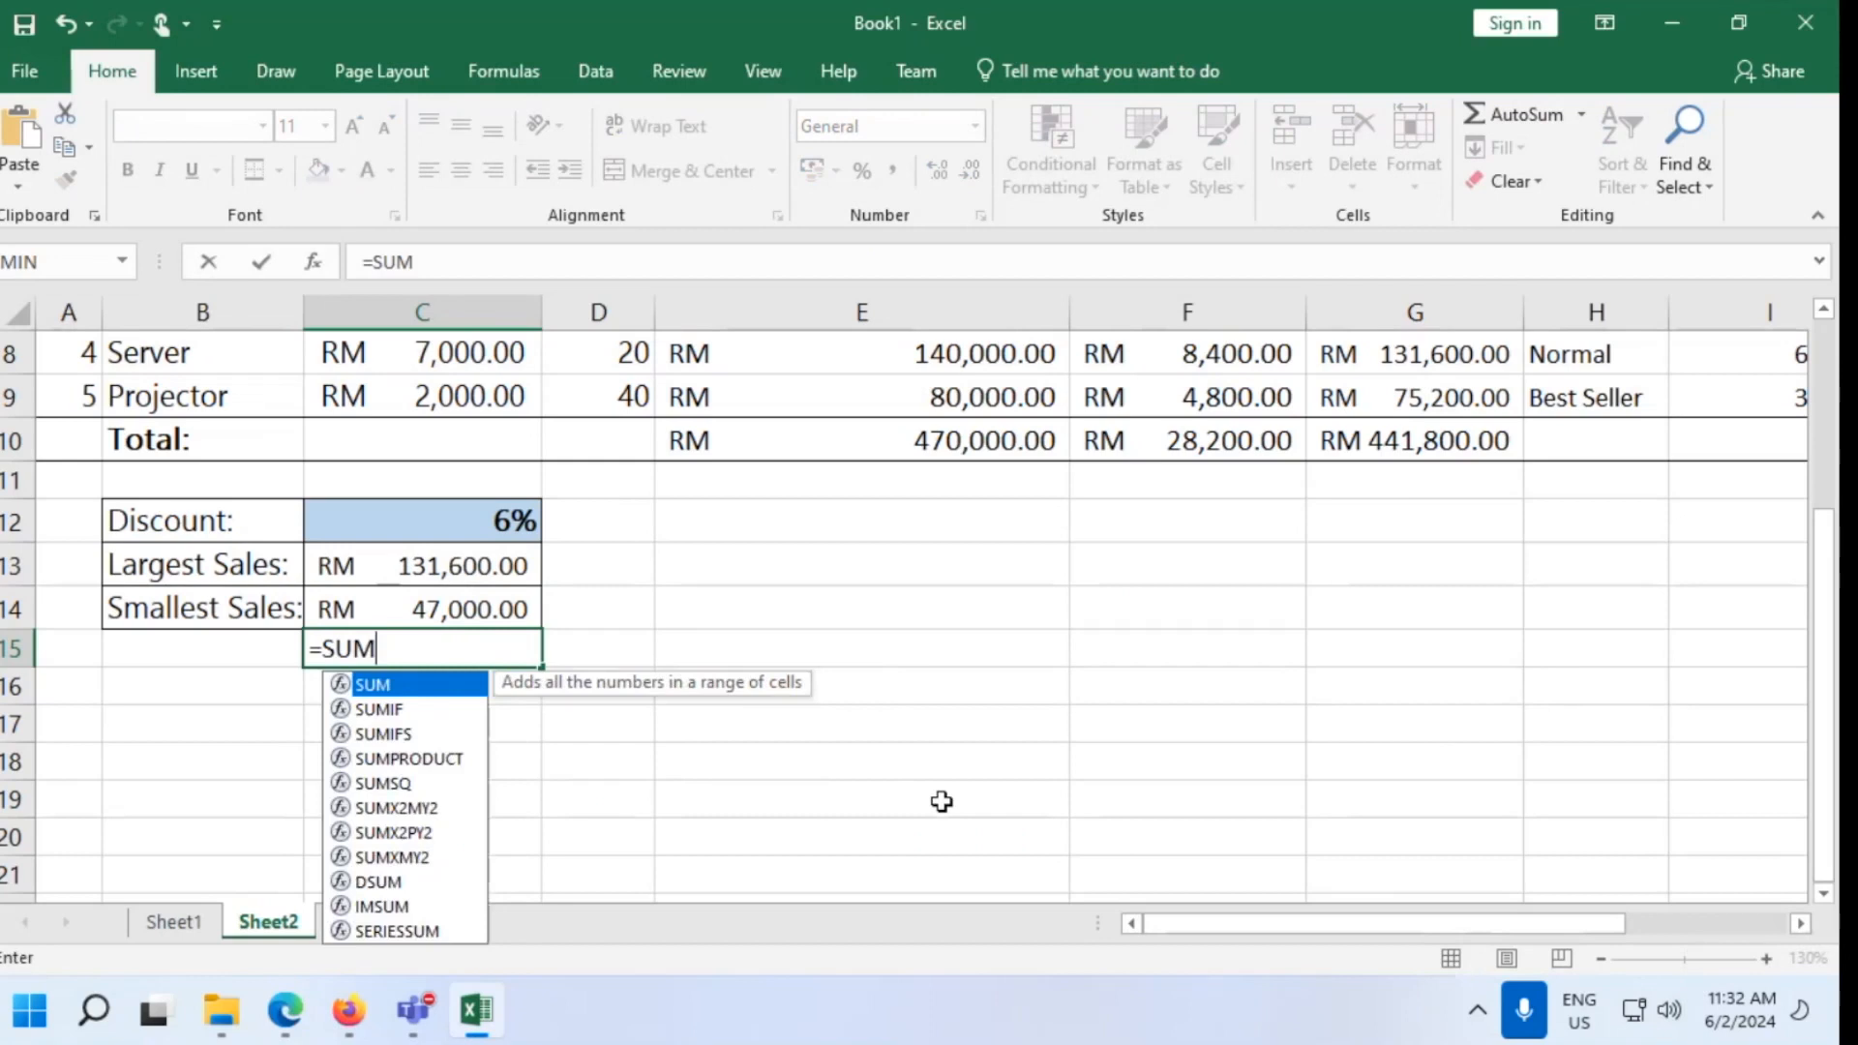
{"action": "type", "text": "IF("}
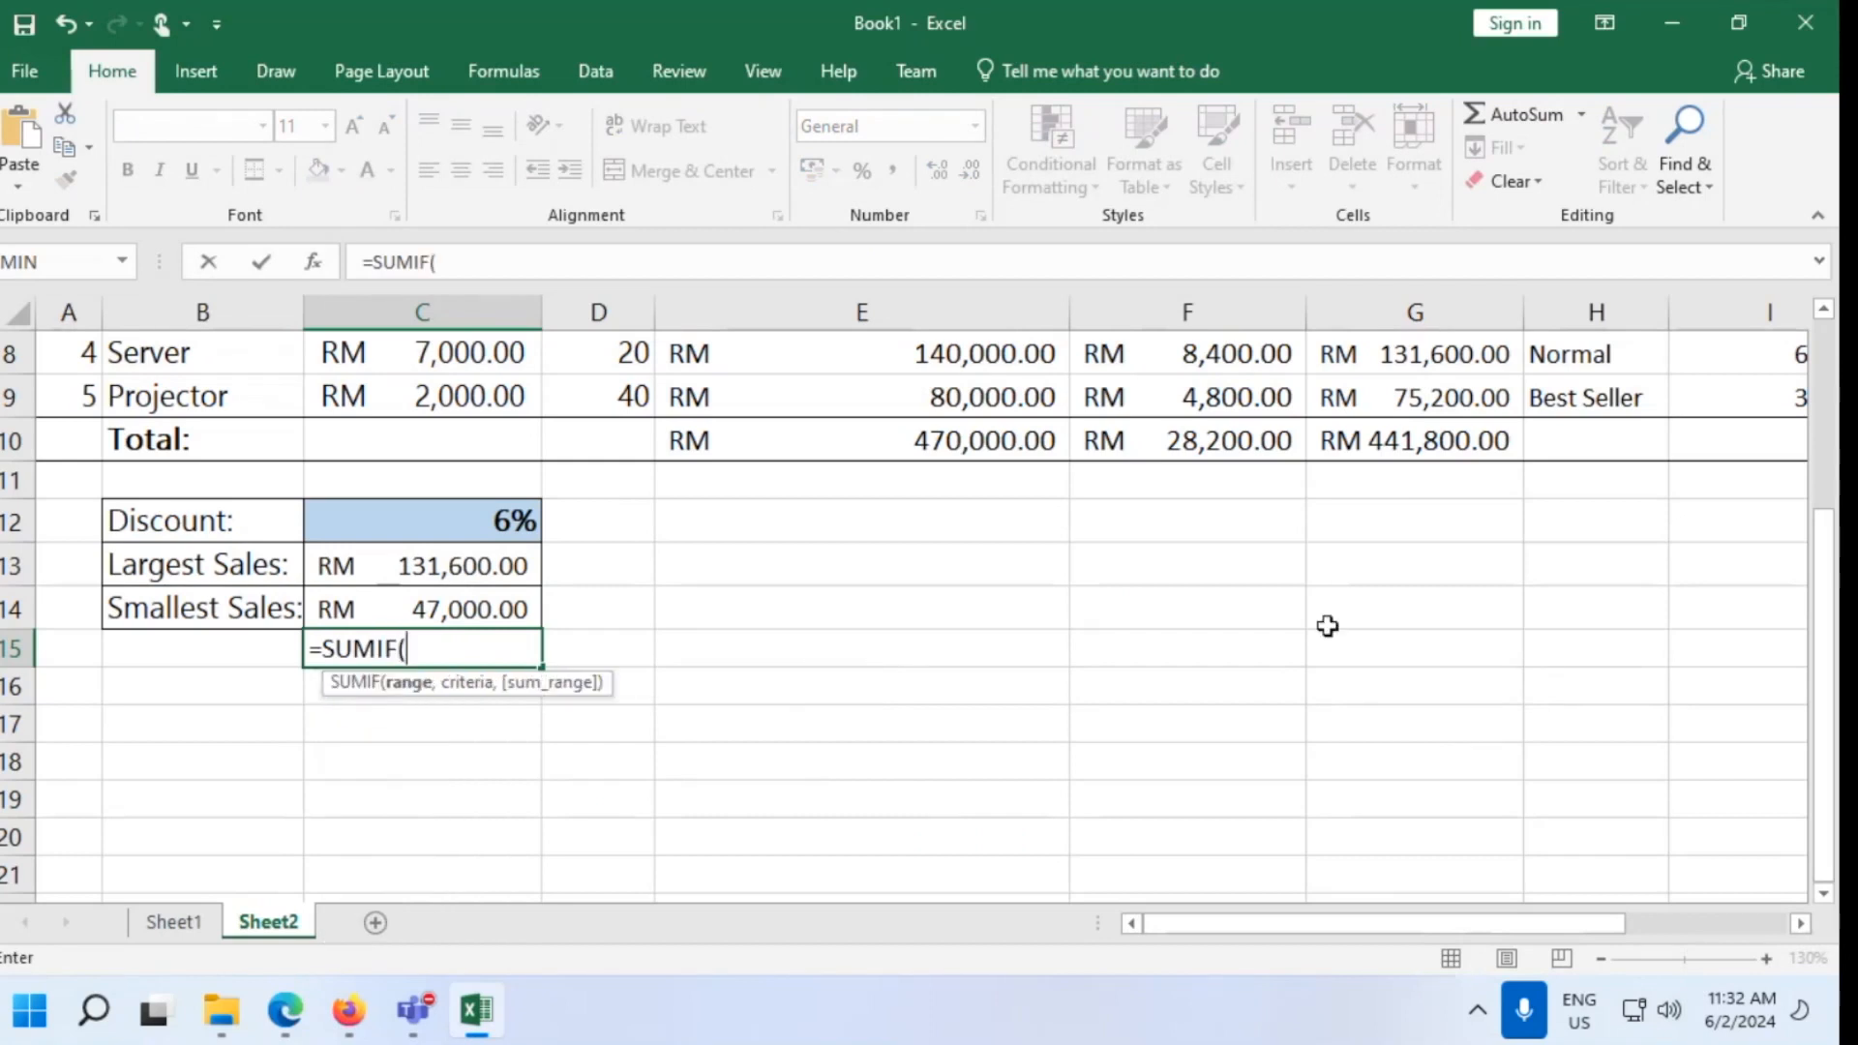
{"action": "scroll", "coordinate": [1327, 624], "scroll_direction": "up", "scroll_amount": 3}
{"action": "scroll", "coordinate": [1327, 624], "scroll_direction": "down", "scroll_amount": 1}
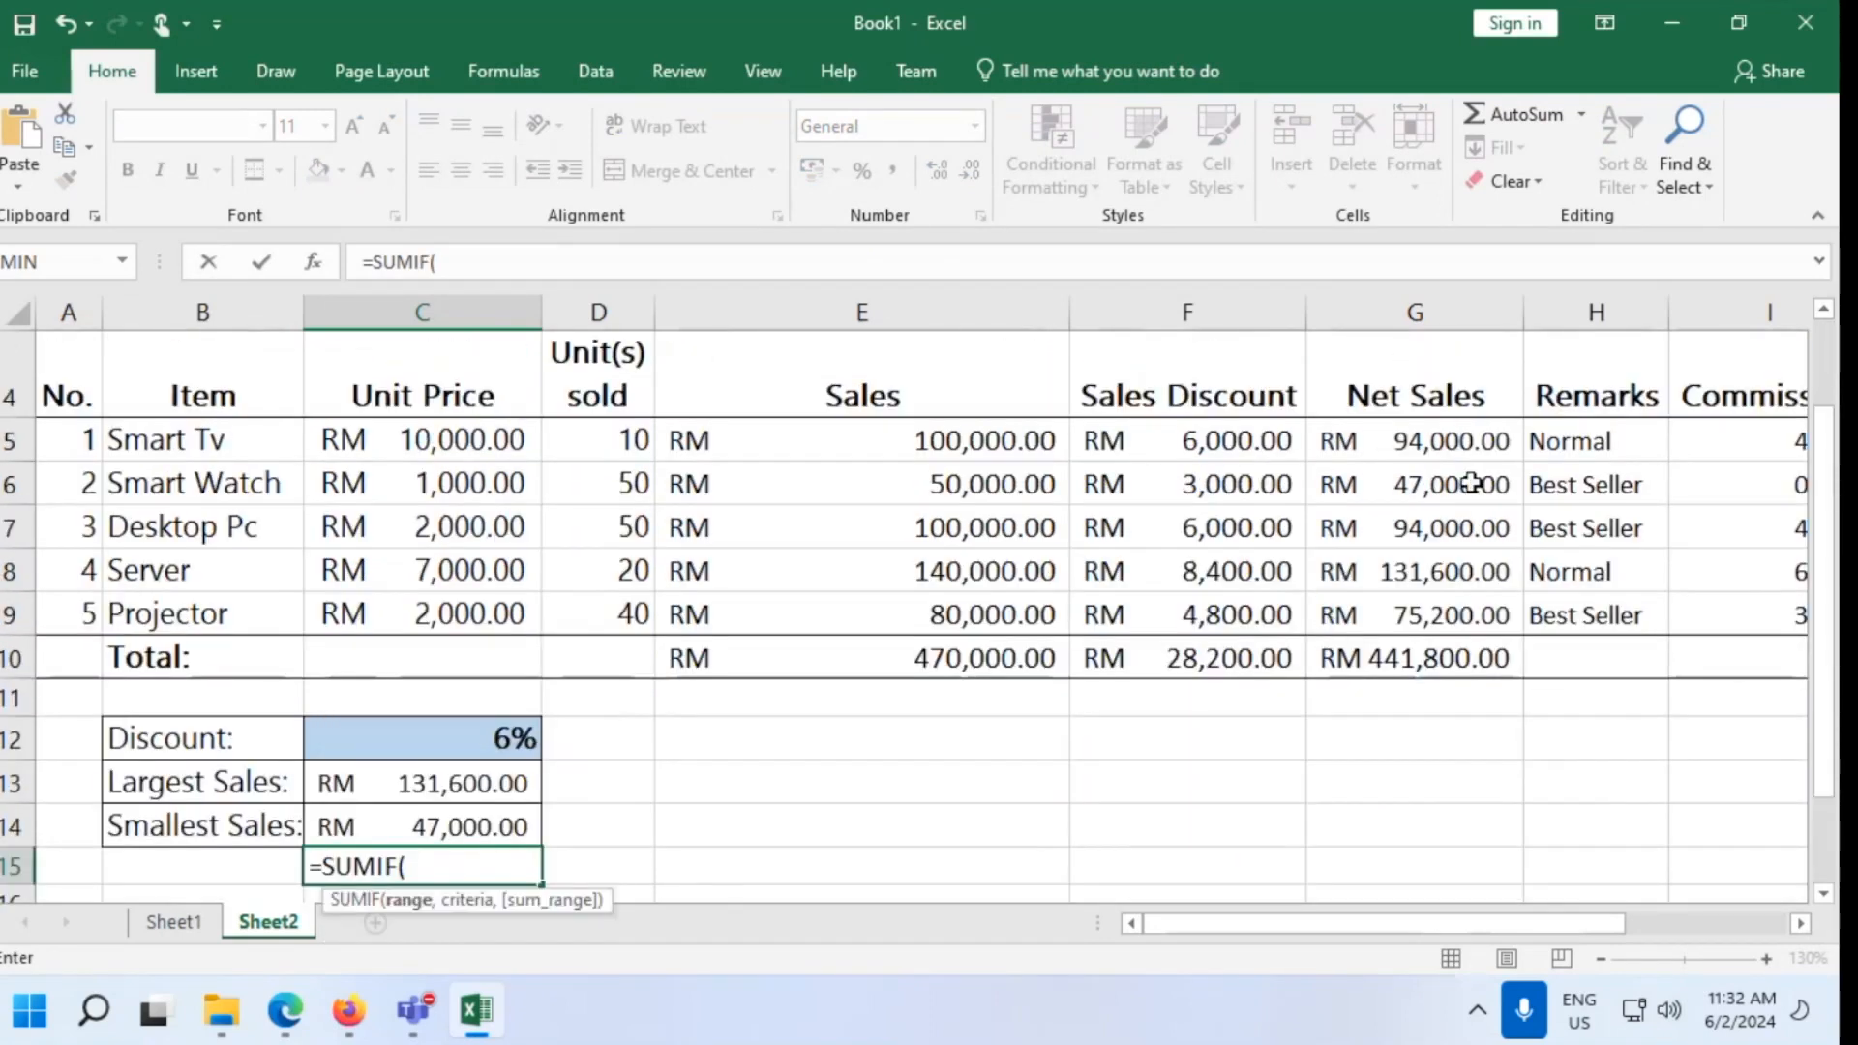
{"action": "left_click_drag", "start_coordinate": [1432, 443], "coordinate": [1433, 613]}
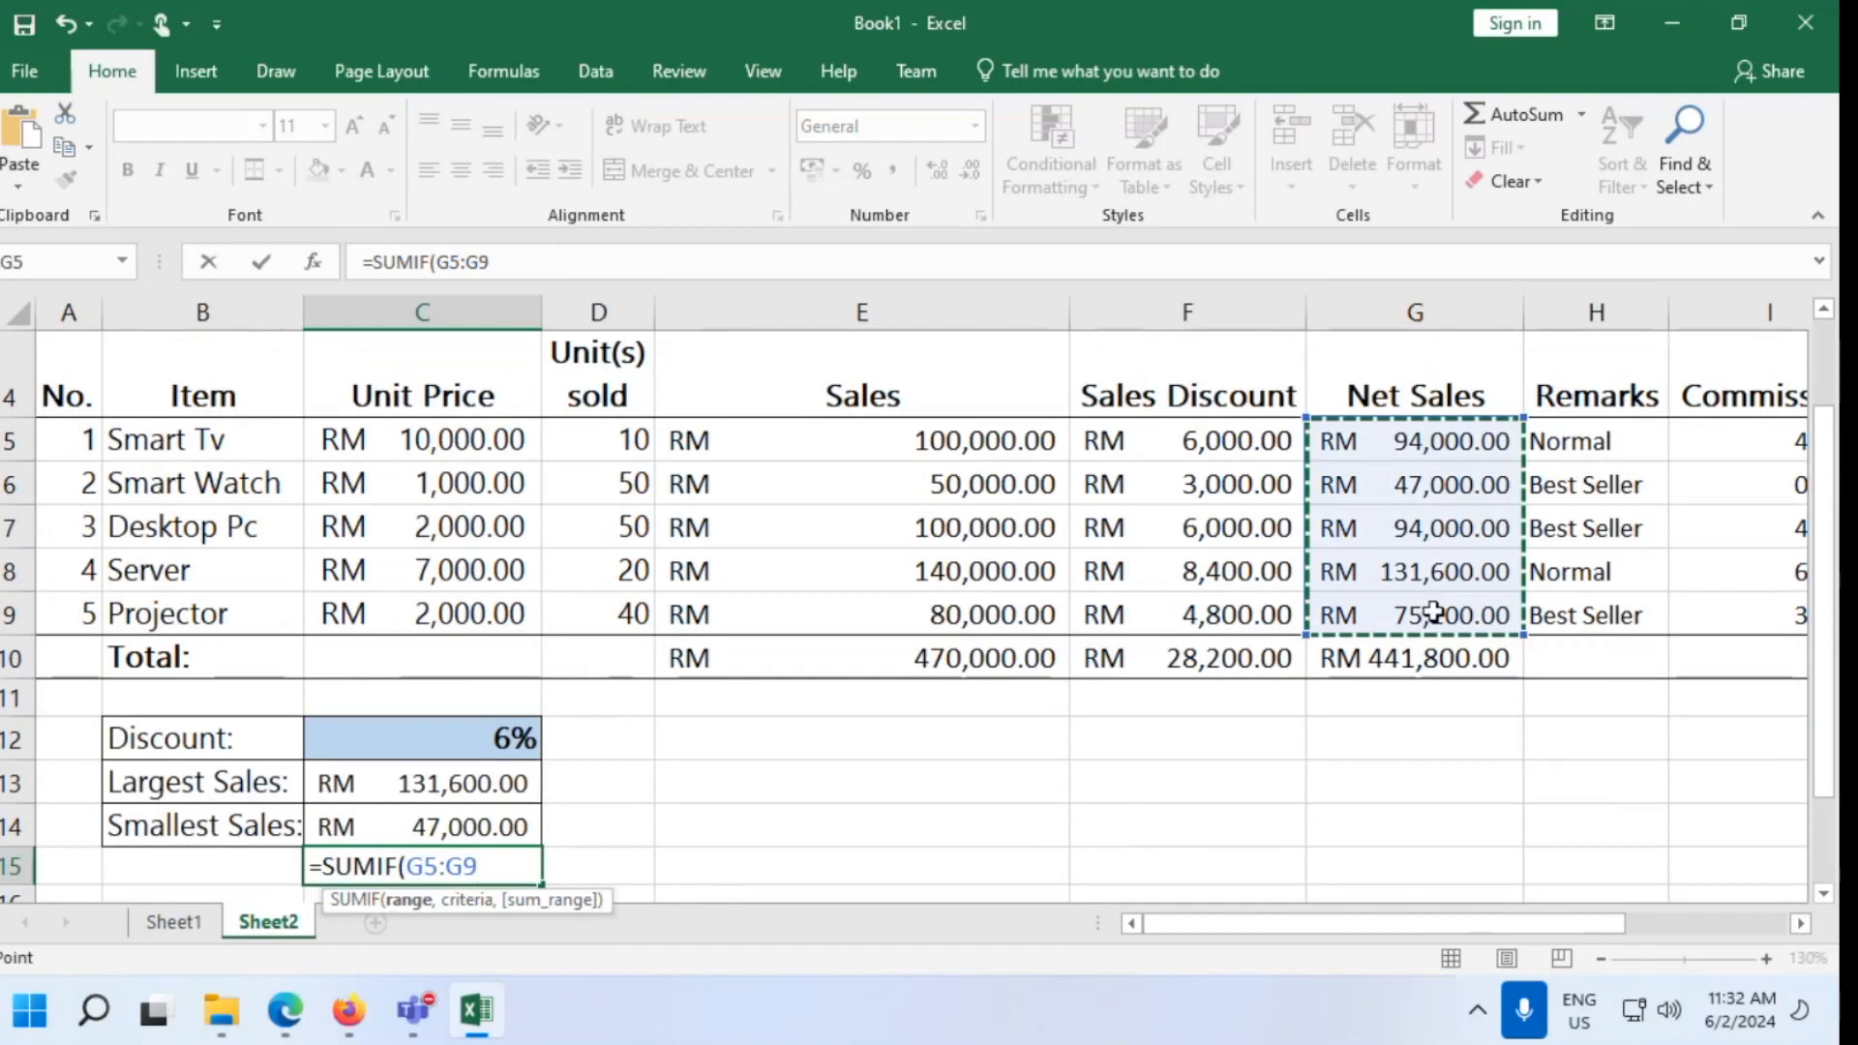
{"action": "type", "text": ","}
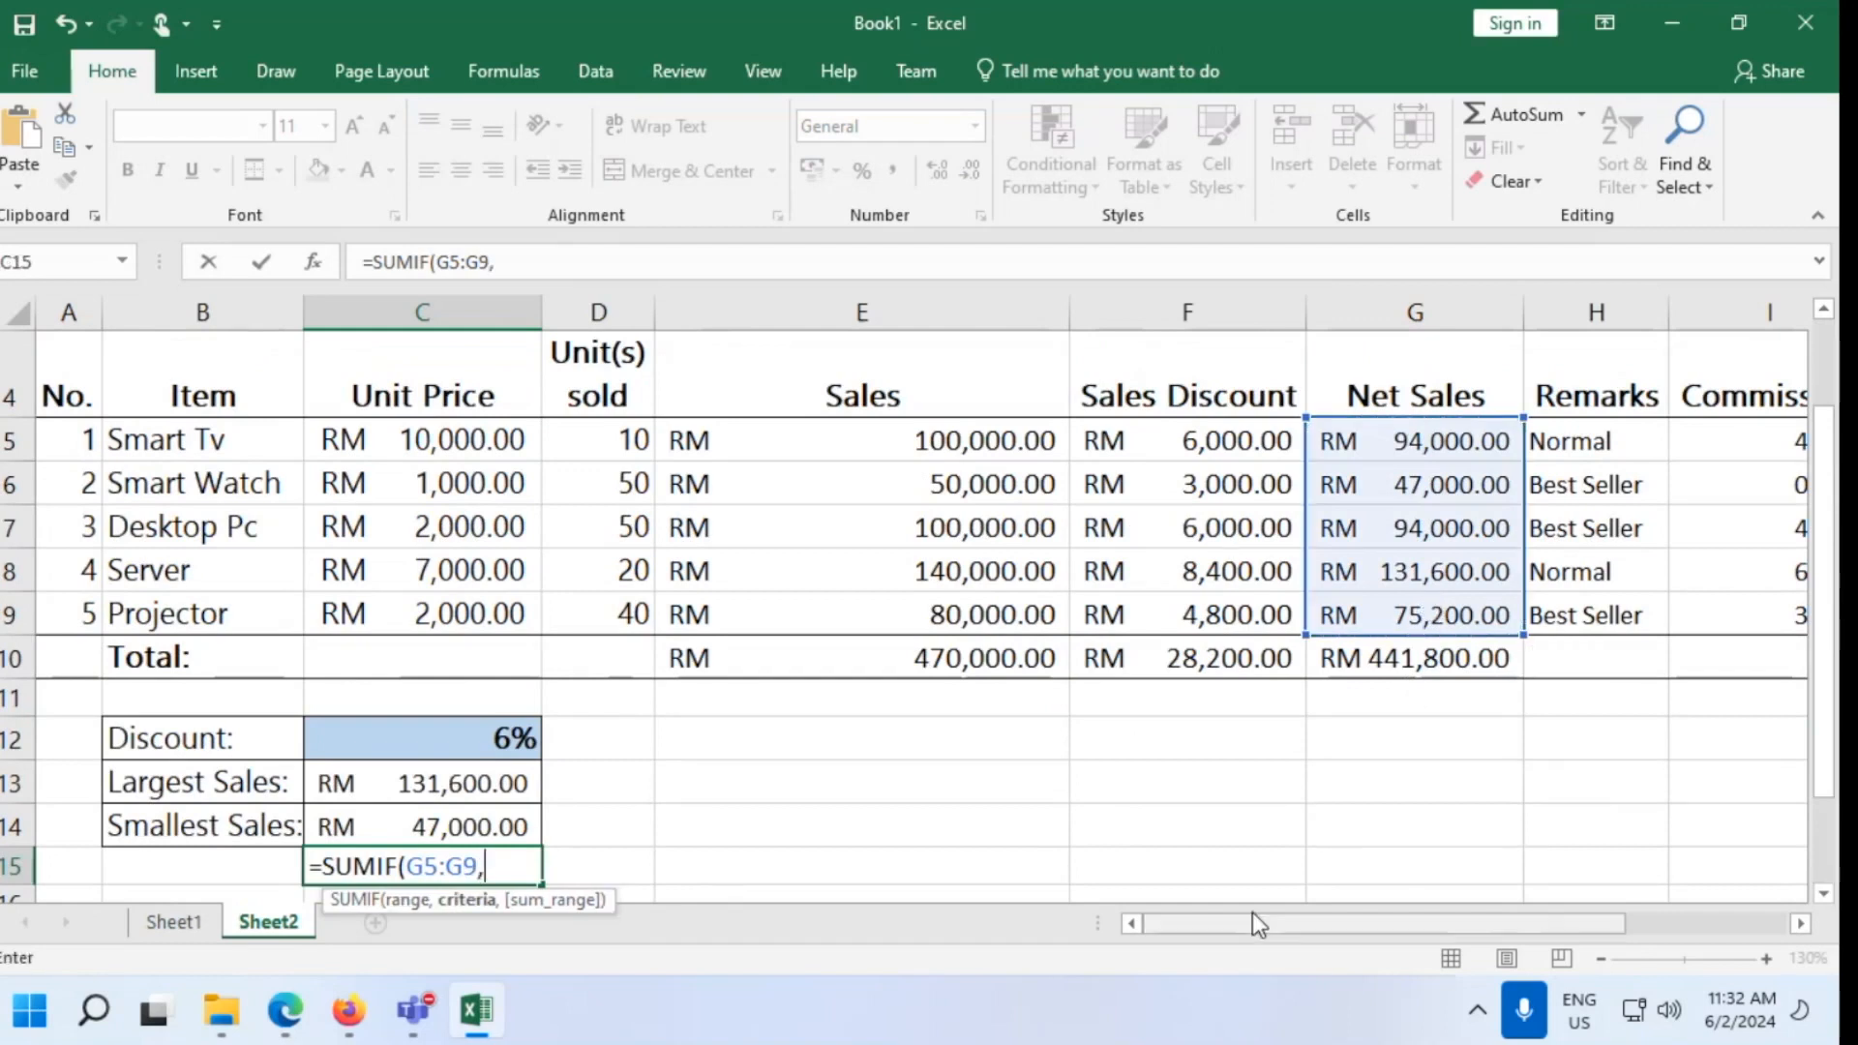
{"action": "left_click_drag", "start_coordinate": [1251, 918], "coordinate": [1315, 941]}
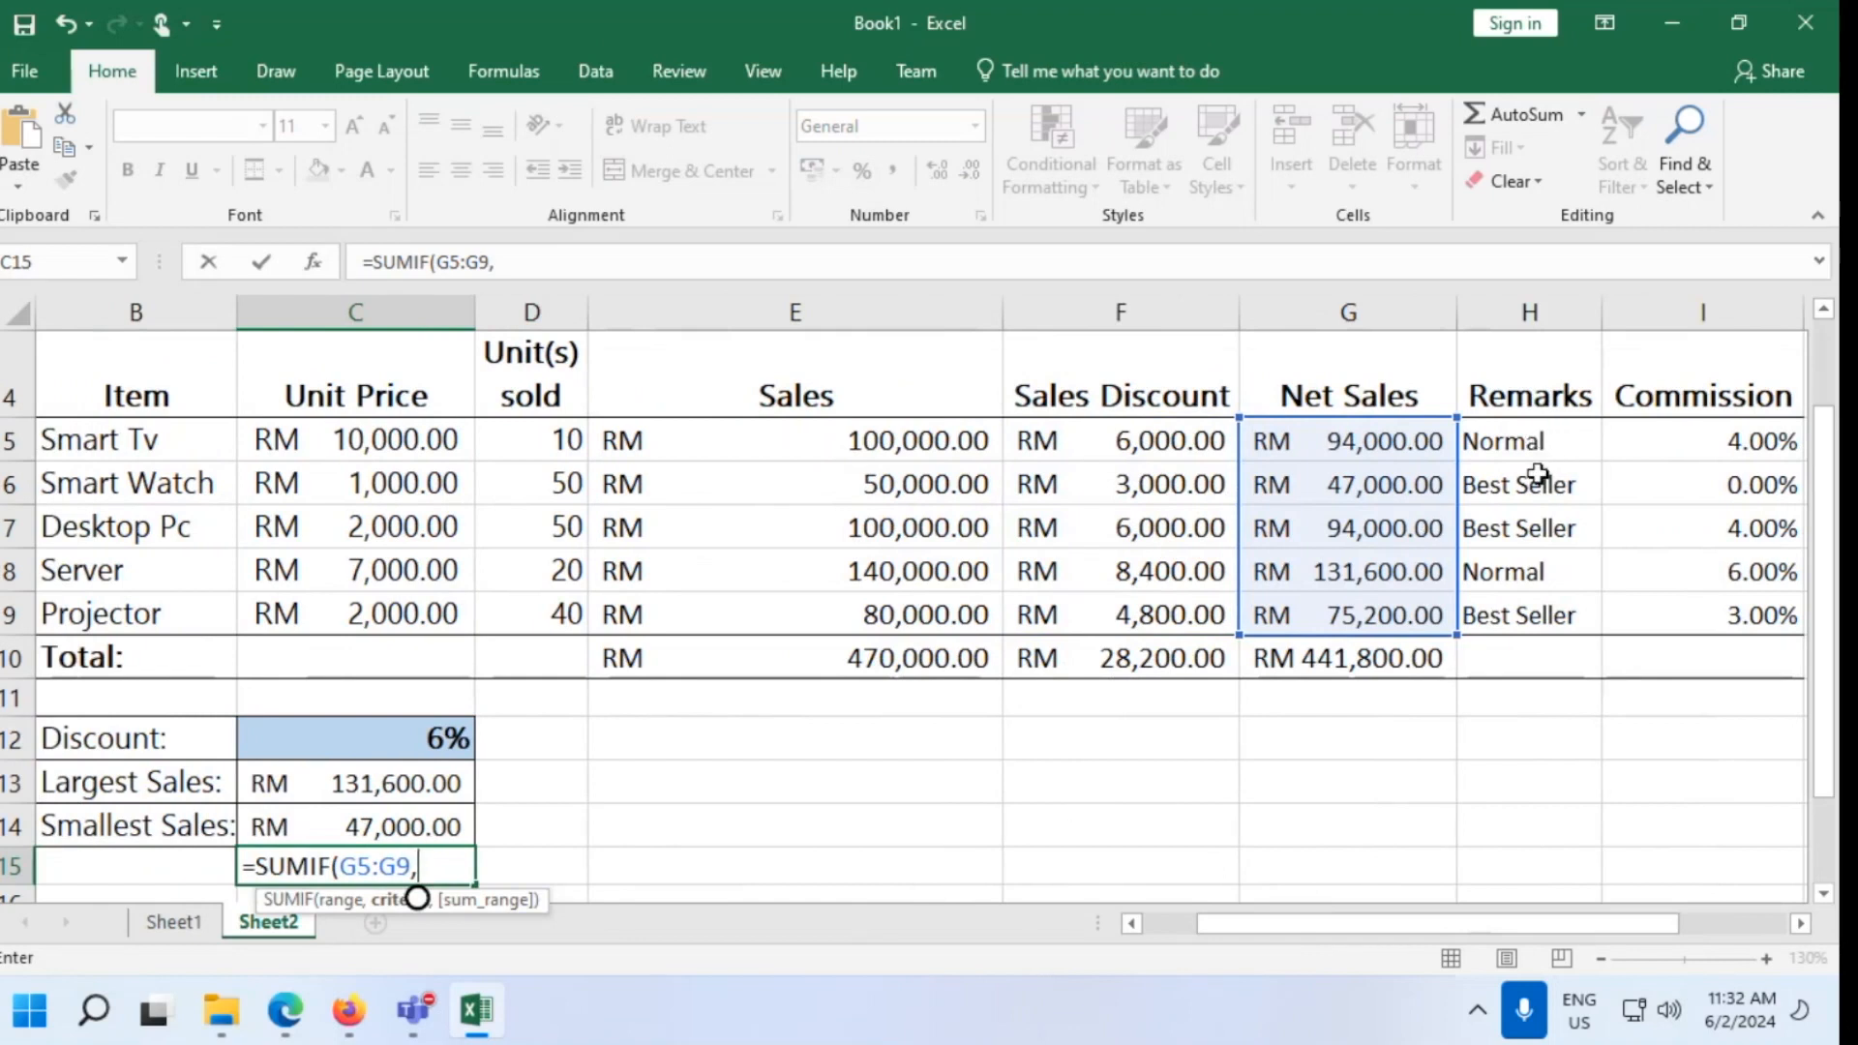
{"action": "left_click_drag", "start_coordinate": [1503, 450], "coordinate": [1500, 597]}
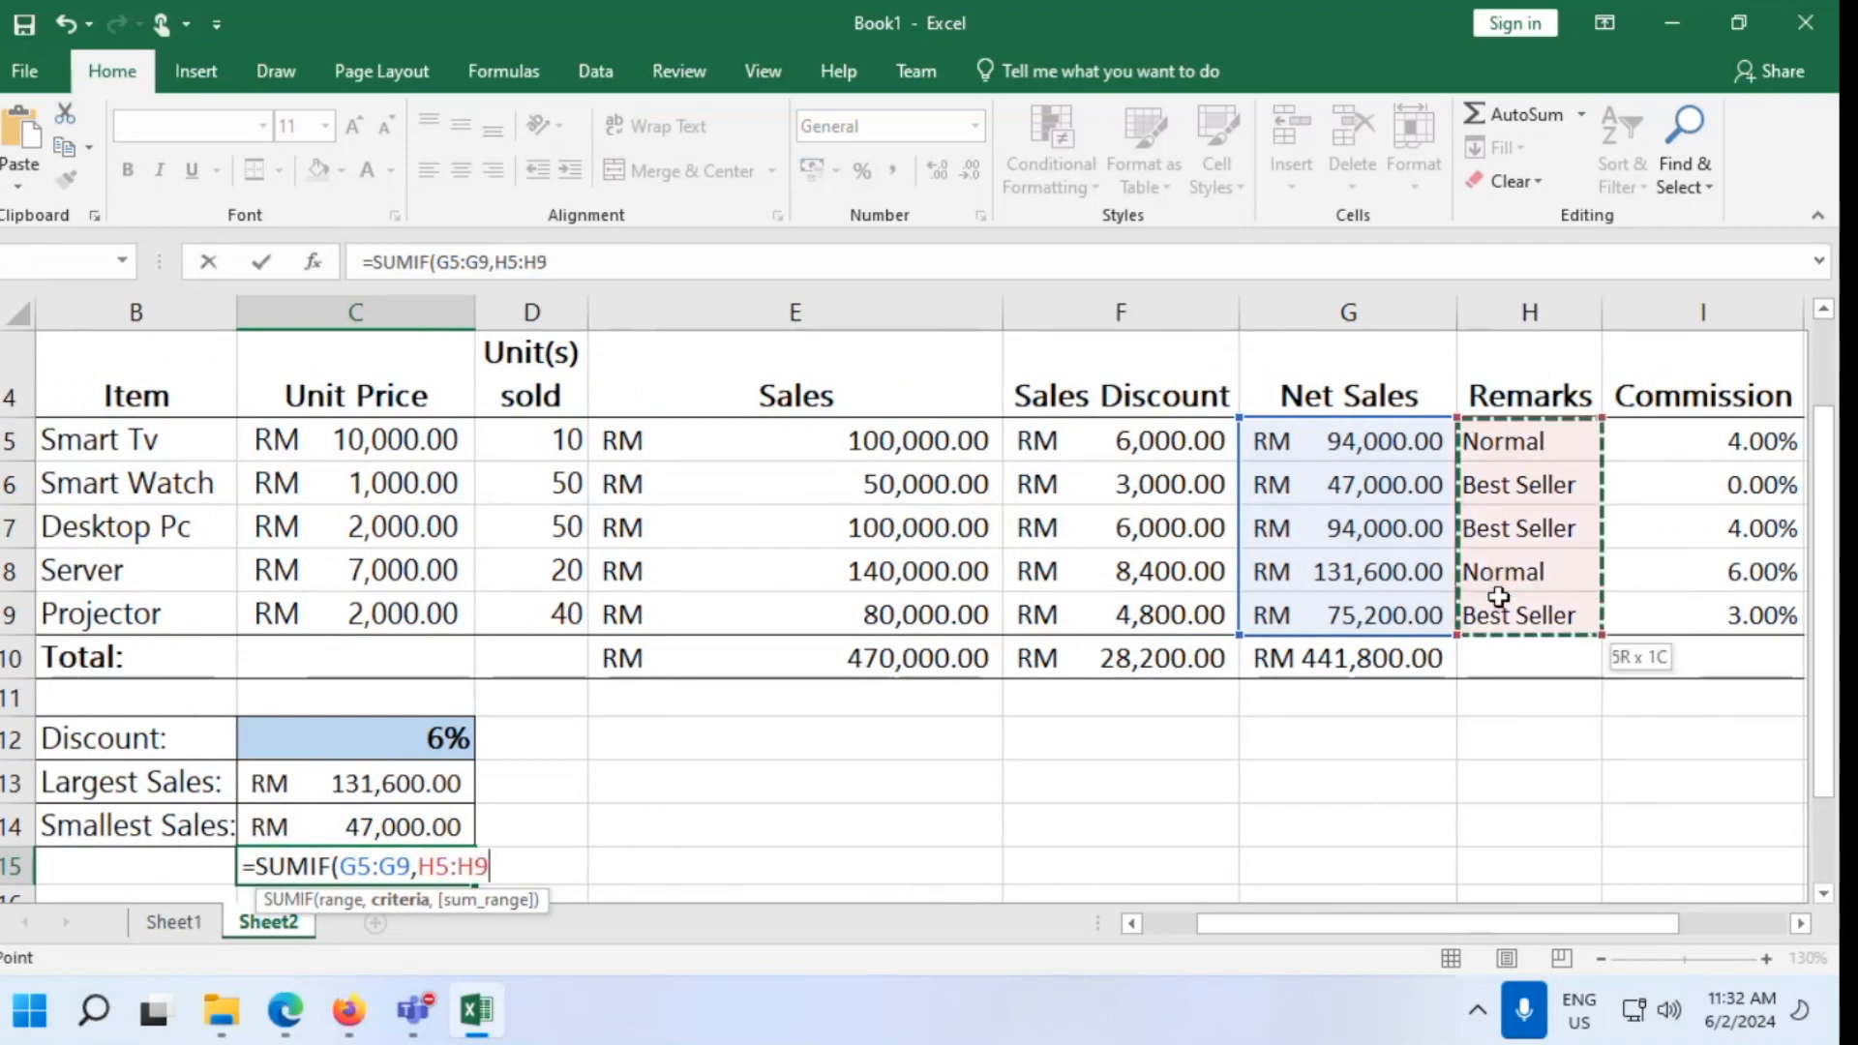
{"action": "left_click_drag", "start_coordinate": [1500, 597], "coordinate": [1499, 597]}
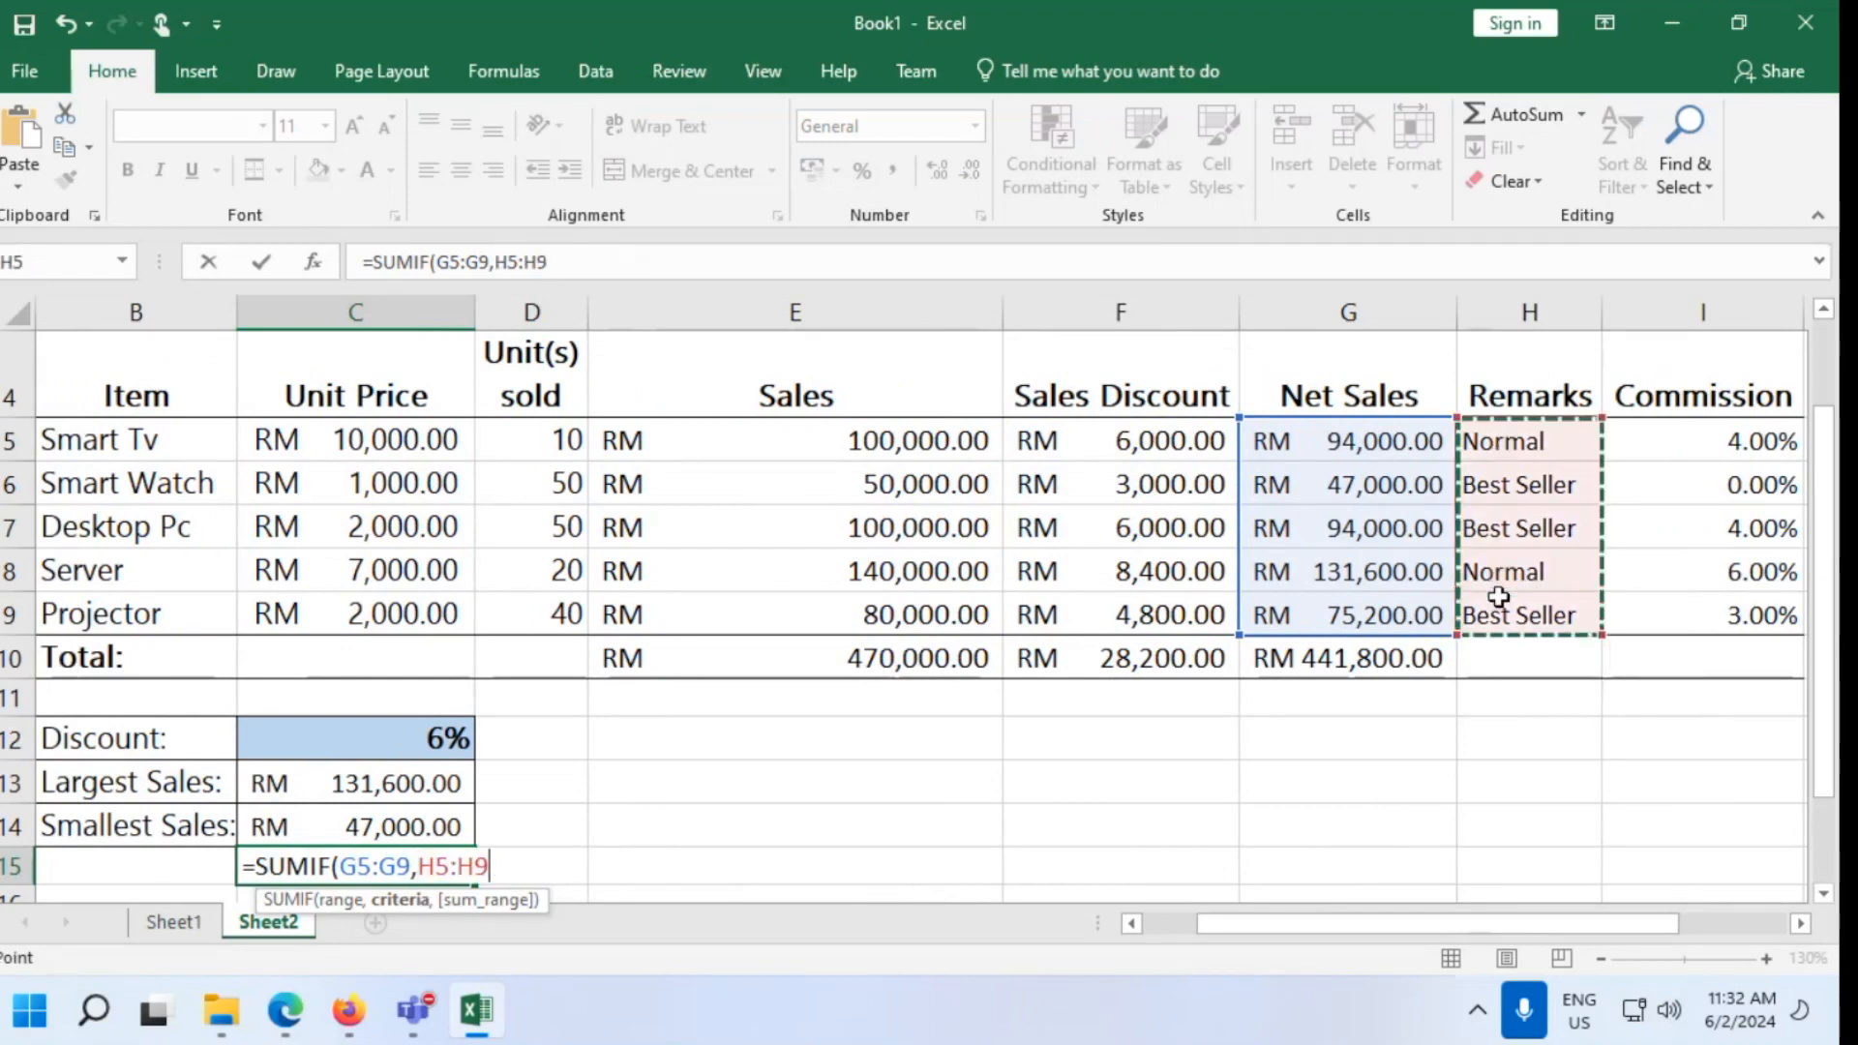
{"action": "key", "text": "BackSpace"}
{"action": "key", "text": "BackSpace"}
{"action": "key", "text": "BackSpace"}
{"action": "key", "text": "BackSpace"}
{"action": "key", "text": "BackSpace"}
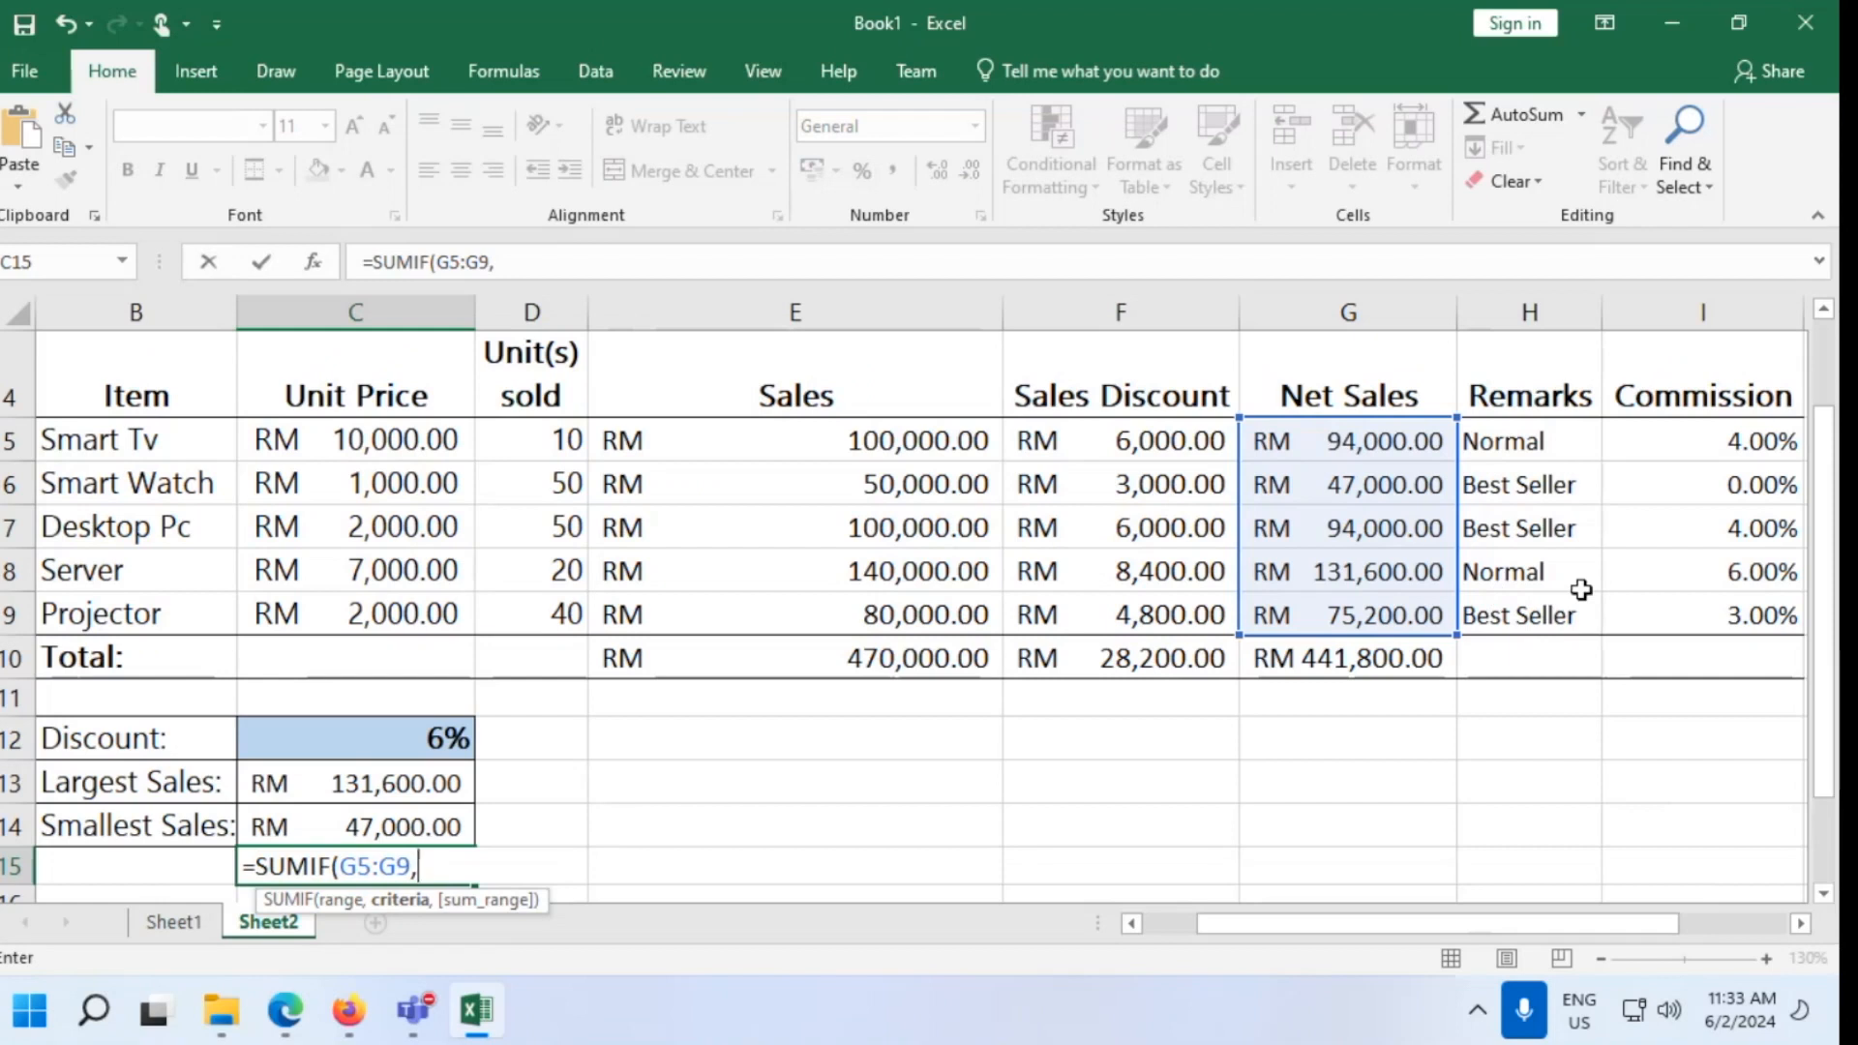
{"action": "key", "text": "BackSpace"}
{"action": "key", "text": "BackSpace"}
{"action": "key", "text": "BackSpace"}
{"action": "key", "text": "BackSpace"}
{"action": "key", "text": "BackSpace"}
{"action": "key", "text": "BackSpace"}
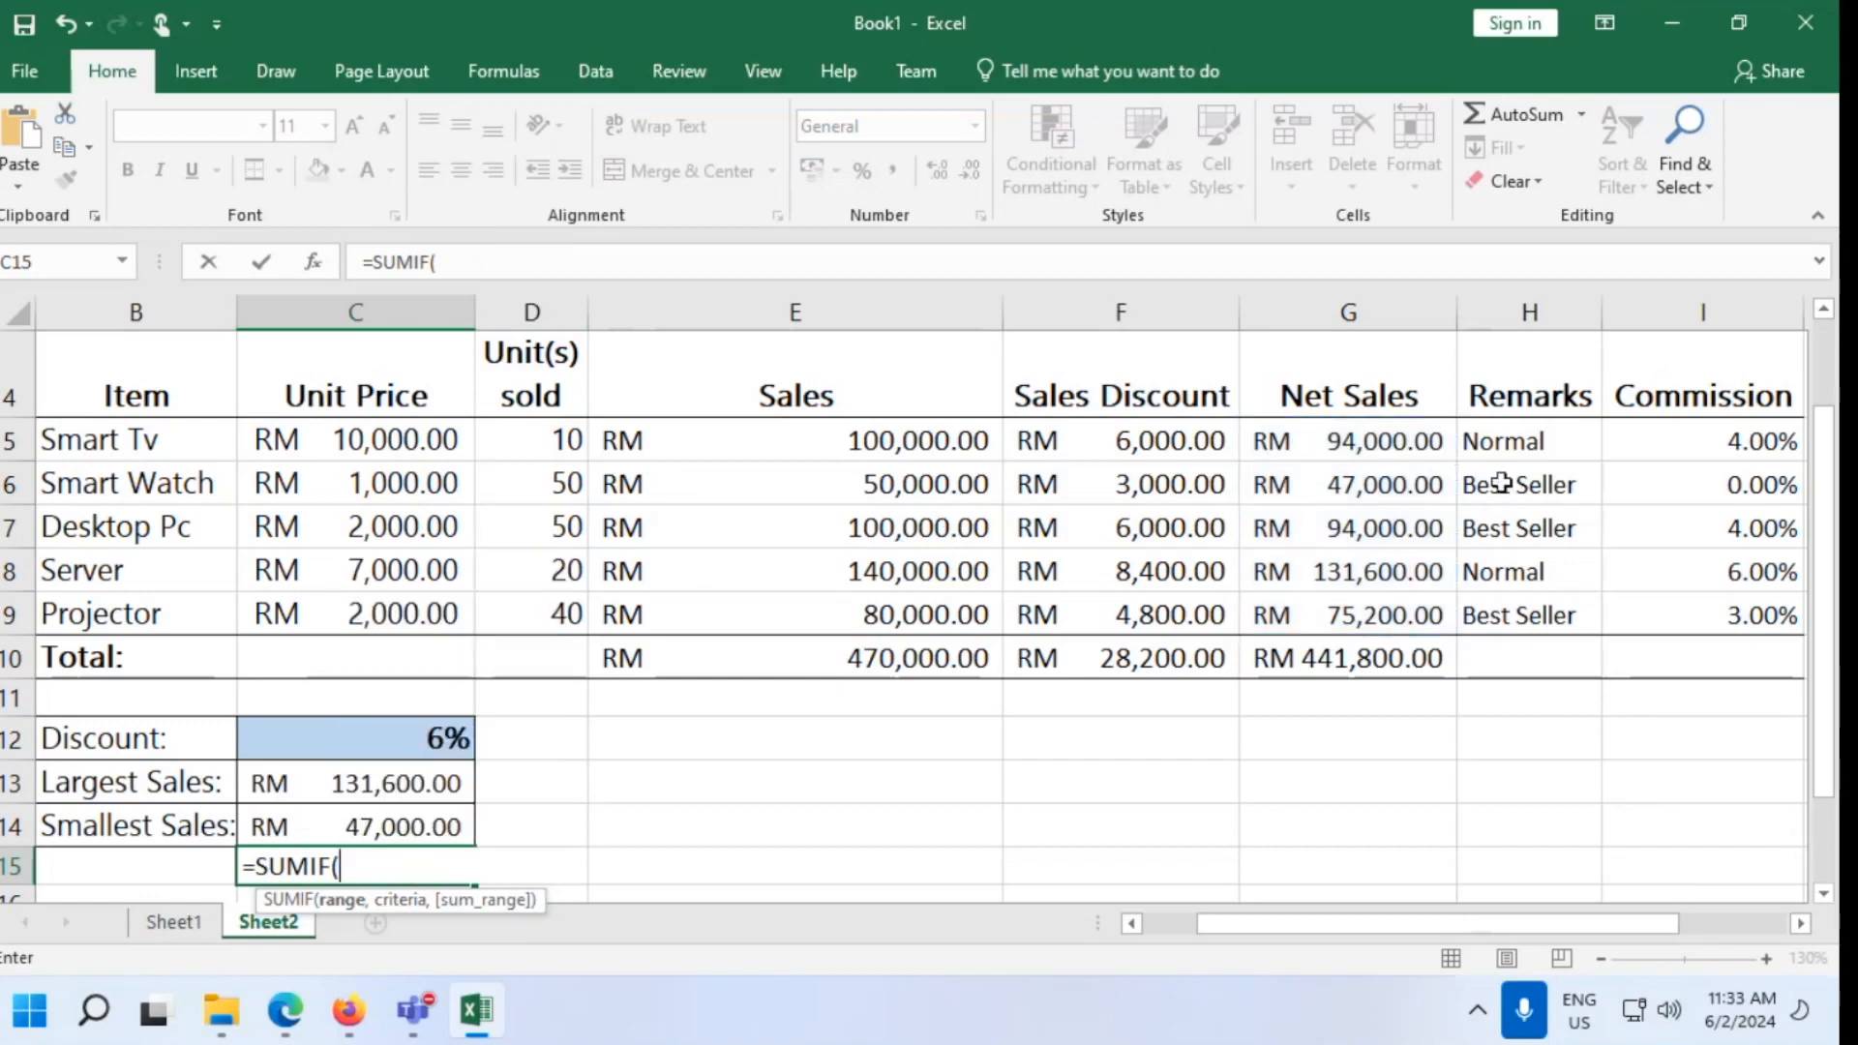
Complete the SUMIF formula in C15 with range H5:H9, criteria H6 and sum range G5:G9 to total the "Best Seller" net sales
{"action": "left_click_drag", "start_coordinate": [1527, 436], "coordinate": [1527, 624]}
{"action": "type", "text": ","}
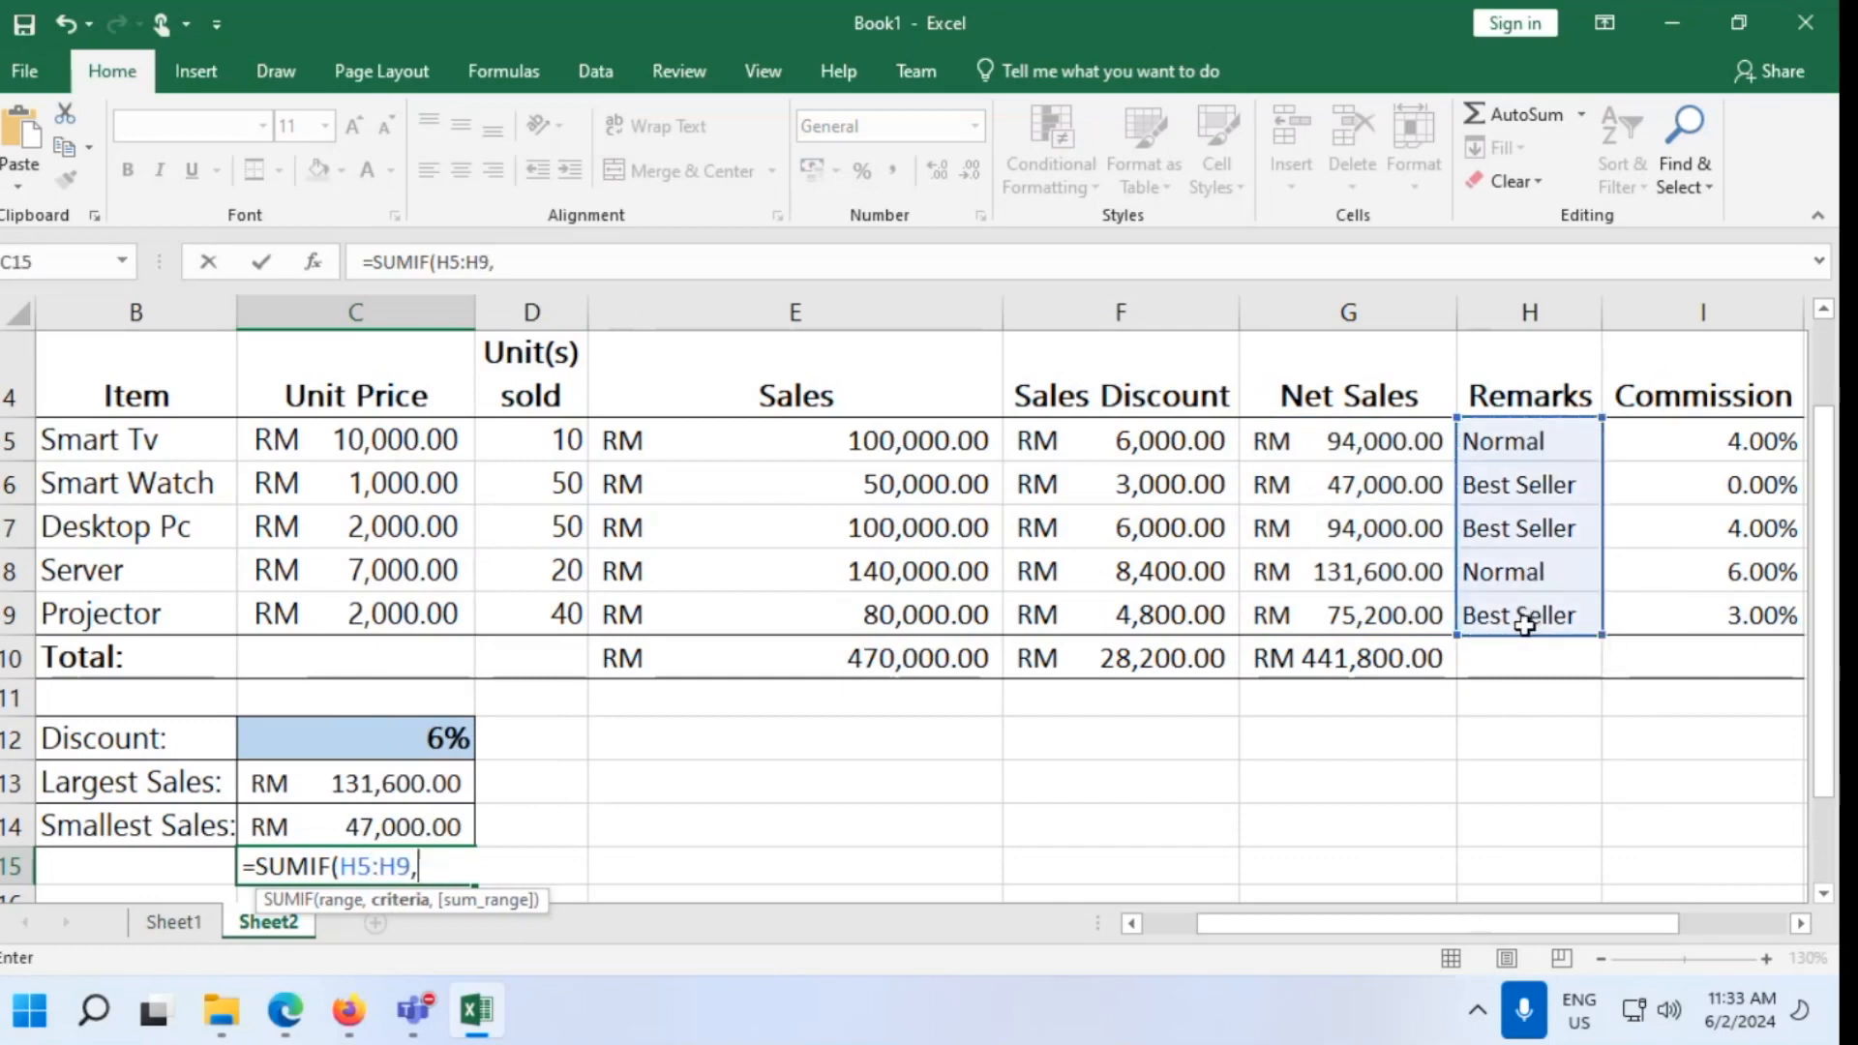
{"action": "left_click", "coordinate": [1517, 486]}
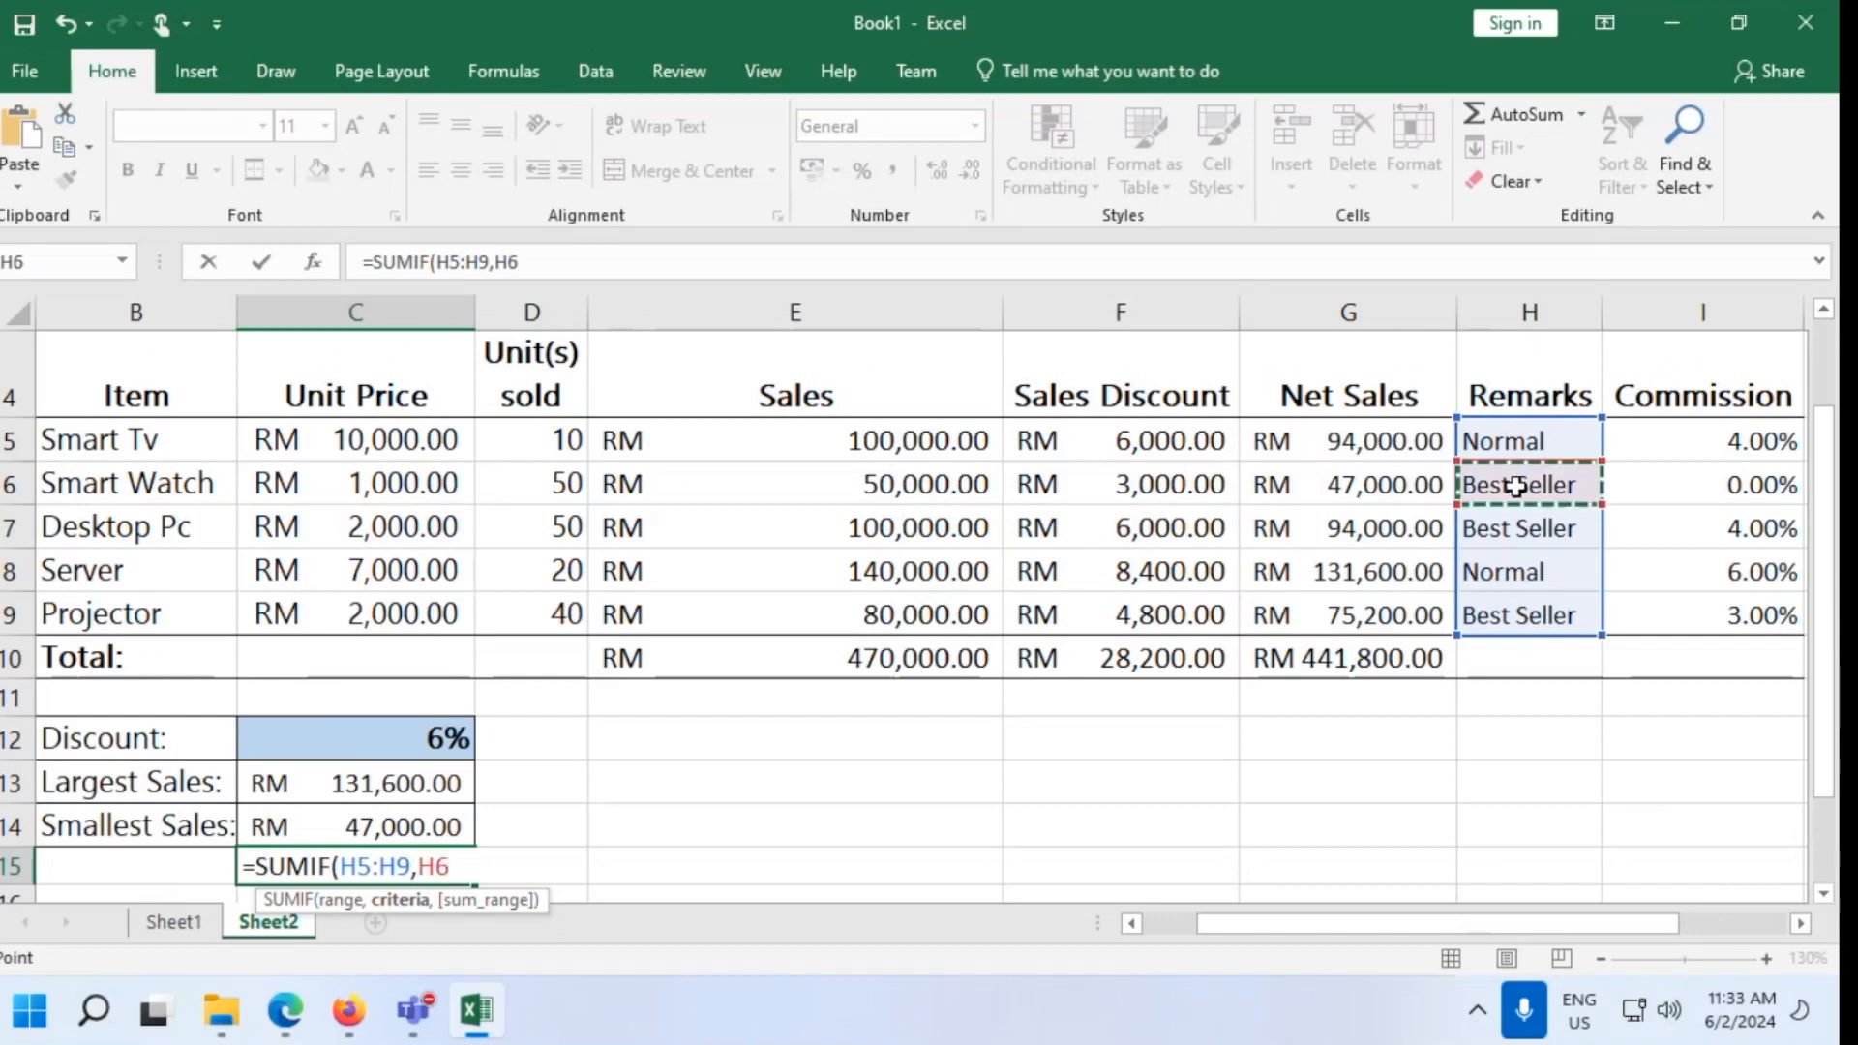
{"action": "type", "text": ","}
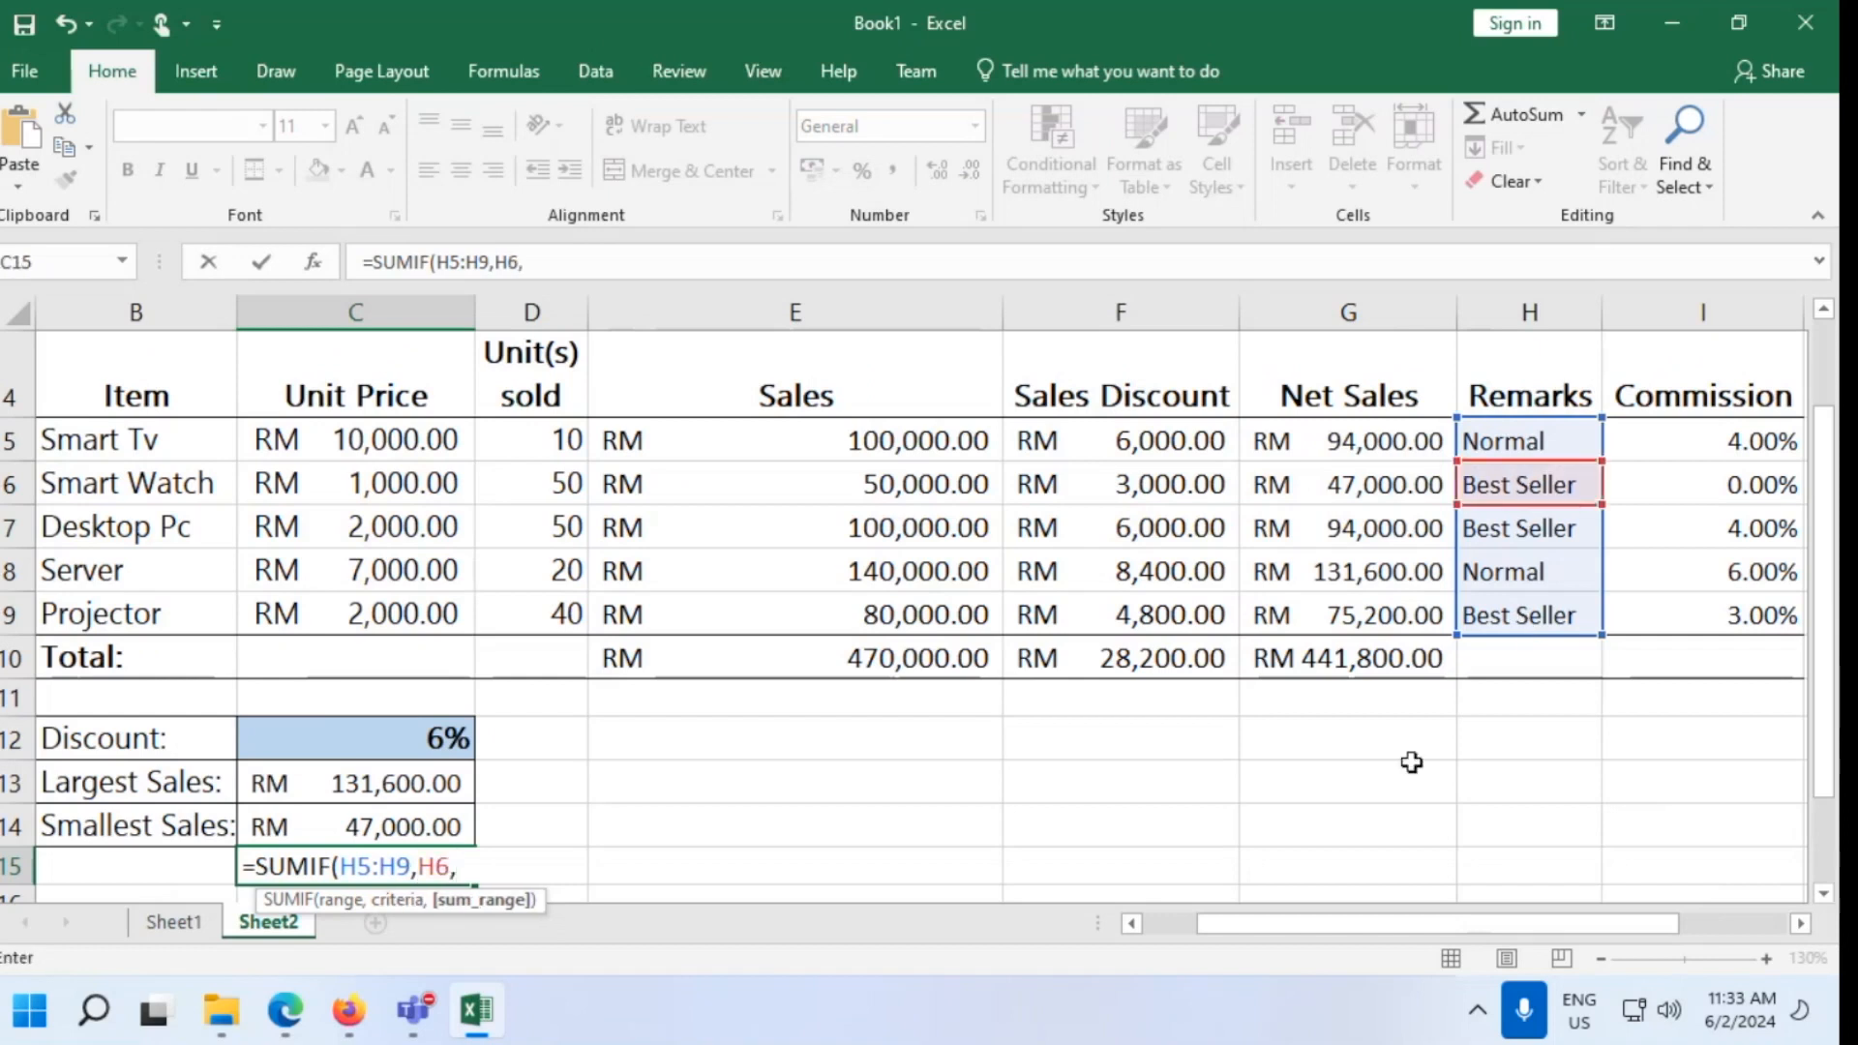
{"action": "left_click_drag", "start_coordinate": [1341, 438], "coordinate": [1341, 613]}
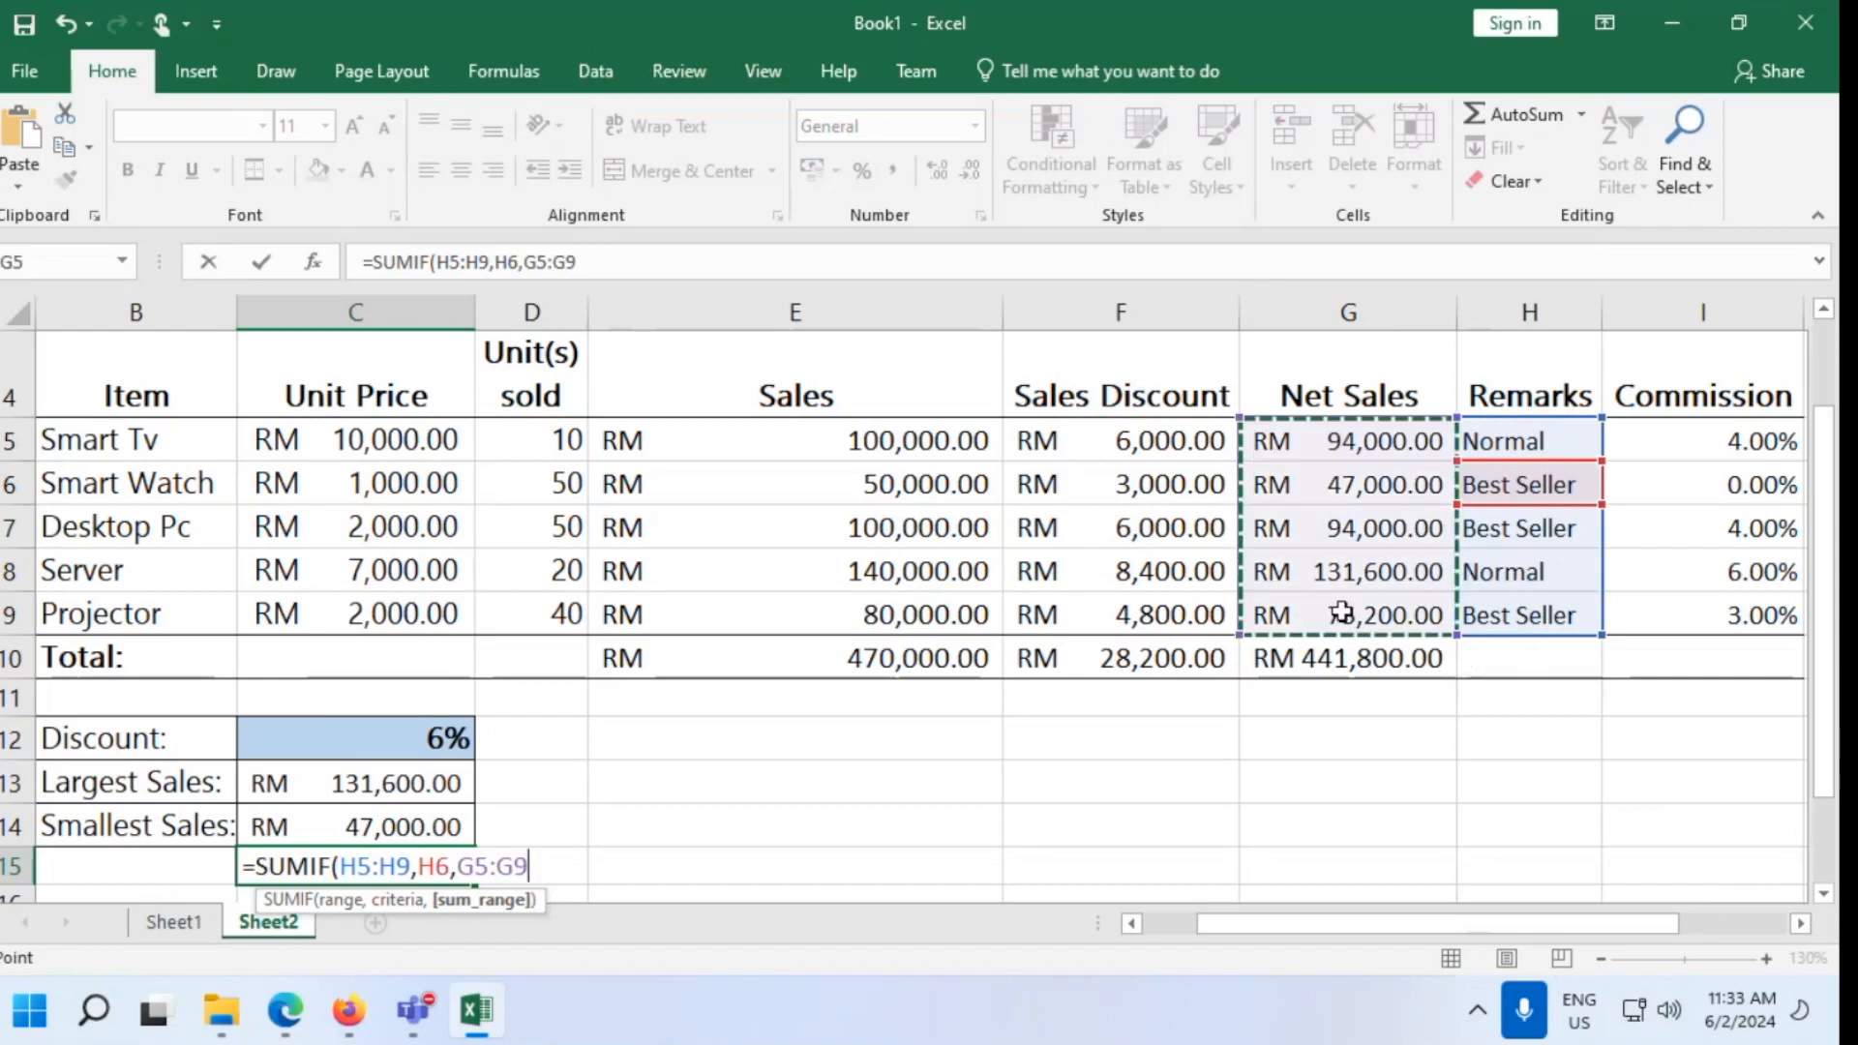
{"action": "key", "text": "Return"}
{"action": "scroll", "coordinate": [1341, 610], "scroll_direction": "down", "scroll_amount": 1}
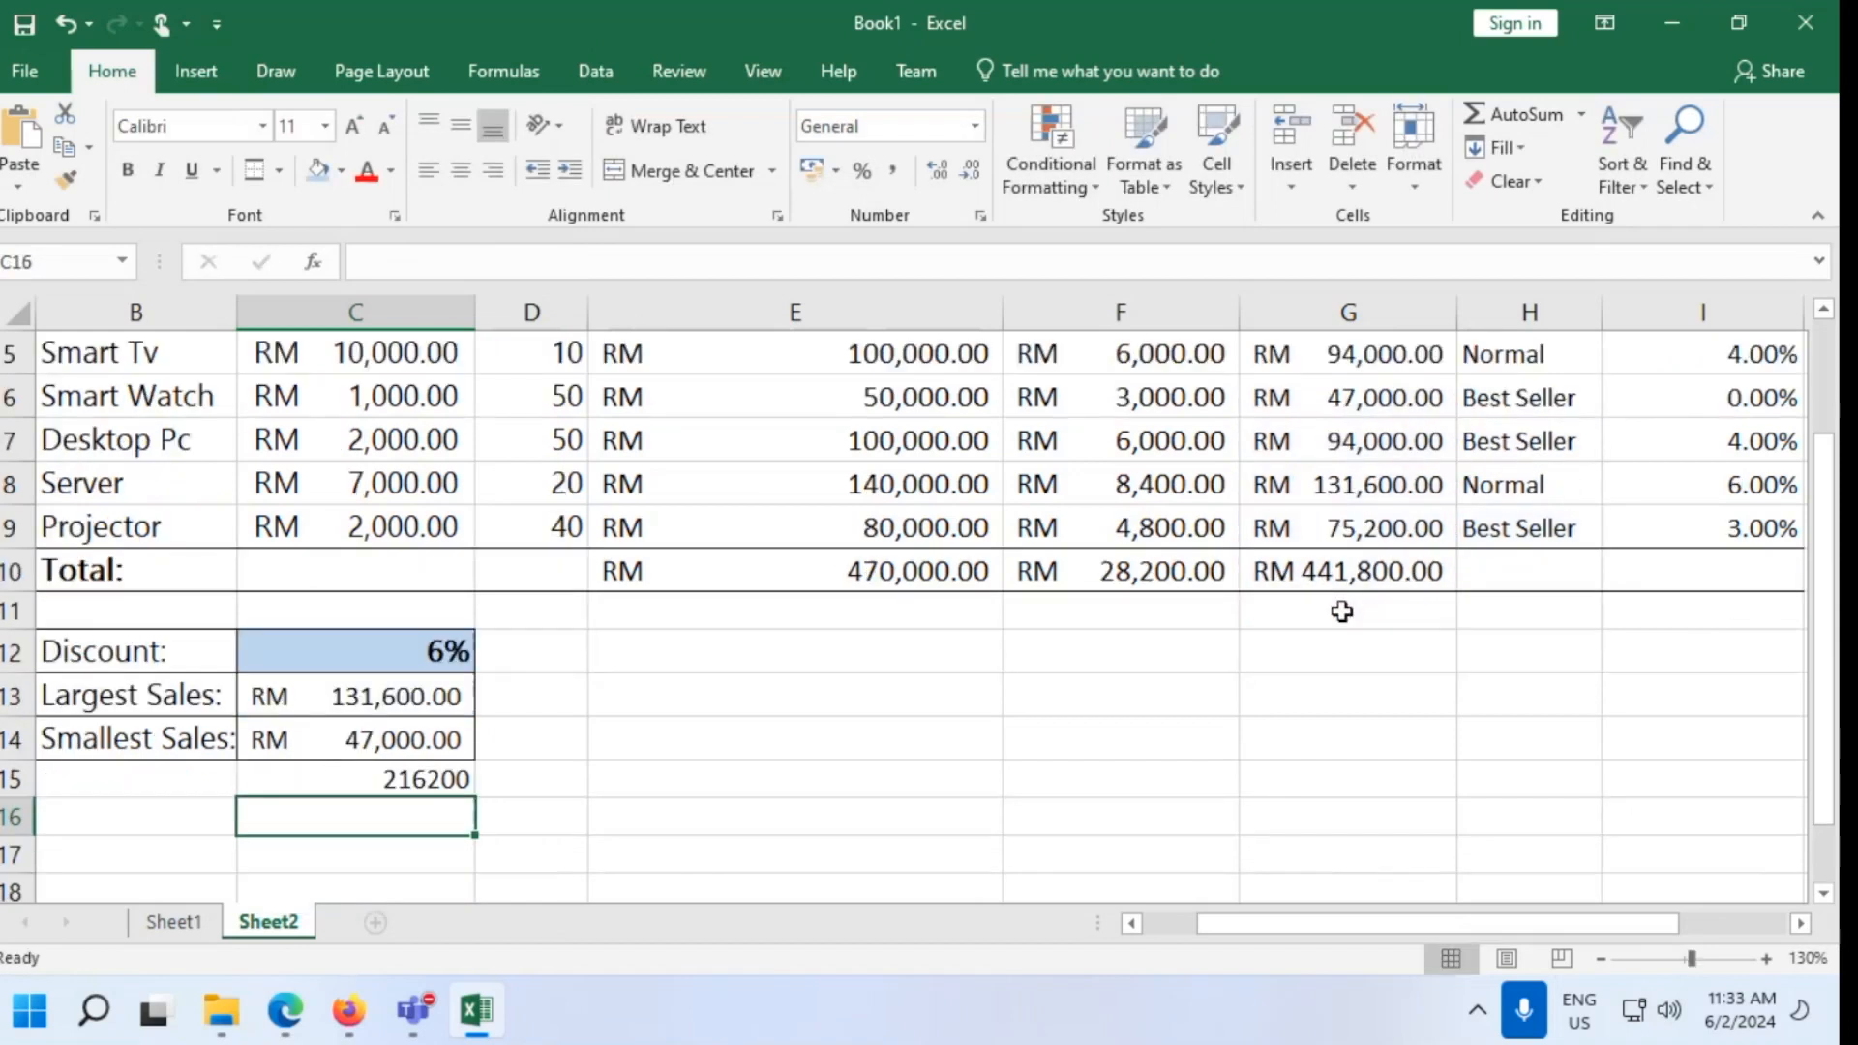
{"action": "left_click", "coordinate": [392, 777]}
{"action": "scroll", "coordinate": [1276, 708], "scroll_direction": "up", "scroll_amount": 1}
{"action": "scroll", "coordinate": [1276, 707], "scroll_direction": "down", "scroll_amount": 1}
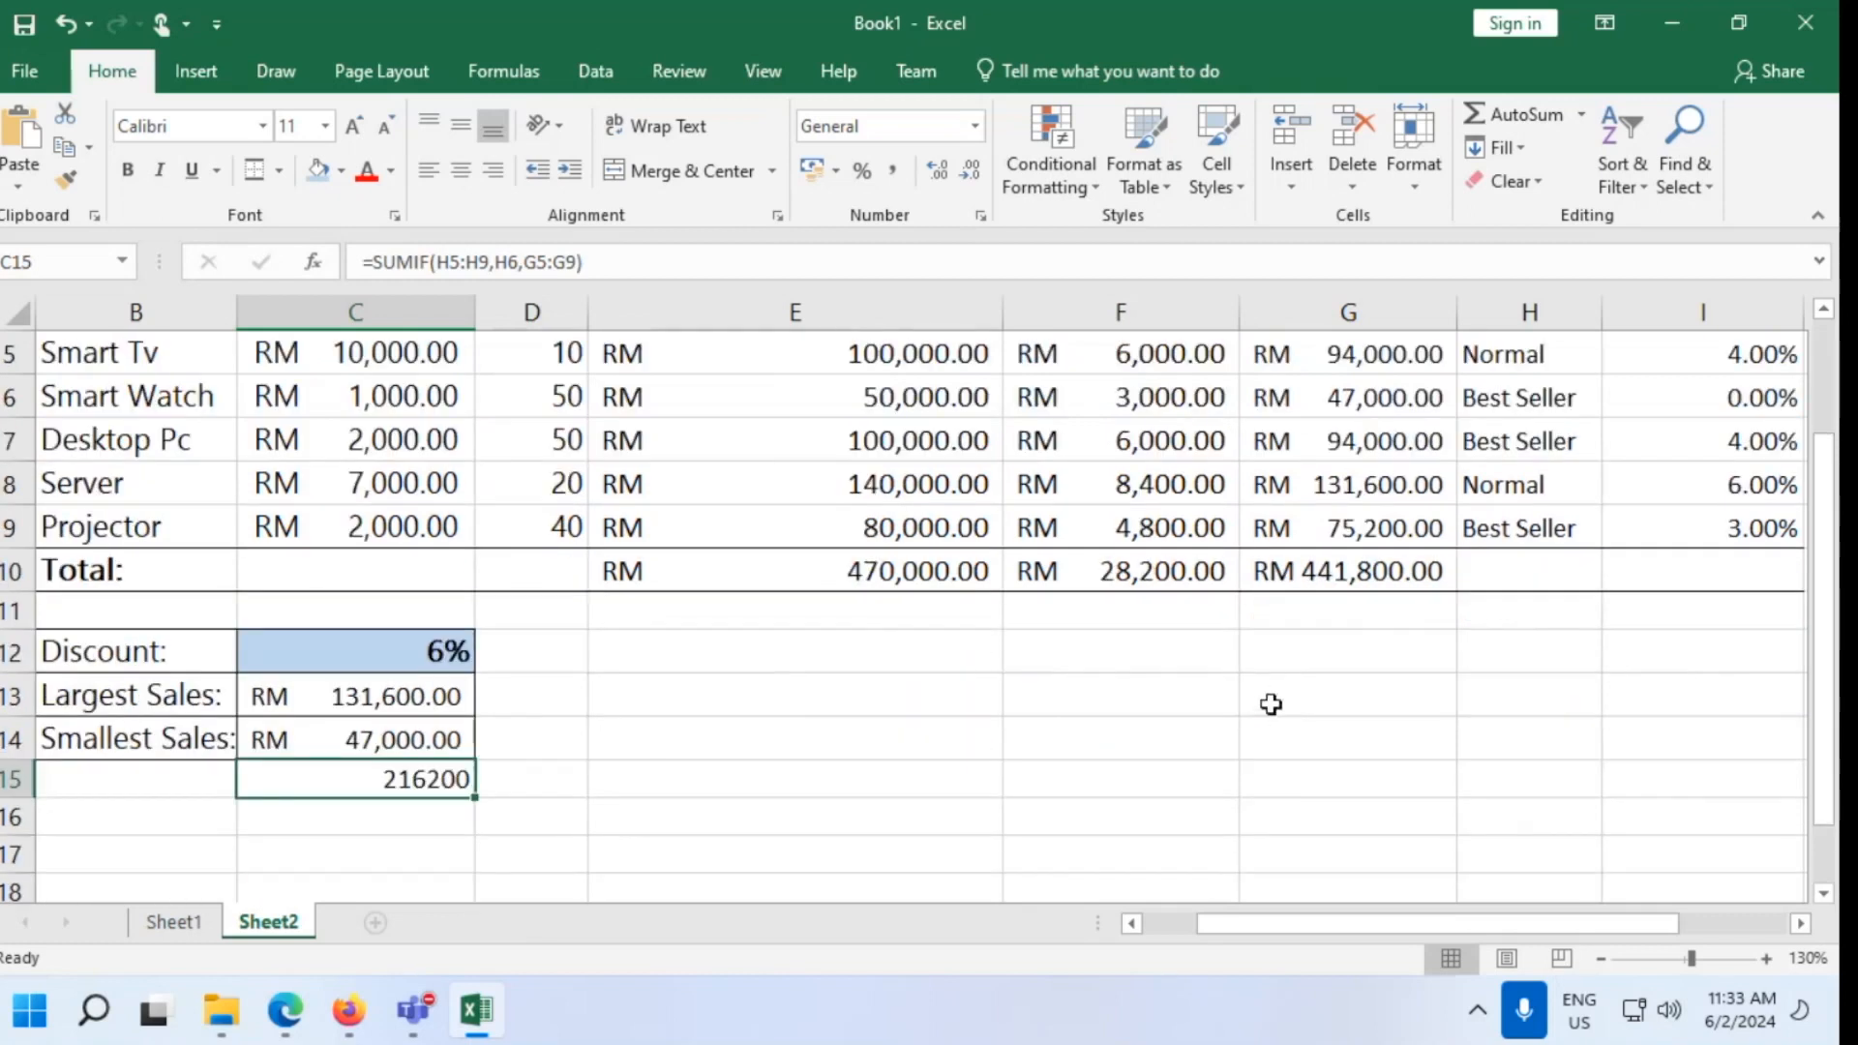
Apply the Accounting number format to the SUMIF result in C15 and enter the label "Best Seller:" in B15
{"action": "left_click", "coordinate": [975, 126]}
{"action": "left_click", "coordinate": [697, 831]}
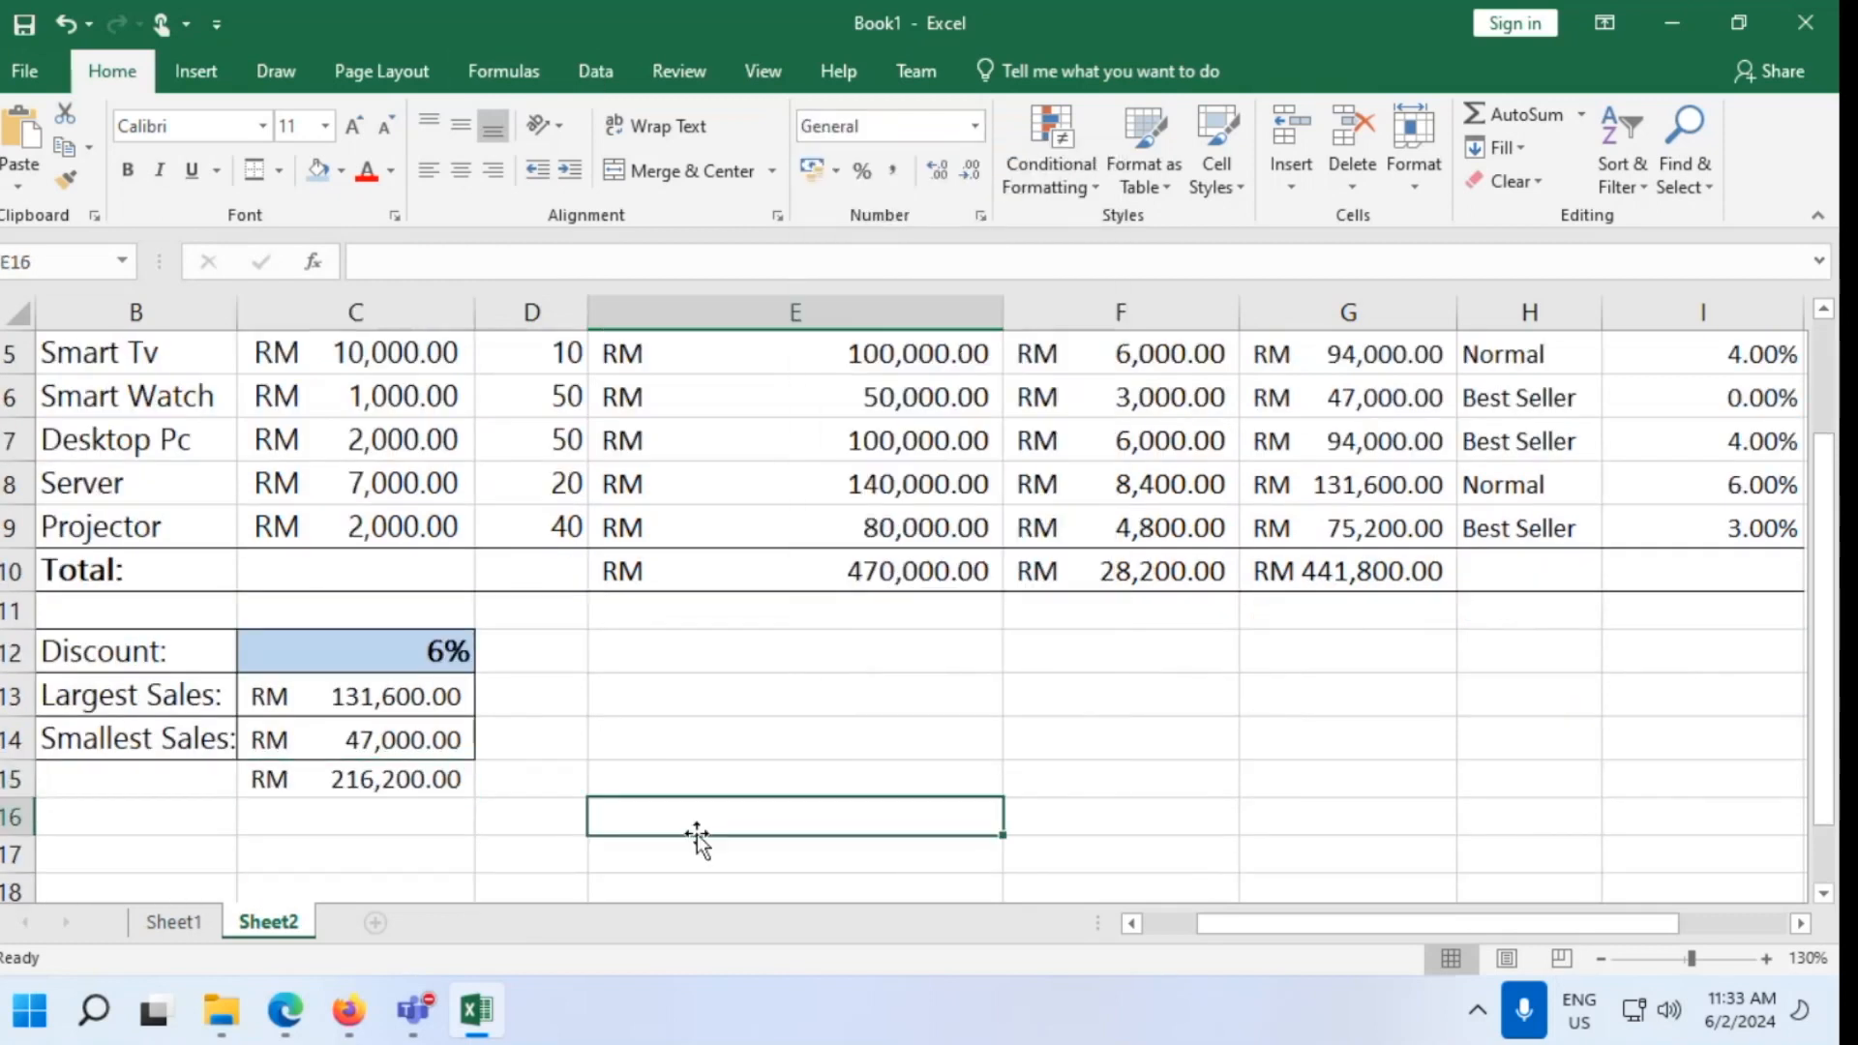
{"action": "left_click", "coordinate": [104, 774]}
{"action": "type", "text": "B"}
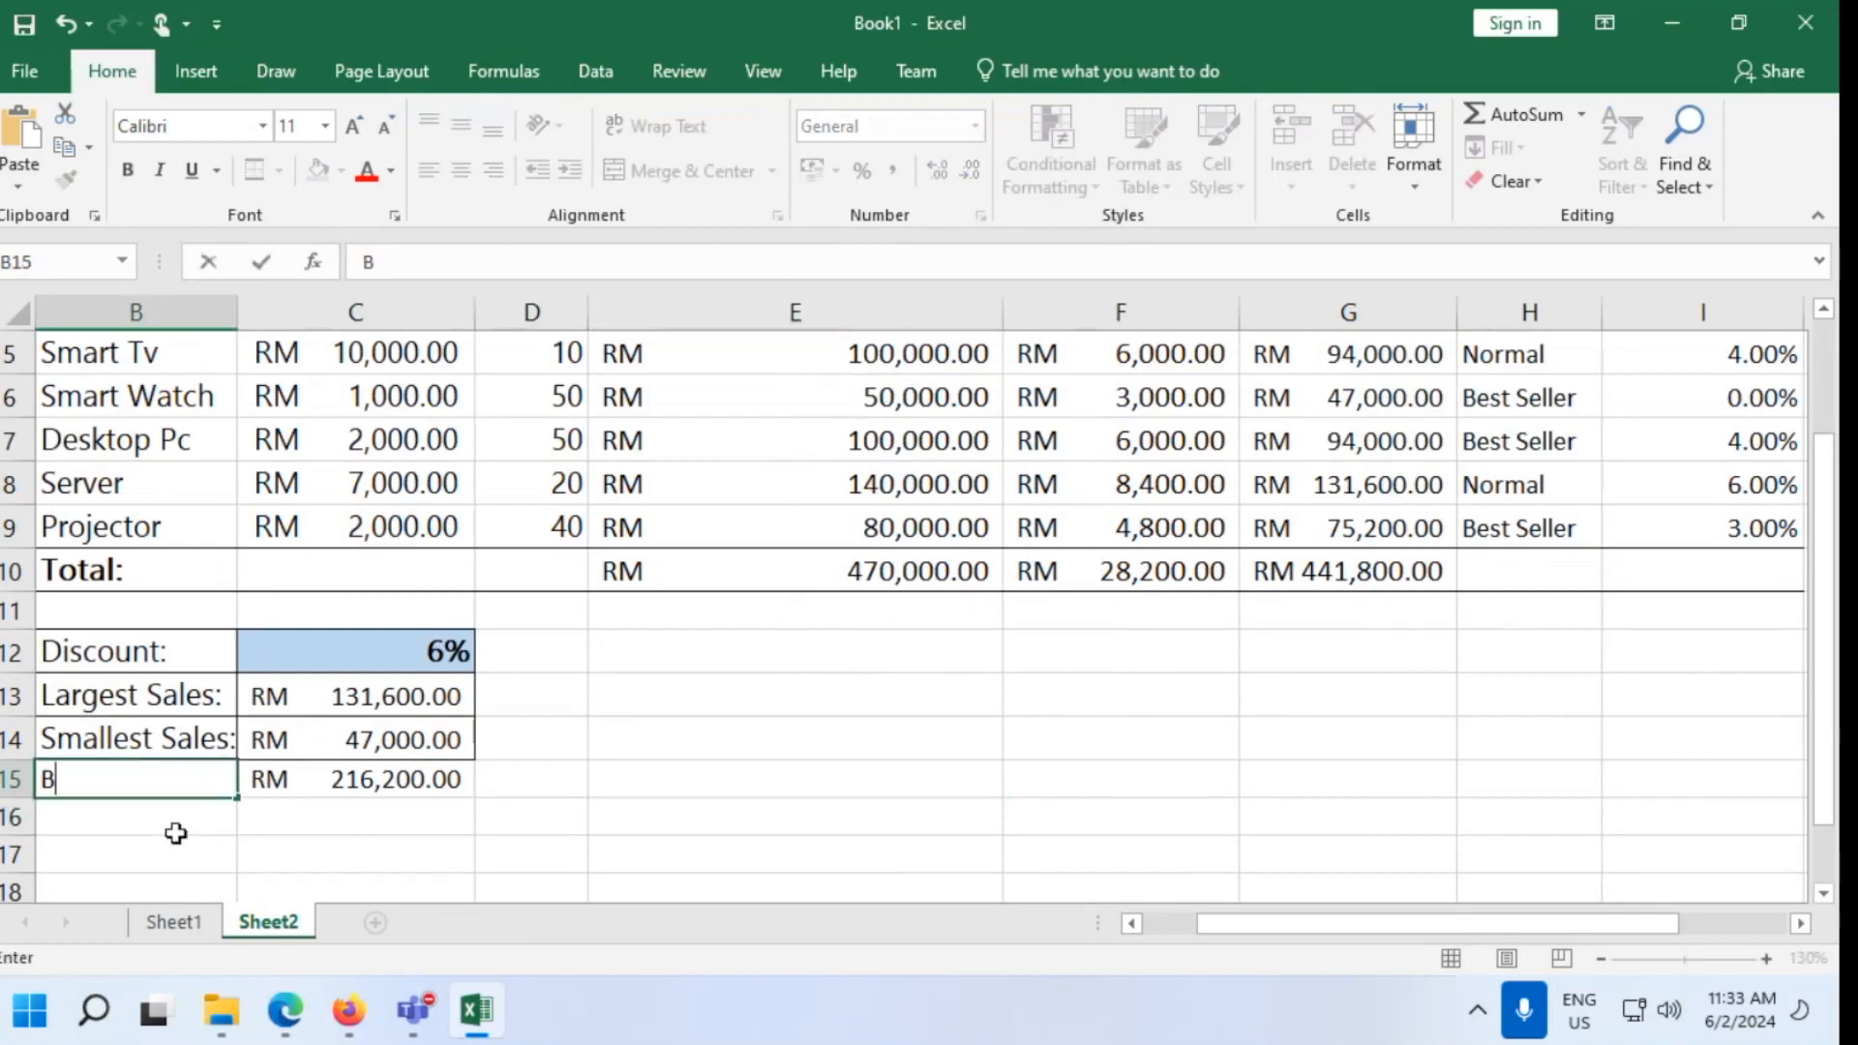
{"action": "type", "text": "est Seller"}
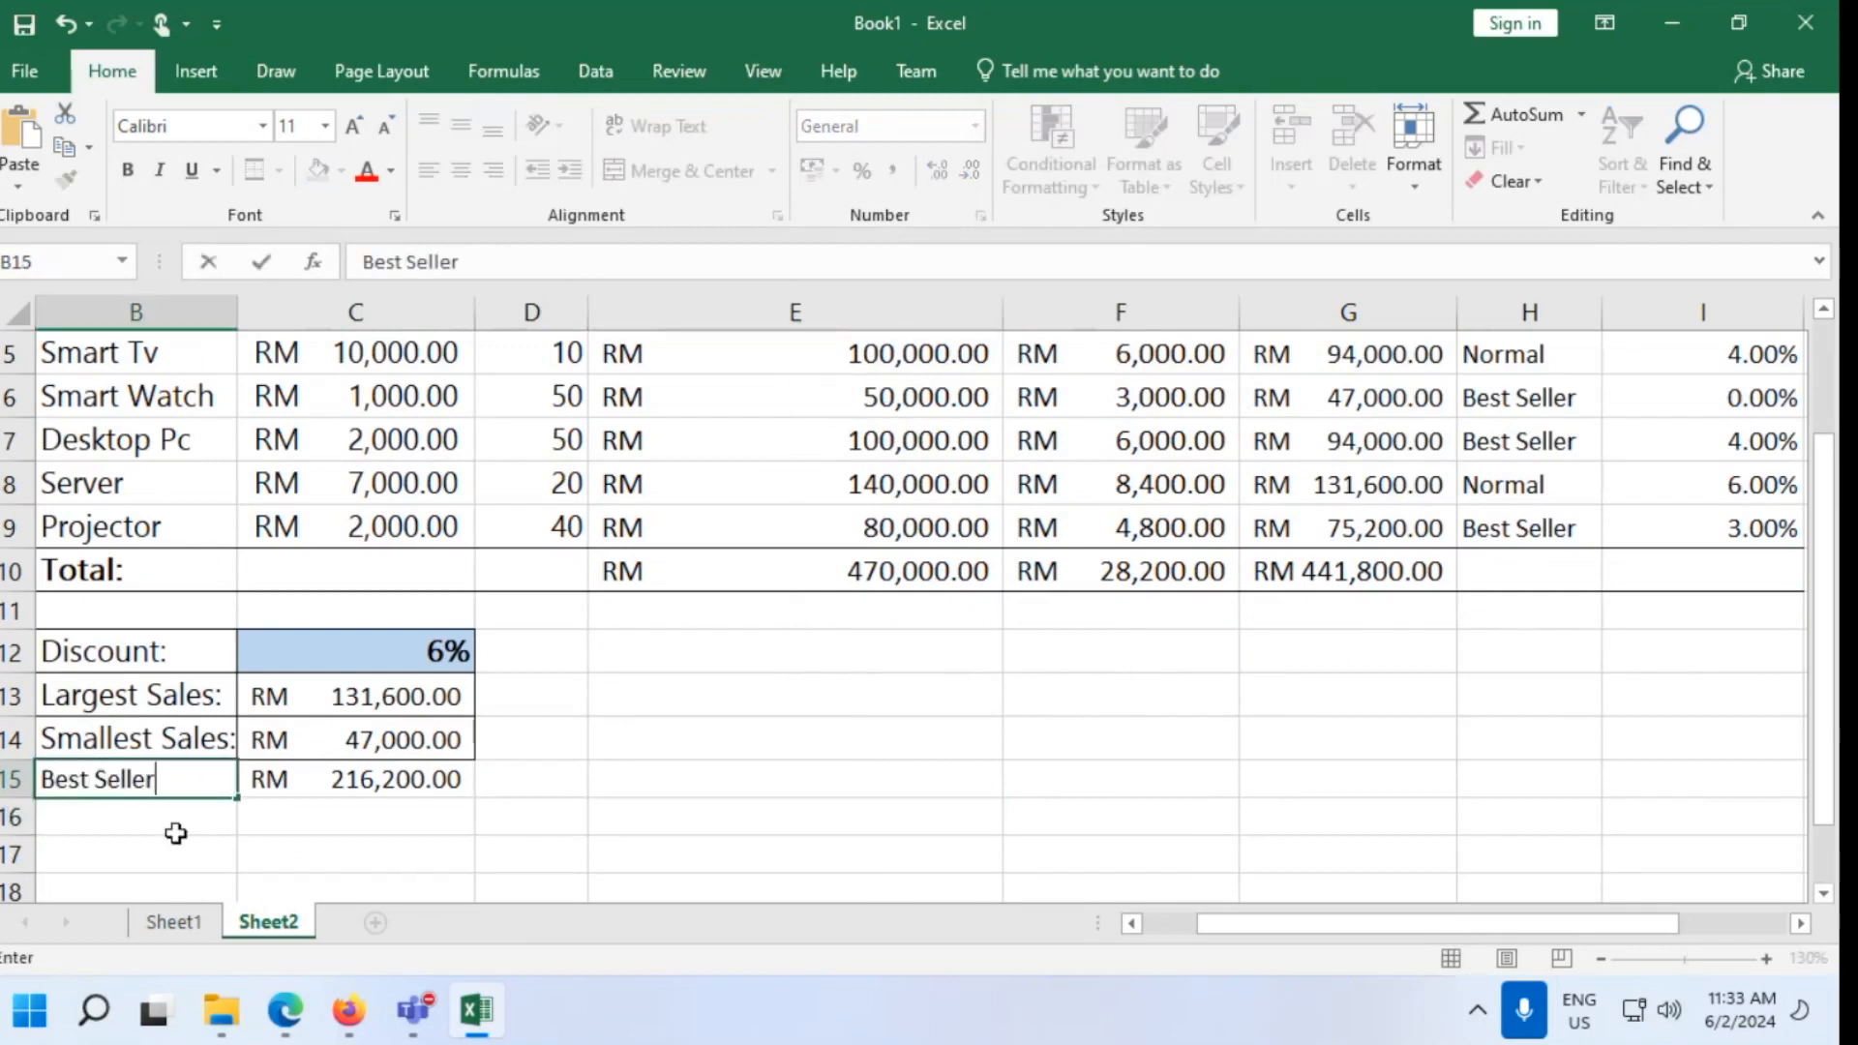
{"action": "type", "text": ":"}
Add all borders to the Best Seller row, cells B15:C15
{"action": "left_click_drag", "start_coordinate": [174, 843], "coordinate": [281, 782]}
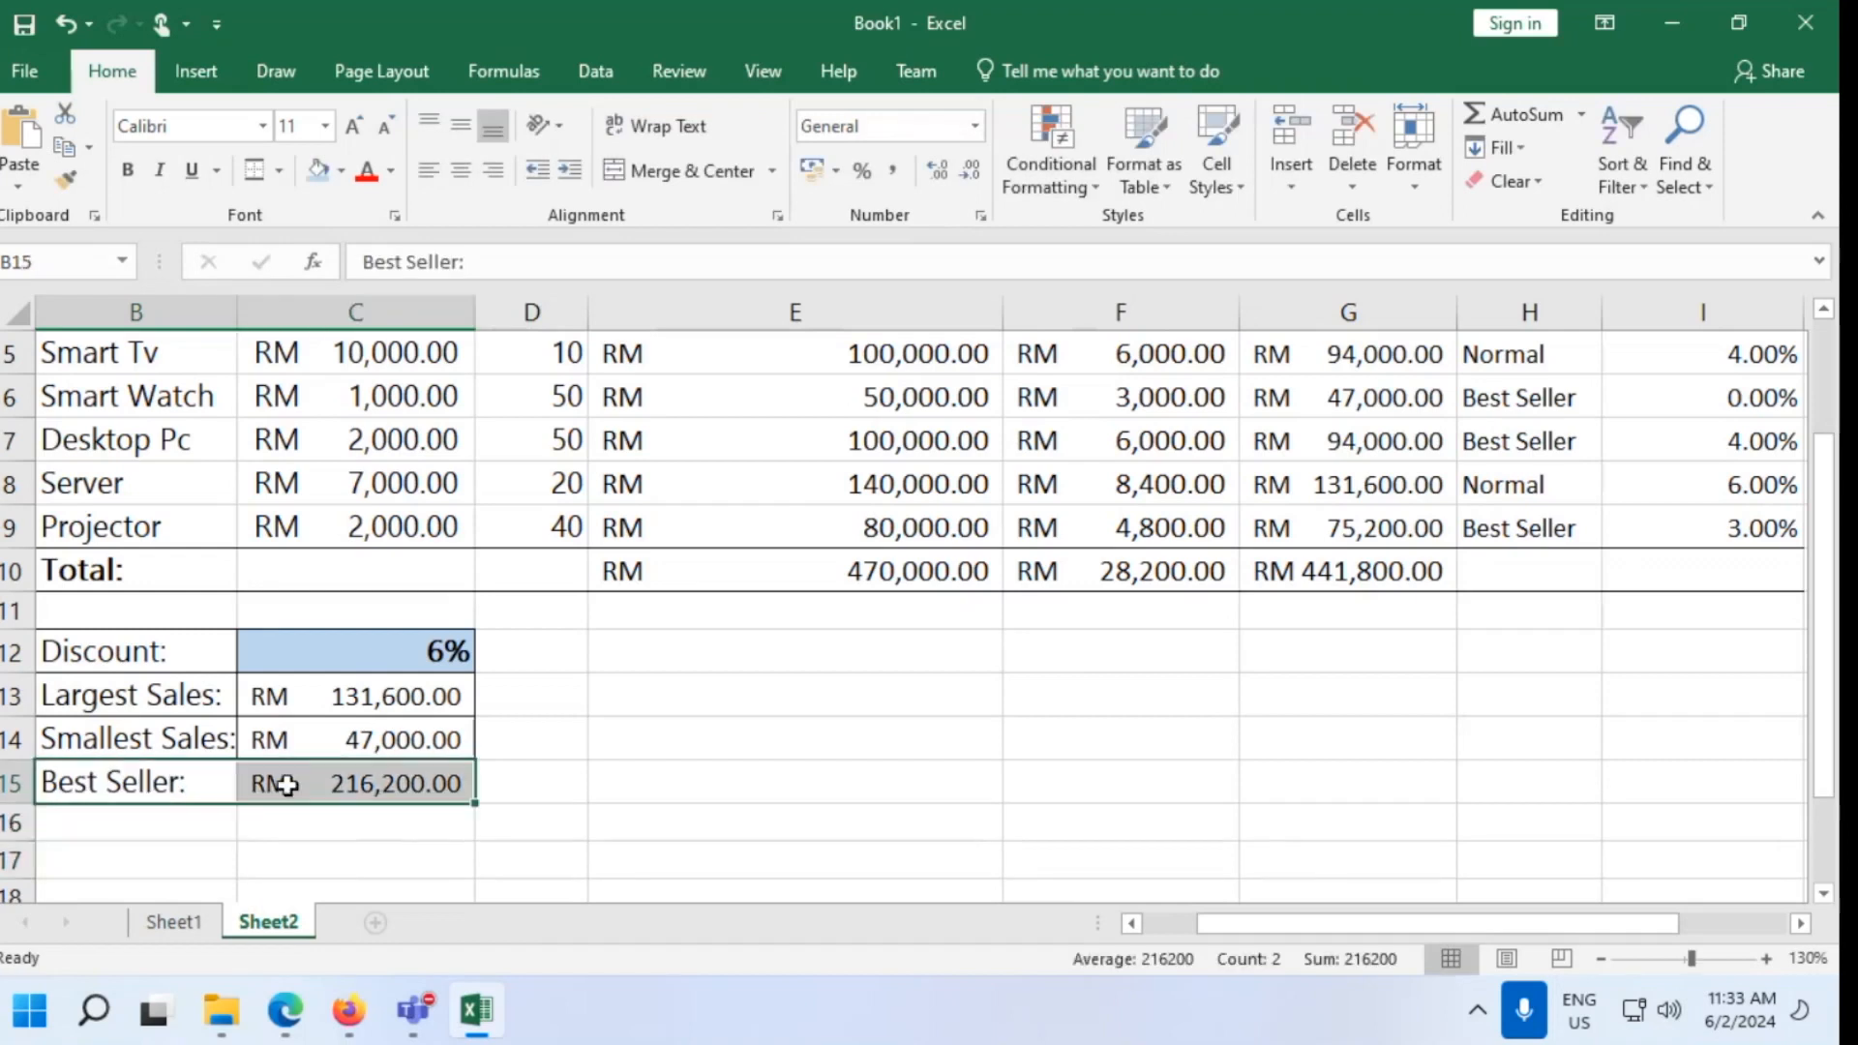
{"action": "left_click", "coordinate": [279, 171]}
{"action": "left_click", "coordinate": [329, 417]}
{"action": "left_click", "coordinate": [780, 767]}
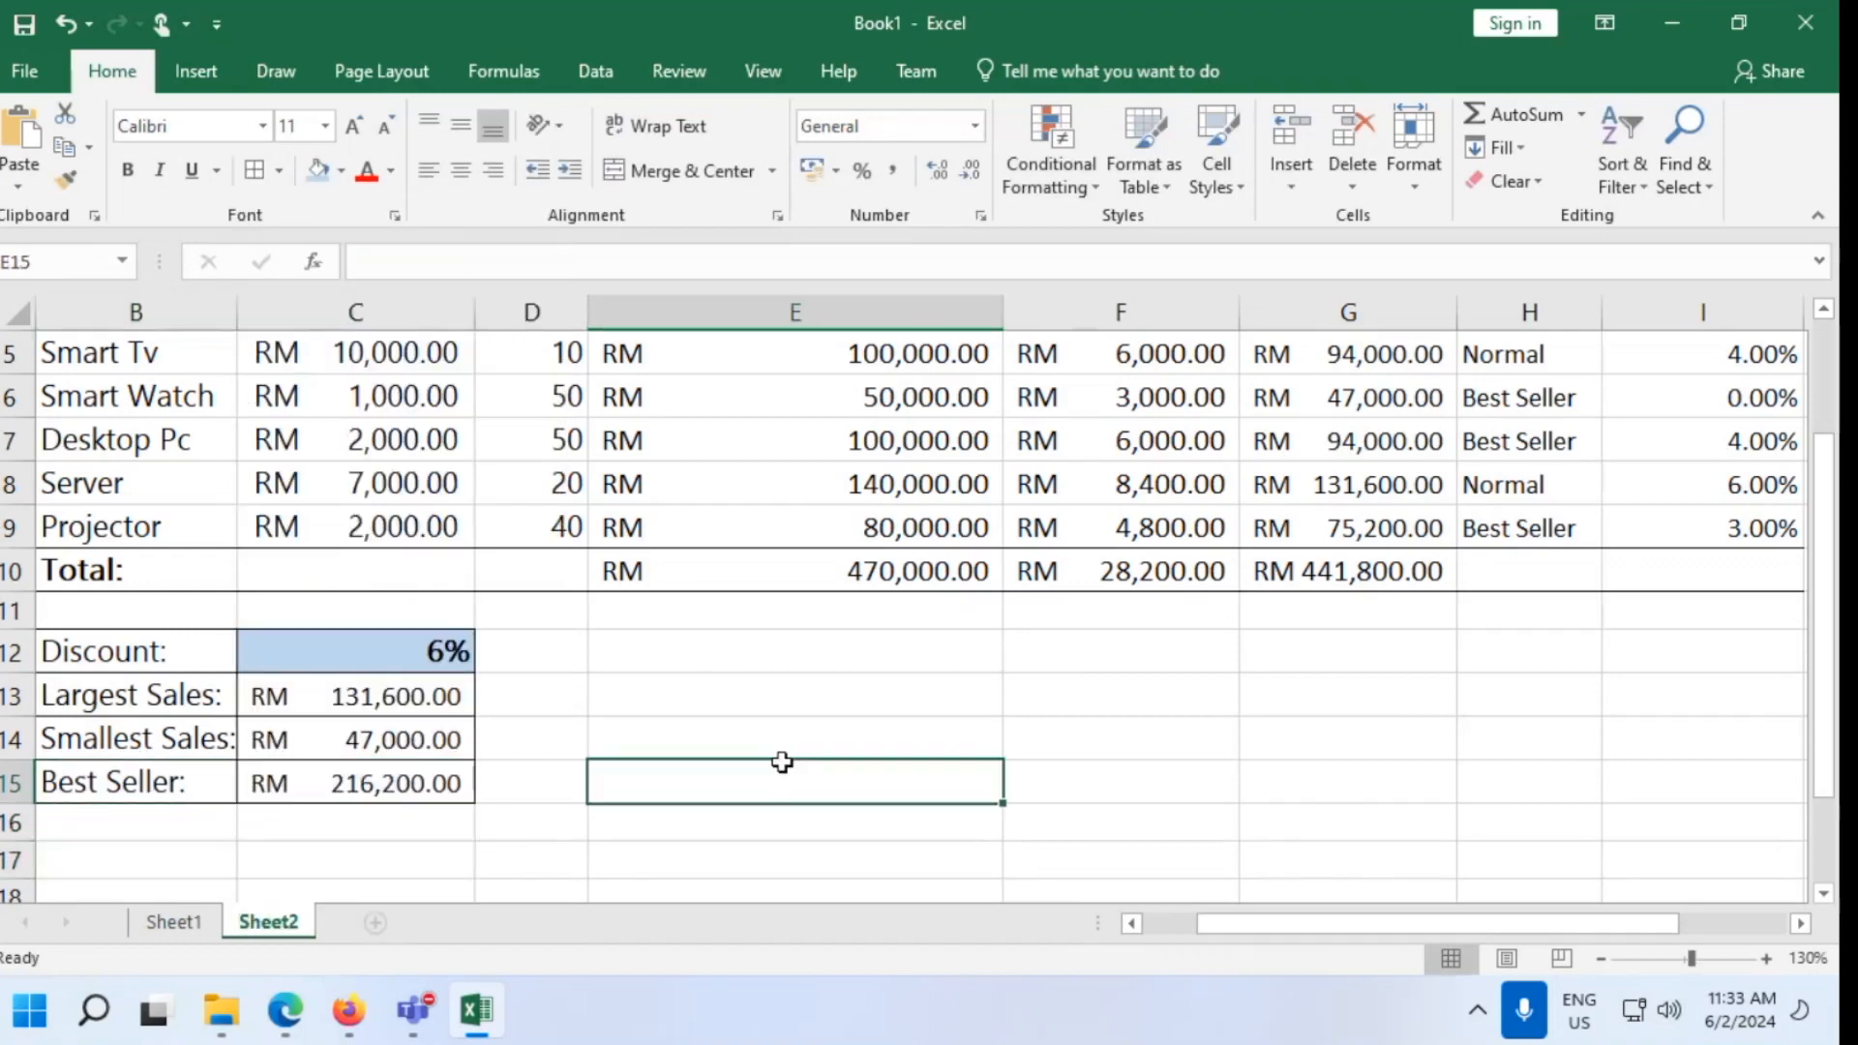
Clear C15 and start its SUMIF formula again with the Remarks range H5:H9 as the first argument
{"action": "left_click", "coordinate": [396, 780]}
{"action": "key", "text": "Delete"}
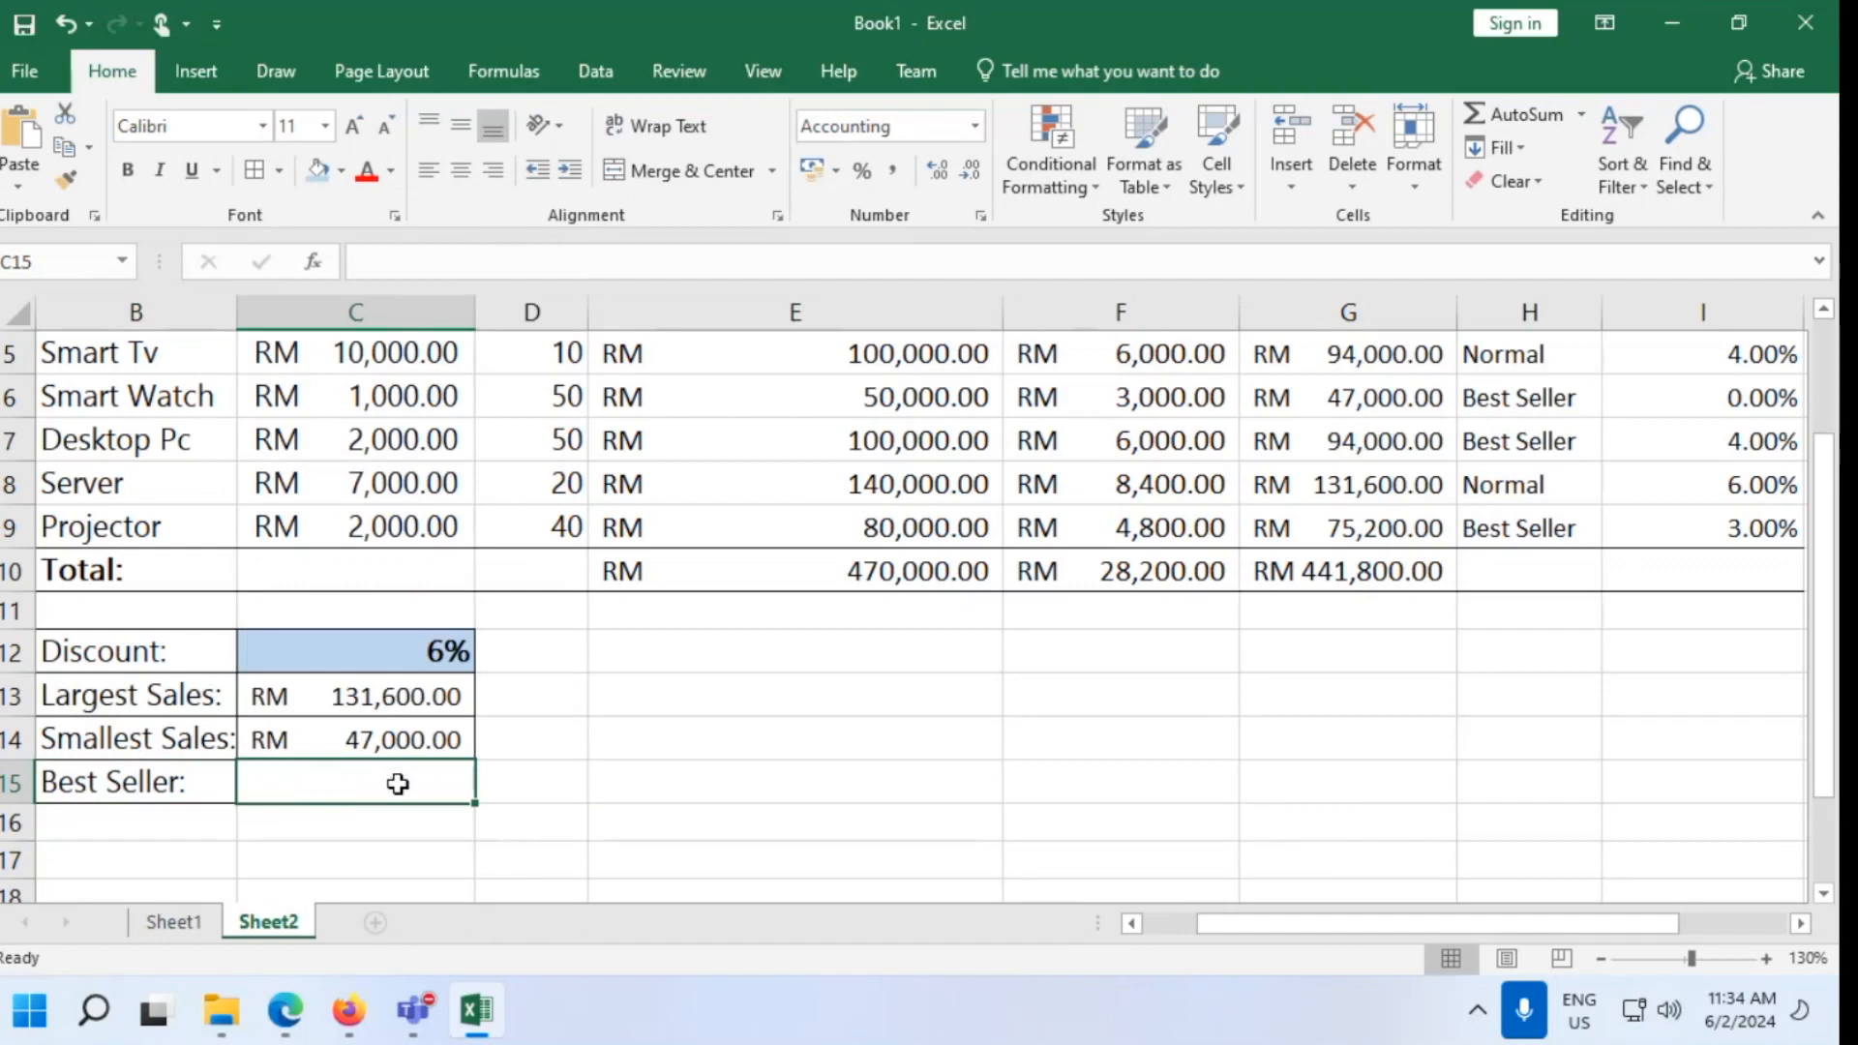
{"action": "type", "text": "=SUMIU"}
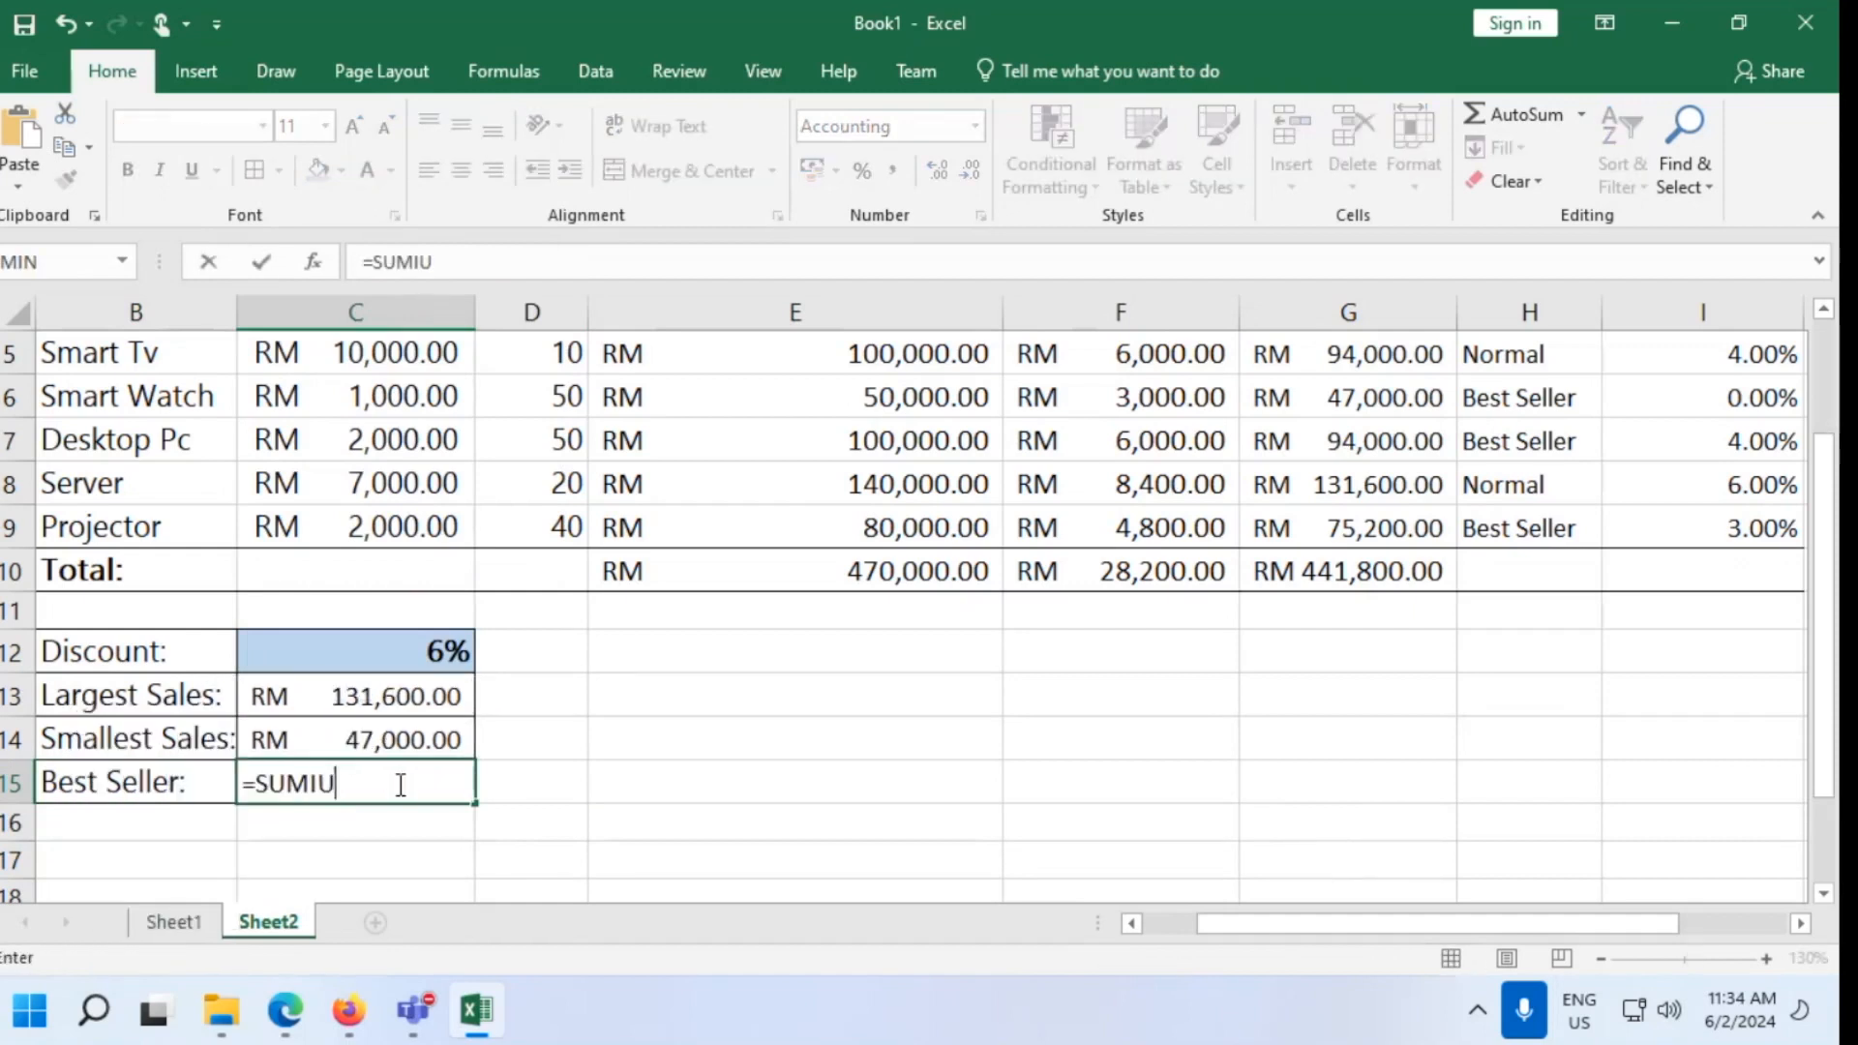
{"action": "key", "text": "BackSpace"}
{"action": "type", "text": "F("}
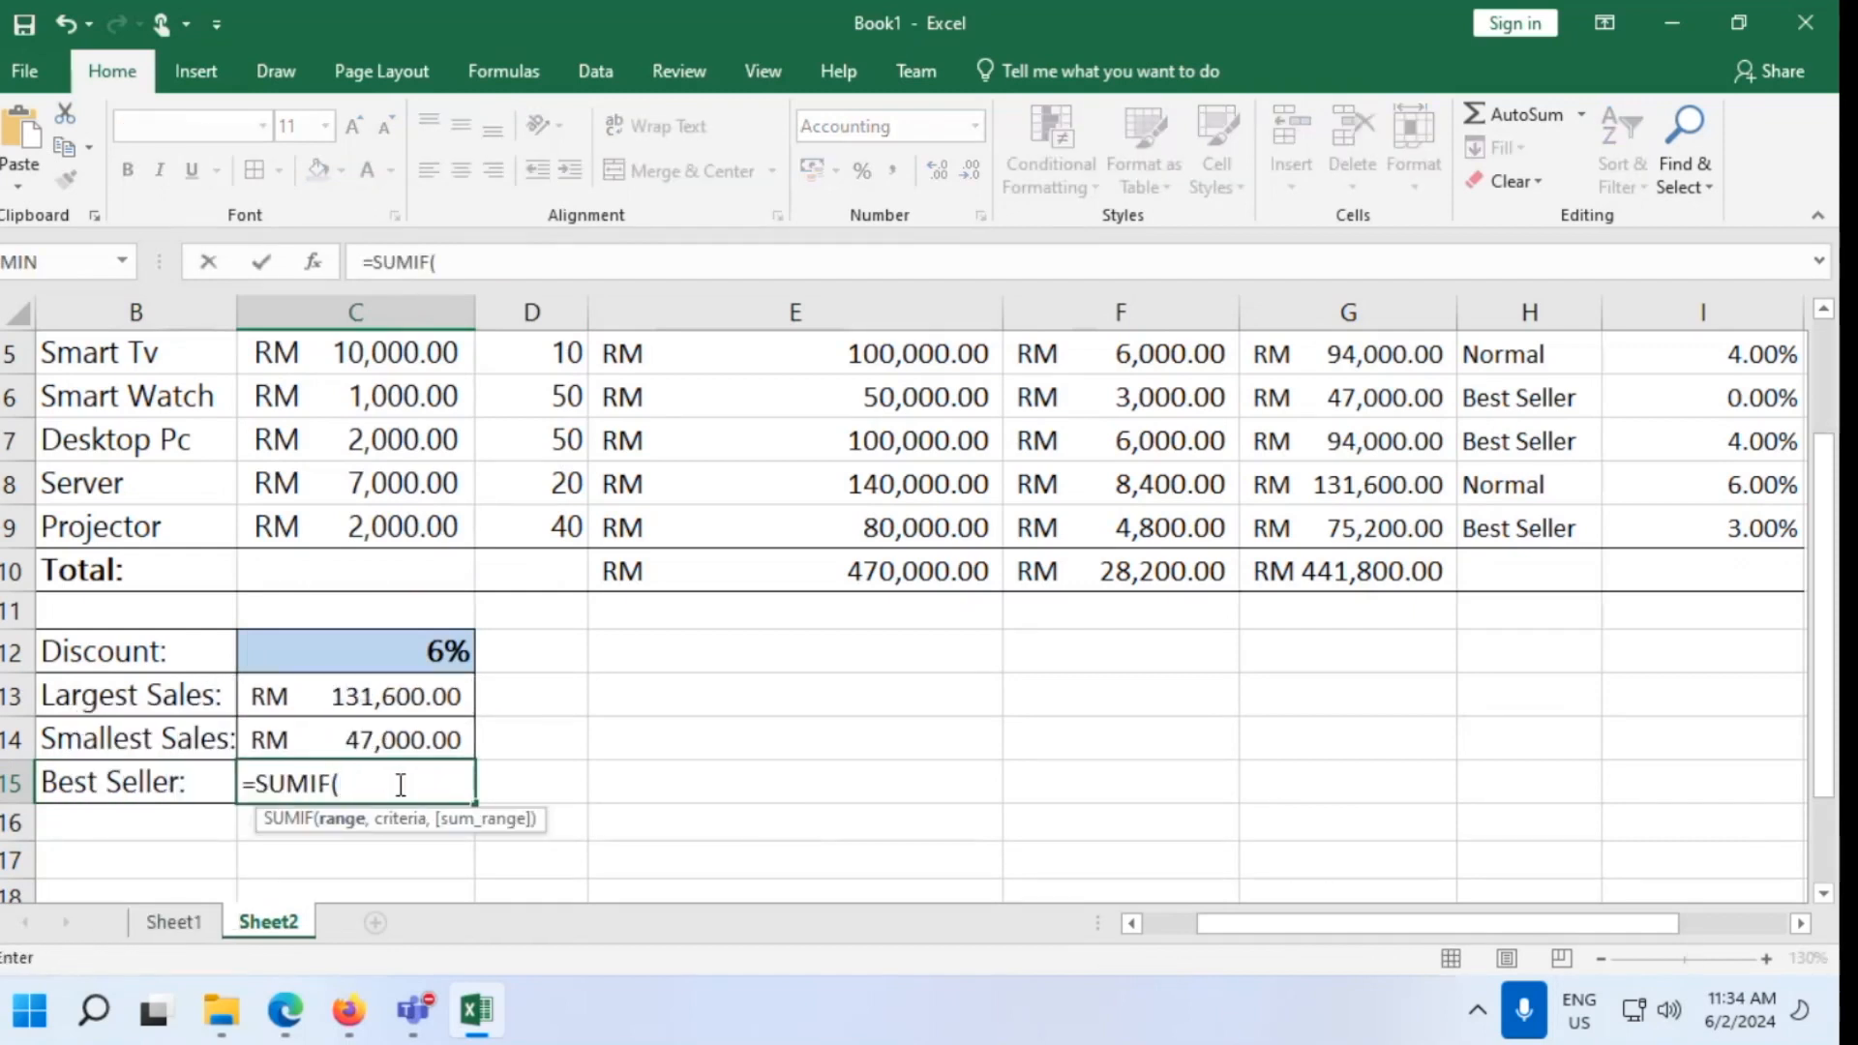
{"action": "scroll", "coordinate": [1539, 713], "scroll_direction": "up", "scroll_amount": 1}
{"action": "scroll", "coordinate": [1516, 711], "scroll_direction": "down", "scroll_amount": 1}
{"action": "left_click_drag", "start_coordinate": [1530, 365], "coordinate": [1543, 531]}
{"action": "scroll", "coordinate": [1503, 608], "scroll_direction": "up", "scroll_amount": 2}
{"action": "scroll", "coordinate": [1502, 608], "scroll_direction": "down", "scroll_amount": 1}
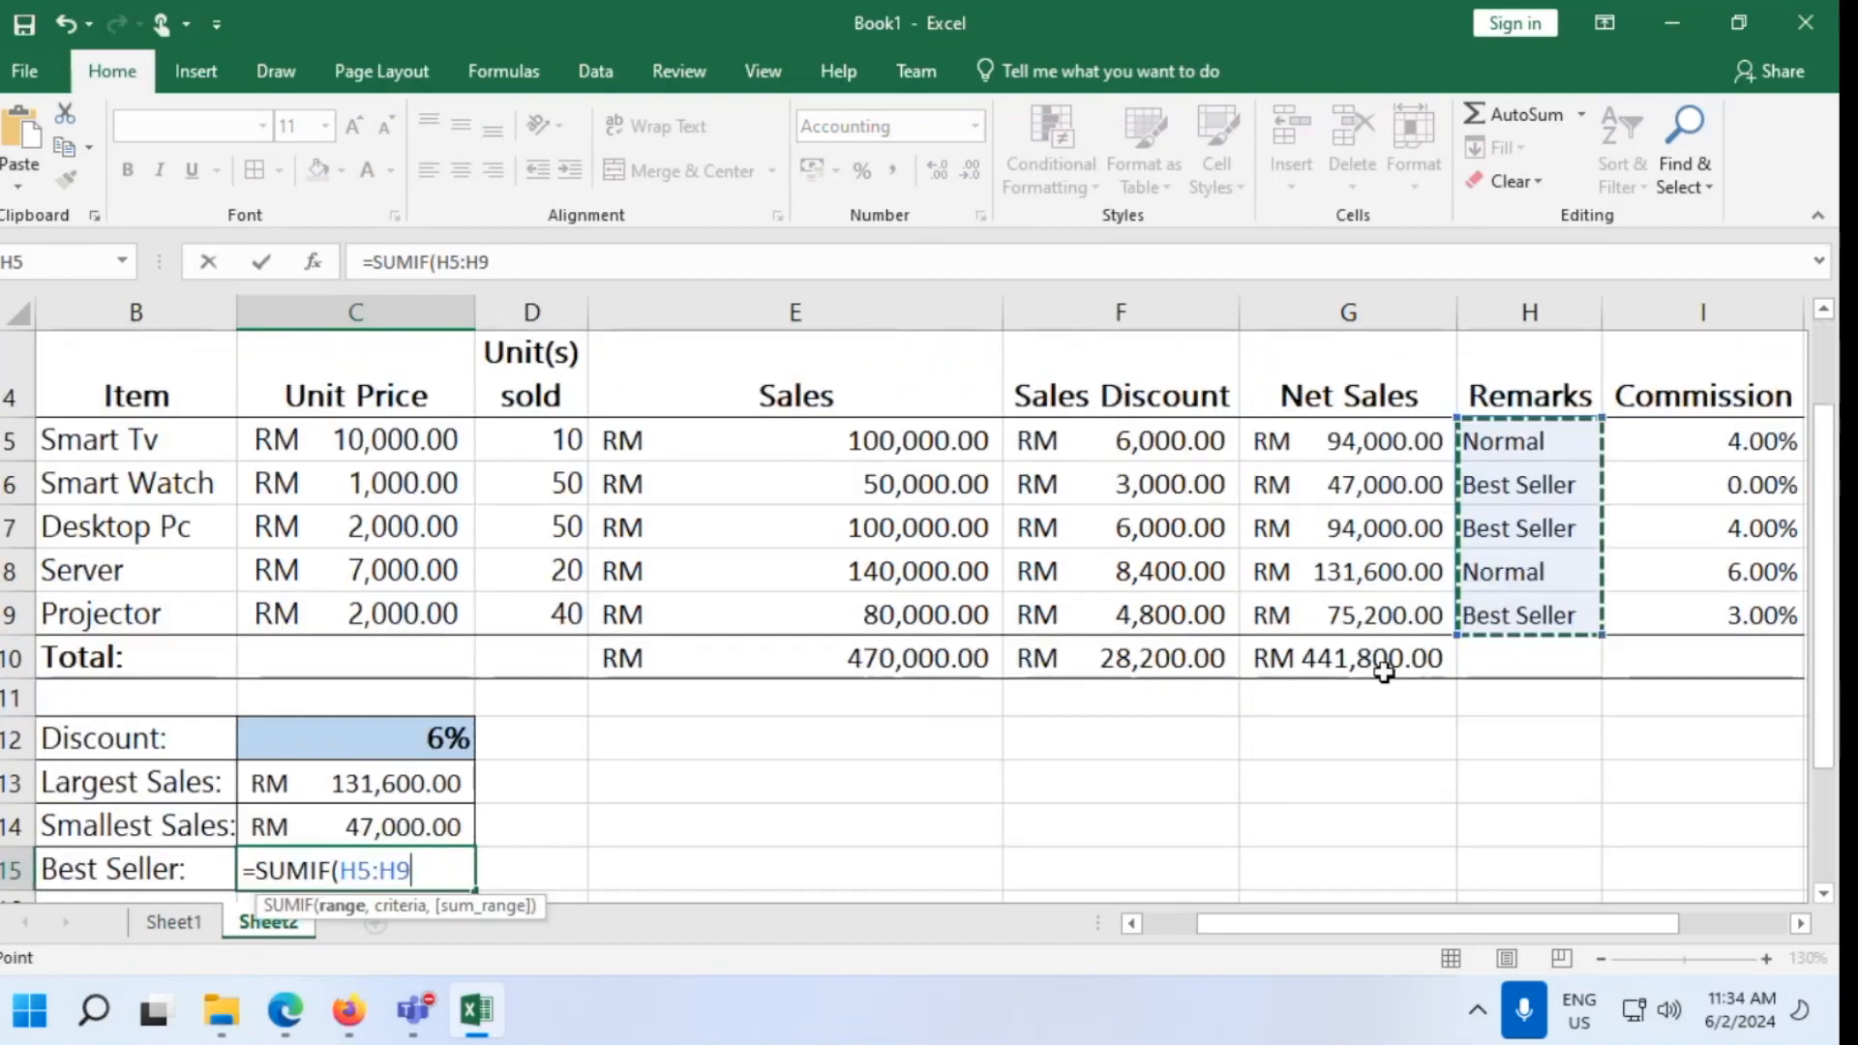
Complete the SUMIF formula in C15 with criteria H6 and the Net Sales sum range G5:G9
{"action": "type", "text": ","}
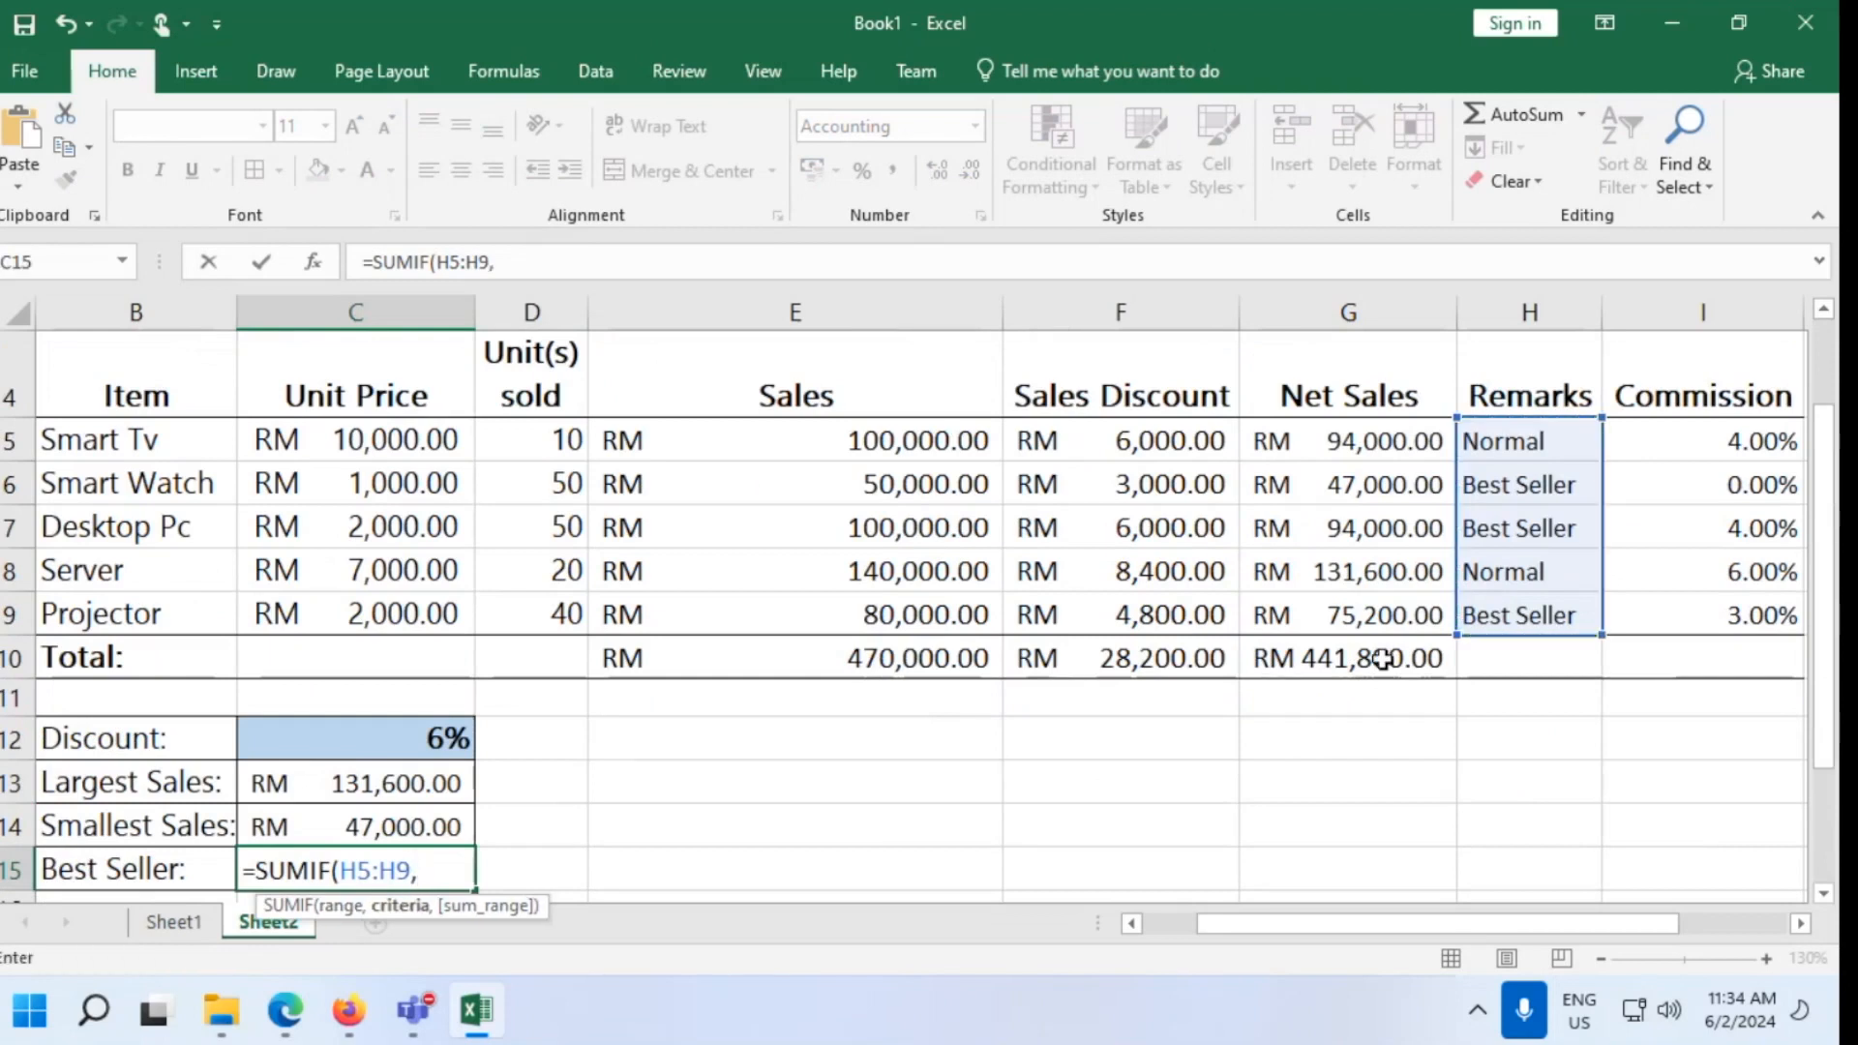
{"action": "left_click", "coordinate": [1531, 487]}
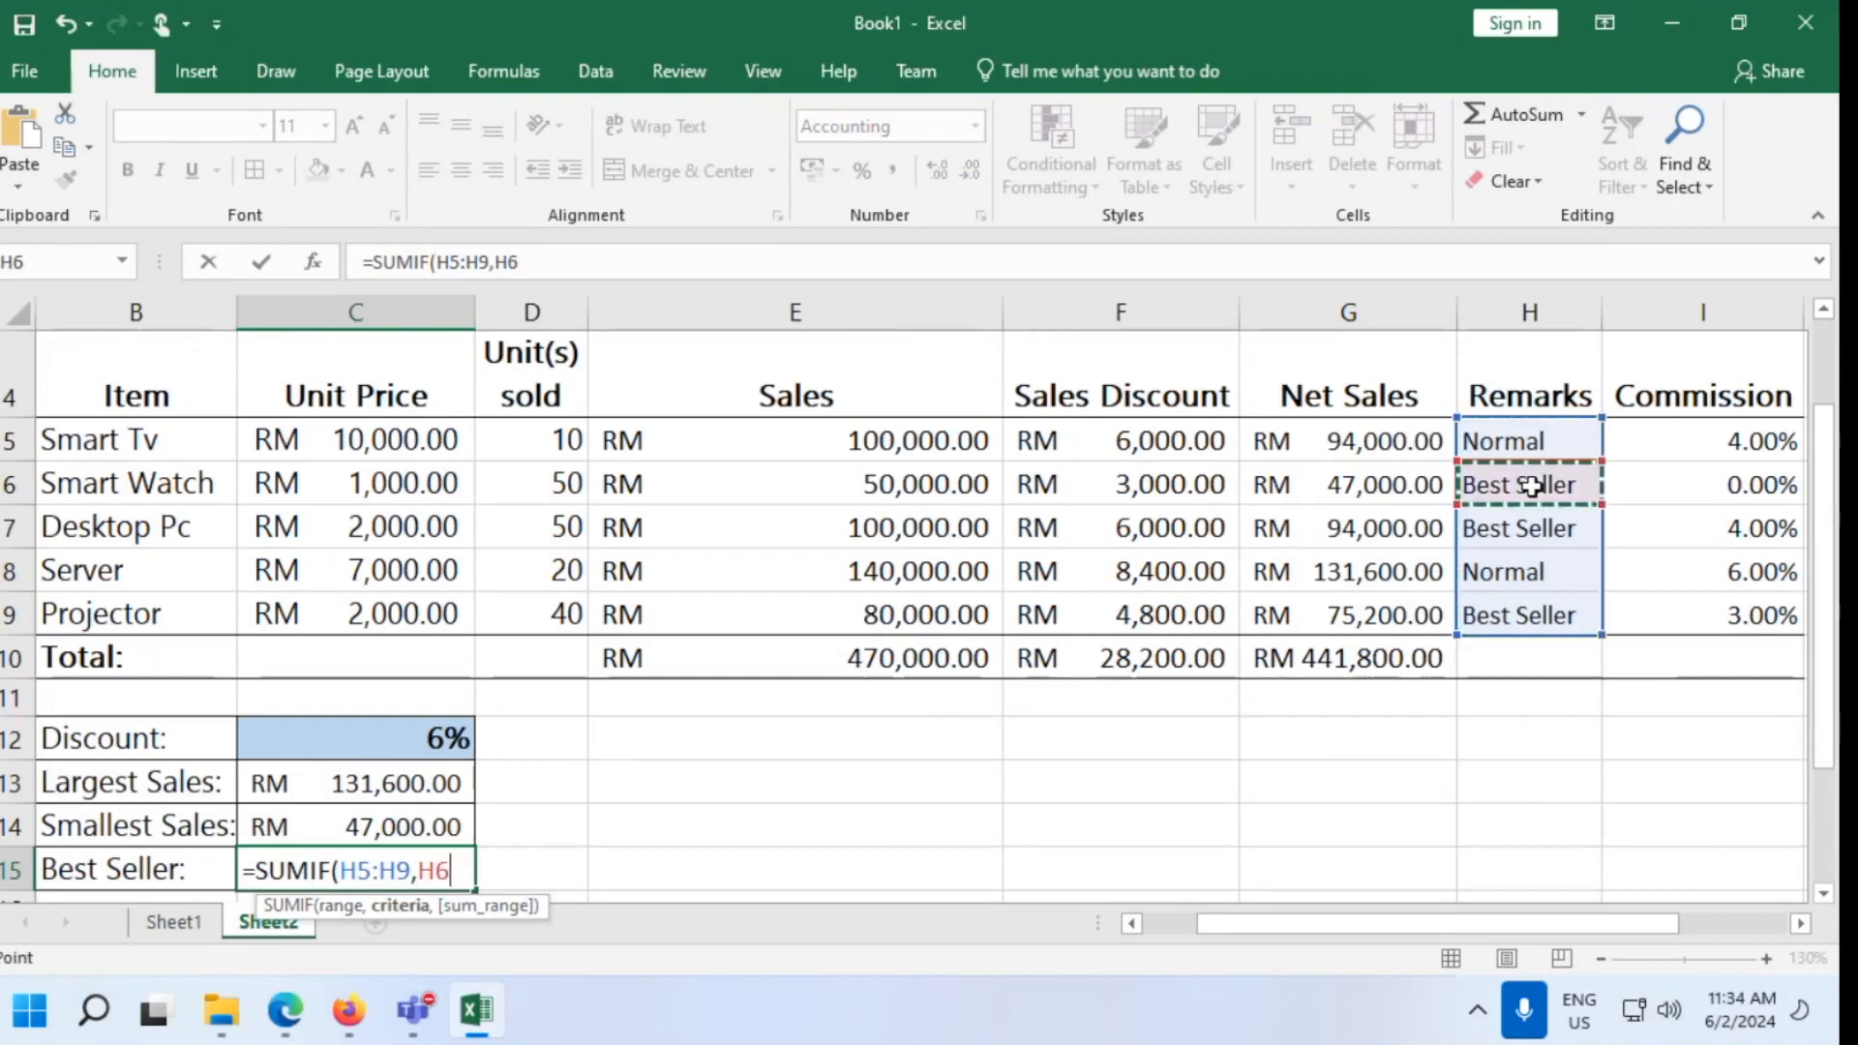
{"action": "type", "text": ","}
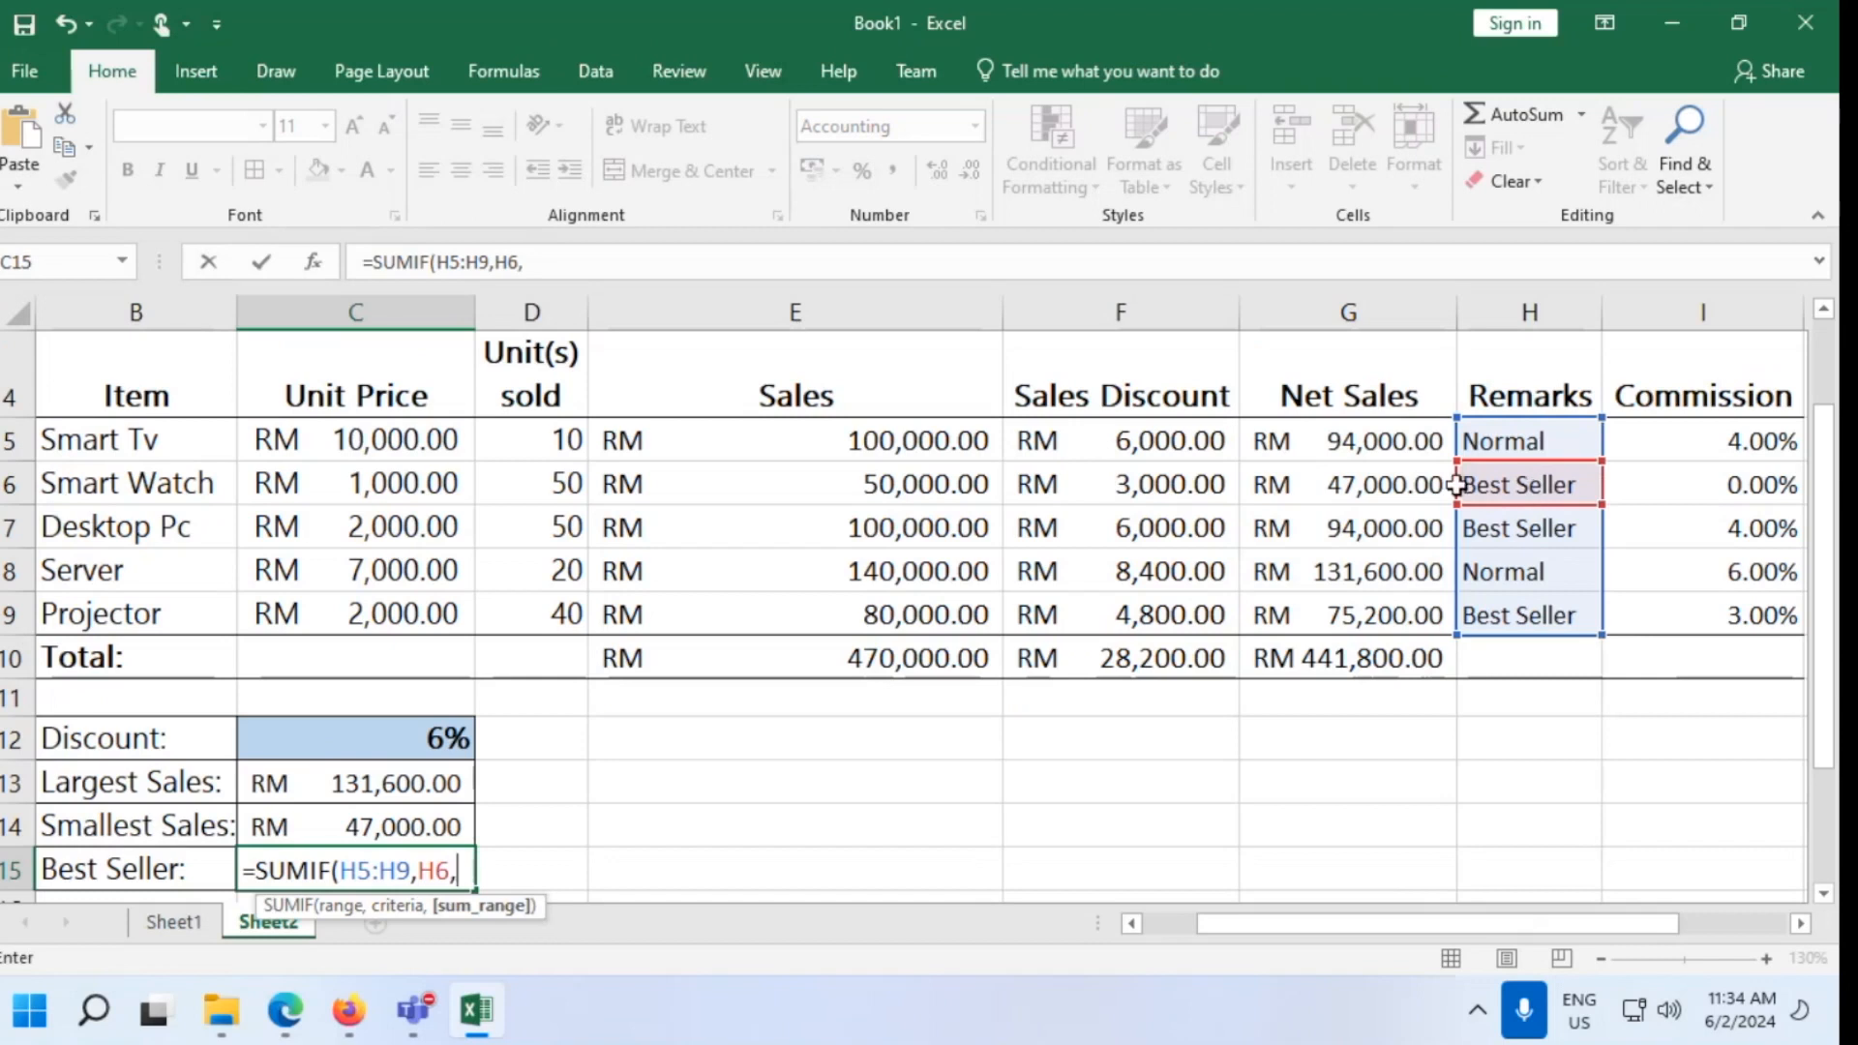
{"action": "left_click_drag", "start_coordinate": [1349, 442], "coordinate": [1332, 621]}
{"action": "type", "text": ")"}
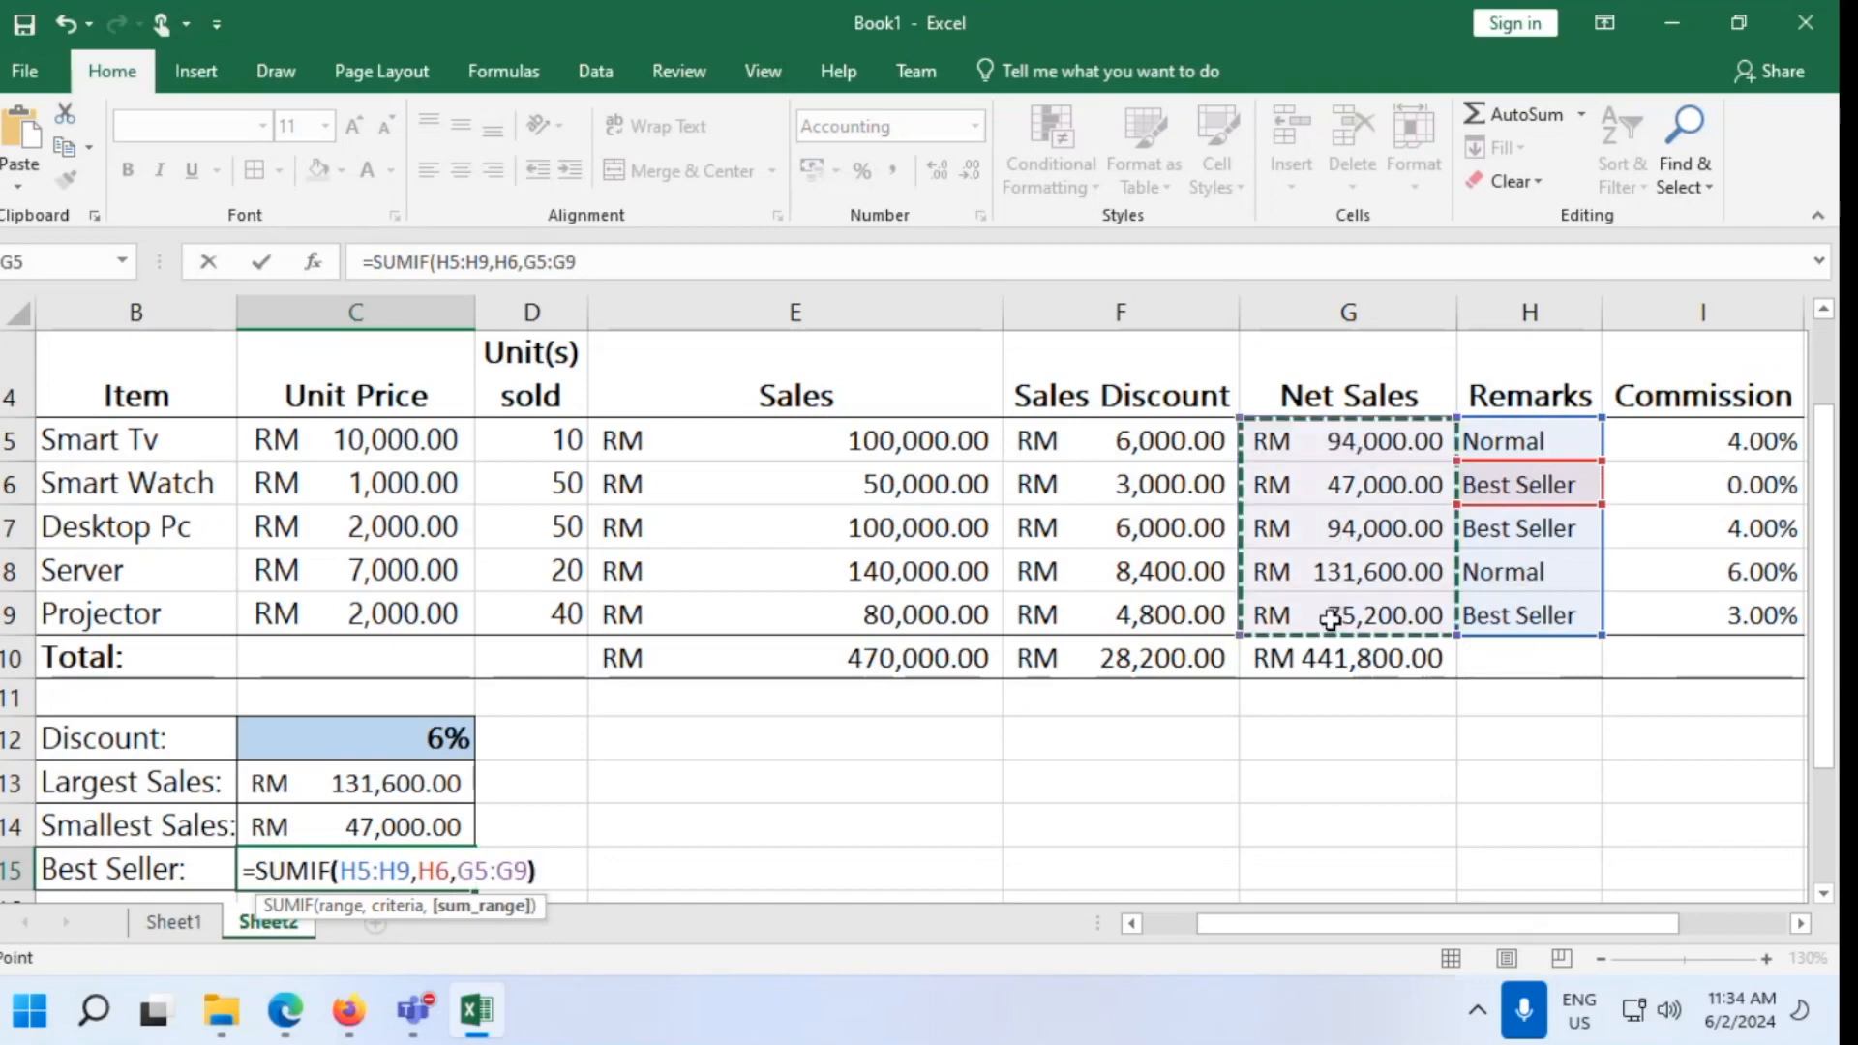
{"action": "key", "text": "Return"}
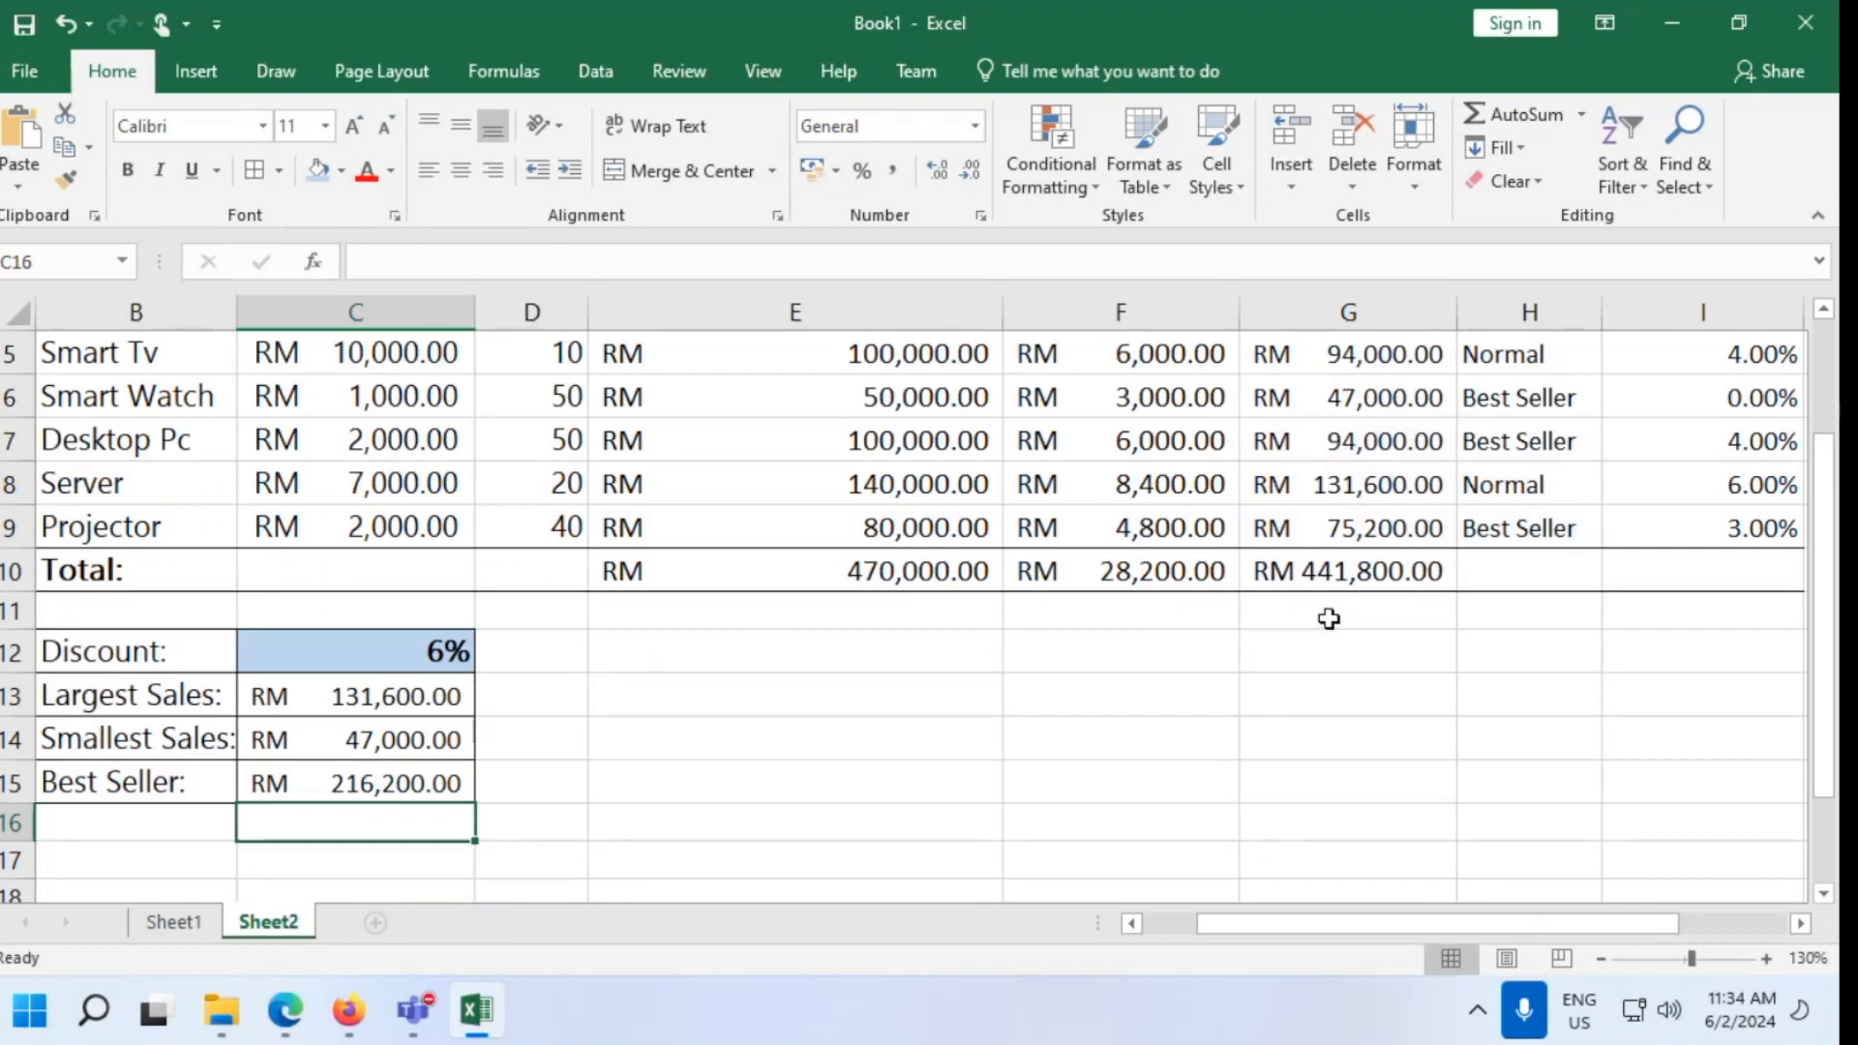
Examine the range, criteria and sum range arguments of the SUMIF formula in C15
{"action": "left_click", "coordinate": [426, 773]}
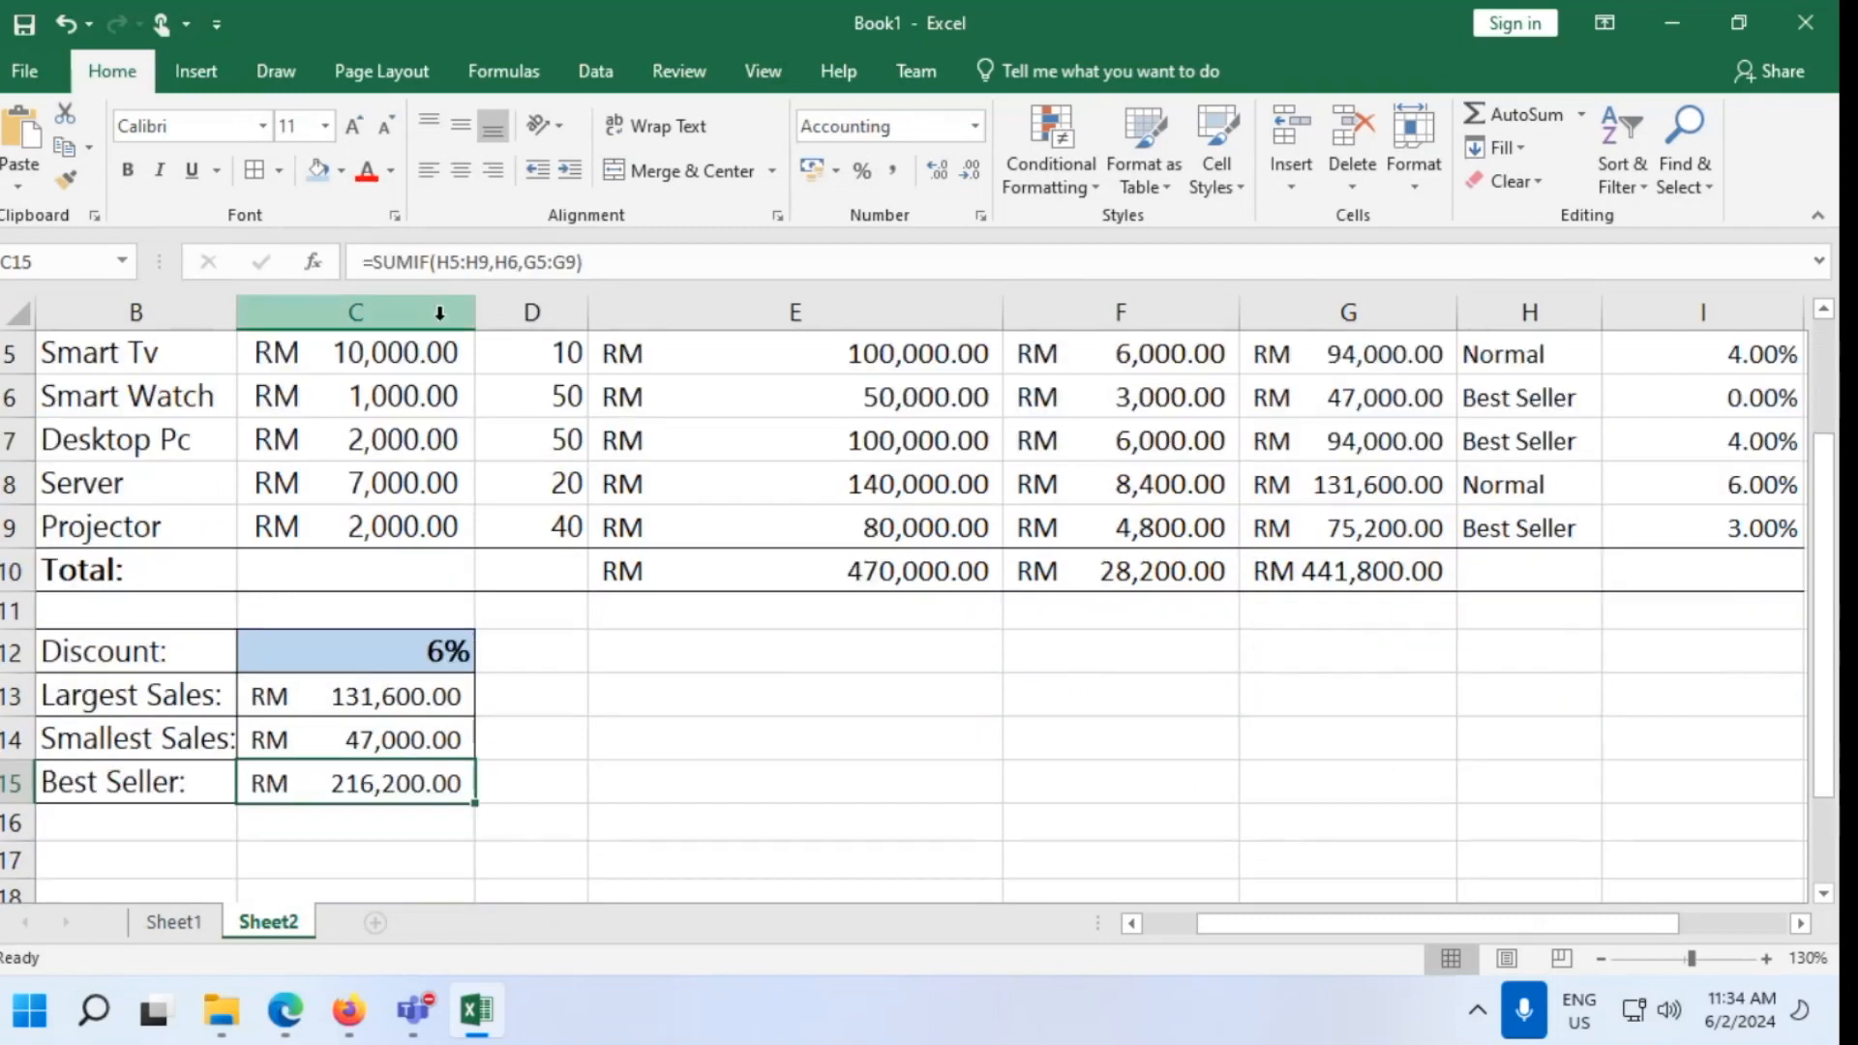
{"action": "double_click", "coordinate": [394, 782]}
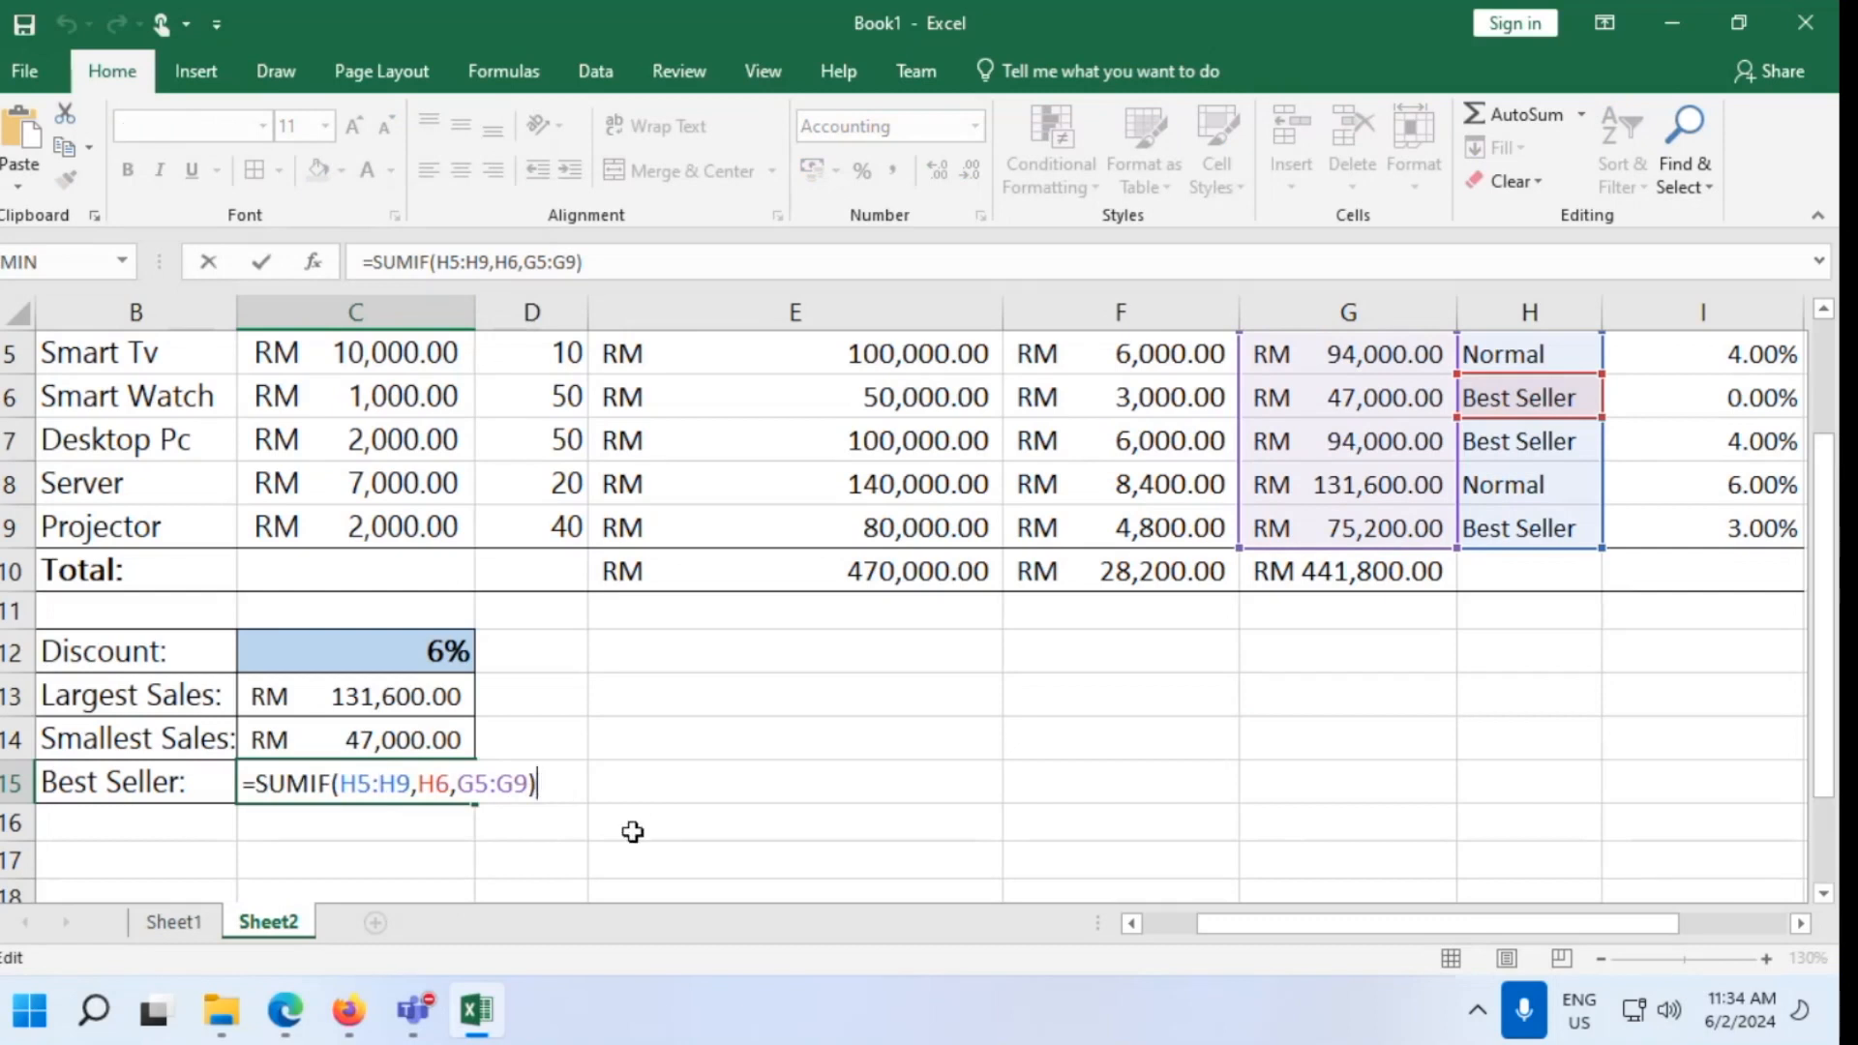
{"action": "key", "text": "Return"}
{"action": "double_click", "coordinate": [316, 782]}
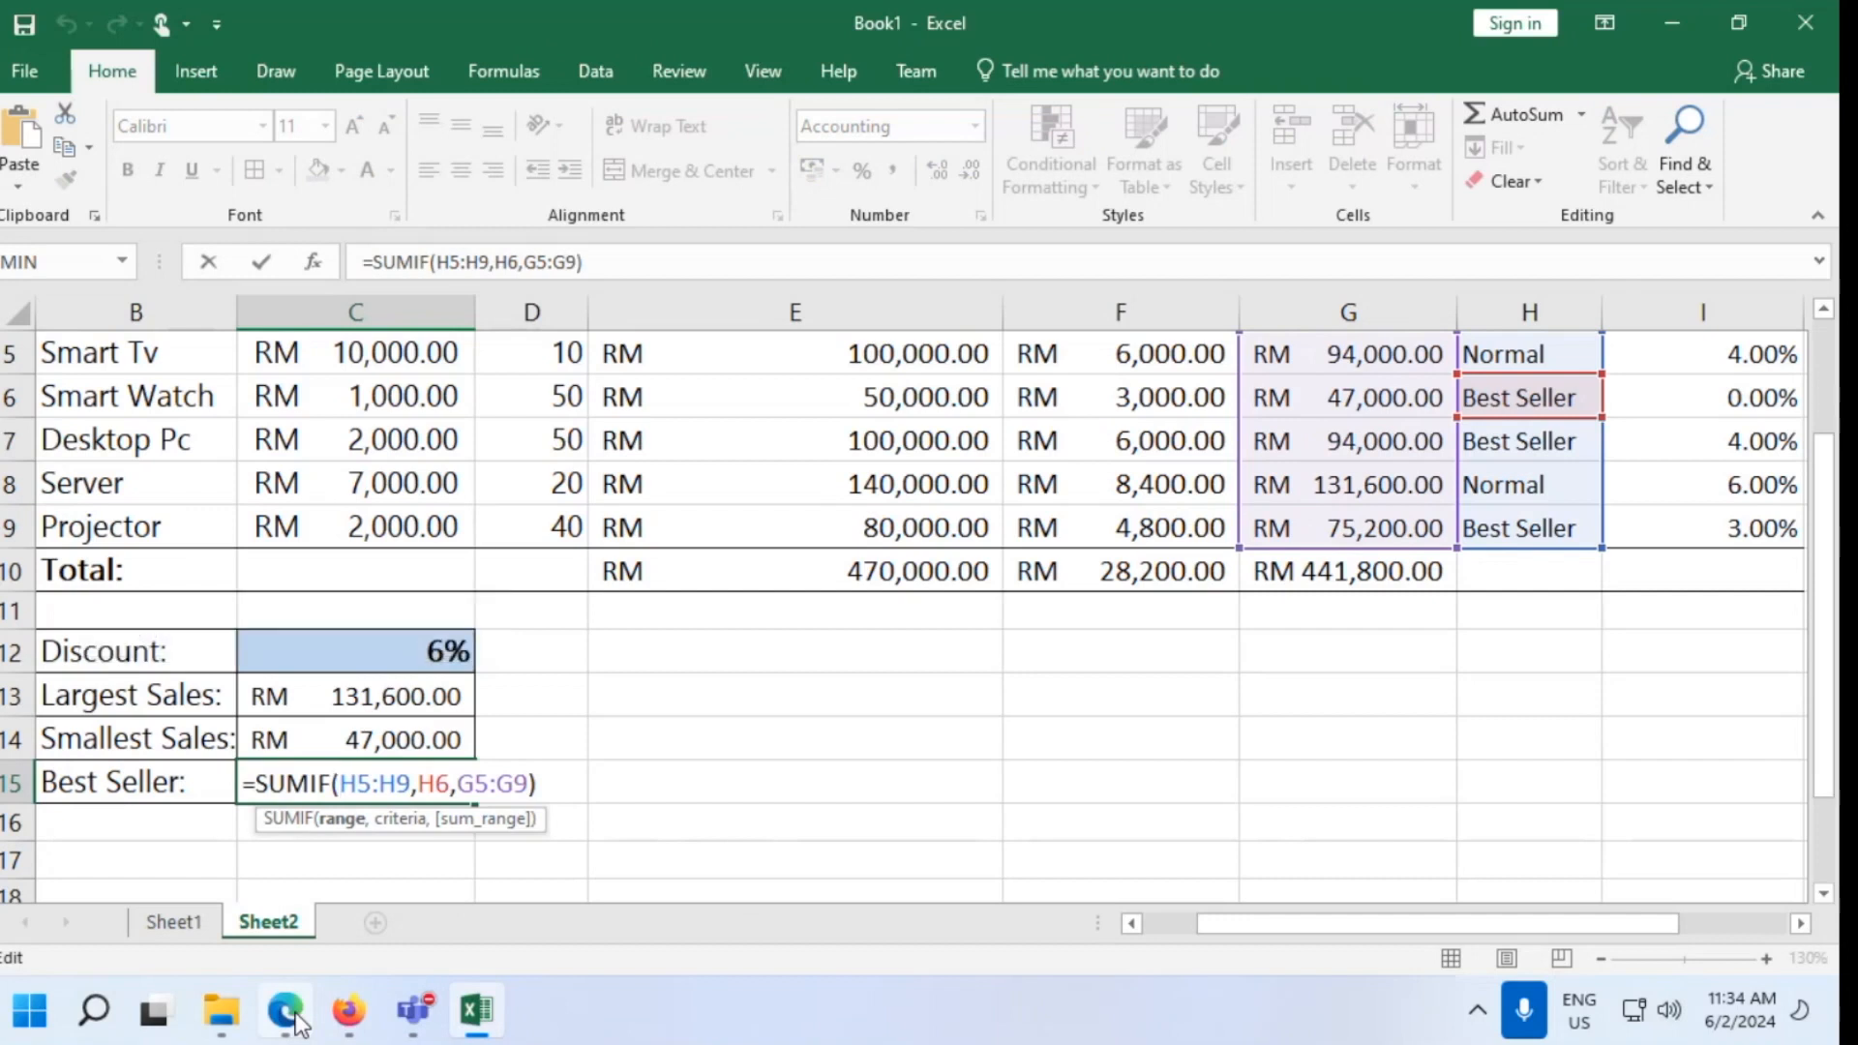
Read the second "TRY THIS" exercise in the PDF study guide in Edge, return to Excel and close the C15 formula
{"action": "left_click", "coordinate": [295, 1021]}
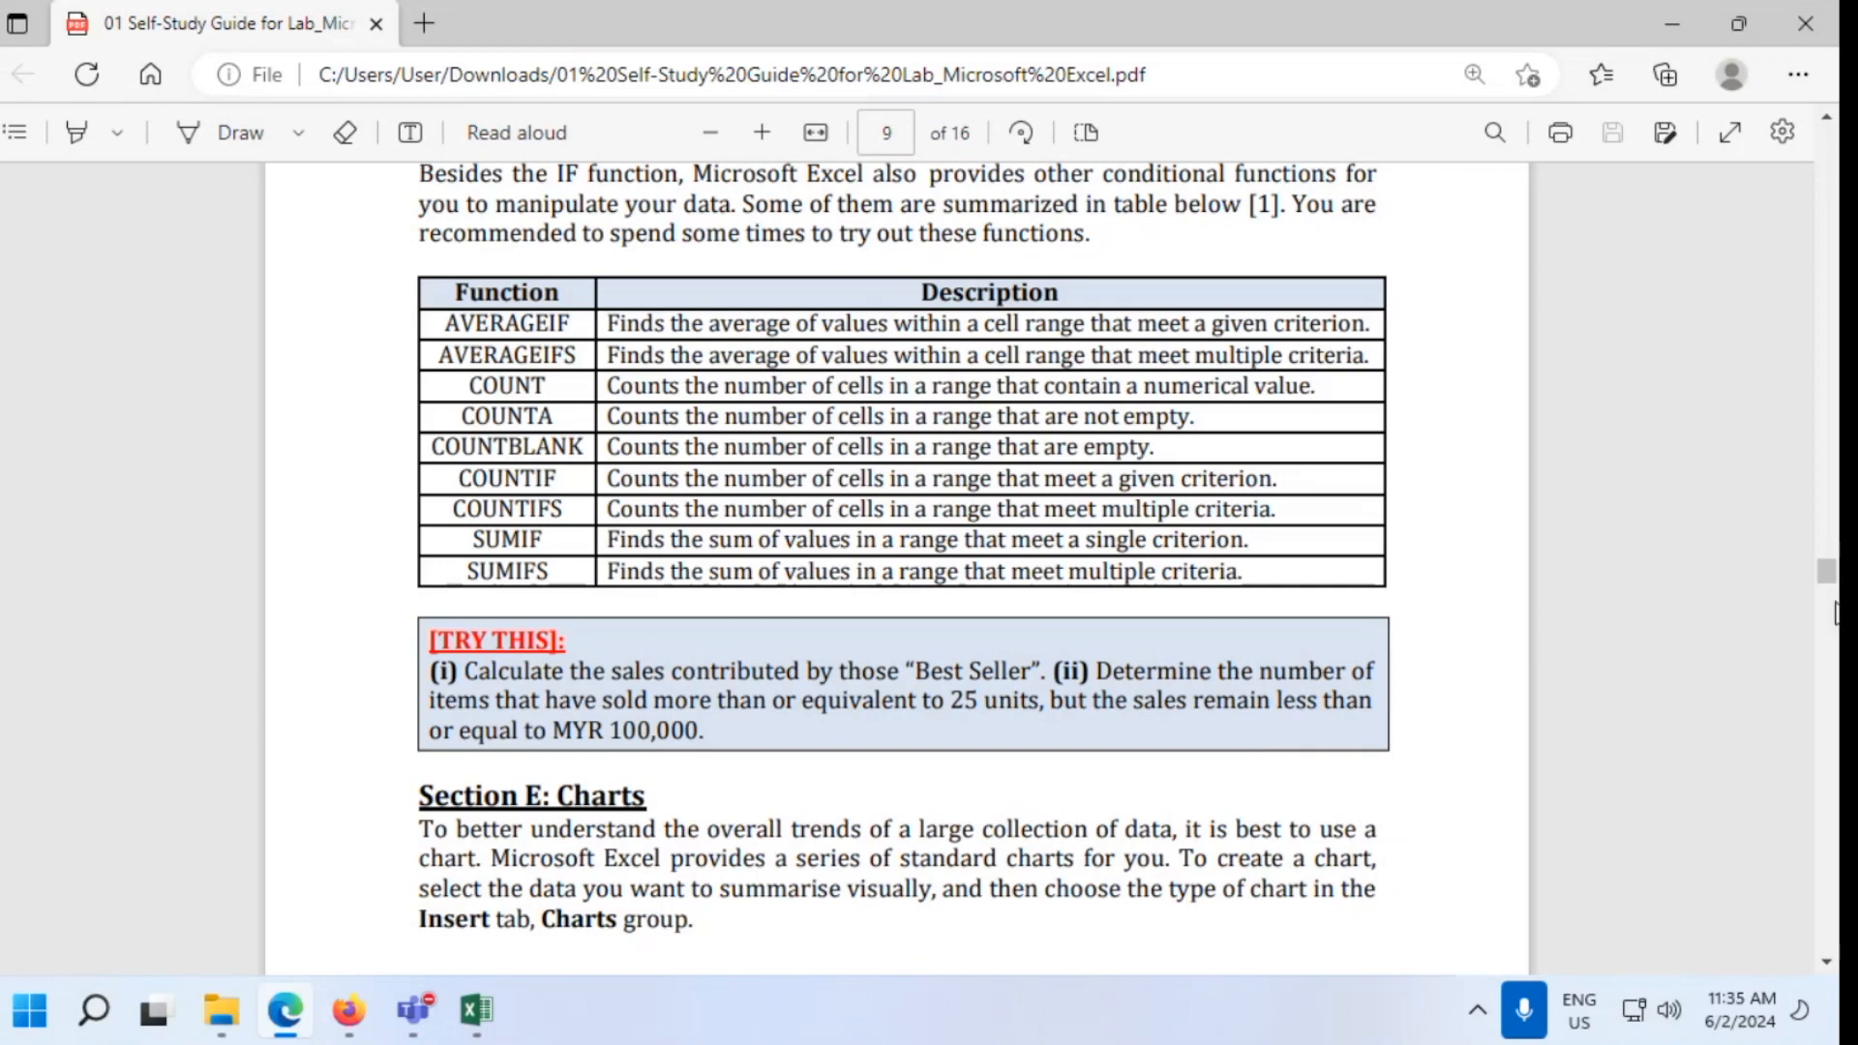
{"action": "left_click", "coordinate": [1689, 14]}
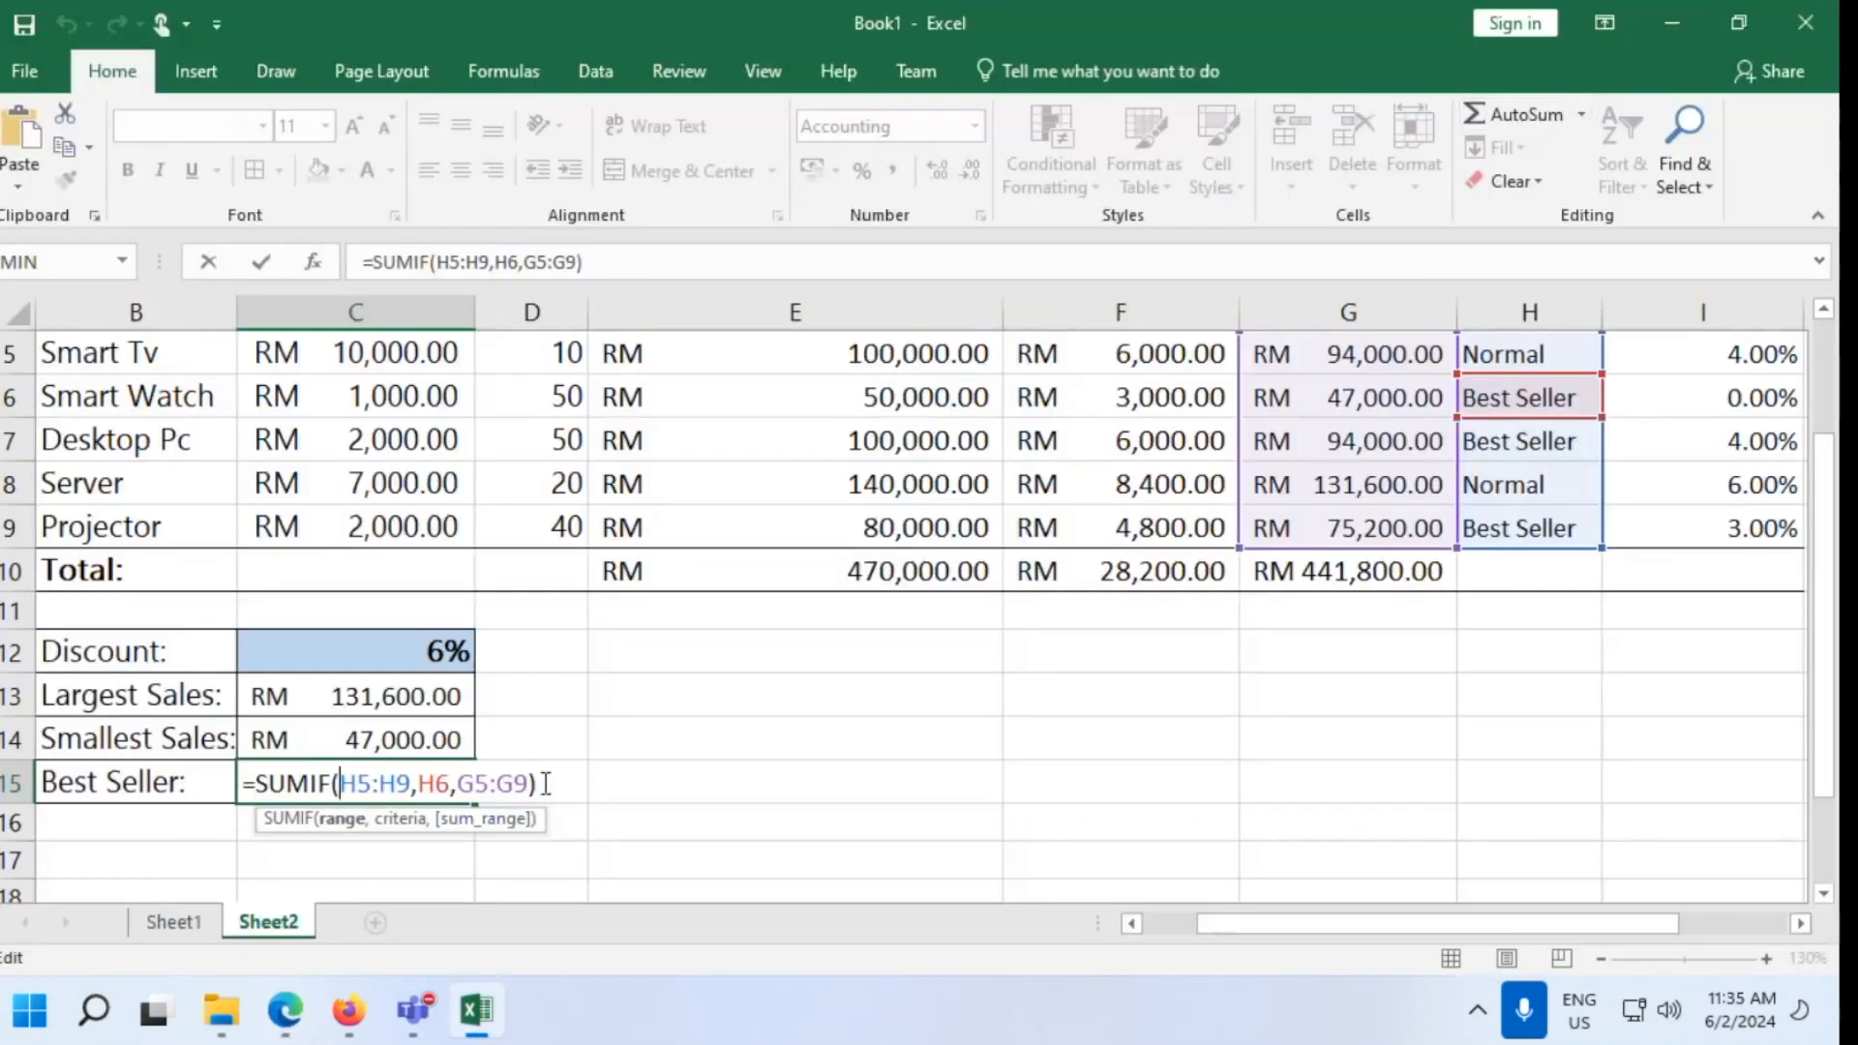
{"action": "key", "text": "Return"}
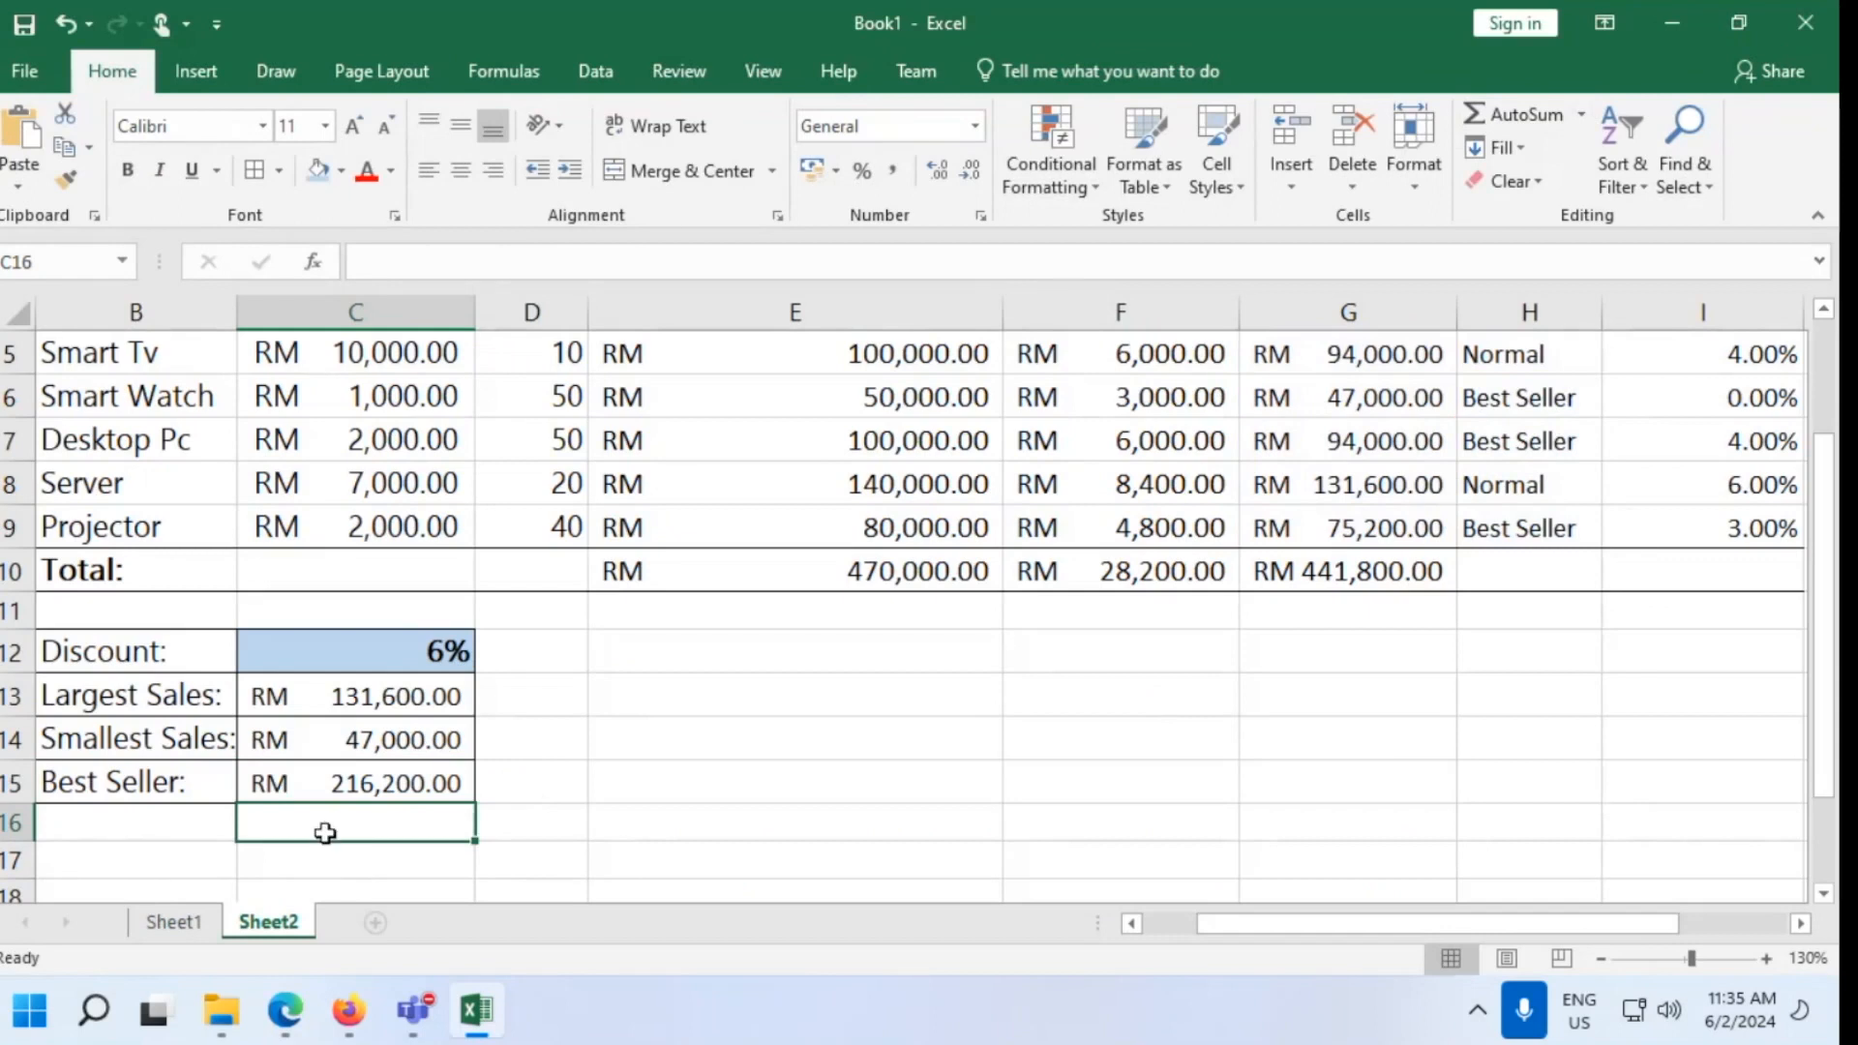
Begin a COUNTIFS formula in C16 with the Unit(s) sold cells D5:D9 as the first criteria range
{"action": "type", "text": "=CO"}
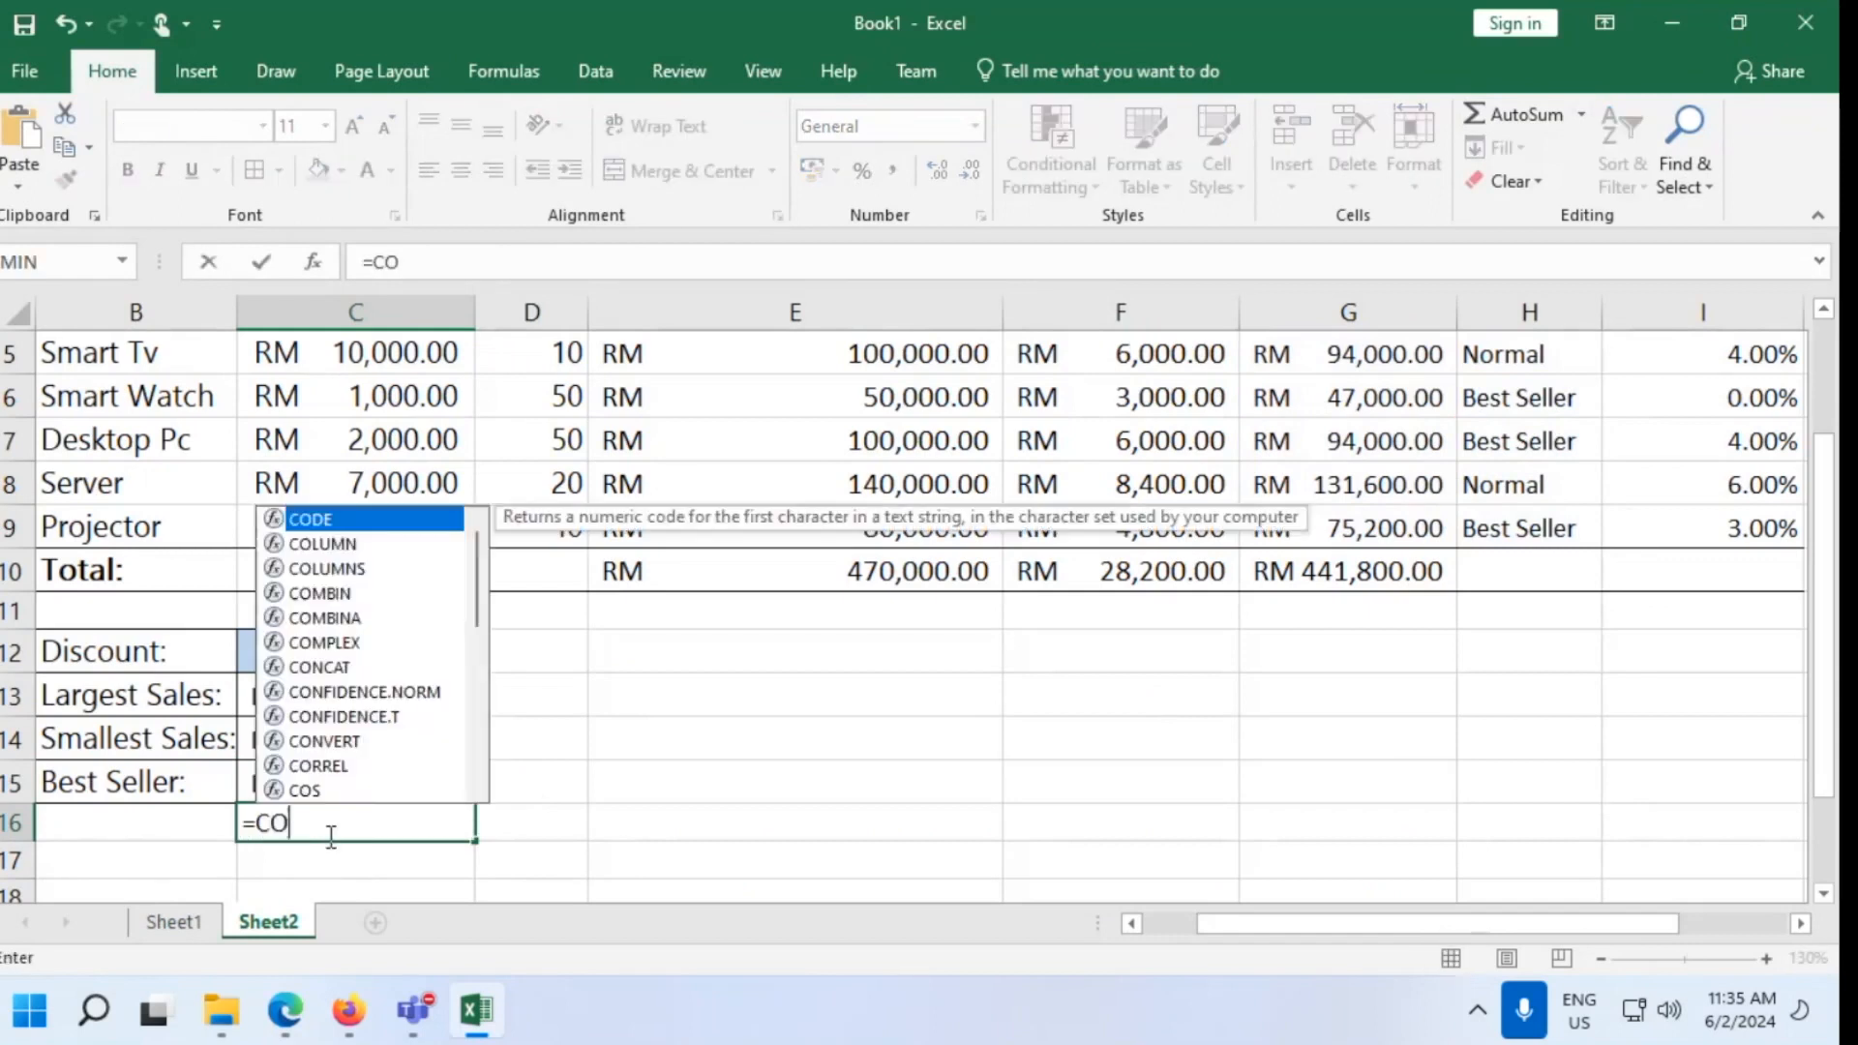
{"action": "type", "text": "UNTIFS"}
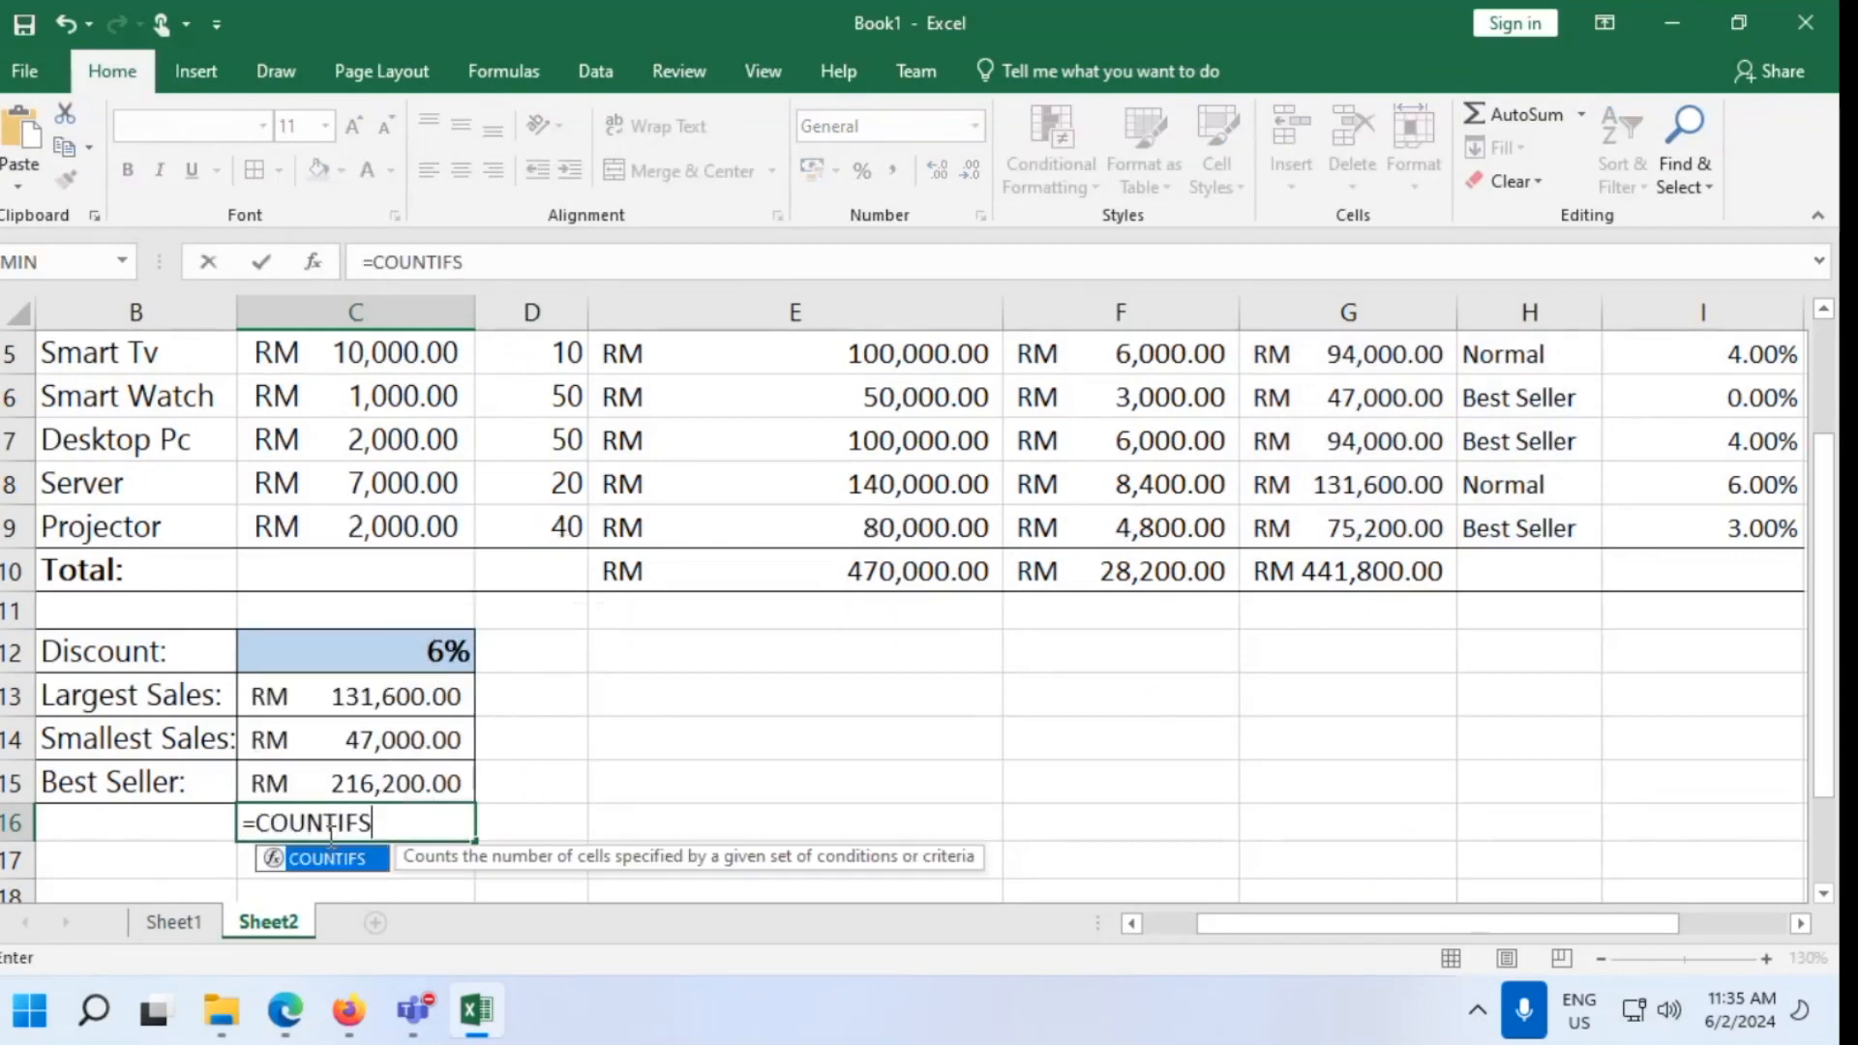
{"action": "type", "text": "("}
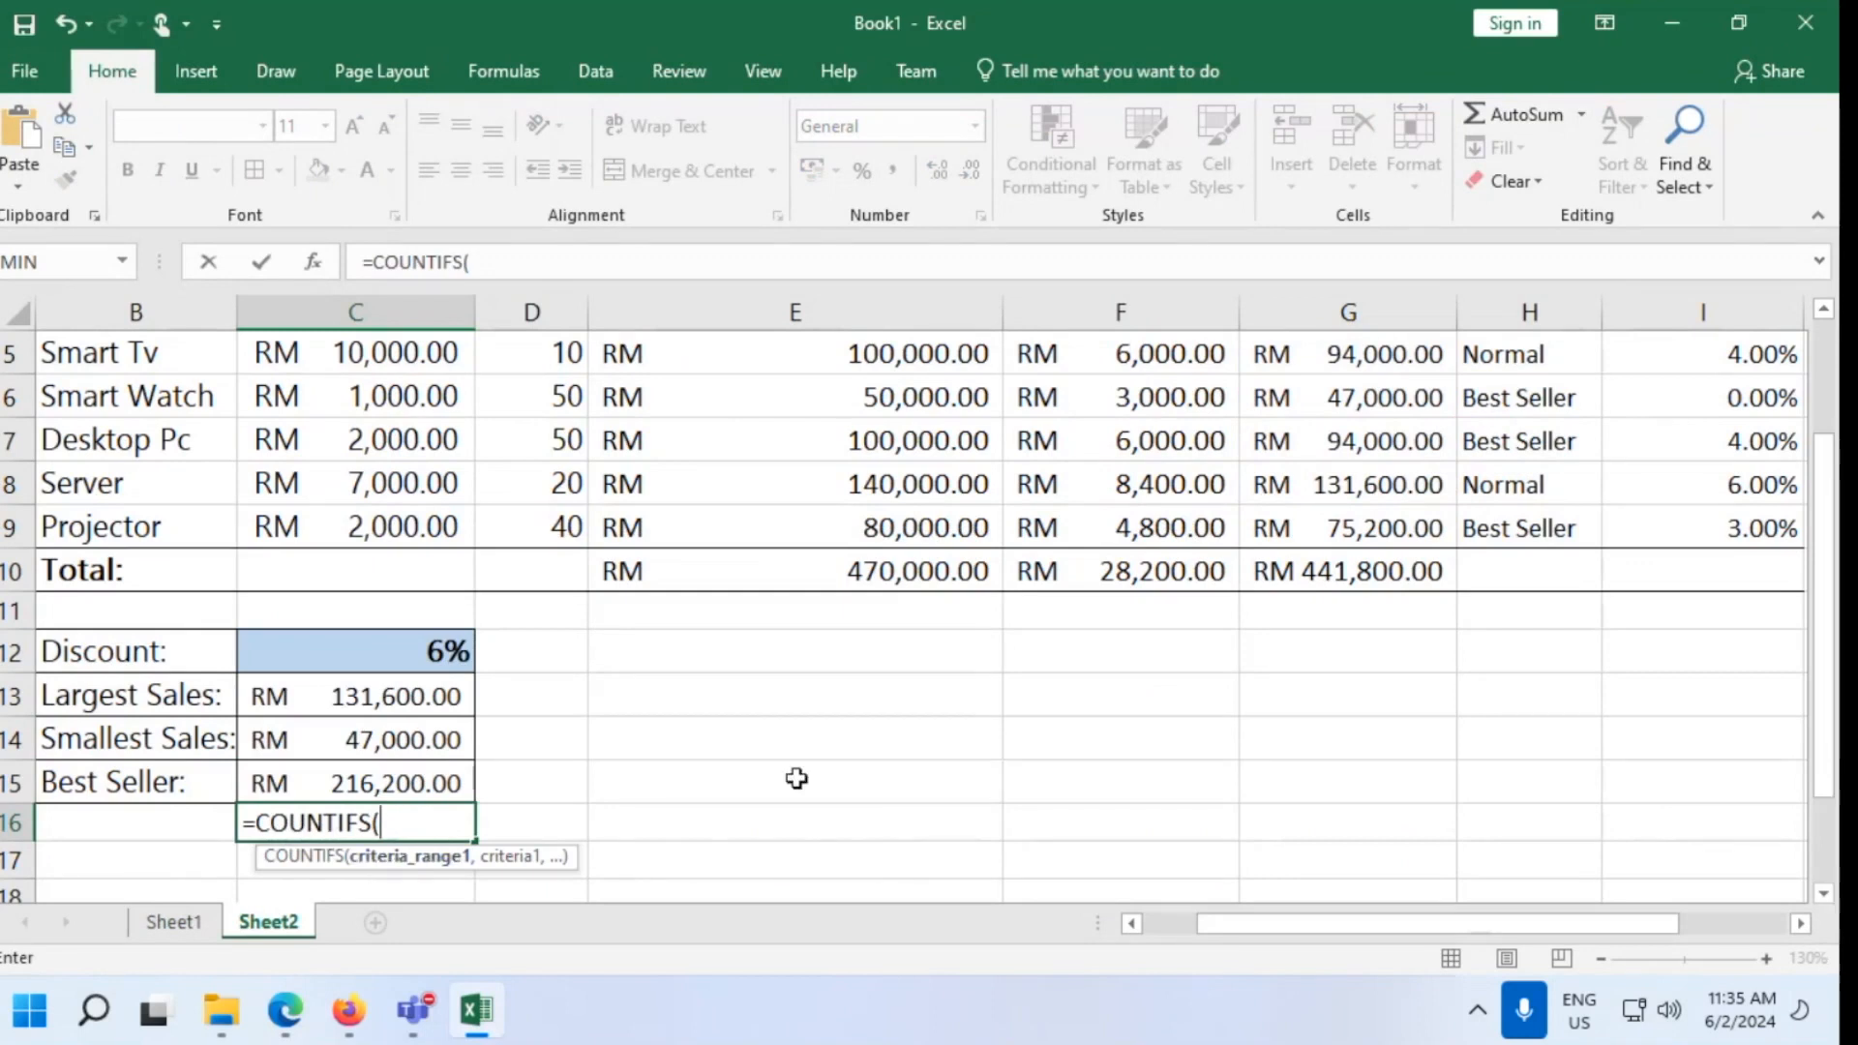
{"action": "scroll", "coordinate": [788, 776], "scroll_direction": "up", "scroll_amount": 2}
{"action": "scroll", "coordinate": [780, 776], "scroll_direction": "down", "scroll_amount": 1}
{"action": "left_click_drag", "start_coordinate": [535, 441], "coordinate": [581, 622]}
{"action": "scroll", "coordinate": [664, 659], "scroll_direction": "down", "scroll_amount": 1}
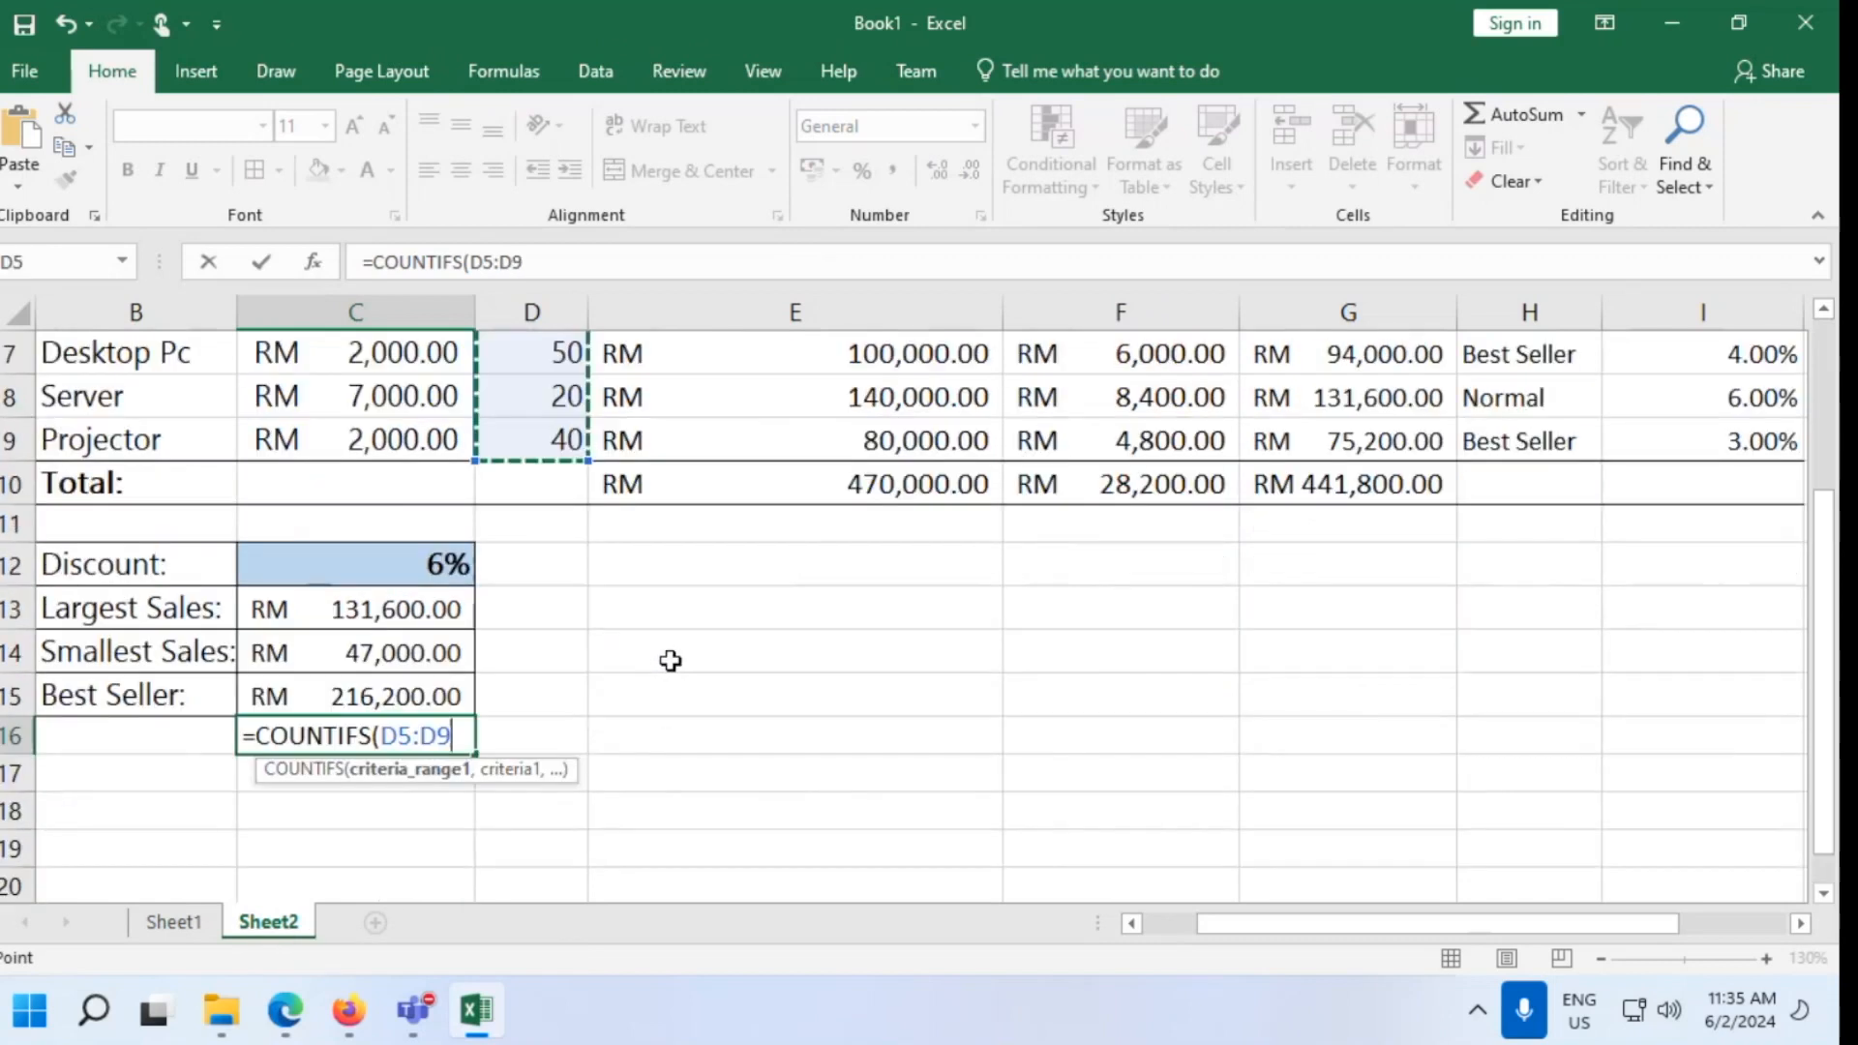
Add the first COUNTIFS criterion >=25 in C16 and use the Net Sales cells G5:G9 as the second criteria range
{"action": "type", "text": ","}
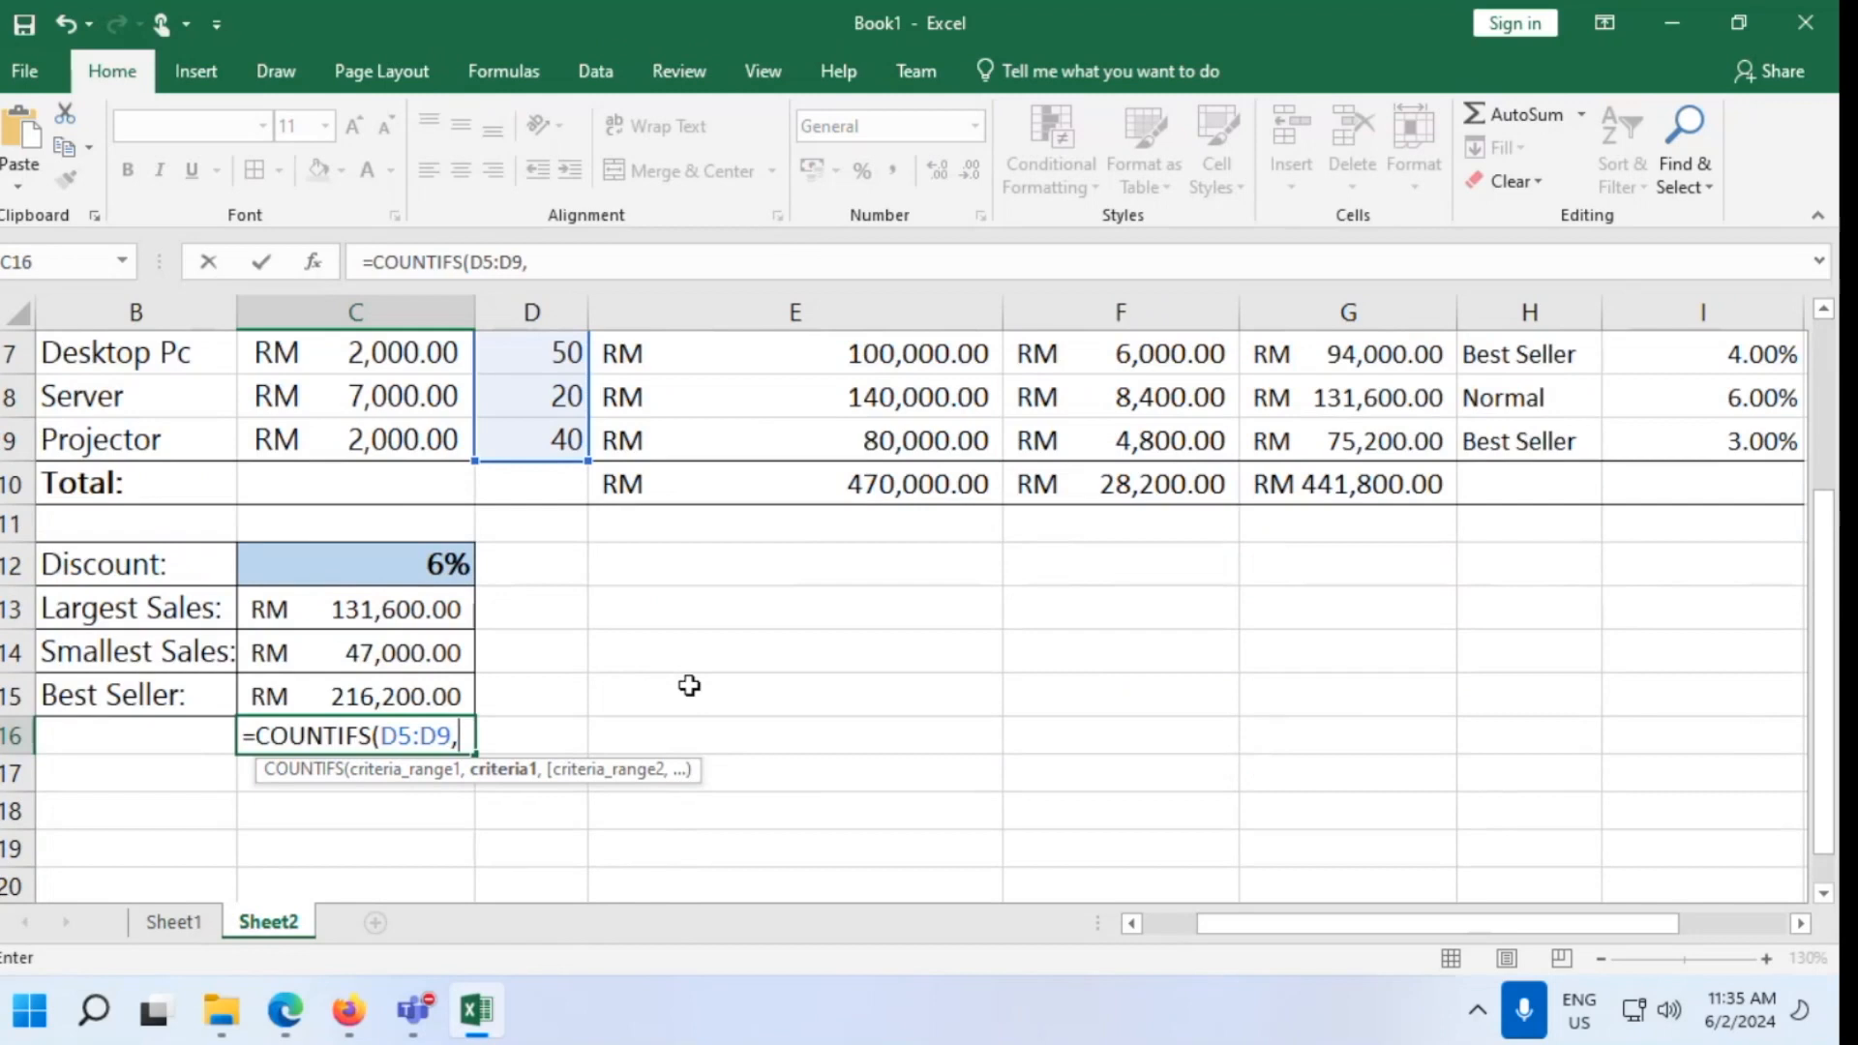
{"action": "scroll", "coordinate": [689, 685], "scroll_direction": "up", "scroll_amount": 2}
{"action": "scroll", "coordinate": [689, 685], "scroll_direction": "down", "scroll_amount": 2}
{"action": "scroll", "coordinate": [689, 686], "scroll_direction": "up", "scroll_amount": 1}
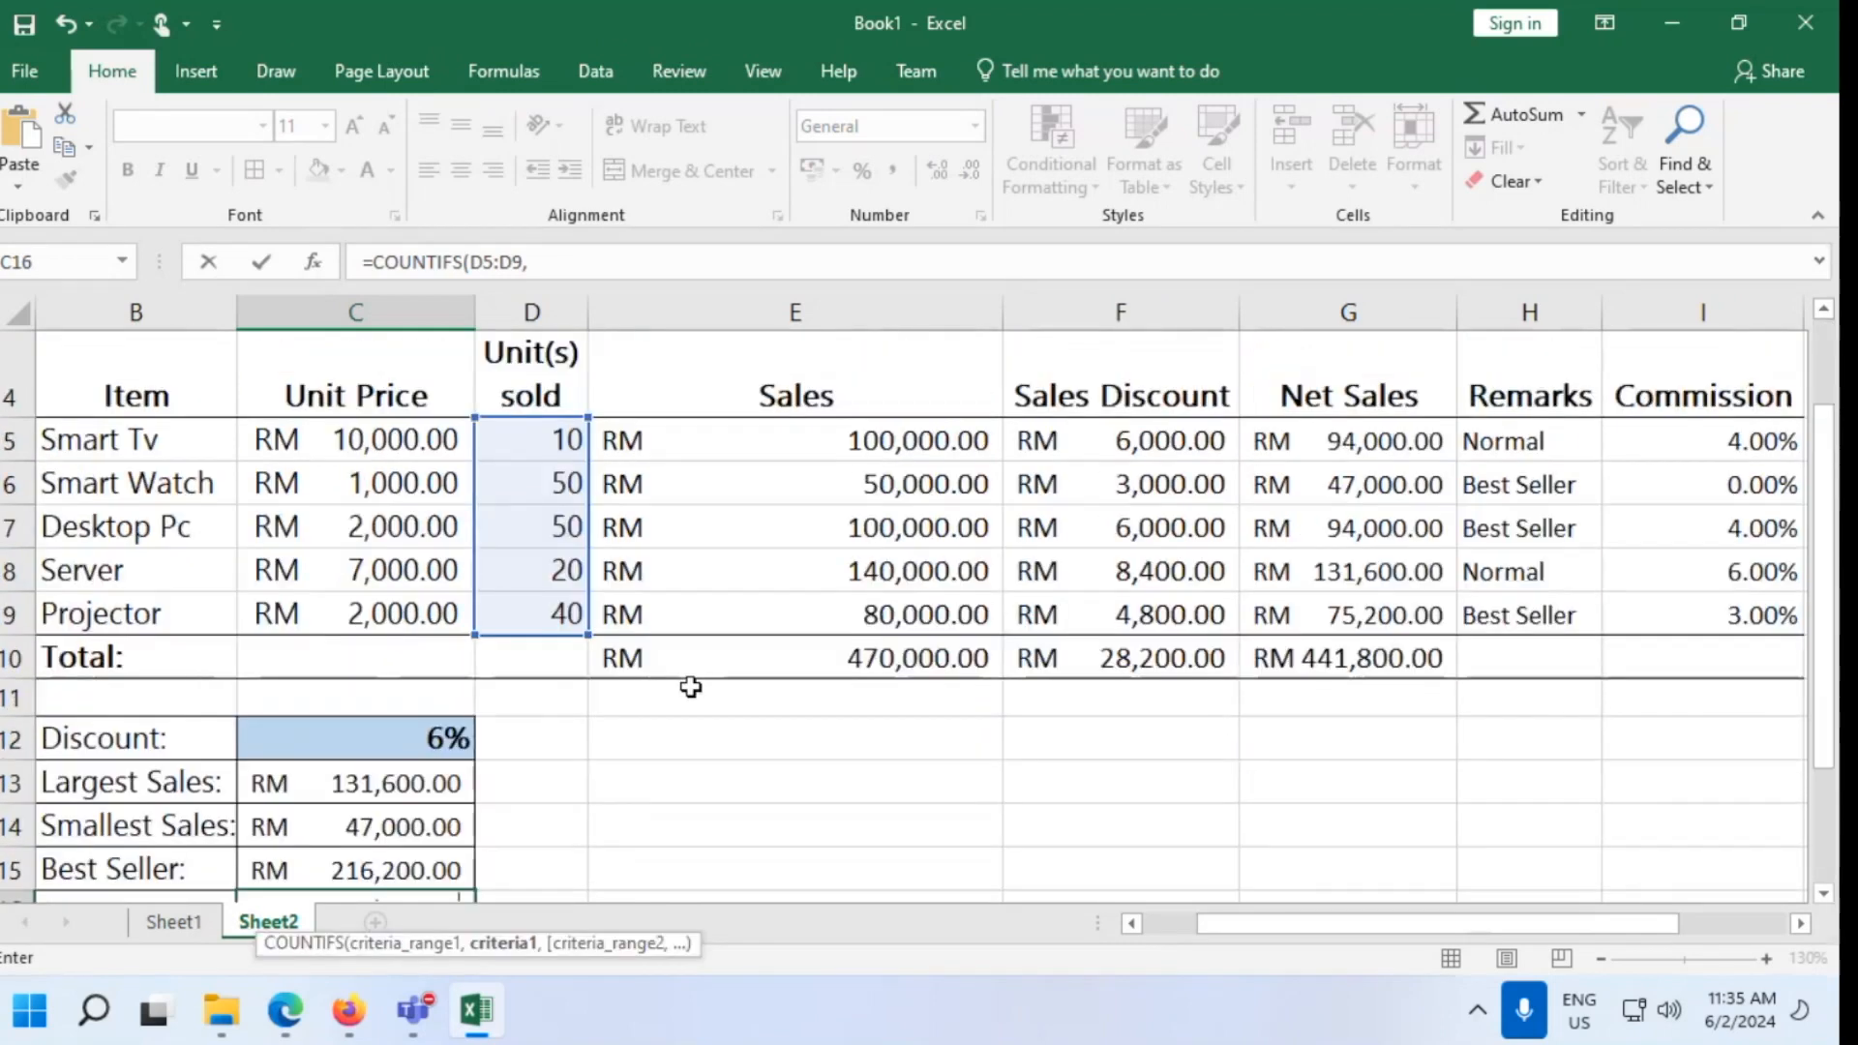
{"action": "type", "text": ">=25"}
{"action": "scroll", "coordinate": [766, 605], "scroll_direction": "down", "scroll_amount": 1}
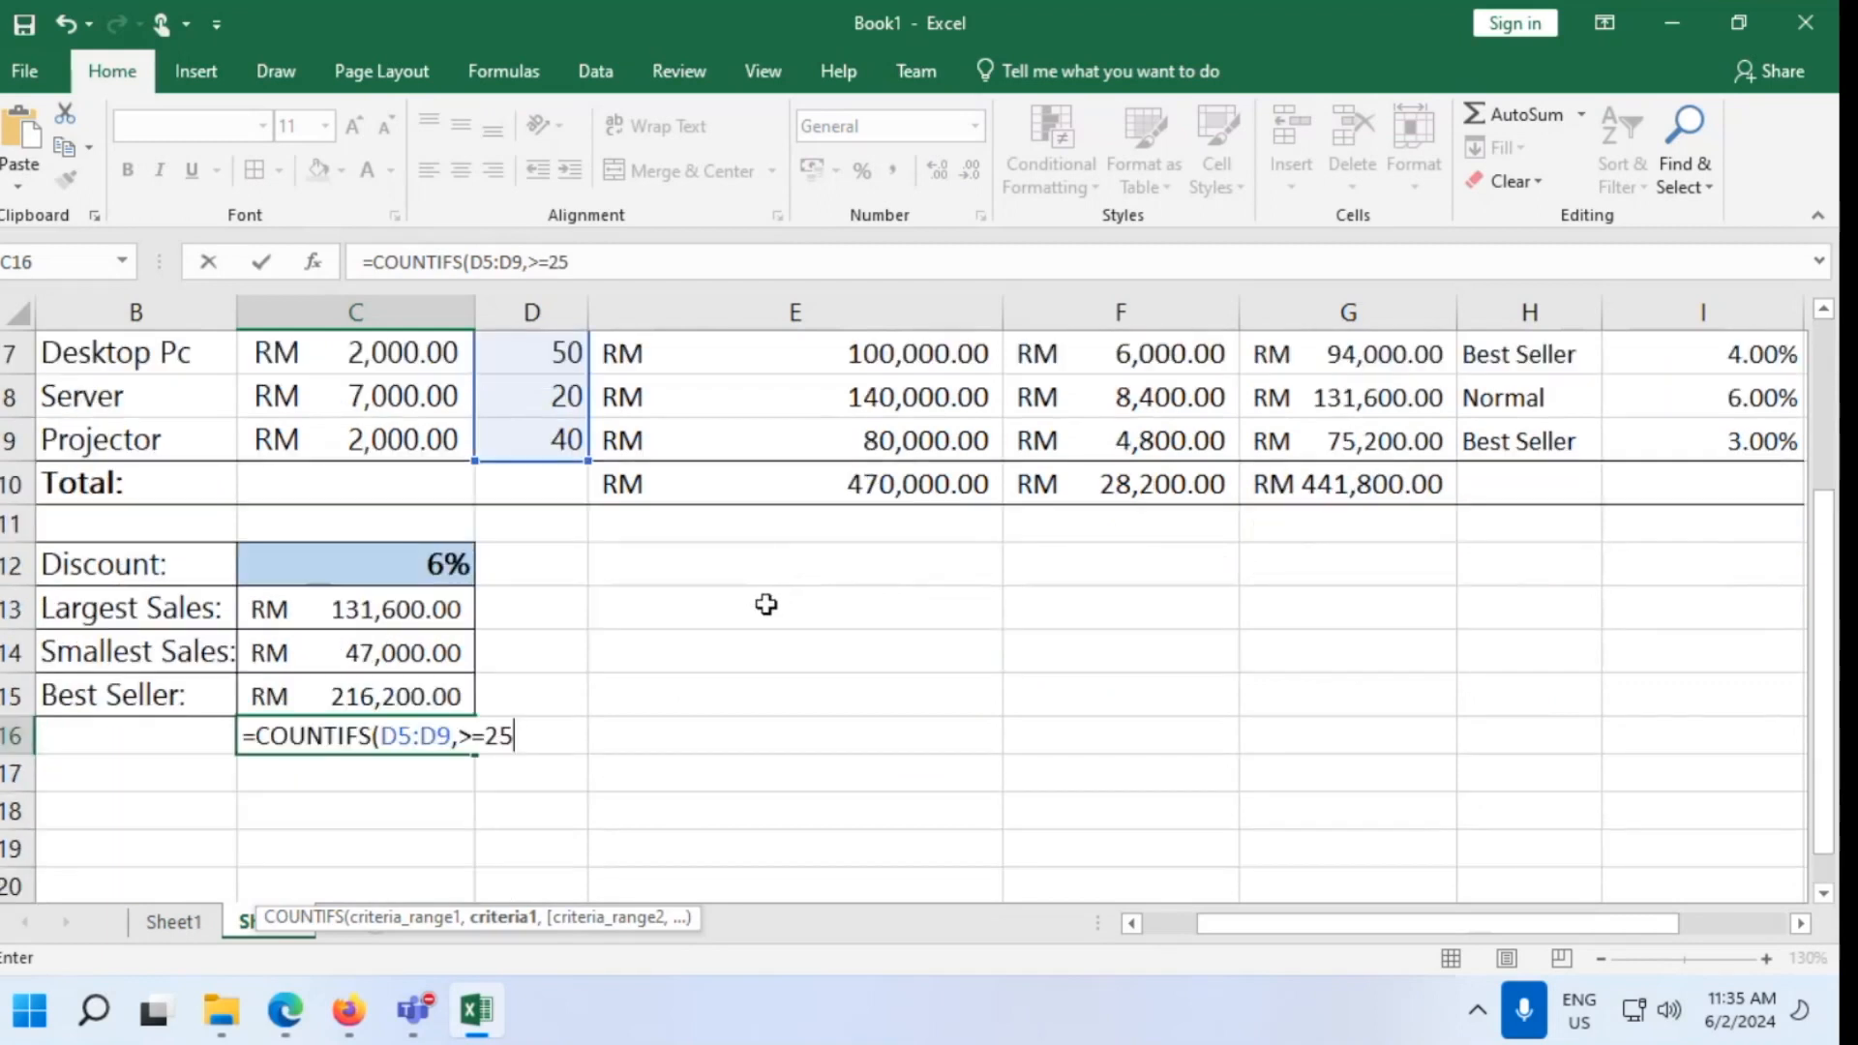
{"action": "type", "text": ","}
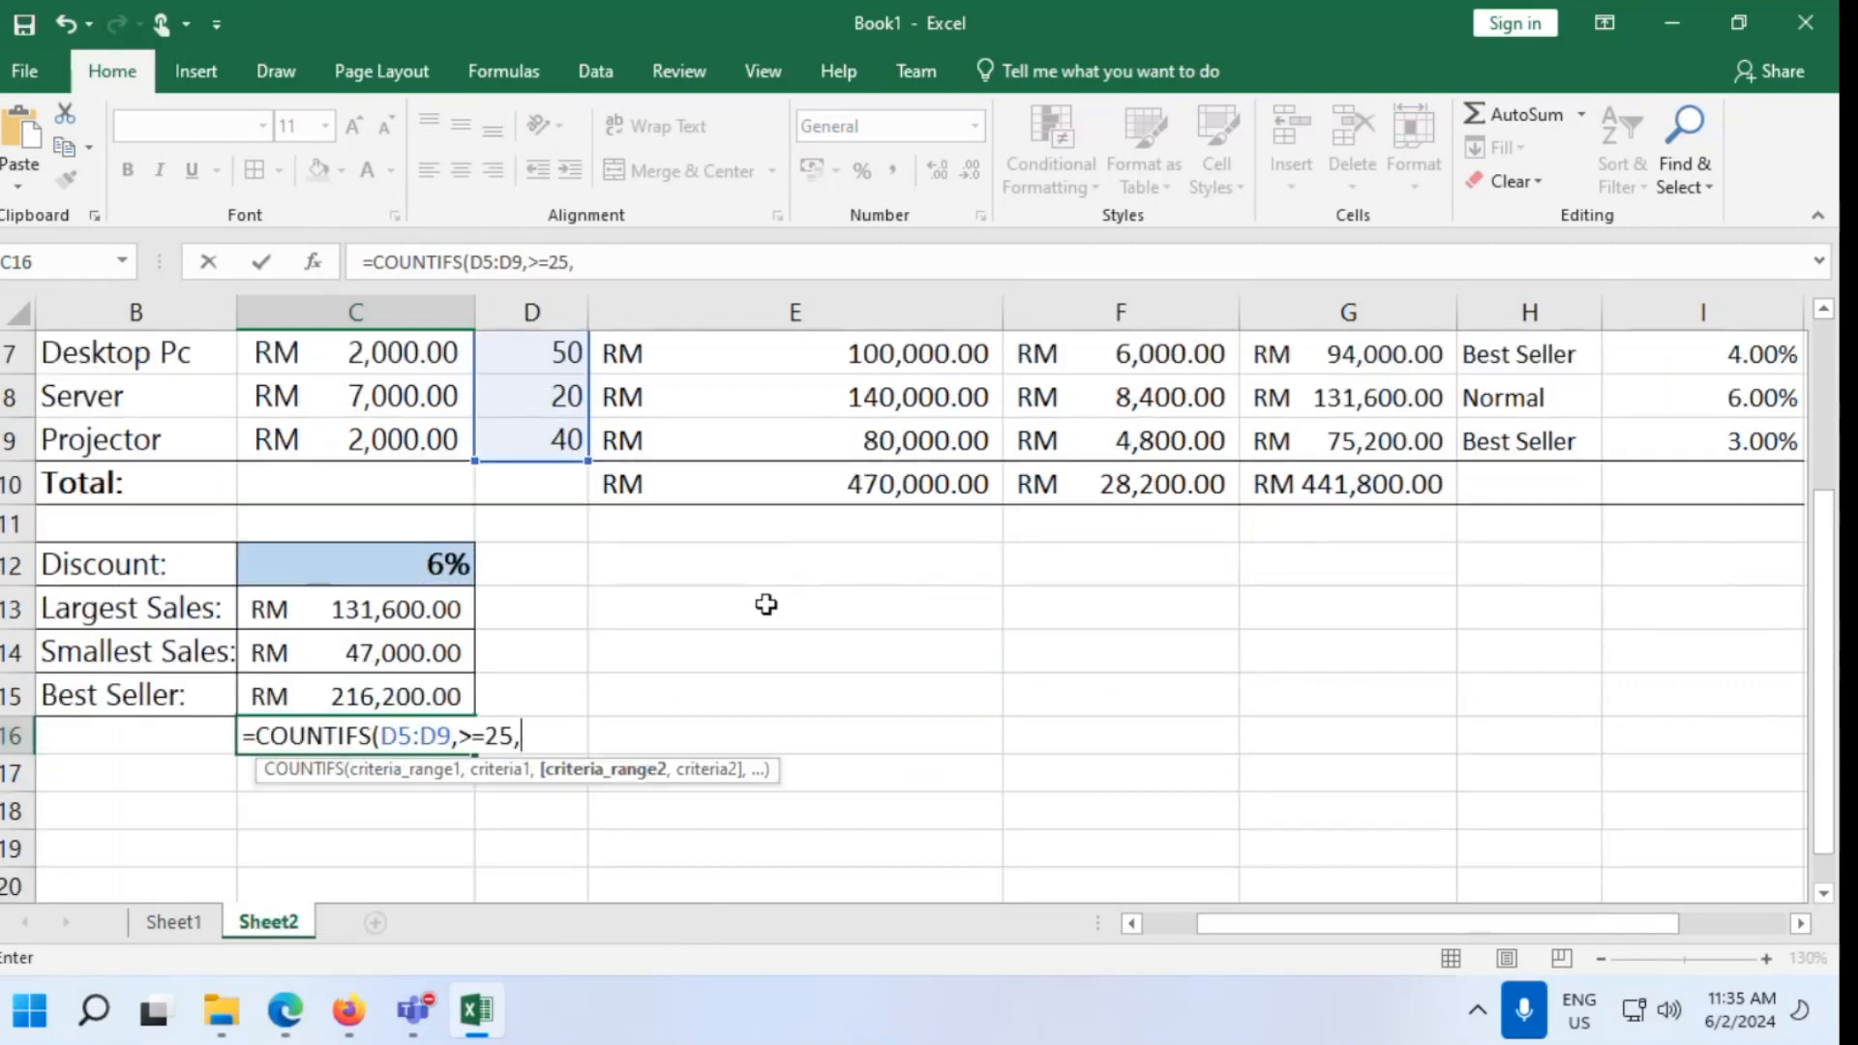
{"action": "scroll", "coordinate": [1009, 725], "scroll_direction": "up", "scroll_amount": 1}
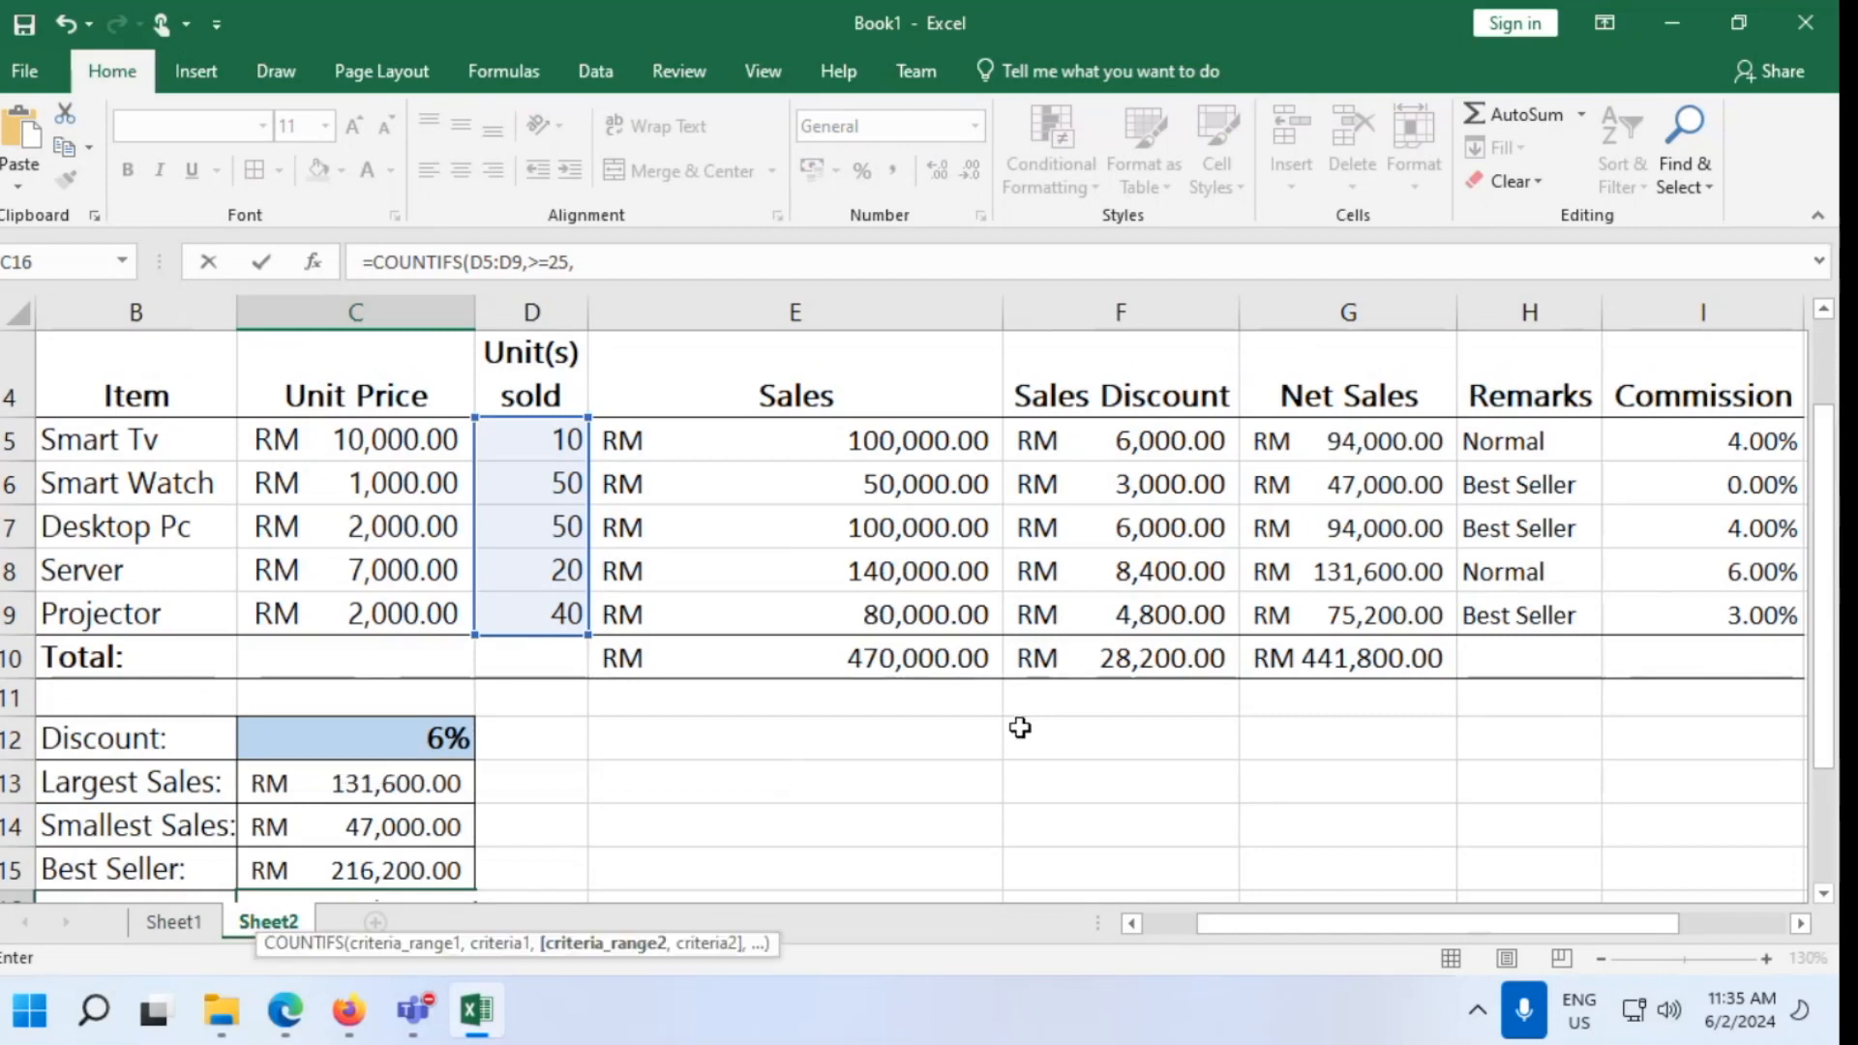
{"action": "left_click_drag", "start_coordinate": [1339, 448], "coordinate": [1336, 612]}
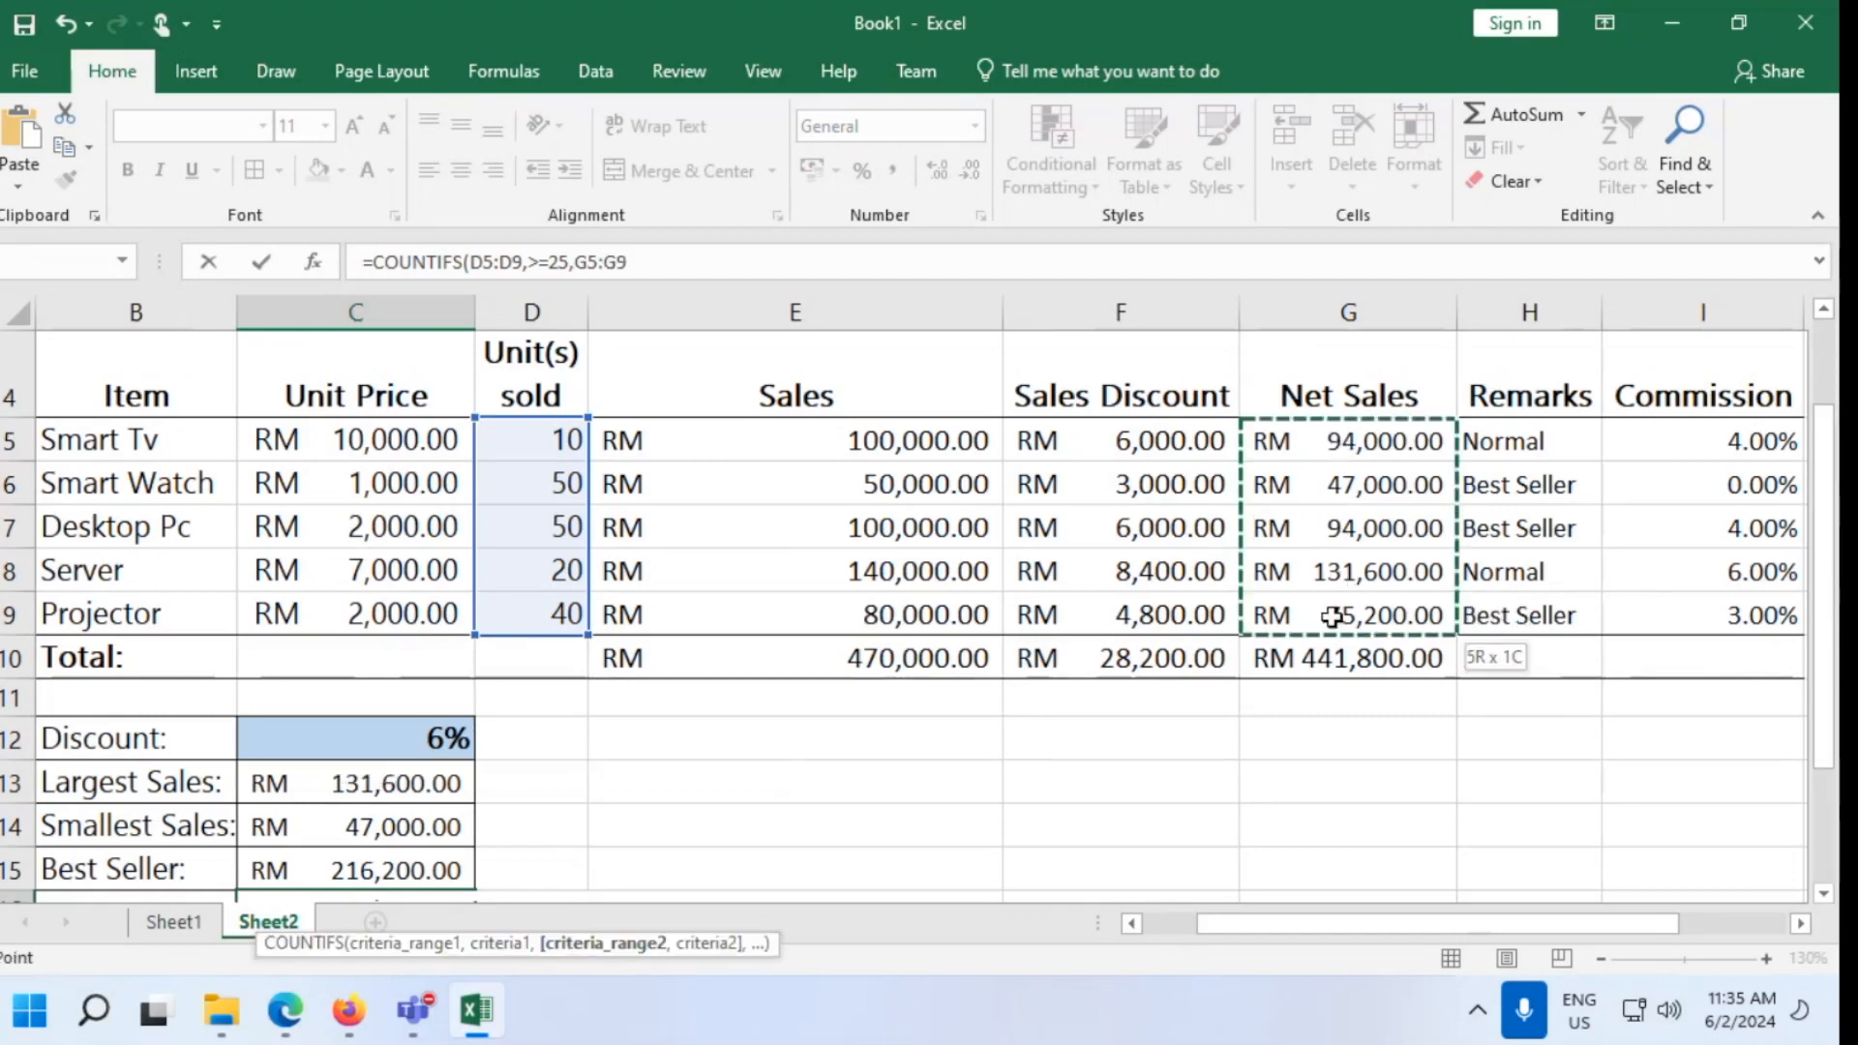
{"action": "scroll", "coordinate": [1043, 673], "scroll_direction": "down", "scroll_amount": 1}
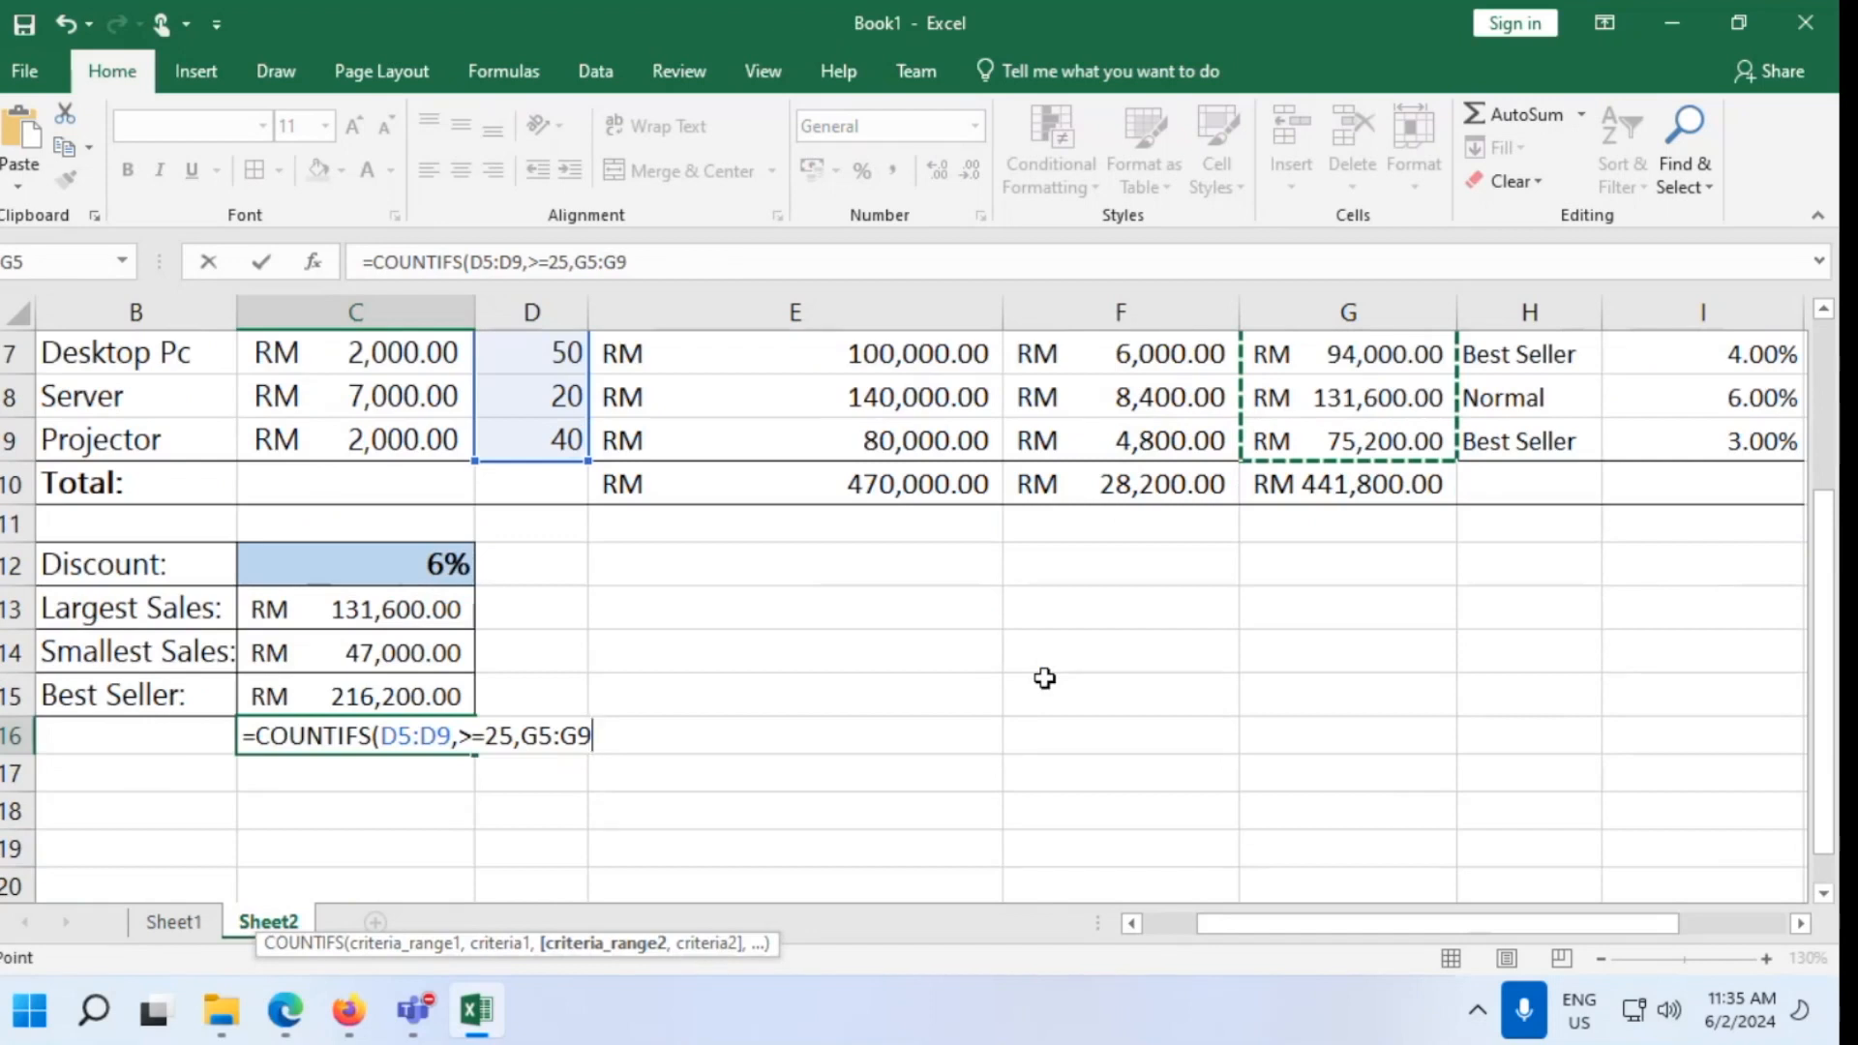
Try to complete the COUNTIFS formula in C16 with the second criterion <=100000, entered without quotation marks
{"action": "type", "text": ","}
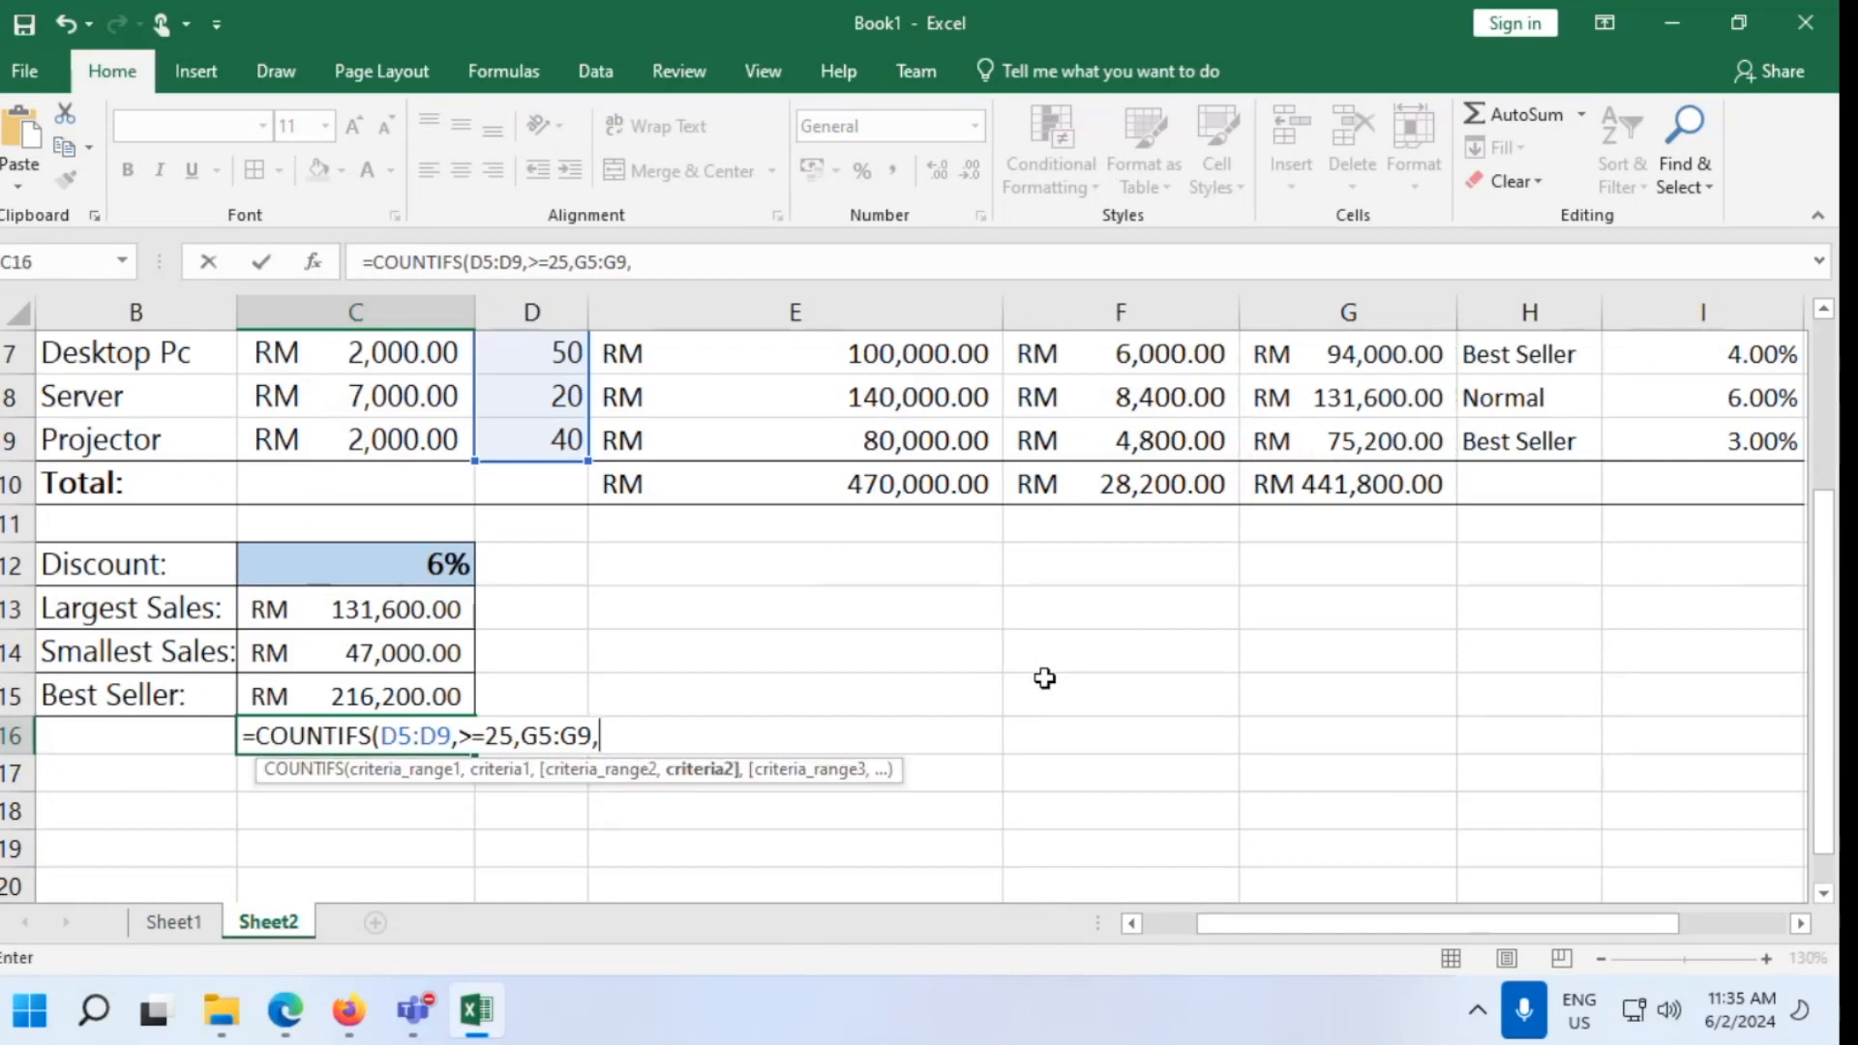
{"action": "type", "text": "<=14"}
{"action": "type", "text": "000"}
{"action": "key", "text": "BackSpace"}
{"action": "key", "text": "BackSpace"}
{"action": "key", "text": "BackSpace"}
{"action": "key", "text": "BackSpace"}
{"action": "type", "text": "0000"}
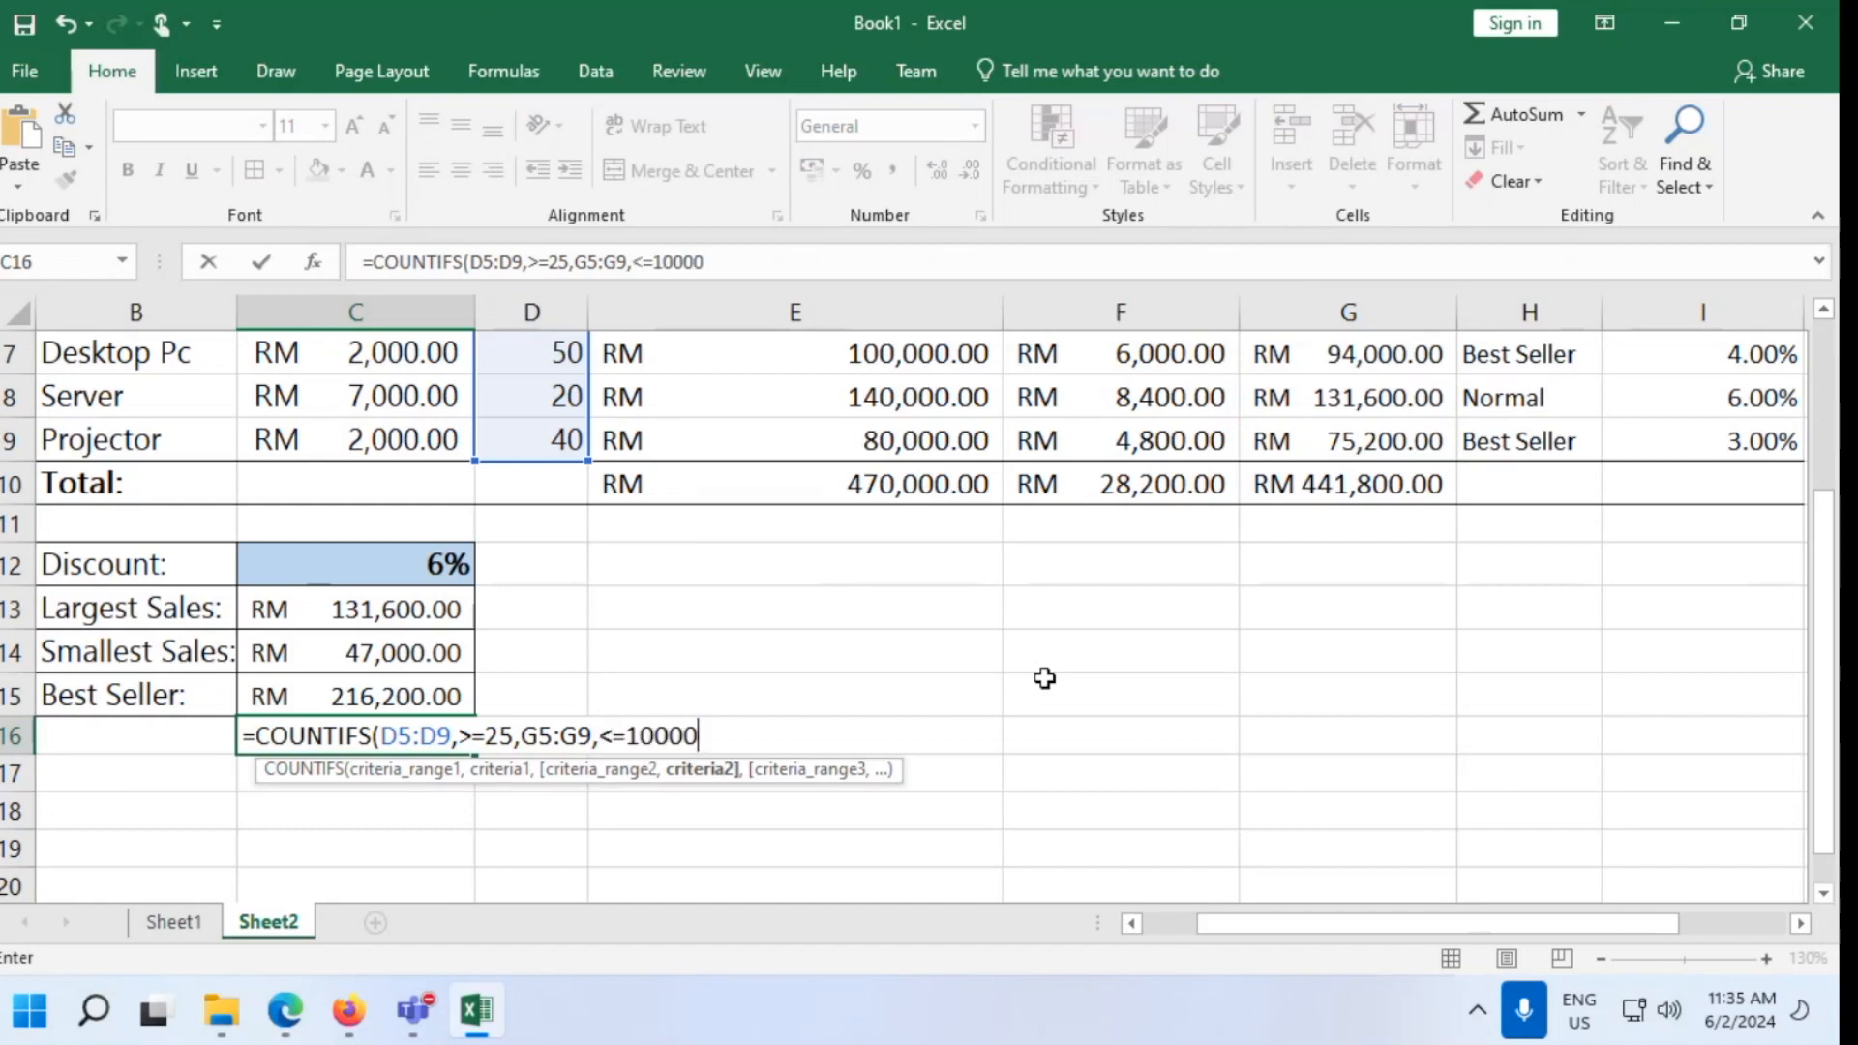
{"action": "type", "text": "0)"}
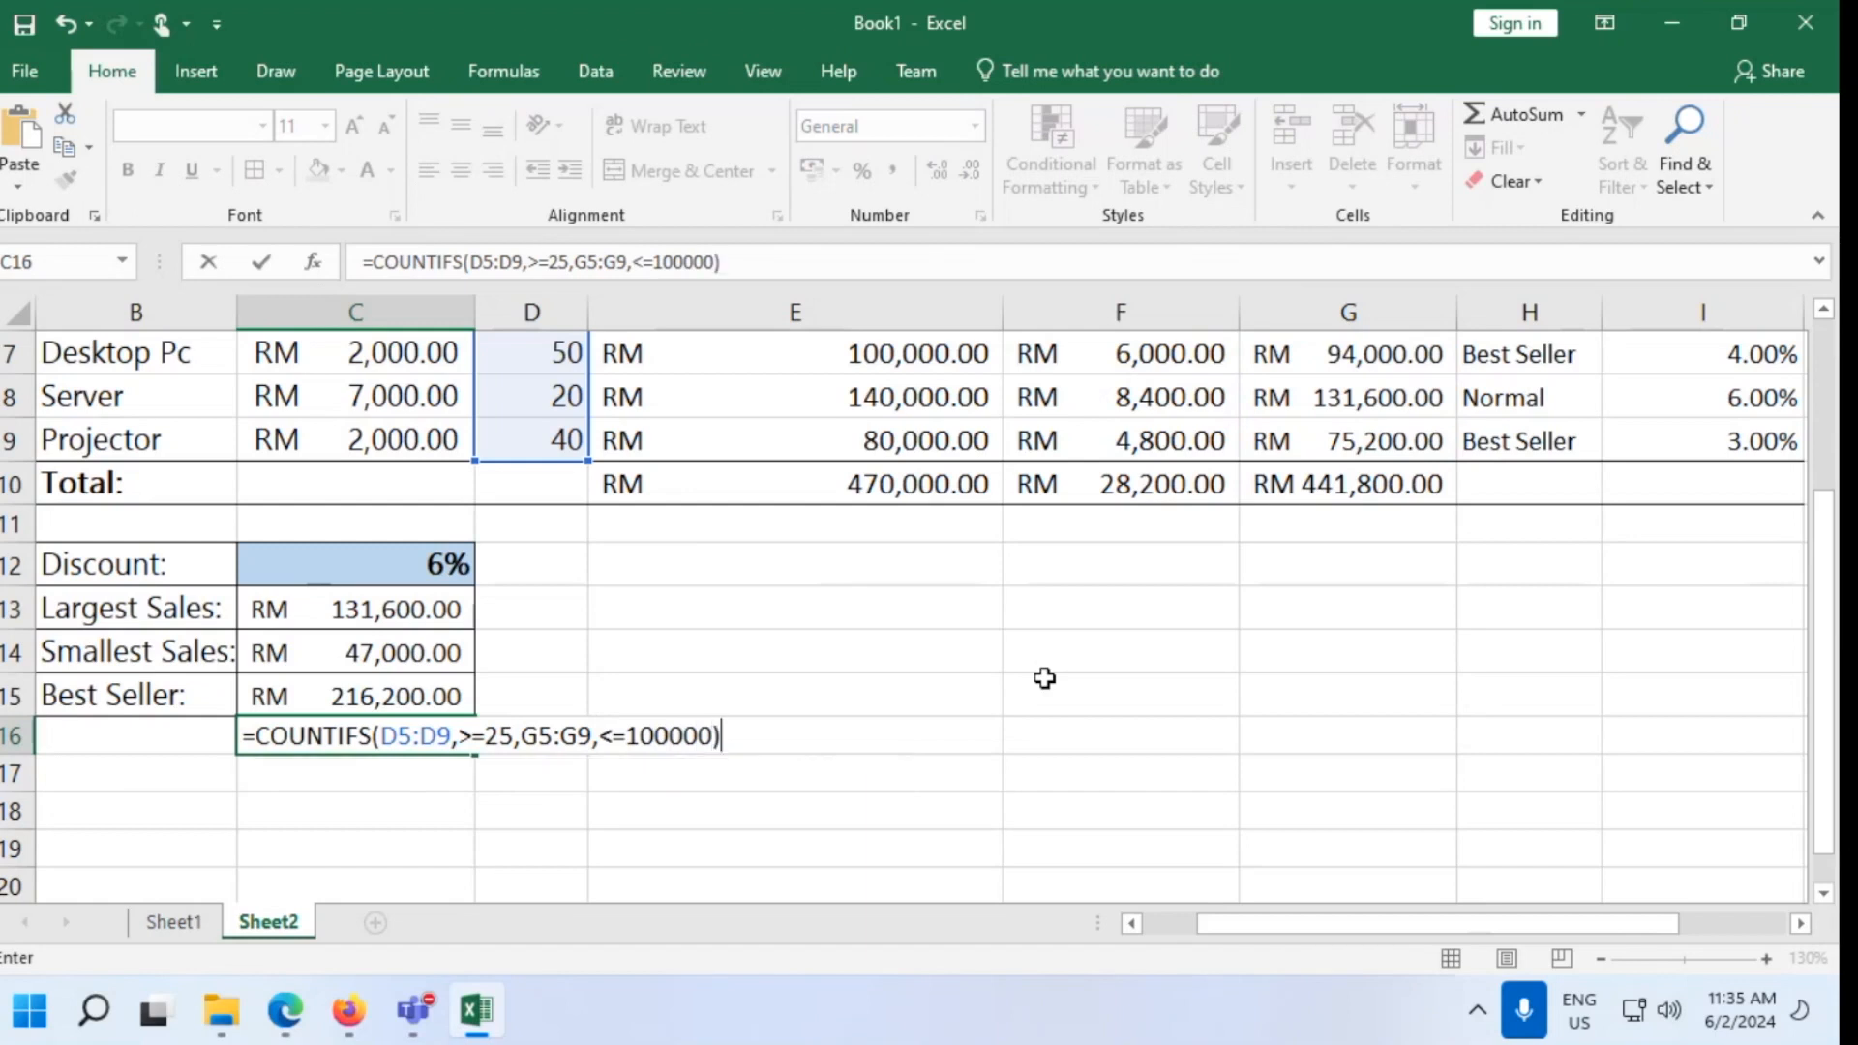
{"action": "key", "text": "Return"}
{"action": "left_click", "coordinate": [871, 658]}
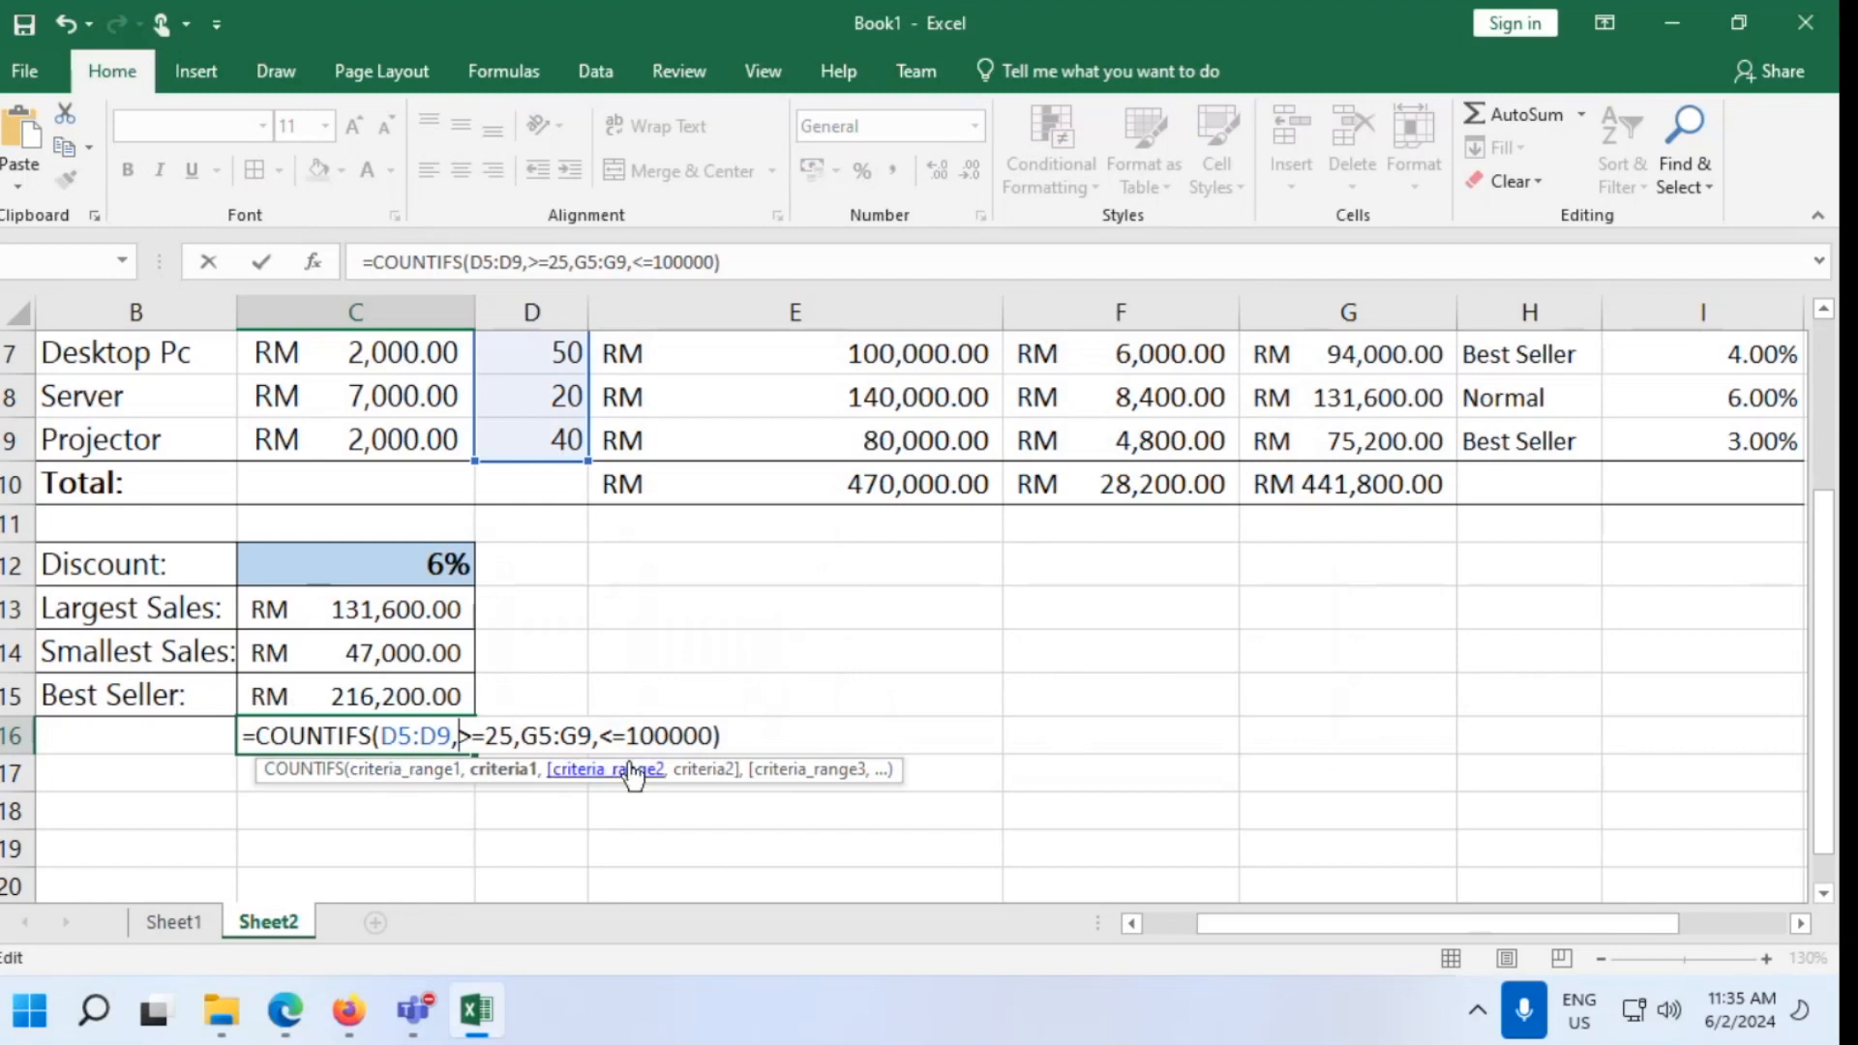
Try to enter the COUNTIFS formula in C16 with the criteria >=25 and <=100000 left unquoted
{"action": "scroll", "coordinate": [601, 630], "scroll_direction": "up", "scroll_amount": 2}
{"action": "scroll", "coordinate": [601, 634], "scroll_direction": "down", "scroll_amount": 2}
{"action": "scroll", "coordinate": [601, 634], "scroll_direction": "up", "scroll_amount": 2}
{"action": "scroll", "coordinate": [600, 636], "scroll_direction": "down", "scroll_amount": 2}
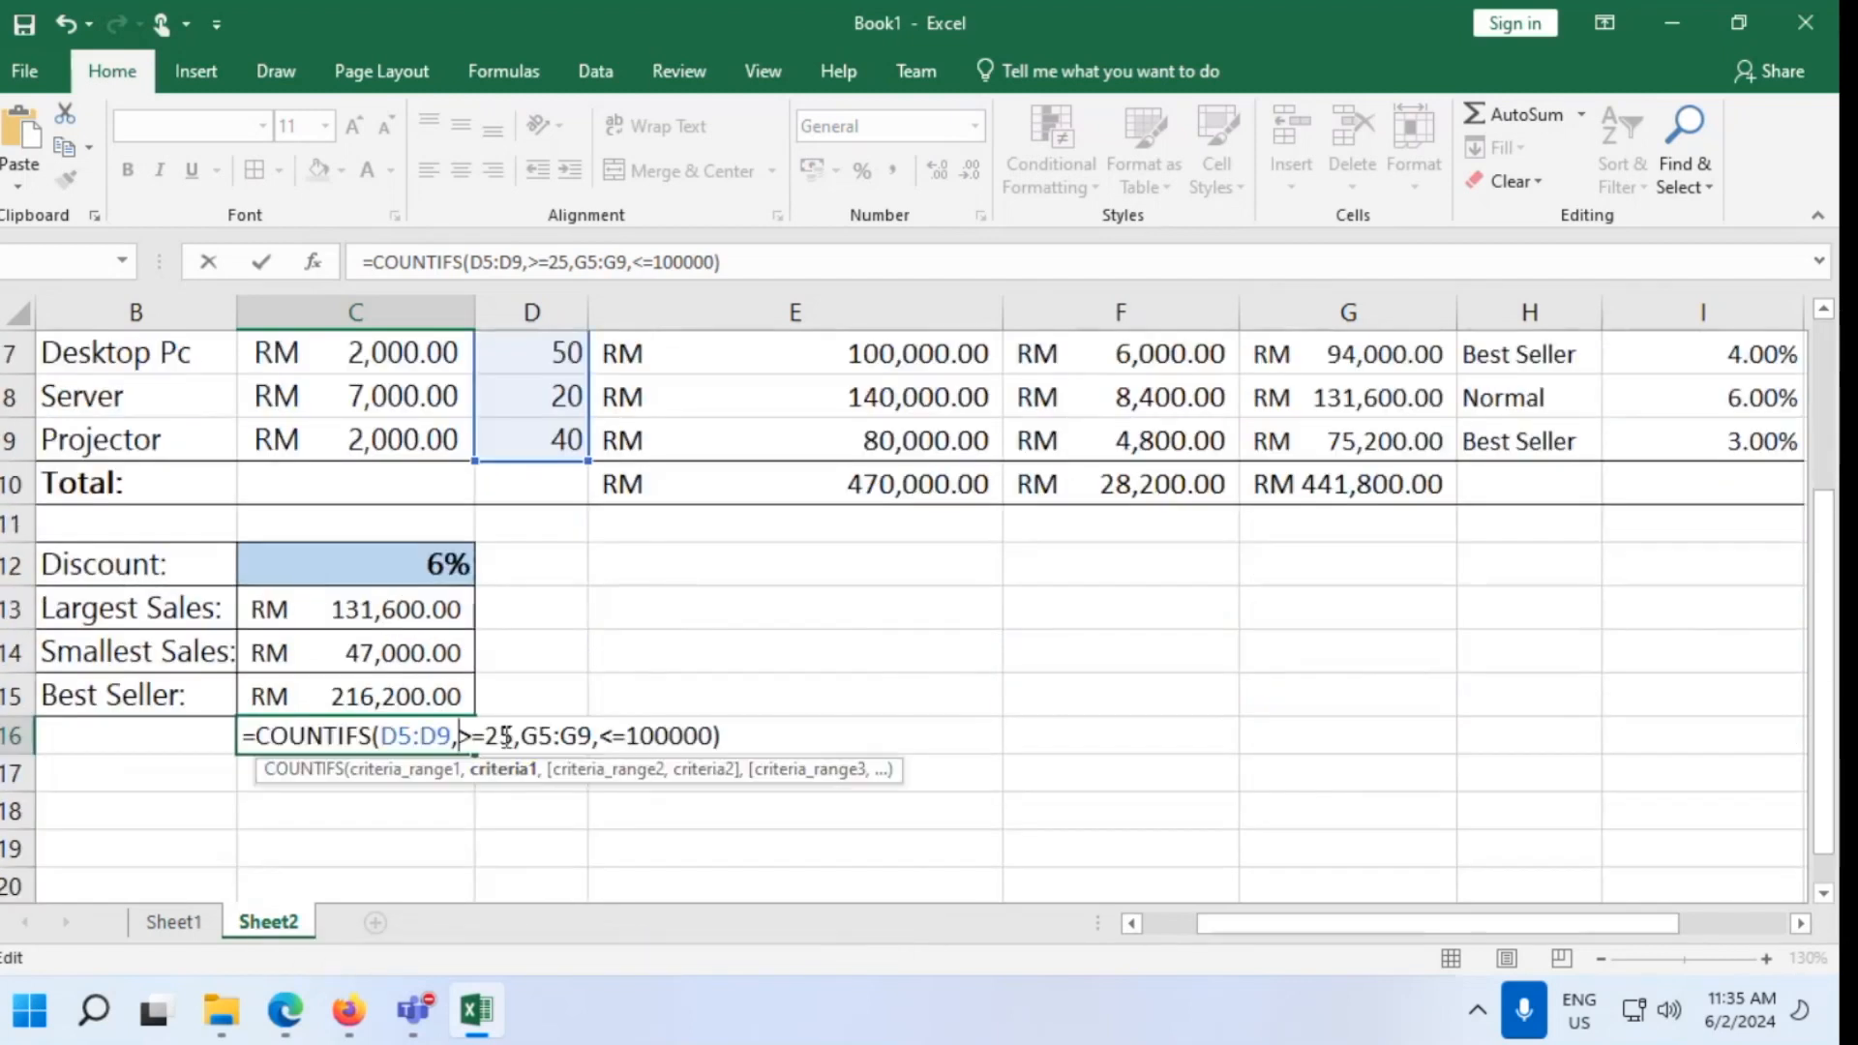
{"action": "left_click", "coordinate": [454, 735]}
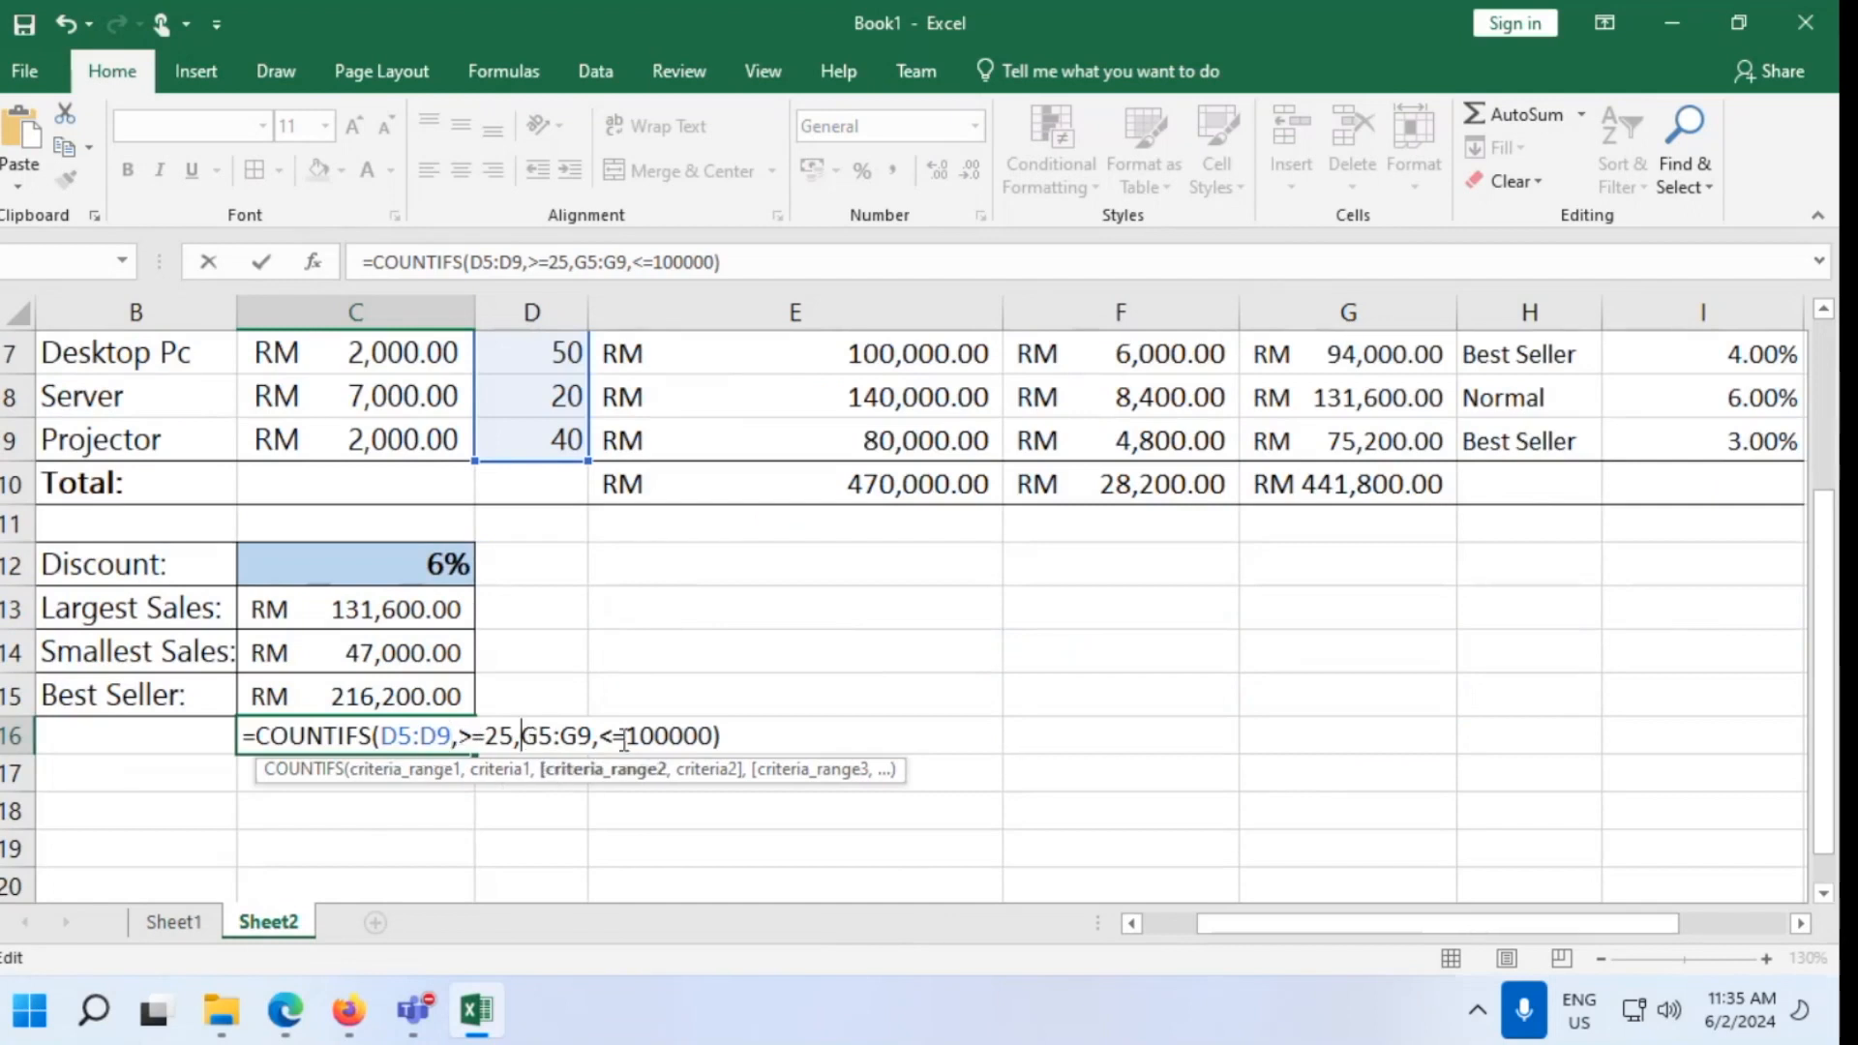
{"action": "left_click", "coordinate": [737, 736]}
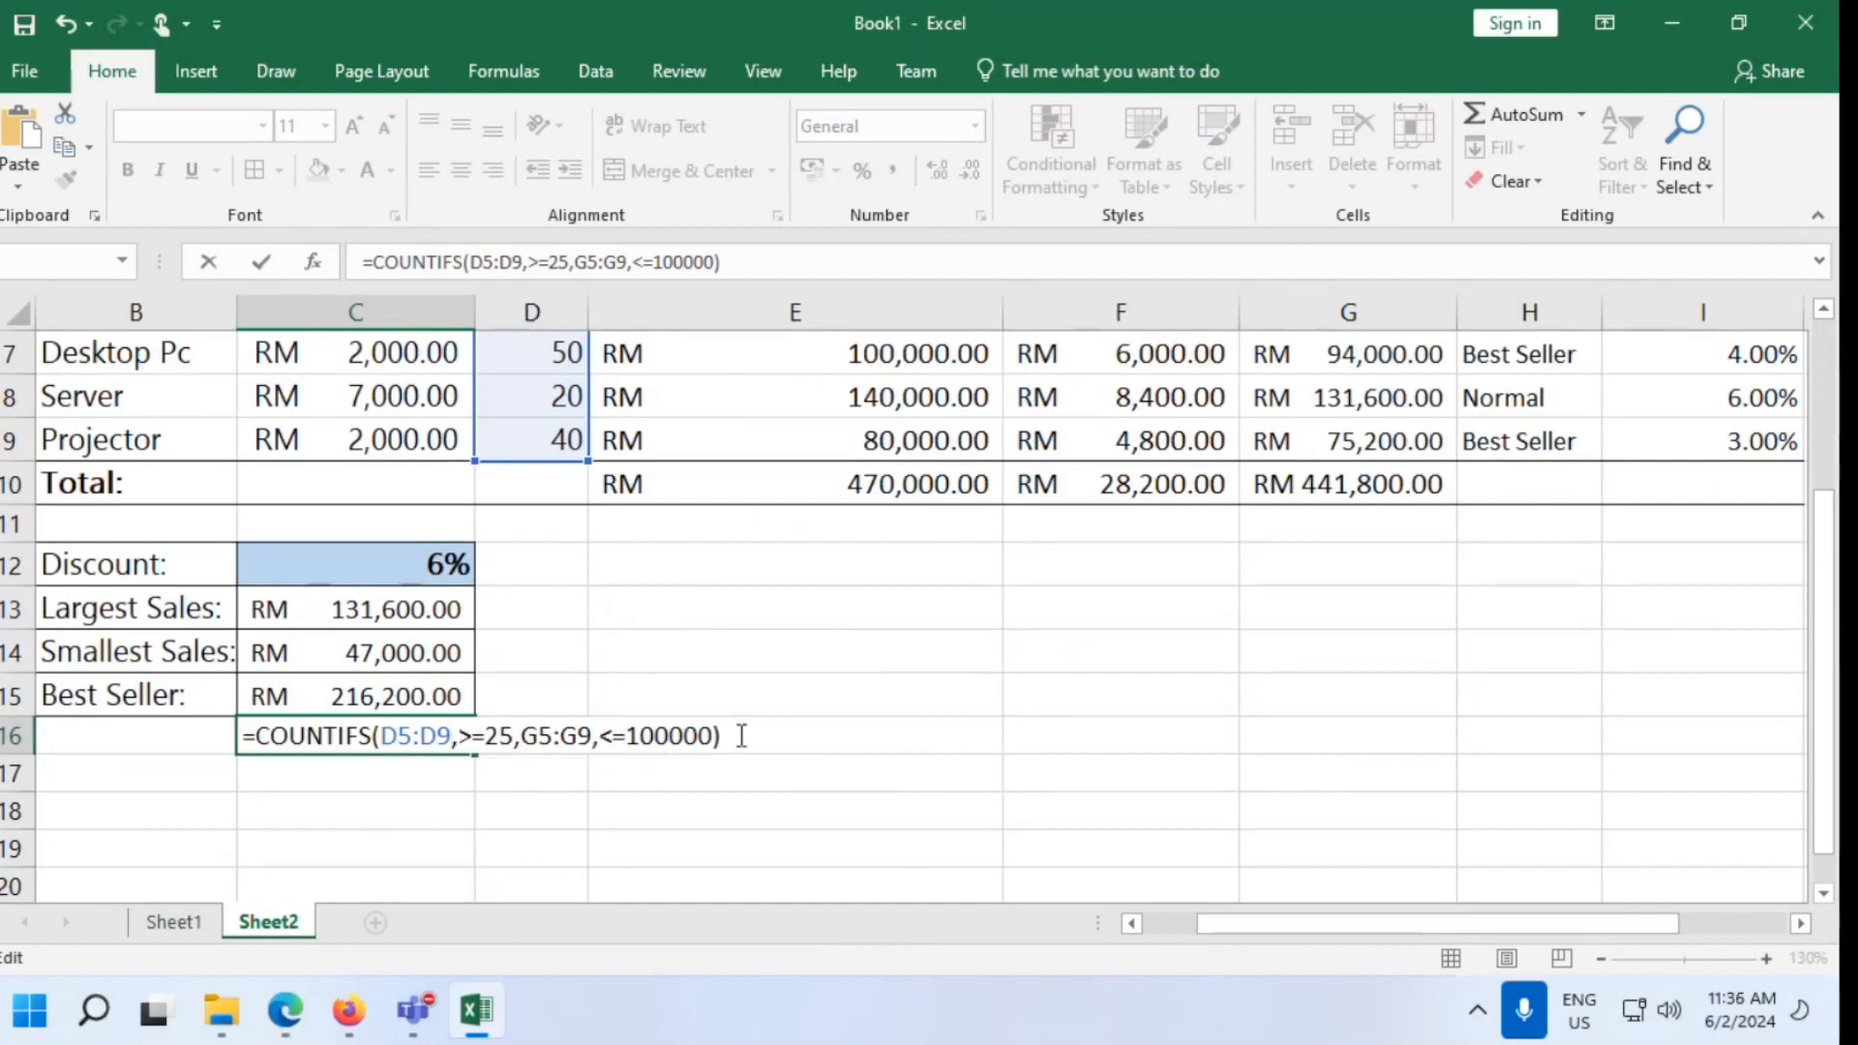
{"action": "key", "text": "Return"}
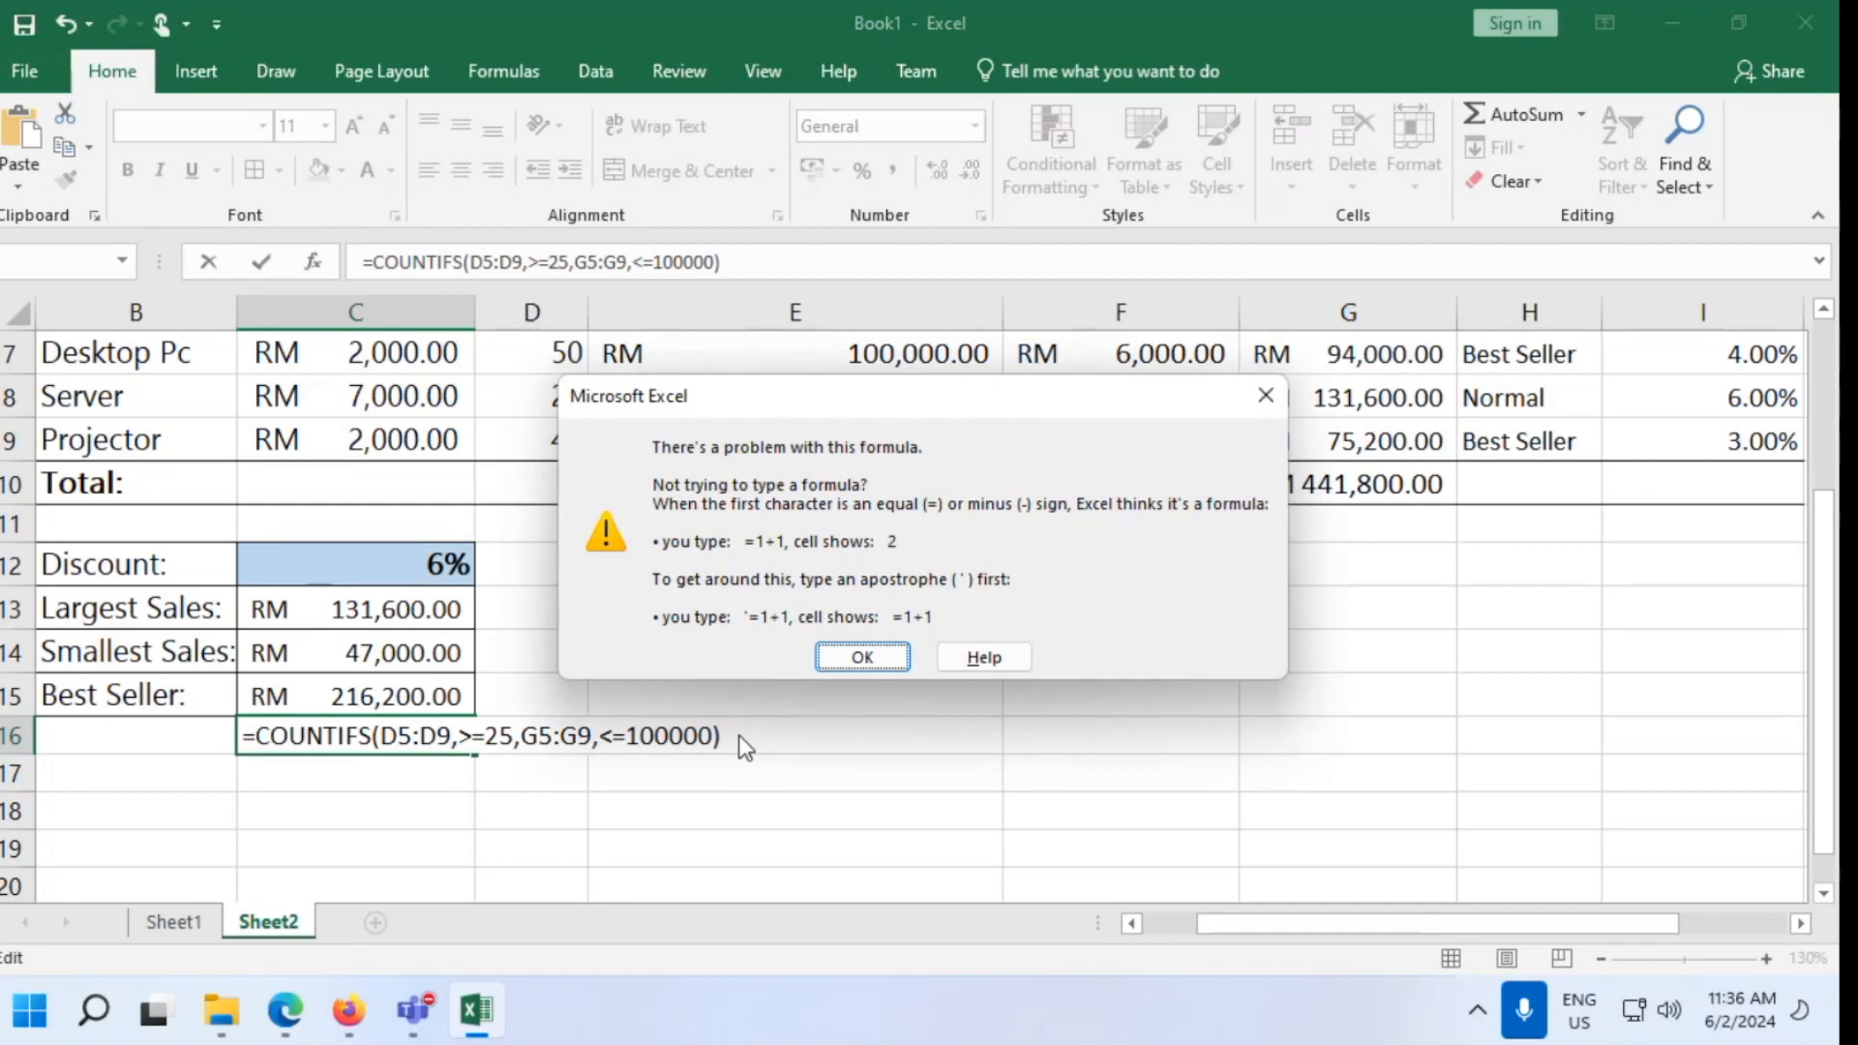
{"action": "left_click", "coordinate": [862, 657]}
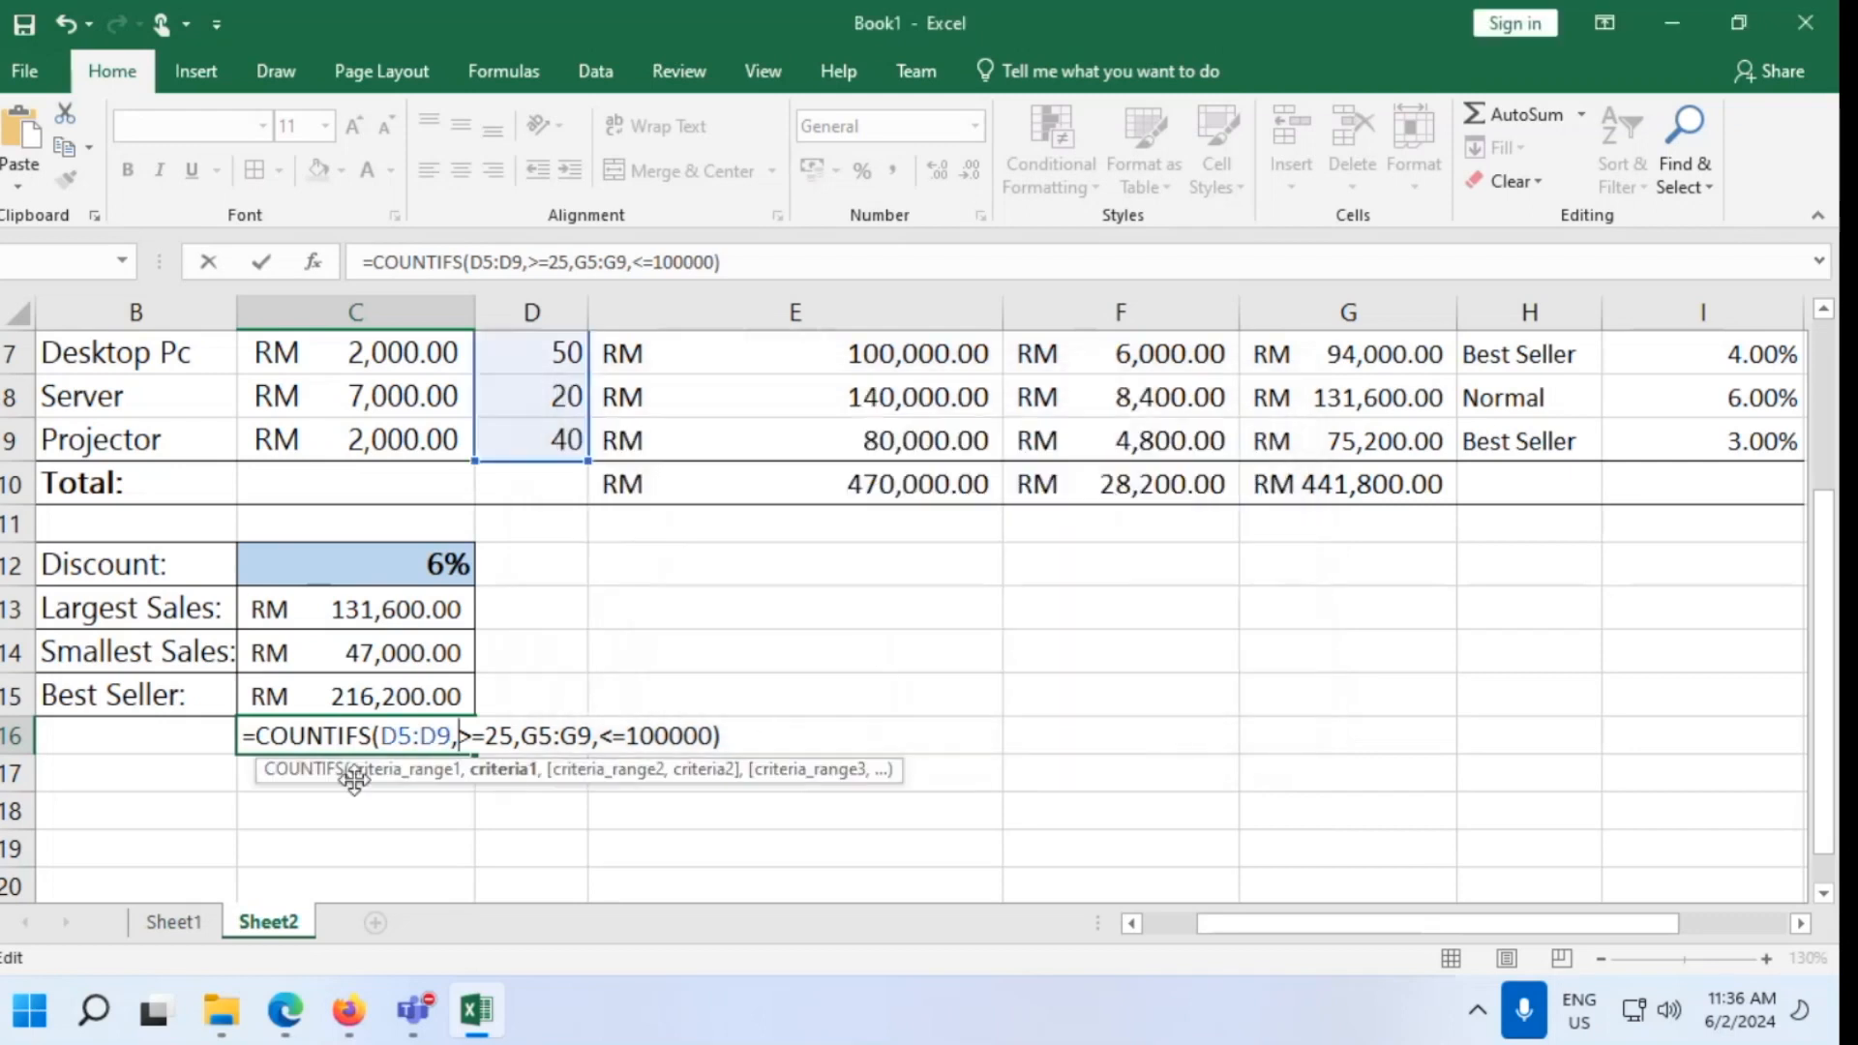
{"action": "left_click", "coordinate": [459, 738]}
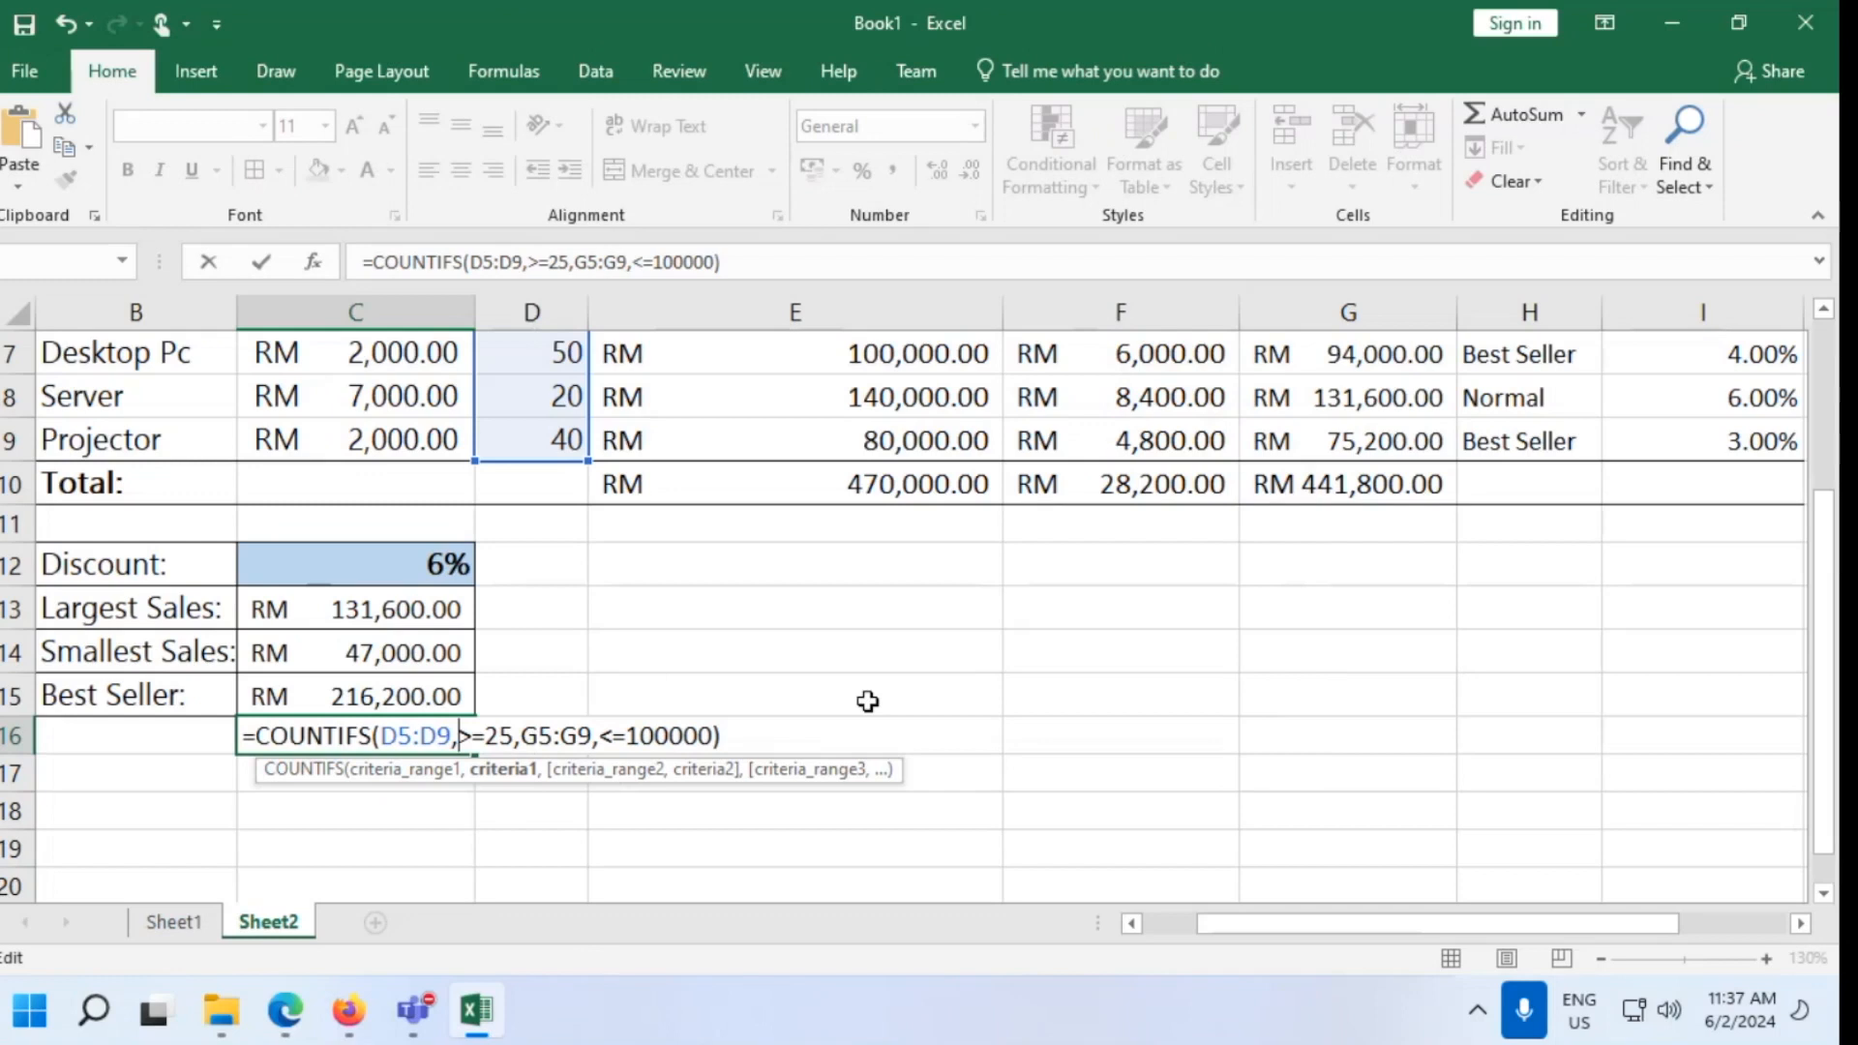
Remove the comparison operators from both criteria in C16 and enter the formula as =COUNTIFS(D5:D9,25,G5:G9,100000)
{"action": "scroll", "coordinate": [868, 701], "scroll_direction": "up", "scroll_amount": 1}
{"action": "scroll", "coordinate": [868, 701], "scroll_direction": "down", "scroll_amount": 2}
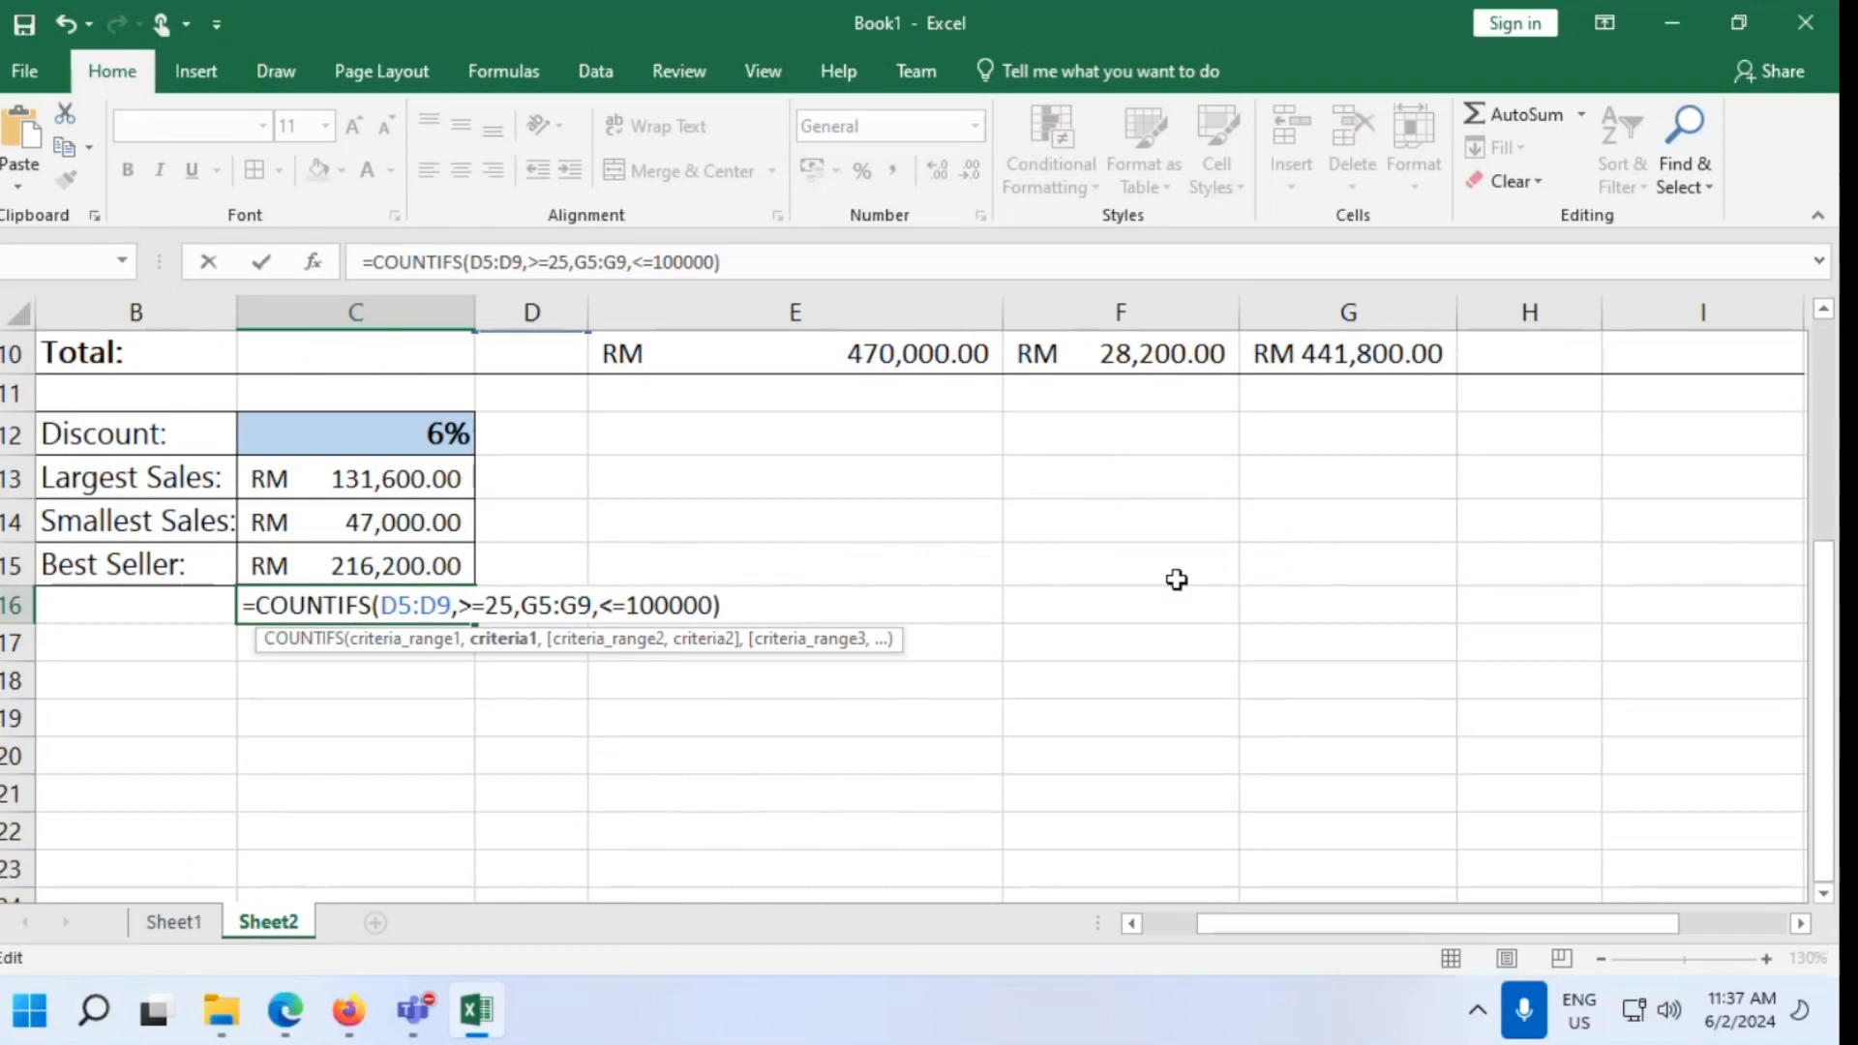
{"action": "scroll", "coordinate": [880, 688], "scroll_direction": "up", "scroll_amount": 1}
{"action": "scroll", "coordinate": [624, 734], "scroll_direction": "up", "scroll_amount": 1}
{"action": "scroll", "coordinate": [580, 738], "scroll_direction": "down", "scroll_amount": 1}
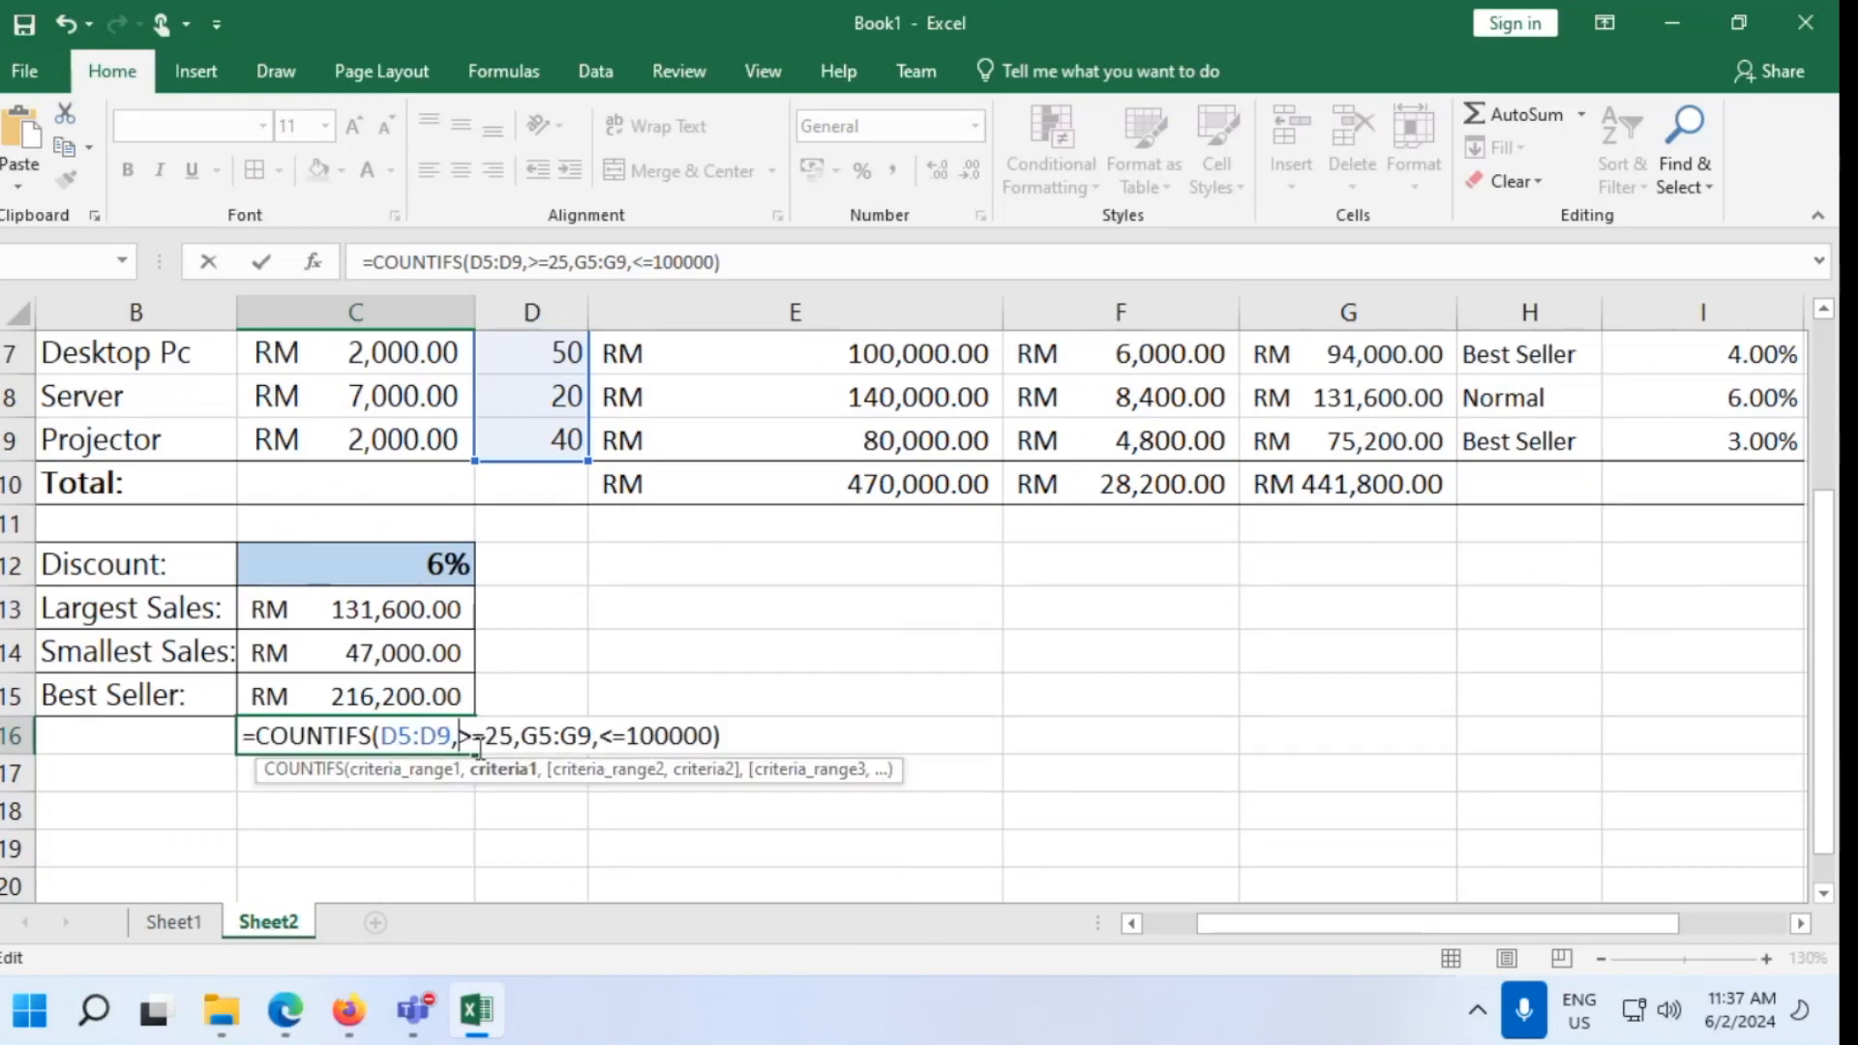
{"action": "left_click", "coordinate": [487, 735]}
{"action": "key", "text": "BackSpace"}
{"action": "key", "text": "BackSpace"}
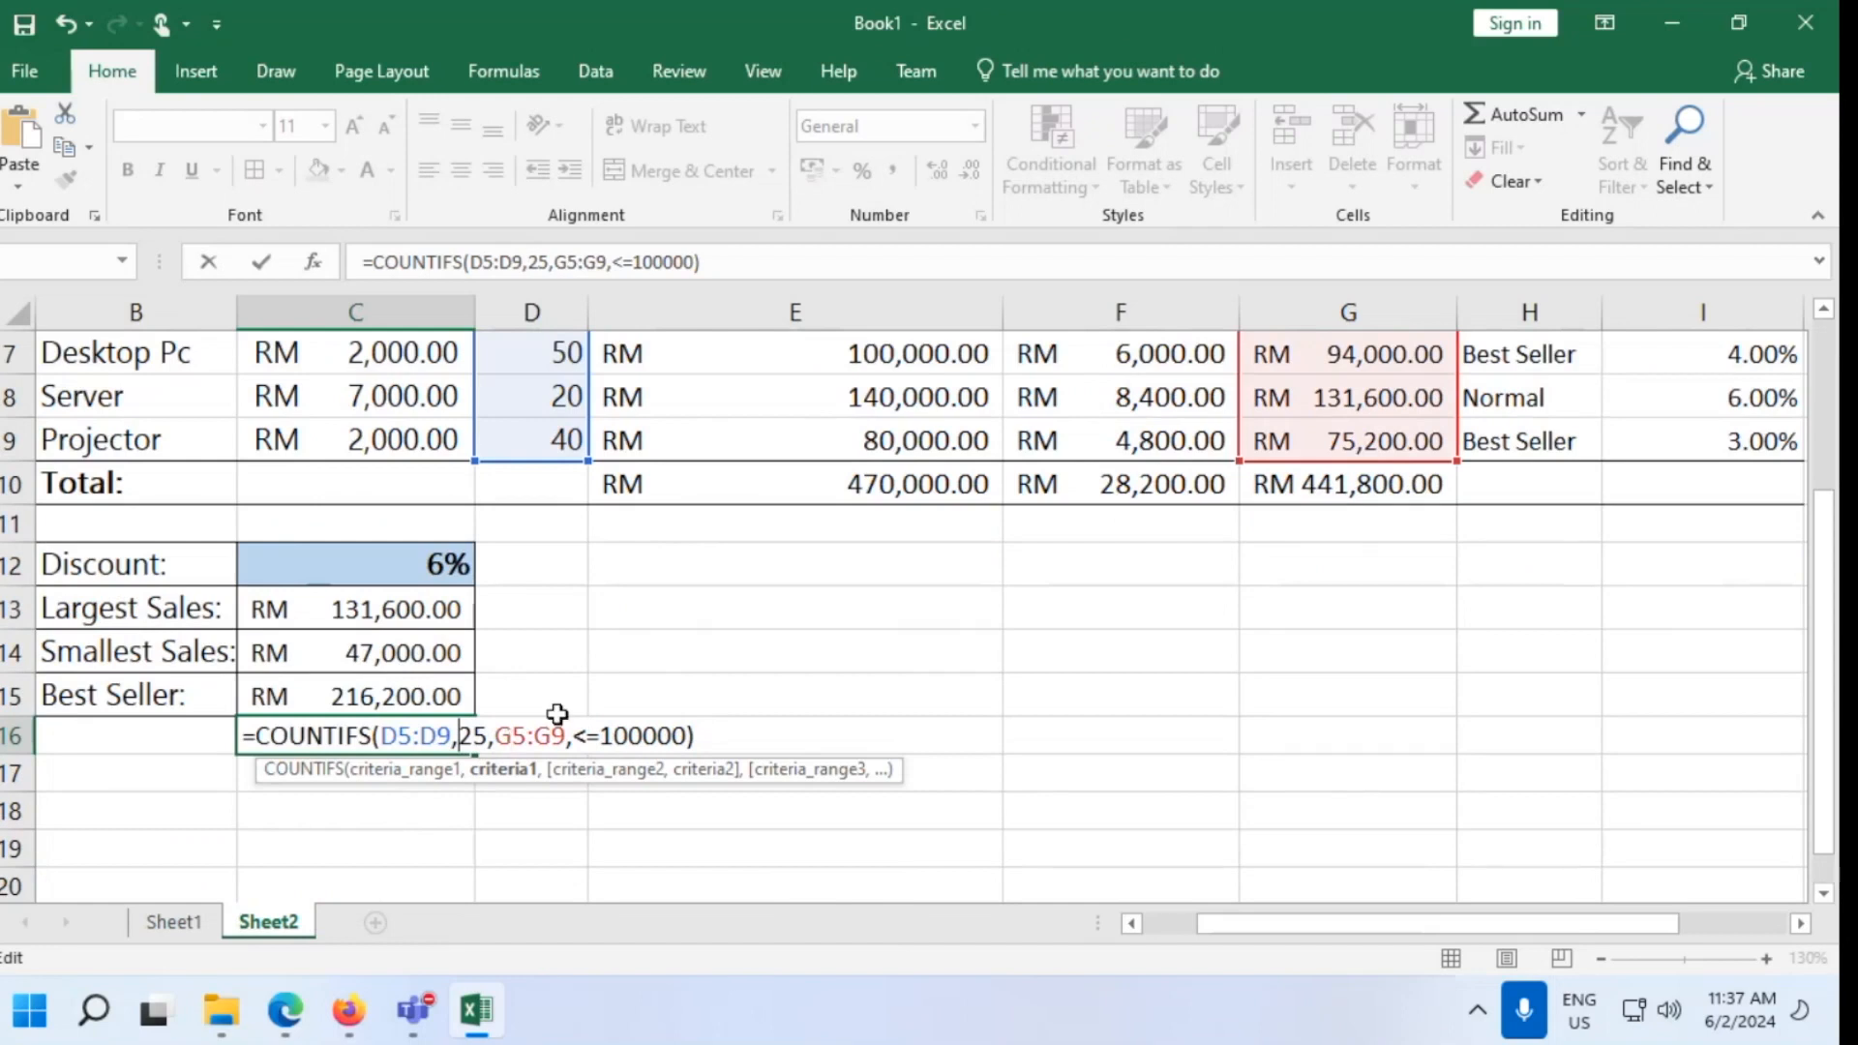
{"action": "left_click", "coordinate": [601, 737]}
{"action": "key", "text": "BackSpace"}
{"action": "key", "text": "BackSpace"}
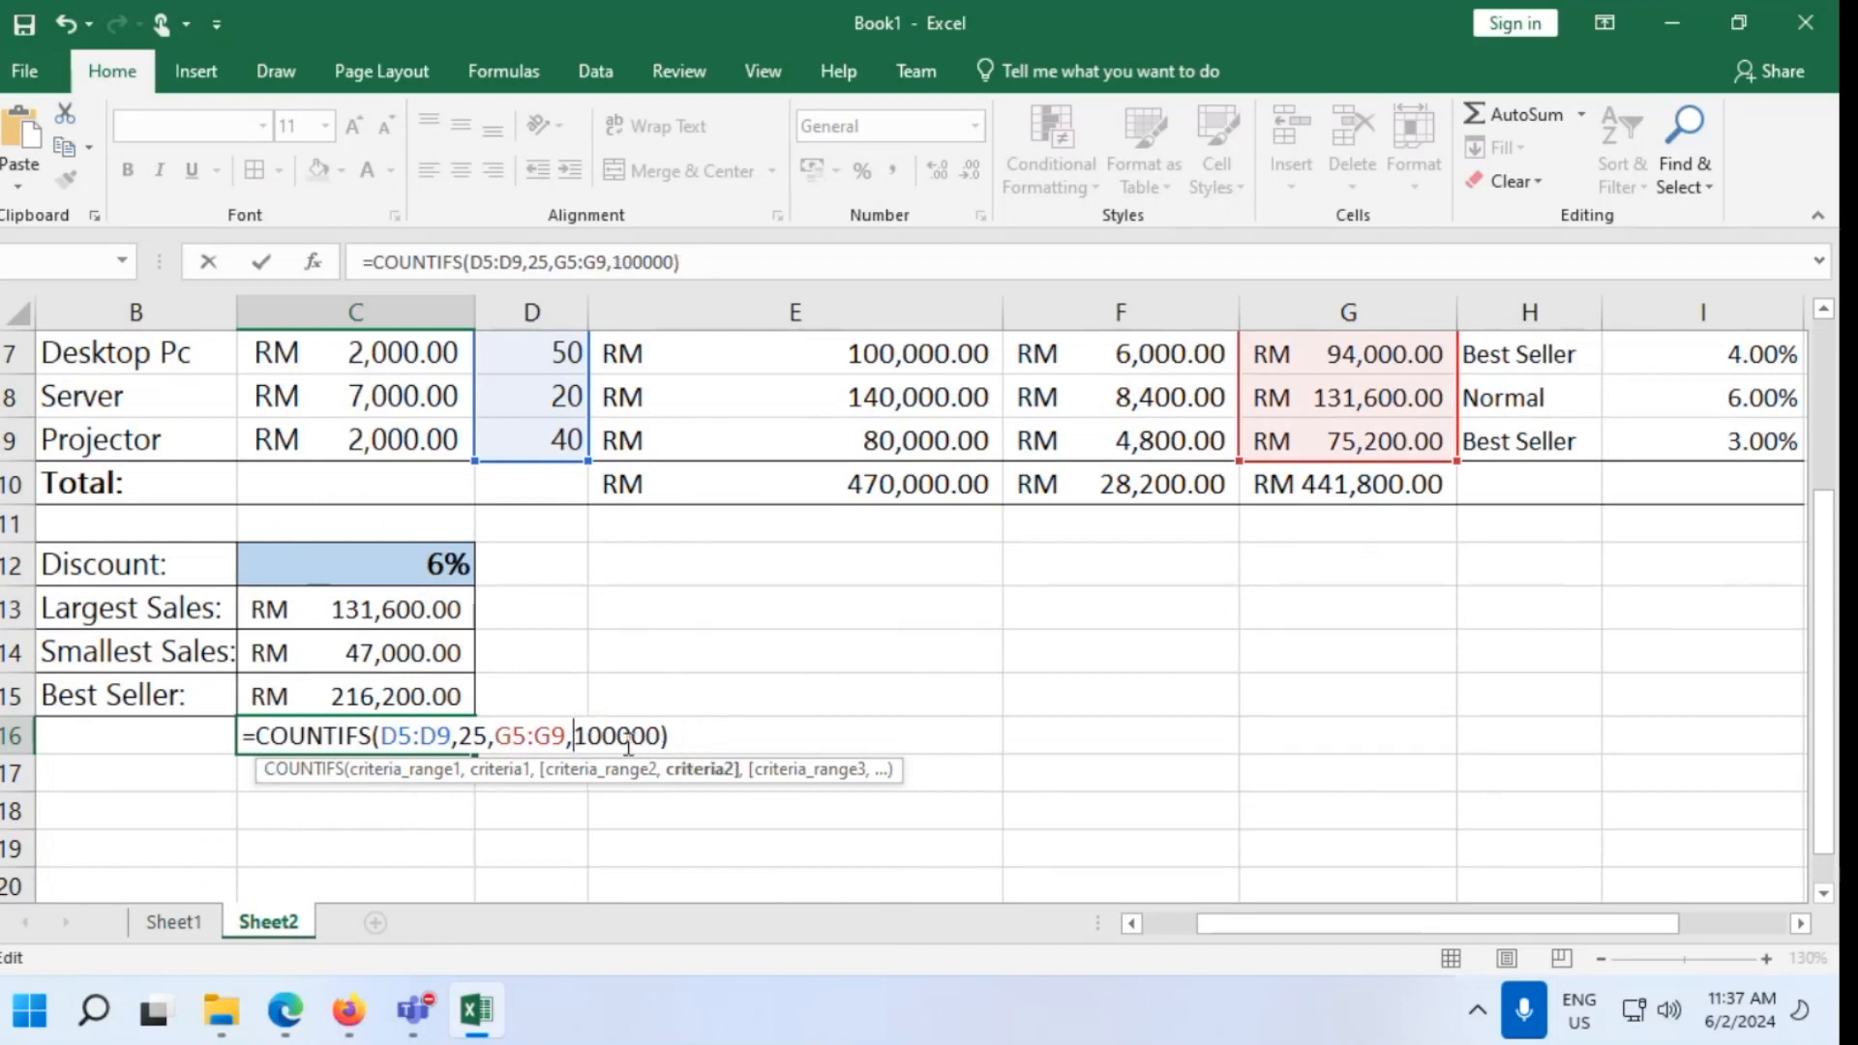
{"action": "key", "text": "Return"}
{"action": "left_click", "coordinate": [350, 746]}
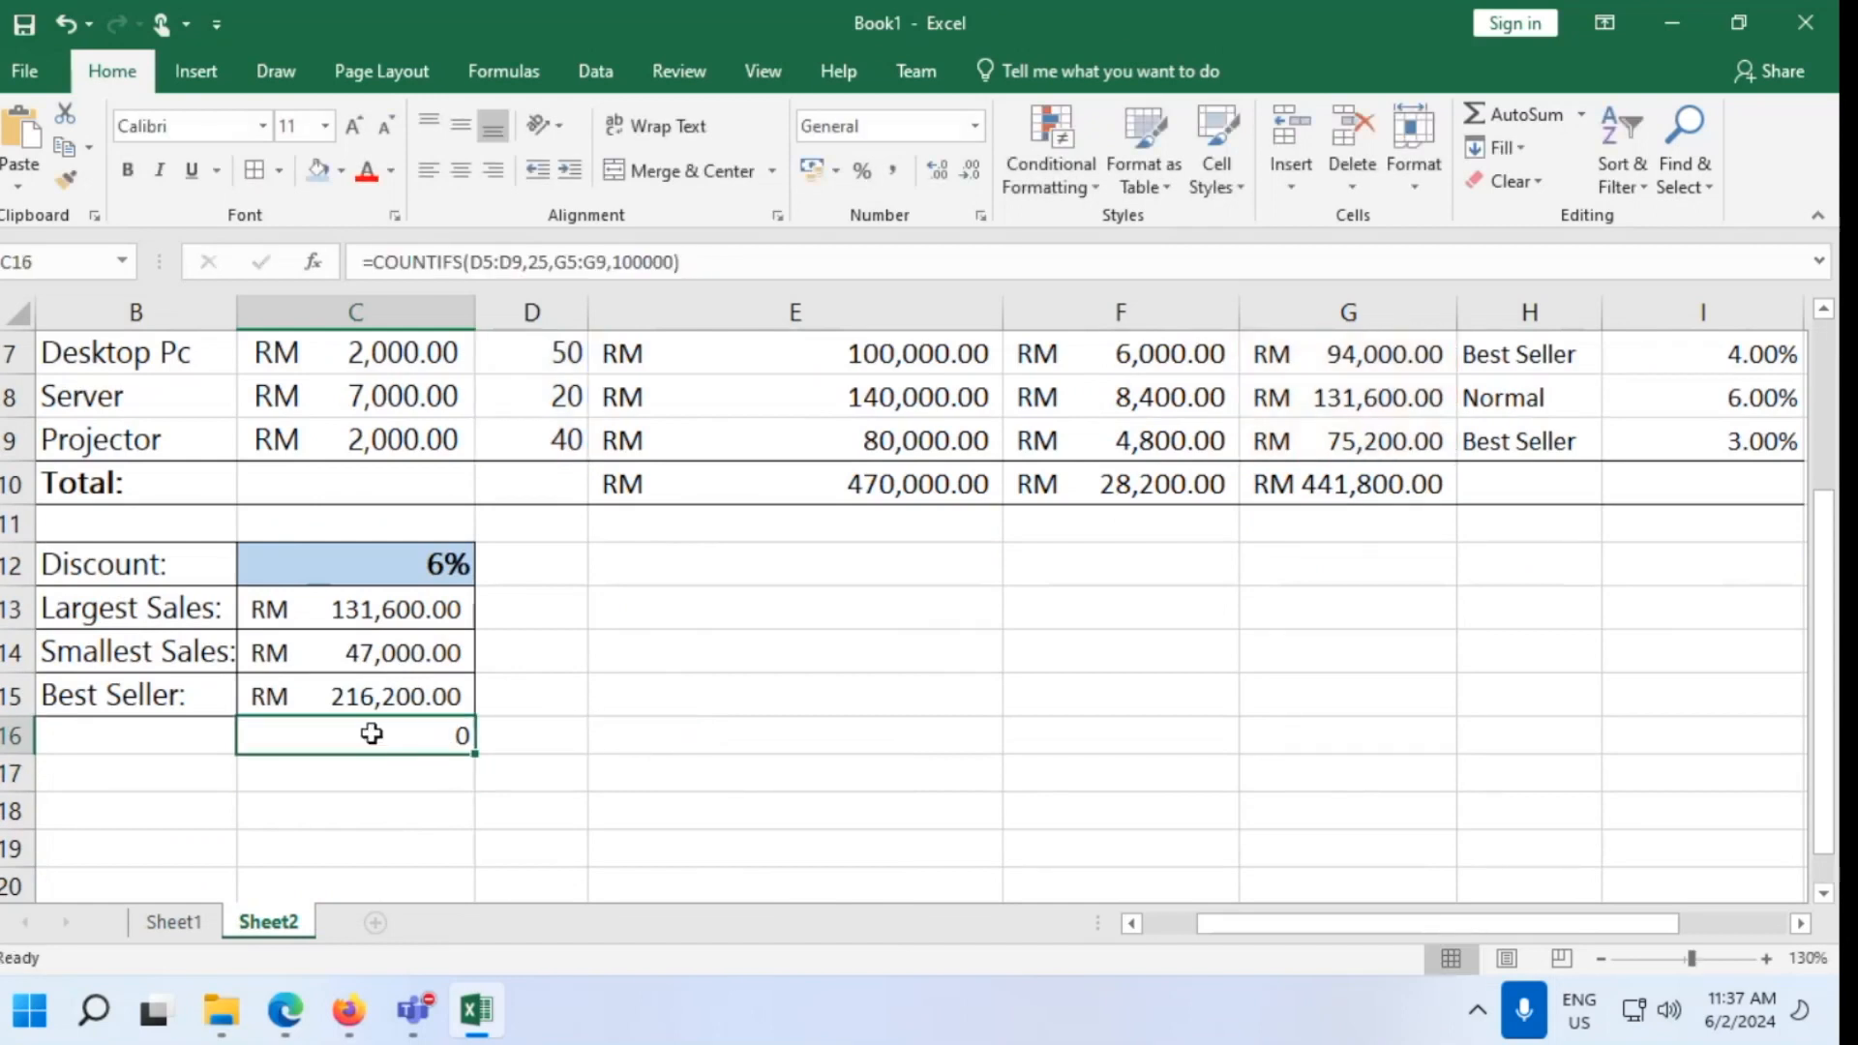
{"action": "scroll", "coordinate": [689, 714], "scroll_direction": "up", "scroll_amount": 2}
{"action": "scroll", "coordinate": [698, 715], "scroll_direction": "down", "scroll_amount": 2}
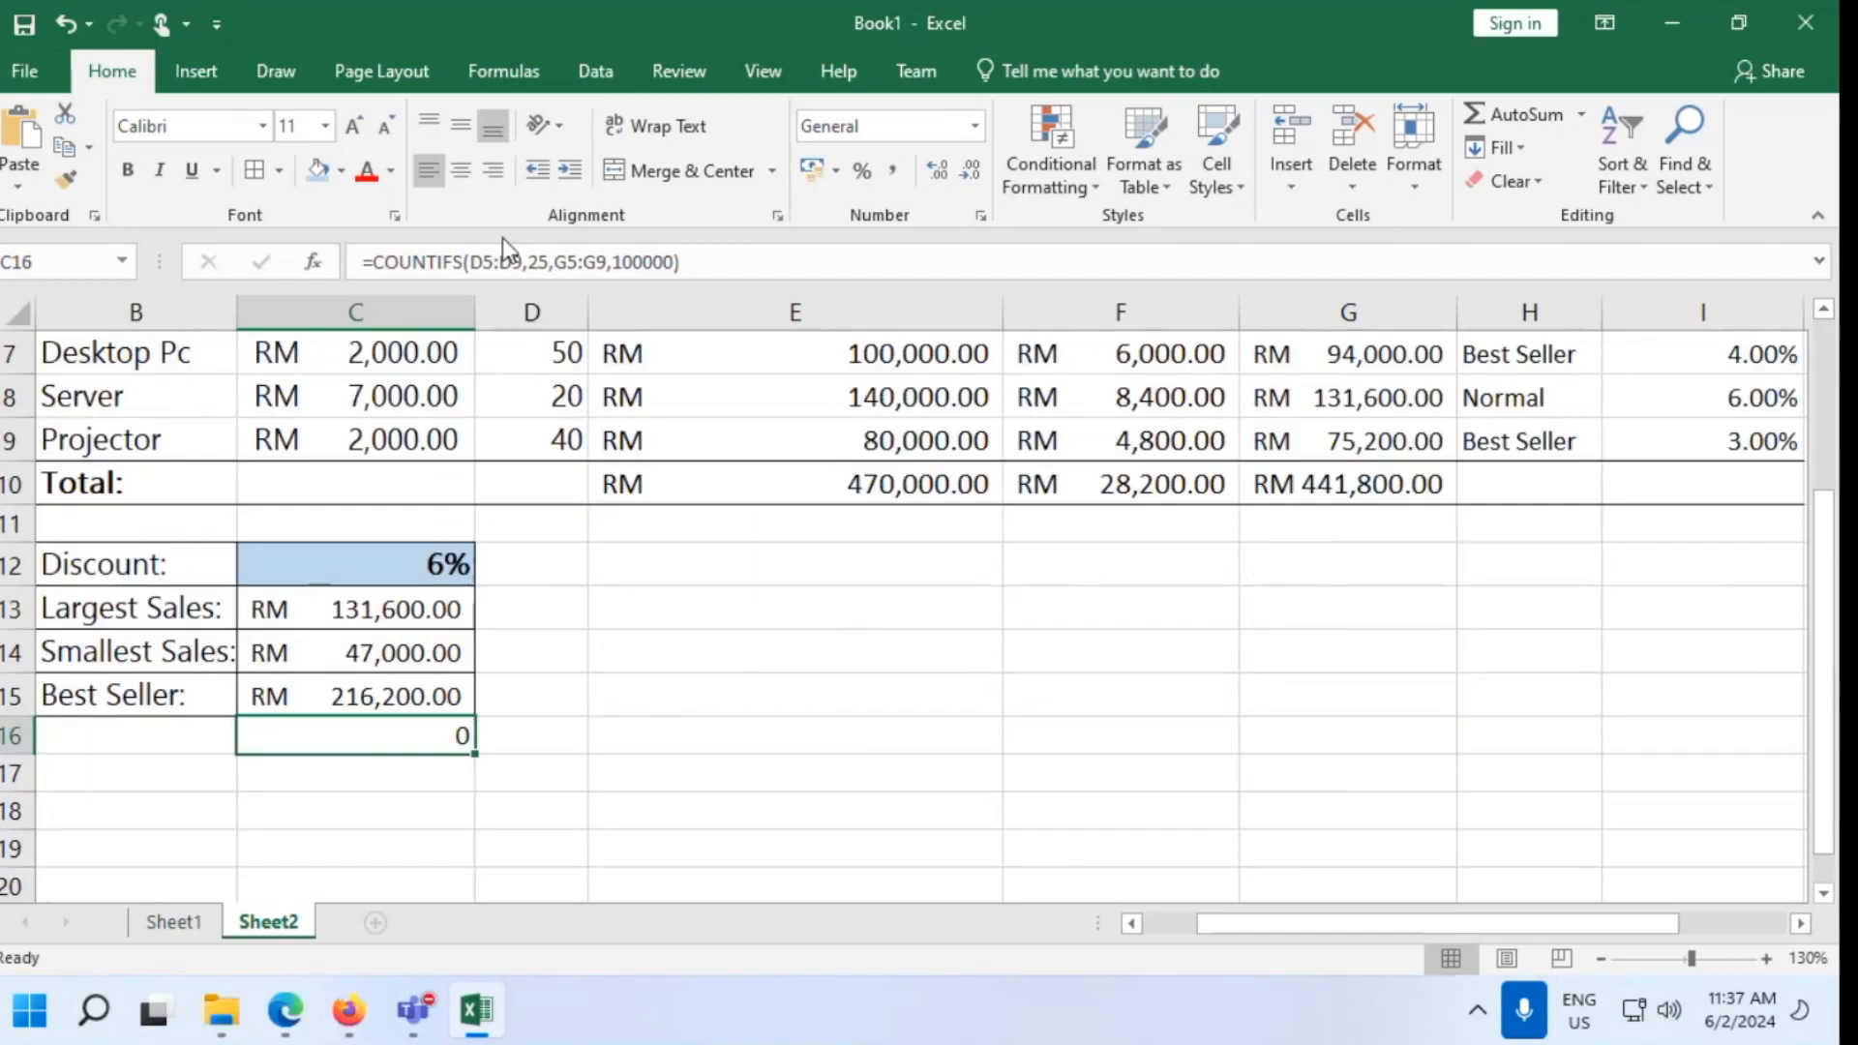
Try to enter the C16 formula with the first criterion written as =25 without quotation marks
{"action": "double_click", "coordinate": [398, 740]}
{"action": "left_click", "coordinate": [456, 738]}
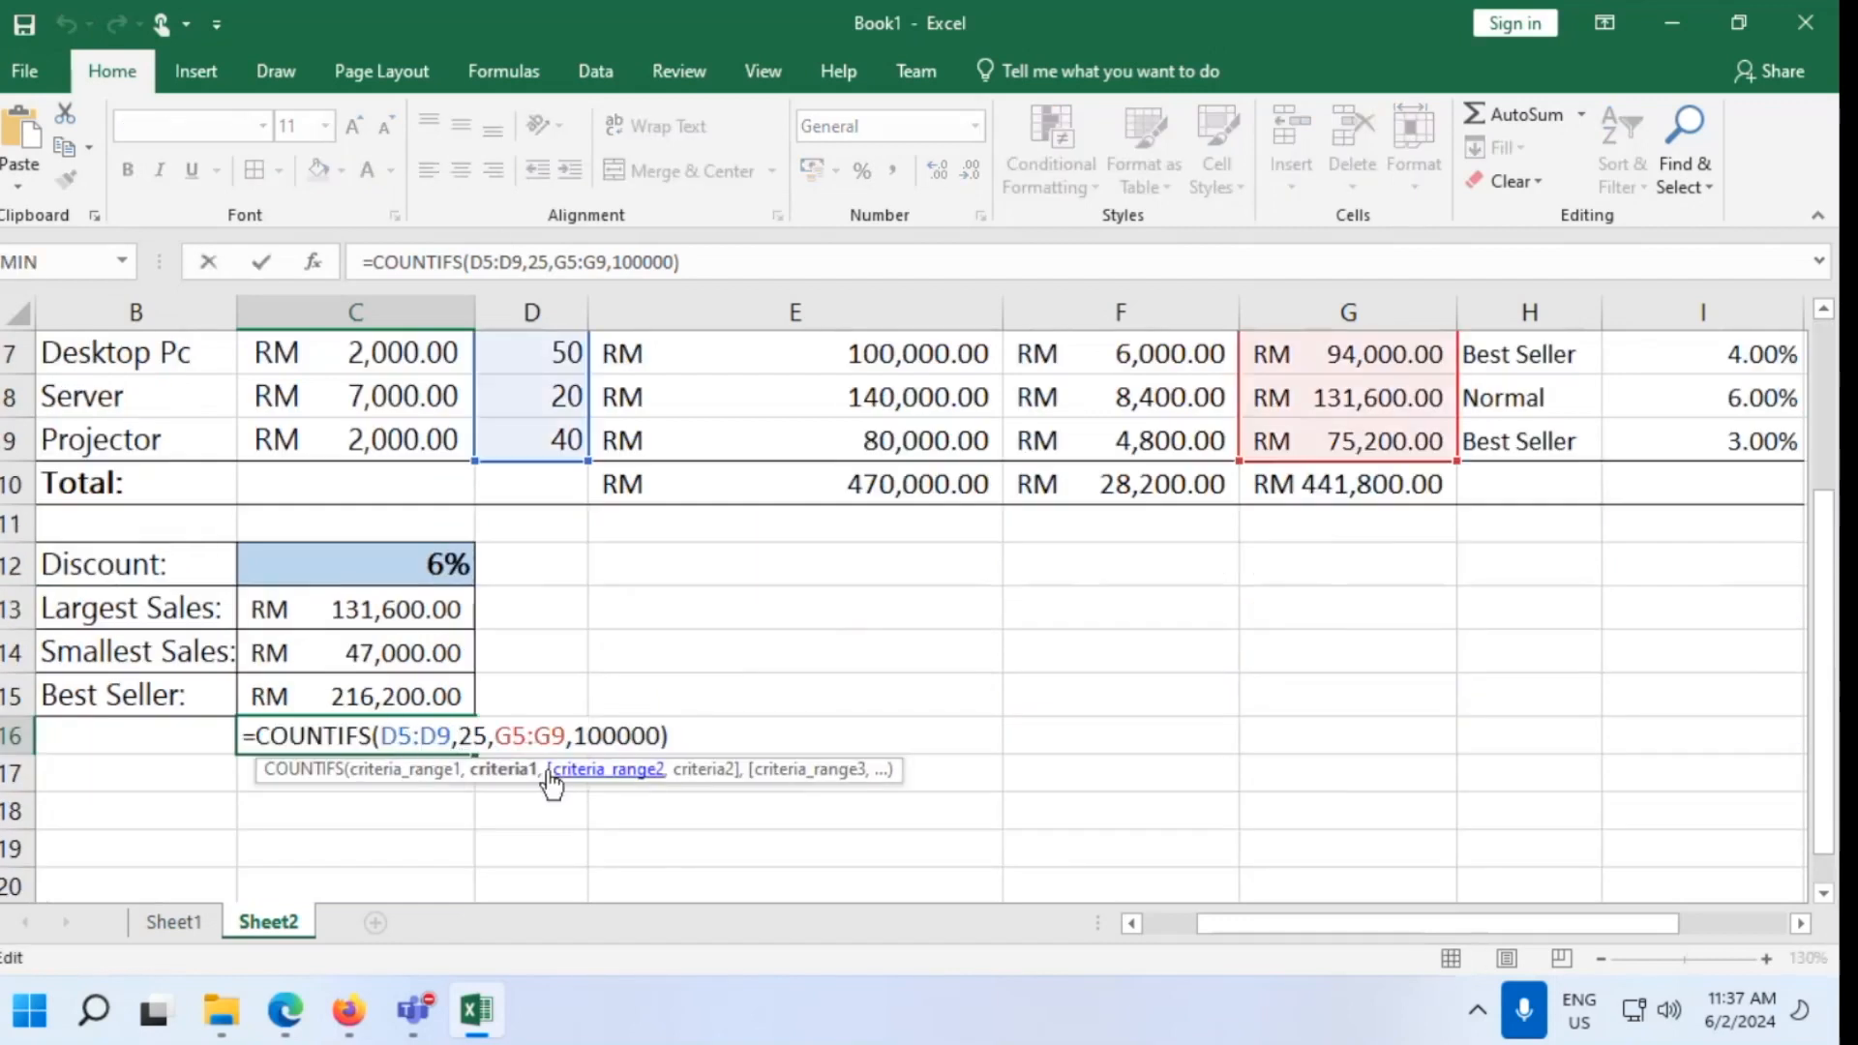
{"action": "type", "text": "="}
{"action": "type", "text": ">"}
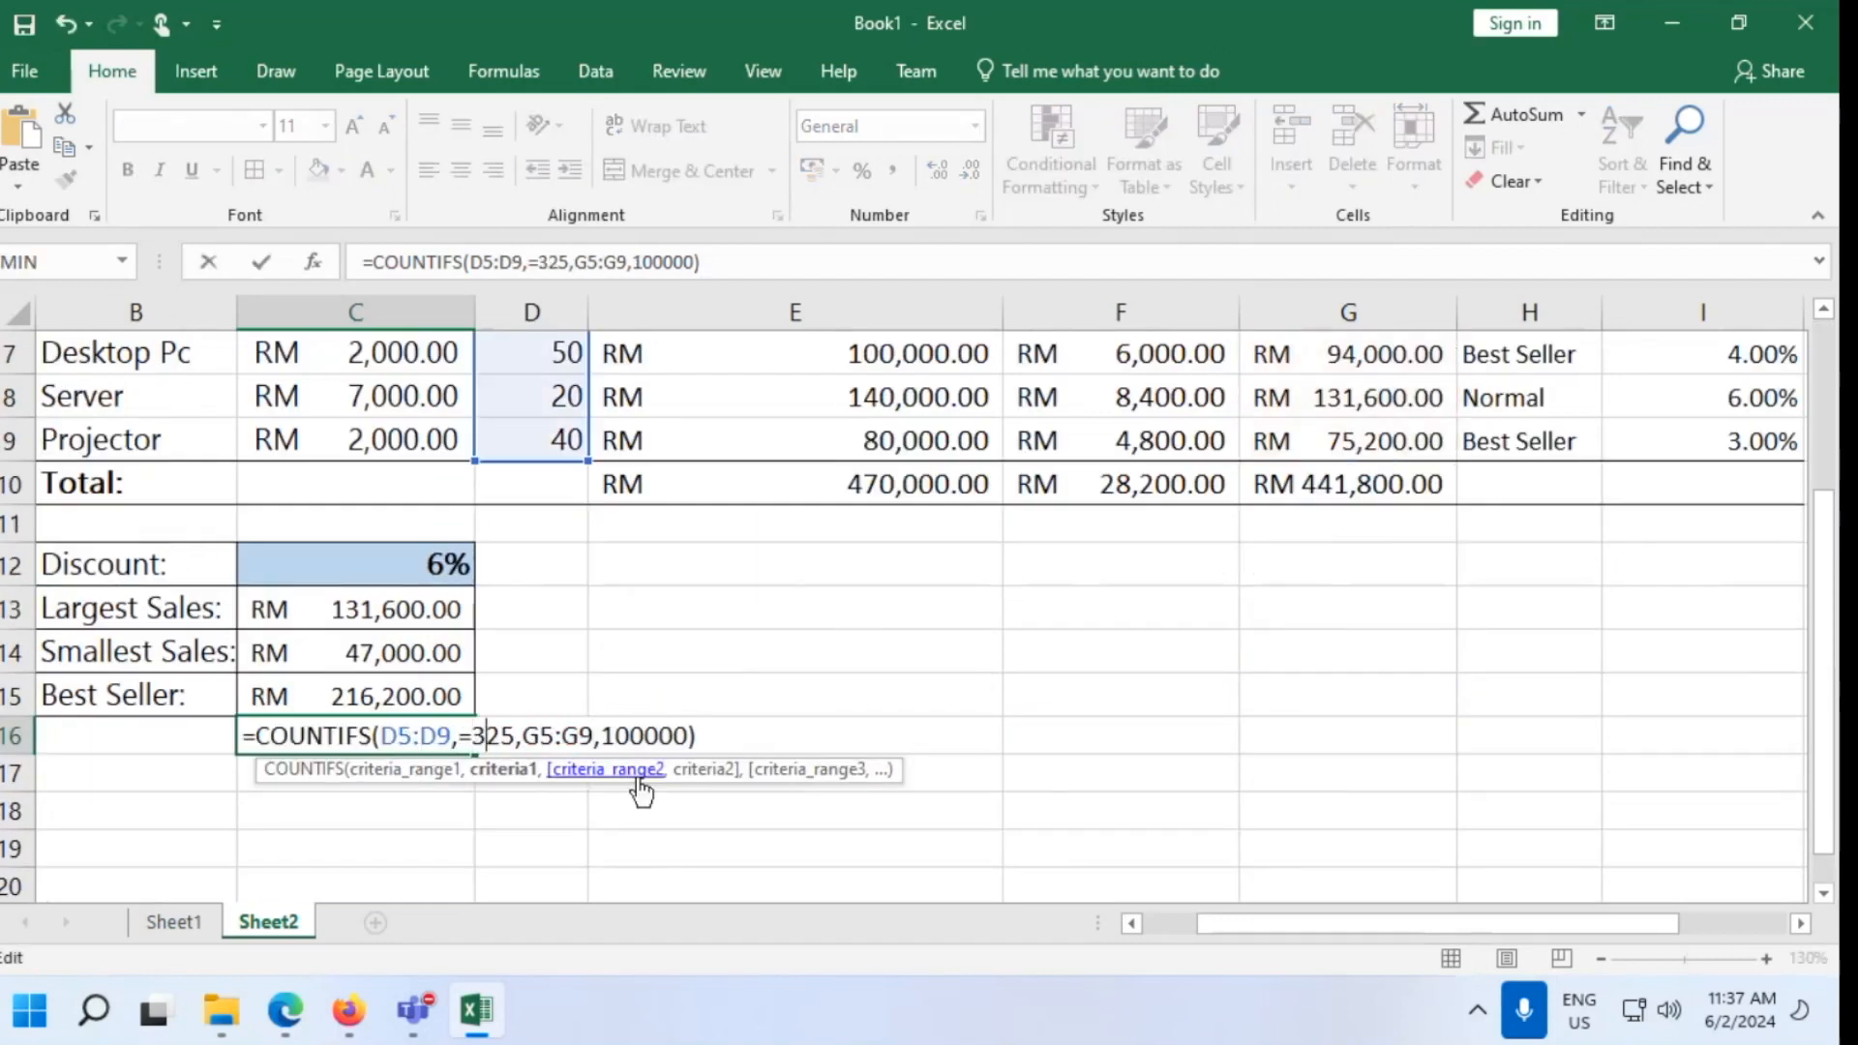
{"action": "key", "text": "BackSpace"}
{"action": "key", "text": "Return"}
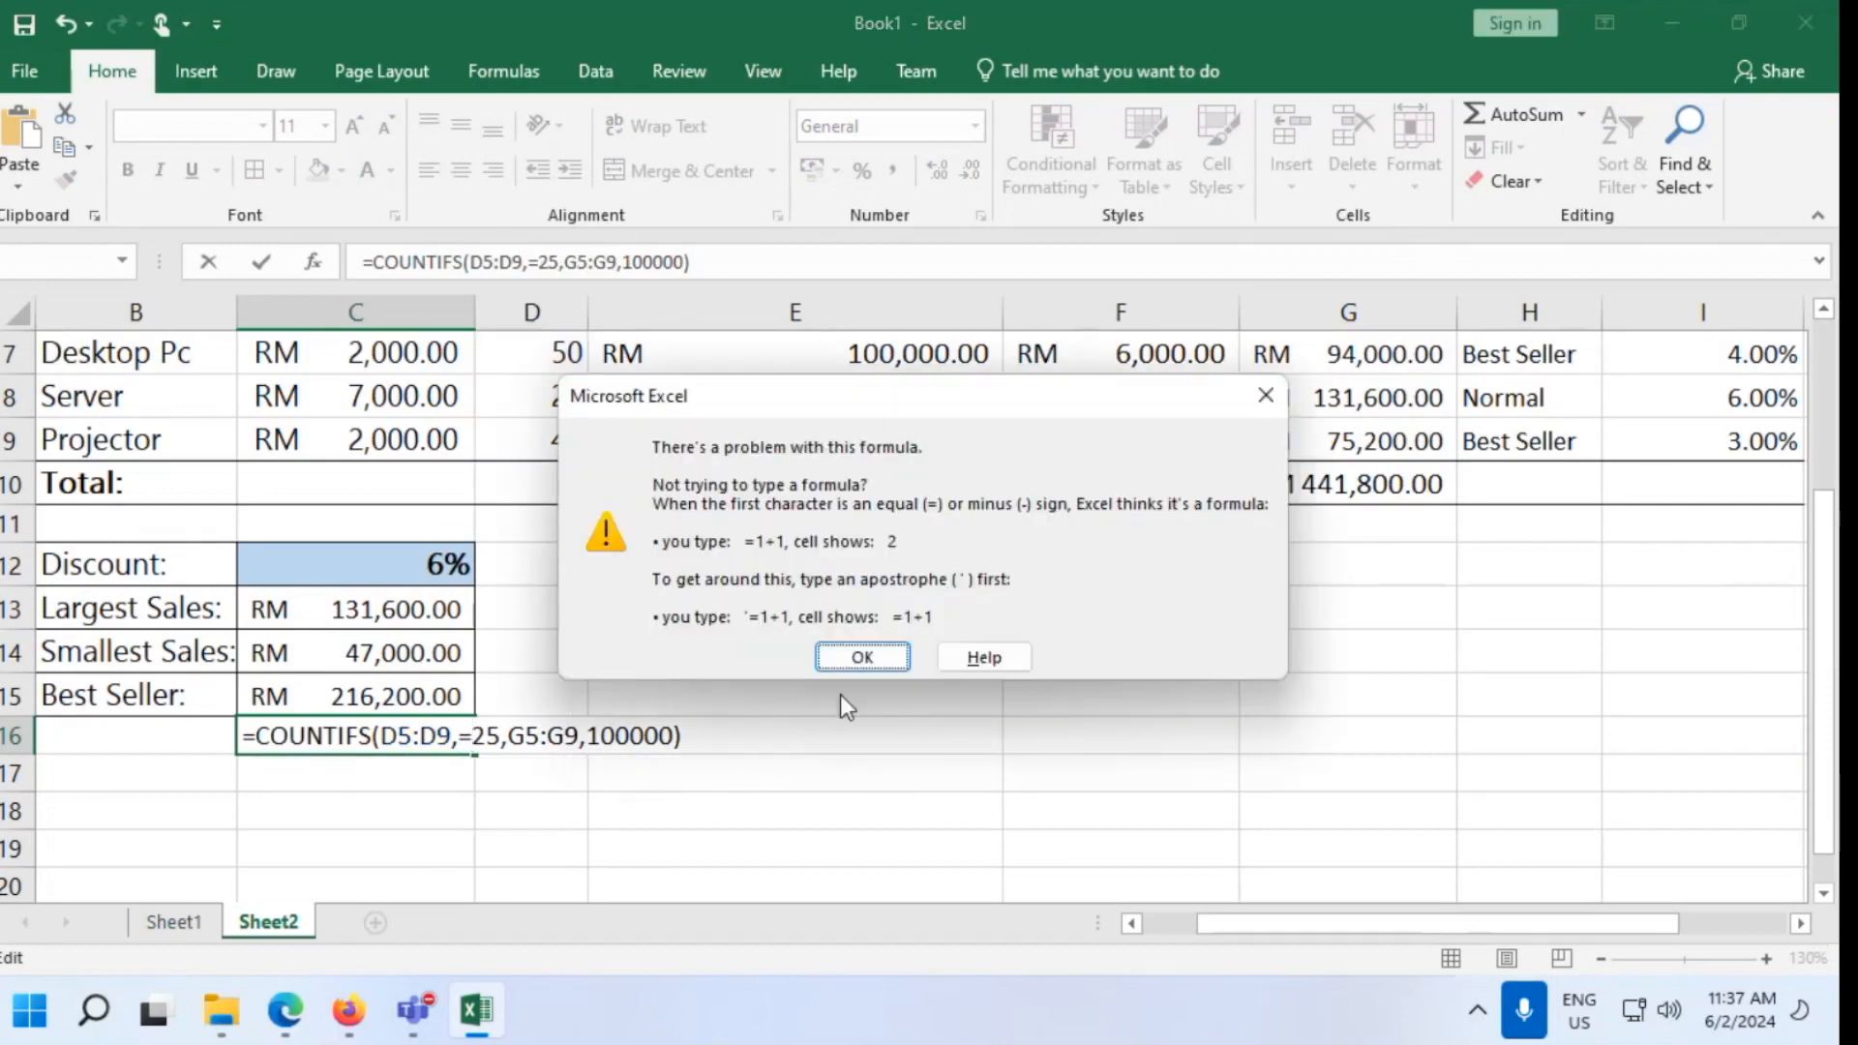
{"action": "left_click", "coordinate": [861, 658]}
Try the first criterion in C16 as >25 without quotation marks, and reduce it to the plain number 25 again
{"action": "key", "text": "BackSpace"}
{"action": "type", "text": ">"}
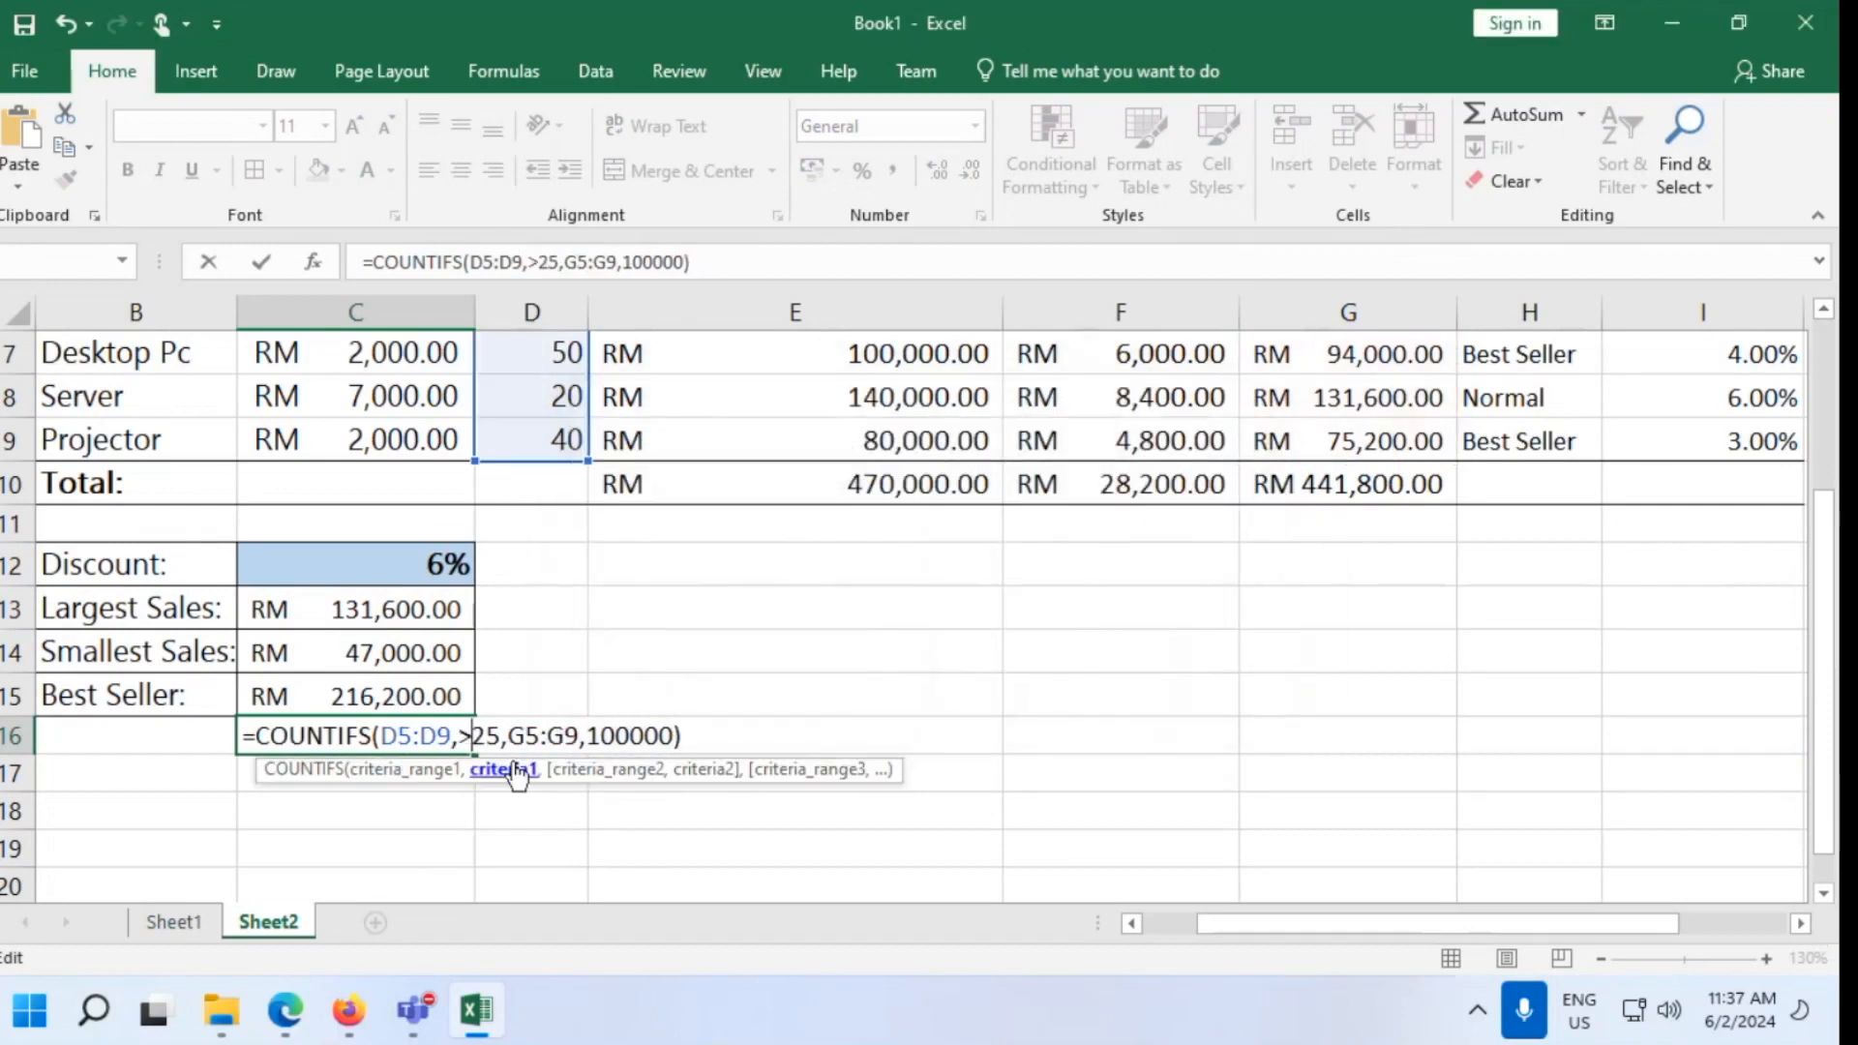
{"action": "key", "text": "Return"}
{"action": "key", "text": "Return"}
{"action": "key", "text": "Right"}
{"action": "key", "text": "BackSpace"}
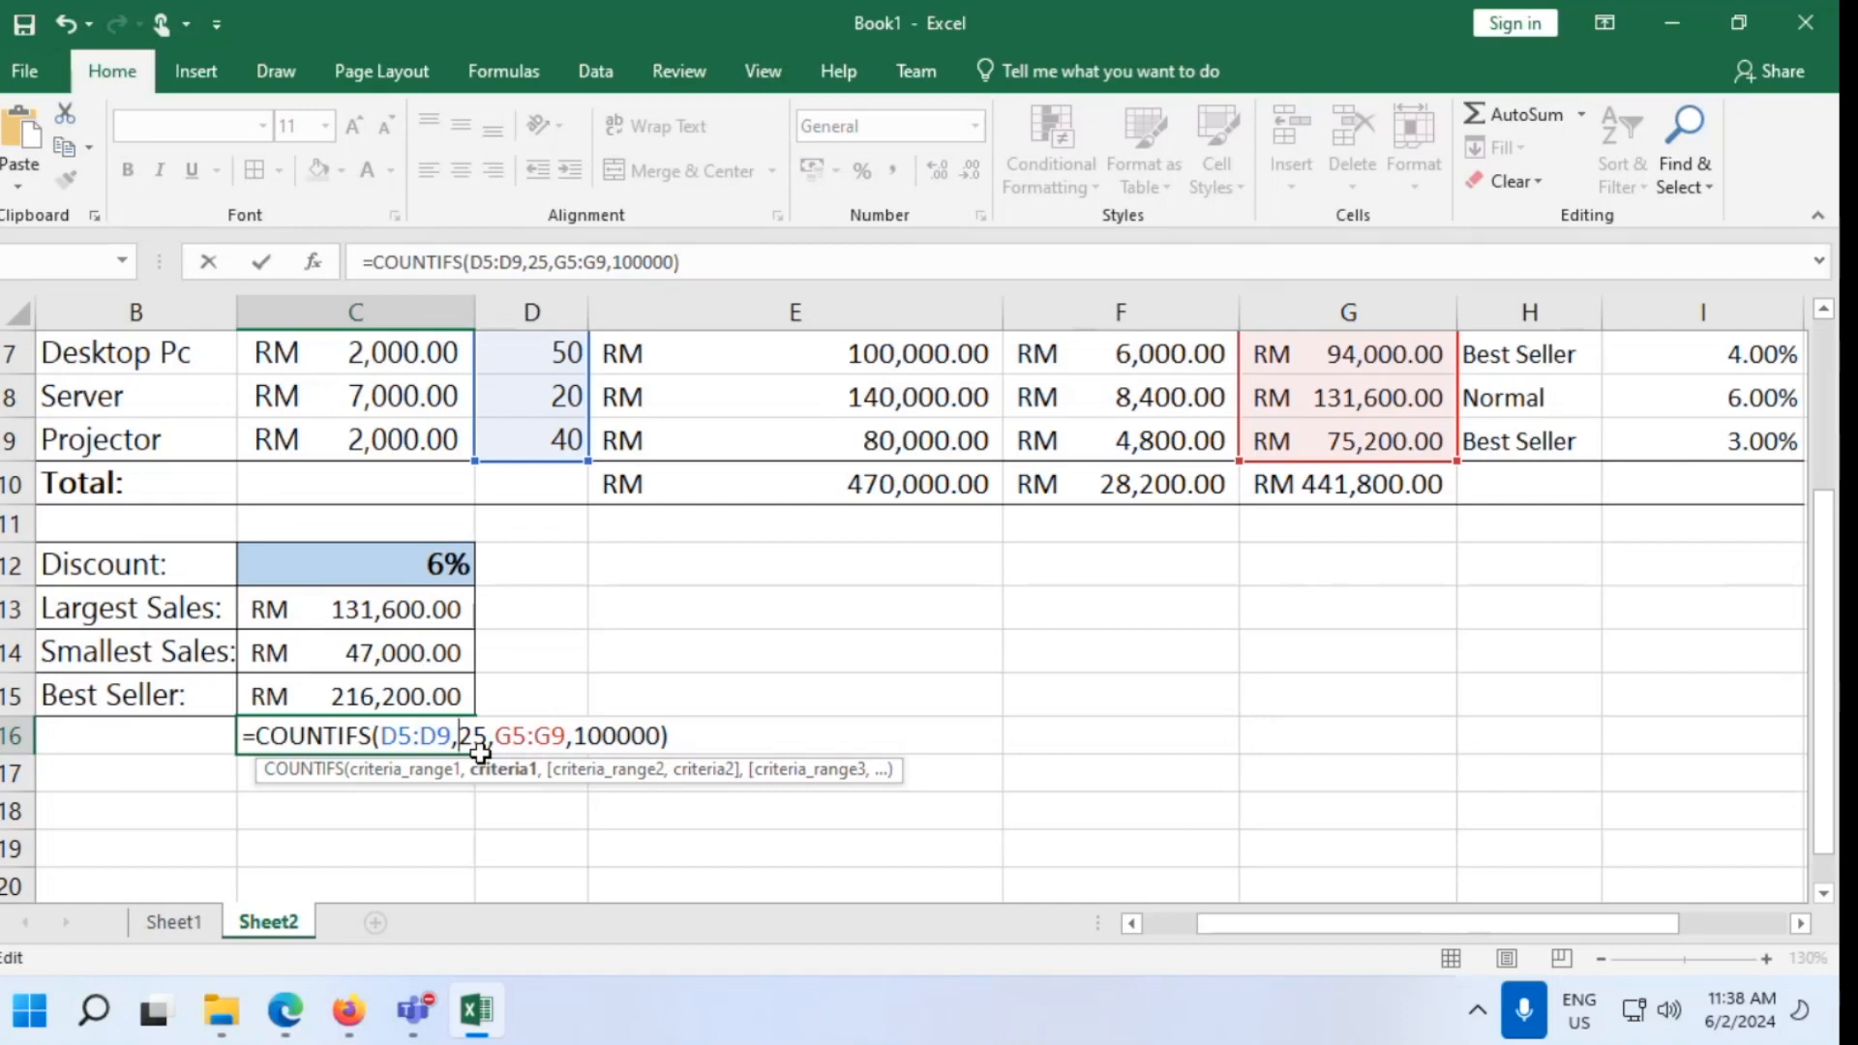
Rewrite the first COUNTIFS criterion in C16 as ">=25", enclosed in quotation marks
{"action": "type", "text": "\">"}
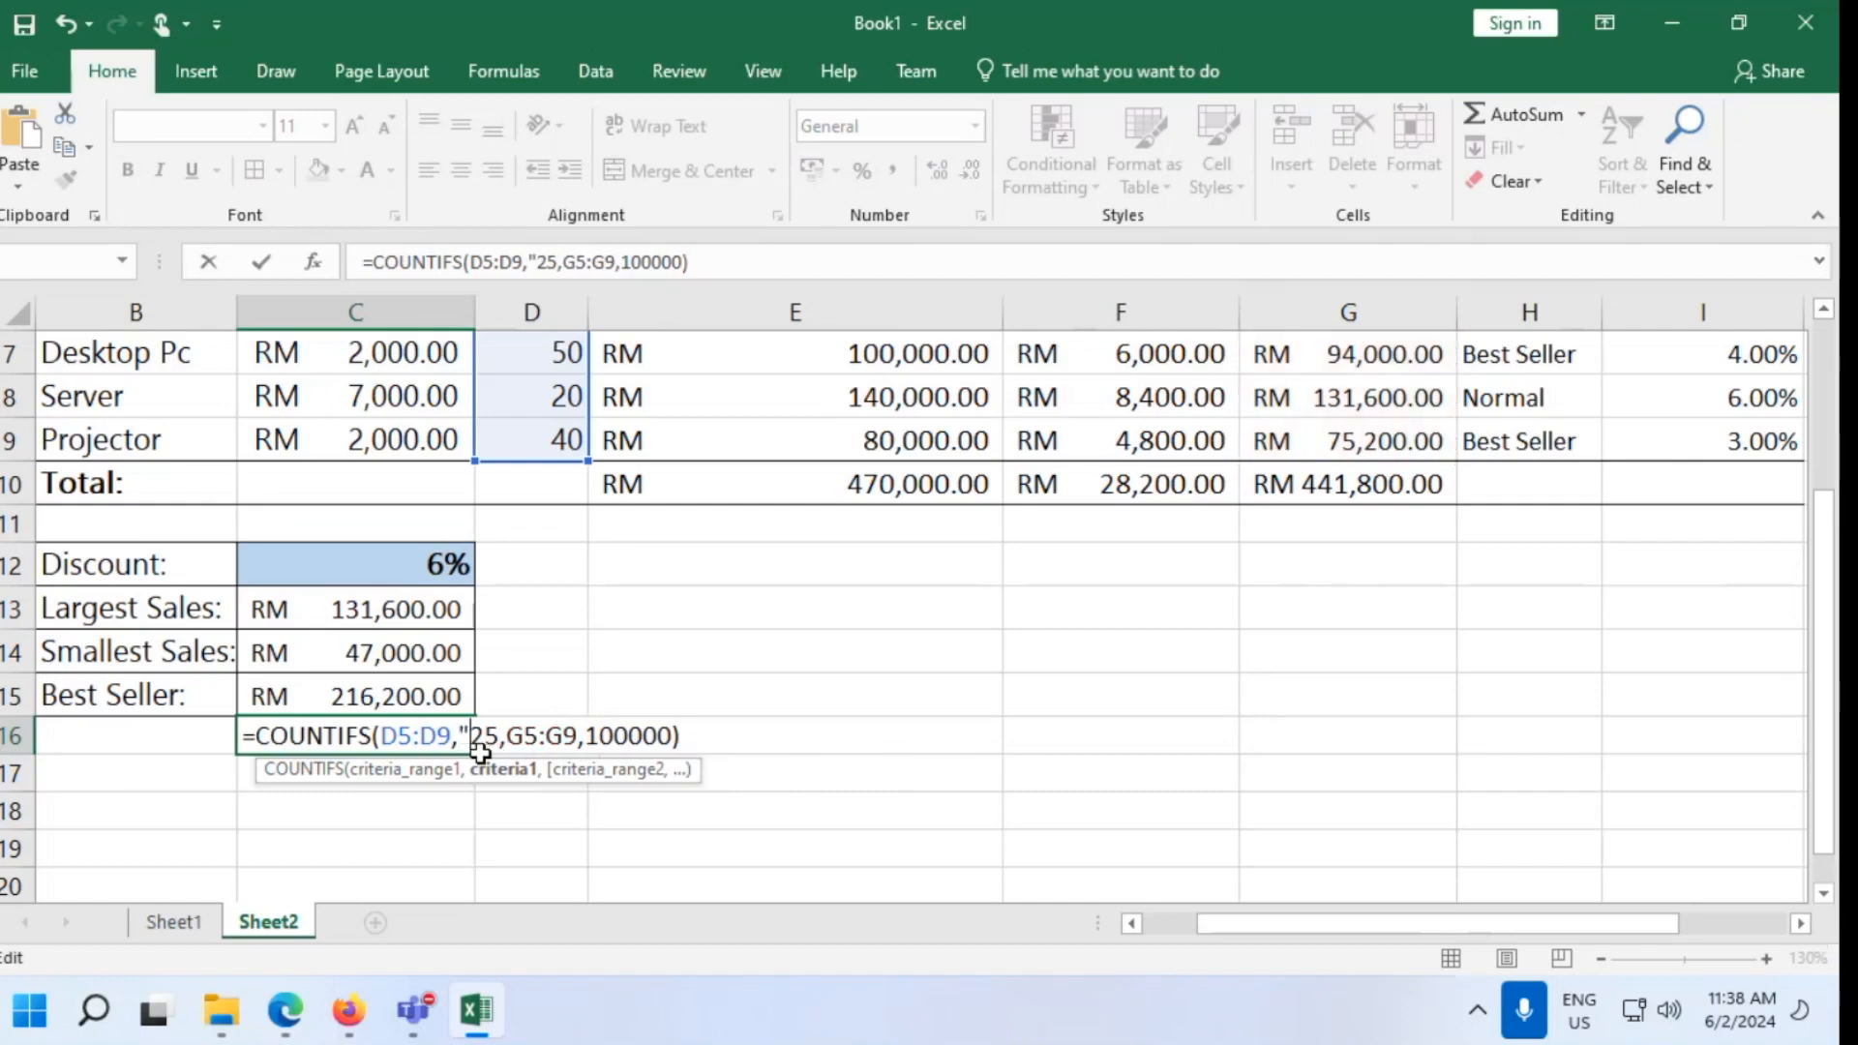
{"action": "type", "text": "="}
{"action": "key", "text": "Right"}
{"action": "key", "text": "Right"}
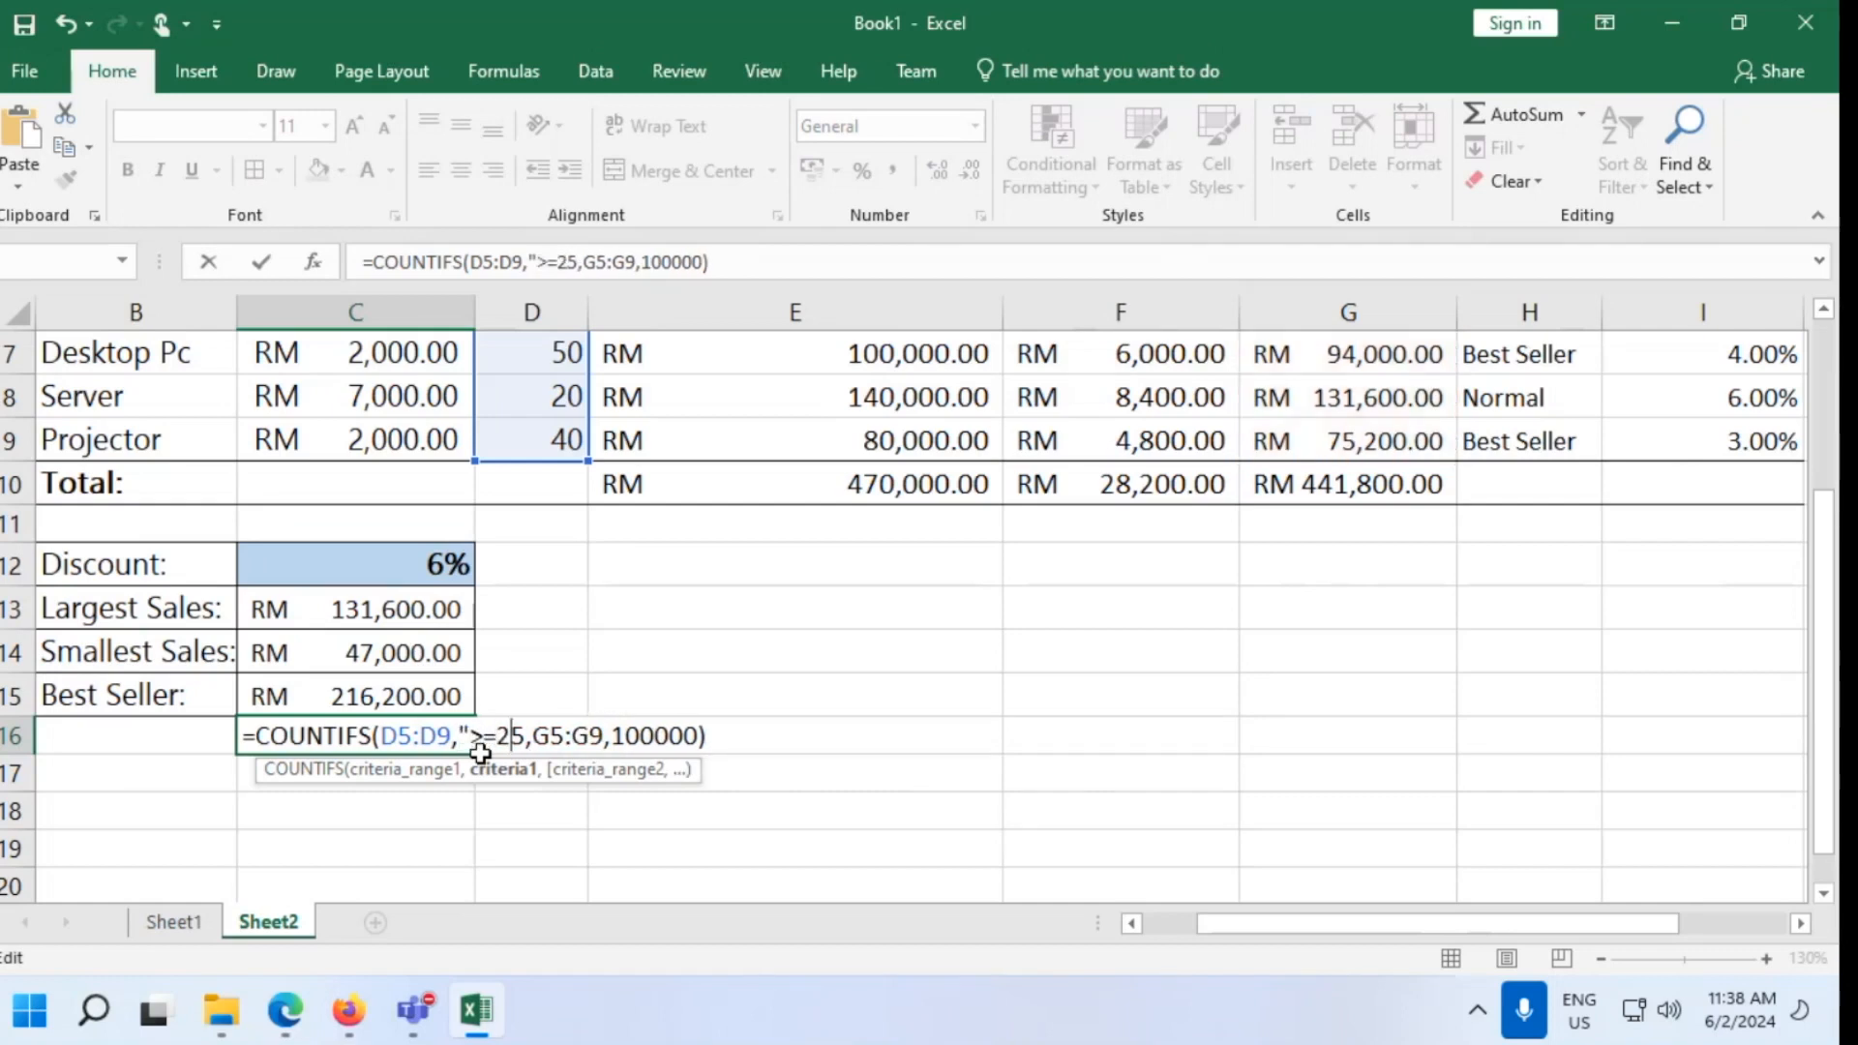
{"action": "type", "text": "\""}
Rewrite the second criterion in C16 as ">=100000" in quotation marks, enter the formula and accept Excel's proposed correction
{"action": "key", "text": "Right"}
{"action": "key", "text": "Right"}
{"action": "key", "text": "Right"}
{"action": "key", "text": "Right"}
{"action": "key", "text": "Right"}
{"action": "key", "text": "Right"}
{"action": "key", "text": "Right"}
{"action": "type", "text": "\""}
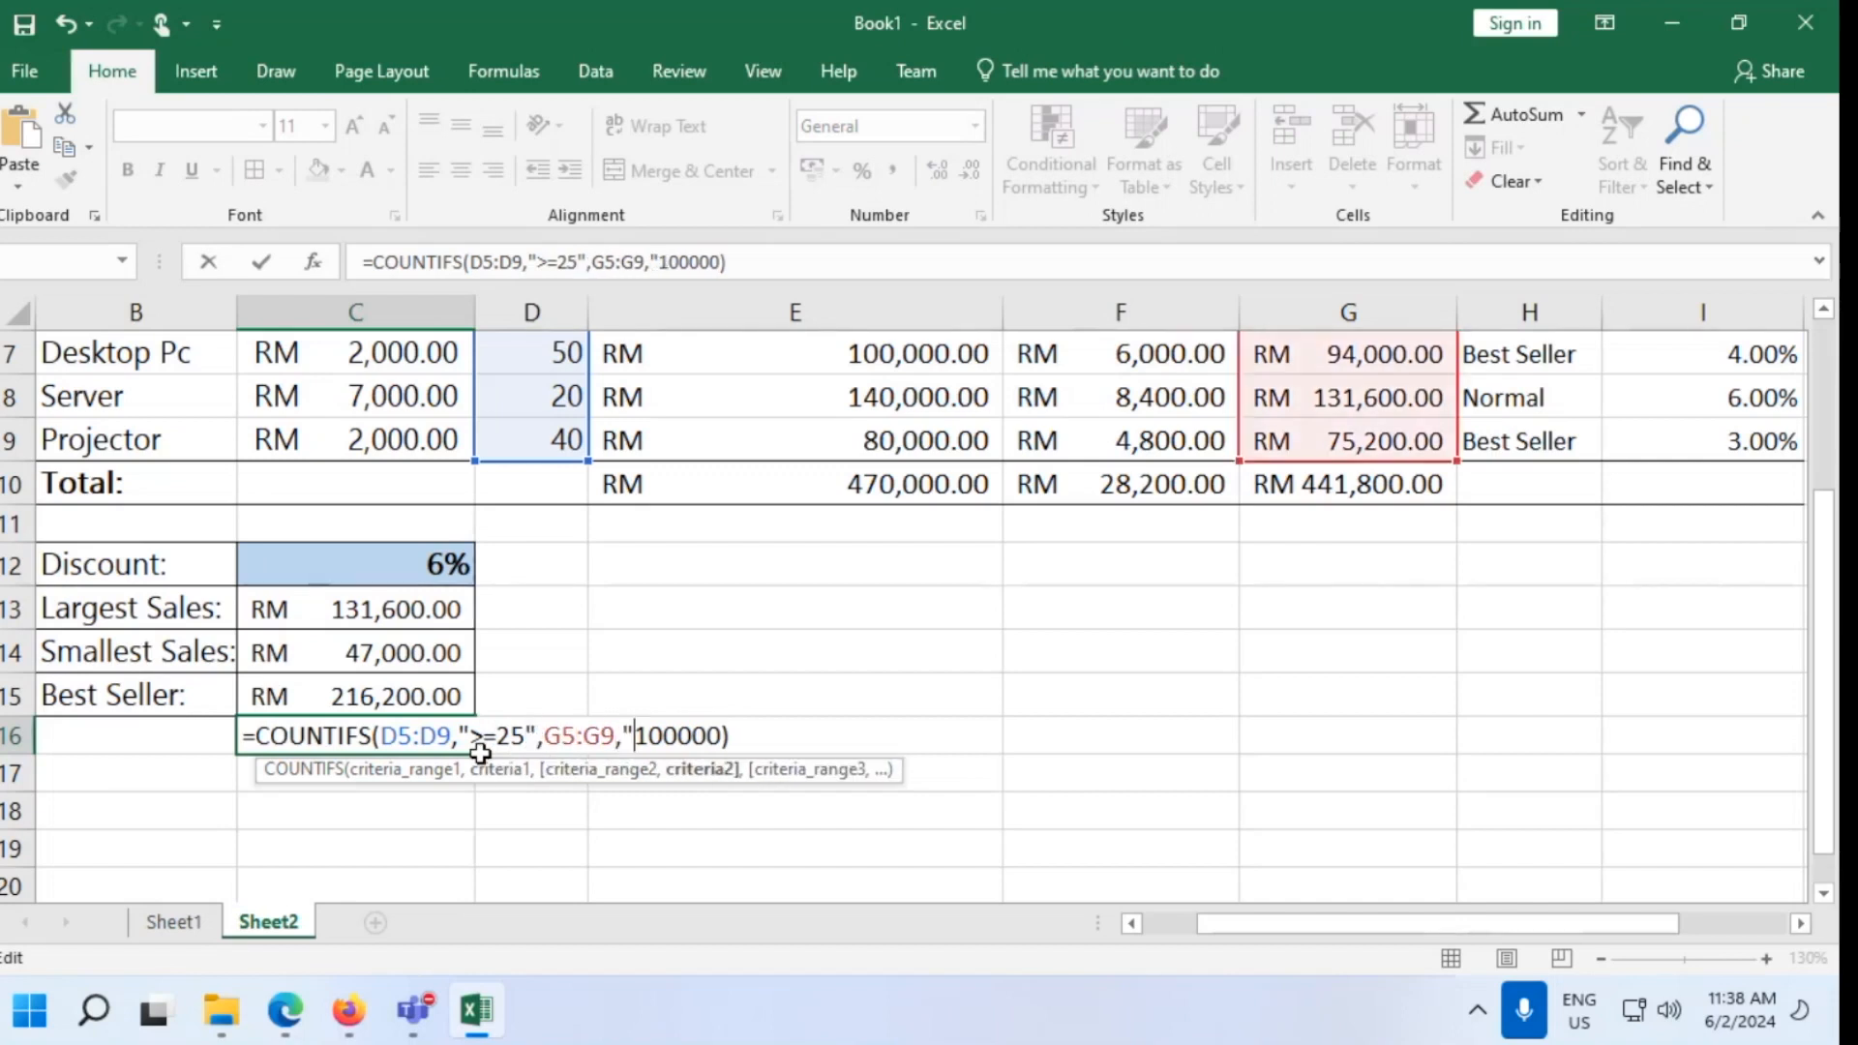
{"action": "type", "text": ">="}
{"action": "key", "text": "Right"}
{"action": "key", "text": "Right"}
{"action": "key", "text": "Right"}
{"action": "key", "text": "Right"}
{"action": "key", "text": "Right"}
{"action": "key", "text": "Right"}
{"action": "type", "text": "\""}
{"action": "key", "text": "Right"}
{"action": "type", "text": "\\"}
{"action": "key", "text": "Return"}
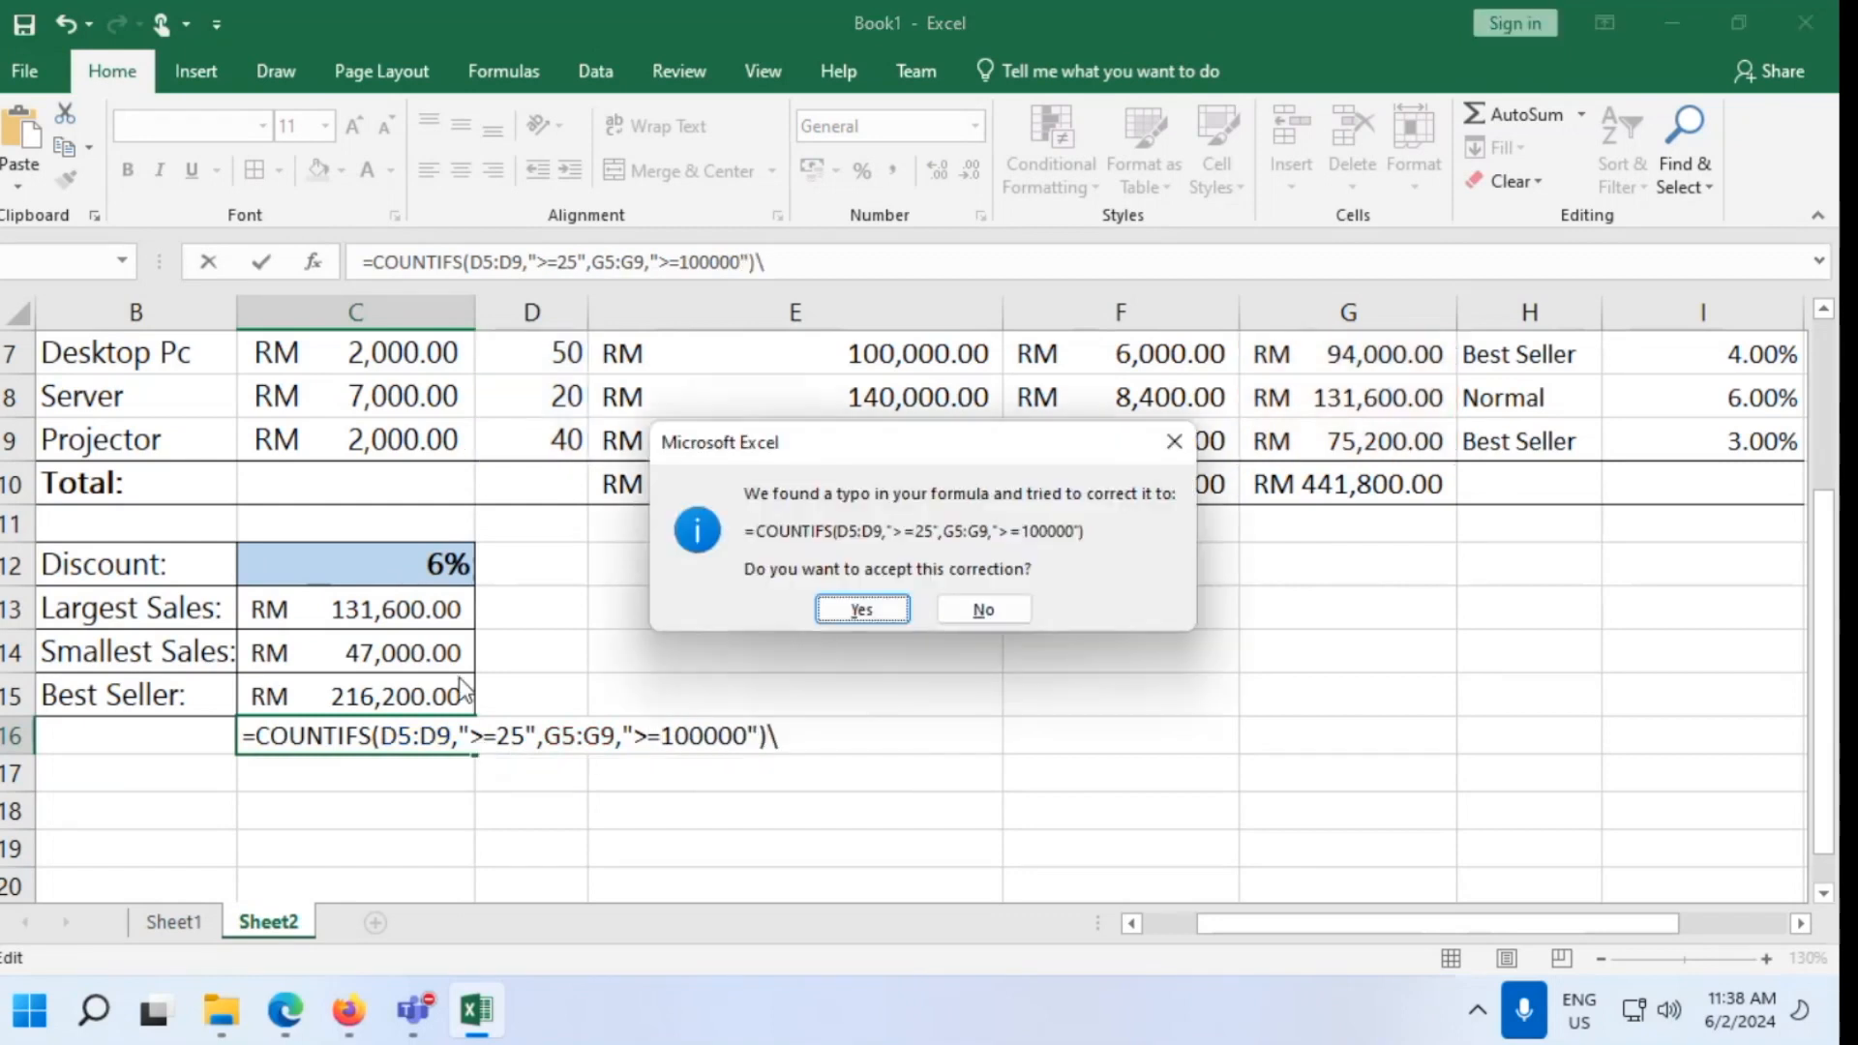
{"action": "left_click", "coordinate": [846, 606]}
{"action": "left_click", "coordinate": [344, 714]}
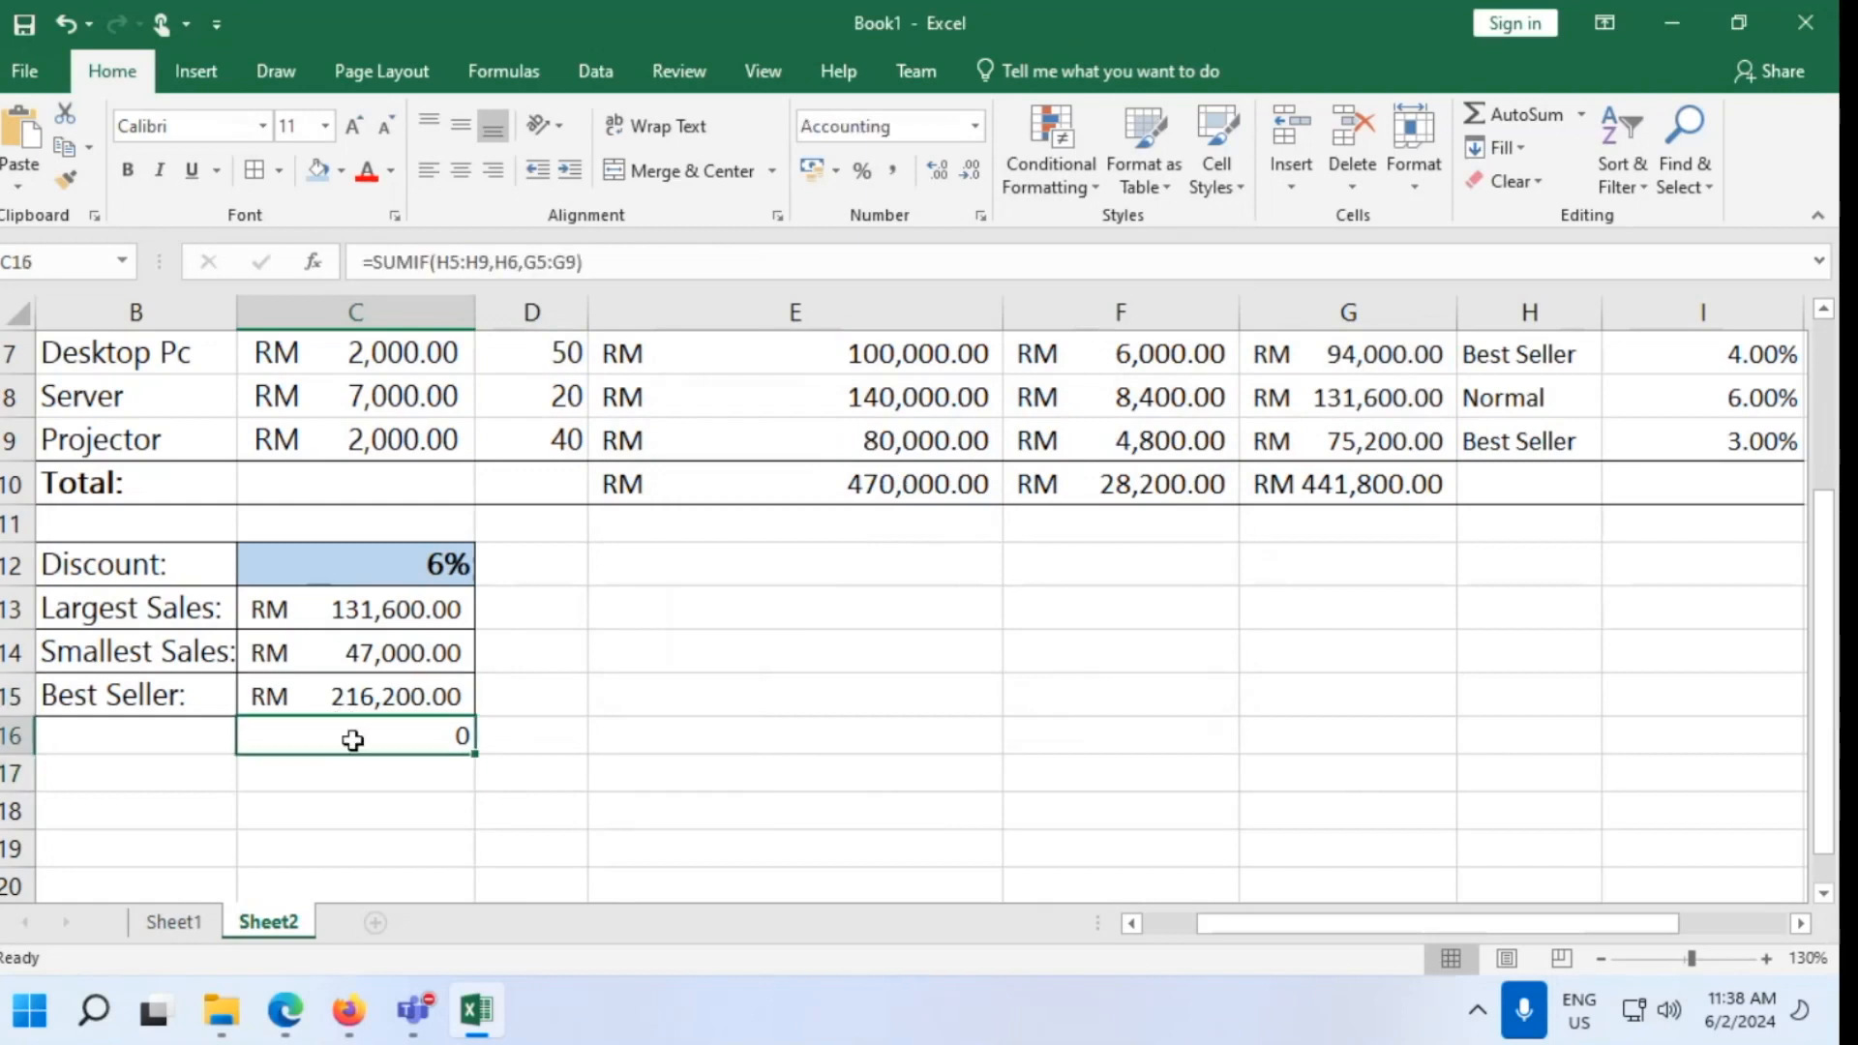
{"action": "left_click", "coordinate": [356, 734]}
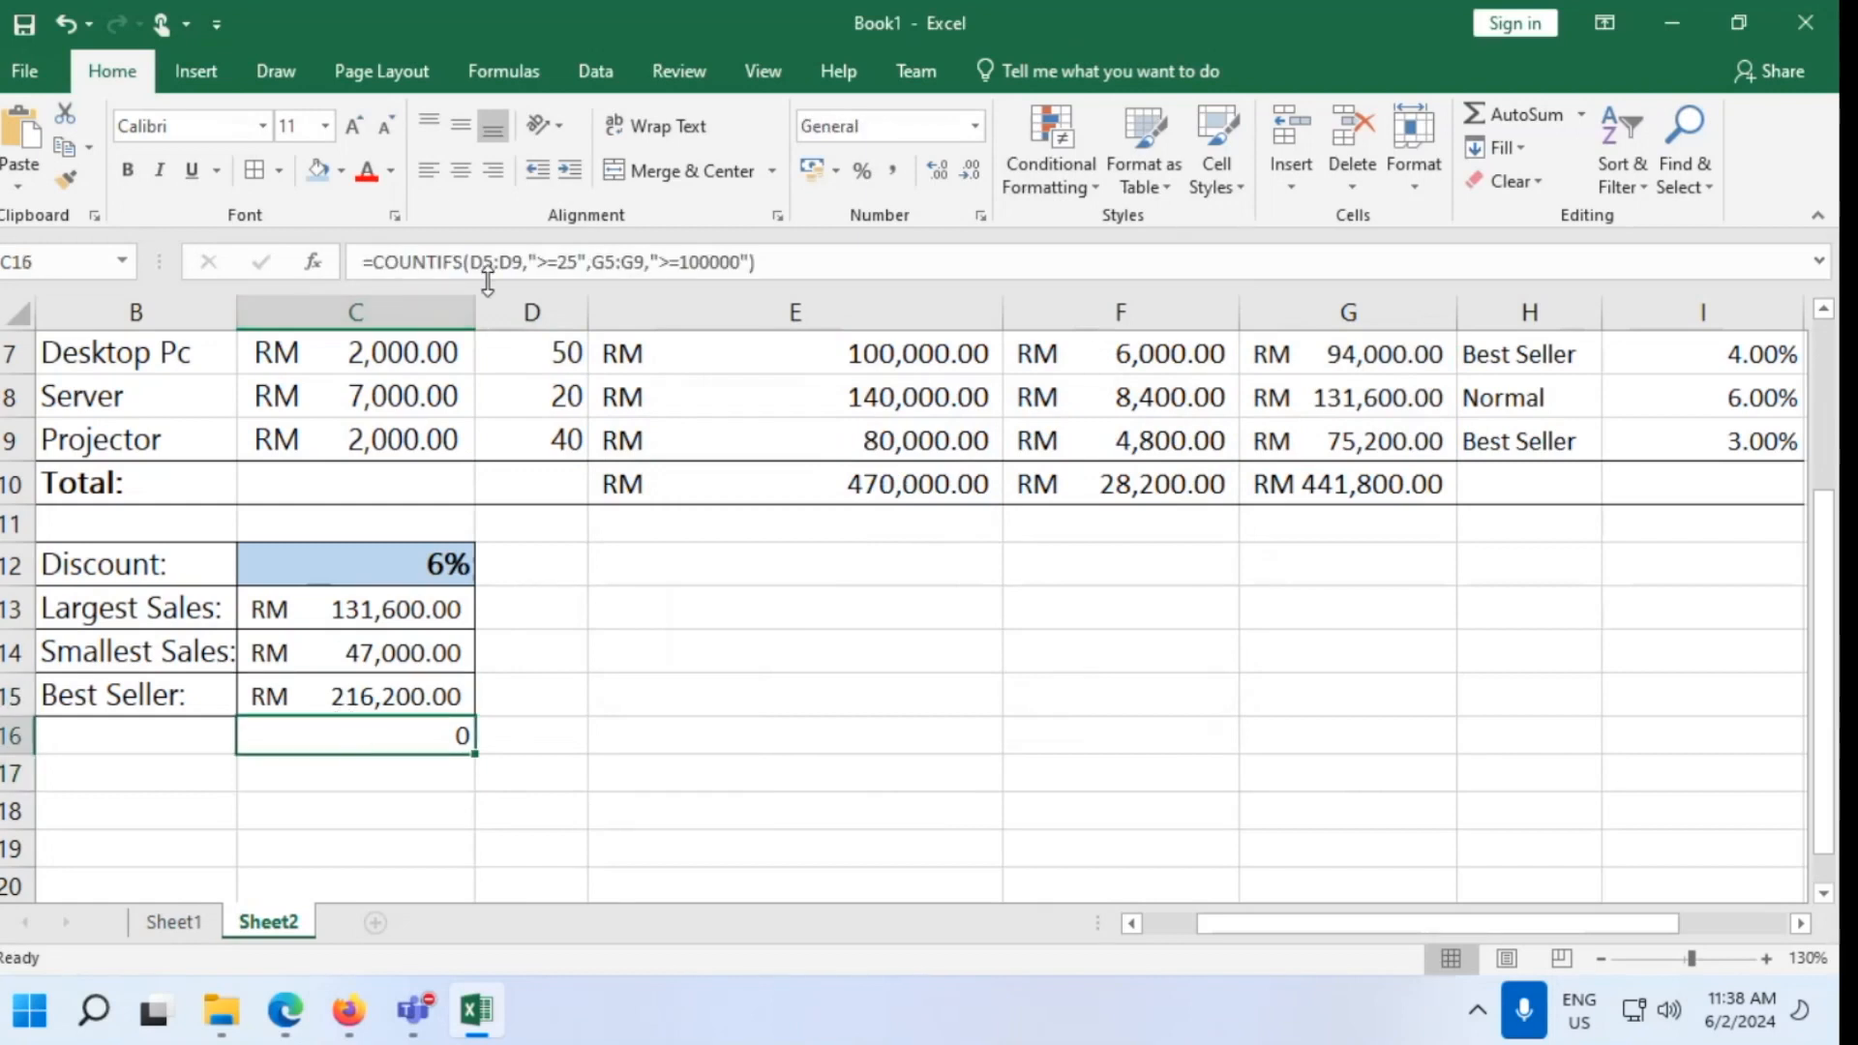
Check the C16 count against the sales table and change the second COUNTIFS criterion to "<=100000"
{"action": "scroll", "coordinate": [755, 673], "scroll_direction": "up", "scroll_amount": 2}
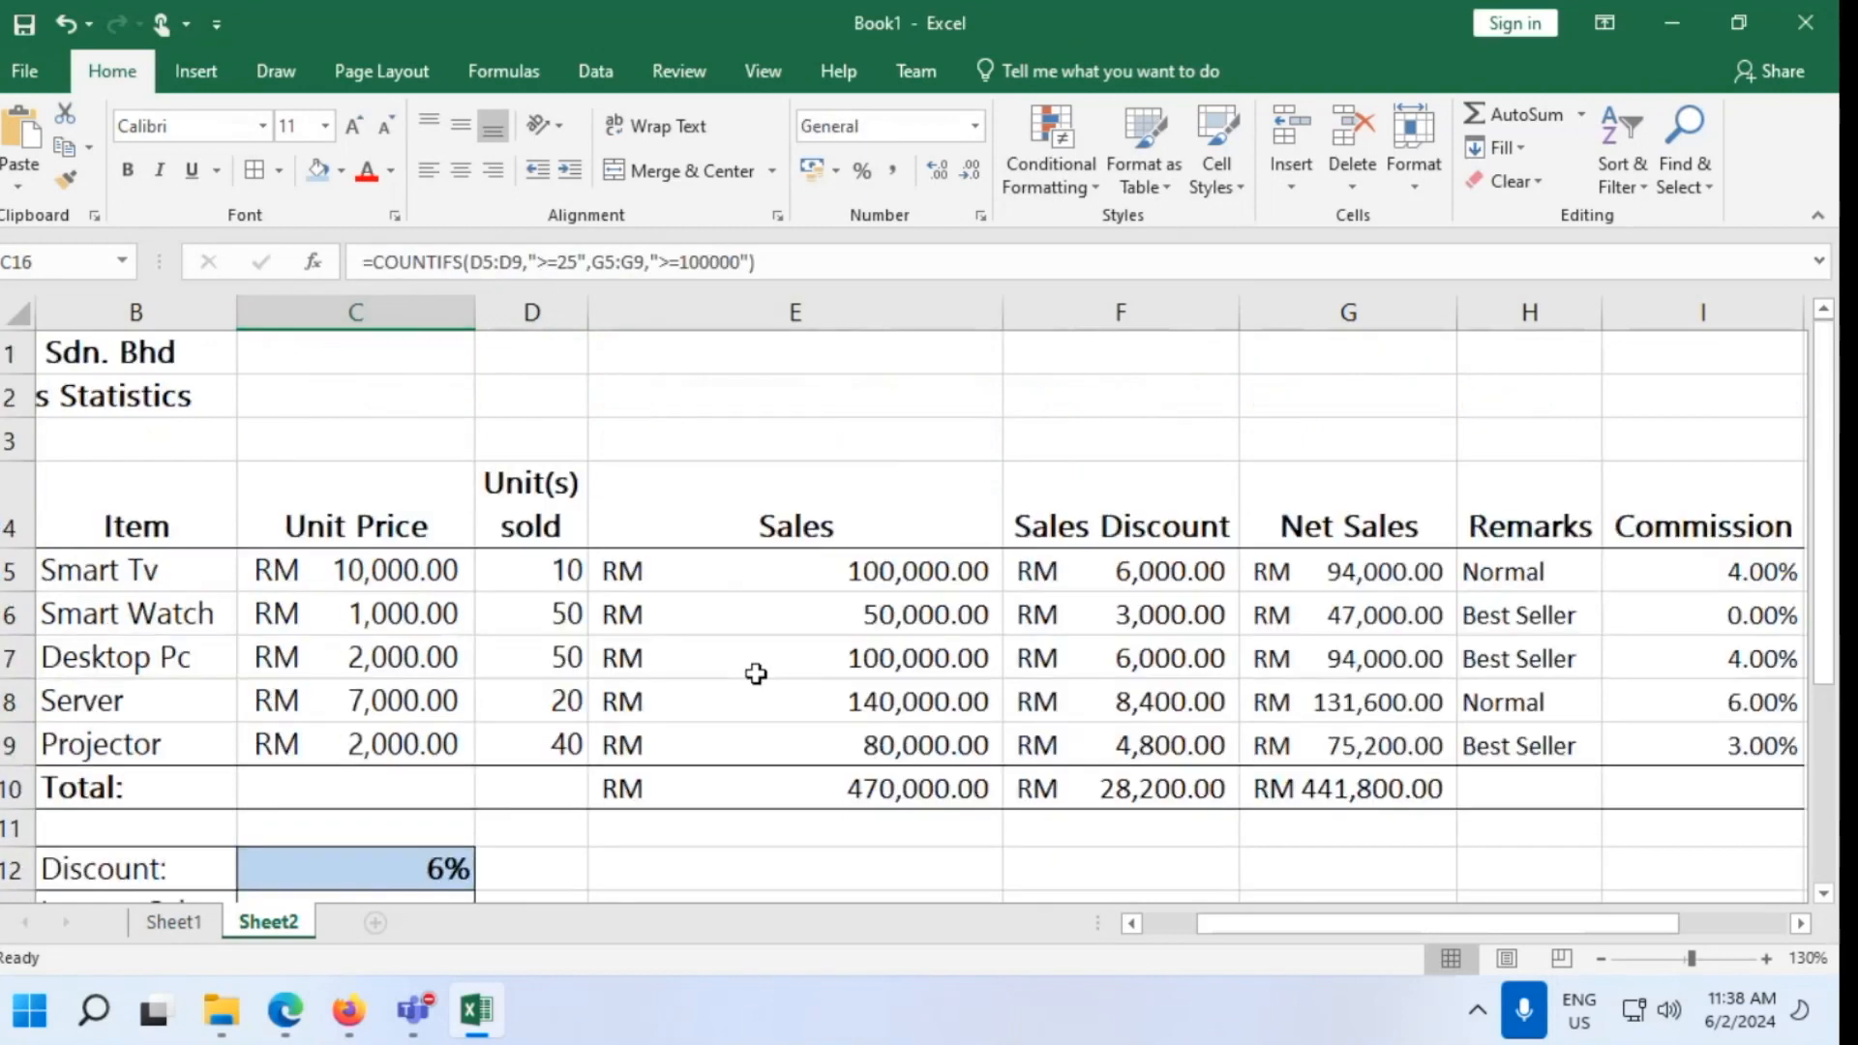
{"action": "scroll", "coordinate": [755, 674], "scroll_direction": "down", "scroll_amount": 1}
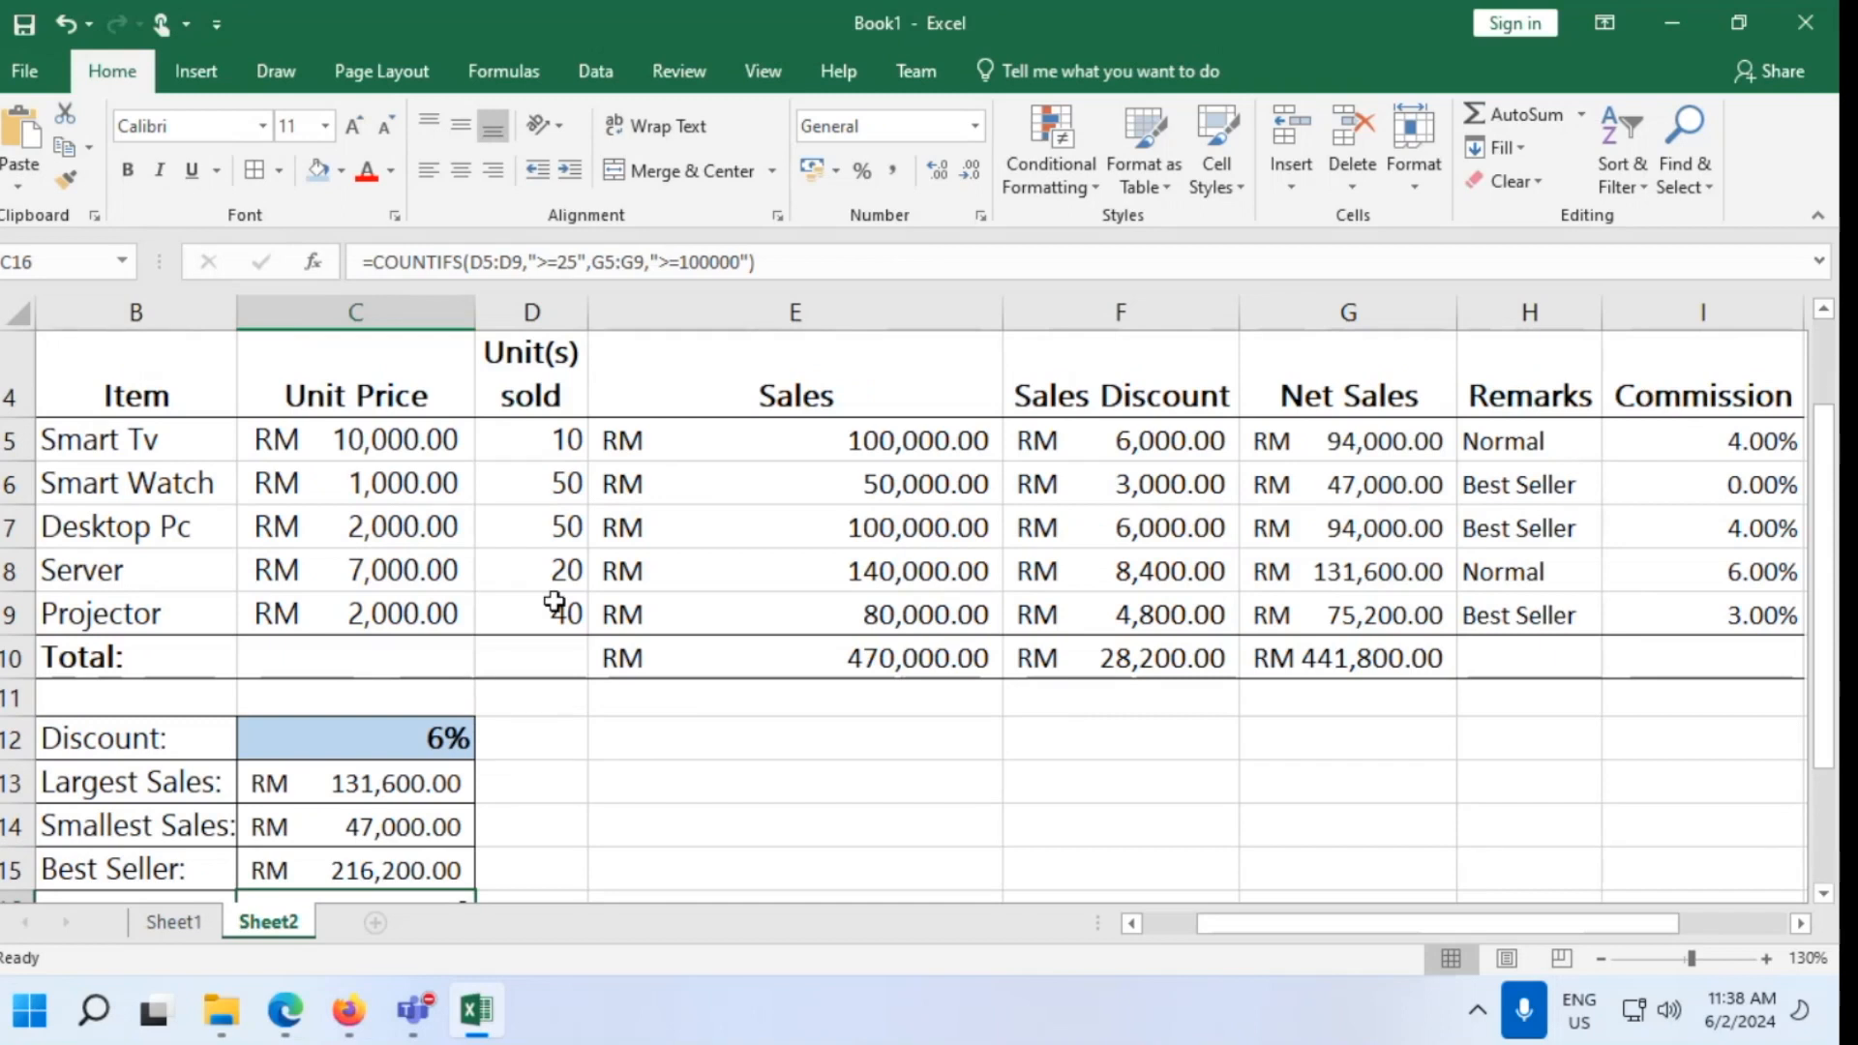
{"action": "scroll", "coordinate": [508, 691], "scroll_direction": "down", "scroll_amount": 4}
{"action": "scroll", "coordinate": [503, 693], "scroll_direction": "up", "scroll_amount": 2}
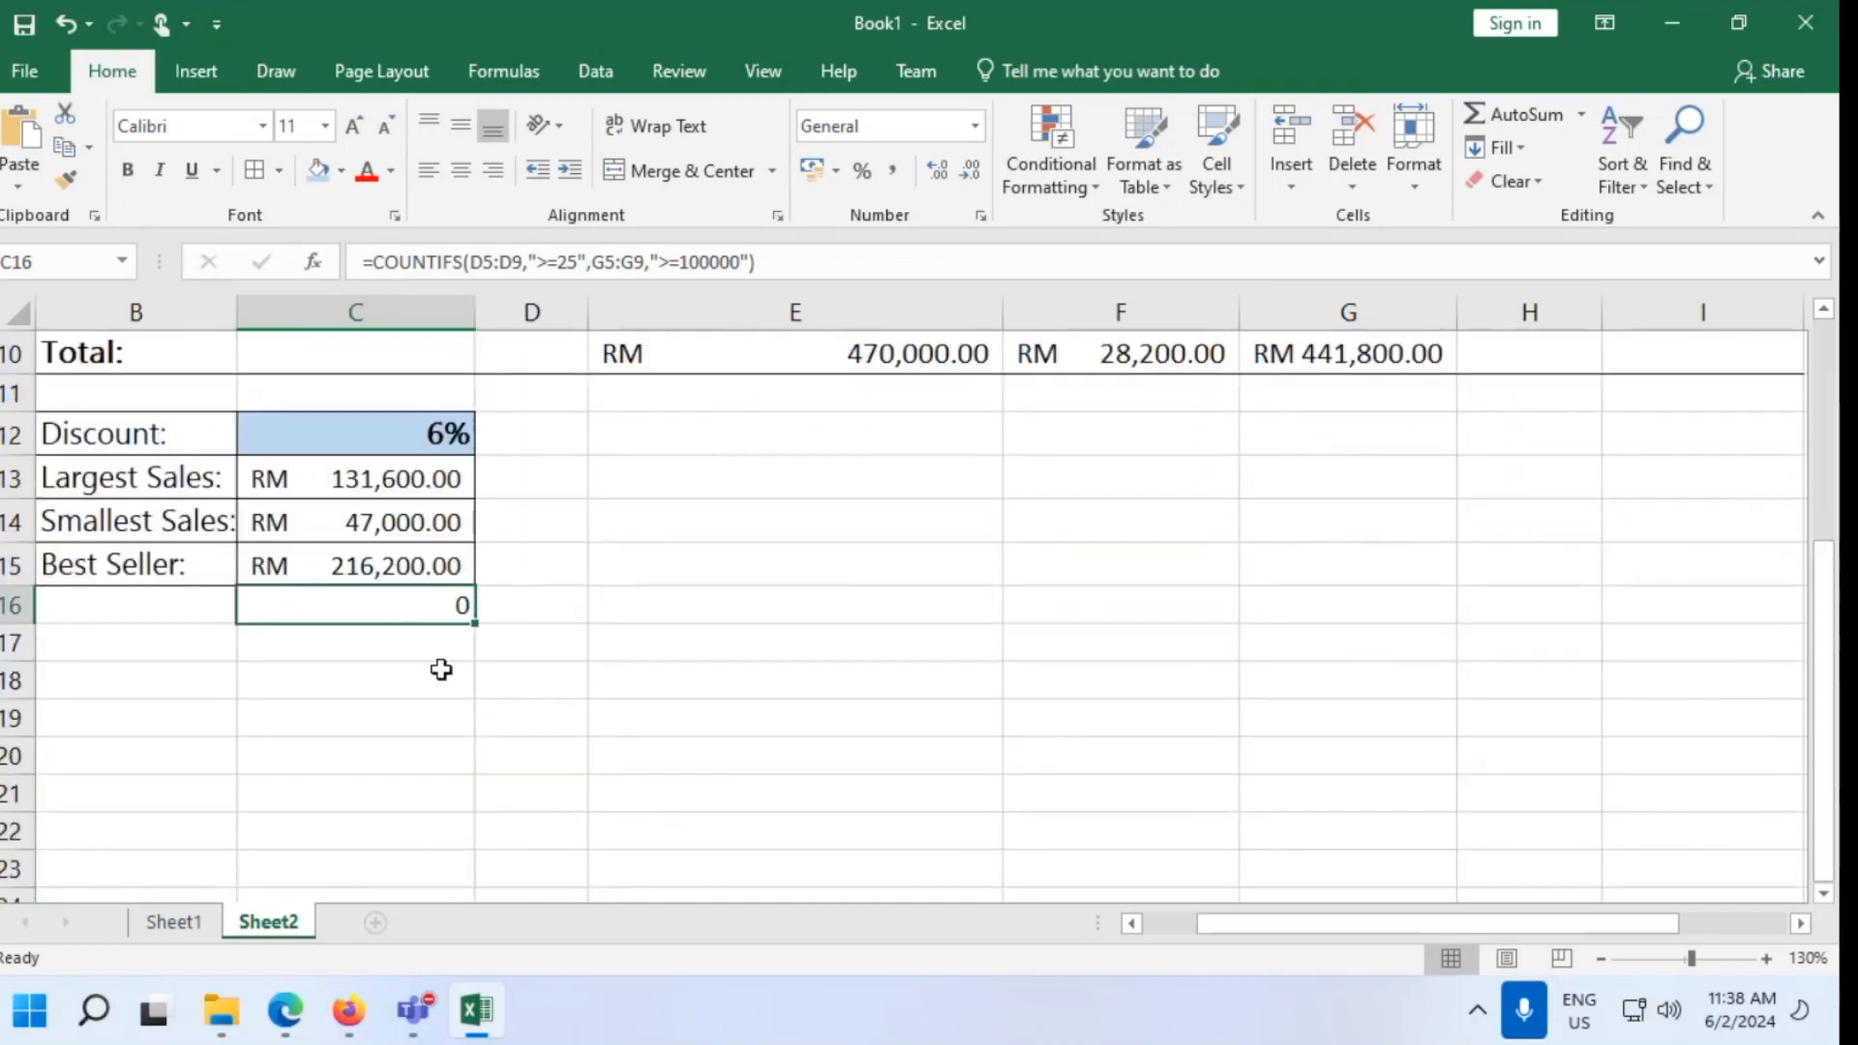
{"action": "left_click", "coordinate": [663, 261]}
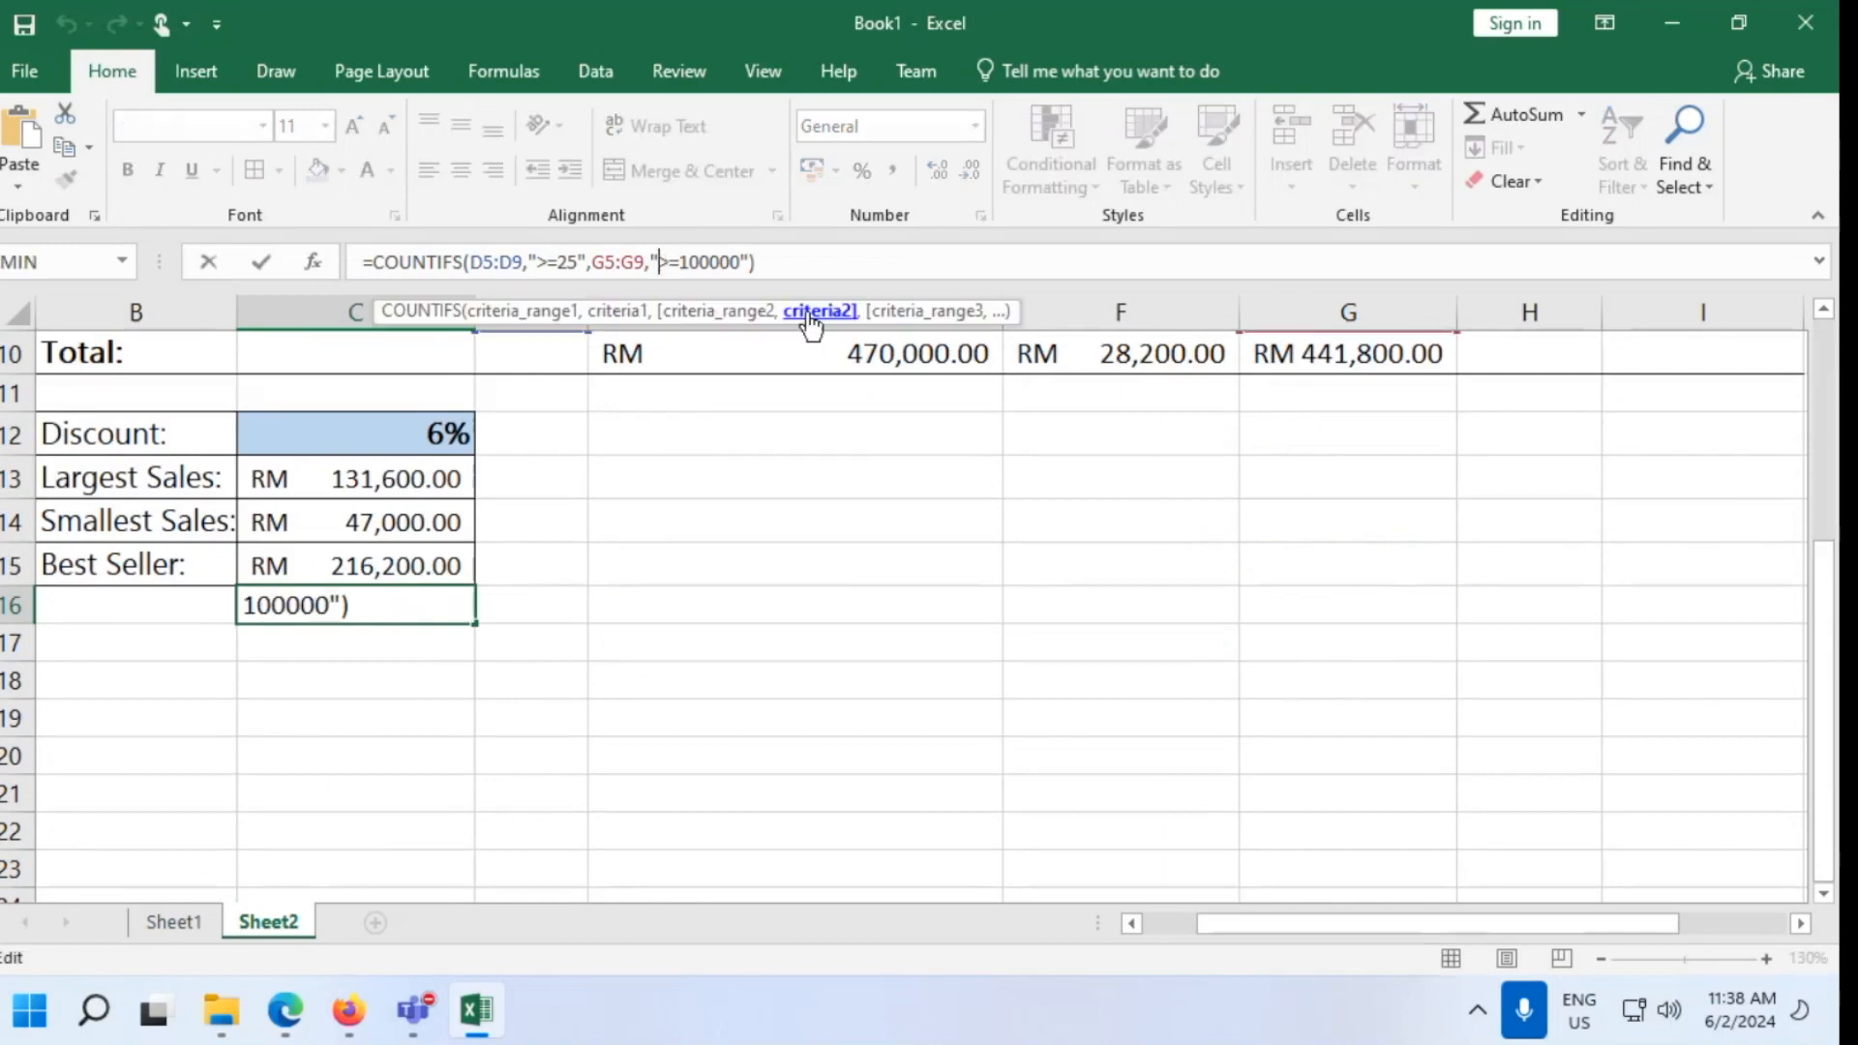
{"action": "key", "text": "Delete"}
{"action": "key", "text": "Delete"}
{"action": "type", "text": "<="}
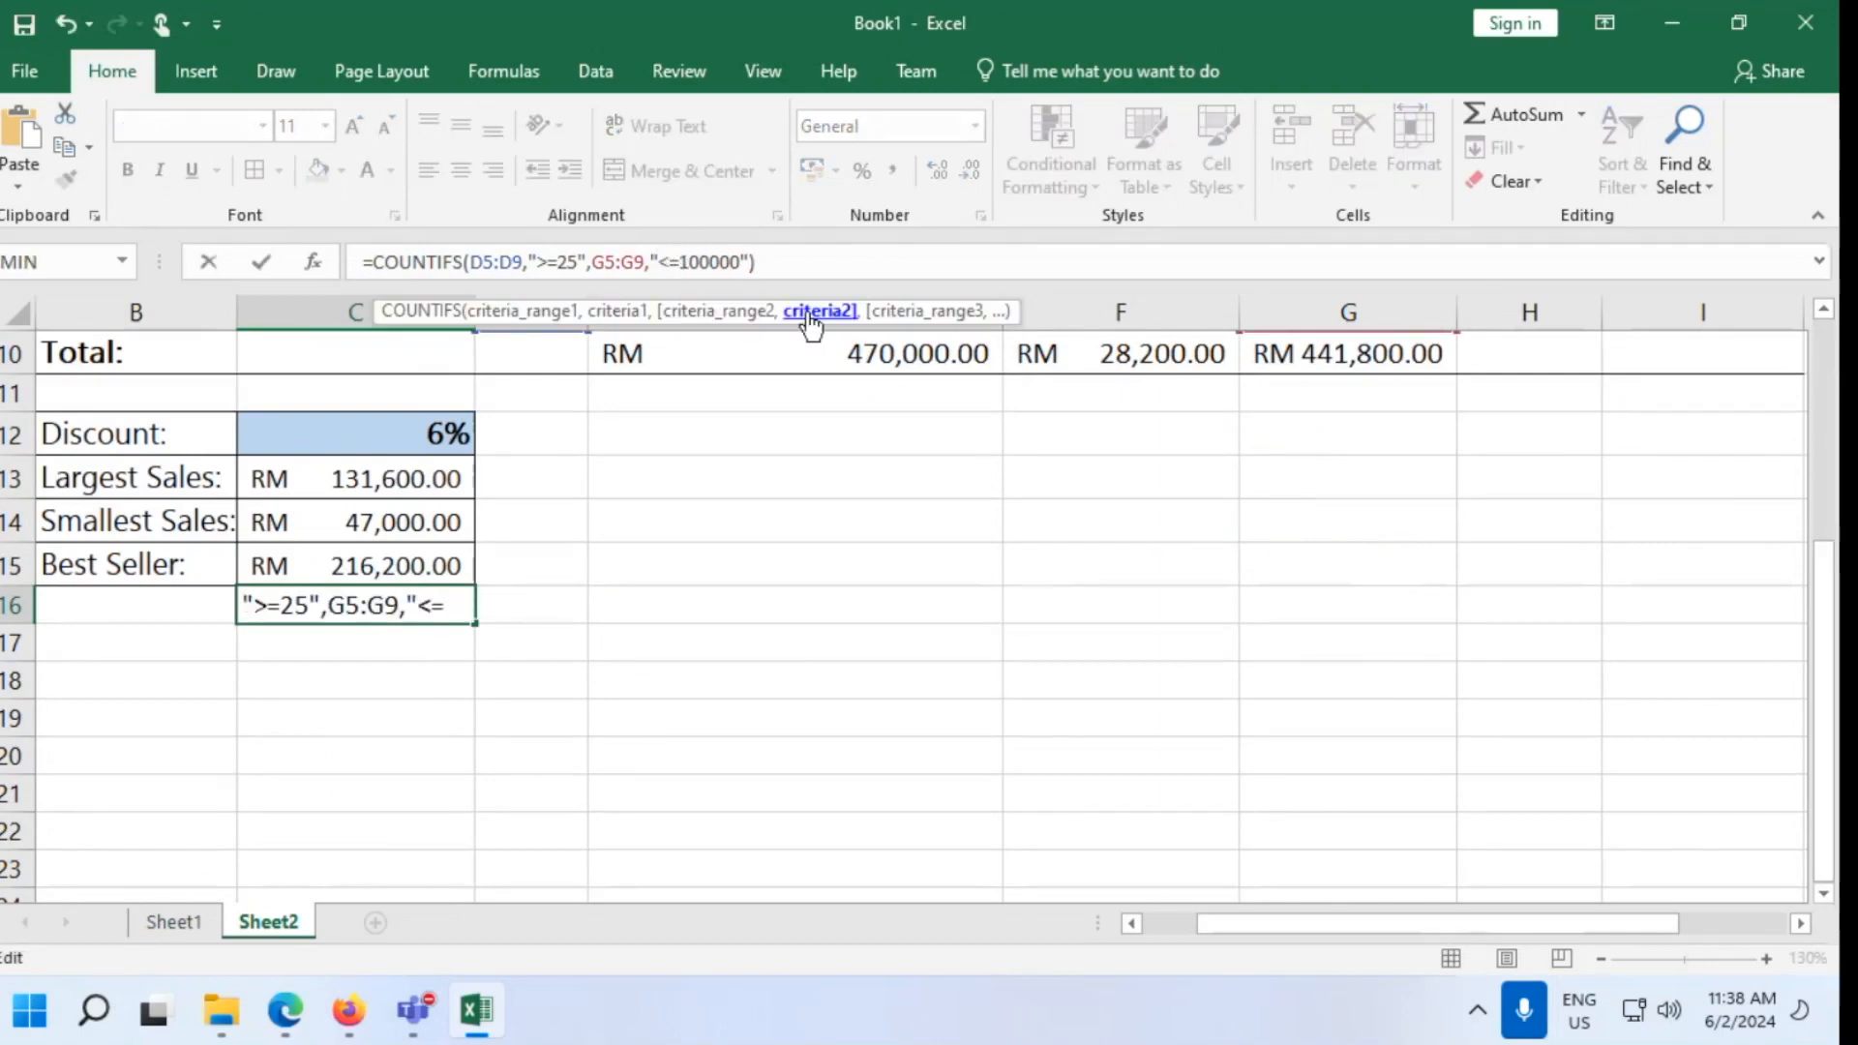
{"action": "key", "text": "Return"}
{"action": "left_click", "coordinate": [368, 612]}
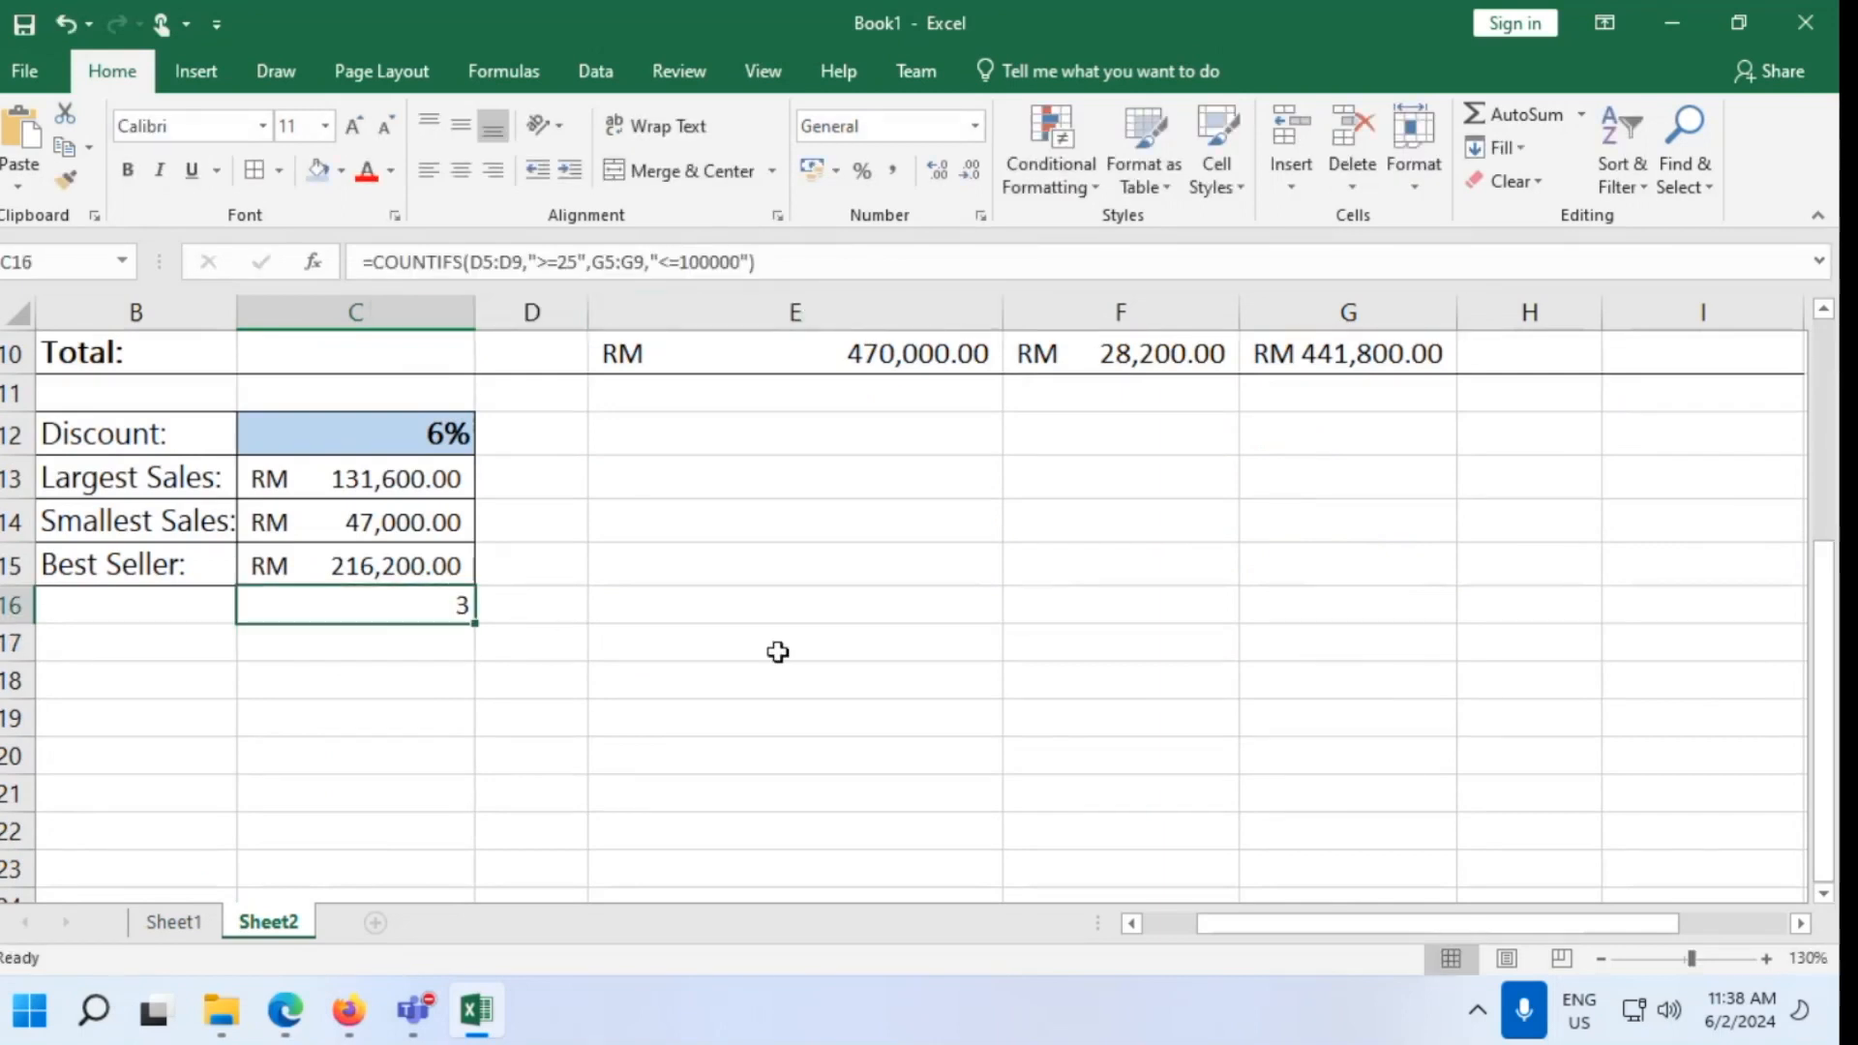
Examine the finished COUNTIFS formula in C16 against its Unit(s) sold and Net Sales ranges, closing it without edits
{"action": "double_click", "coordinate": [393, 610]}
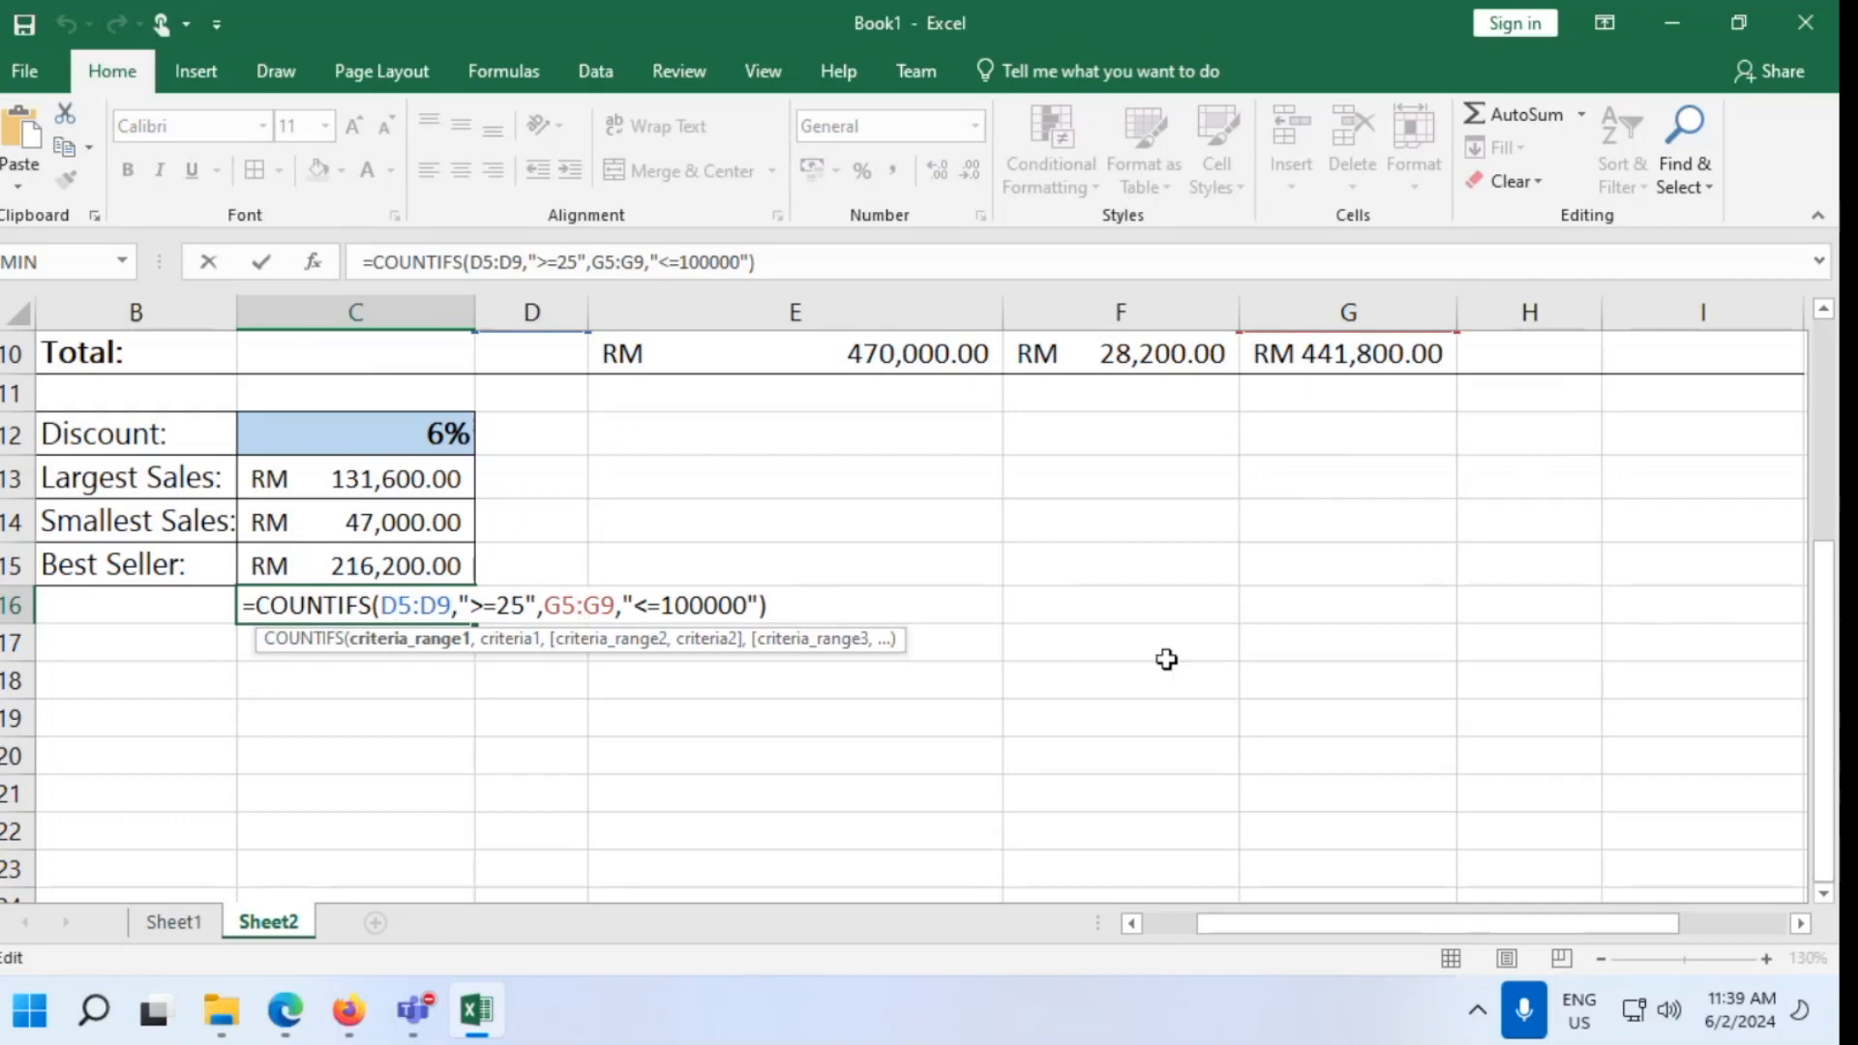
{"action": "scroll", "coordinate": [1167, 659], "scroll_direction": "up", "scroll_amount": 3}
{"action": "scroll", "coordinate": [1167, 659], "scroll_direction": "down", "scroll_amount": 2}
{"action": "scroll", "coordinate": [1168, 659], "scroll_direction": "up", "scroll_amount": 1}
{"action": "scroll", "coordinate": [1167, 659], "scroll_direction": "down", "scroll_amount": 1}
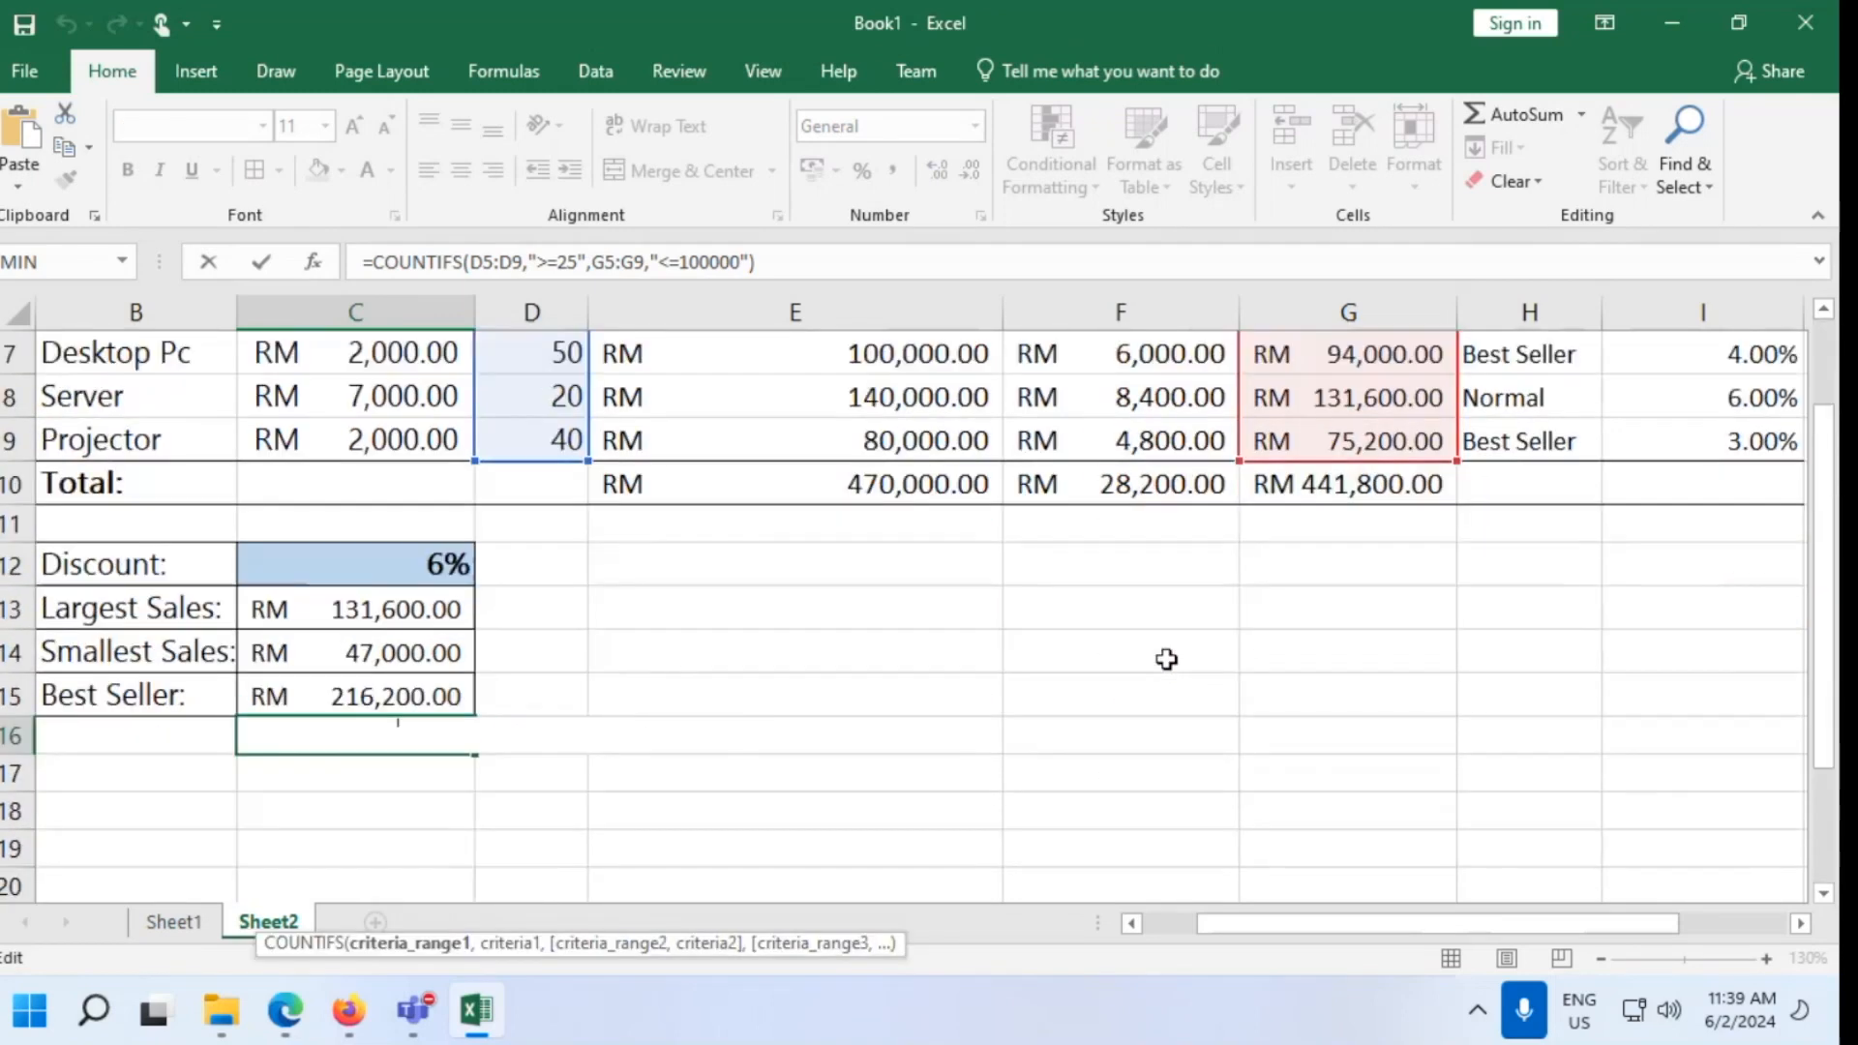
{"action": "left_click", "coordinate": [897, 730]}
{"action": "key", "text": "Return"}
{"action": "left_click", "coordinate": [464, 740]}
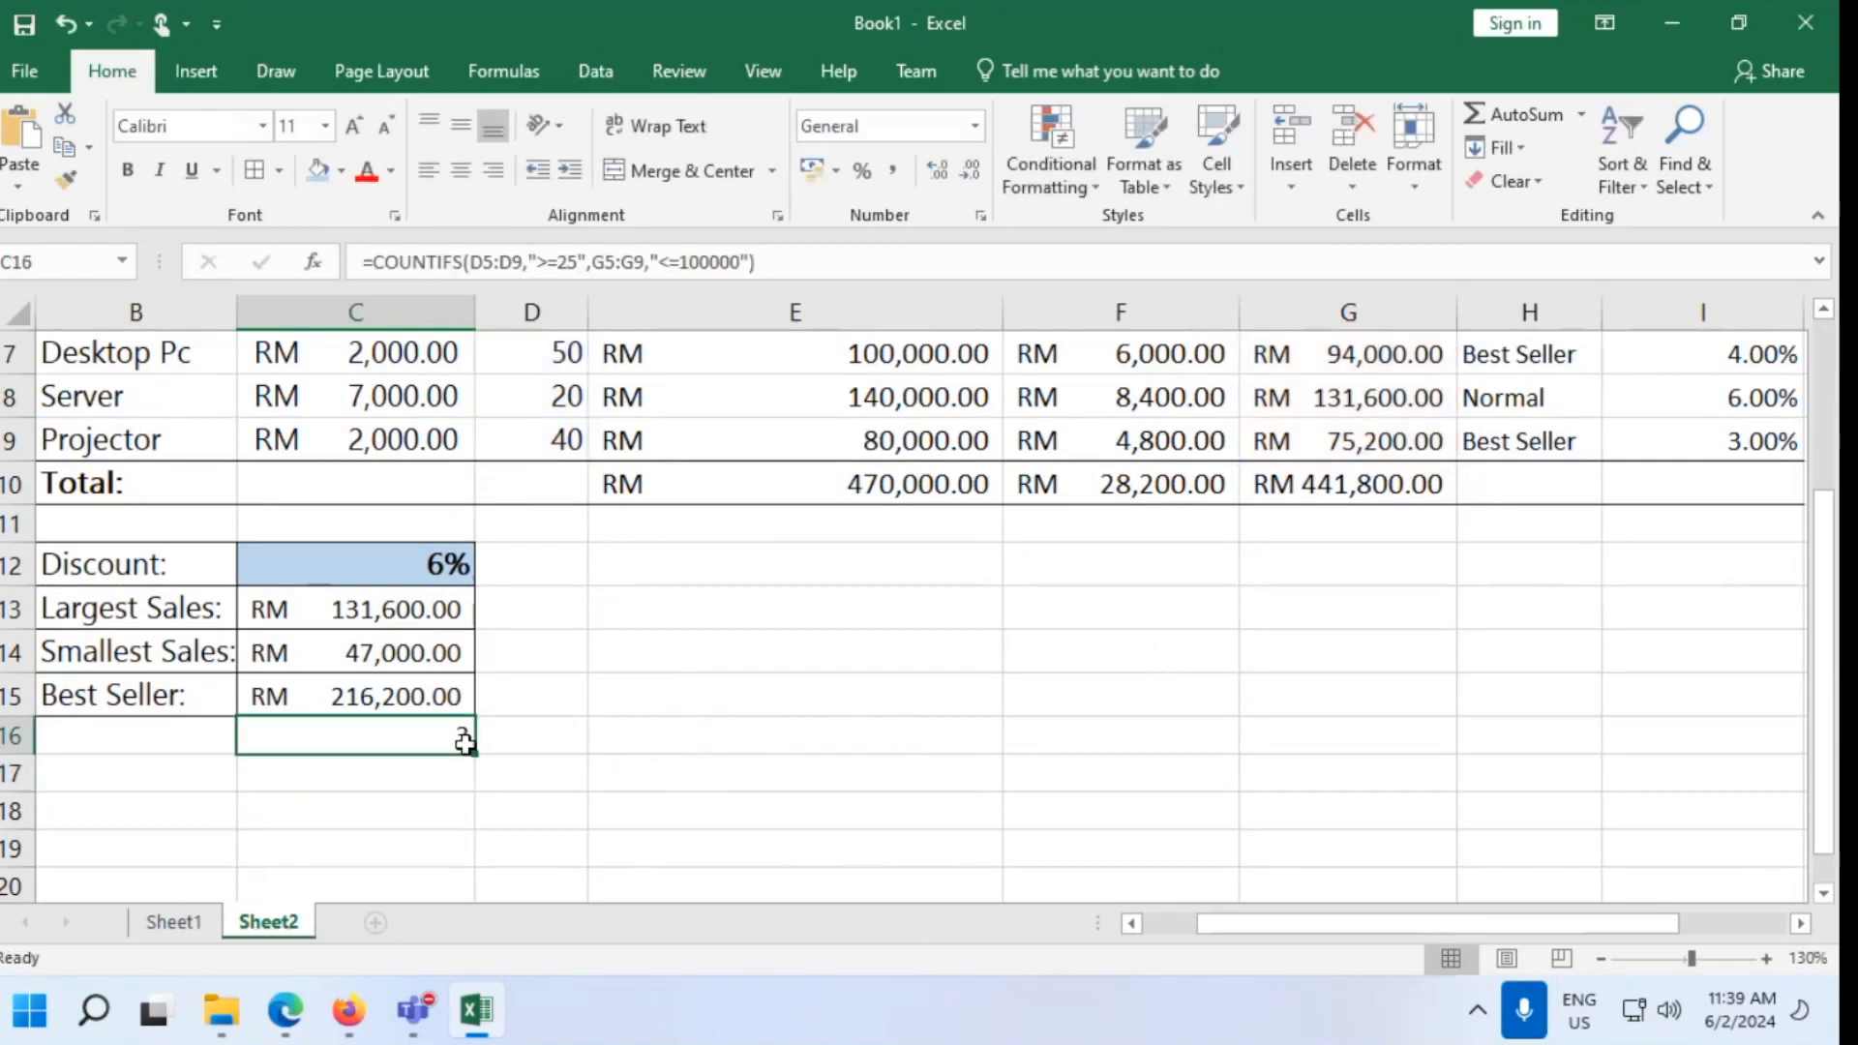
{"action": "double_click", "coordinate": [324, 738]}
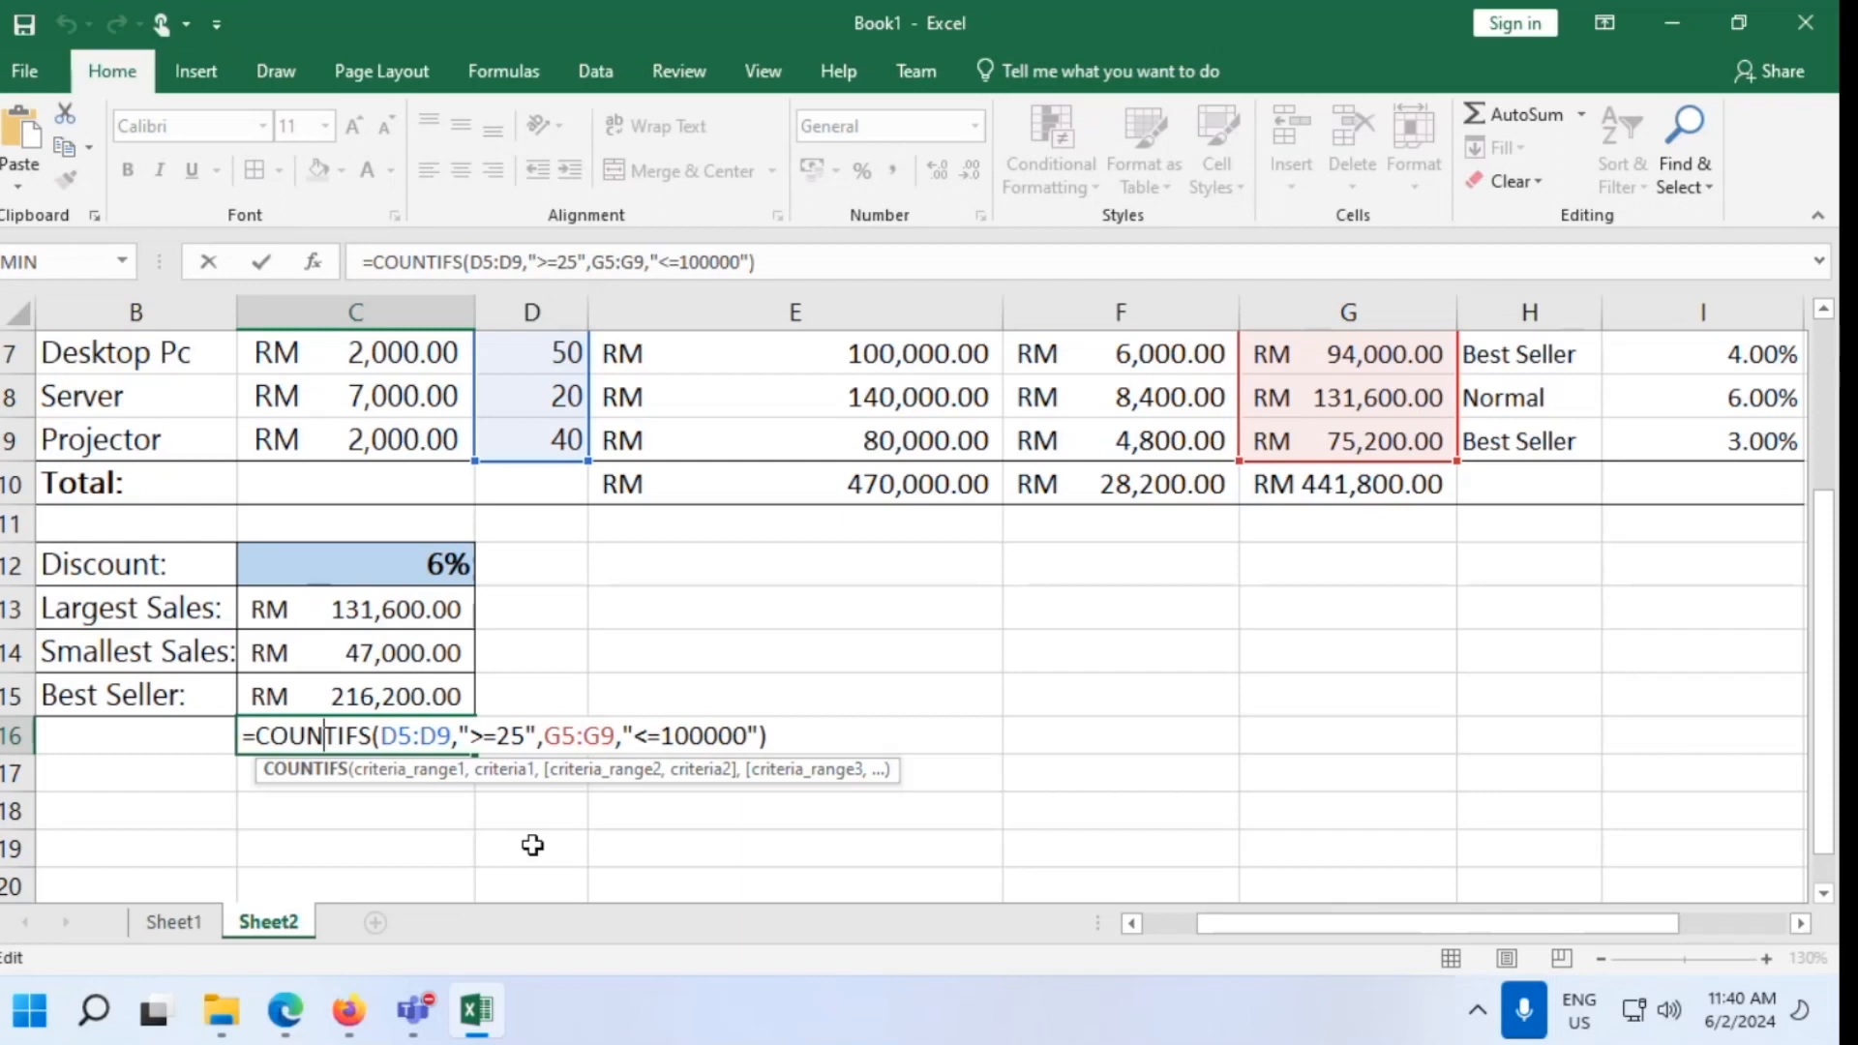
{"action": "left_click", "coordinate": [865, 735]}
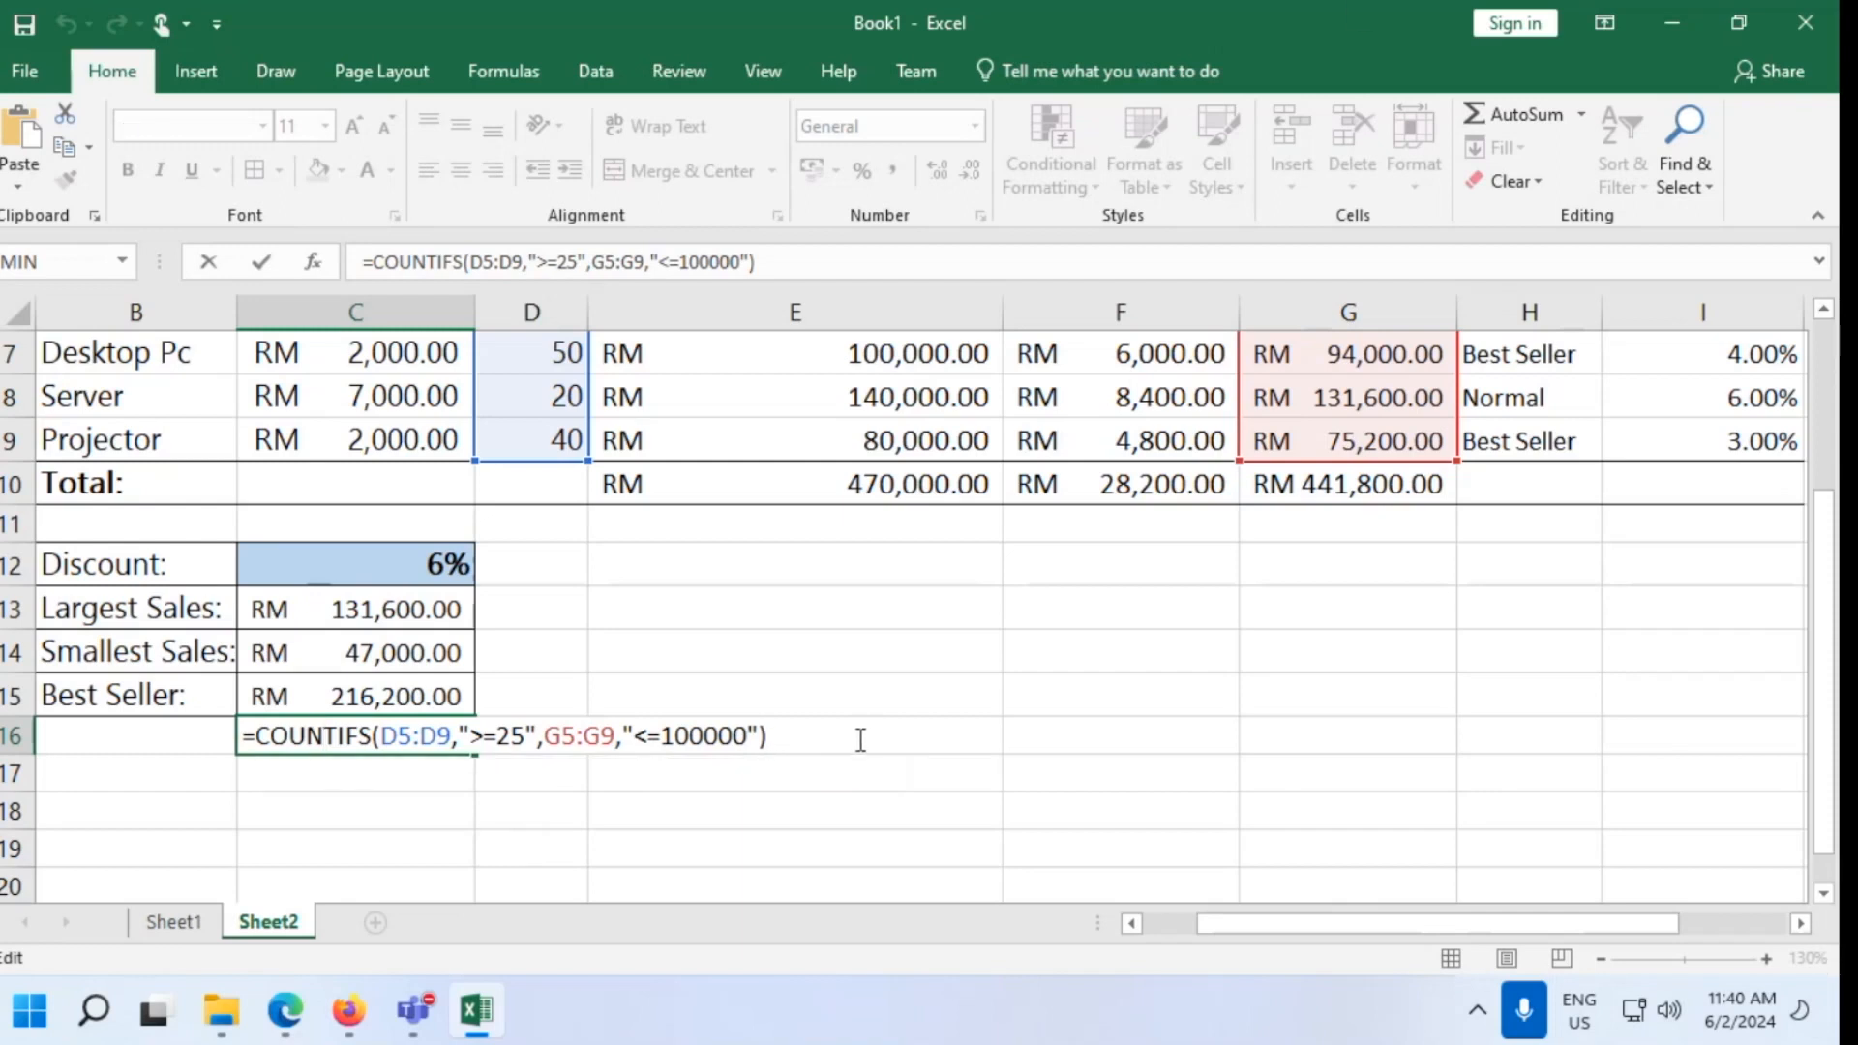
{"action": "key", "text": "Return"}
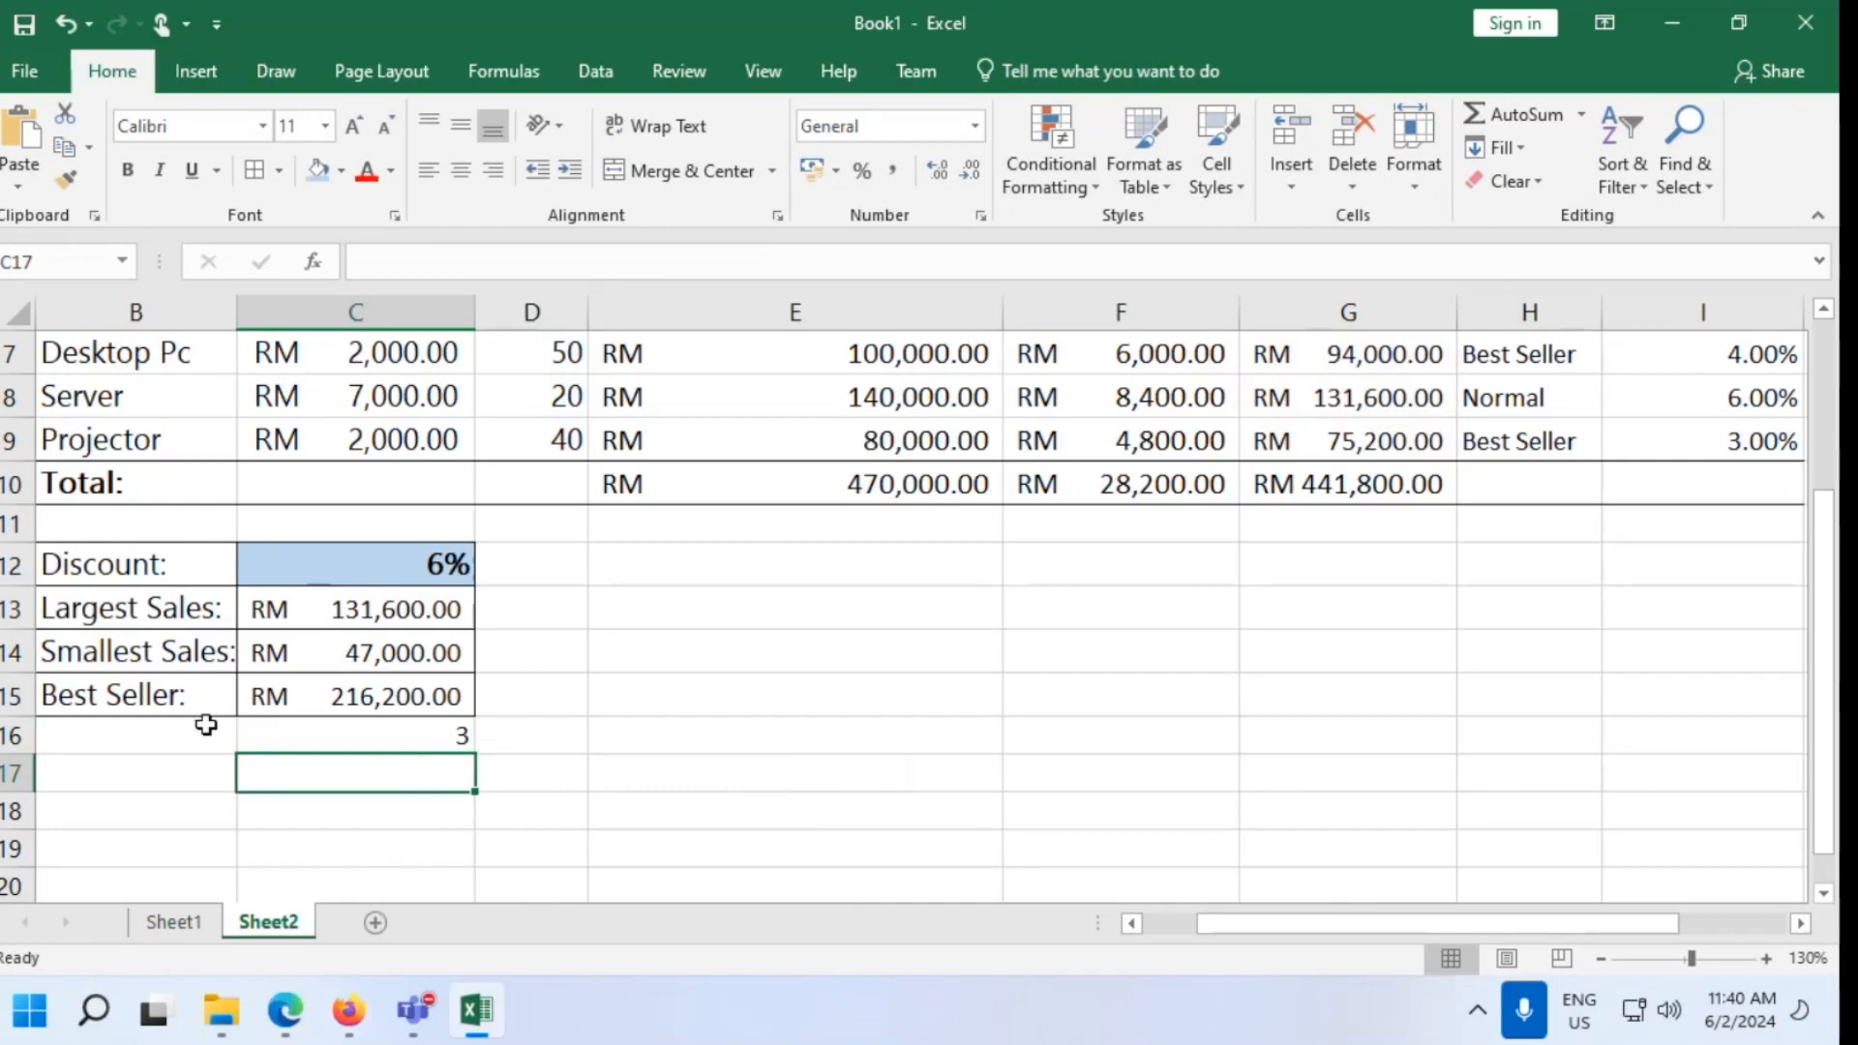
Switch to the study guide PDF in Edge and skim its sections on charts, conditional formatting, and filtering and sorting
{"action": "left_click", "coordinate": [281, 1030]}
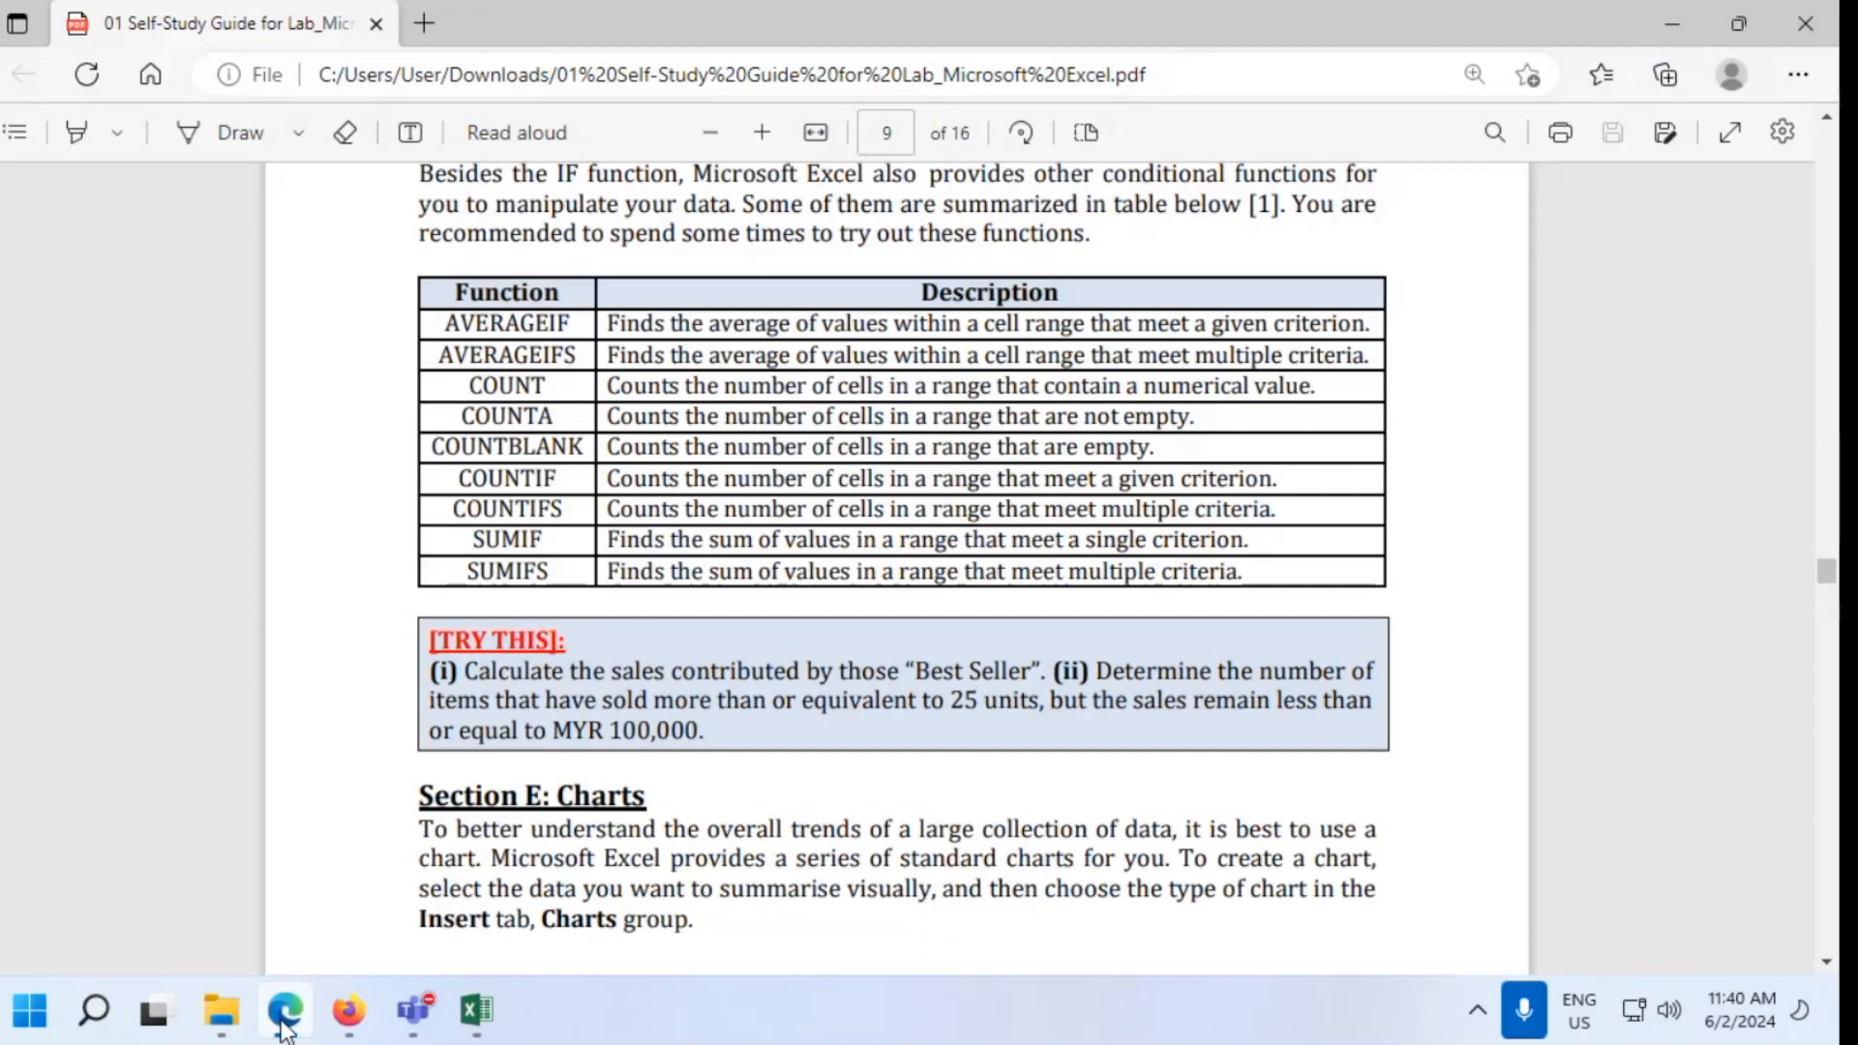
{"action": "scroll", "coordinate": [1178, 259], "scroll_direction": "down", "scroll_amount": 4}
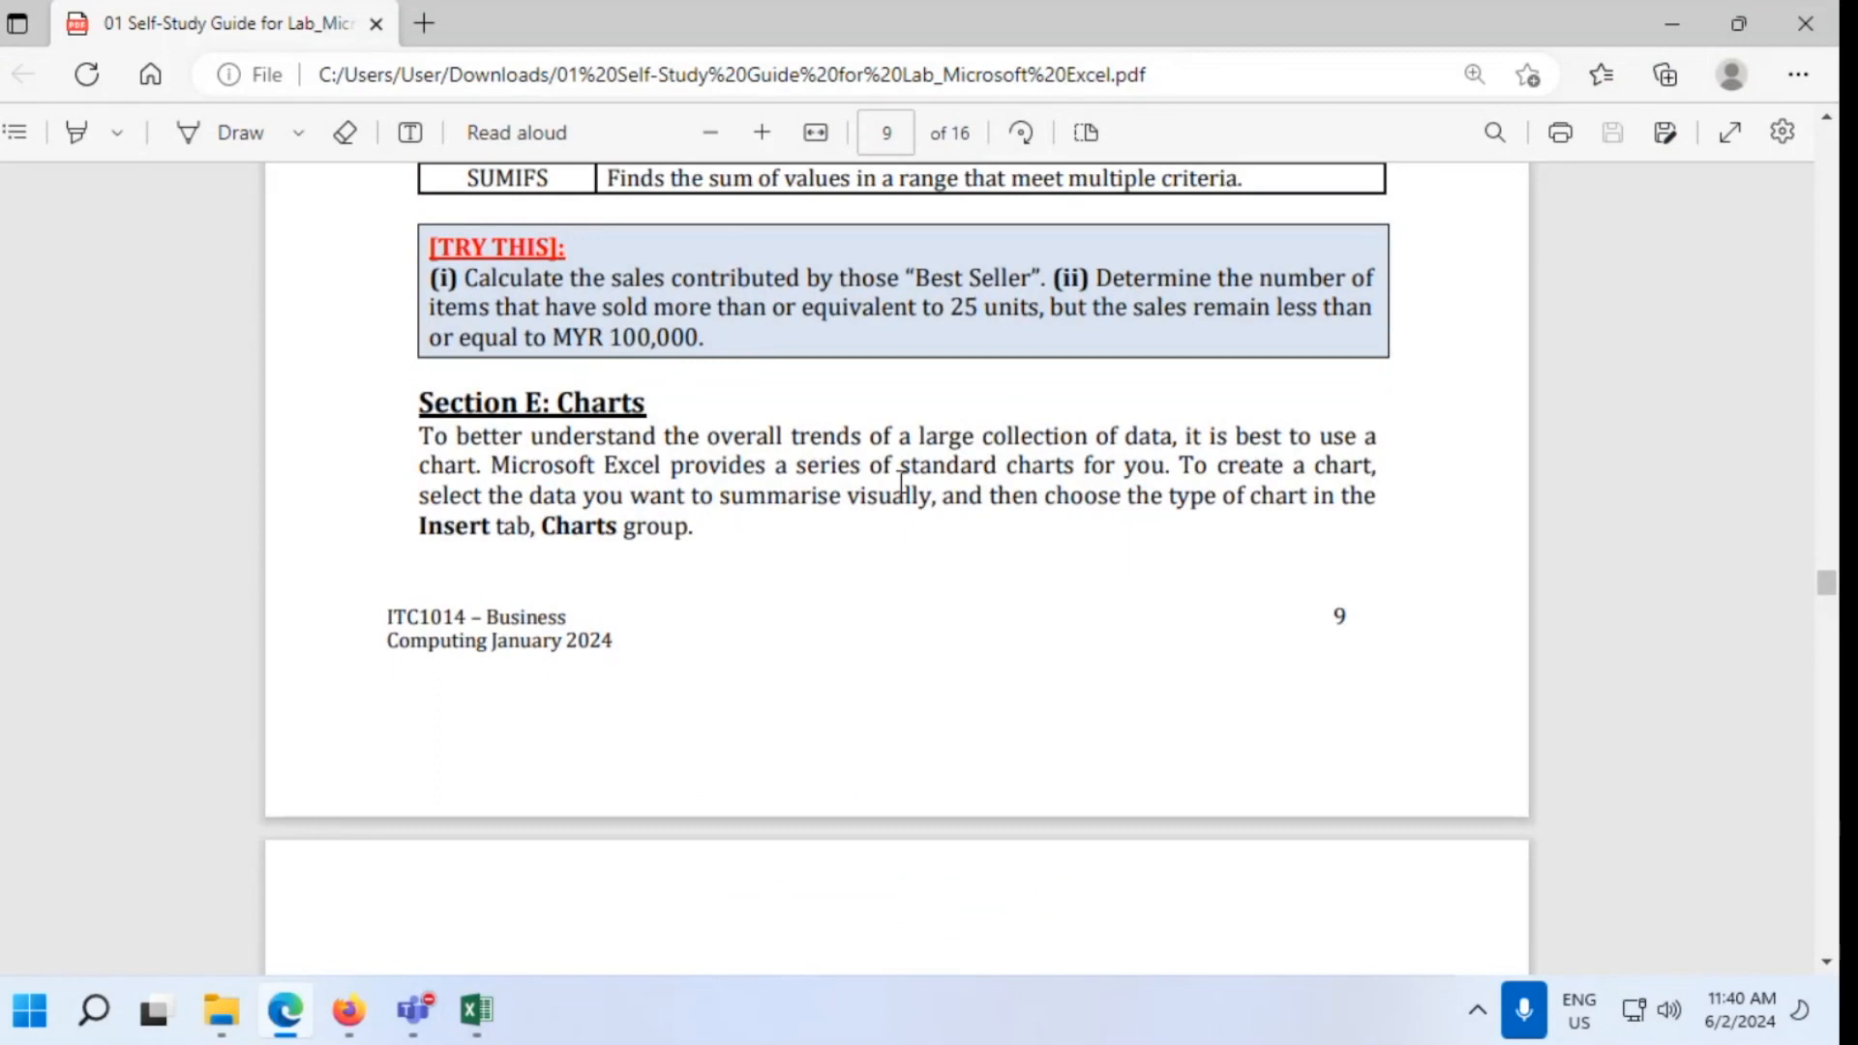
{"action": "scroll", "coordinate": [903, 480], "scroll_direction": "down", "scroll_amount": 10}
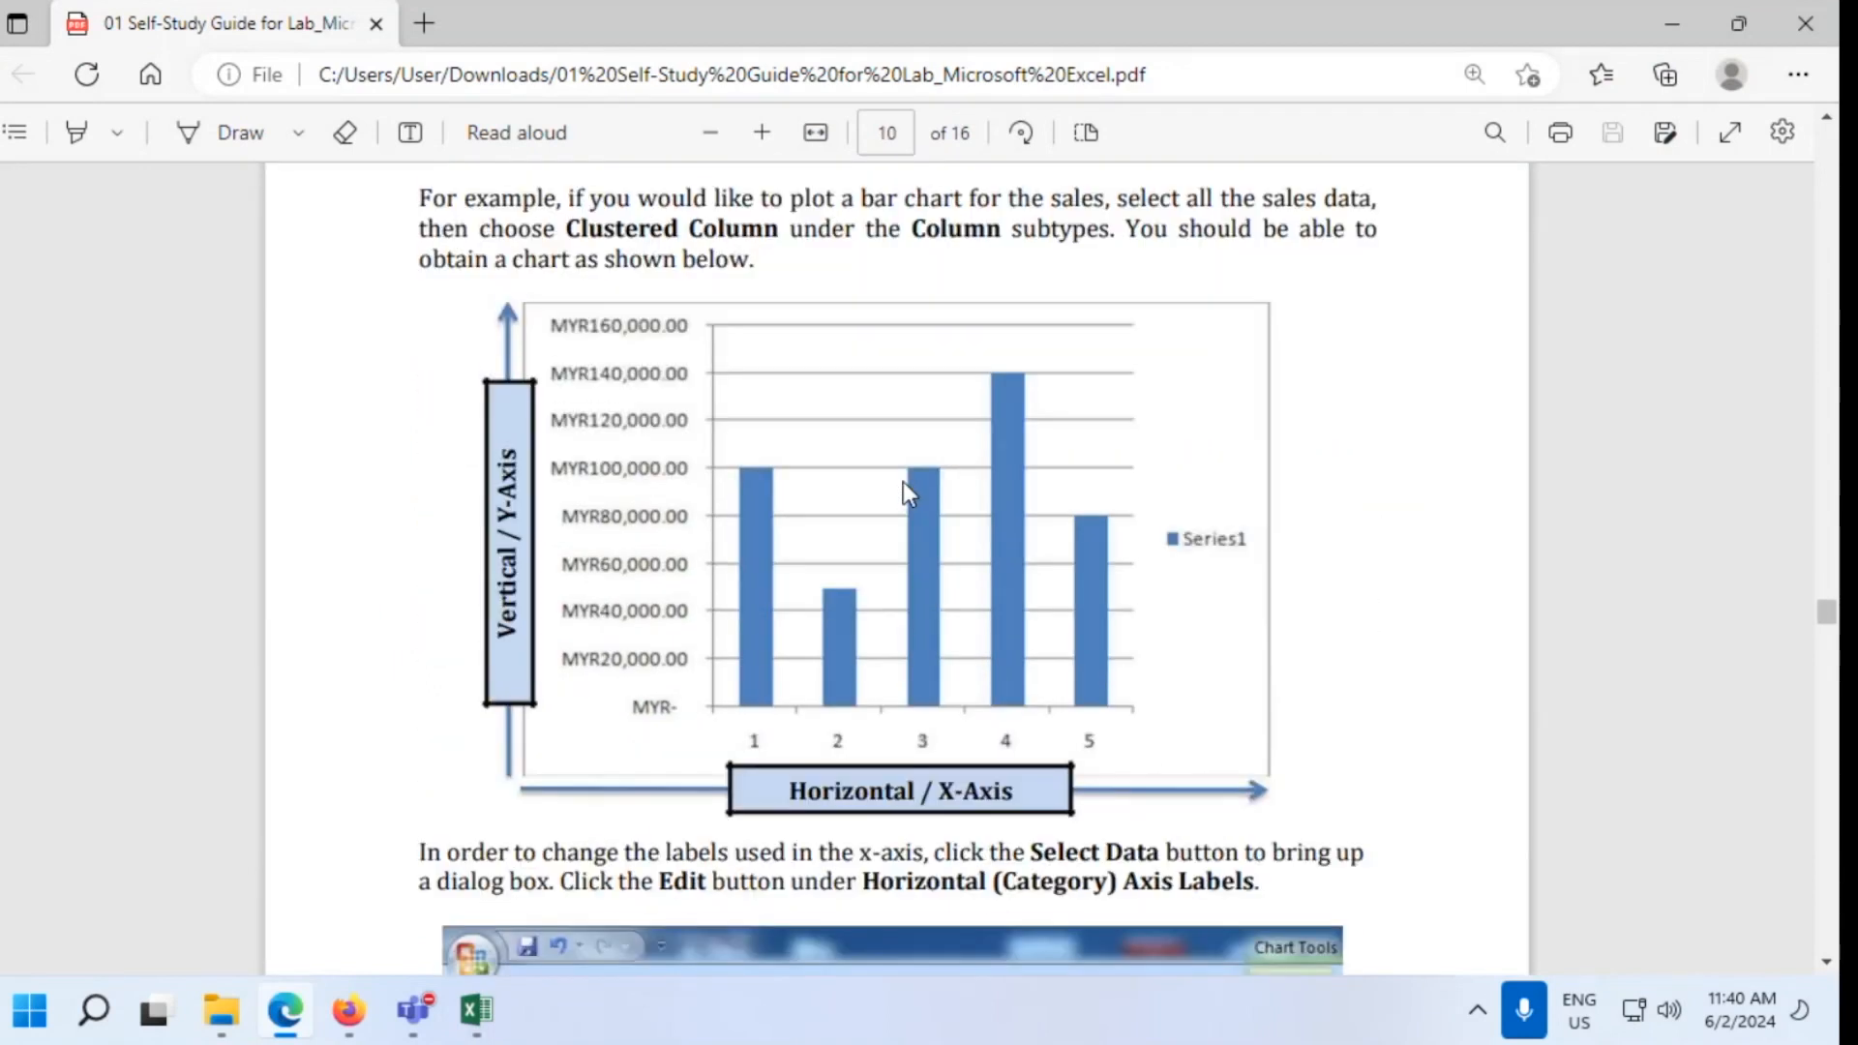
{"action": "scroll", "coordinate": [903, 480], "scroll_direction": "down", "scroll_amount": 15}
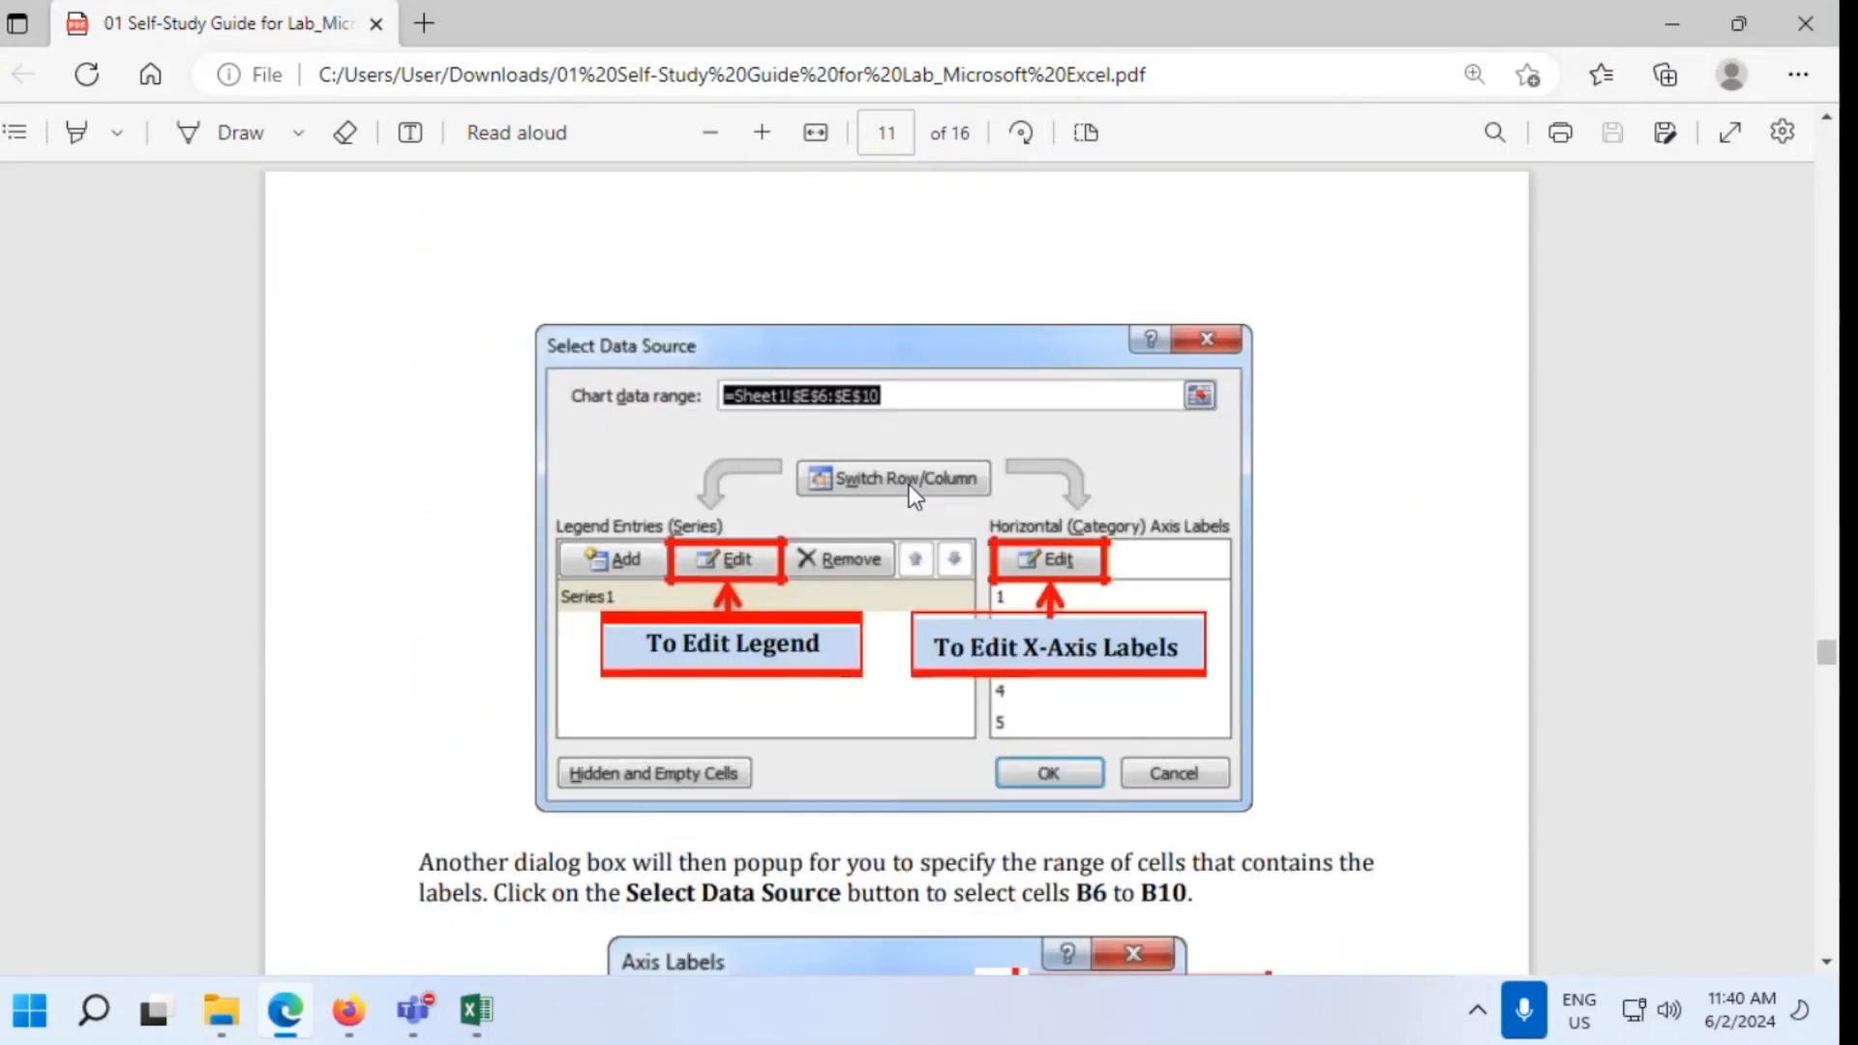
{"action": "scroll", "coordinate": [909, 484], "scroll_direction": "down", "scroll_amount": 3}
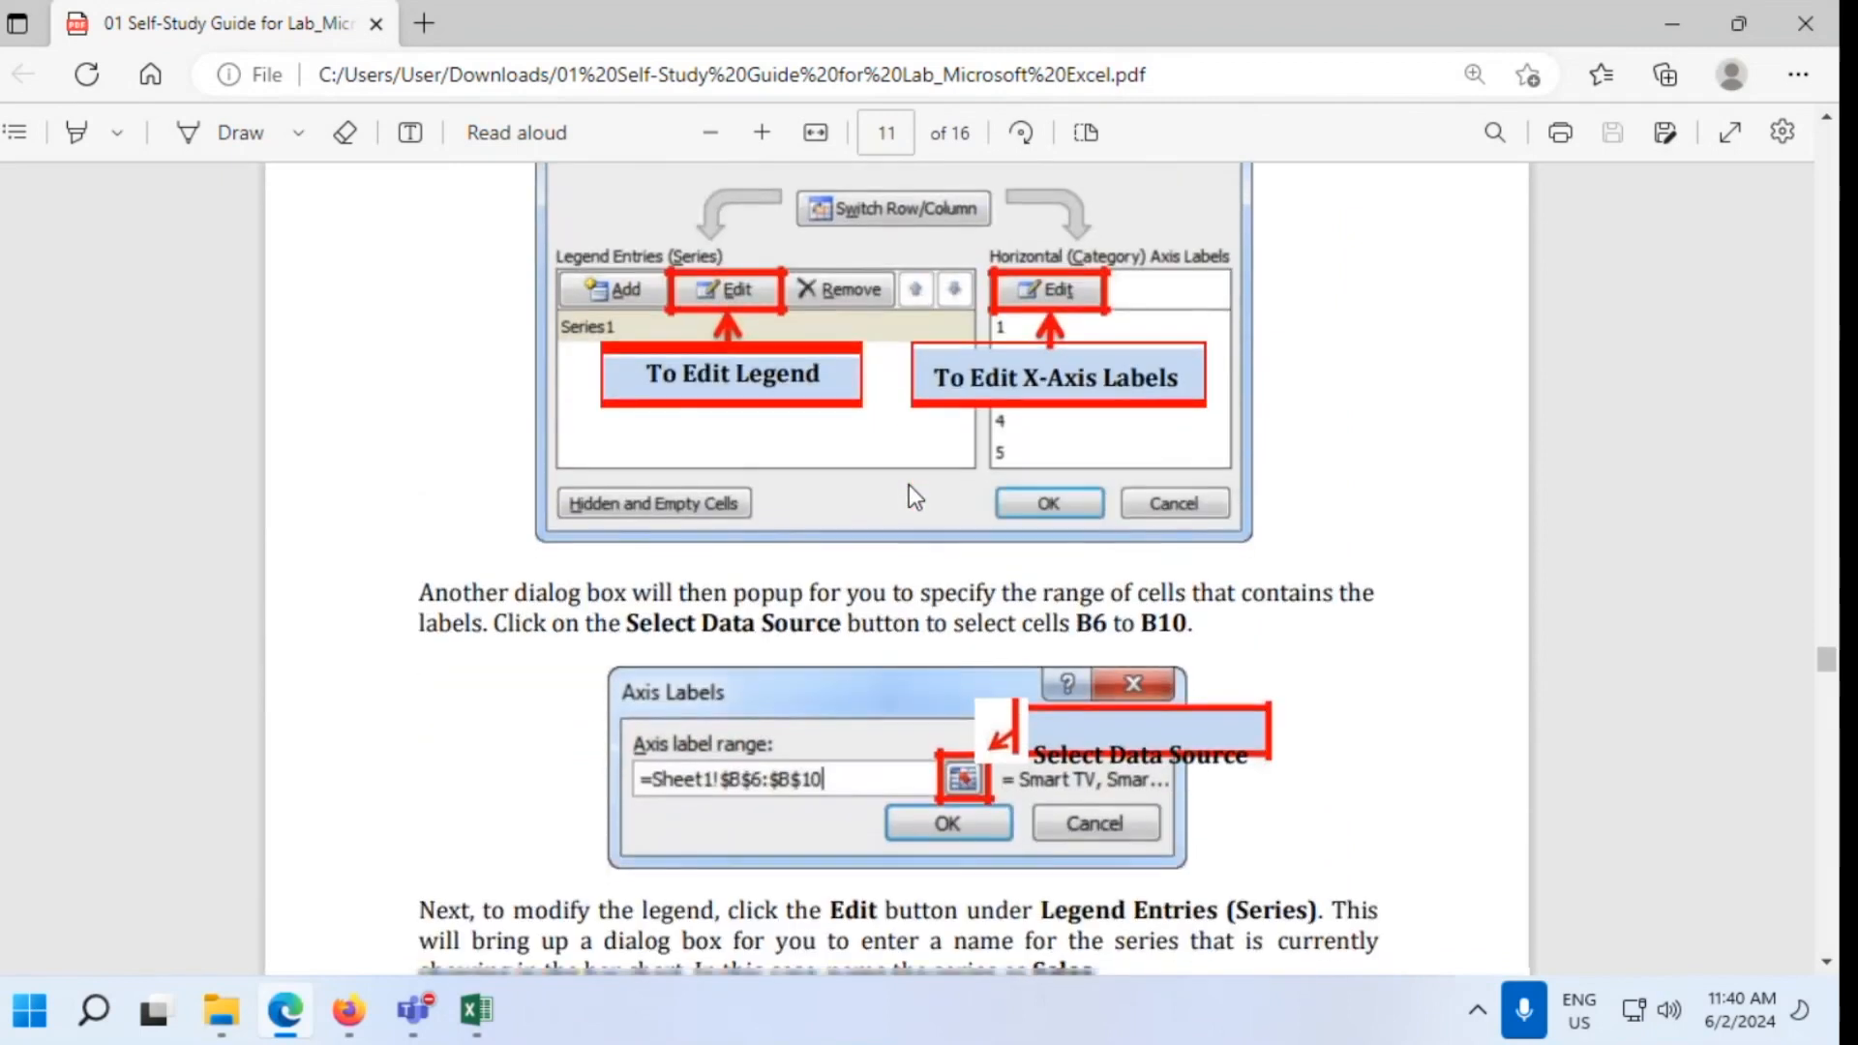
{"action": "scroll", "coordinate": [909, 484], "scroll_direction": "down", "scroll_amount": 13}
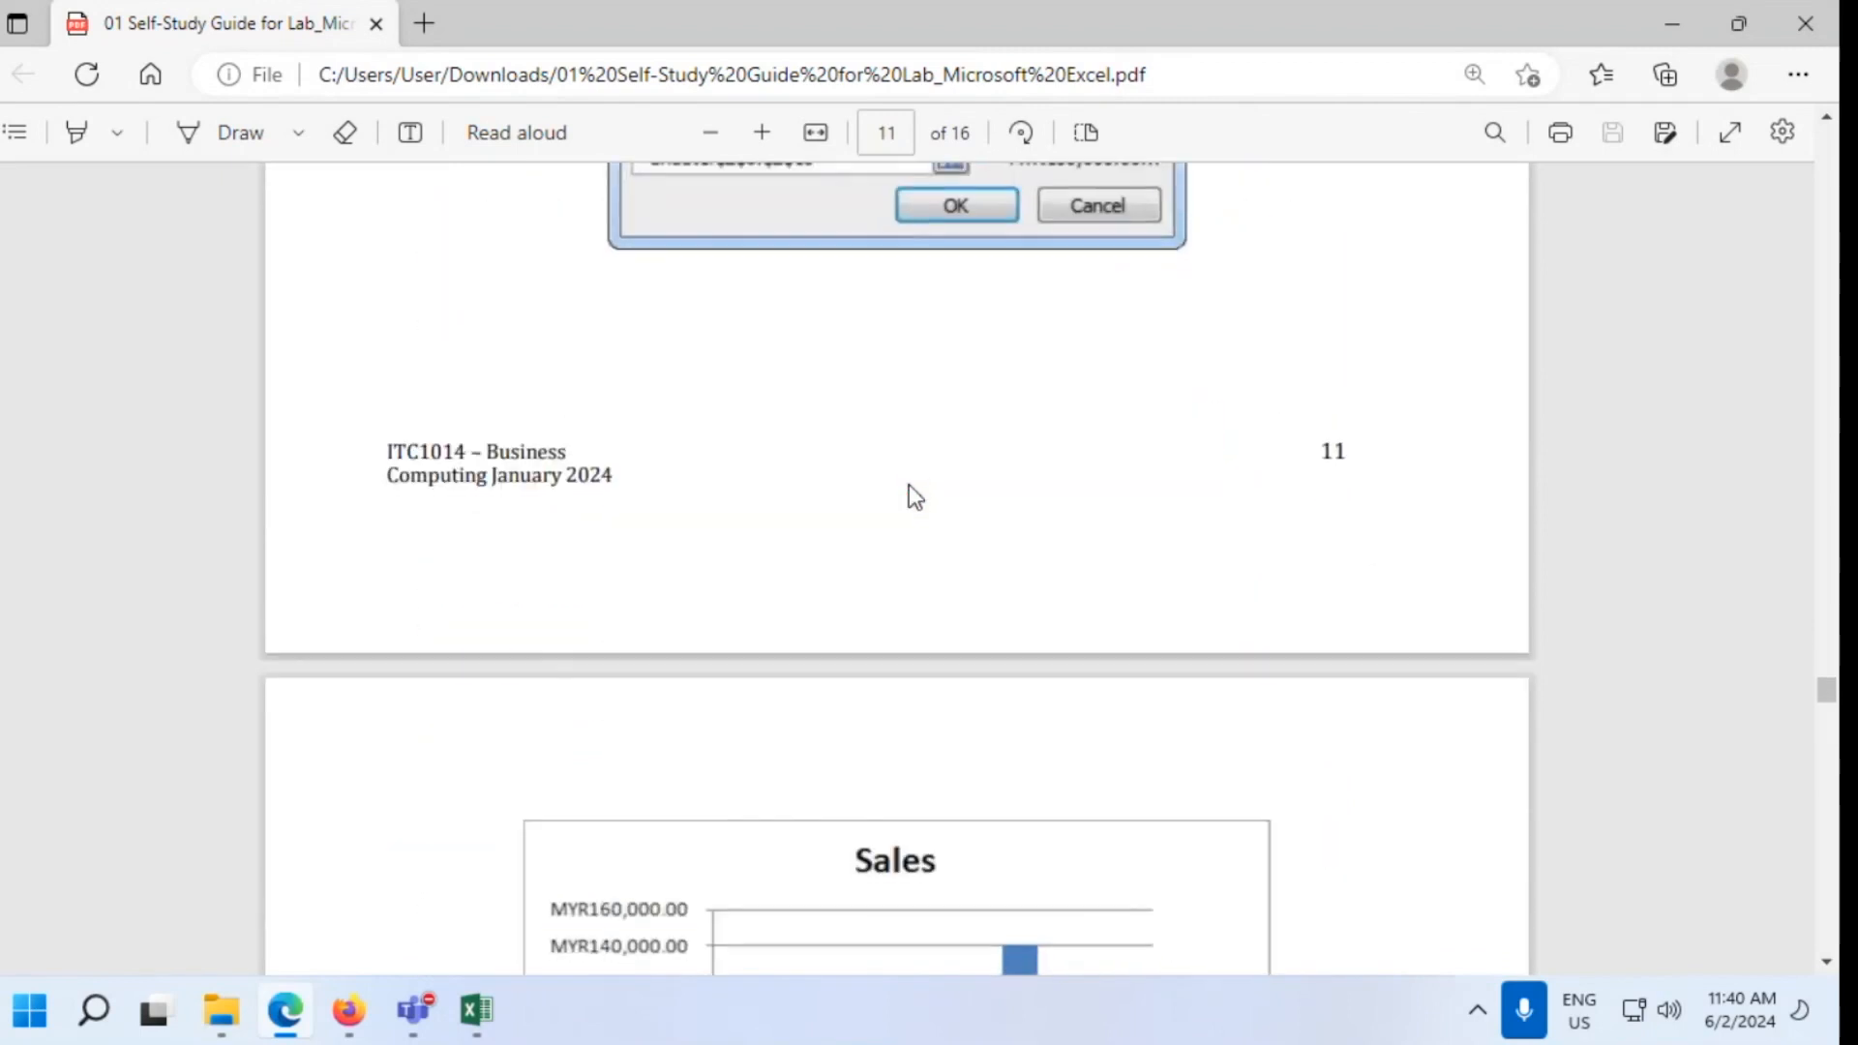
{"action": "scroll", "coordinate": [909, 484], "scroll_direction": "down", "scroll_amount": 12}
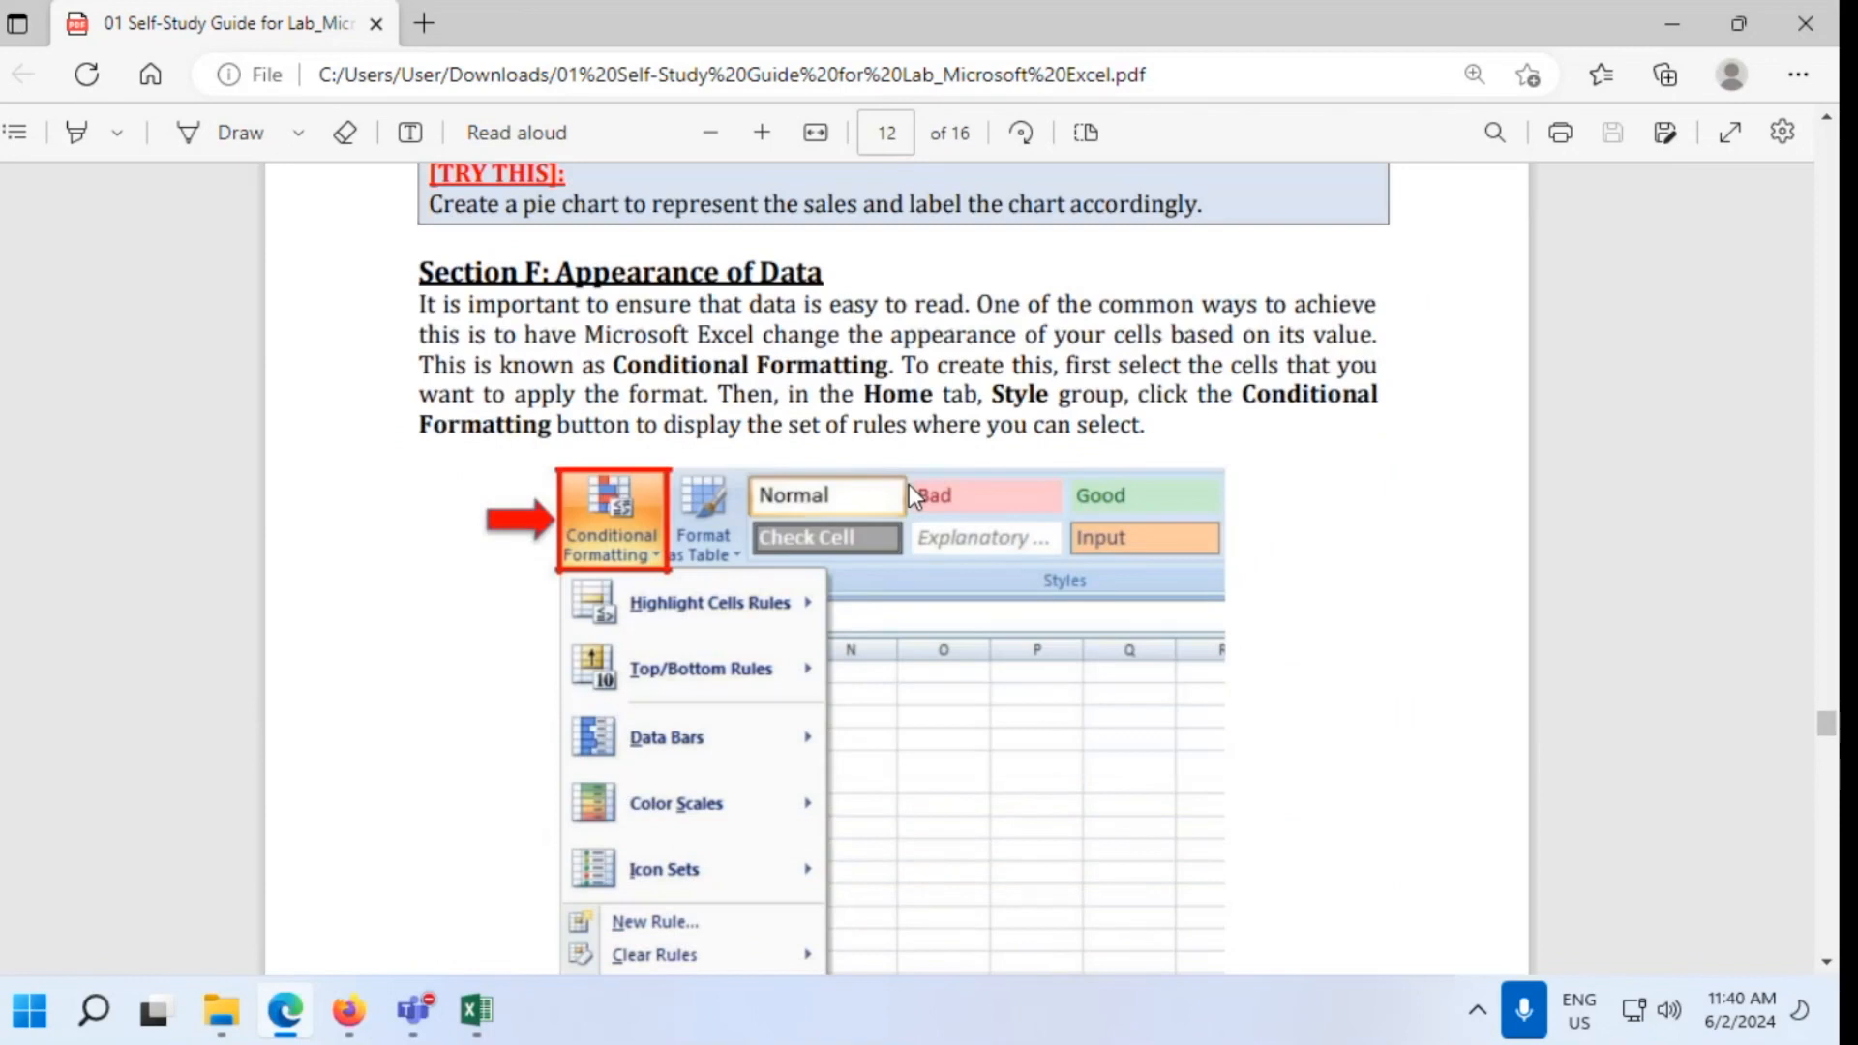
{"action": "scroll", "coordinate": [909, 484], "scroll_direction": "down", "scroll_amount": 10}
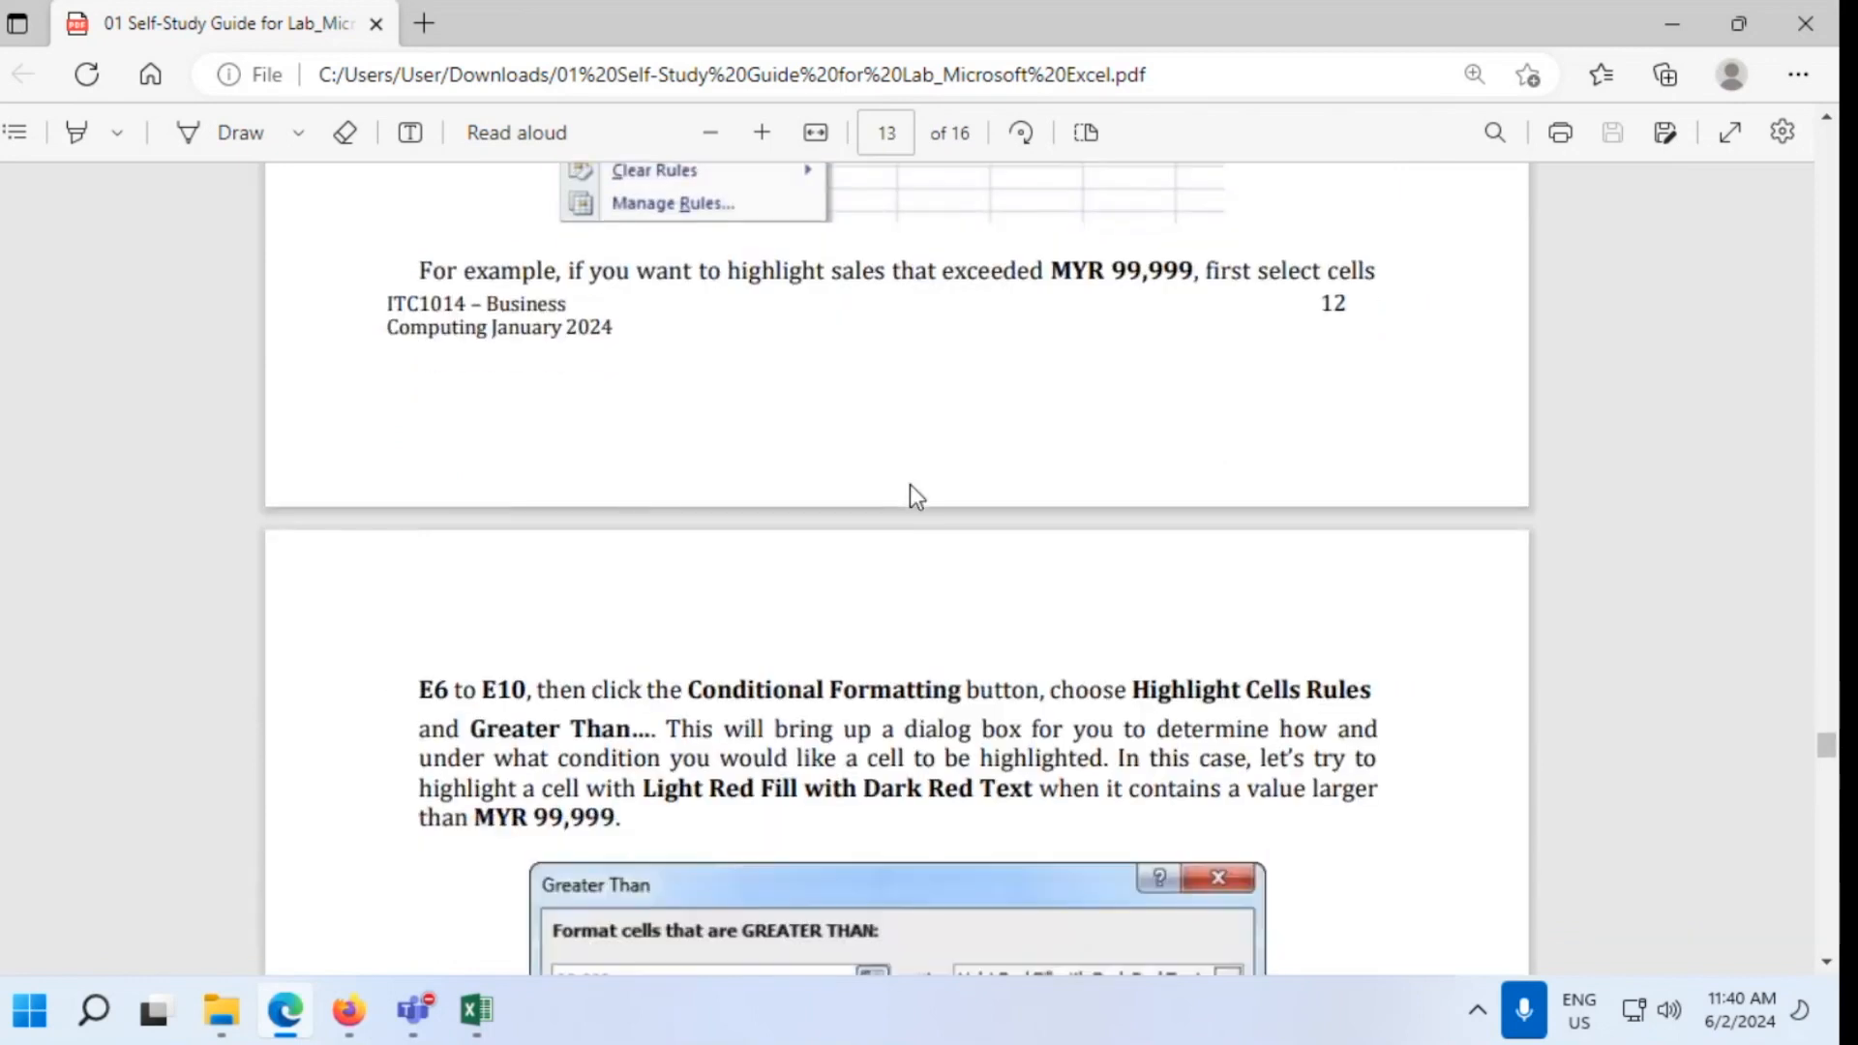
{"action": "scroll", "coordinate": [910, 484], "scroll_direction": "down", "scroll_amount": 6}
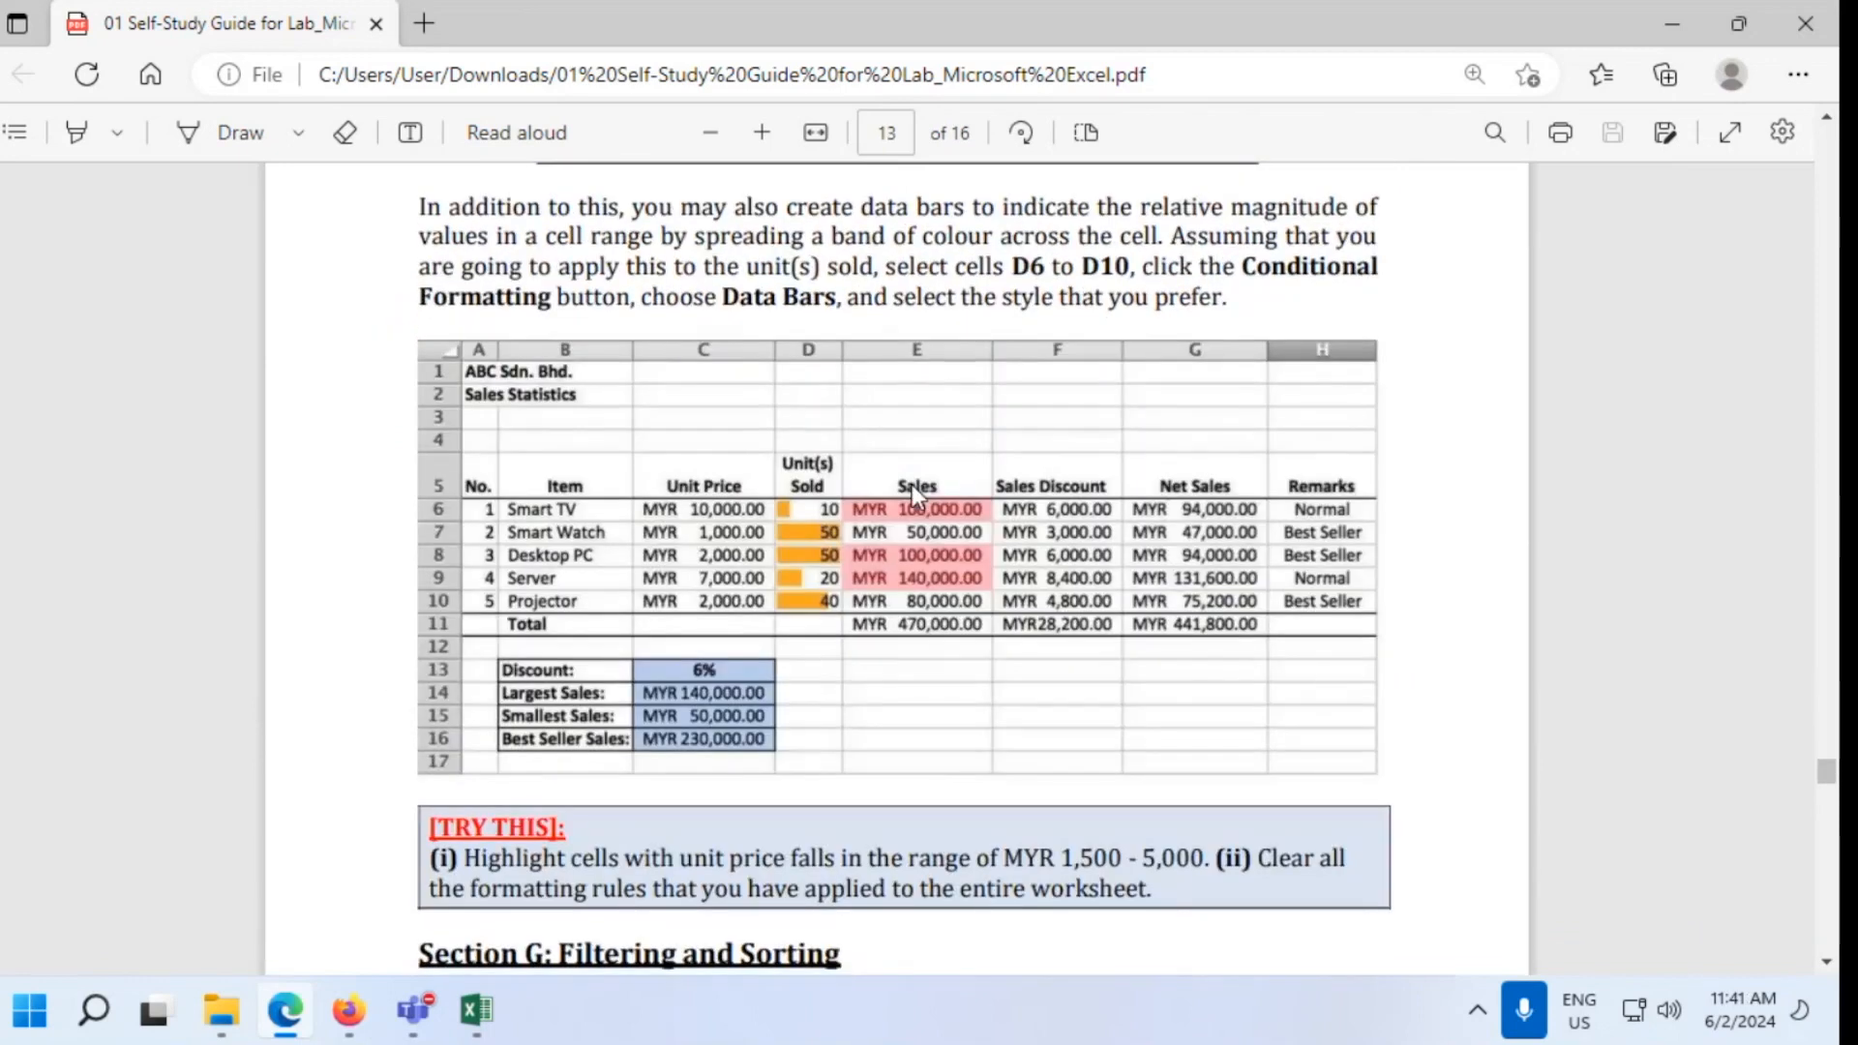
{"action": "scroll", "coordinate": [912, 494], "scroll_direction": "down", "scroll_amount": 10}
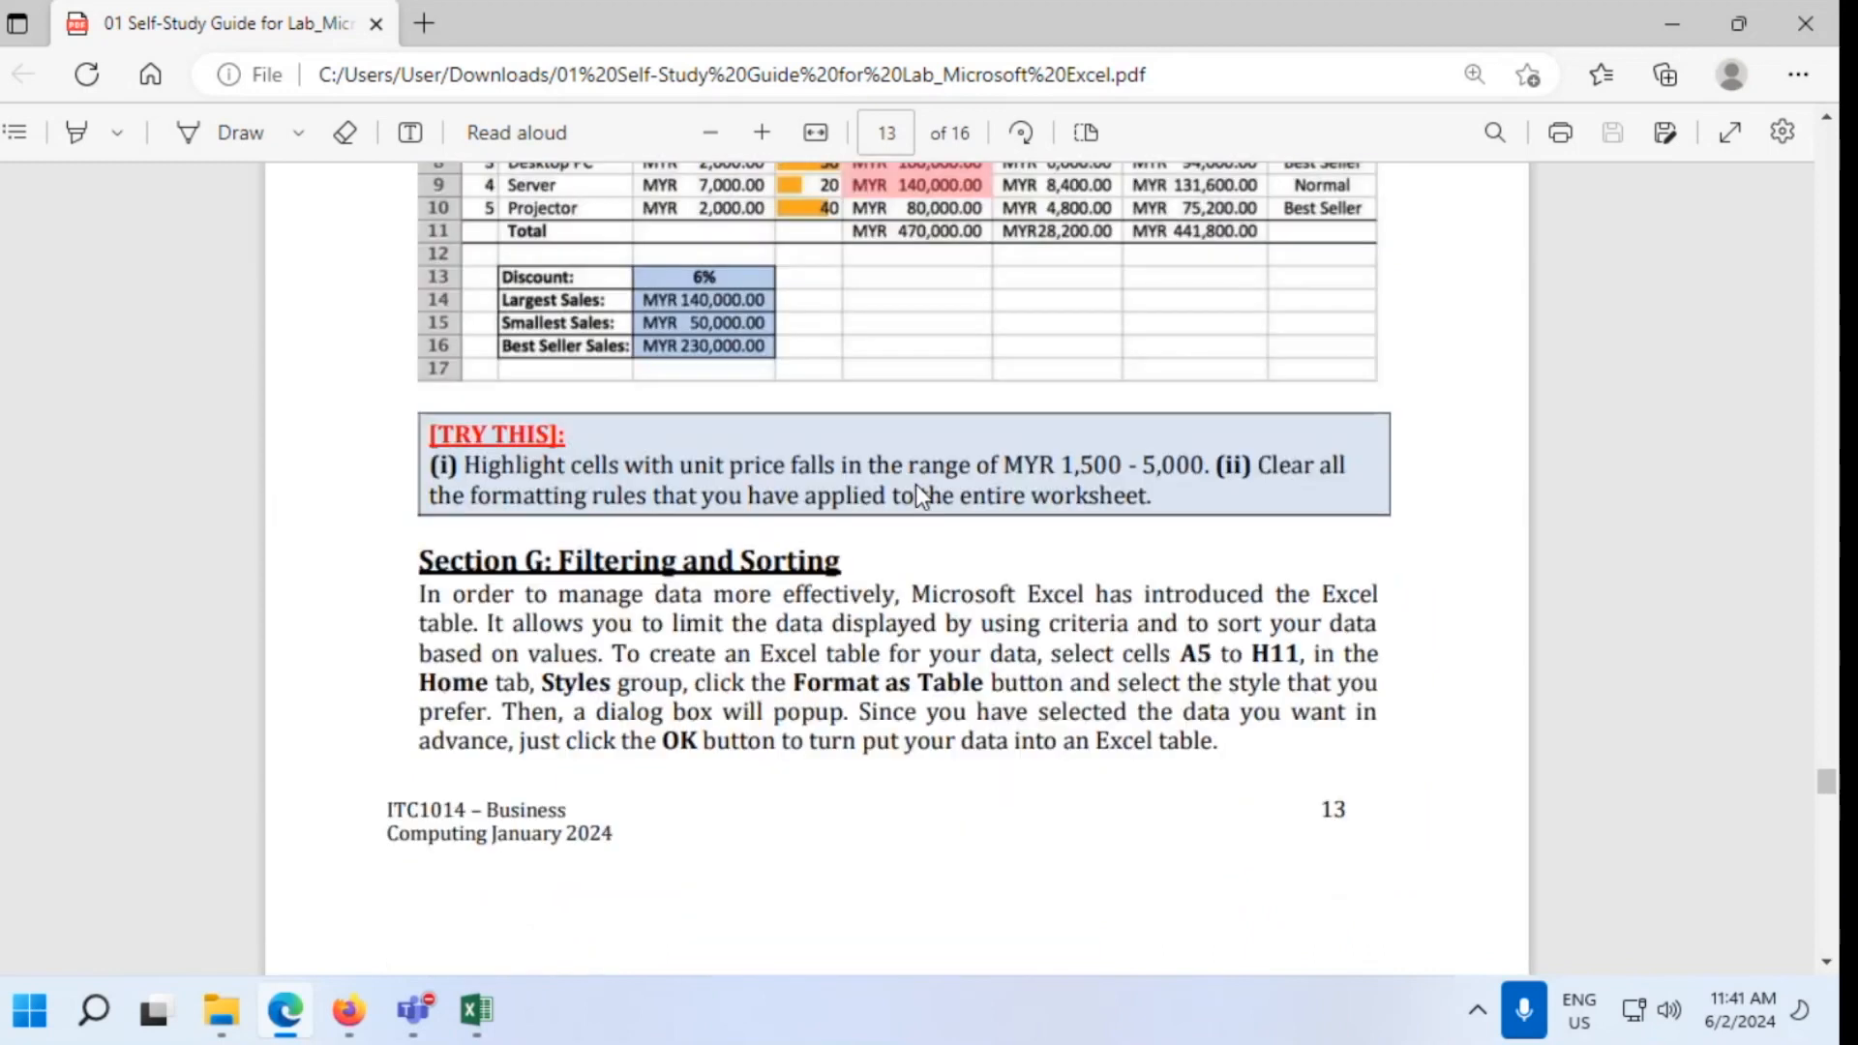
{"action": "scroll", "coordinate": [915, 484], "scroll_direction": "down", "scroll_amount": 7}
{"action": "scroll", "coordinate": [920, 487], "scroll_direction": "down", "scroll_amount": 20}
{"action": "scroll", "coordinate": [922, 487], "scroll_direction": "down", "scroll_amount": 18}
Go back to Section E: Charts in the guide and review the example bar chart of the sales
{"action": "scroll", "coordinate": [921, 487], "scroll_direction": "up", "scroll_amount": 7}
{"action": "scroll", "coordinate": [921, 487], "scroll_direction": "up", "scroll_amount": 20}
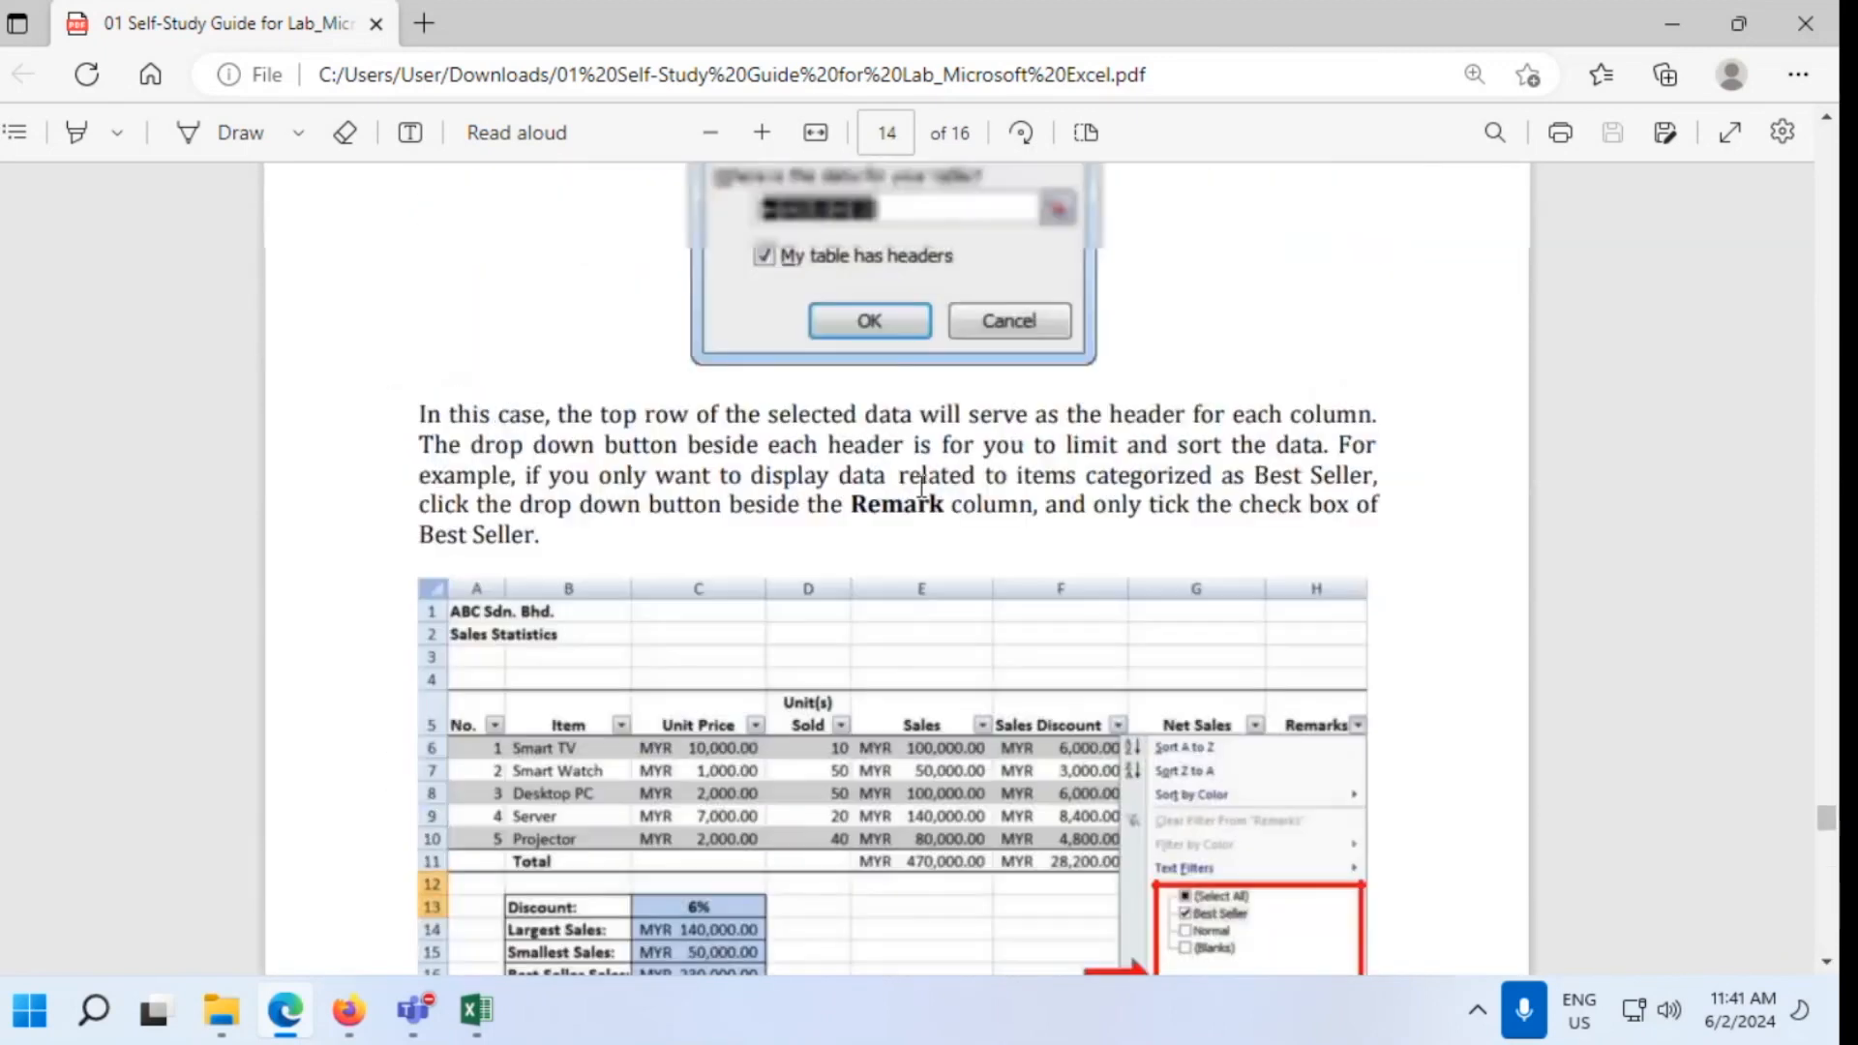
{"action": "scroll", "coordinate": [922, 487], "scroll_direction": "up", "scroll_amount": 20}
{"action": "scroll", "coordinate": [921, 487], "scroll_direction": "up", "scroll_amount": 20}
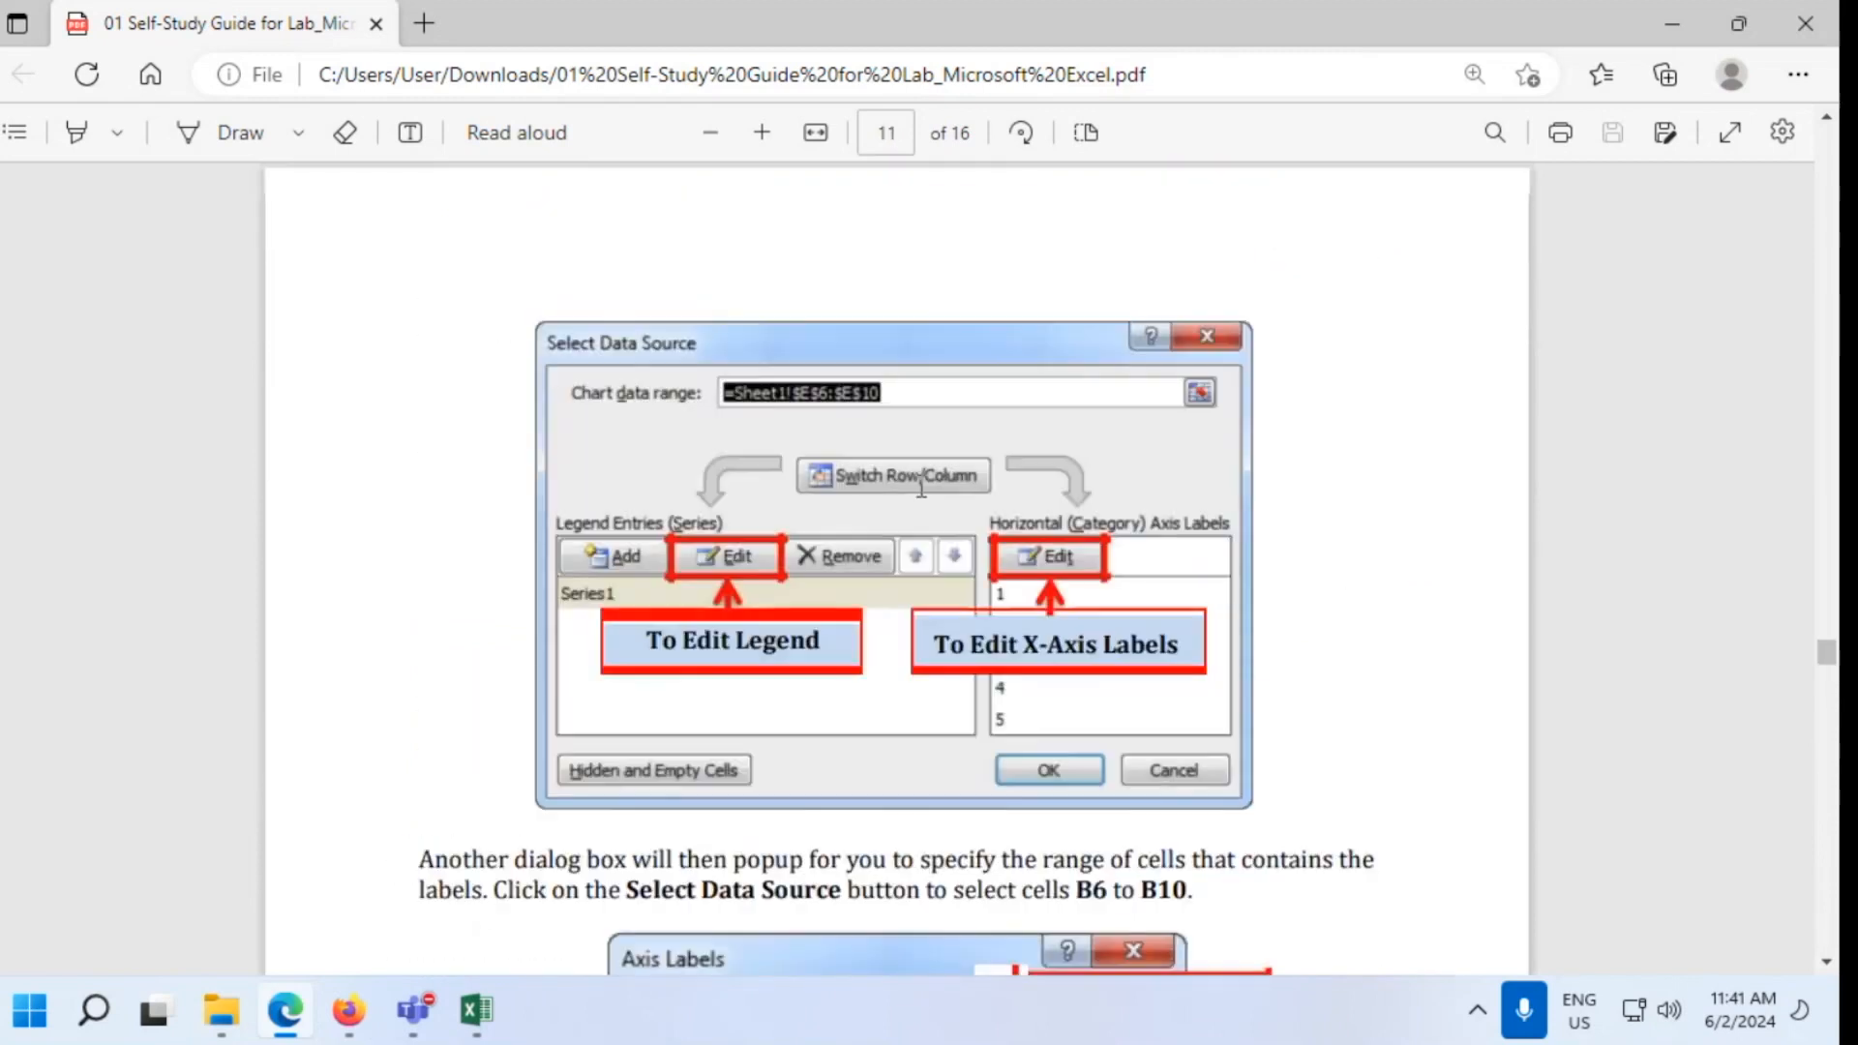
{"action": "scroll", "coordinate": [922, 487], "scroll_direction": "up", "scroll_amount": 20}
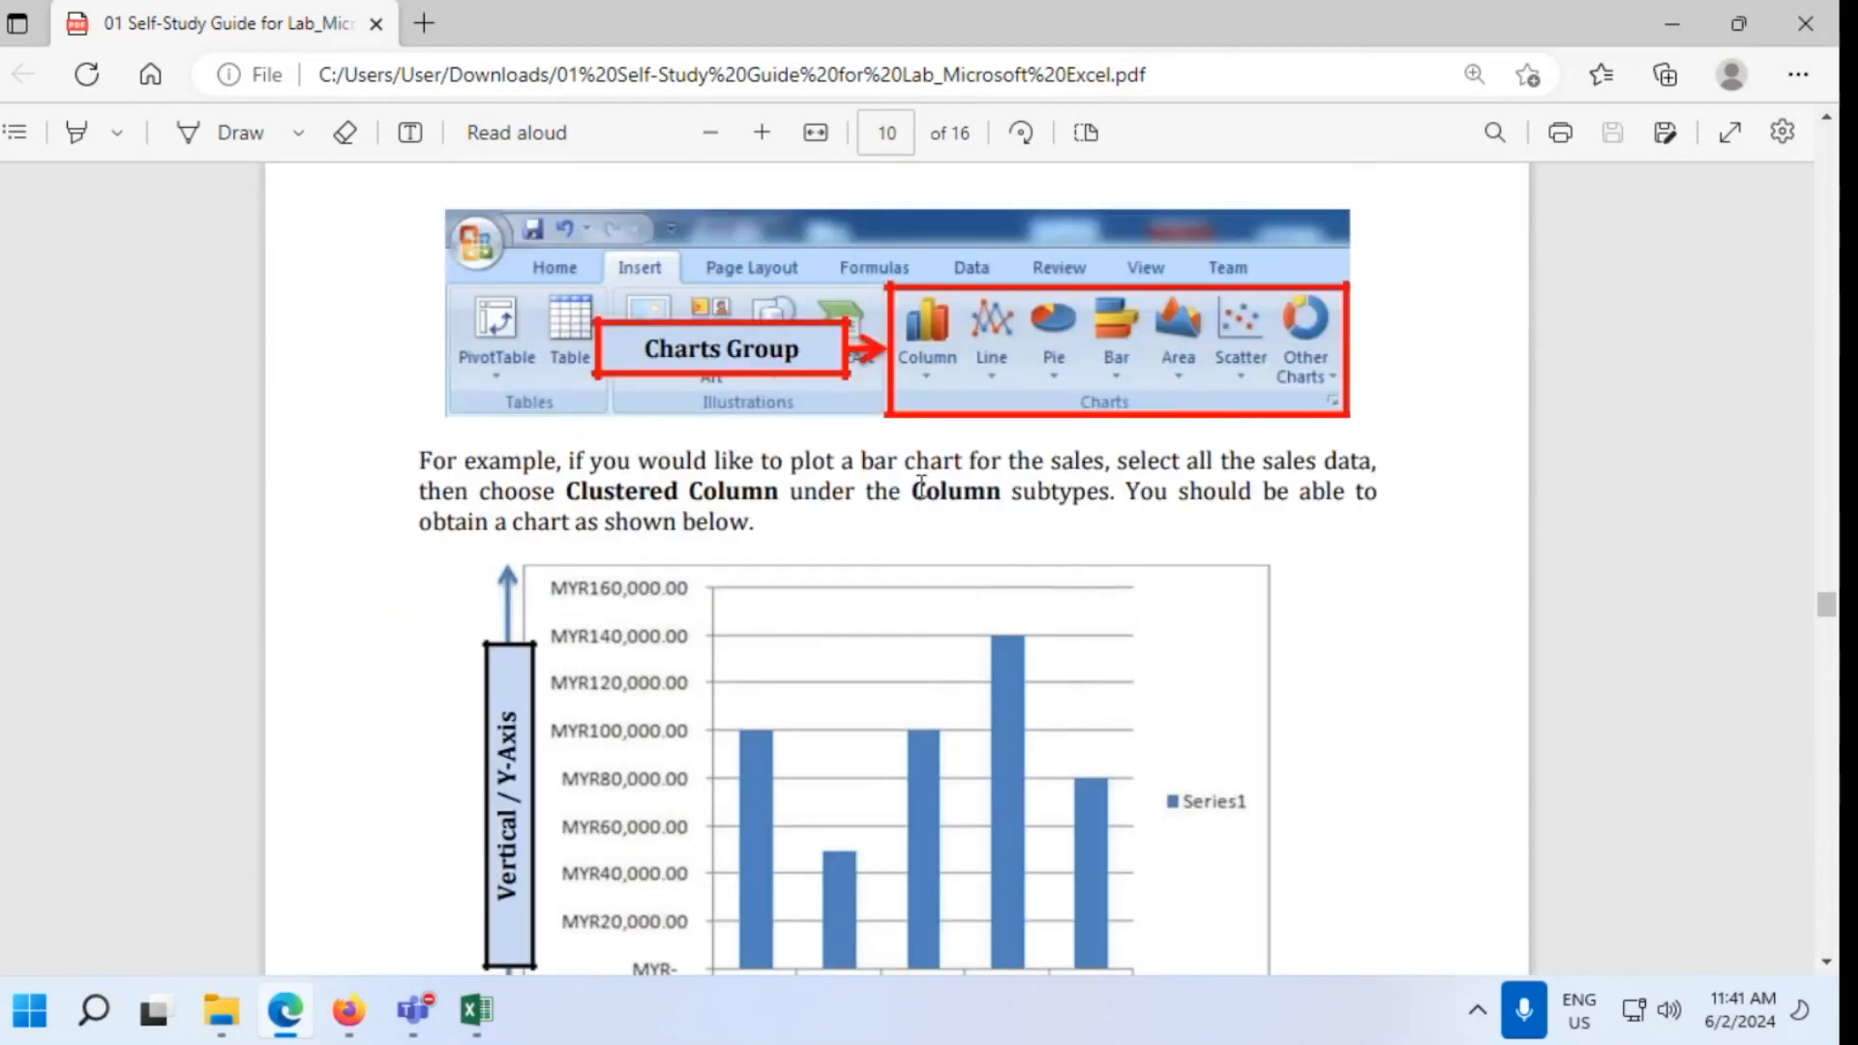
{"action": "scroll", "coordinate": [922, 487], "scroll_direction": "up", "scroll_amount": 20}
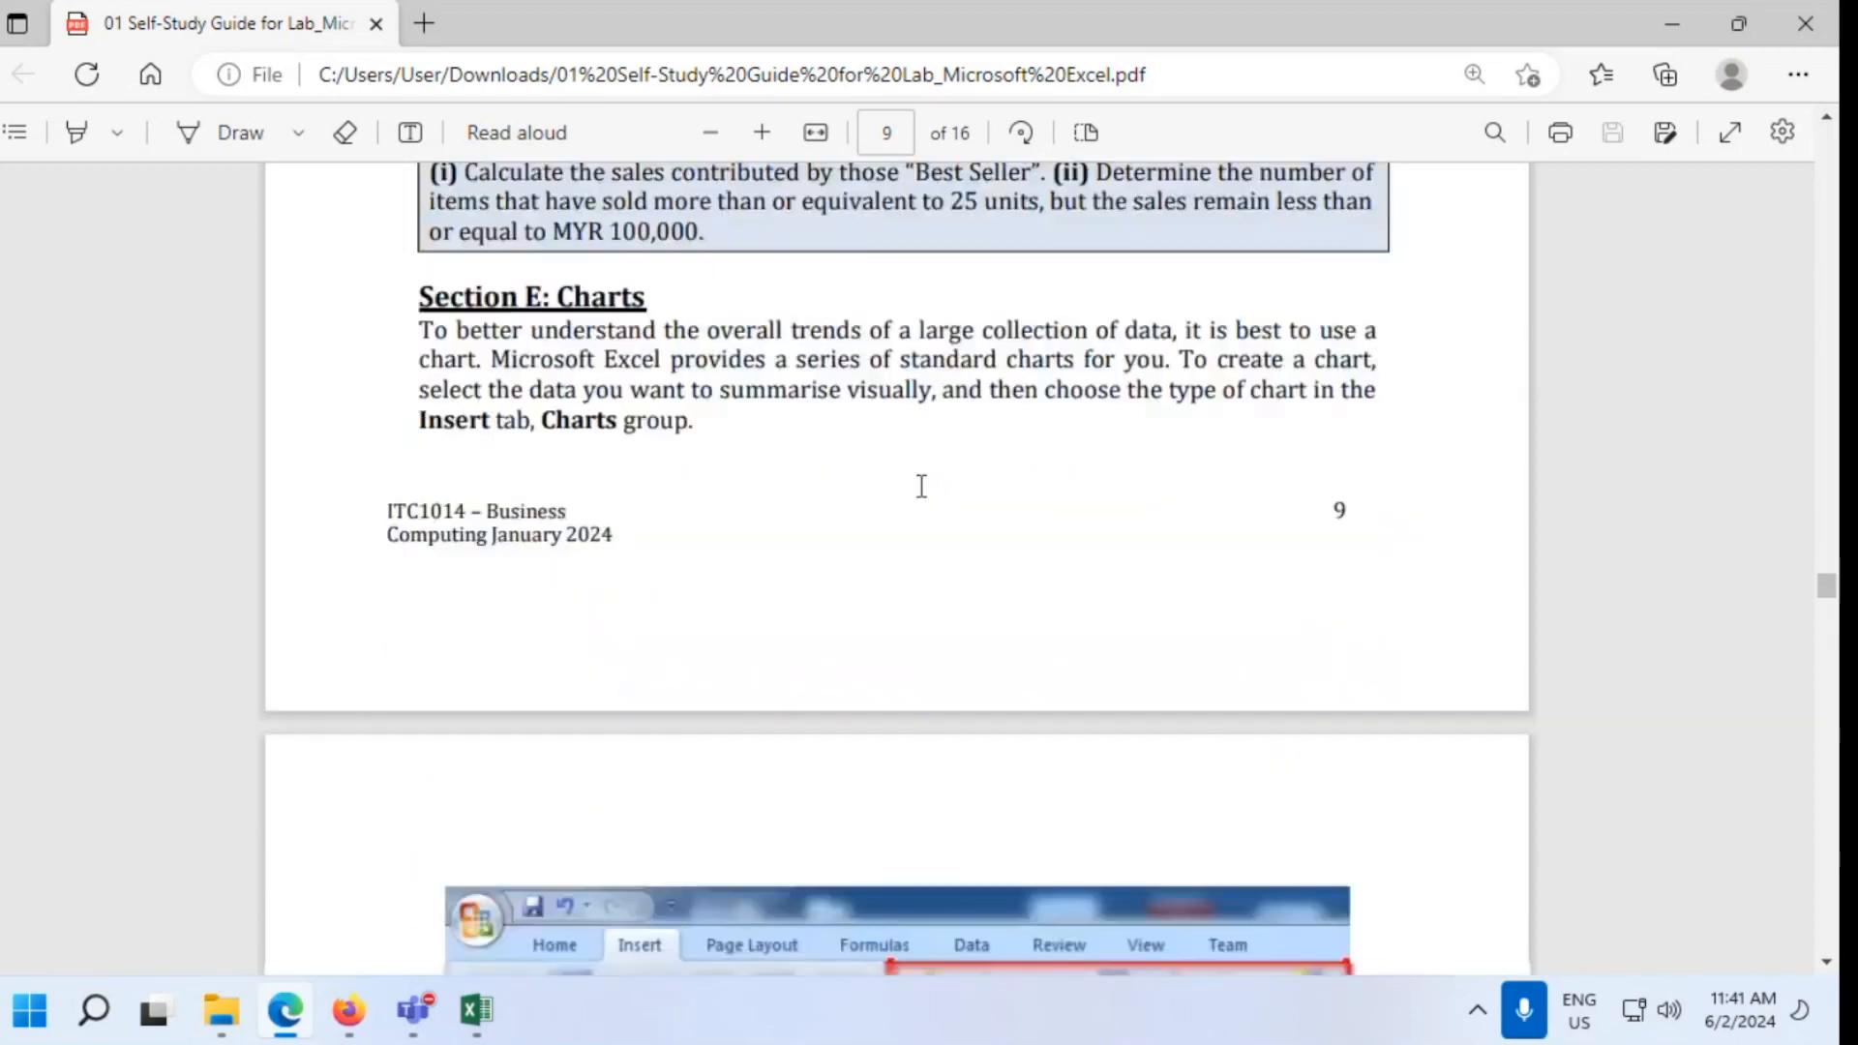
{"action": "scroll", "coordinate": [922, 487], "scroll_direction": "down", "scroll_amount": 20}
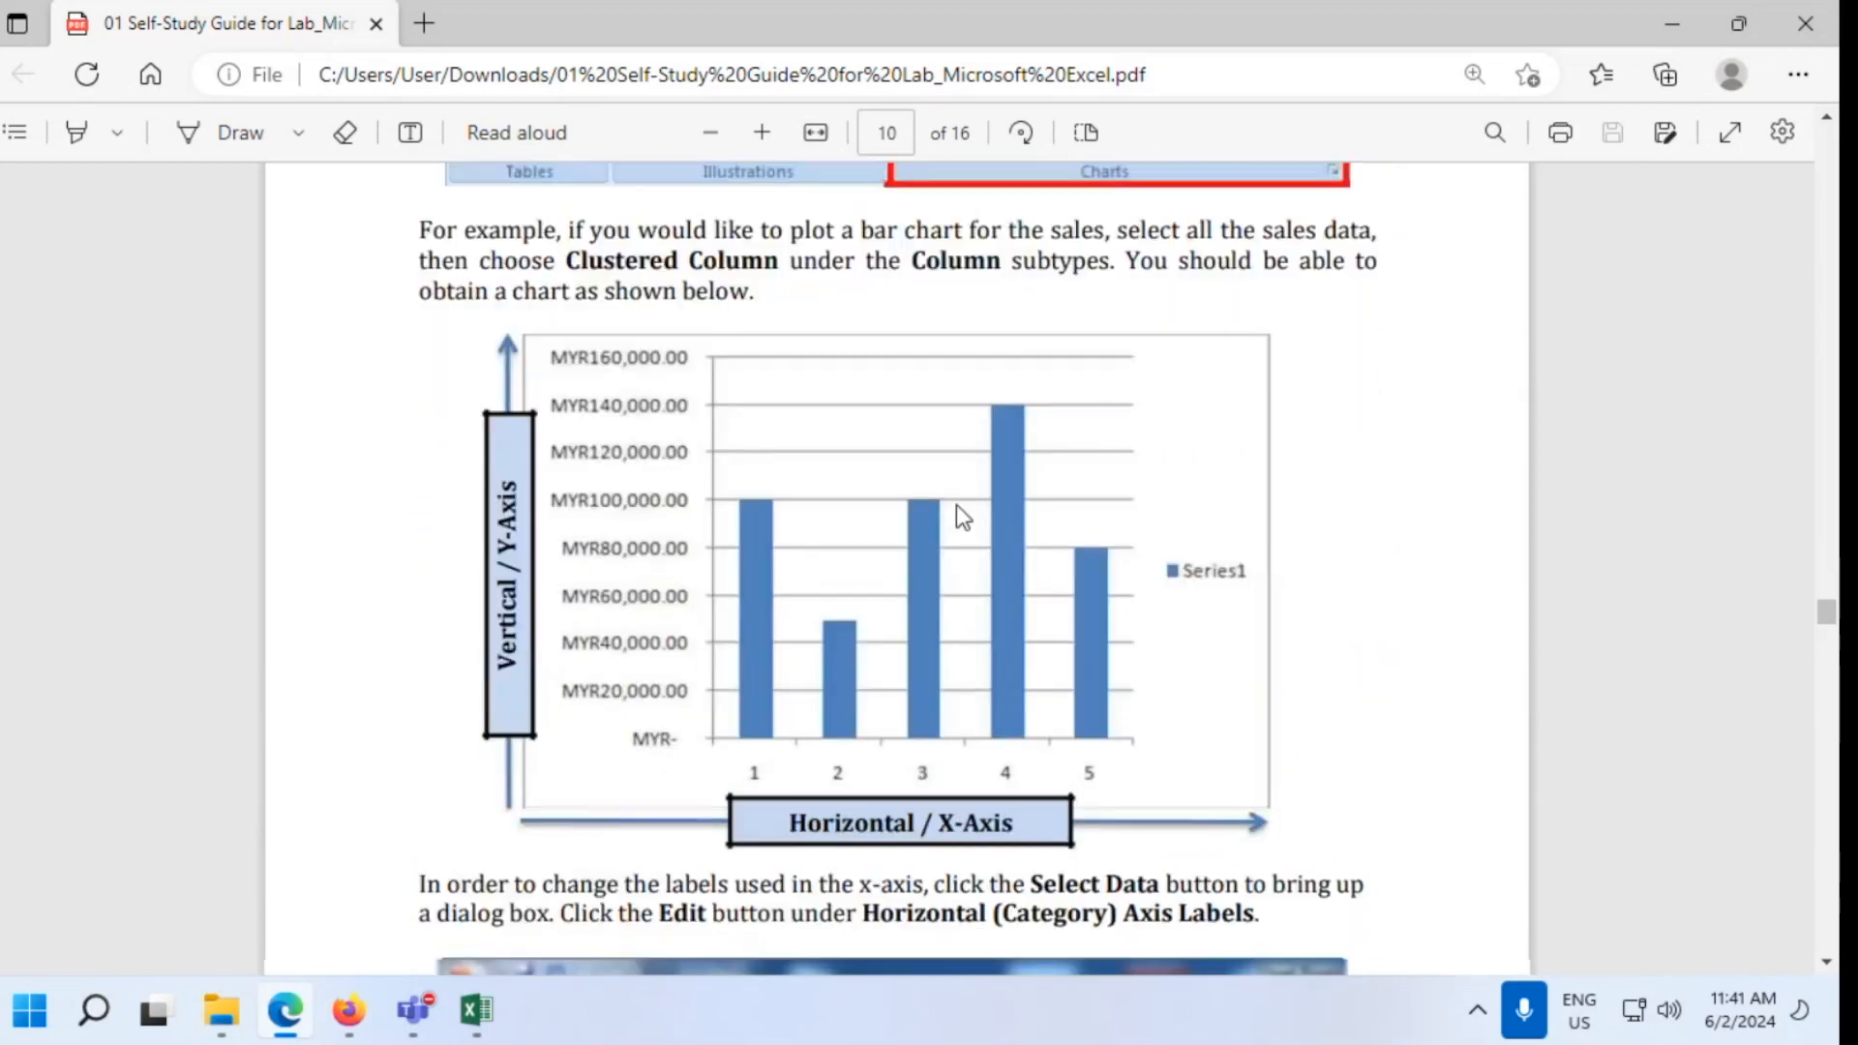
{"action": "scroll", "coordinate": [960, 516], "scroll_direction": "down", "scroll_amount": 2}
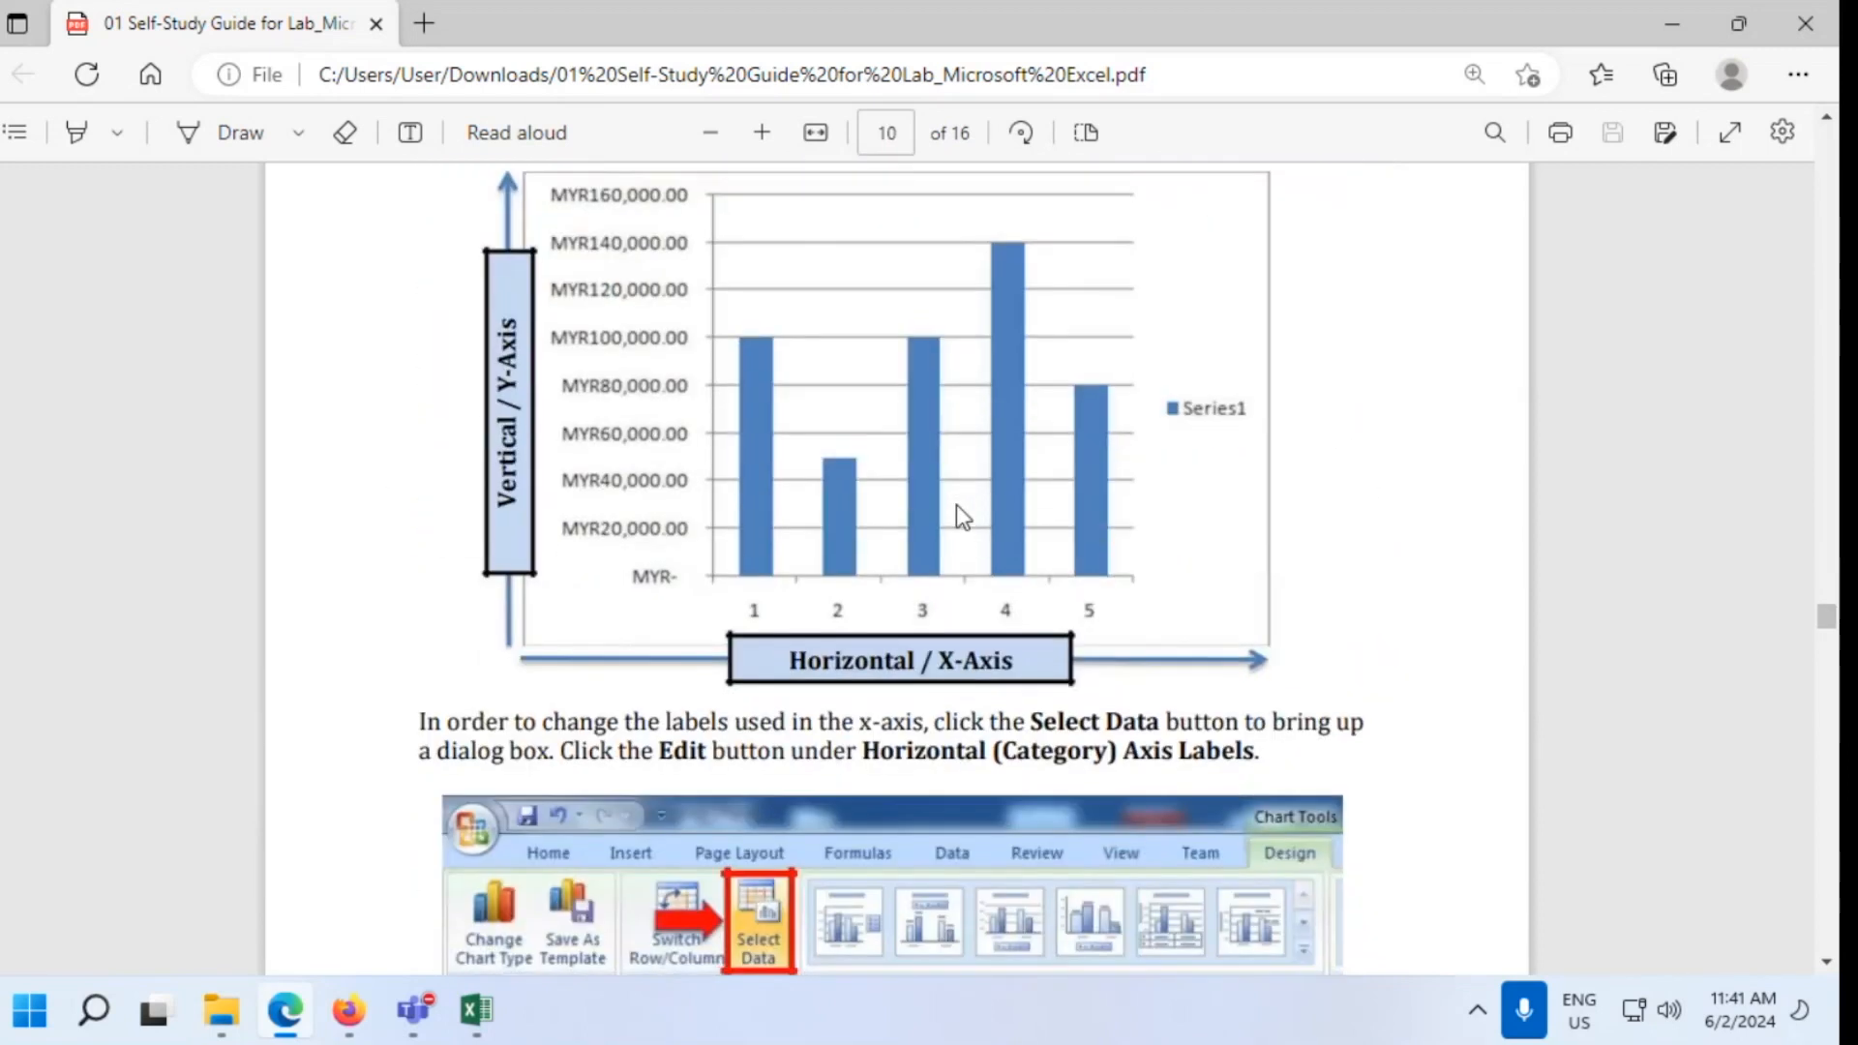
Return to the Excel workbook, select empty cell B19 below the summary block, and display the chart insertion options
{"action": "left_click", "coordinate": [1659, 9]}
{"action": "scroll", "coordinate": [715, 718], "scroll_direction": "up", "scroll_amount": 2}
{"action": "scroll", "coordinate": [889, 664], "scroll_direction": "down", "scroll_amount": 3}
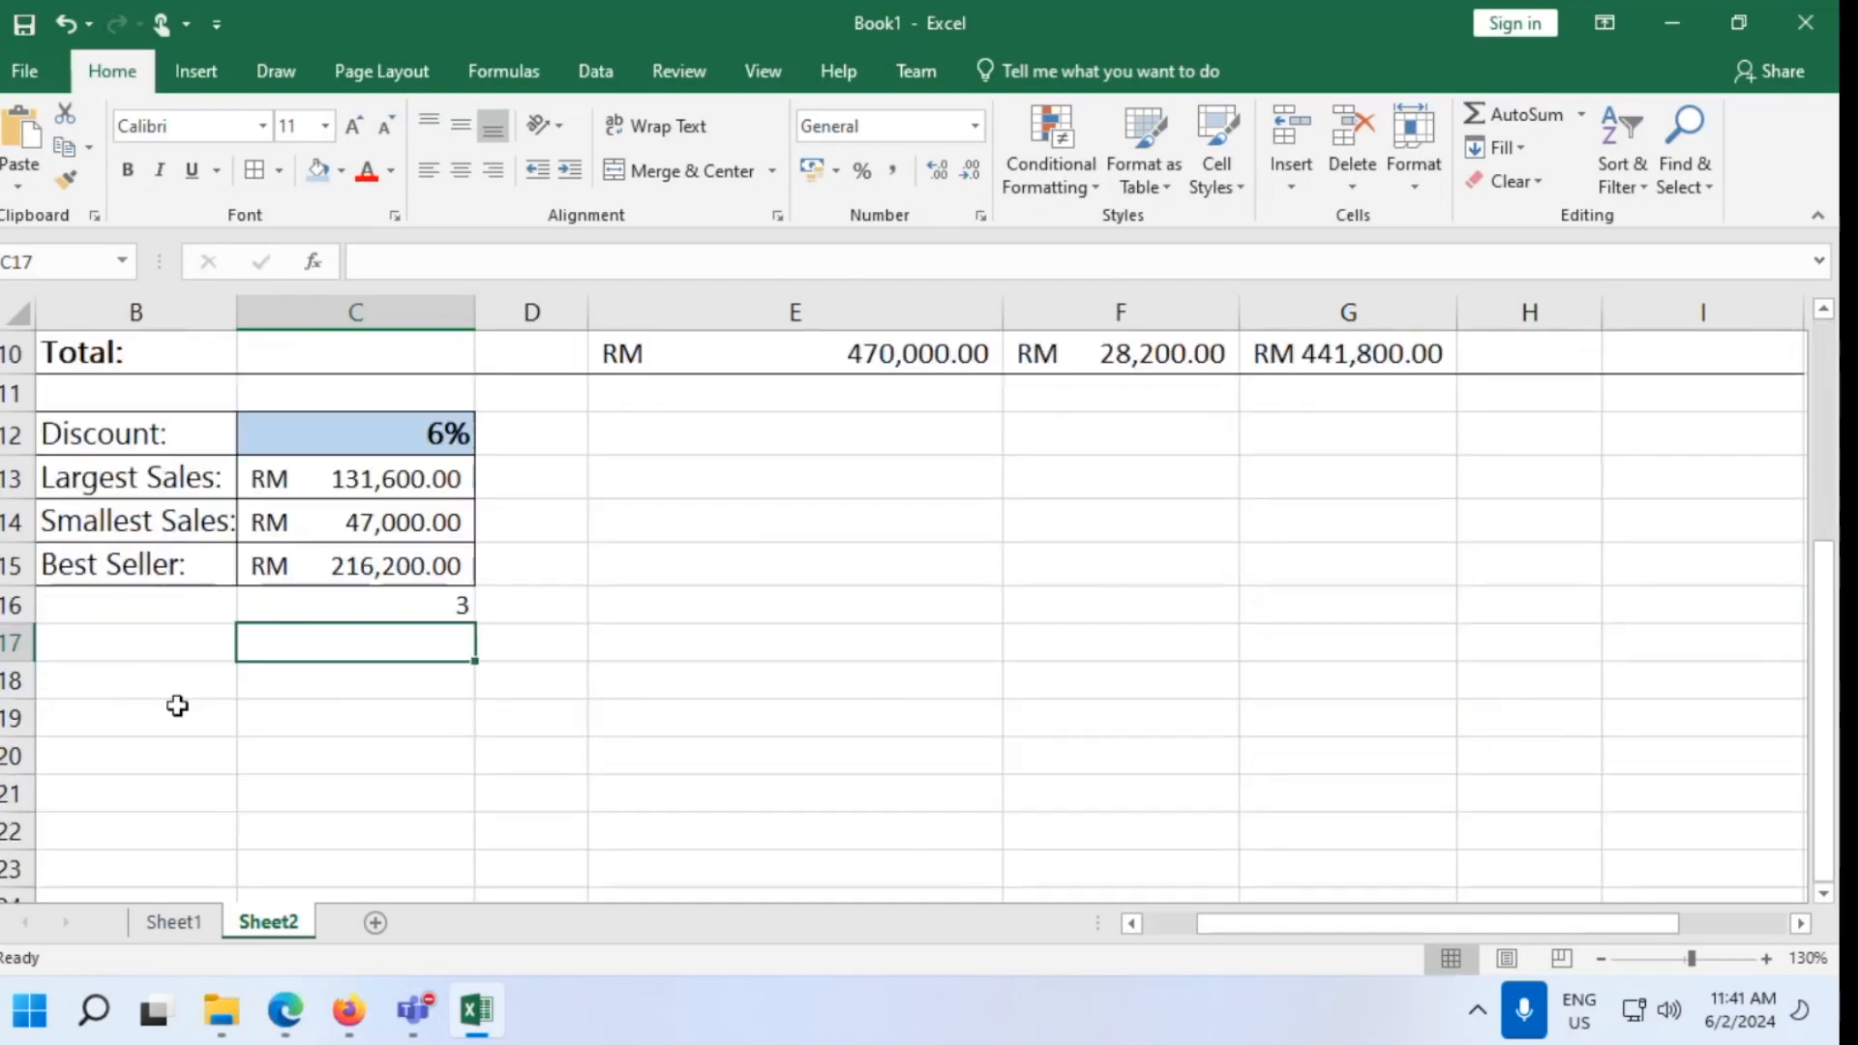
{"action": "left_click", "coordinate": [120, 655]}
{"action": "left_click", "coordinate": [120, 734]}
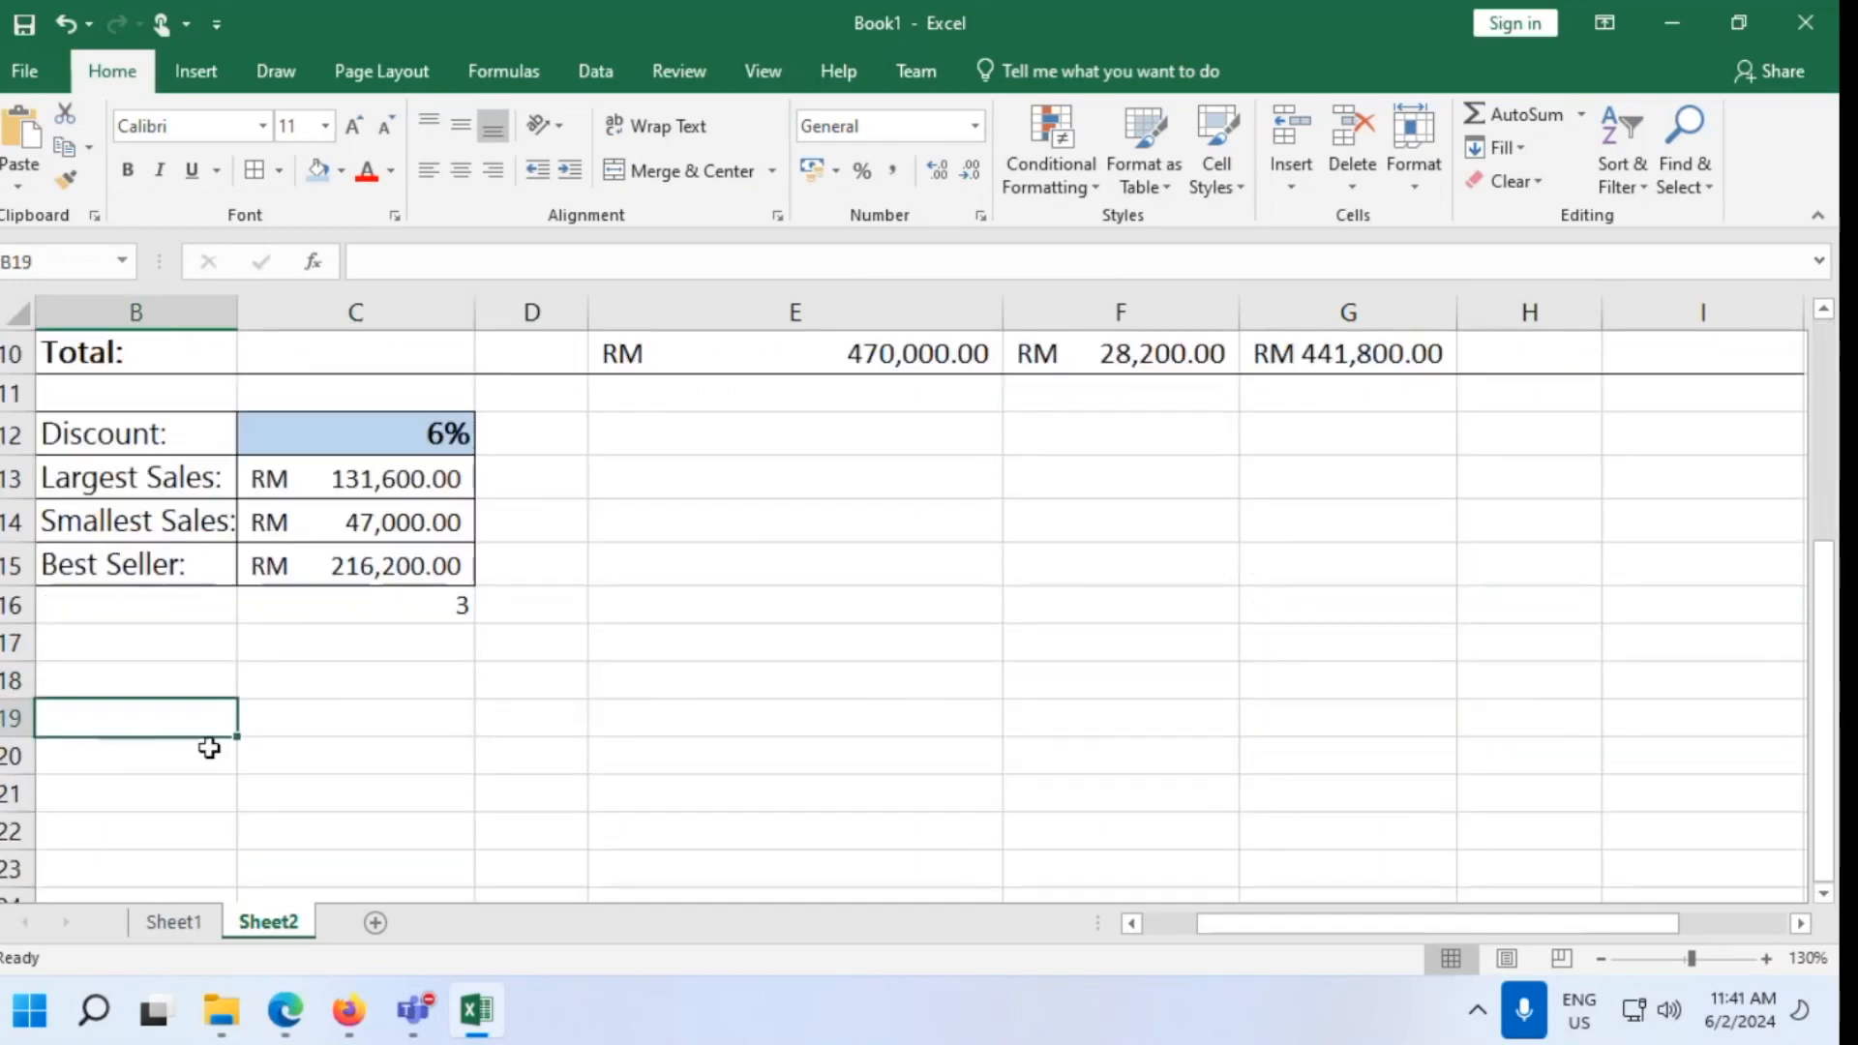
{"action": "left_click", "coordinate": [199, 75]}
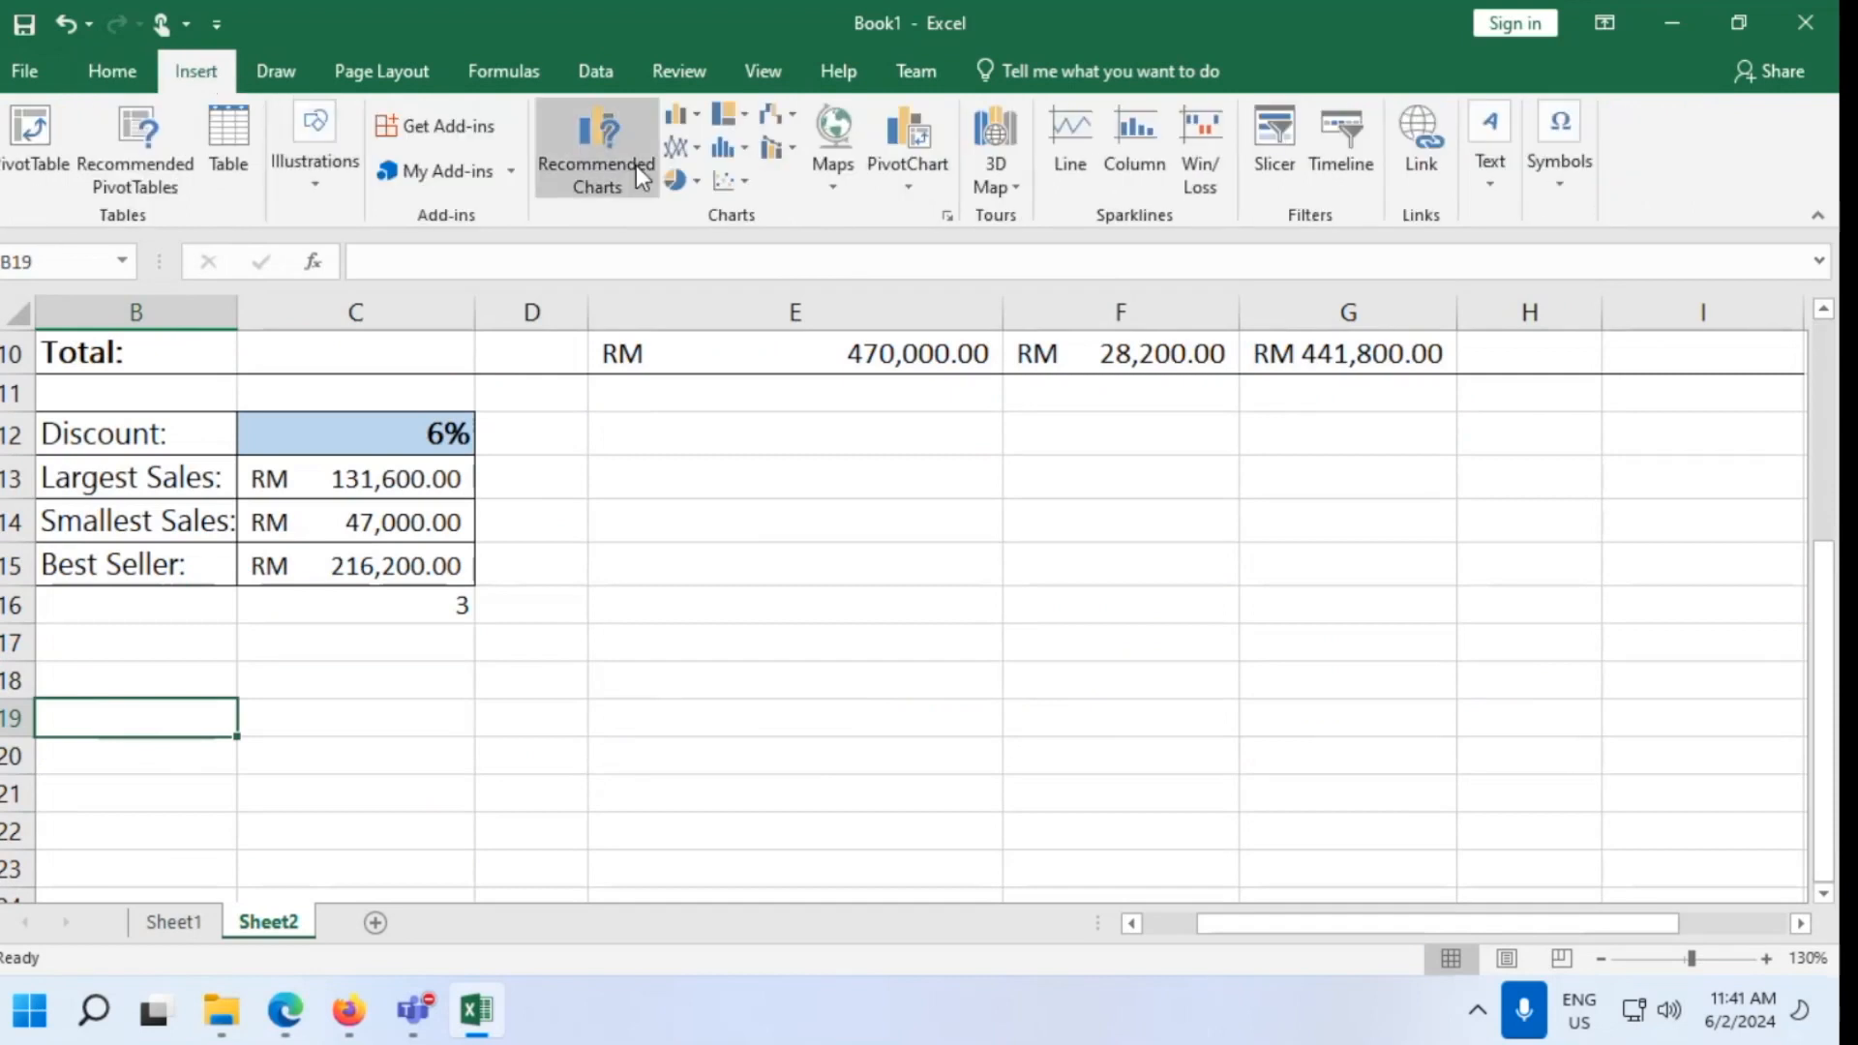
Switch to the study guide in Edge and read the page 10 instructions for plotting a Clustered Column chart
{"action": "left_click", "coordinate": [499, 1026]}
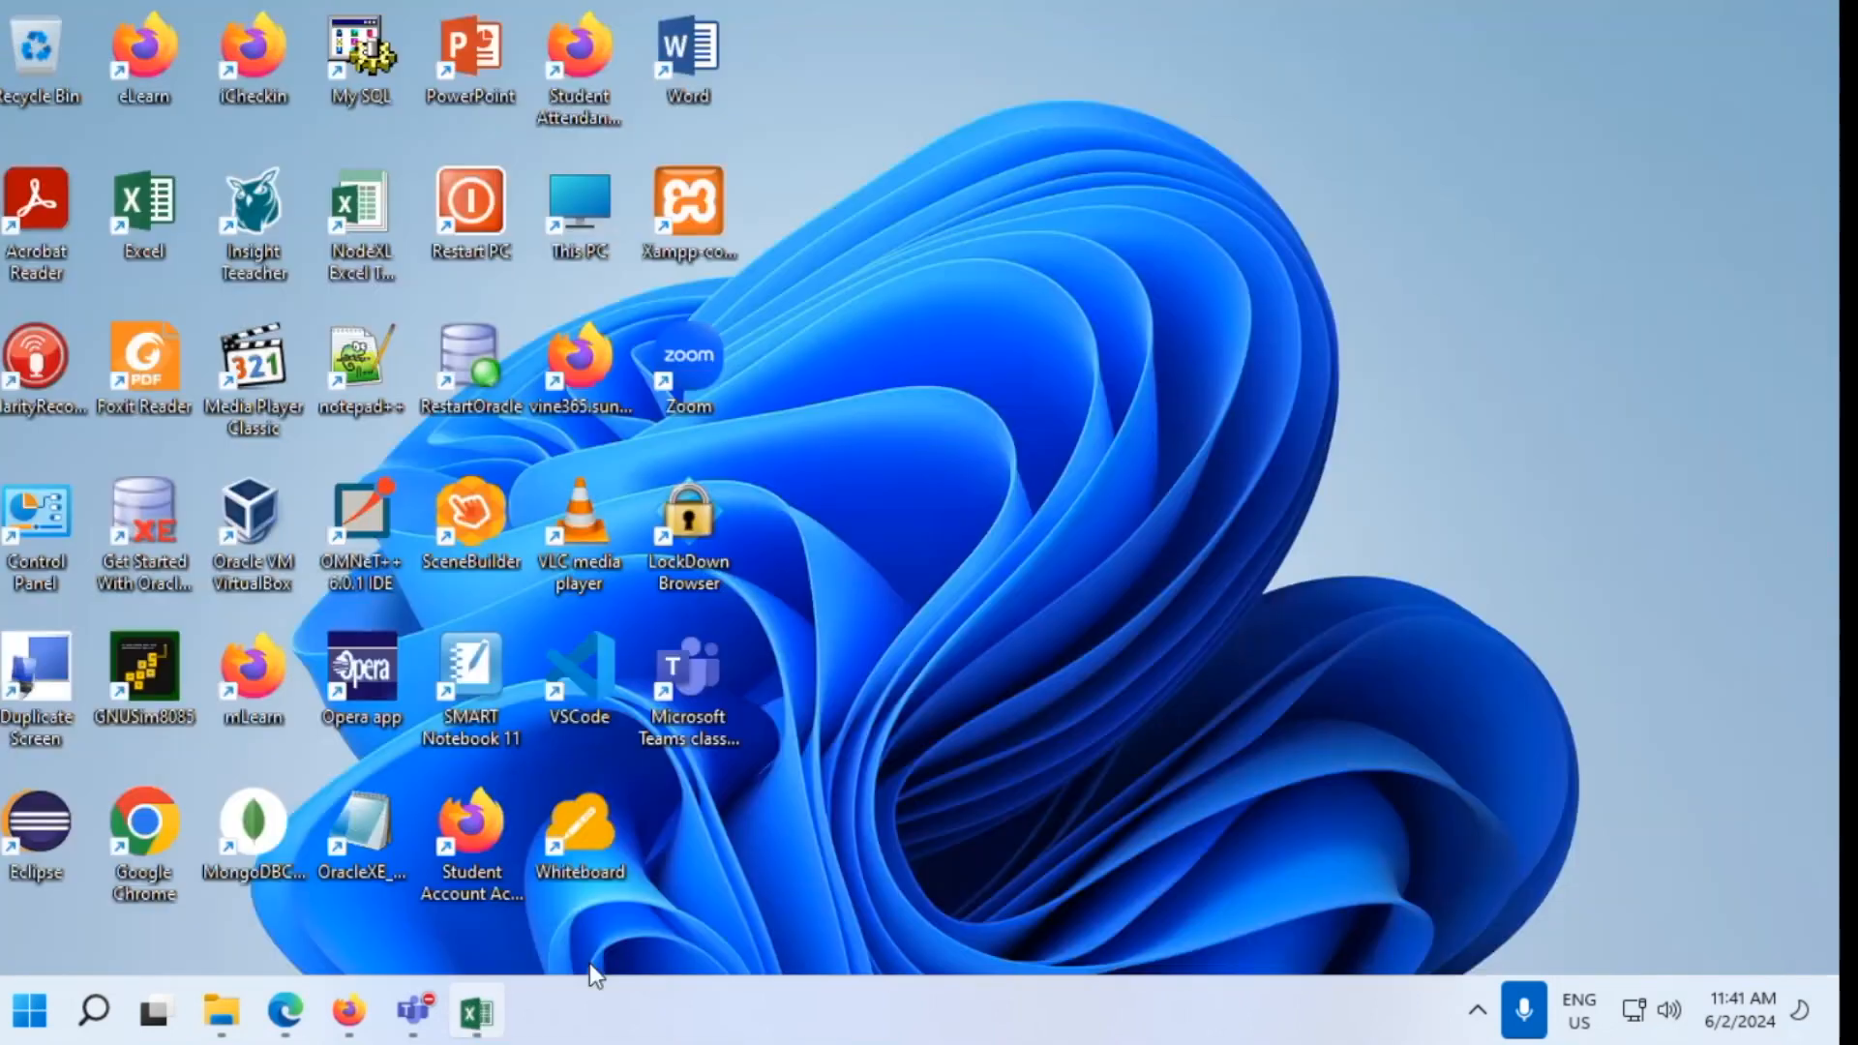
{"action": "left_click", "coordinate": [476, 1012]}
{"action": "left_click", "coordinate": [230, 1013]}
{"action": "left_click", "coordinate": [221, 1012]}
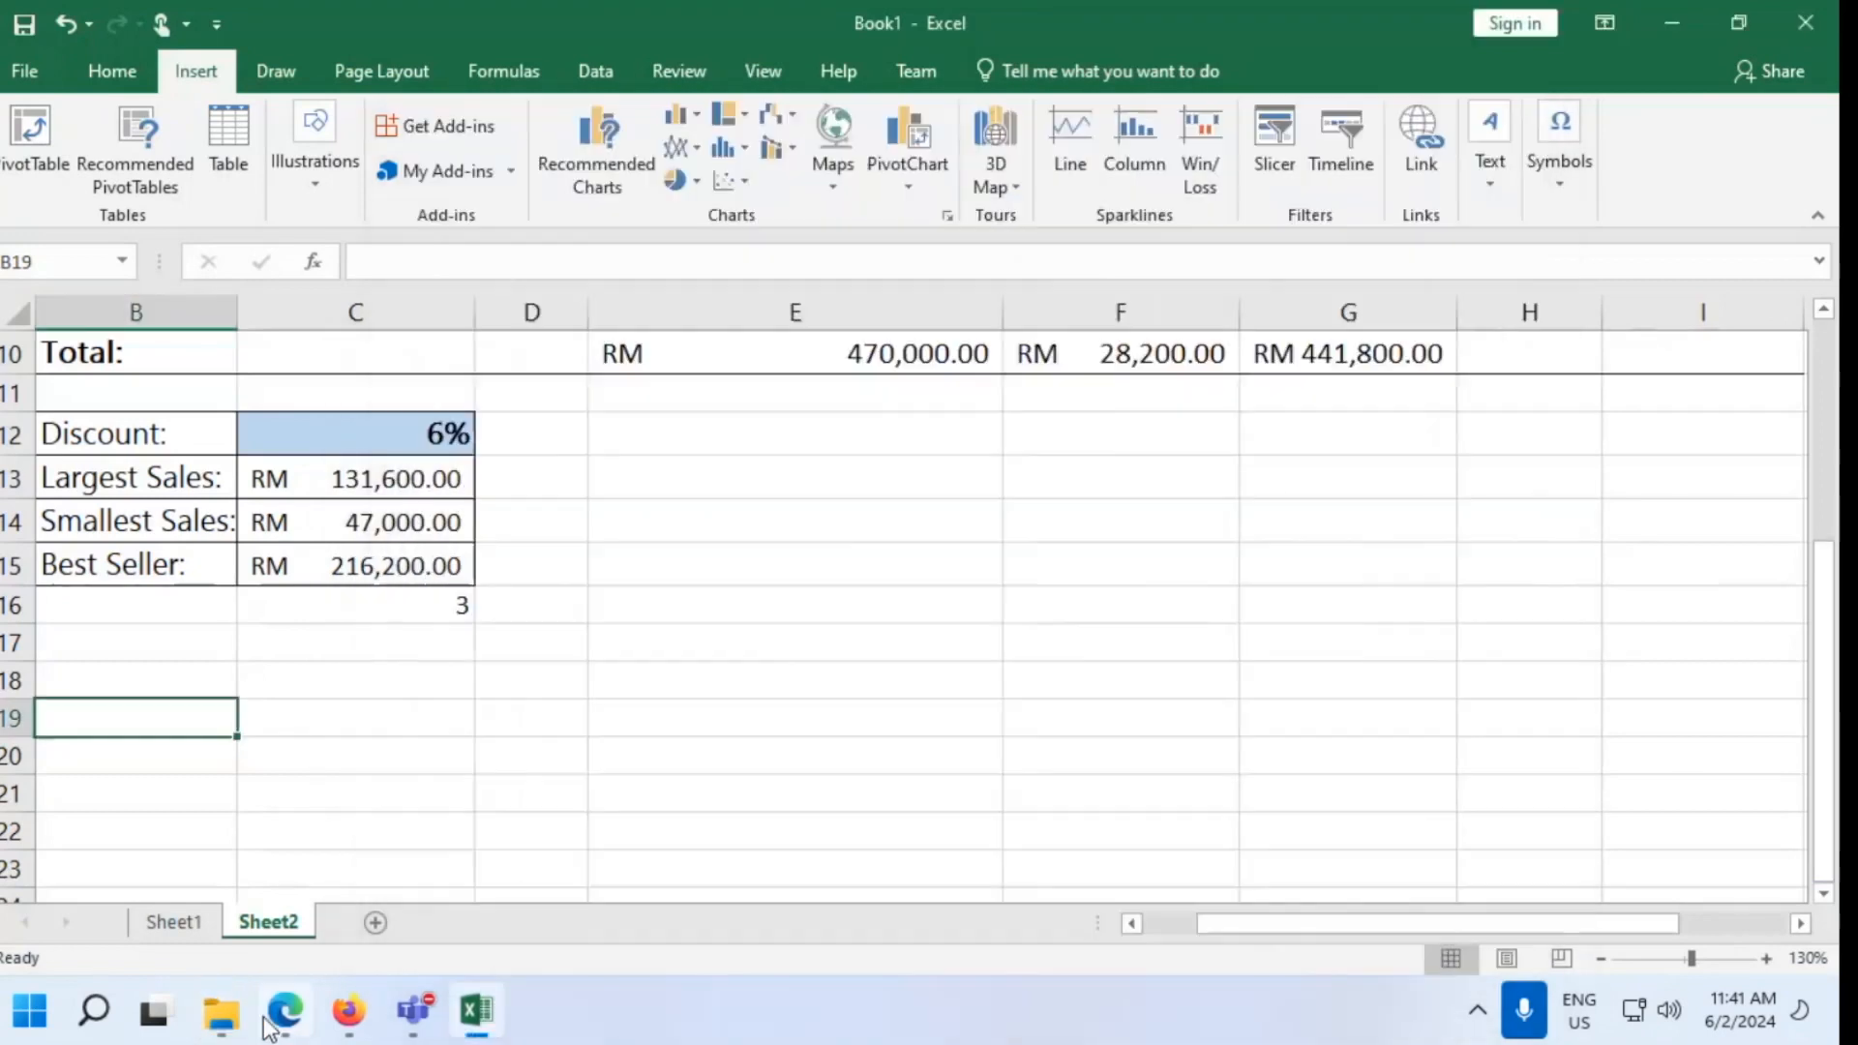
{"action": "left_click", "coordinate": [286, 1012]}
{"action": "scroll", "coordinate": [1065, 755], "scroll_direction": "up", "scroll_amount": 5}
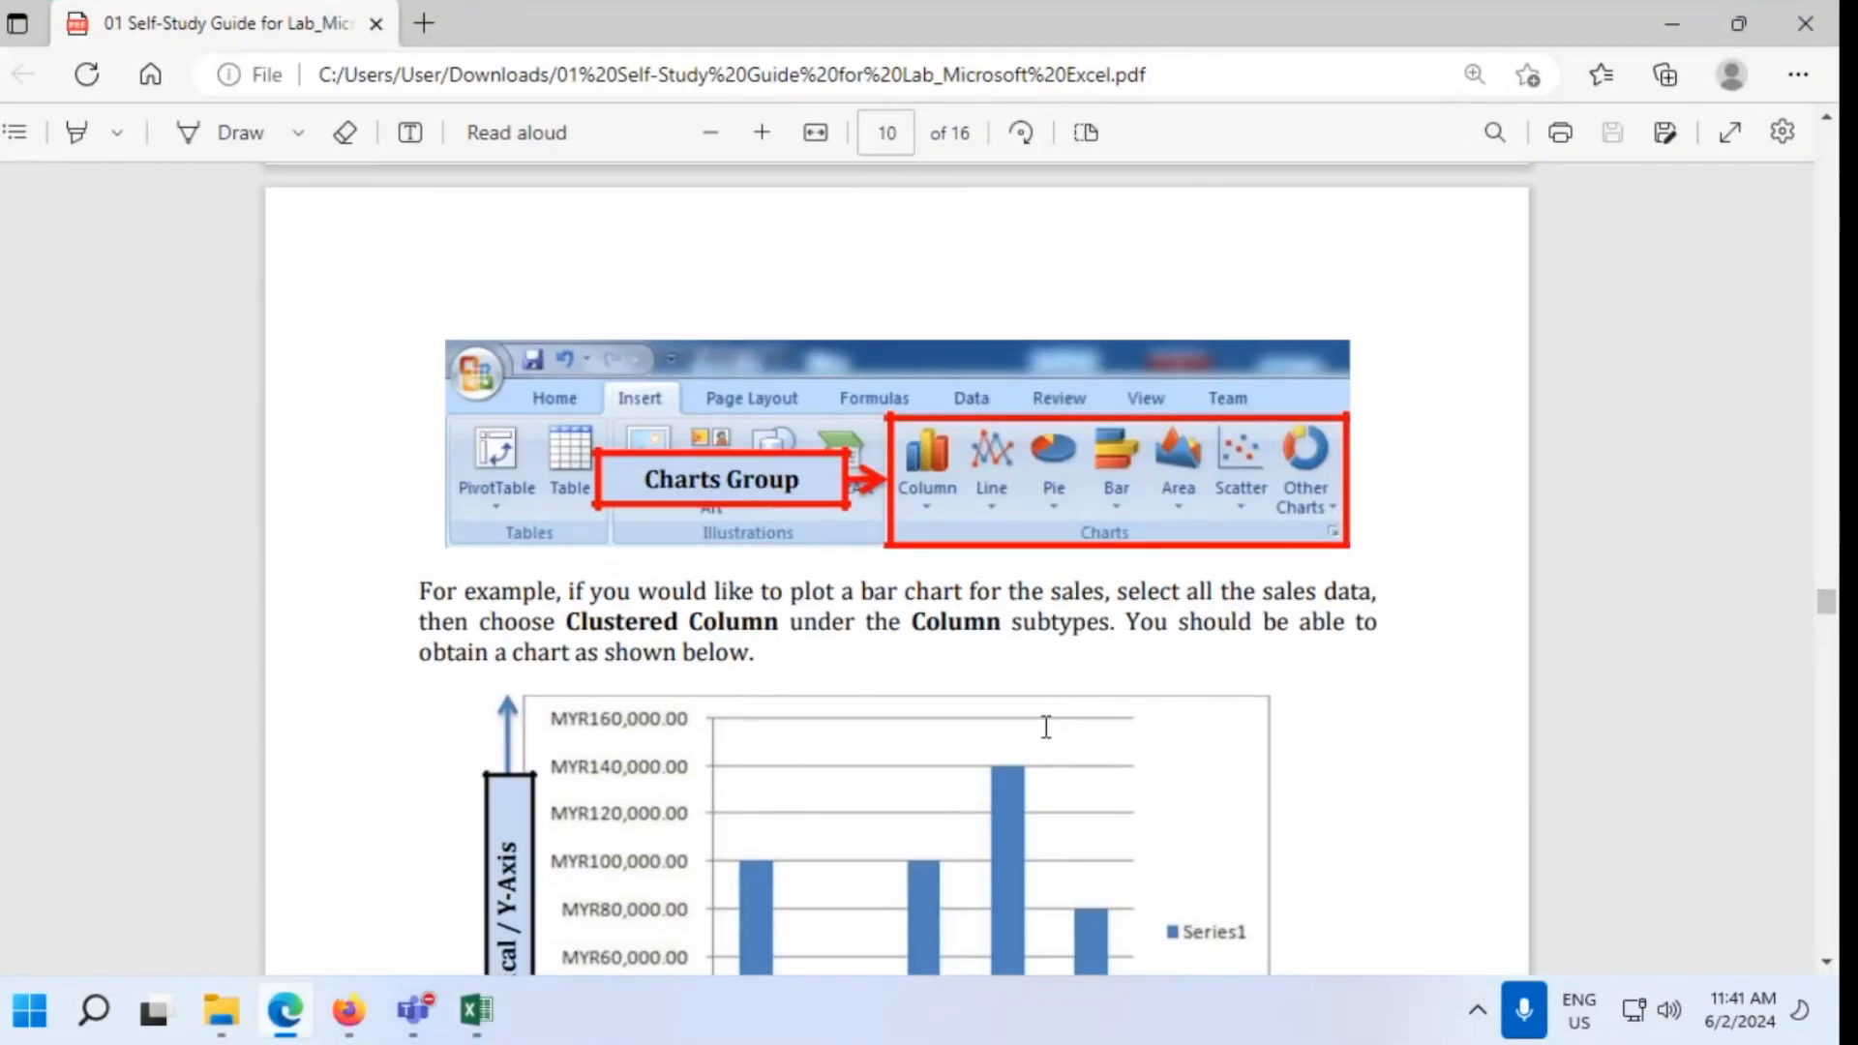
{"action": "scroll", "coordinate": [1047, 727], "scroll_direction": "down", "scroll_amount": 4}
{"action": "scroll", "coordinate": [1047, 727], "scroll_direction": "up", "scroll_amount": 1}
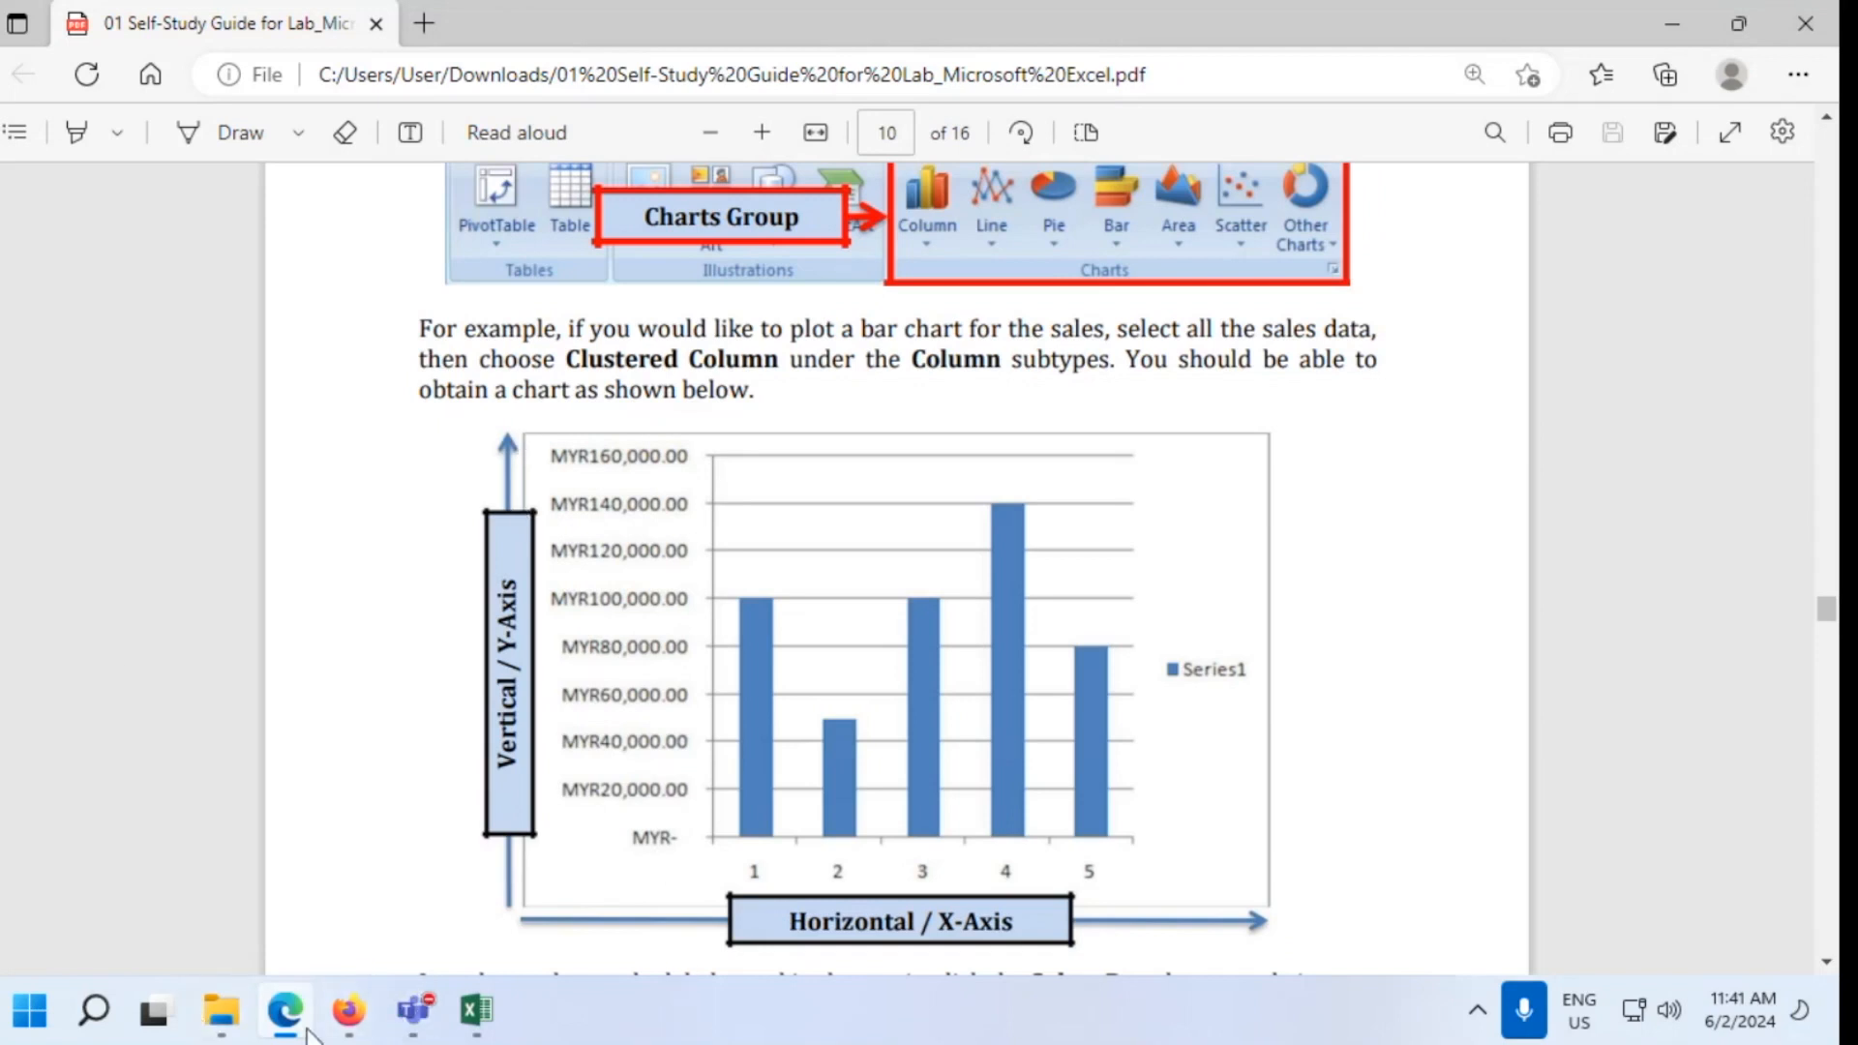
Switch to Excel, preview the histogram and 2-D column chart types without inserting one, and bring the sales table into view
{"action": "left_click", "coordinate": [476, 1011]}
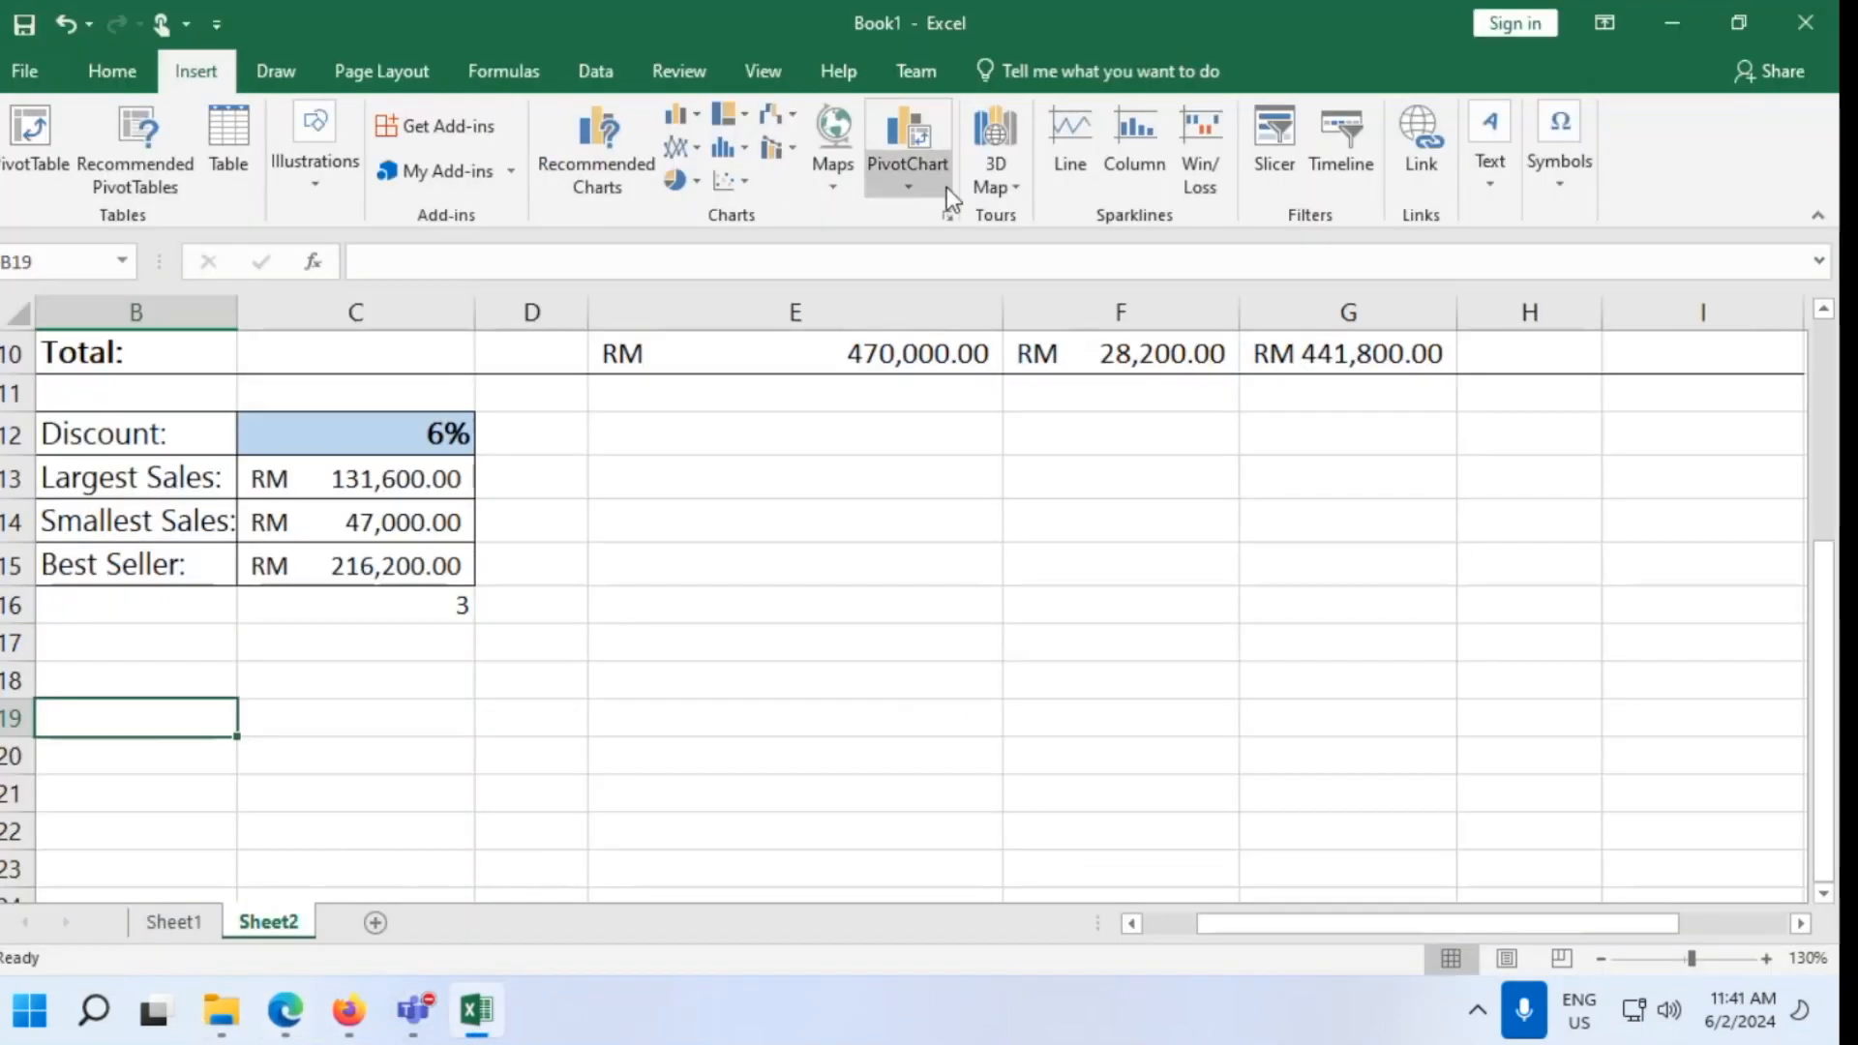
{"action": "left_click", "coordinate": [740, 147]}
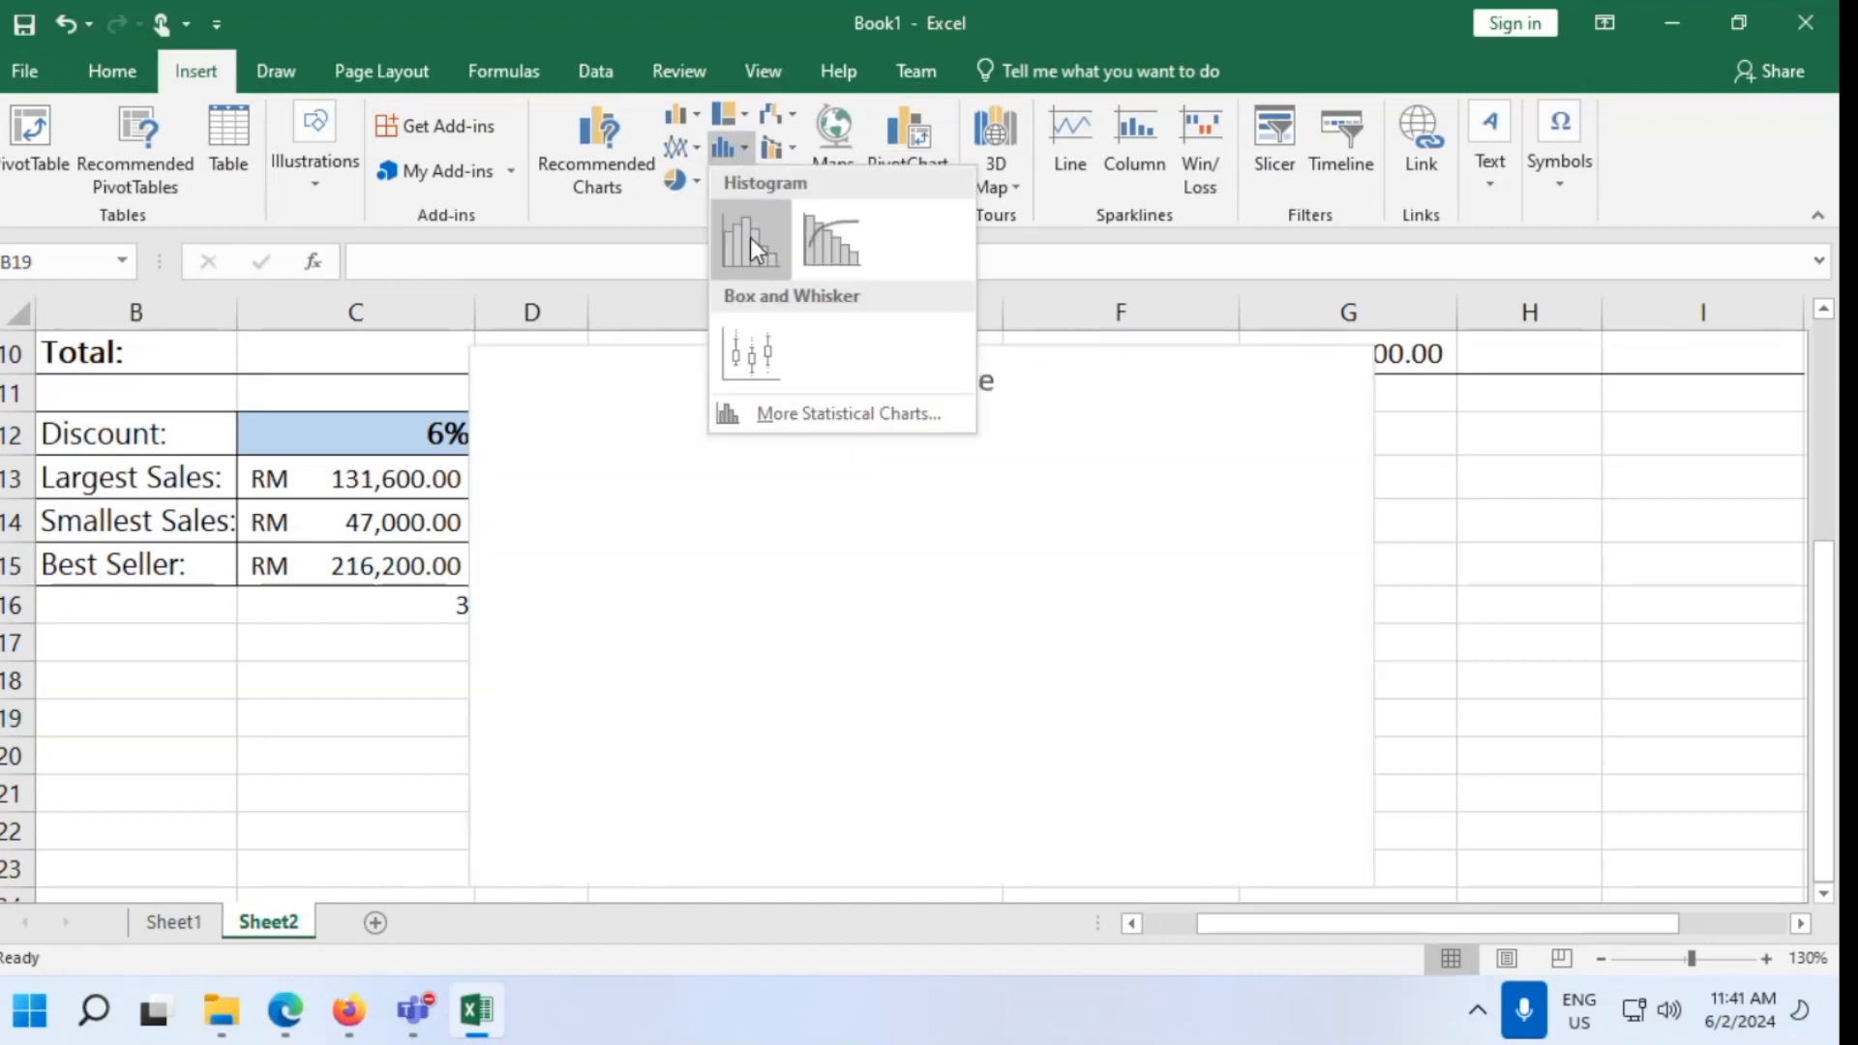
{"action": "left_click", "coordinate": [693, 114]}
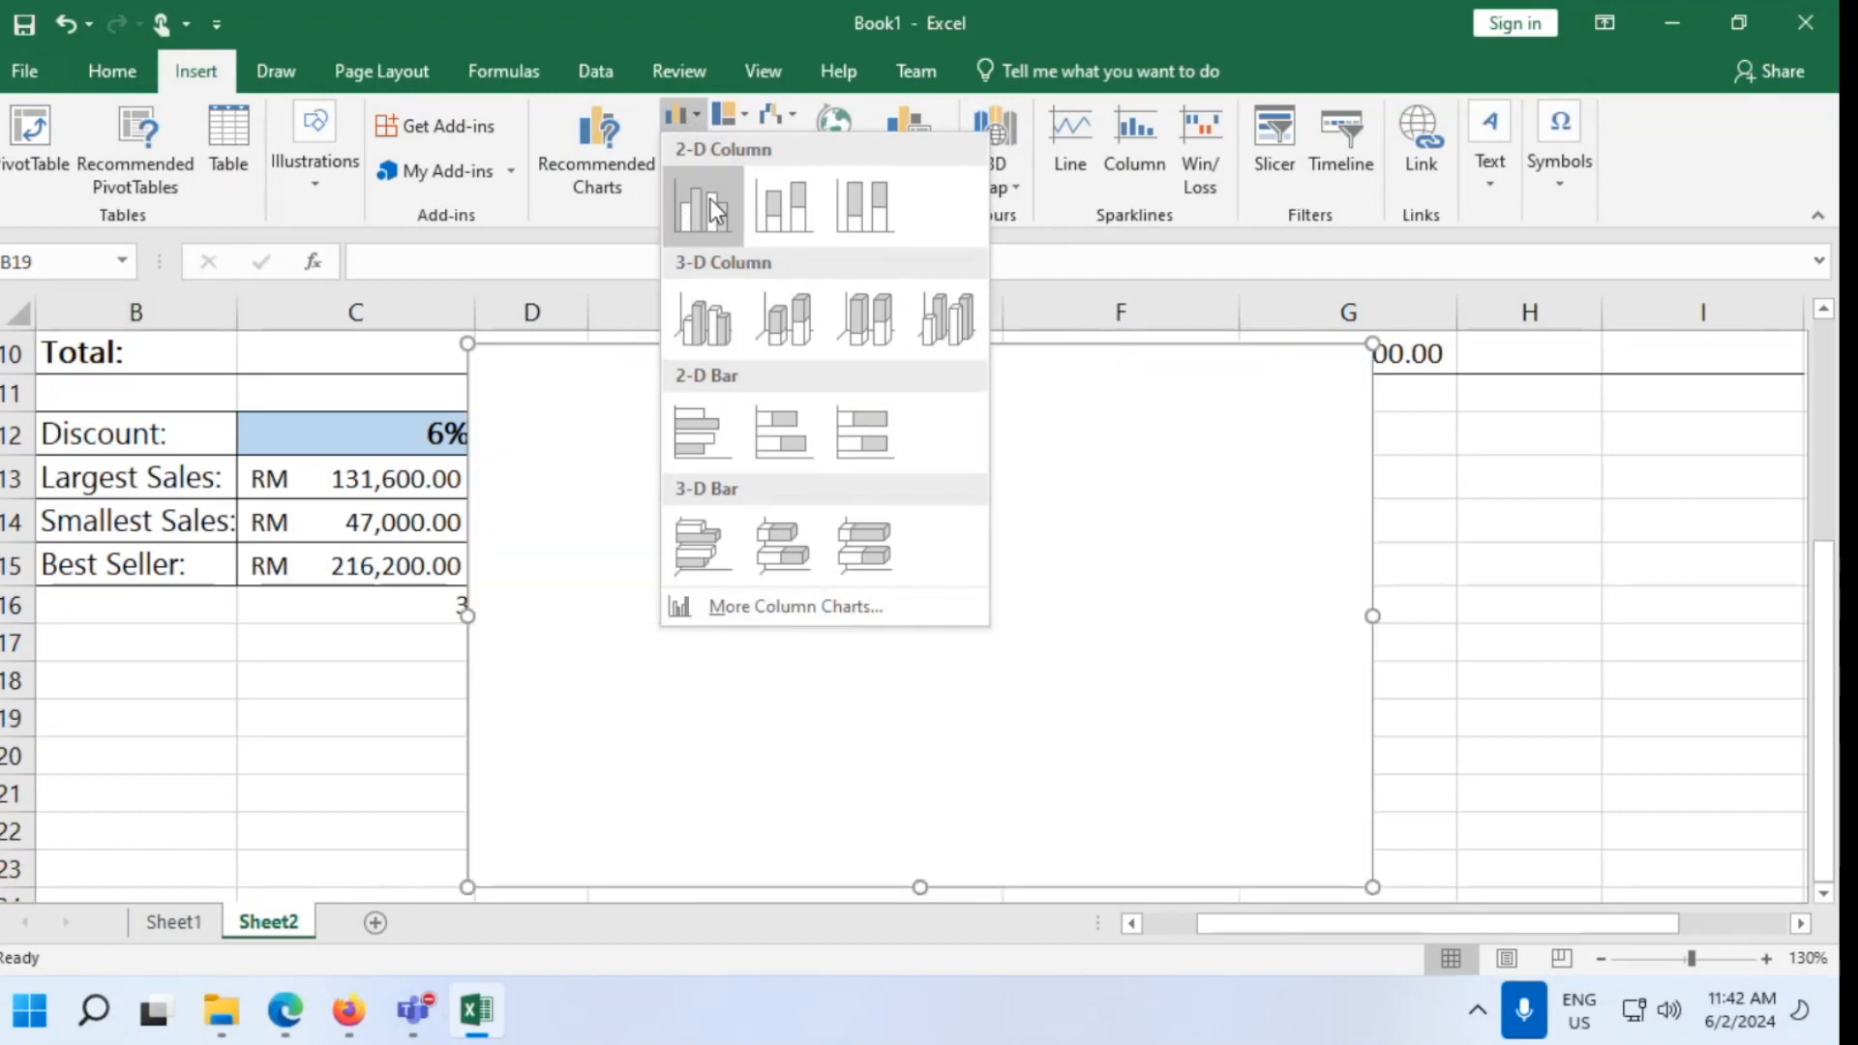
{"action": "left_click", "coordinate": [348, 695]}
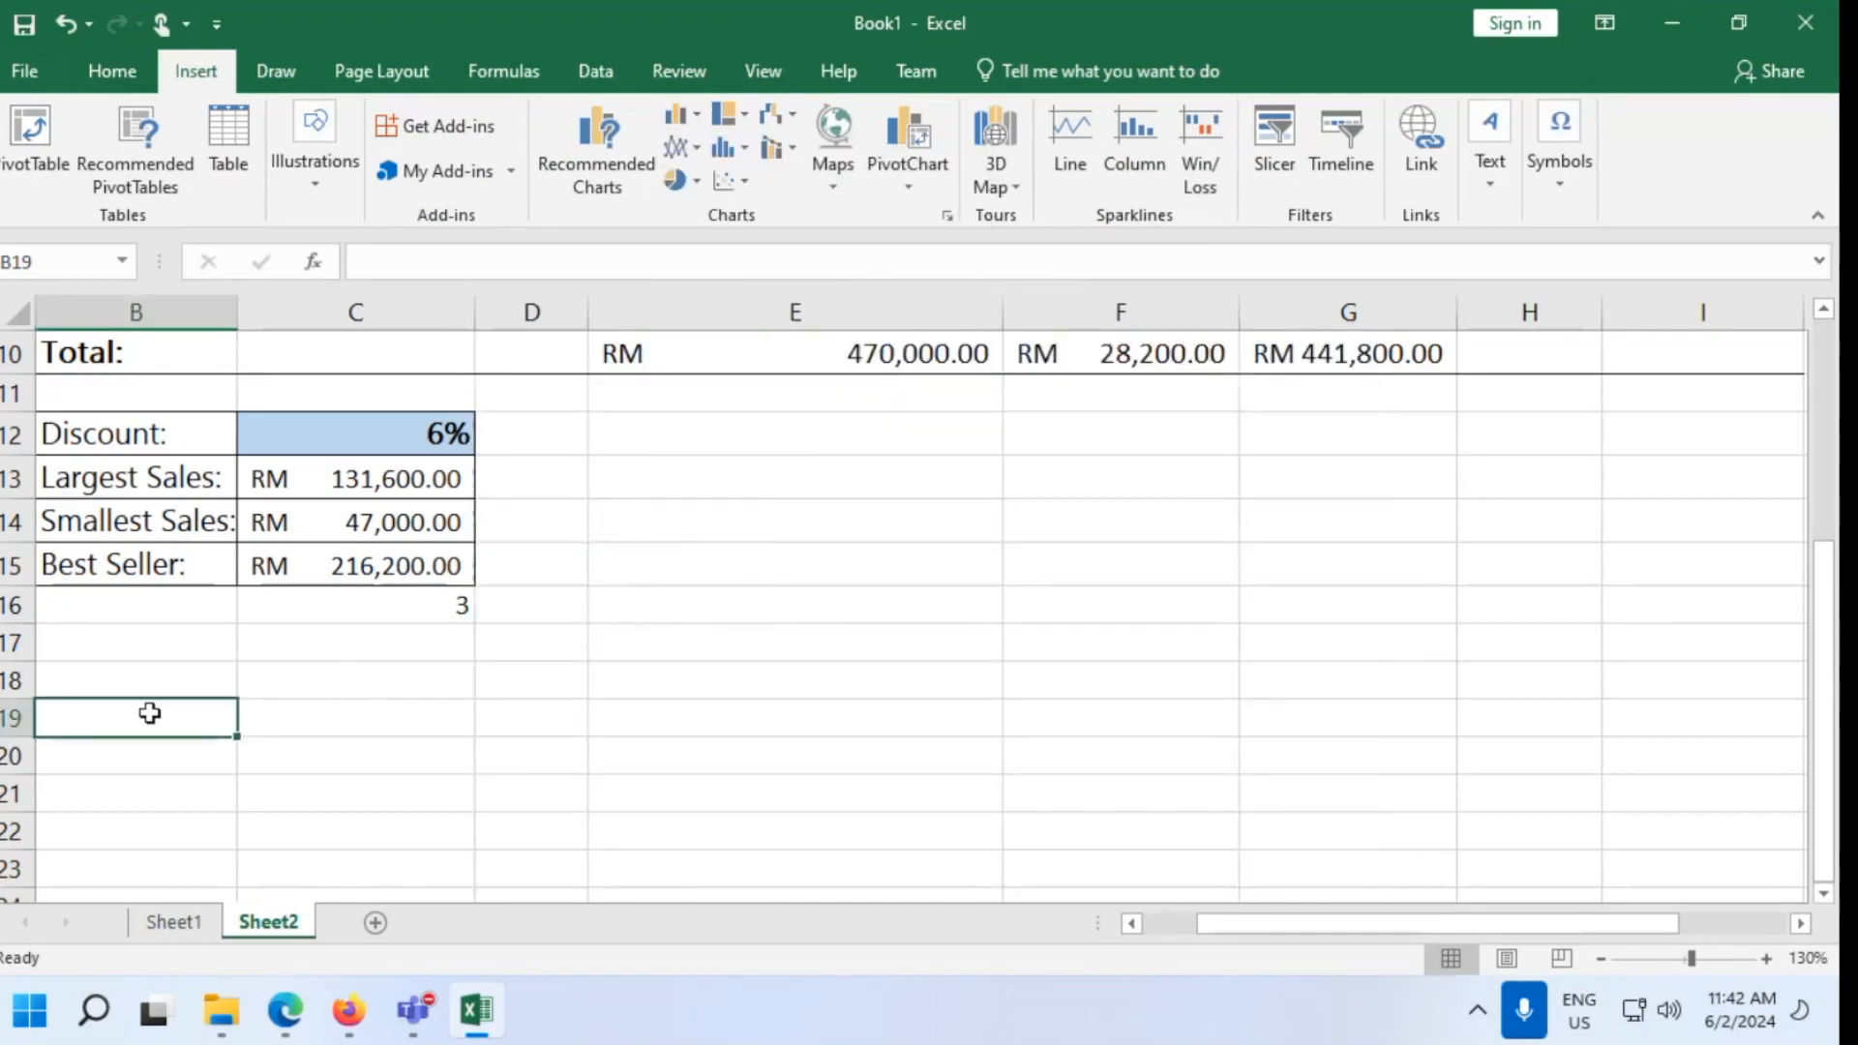
{"action": "scroll", "coordinate": [982, 686], "scroll_direction": "up", "scroll_amount": 3}
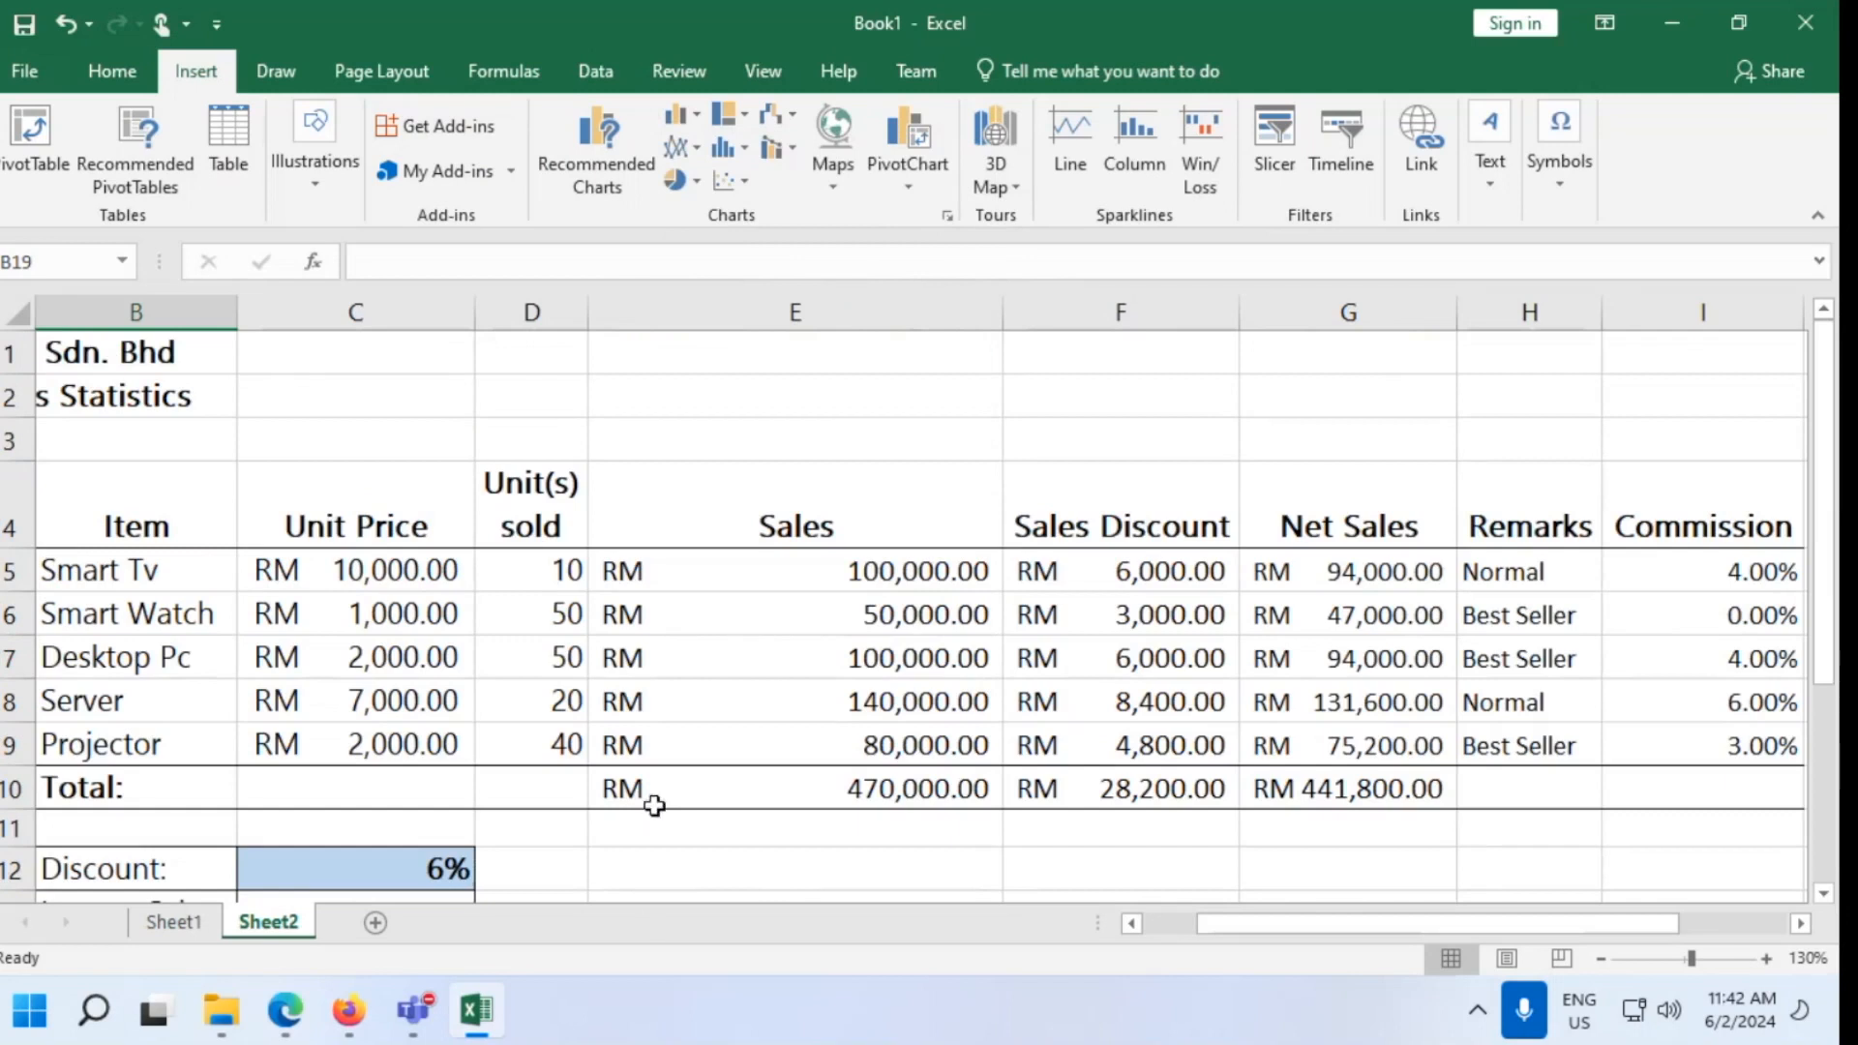
Recheck in the Edge study guide which data and chart subtype the sales bar chart needs, and return to the Excel sales table
{"action": "left_click", "coordinate": [471, 1022]}
{"action": "left_click", "coordinate": [467, 1022]}
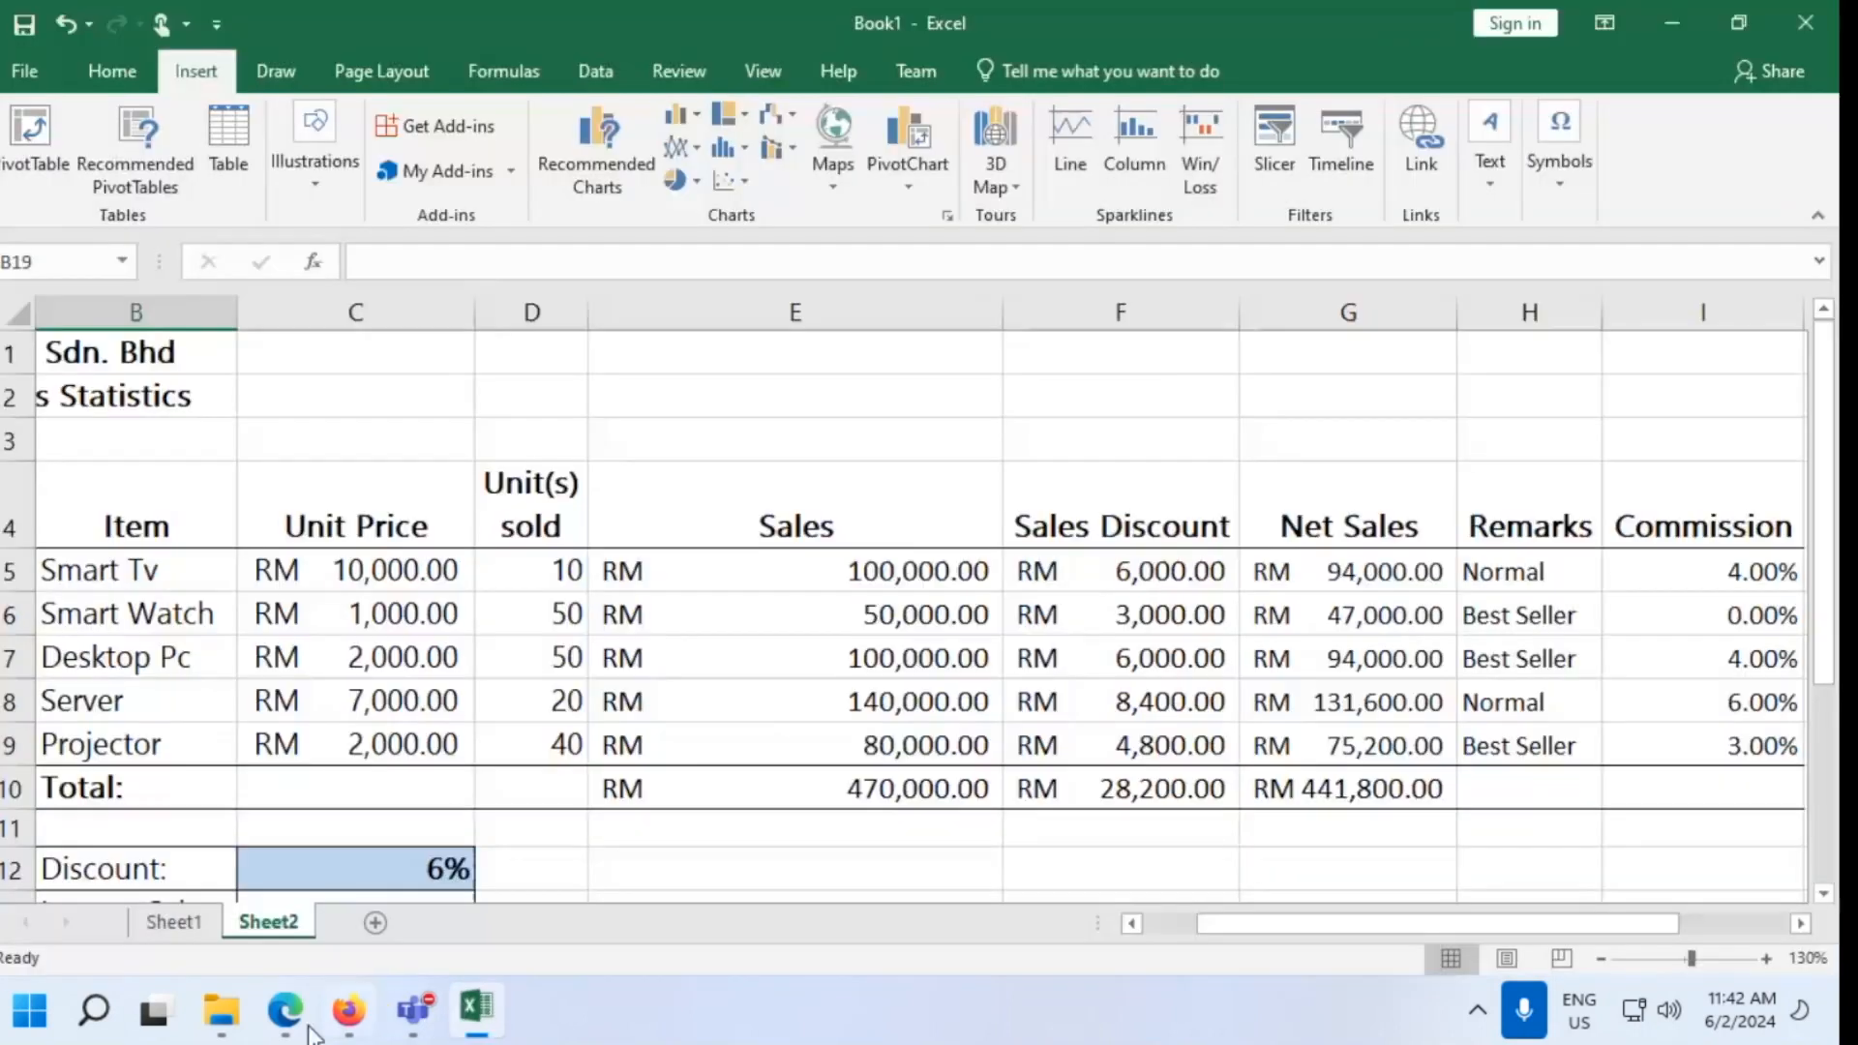
{"action": "left_click", "coordinate": [286, 1010]}
{"action": "scroll", "coordinate": [1247, 643], "scroll_direction": "up", "scroll_amount": 10}
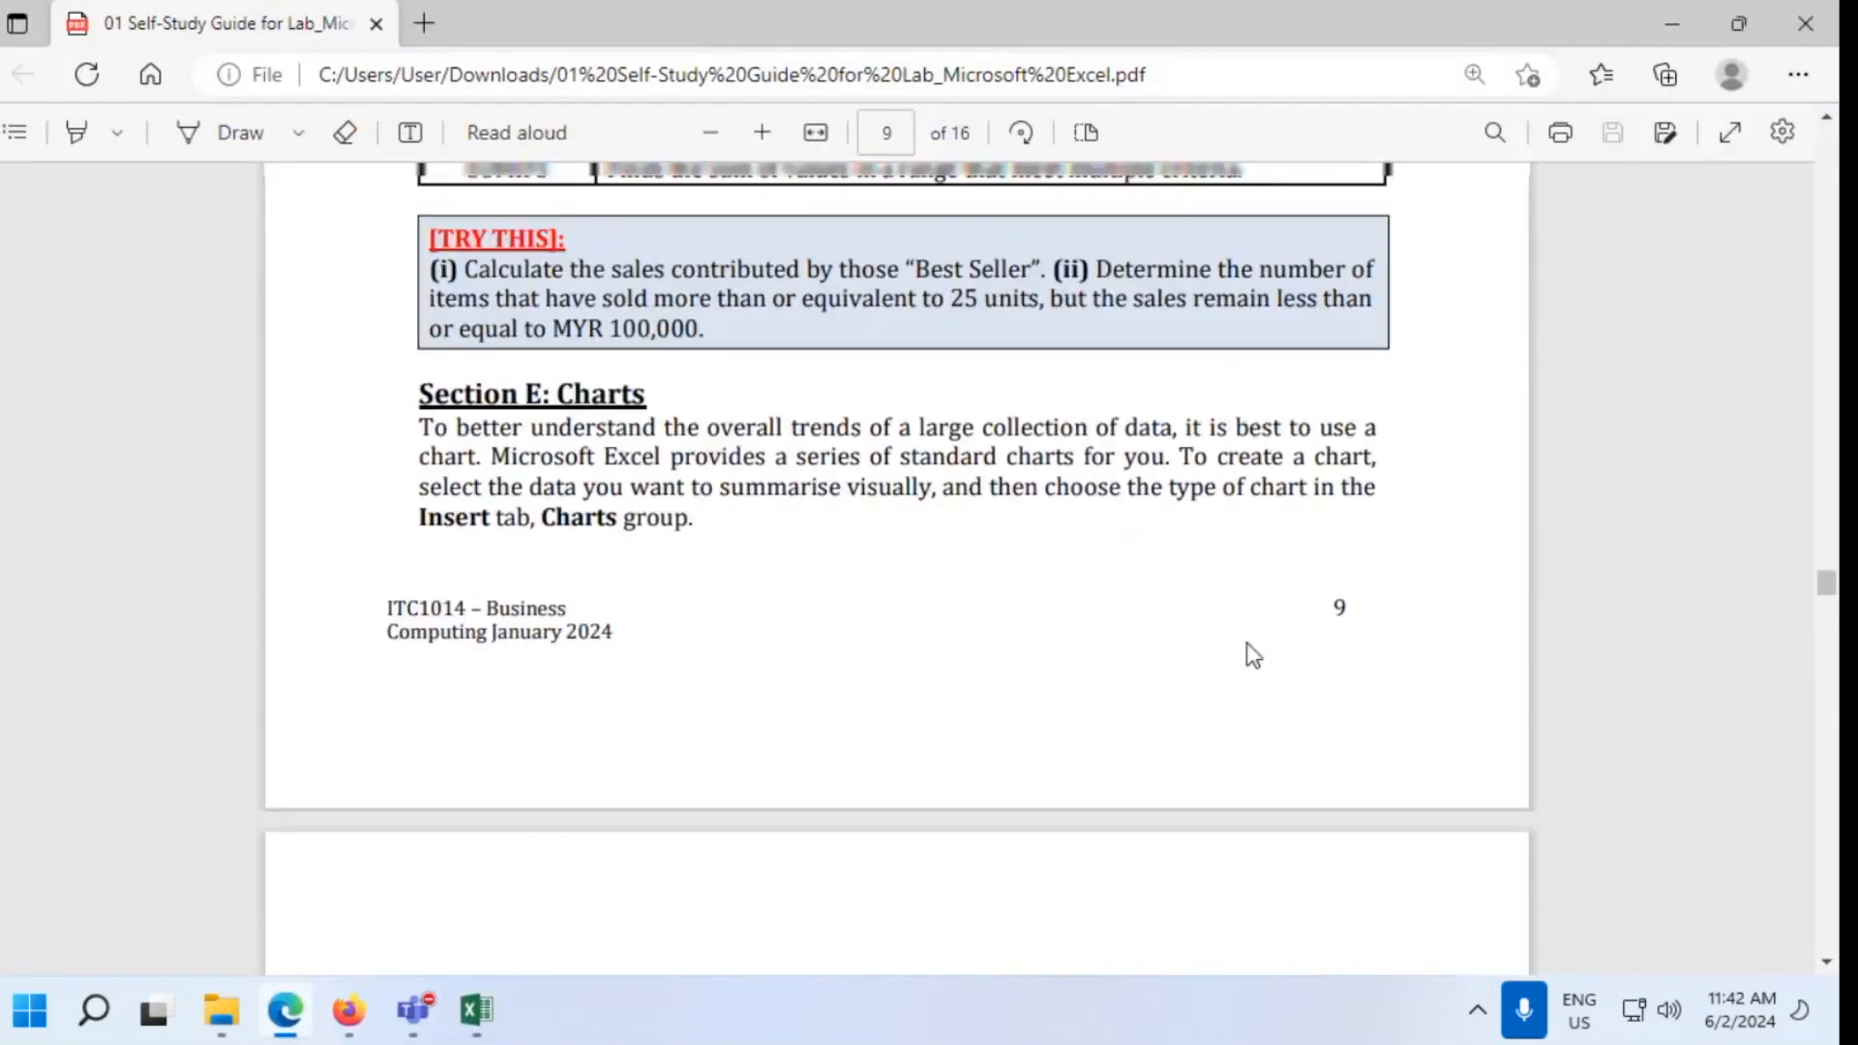
{"action": "scroll", "coordinate": [1247, 643], "scroll_direction": "down", "scroll_amount": 8}
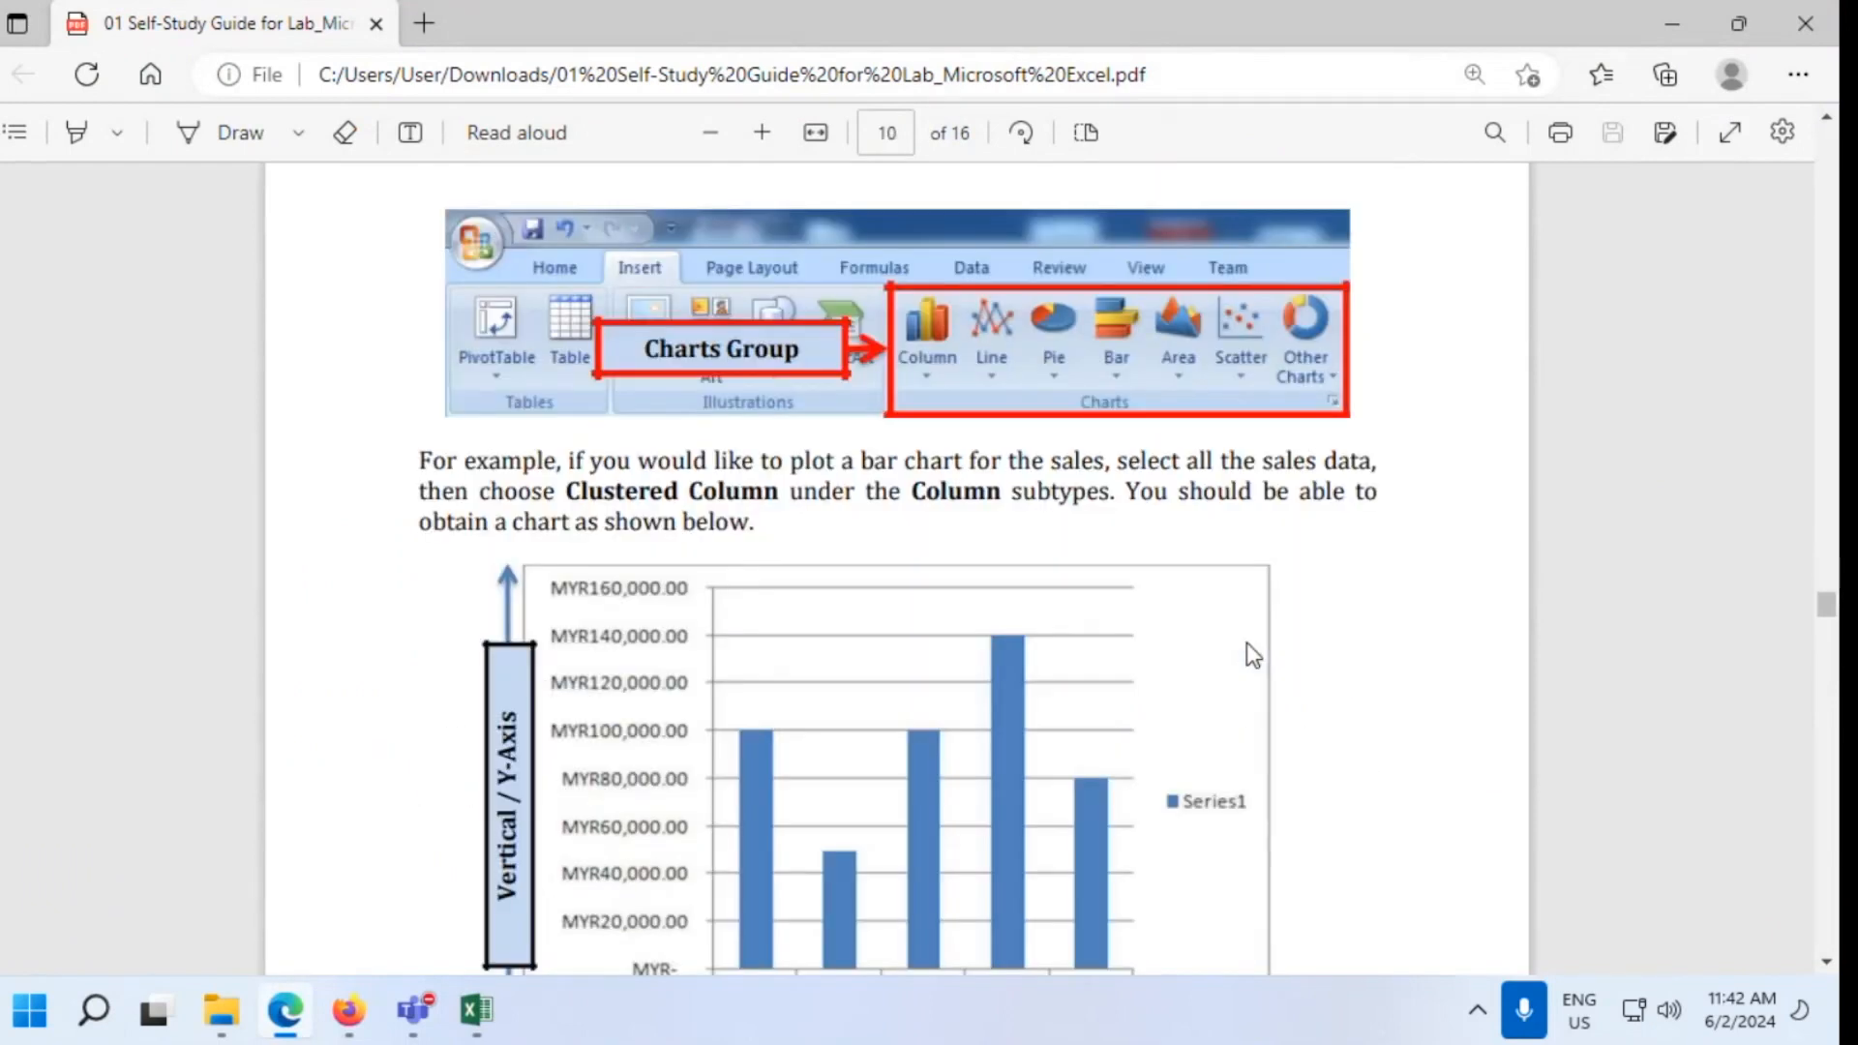
{"action": "scroll", "coordinate": [1247, 643], "scroll_direction": "down", "scroll_amount": 3}
{"action": "scroll", "coordinate": [1247, 643], "scroll_direction": "up", "scroll_amount": 3}
{"action": "scroll", "coordinate": [1247, 643], "scroll_direction": "down", "scroll_amount": 1}
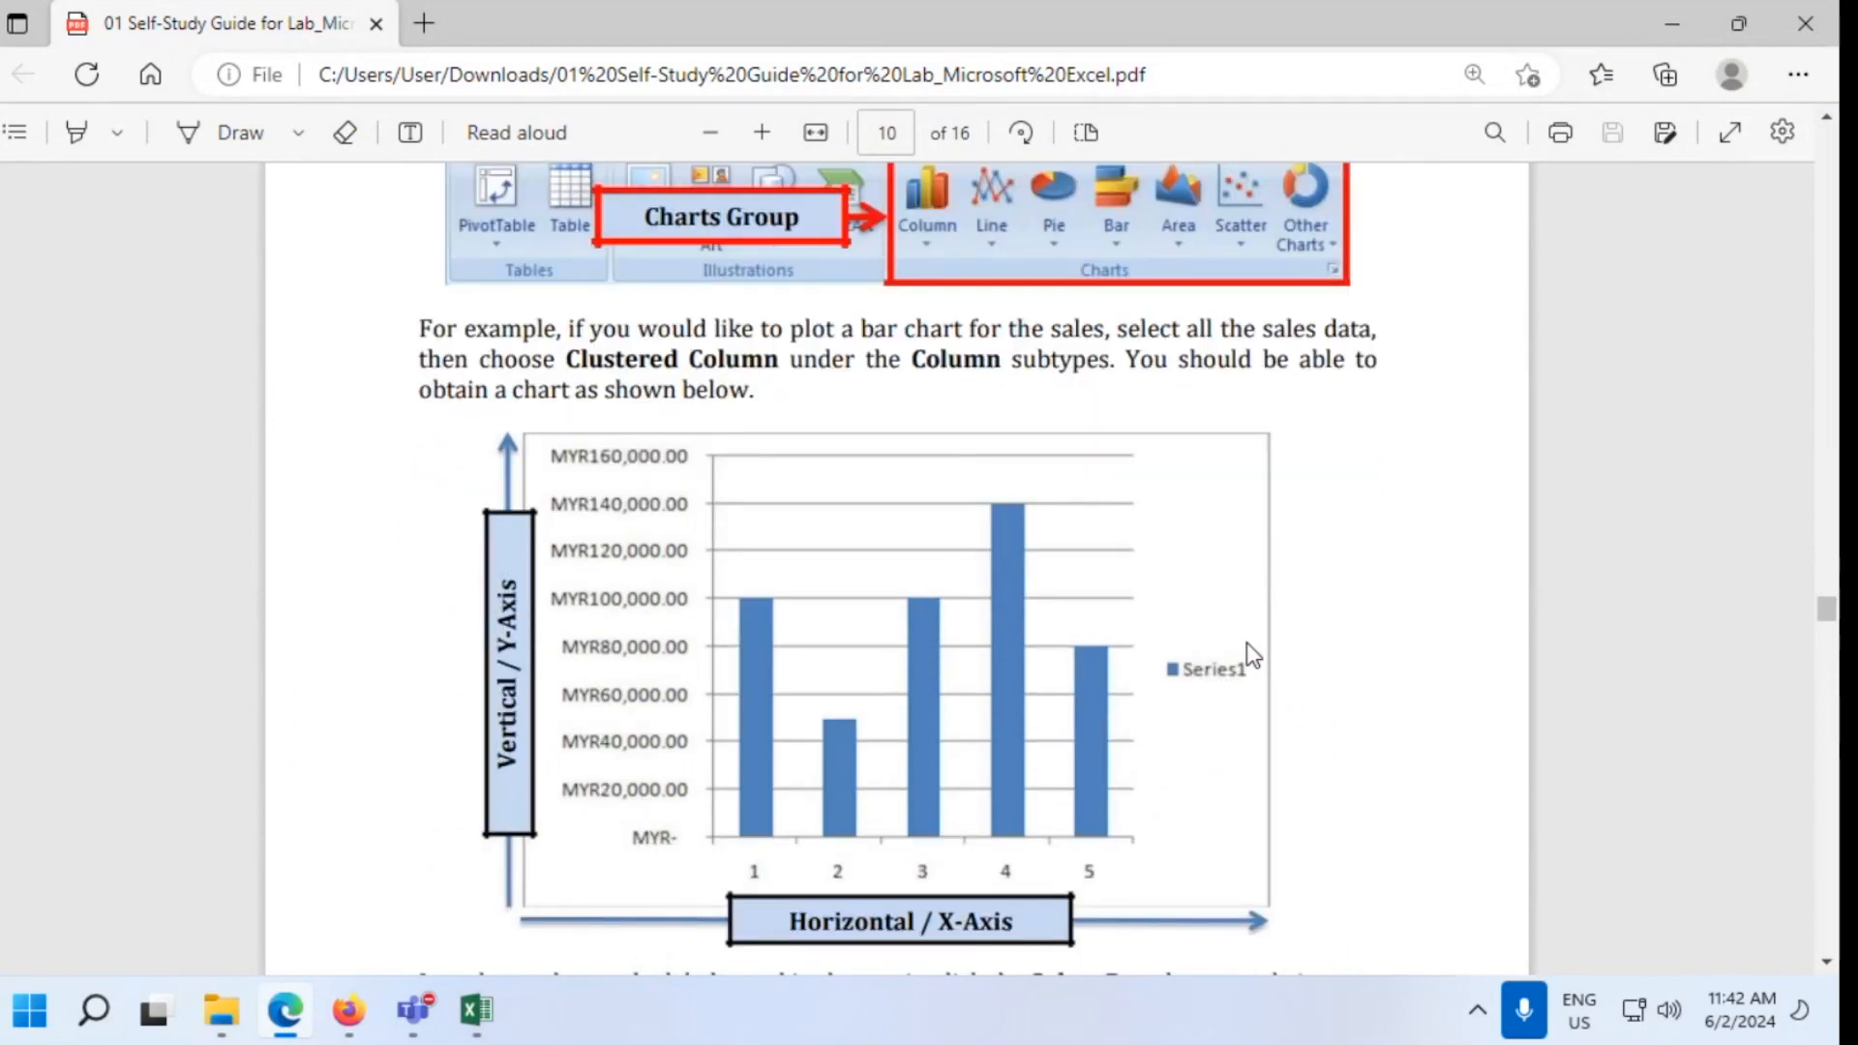
{"action": "scroll", "coordinate": [924, 784], "scroll_direction": "down", "scroll_amount": 3}
{"action": "scroll", "coordinate": [918, 786], "scroll_direction": "up", "scroll_amount": 4}
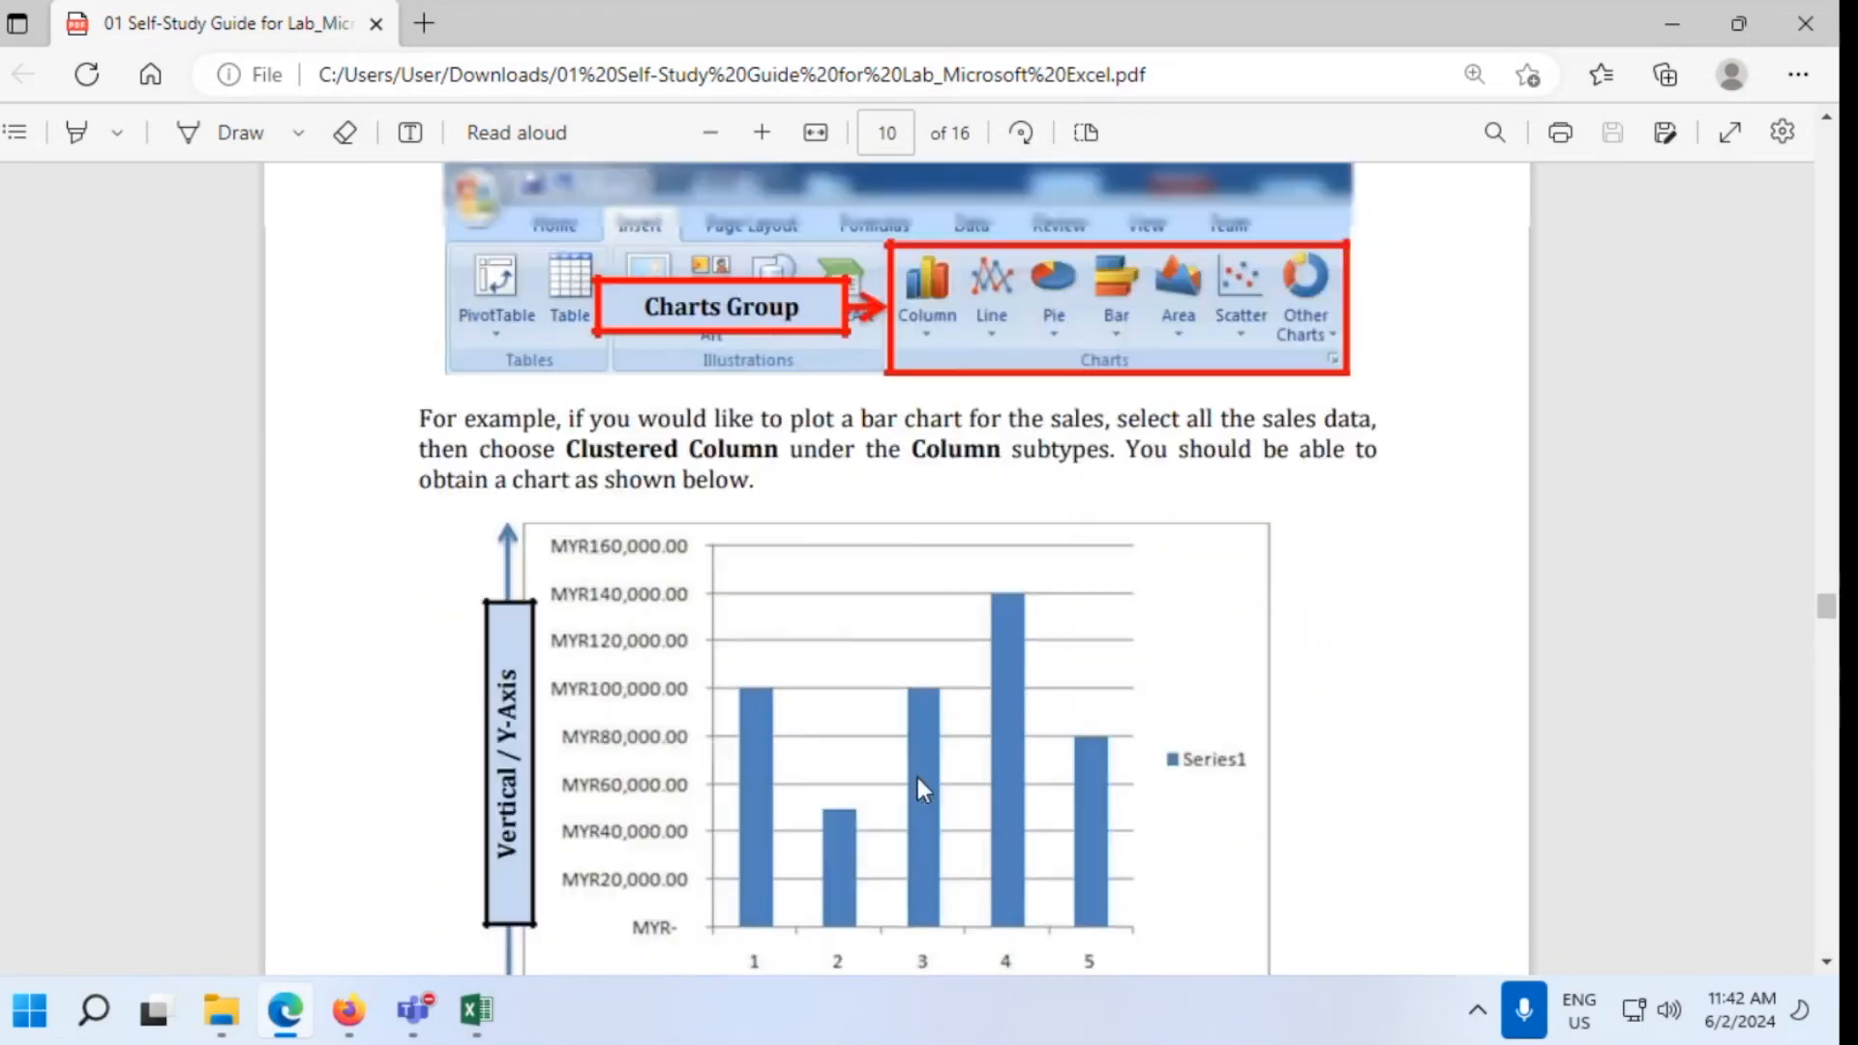
{"action": "scroll", "coordinate": [917, 786], "scroll_direction": "down", "scroll_amount": 2}
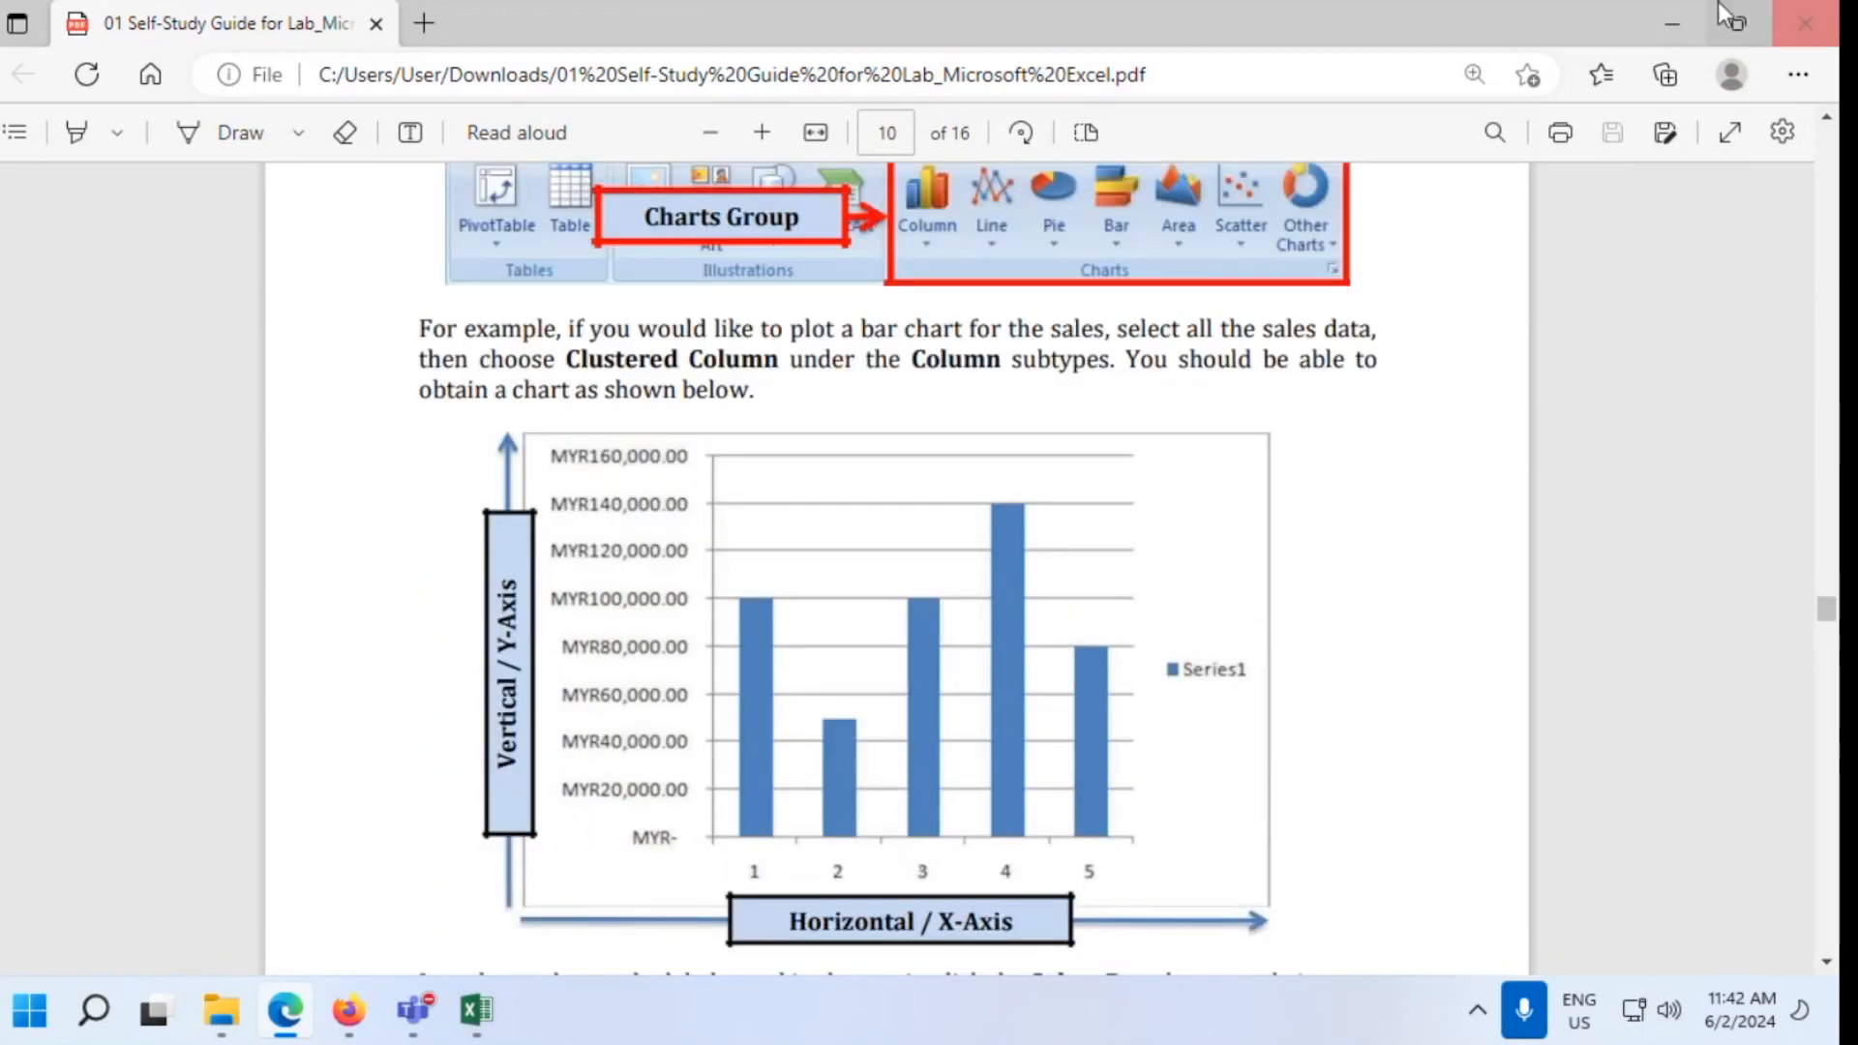
{"action": "left_click", "coordinate": [1655, 38]}
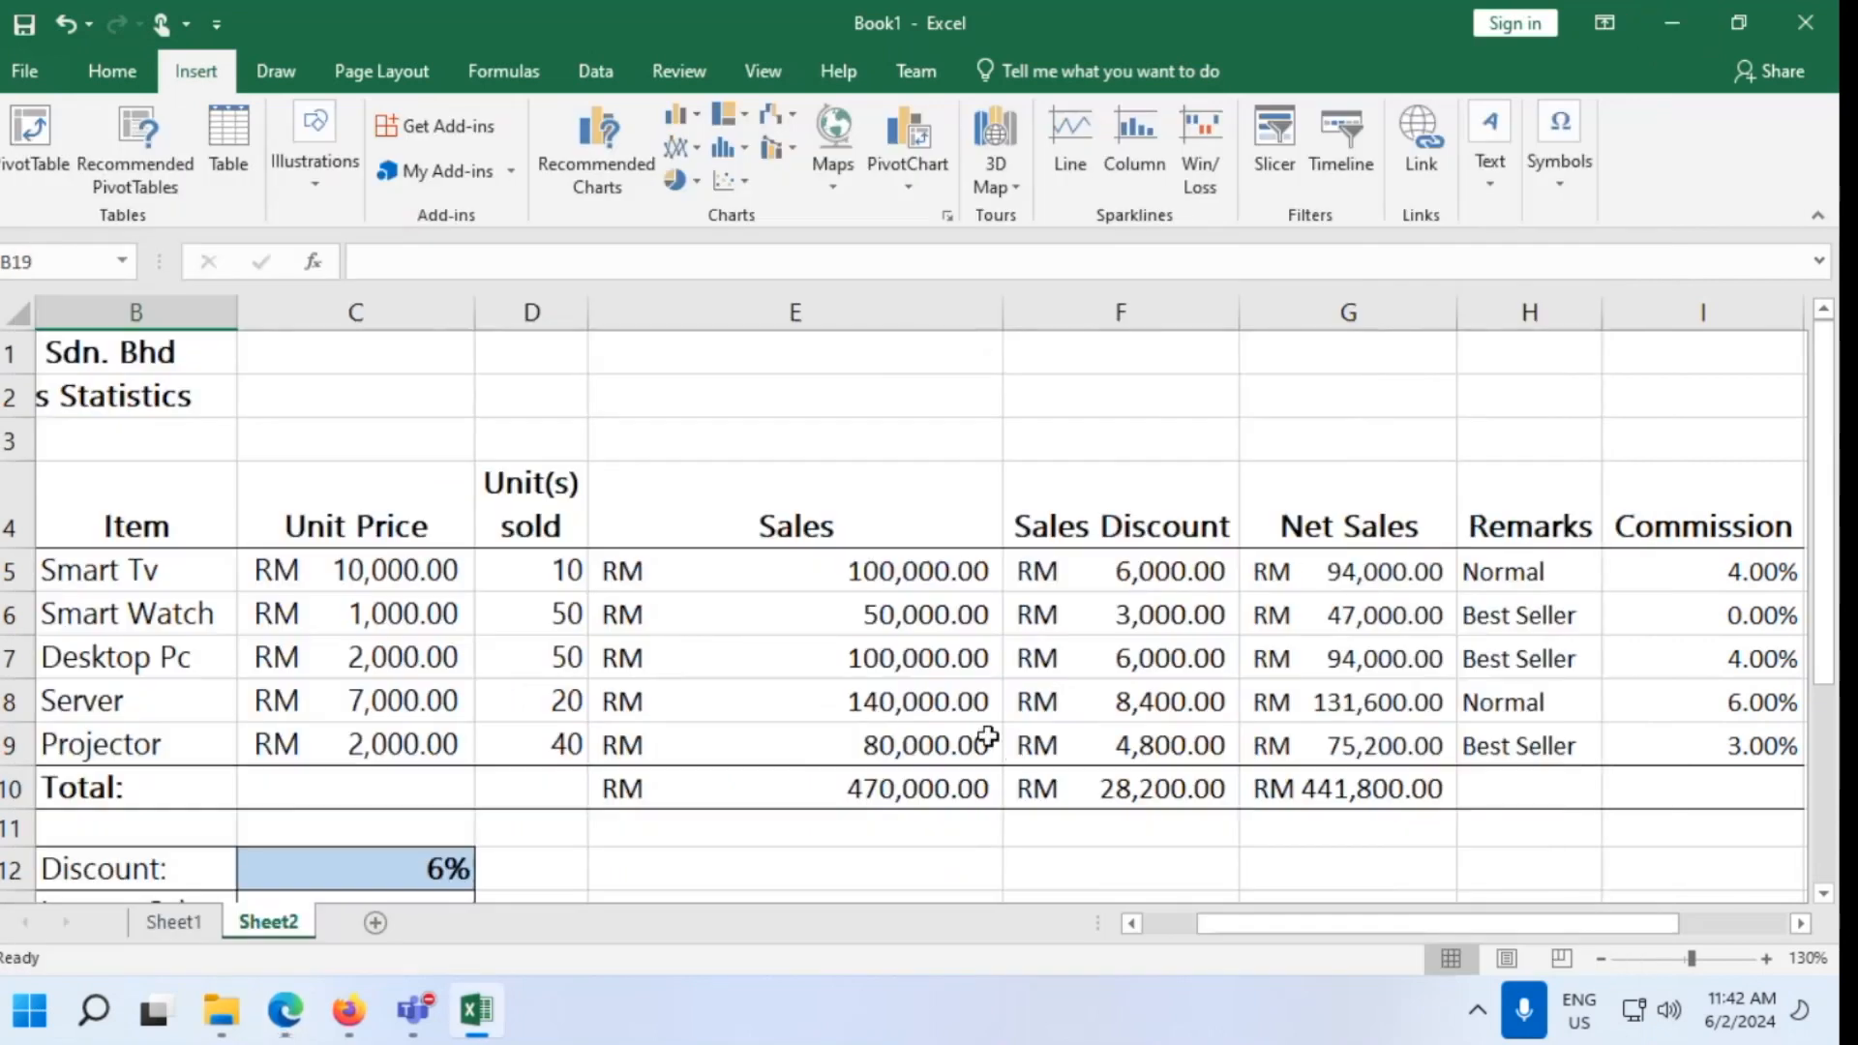
Select the Net Sales values G5:G9 and preview the statistical, column and recommended charts without inserting one
{"action": "left_click_drag", "start_coordinate": [1339, 575], "coordinate": [1314, 751]}
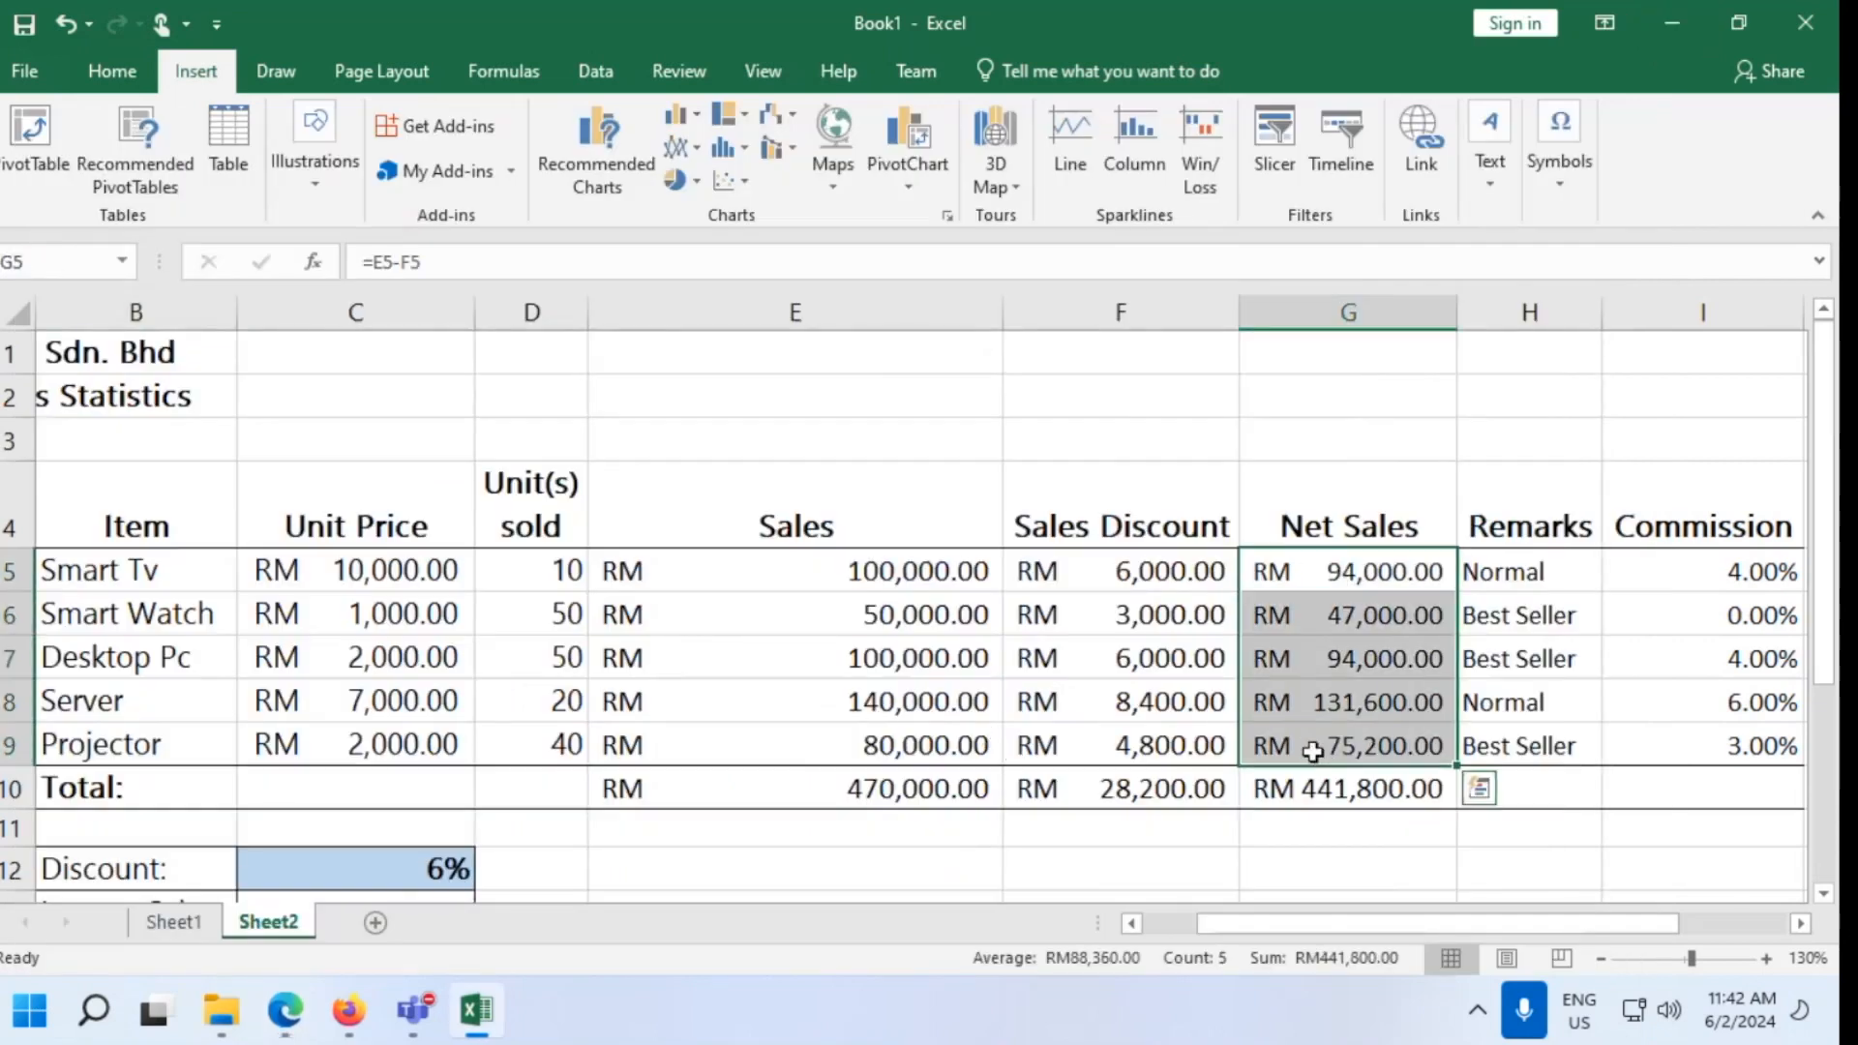
{"action": "scroll", "coordinate": [1278, 811], "scroll_direction": "down", "scroll_amount": 3}
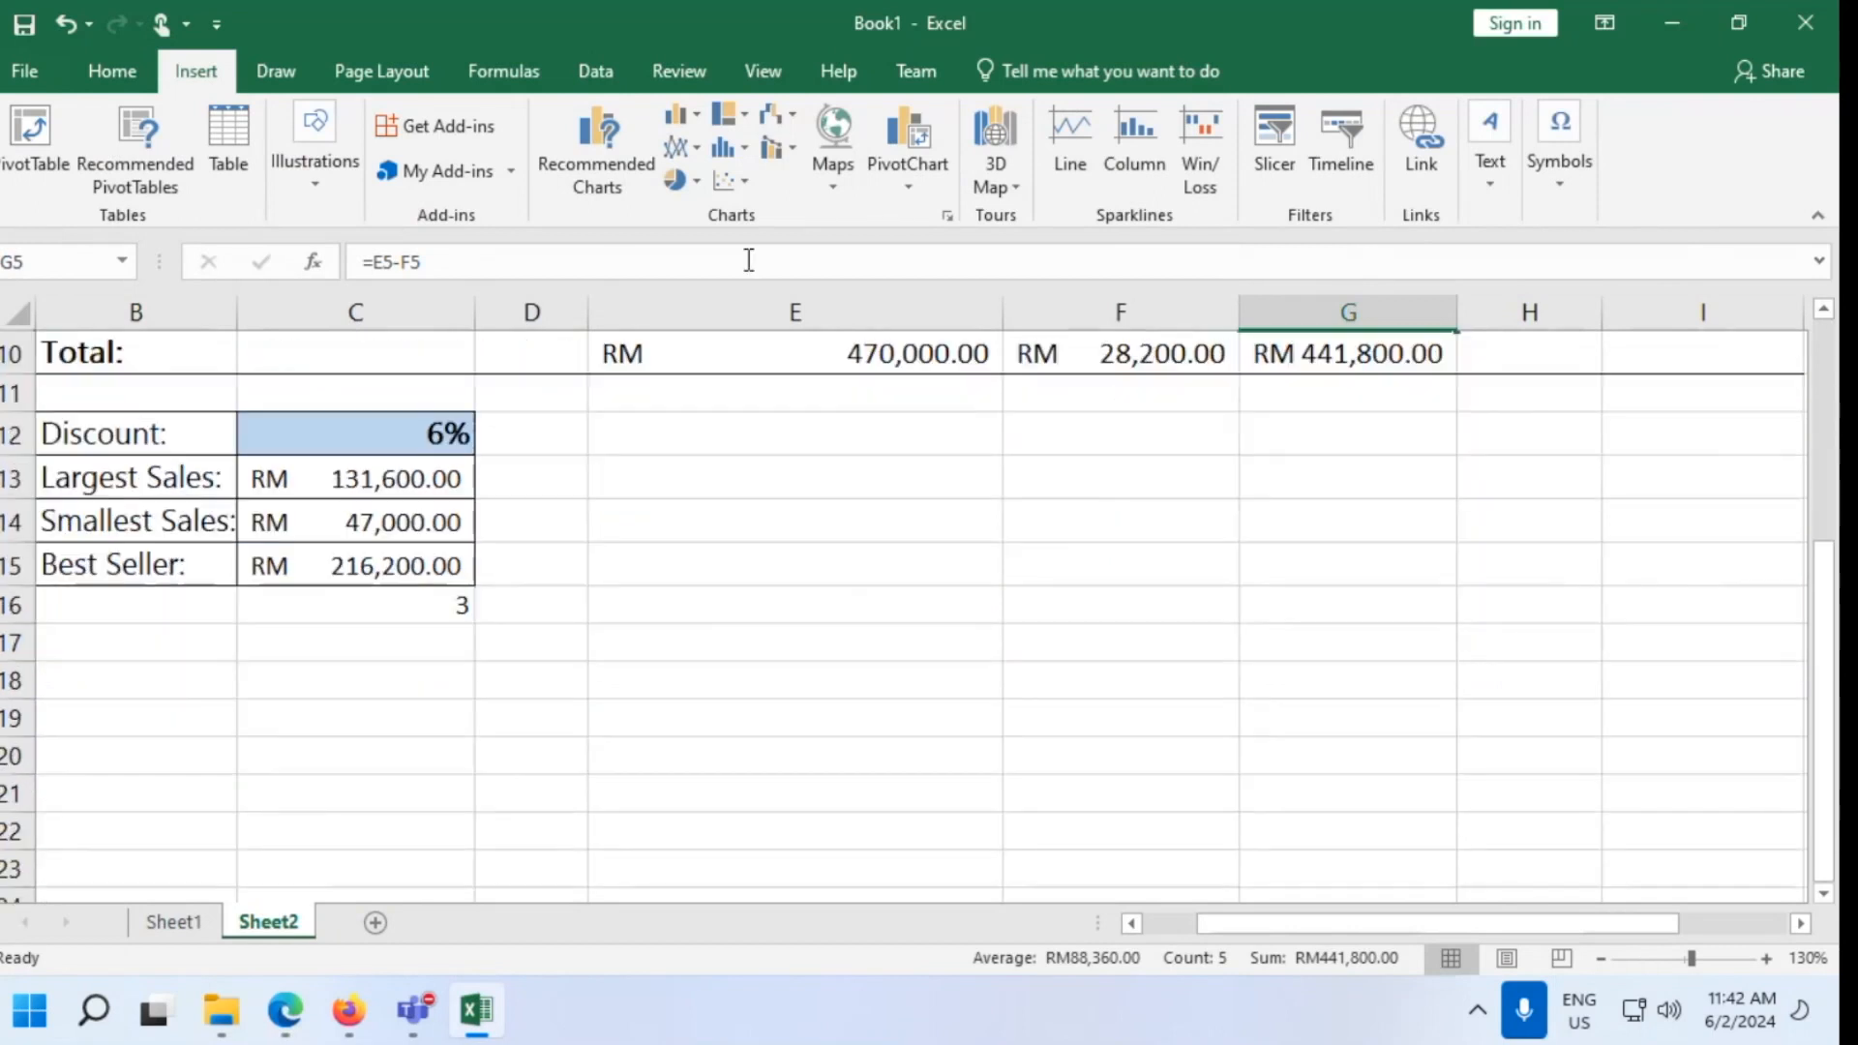
{"action": "left_click", "coordinate": [728, 148]}
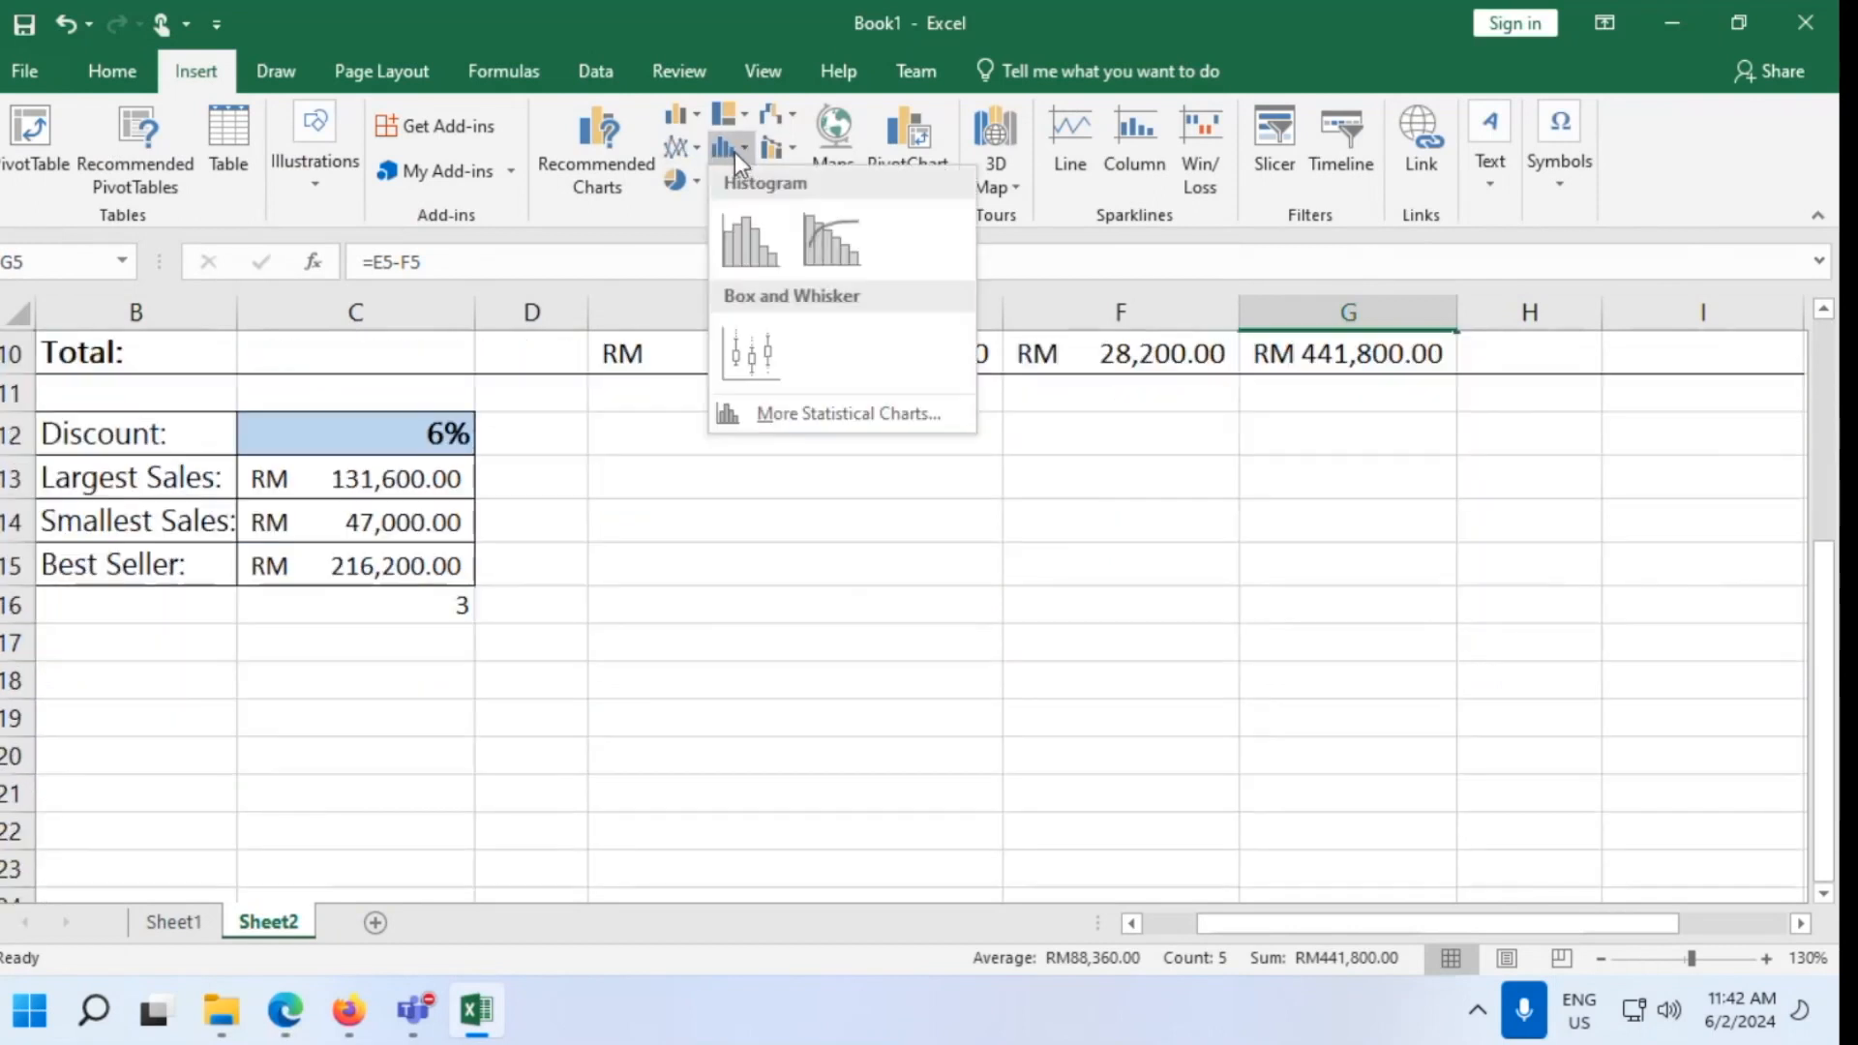
{"action": "left_click", "coordinate": [691, 114]}
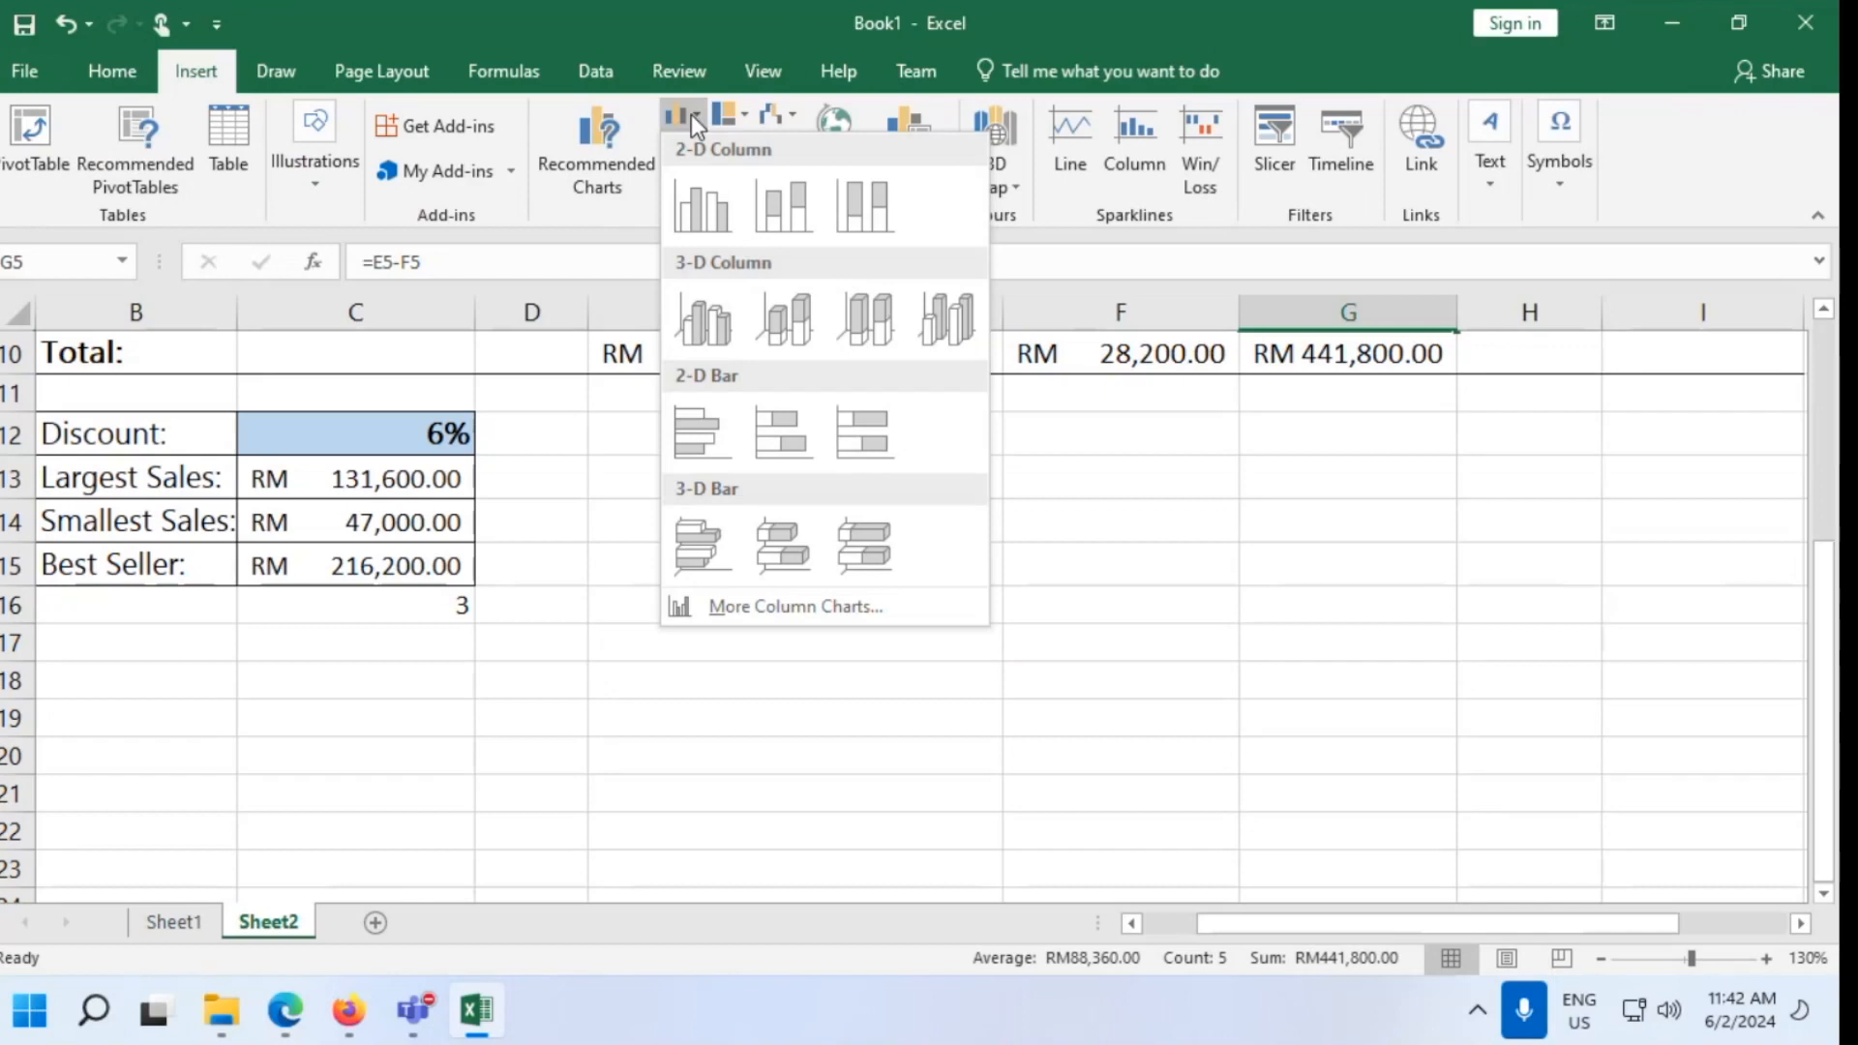
{"action": "left_click", "coordinate": [692, 115]}
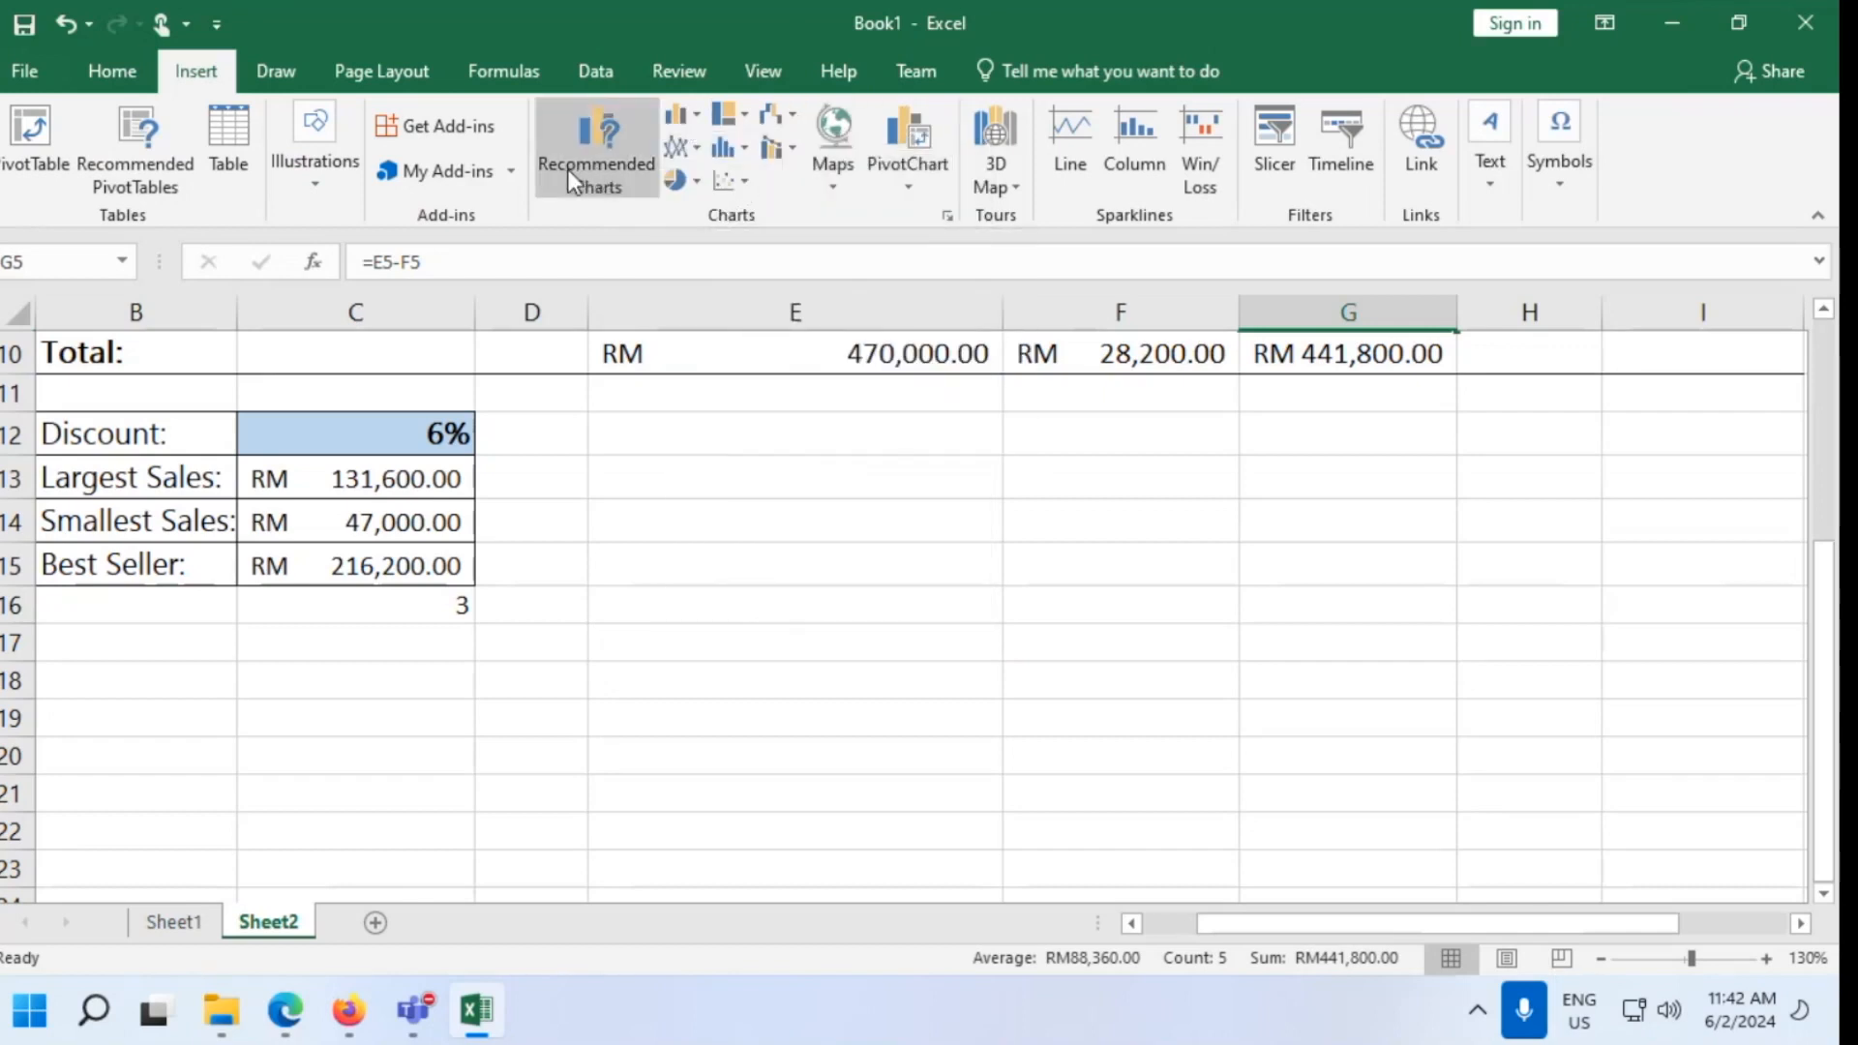
{"action": "left_click", "coordinate": [599, 170]}
{"action": "left_click", "coordinate": [594, 155]}
{"action": "key", "text": "Escape"}
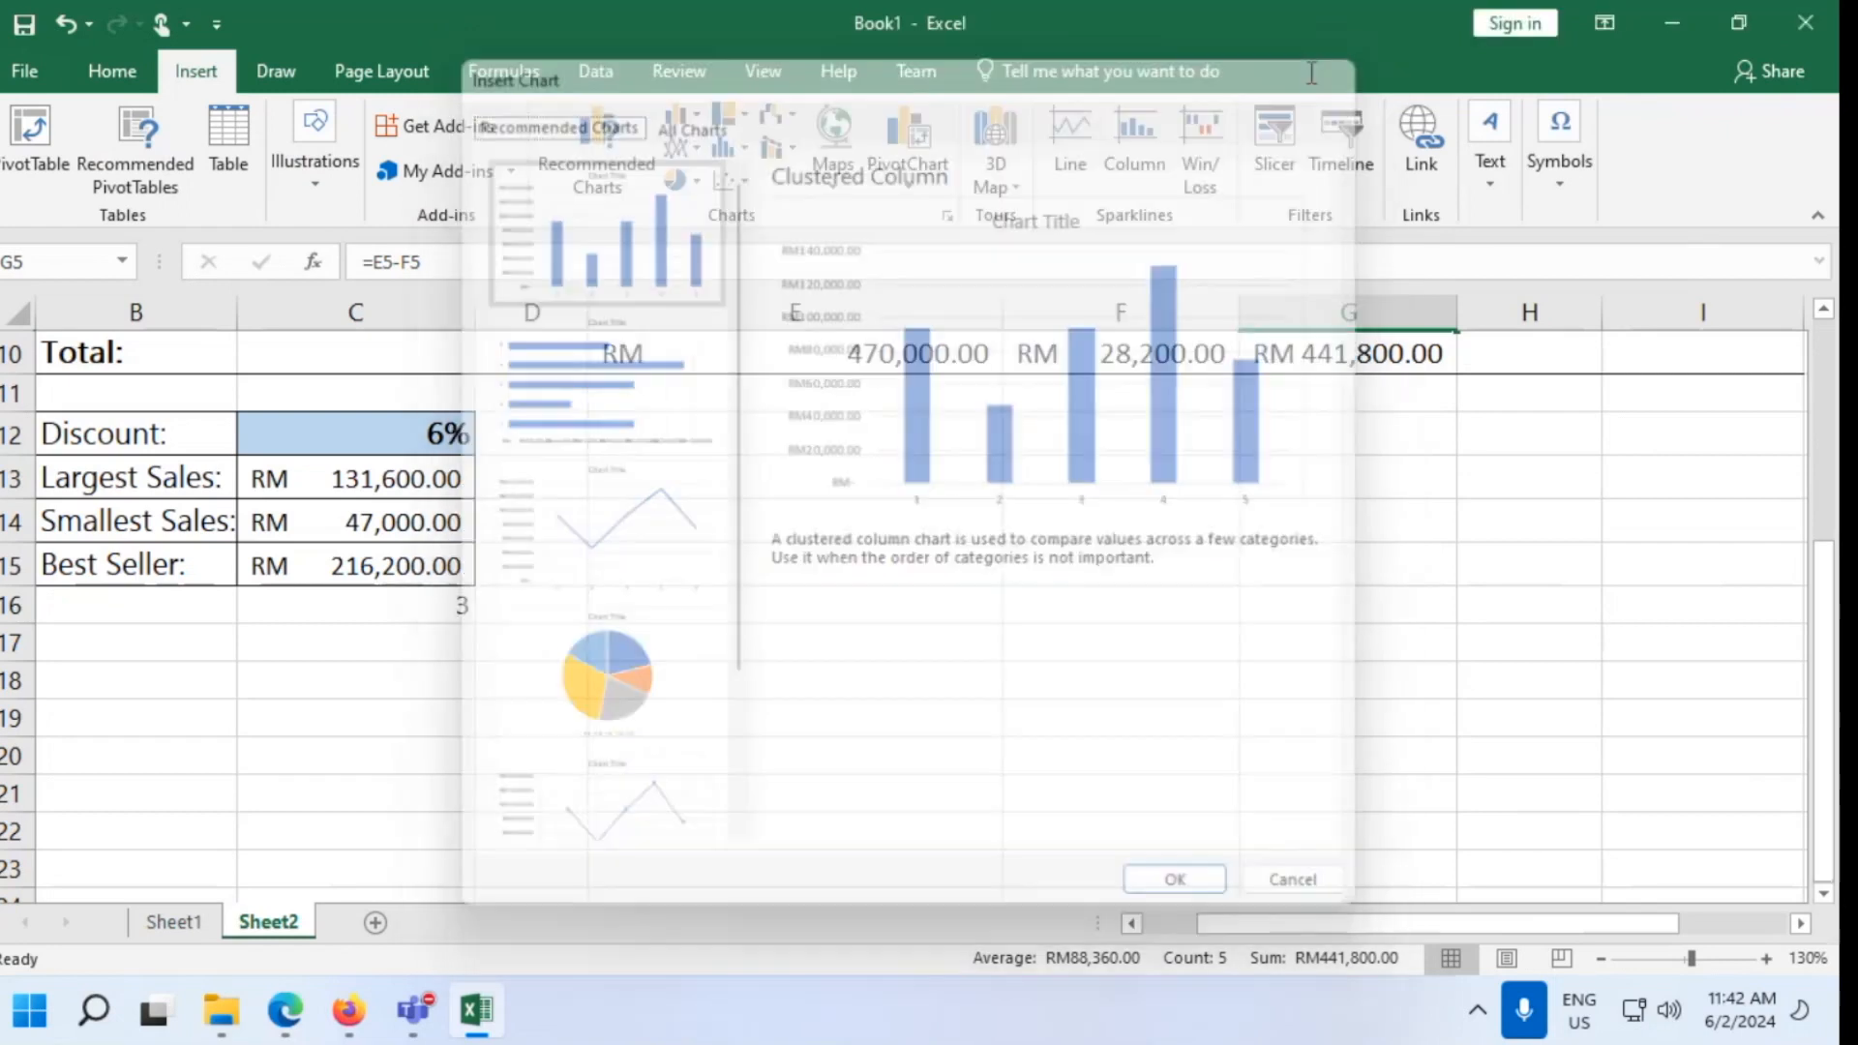
Look through the hierarchy, statistical, waterfall, combo and pie chart types and the full column chart list without inserting a chart
{"action": "left_click", "coordinate": [742, 111]}
{"action": "left_click", "coordinate": [742, 110]}
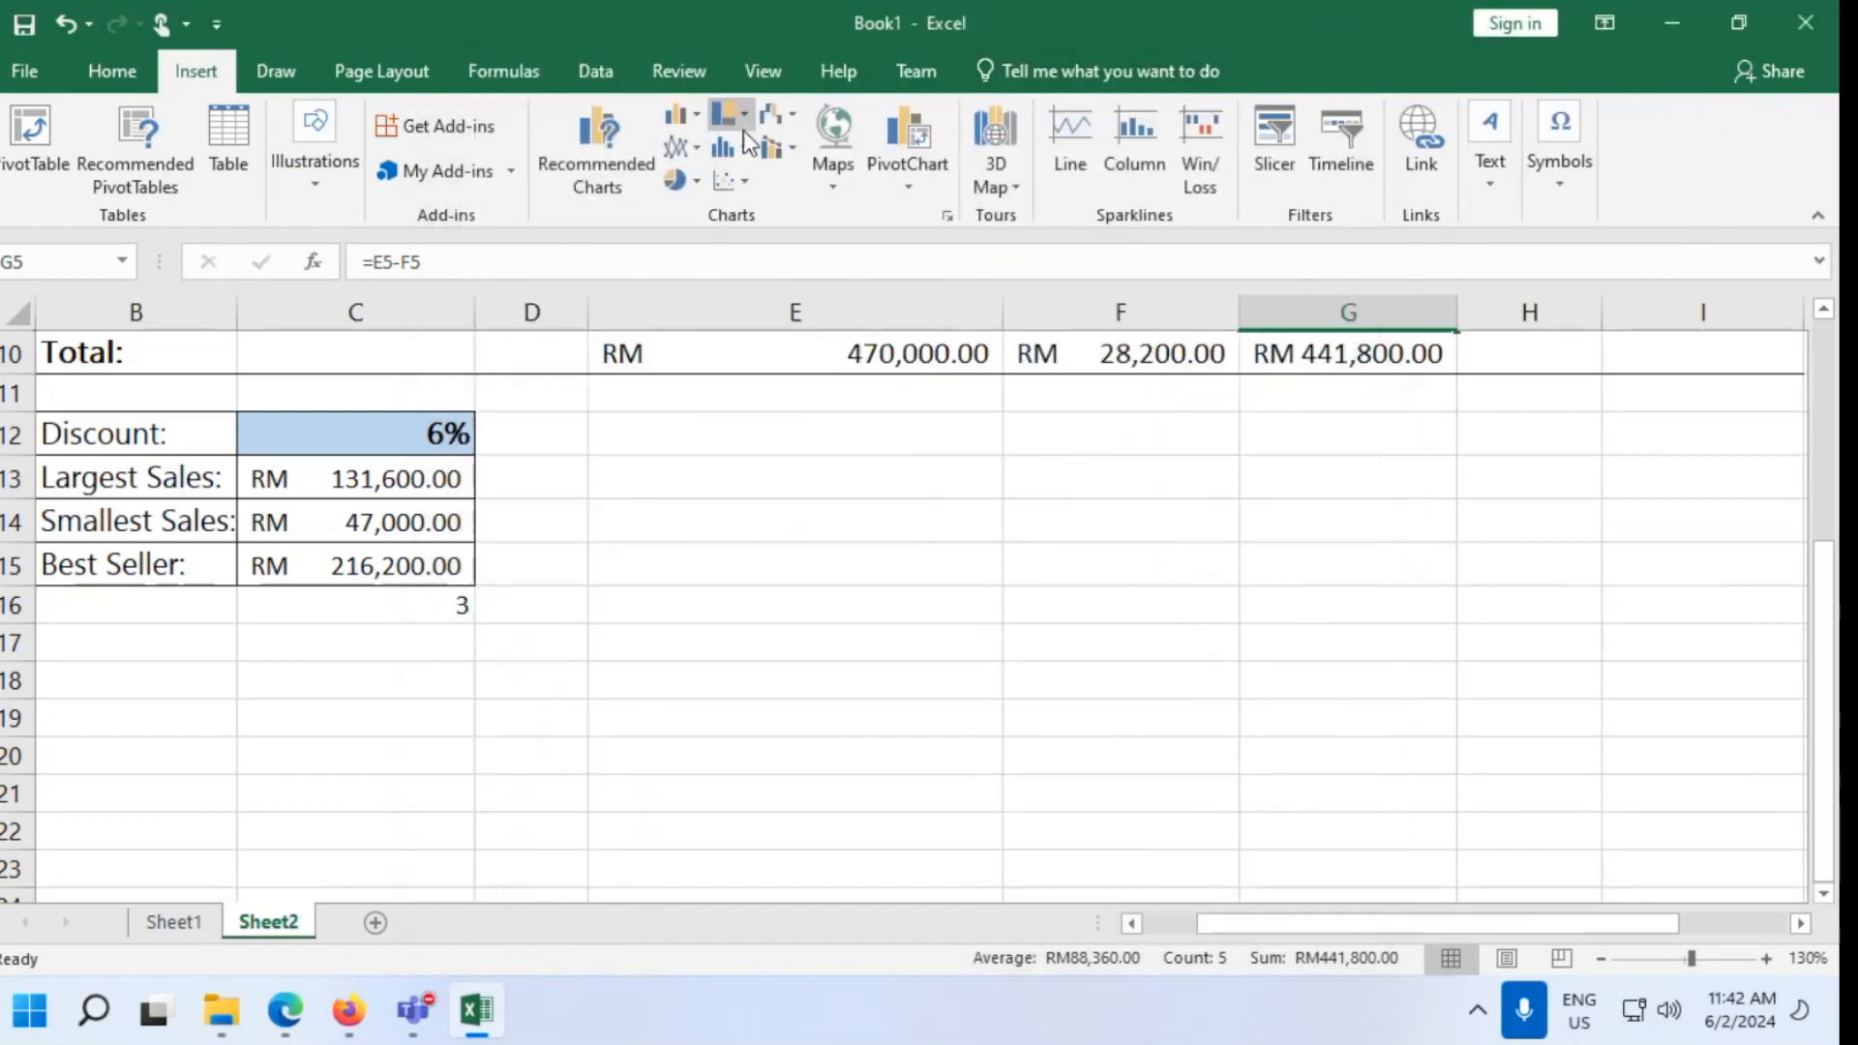
{"action": "left_click", "coordinate": [746, 155]}
{"action": "left_click", "coordinate": [745, 151]}
{"action": "left_click", "coordinate": [782, 113]}
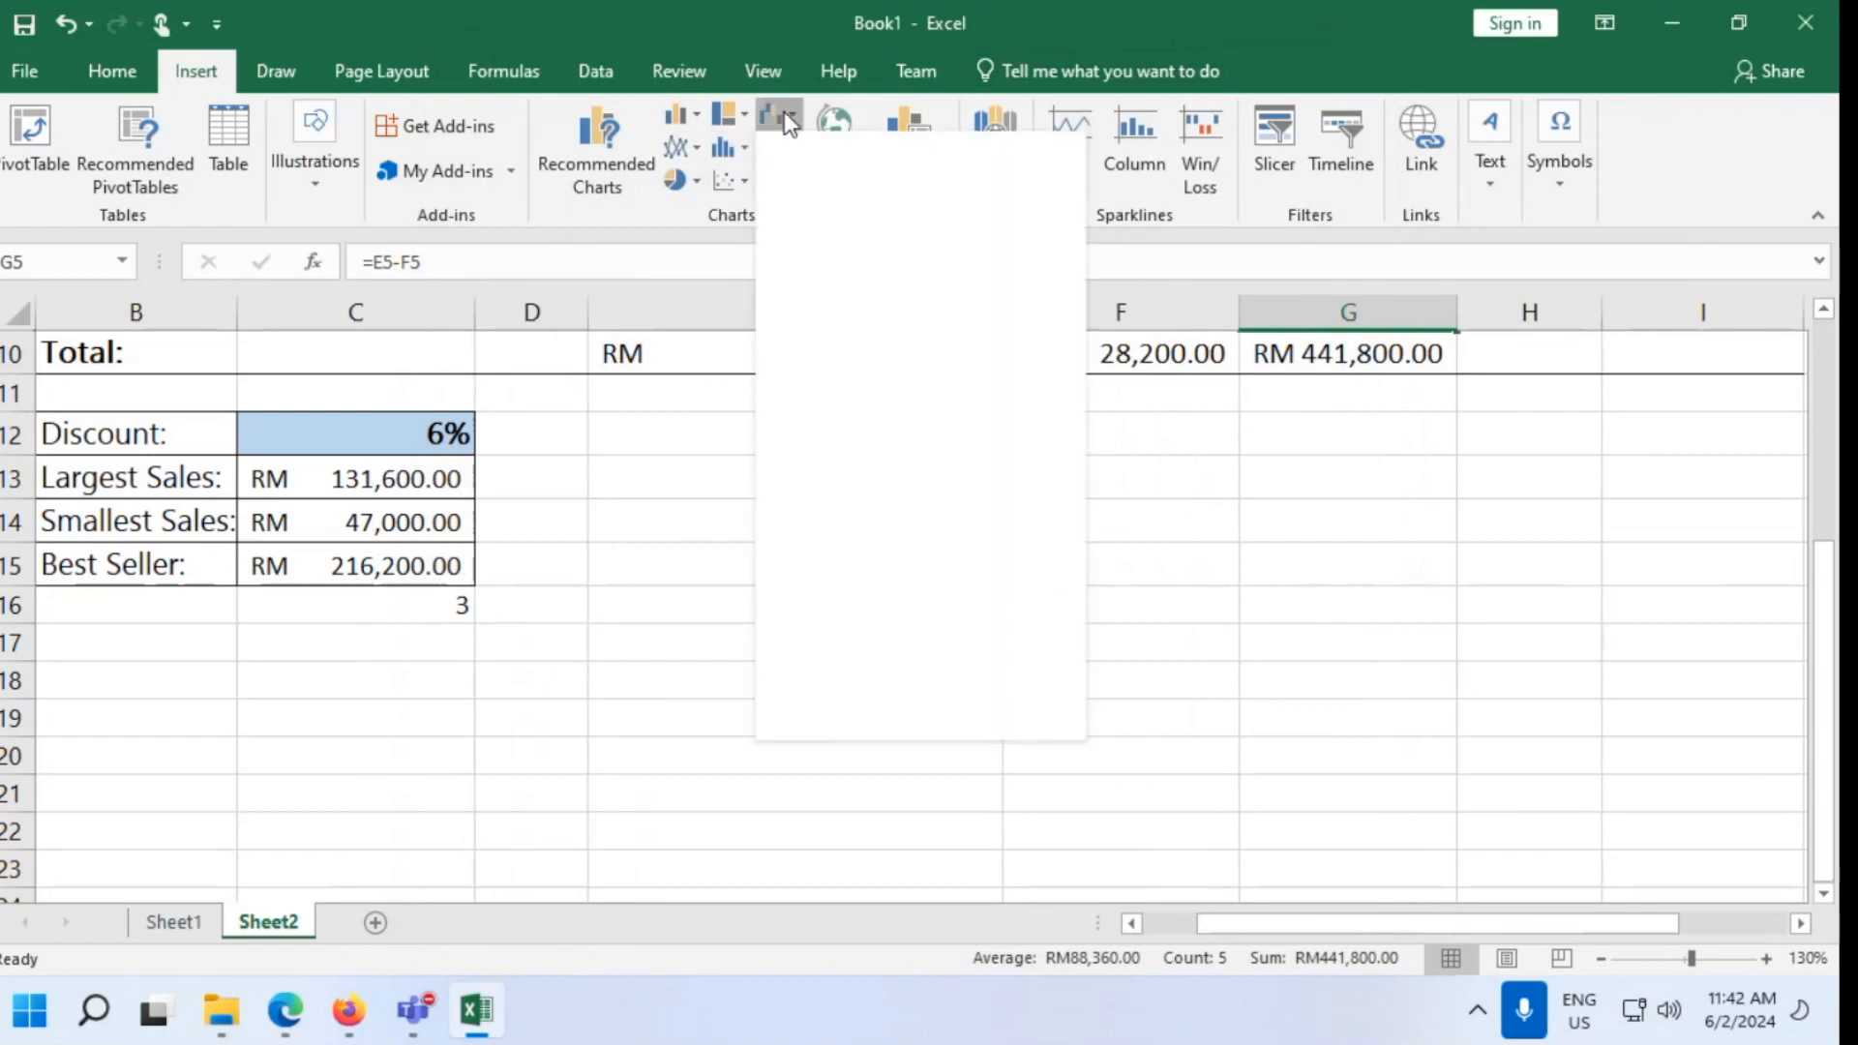
{"action": "left_click", "coordinate": [791, 108]}
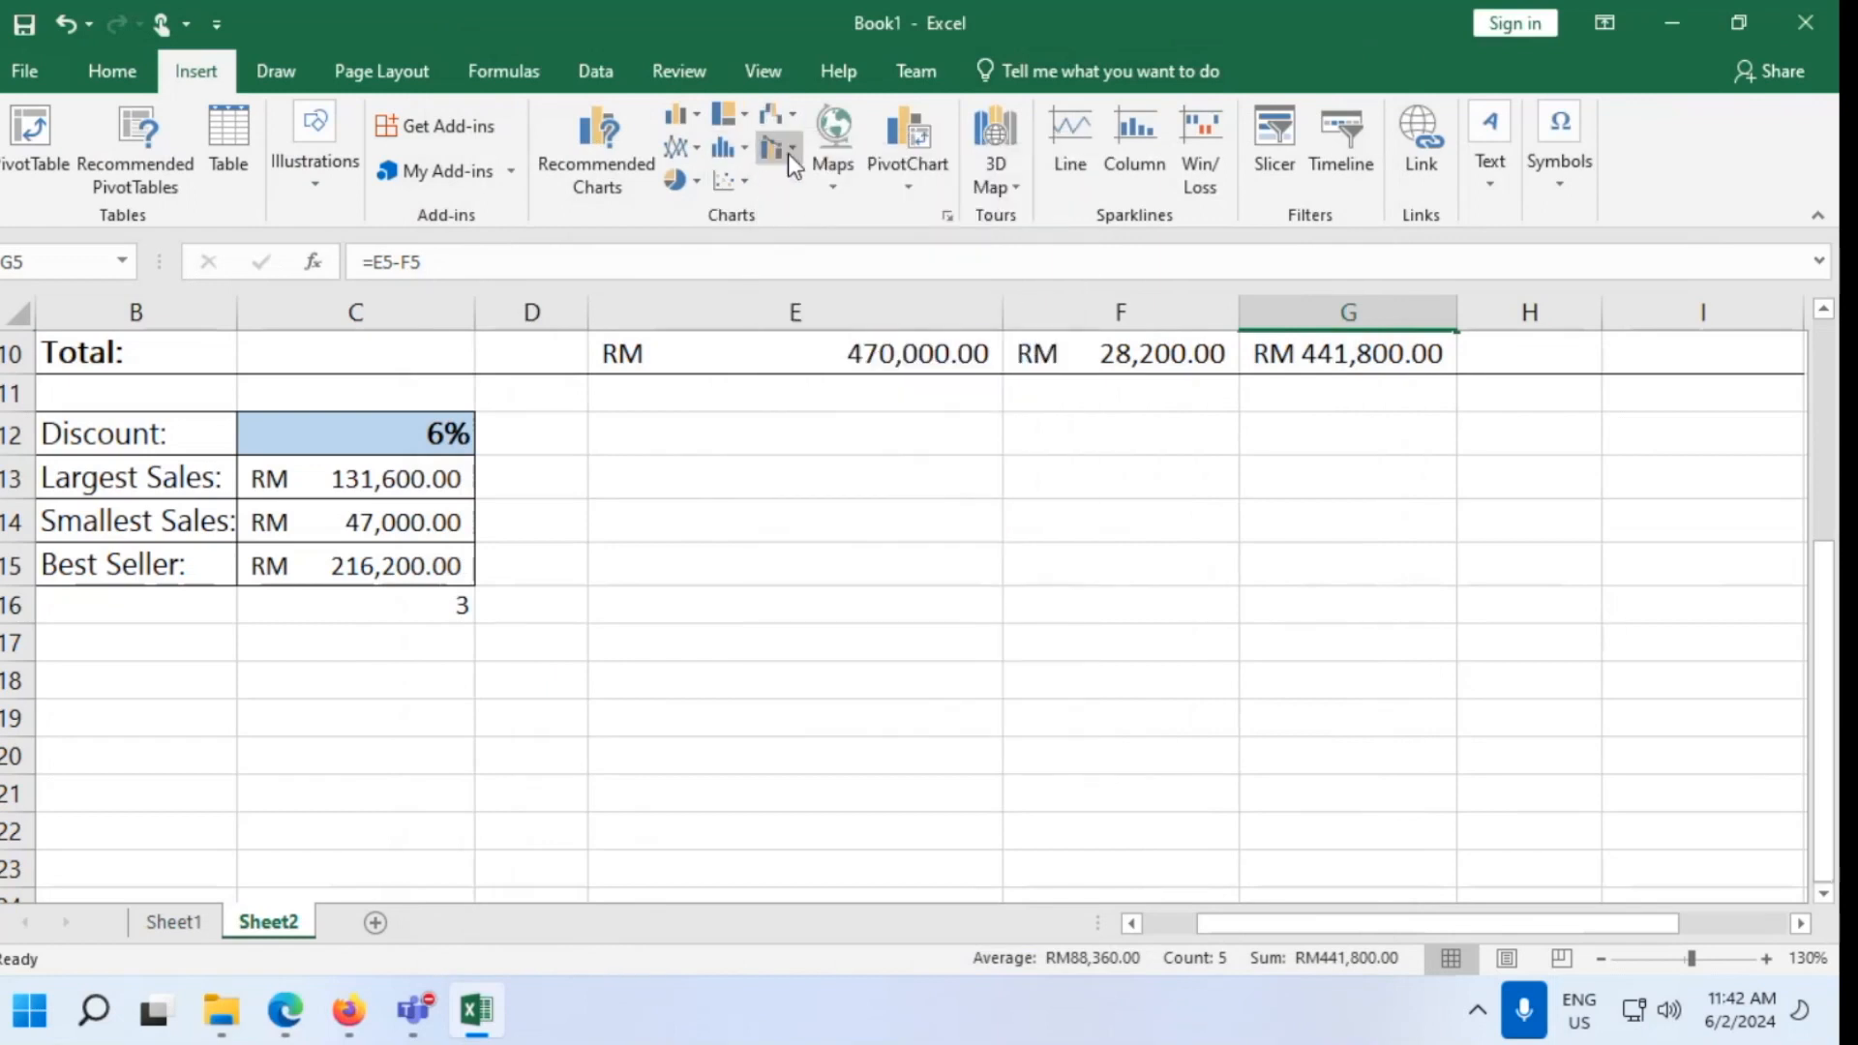
{"action": "left_click", "coordinate": [788, 153]}
{"action": "left_click", "coordinate": [787, 148]}
{"action": "left_click", "coordinate": [688, 155]}
{"action": "left_click", "coordinate": [688, 154]}
{"action": "left_click", "coordinate": [685, 182]}
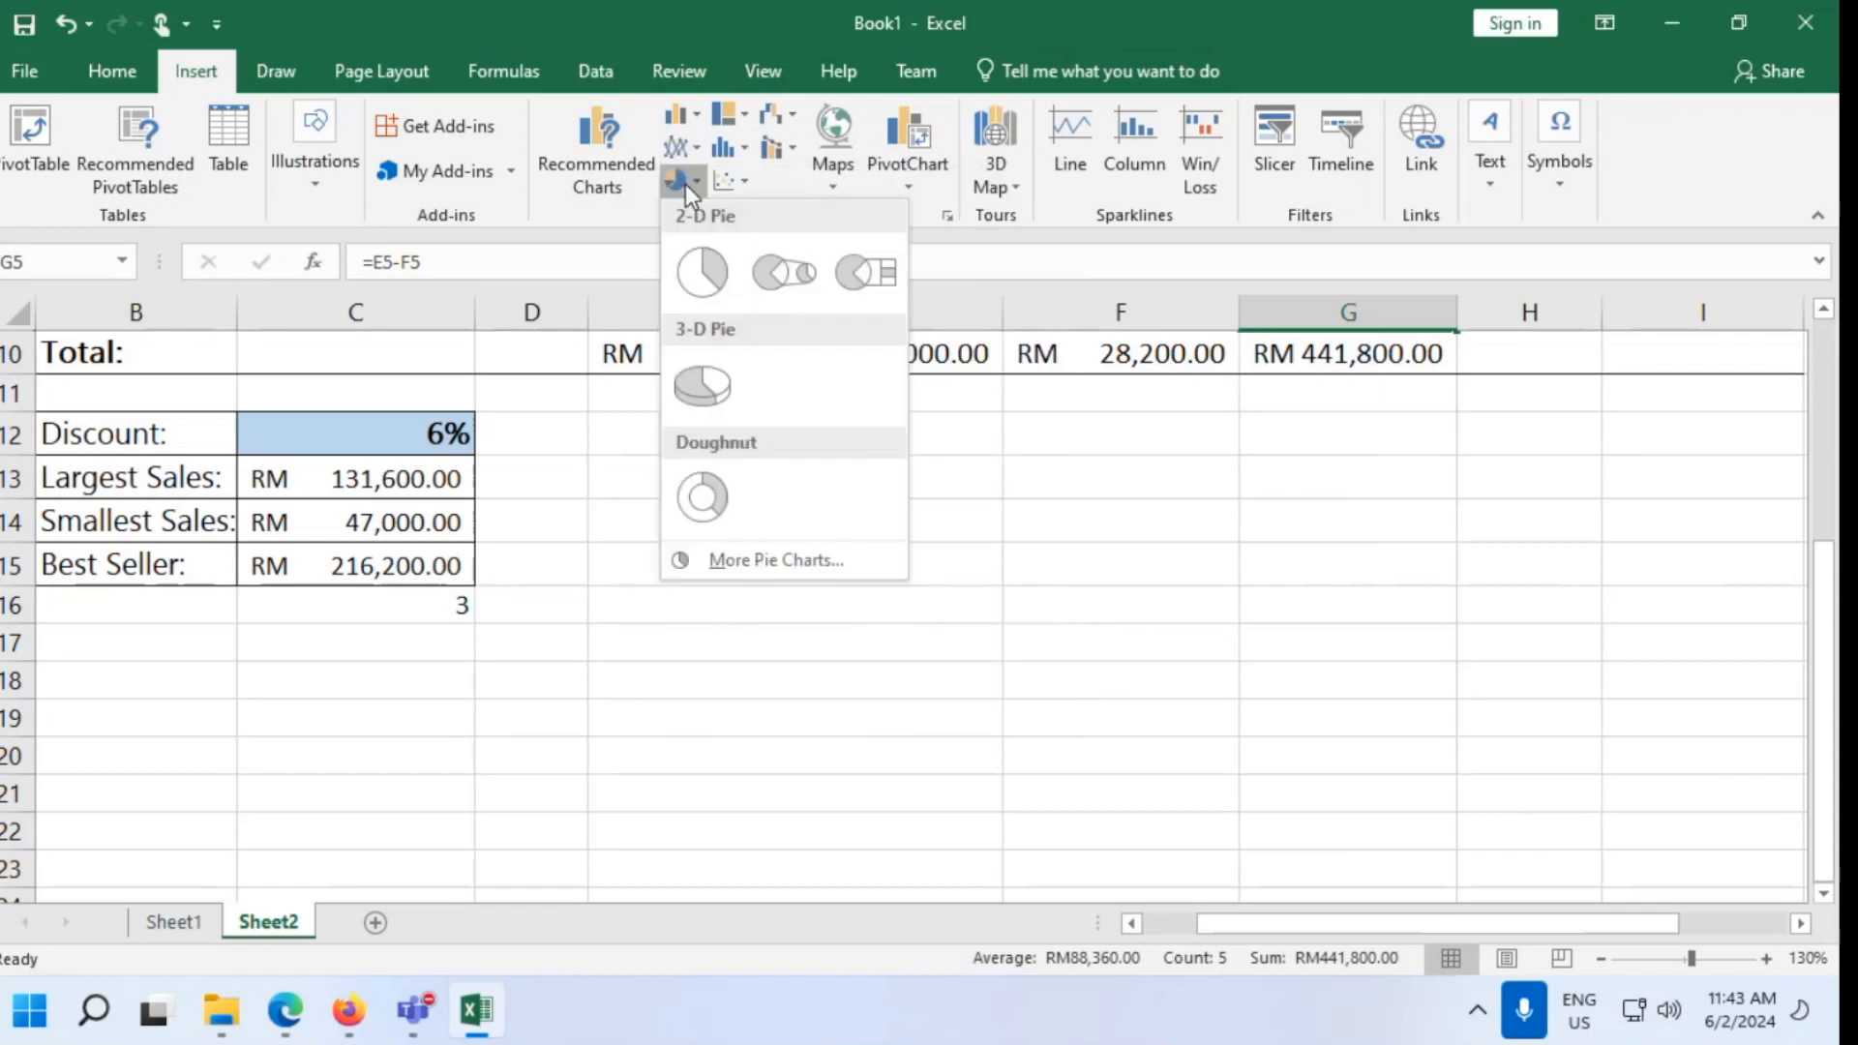
{"action": "left_click", "coordinate": [685, 183]}
{"action": "left_click", "coordinate": [694, 116]}
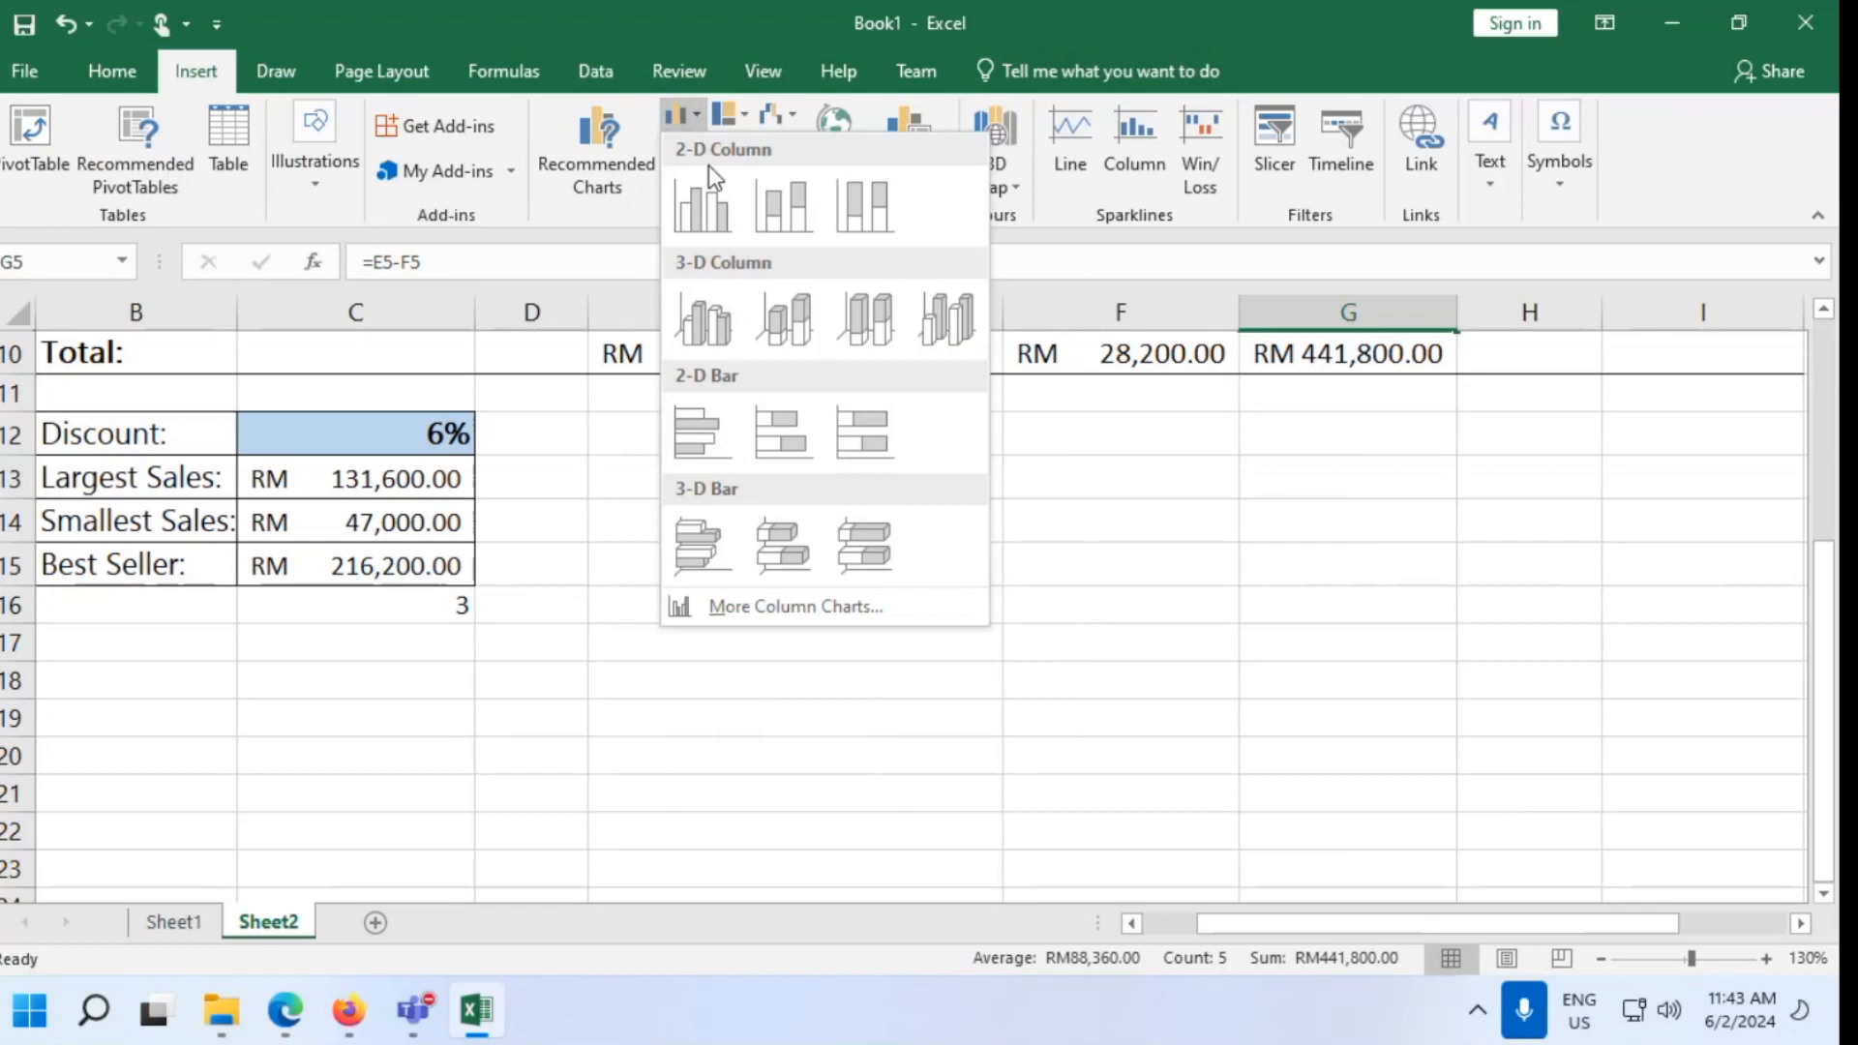
{"action": "left_click", "coordinate": [719, 610]}
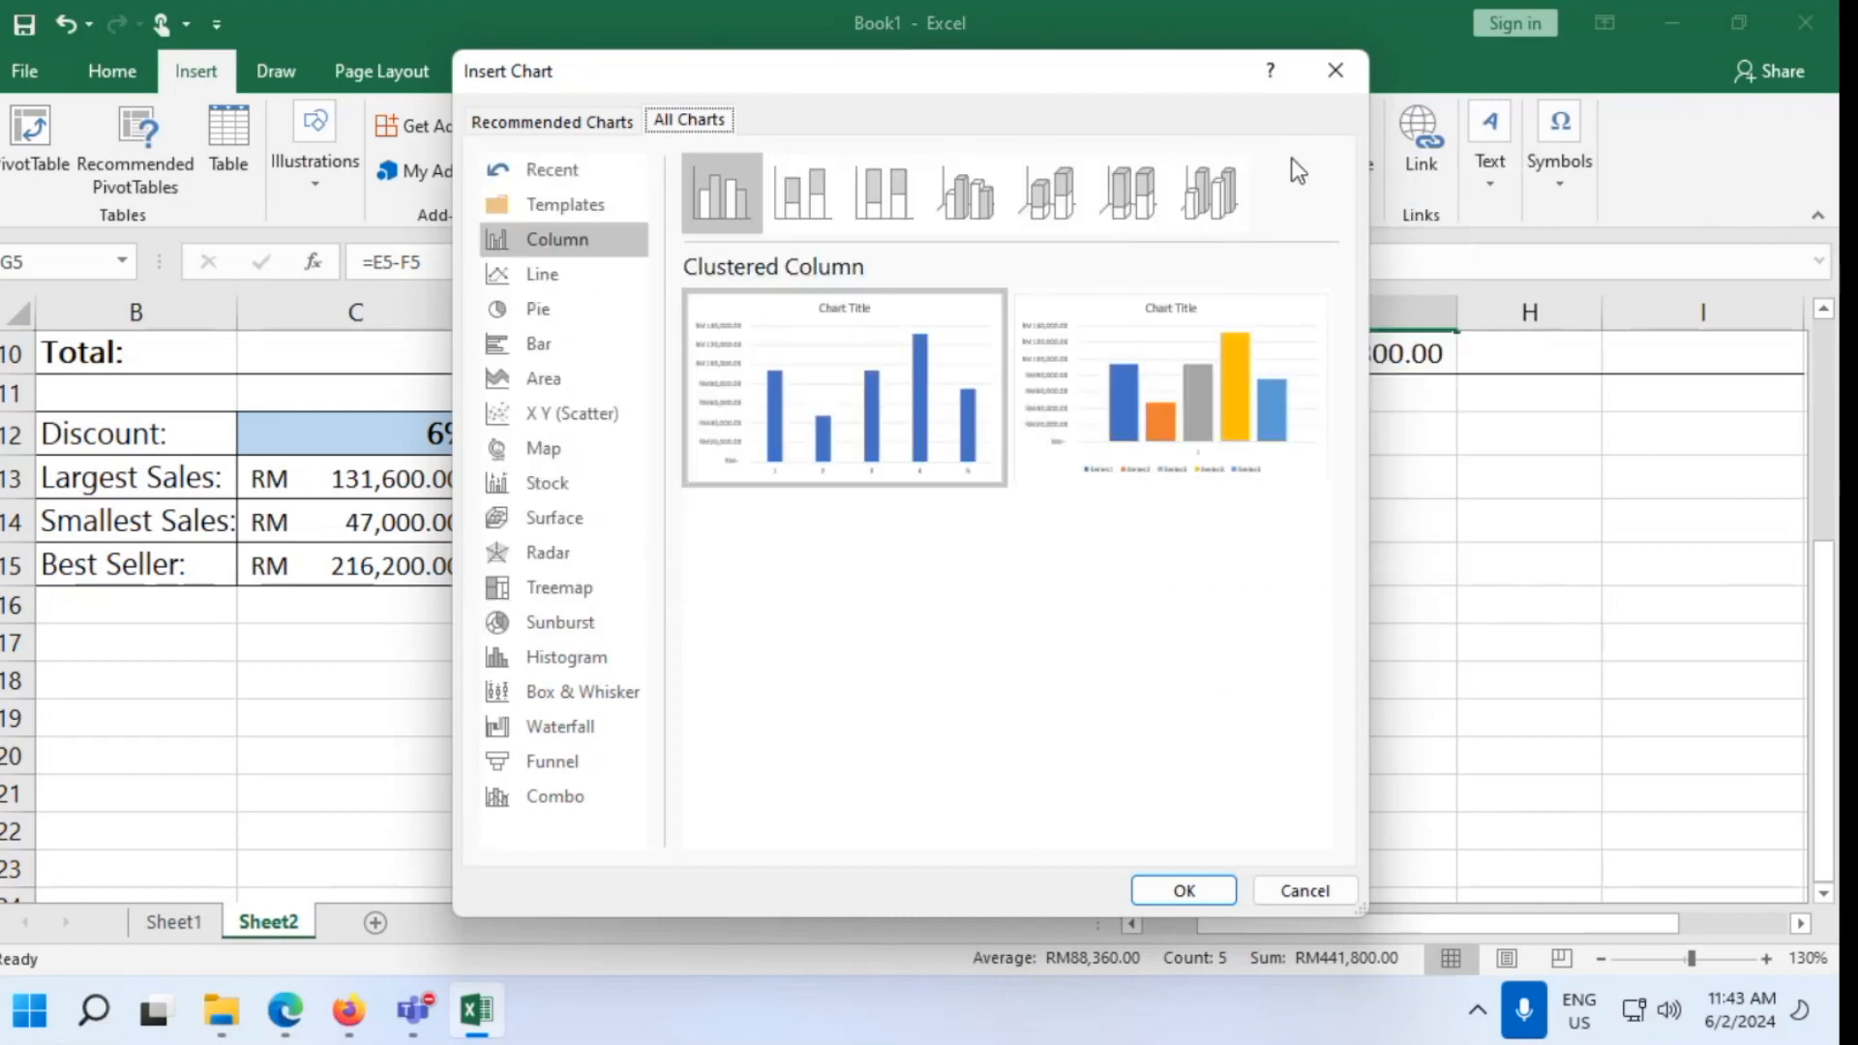
{"action": "left_click", "coordinate": [1340, 71]}
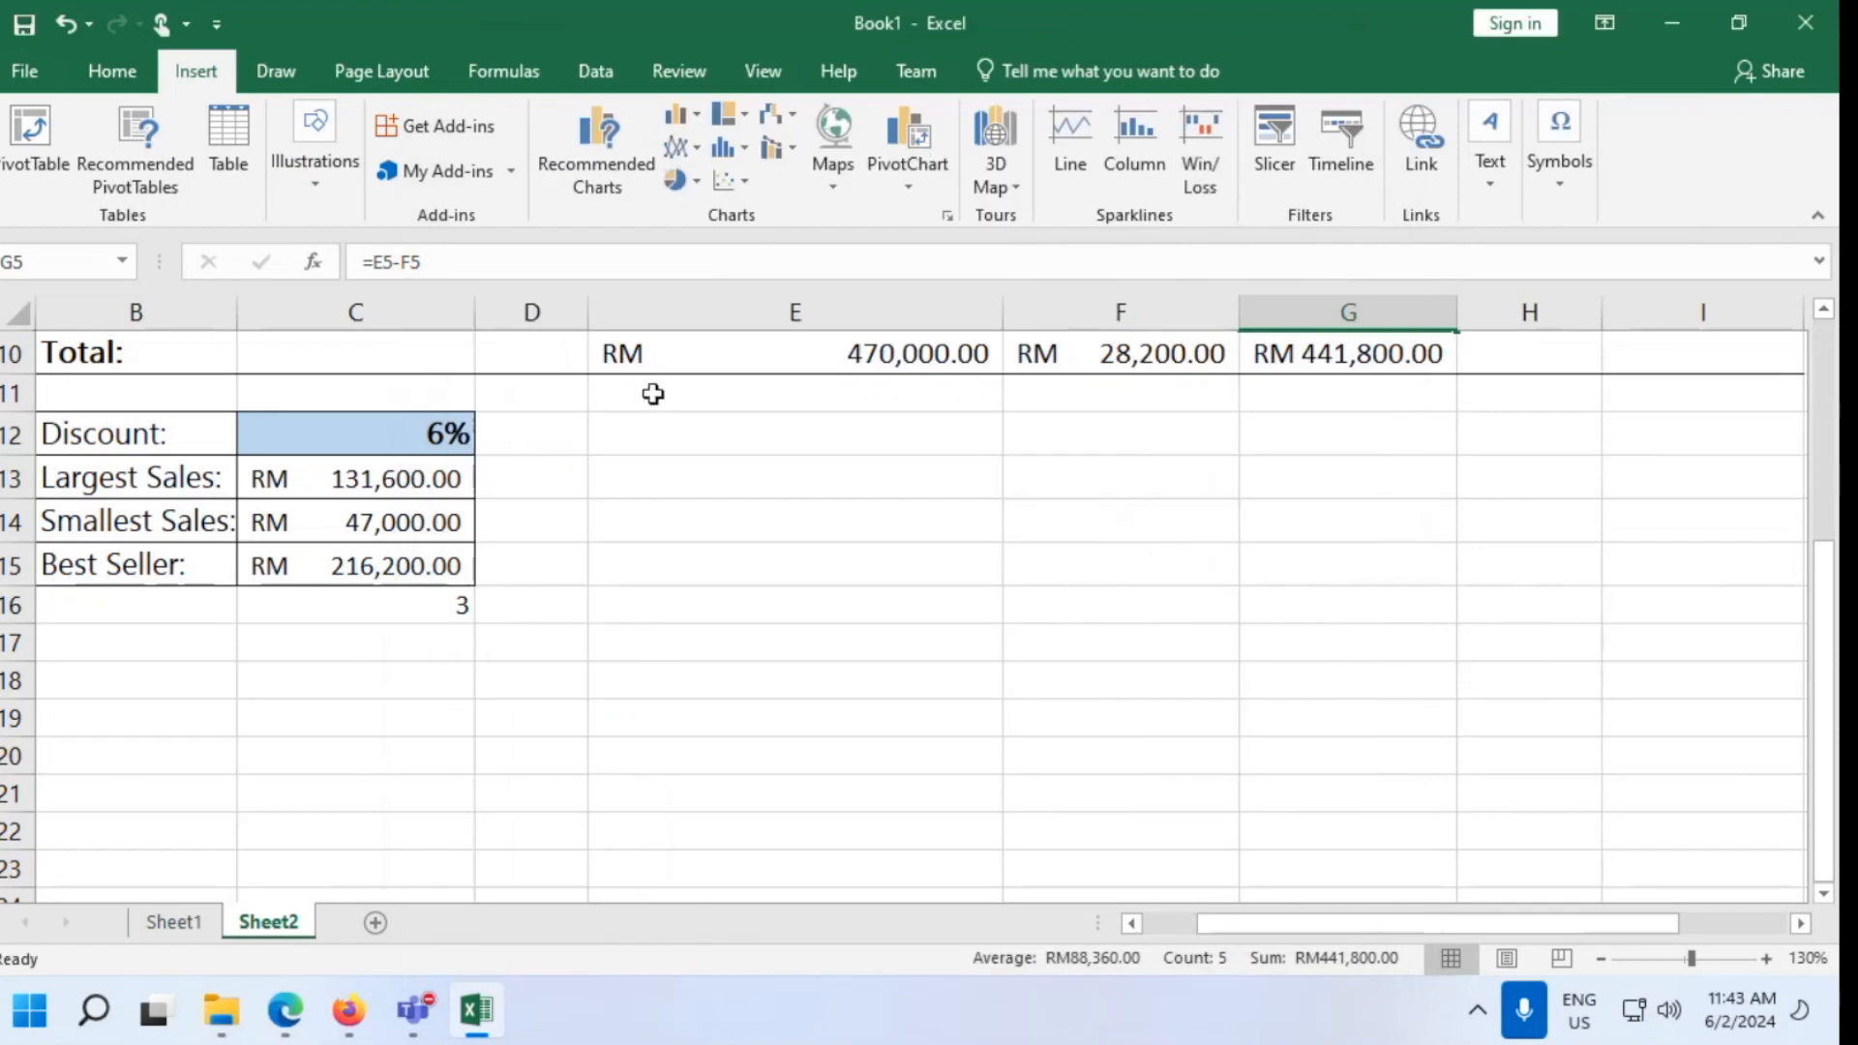
Insert a Clustered Column chart of the selected Net Sales values
{"action": "left_click", "coordinate": [693, 120]}
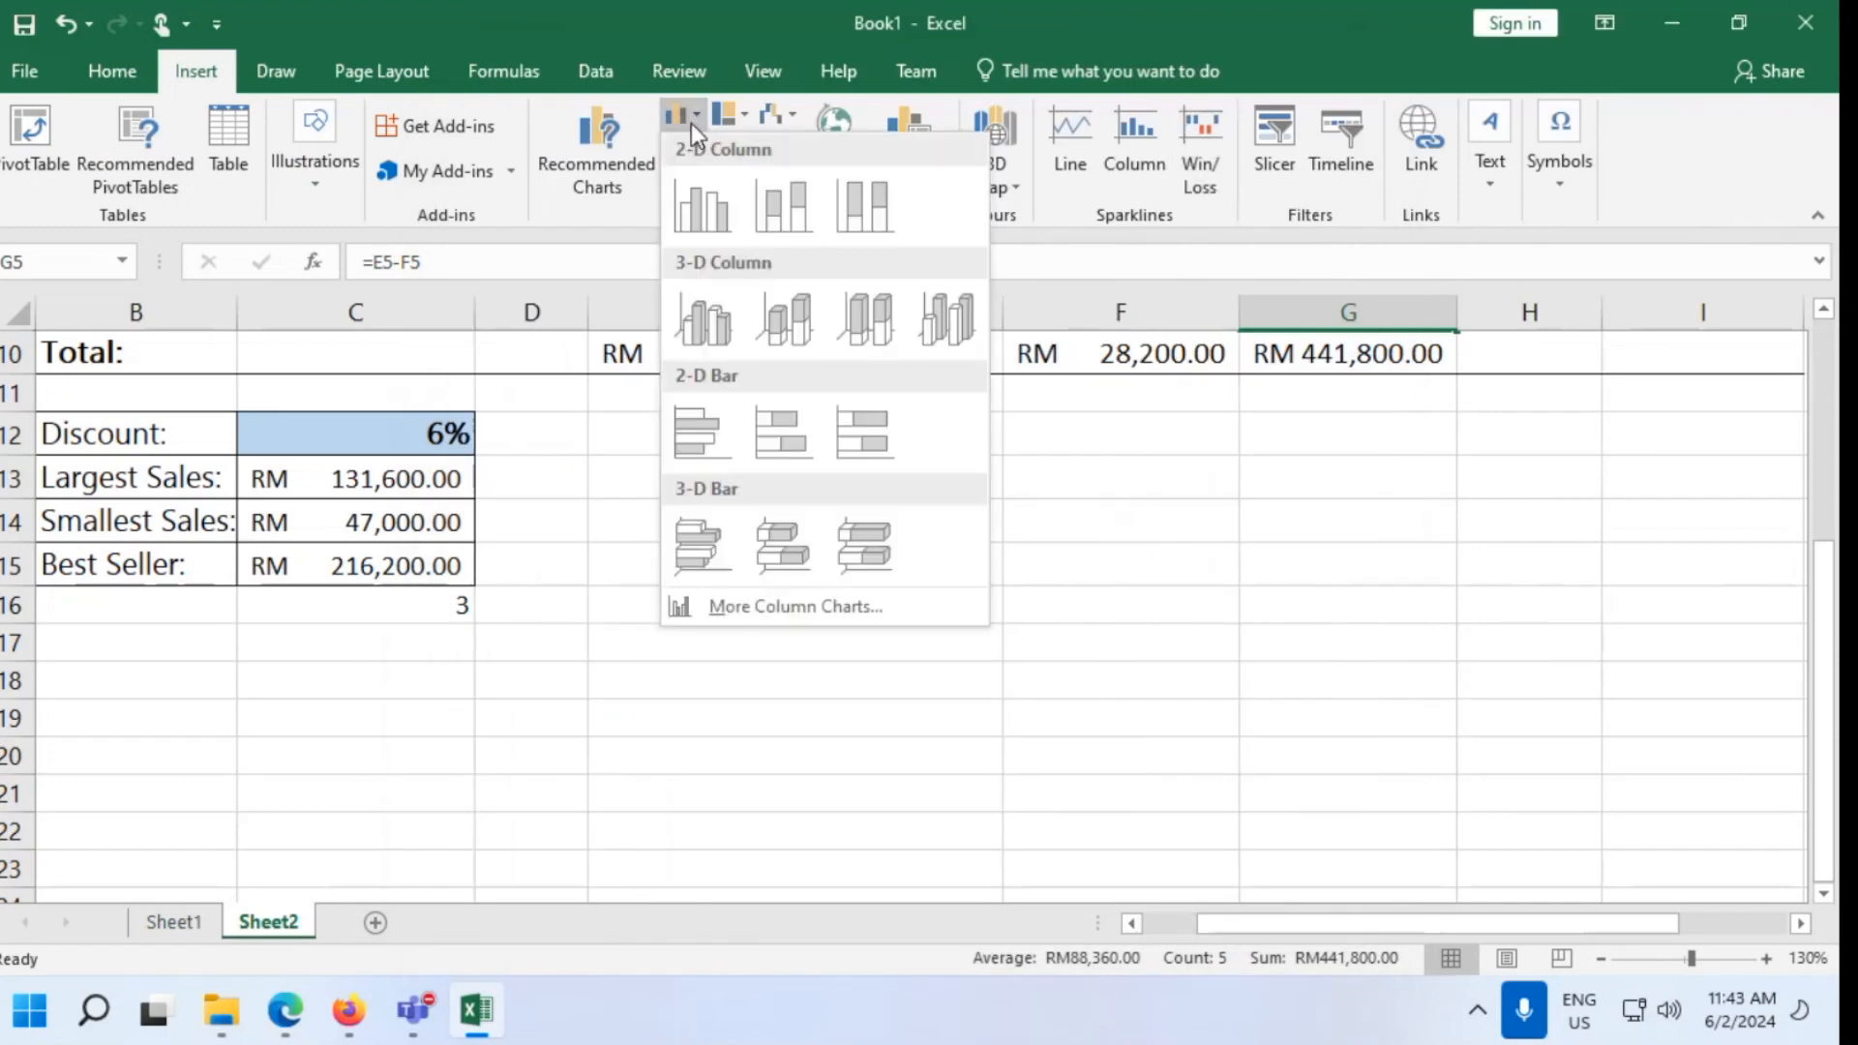
{"action": "left_click", "coordinate": [759, 602]}
{"action": "mouse_move", "coordinate": [716, 433]}
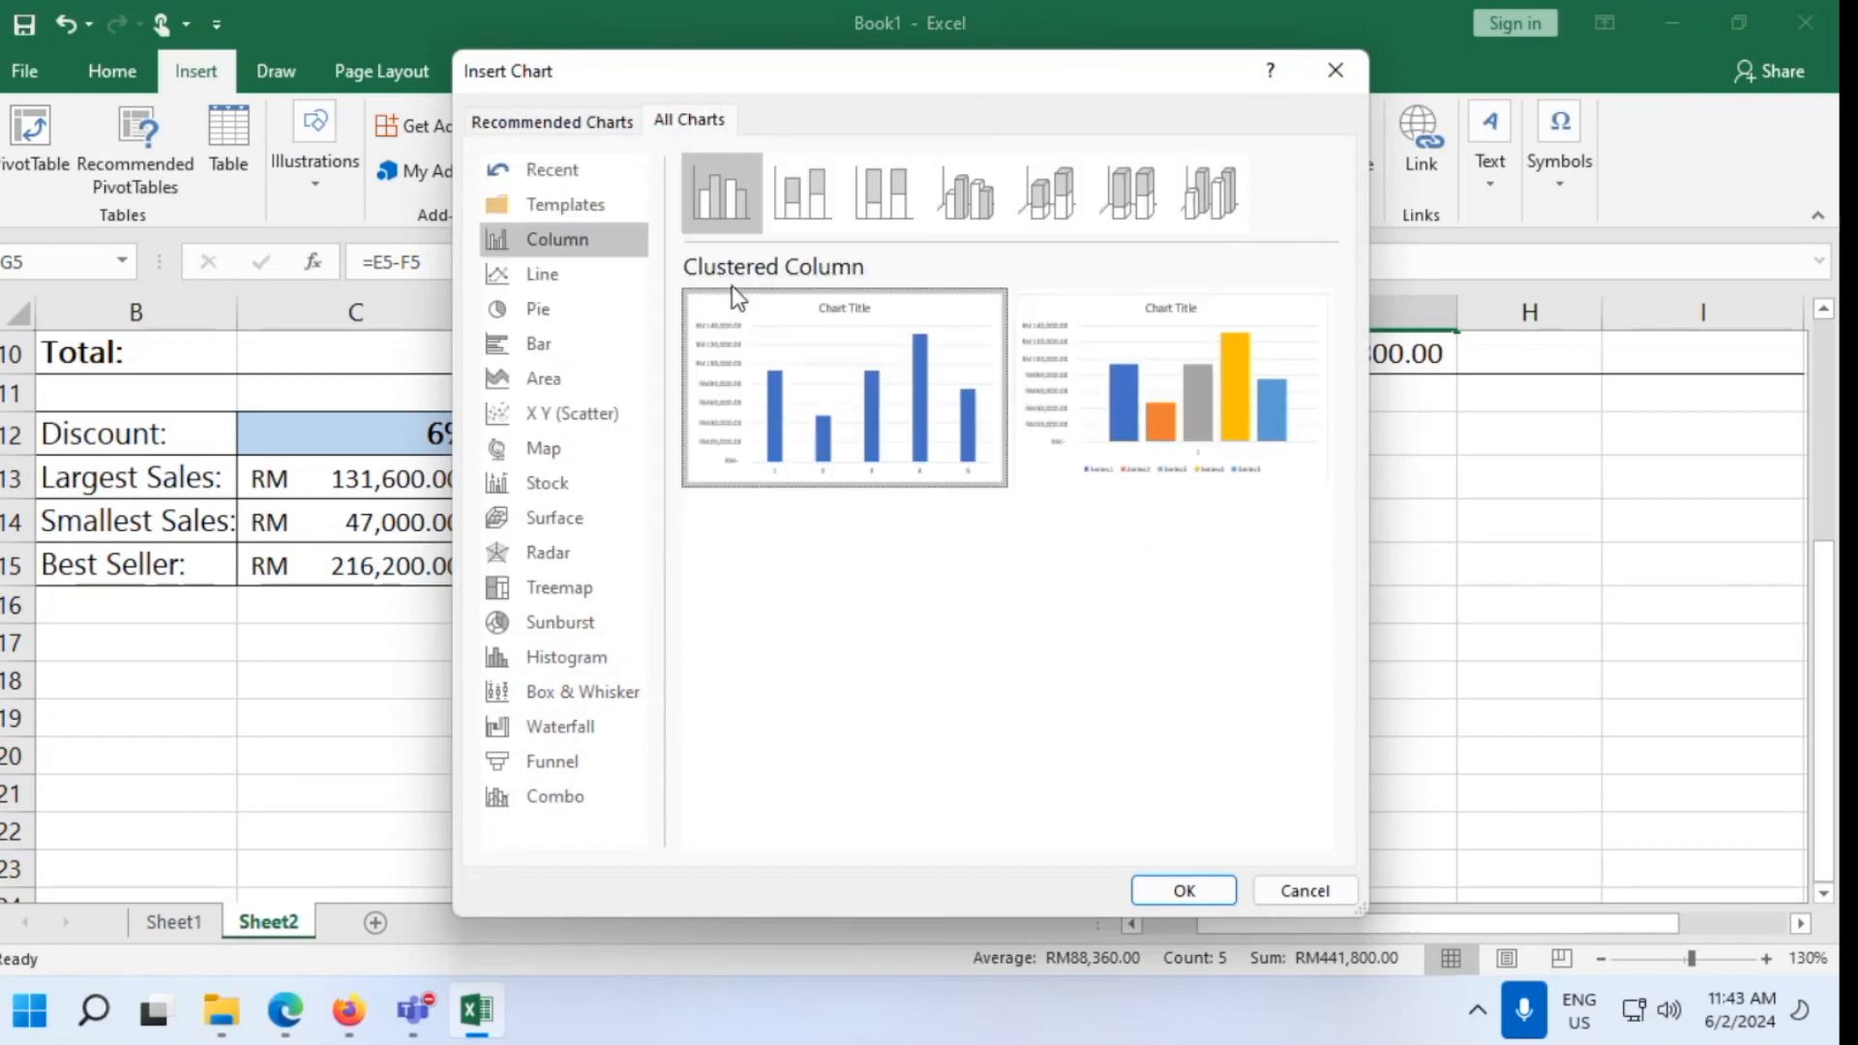
{"action": "left_click", "coordinate": [1186, 887]}
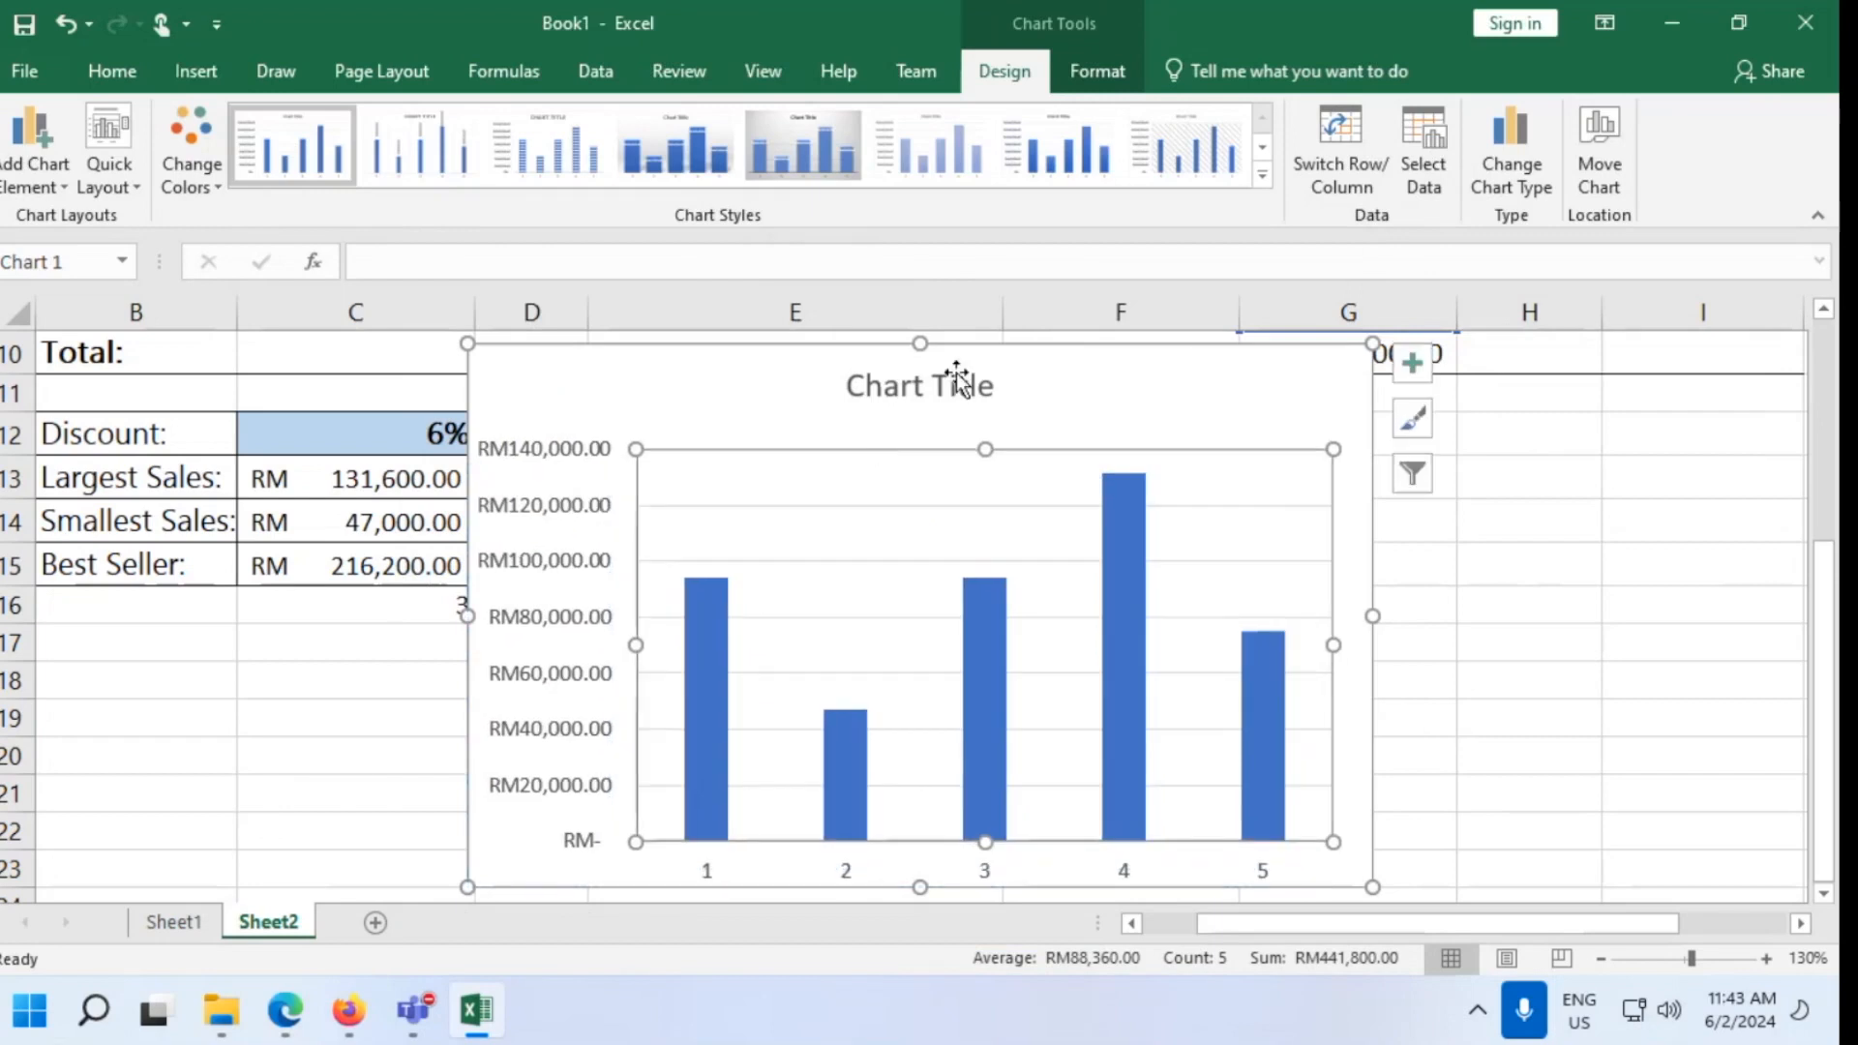
Move the chart below the summary block so it starts at row 17, and preview its style options without changing them
{"action": "left_click_drag", "start_coordinate": [1055, 425], "coordinate": [626, 647]}
{"action": "scroll", "coordinate": [1269, 763], "scroll_direction": "down", "scroll_amount": 4}
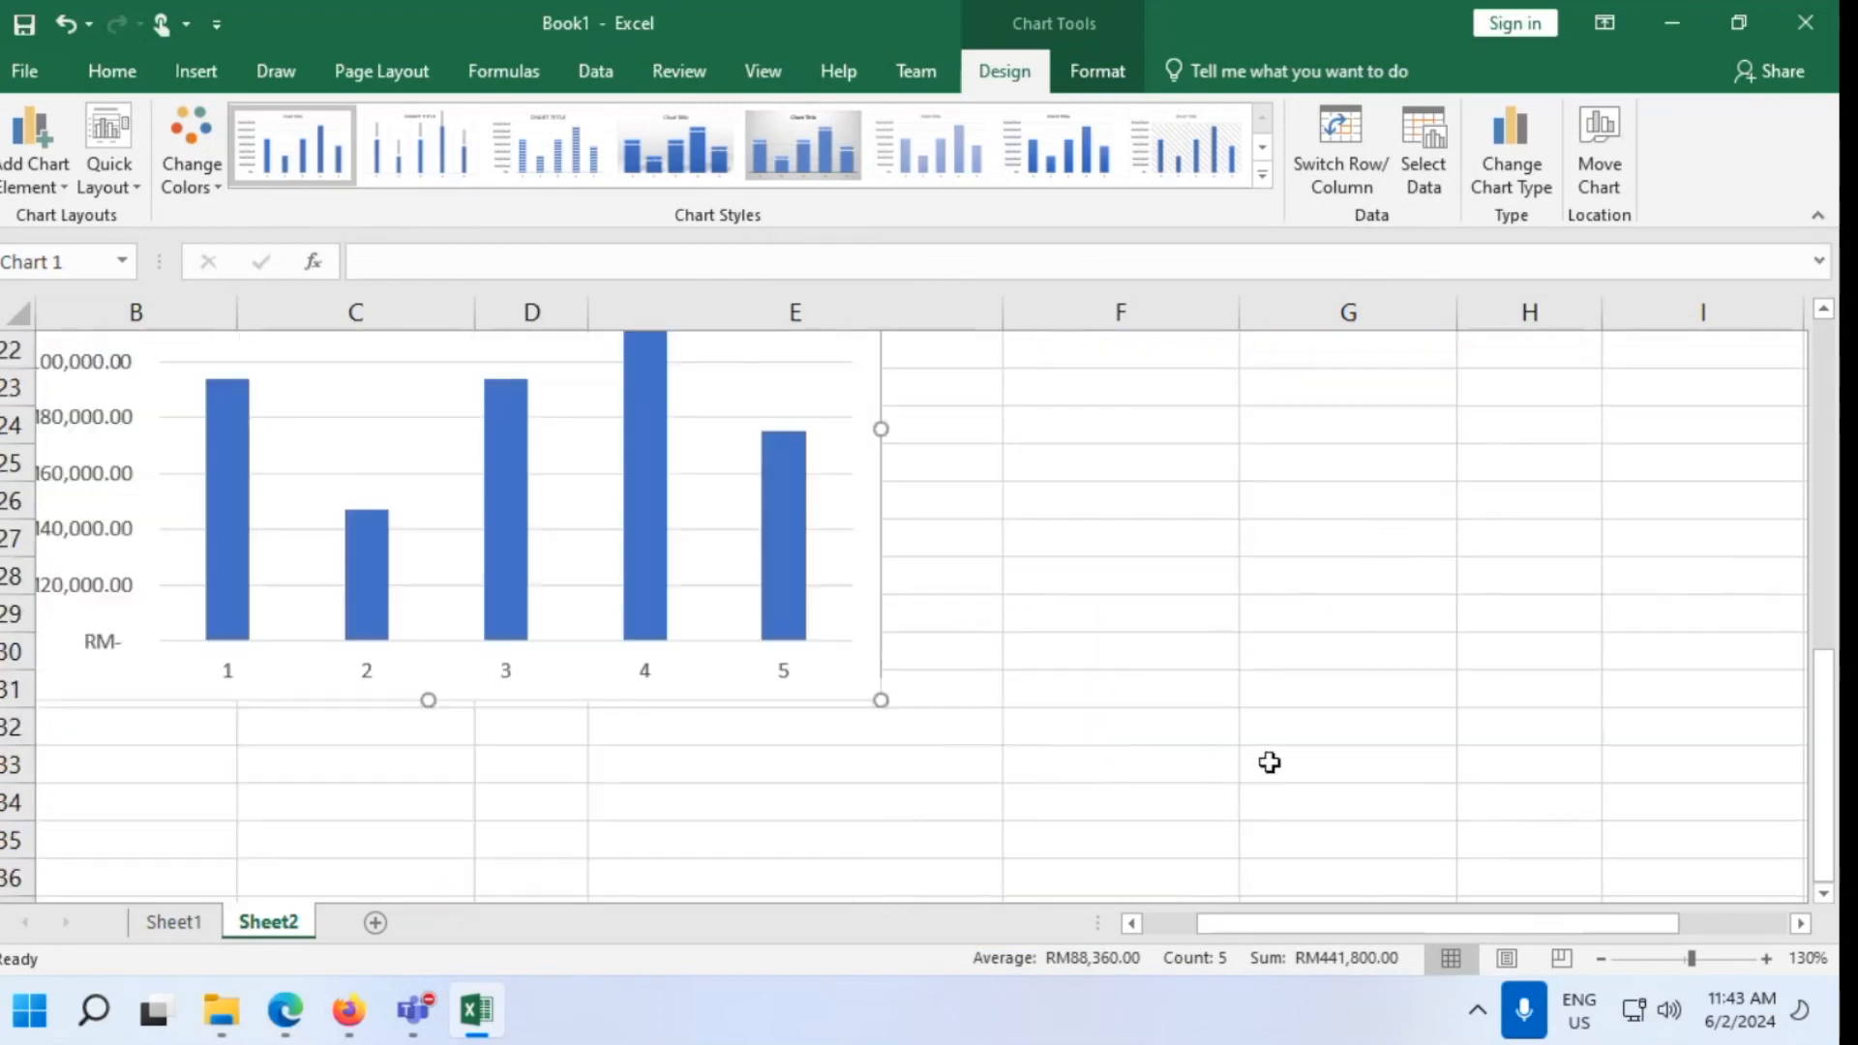
{"action": "left_click_drag", "start_coordinate": [1332, 925], "coordinate": [1278, 926]}
{"action": "scroll", "coordinate": [664, 767], "scroll_direction": "up", "scroll_amount": 2}
{"action": "scroll", "coordinate": [656, 755], "scroll_direction": "down", "scroll_amount": 1}
{"action": "scroll", "coordinate": [664, 764], "scroll_direction": "up", "scroll_amount": 1}
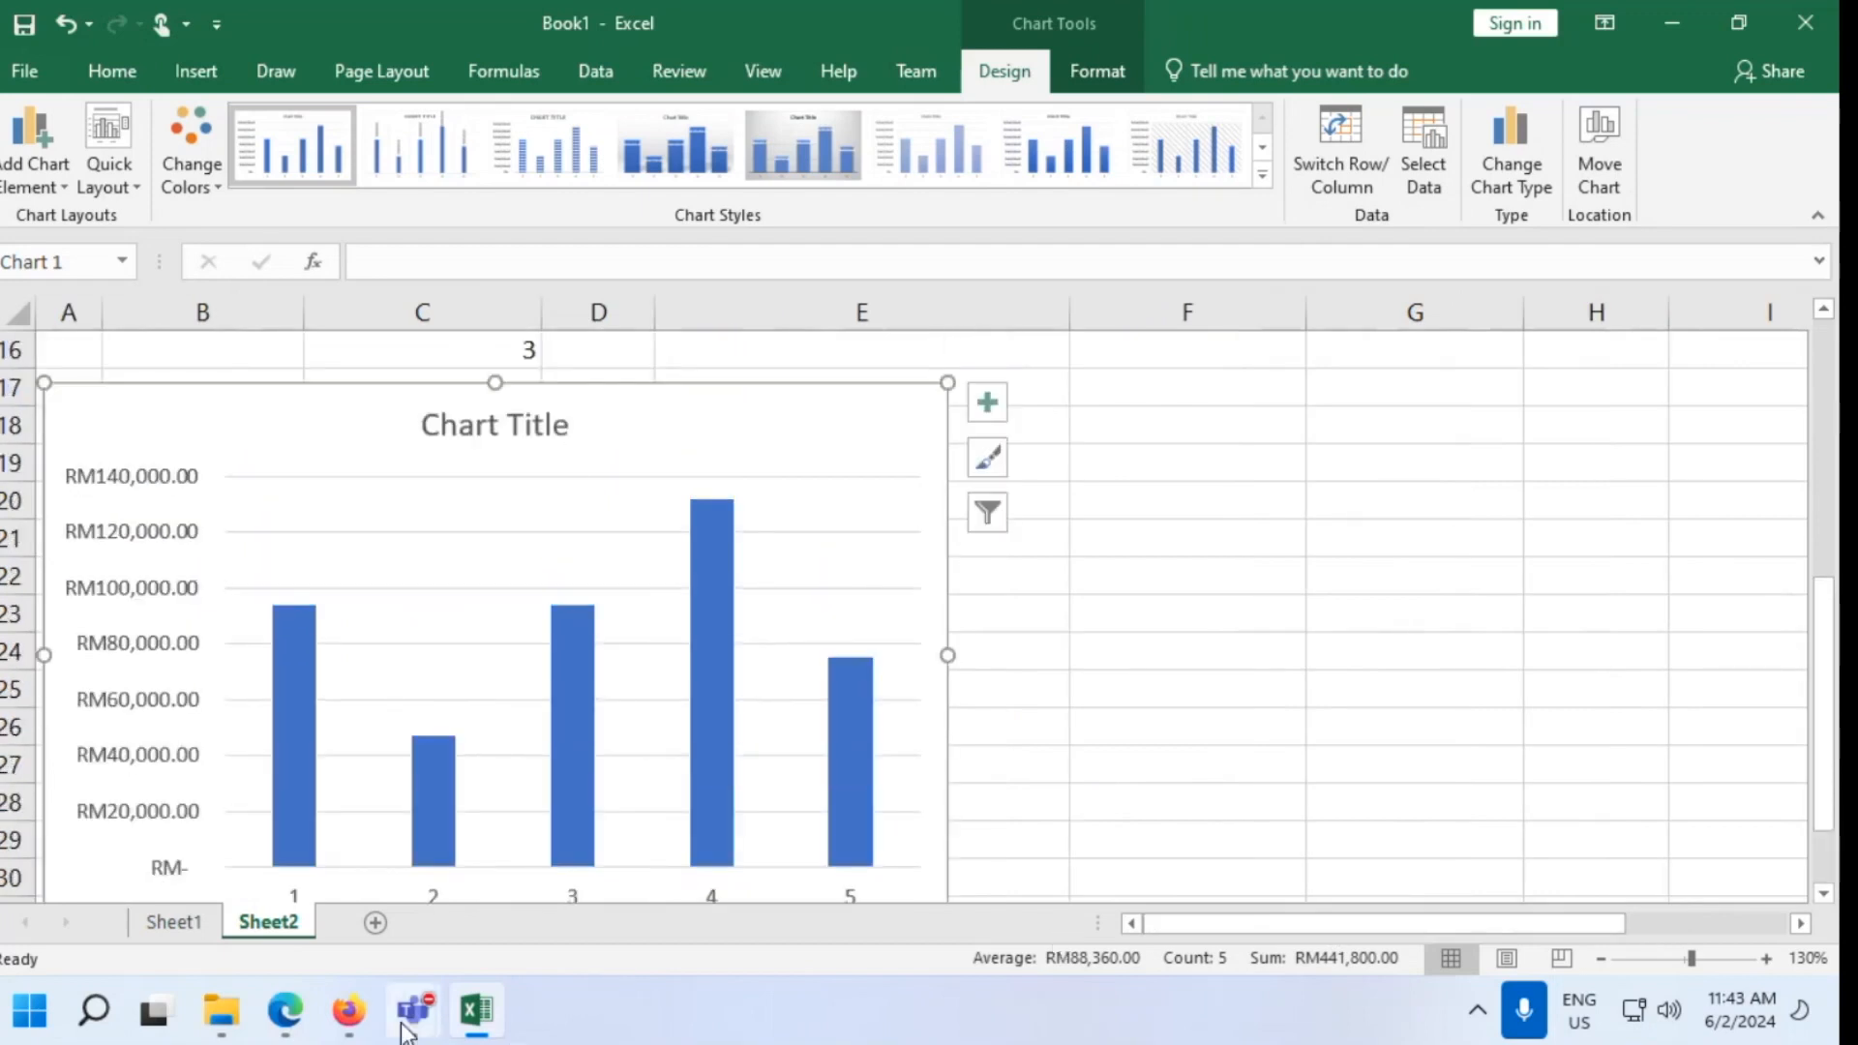
{"action": "left_click", "coordinate": [986, 470]}
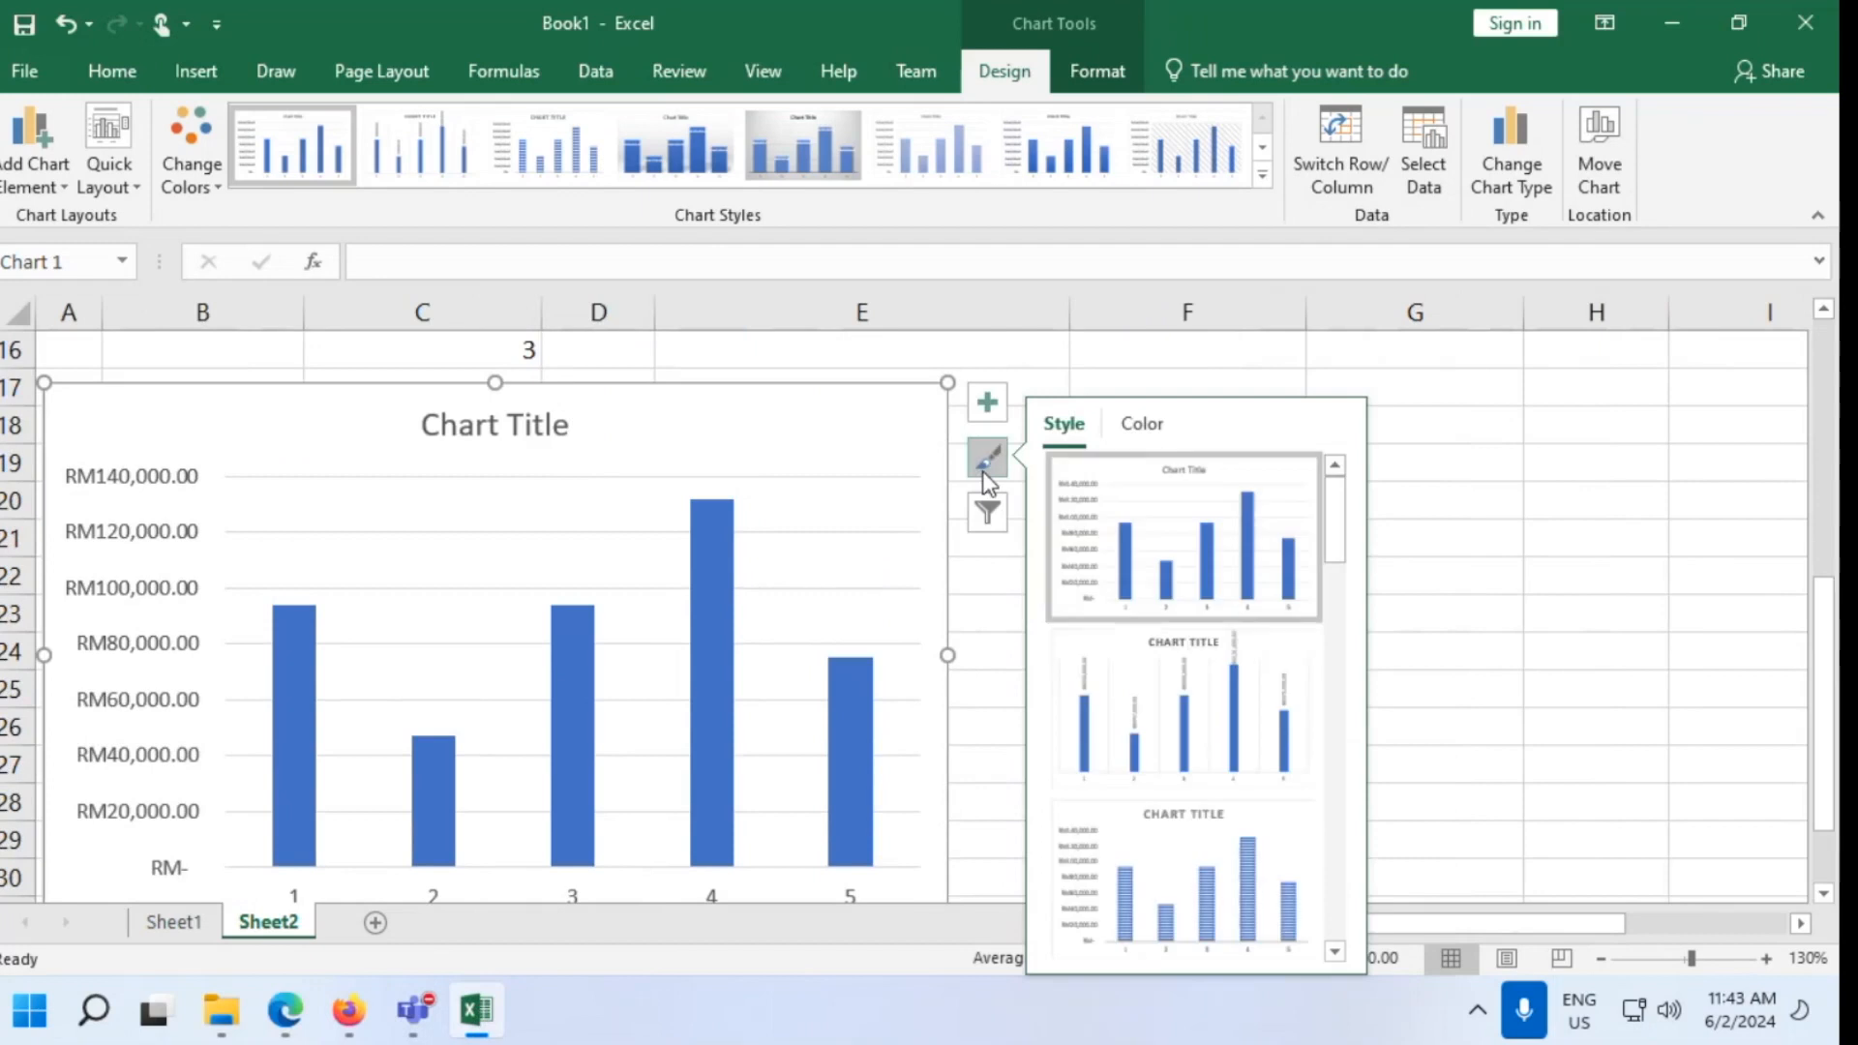
{"action": "left_click", "coordinate": [984, 472]}
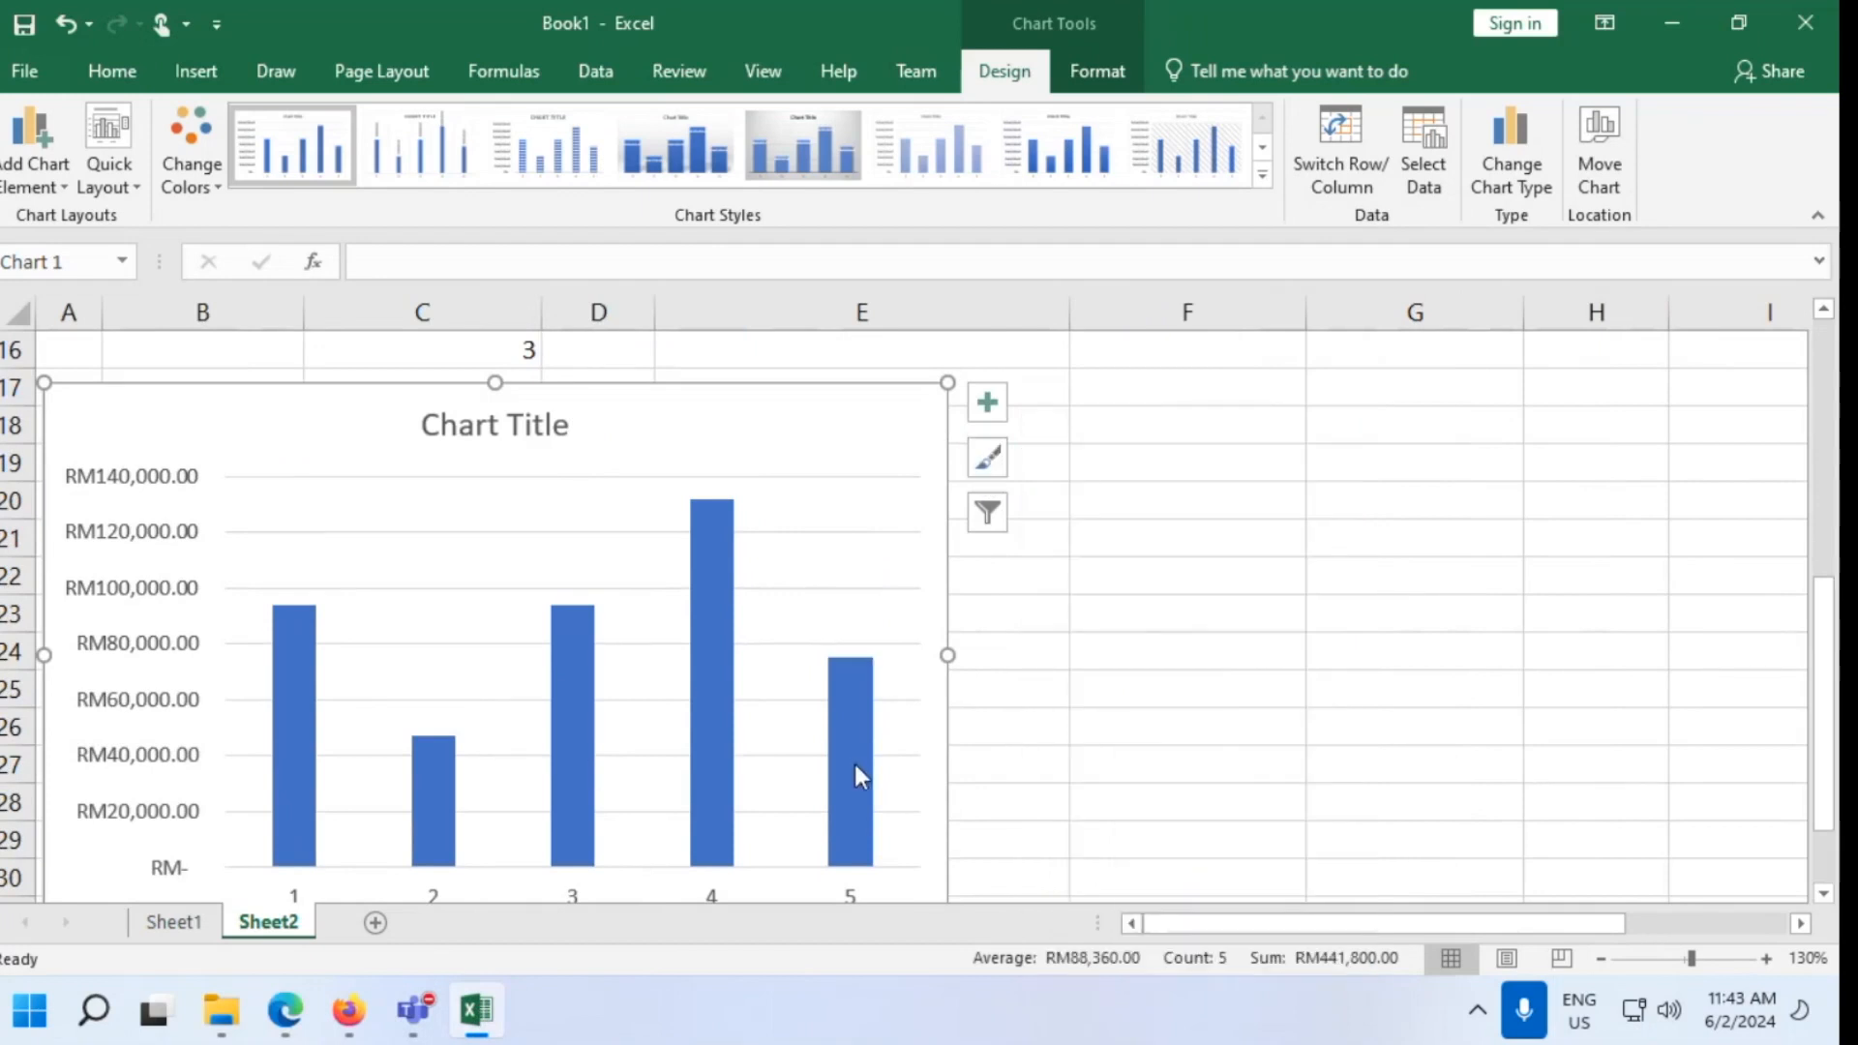
Switch to the study guide in Edge, read how to edit the x-axis labels and legend on pages 10 and 11, and return to Excel
{"action": "mouse_move", "coordinate": [857, 770]}
{"action": "left_click", "coordinate": [468, 1031]}
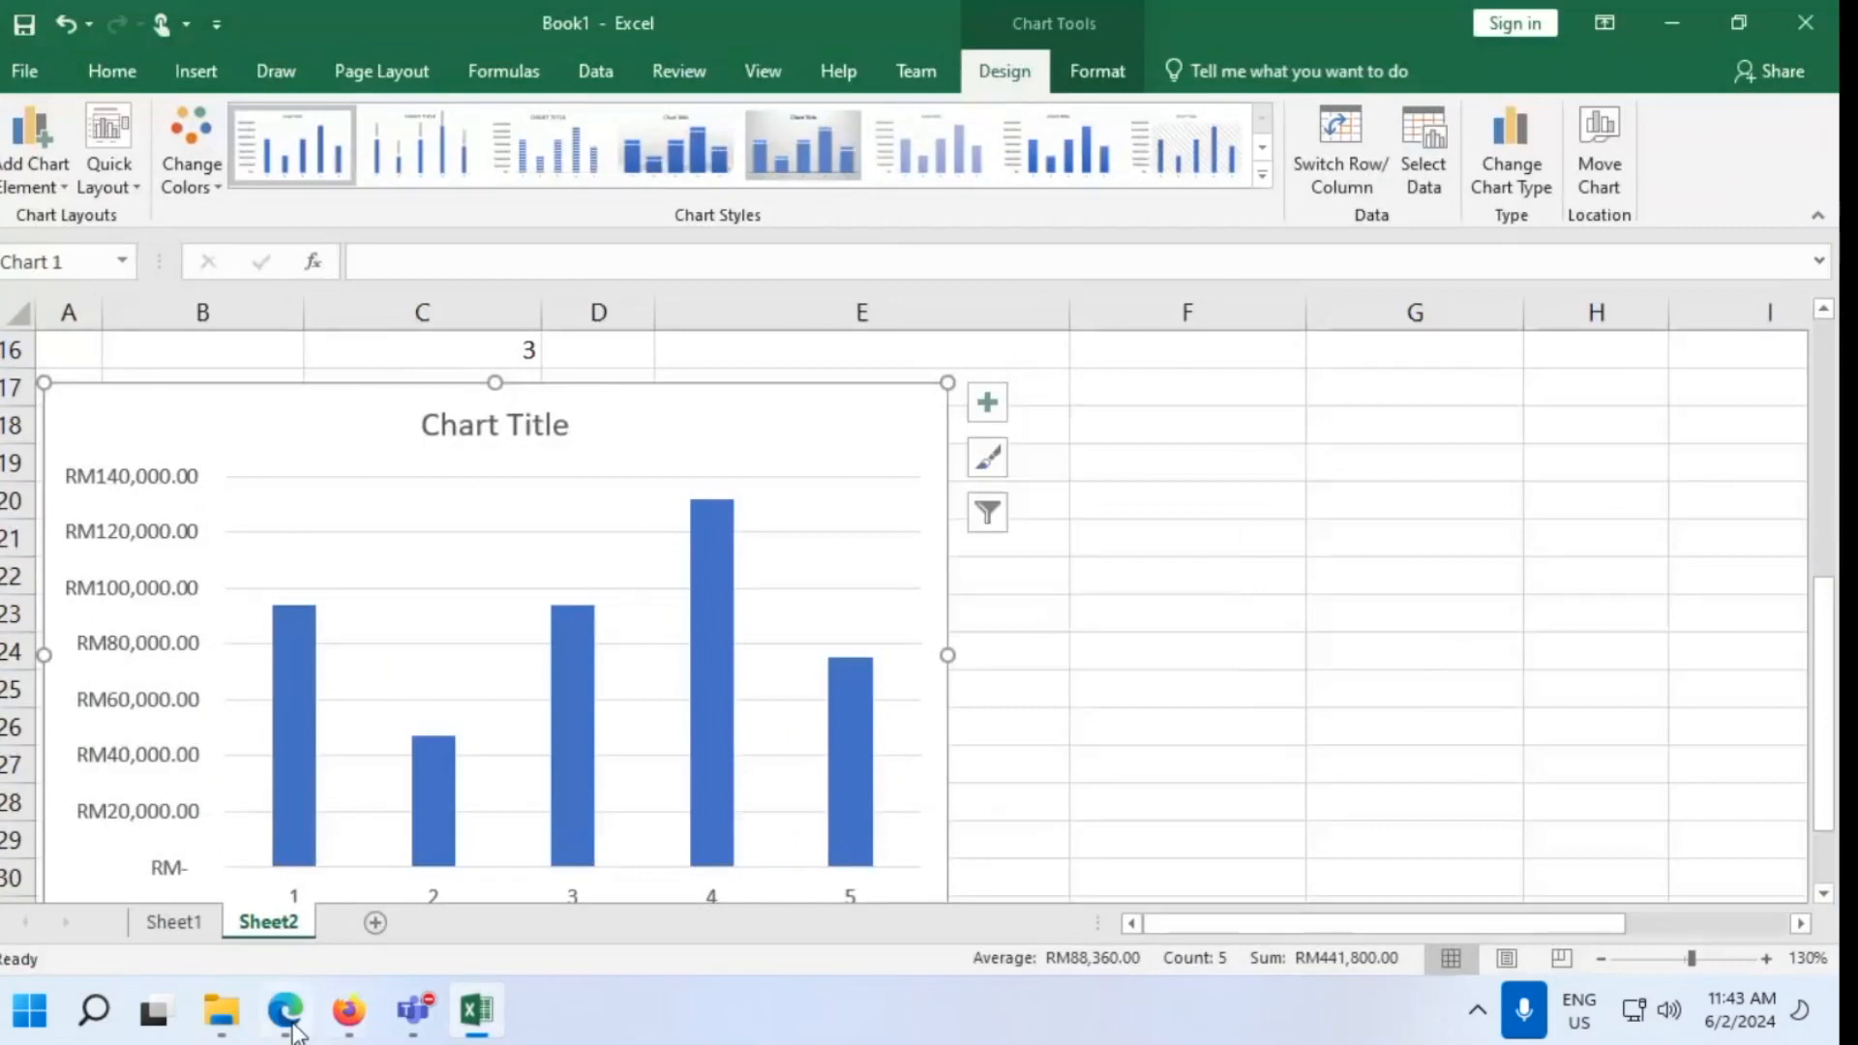
{"action": "left_click", "coordinate": [286, 1010]}
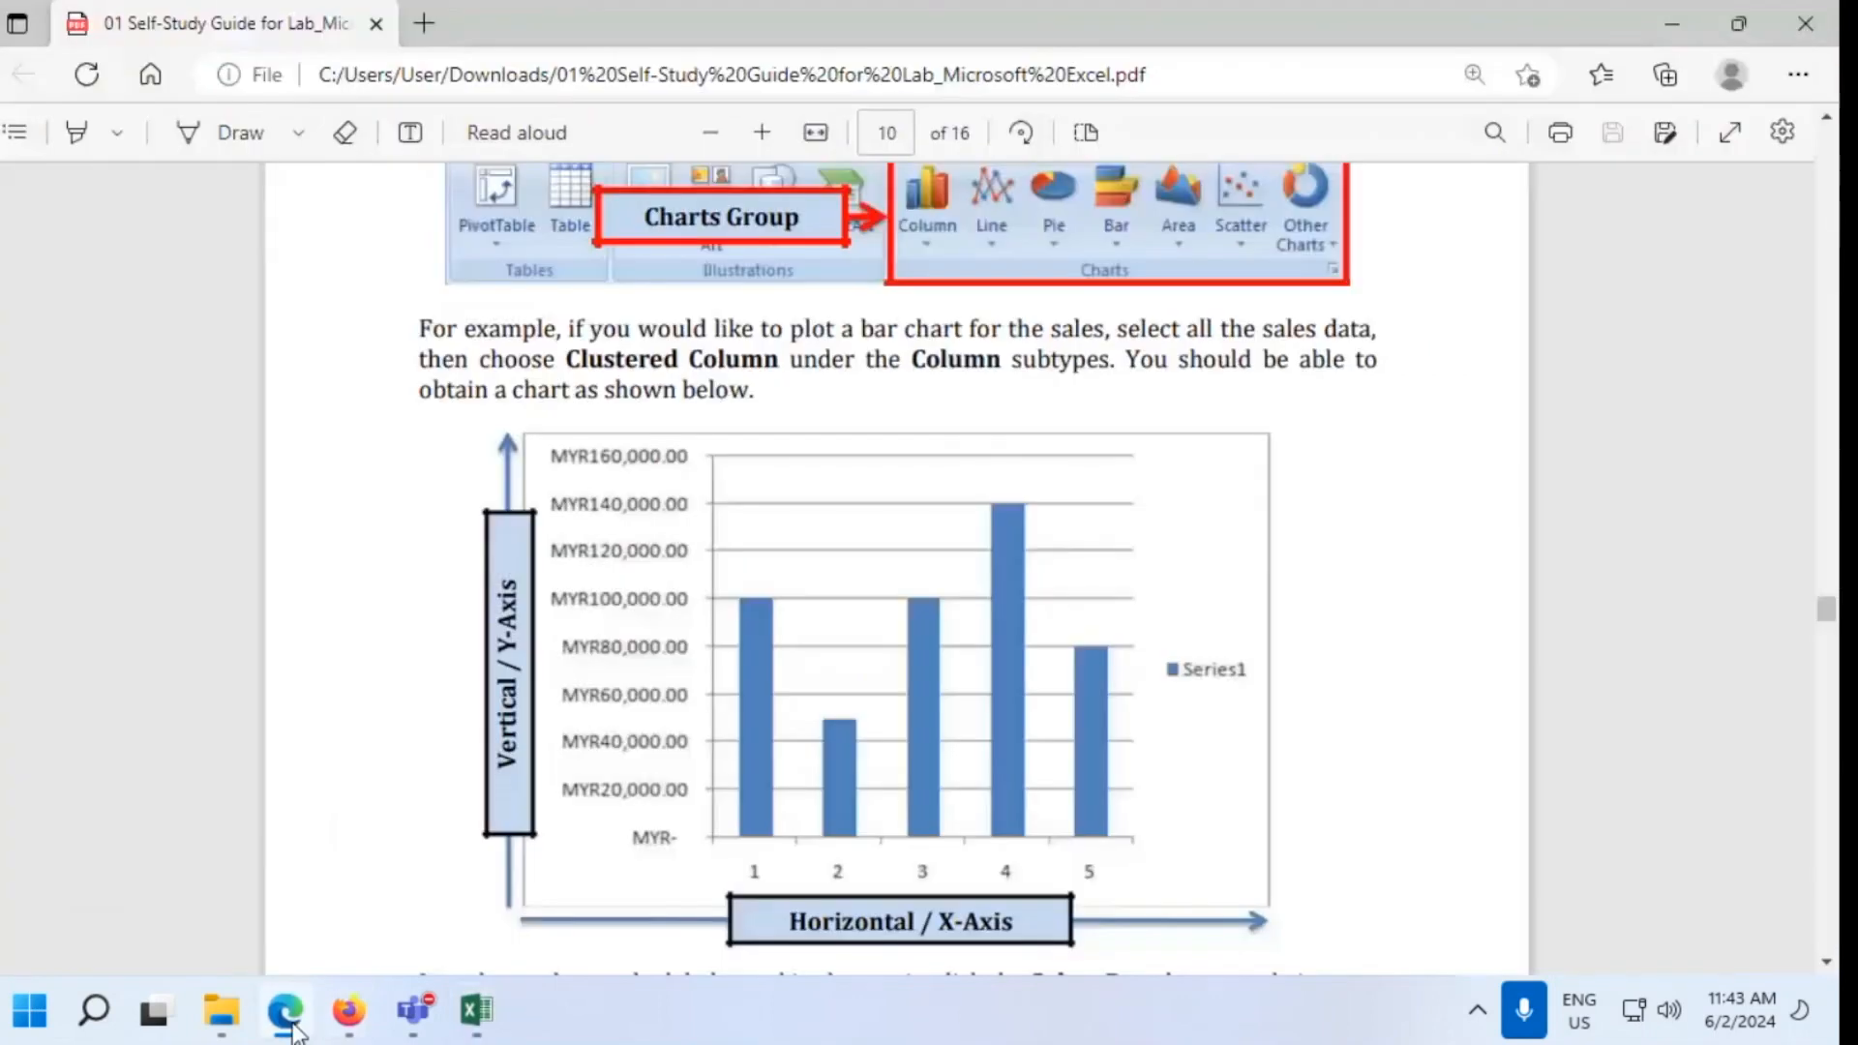
{"action": "scroll", "coordinate": [1123, 602], "scroll_direction": "down", "scroll_amount": 10}
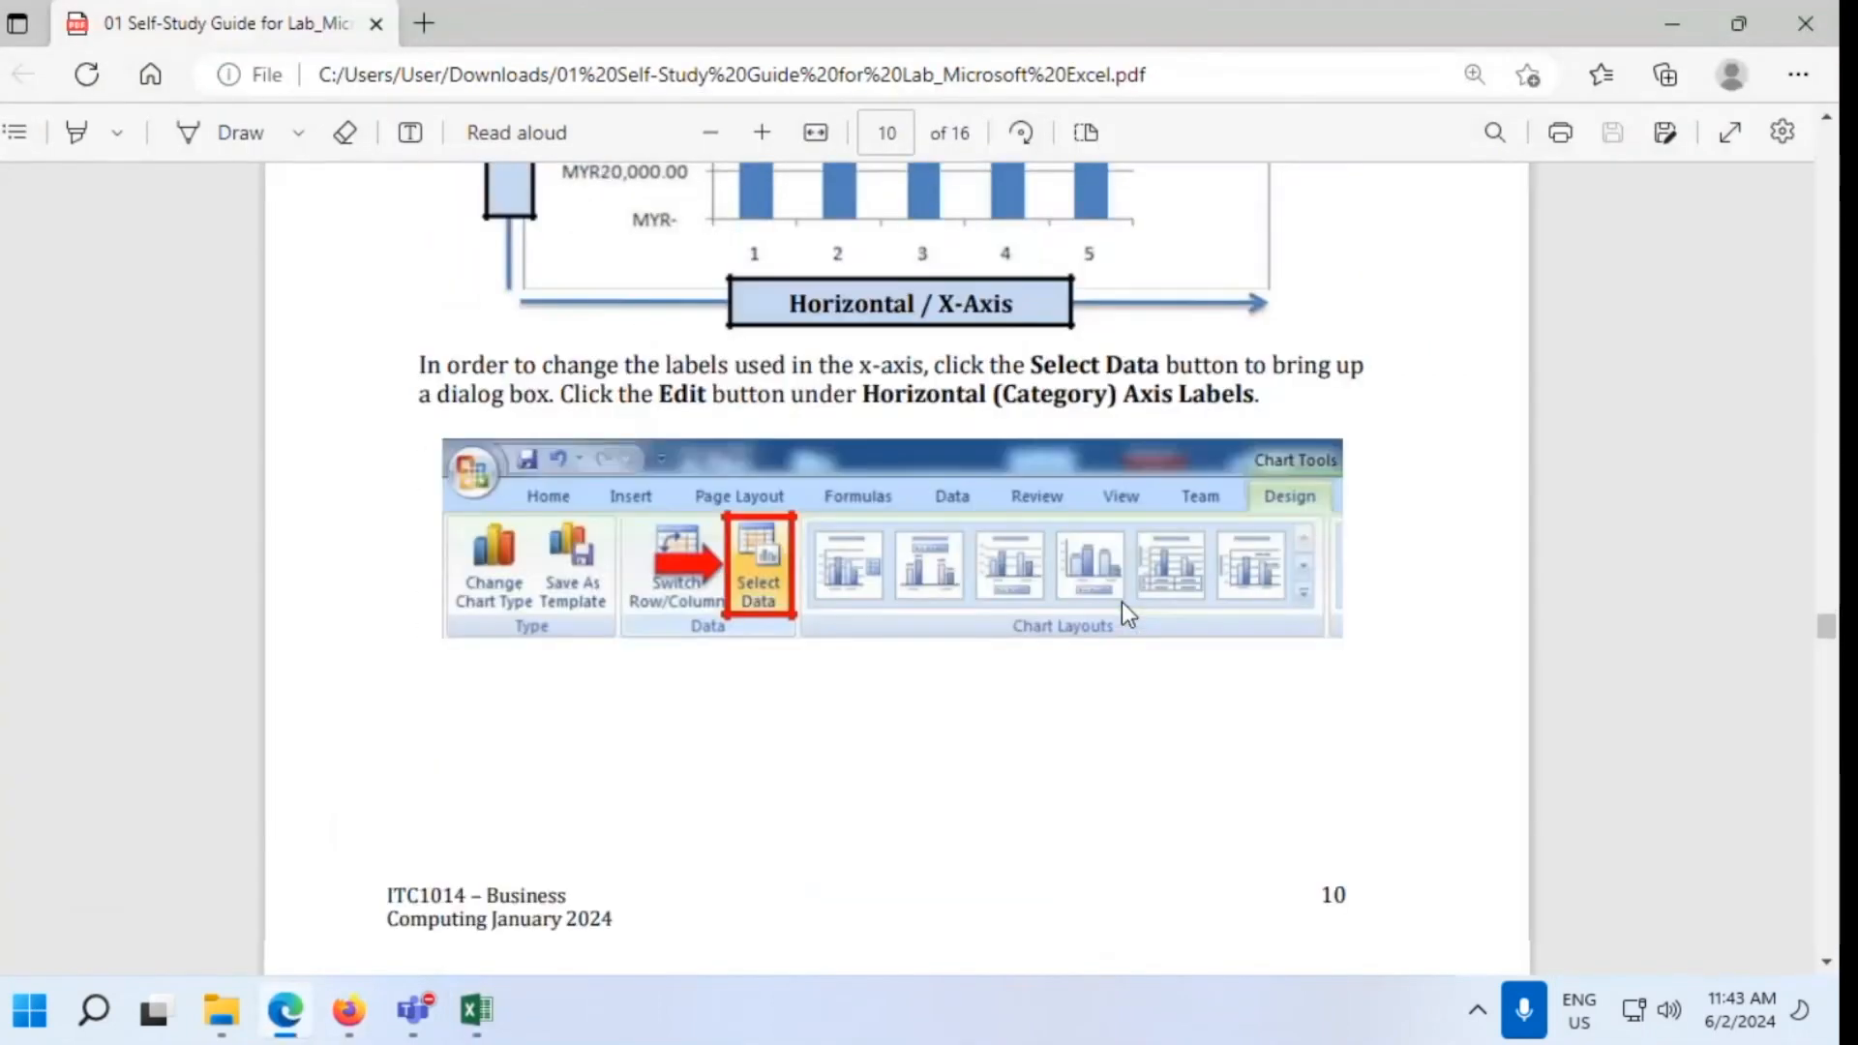
{"action": "scroll", "coordinate": [1122, 602], "scroll_direction": "down", "scroll_amount": 3}
{"action": "scroll", "coordinate": [1123, 602], "scroll_direction": "up", "scroll_amount": 5}
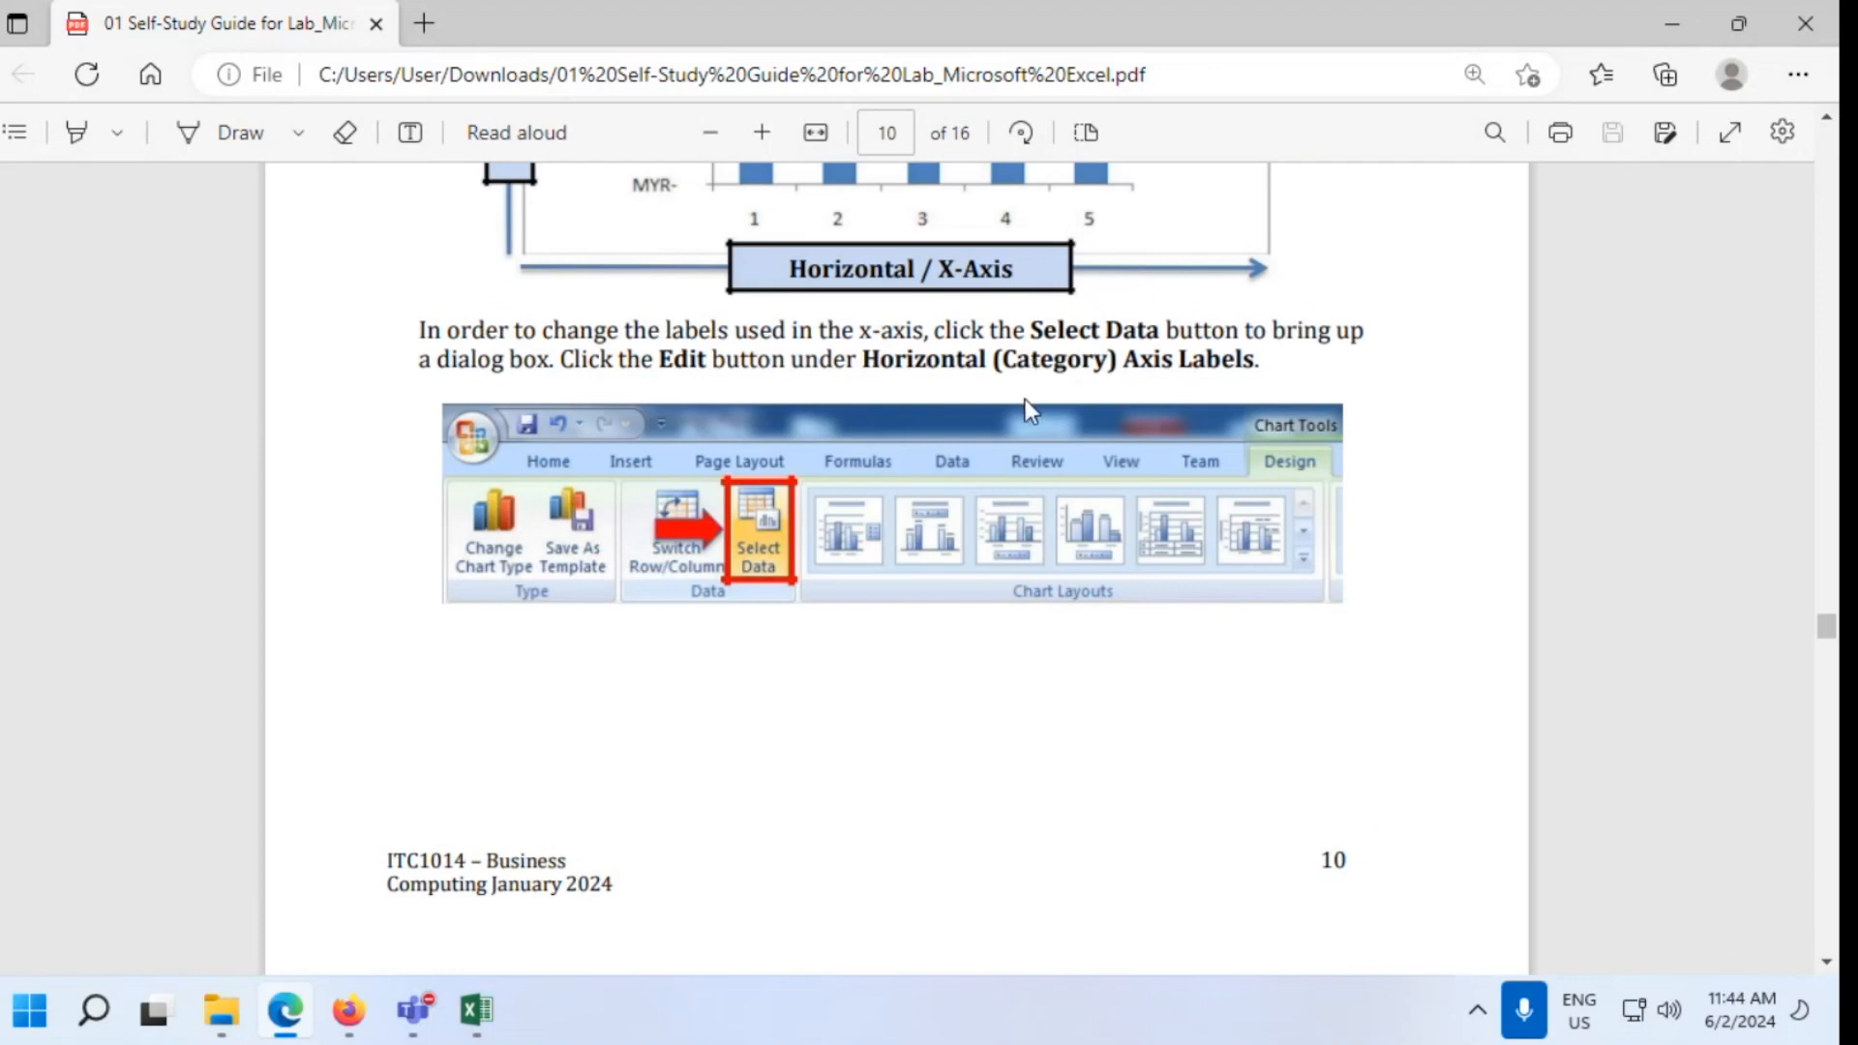
{"action": "scroll", "coordinate": [1025, 399], "scroll_direction": "down", "scroll_amount": 10}
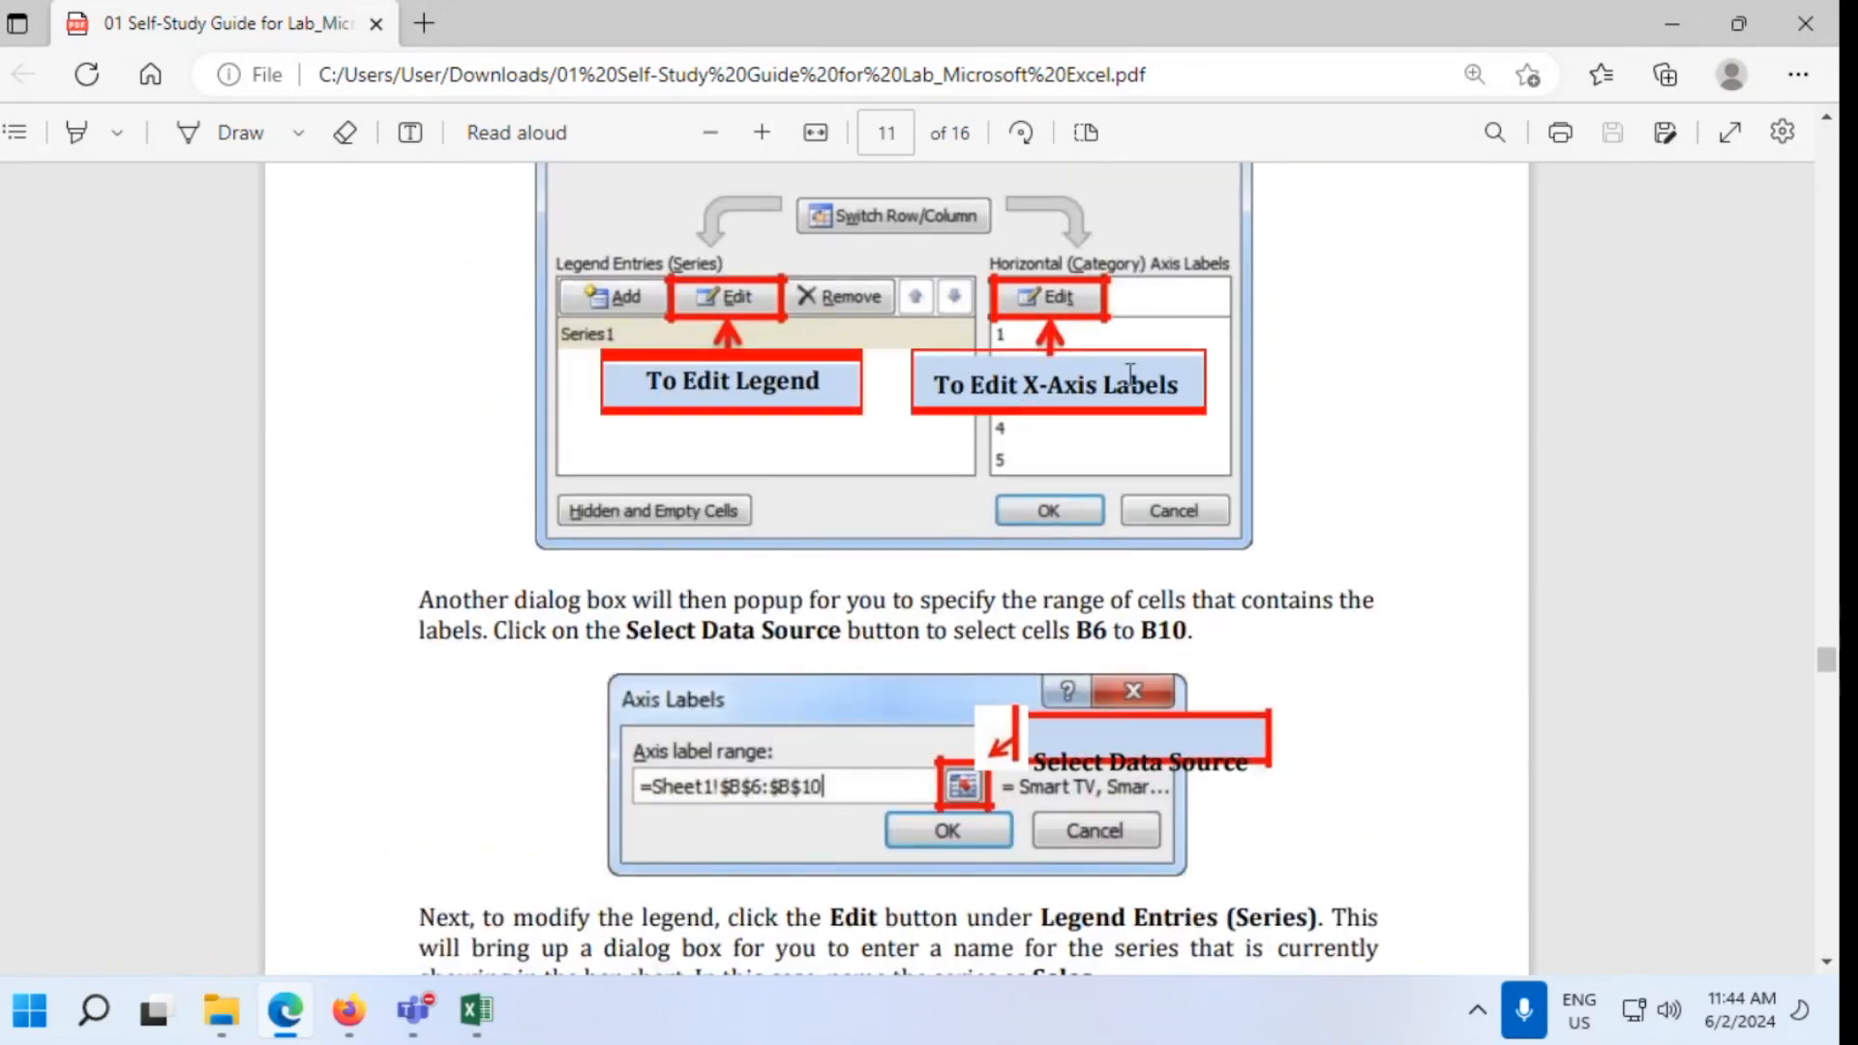
{"action": "scroll", "coordinate": [1351, 496], "scroll_direction": "up", "scroll_amount": 1}
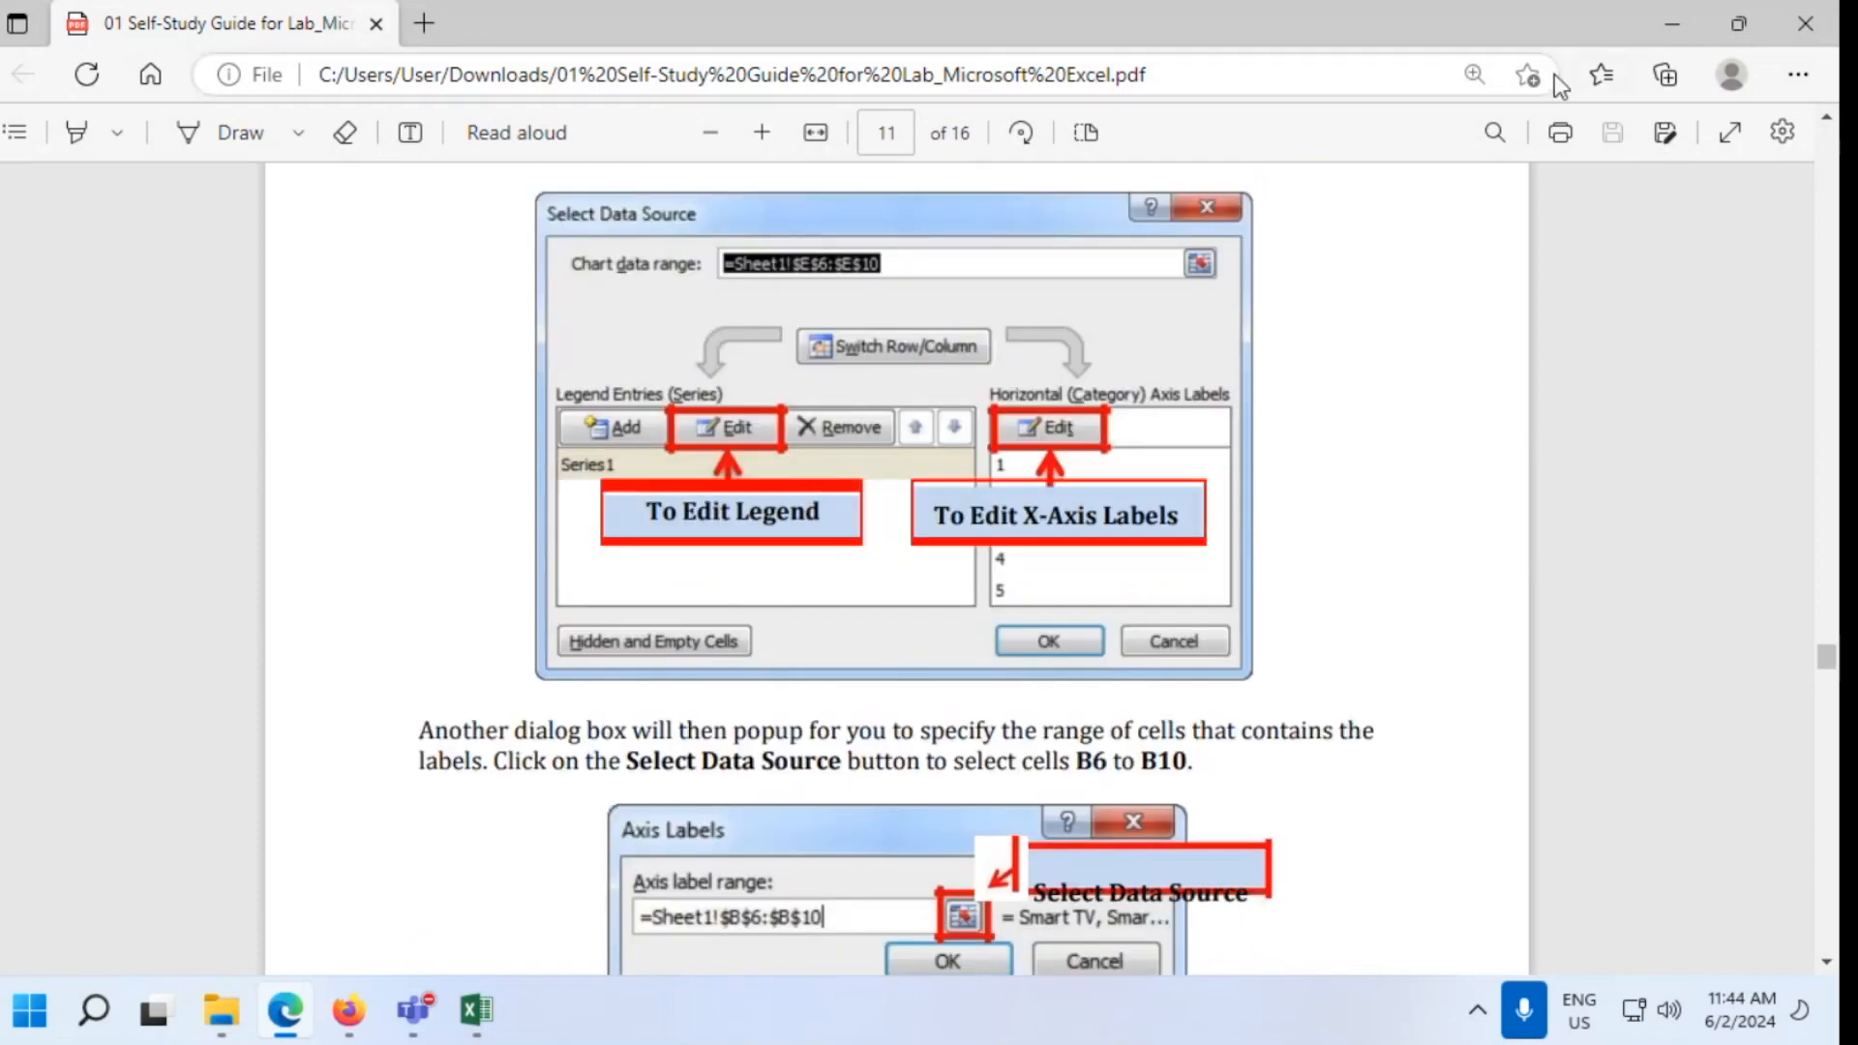
{"action": "left_click", "coordinate": [1671, 24]}
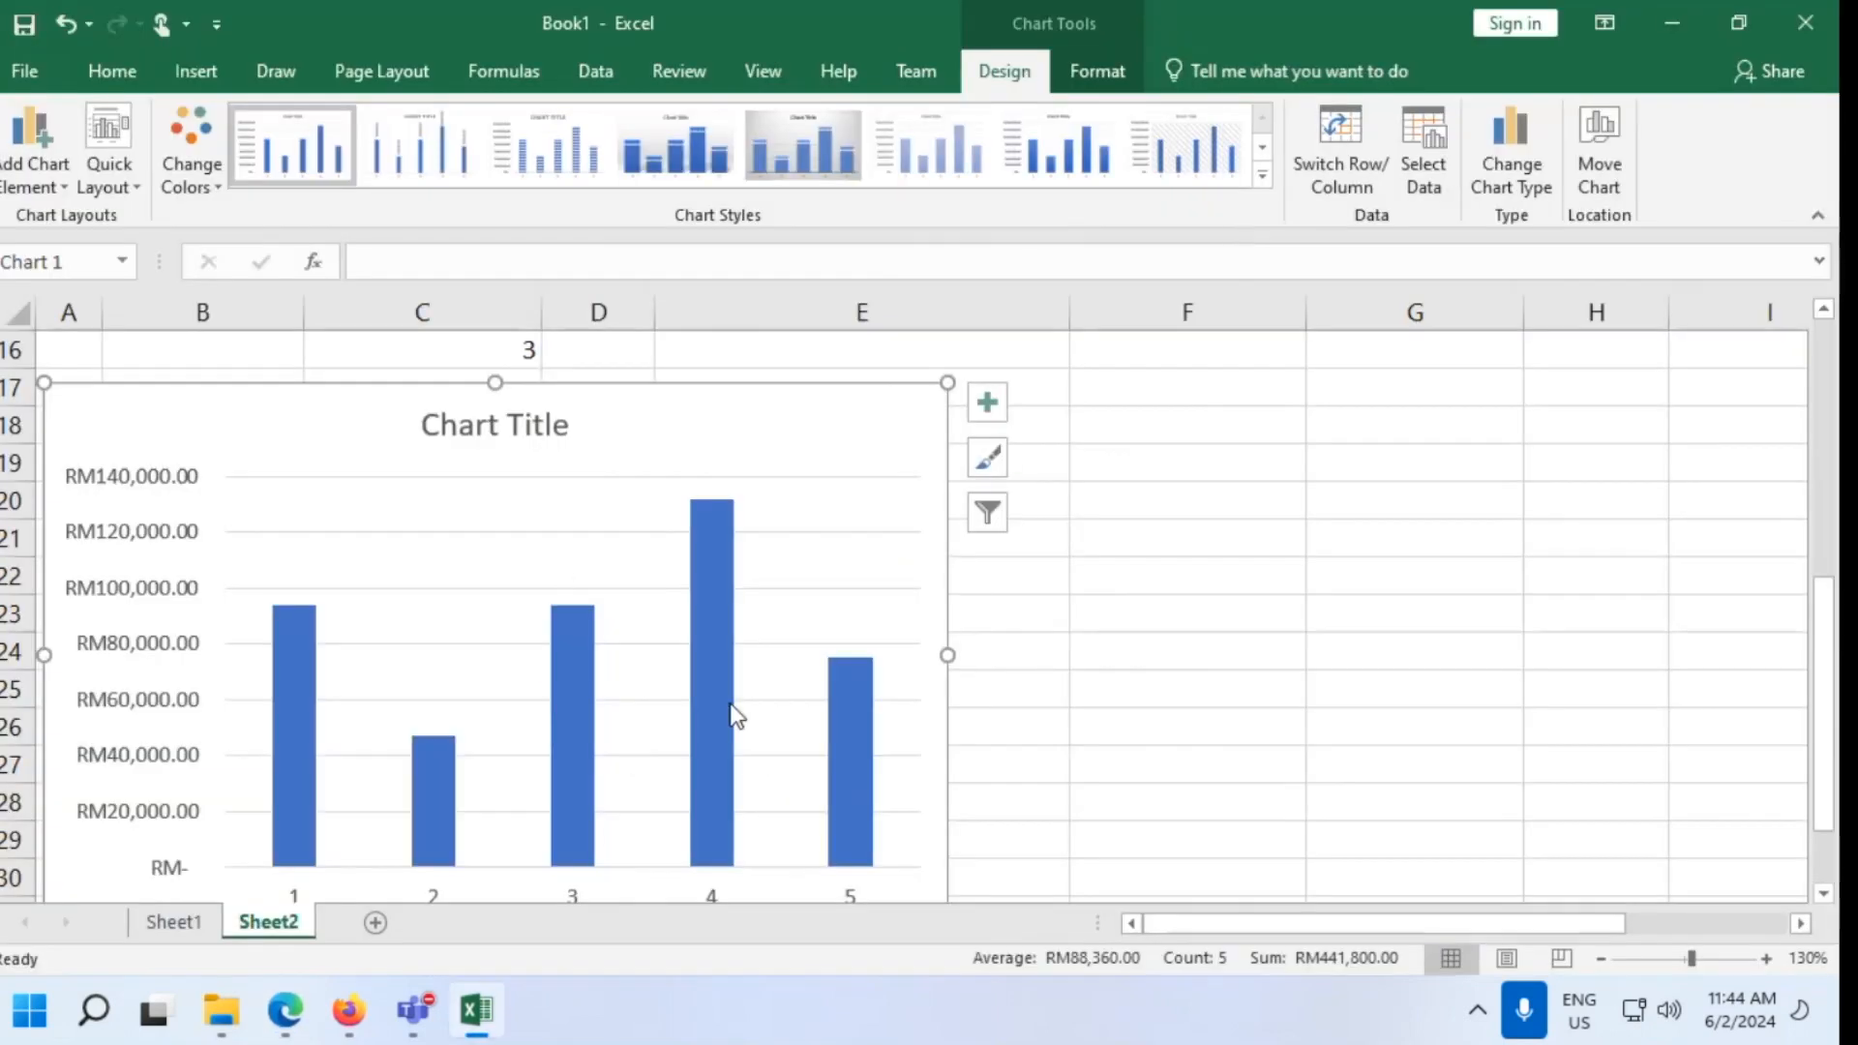
Edit the chart's data source so its horizontal axis labels come from the item names in B5:B9
{"action": "left_click", "coordinate": [1423, 135]}
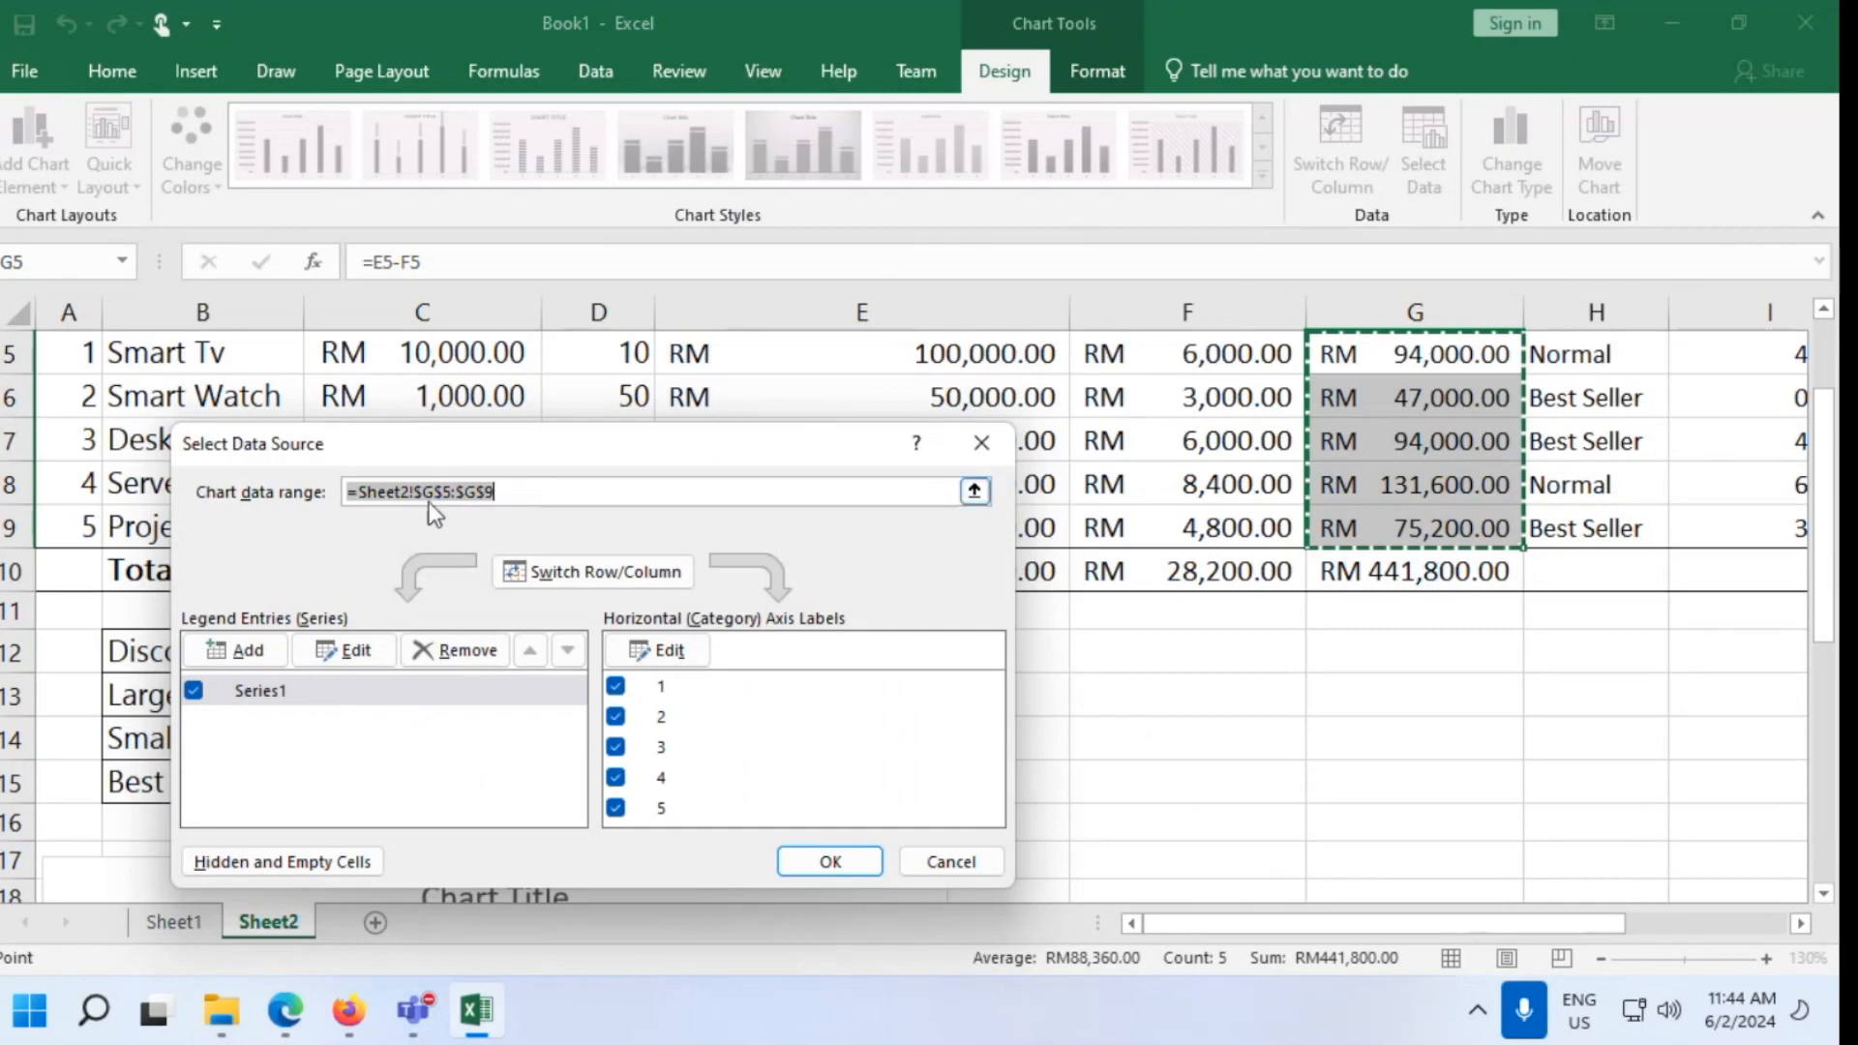
{"action": "left_click", "coordinate": [669, 653]}
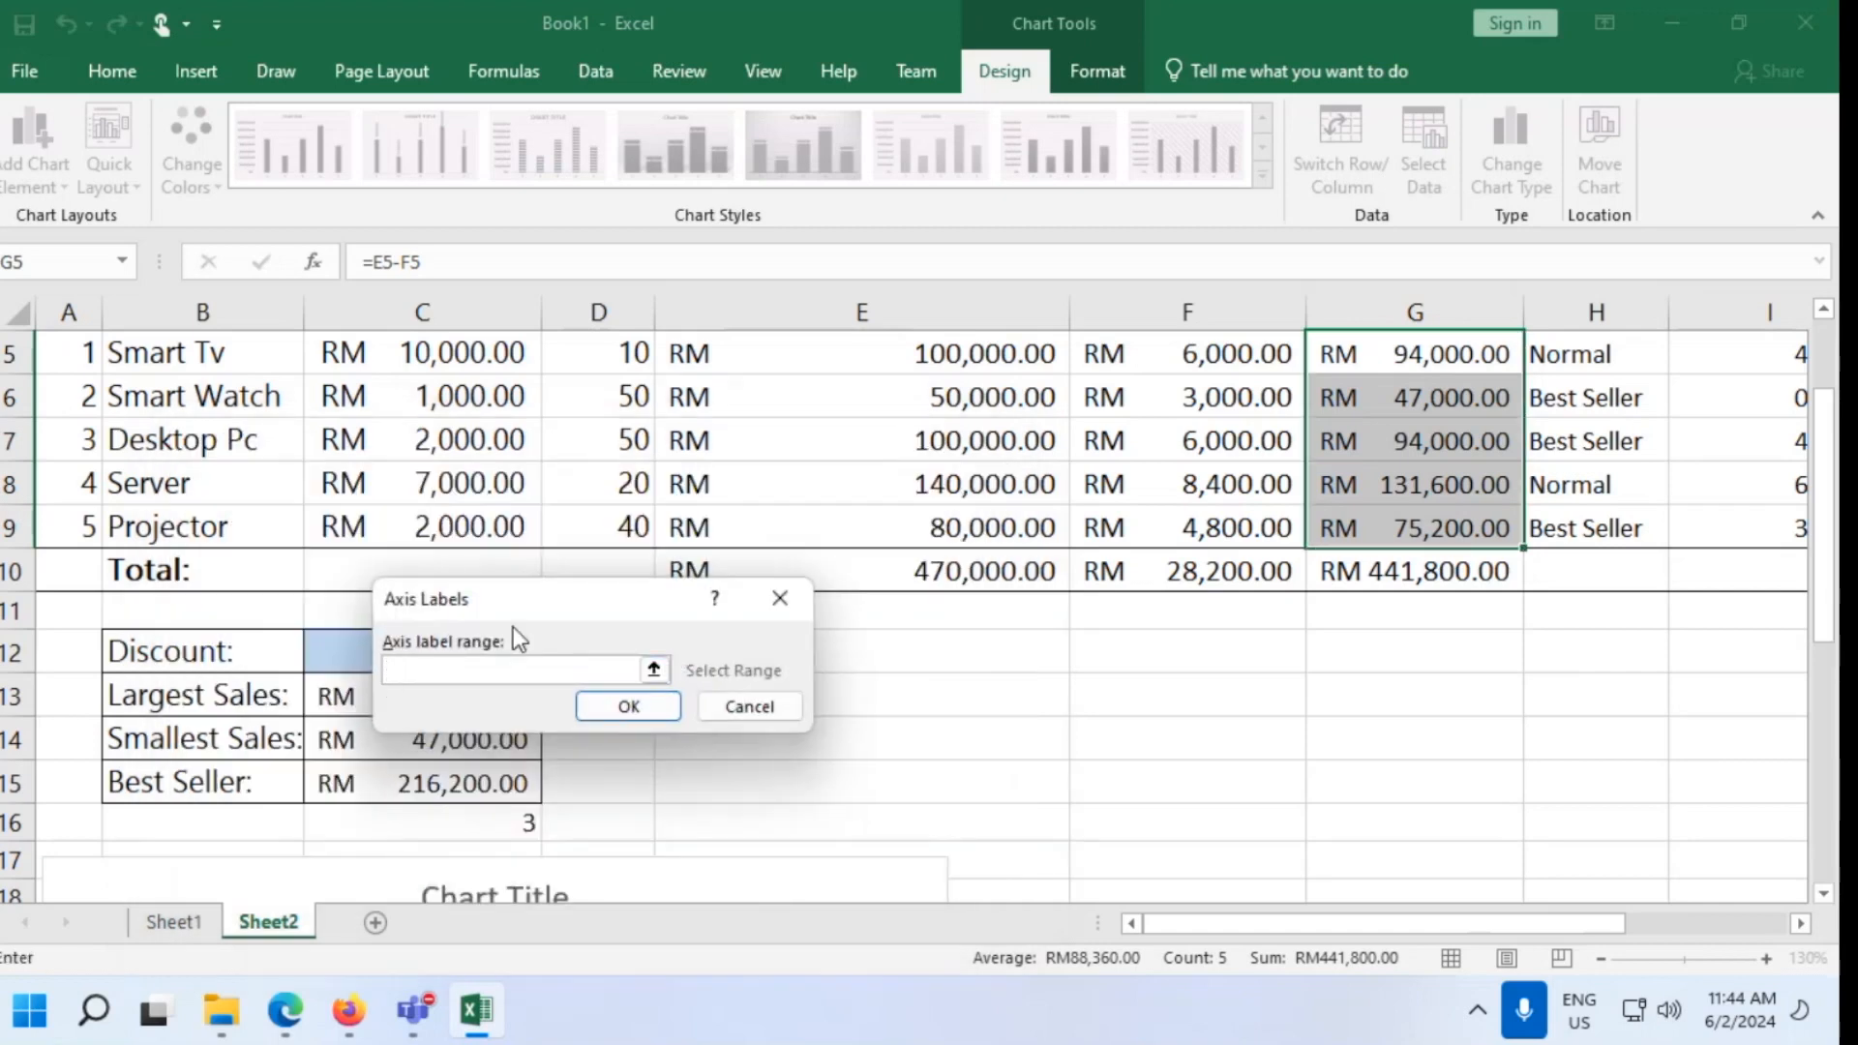
{"action": "scroll", "coordinate": [510, 634], "scroll_direction": "up", "scroll_amount": 2}
{"action": "scroll", "coordinate": [387, 561], "scroll_direction": "down", "scroll_amount": 1}
{"action": "left_click_drag", "start_coordinate": [195, 431], "coordinate": [195, 610]}
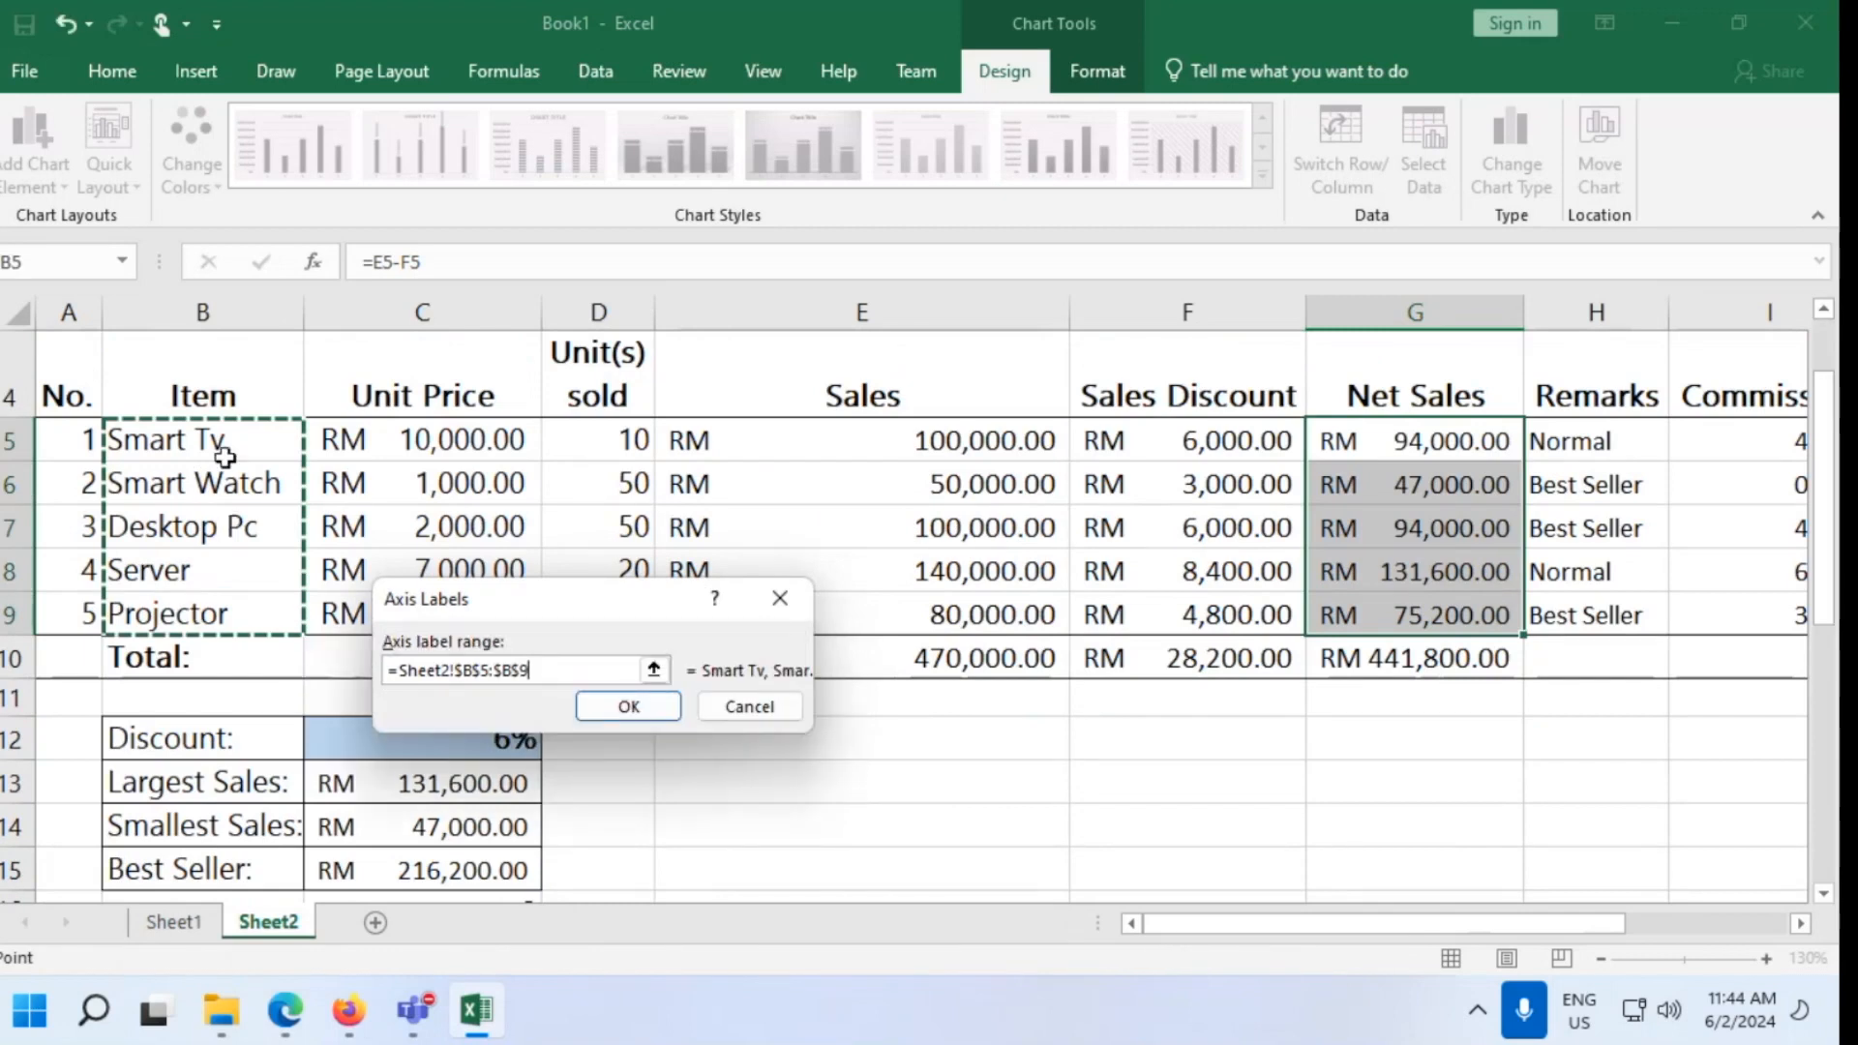
{"action": "left_click", "coordinate": [630, 707]}
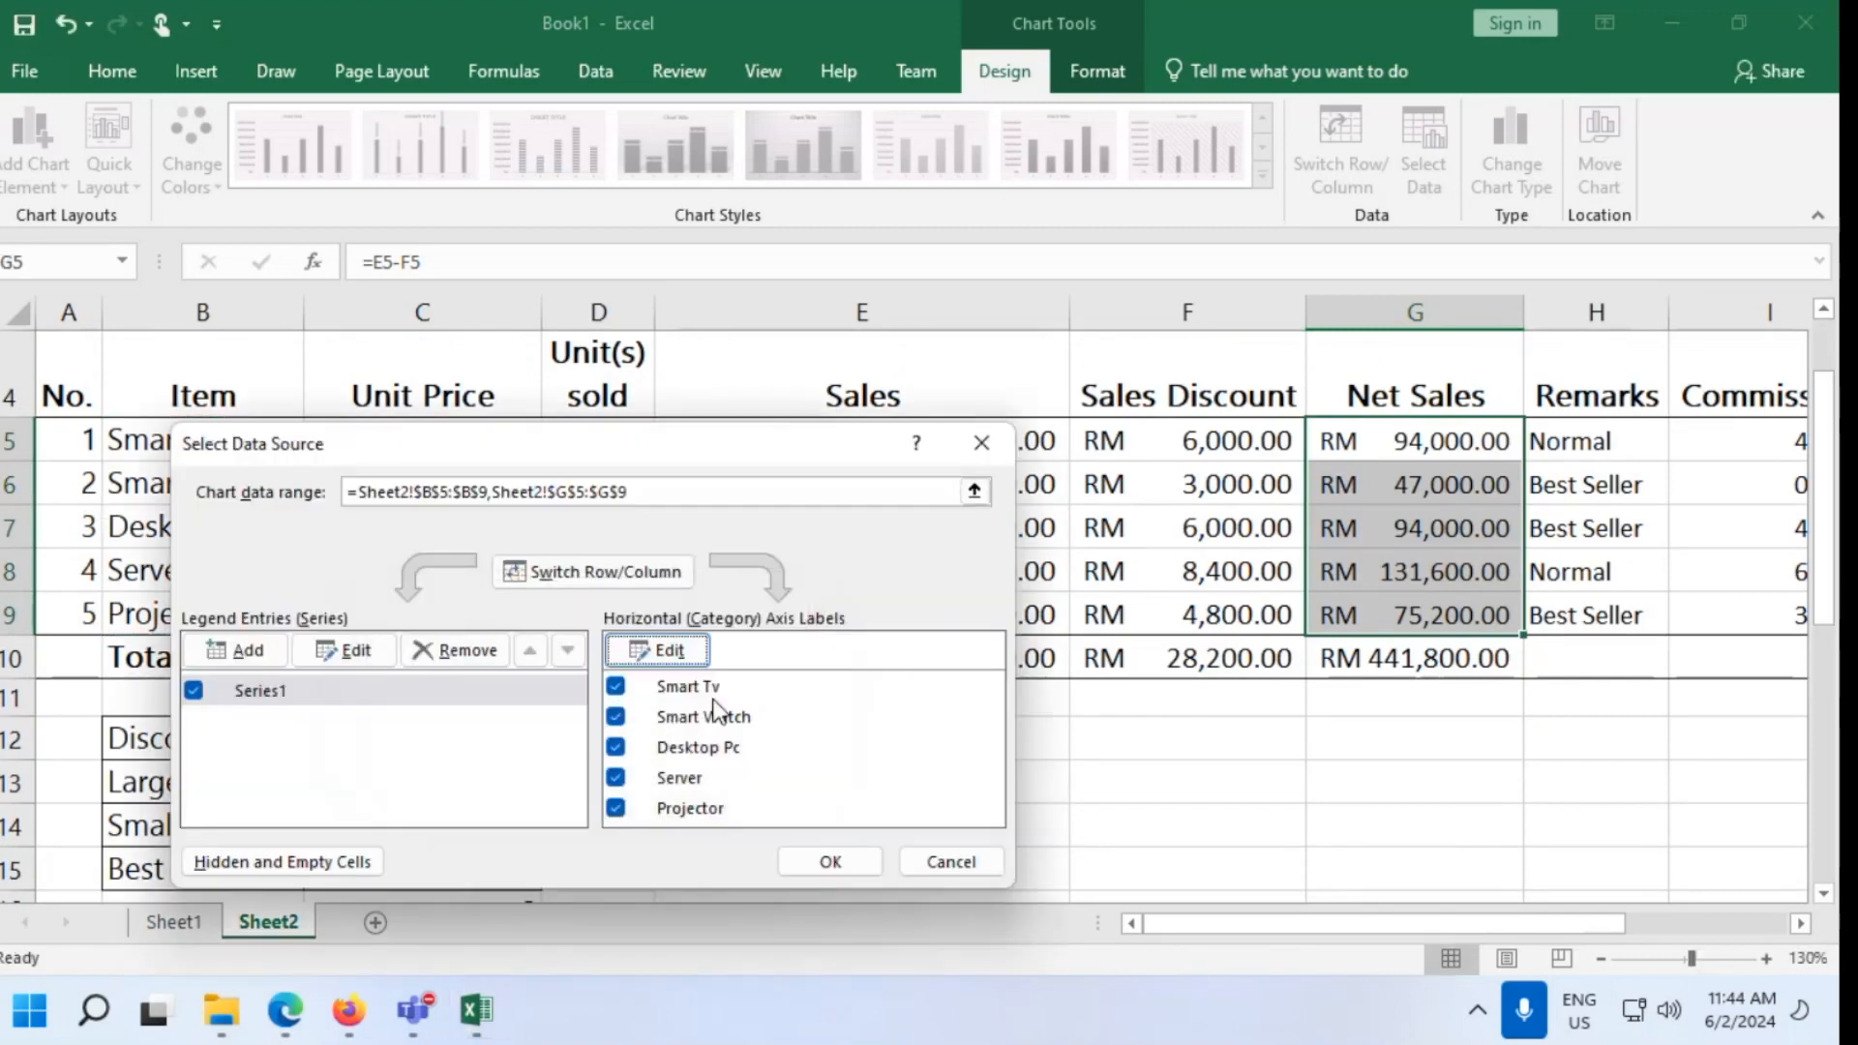
Set the chart series name to the Item header cell B4
{"action": "left_click", "coordinate": [303, 692]}
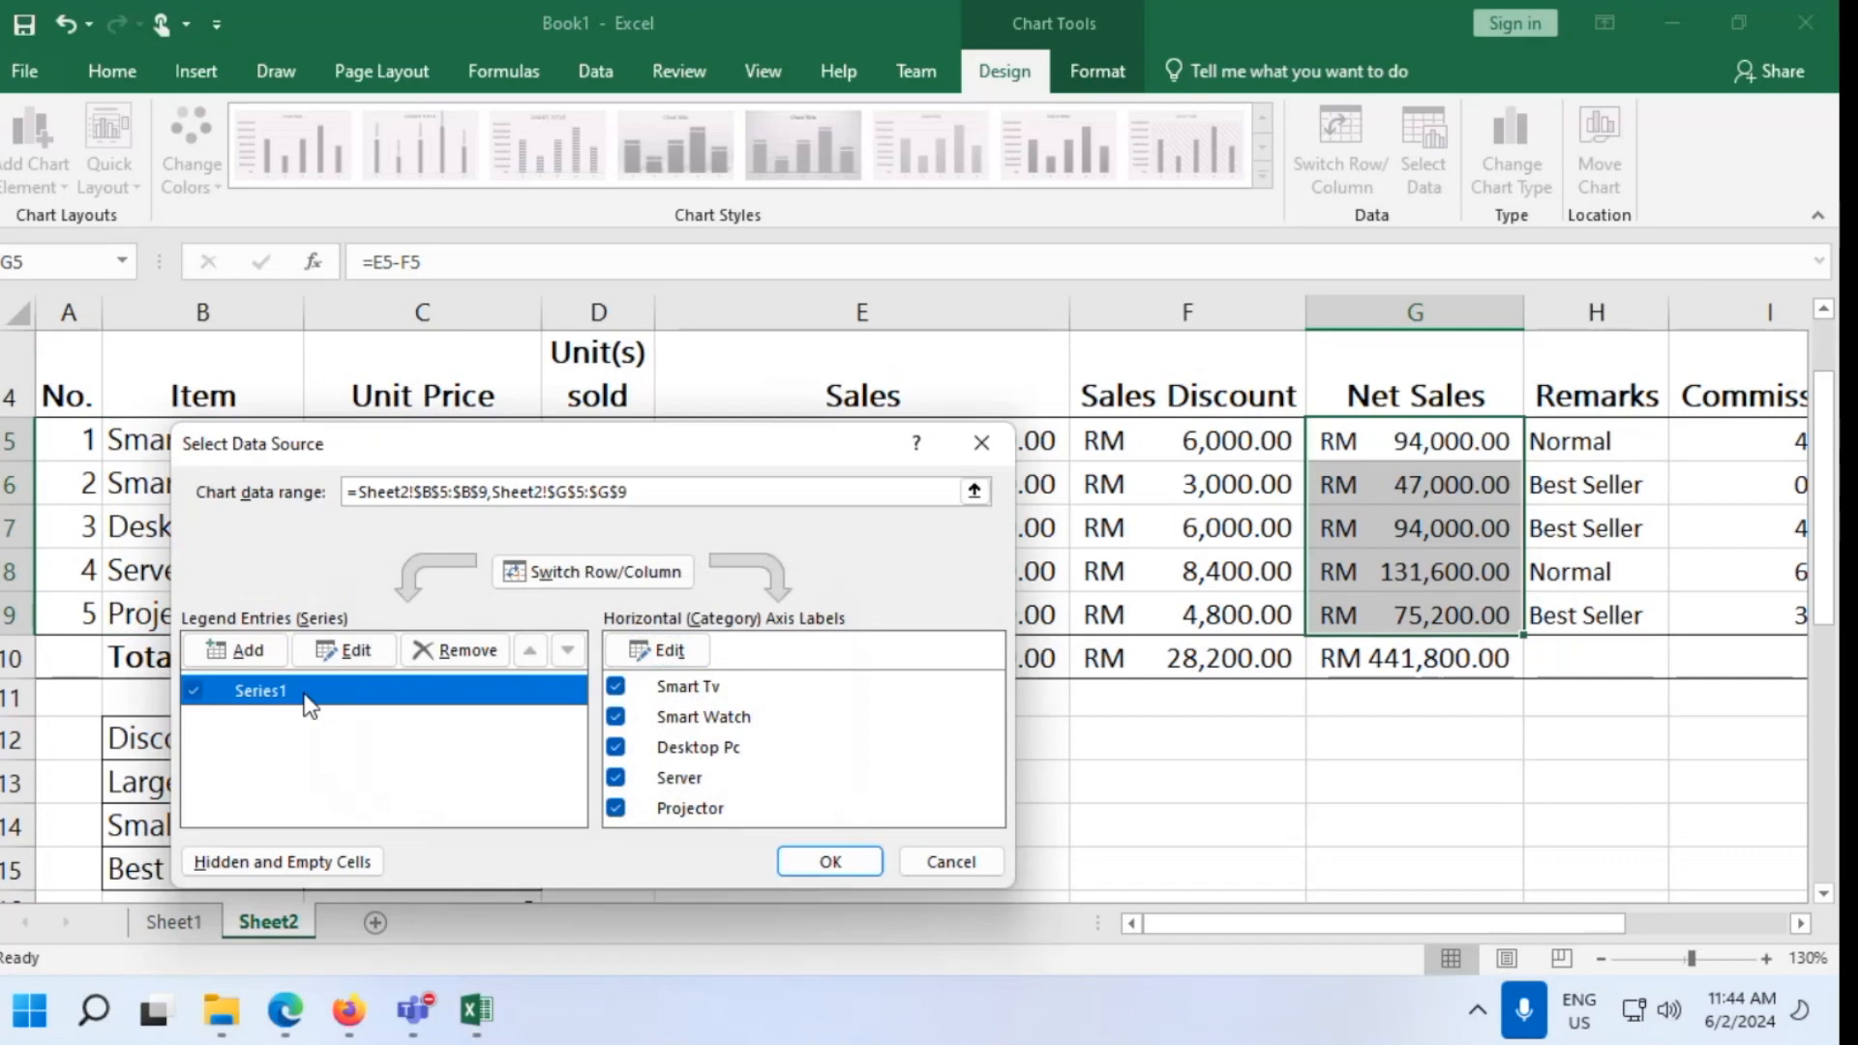
{"action": "left_click", "coordinate": [352, 654]}
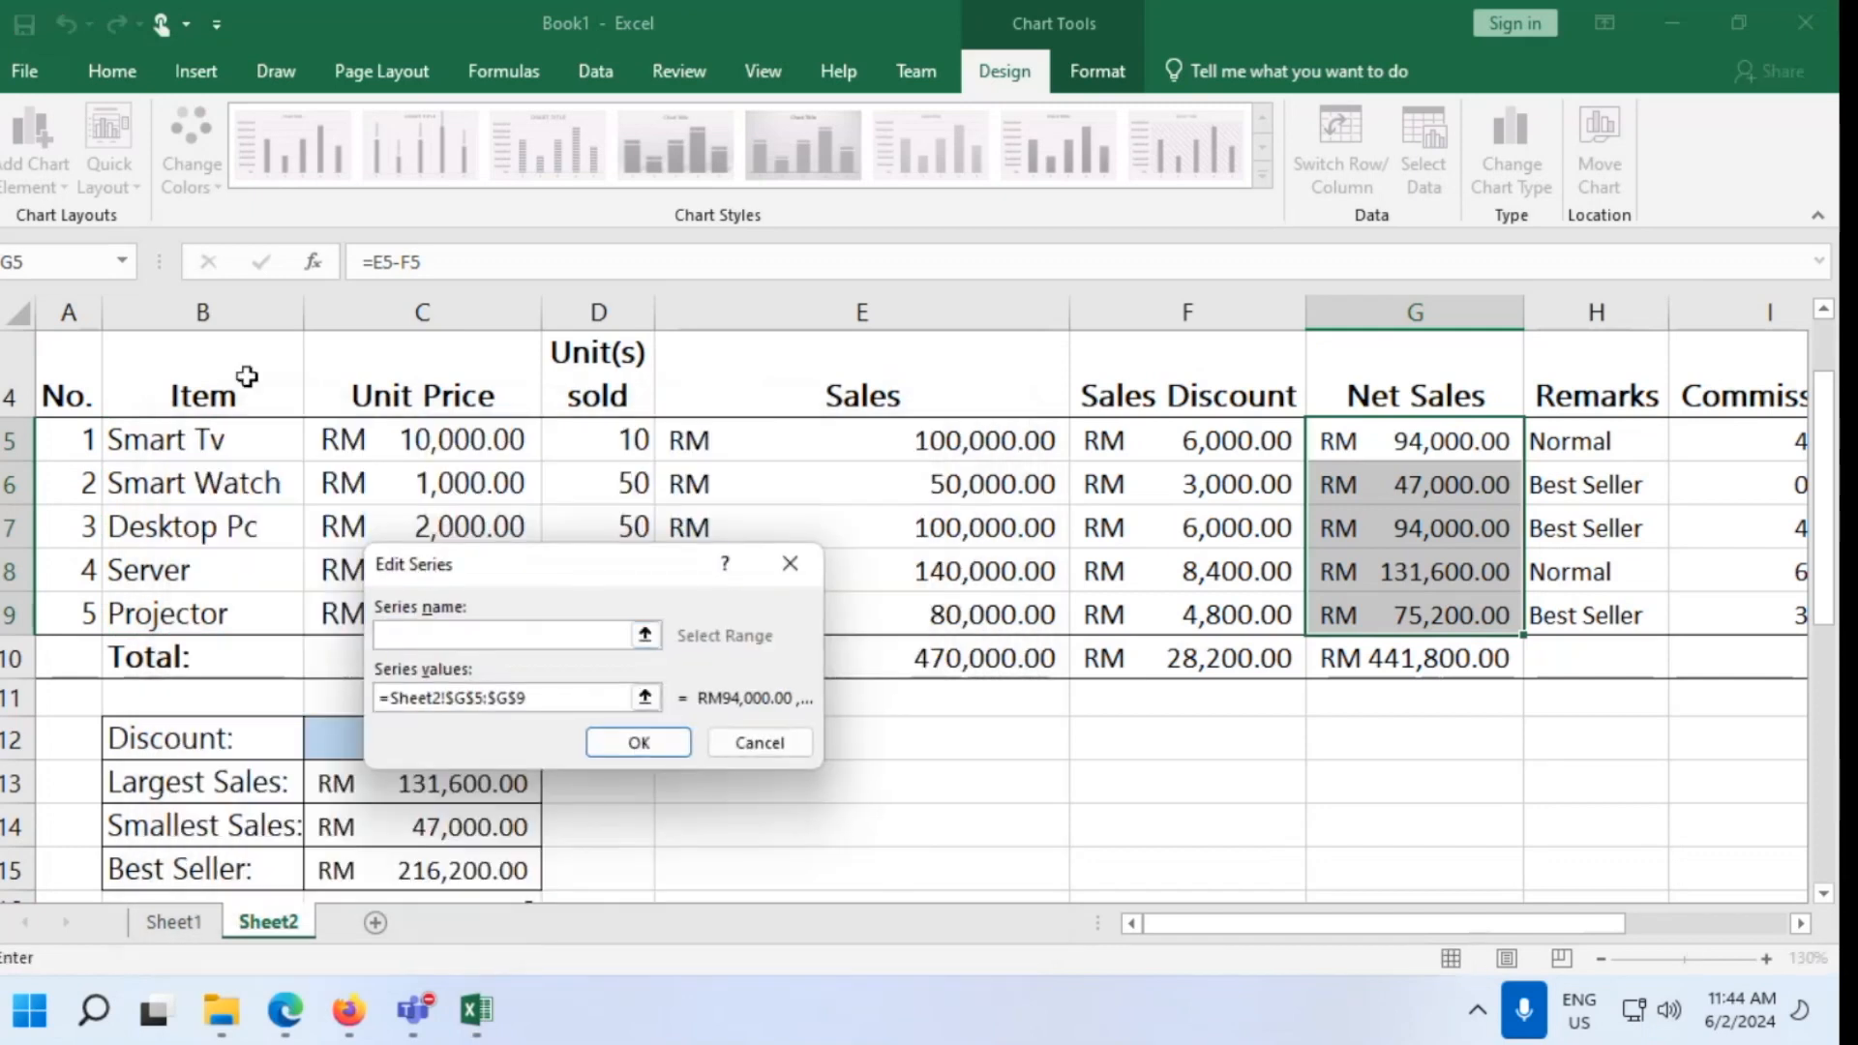
{"action": "left_click", "coordinate": [248, 375]}
{"action": "left_click", "coordinate": [635, 745]}
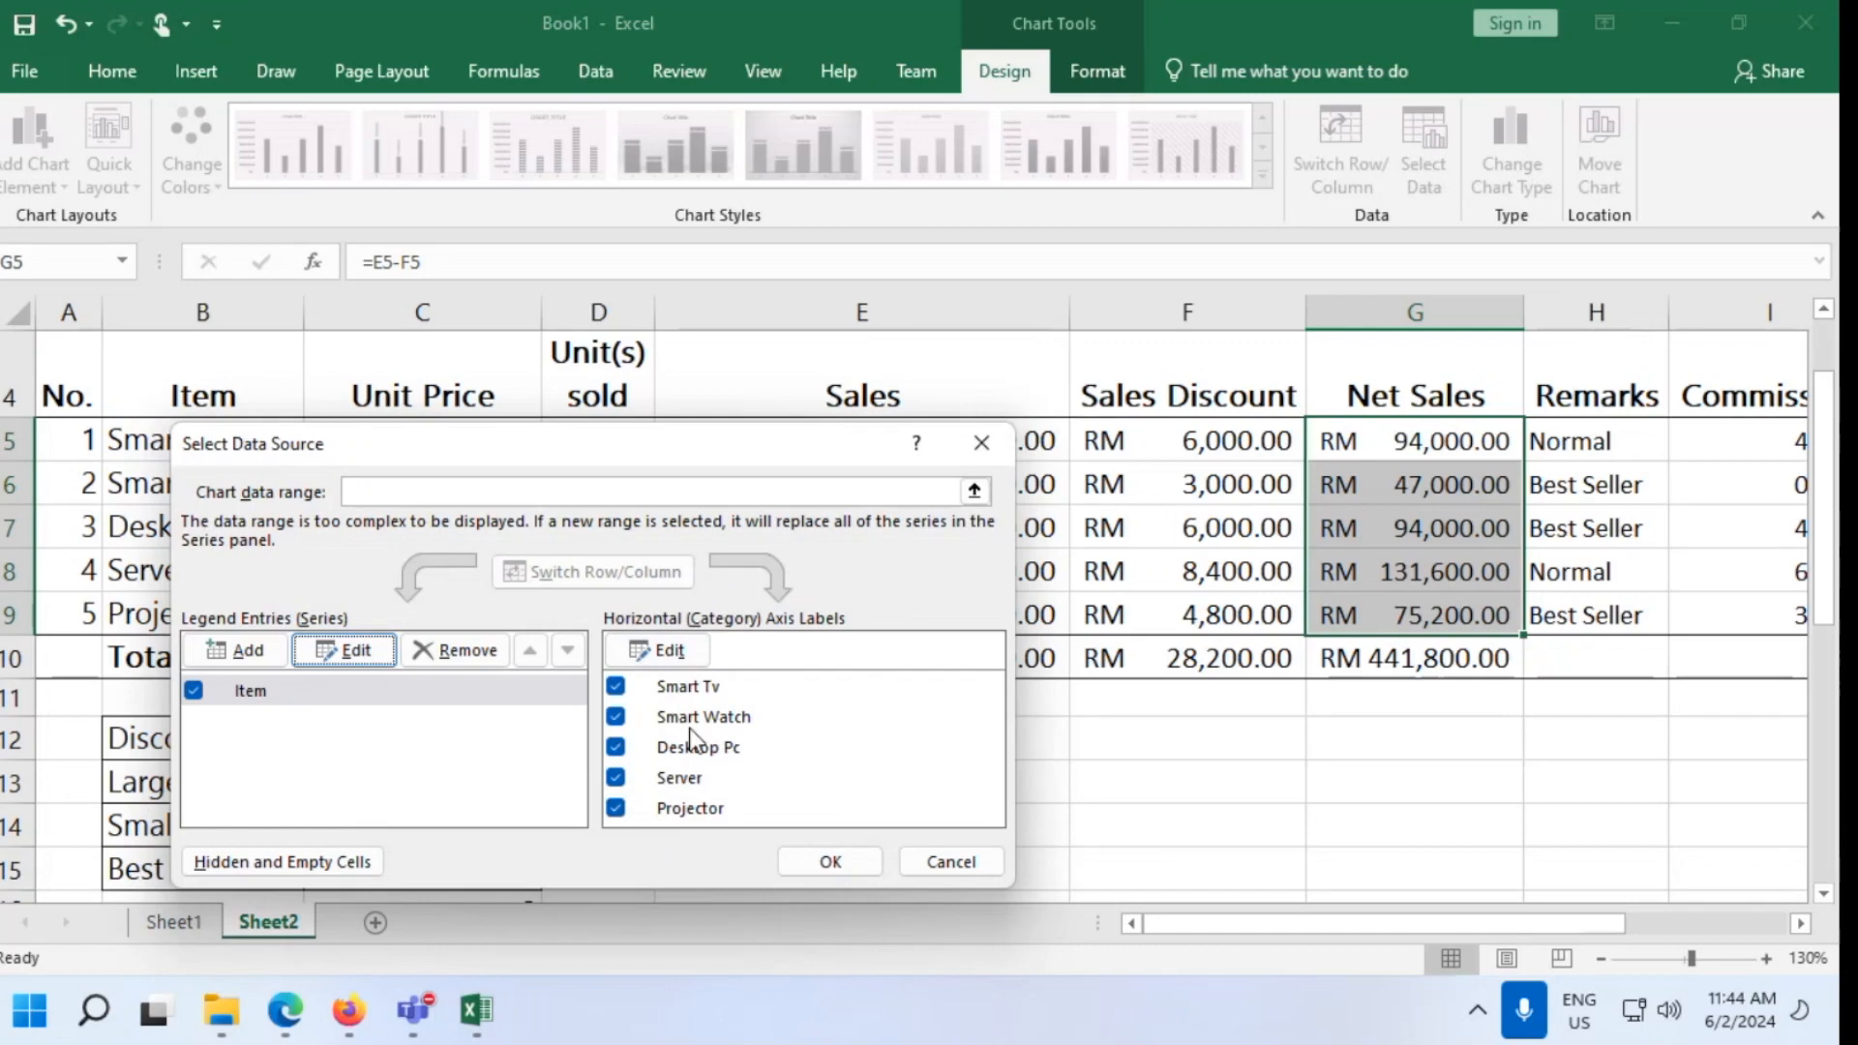
Reselect the item names in B5:B9 as the column chart's horizontal axis labels
{"action": "left_click", "coordinate": [662, 650]}
{"action": "left_click_drag", "start_coordinate": [221, 441], "coordinate": [233, 617]}
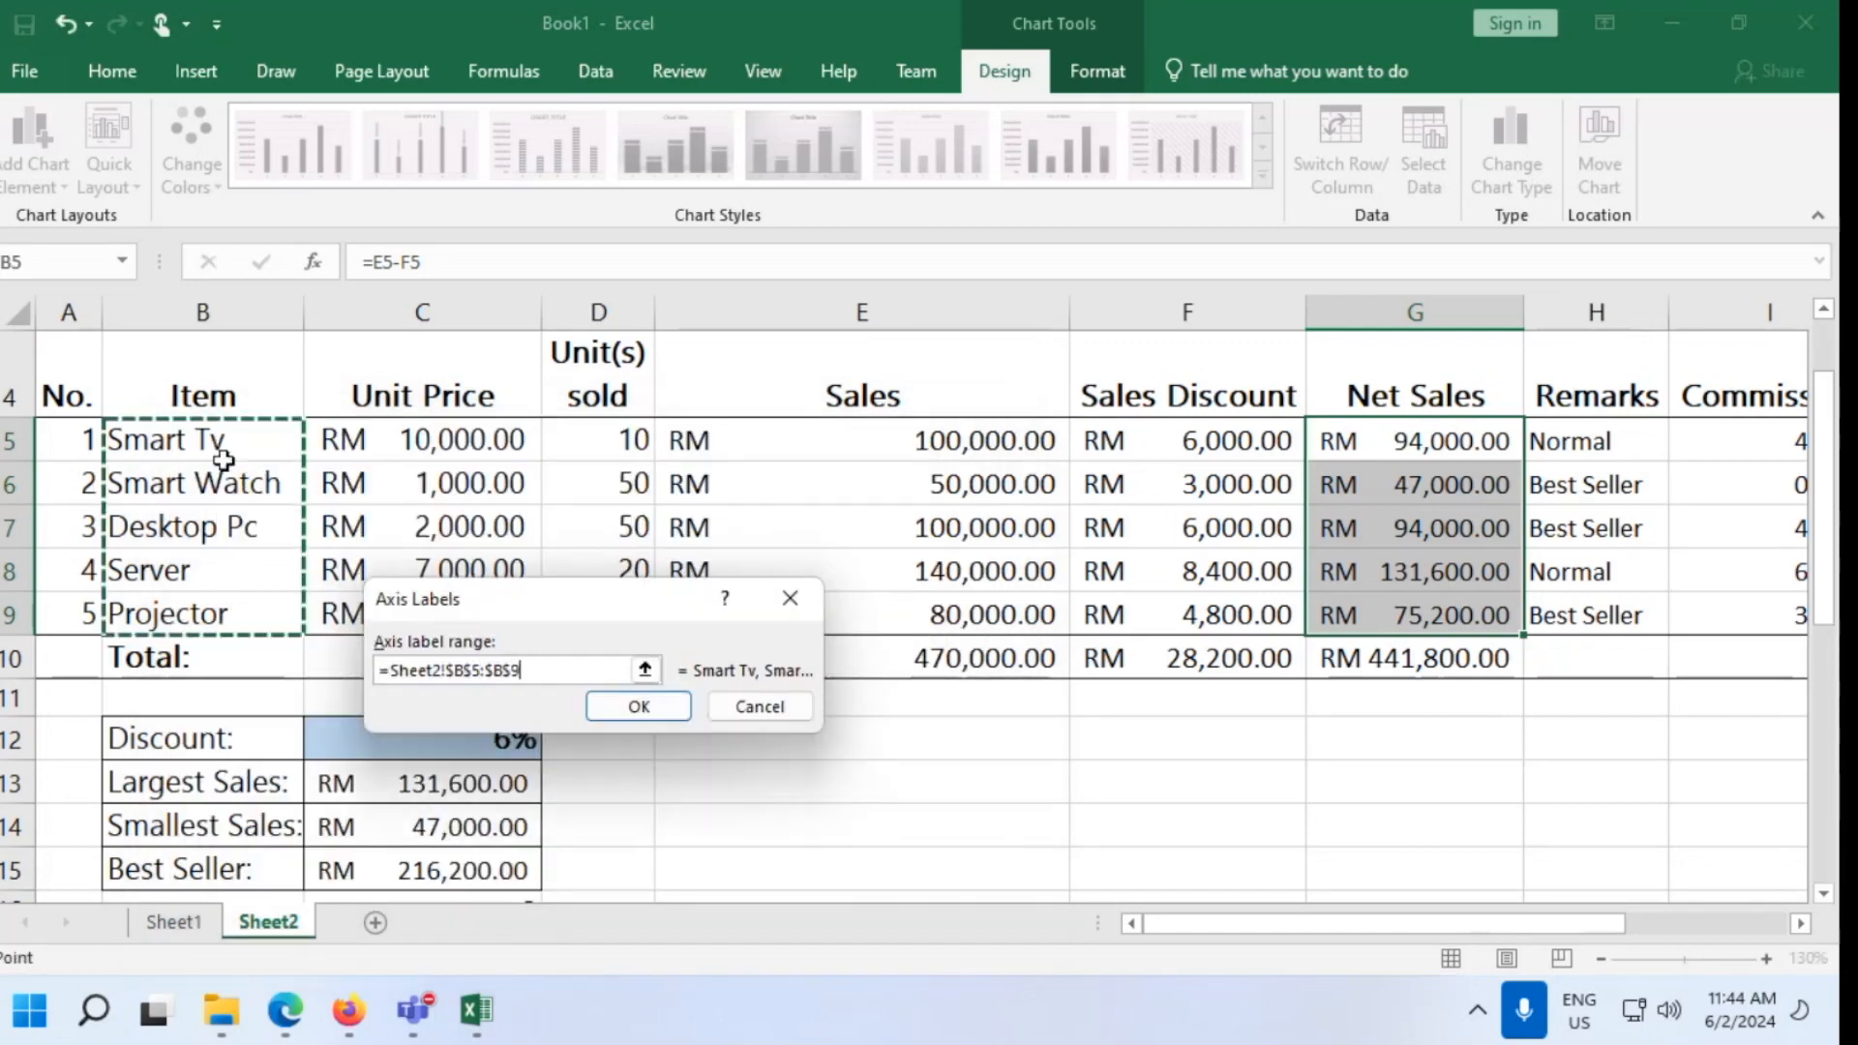
{"action": "left_click", "coordinate": [640, 707]}
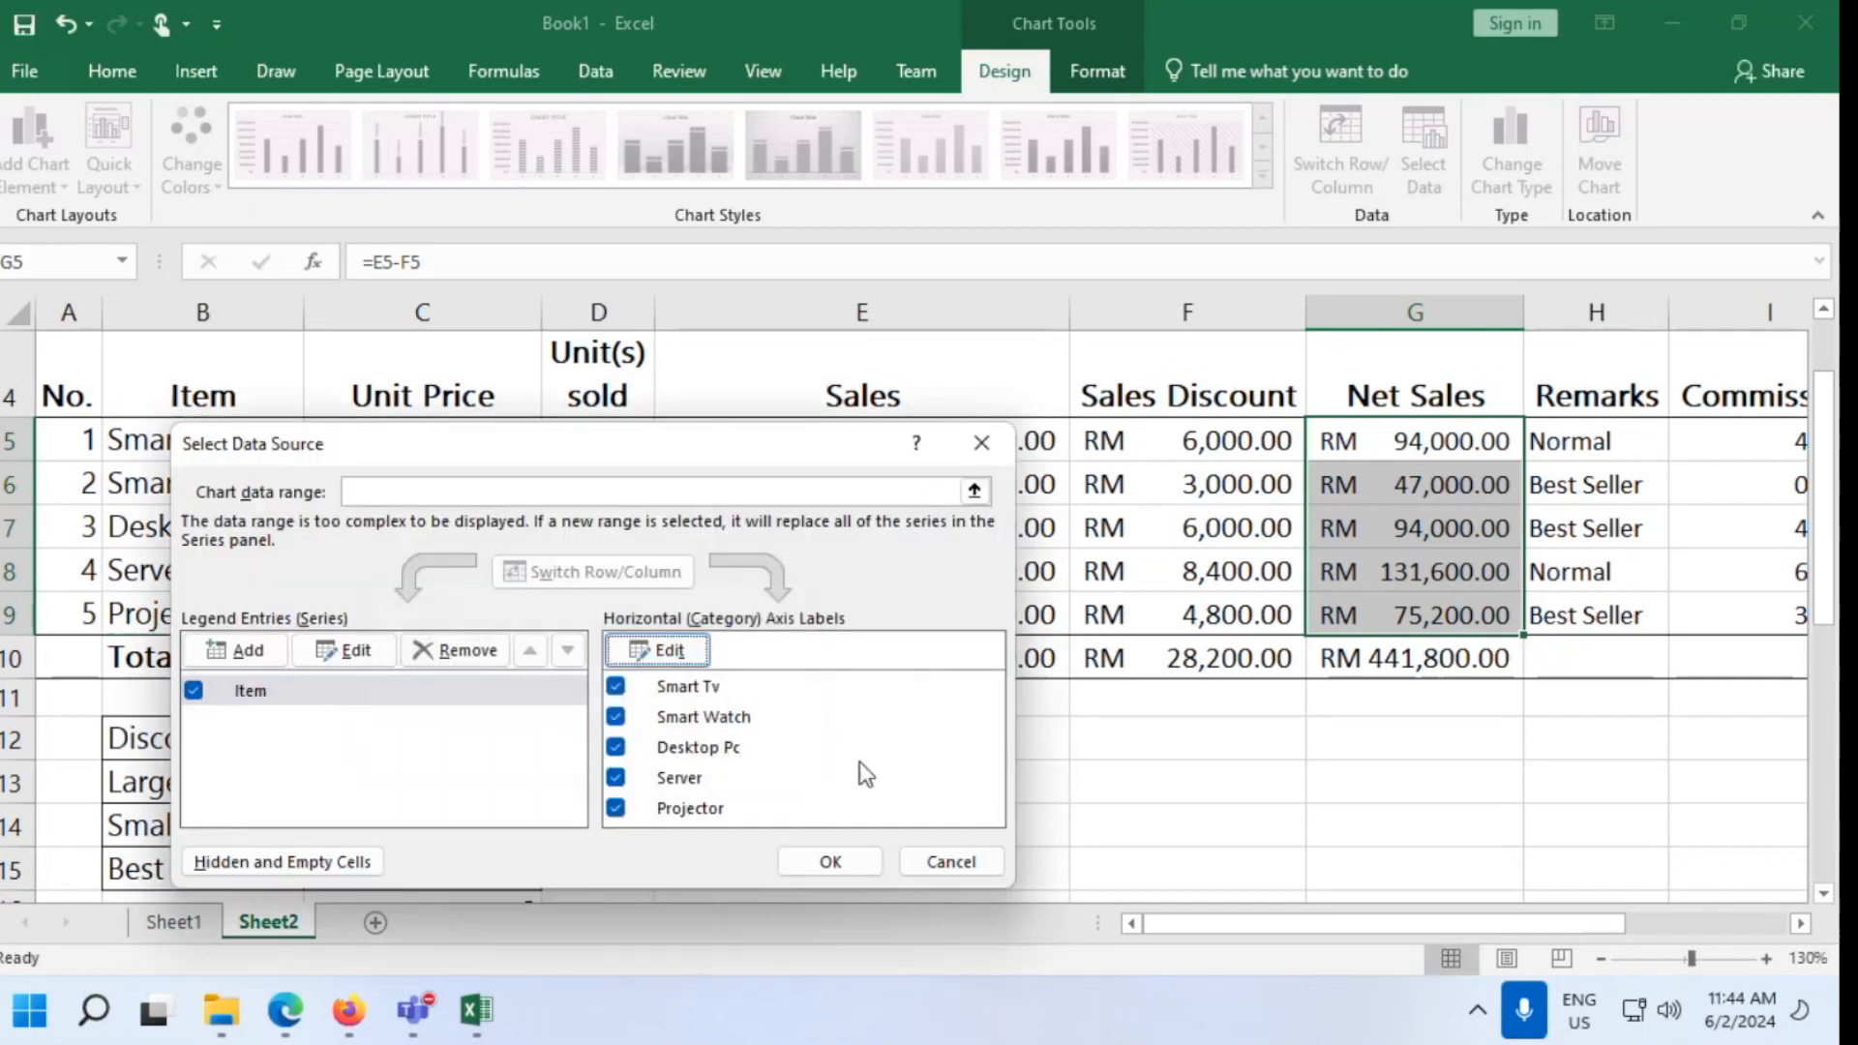
Reassign the series name to the Item header cell B4, apply the data source changes, and check the column chart
{"action": "left_click", "coordinate": [249, 692]}
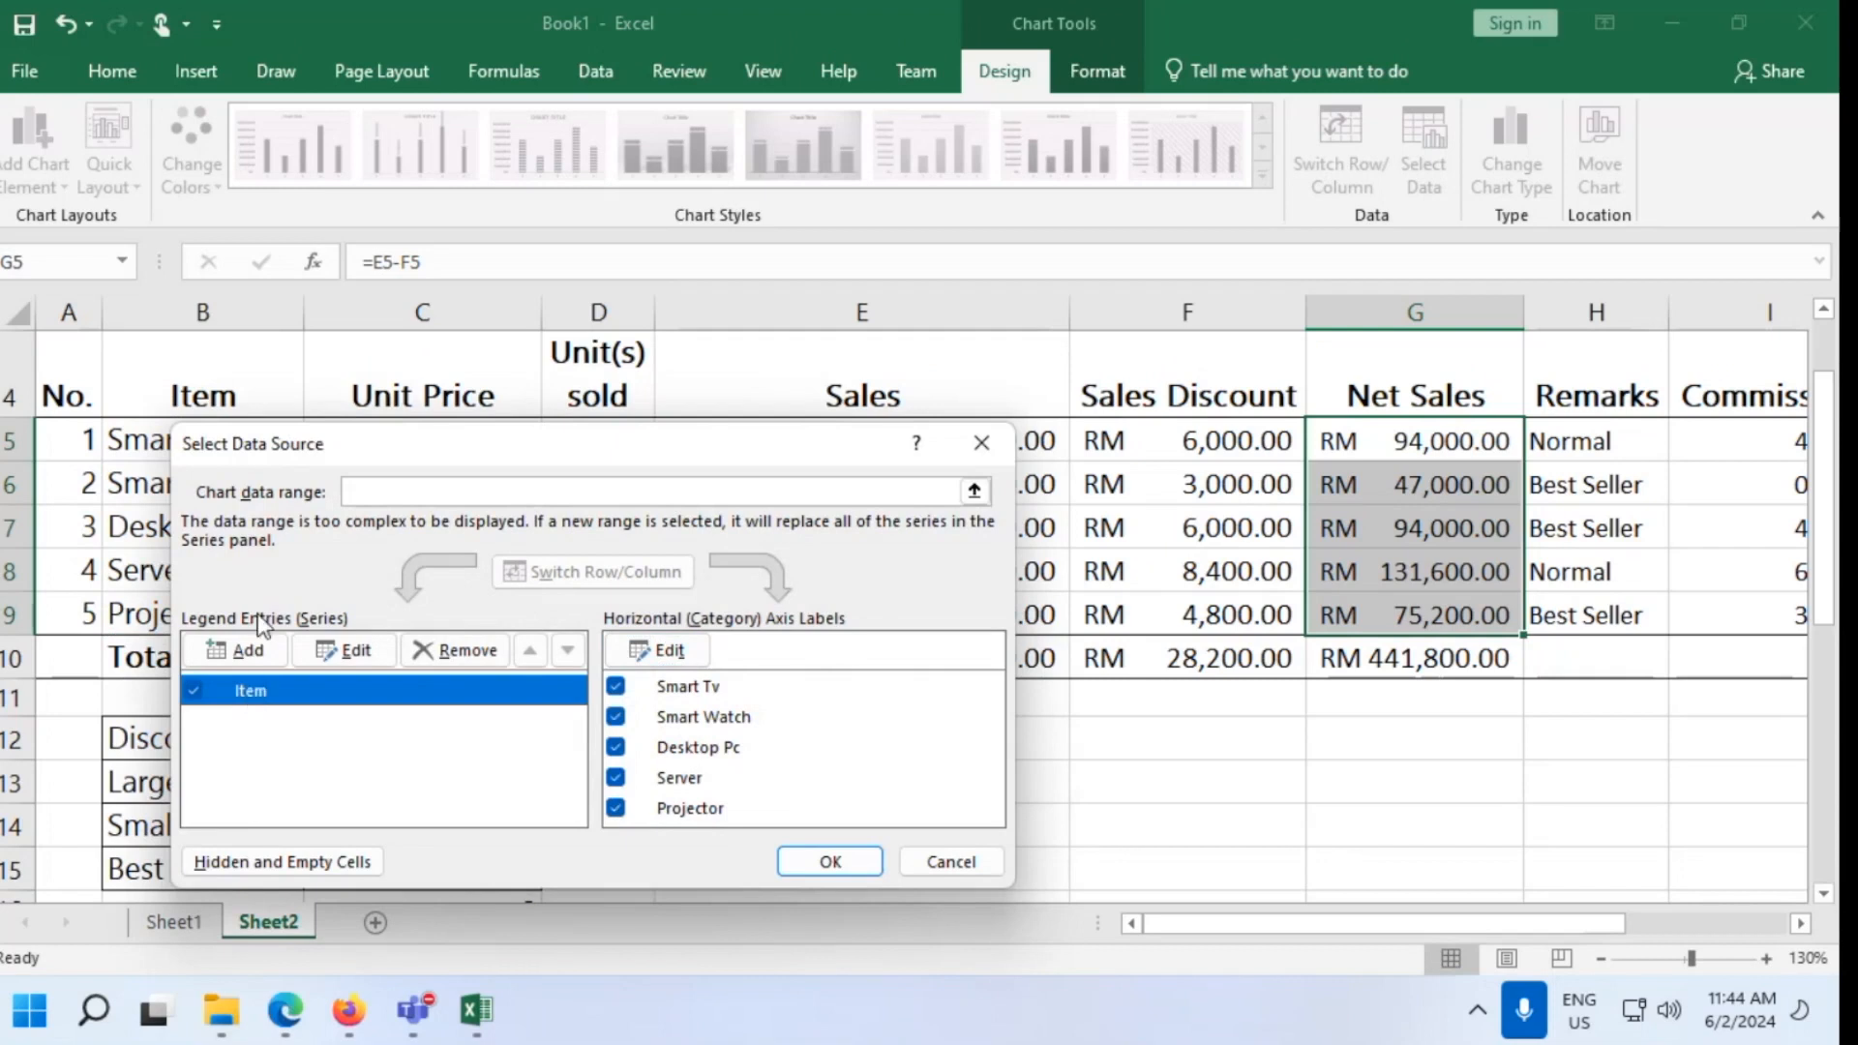
{"action": "left_click", "coordinate": [347, 651]}
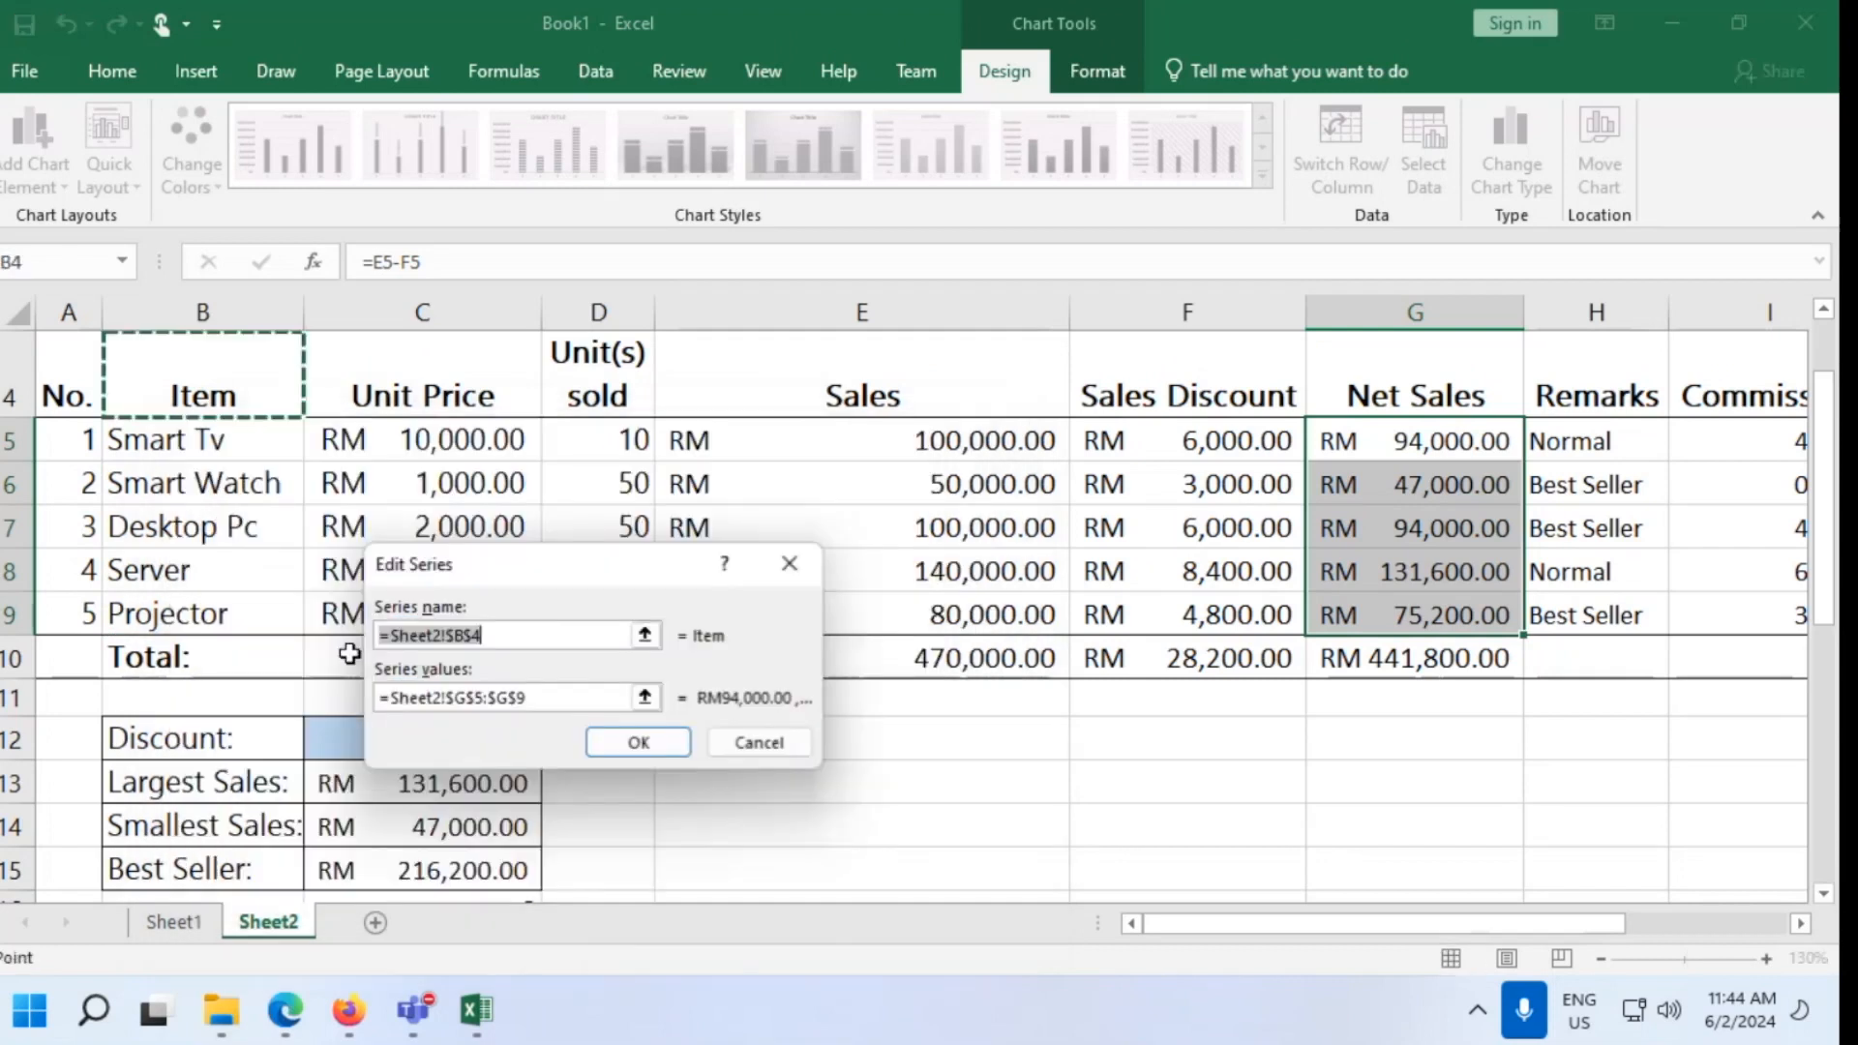
{"action": "left_click", "coordinate": [236, 394]}
{"action": "left_click", "coordinate": [639, 743]}
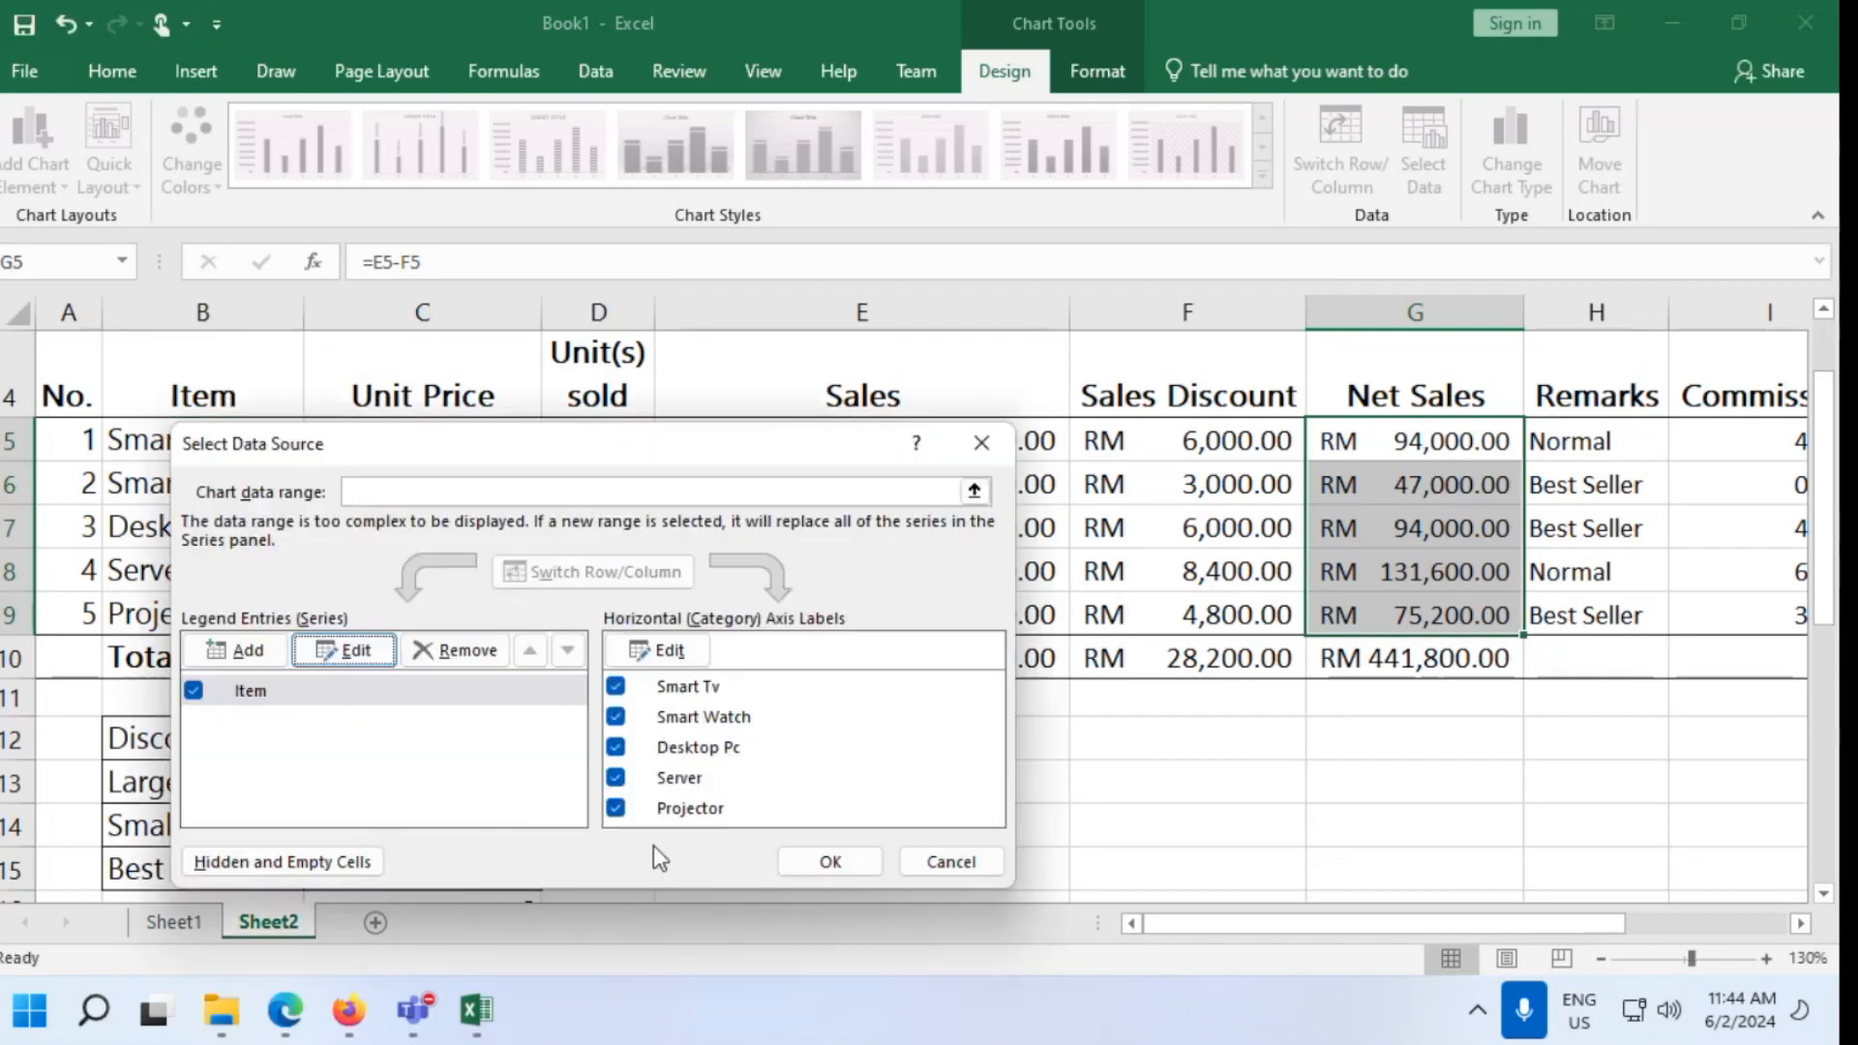
{"action": "left_click", "coordinate": [830, 860]}
{"action": "scroll", "coordinate": [771, 755], "scroll_direction": "down", "scroll_amount": 6}
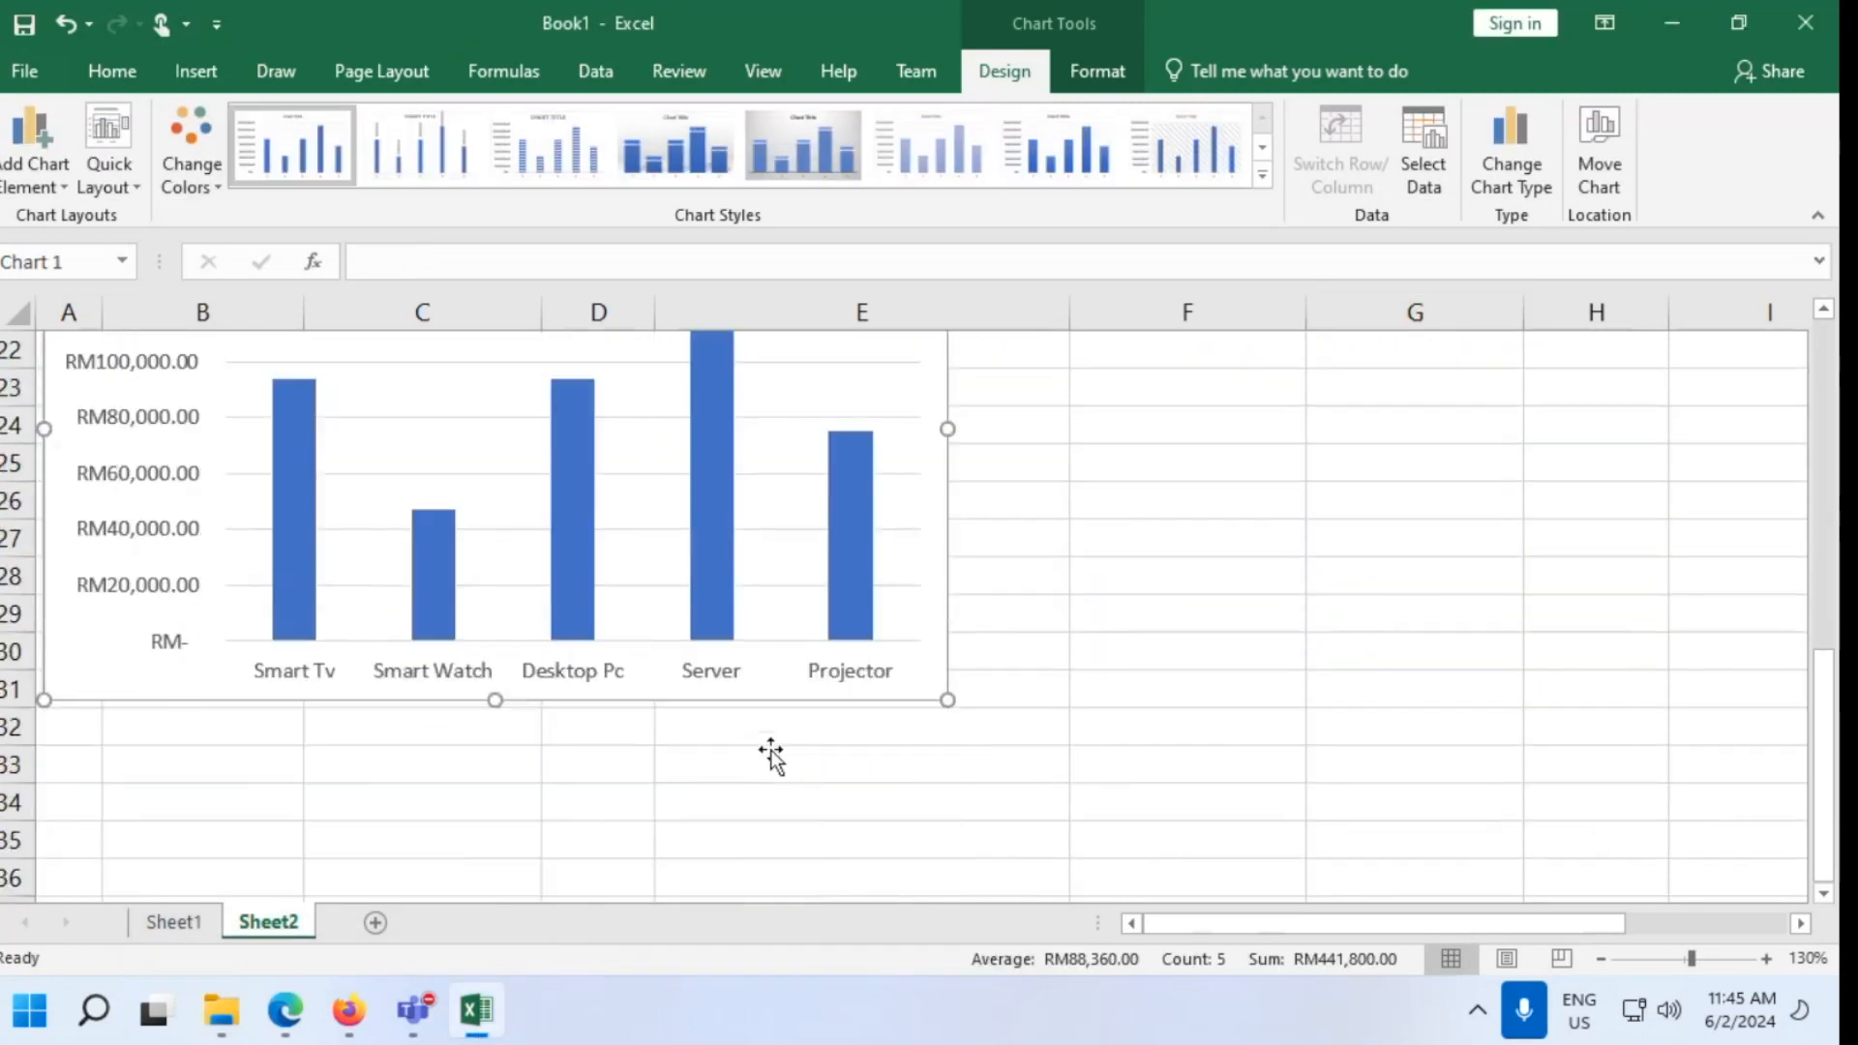
{"action": "scroll", "coordinate": [771, 755], "scroll_direction": "up", "scroll_amount": 2}
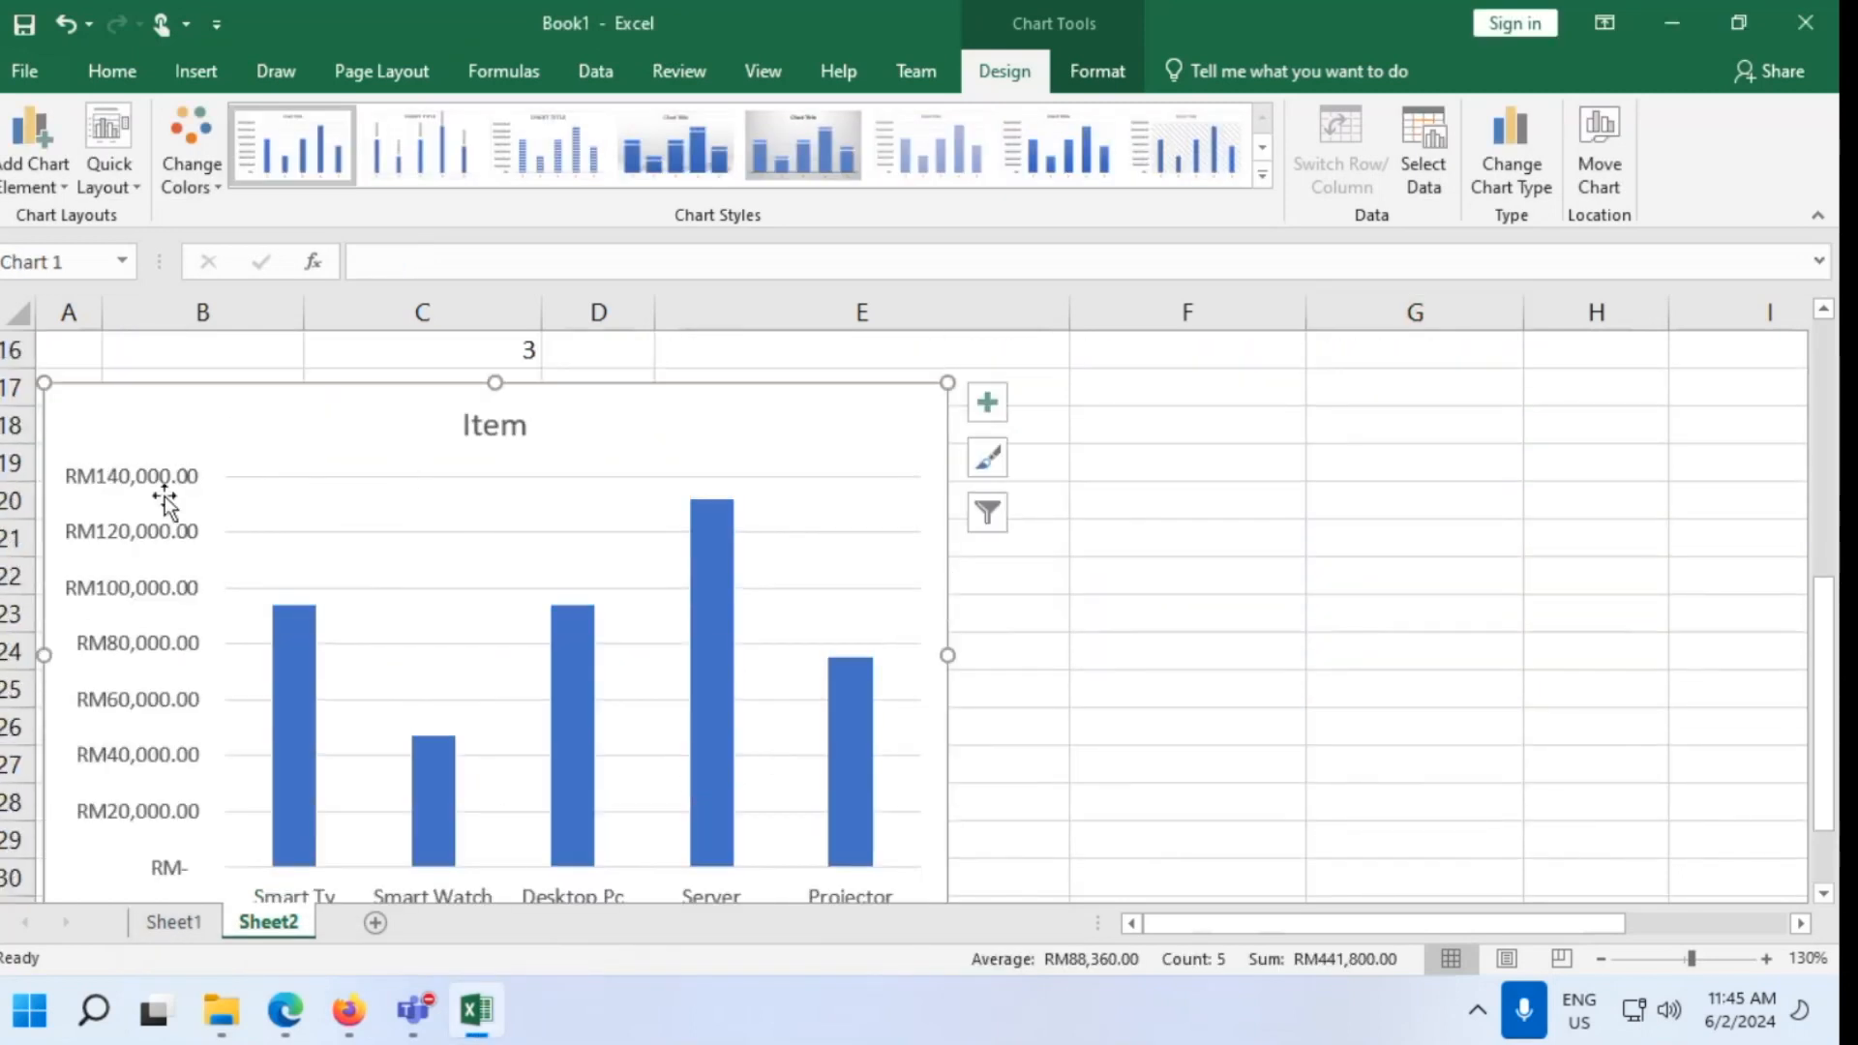
{"action": "scroll", "coordinate": [237, 827], "scroll_direction": "down", "scroll_amount": 1}
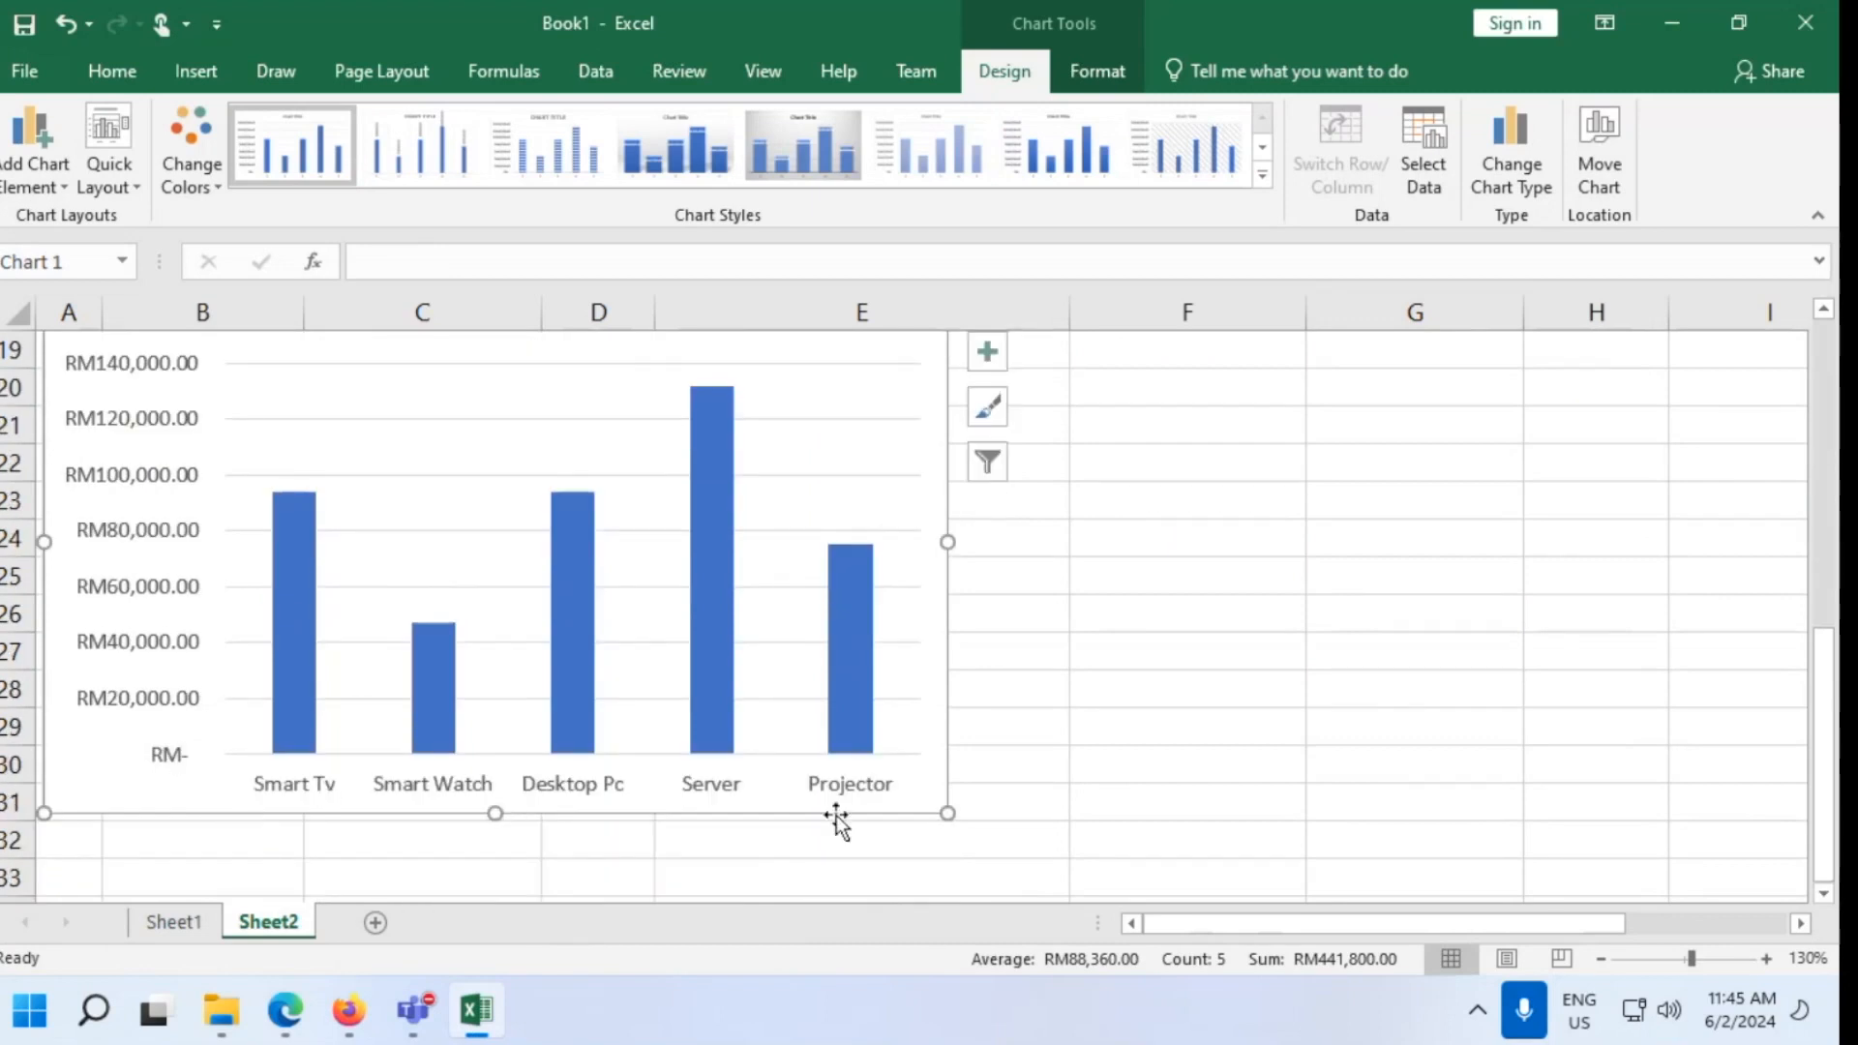
Switch to the study guide in Edge, reread the series name instructions on page 11, and return to Excel
{"action": "double_click", "coordinate": [483, 1007]}
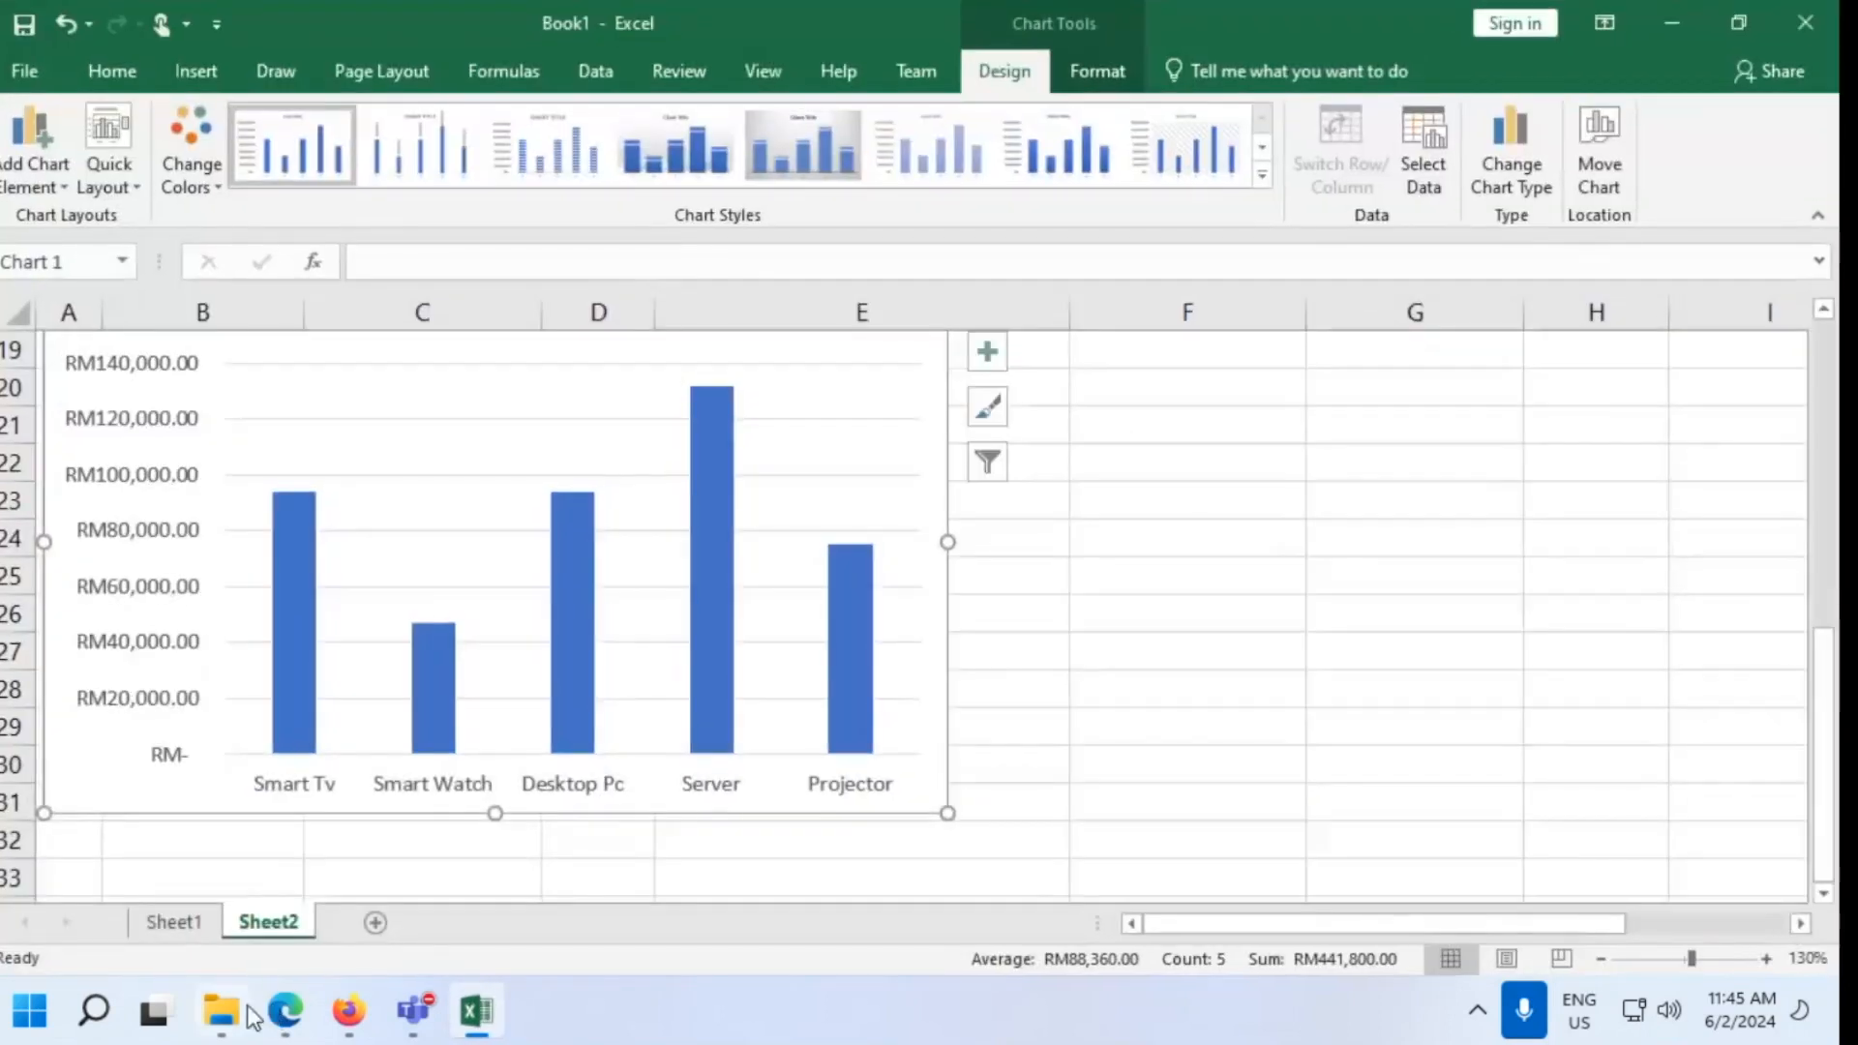
{"action": "left_click", "coordinate": [283, 1010]}
{"action": "scroll", "coordinate": [1296, 675], "scroll_direction": "down", "scroll_amount": 5}
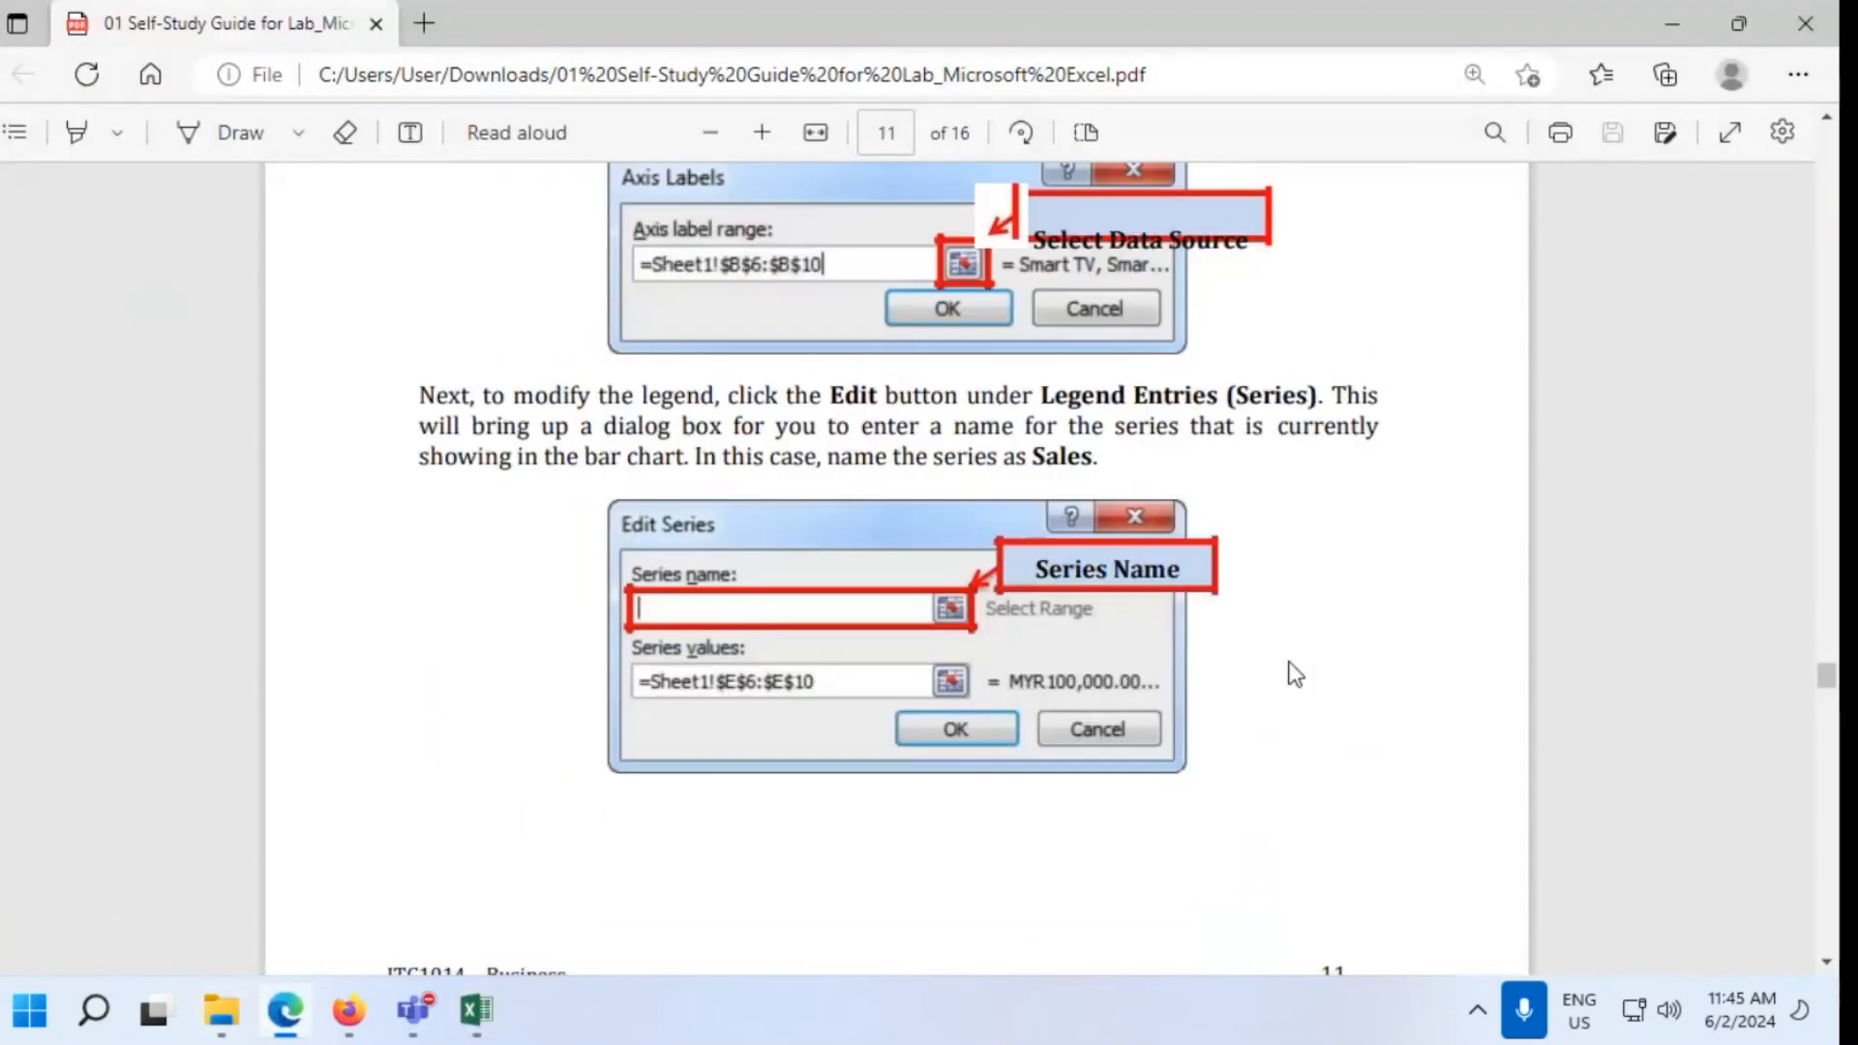
{"action": "scroll", "coordinate": [1296, 675], "scroll_direction": "down", "scroll_amount": 2}
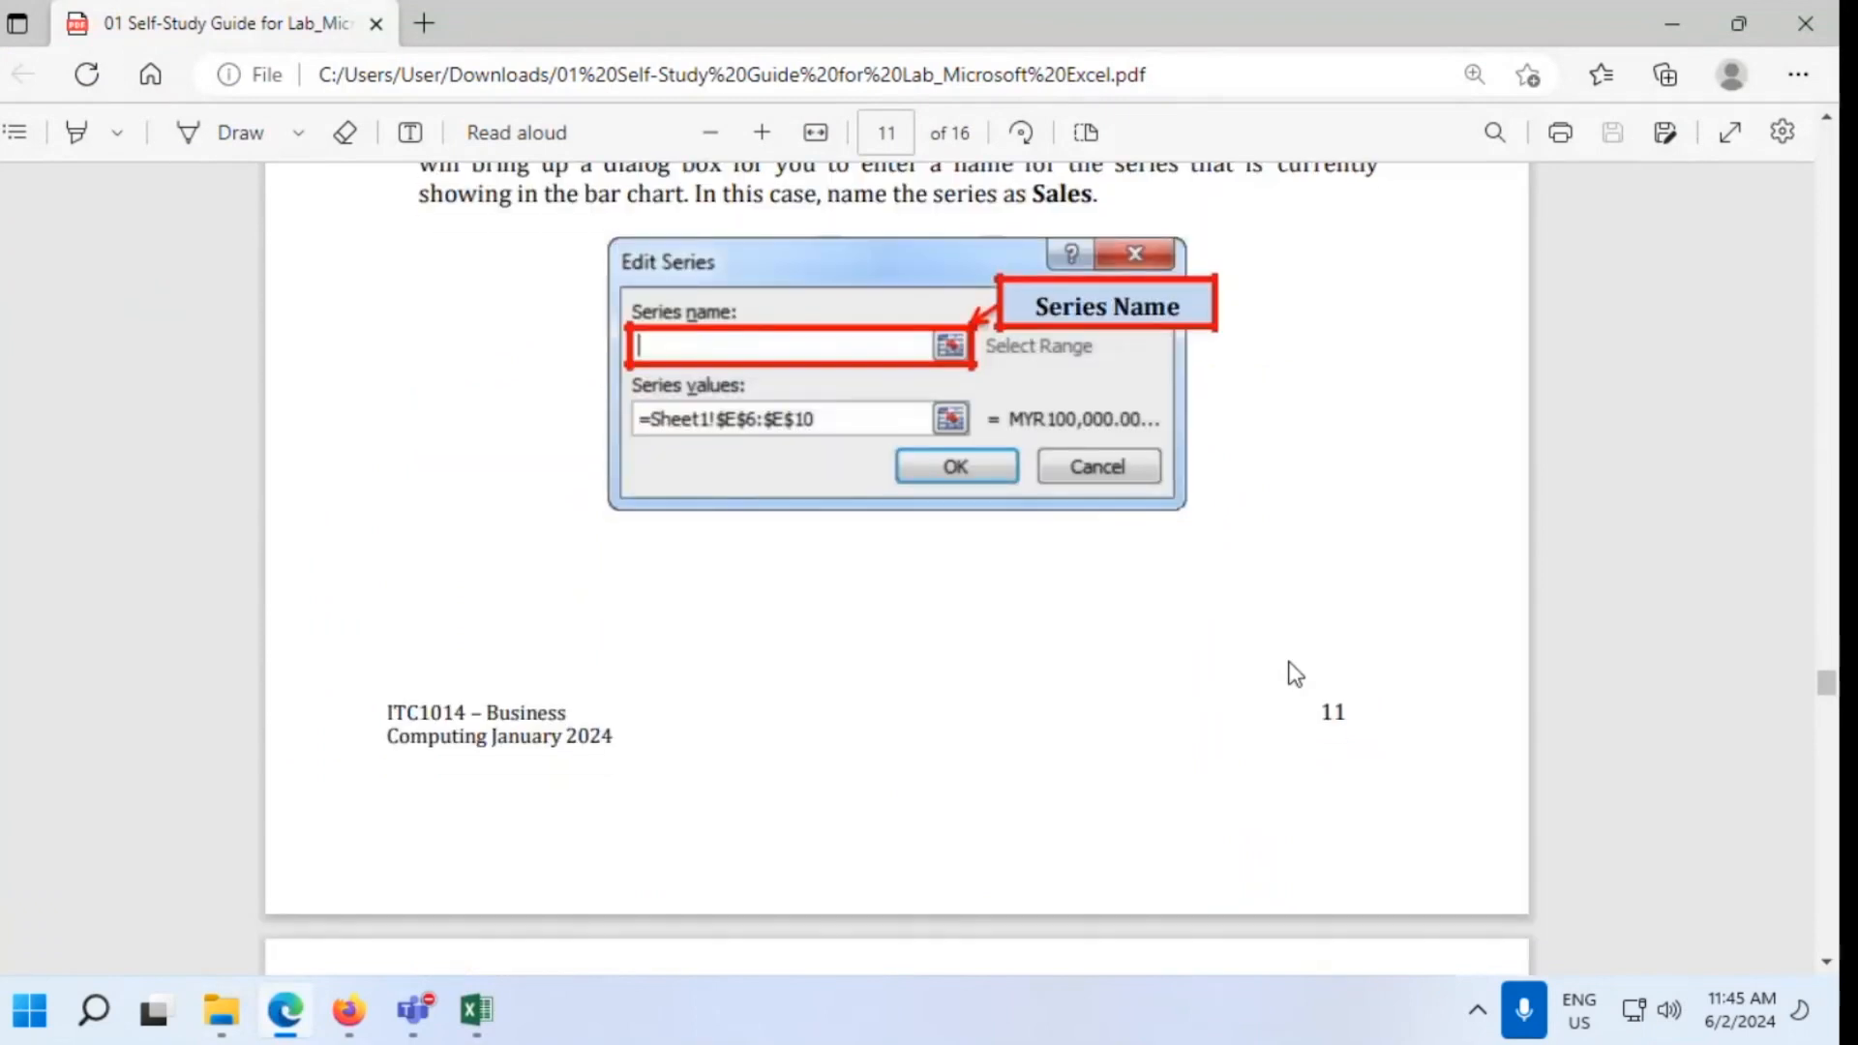
{"action": "scroll", "coordinate": [1296, 675], "scroll_direction": "down", "scroll_amount": 4}
{"action": "scroll", "coordinate": [1296, 675], "scroll_direction": "down", "scroll_amount": 3}
{"action": "scroll", "coordinate": [1296, 675], "scroll_direction": "up", "scroll_amount": 4}
{"action": "scroll", "coordinate": [1296, 674], "scroll_direction": "down", "scroll_amount": 2}
{"action": "scroll", "coordinate": [1296, 674], "scroll_direction": "up", "scroll_amount": 5}
{"action": "scroll", "coordinate": [1296, 674], "scroll_direction": "up", "scroll_amount": 4}
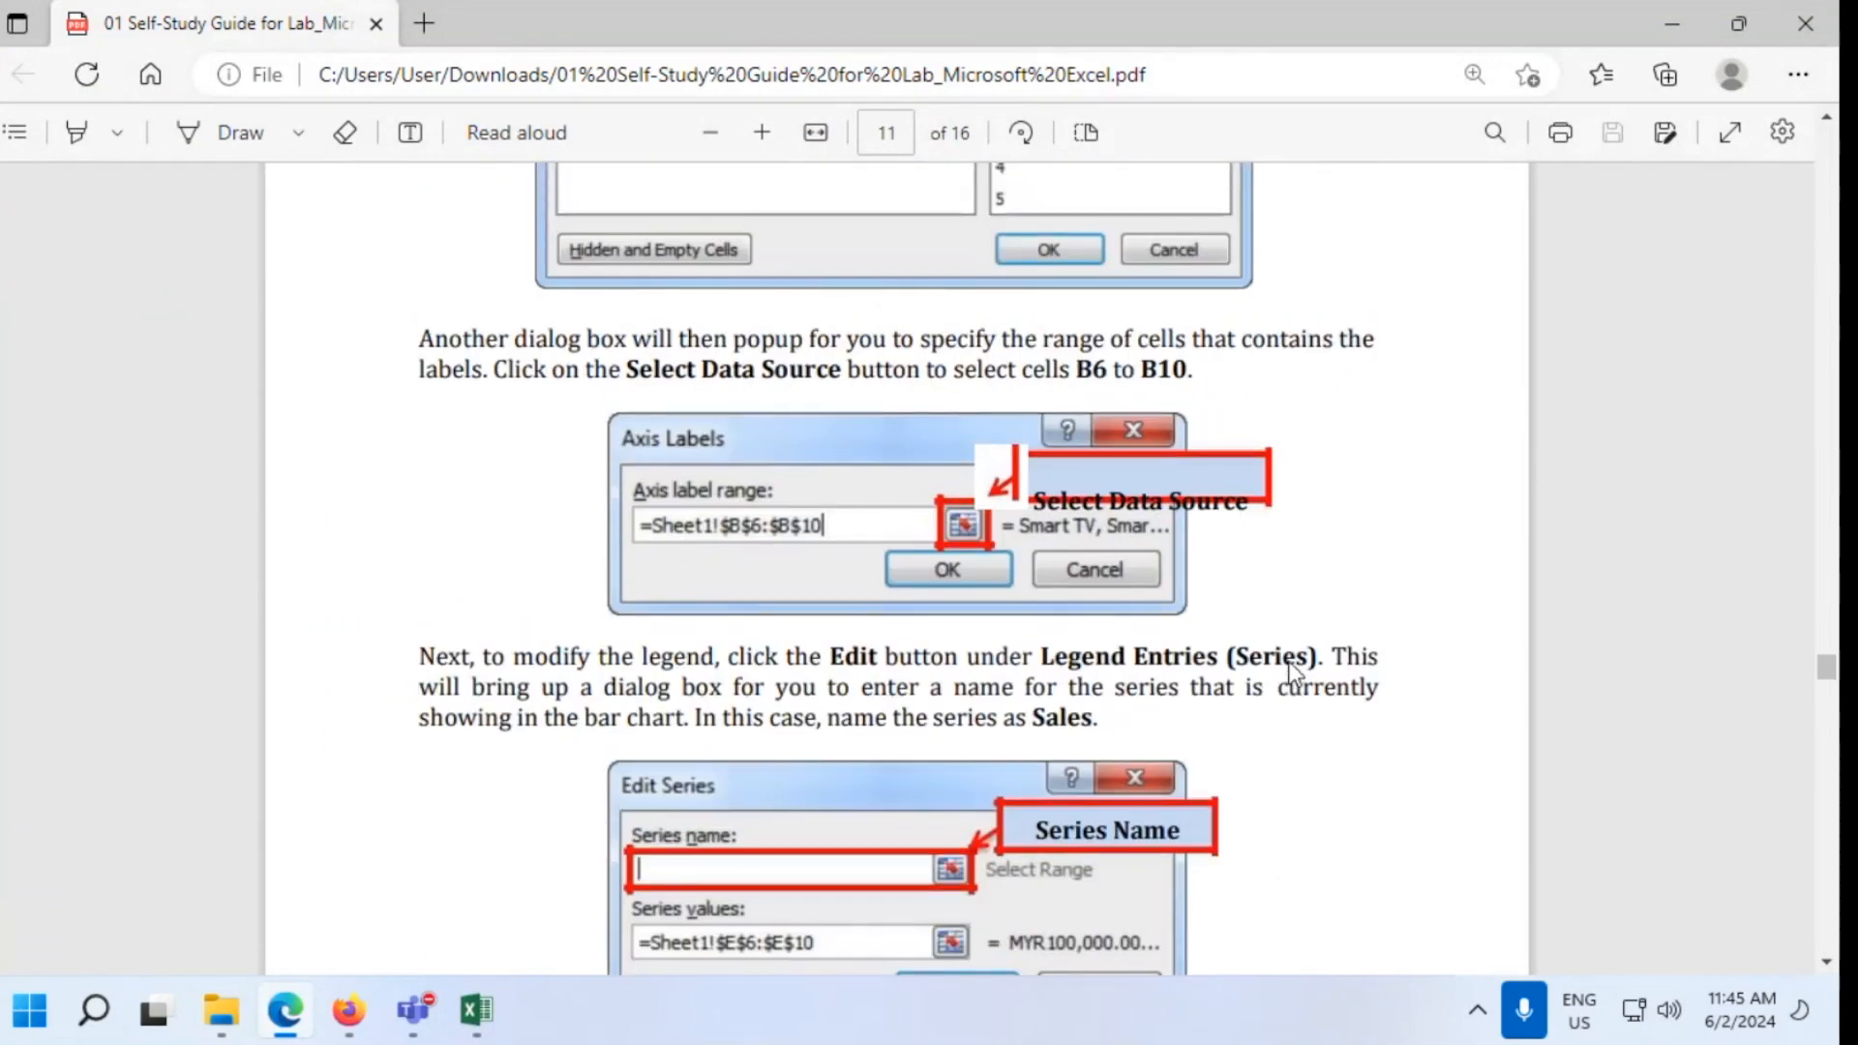
{"action": "left_click", "coordinate": [1650, 34]}
Set the column chart's series name to the Net Sales header cell G4 and apply the data source change
{"action": "scroll", "coordinate": [452, 578], "scroll_direction": "up", "scroll_amount": 2}
{"action": "left_click", "coordinate": [1423, 153]}
{"action": "left_click", "coordinate": [352, 694]}
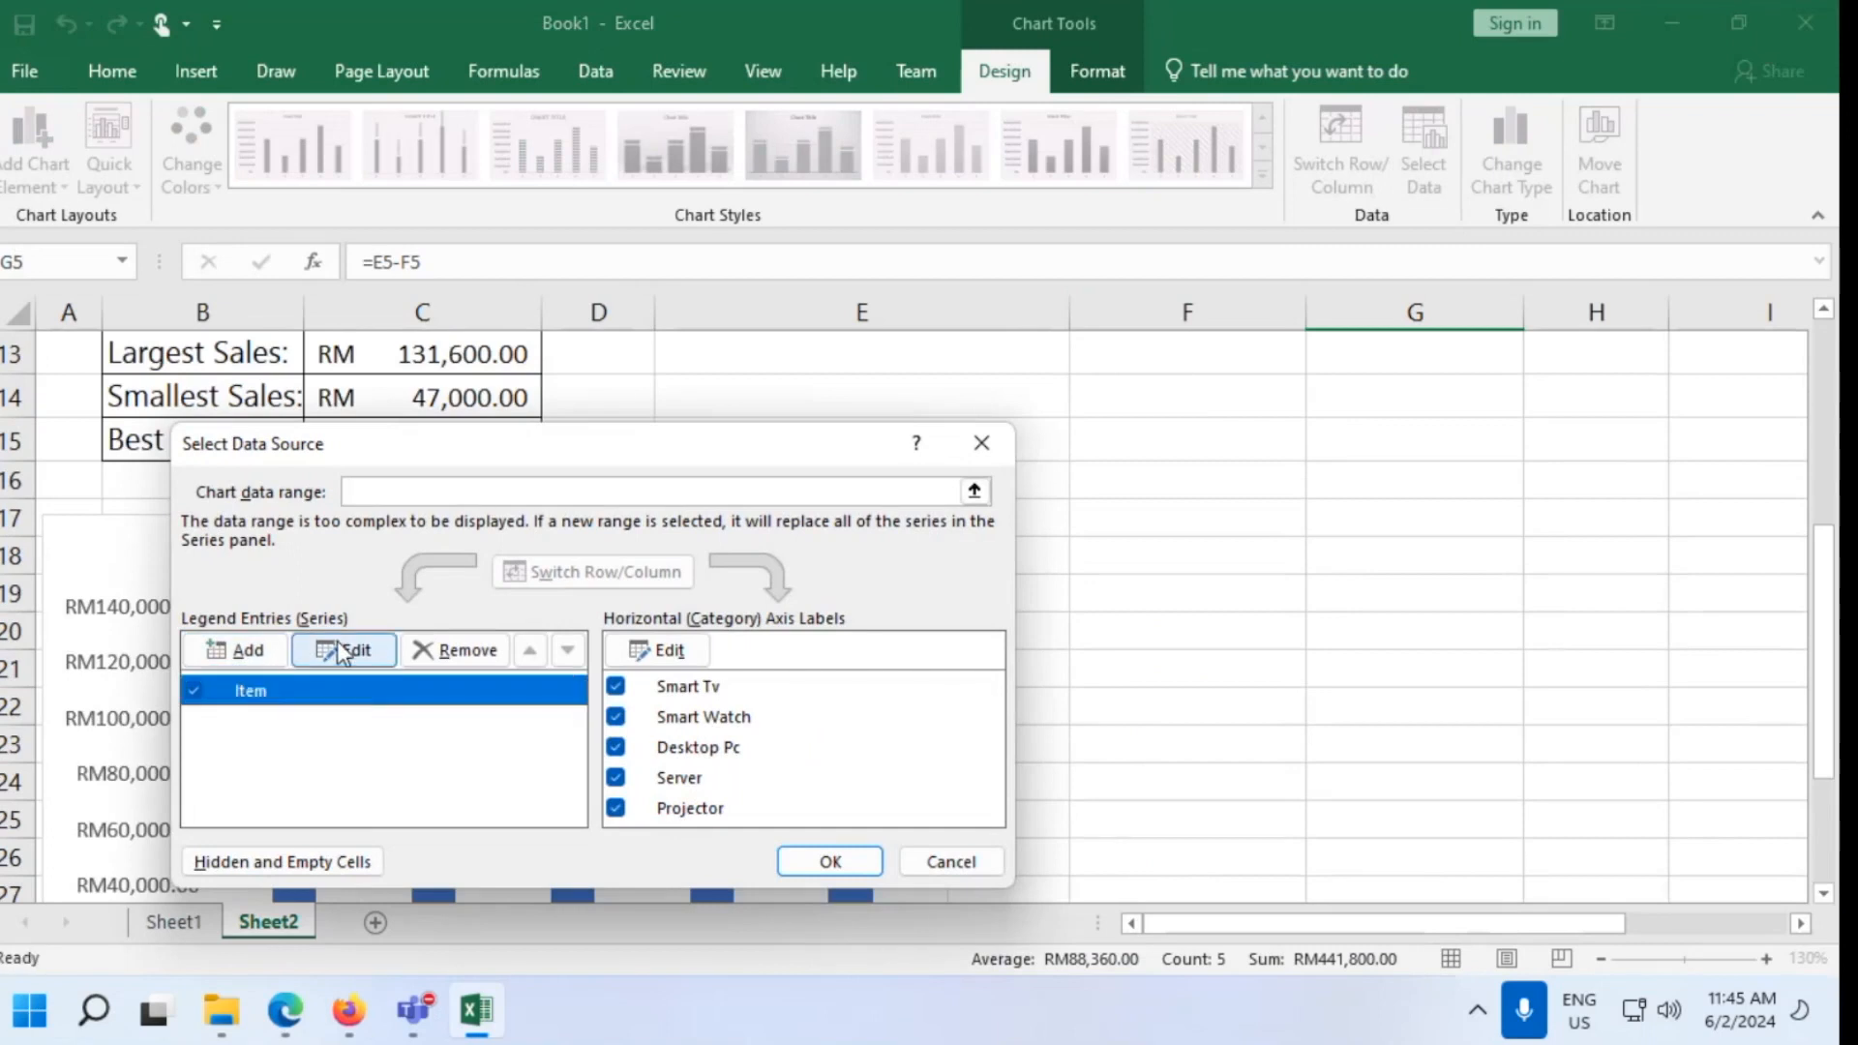
{"action": "left_click", "coordinate": [343, 650]}
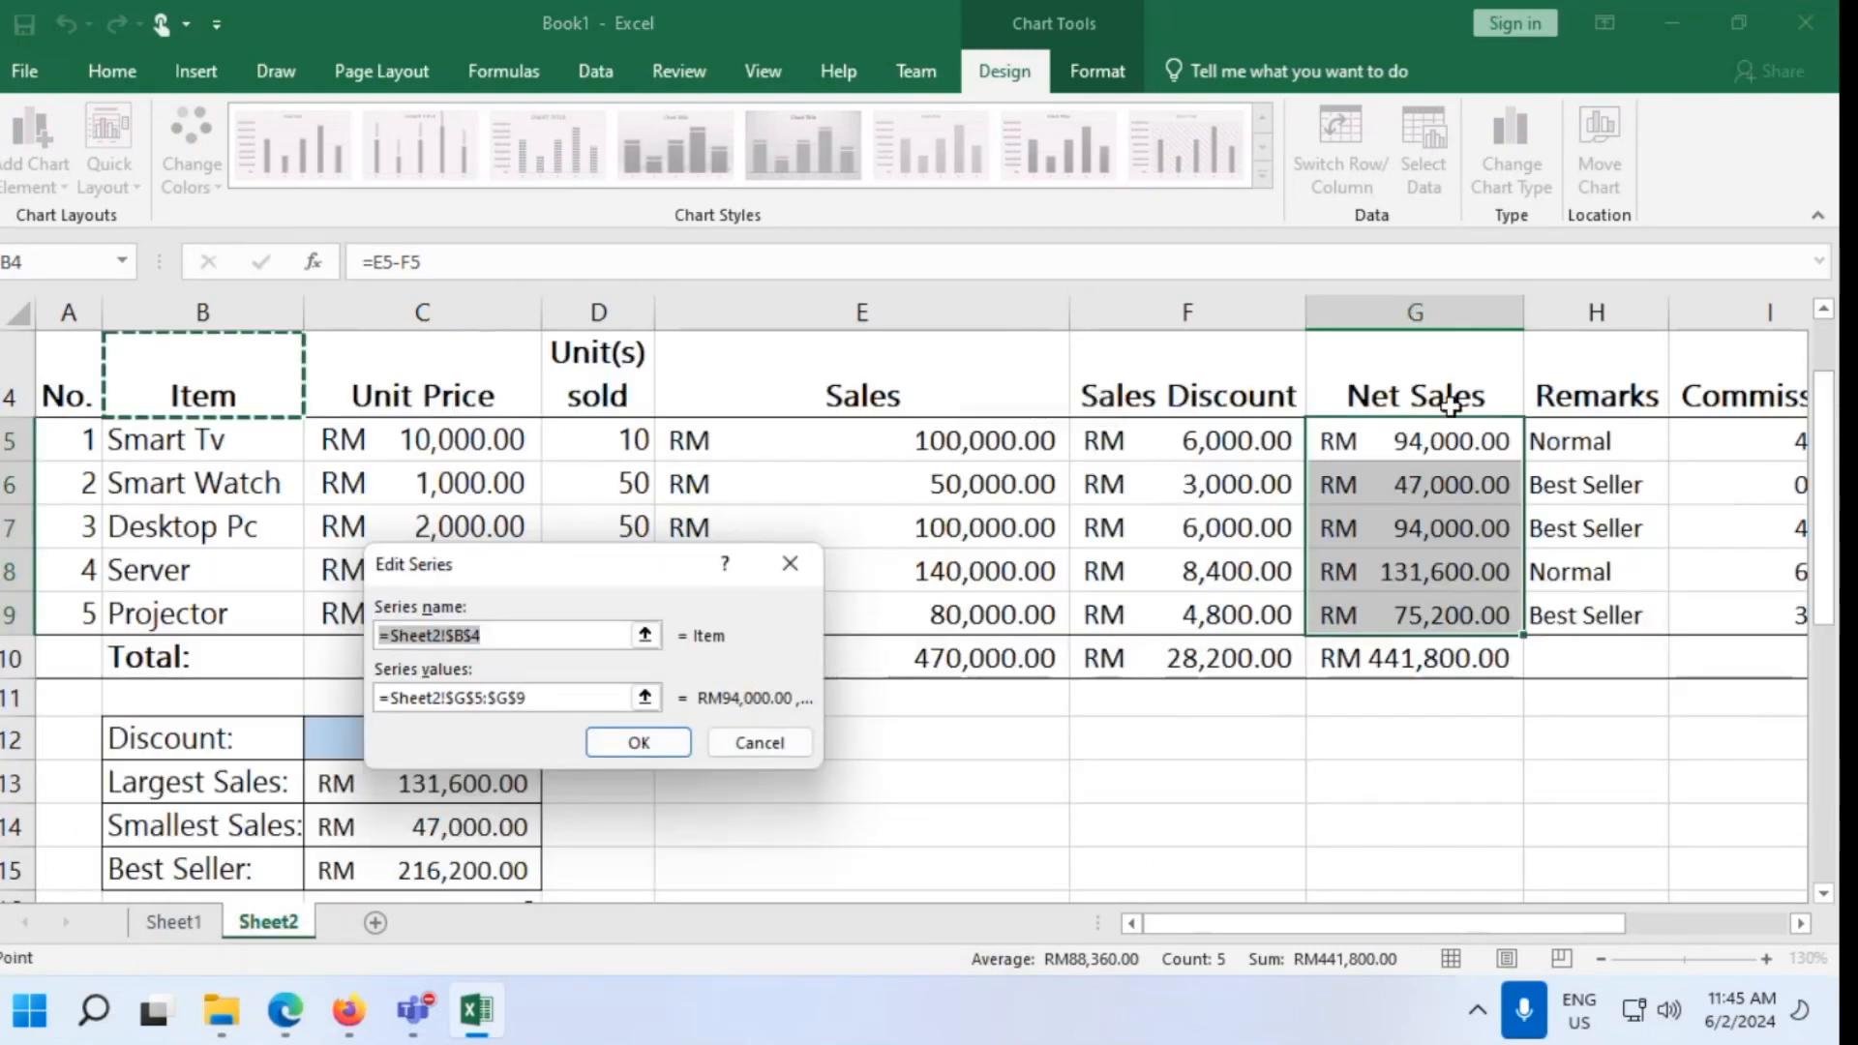
{"action": "left_click", "coordinate": [1410, 392]}
{"action": "left_click", "coordinate": [623, 741]}
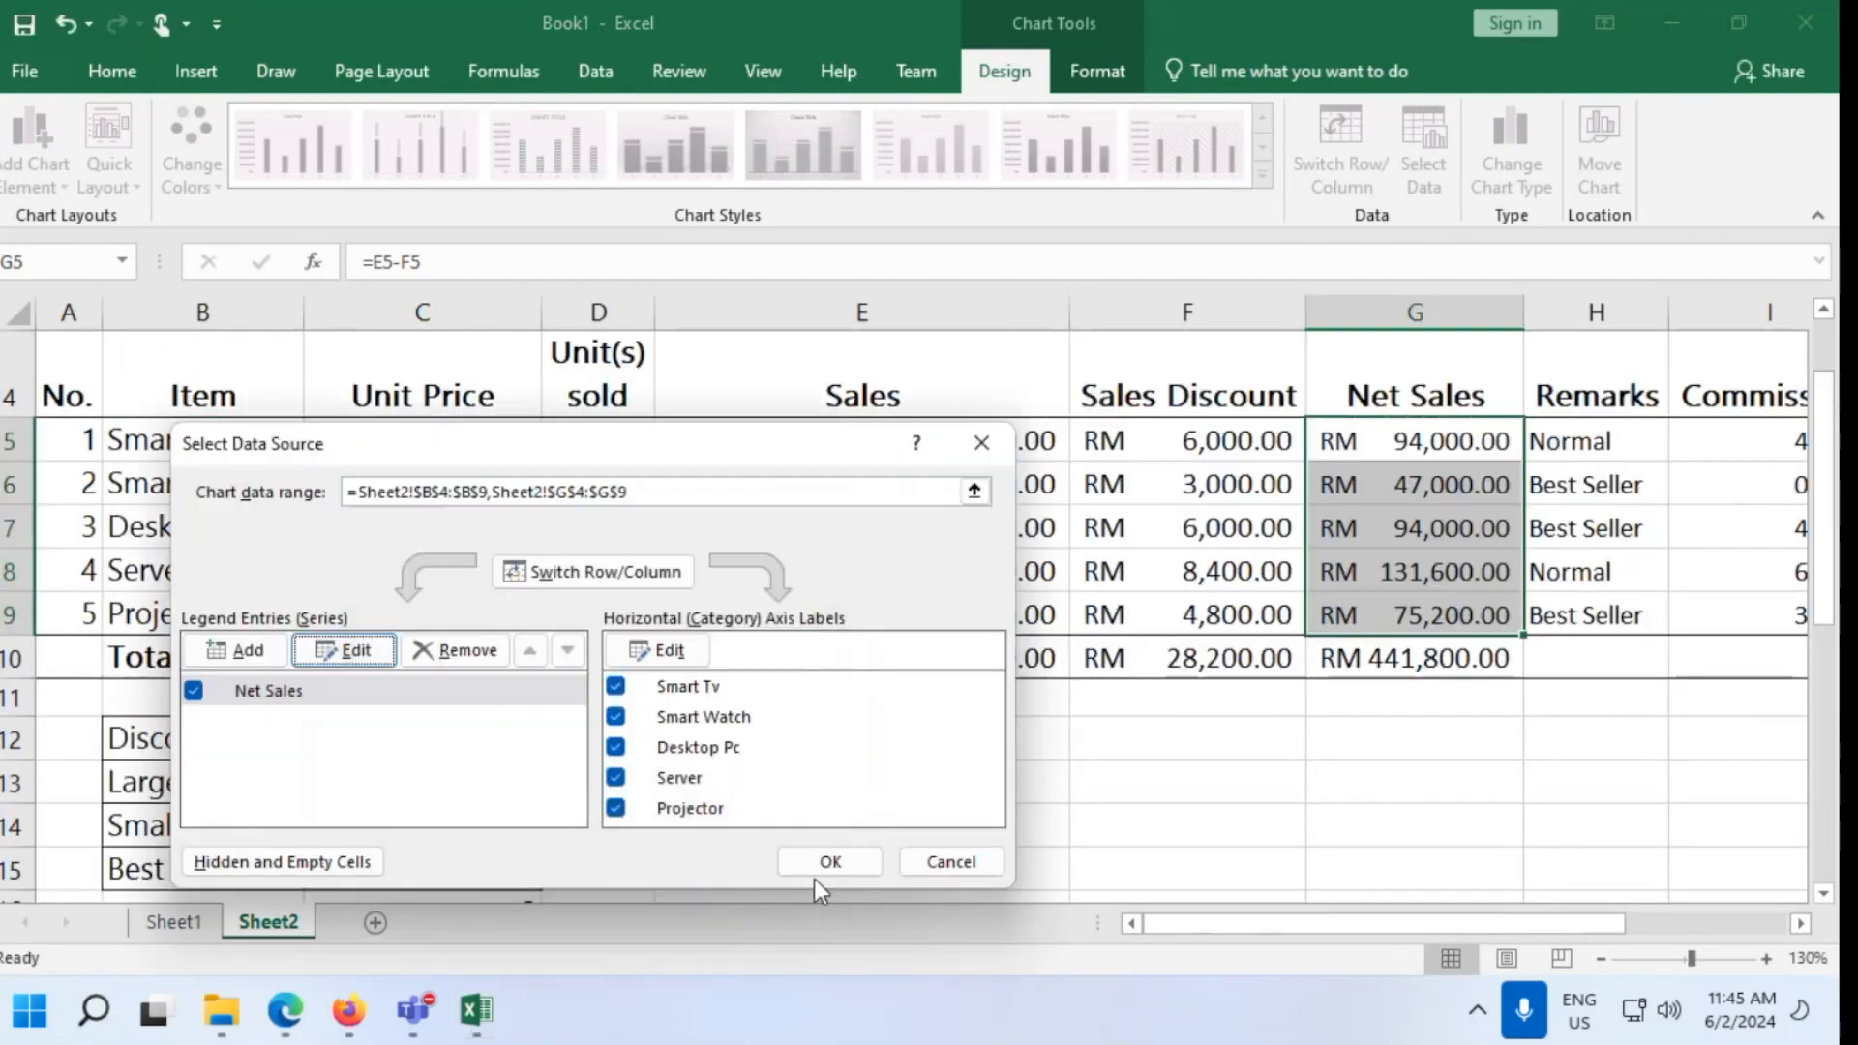
{"action": "left_click", "coordinate": [828, 862]}
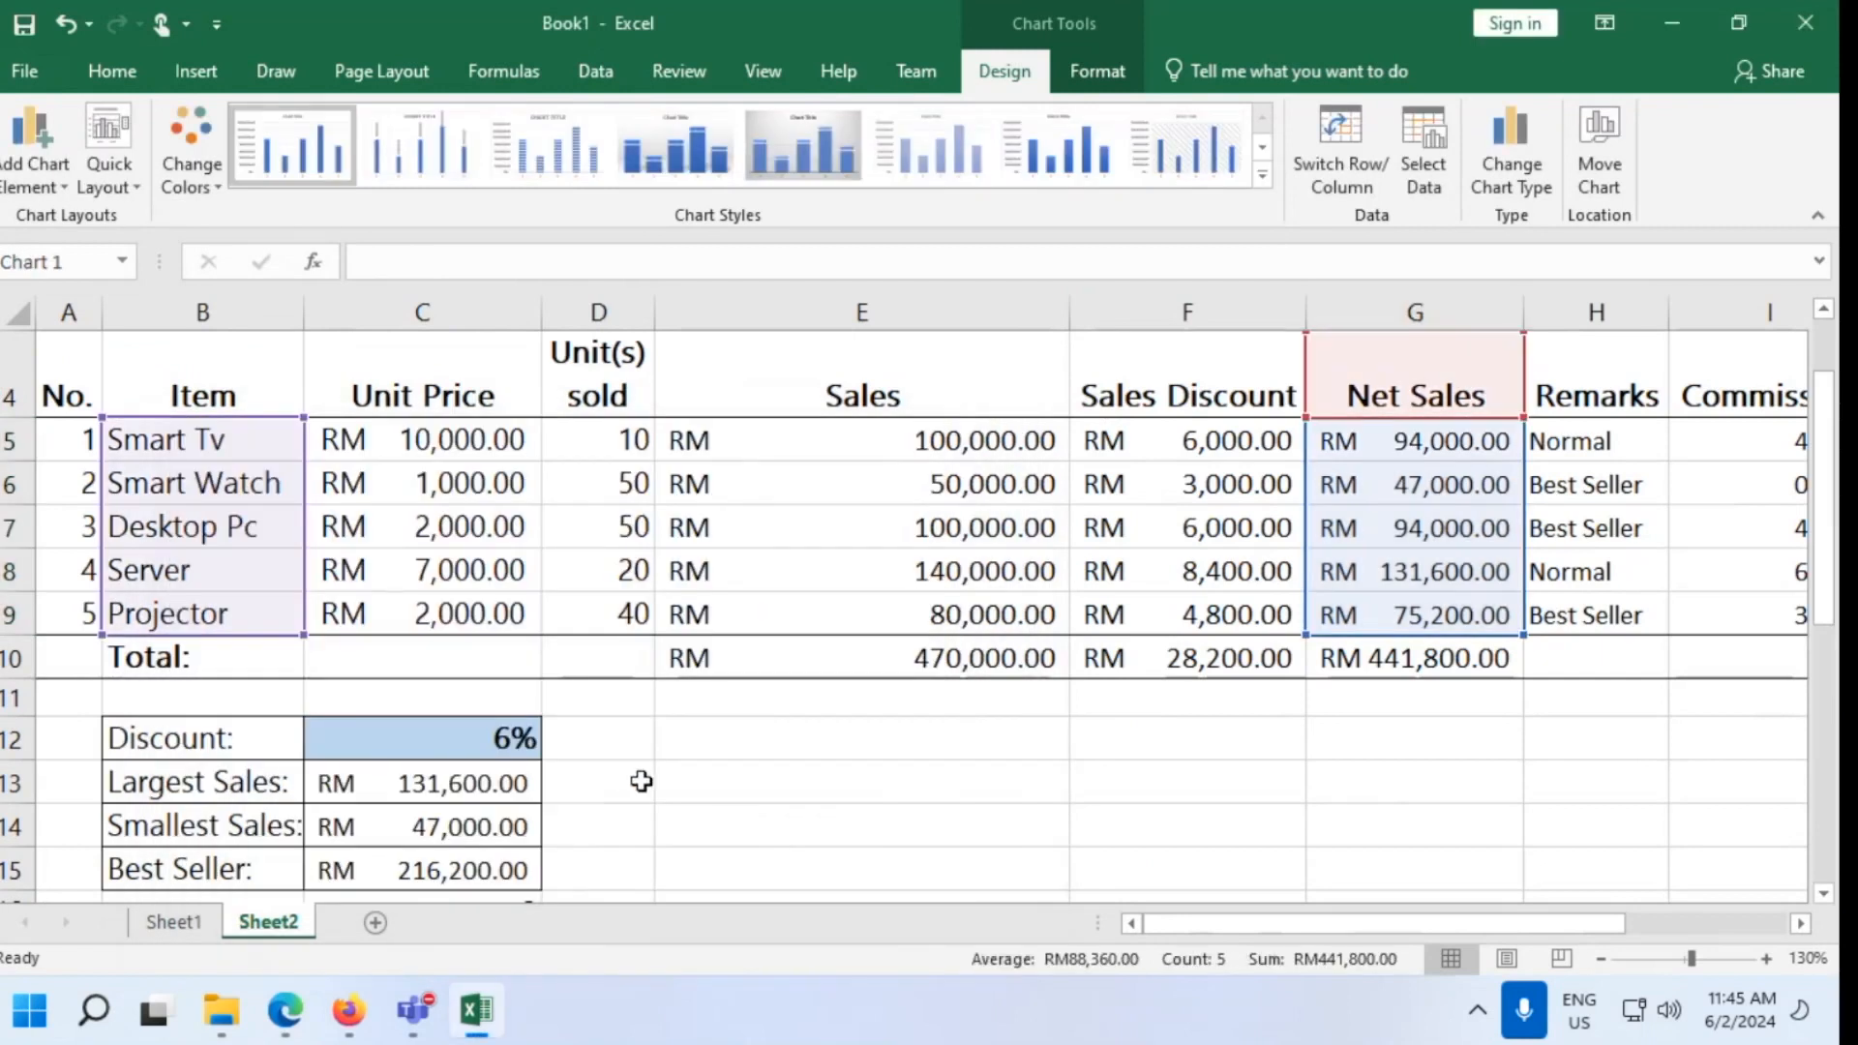
{"action": "scroll", "coordinate": [642, 781], "scroll_direction": "down", "scroll_amount": 4}
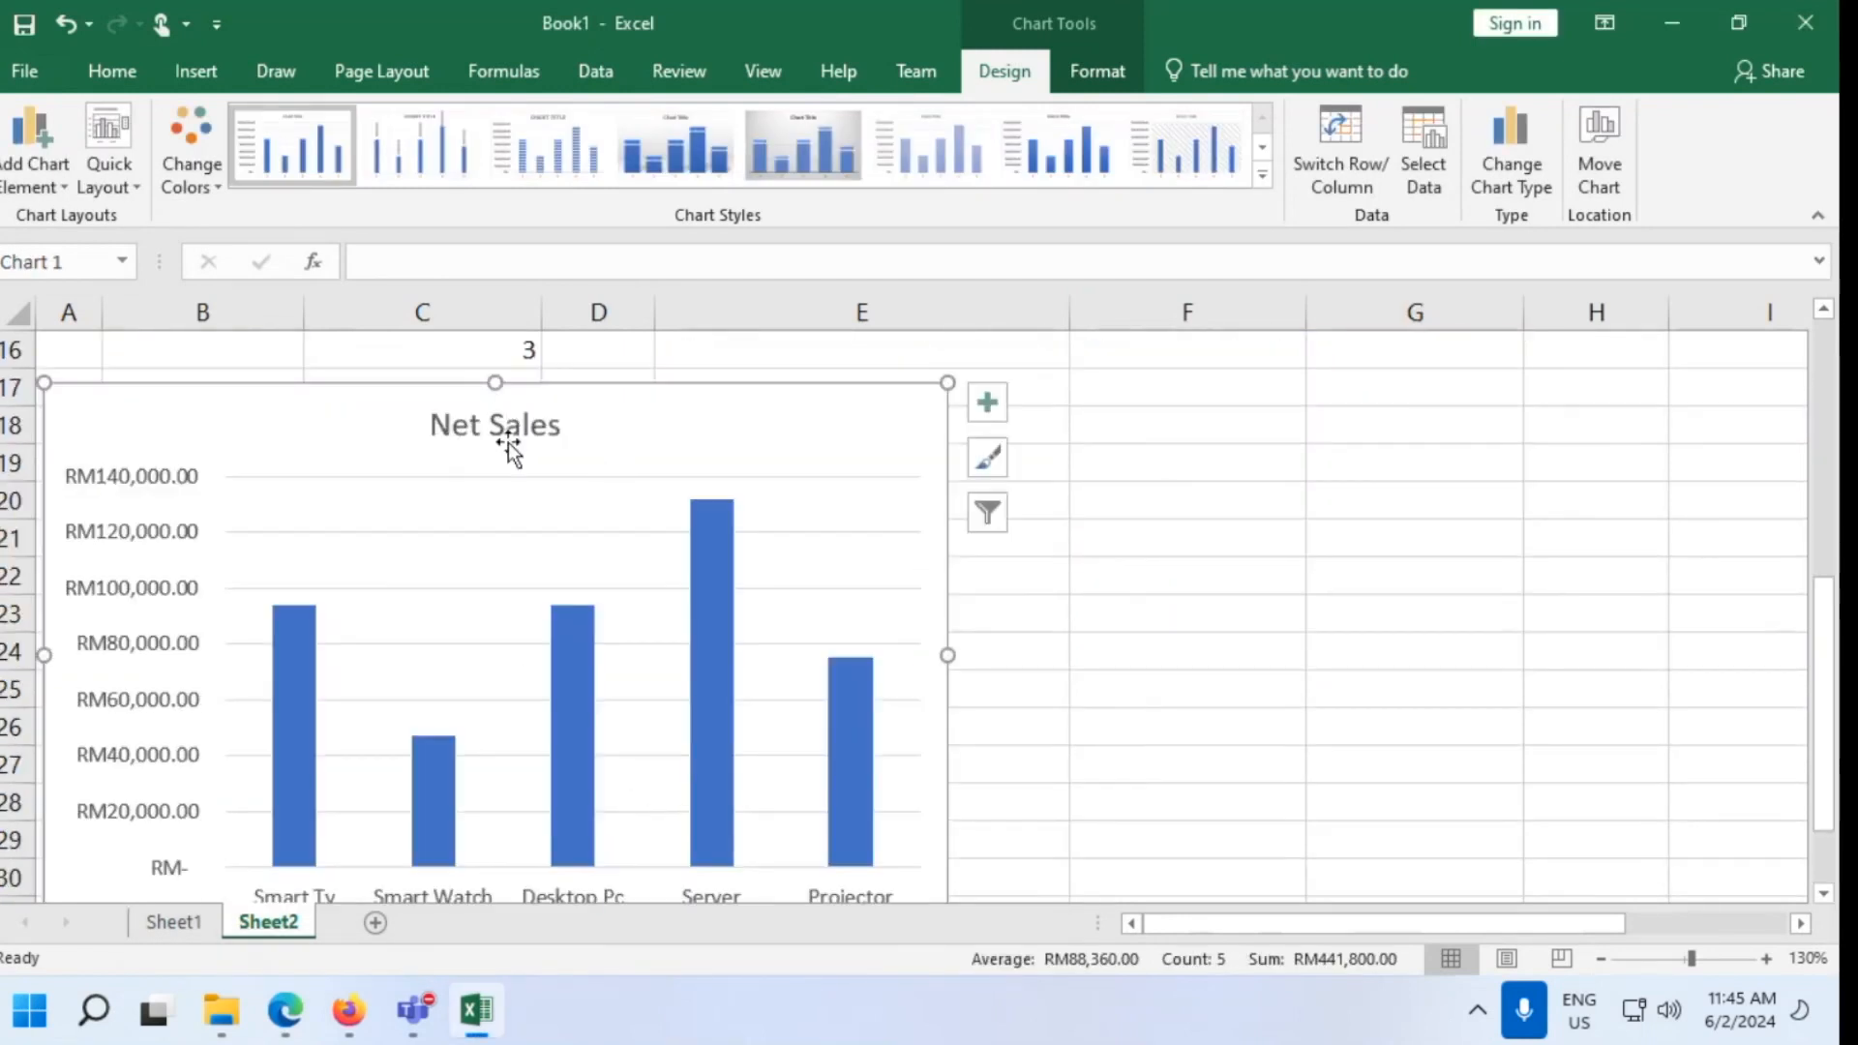
{"action": "scroll", "coordinate": [508, 443], "scroll_direction": "down", "scroll_amount": 1}
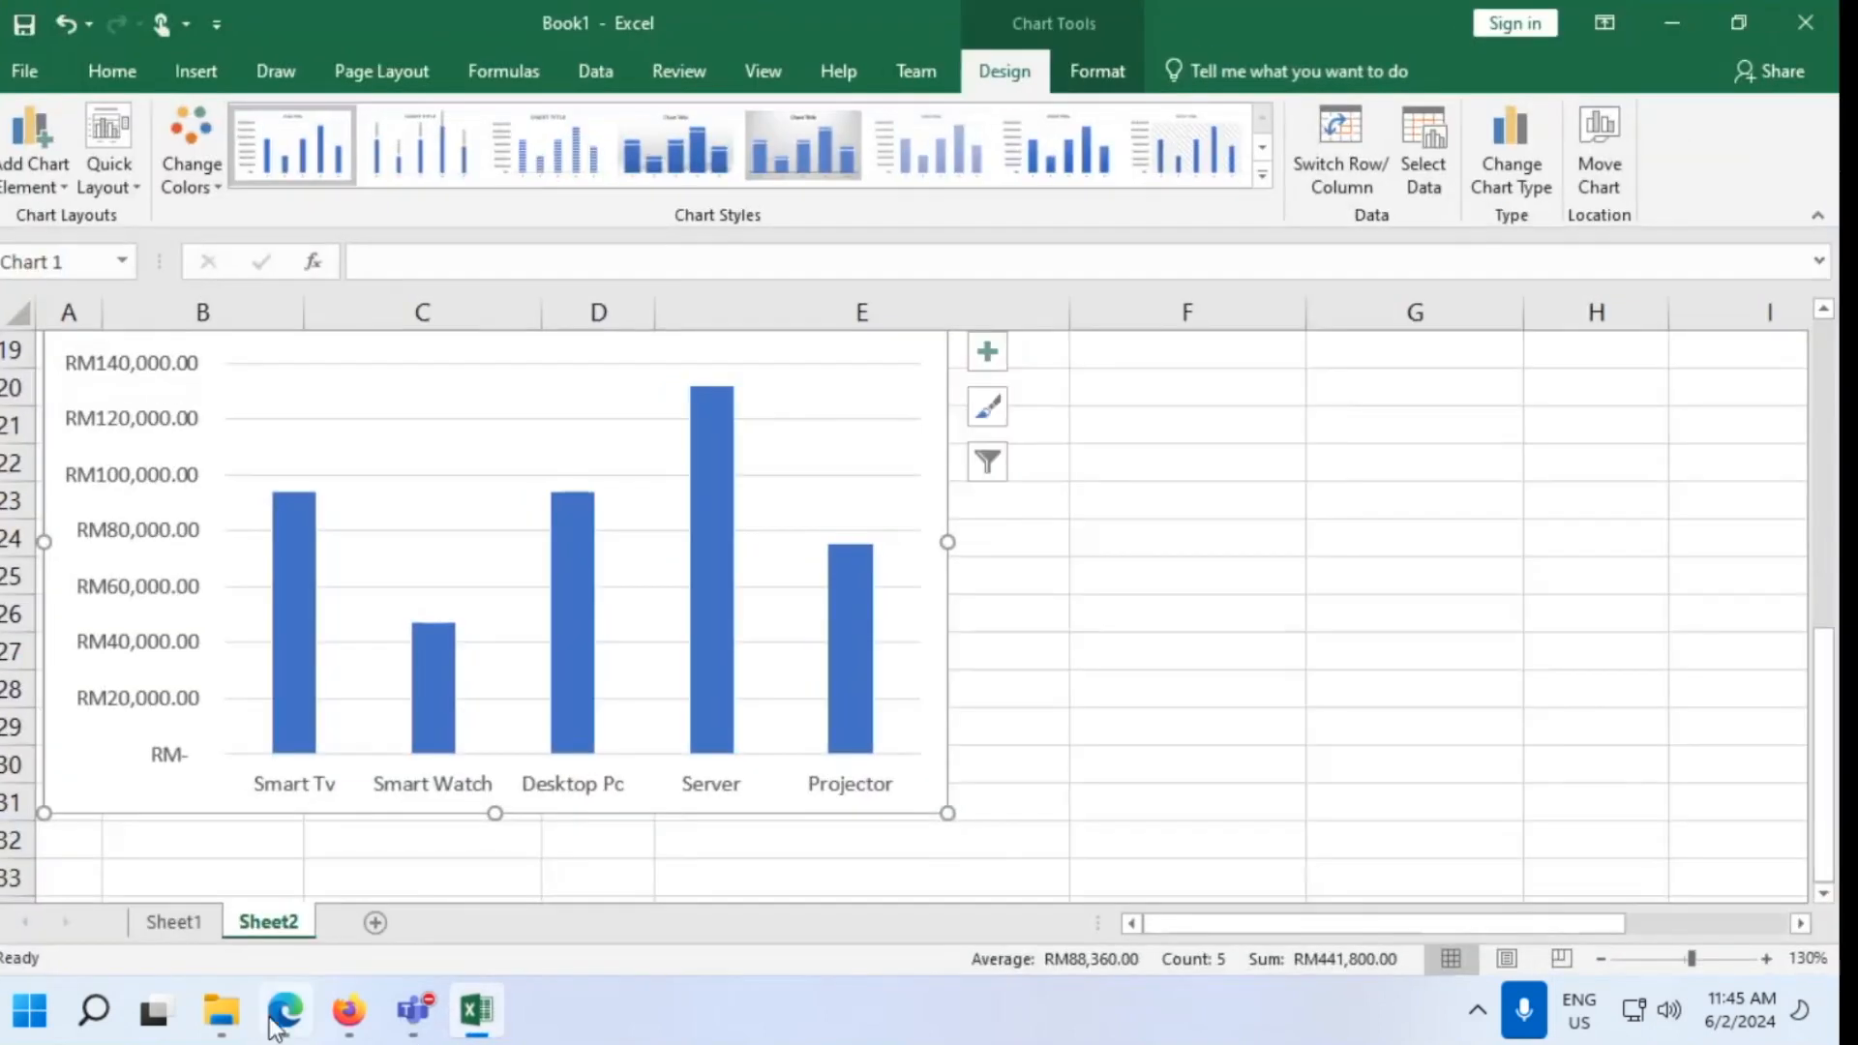
Switch to the study guide in Edge, read the pie chart exercise on page 12, and return to Excel
{"action": "left_click", "coordinate": [285, 1010]}
{"action": "scroll", "coordinate": [952, 666], "scroll_direction": "down", "scroll_amount": 10}
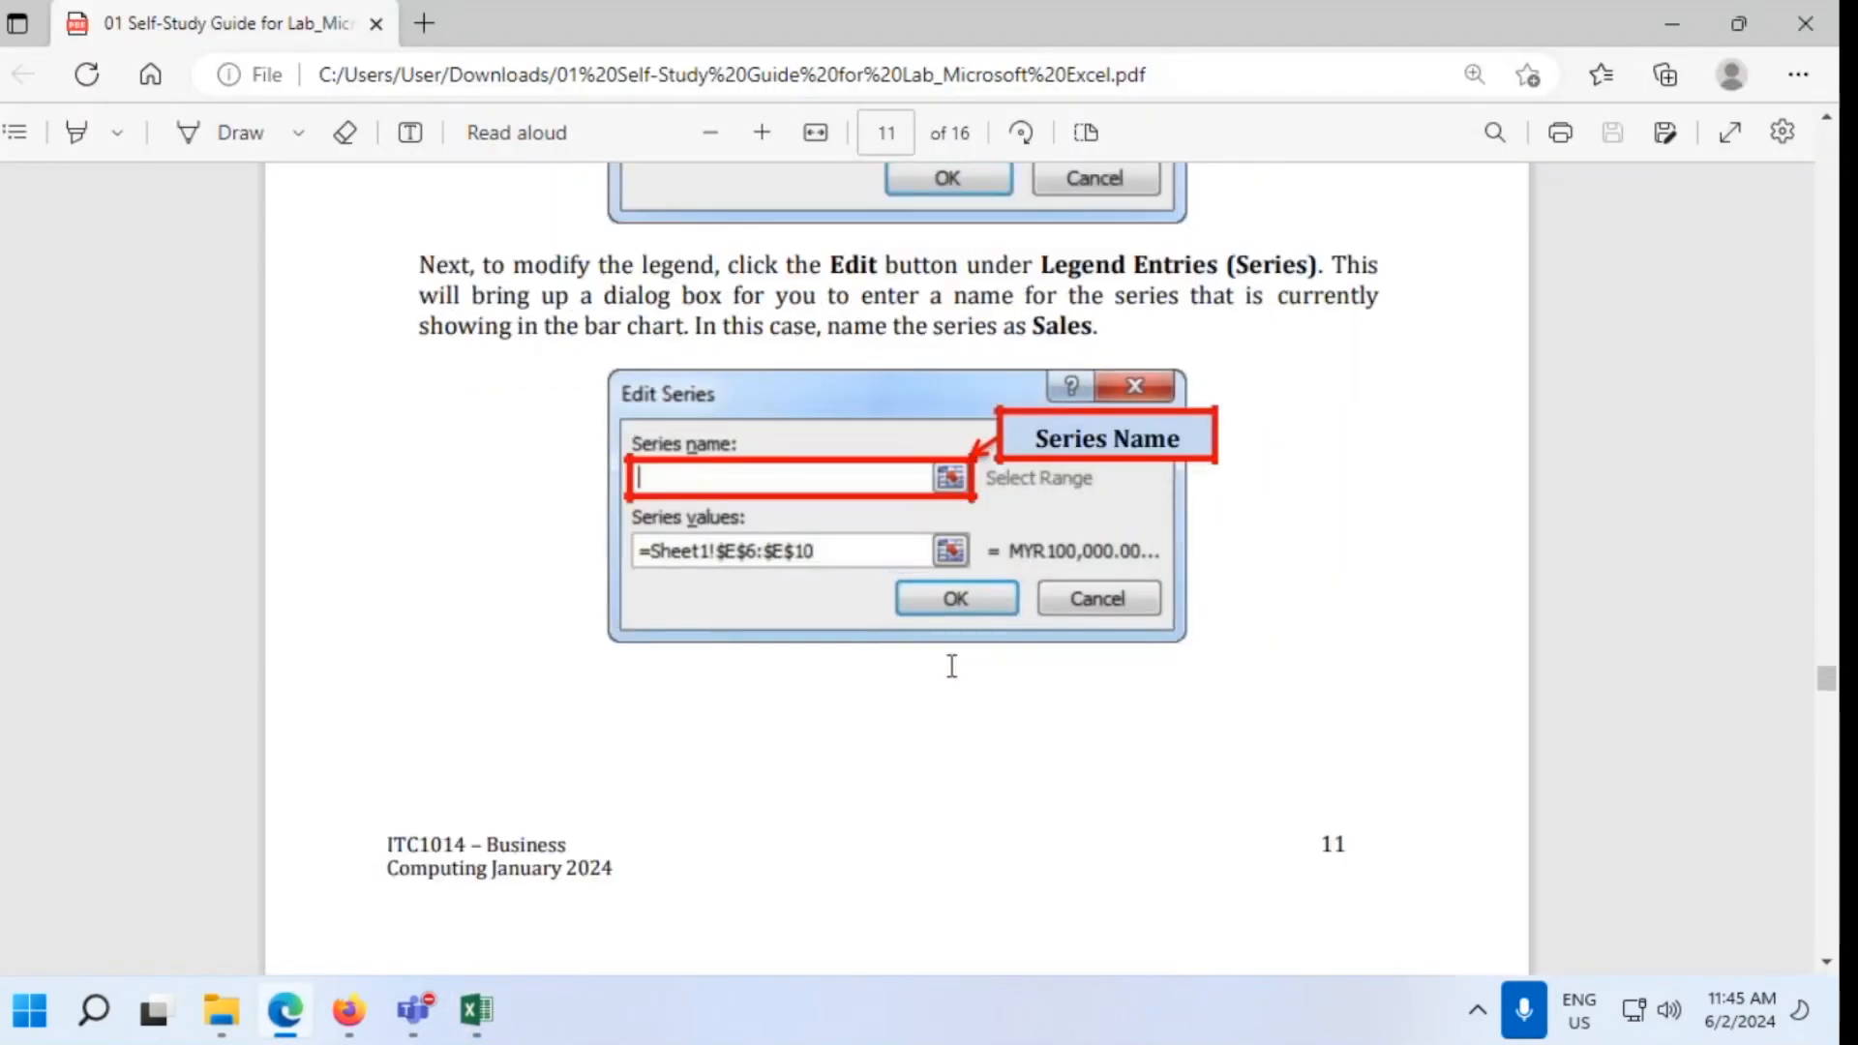
{"action": "scroll", "coordinate": [951, 666], "scroll_direction": "down", "scroll_amount": 3}
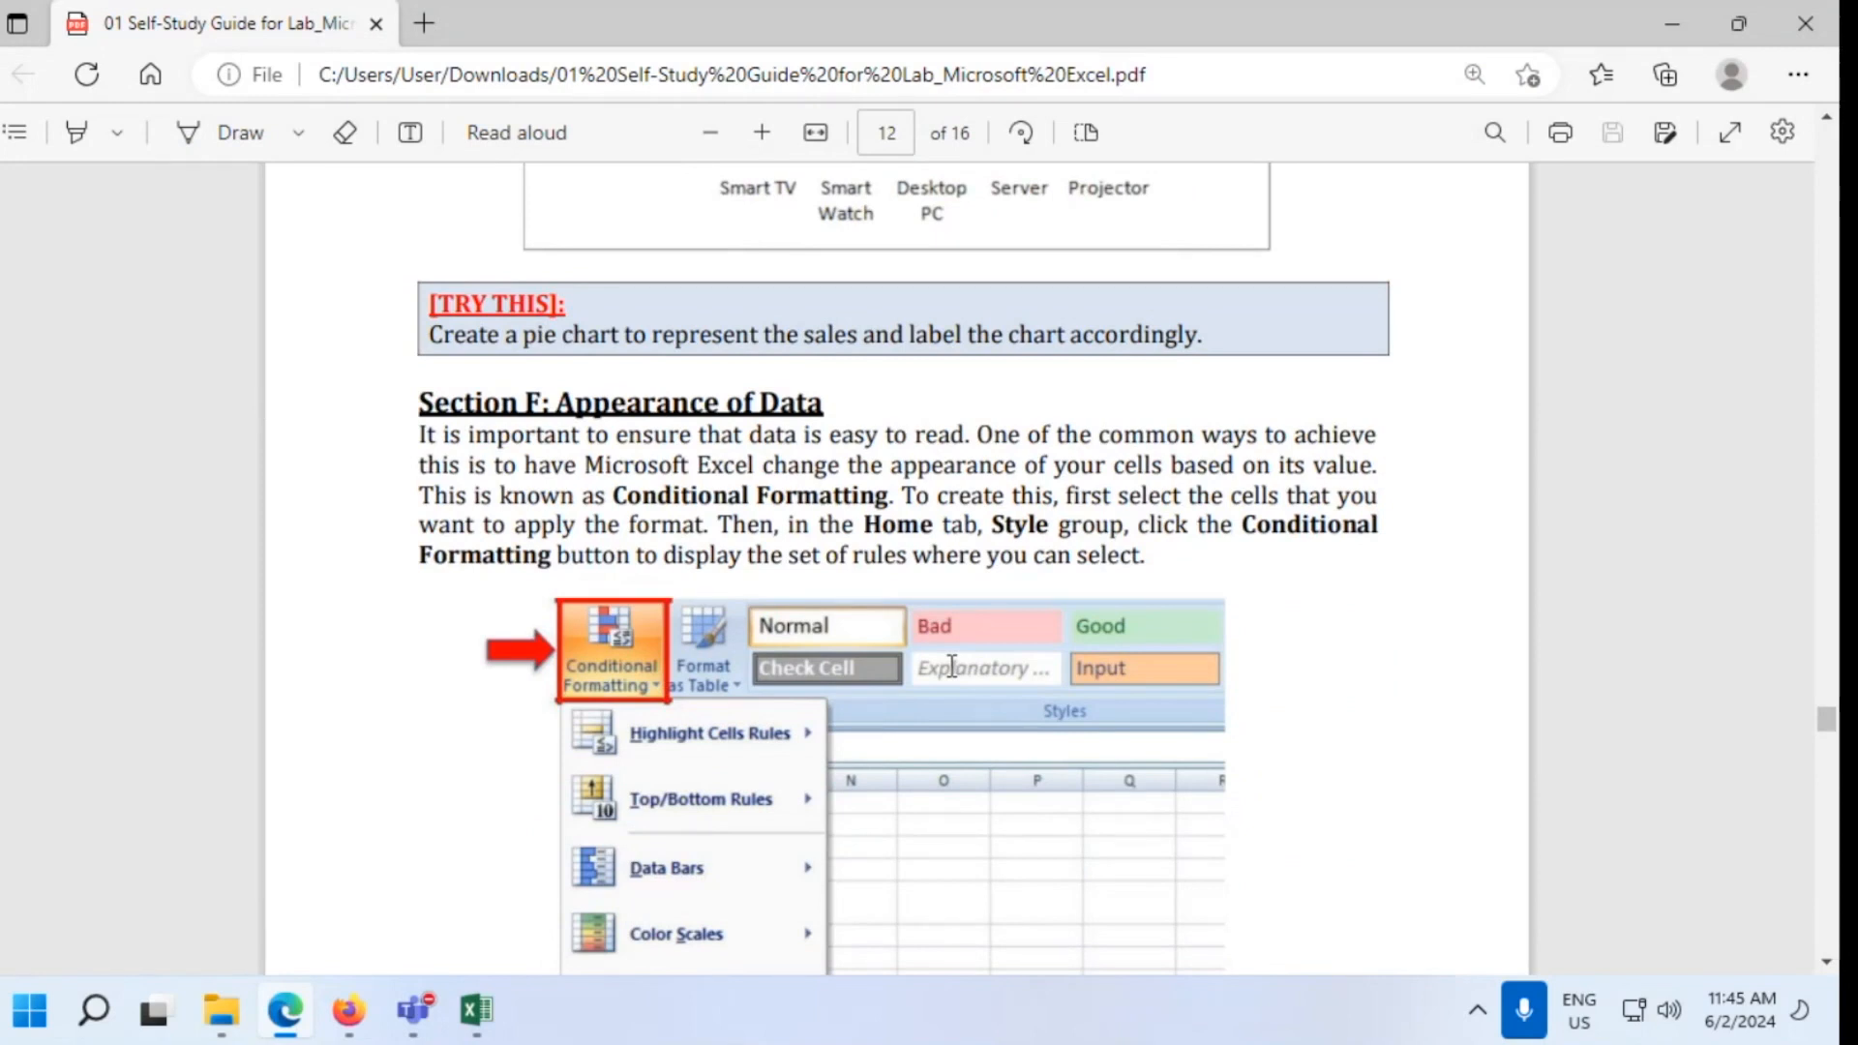
{"action": "left_click", "coordinate": [1671, 25]}
Insert a 2-D pie chart from the net sales values in G5:G9
{"action": "left_click", "coordinate": [1263, 590]}
{"action": "scroll", "coordinate": [1262, 590], "scroll_direction": "up", "scroll_amount": 6}
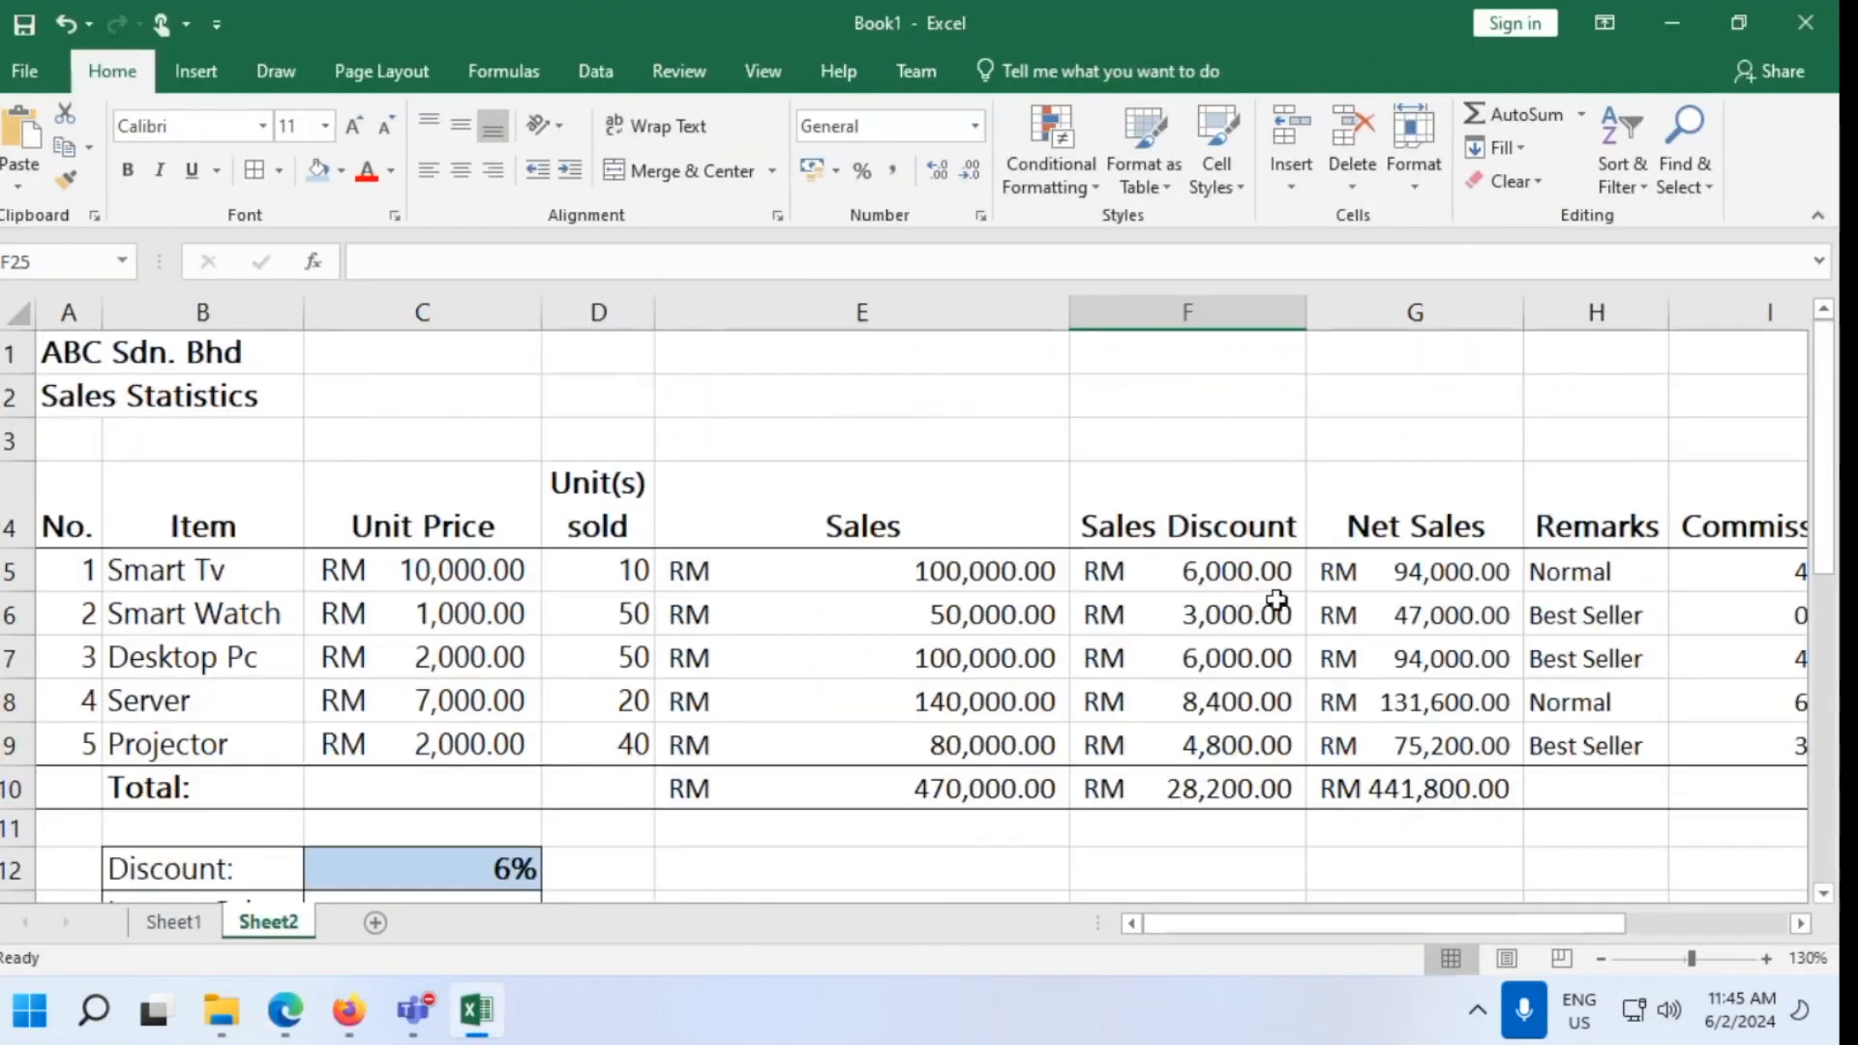
{"action": "left_click_drag", "start_coordinate": [1419, 581], "coordinate": [1433, 742]}
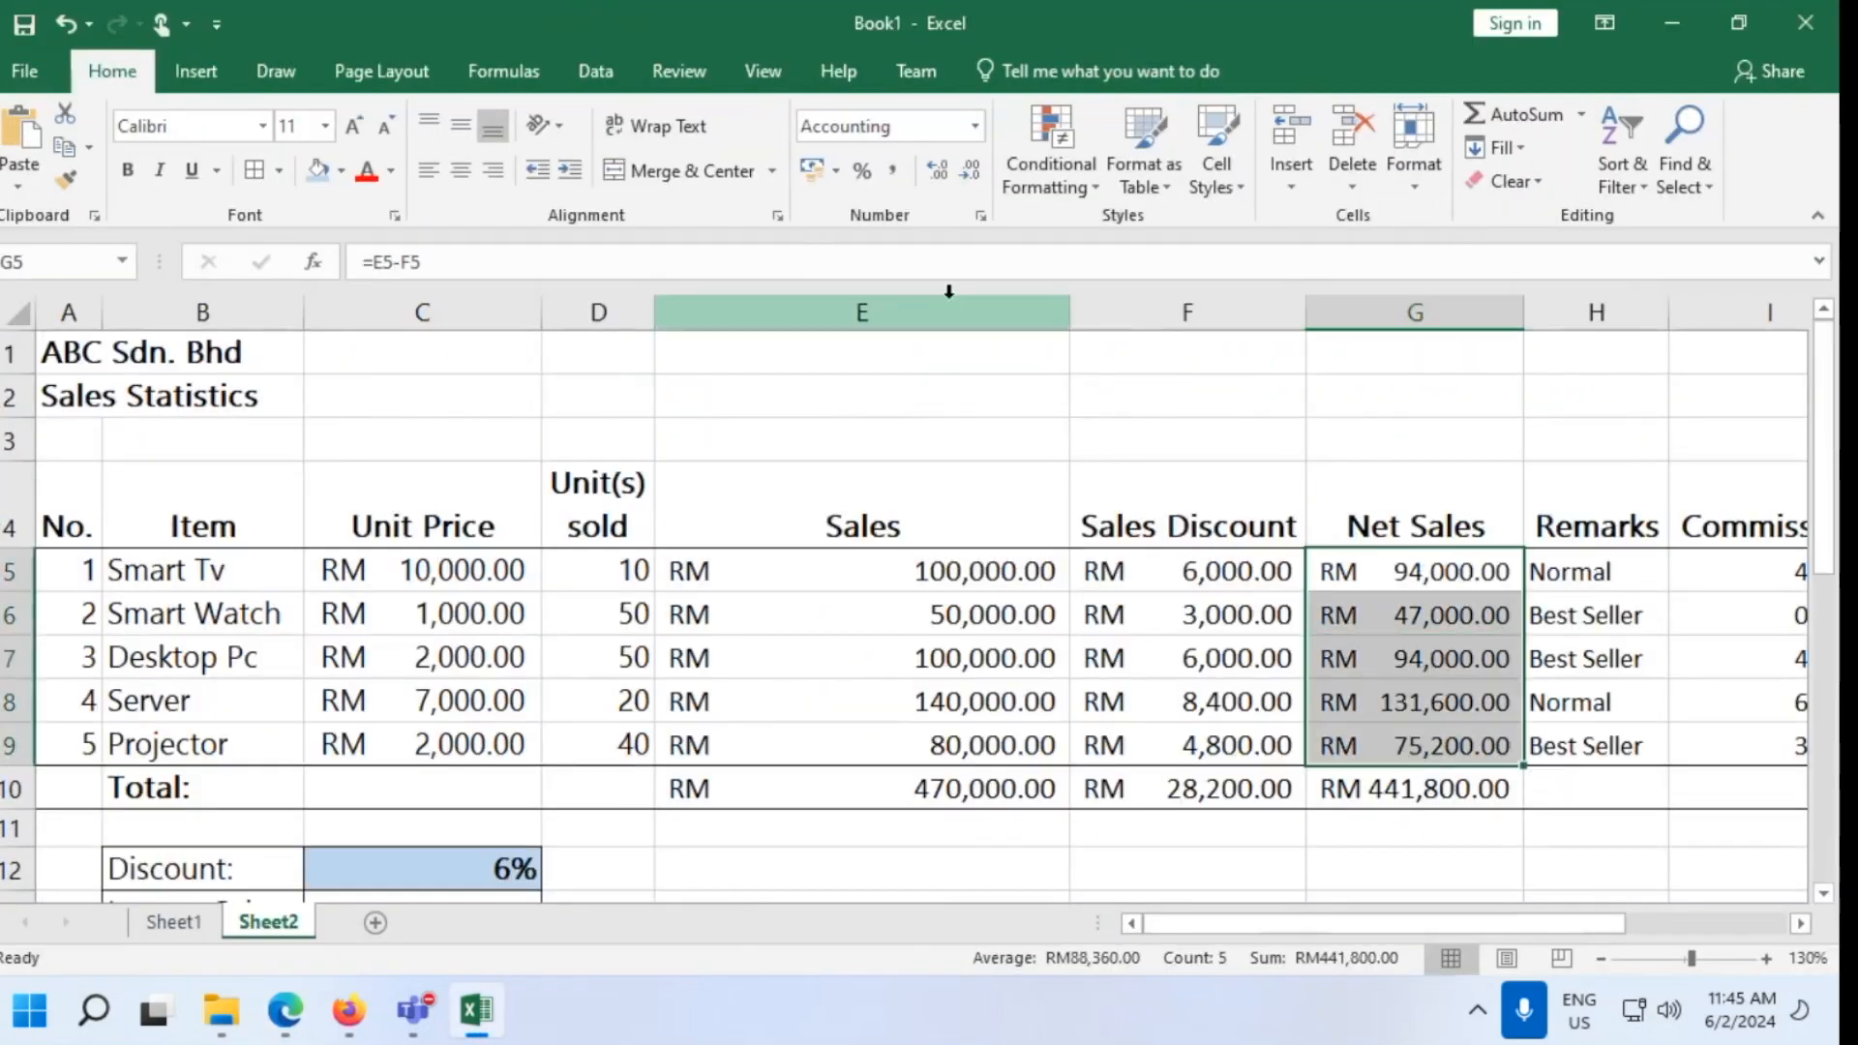
{"action": "left_click", "coordinate": [194, 76]}
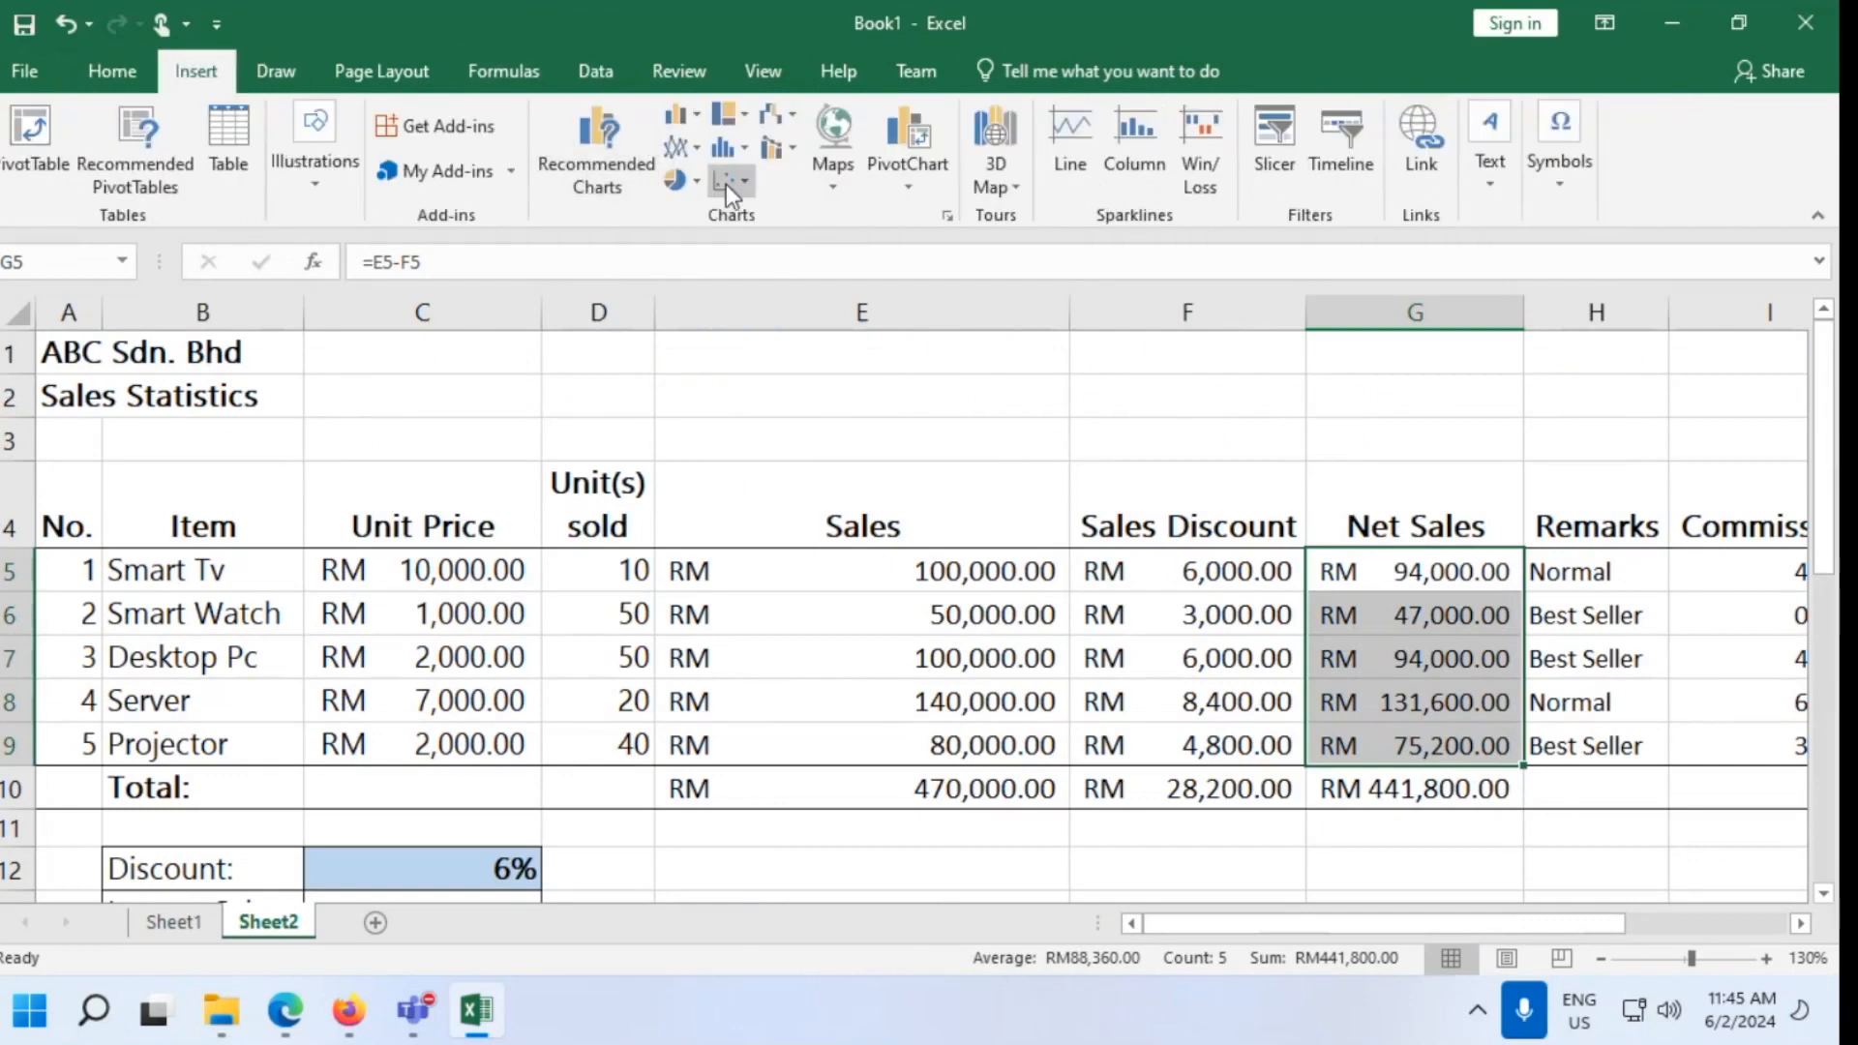
{"action": "left_click", "coordinate": [679, 181]}
{"action": "left_click", "coordinate": [702, 272]}
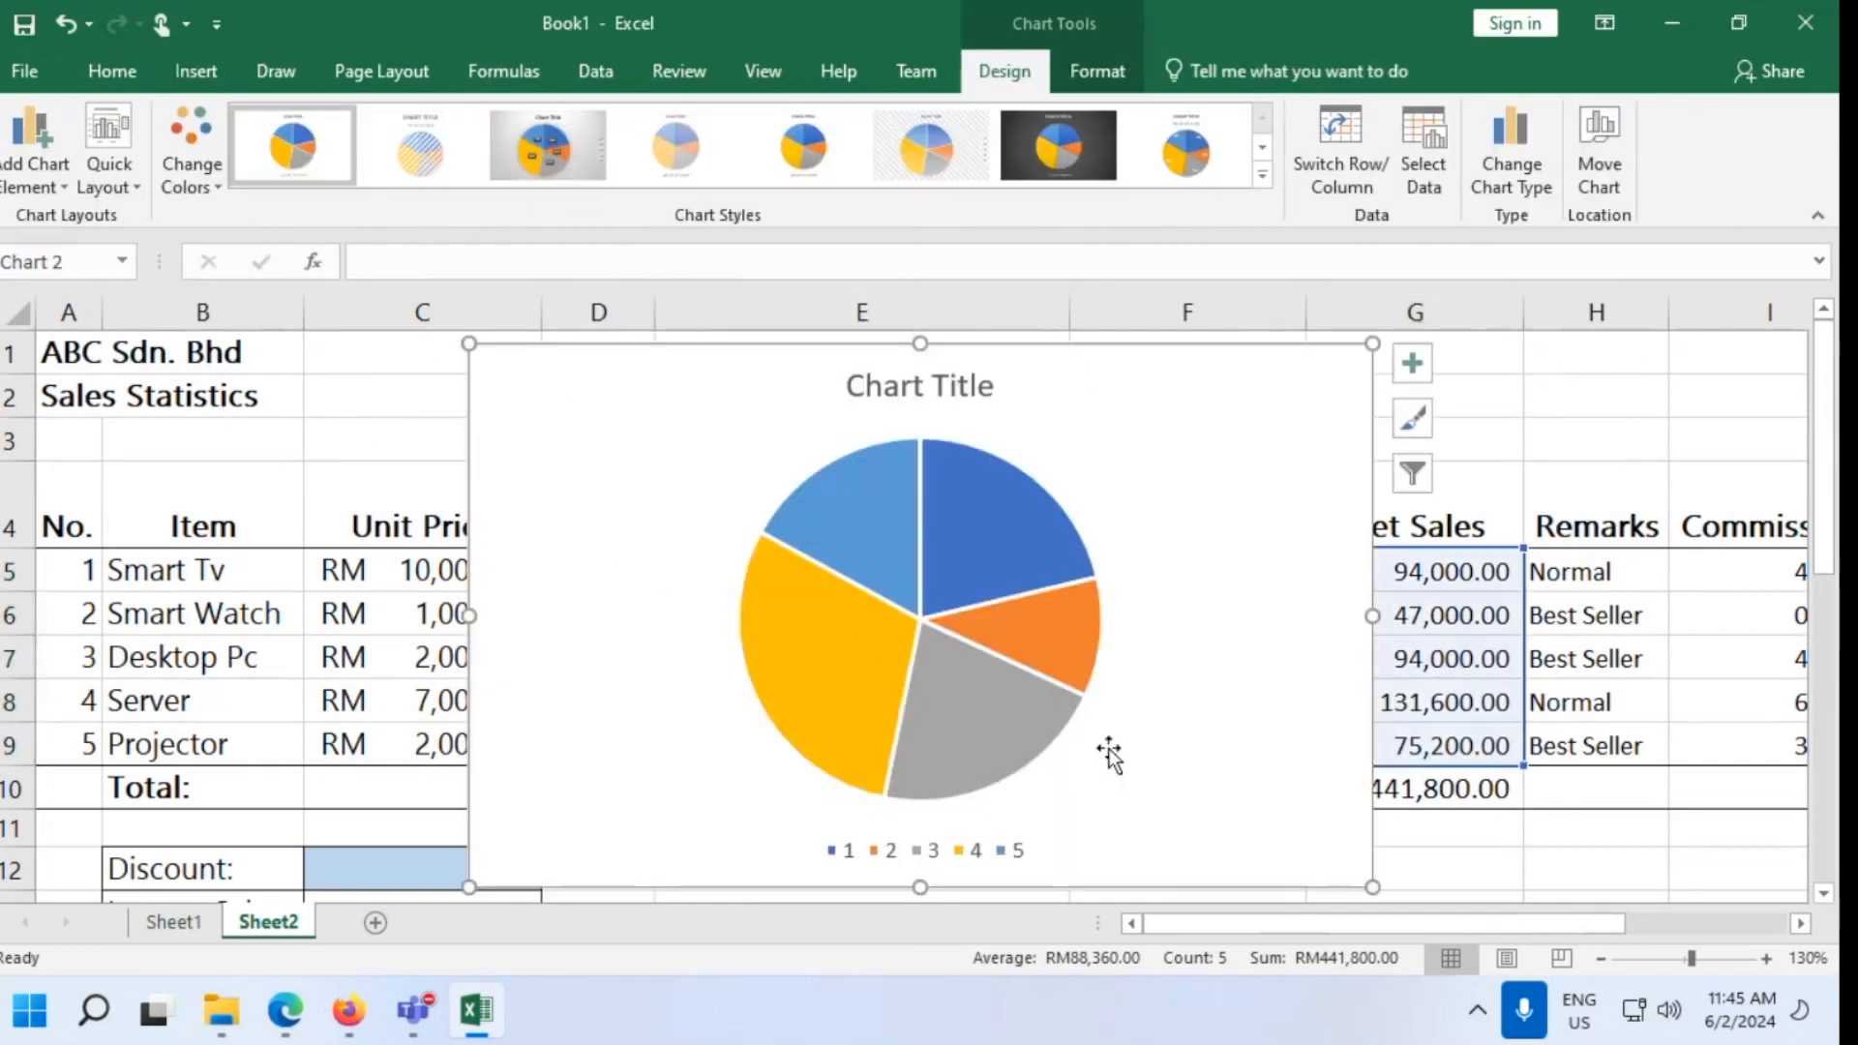
Move the pie chart beside the column chart so its top edge sits at row 17
{"action": "scroll", "coordinate": [1110, 750], "scroll_direction": "down", "scroll_amount": 3}
{"action": "left_click", "coordinate": [968, 344]}
{"action": "scroll", "coordinate": [1413, 861], "scroll_direction": "down", "scroll_amount": 1}
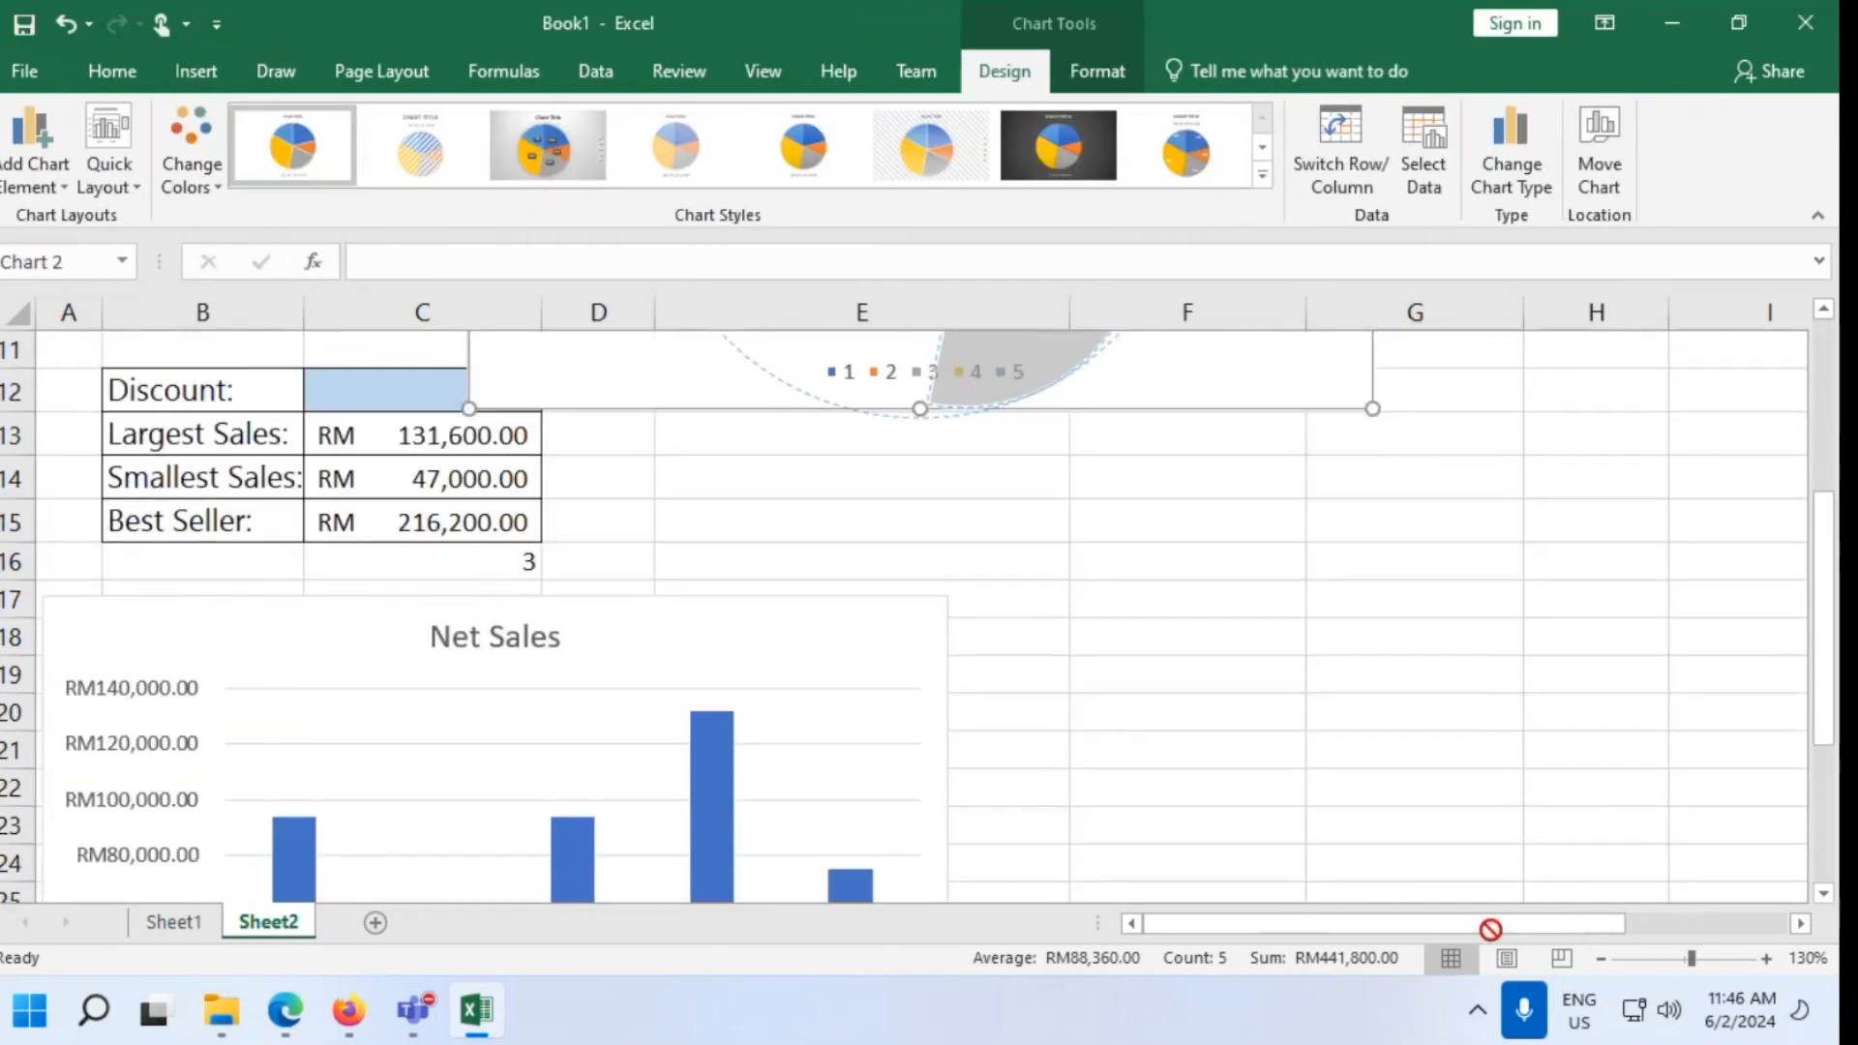
{"action": "left_click_drag", "start_coordinate": [1055, 399], "coordinate": [1326, 829]}
{"action": "scroll", "coordinate": [925, 804], "scroll_direction": "up", "scroll_amount": 3}
{"action": "scroll", "coordinate": [924, 803], "scroll_direction": "down", "scroll_amount": 3}
{"action": "left_click_drag", "start_coordinate": [1381, 540], "coordinate": [1041, 731]}
{"action": "left_click_drag", "start_coordinate": [1455, 925], "coordinate": [1310, 928]}
{"action": "left_click_drag", "start_coordinate": [1605, 522], "coordinate": [789, 494]}
Edit the pie chart's data source so its category labels come from the item names in B5:B9
{"action": "left_click", "coordinate": [1425, 150]}
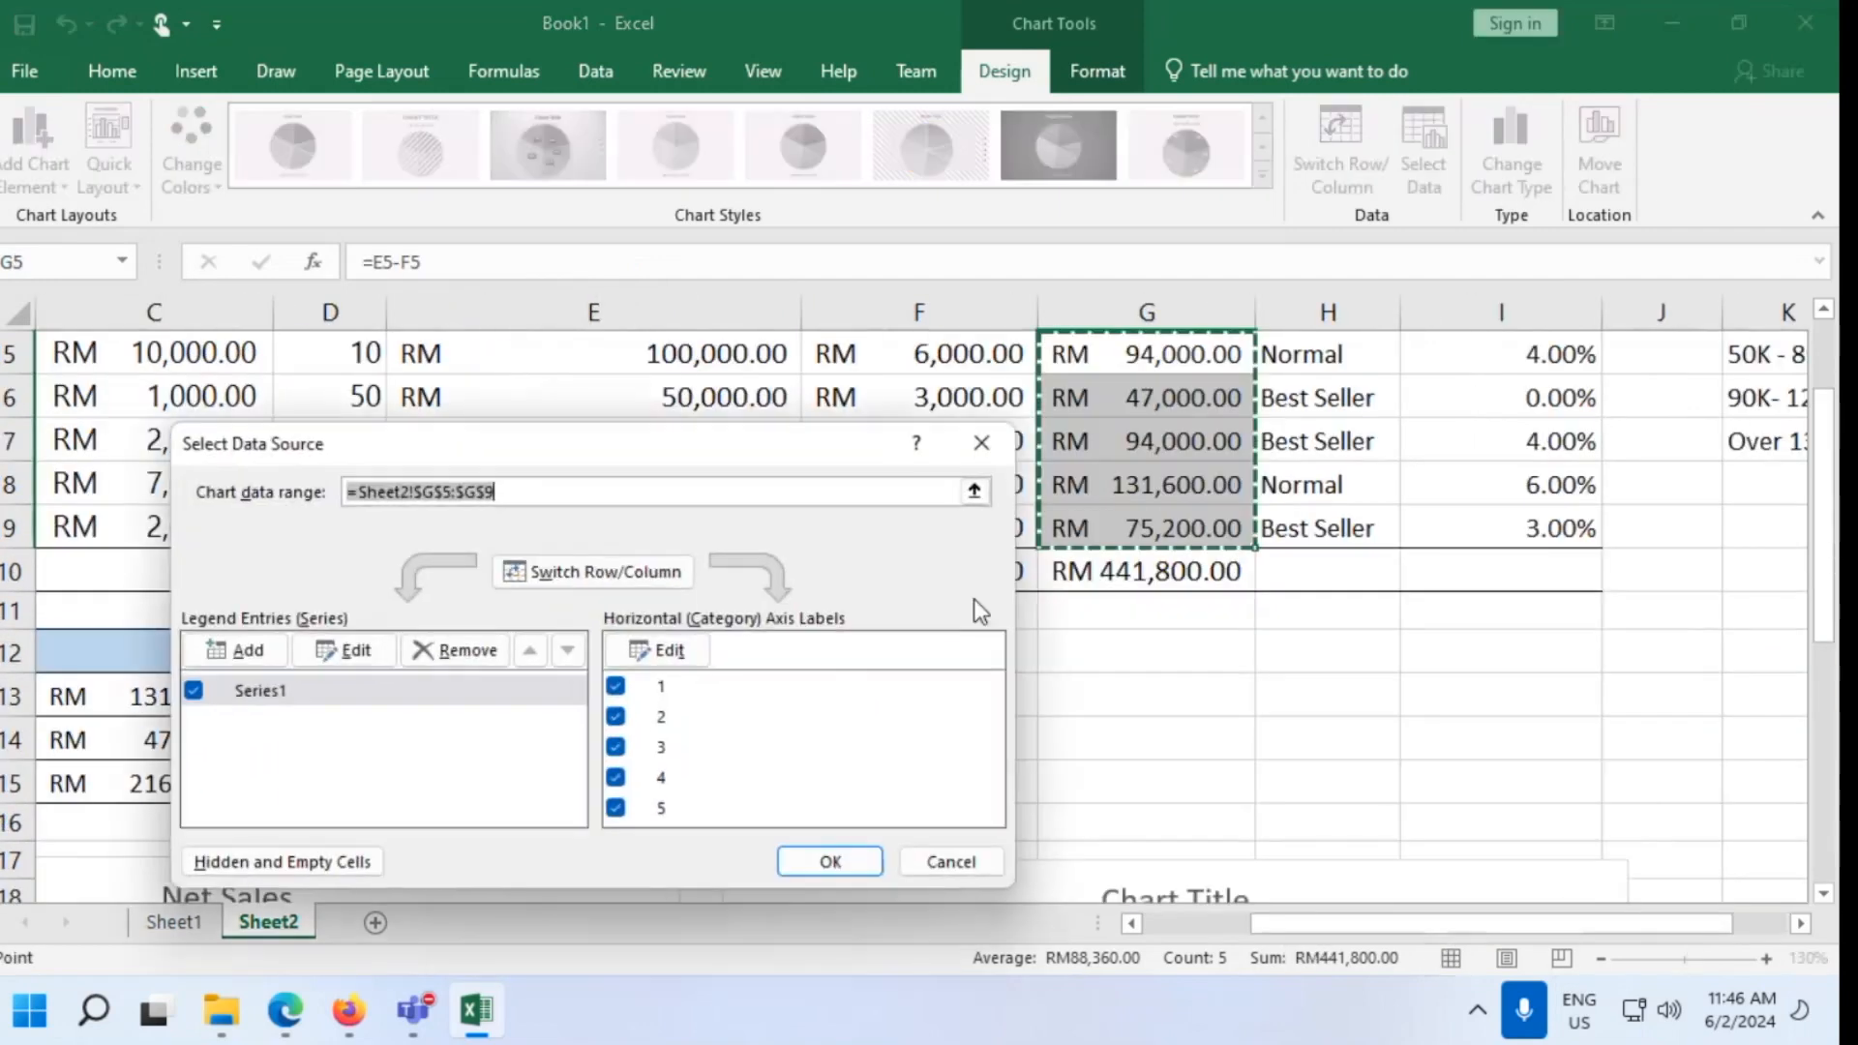
{"action": "left_click", "coordinate": [704, 647]}
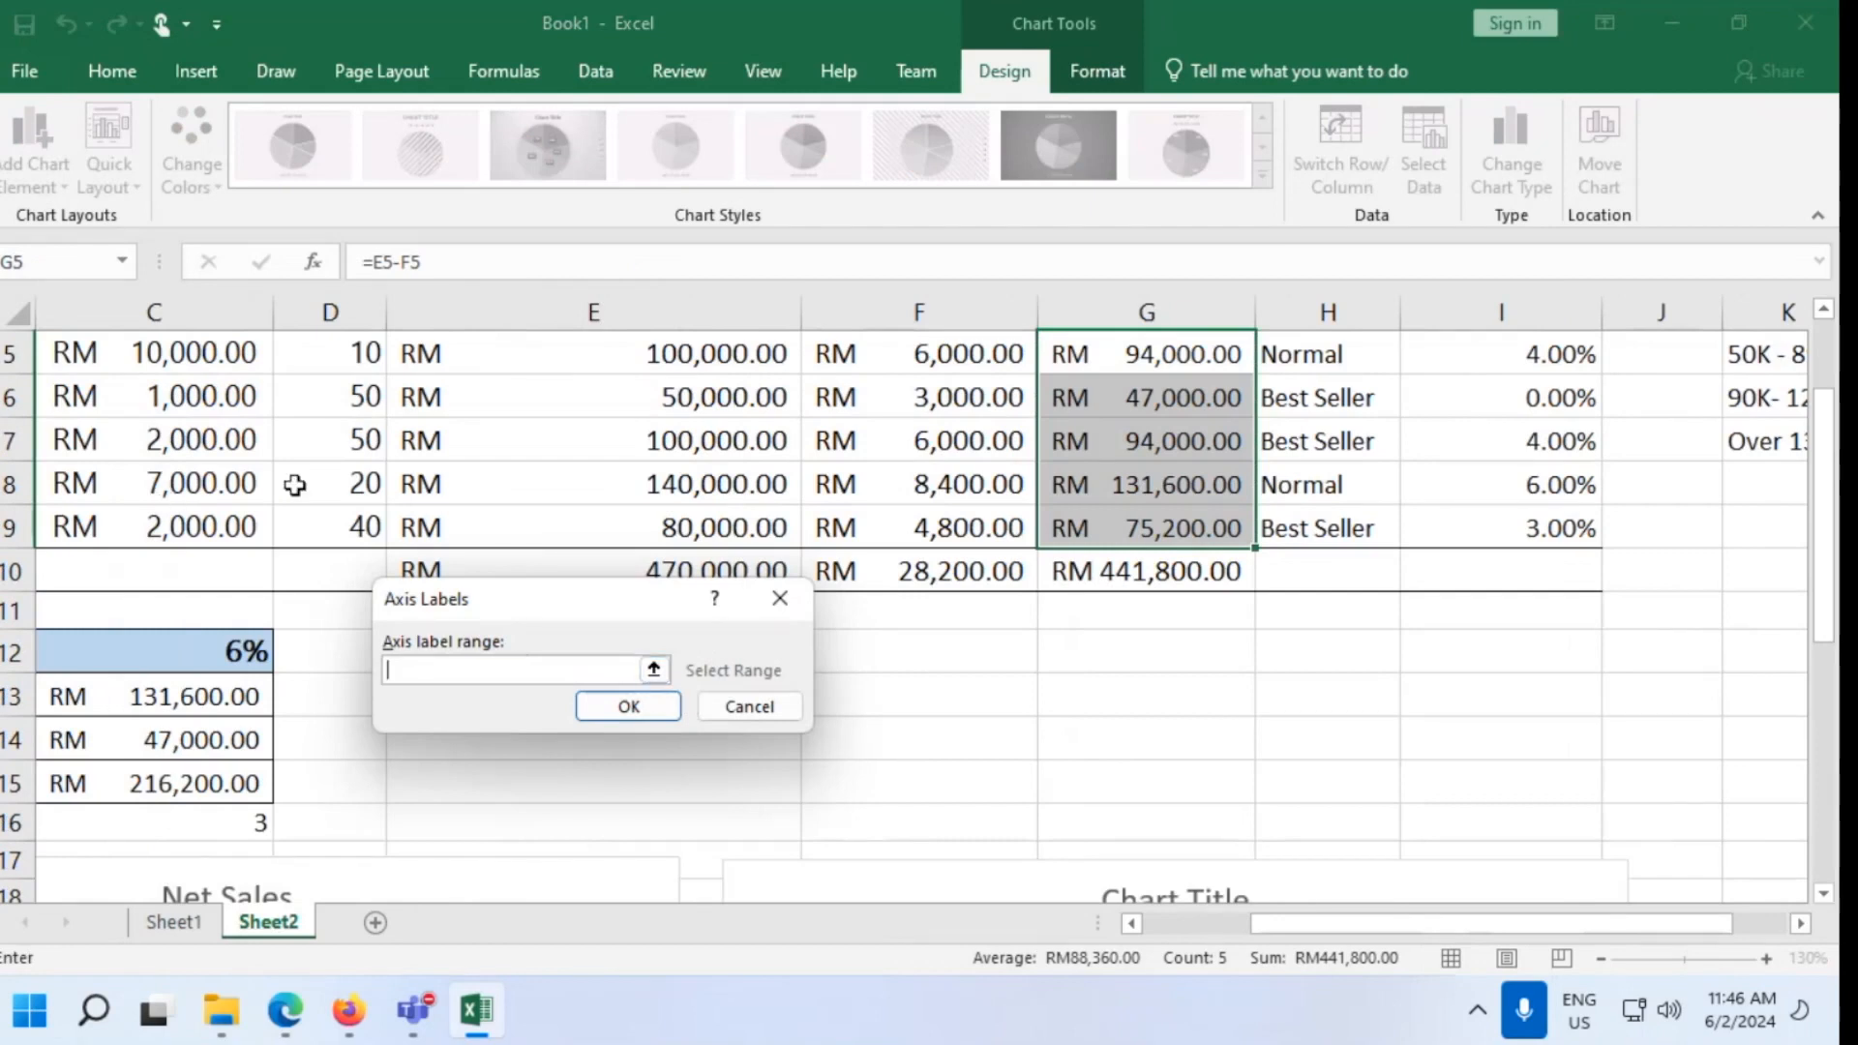
{"action": "left_click_drag", "start_coordinate": [1297, 926], "coordinate": [1195, 926]}
{"action": "scroll", "coordinate": [303, 516], "scroll_direction": "up", "scroll_amount": 2}
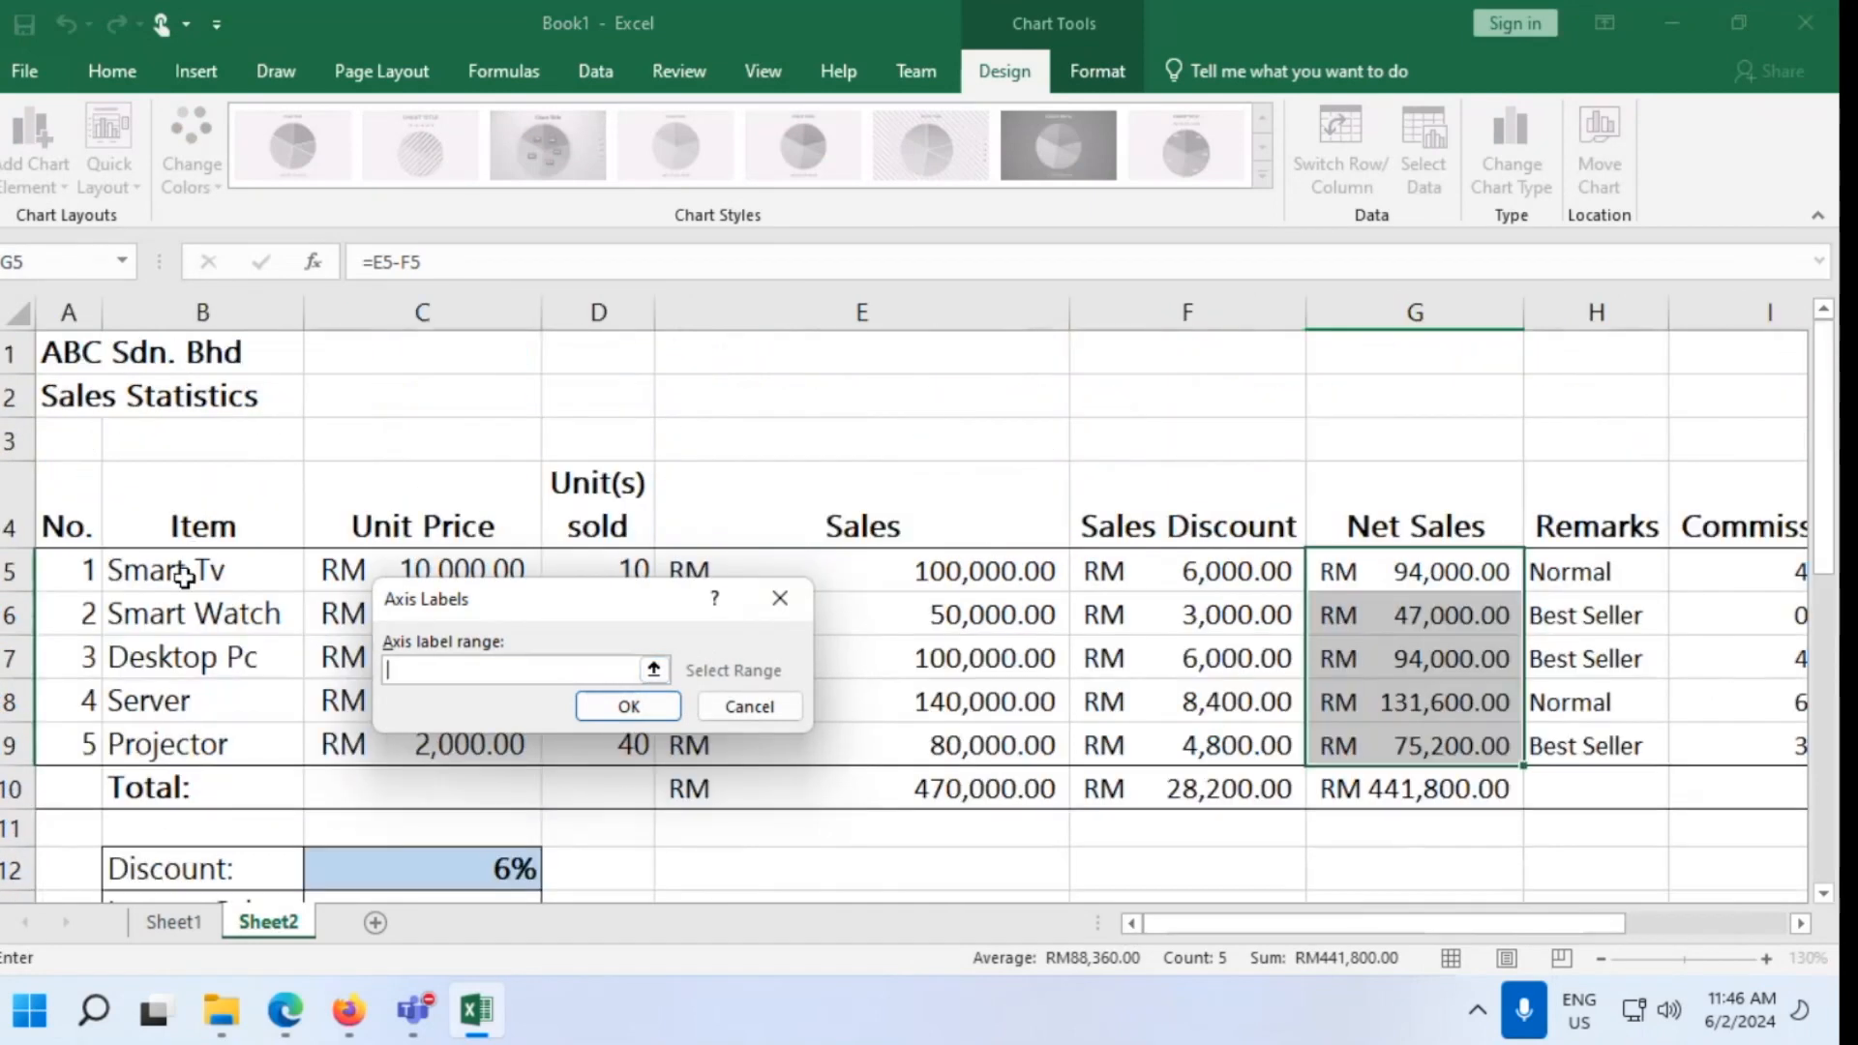
{"action": "left_click_drag", "start_coordinate": [192, 573], "coordinate": [199, 746]}
{"action": "left_click", "coordinate": [629, 706]}
Set the pie chart's series name to the Net Sales header cell G4 and apply the data source changes
{"action": "left_click", "coordinate": [315, 691]}
{"action": "left_click", "coordinate": [343, 651]}
{"action": "left_click", "coordinate": [1371, 522]}
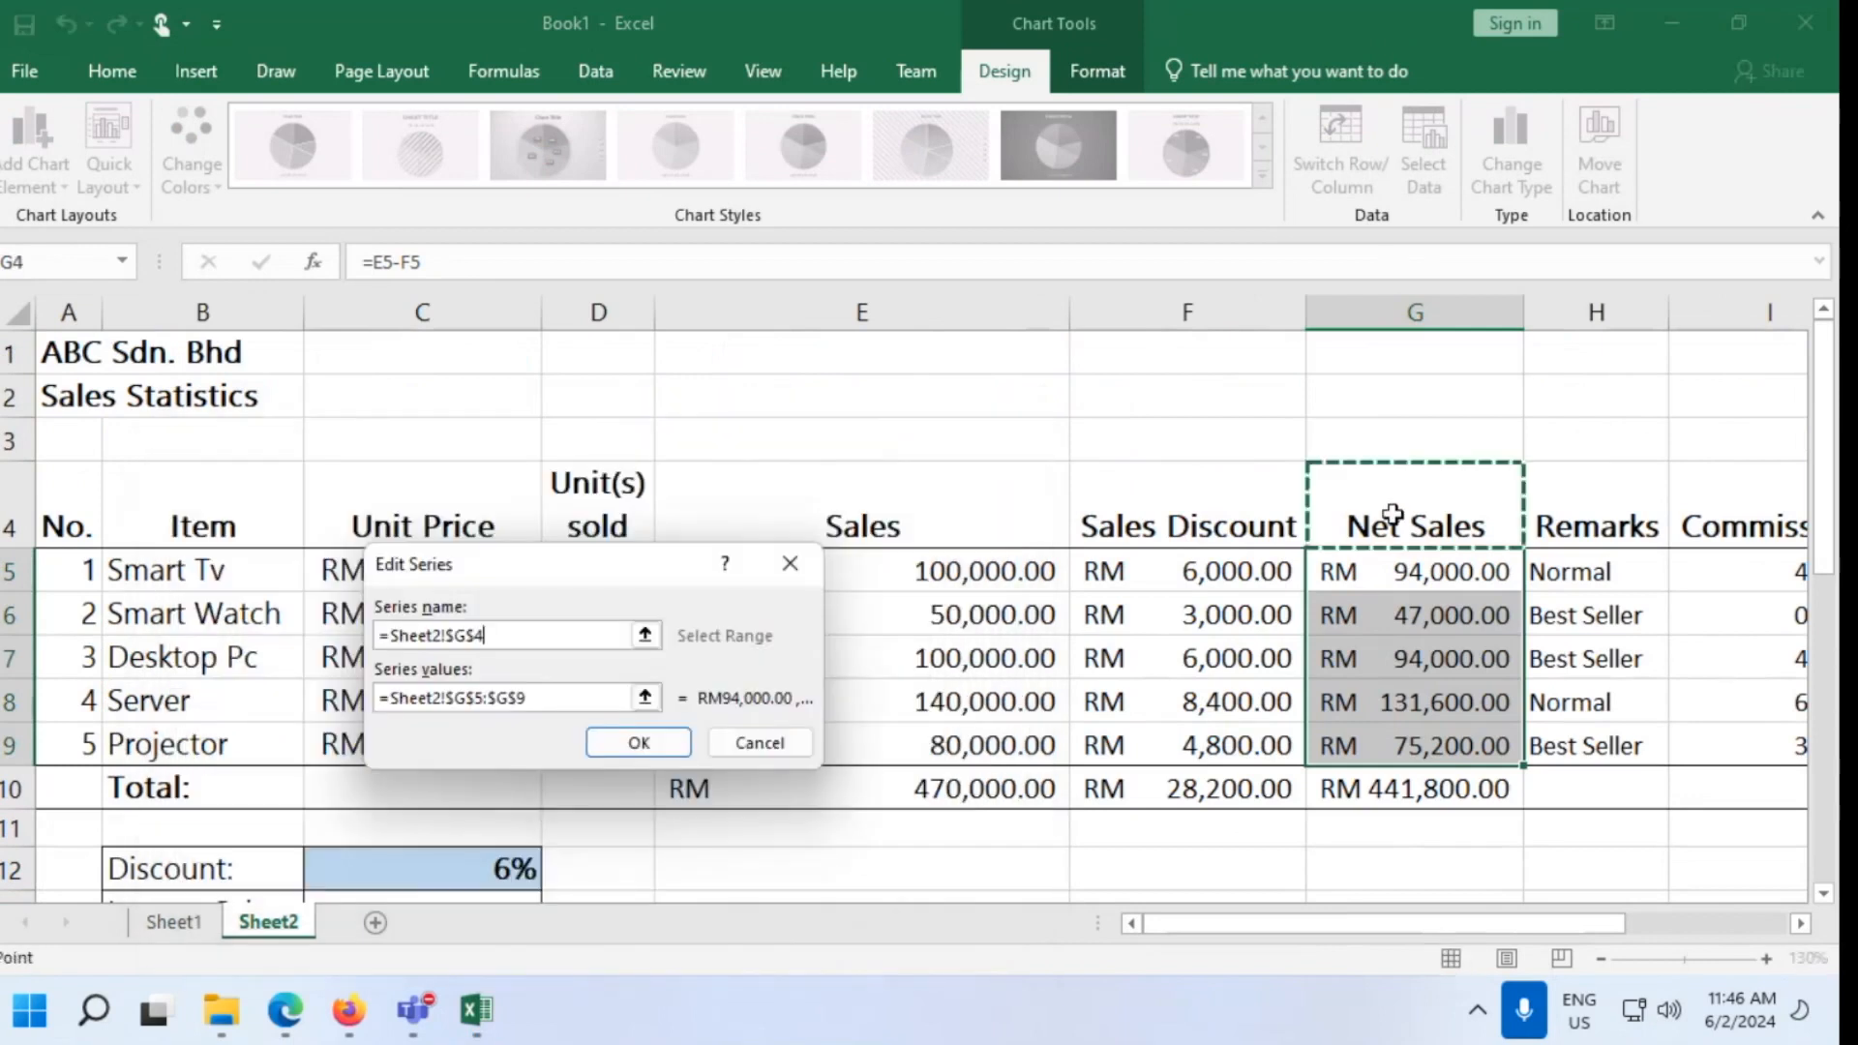
{"action": "left_click", "coordinate": [640, 744]}
{"action": "left_click", "coordinate": [831, 862]}
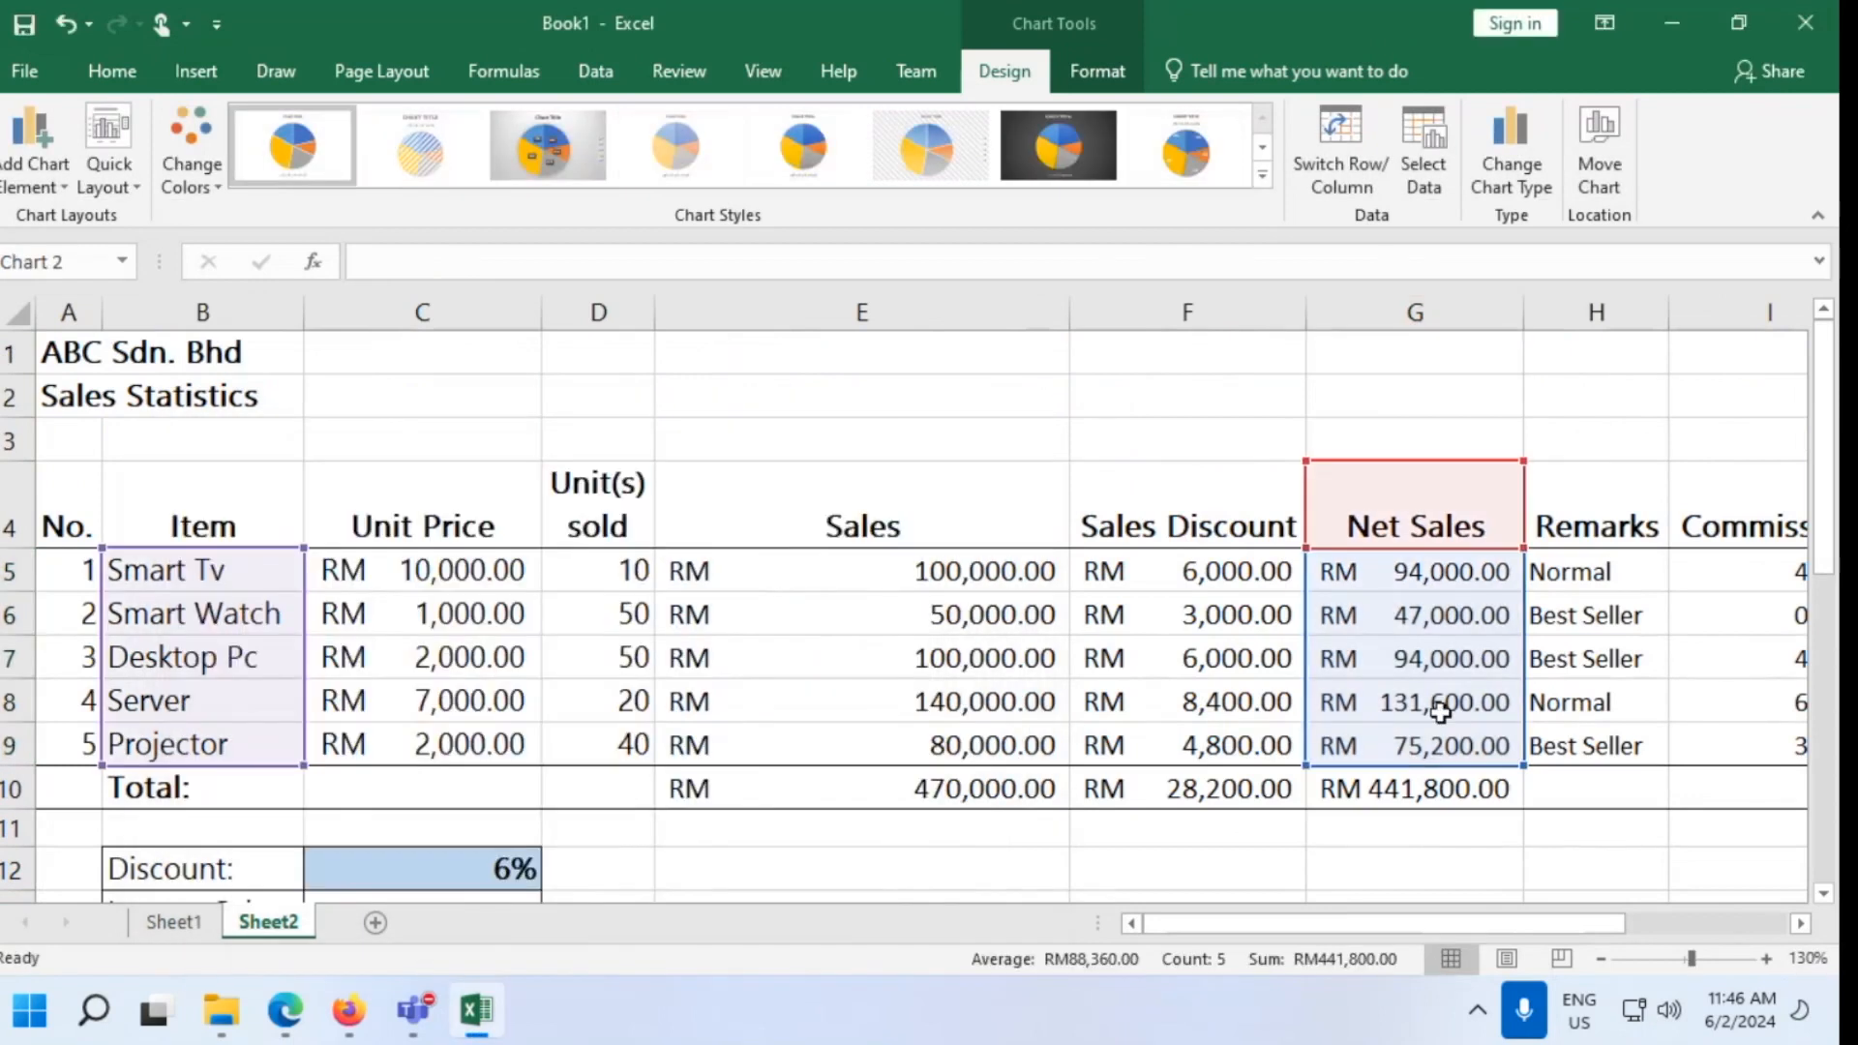
{"action": "scroll", "coordinate": [1443, 712], "scroll_direction": "down", "scroll_amount": 7}
{"action": "scroll", "coordinate": [1443, 713], "scroll_direction": "up", "scroll_amount": 2}
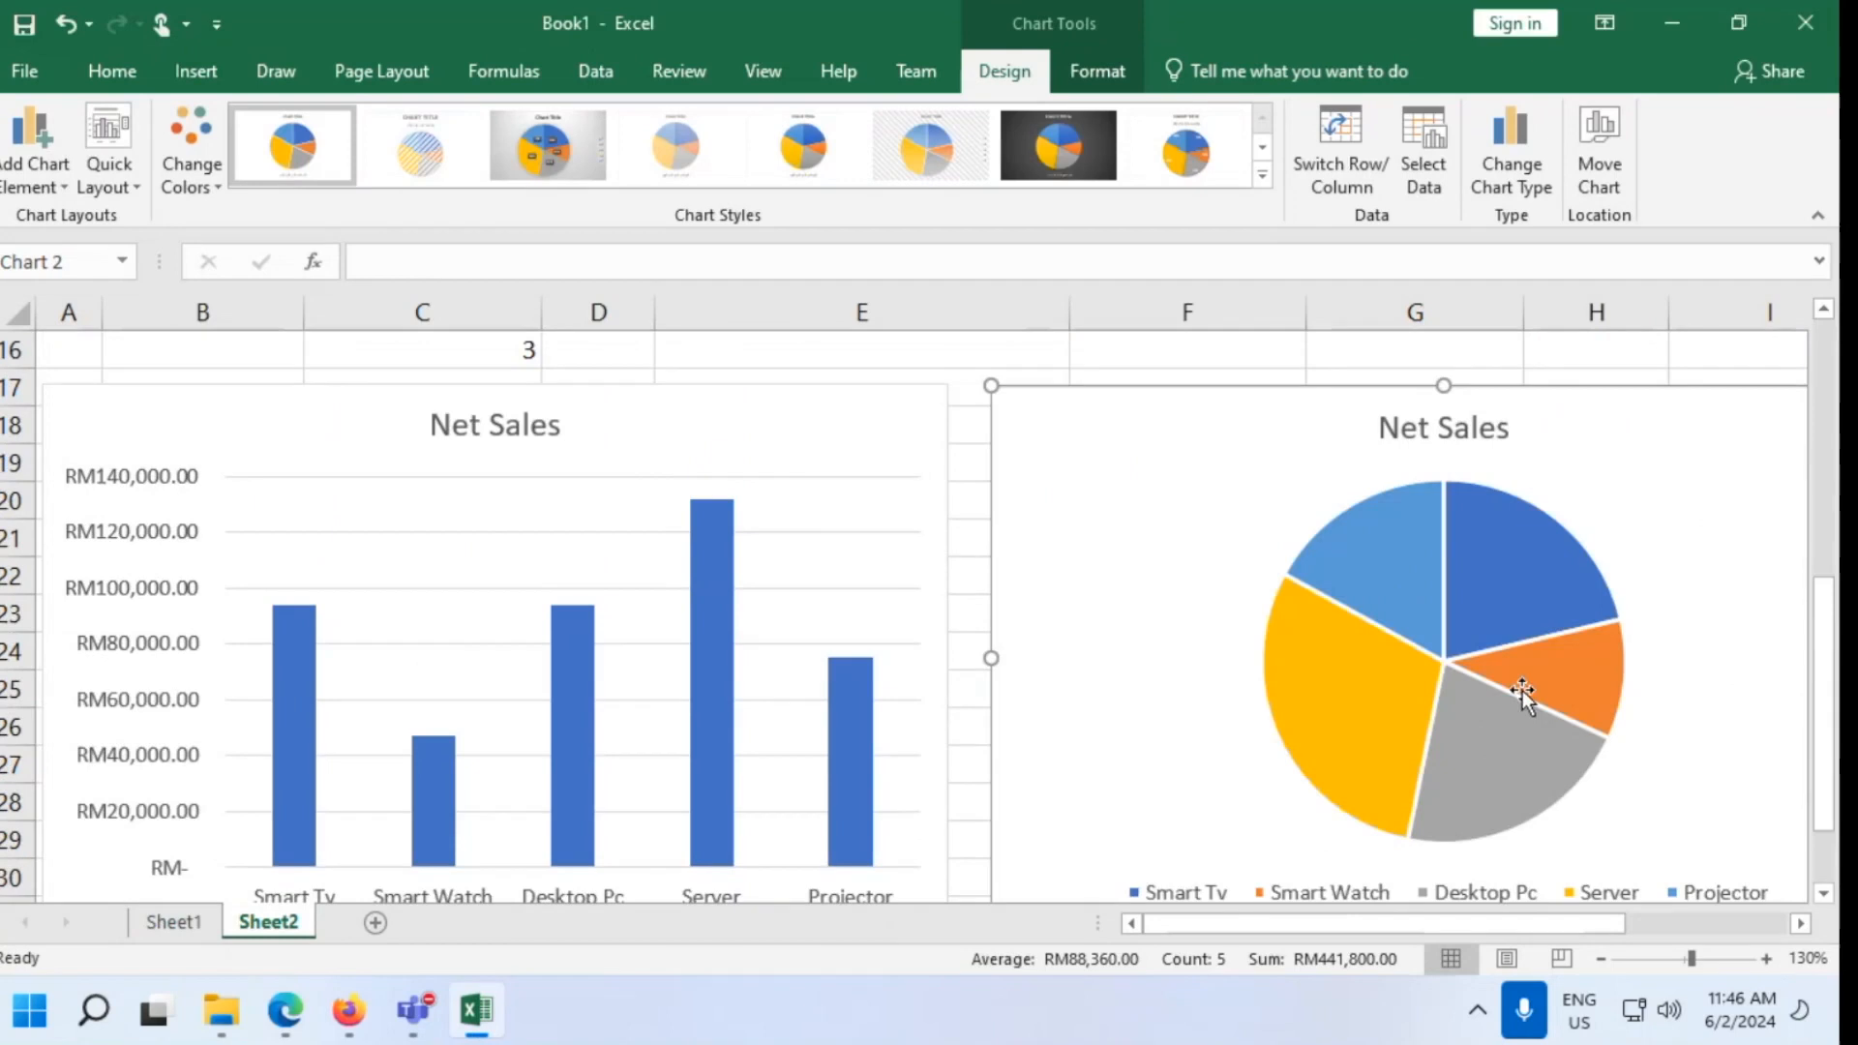
Look through the pie chart's quick layout and style options without changing them
{"action": "left_click", "coordinate": [1490, 617]}
{"action": "left_click_drag", "start_coordinate": [1215, 921], "coordinate": [1445, 925]}
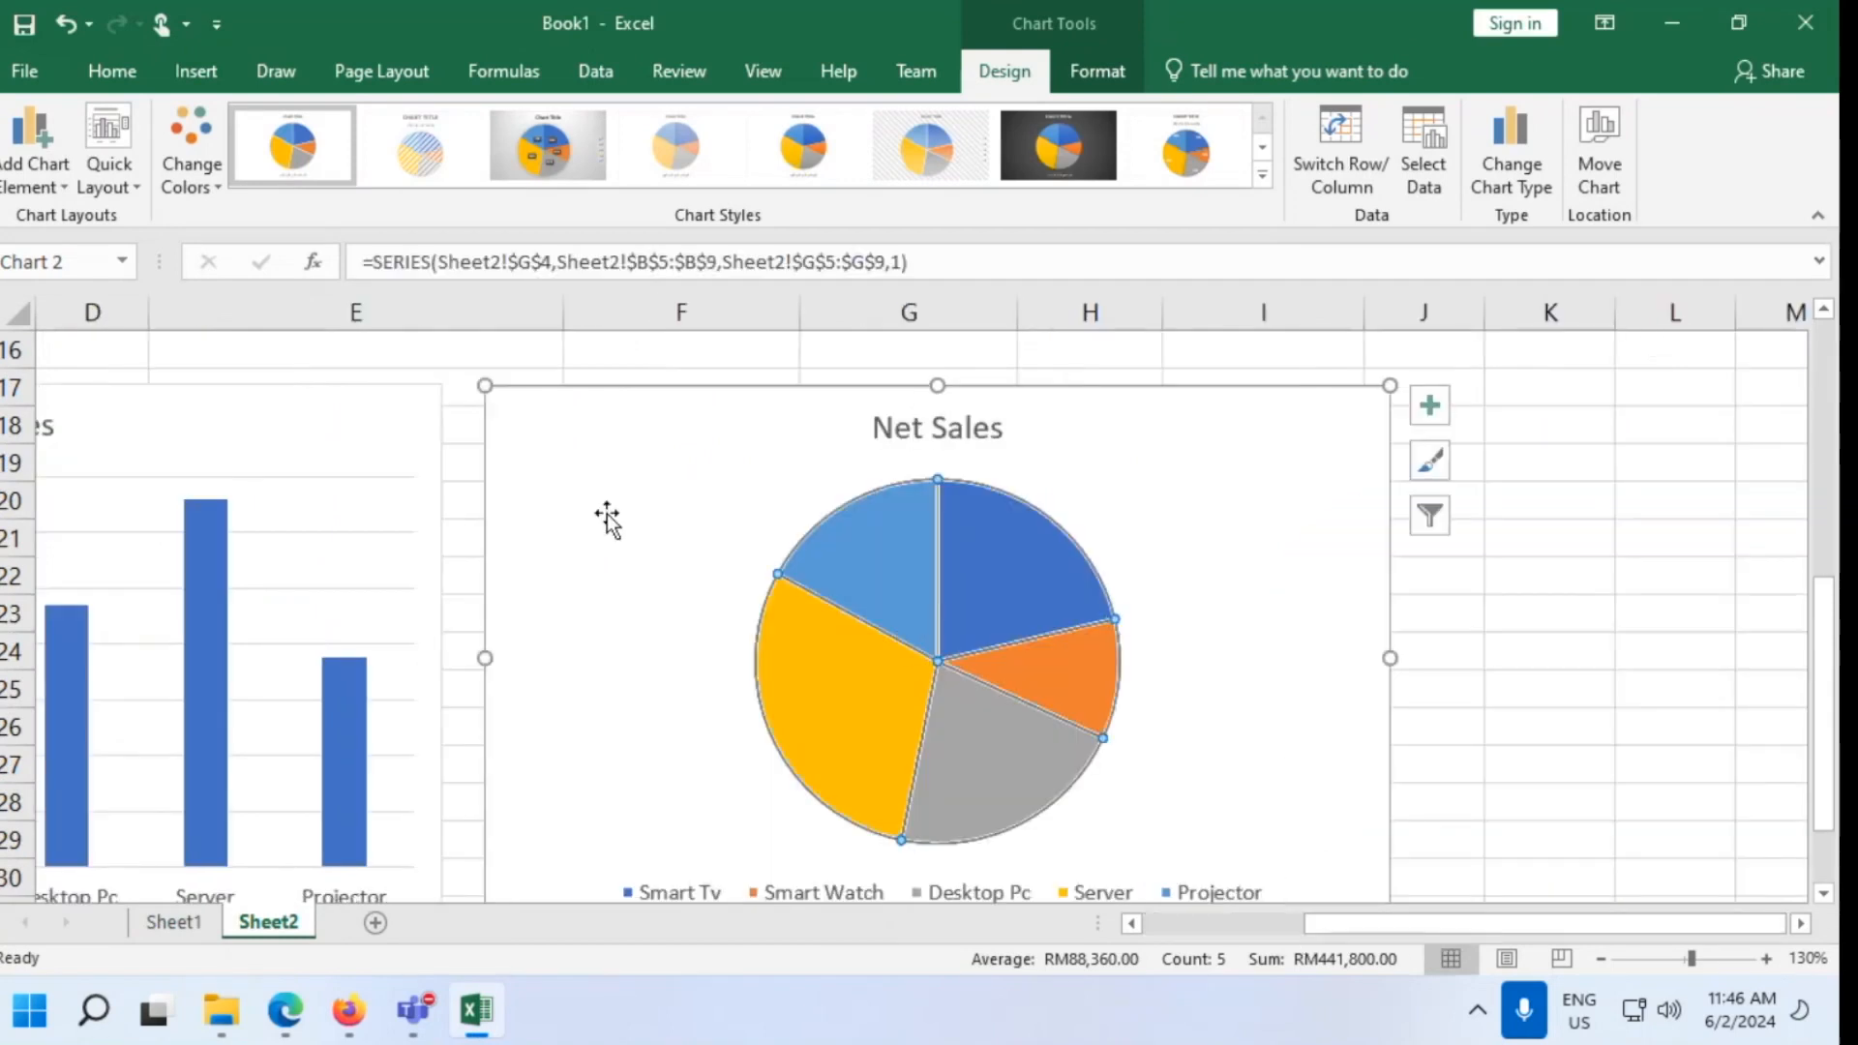
{"action": "left_click", "coordinate": [111, 164]}
{"action": "left_click", "coordinate": [114, 172]}
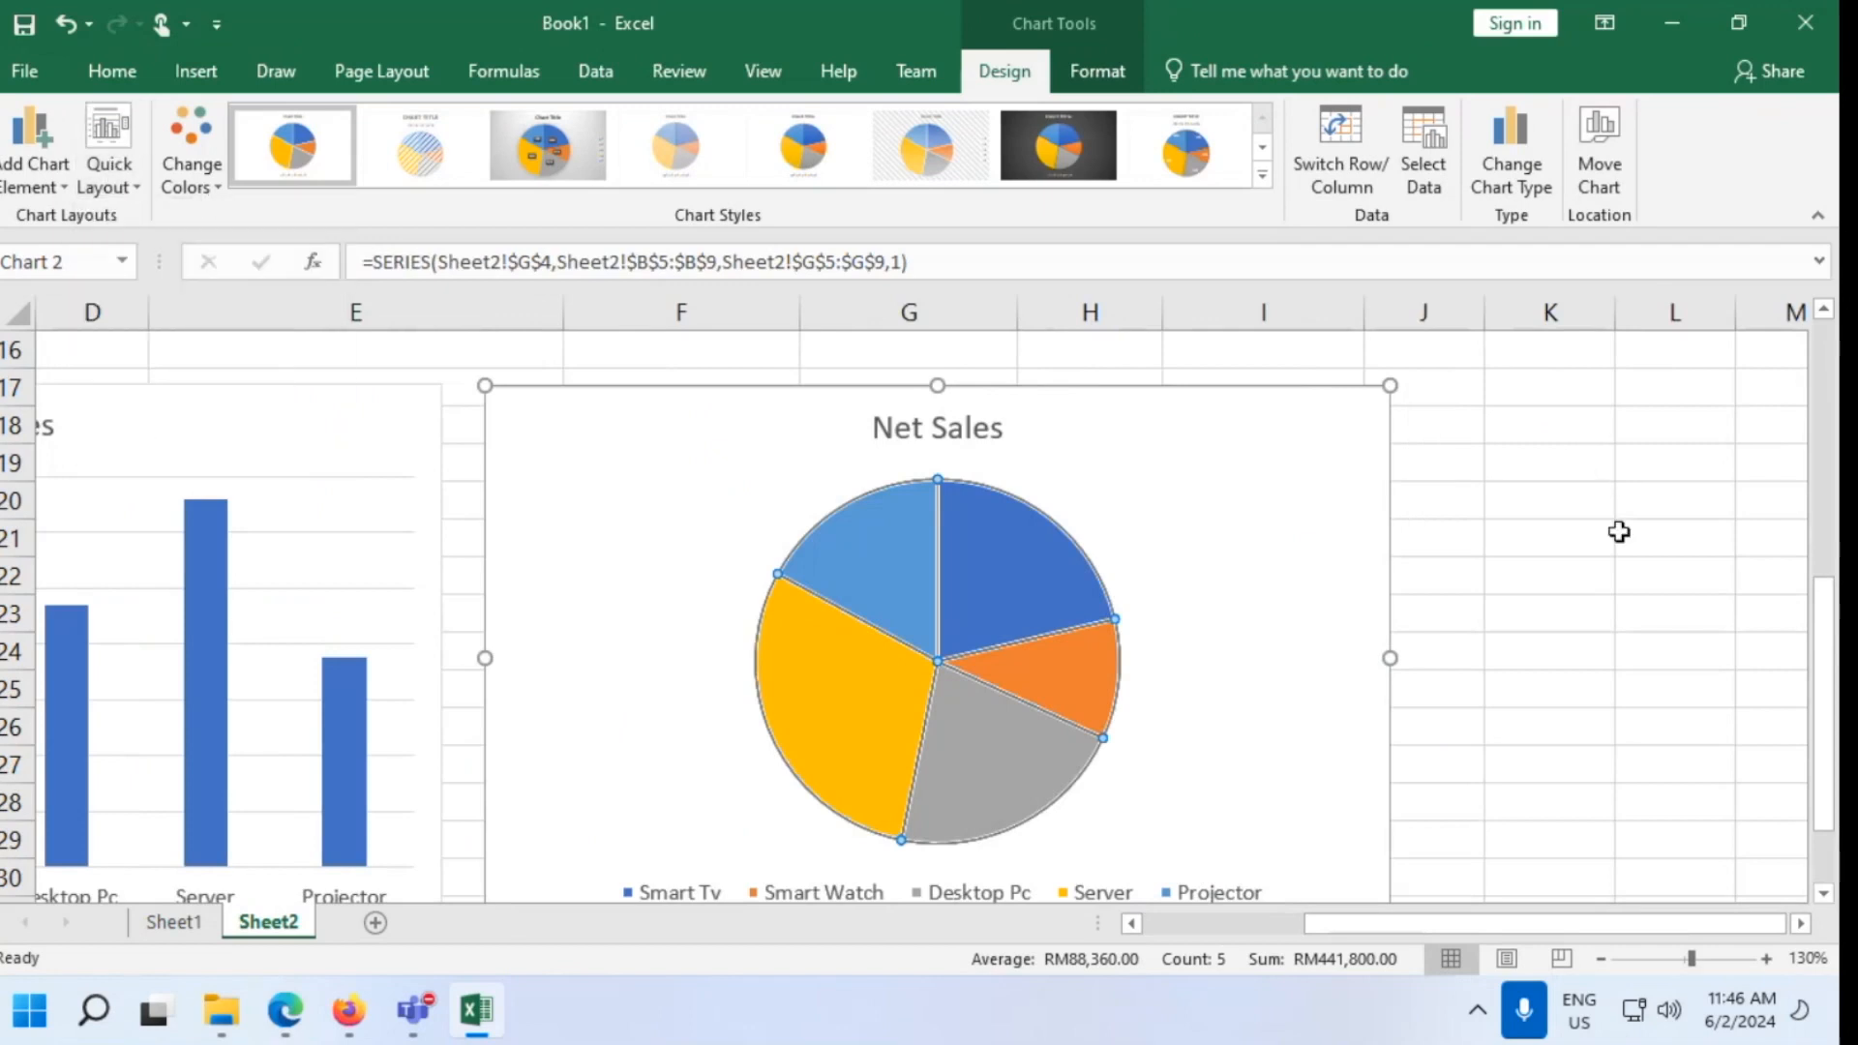
{"action": "scroll", "coordinate": [1617, 532], "scroll_direction": "down", "scroll_amount": 1}
{"action": "left_click", "coordinate": [1429, 406]}
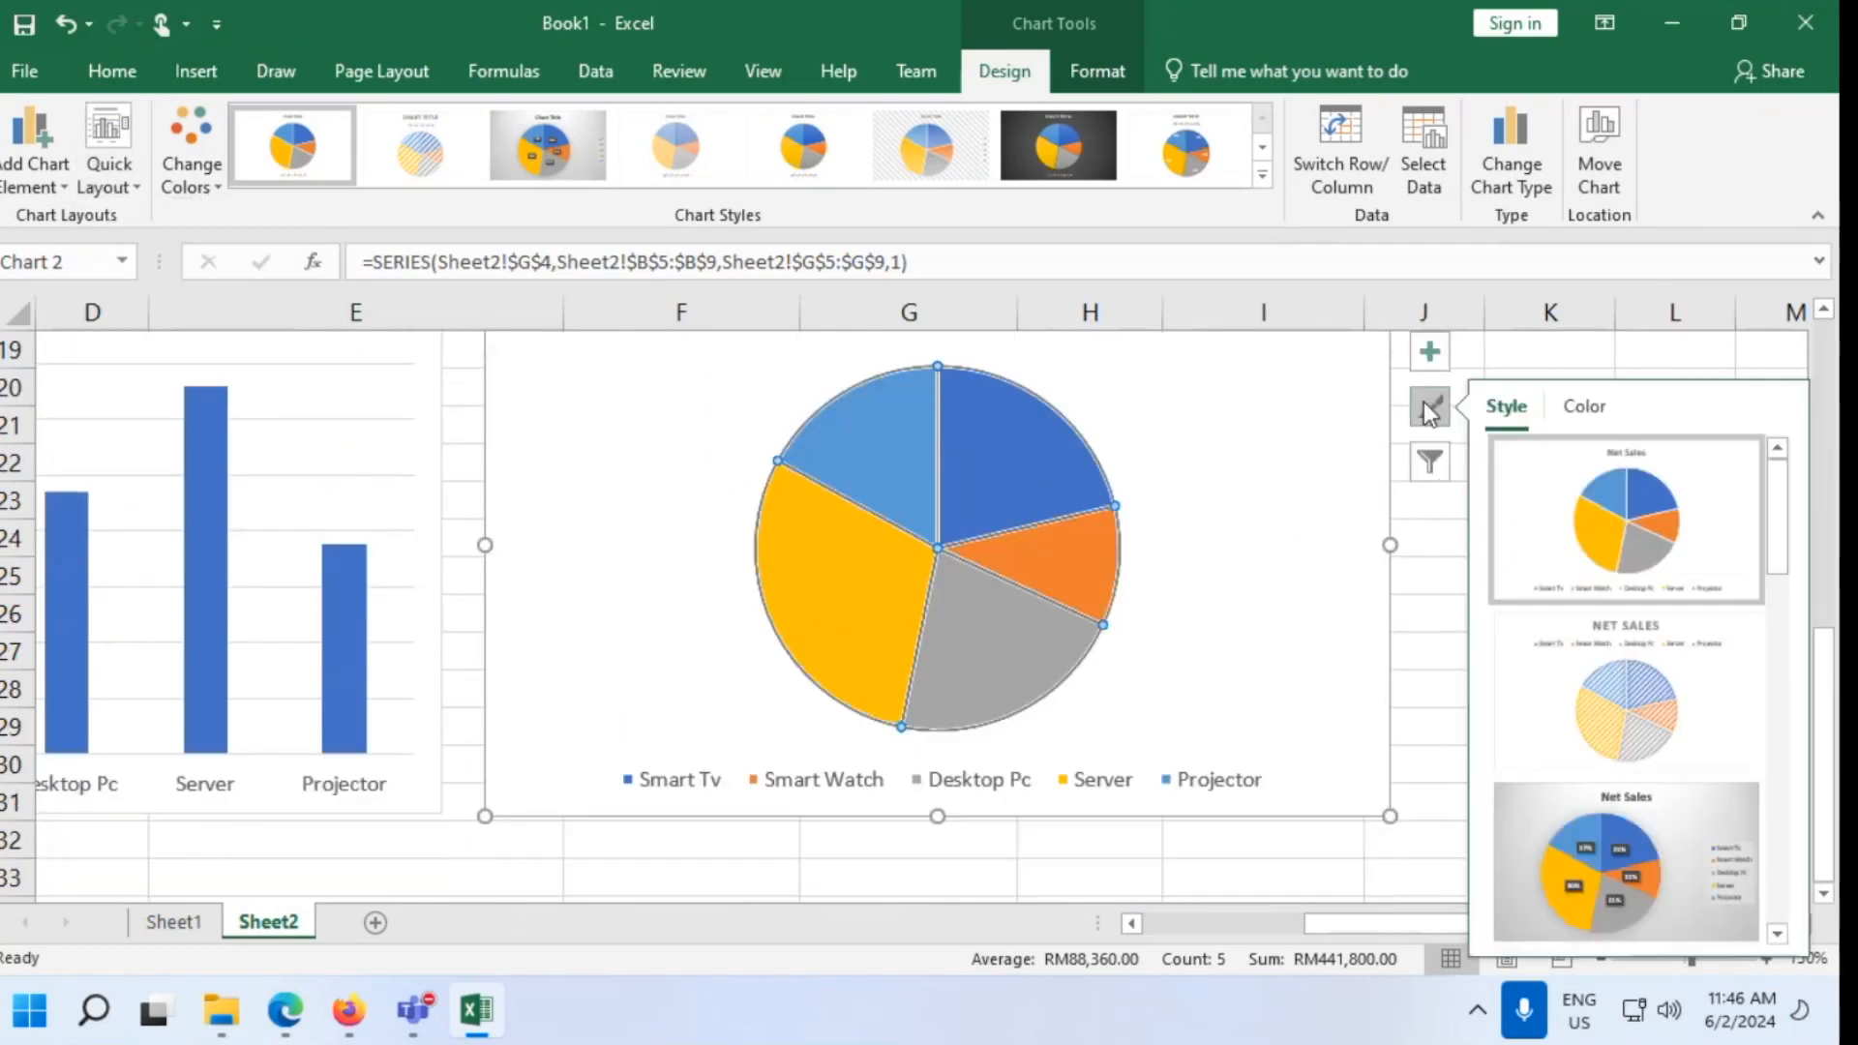
{"action": "left_click", "coordinate": [1418, 534]}
{"action": "left_click", "coordinate": [1315, 445]}
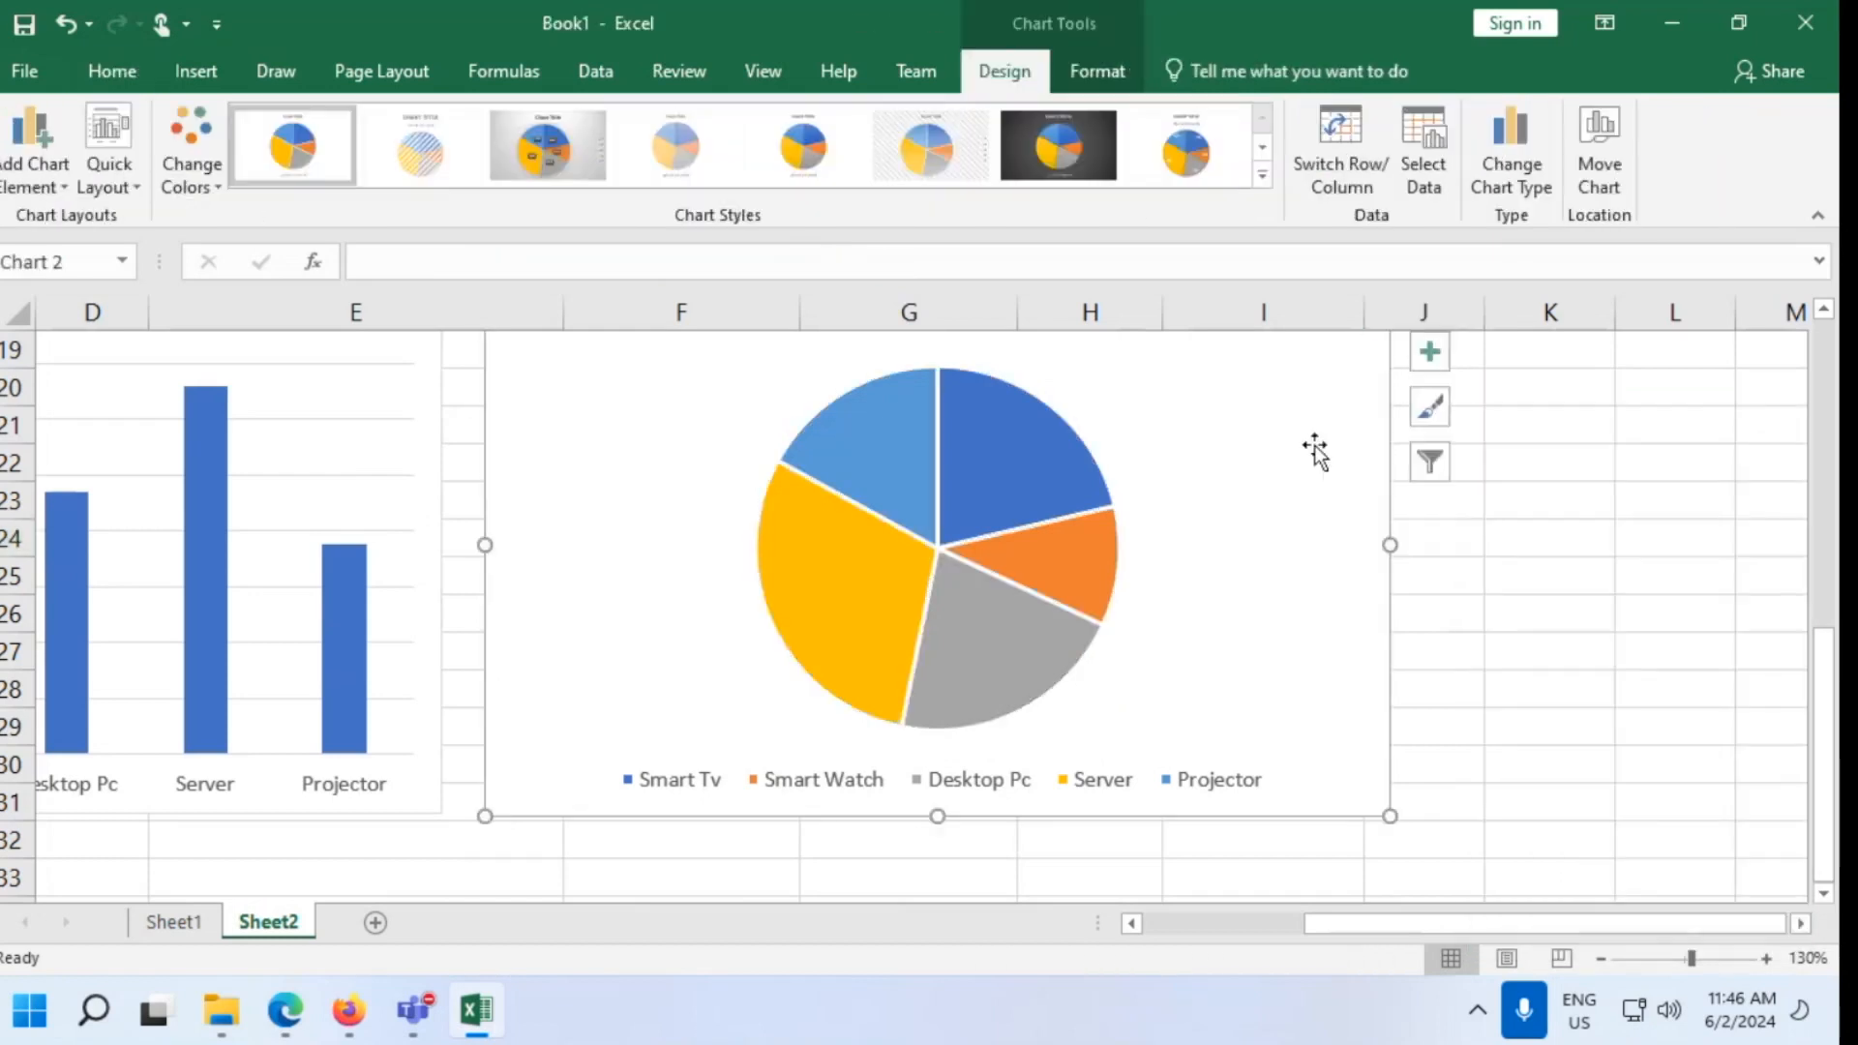
Look through the pie chart's filter choices and its Format Chart Area fill, effects, size and text options without changing them
{"action": "left_click", "coordinate": [1432, 462]}
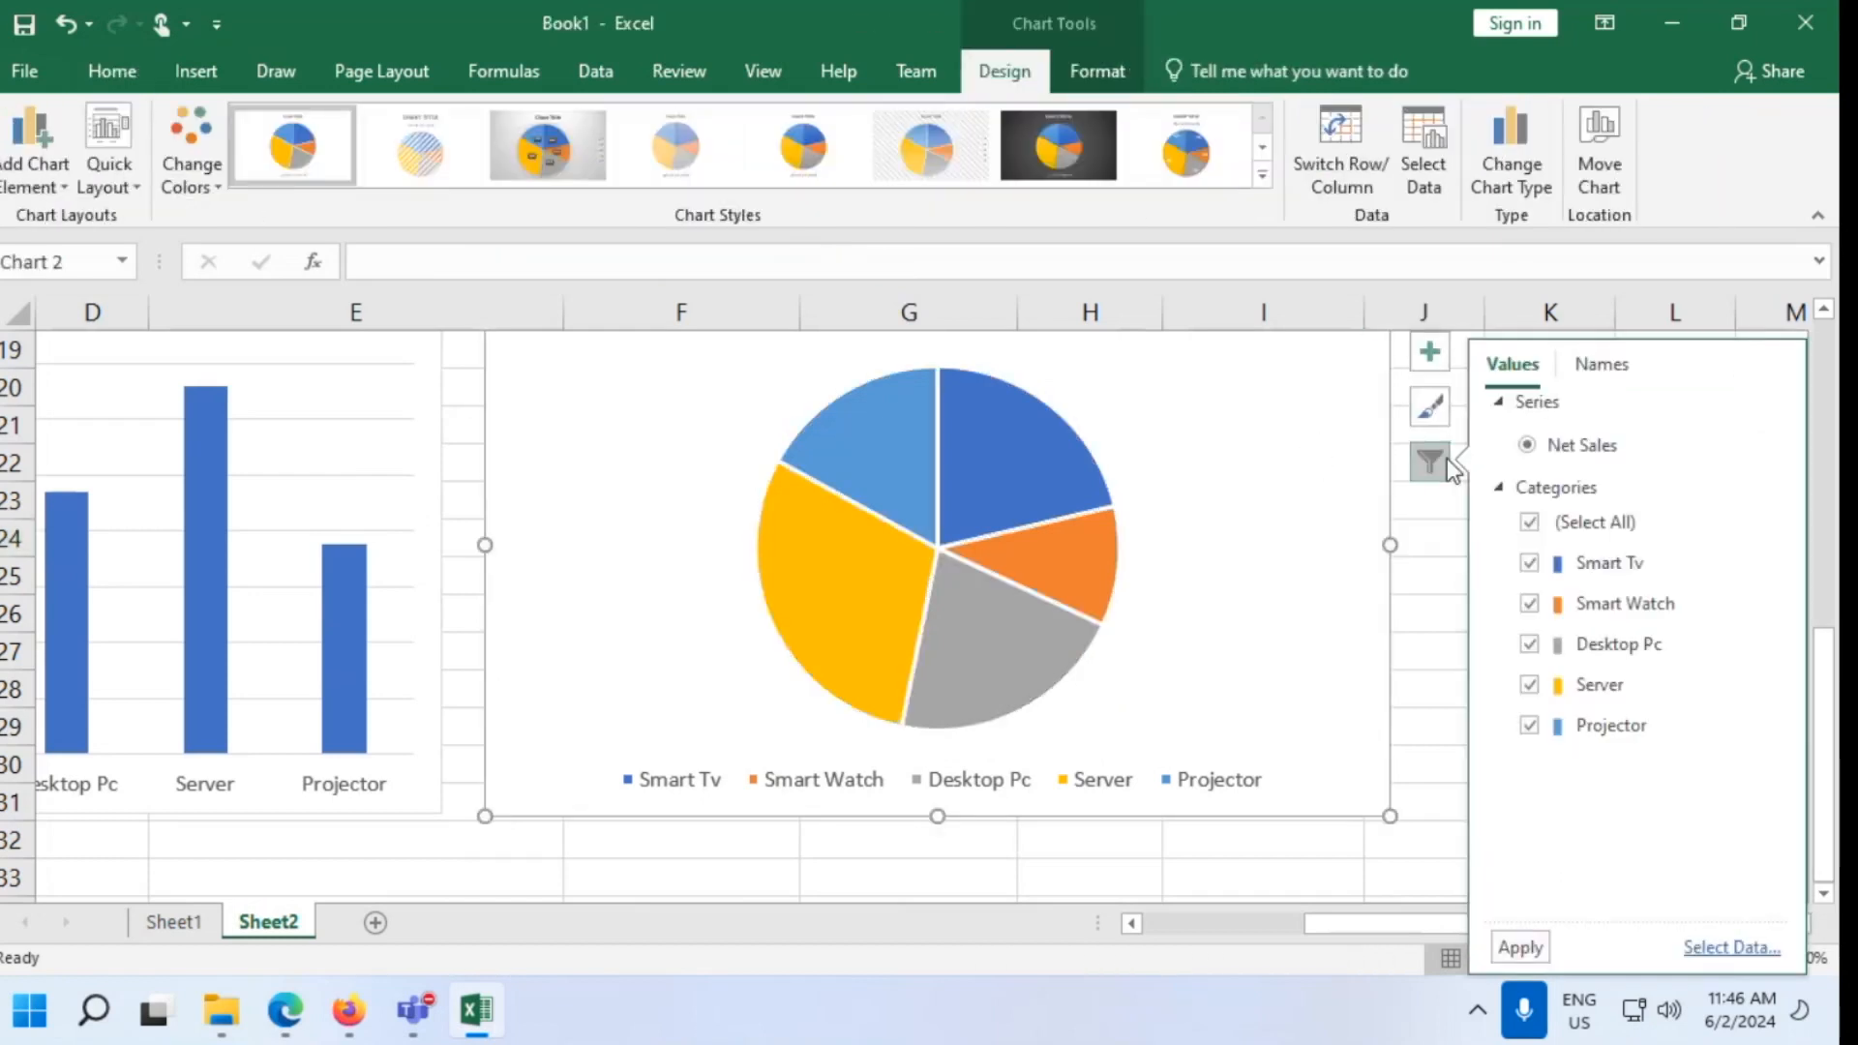
{"action": "right_click", "coordinate": [1270, 586]}
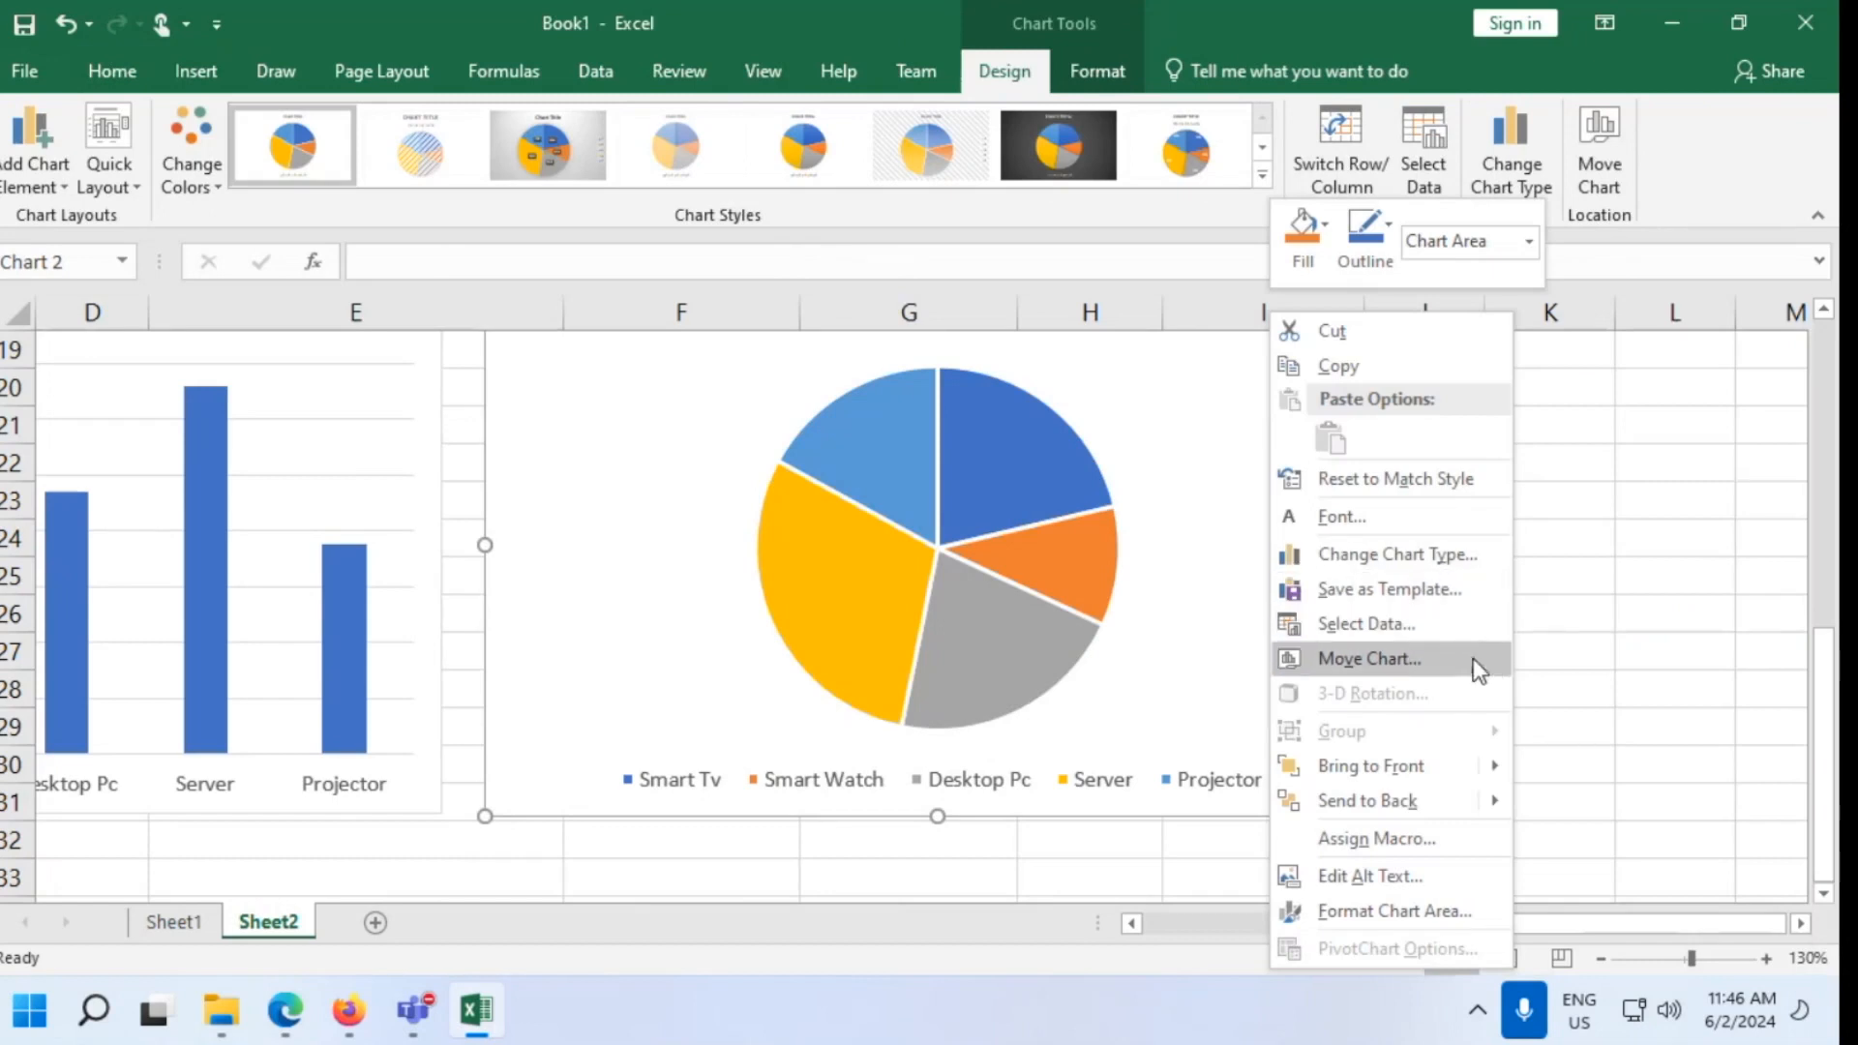
{"action": "left_click", "coordinate": [1442, 916]}
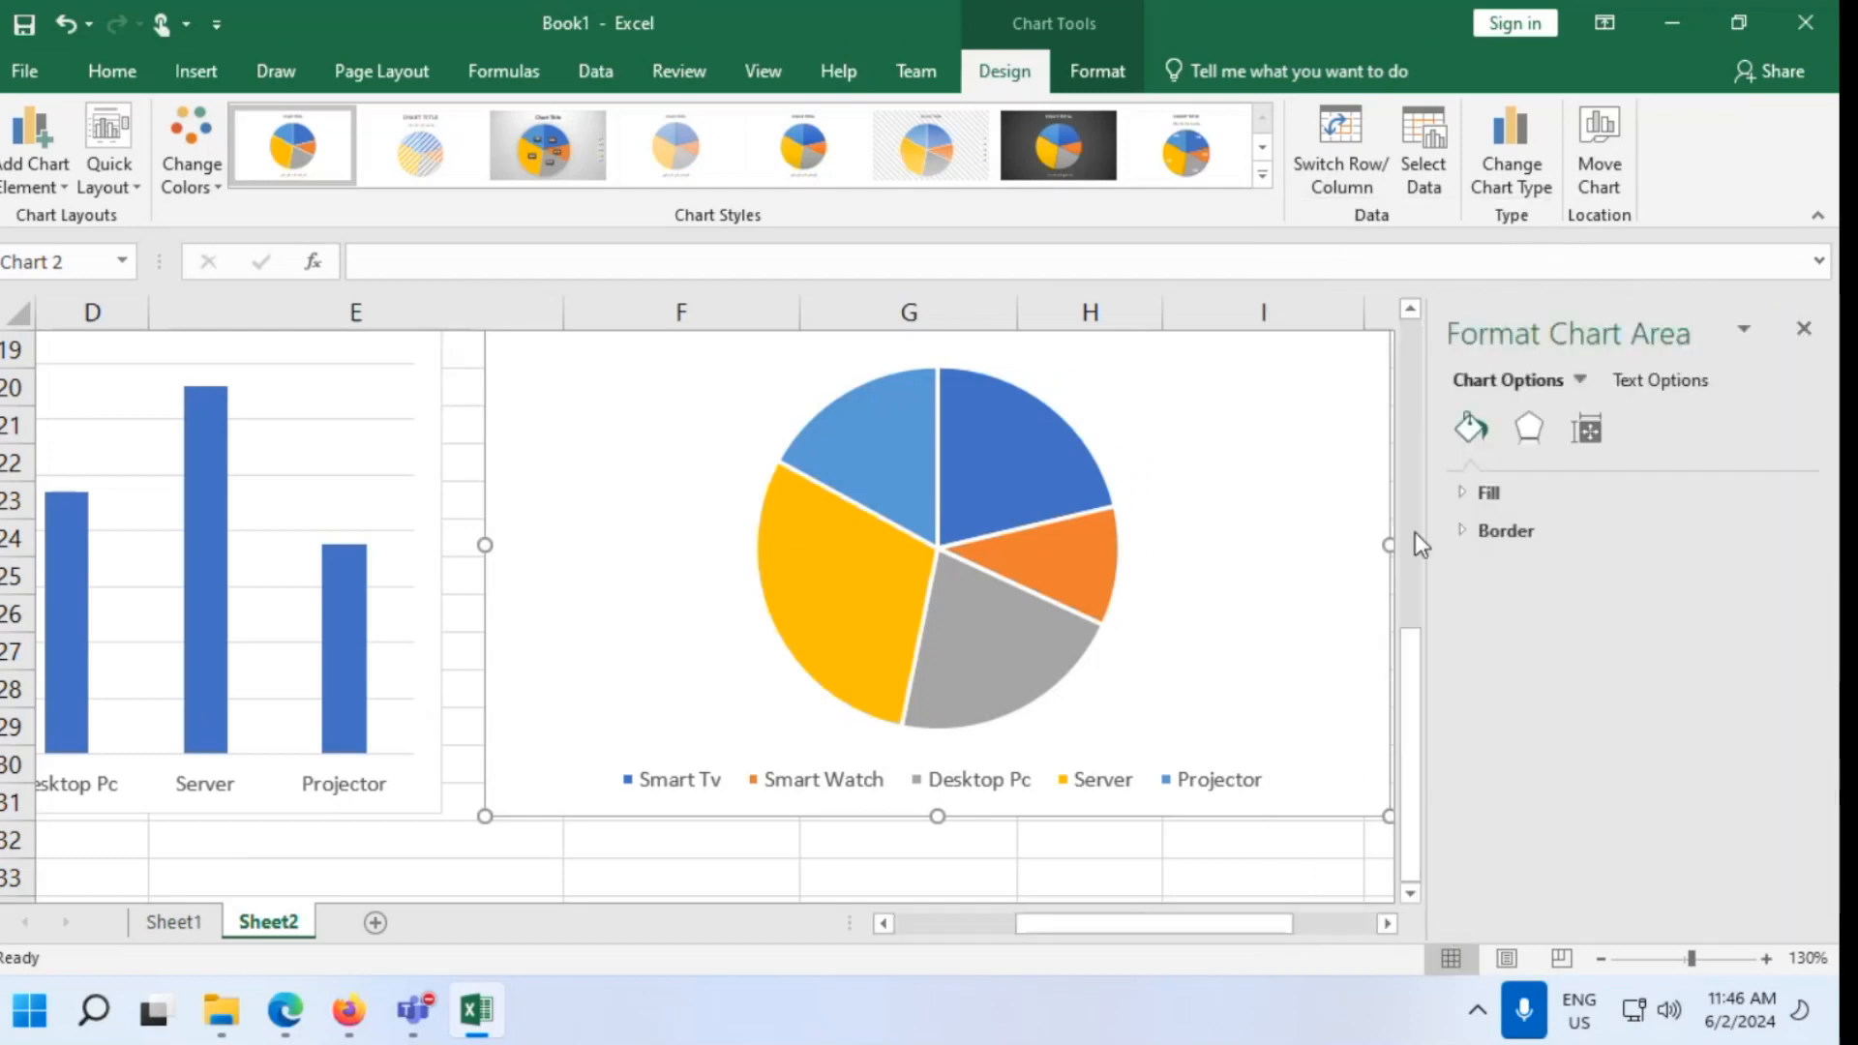
{"action": "left_click", "coordinate": [1668, 381]}
{"action": "left_click", "coordinate": [1537, 382]}
{"action": "left_click", "coordinate": [1462, 492]}
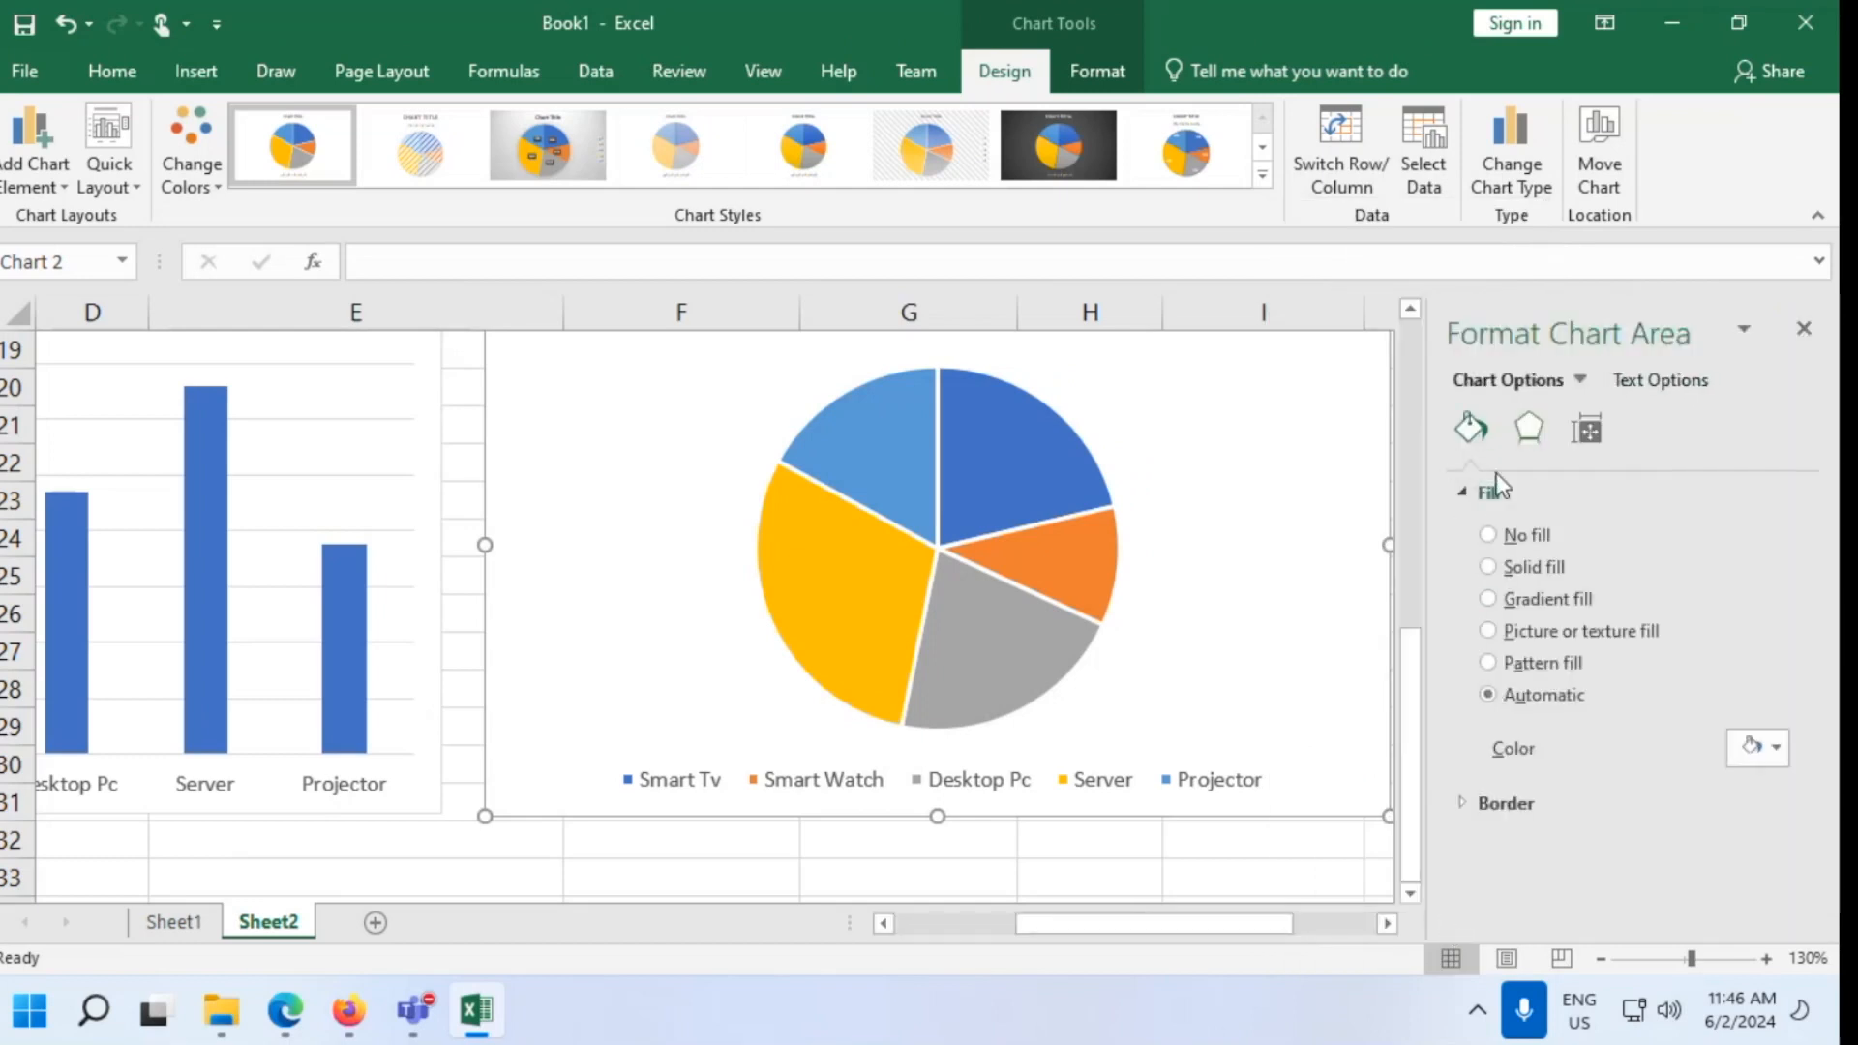
{"action": "left_click", "coordinate": [1528, 427]}
{"action": "left_click", "coordinate": [1587, 427]}
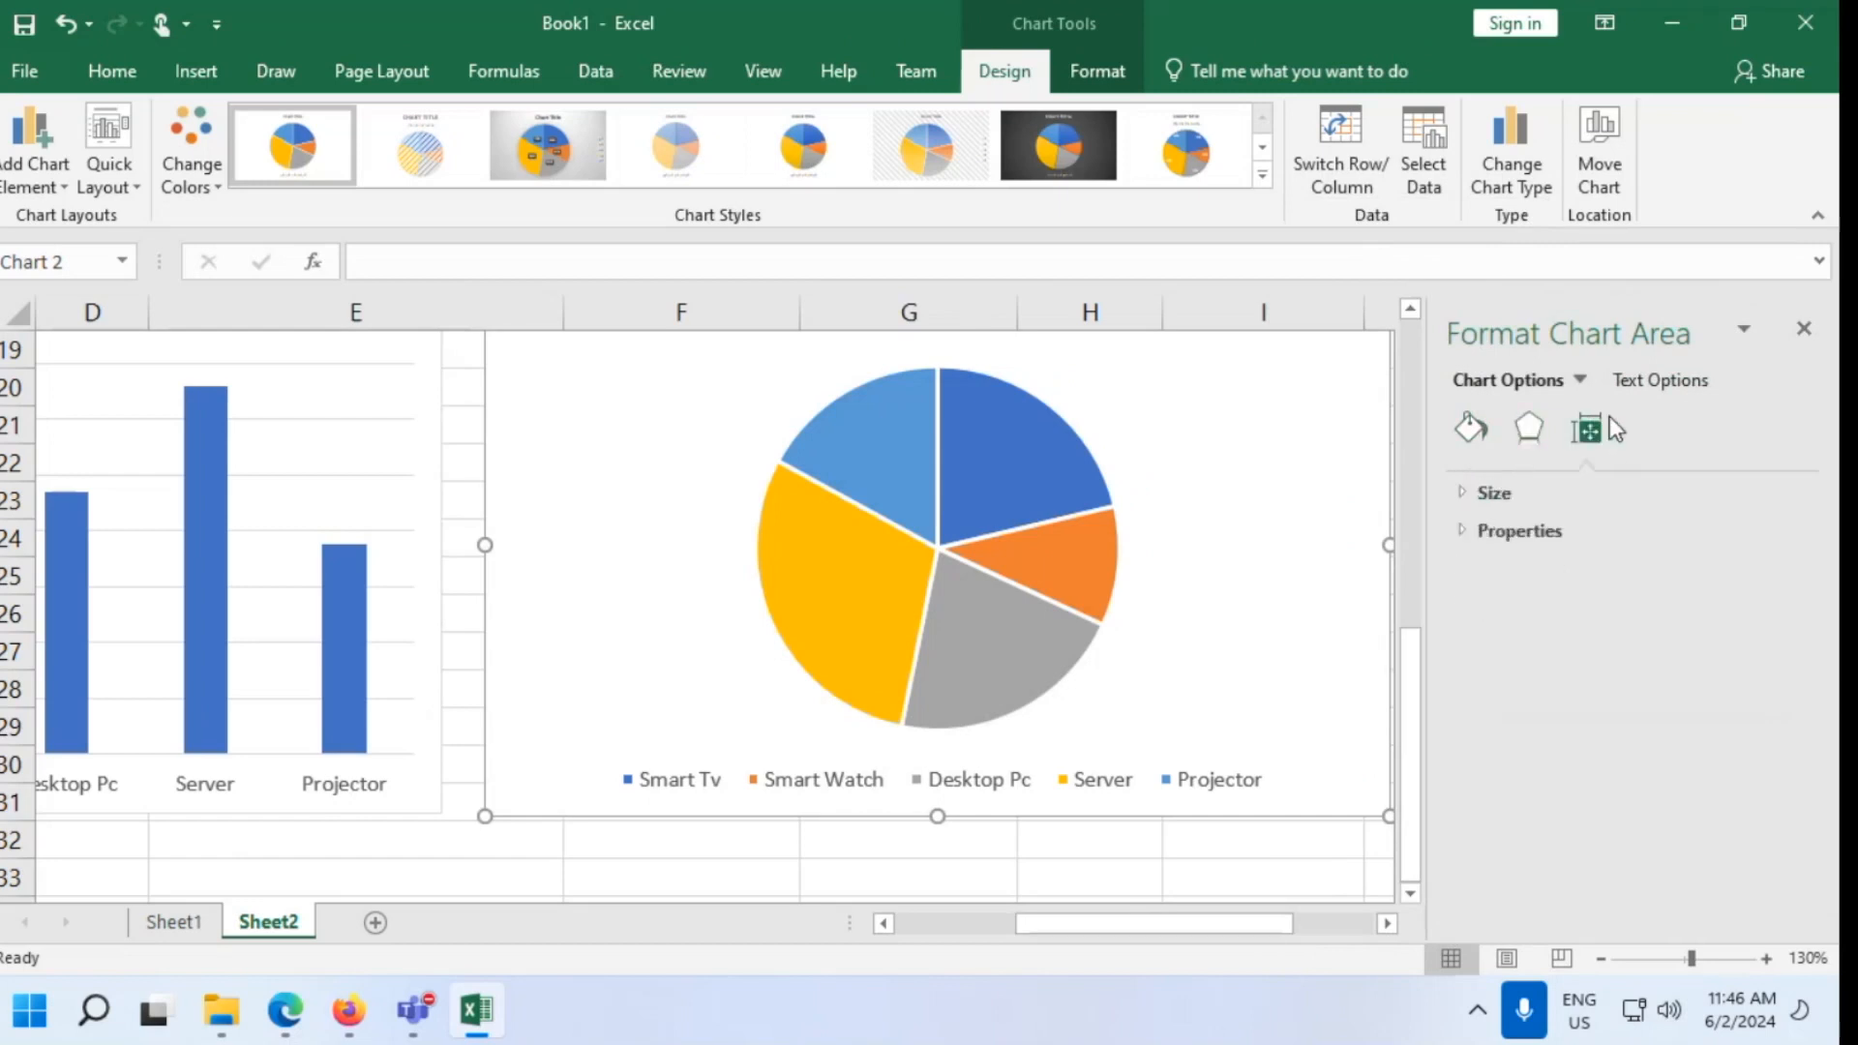
{"action": "left_click", "coordinate": [1649, 380]}
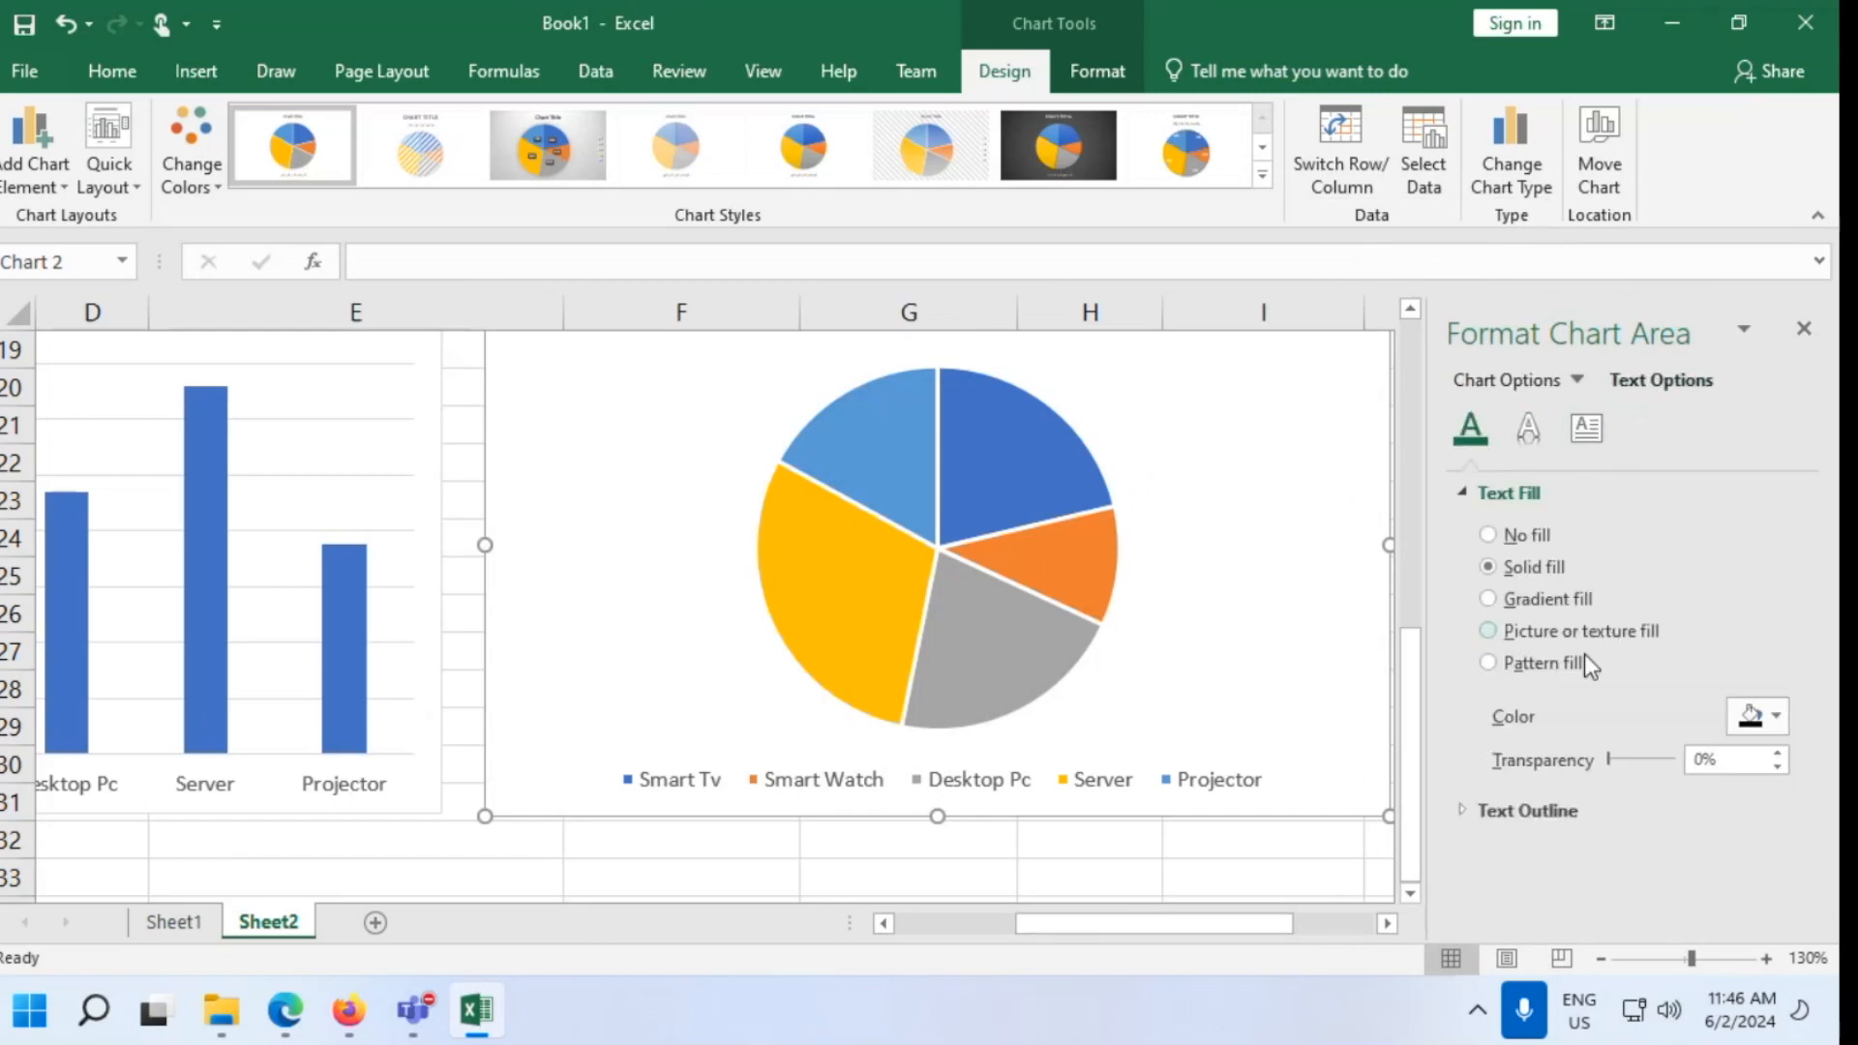
{"action": "left_click", "coordinate": [1806, 331]}
Add data labels showing the sales values to the pie chart, positioned inside the slices
{"action": "scroll", "coordinate": [1419, 609], "scroll_direction": "up", "scroll_amount": 3}
{"action": "scroll", "coordinate": [1410, 643], "scroll_direction": "down", "scroll_amount": 3}
{"action": "scroll", "coordinate": [1403, 542], "scroll_direction": "up", "scroll_amount": 1}
{"action": "left_click", "coordinate": [1430, 406]}
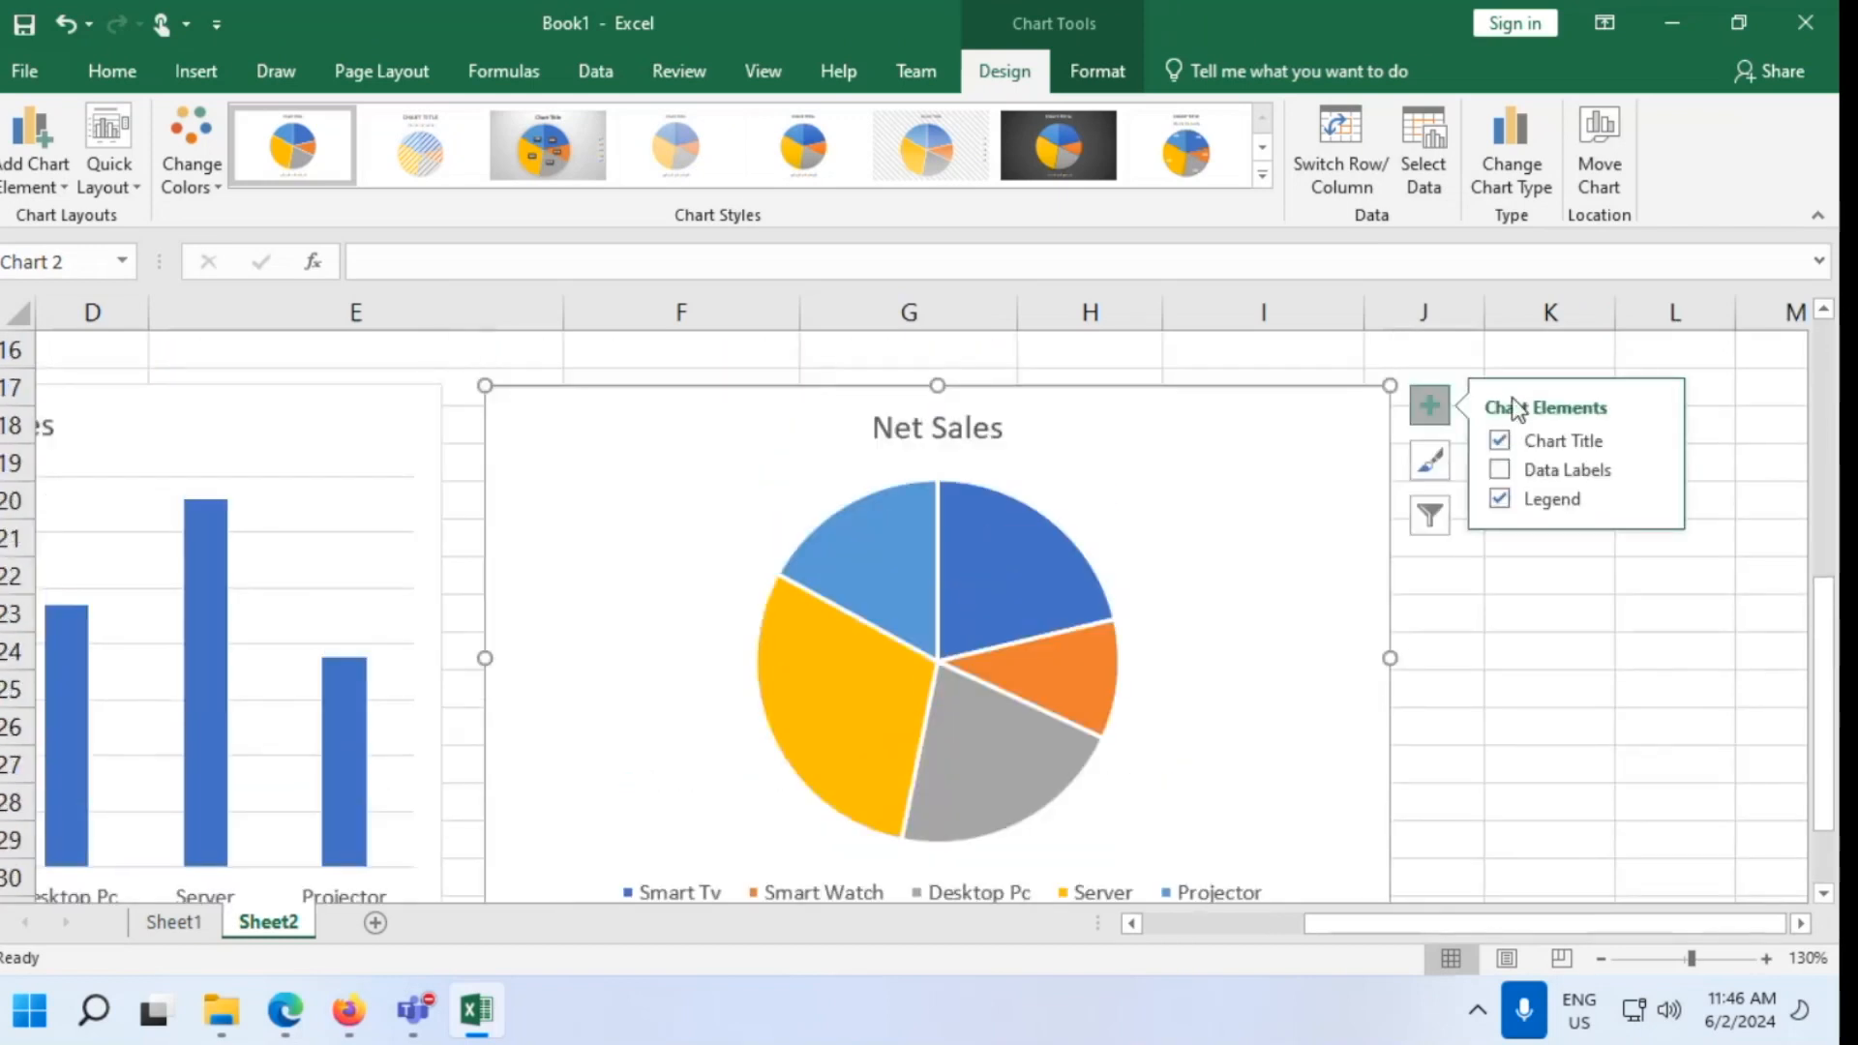
{"action": "left_click", "coordinate": [1502, 470]}
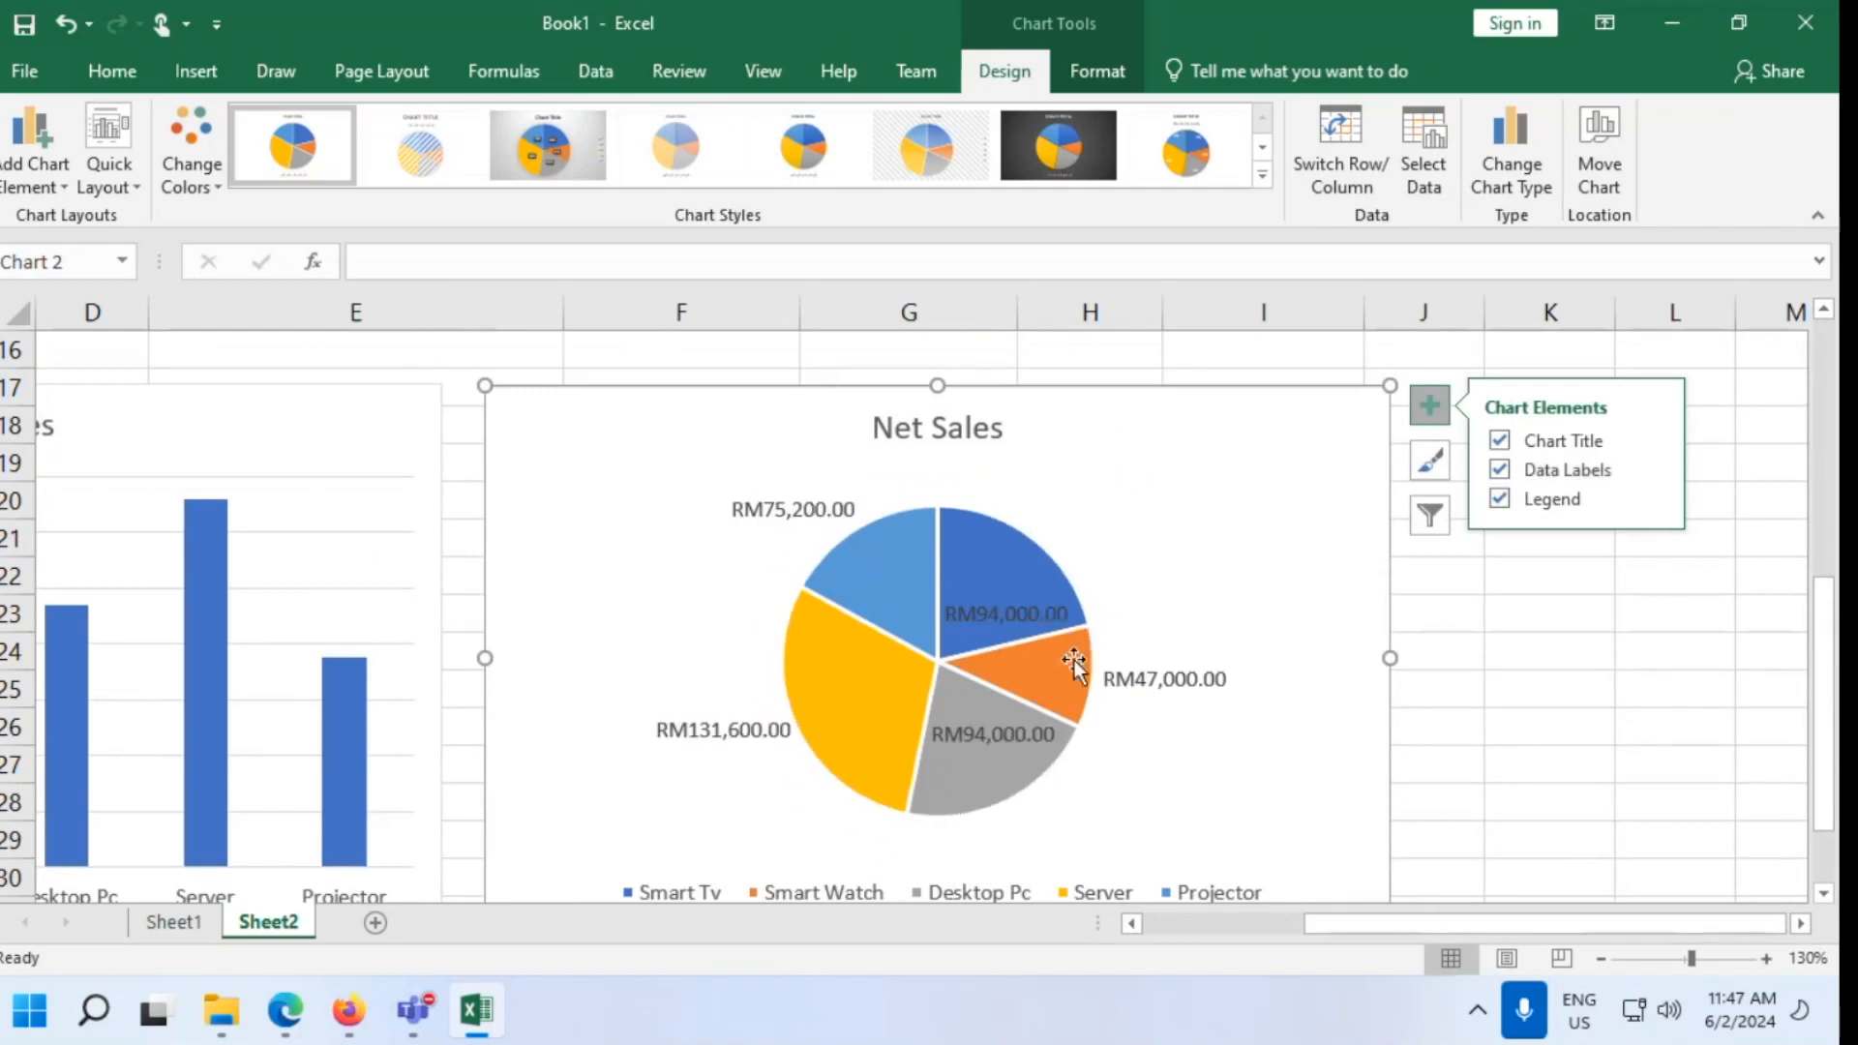
{"action": "left_click", "coordinate": [1500, 471]}
{"action": "mouse_move", "coordinate": [1653, 470]}
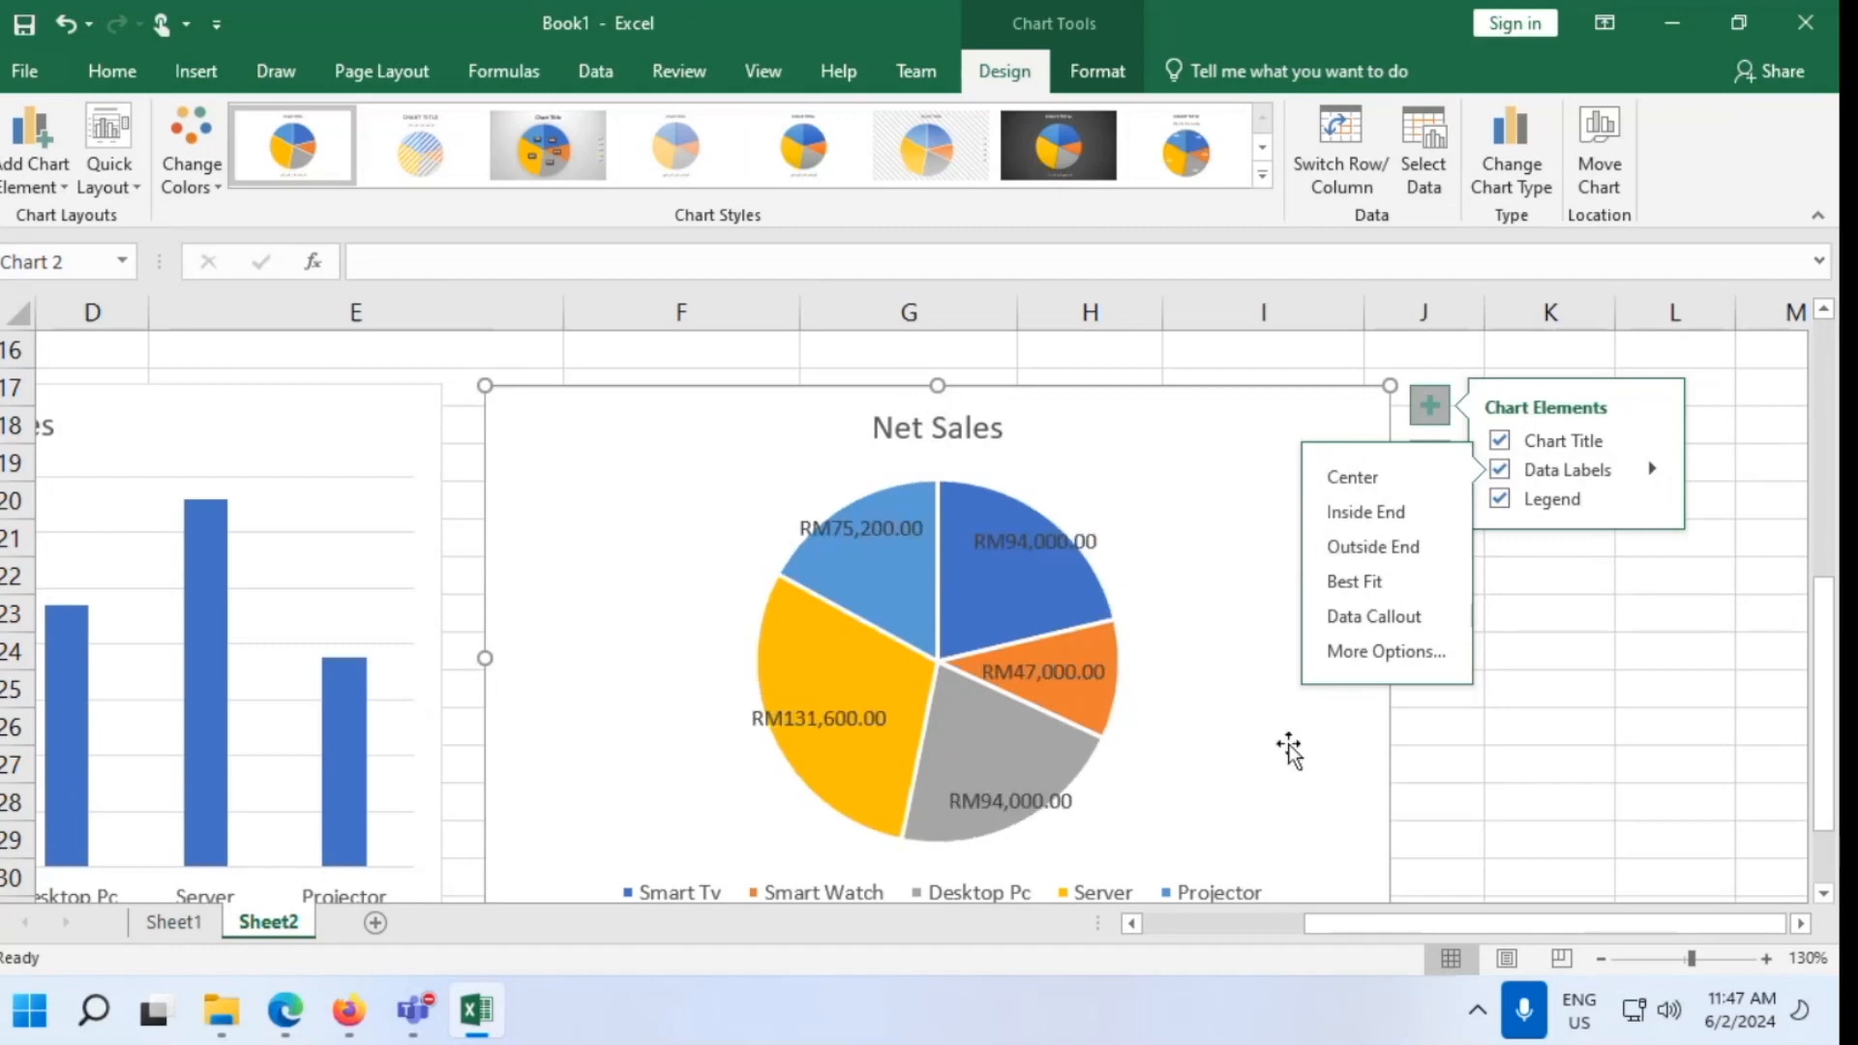
{"action": "scroll", "coordinate": [1267, 763], "scroll_direction": "down", "scroll_amount": 1}
{"action": "scroll", "coordinate": [1268, 763], "scroll_direction": "down", "scroll_amount": 1}
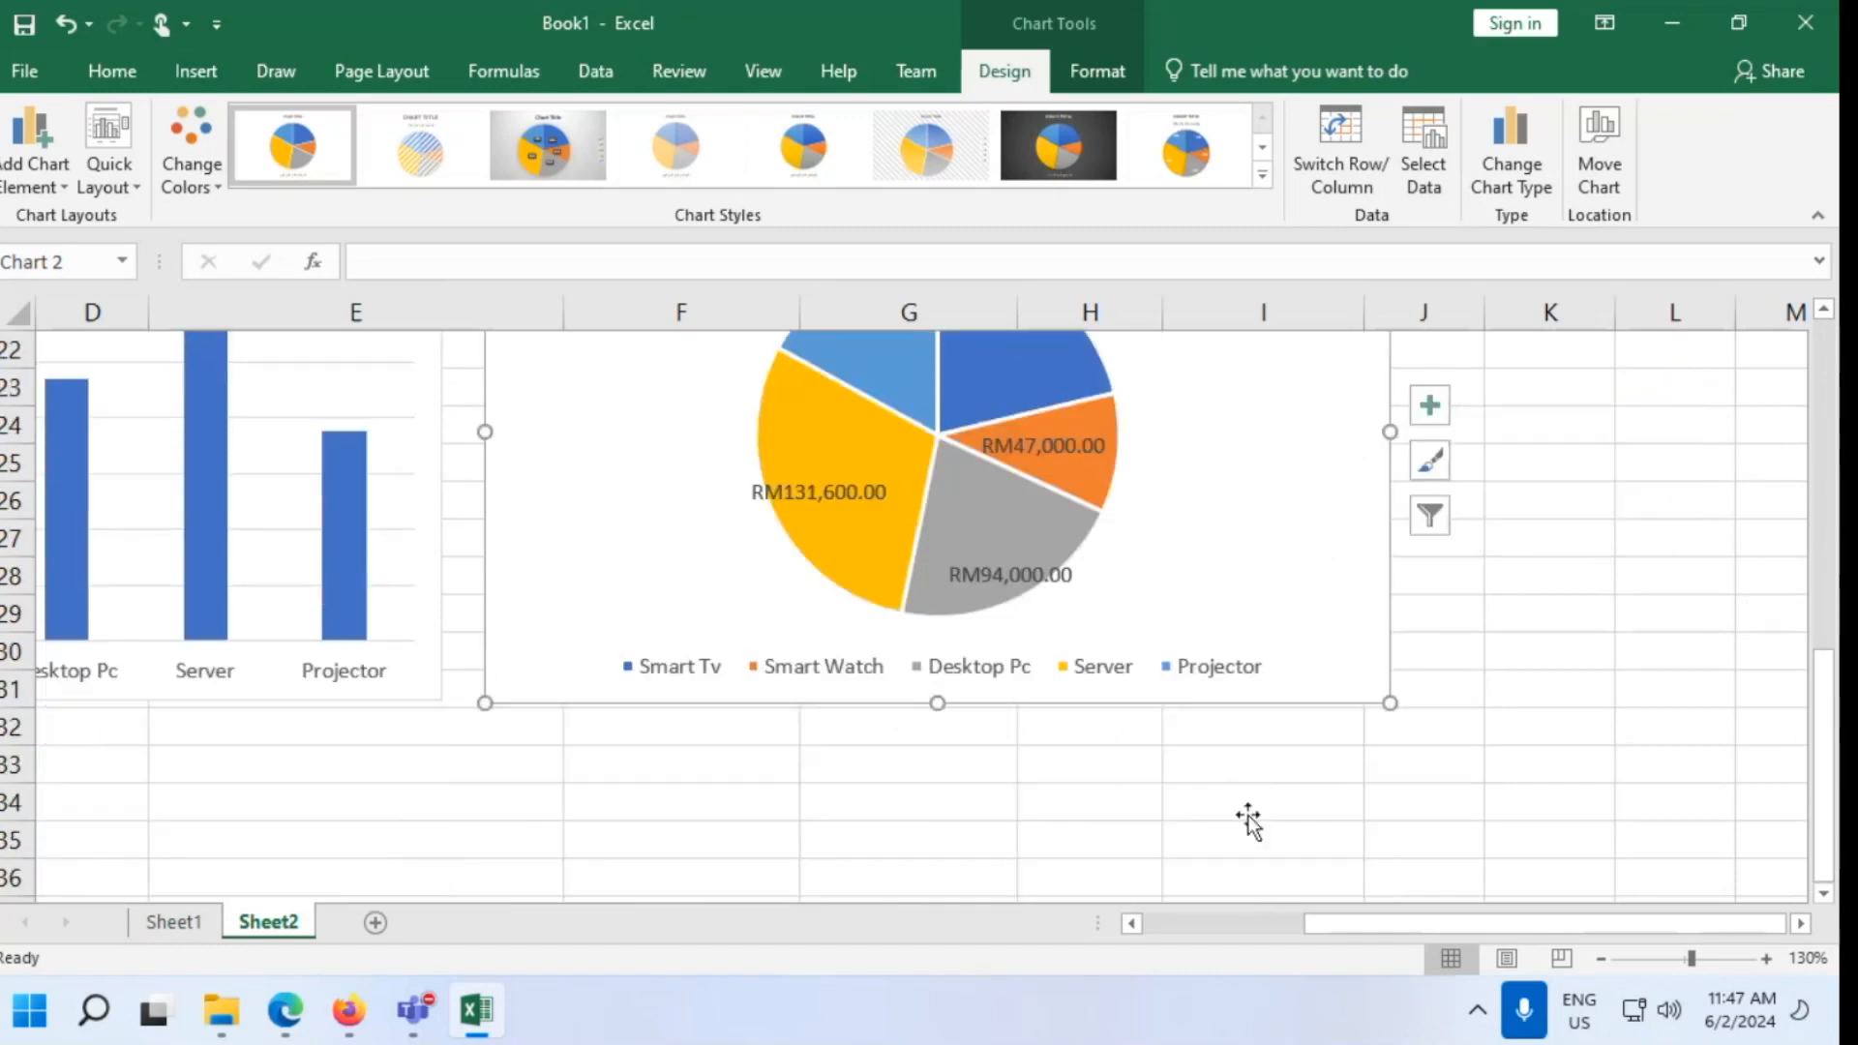
{"action": "scroll", "coordinate": [1246, 815], "scroll_direction": "up", "scroll_amount": 2}
Add axis titles to the Net Sales column chart
{"action": "left_click_drag", "start_coordinate": [1390, 922], "coordinate": [1220, 922]}
{"action": "scroll", "coordinate": [629, 717], "scroll_direction": "down", "scroll_amount": 3}
{"action": "scroll", "coordinate": [648, 697], "scroll_direction": "up", "scroll_amount": 3}
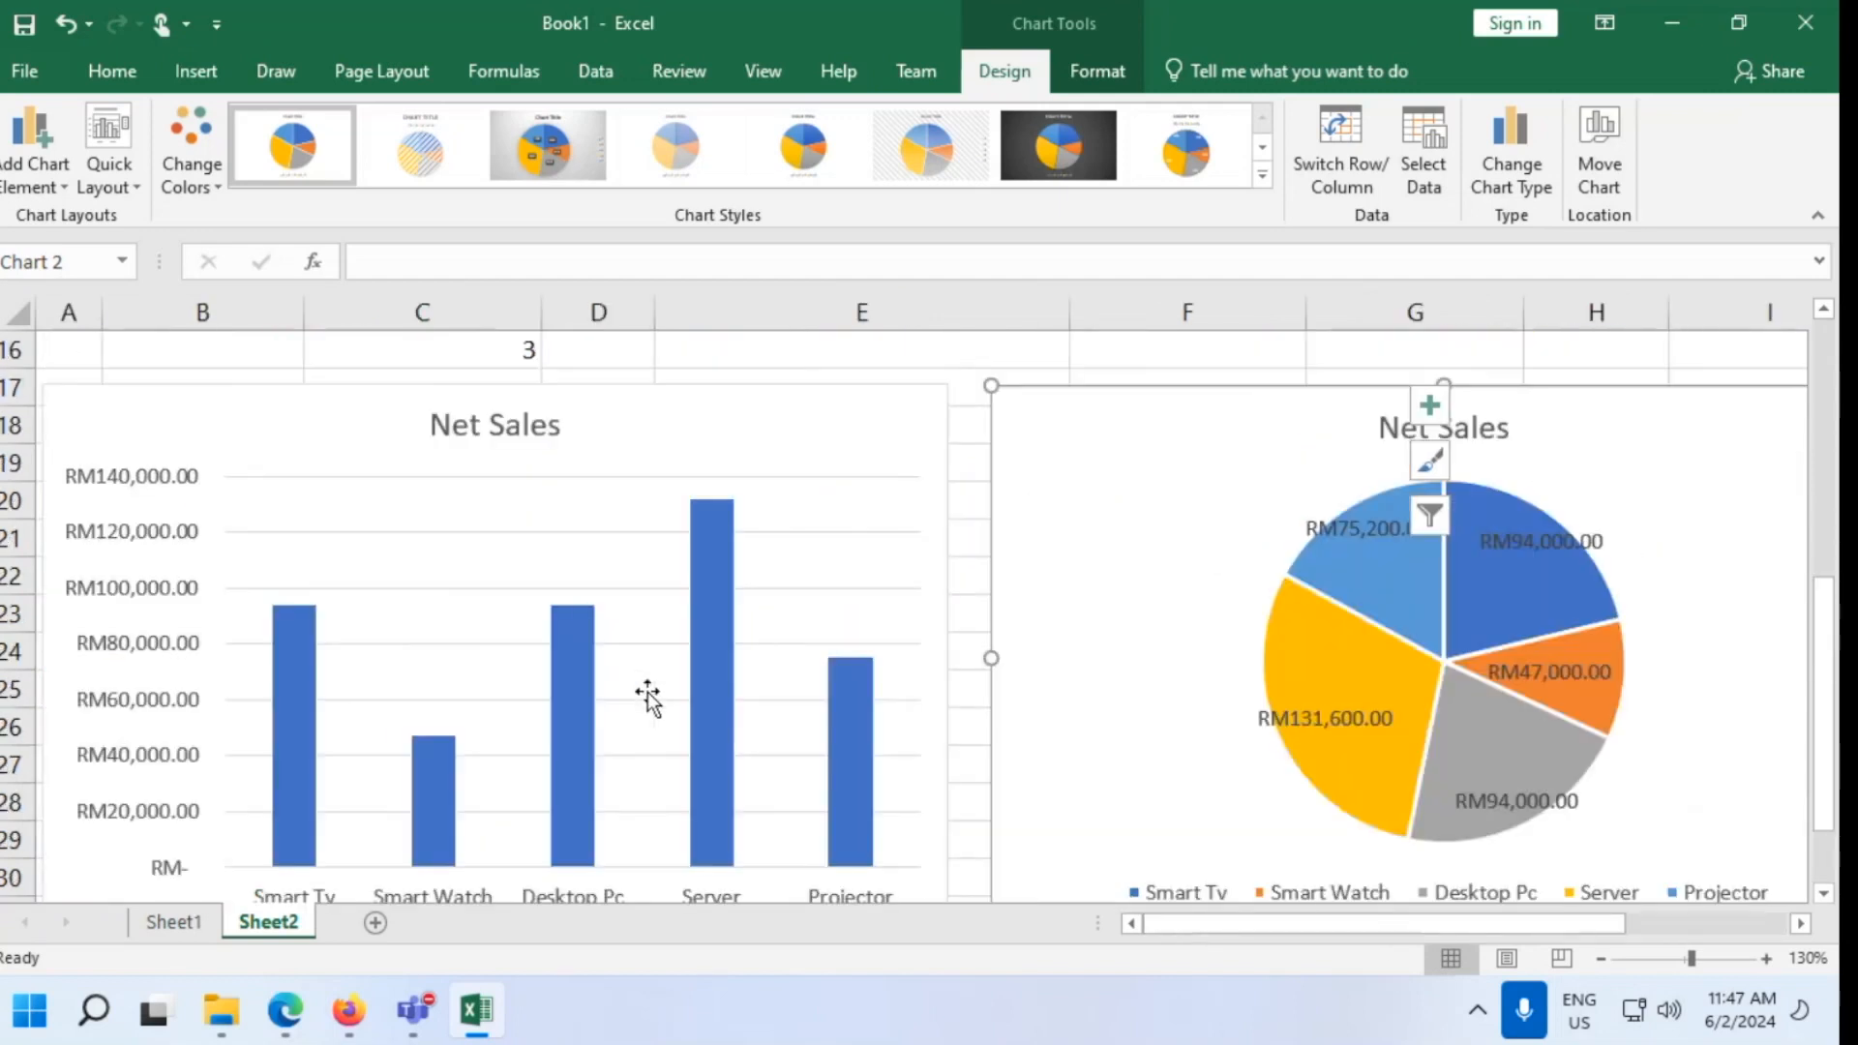
{"action": "scroll", "coordinate": [677, 678], "scroll_direction": "down", "scroll_amount": 1}
{"action": "left_click", "coordinate": [904, 437]}
{"action": "scroll", "coordinate": [1003, 451], "scroll_direction": "up", "scroll_amount": 1}
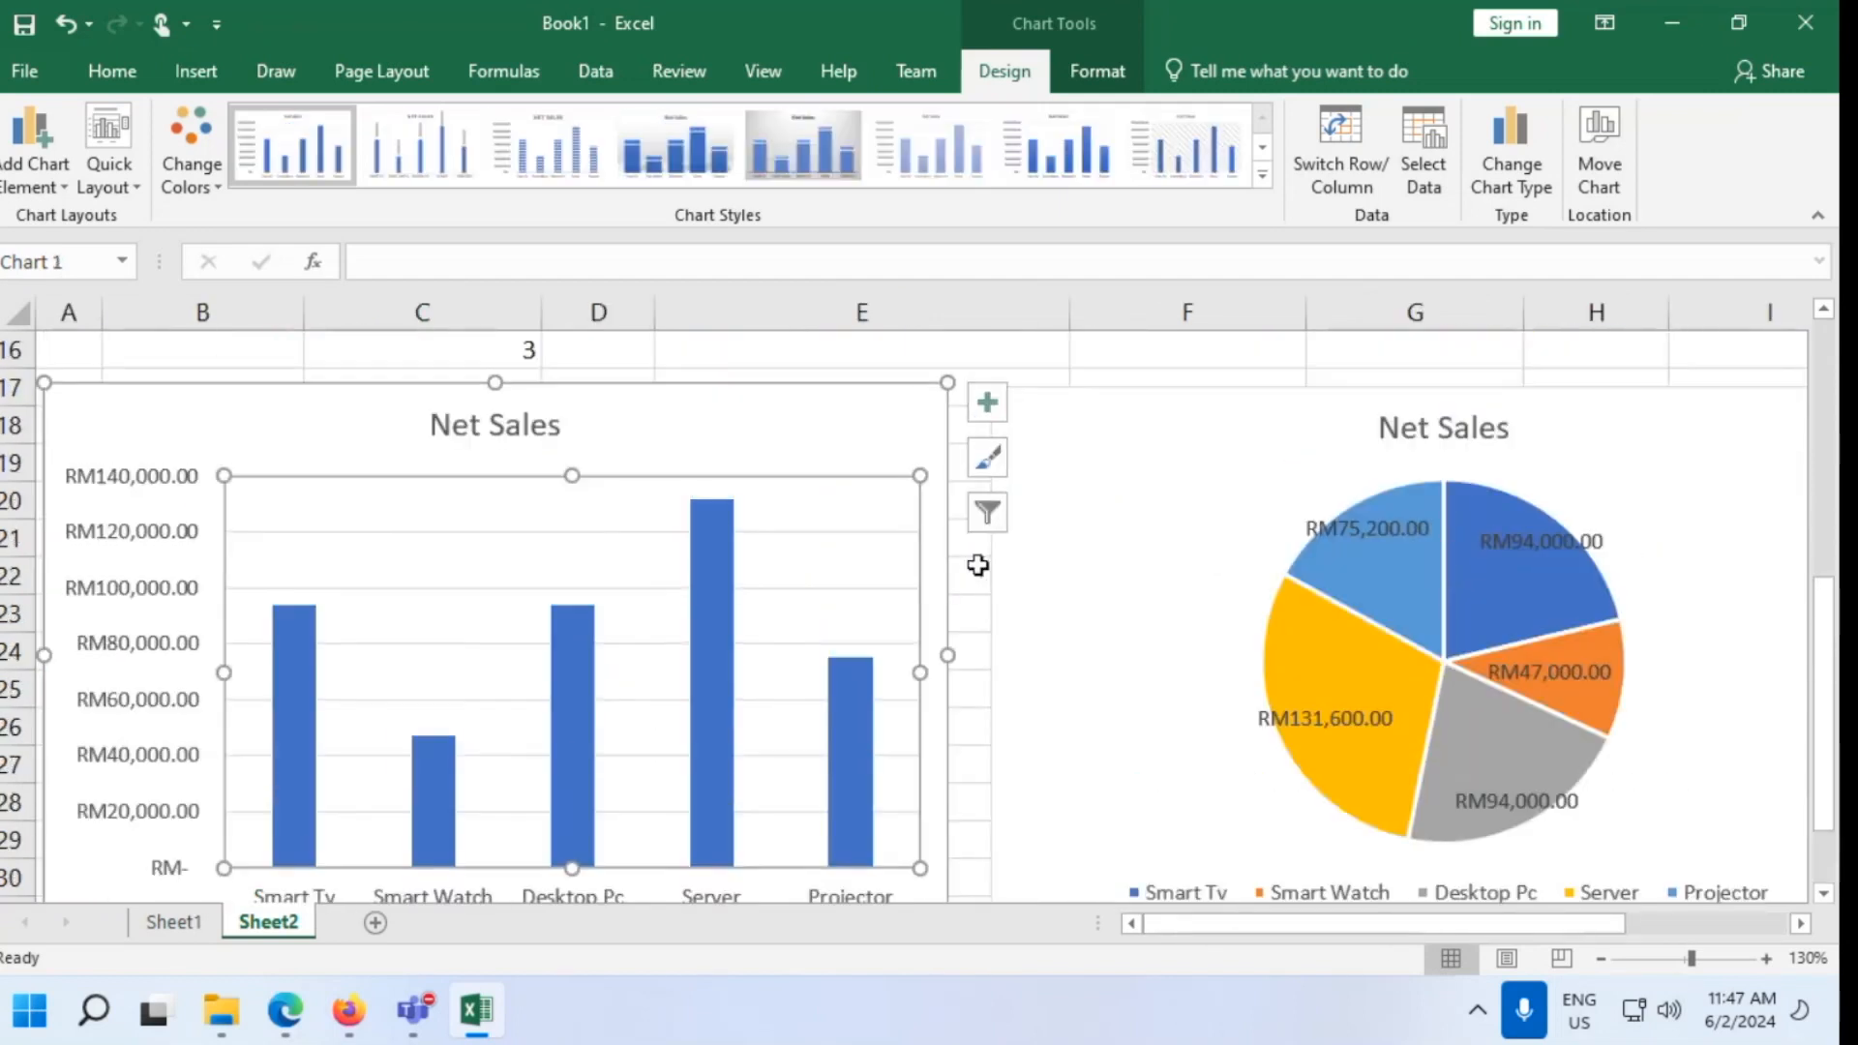
{"action": "left_click", "coordinate": [987, 401]}
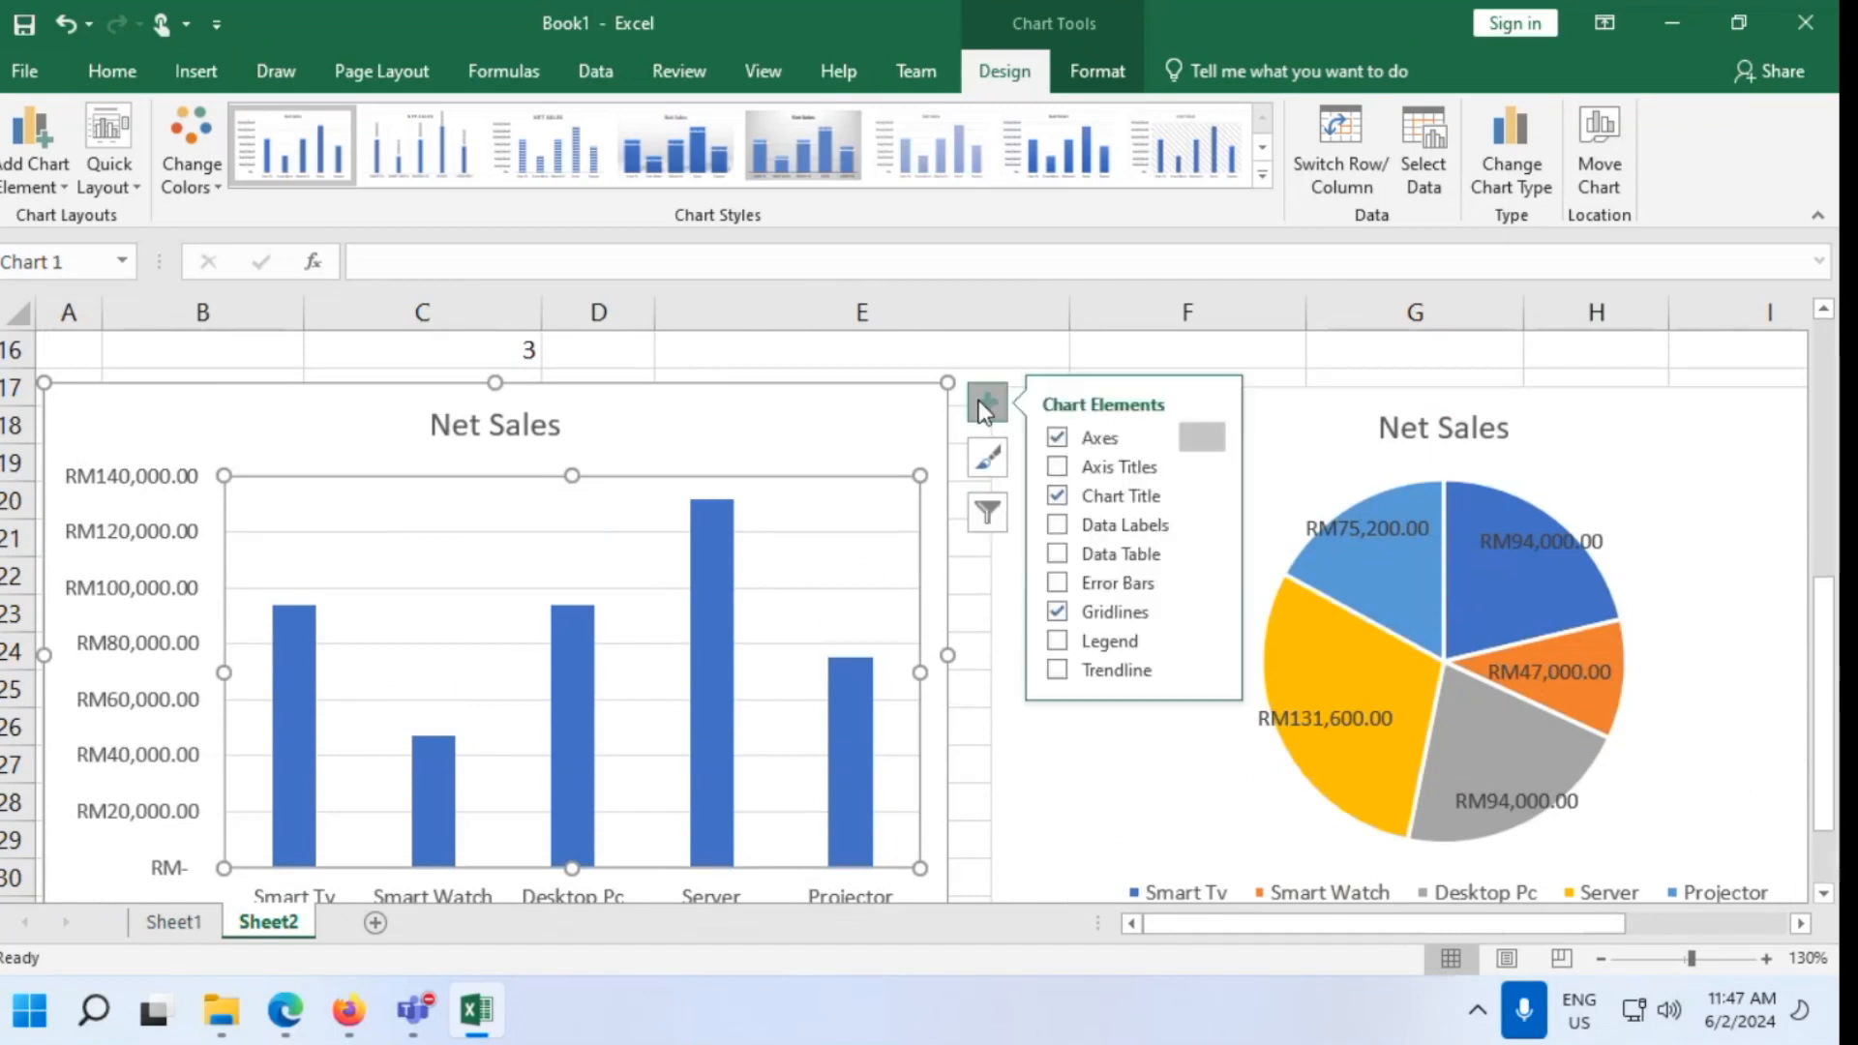
{"action": "left_click", "coordinate": [1120, 470]}
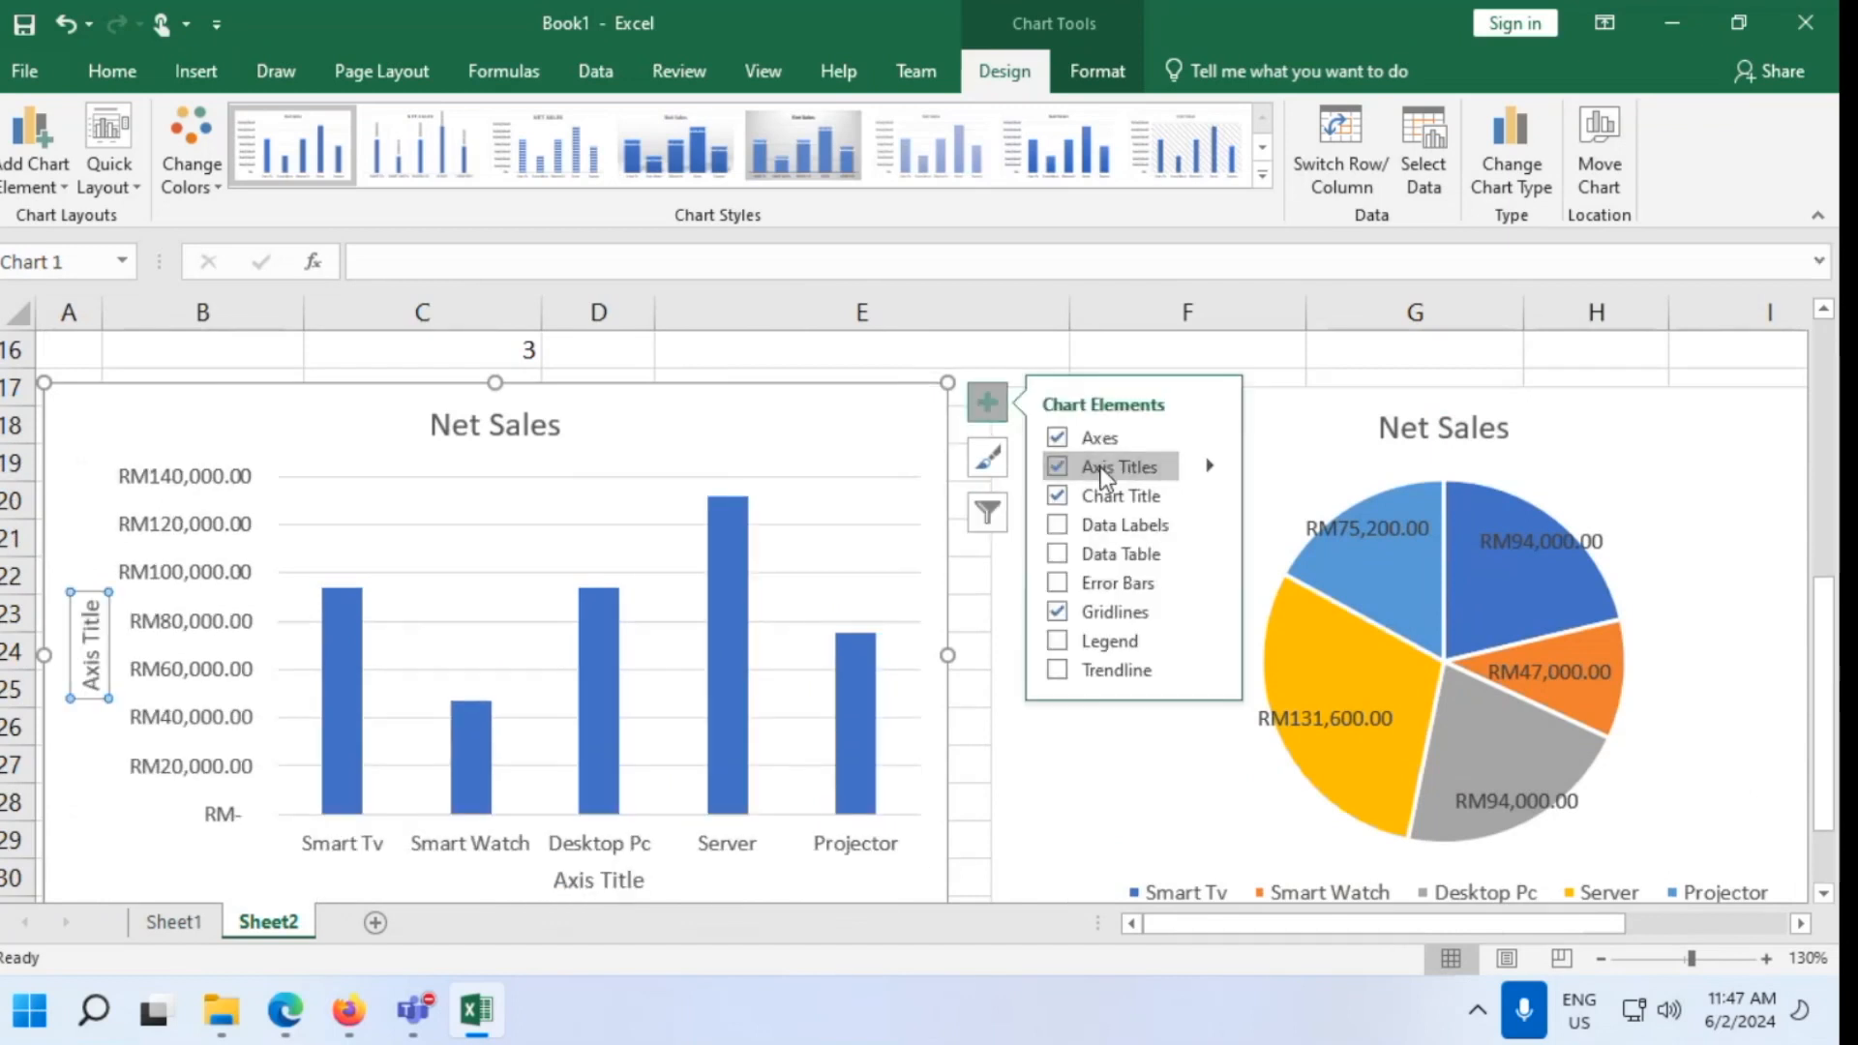
{"action": "scroll", "coordinate": [107, 711], "scroll_direction": "down", "scroll_amount": 1}
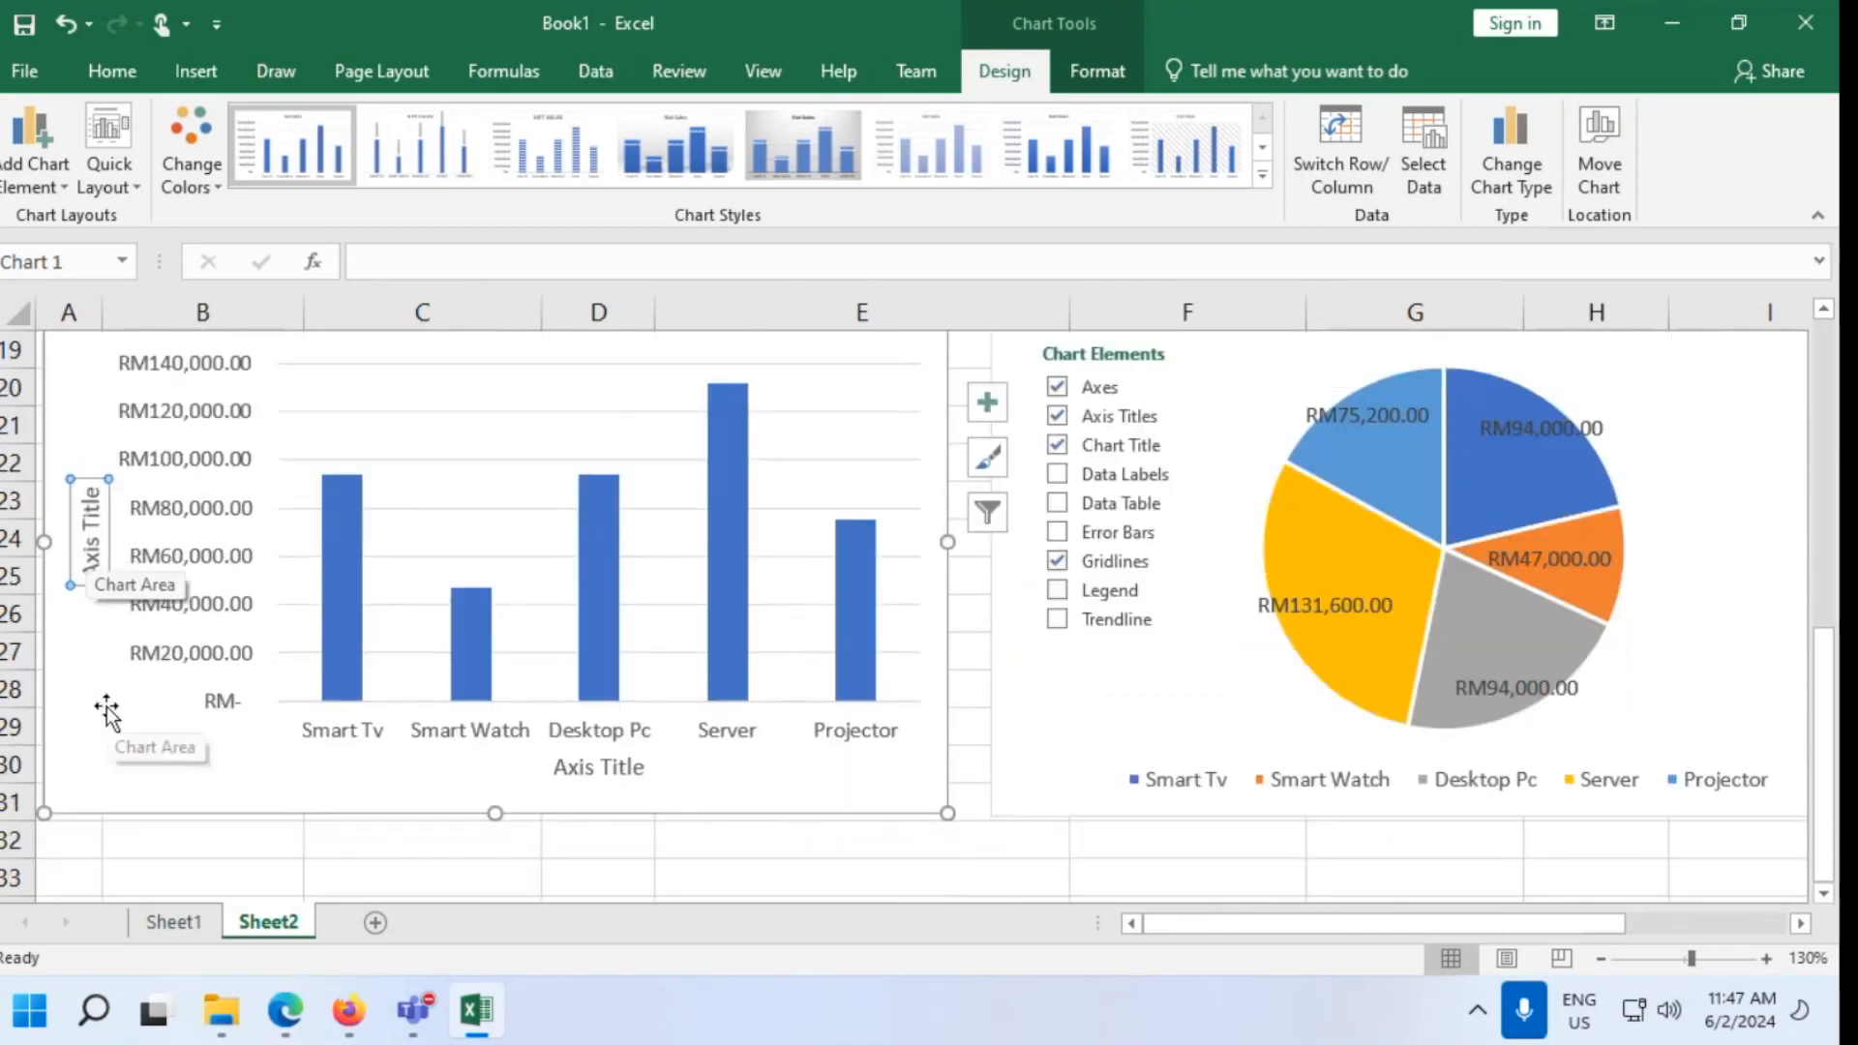
Change the column chart's vertical axis title to "Net Sales"
{"action": "left_click", "coordinate": [89, 523]}
{"action": "double_click", "coordinate": [91, 511]}
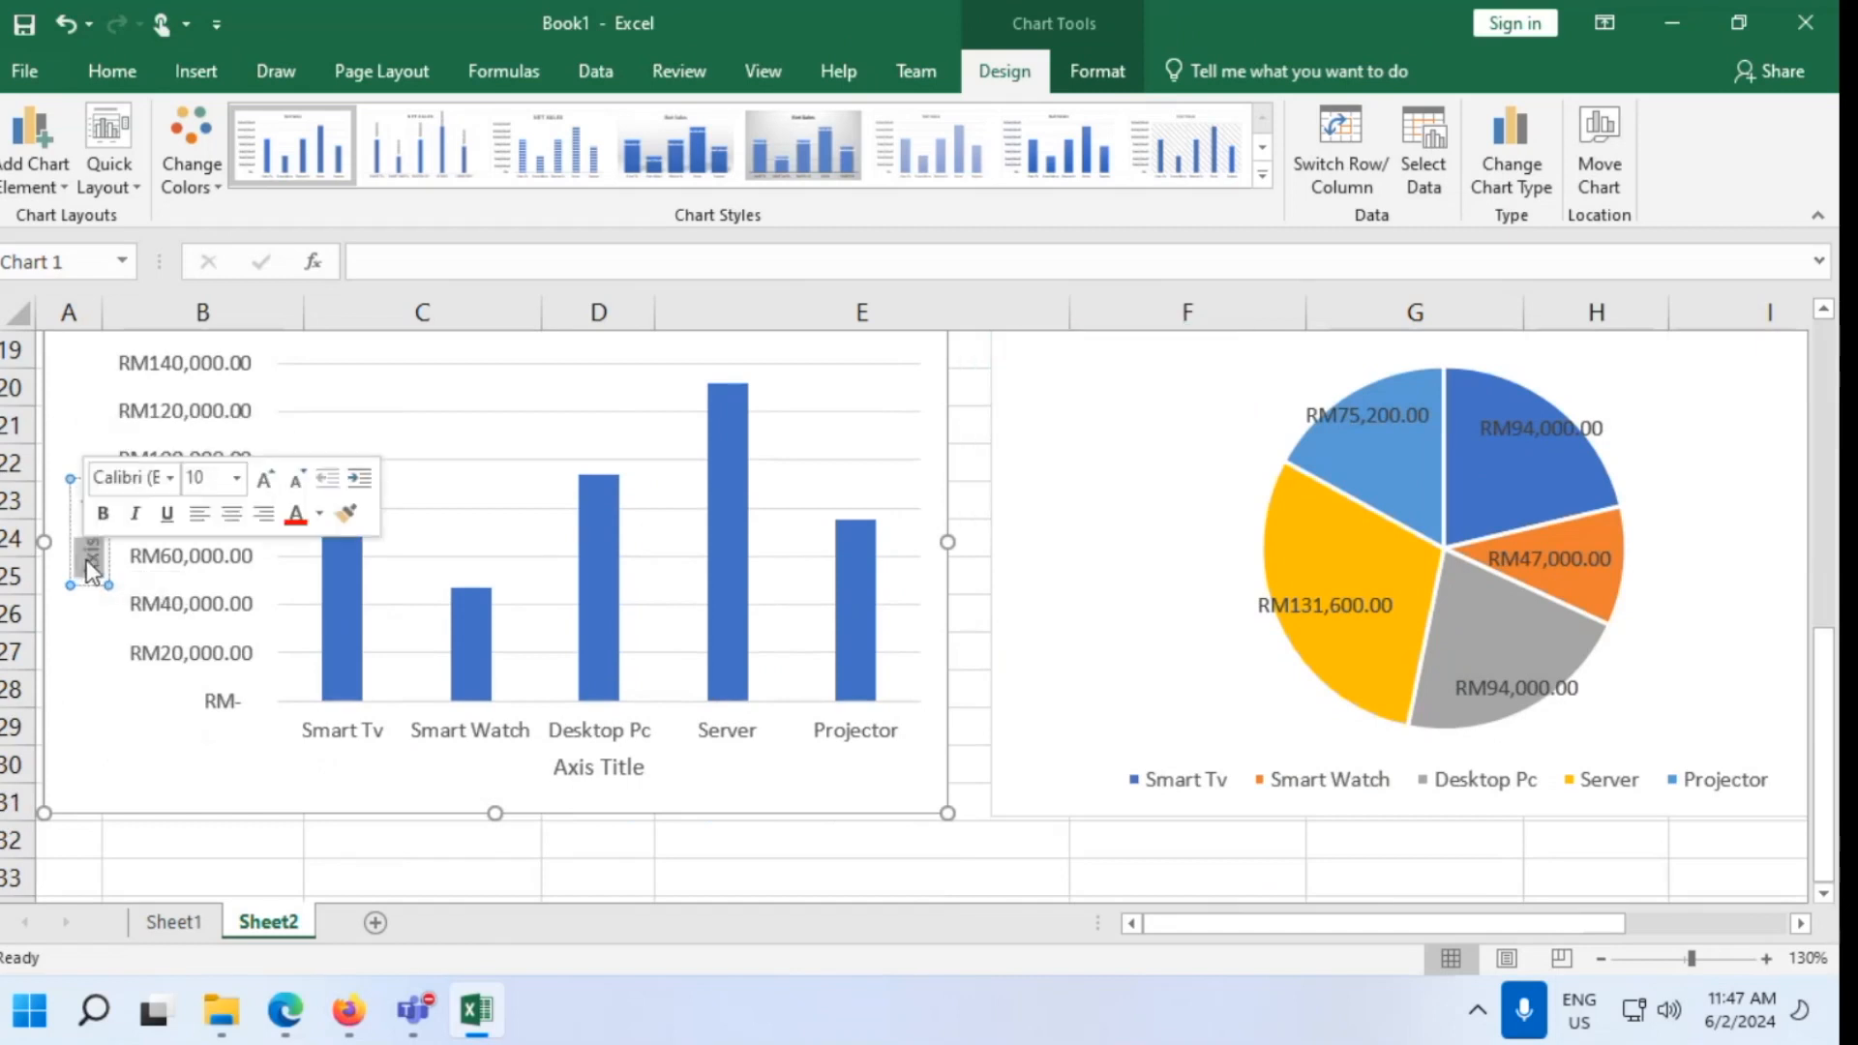
{"action": "left_click", "coordinate": [90, 504]}
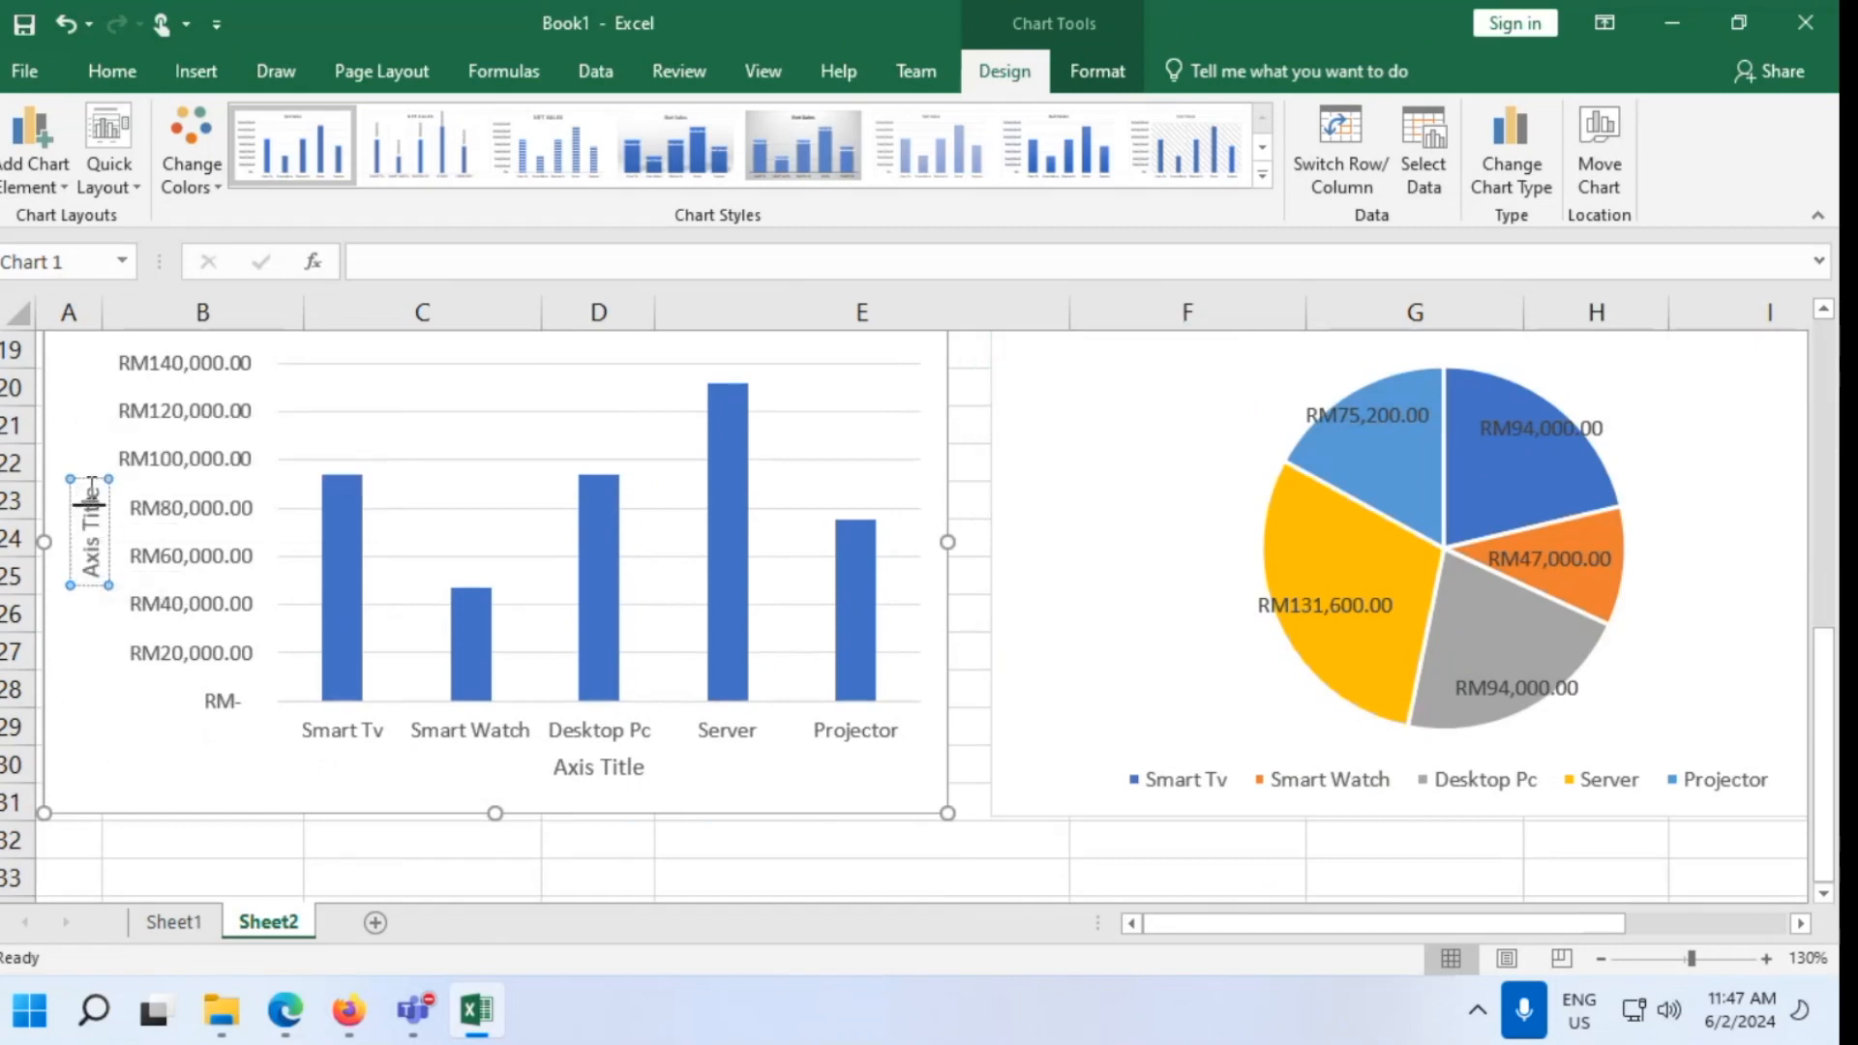
{"action": "left_click_drag", "start_coordinate": [91, 499], "coordinate": [97, 586]}
{"action": "type", "text": "Nets"}
{"action": "key", "text": "BackSpace"}
{"action": "type", "text": "Sales"}
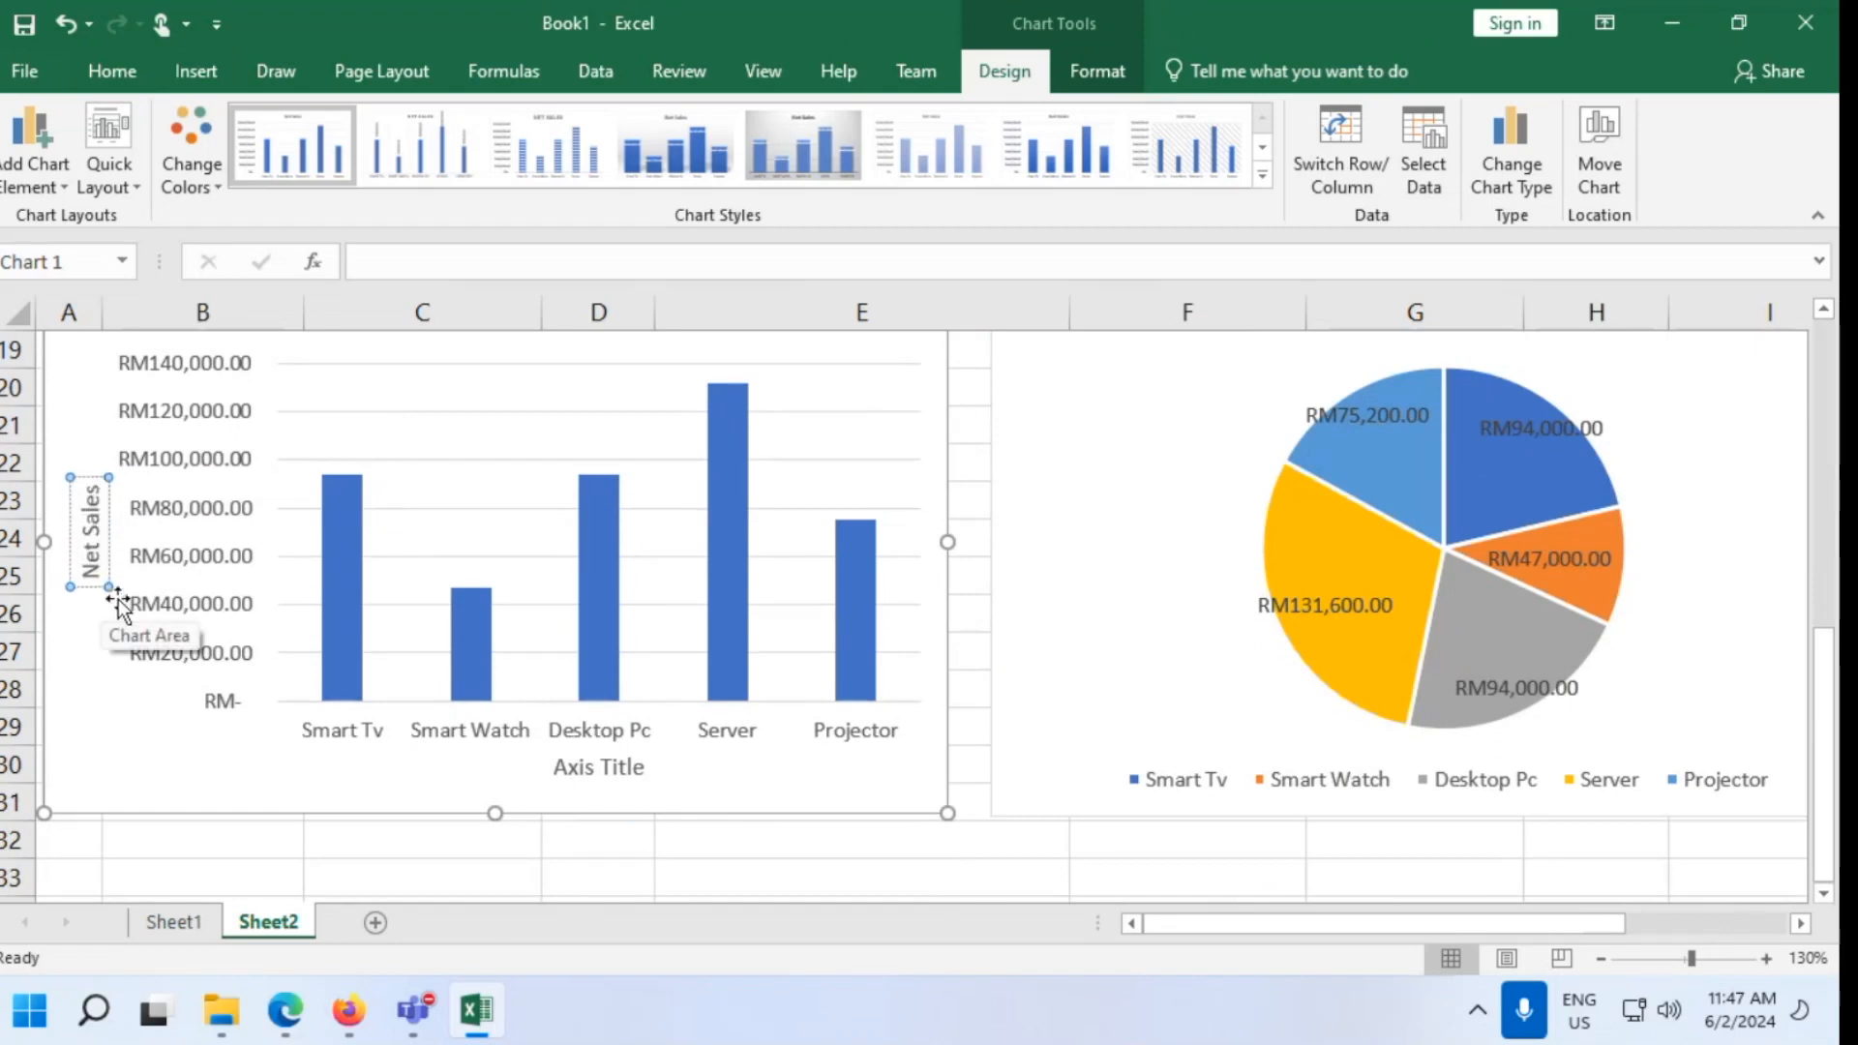
Change the column chart's horizontal axis title to "Item"
{"action": "left_click", "coordinate": [577, 774]}
{"action": "double_click", "coordinate": [586, 780]}
{"action": "triple_click", "coordinate": [586, 781]}
{"action": "key", "text": "BackSpace"}
{"action": "type", "text": "Item"}
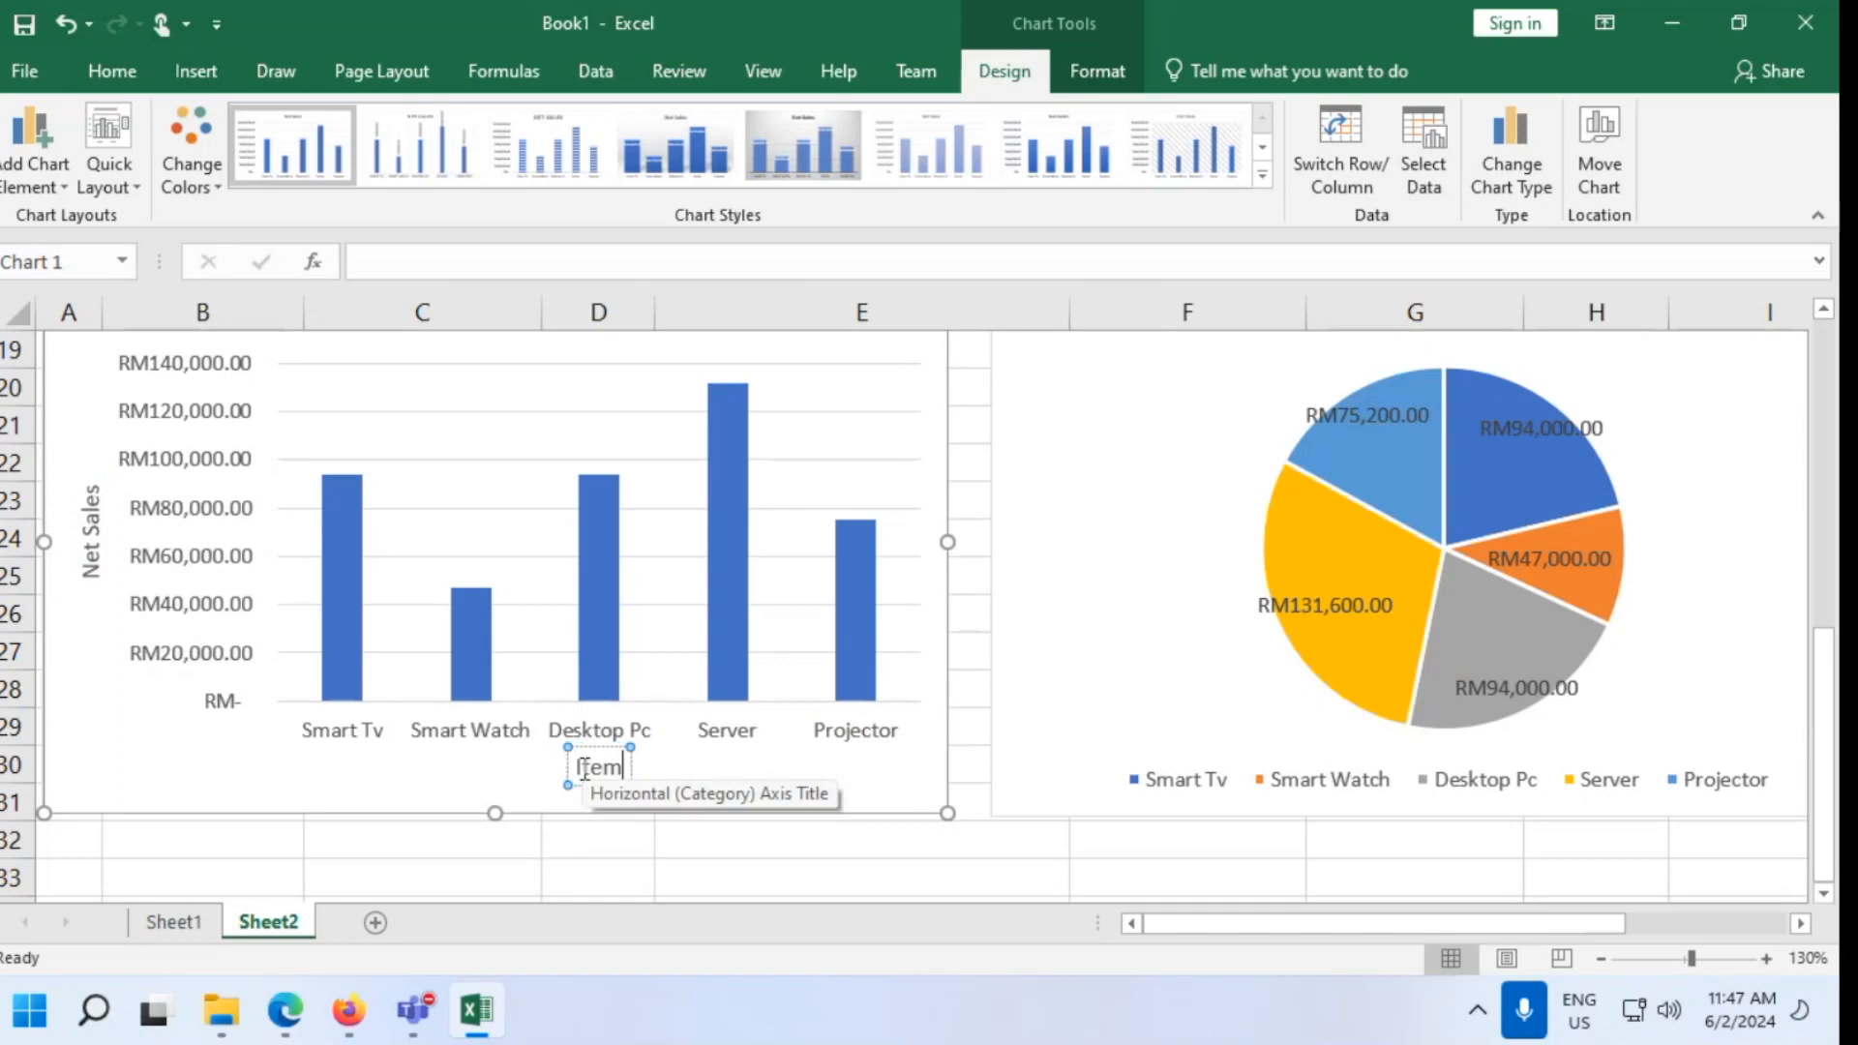
{"action": "left_click", "coordinate": [968, 721]}
{"action": "scroll", "coordinate": [967, 709], "scroll_direction": "up", "scroll_amount": 2}
{"action": "scroll", "coordinate": [905, 624], "scroll_direction": "down", "scroll_amount": 2}
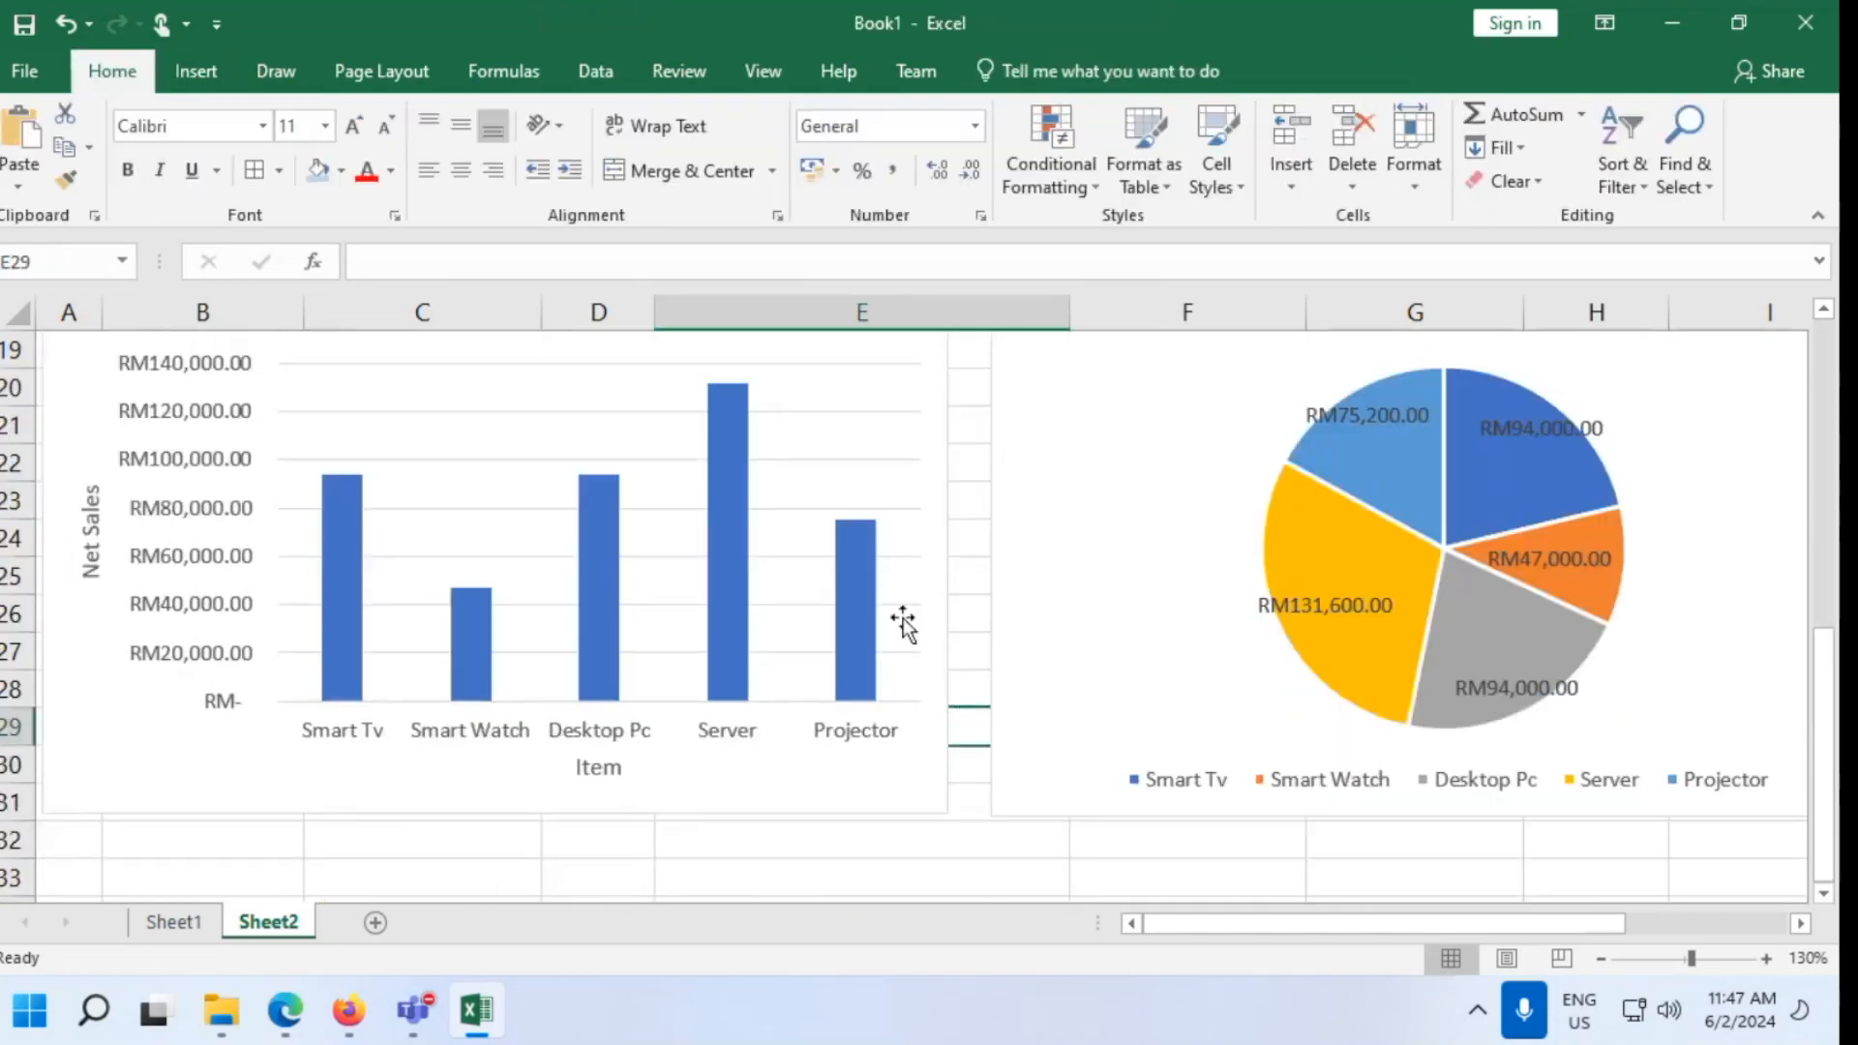
Add data labels to the columns of the Net Sales column chart
{"action": "left_click", "coordinate": [904, 625]}
{"action": "scroll", "coordinate": [904, 622], "scroll_direction": "up", "scroll_amount": 1}
{"action": "left_click", "coordinate": [988, 402]}
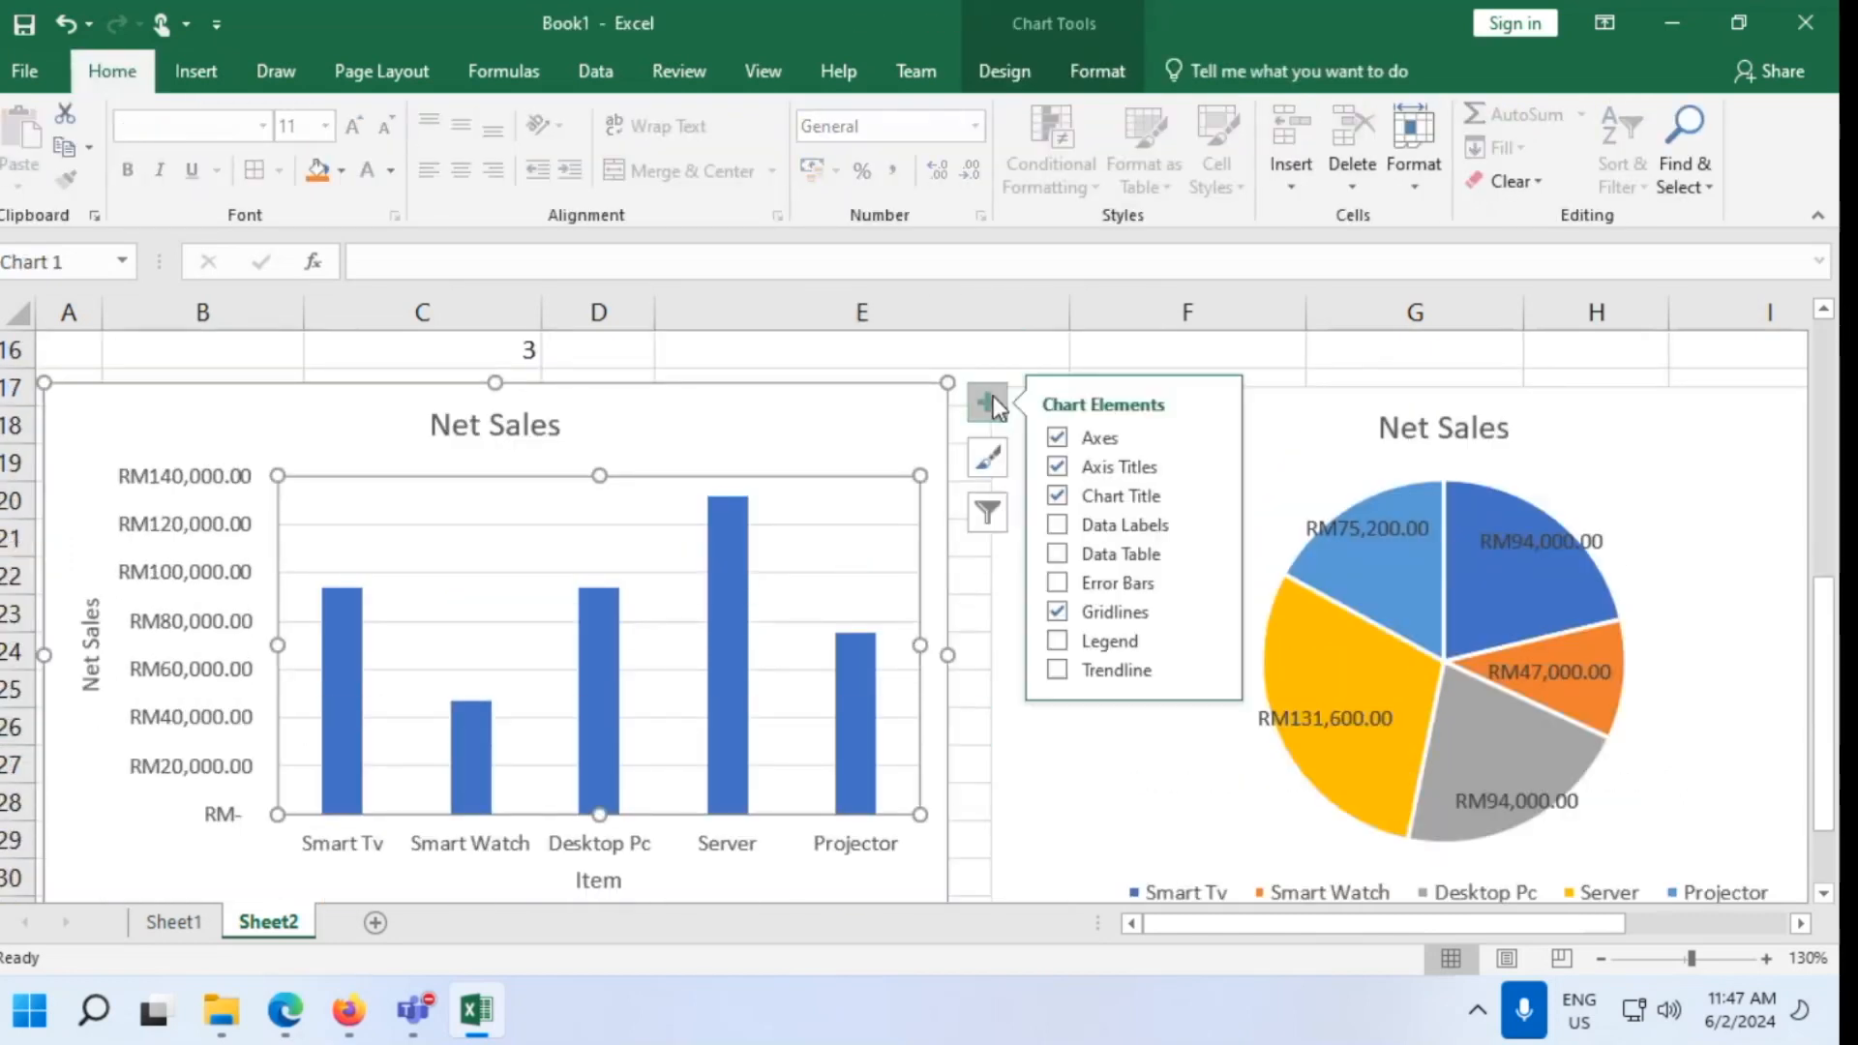
{"action": "left_click", "coordinate": [1056, 522]}
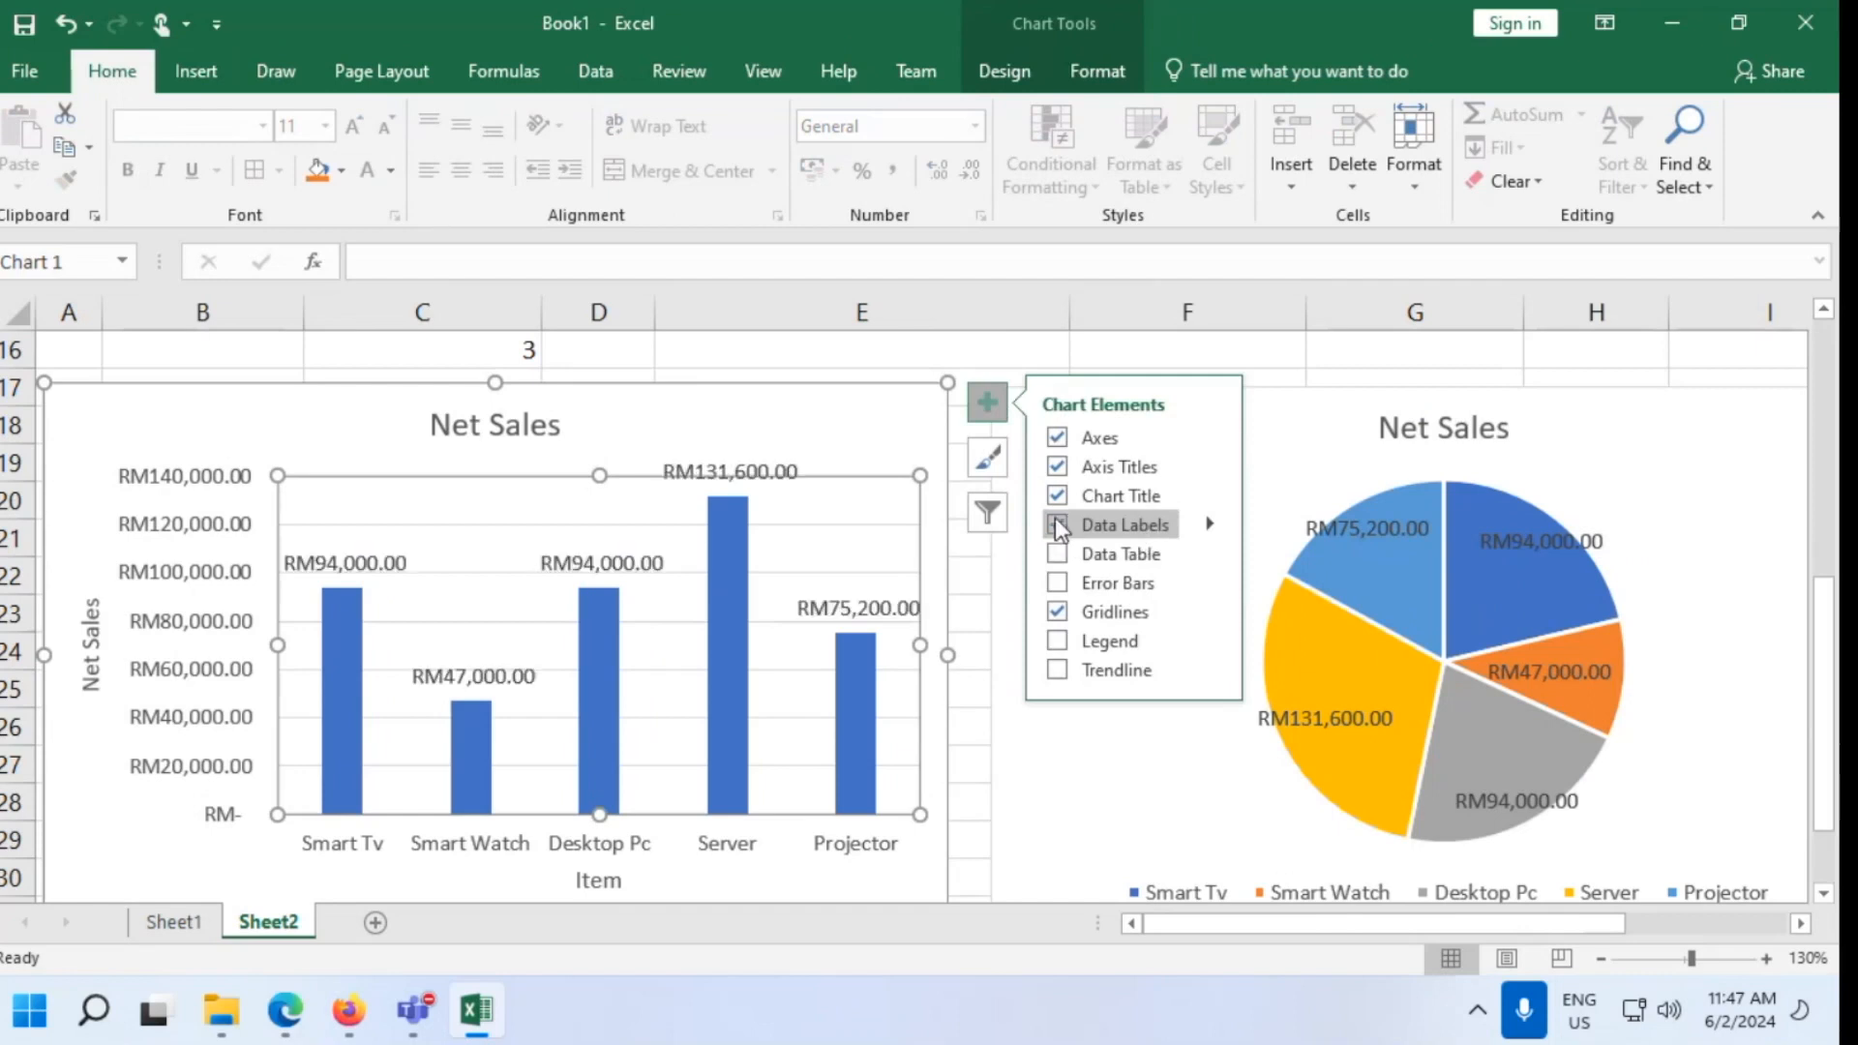
Try out a data table, a legend and a trendline on the column chart, switching each off again
{"action": "left_click", "coordinate": [1057, 554]}
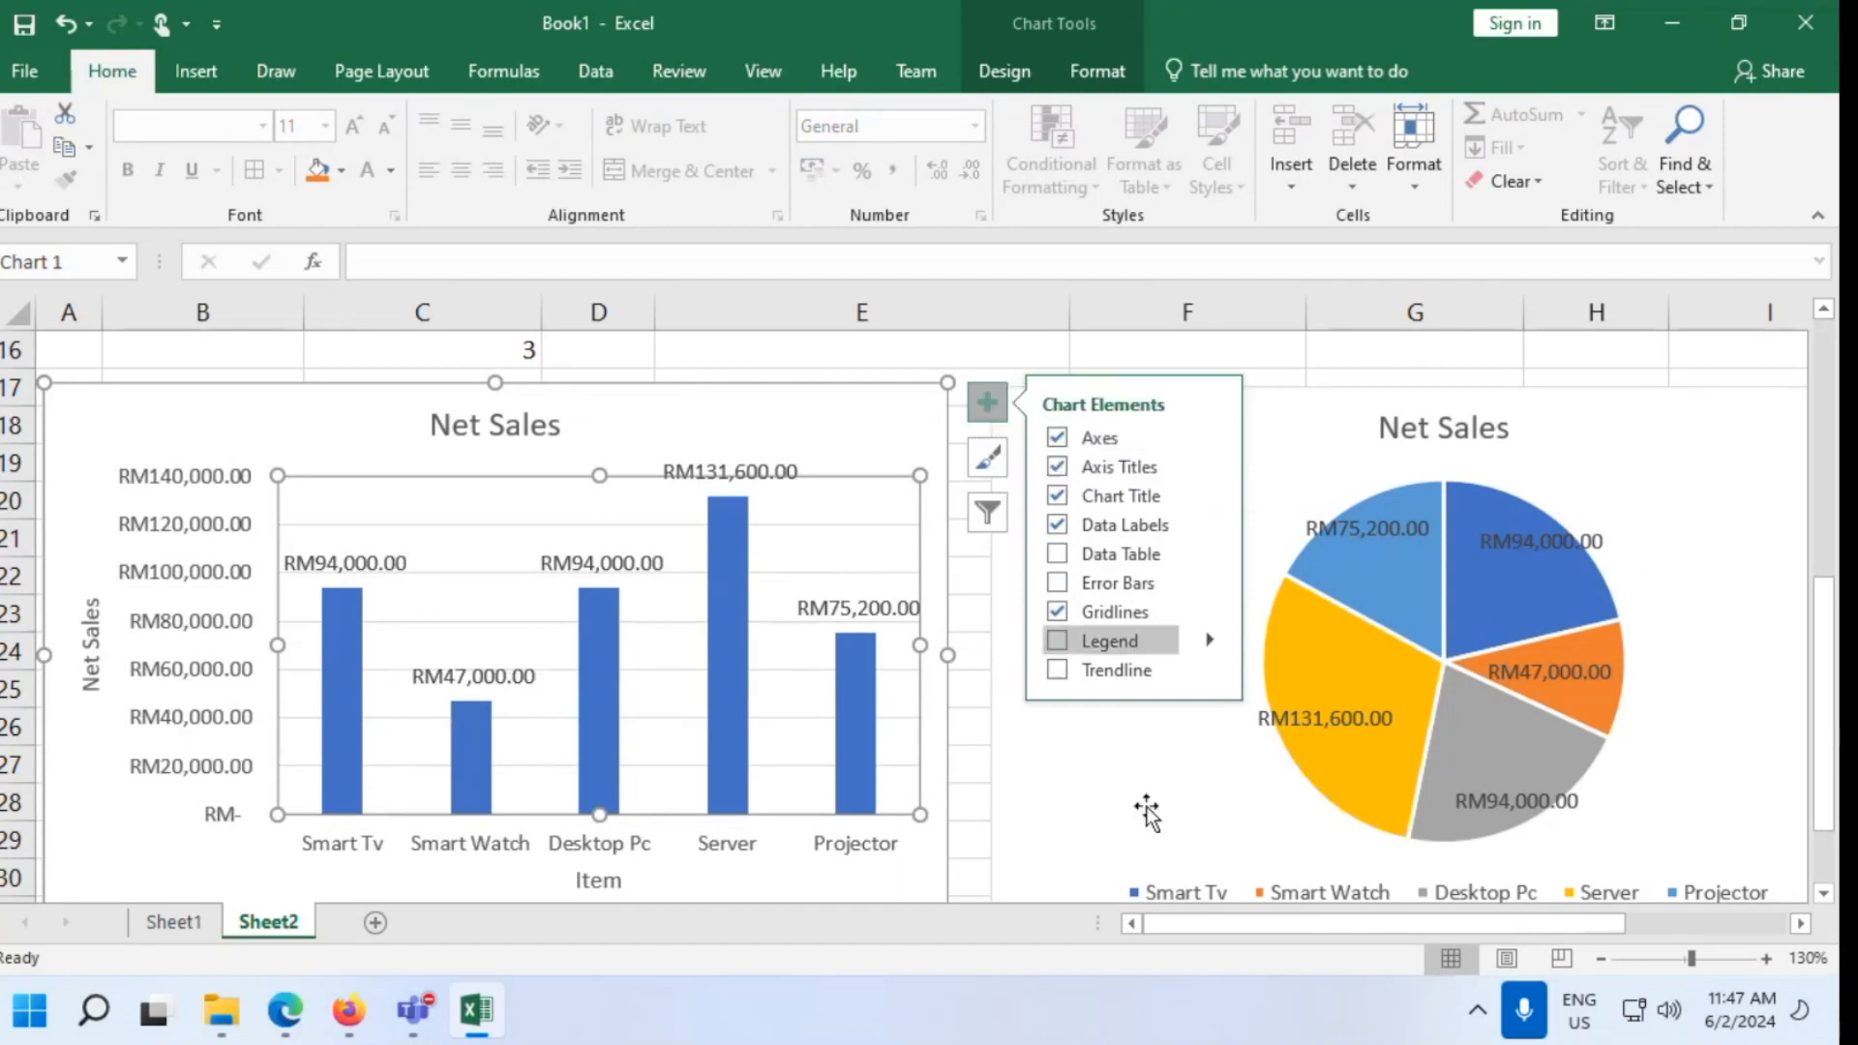
{"action": "left_click", "coordinate": [1055, 642]}
{"action": "left_click", "coordinate": [1053, 641]}
{"action": "left_click", "coordinate": [1058, 671]}
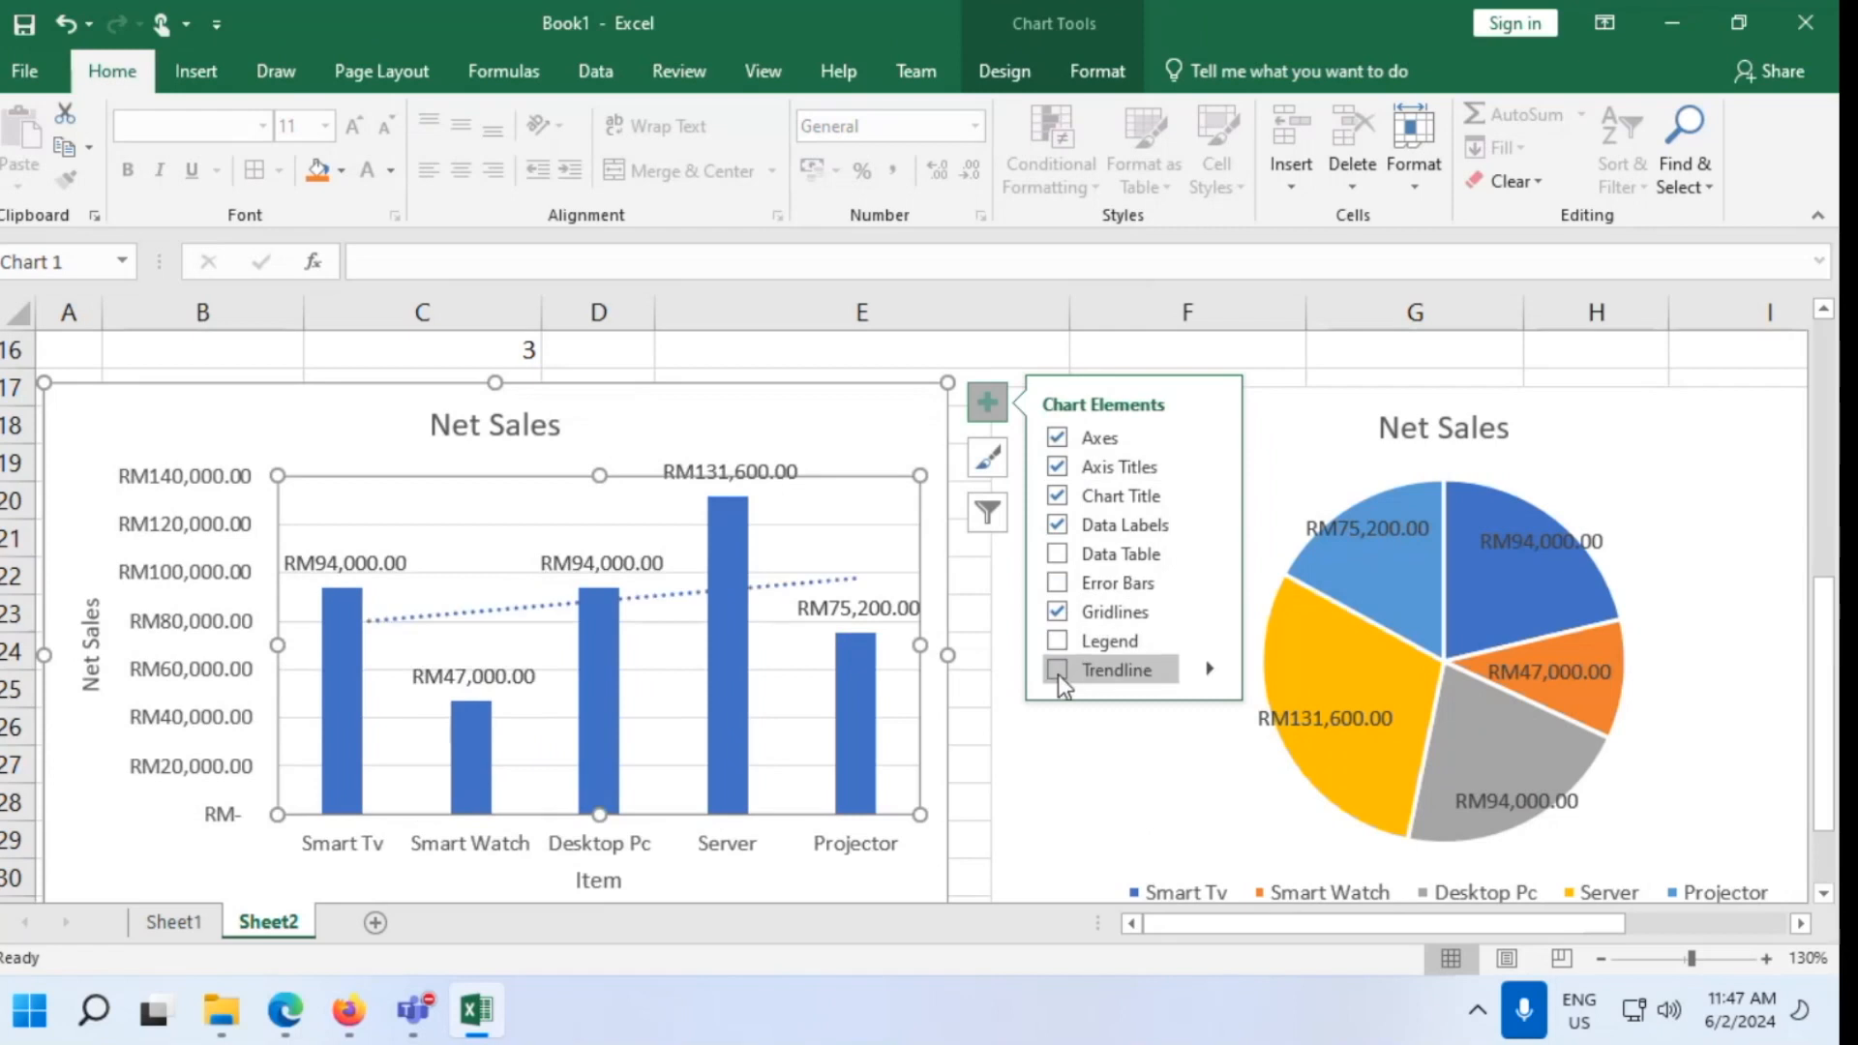
{"action": "left_click", "coordinate": [1059, 672]}
{"action": "left_click", "coordinate": [1057, 581]}
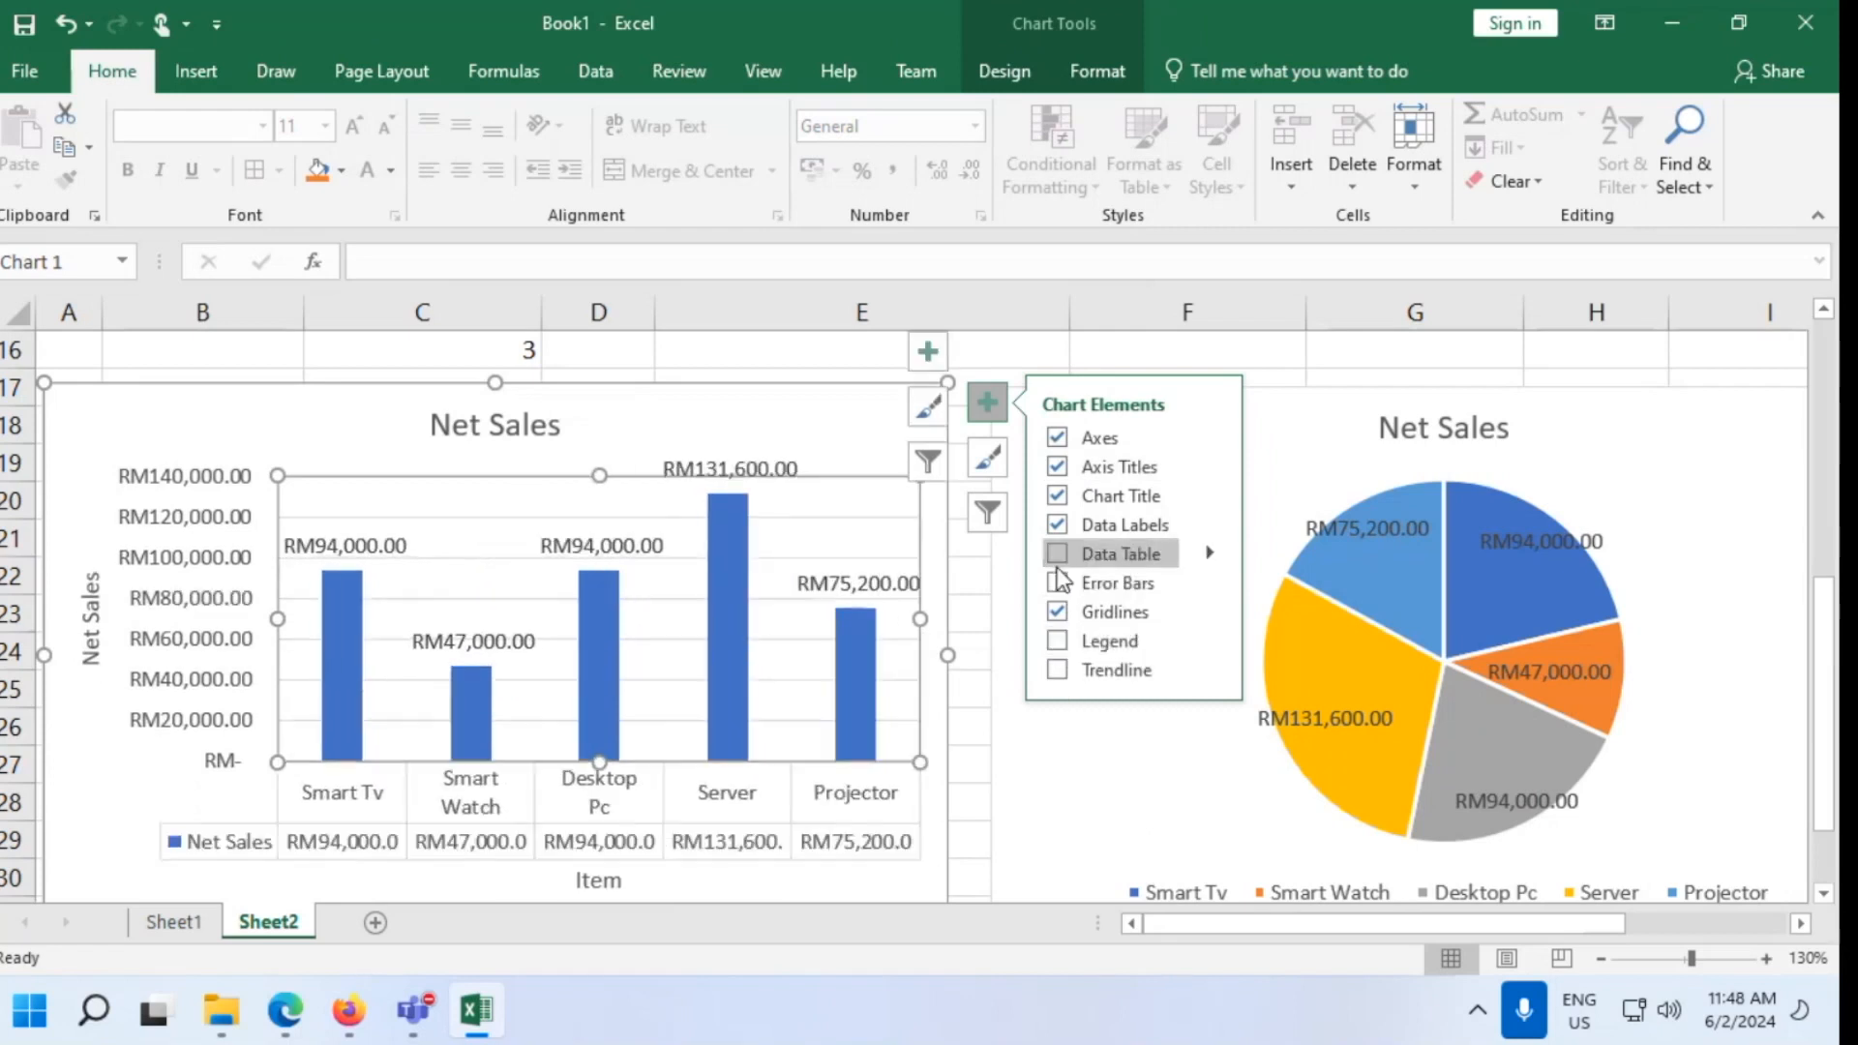
{"action": "left_click", "coordinate": [1051, 583]}
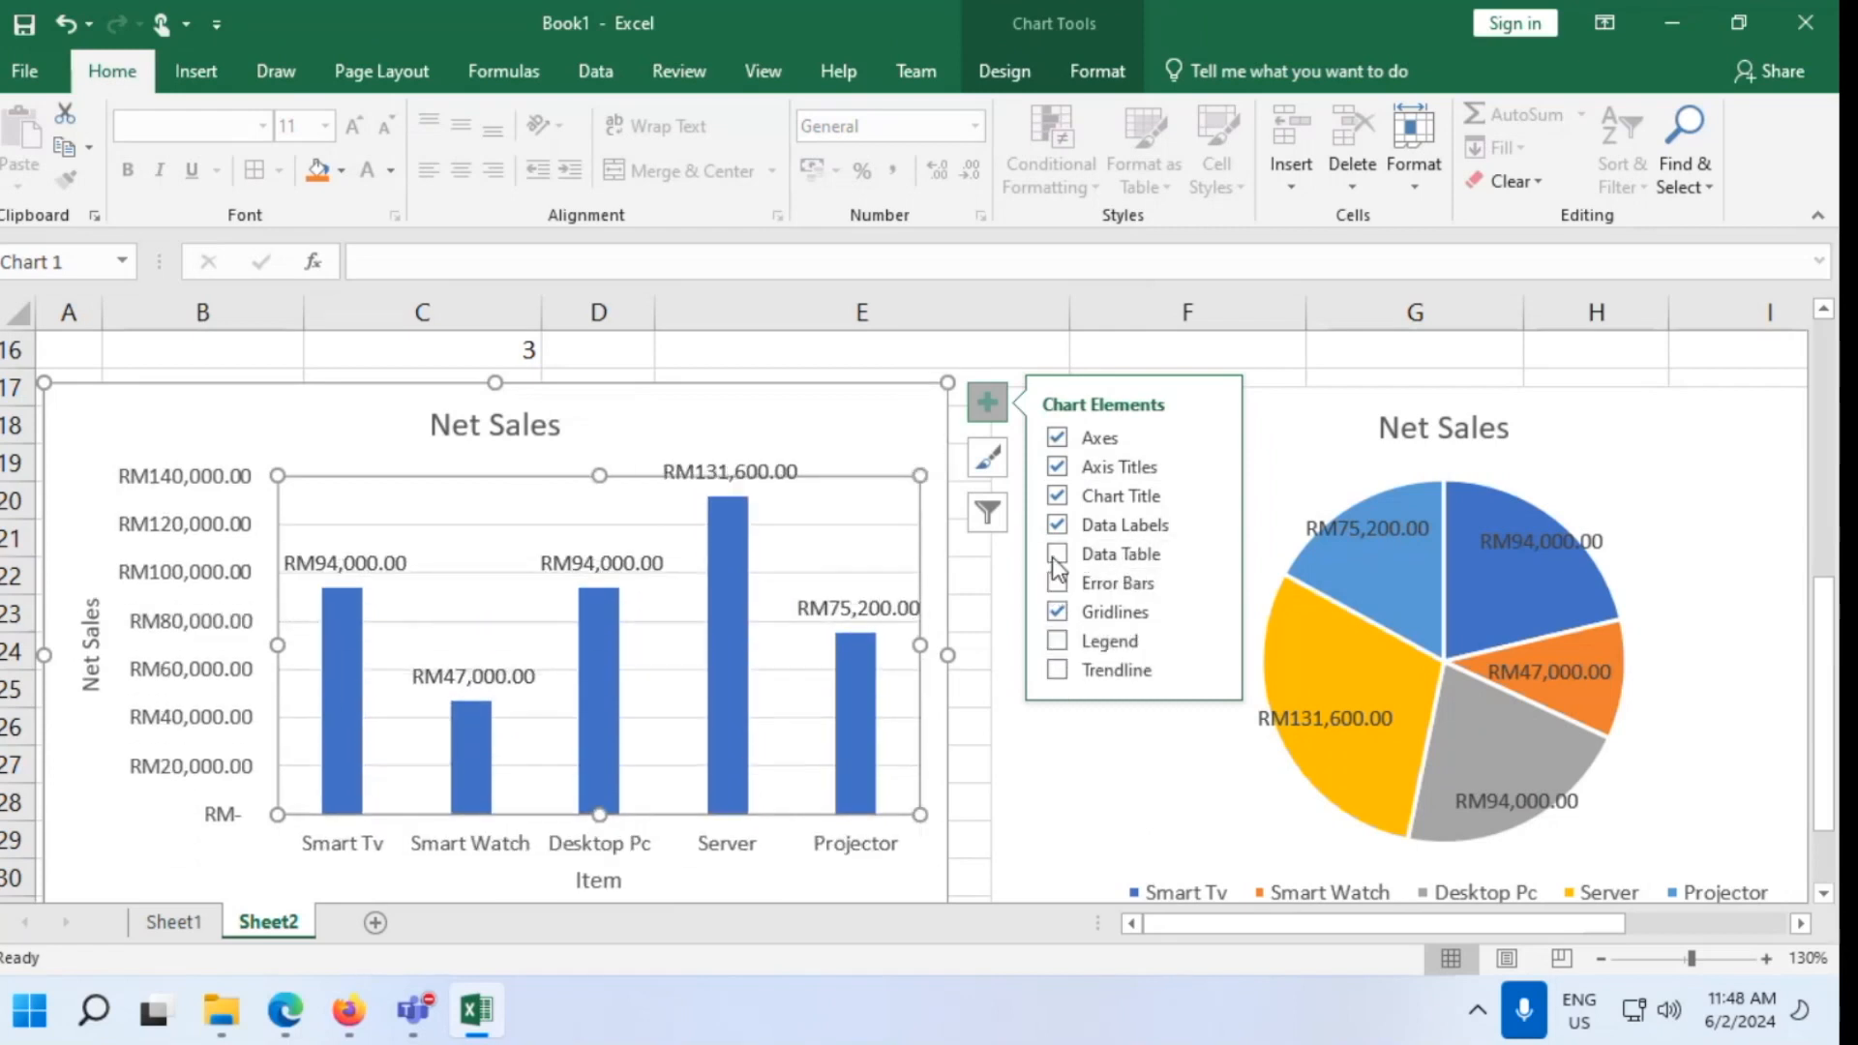
Show a data table beneath the column chart, remove its data labels and deselect the chart
{"action": "left_click", "coordinate": [1053, 554]}
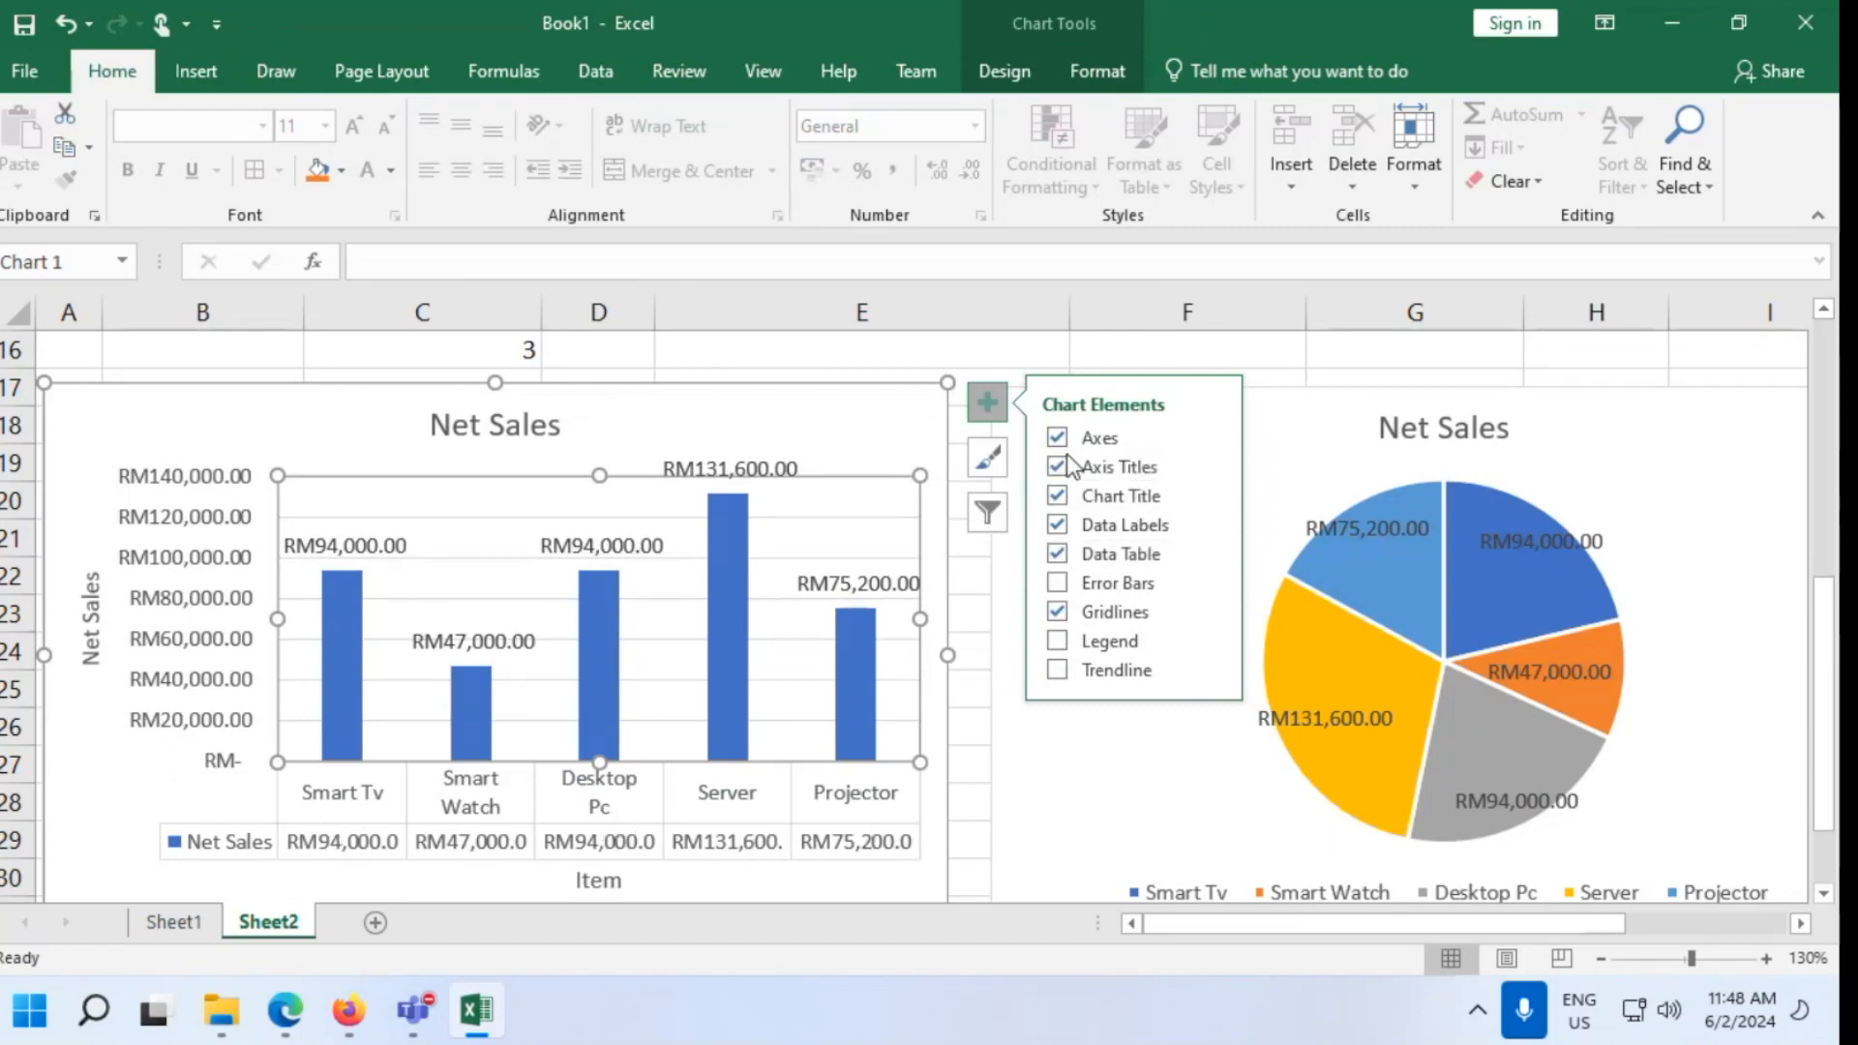
{"action": "left_click", "coordinate": [1057, 524]}
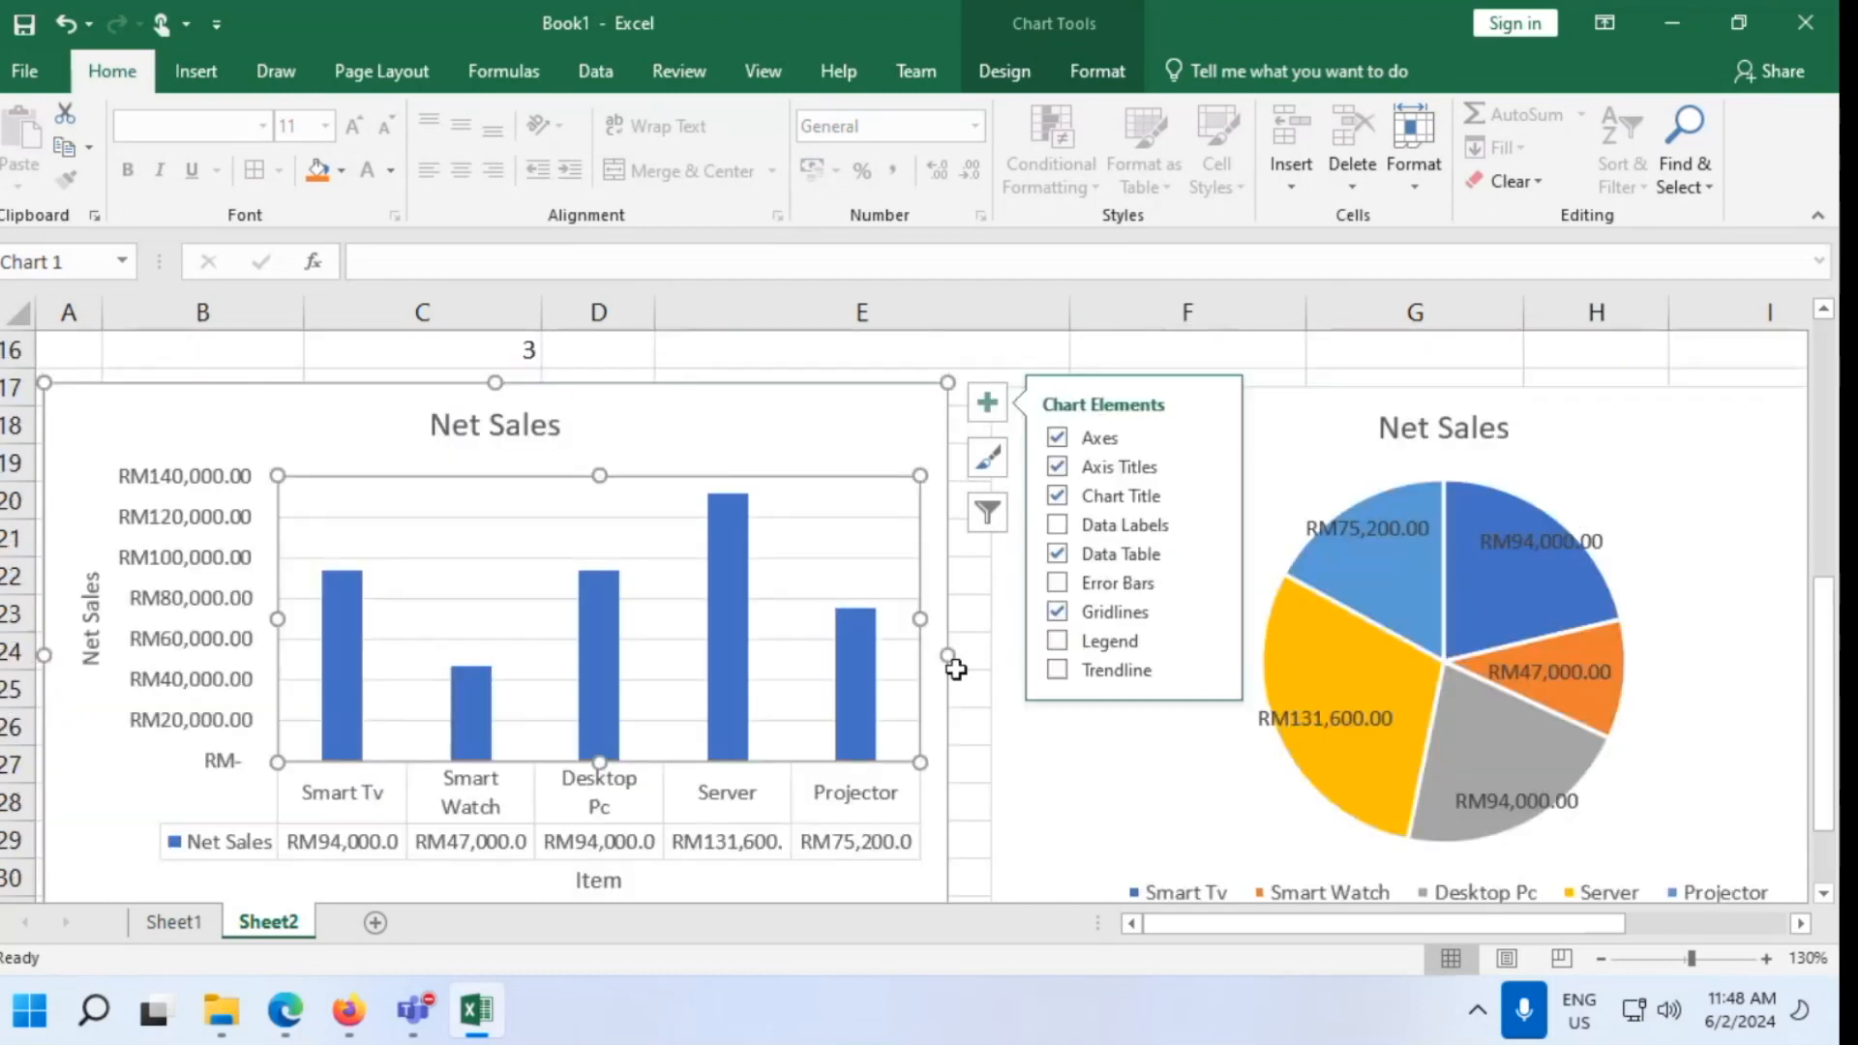
{"action": "left_click", "coordinate": [980, 674]}
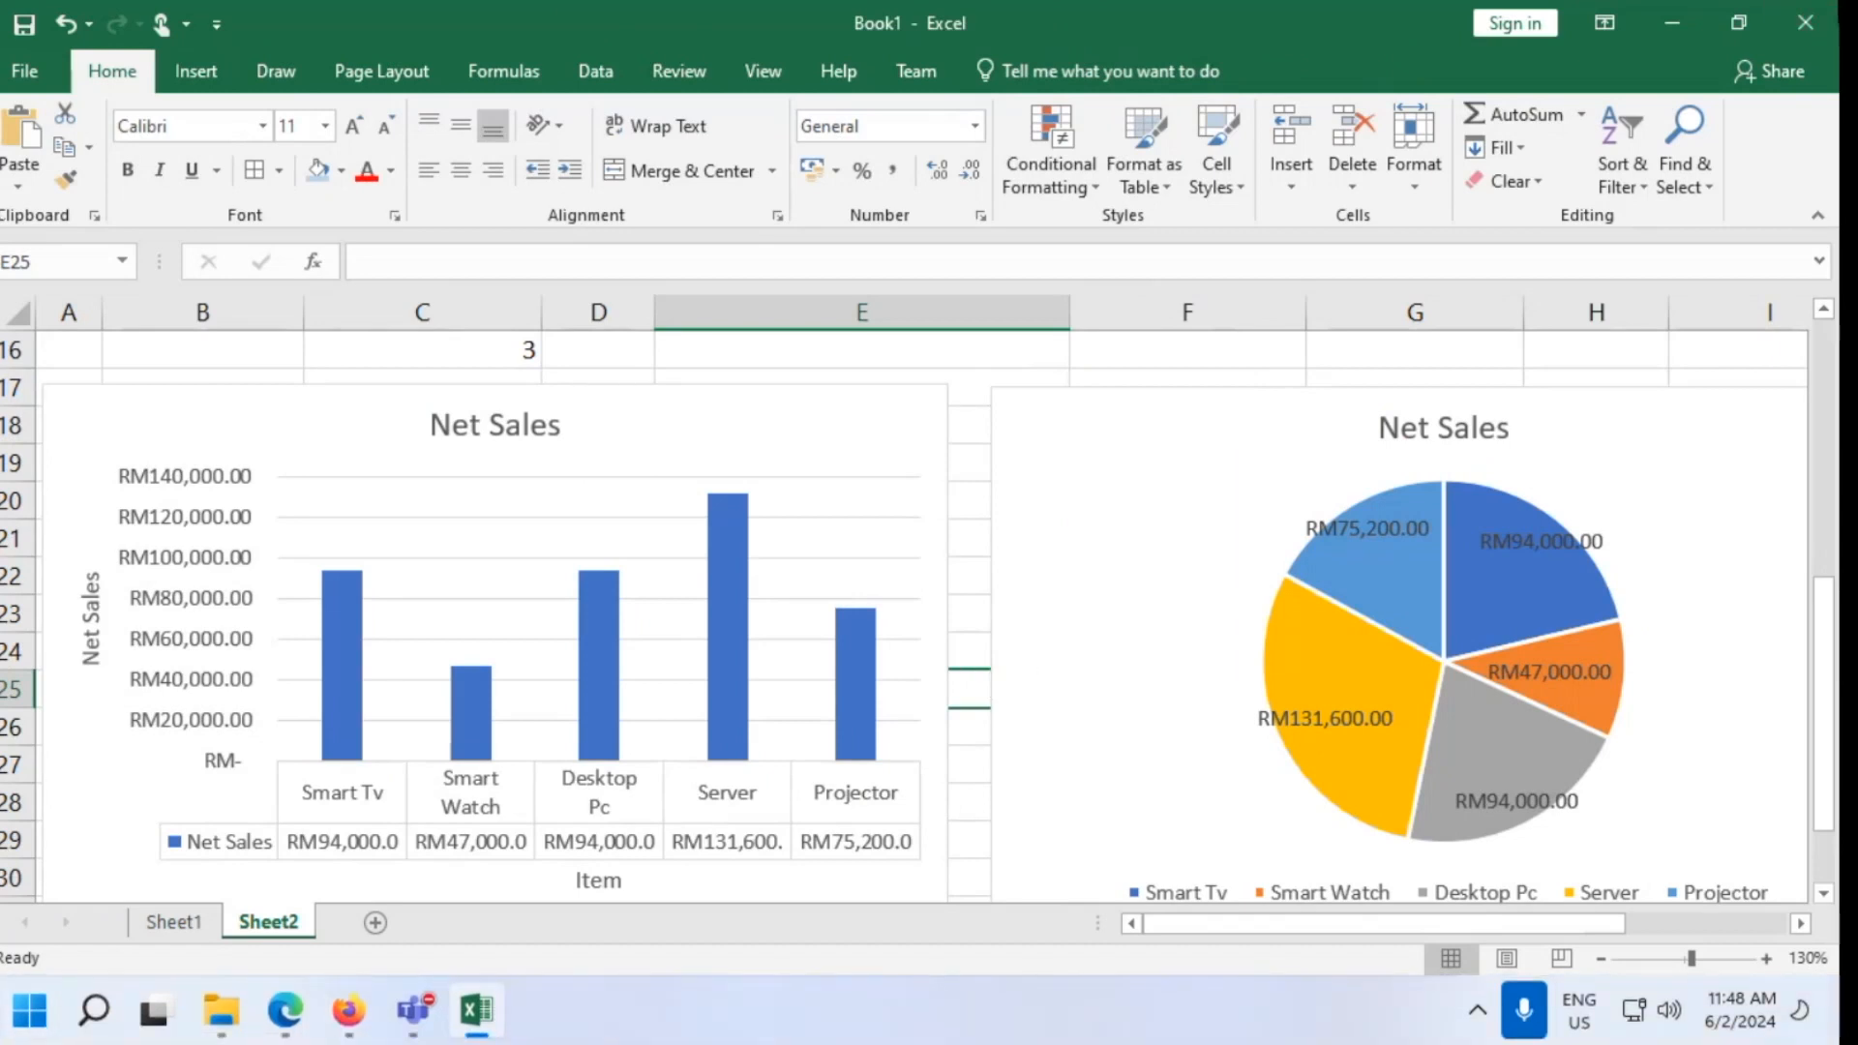
Switch to the study guide PDF in Edge and read Section F on conditional formatting through the Greater Than rule example
{"action": "left_click", "coordinate": [285, 1009]}
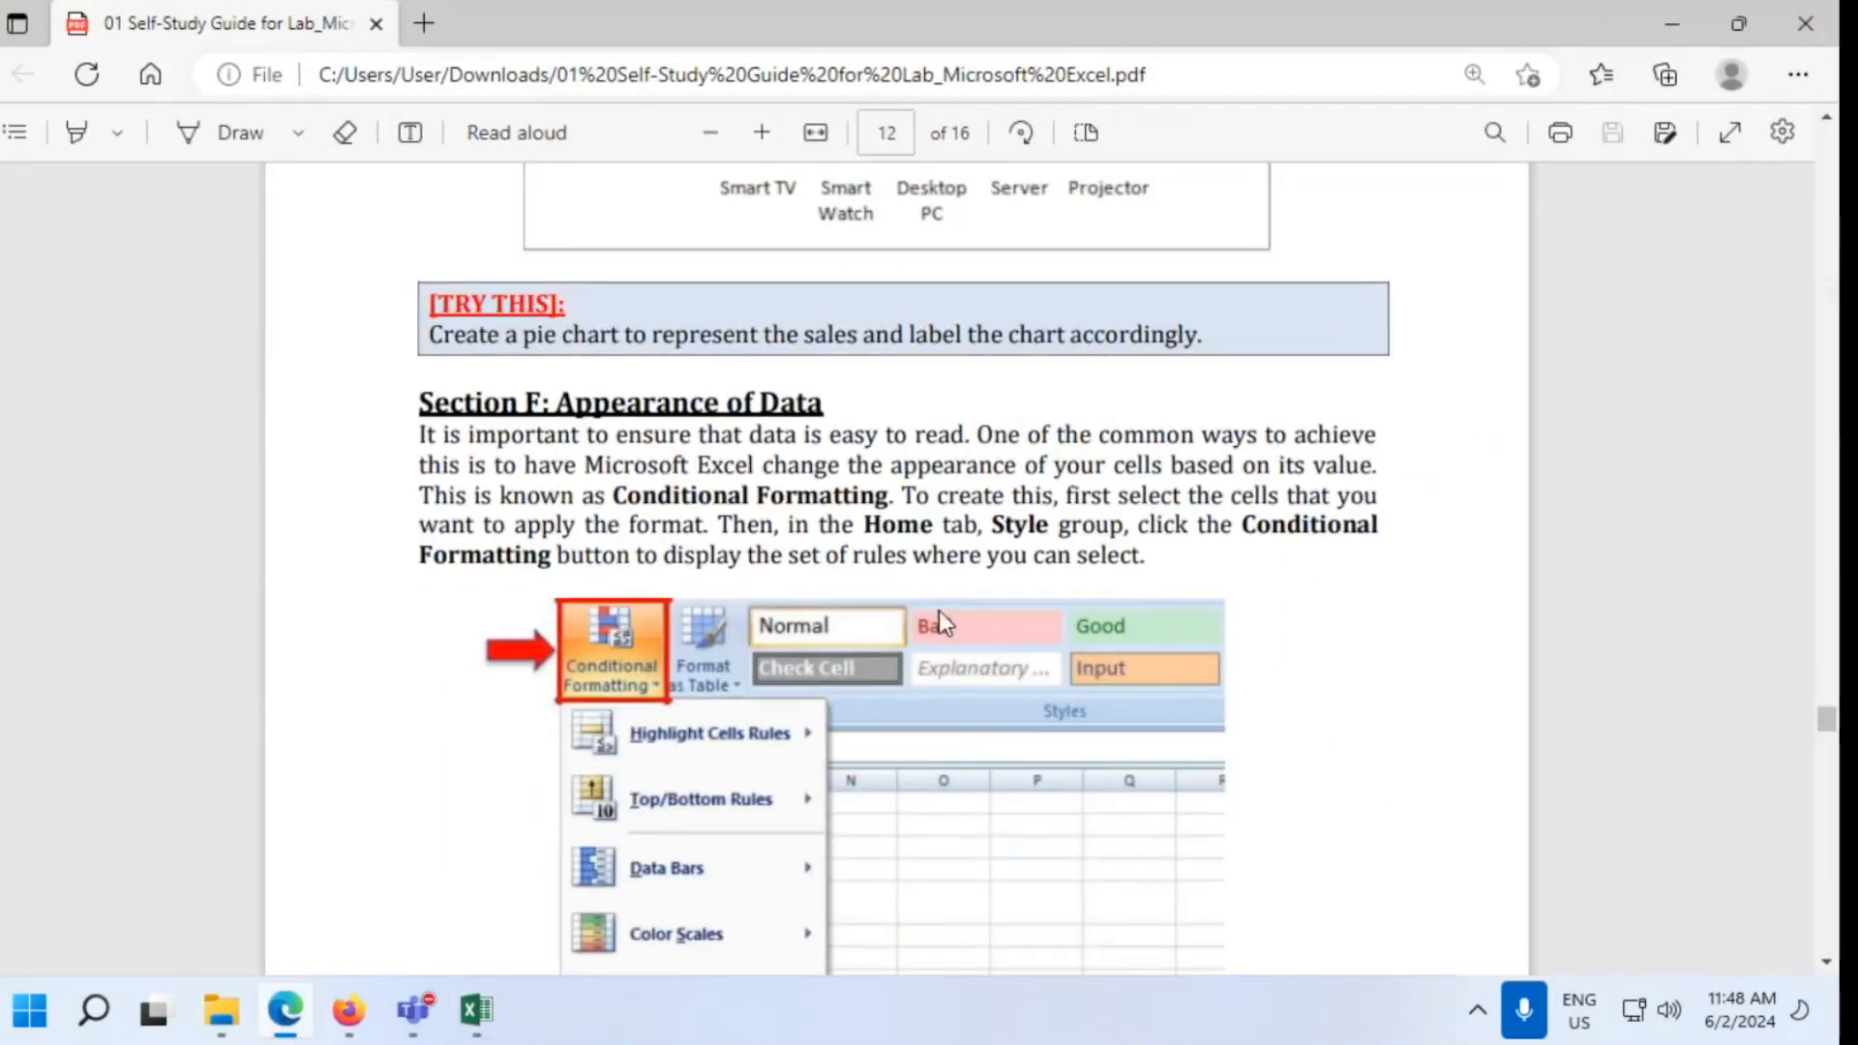
{"action": "scroll", "coordinate": [1088, 558], "scroll_direction": "up", "scroll_amount": 2}
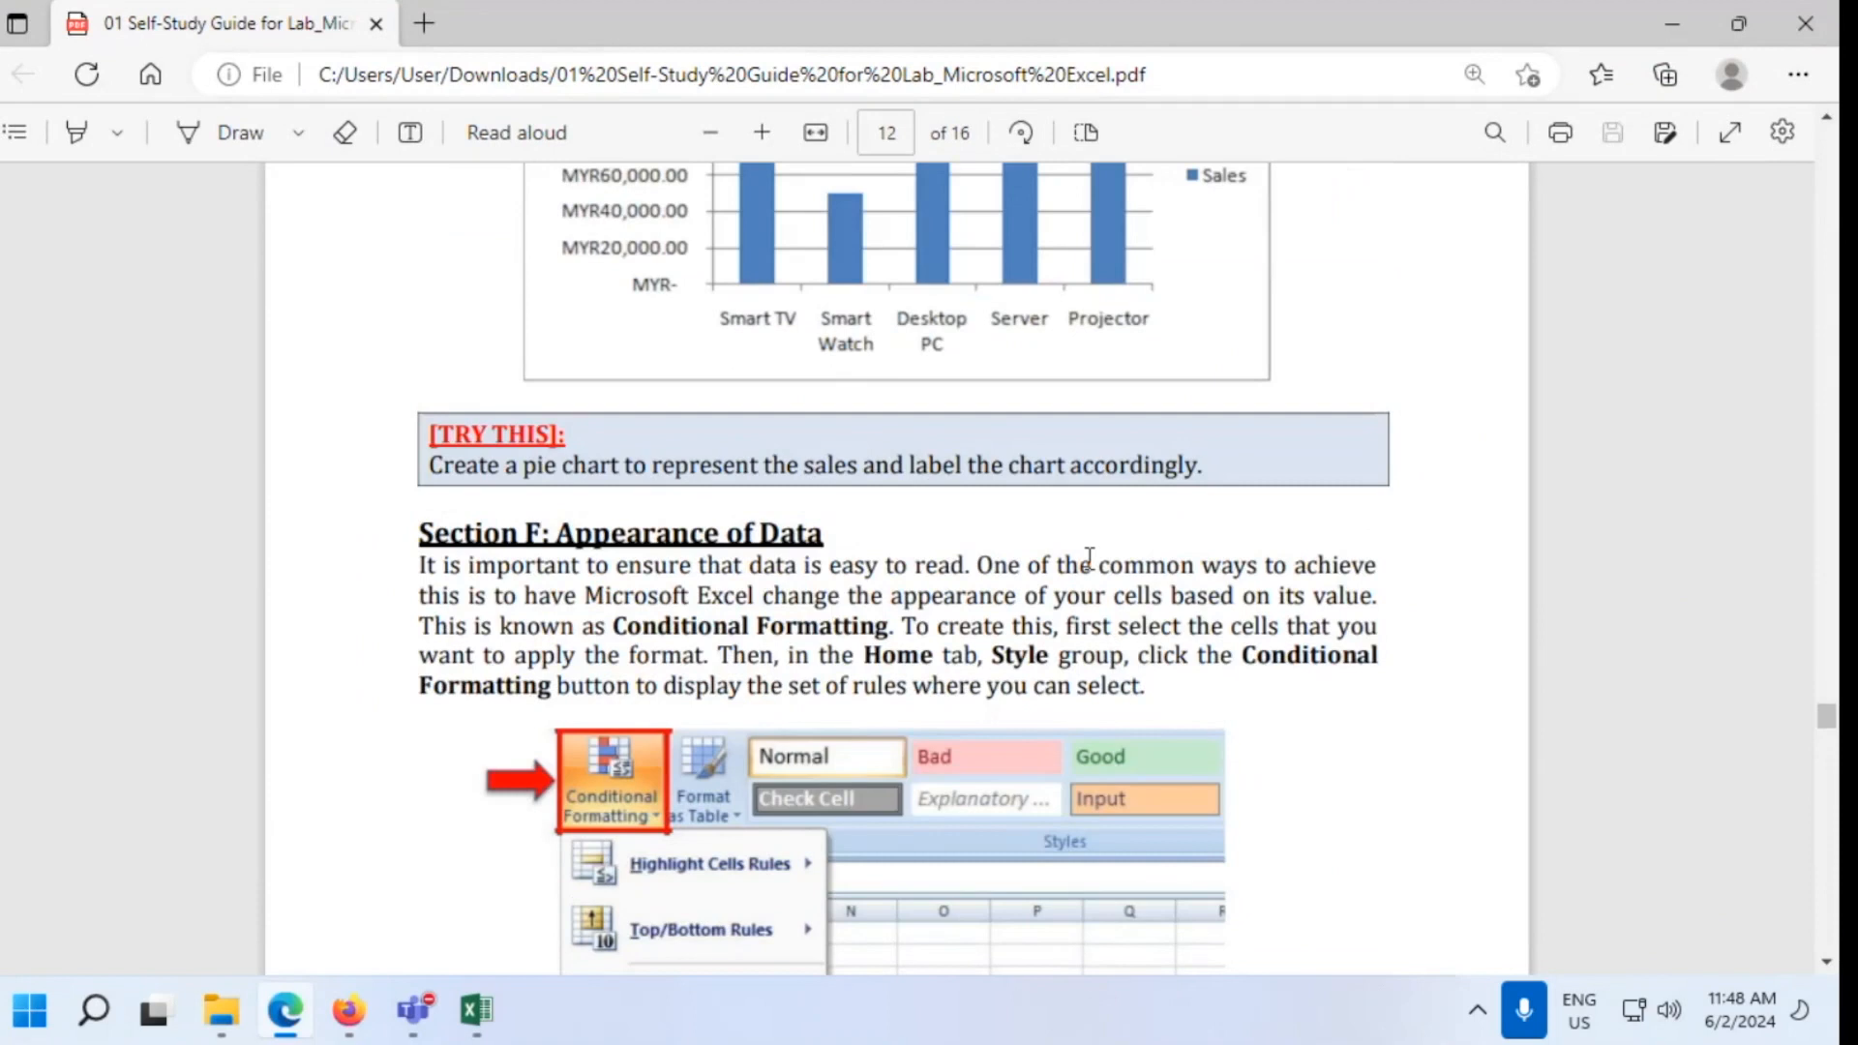
{"action": "scroll", "coordinate": [1089, 559], "scroll_direction": "down", "scroll_amount": 8}
{"action": "scroll", "coordinate": [1089, 558], "scroll_direction": "up", "scroll_amount": 5}
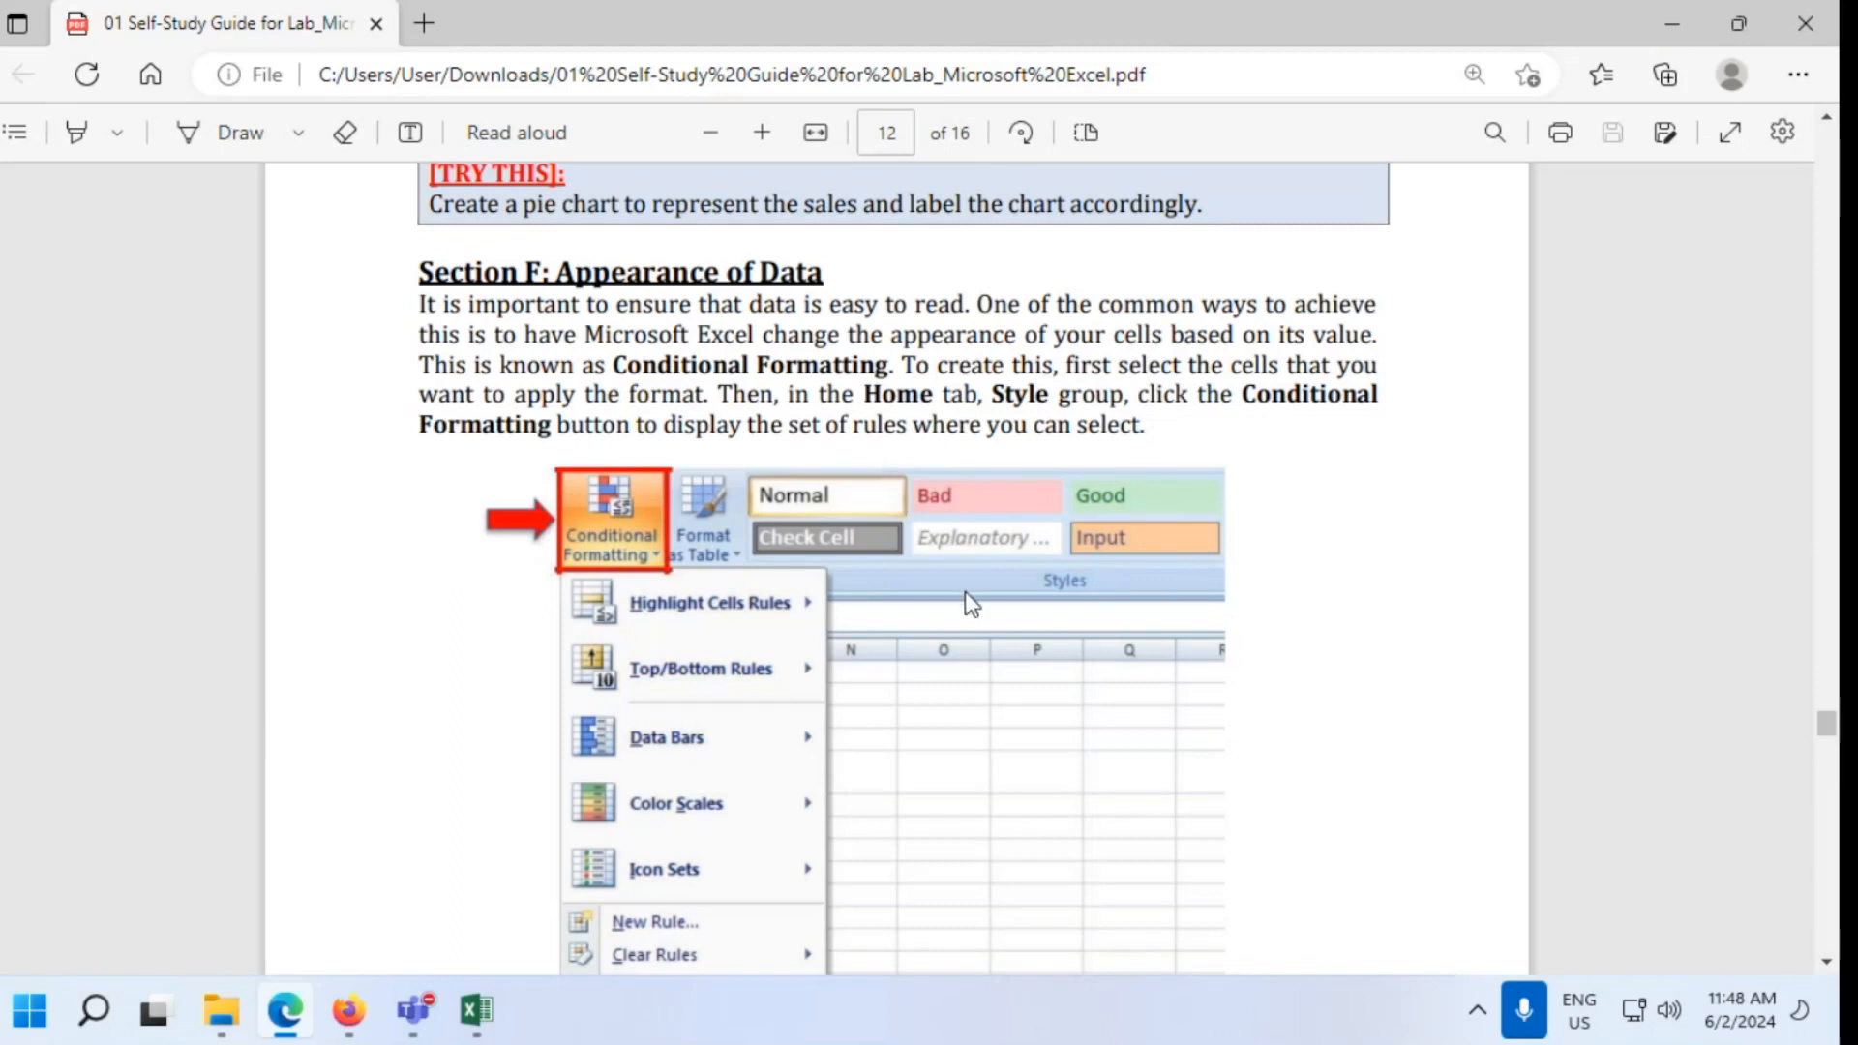
{"action": "scroll", "coordinate": [966, 594], "scroll_direction": "down", "scroll_amount": 1}
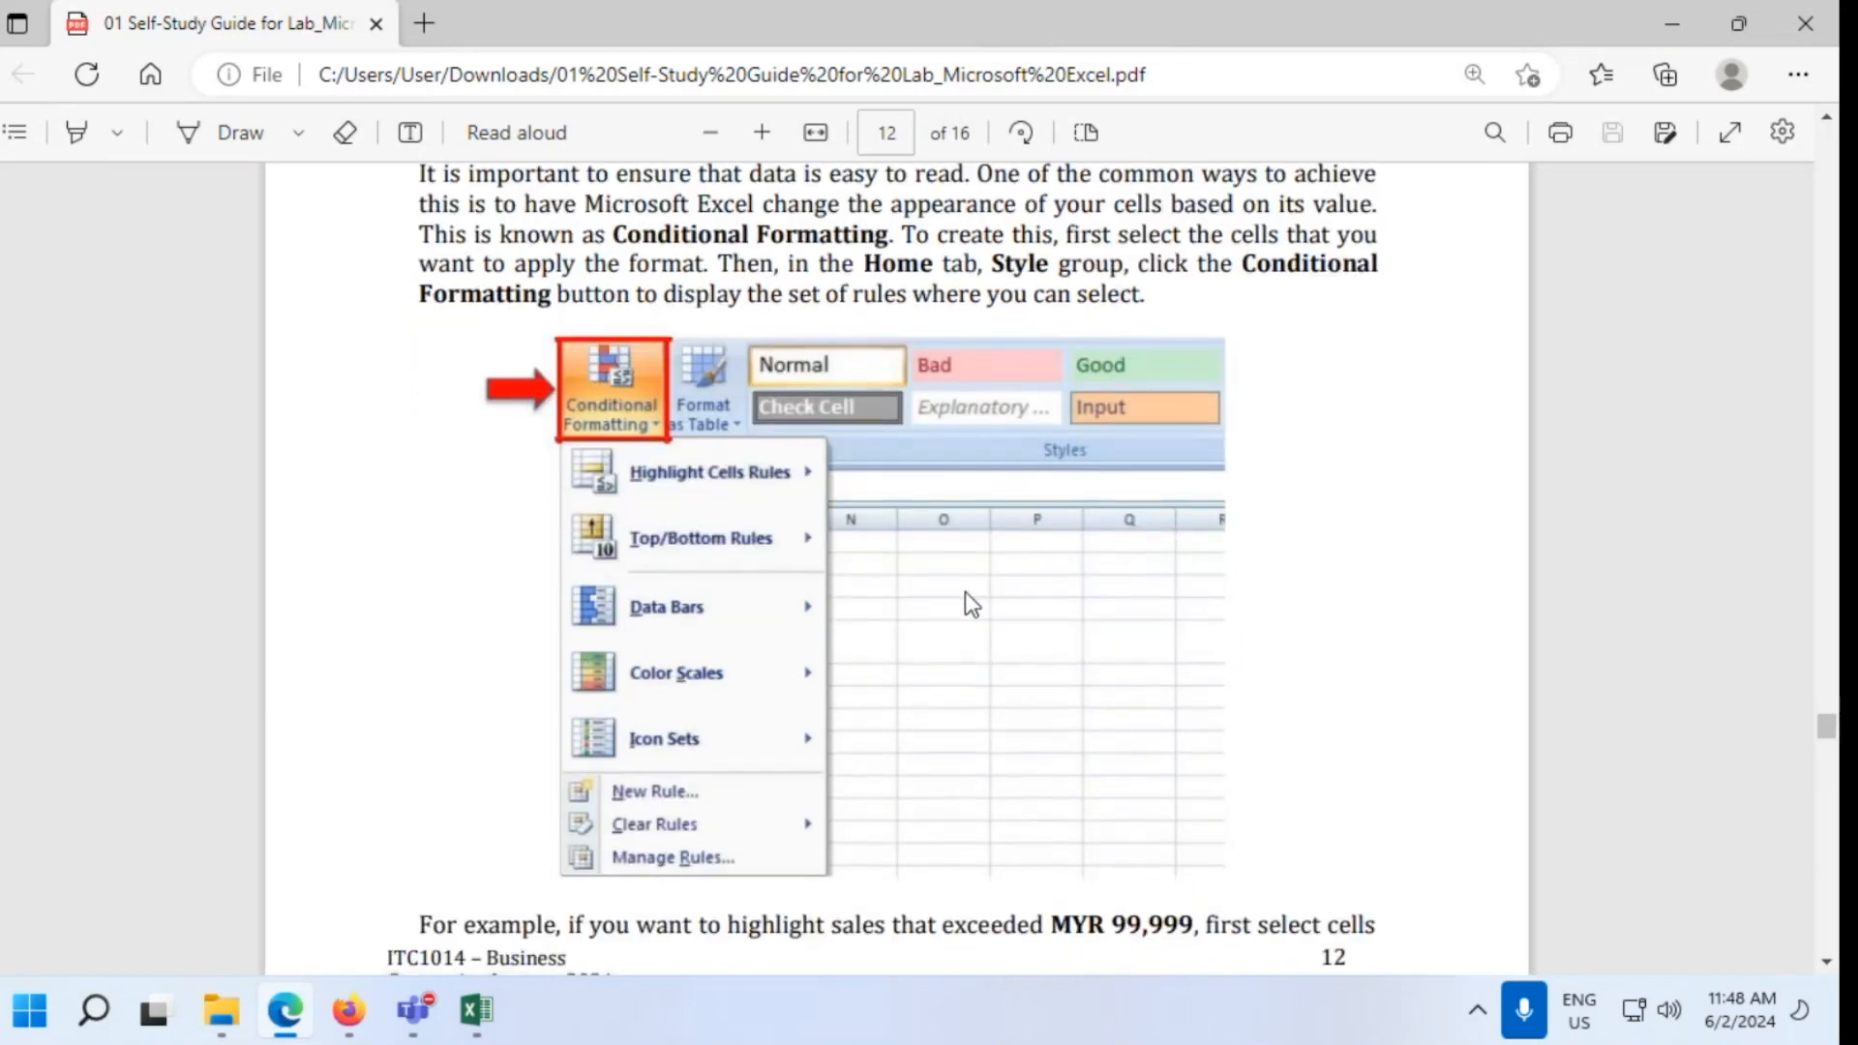
{"action": "scroll", "coordinate": [966, 594], "scroll_direction": "down", "scroll_amount": 4}
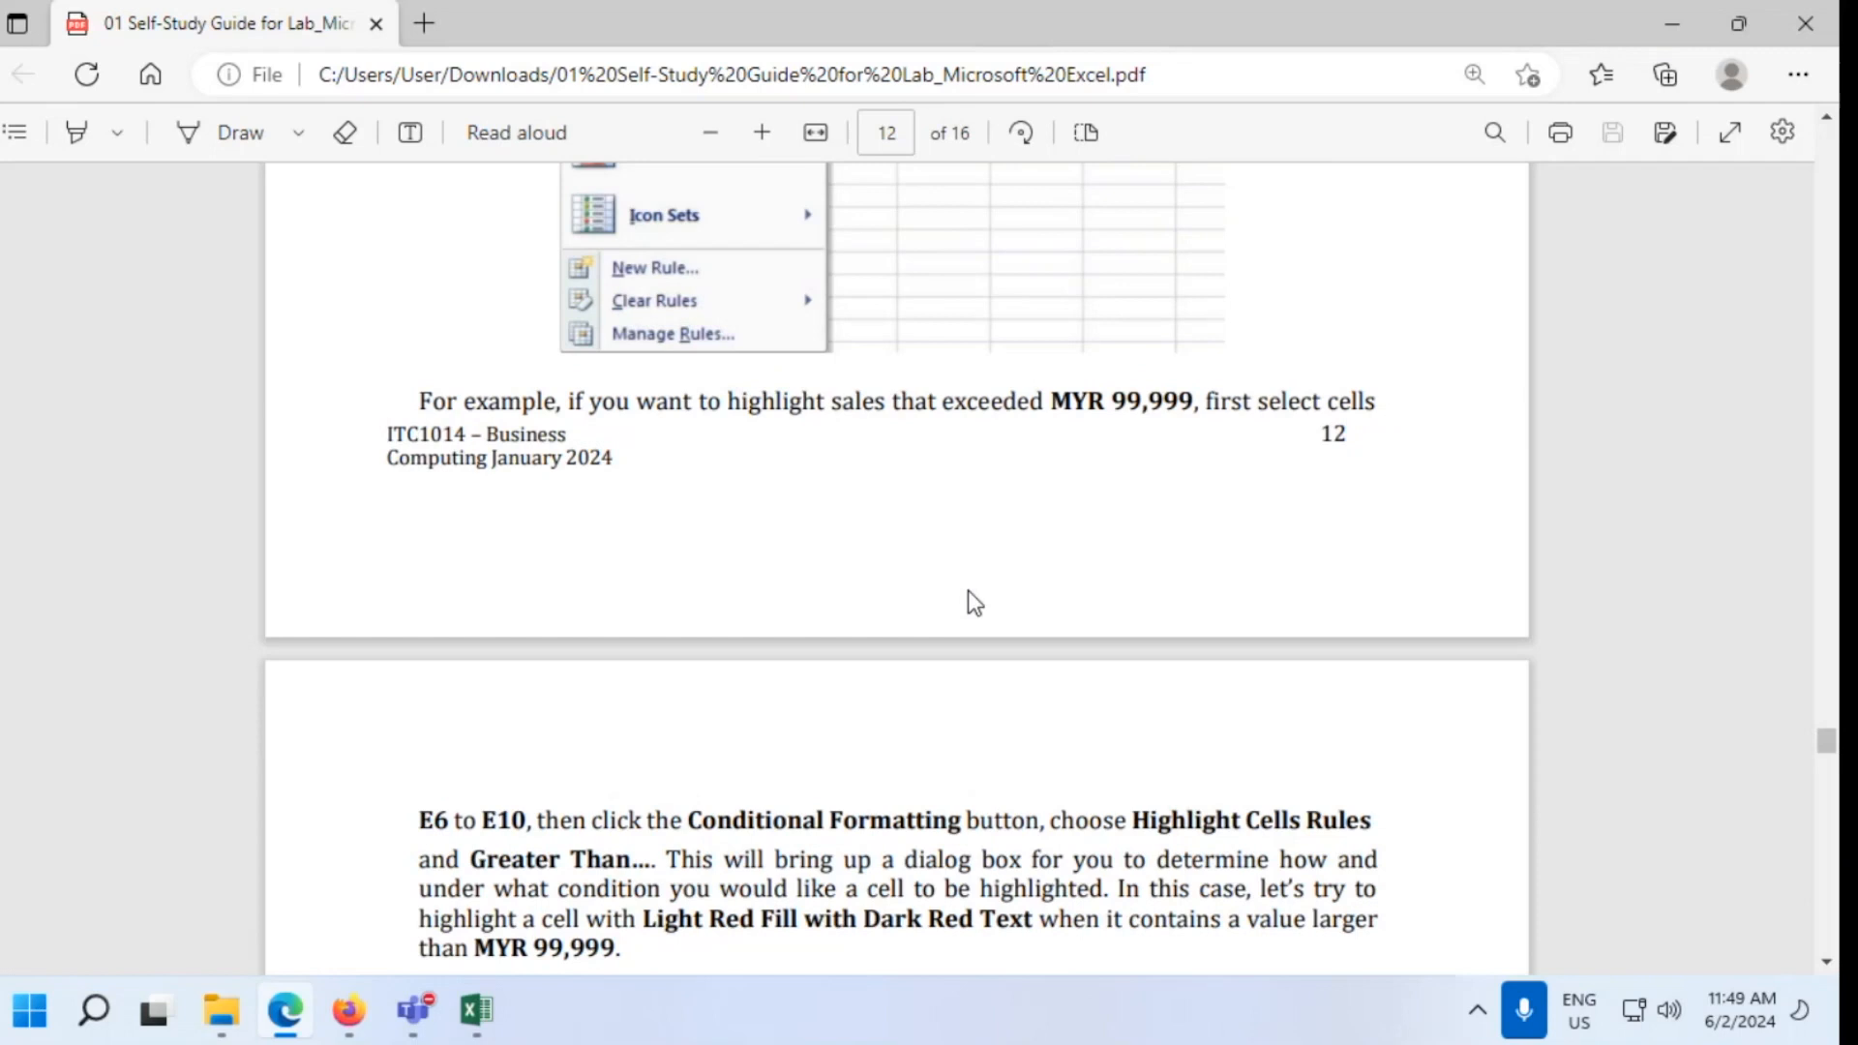
{"action": "scroll", "coordinate": [968, 590], "scroll_direction": "down", "scroll_amount": 4}
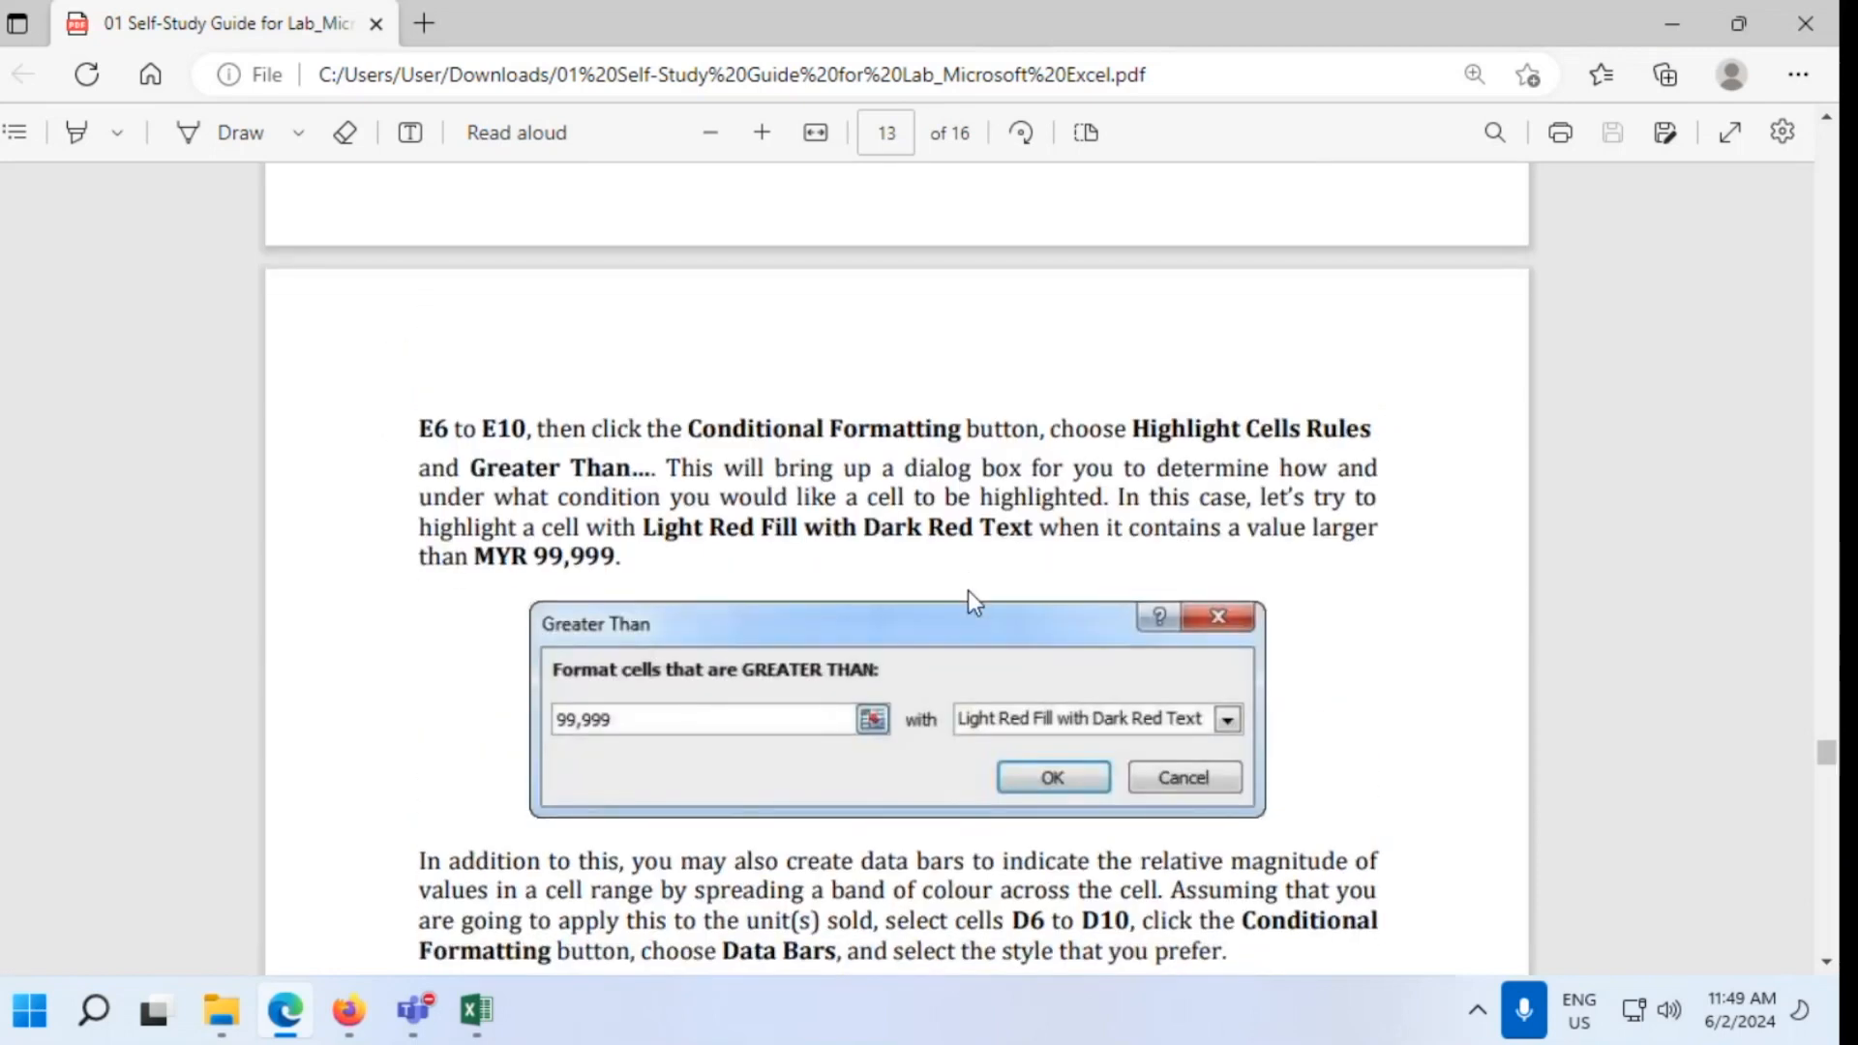
Switch back to Excel and highlight Net Sales cells G5:G9 greater than RM99,999 with Light Red Fill with Dark Red Text
{"action": "left_click", "coordinate": [1668, 36]}
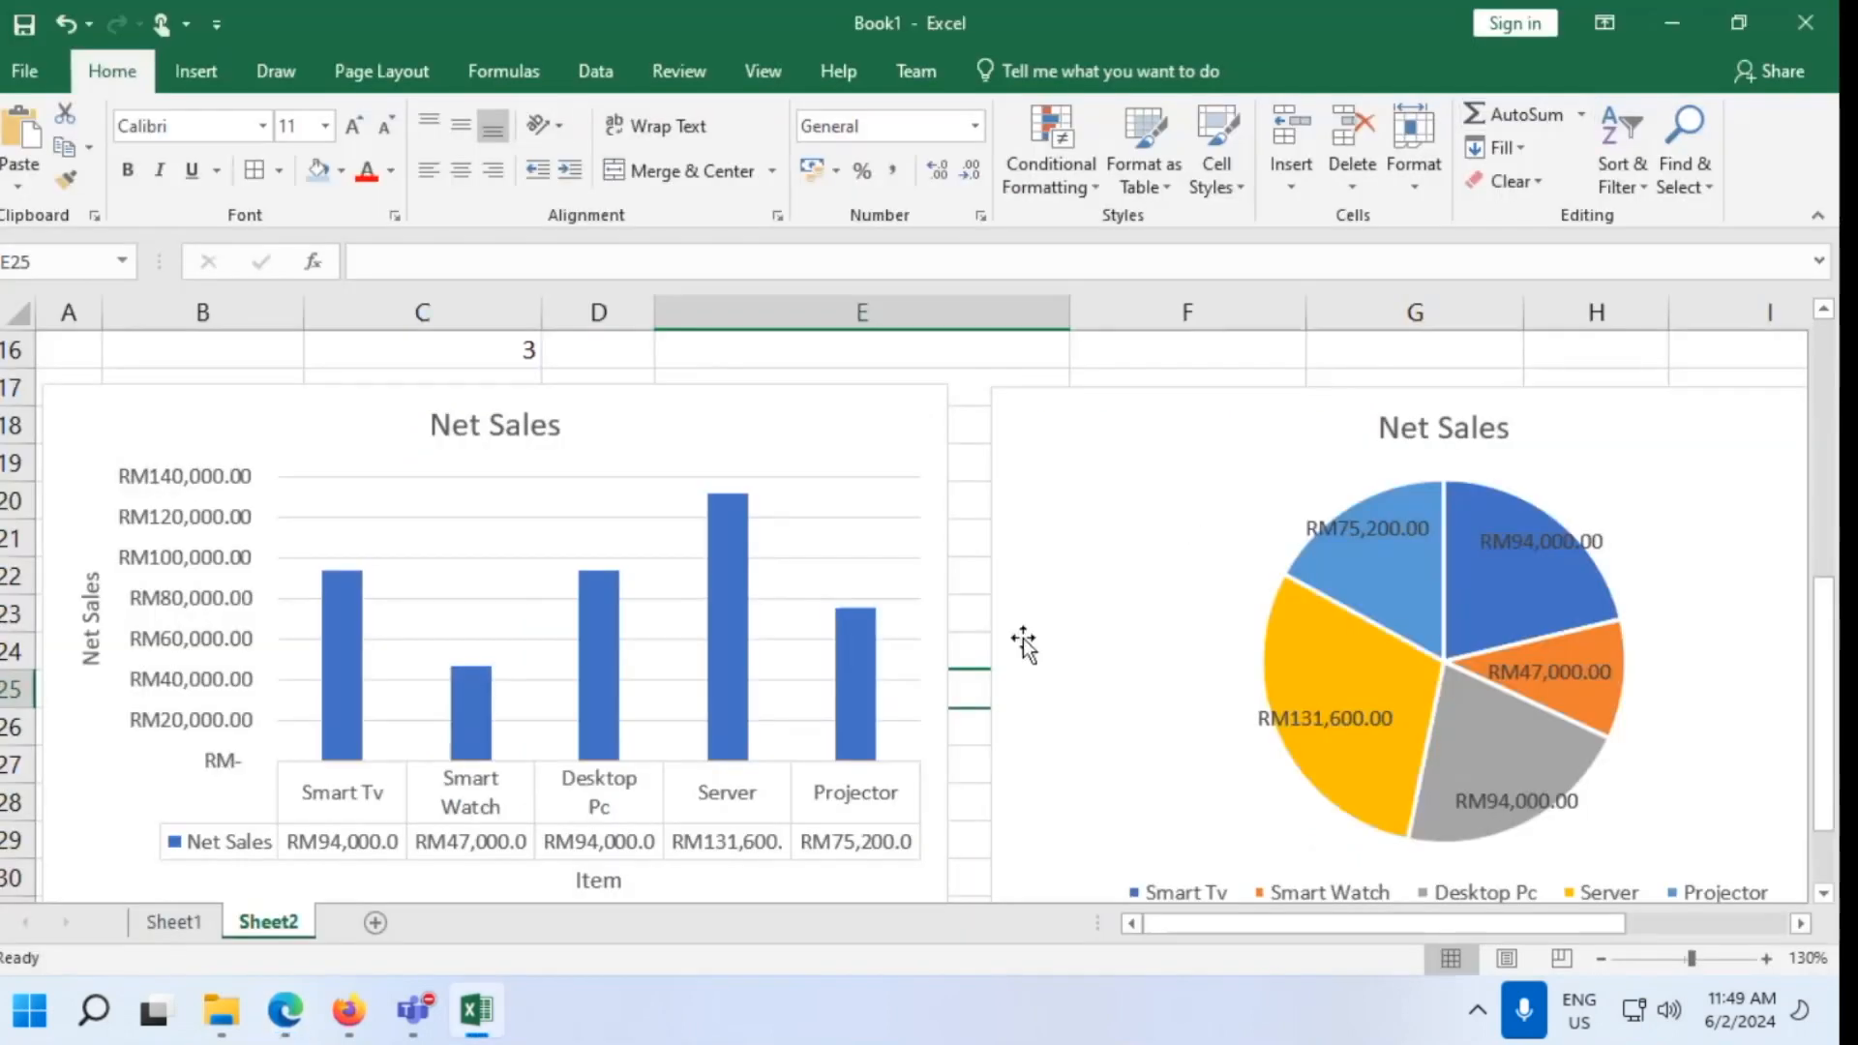
{"action": "scroll", "coordinate": [1024, 644], "scroll_direction": "up", "scroll_amount": 4}
{"action": "left_click_drag", "start_coordinate": [1379, 427], "coordinate": [1408, 608]}
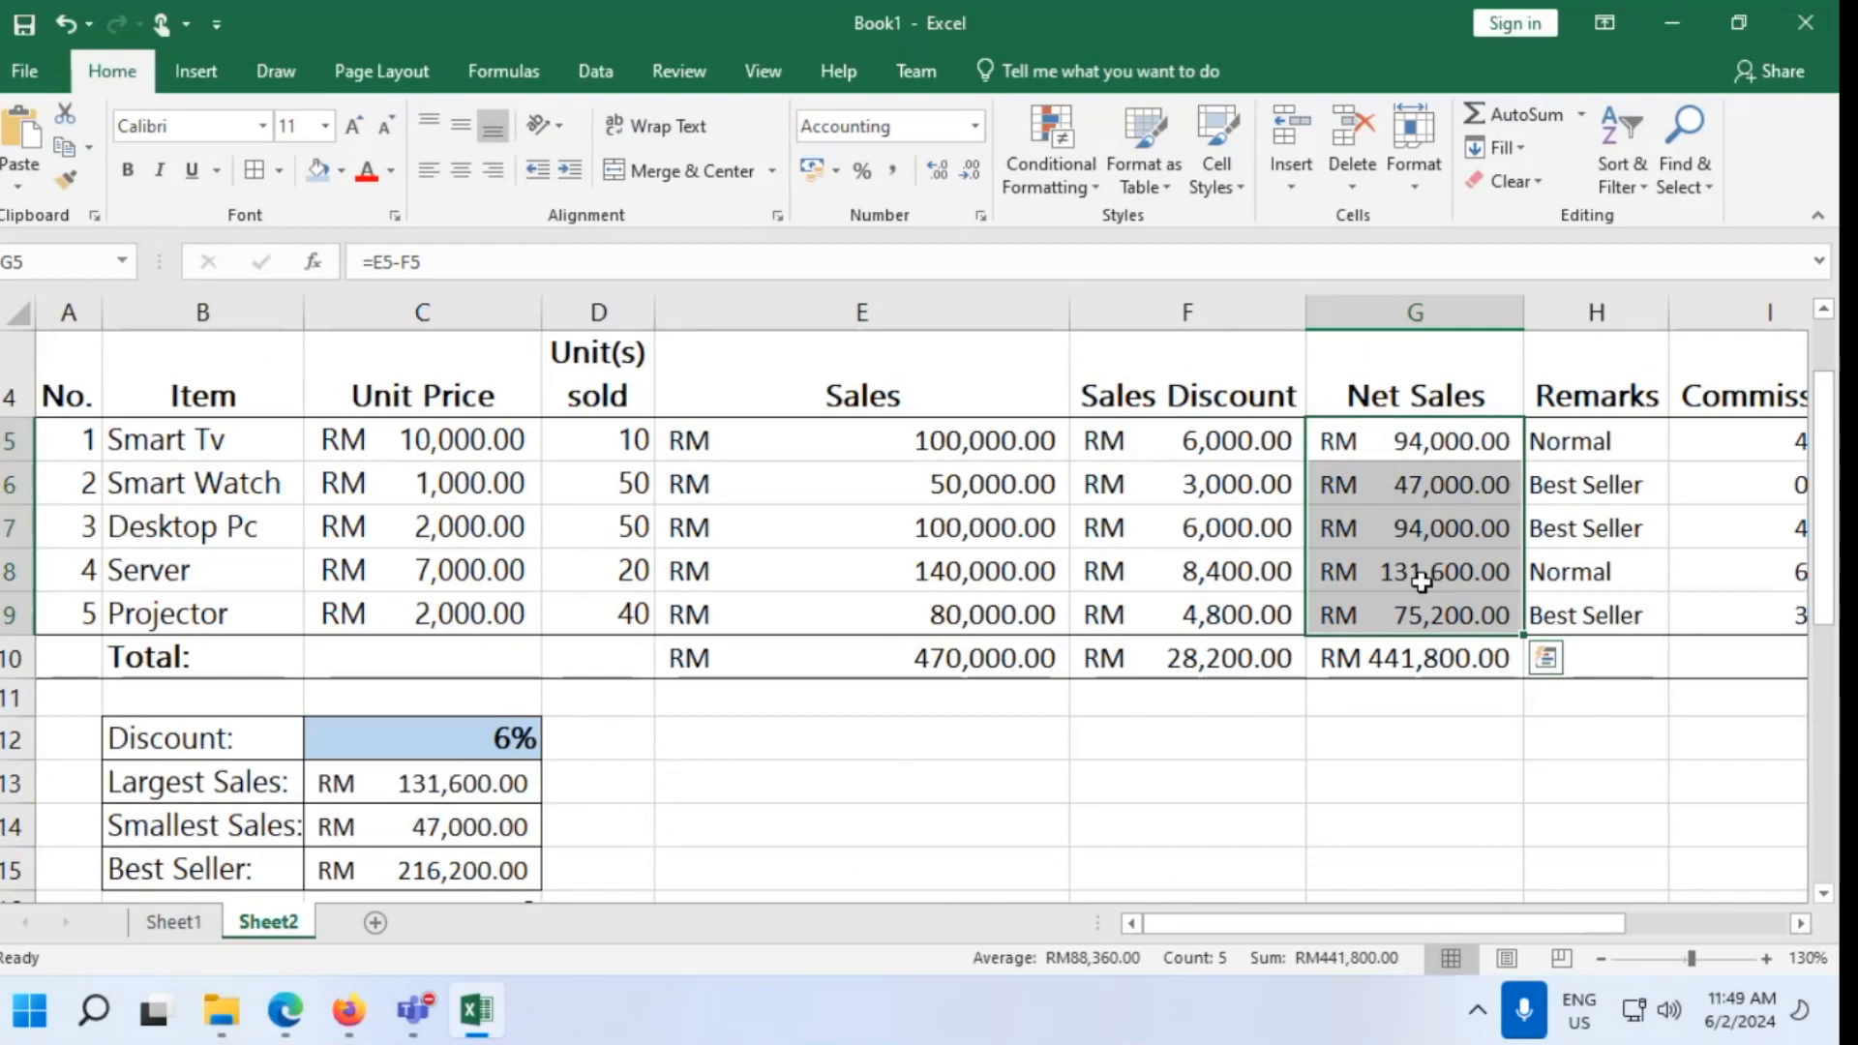
{"action": "left_click", "coordinate": [1059, 176]}
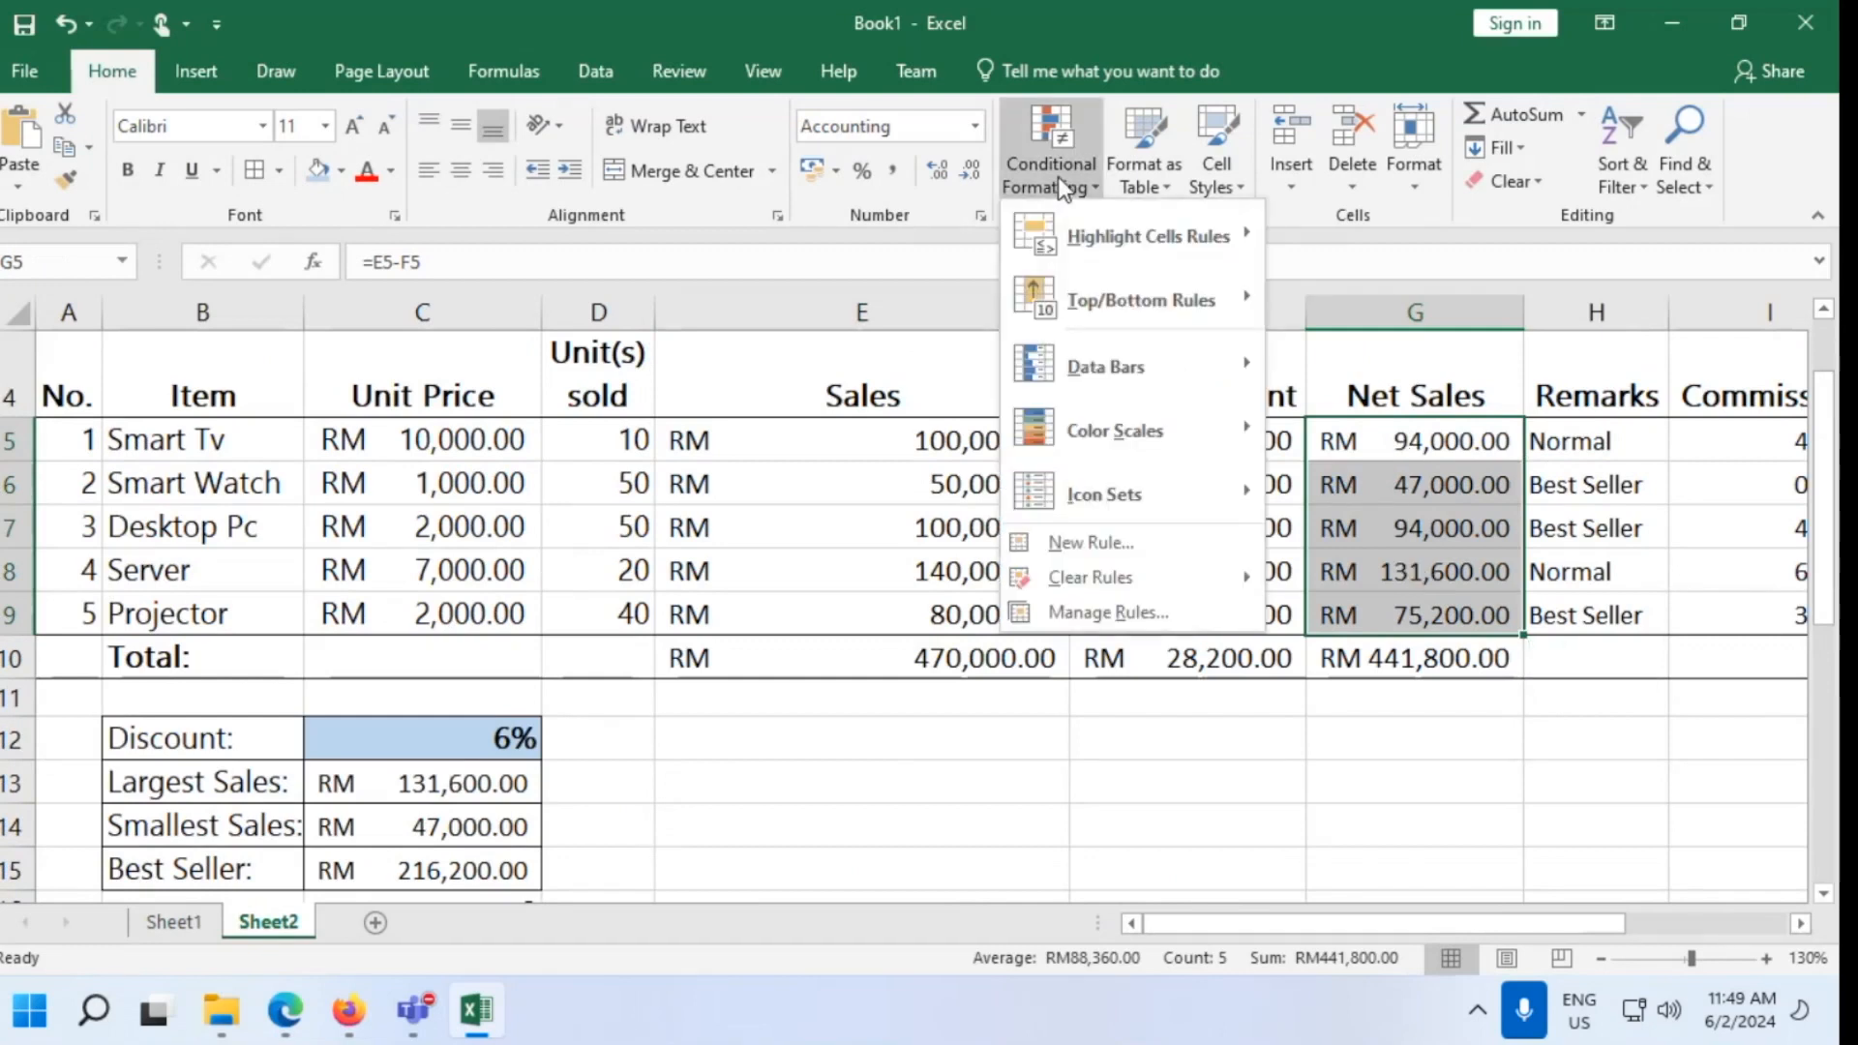
{"action": "mouse_move", "coordinate": [1166, 255]}
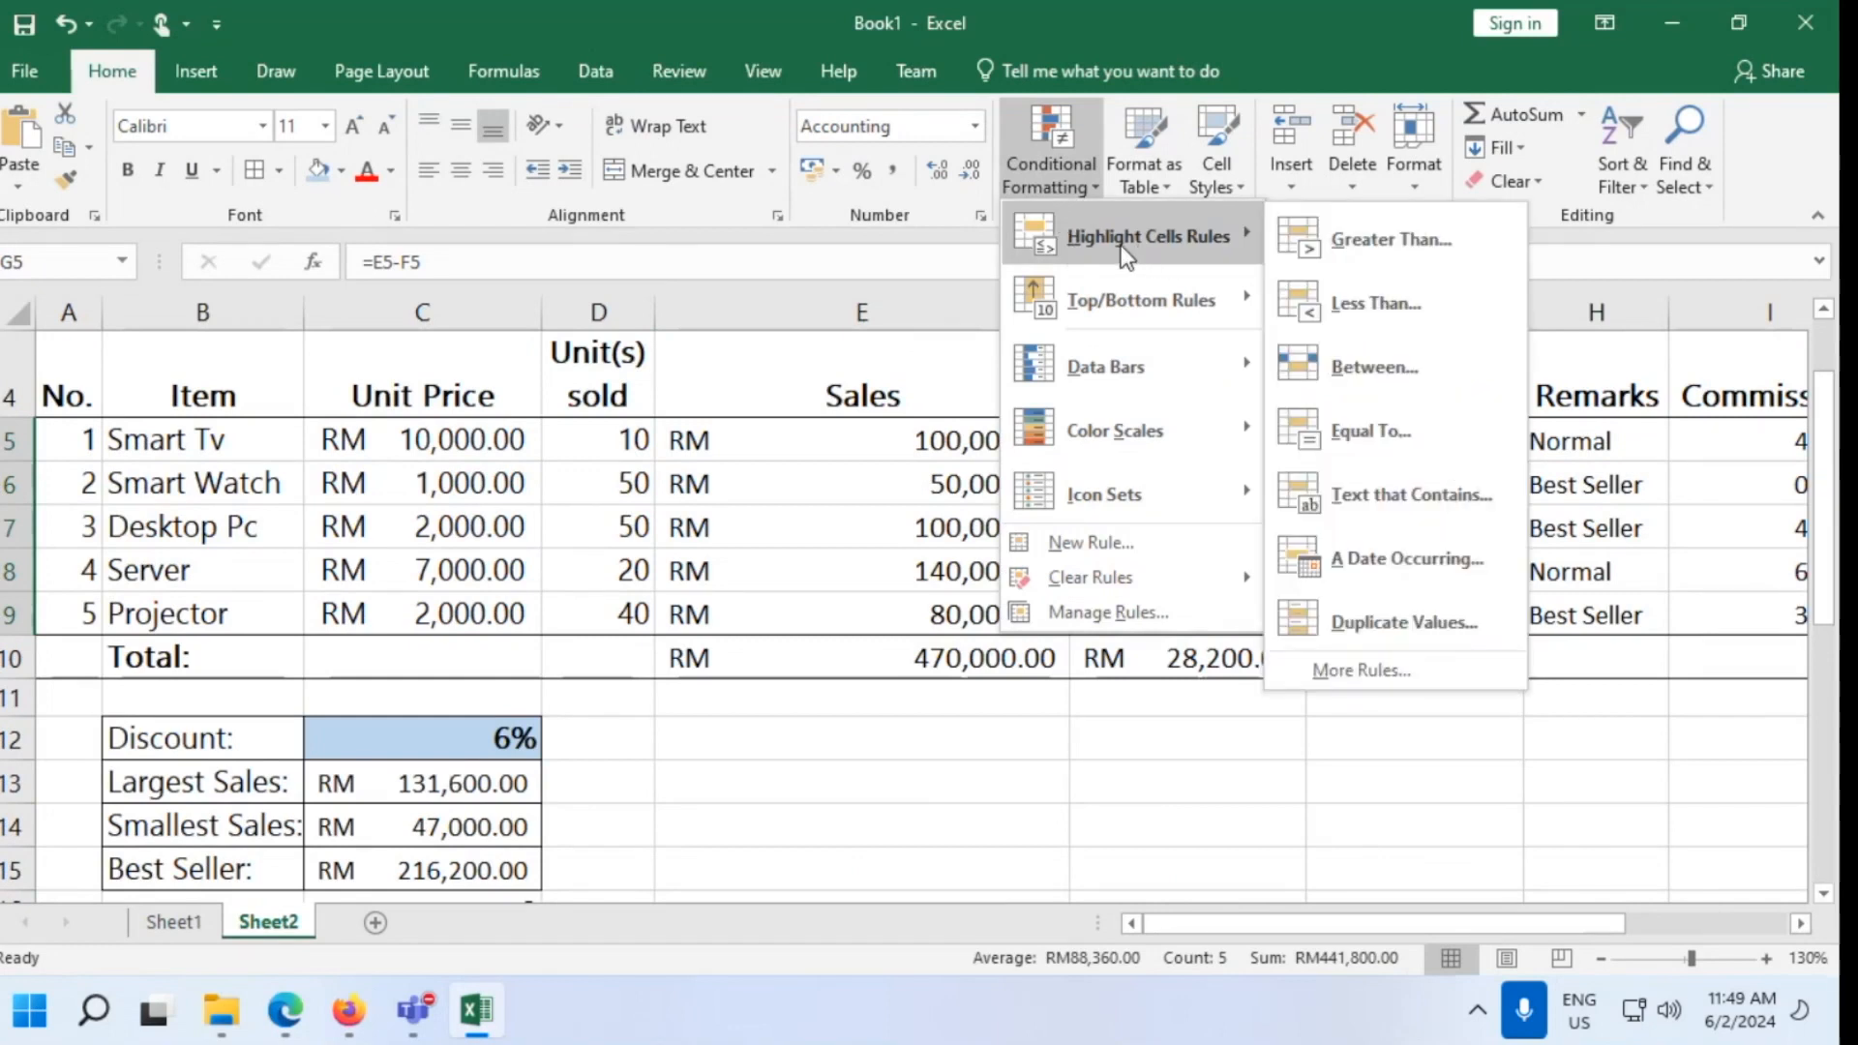
{"action": "left_click", "coordinate": [1449, 253]}
{"action": "left_click", "coordinate": [368, 670]}
{"action": "left_click_drag", "start_coordinate": [368, 670], "coordinate": [297, 671]}
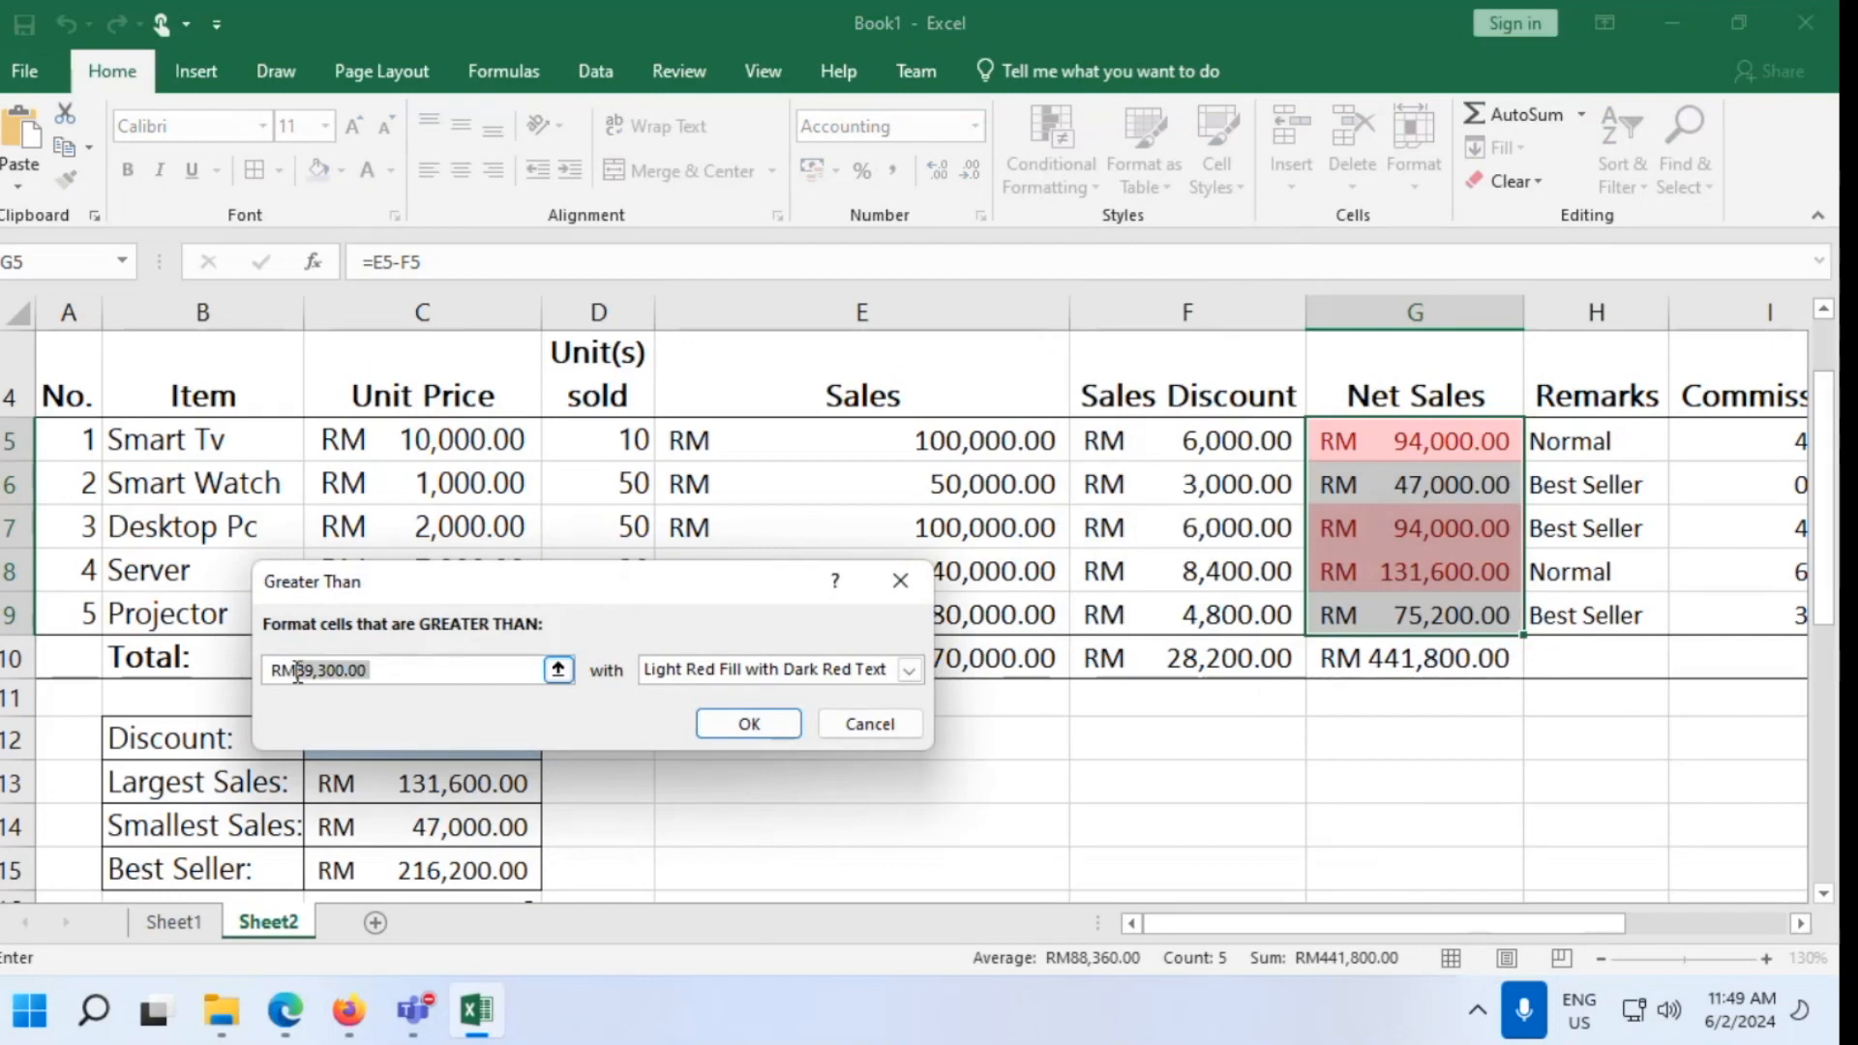
{"action": "type", "text": "99"}
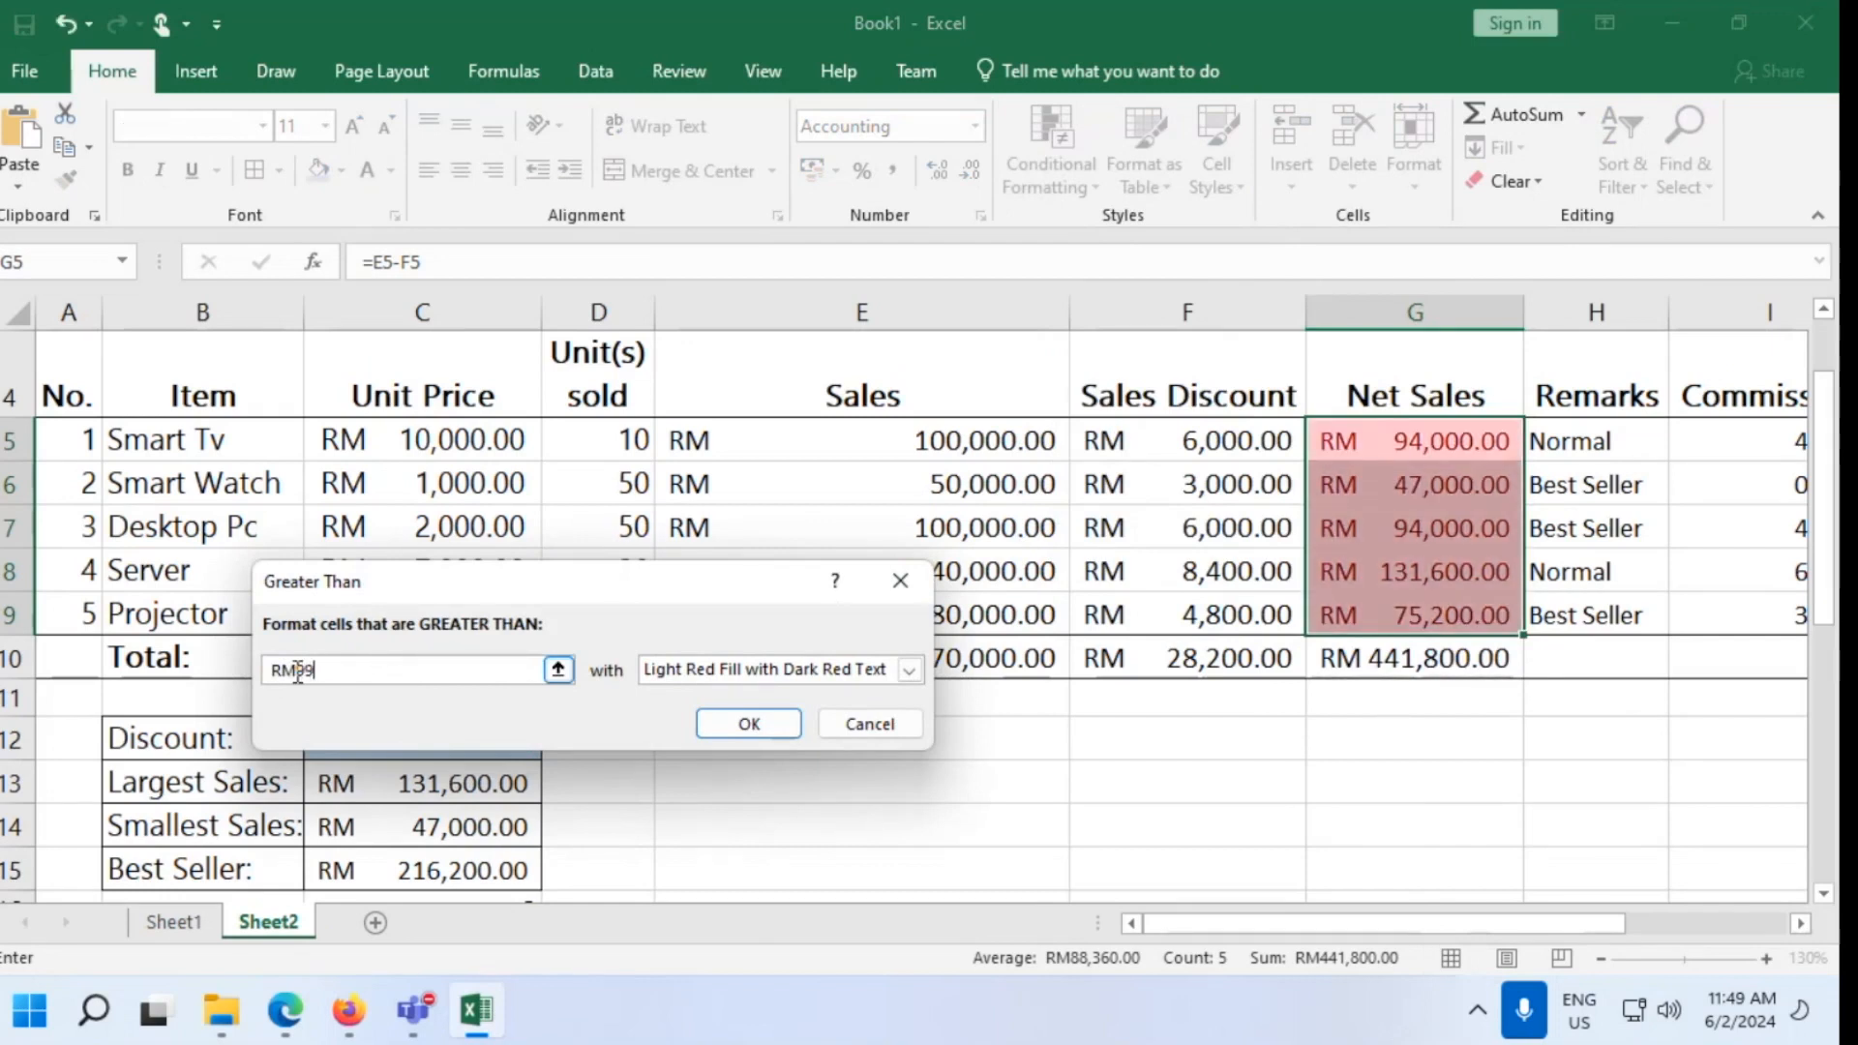
{"action": "type", "text": ",999"}
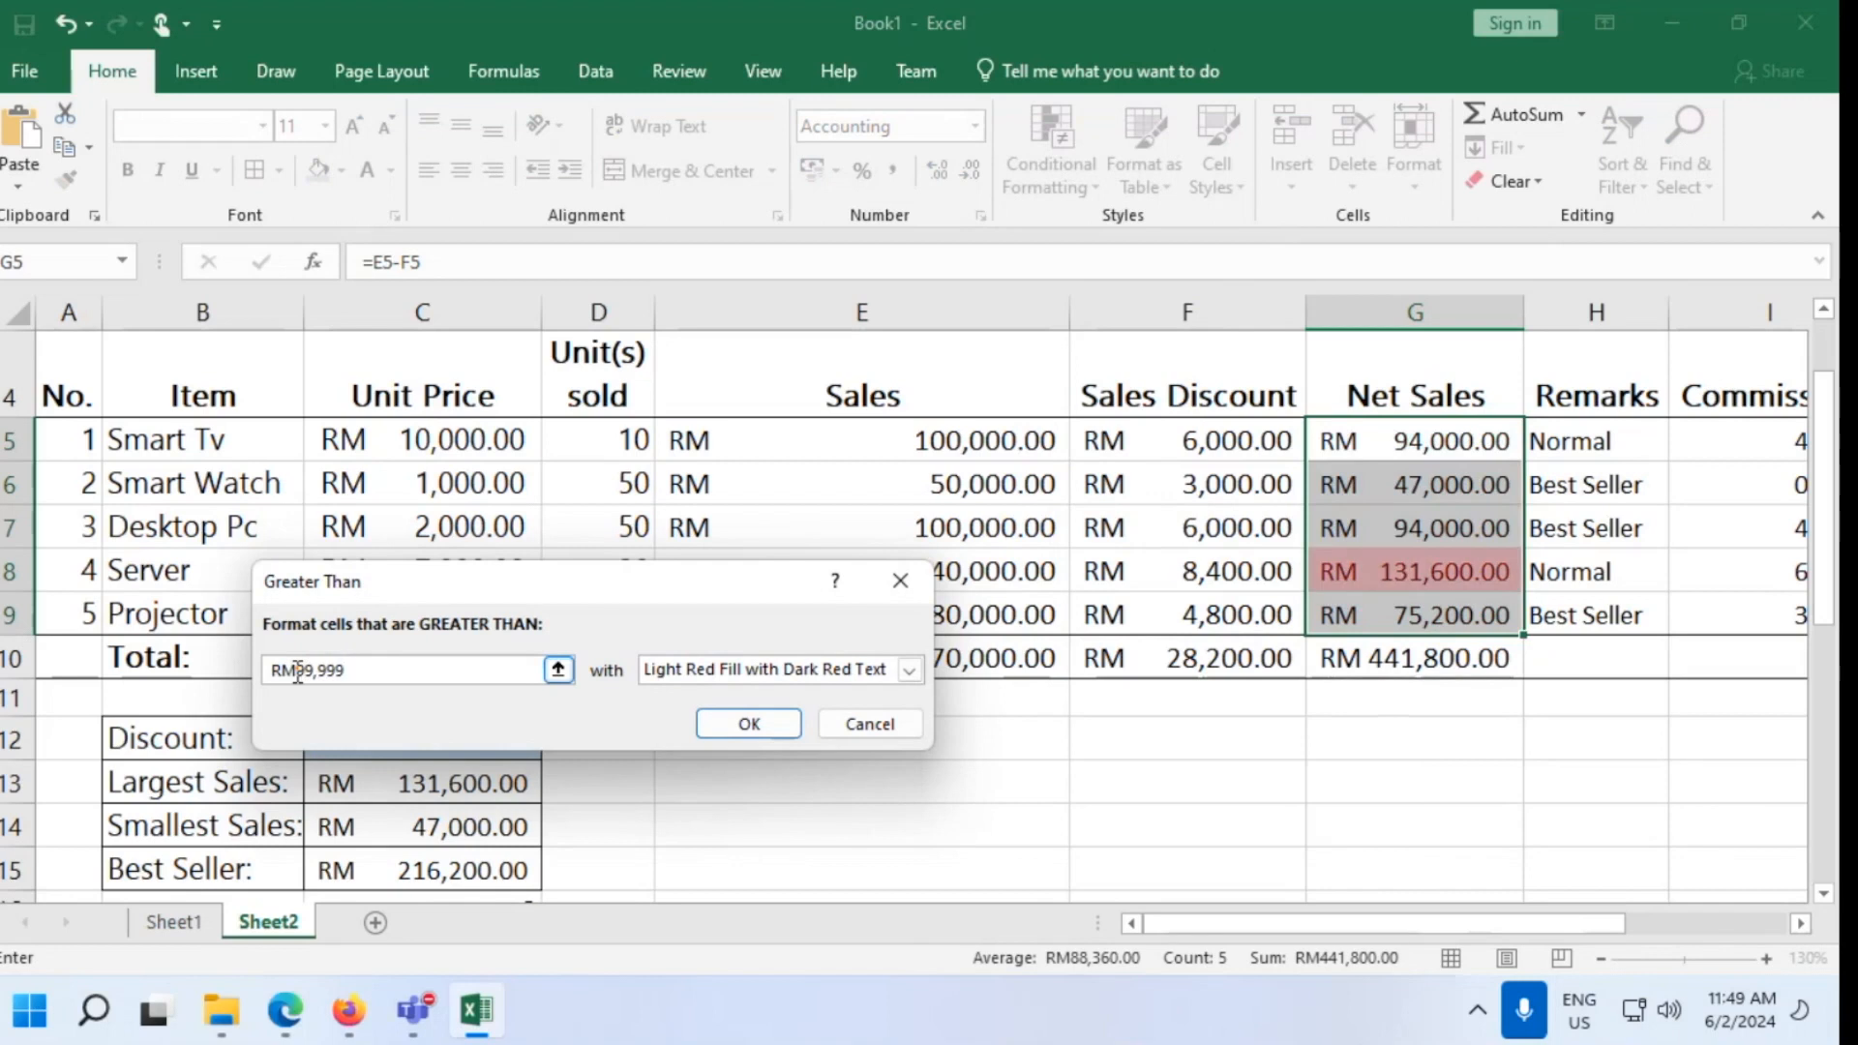
{"action": "left_click", "coordinate": [748, 743]}
{"action": "left_click", "coordinate": [1293, 772]}
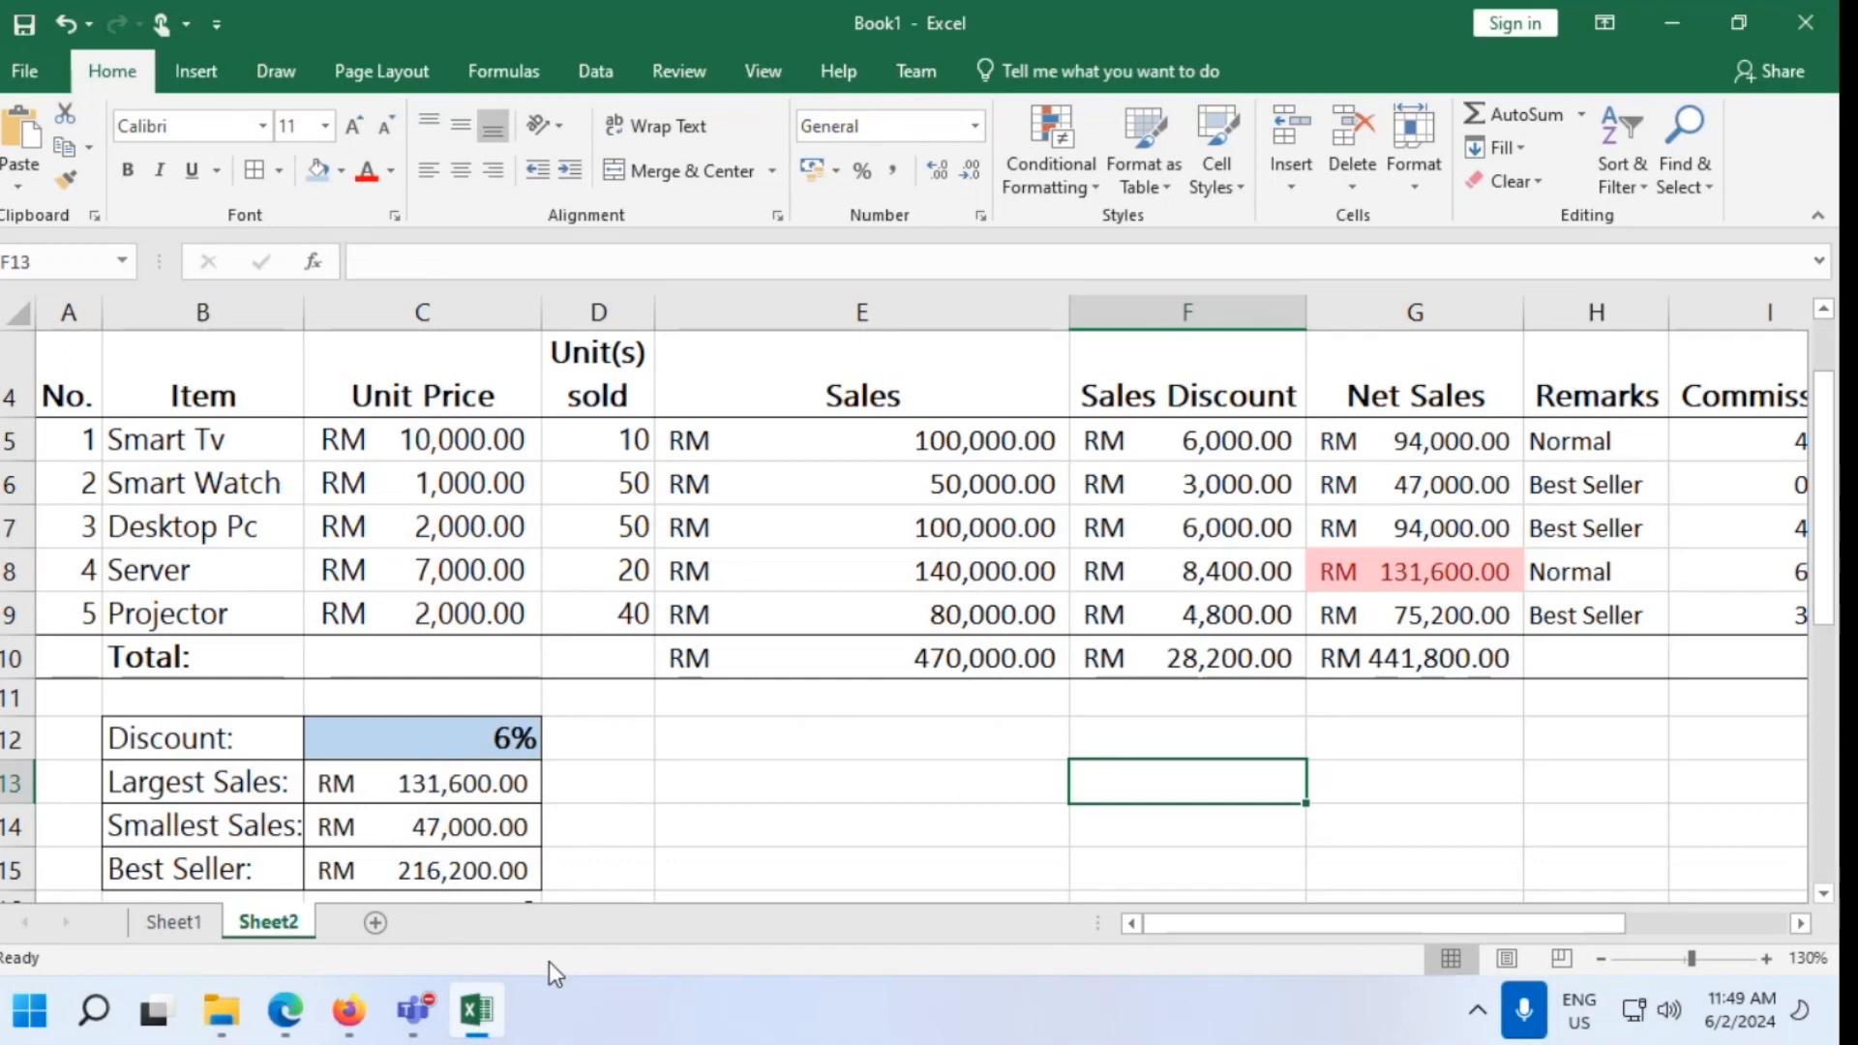
Highlight Sales cells E5:E9 greater than RM99999 with Light Red Fill with Dark Red Text
{"action": "left_click_drag", "start_coordinate": [809, 445], "coordinate": [809, 628]}
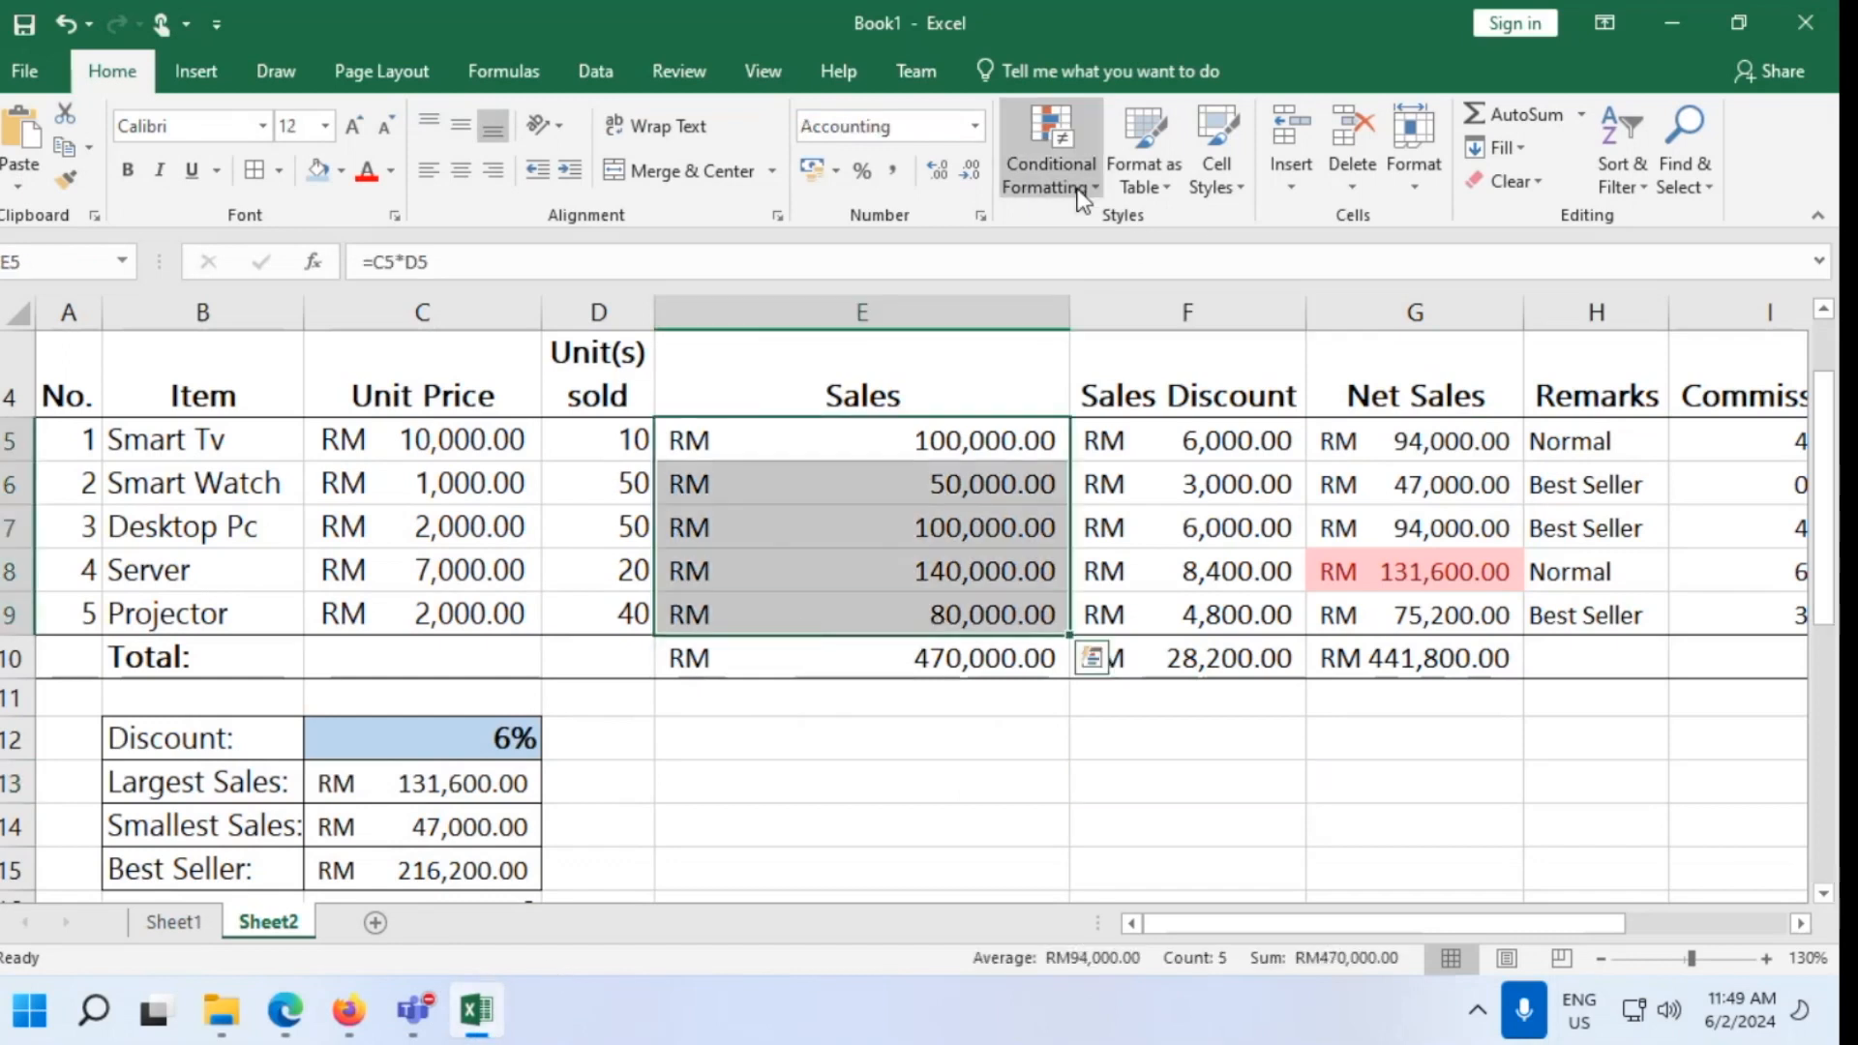
{"action": "left_click", "coordinate": [1053, 160]}
{"action": "mouse_move", "coordinate": [1064, 232]}
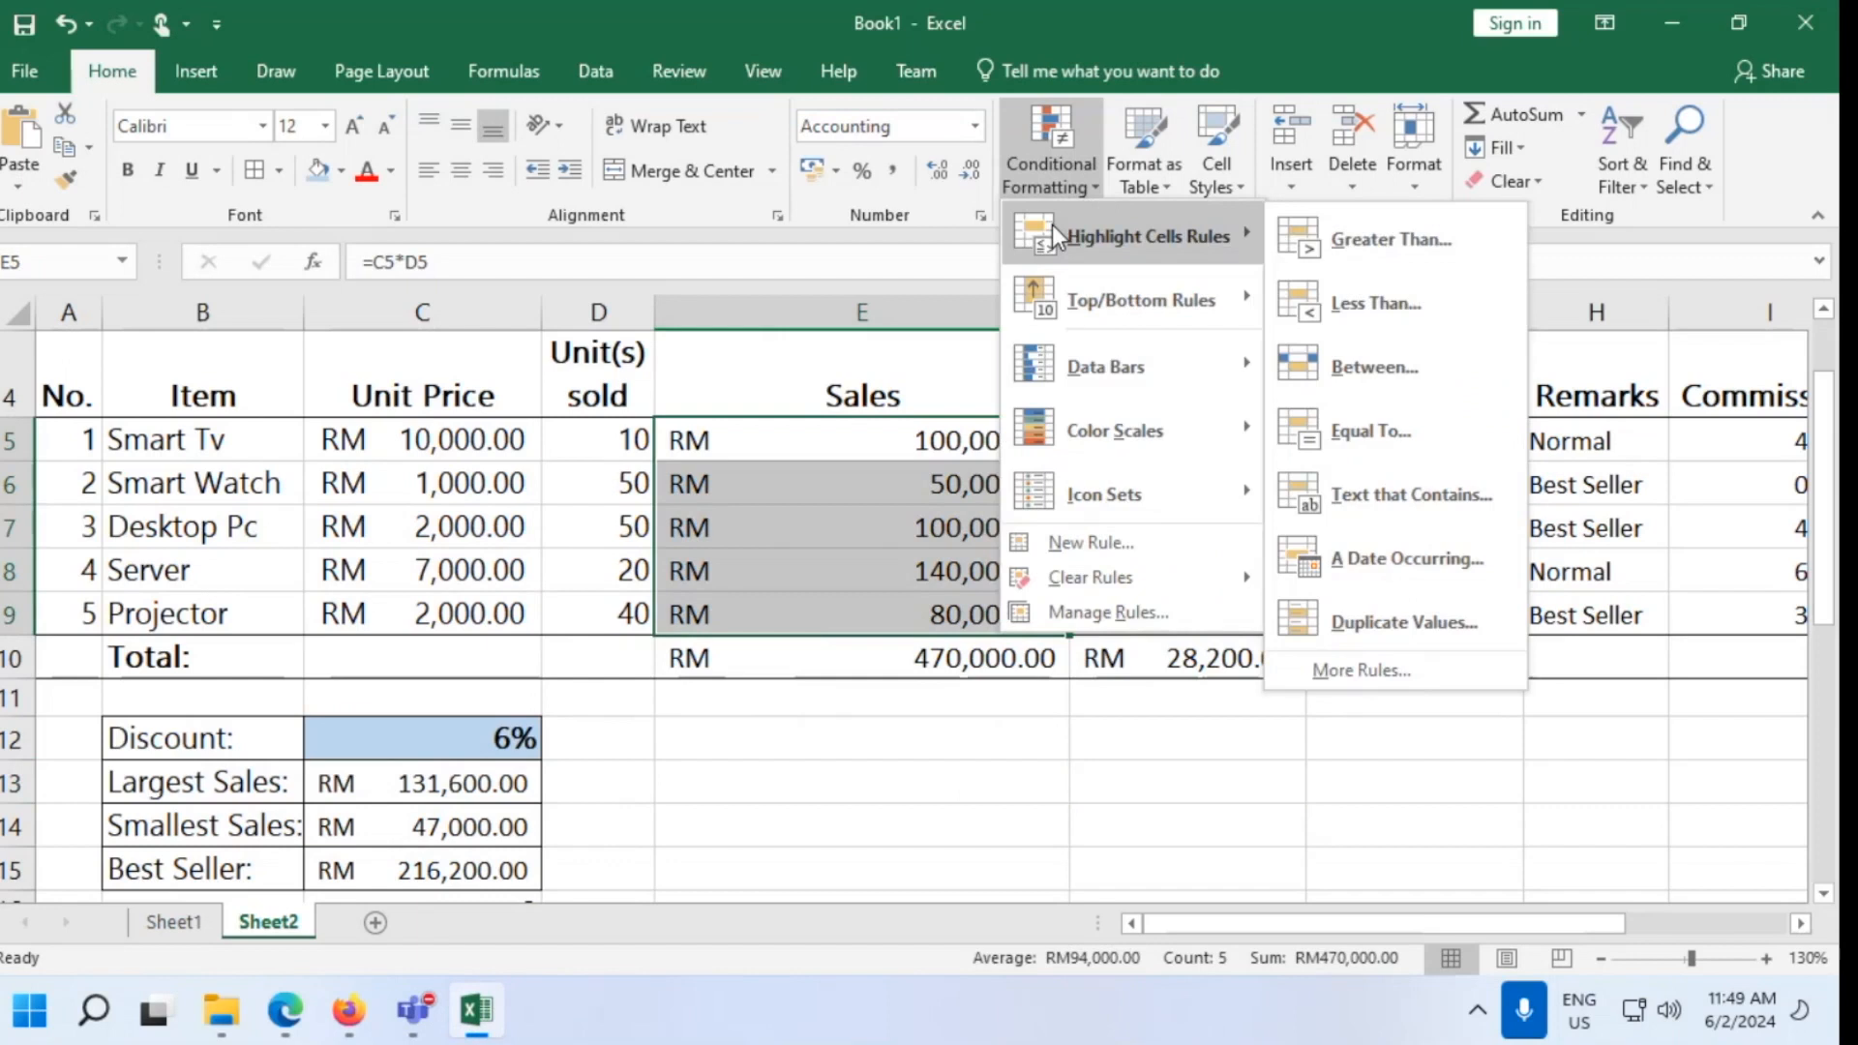
{"action": "left_click", "coordinate": [1390, 242]}
{"action": "left_click", "coordinate": [458, 677]}
{"action": "left_click_drag", "start_coordinate": [458, 677], "coordinate": [296, 677]}
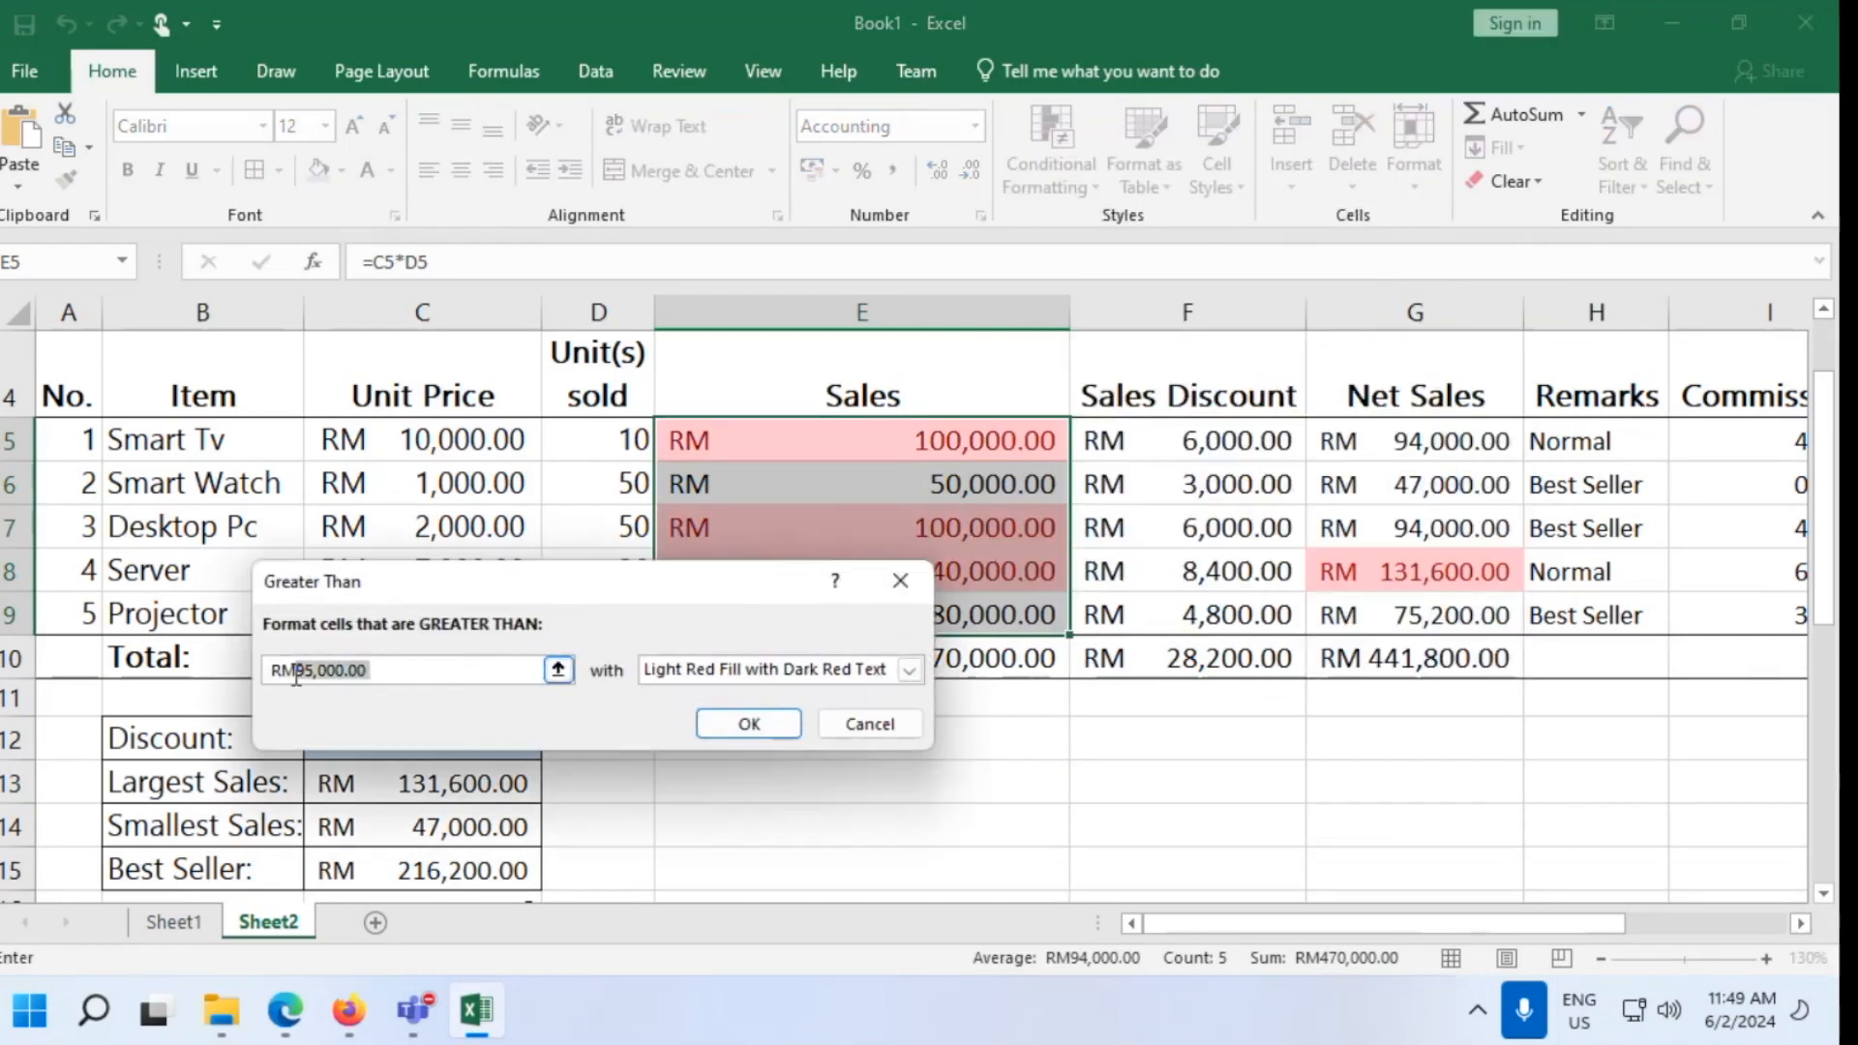
{"action": "key", "text": "BackSpace"}
{"action": "type", "text": "9999"}
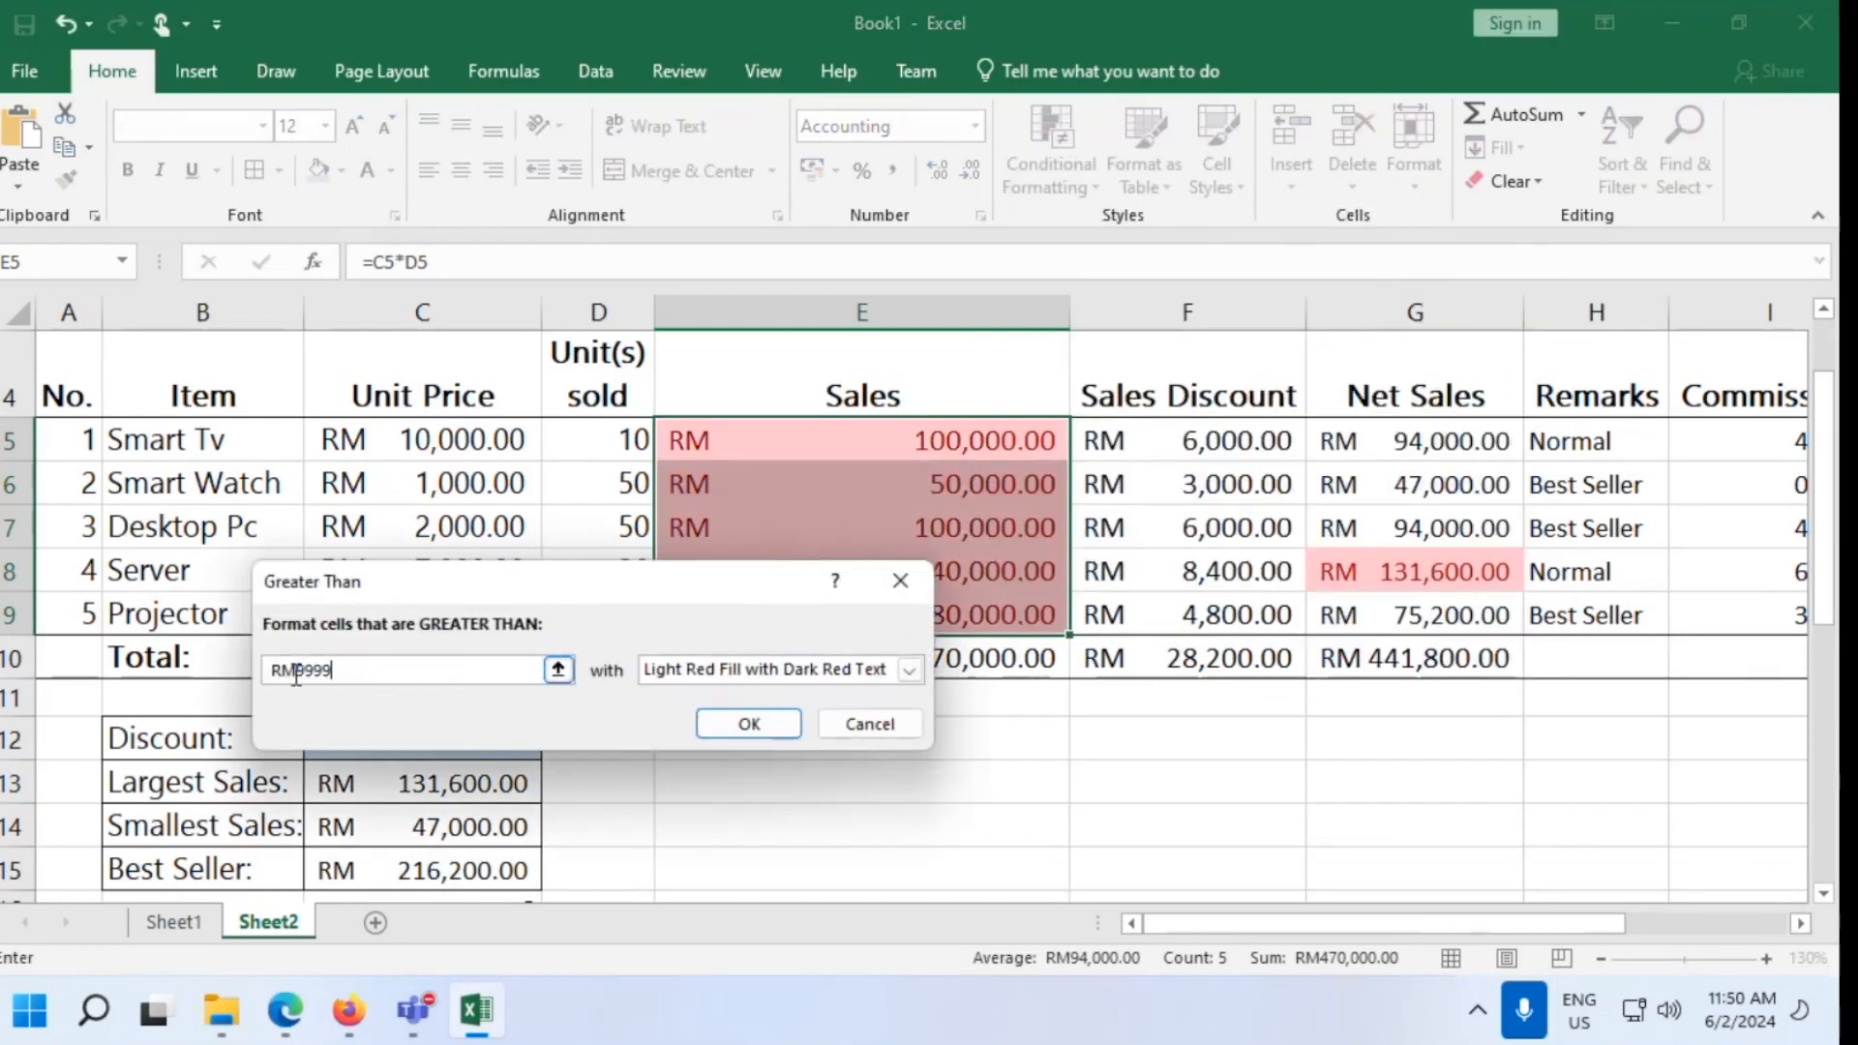
{"action": "key", "text": "Return"}
{"action": "left_click", "coordinate": [1372, 768]}
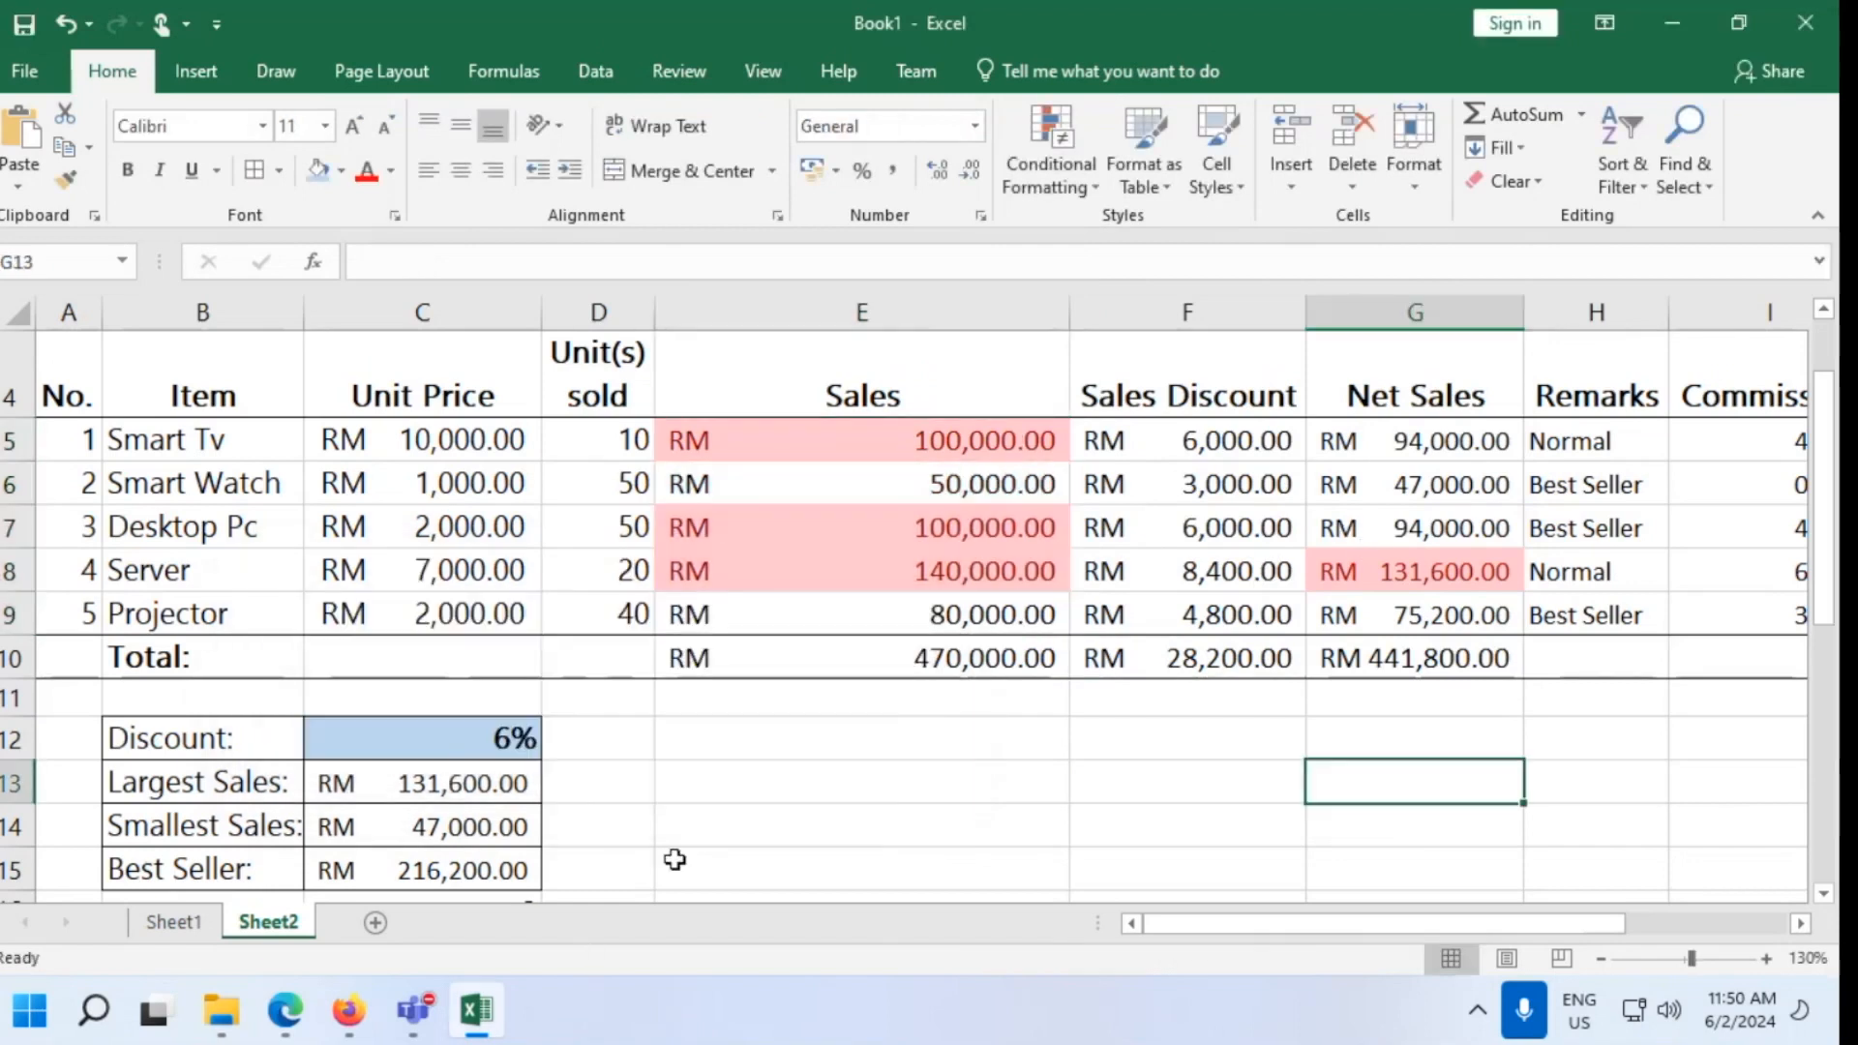
Open the conditional formatting rule on Sales cells E5:E9 for editing and change its type to use a formula
{"action": "left_click_drag", "start_coordinate": [852, 443], "coordinate": [867, 616]}
{"action": "left_click", "coordinate": [1079, 187]}
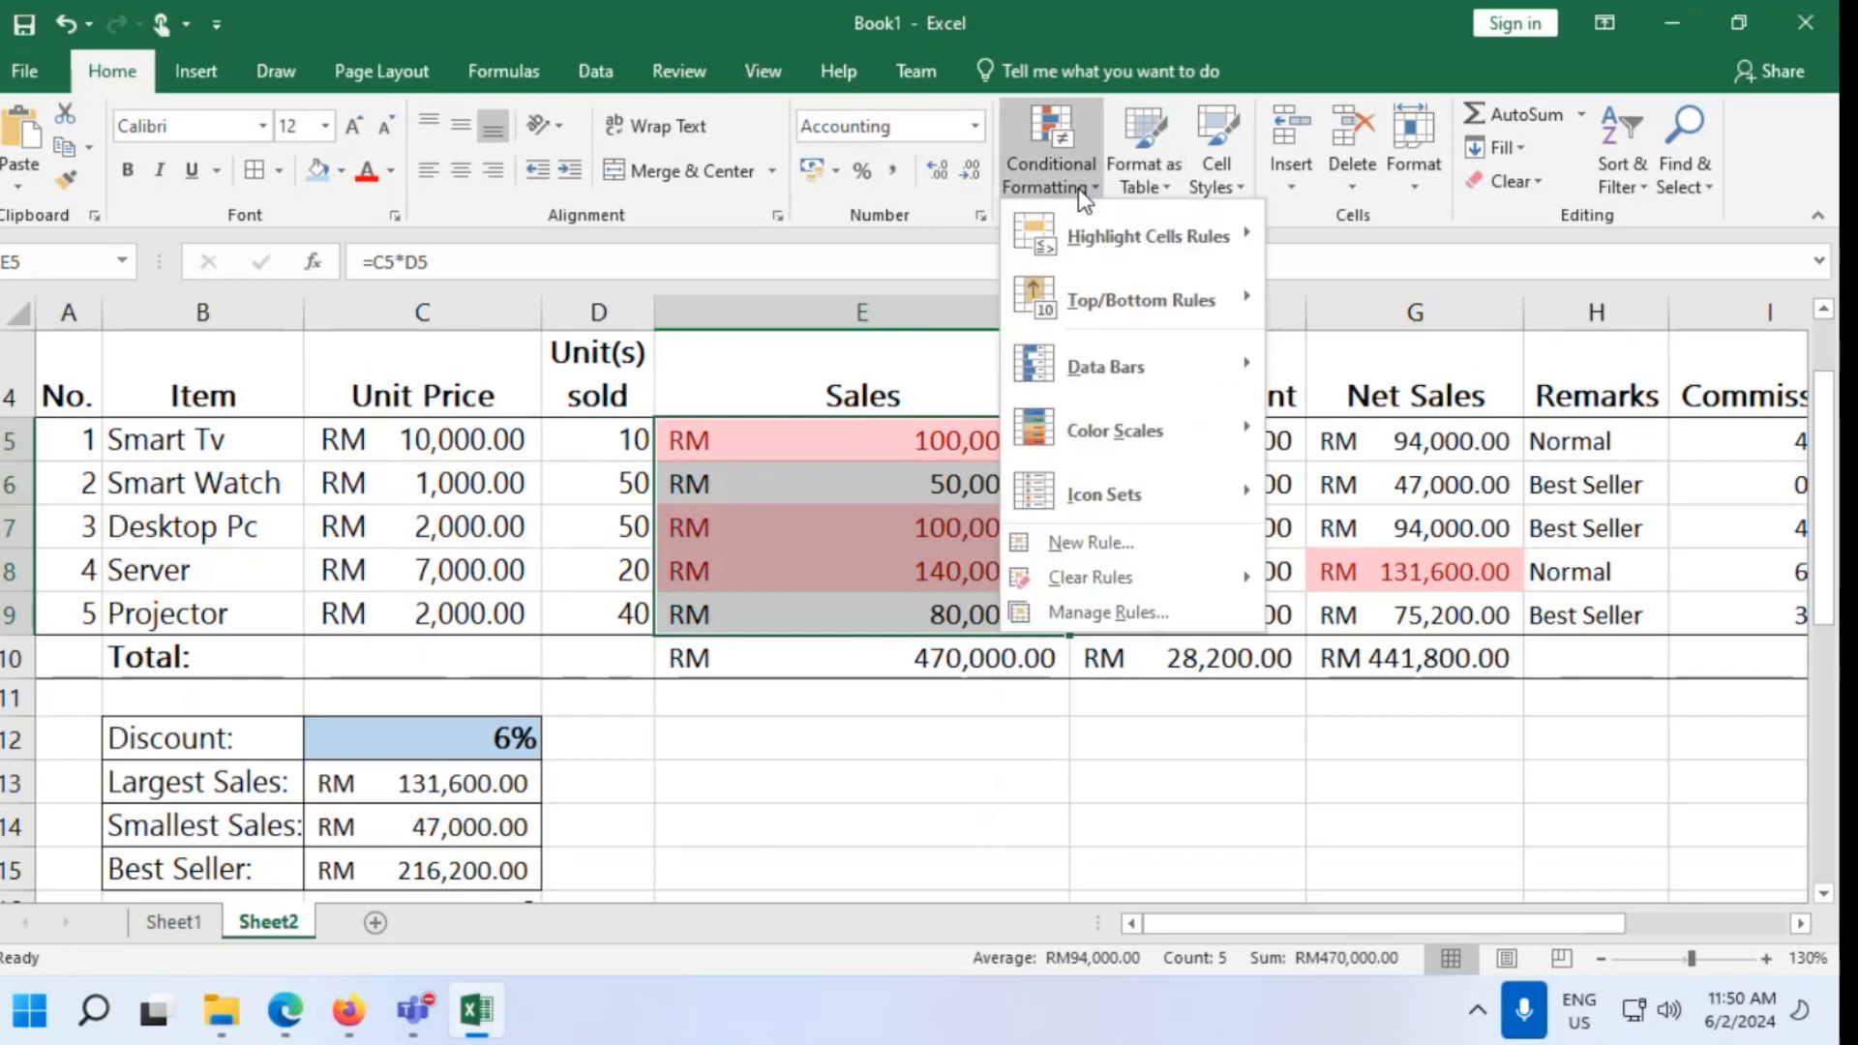
{"action": "mouse_move", "coordinate": [1102, 242]}
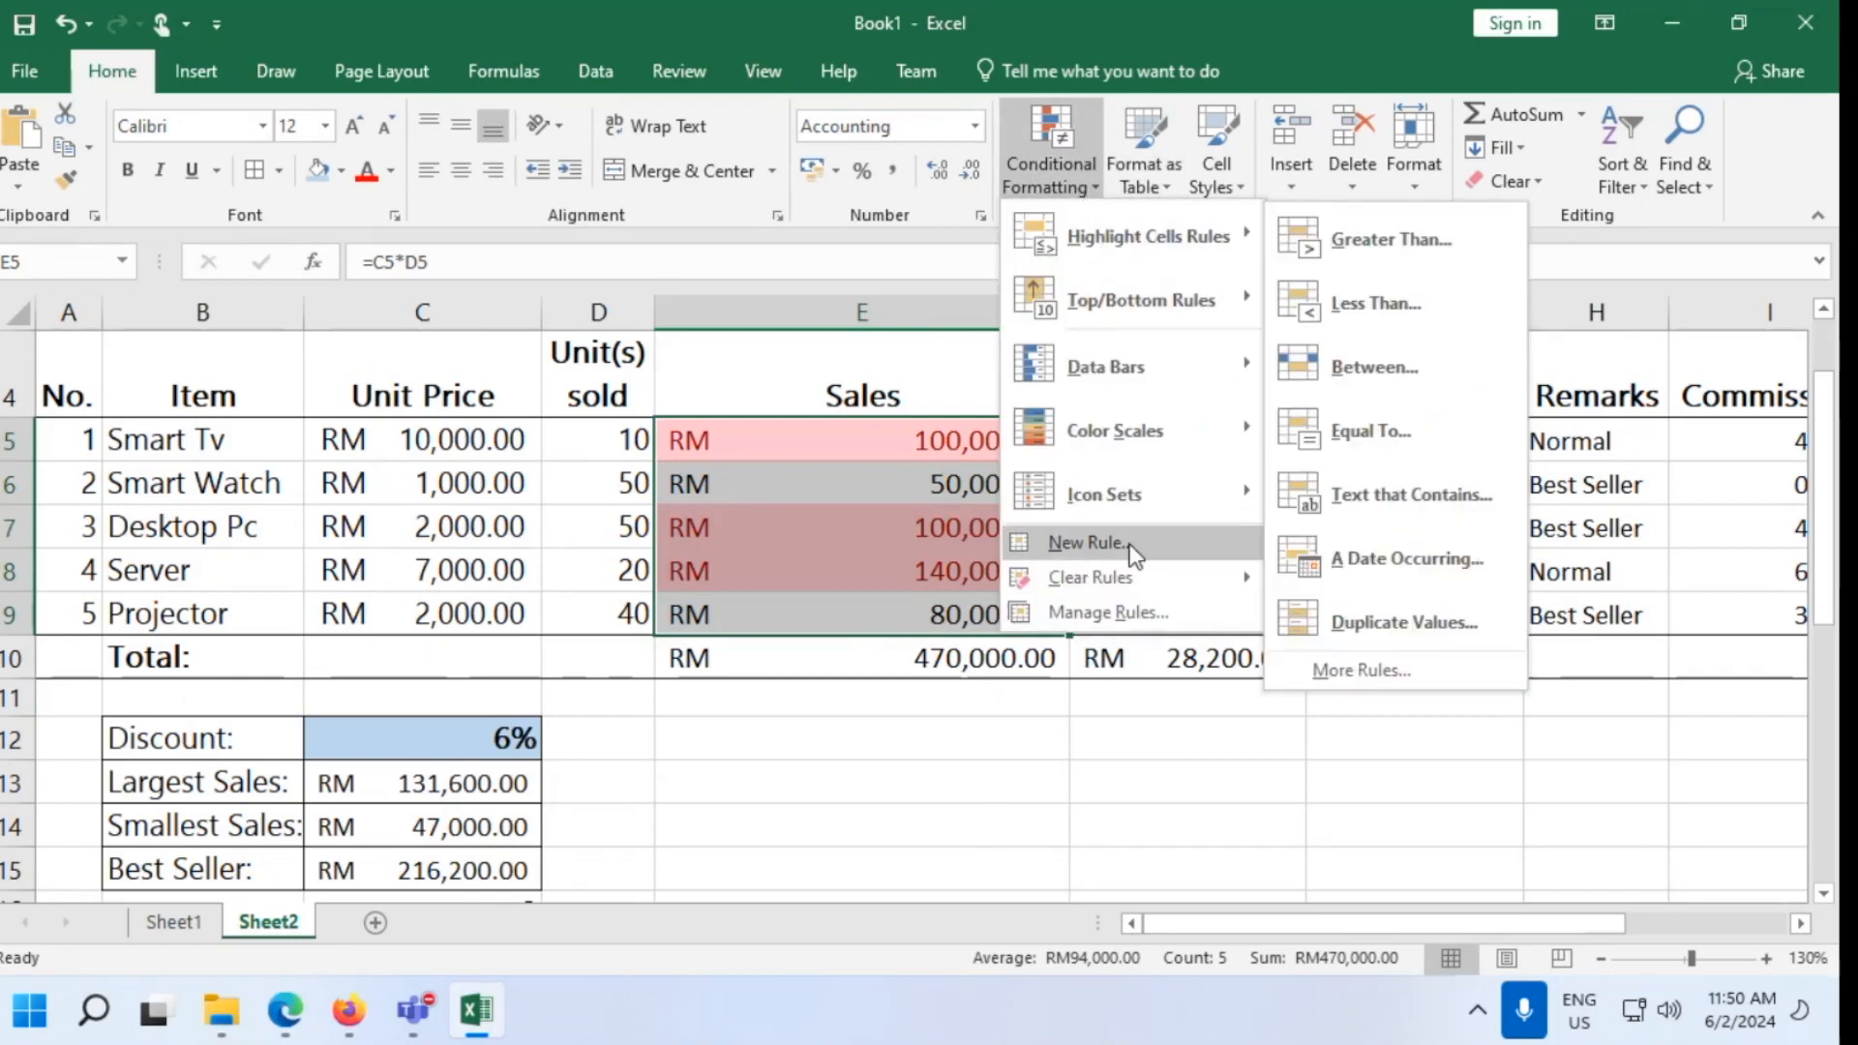
{"action": "left_click", "coordinate": [1120, 613]}
{"action": "left_click", "coordinate": [470, 629]}
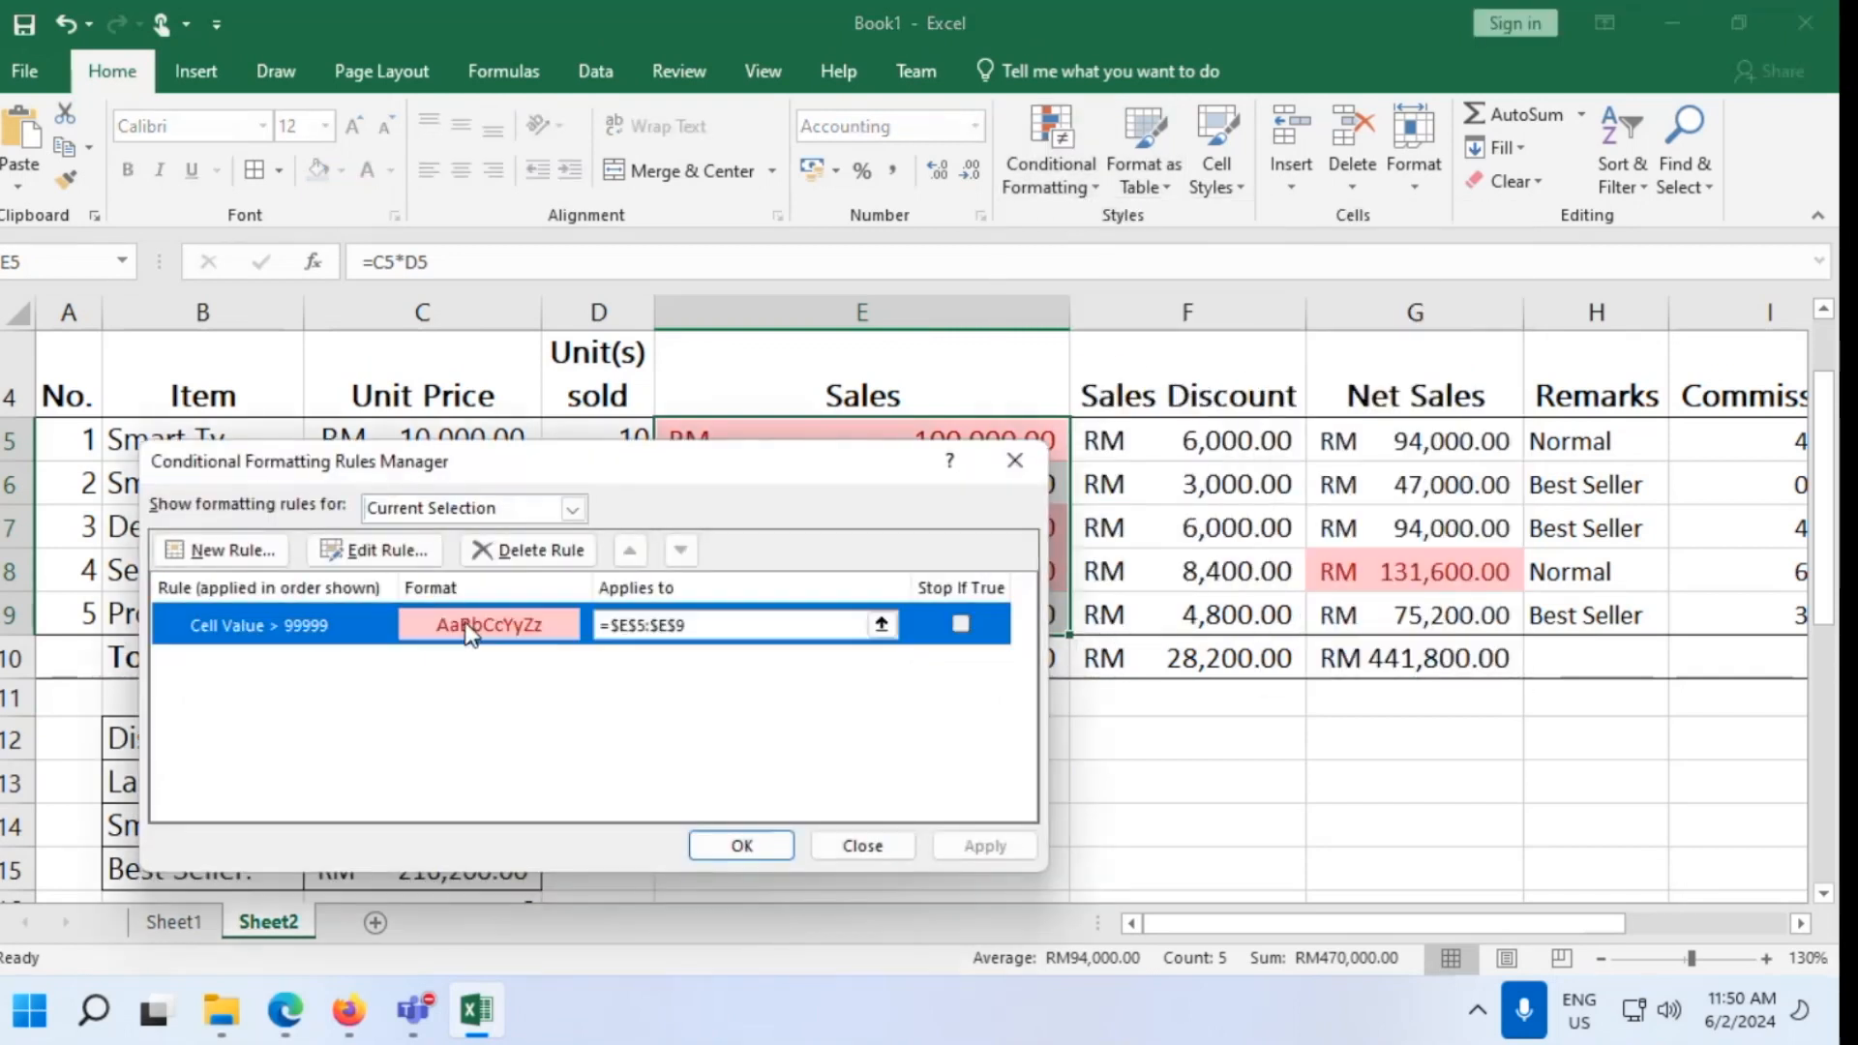
{"action": "double_click", "coordinate": [469, 630]}
{"action": "left_click", "coordinate": [466, 622]}
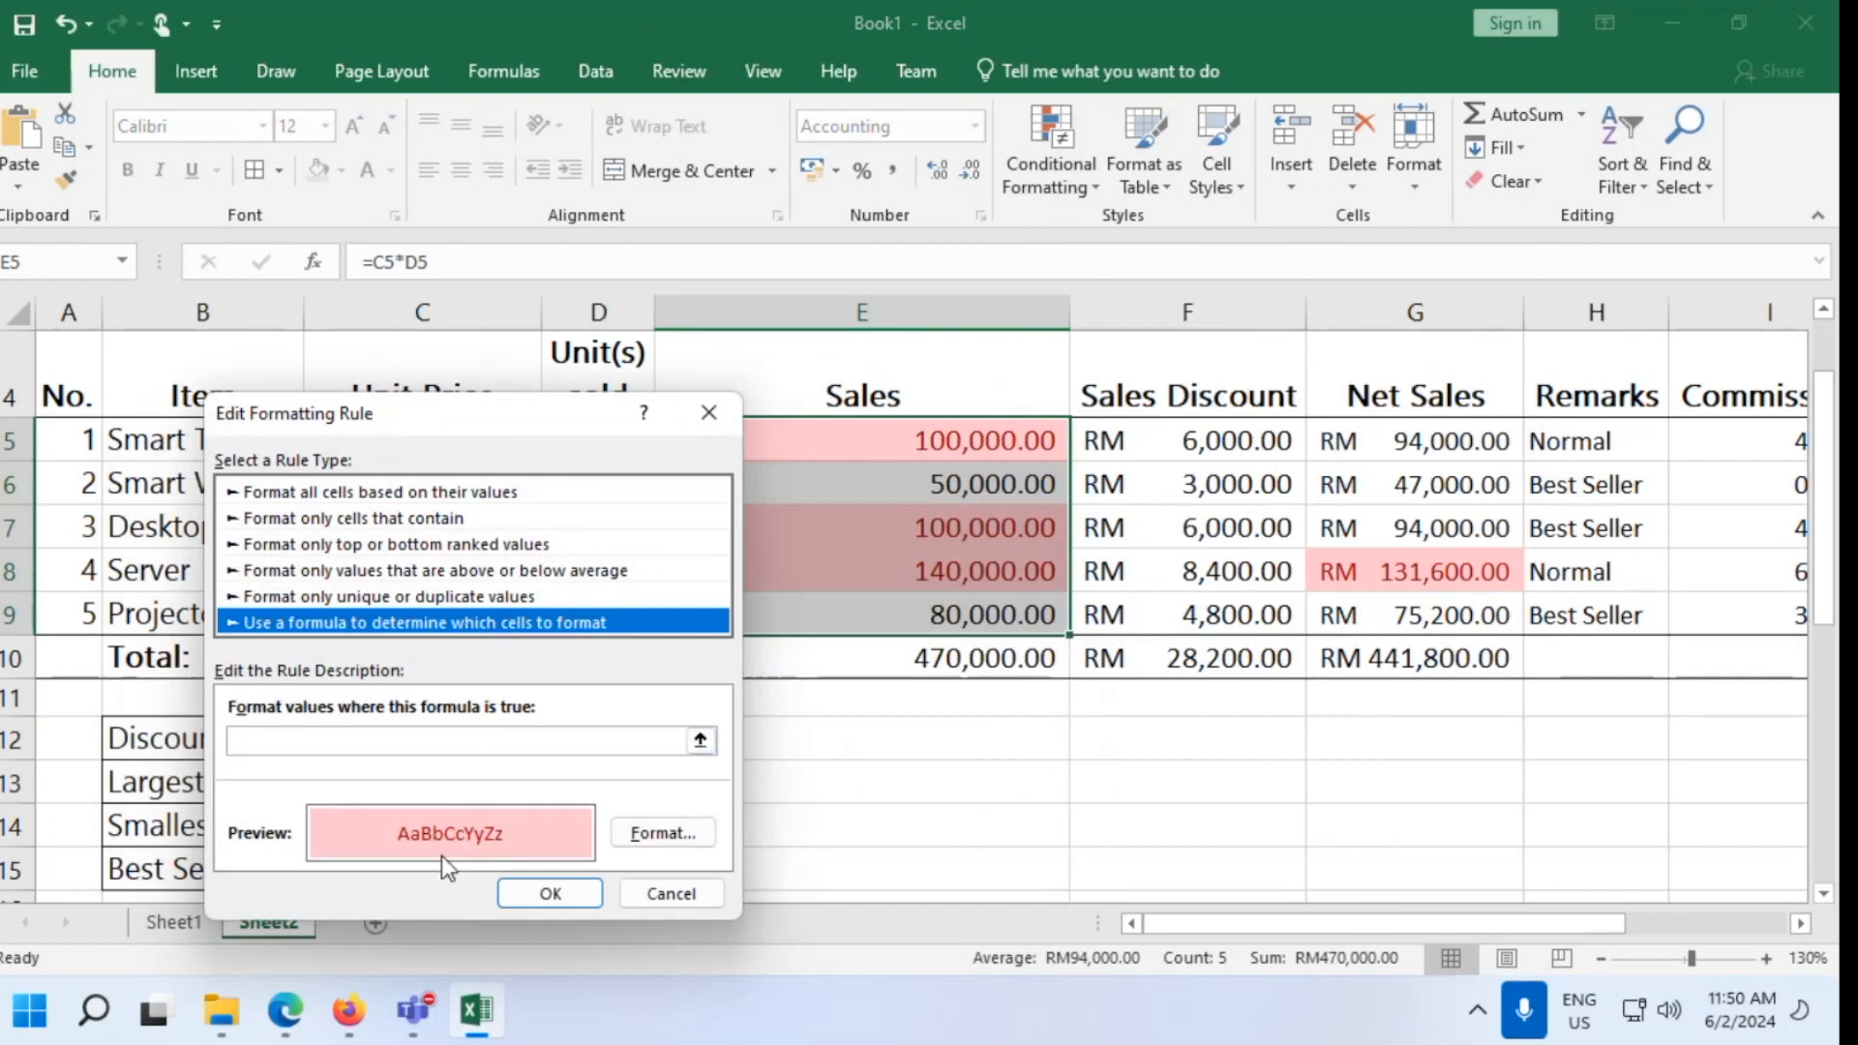
Try orange as the font colour in the Sales rule's format
{"action": "left_click", "coordinate": [666, 833]}
{"action": "left_click", "coordinate": [790, 554]}
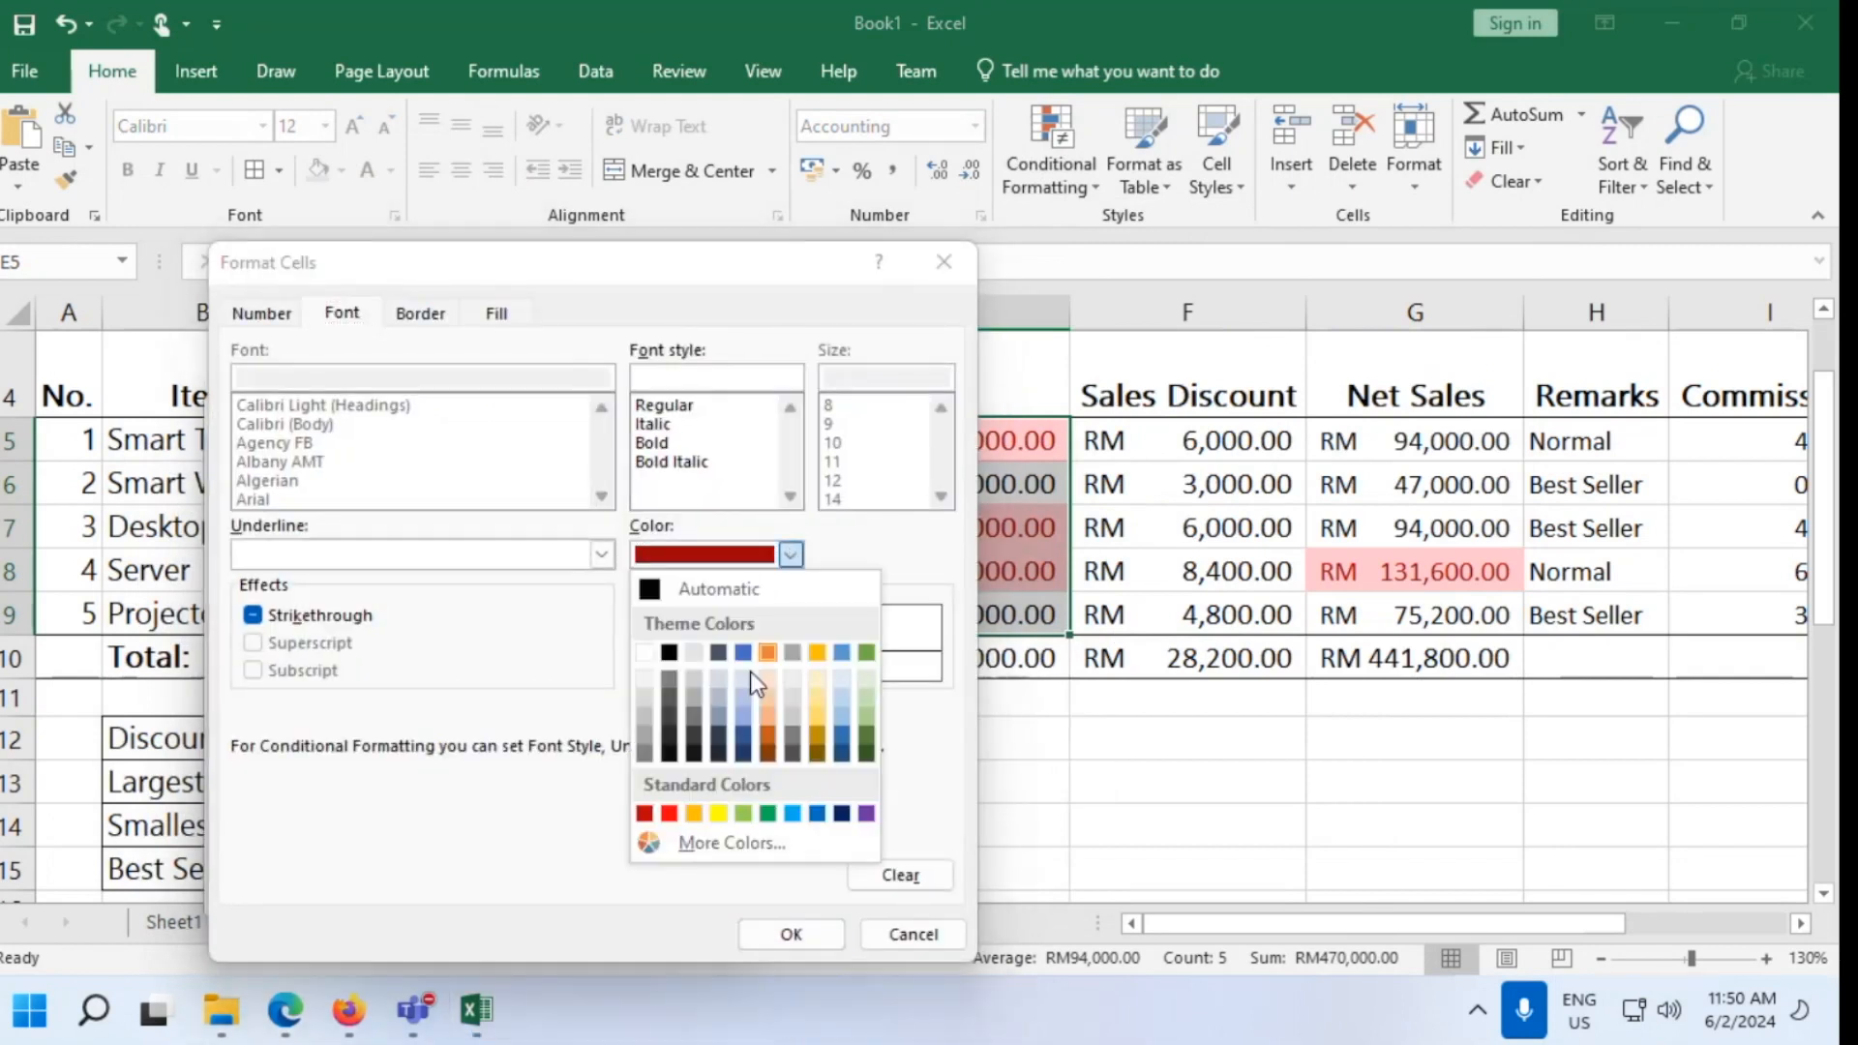
{"action": "left_click", "coordinate": [694, 814]}
{"action": "left_click", "coordinate": [801, 934]}
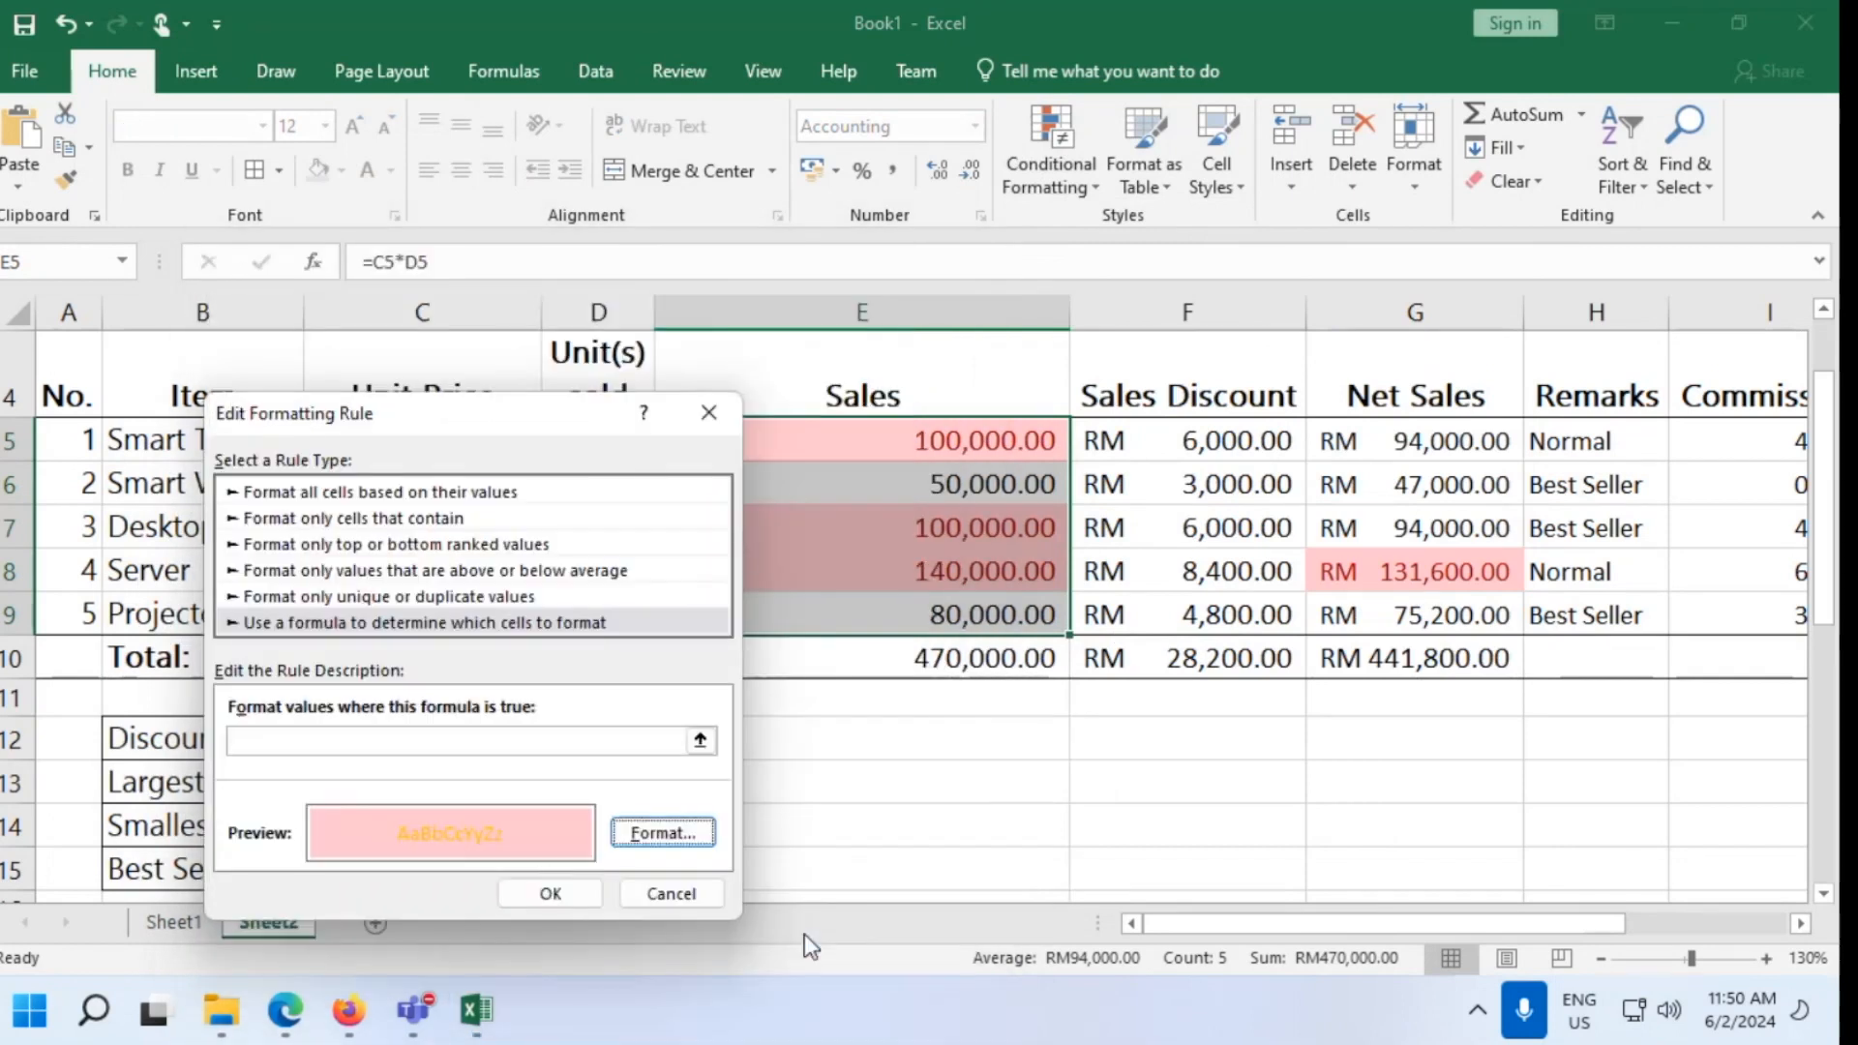
Set the Sales rule's format to an automatic font colour and a solid orange fill
{"action": "left_click", "coordinate": [639, 840]}
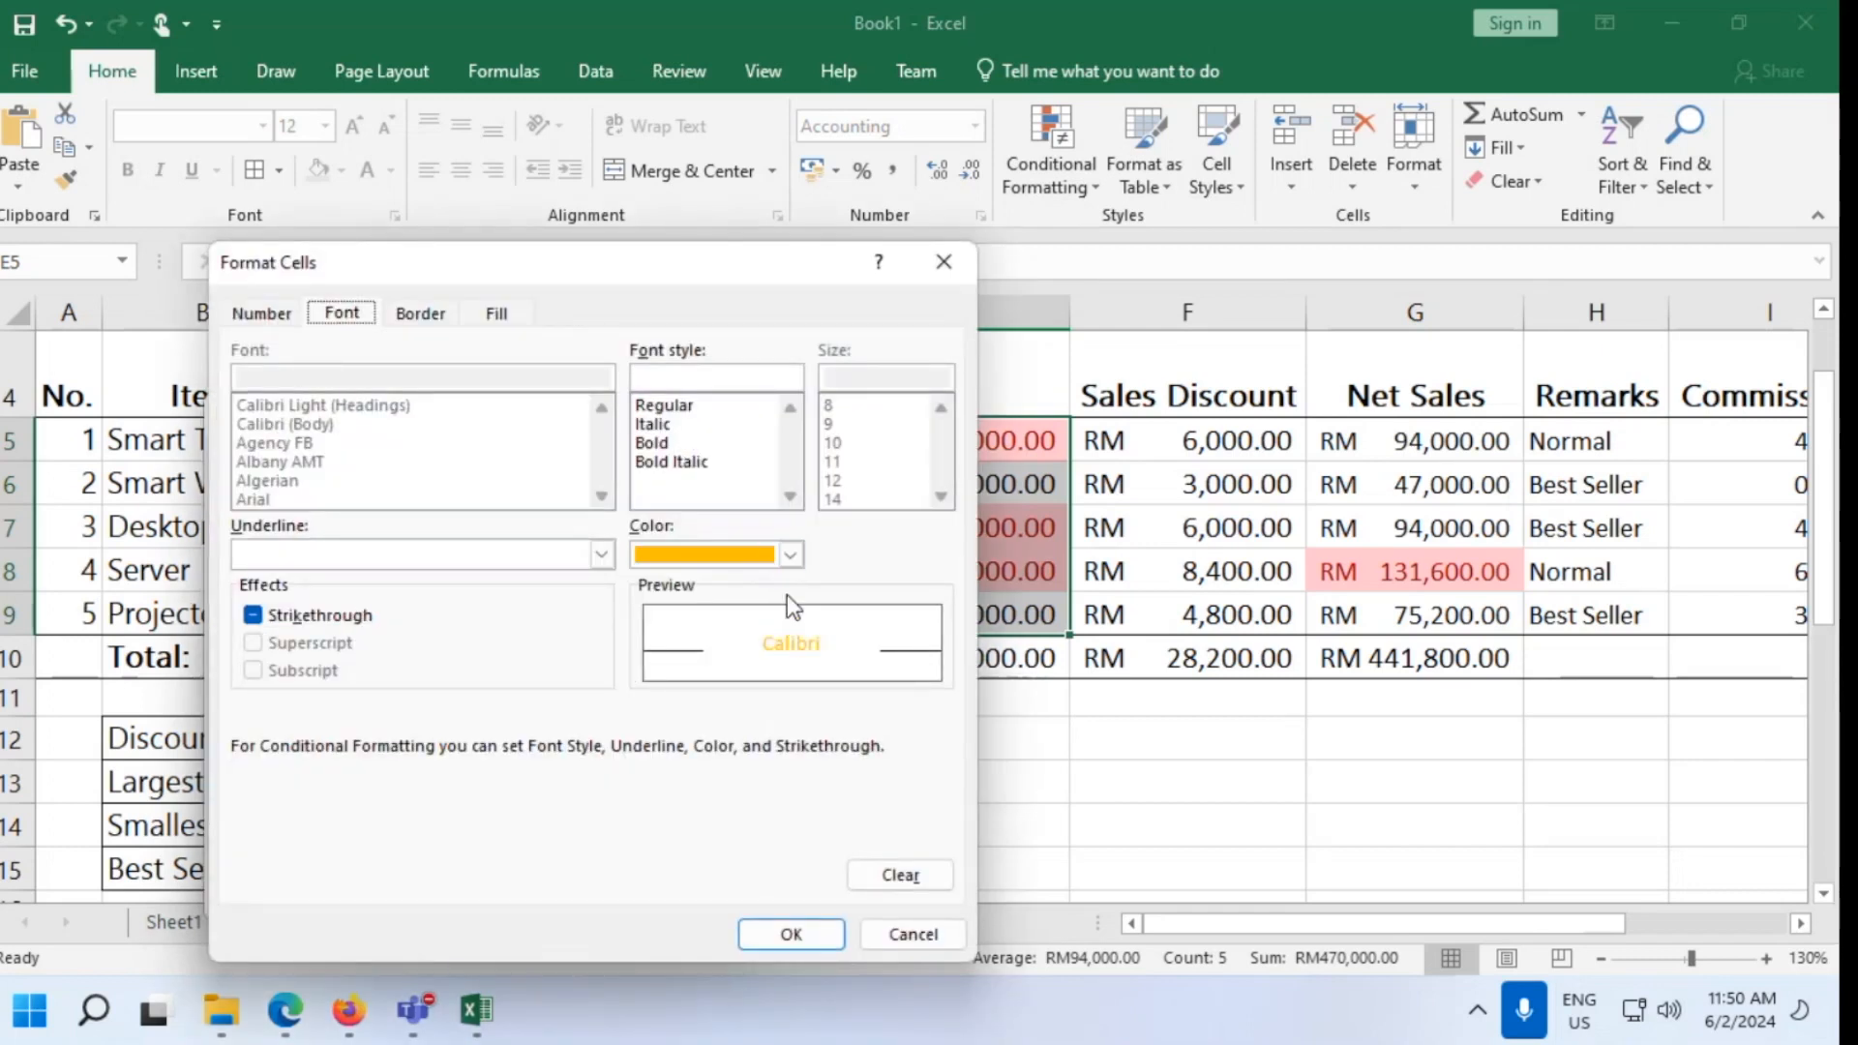
{"action": "left_click", "coordinate": [790, 554]}
{"action": "left_click", "coordinate": [672, 582]}
{"action": "left_click", "coordinate": [263, 313]}
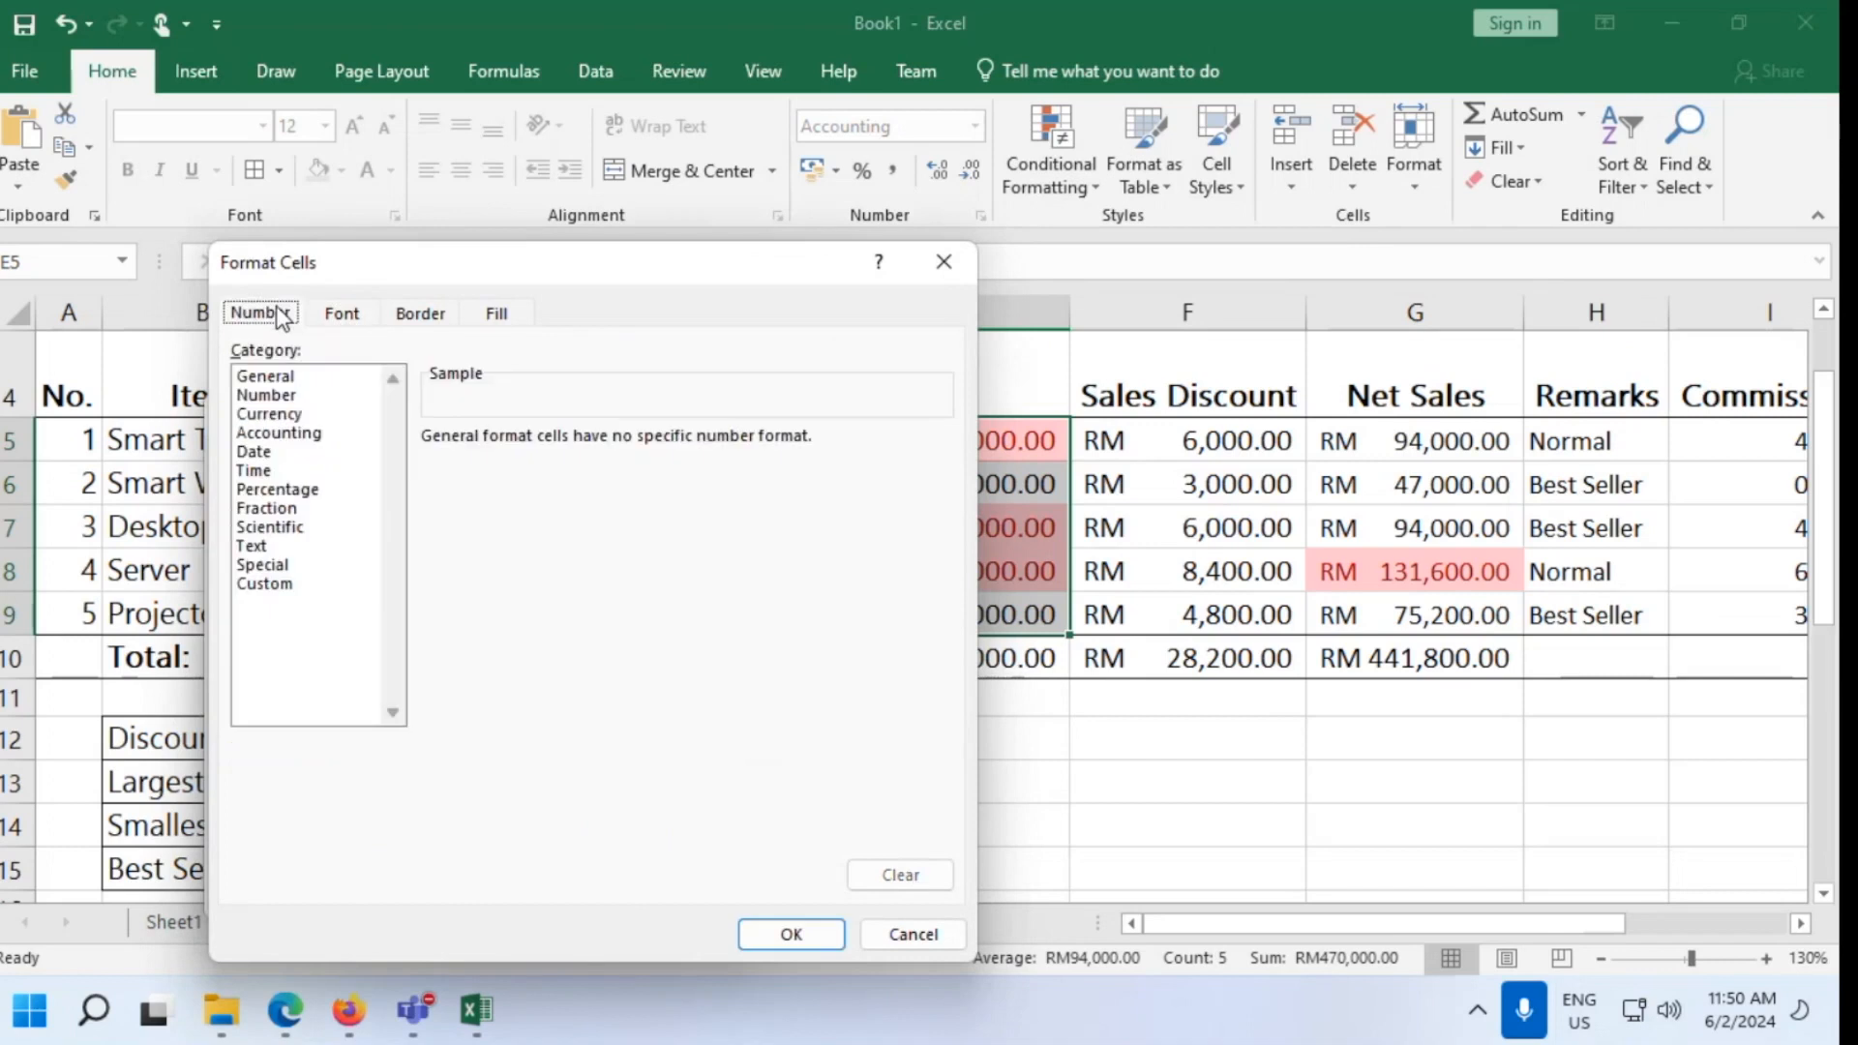
{"action": "left_click", "coordinate": [420, 314]}
{"action": "left_click", "coordinate": [497, 316]}
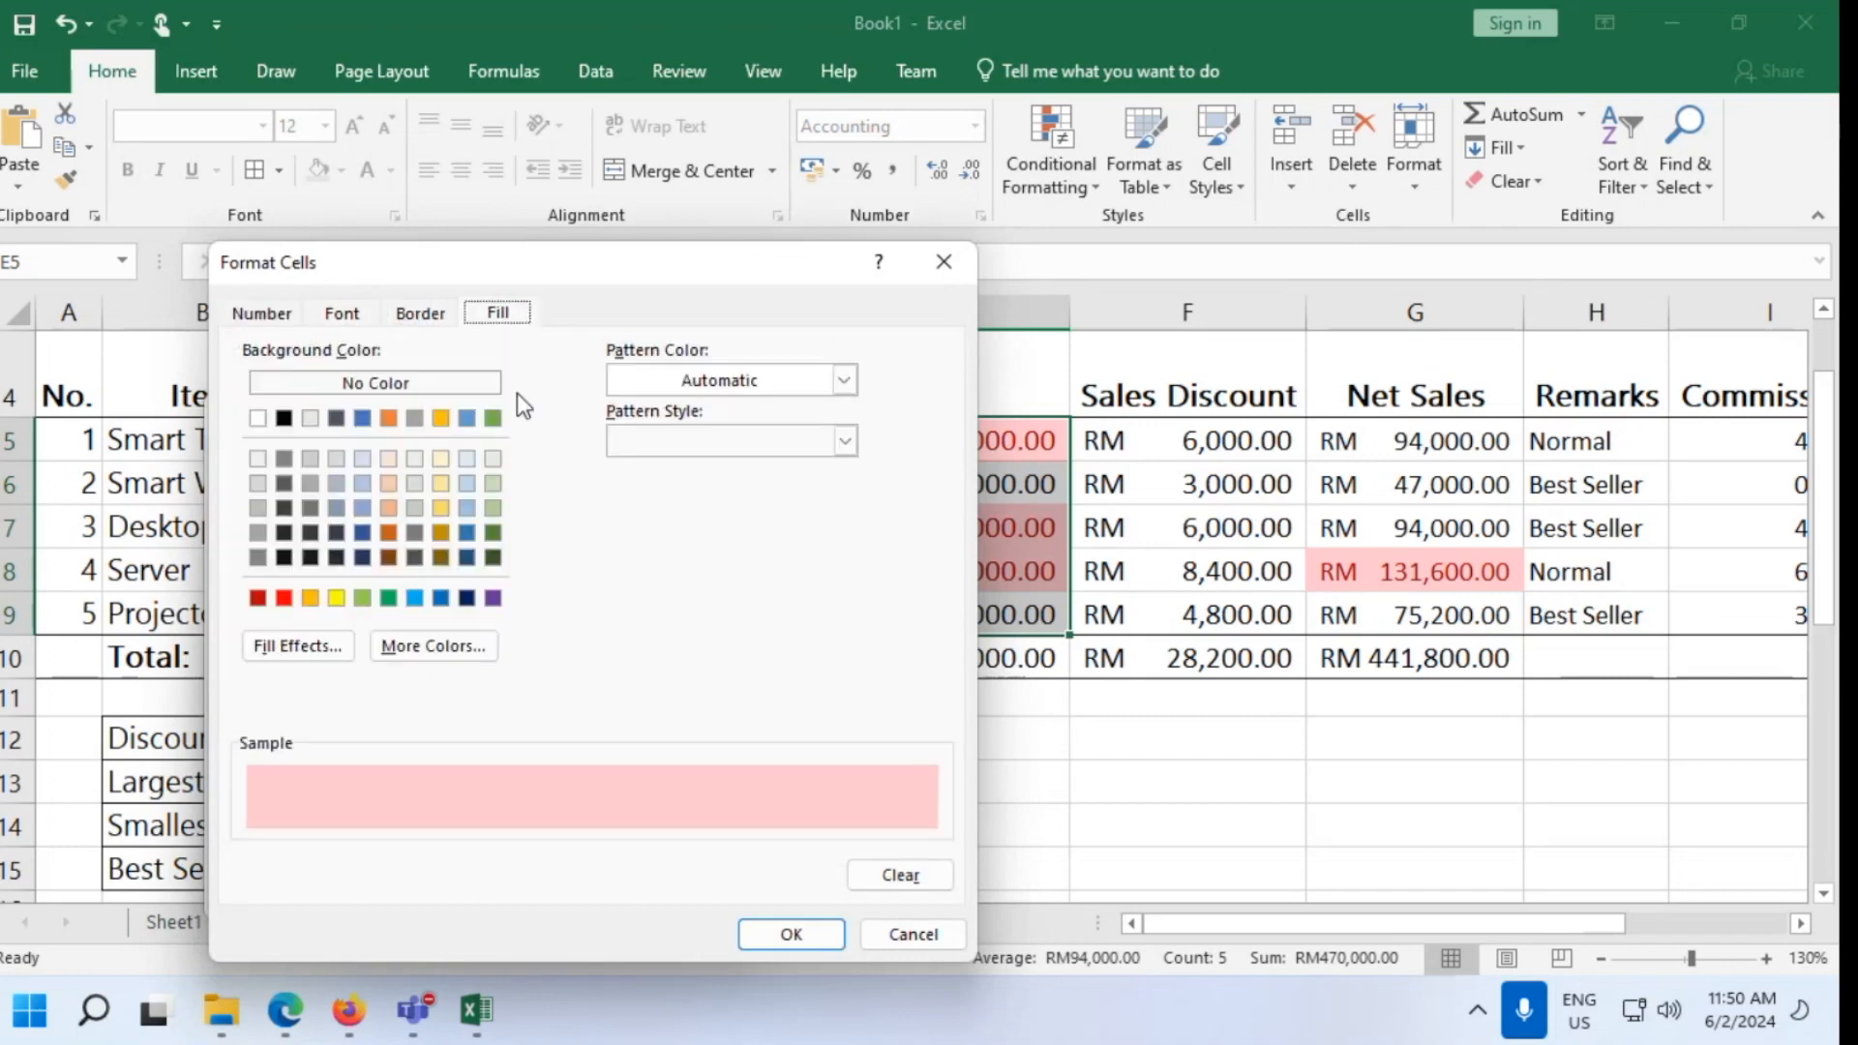
{"action": "left_click", "coordinate": [310, 598]}
{"action": "left_click", "coordinate": [813, 935]}
Enter >=99999 as the Sales rule's formula and apply the edited rule to E5:E9
{"action": "left_click", "coordinate": [568, 893]}
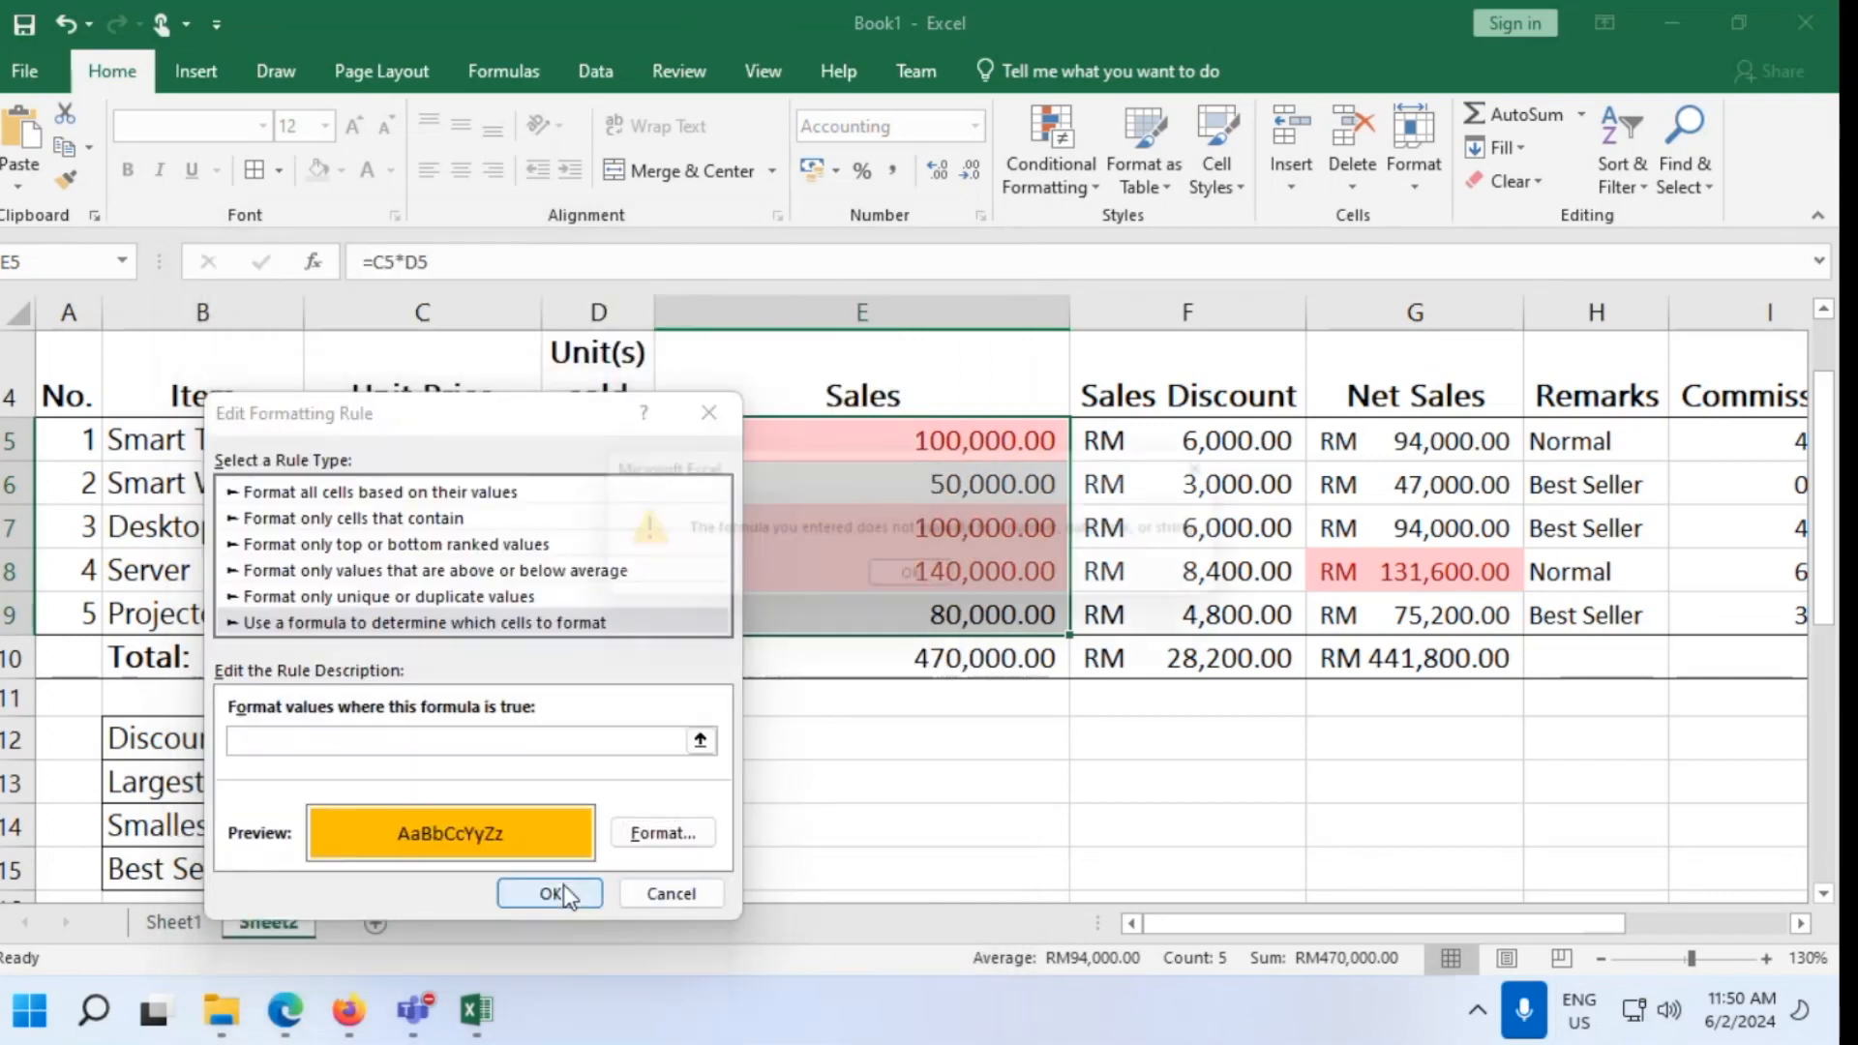
{"action": "left_click", "coordinate": [915, 585]}
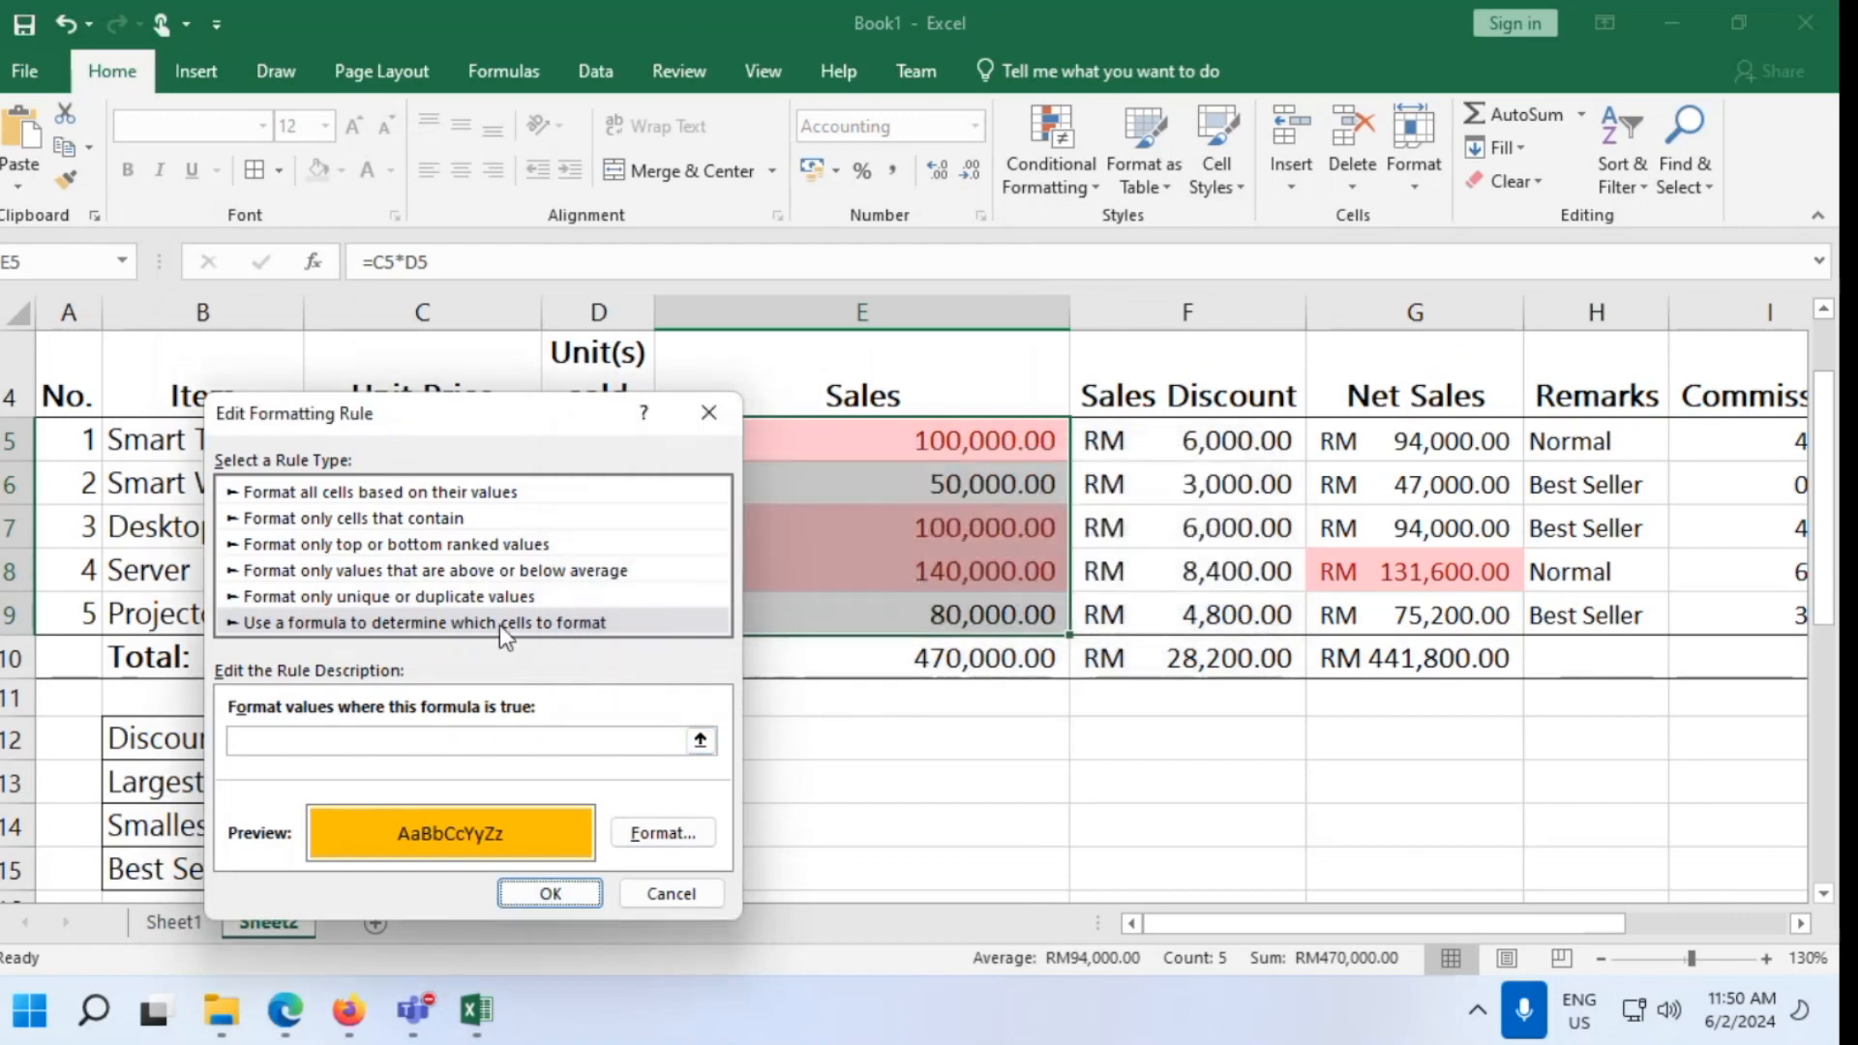
{"action": "left_click", "coordinate": [316, 745]}
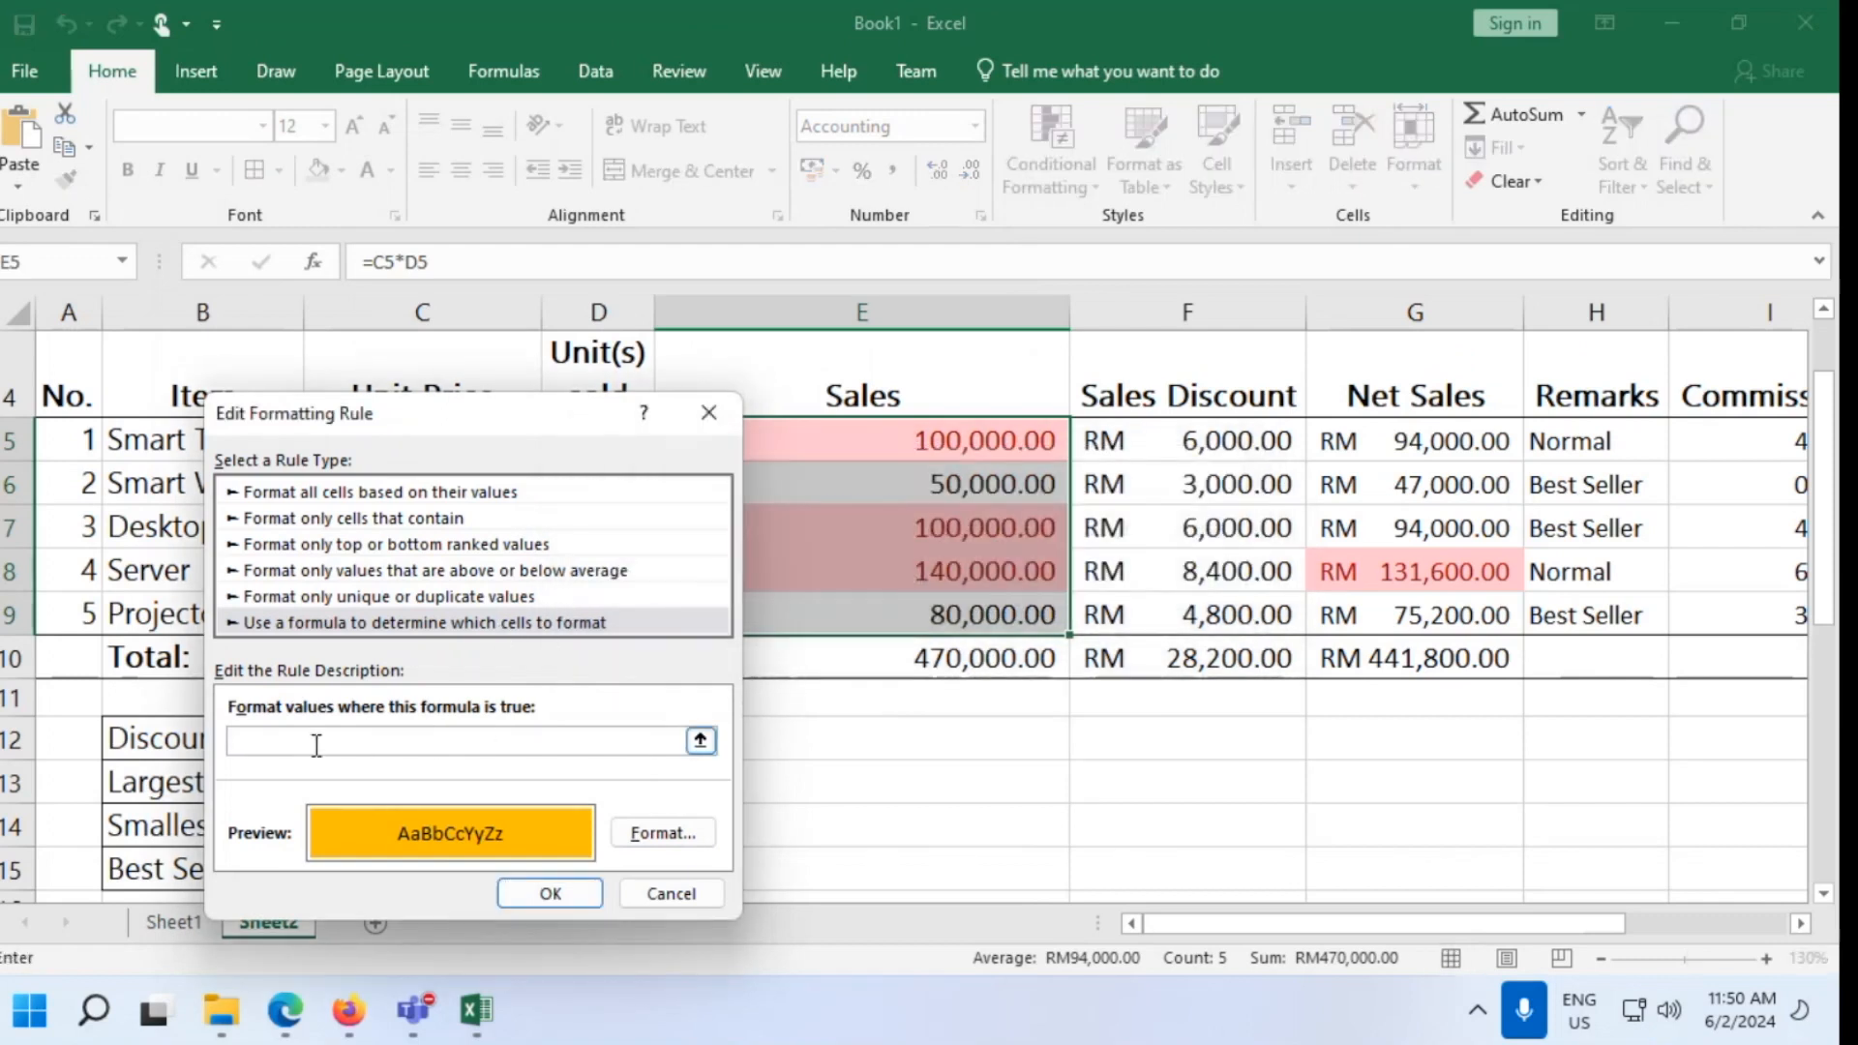
{"action": "left_click", "coordinate": [701, 741]}
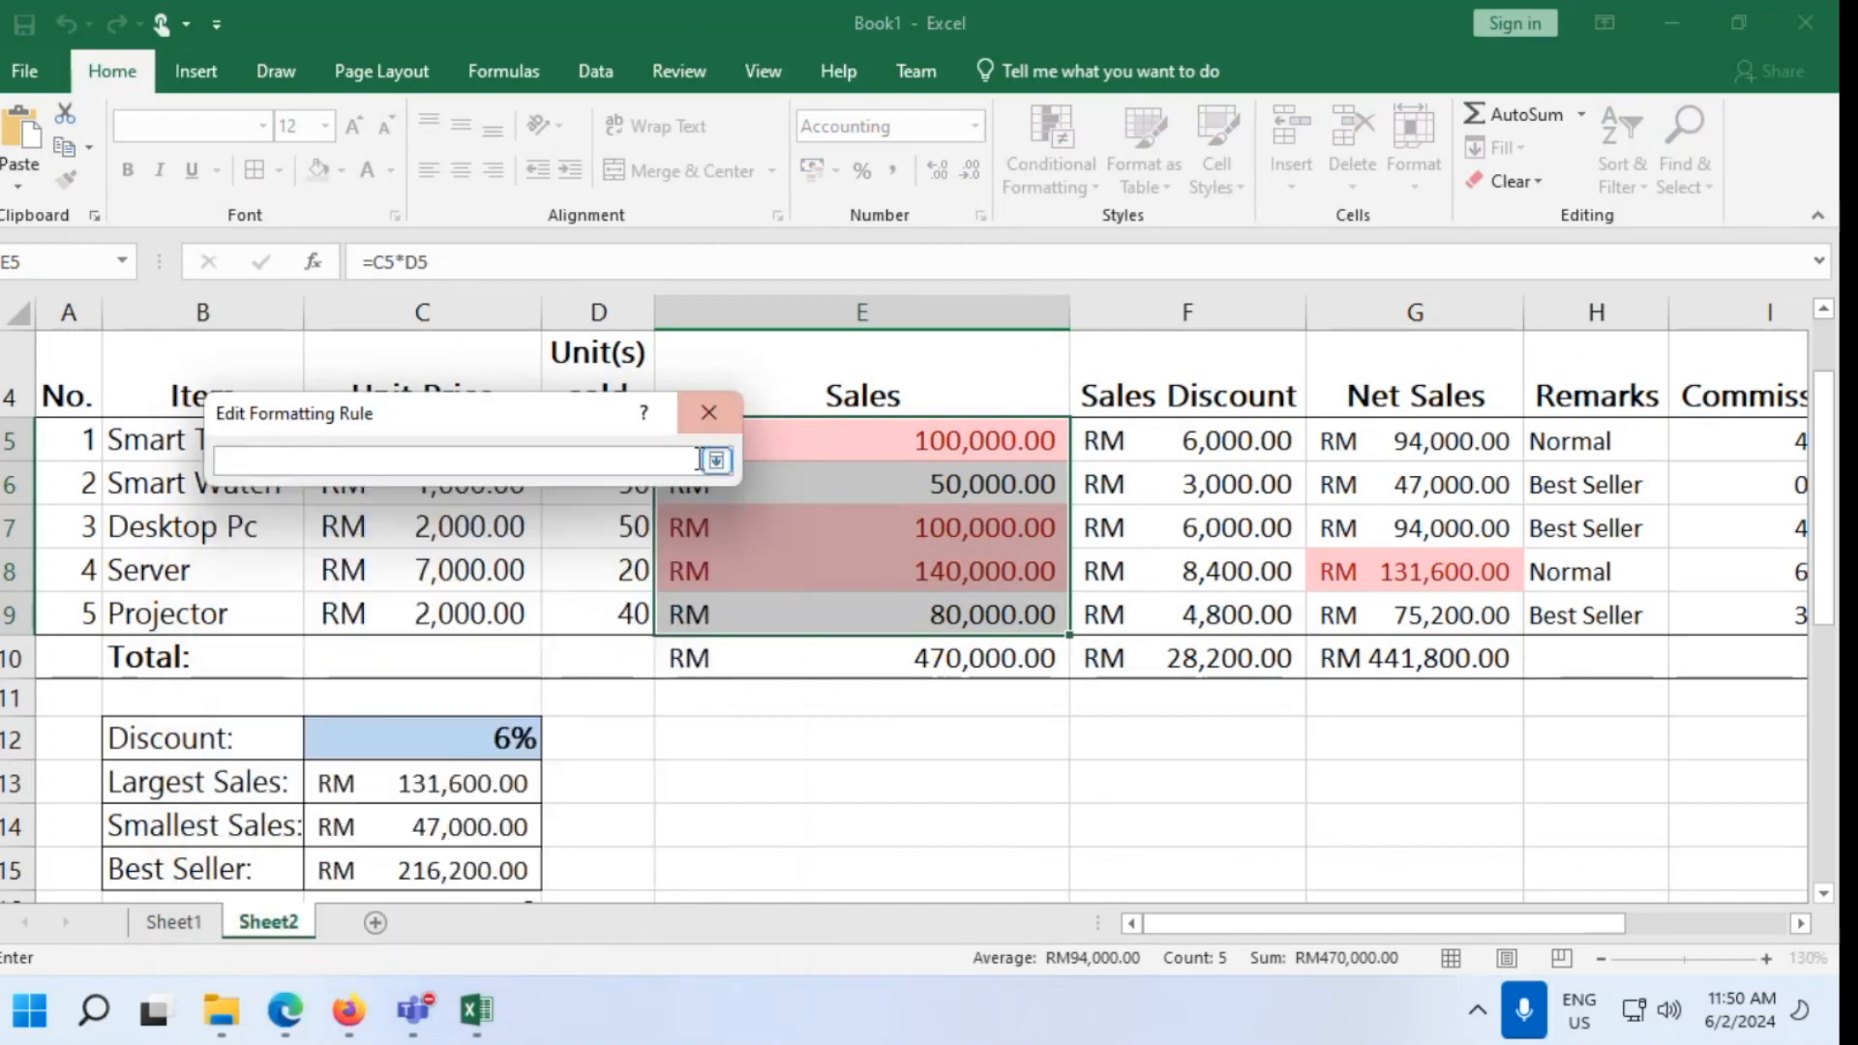
{"action": "left_click", "coordinate": [714, 461]}
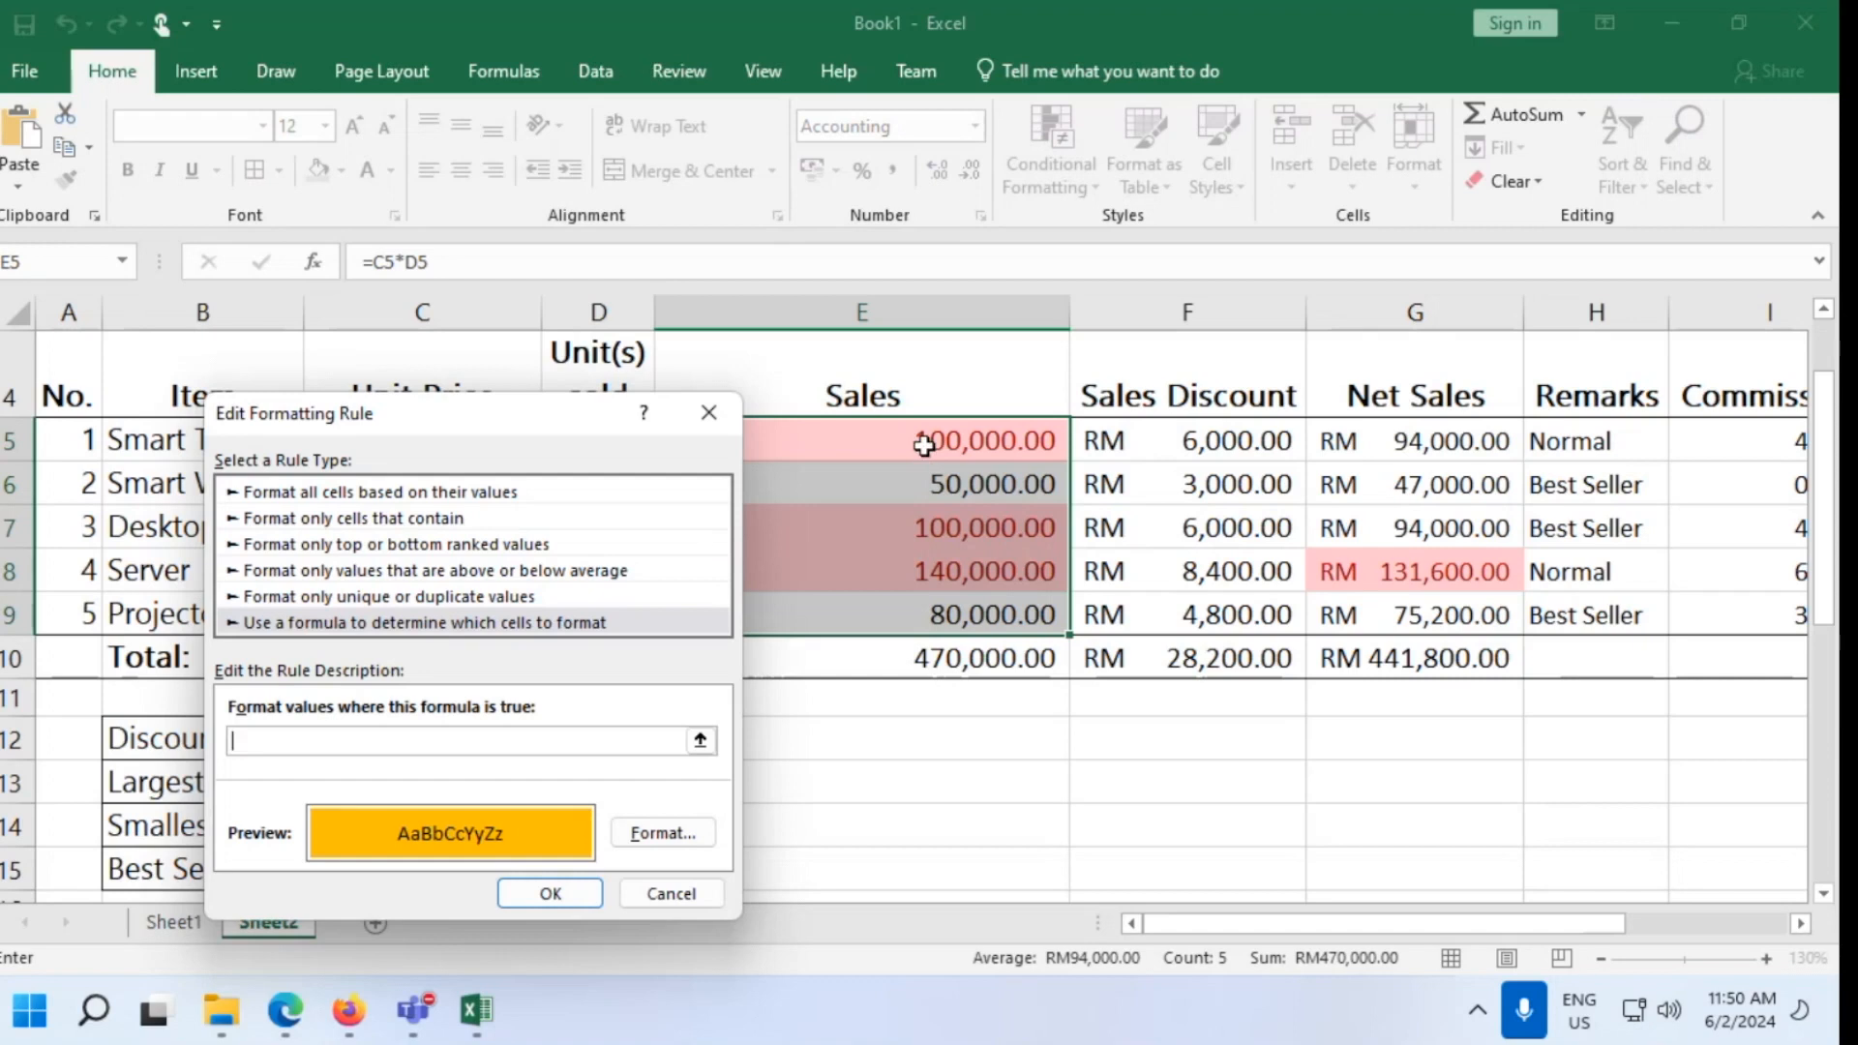
{"action": "type", "text": ">=99999"}
{"action": "key", "text": "Return"}
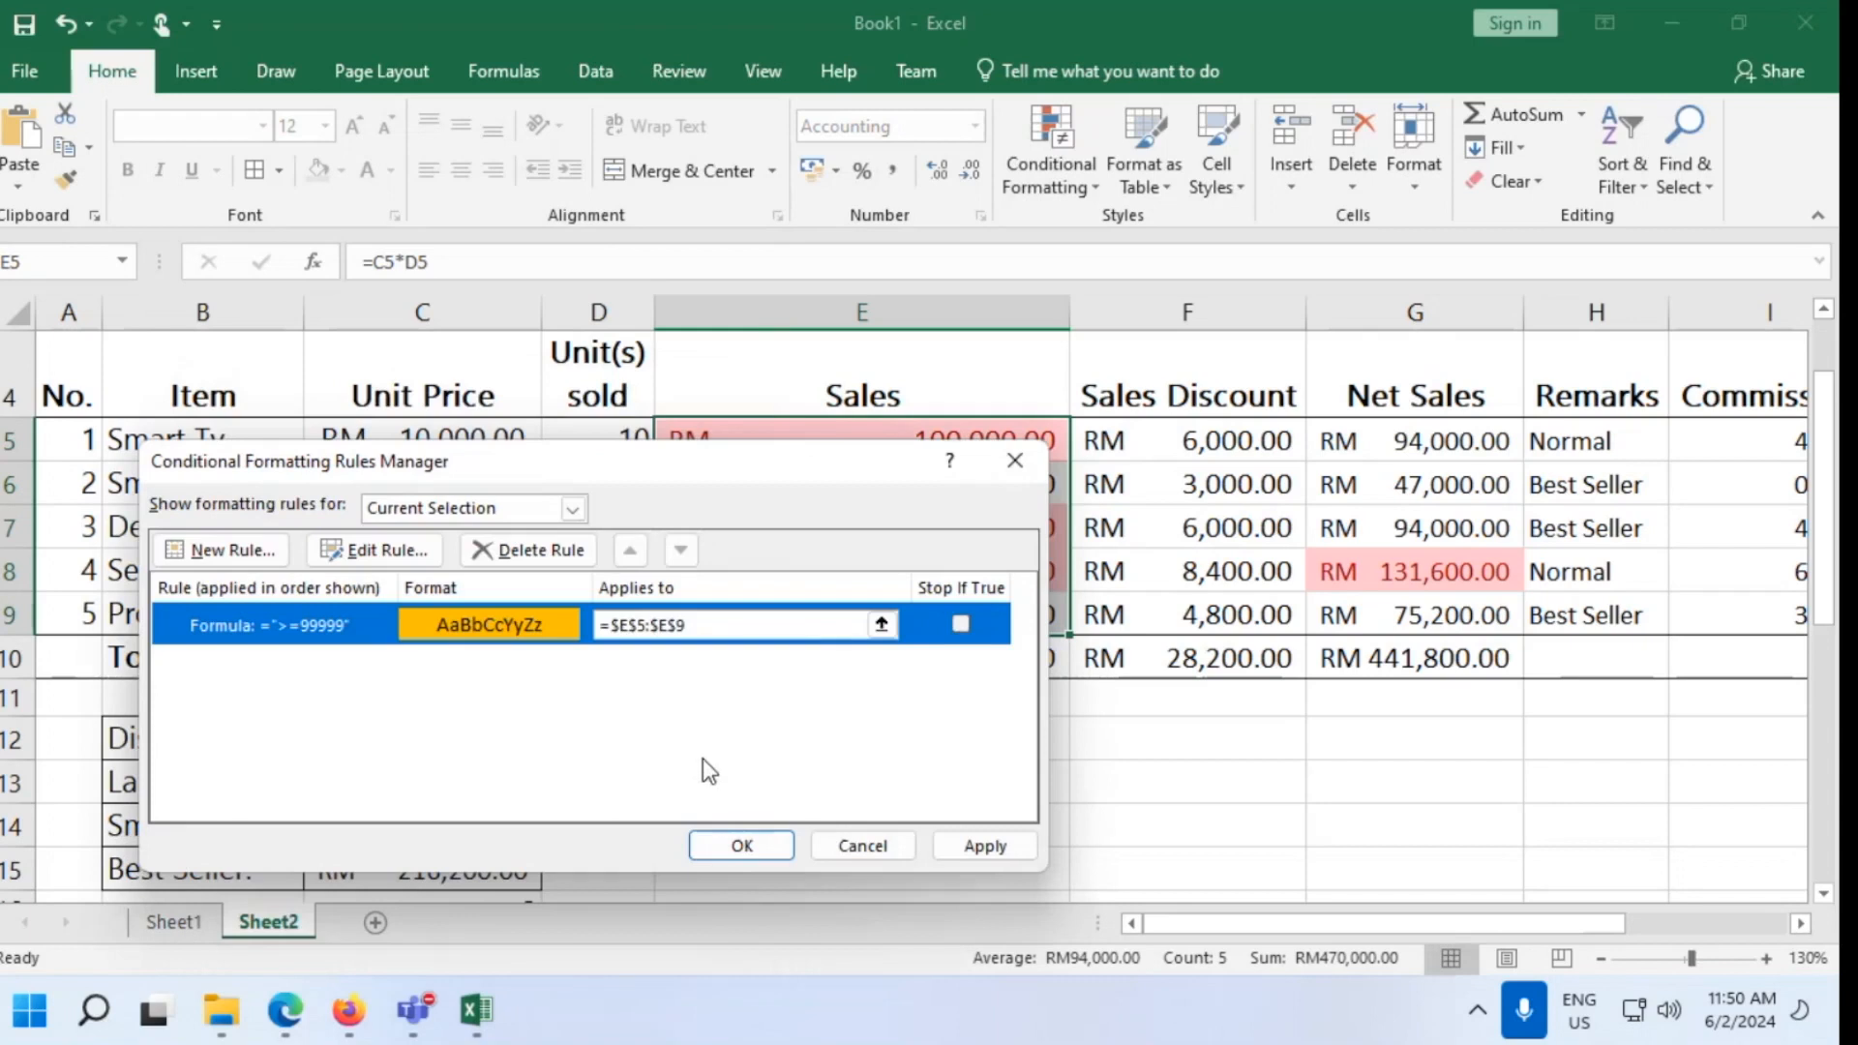
{"action": "left_click", "coordinate": [742, 846]}
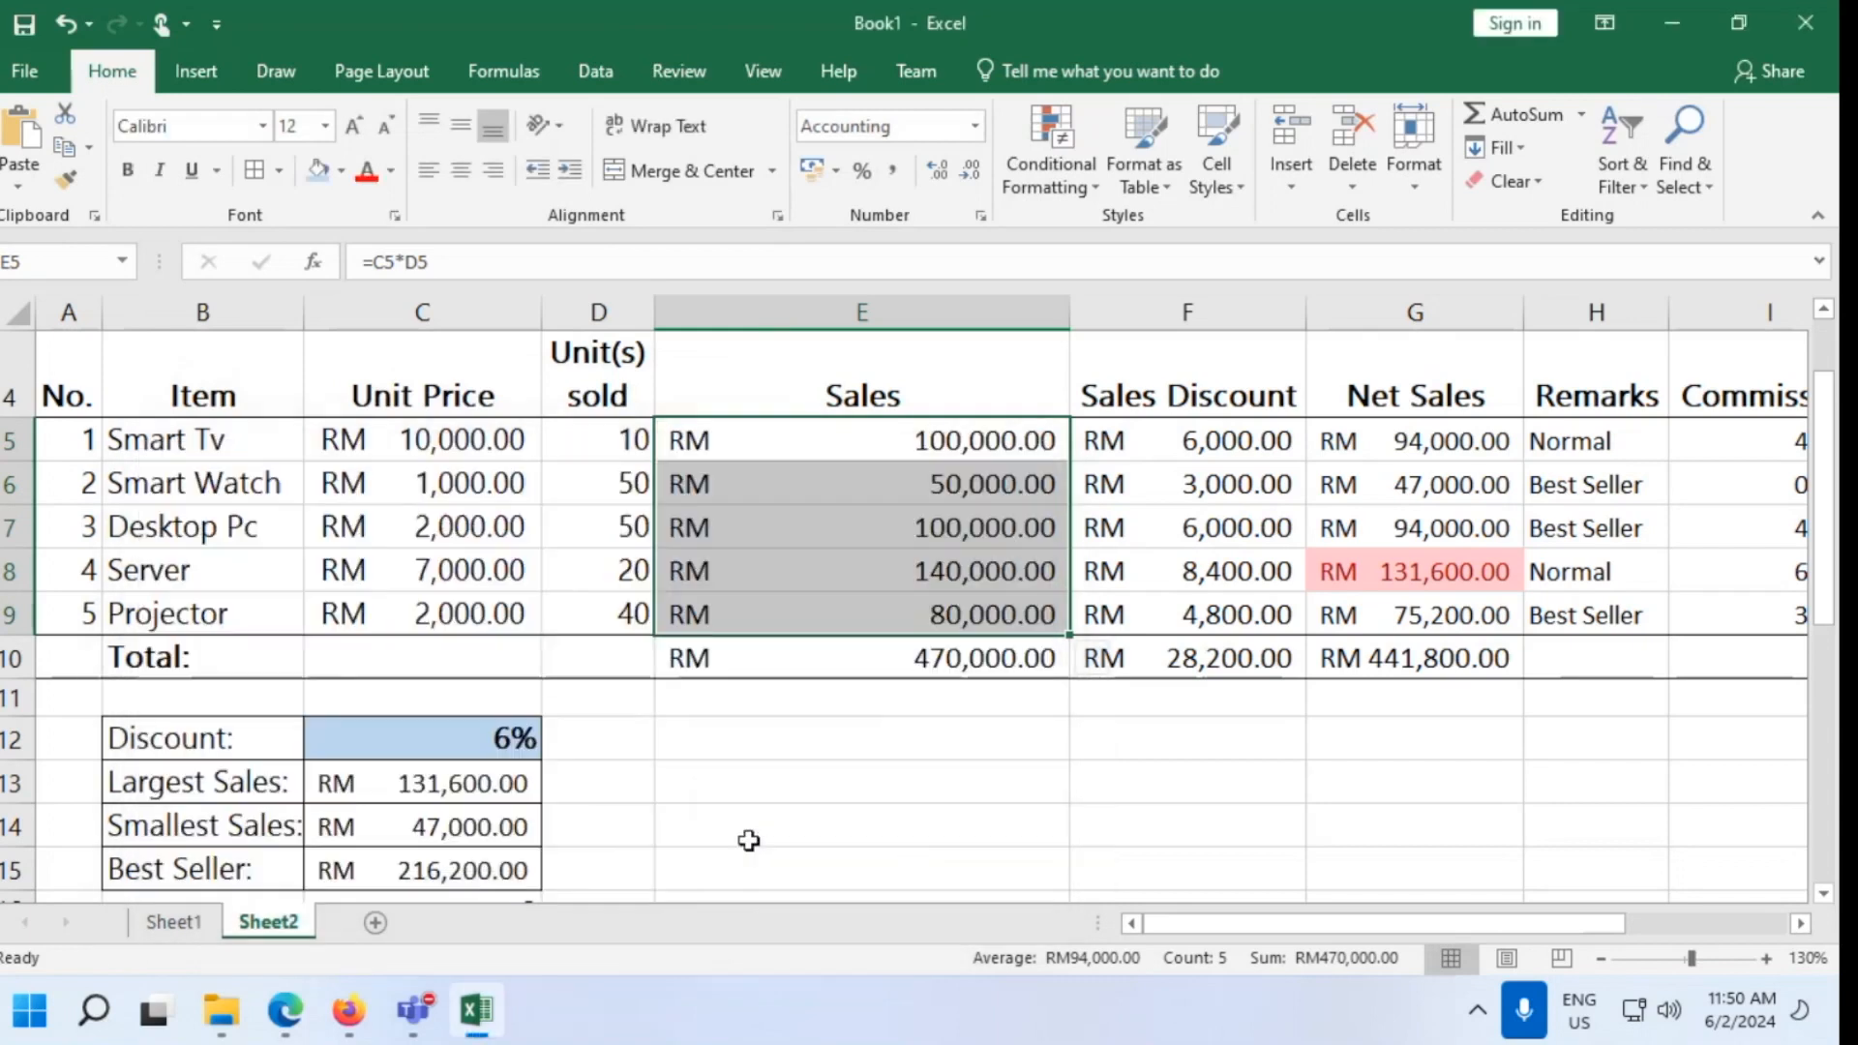
Add a Greater Than rule of RM80000 with Light Red Fill with Dark Red Text to Sales cells E5:E9
{"action": "left_click", "coordinate": [1051, 136]}
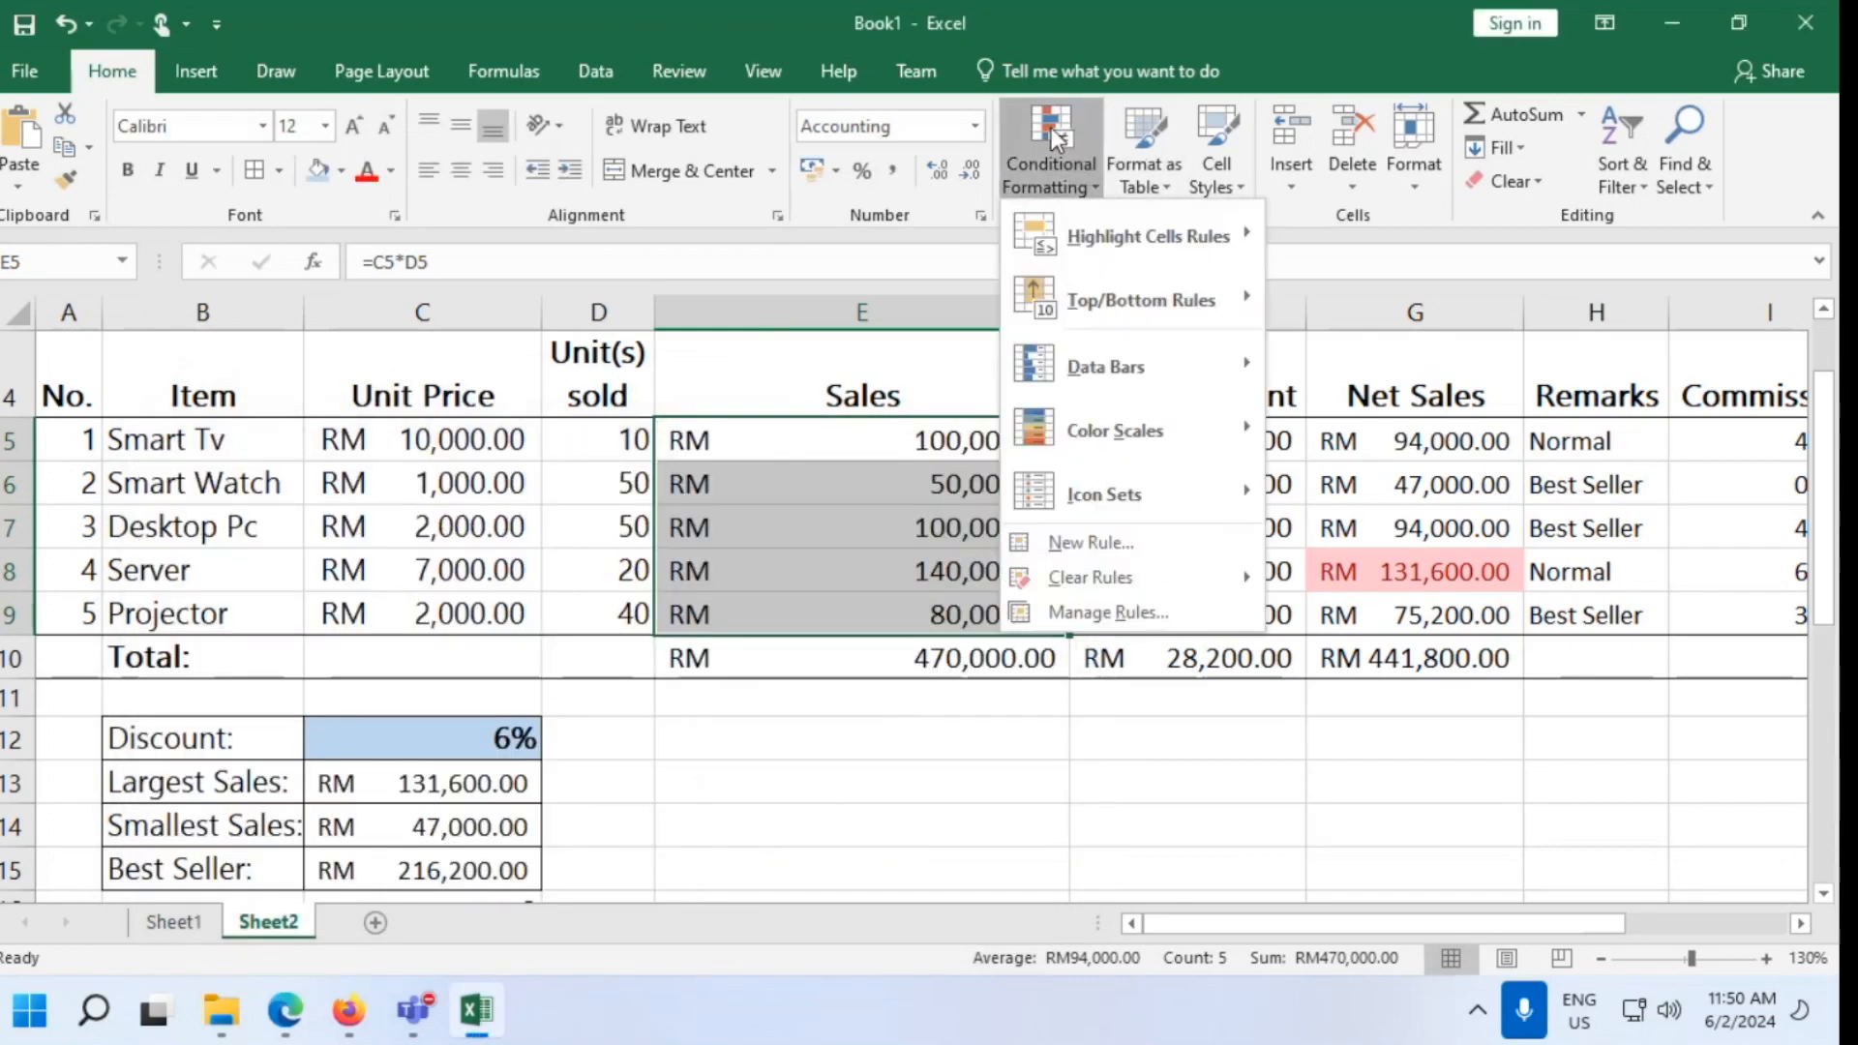
{"action": "mouse_move", "coordinate": [1095, 225]}
{"action": "left_click", "coordinate": [1401, 261]}
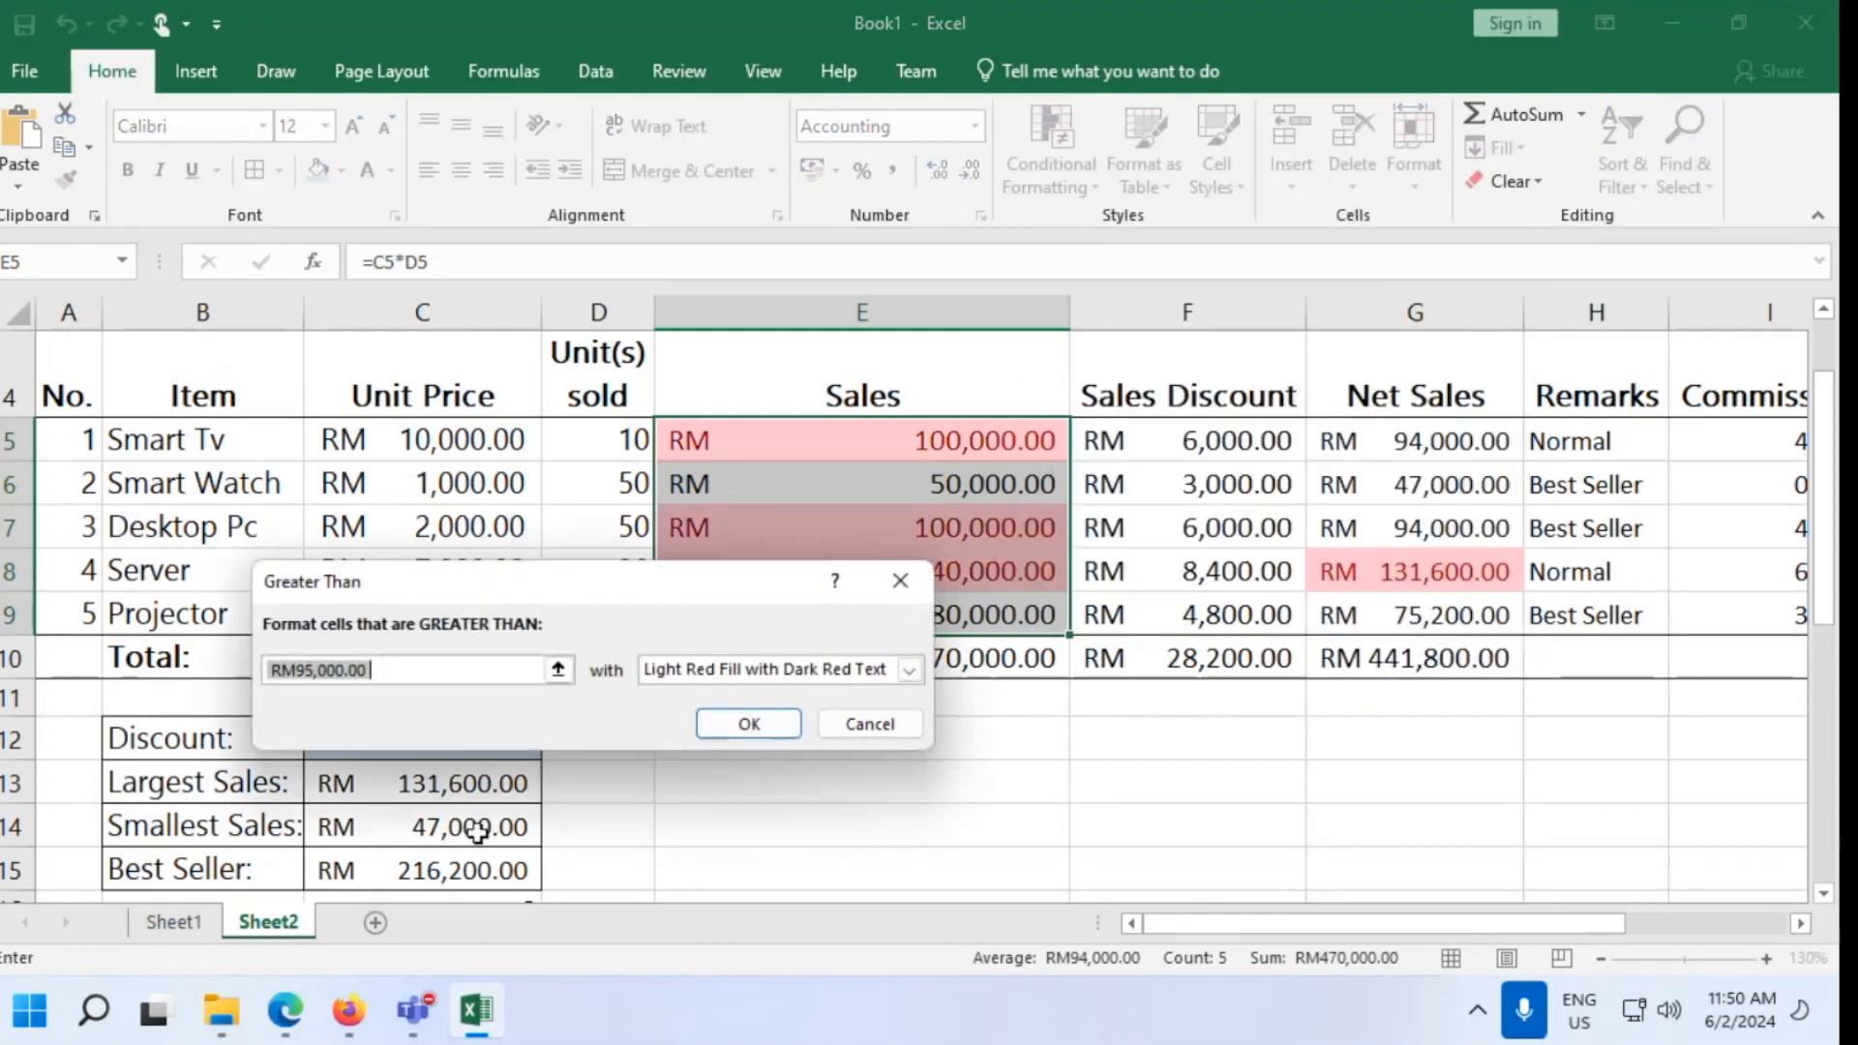
{"action": "left_click_drag", "start_coordinate": [372, 670], "coordinate": [296, 682]}
{"action": "type", "text": "80000"}
{"action": "key", "text": "Return"}
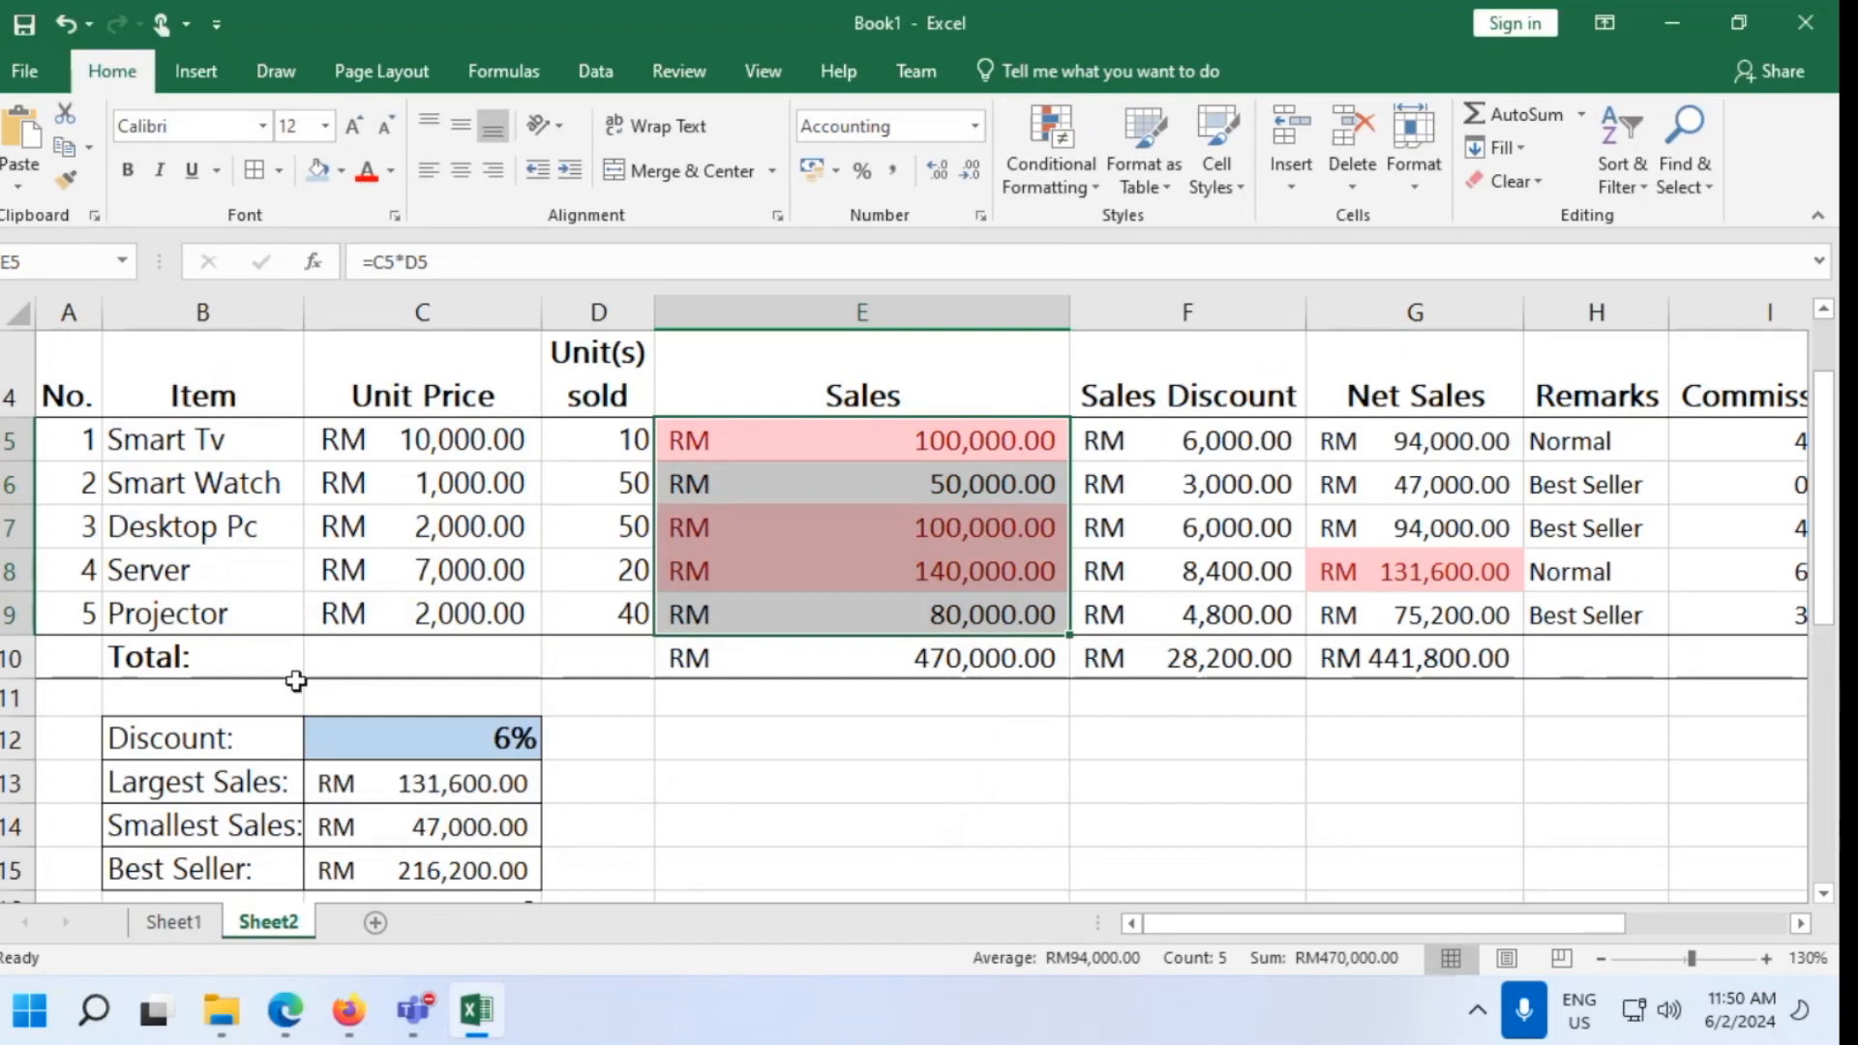
Add a Greater Than RM95,000.00 rule with Yellow Fill with Dark Yellow Text to Sales cells E5:E9 and deselect the range
{"action": "left_click", "coordinate": [1043, 165]}
{"action": "mouse_move", "coordinate": [1161, 237]}
{"action": "left_click", "coordinate": [1369, 254]}
{"action": "left_click", "coordinate": [796, 677]}
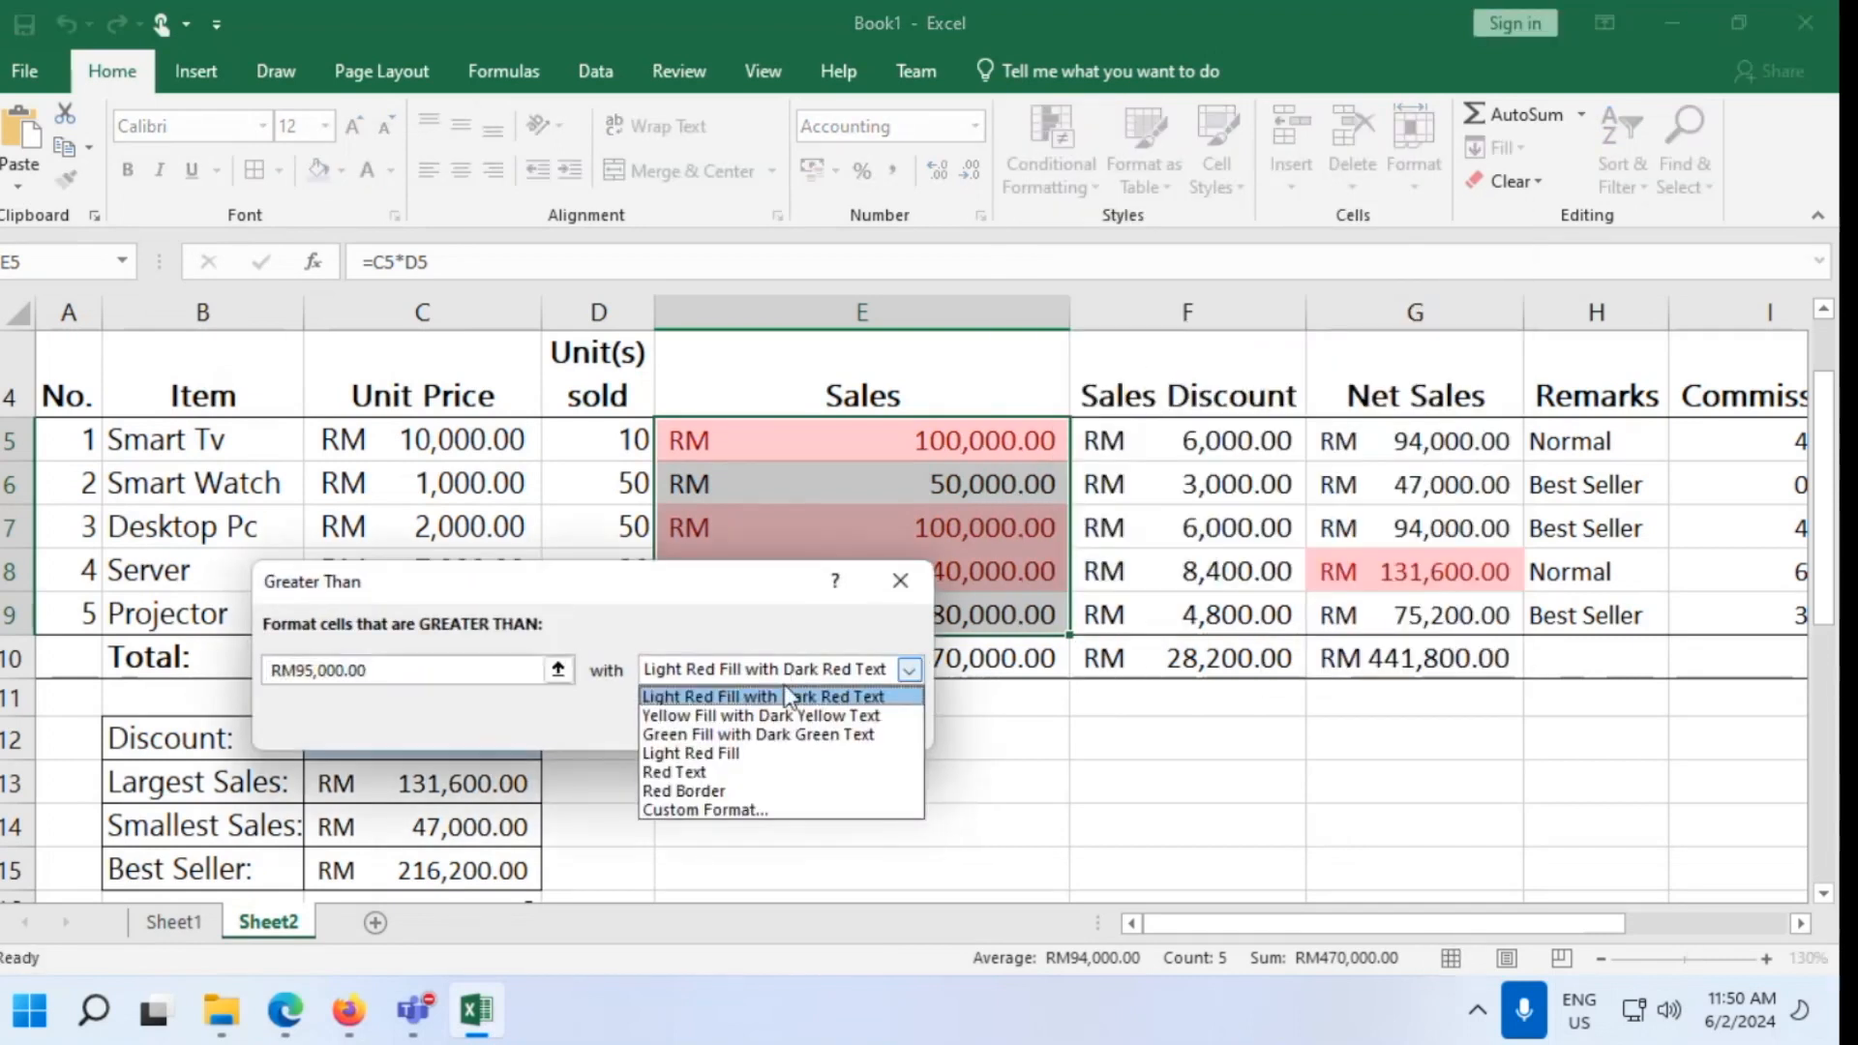
{"action": "left_click", "coordinate": [786, 709]}
{"action": "left_click", "coordinate": [750, 724]}
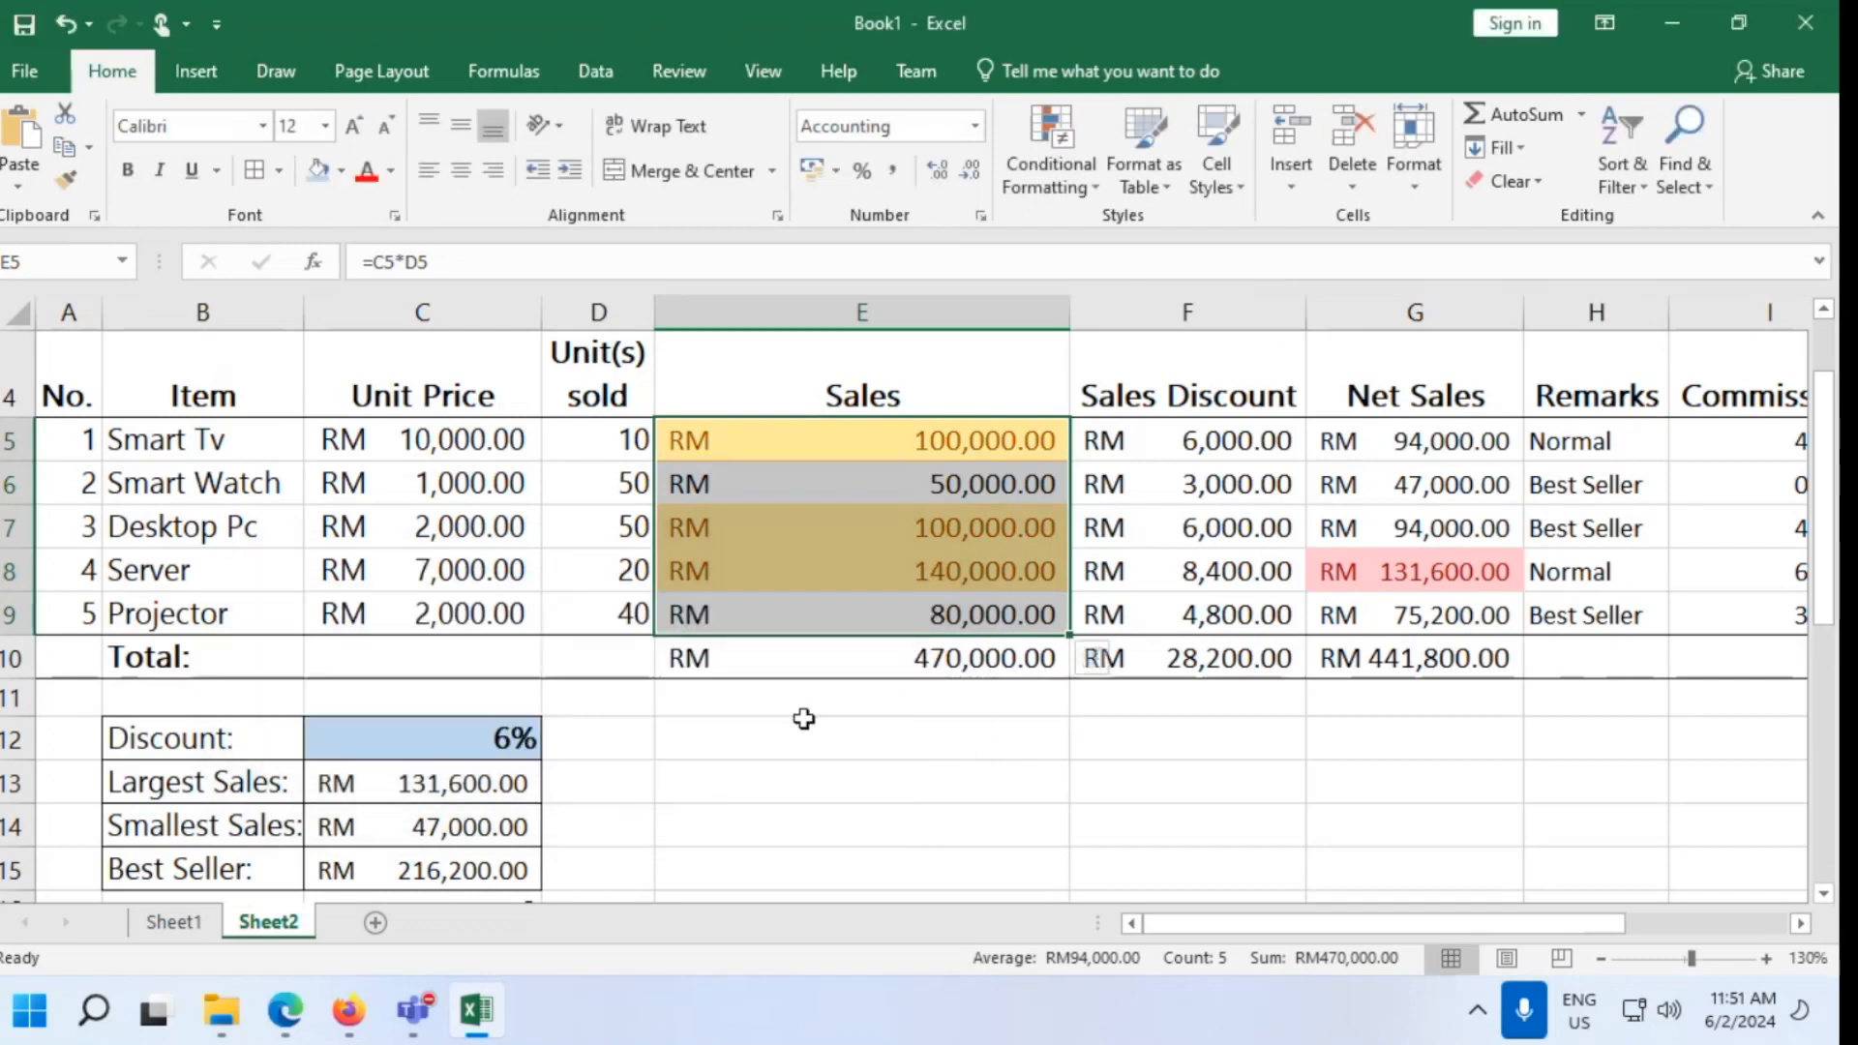
{"action": "left_click", "coordinate": [972, 803]}
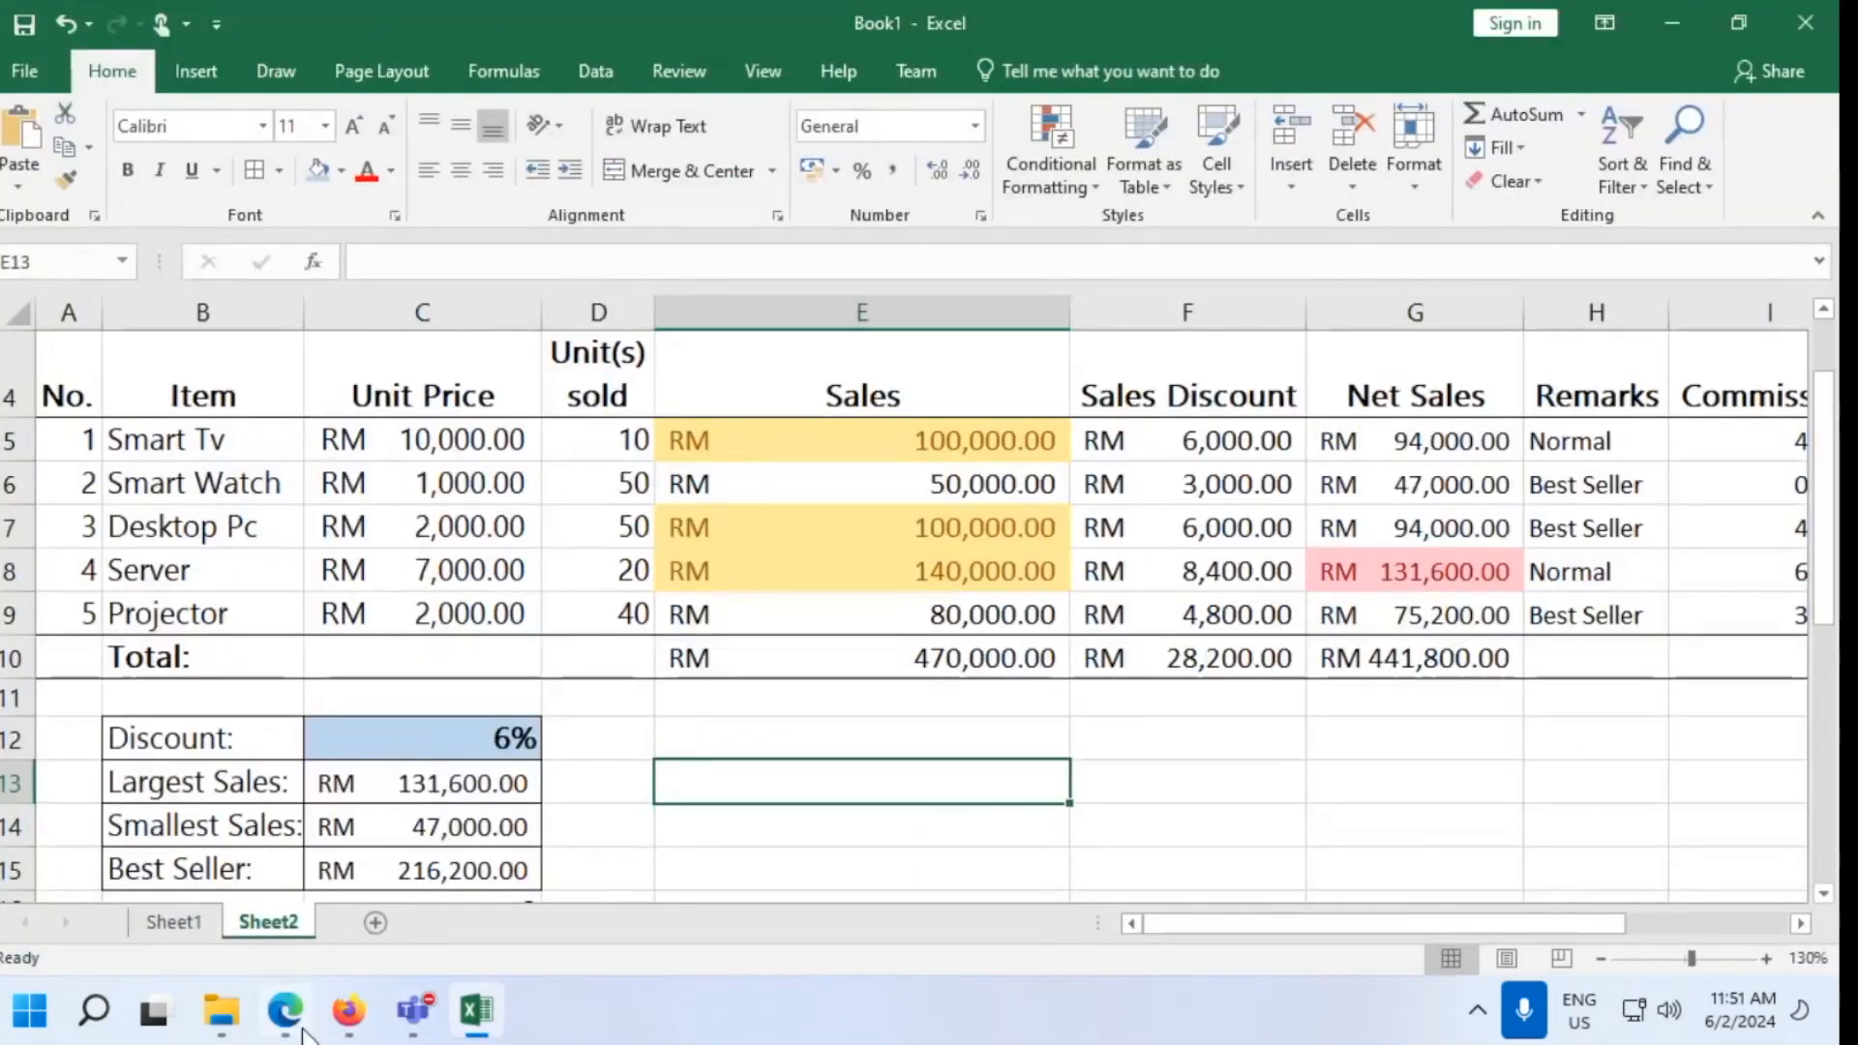
Review the study guide PDF's data bars instructions in Edge and add orange gradient-fill data bars to Unit(s) sold cells D5:D9 in Excel
{"action": "left_click", "coordinate": [296, 1028]}
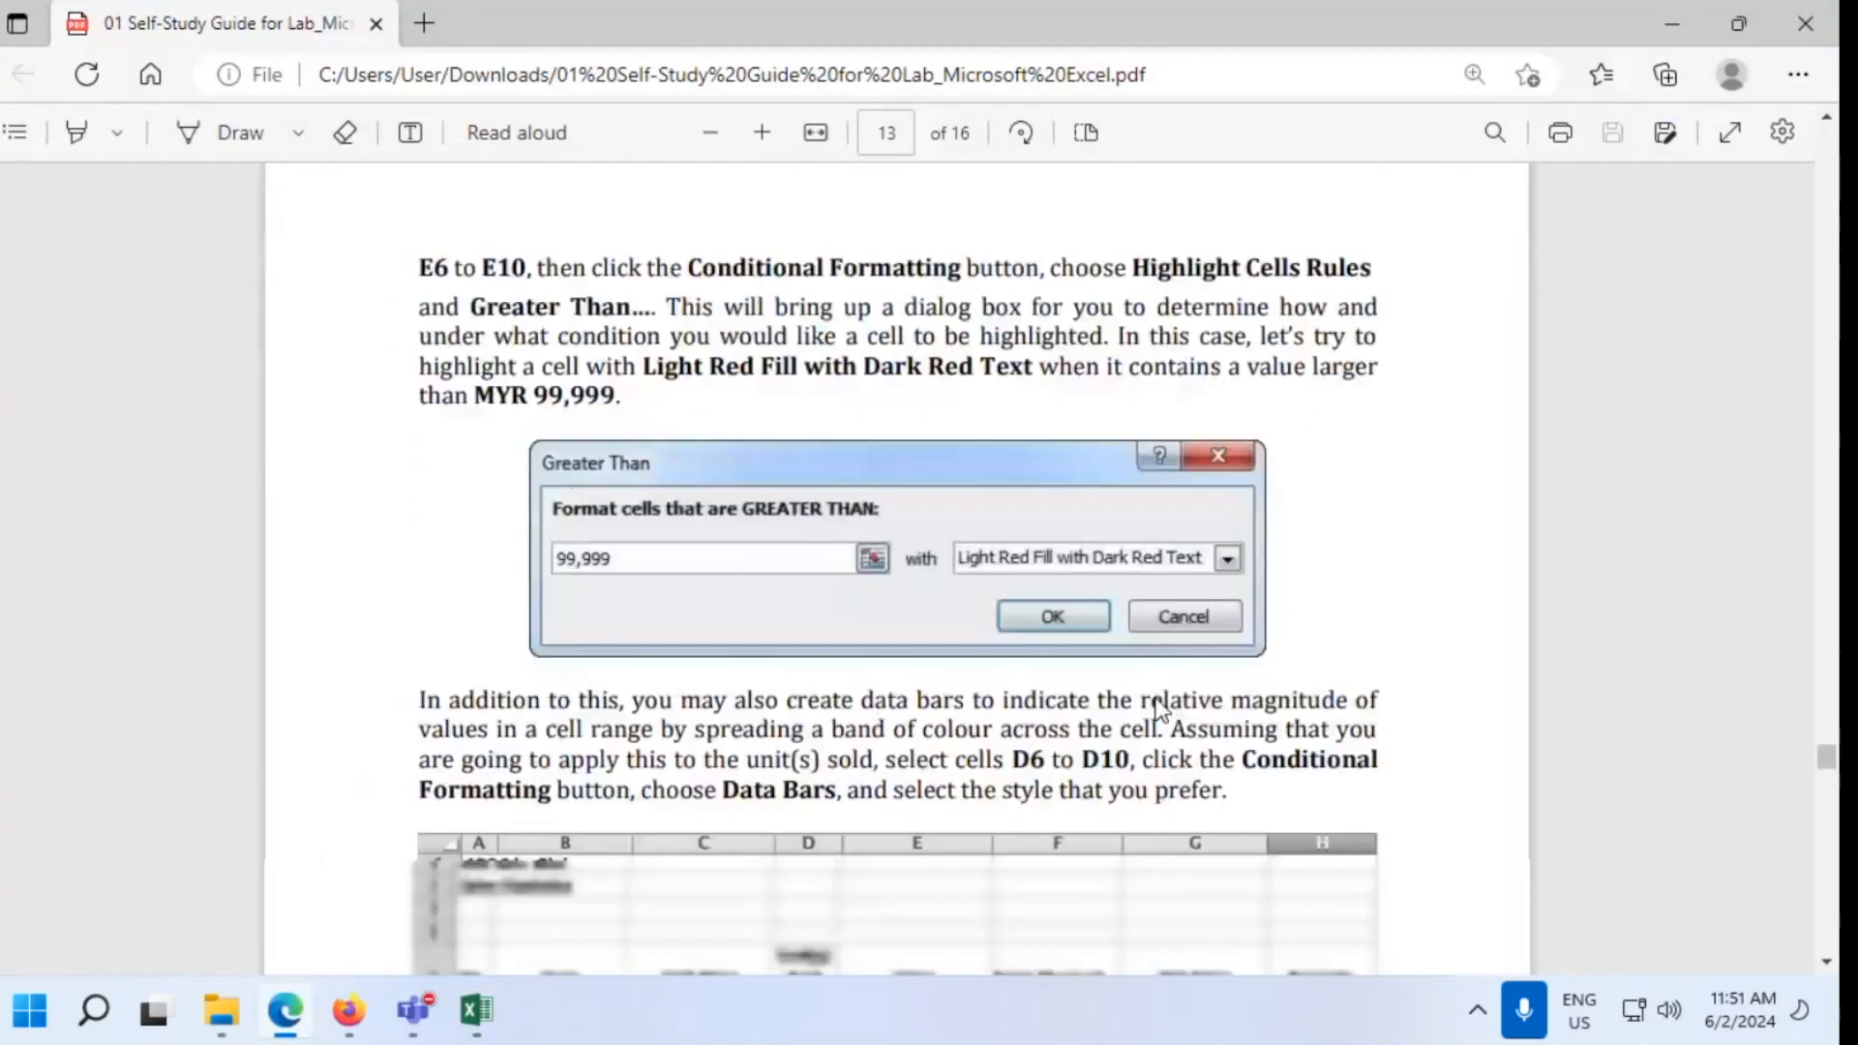
{"action": "scroll", "coordinate": [1159, 710], "scroll_direction": "down", "scroll_amount": 5}
{"action": "scroll", "coordinate": [1161, 709], "scroll_direction": "up", "scroll_amount": 2}
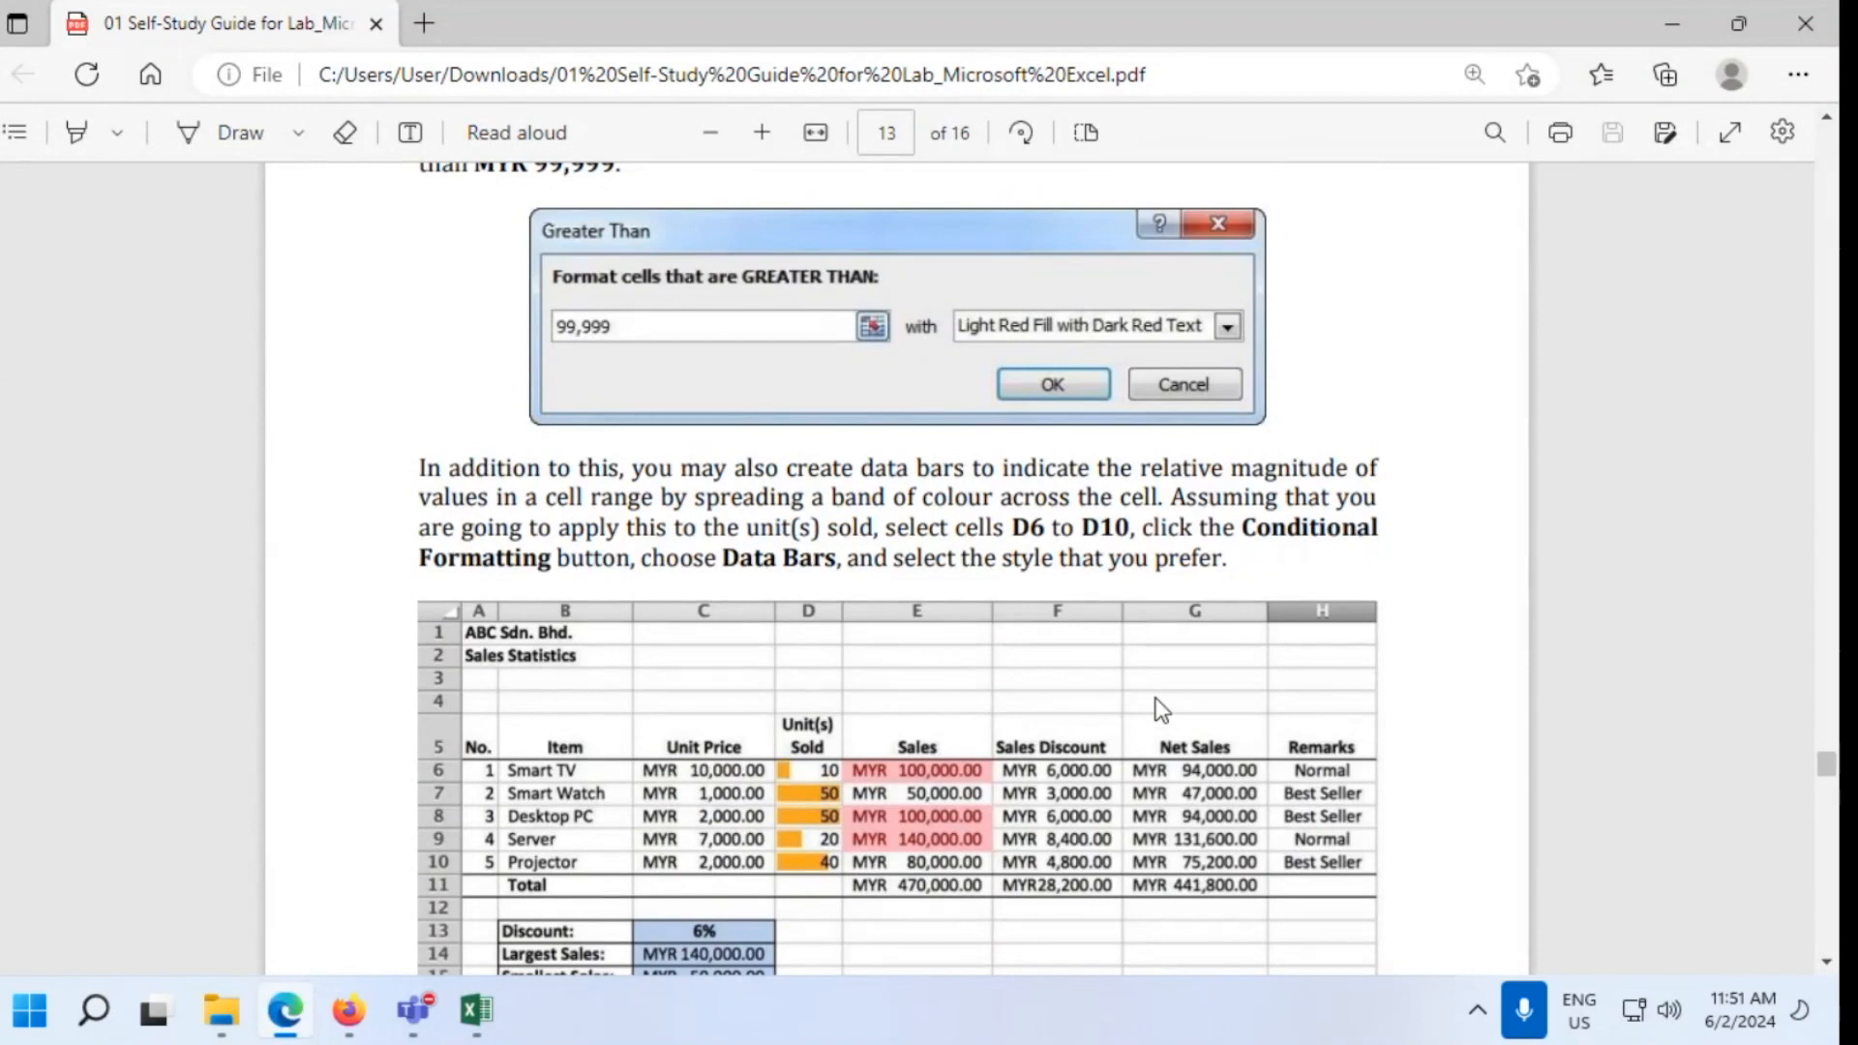
{"action": "scroll", "coordinate": [1162, 710], "scroll_direction": "down", "scroll_amount": 1}
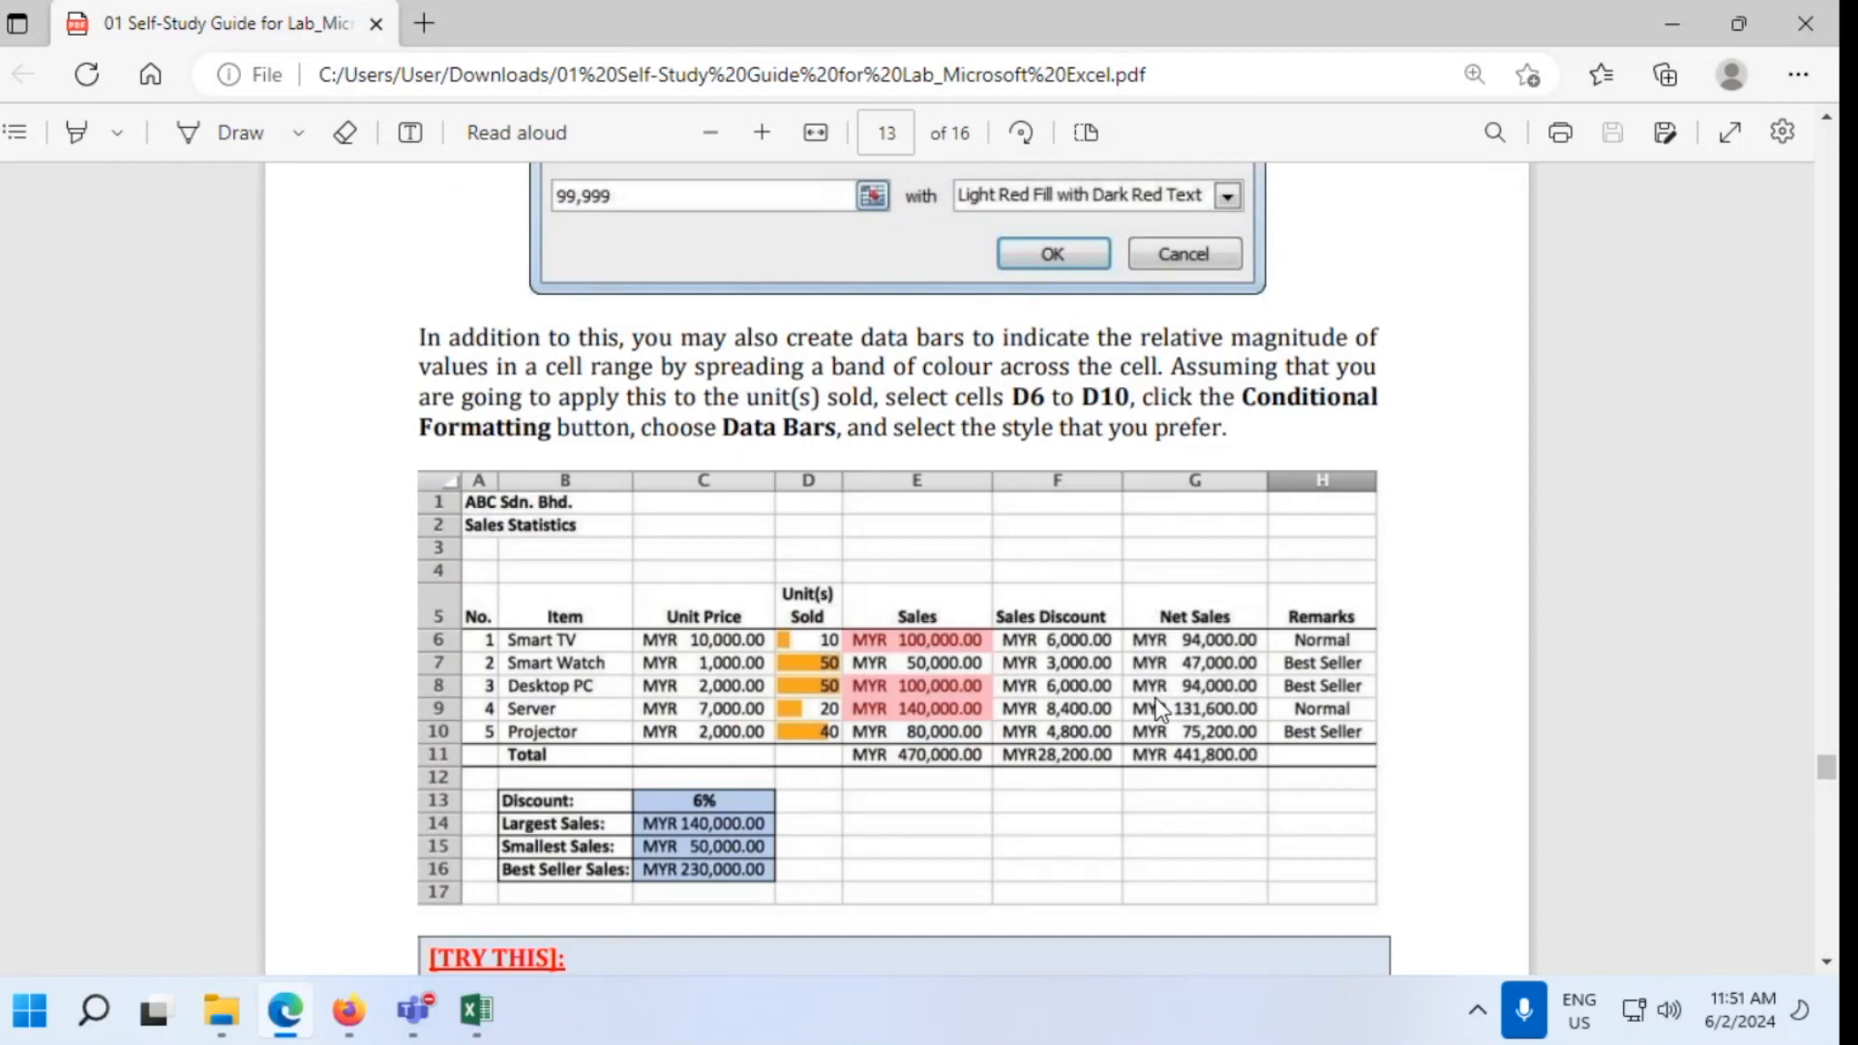
{"action": "scroll", "coordinate": [1161, 709], "scroll_direction": "down", "scroll_amount": 1}
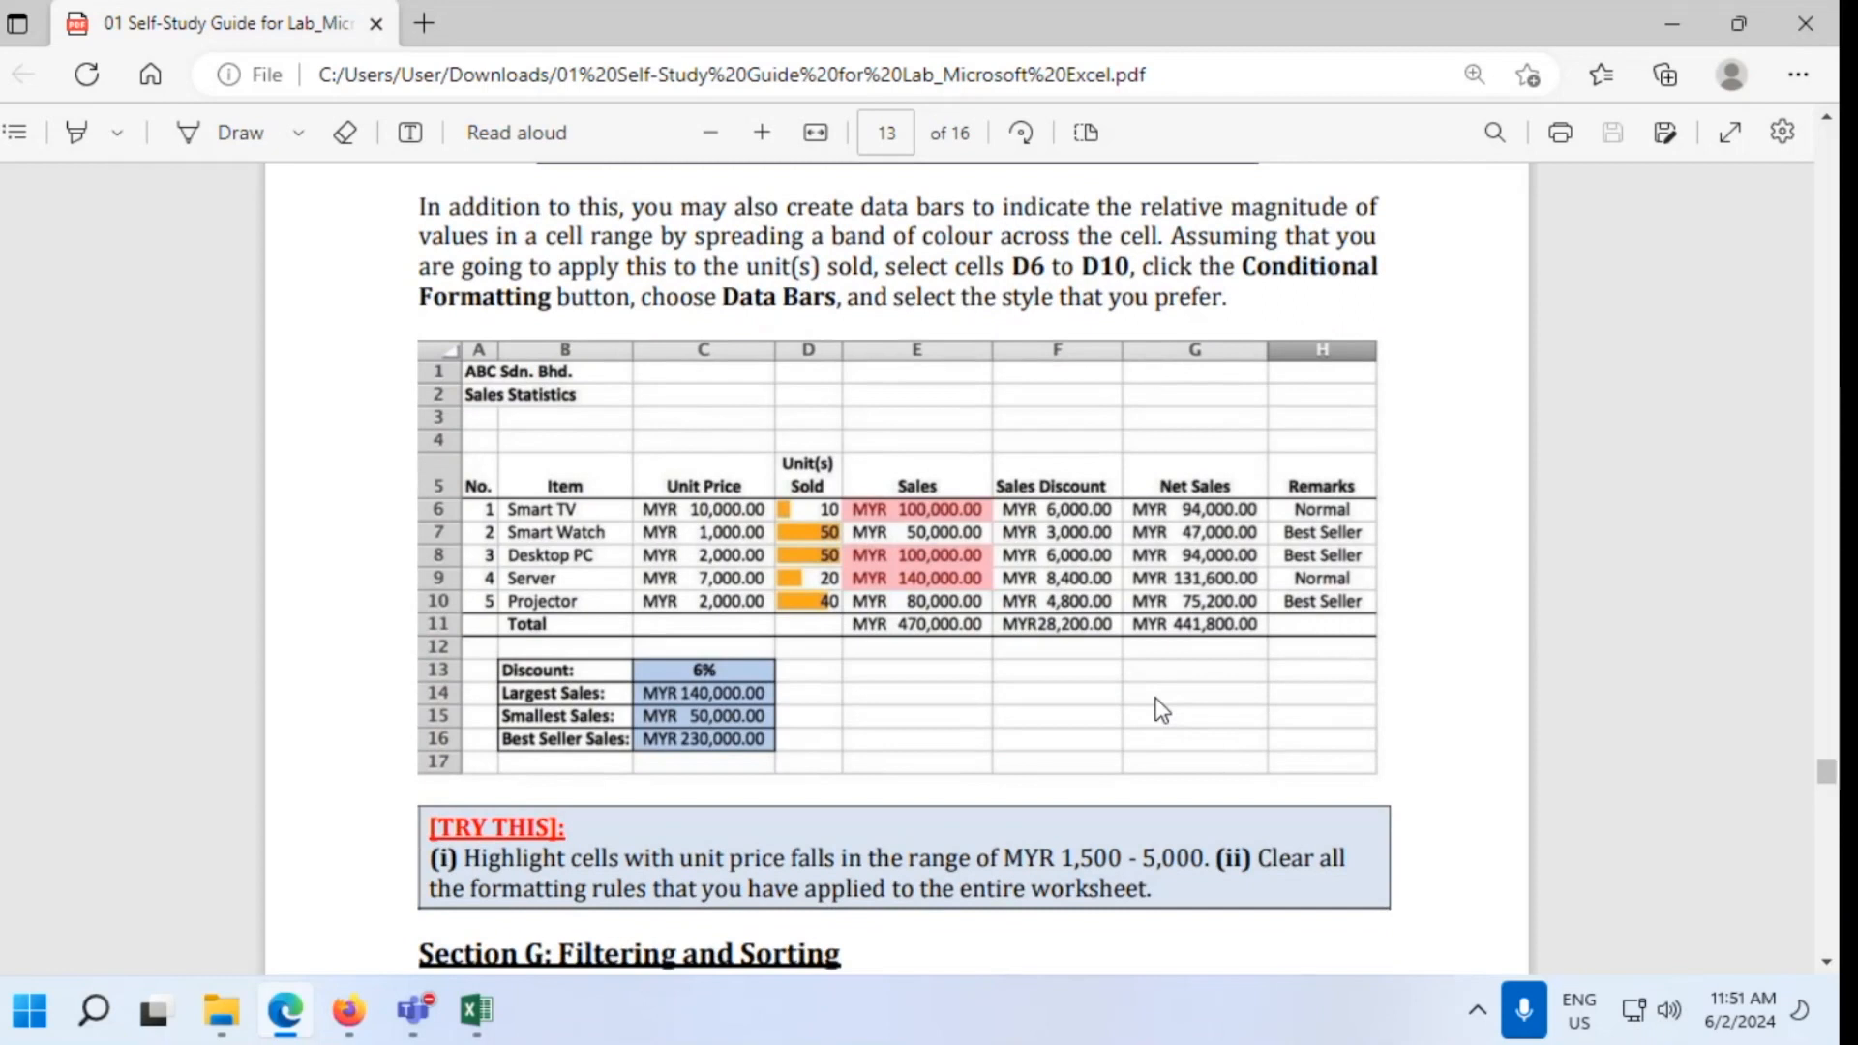
{"action": "left_click", "coordinate": [1657, 22]}
{"action": "left_click_drag", "start_coordinate": [598, 440], "coordinate": [610, 615]}
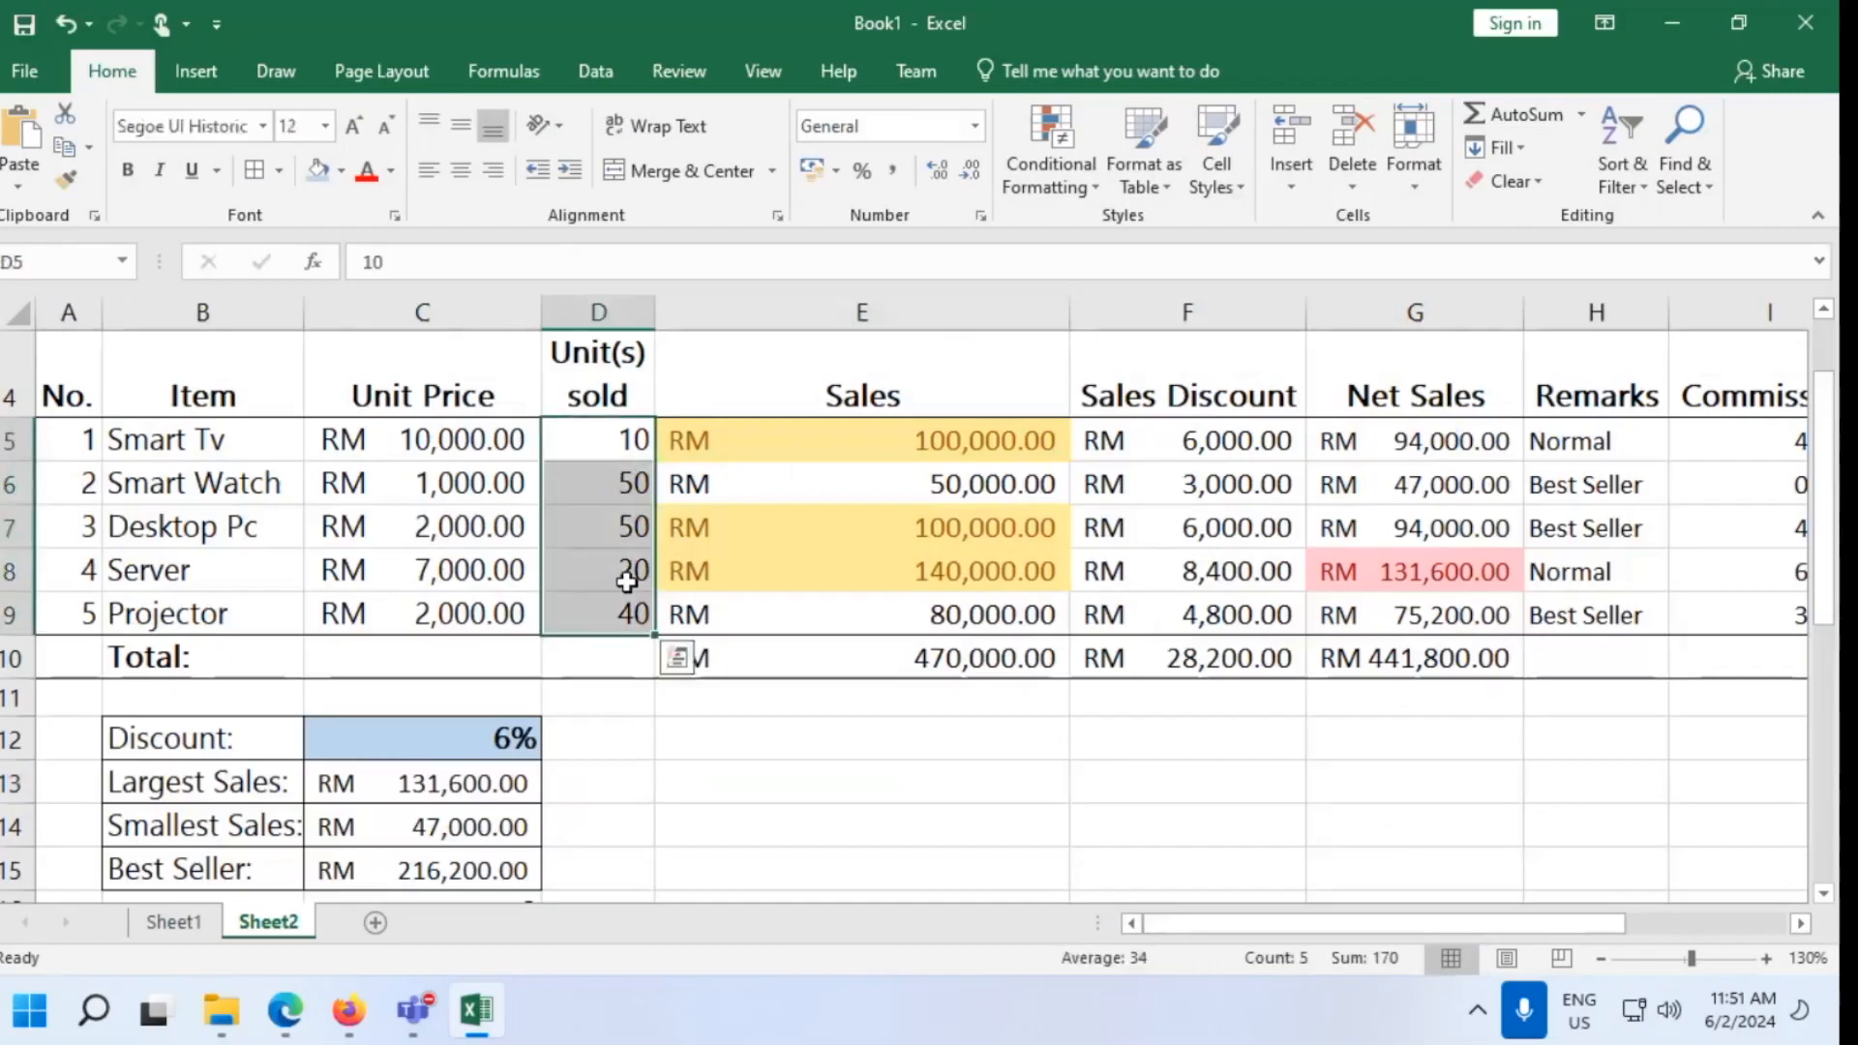
{"action": "left_click", "coordinate": [1086, 180]}
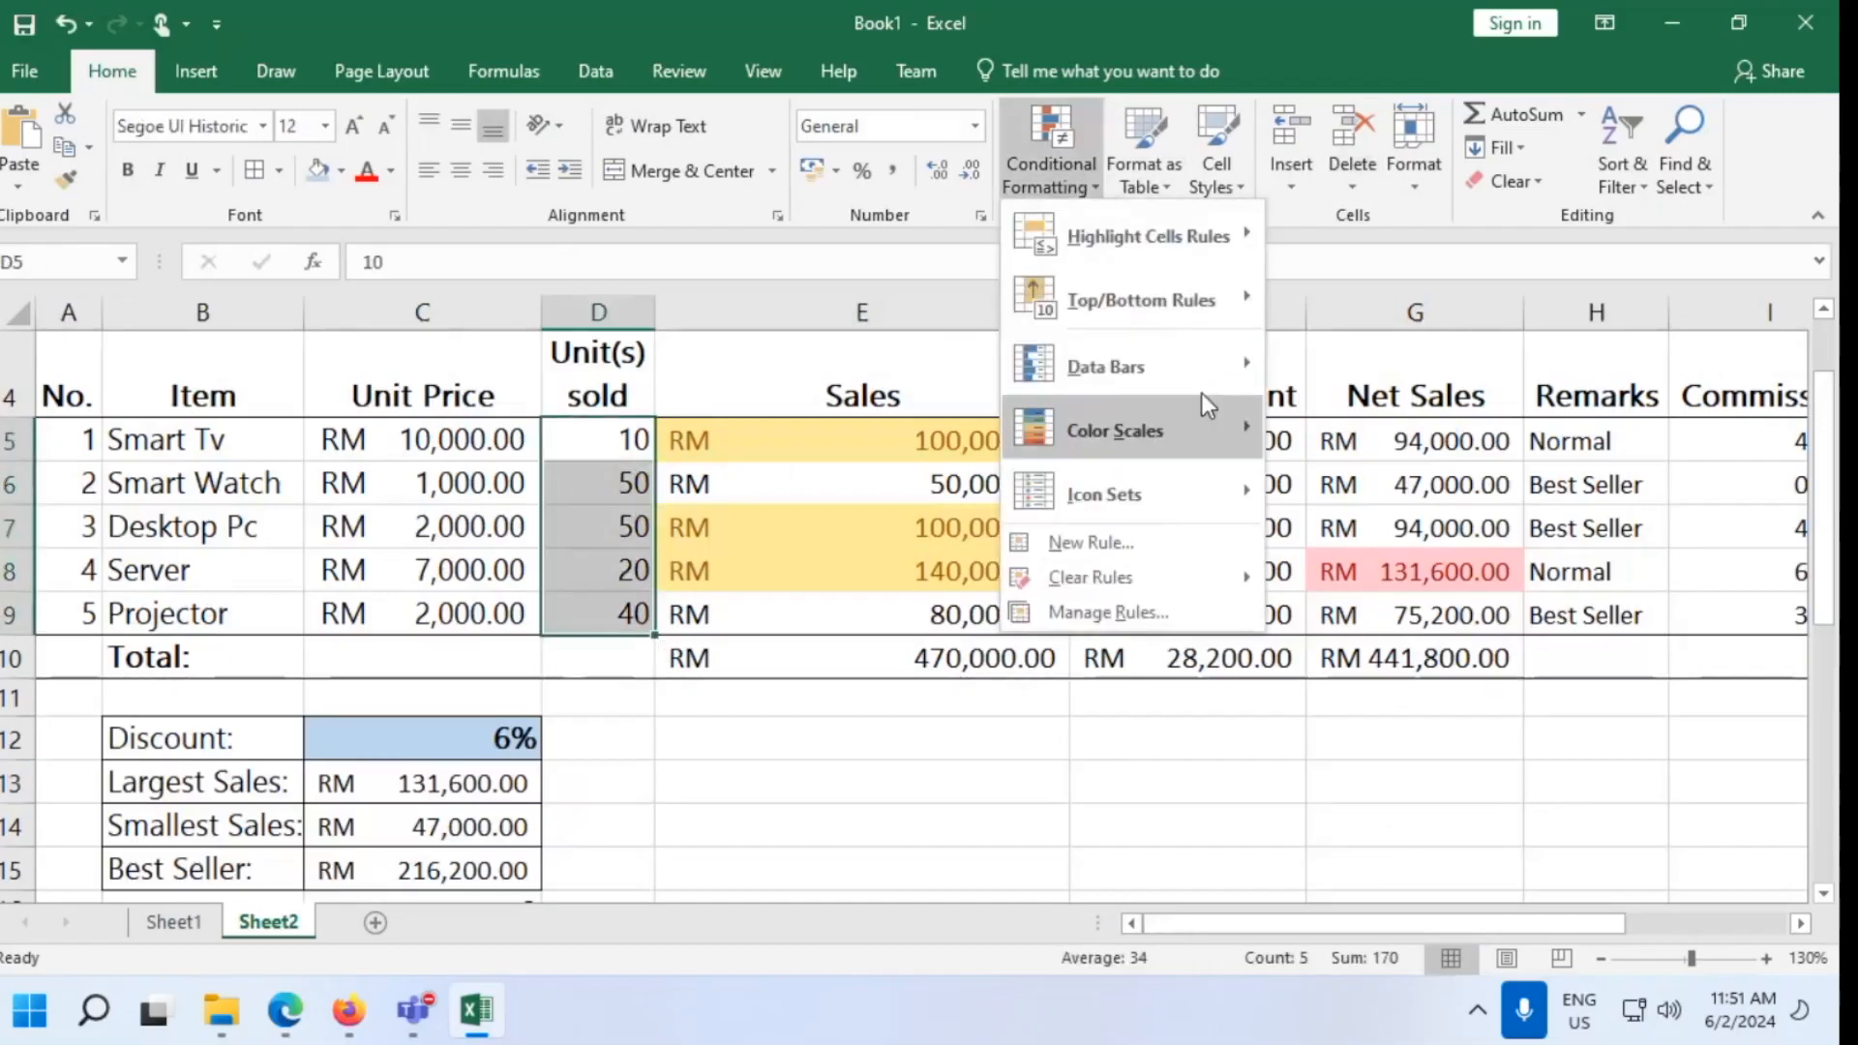
{"action": "mouse_move", "coordinate": [1204, 369]}
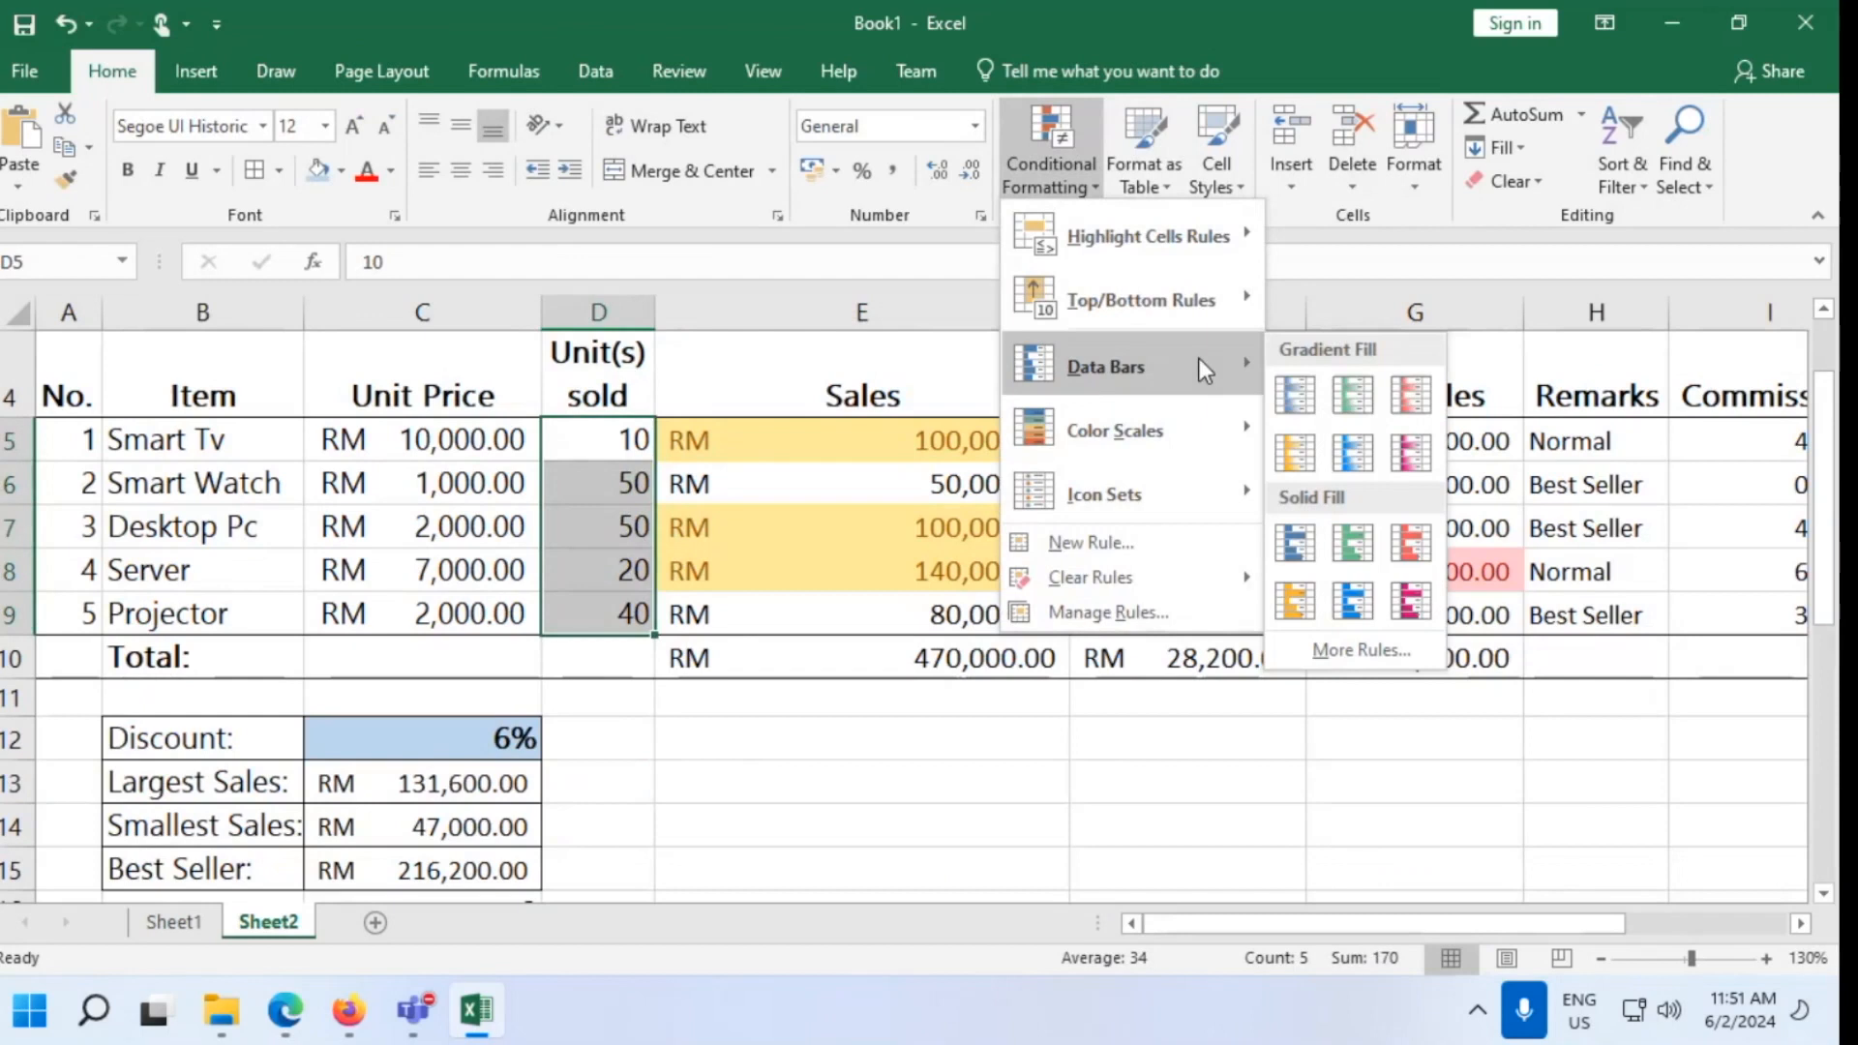
{"action": "left_click", "coordinate": [1294, 453]}
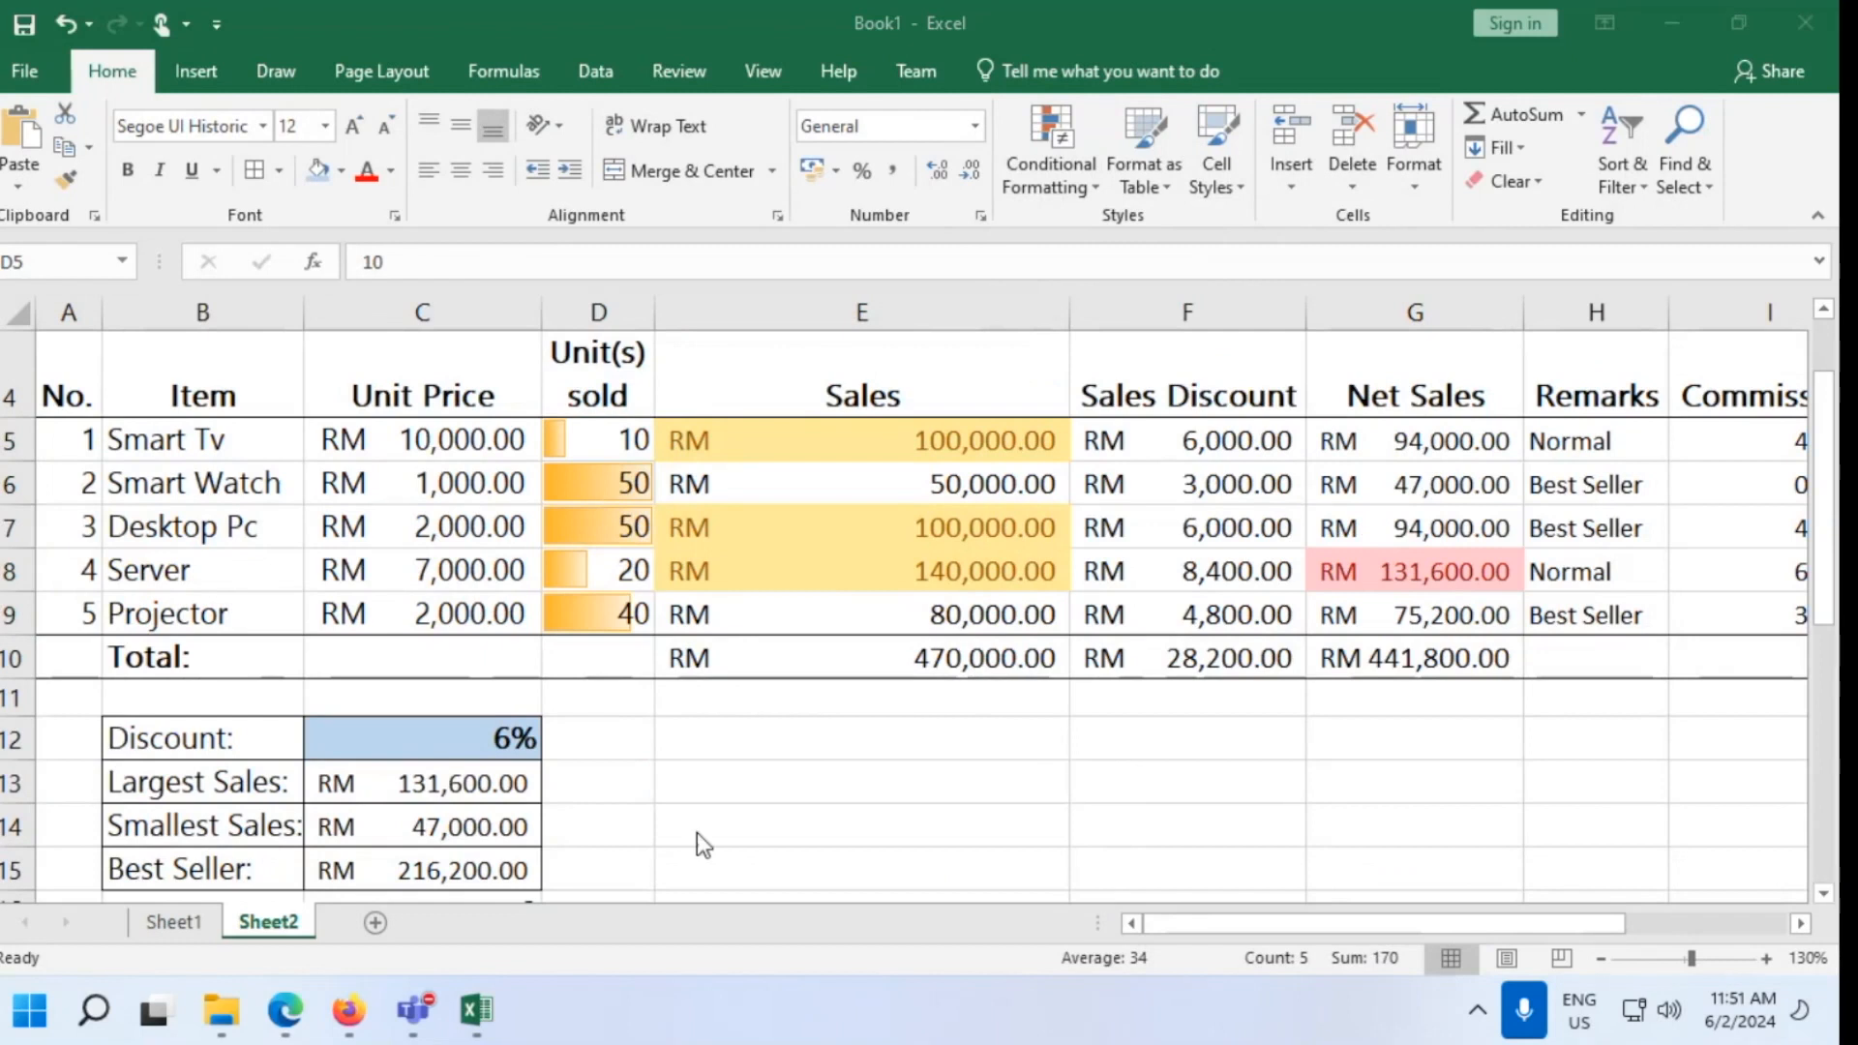
Check the study guide's unit price exercise in Edge and start a Between highlight rule for Unit Price cells C5:C9 in Excel
{"action": "left_click", "coordinate": [286, 1012]}
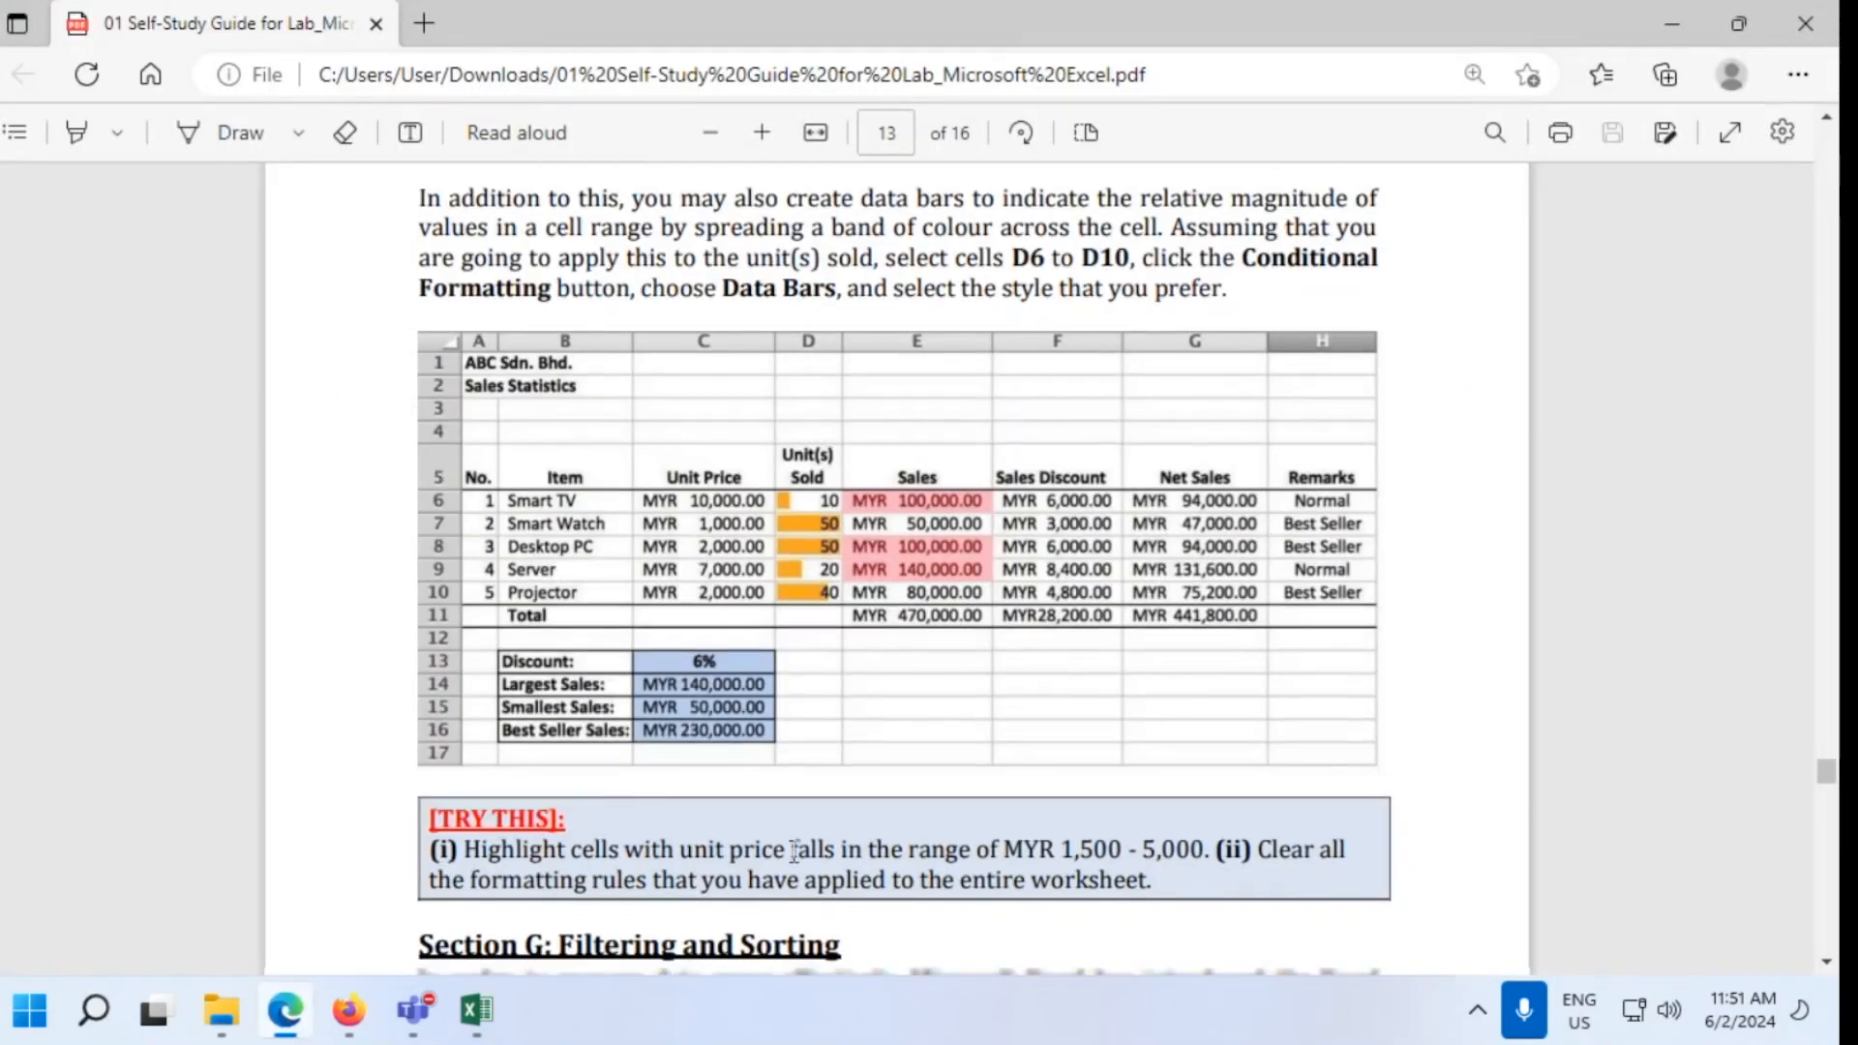
{"action": "scroll", "coordinate": [793, 850], "scroll_direction": "down", "scroll_amount": 1}
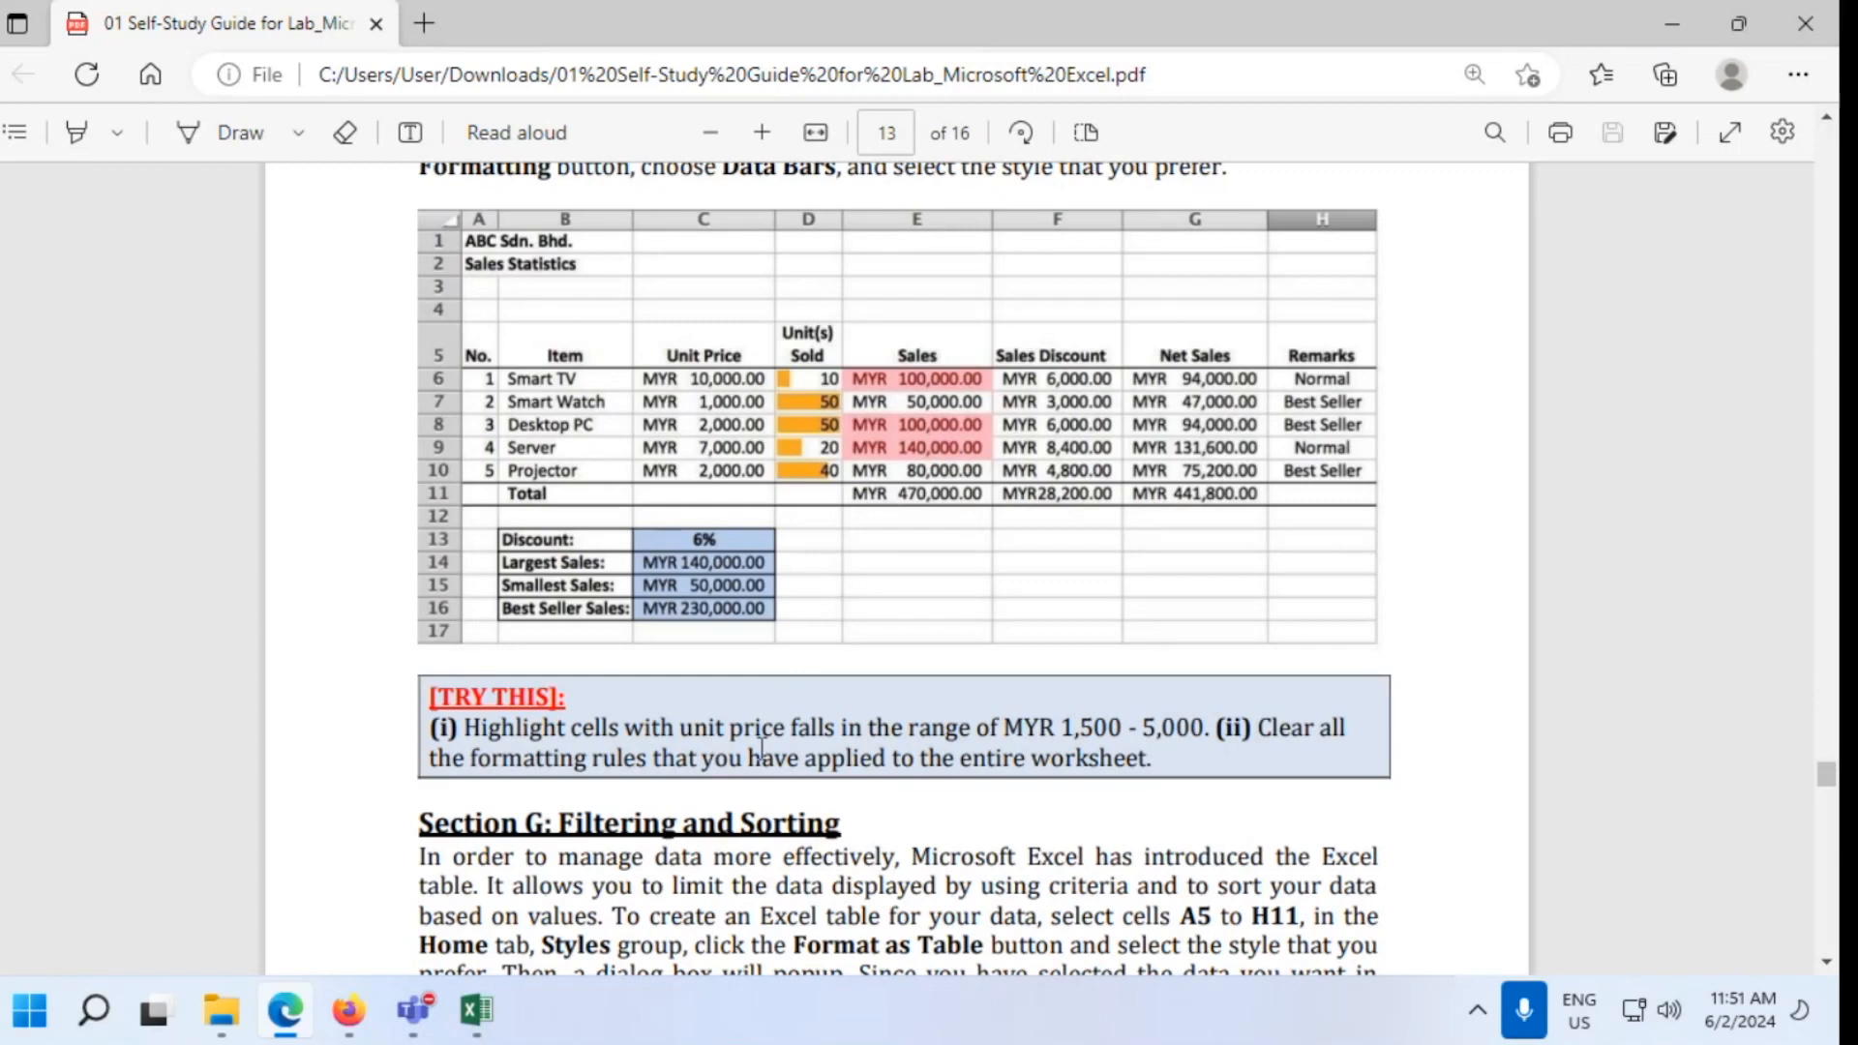
{"action": "left_click", "coordinate": [1653, 19]}
{"action": "left_click_drag", "start_coordinate": [415, 440], "coordinate": [417, 620]}
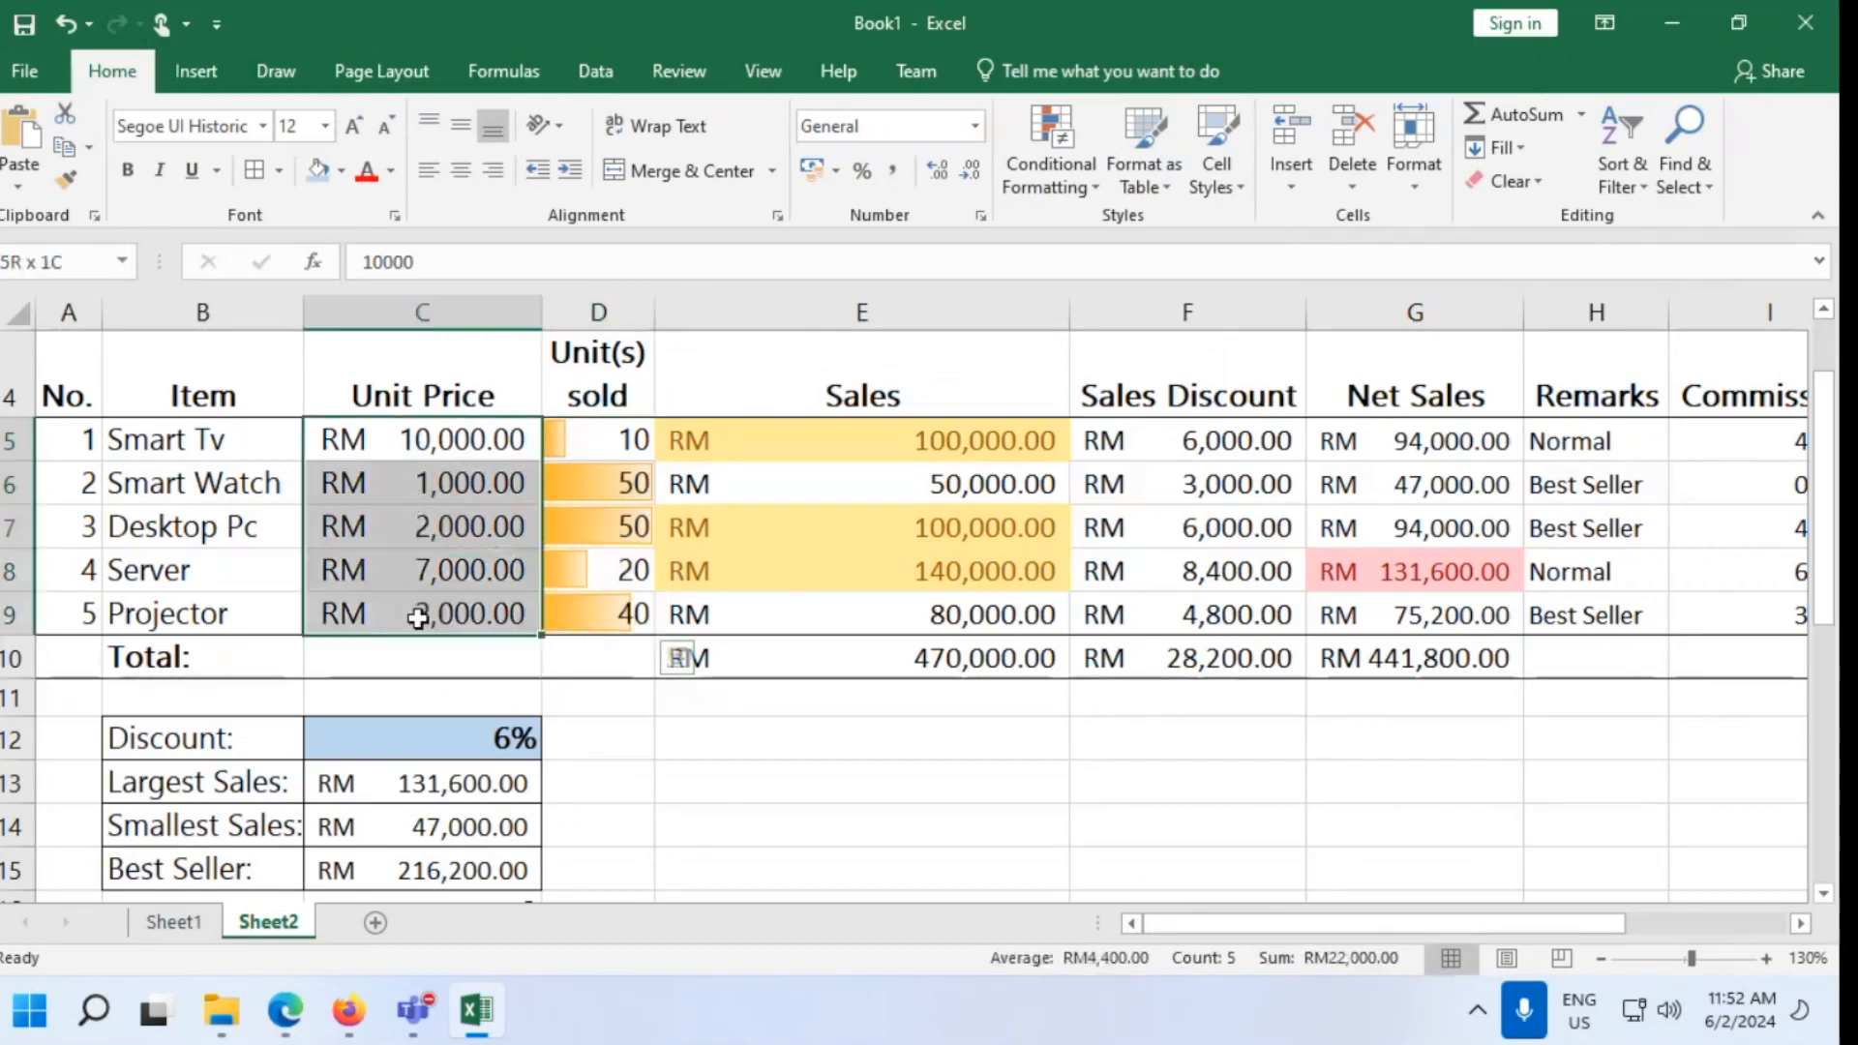
{"action": "left_click", "coordinate": [1059, 173]}
{"action": "mouse_move", "coordinate": [1105, 259]}
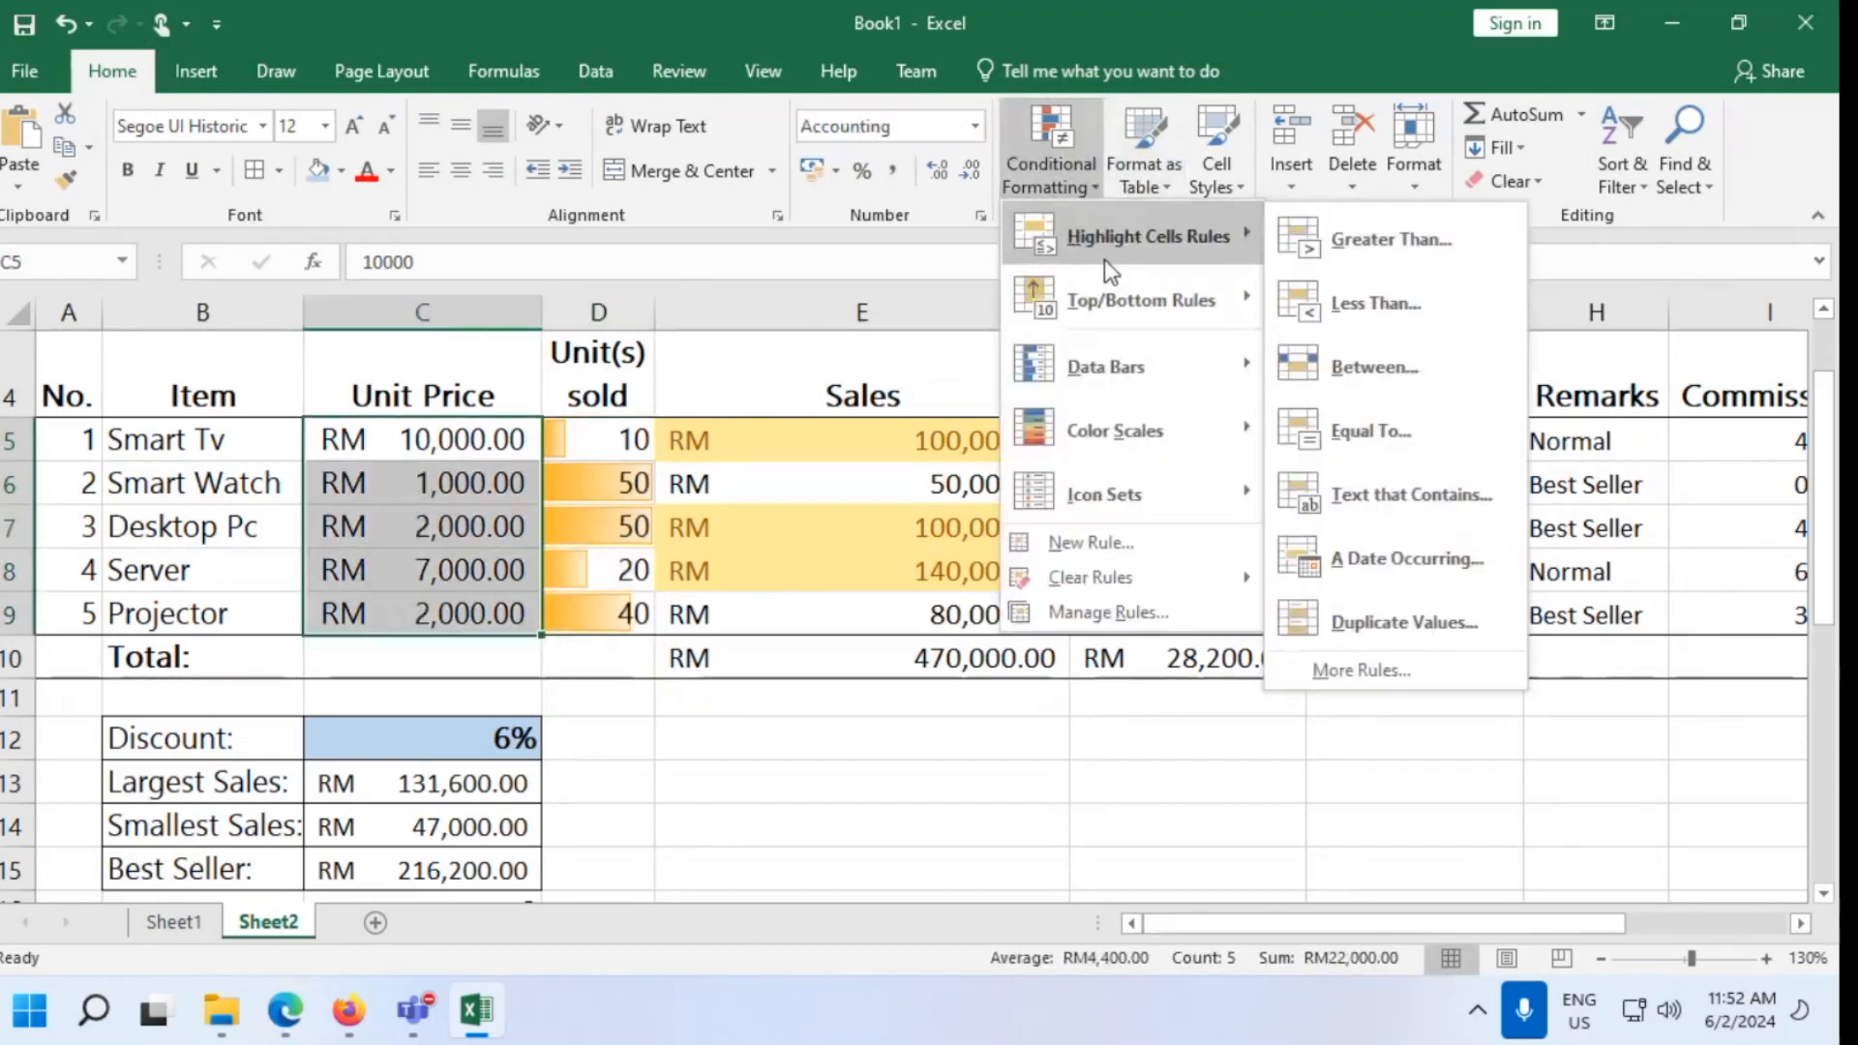
{"action": "left_click", "coordinate": [1413, 373]}
{"action": "left_click", "coordinate": [1419, 380]}
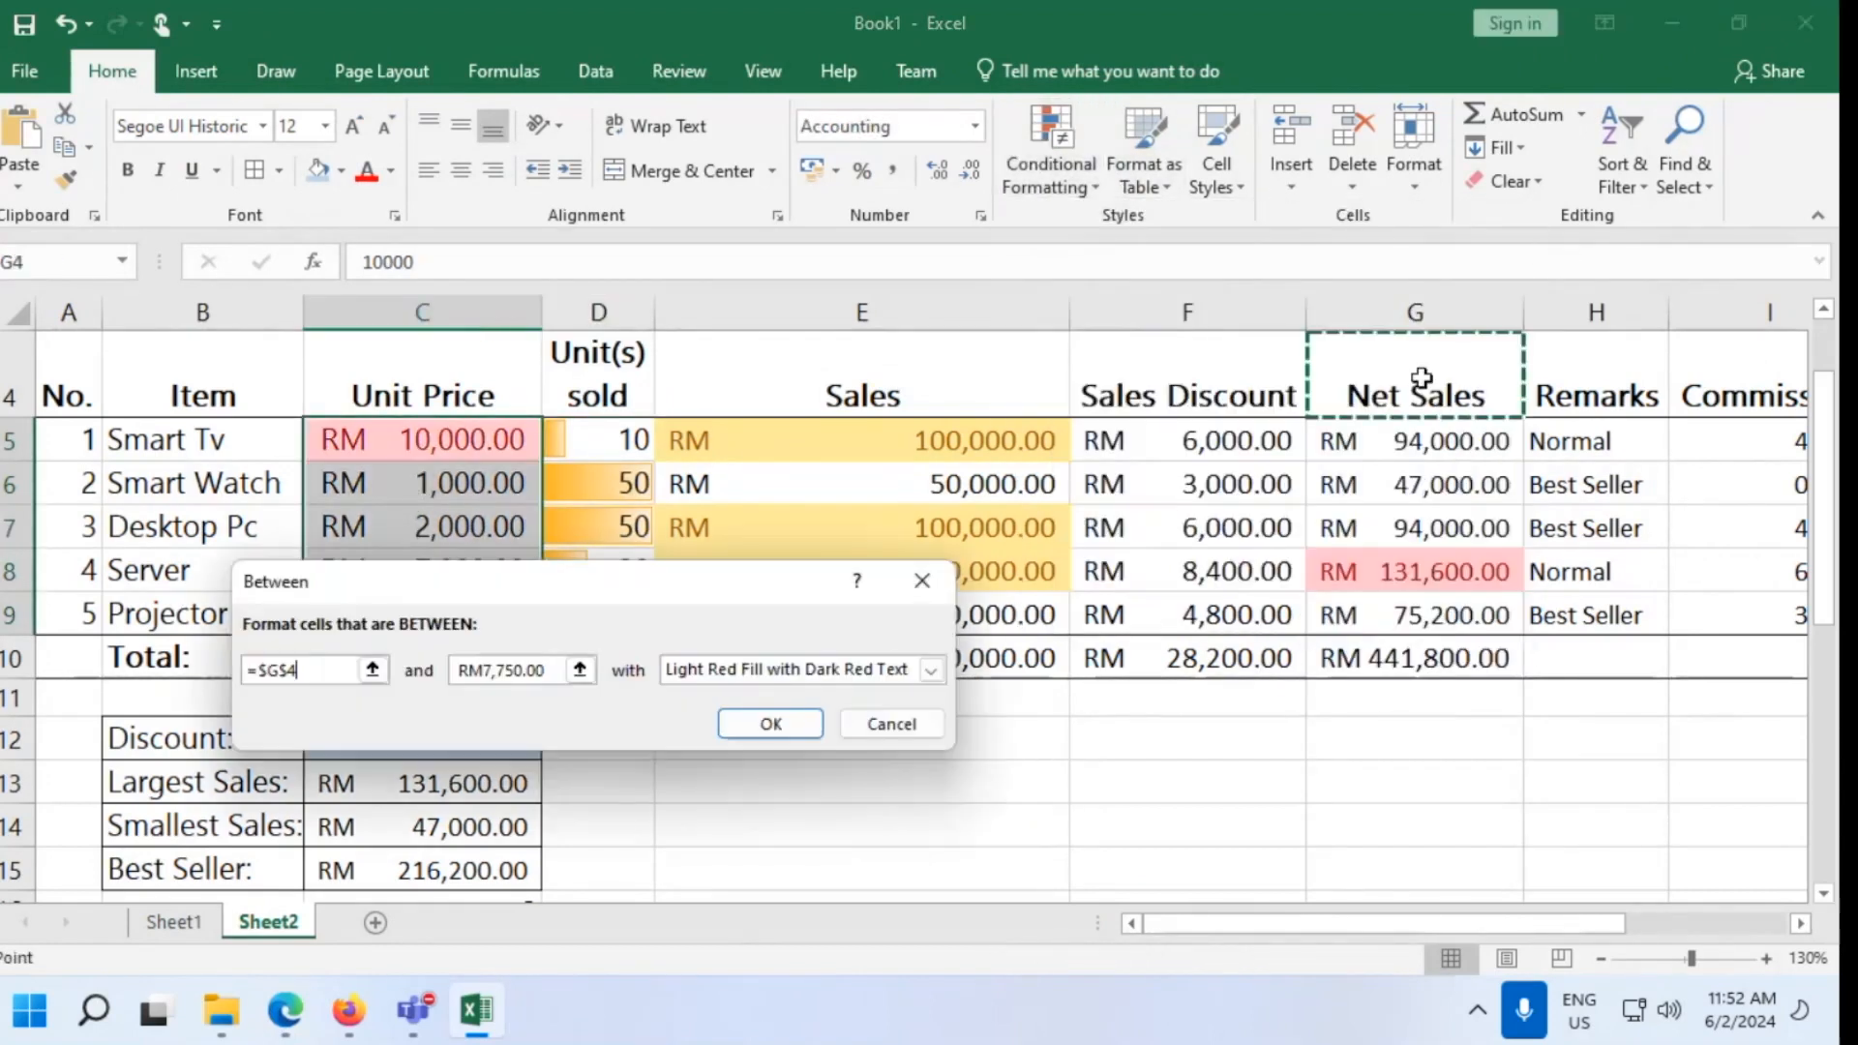
Set the Unit Price rule's lower limit to 1500 and its upper limit to 5000
{"action": "left_click", "coordinate": [493, 670]}
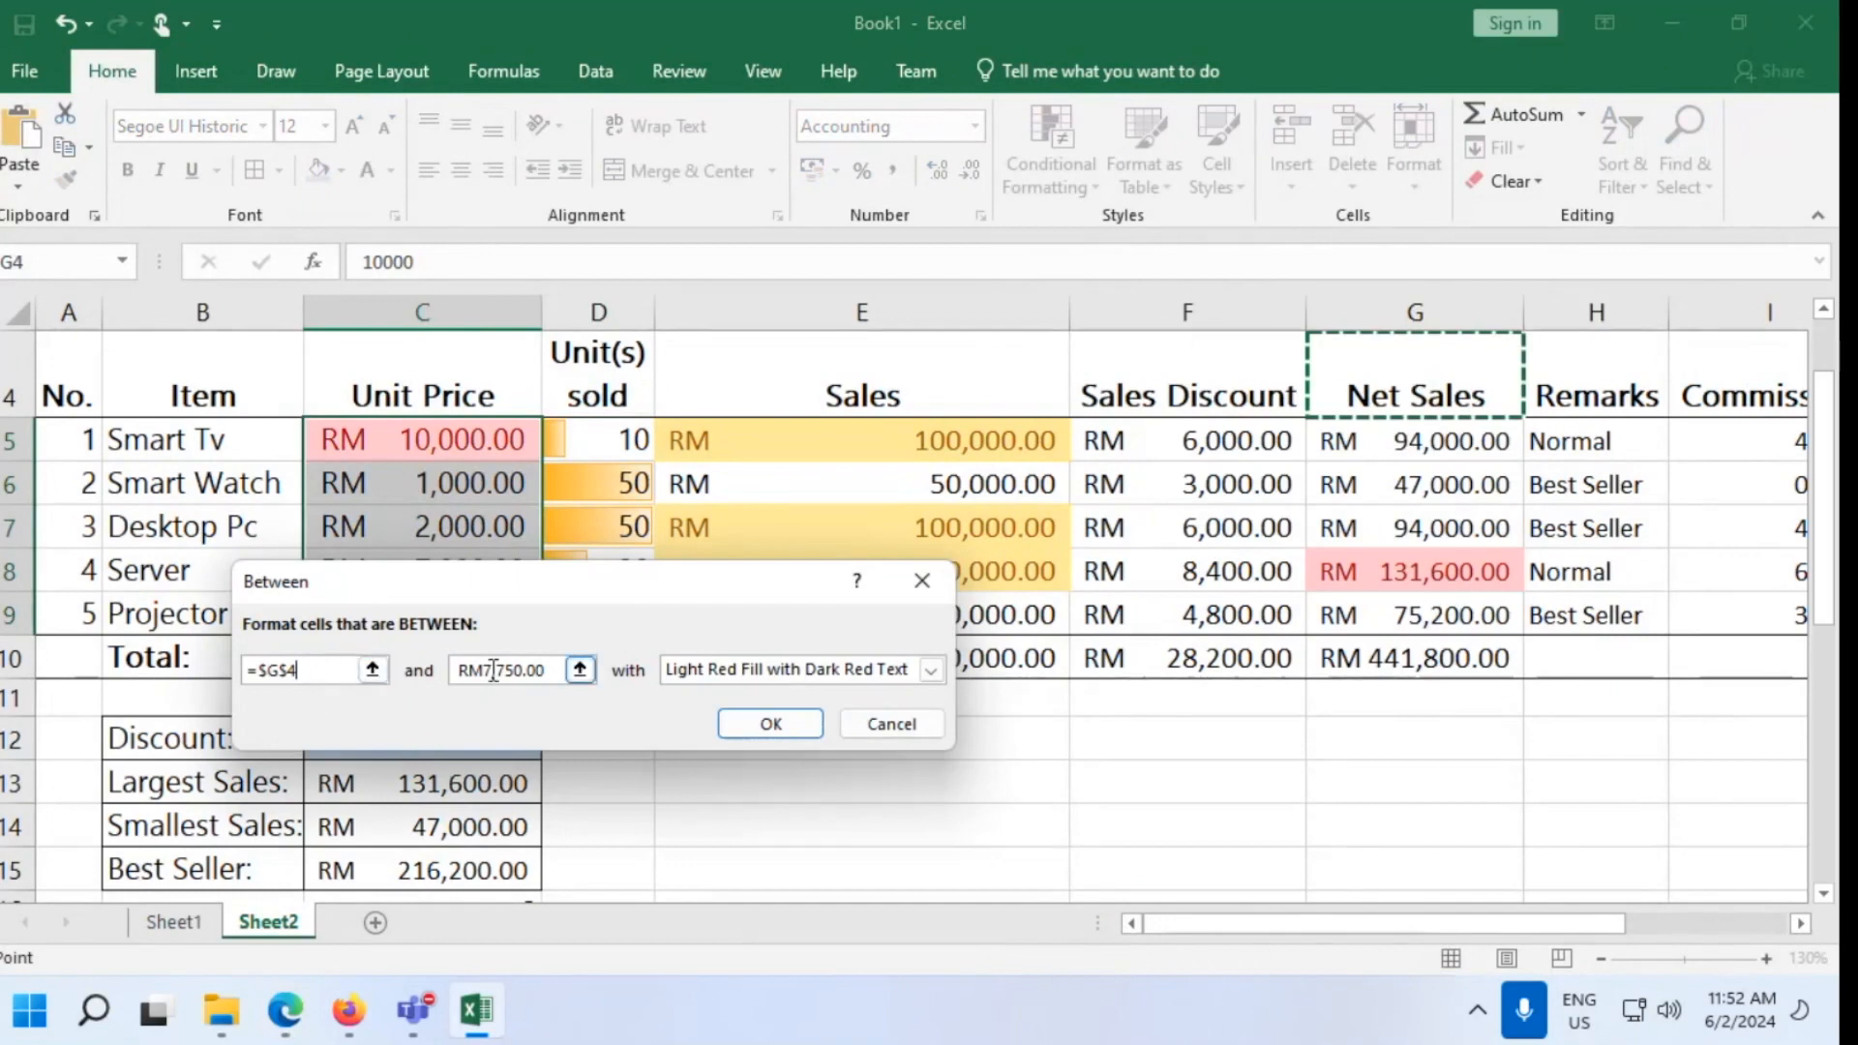
{"action": "left_click", "coordinate": [339, 670]}
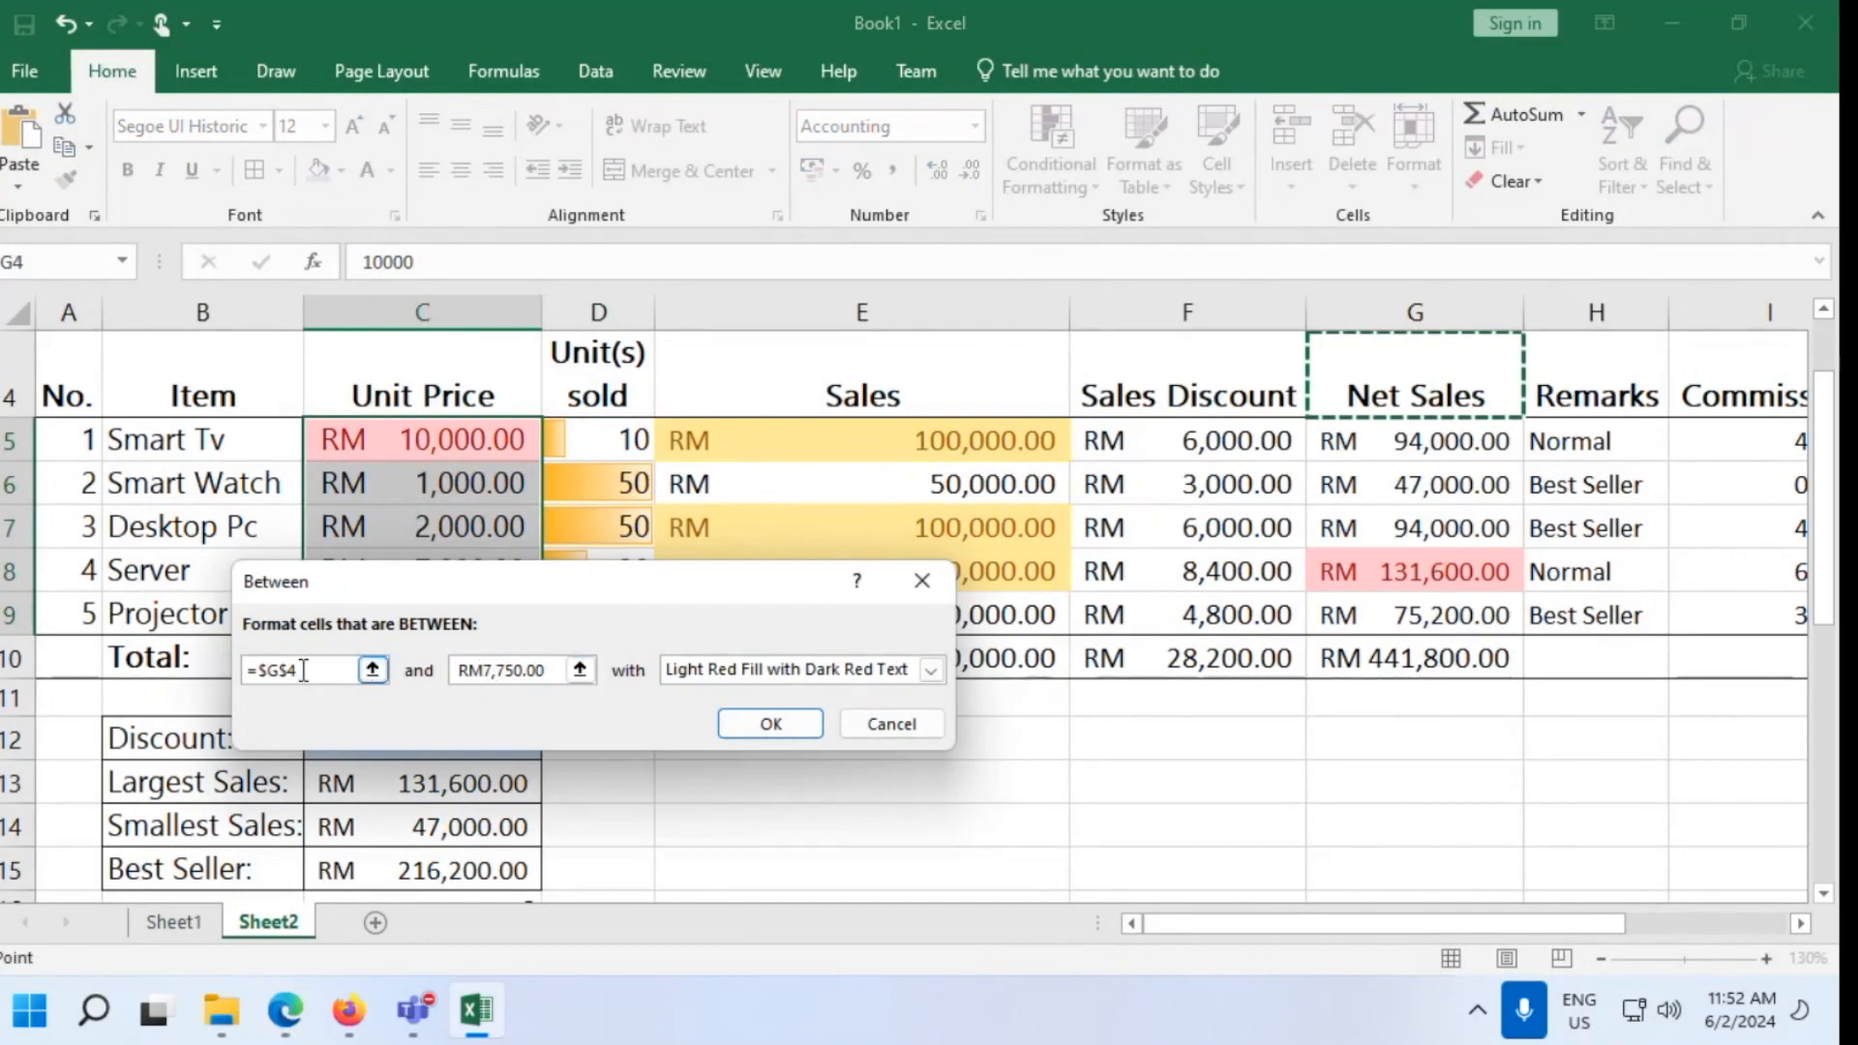
{"action": "left_click_drag", "start_coordinate": [560, 591], "coordinate": [870, 373]}
{"action": "type", "text": "=15000"}
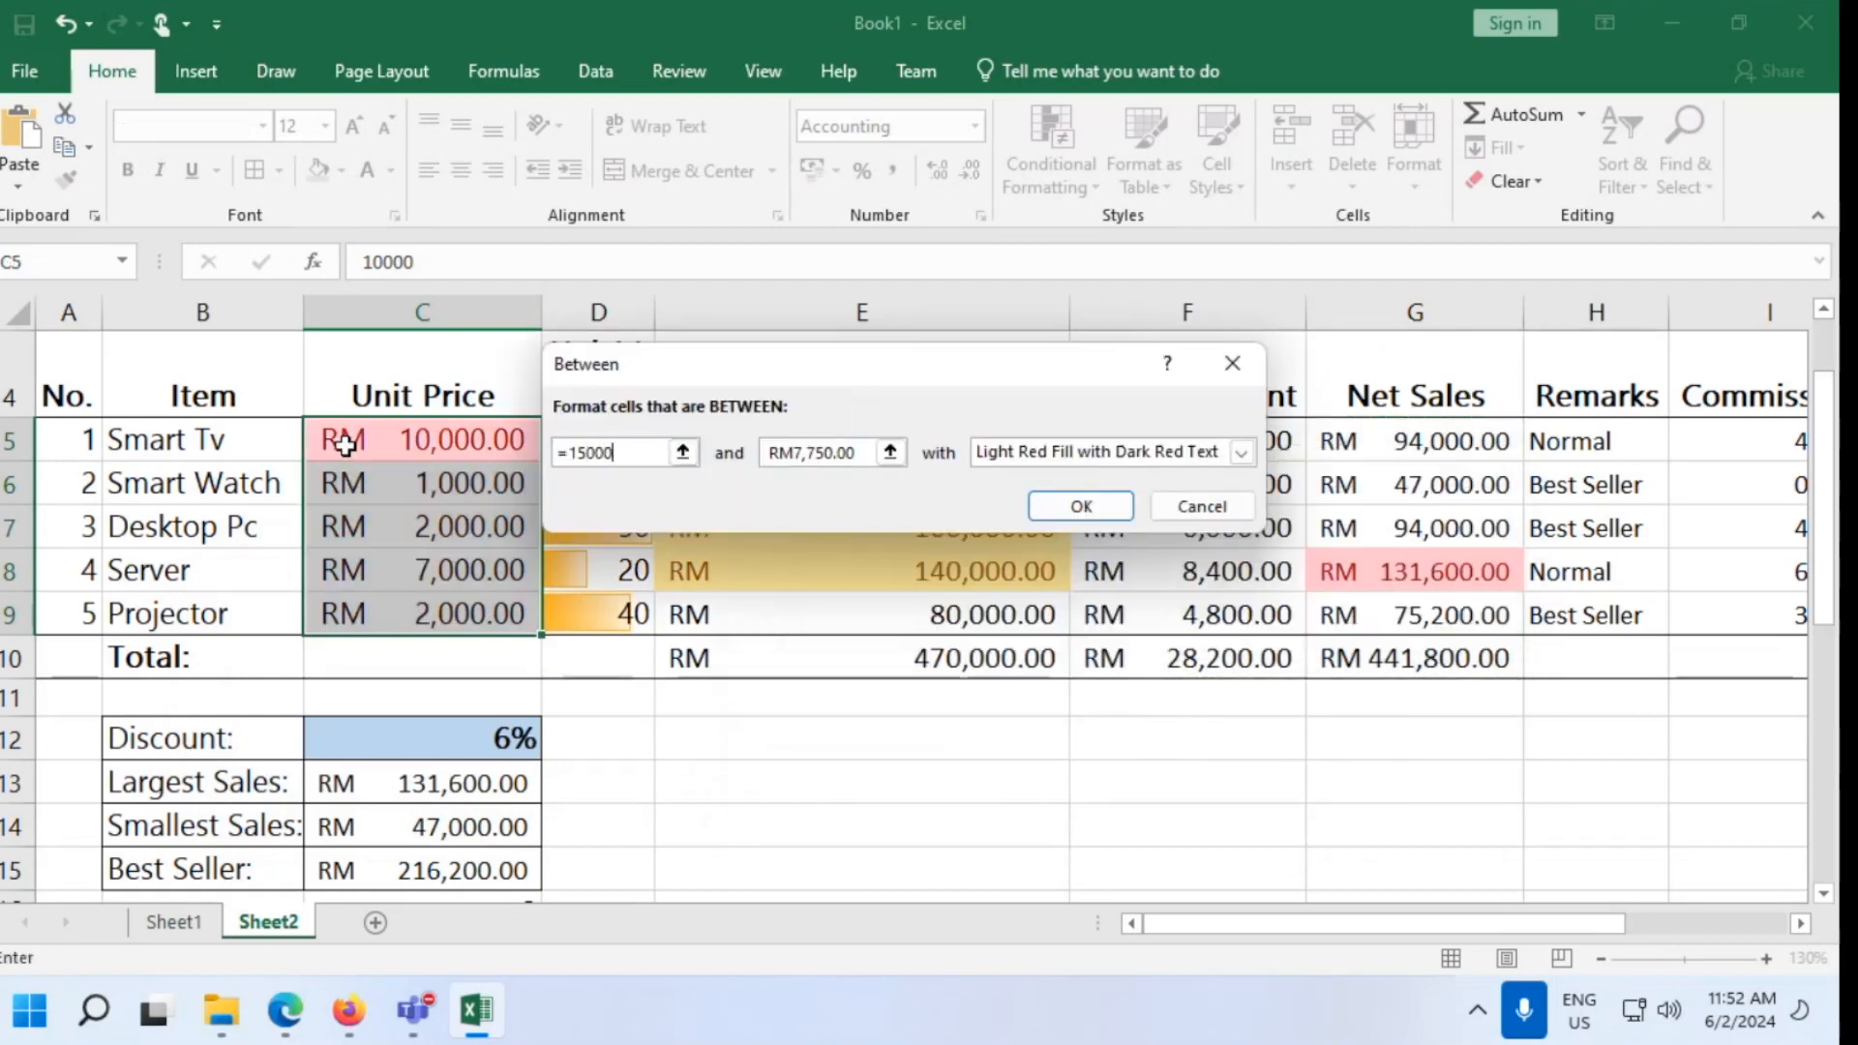
{"action": "key", "text": "BackSpace"}
{"action": "key", "text": "BackSpace"}
{"action": "key", "text": "BackSpace"}
{"action": "key", "text": "BackSpace"}
{"action": "key", "text": "BackSpace"}
{"action": "key", "text": "BackSpace"}
{"action": "type", "text": "1500"}
{"action": "double_click", "coordinate": [825, 452]}
{"action": "type", "text": "5000"}
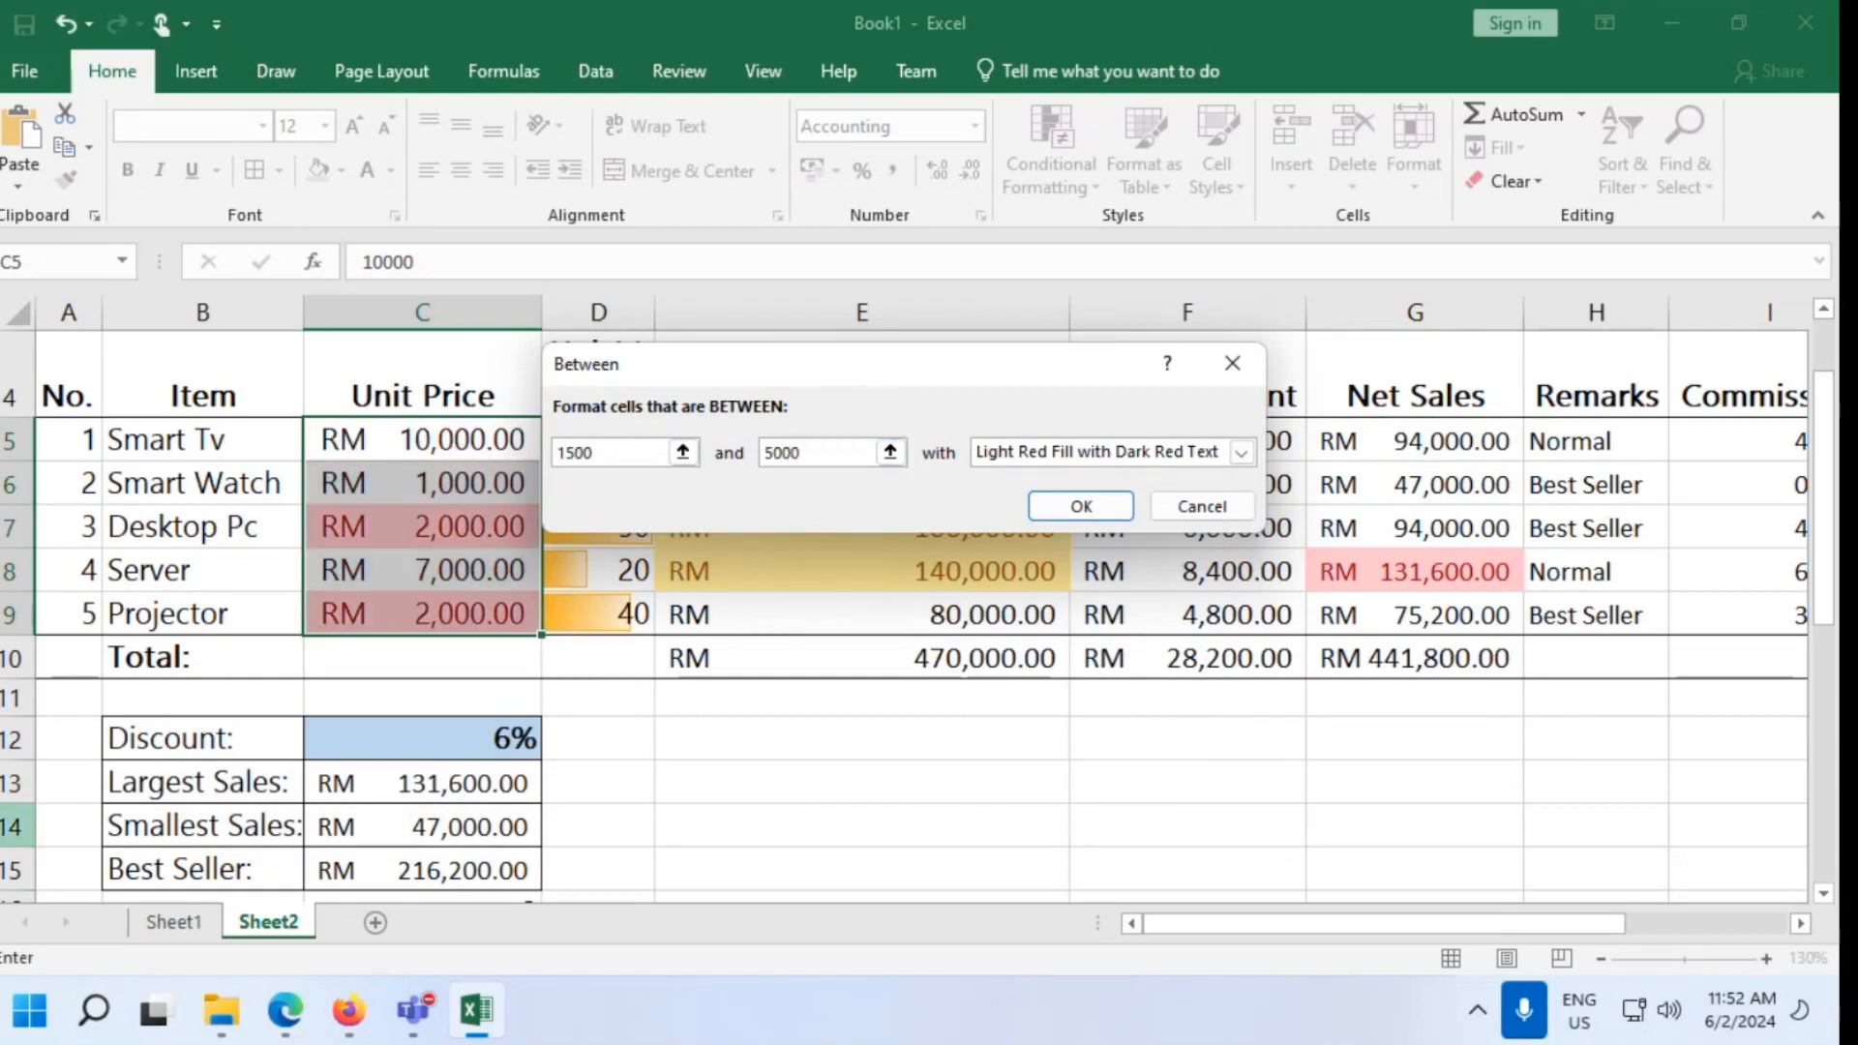
Format the Unit Price rule with Green Fill with Dark Green Text, apply it and deselect the range
{"action": "left_click", "coordinate": [1242, 451]}
{"action": "left_click", "coordinate": [1154, 518]}
{"action": "left_click", "coordinate": [1084, 506]}
{"action": "left_click", "coordinate": [856, 855]}
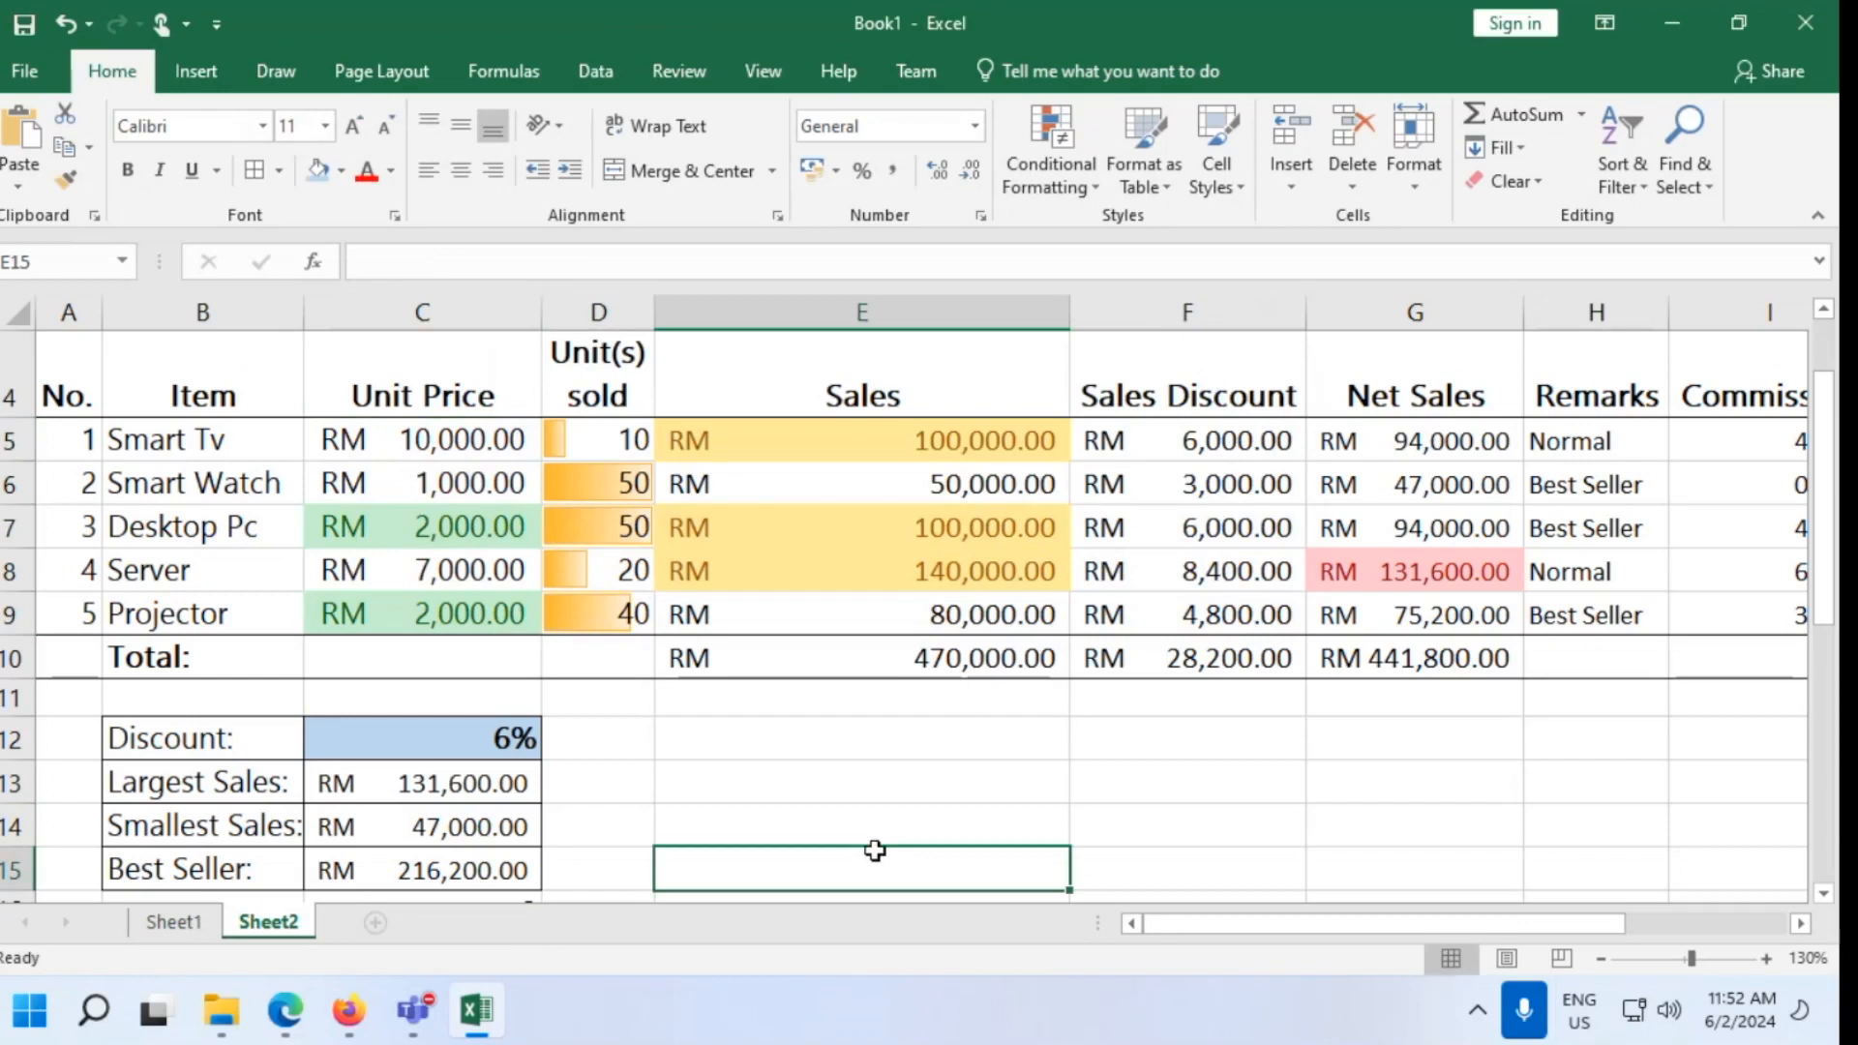
Add another Between rule of 1500 to 5000 with Light Red Fill with Dark Red Text to Unit Price cells C5:C9
{"action": "left_click_drag", "start_coordinate": [486, 460], "coordinate": [466, 610]}
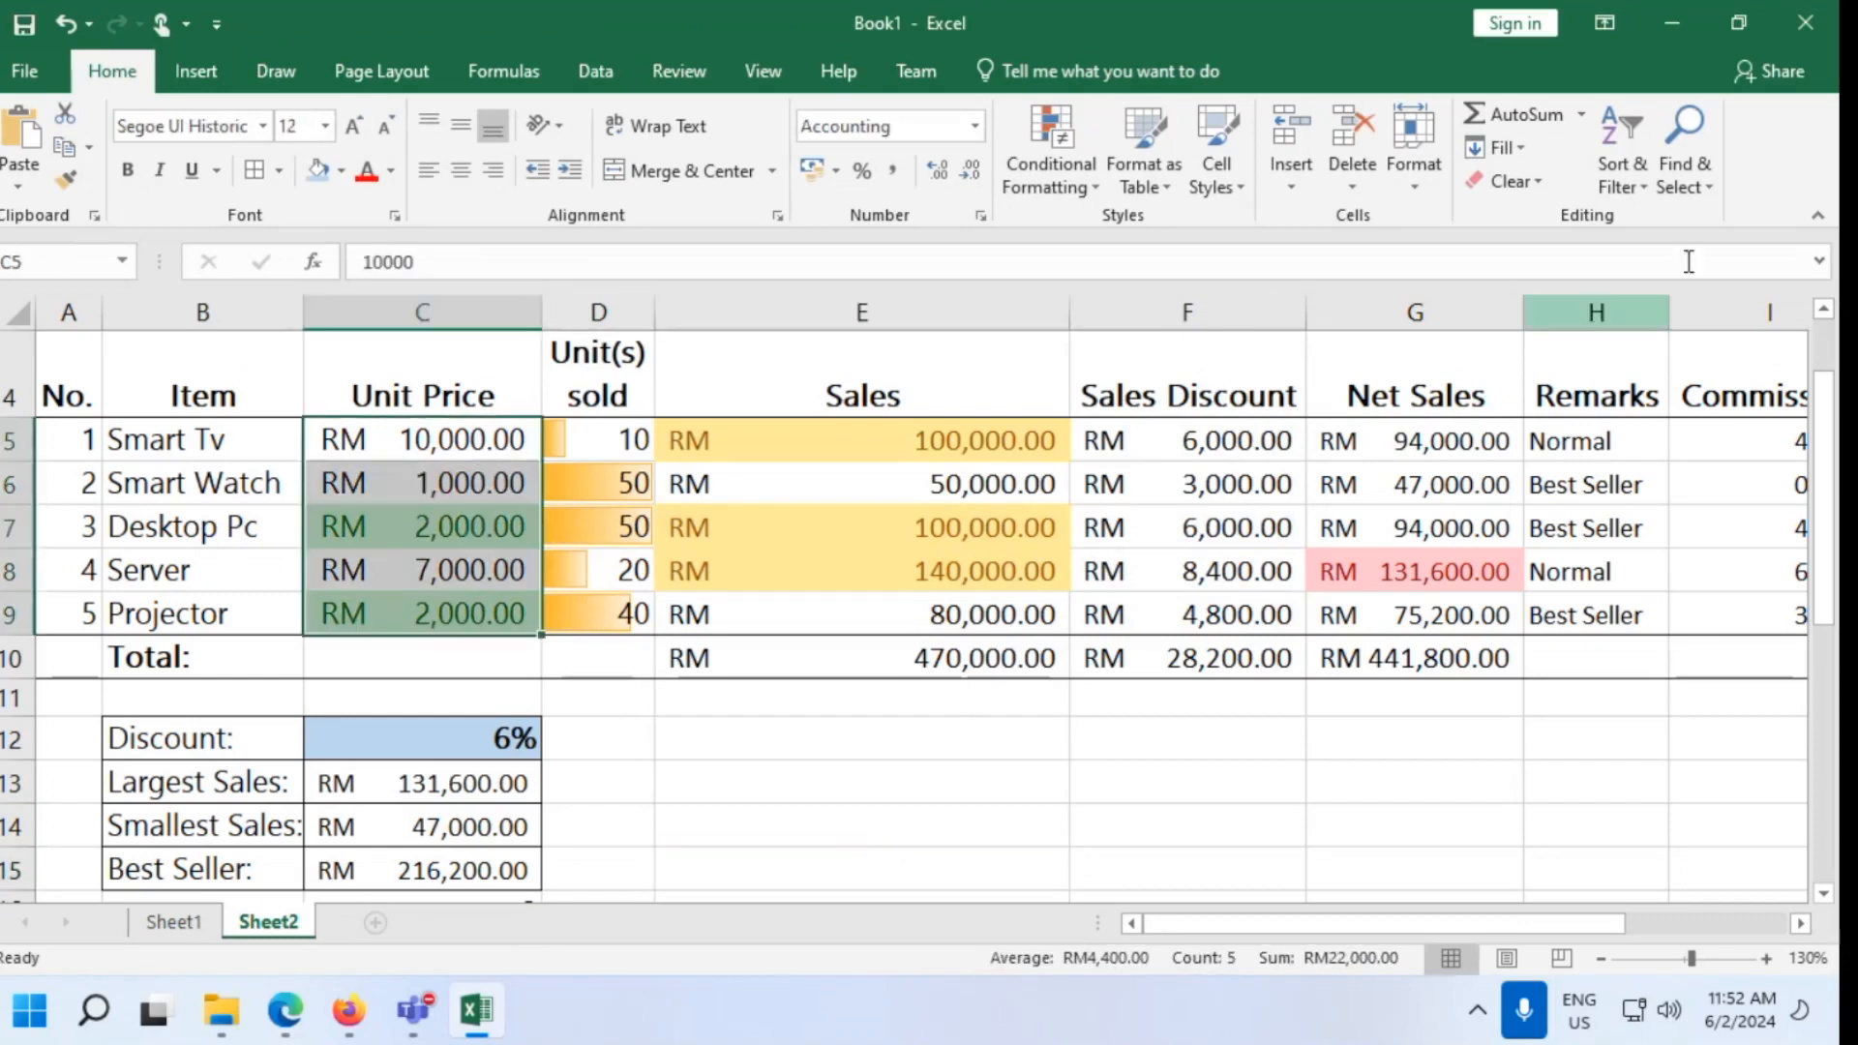
{"action": "left_click", "coordinate": [1065, 159]}
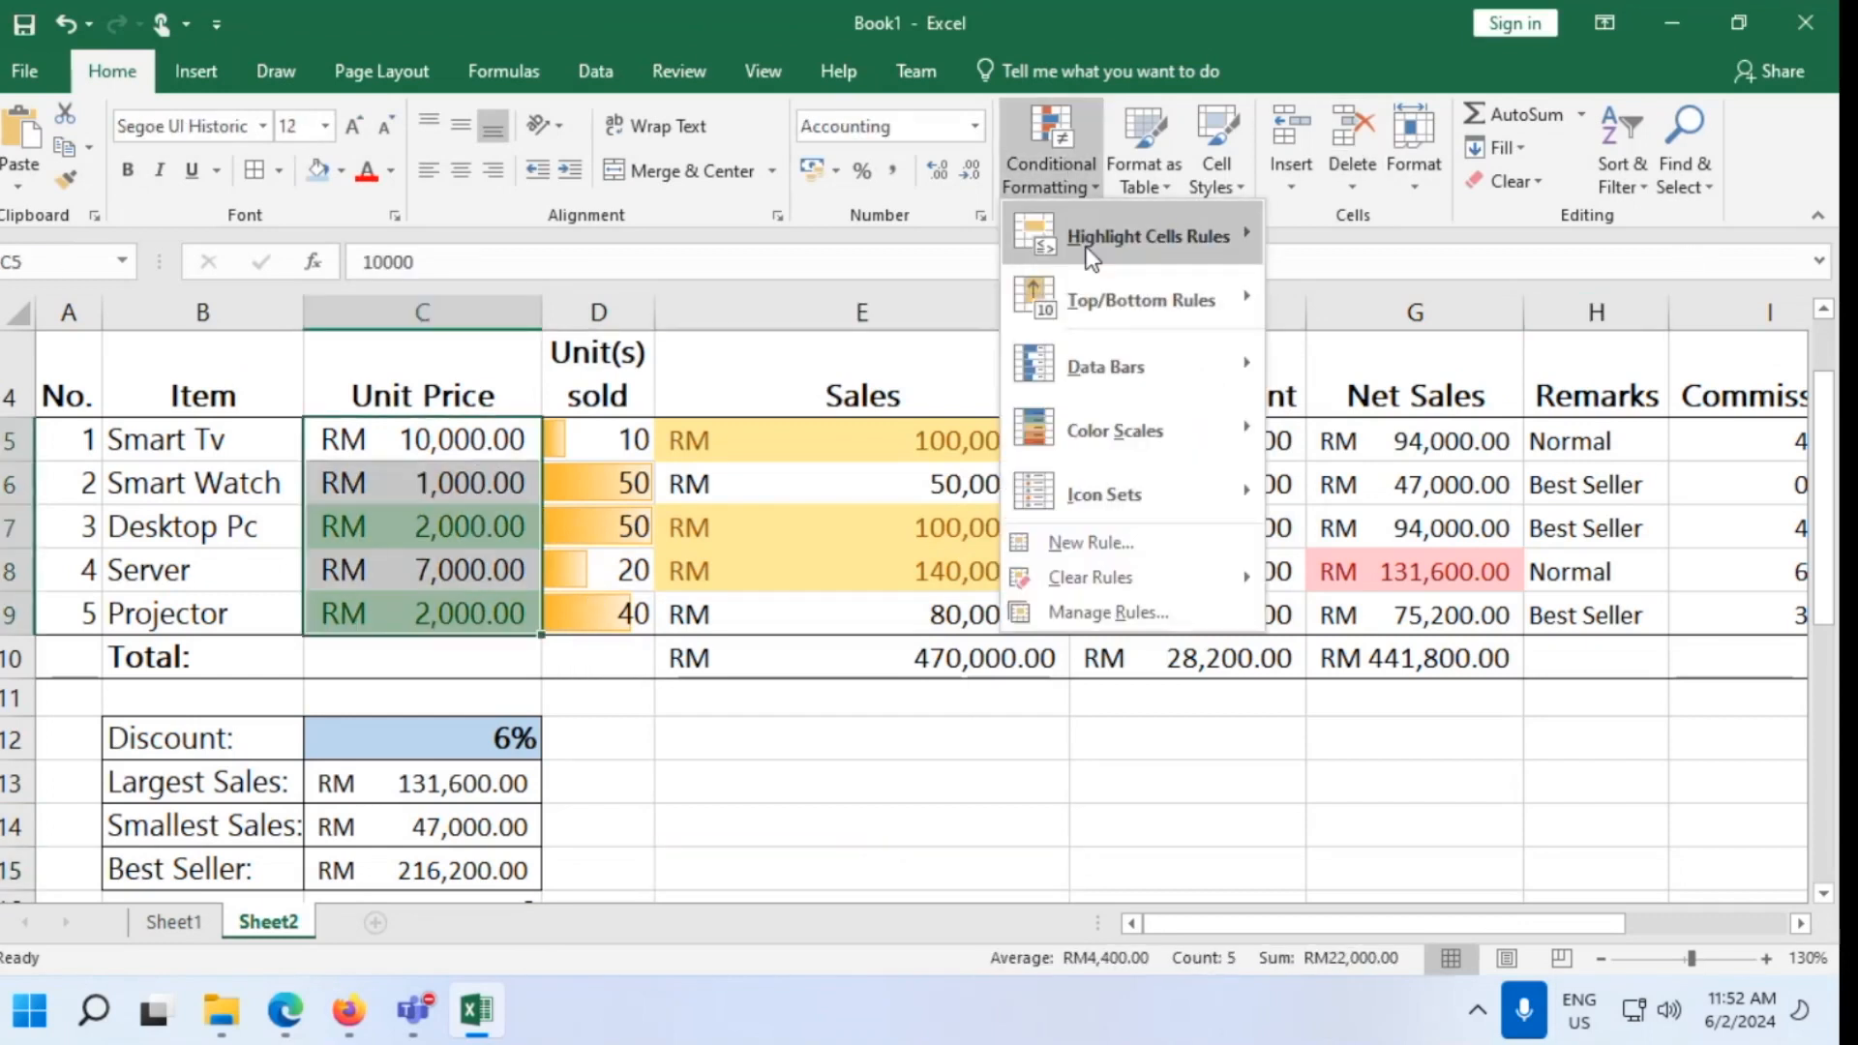
{"action": "mouse_move", "coordinate": [1092, 259]}
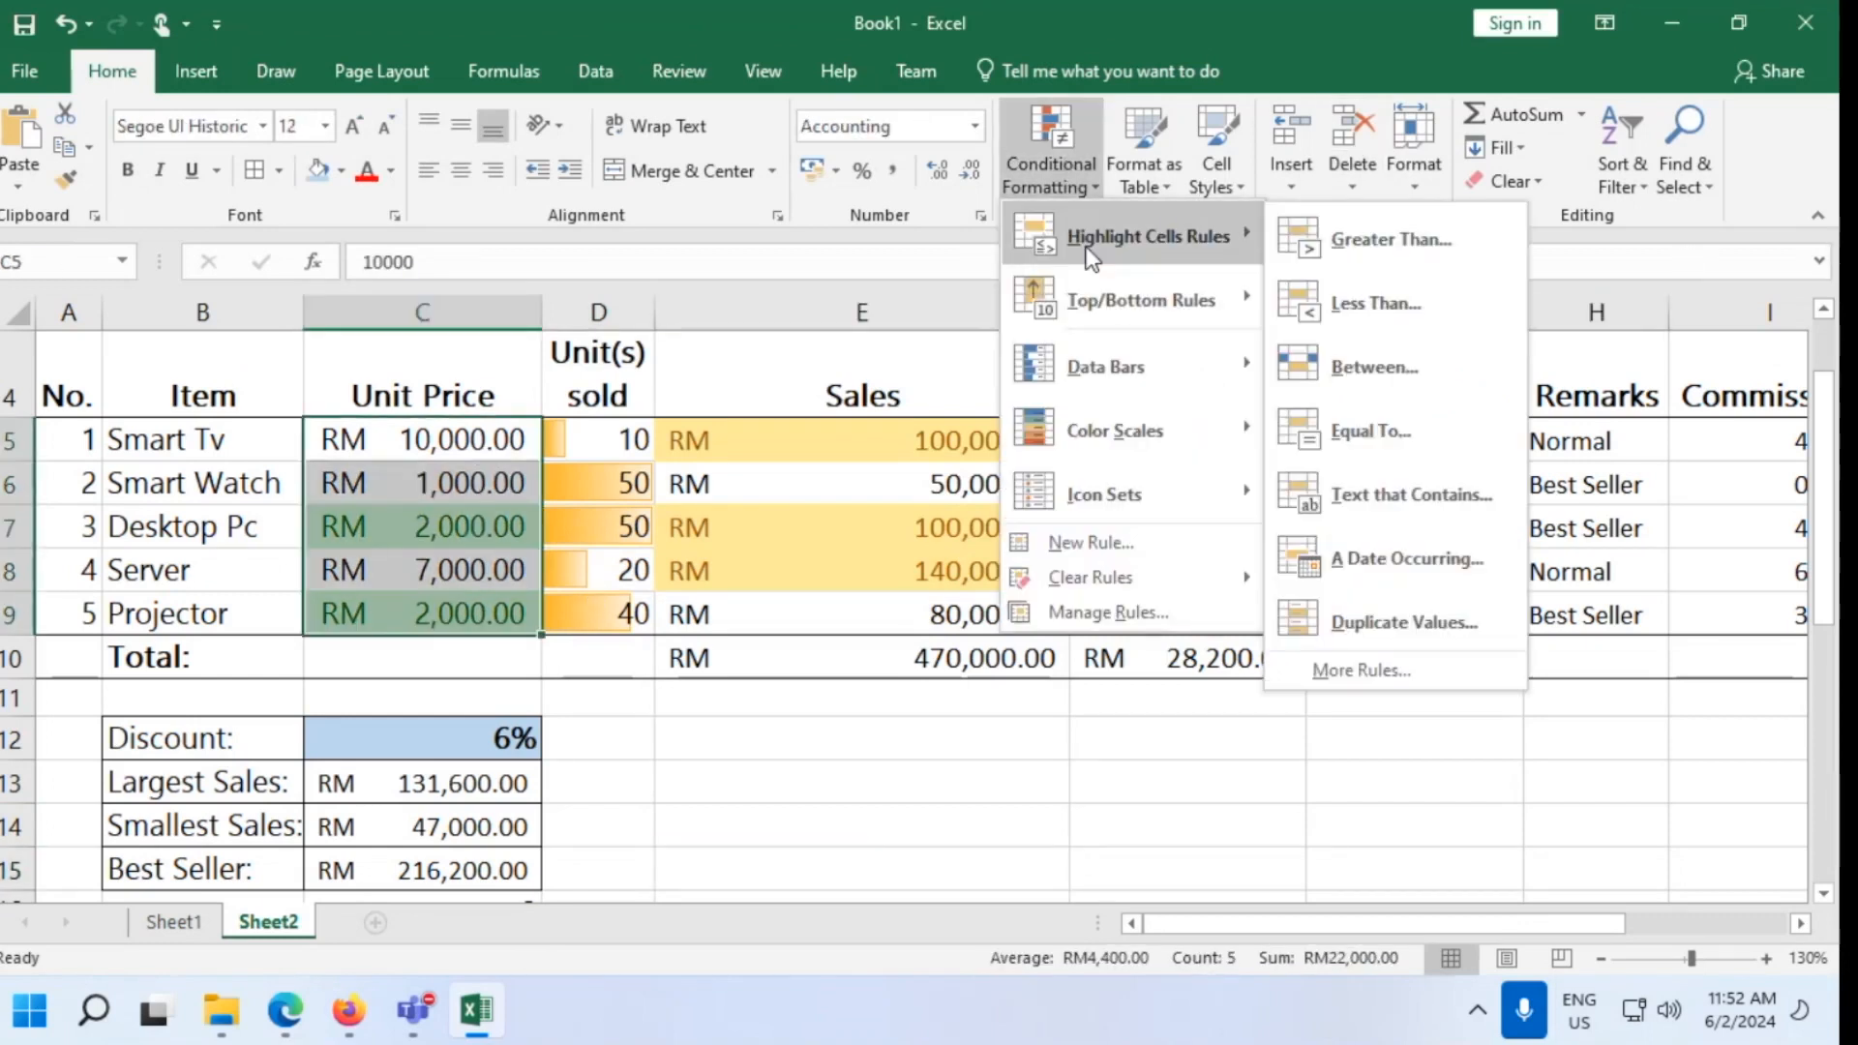
{"action": "left_click", "coordinate": [1404, 381]}
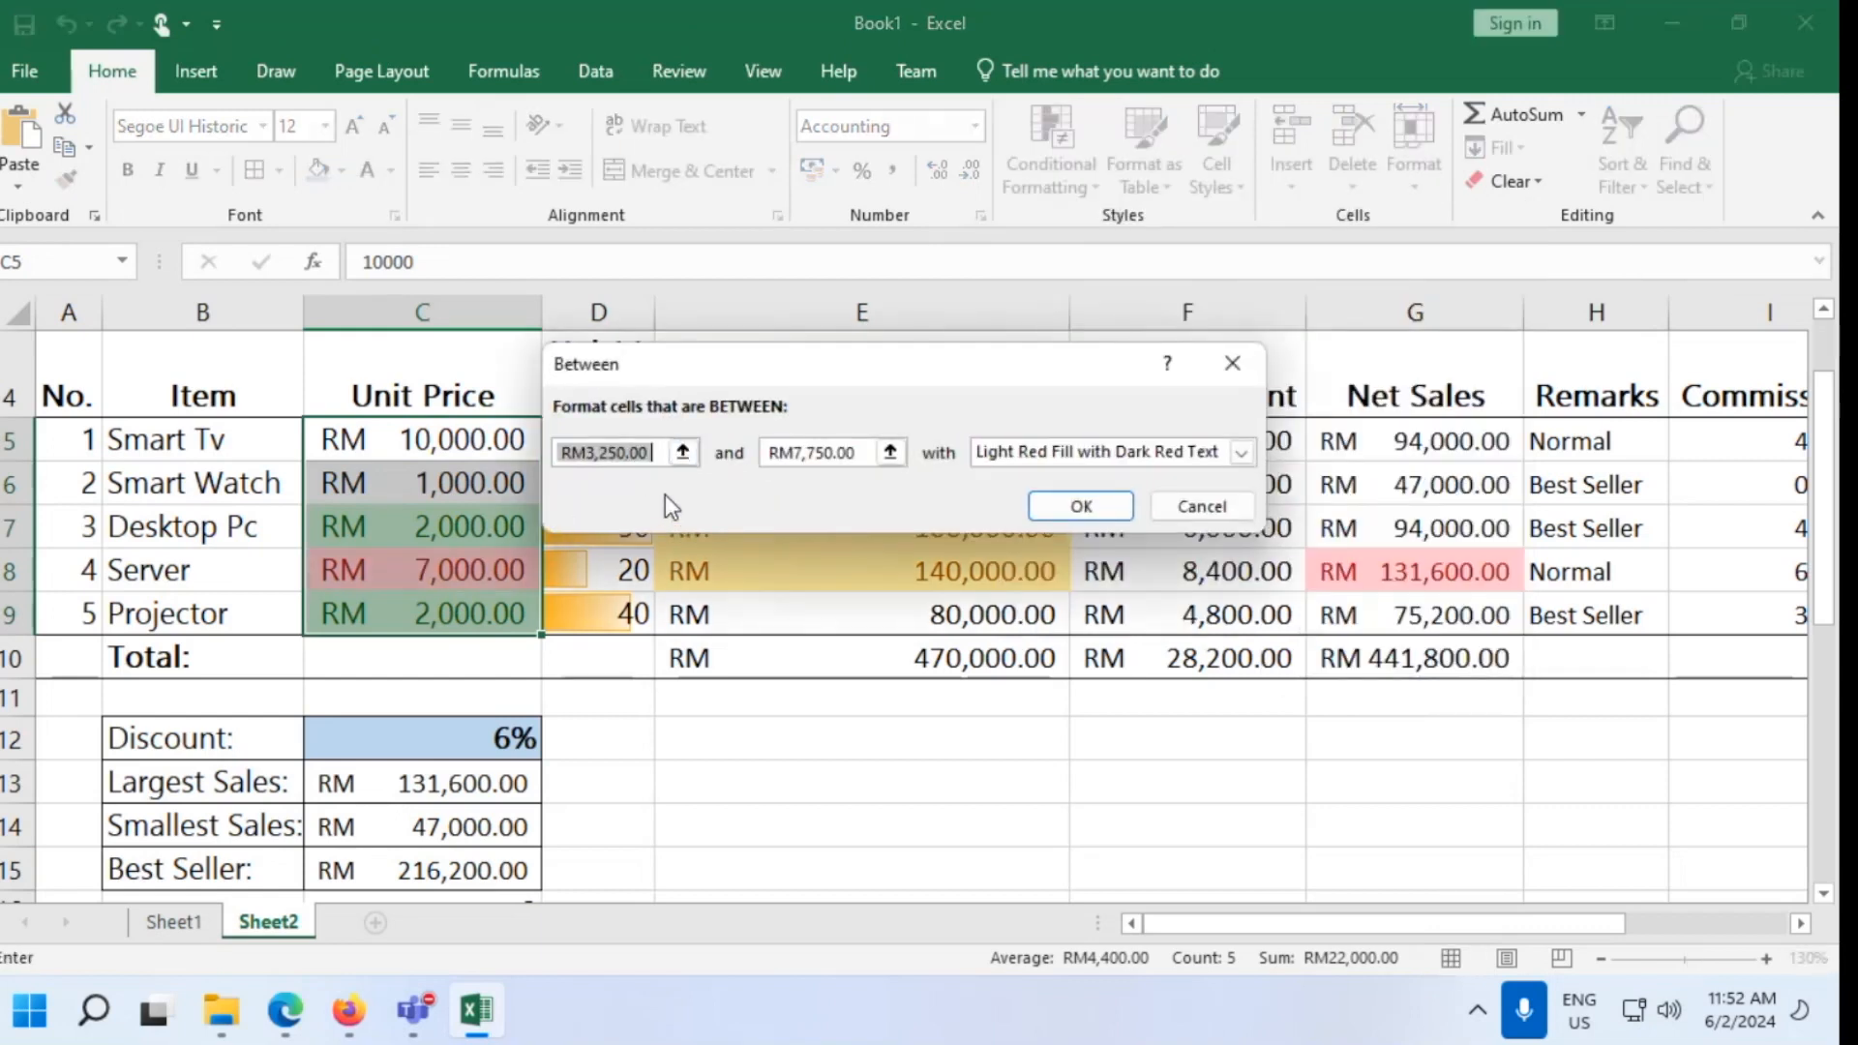
{"action": "type", "text": "1500"}
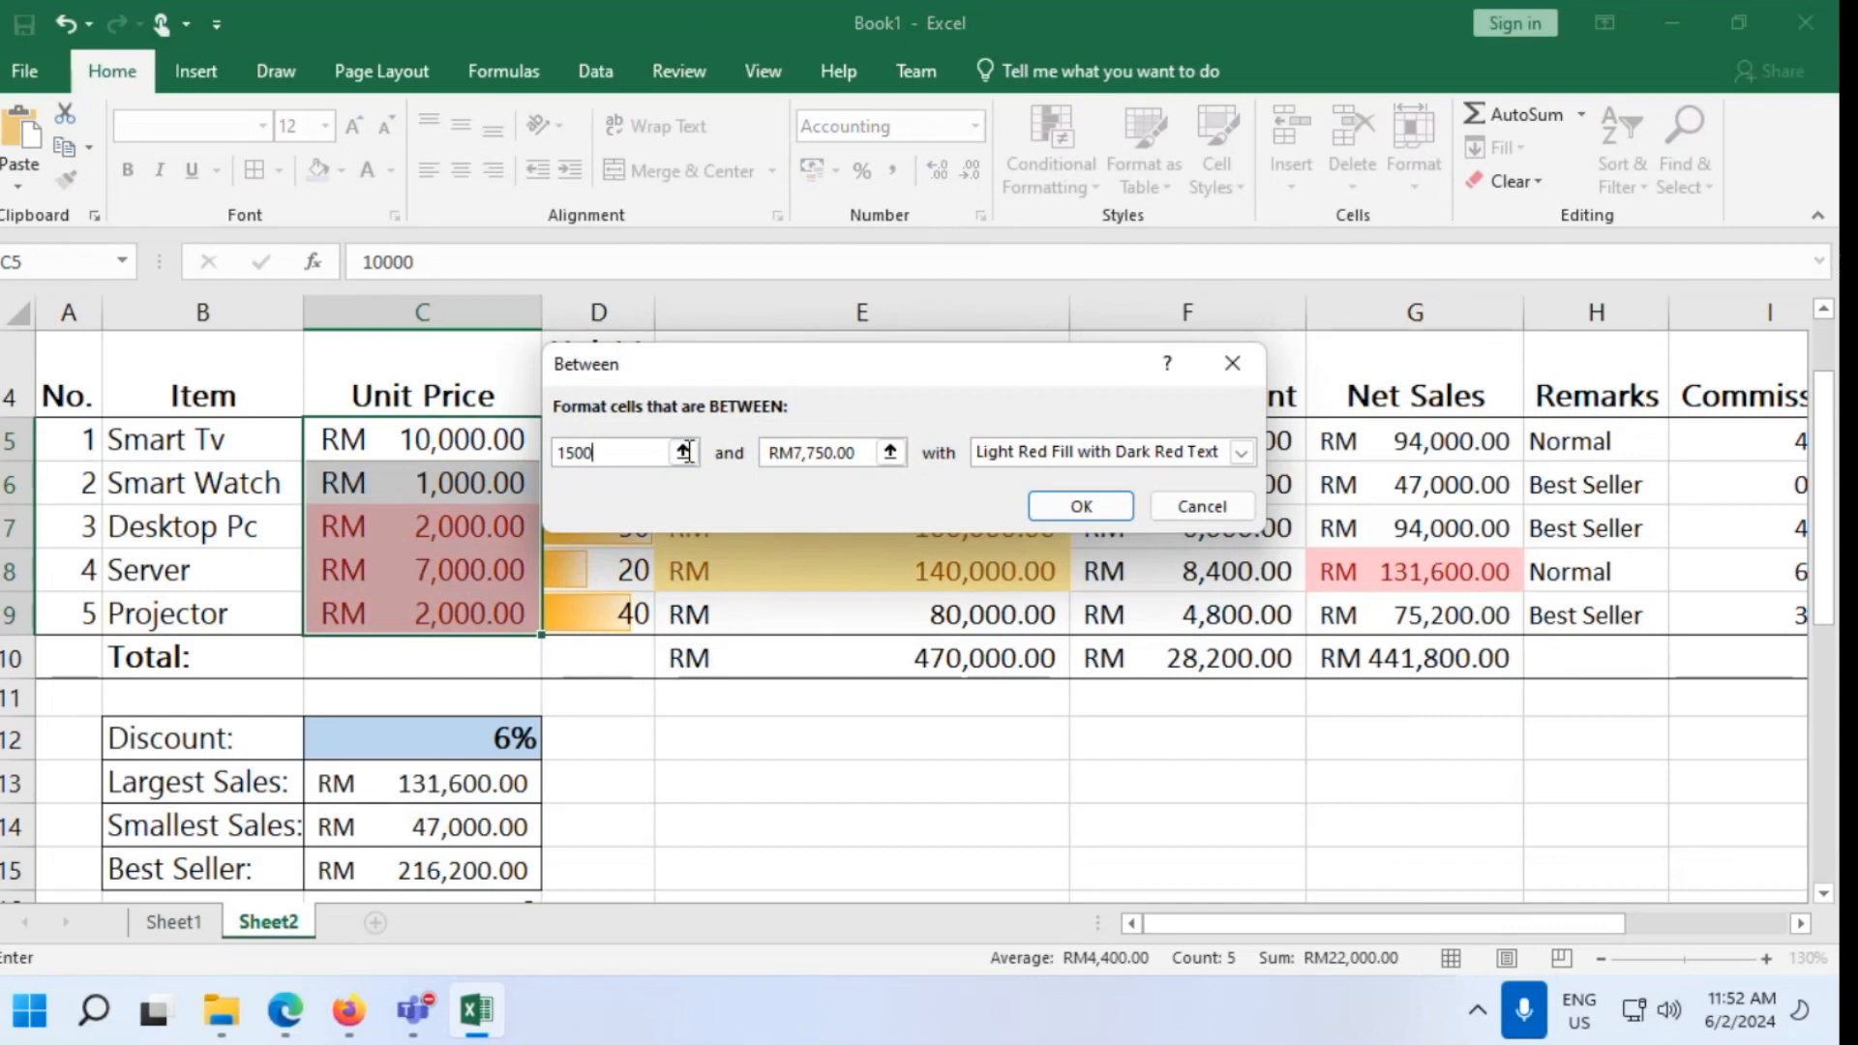
{"action": "left_click", "coordinate": [800, 462]}
{"action": "left_click_drag", "start_coordinate": [869, 452], "coordinate": [710, 464]}
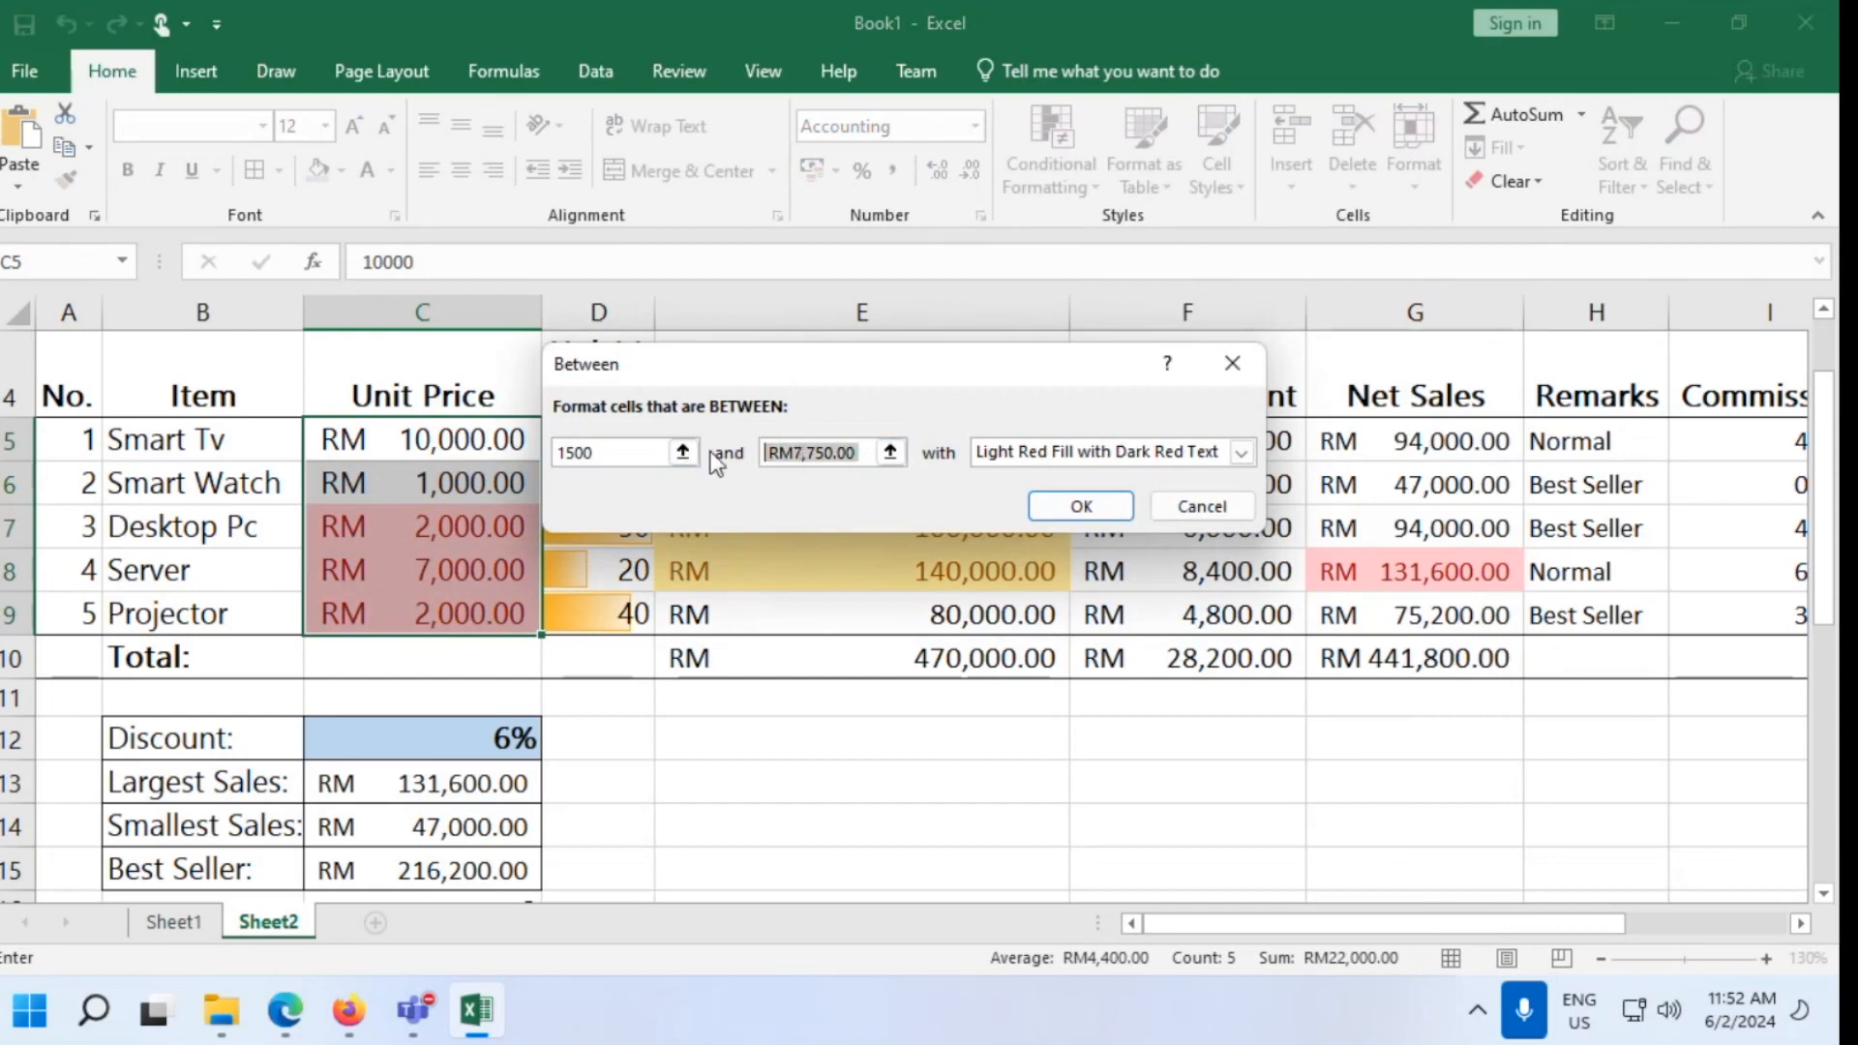
{"action": "type", "text": "5000"}
{"action": "key", "text": "Return"}
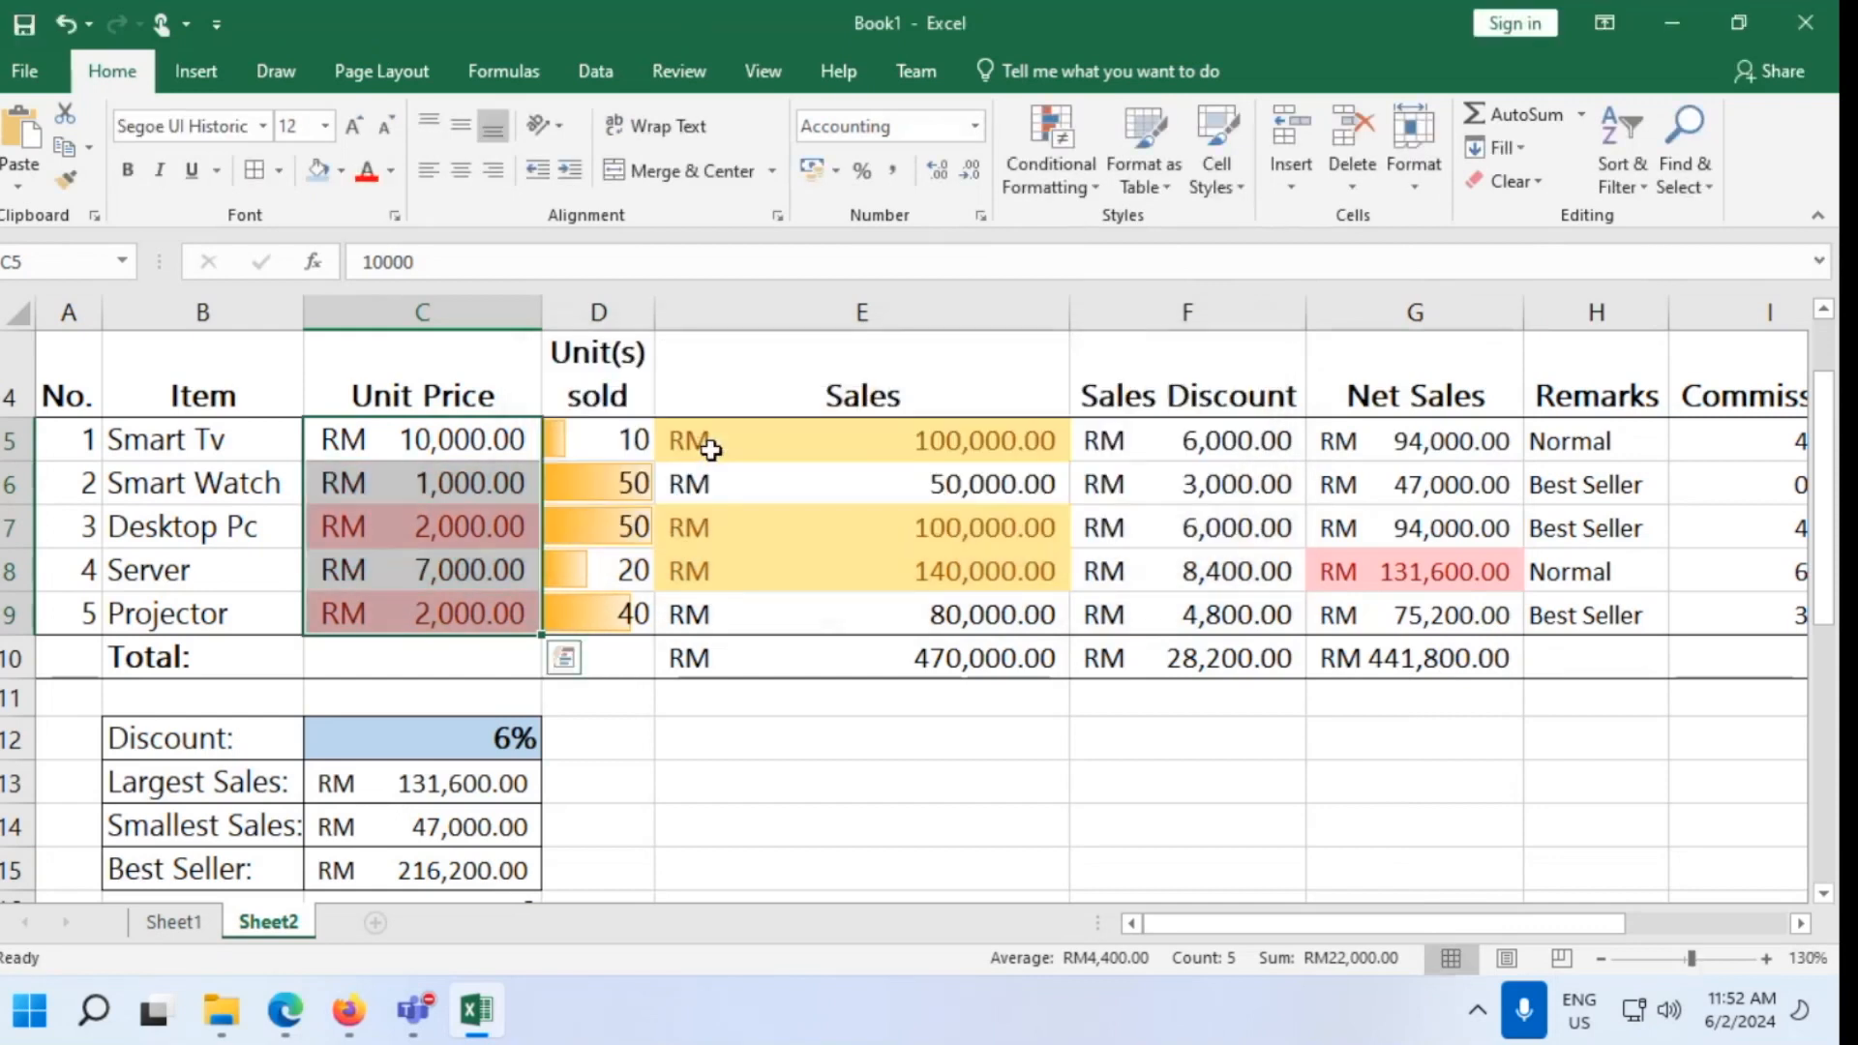
{"action": "left_click", "coordinate": [699, 792]}
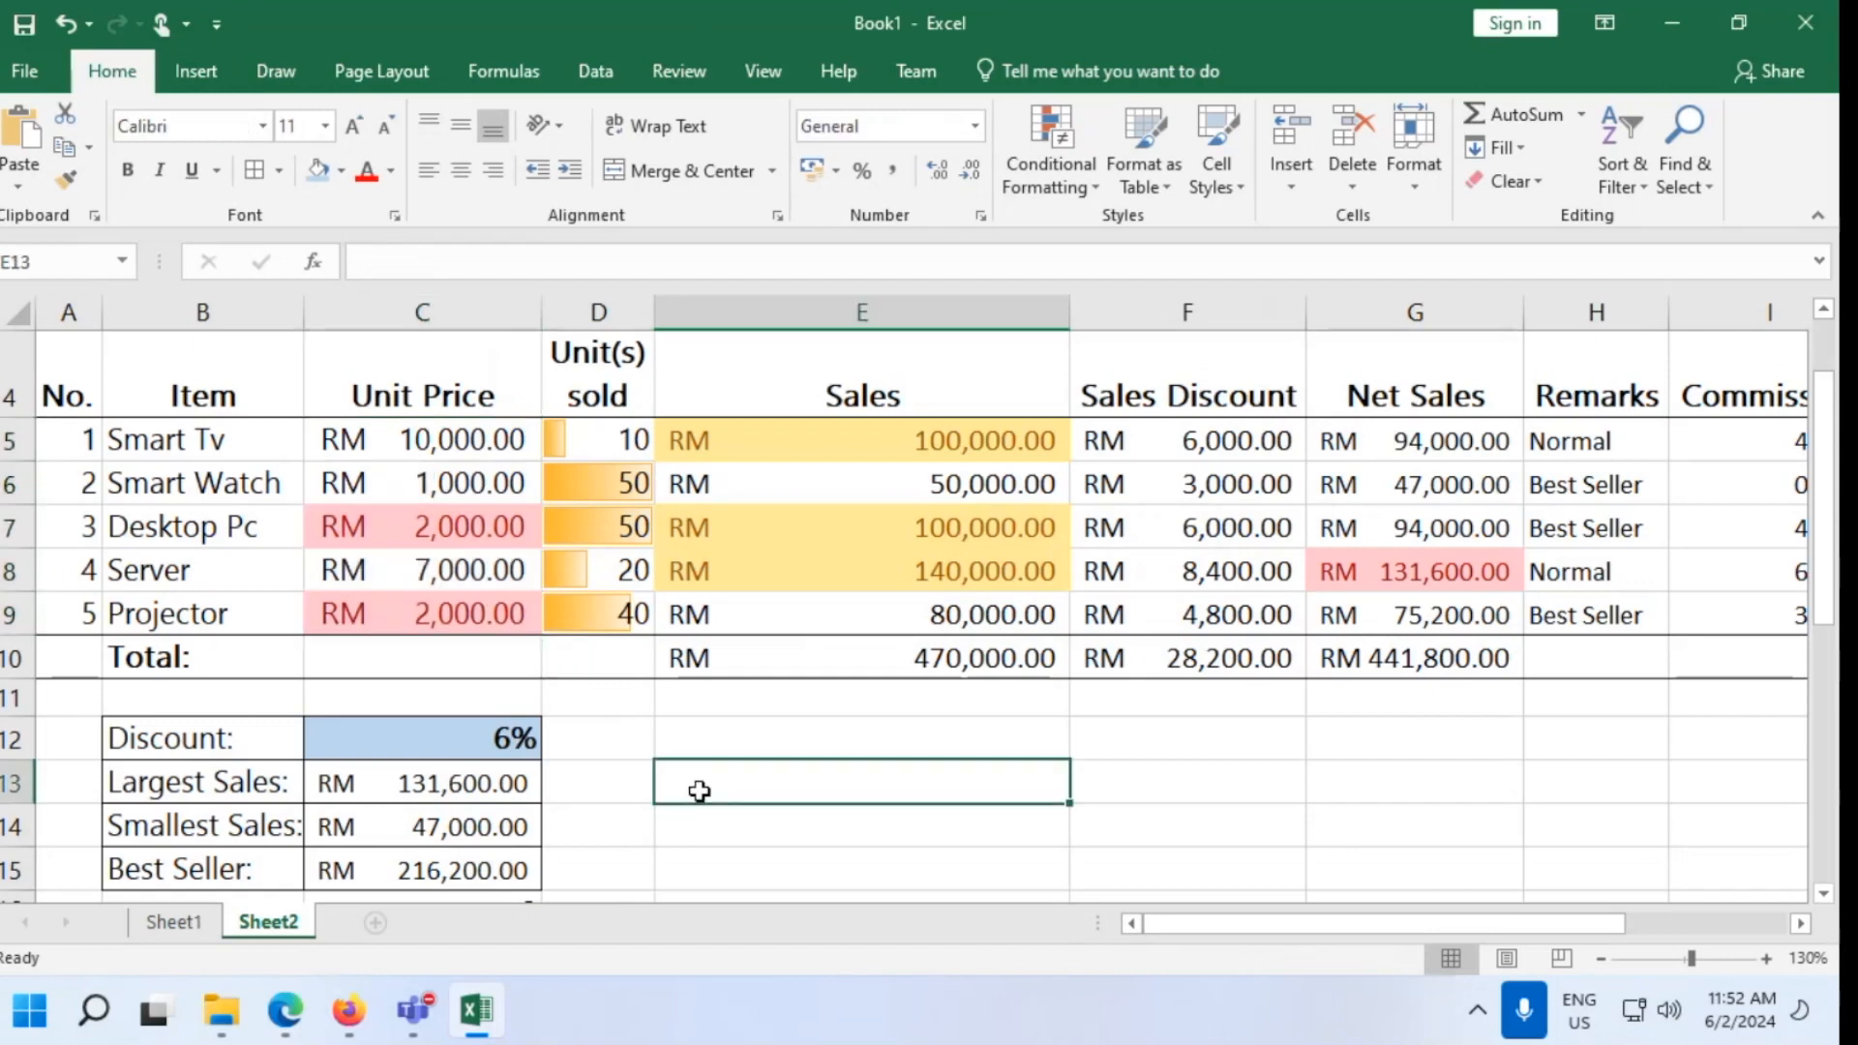
{"action": "left_click", "coordinate": [1070, 176]}
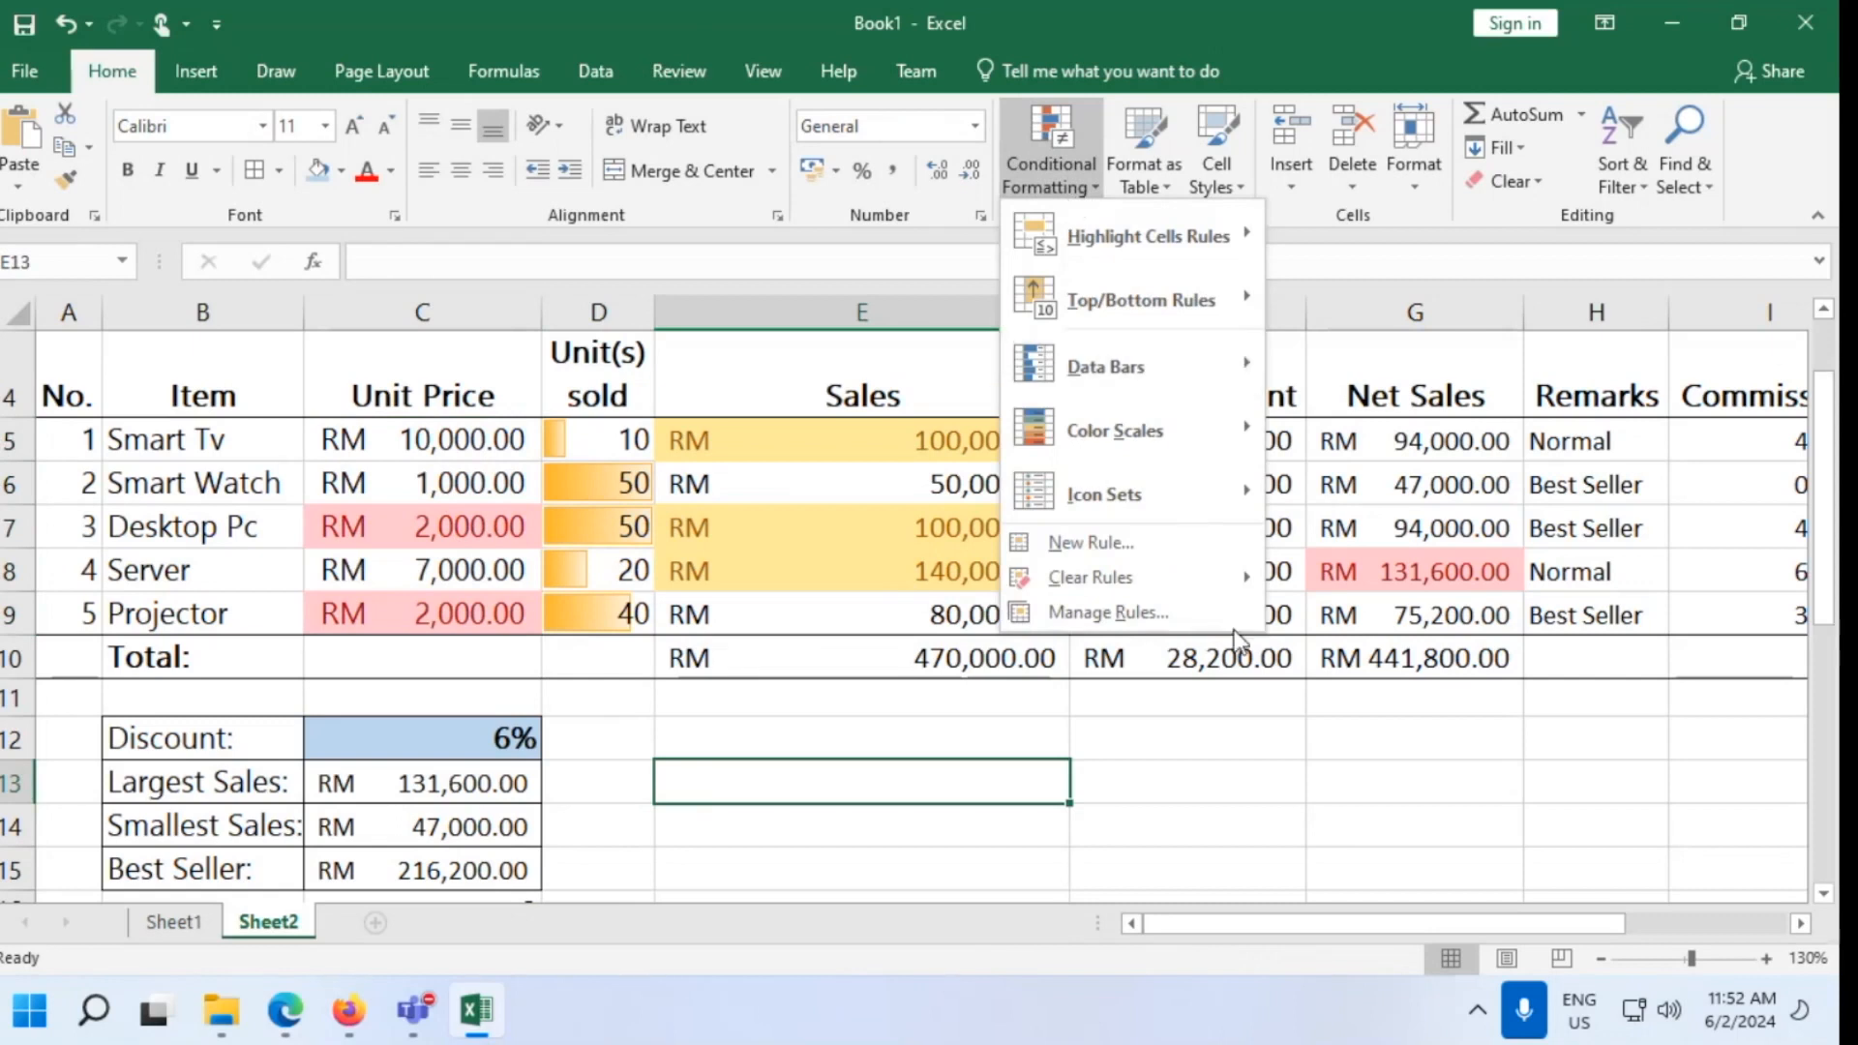
{"action": "mouse_move", "coordinate": [1206, 576]}
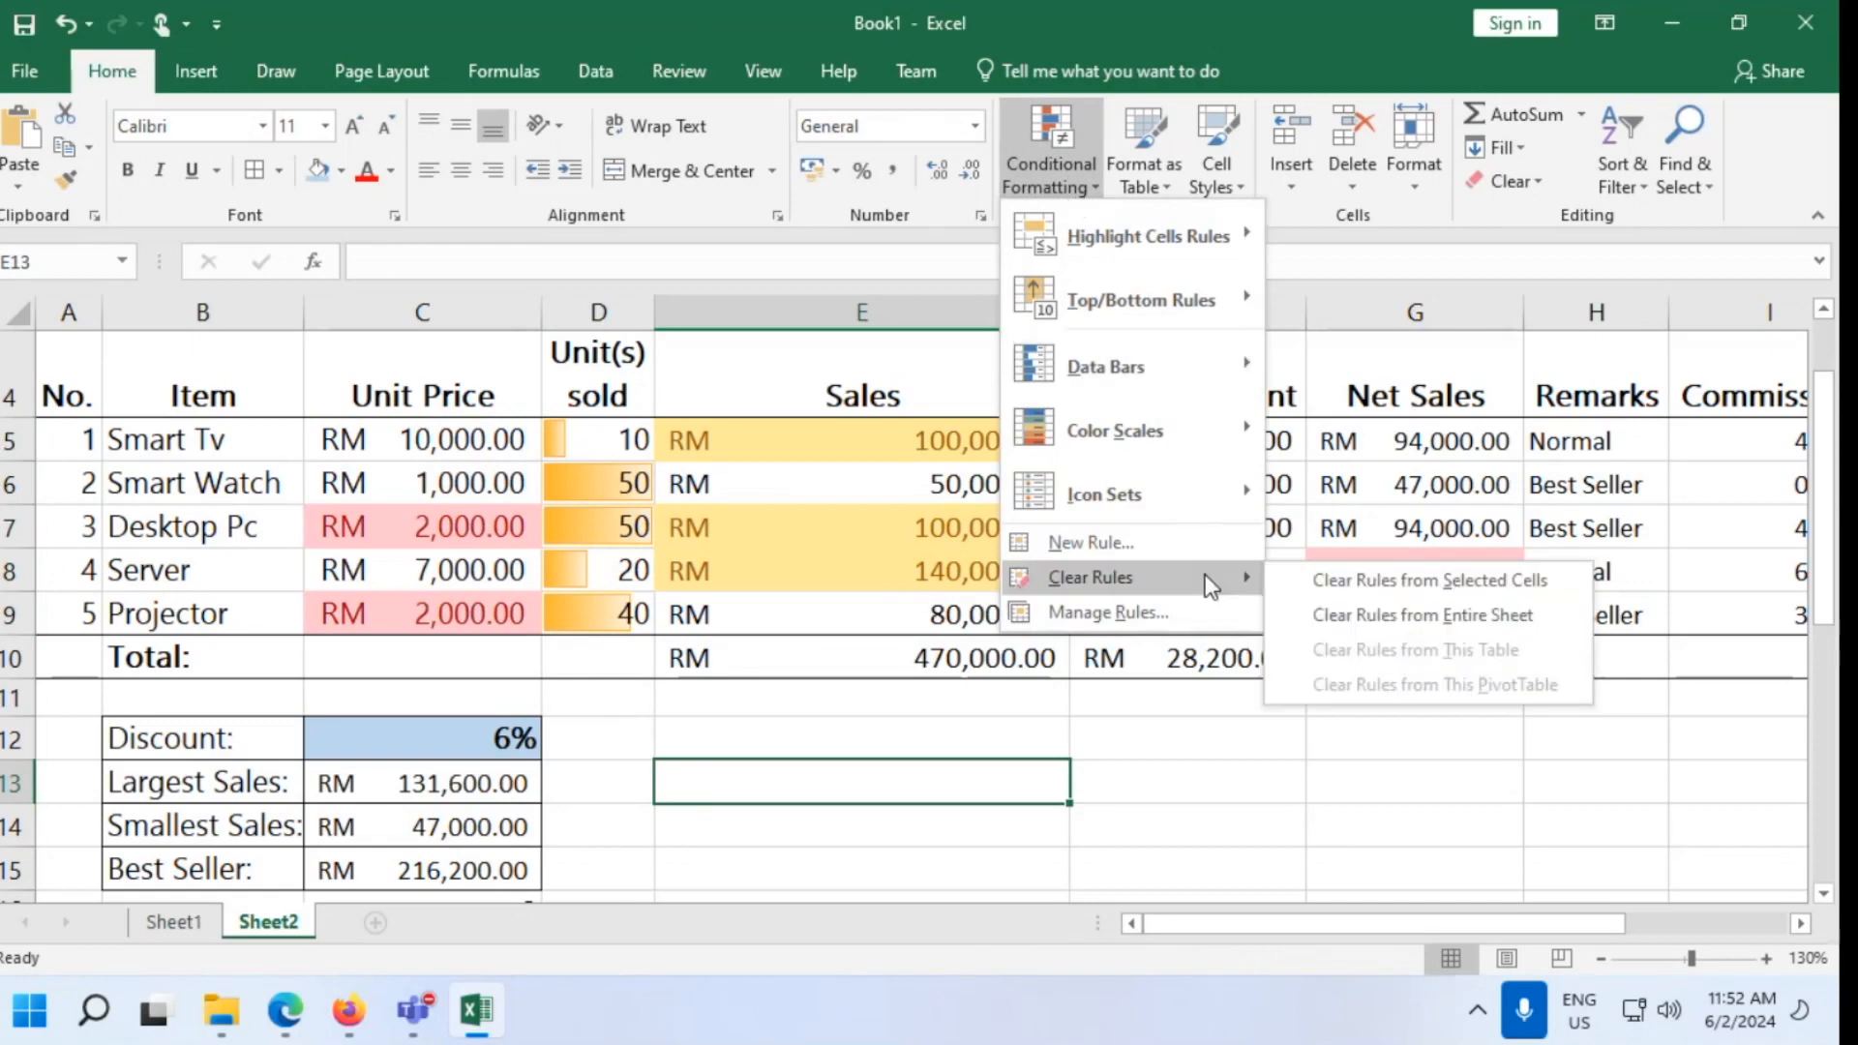
{"action": "left_click", "coordinate": [1120, 733]}
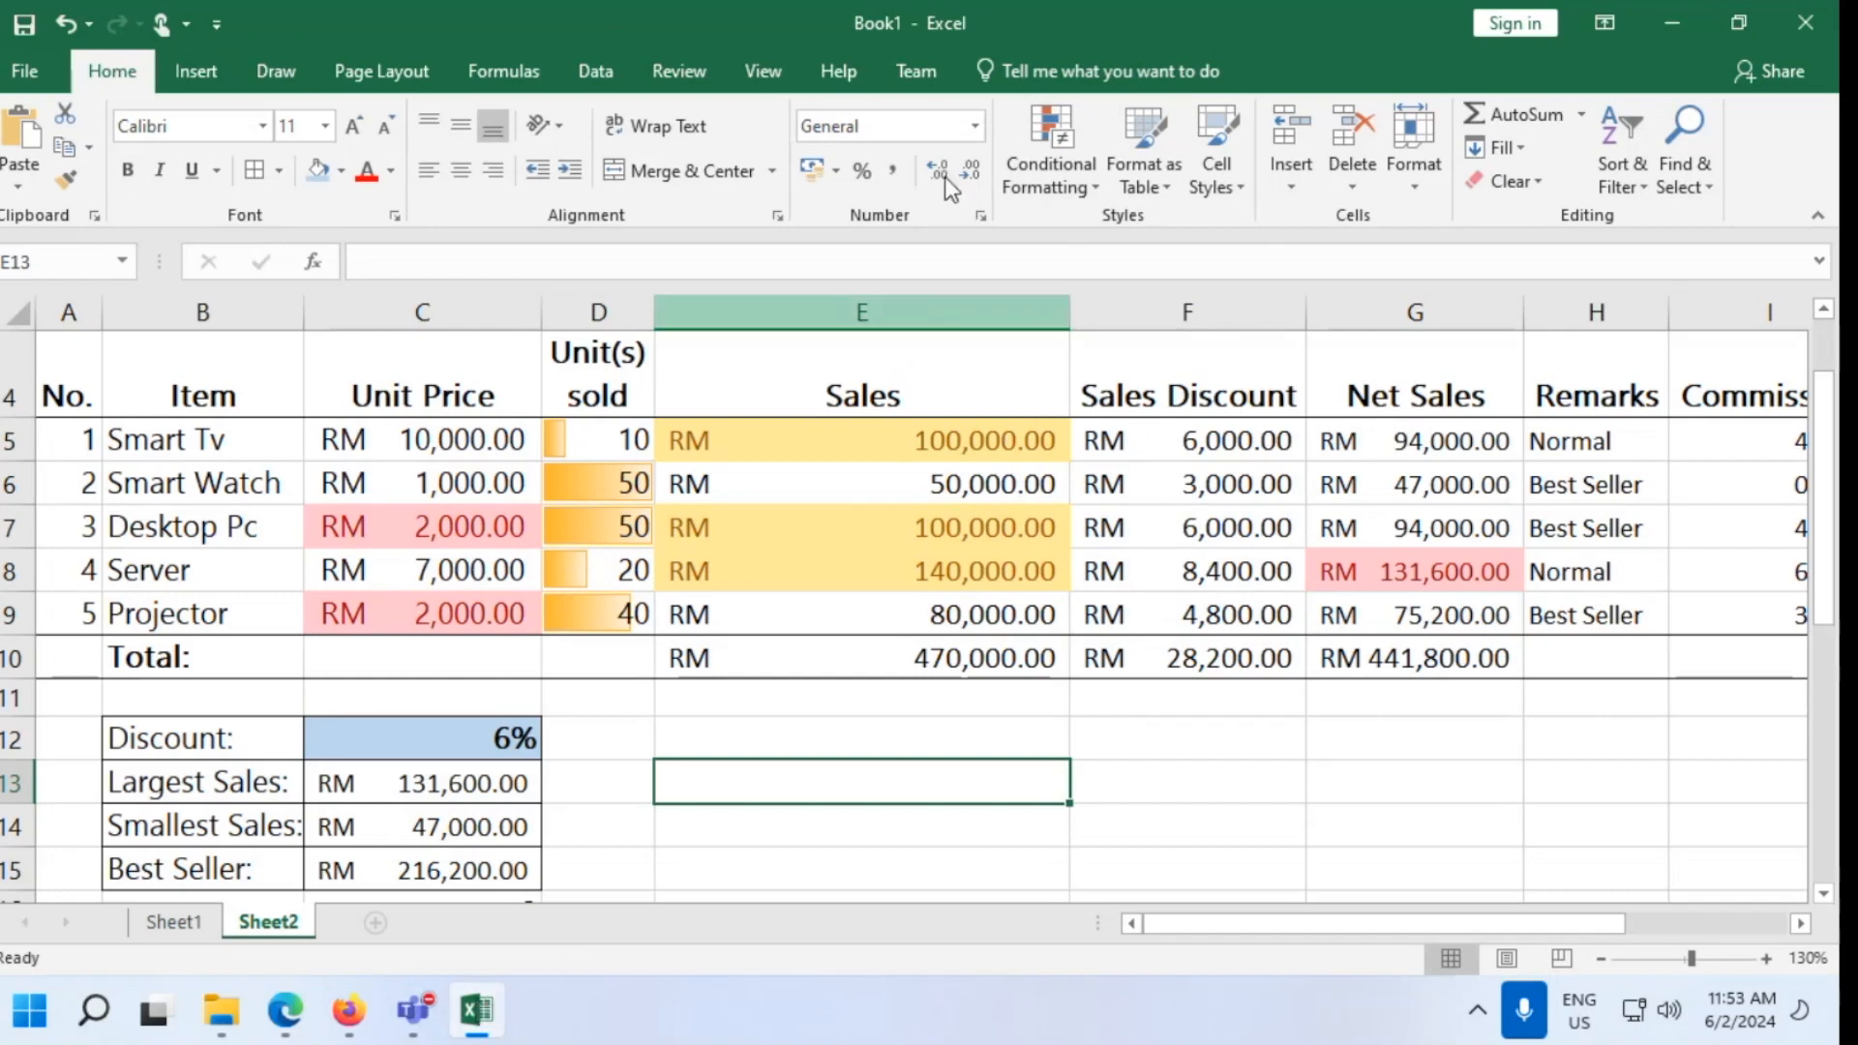
Clear the conditional formatting rules from the entire sheet and undo the clearing
{"action": "left_click", "coordinate": [1082, 186]}
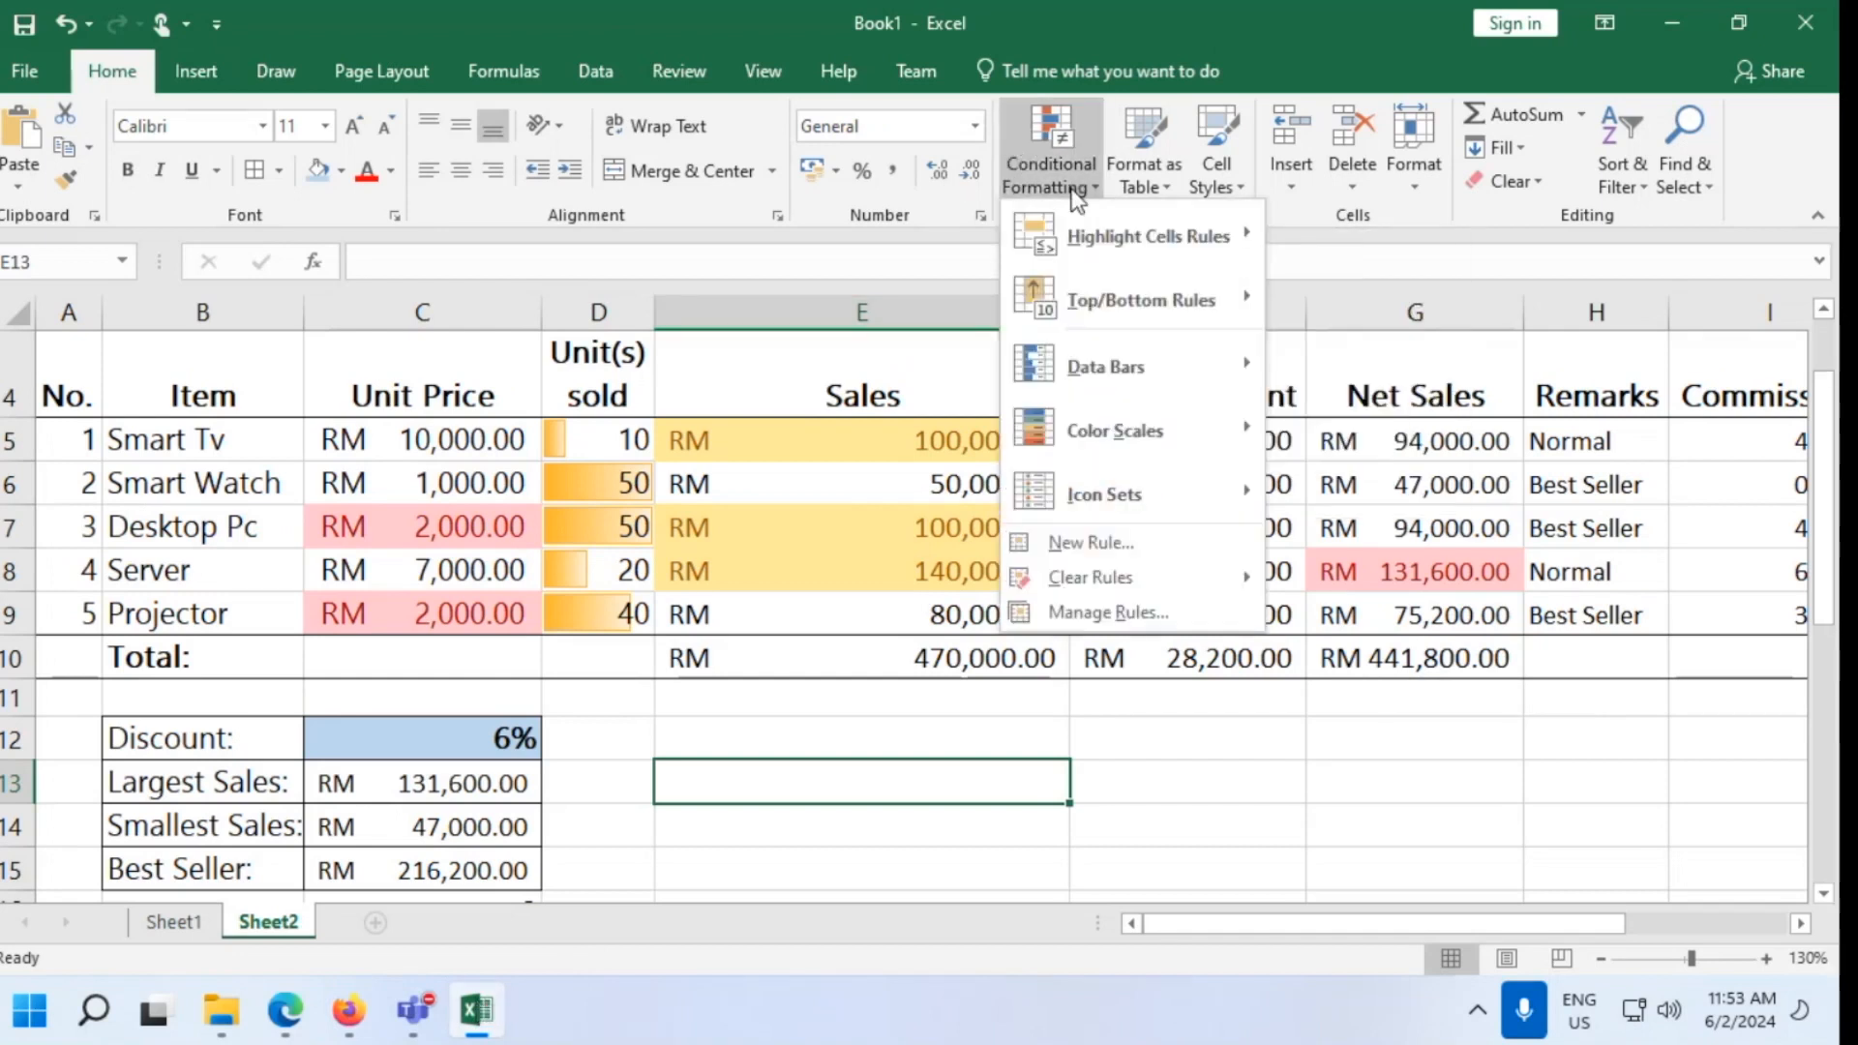
{"action": "mouse_move", "coordinate": [1131, 573]}
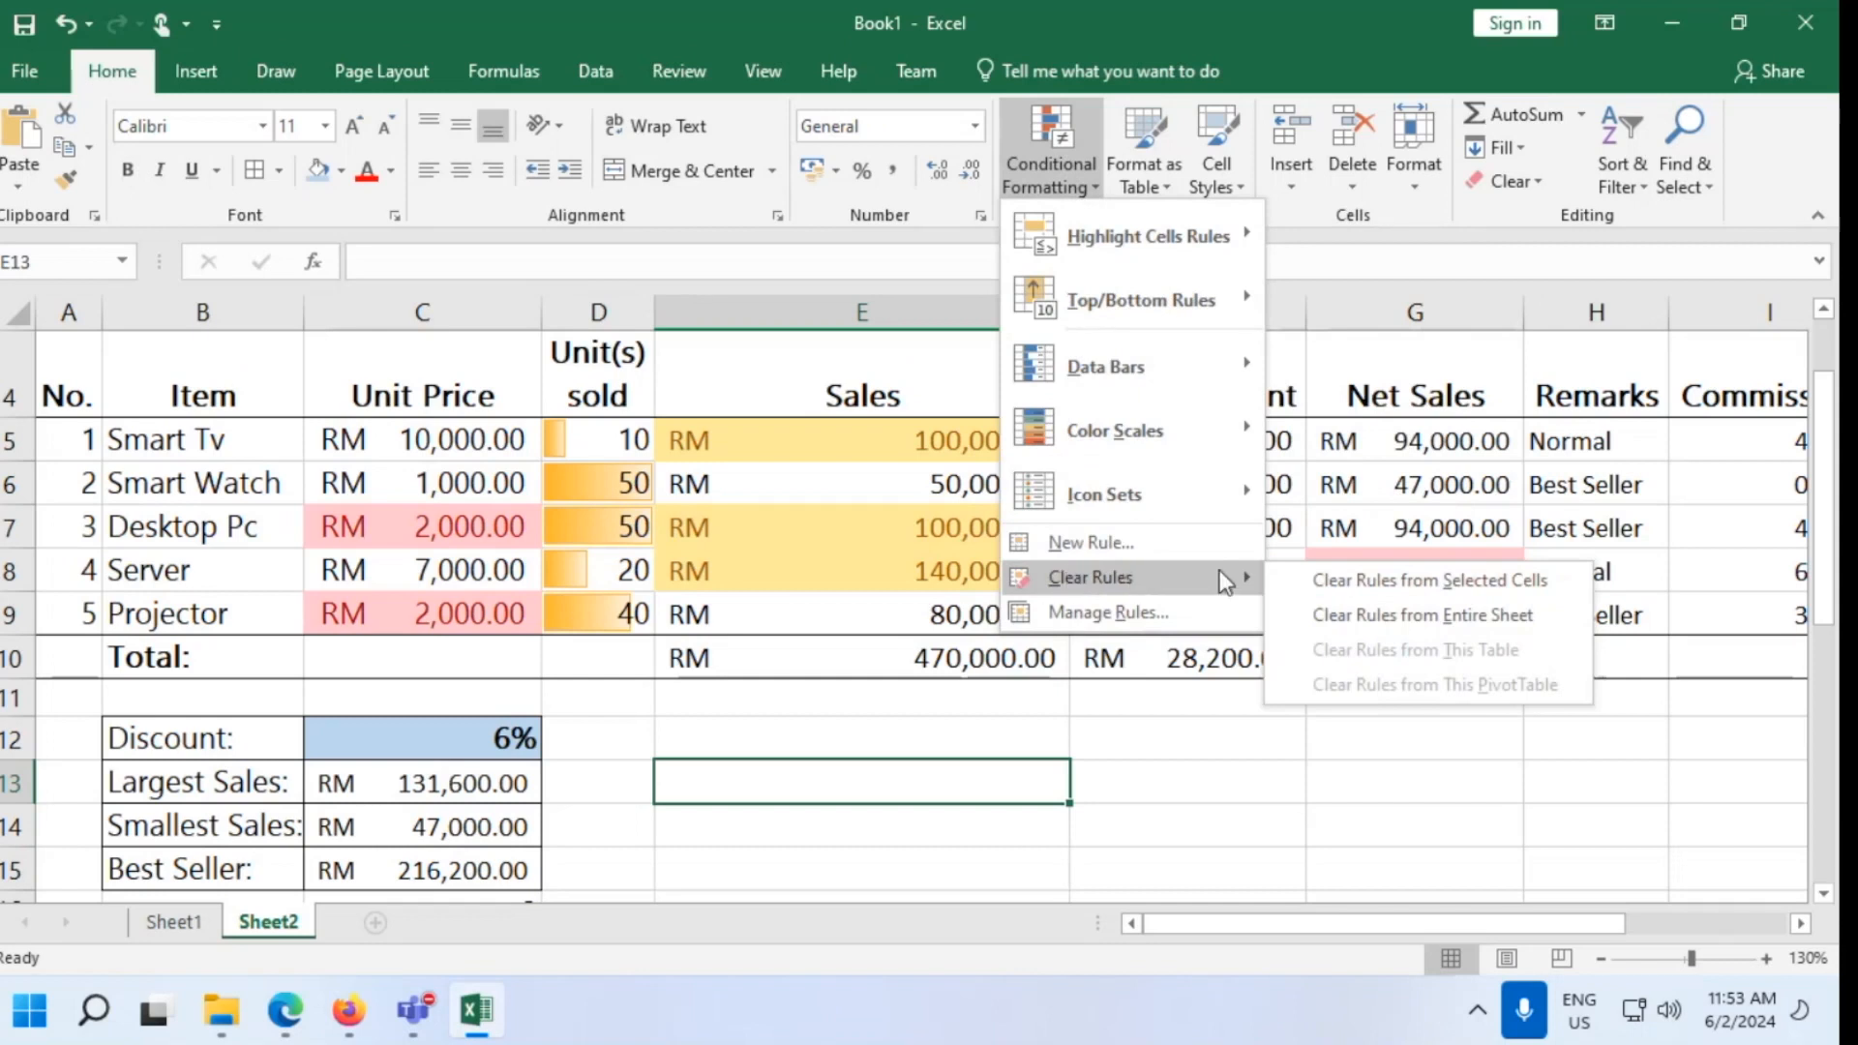
{"action": "left_click", "coordinate": [1477, 618]}
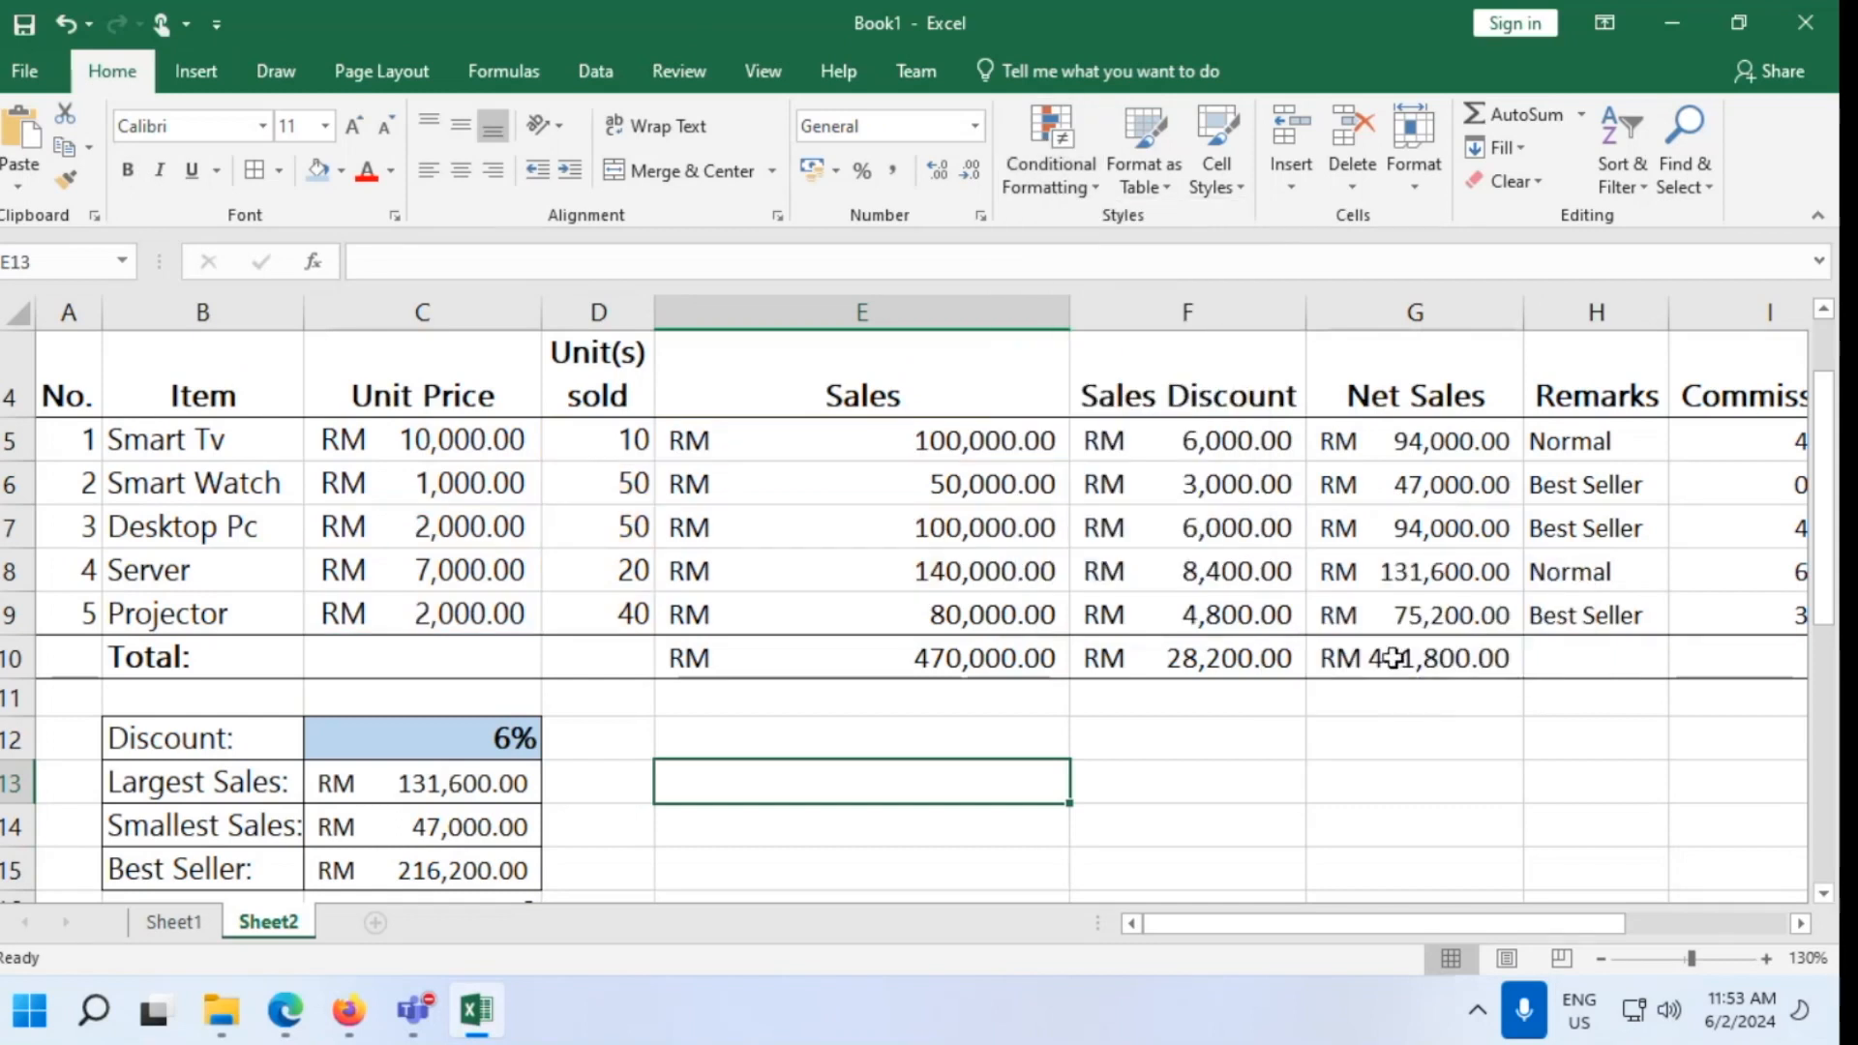
{"action": "key", "text": "ctrl+z"}
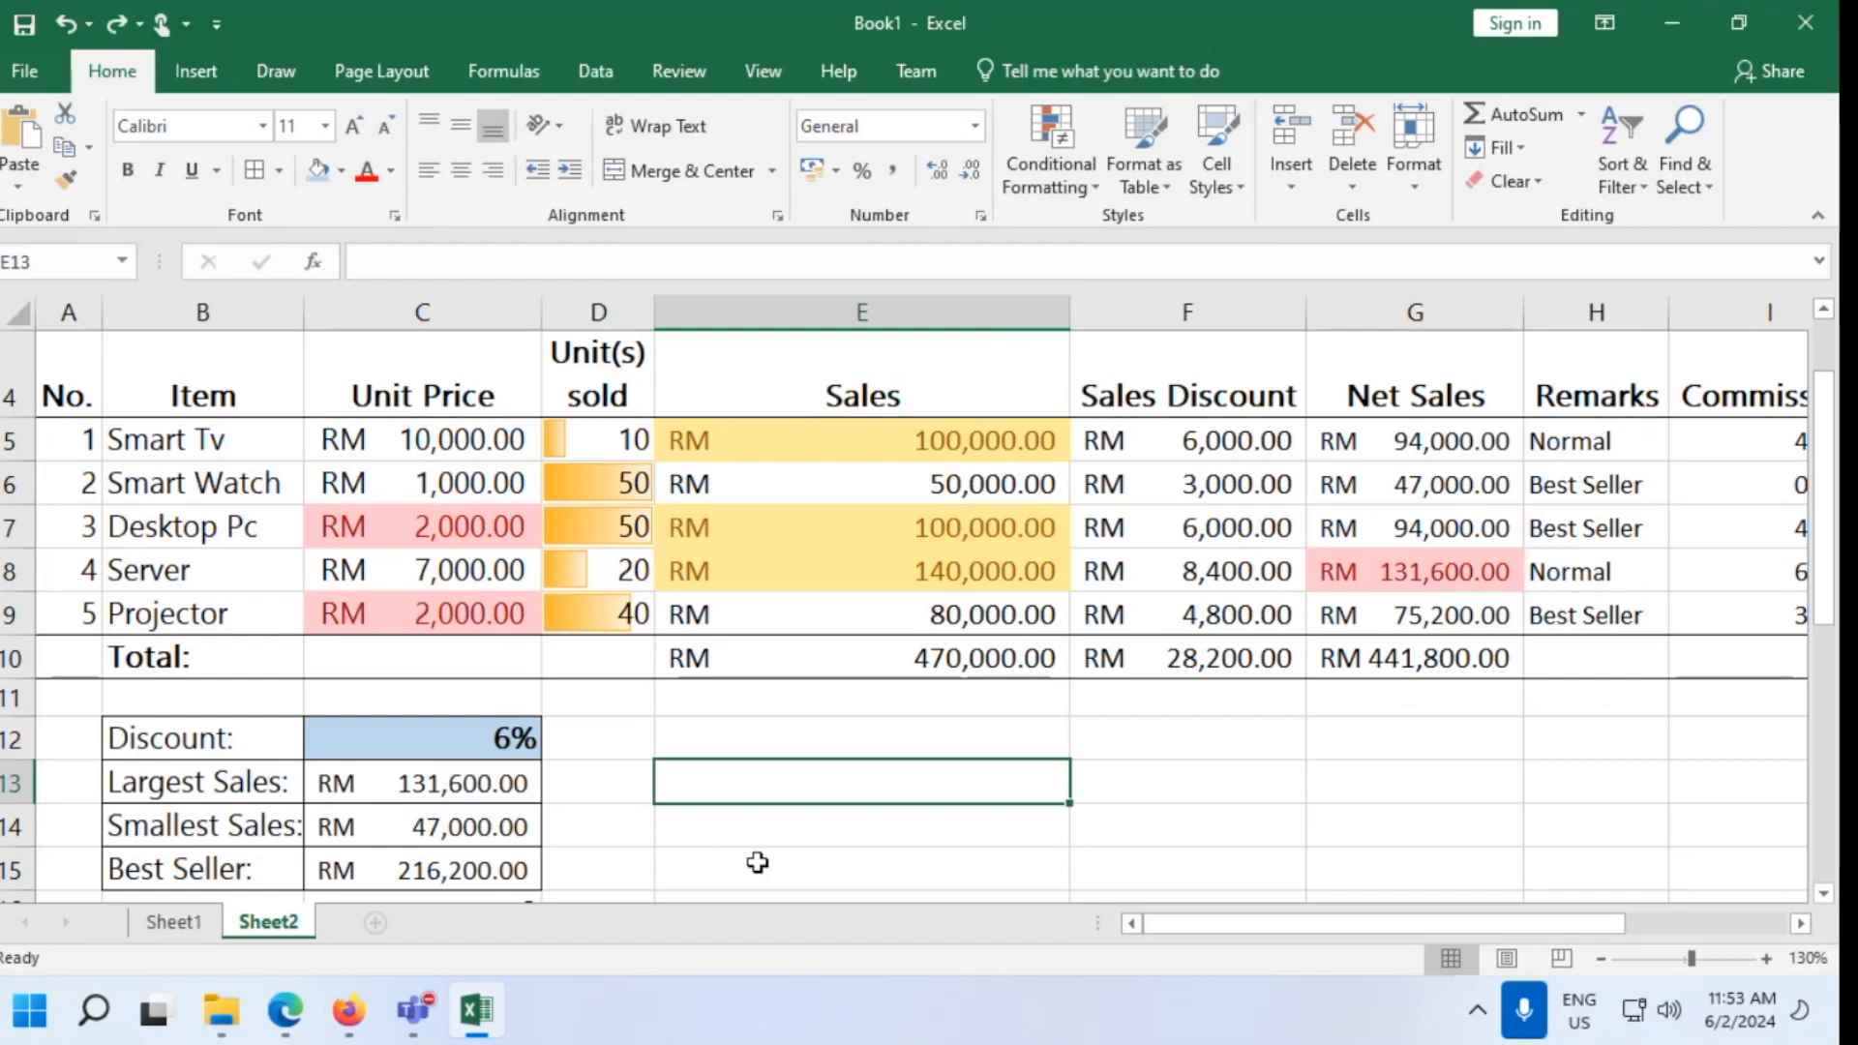
Switch to the study guide PDF in Edge and skim the remaining sections on filtering, sorting, and the INDEX and MATCH functions
{"action": "left_click", "coordinate": [280, 1032]}
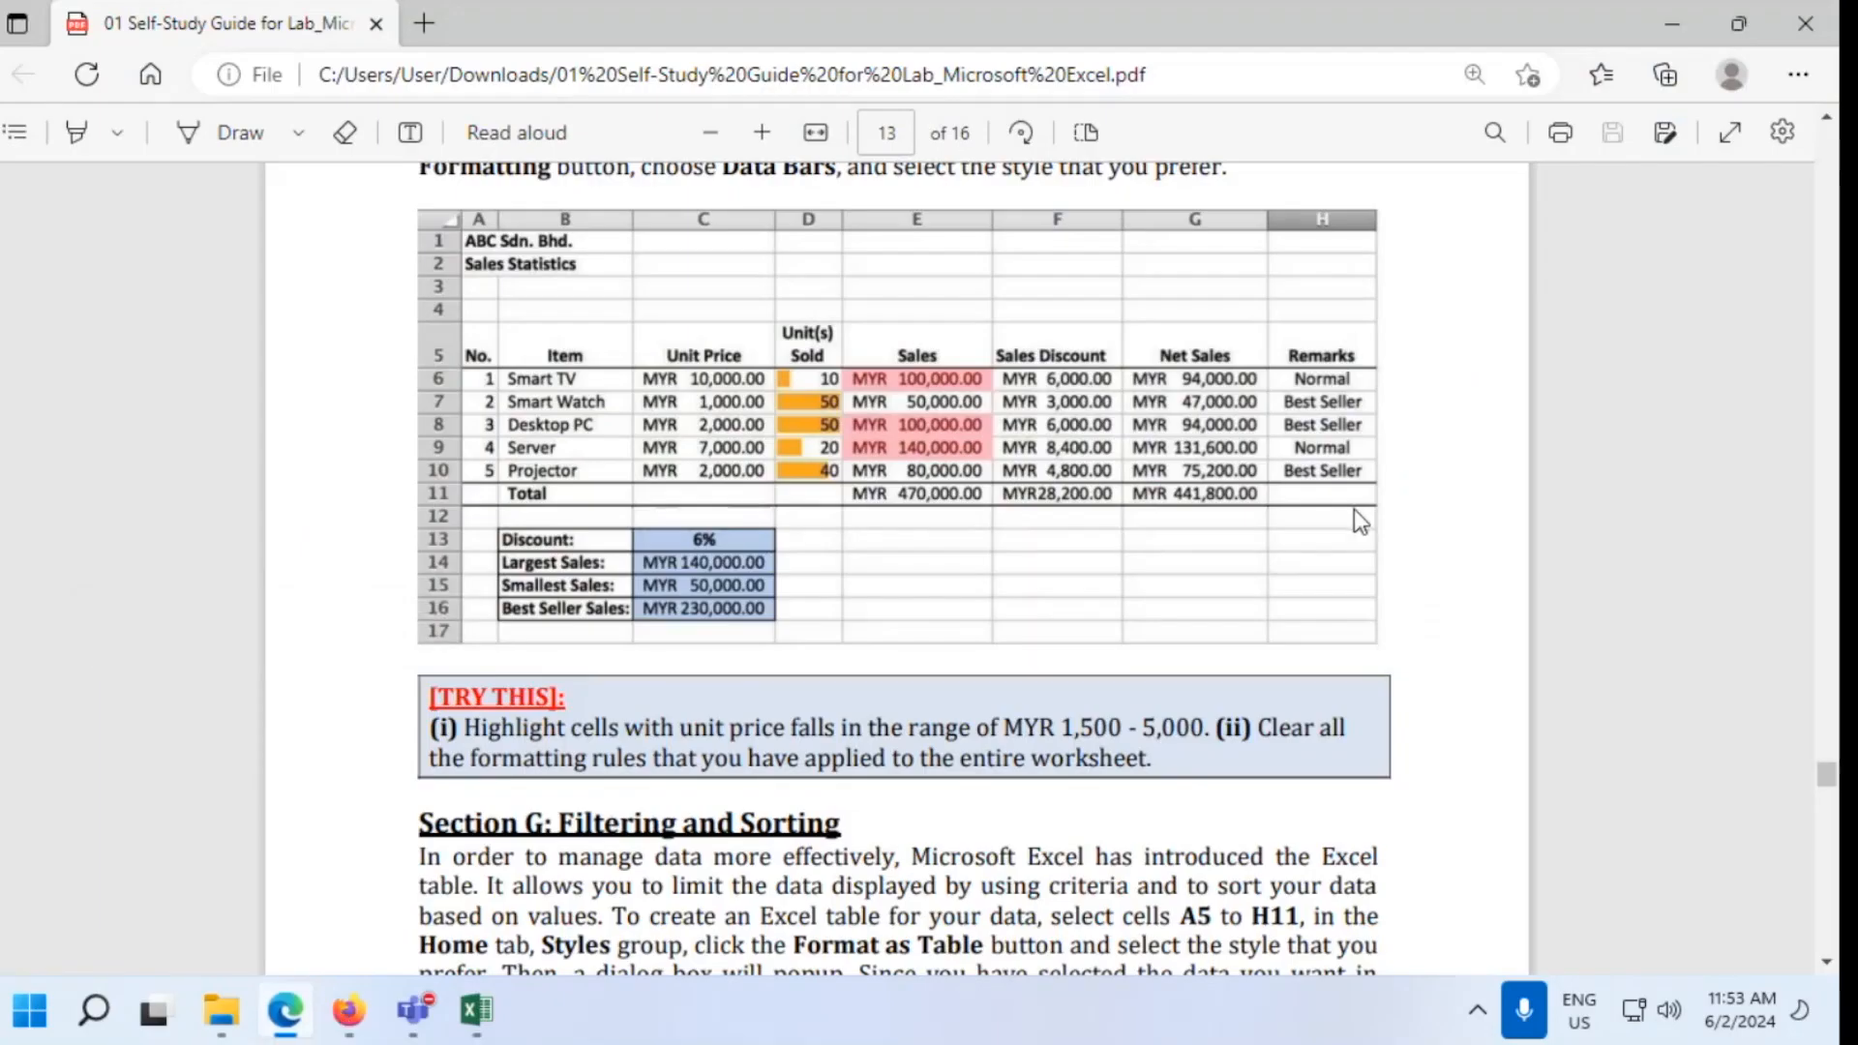
{"action": "scroll", "coordinate": [1355, 509], "scroll_direction": "down", "scroll_amount": 4}
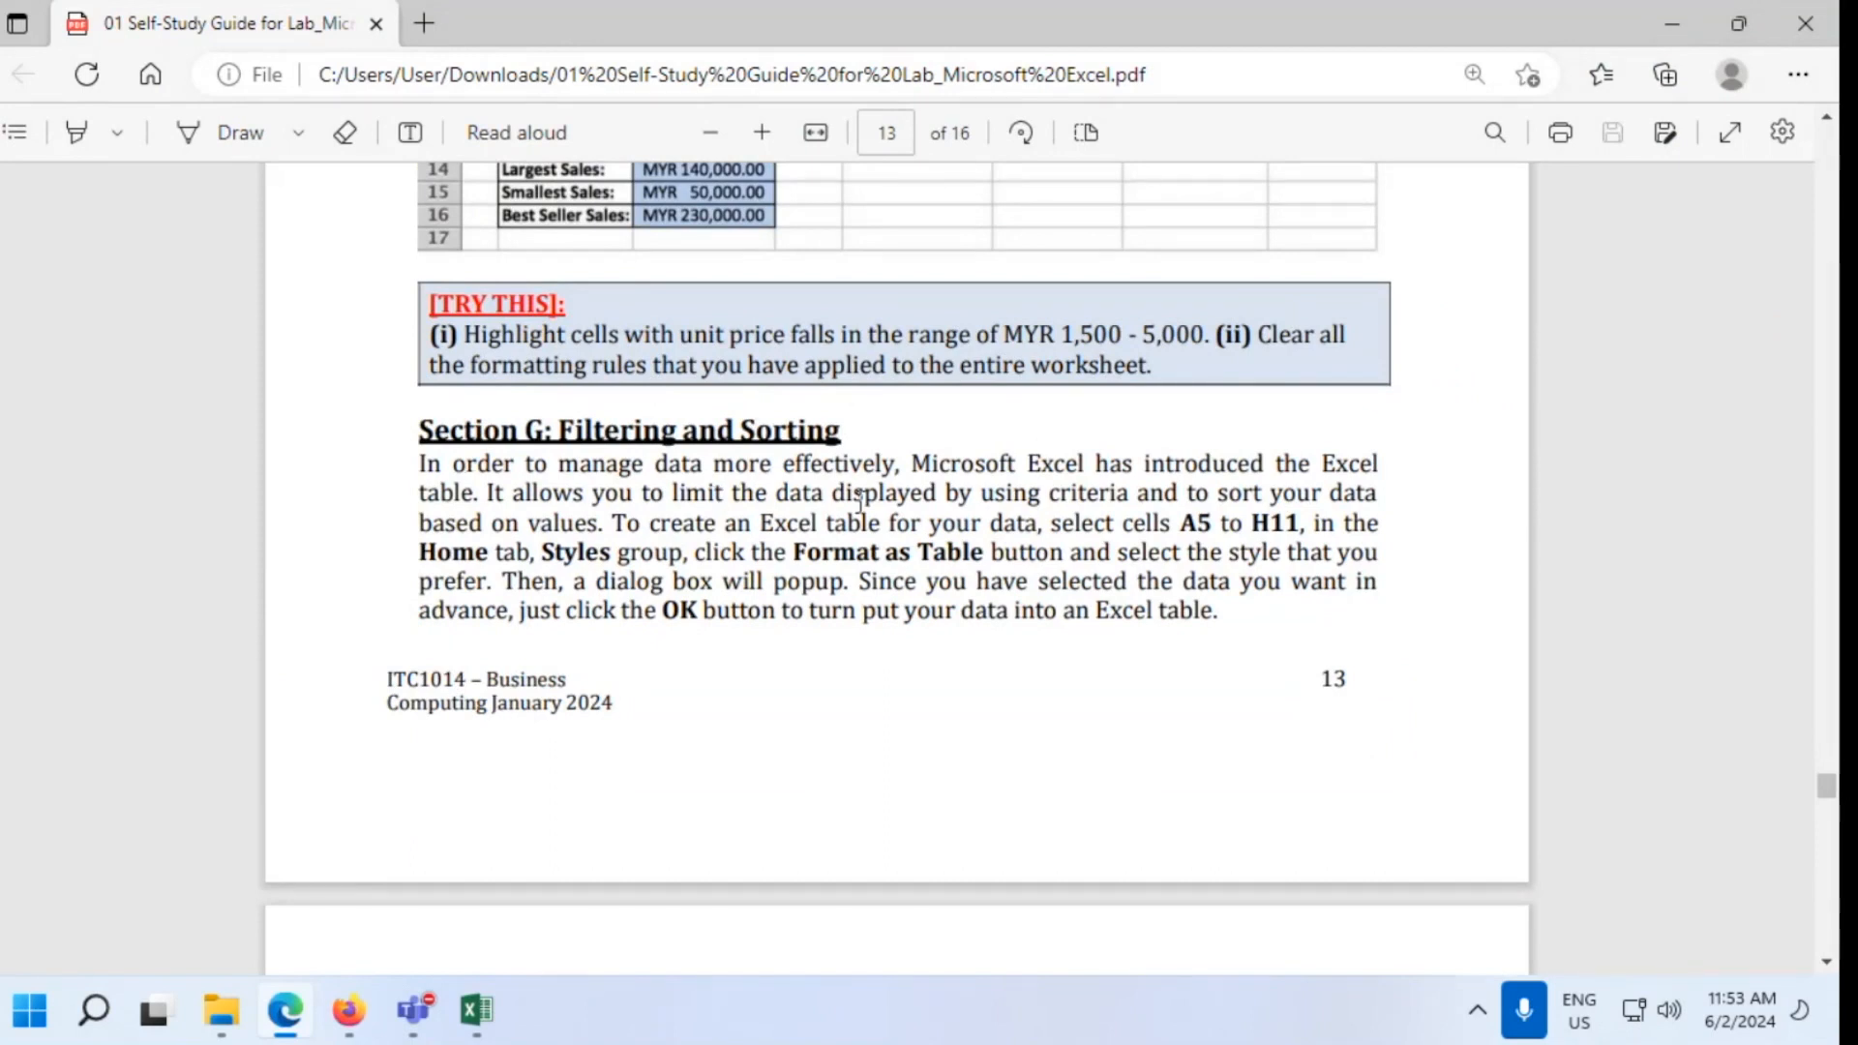
{"action": "scroll", "coordinate": [860, 502], "scroll_direction": "down", "scroll_amount": 10}
{"action": "scroll", "coordinate": [863, 491], "scroll_direction": "down", "scroll_amount": 12}
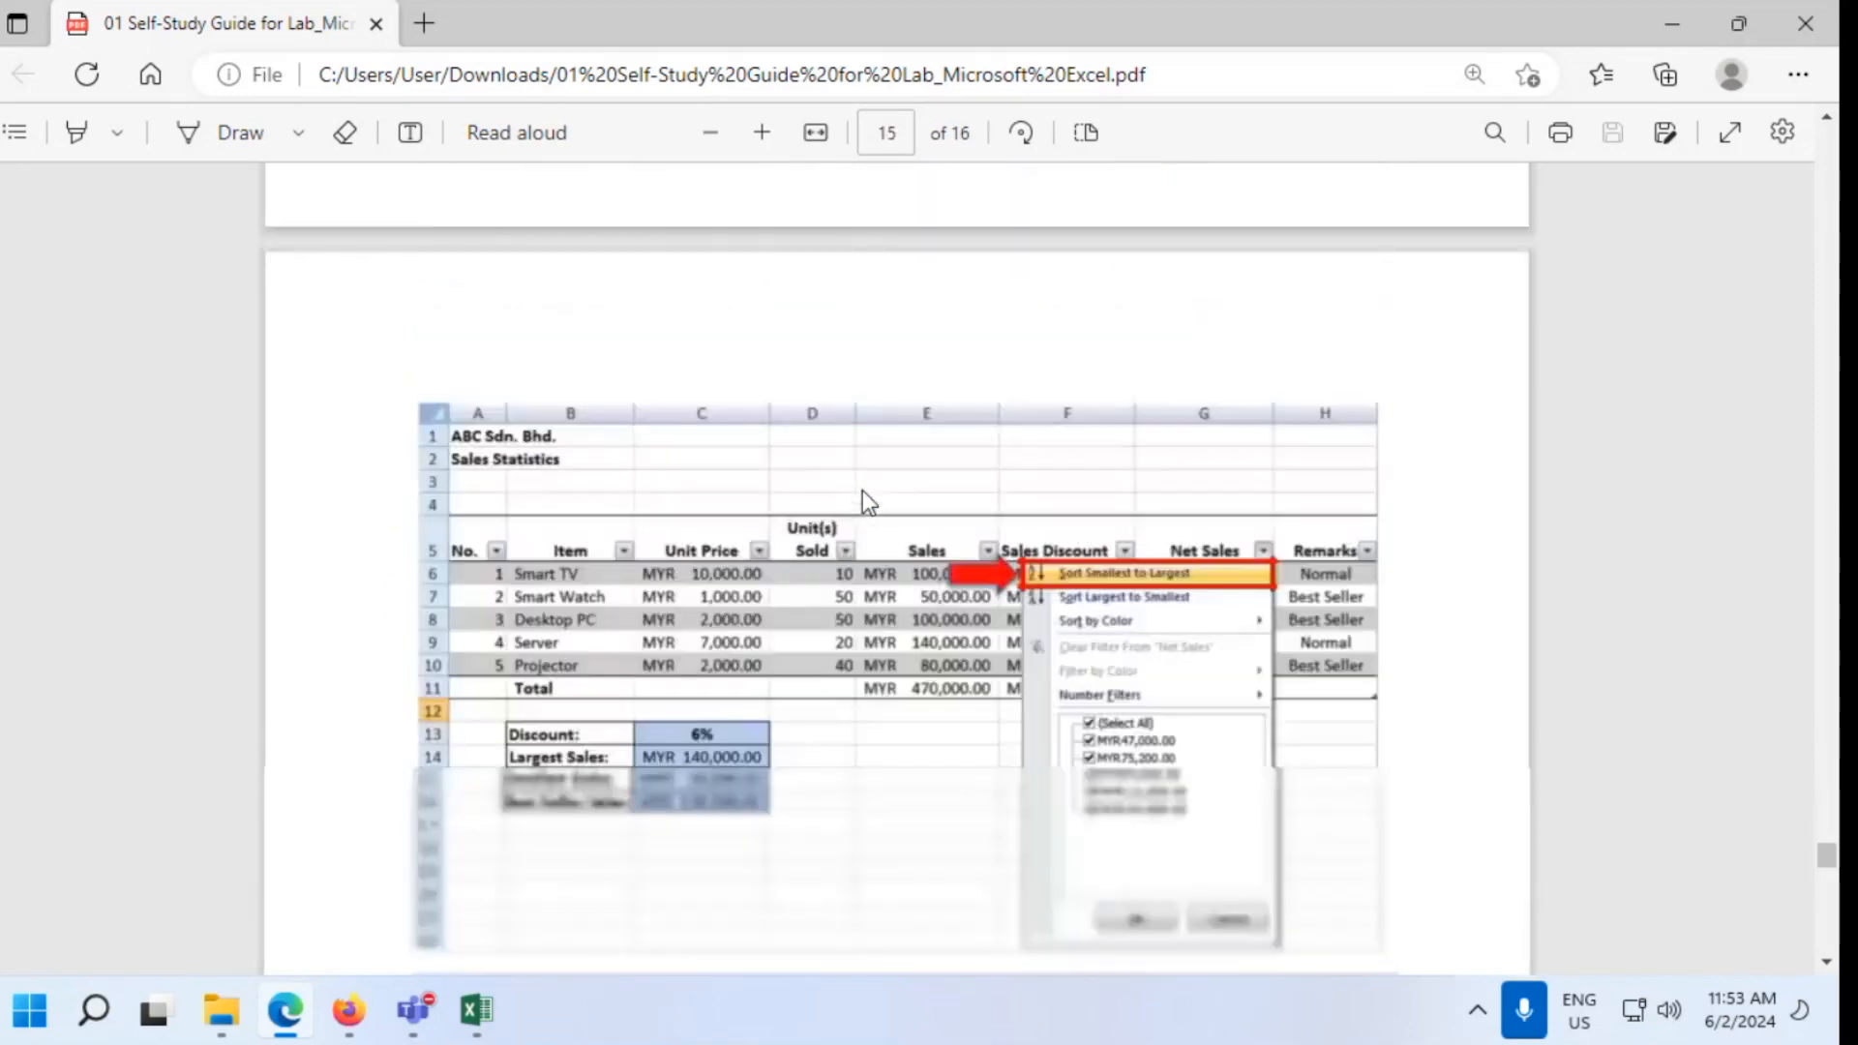
{"action": "scroll", "coordinate": [863, 490], "scroll_direction": "down", "scroll_amount": 6}
{"action": "scroll", "coordinate": [862, 490], "scroll_direction": "up", "scroll_amount": 7}
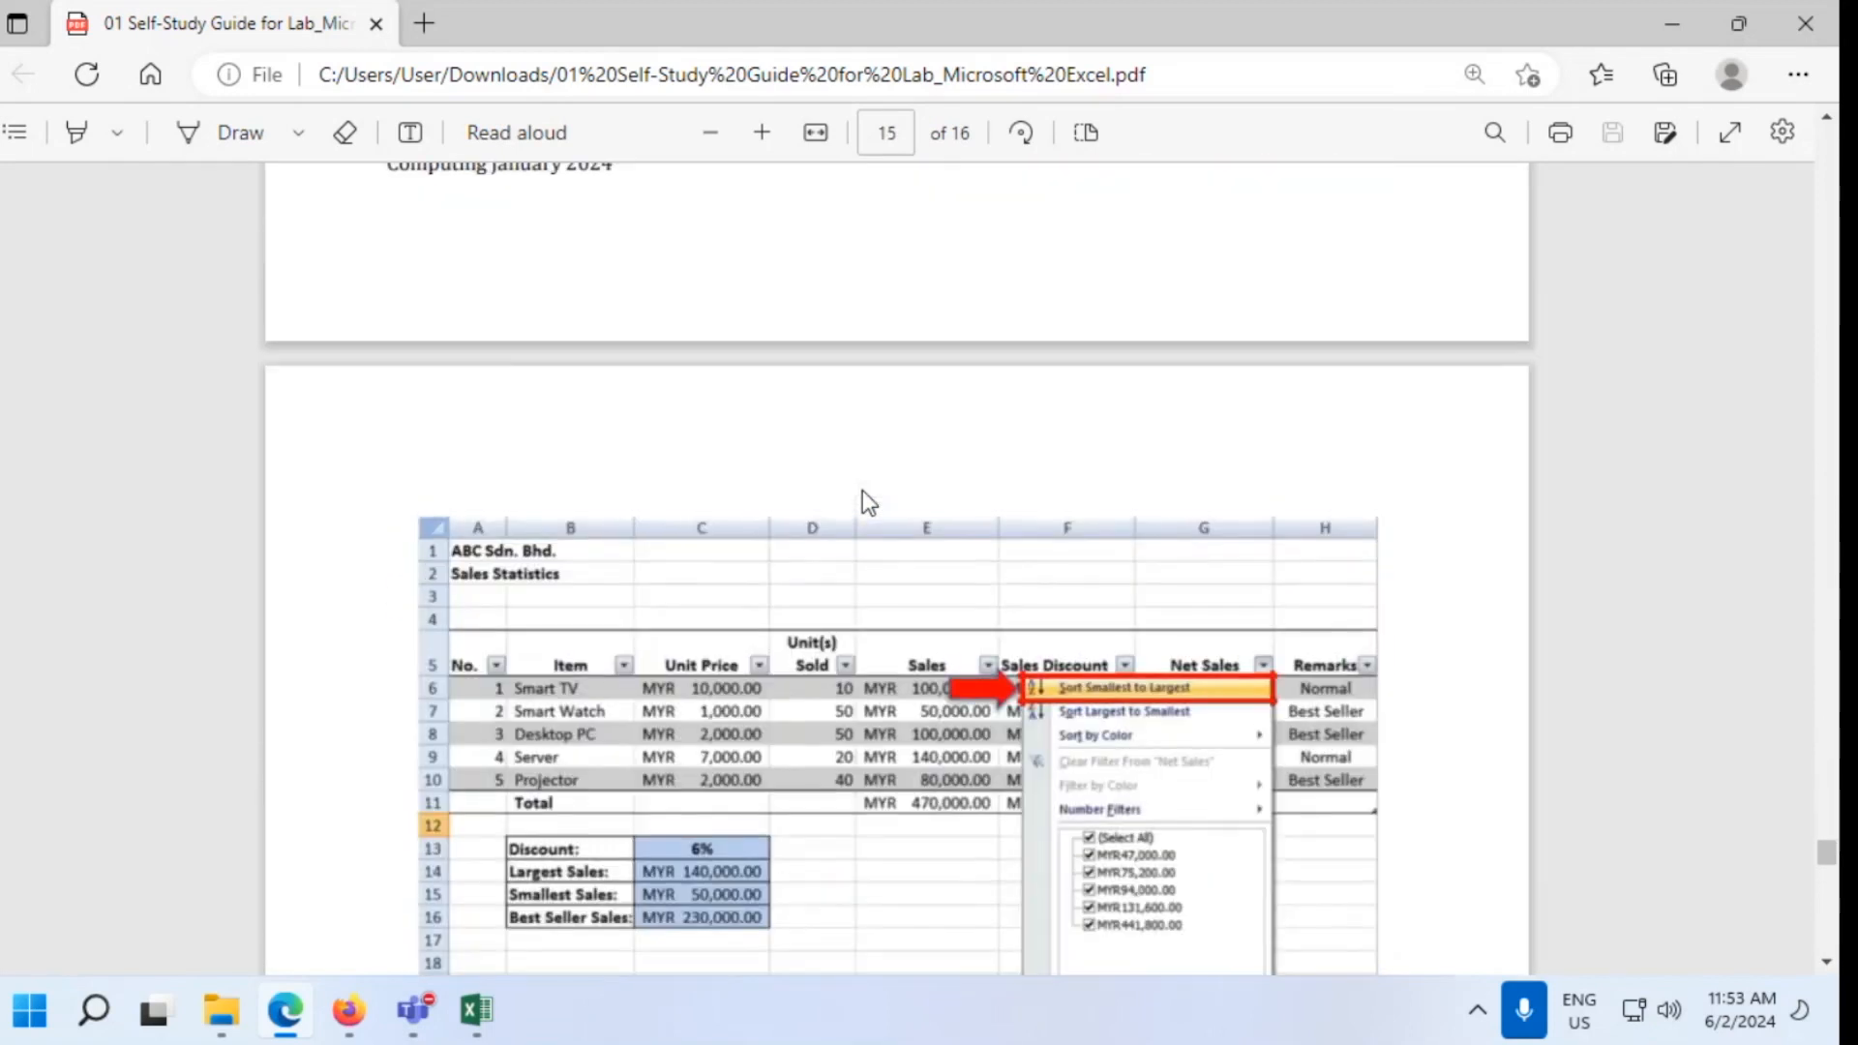
{"action": "scroll", "coordinate": [863, 491], "scroll_direction": "down", "scroll_amount": 10}
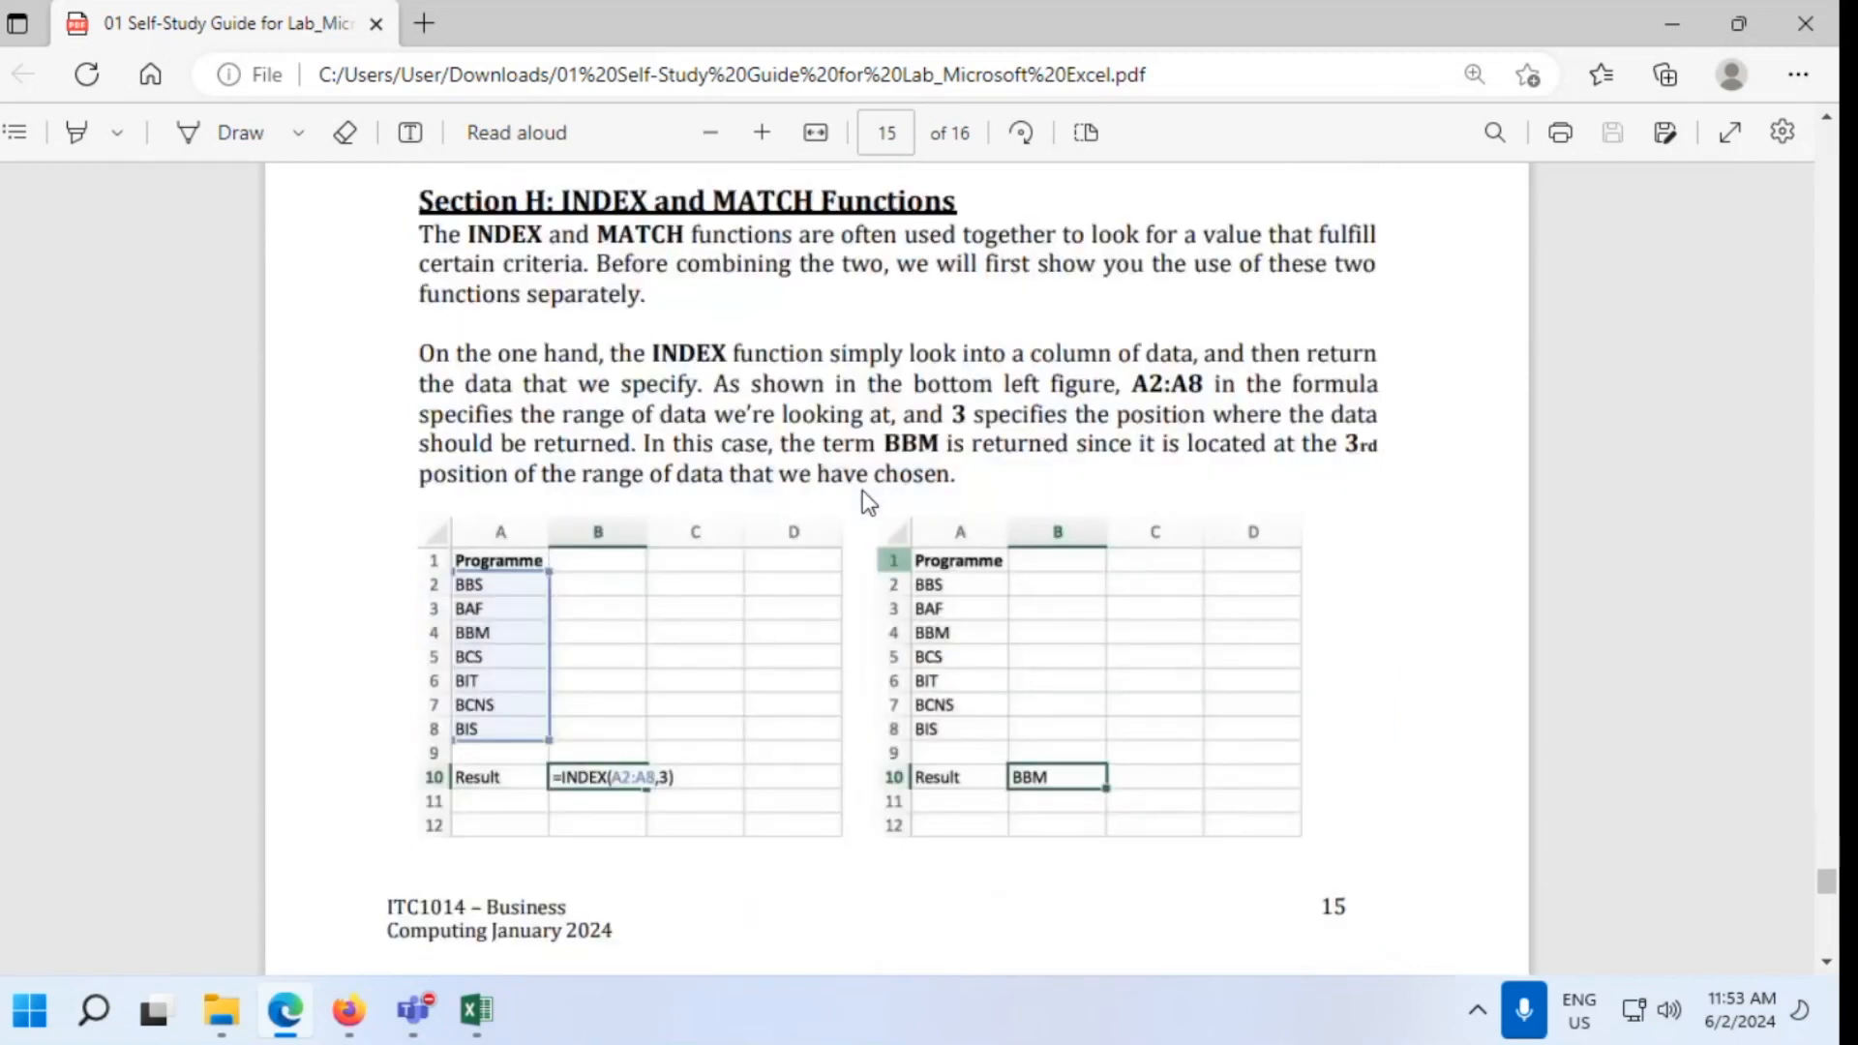
{"action": "scroll", "coordinate": [862, 489], "scroll_direction": "up", "scroll_amount": 3}
{"action": "scroll", "coordinate": [875, 498], "scroll_direction": "down", "scroll_amount": 3}
{"action": "scroll", "coordinate": [879, 499], "scroll_direction": "down", "scroll_amount": 12}
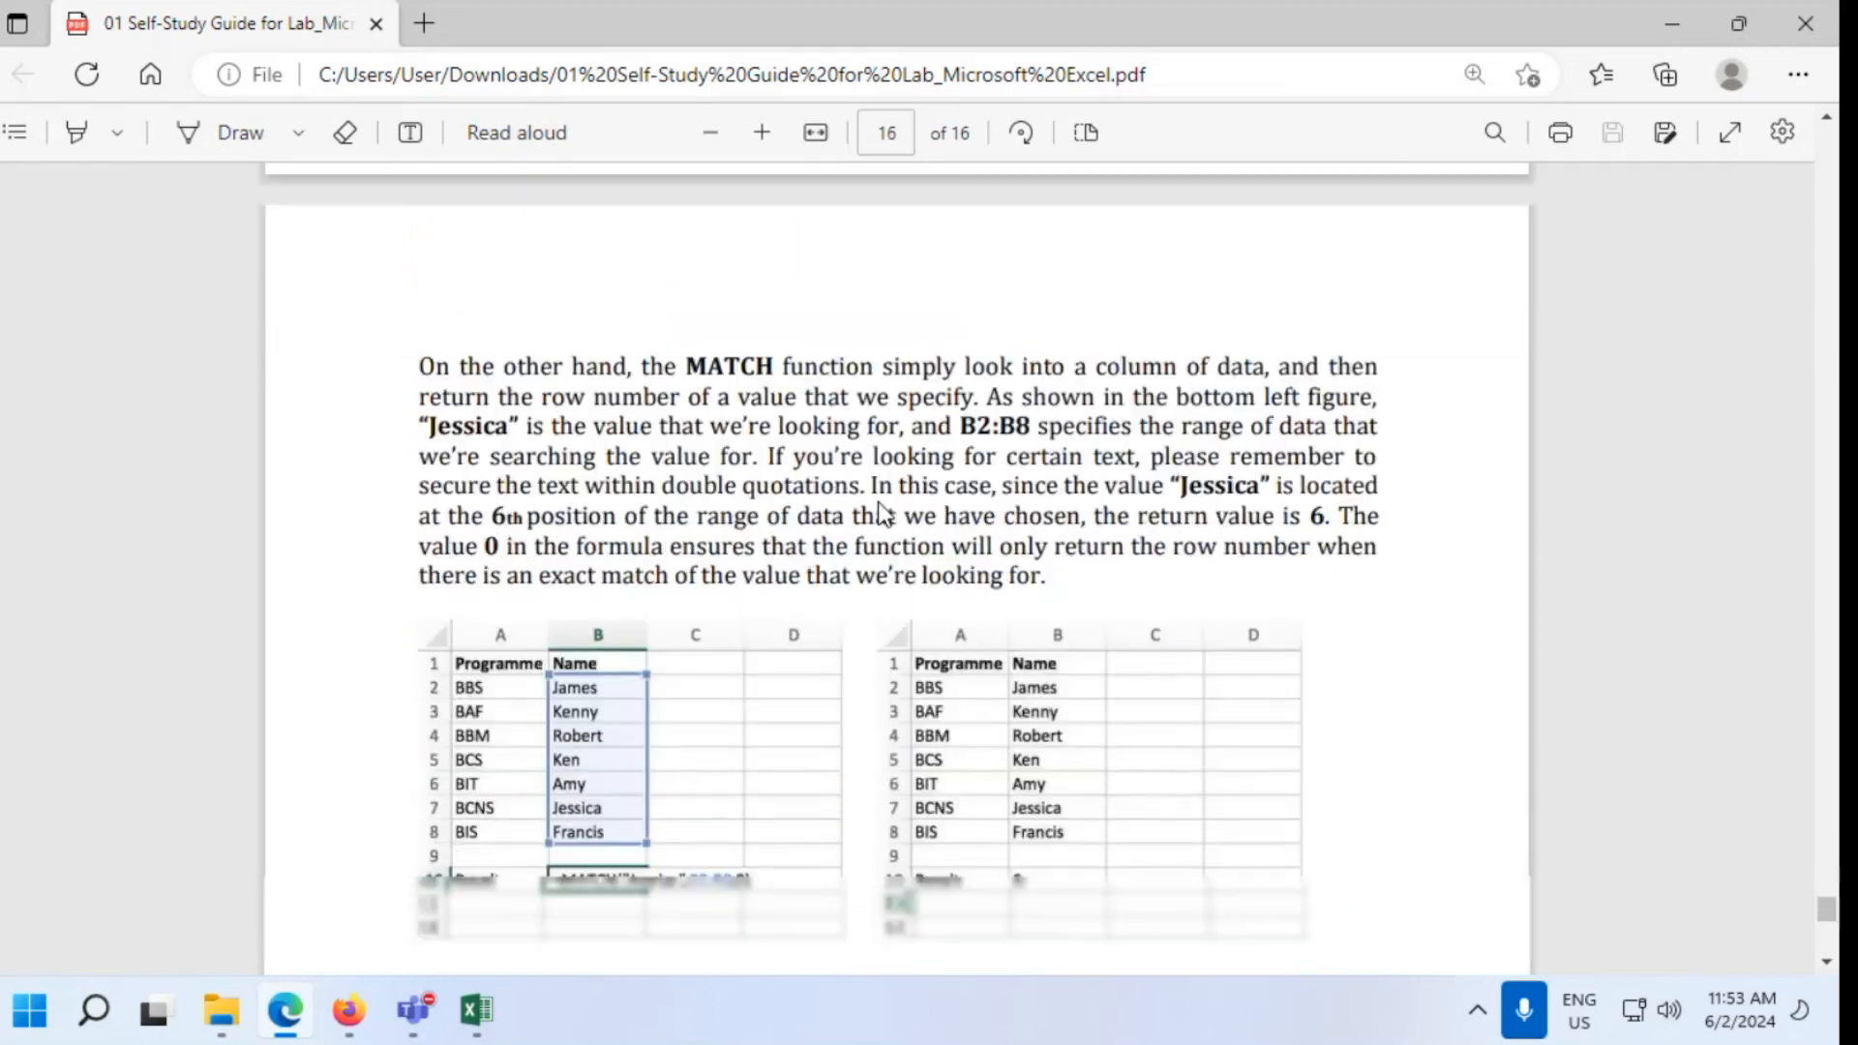
{"action": "scroll", "coordinate": [879, 502], "scroll_direction": "up", "scroll_amount": 15}
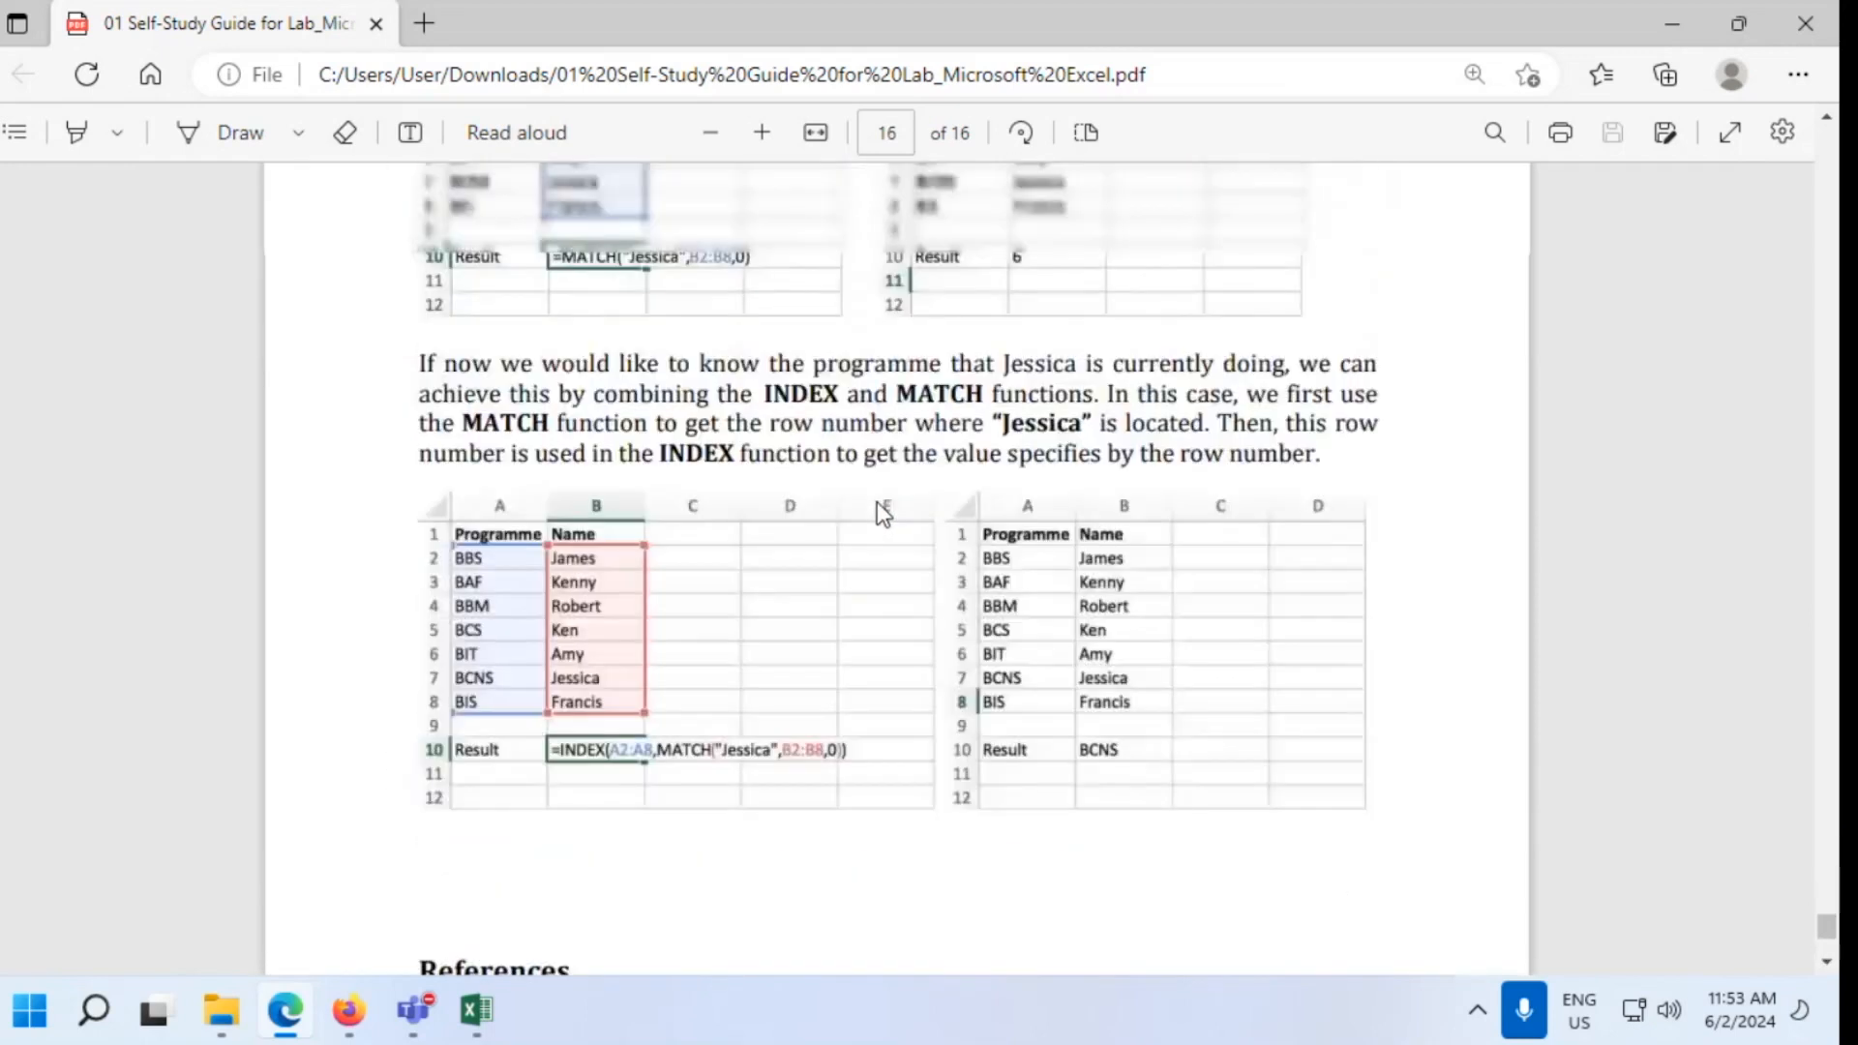
Review Section G's instructions on creating an Excel table, filtering by remark and sorting net sales, including its practice task
{"action": "scroll", "coordinate": [877, 501], "scroll_direction": "up", "scroll_amount": 15}
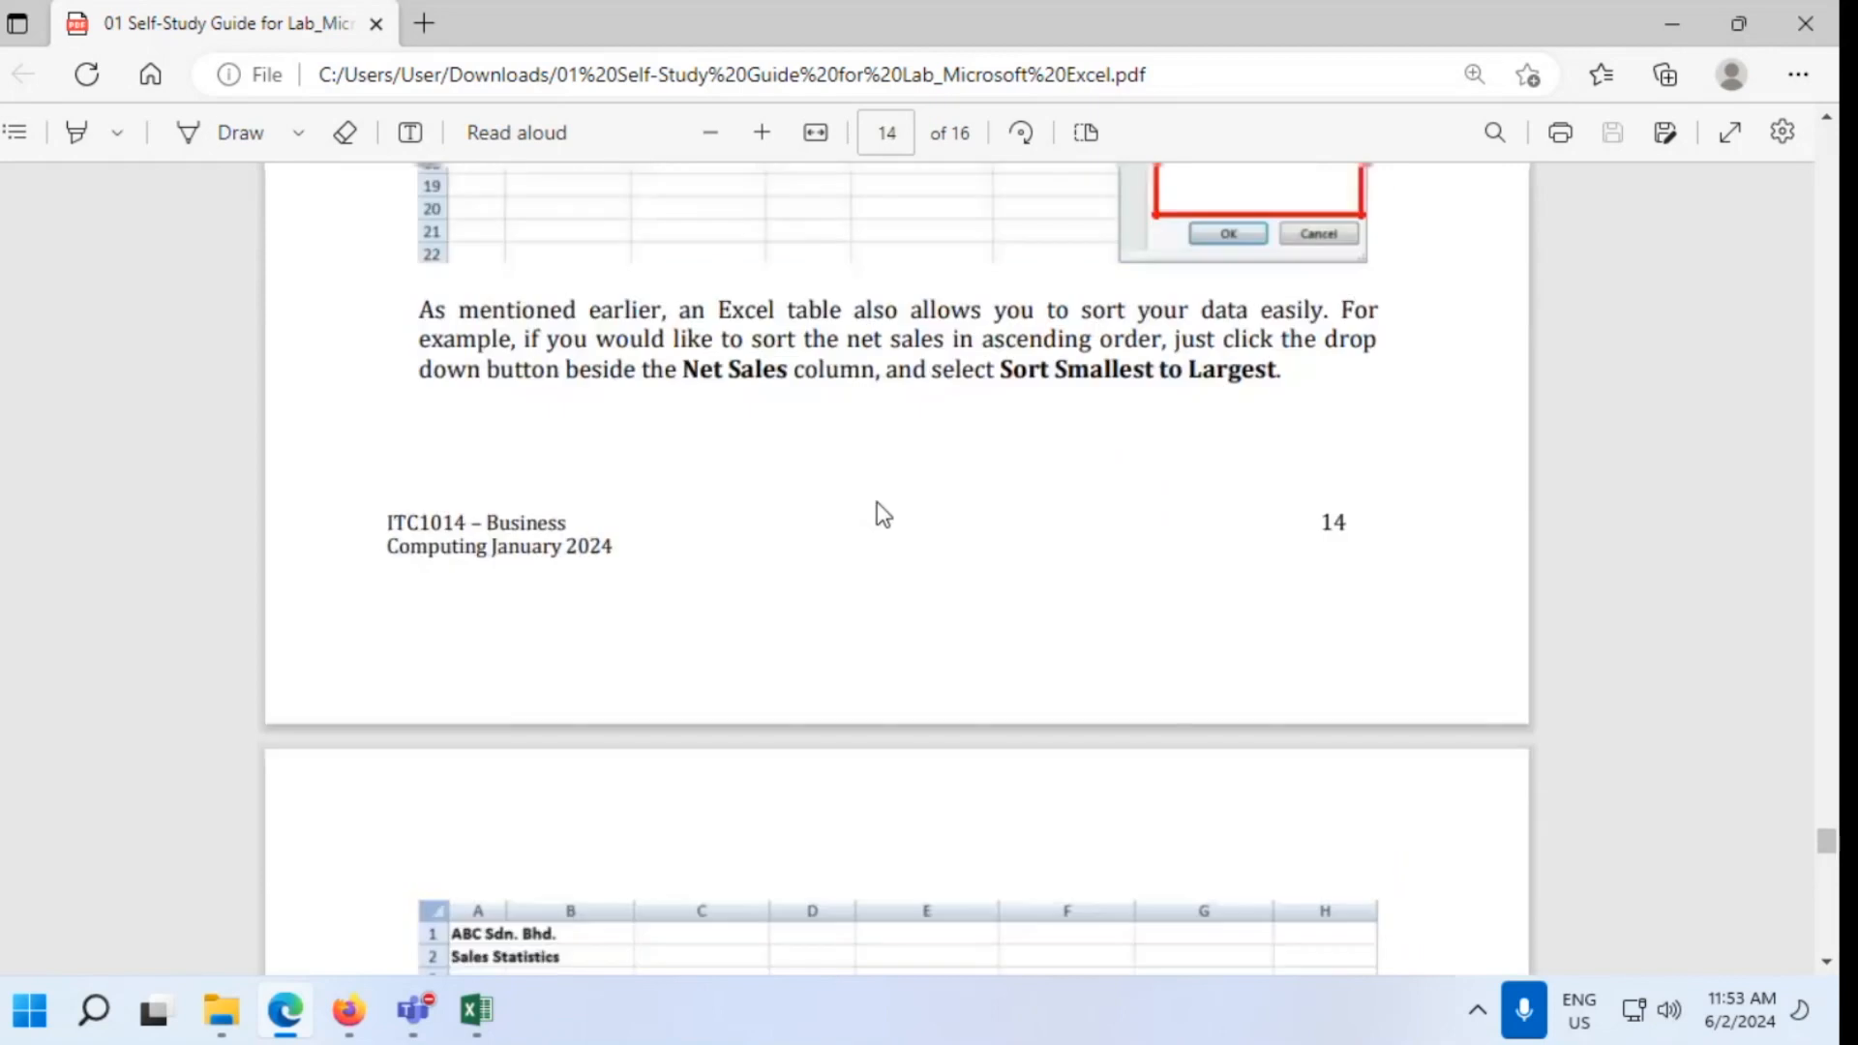
{"action": "scroll", "coordinate": [881, 502], "scroll_direction": "up", "scroll_amount": 8}
{"action": "scroll", "coordinate": [883, 501], "scroll_direction": "down", "scroll_amount": 5}
{"action": "scroll", "coordinate": [882, 507], "scroll_direction": "down", "scroll_amount": 20}
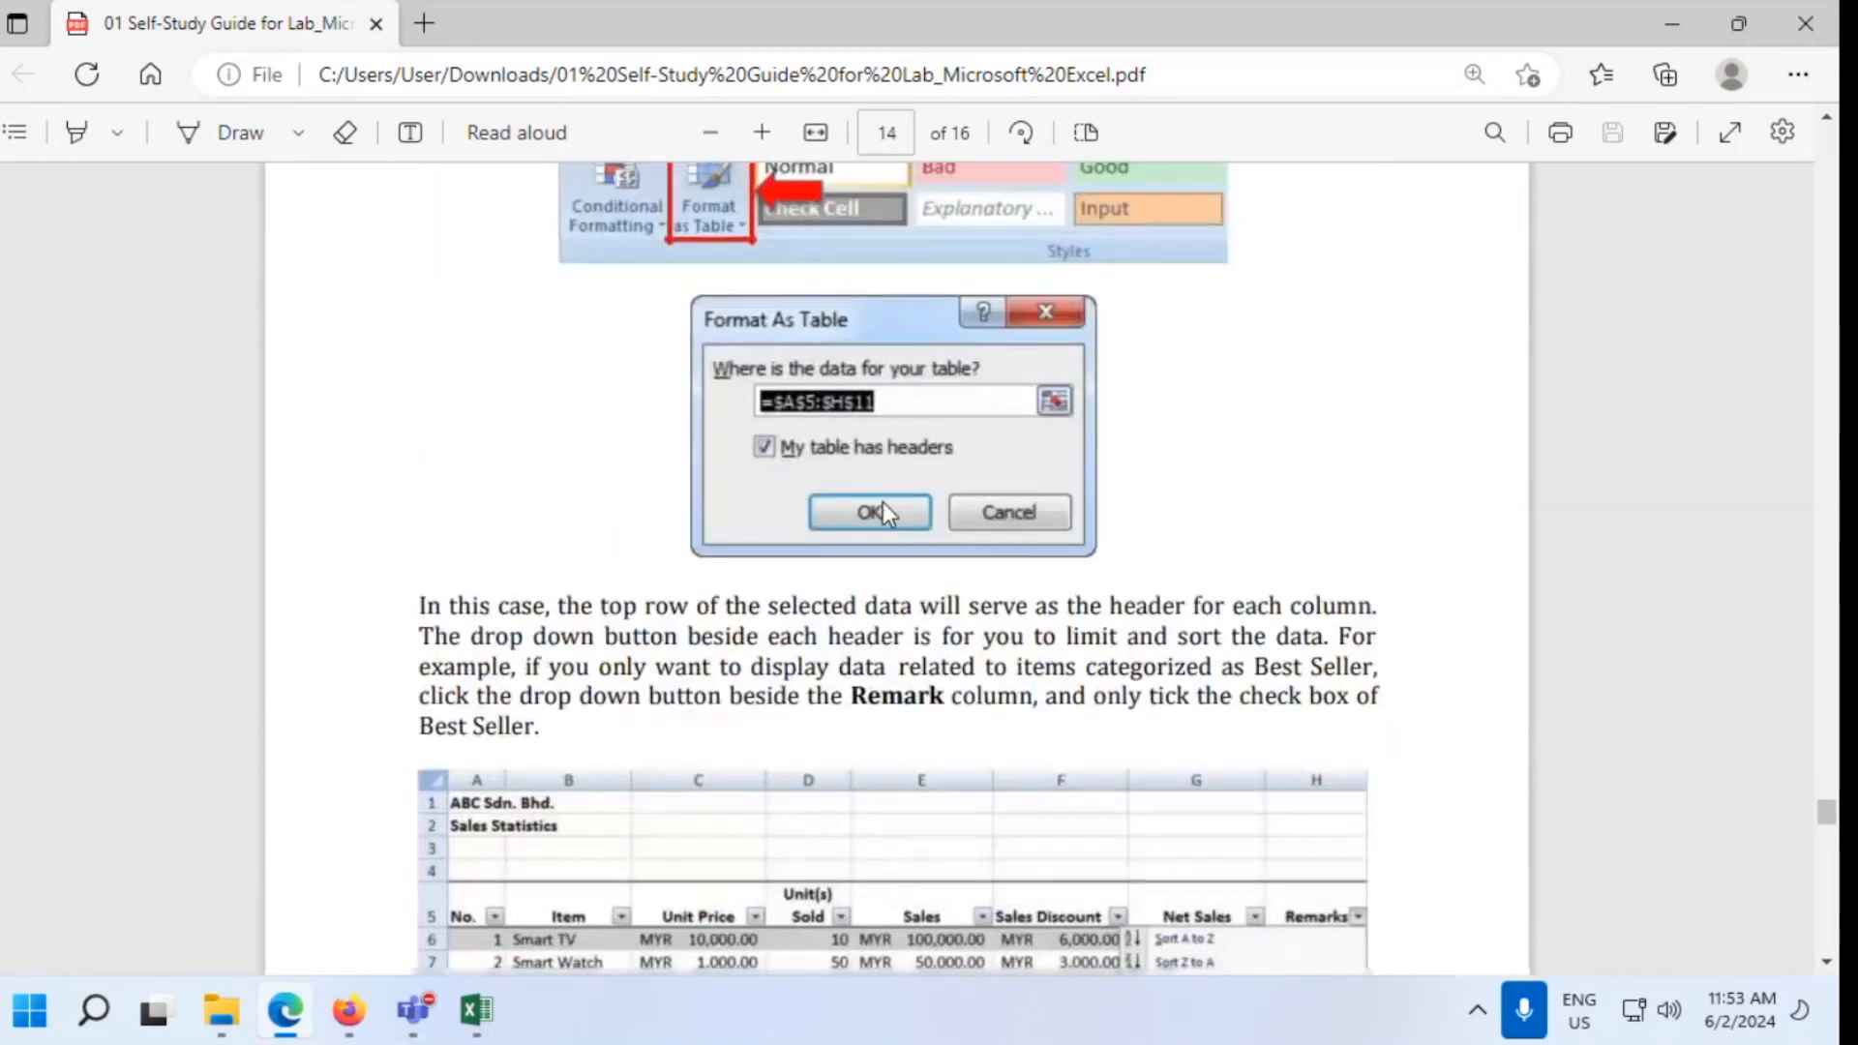
{"action": "scroll", "coordinate": [889, 514], "scroll_direction": "down", "scroll_amount": 1}
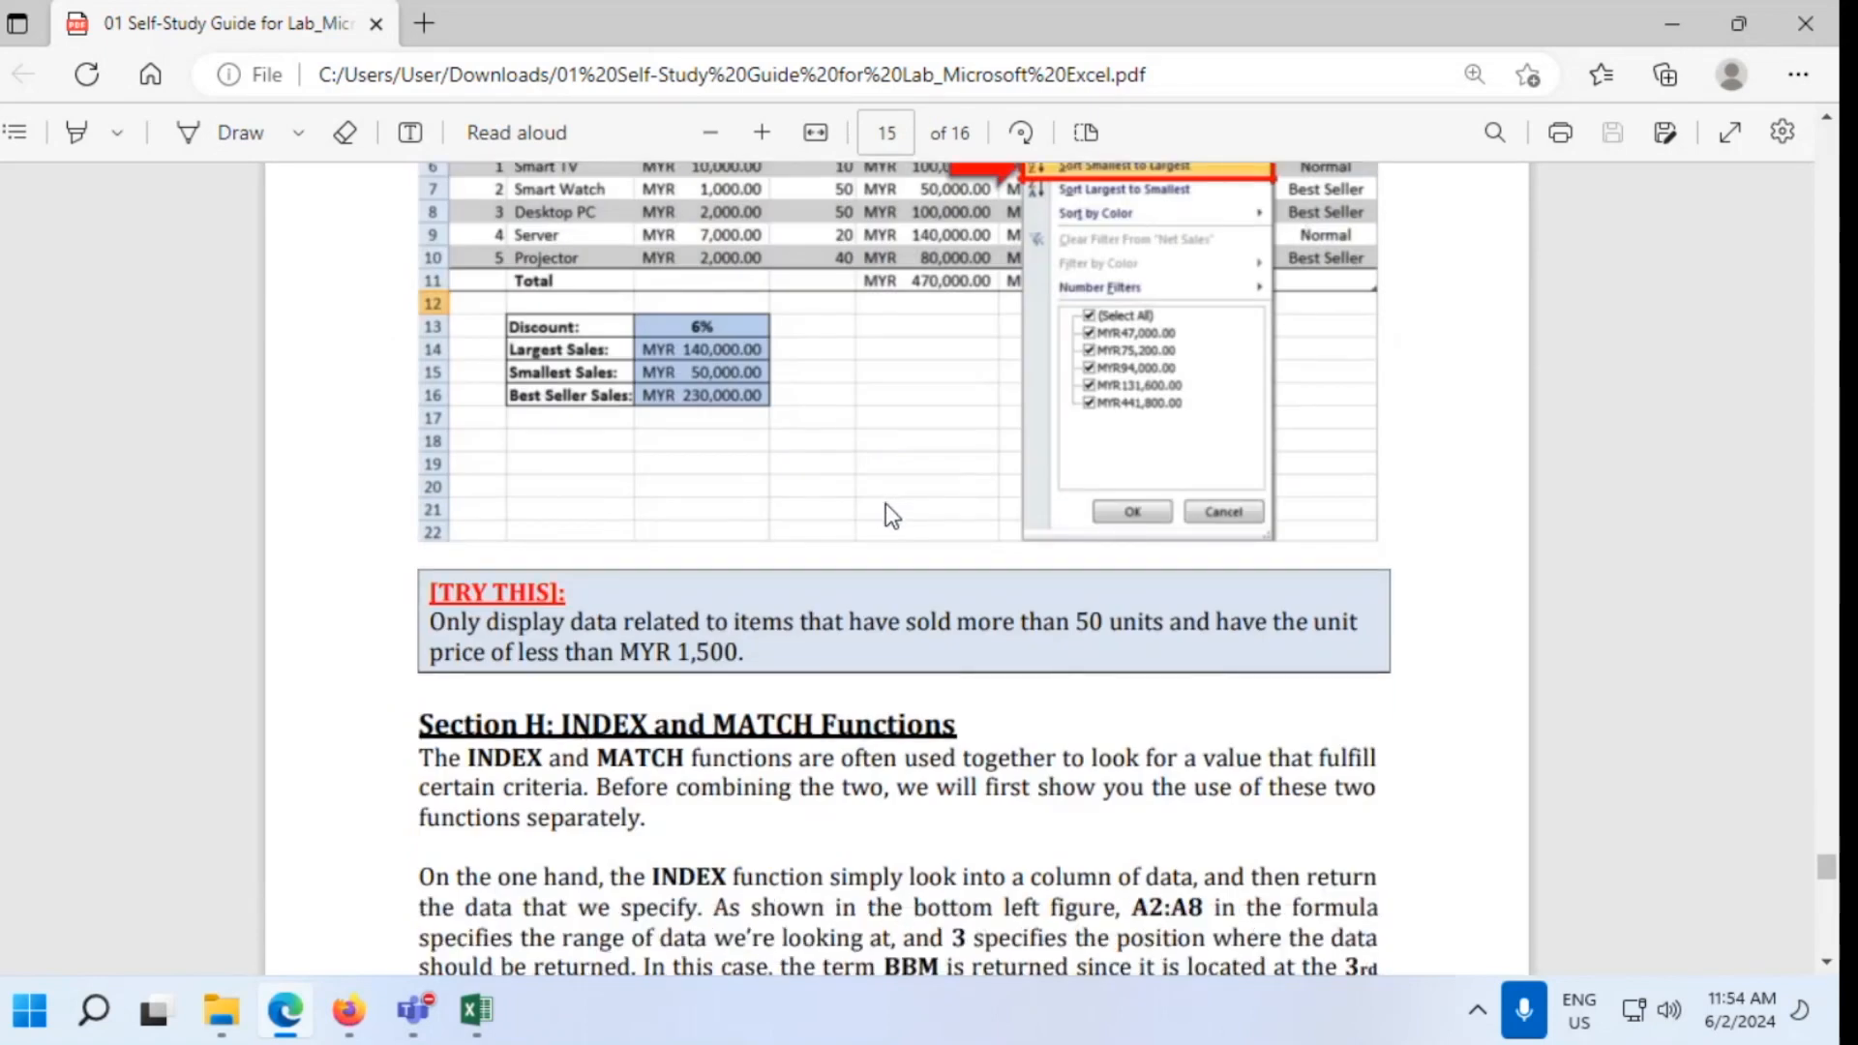
{"action": "scroll", "coordinate": [886, 503], "scroll_direction": "up", "scroll_amount": 20}
{"action": "scroll", "coordinate": [889, 503], "scroll_direction": "up", "scroll_amount": 8}
{"action": "scroll", "coordinate": [891, 513], "scroll_direction": "up", "scroll_amount": 3}
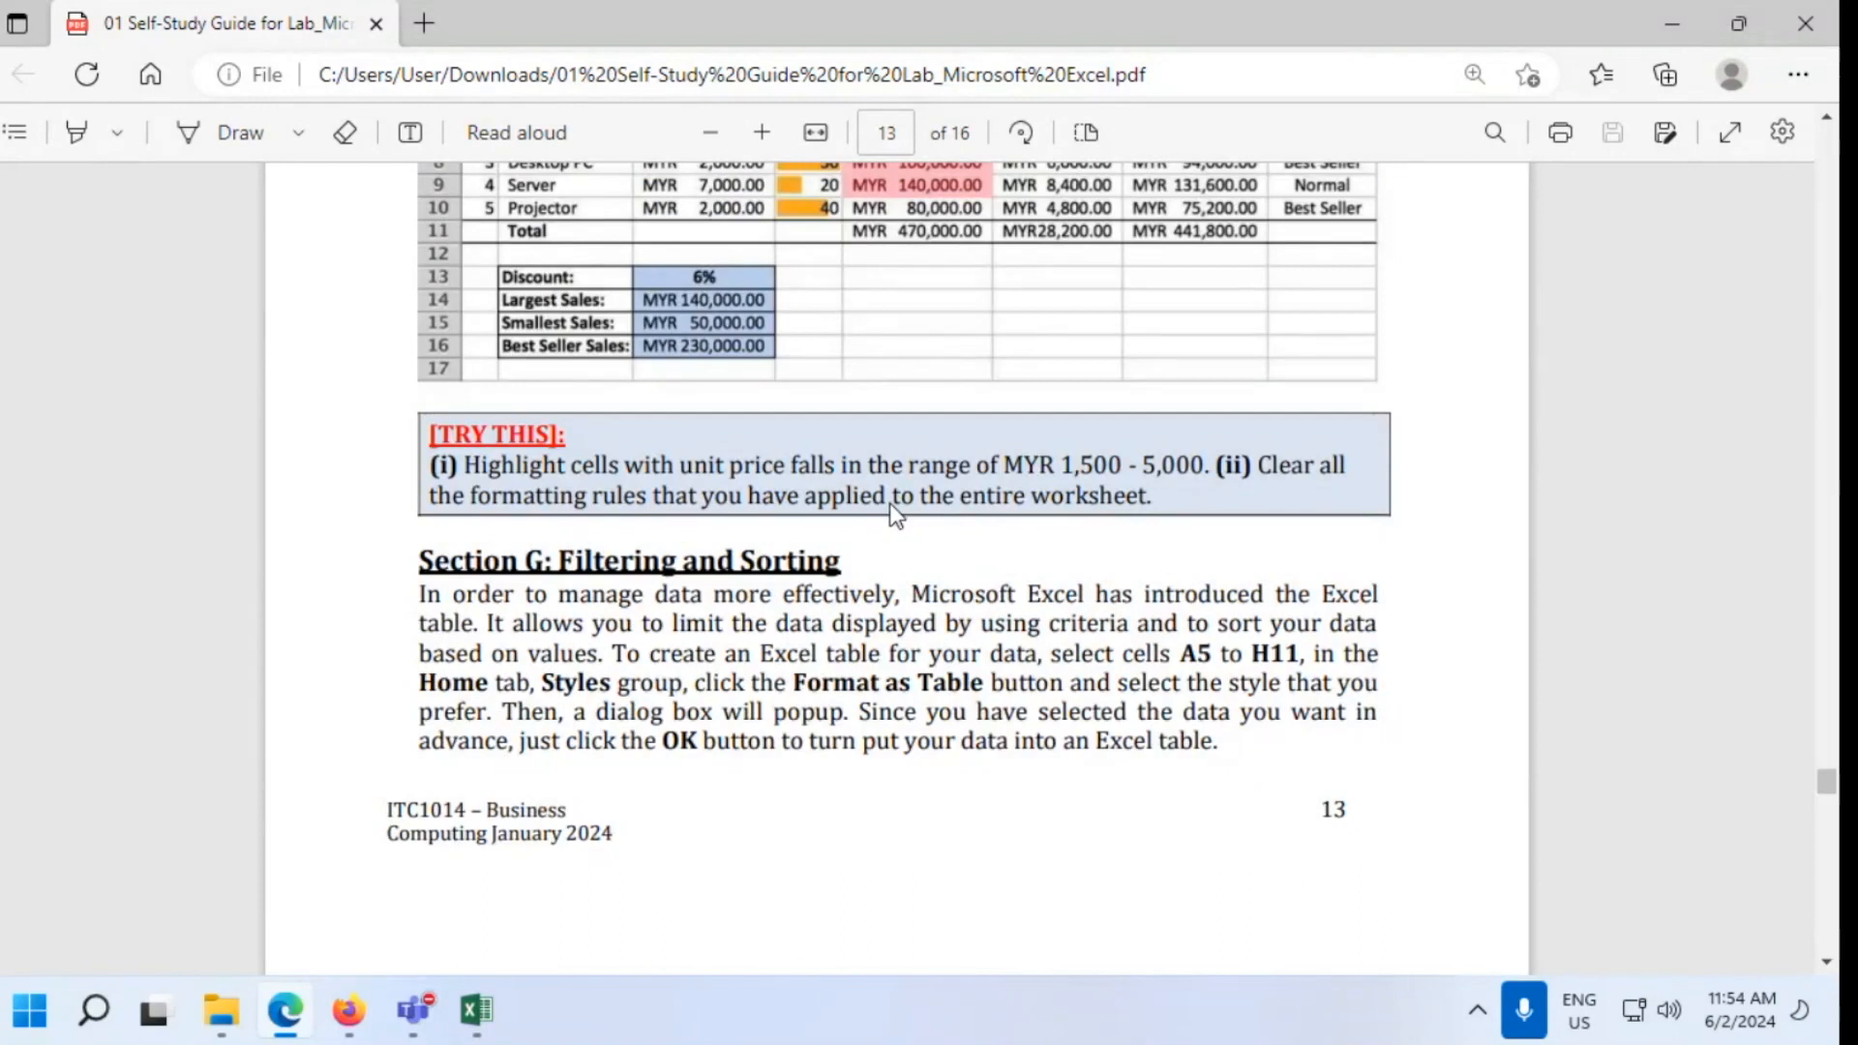
Examine Section H's examples of INDEX, MATCH and the combined formula through to the end of the guide
{"action": "scroll", "coordinate": [1159, 561], "scroll_direction": "down", "scroll_amount": 10}
{"action": "scroll", "coordinate": [1162, 572], "scroll_direction": "down", "scroll_amount": 12}
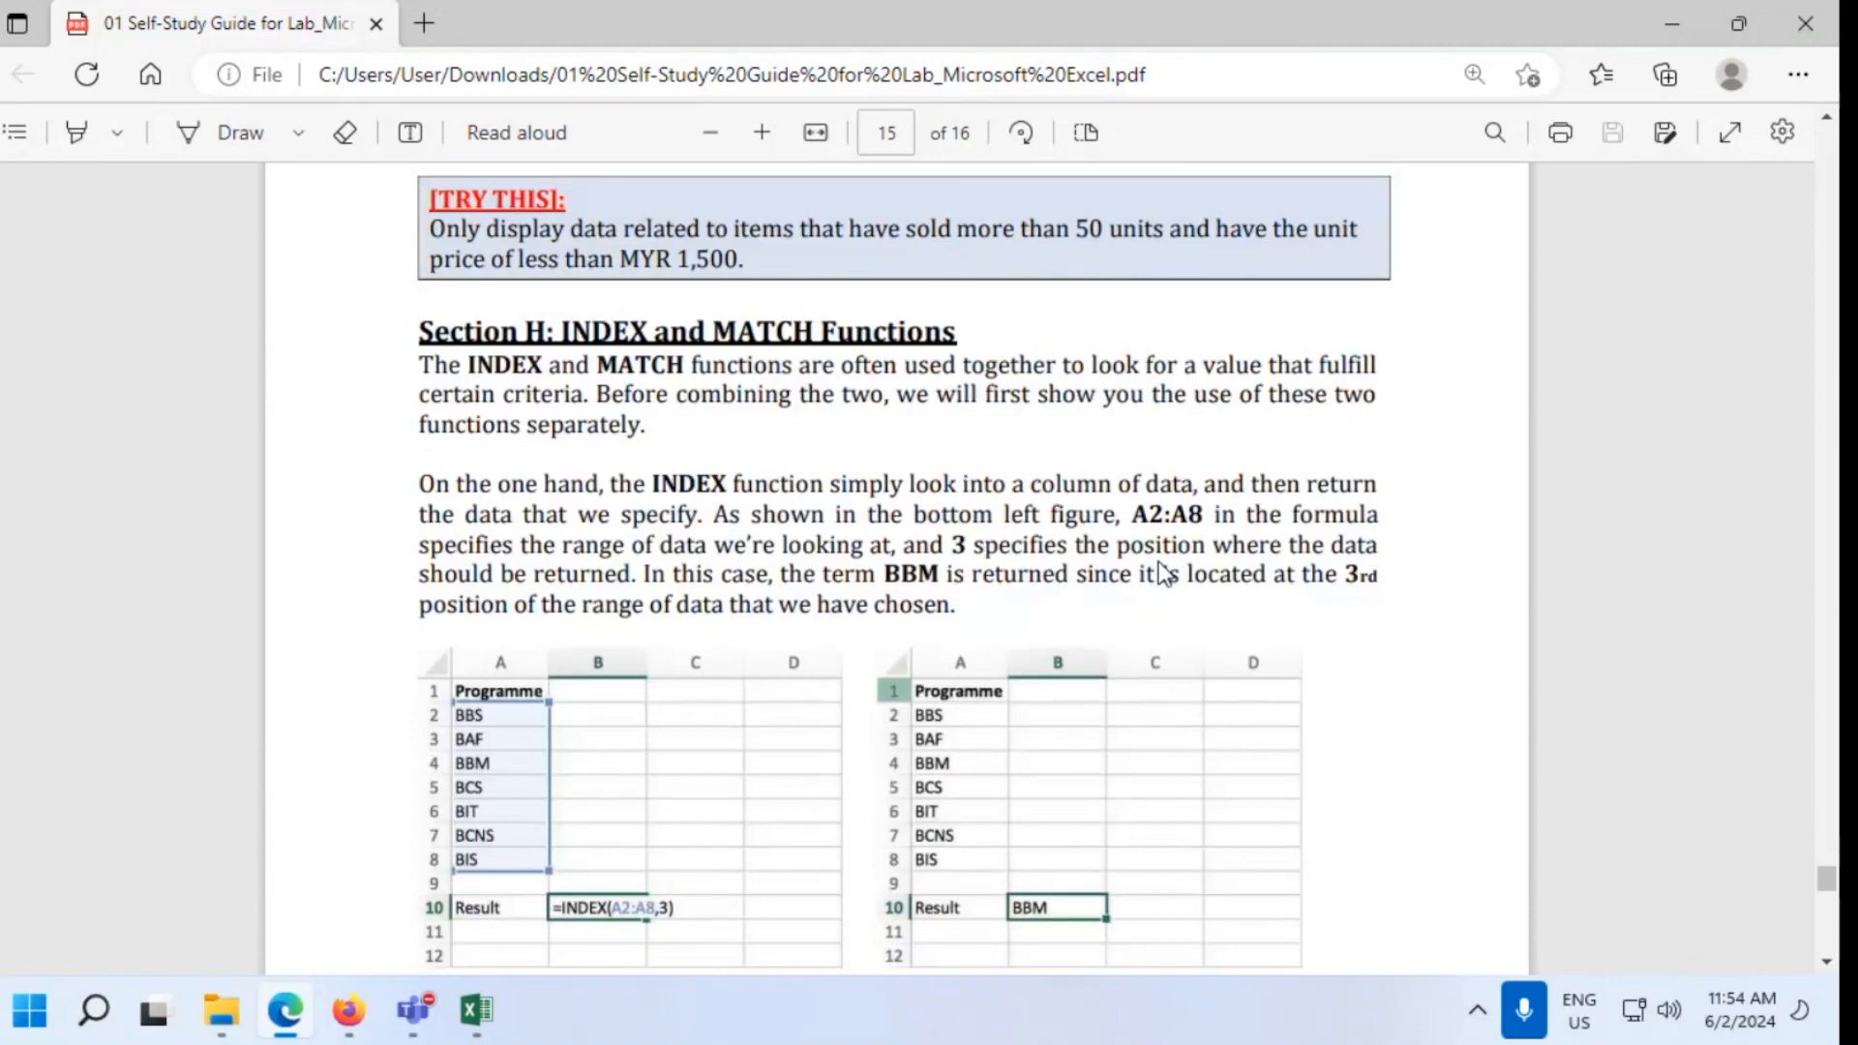
{"action": "scroll", "coordinate": [1165, 573], "scroll_direction": "down", "scroll_amount": 10}
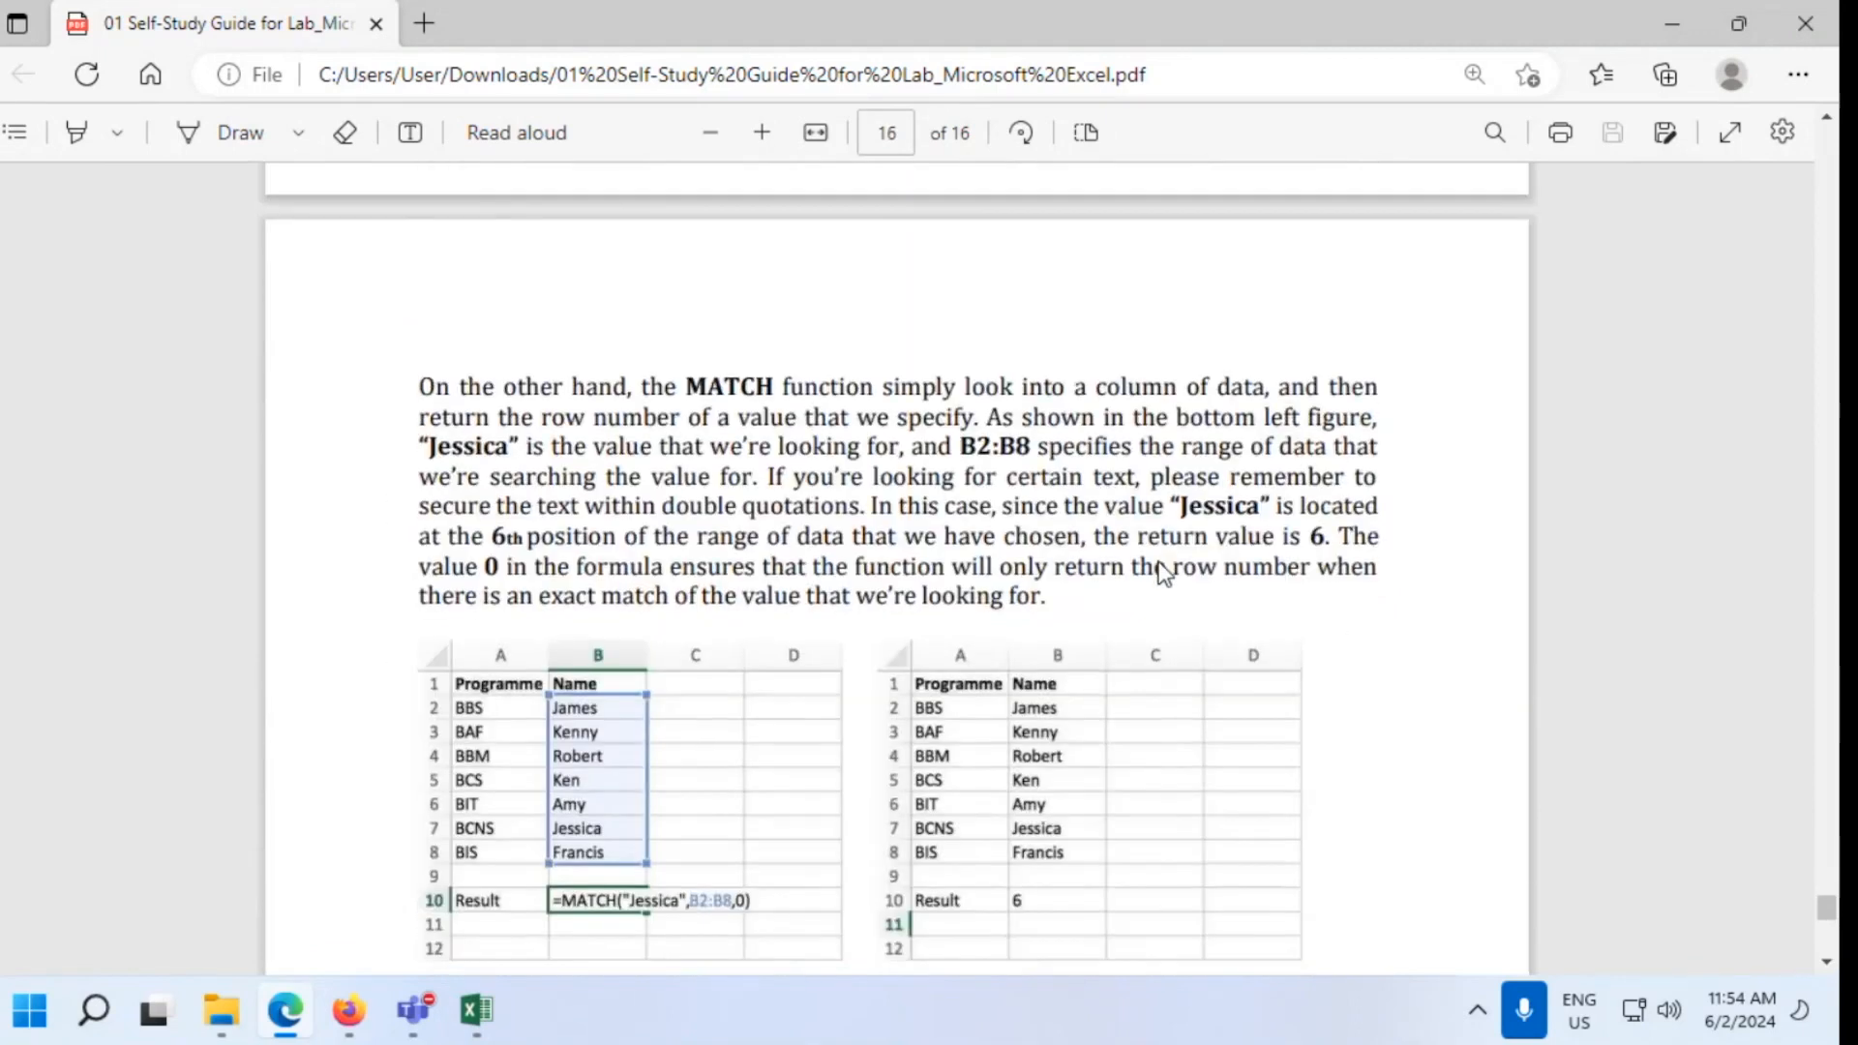
{"action": "scroll", "coordinate": [1165, 573], "scroll_direction": "down", "scroll_amount": 8}
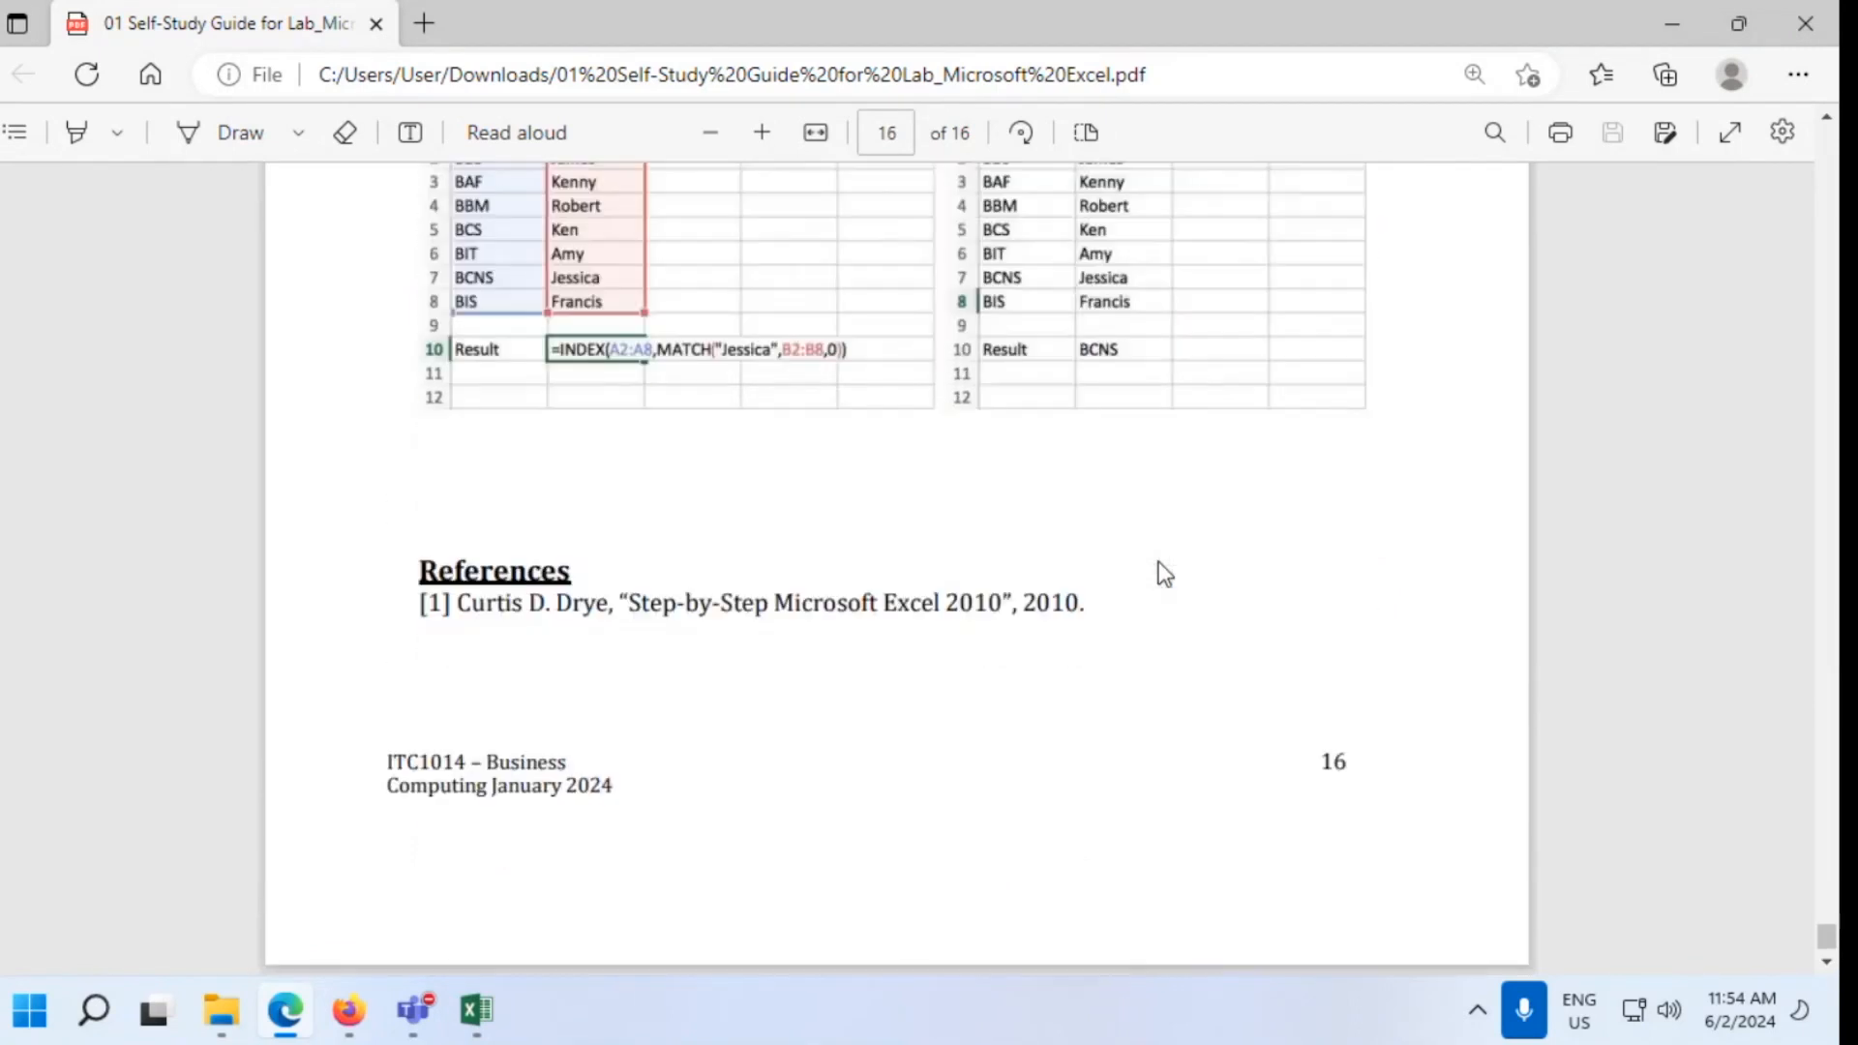
{"action": "scroll", "coordinate": [1158, 571], "scroll_direction": "up", "scroll_amount": 5}
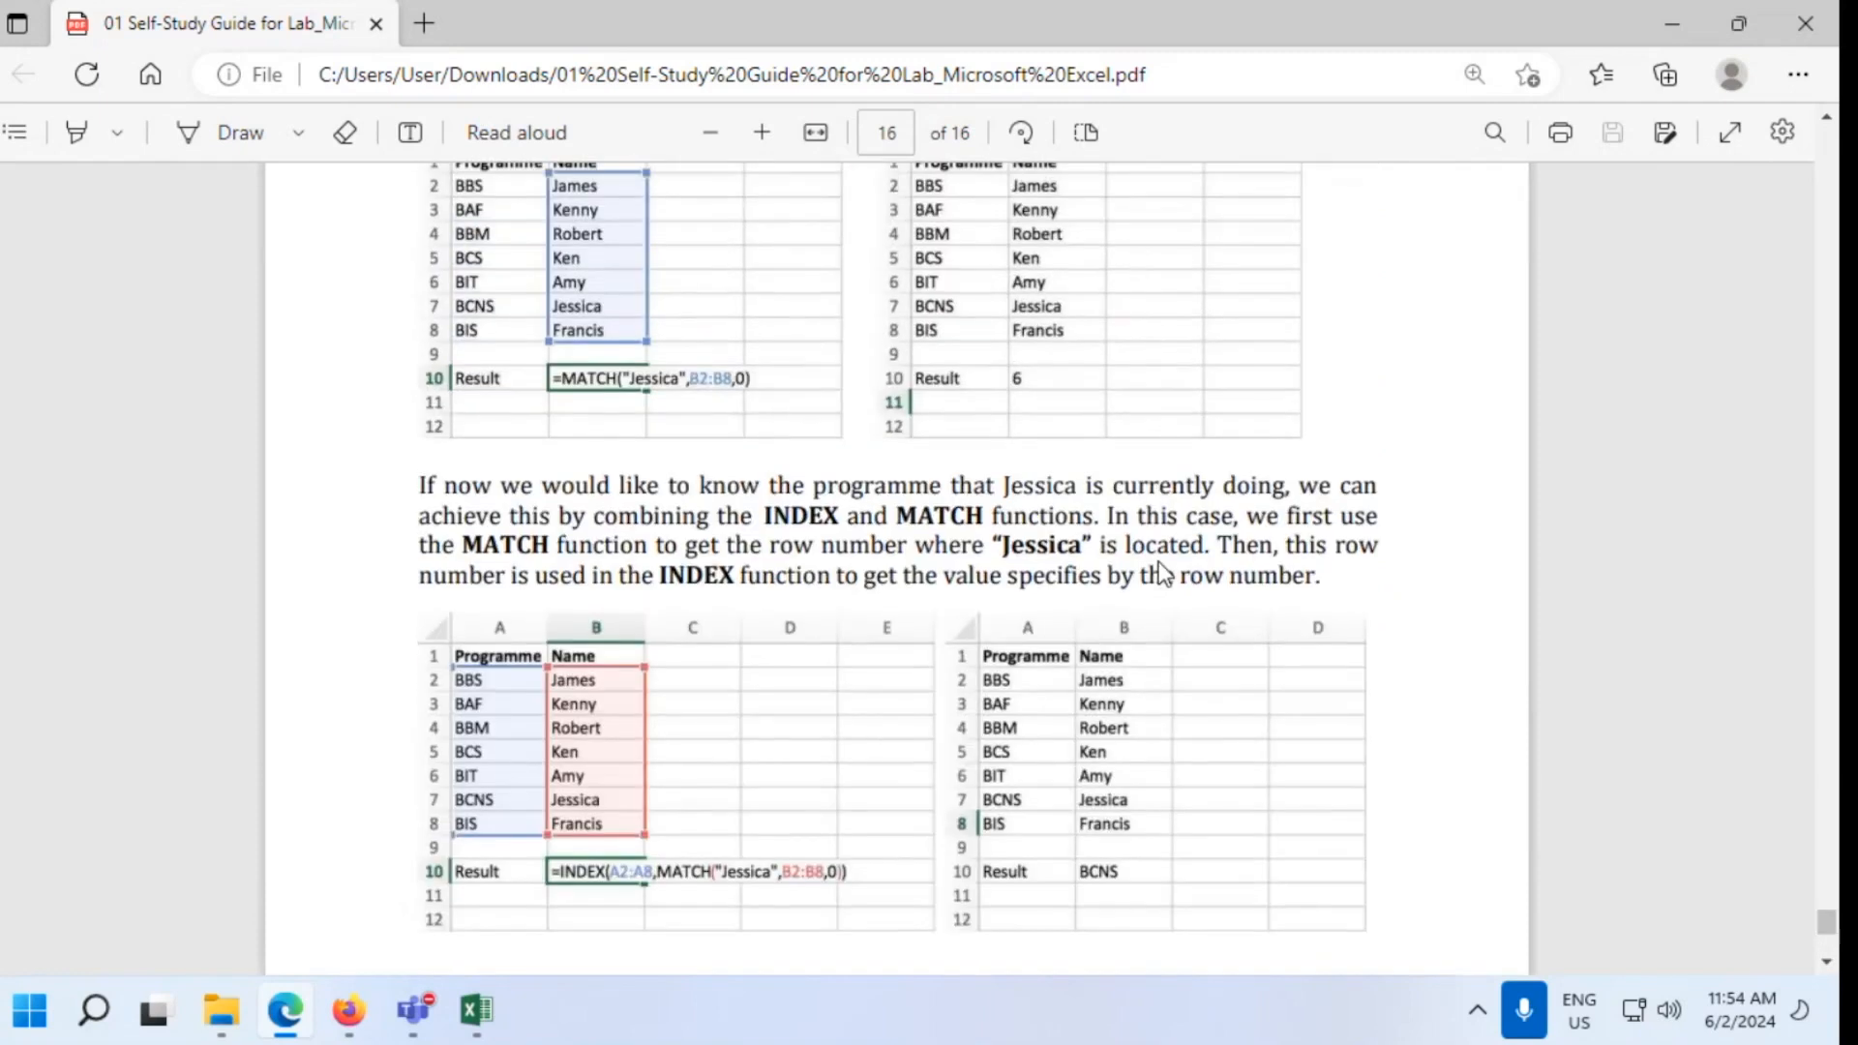